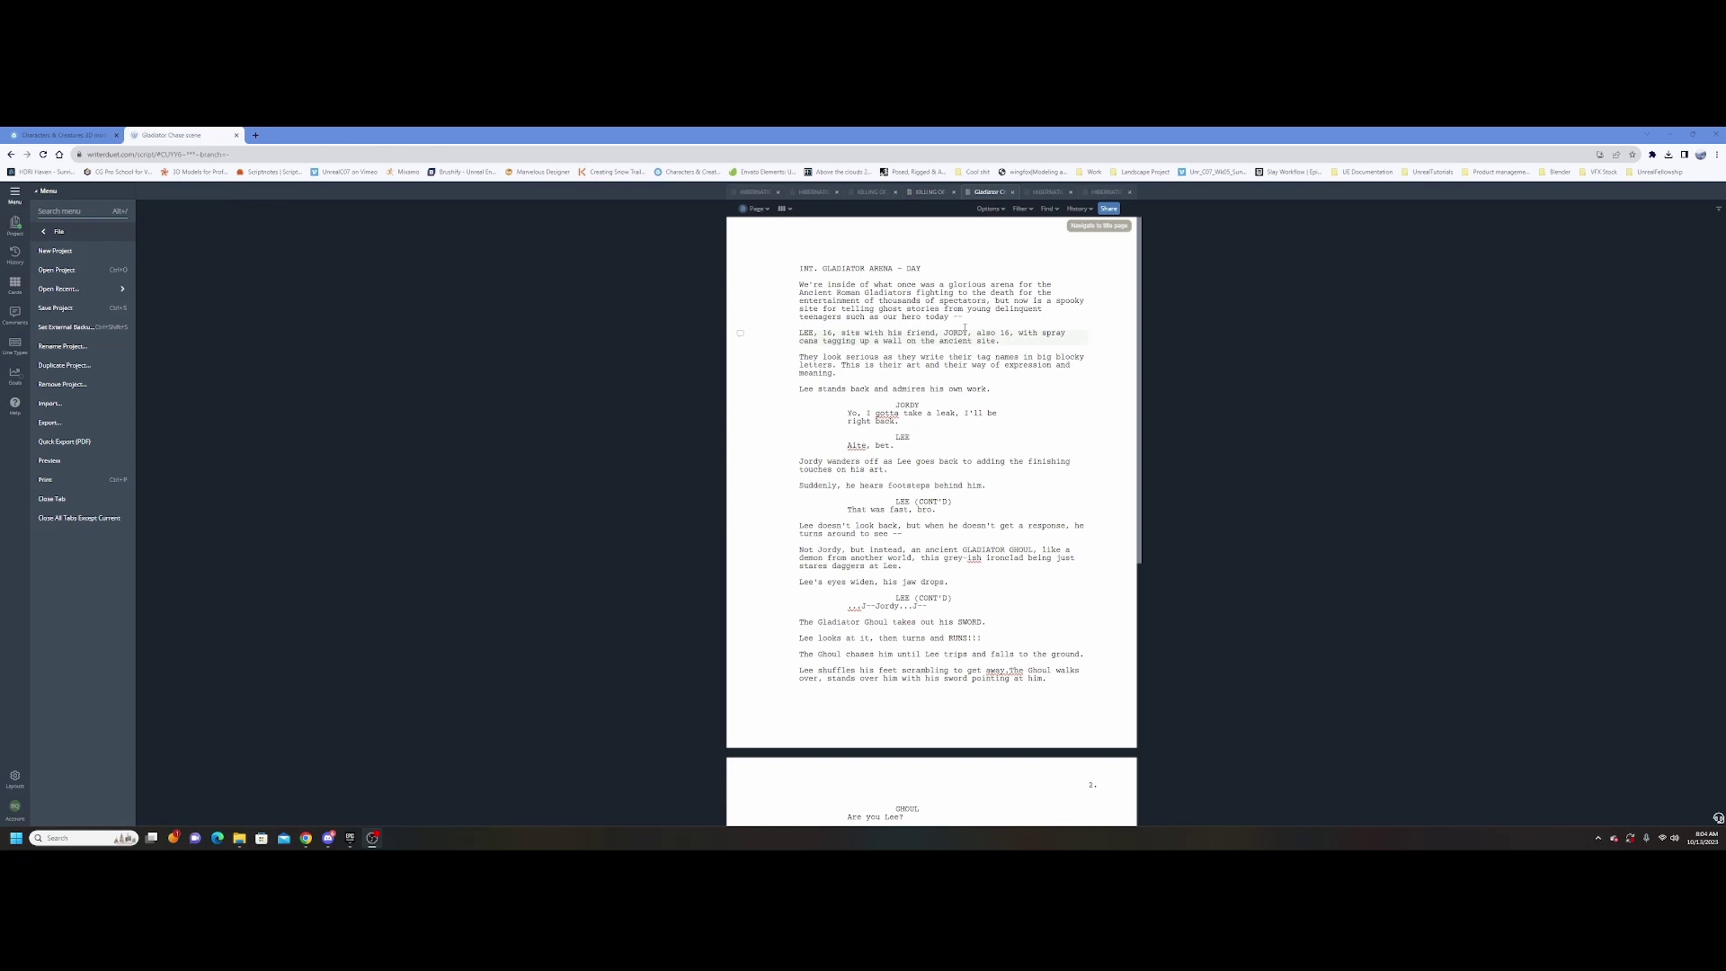
# Read through the gladiator chase script down to the end of the teaser
pyautogui.scroll(-3, 897, 587)
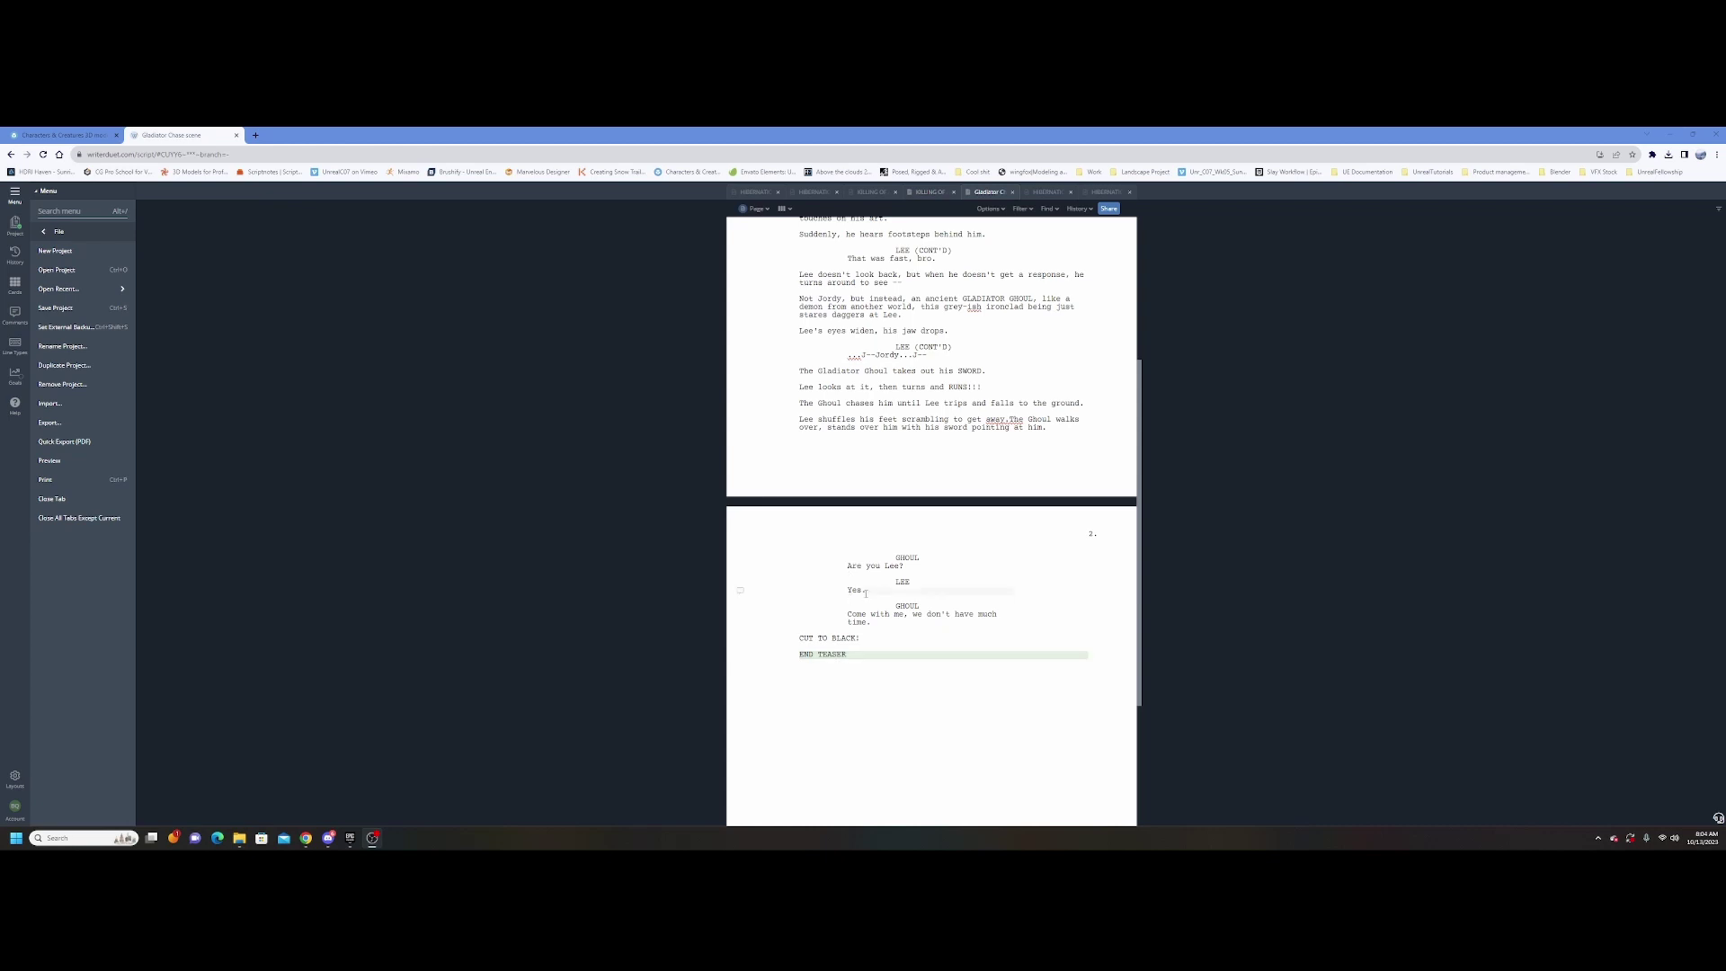
pyautogui.scroll(3, 988, 599)
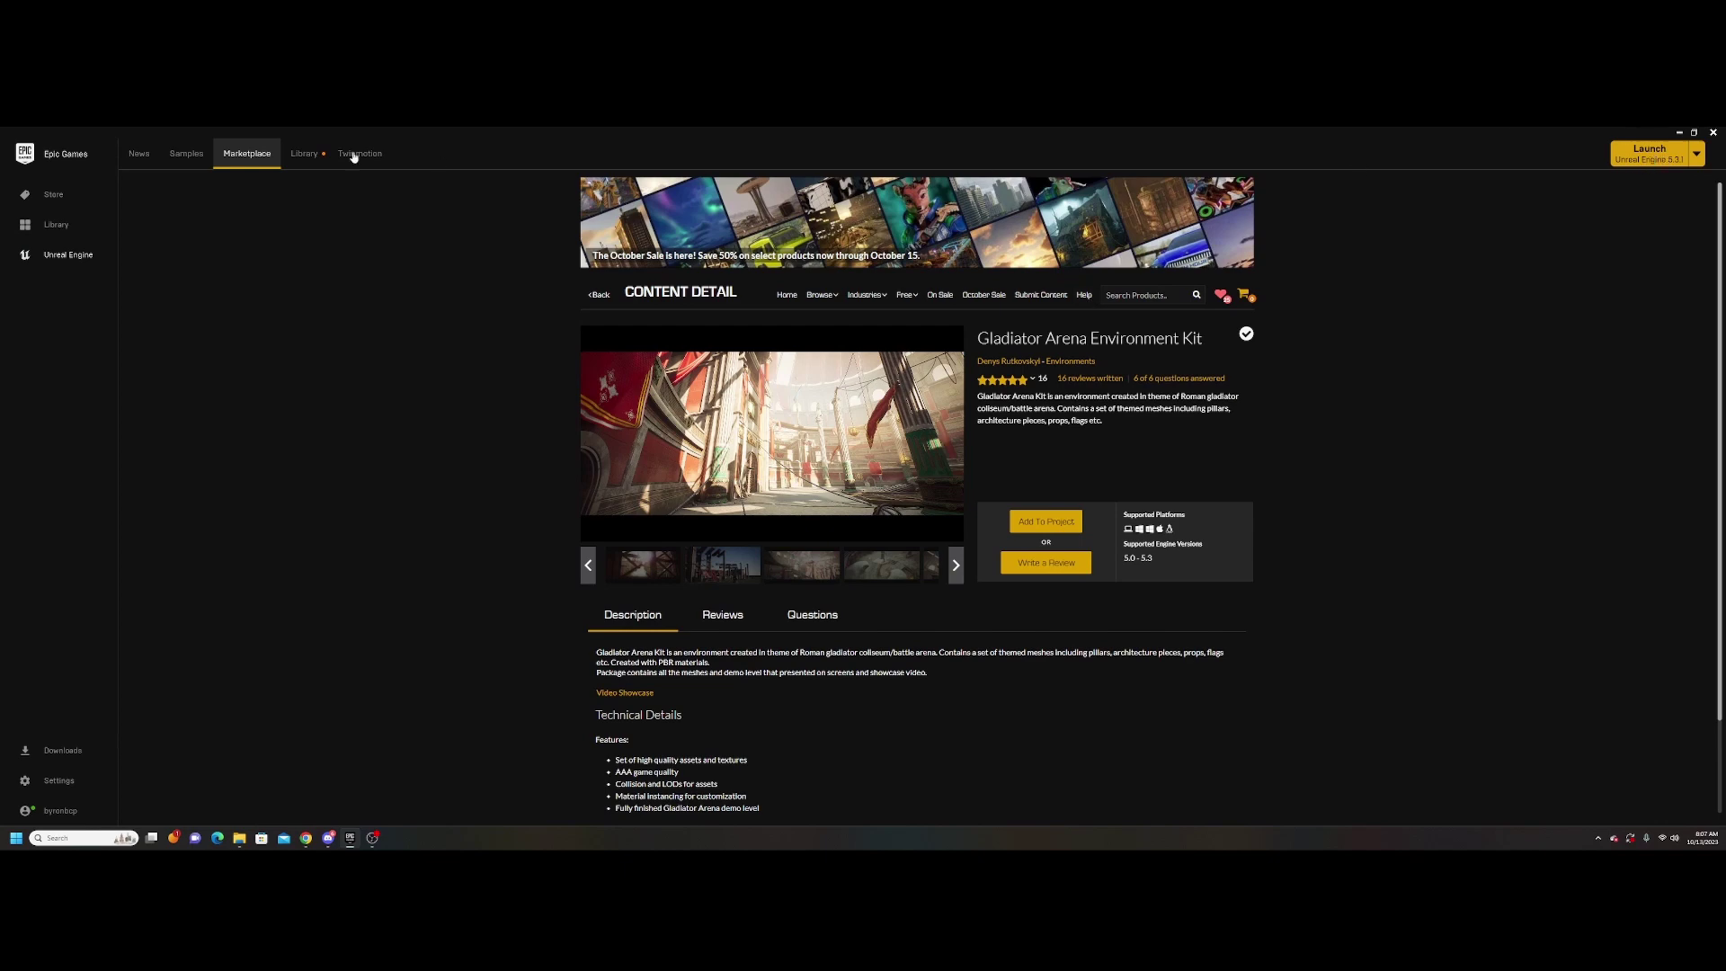
# Launch Unreal Engine from the Epic Games Launcher and choose the Third Person games template for a new project
pyautogui.click(1662, 160)
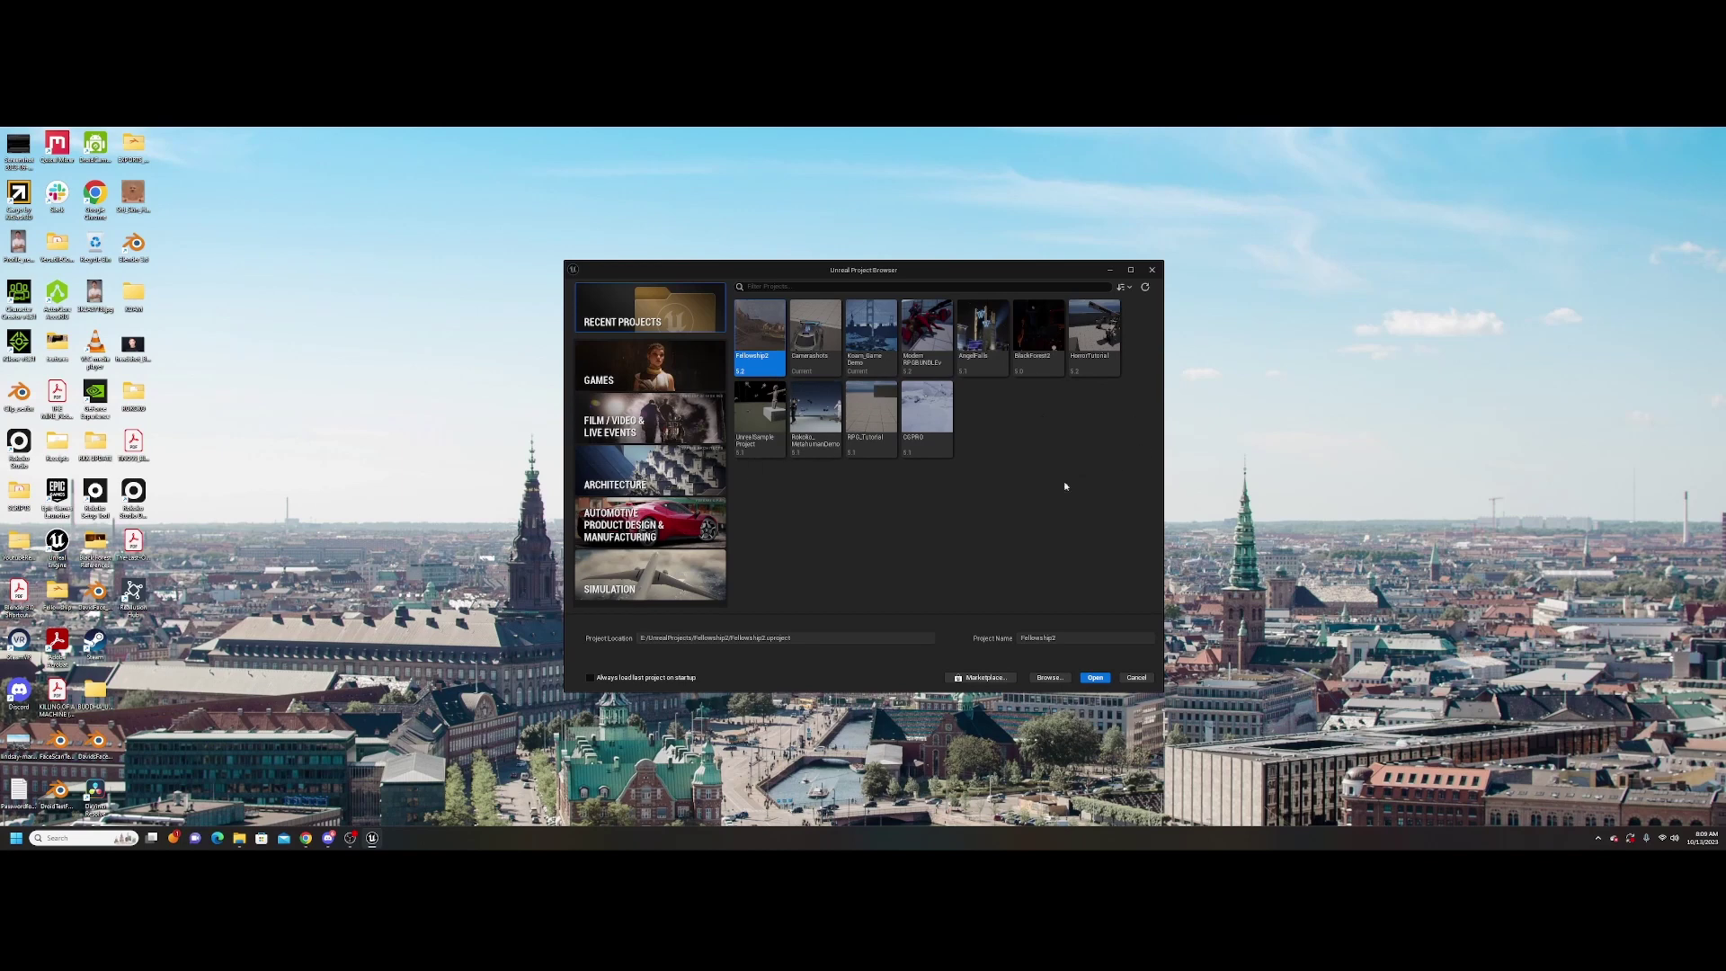
pyautogui.click(615, 379)
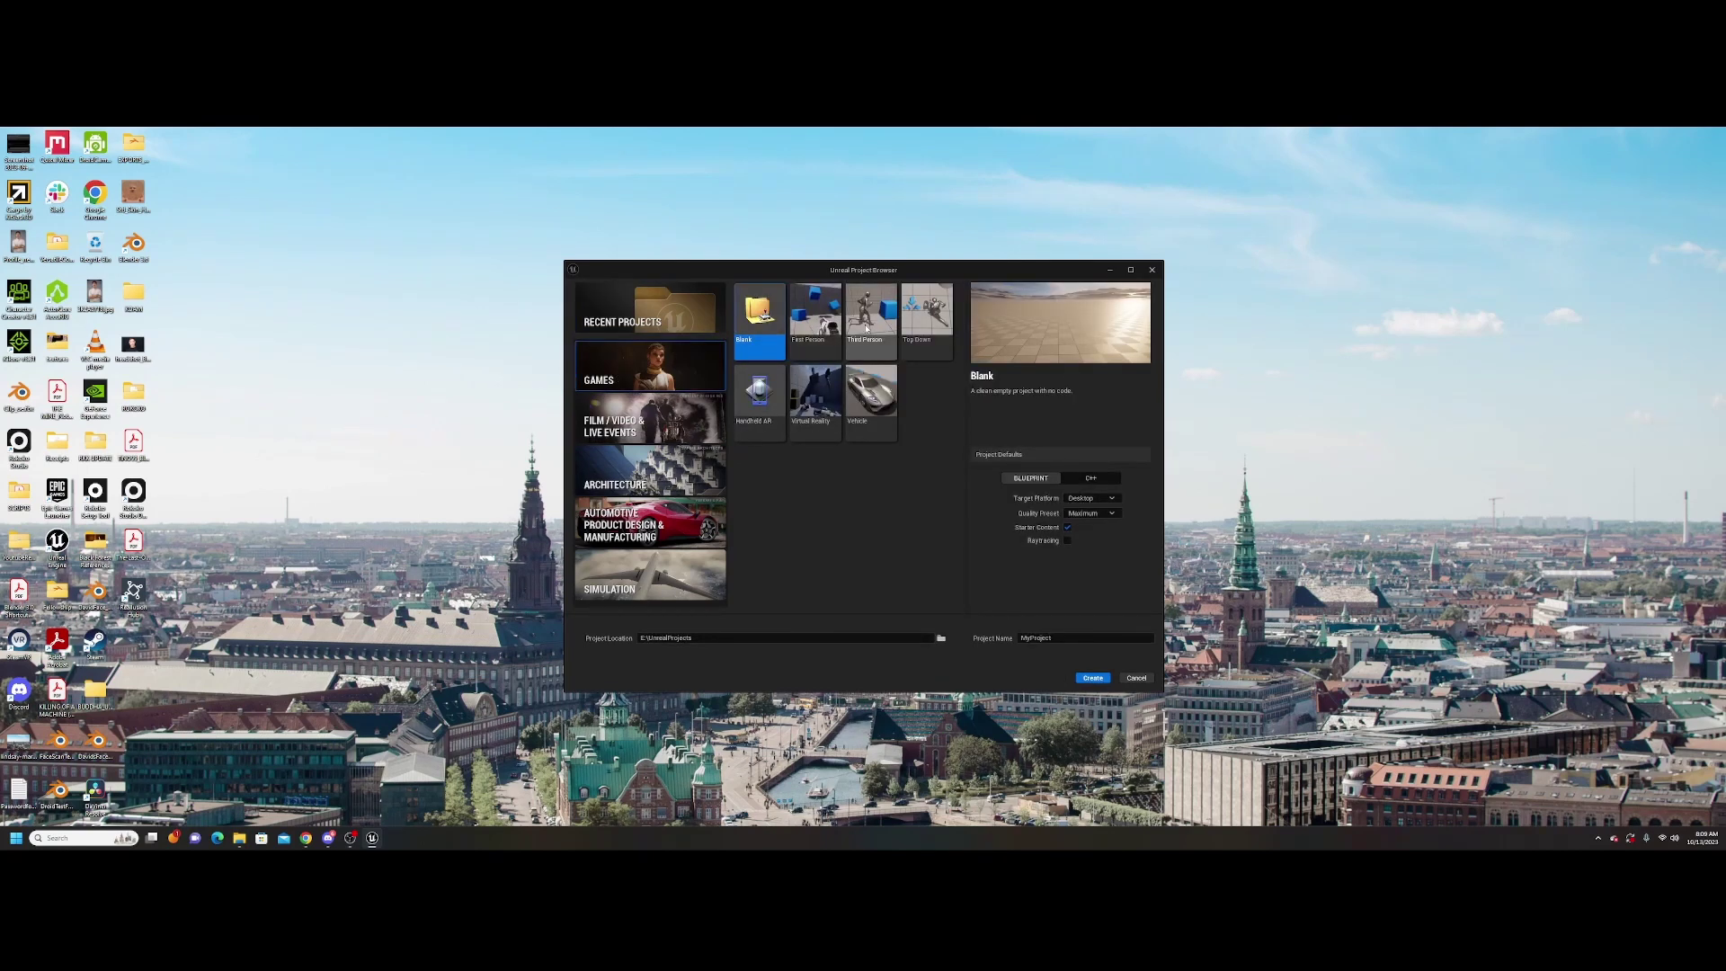
pyautogui.click(867, 329)
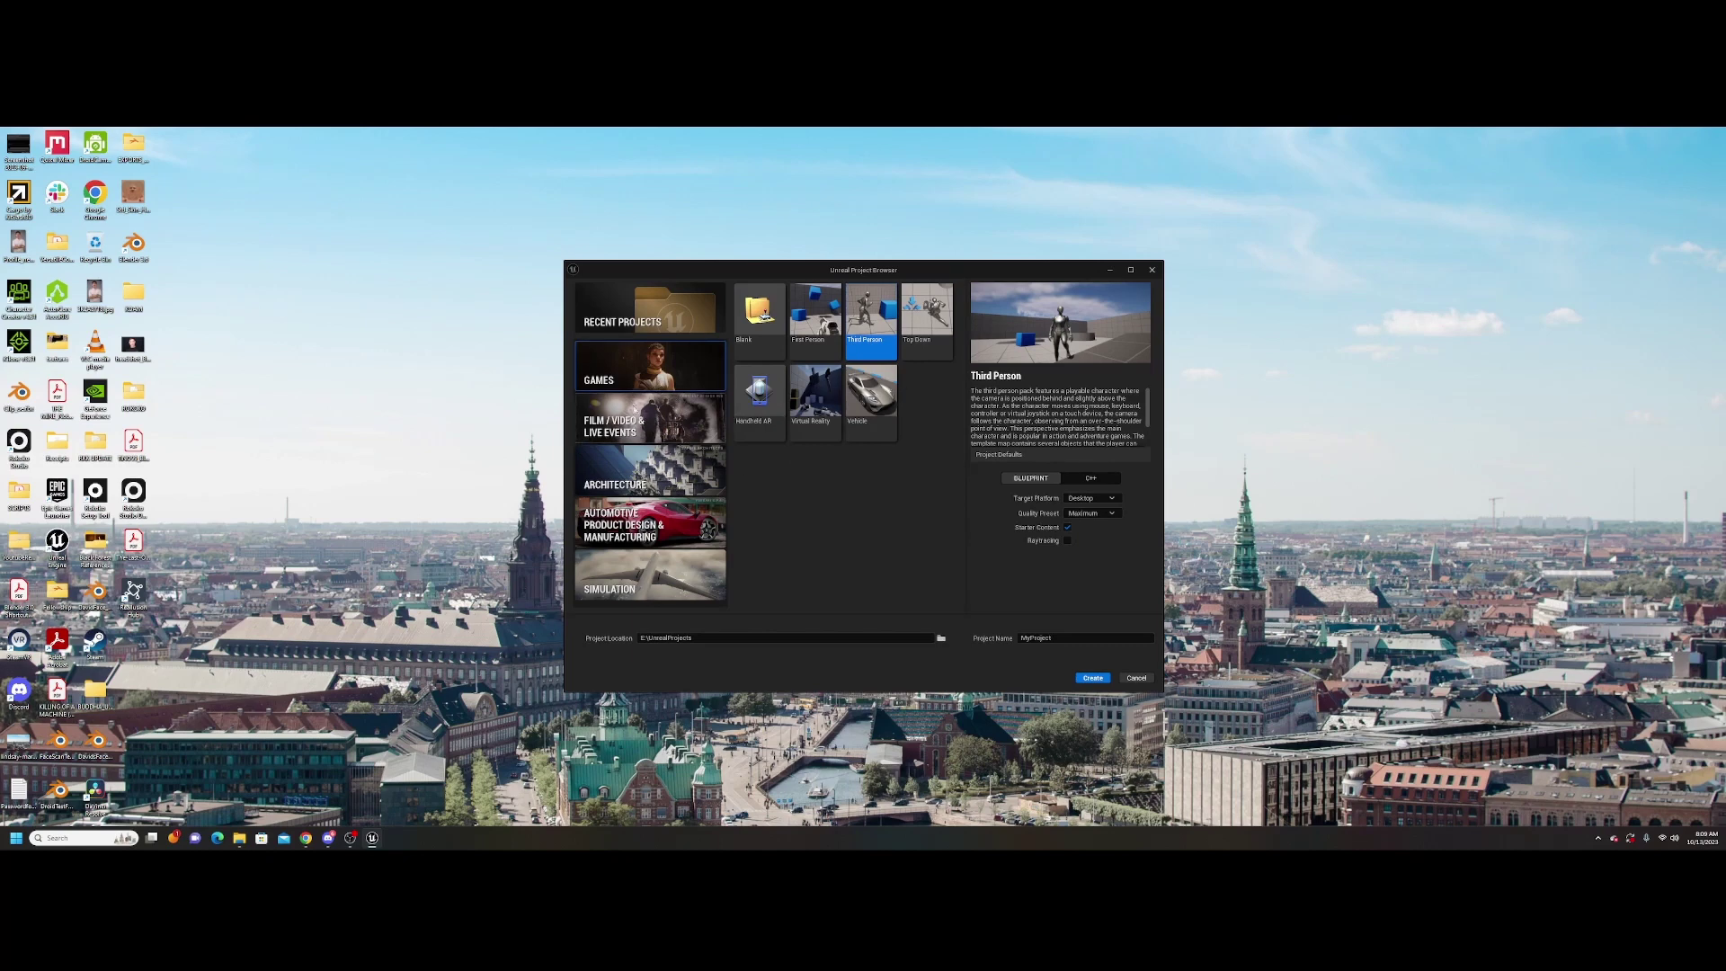
pyautogui.click(622, 433)
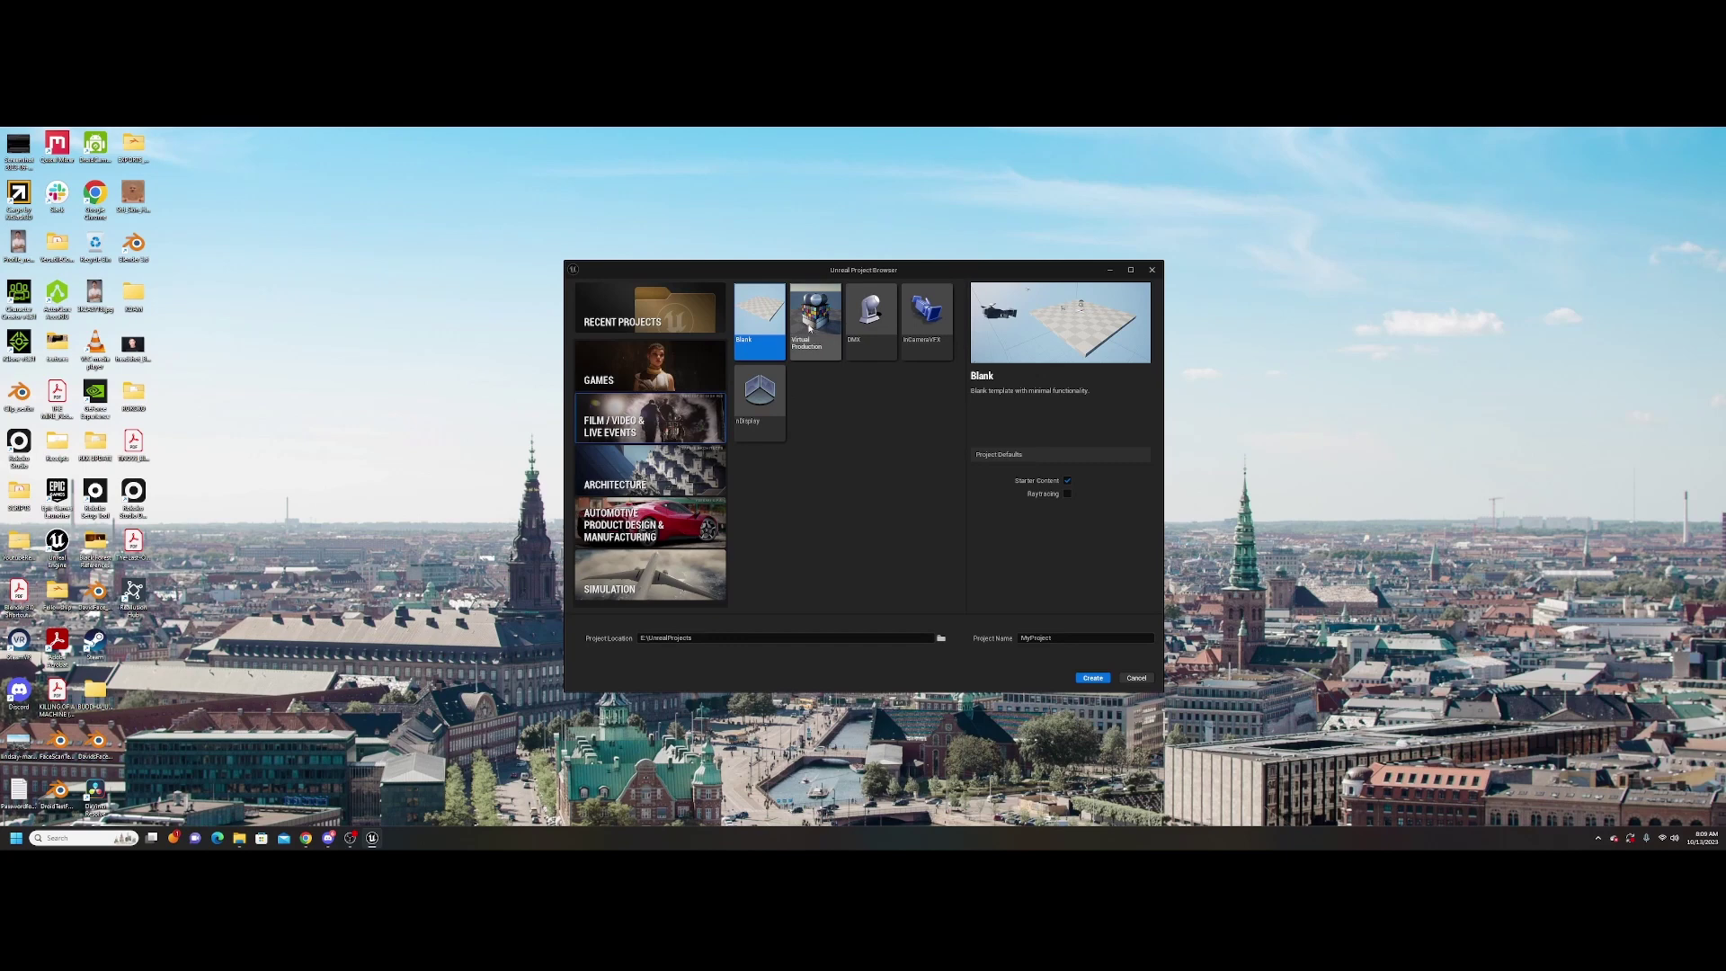
pyautogui.click(629, 368)
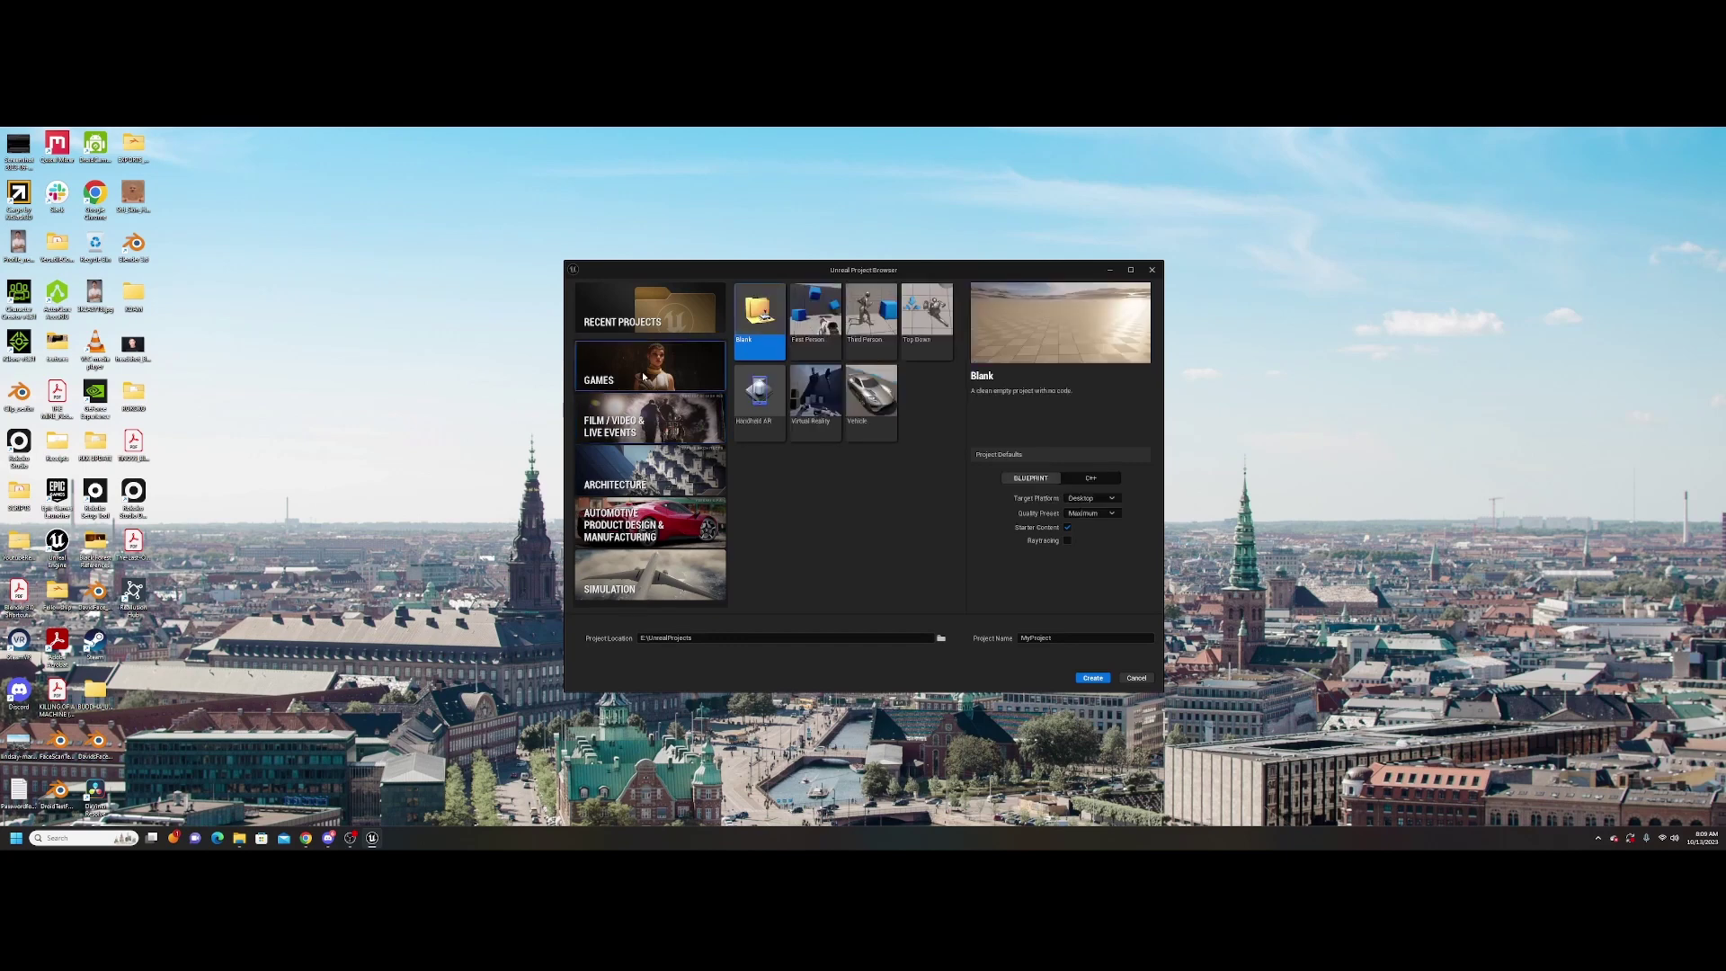
pyautogui.click(869, 331)
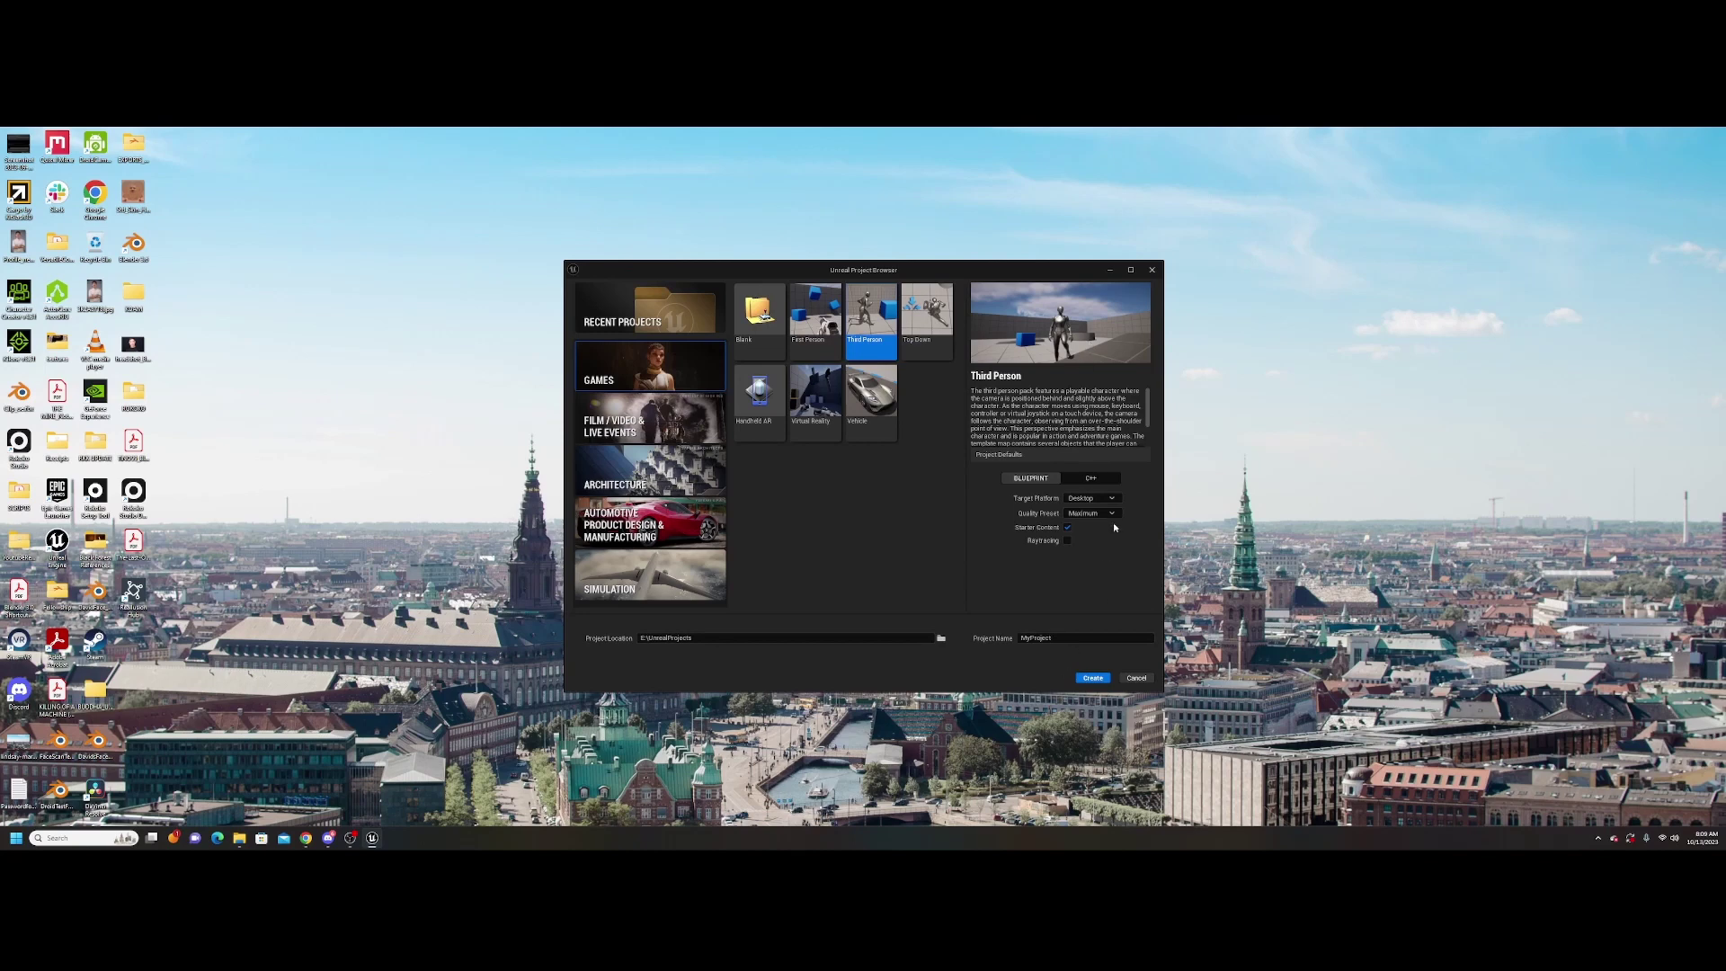
# Name the new project Gladiator, create it, and dismiss the new plugins notification
pyautogui.moveTo(1080, 637); pyautogui.dragTo(992, 646)
pyautogui.write('Gladiator')
pyautogui.click(1095, 678)
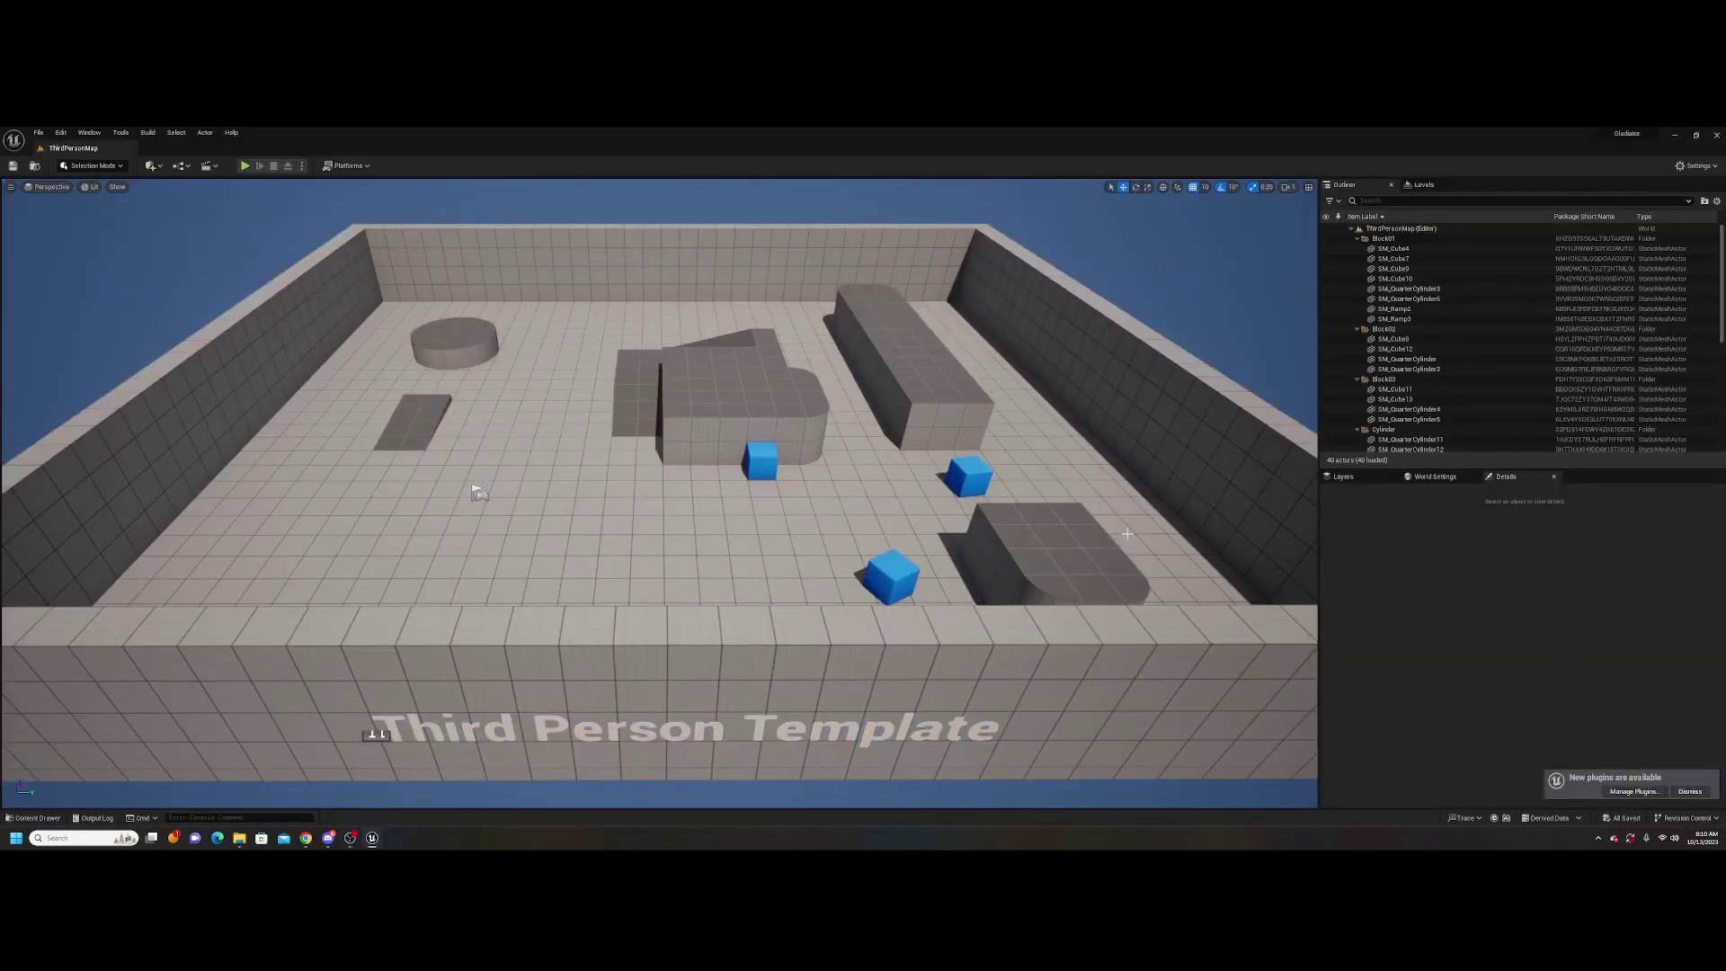
pyautogui.click(1689, 792)
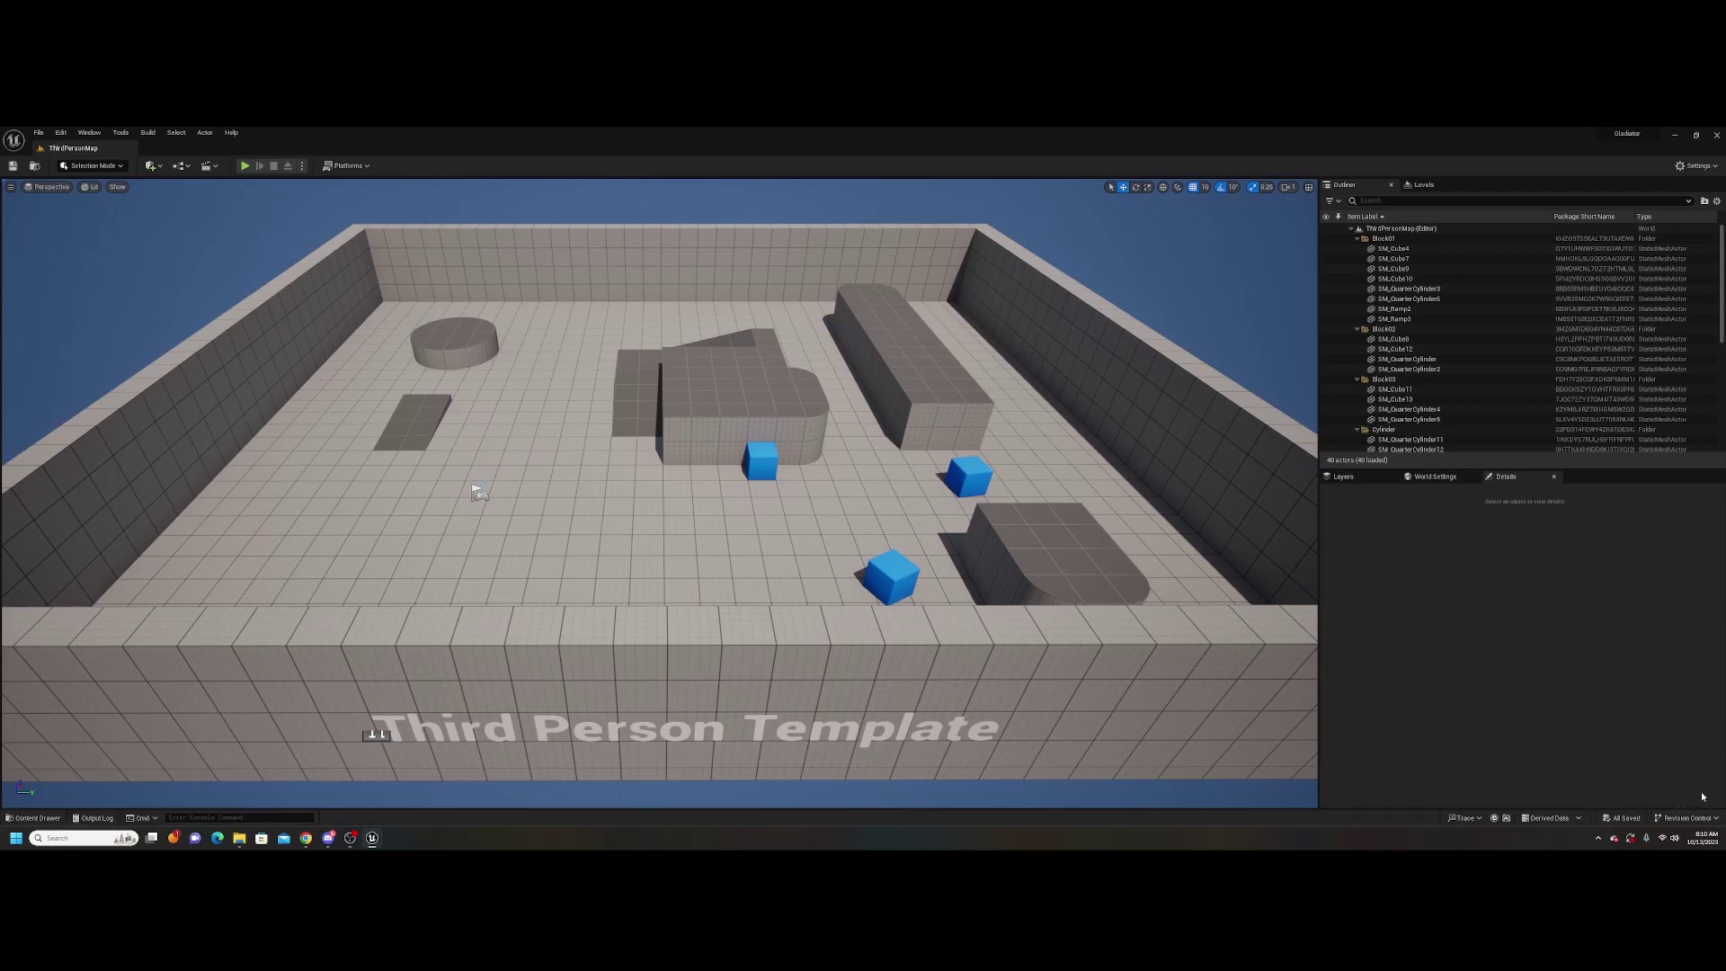
pyautogui.scroll(-5, 858, 342)
pyautogui.scroll(5, 659, 494)
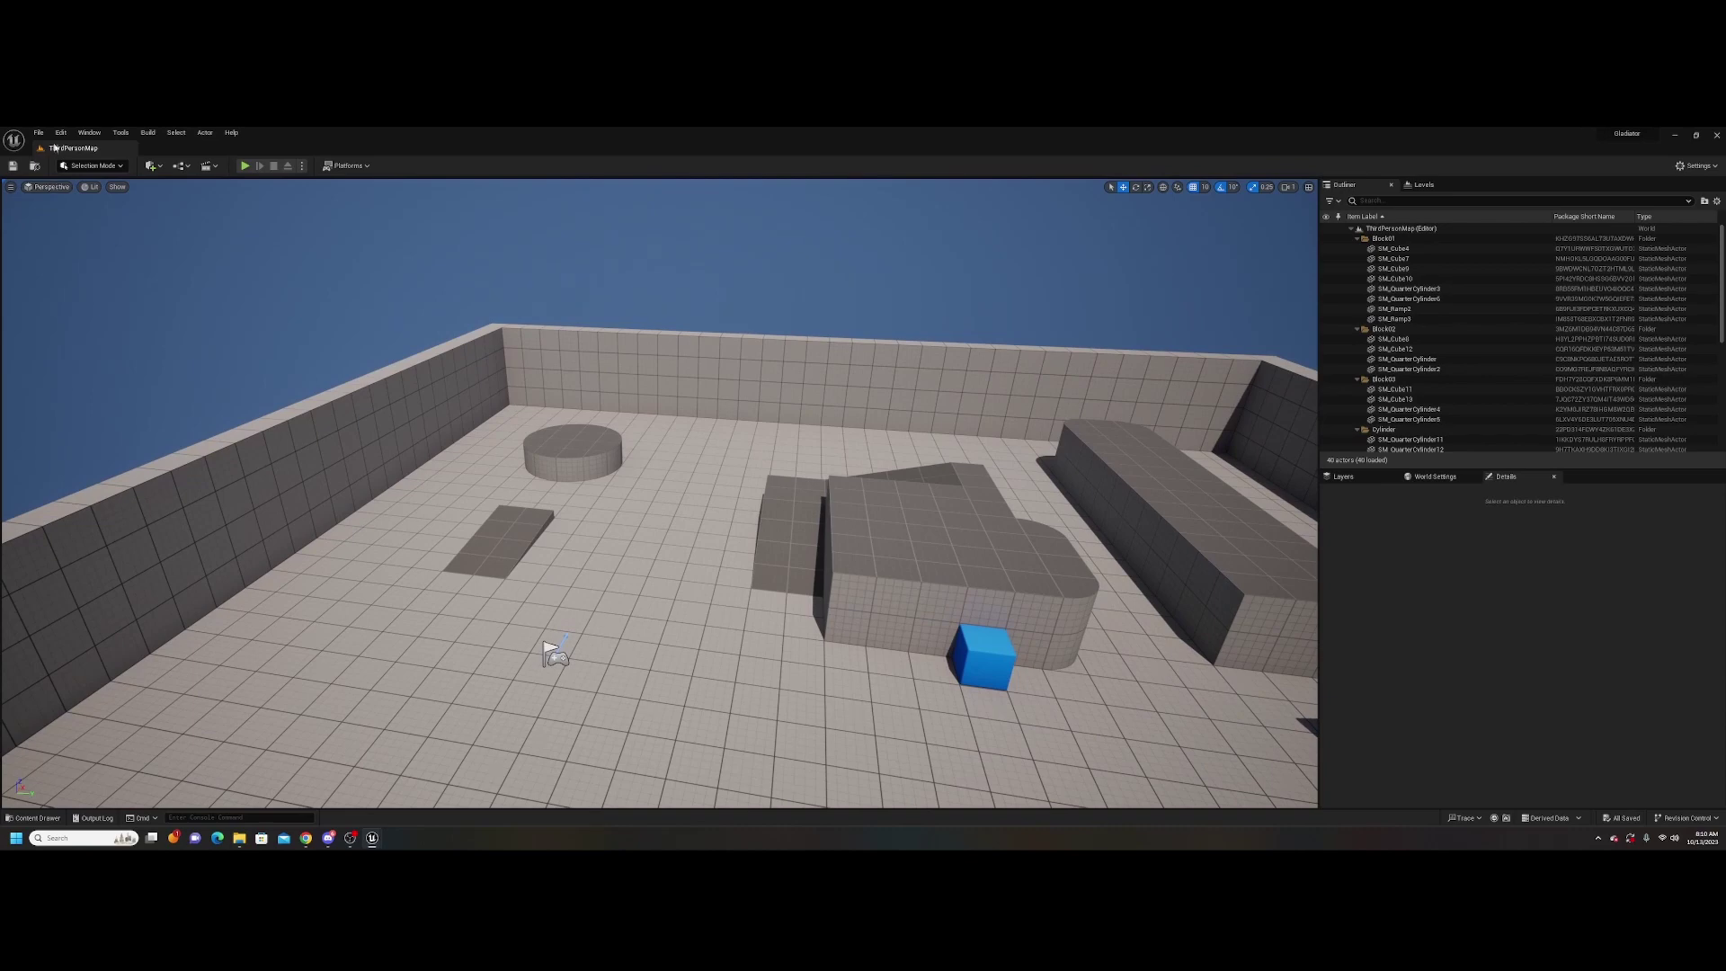
# Shrink the editor window, open the Epic Games Launcher from the desktop and go to its Unreal Engine library
pyautogui.click(1695, 135)
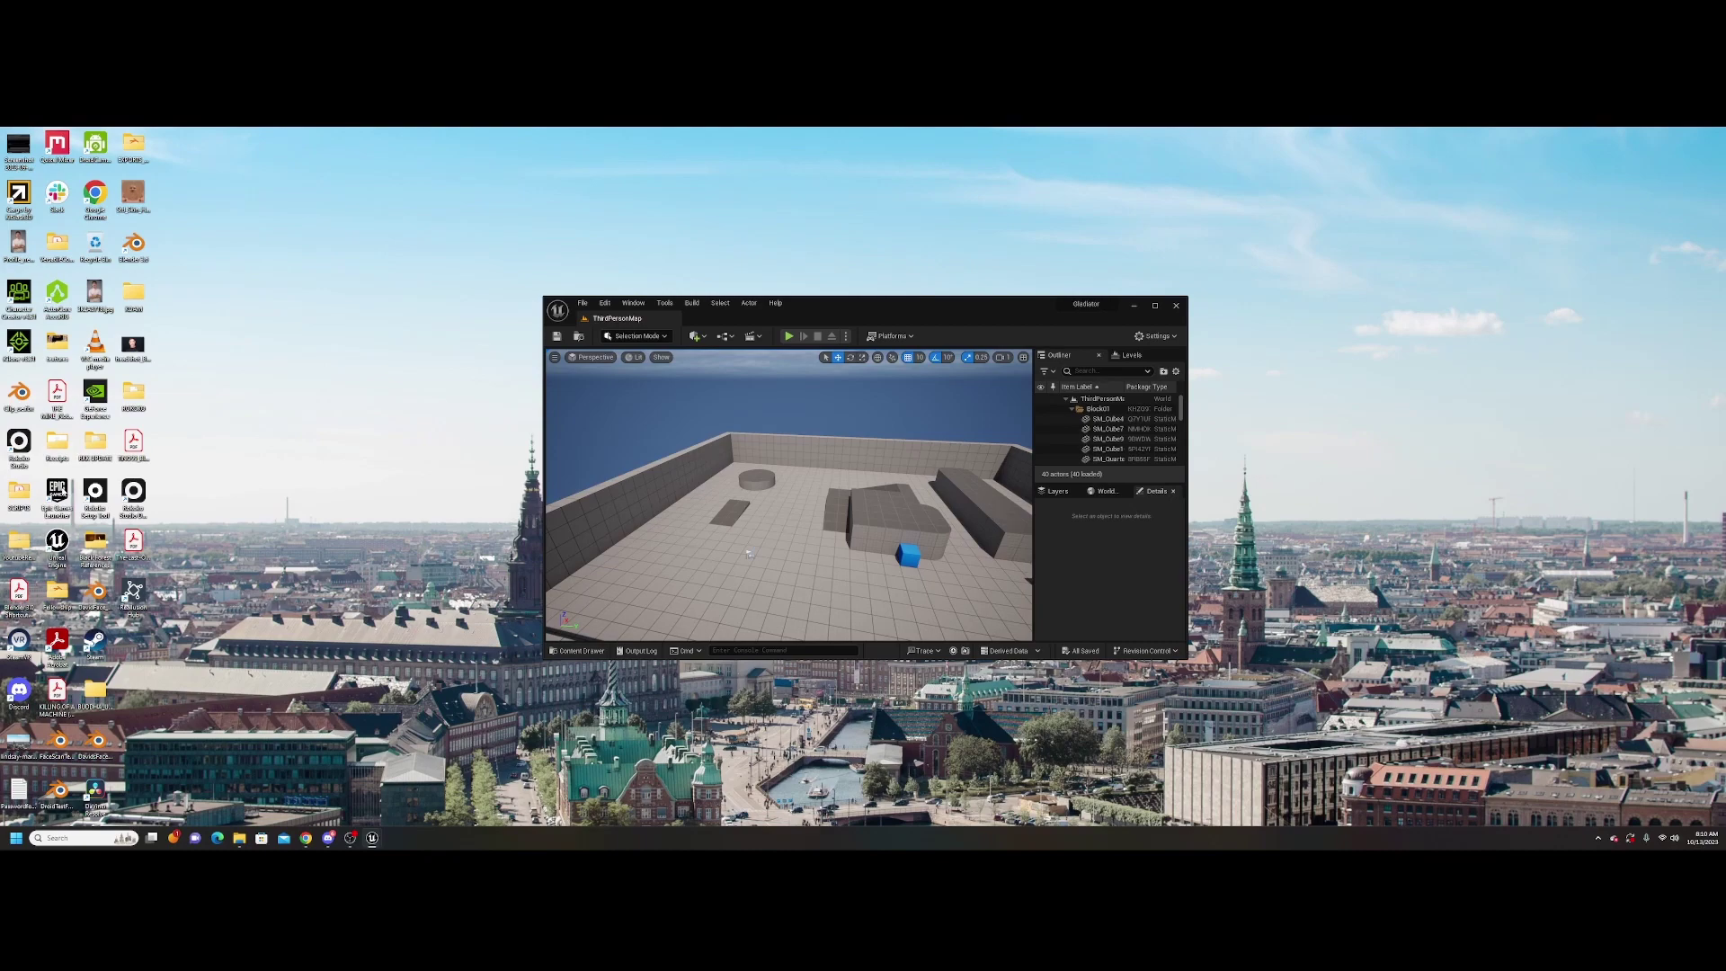
pyautogui.doubleClick(61, 492)
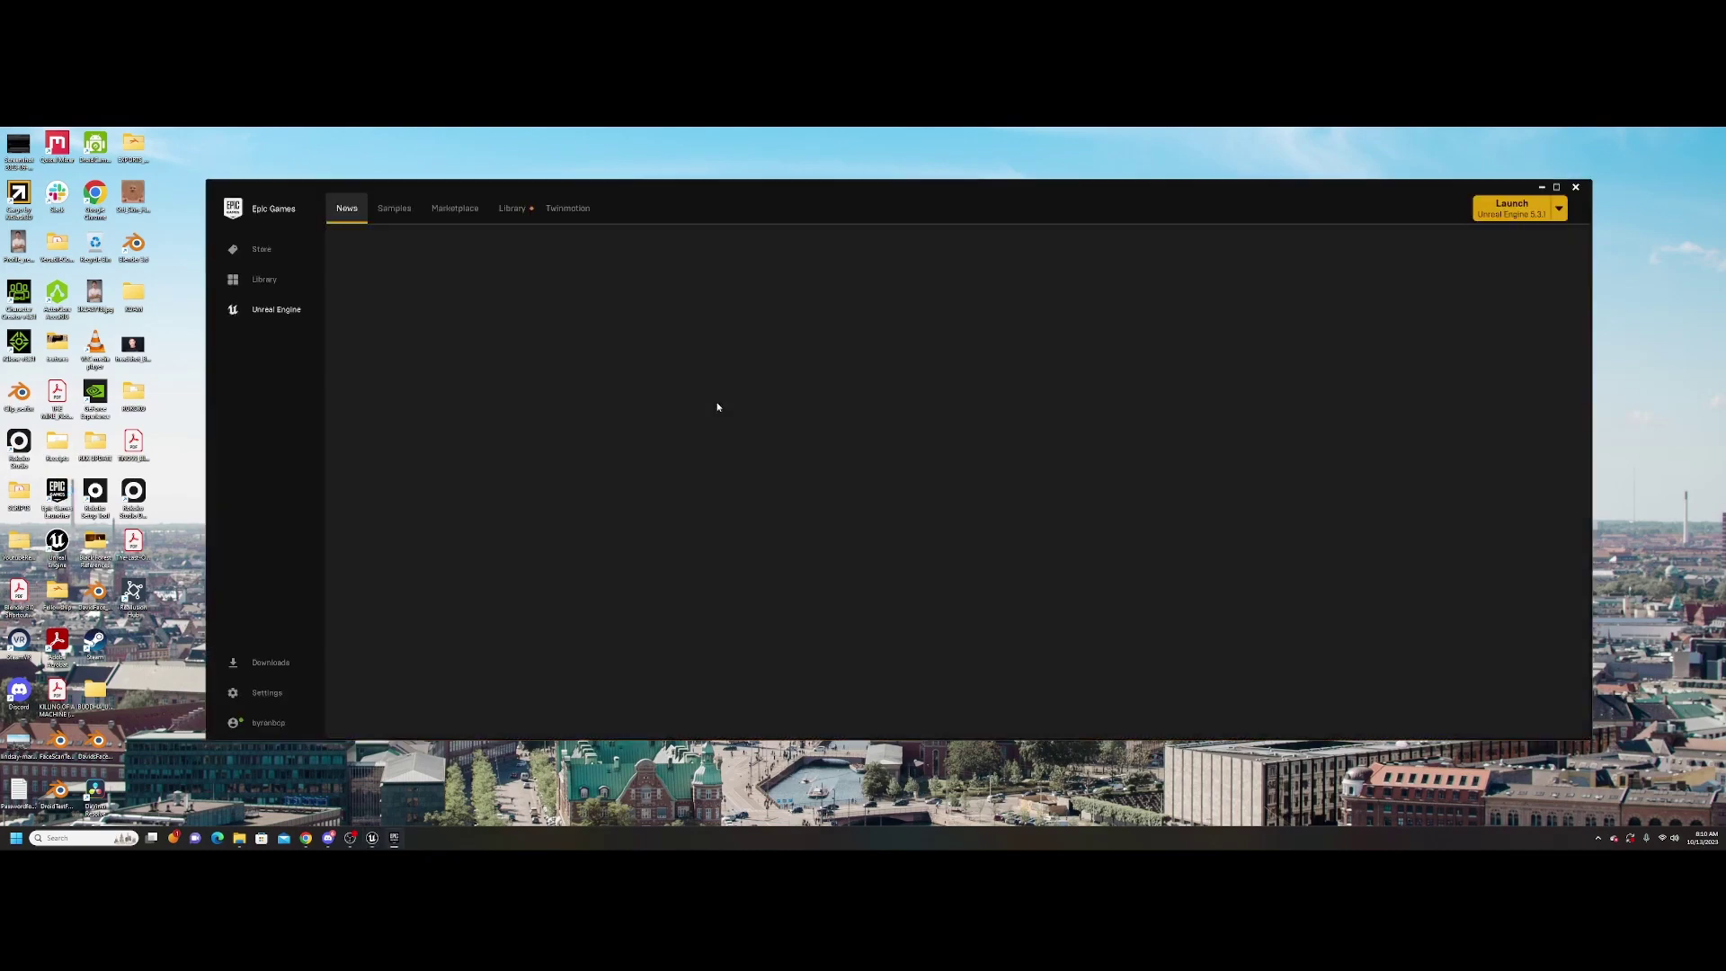
pyautogui.moveTo(962, 190)
pyautogui.mouseDown()
pyautogui.moveTo(914, 427)
pyautogui.moveTo(940, 216)
pyautogui.mouseUp()
pyautogui.click(492, 233)
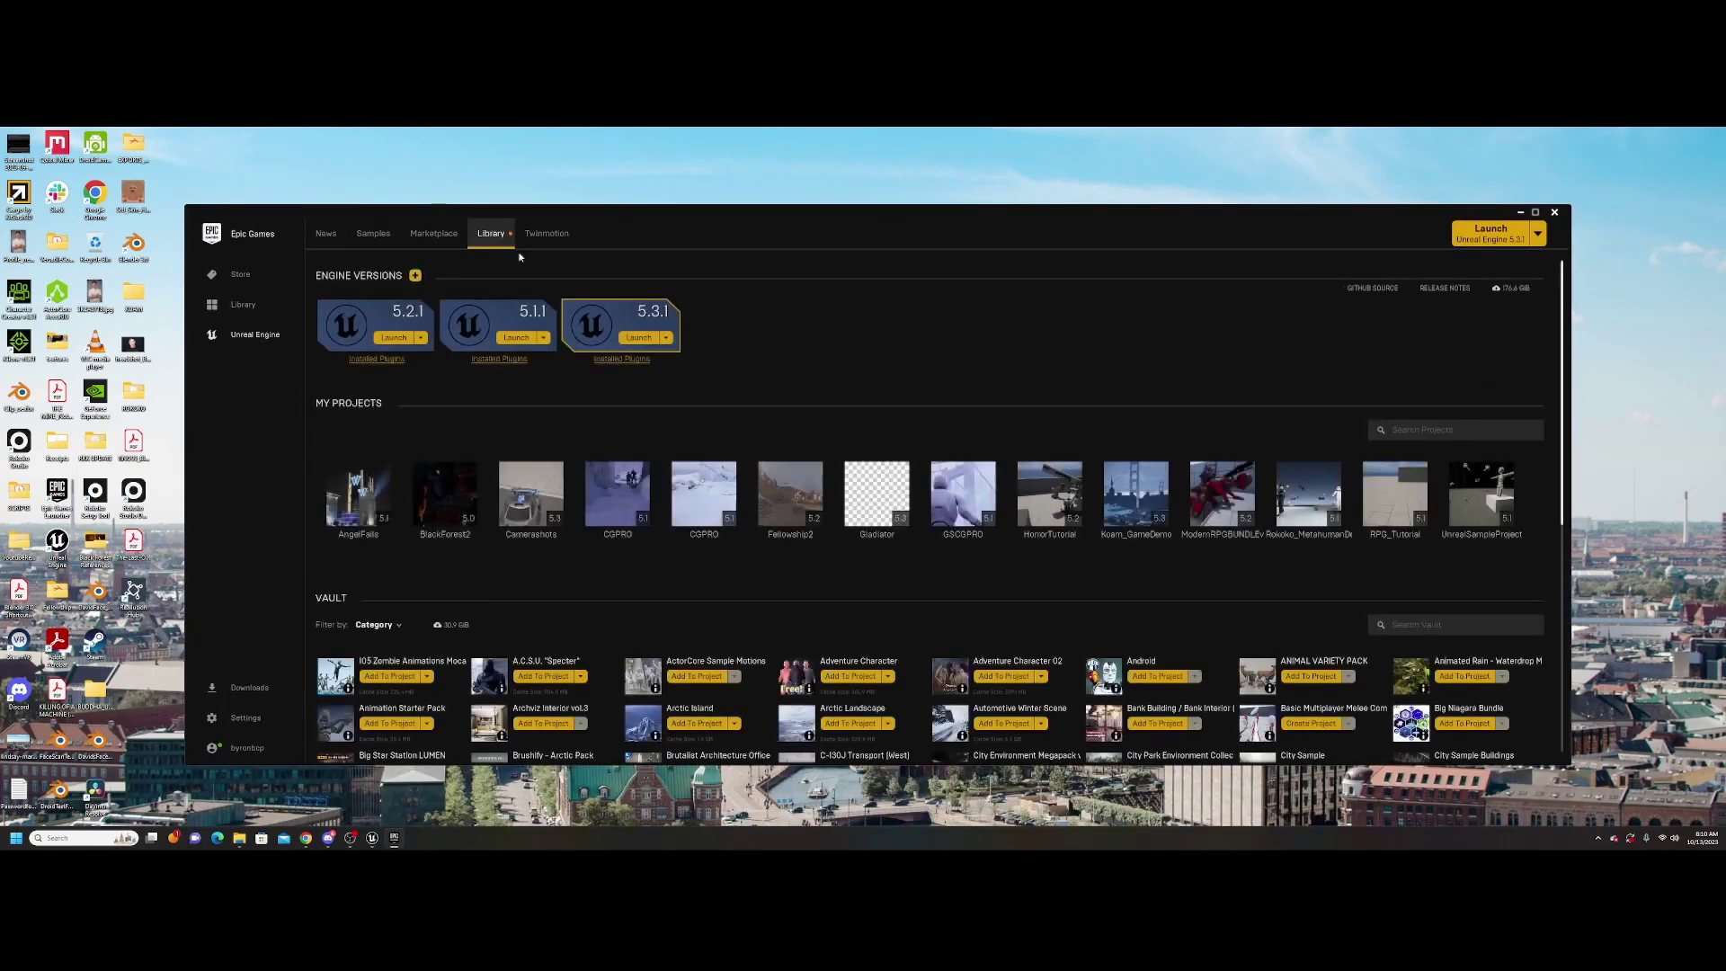
# Search the library's projects and the asset vault for "arena"
pyautogui.click(1395, 431)
pyautogui.write('arena')
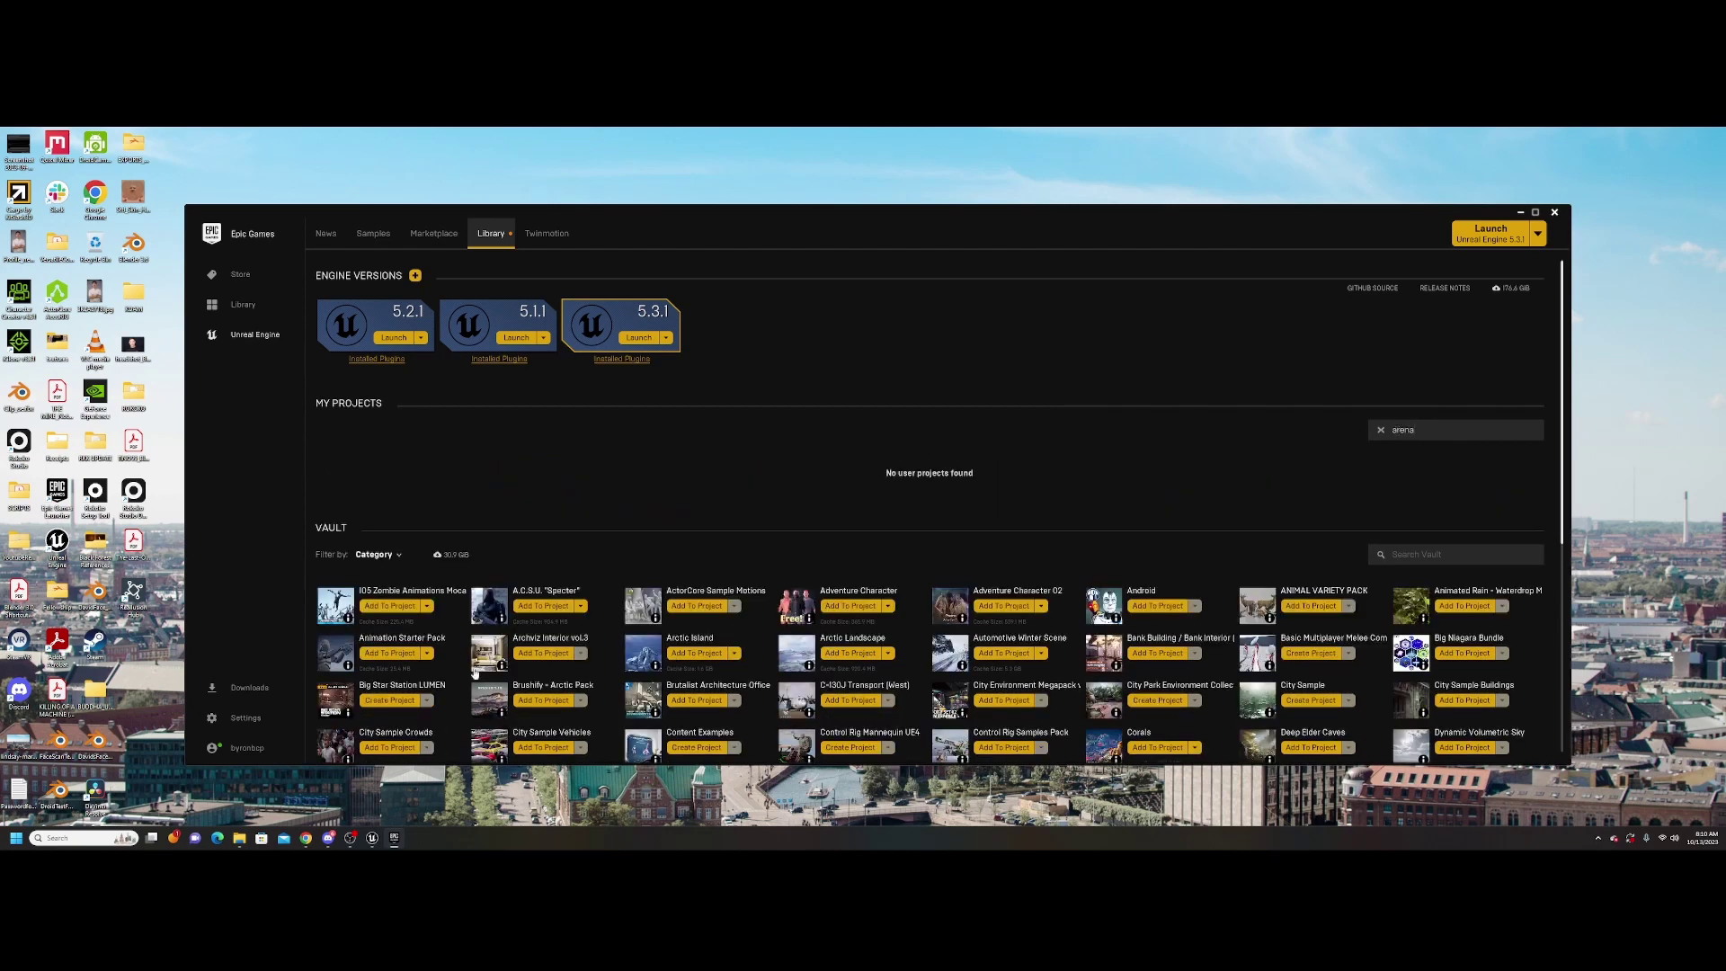
pyautogui.click(1431, 554)
pyautogui.write('arena')
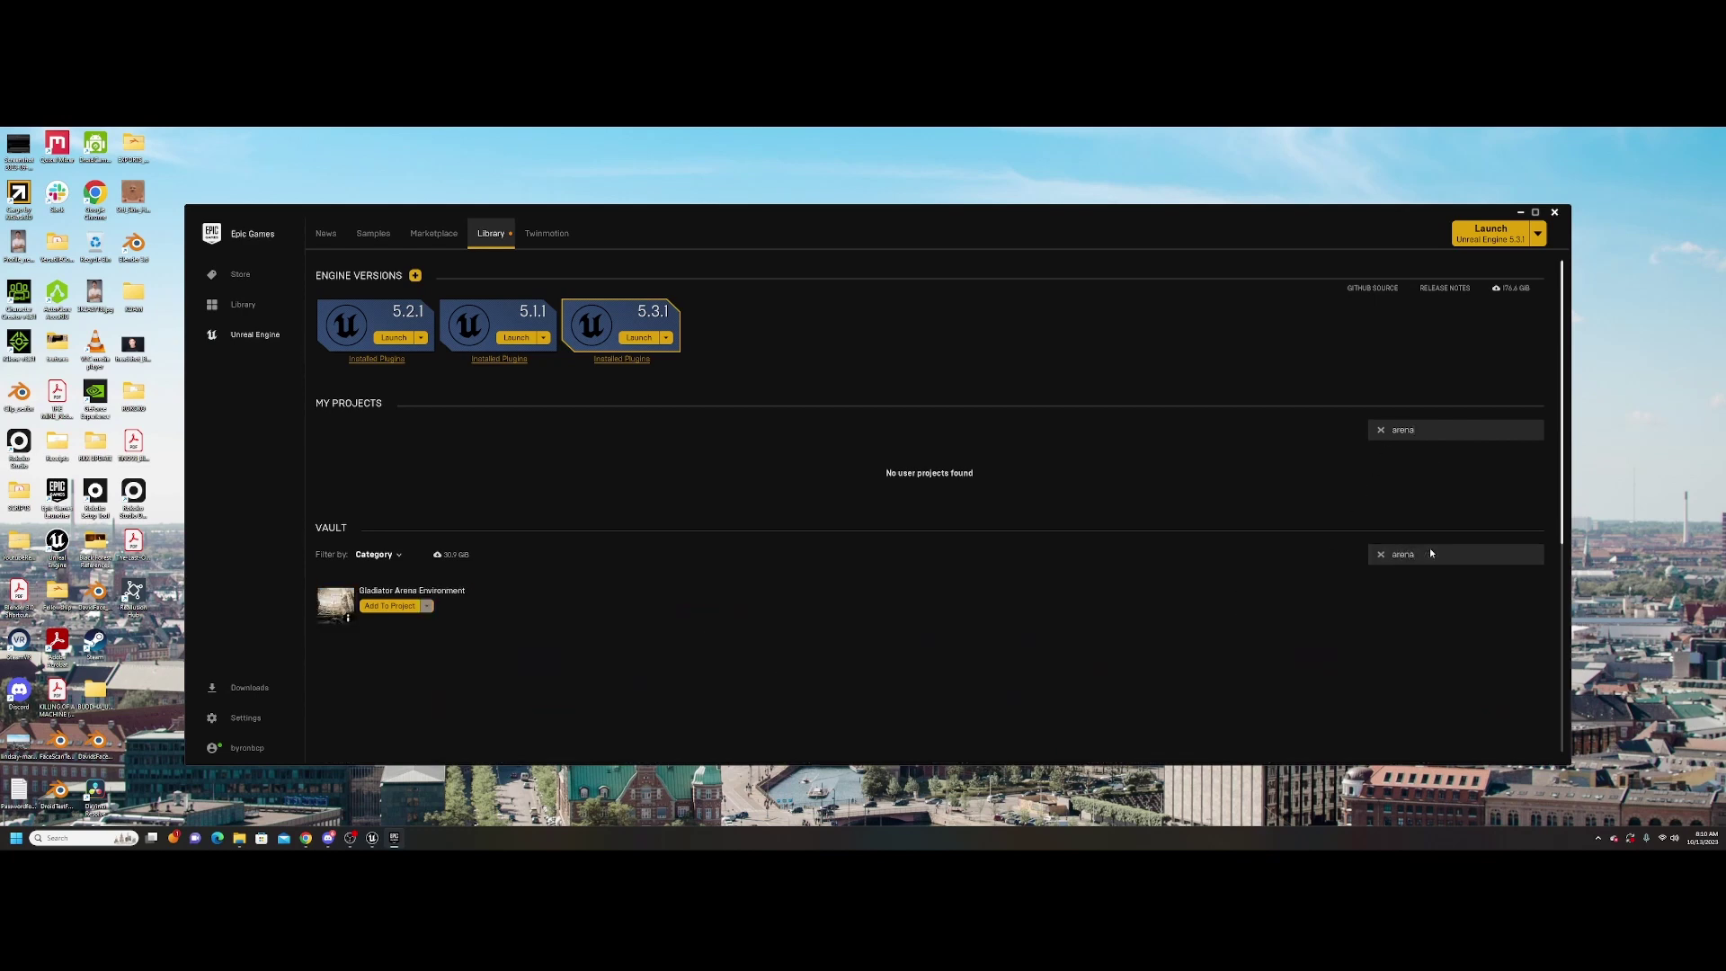
# Add the Gladiator Arena Environment asset pack to the Gladiator project
pyautogui.click(386, 607)
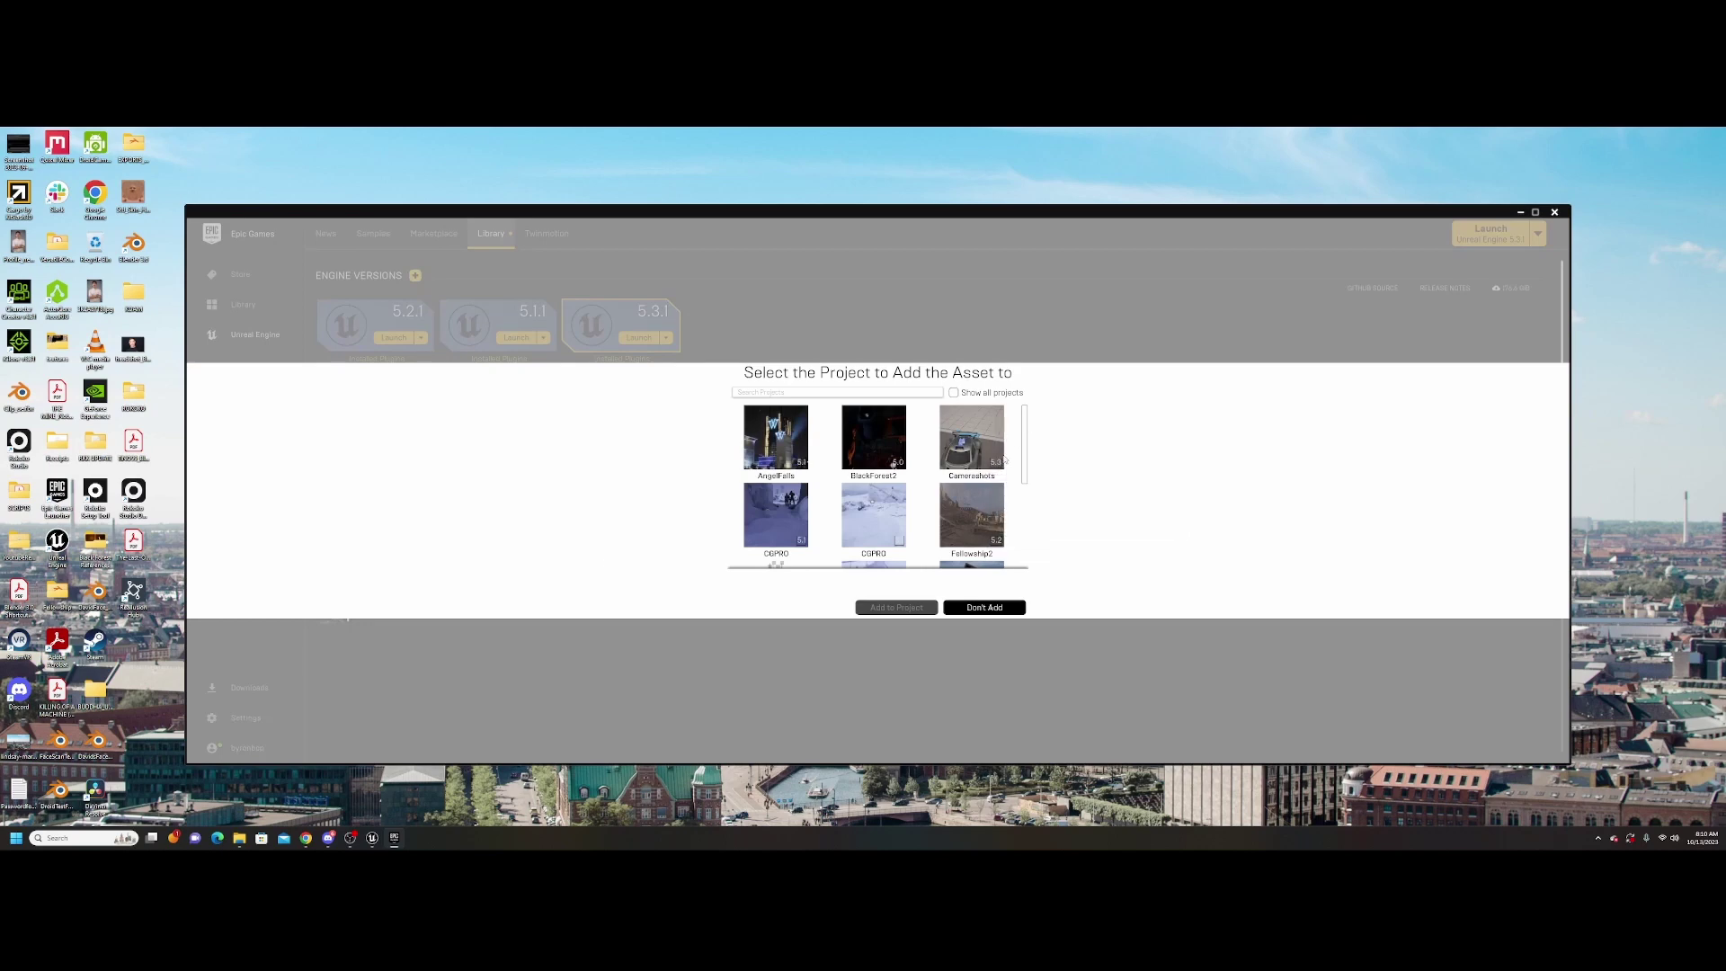
pyautogui.scroll(-3, 1007, 476)
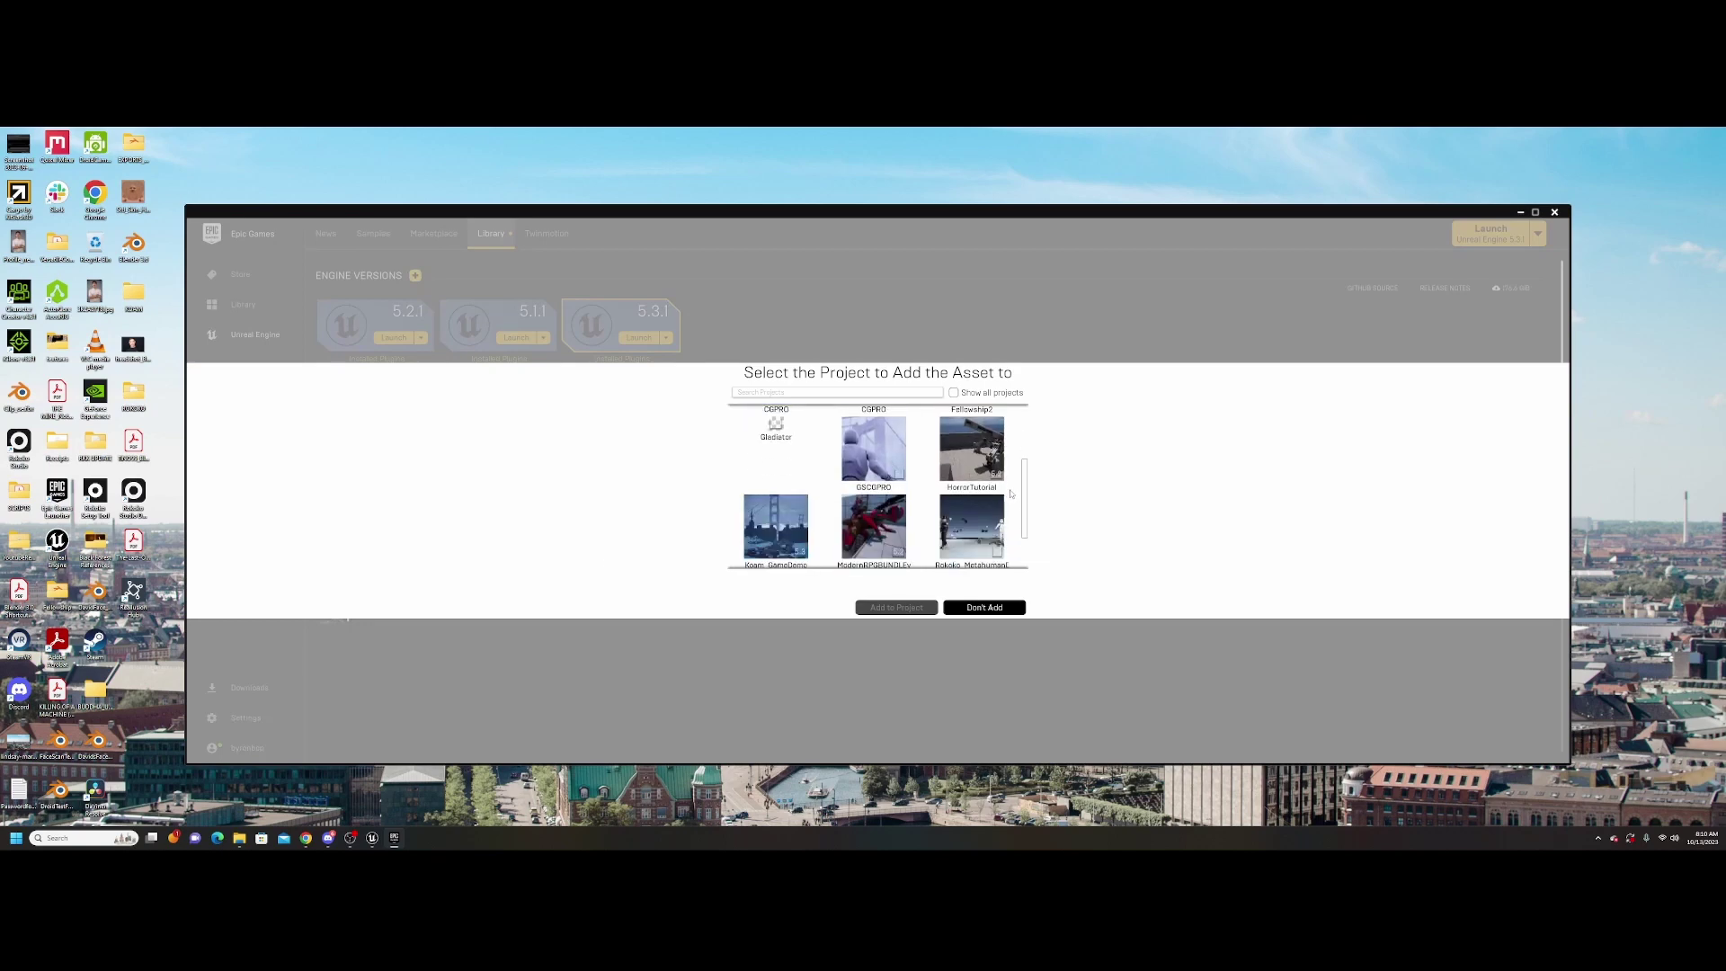
pyautogui.click(776, 445)
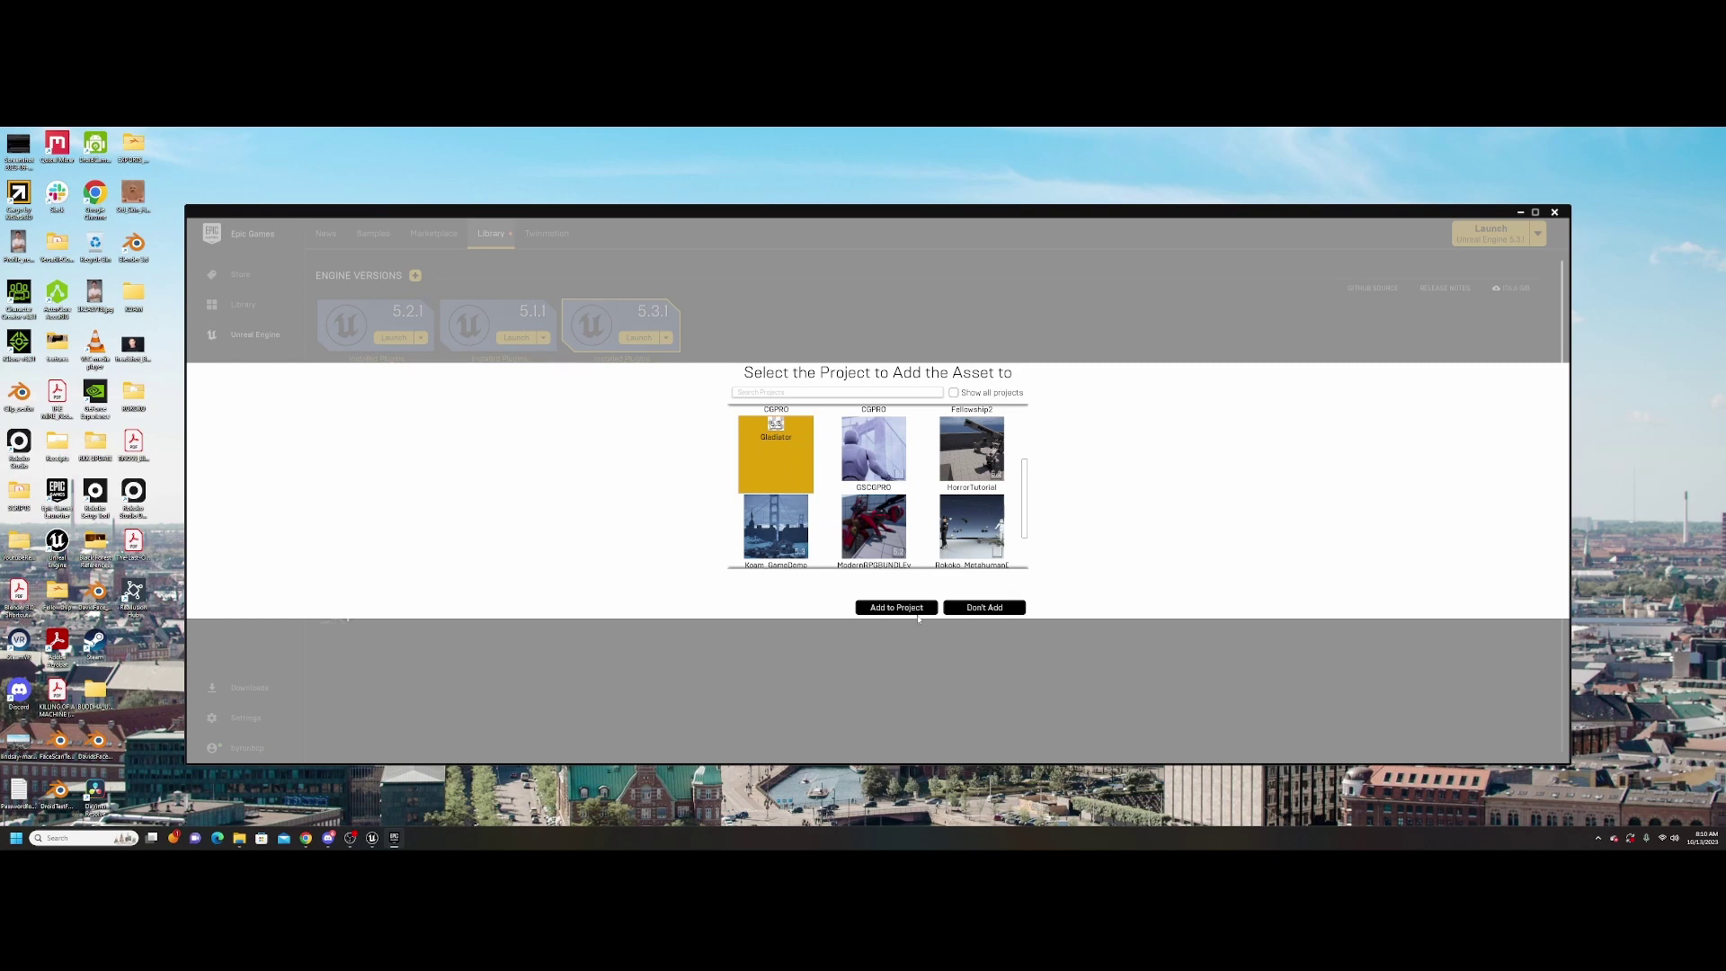
pyautogui.click(916, 611)
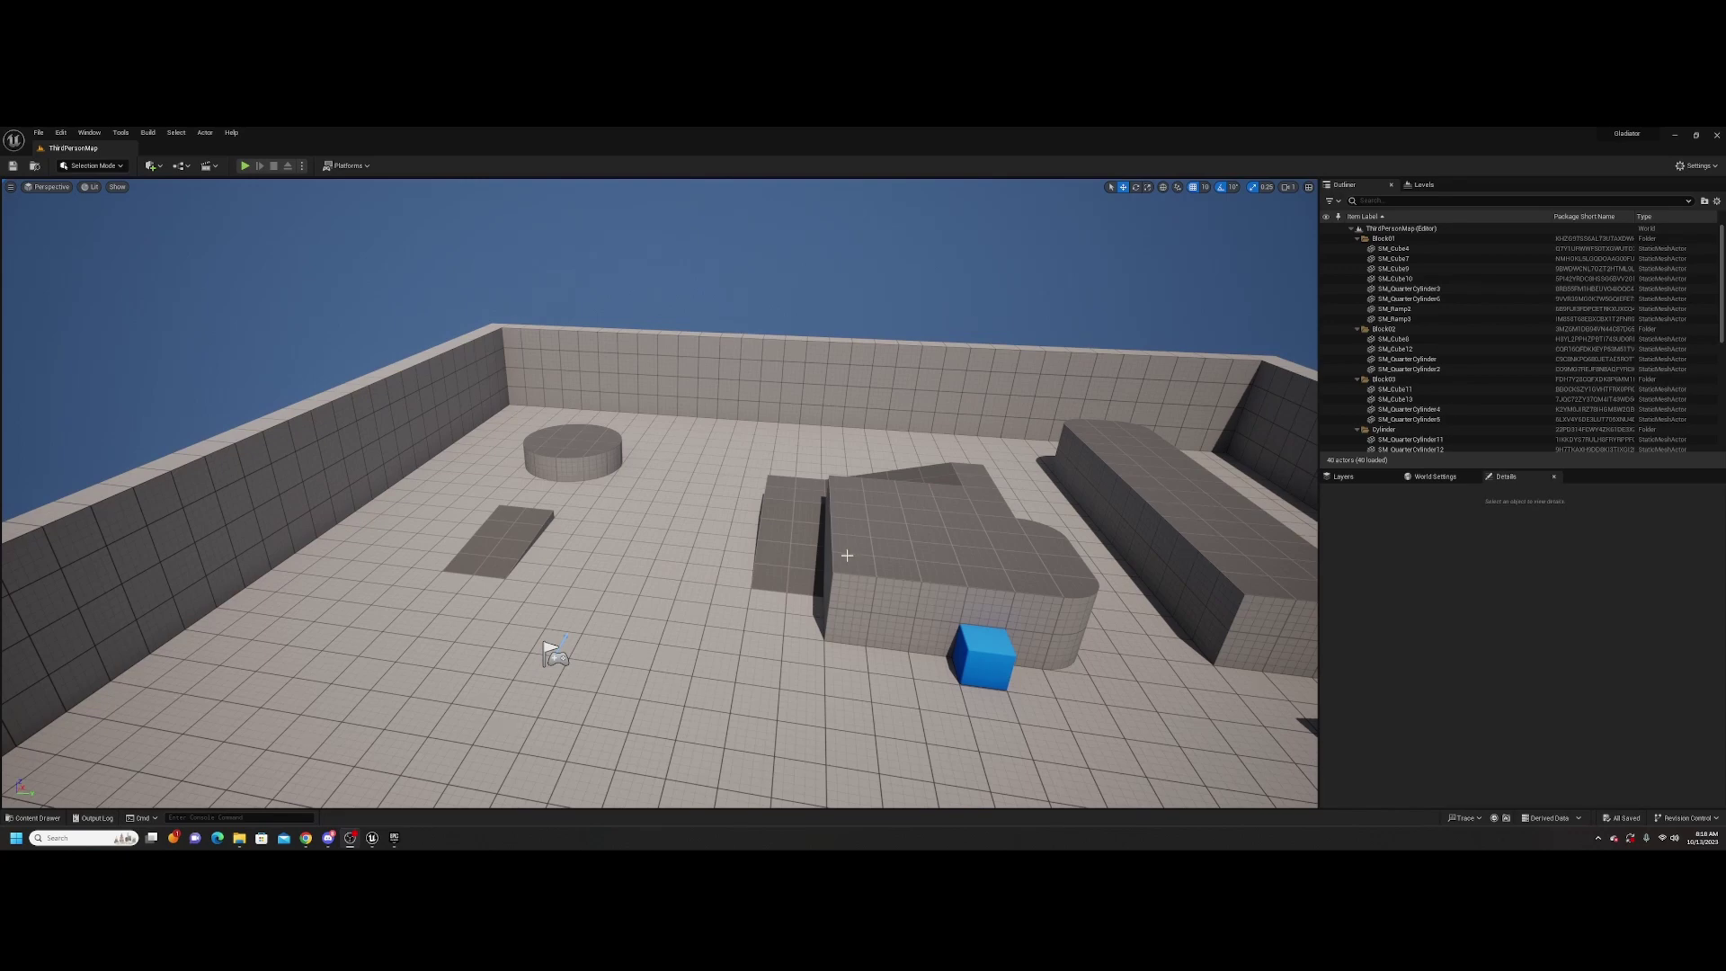
# Browse the Gladiator project content, turn off the Static Mesh filter and open the Maps folder inside Arena
pyautogui.click(9, 819)
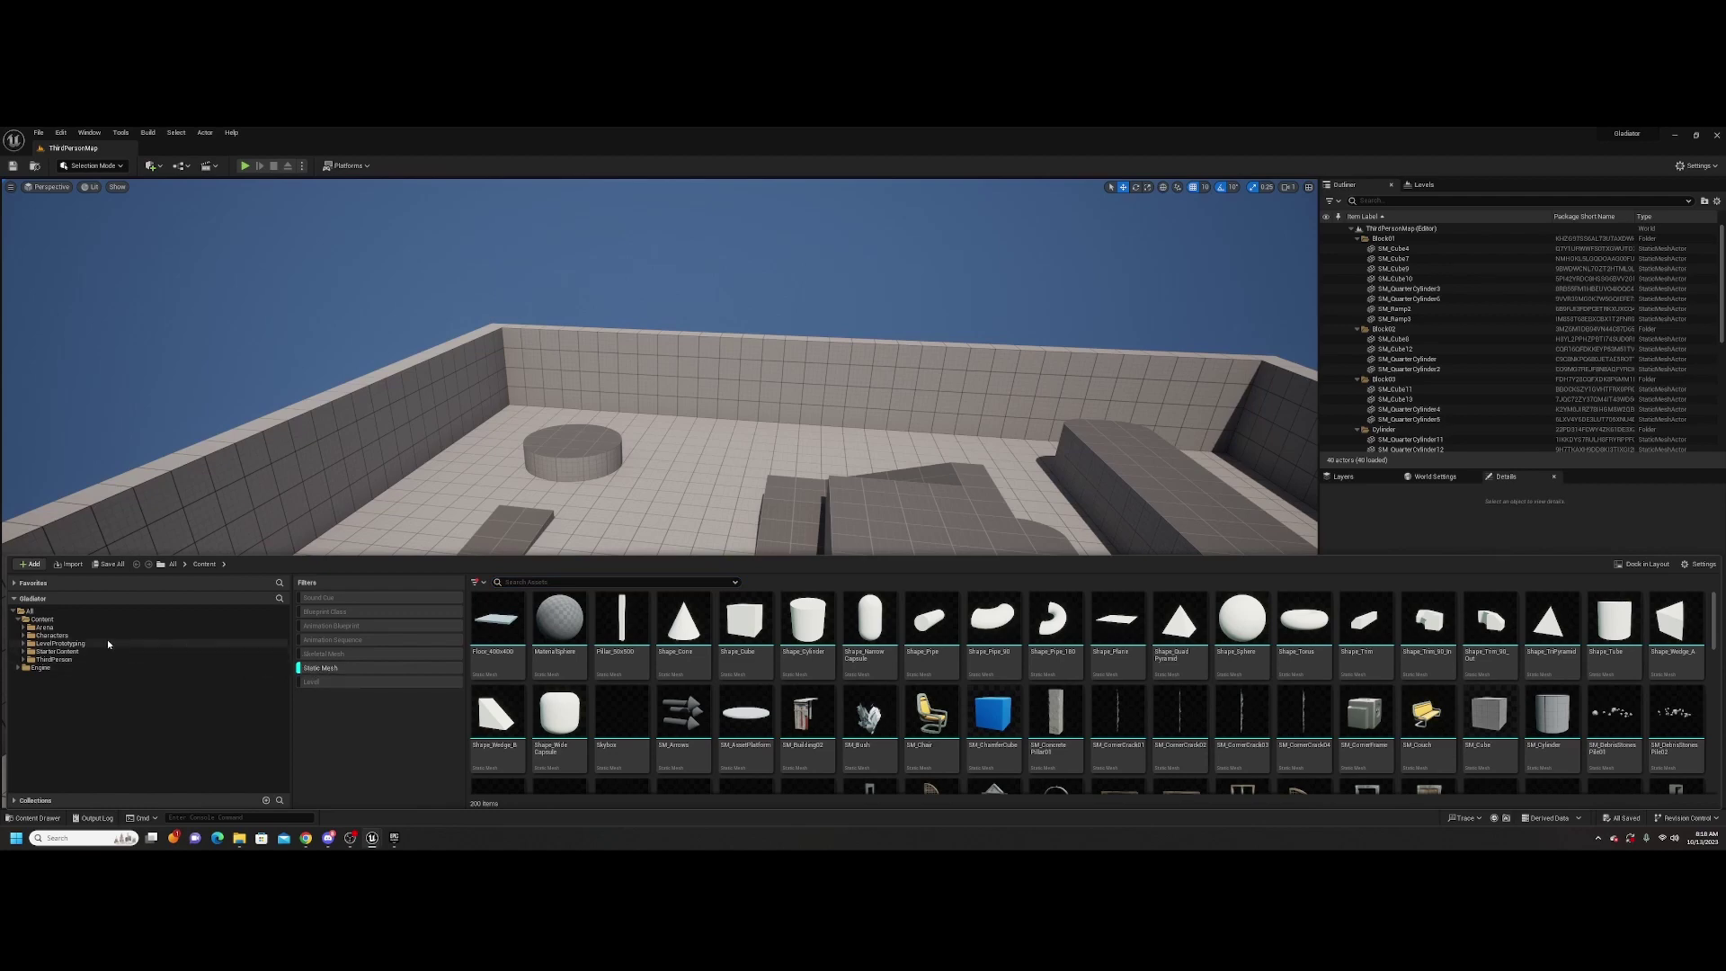
pyautogui.click(311, 670)
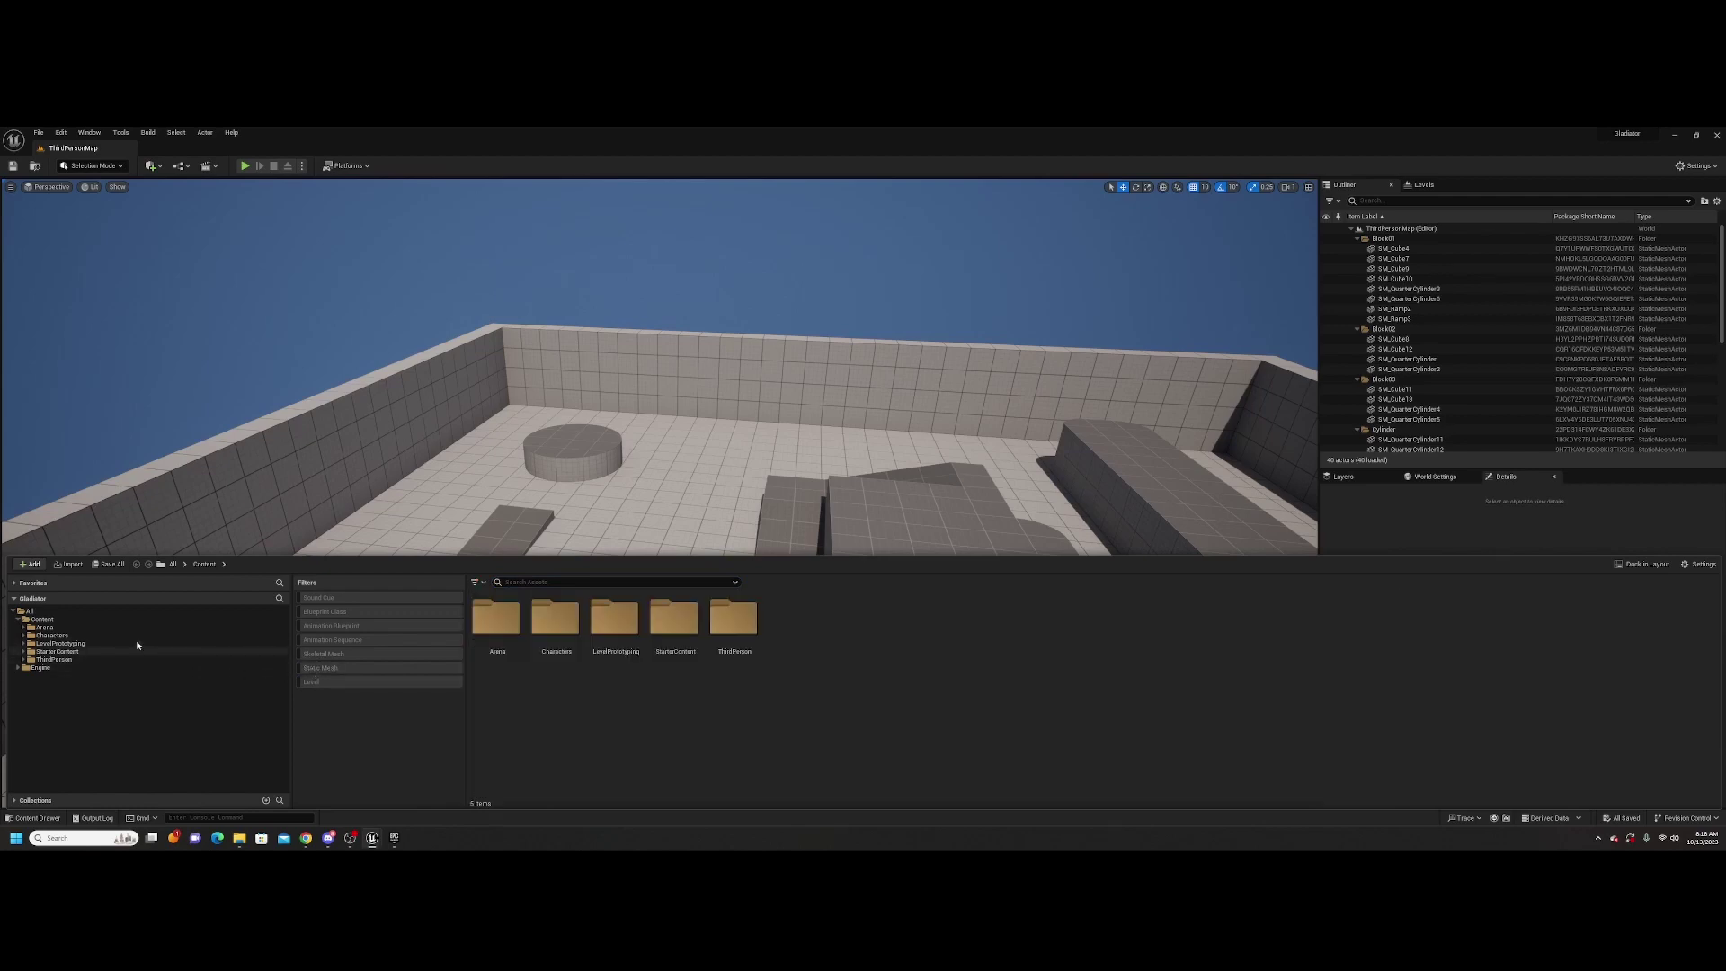
pyautogui.click(33, 627)
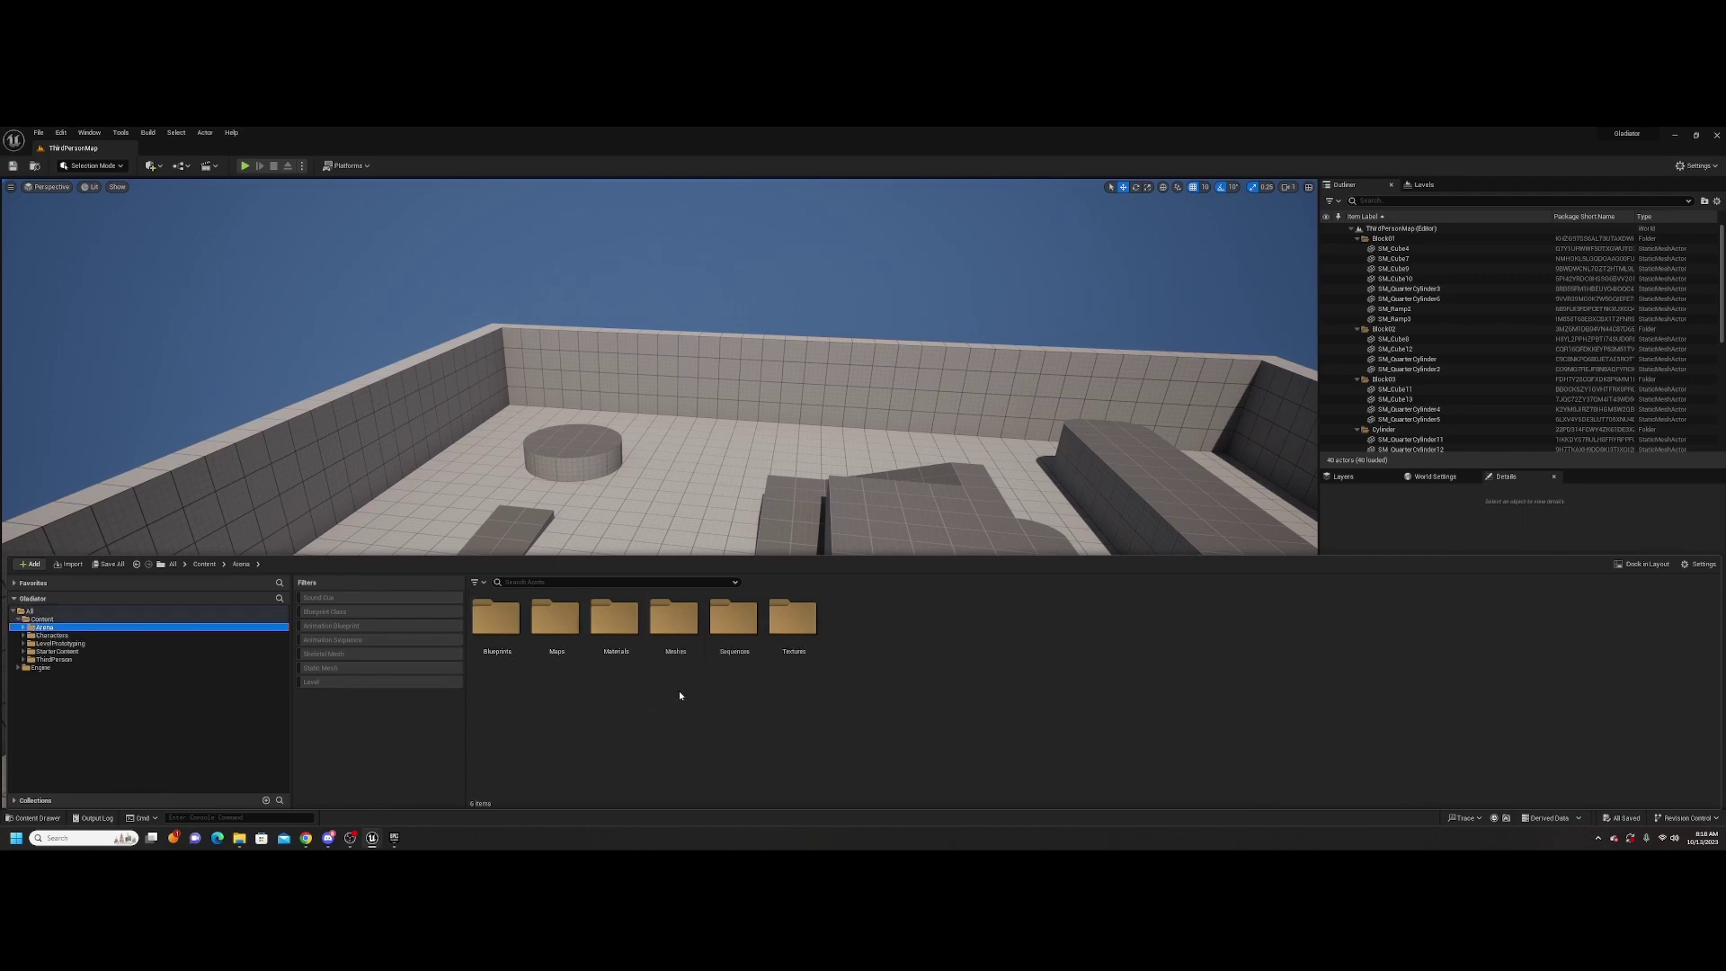
pyautogui.click(539, 619)
pyautogui.doubleClick(539, 619)
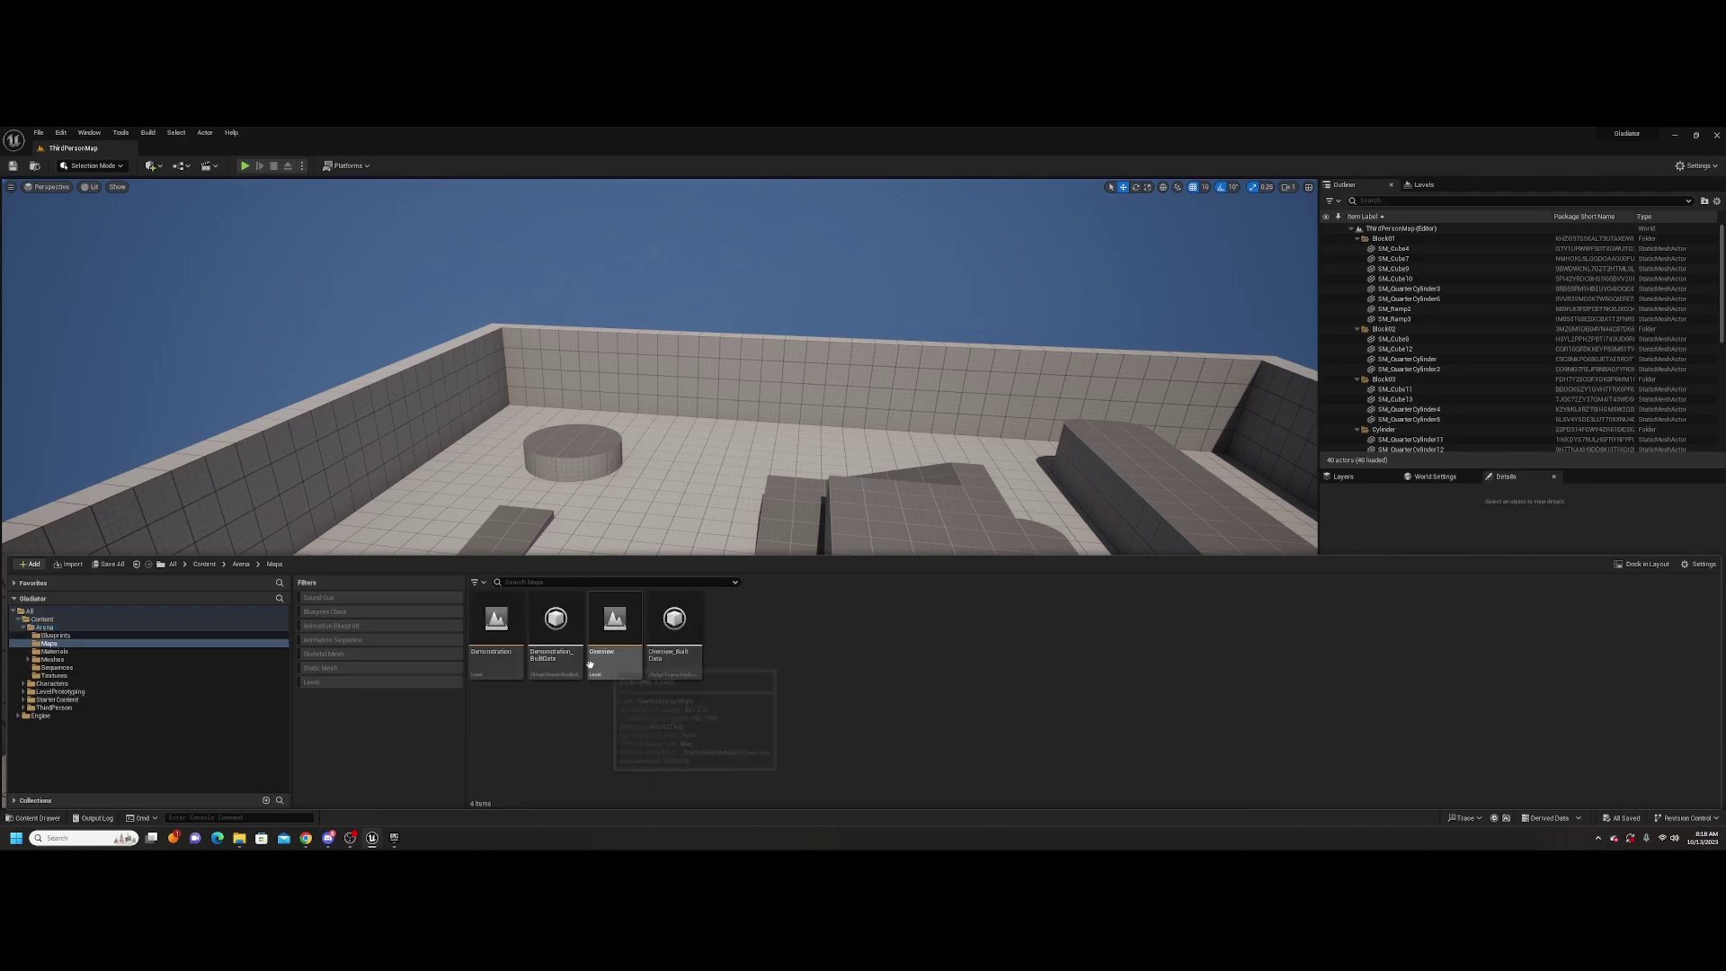
# Open the Overview level, switch to the Demonstration level, and close the message log to look around the arena
pyautogui.doubleClick(614, 620)
pyautogui.doubleClick(509, 592)
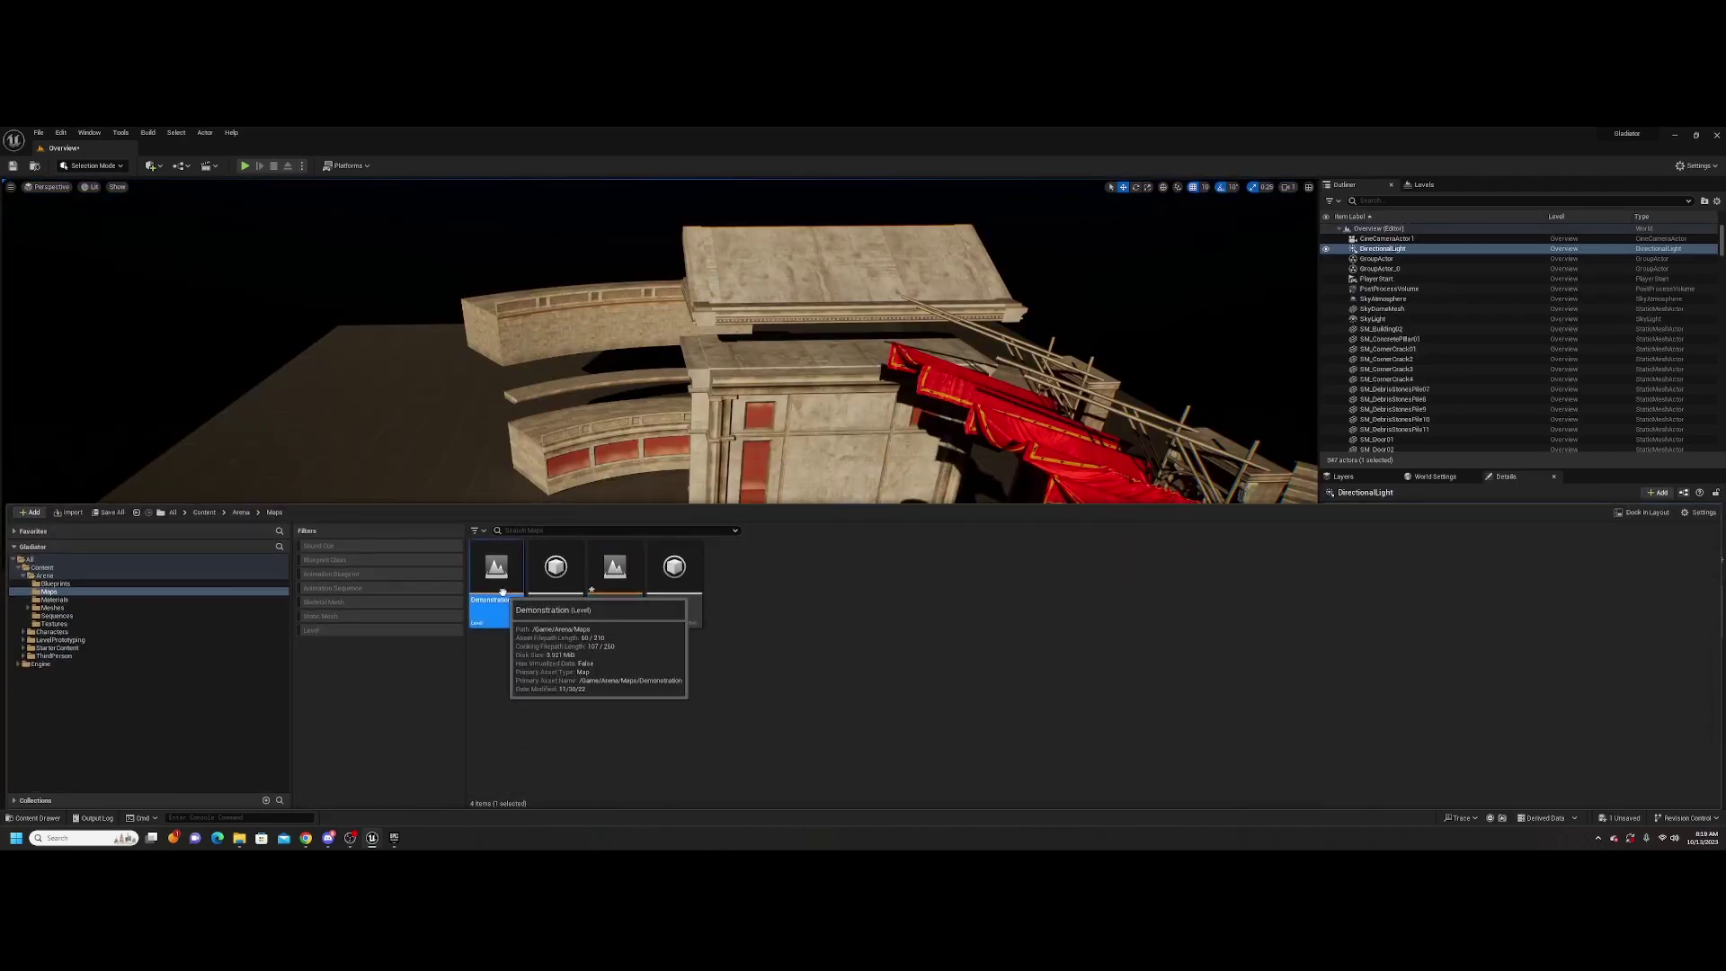
pyautogui.click(895, 595)
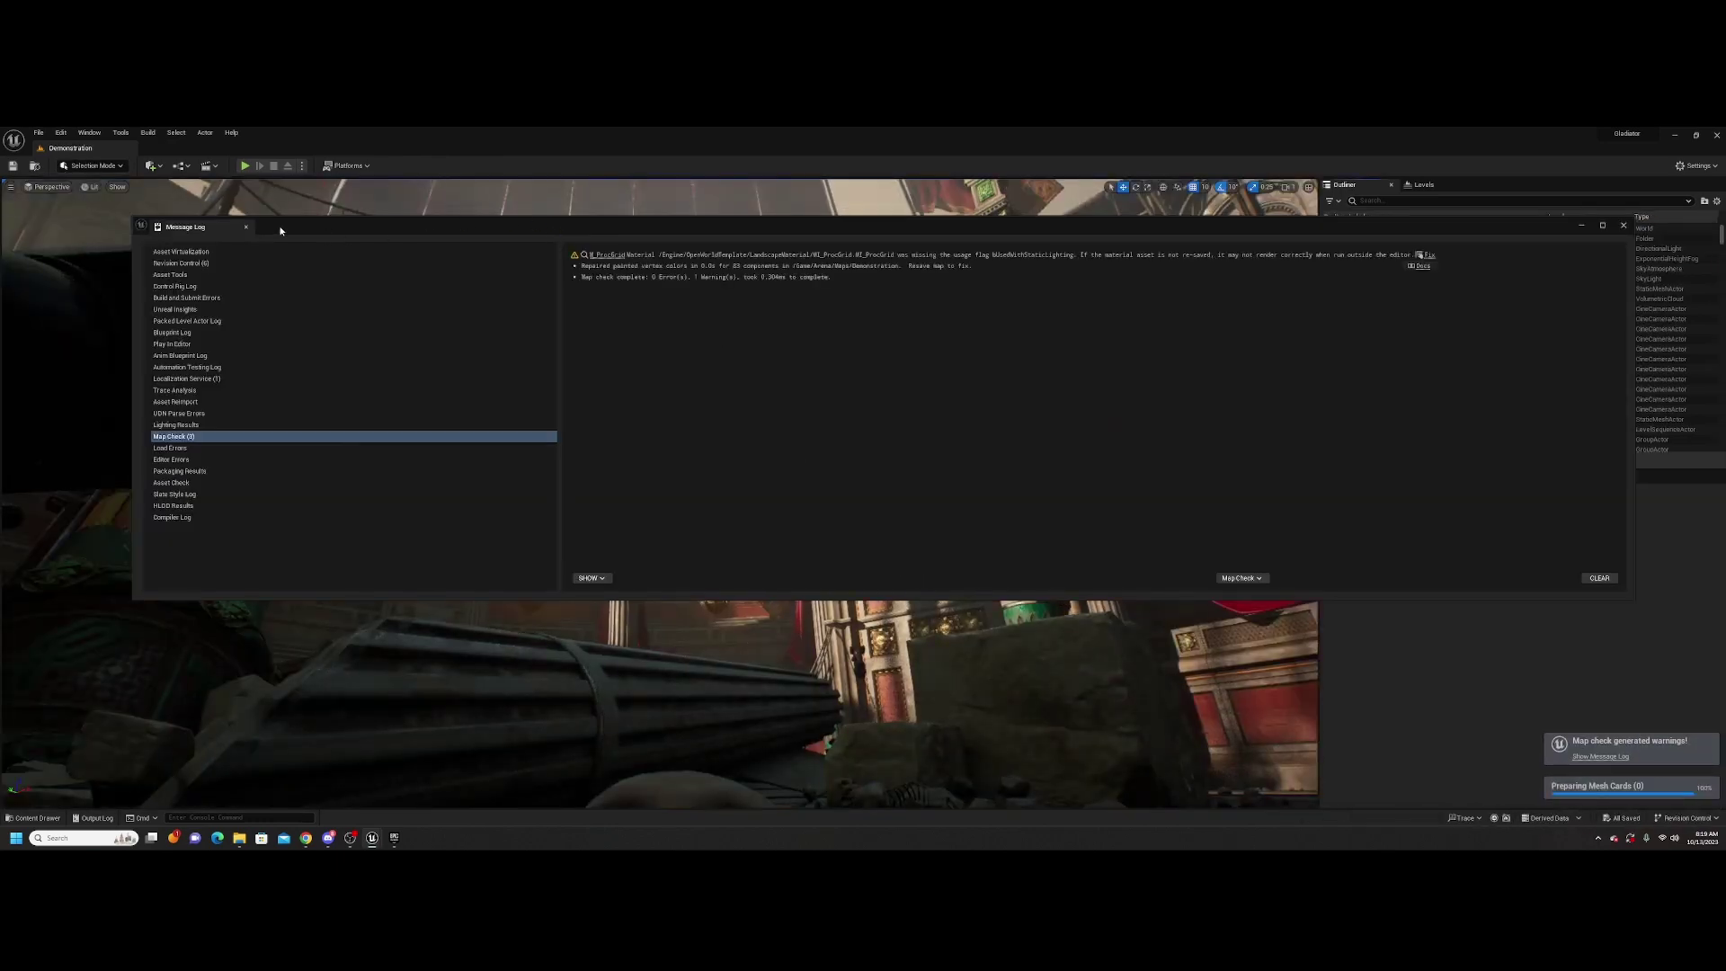
pyautogui.click(246, 226)
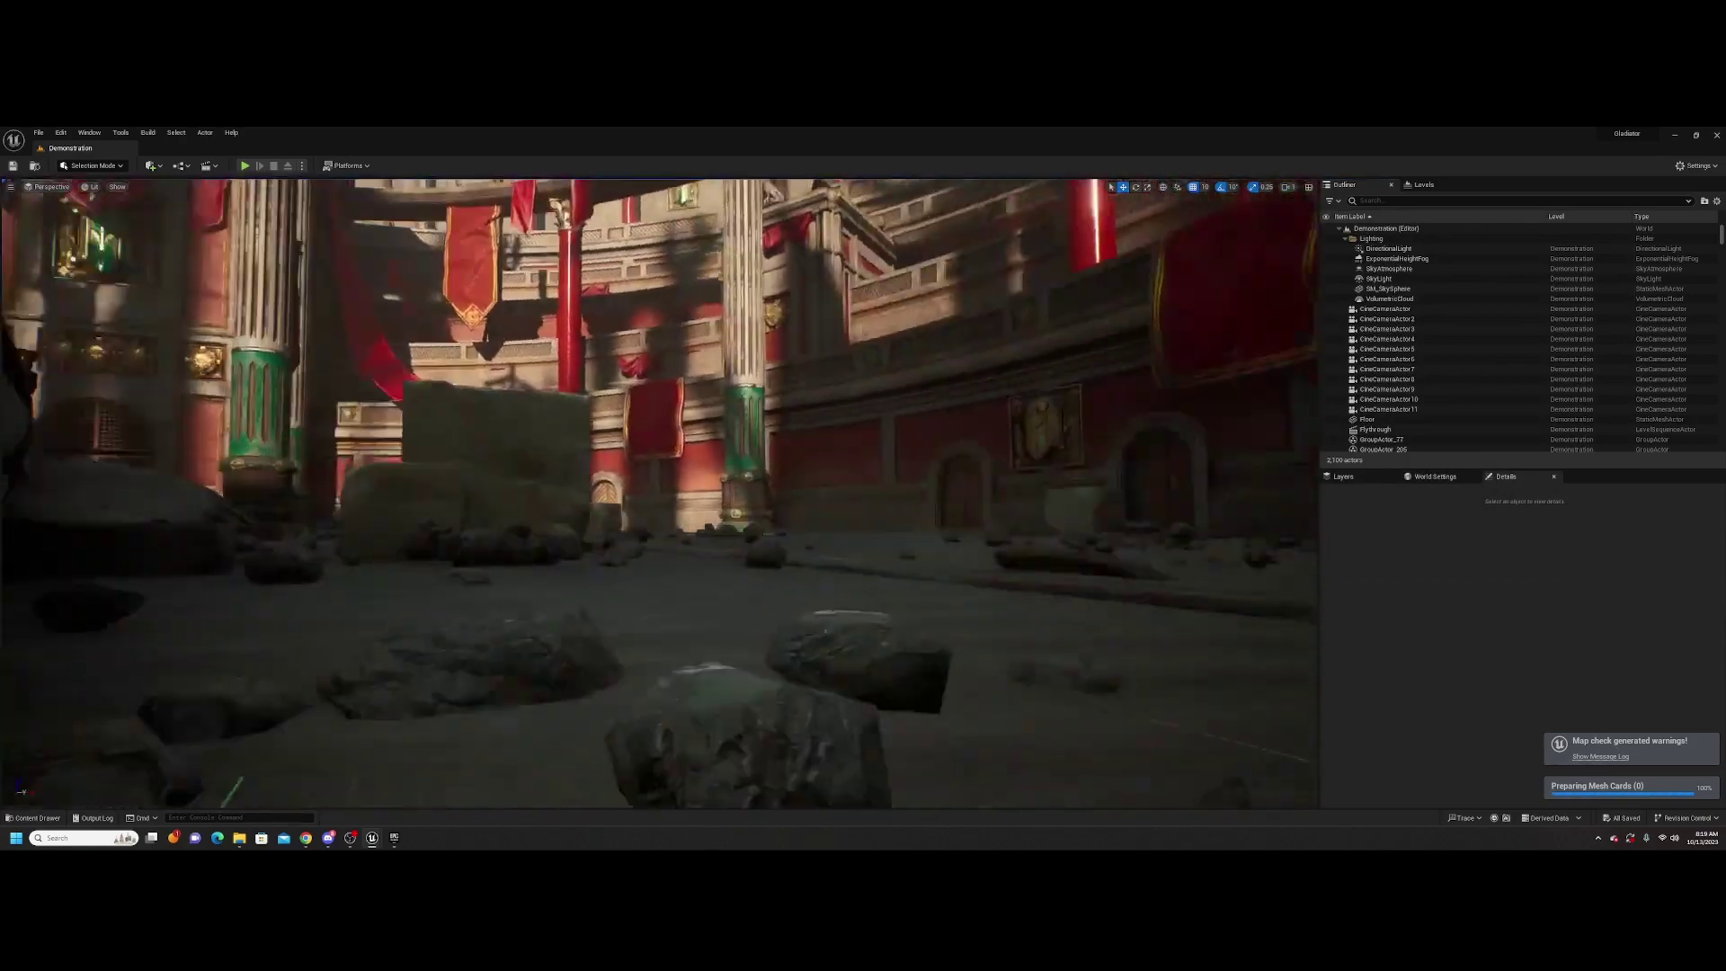
pyautogui.moveTo(660, 494); pyautogui.dragTo(405, 503, button='right')
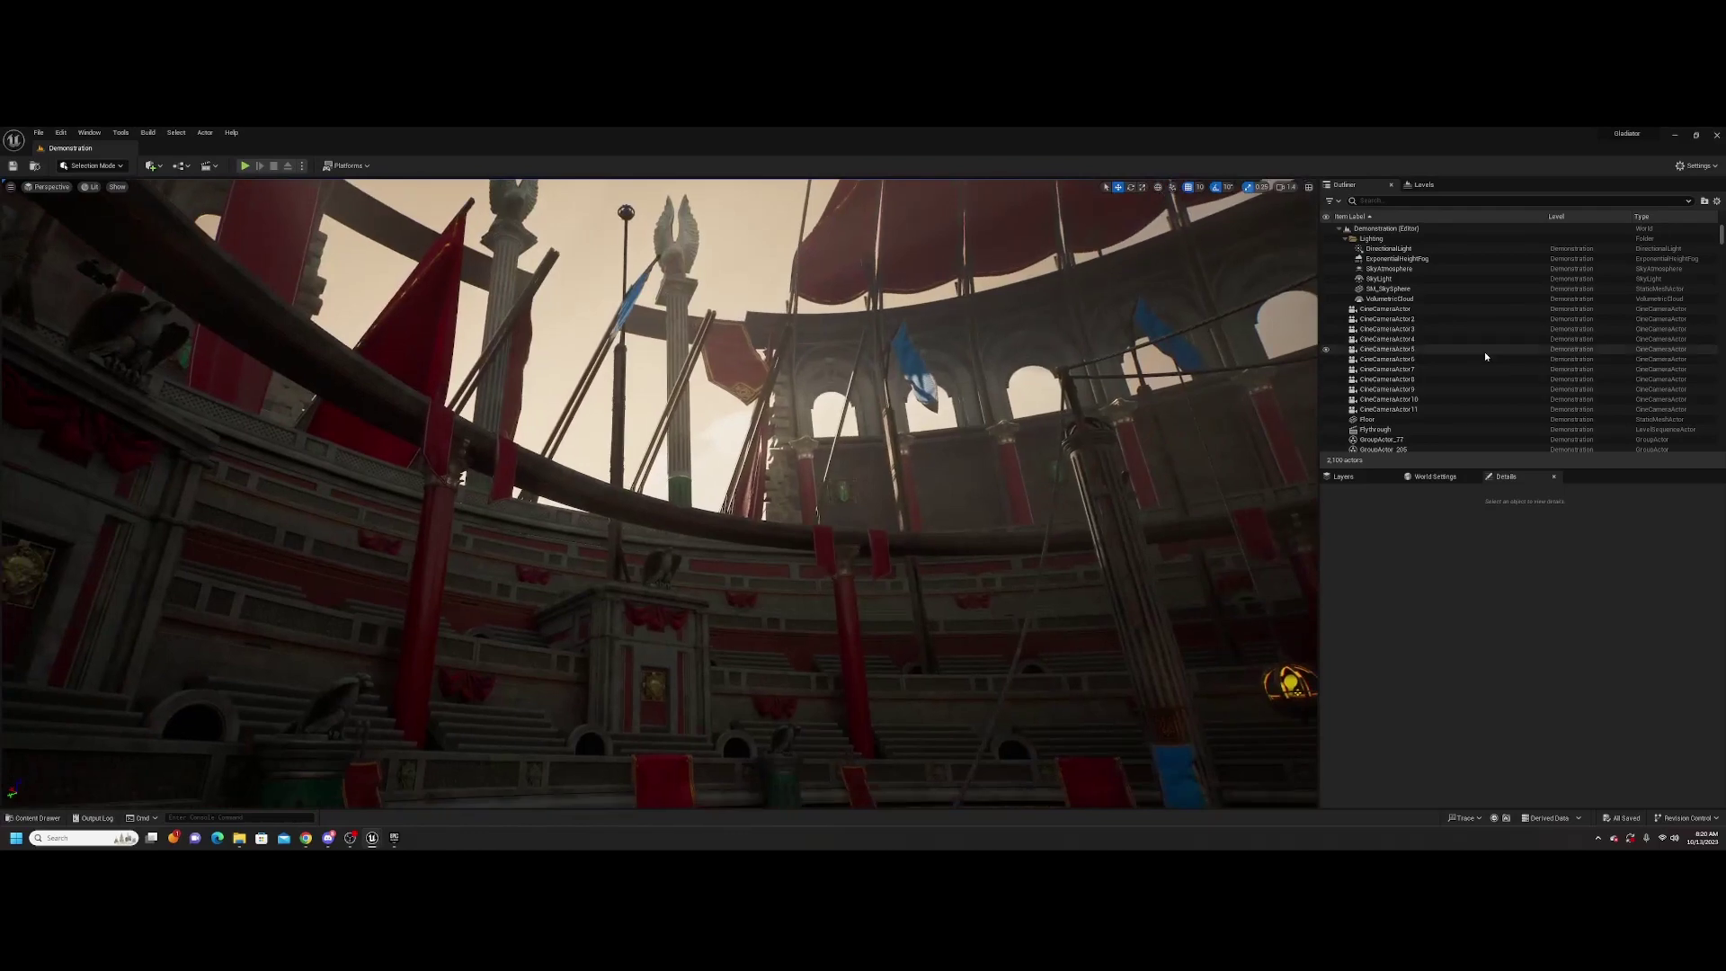
# Set the intensity of the DirectionalLight in the Lighting folder to 10 lux
pyautogui.click(1391, 249)
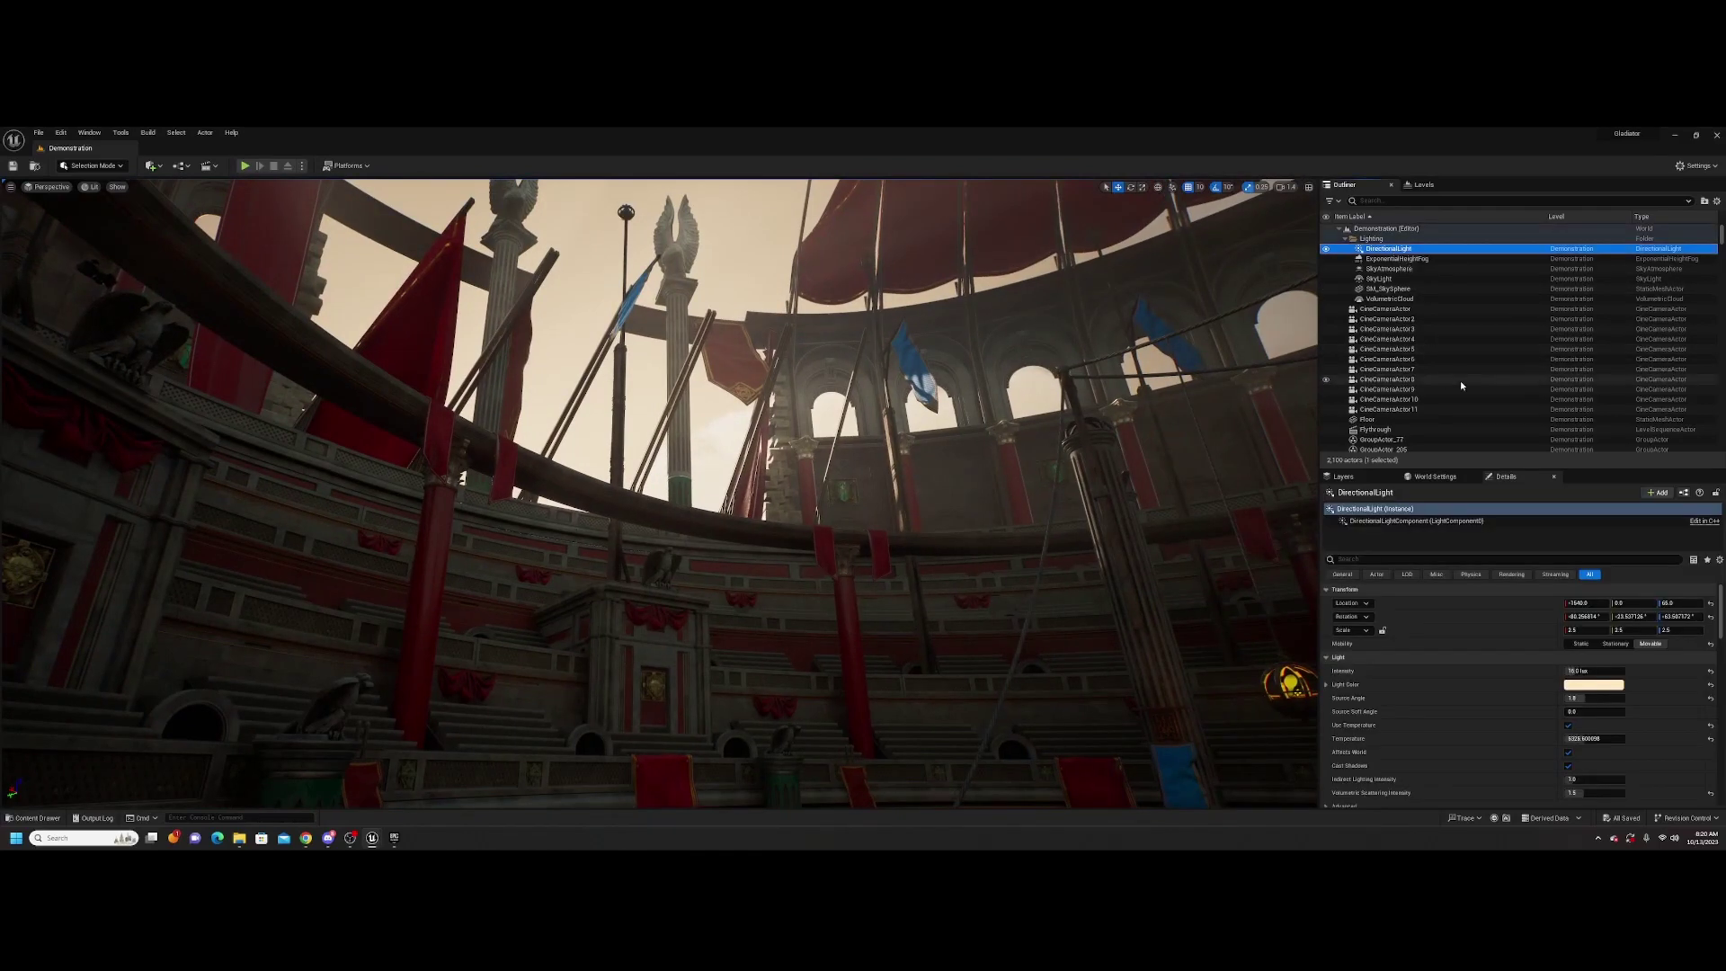
pyautogui.click(1582, 672)
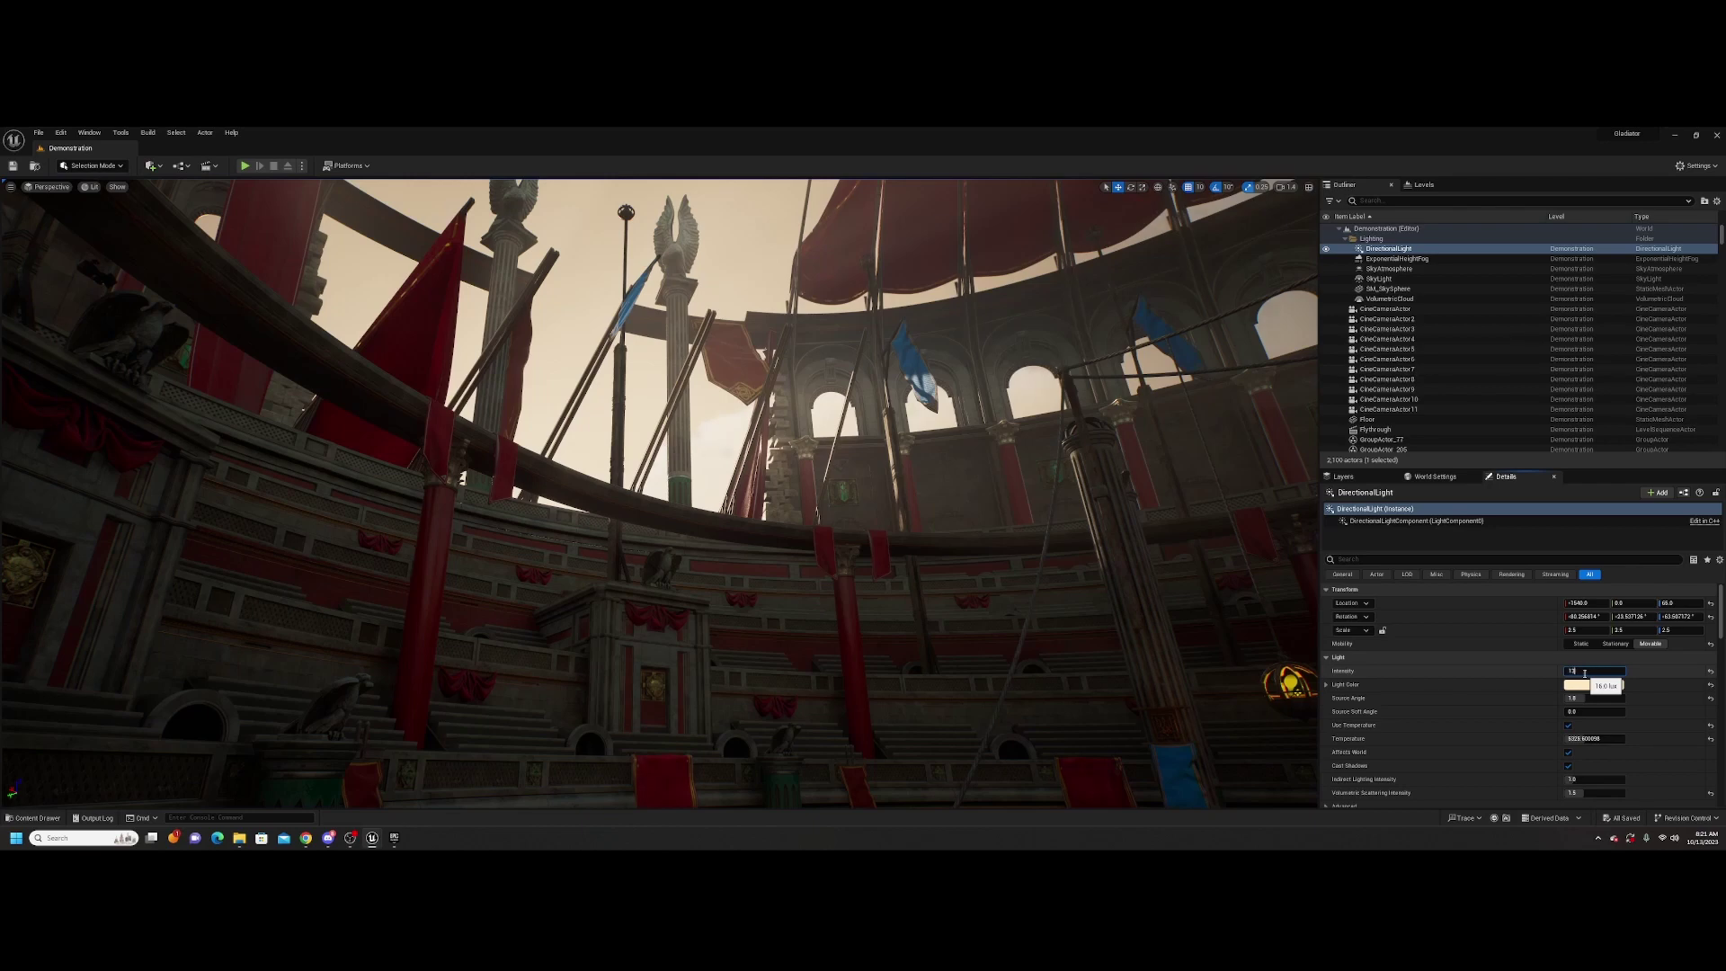
pyautogui.press('Return')
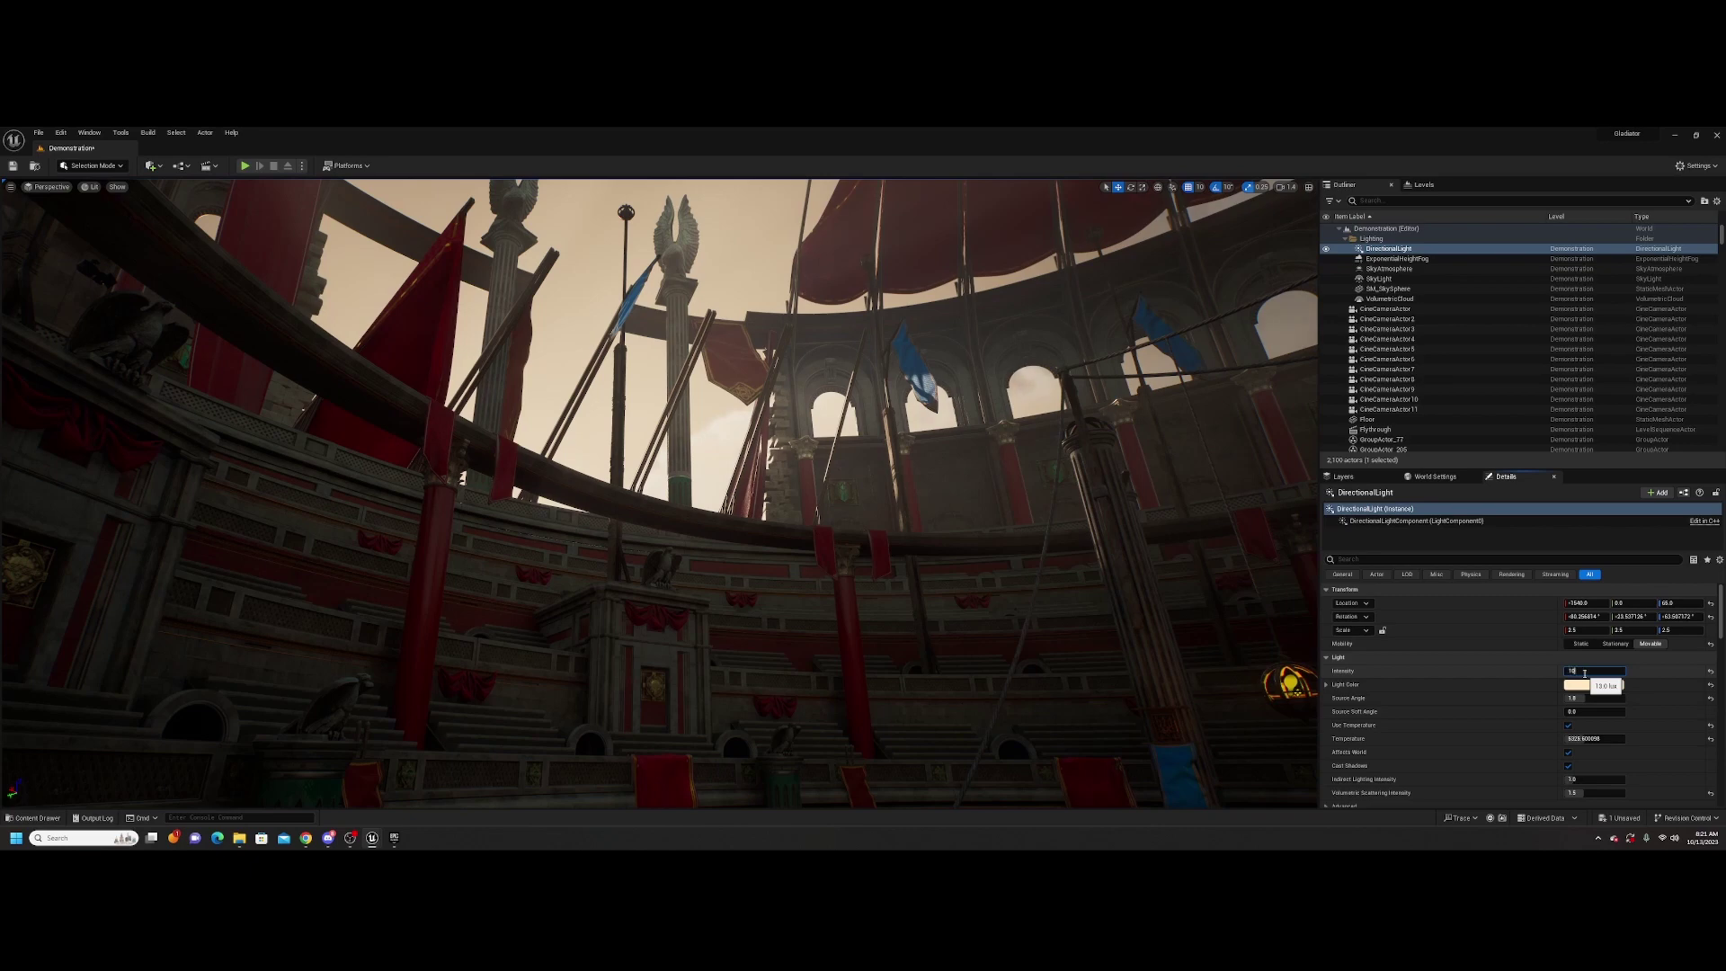
pyautogui.write('10.0 lux')
pyautogui.press('Return')
pyautogui.moveTo(1069, 709); pyautogui.dragTo(1069, 709, button='right')
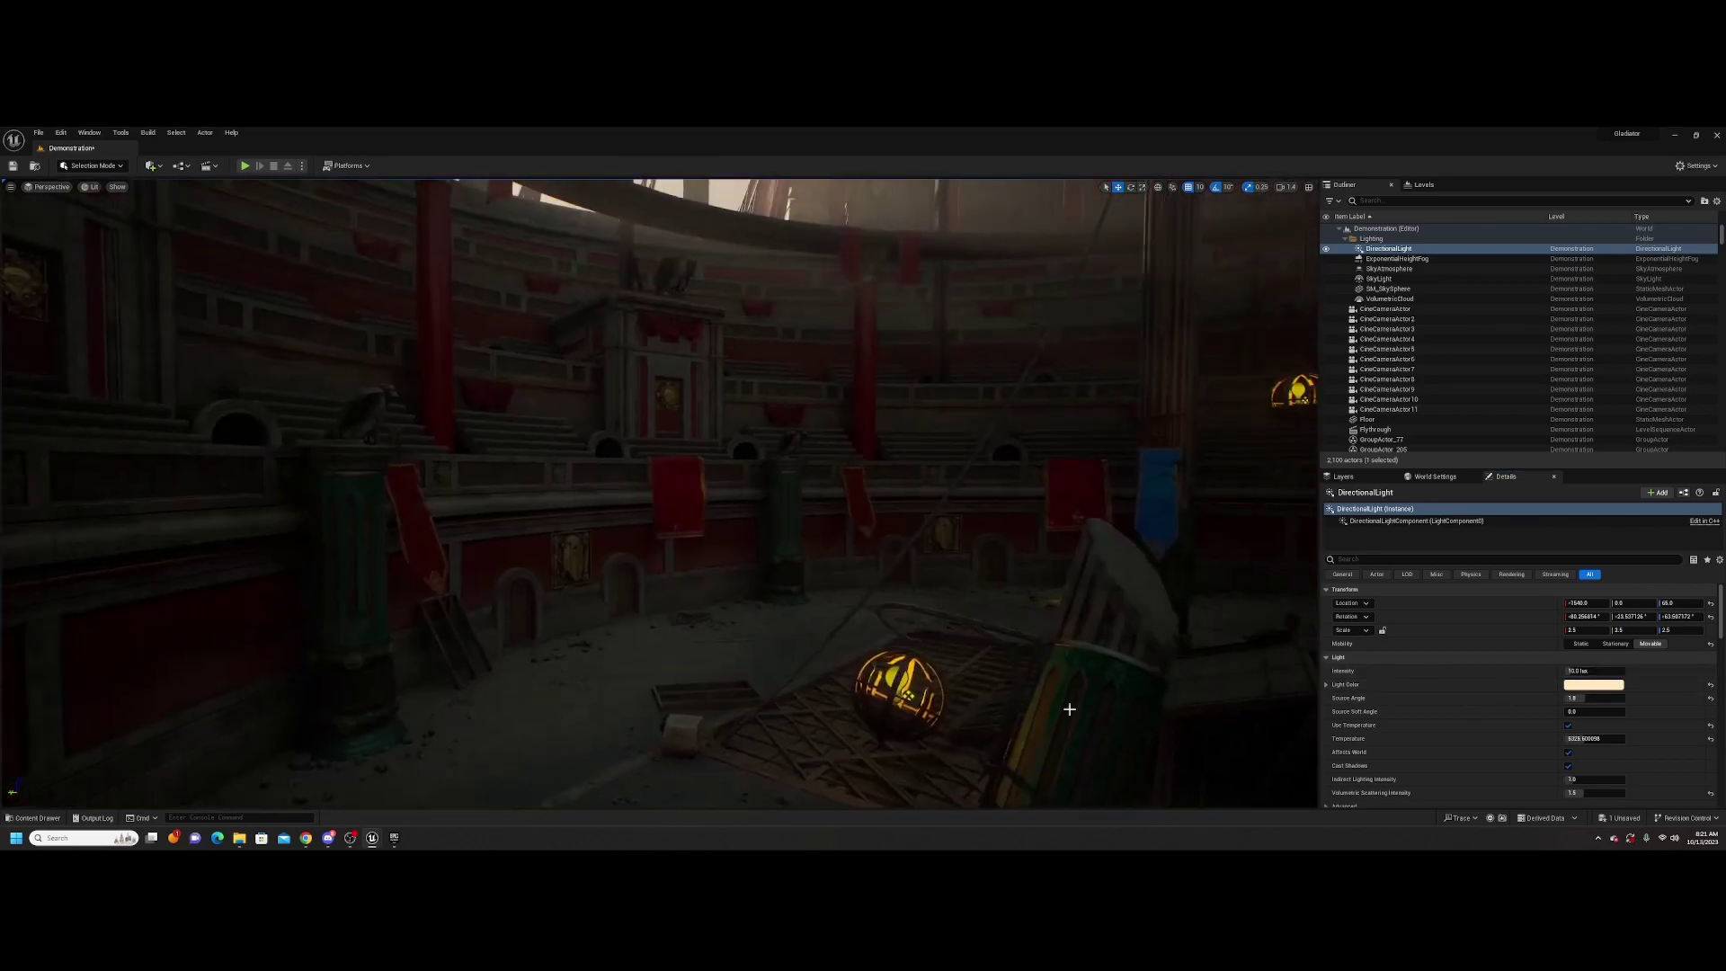
# Change the DirectionalLight's light color from warm cream to a strong blue
pyautogui.click(1583, 684)
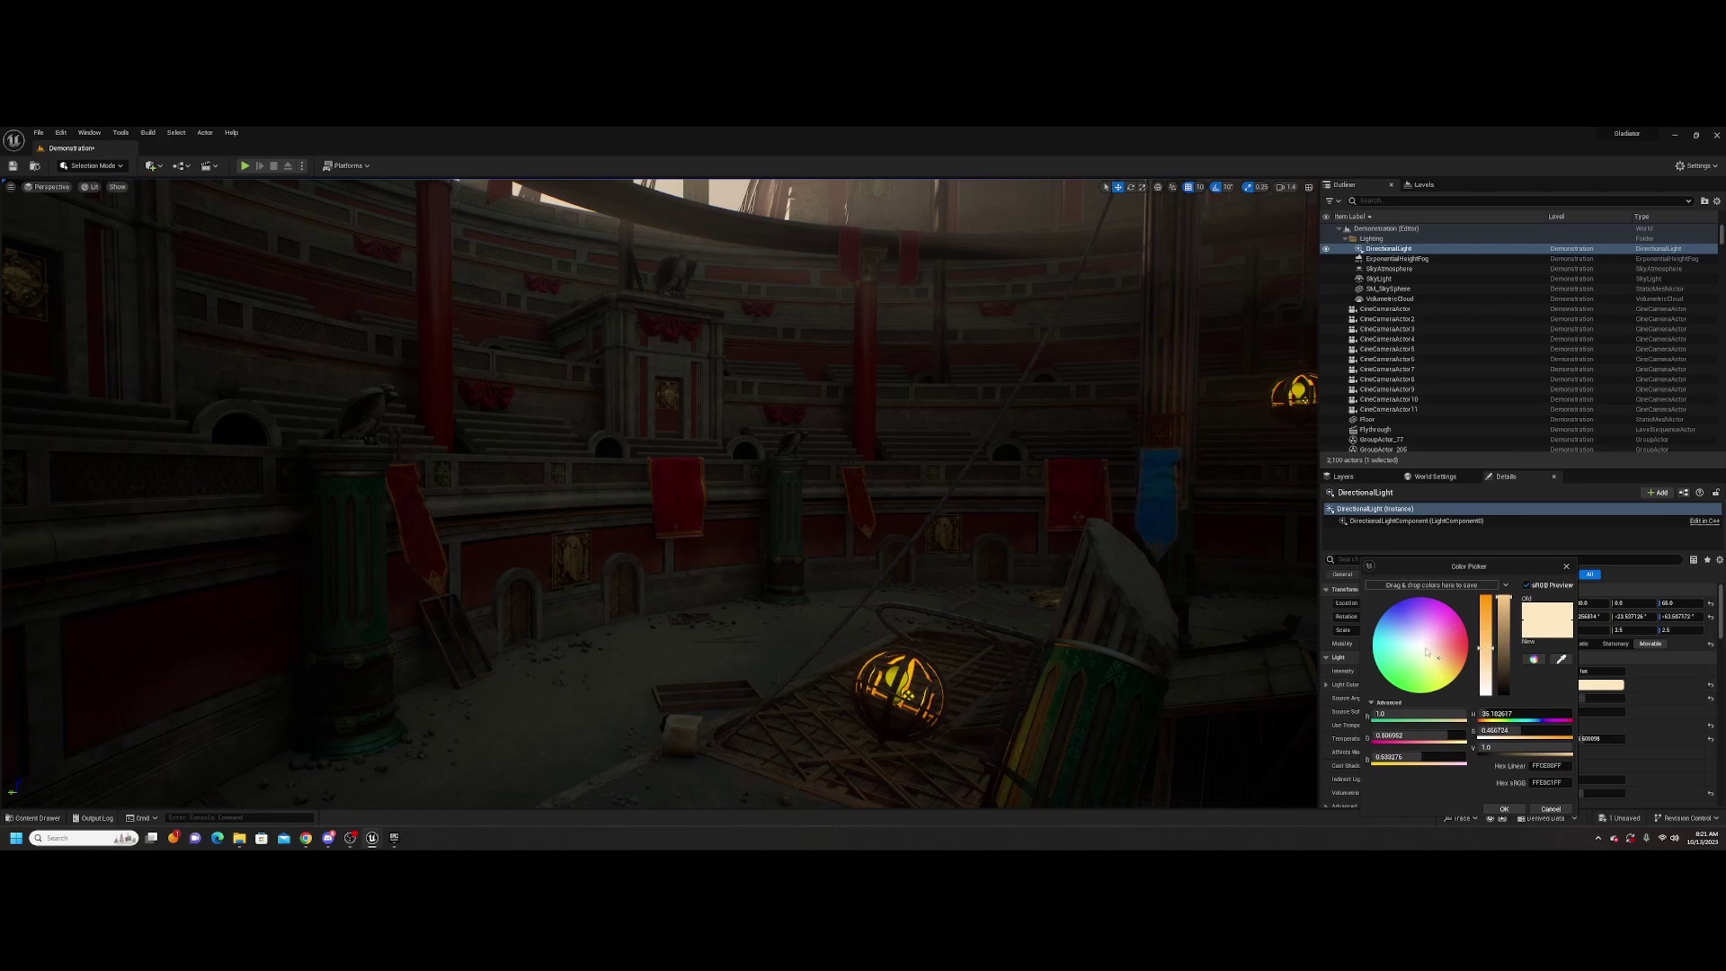
pyautogui.click(1412, 643)
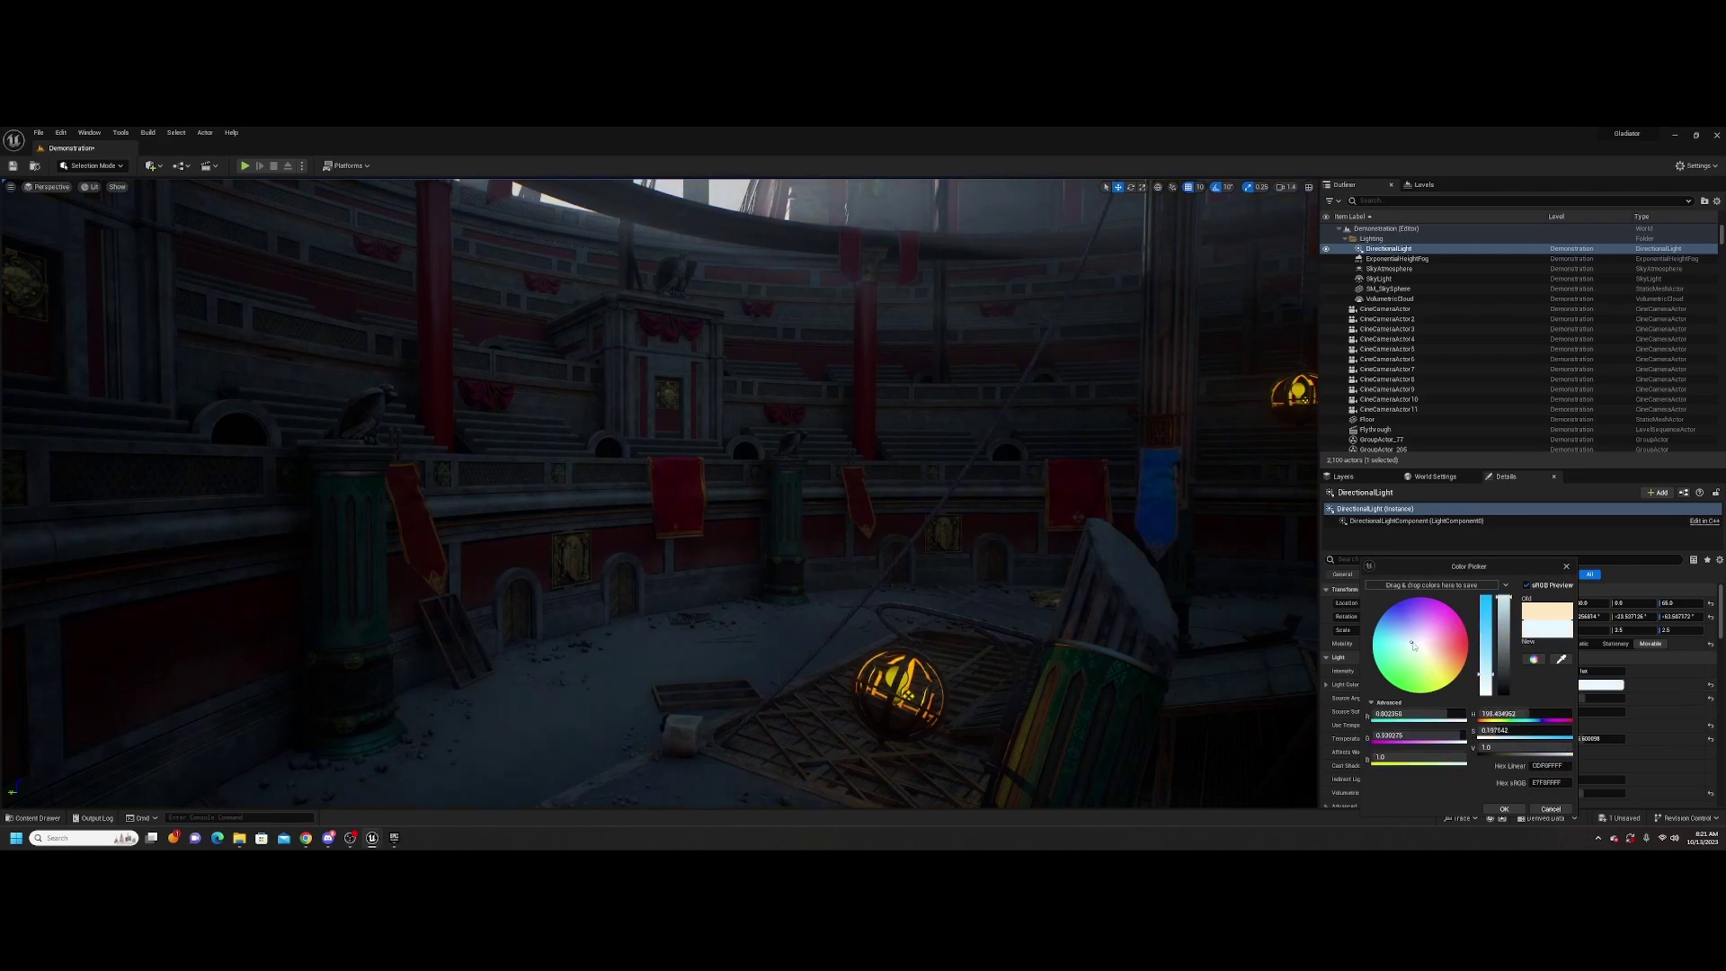
pyautogui.click(1411, 634)
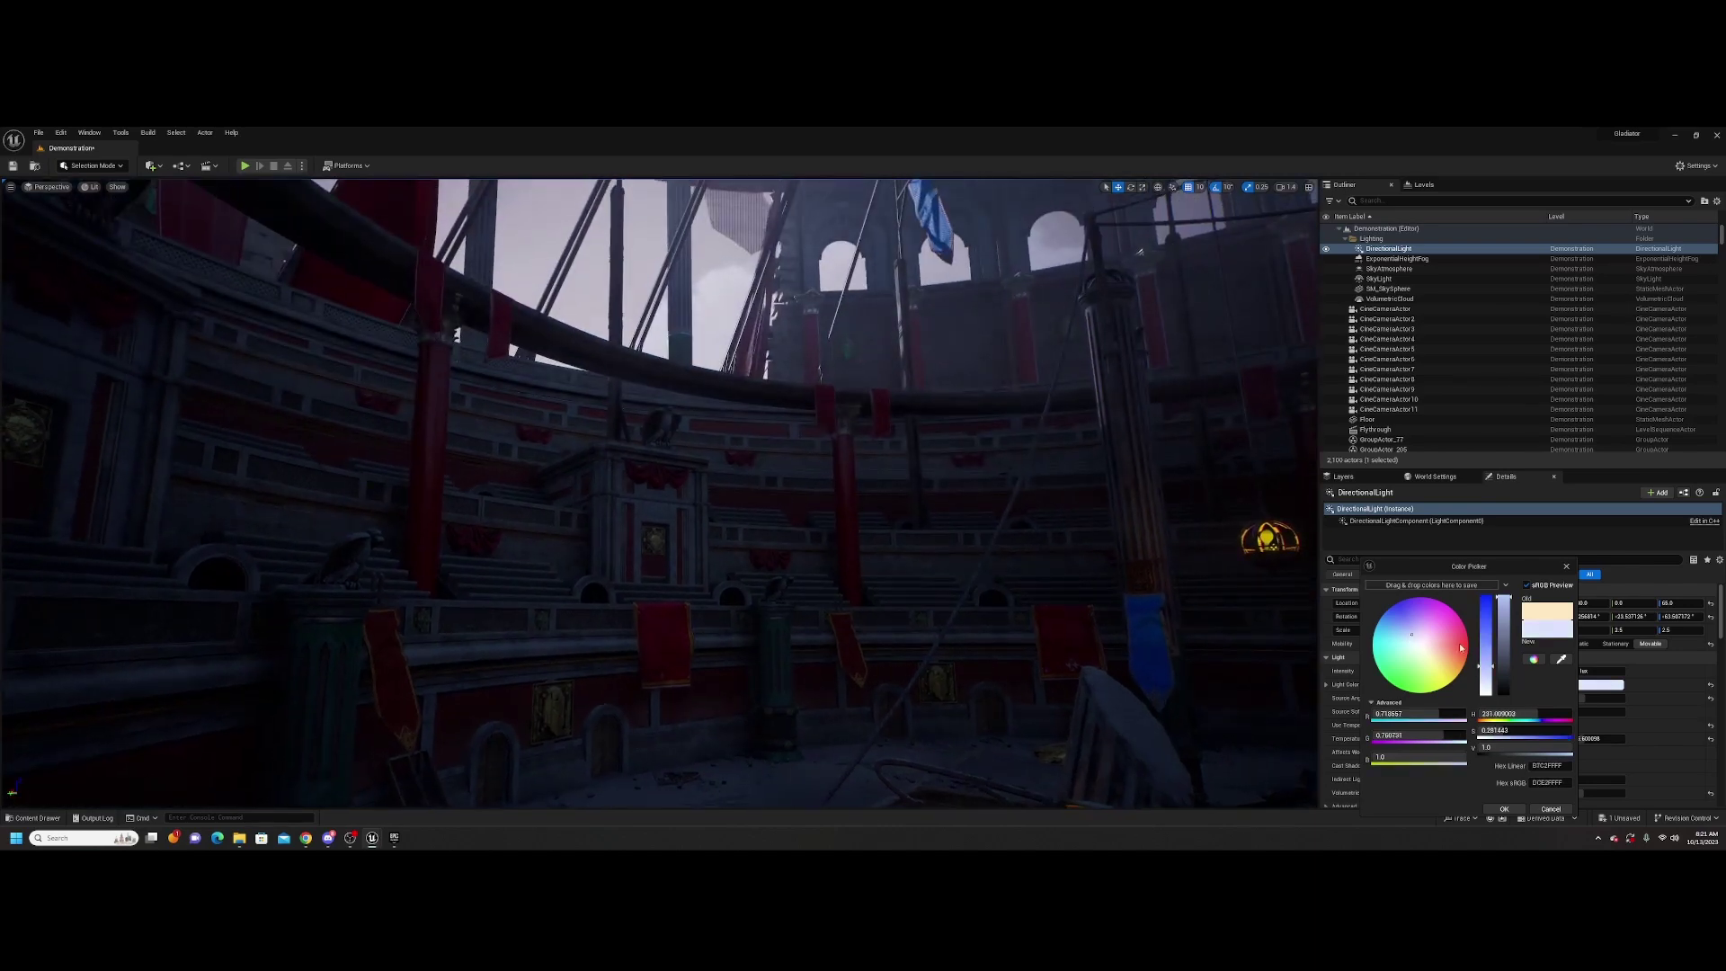
pyautogui.moveTo(1411, 638); pyautogui.dragTo(1412, 640)
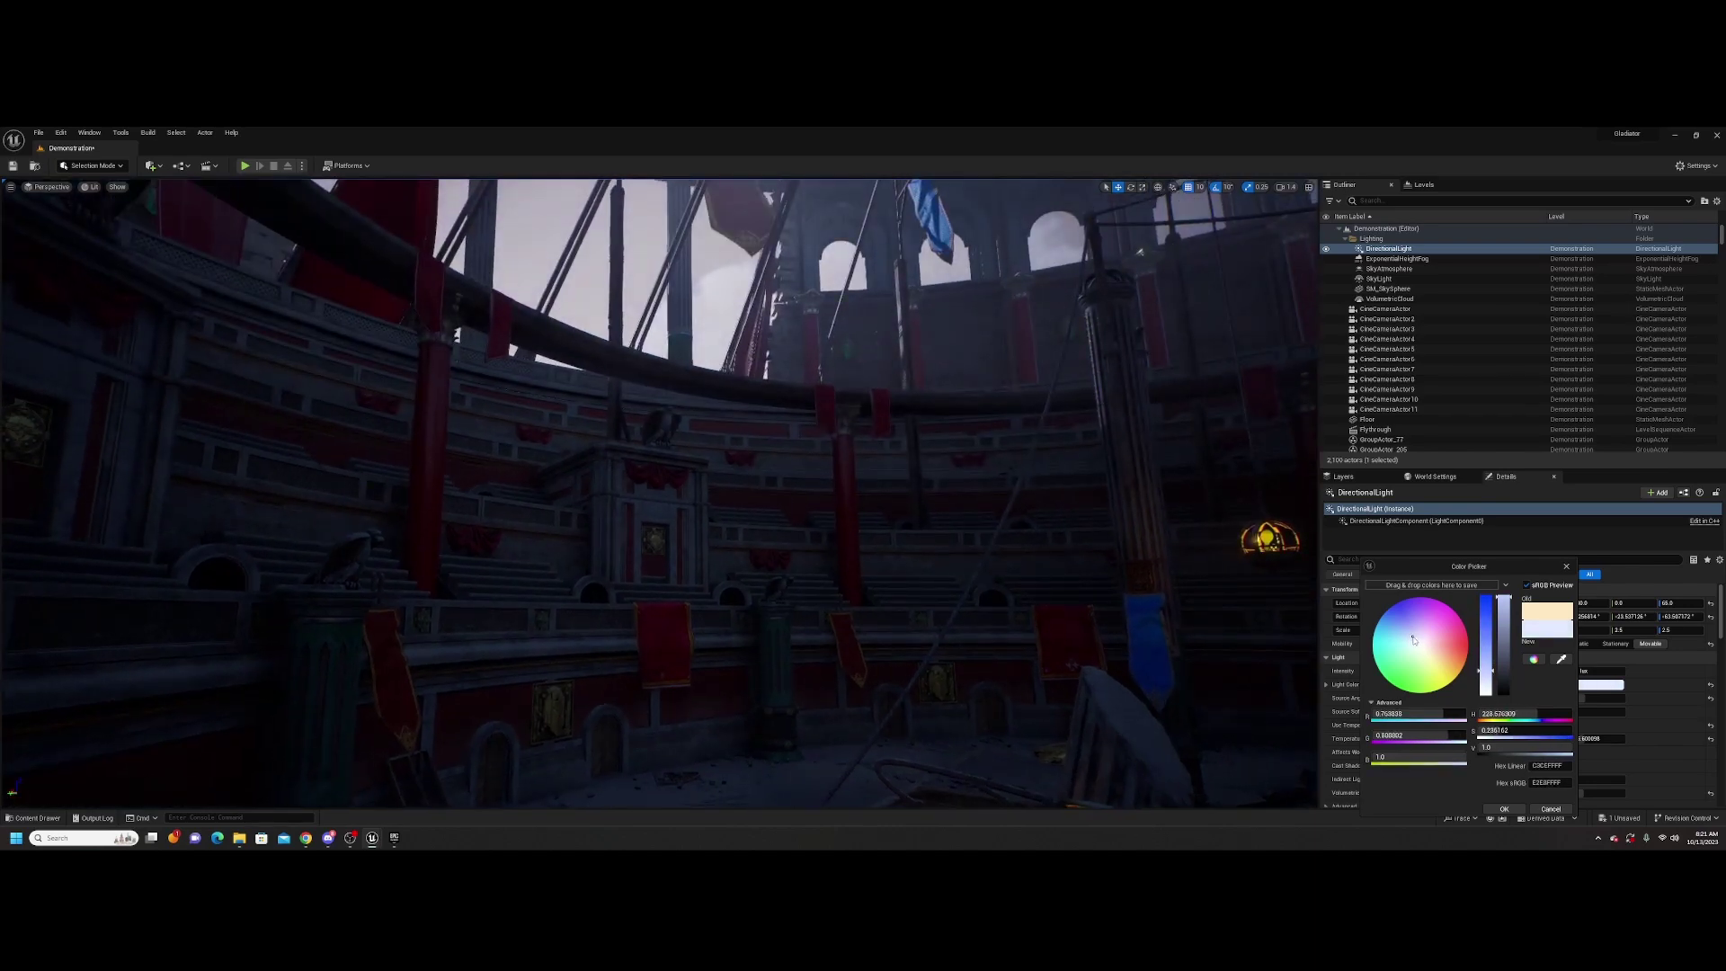
pyautogui.click(1484, 637)
pyautogui.moveTo(1483, 636); pyautogui.dragTo(1486, 624)
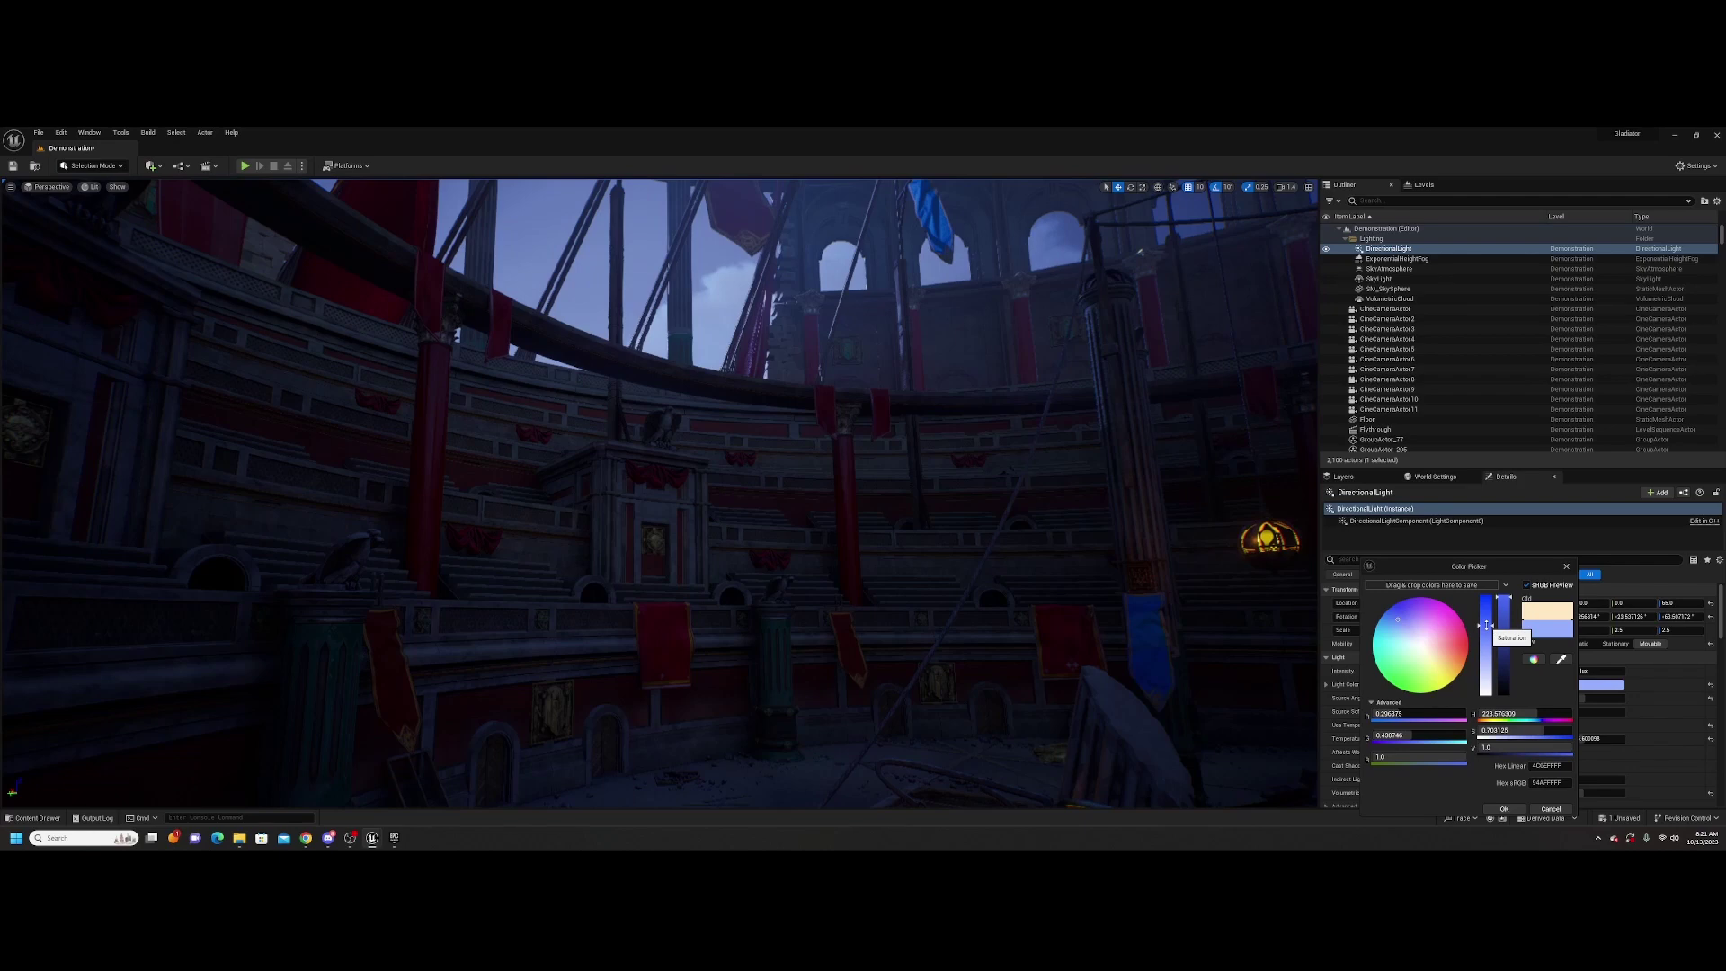
pyautogui.click(1509, 808)
# Lower the saturation of the DirectionalLight's color to a pale moonlit blue and move in toward the arena wall
pyautogui.moveTo(1063, 685); pyautogui.dragTo(1063, 685, button='right')
pyautogui.click(1594, 684)
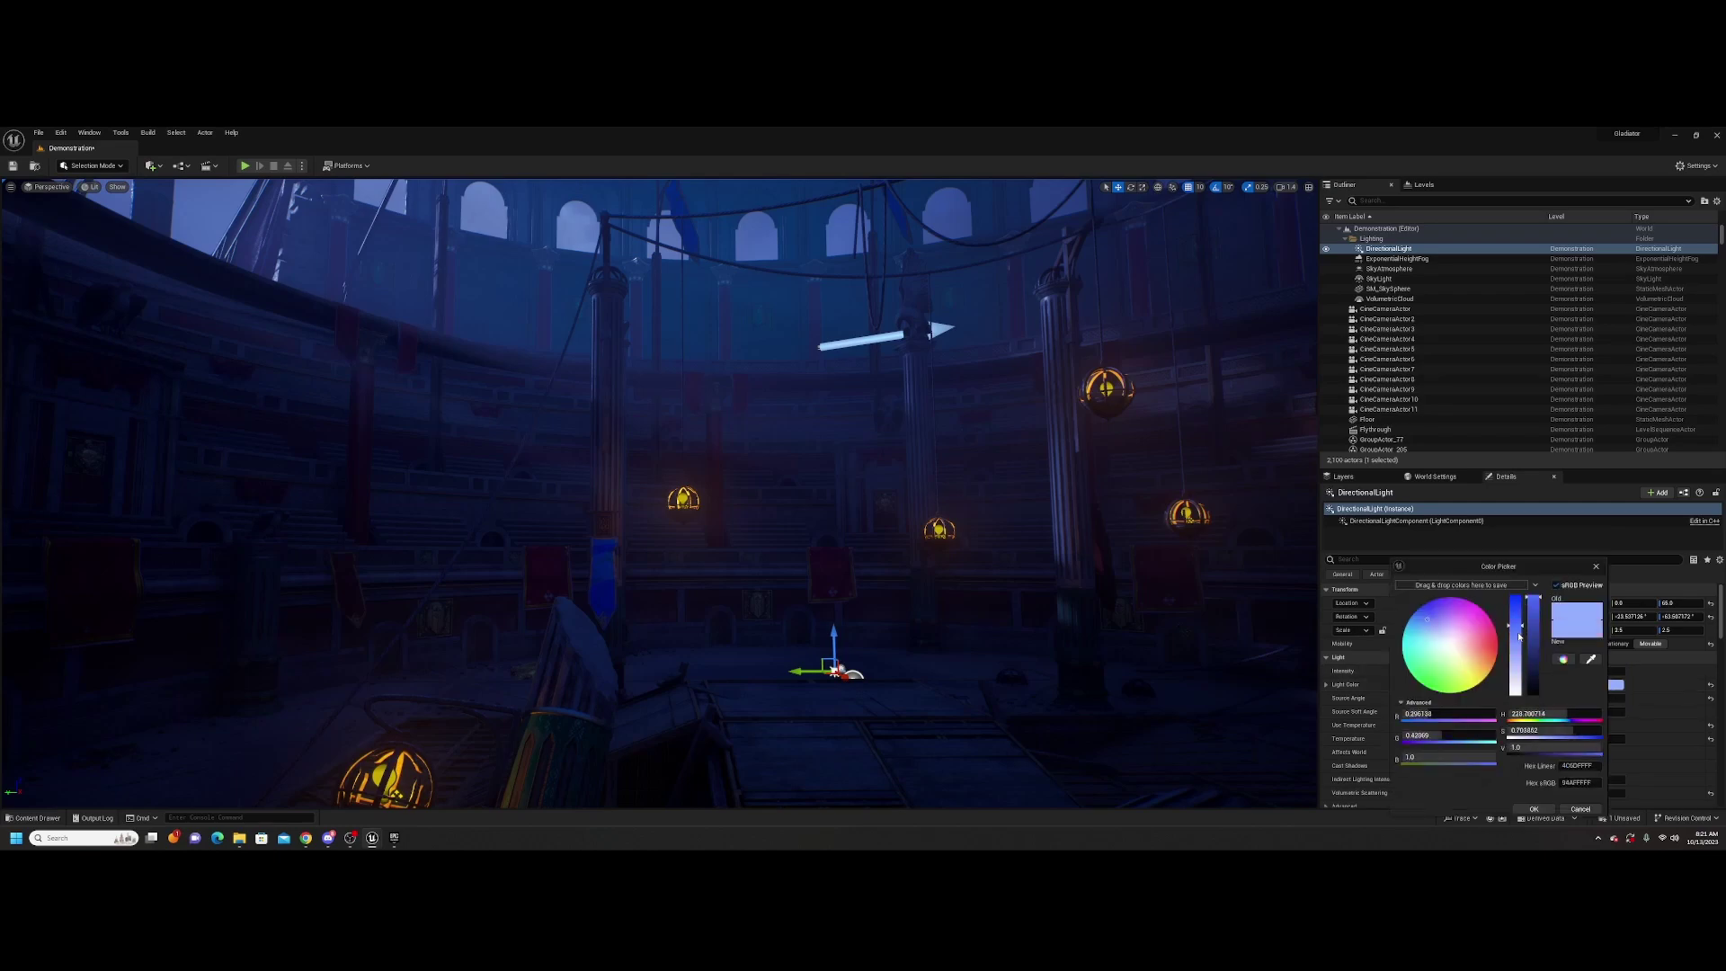
pyautogui.moveTo(1520, 639); pyautogui.dragTo(1520, 656)
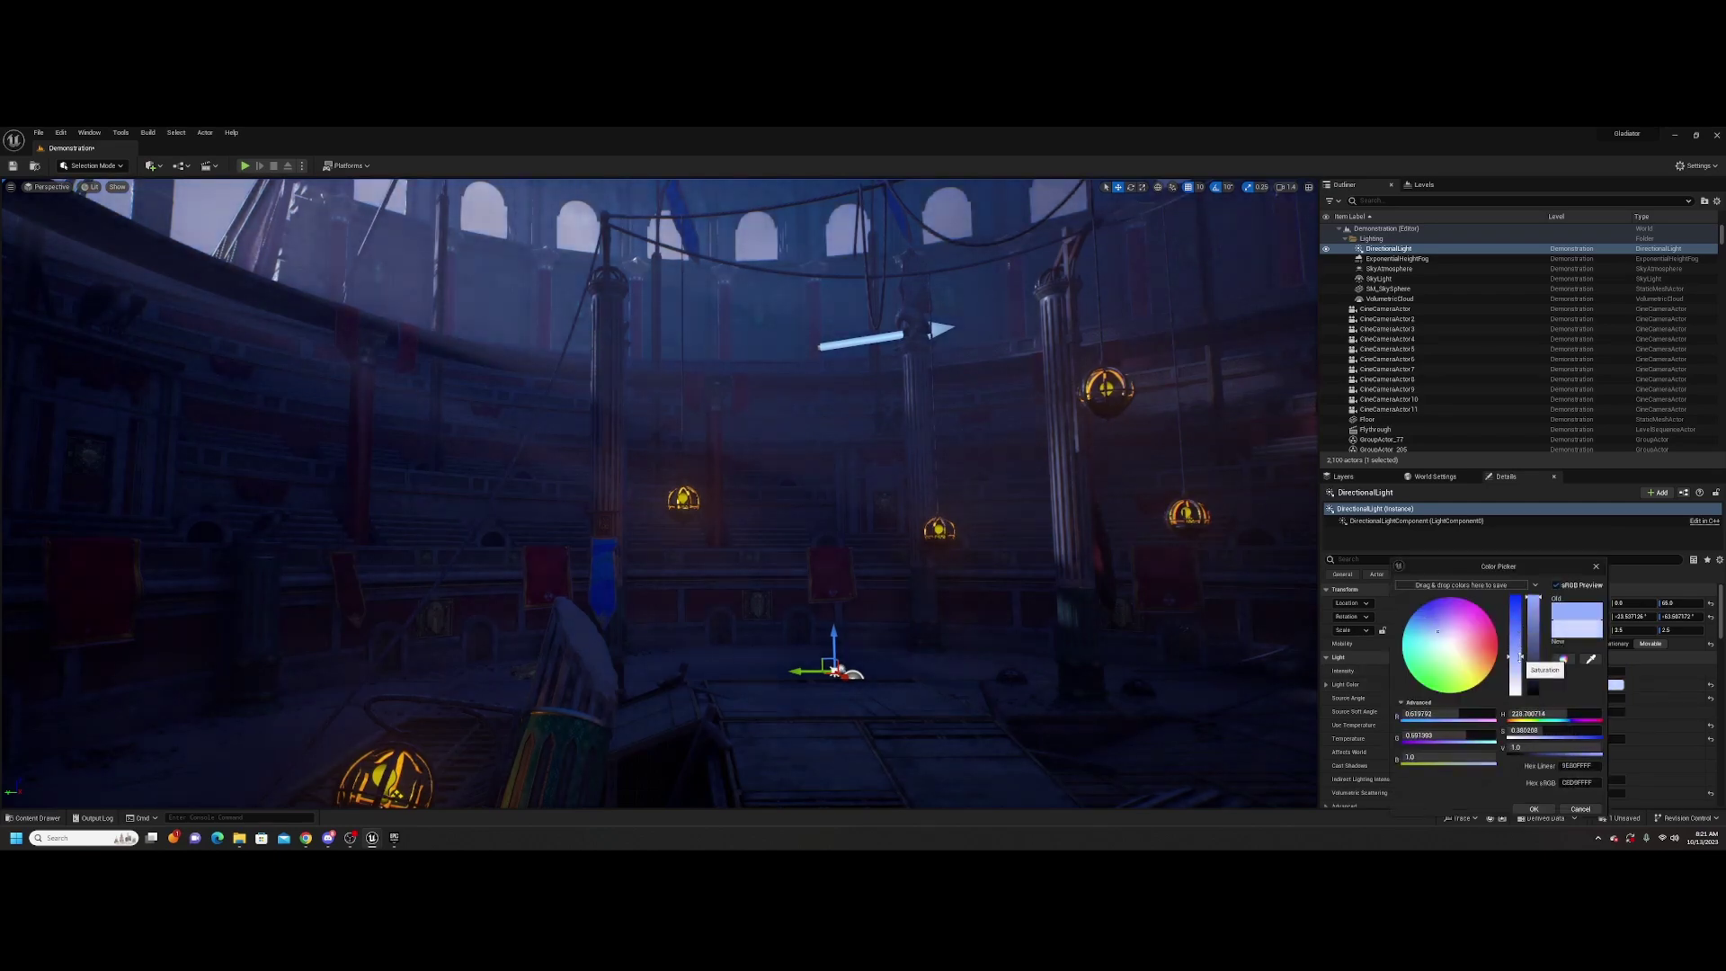
pyautogui.click(1534, 809)
pyautogui.press('f')
pyautogui.moveTo(660, 493)
pyautogui.mouseDown(button='right')
pyautogui.moveTo(728, 463)
pyautogui.moveTo(705, 463)
pyautogui.moveTo(712, 498)
pyautogui.moveTo(368, 499)
pyautogui.moveTo(629, 497)
pyautogui.moveTo(629, 515)
pyautogui.moveTo(692, 483)
pyautogui.moveTo(683, 539)
pyautogui.moveTo(656, 540)
pyautogui.moveTo(647, 561)
pyautogui.moveTo(696, 546)
pyautogui.moveTo(633, 550)
pyautogui.mouseUp(button='right')
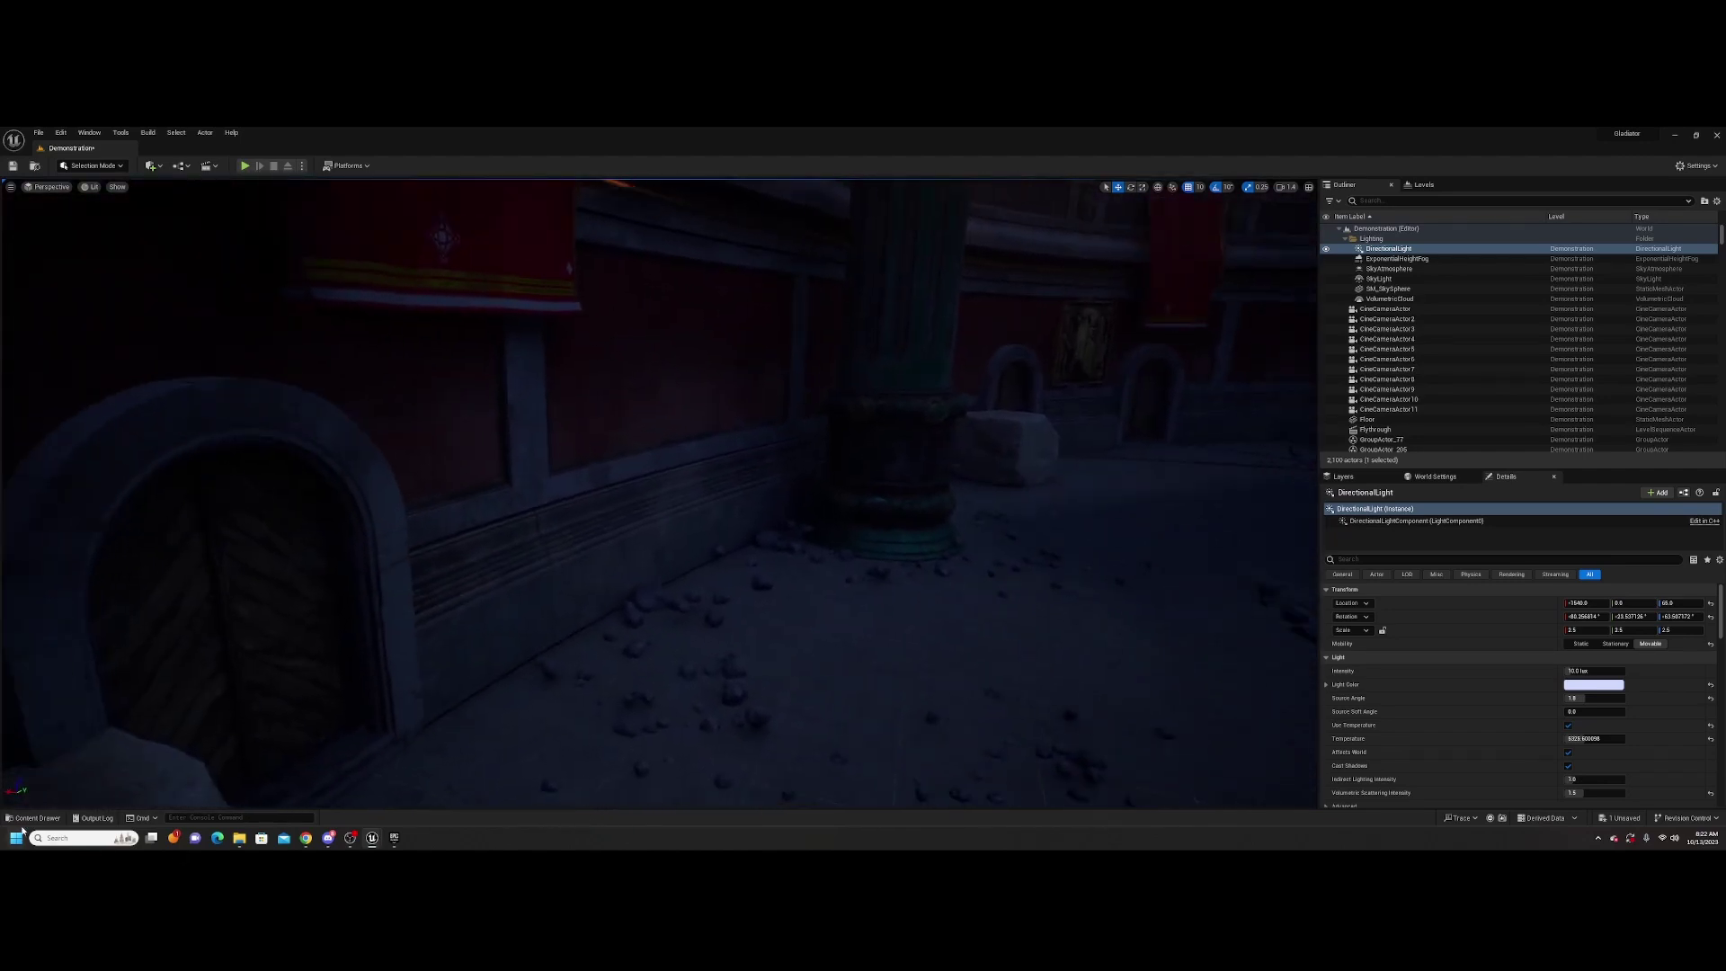
# Search the whole Content folder for "mann" and place ABP_Quinn on the arena floor near the arched wooden door
pyautogui.click(36, 817)
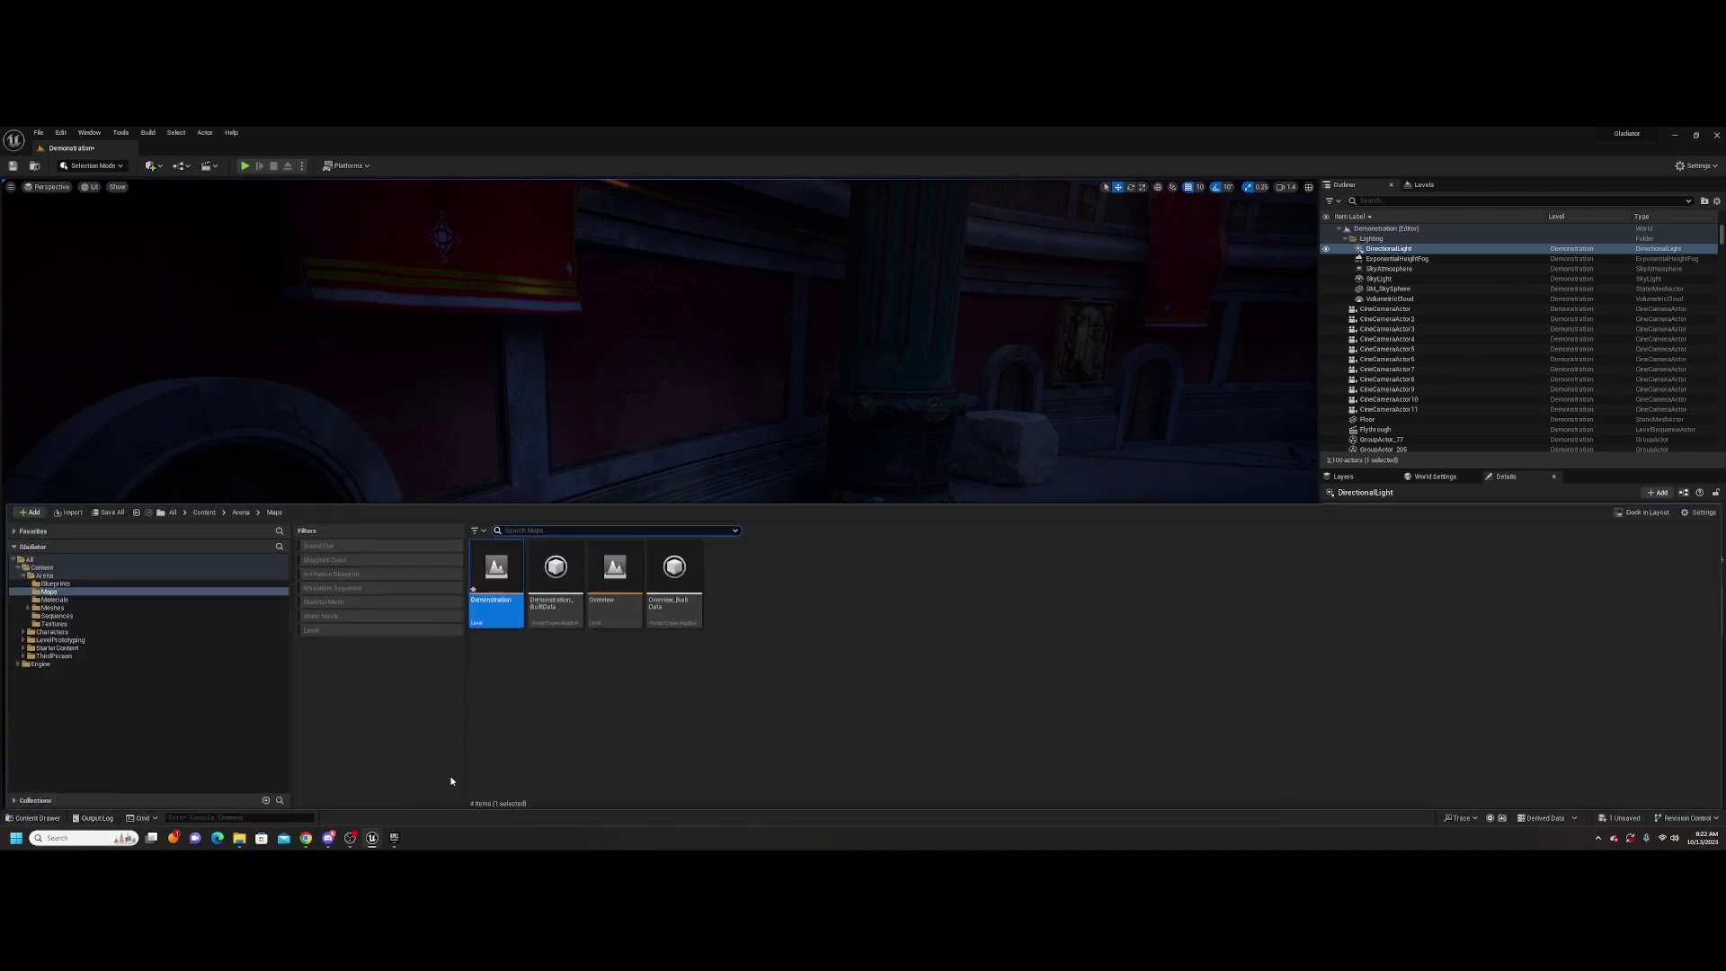
pyautogui.click(55, 647)
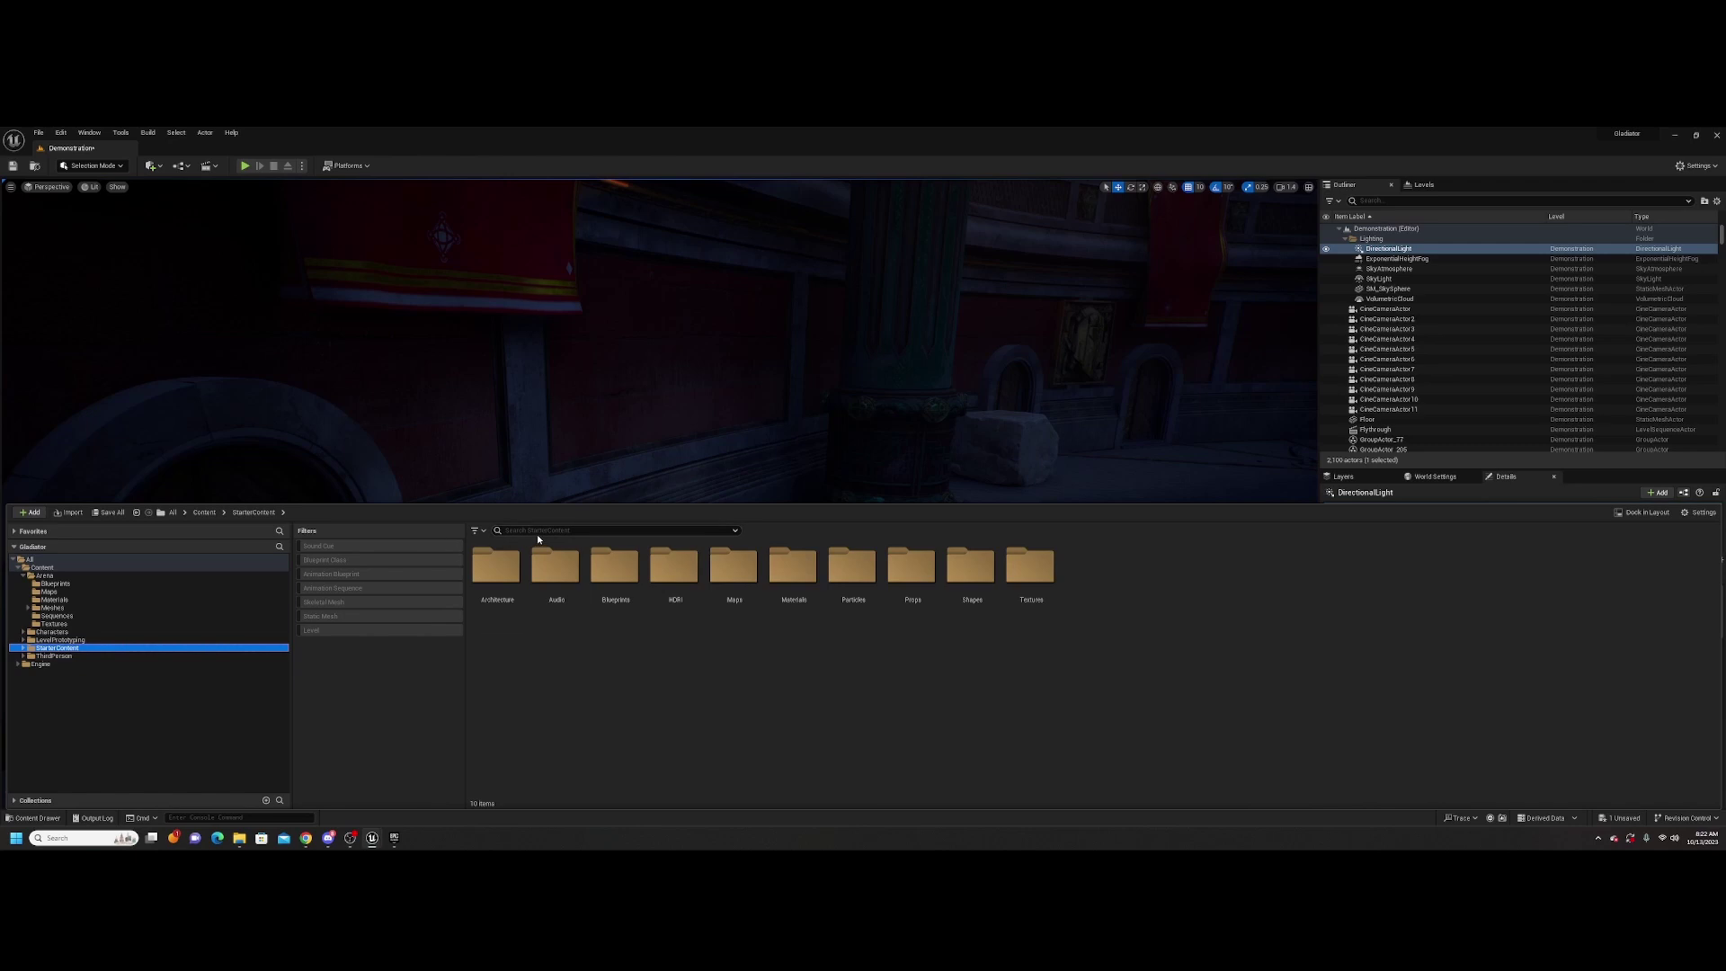
pyautogui.click(540, 529)
pyautogui.write('mann')
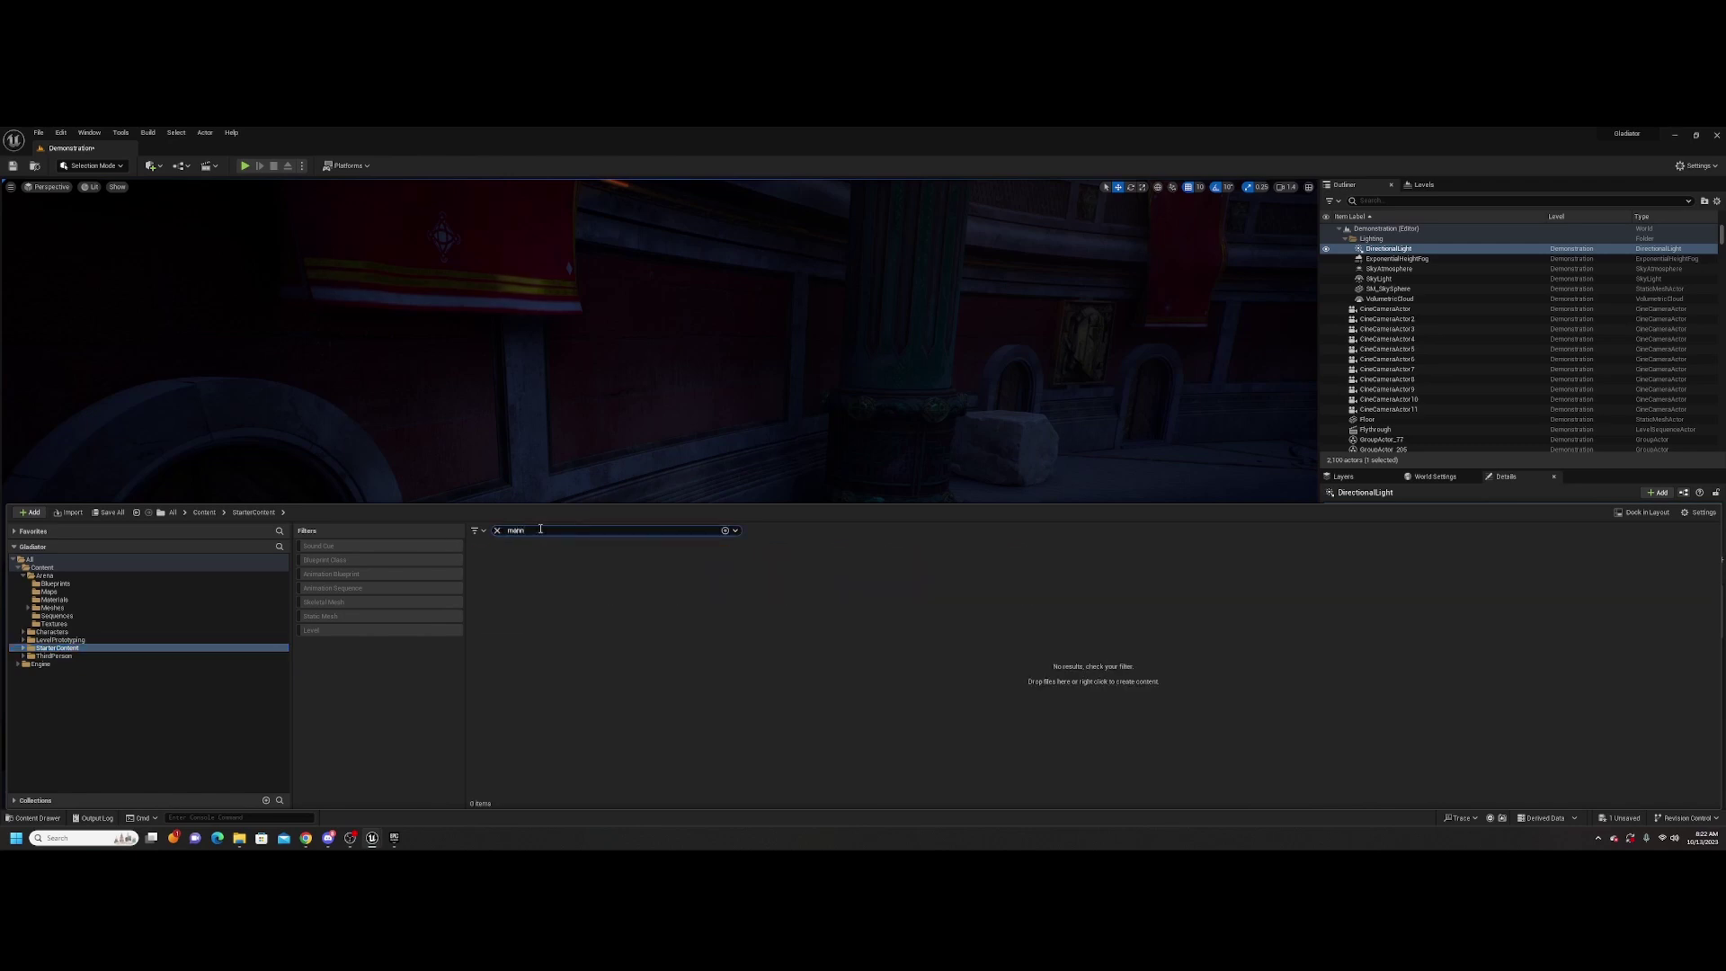
pyautogui.click(58, 567)
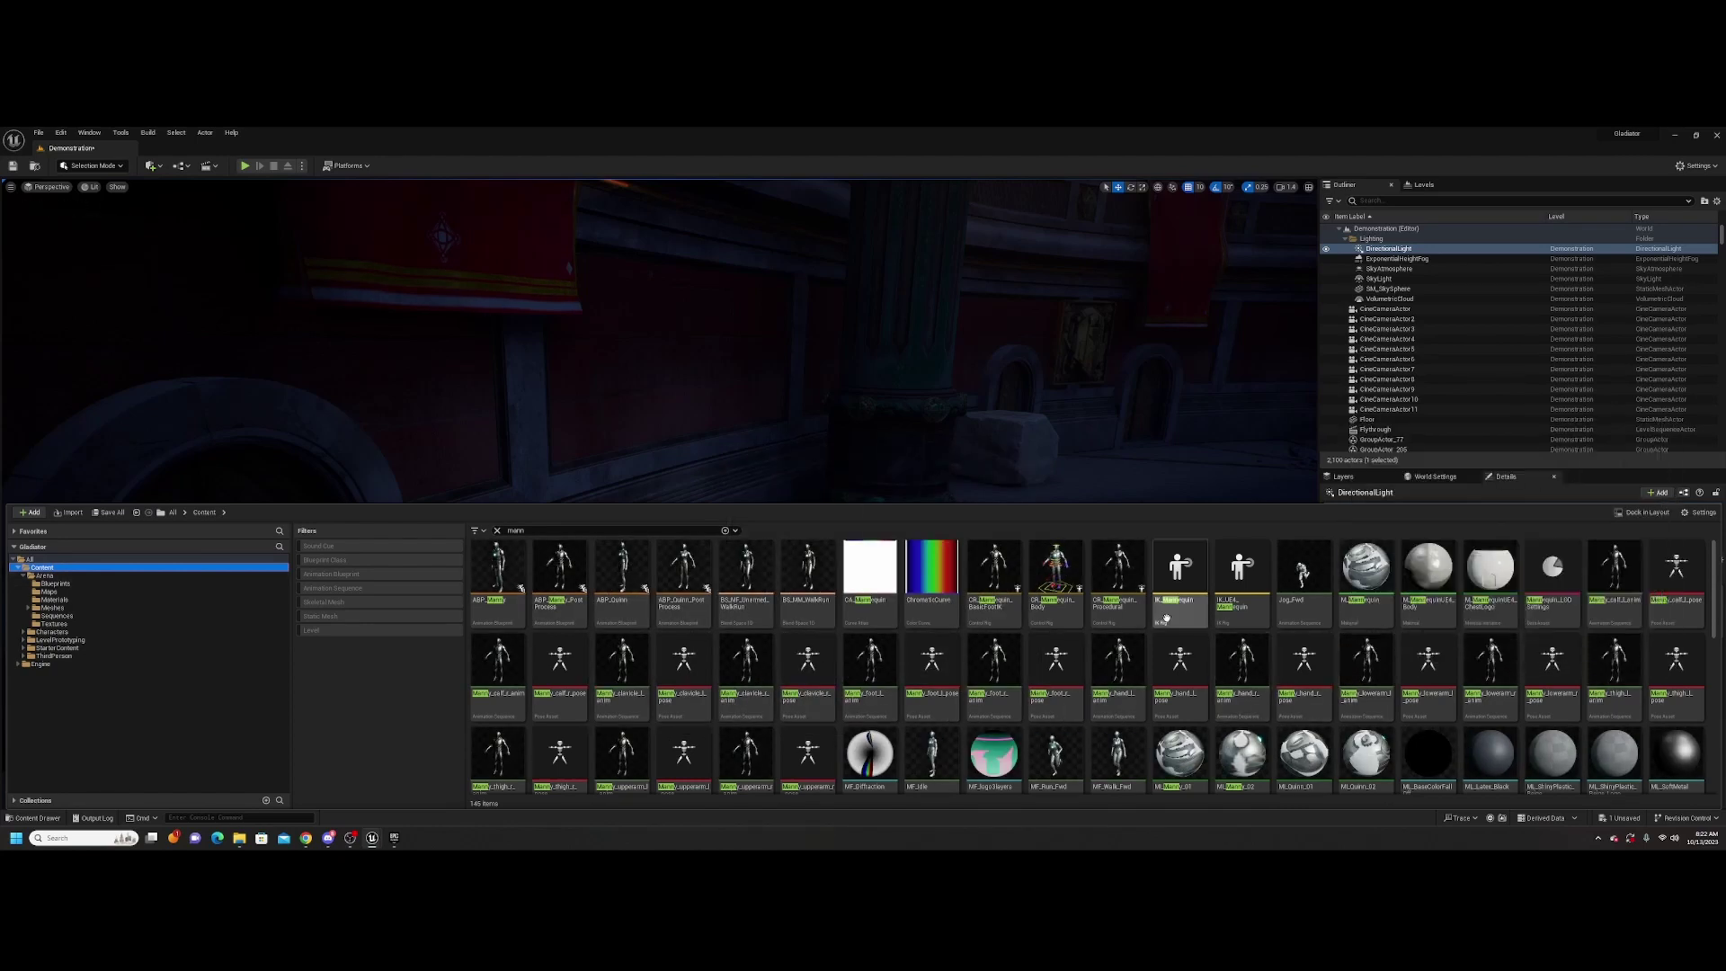
pyautogui.scroll(-3, 624, 724)
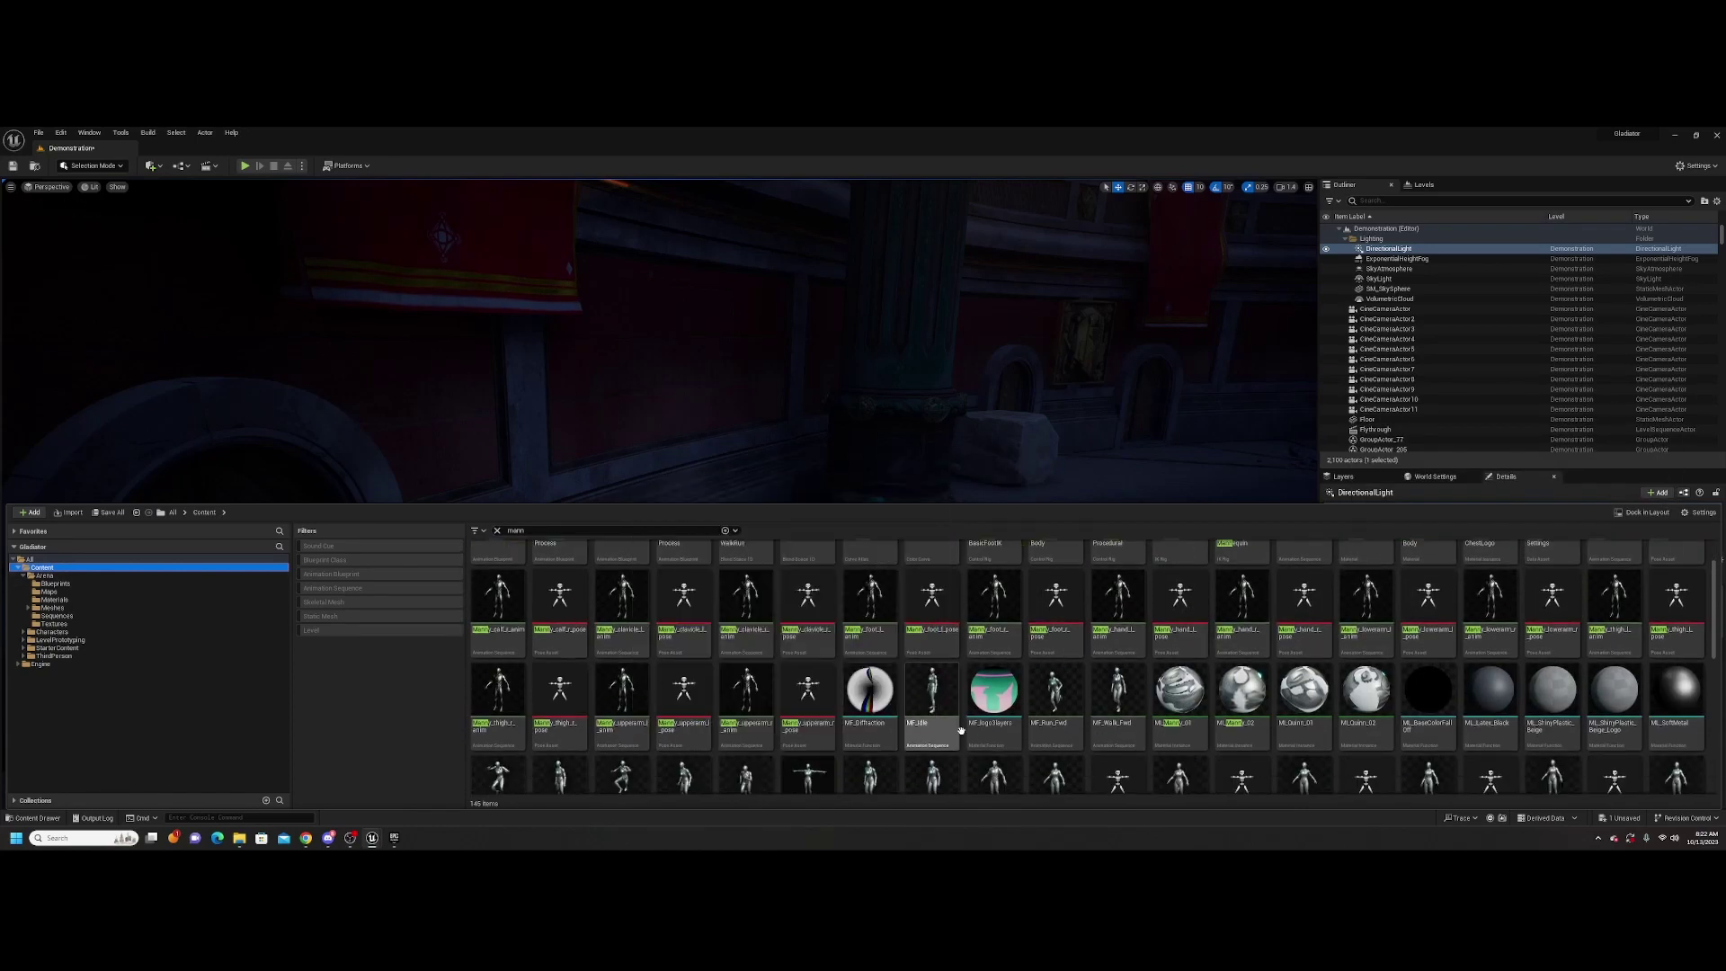
pyautogui.scroll(3, 961, 733)
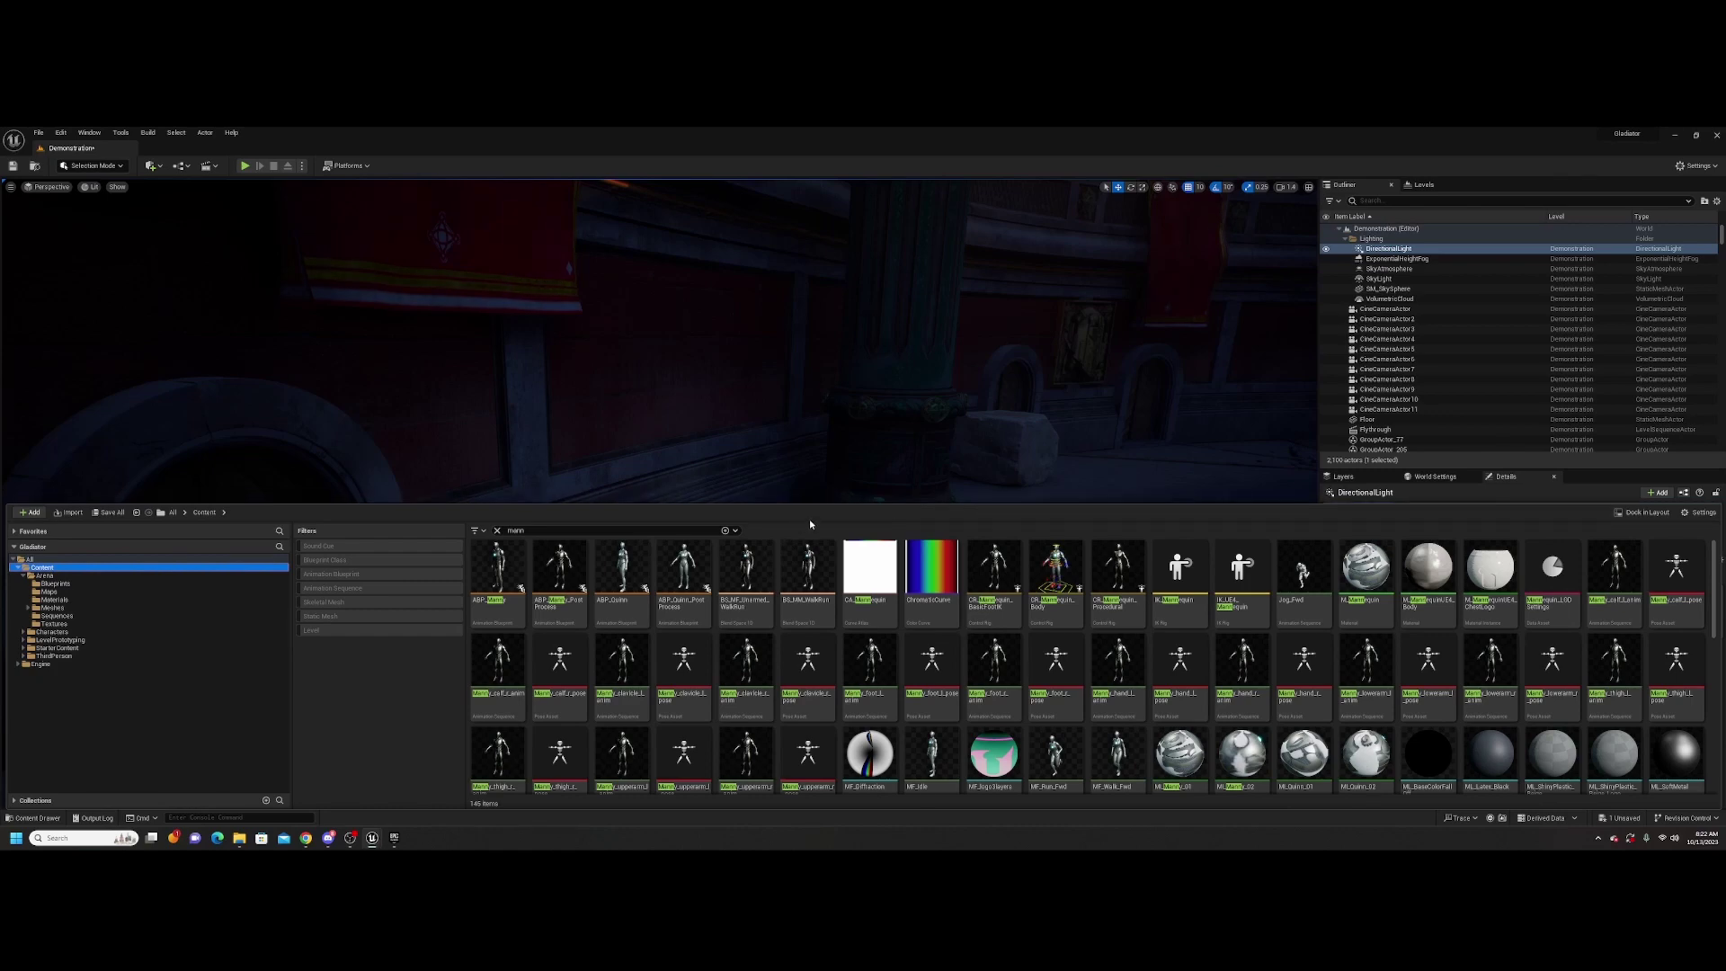
pyautogui.moveTo(621, 575); pyautogui.dragTo(817, 657)
pyautogui.press('e')
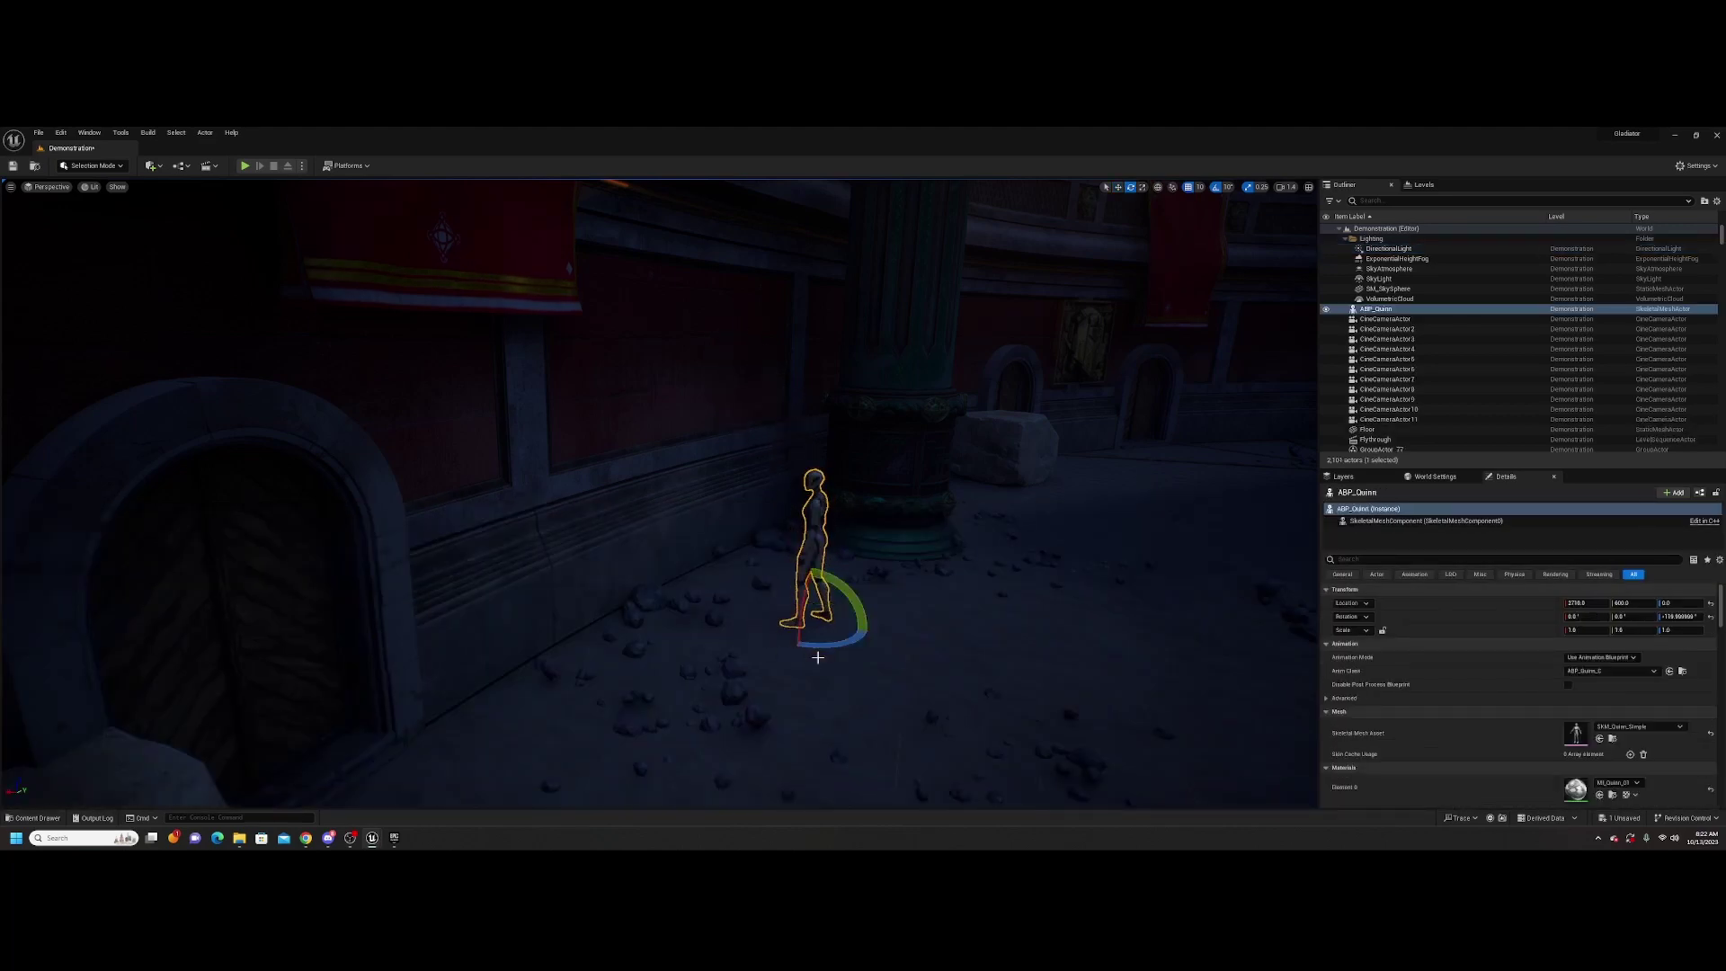
# Filter the "mann" search to skeletal meshes and place SKM_Manny_Simple on the floor near the Quinn mannequin
pyautogui.click(38, 818)
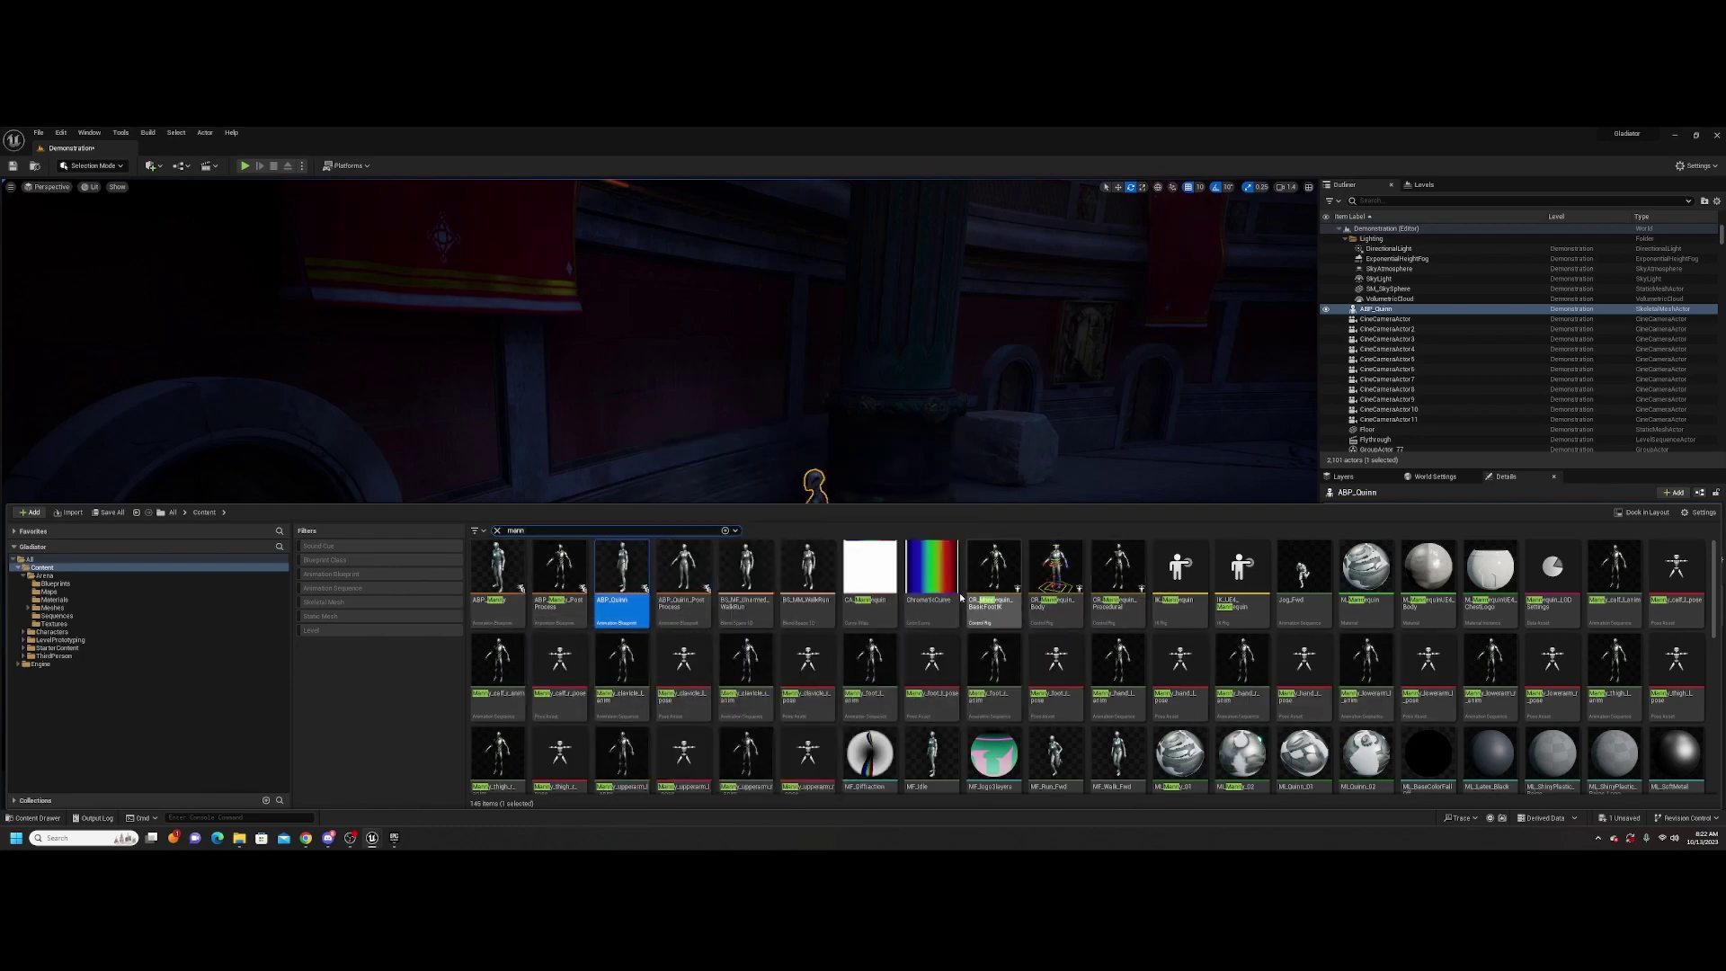
pyautogui.click(363, 603)
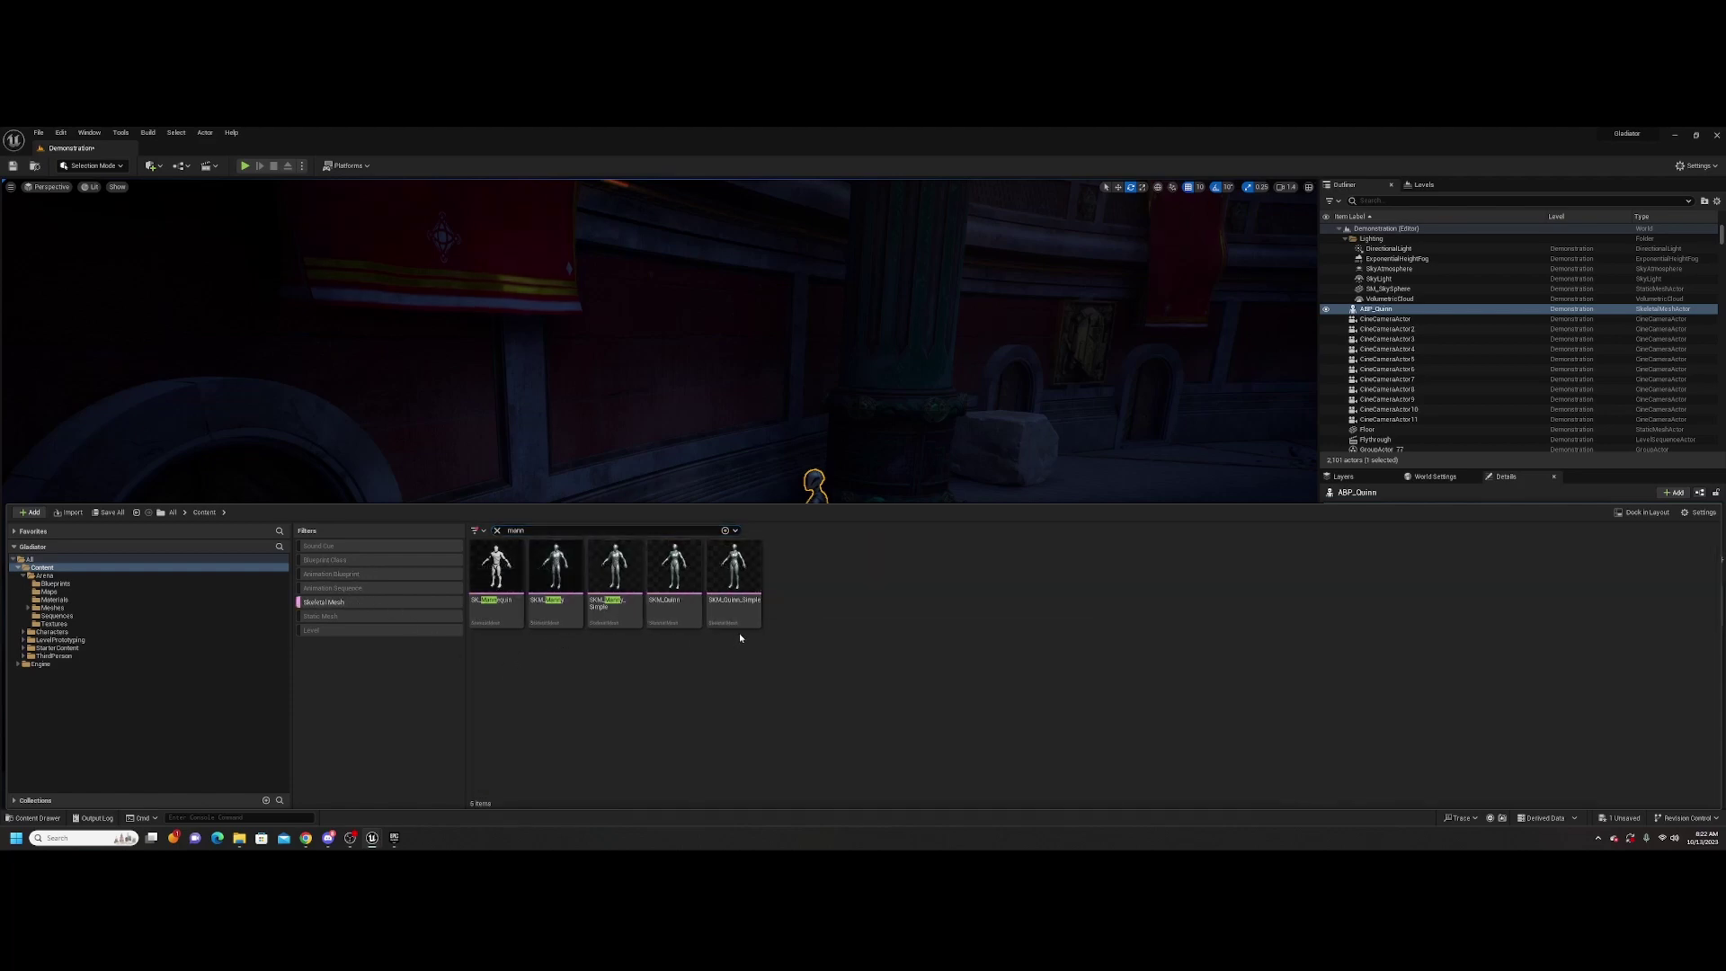
pyautogui.moveTo(617, 611); pyautogui.dragTo(814, 666)
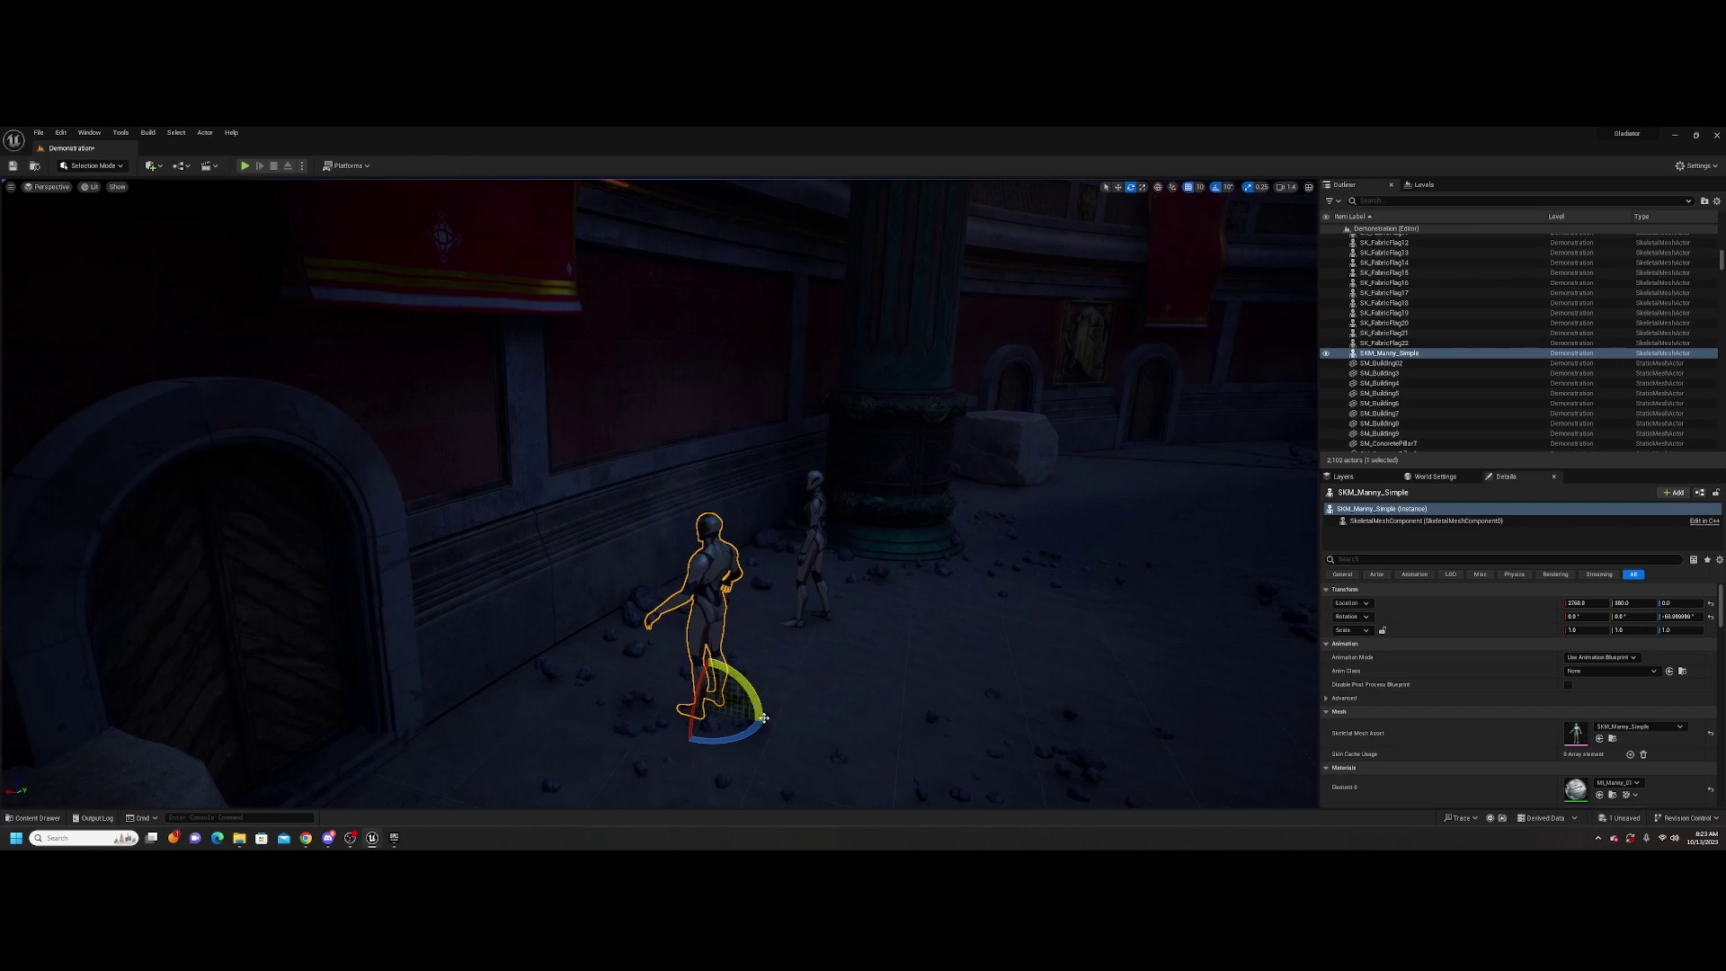
# Move SKM_Manny_Simple closer behind the Quinn mannequin and check the spacing between the two figures
pyautogui.moveTo(850, 721); pyautogui.dragTo(868, 683)
pyautogui.press('w')
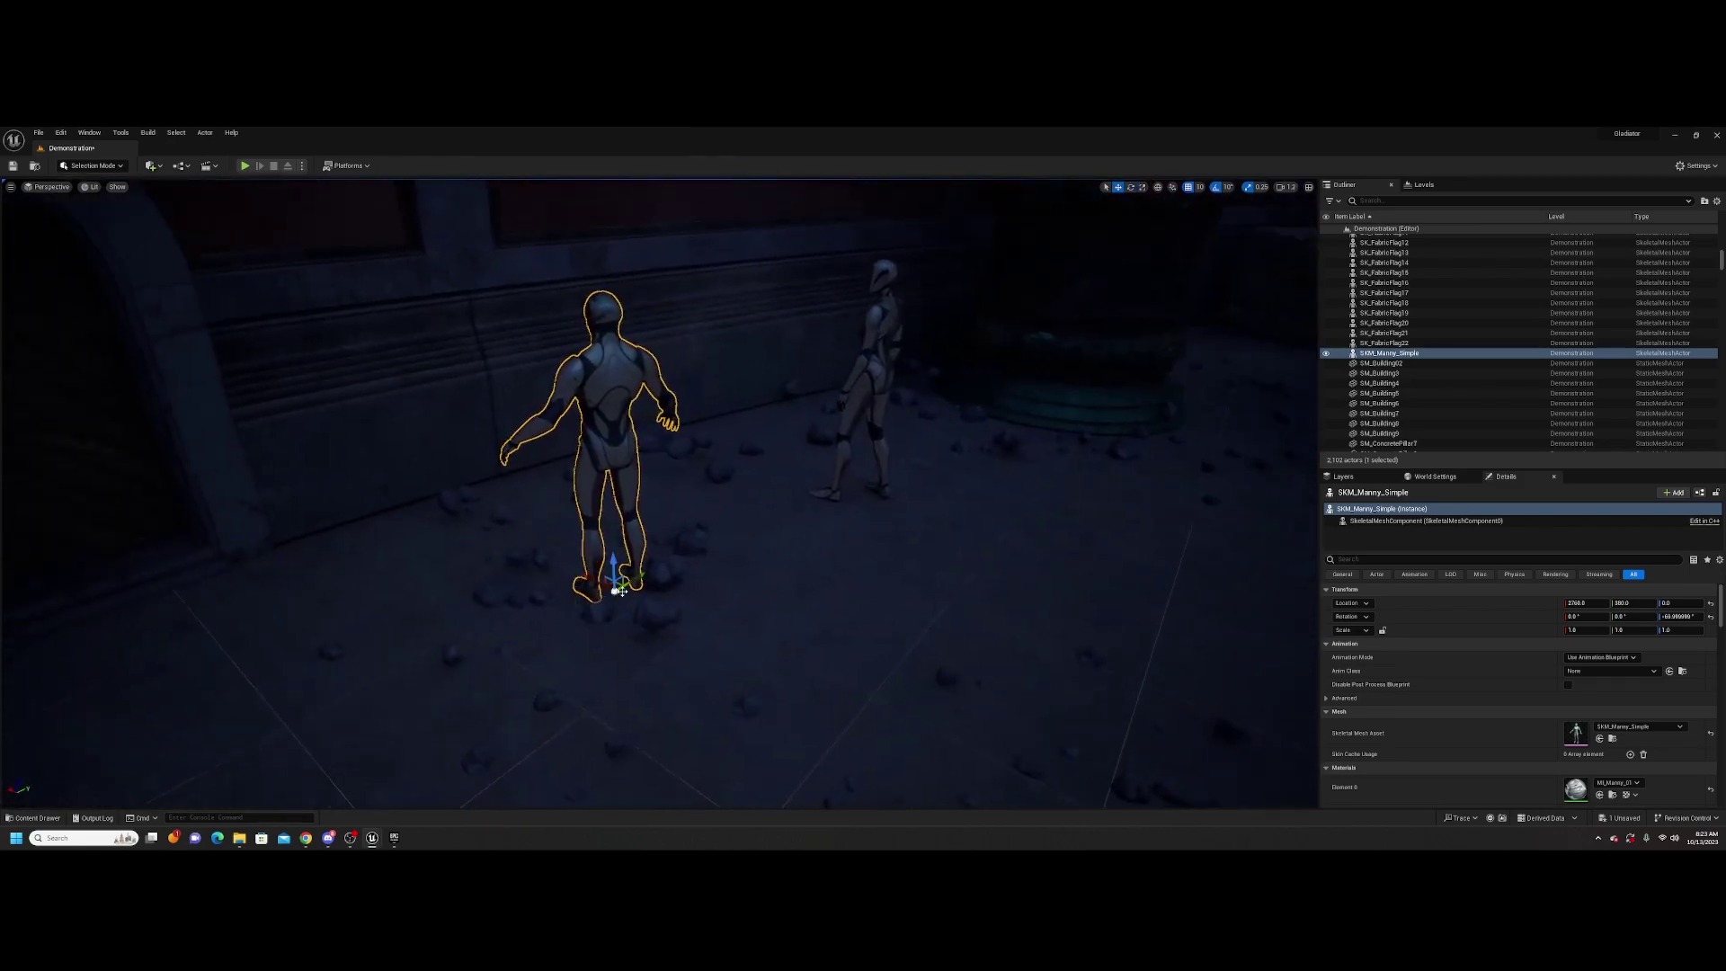
pyautogui.moveTo(635, 582); pyautogui.dragTo(700, 551)
pyautogui.moveTo(891, 515); pyautogui.dragTo(891, 487, button='right')
pyautogui.moveTo(765, 488); pyautogui.dragTo(764, 488, button='right')
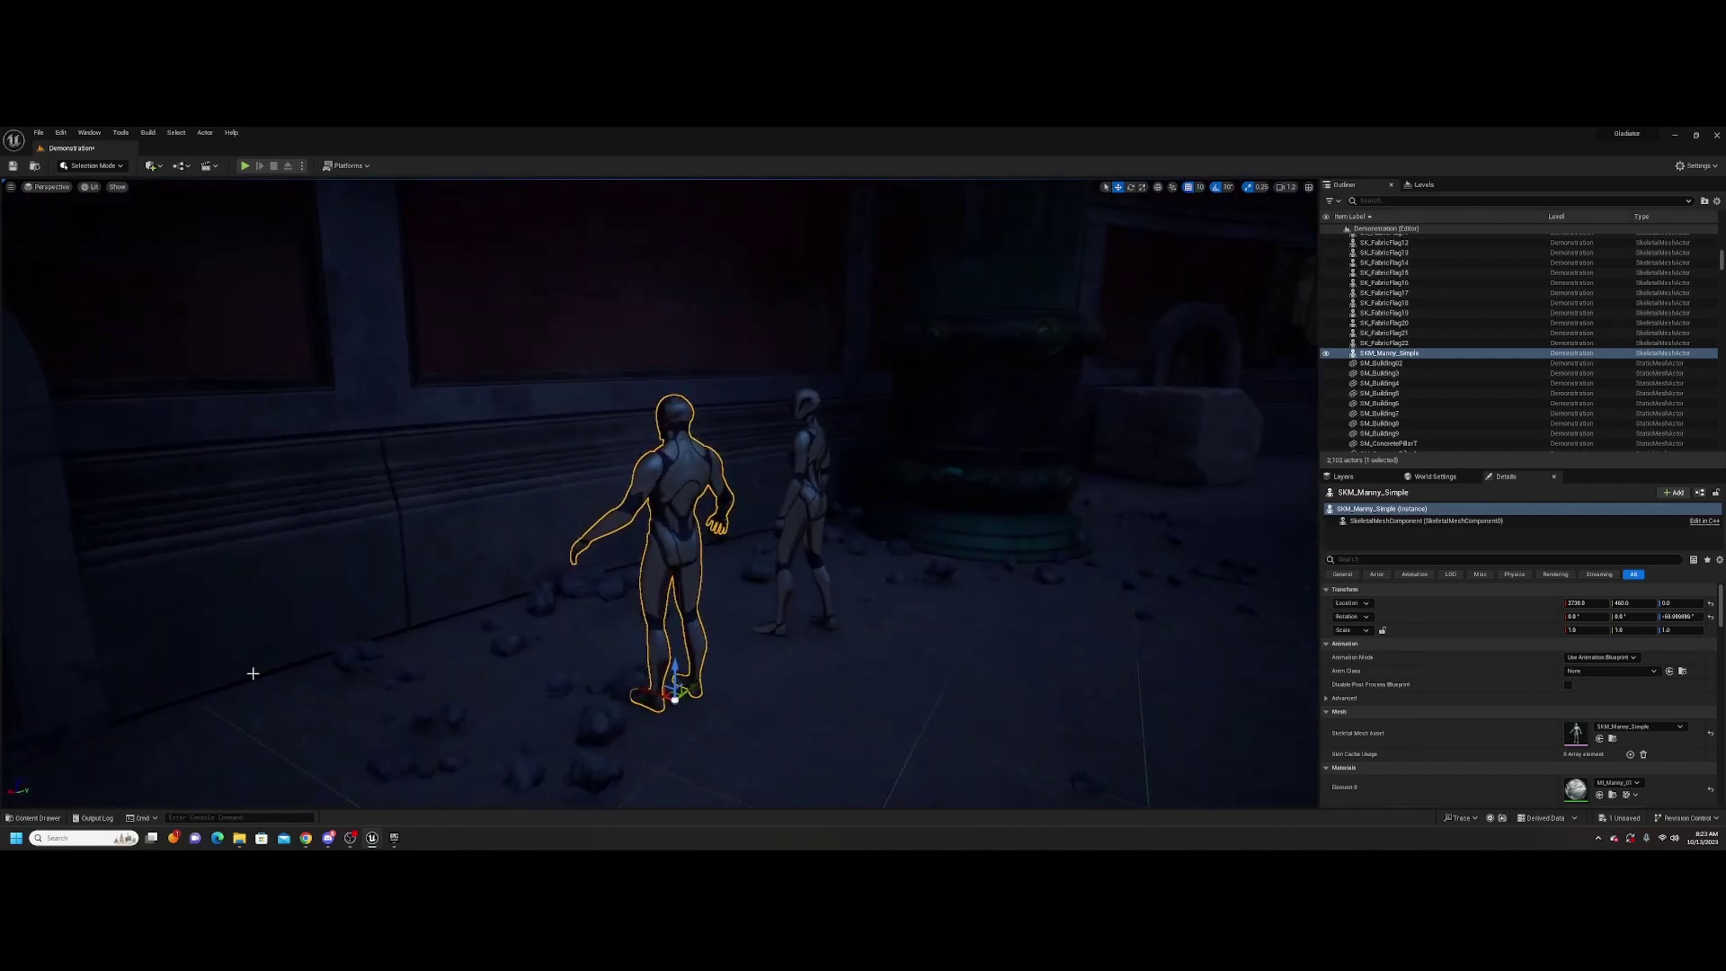
pyautogui.moveTo(850, 612); pyautogui.dragTo(856, 613, button='right')
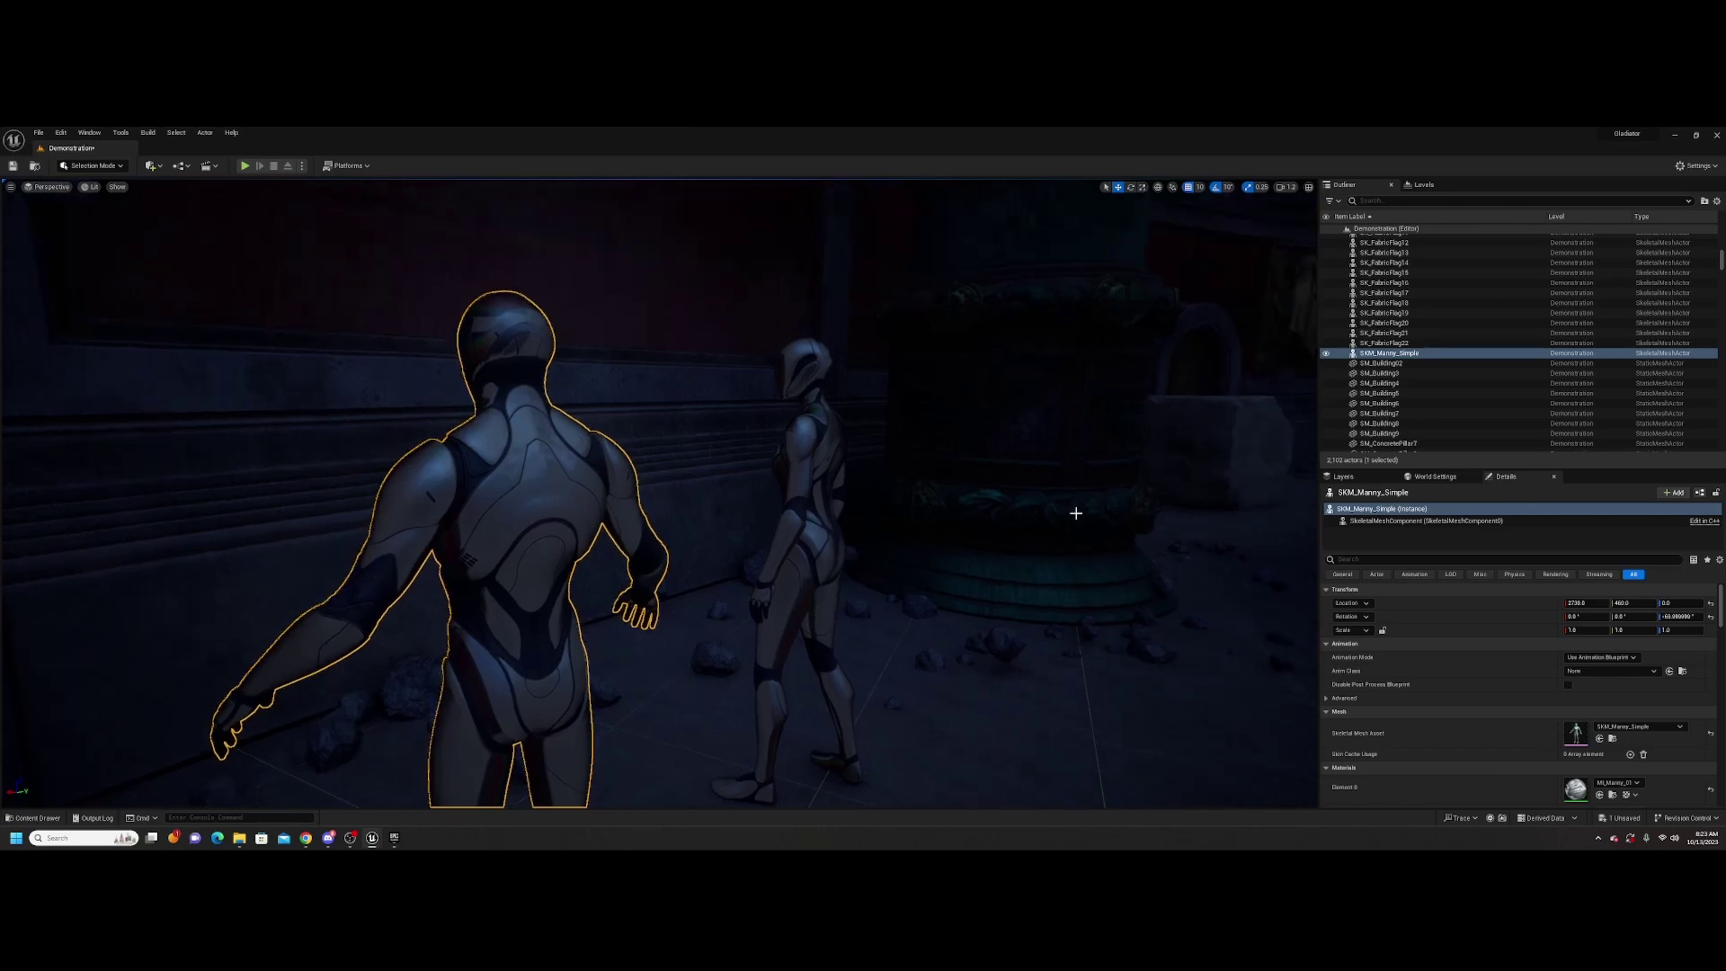
# Explore the arena floor, stands, stairs and upper walkway to examine possible routes and camera angles for the chase
pyautogui.moveTo(1074, 505); pyautogui.dragTo(831, 608, button='right')
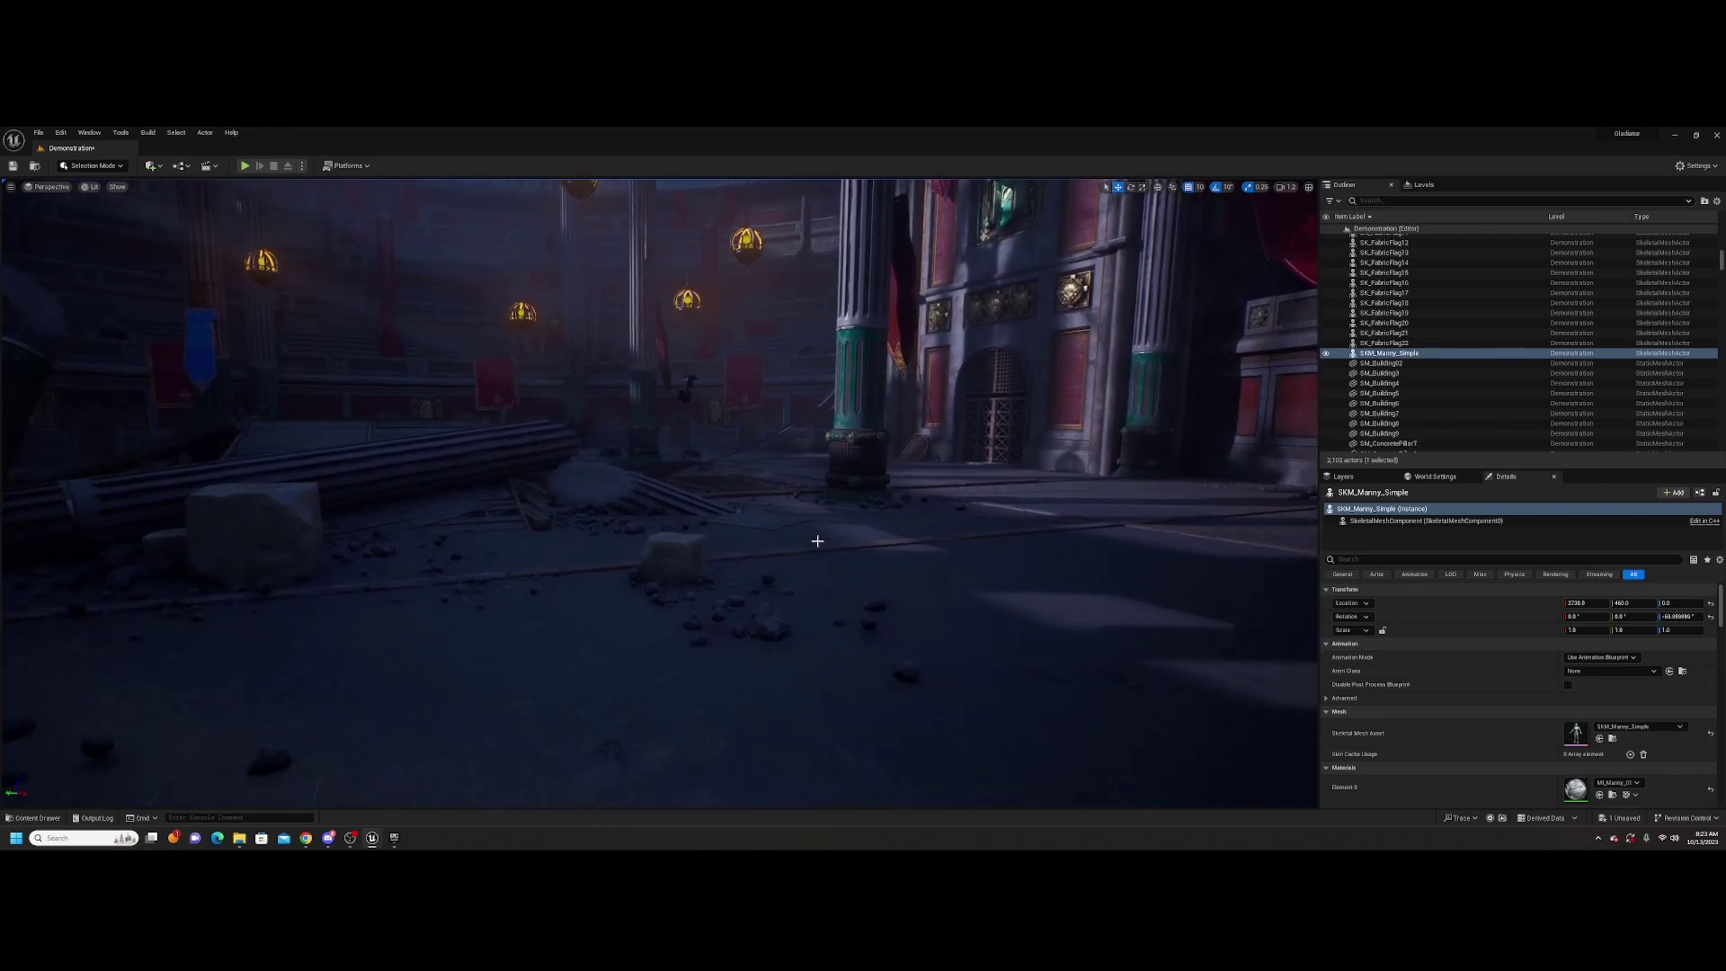
pyautogui.moveTo(795, 566); pyautogui.dragTo(732, 544, button='right')
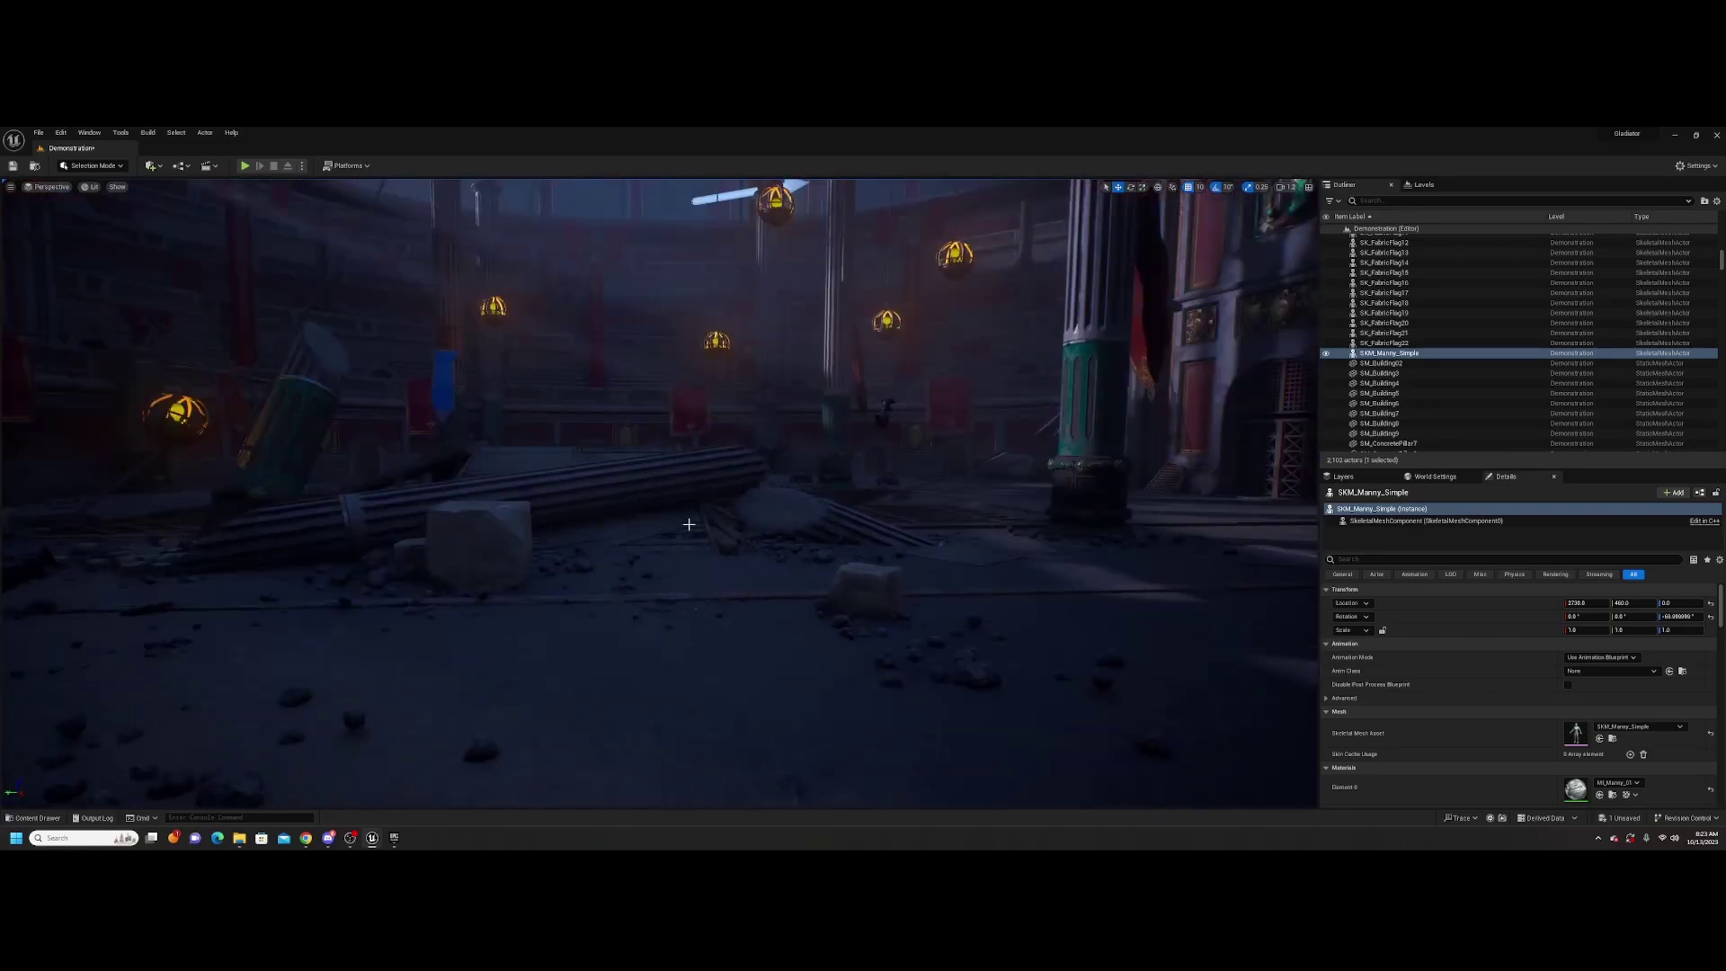
pyautogui.moveTo(845, 581); pyautogui.dragTo(663, 622, button='right')
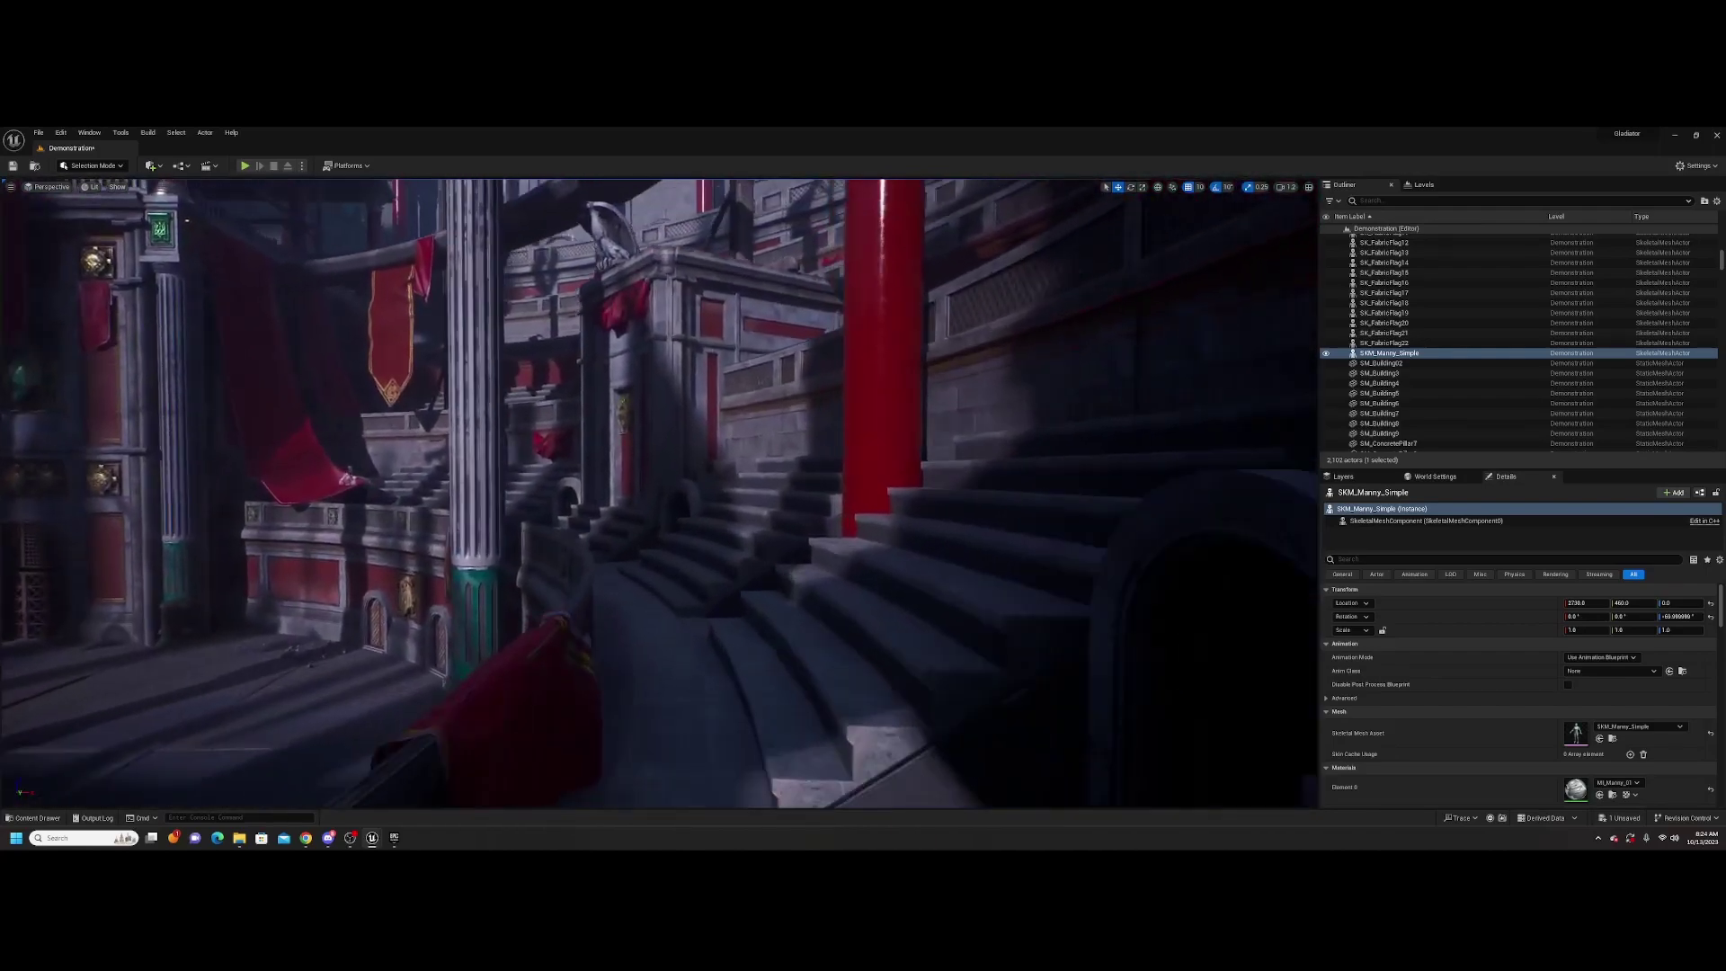
pyautogui.moveTo(658, 494); pyautogui.dragTo(611, 449, button='right')
pyautogui.press('w')
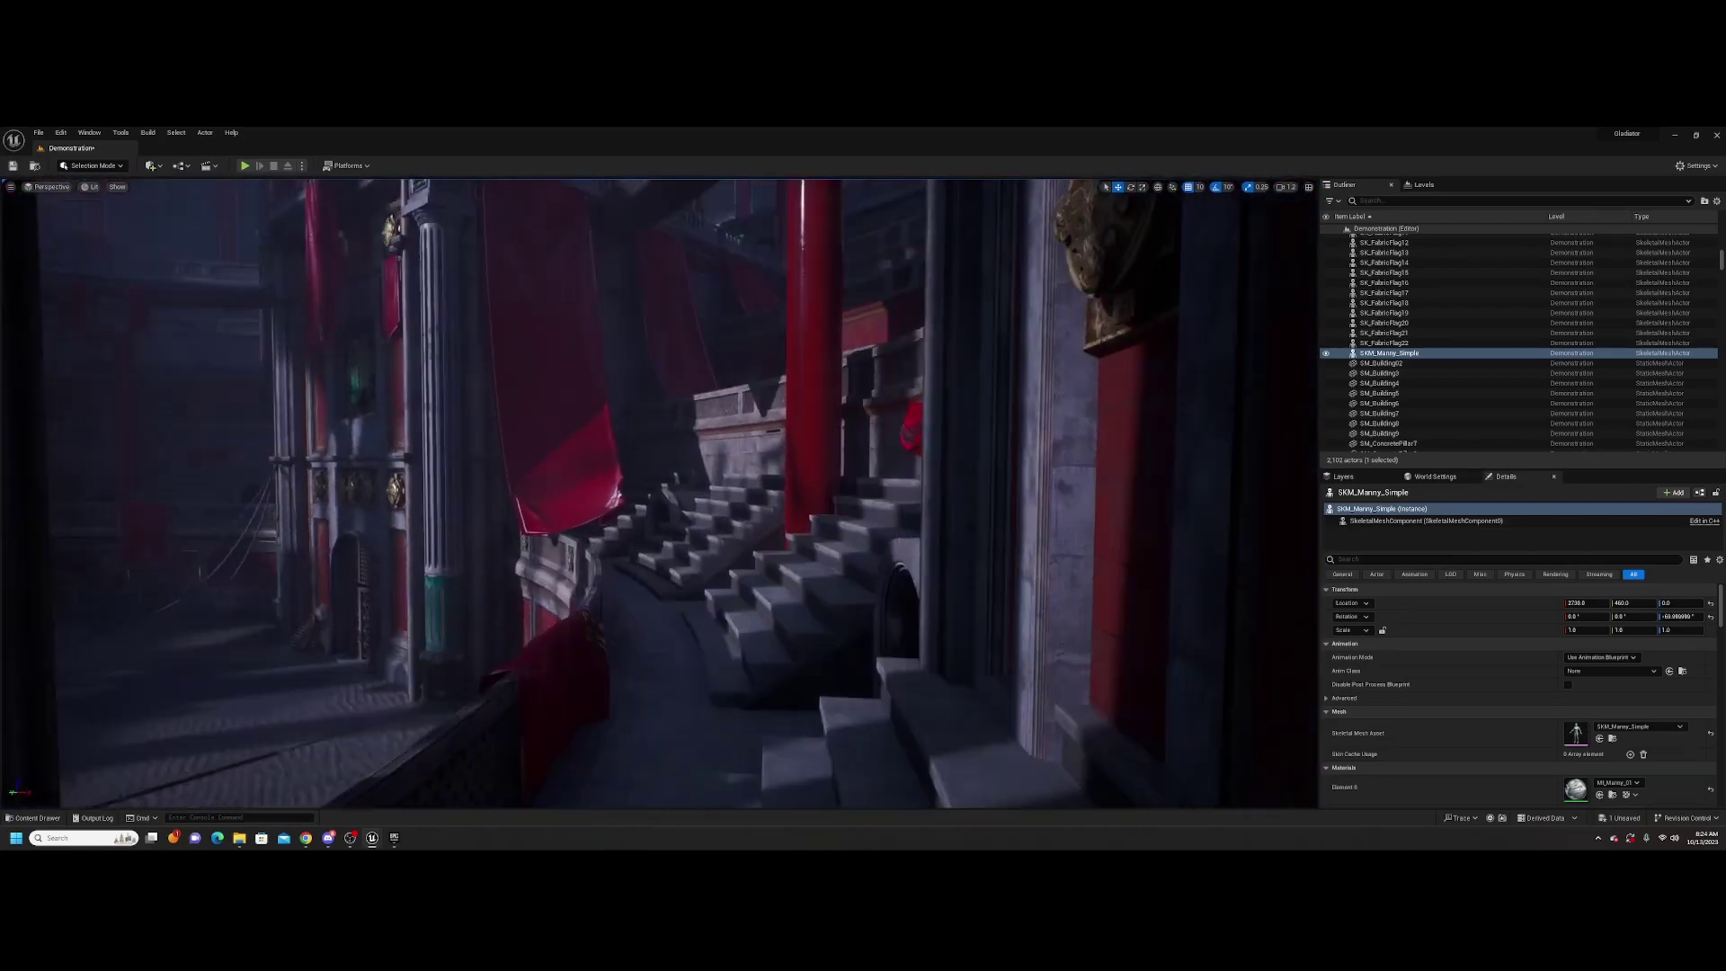
pyautogui.press('w')
pyautogui.moveTo(659, 493); pyautogui.dragTo(215, 539, button='right')
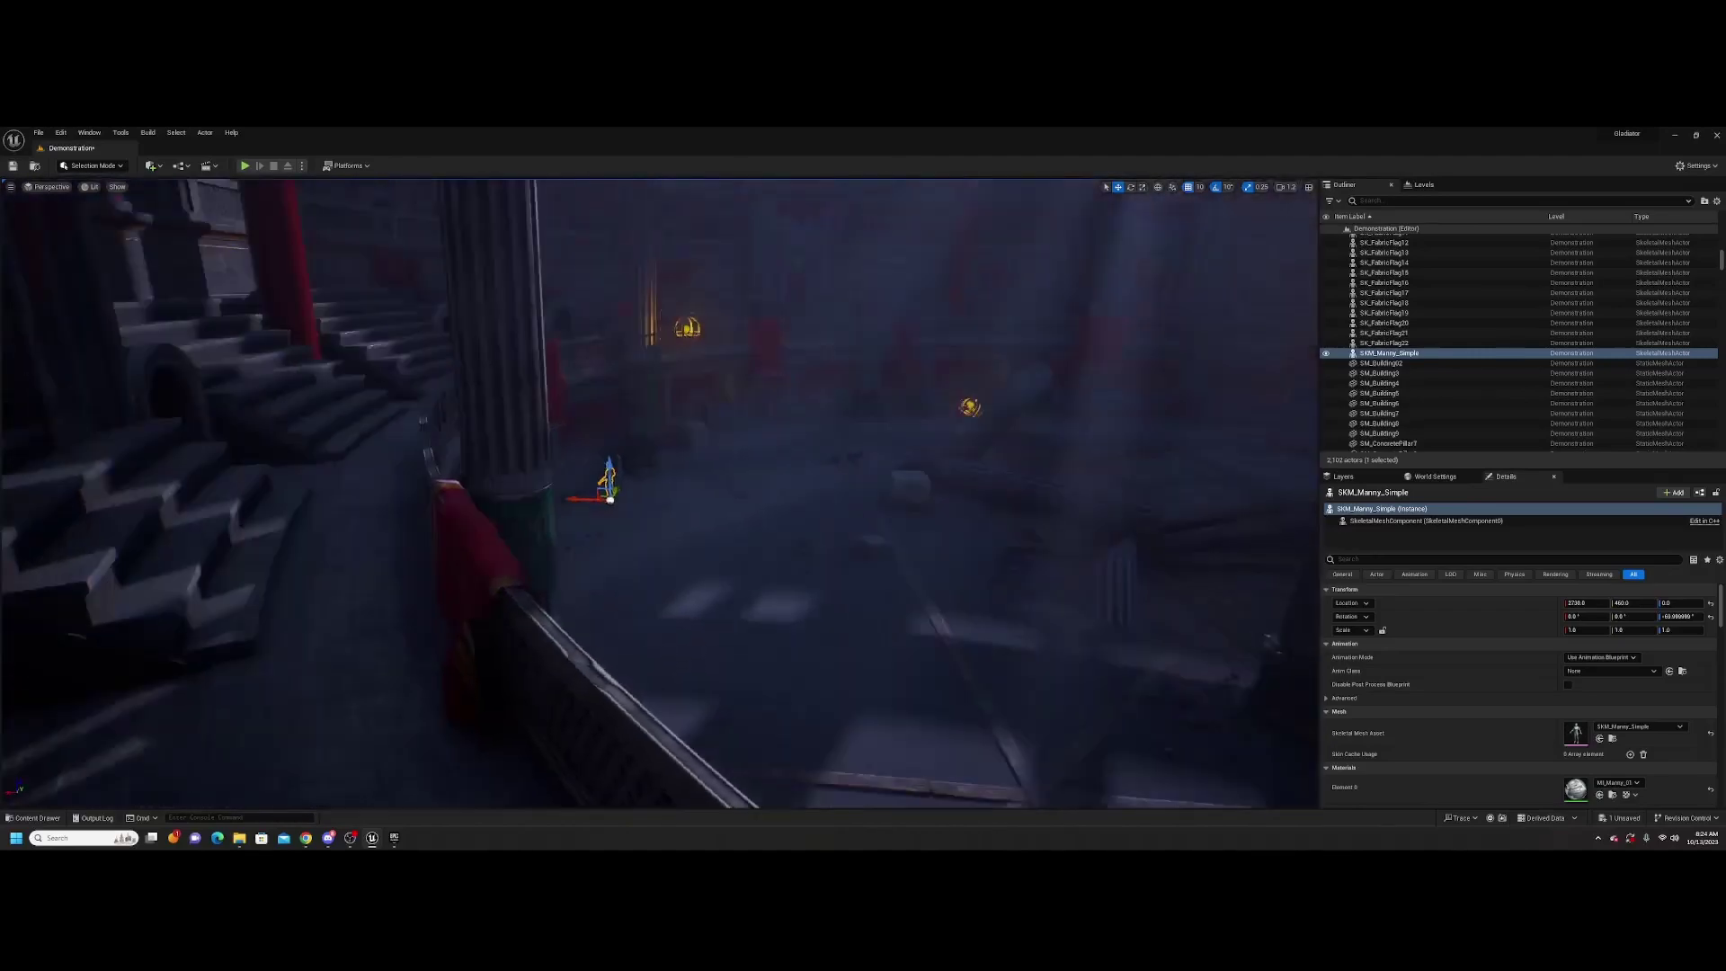
pyautogui.press('w')
pyautogui.moveTo(659, 493); pyautogui.dragTo(809, 495, button='right')
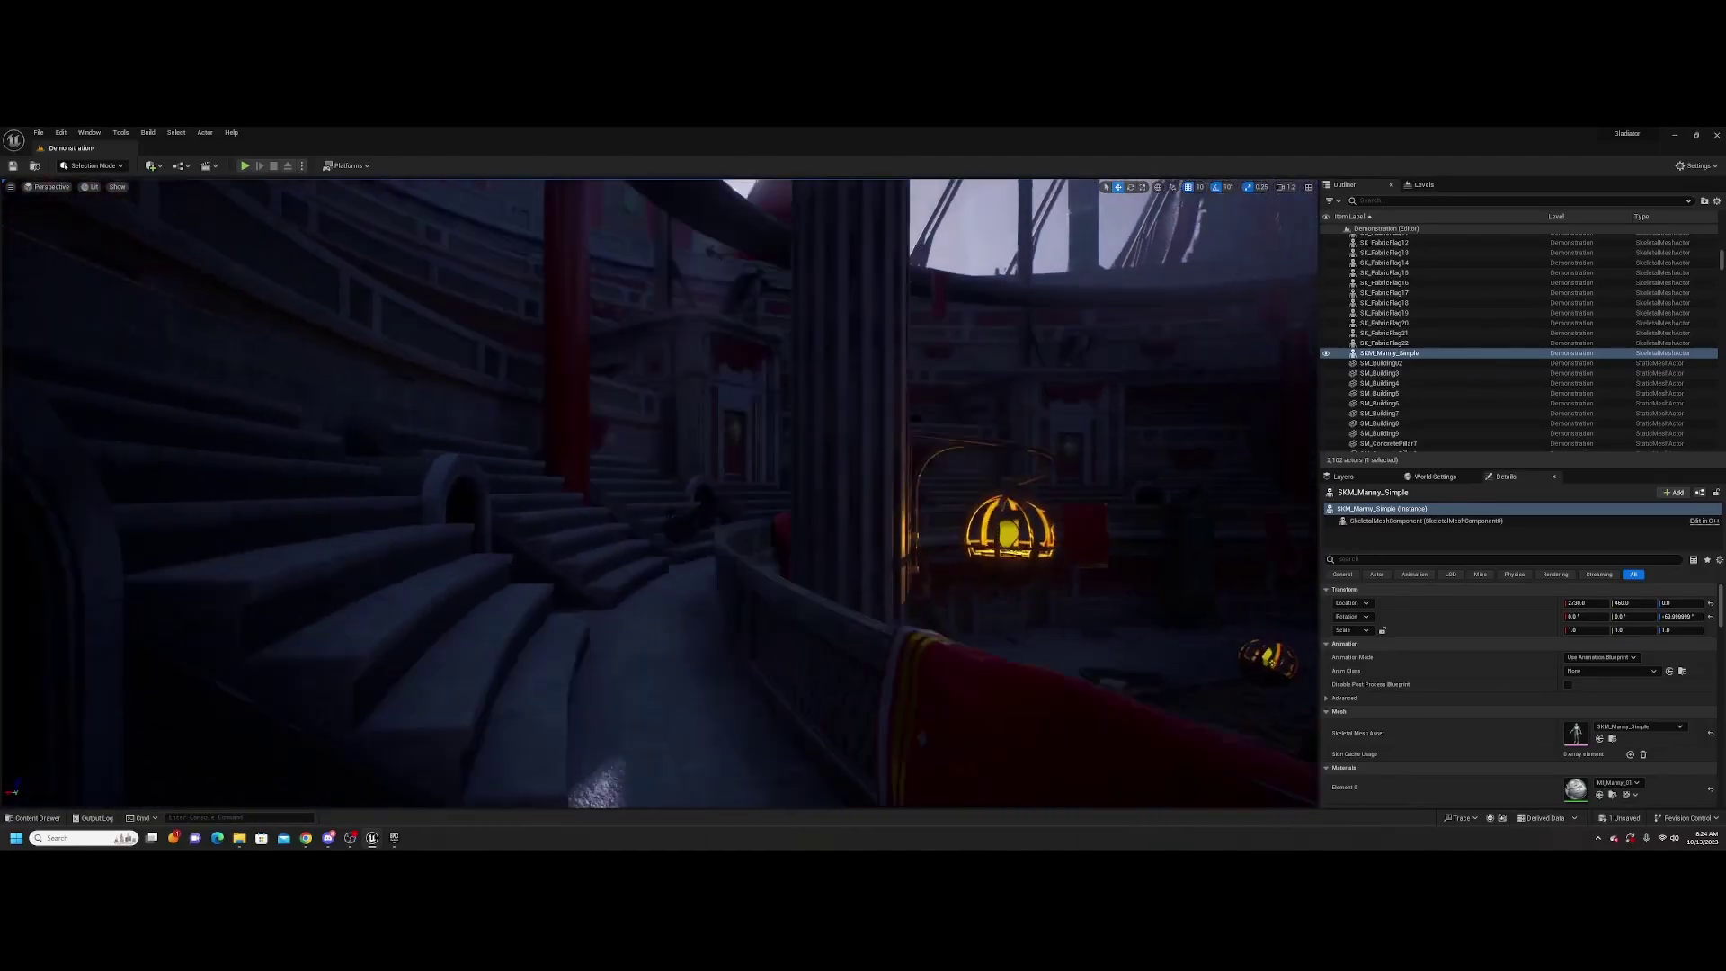
pyautogui.moveTo(809, 495); pyautogui.dragTo(701, 497, button='right')
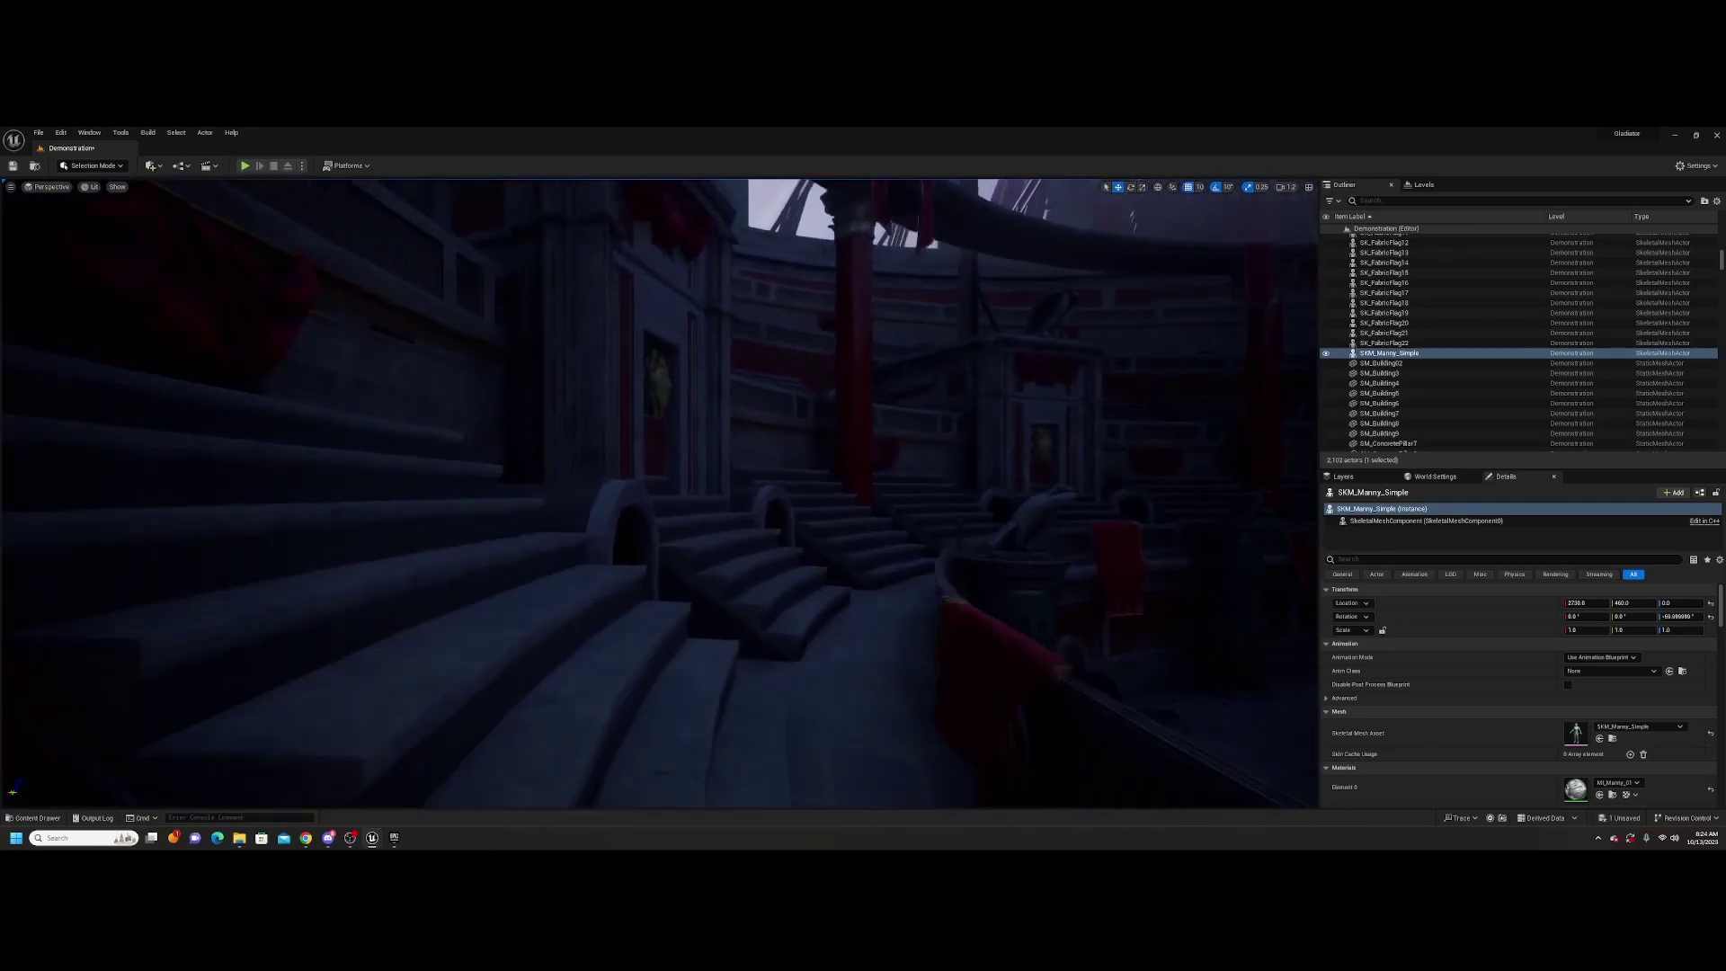
pyautogui.moveTo(701, 497); pyautogui.dragTo(701, 497, button='right')
pyautogui.press('w')
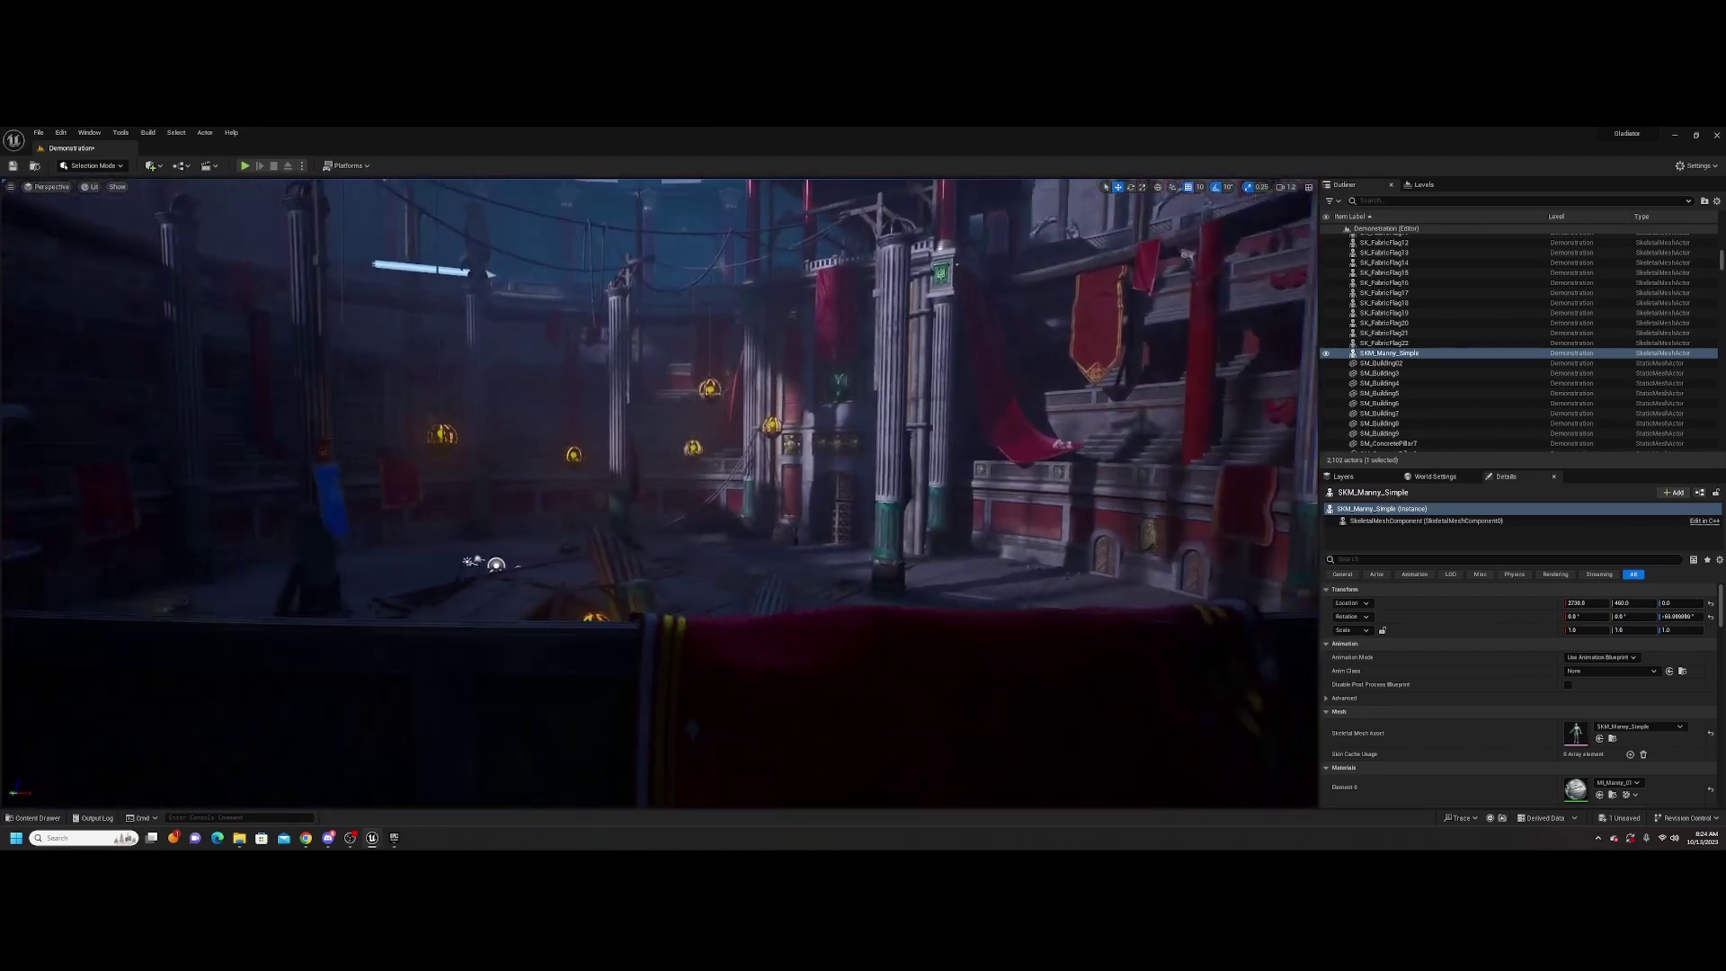
pyautogui.press('s')
pyautogui.moveTo(701, 497); pyautogui.dragTo(701, 497, button='right')
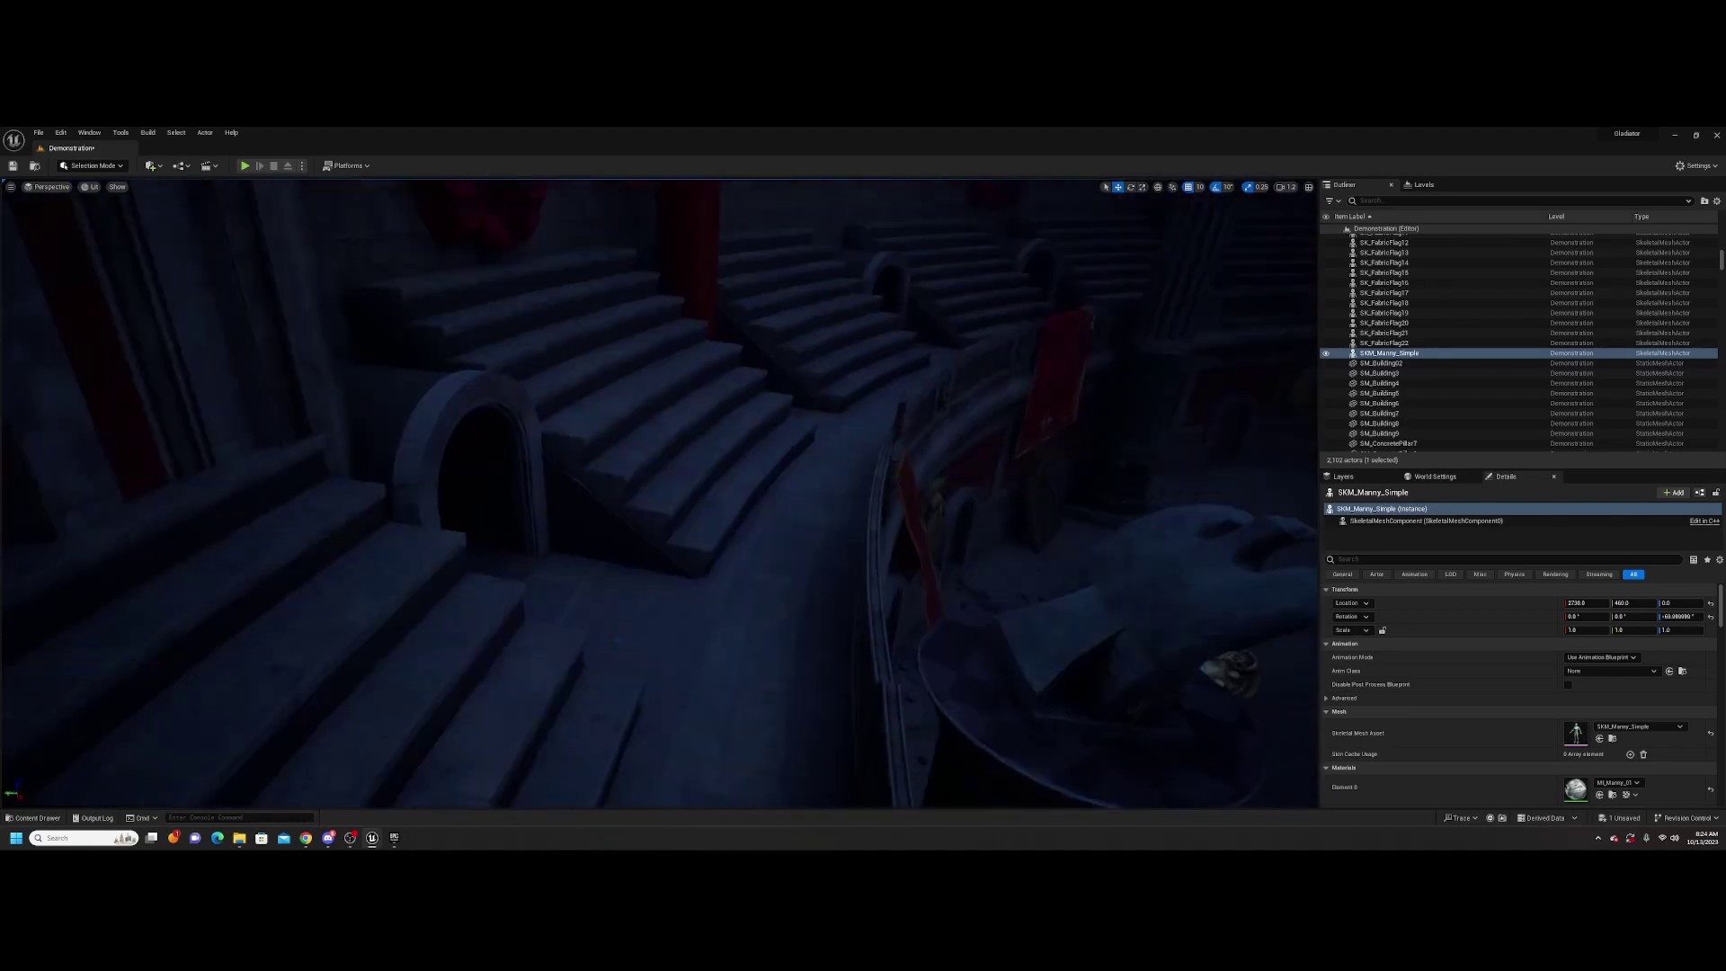
pyautogui.moveTo(701, 497); pyautogui.dragTo(701, 497, button='right')
pyautogui.moveTo(1279, 540); pyautogui.dragTo(1279, 539, button='right')
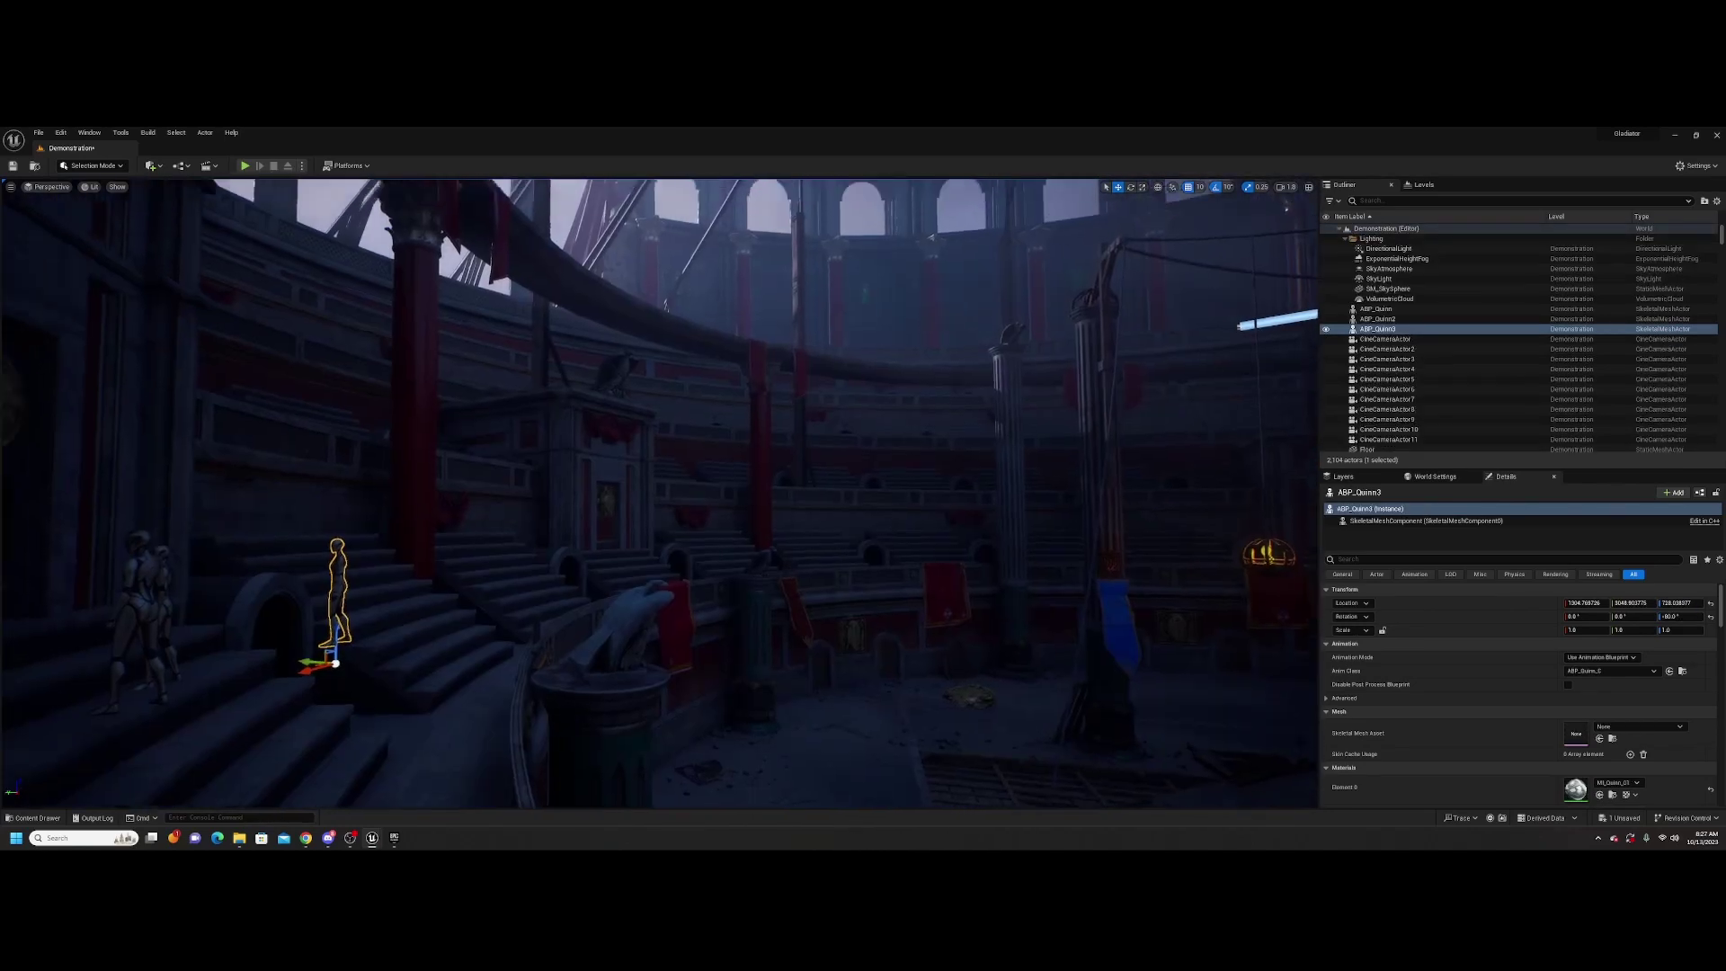
# Move the ABP_Quinn3 mannequin off the steps and down onto the walkway beside the curved arena wall
pyautogui.moveTo(1295, 402); pyautogui.dragTo(1295, 402, button='right')
pyautogui.moveTo(654, 636); pyautogui.dragTo(654, 636, button='right')
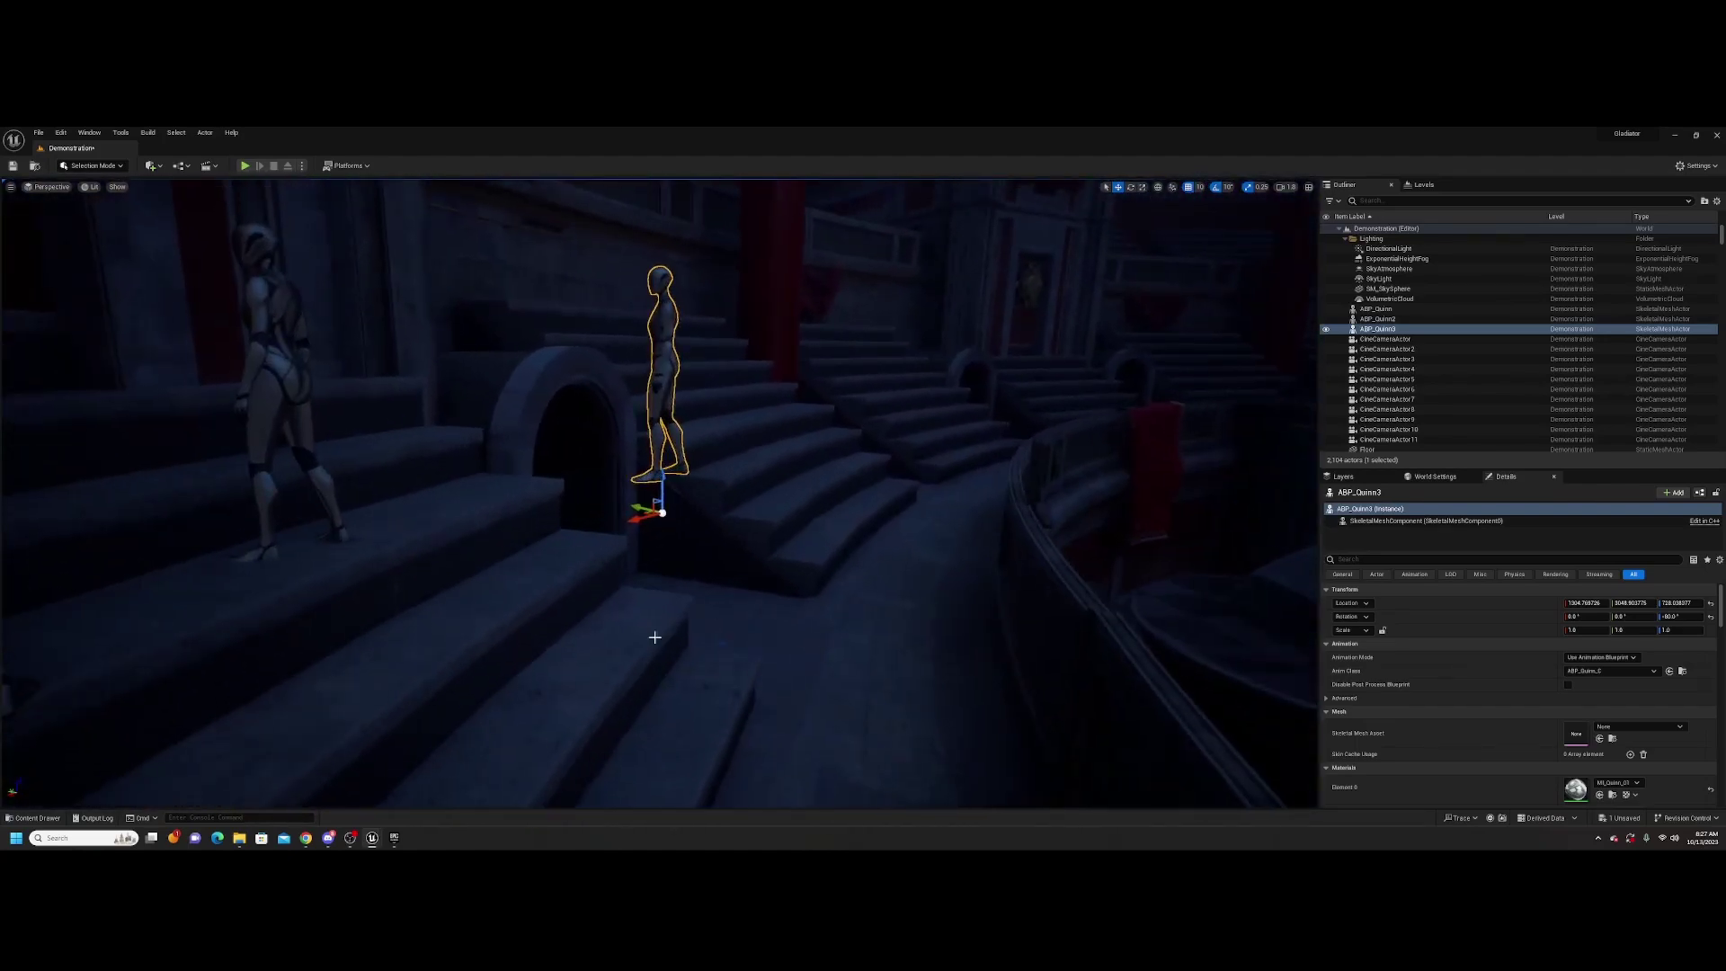
pyautogui.moveTo(638, 507); pyautogui.dragTo(835, 596)
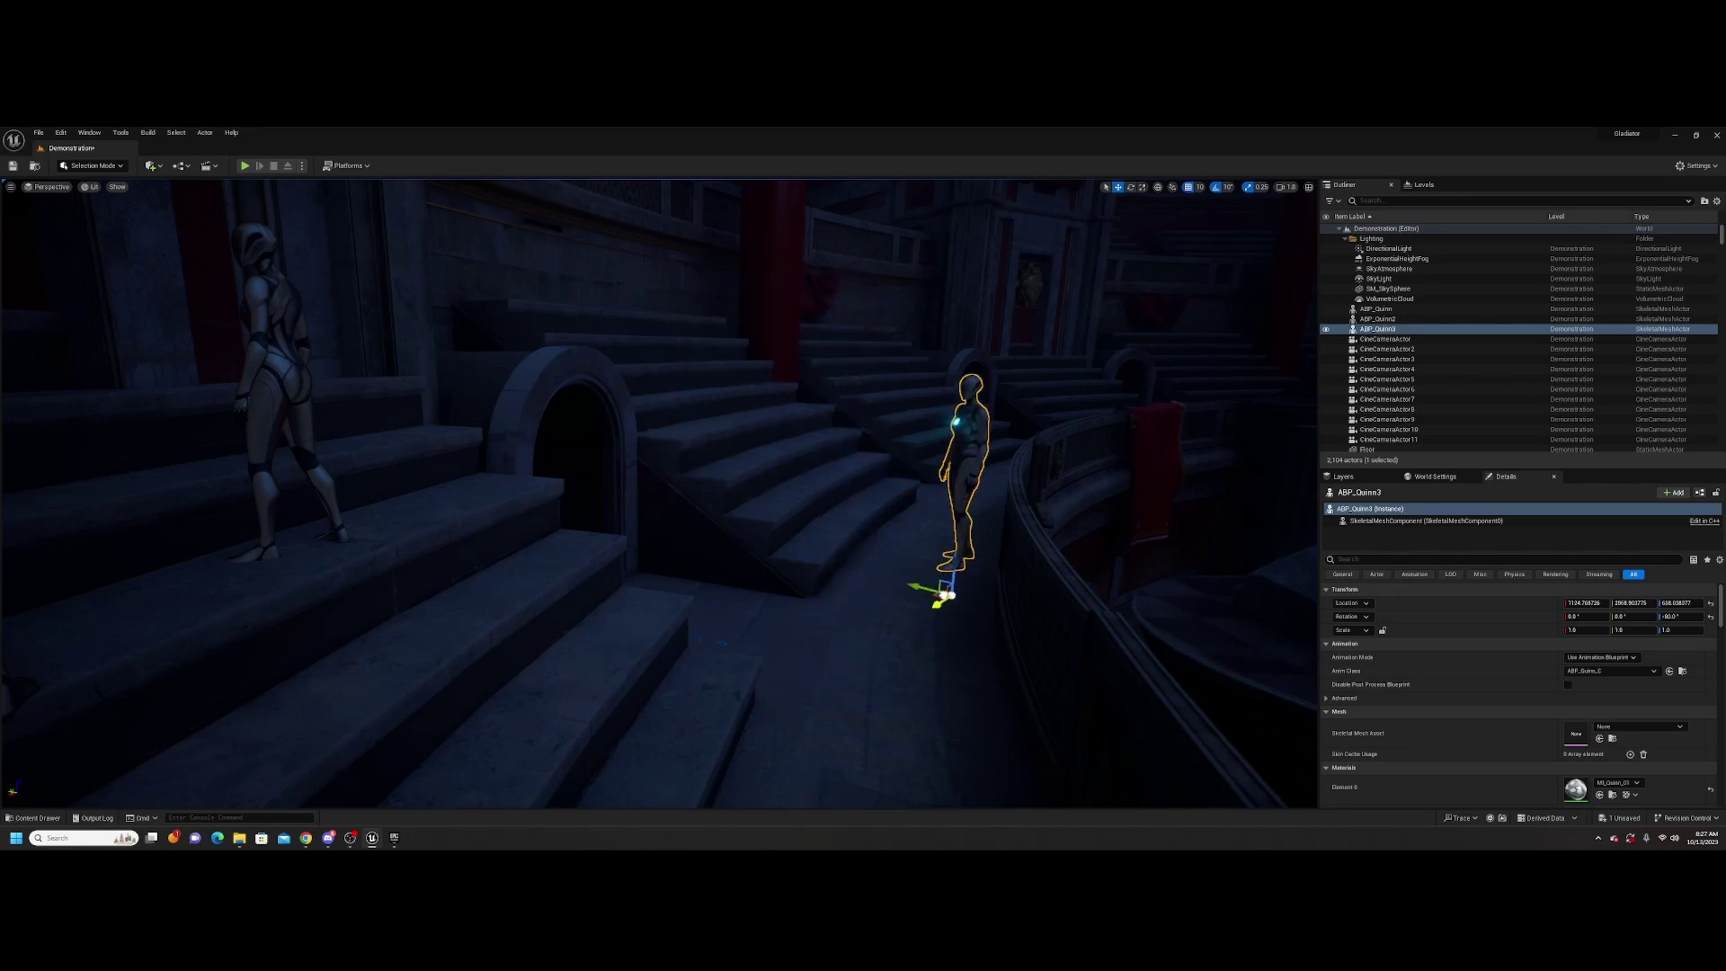
pyautogui.moveTo(944, 593); pyautogui.dragTo(856, 558)
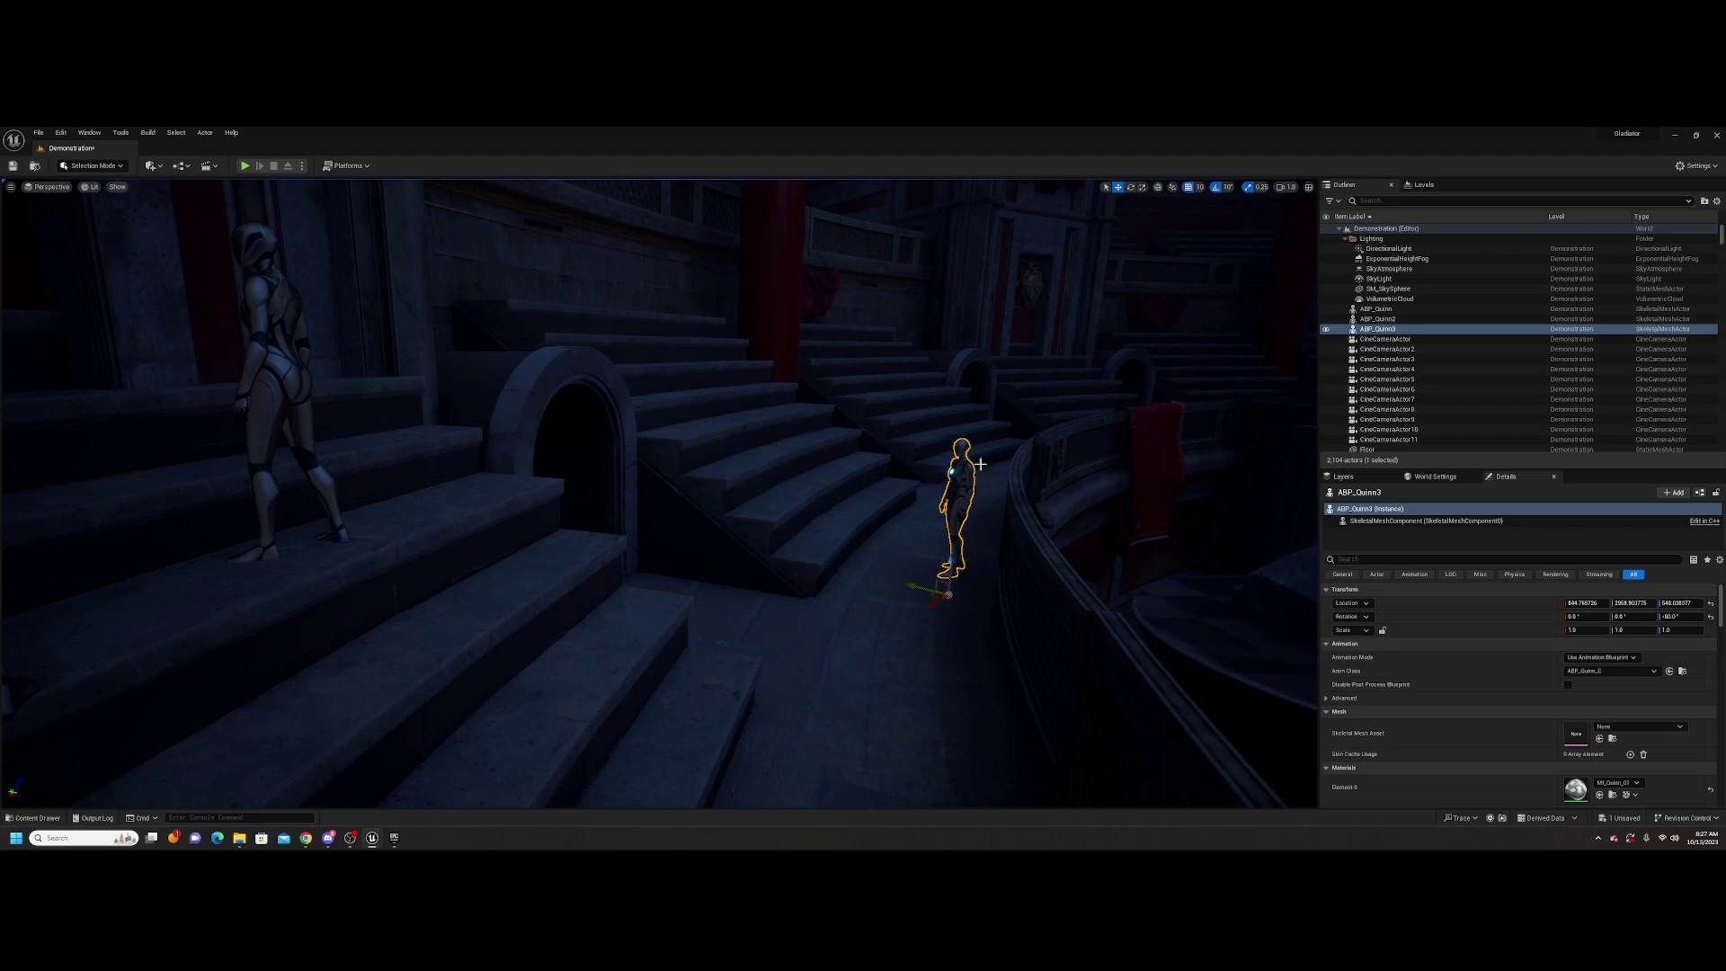
pyautogui.moveTo(619, 594)
pyautogui.mouseDown(button='right')
pyautogui.moveTo(485, 584)
pyautogui.moveTo(710, 597)
pyautogui.moveTo(692, 620)
pyautogui.moveTo(736, 629)
pyautogui.moveTo(632, 602)
pyautogui.mouseUp(button='right')
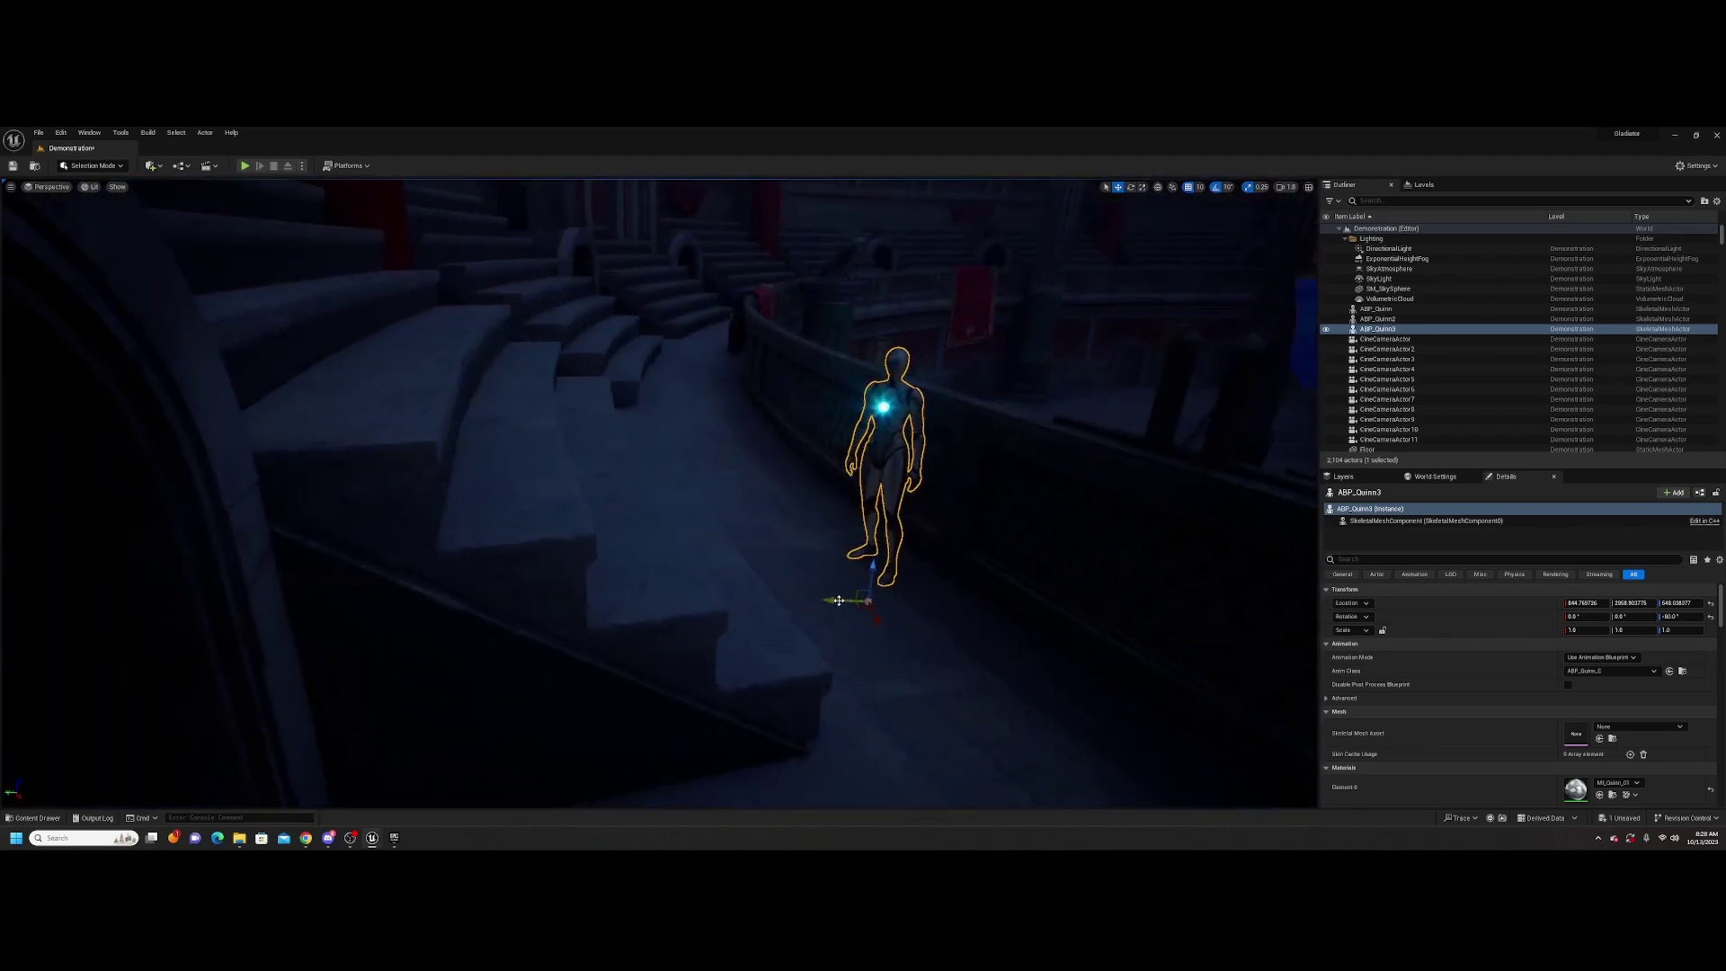
pyautogui.press('e')
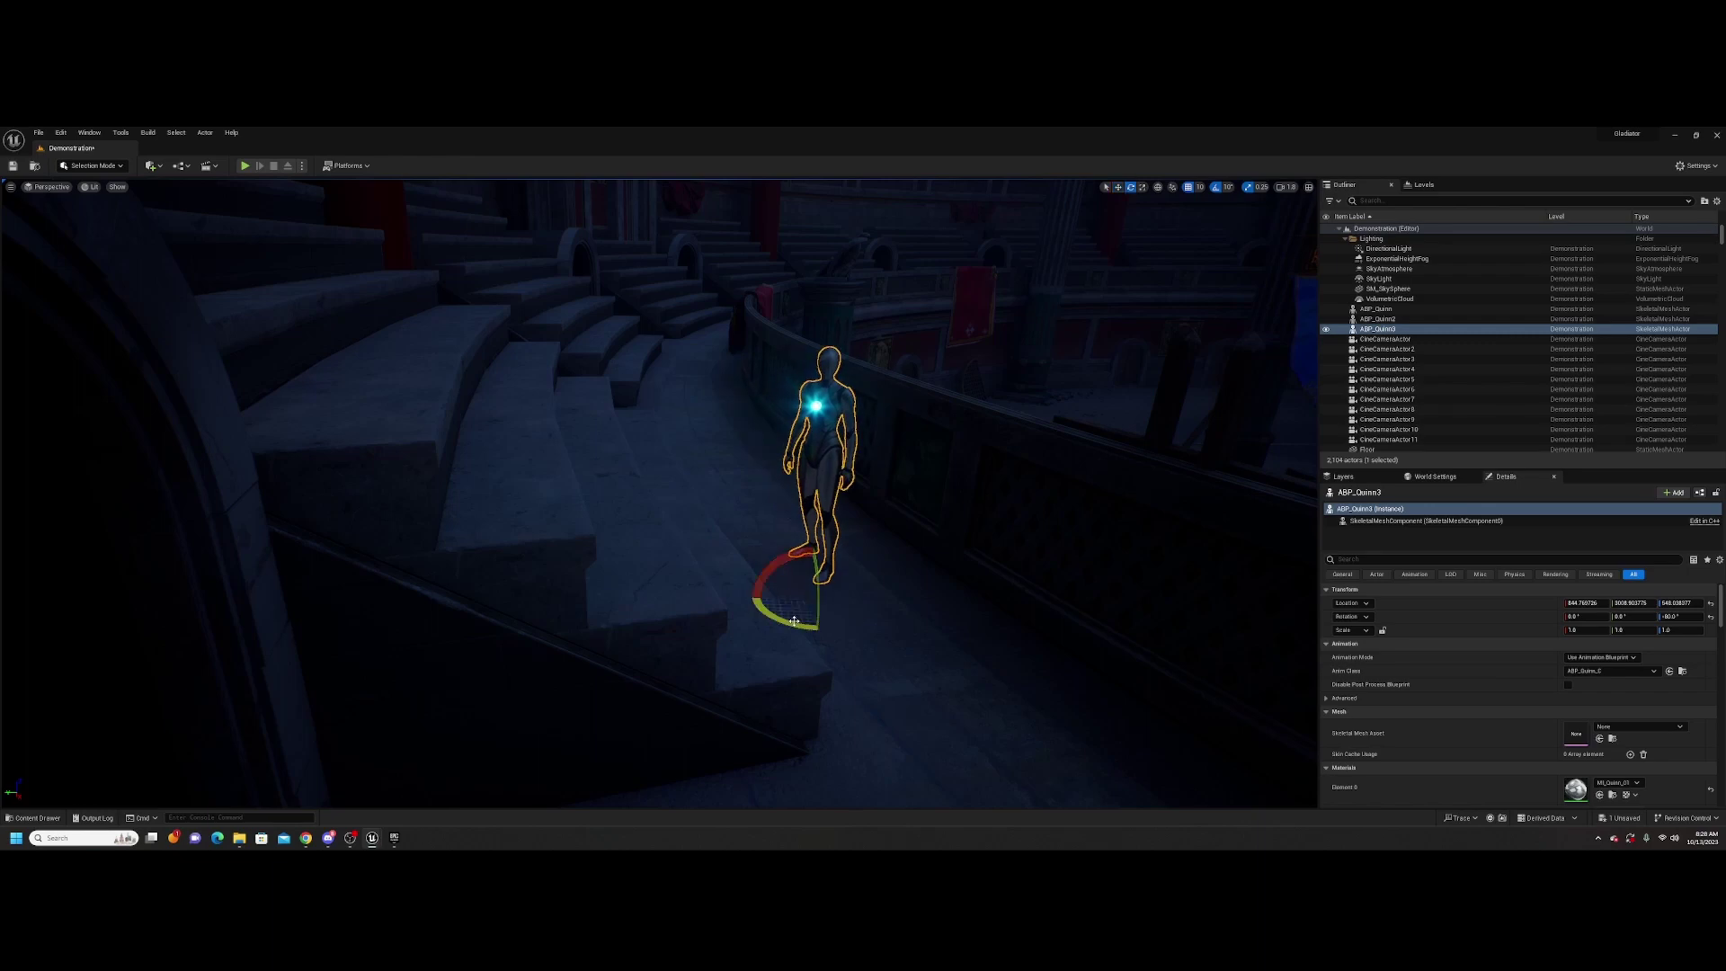
pyautogui.moveTo(870, 594); pyautogui.dragTo(755, 468, button='right')
# Move the ABP_Quinn mannequin along the steps toward the other mannequin and inspect the pair from behind and above
pyautogui.click(642, 319)
pyautogui.press('w')
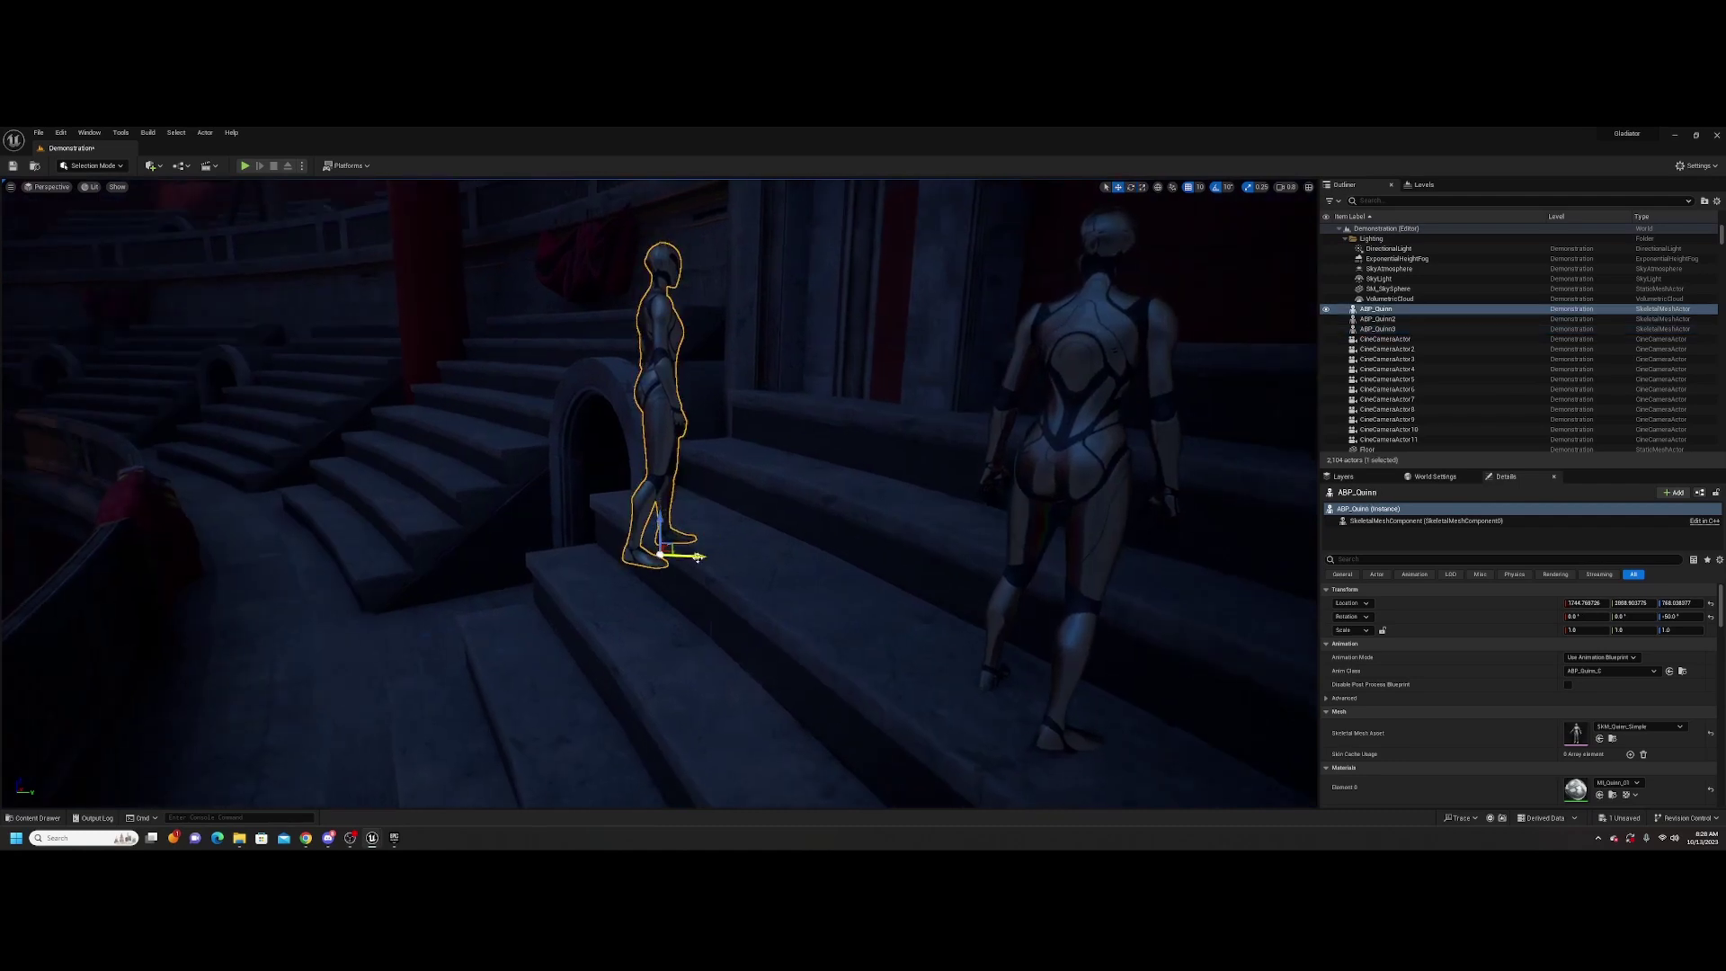
pyautogui.moveTo(699, 558); pyautogui.dragTo(780, 572)
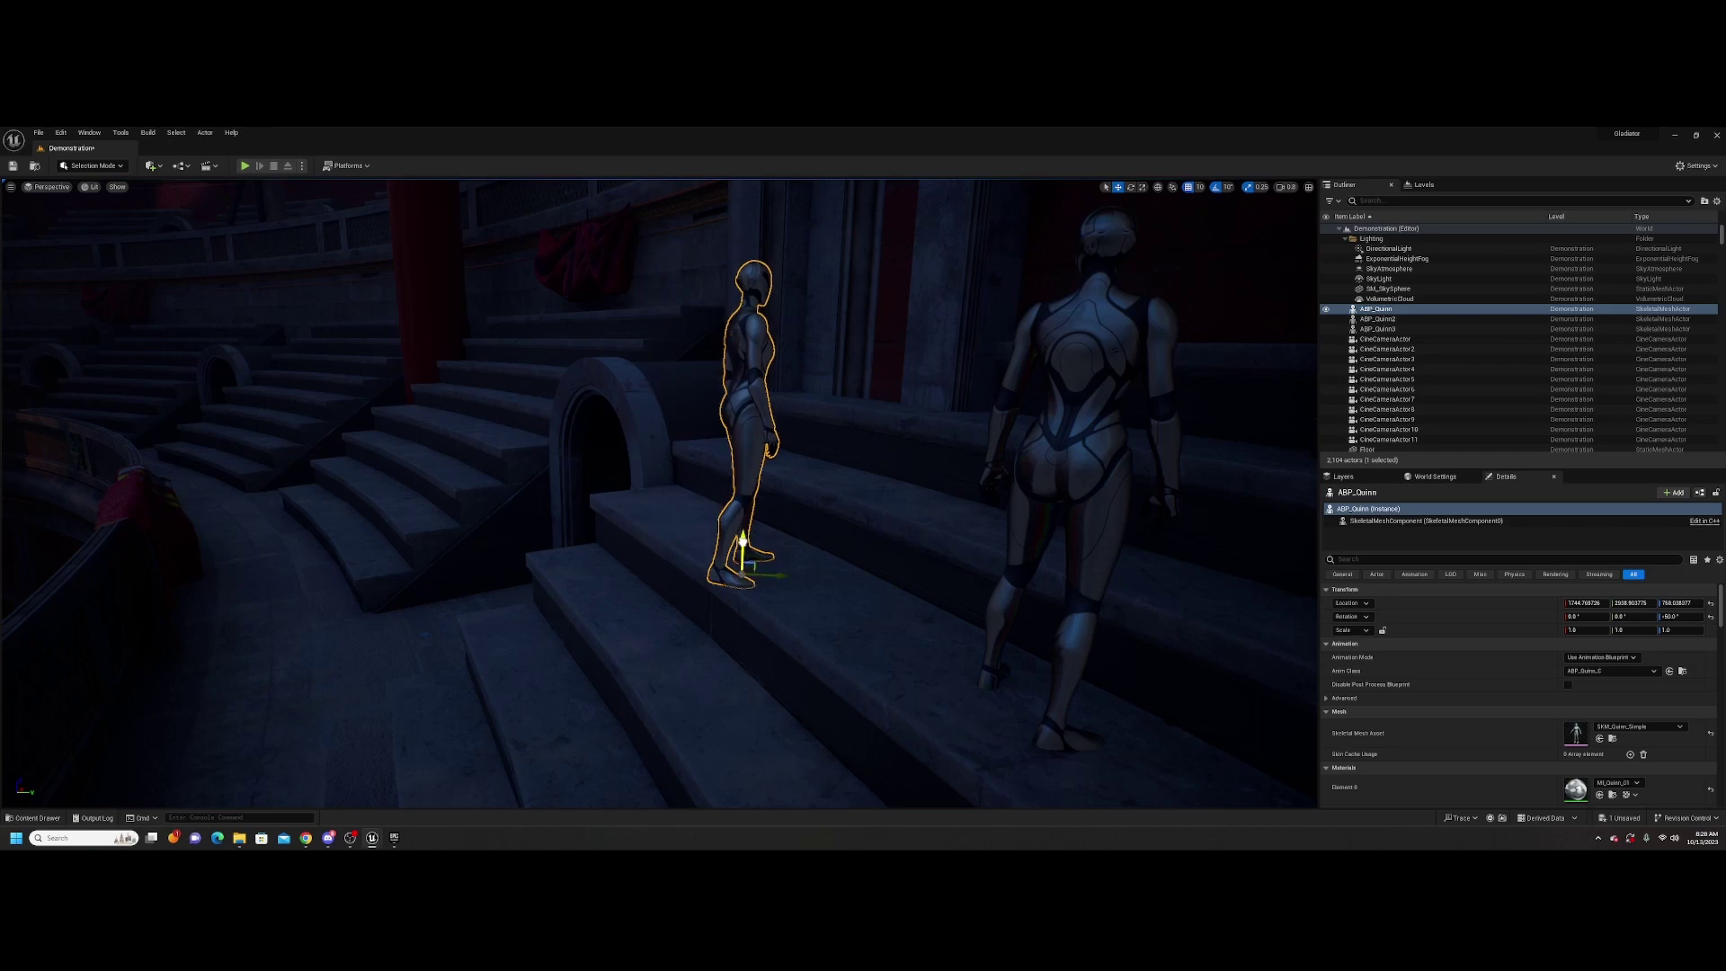
pyautogui.moveTo(887, 514); pyautogui.dragTo(1023, 504, button='right')
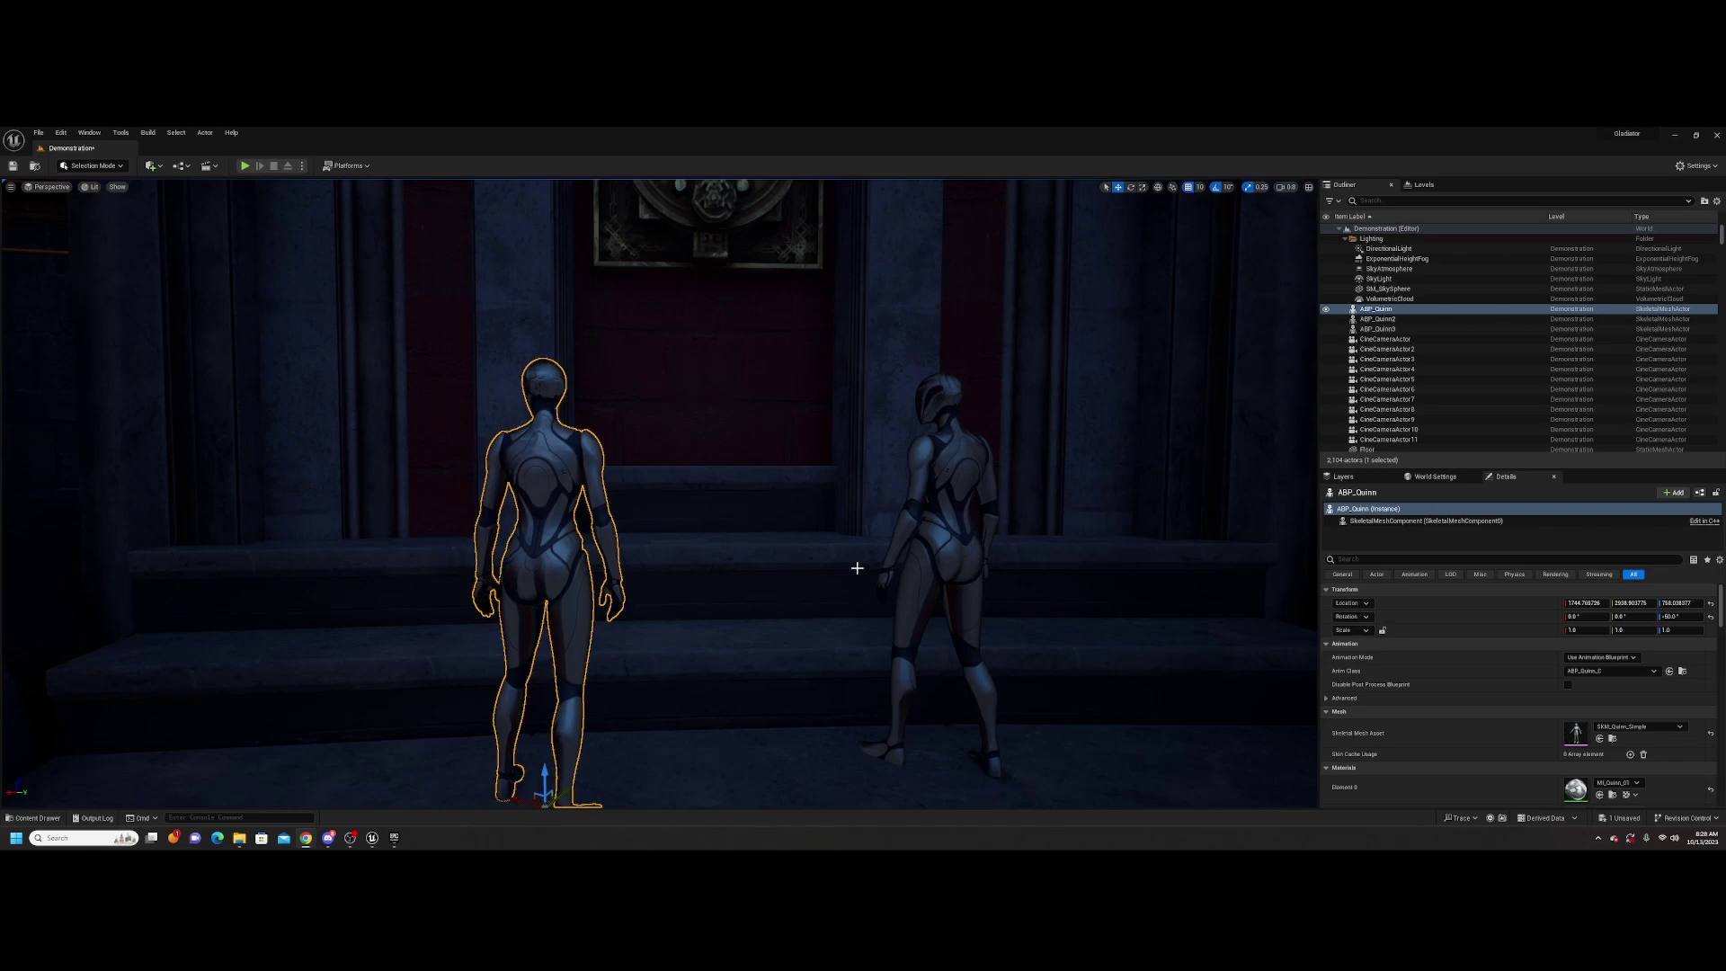
pyautogui.moveTo(855, 570); pyautogui.dragTo(859, 613, button='right')
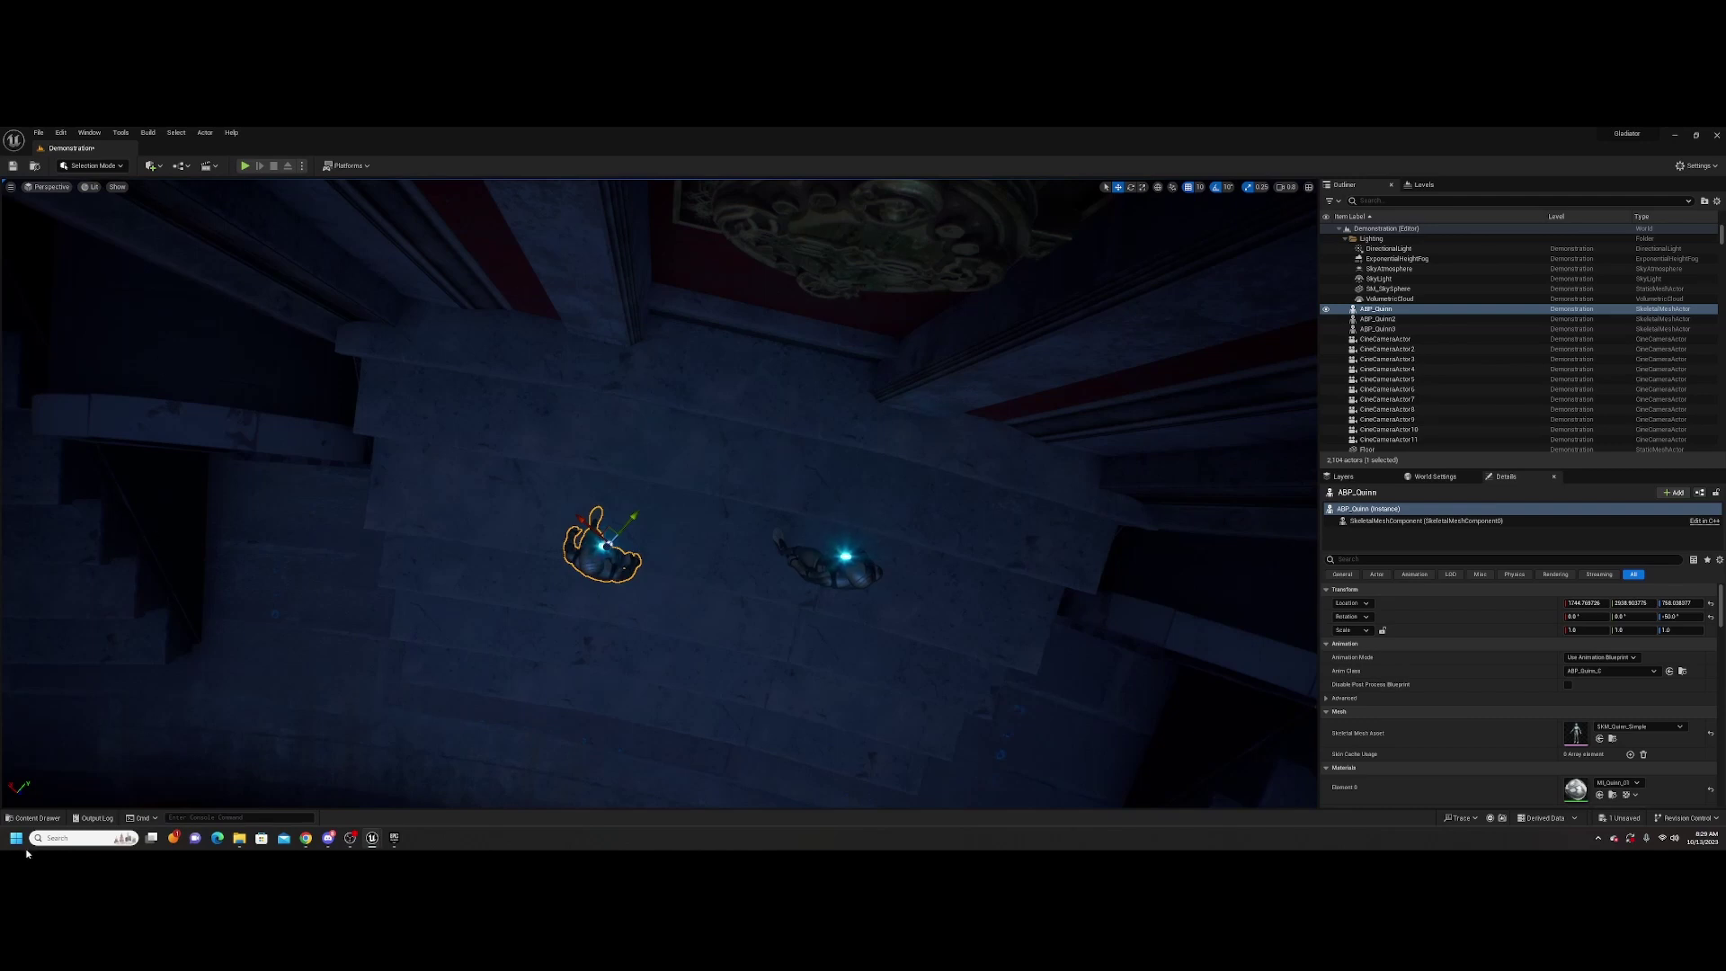
# Clear the skeletal mesh filter and search text, and create a folder named Cinematics in the Content folder
pyautogui.click(38, 818)
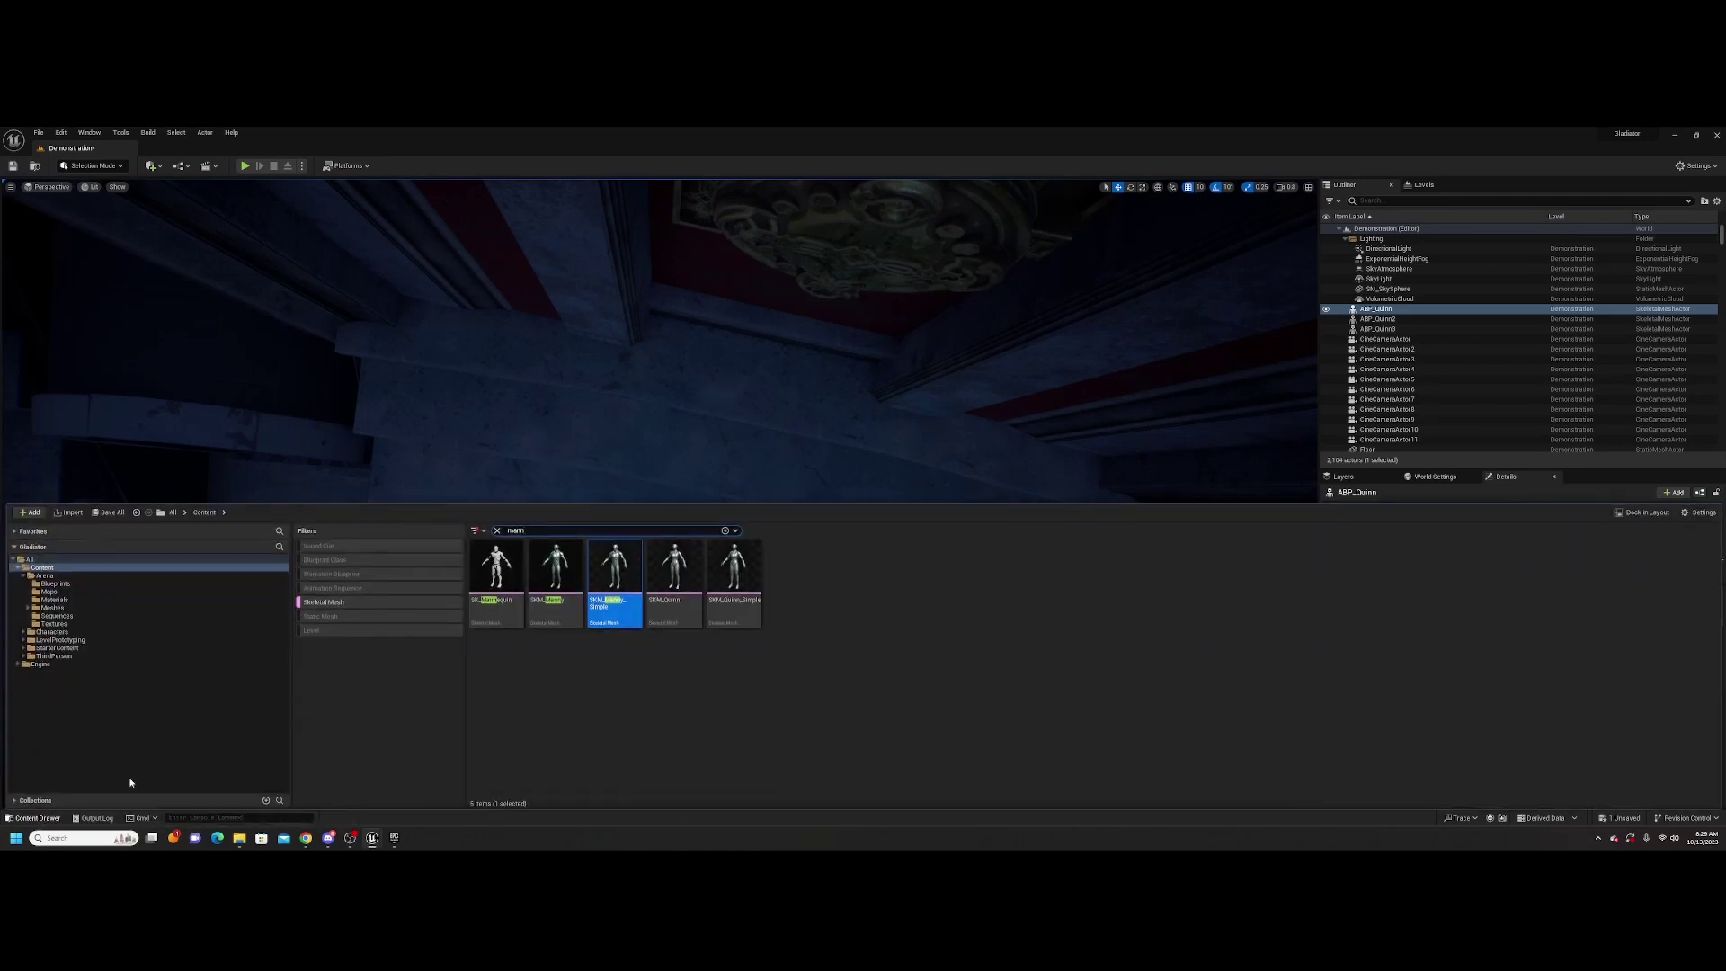
pyautogui.click(27, 568)
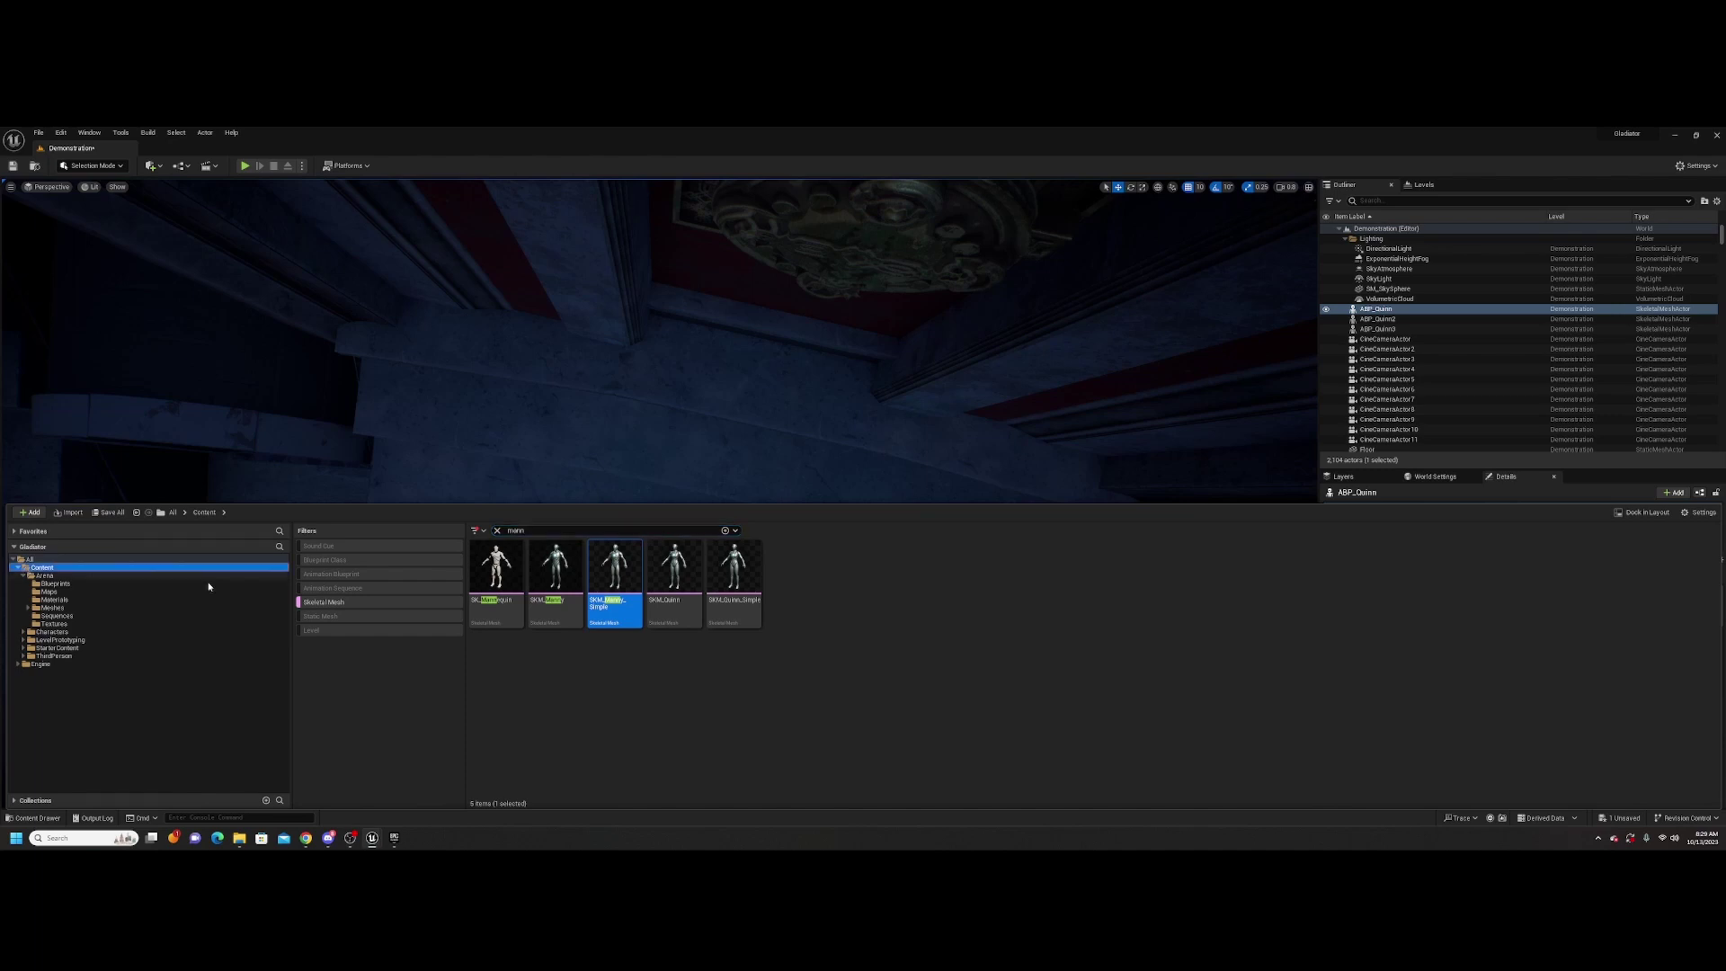
pyautogui.click(329, 601)
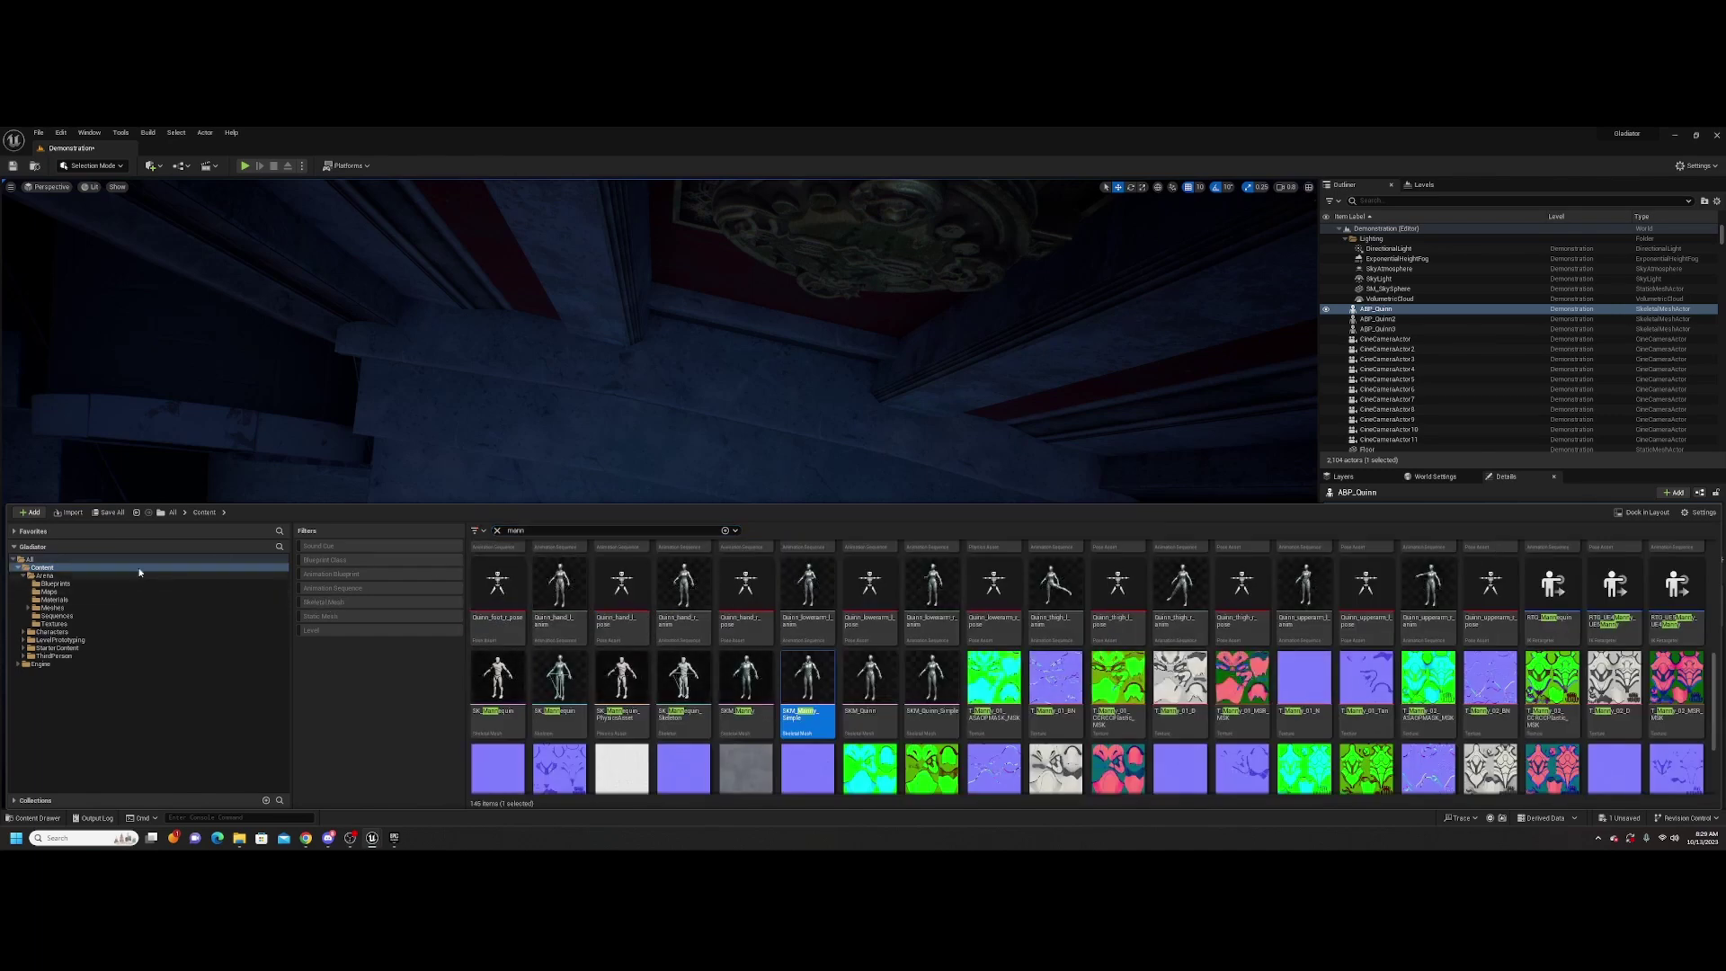
pyautogui.click(498, 531)
pyautogui.rightClick(825, 590)
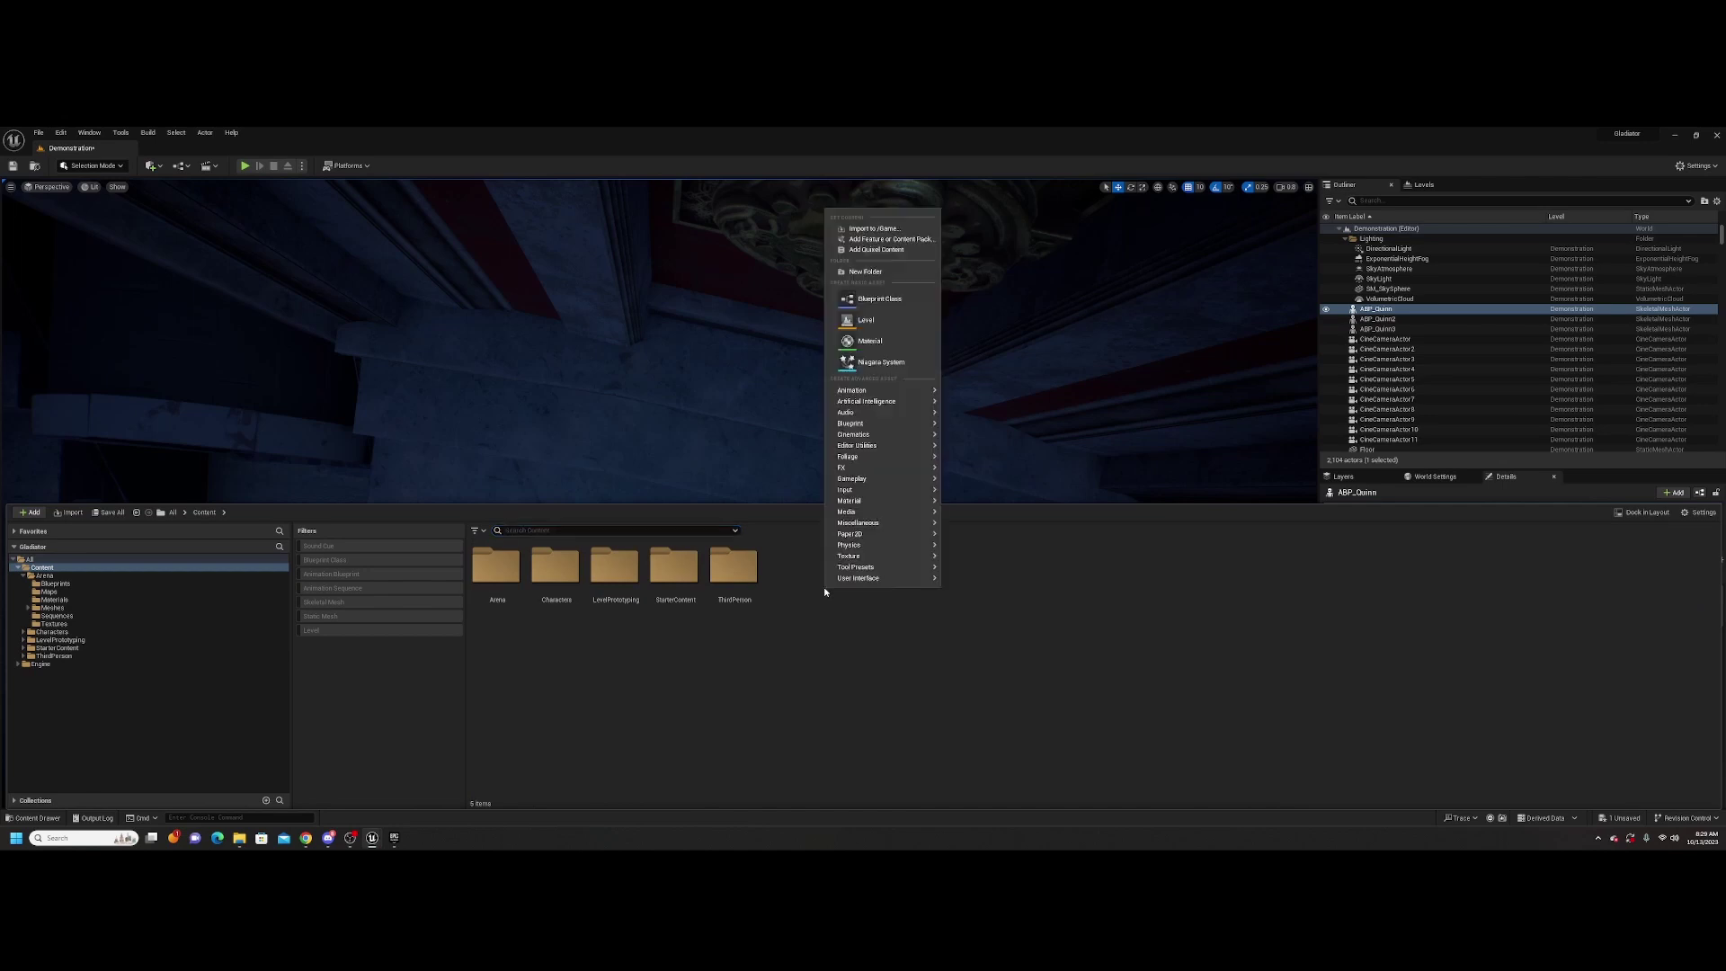
pyautogui.click(869, 270)
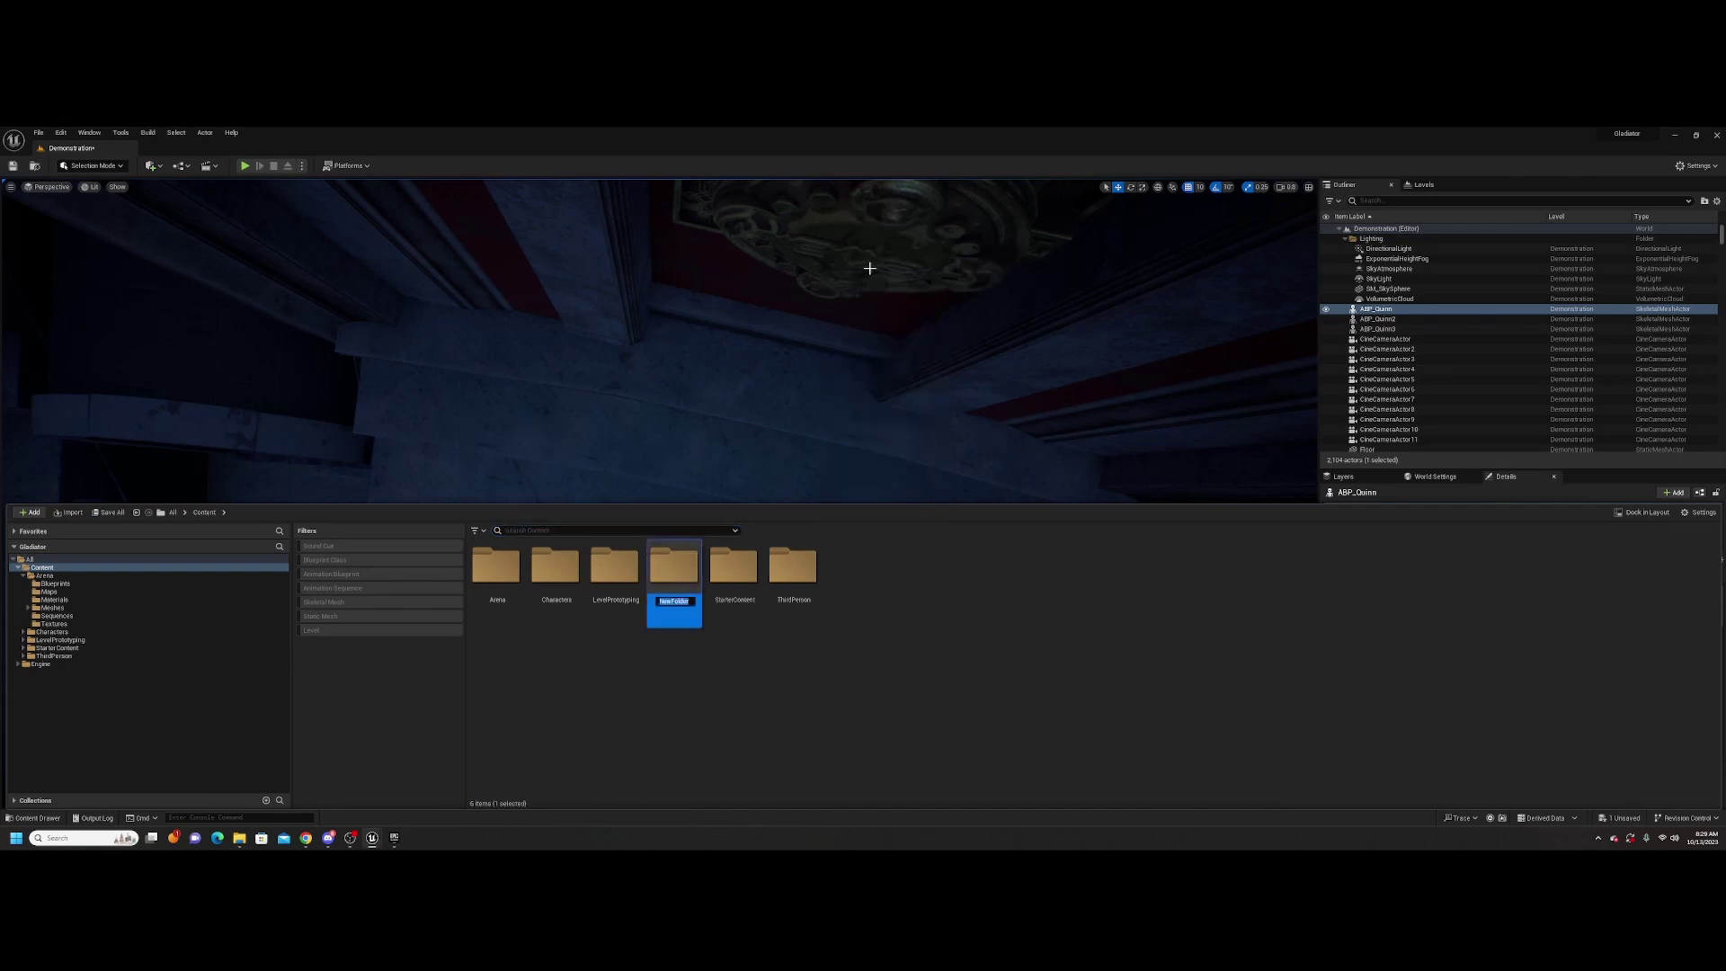
pyautogui.write('Cinematics')
pyautogui.press('Return')
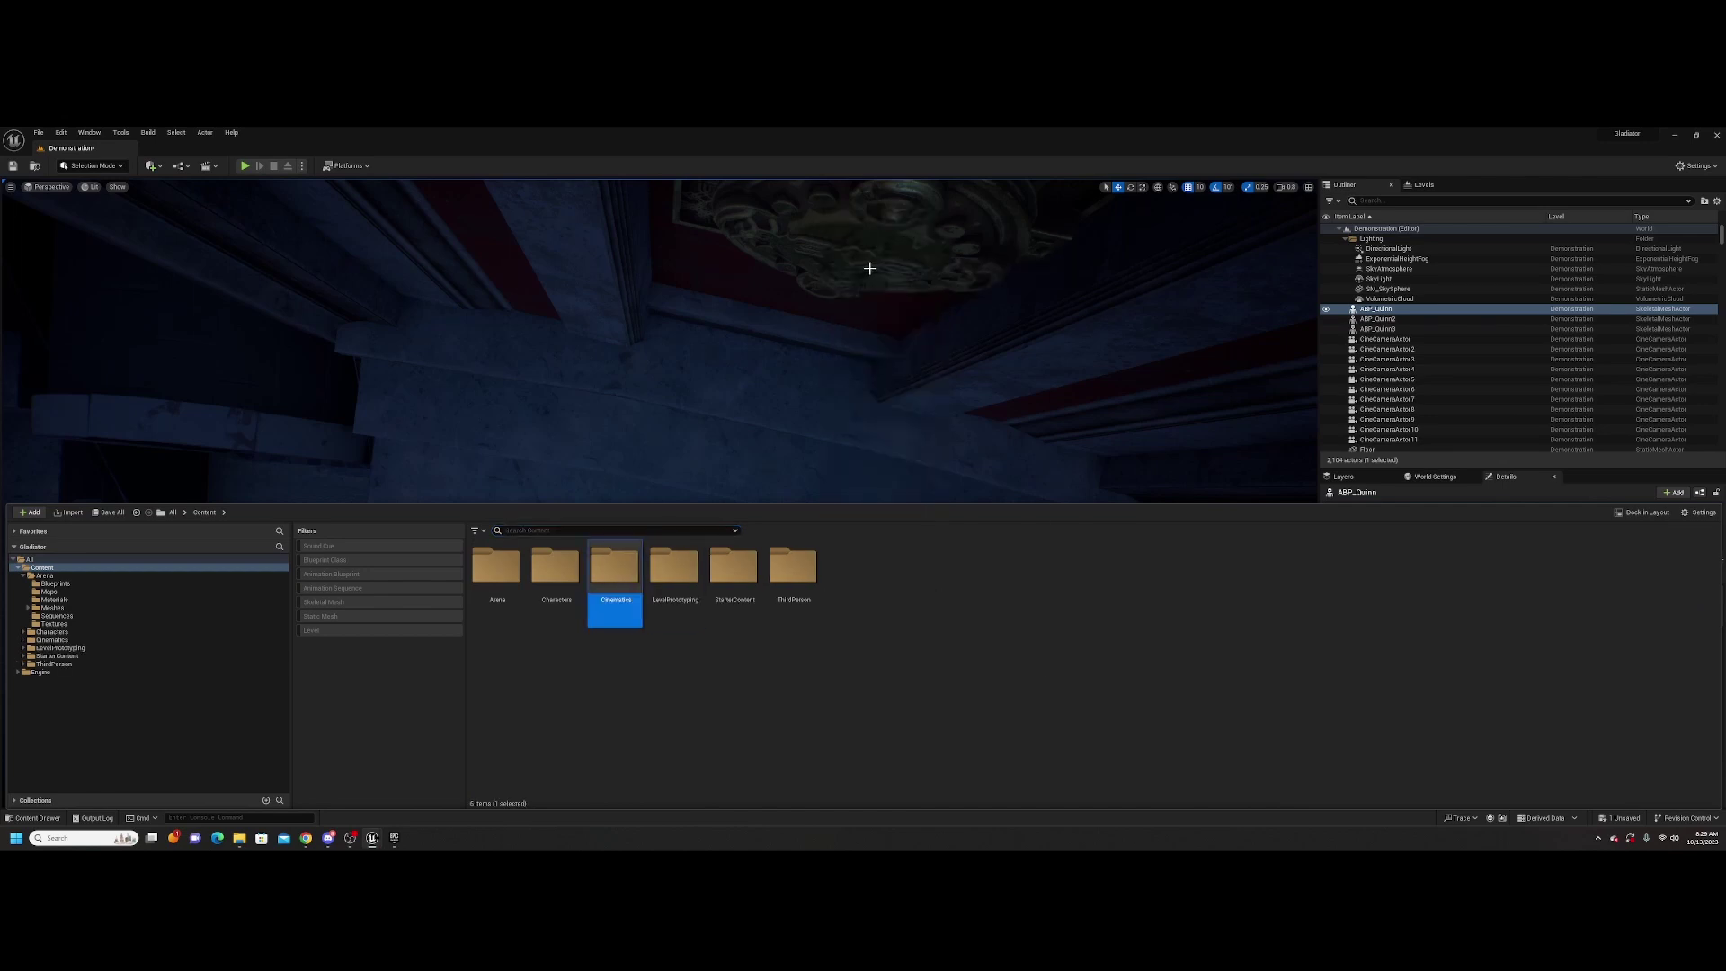
# Create a Level Sequence named LS_GladiatorTeaser inside the Cinematics folder
pyautogui.doubleClick(599, 559)
pyautogui.rightClick(540, 601)
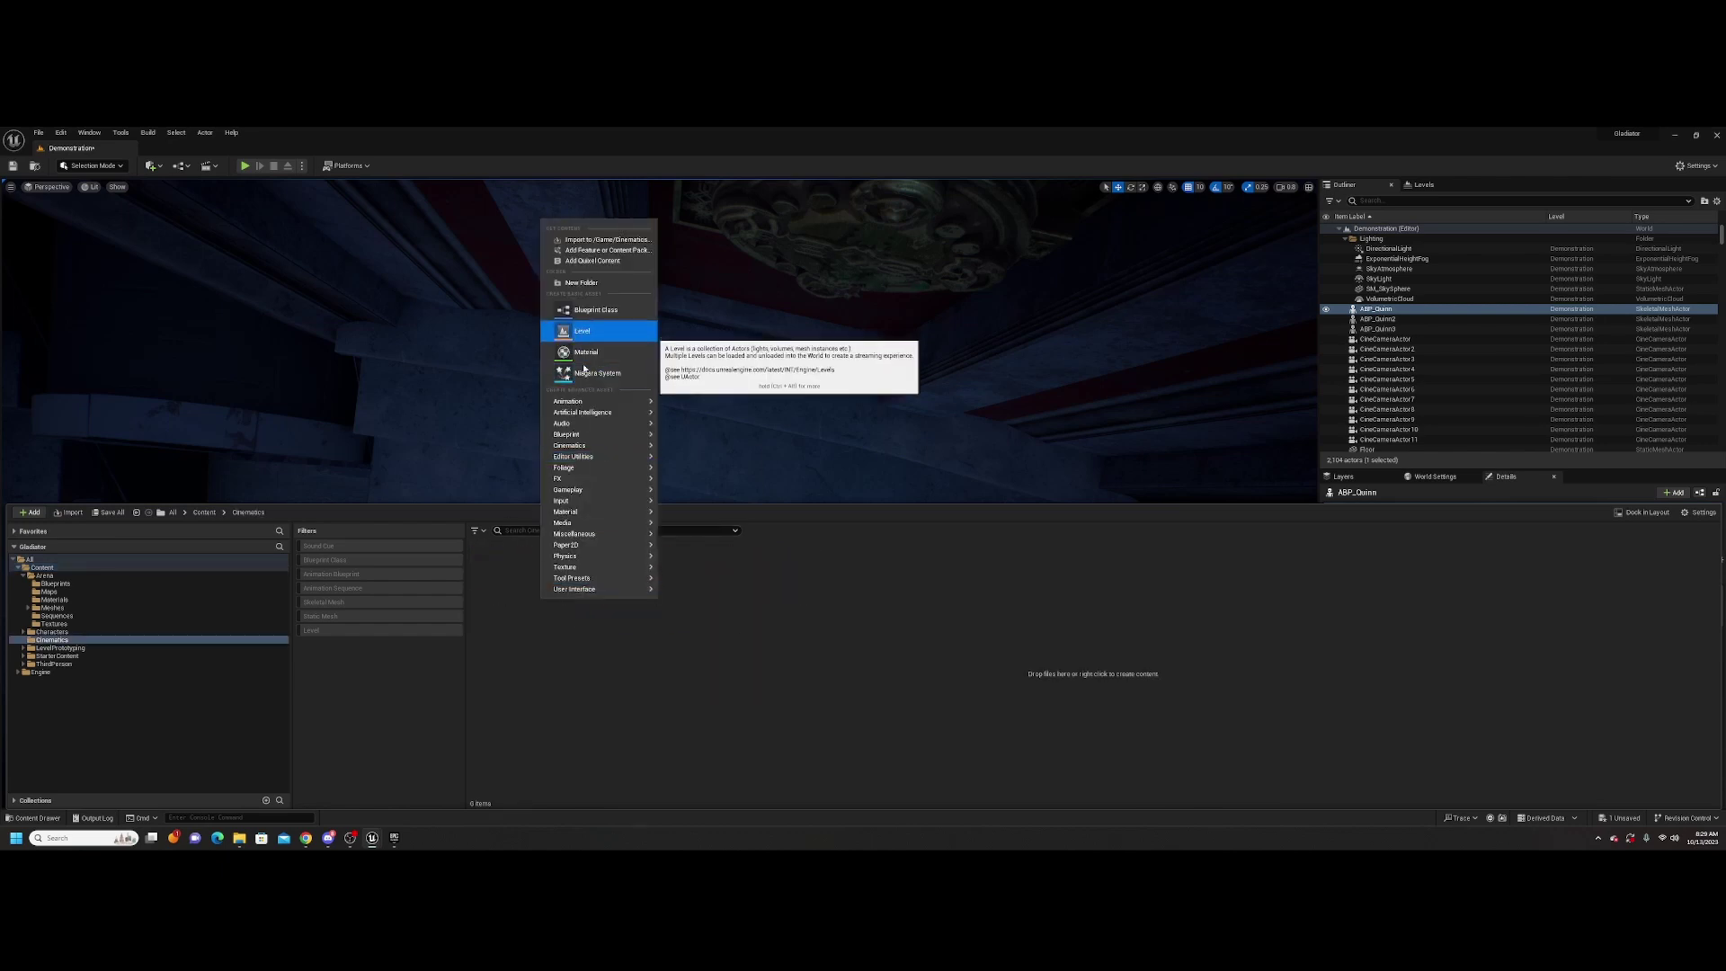
pyautogui.moveTo(607, 452)
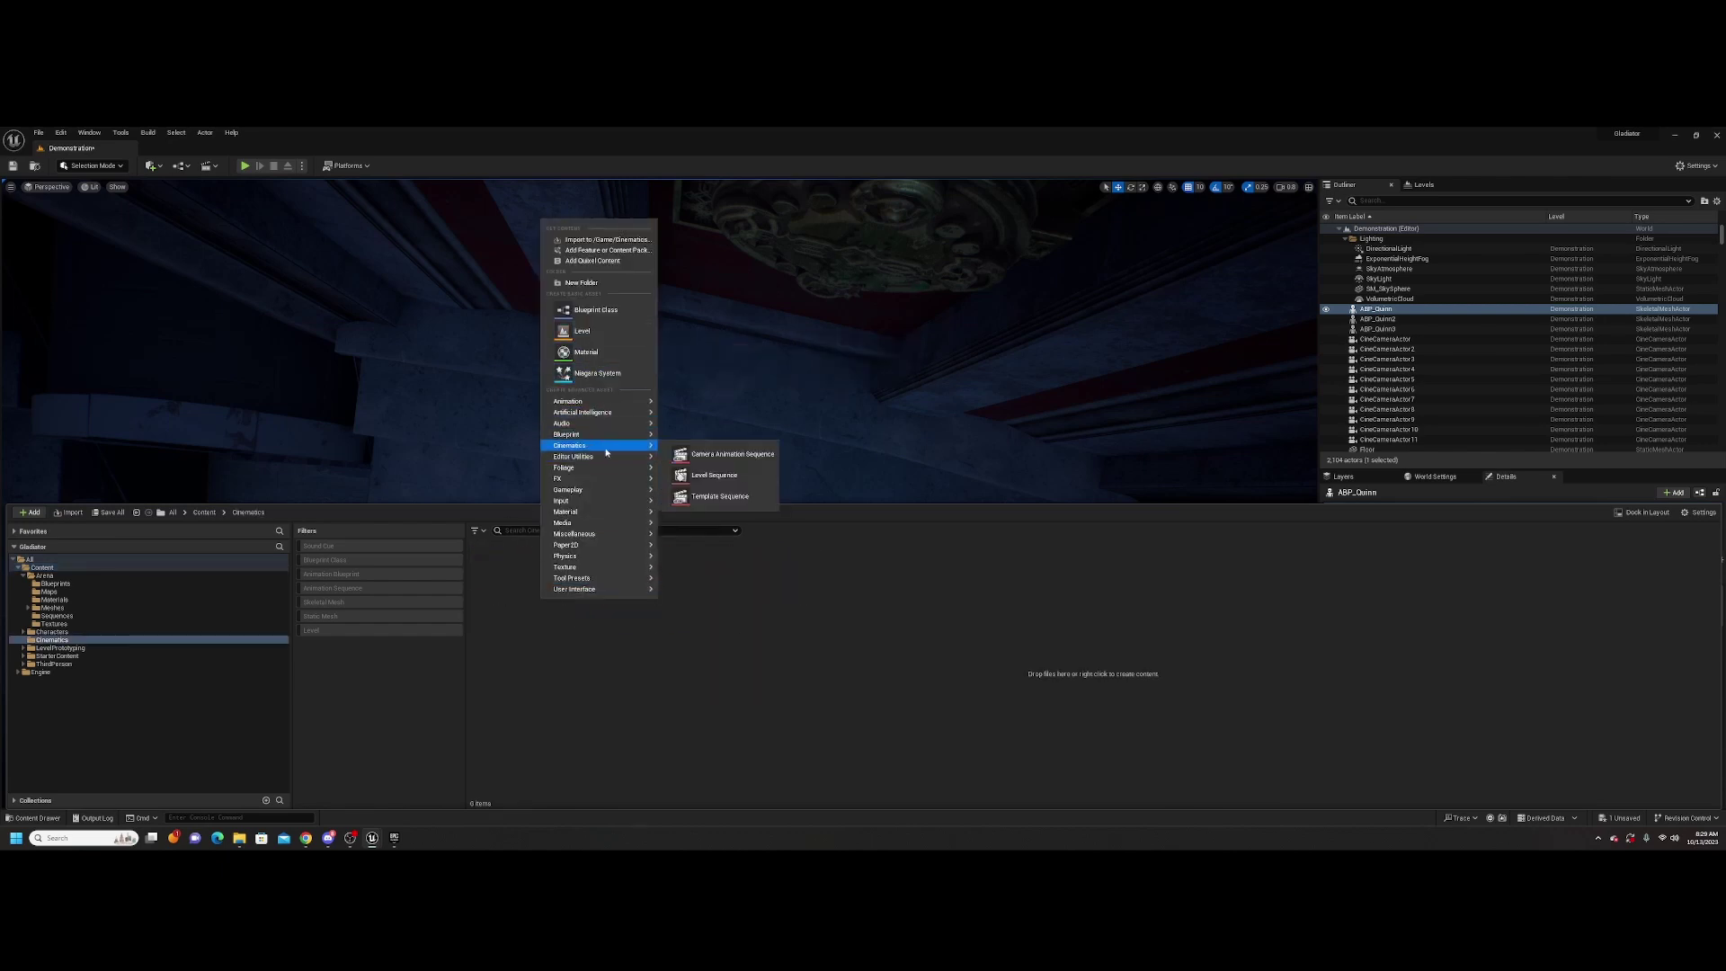
pyautogui.click(713, 474)
pyautogui.write('LS_')
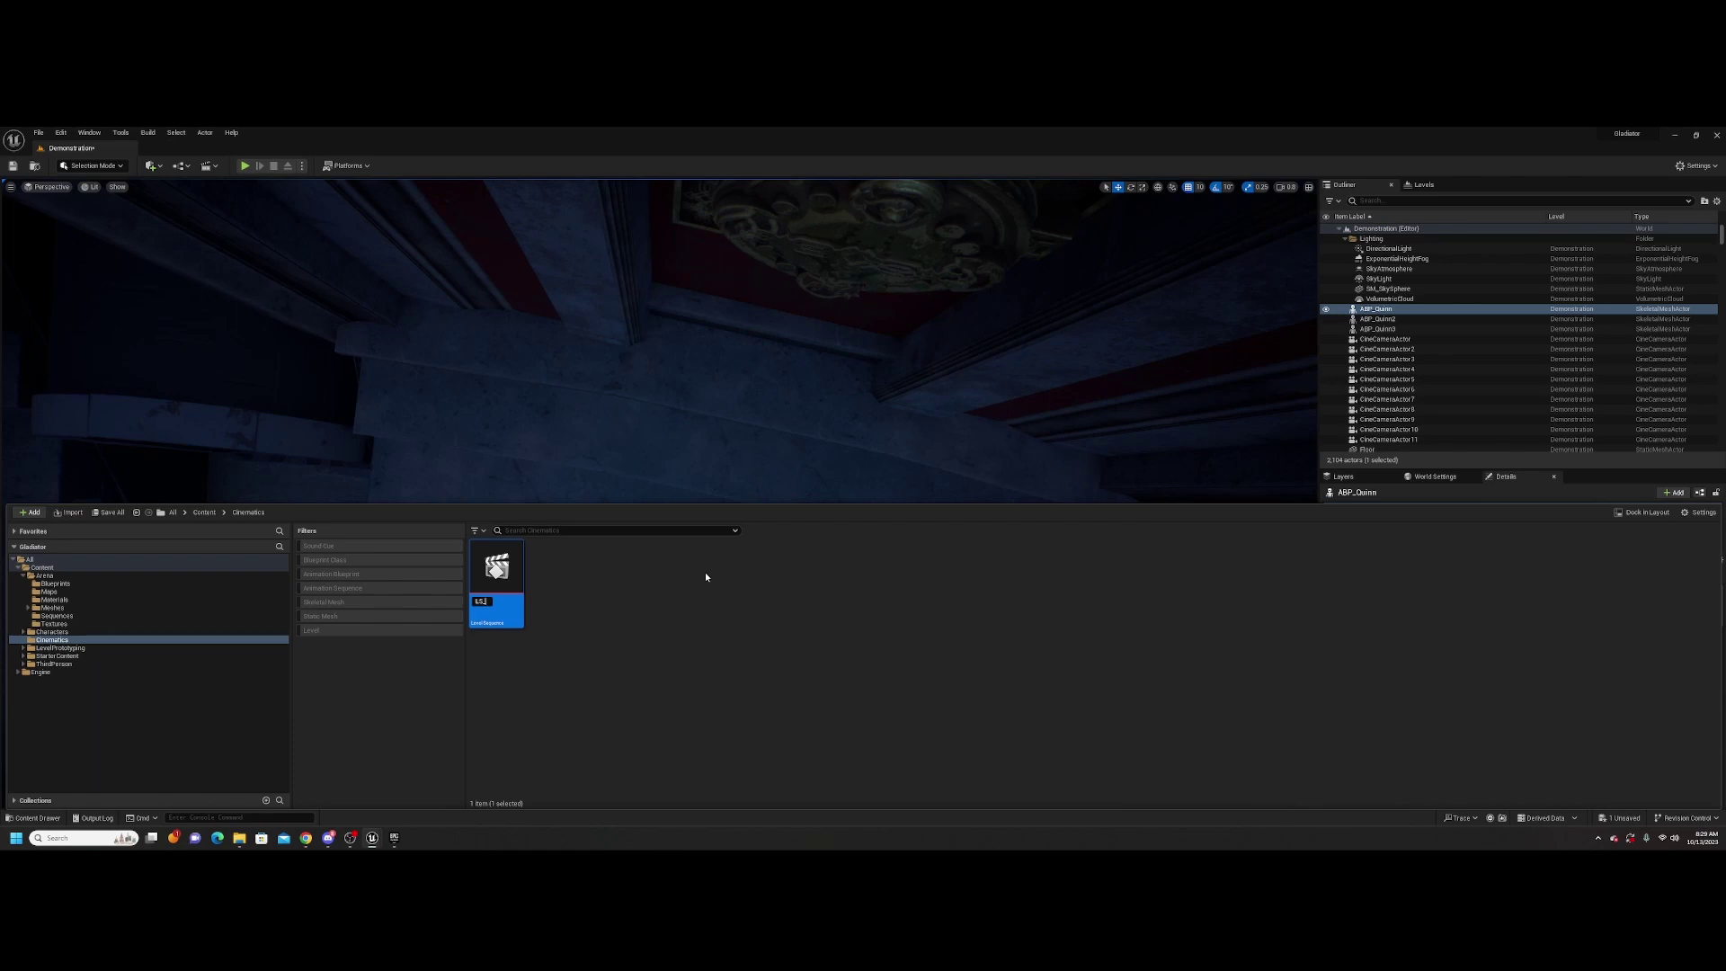
pyautogui.write('Gladiator')
pyautogui.press('BackSpace')
pyautogui.press('BackSpace')
pyautogui.press('BackSpace')
pyautogui.write('tor Teaser')
pyautogui.press('Return')
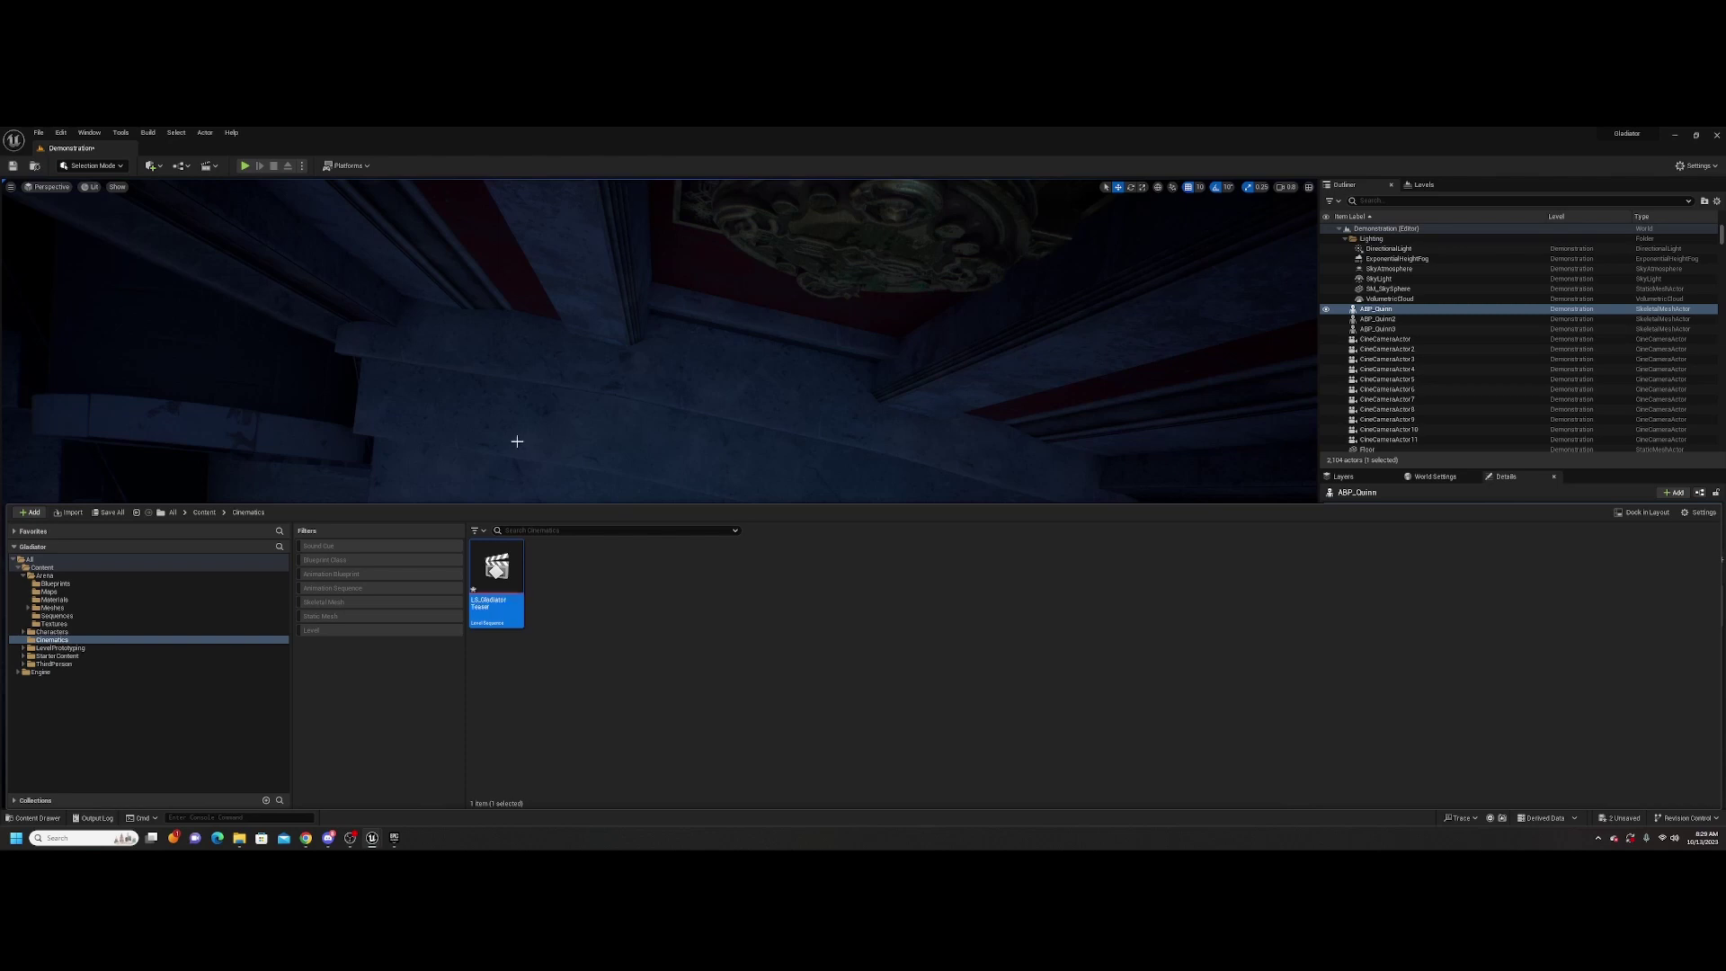
# Open the LS_GladiatorTeaser sequence, add a cine camera to it, and leave the camera's pilot view to survey the mannequins
pyautogui.doubleClick(498, 575)
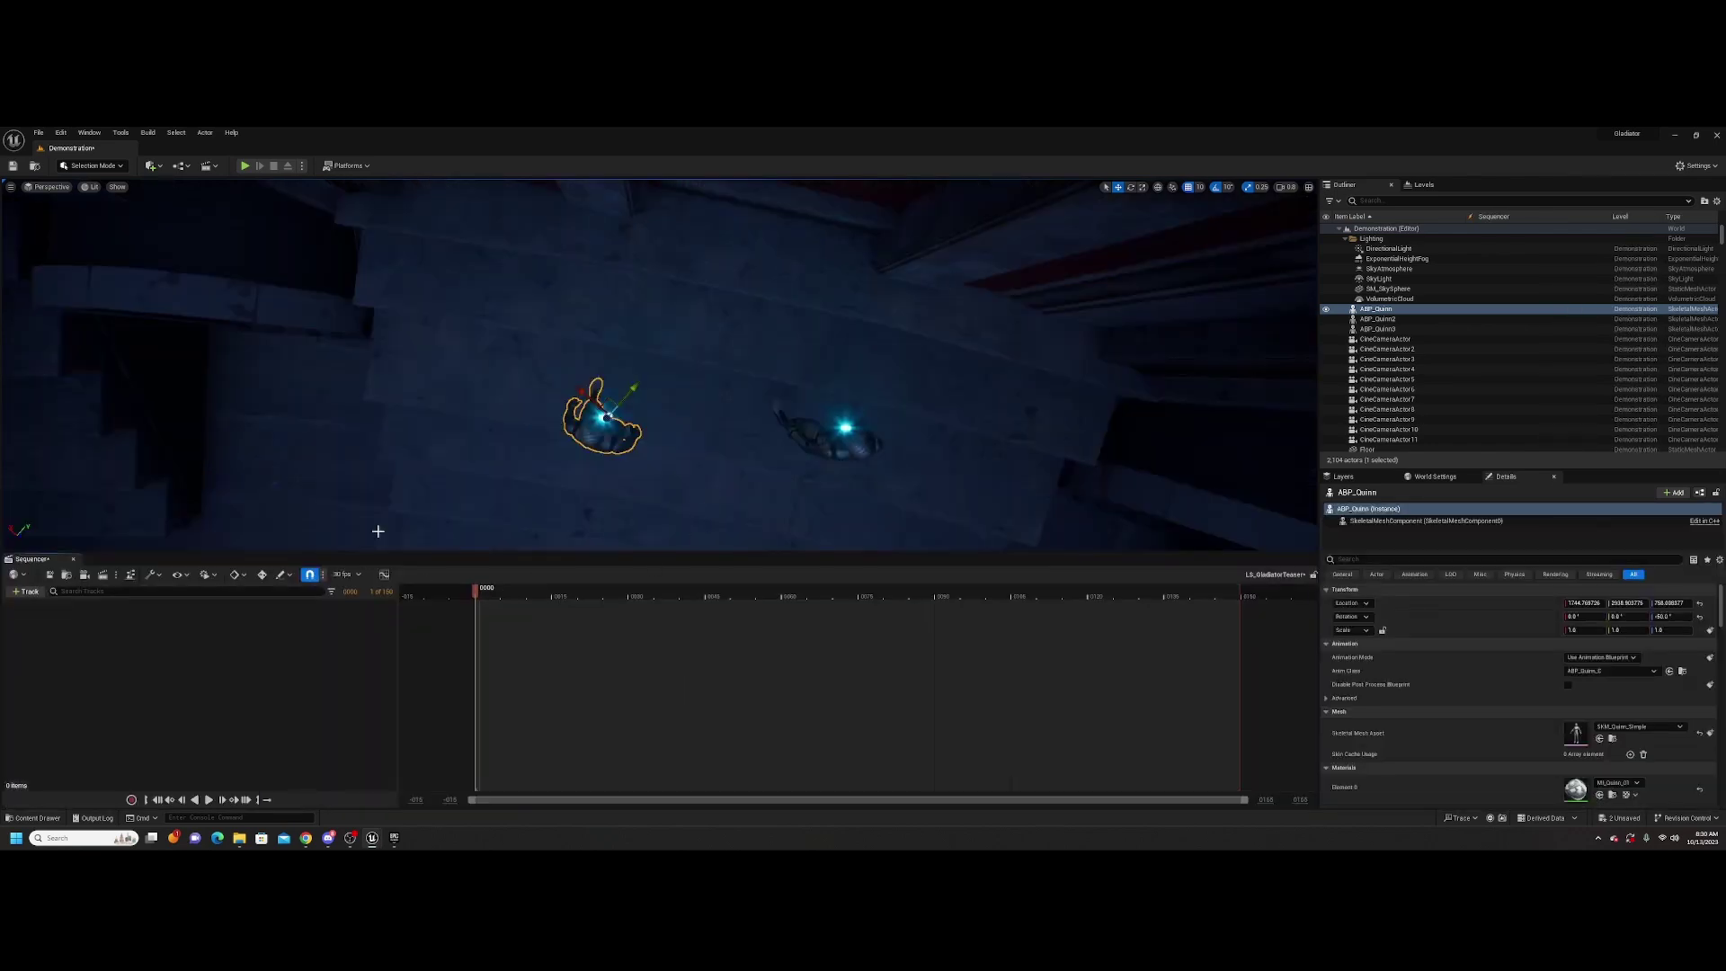
pyautogui.click(84, 577)
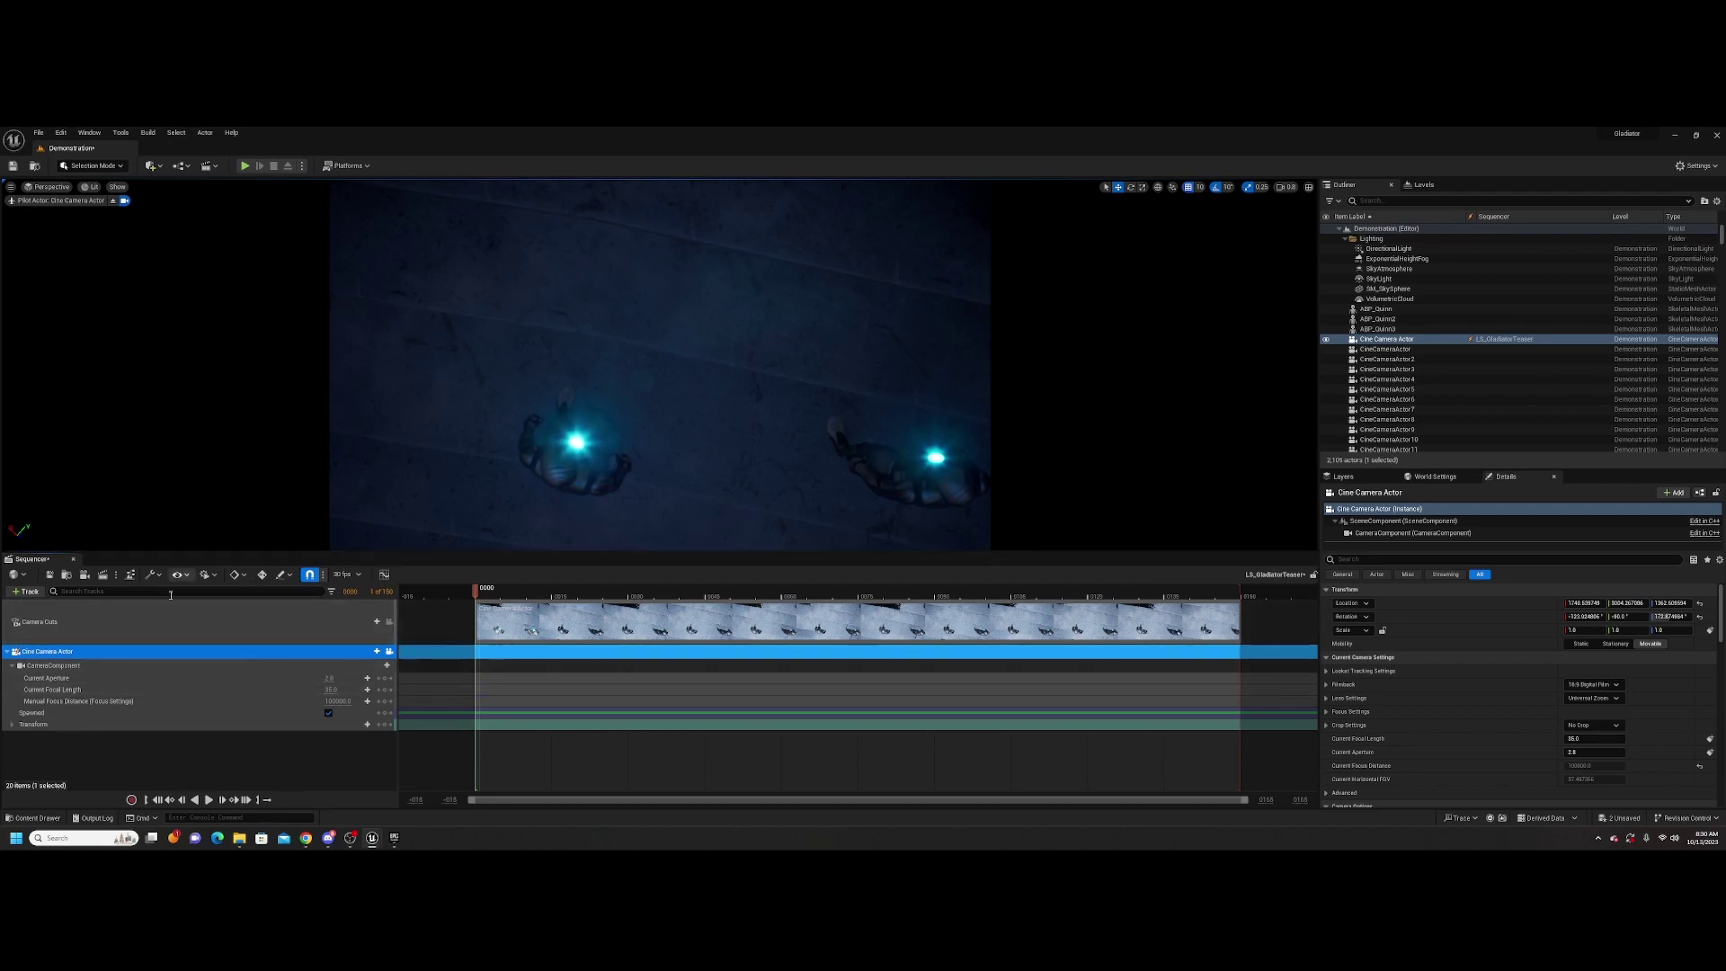
pyautogui.moveTo(806, 489); pyautogui.dragTo(792, 432, button='right')
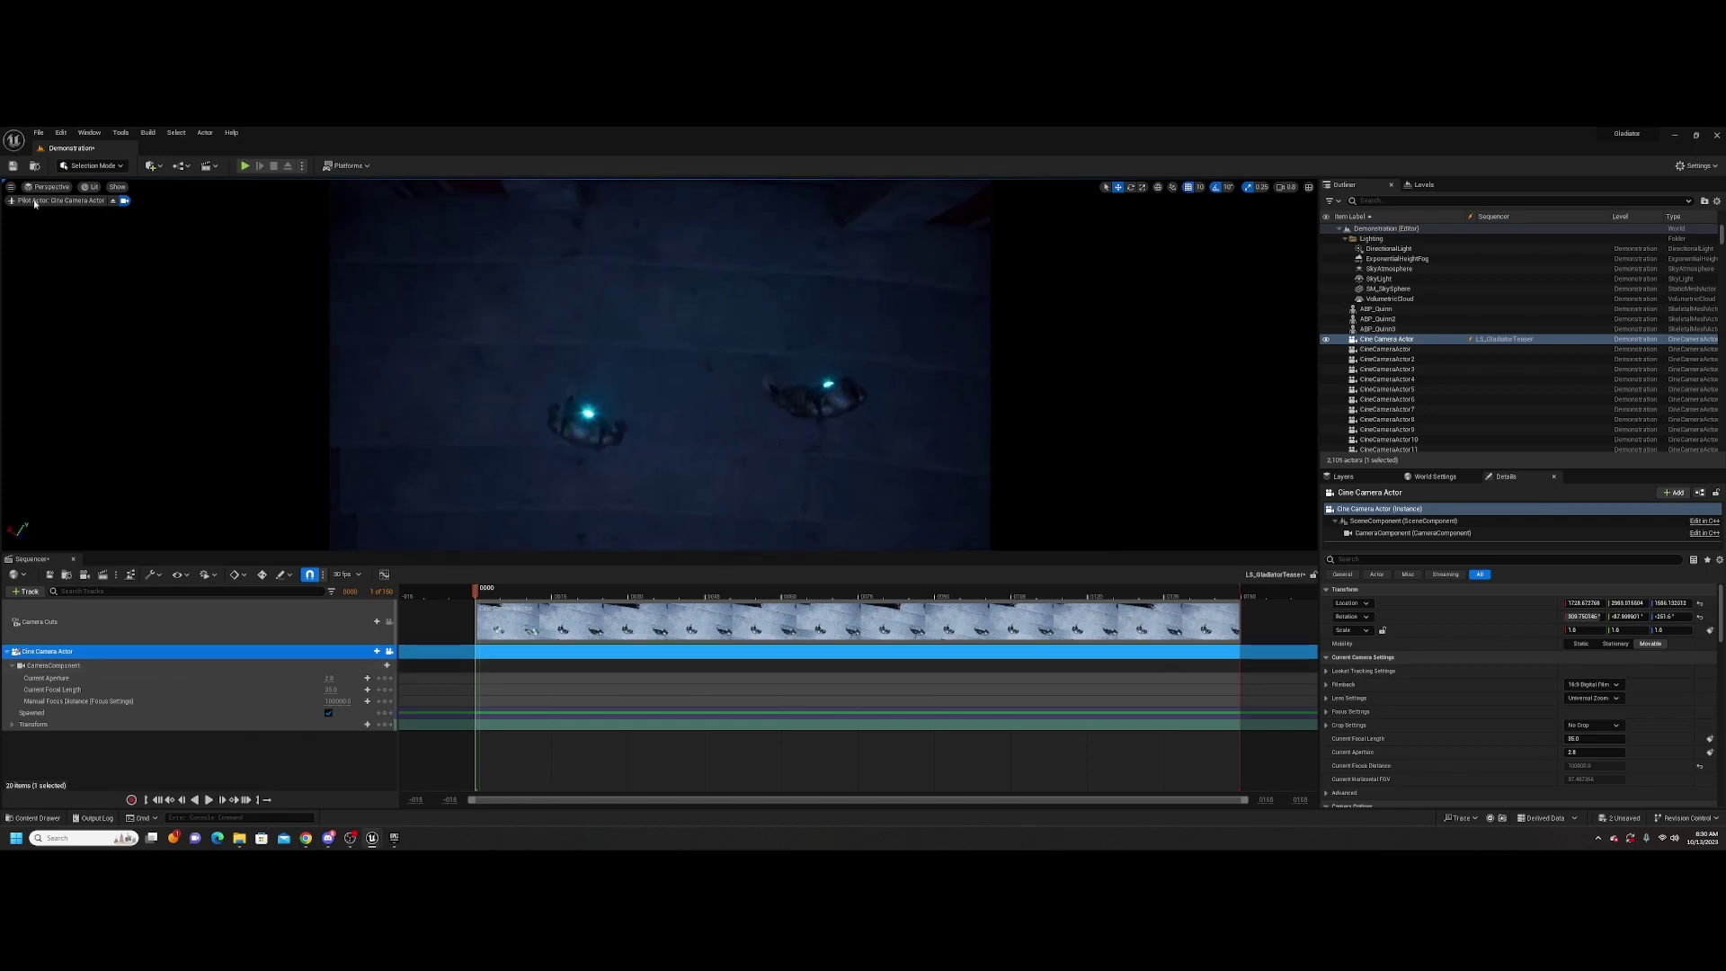
pyautogui.click(114, 202)
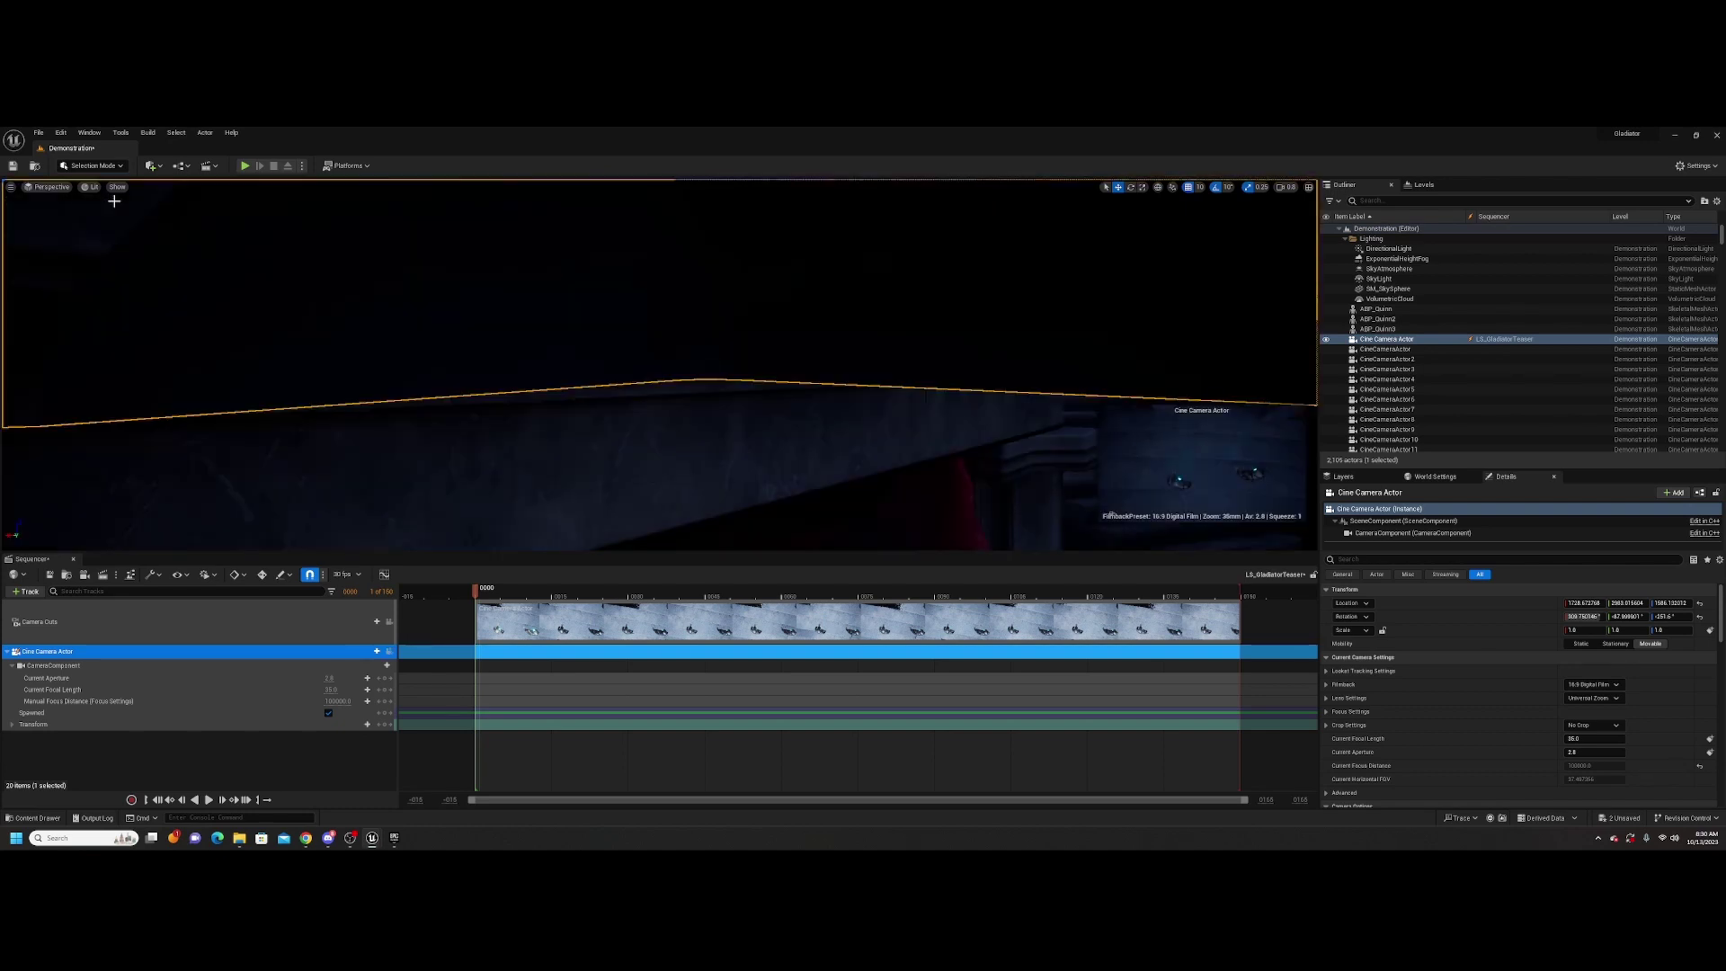
pyautogui.moveTo(687, 437); pyautogui.dragTo(633, 395, button='right')
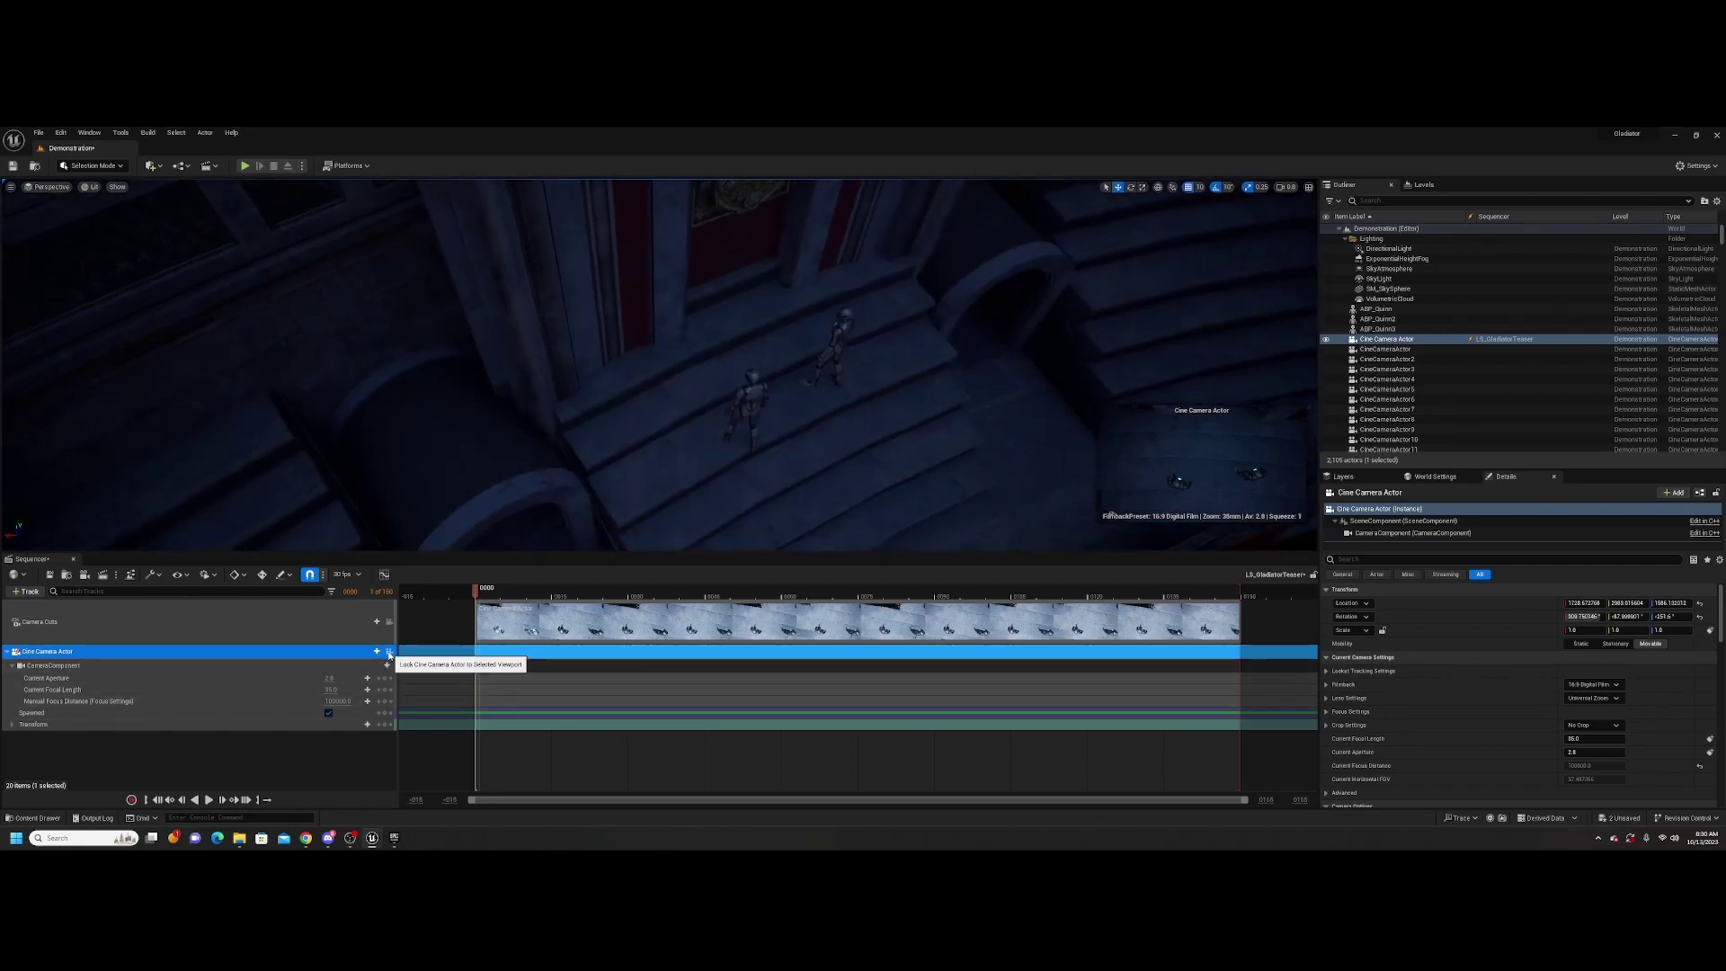
# Lock the viewport to the Cine Camera Actor and frame both mannequins on the steps from overhead
pyautogui.click(388, 651)
pyautogui.moveTo(700, 451); pyautogui.dragTo(667, 393, button='right')
pyautogui.press('s')
pyautogui.press('w')
pyautogui.press('e')
pyautogui.press('w')
pyautogui.press('e')
pyautogui.press('w')
pyautogui.press('e')
pyautogui.moveTo(605, 504); pyautogui.dragTo(604, 504, button='right')
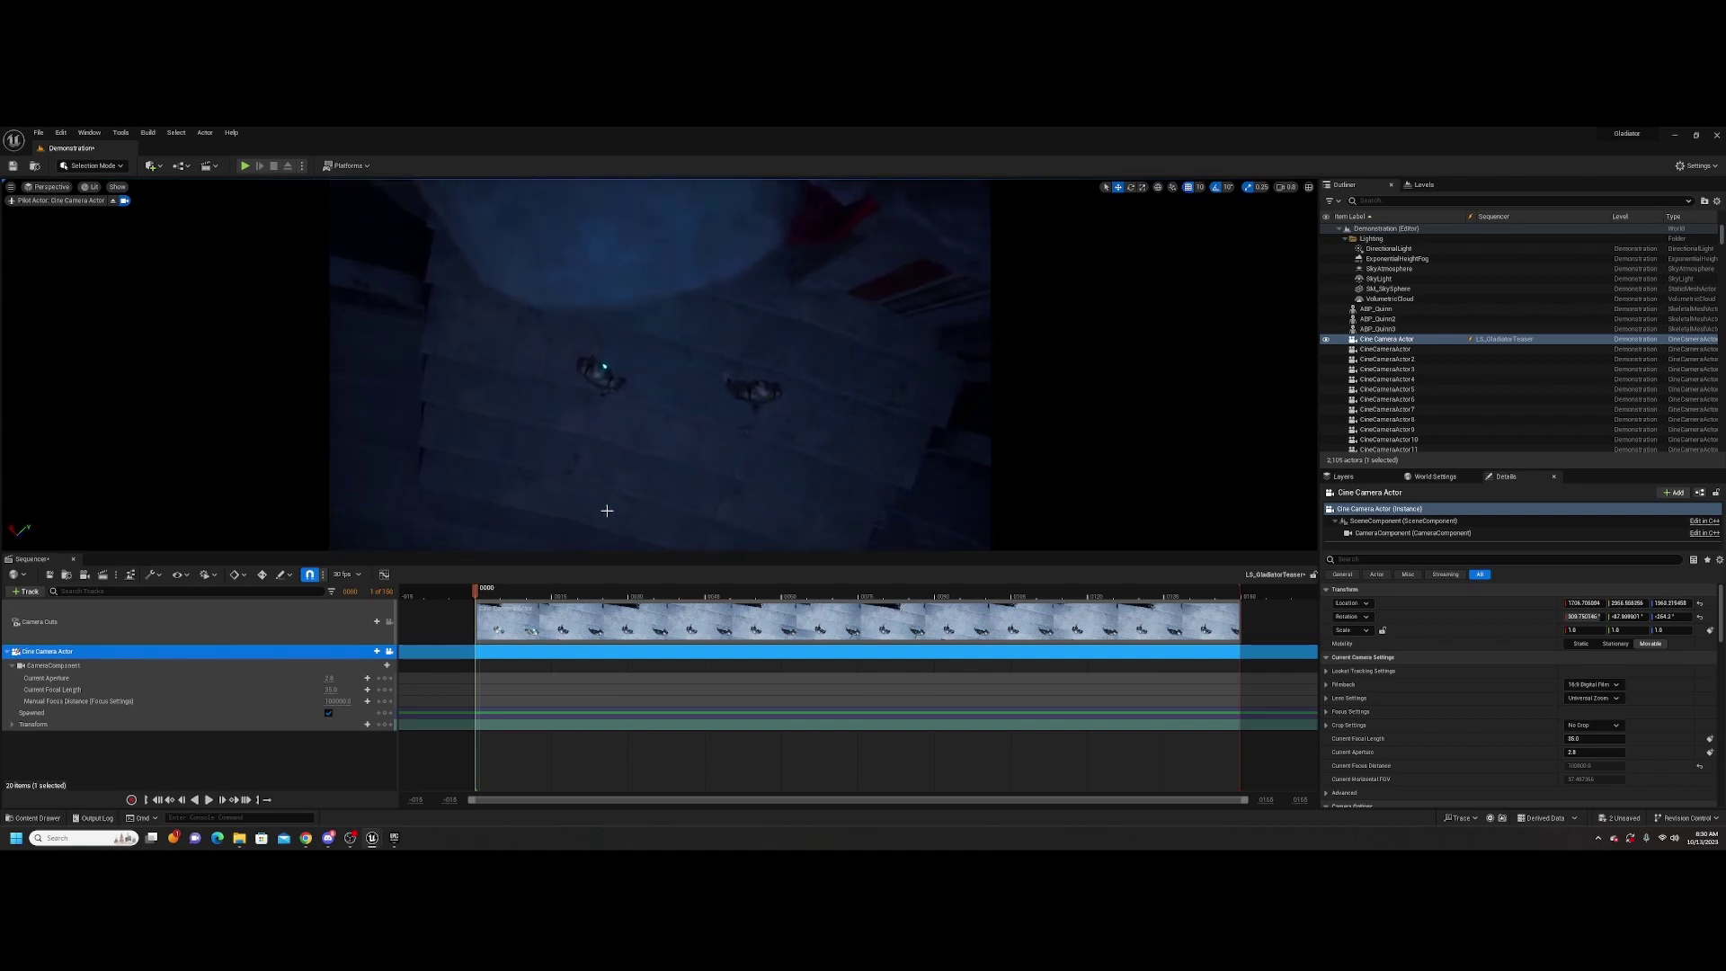
# Try a 50 mm focal length on the cine camera and return it to 35 mm
pyautogui.click(330, 689)
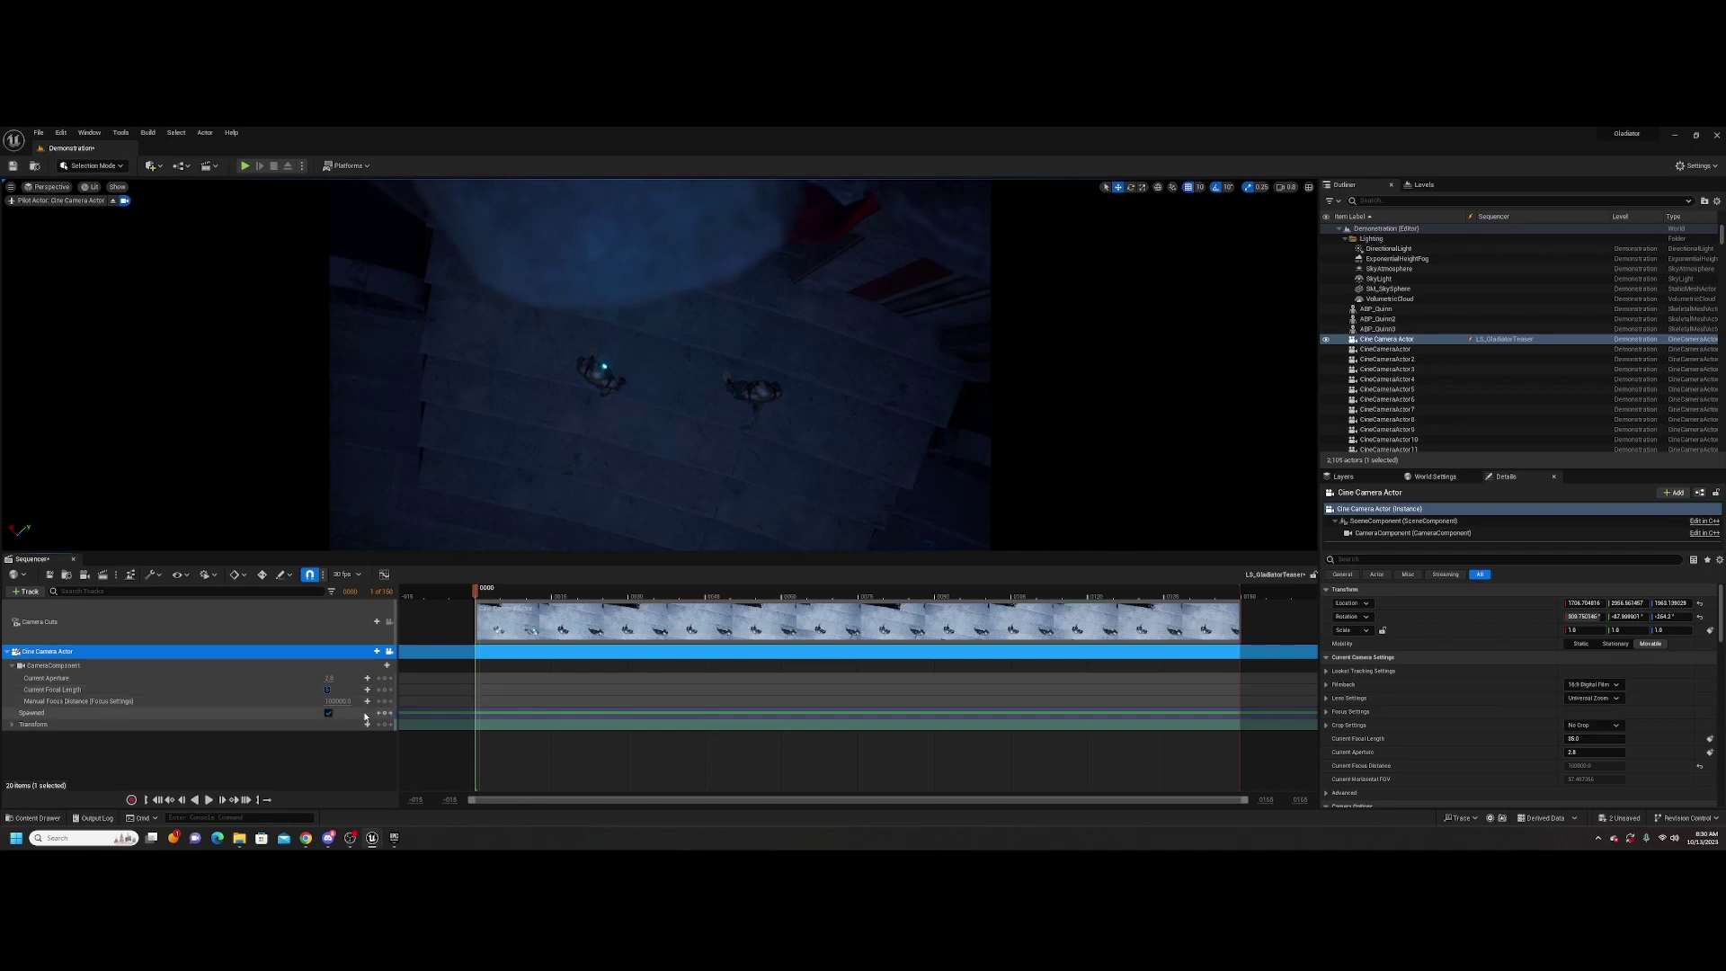
pyautogui.write('50')
pyautogui.press('Return')
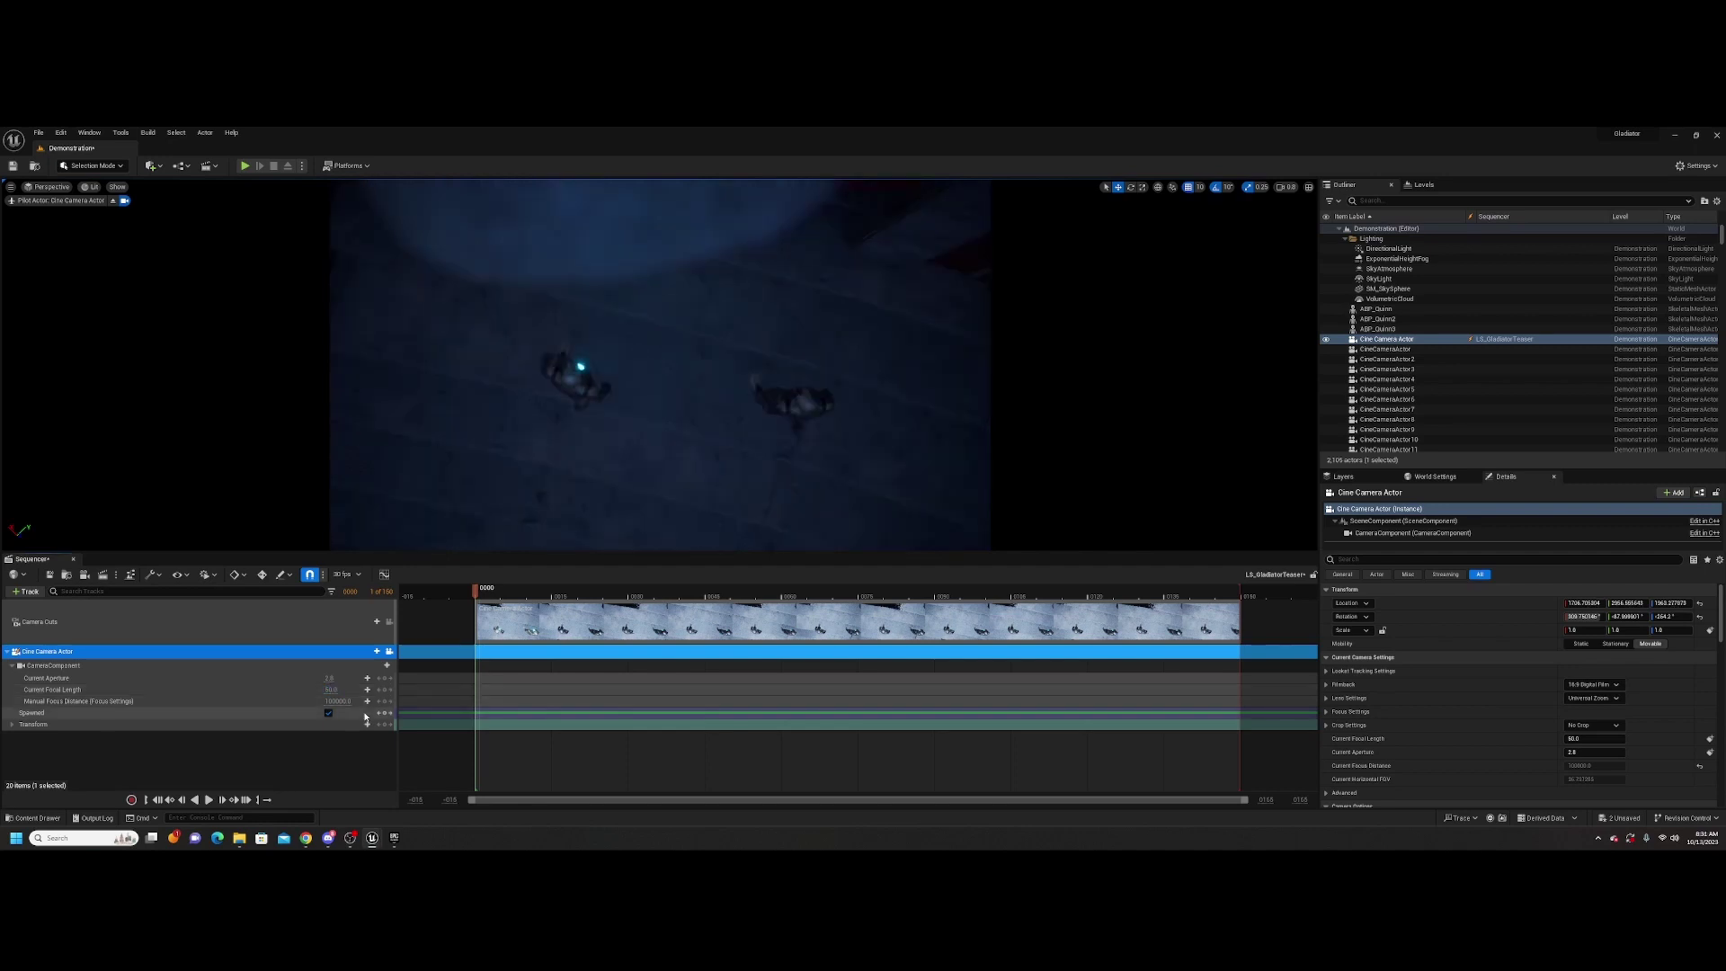
pyautogui.scroll(-5, 698, 443)
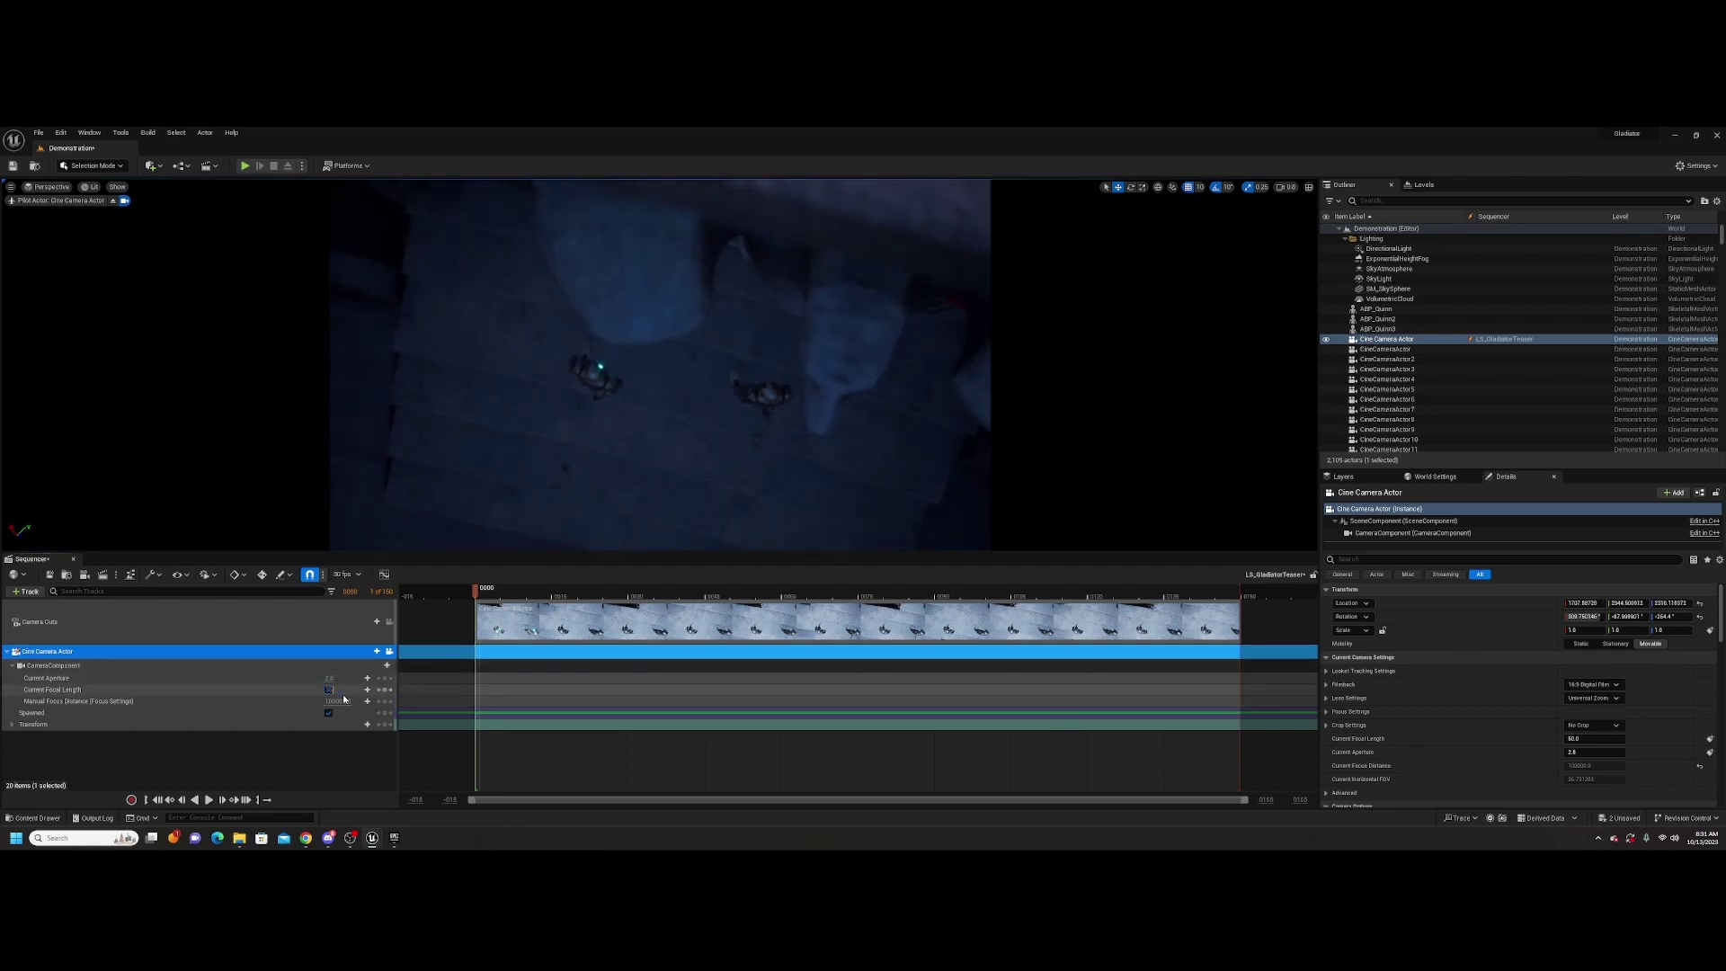
pyautogui.write('35')
pyautogui.press('Return')
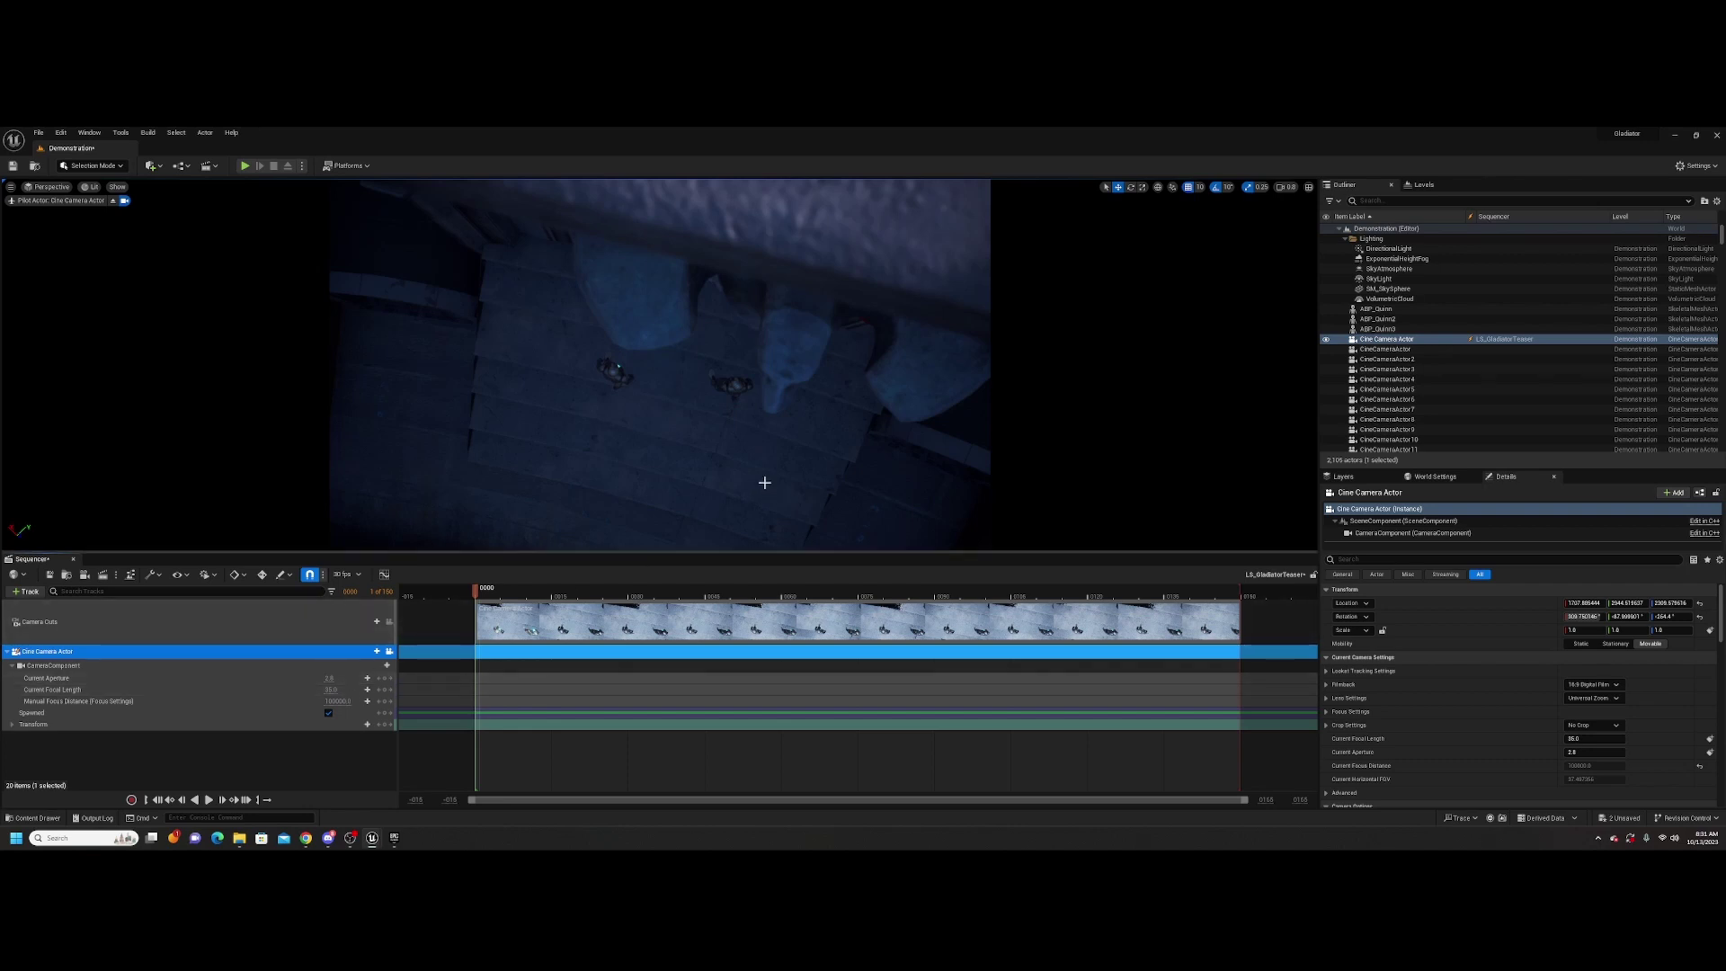
# Reposition the cine camera for a high overhead shot with the hanging cloth framing the two mannequins
pyautogui.press('w')
pyautogui.moveTo(742, 426); pyautogui.dragTo(740, 428, button='right')
pyautogui.press('w')
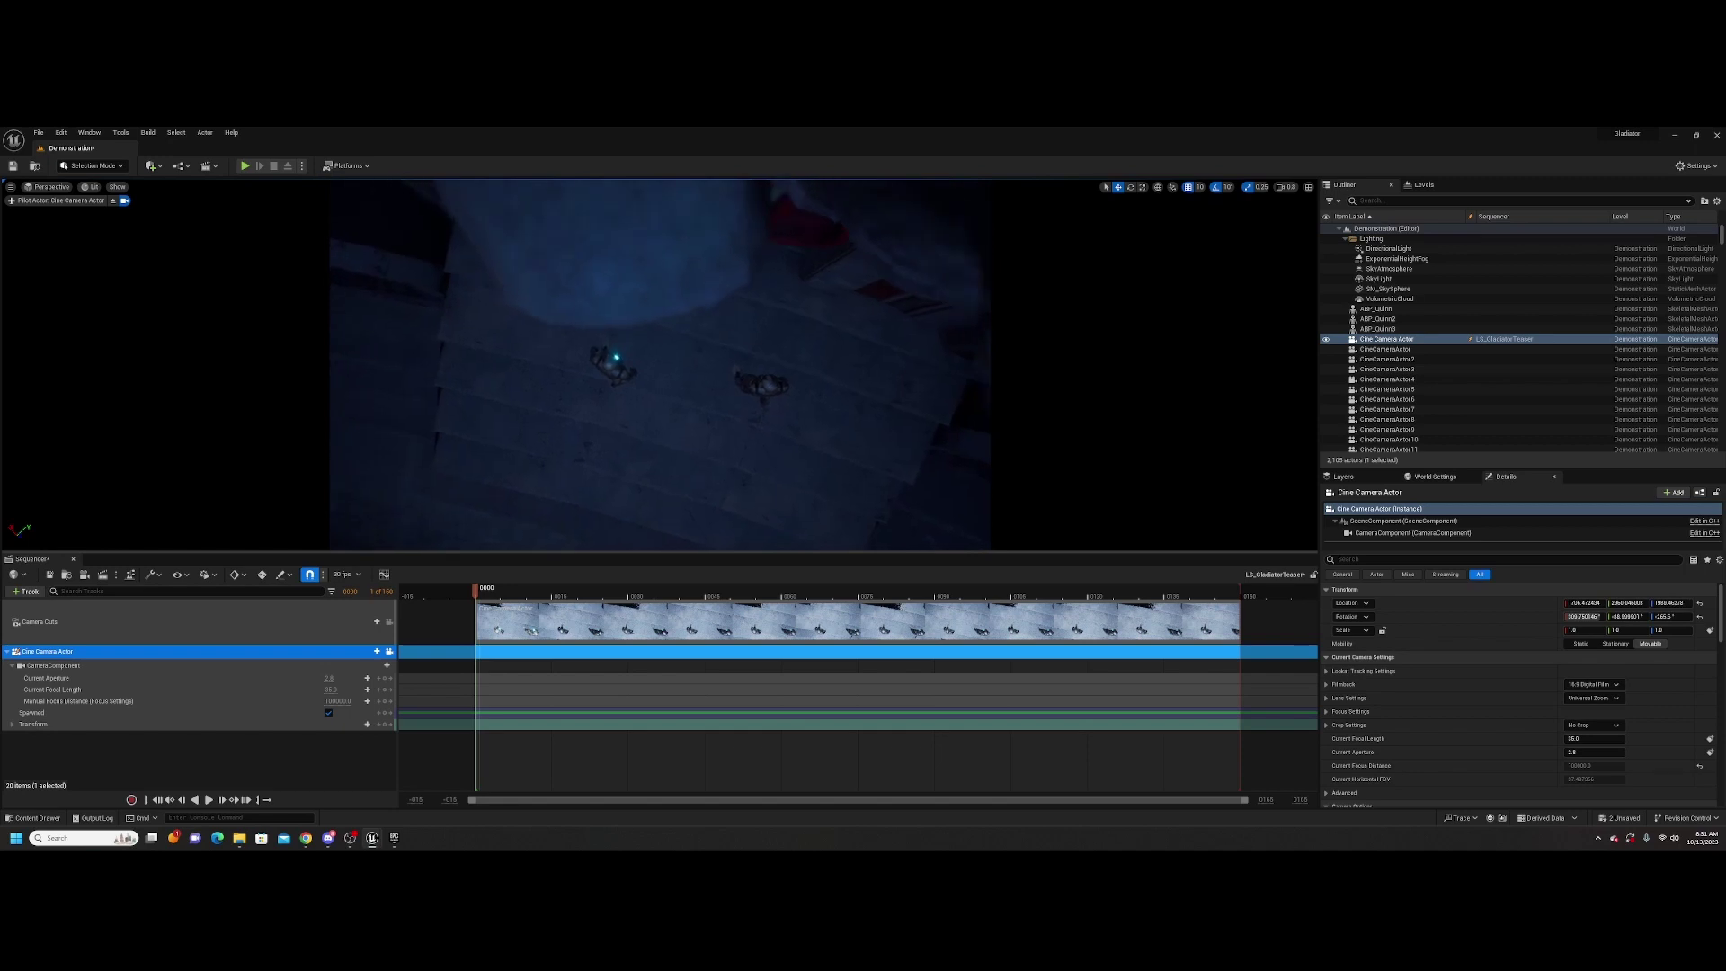
pyautogui.moveTo(740, 427); pyautogui.dragTo(739, 428, button='right')
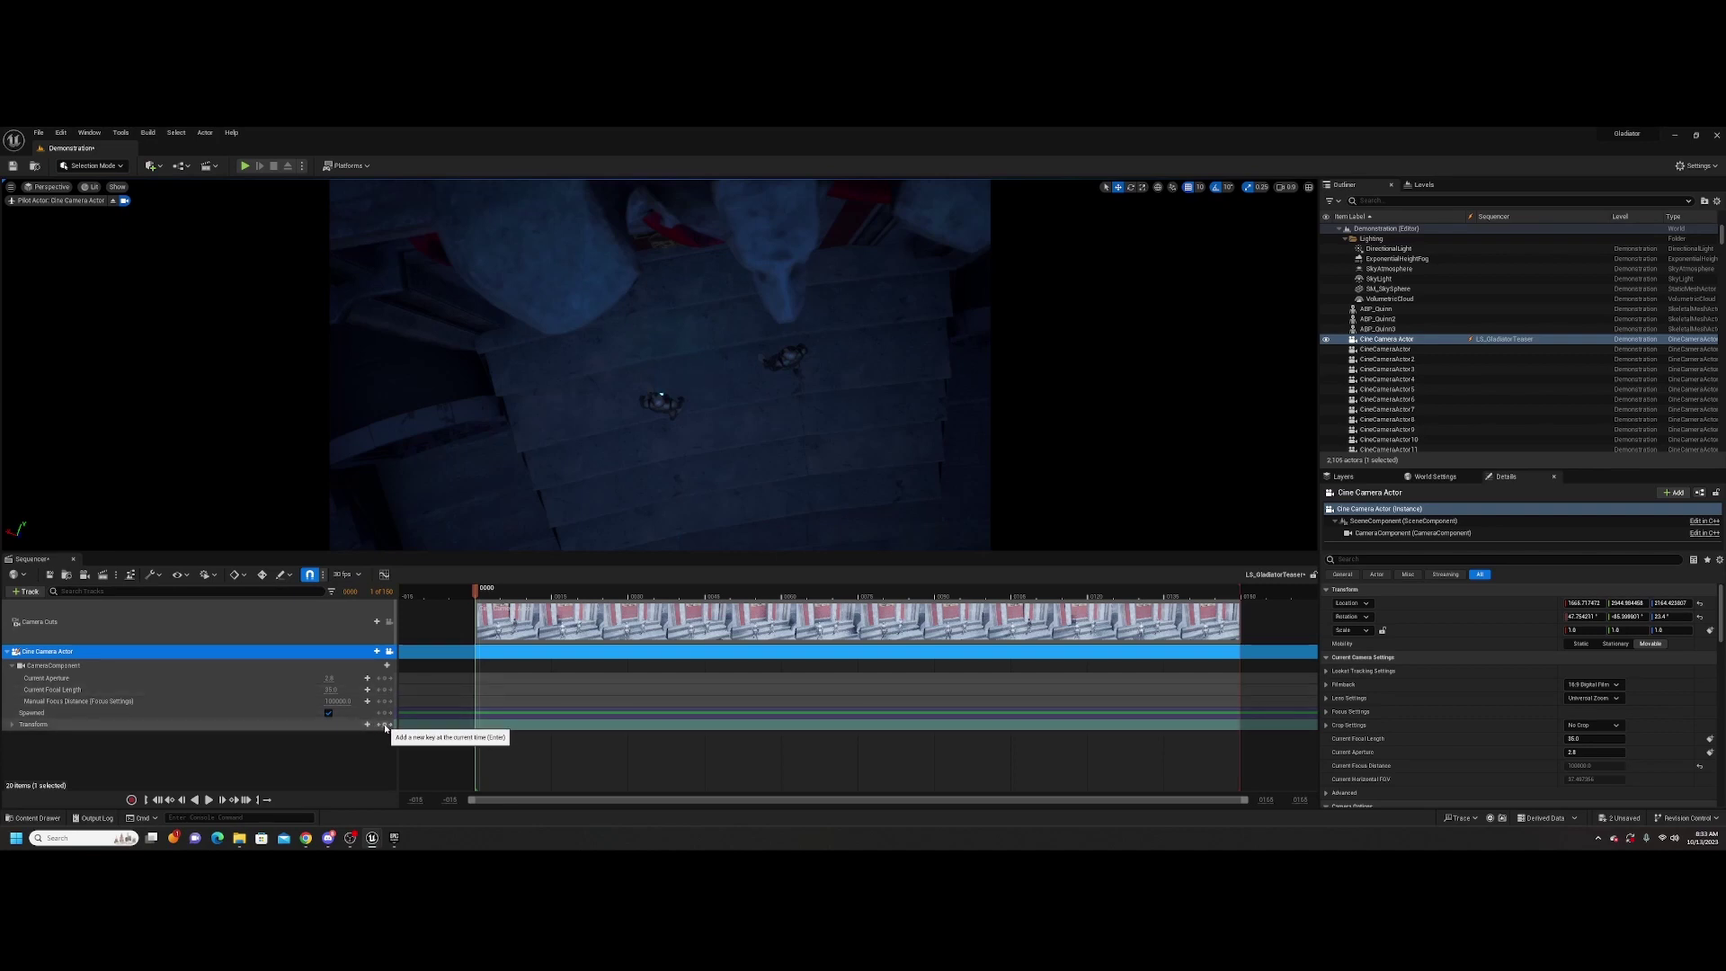
# Set the sequence to 24 fps, key the cine camera's transform at frame 0, and play the sequence
pyautogui.click(347, 574)
pyautogui.click(359, 639)
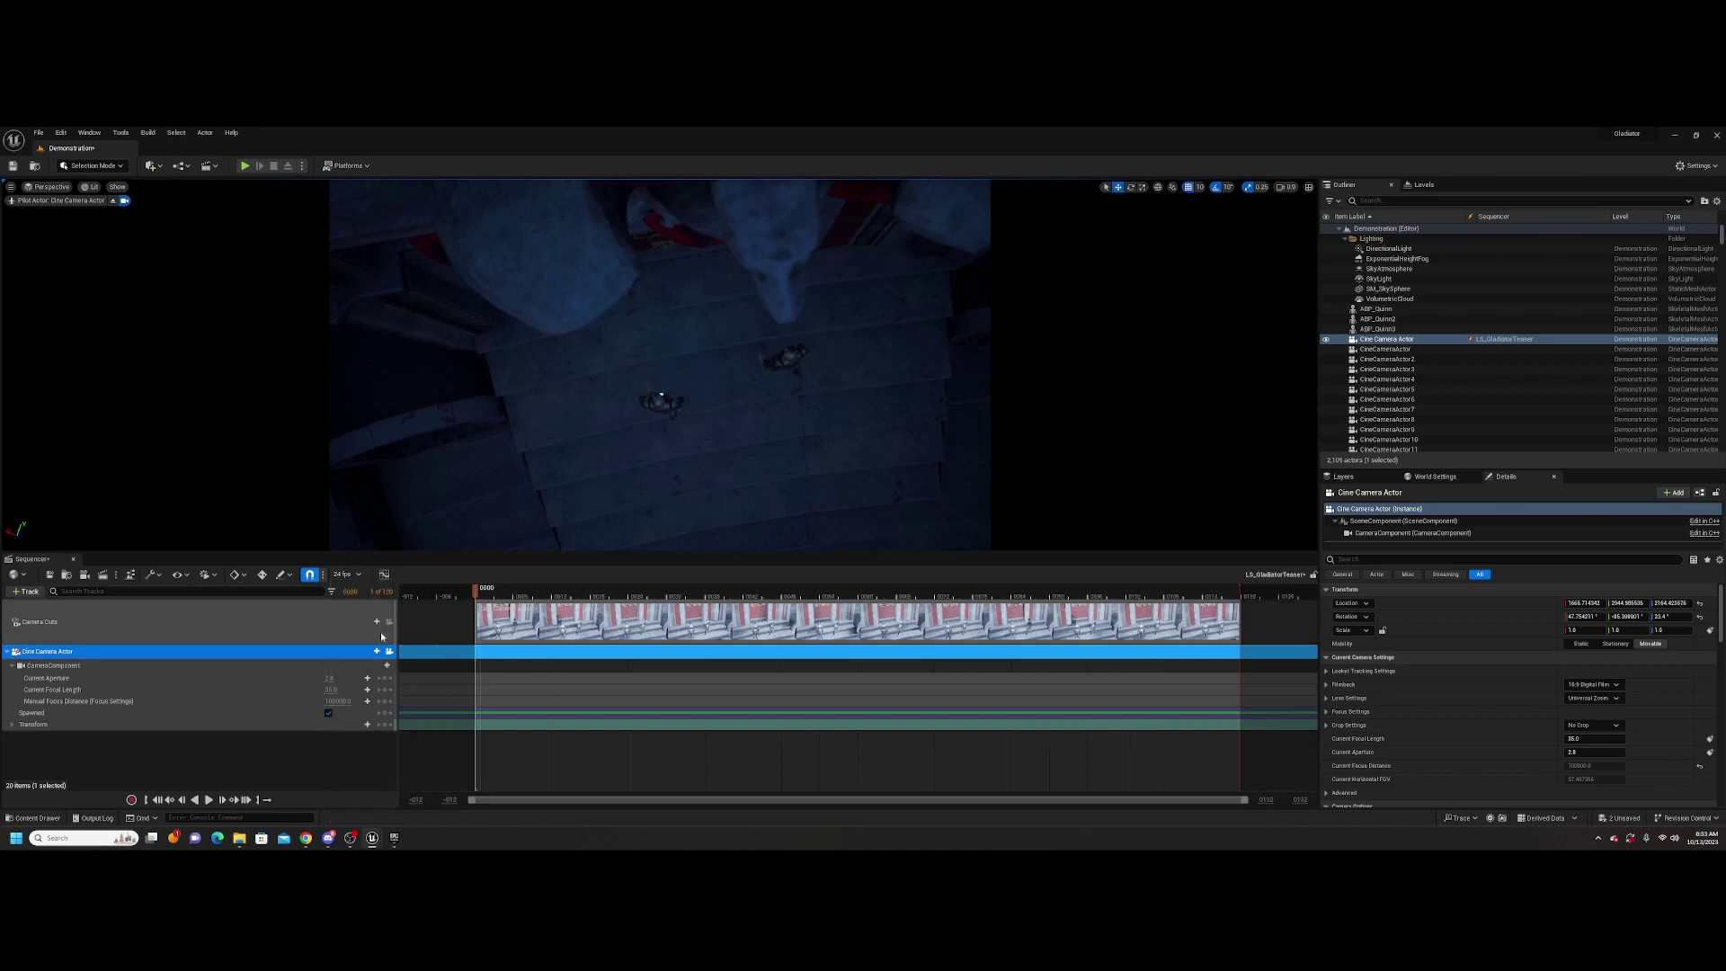
pyautogui.click(387, 724)
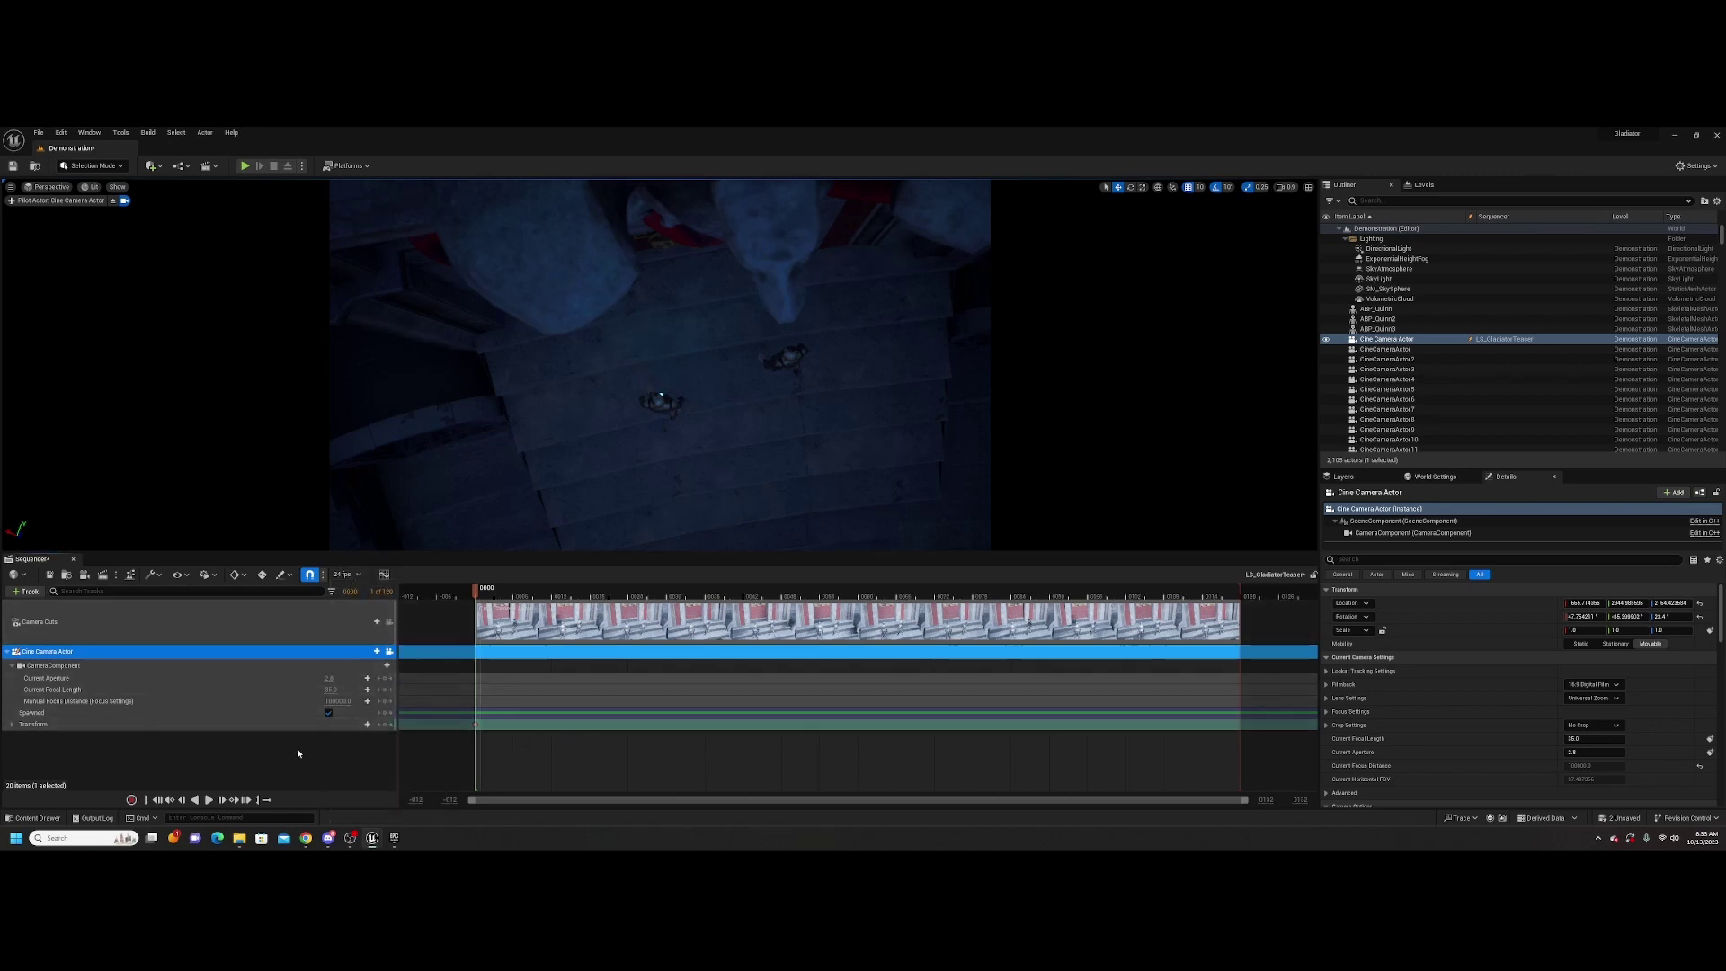
pyautogui.click(11, 725)
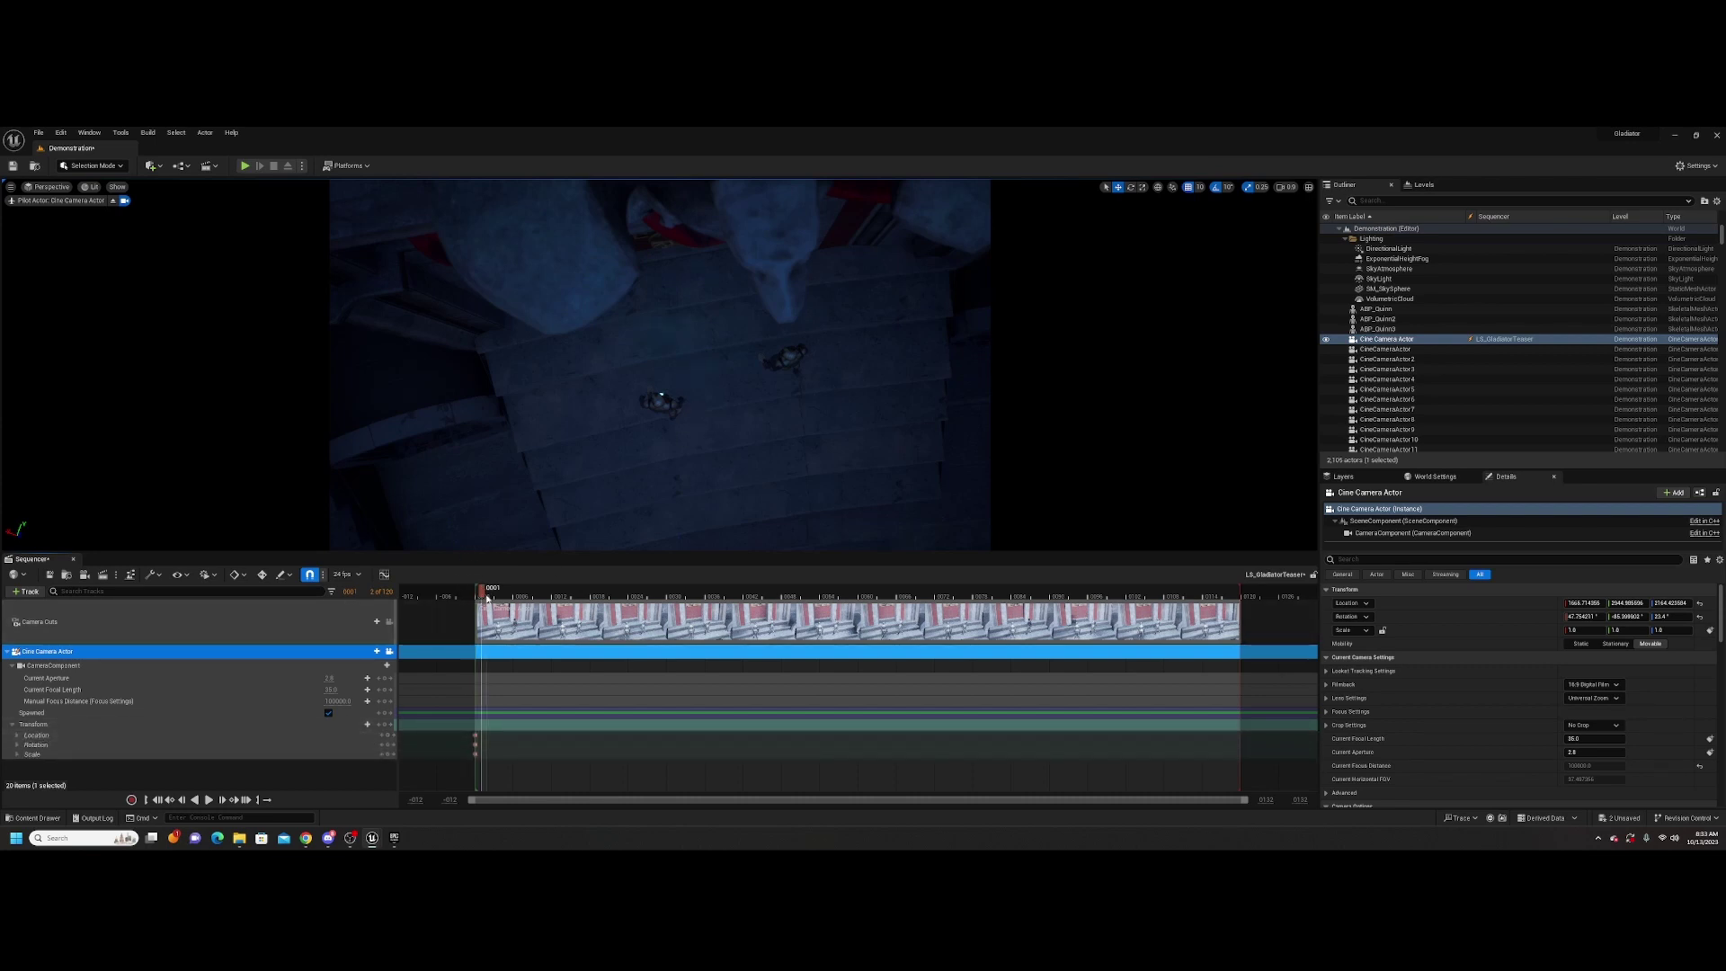
pyautogui.press('space')
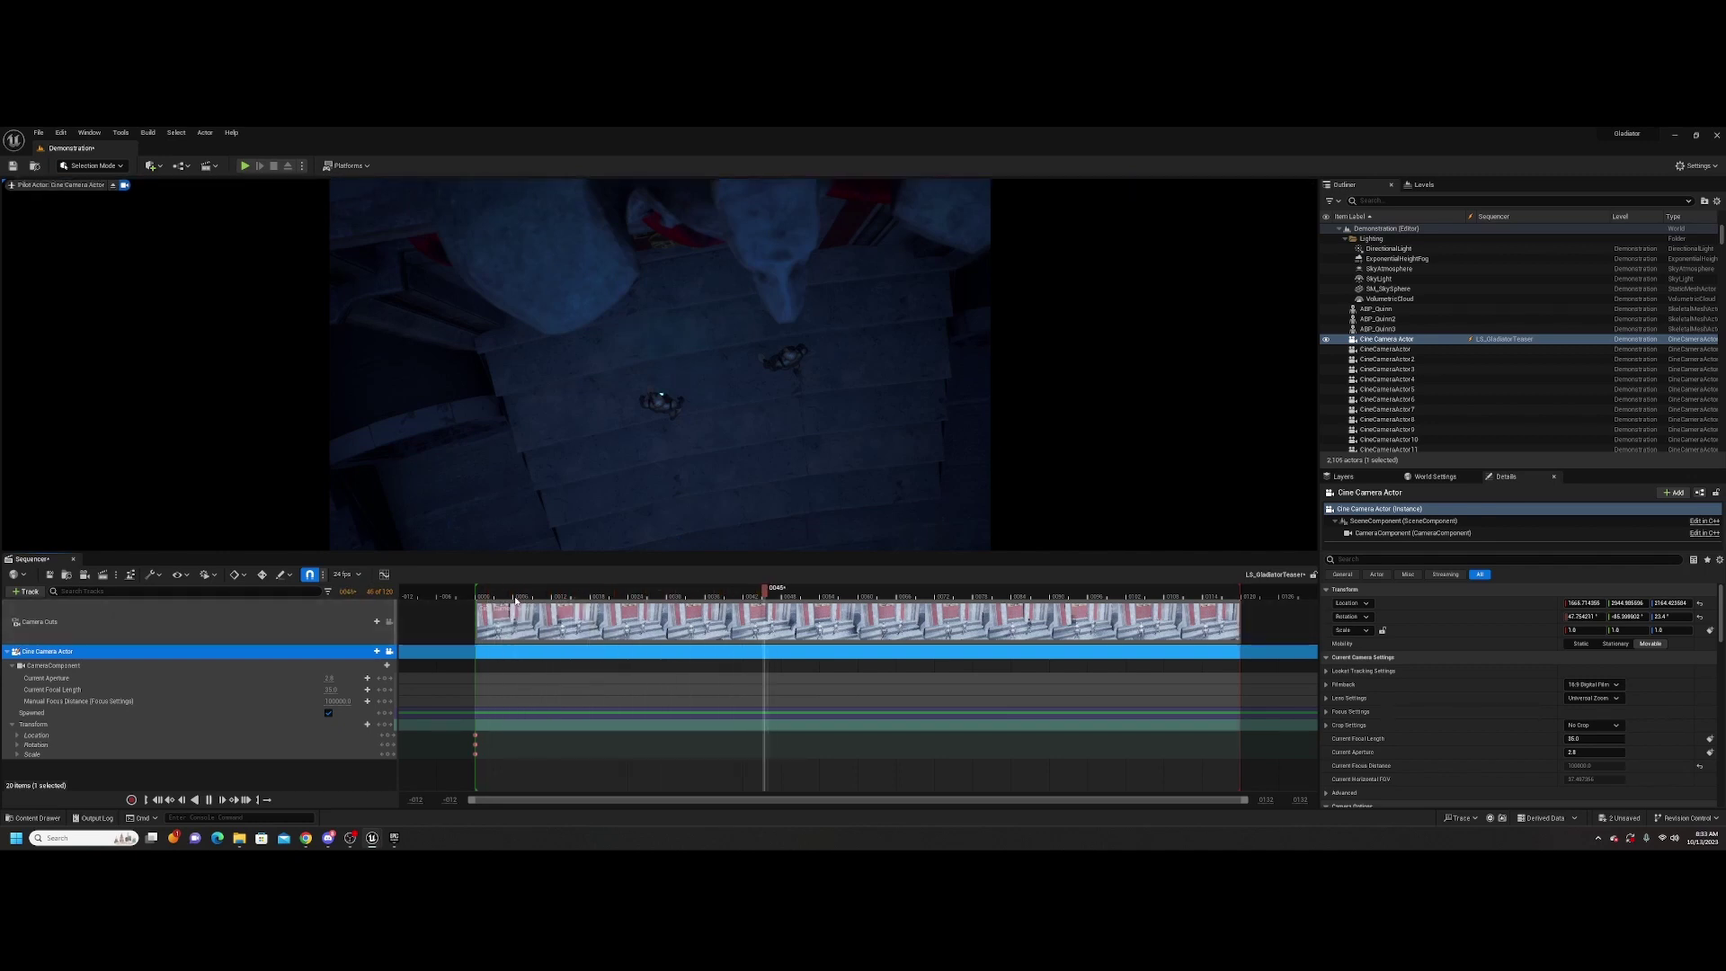
# Pause at frame 62, push the cine camera down closer to the two mannequins, key its transform, and play back the move
pyautogui.press('space')
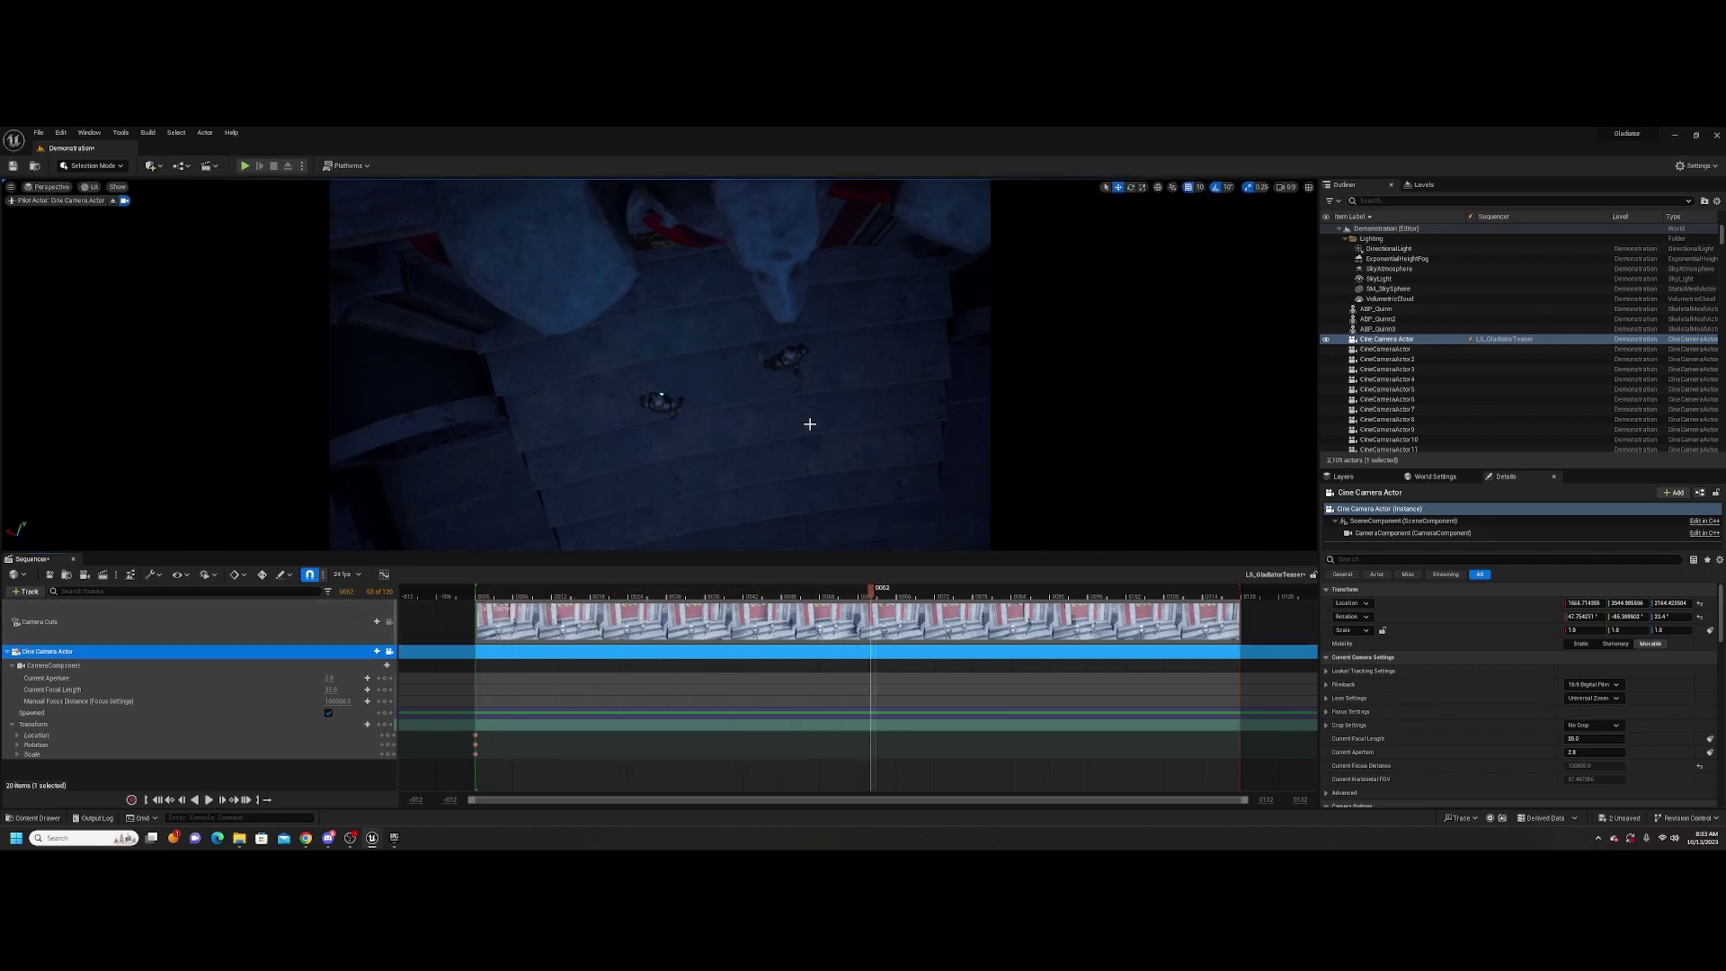
pyautogui.moveTo(809, 423); pyautogui.dragTo(809, 423, button='right')
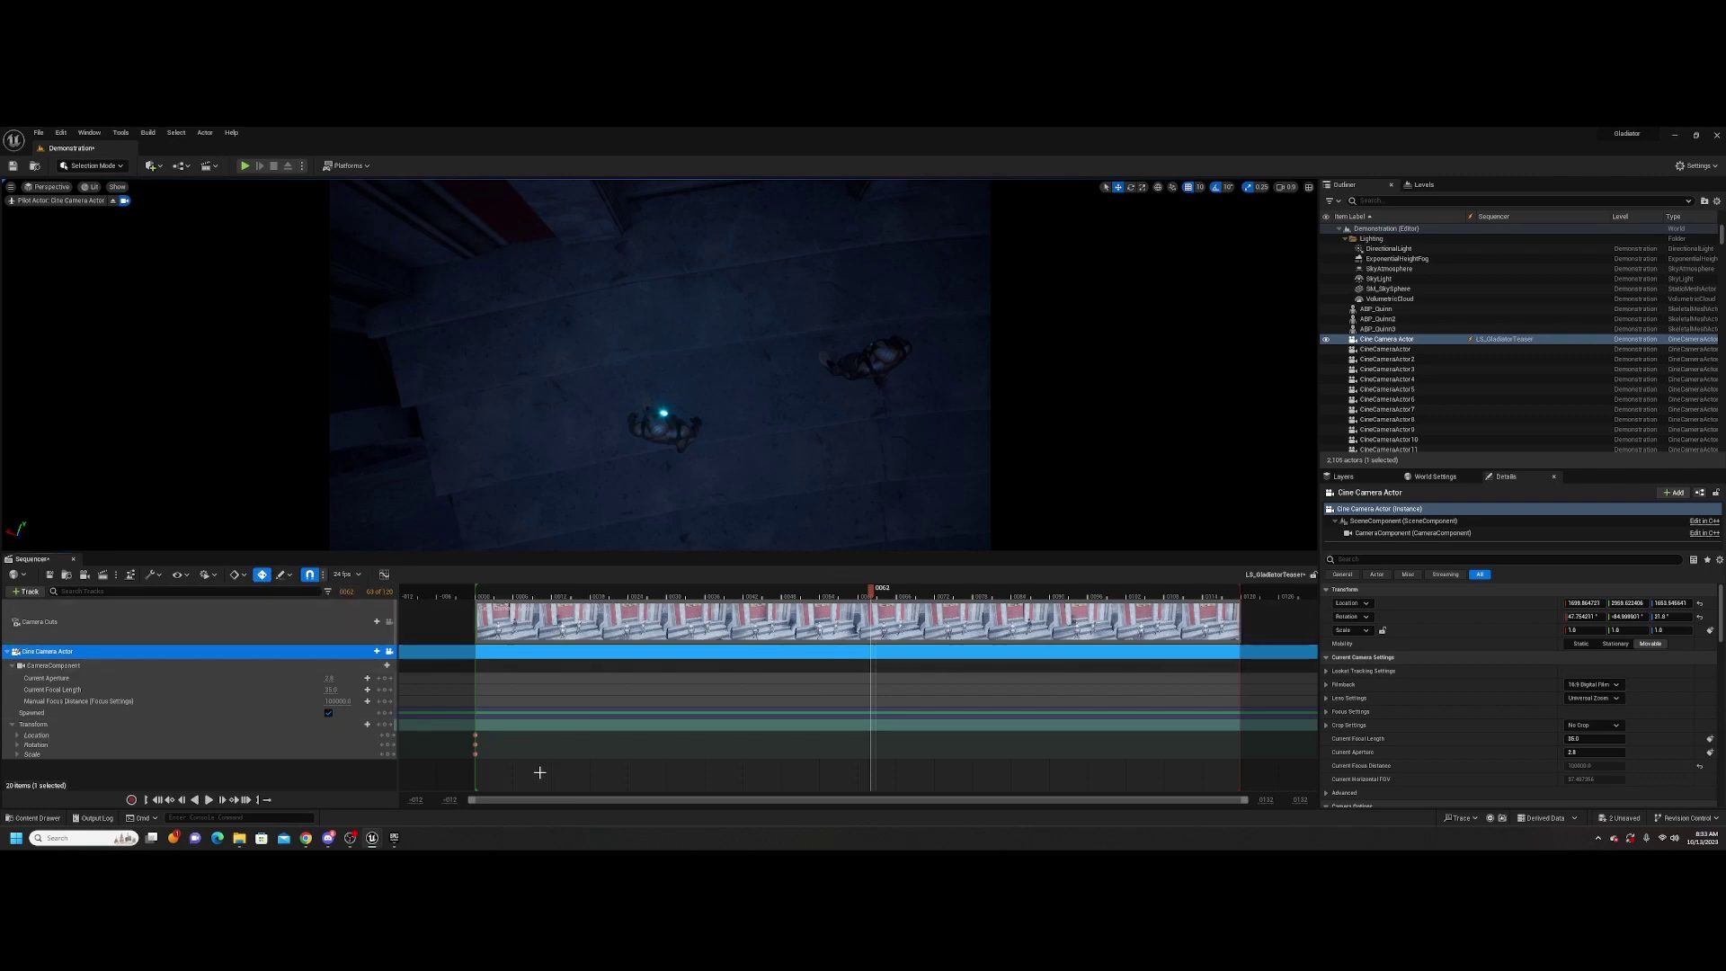
pyautogui.click(386, 724)
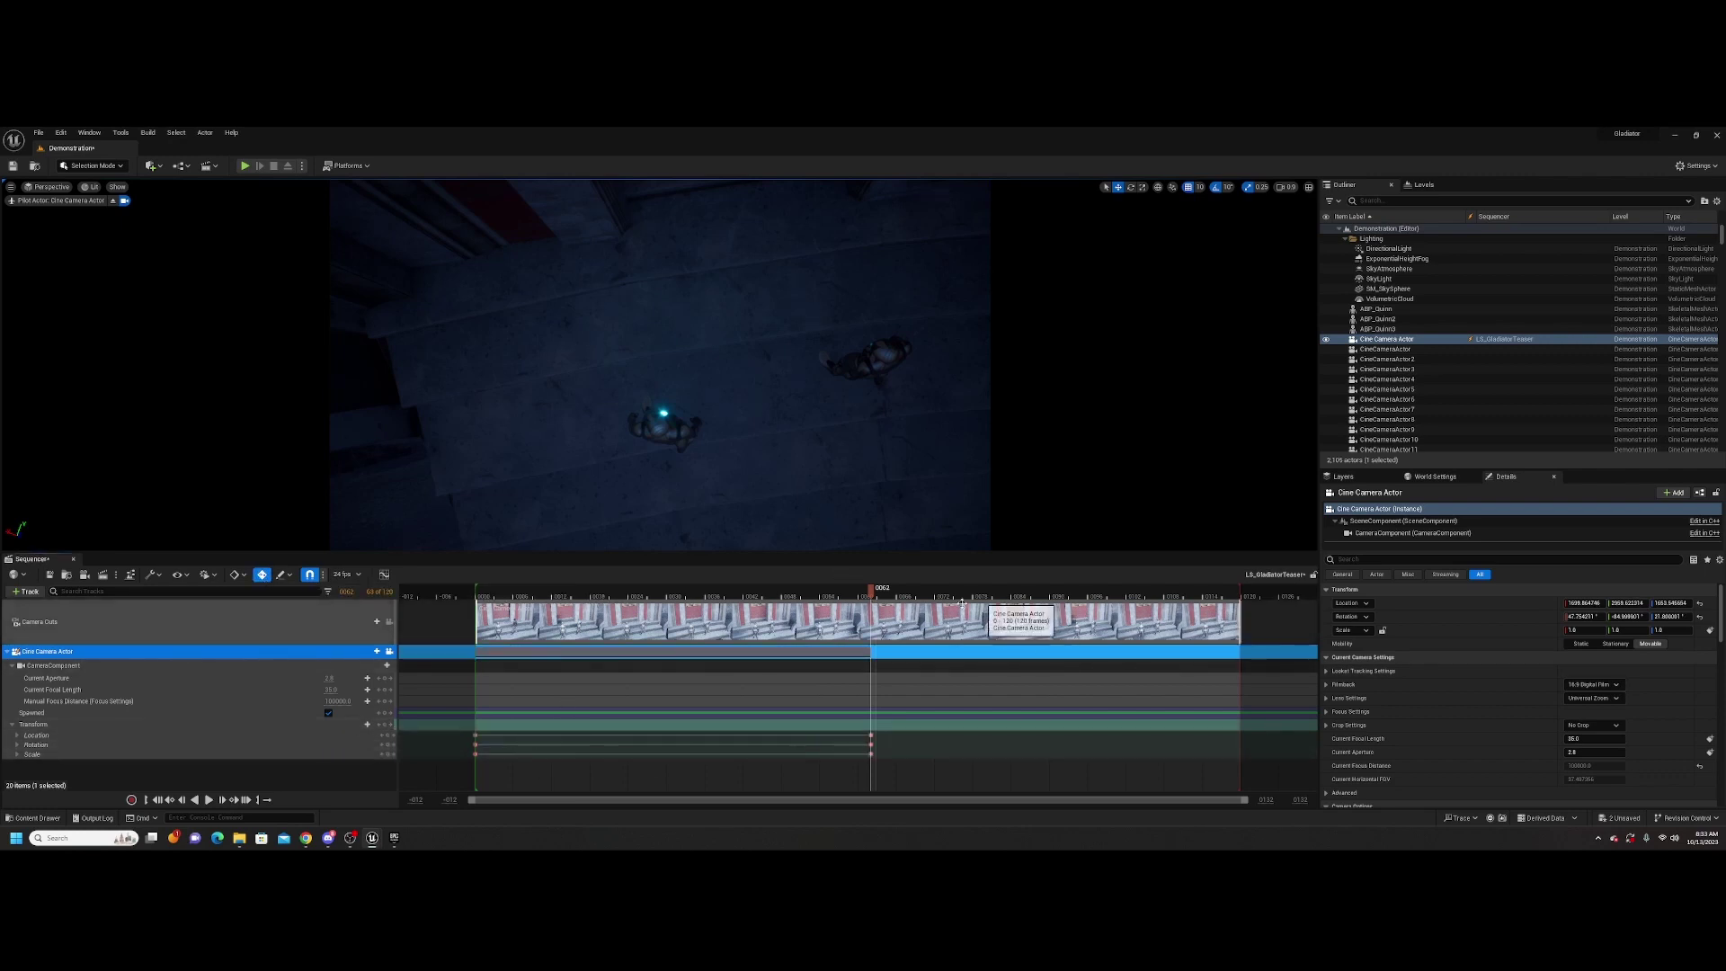
pyautogui.moveTo(870, 596); pyautogui.dragTo(481, 634)
pyautogui.press('space')
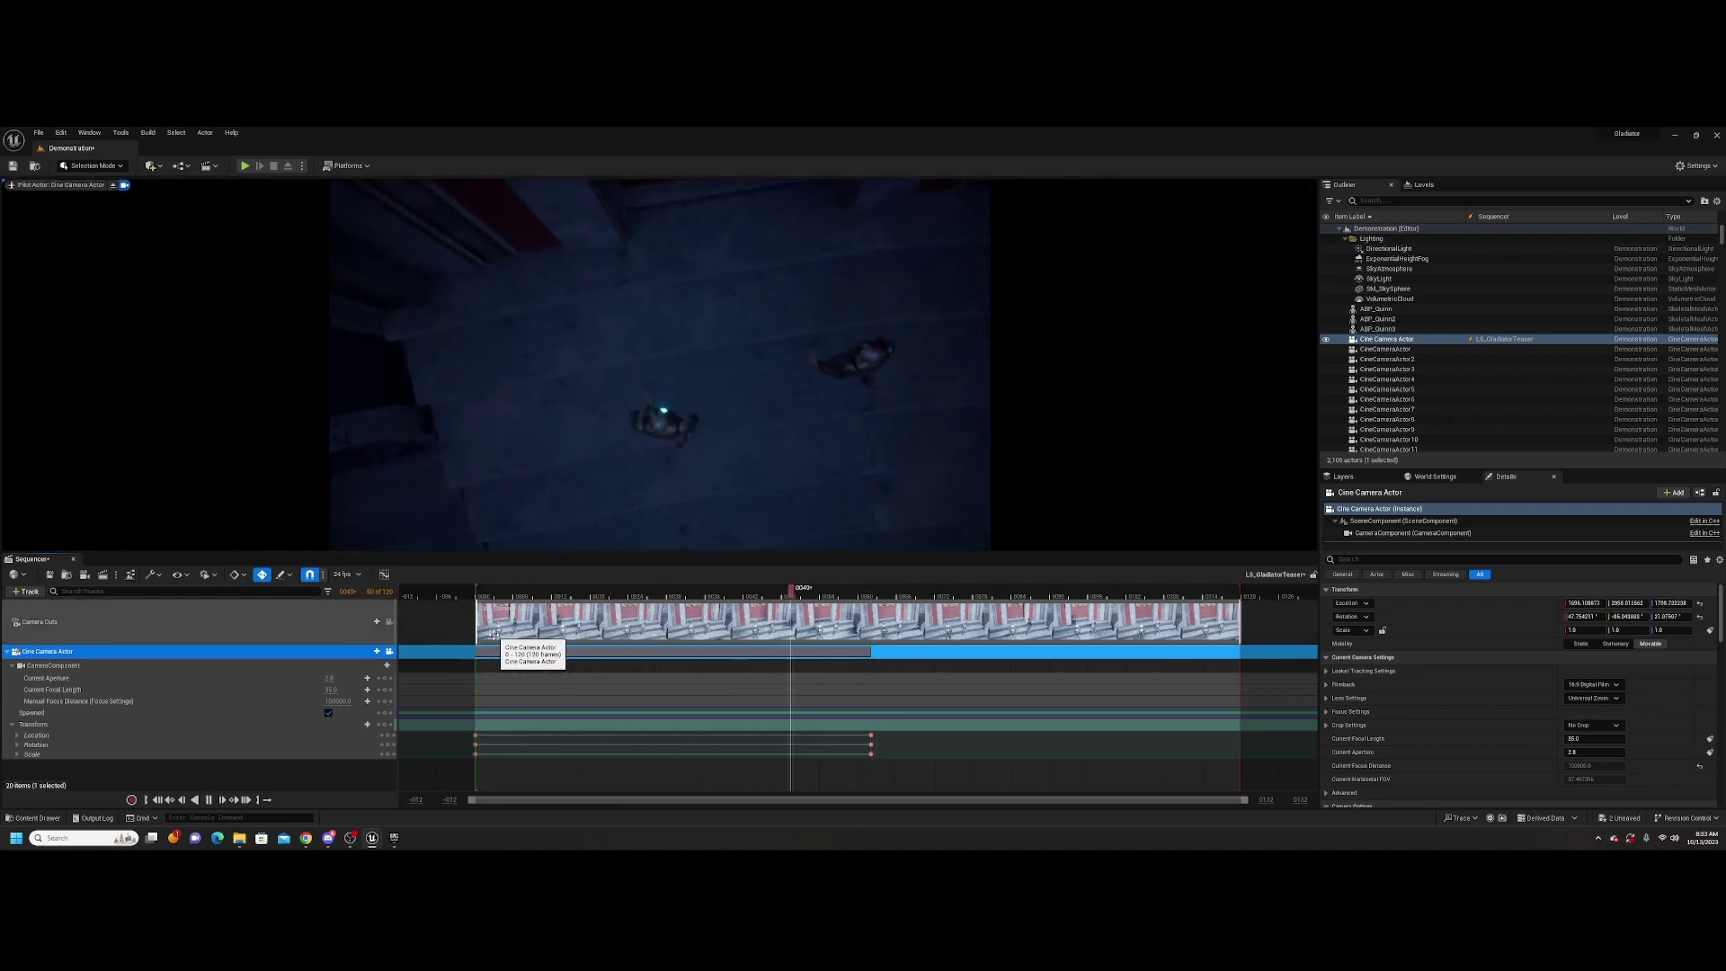
pyautogui.press('space')
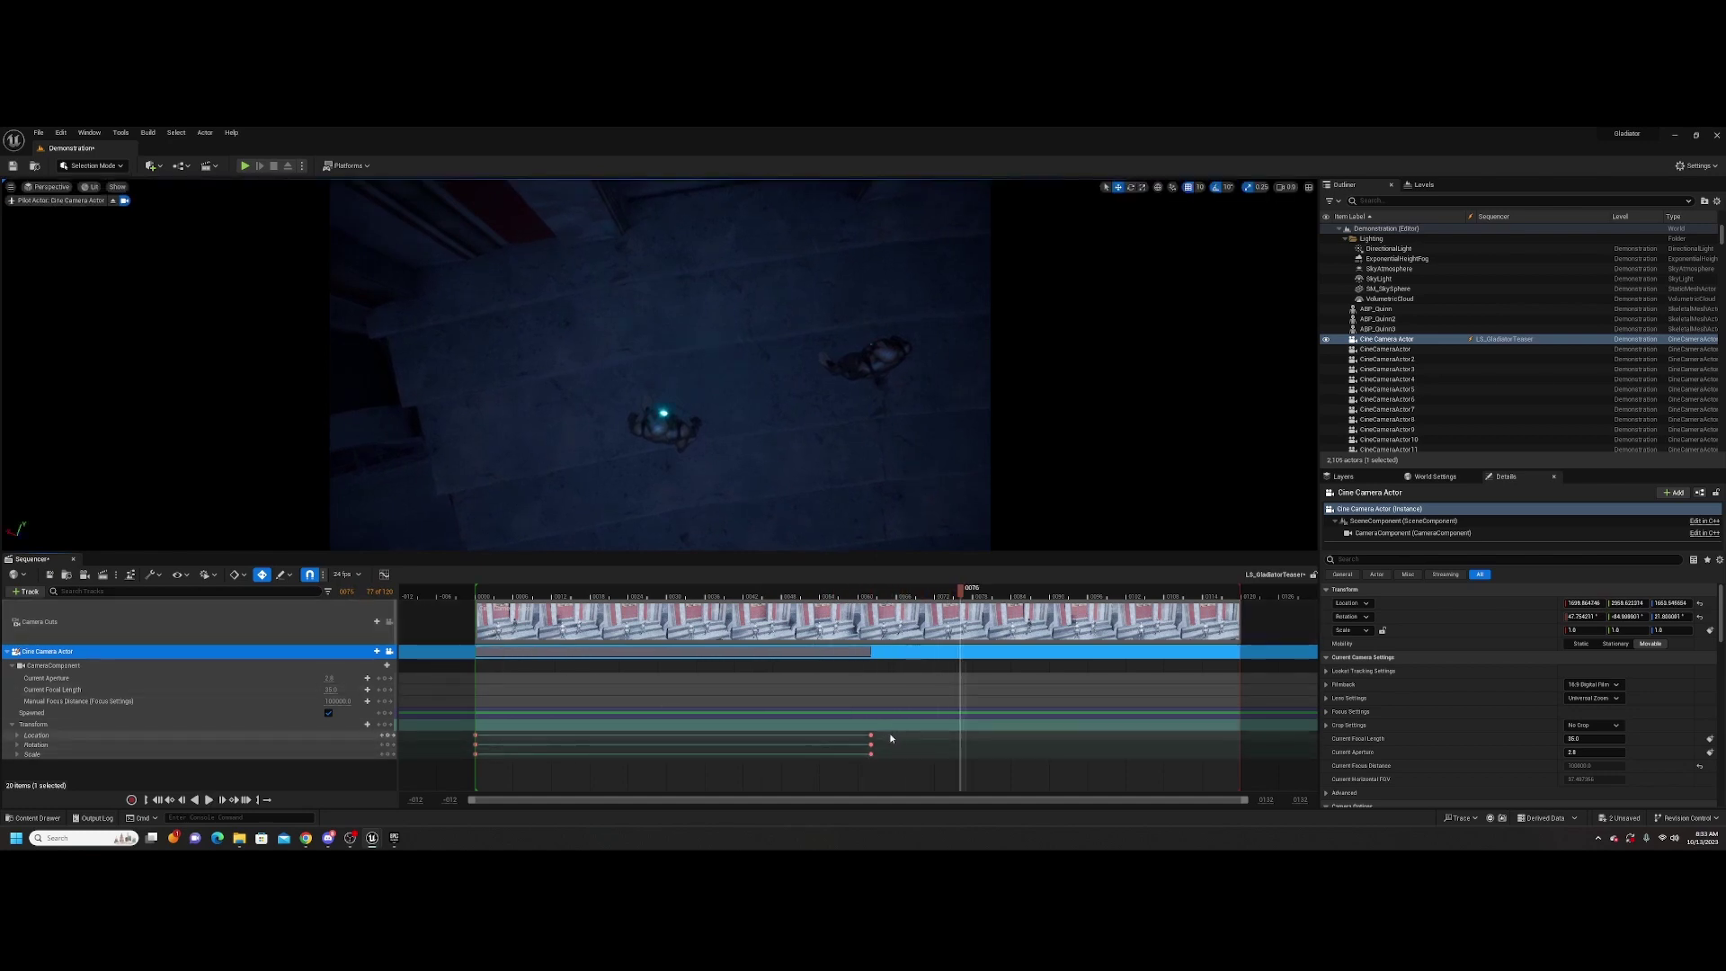
# Move the cine camera's ending transform keys to frame 69 and replay the overhead push-in from the start
pyautogui.moveTo(898, 716)
pyautogui.mouseDown()
pyautogui.moveTo(850, 762)
pyautogui.moveTo(915, 735)
pyautogui.mouseUp()
pyautogui.press(',')
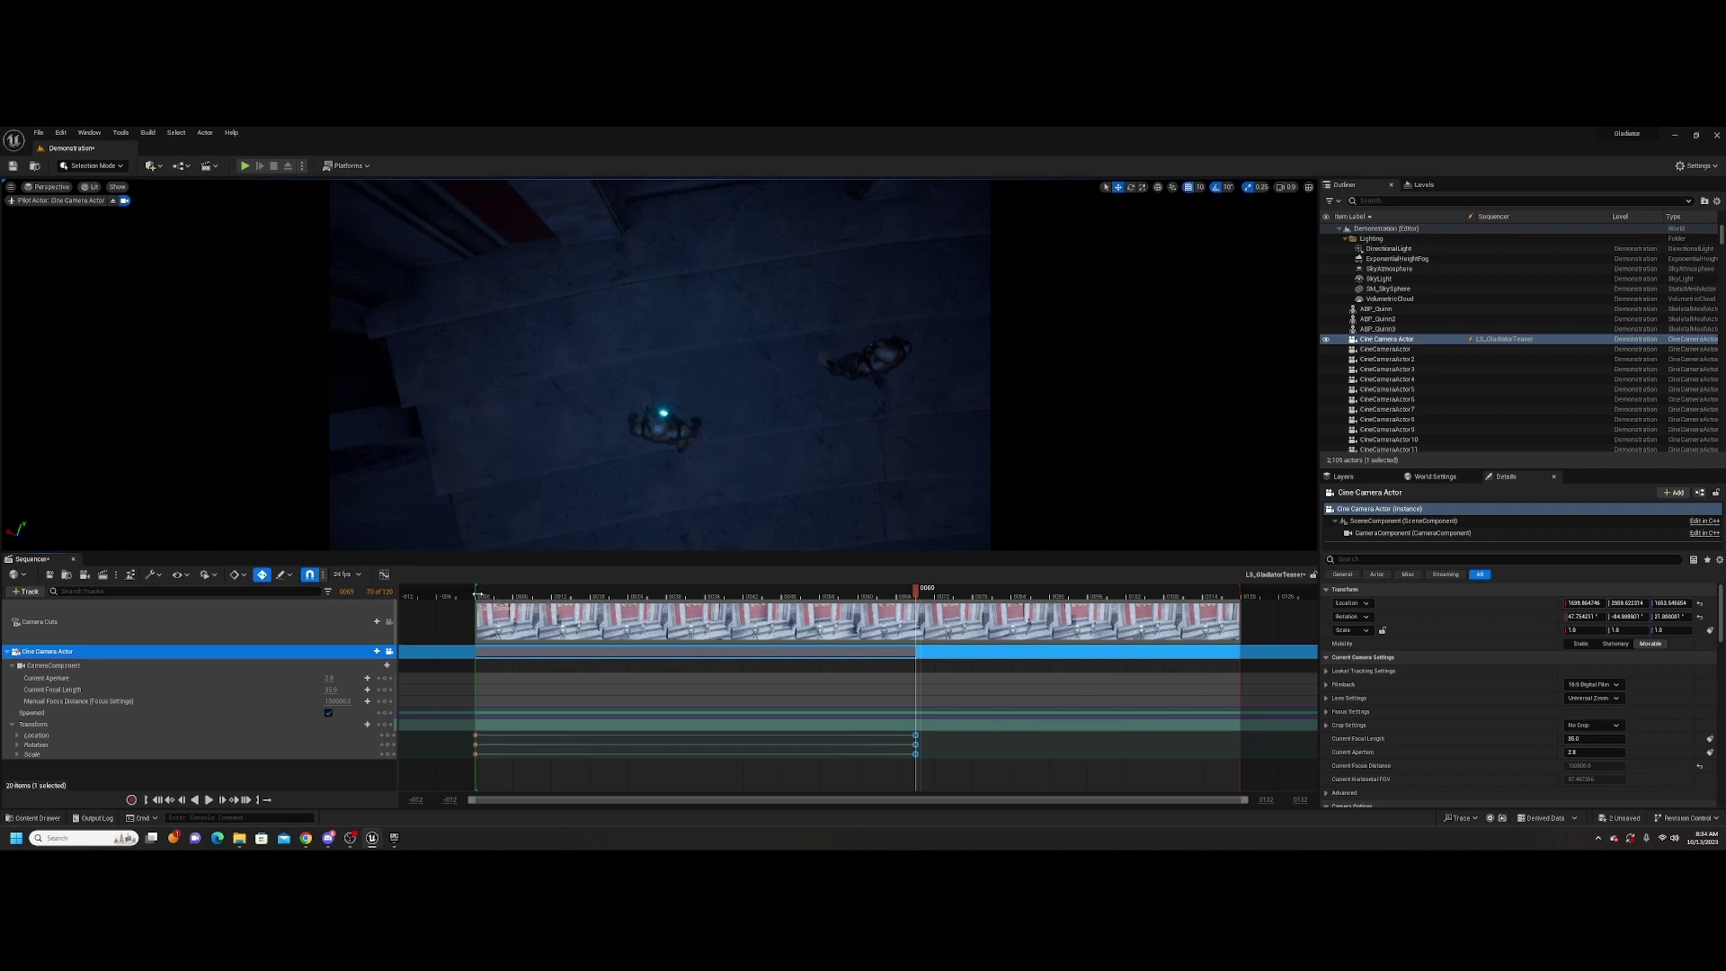
pyautogui.click(486, 596)
pyautogui.press('space')
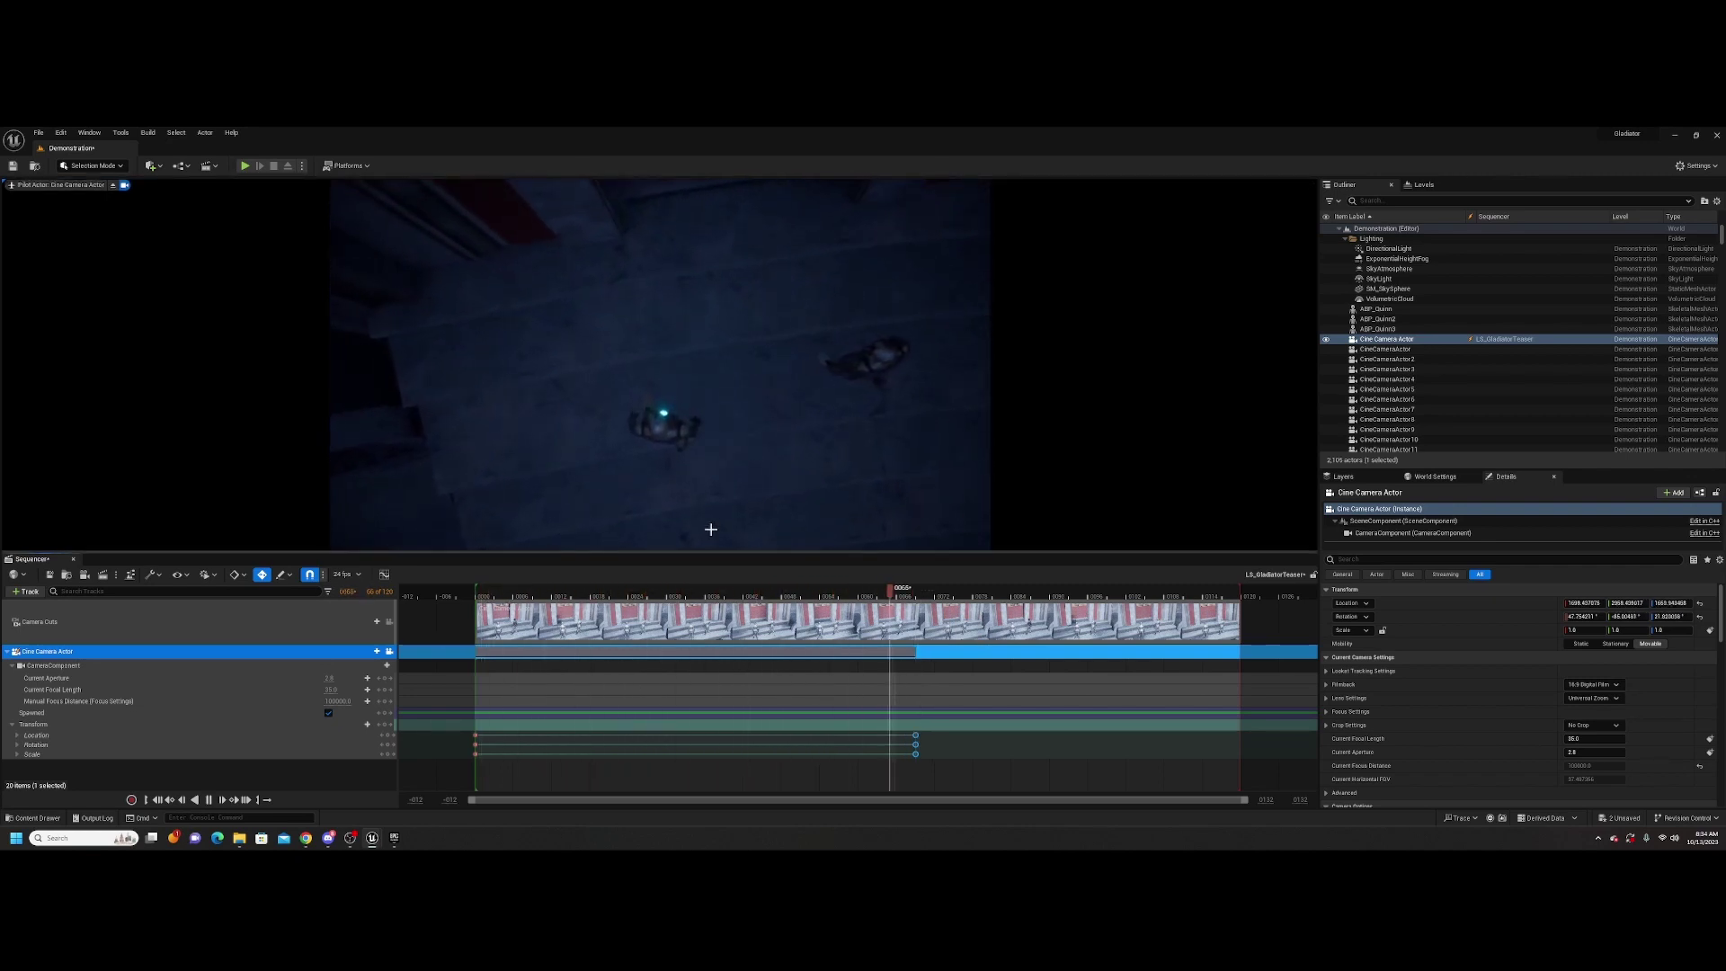
pyautogui.click(491, 594)
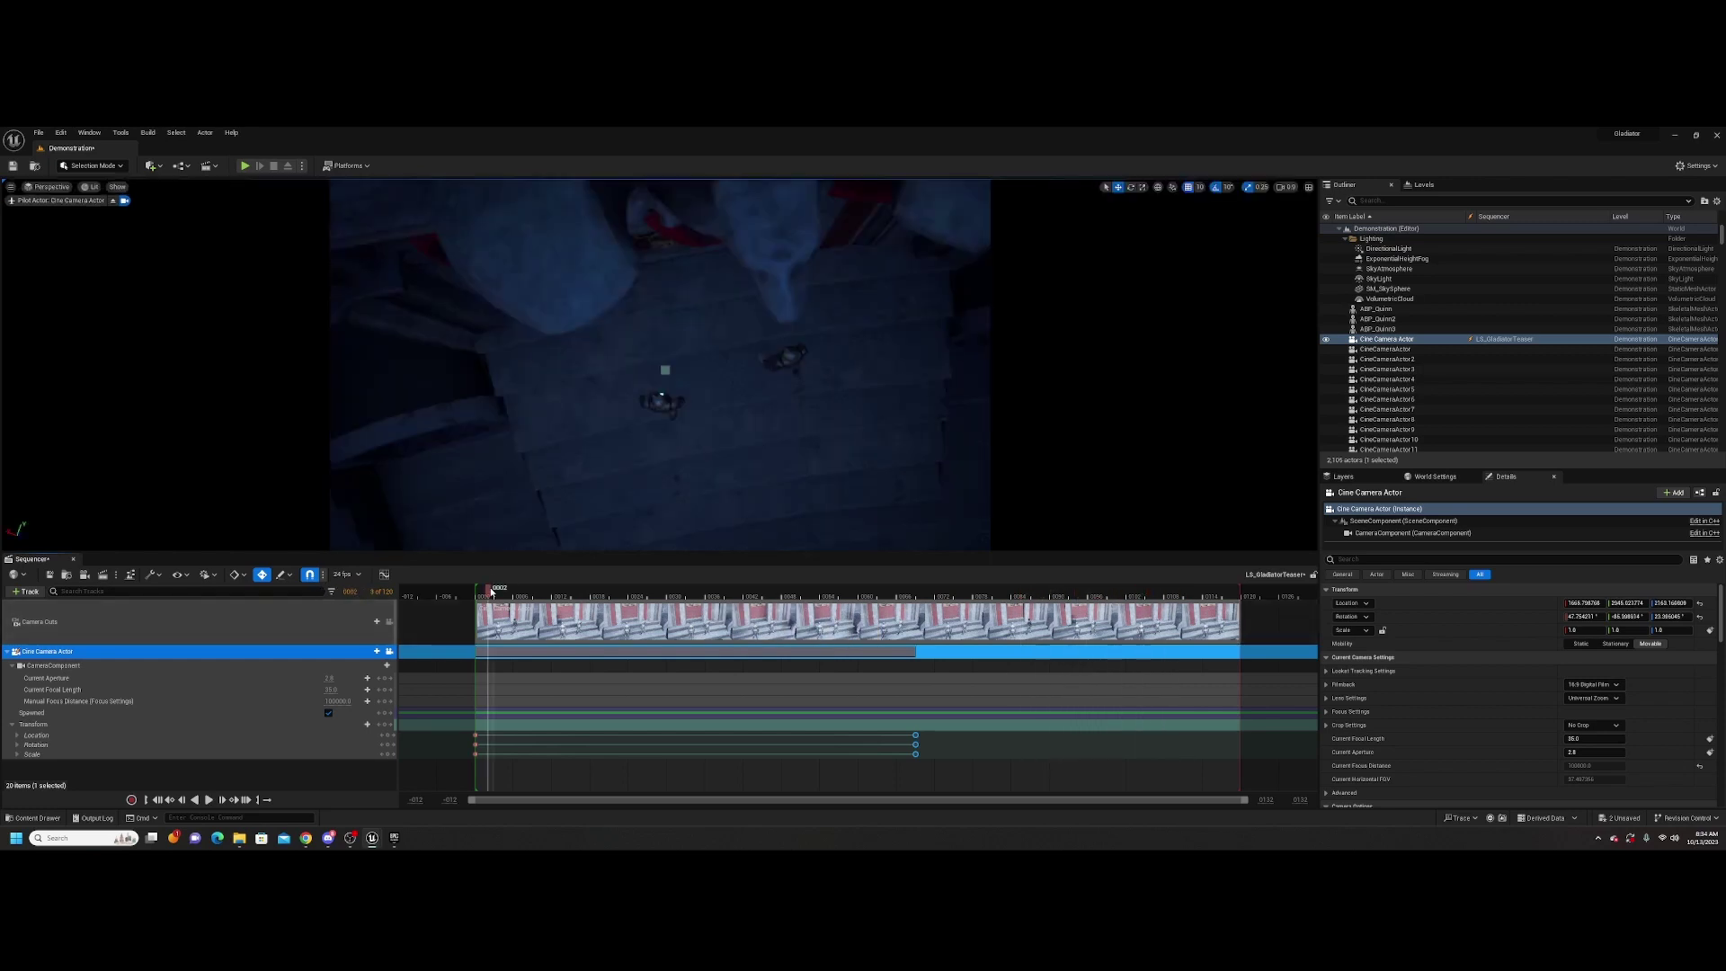
pyautogui.press('space')
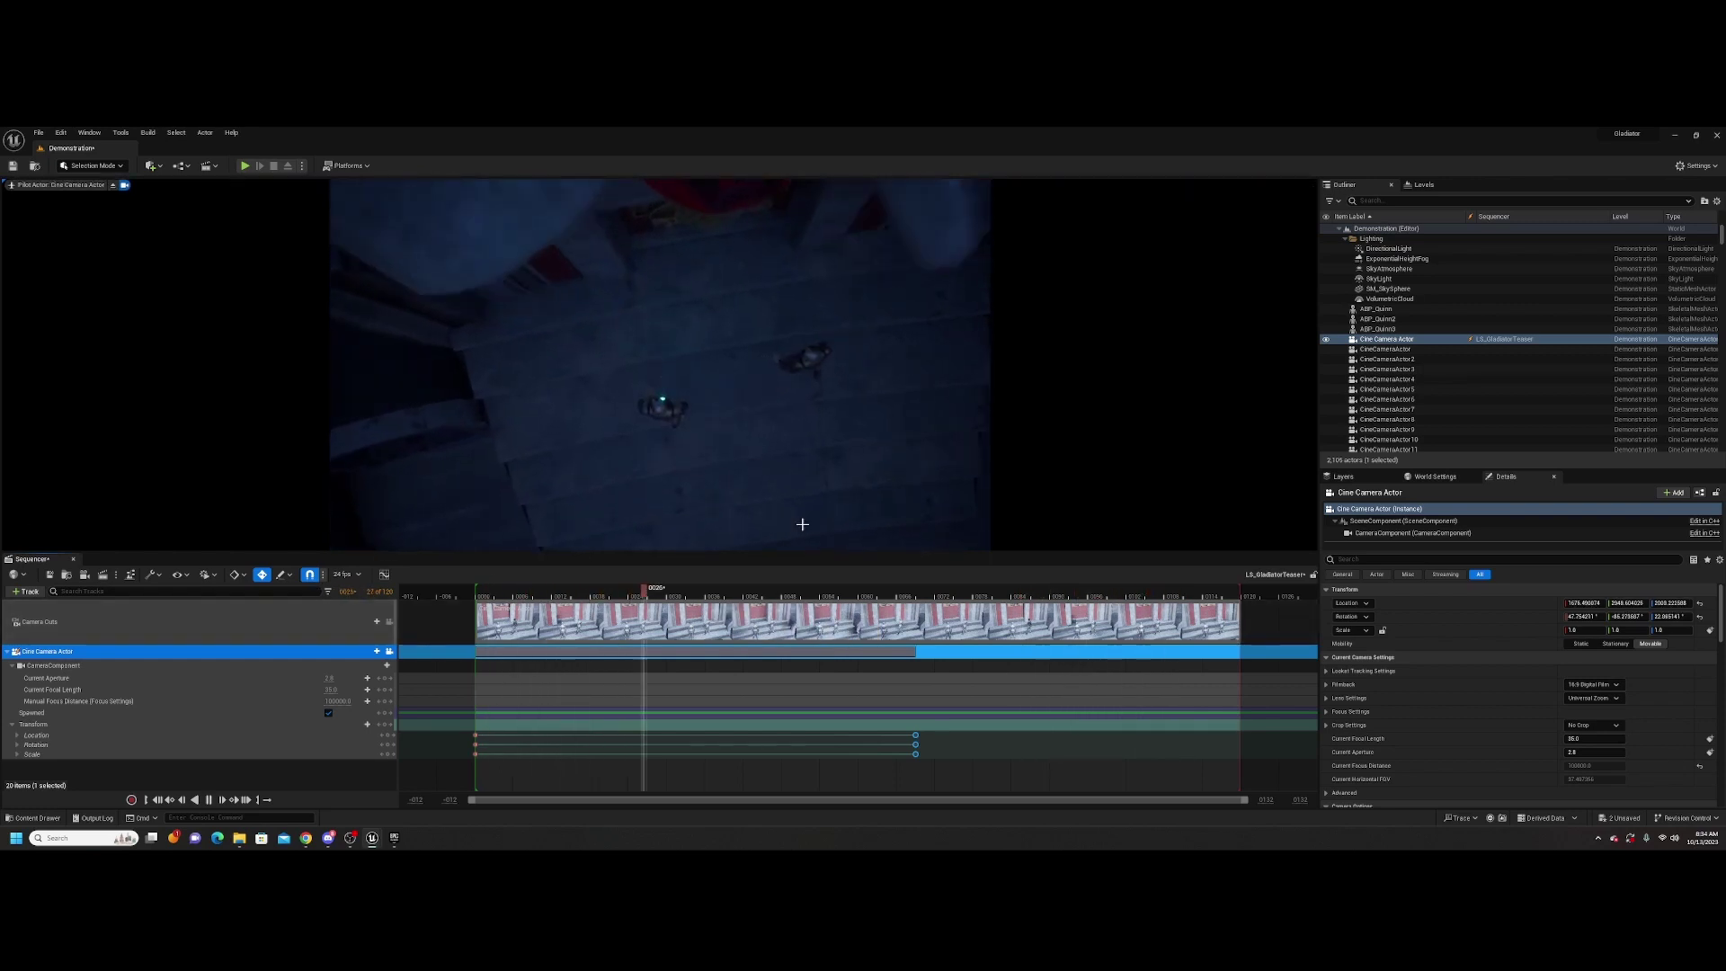
pyautogui.press('space')
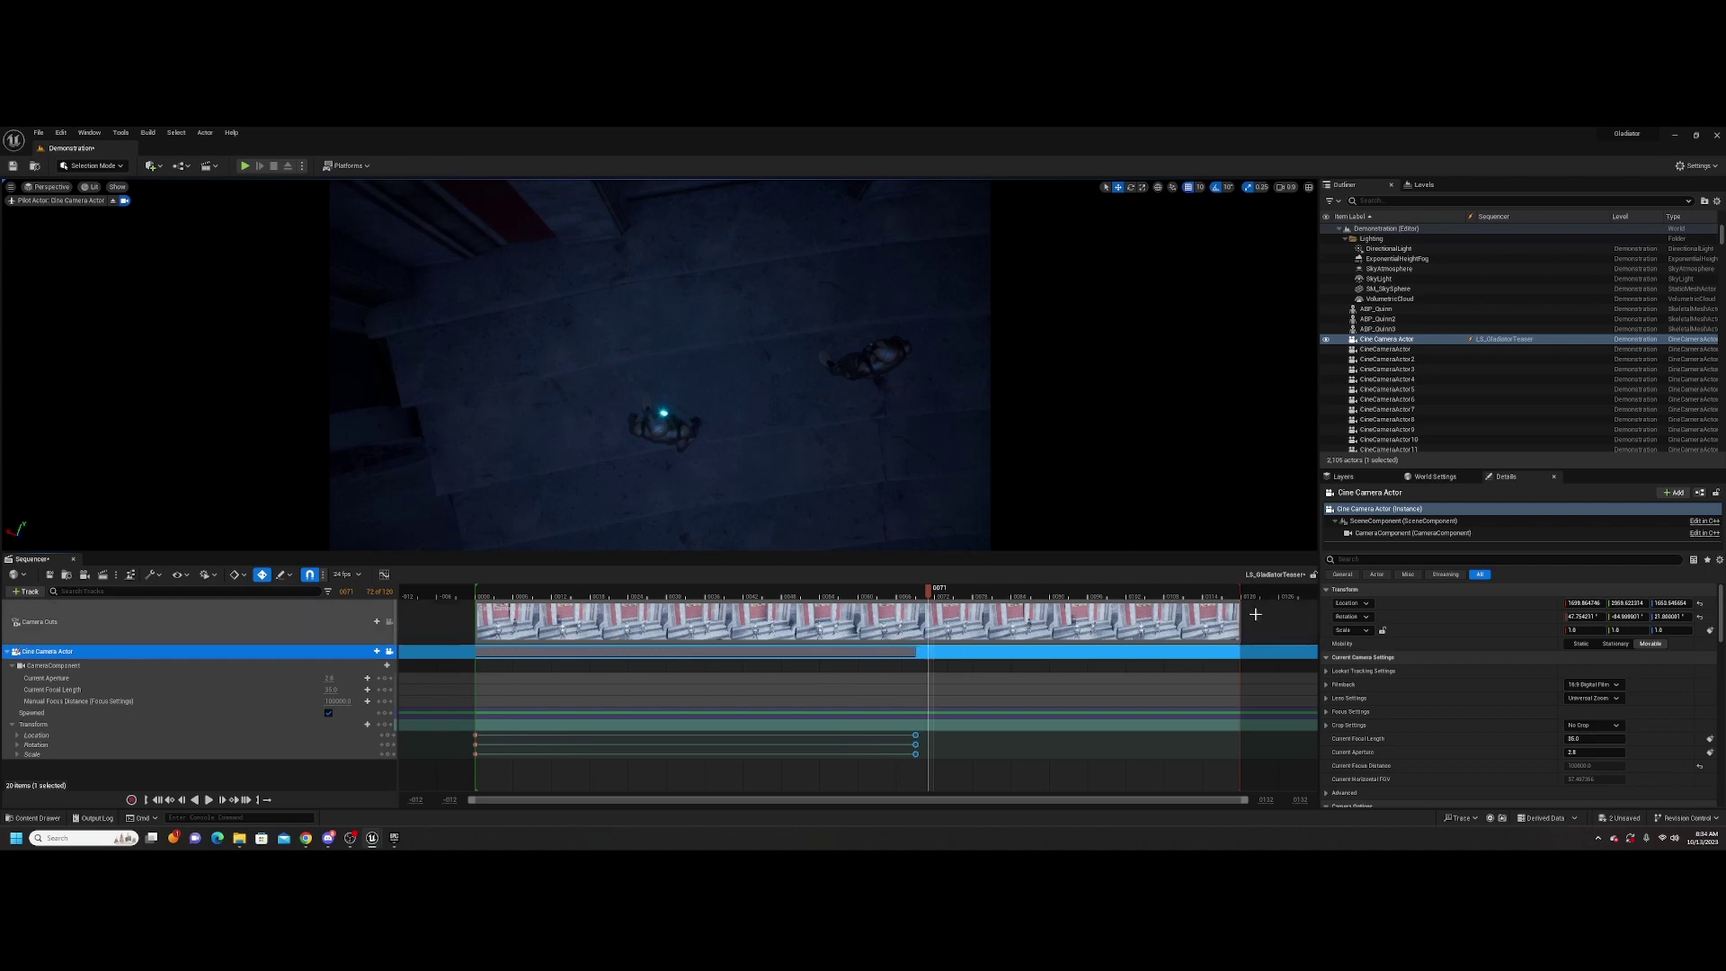
# Add a second cine camera to the sequence, reset its rotation, and aim it at the draped doorway behind the mannequins
pyautogui.click(84, 577)
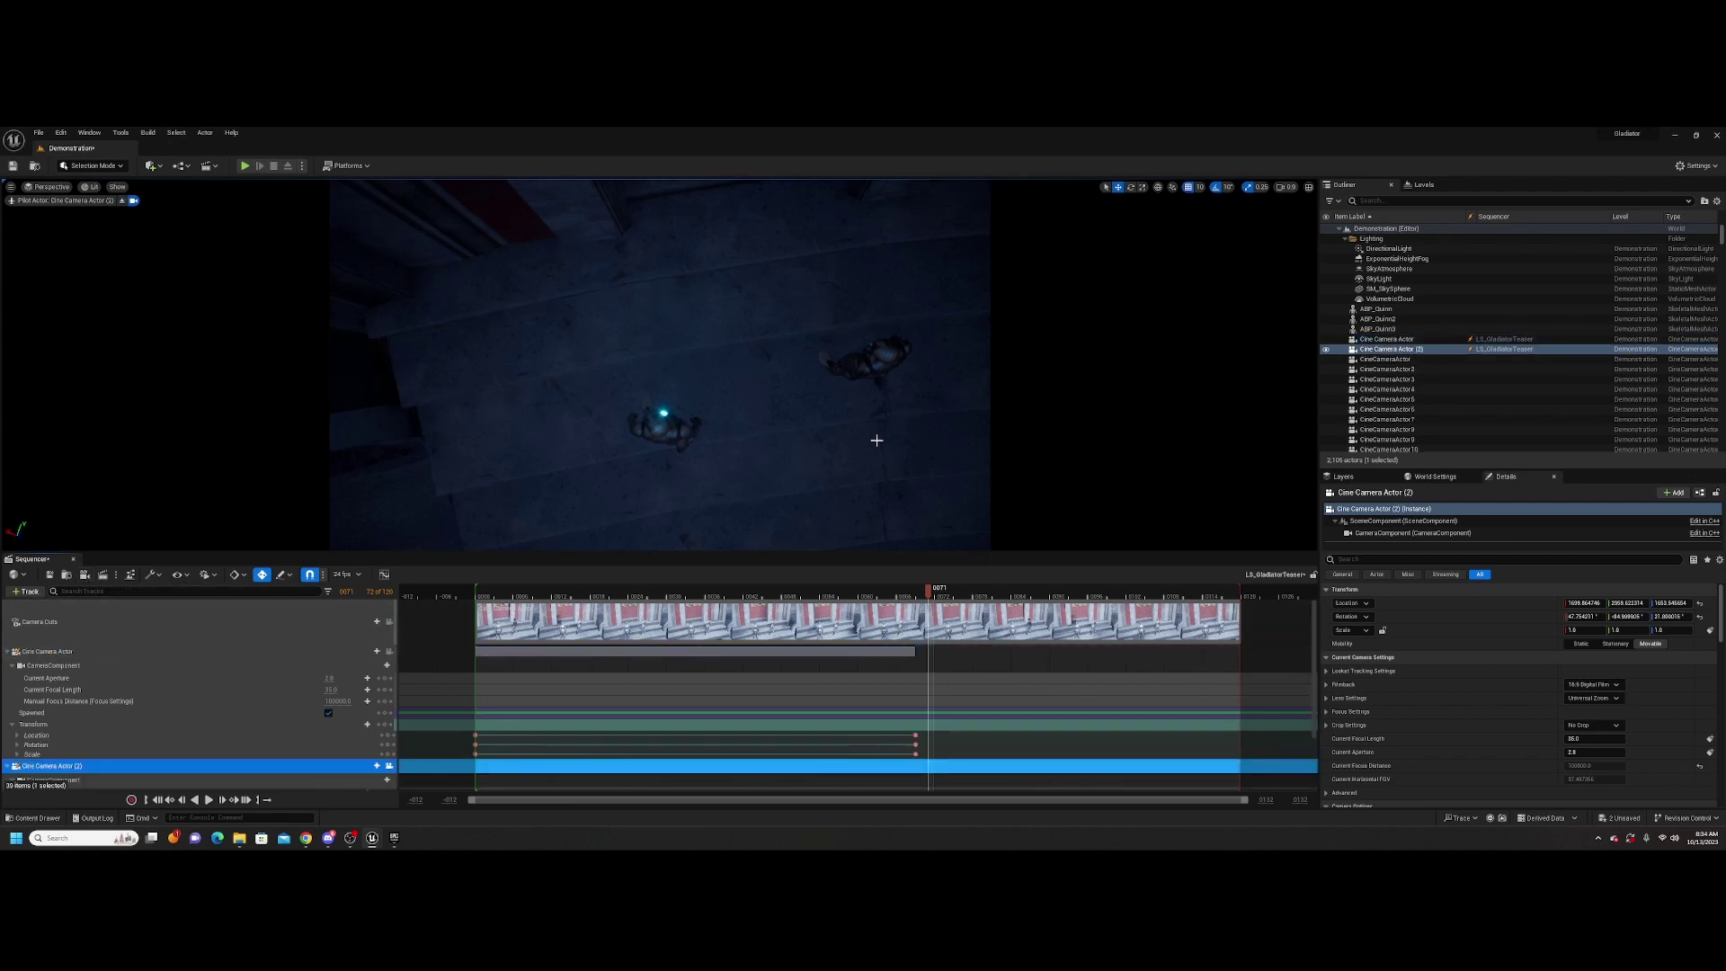
pyautogui.moveTo(876, 439); pyautogui.dragTo(944, 377, button='right')
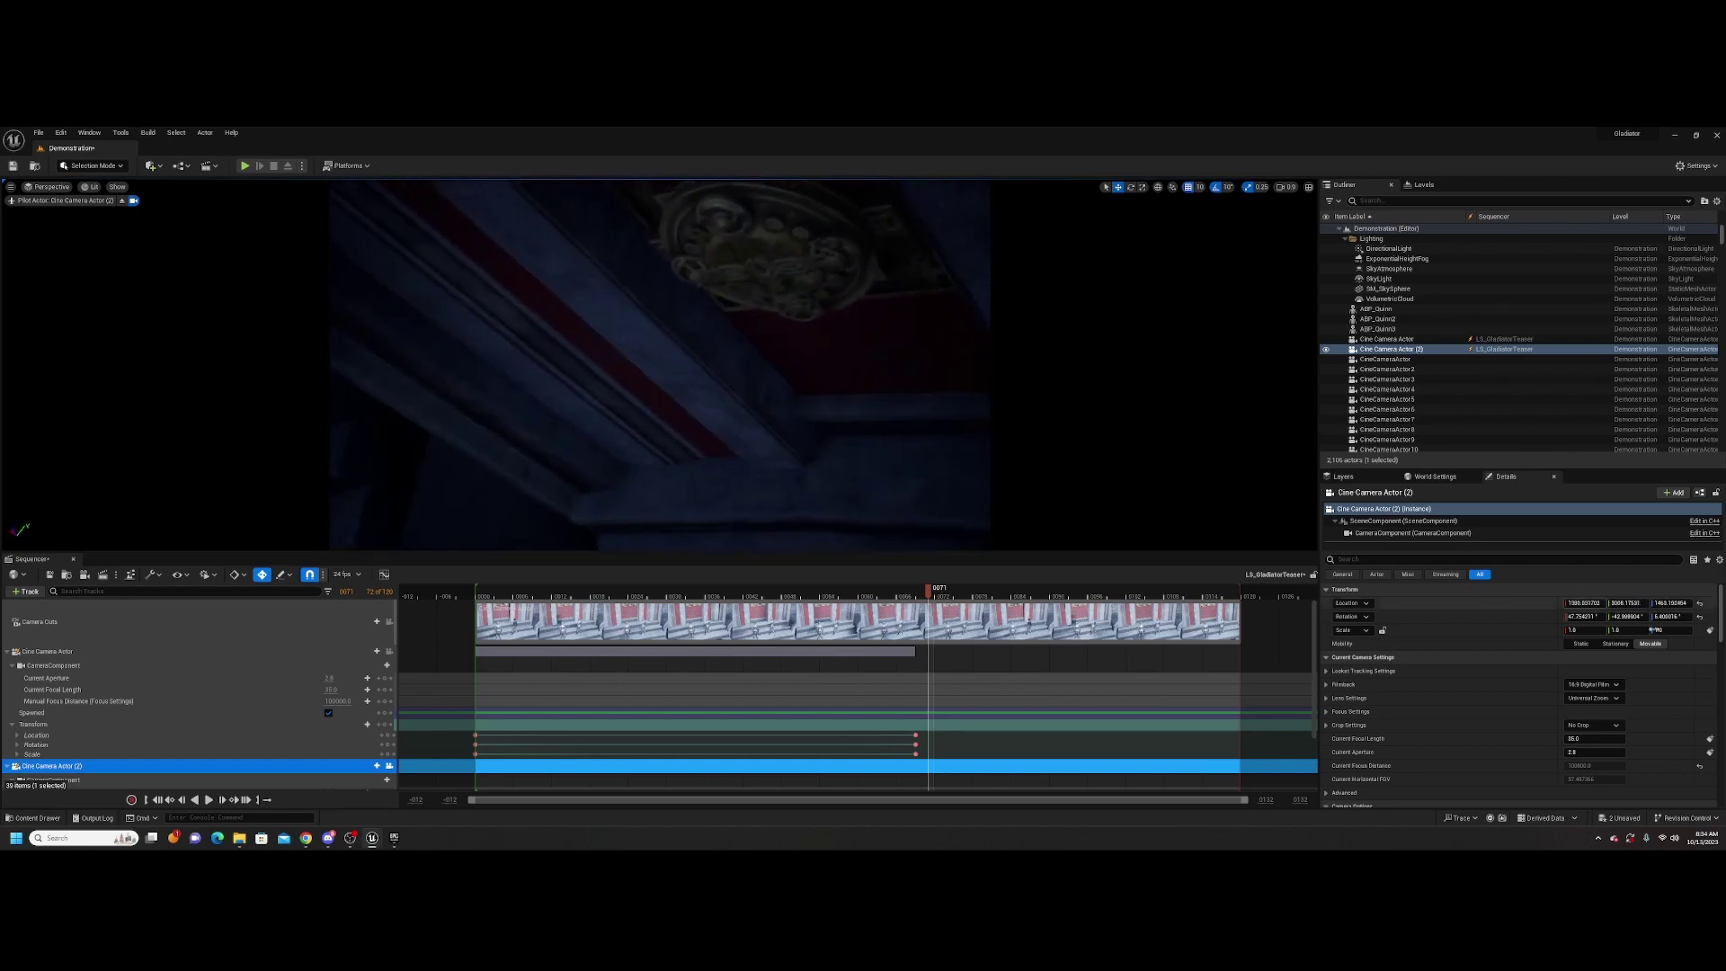
pyautogui.click(1698, 620)
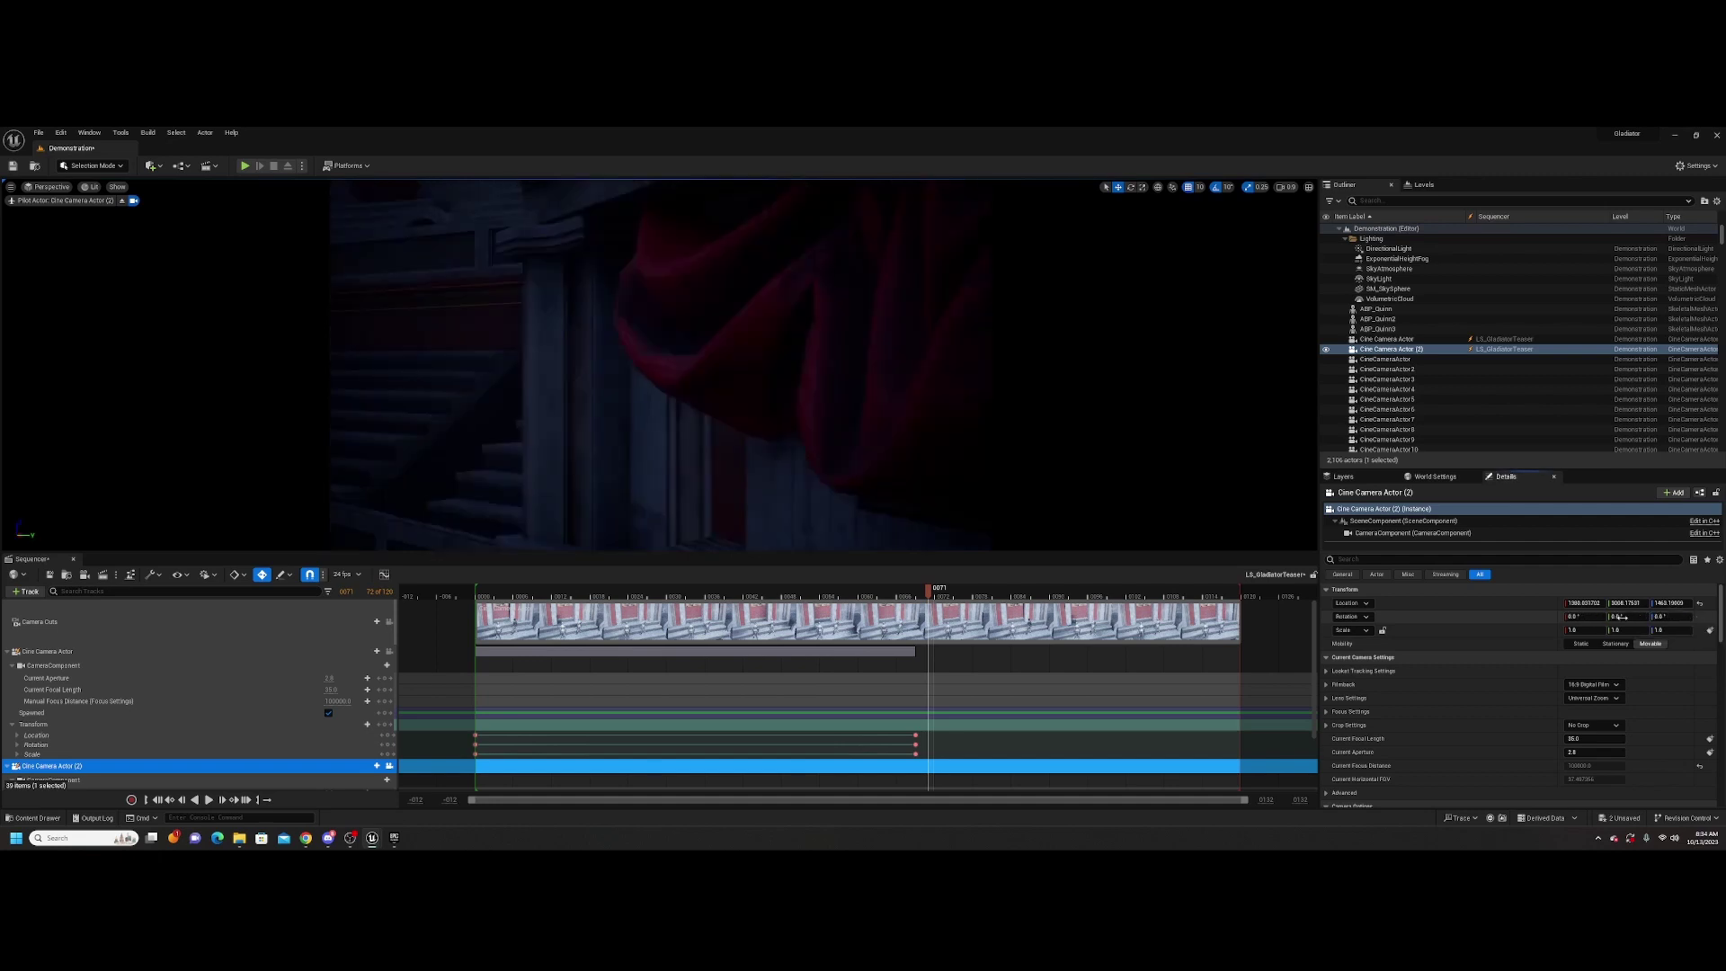
pyautogui.moveTo(674, 493); pyautogui.dragTo(674, 493, button='right')
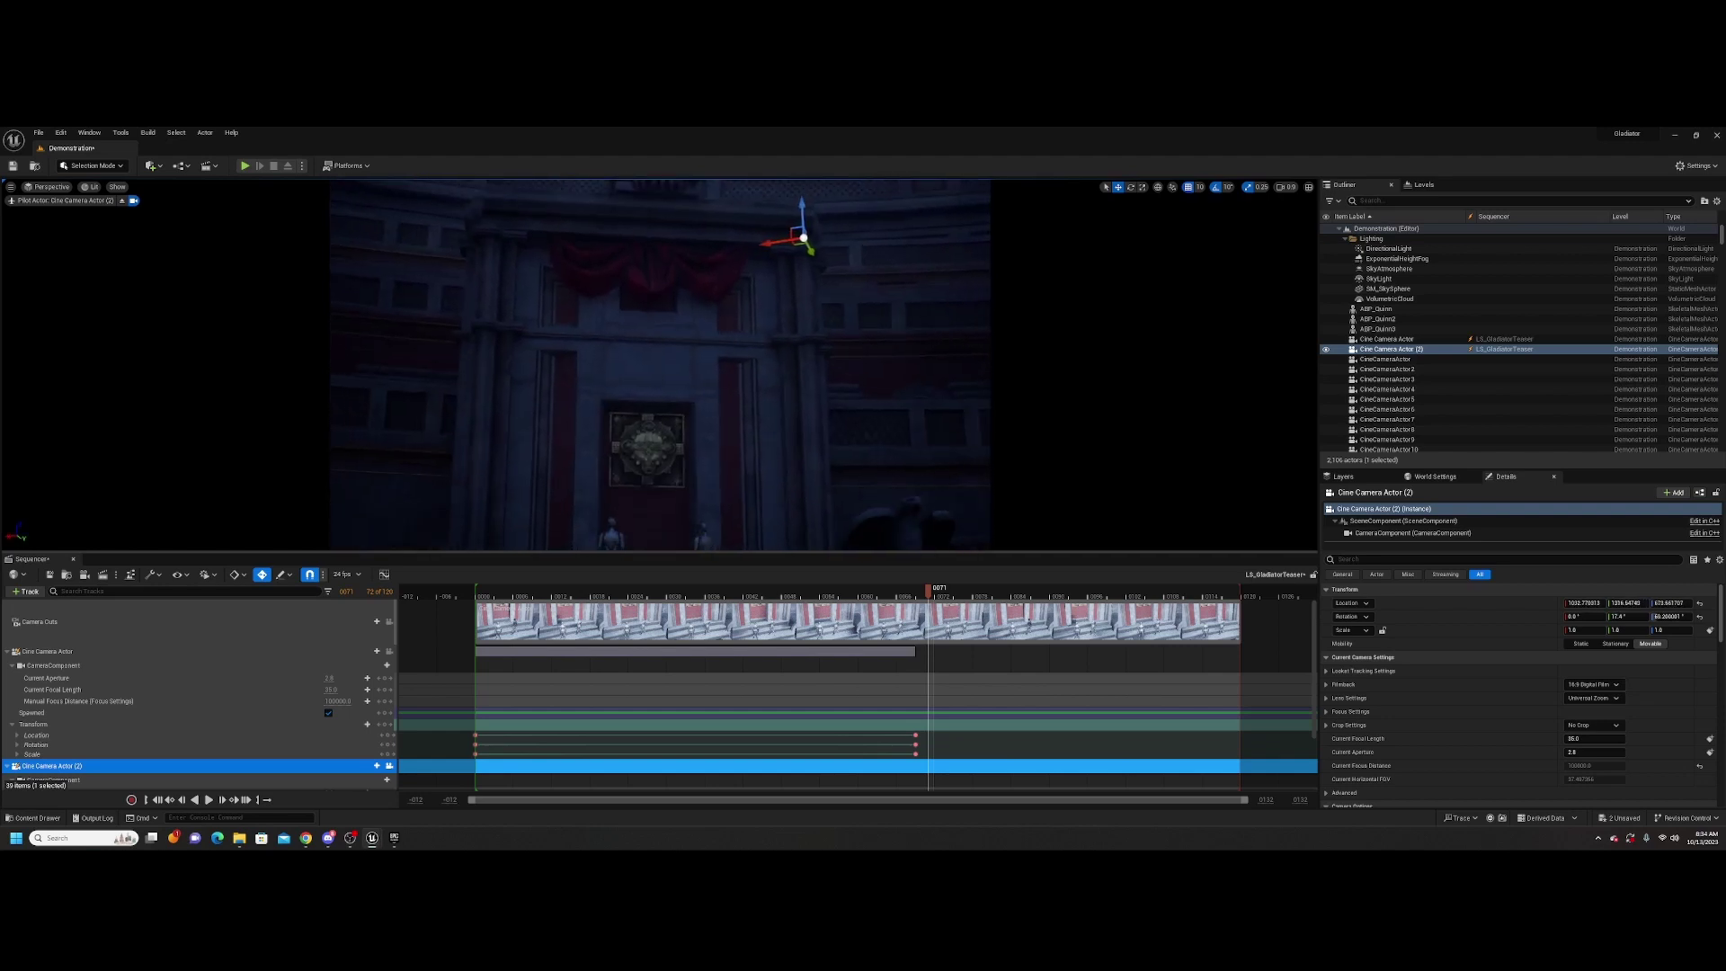
# Set the second cine camera's focal length to 20 mm
pyautogui.scroll(-2, 144, 766)
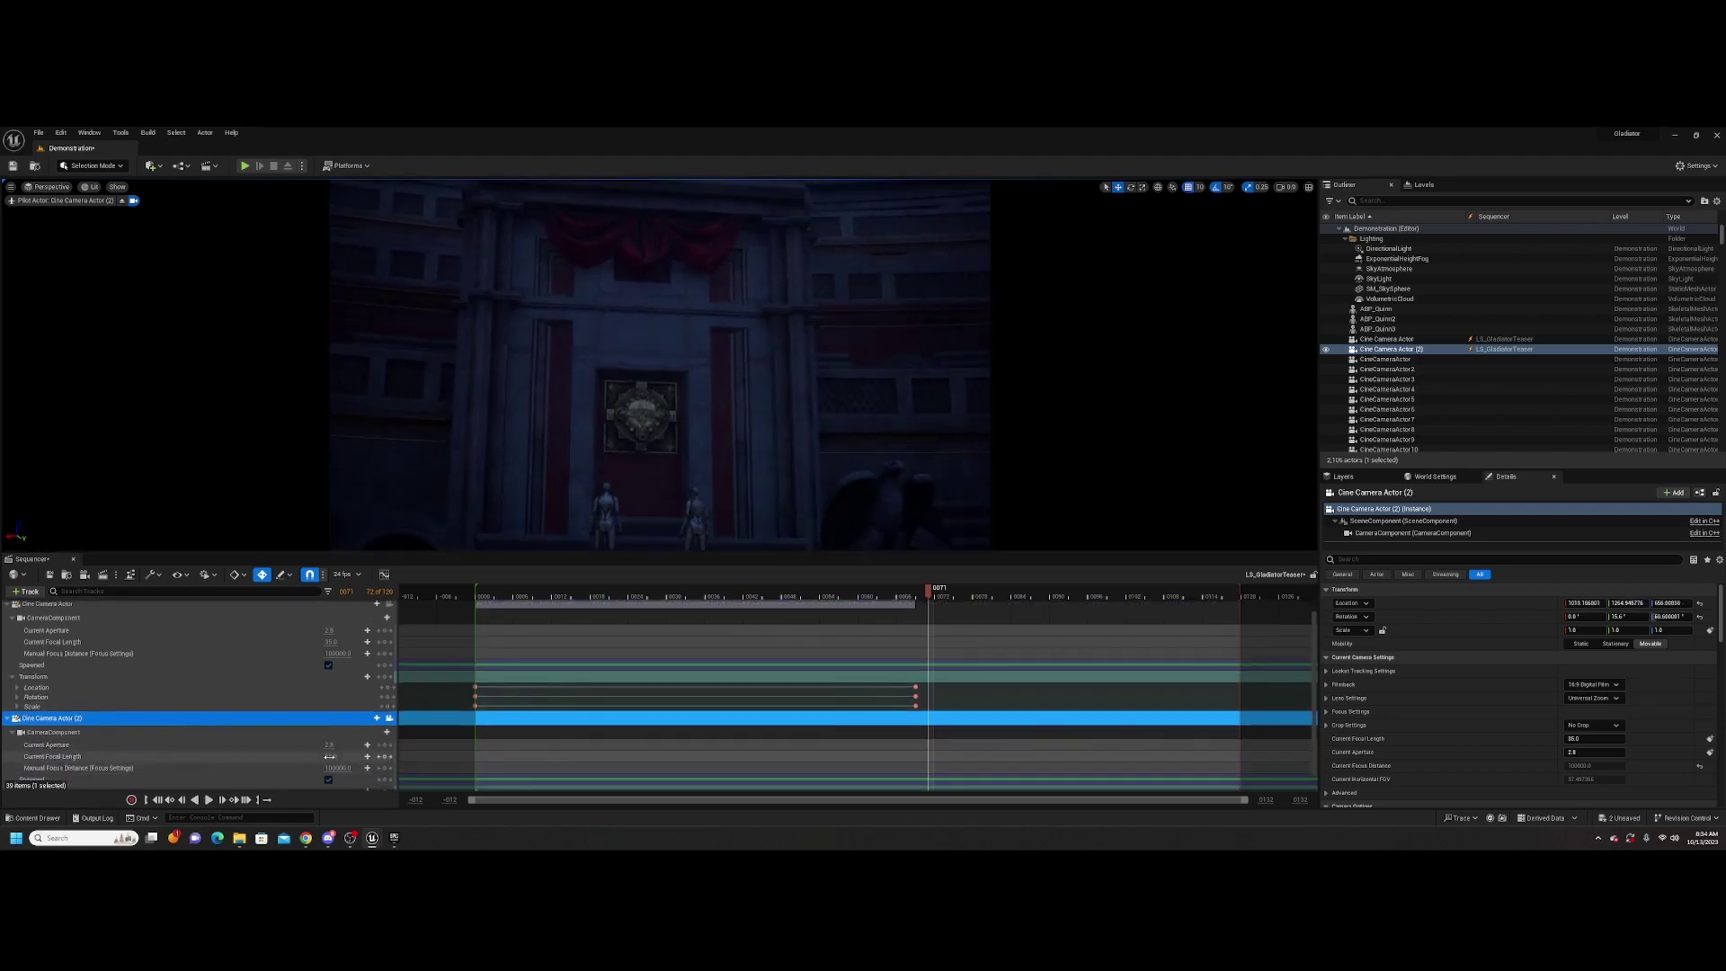
pyautogui.click(331, 756)
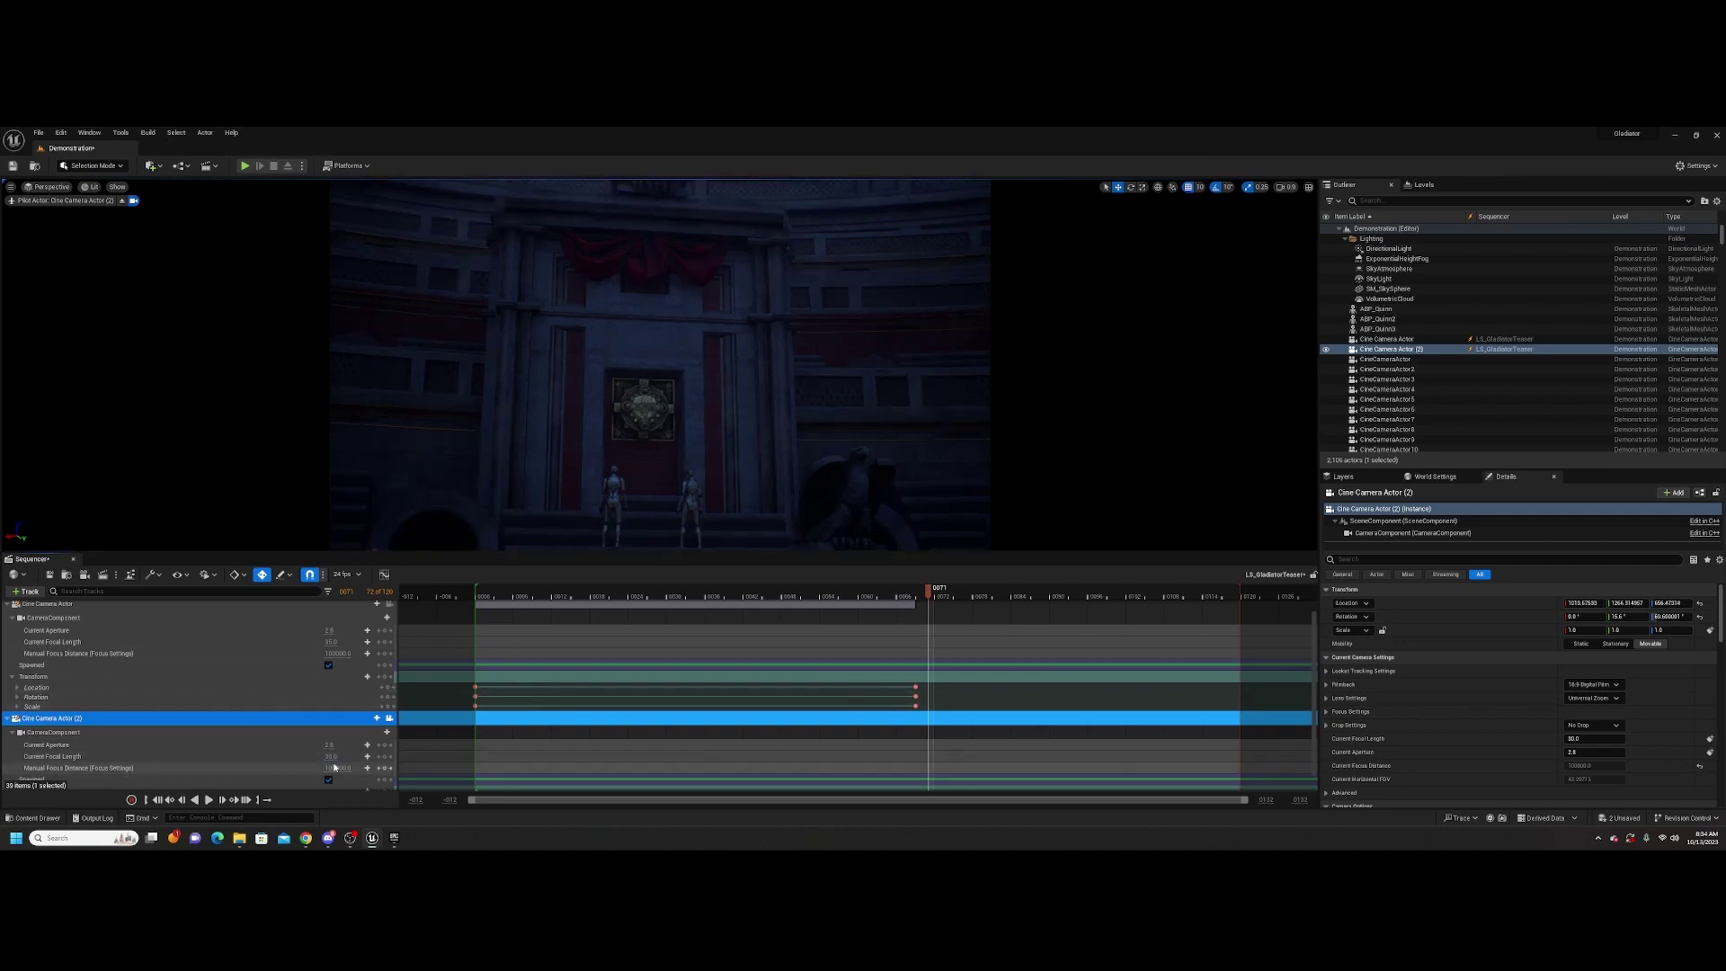
pyautogui.click(331, 756)
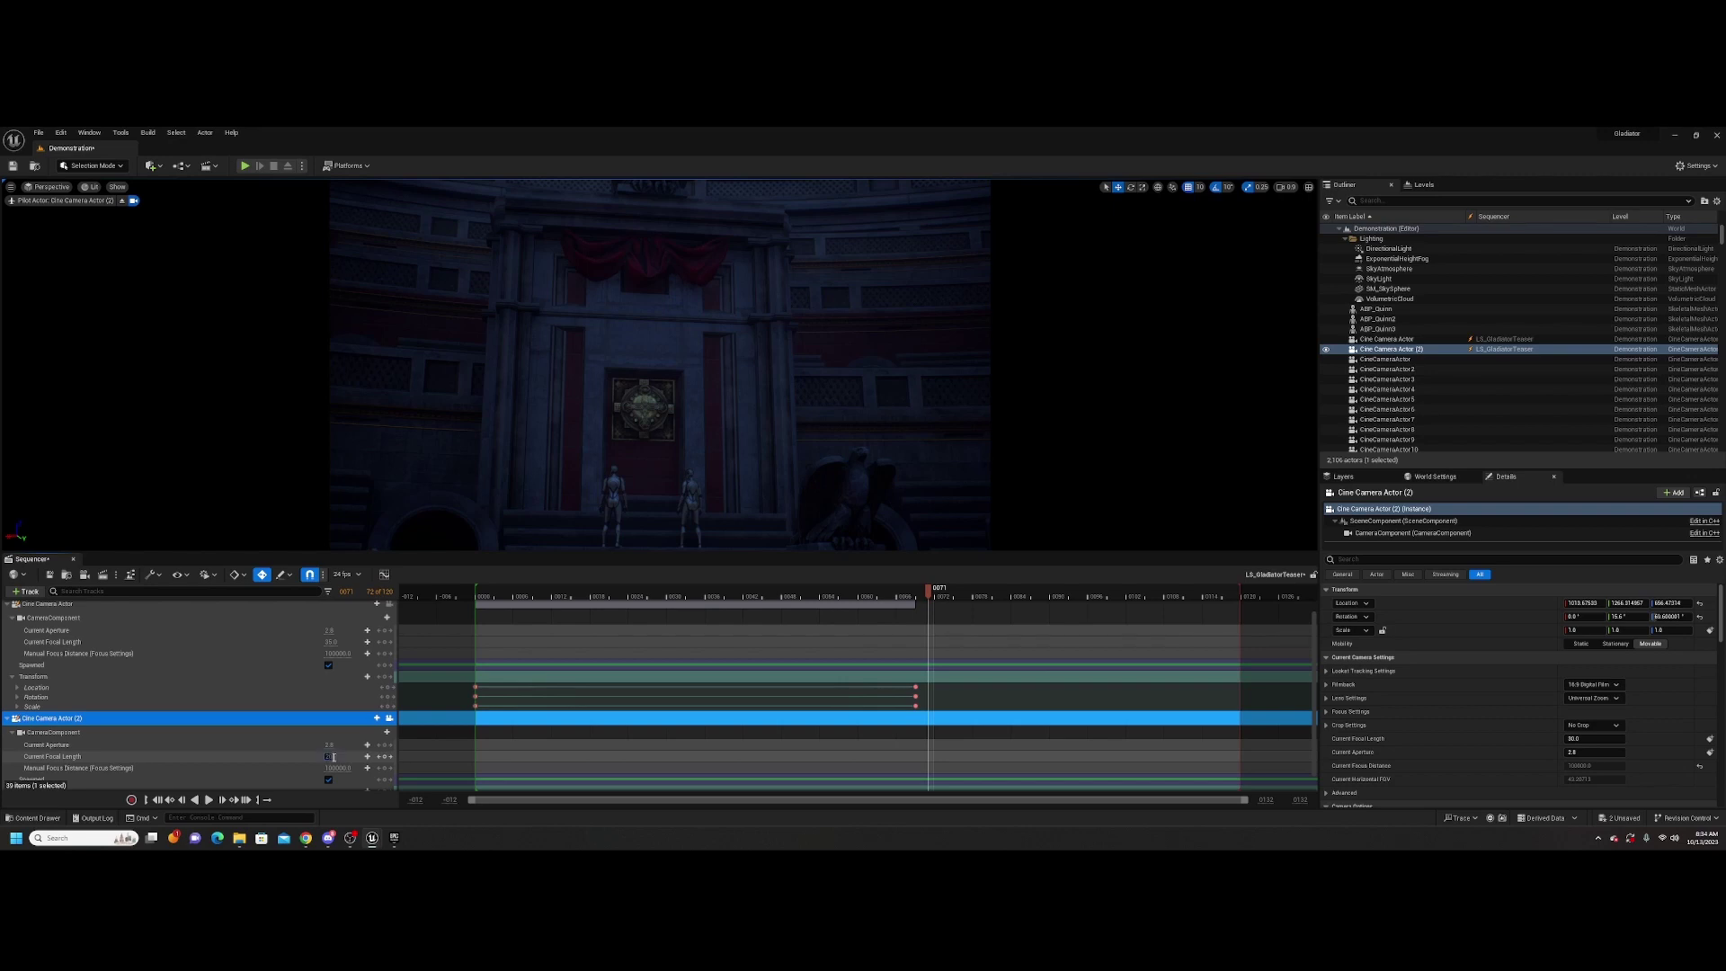
pyautogui.write('20')
pyautogui.press('Return')
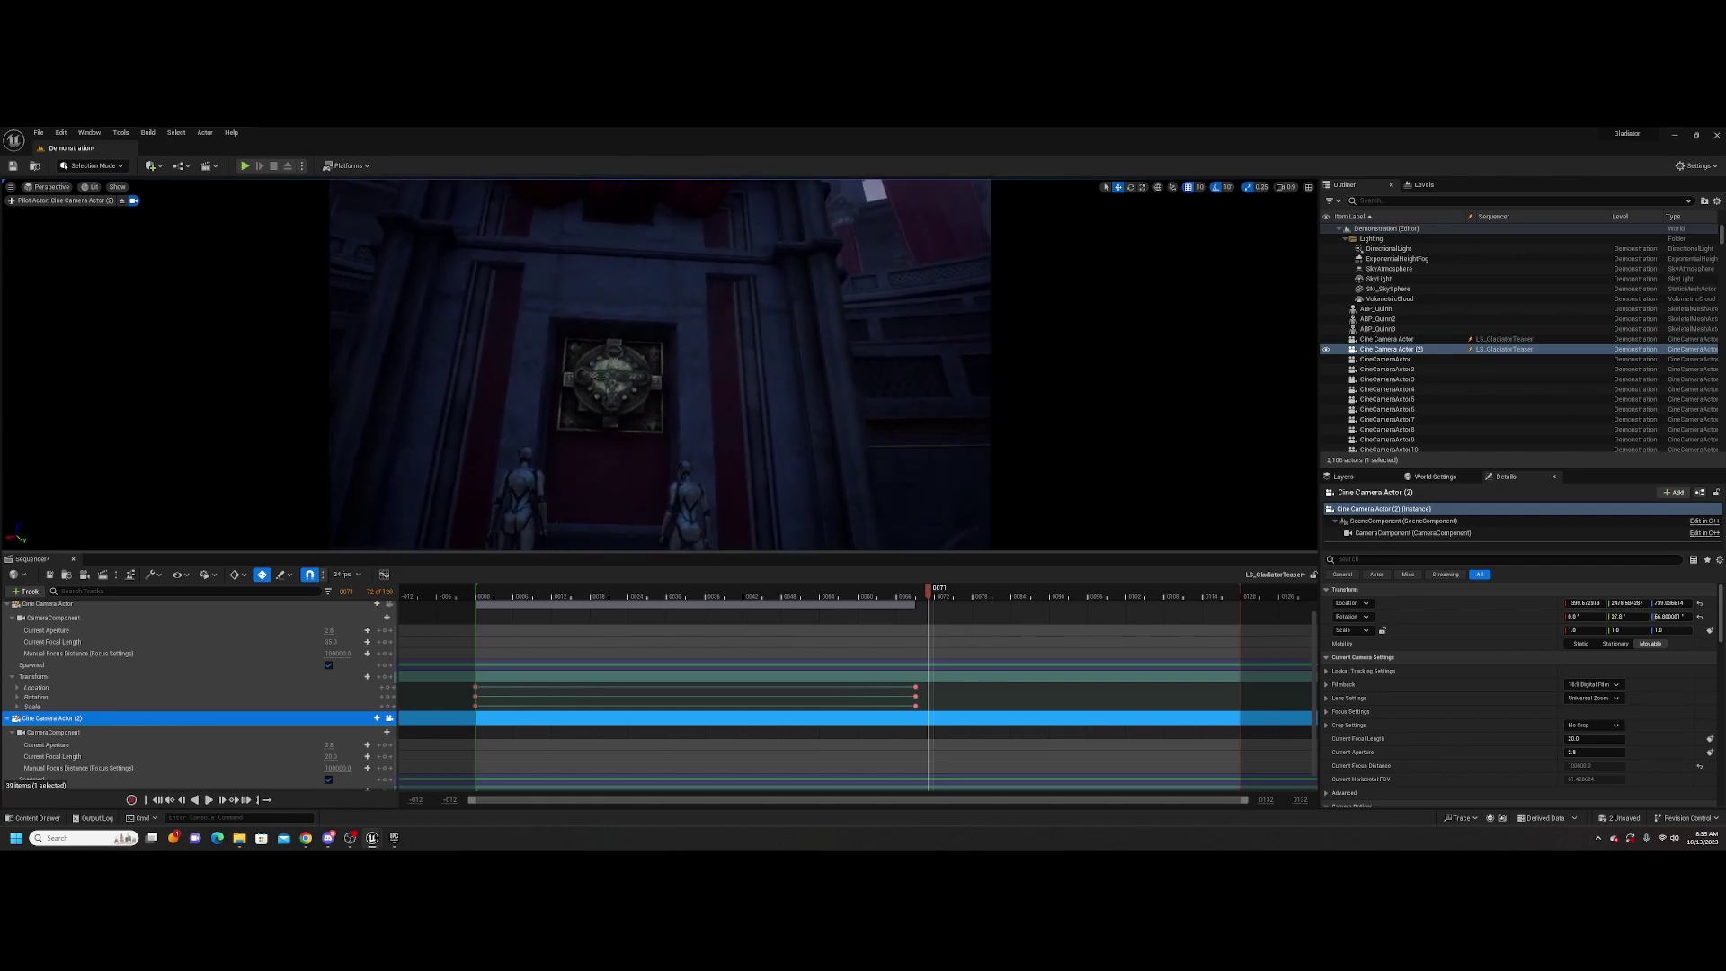
# Frame both mannequins from behind, facing the medallion door, and key the second camera's transform at frame 70
pyautogui.press('s')
pyautogui.moveTo(660, 364)
pyautogui.mouseDown(button='right')
pyautogui.moveTo(654, 403)
pyautogui.moveTo(650, 382)
pyautogui.mouseUp(button='right')
pyautogui.press('s')
pyautogui.press('w')
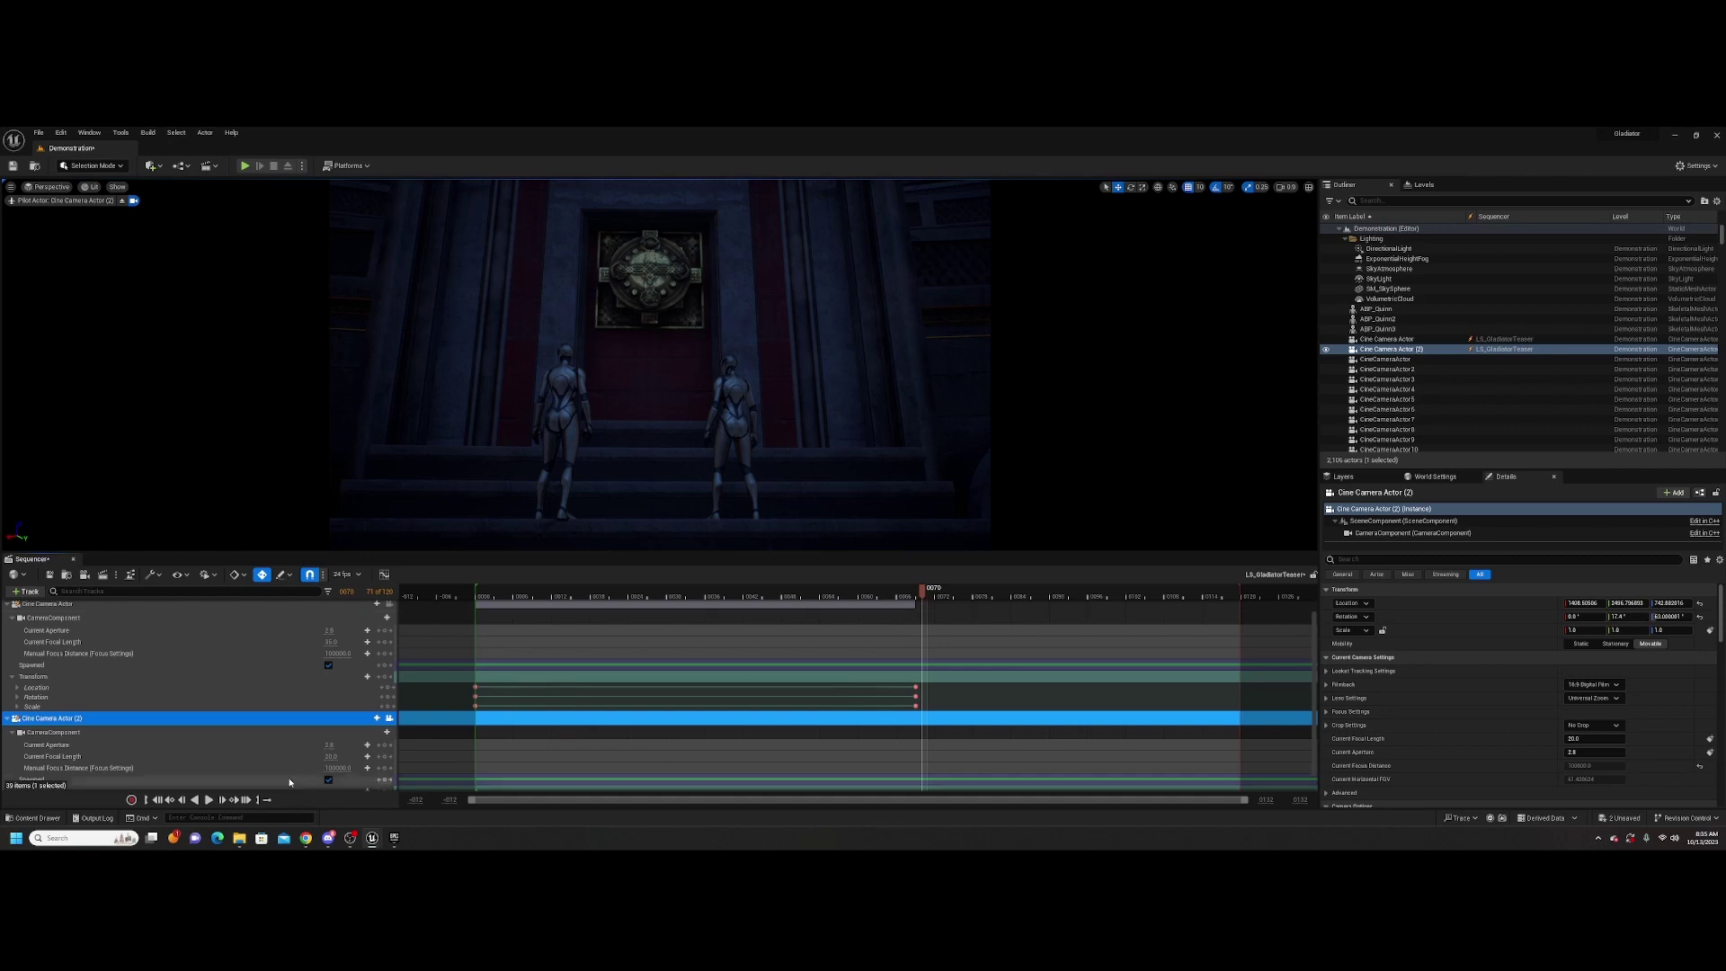
pyautogui.scroll(-1, 314, 759)
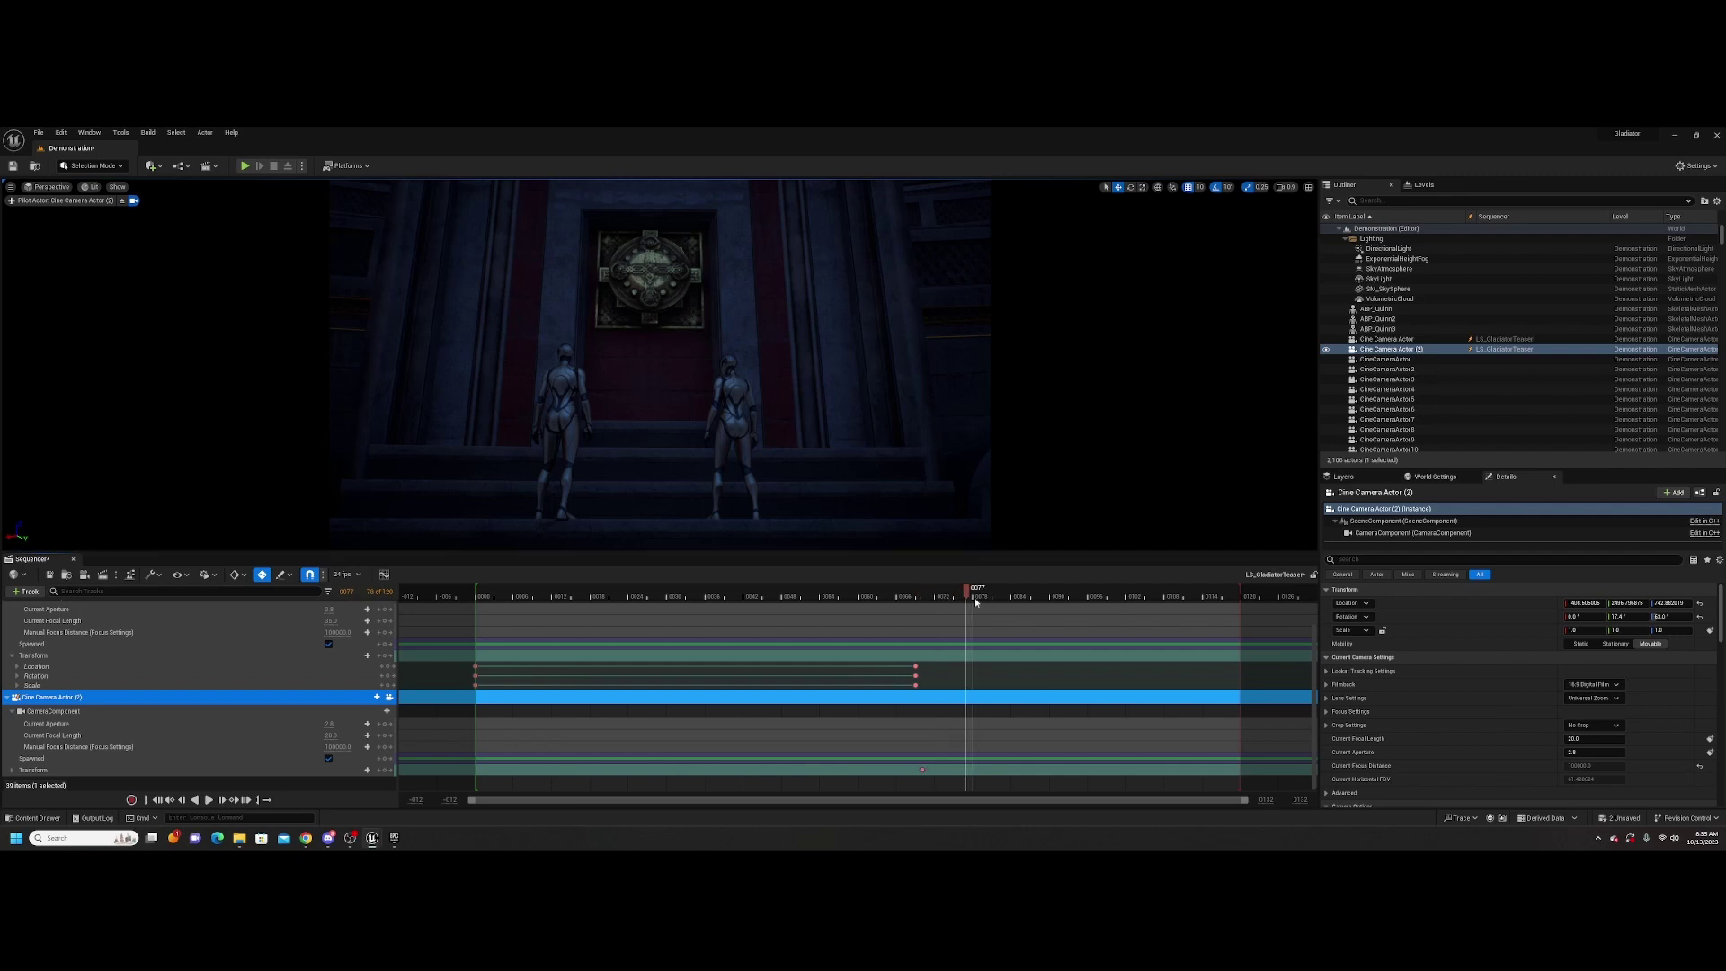
# Shift and angle the second camera around the mannequins at frame 118, key its transform, and play back the move
pyautogui.press('space')
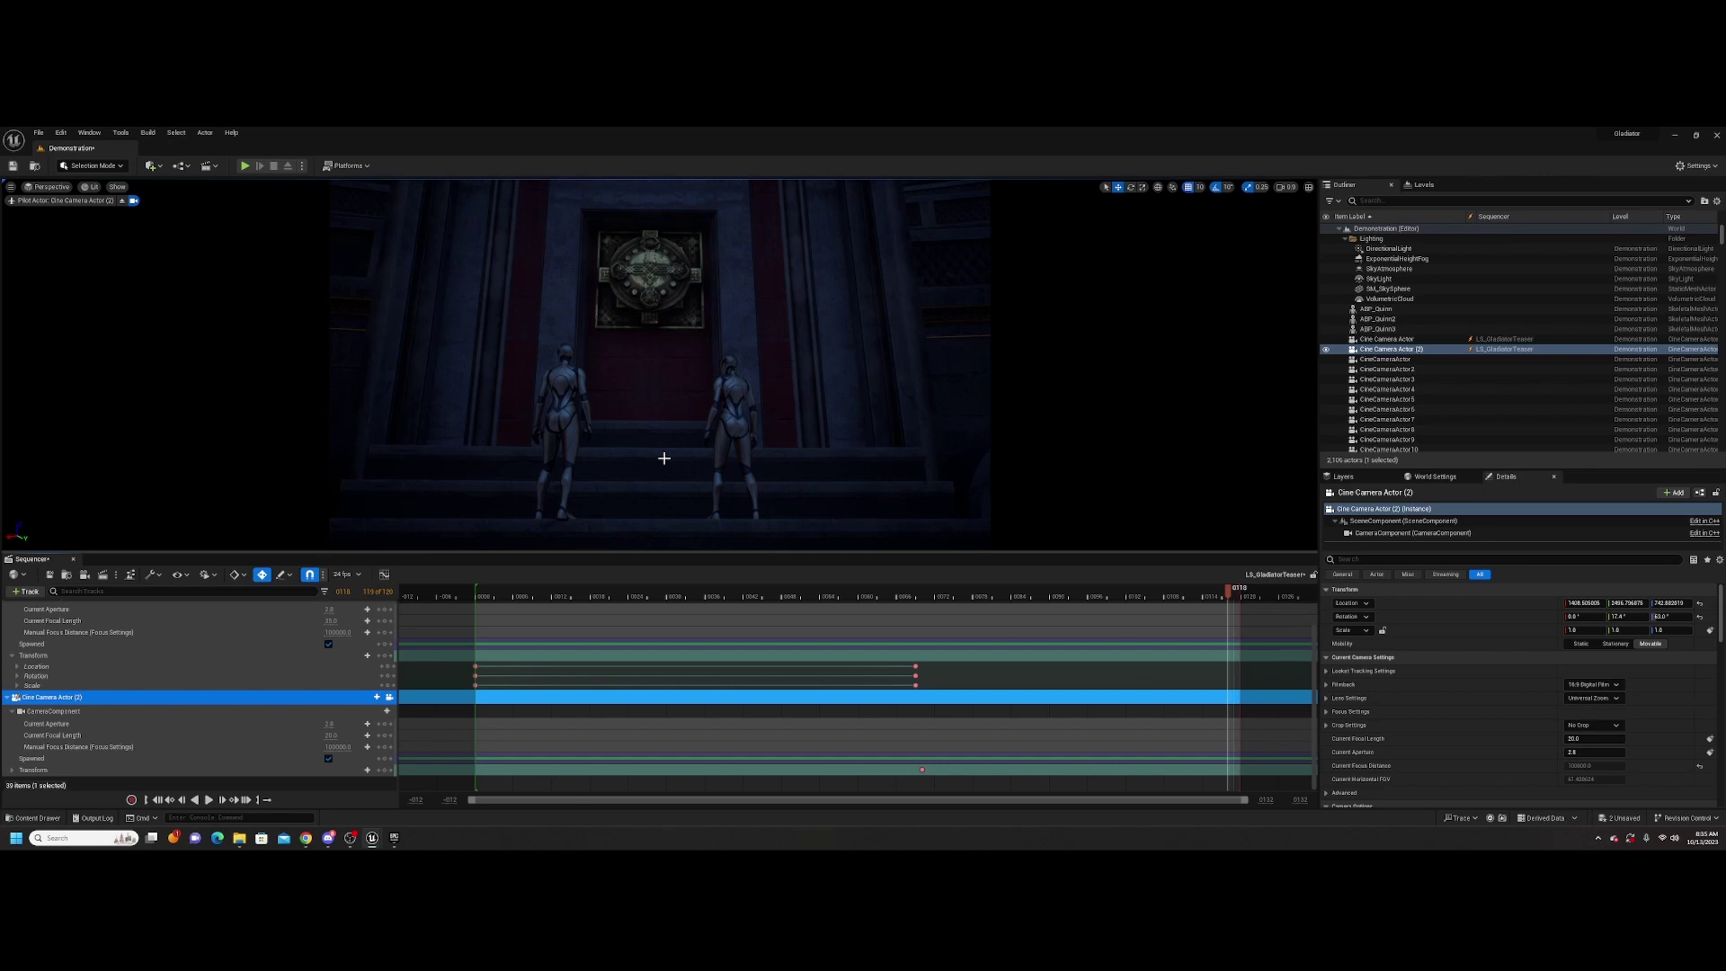
pyautogui.moveTo(664, 459); pyautogui.dragTo(656, 459, button='right')
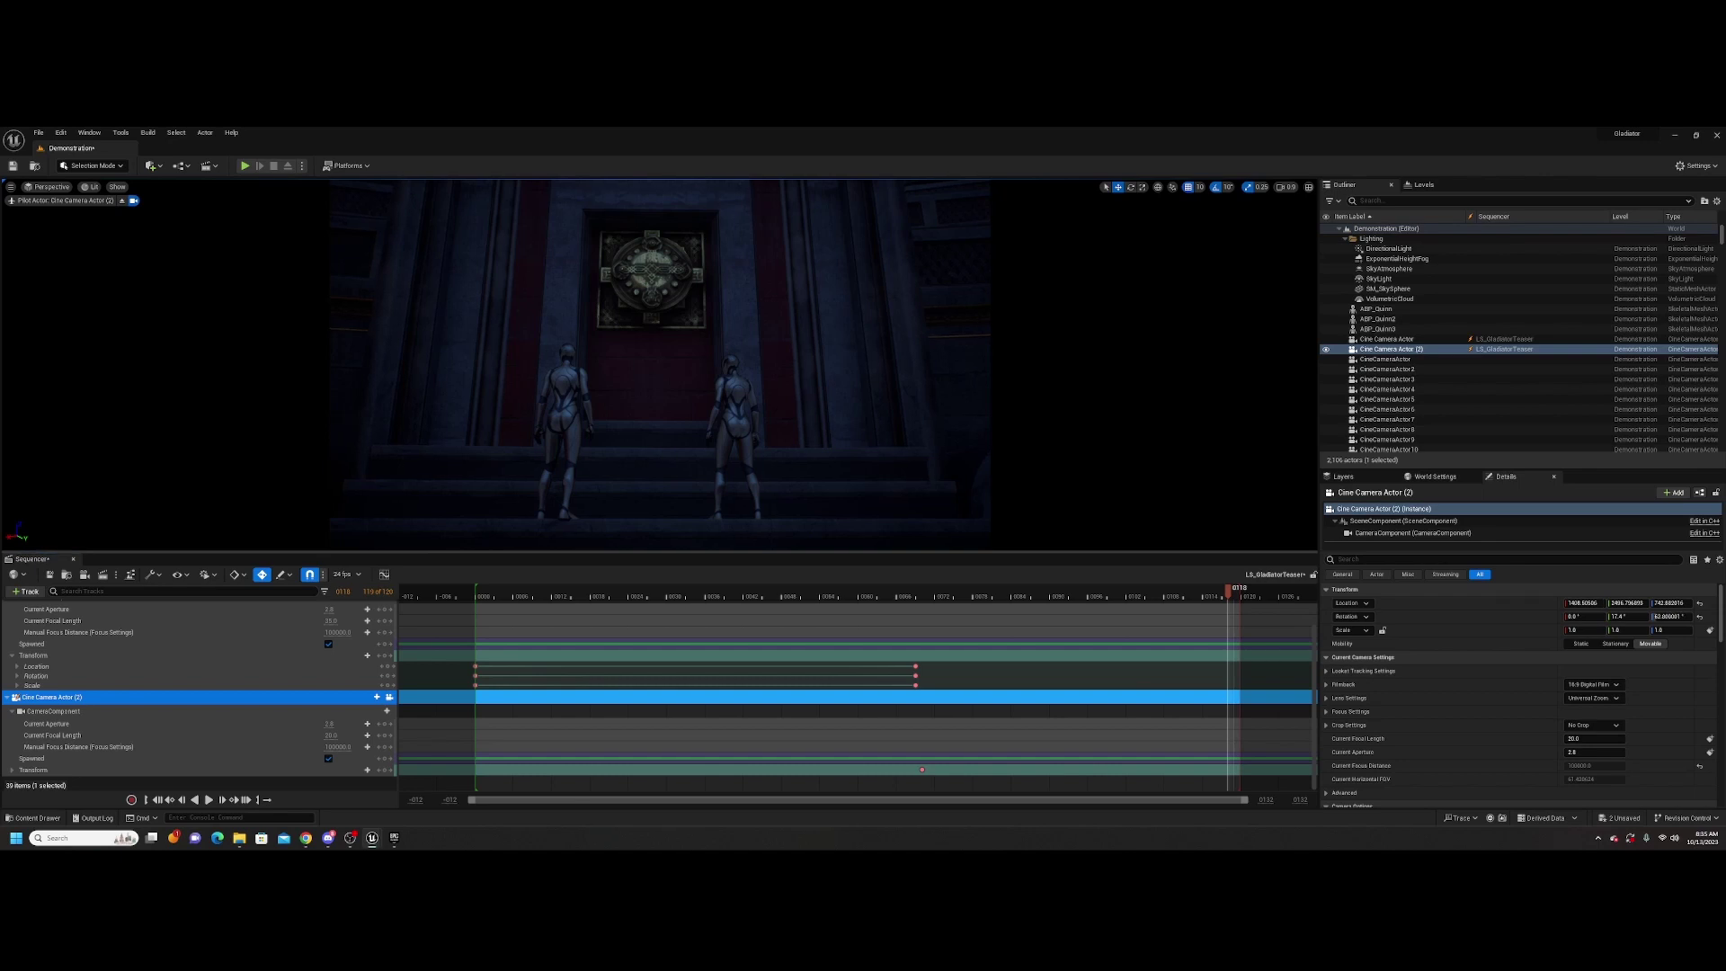
pyautogui.moveTo(656, 458)
pyautogui.mouseDown(button='right')
pyautogui.moveTo(600, 453)
pyautogui.moveTo(663, 458)
pyautogui.mouseUp(button='right')
pyautogui.press('a')
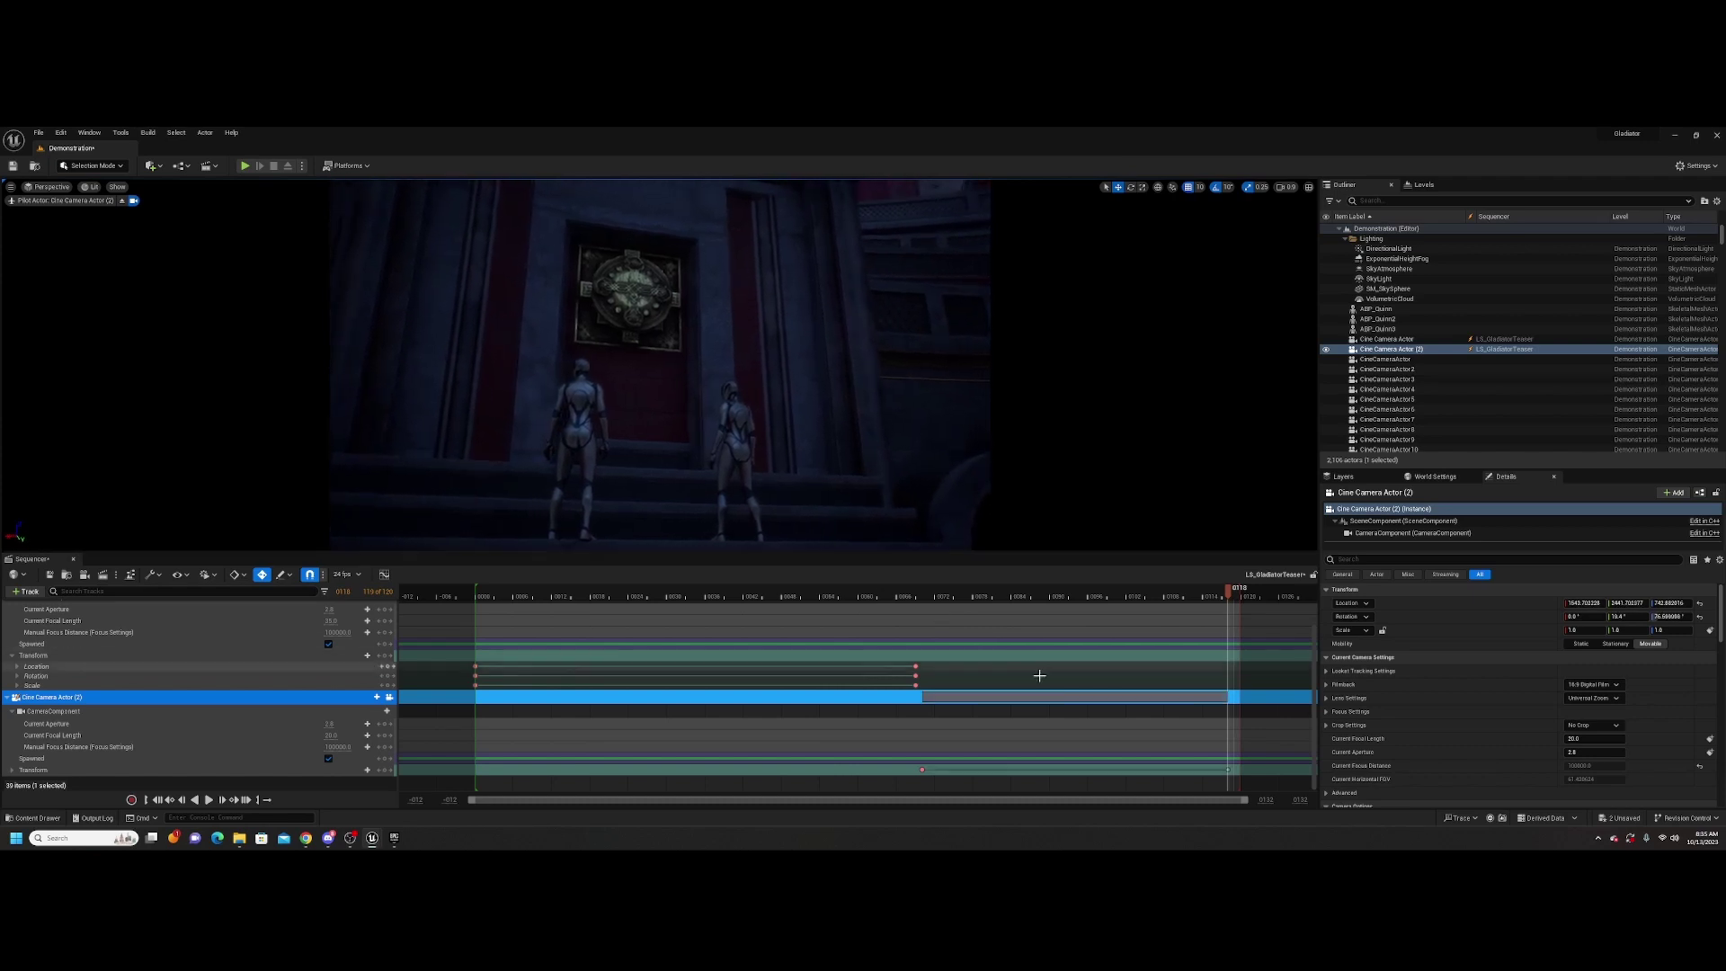
pyautogui.moveTo(1031, 609); pyautogui.dragTo(928, 611)
pyautogui.press('space')
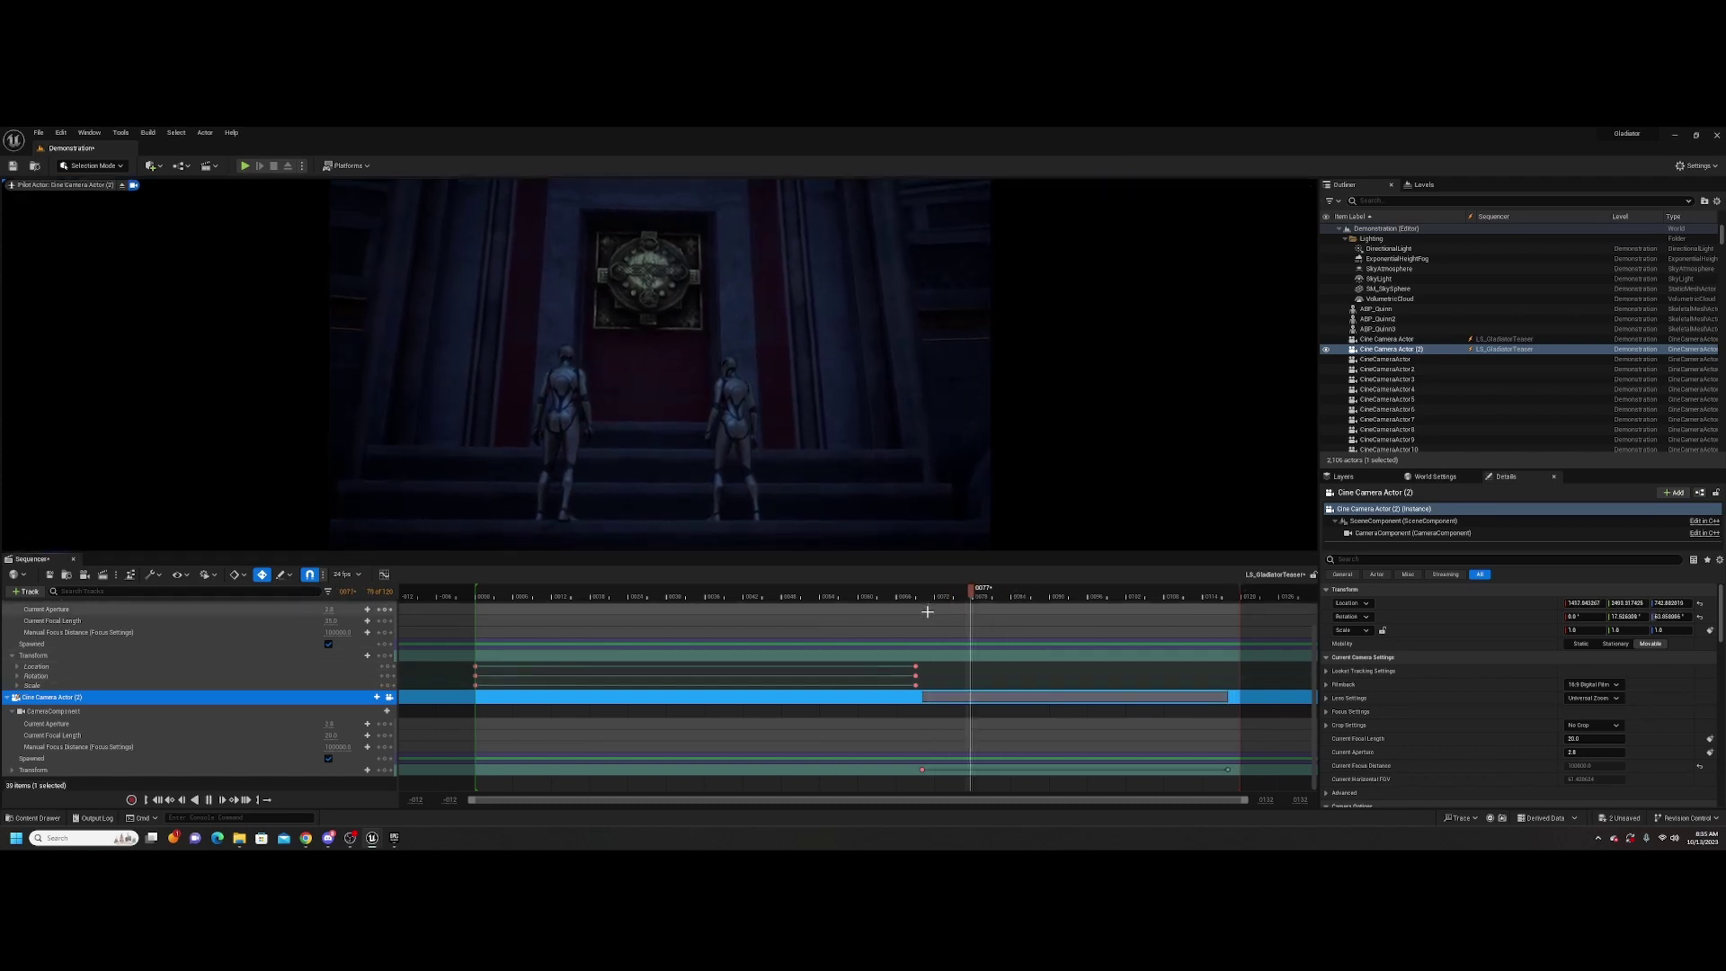
pyautogui.press('space')
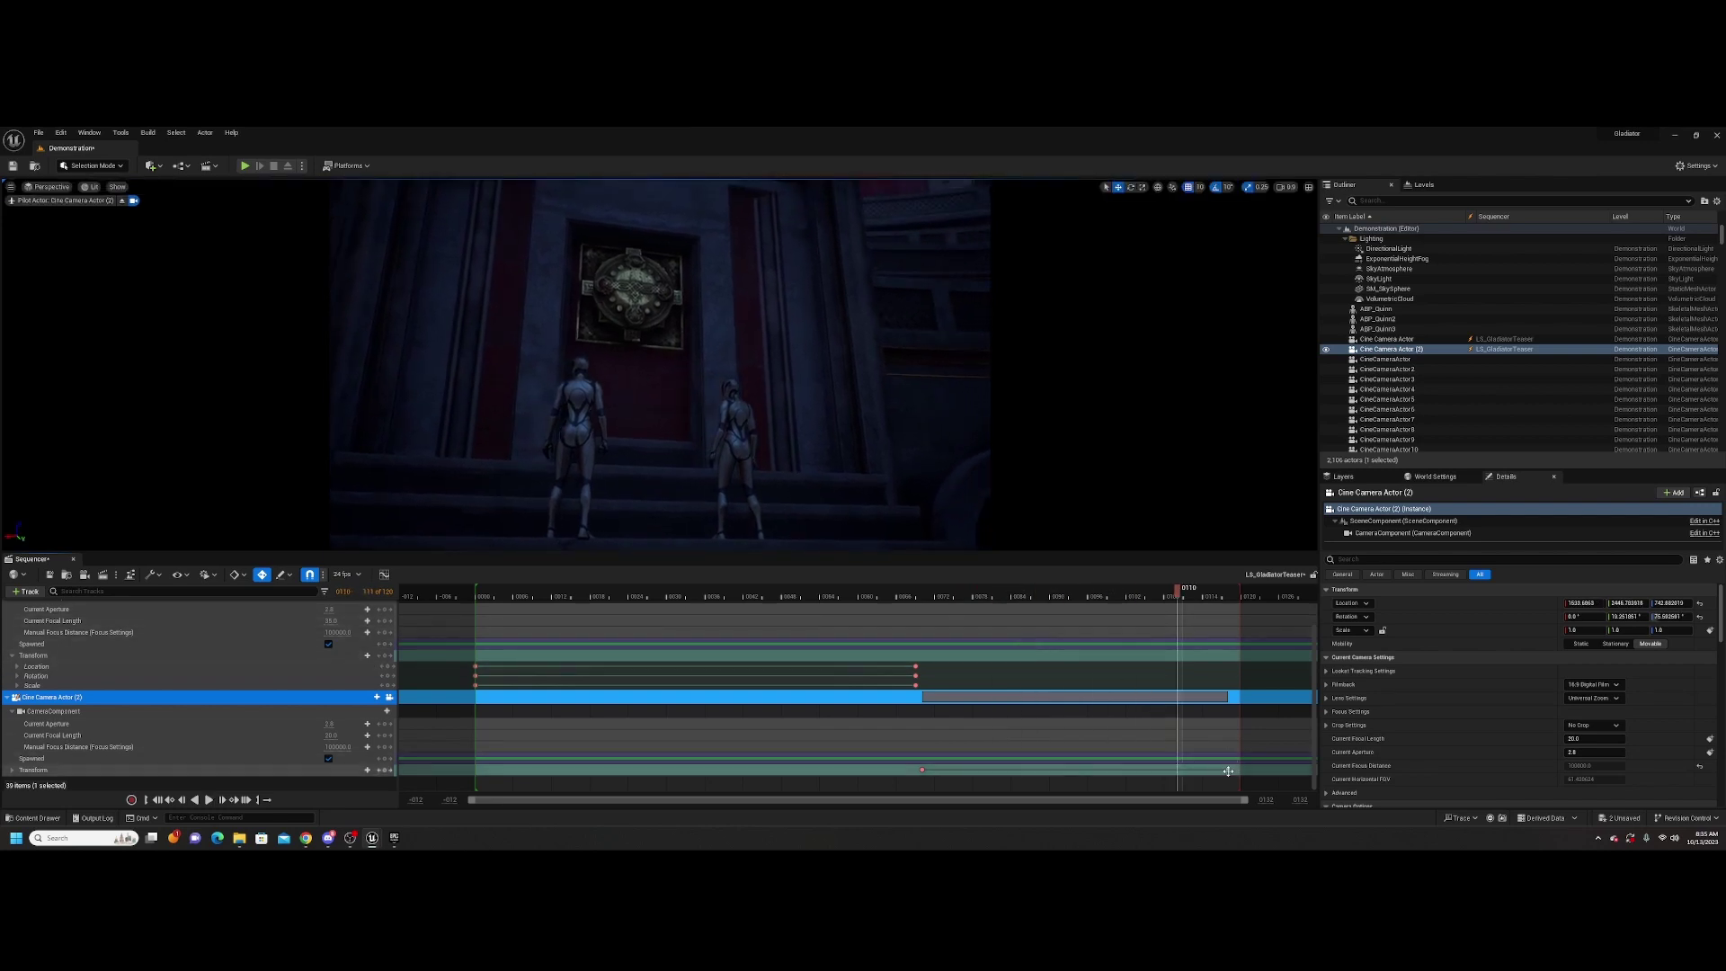
# Extend the sequence end to frame 129, move the second camera's last transform key there, and replay the shot
pyautogui.moveTo(1248, 595); pyautogui.dragTo(1302, 600)
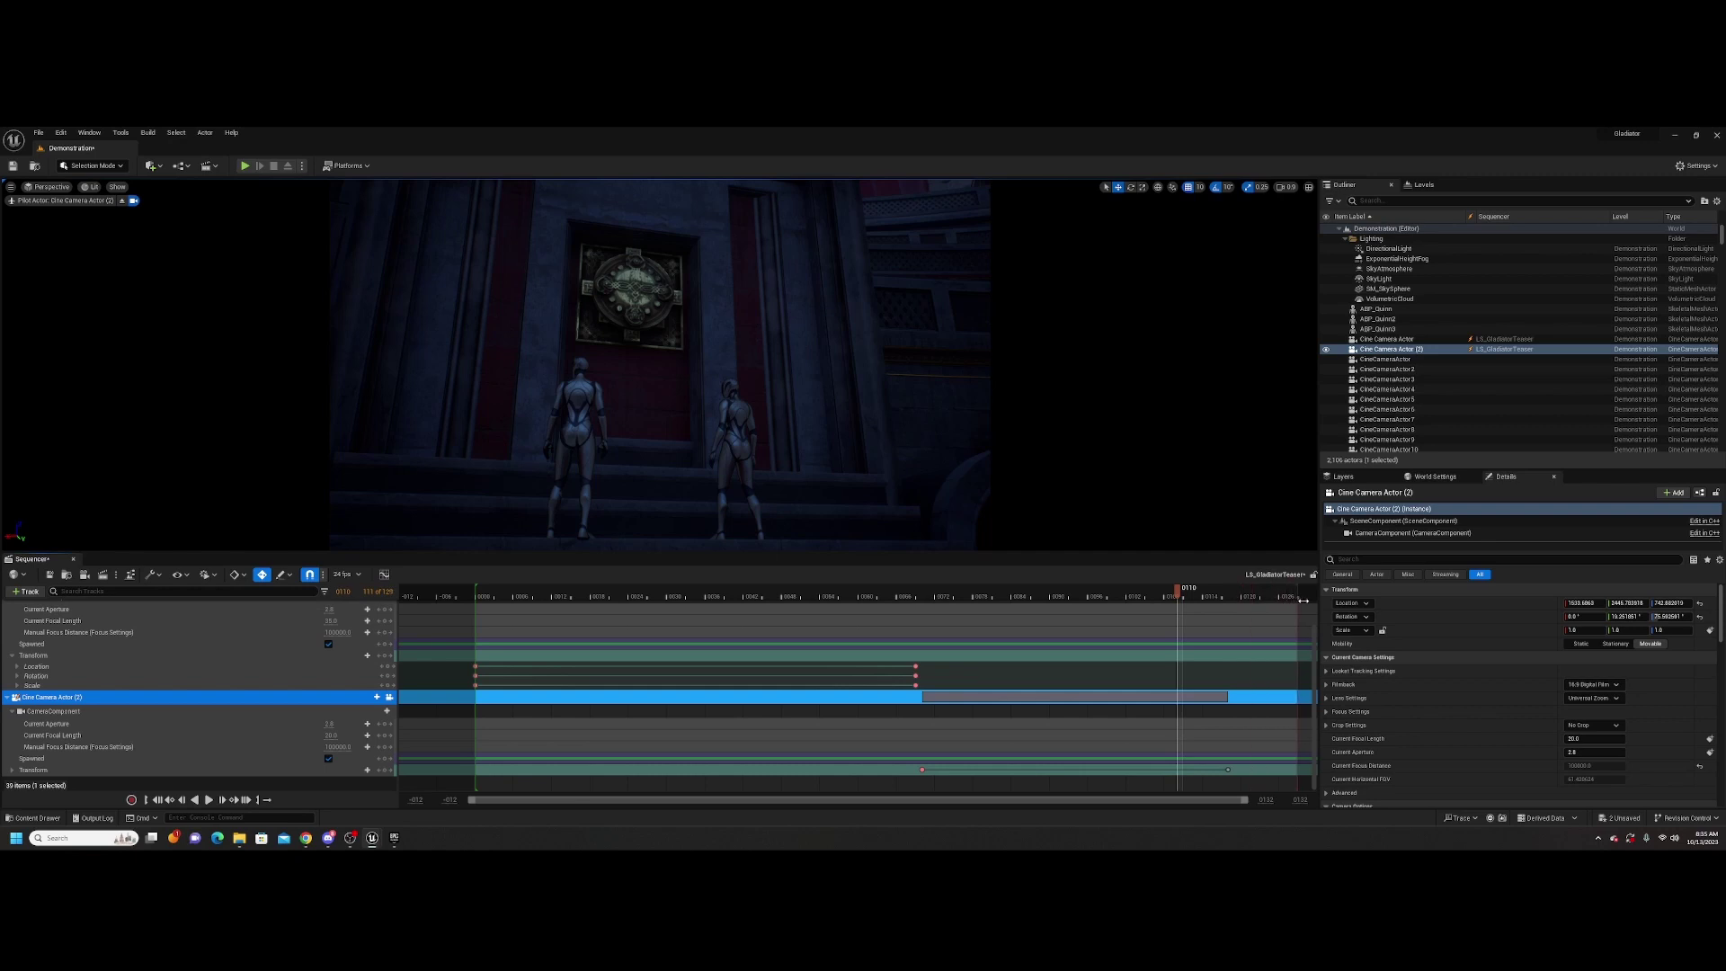
pyautogui.moveTo(1229, 770); pyautogui.dragTo(1286, 769)
pyautogui.click(802, 596)
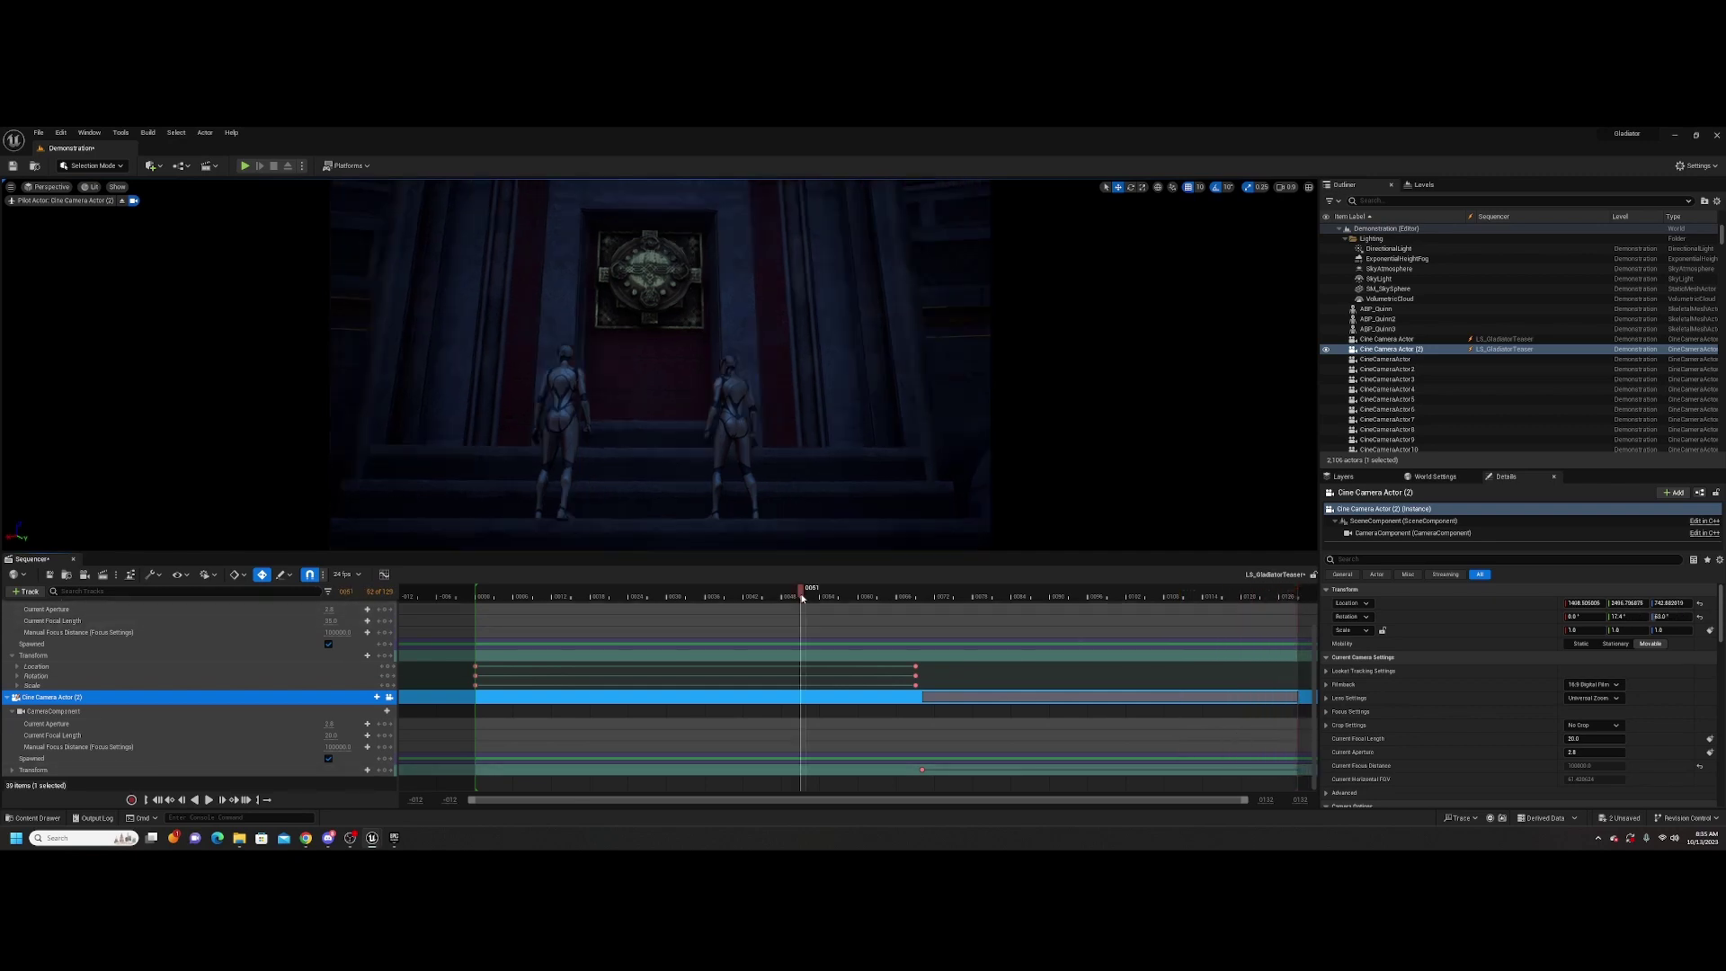
pyautogui.press('space')
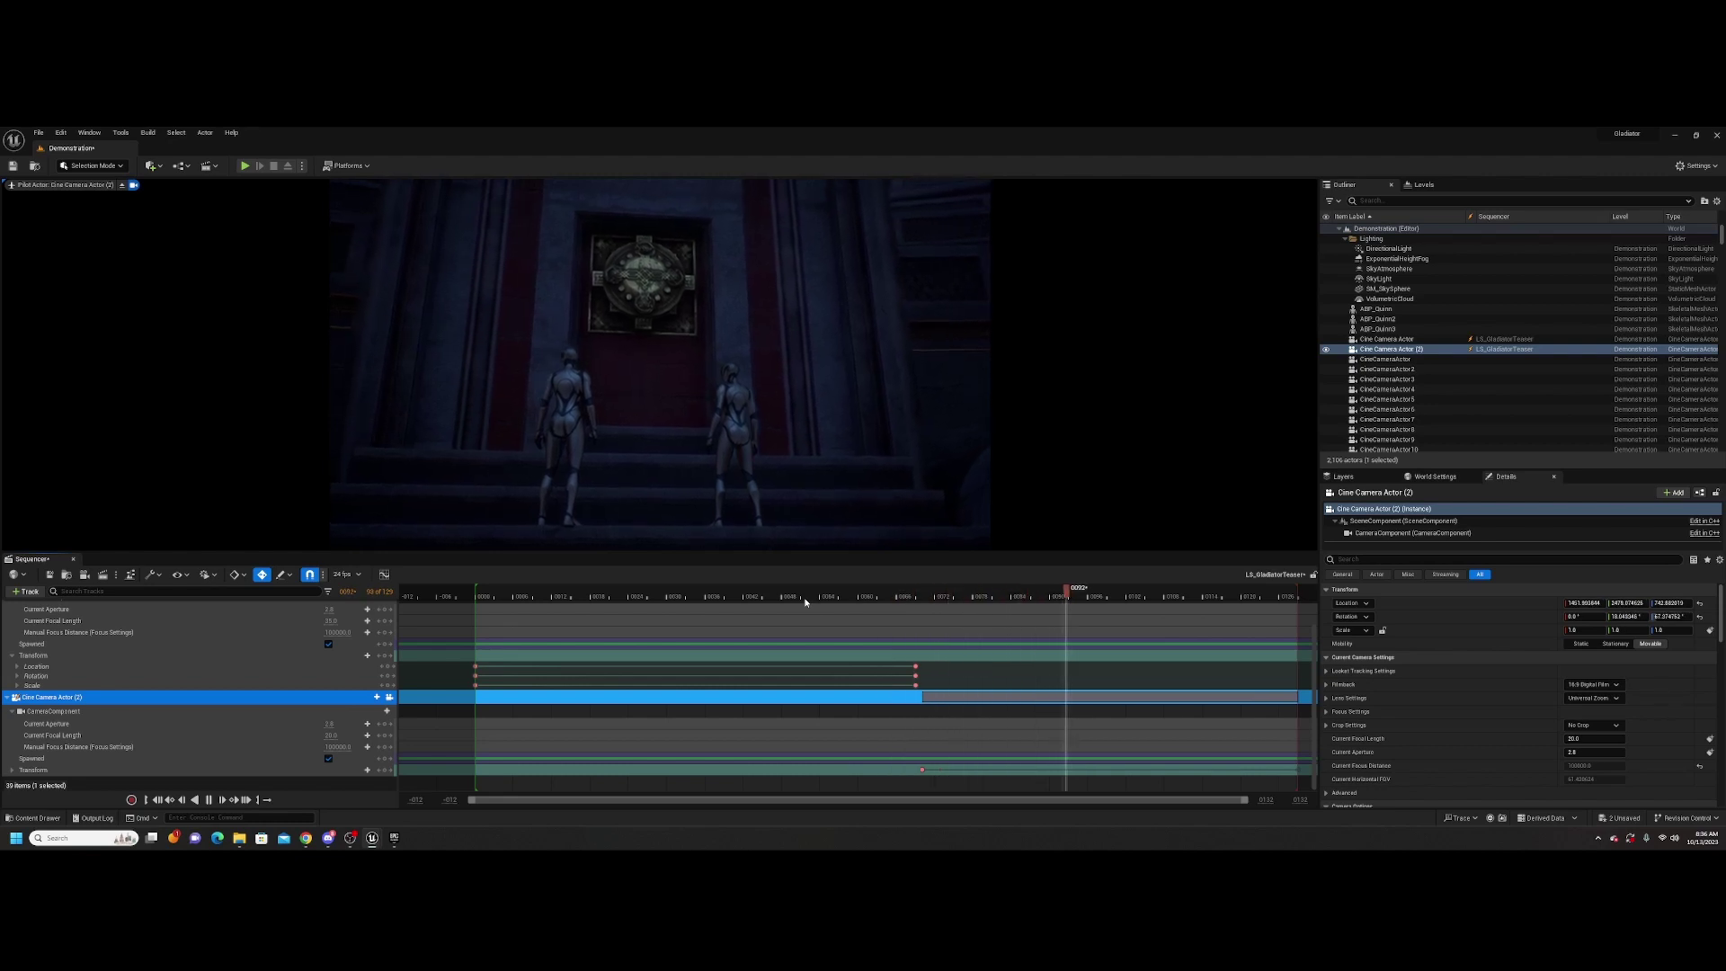
pyautogui.press('space')
# Switch the viewport to the Camera Cuts view and check the opening overhead shot near the sequence start
pyautogui.scroll(3, 709, 665)
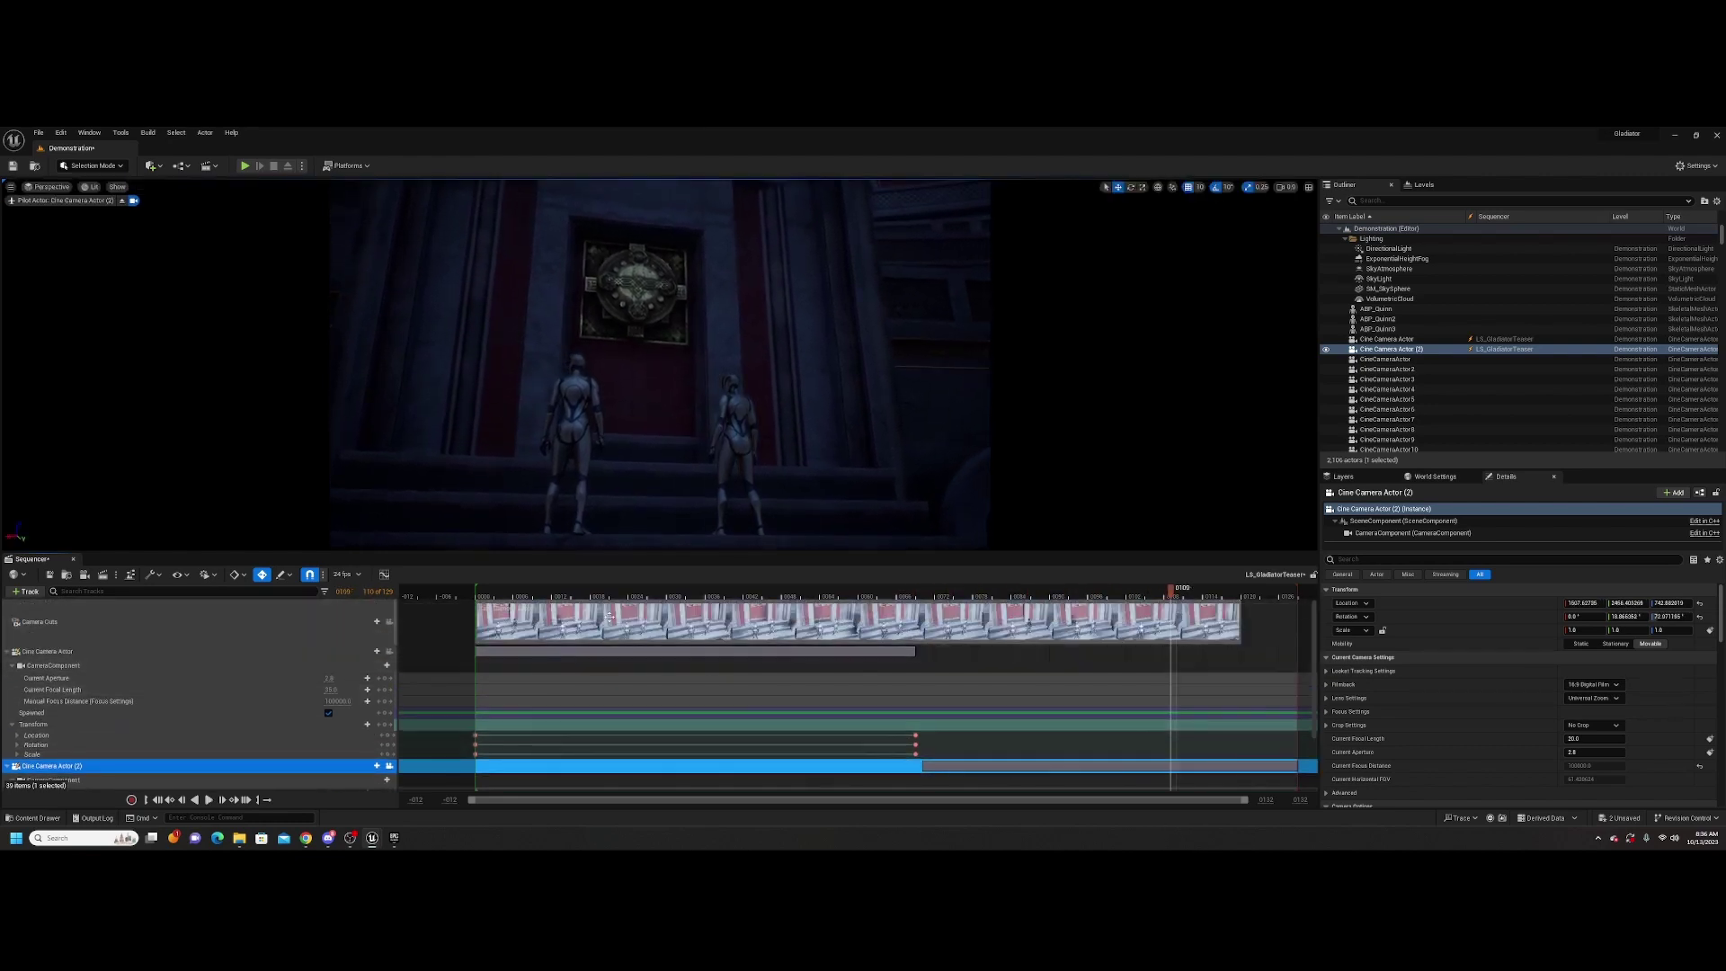
pyautogui.click(389, 622)
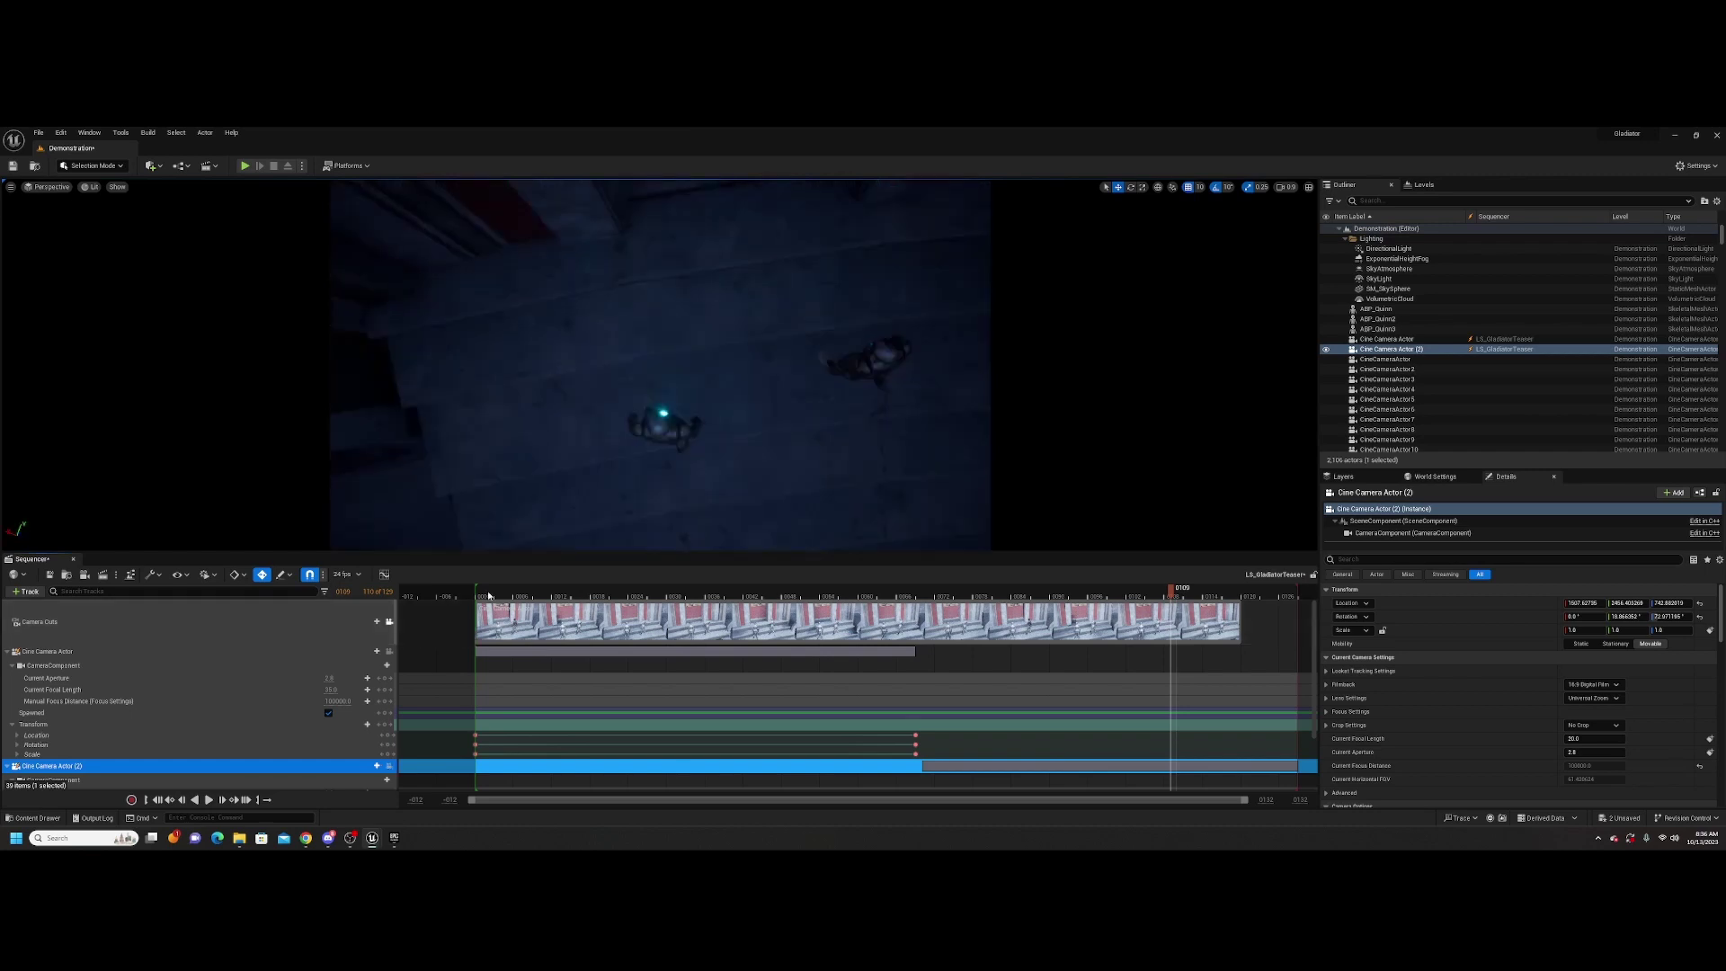
pyautogui.click(486, 593)
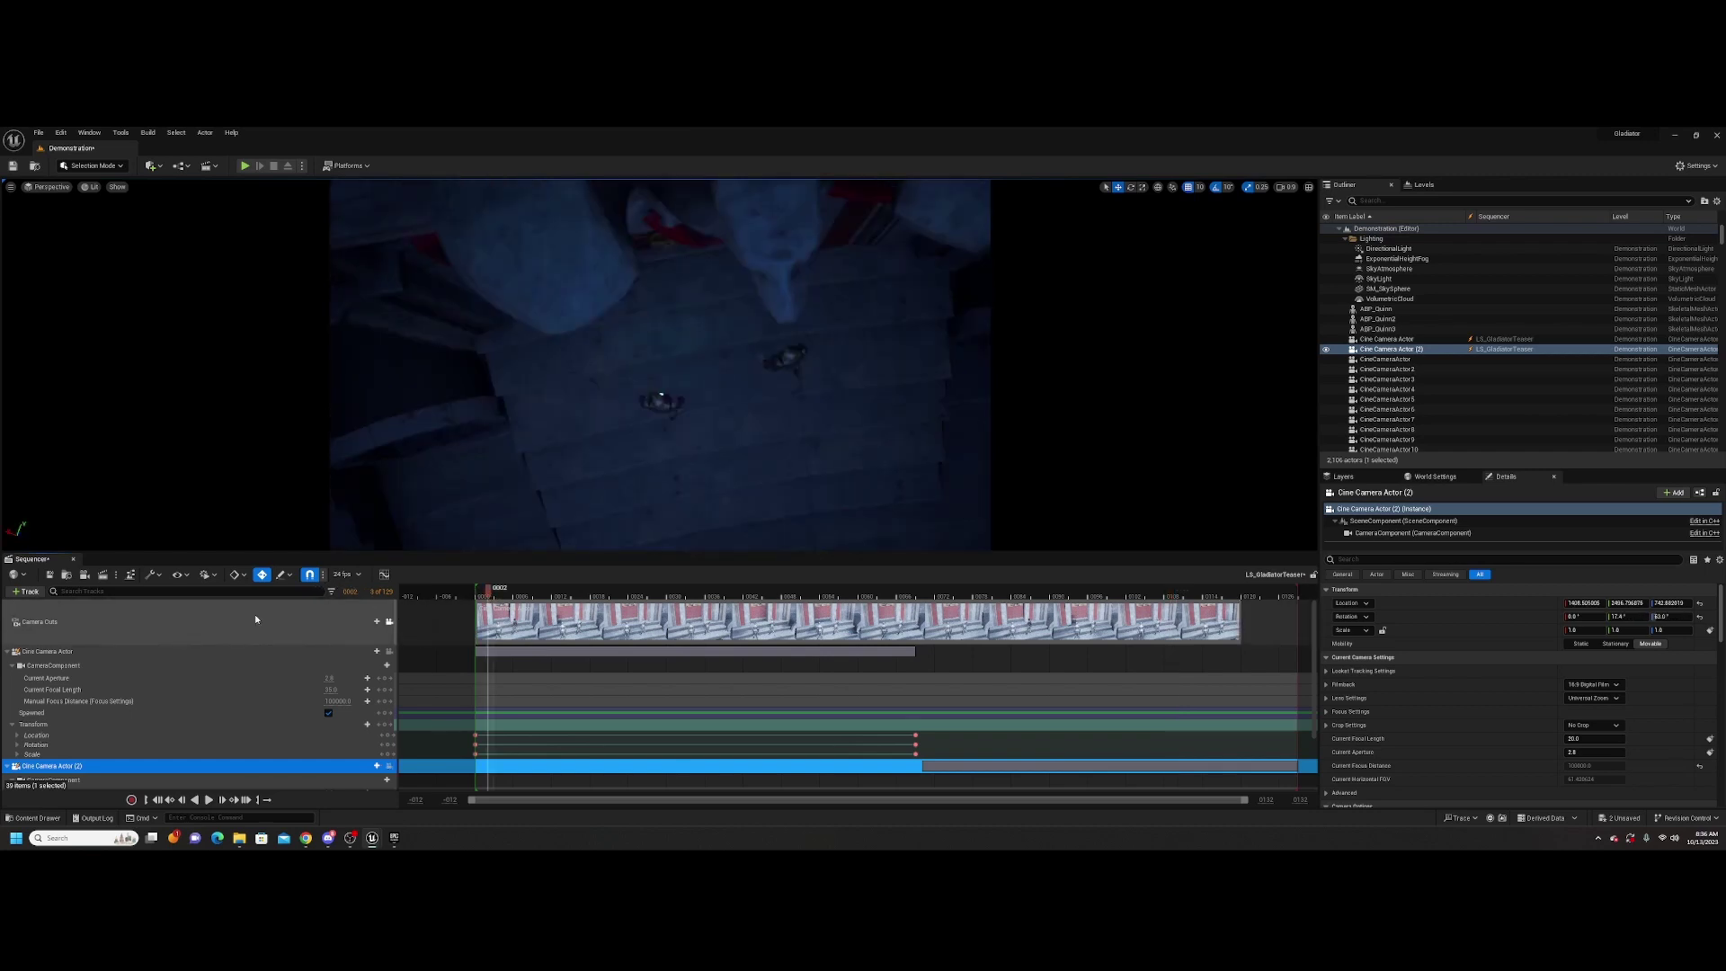
# Add Cine Camera Actor (2) to the Camera Cuts track at frame 67 and play through both shots
pyautogui.click(904, 594)
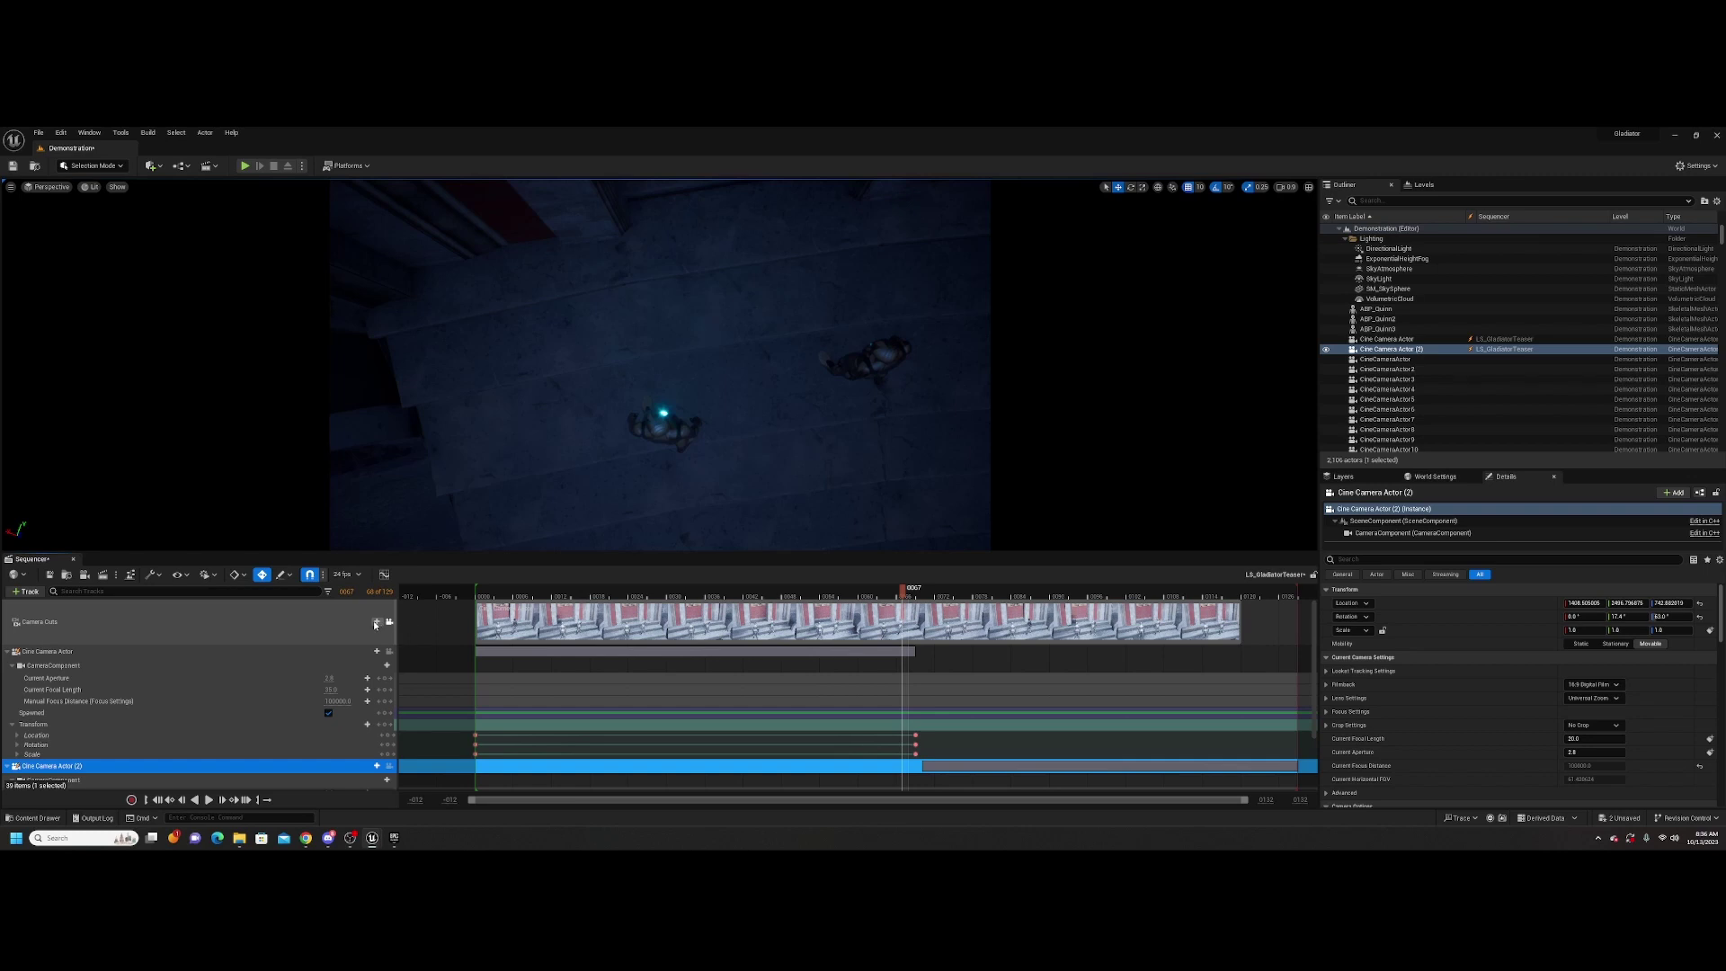
pyautogui.click(377, 622)
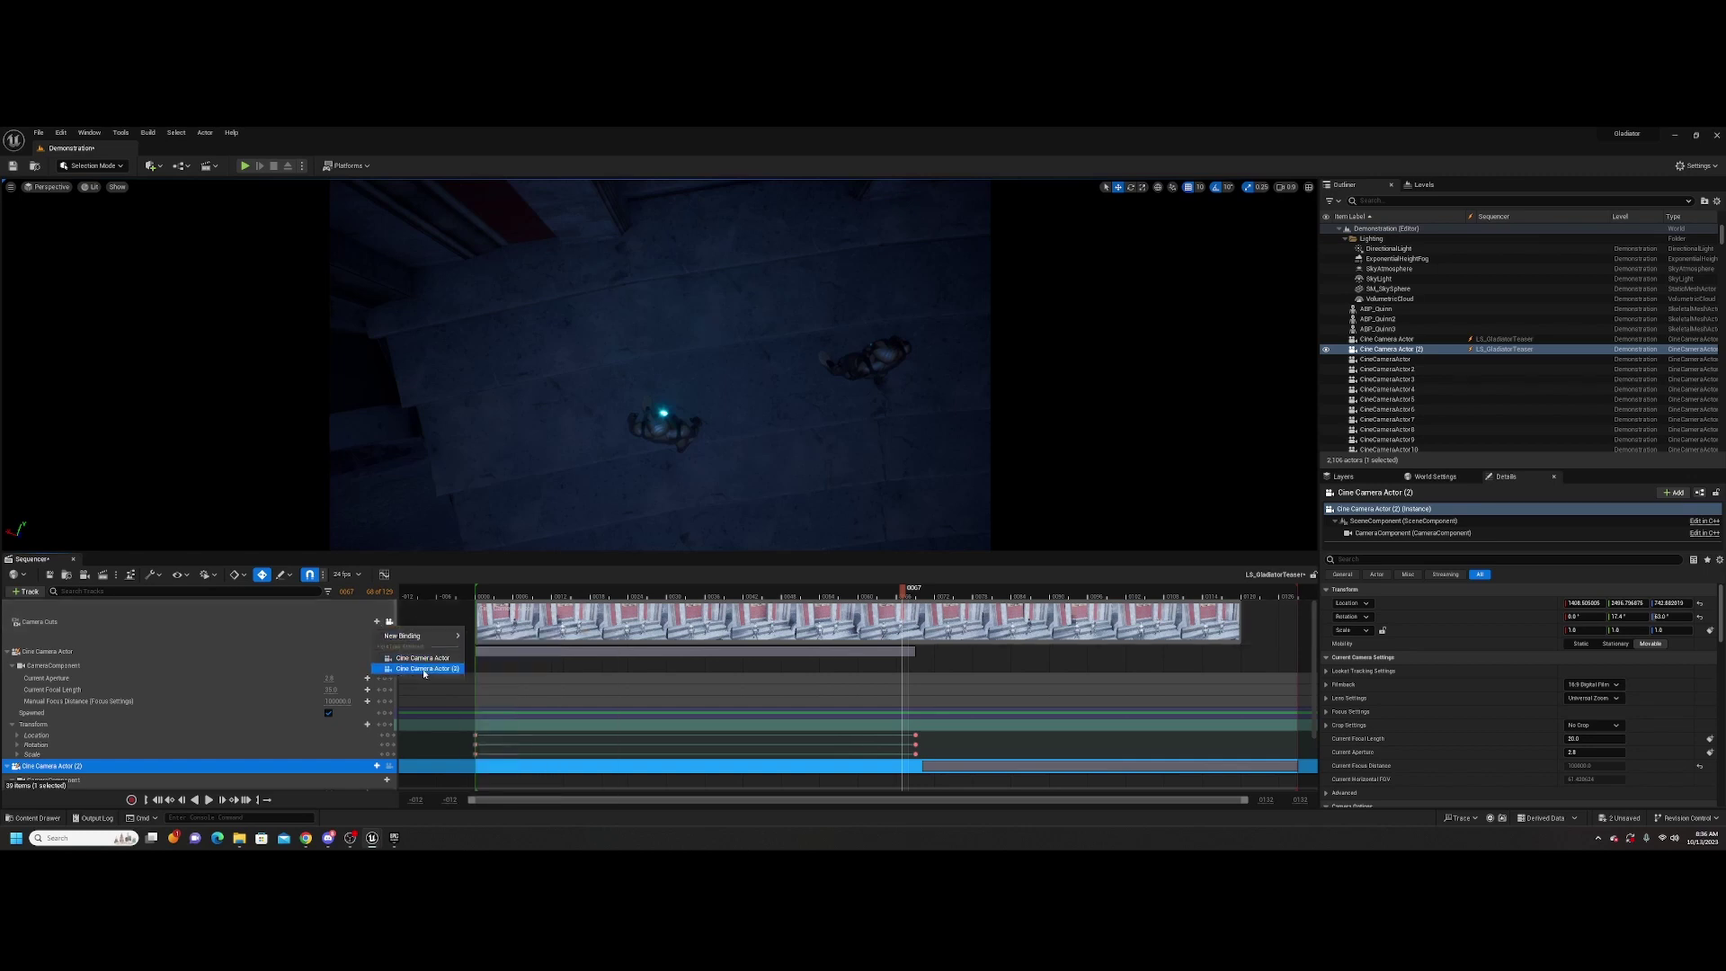
pyautogui.click(424, 669)
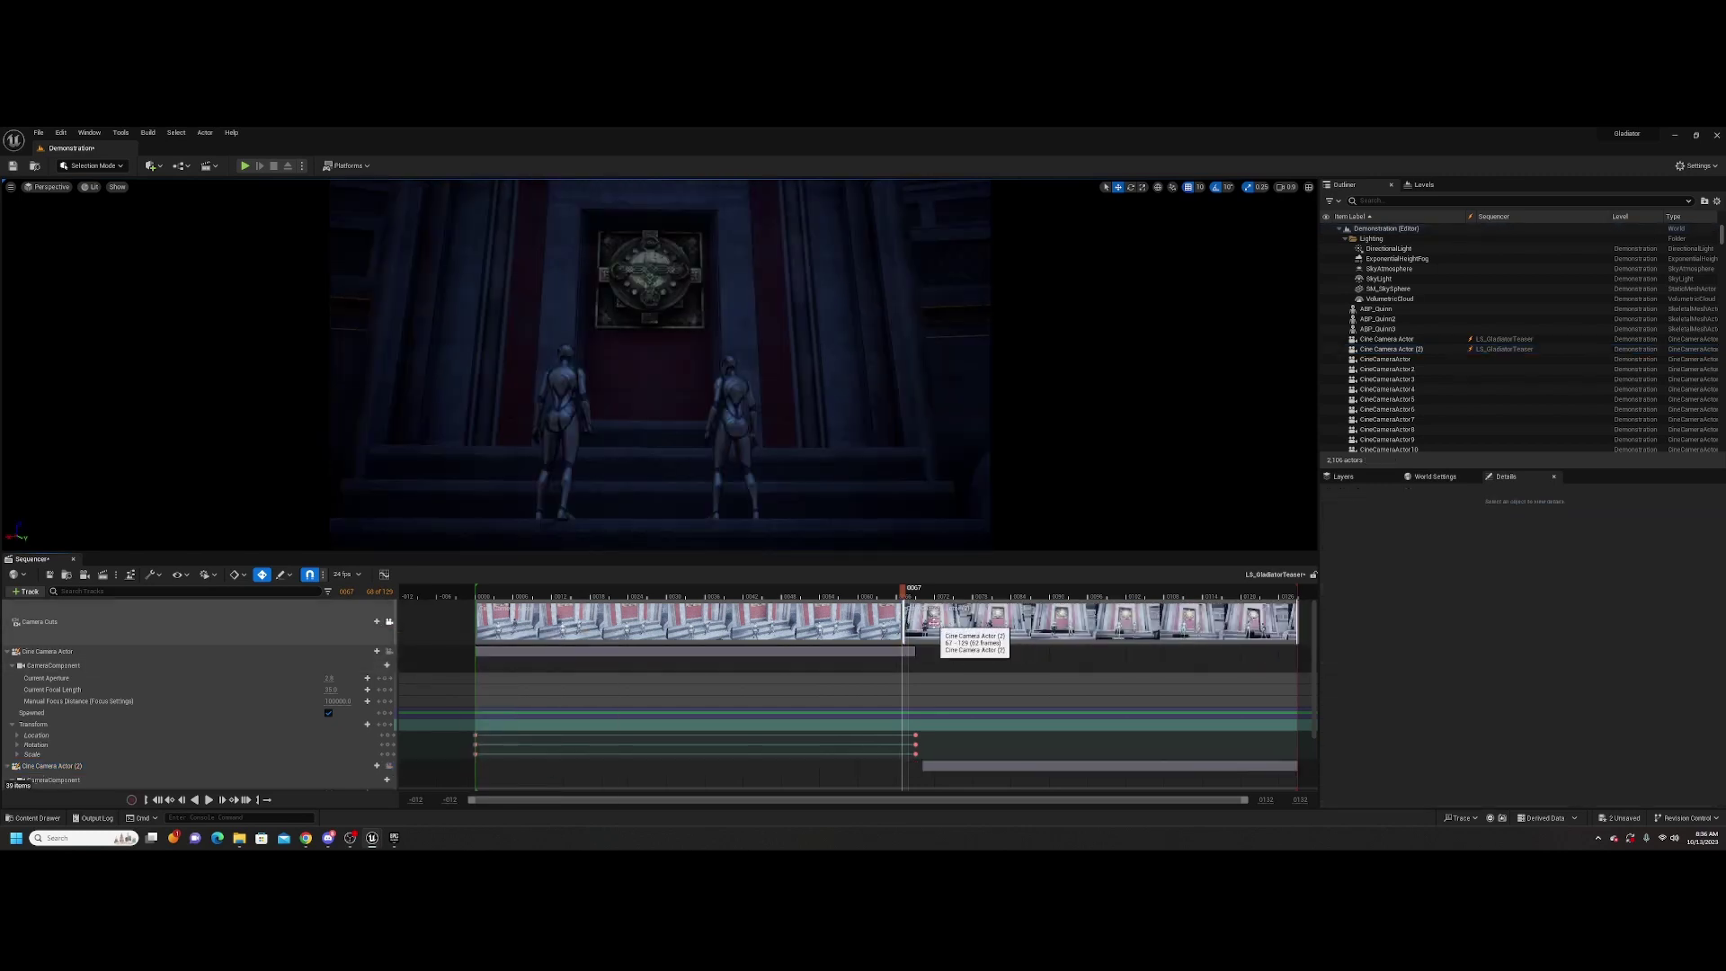
pyautogui.moveTo(904, 591); pyautogui.dragTo(514, 597)
pyautogui.press('space')
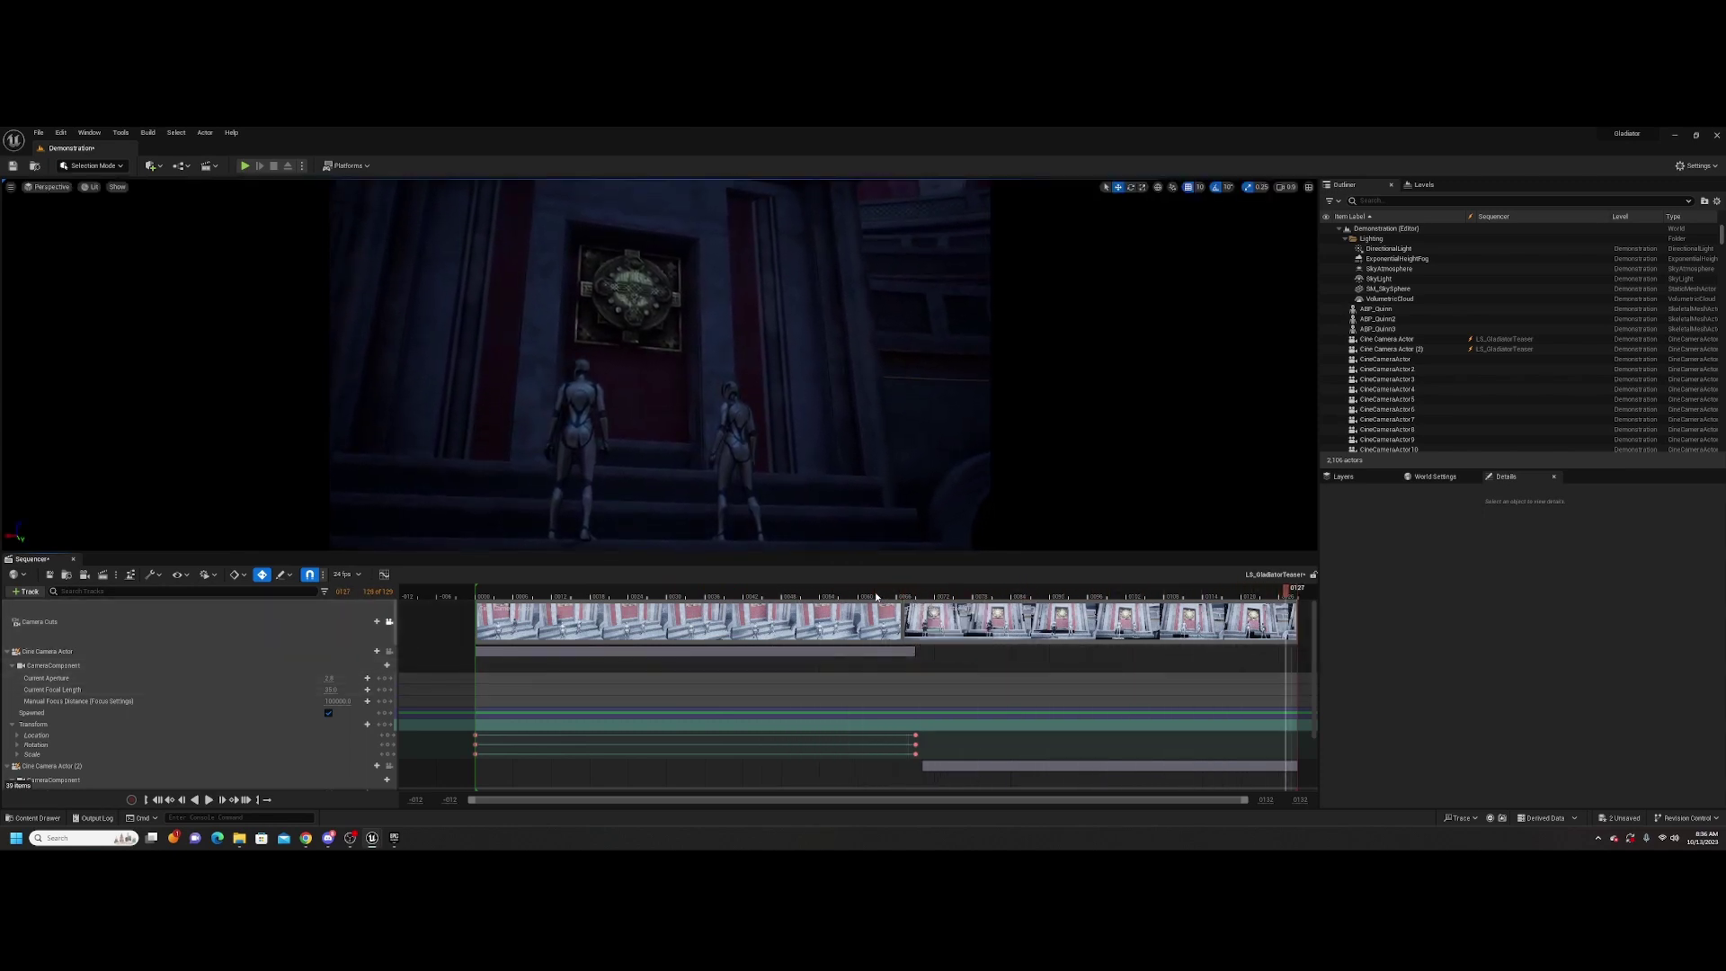
# Scrub through both camera shots and replay the sequence from its opening frames to check the cut
pyautogui.moveTo(876, 595); pyautogui.dragTo(1203, 617)
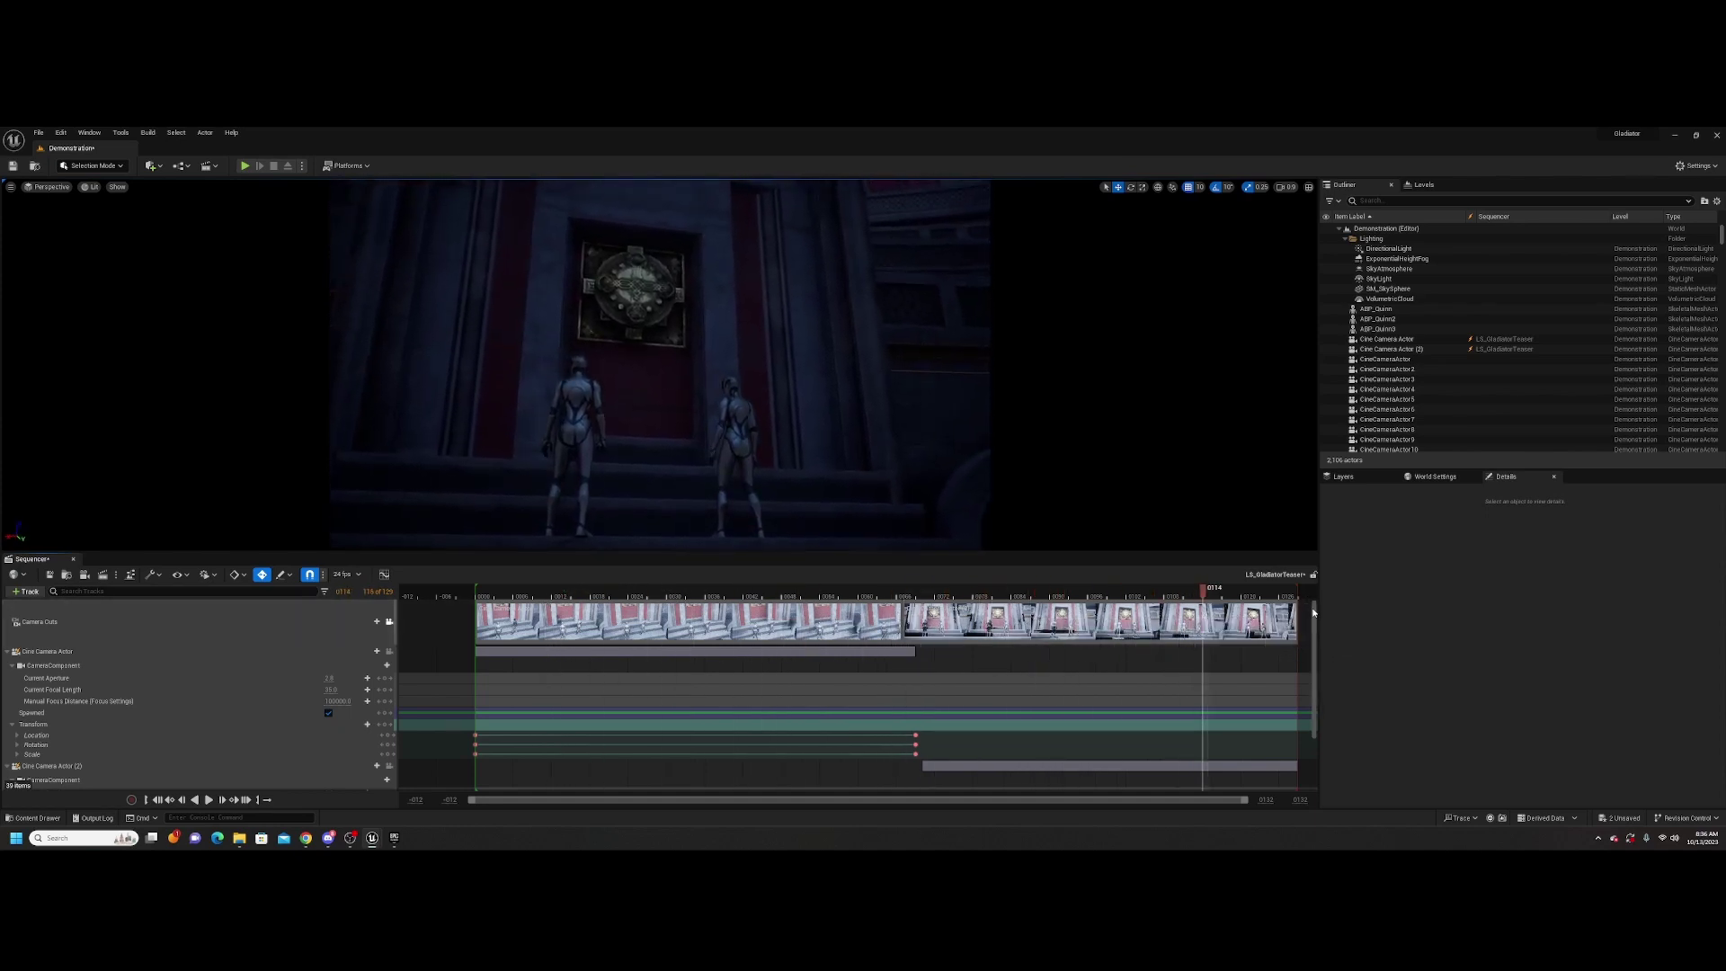
pyautogui.moveTo(1313, 613)
pyautogui.mouseDown()
pyautogui.moveTo(1314, 681)
pyautogui.moveTo(1325, 601)
pyautogui.mouseUp()
pyautogui.click(496, 596)
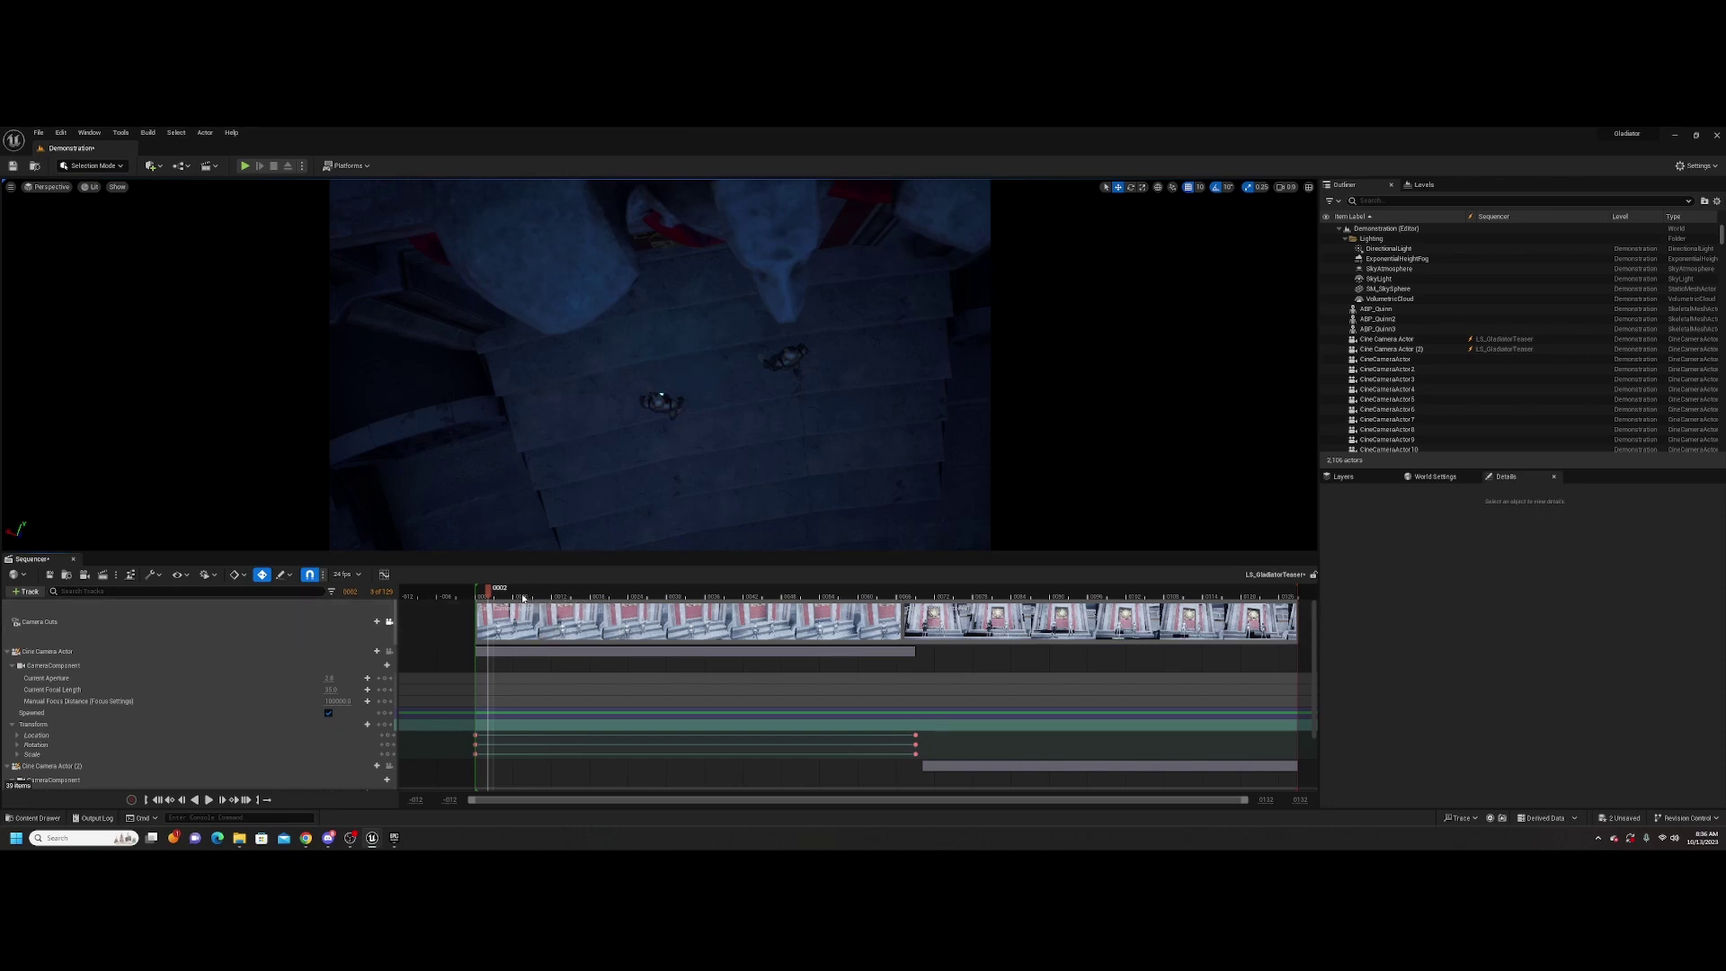
pyautogui.moveTo(518, 597); pyautogui.dragTo(495, 596)
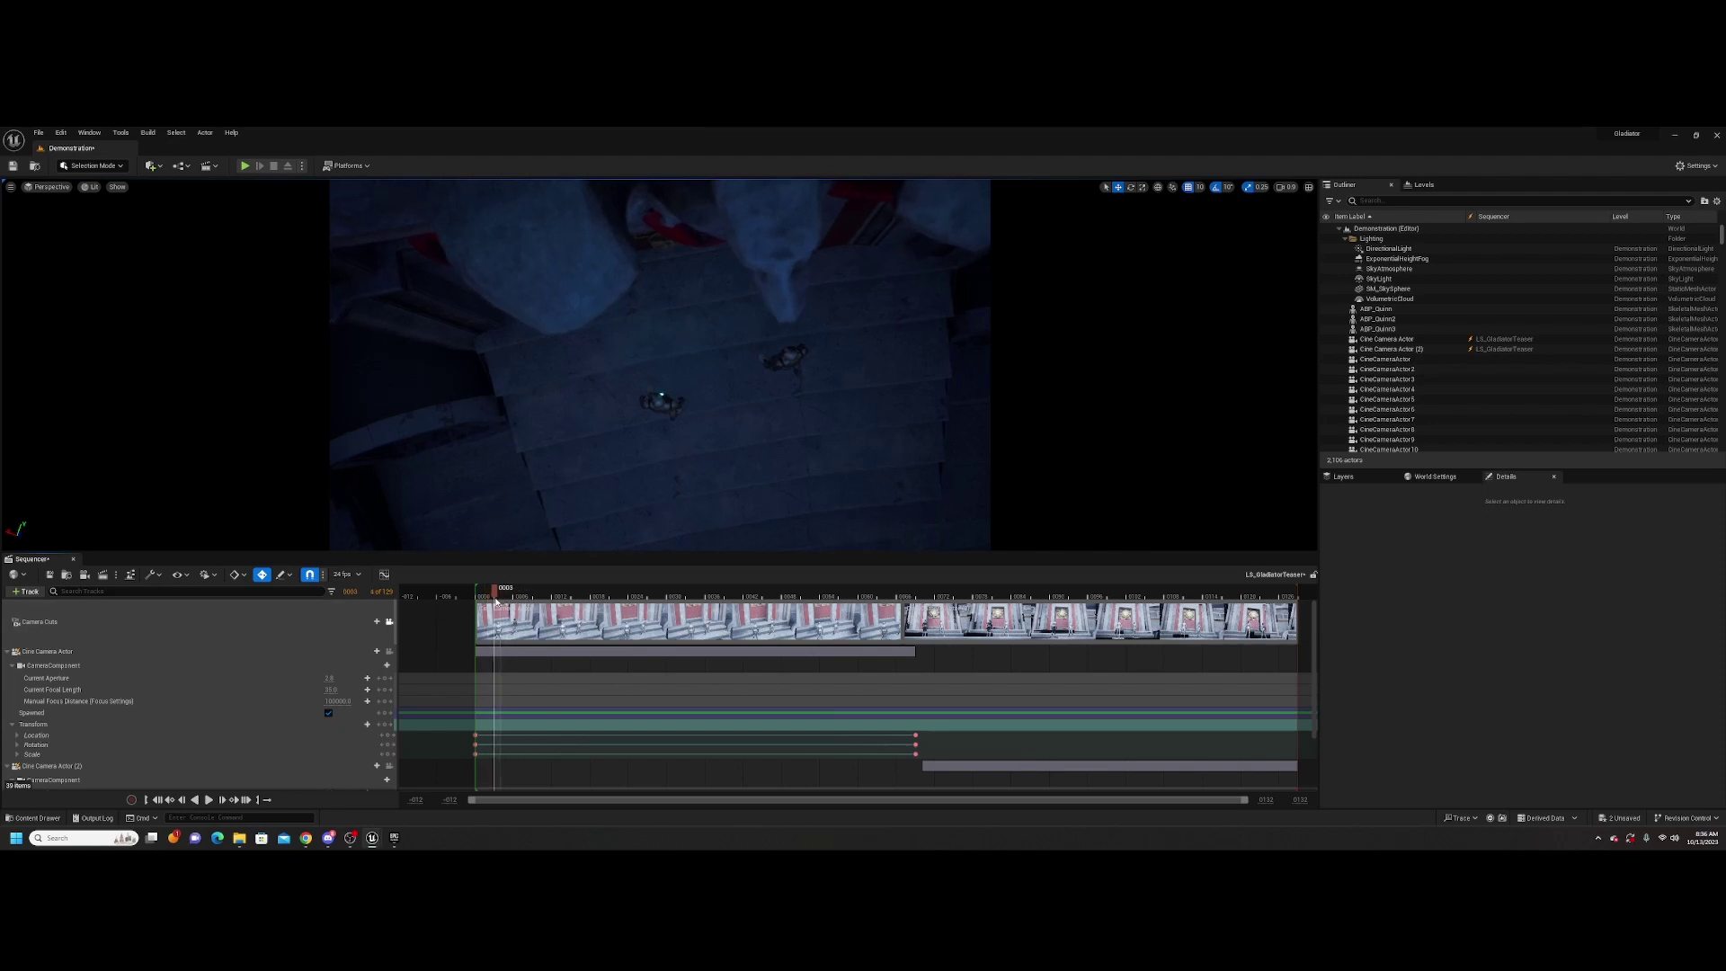
pyautogui.press('space')
pyautogui.press('space')
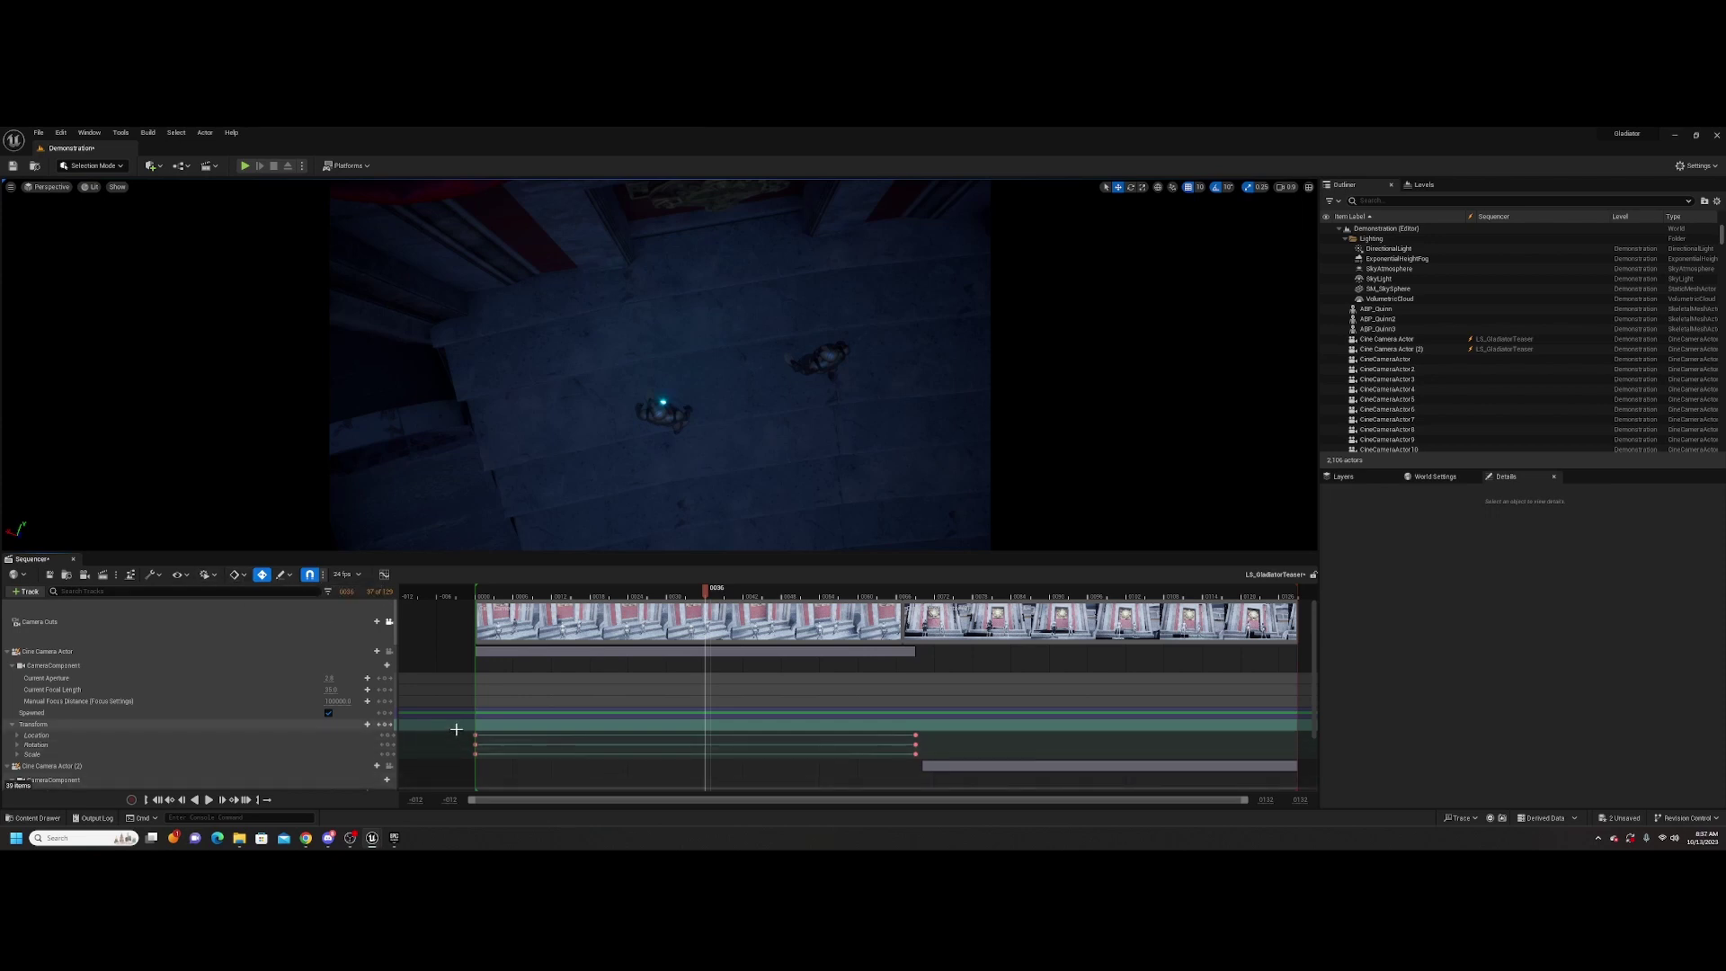
# Open the Curve Editor and frame the transform curves of the first Cine Camera Actor
pyautogui.moveTo(457, 730); pyautogui.dragTo(931, 757)
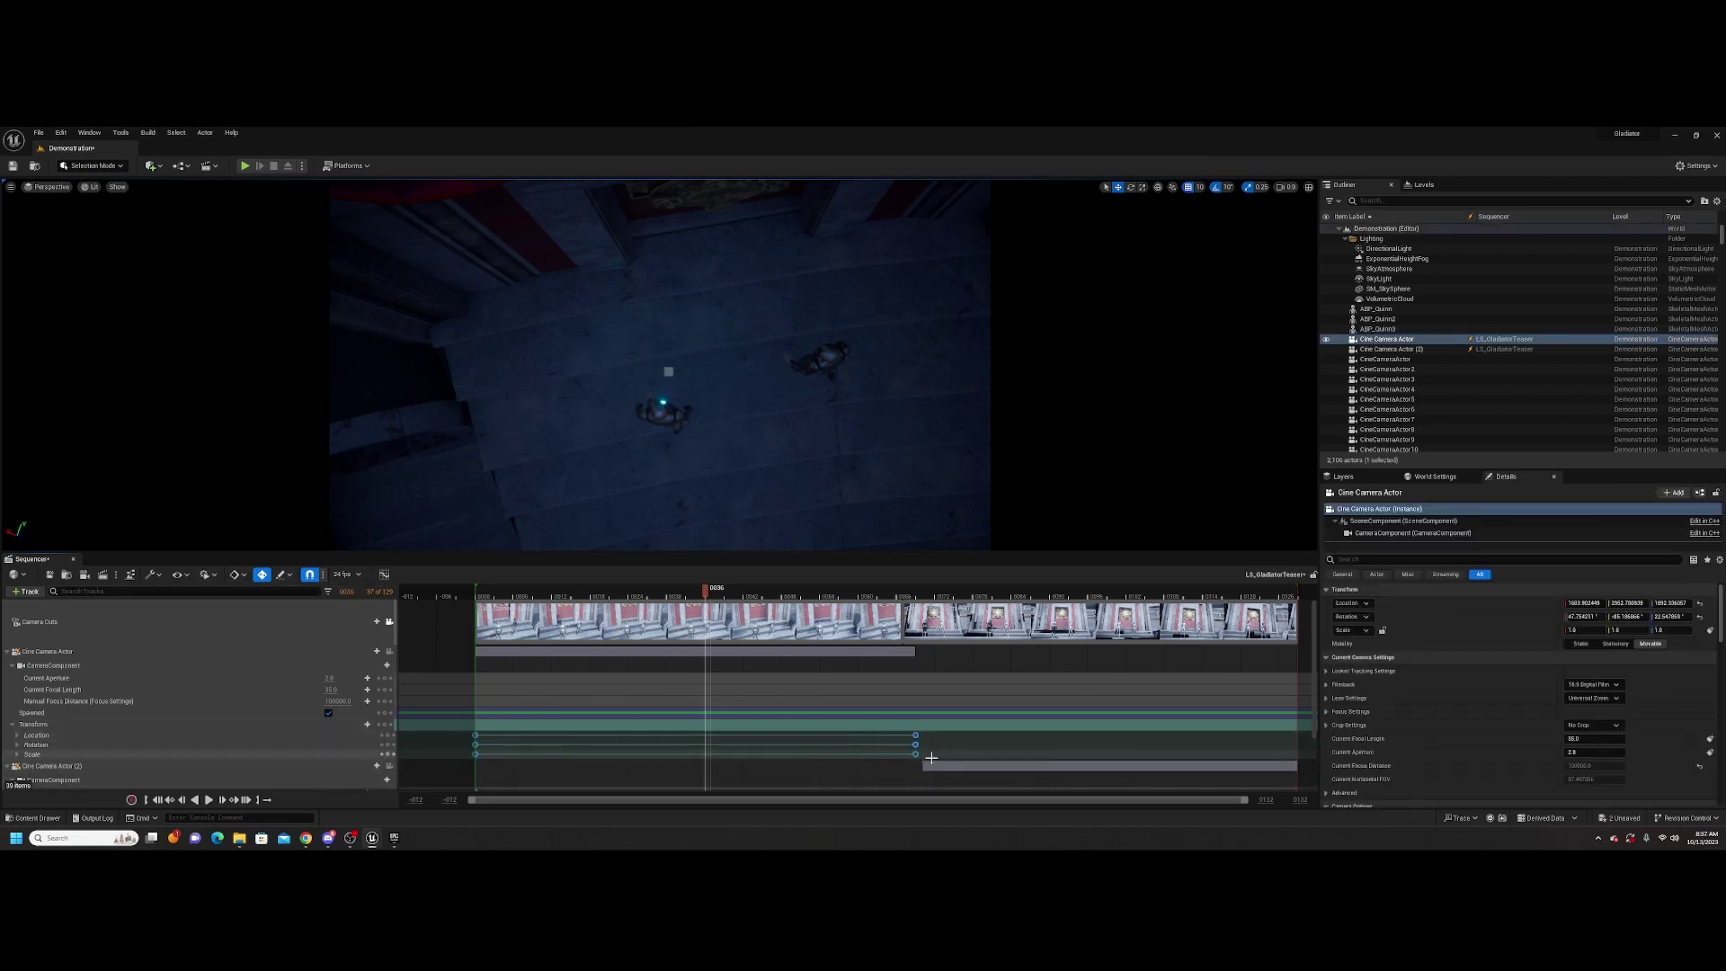
pyautogui.click(384, 574)
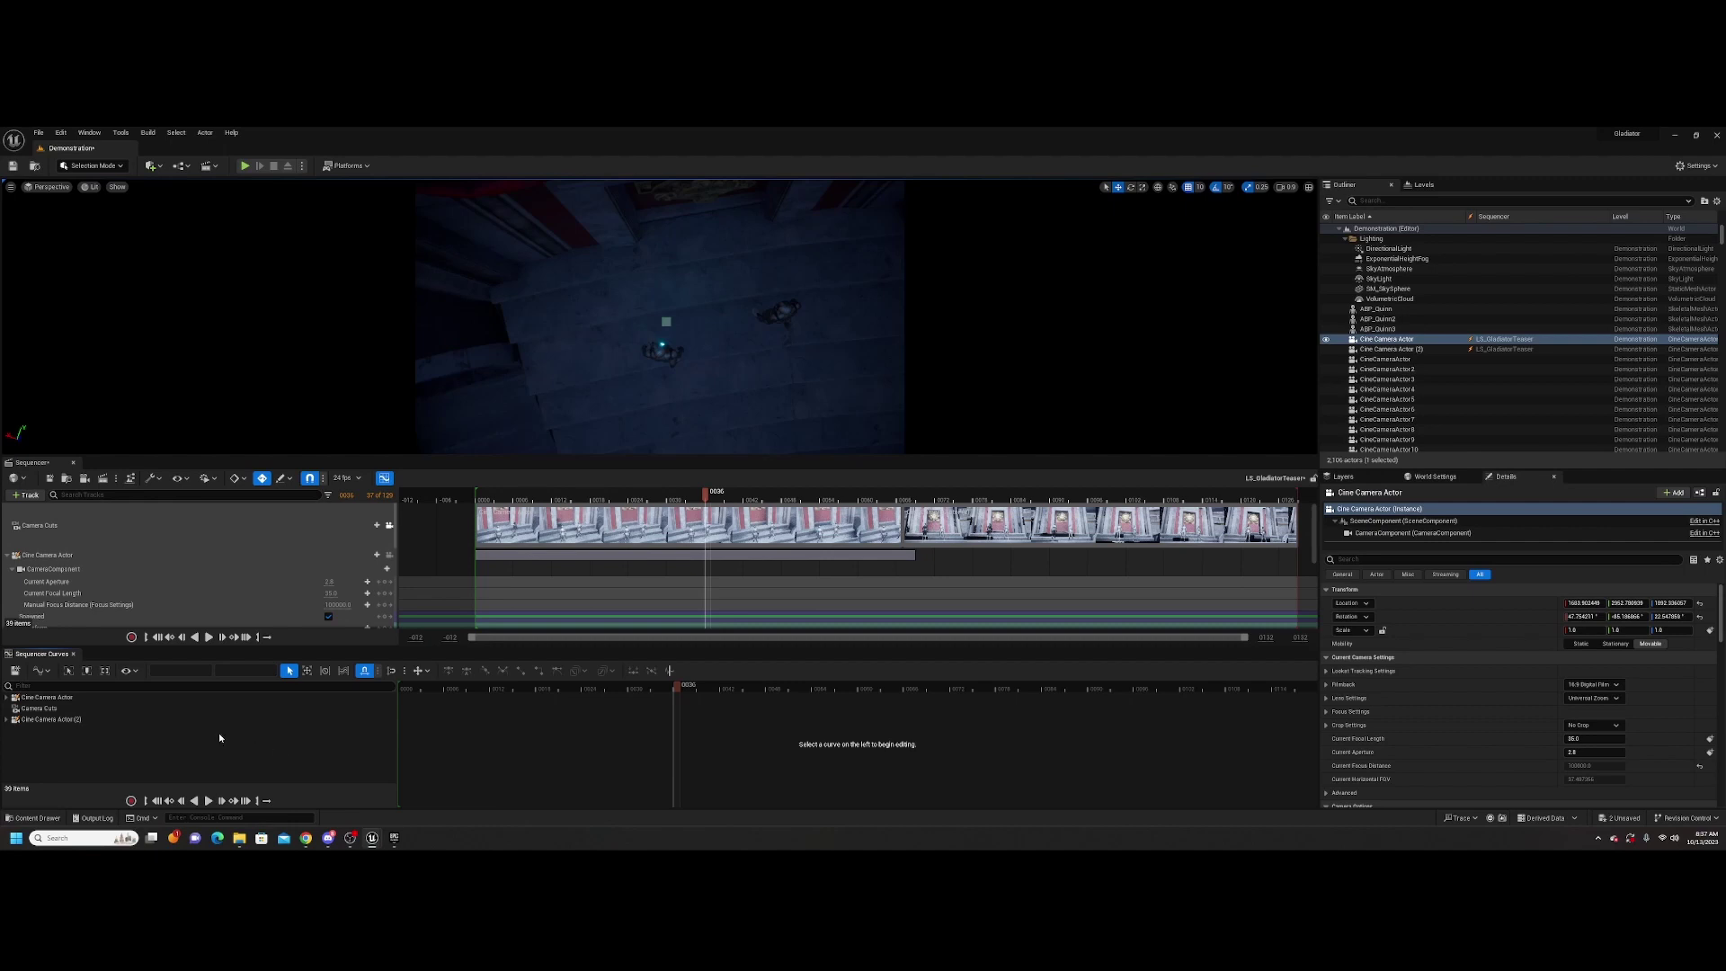
pyautogui.click(224, 698)
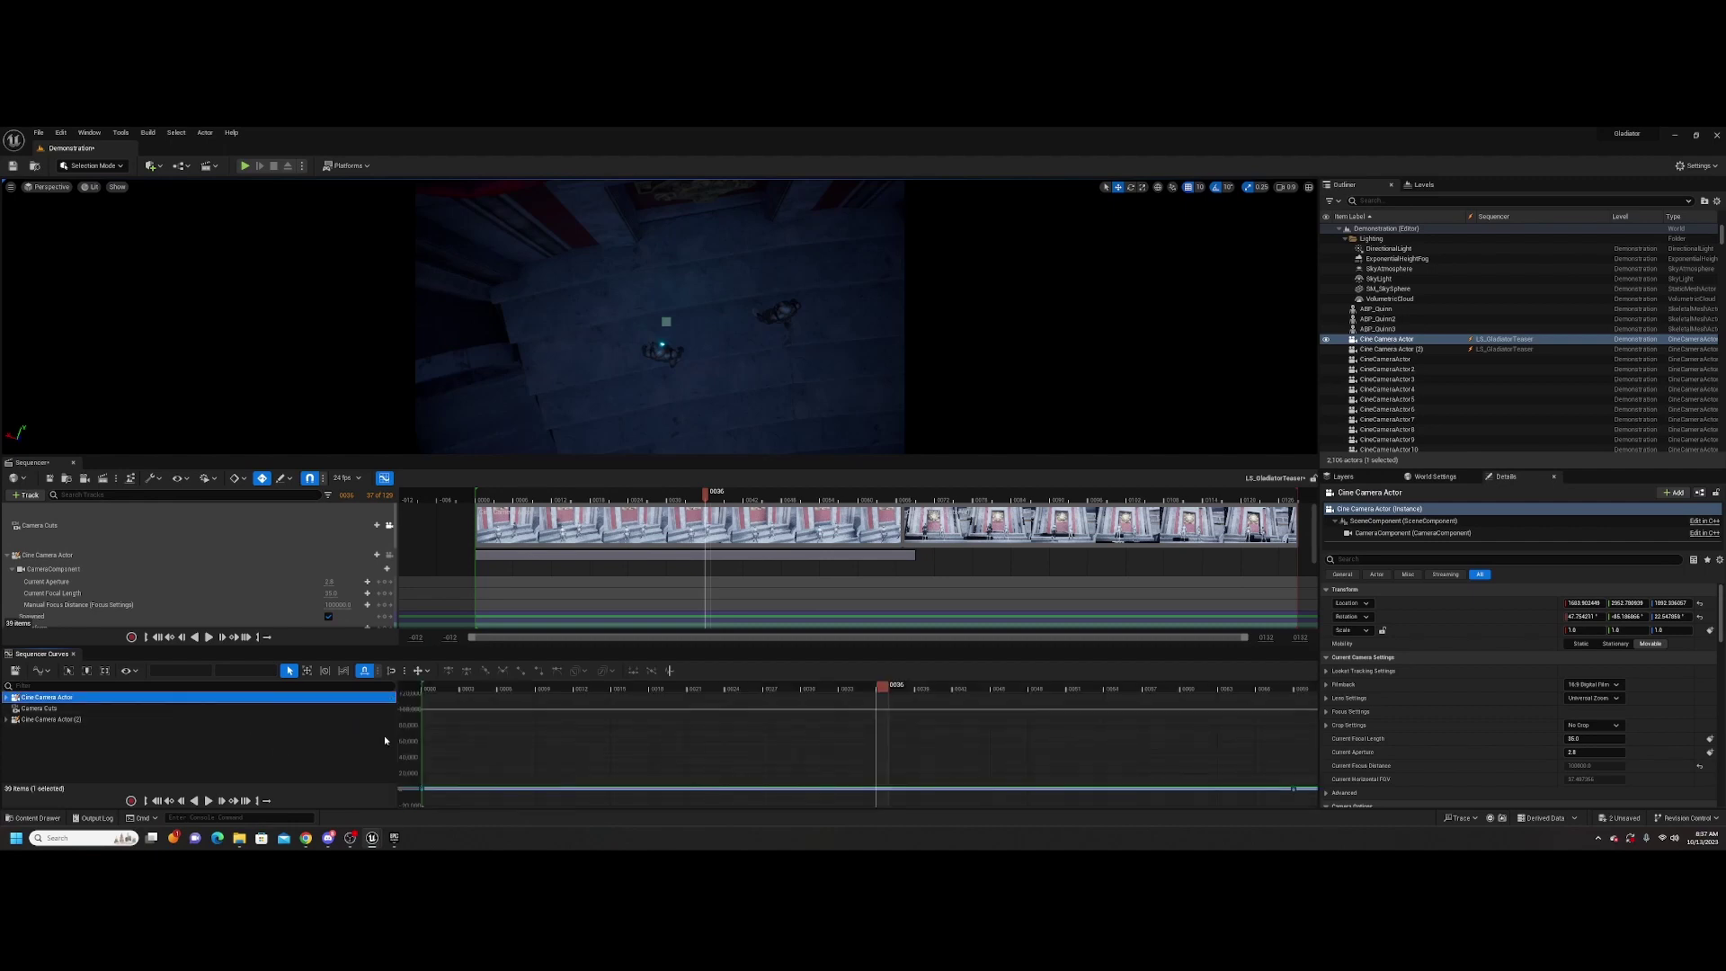
pyautogui.click(7, 697)
pyautogui.click(36, 719)
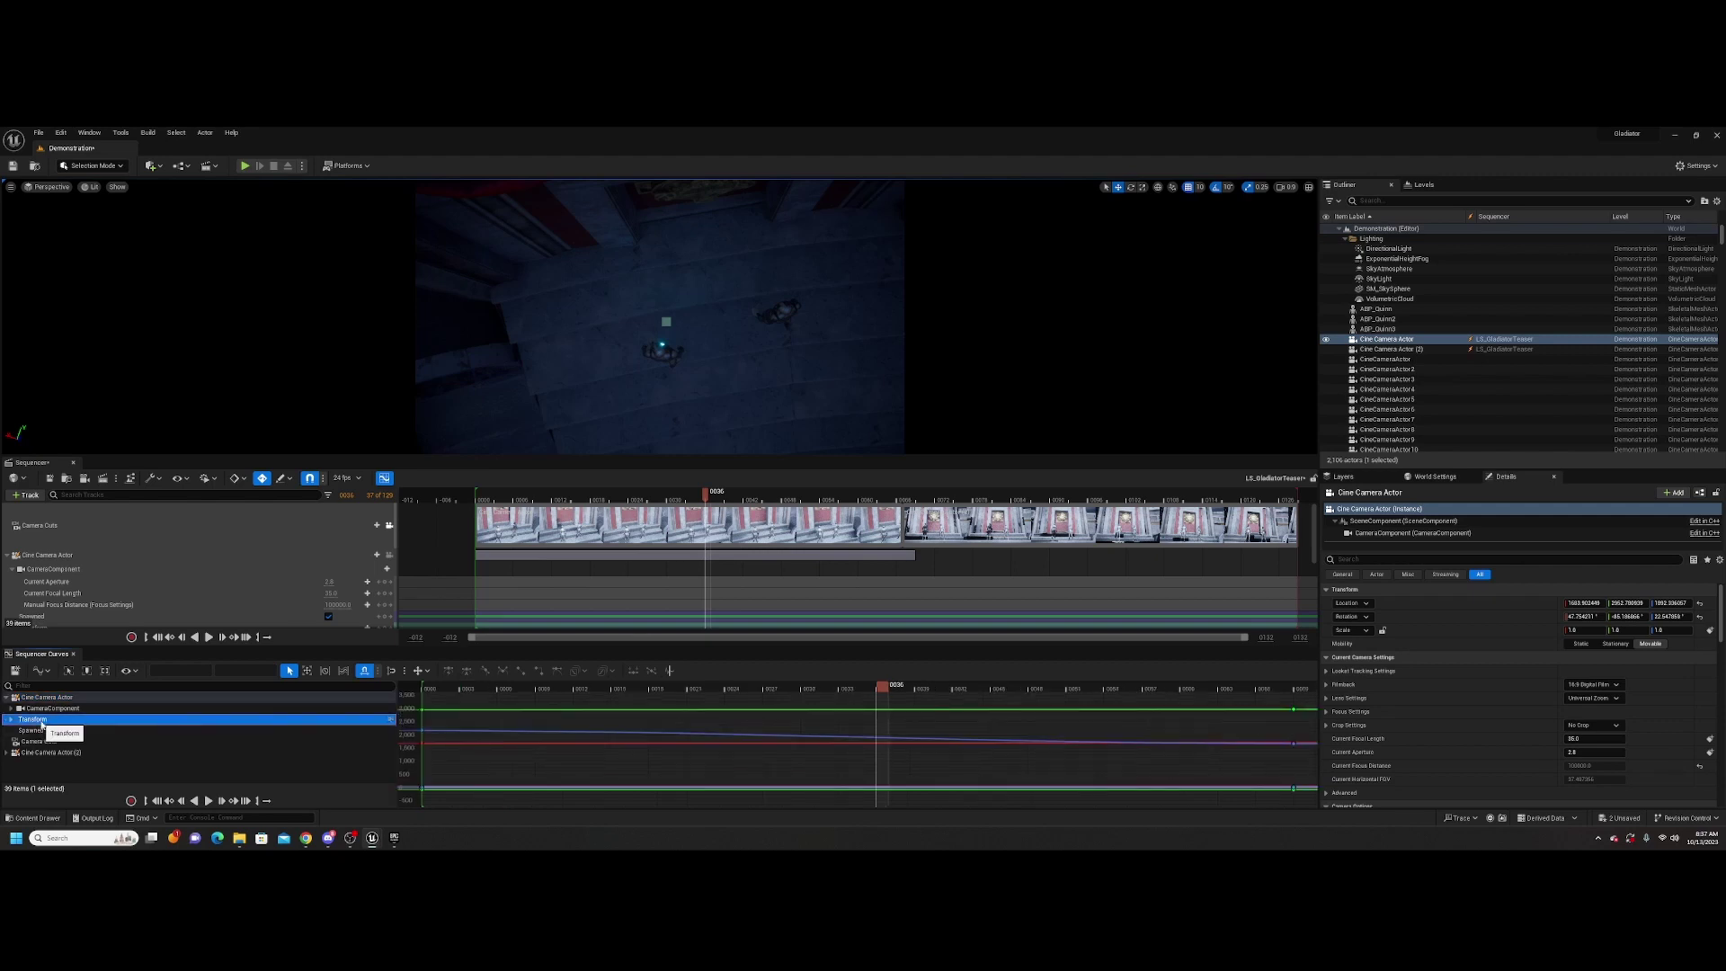
pyautogui.press('f')
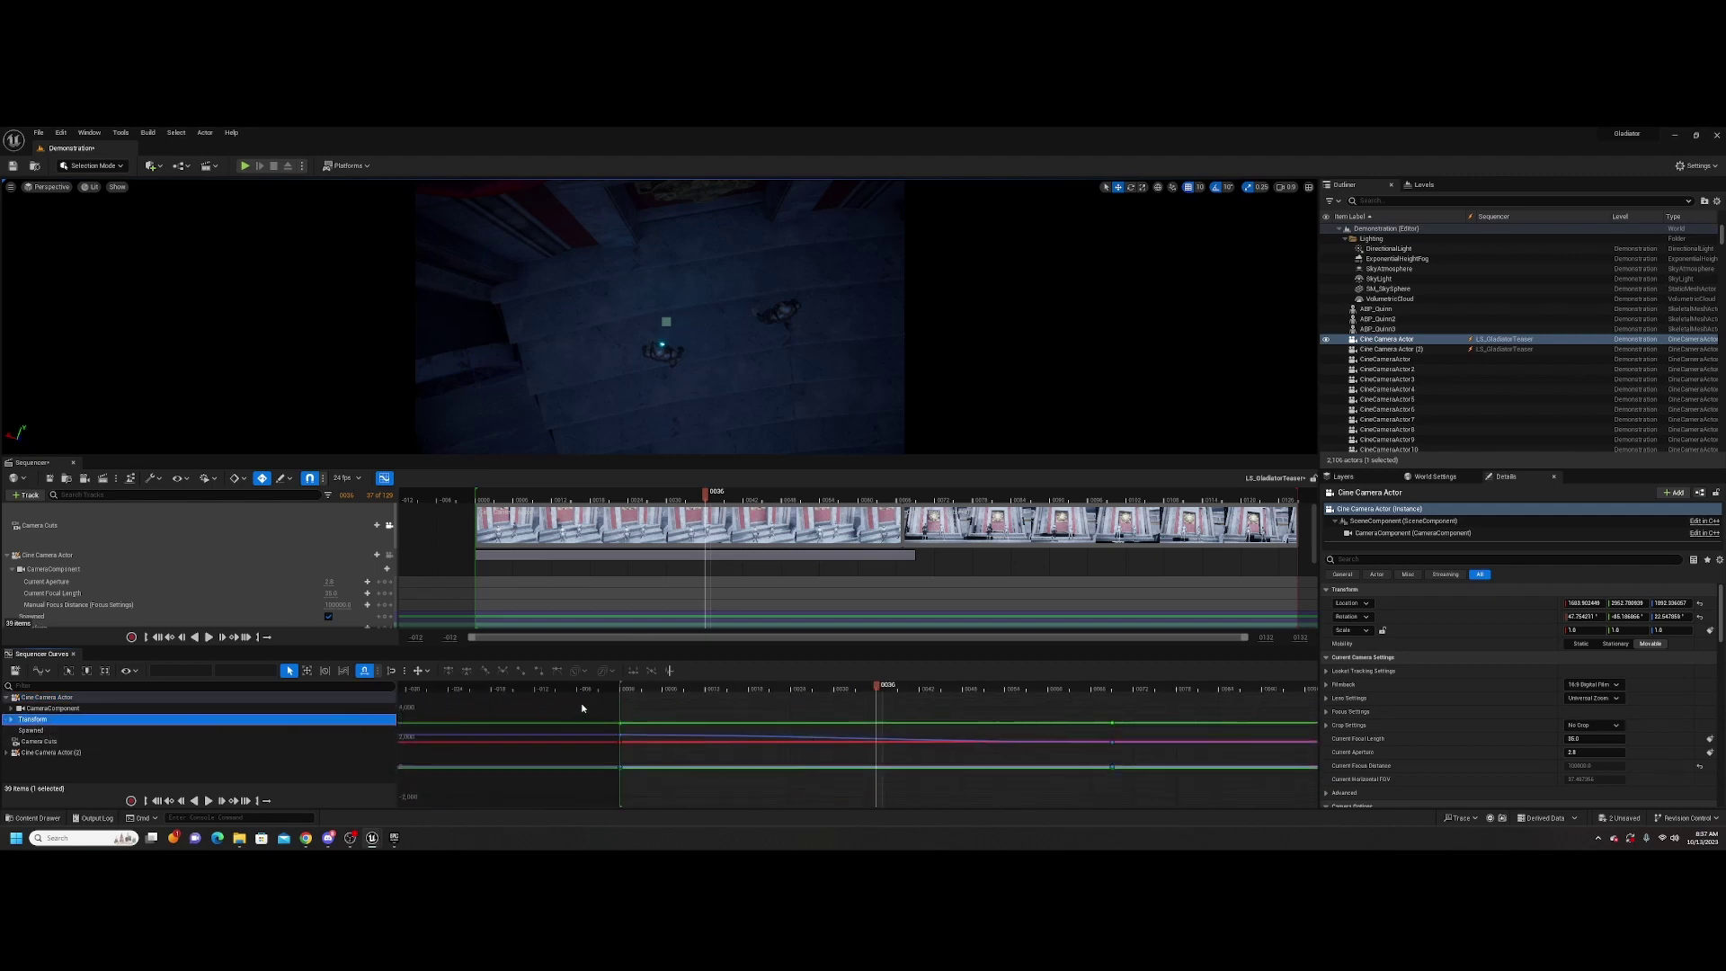
# Set all transform keys of the first camera to linear interpolation and play the sequence back from frame 1
pyautogui.moveTo(583, 708); pyautogui.dragTo(1145, 794)
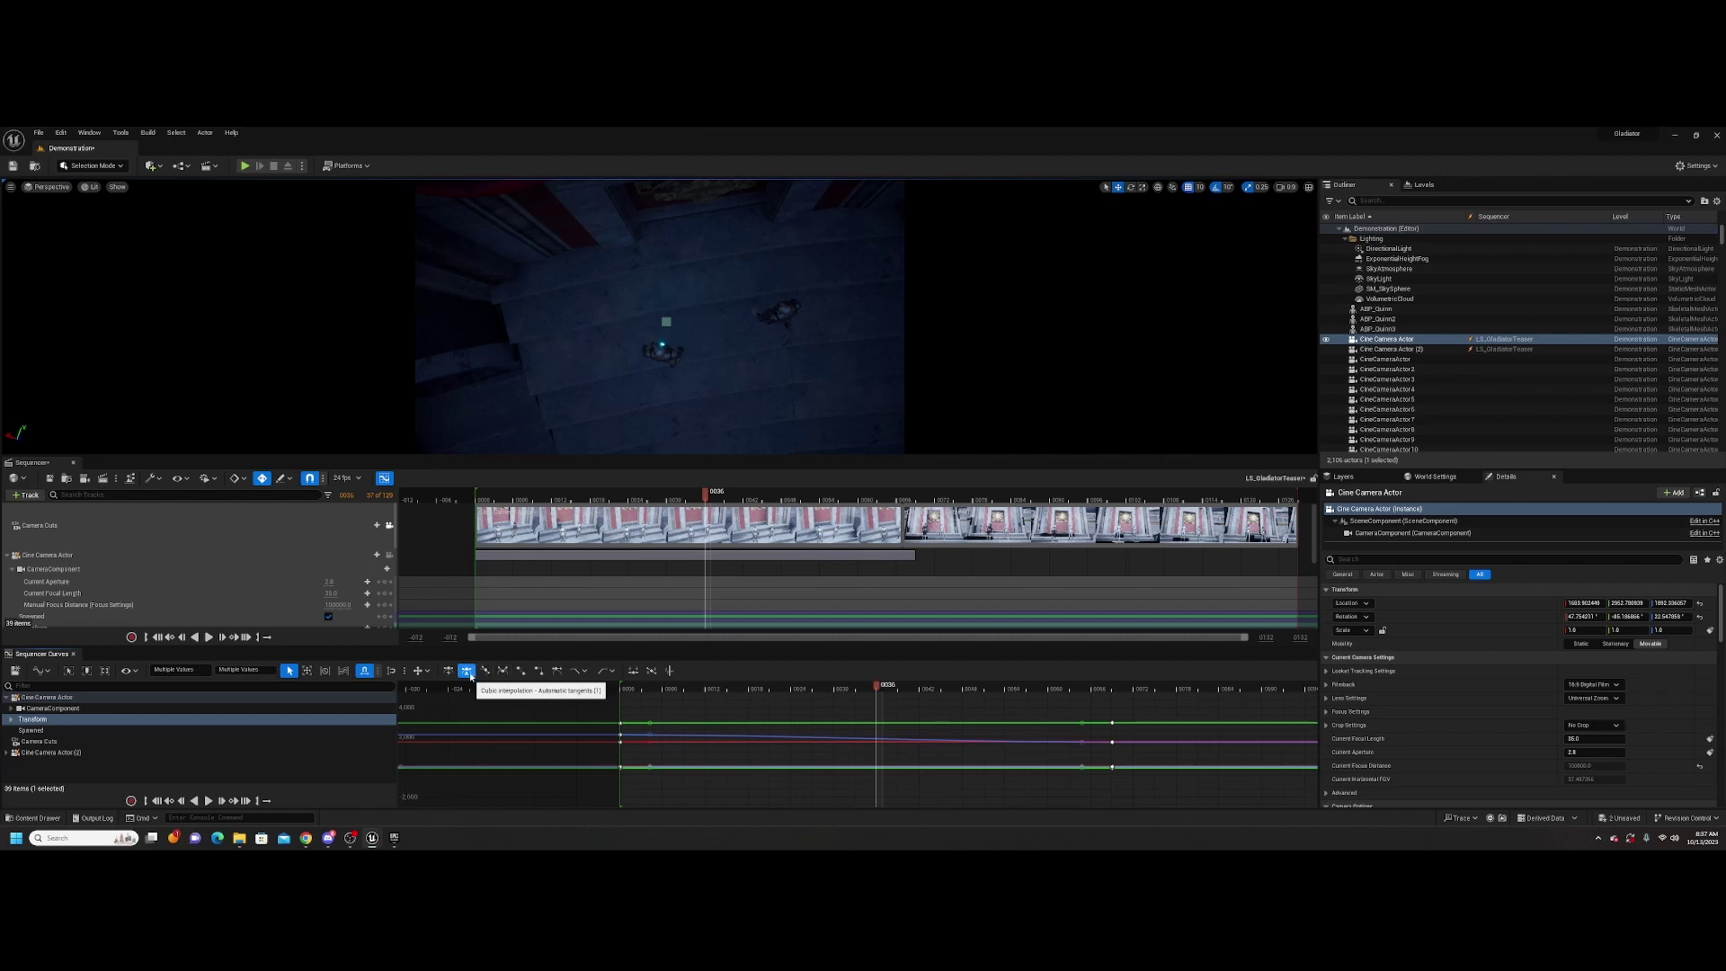
pyautogui.click(519, 672)
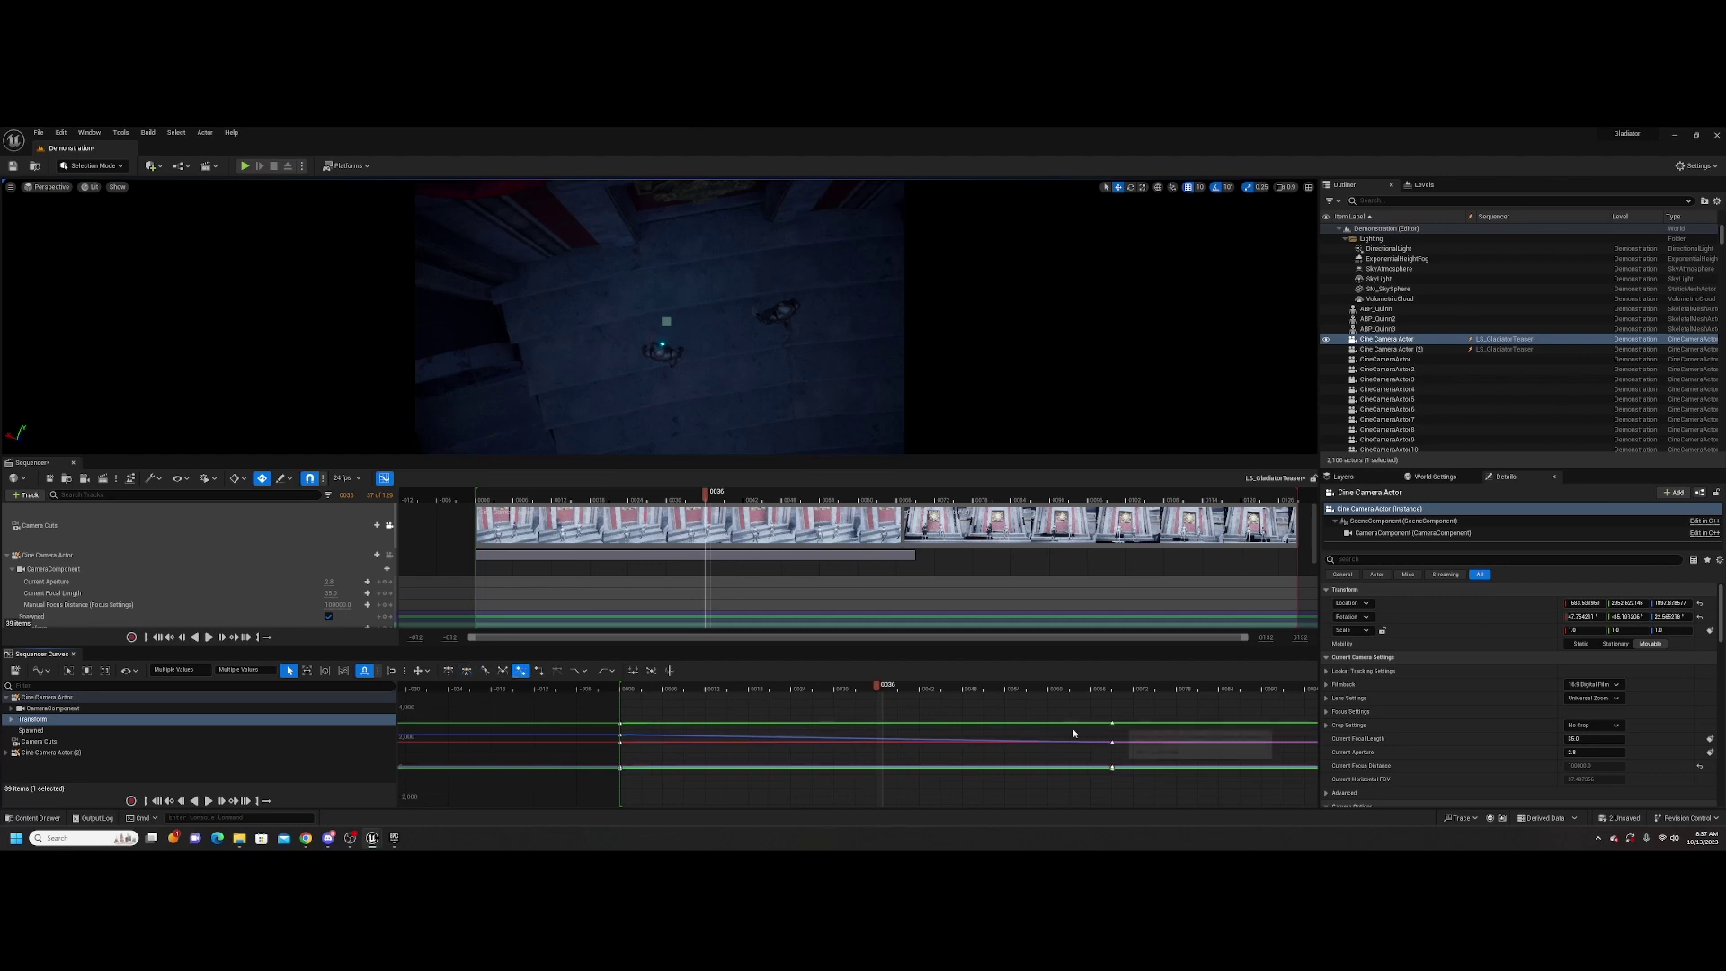
pyautogui.moveTo(692, 687); pyautogui.dragTo(631, 698)
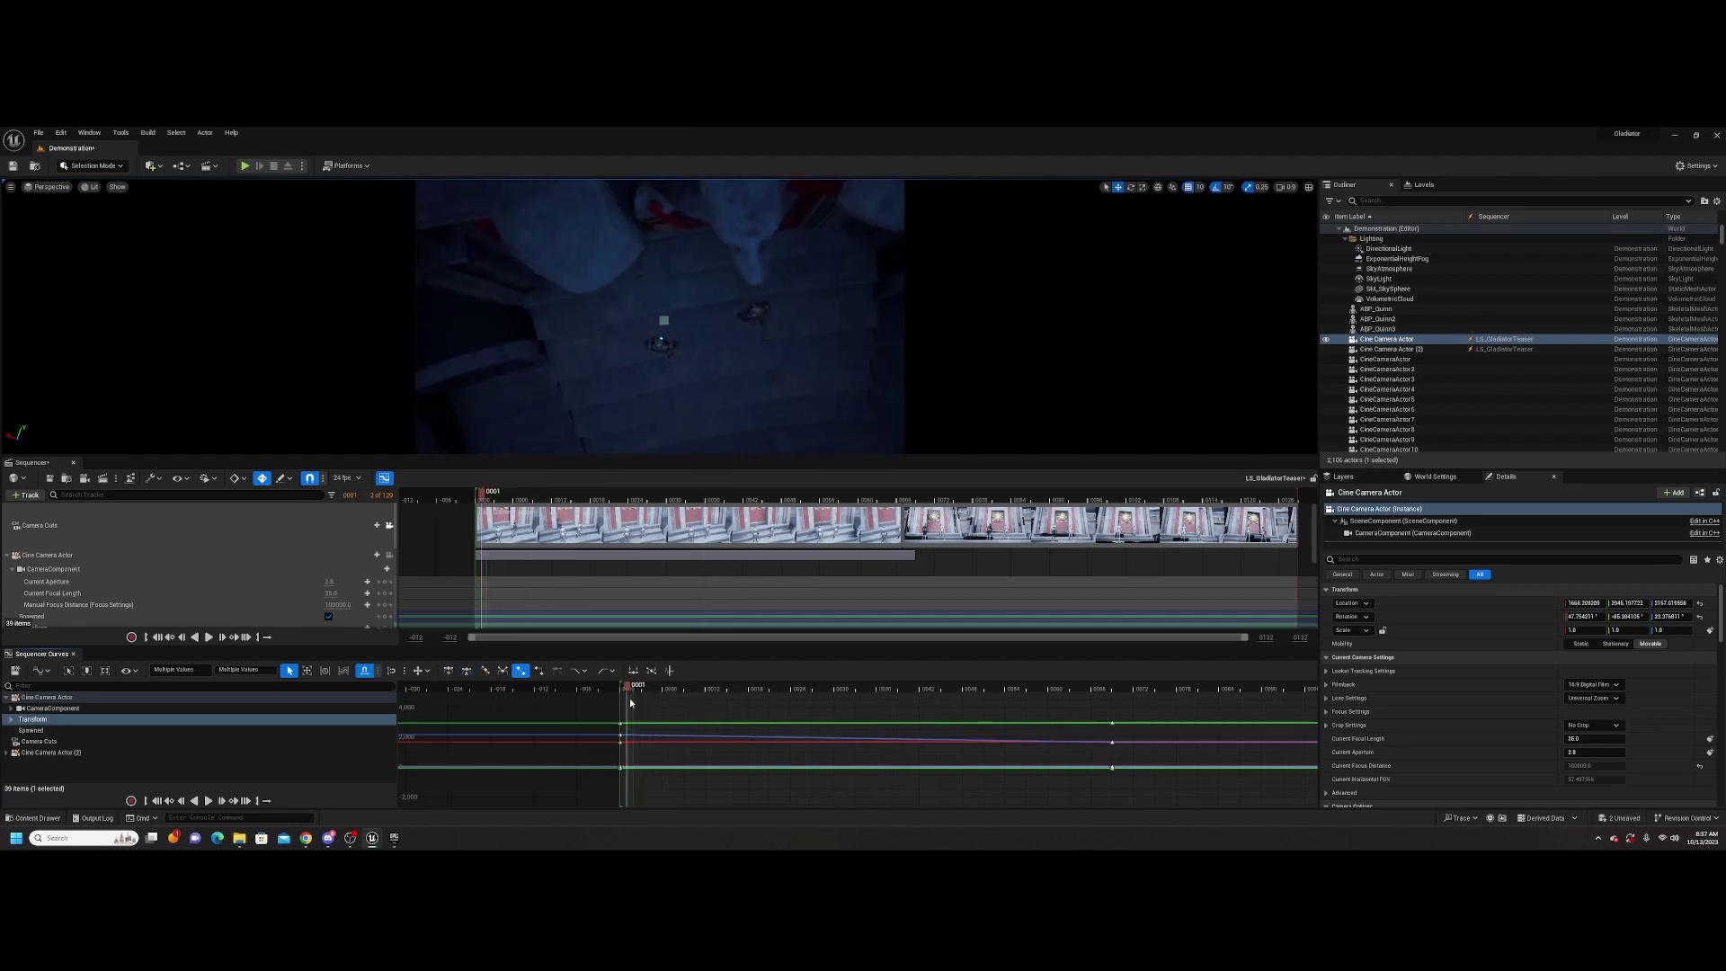
pyautogui.press('space')
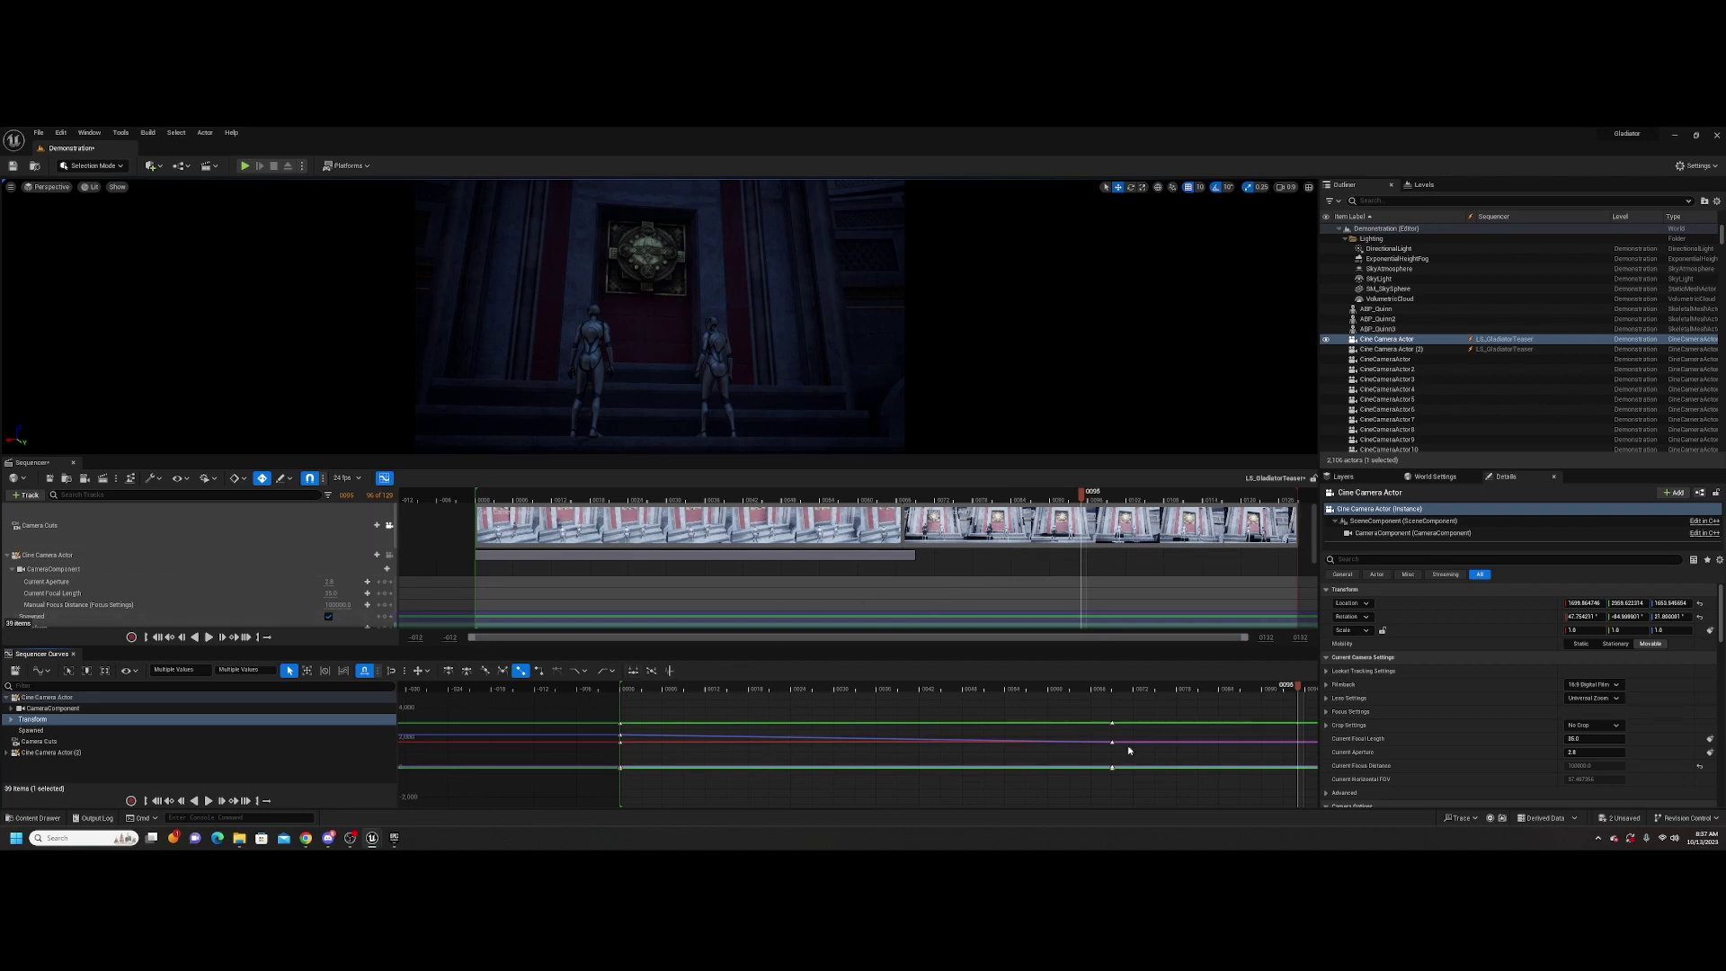
# Set all transform keys of Cine Camera Actor (2) to linear interpolation and close the Curve Editor
pyautogui.click(33, 754)
pyautogui.click(7, 752)
pyautogui.scroll(-1, 102, 770)
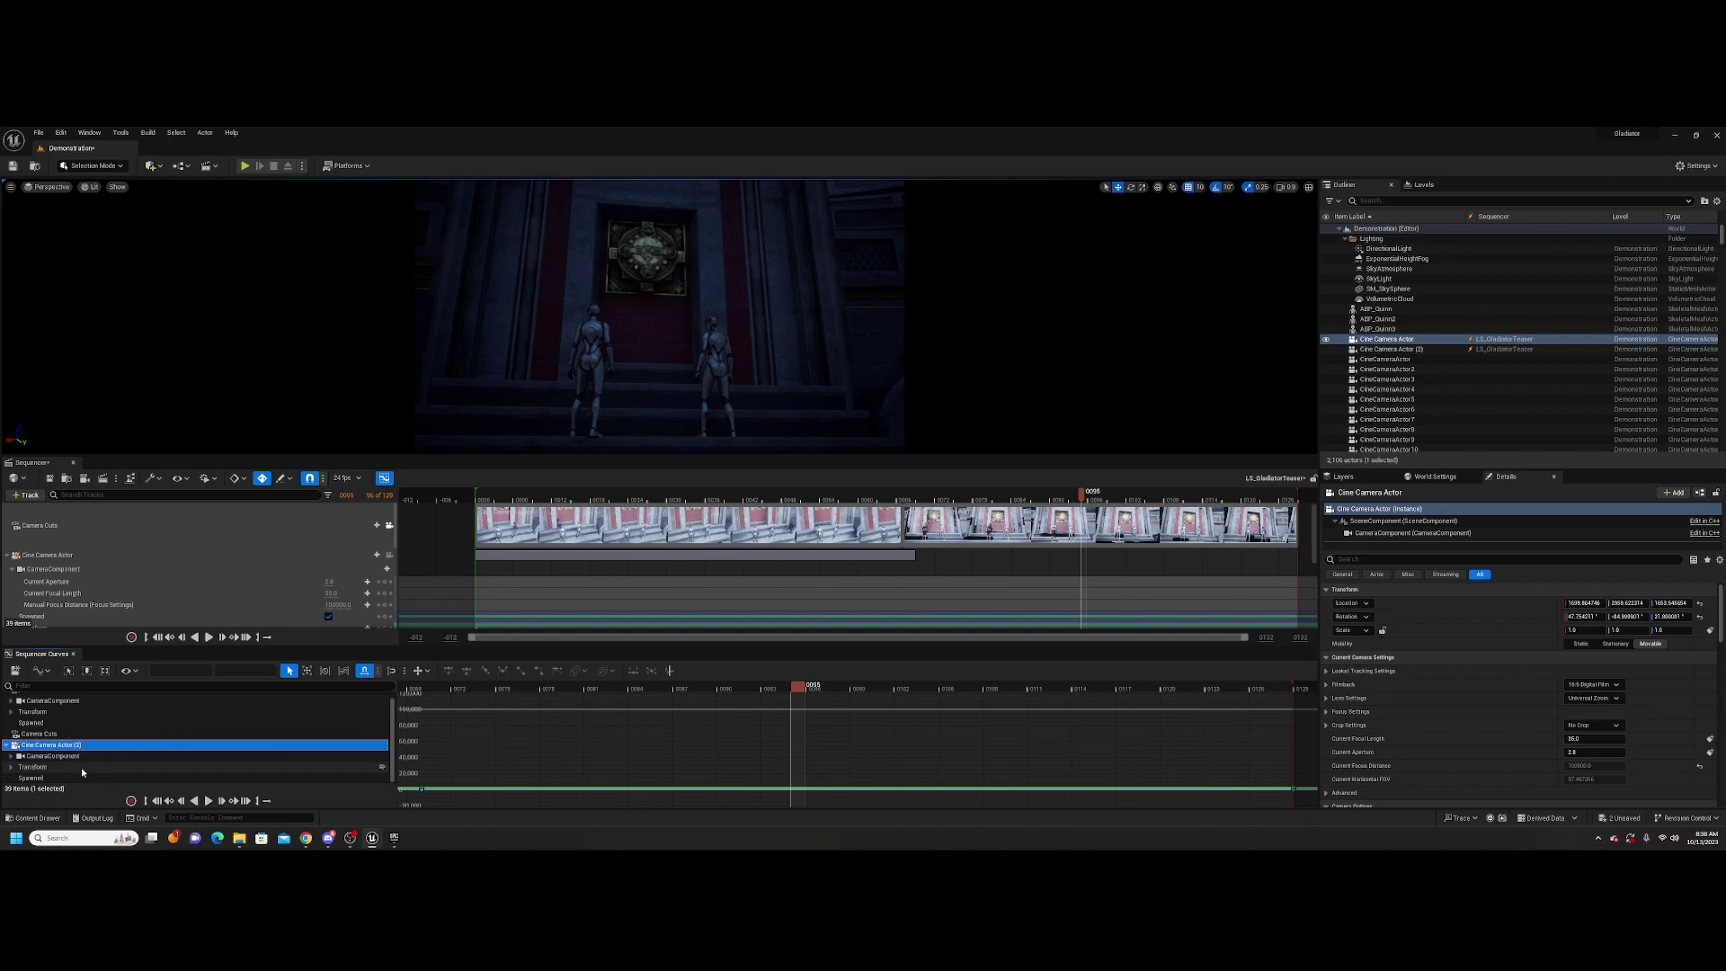
pyautogui.click(60, 769)
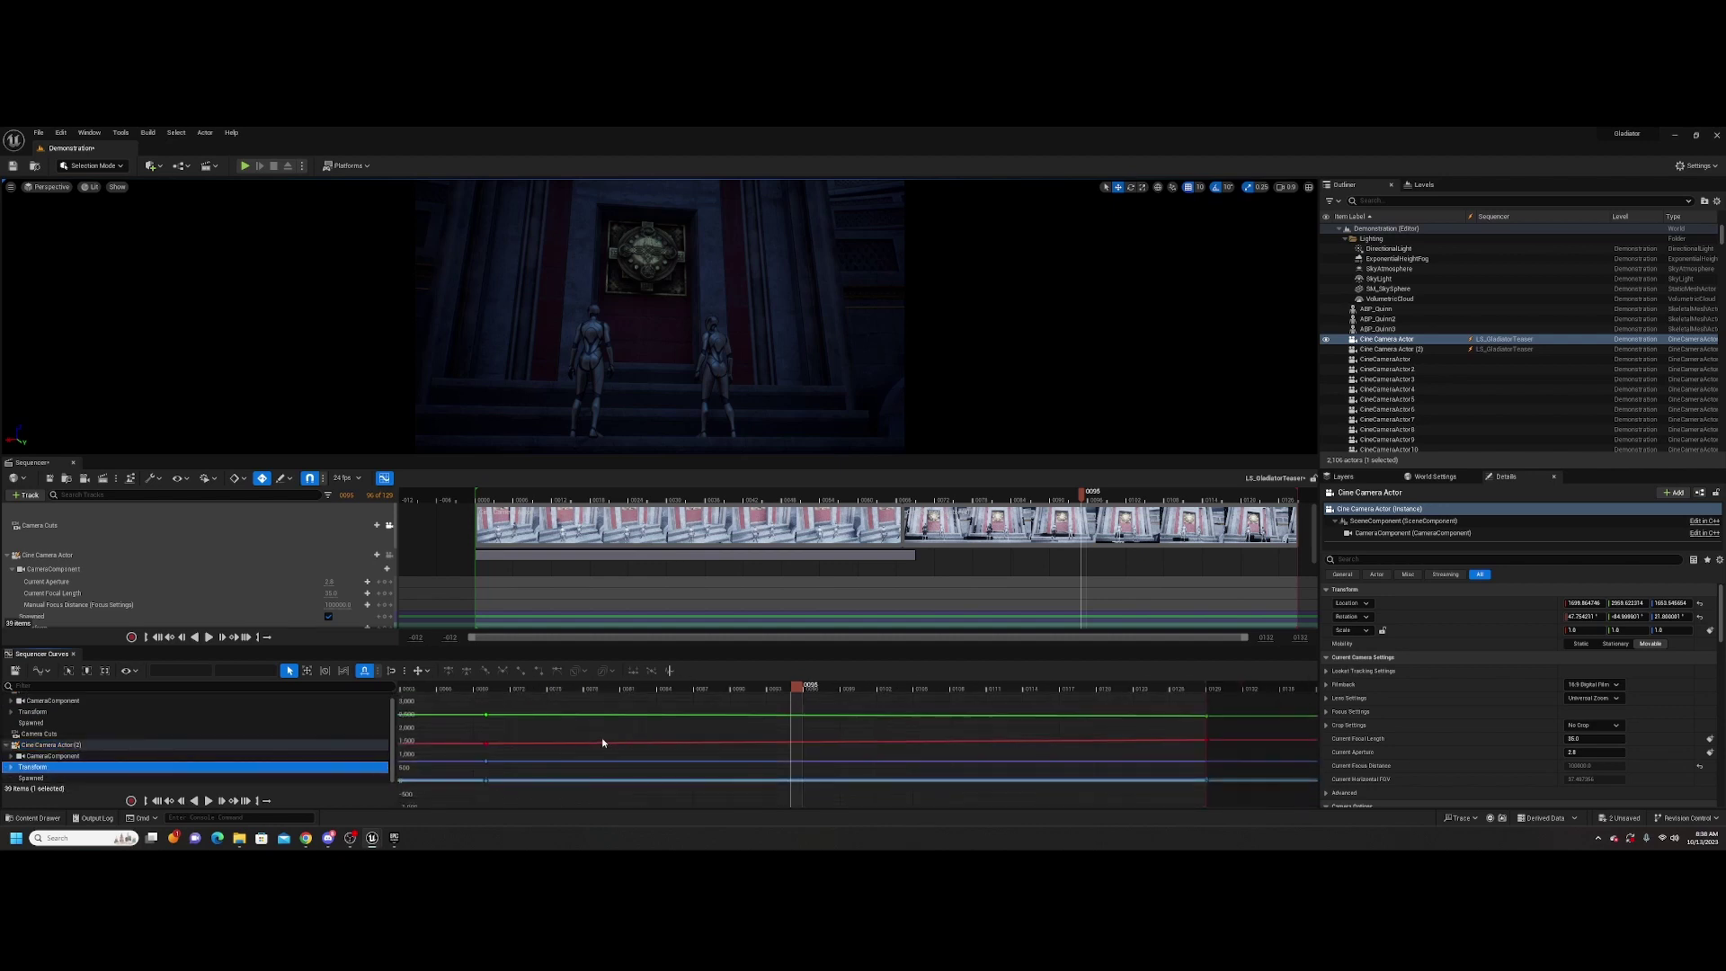
pyautogui.scroll(-2, 602, 742)
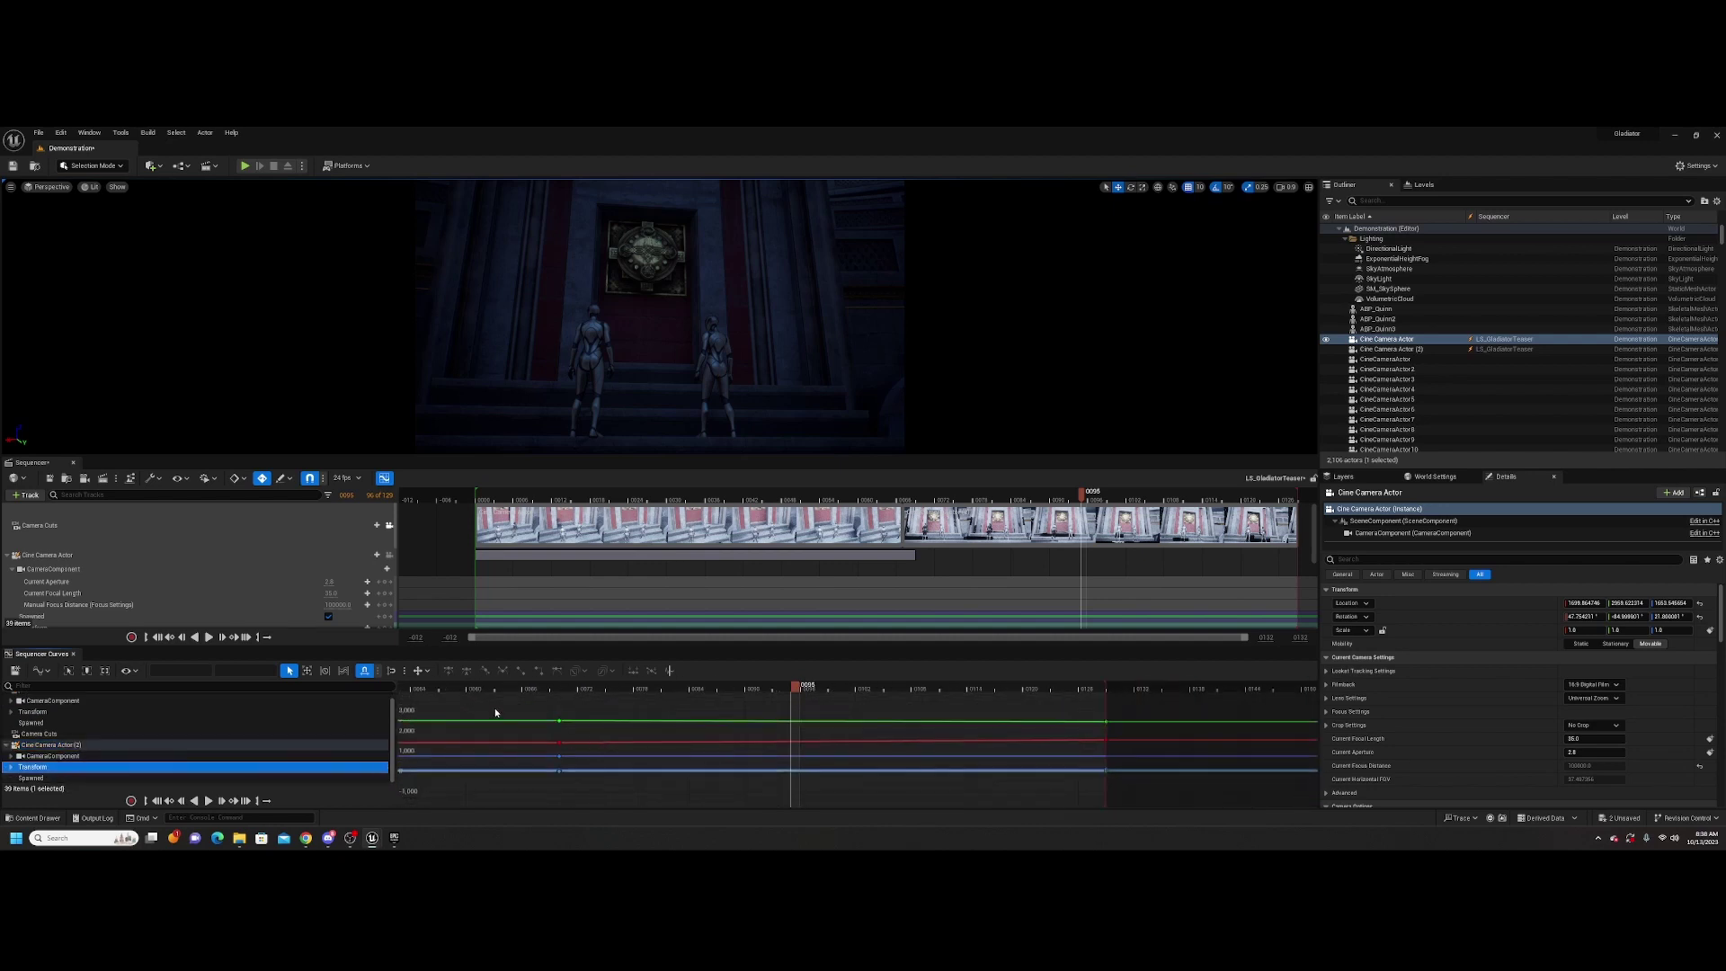
pyautogui.moveTo(534, 710); pyautogui.dragTo(1144, 798)
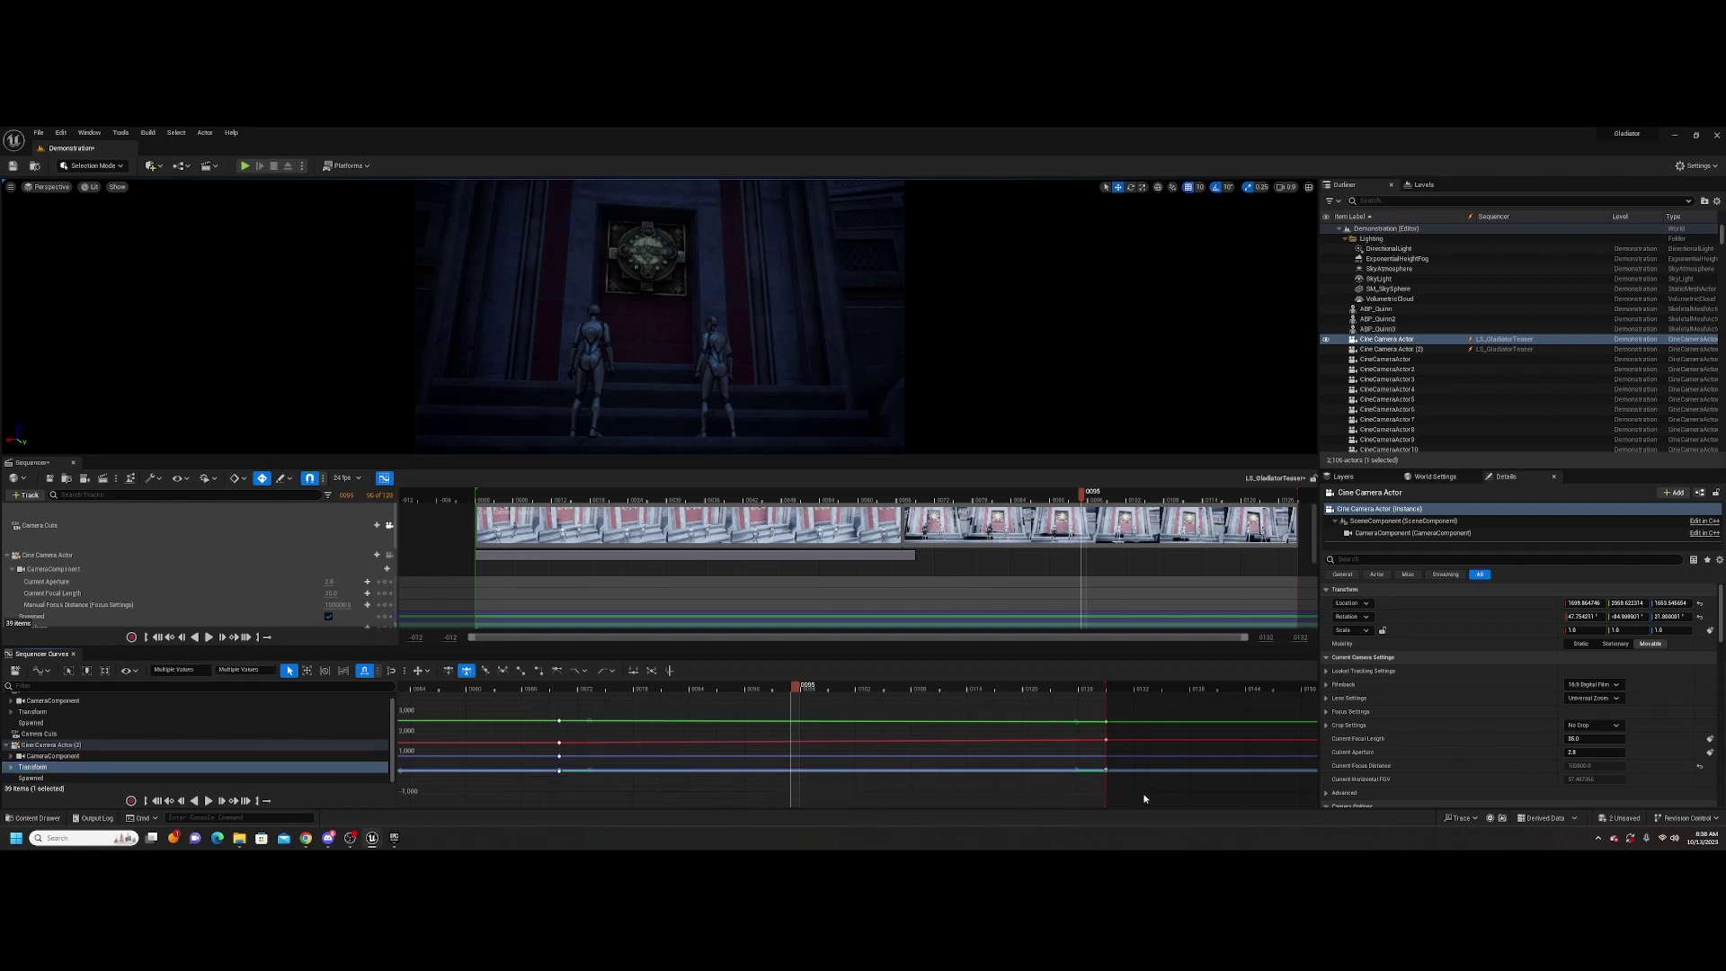
pyautogui.click(521, 672)
pyautogui.click(75, 654)
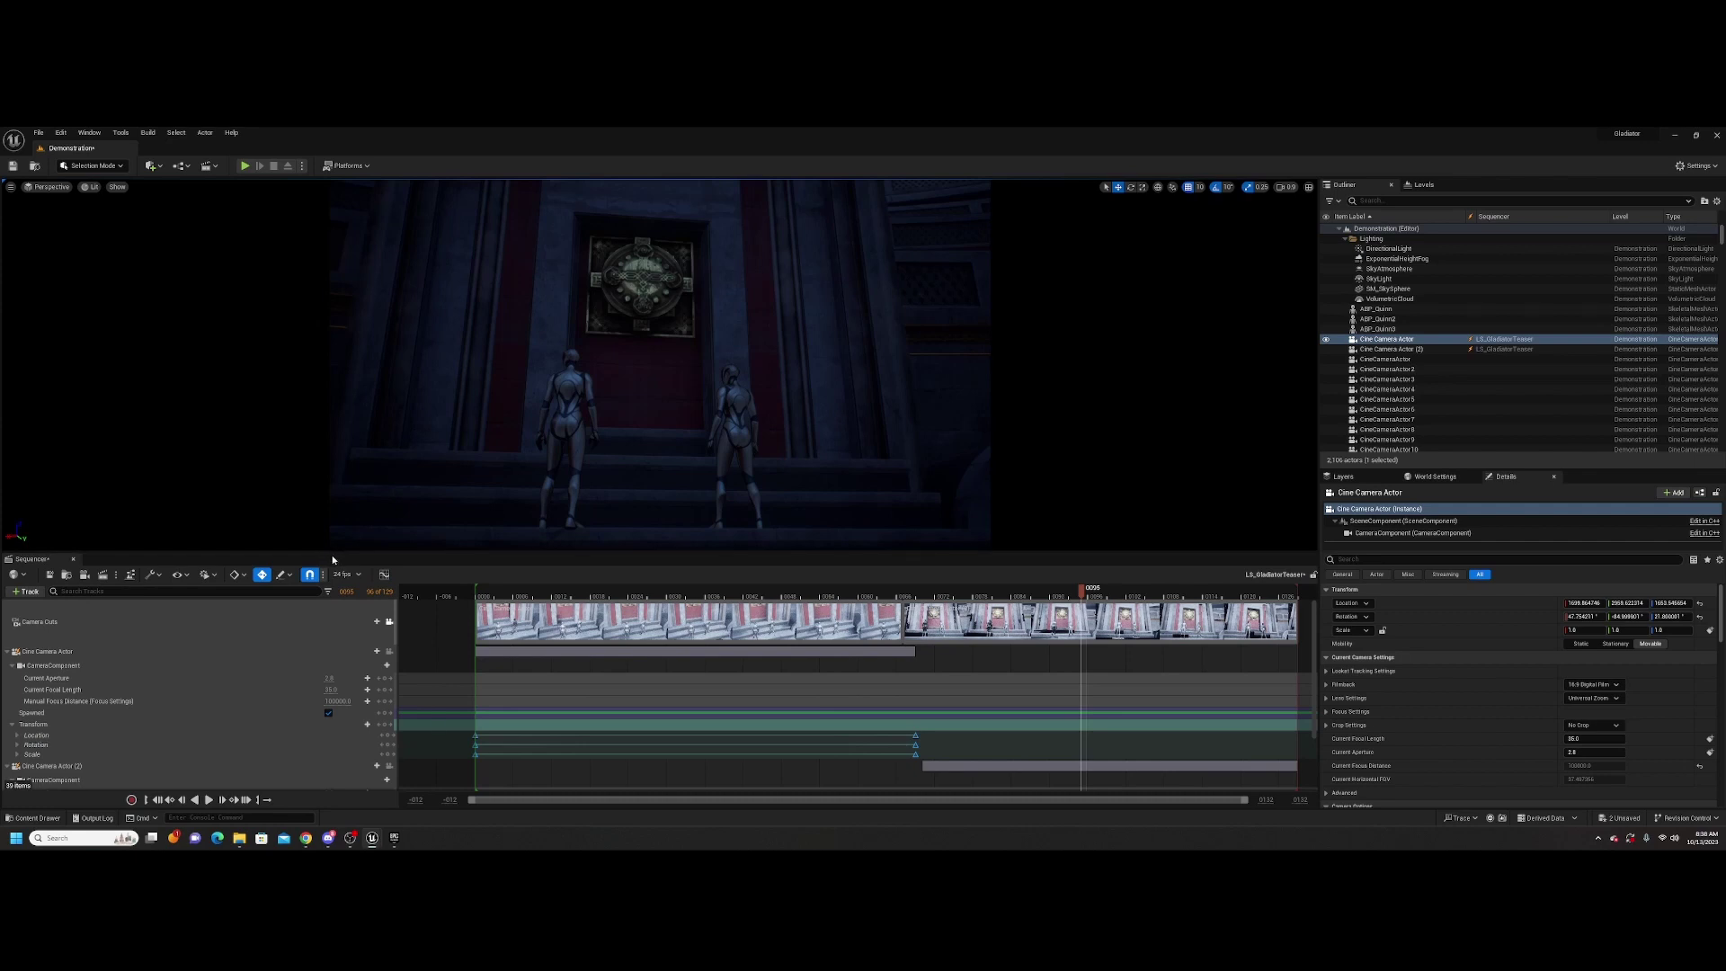
# Save the level and sequence, and replay both shots from near the start
pyautogui.hotkey('ctrl', 's')
pyautogui.click(493, 594)
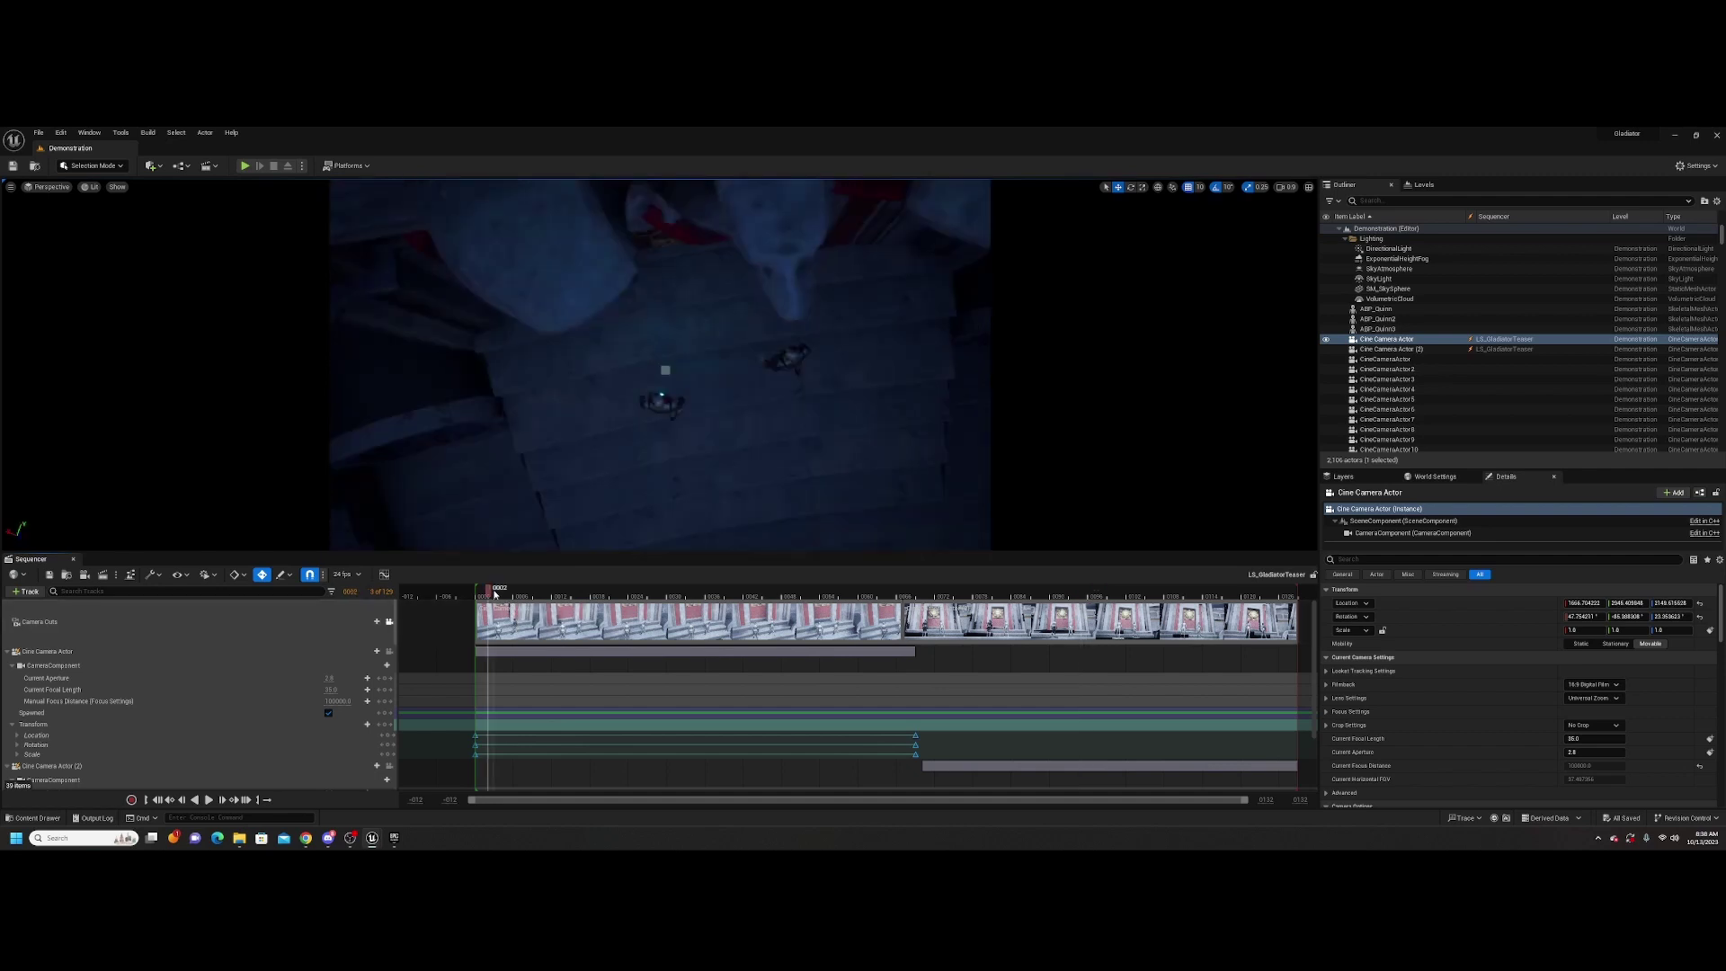
pyautogui.press('space')
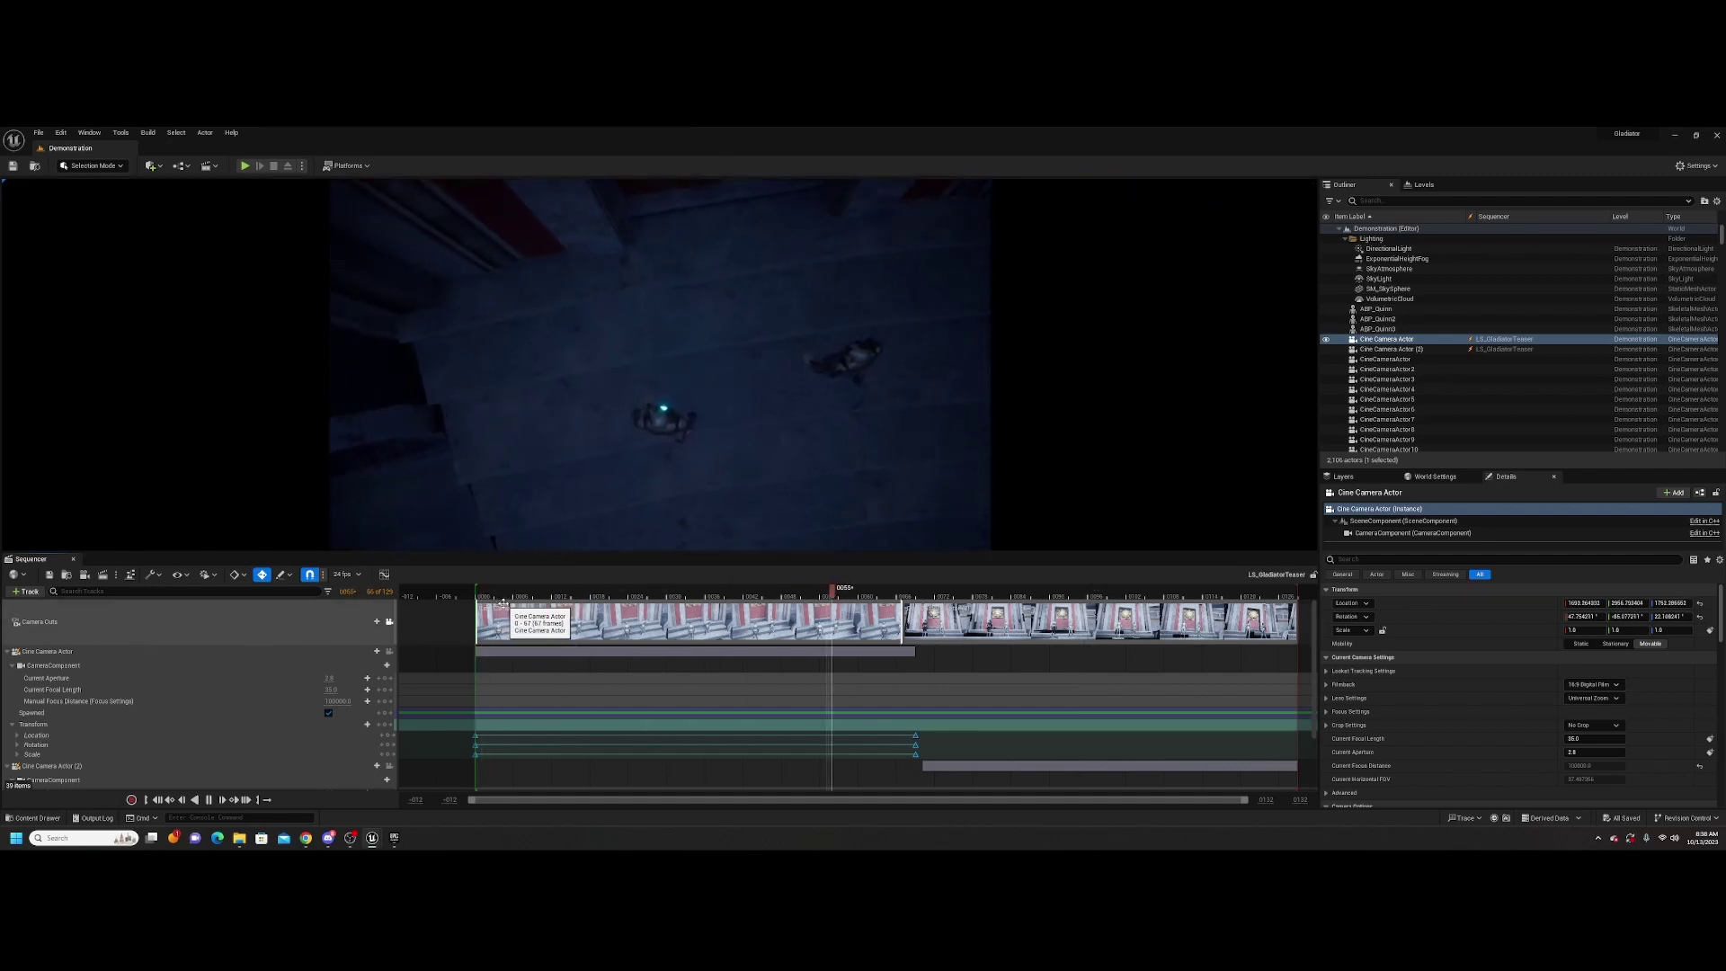
pyautogui.press('space')
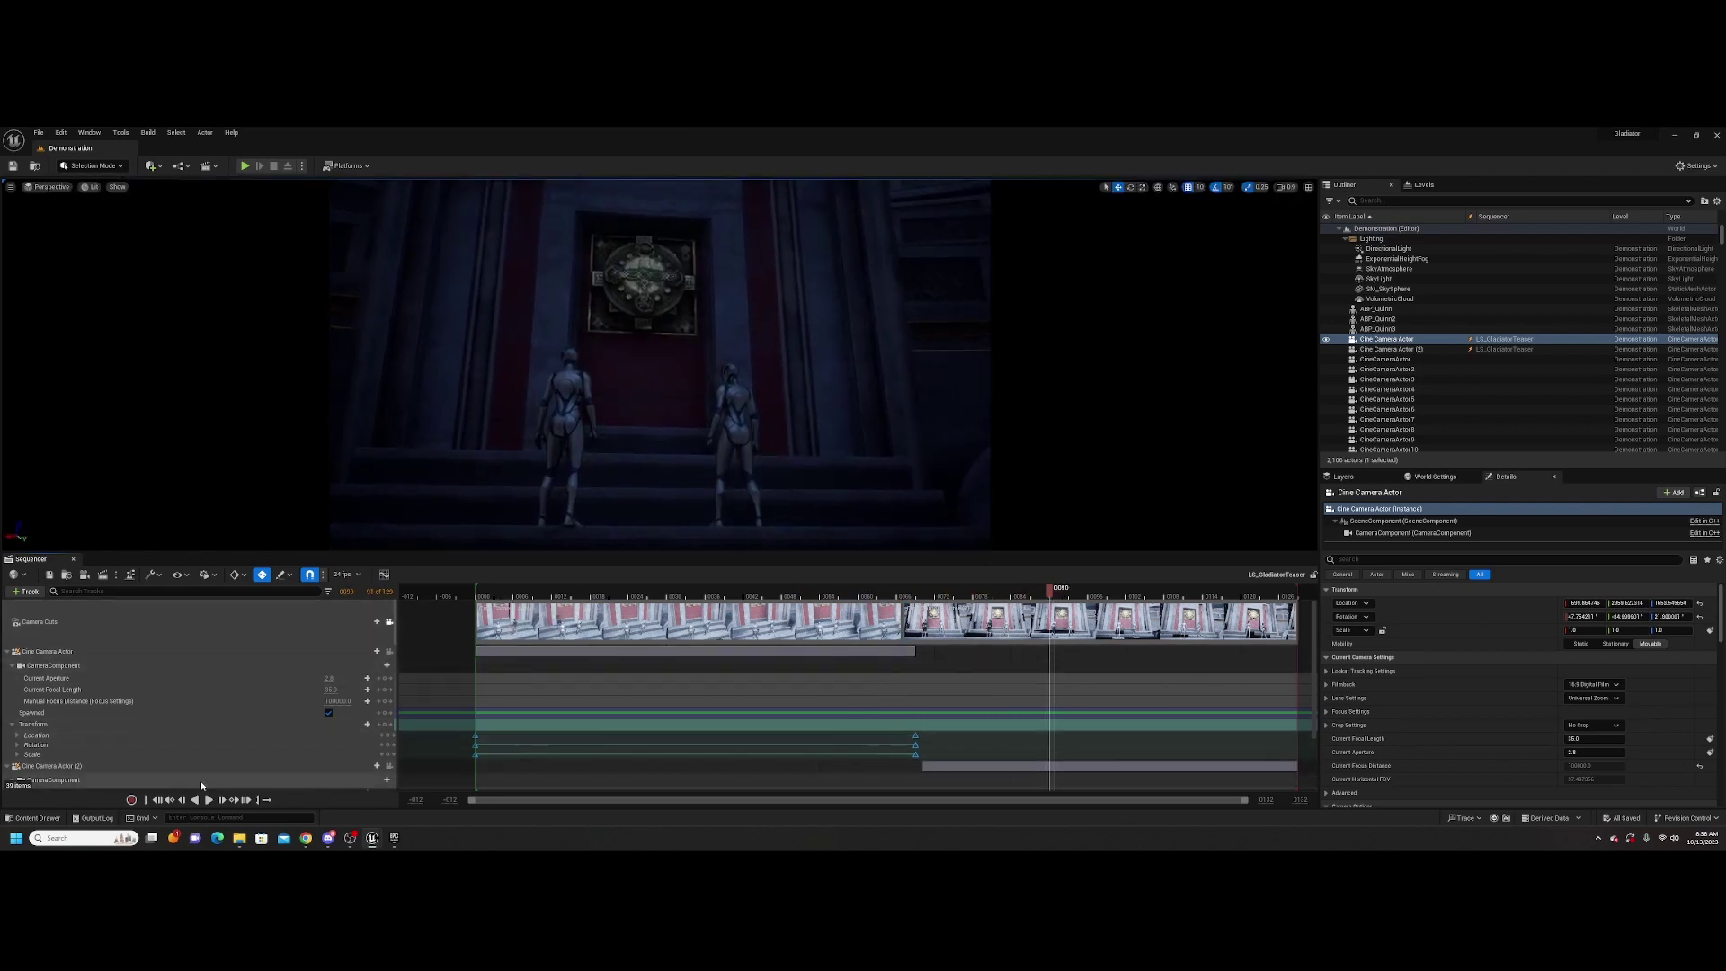
# Move the first transform keys of Cine Camera Actor (2) earlier to frame 62 and play across the cut
pyautogui.scroll(-1, 82, 769)
pyautogui.scroll(-1, 387, 762)
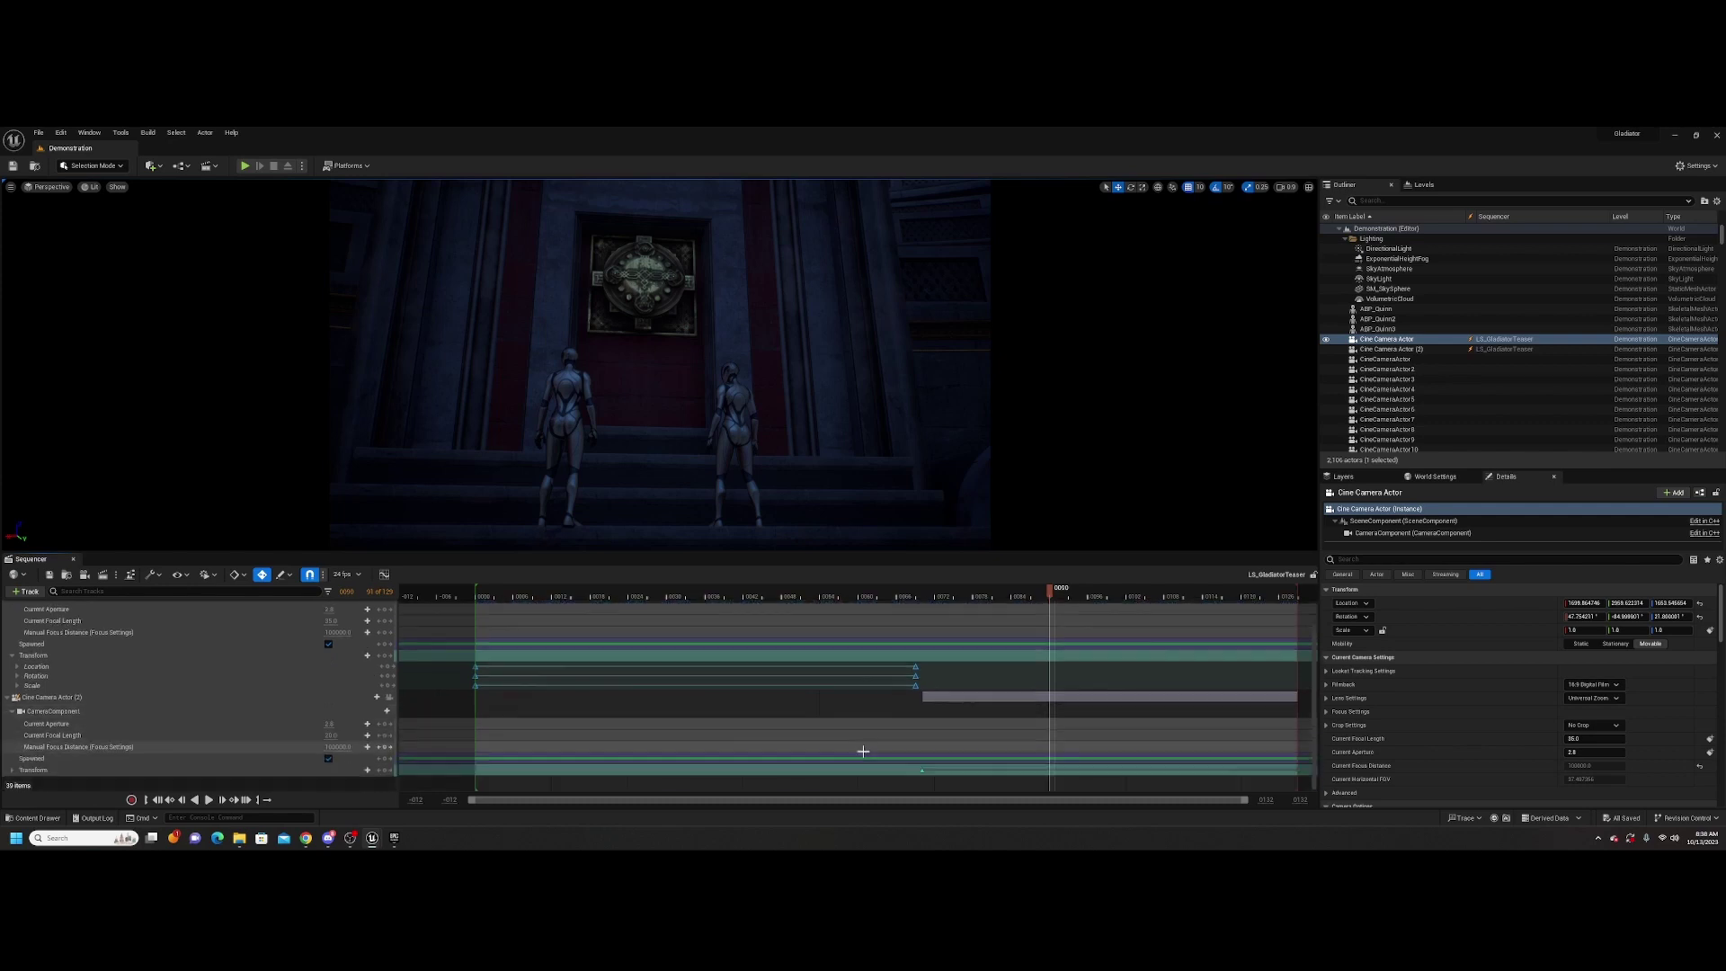
pyautogui.click(12, 770)
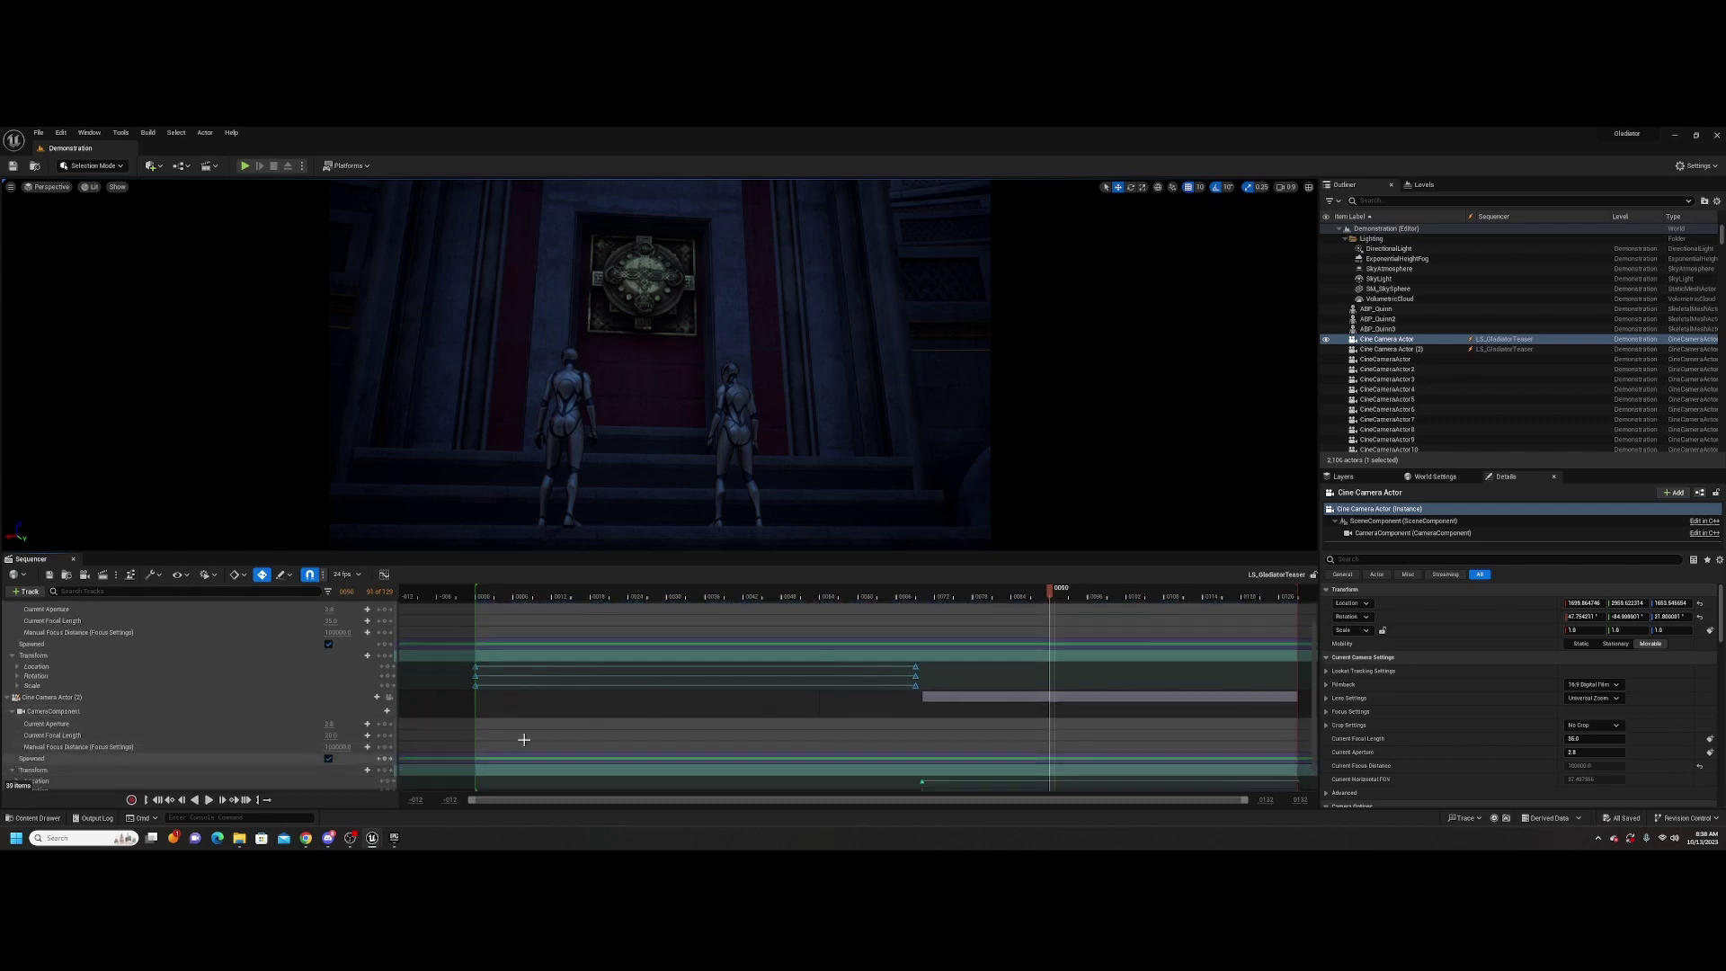
pyautogui.scroll(-1, 520, 735)
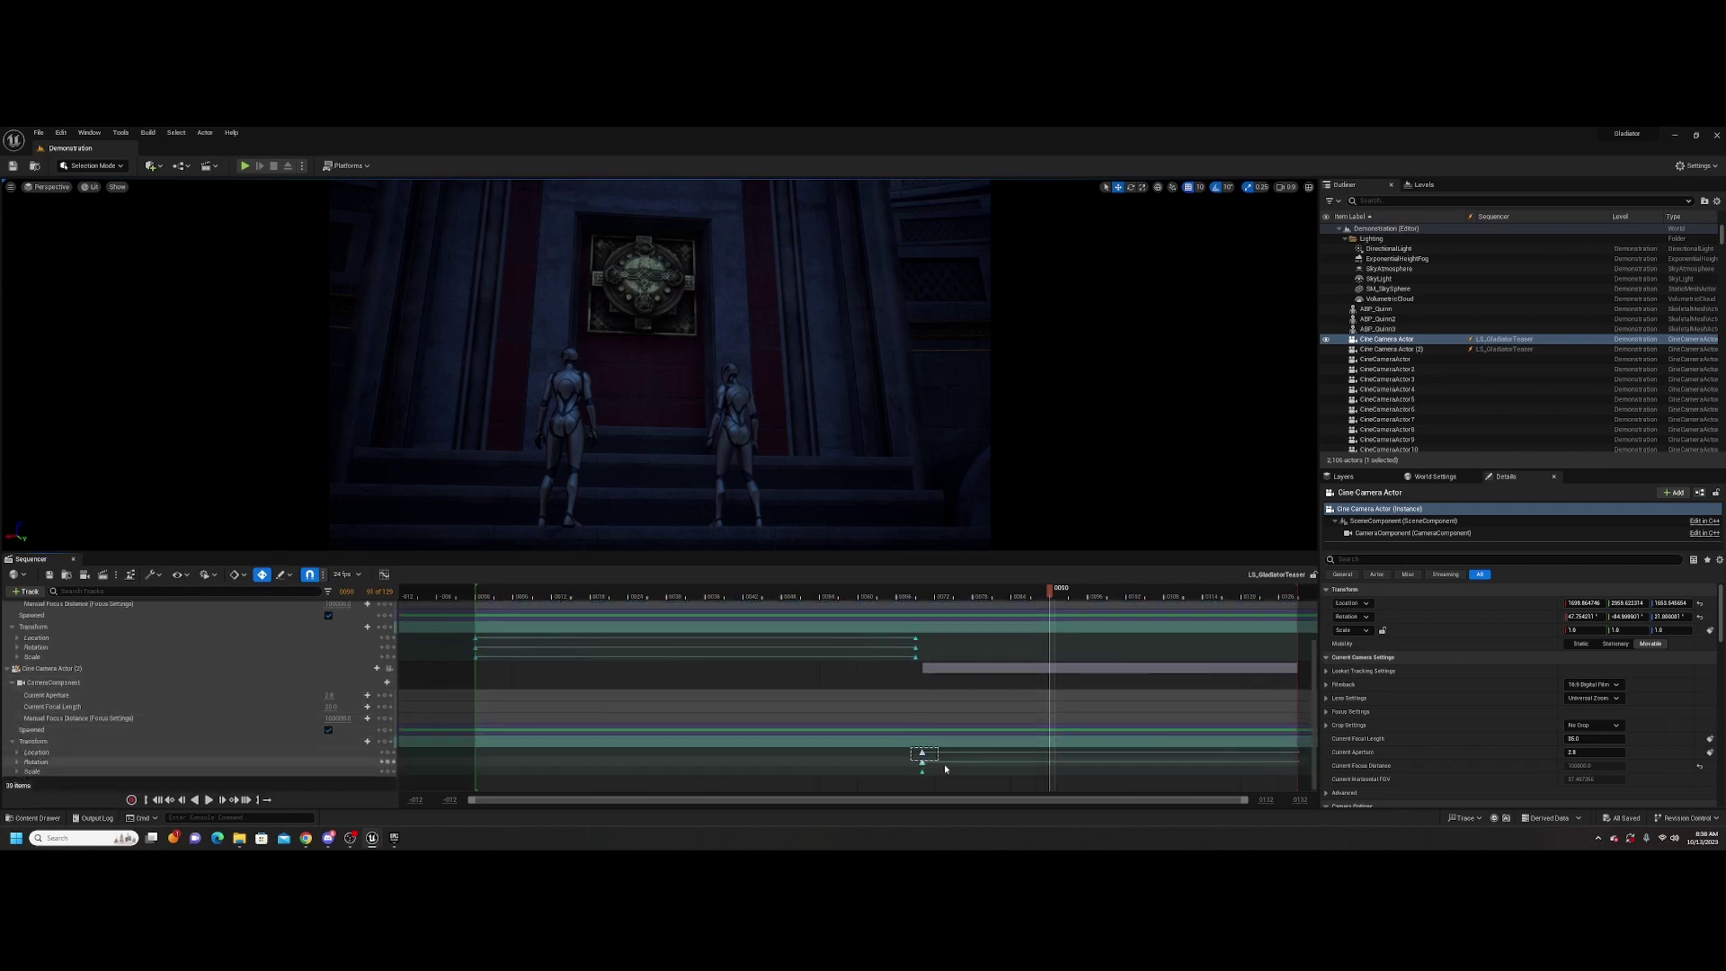
pyautogui.click(923, 752)
pyautogui.moveTo(923, 753); pyautogui.dragTo(874, 761)
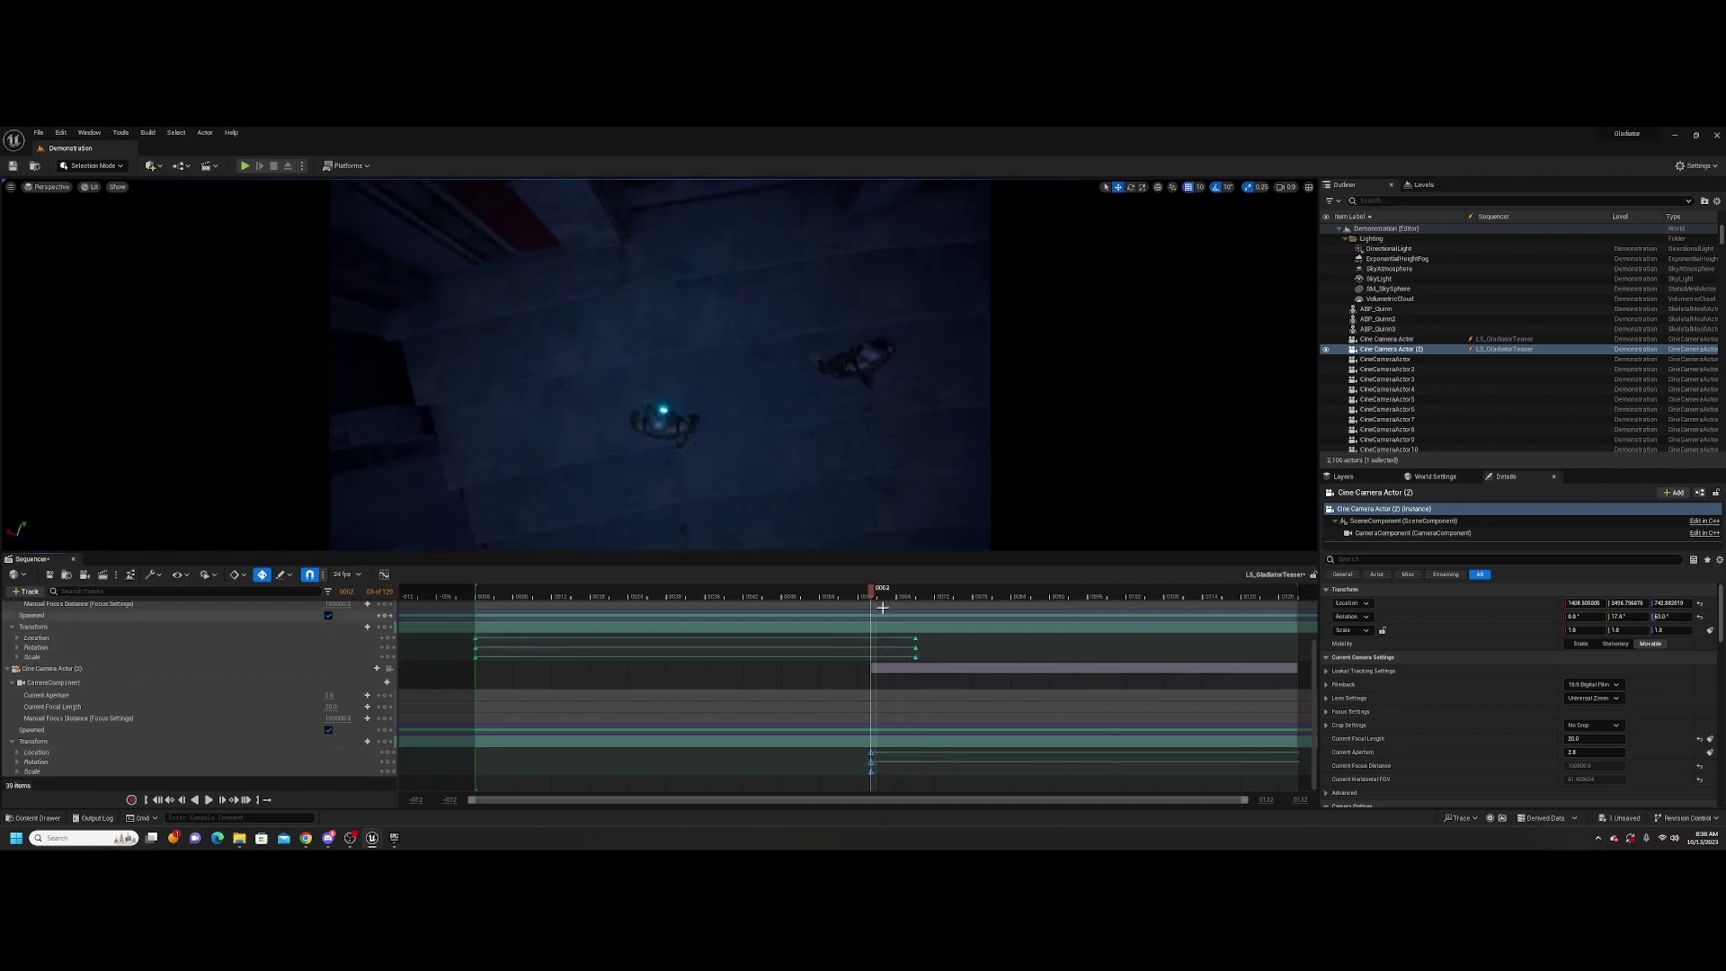
pyautogui.moveTo(872, 602); pyautogui.dragTo(914, 601)
pyautogui.press('space')
pyautogui.press('space')
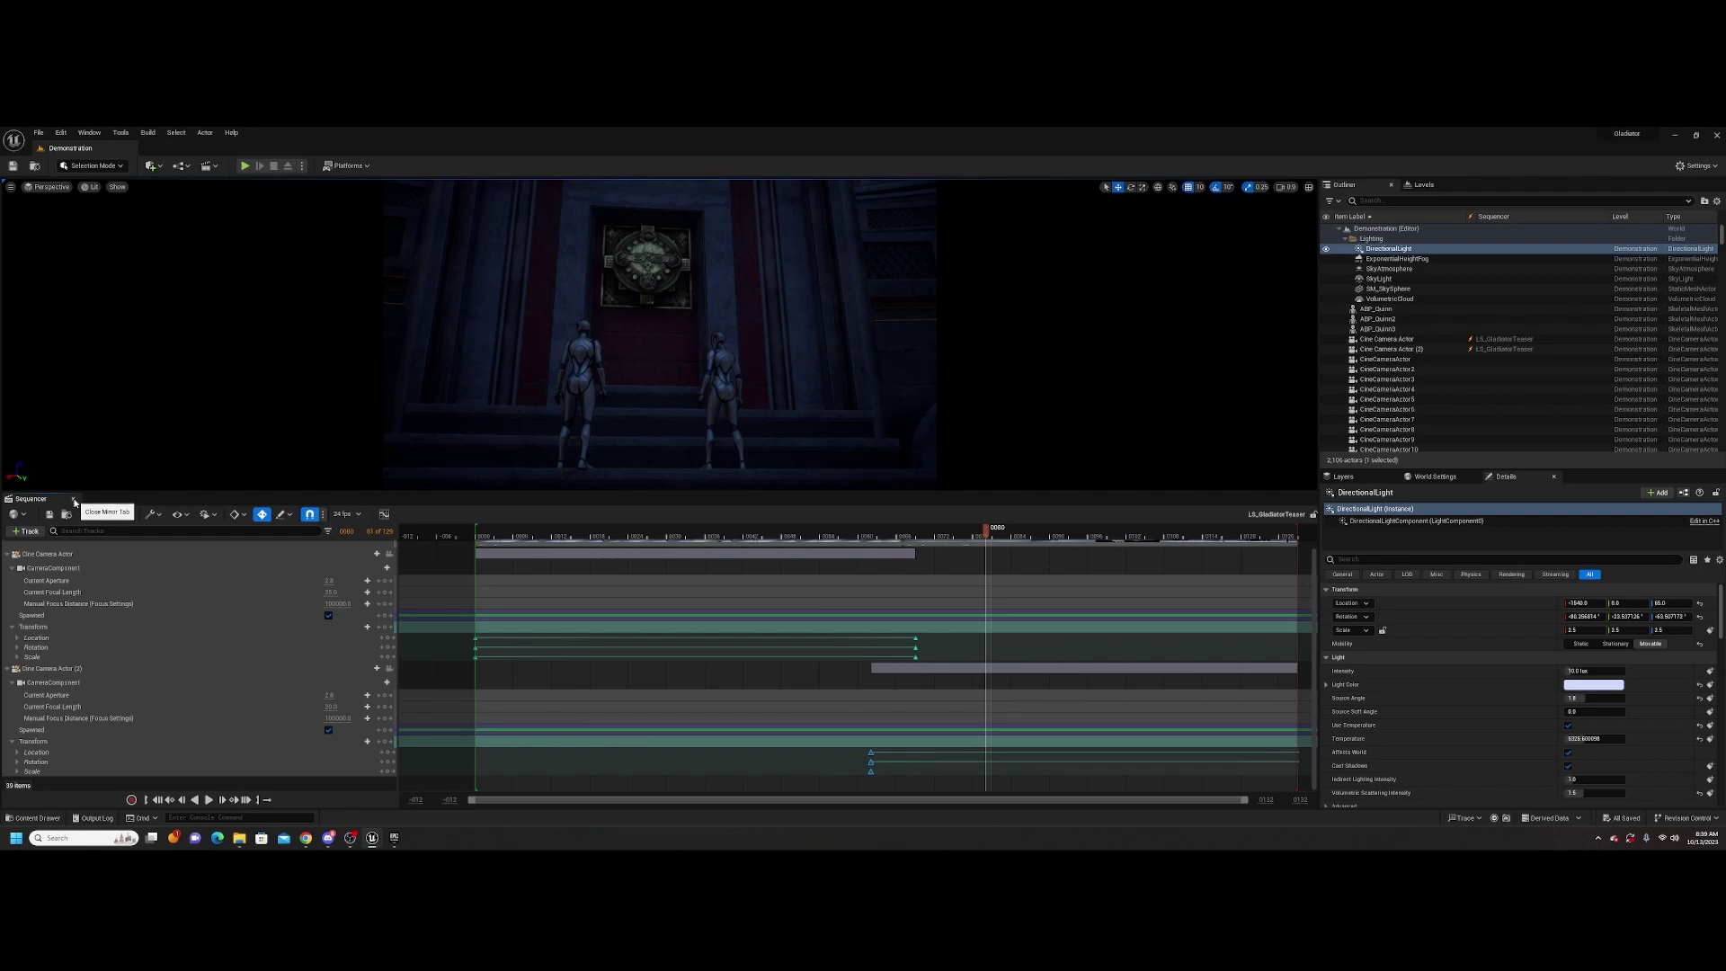
# Close the Sequencer and set the ExponentialHeightFog's Fog Density to 0.2
pyautogui.click(74, 503)
pyautogui.moveTo(180, 503); pyautogui.dragTo(422, 467, button='right')
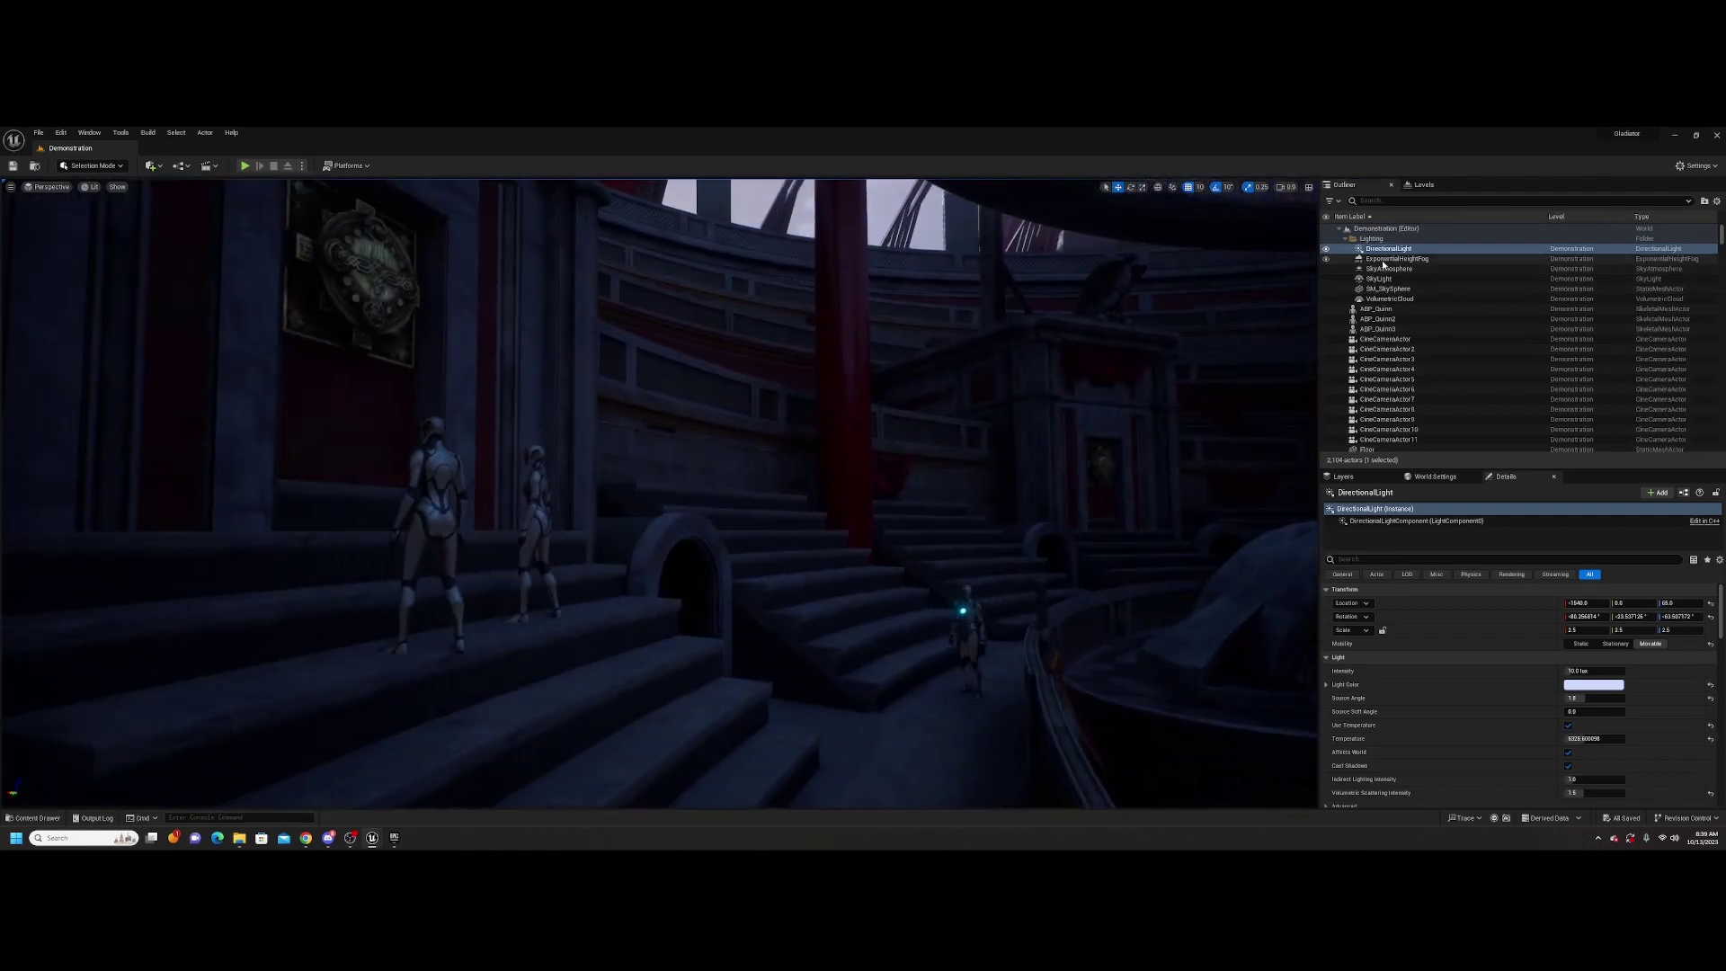
pyautogui.click(1386, 260)
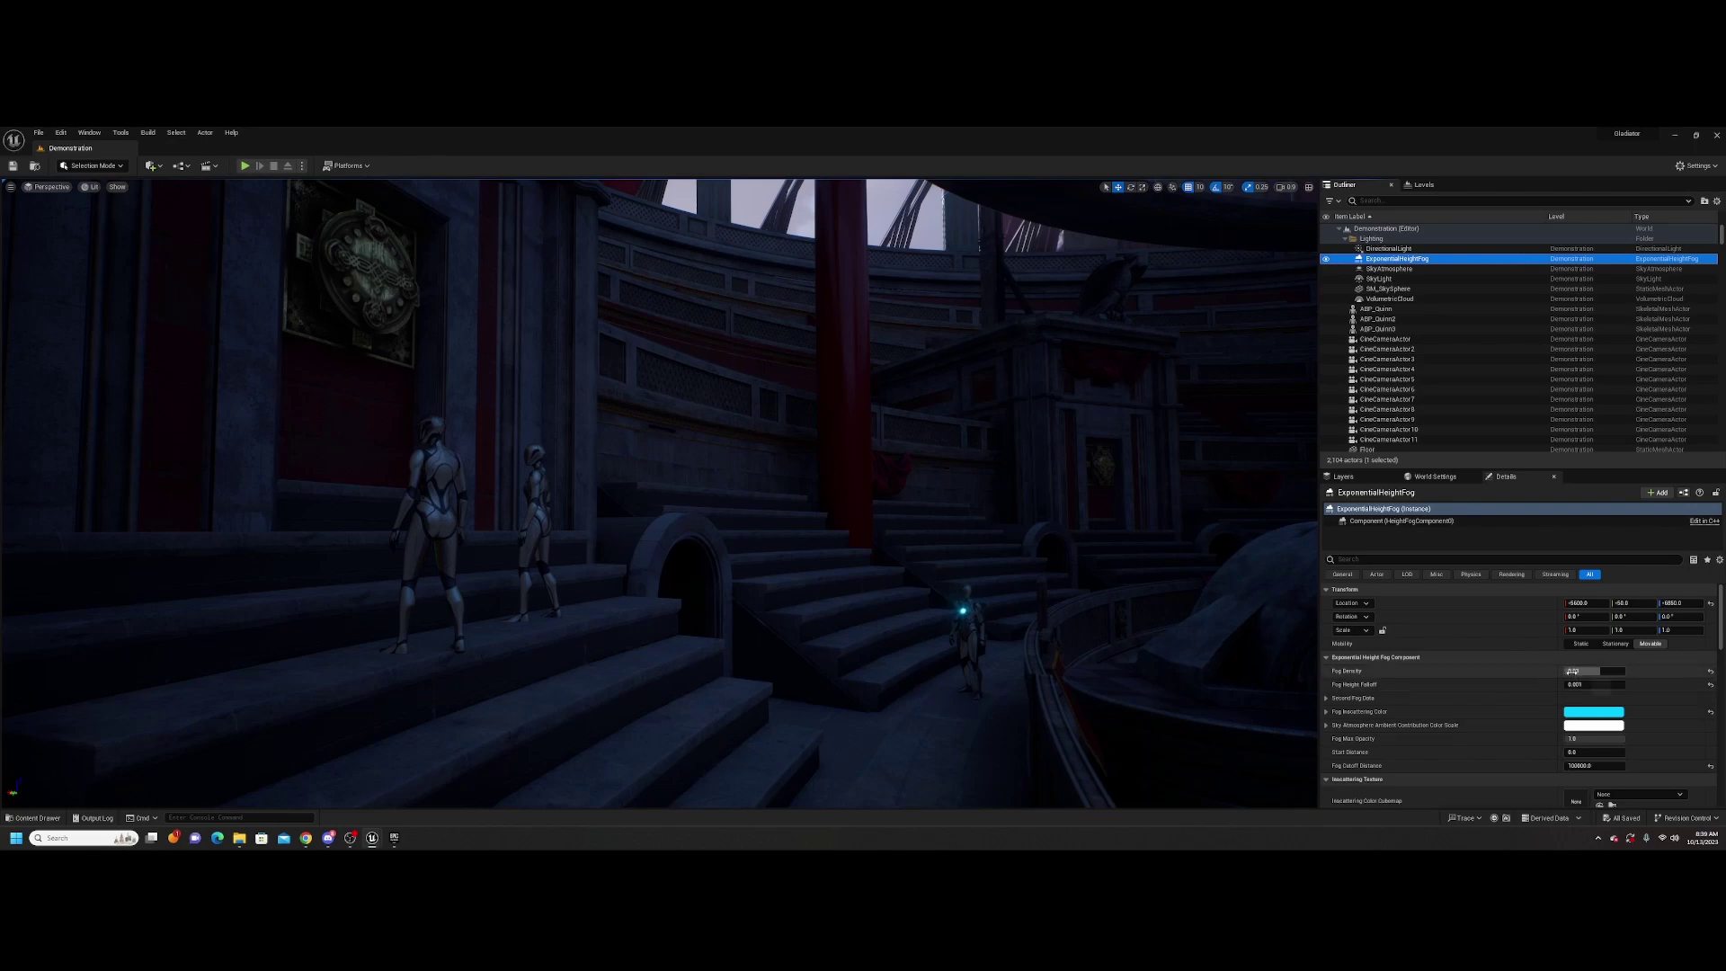
pyautogui.moveTo(1571, 671); pyautogui.dragTo(1582, 672)
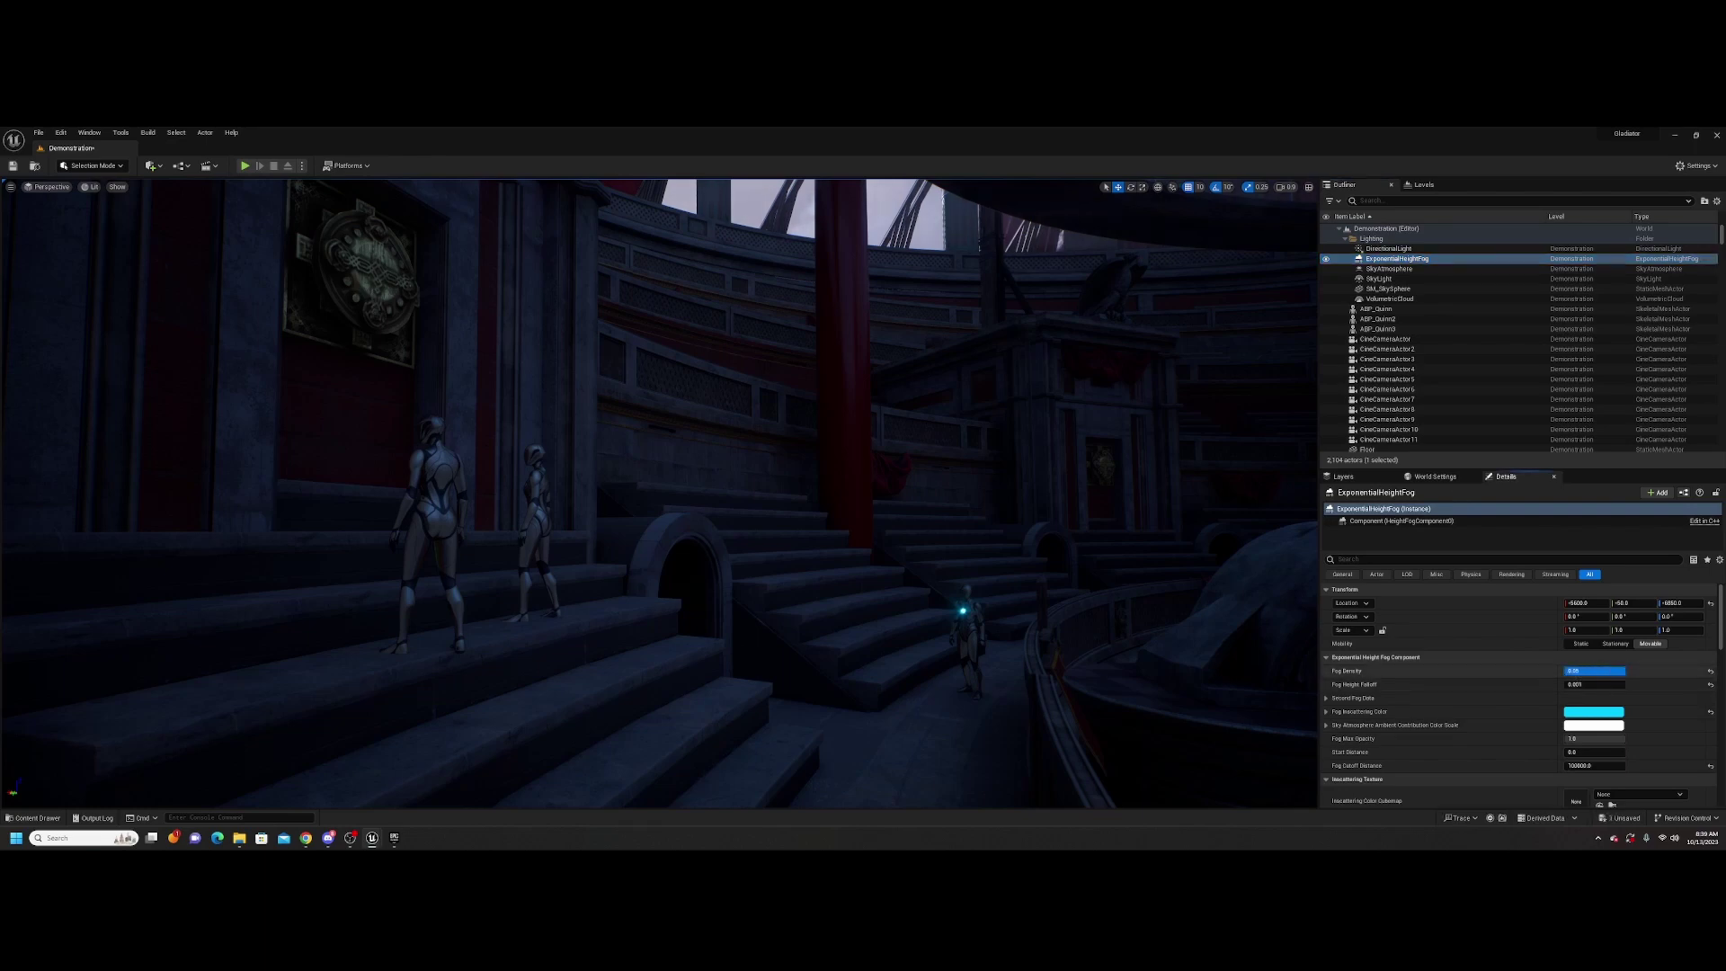
pyautogui.click(1587, 672)
pyautogui.write('.1')
pyautogui.press('Return')
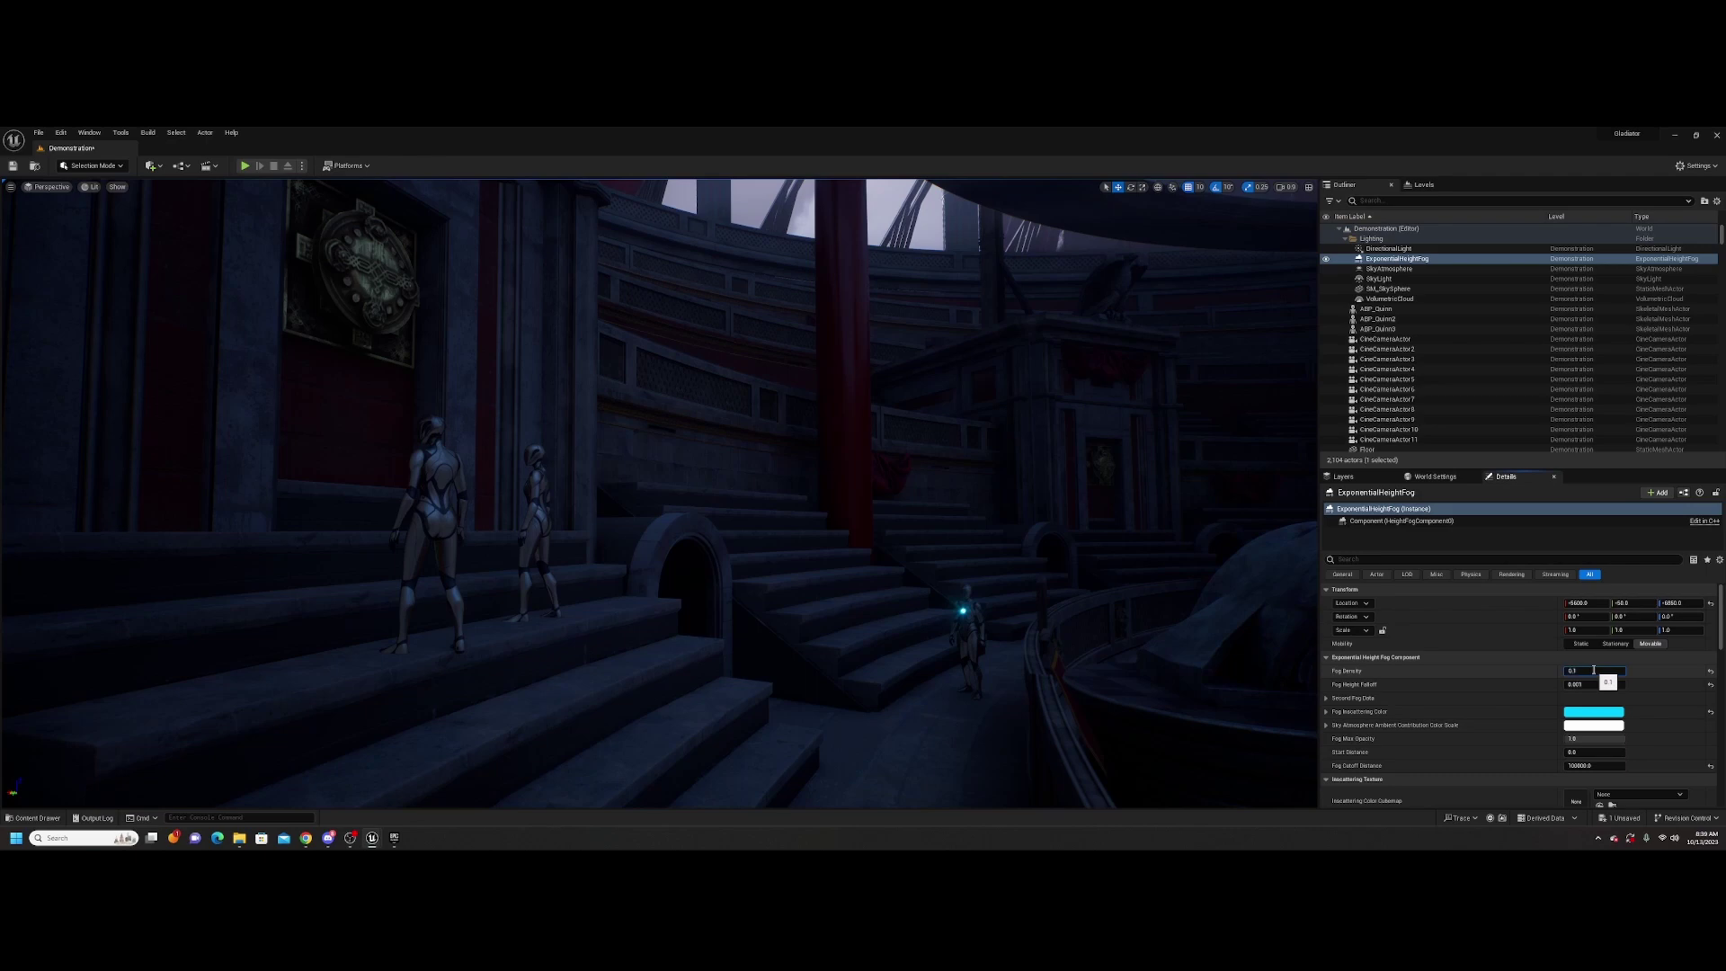
pyautogui.write('0.2')
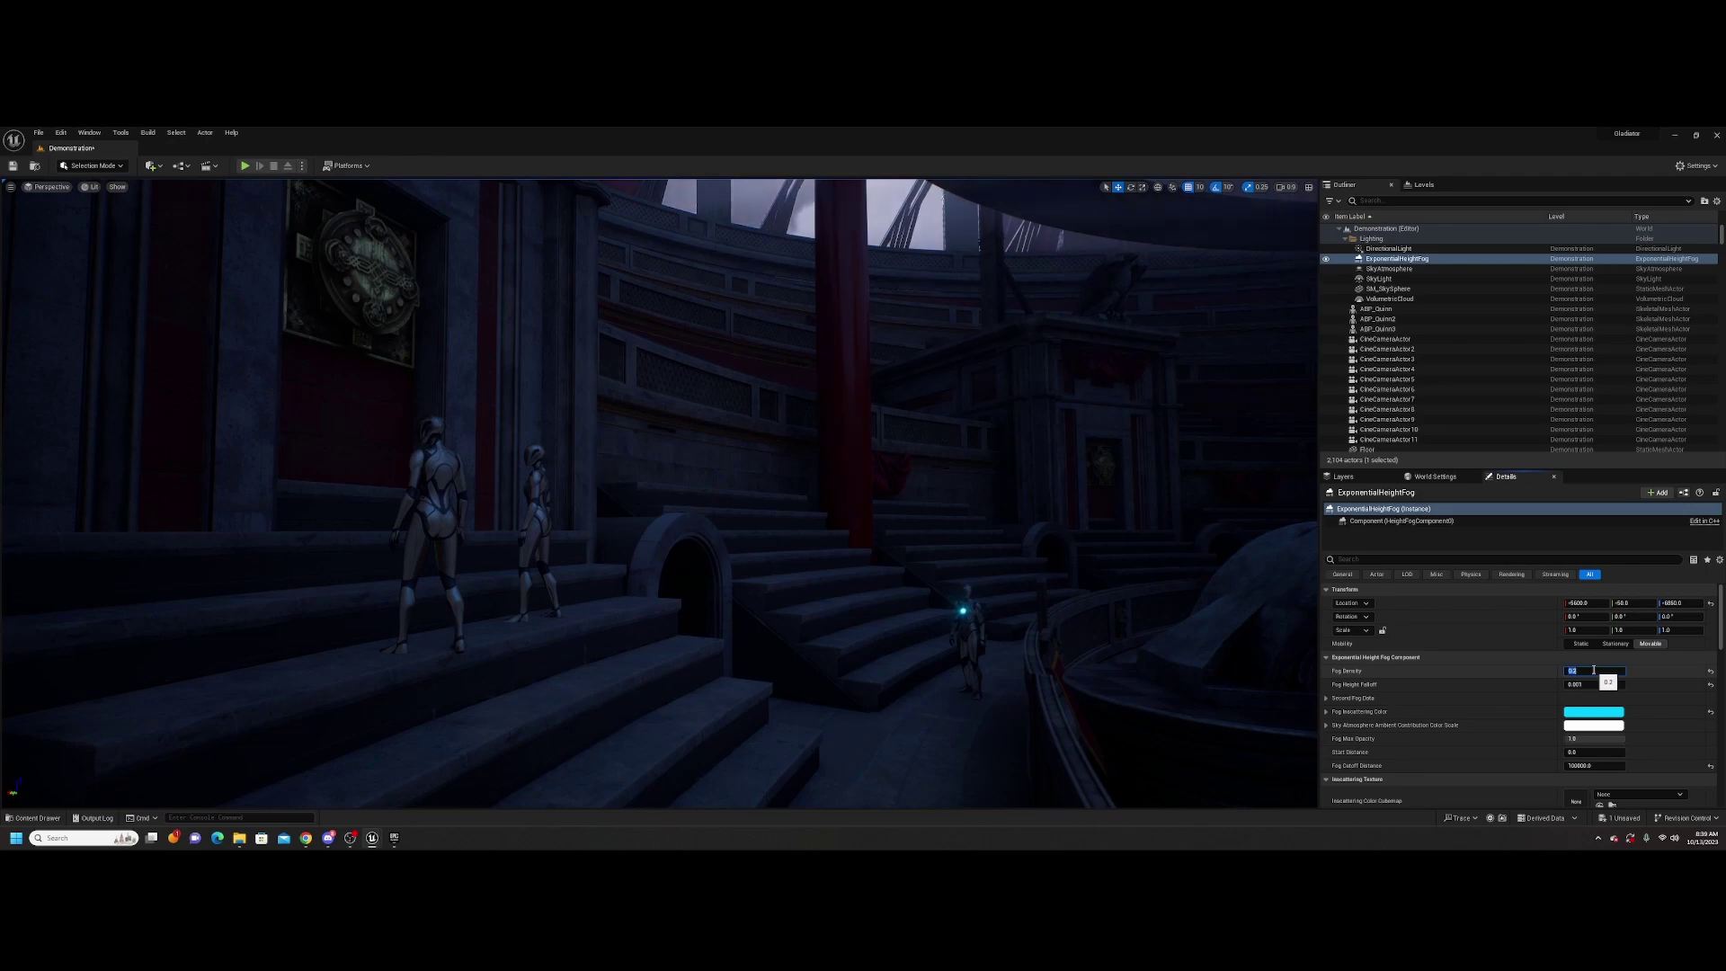
pyautogui.press('Return')
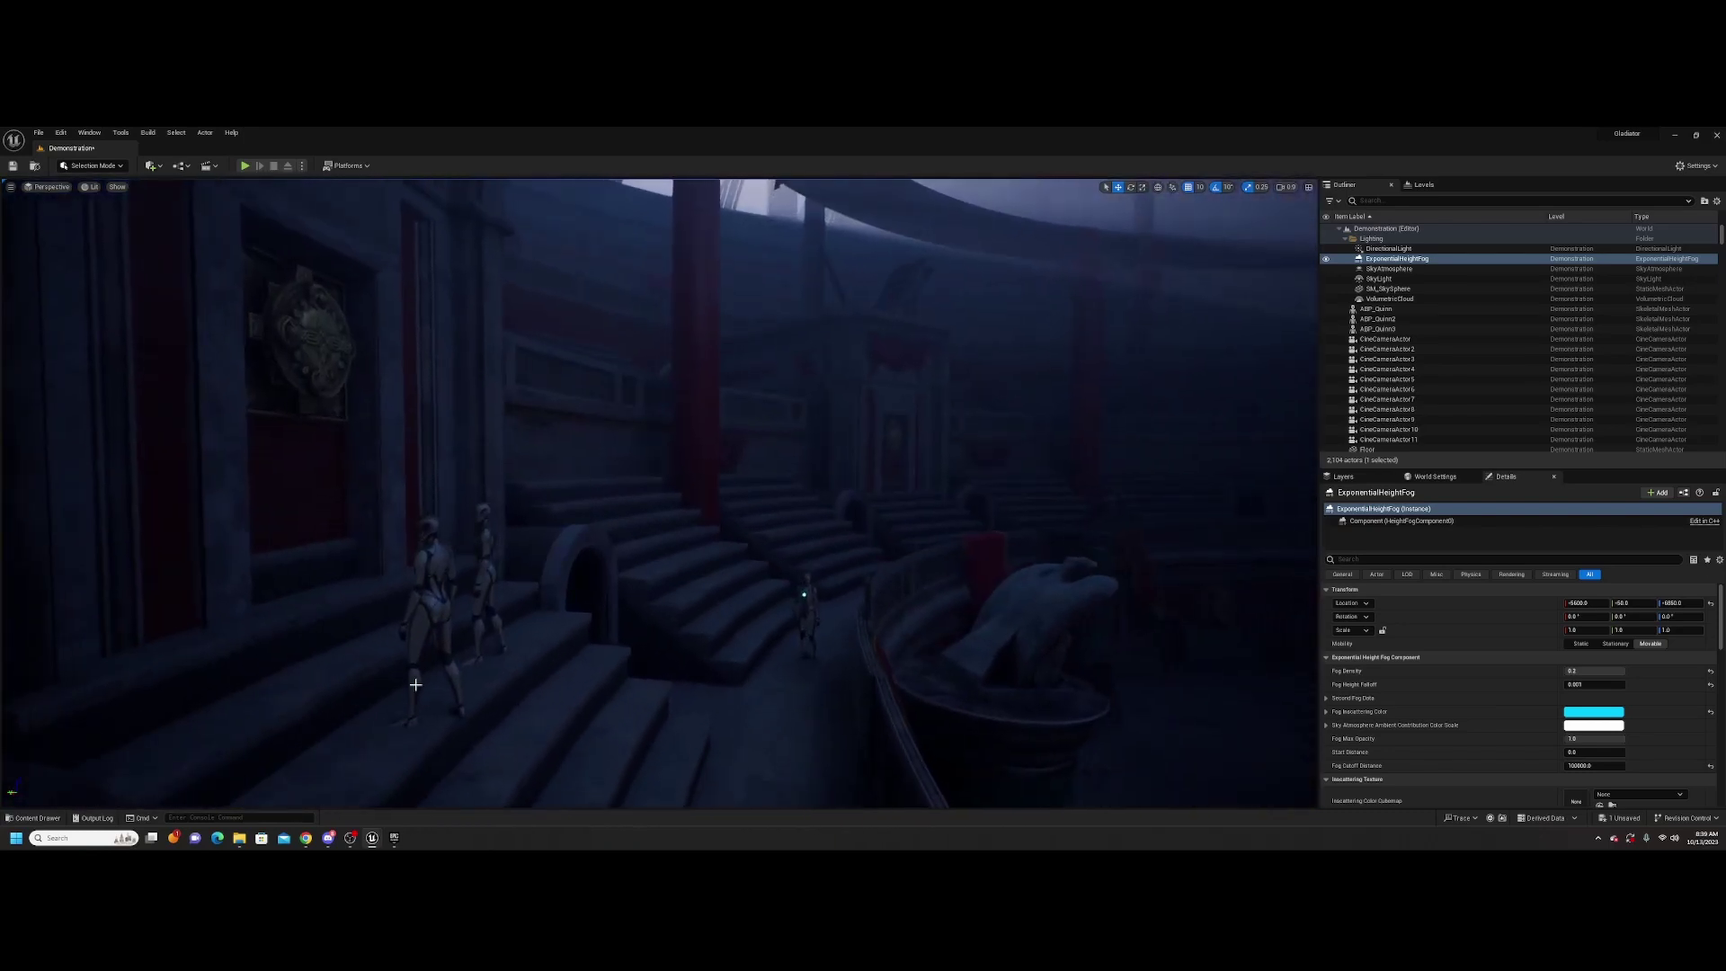
# Reopen the LS_GladiatorTeaser sequence from the Cinematics folder and frame the viewport closely on the glowing mannequins
pyautogui.click(37, 817)
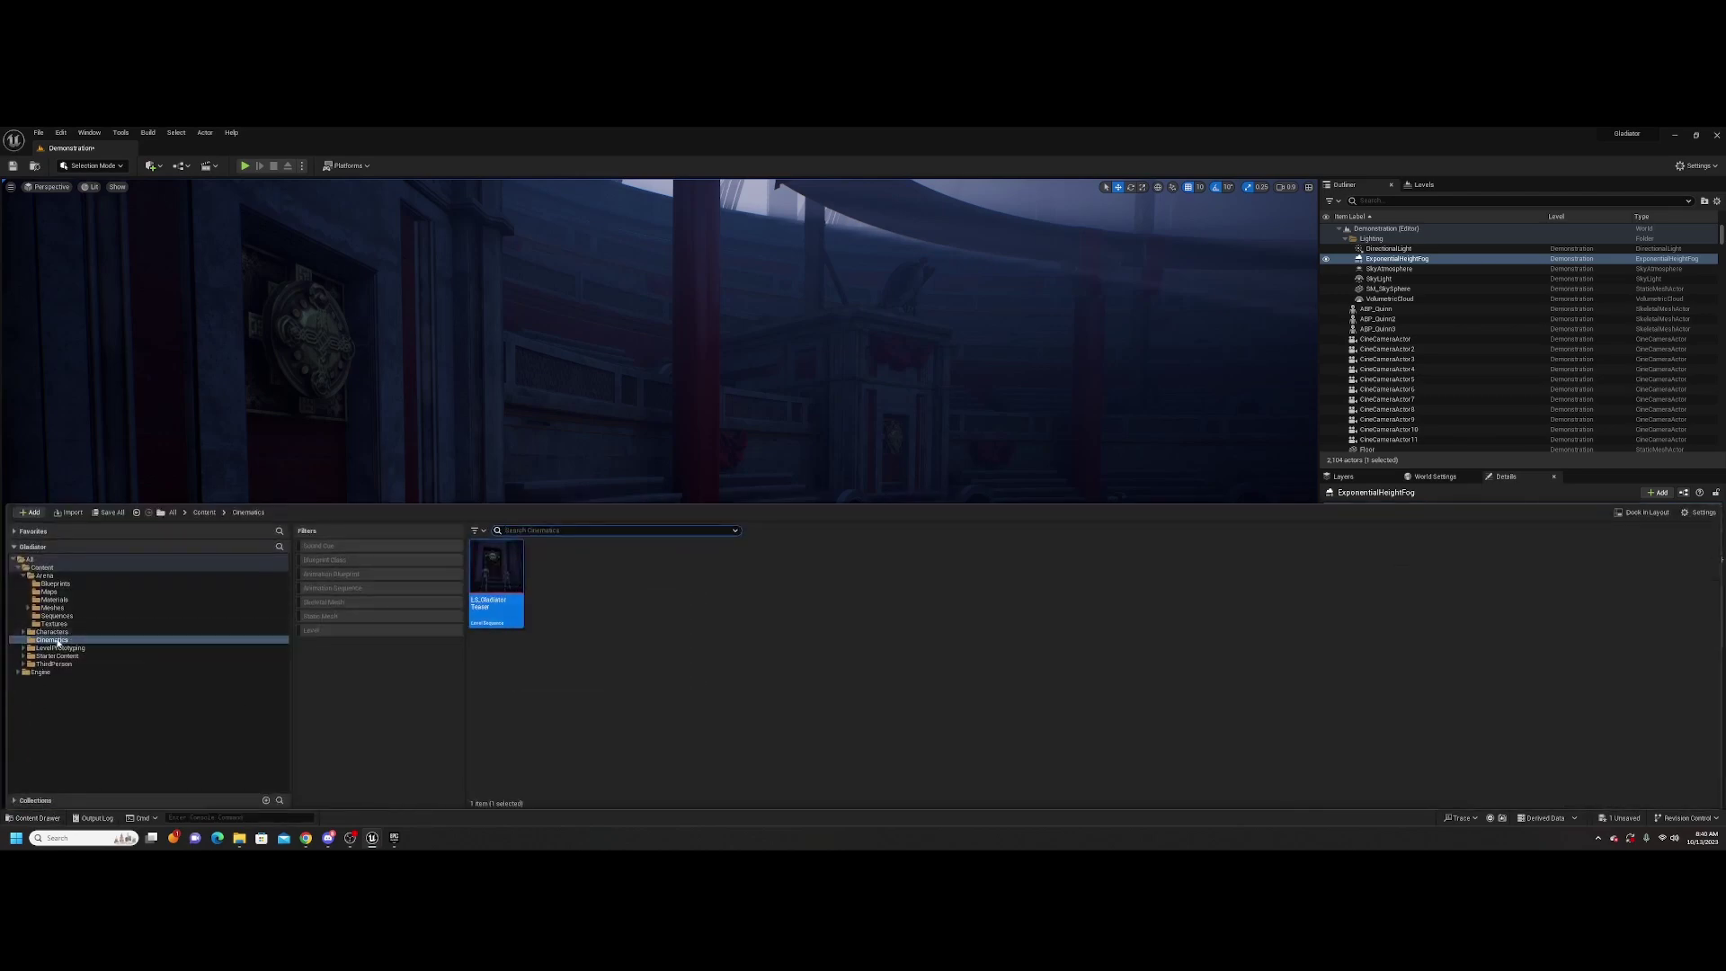
pyautogui.doubleClick(496, 584)
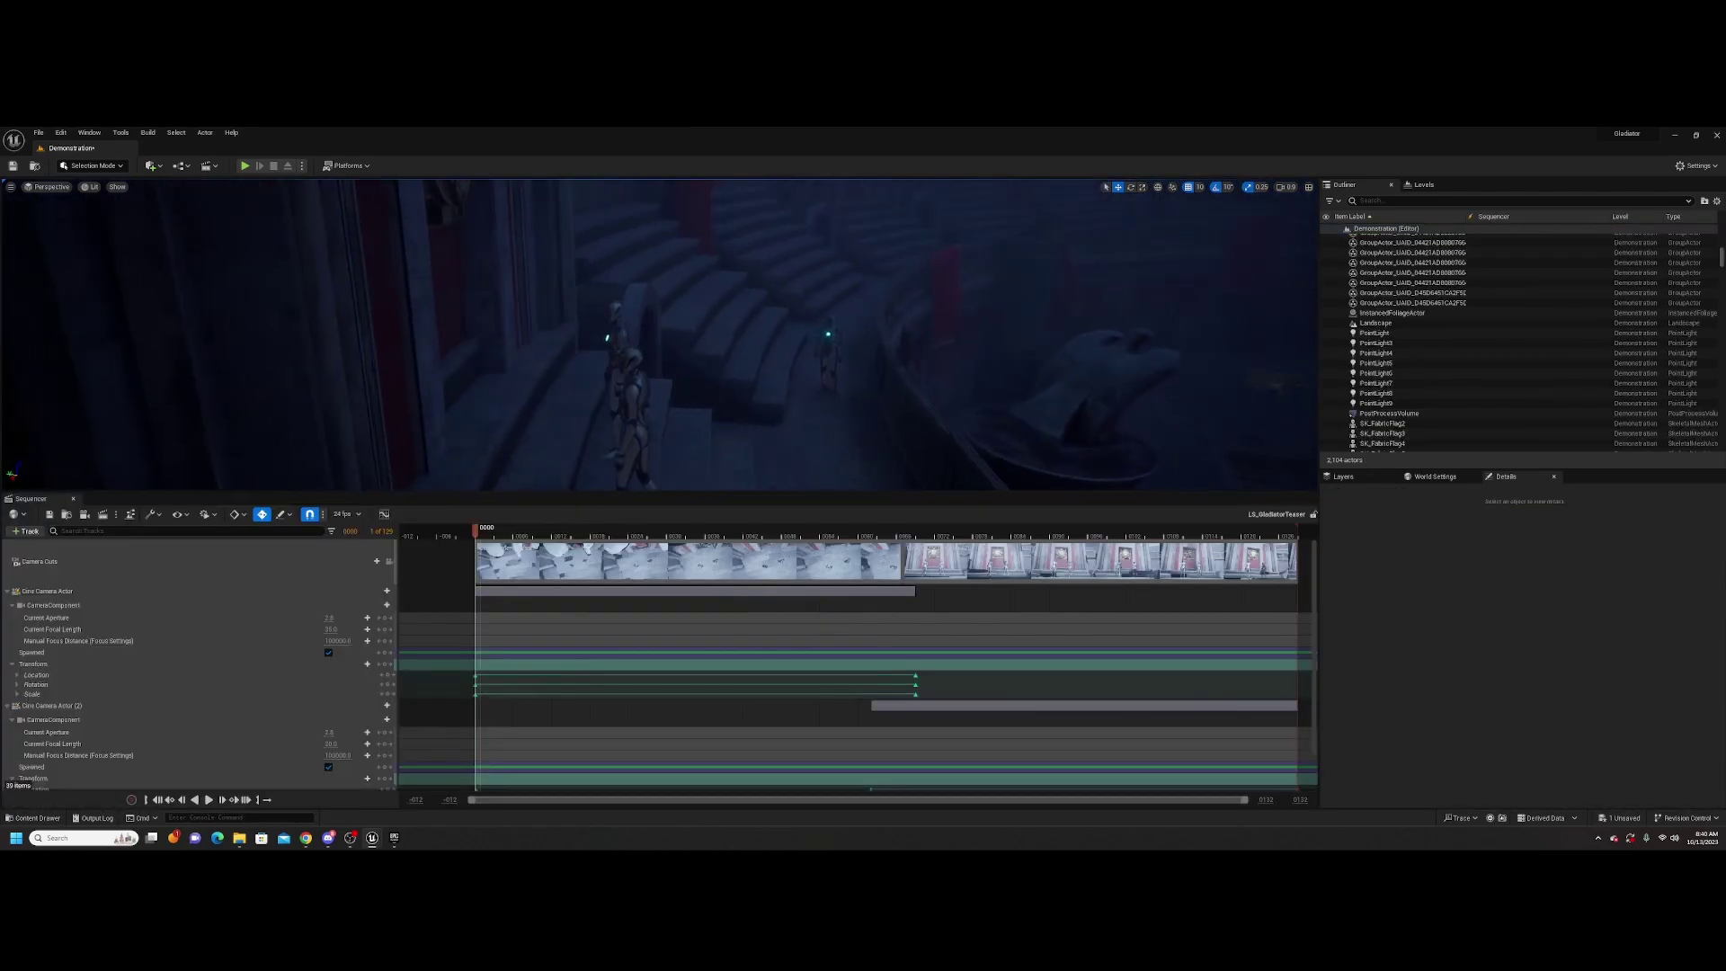
pyautogui.press('w')
pyautogui.moveTo(661, 334); pyautogui.dragTo(782, 396, button='right')
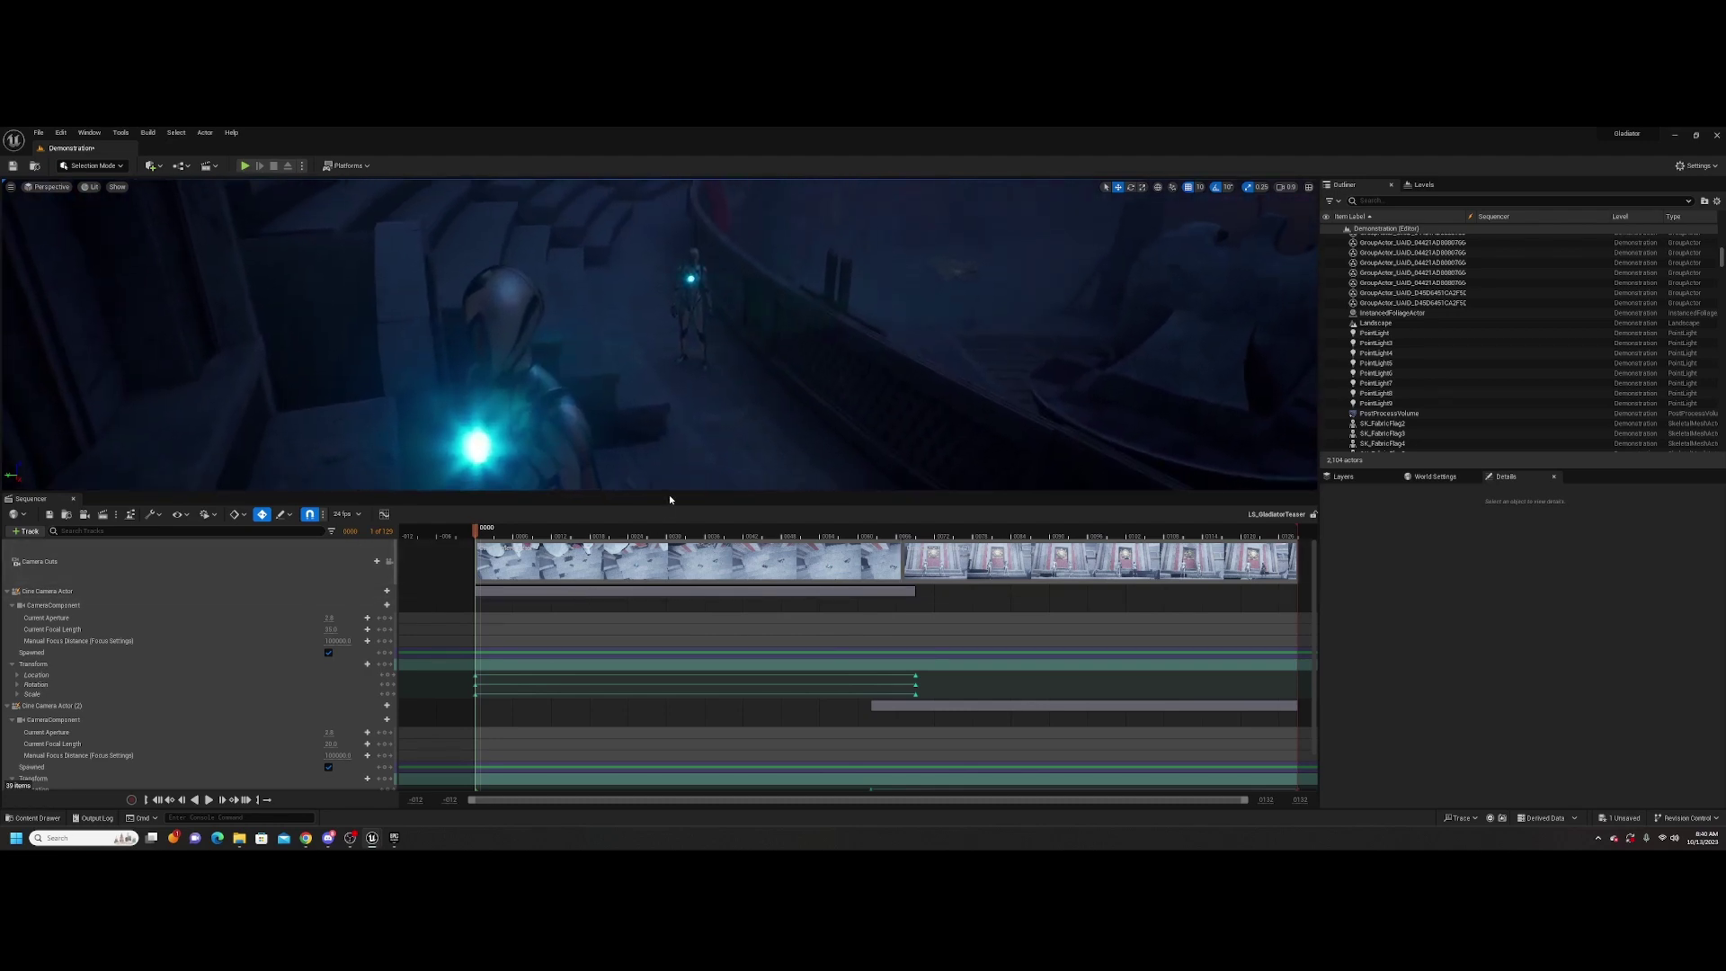
# Create a level sequence named LS_GhoulShot in the Cinematics folder and open it with the viewport facing the front of the glowing mannequin
pyautogui.moveTo(670, 492); pyautogui.dragTo(647, 657)
pyautogui.moveTo(720, 513); pyautogui.dragTo(767, 505, button='right')
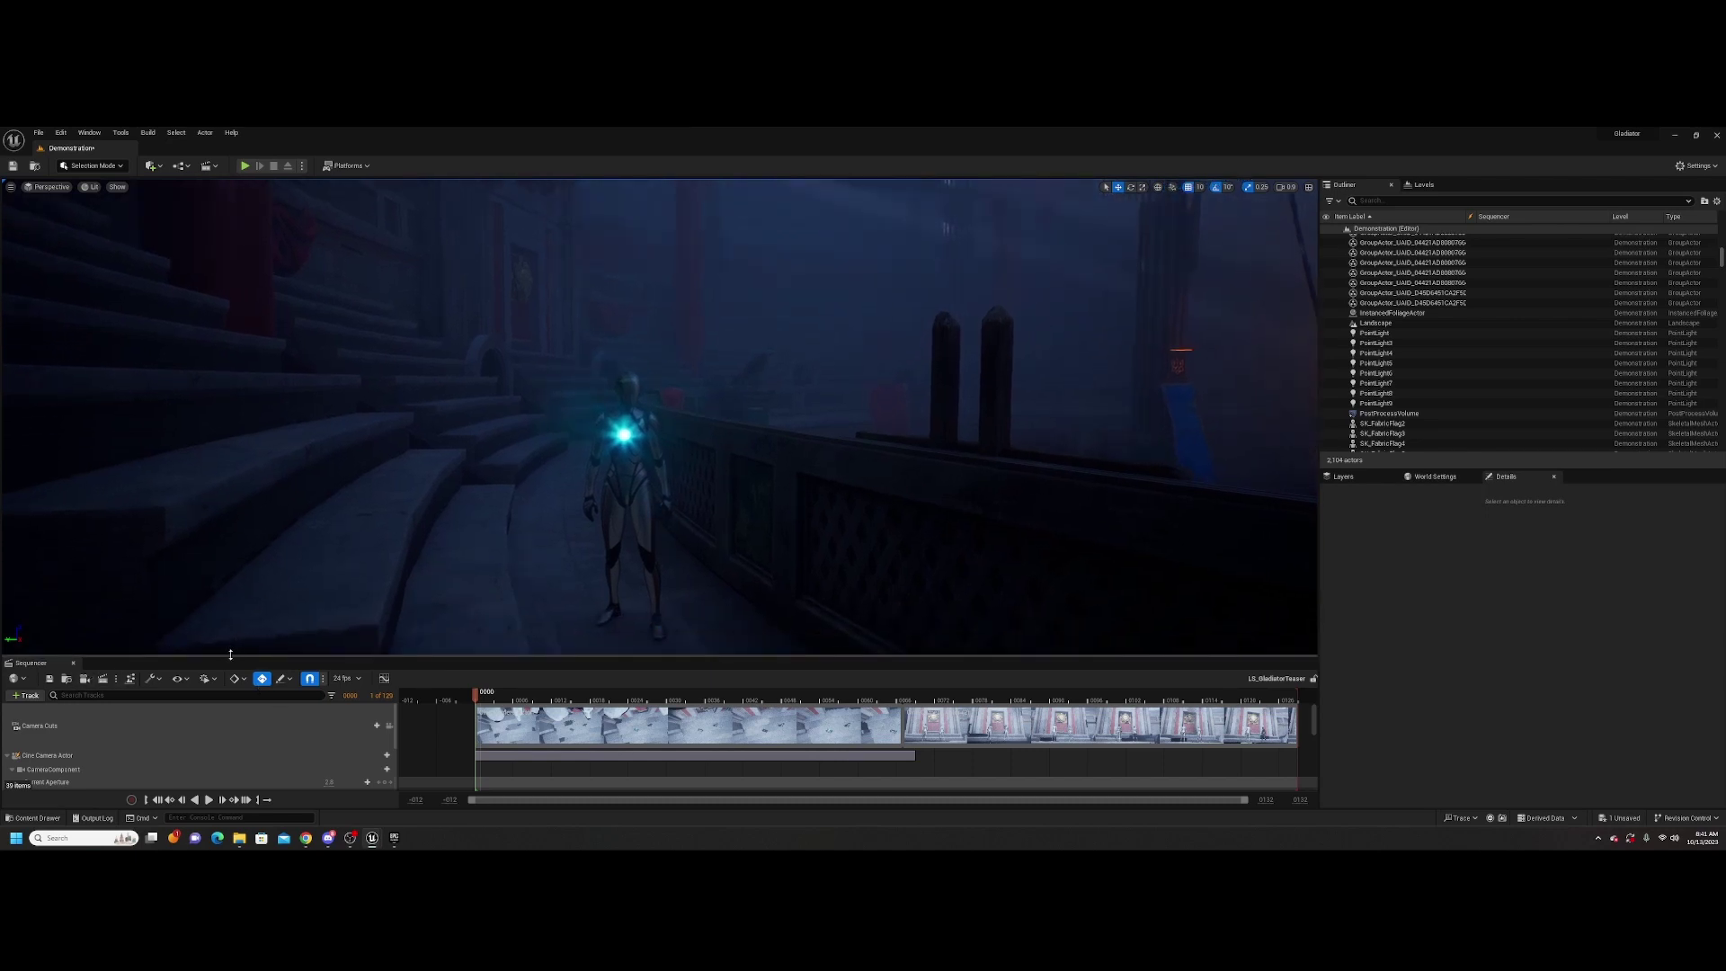
pyautogui.moveTo(230, 654); pyautogui.dragTo(230, 473)
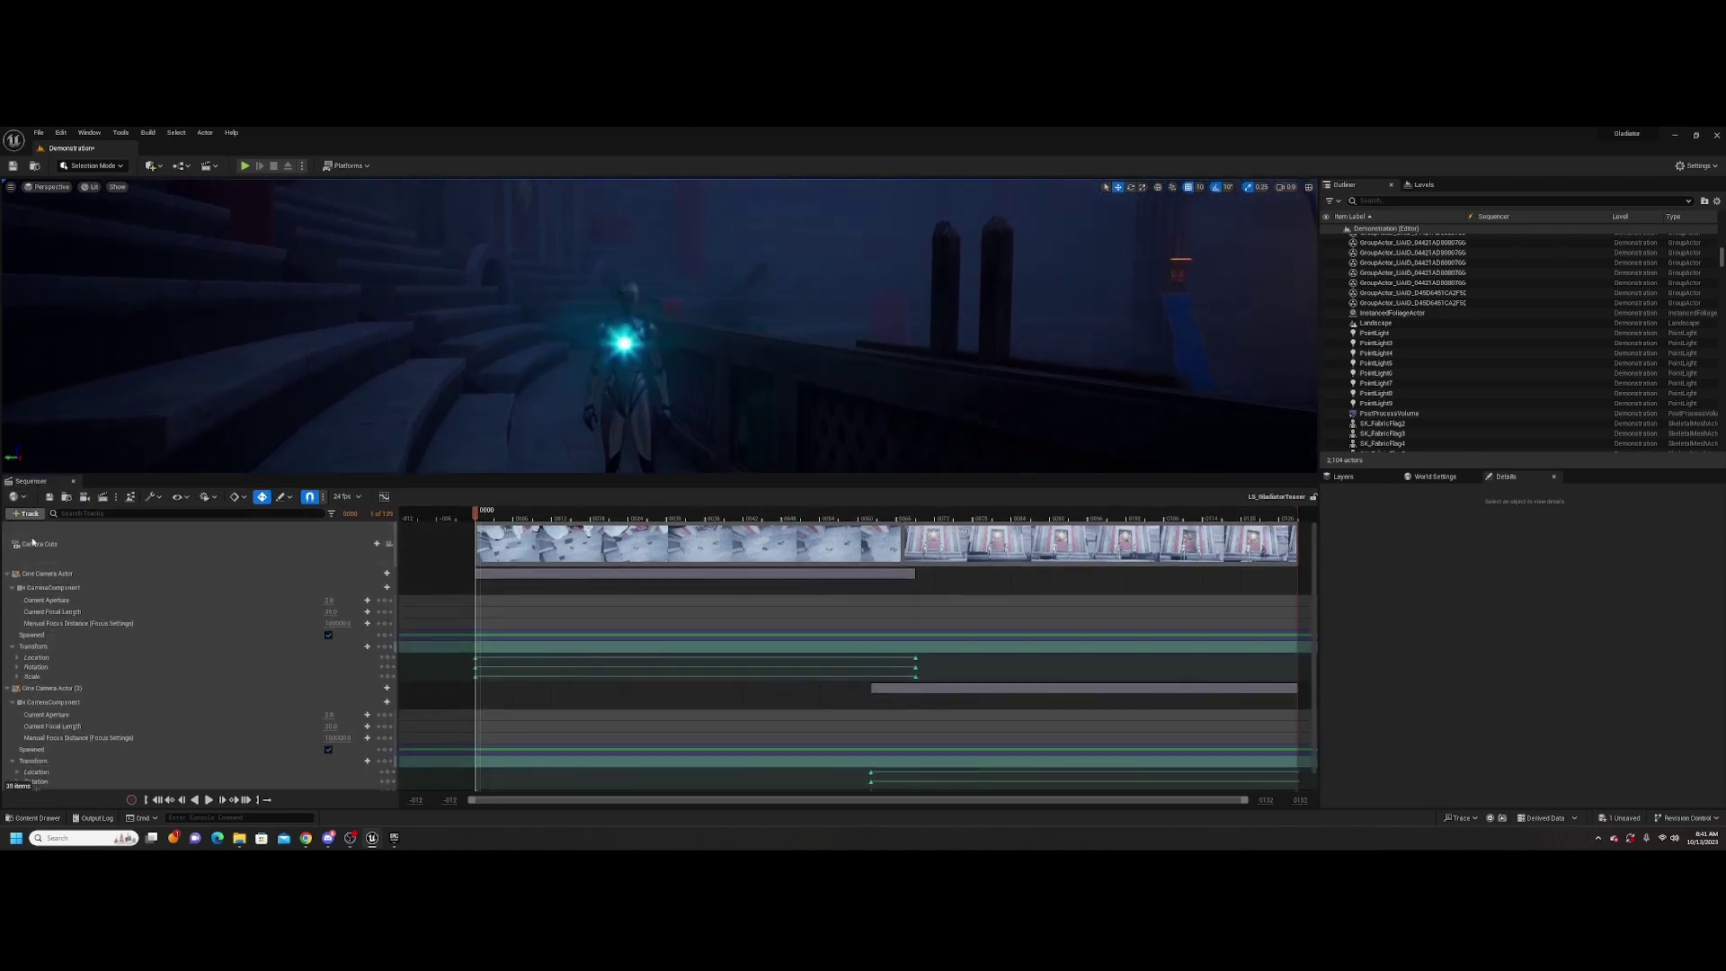
pyautogui.click(37, 818)
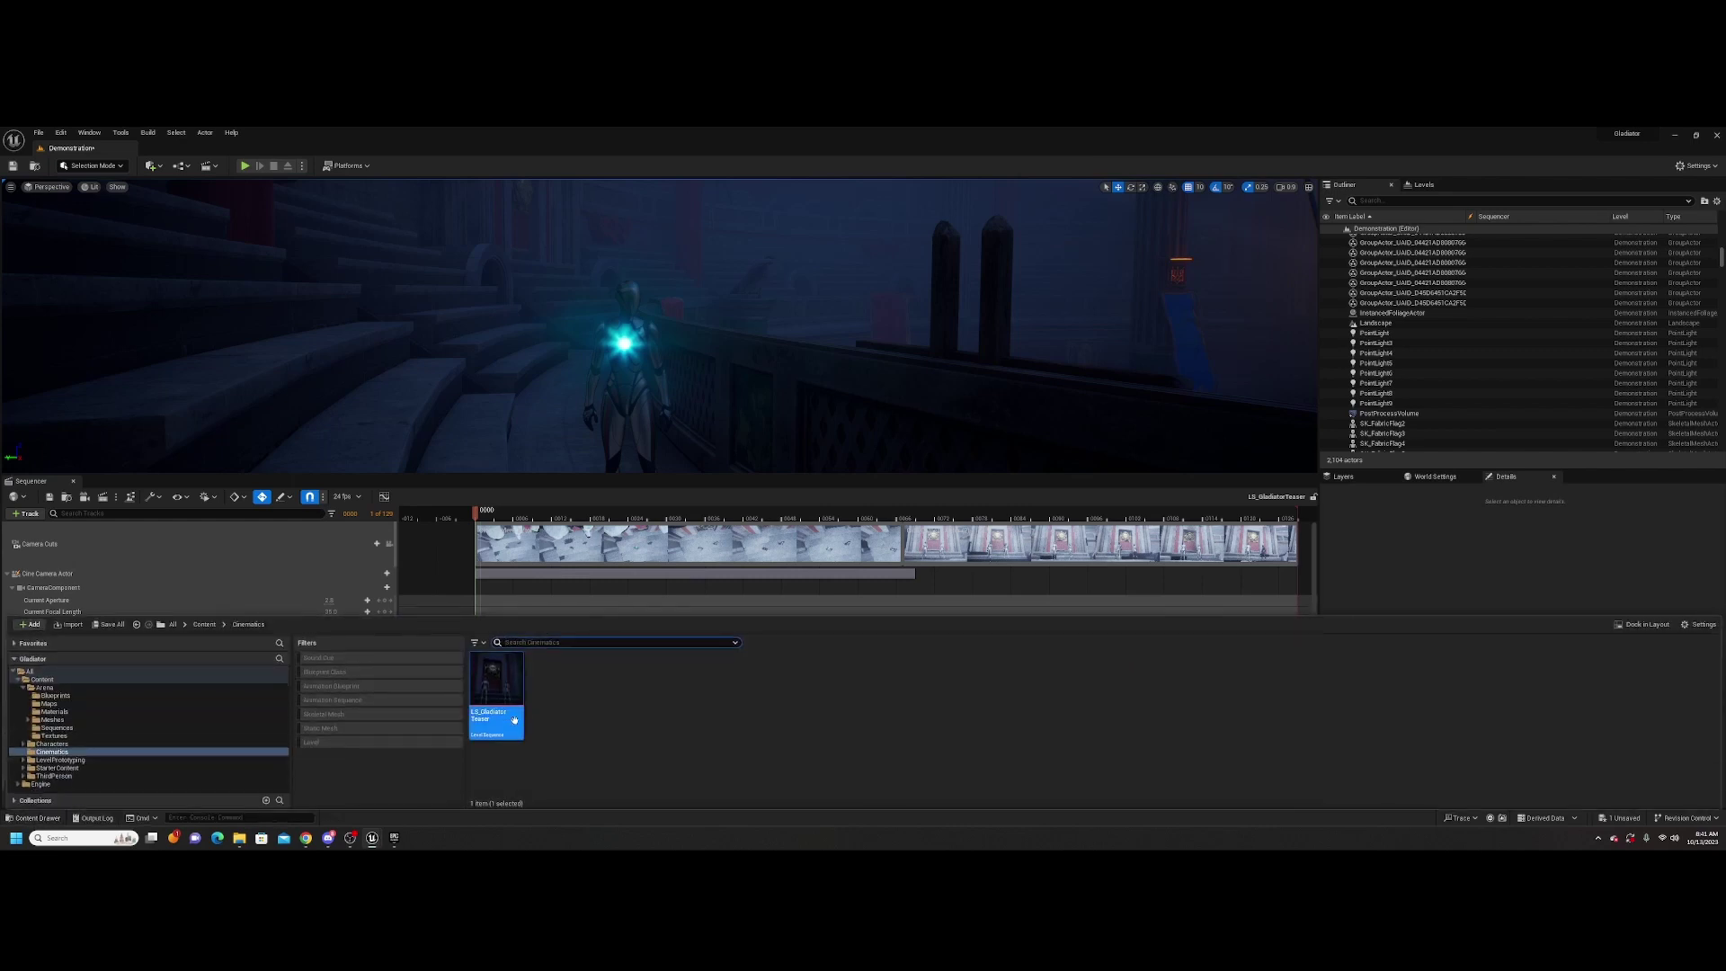
pyautogui.rightClick(554, 700)
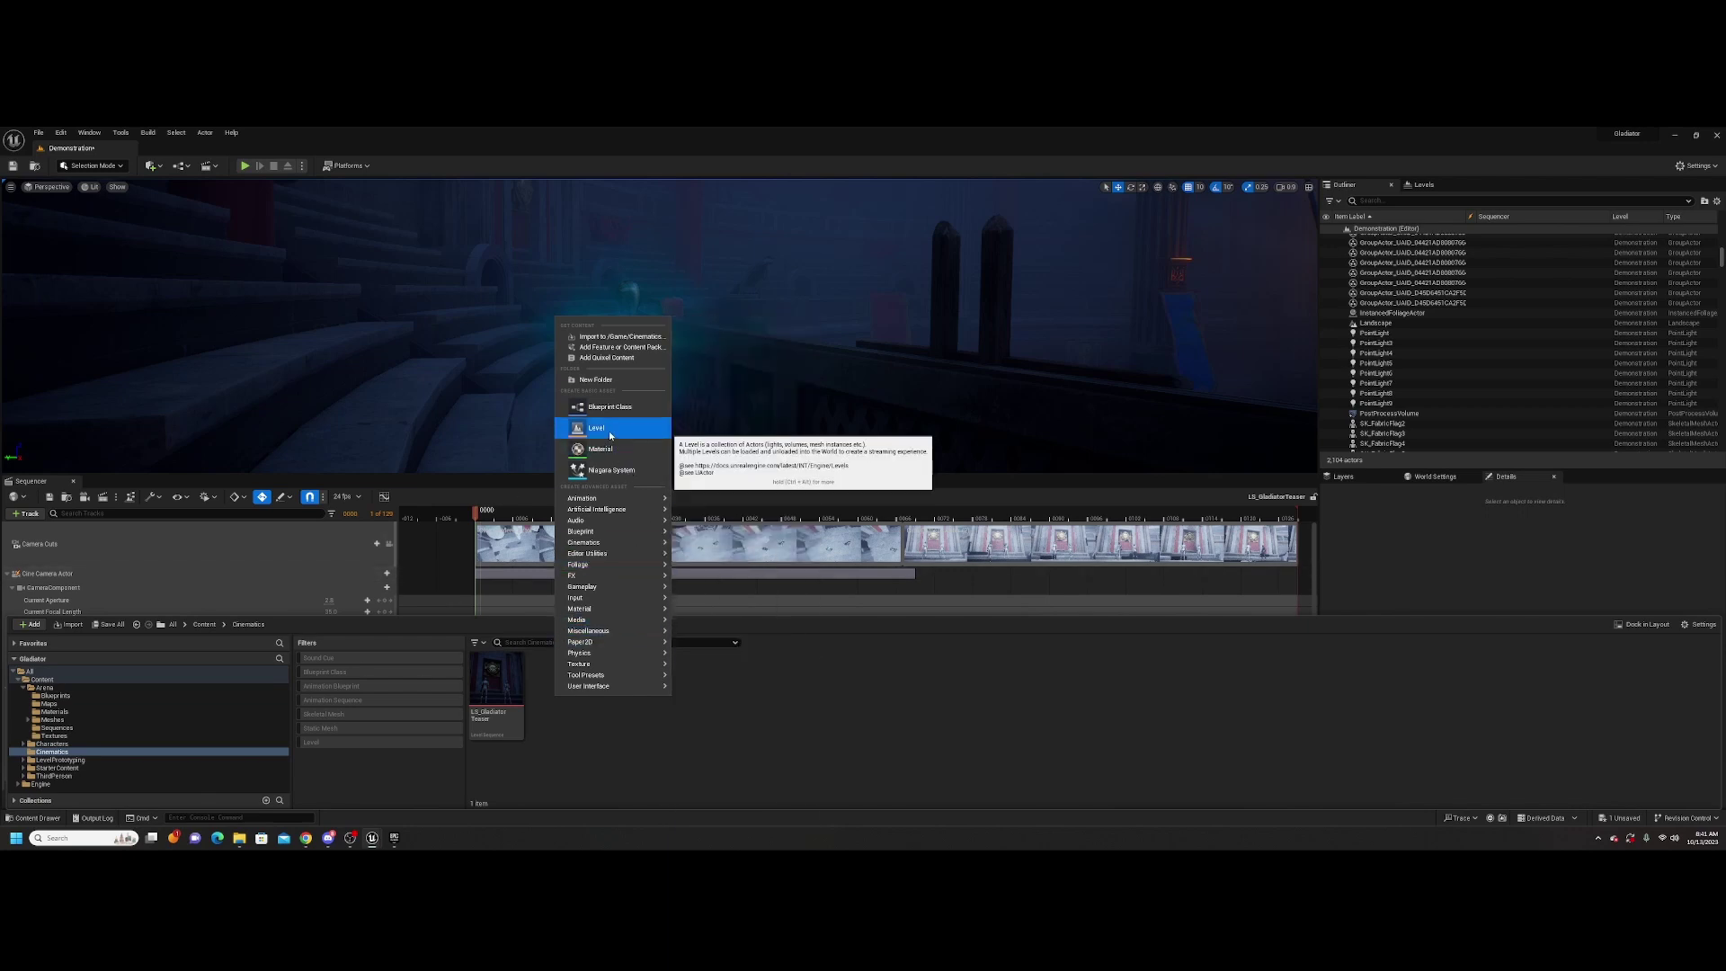
pyautogui.moveTo(623, 543)
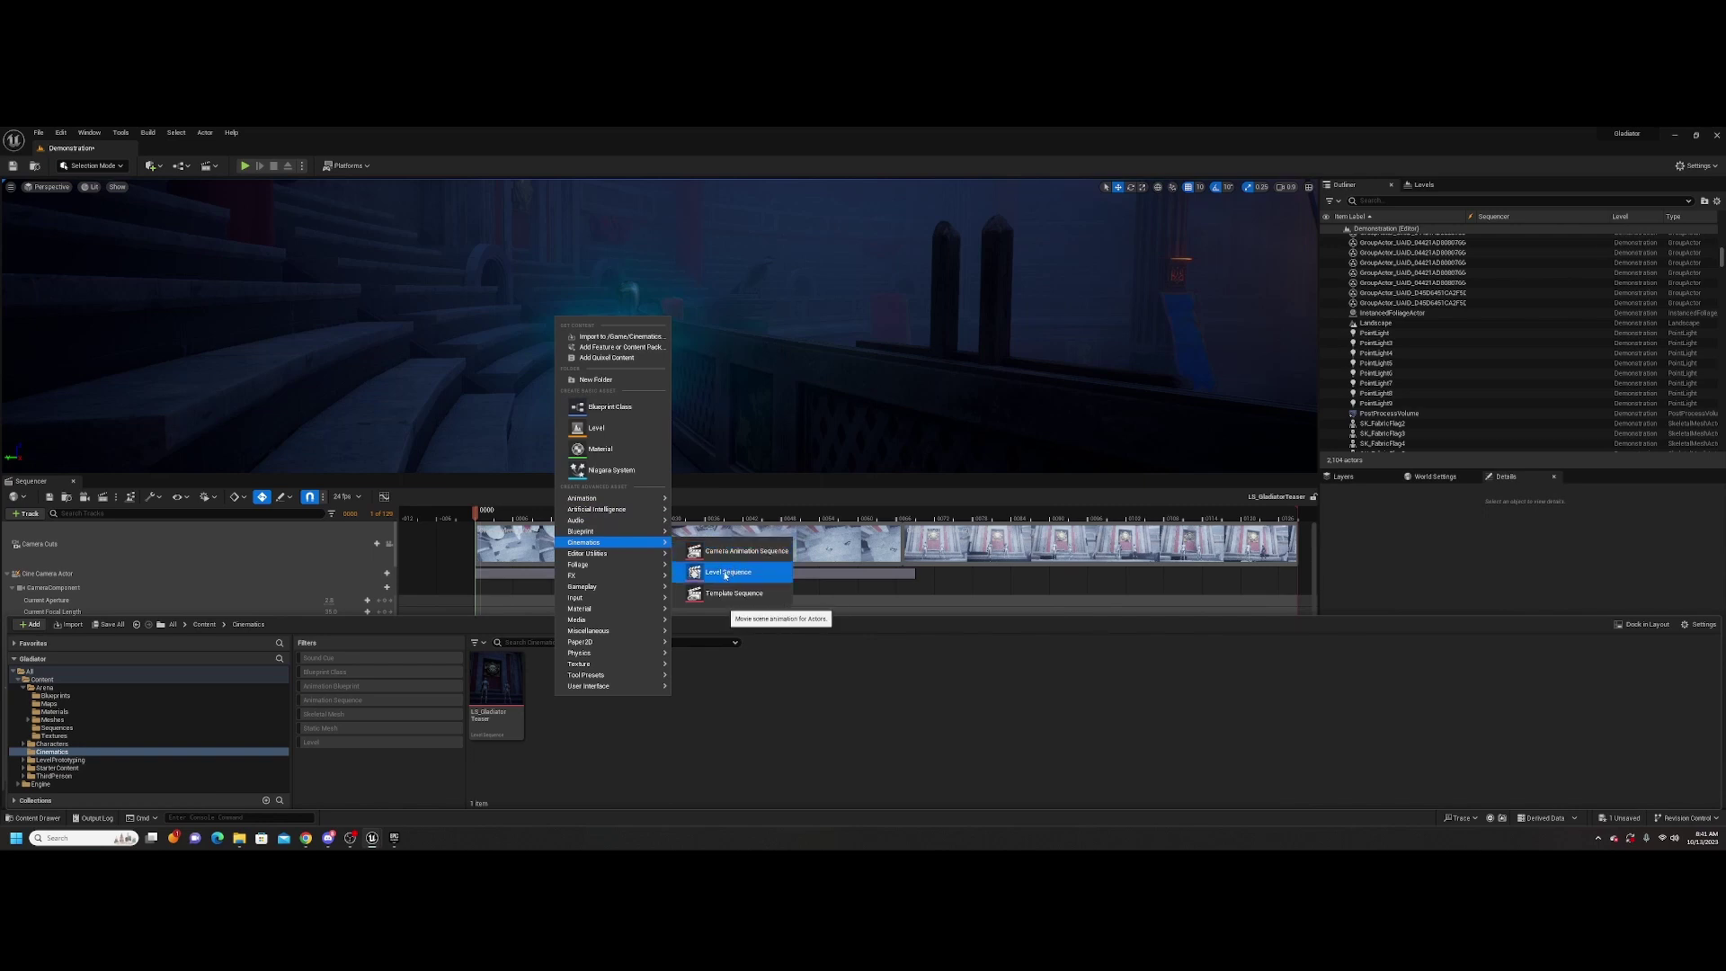
pyautogui.click(725, 574)
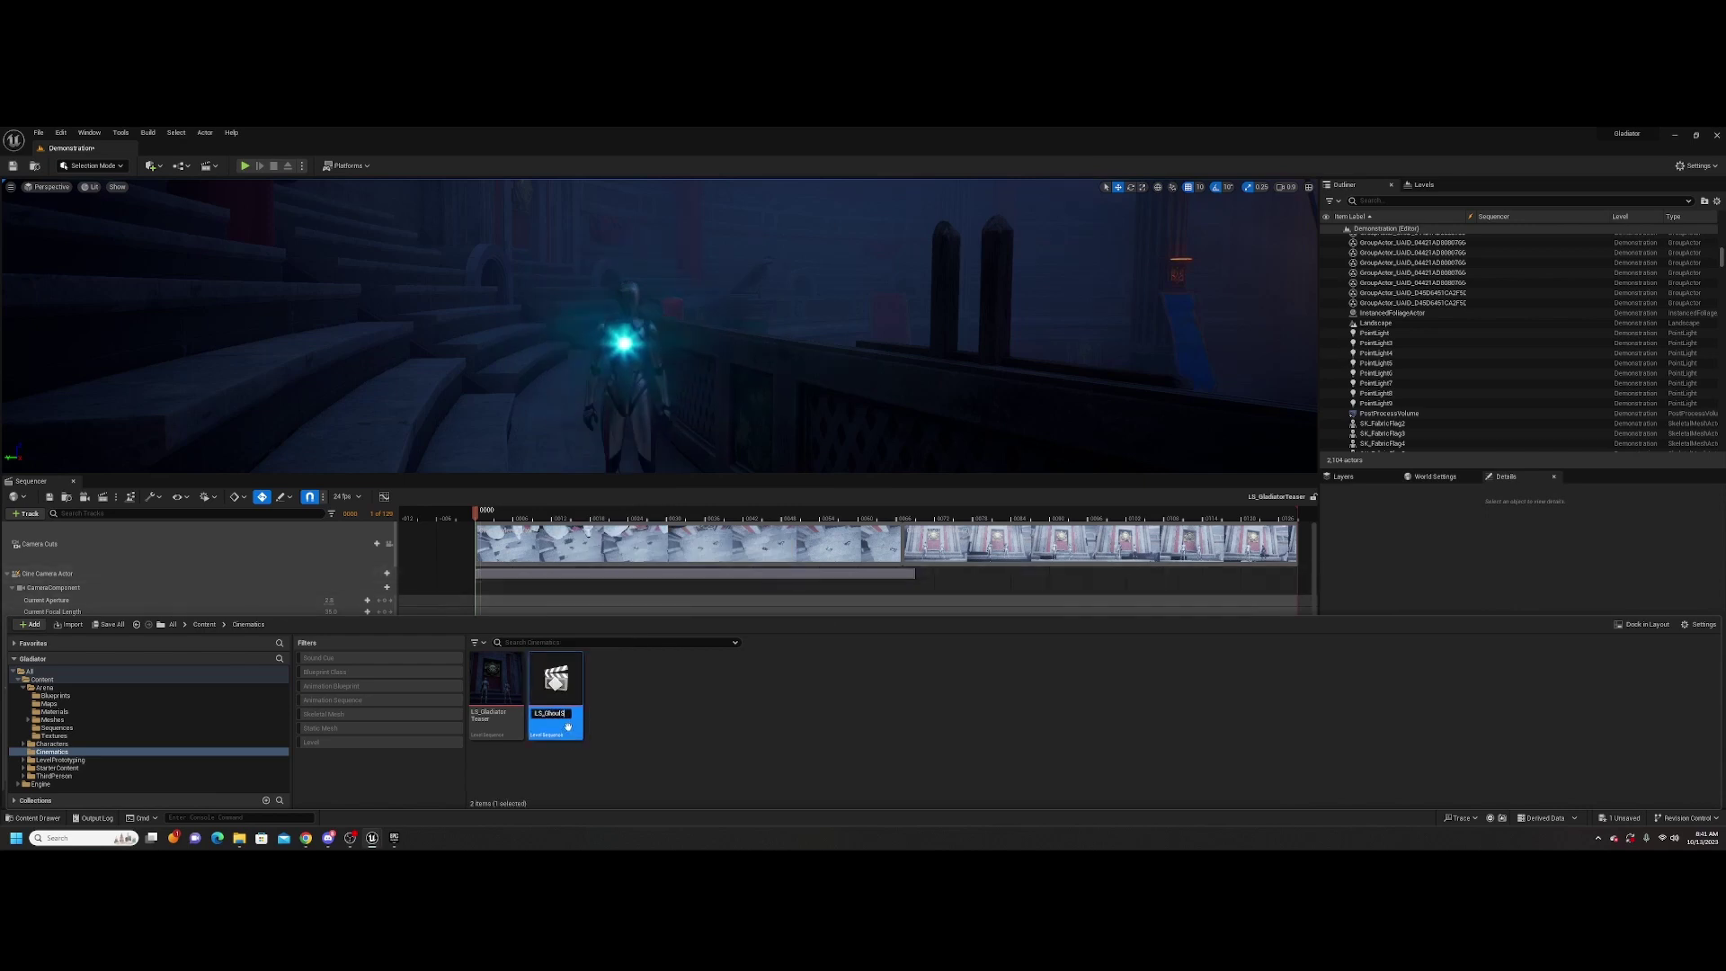
pyautogui.write('LS_GhoulShot')
pyautogui.press('Return')
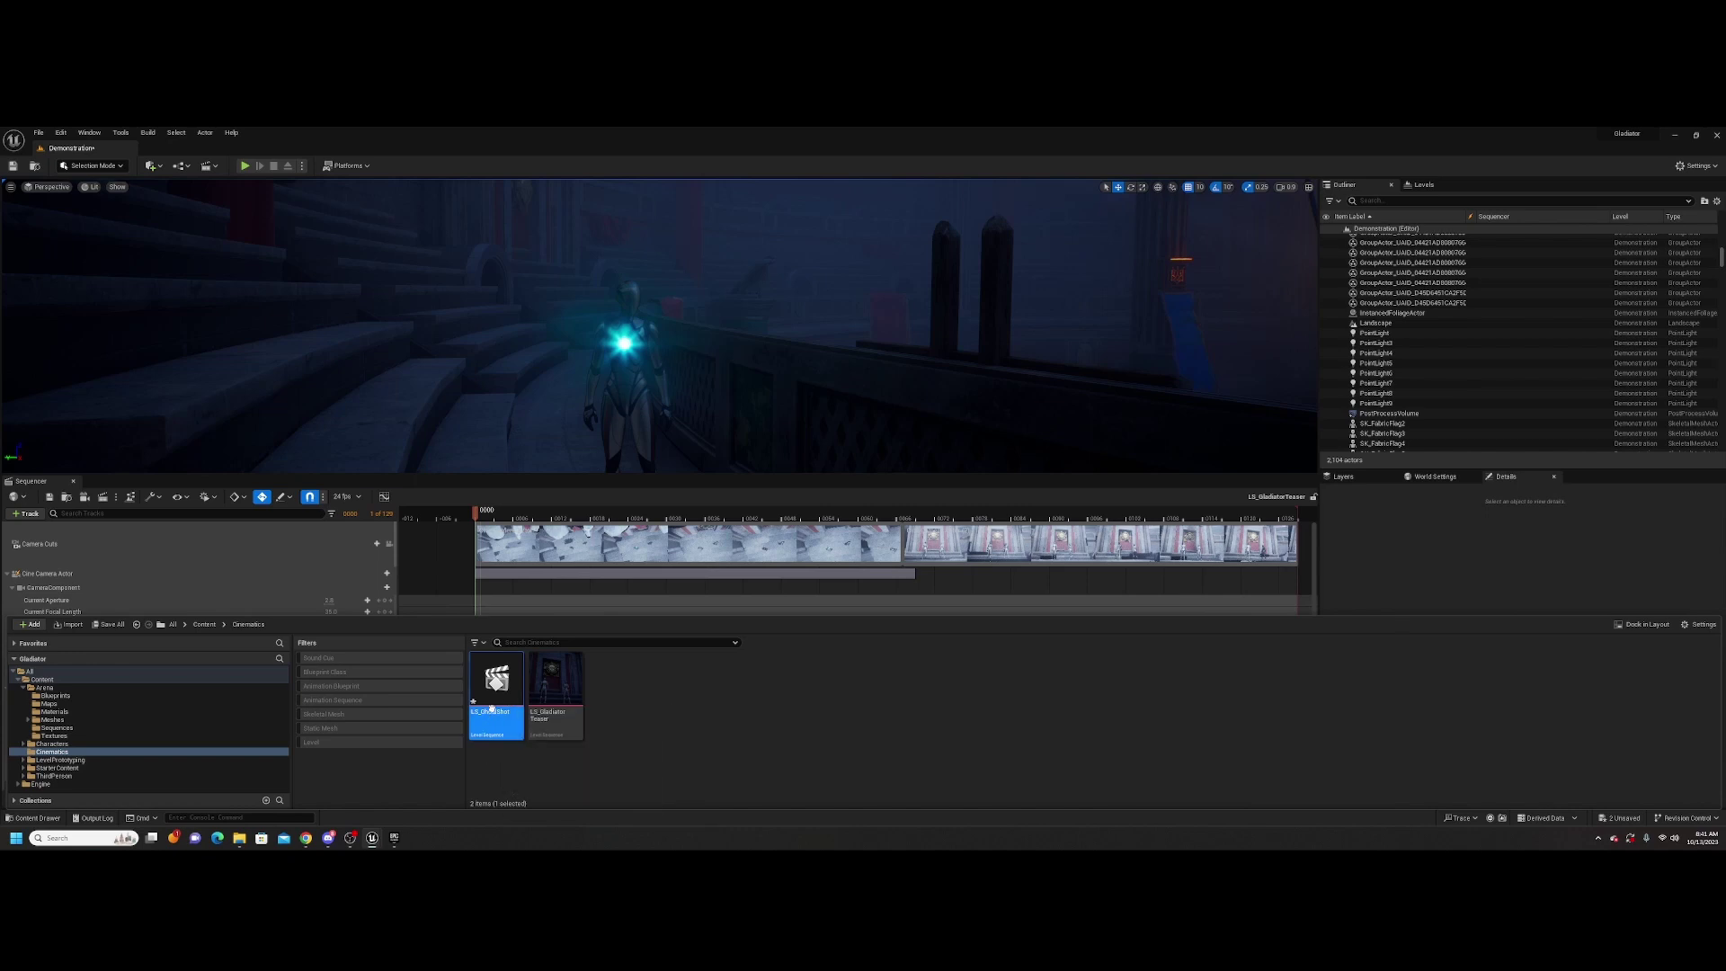
pyautogui.doubleClick(492, 707)
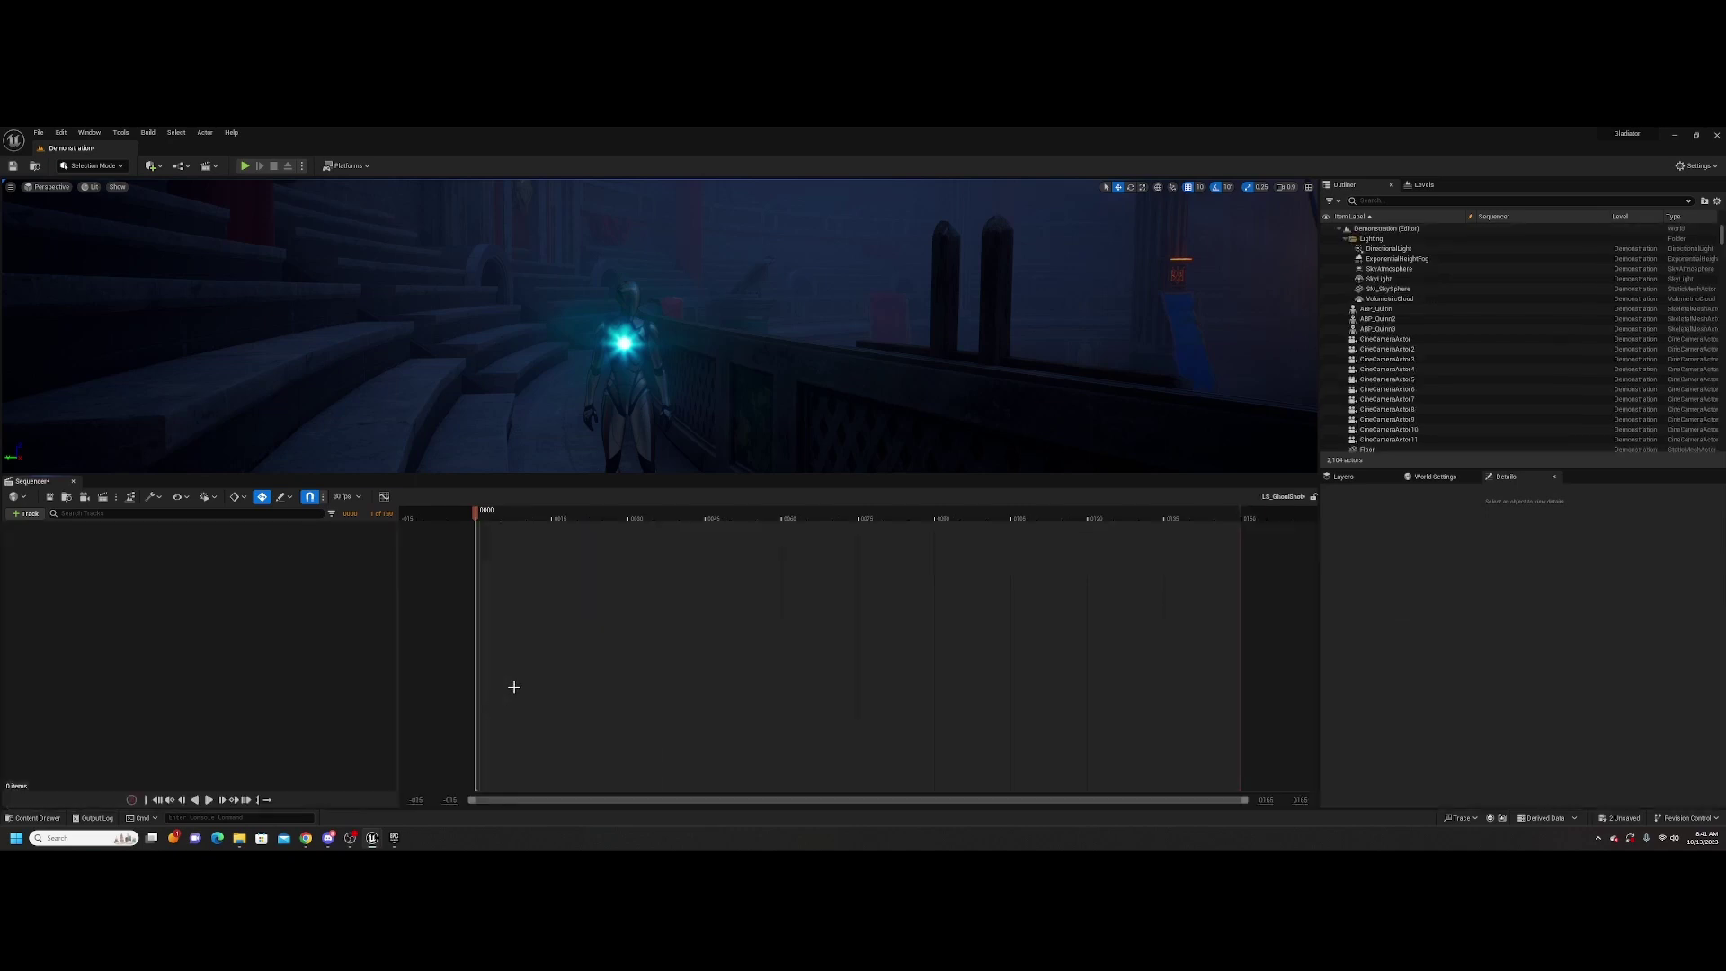
# Add a cine camera to the LS_GhoulShot sequence and set its Current Focal Length to 30
pyautogui.click(86, 499)
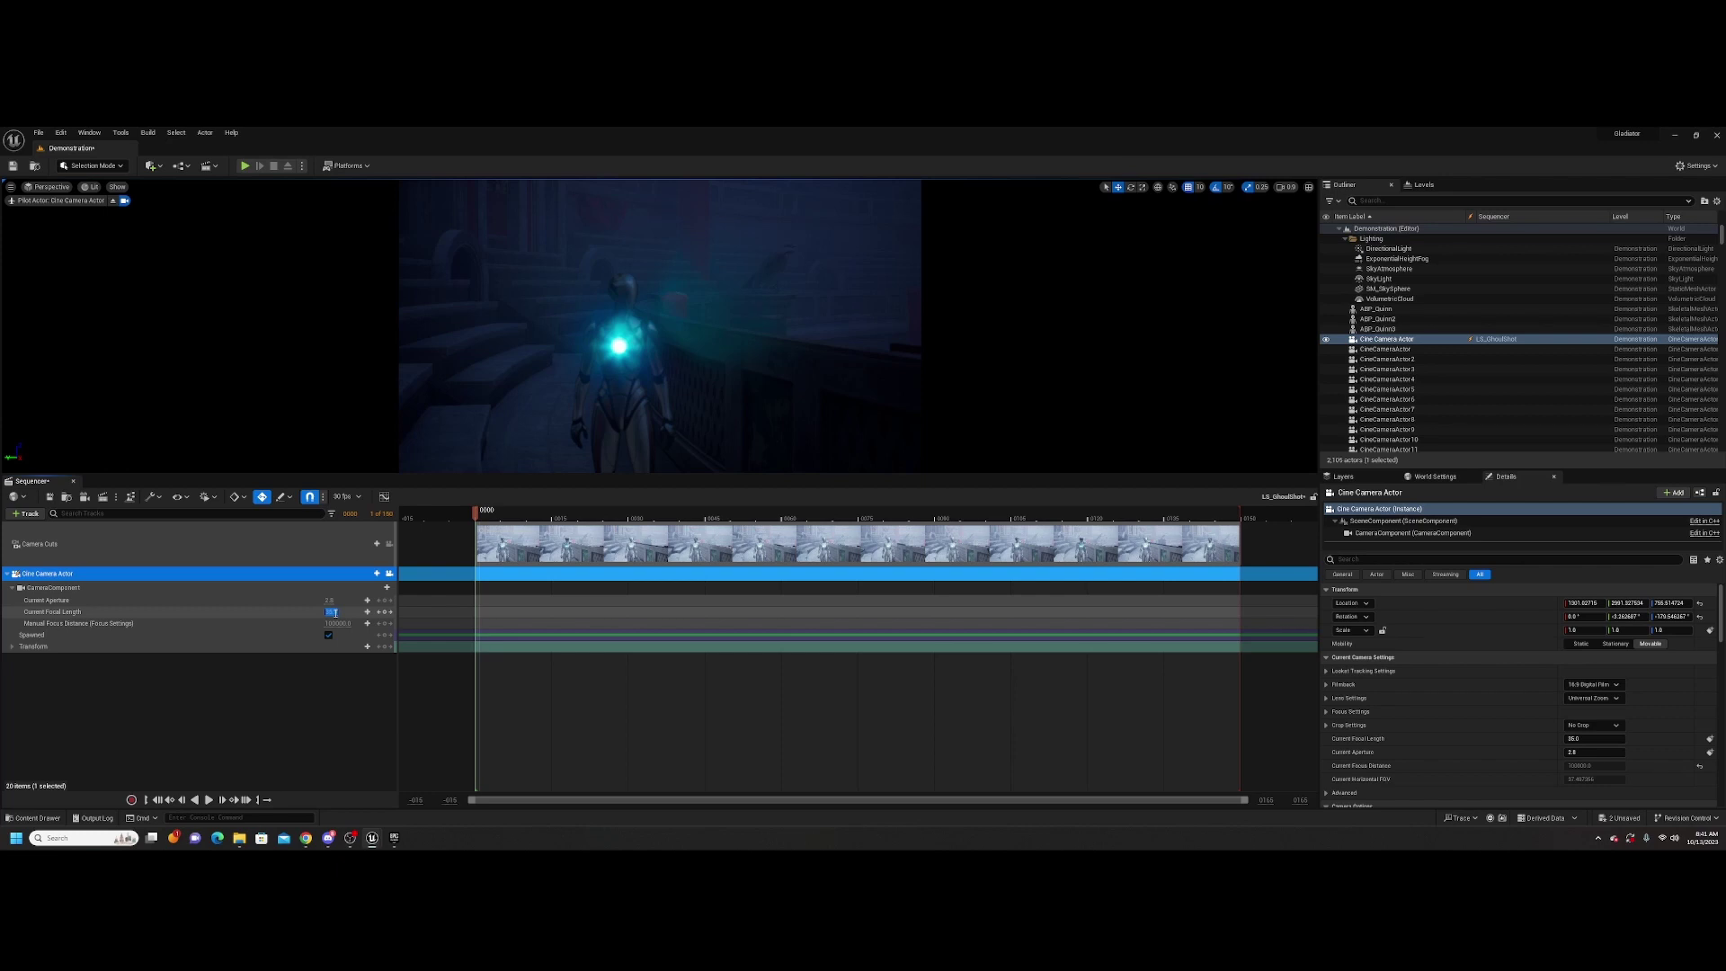
pyautogui.write('30')
pyautogui.press('Return')
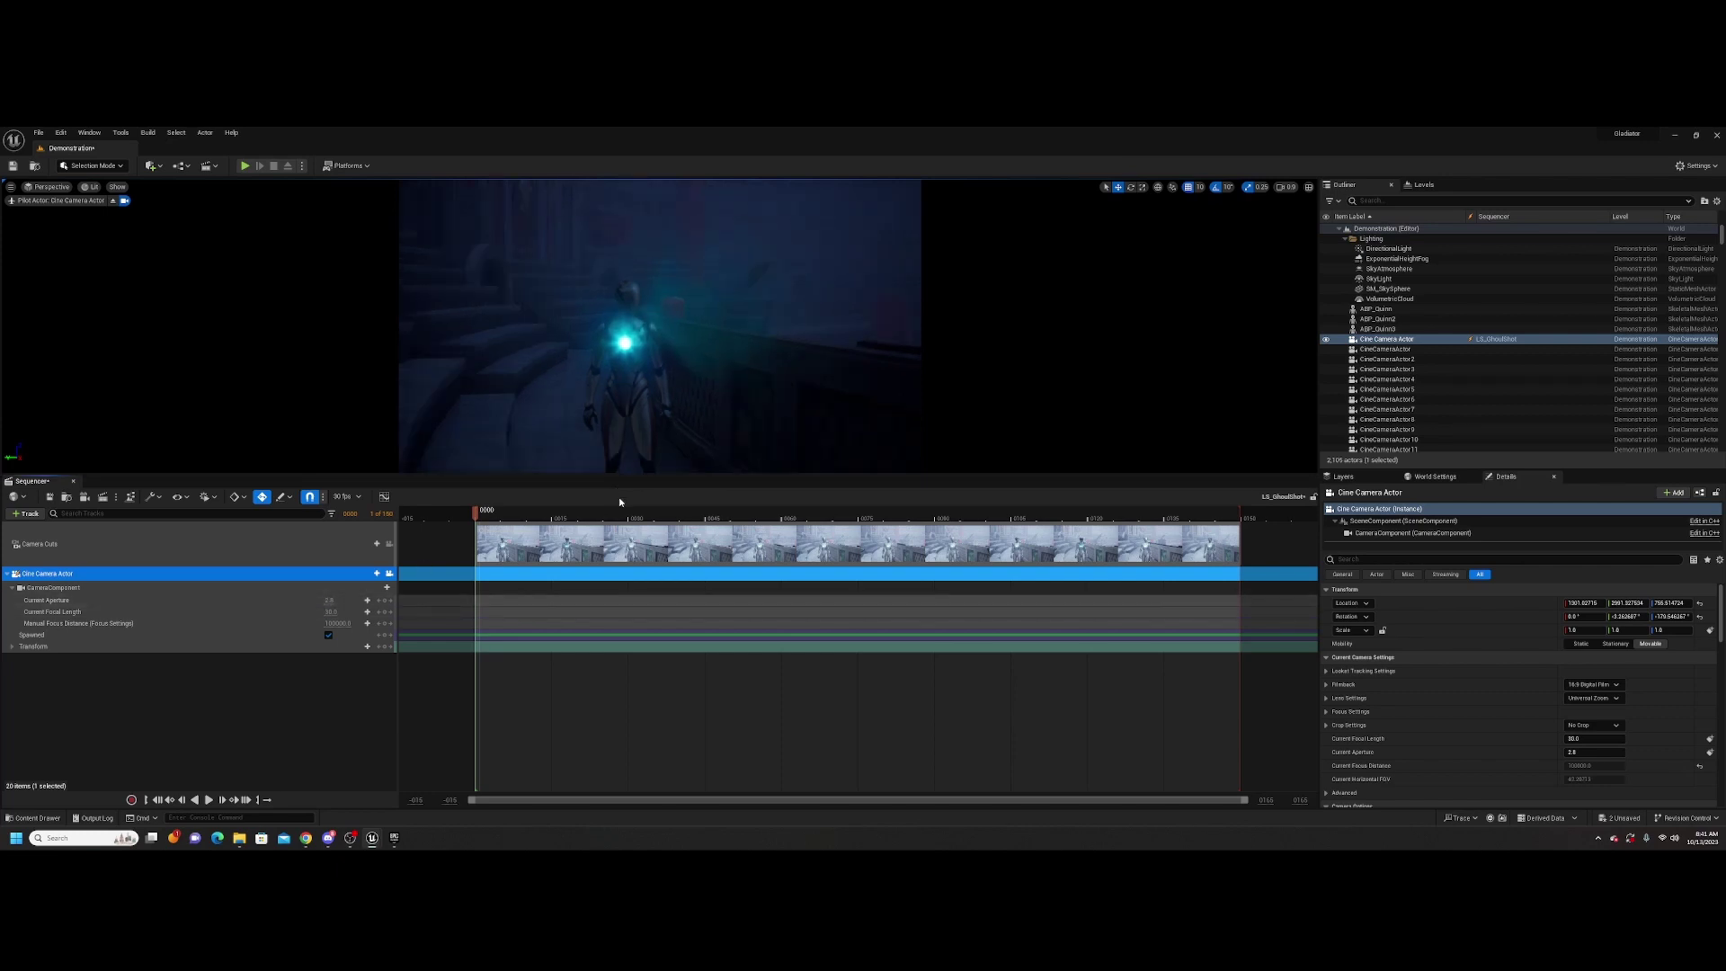
# Pilot the cine camera to a high, wider view down on the glowing mannequin, key its Transform at frame 0, and move the playhead to frame 11
pyautogui.press('a')
pyautogui.moveTo(659, 325); pyautogui.dragTo(711, 412, button='right')
pyautogui.press('q')
pyautogui.press('d')
pyautogui.press('a')
pyautogui.press('e')
pyautogui.press('e')
pyautogui.press('q')
pyautogui.press('q')
pyautogui.press('s')
pyautogui.press('e')
pyautogui.press('q')
pyautogui.press('w')
pyautogui.press('e')
pyautogui.press('s')
pyautogui.press('d')
pyautogui.press('w')
pyautogui.press('q')
pyautogui.press('a')
pyautogui.press('e')
pyautogui.press('q')
pyautogui.press('w')
pyautogui.press('e')
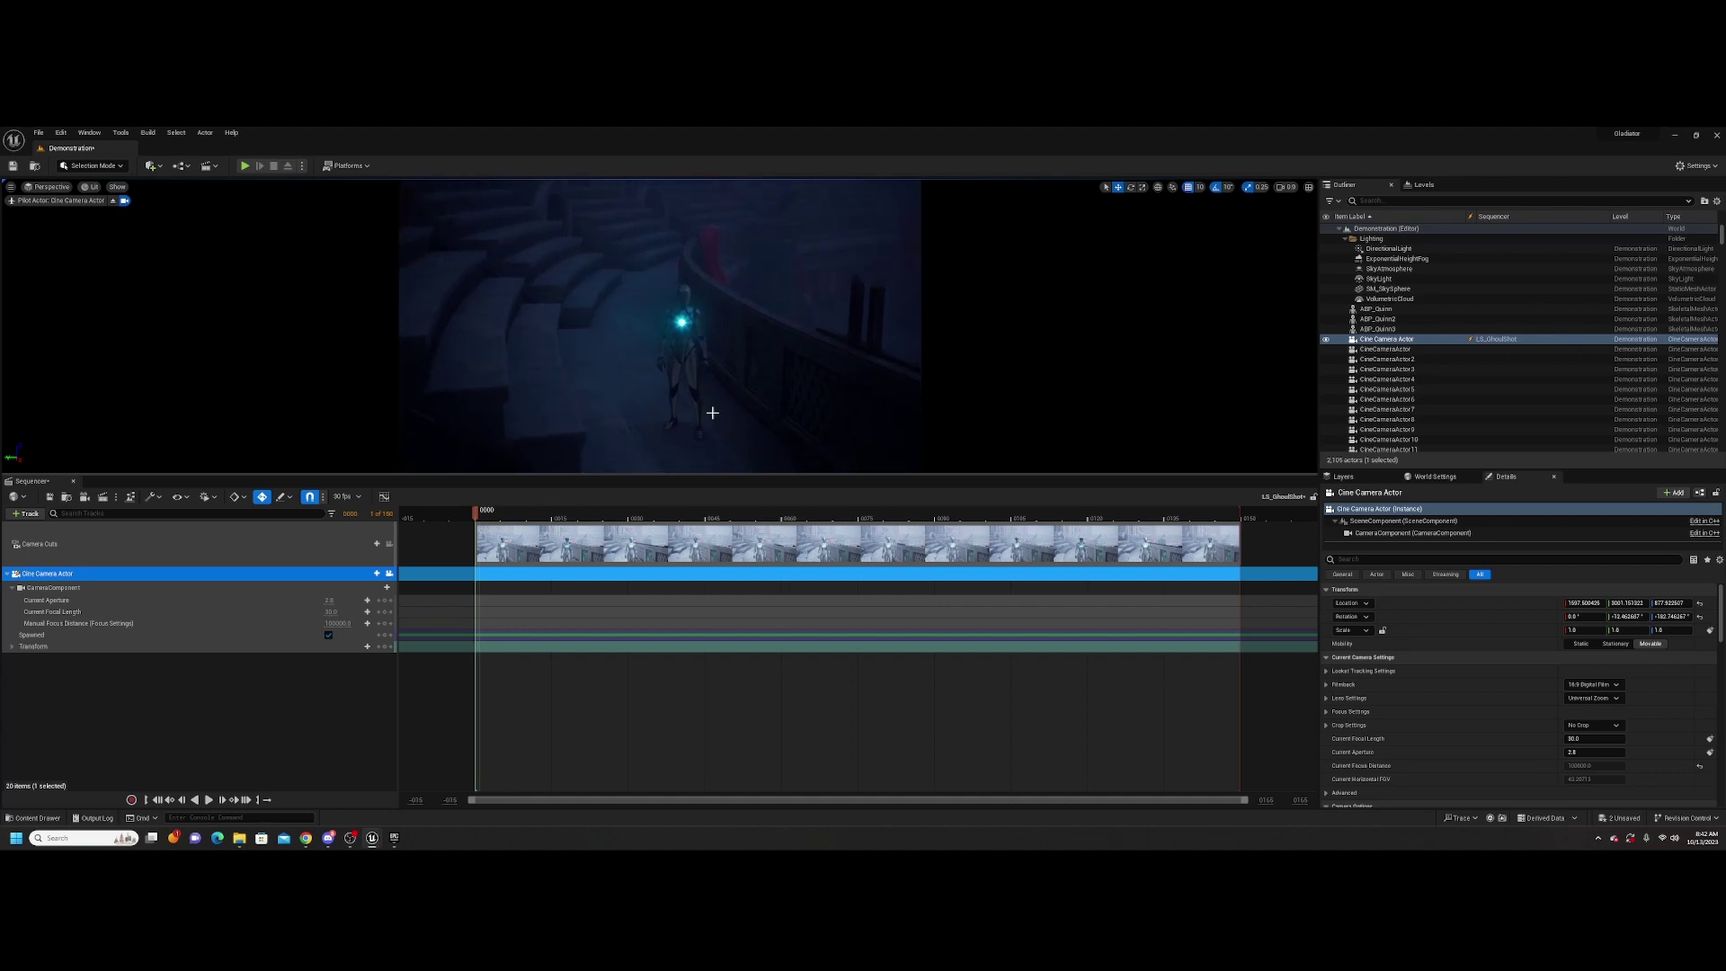
pyautogui.click(385, 647)
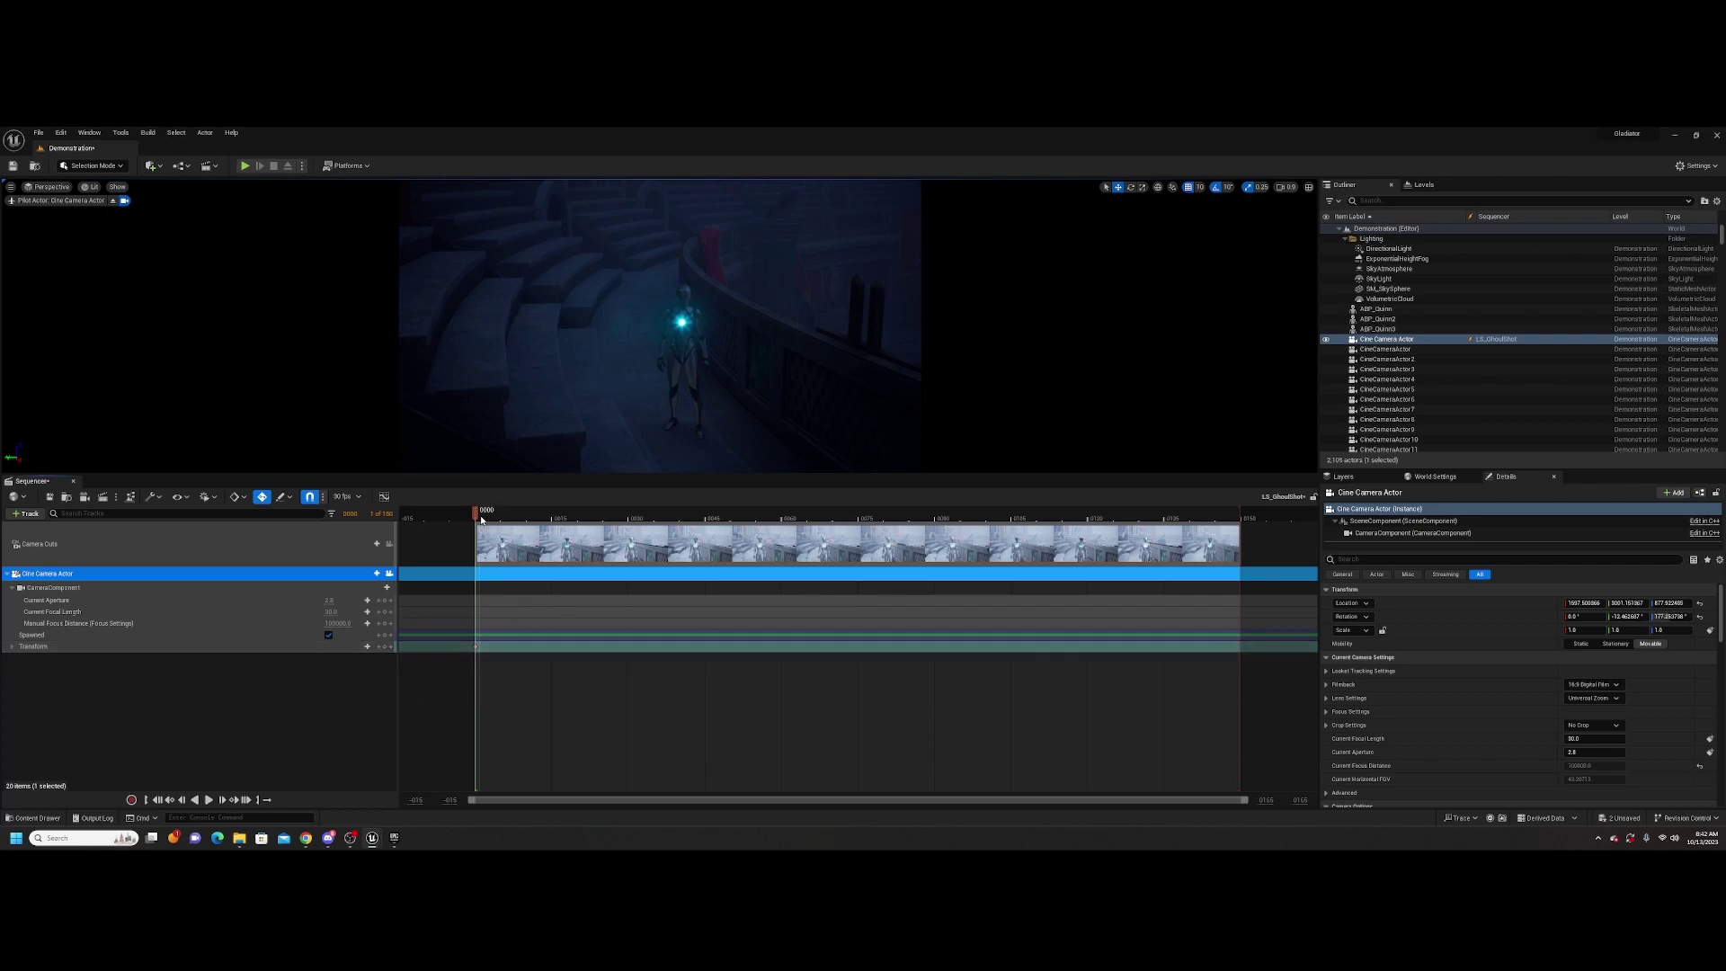
pyautogui.moveTo(481, 518); pyautogui.dragTo(530, 553)
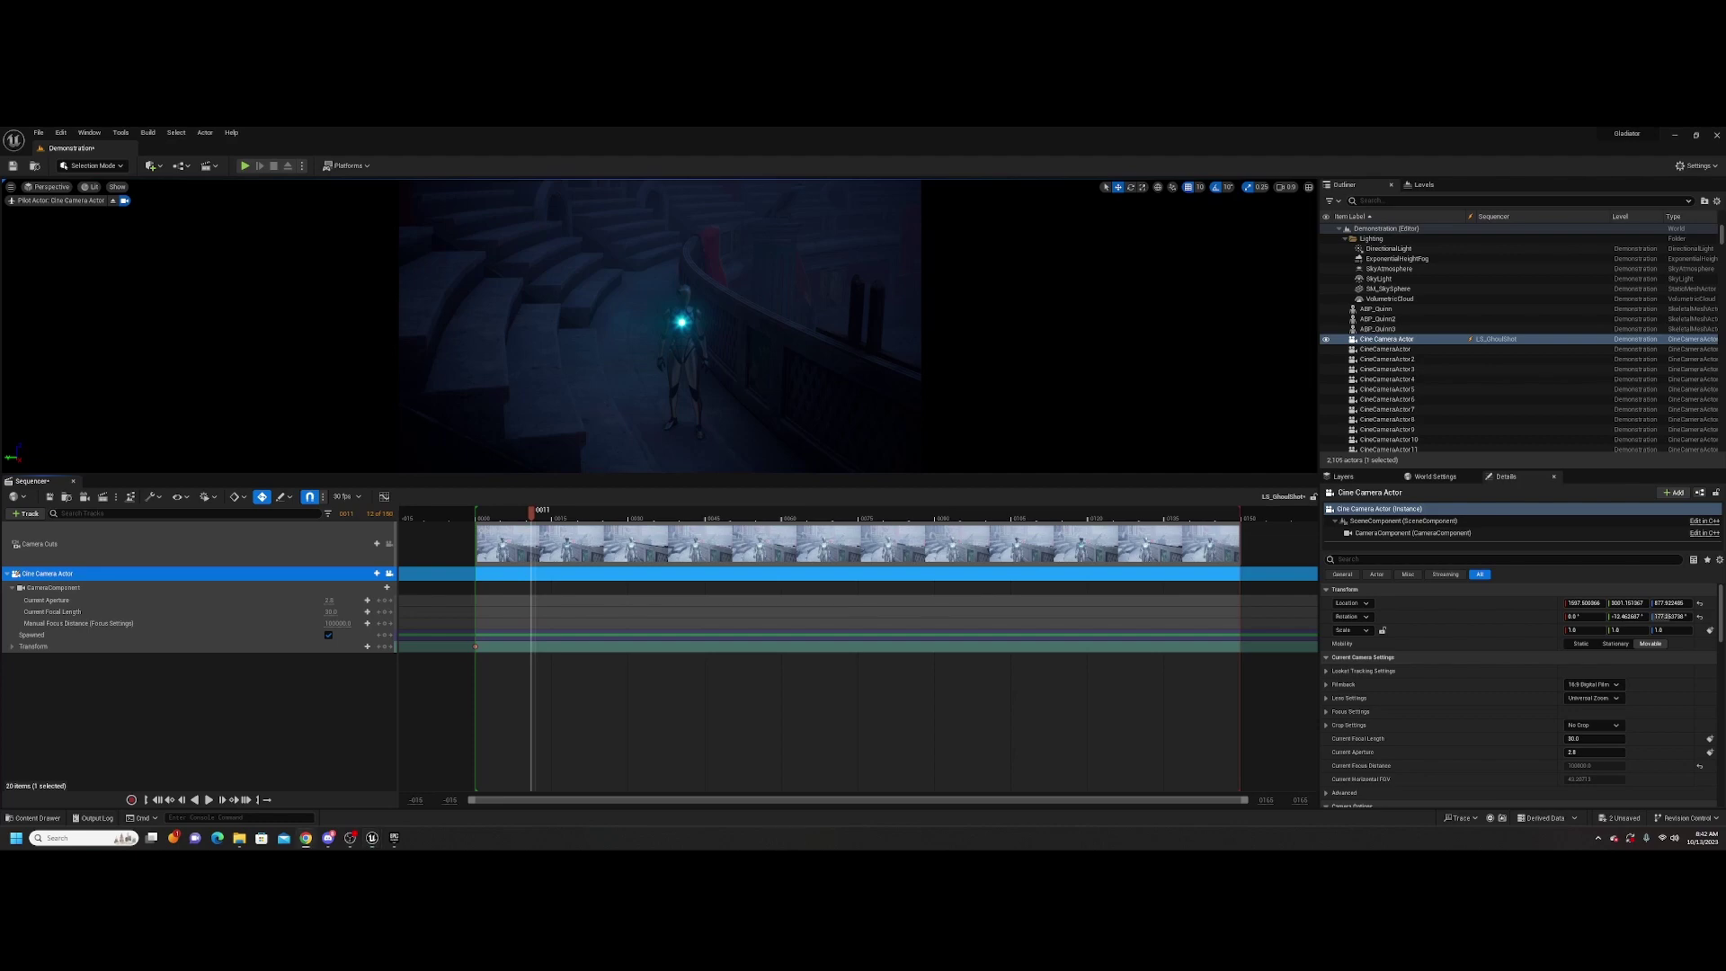
# Switch to the Sketchfab page in a maximized browser and examine the Free Game Character - Glad model from several angles
pyautogui.moveTo(0, 377)
pyautogui.mouseDown()
pyautogui.moveTo(1012, 168)
pyautogui.moveTo(926, 205)
pyautogui.mouseUp()
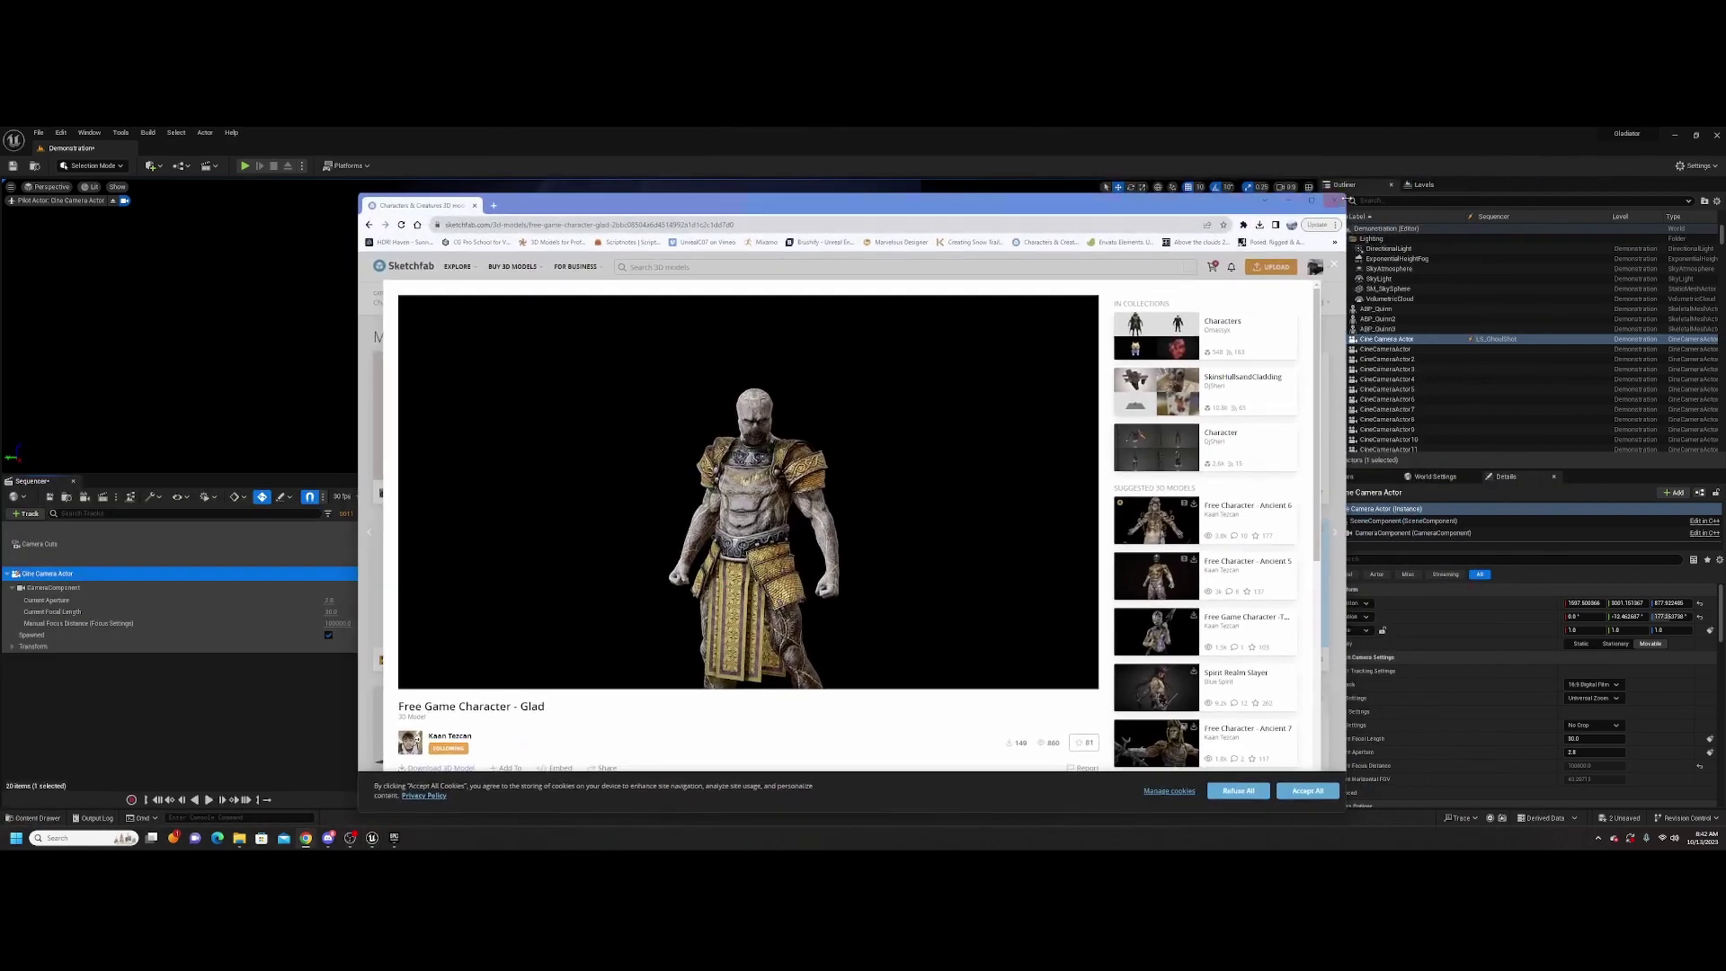
pyautogui.click(1312, 200)
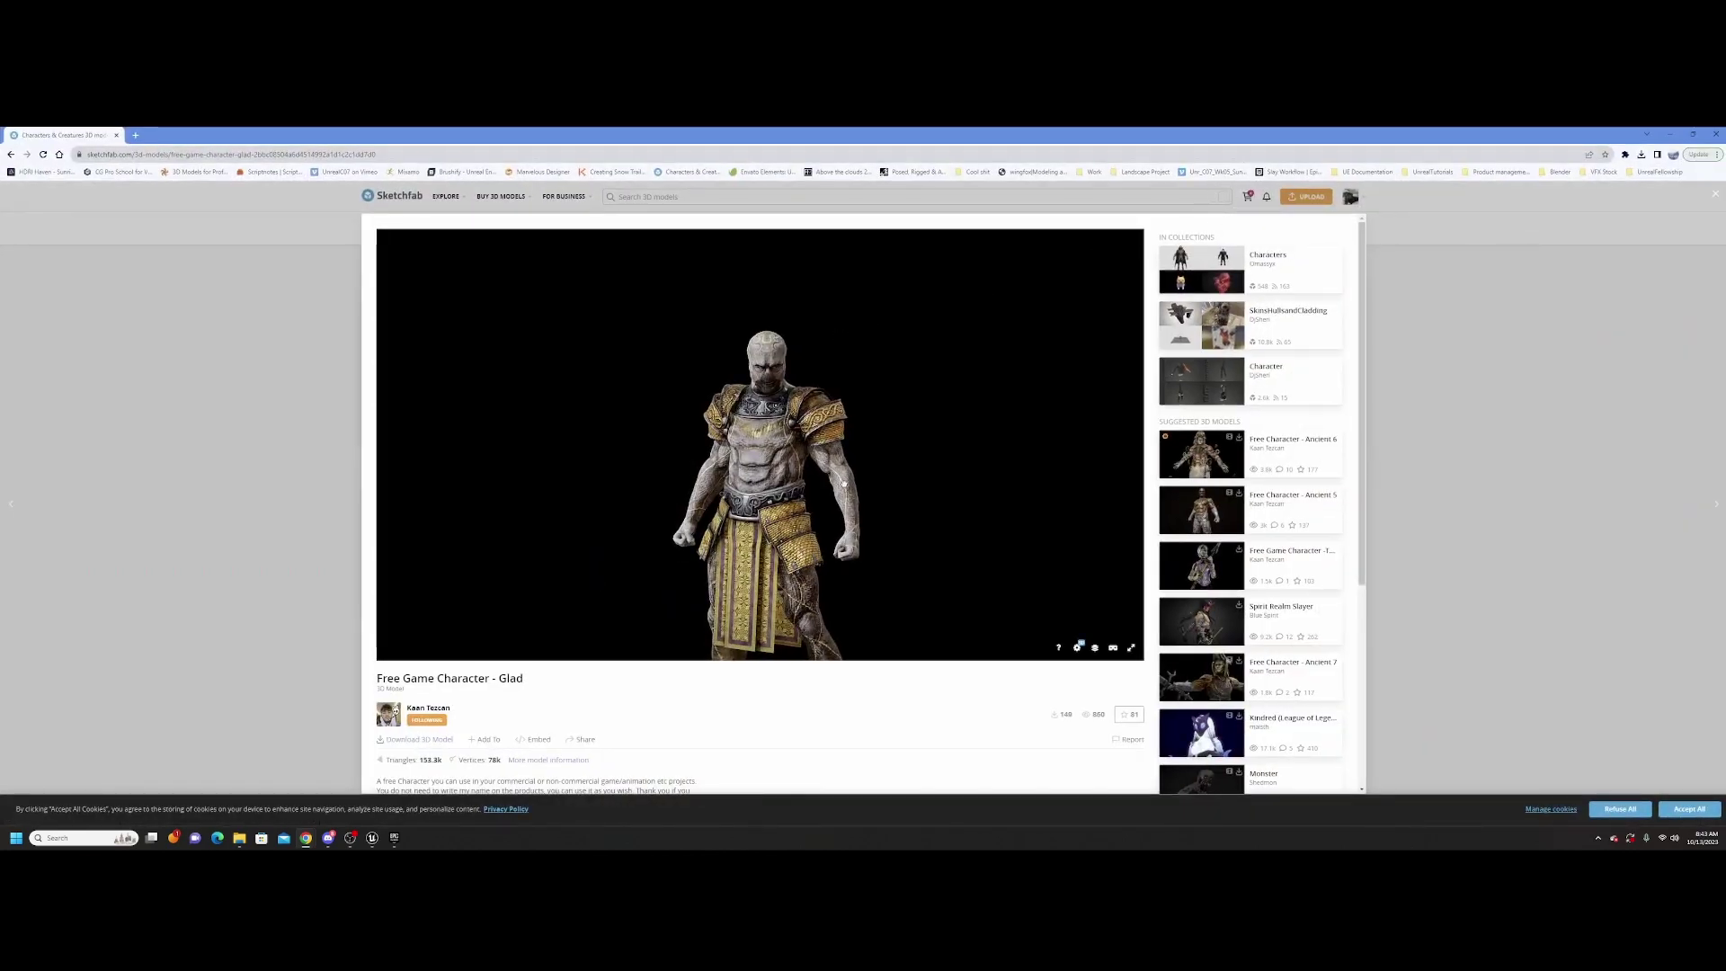
pyautogui.moveTo(843, 482)
pyautogui.mouseDown()
pyautogui.moveTo(663, 485)
pyautogui.moveTo(756, 504)
pyautogui.moveTo(758, 551)
pyautogui.mouseUp()
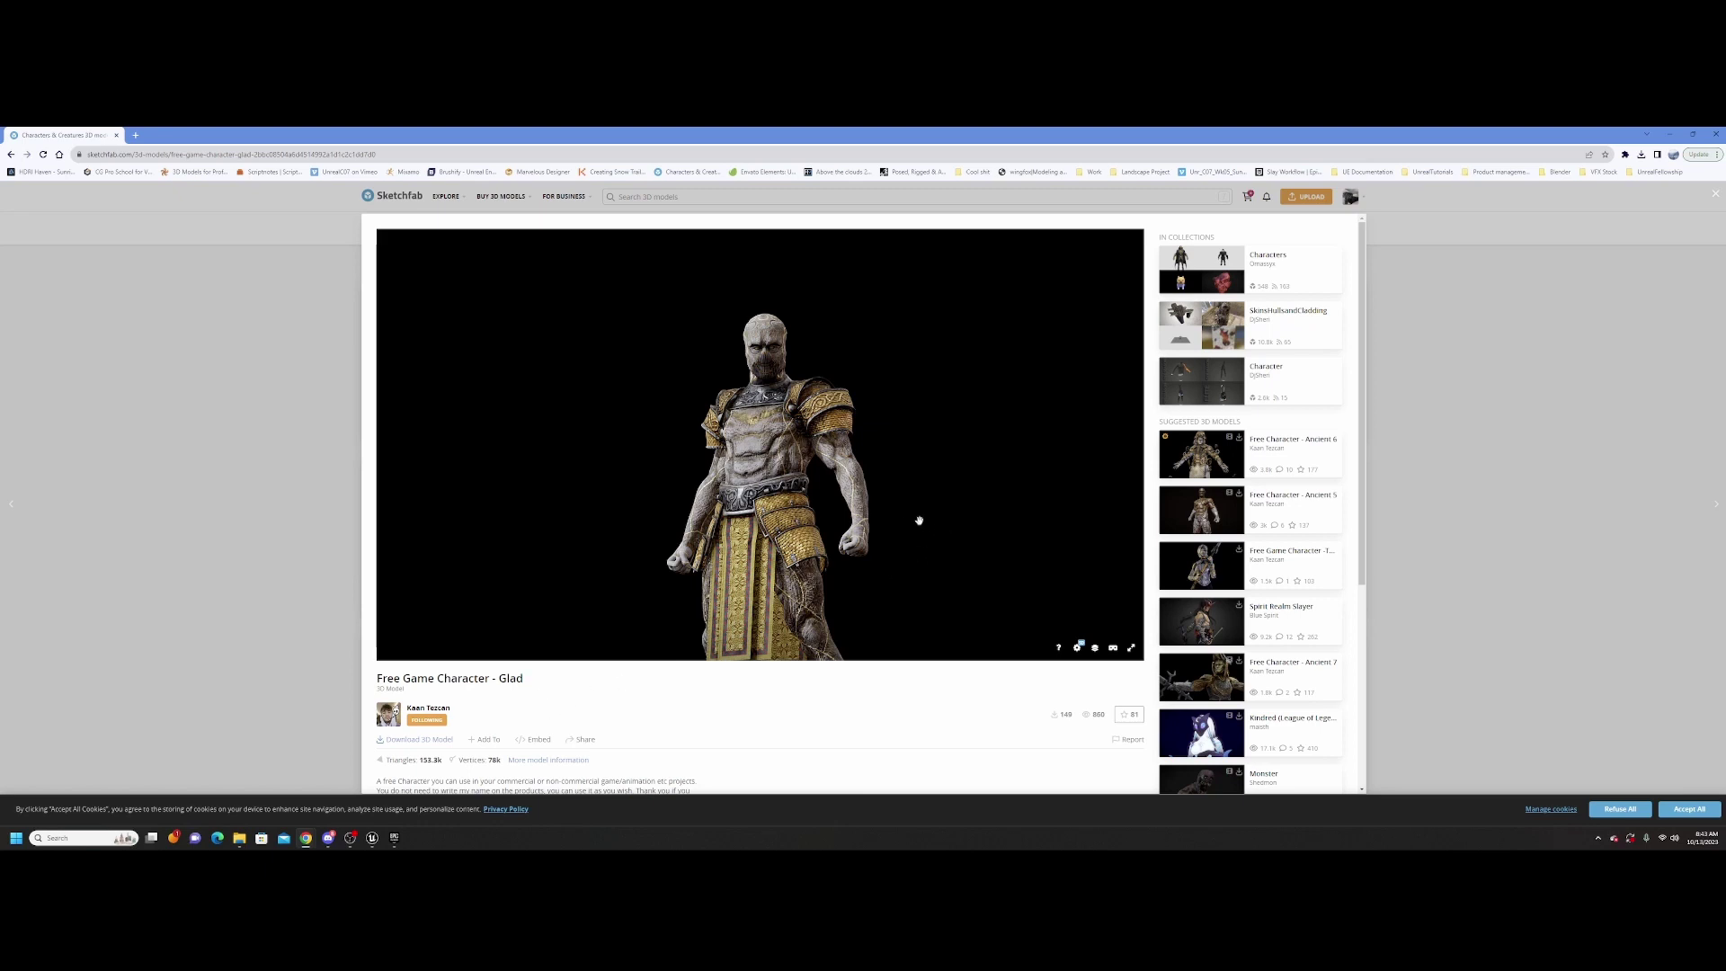
pyautogui.moveTo(860, 551); pyautogui.dragTo(928, 520)
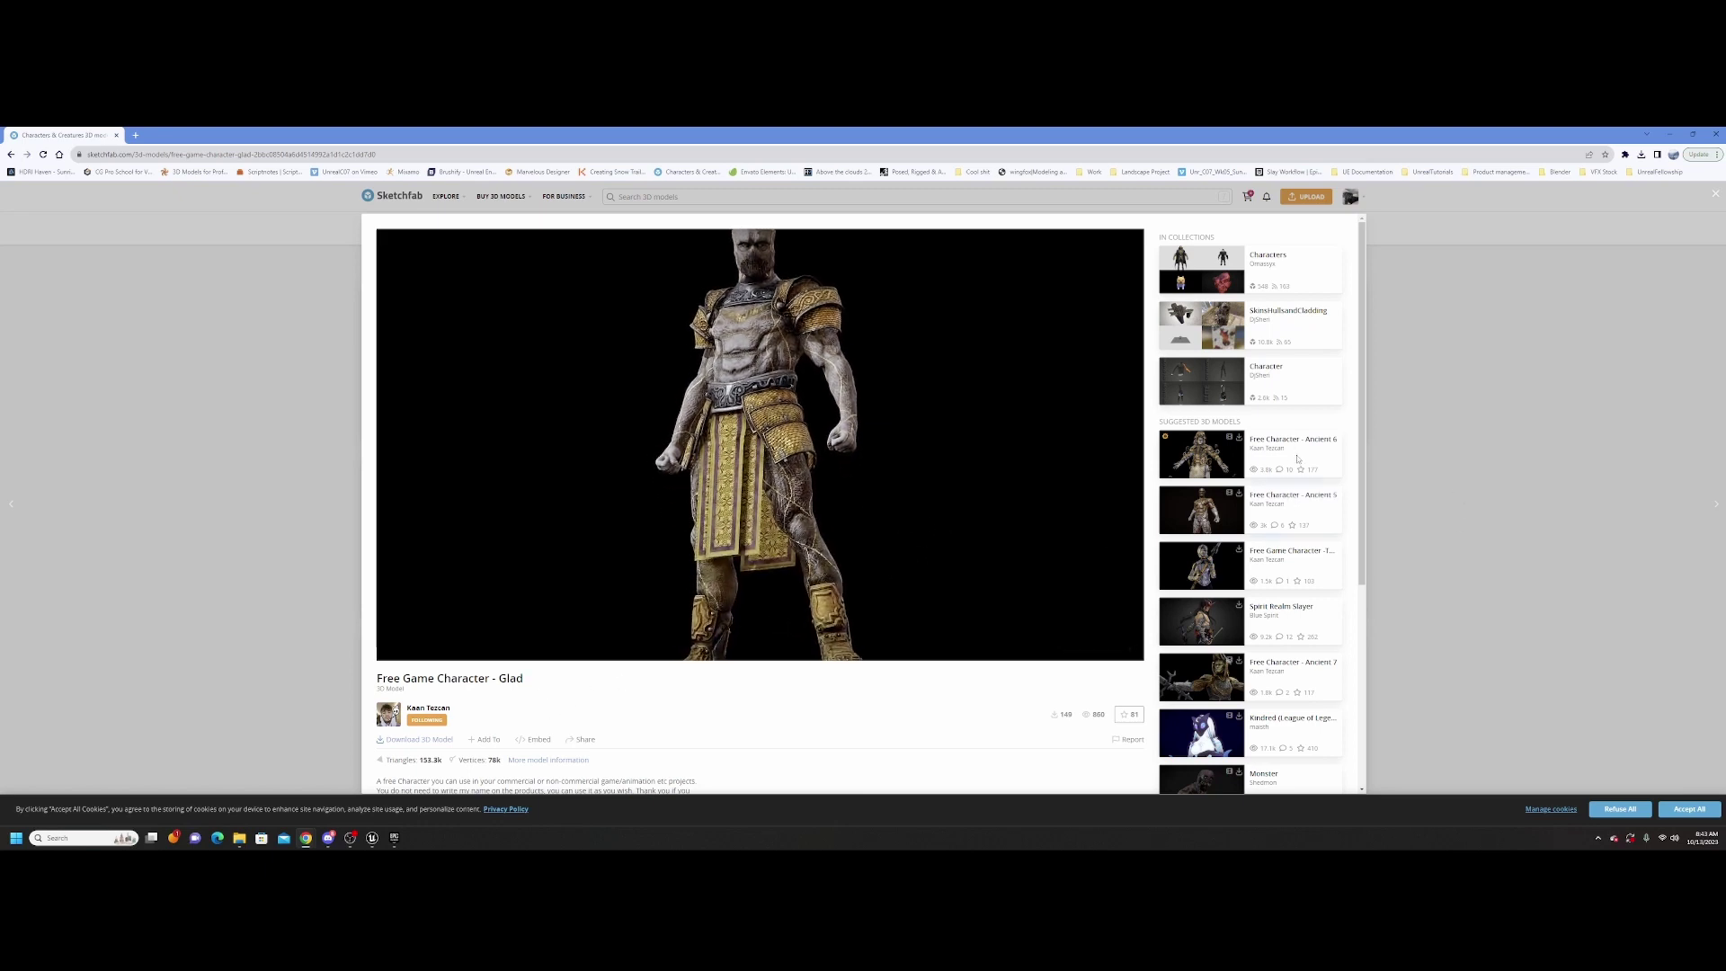
# Examine the Free Character - Ancient 6 model with its animation, page description and model information
pyautogui.click(1204, 459)
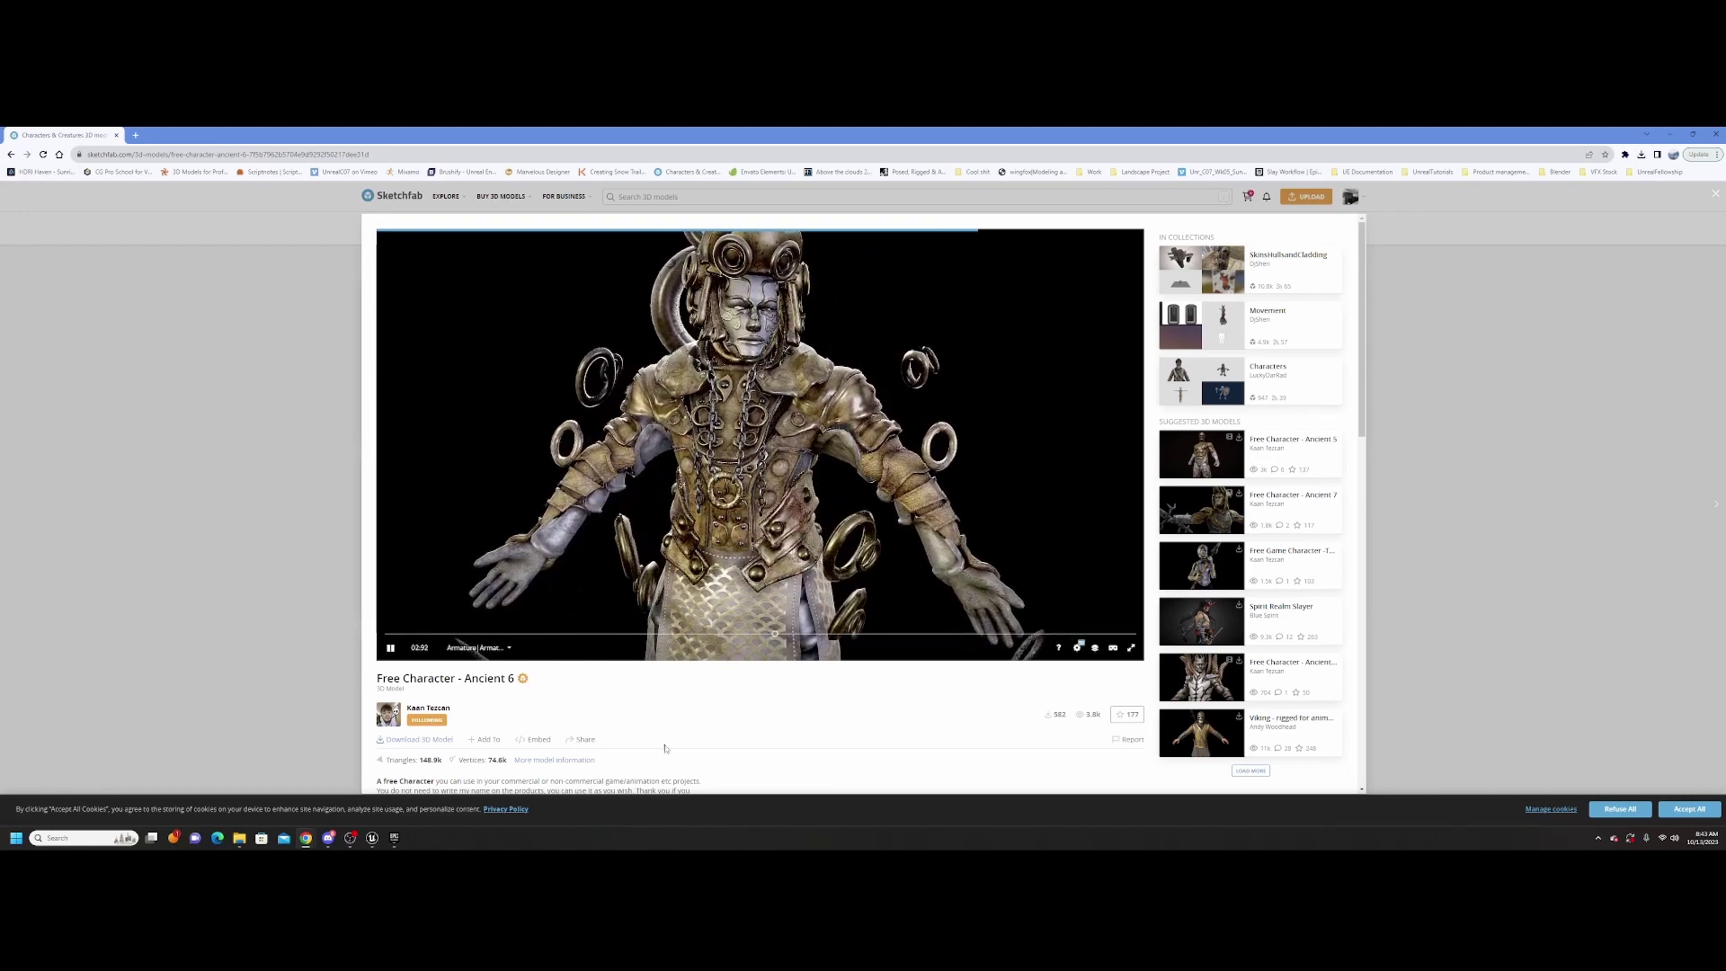
pyautogui.scroll(-2, 501, 599)
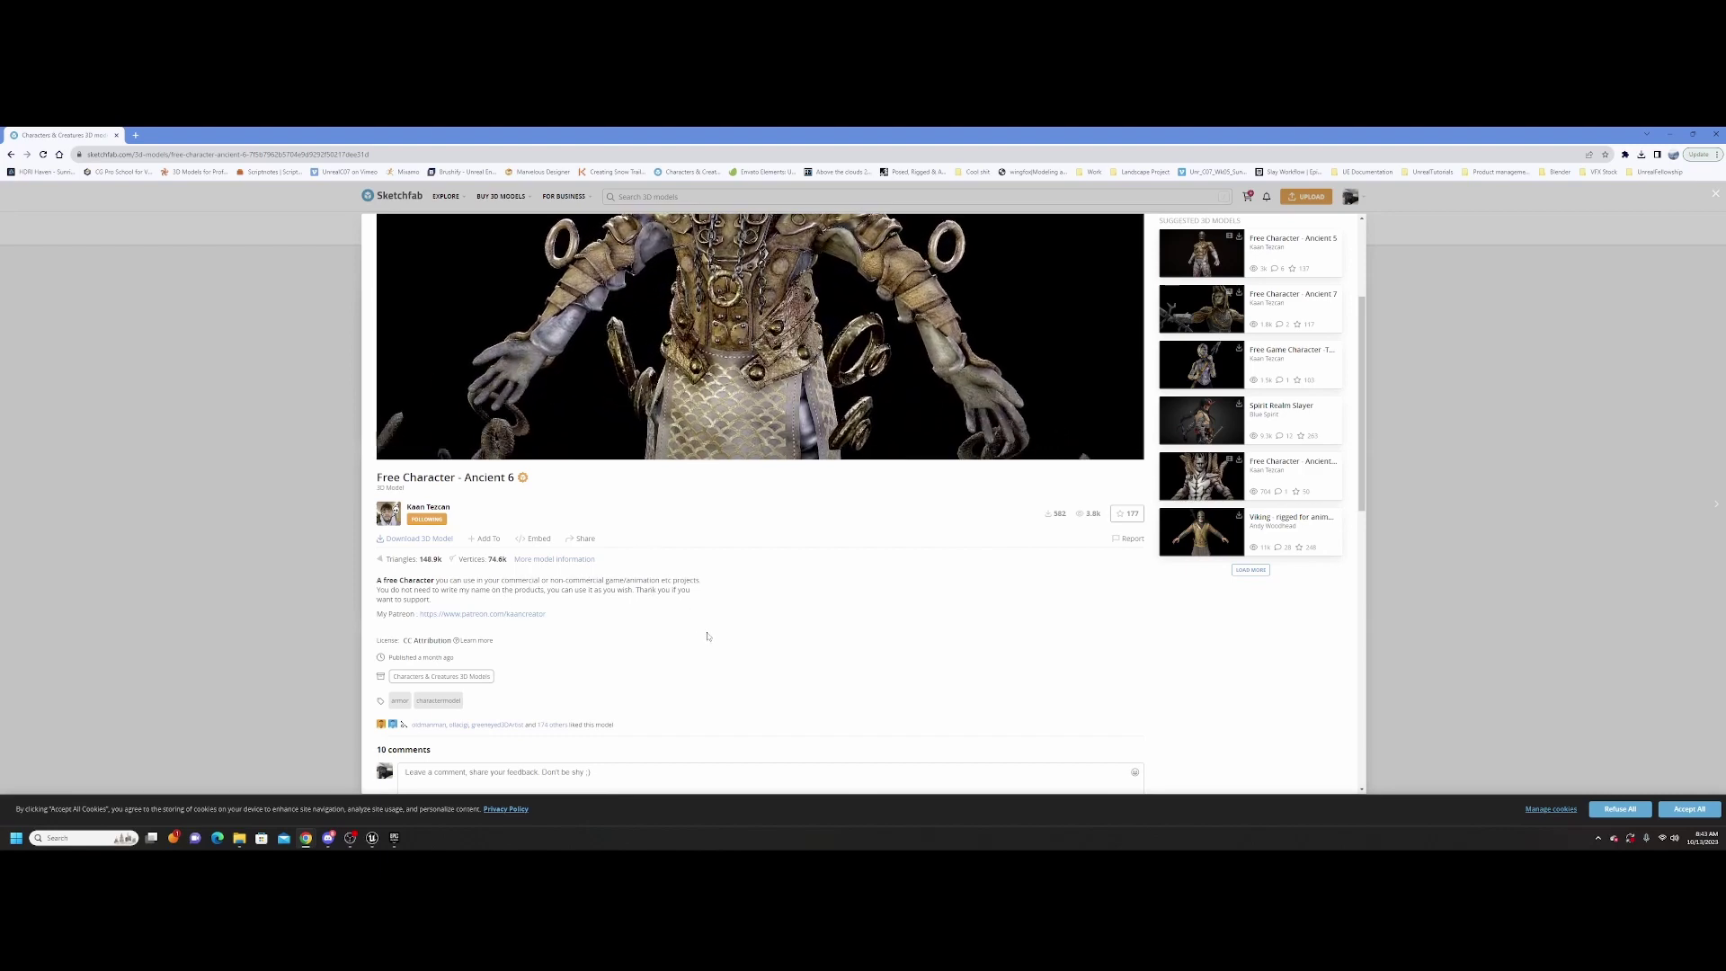
pyautogui.scroll(-3, 699, 644)
pyautogui.scroll(5, 581, 634)
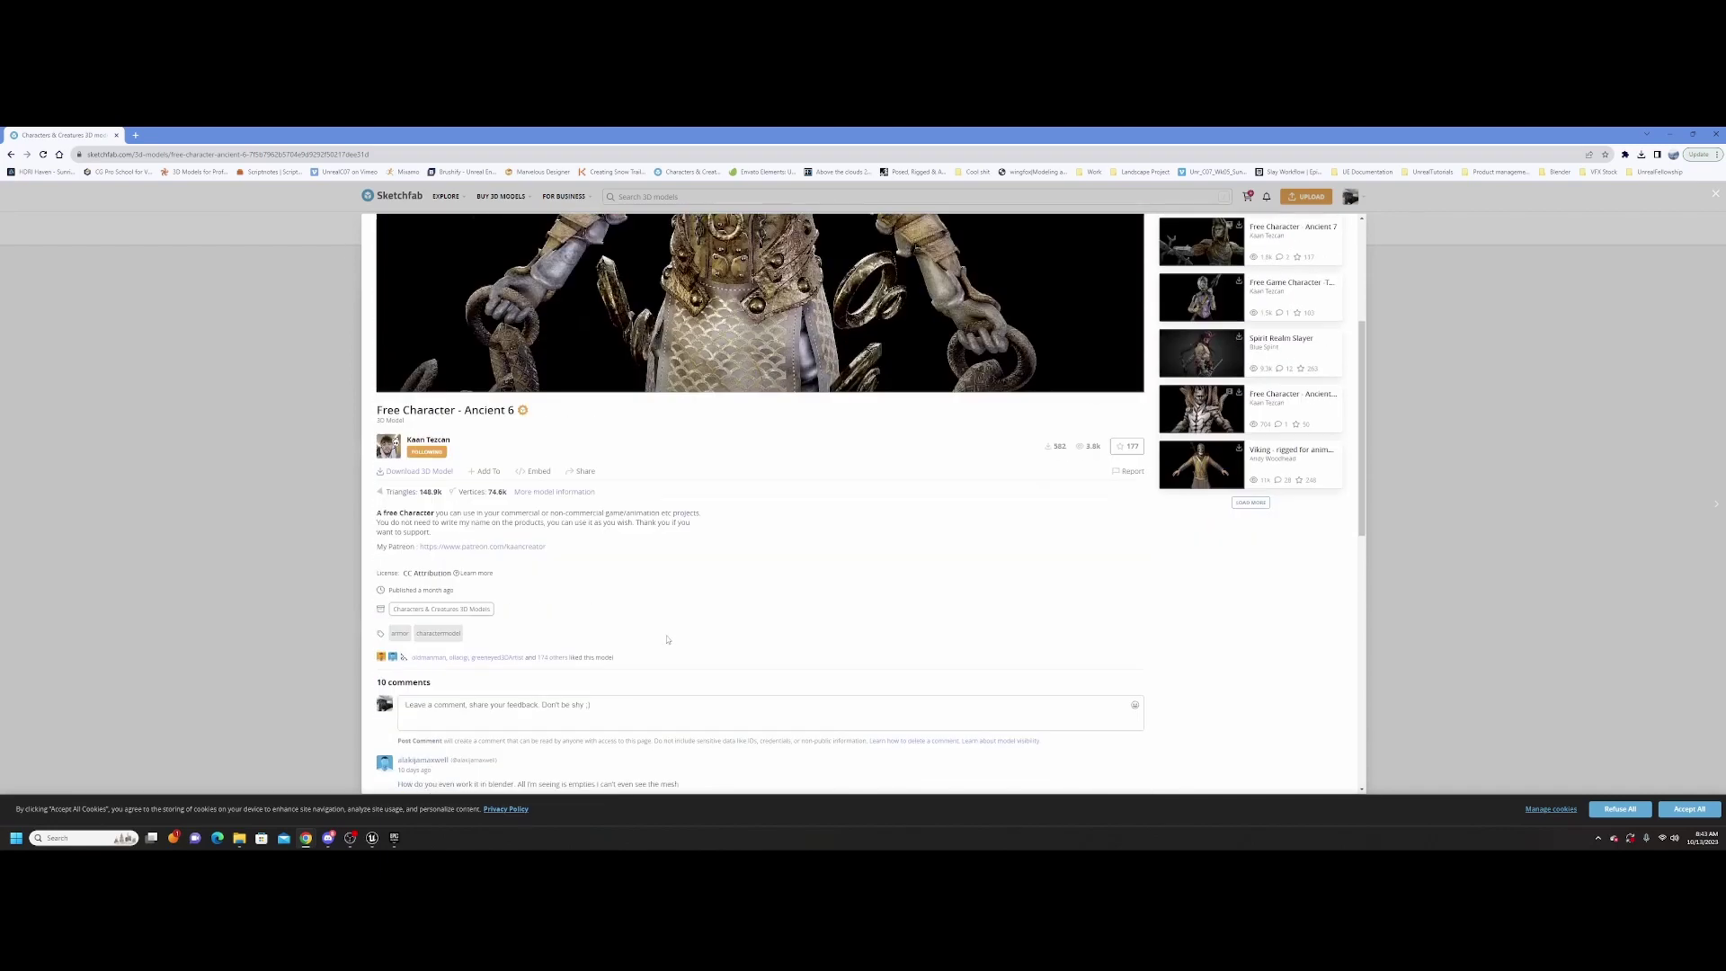
pyautogui.scroll(1, 667, 641)
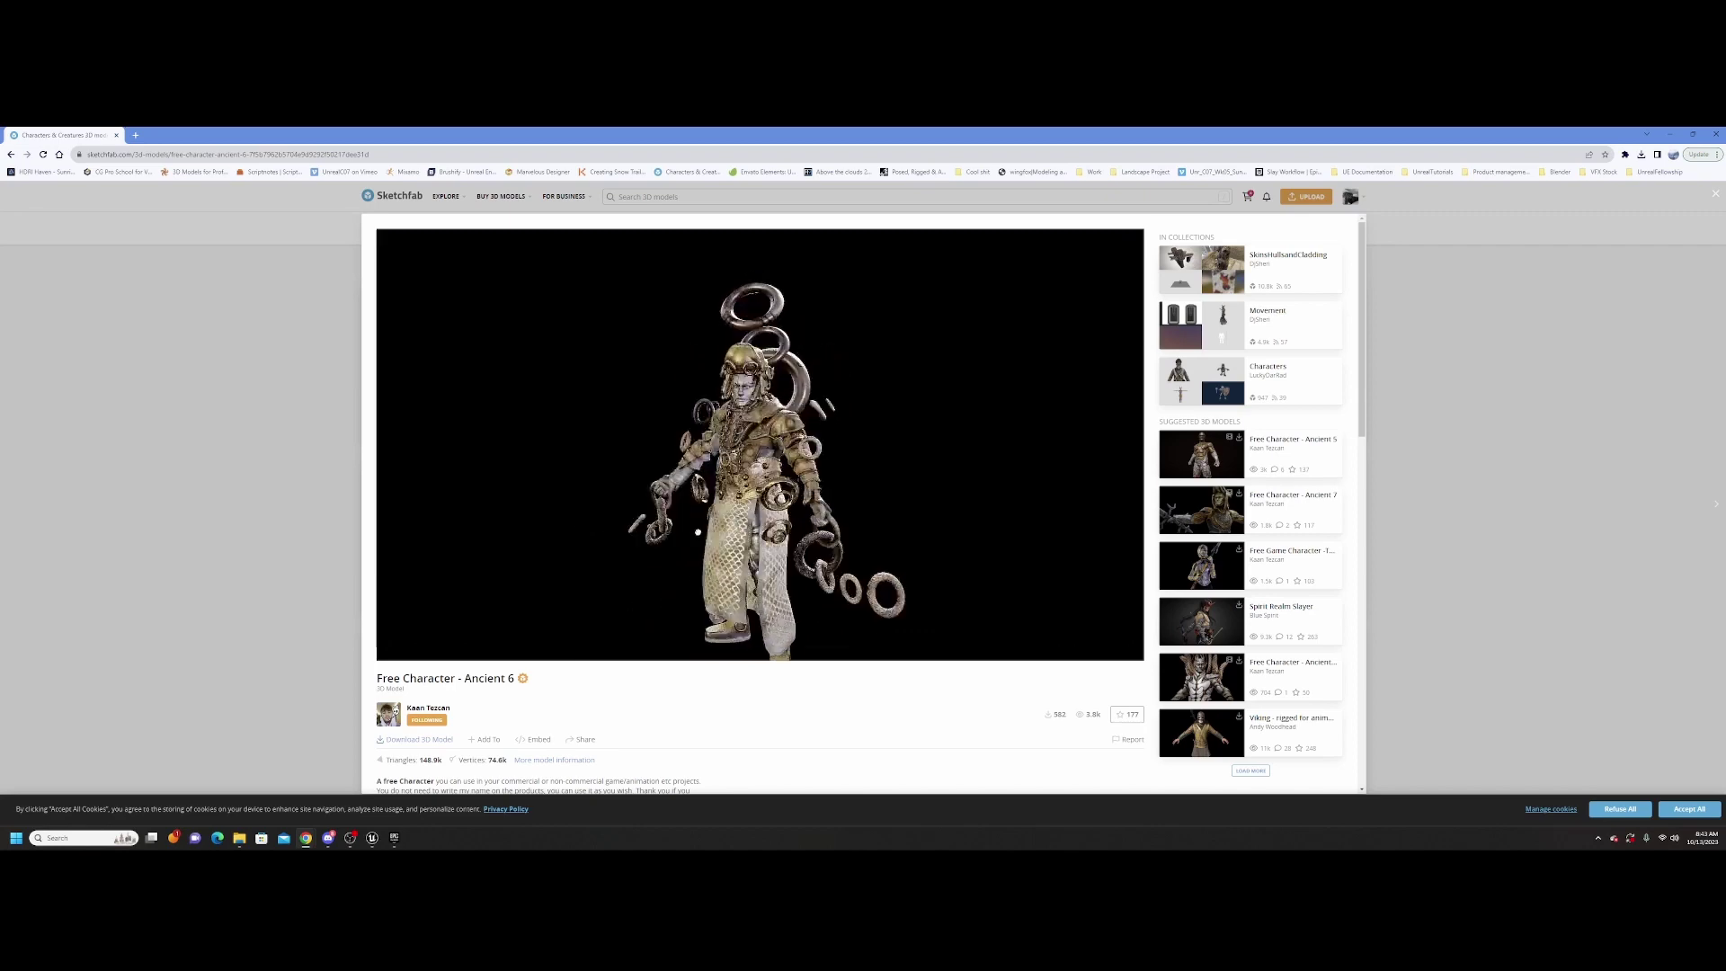
pyautogui.scroll(-5, 489, 722)
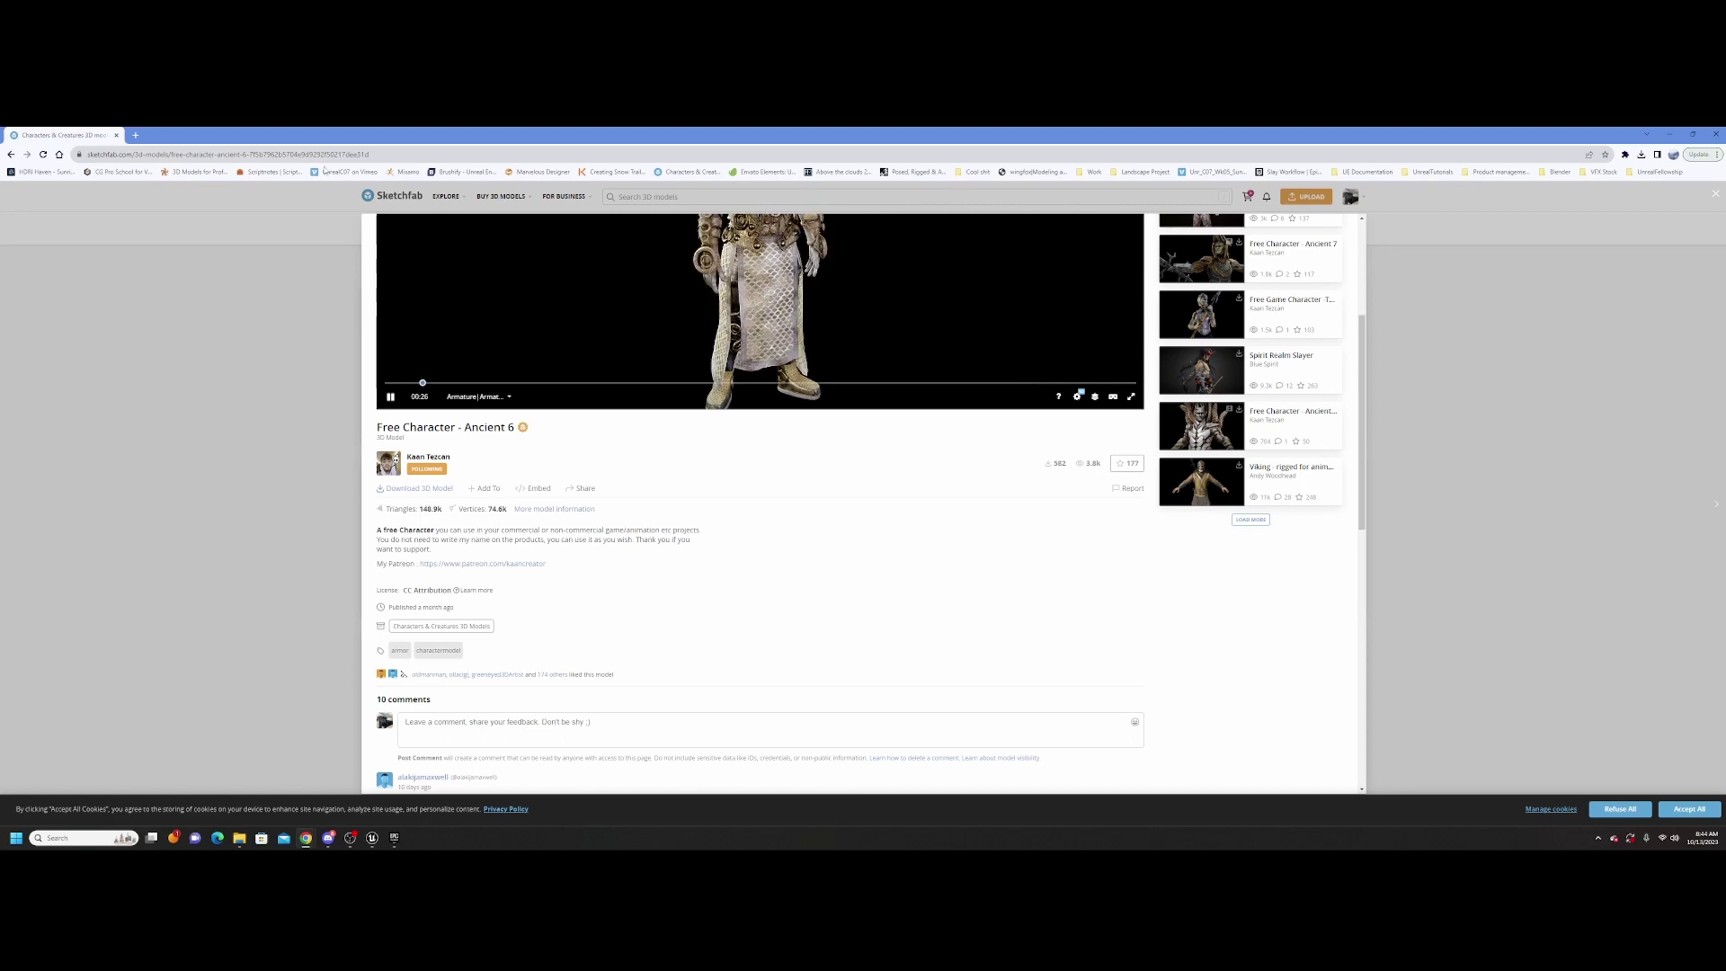
pyautogui.moveTo(786, 277); pyautogui.dragTo(781, 385)
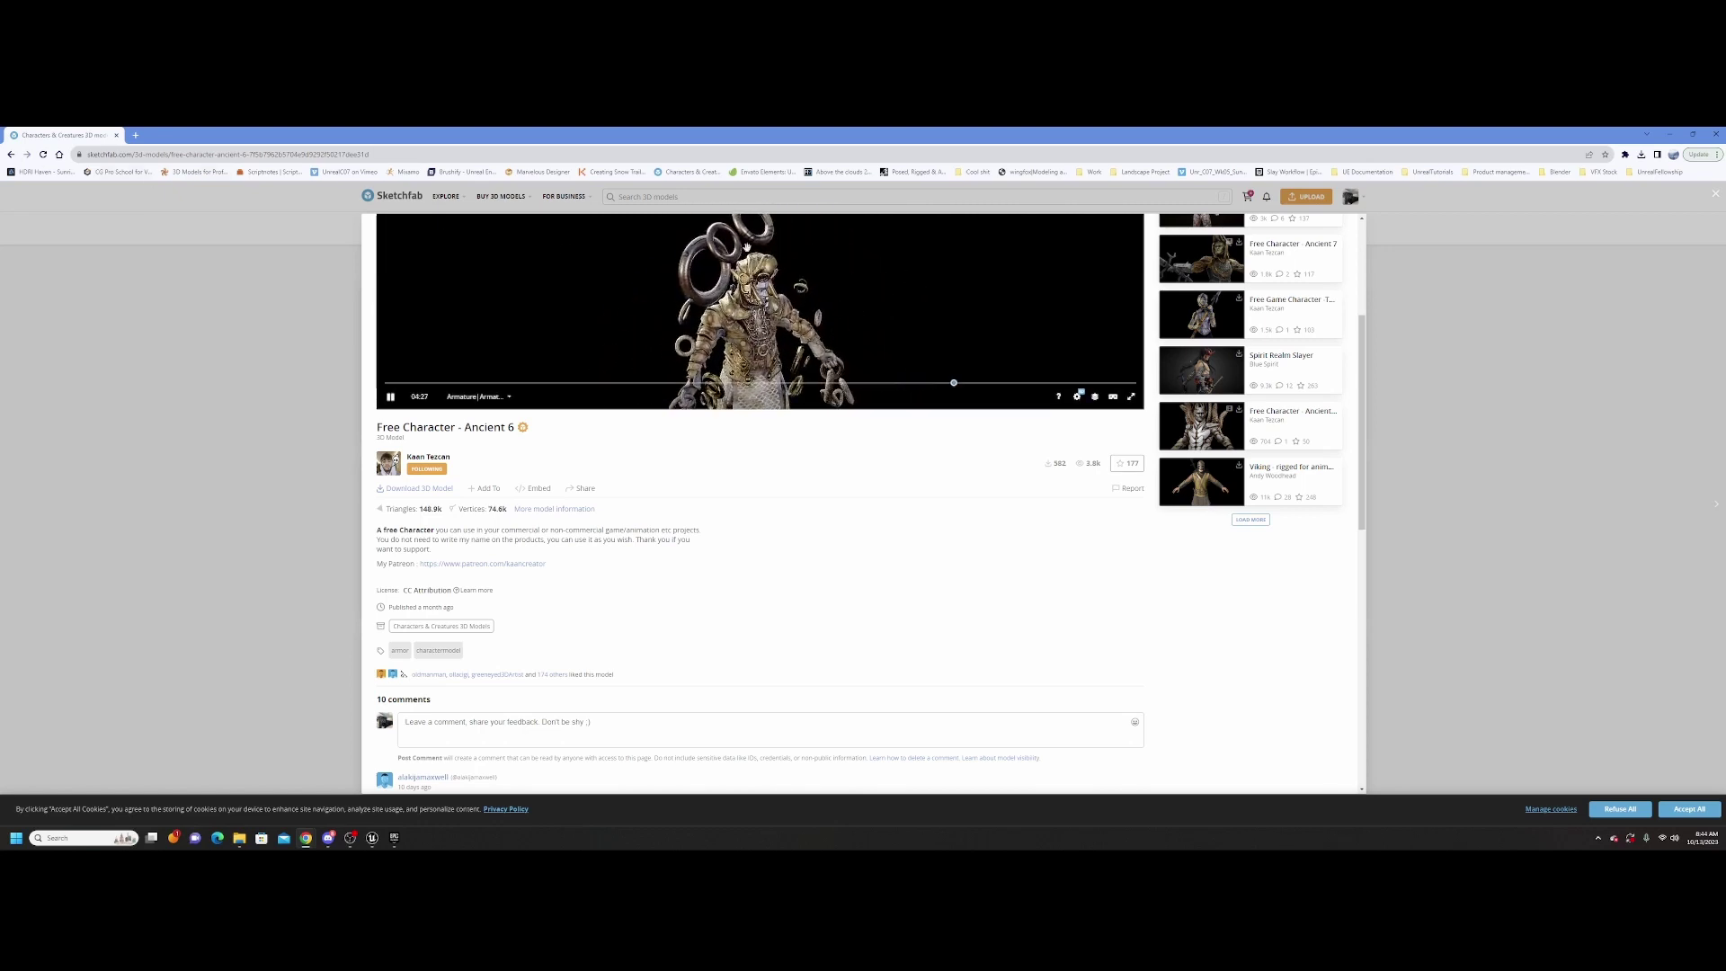
pyautogui.click(564, 509)
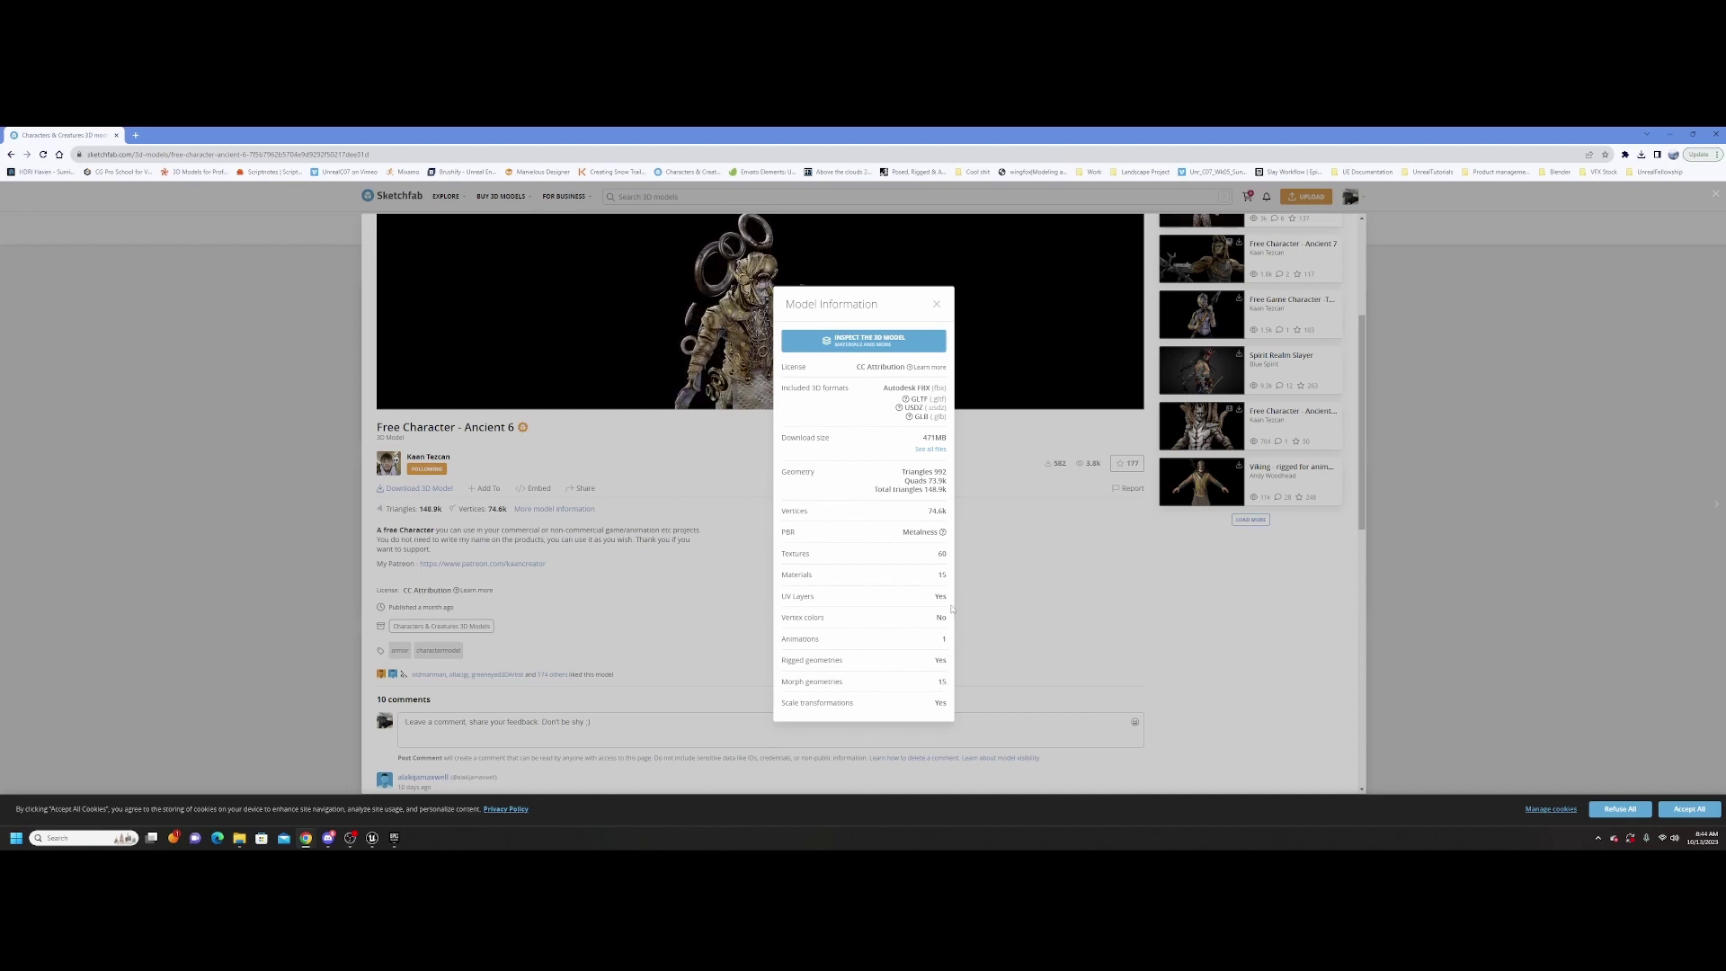
pyautogui.click(745, 439)
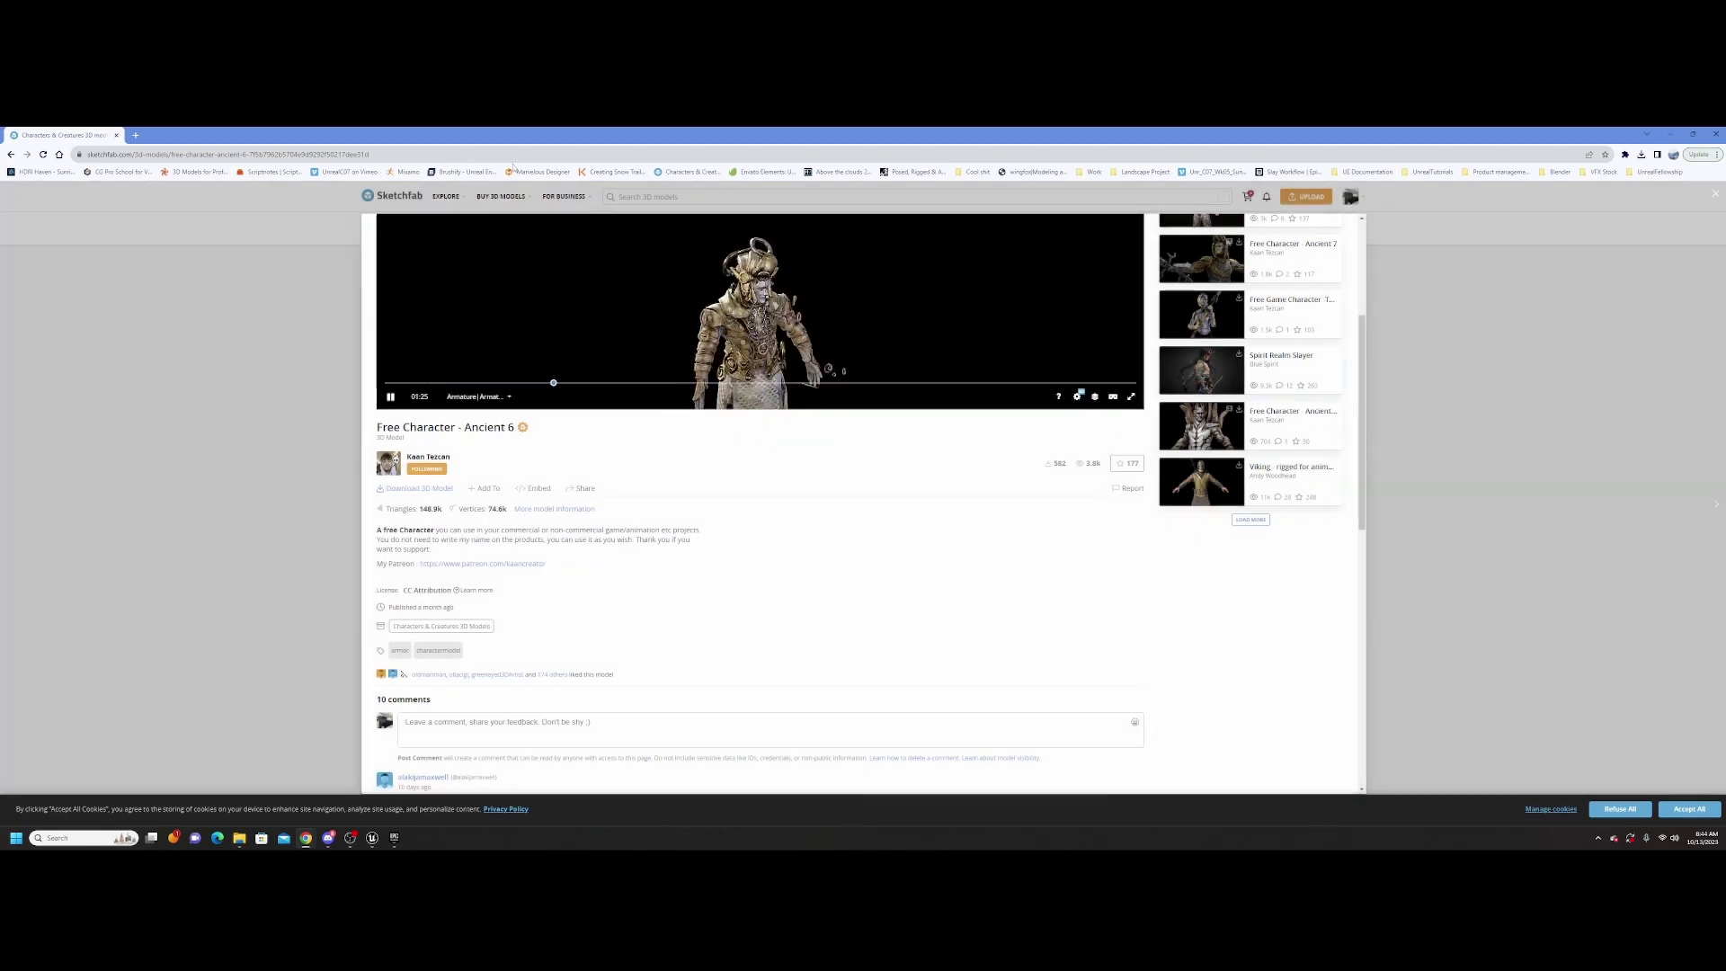
# Return to the Free Game Character - Glad page and examine its armor and full body up close and from different angles
pyautogui.click(9, 155)
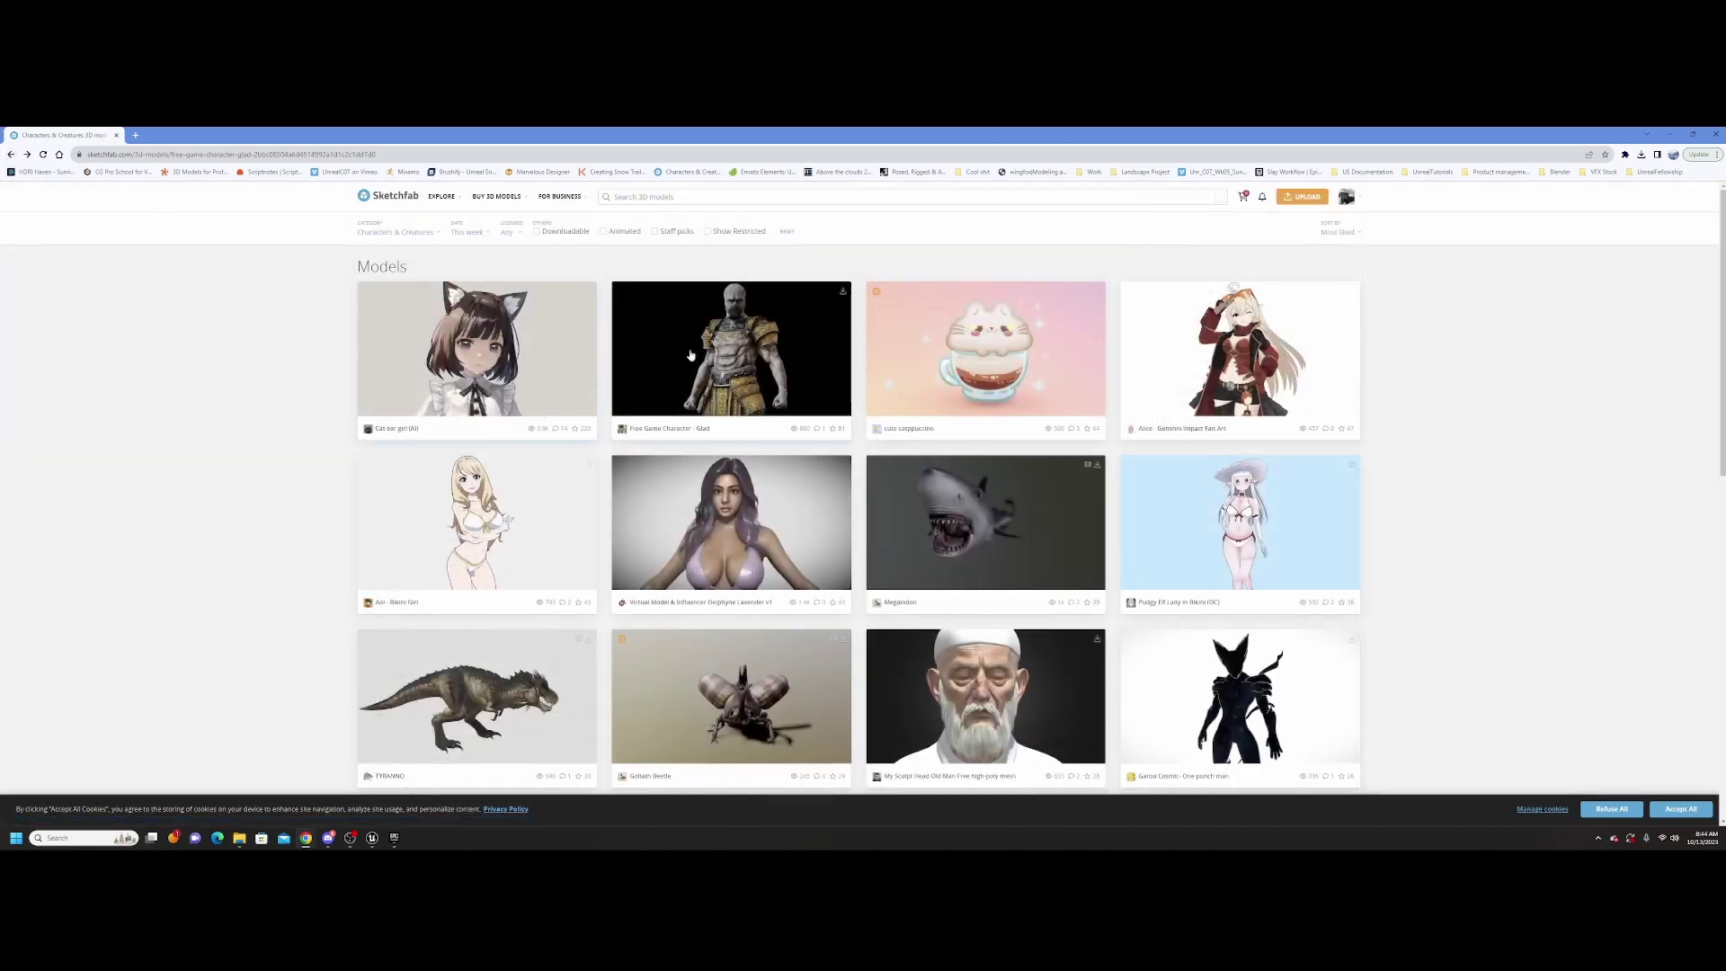
pyautogui.click(742, 346)
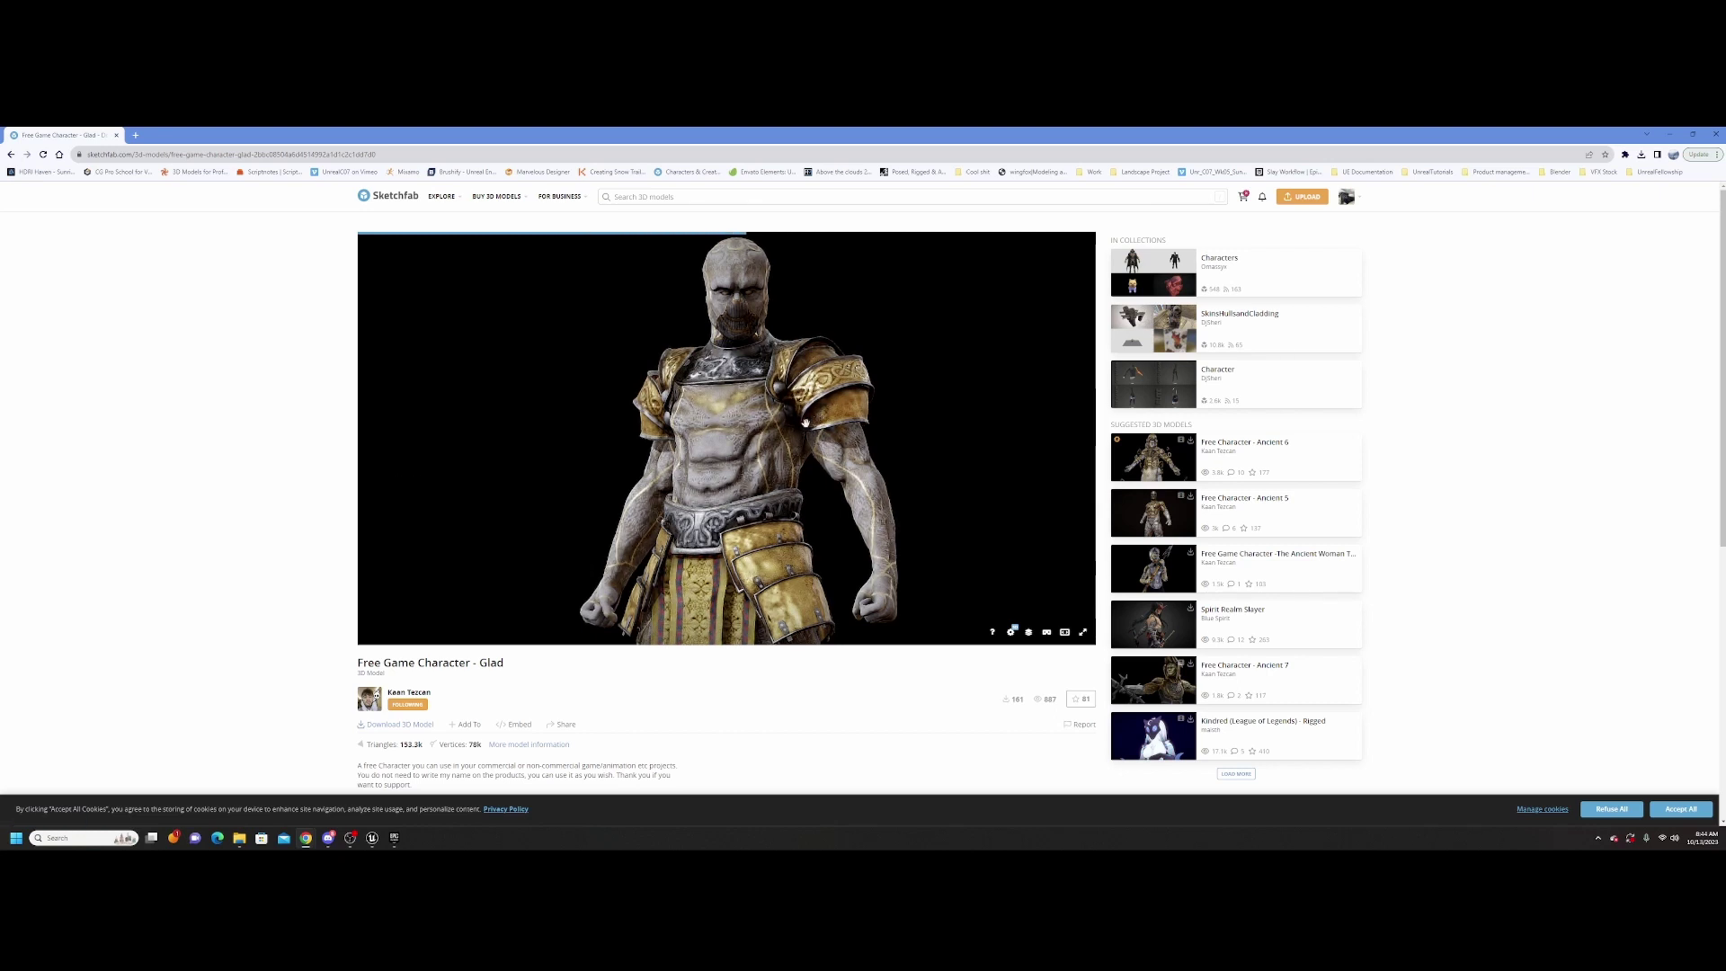
pyautogui.scroll(-3, 769, 472)
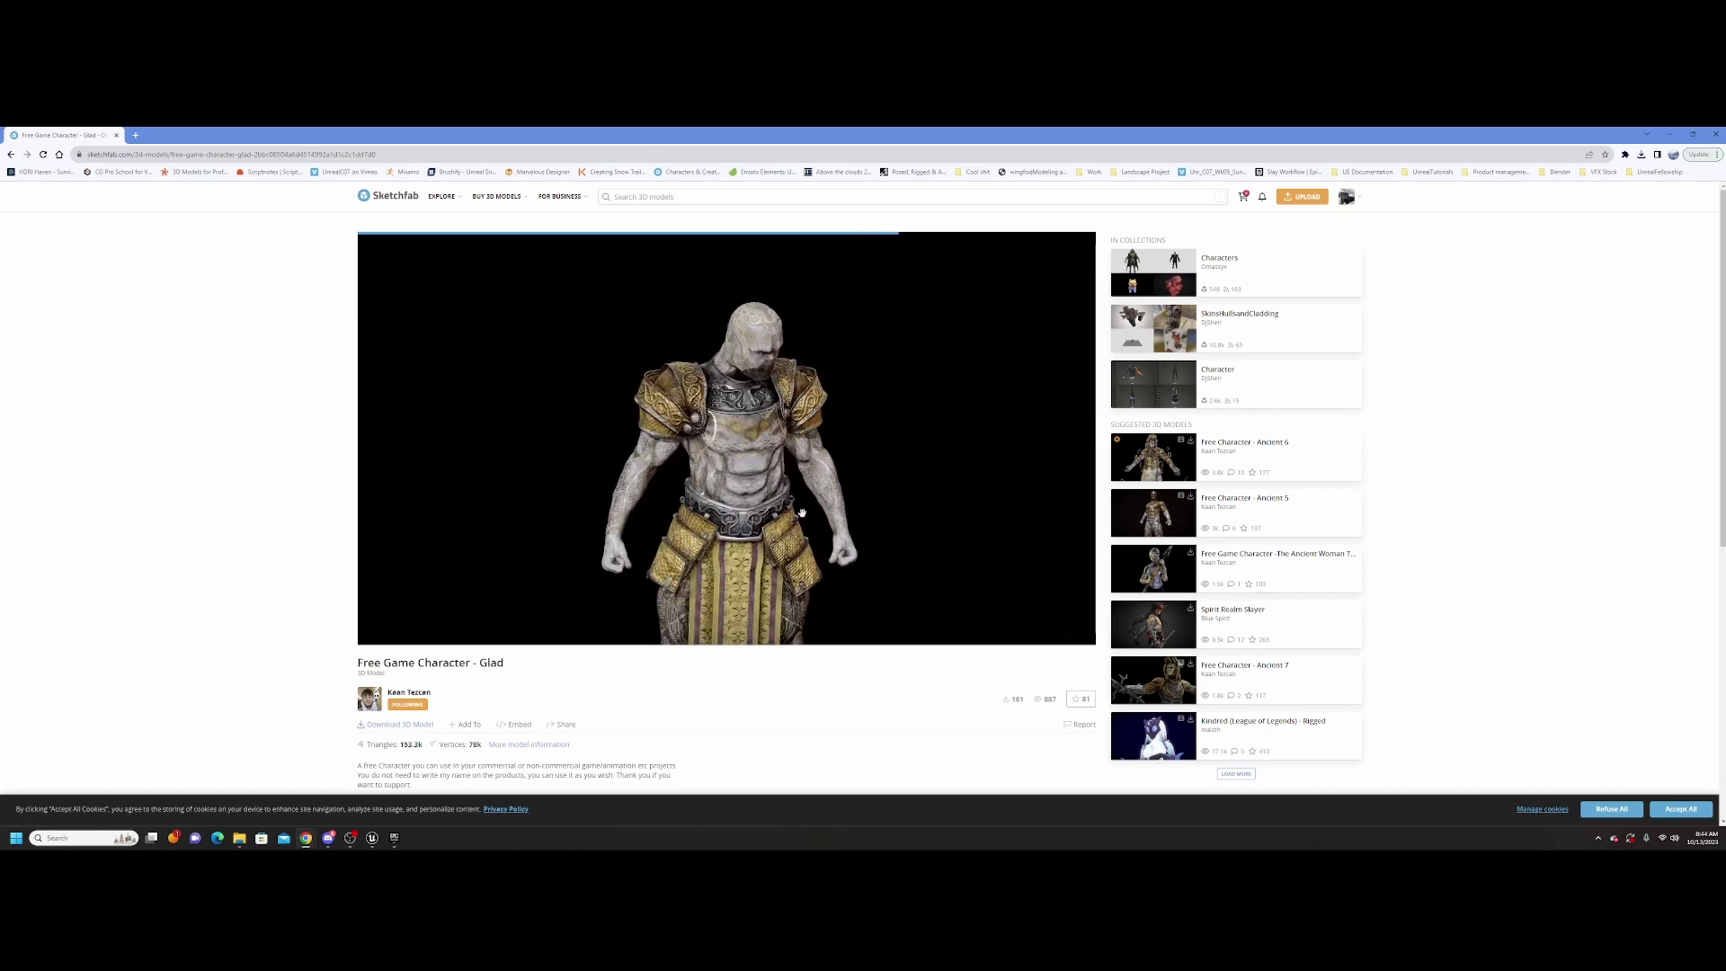
pyautogui.scroll(5, 829, 497)
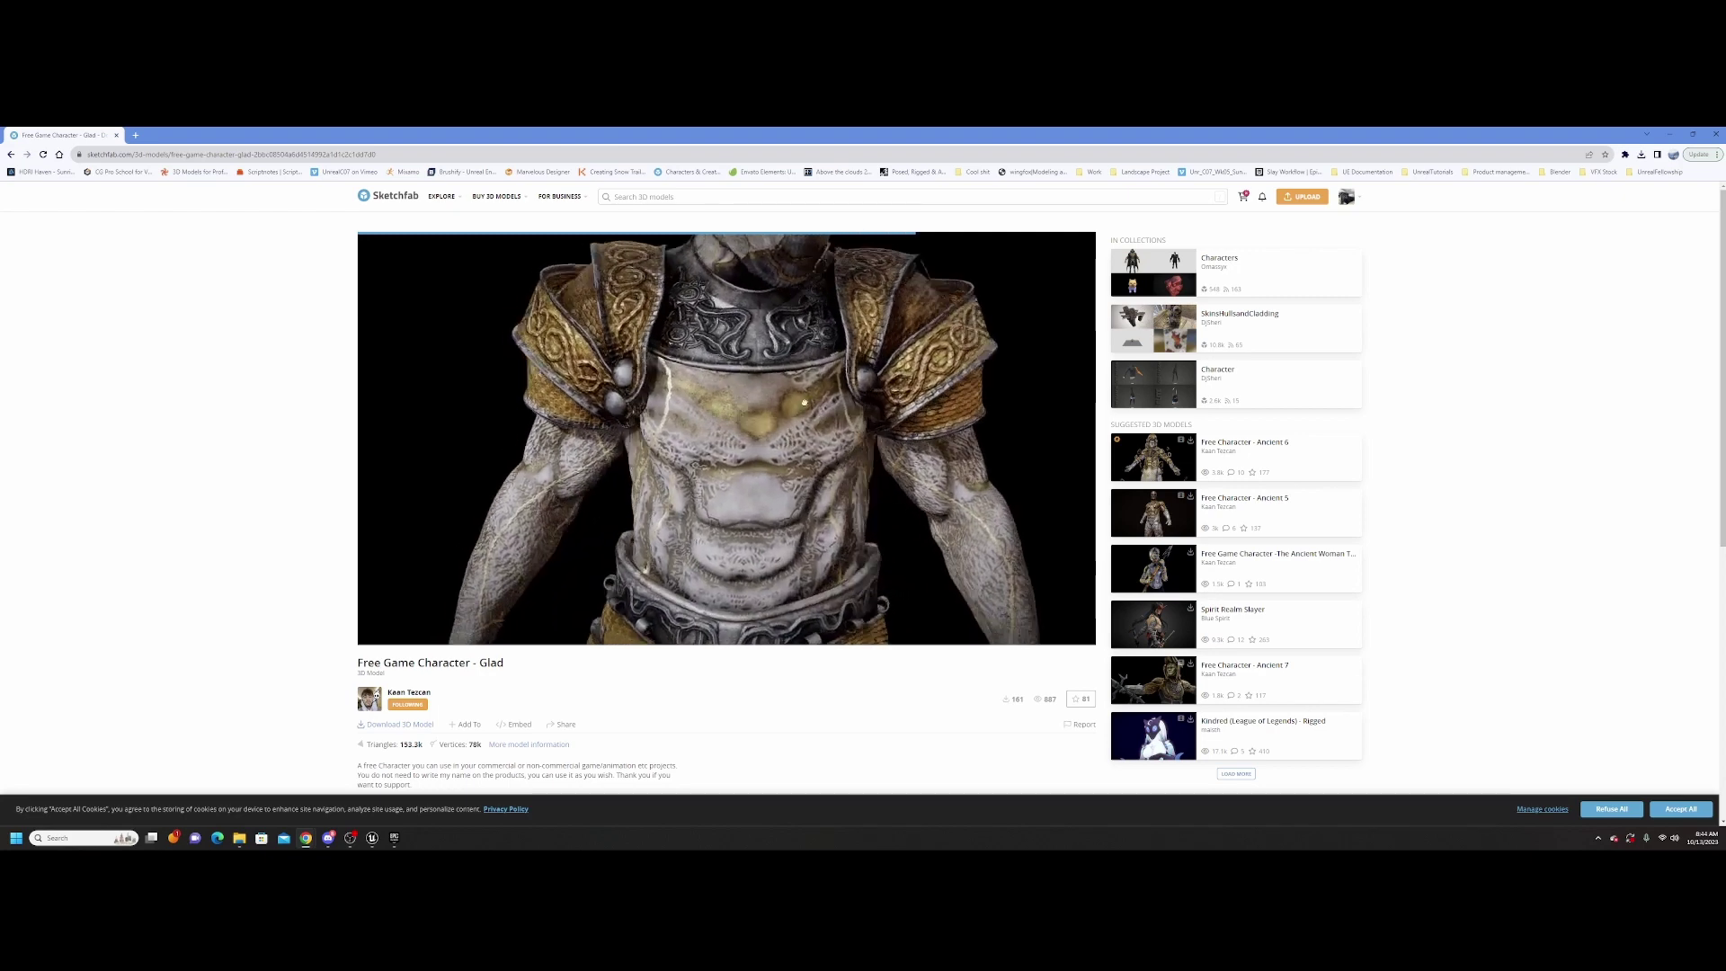
pyautogui.moveTo(885, 410); pyautogui.dragTo(793, 396)
pyautogui.scroll(-4, 794, 396)
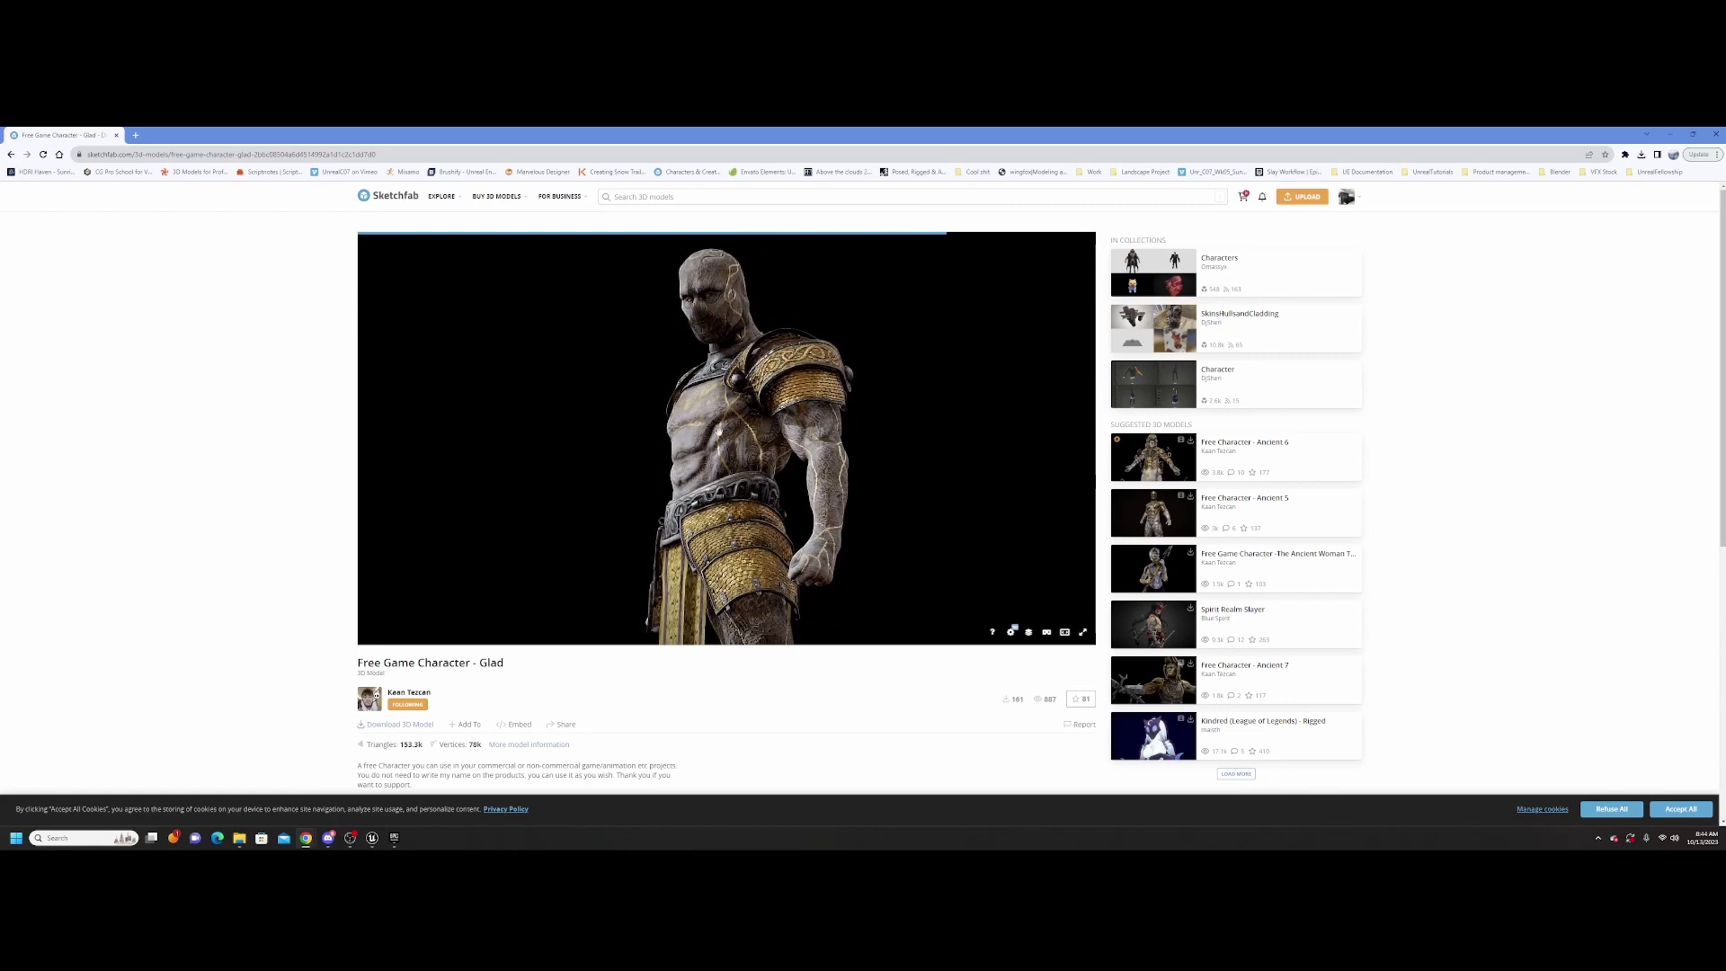
pyautogui.moveTo(701, 466); pyautogui.dragTo(589, 486)
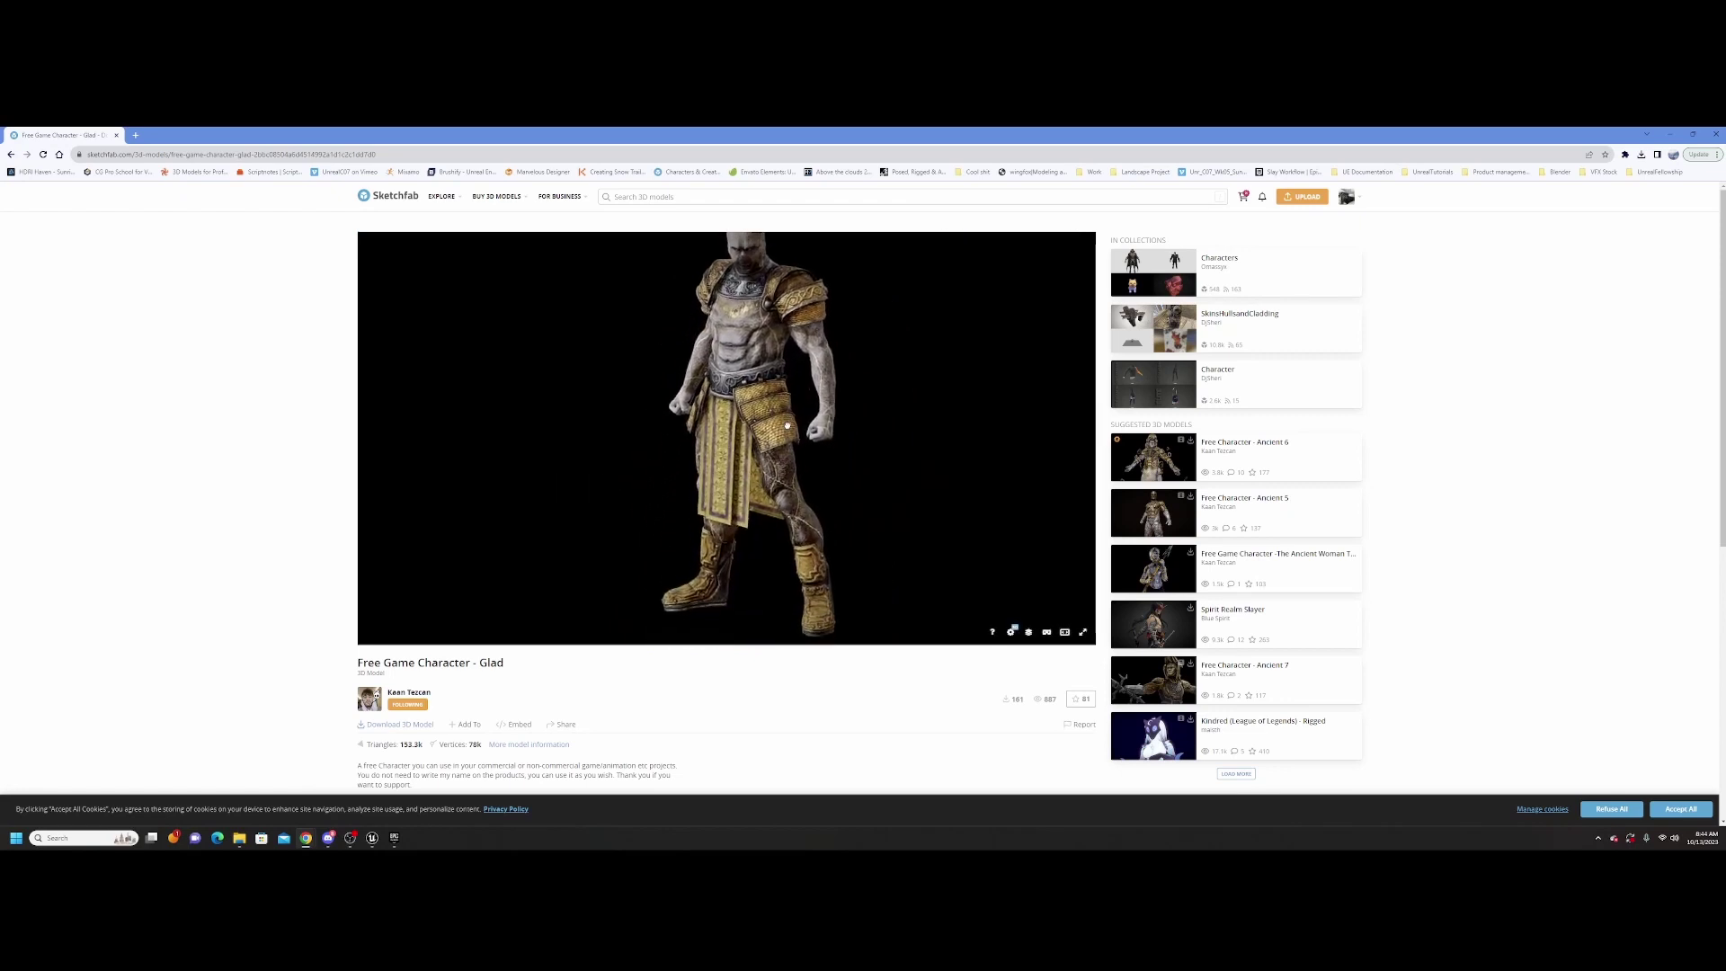
pyautogui.moveTo(761, 446); pyautogui.dragTo(704, 531)
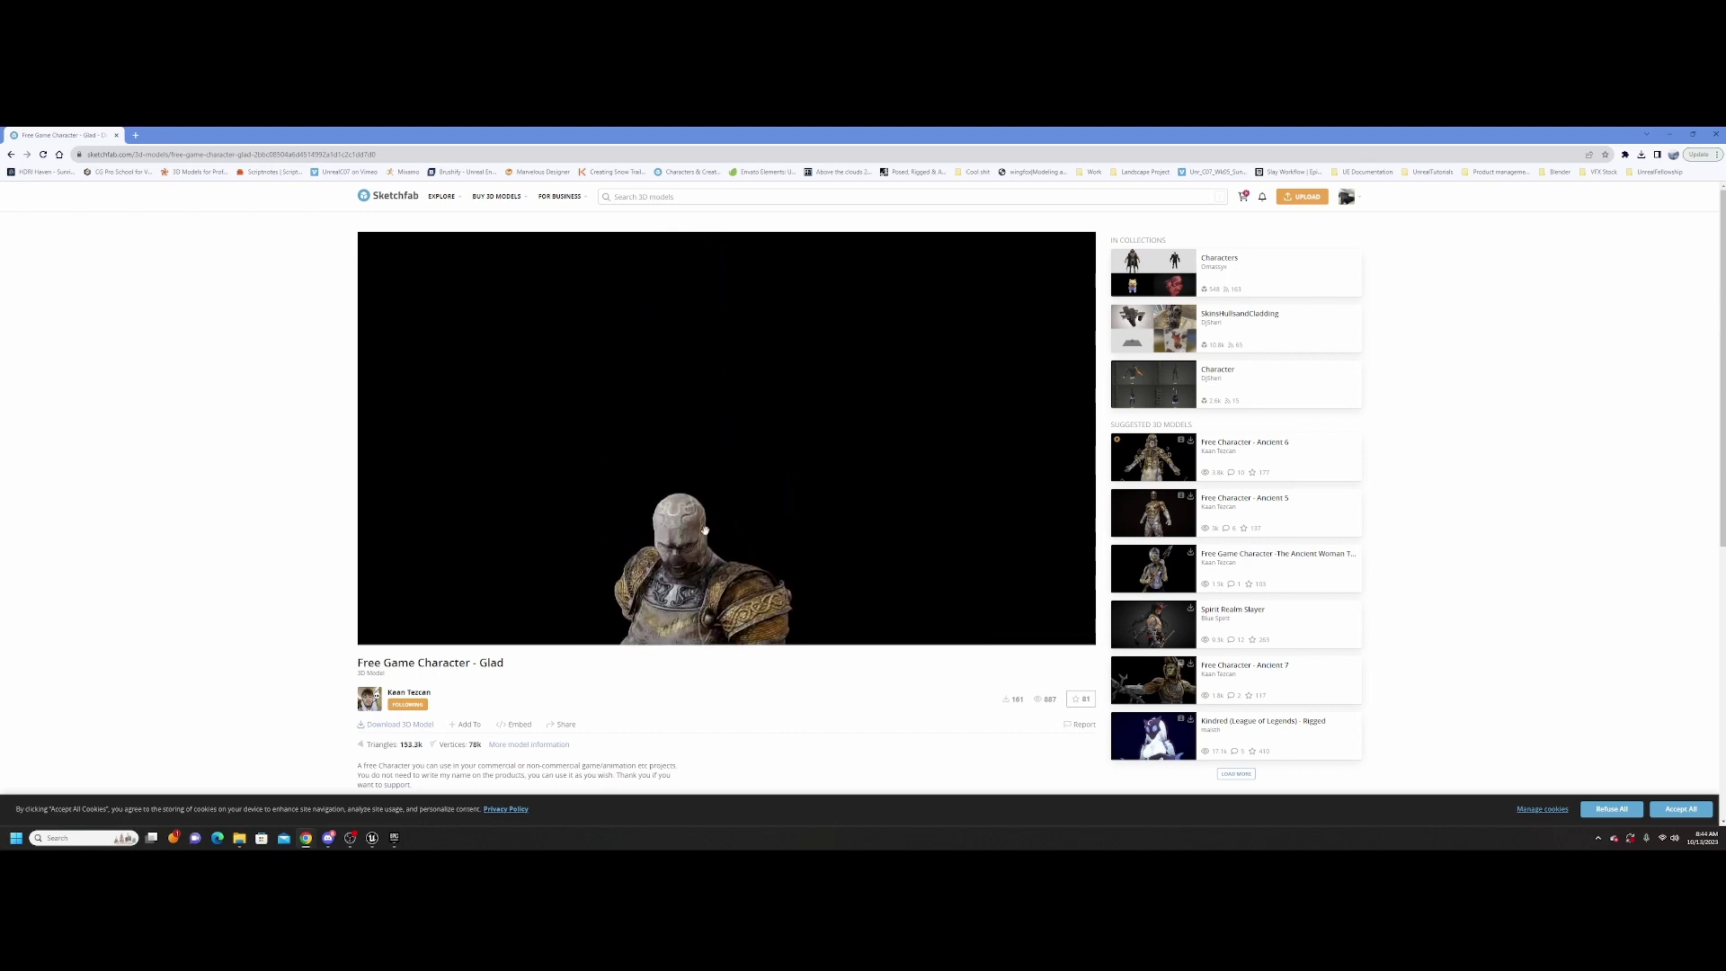
pyautogui.moveTo(757, 431)
pyautogui.mouseDown()
pyautogui.moveTo(796, 500)
pyautogui.moveTo(768, 487)
pyautogui.moveTo(814, 485)
pyautogui.moveTo(794, 473)
pyautogui.moveTo(569, 473)
pyautogui.moveTo(813, 483)
pyautogui.moveTo(759, 481)
pyautogui.mouseUp()
pyautogui.scroll(3, 832, 494)
pyautogui.scroll(-3, 757, 490)
pyautogui.moveTo(772, 488); pyautogui.dragTo(805, 536, button='right')
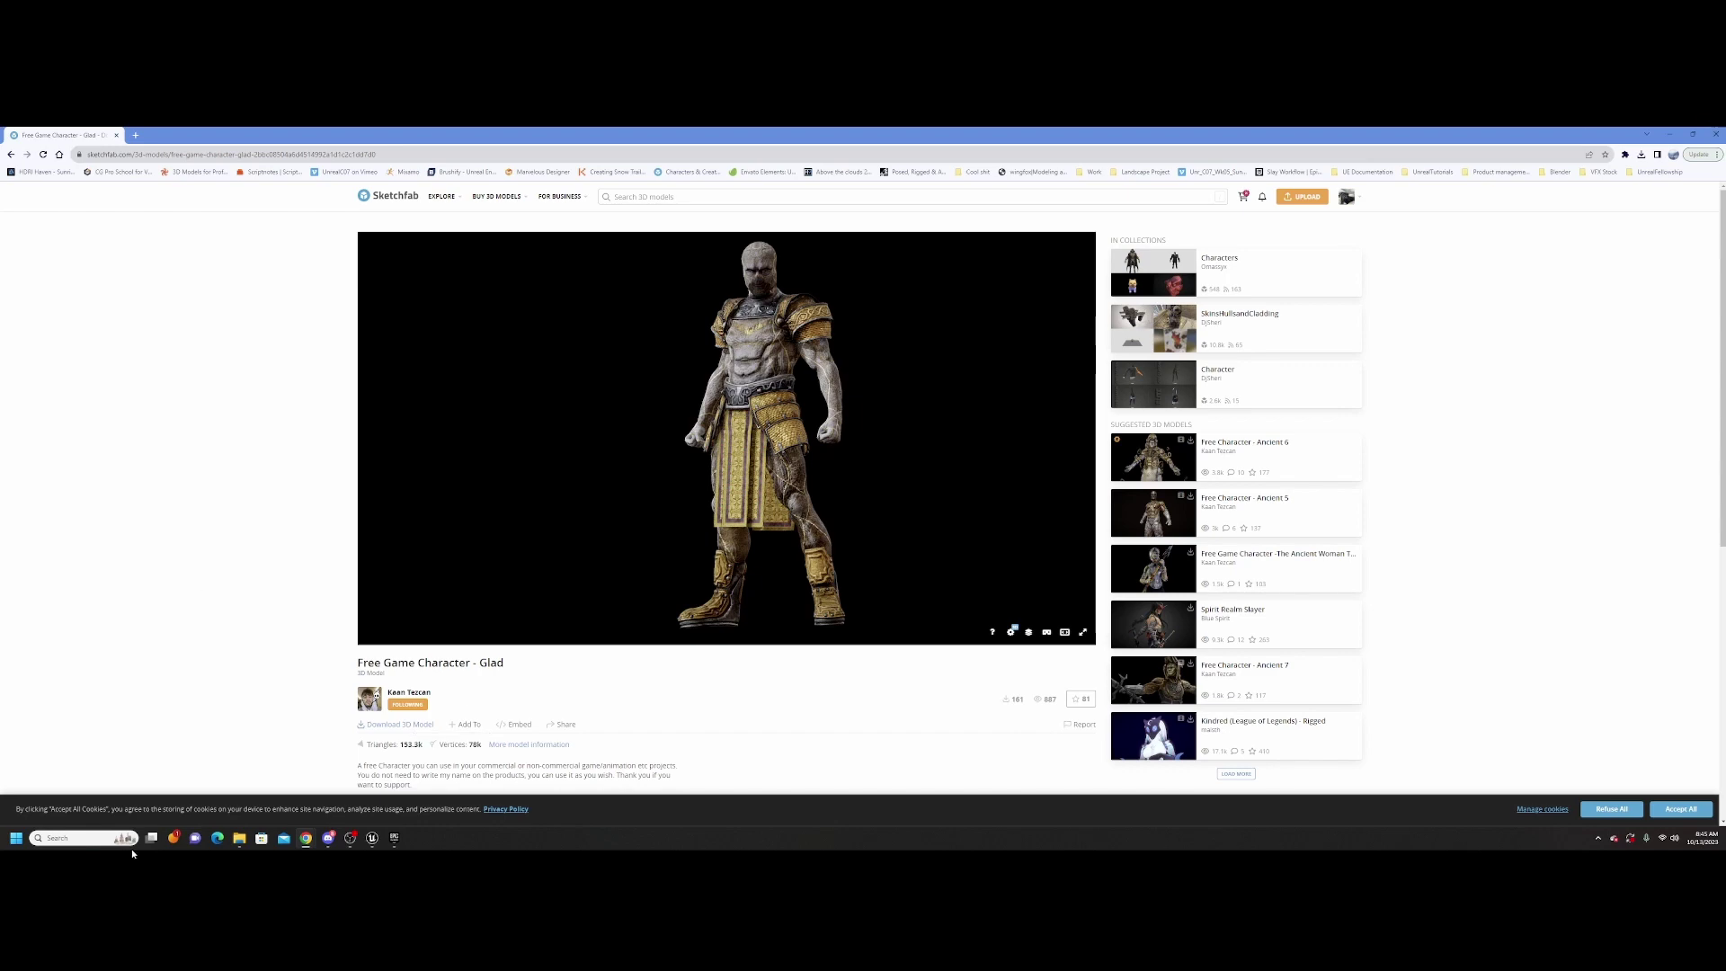
# Switch to the free-game-character-glad download folder and examine its textures and source subfolders, finishing in source with the window moved off the editor
pyautogui.click(116, 136)
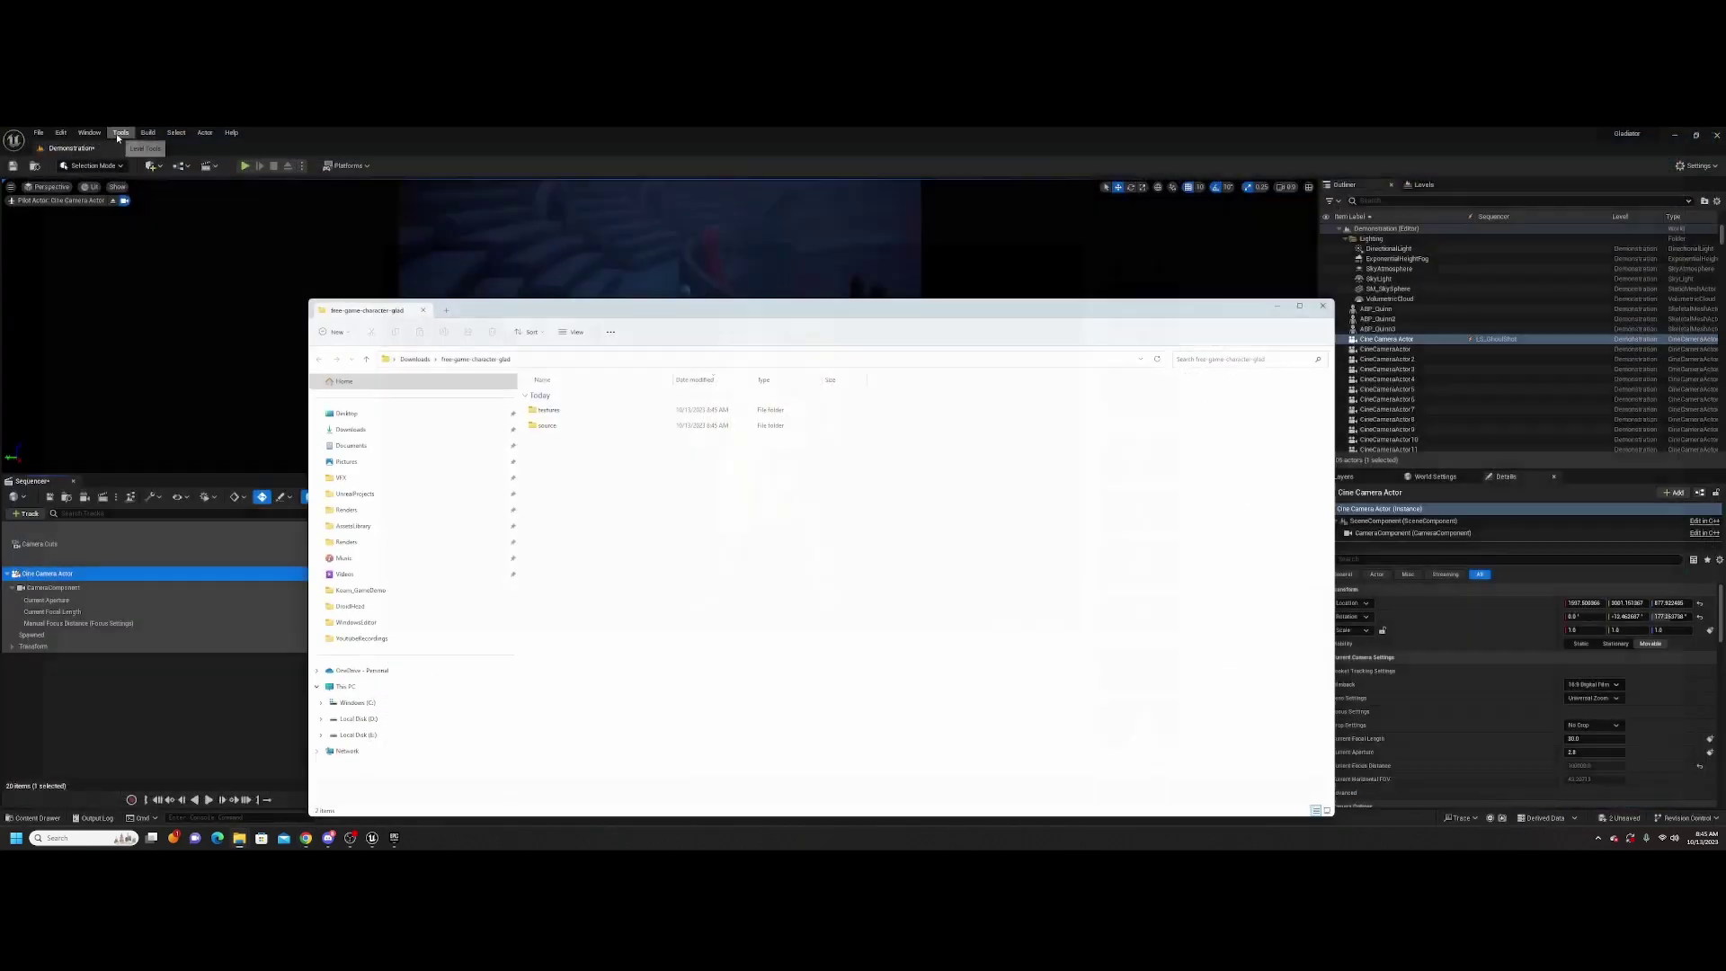
pyautogui.moveTo(676, 313); pyautogui.dragTo(502, 239)
pyautogui.click(382, 337)
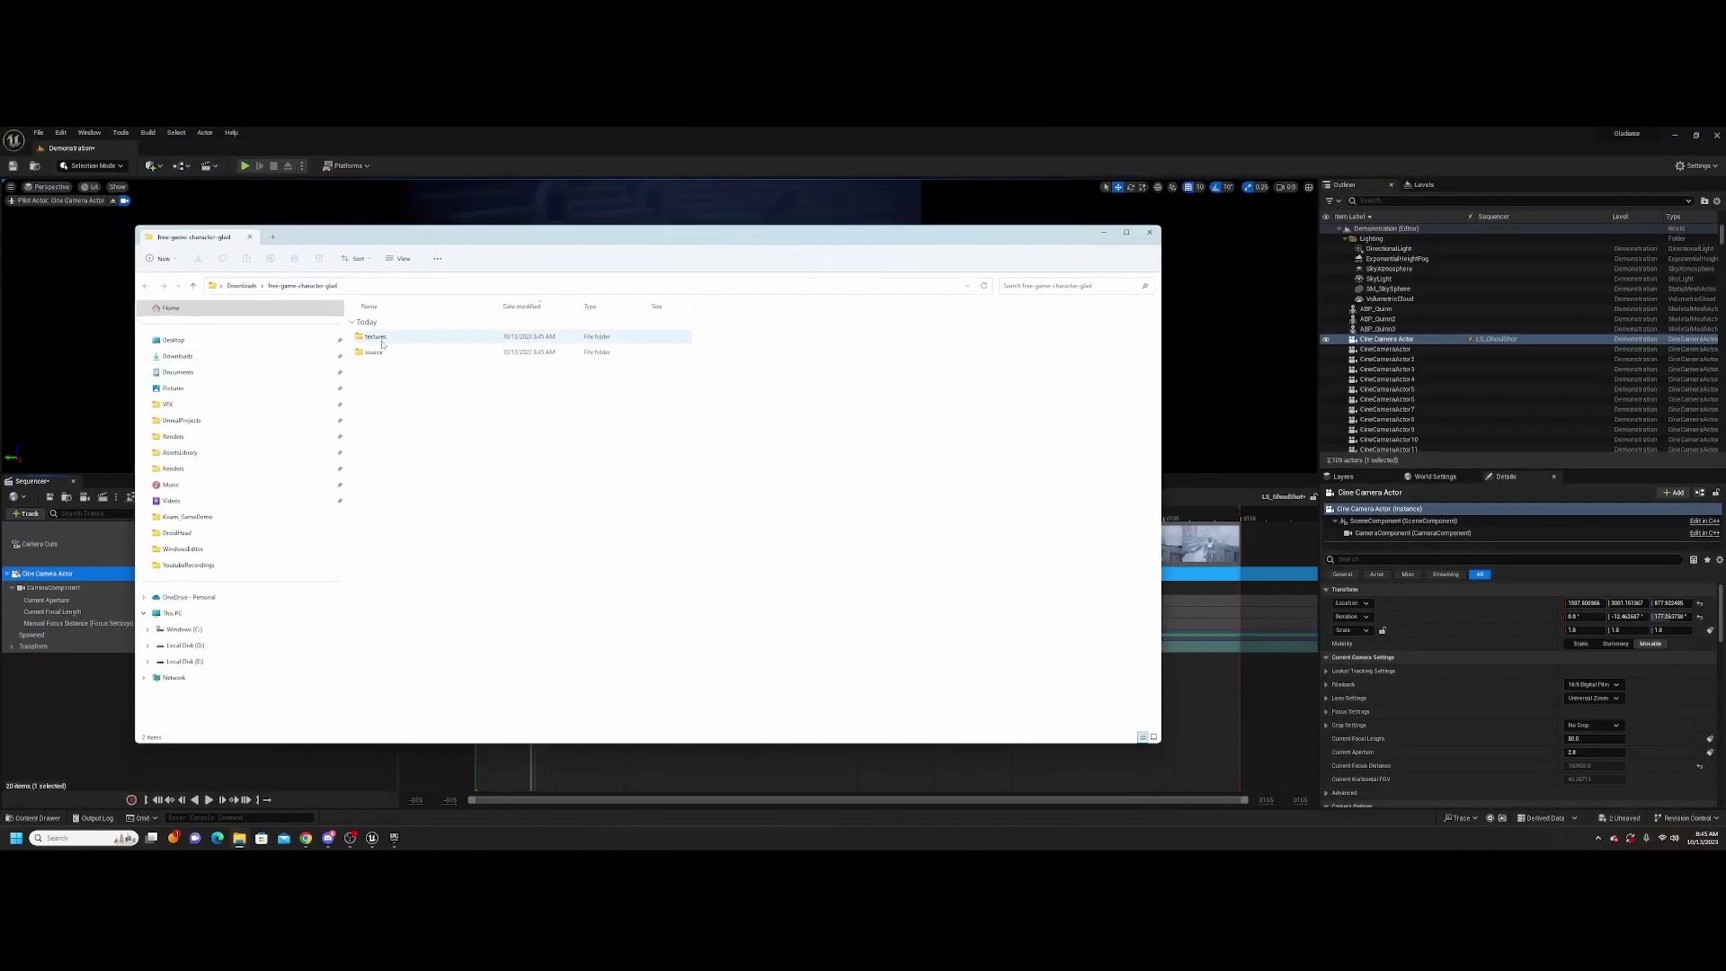
pyautogui.doubleClick(383, 338)
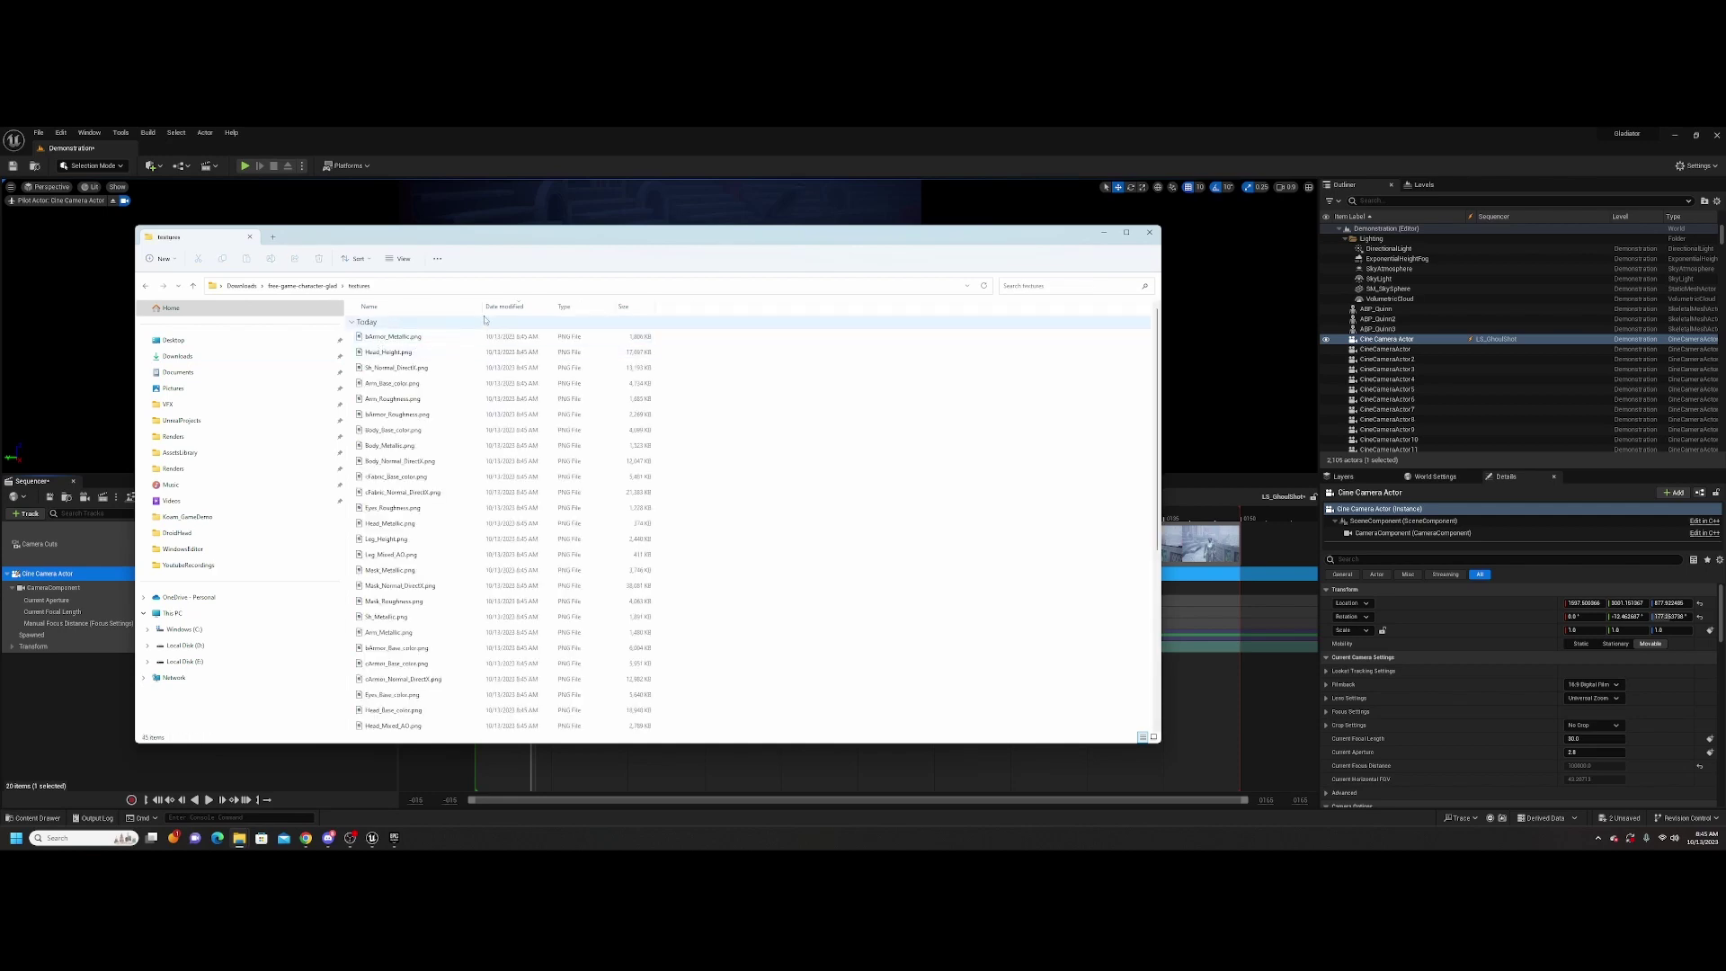
pyautogui.moveTo(482, 306); pyautogui.dragTo(445, 306)
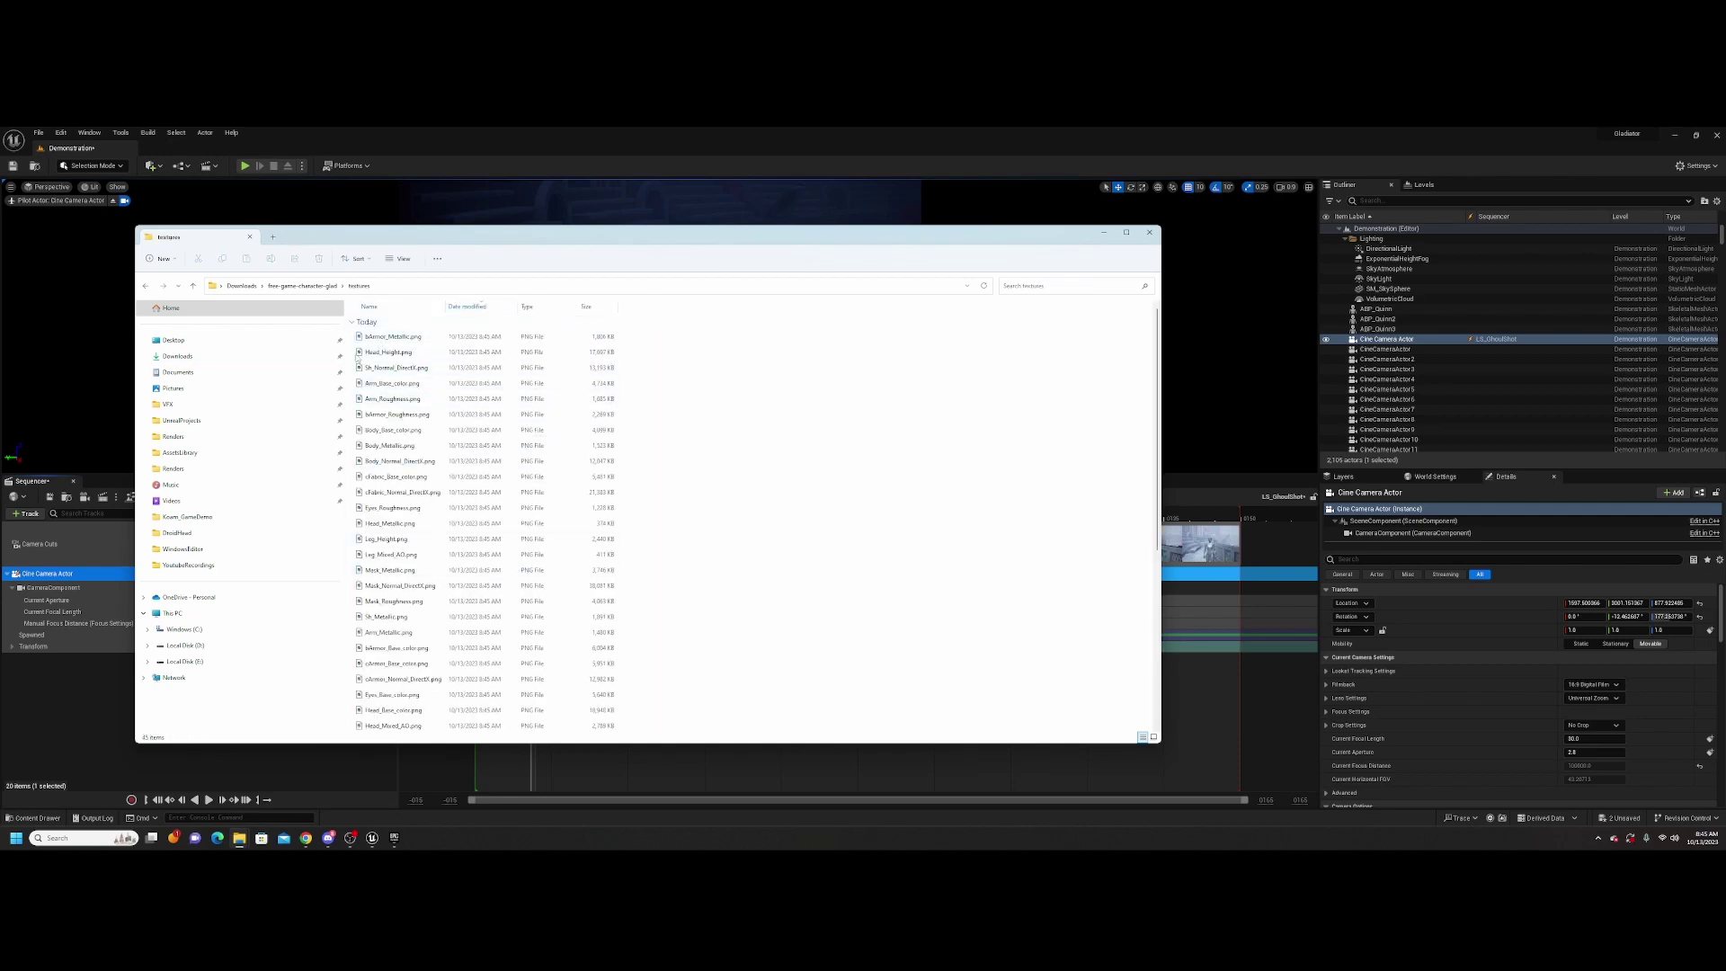
pyautogui.click(302, 286)
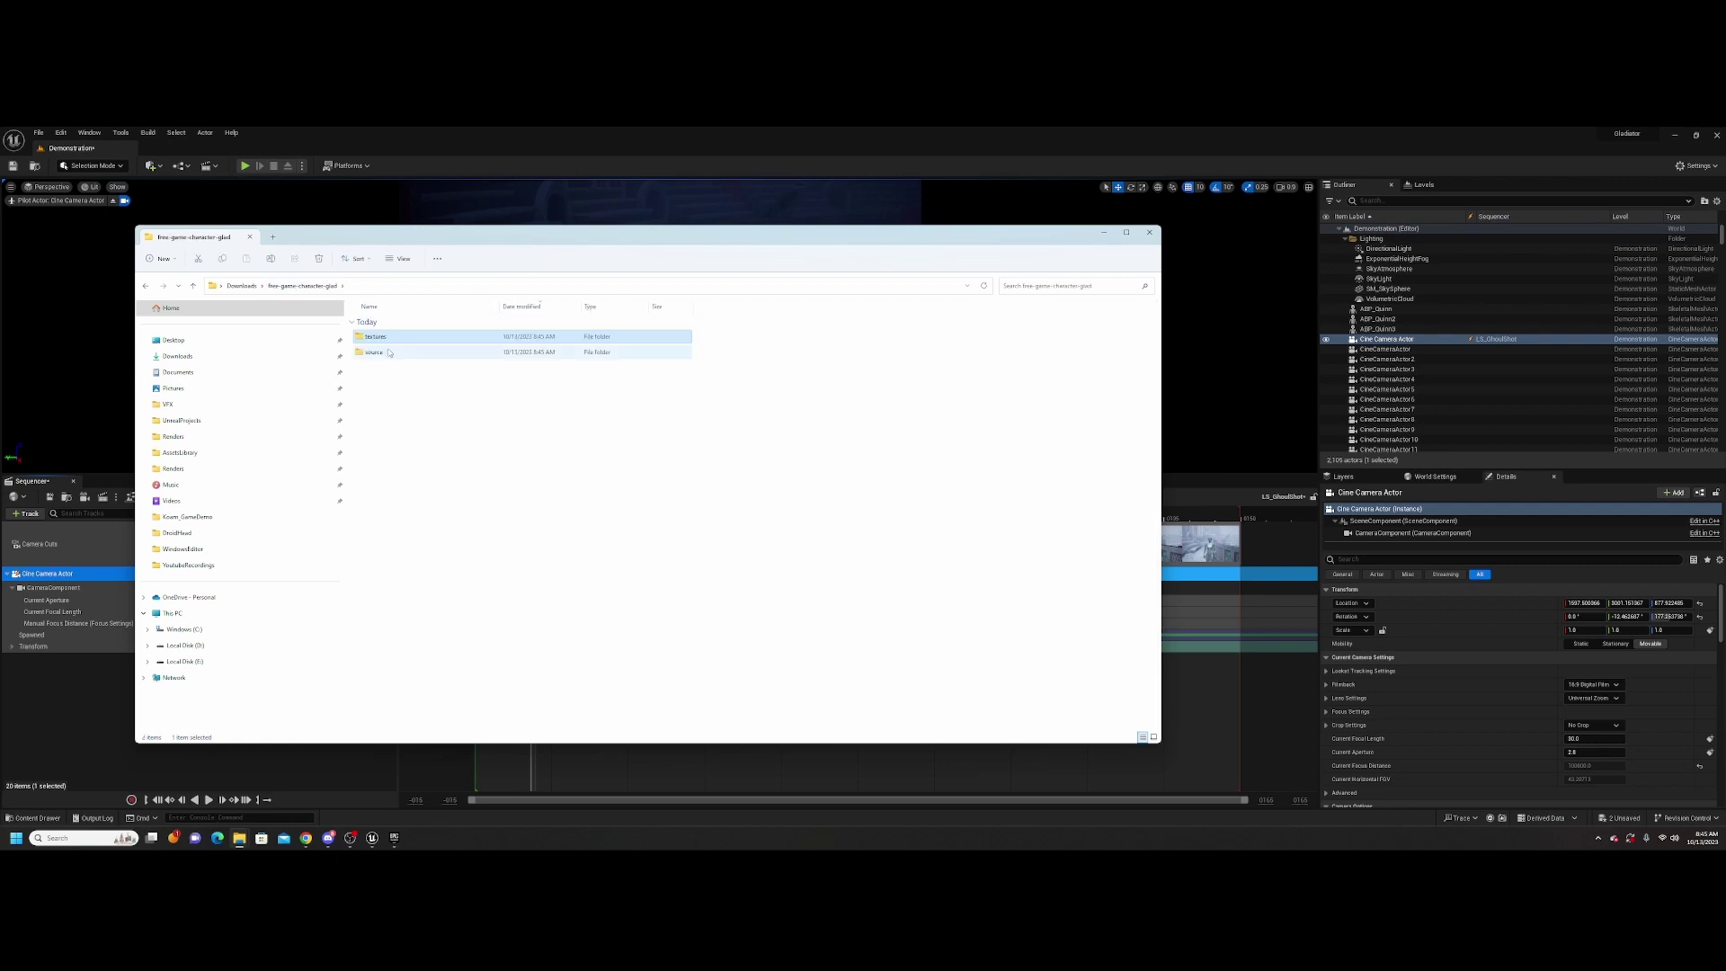
pyautogui.doubleClick(389, 353)
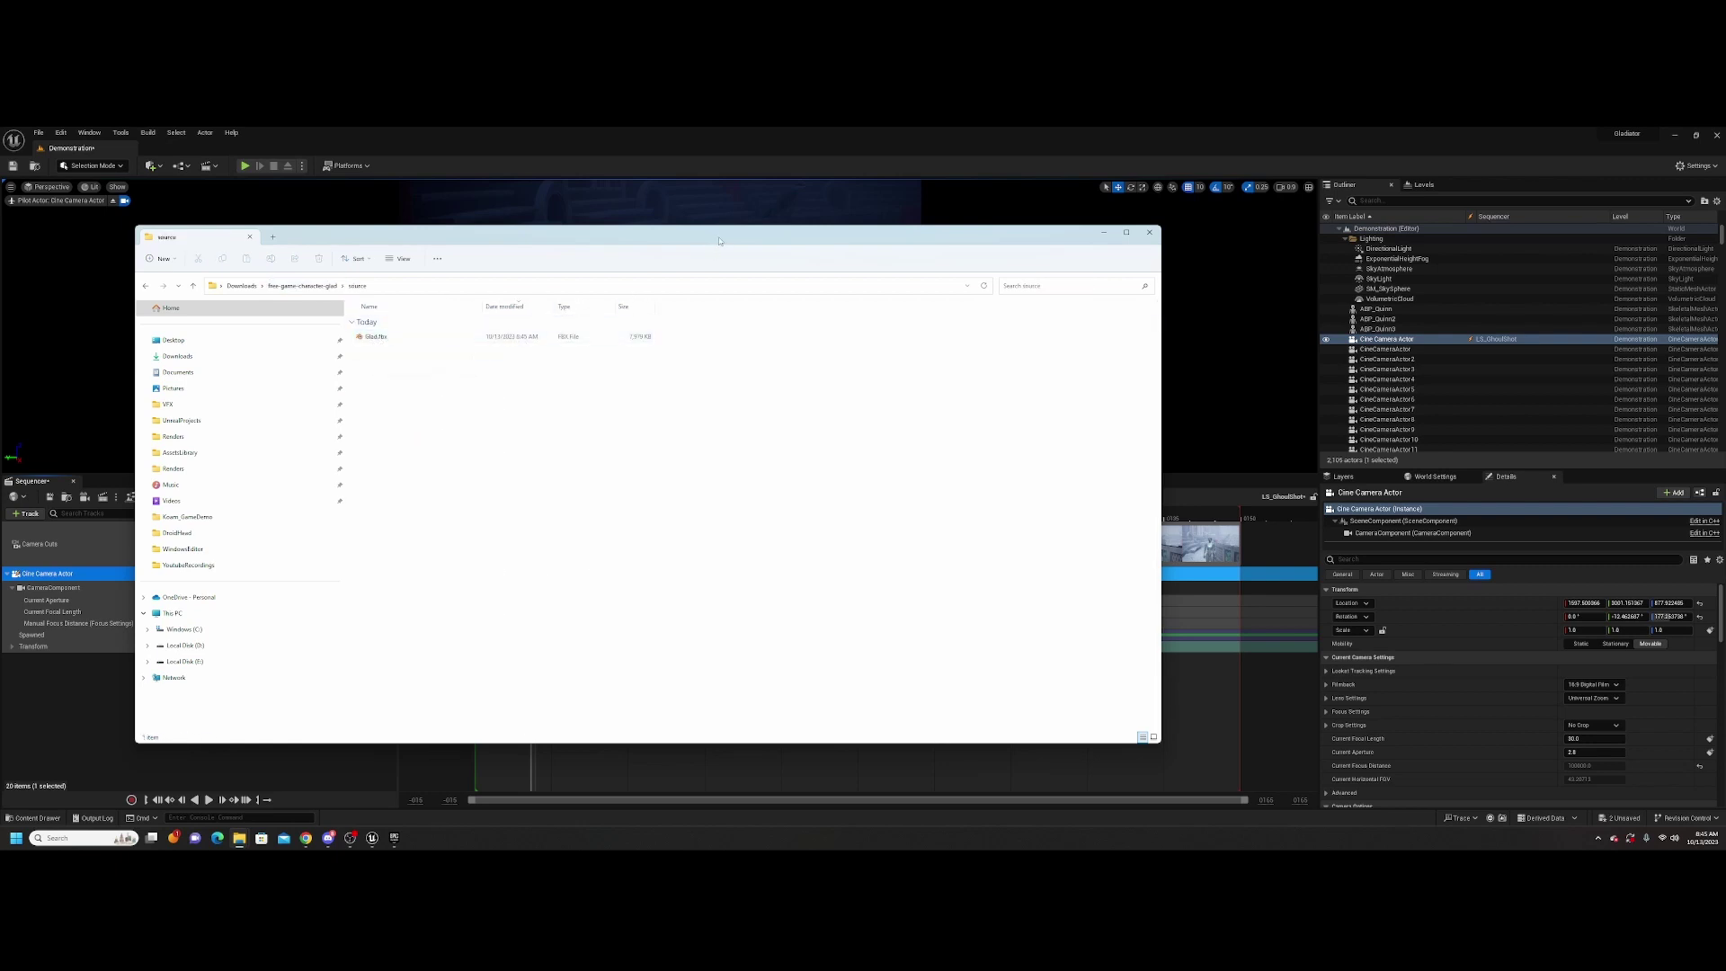
pyautogui.moveTo(719, 239); pyautogui.dragTo(0, 248)
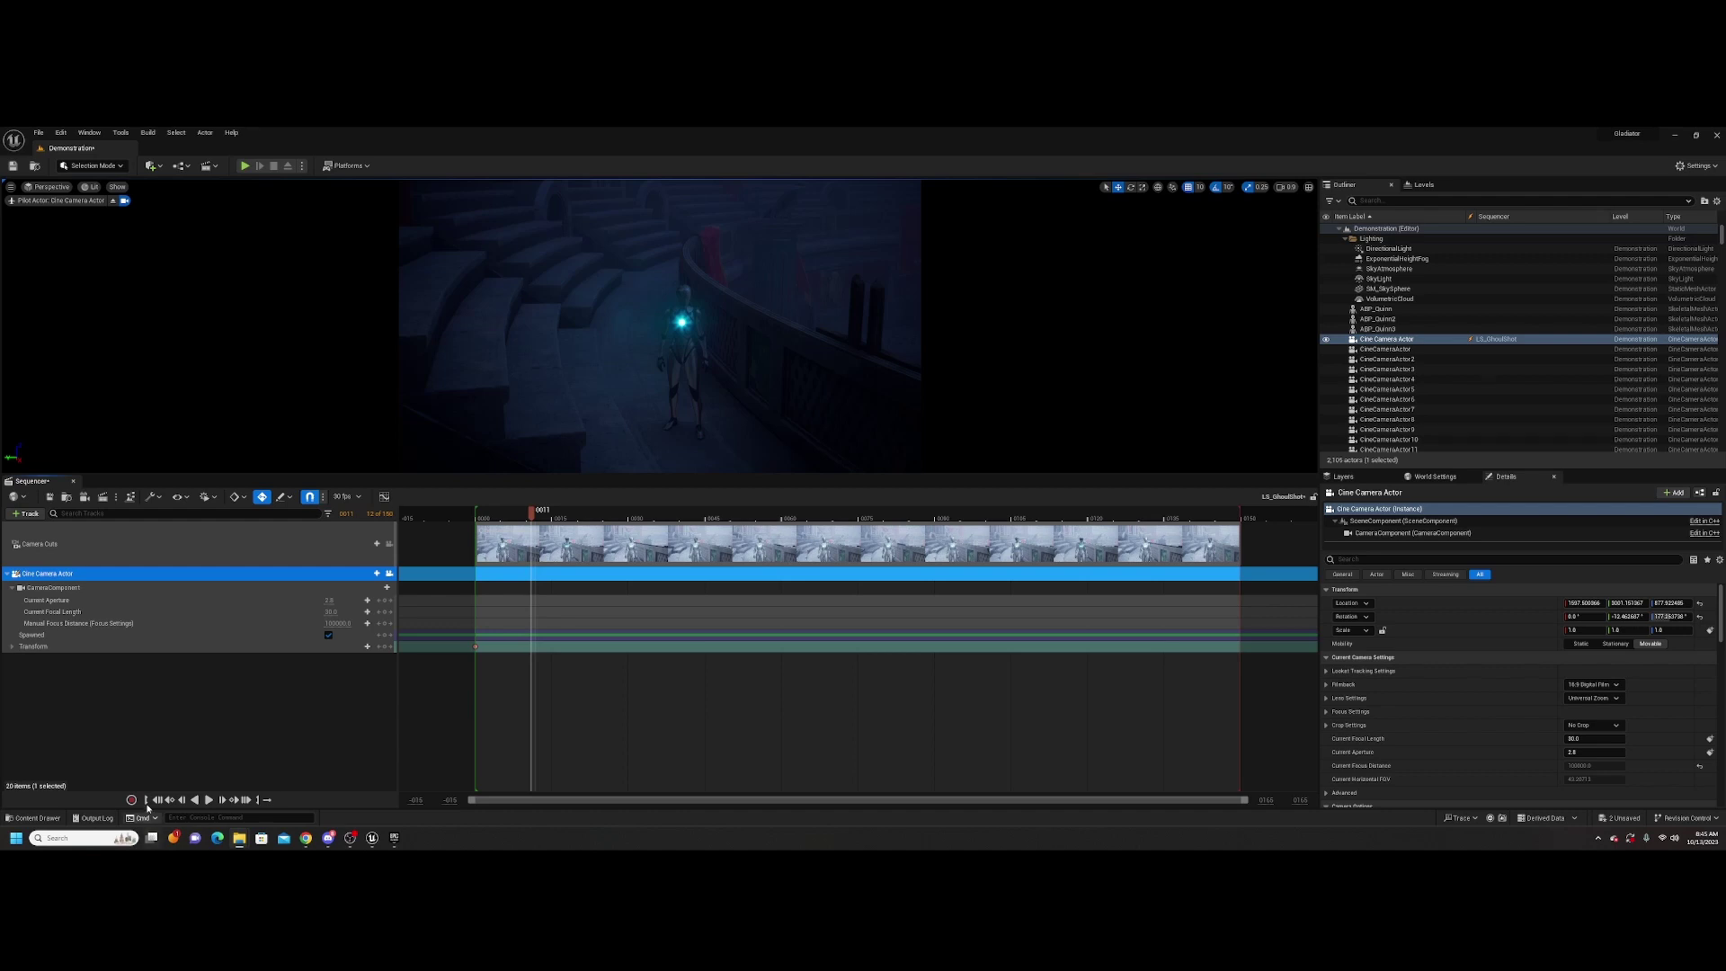
# Create a folder named Glad inside the project's Characters content folder and open it
pyautogui.click(33, 818)
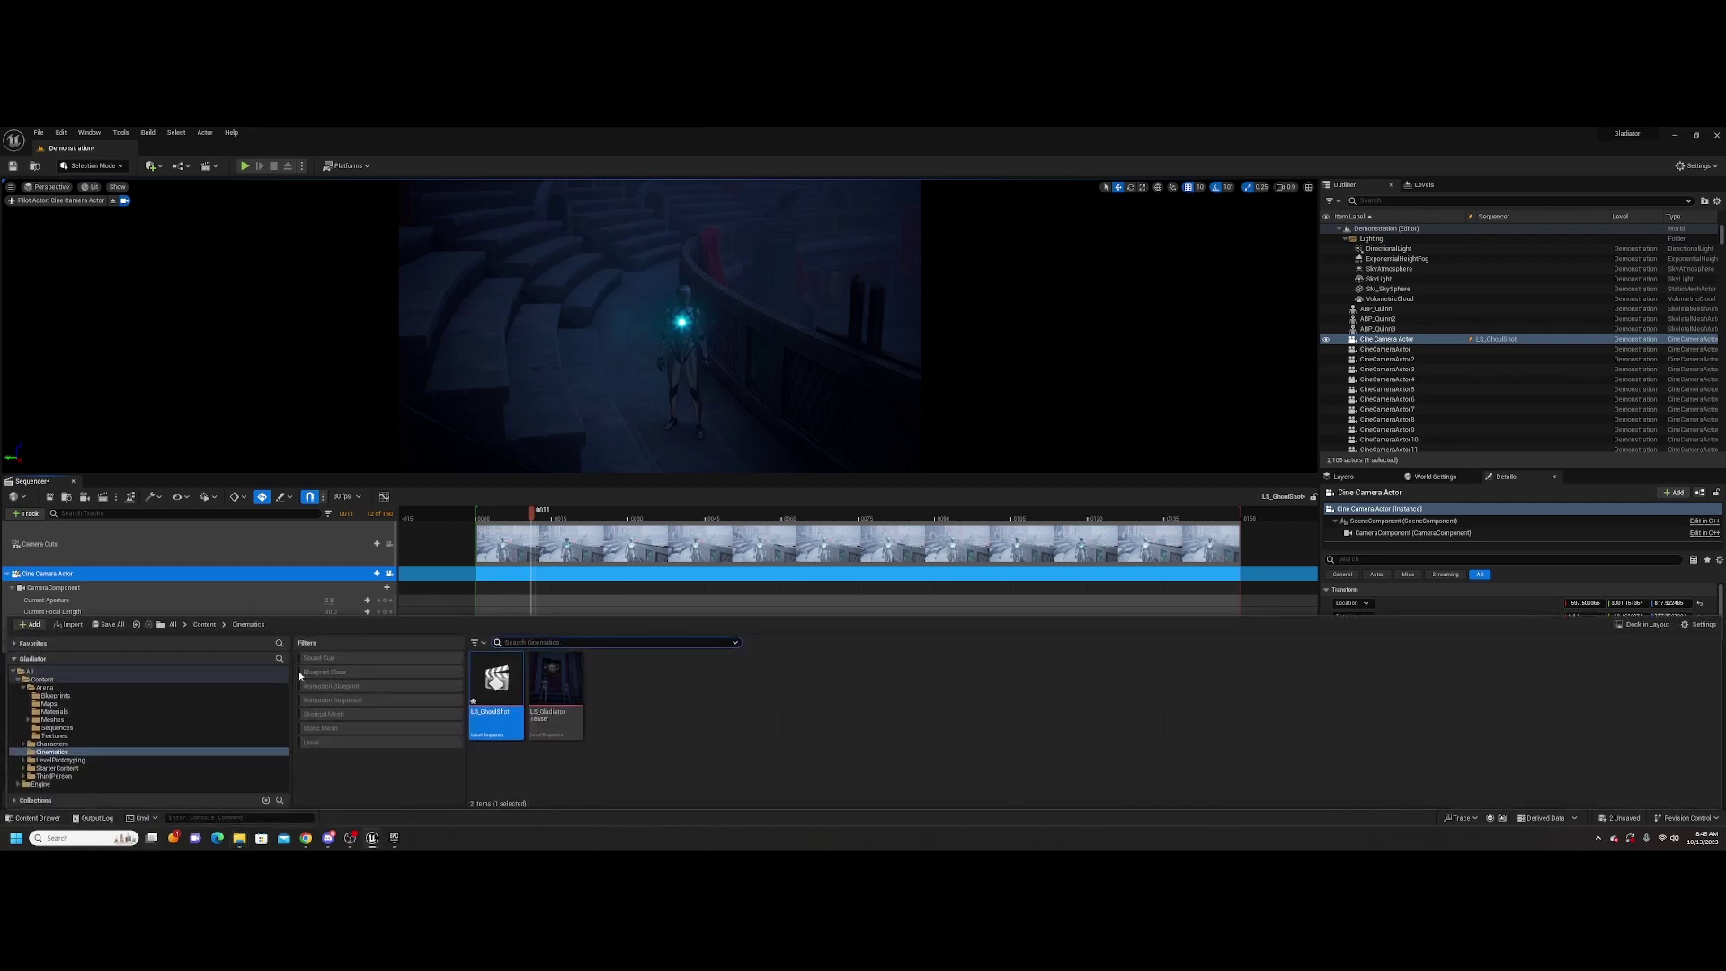
pyautogui.click(42, 680)
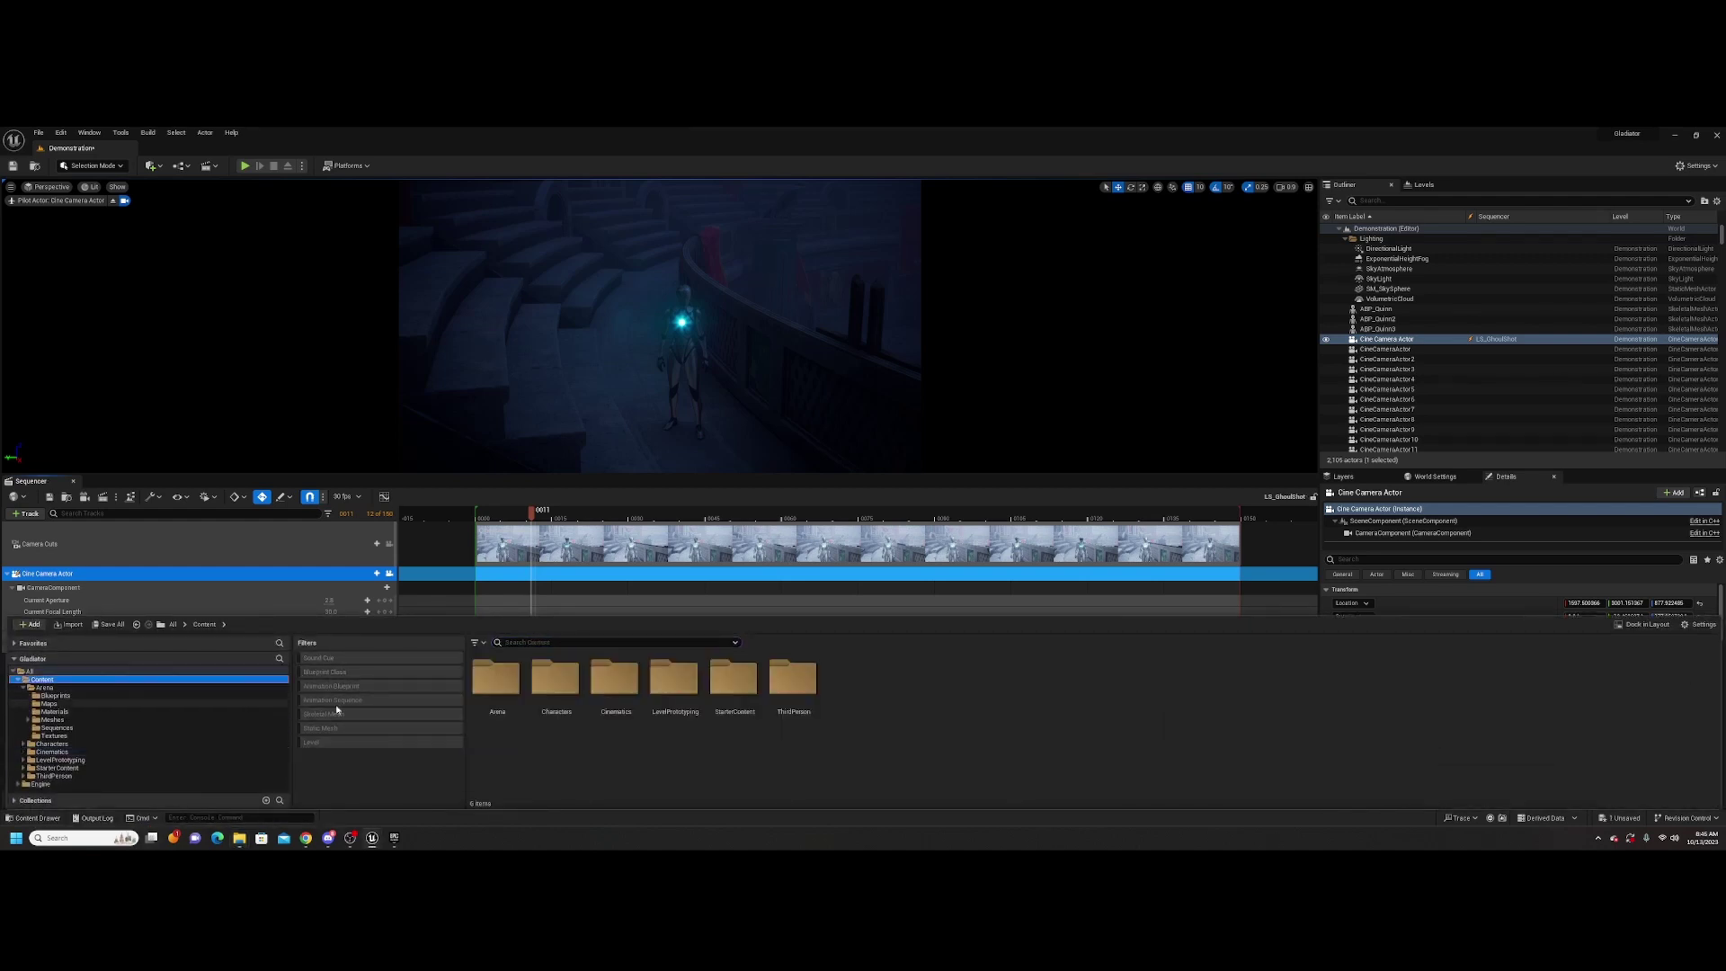
pyautogui.doubleClick(555, 679)
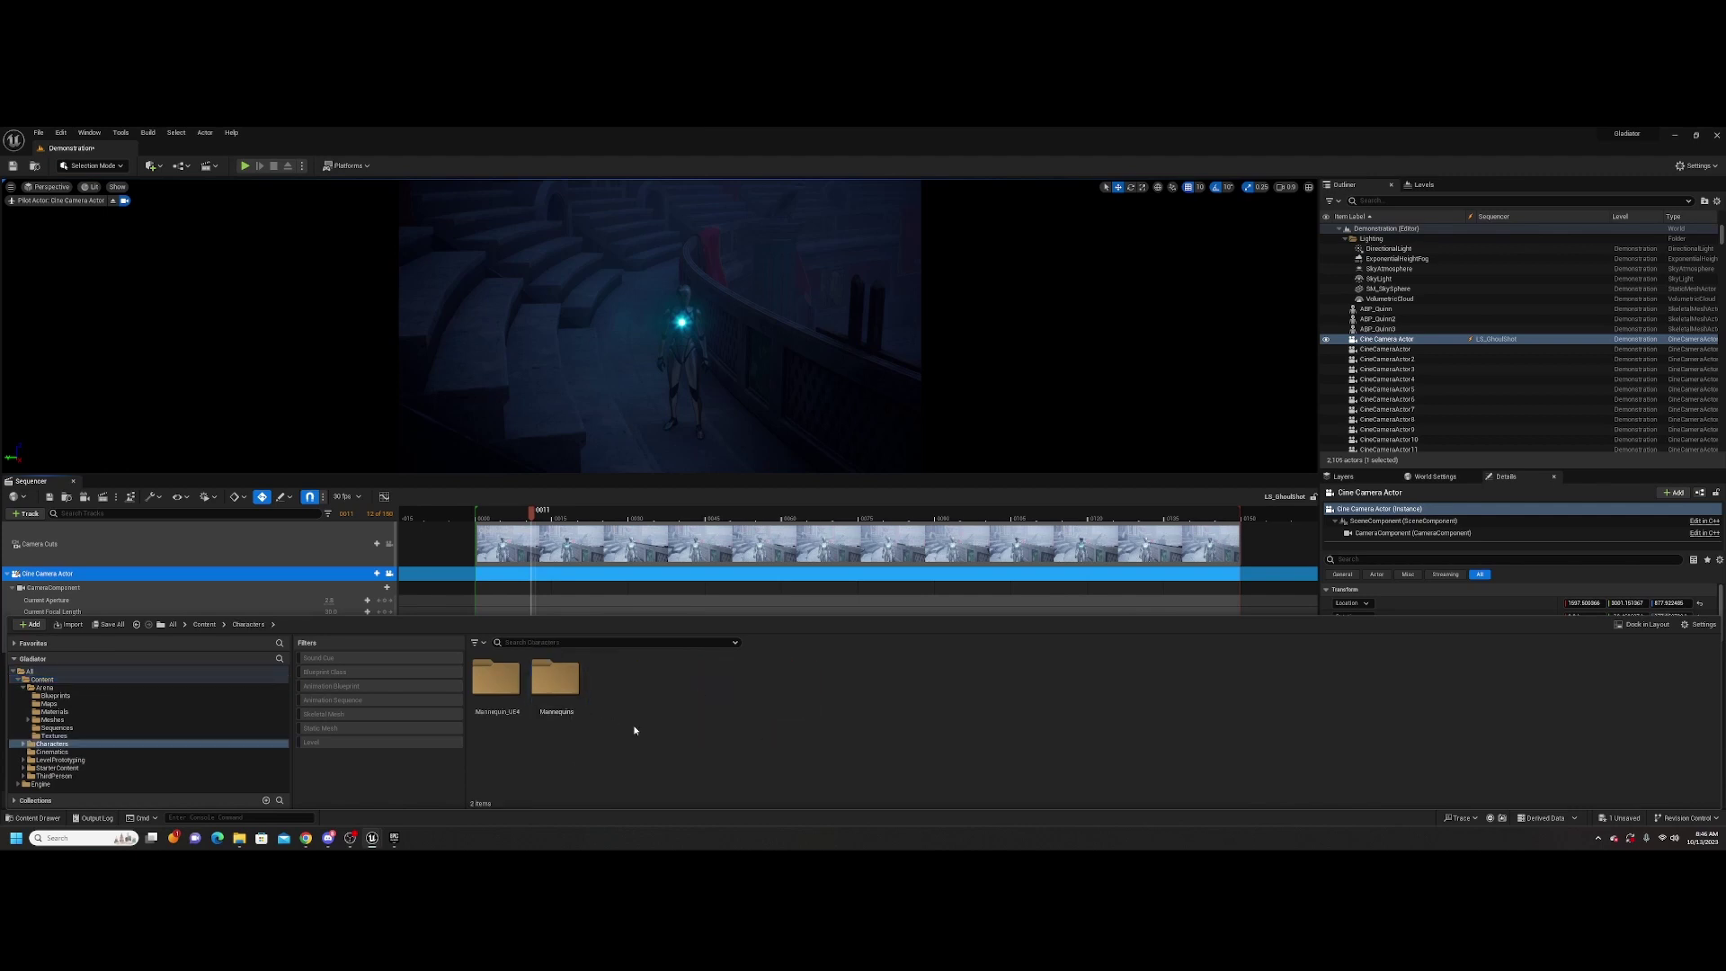
pyautogui.rightClick(621, 695)
pyautogui.click(665, 378)
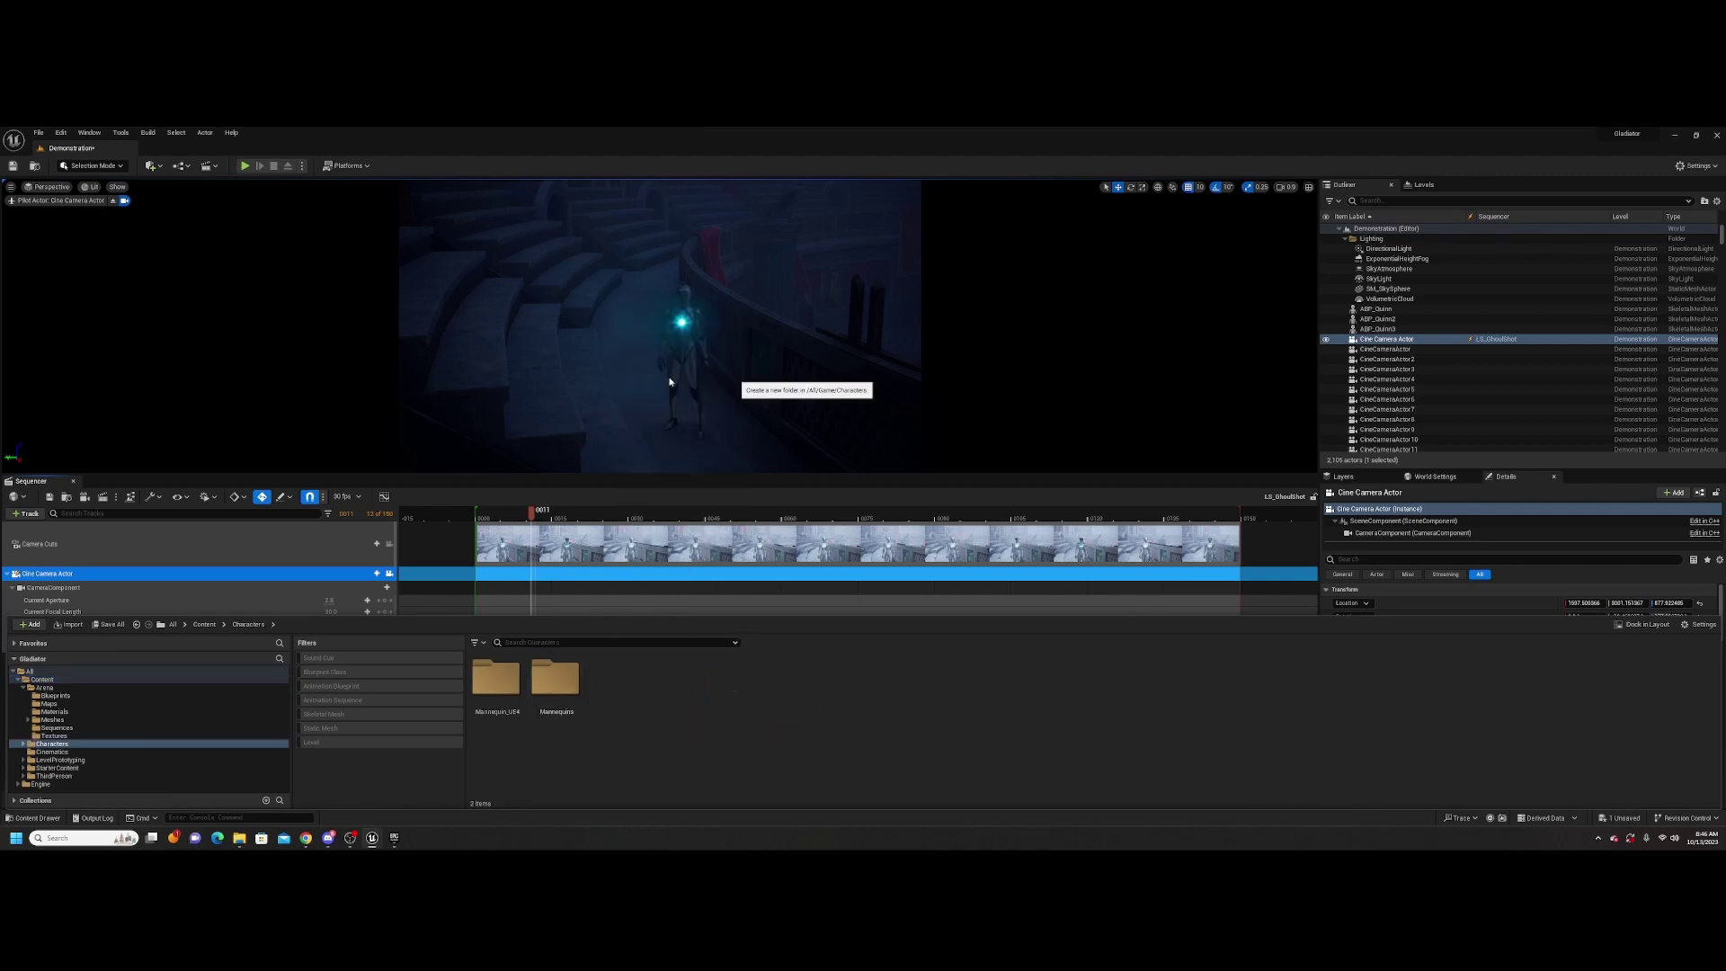
pyautogui.press('Return')
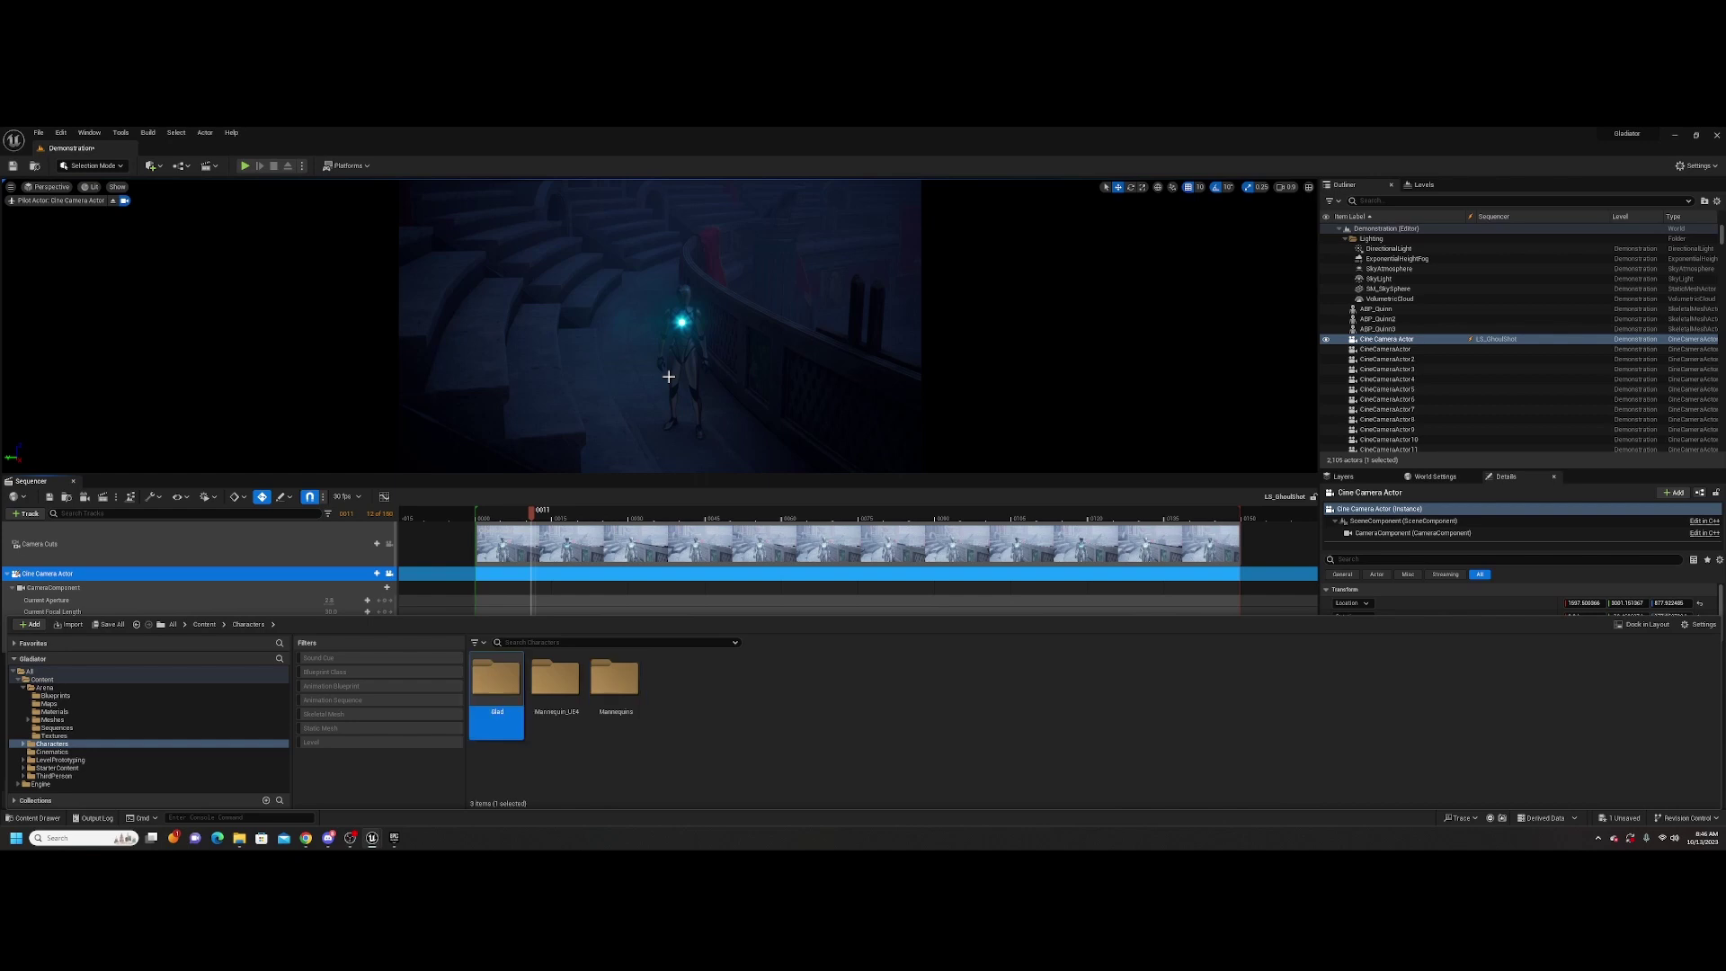
pyautogui.doubleClick(495, 679)
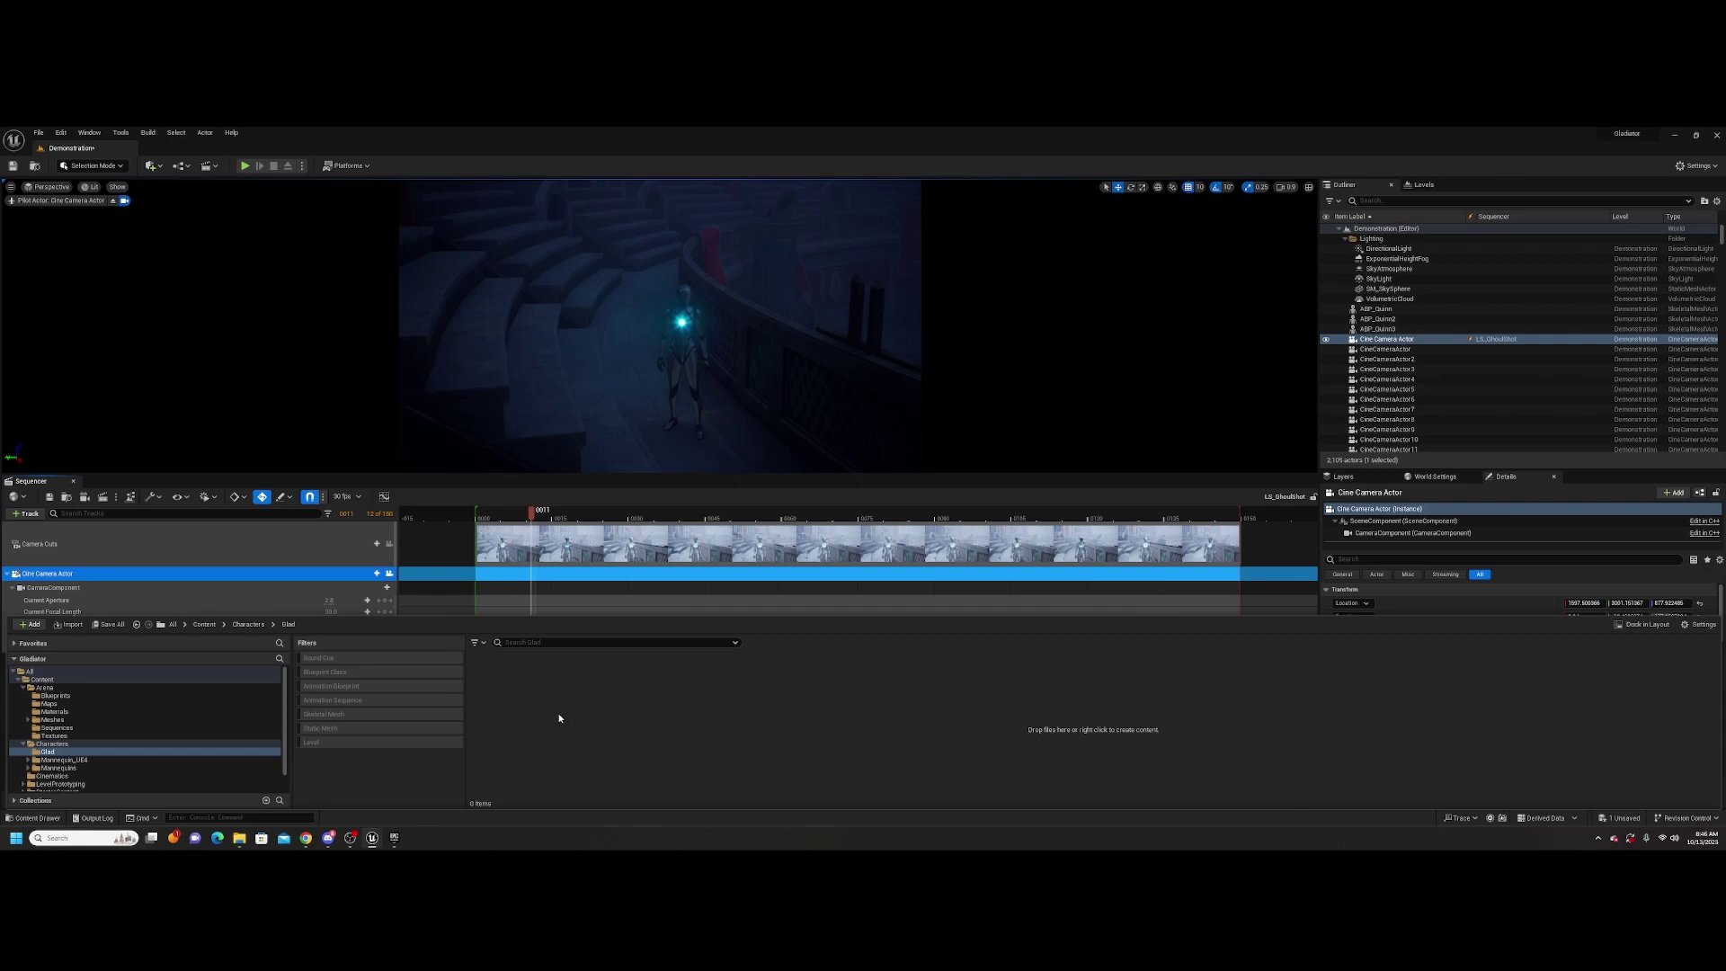
# Import the Glad FBX into the Glad folder as a skeletal mesh without an existing skeleton, and dismiss the import message log
pyautogui.click(841, 356)
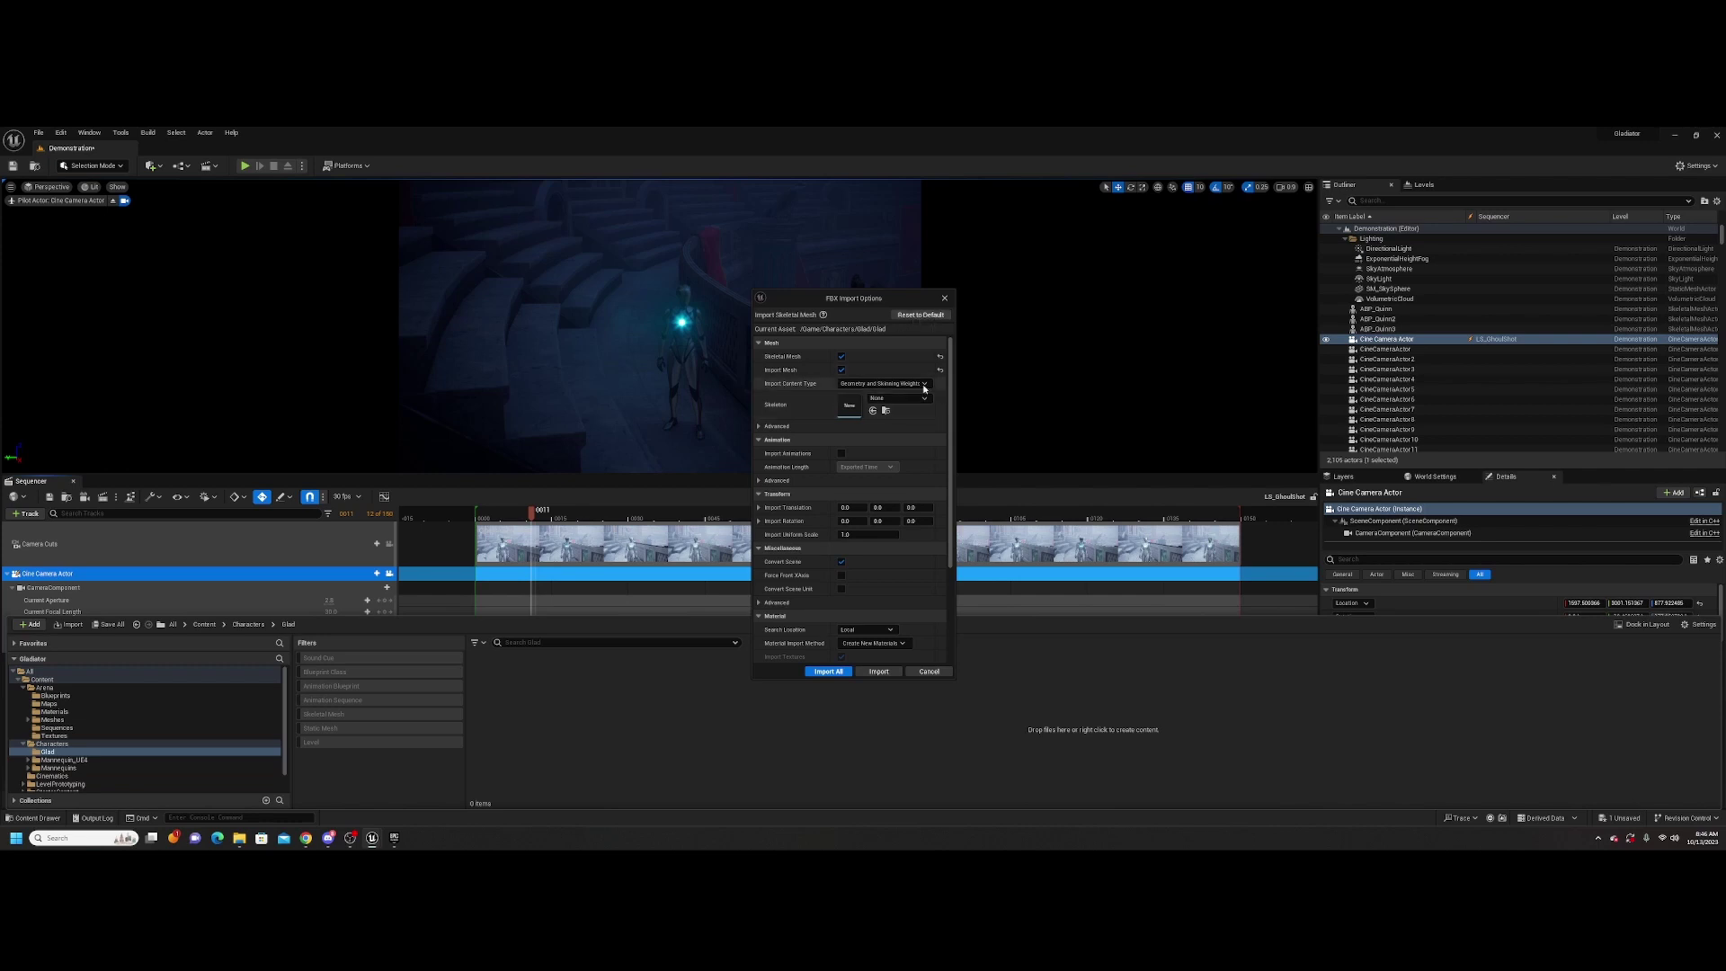
pyautogui.scroll(-2, 944, 377)
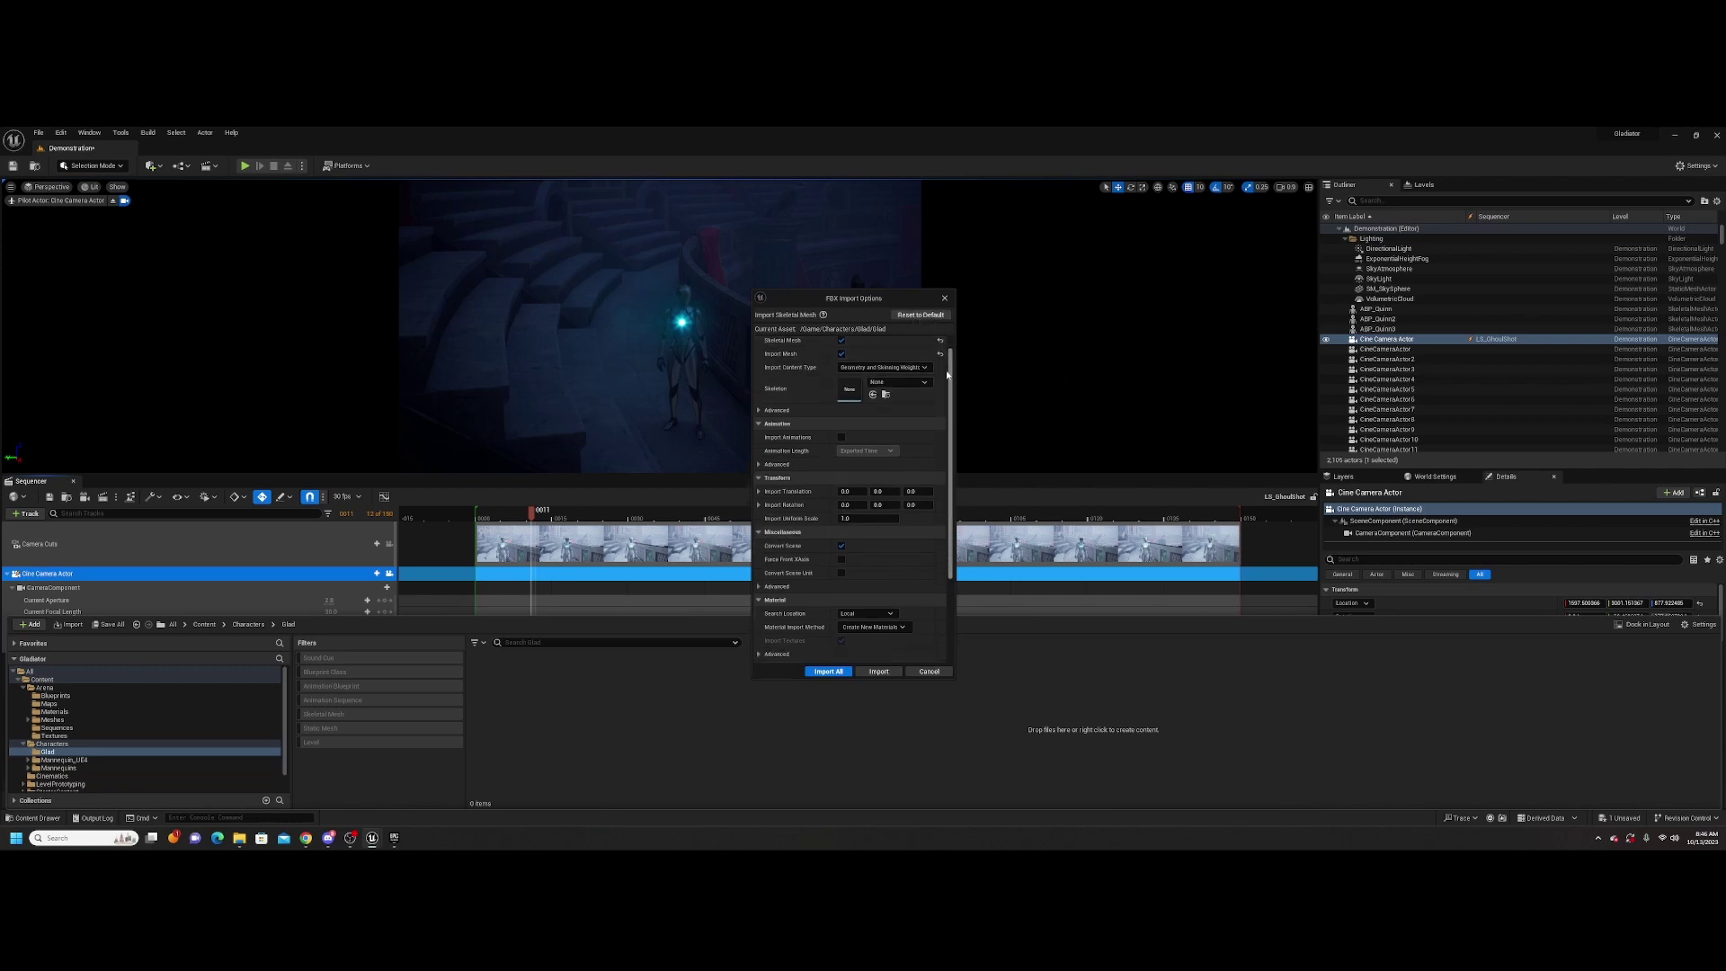
pyautogui.scroll(-1, 943, 386)
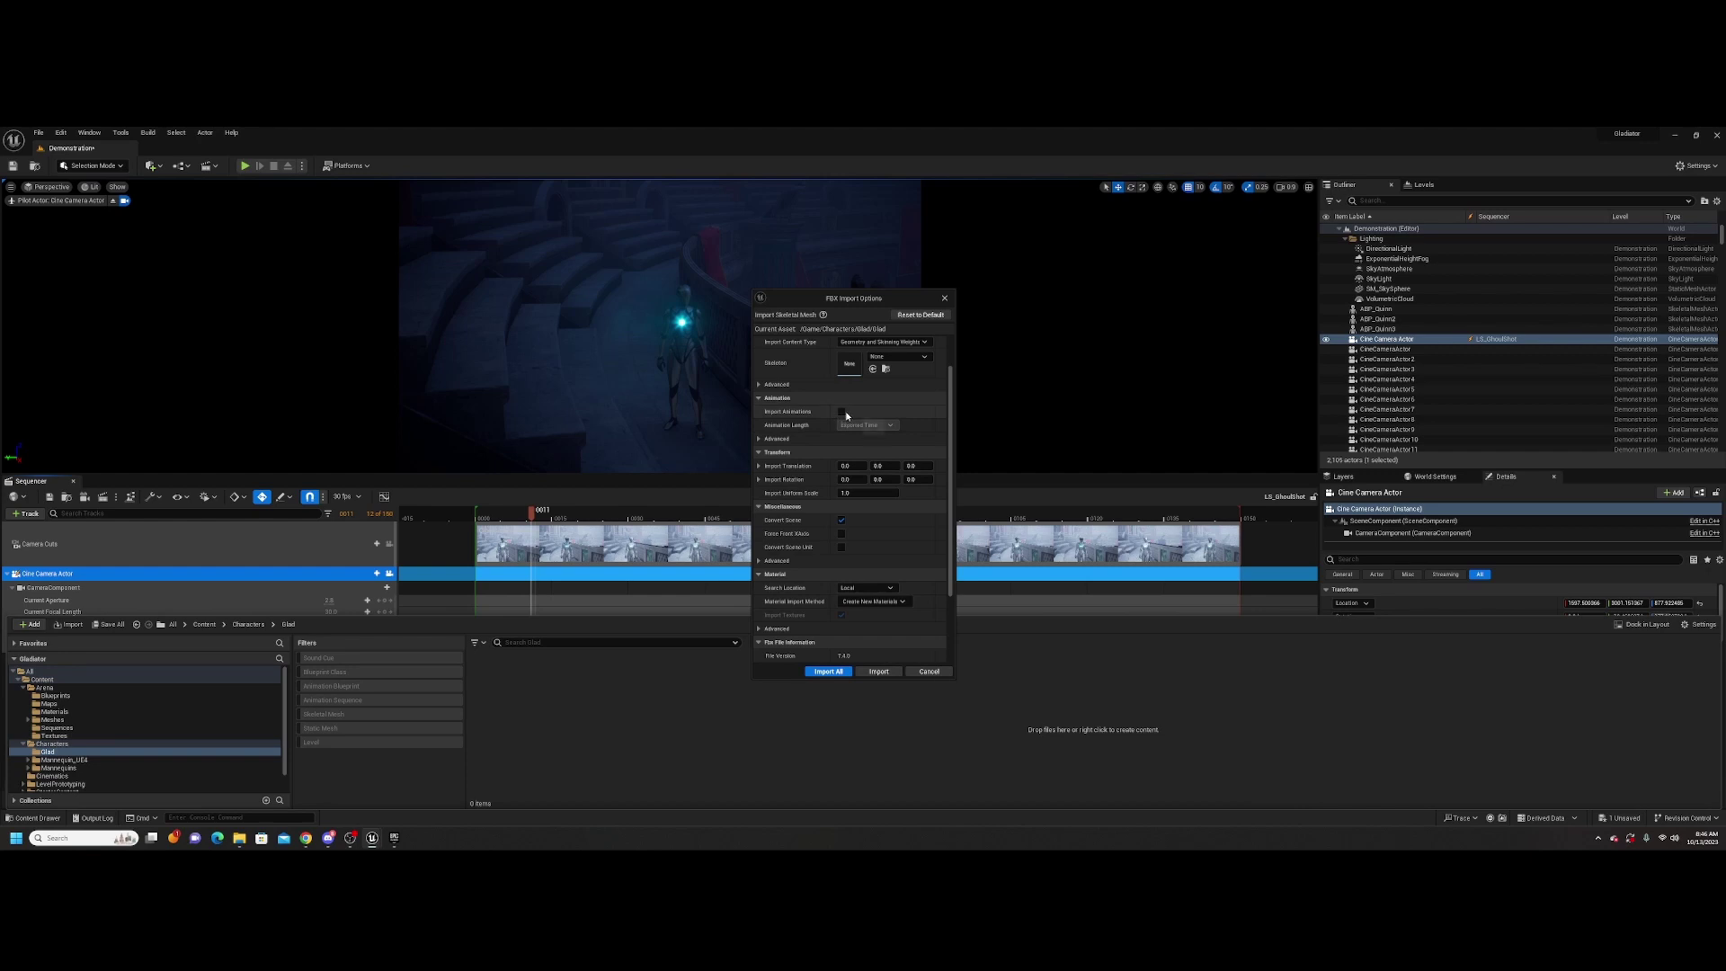
pyautogui.scroll(-3, 943, 503)
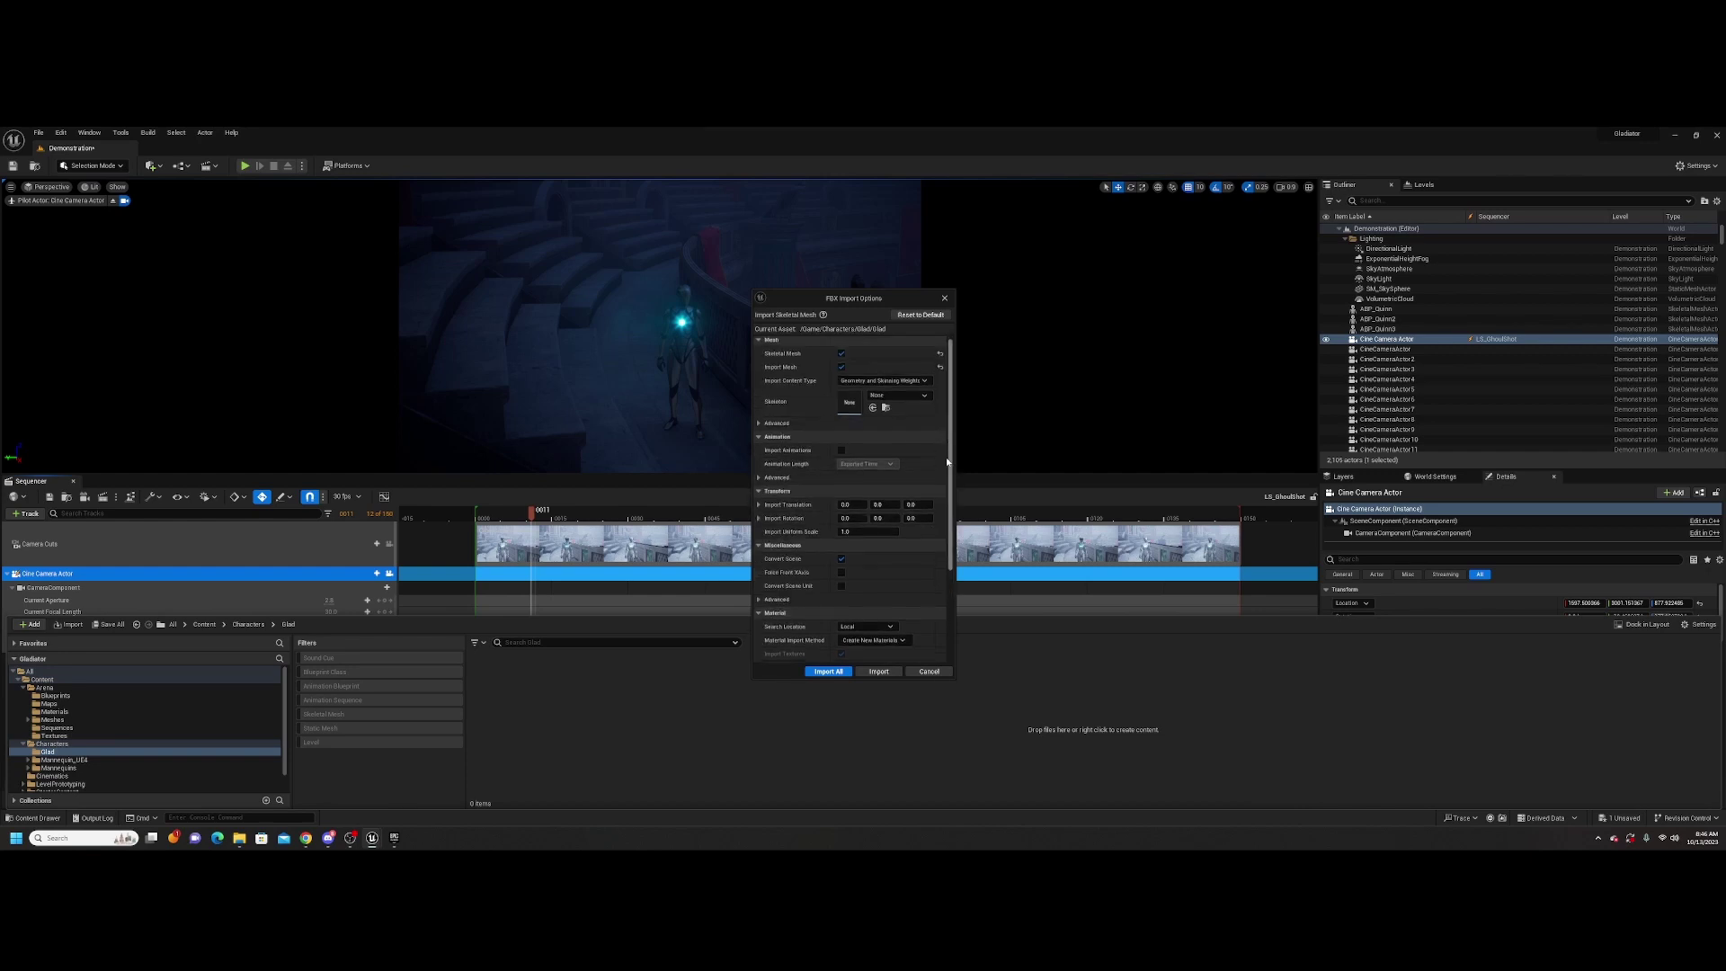
pyautogui.moveTo(942, 506)
pyautogui.mouseDown()
pyautogui.moveTo(938, 557)
pyautogui.moveTo(942, 472)
pyautogui.mouseUp()
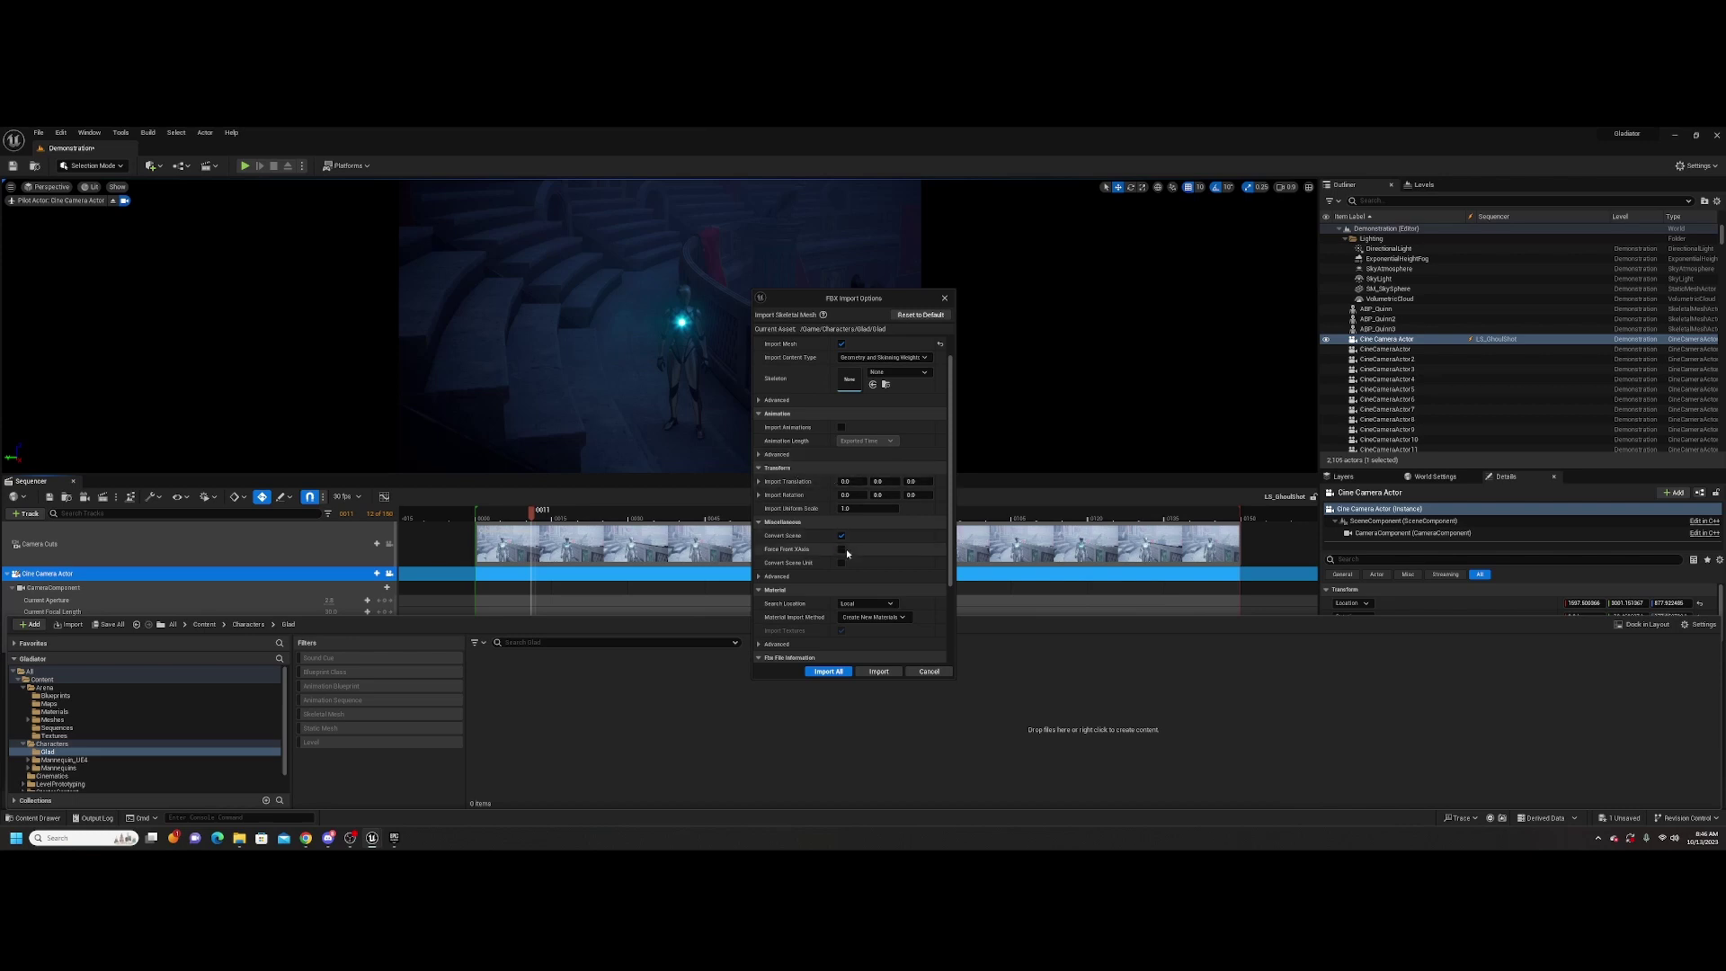
pyautogui.scroll(-3, 858, 562)
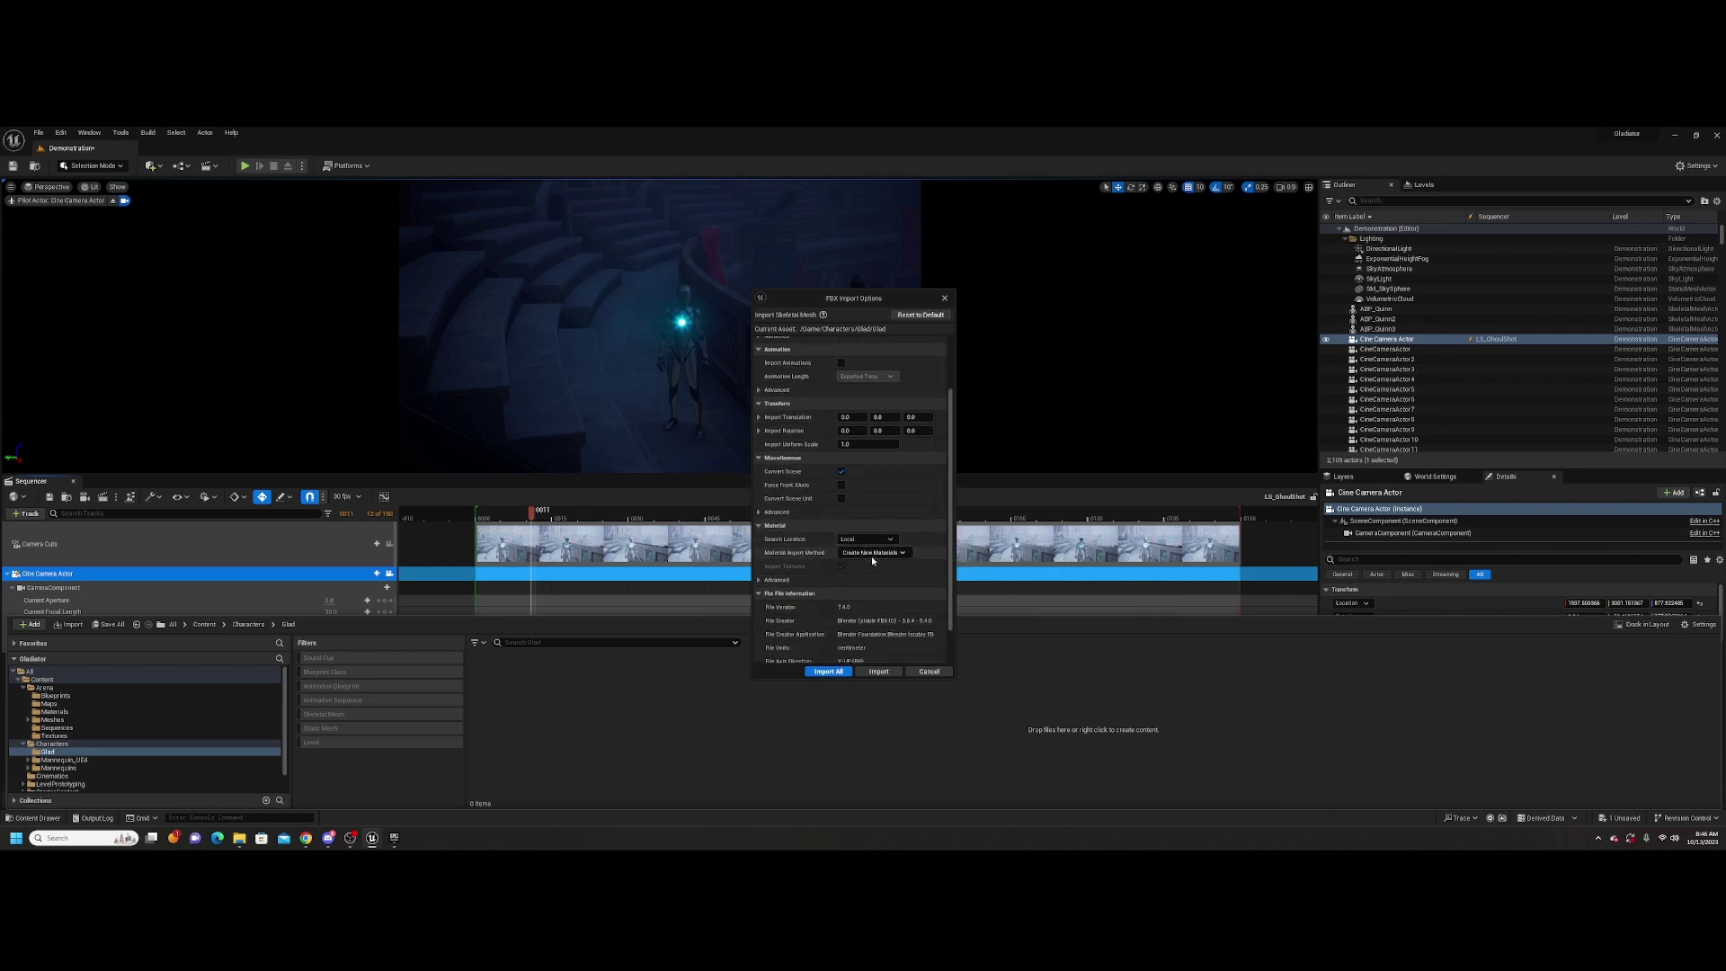
pyautogui.click(828, 673)
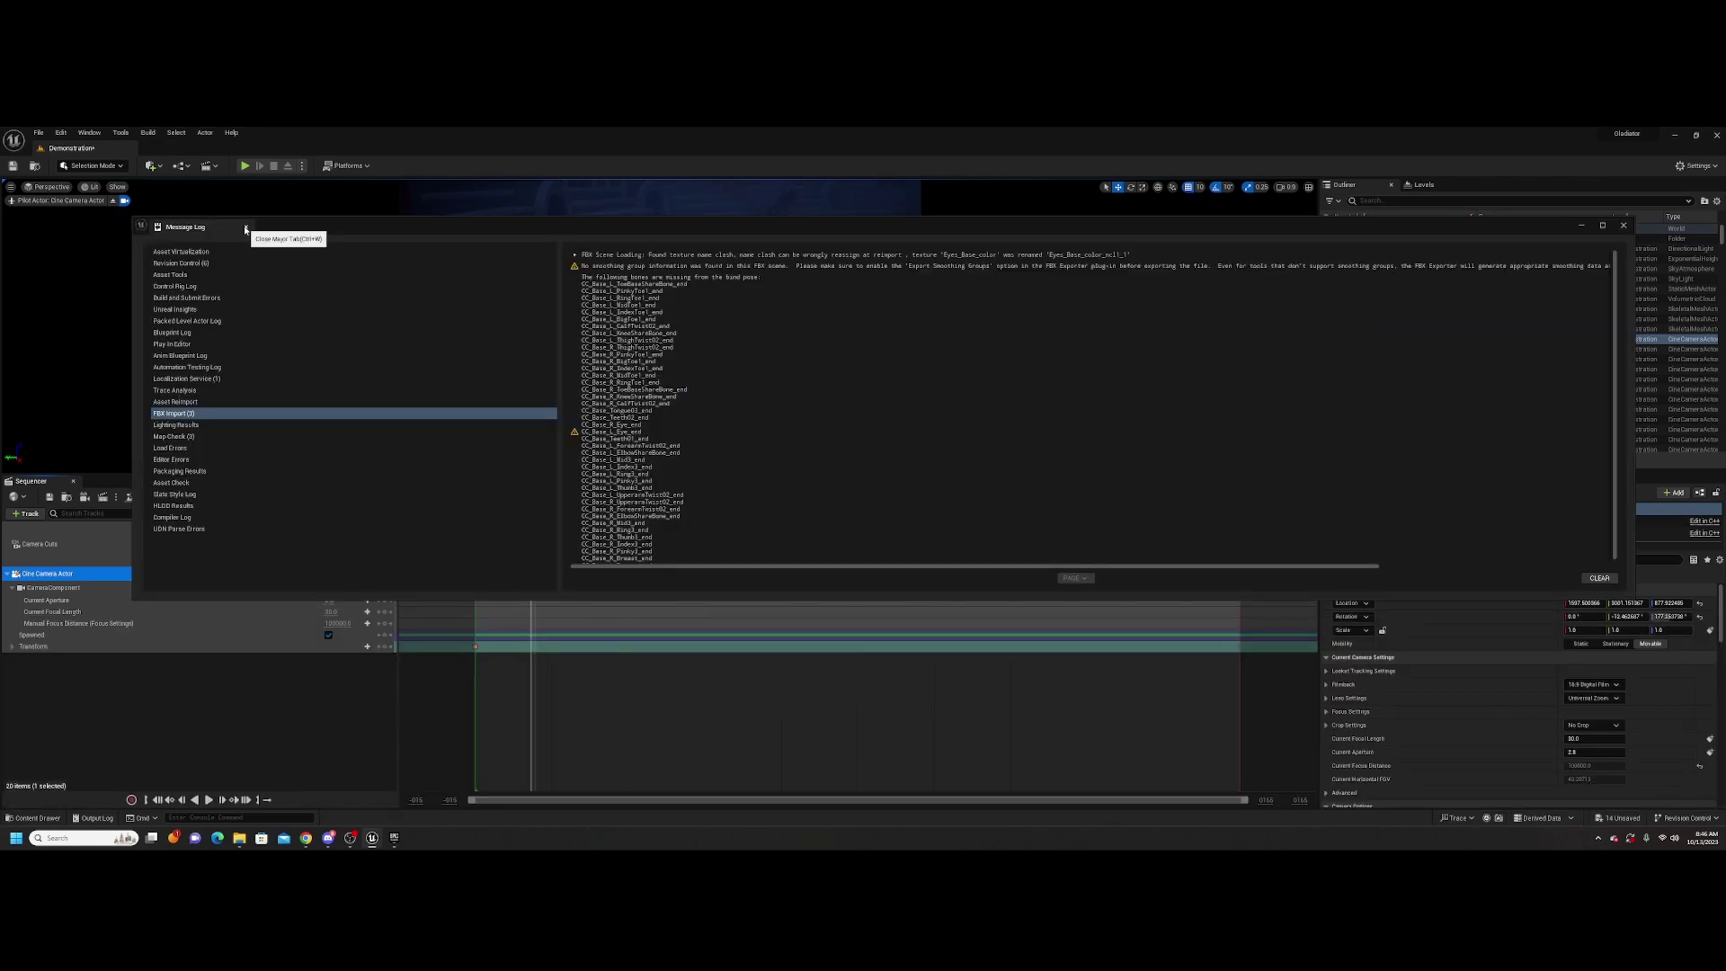
pyautogui.click(245, 226)
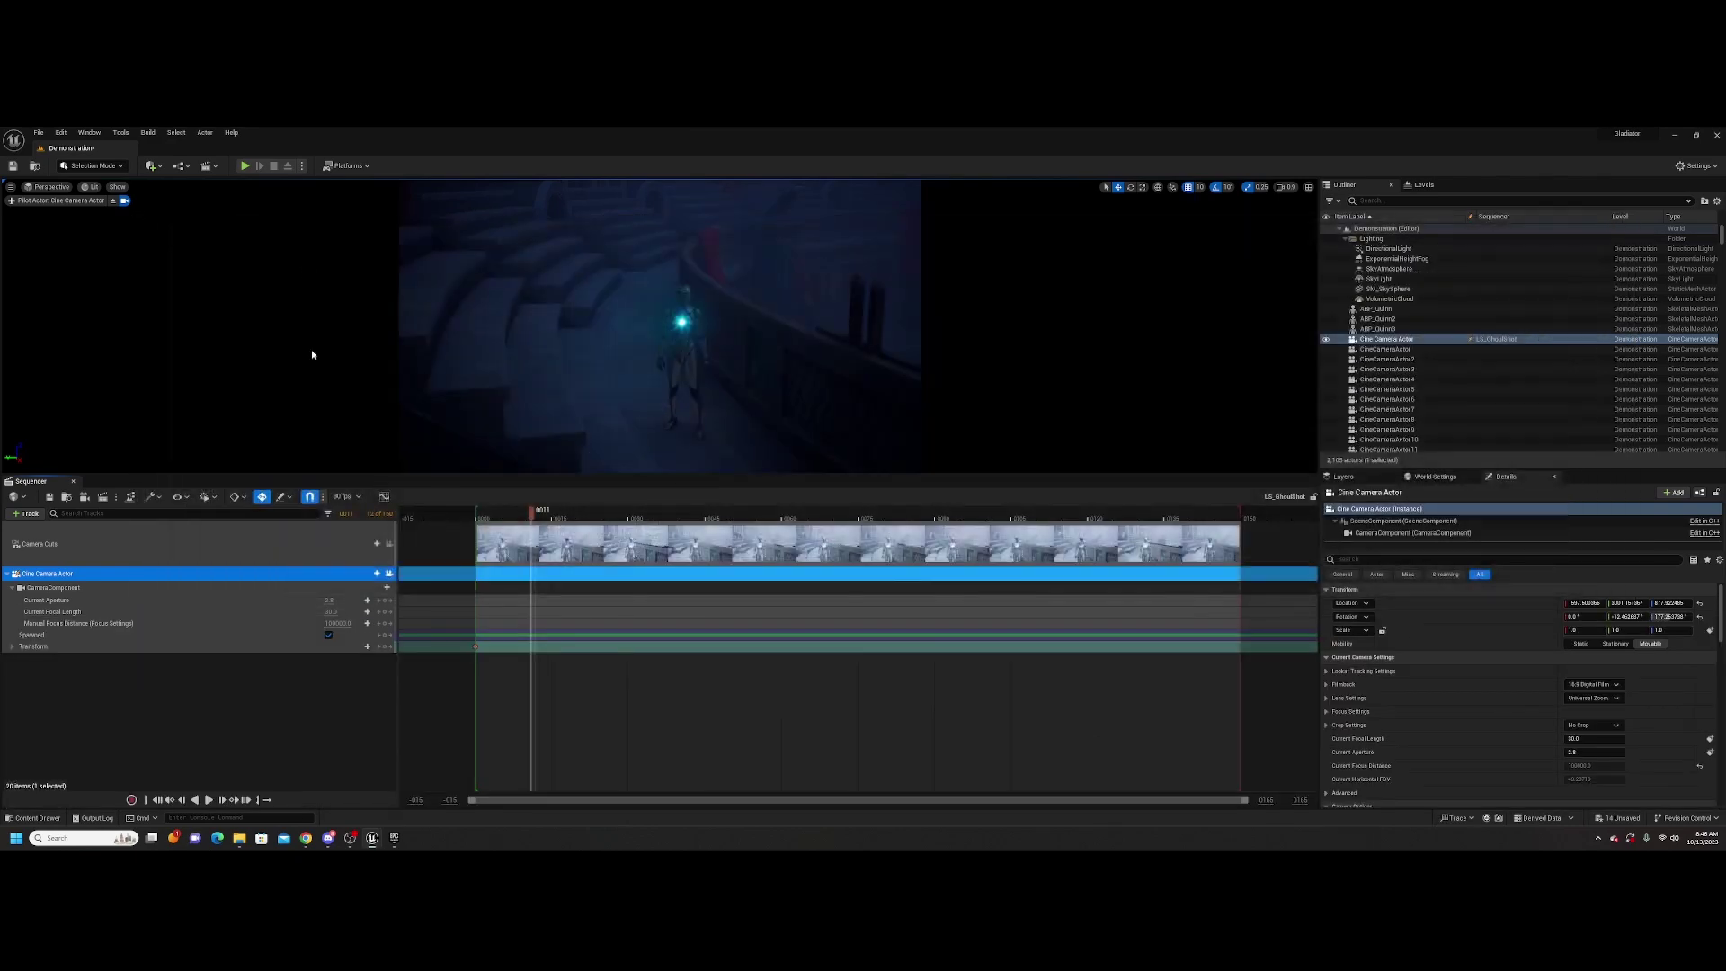
# Enlarge the content browser area, inspect the imported Glad skeletal mesh in its own editor, and close that editor
pyautogui.click(54, 813)
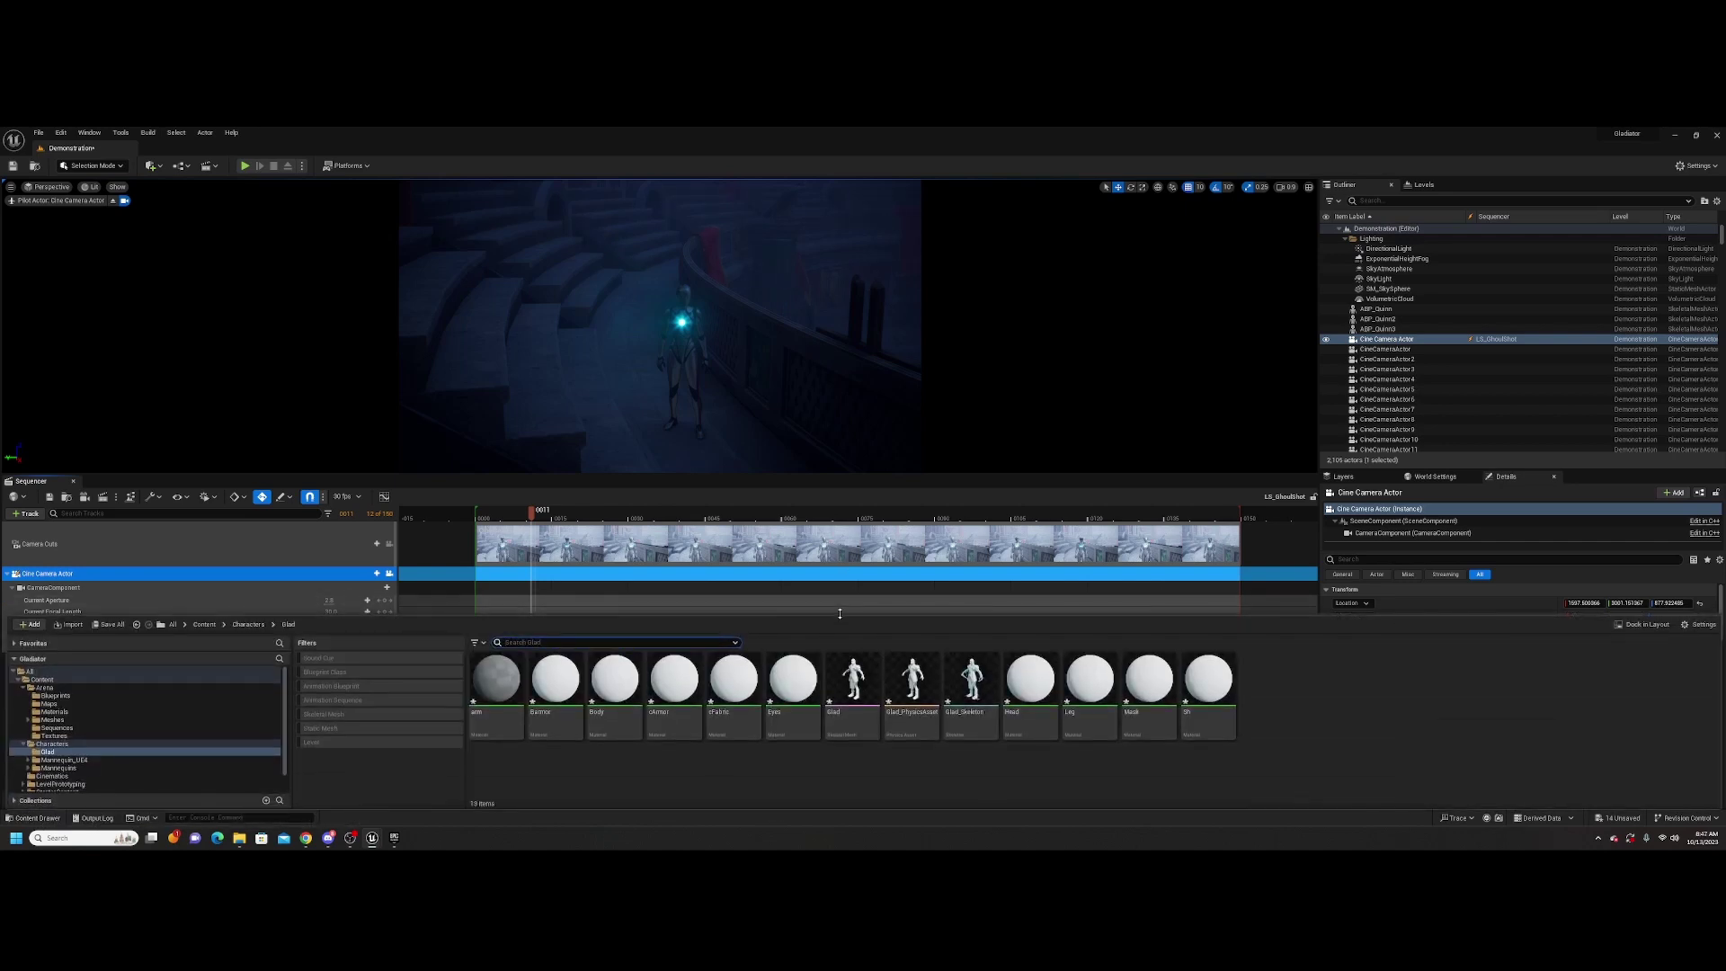
pyautogui.moveTo(840, 619); pyautogui.dragTo(858, 460)
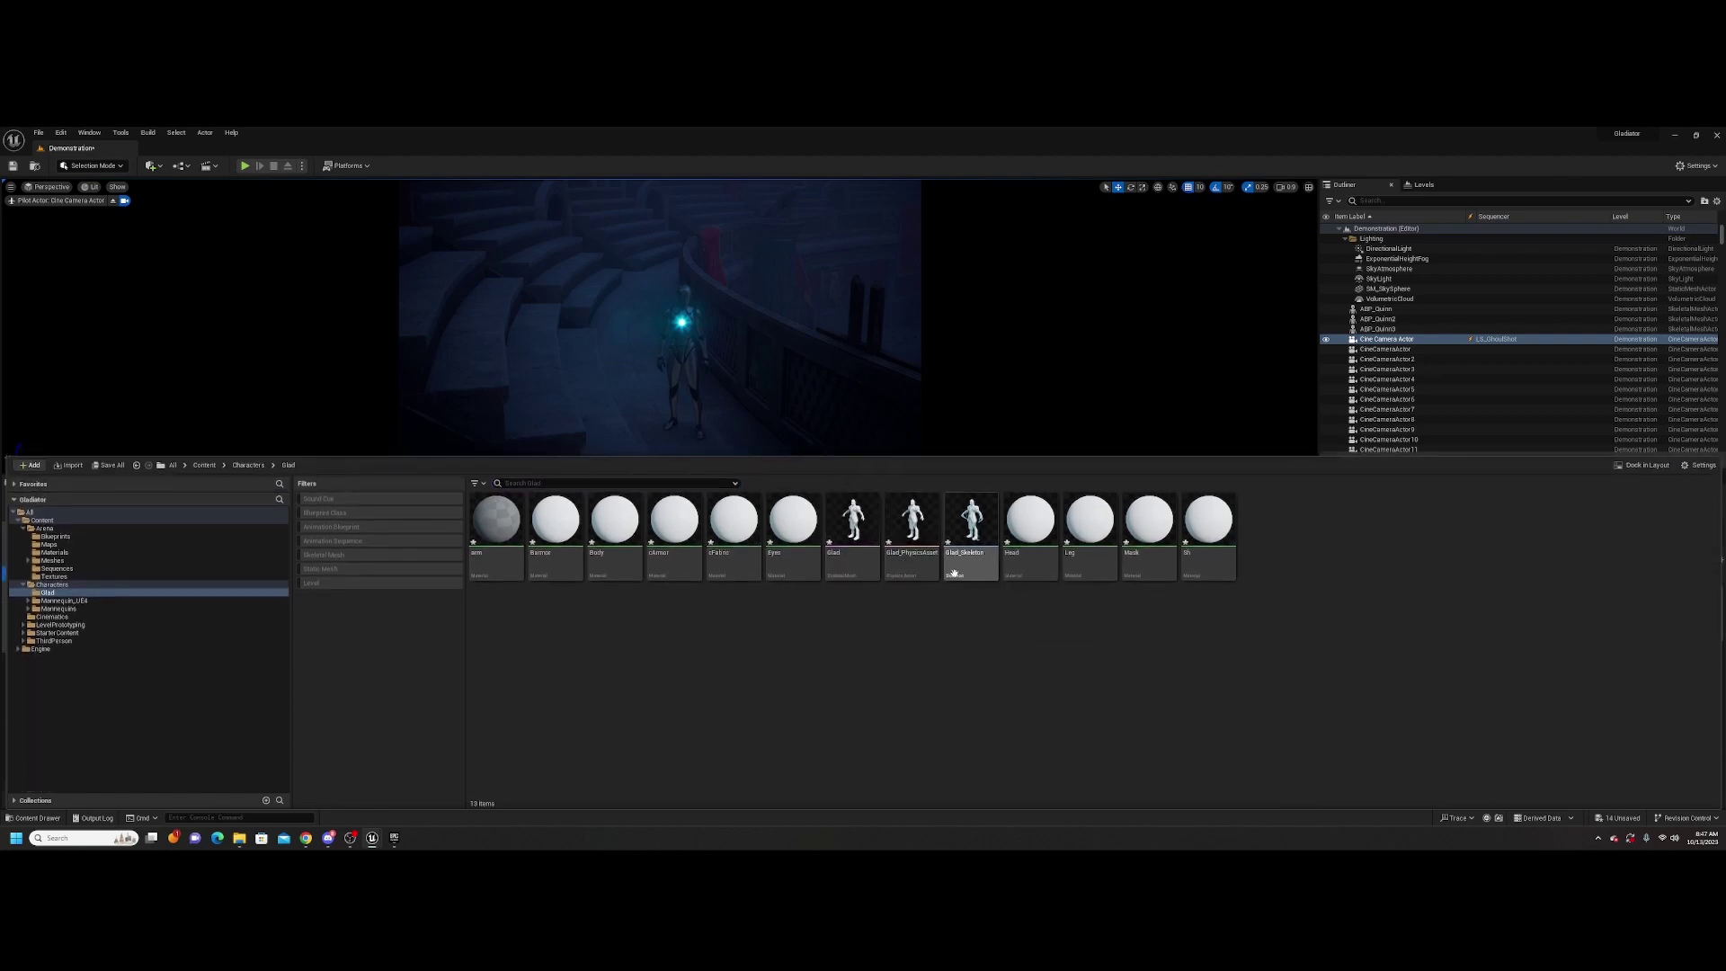
pyautogui.doubleClick(858, 564)
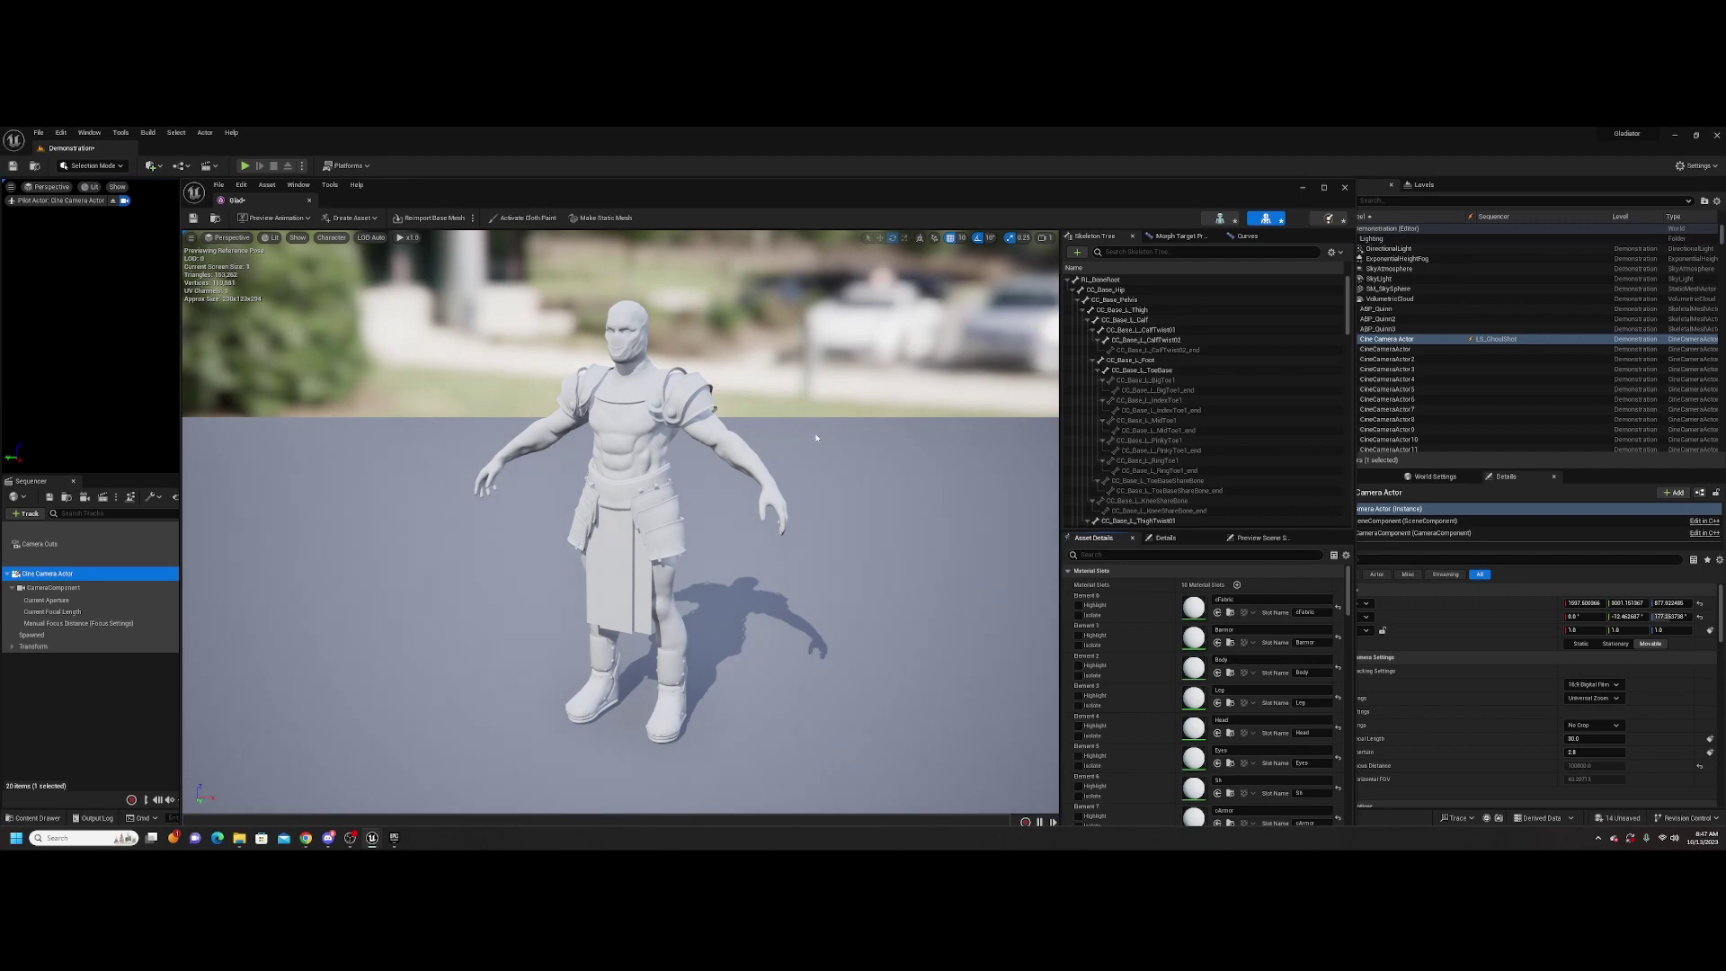
pyautogui.click(309, 199)
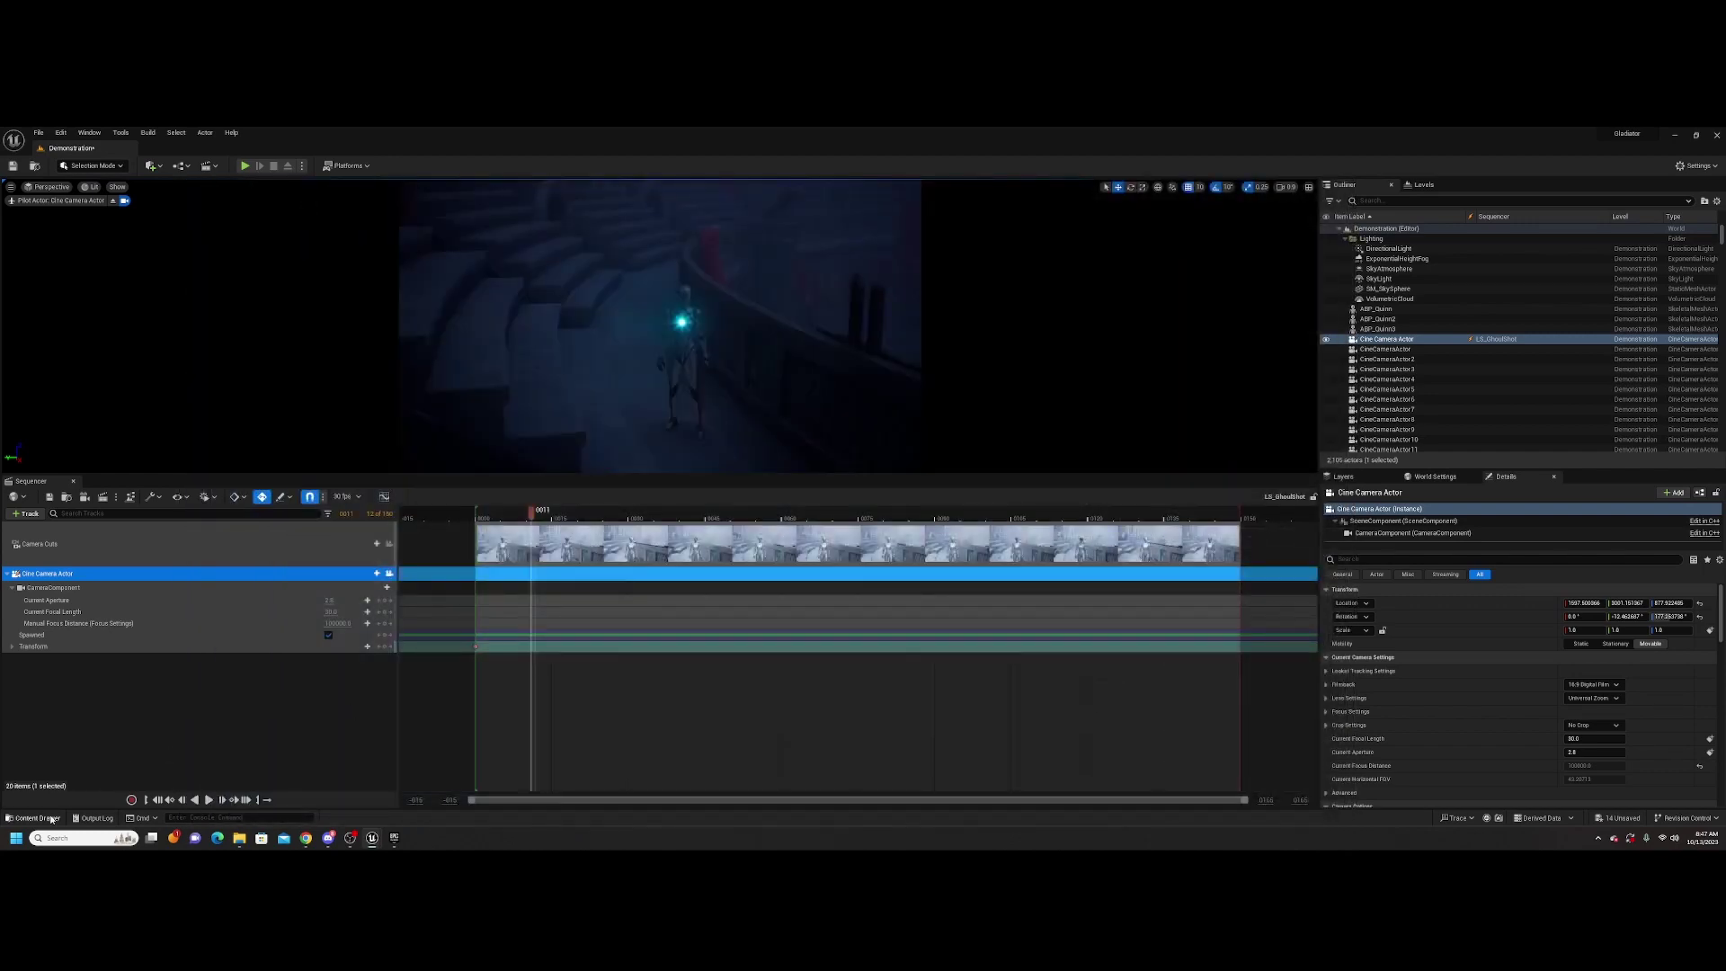
# Create a subfolder named Textures inside the Glad folder and open it
pyautogui.click(52, 819)
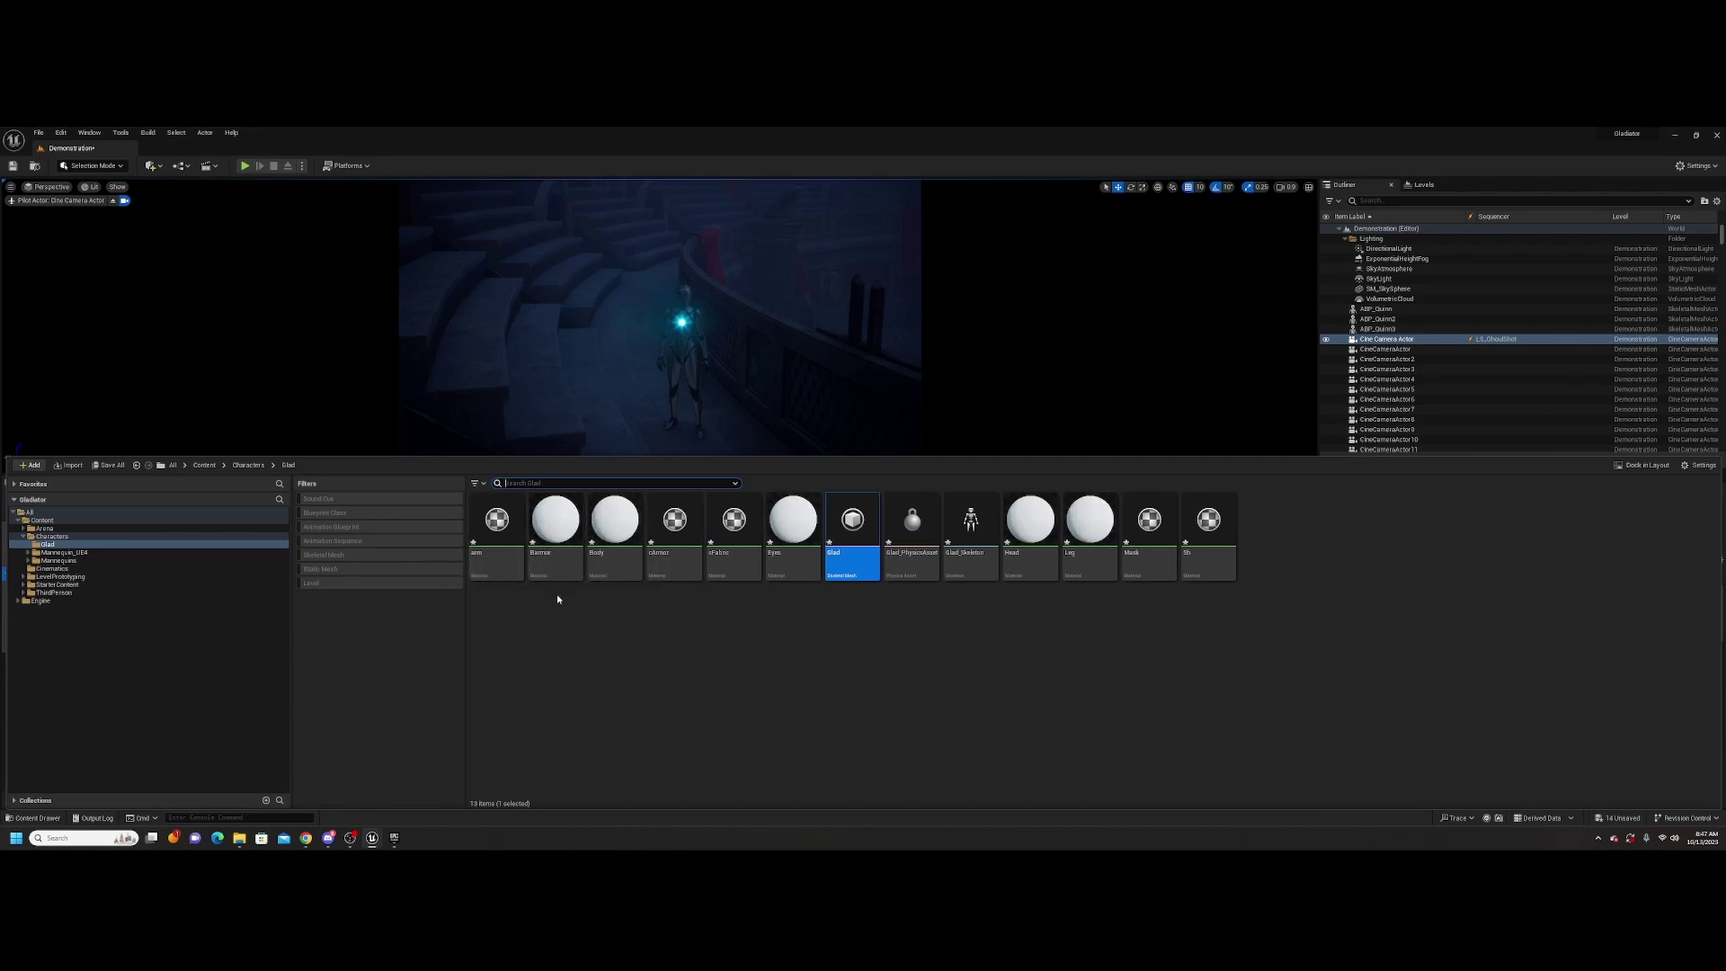
pyautogui.rightClick(618, 629)
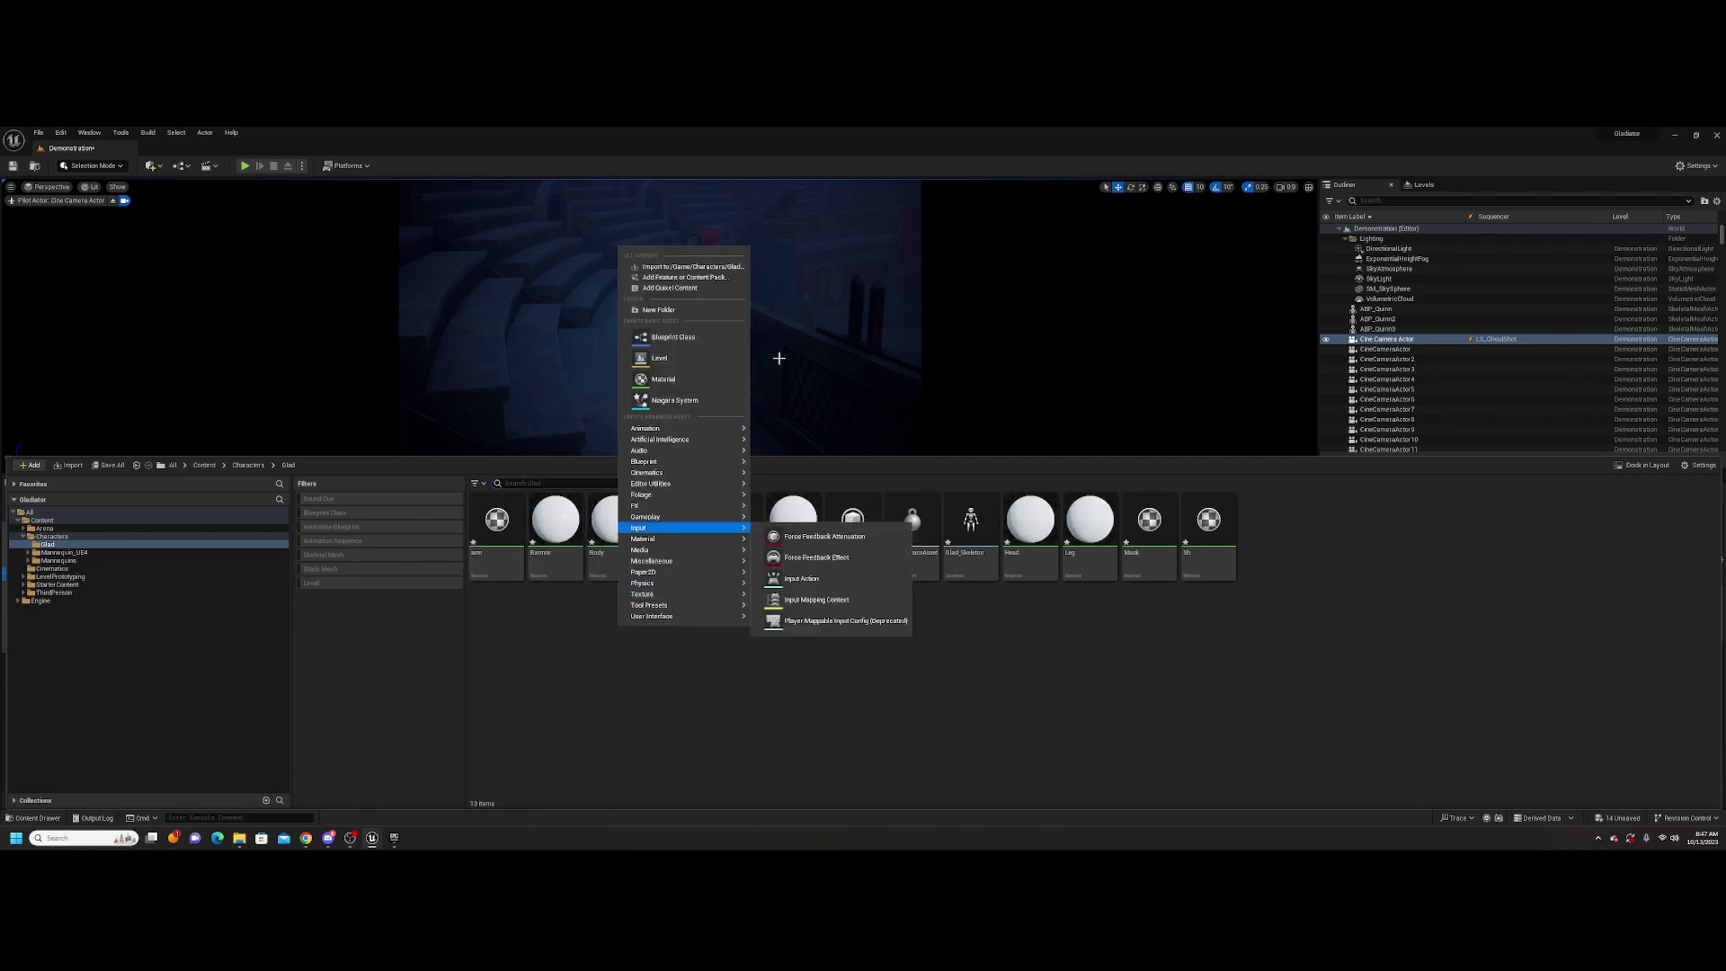
pyautogui.click(684, 315)
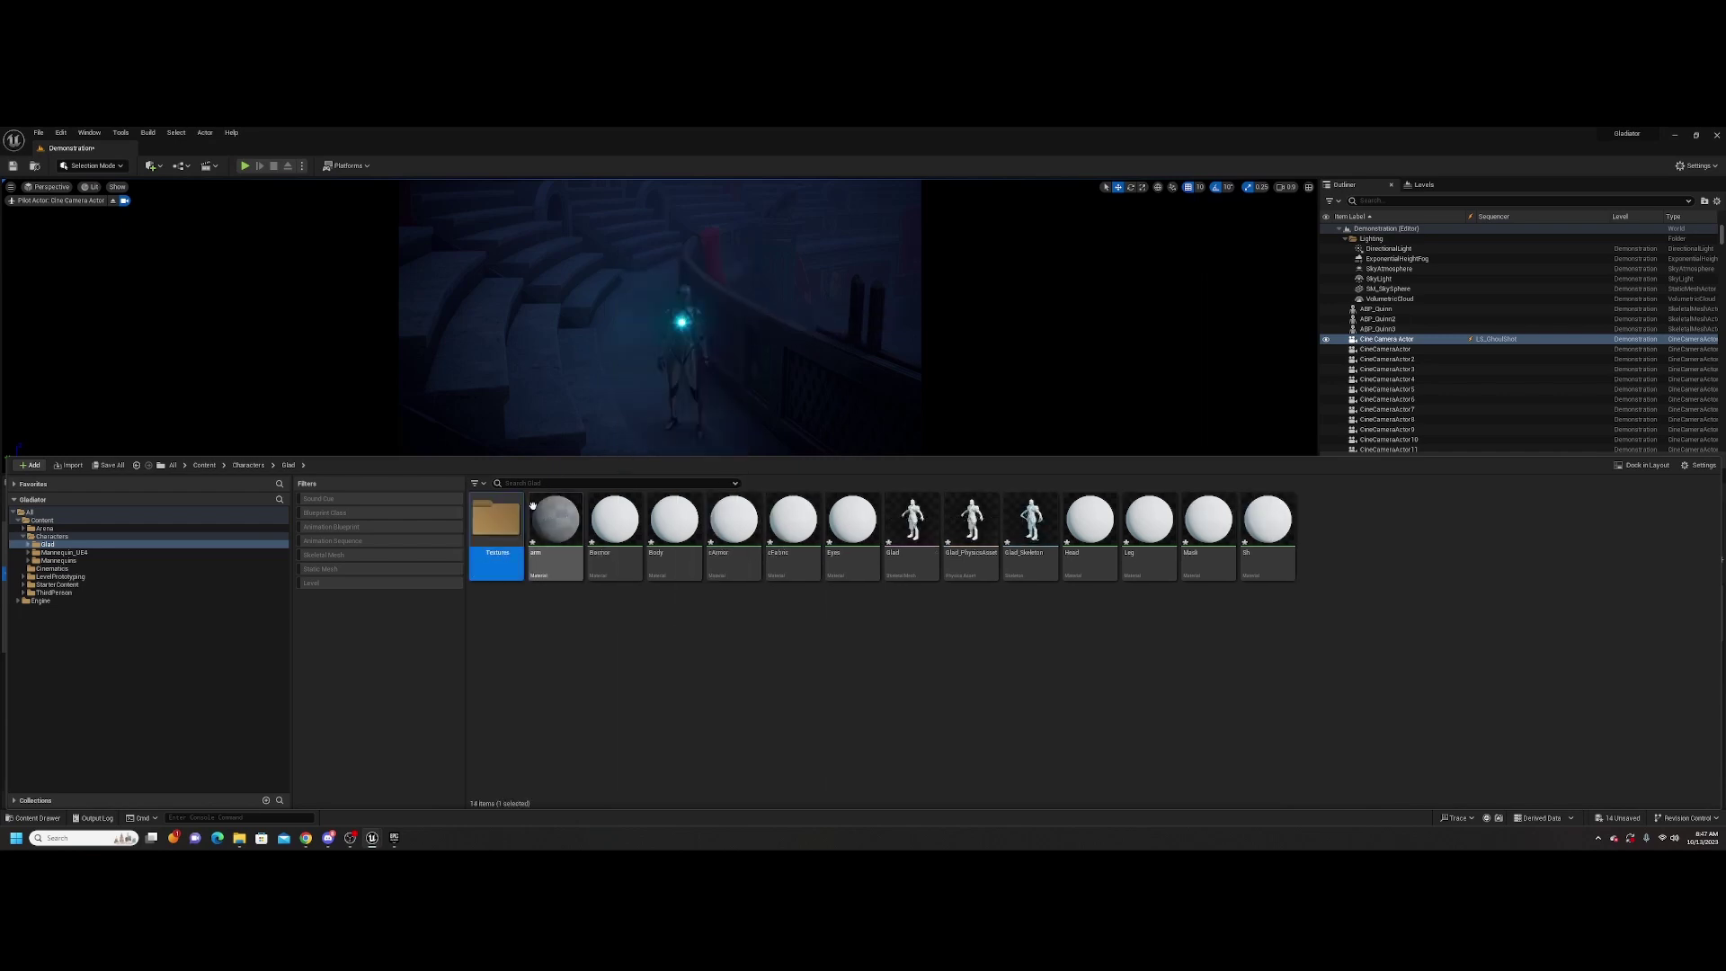
pyautogui.doubleClick(496, 524)
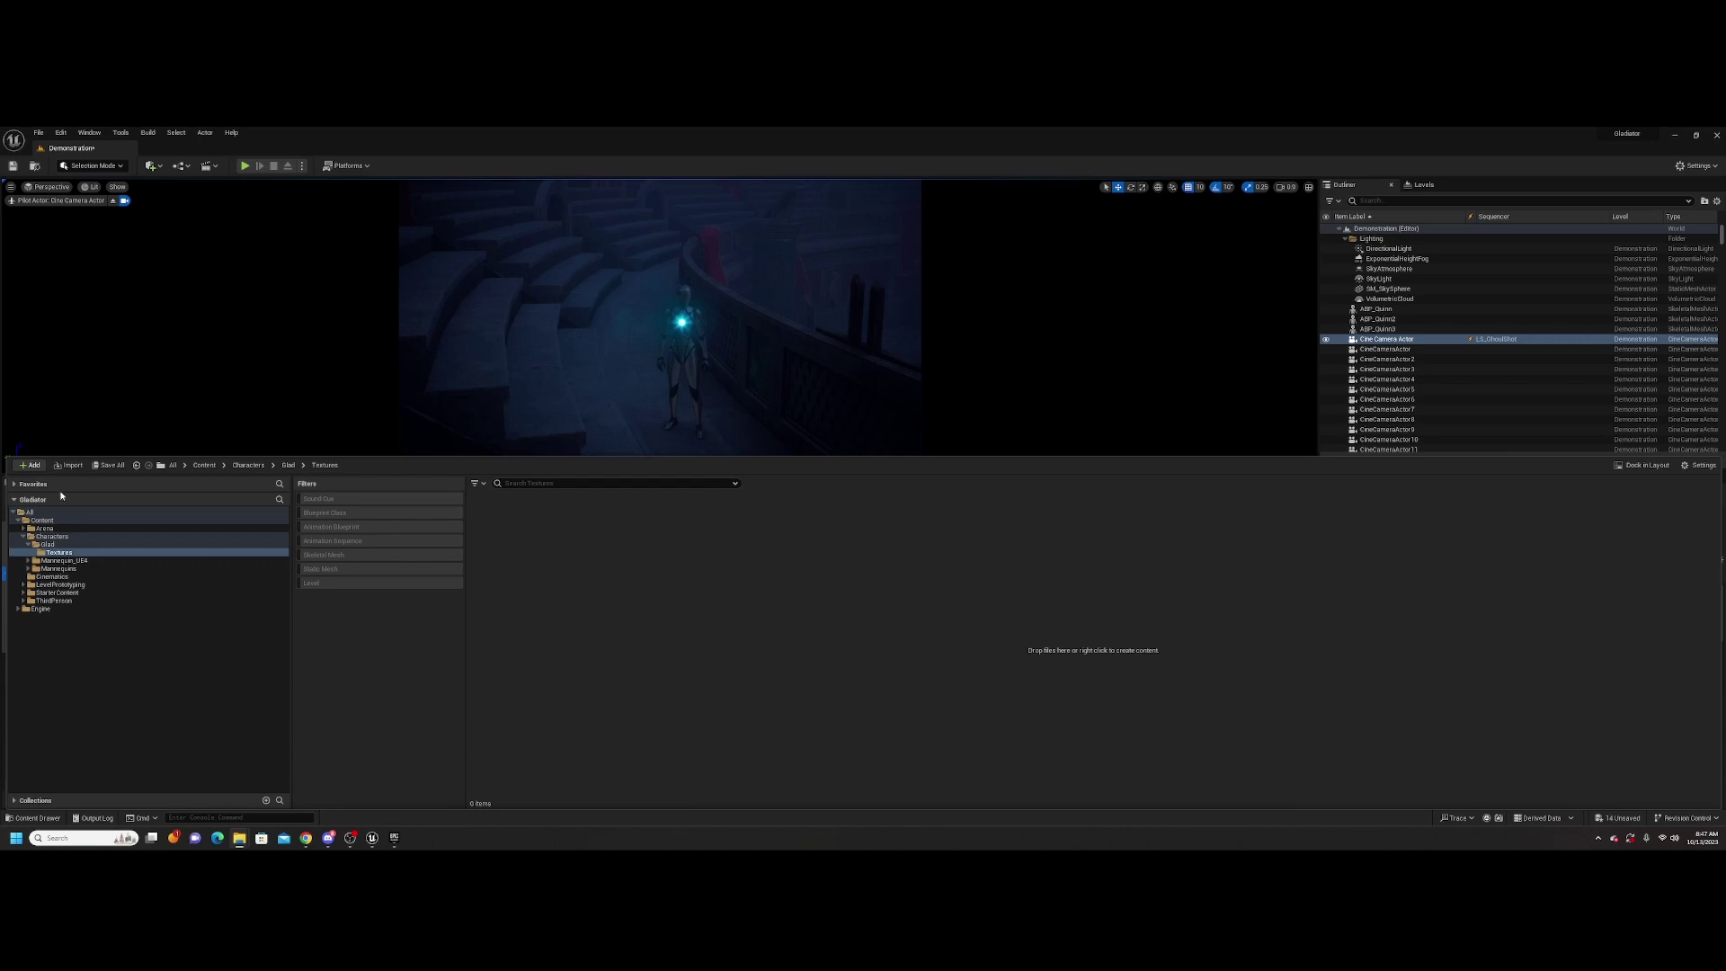
# Import the character's downloaded PNG textures into the Textures folder and accept Mask_Normal_DirectX as a normal map
pyautogui.moveTo(552, 560); pyautogui.dragTo(553, 561)
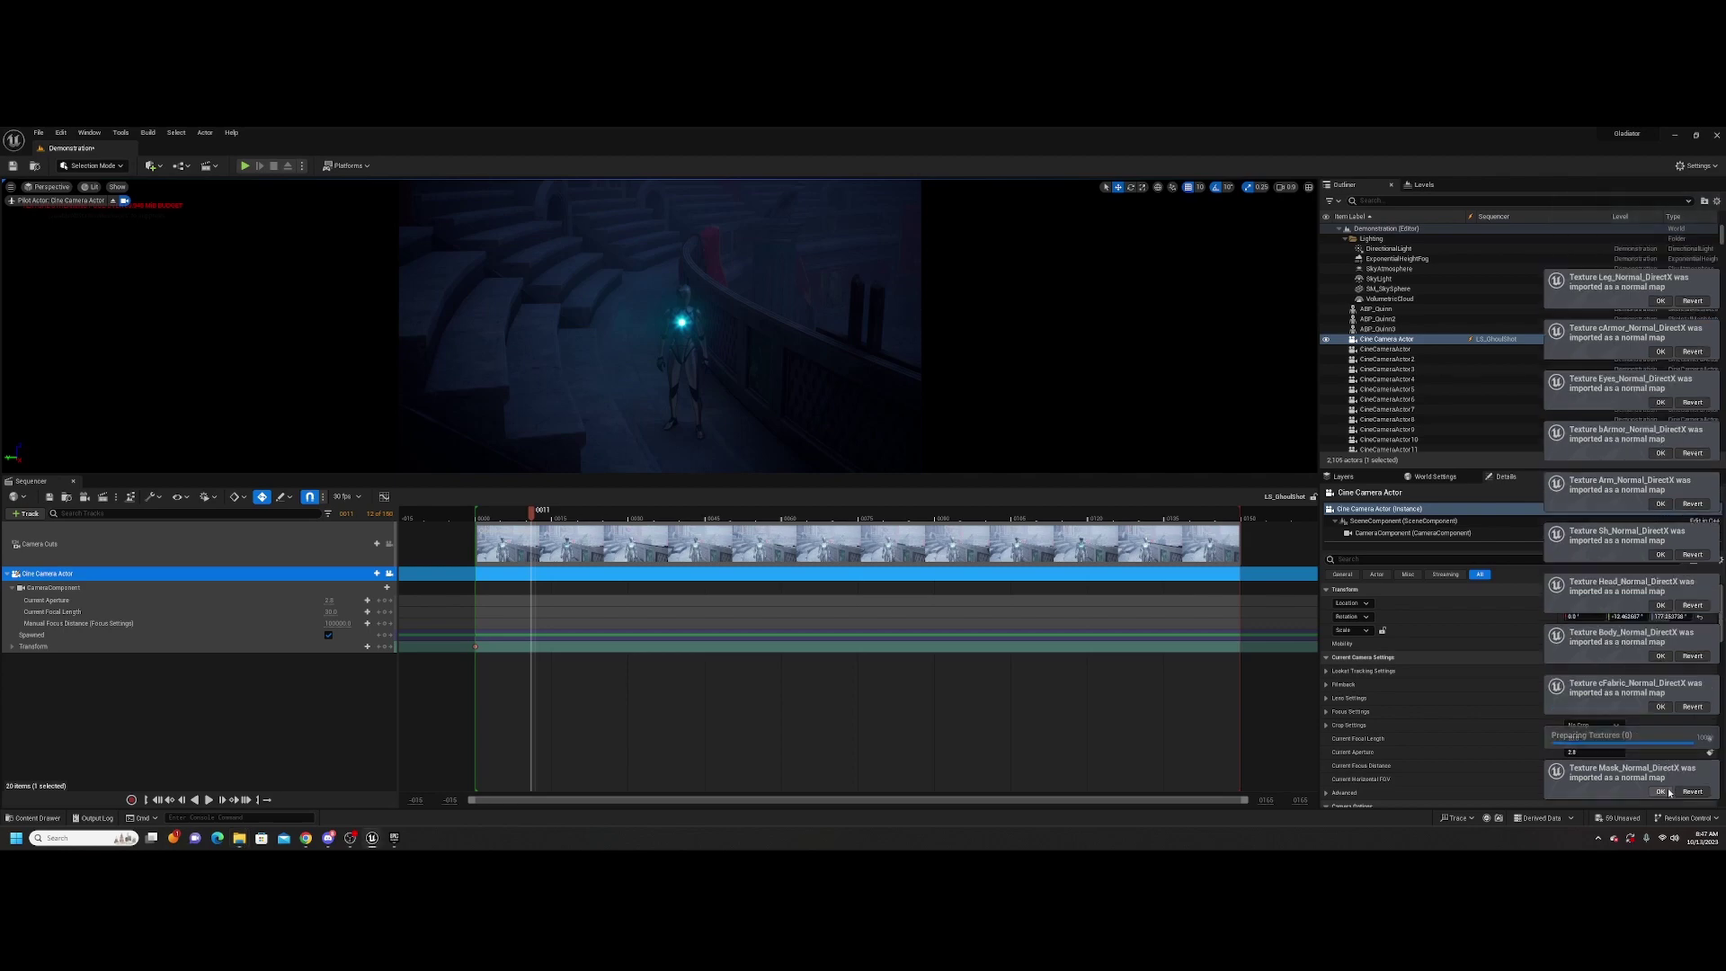
pyautogui.click(1662, 790)
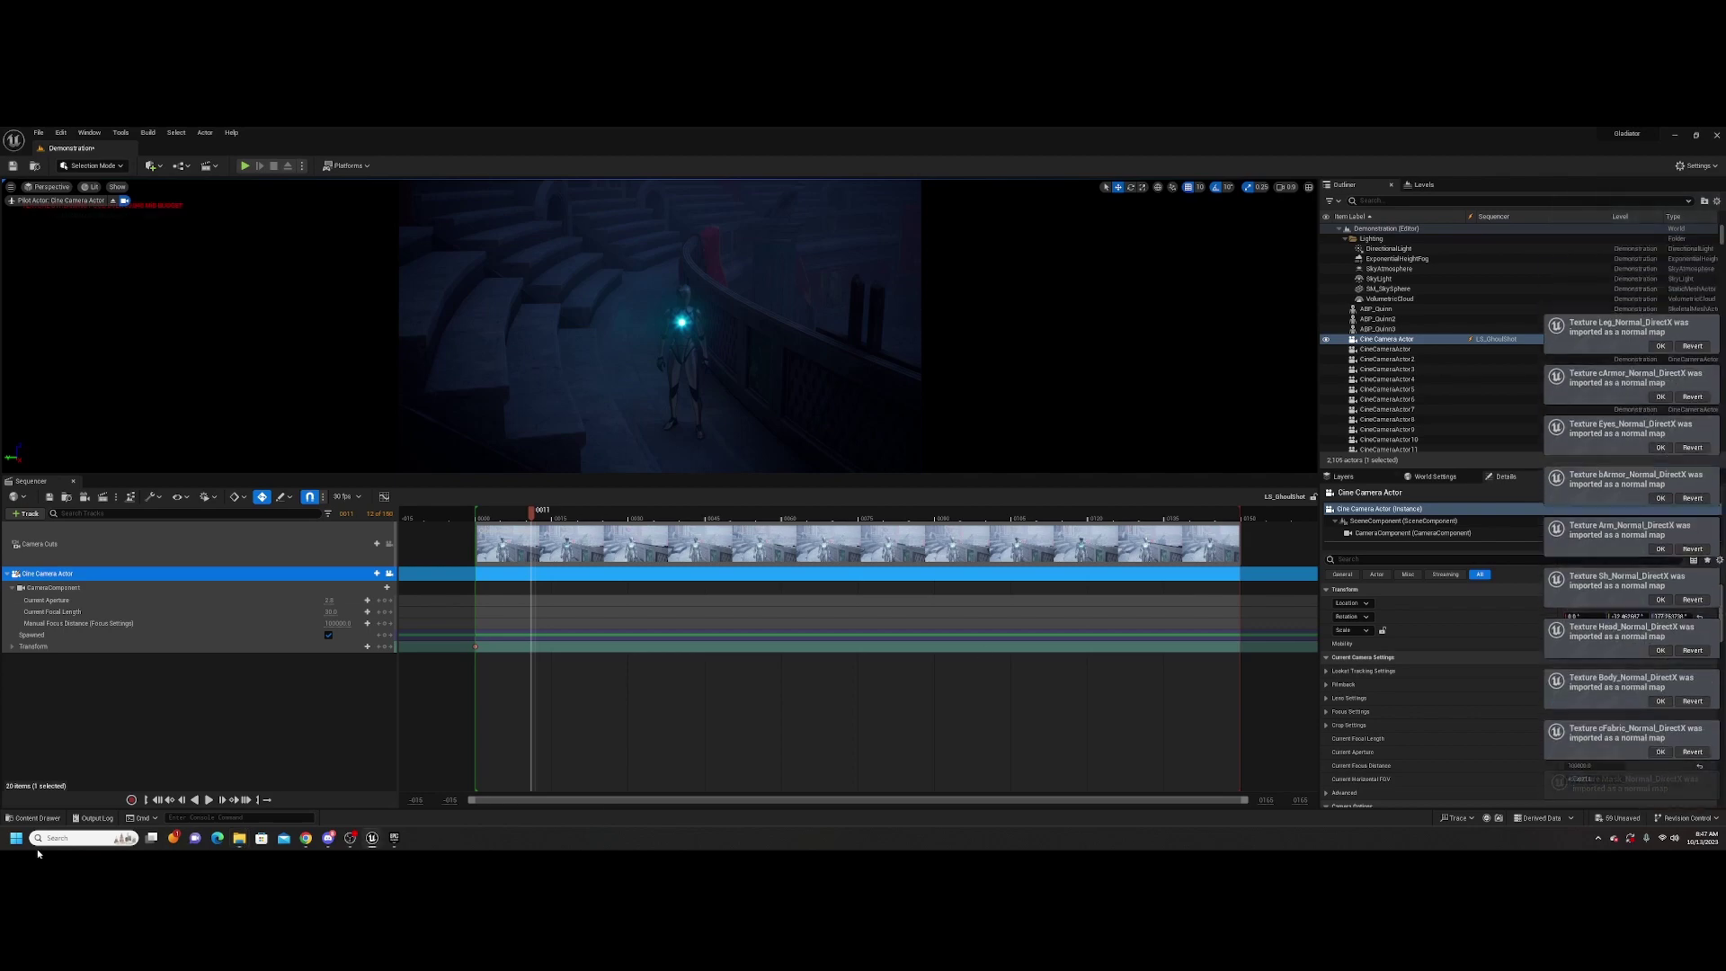
pyautogui.click(37, 818)
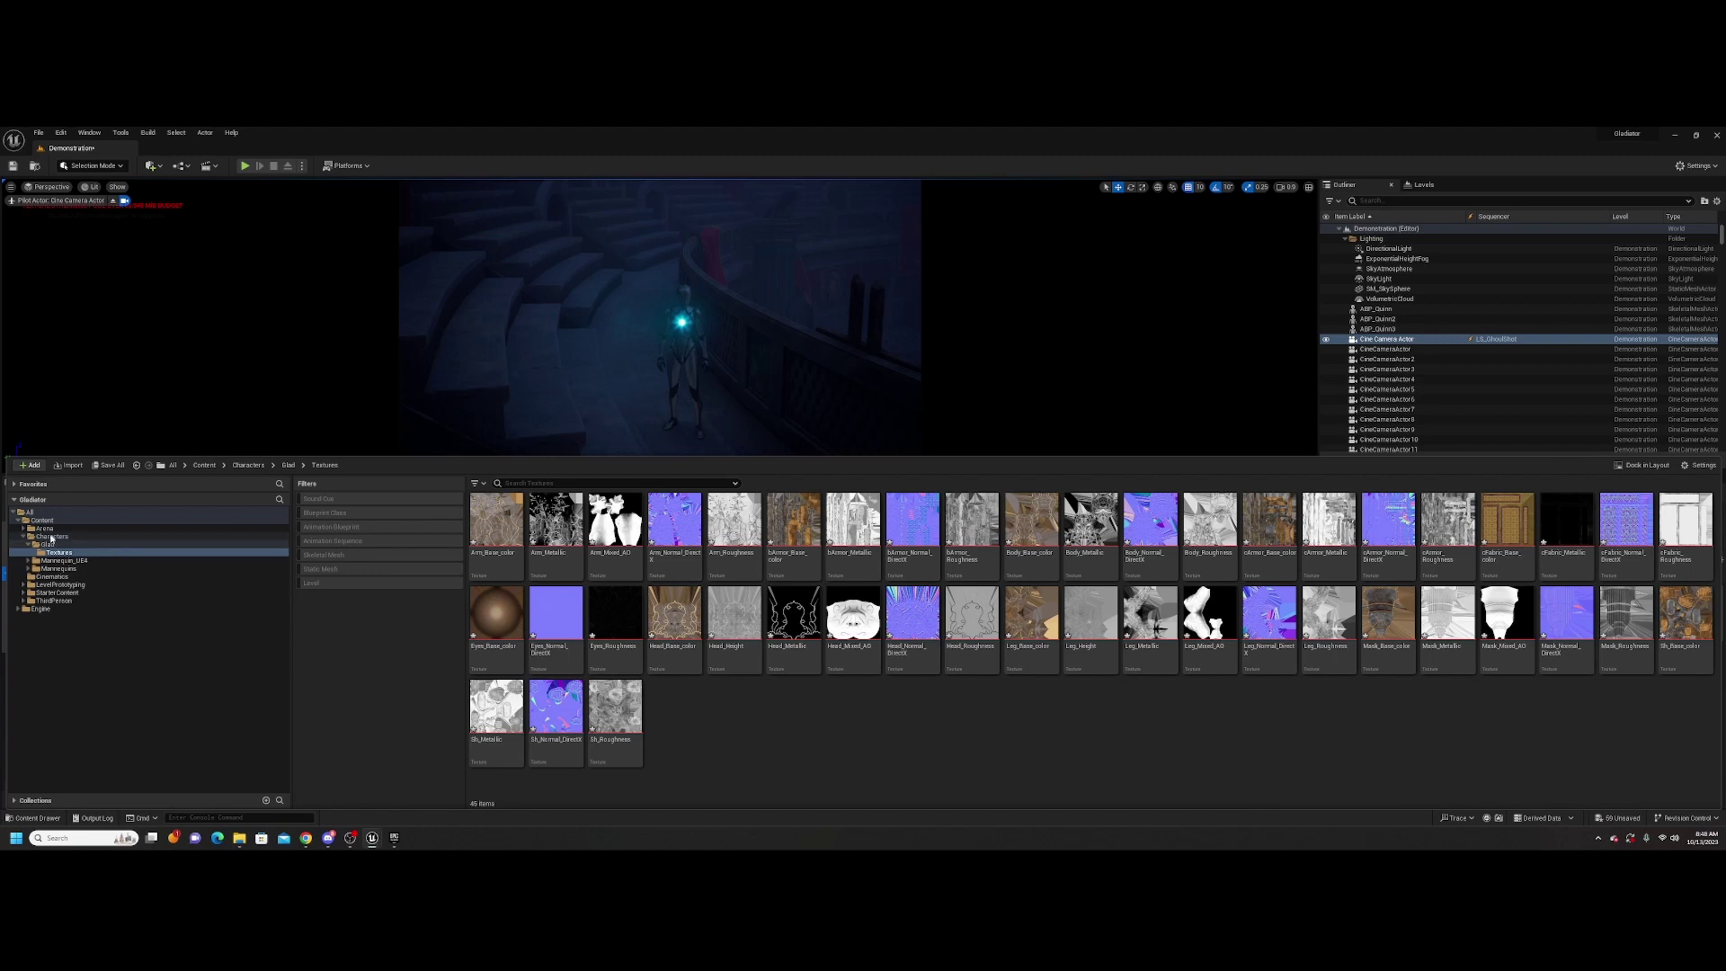
# Go back to the character's Glad folder in the content browser
pyautogui.click(52, 545)
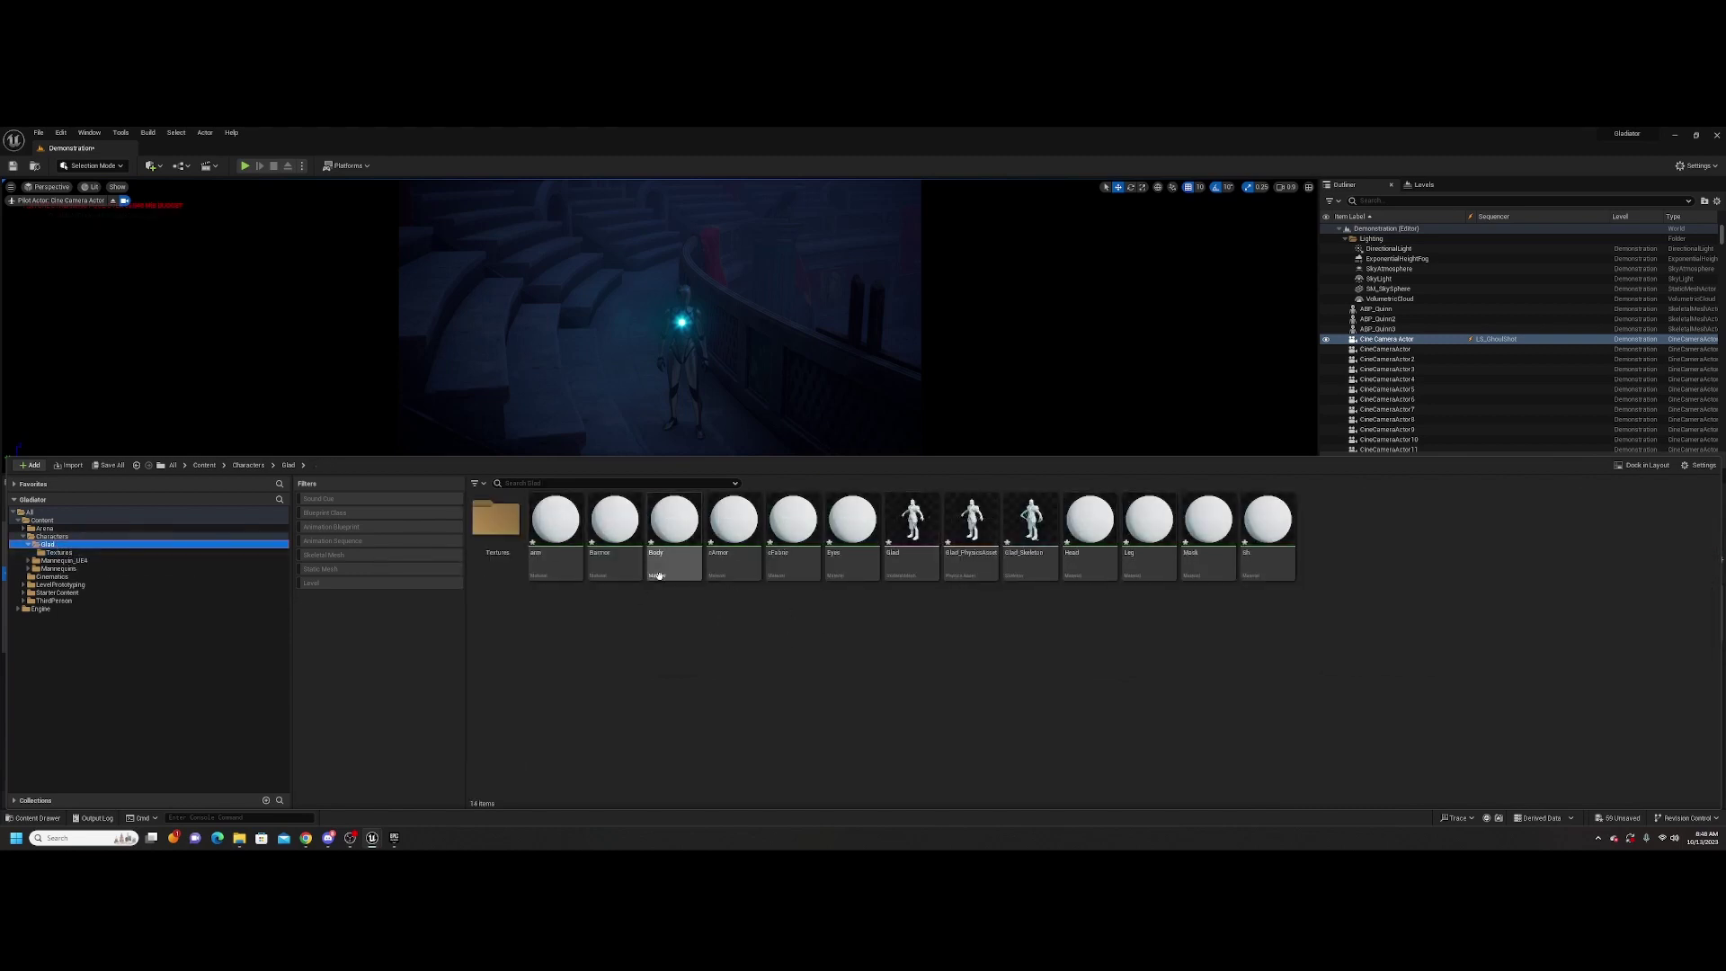
pyautogui.rightClick(662, 639)
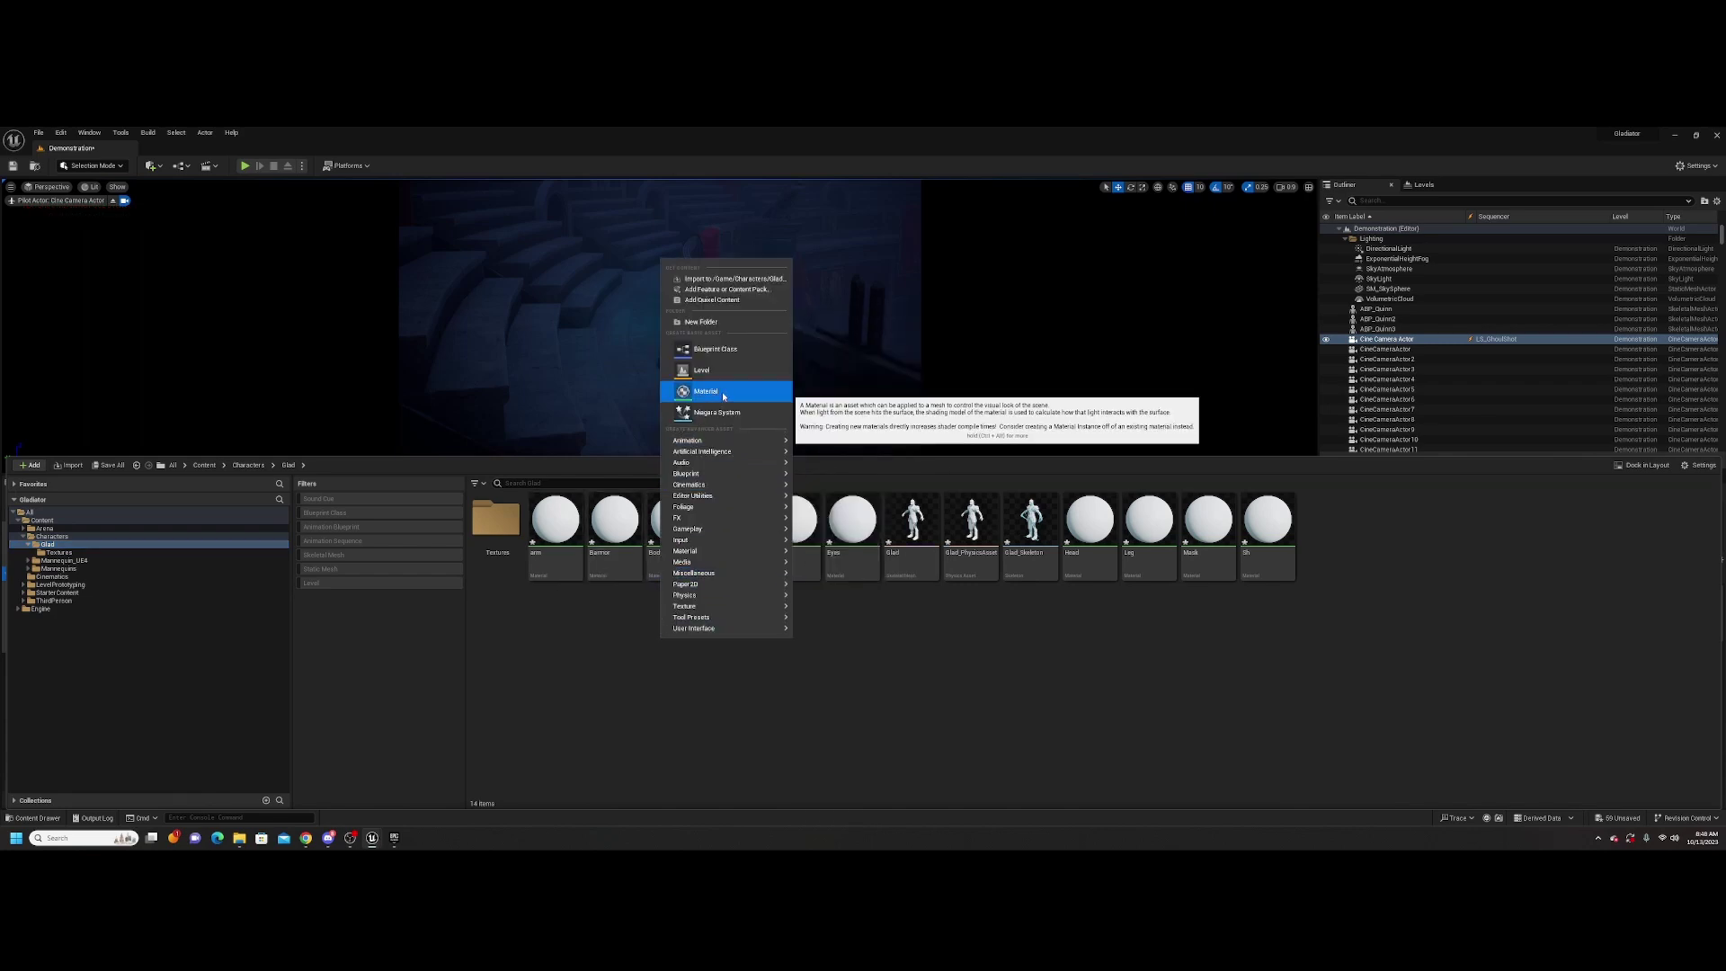
pyautogui.moveTo(710, 627)
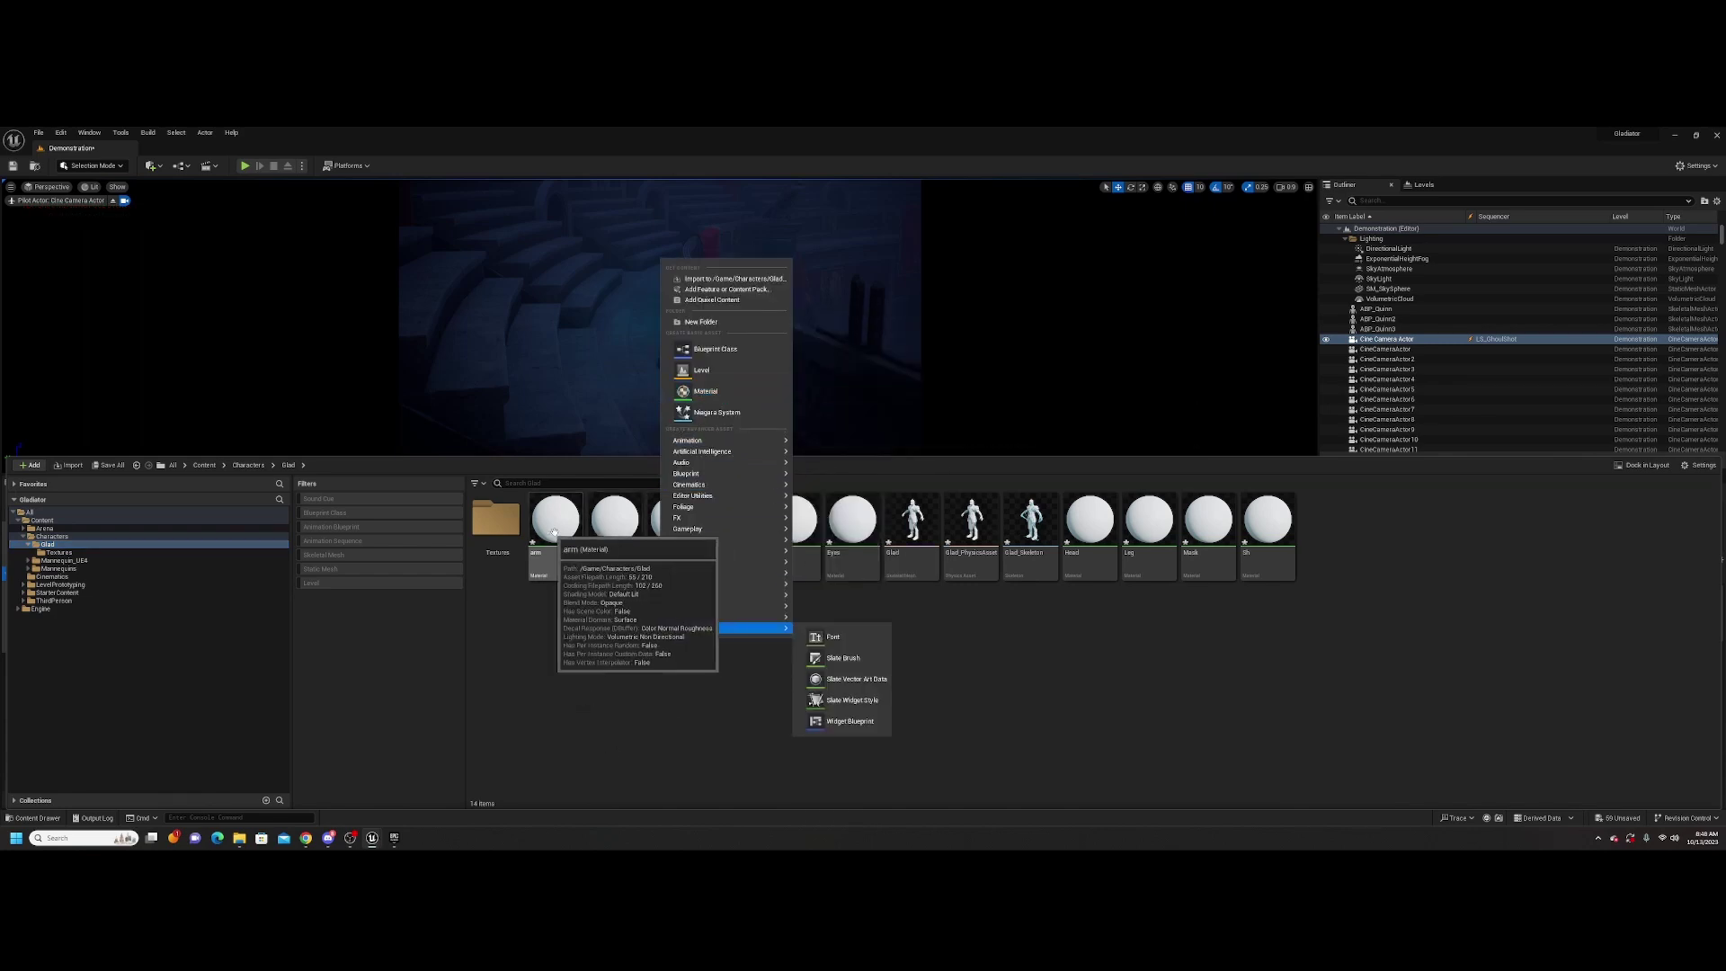
pyautogui.click(501, 622)
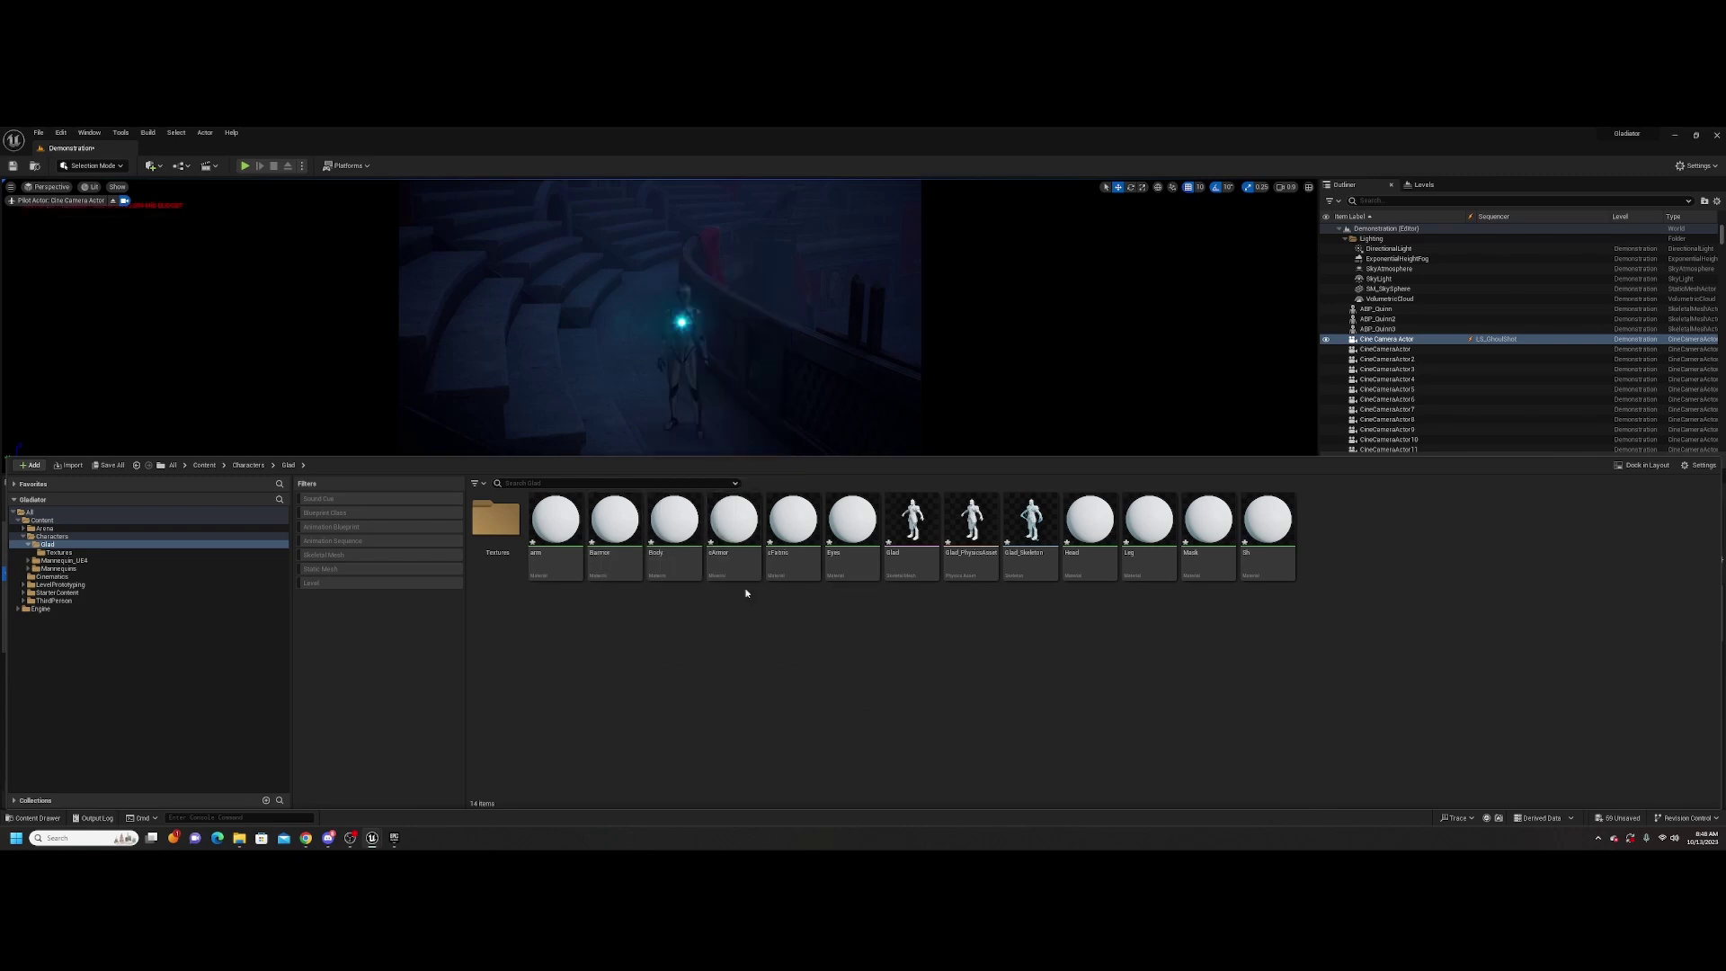
# Open the Head material in its editor and arrange its window beside the content browser showing the Glad folder
pyautogui.moveTo(1107, 577)
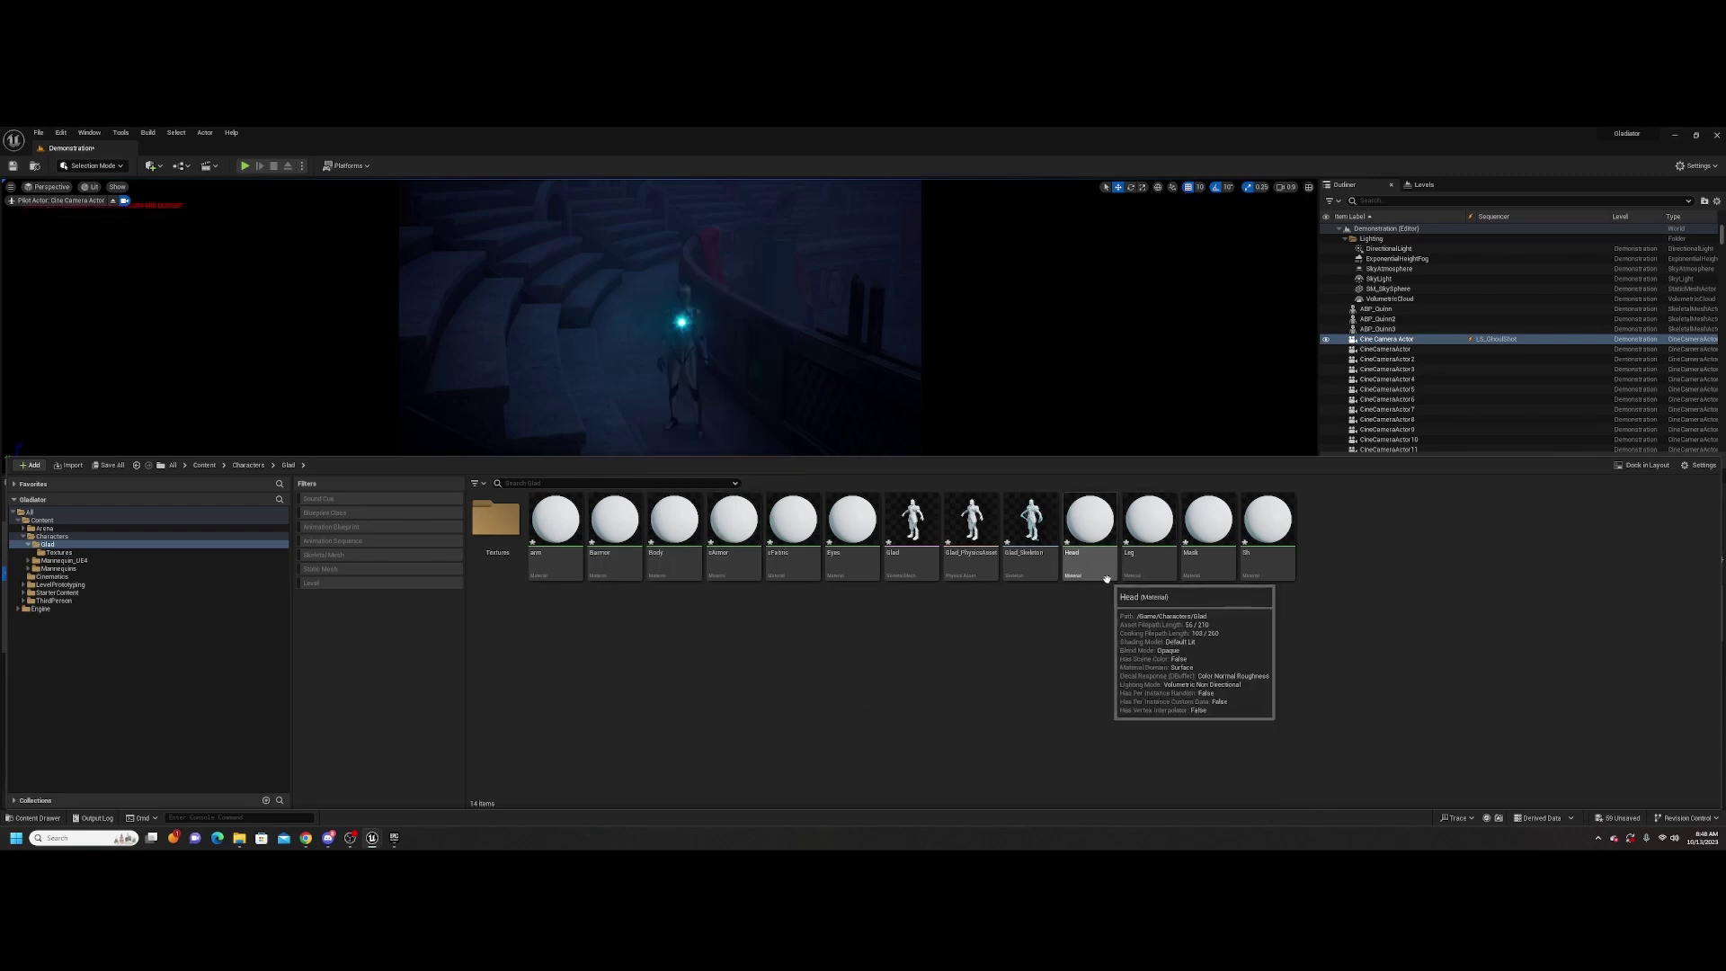
pyautogui.click(1093, 570)
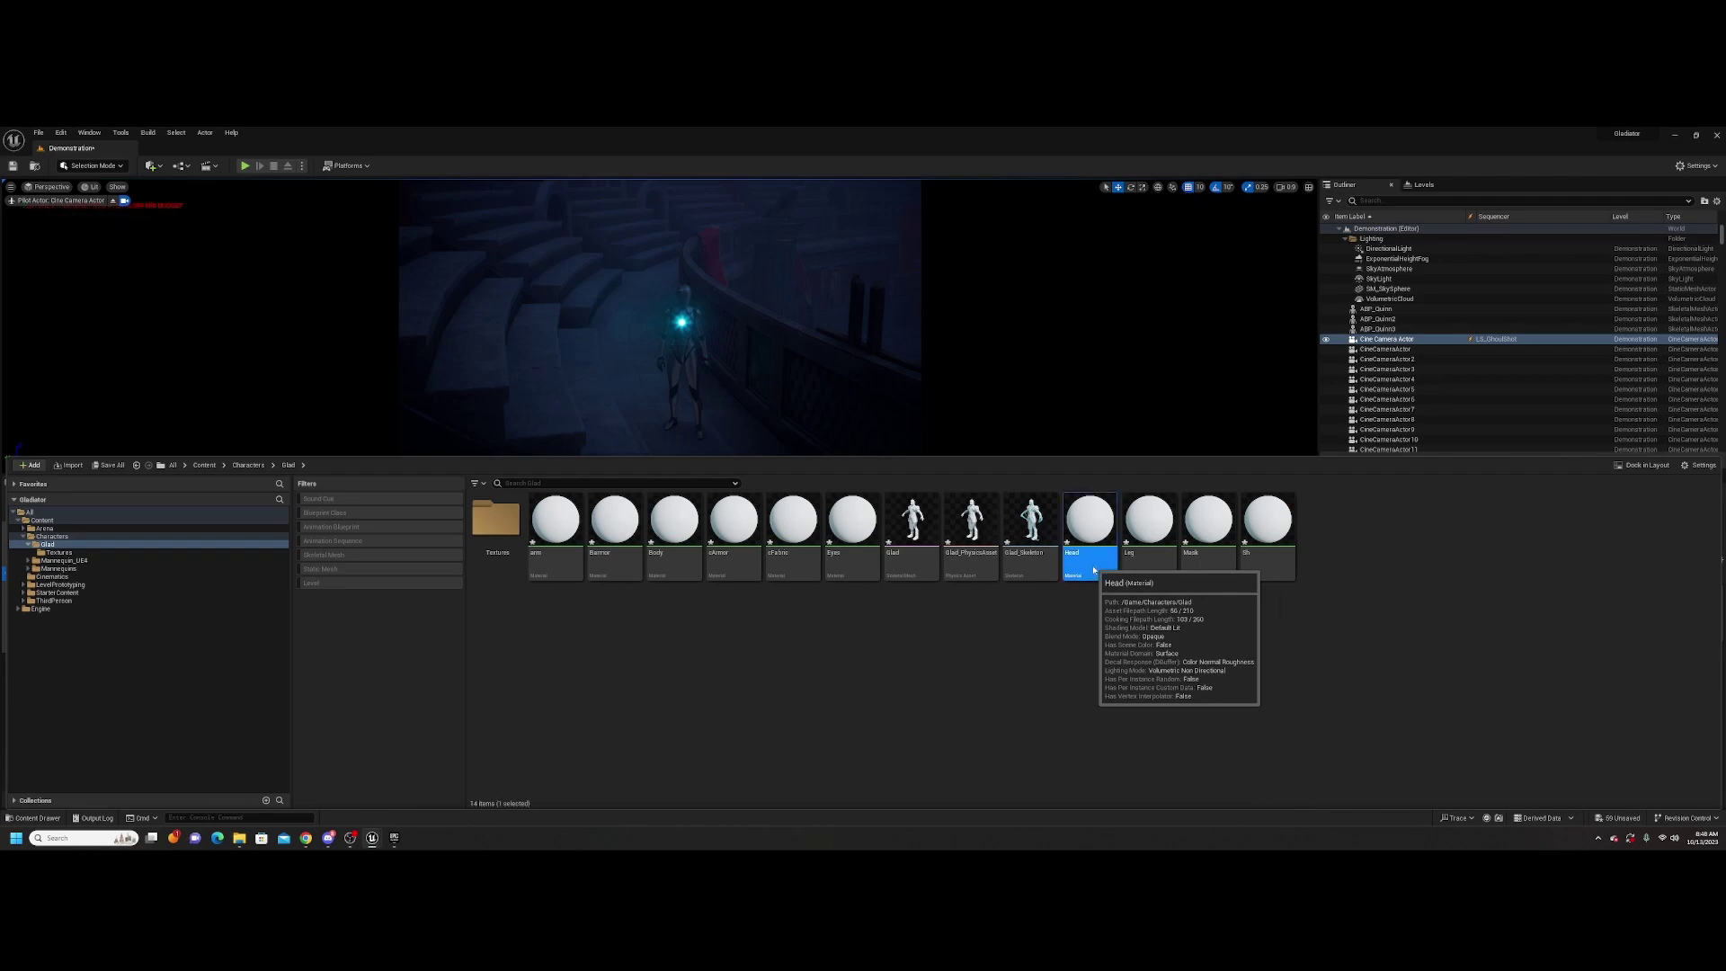
pyautogui.doubleClick(1093, 570)
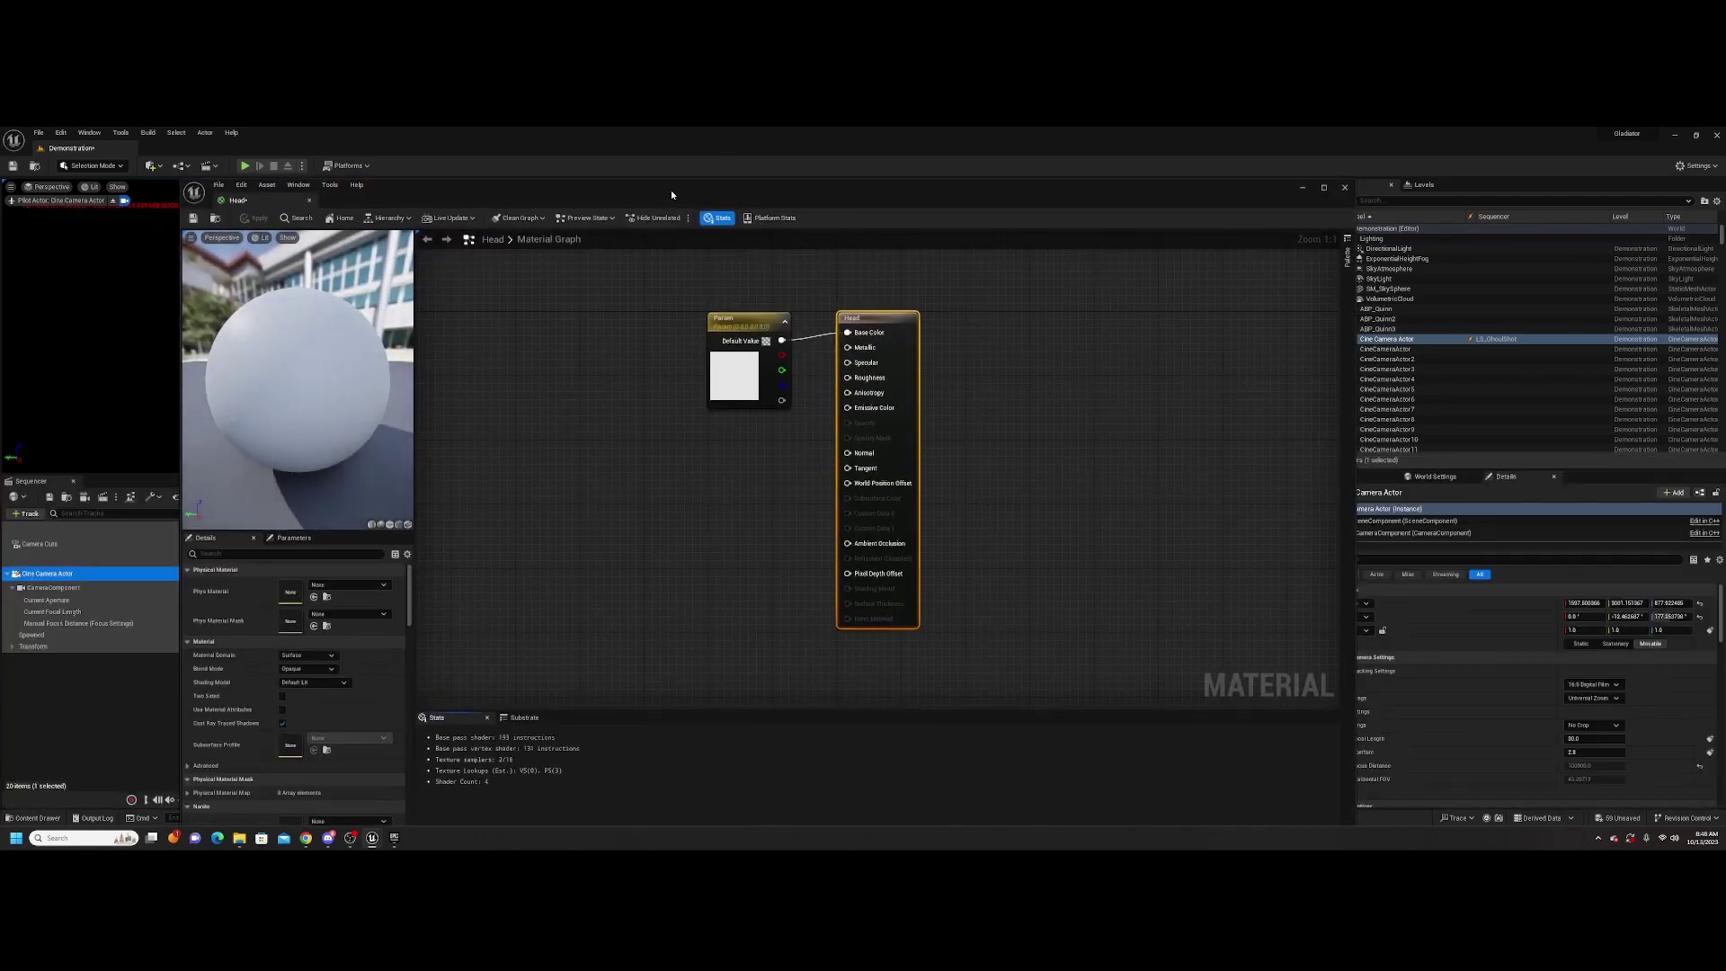
pyautogui.moveTo(670, 191); pyautogui.dragTo(1056, 204)
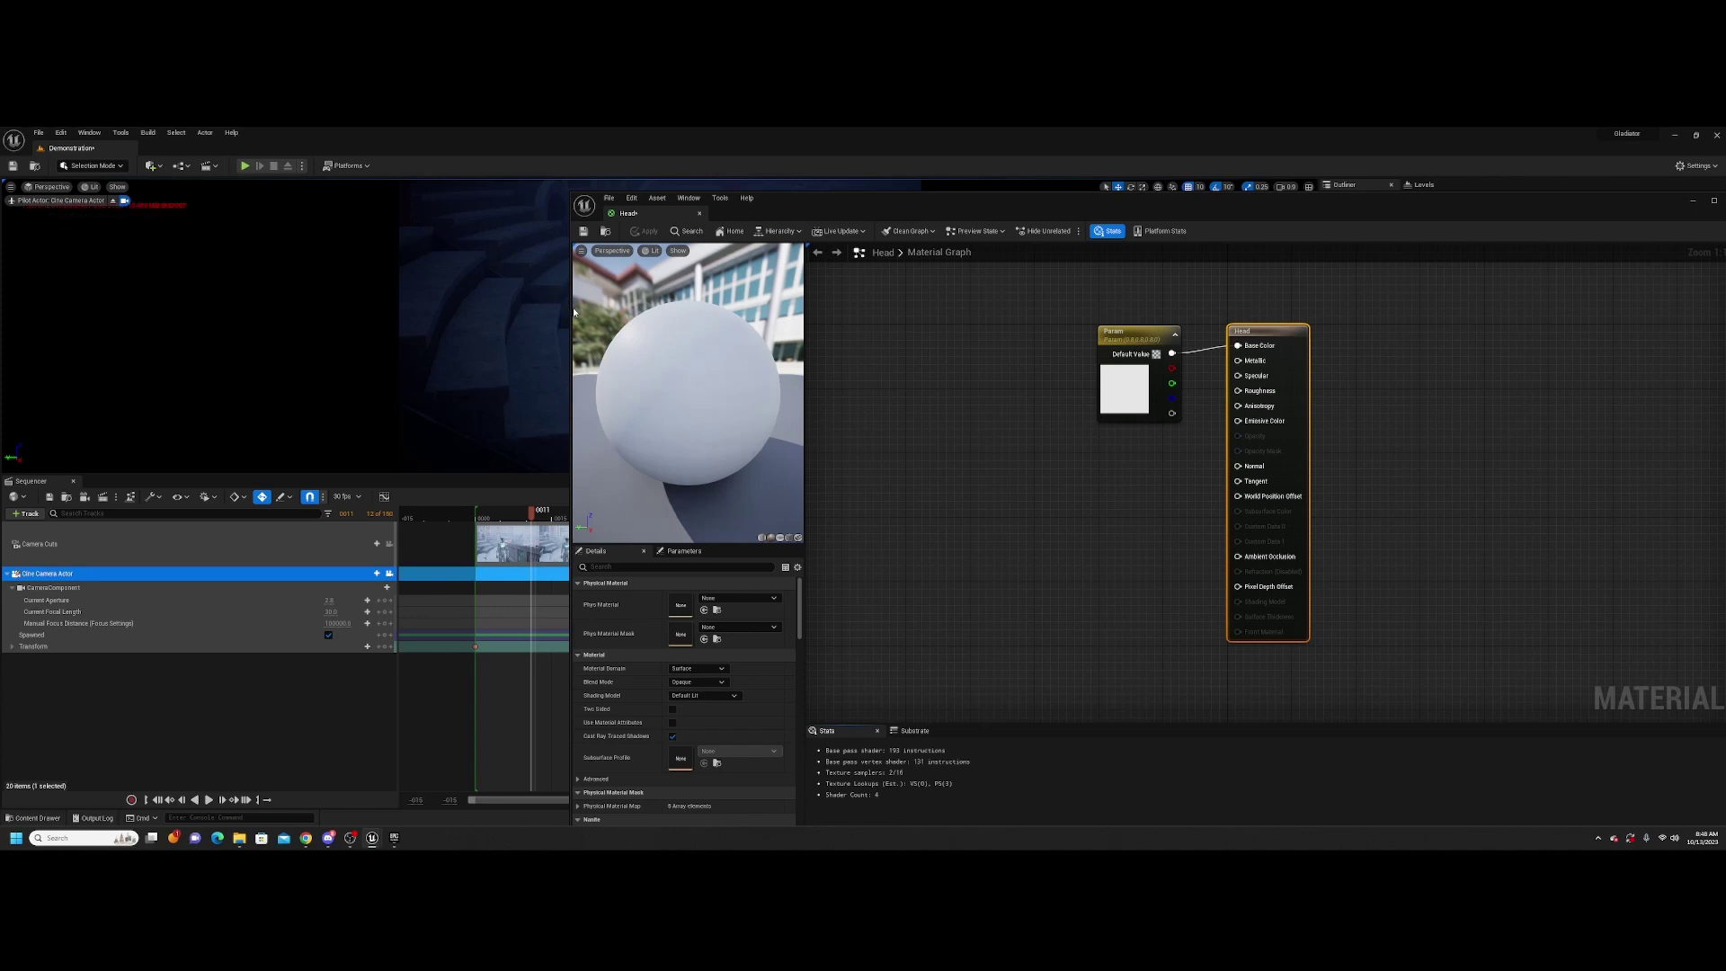
pyautogui.moveTo(570, 309); pyautogui.dragTo(720, 309)
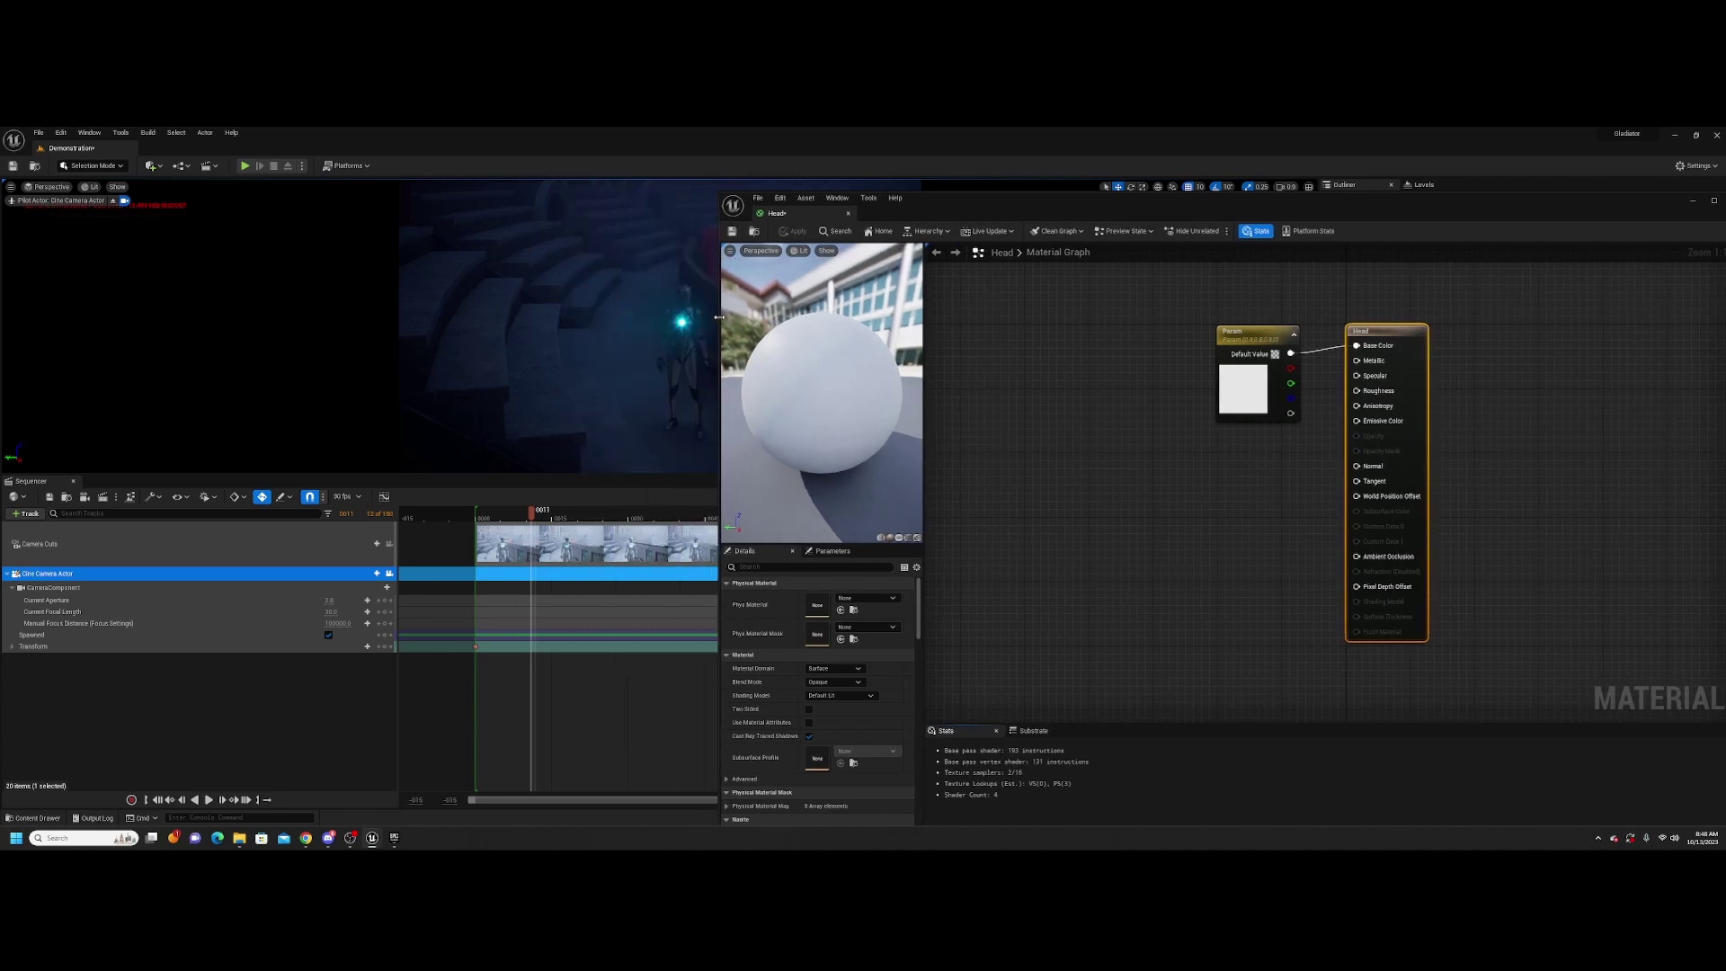
pyautogui.click(23, 819)
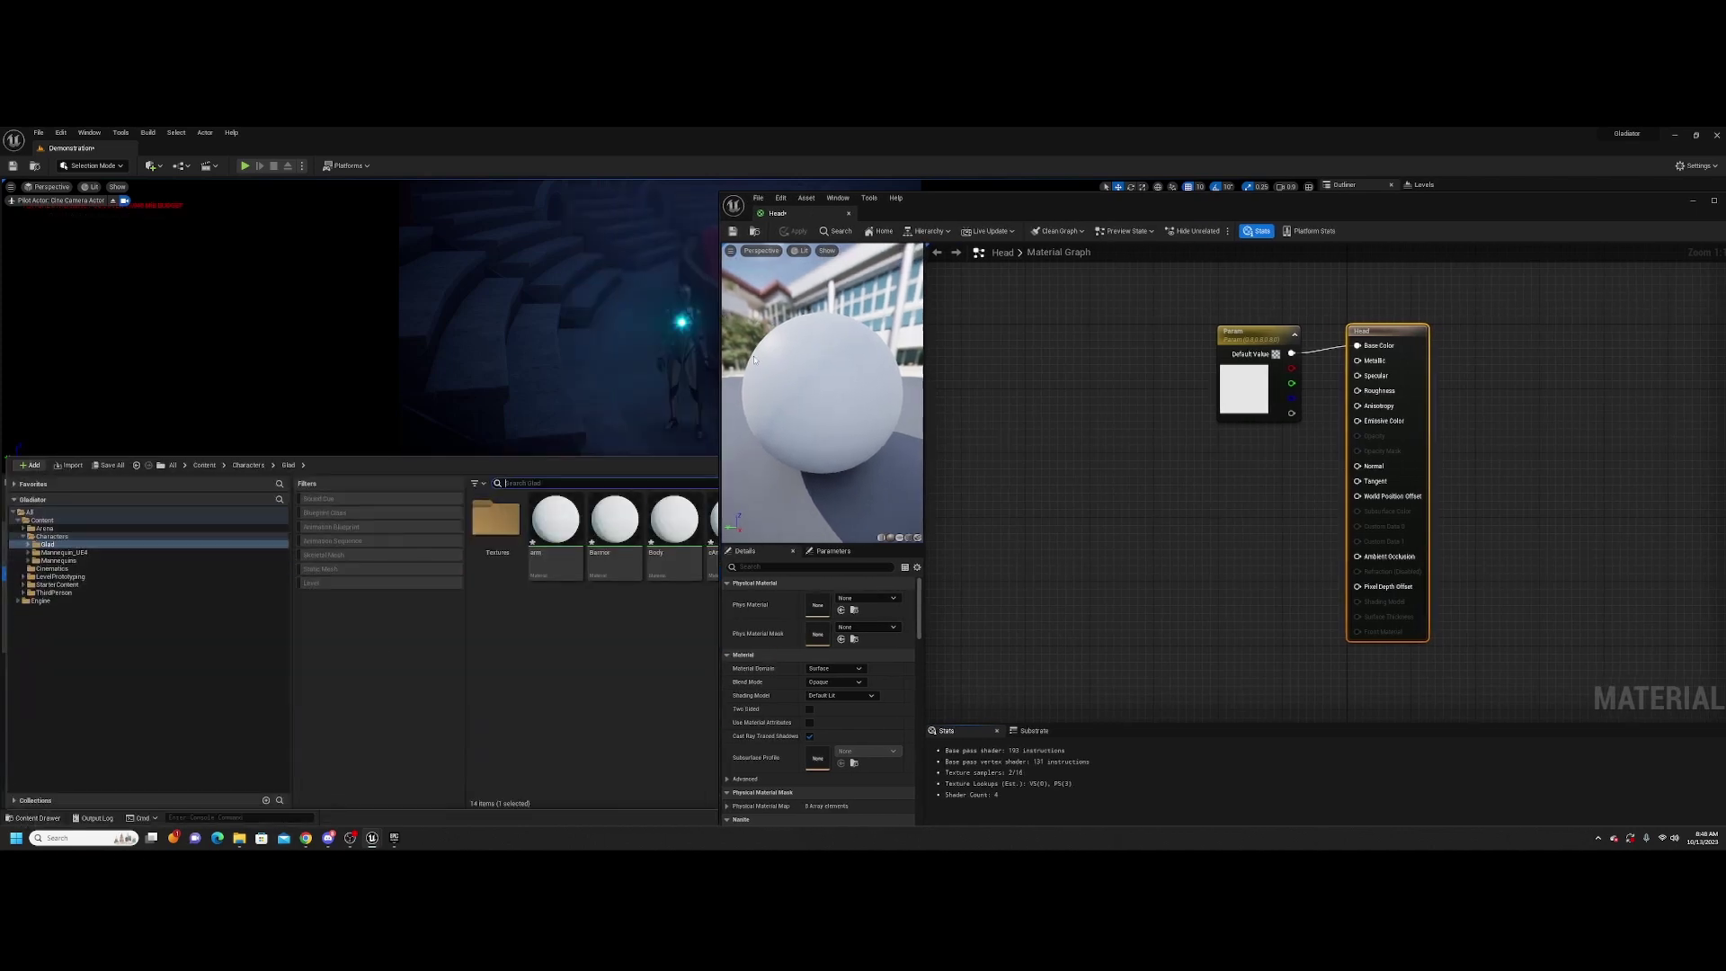
pyautogui.moveTo(721, 346); pyautogui.dragTo(972, 346)
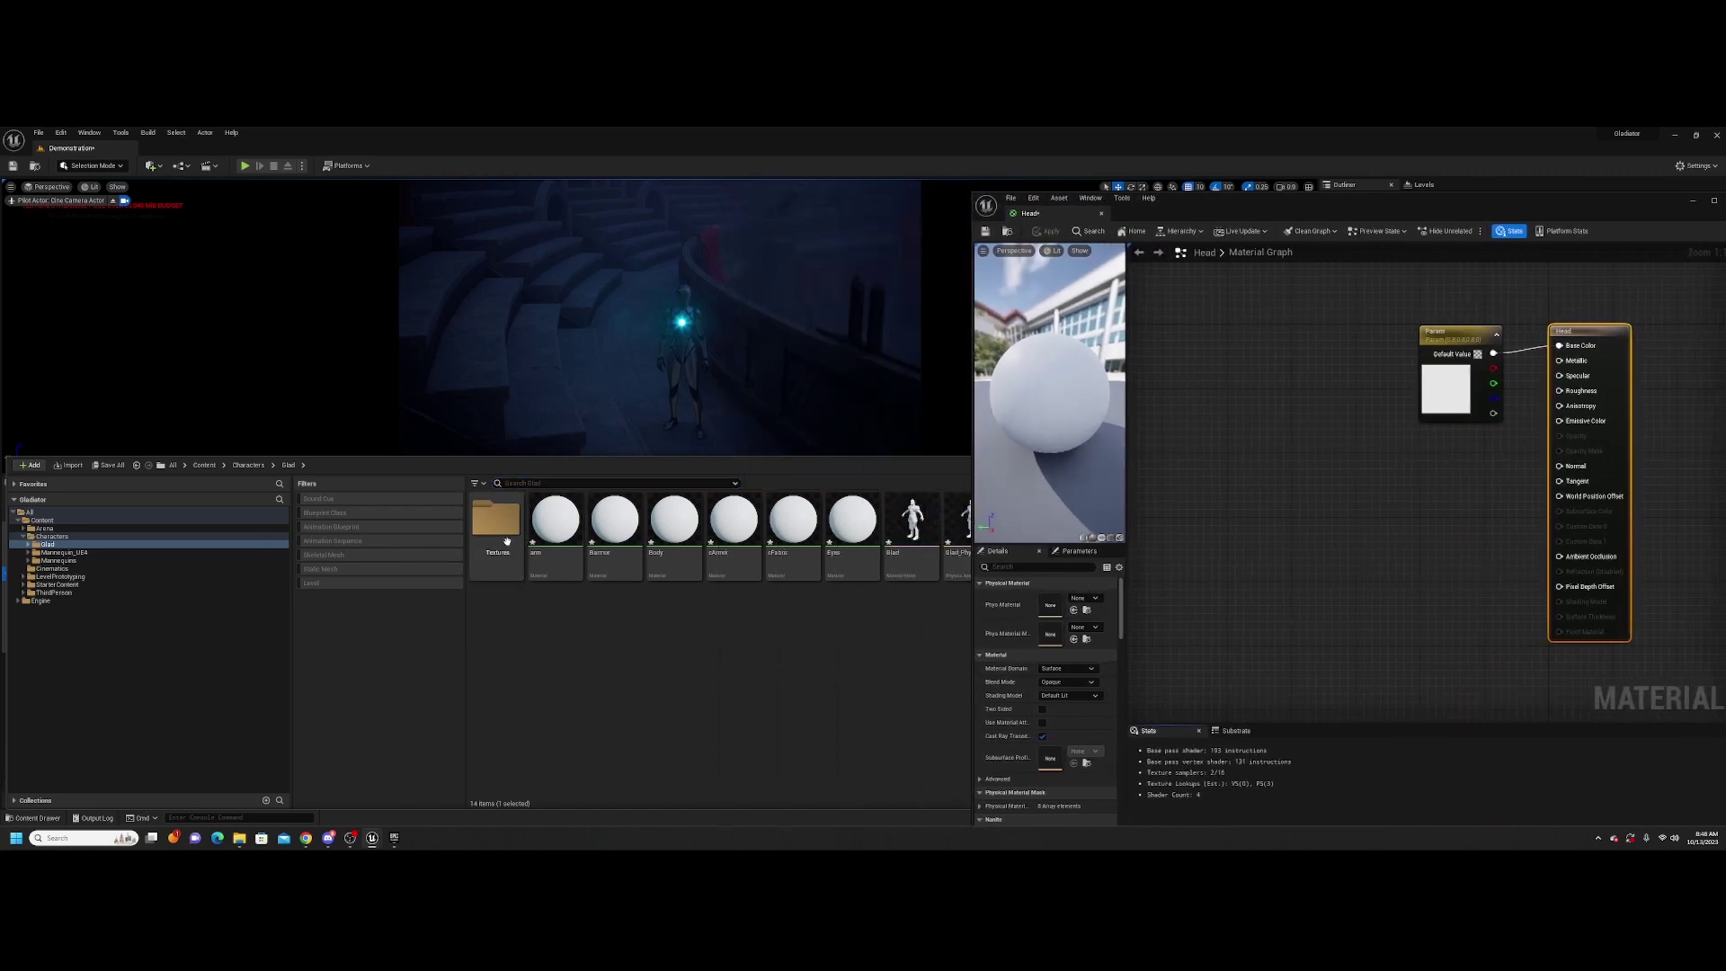
# Add the Base_color, Height, Metallic, Mixed_AO, Normal_DirectX and Roughness textures of the Head from the Textures folder to the Head material graph
pyautogui.doubleClick(496, 523)
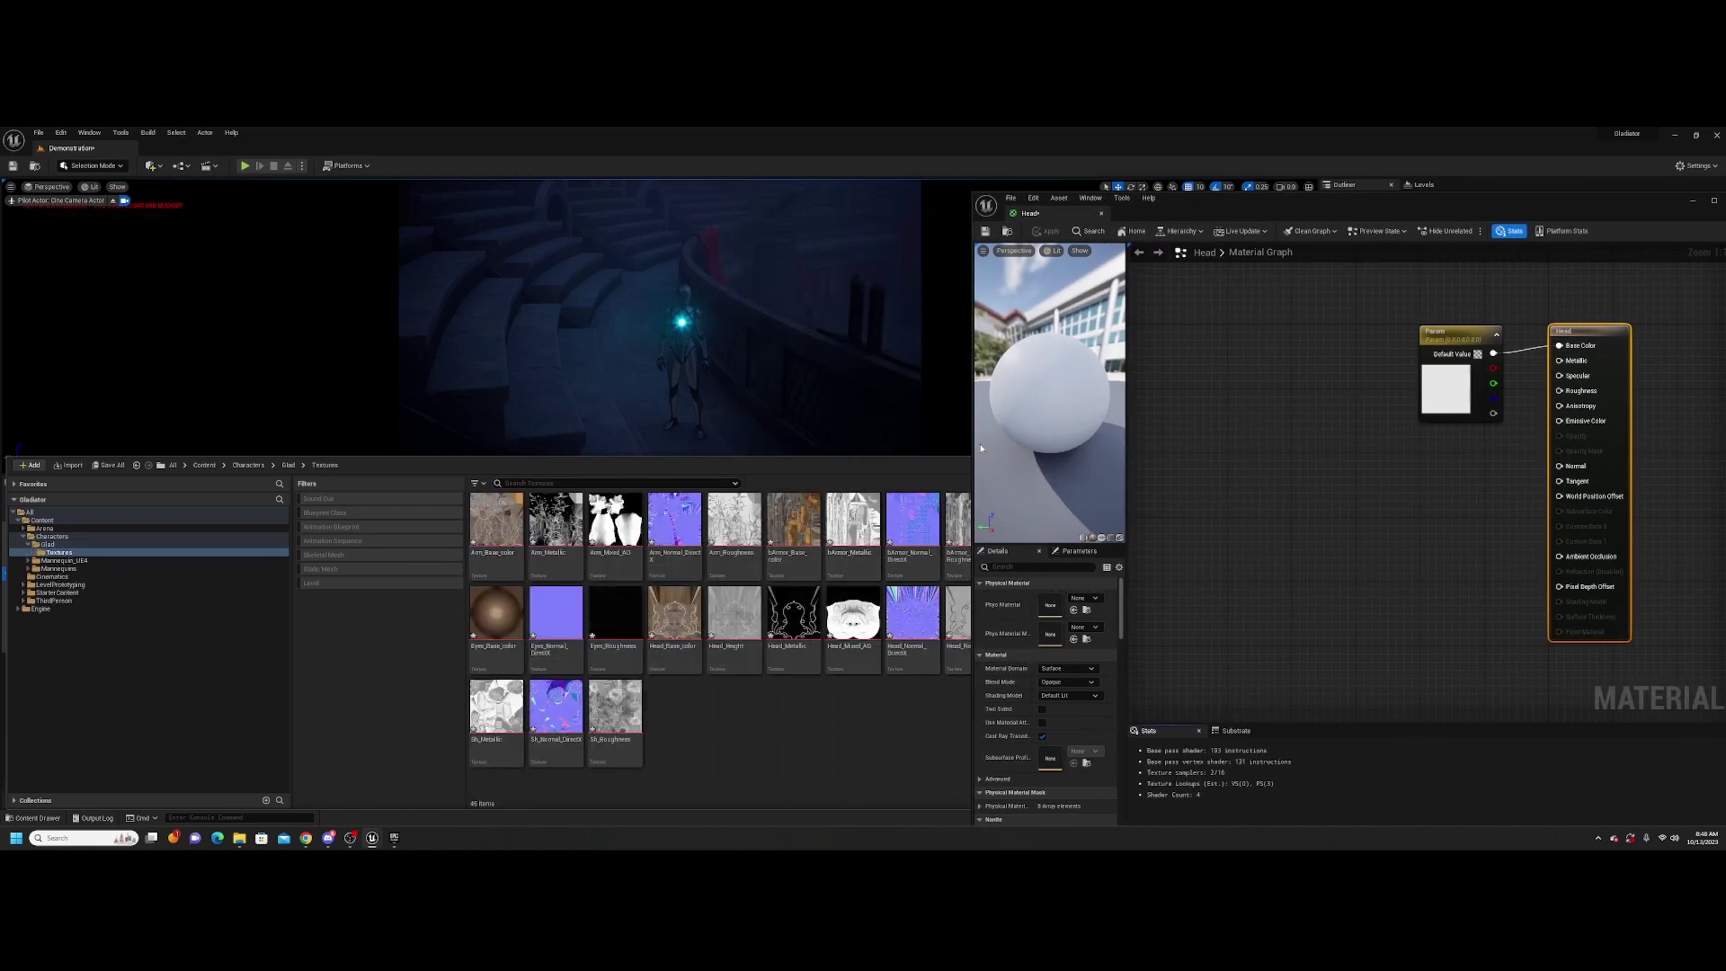
pyautogui.moveTo(970, 445); pyautogui.dragTo(1103, 445)
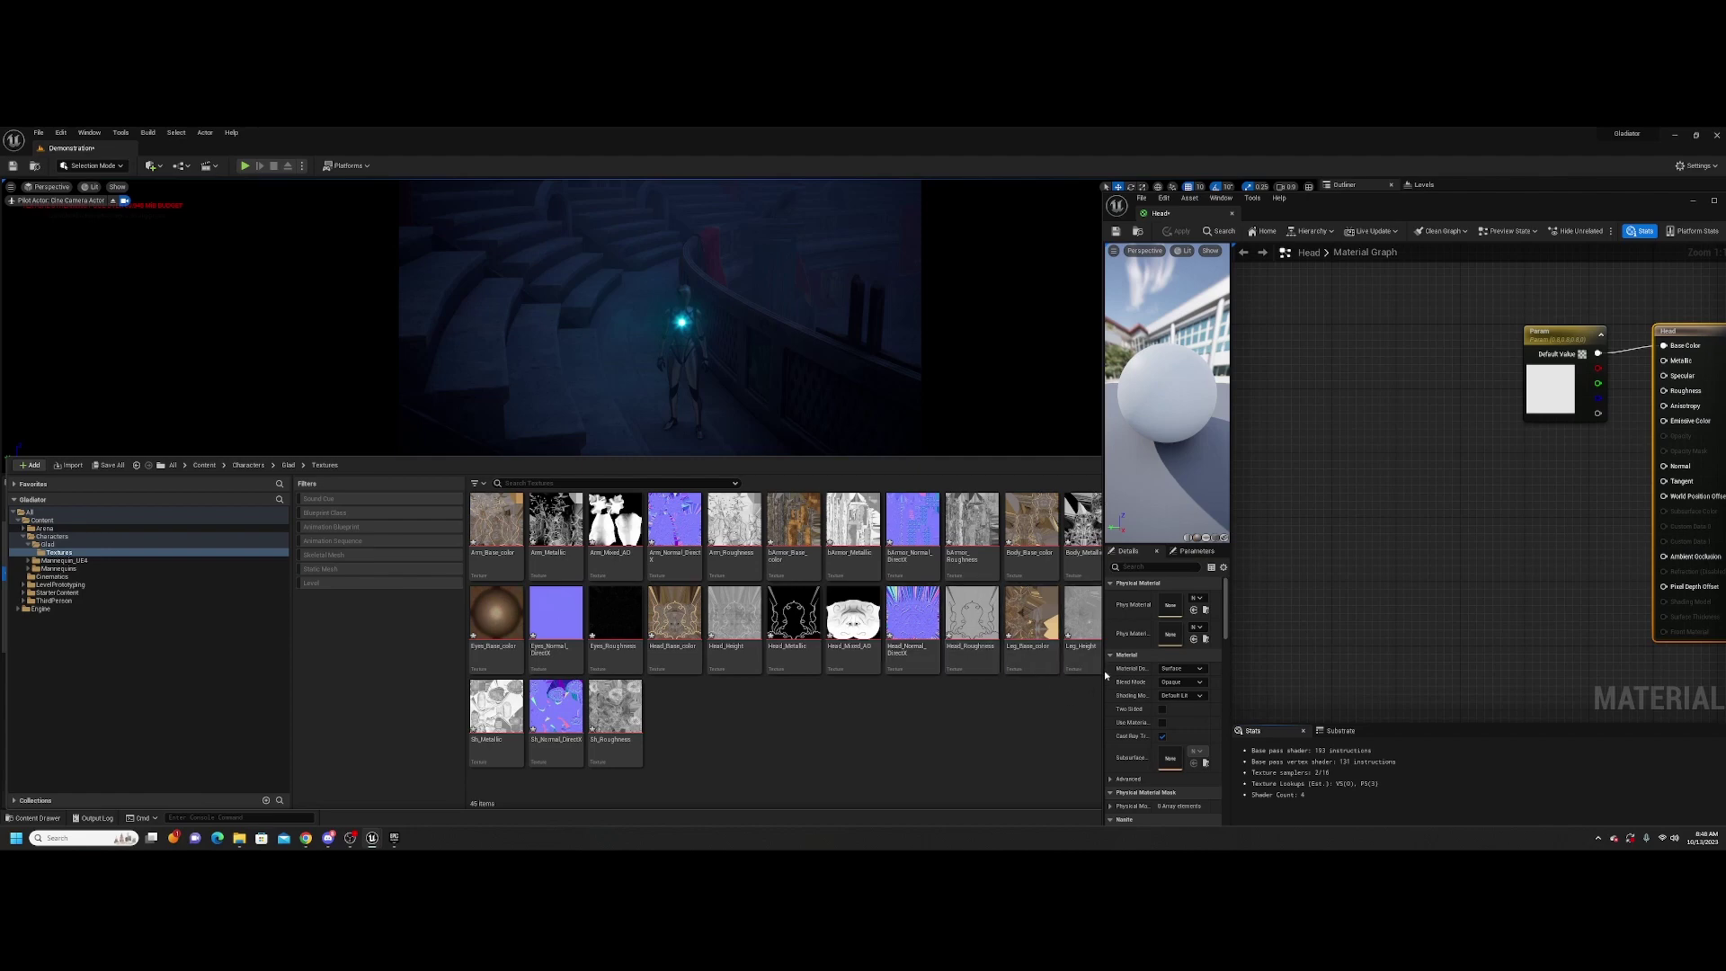
pyautogui.moveTo(1102, 669)
pyautogui.mouseDown()
pyautogui.moveTo(1722, 669)
pyautogui.moveTo(967, 652)
pyautogui.moveTo(1120, 649)
pyautogui.mouseUp()
pyautogui.click(966, 631)
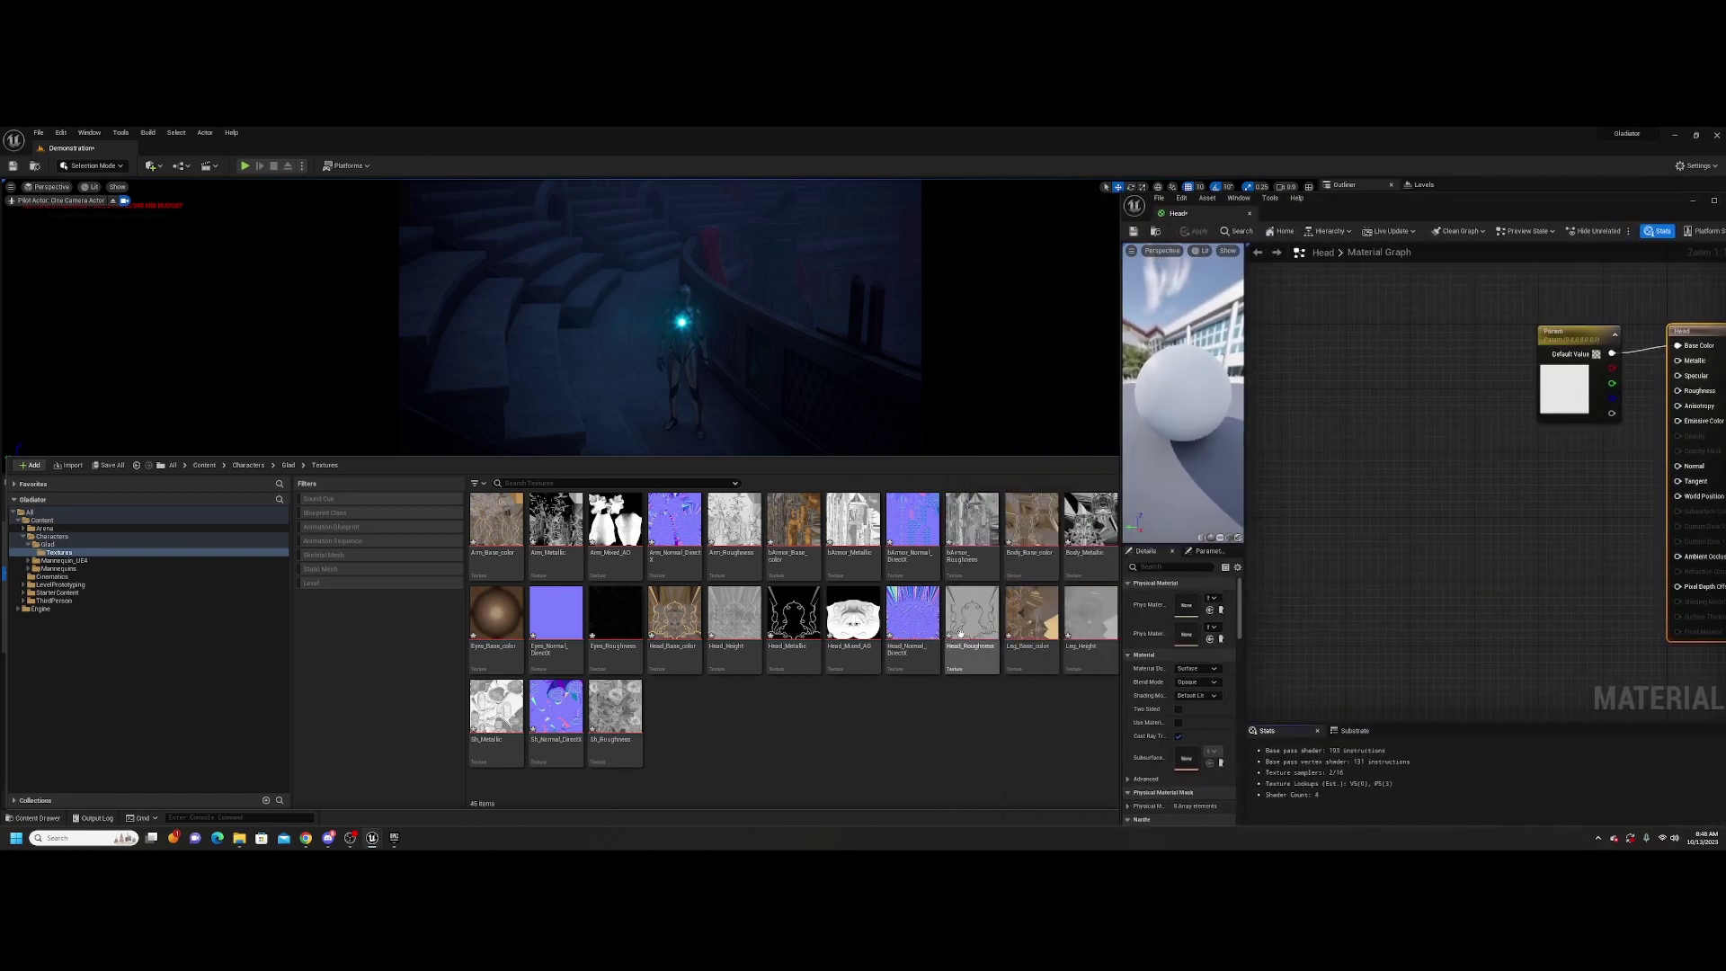
pyautogui.moveTo(966, 631); pyautogui.dragTo(1348, 352)
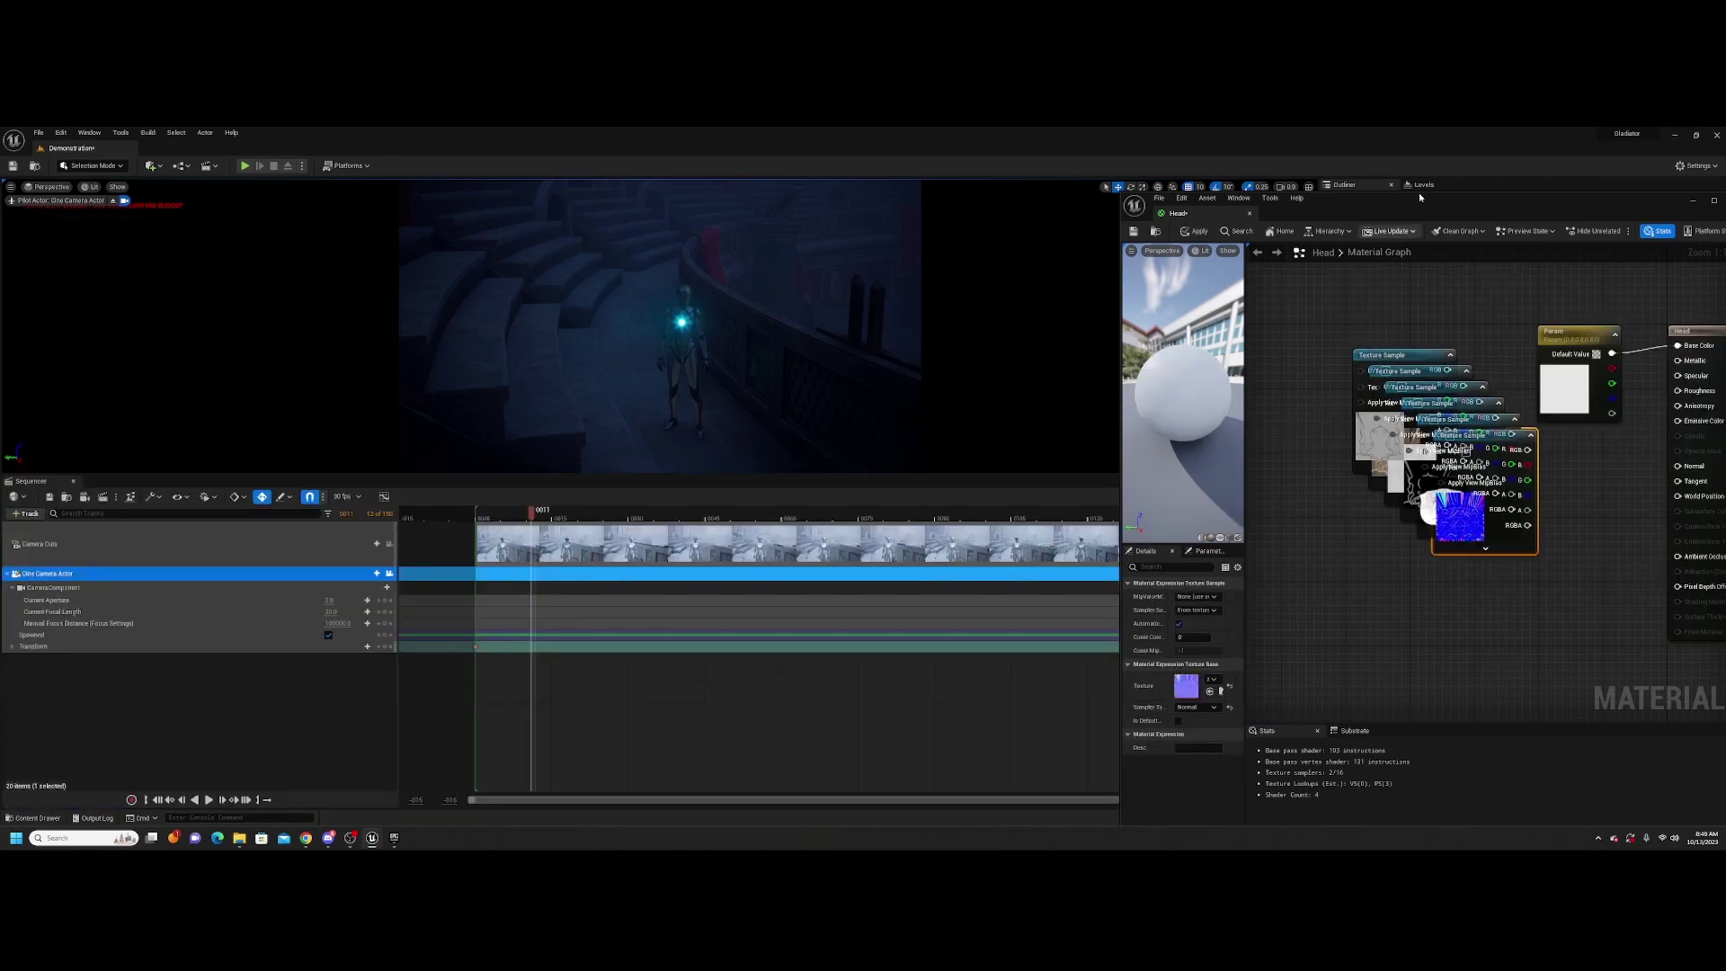
# Reposition and widen the Head material editor window so the texture samples and the full output node fit in the graph
pyautogui.moveTo(1425, 208); pyautogui.dragTo(875, 205)
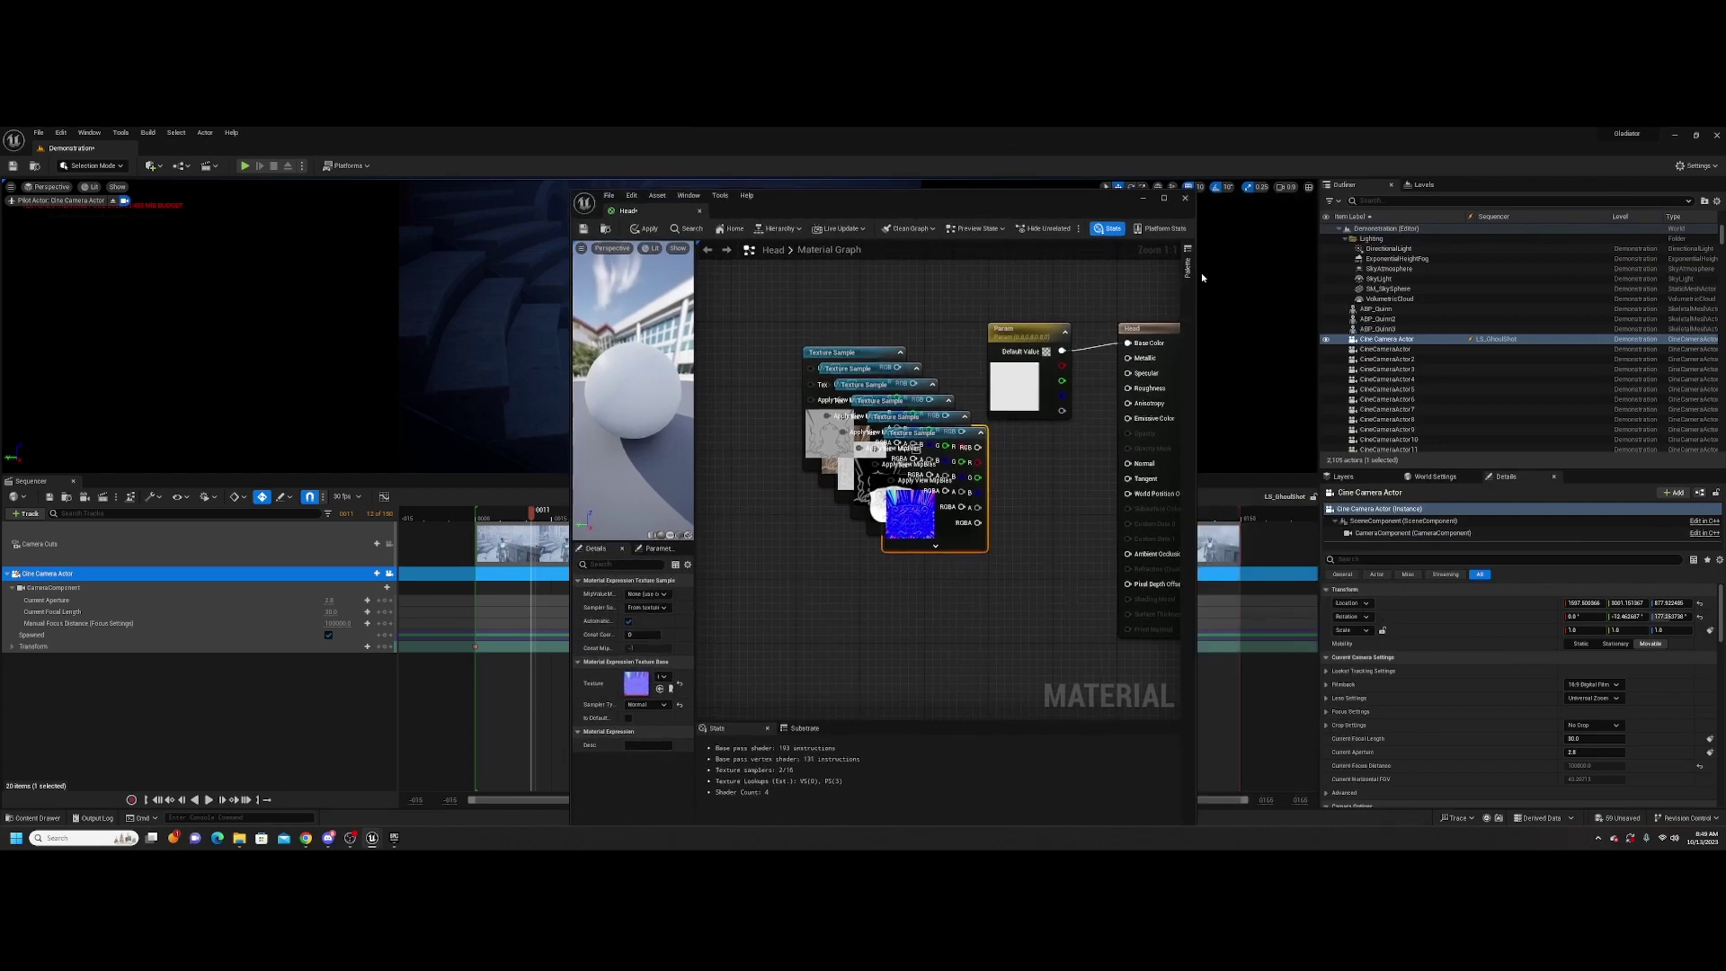
pyautogui.moveTo(1195, 275); pyautogui.dragTo(1477, 279)
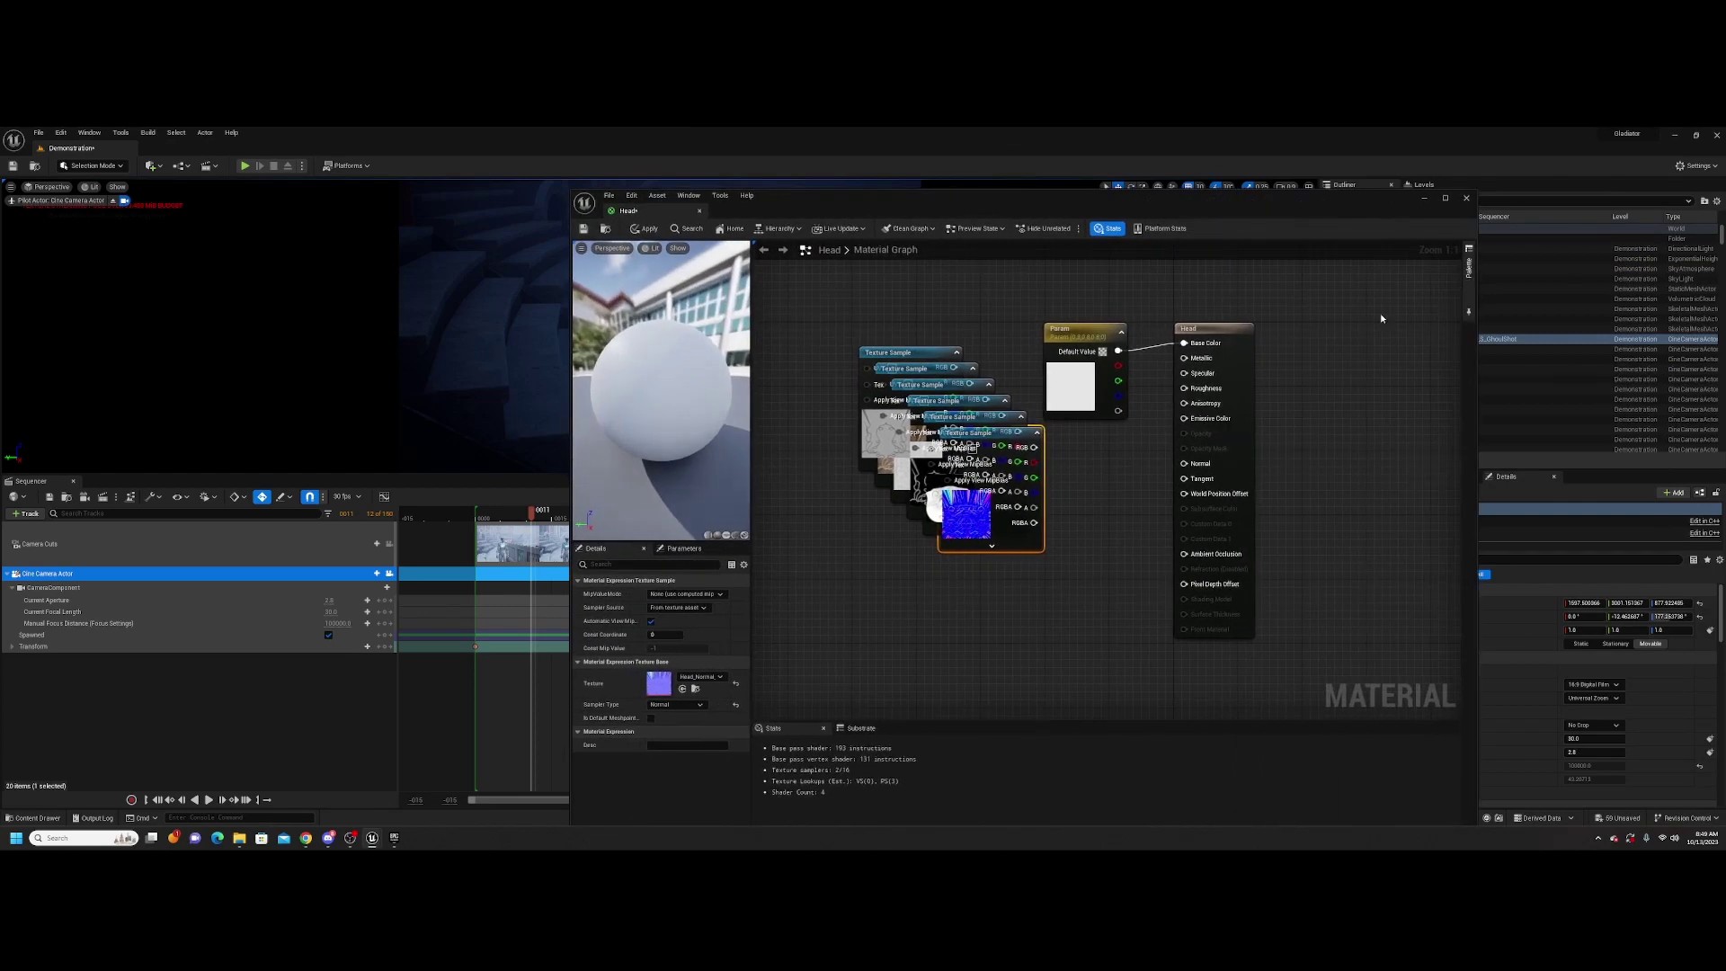
pyautogui.moveTo(970, 198); pyautogui.dragTo(898, 192)
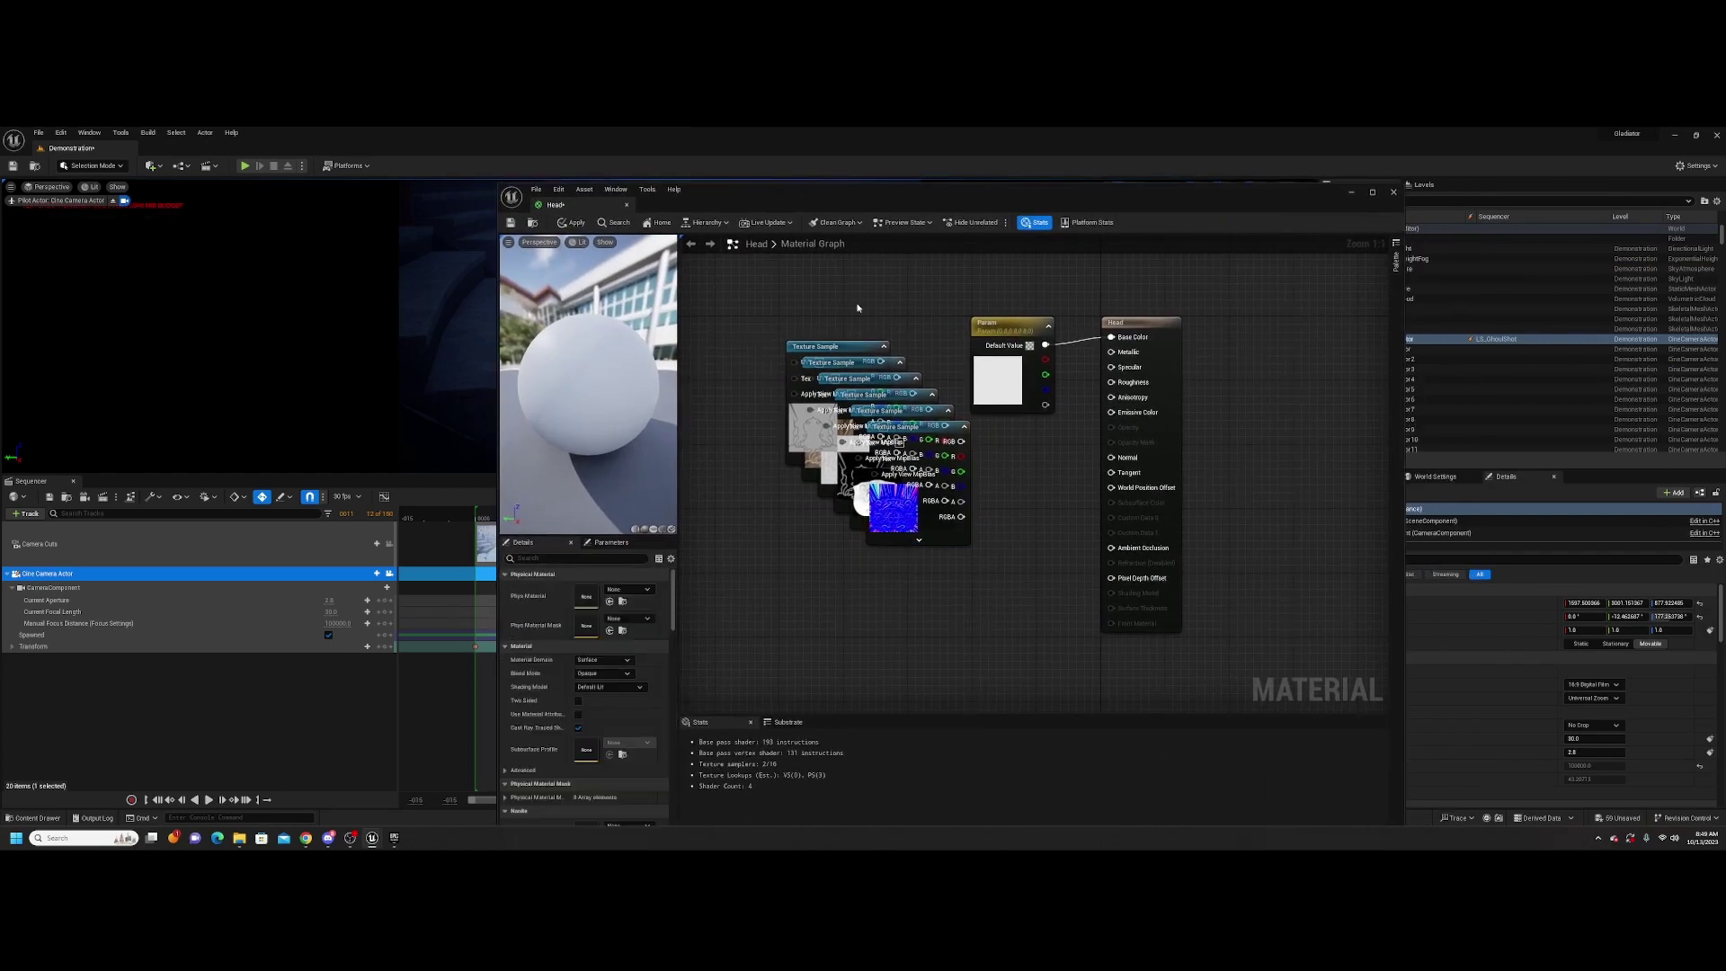
# Spread the stacked Head texture samples apart in the graph and delete the Param node feeding Base Color
pyautogui.moveTo(842, 344); pyautogui.dragTo(778, 302)
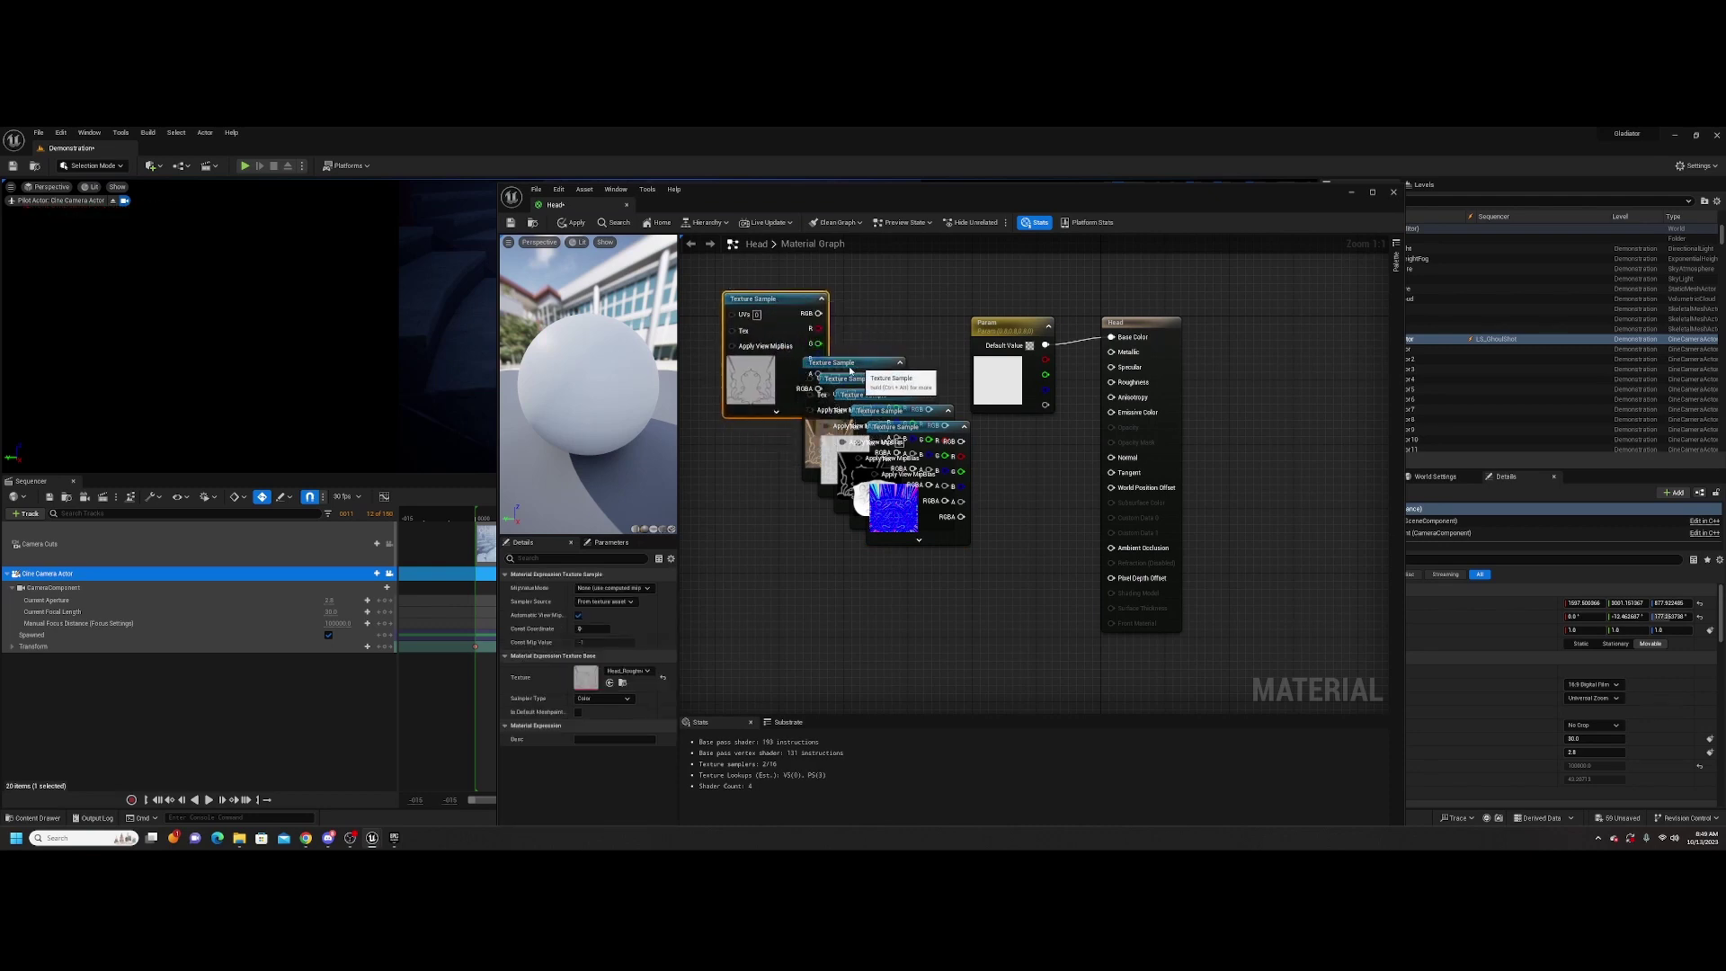
pyautogui.moveTo(862, 363); pyautogui.dragTo(750, 548)
pyautogui.moveTo(929, 424); pyautogui.dragTo(931, 579)
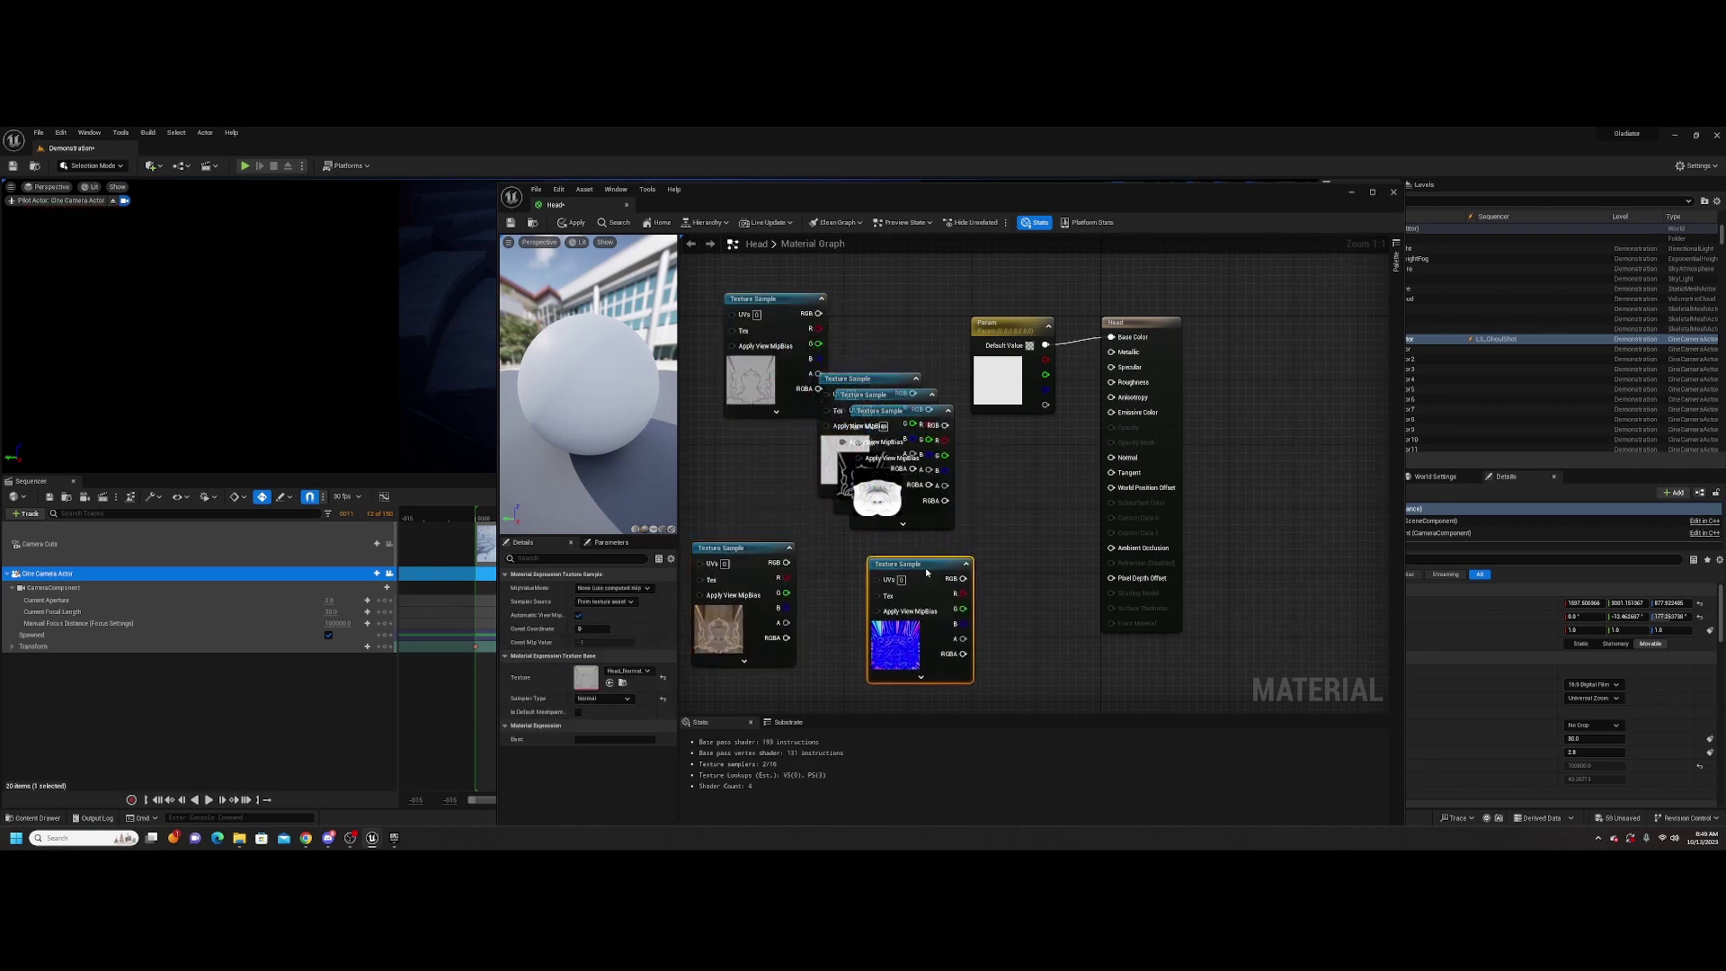
pyautogui.click(1017, 330)
pyautogui.press('Delete')
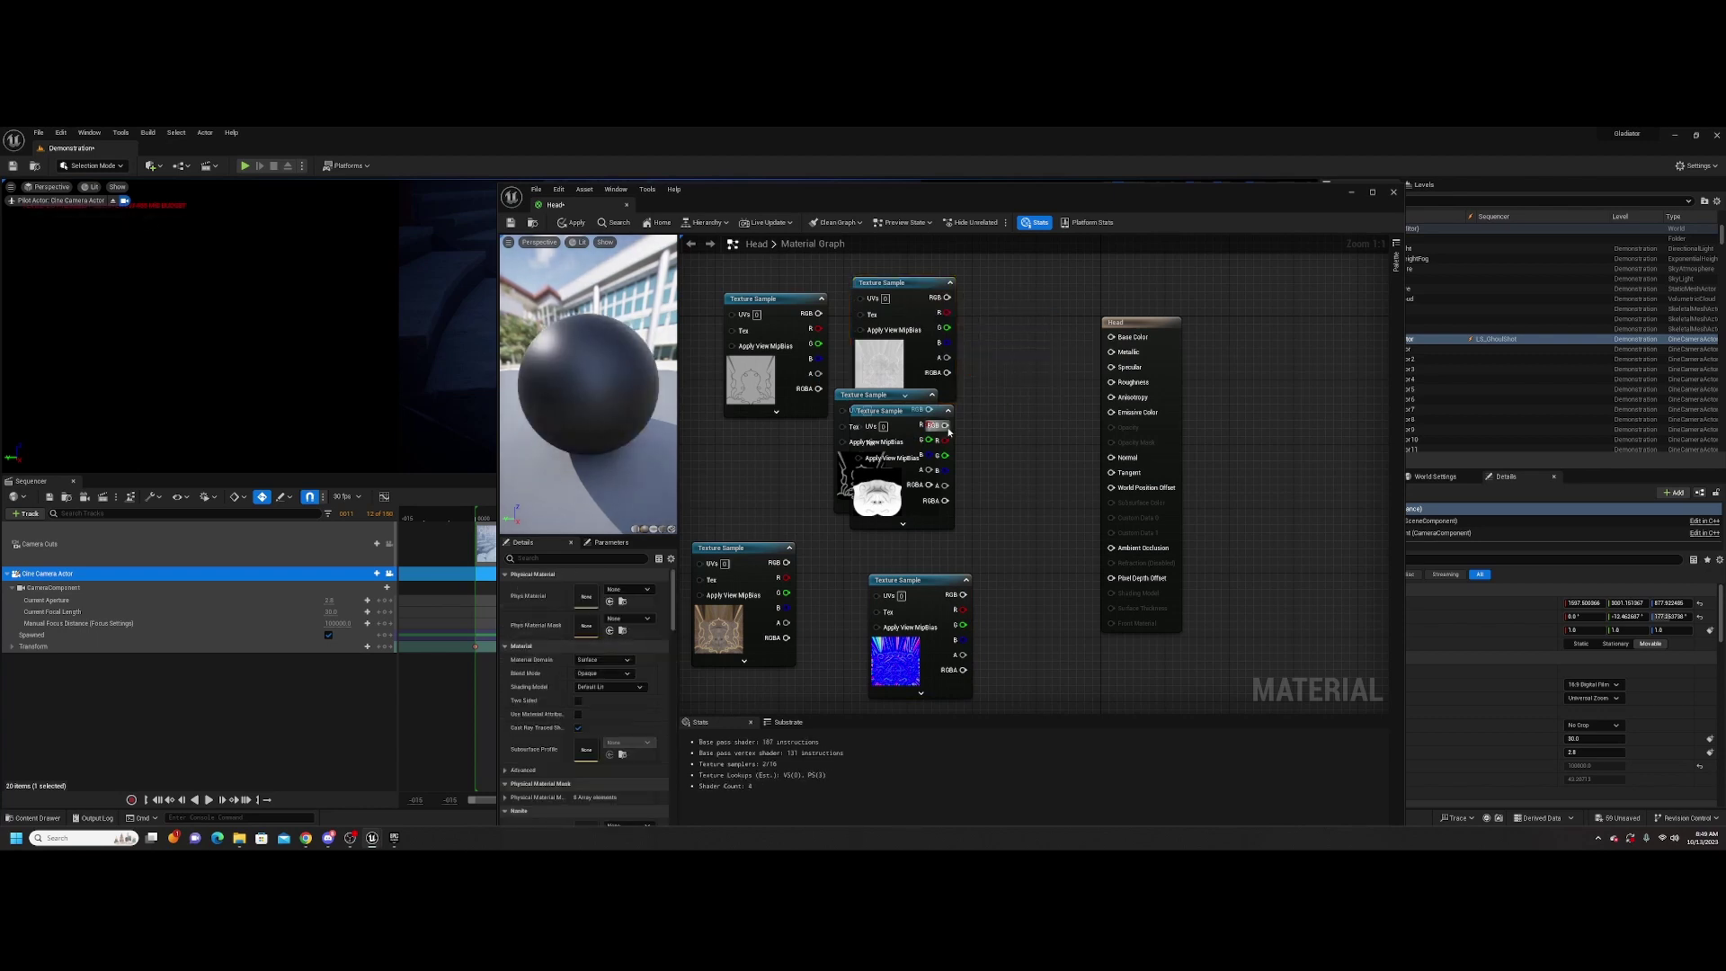
pyautogui.moveTo(888, 419); pyautogui.dragTo(721, 470)
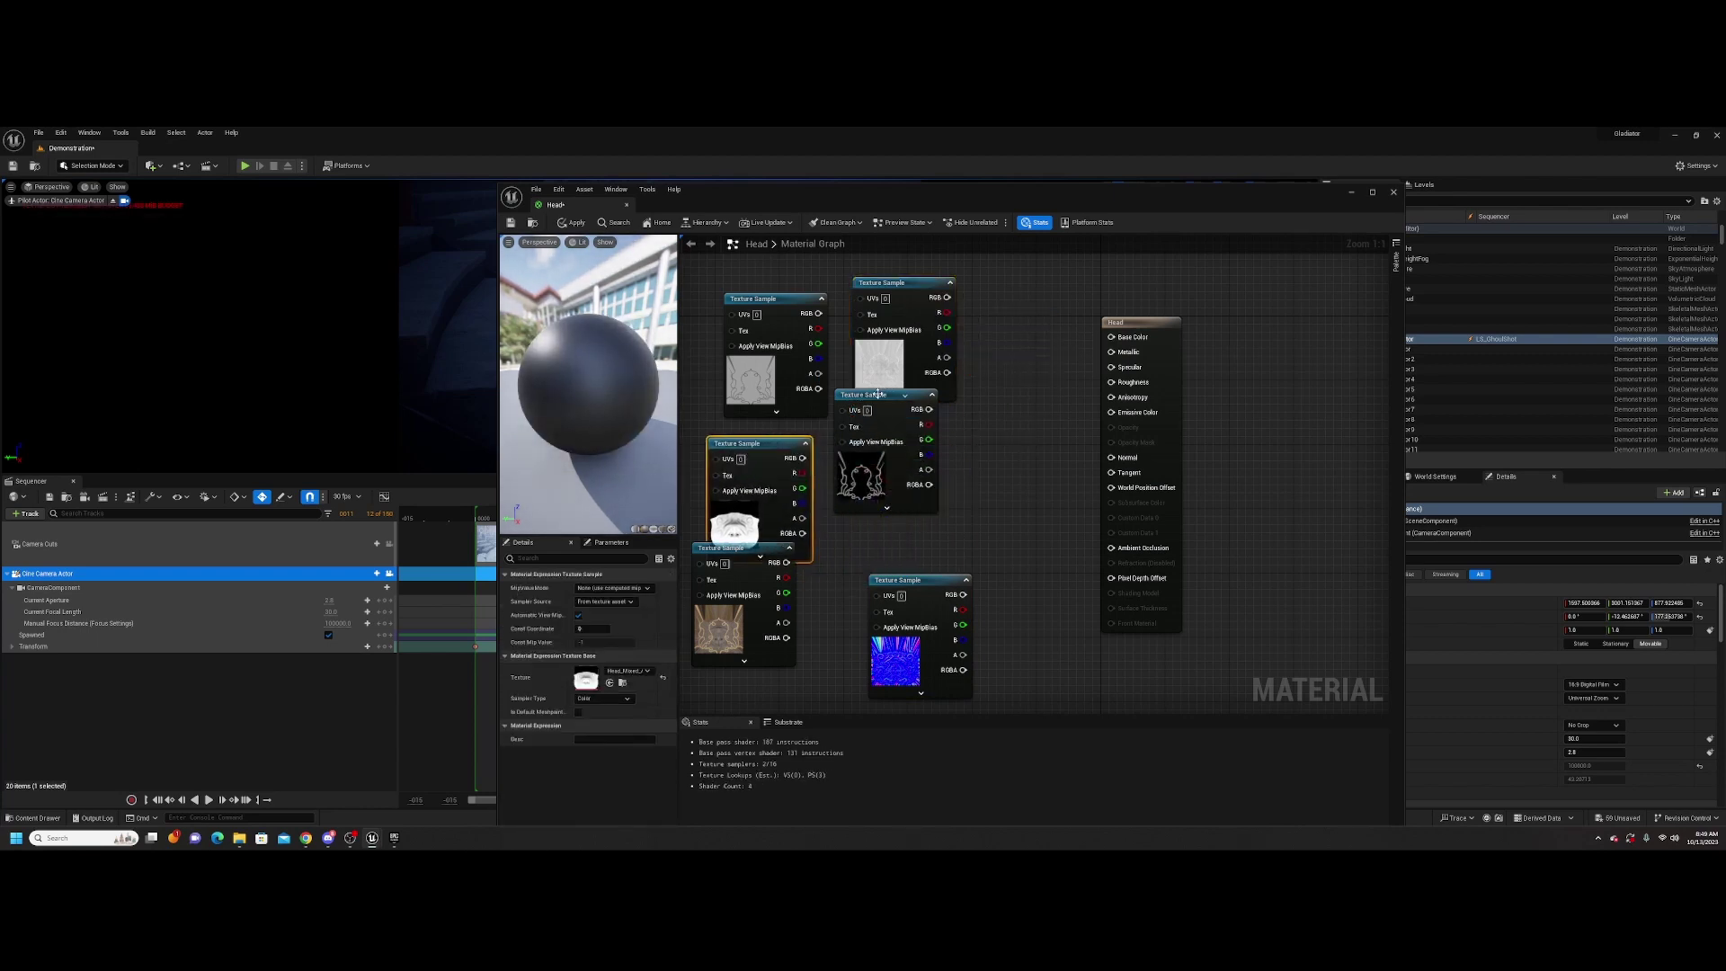
pyautogui.moveTo(865, 402); pyautogui.dragTo(905, 468)
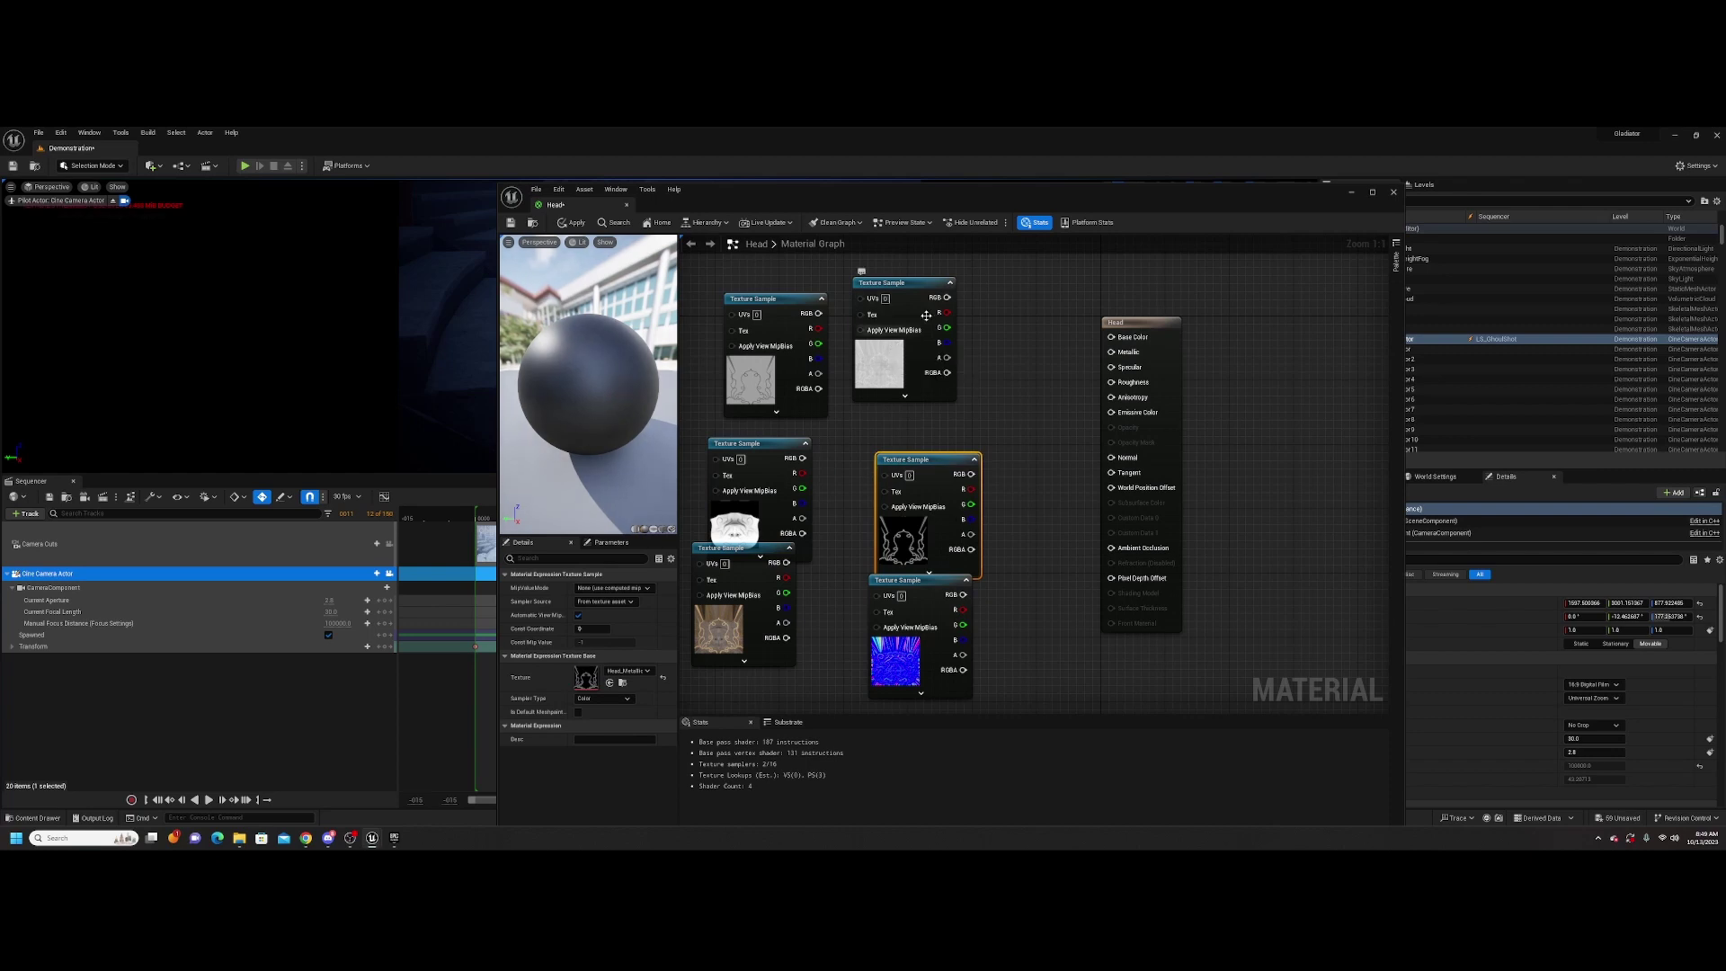
# Check which textures the samples hold, move the output node farther from them, and place the collapsed Head_Mixed_AO sample beside it
pyautogui.click(925, 283)
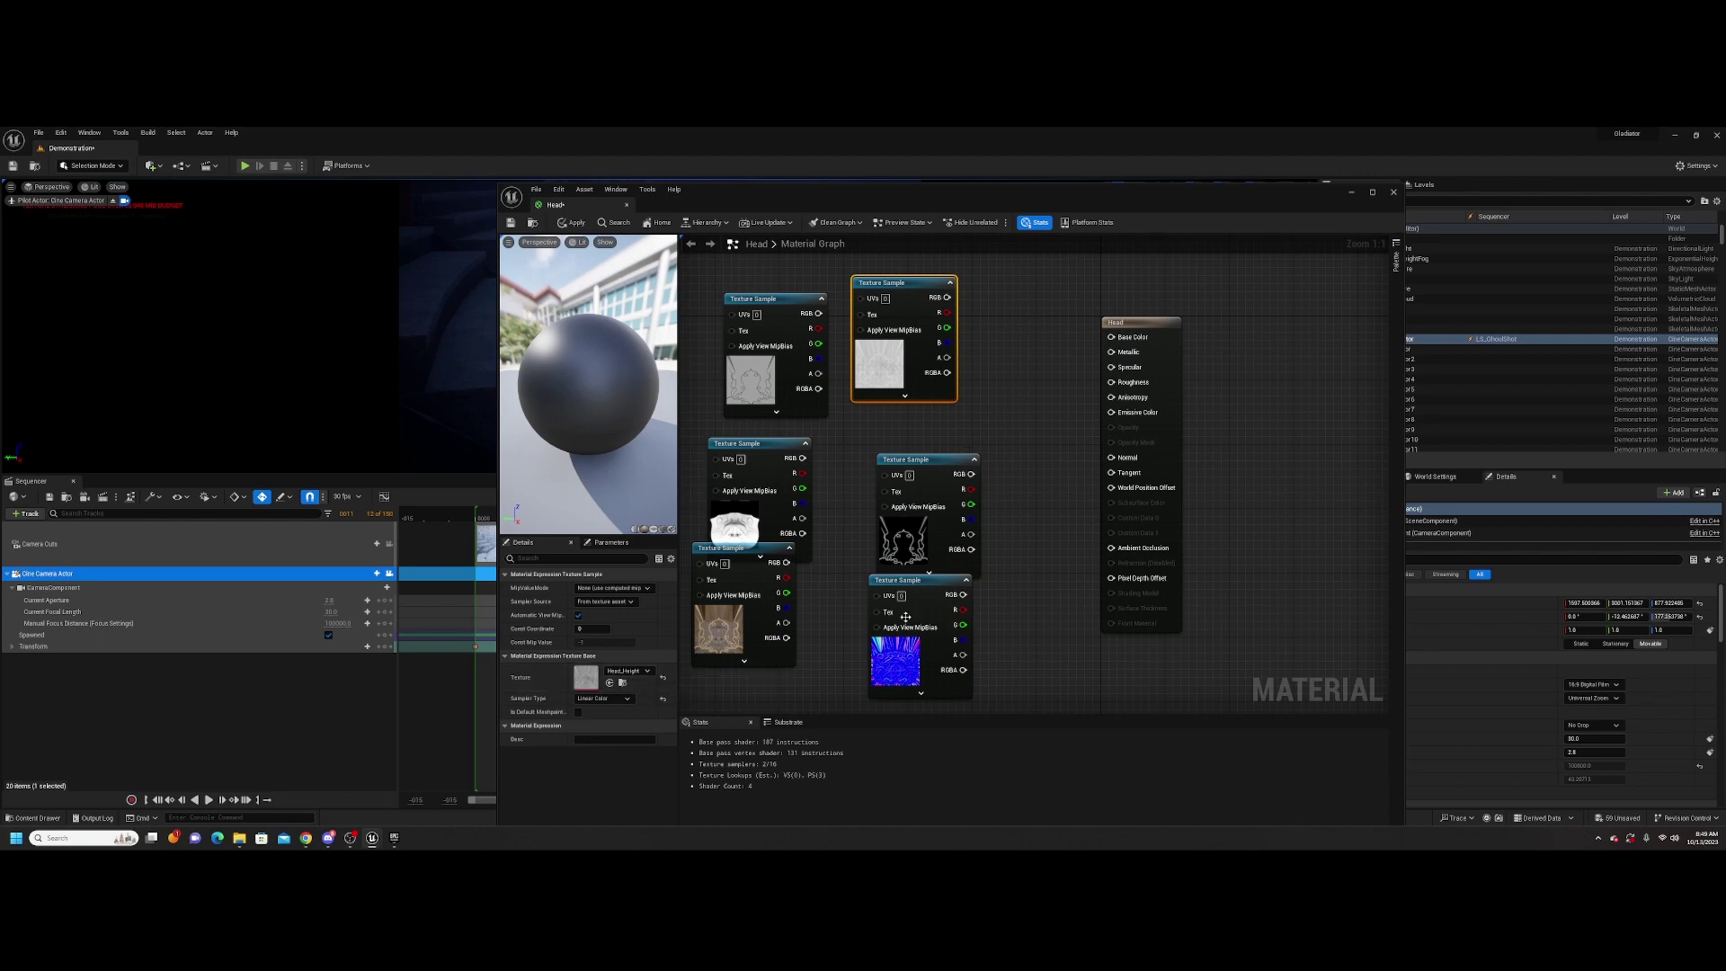
pyautogui.click(774, 313)
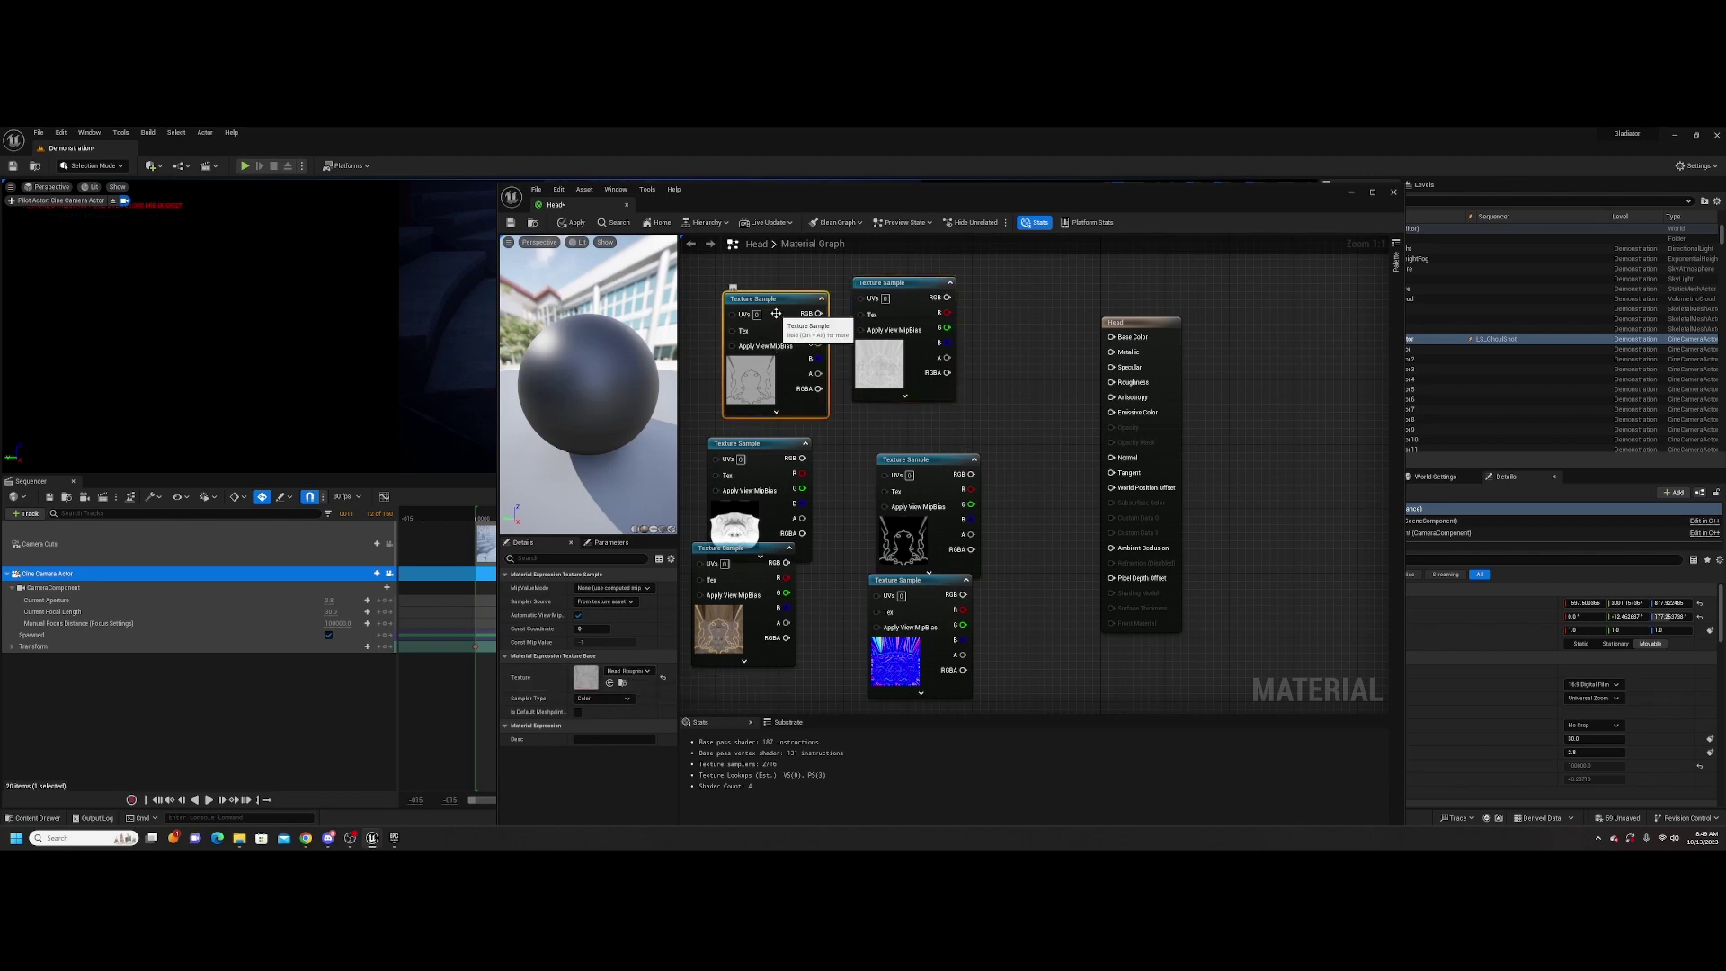
pyautogui.click(768, 446)
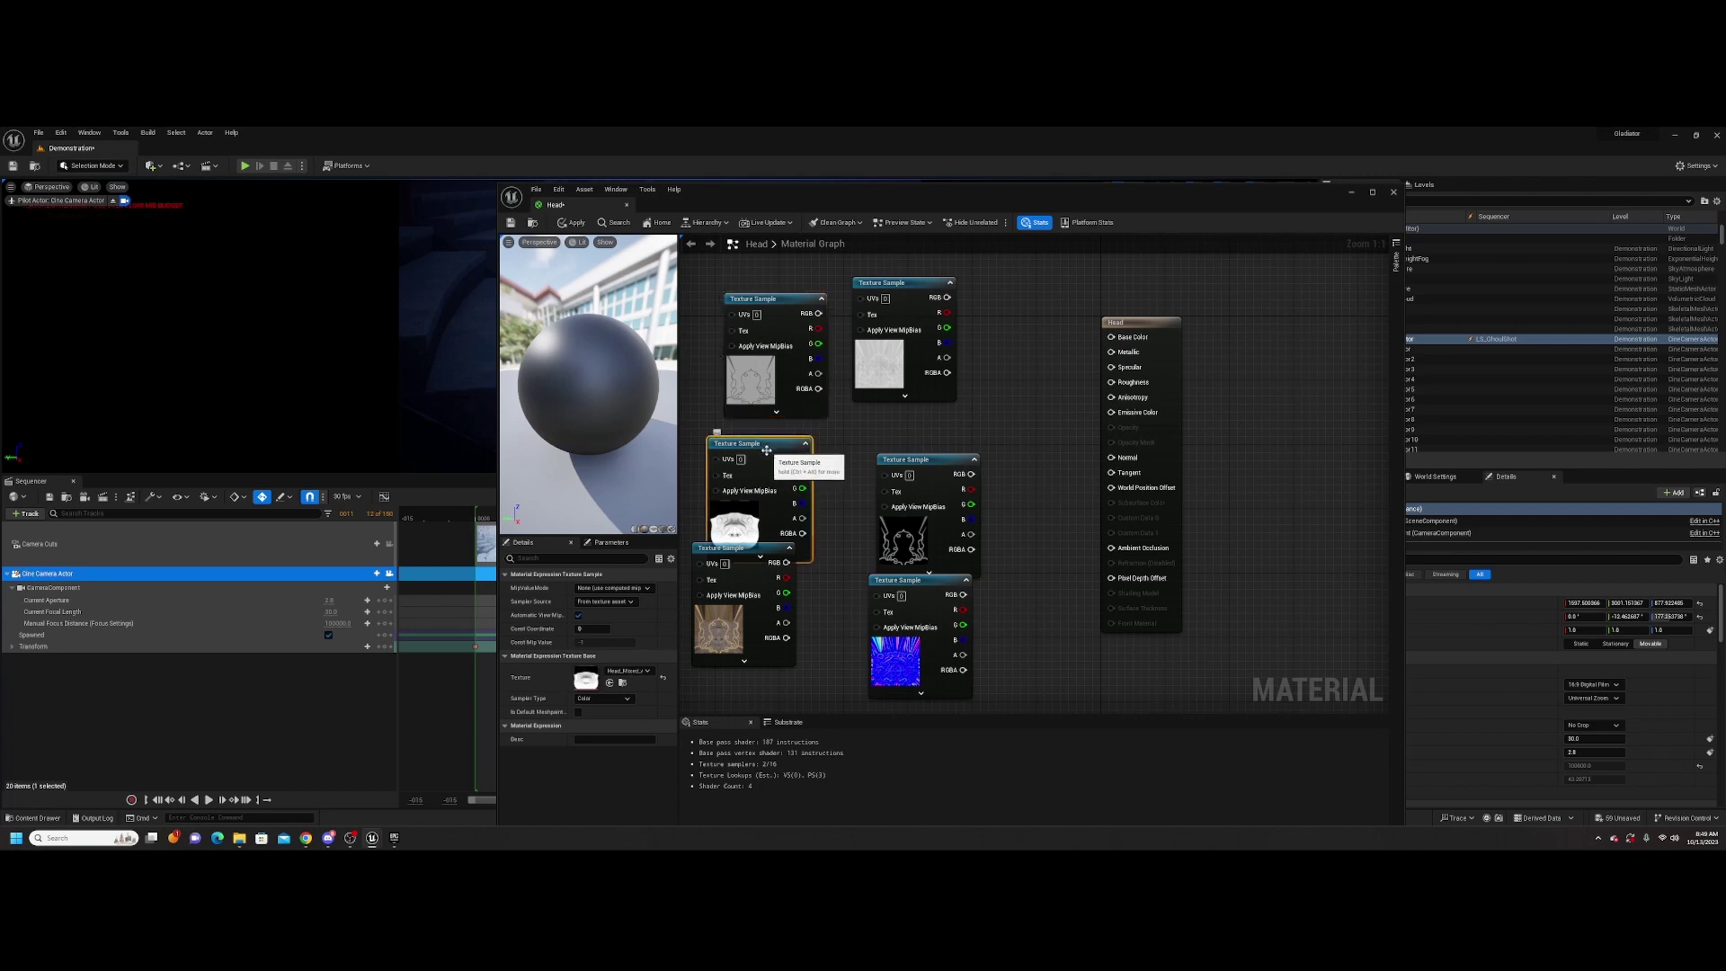
pyautogui.click(755, 558)
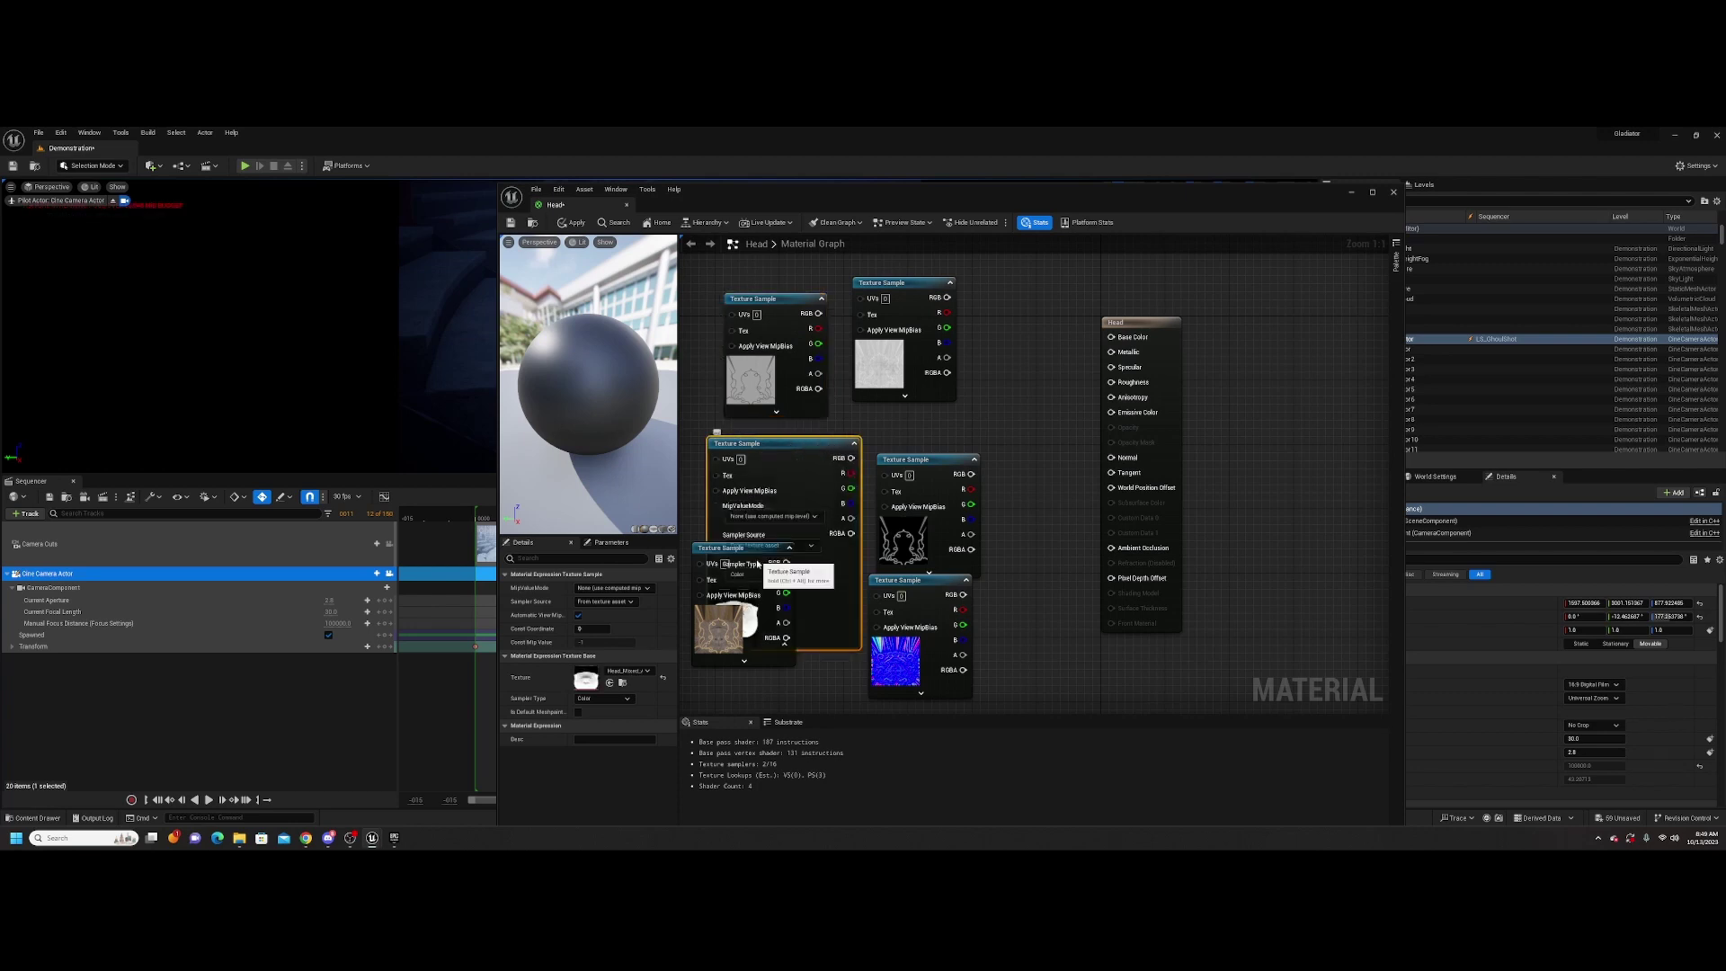
pyautogui.click(849, 445)
pyautogui.moveTo(848, 444); pyautogui.dragTo(1059, 386)
pyautogui.moveTo(1147, 321); pyautogui.dragTo(1267, 323)
pyautogui.moveTo(1012, 388); pyautogui.dragTo(1099, 468)
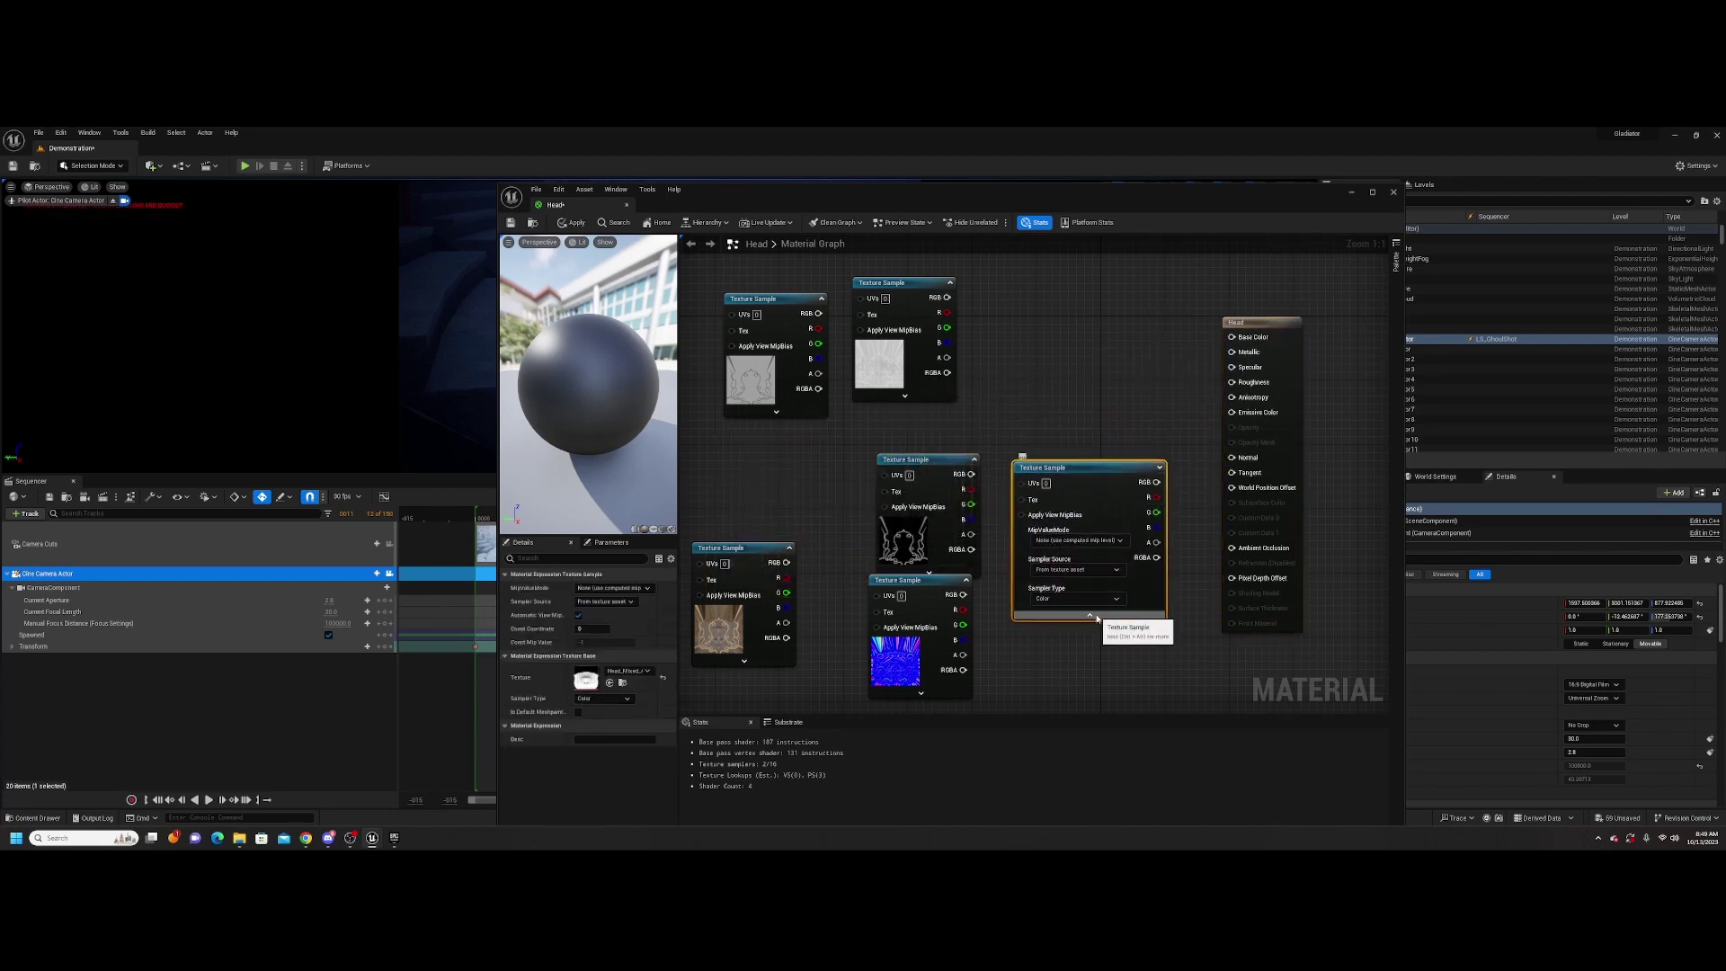
pyautogui.click(1090, 616)
# Place the Head_Base_color sample near the output node and connect its RGB output to Base Color
pyautogui.click(741, 550)
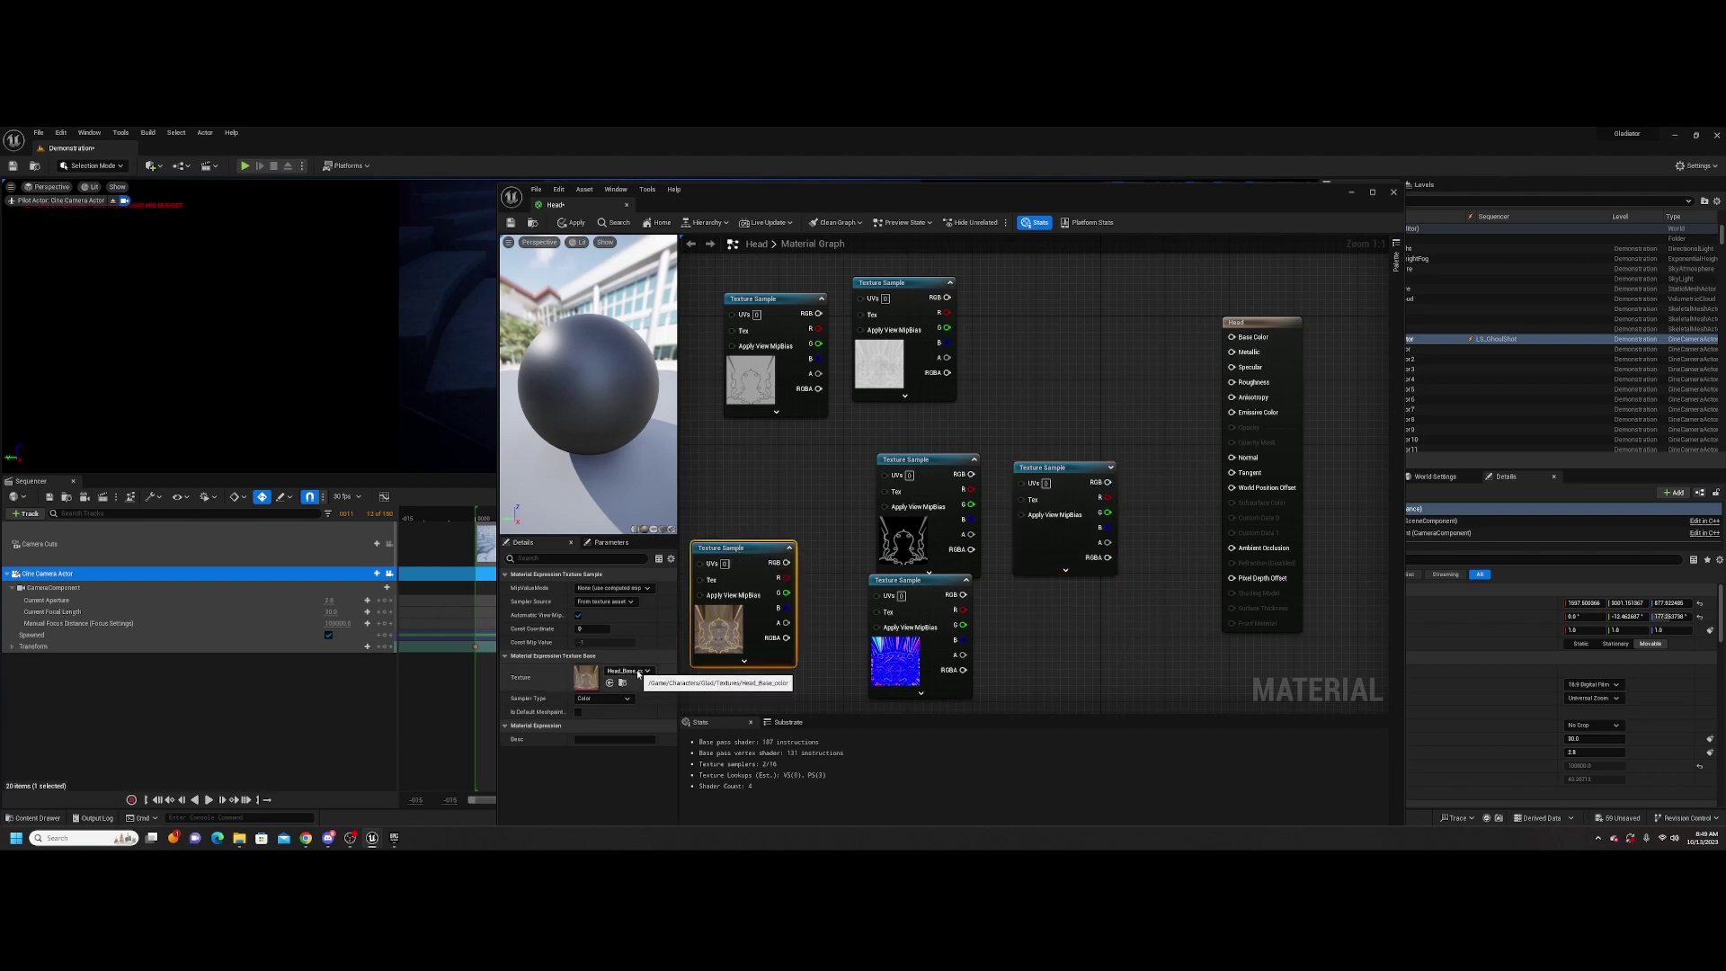
pyautogui.moveTo(730, 565); pyautogui.dragTo(1029, 371)
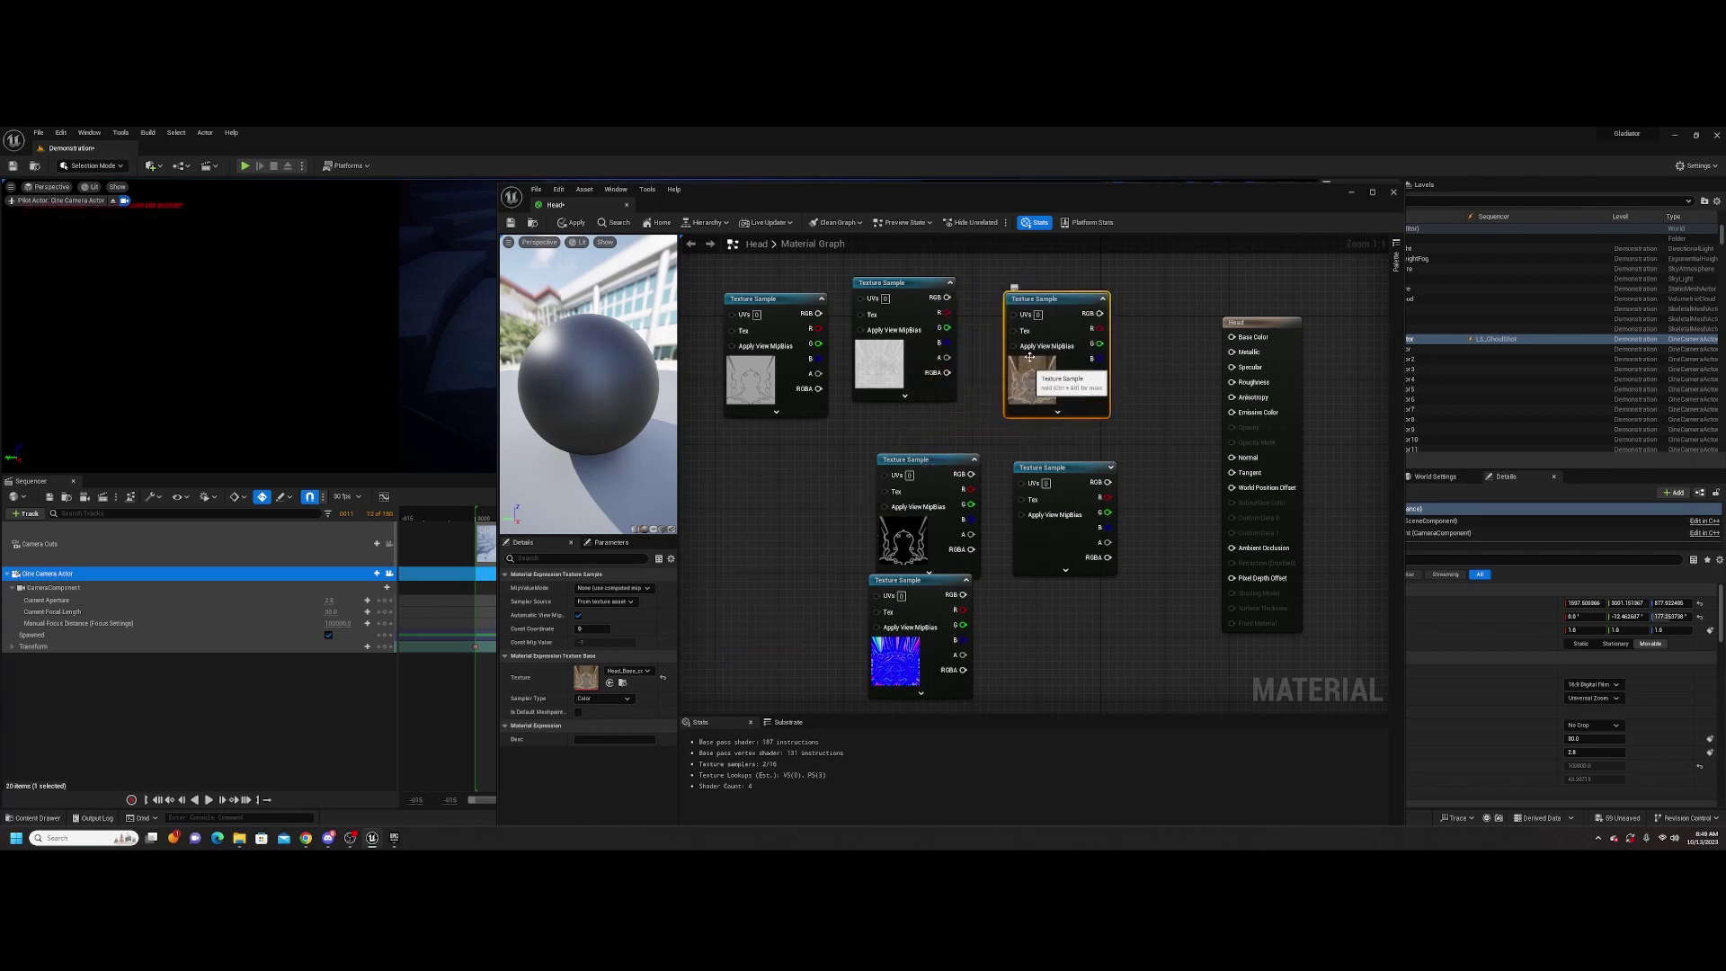
pyautogui.moveTo(1098, 313); pyautogui.dragTo(1233, 337)
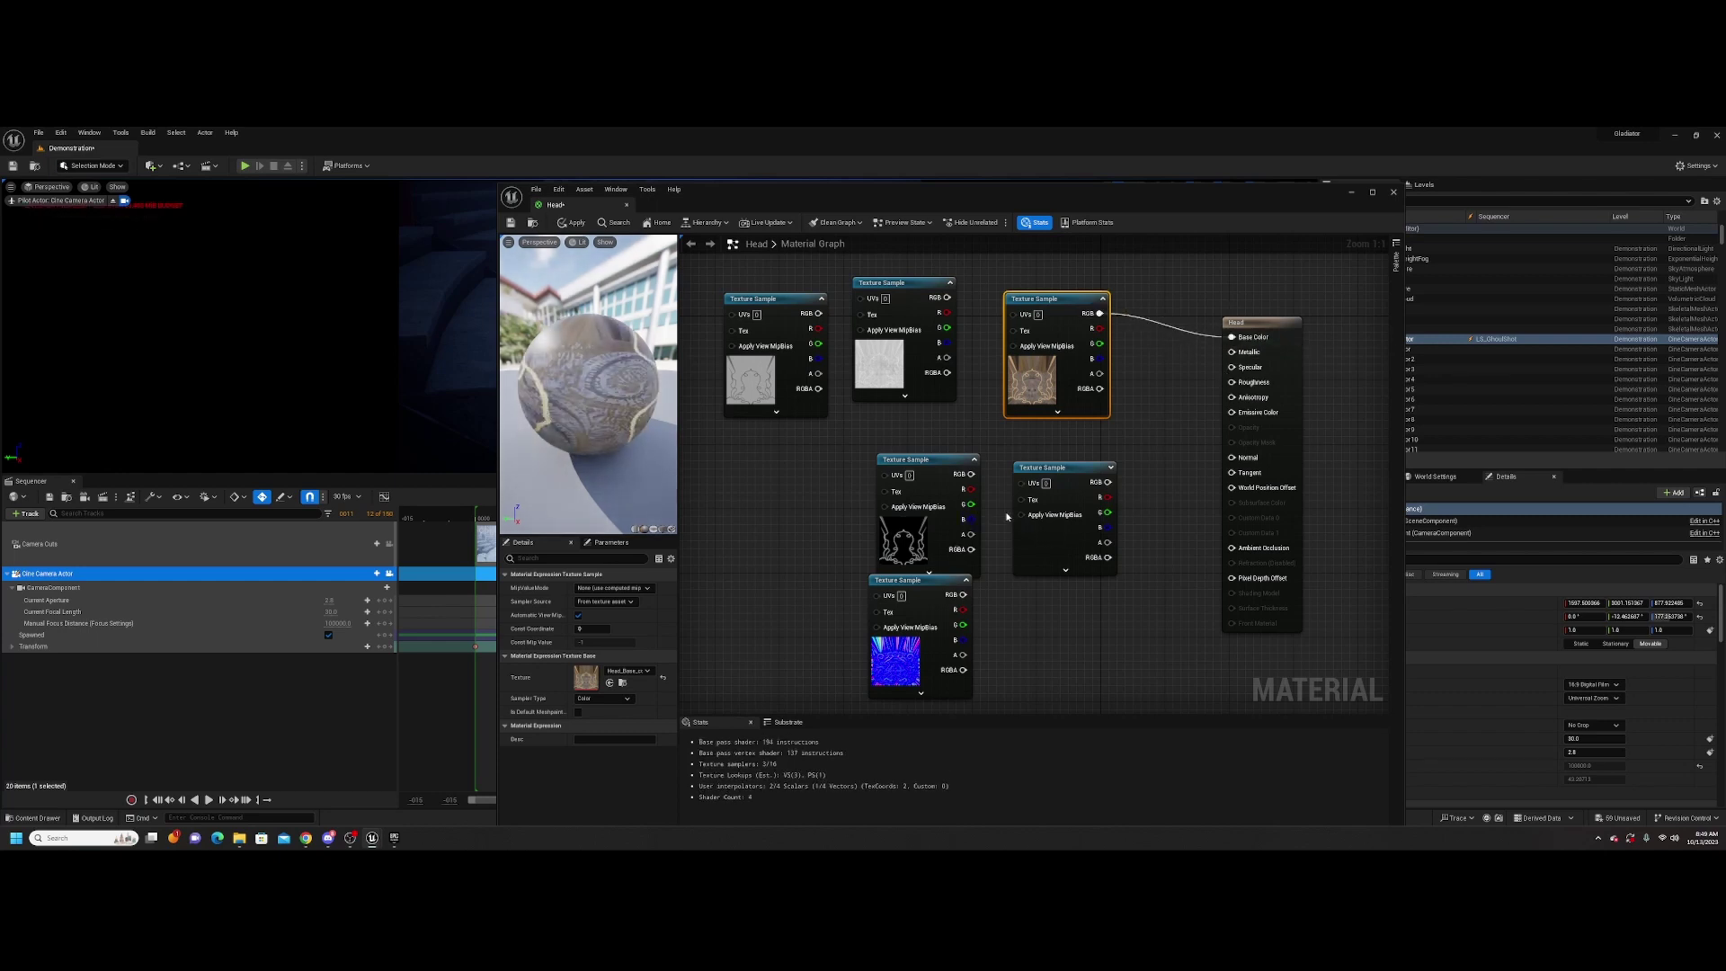
# Move the Head_Height sample to the lower part of the graph and the Head_Mixed_AO sample between the Roughness and Base_color samples
pyautogui.click(918, 298)
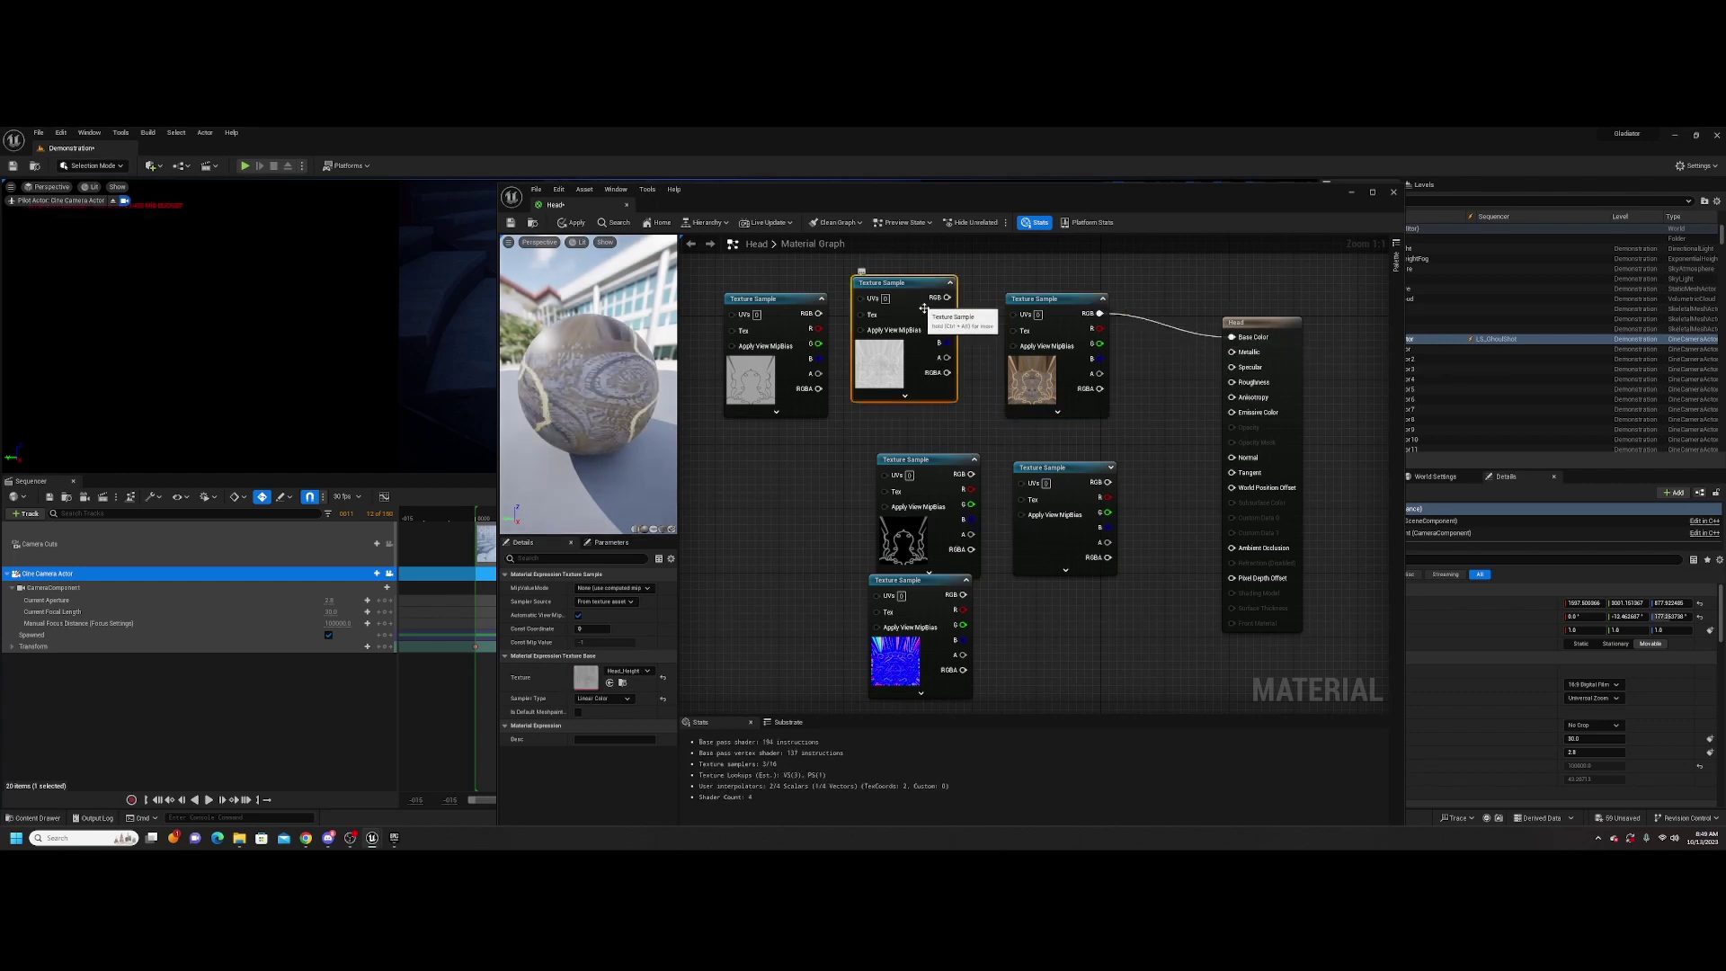
pyautogui.moveTo(917, 290); pyautogui.dragTo(1079, 603)
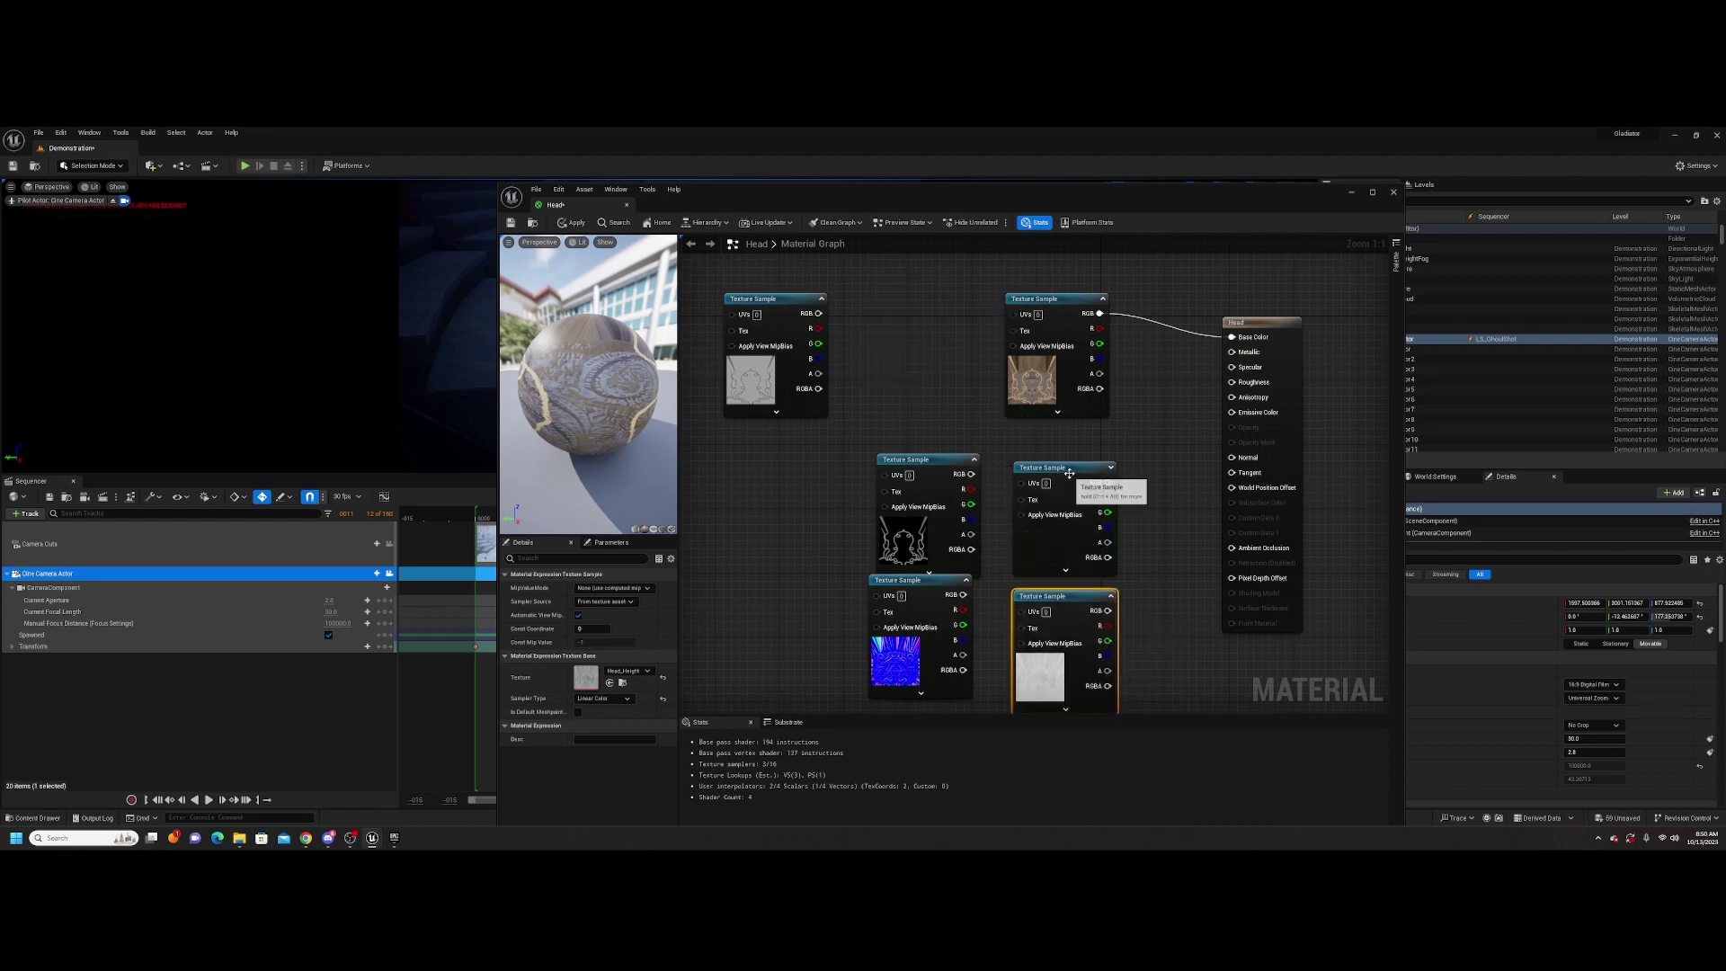
pyautogui.moveTo(1068, 468); pyautogui.dragTo(907, 290)
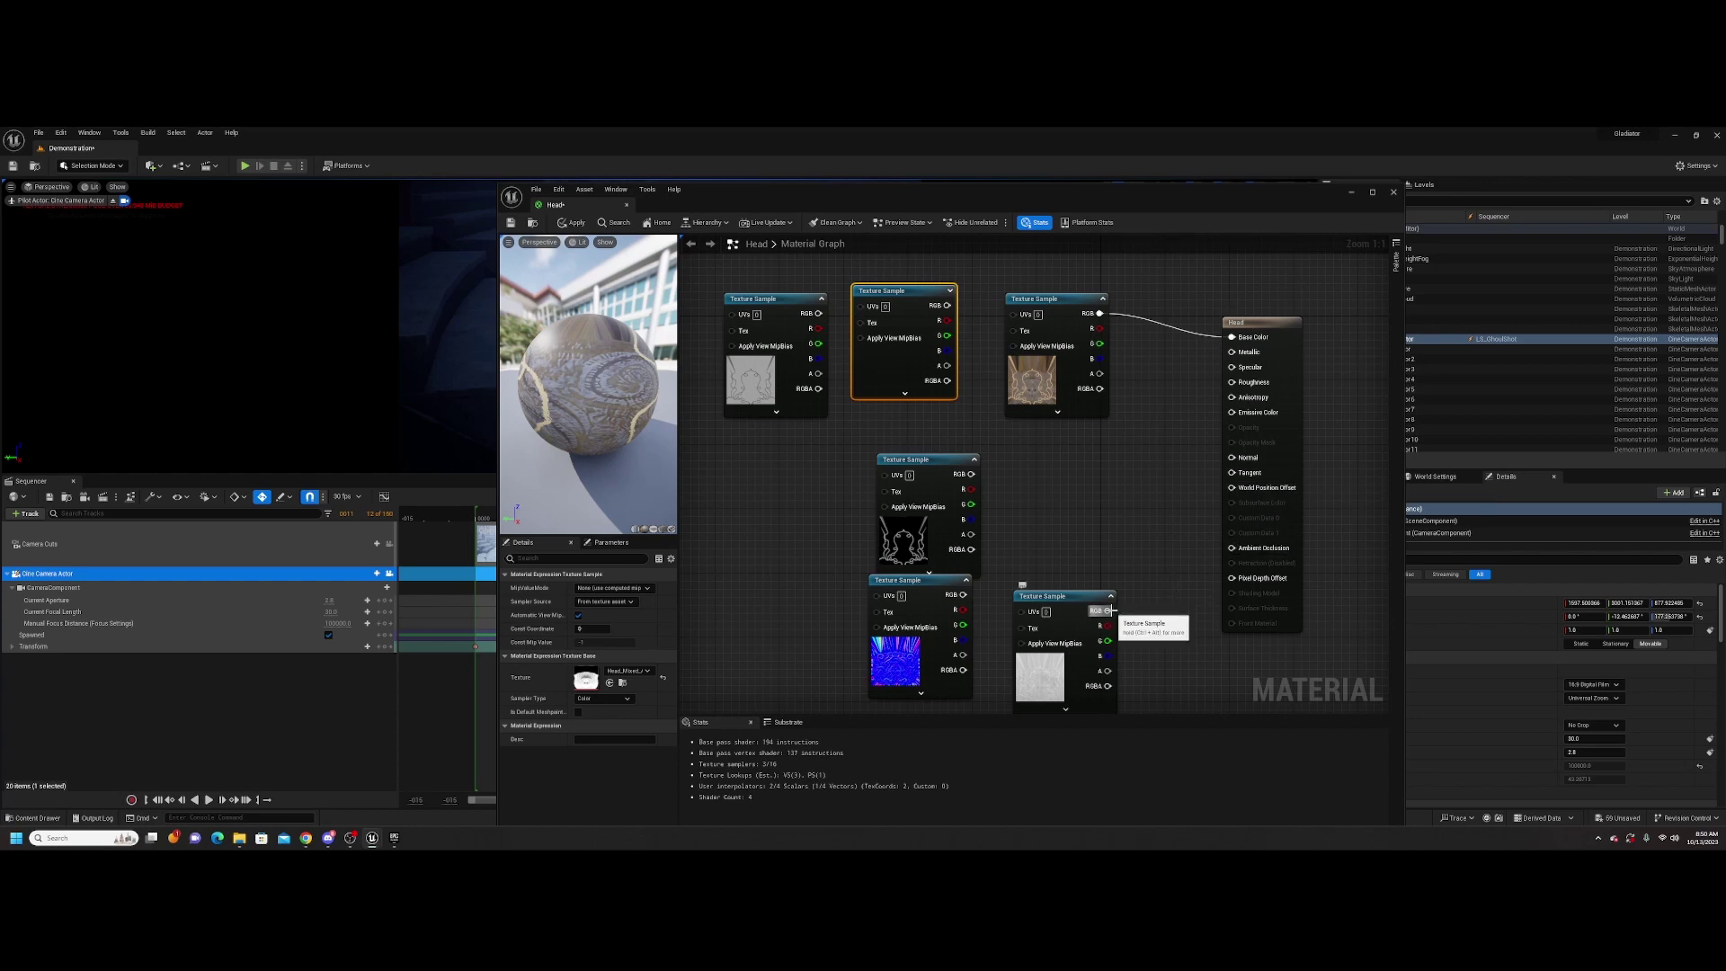
pyautogui.moveTo(1110, 610); pyautogui.dragTo(1116, 575)
pyautogui.press('Escape')
pyautogui.click(735, 572)
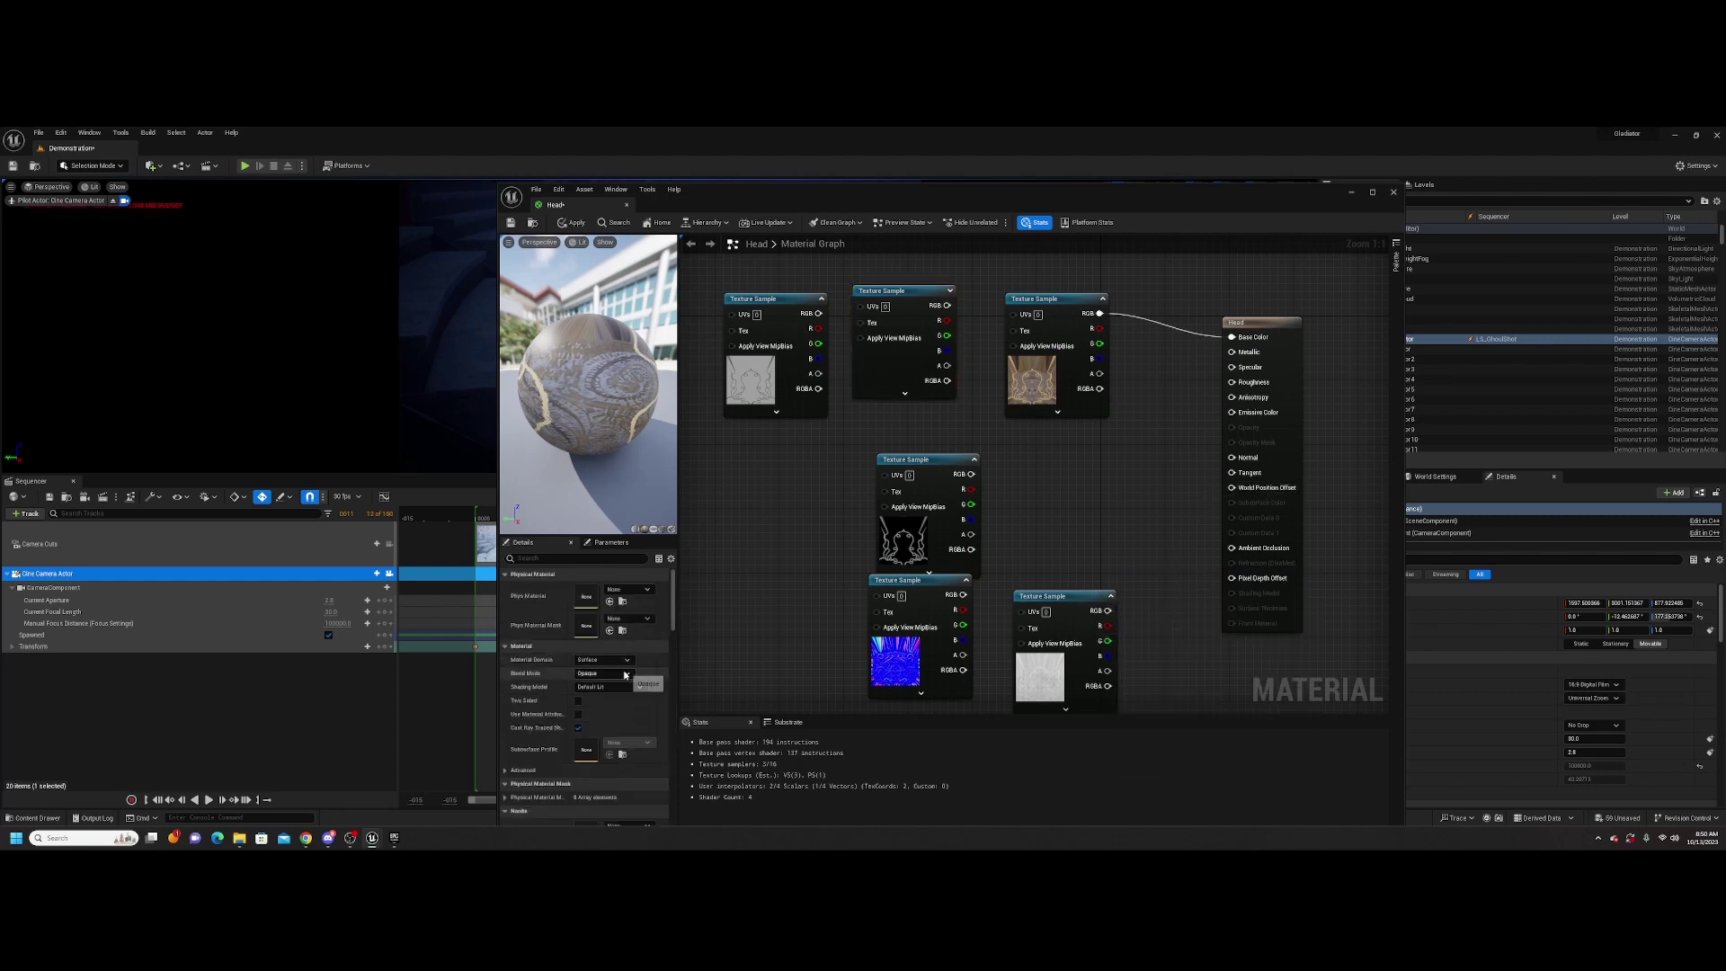
# Move the Head_Metallic sample below the base color sample, connect its RGB output to Metallic, and select the Head_Mixed_AO sample
pyautogui.moveTo(929, 525); pyautogui.dragTo(1232, 352)
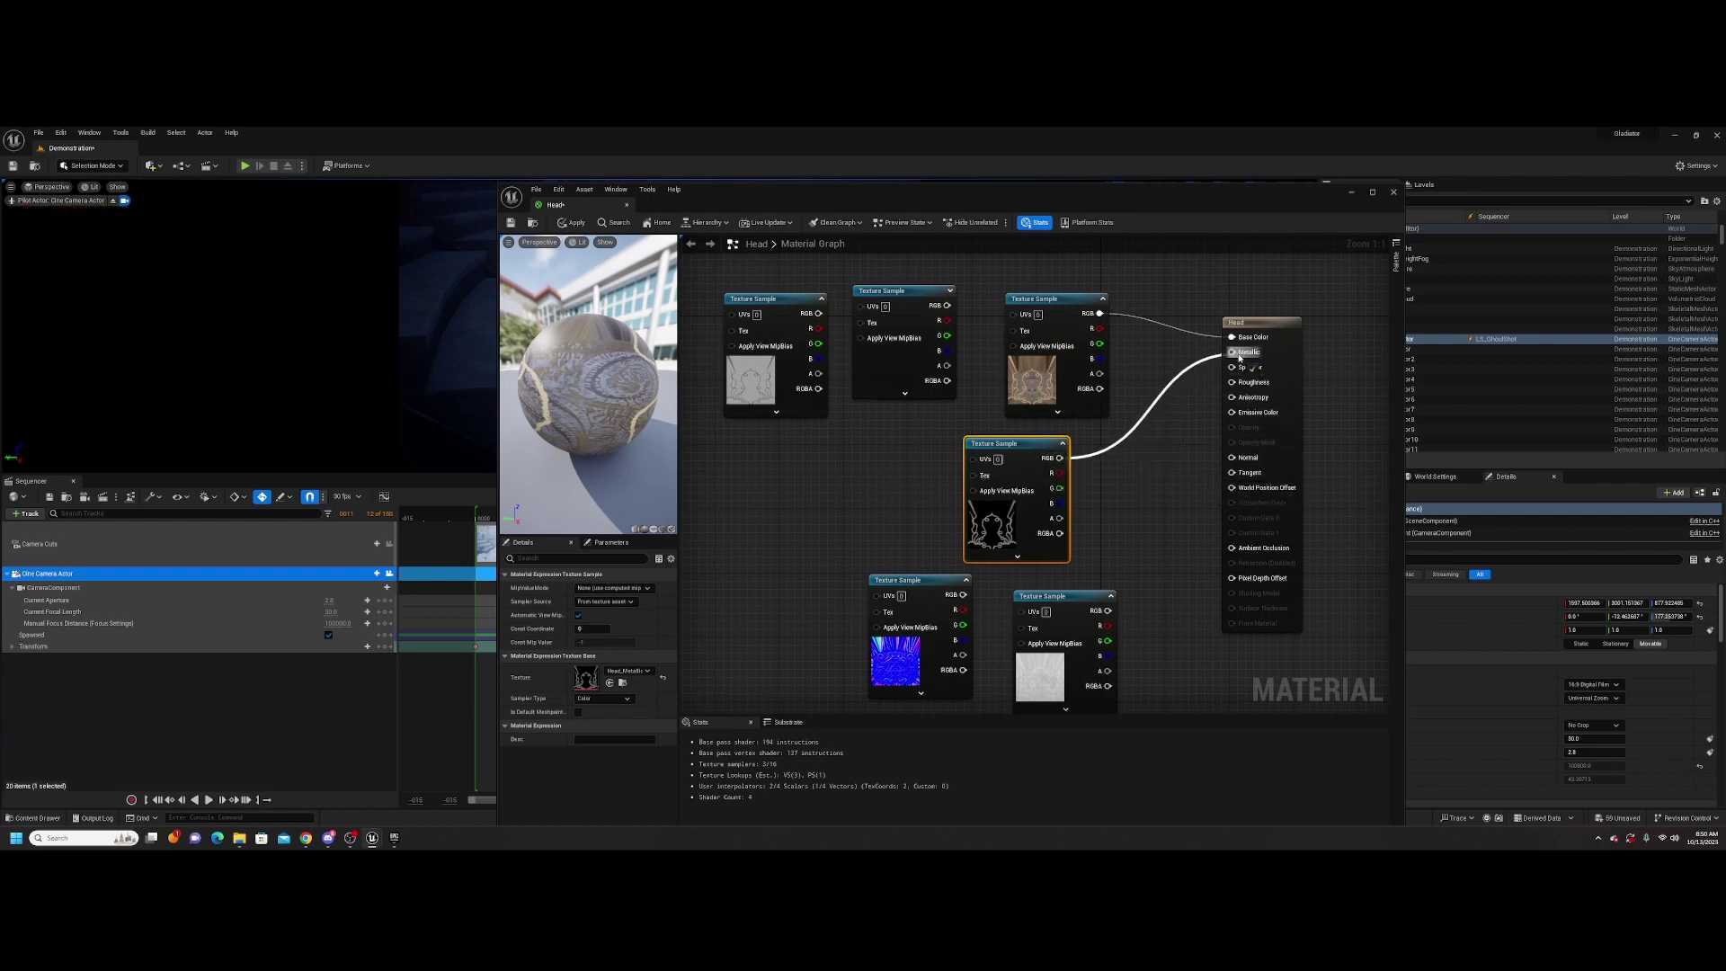
pyautogui.click(915, 300)
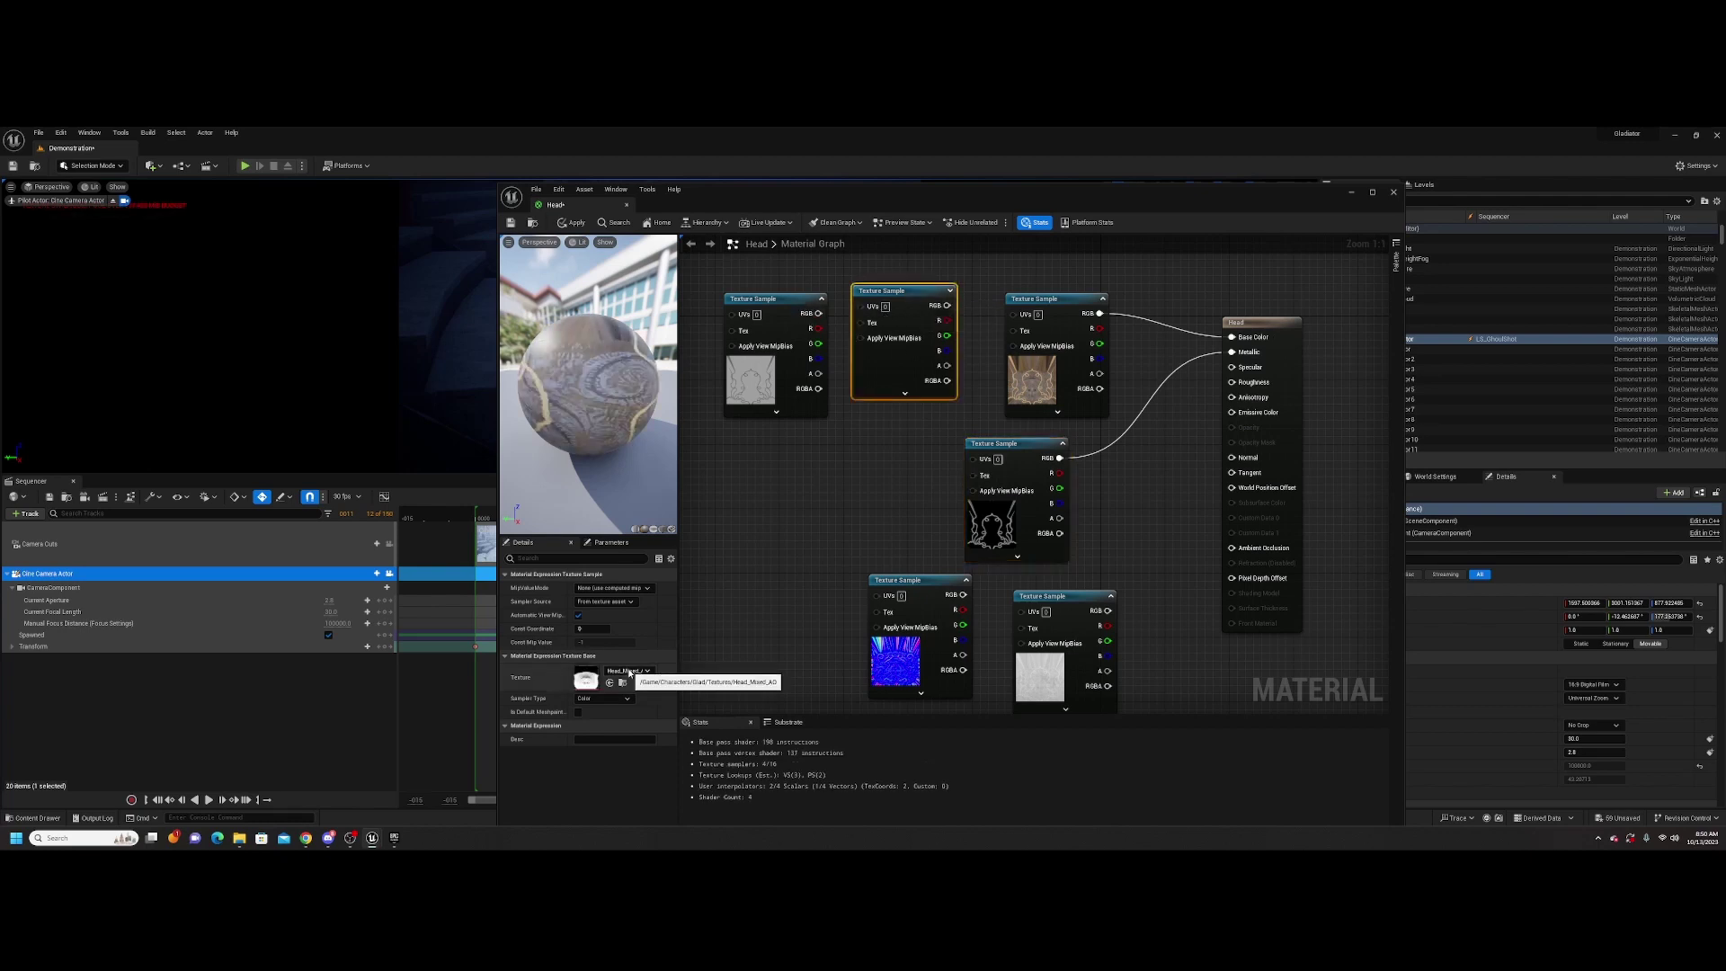
# Connect the Head_Mixed_AO texture sample's RGB output to Ambient Occlusion and move its node beside the material's lower inputs
pyautogui.moveTo(945, 305); pyautogui.dragTo(1231, 548)
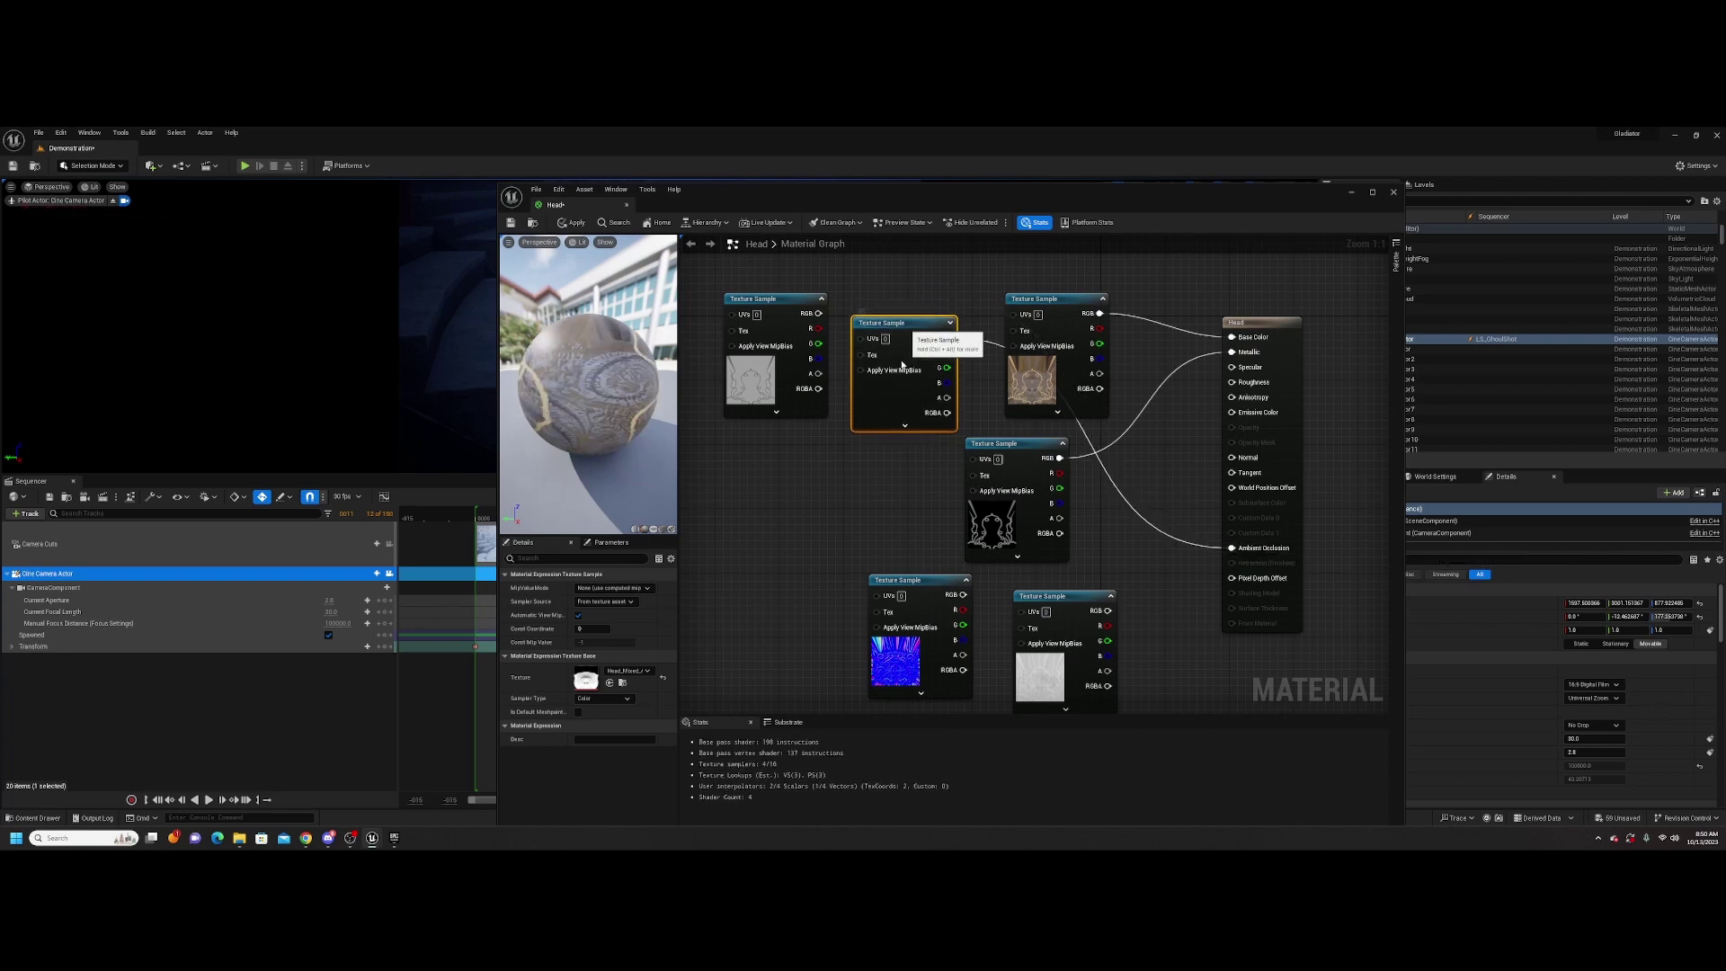
pyautogui.moveTo(901, 297); pyautogui.dragTo(1133, 514)
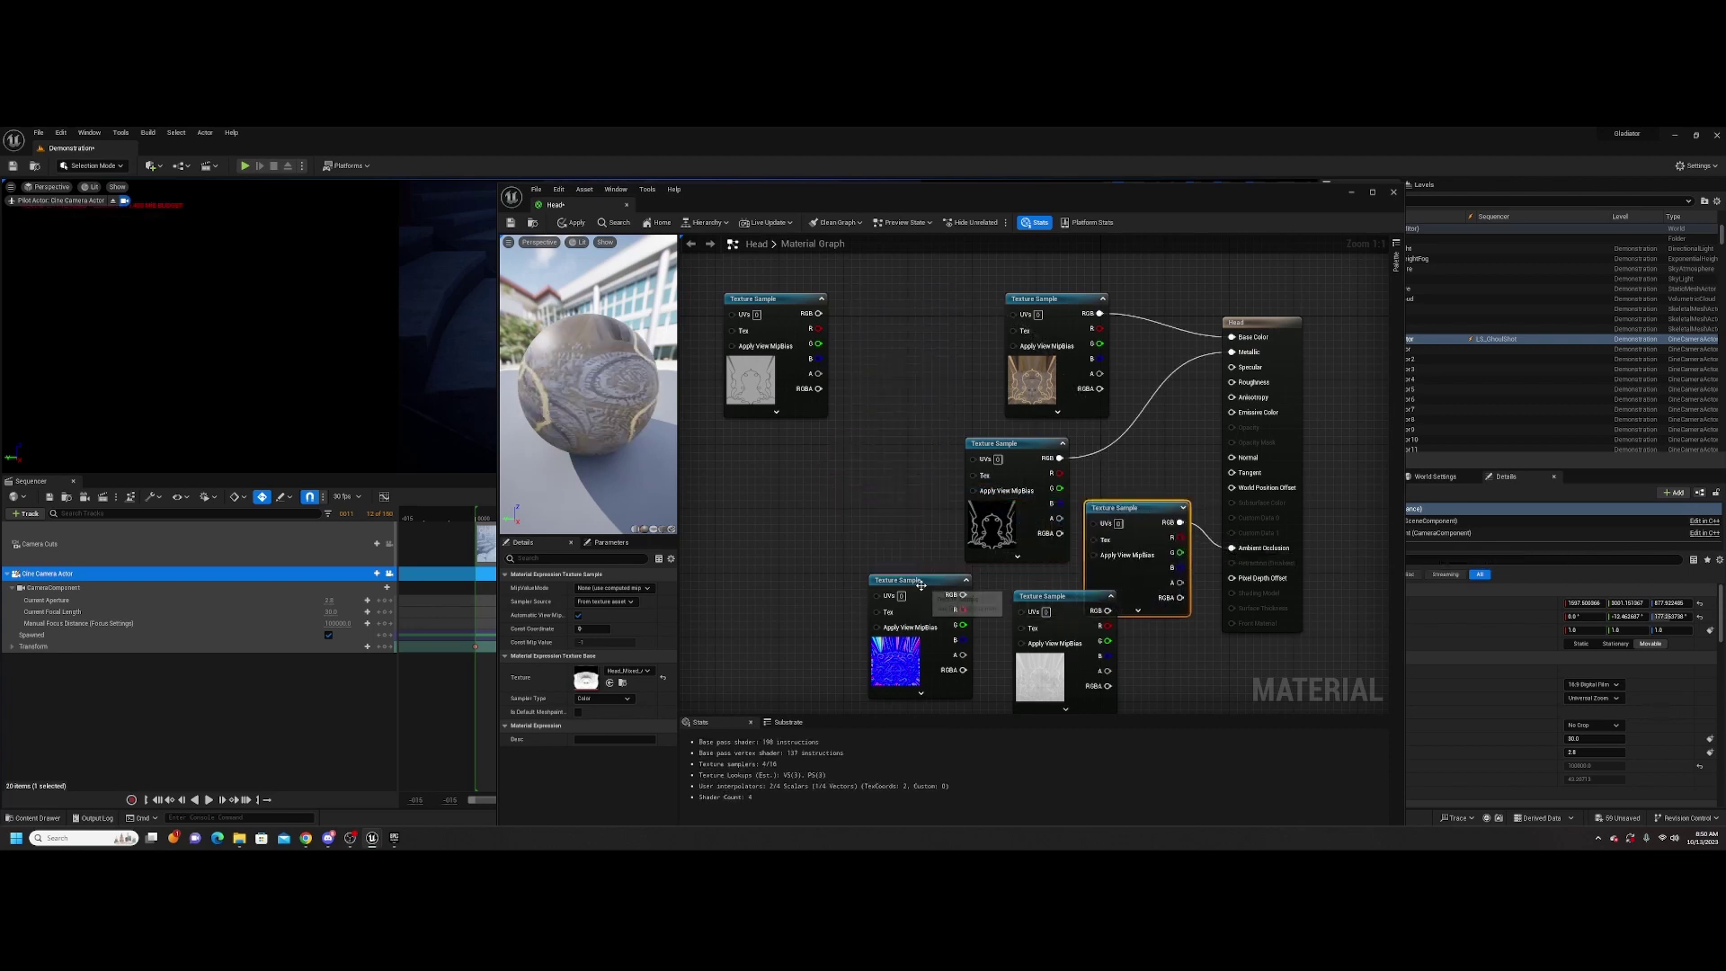
pyautogui.moveTo(921, 585); pyautogui.dragTo(1129, 401)
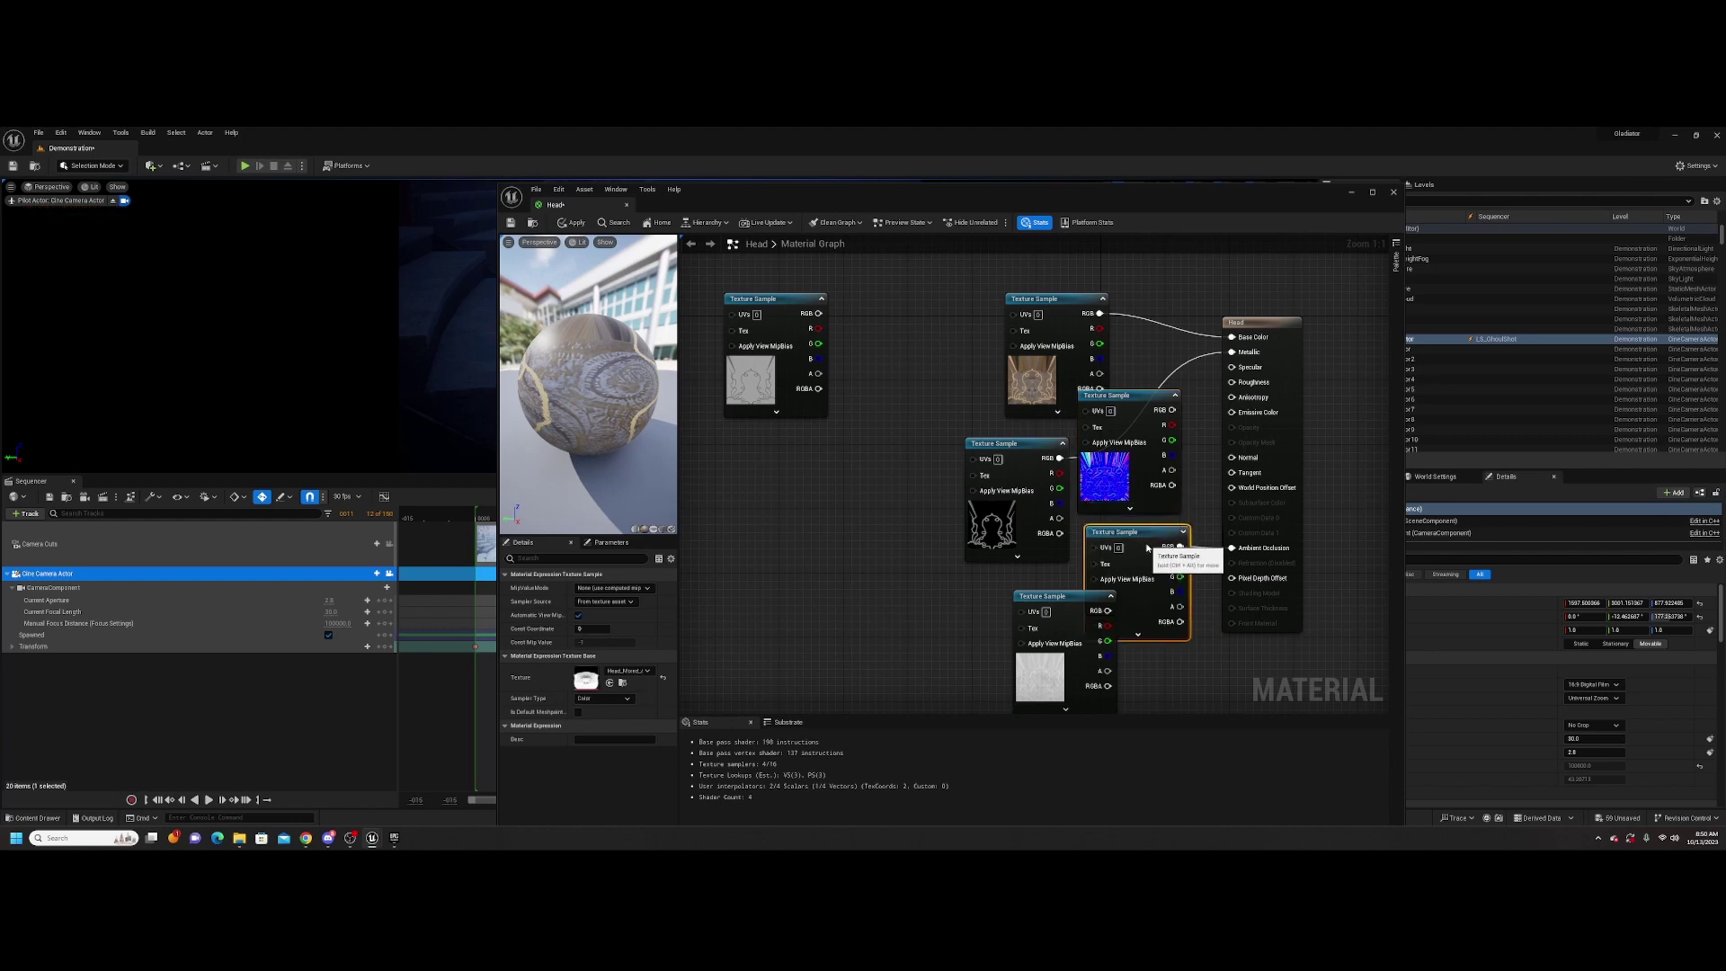
pyautogui.moveTo(1147, 547); pyautogui.dragTo(1154, 626)
# Move the height and metallic texture samples aside and connect the head normal map's RGB output to Normal
pyautogui.moveTo(1064, 595); pyautogui.dragTo(782, 586)
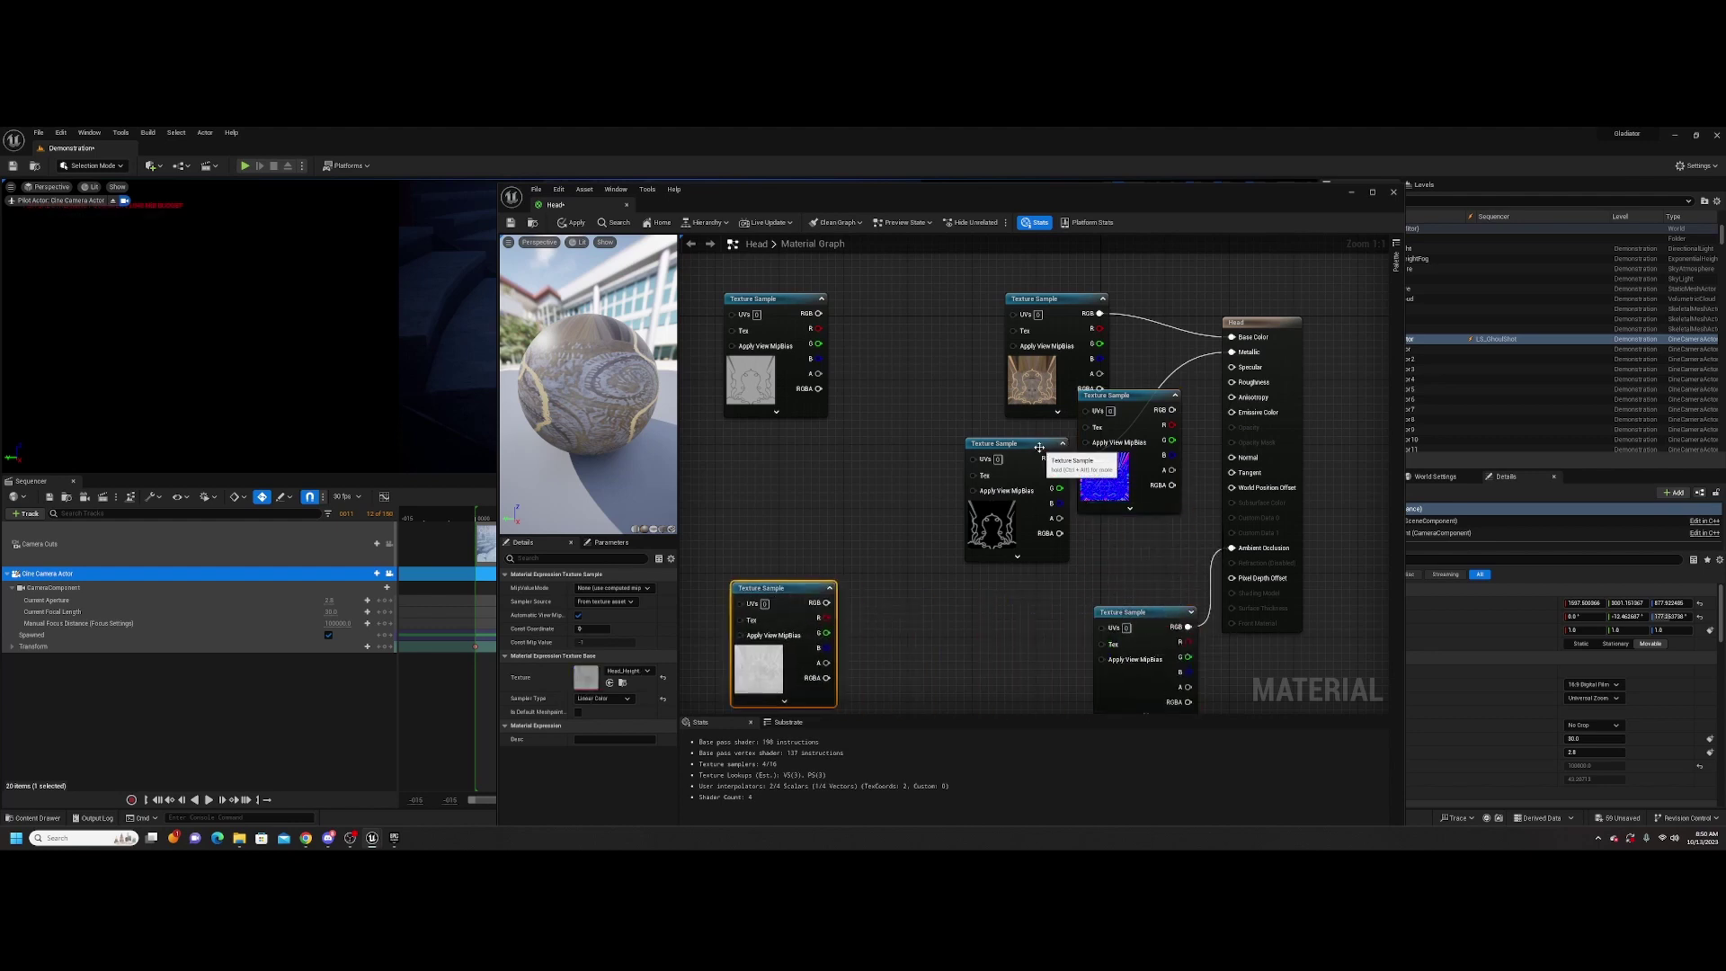
pyautogui.moveTo(1039, 446); pyautogui.dragTo(855, 455)
pyautogui.moveTo(1143, 397); pyautogui.dragTo(1231, 458)
# Rearrange the base color and roughness texture samples and connect the head roughness texture's RGB output to Roughness
pyautogui.click(791, 306)
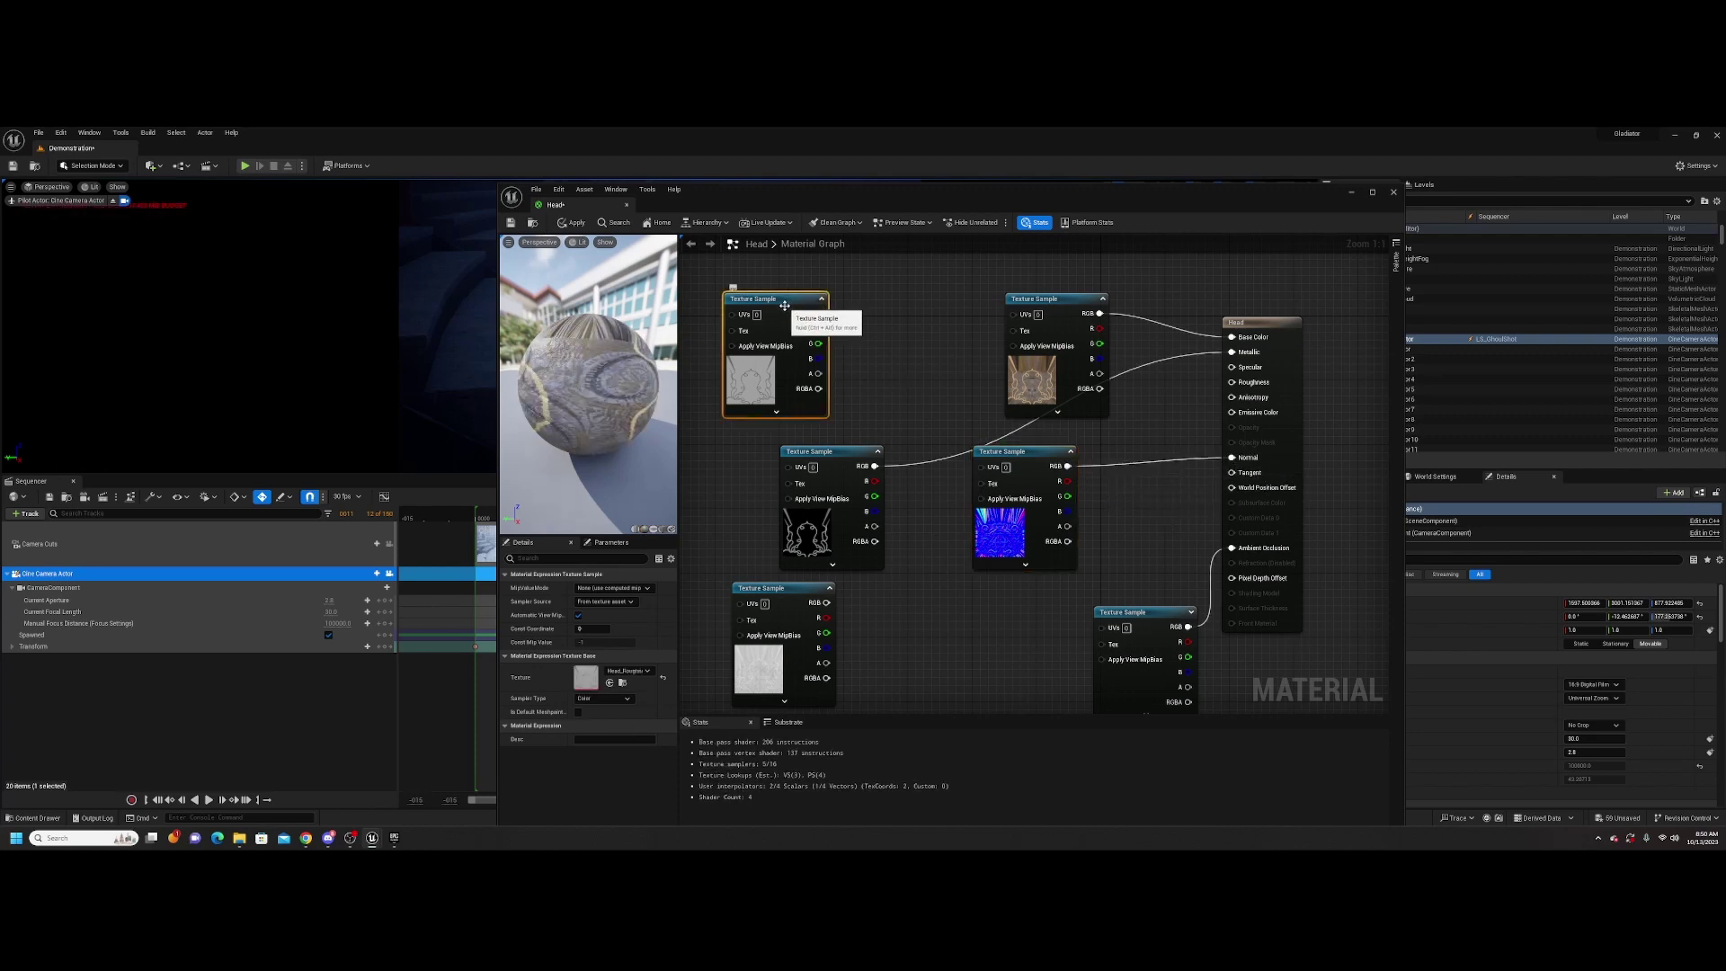
pyautogui.moveTo(784, 305); pyautogui.dragTo(1154, 410)
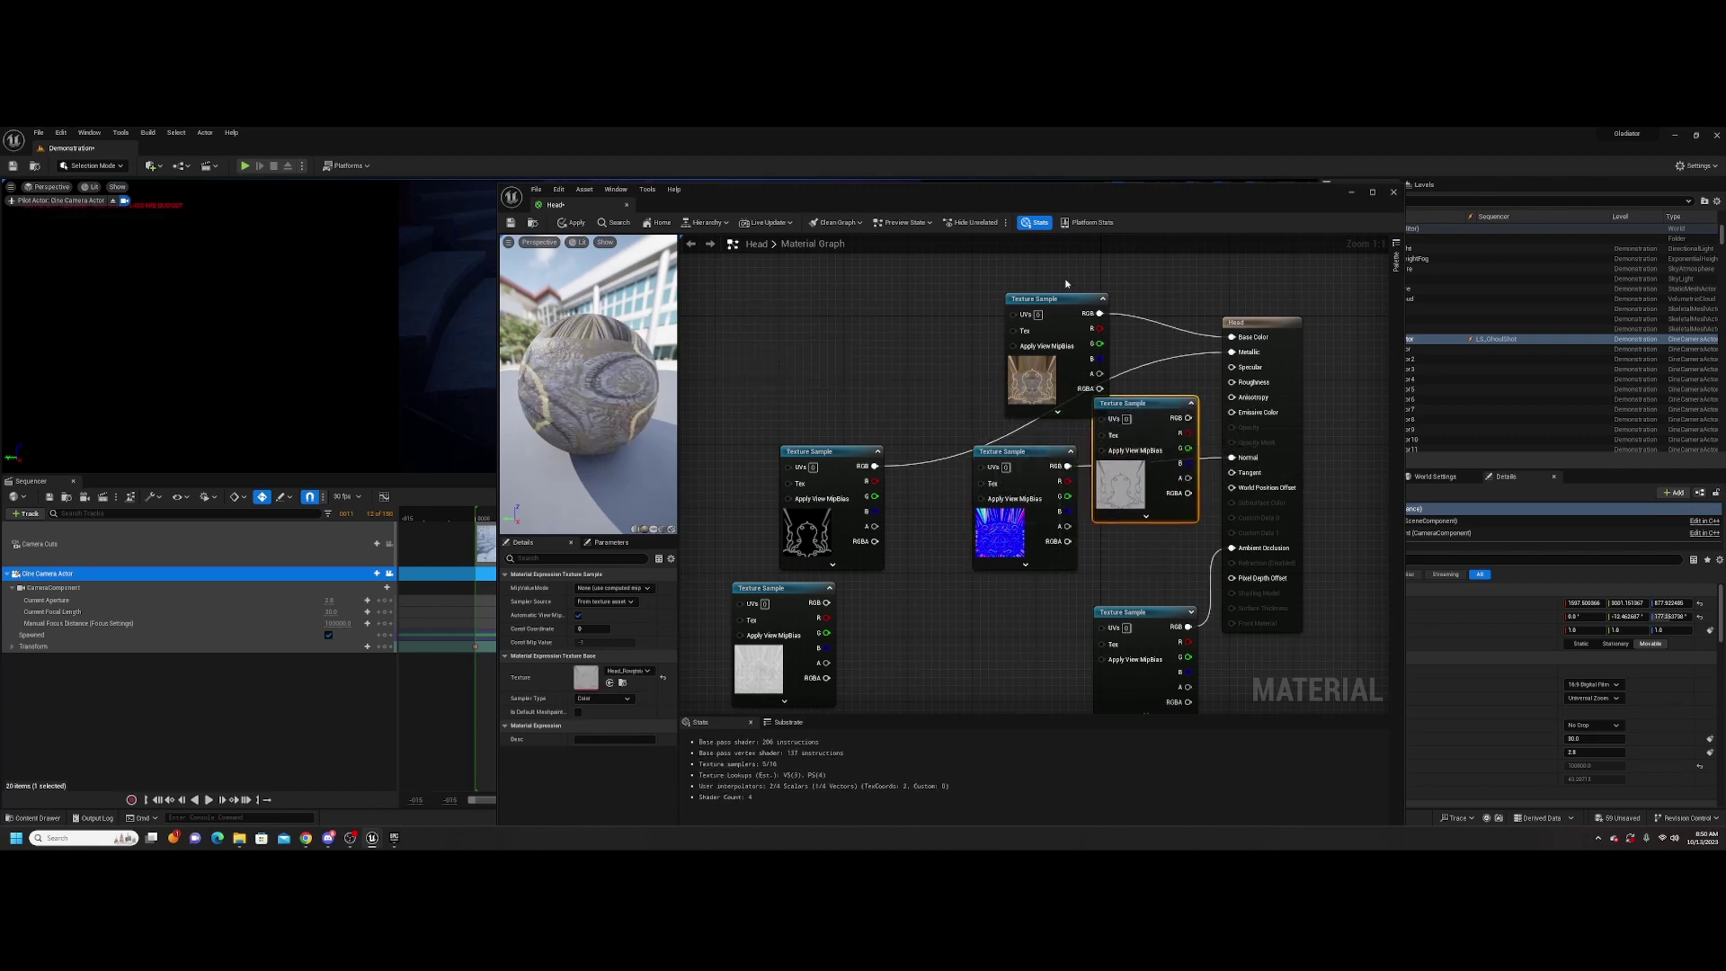
pyautogui.moveTo(1063, 299); pyautogui.dragTo(830, 290)
pyautogui.moveTo(1153, 402); pyautogui.dragTo(984, 342)
pyautogui.moveTo(1019, 353); pyautogui.dragTo(1072, 367)
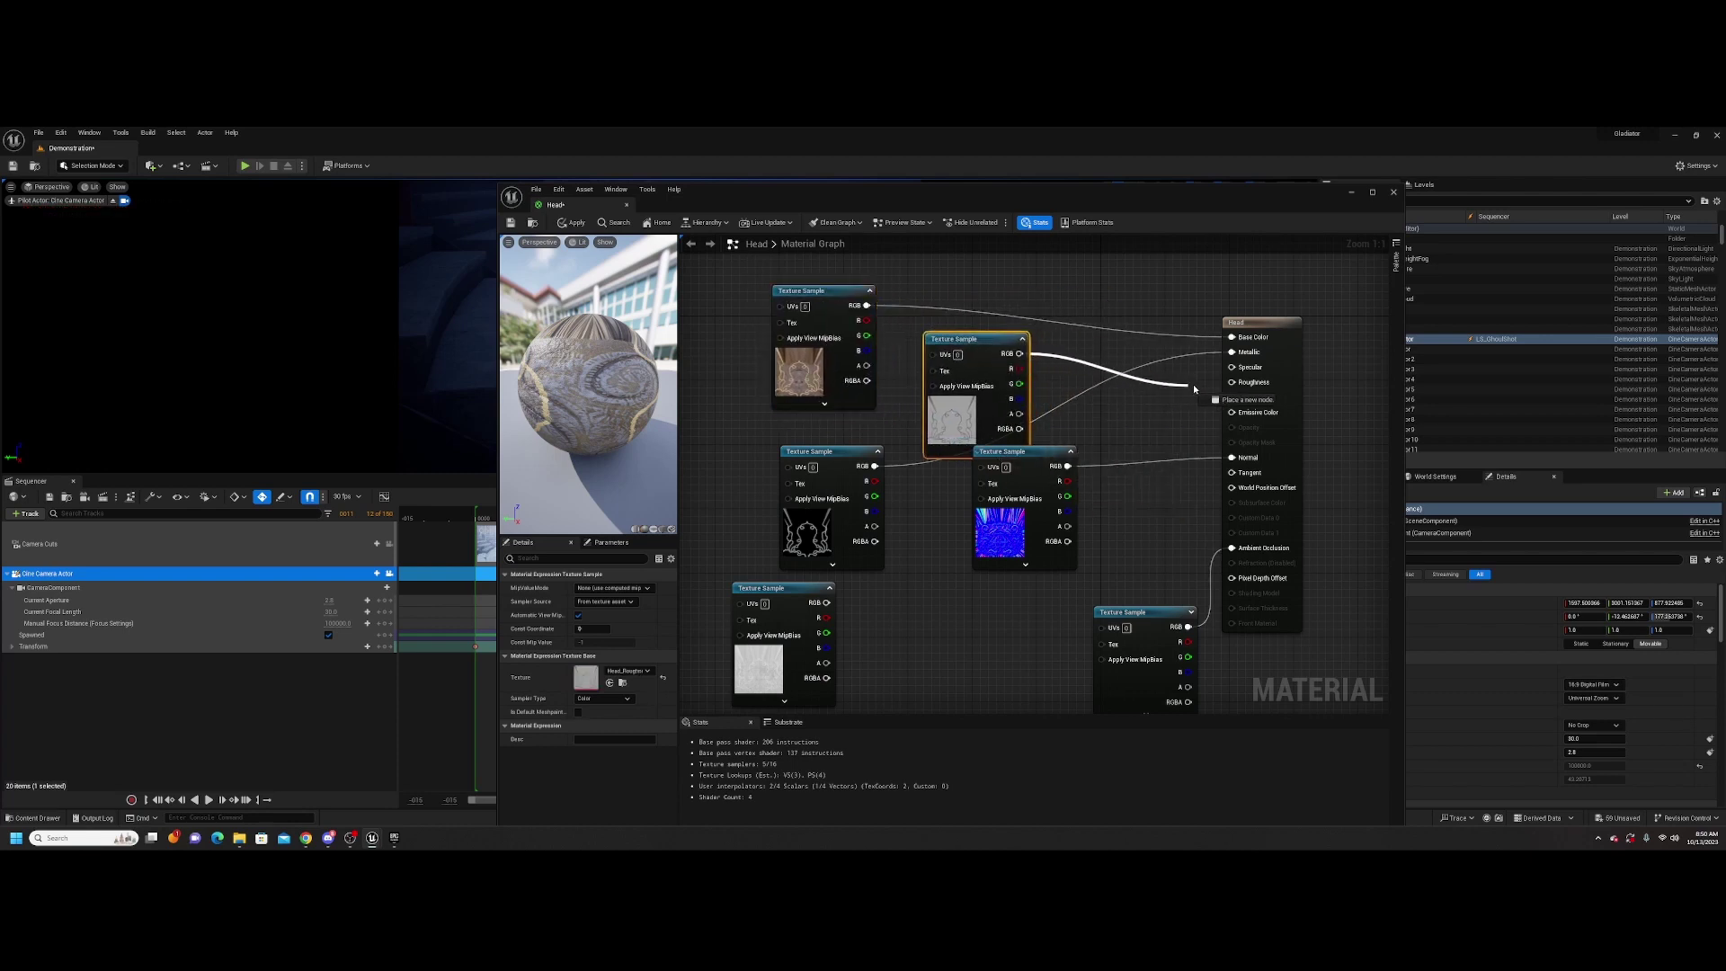
pyautogui.moveTo(1235, 385); pyautogui.dragTo(1232, 383)
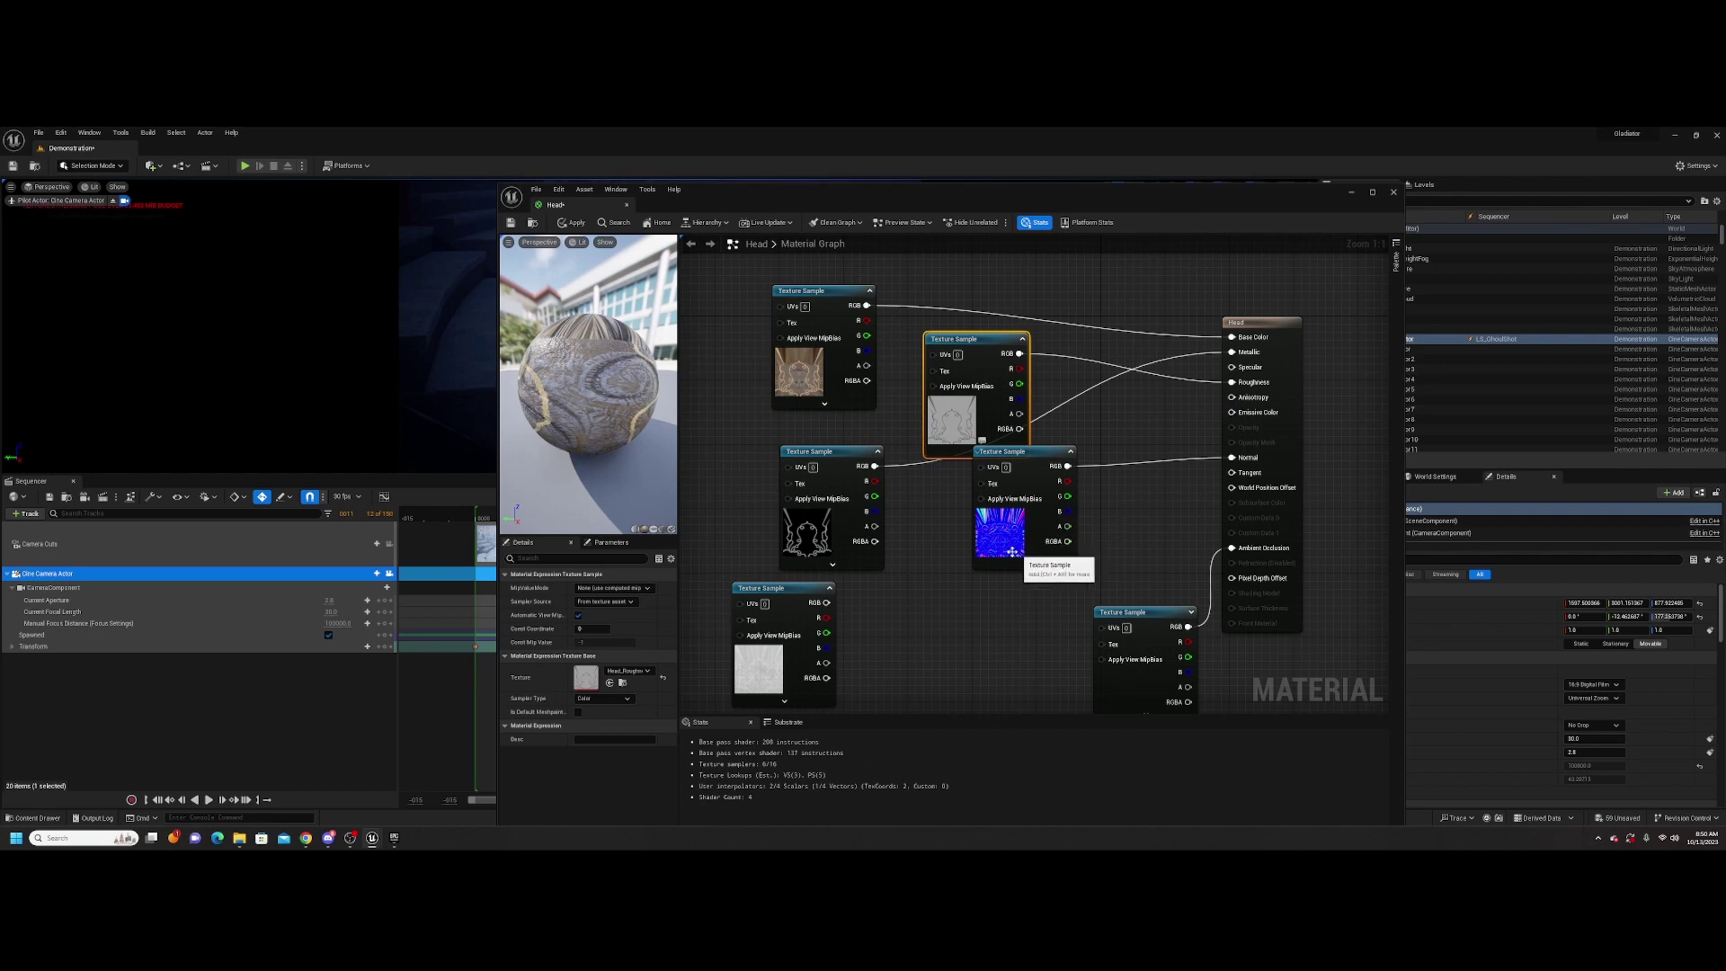
# Reposition the unconnected height texture sample, and apply, save and close the Head material
pyautogui.click(798, 598)
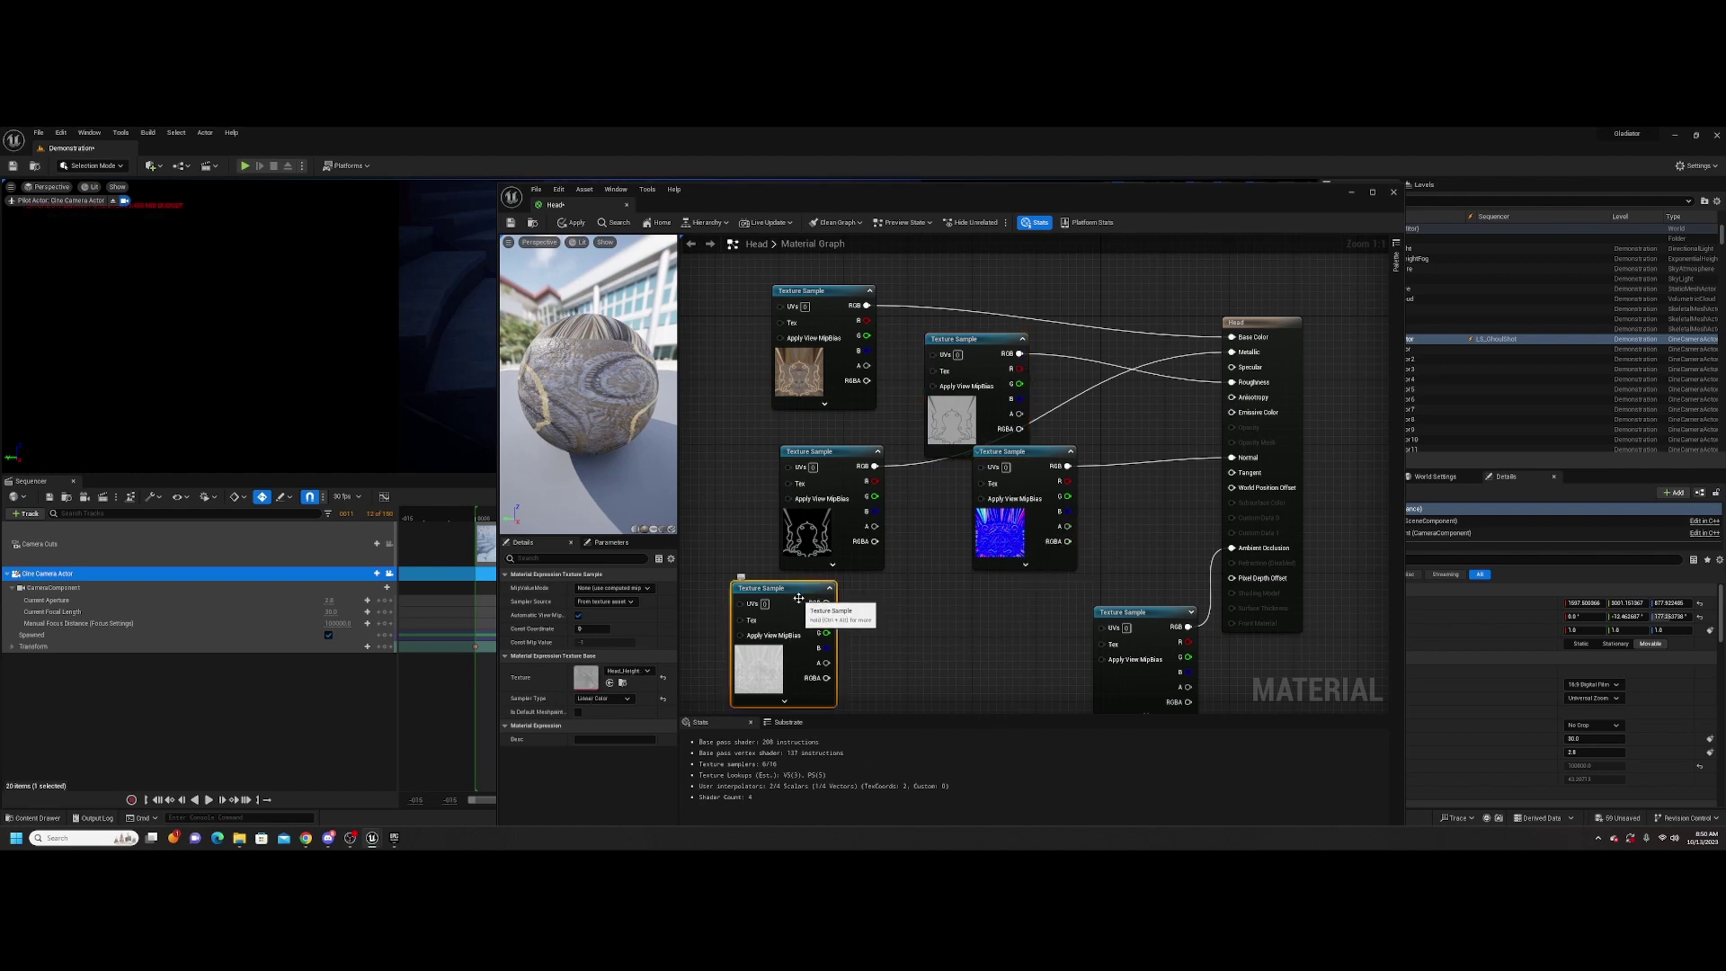
pyautogui.moveTo(802, 601); pyautogui.dragTo(907, 602)
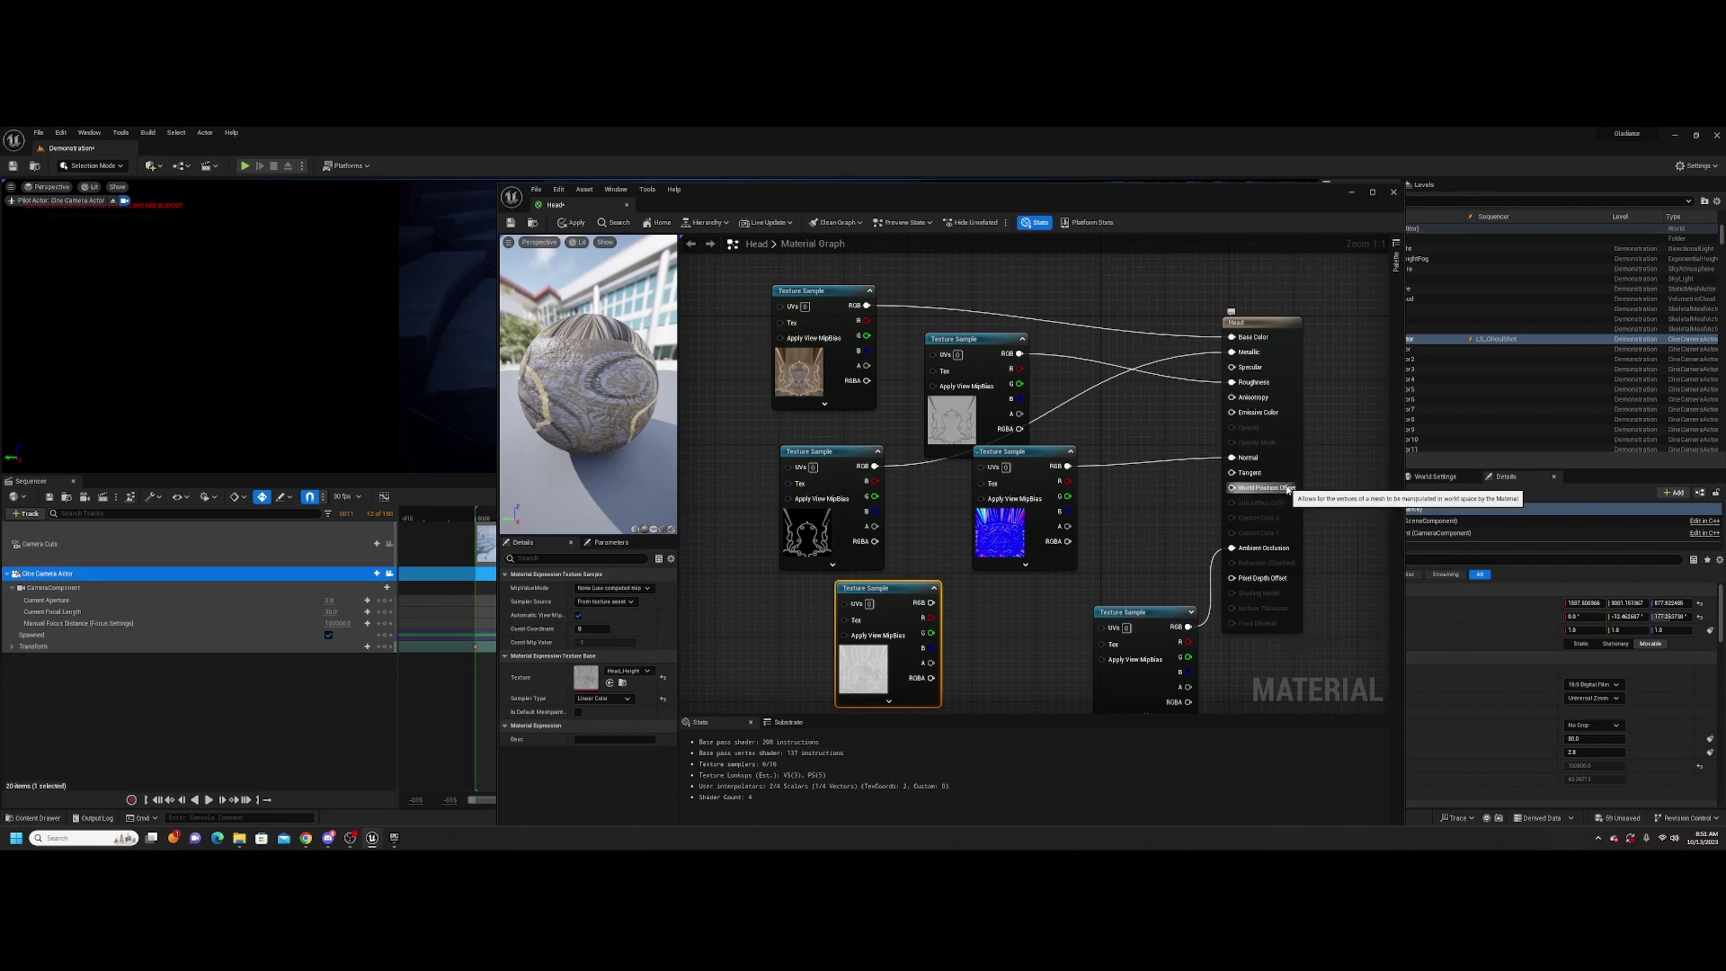
pyautogui.click(568, 223)
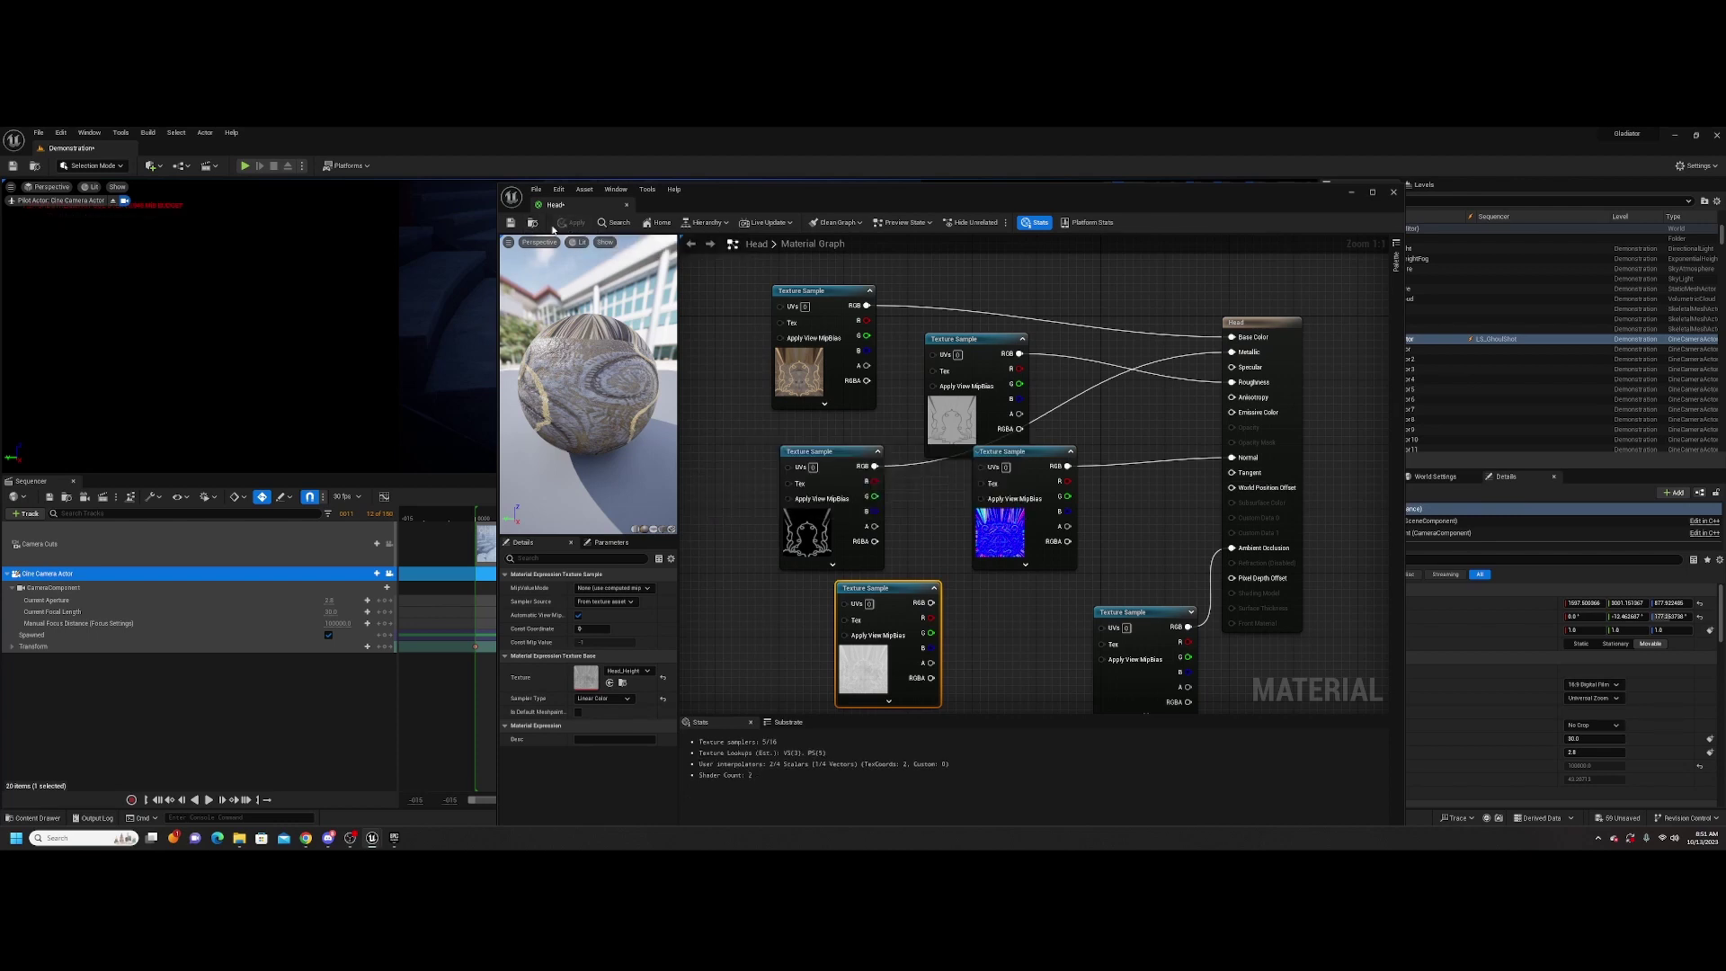
pyautogui.click(510, 223)
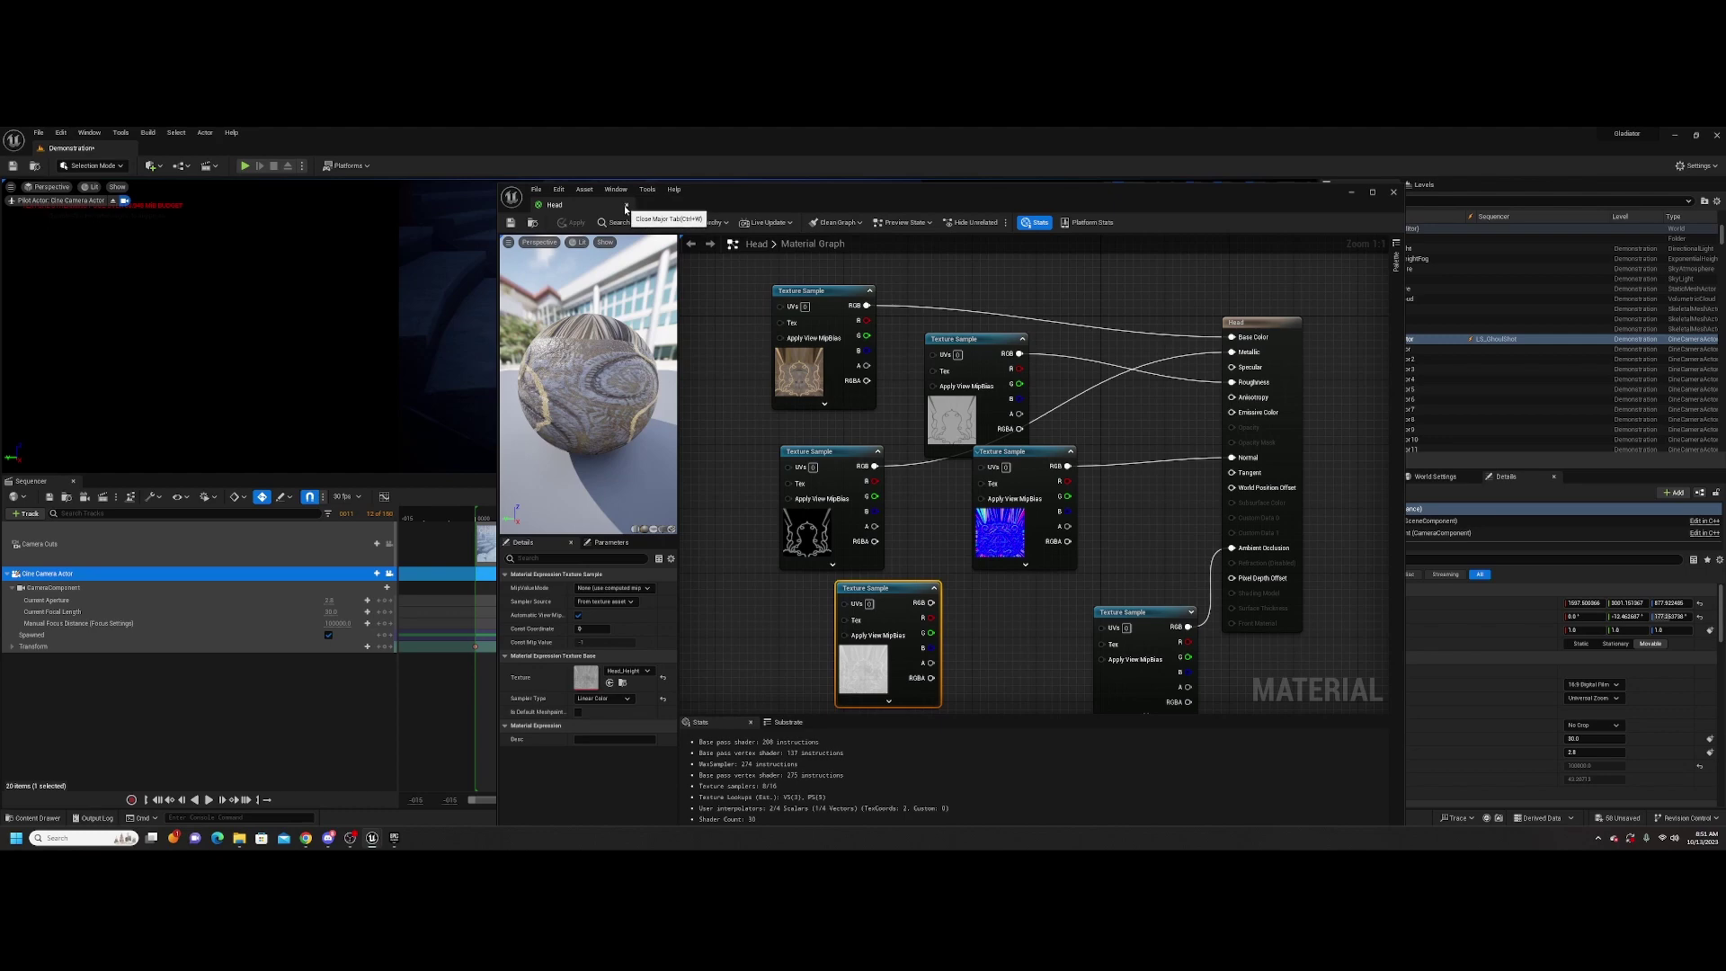
pyautogui.click(627, 209)
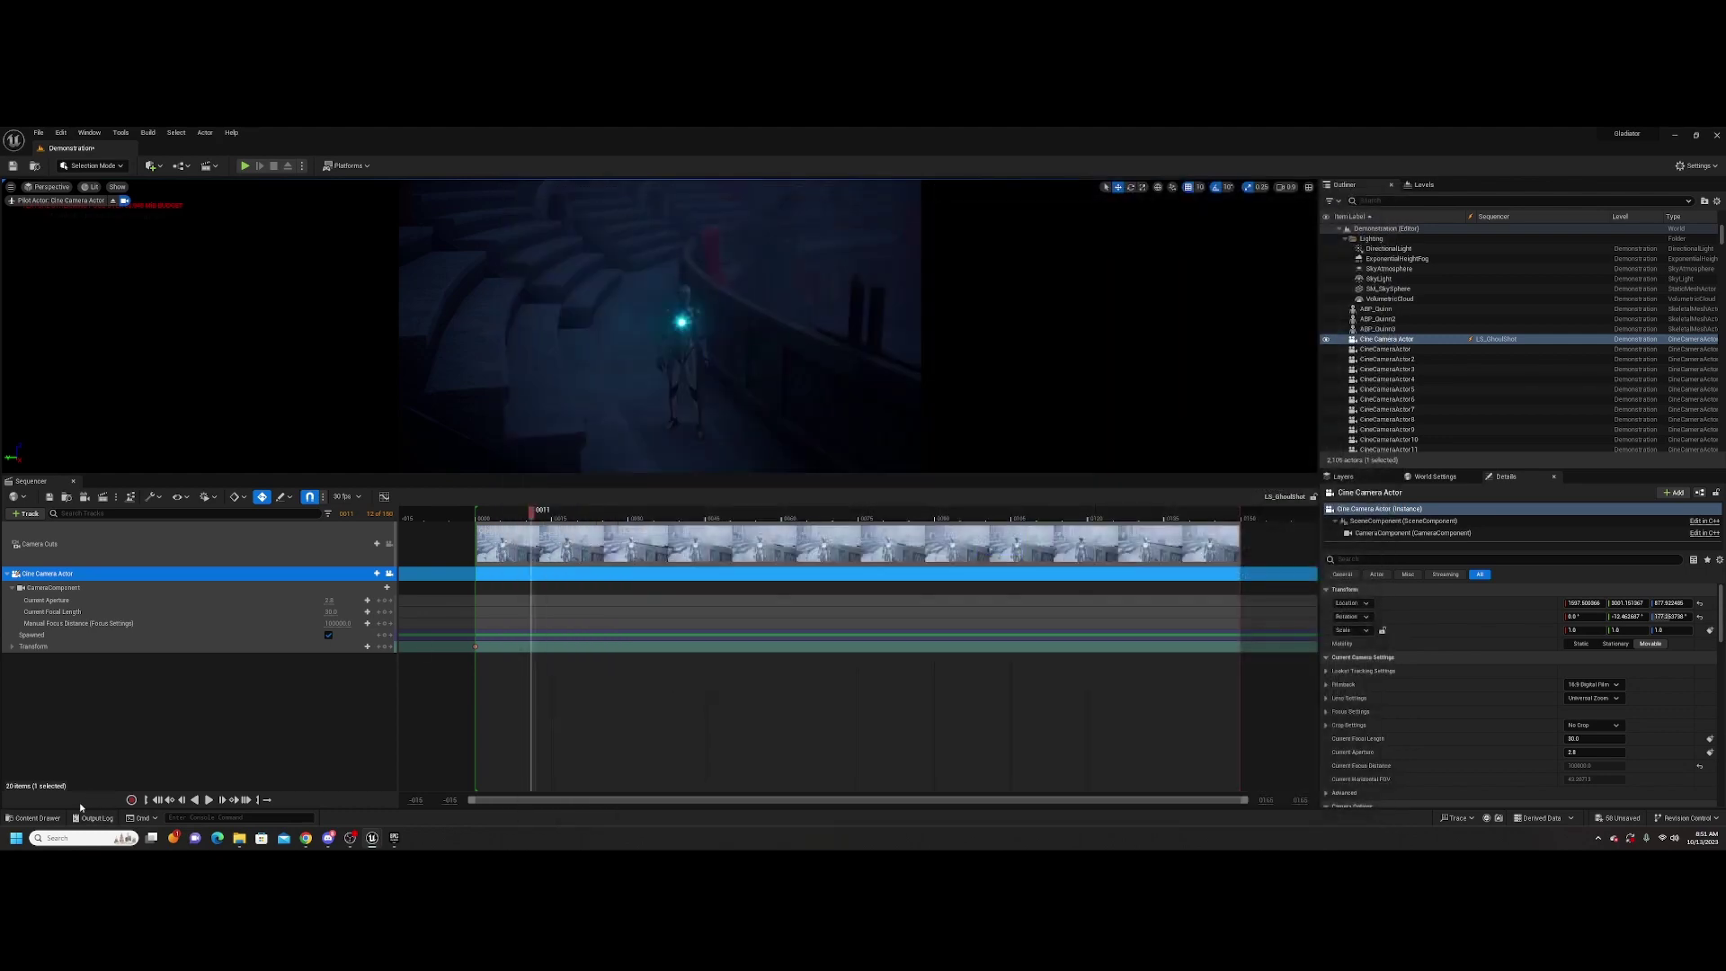
# Open the Glad skeletal mesh from the Characters/Glad folder and examine its textured head up close from several angles
pyautogui.click(45, 818)
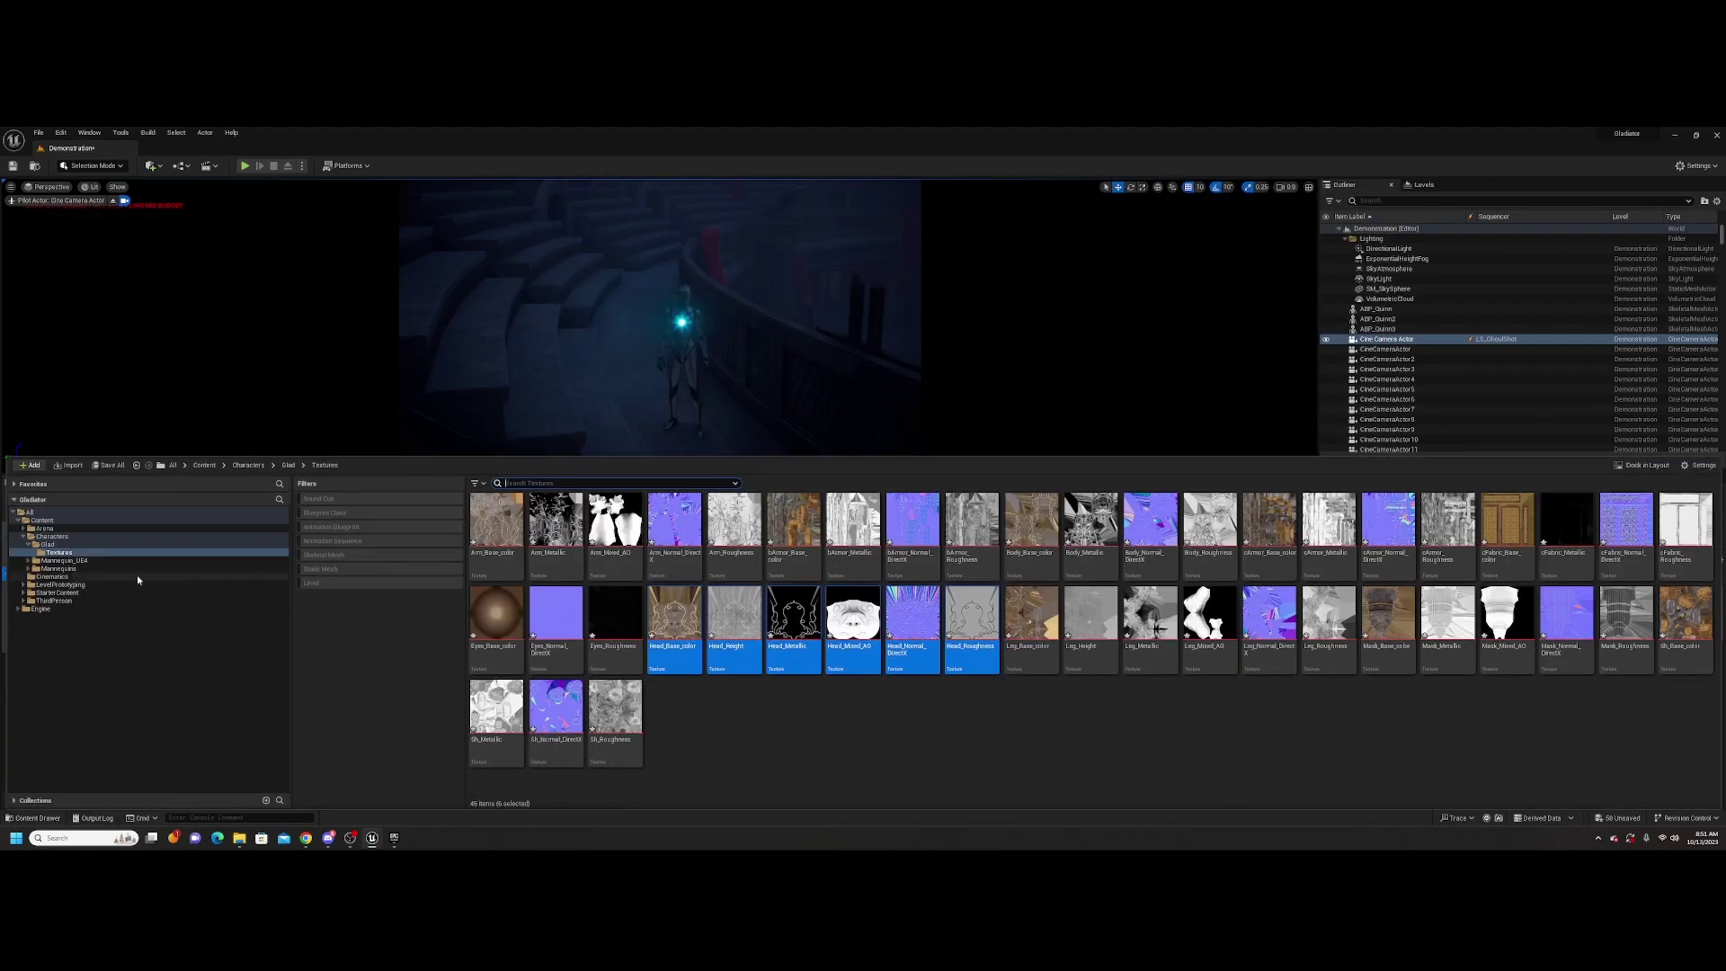
pyautogui.click(64, 547)
pyautogui.click(910, 539)
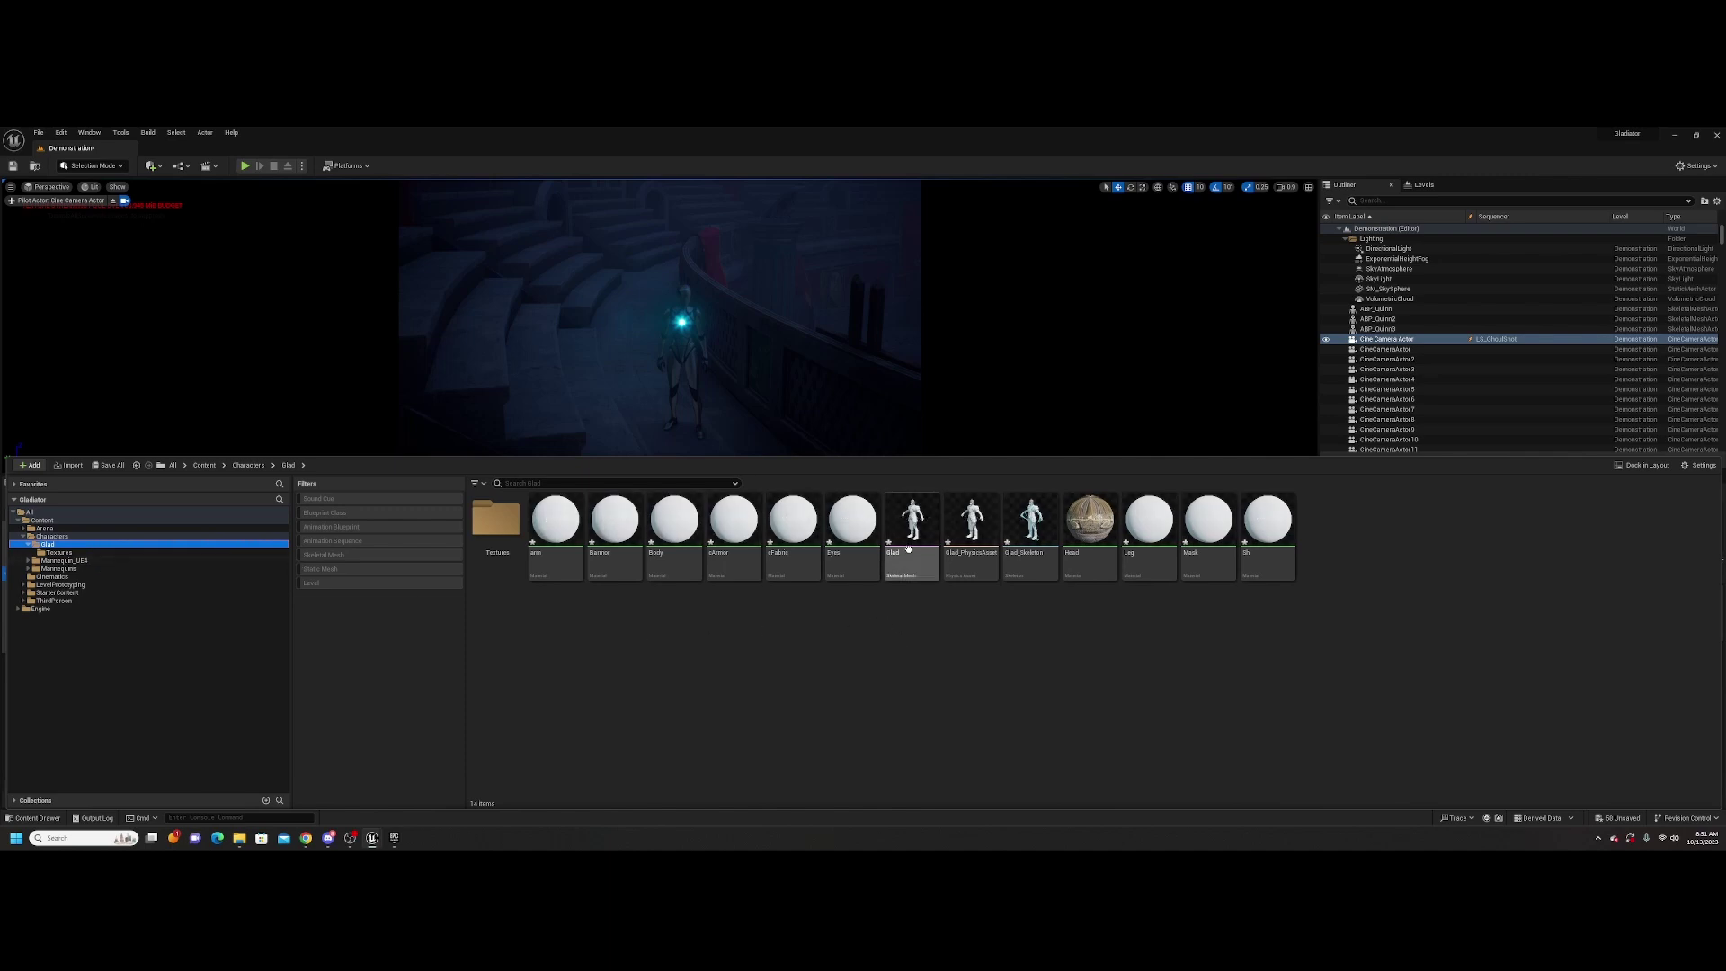
pyautogui.doubleClick(909, 540)
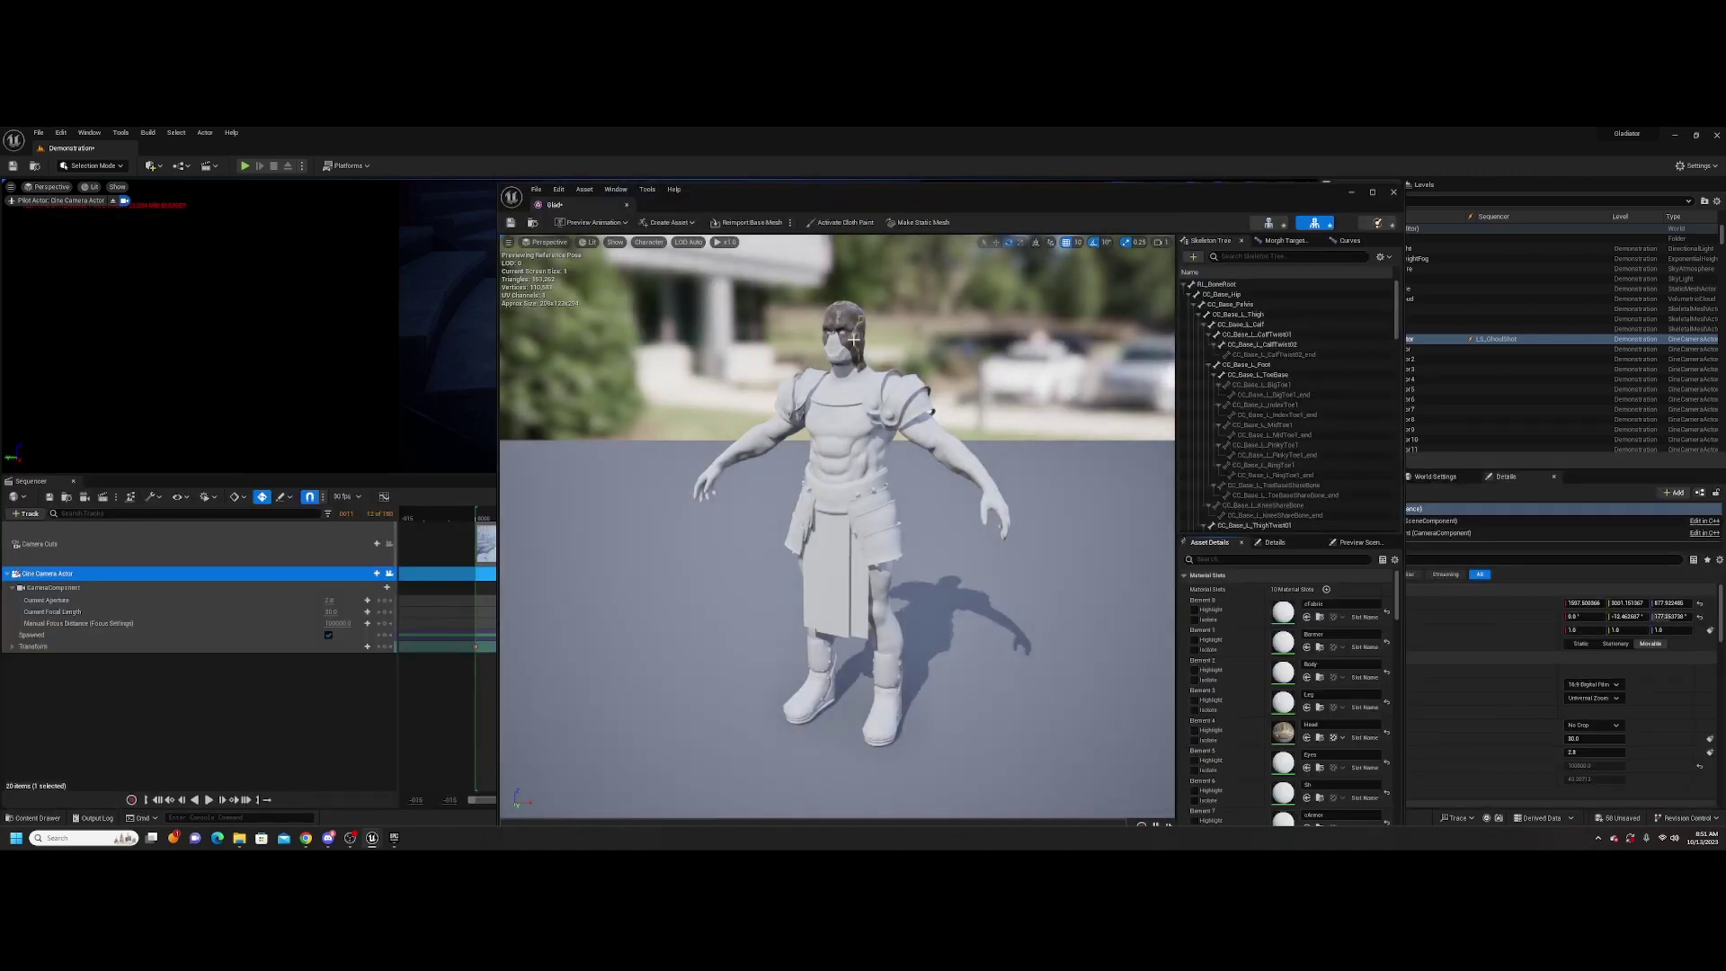
pyautogui.scroll(10, 881, 368)
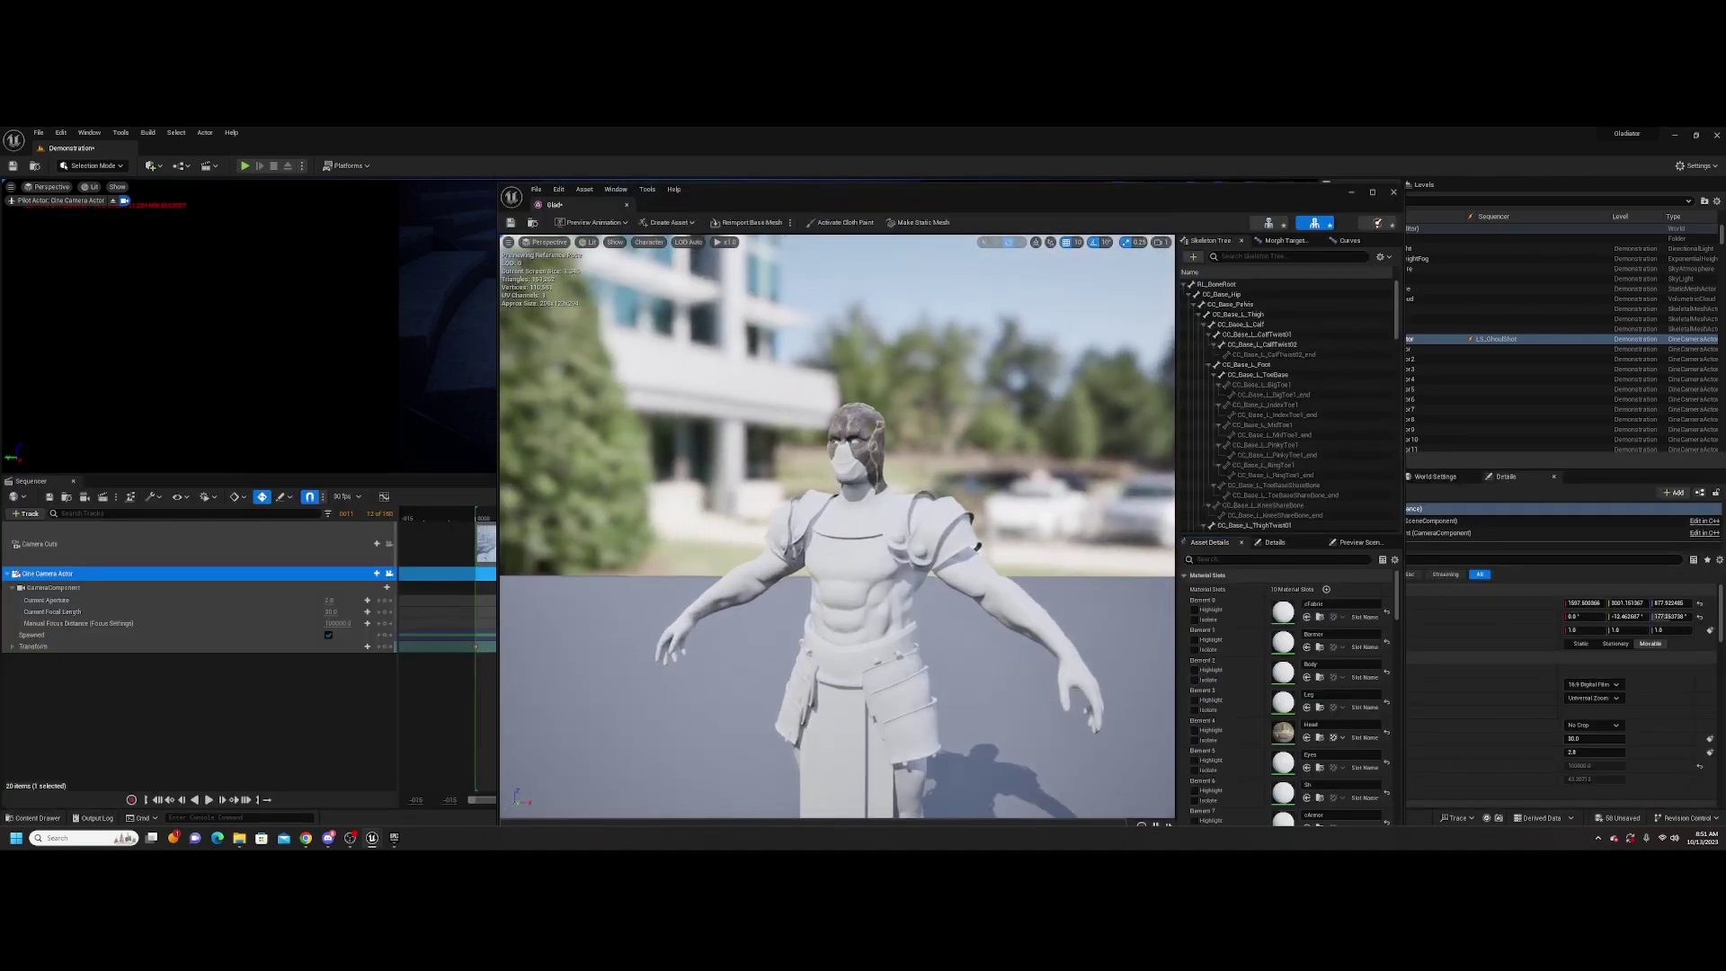
pyautogui.scroll(10, 837, 526)
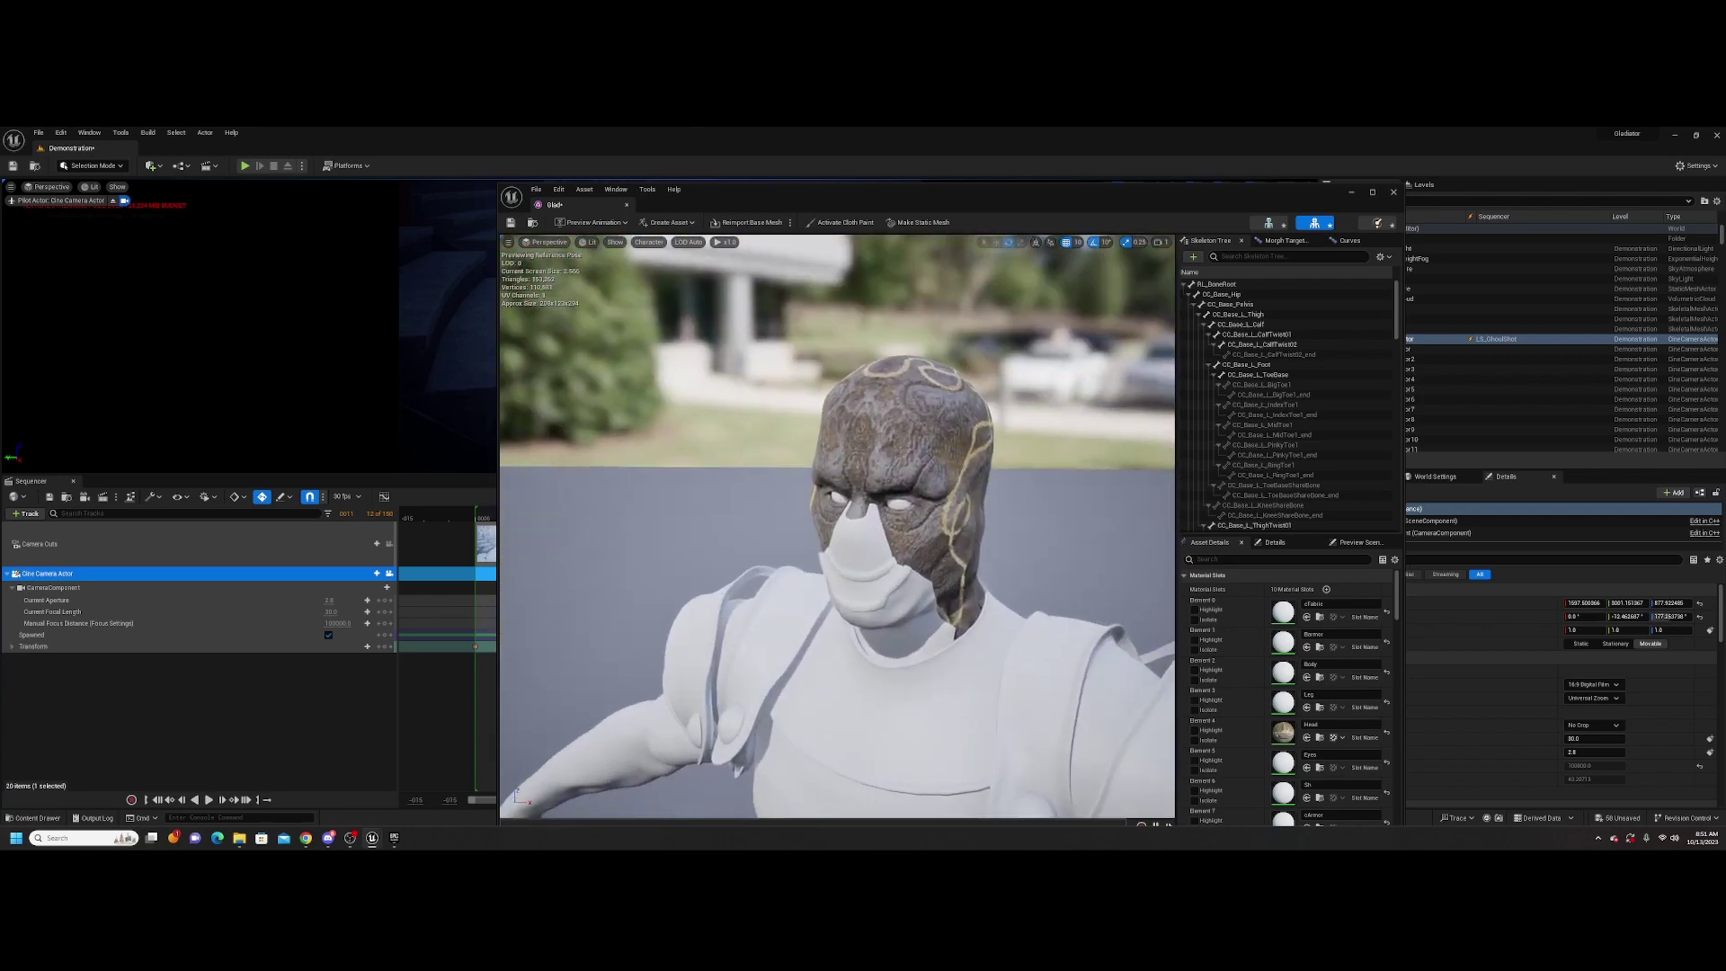
pyautogui.moveTo(837, 526); pyautogui.dragTo(1034, 516)
pyautogui.moveTo(836, 526)
pyautogui.mouseDown(button='right')
pyautogui.moveTo(557, 516)
pyautogui.moveTo(1007, 521)
pyautogui.moveTo(854, 526)
pyautogui.mouseUp(button='right')
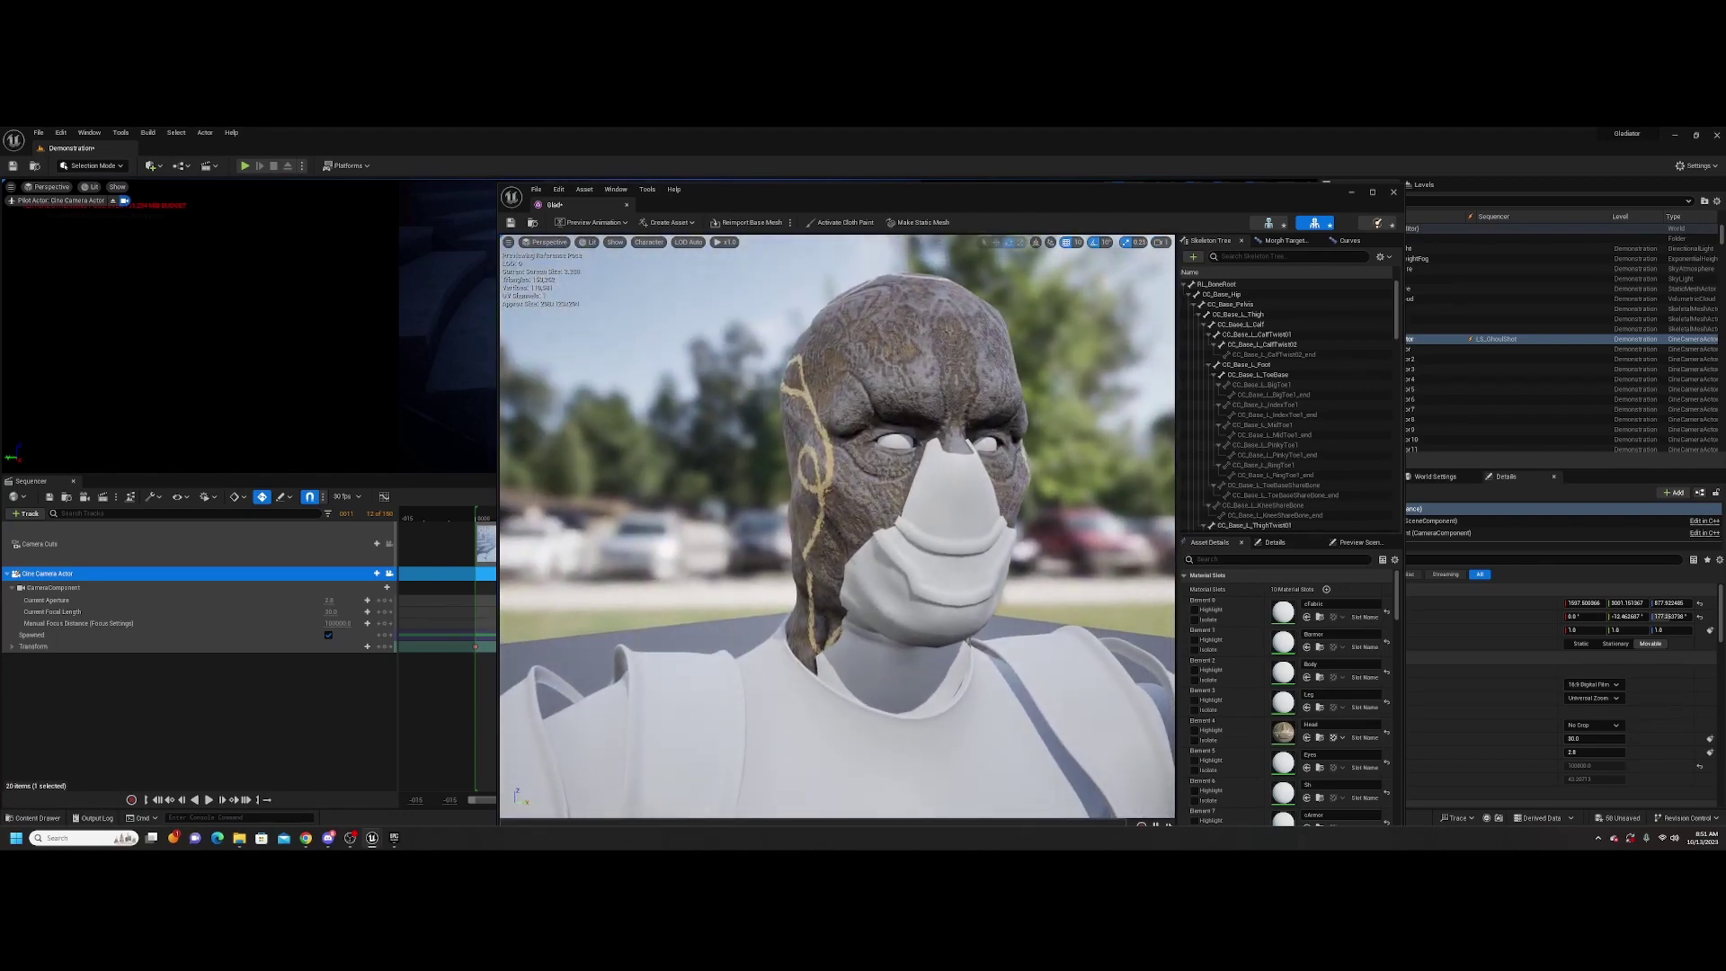
# Bring up the project's content browser and move the Glad mesh editor window out of its way
pyautogui.moveTo(695, 201); pyautogui.dragTo(646, 189)
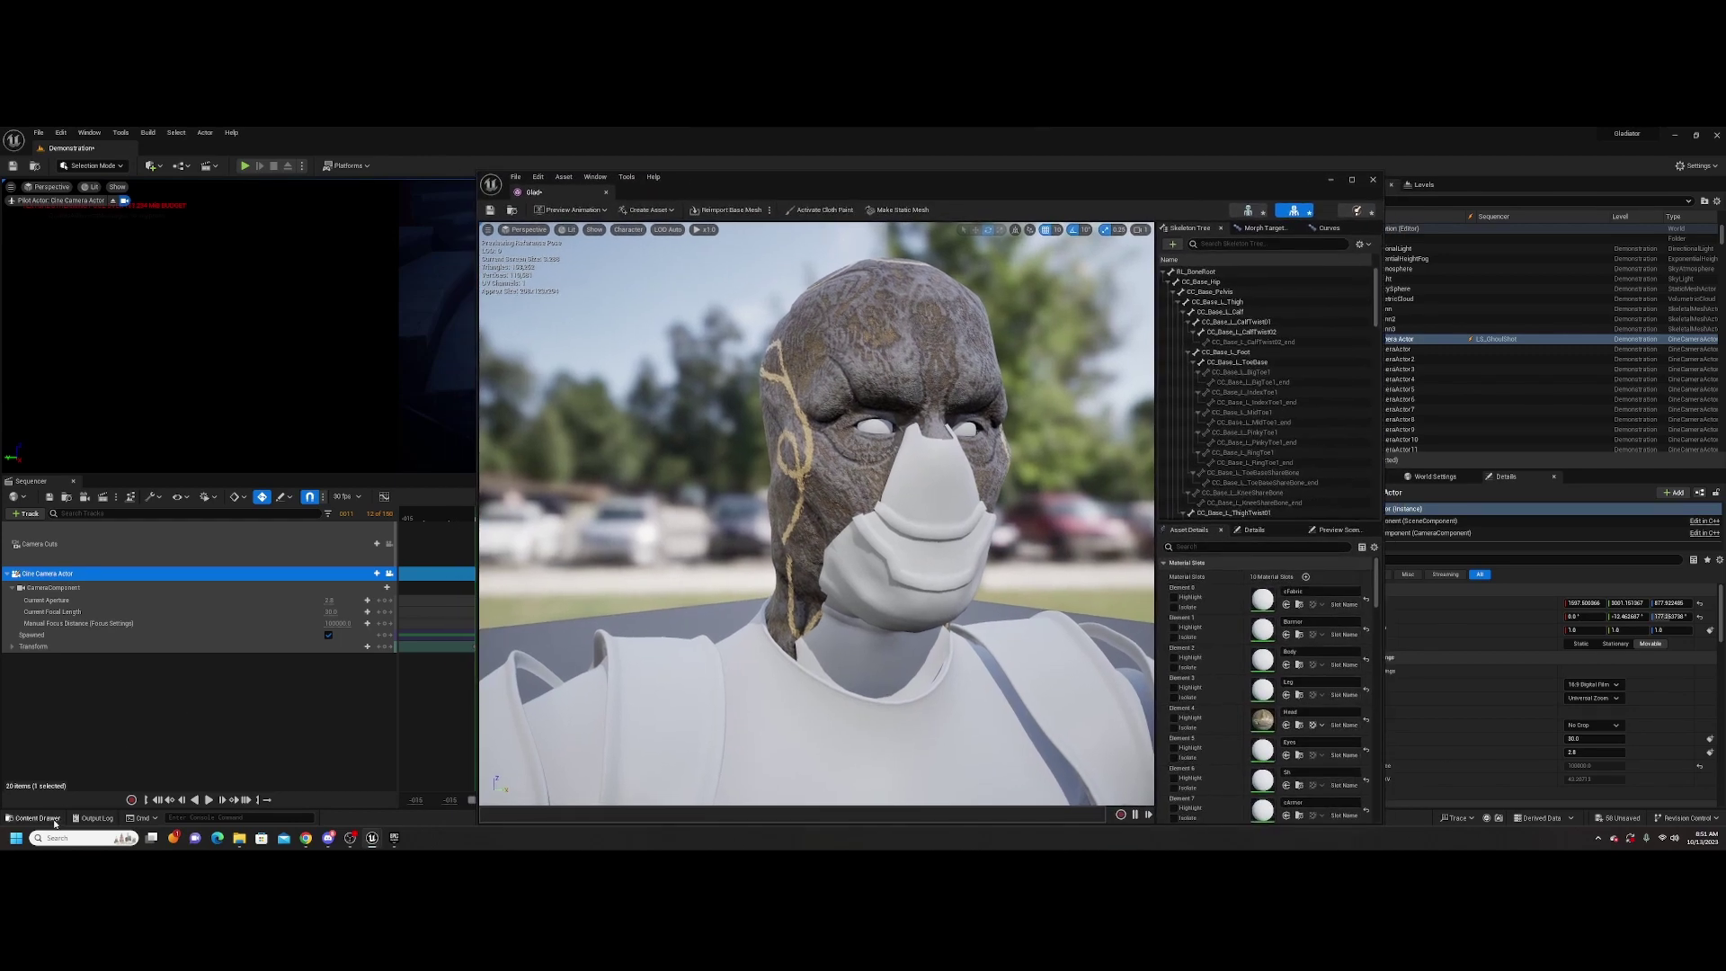
pyautogui.click(43, 816)
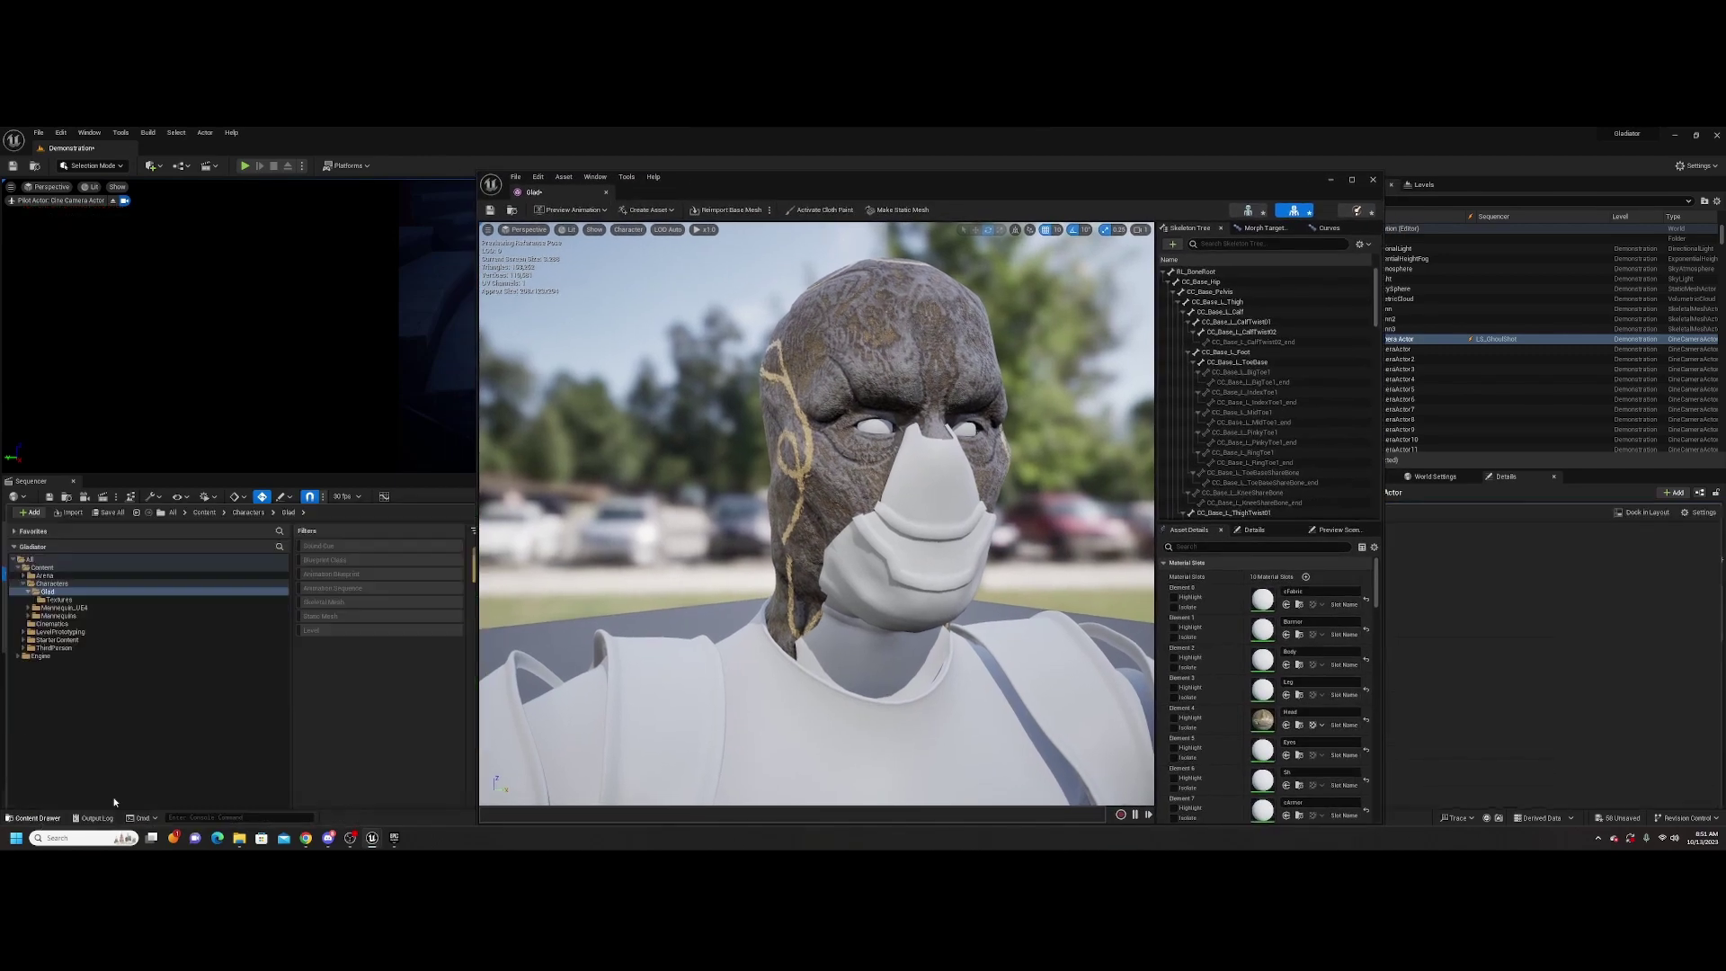
pyautogui.moveTo(633, 194); pyautogui.dragTo(983, 186)
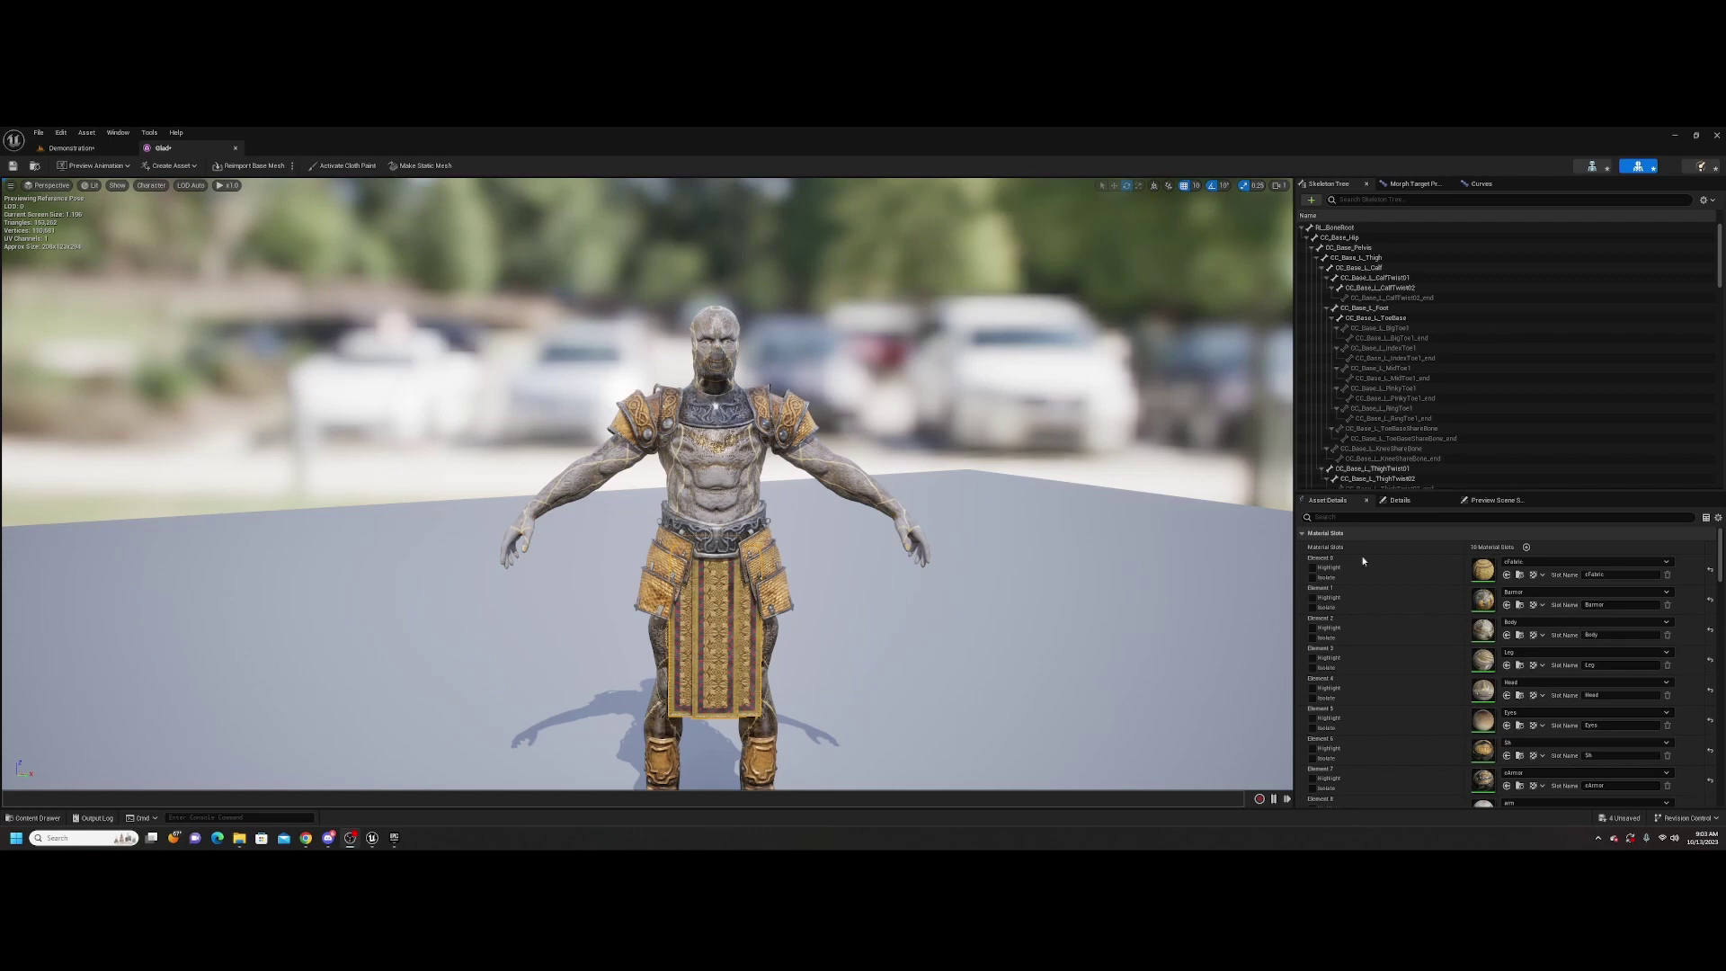
# Examine the fully textured Glad character from the front and the back
pyautogui.moveTo(919, 589)
pyautogui.mouseDown()
pyautogui.moveTo(889, 585)
pyautogui.moveTo(931, 590)
pyautogui.mouseUp()
pyautogui.moveTo(931, 590); pyautogui.dragTo(1231, 728, button='right')
pyautogui.moveTo(1231, 728); pyautogui.dragTo(809, 576)
pyautogui.moveTo(1128, 651)
pyautogui.mouseDown(button='right')
pyautogui.moveTo(1129, 584)
pyautogui.moveTo(1129, 651)
pyautogui.mouseUp(button='right')
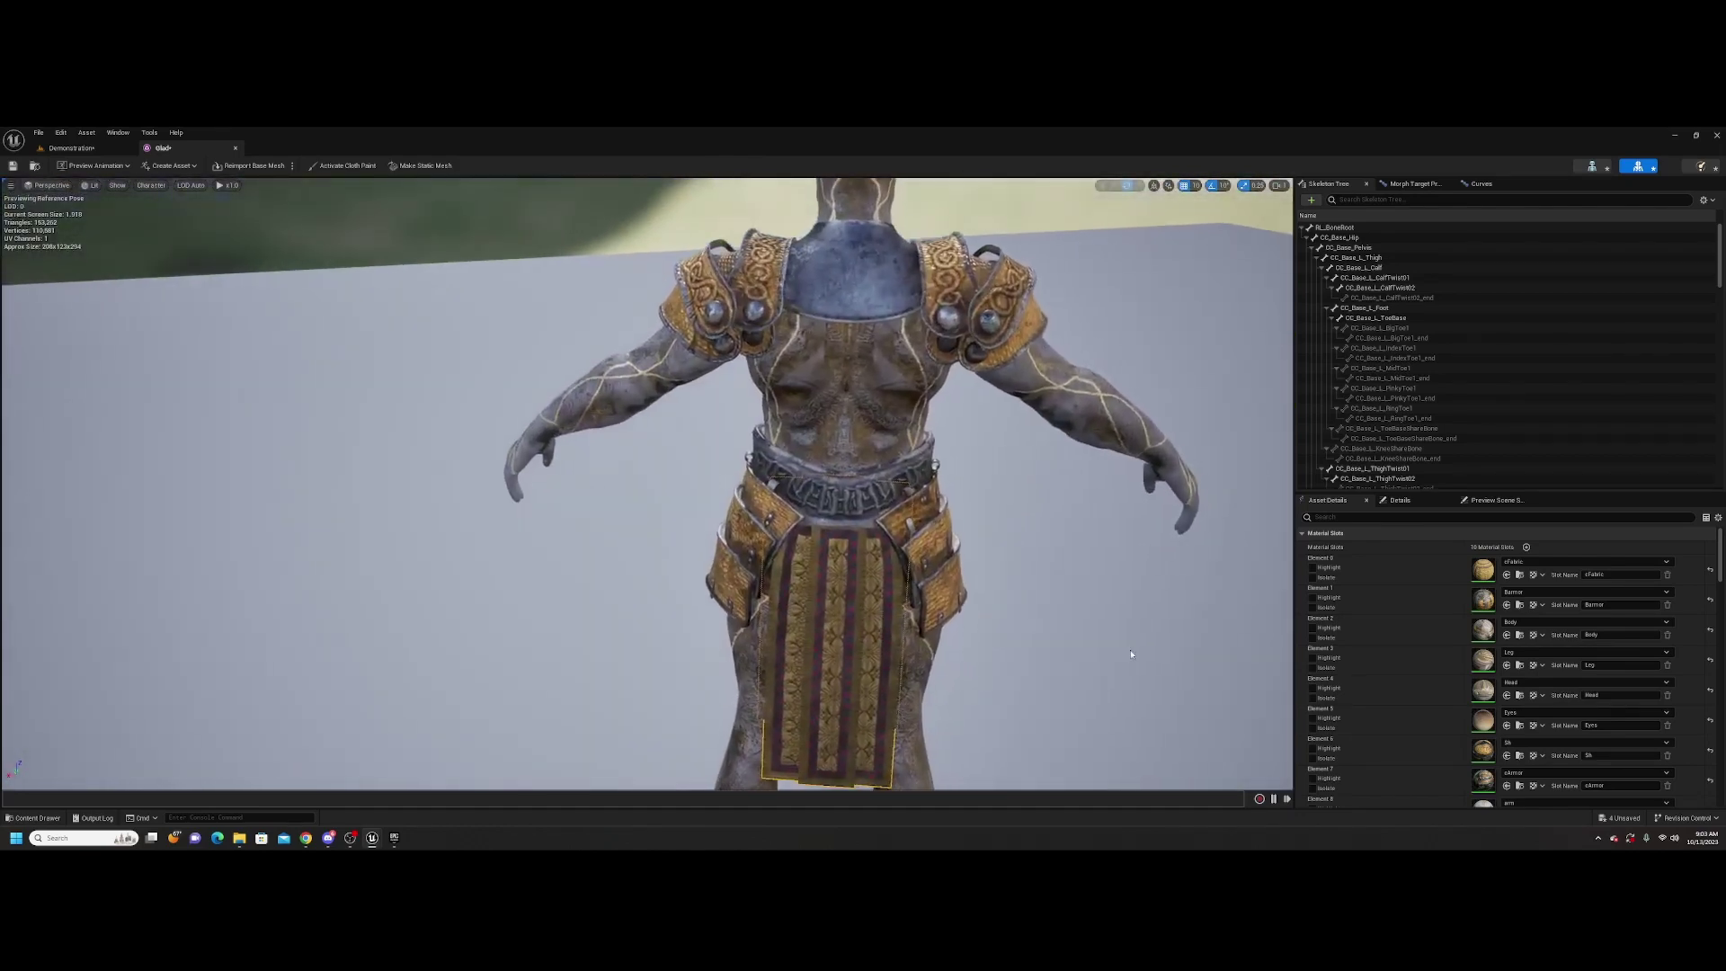
# Widen the asset details area and isolate material slots Element 0, 1 and 2 in turn, restoring the full character each time
pyautogui.moveTo(1292, 501); pyautogui.dragTo(1181, 501)
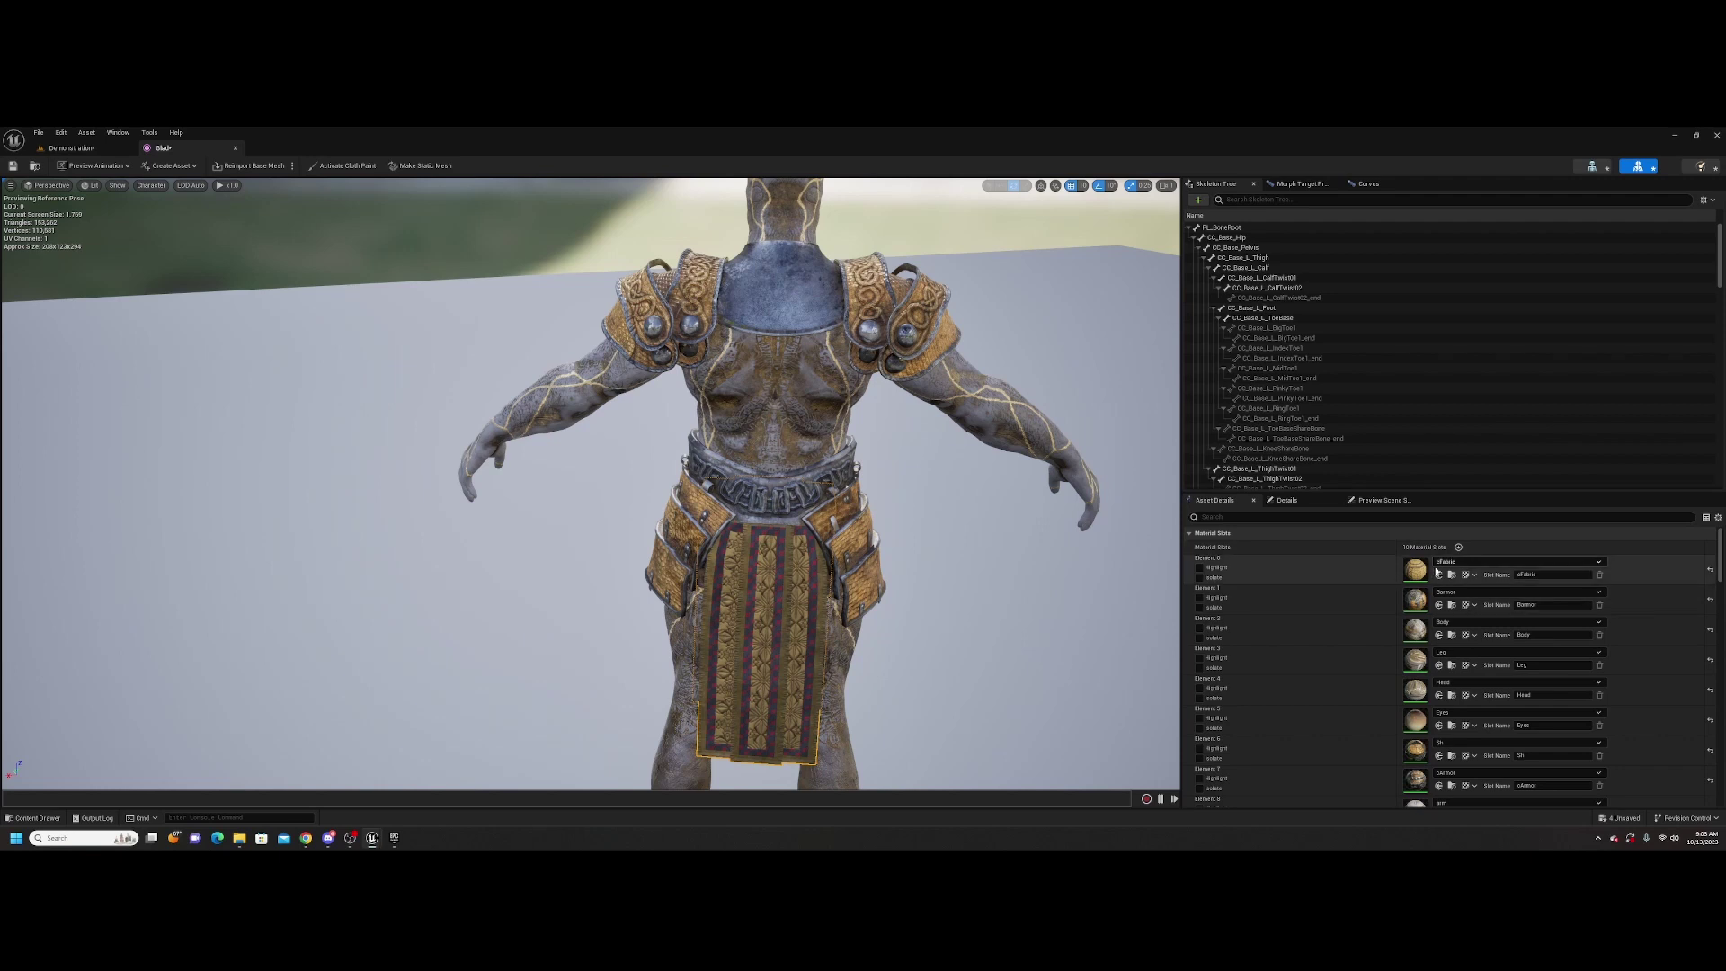
pyautogui.click(1200, 578)
pyautogui.click(1199, 577)
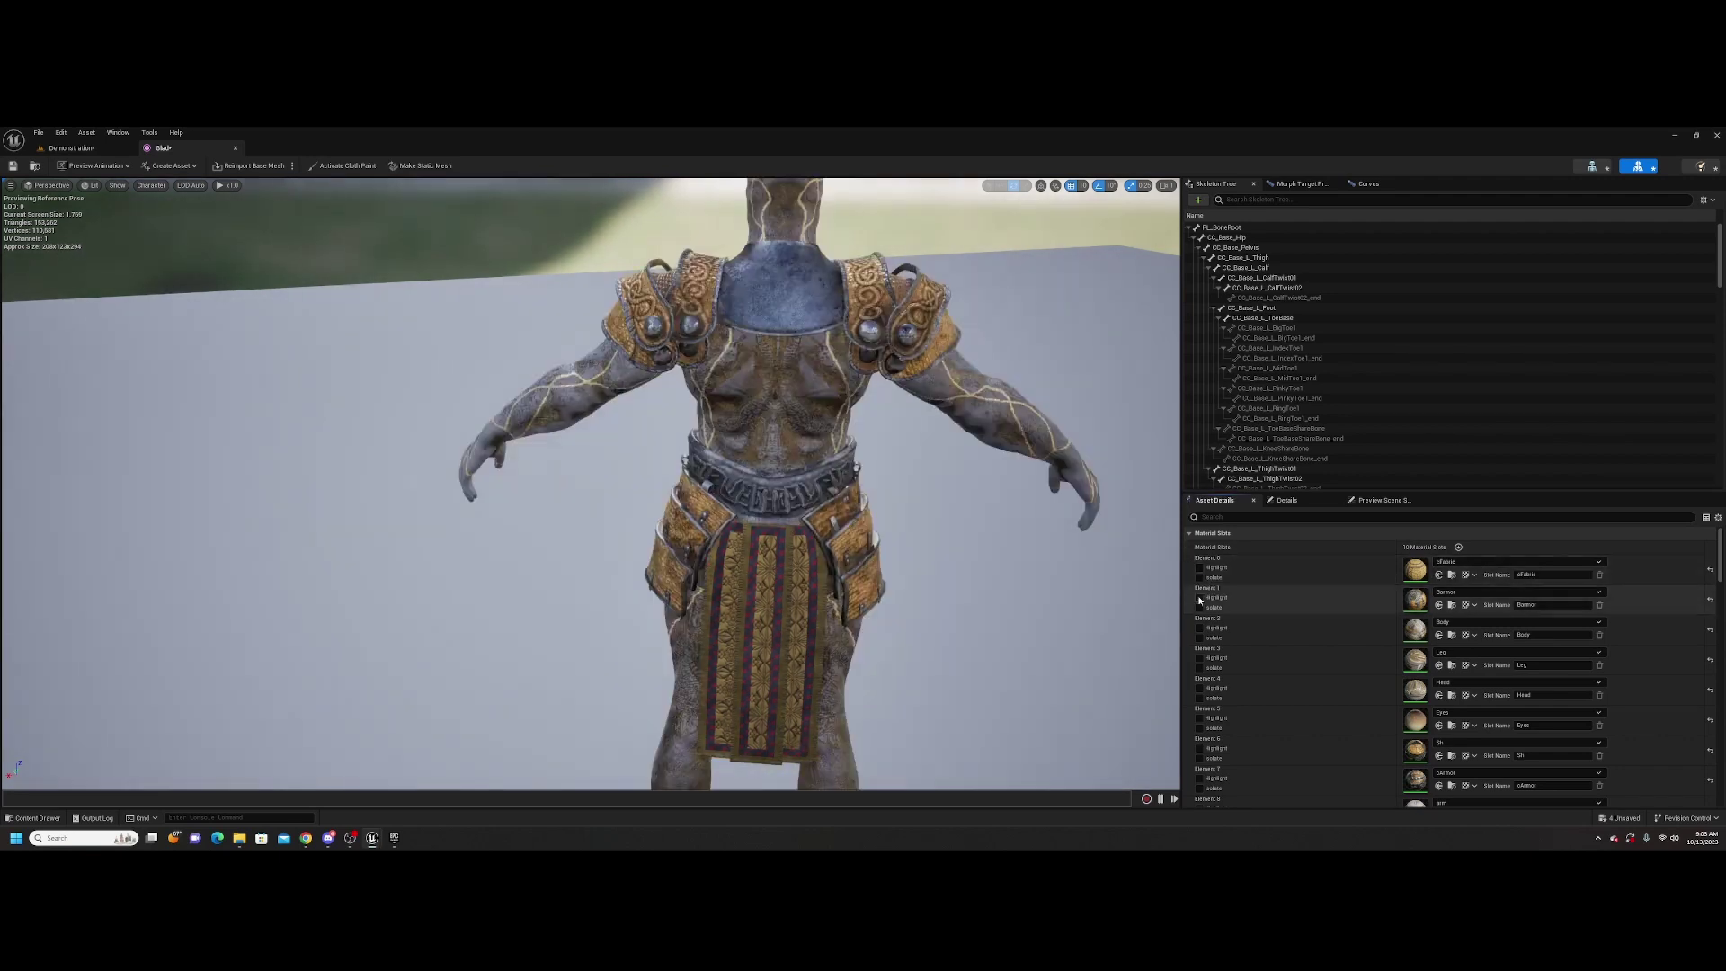
pyautogui.click(1199, 608)
pyautogui.click(1199, 608)
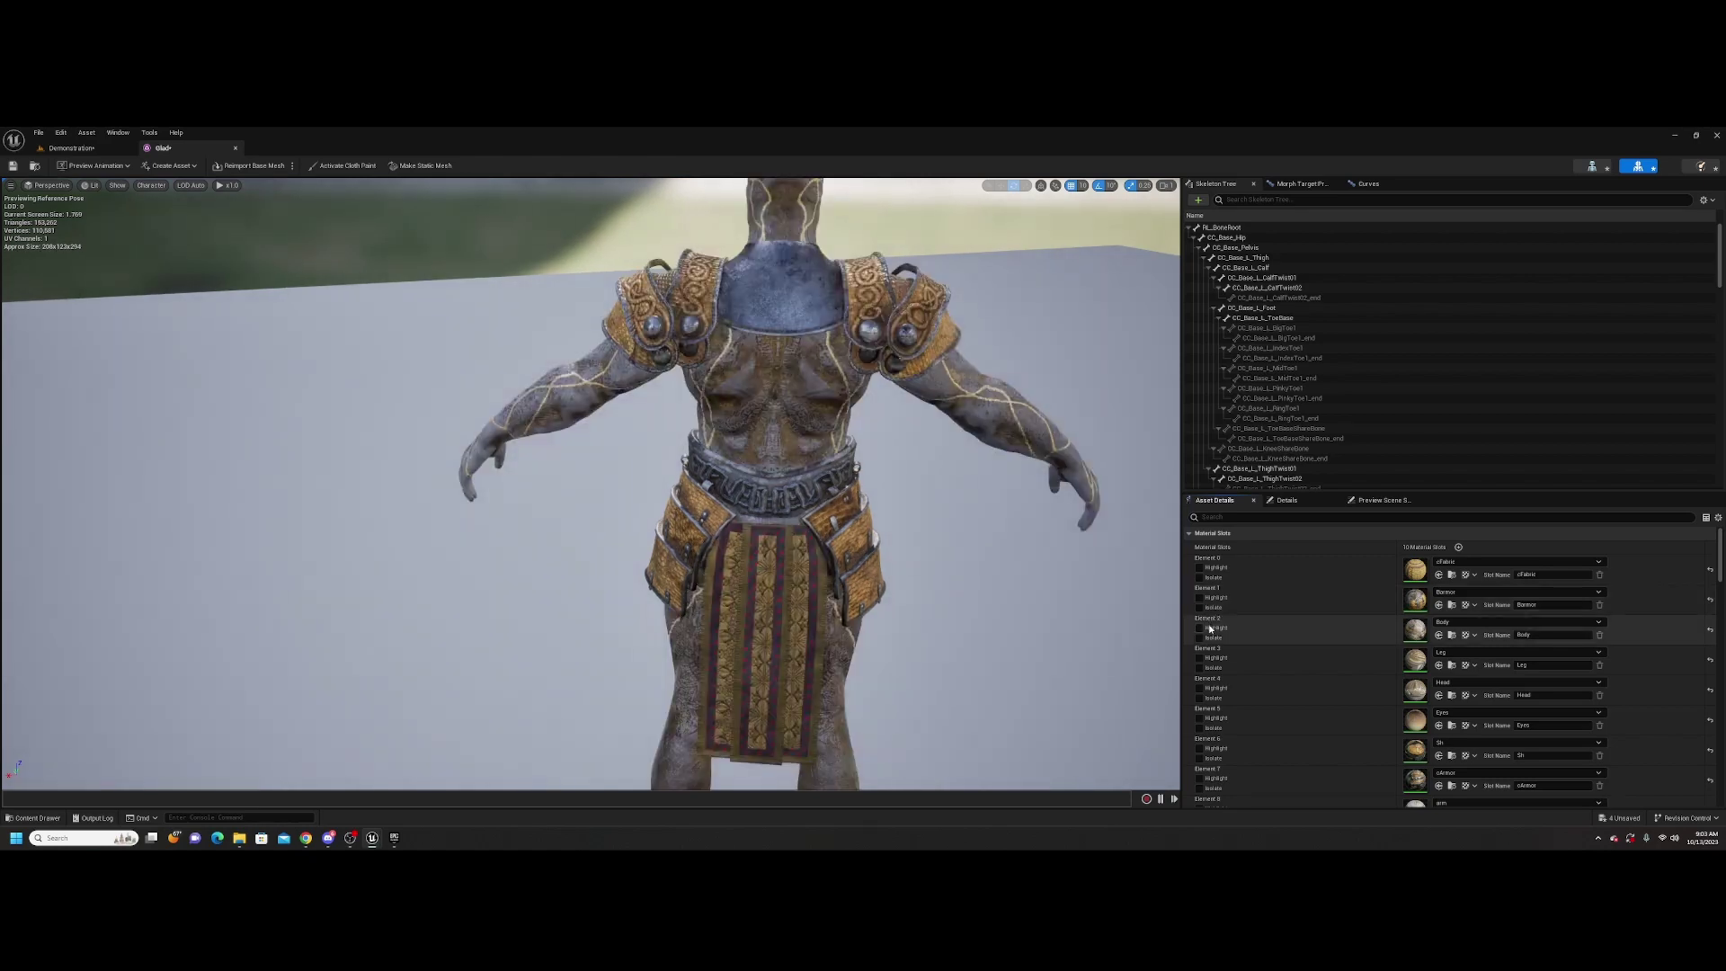
pyautogui.click(1199, 637)
pyautogui.click(1200, 638)
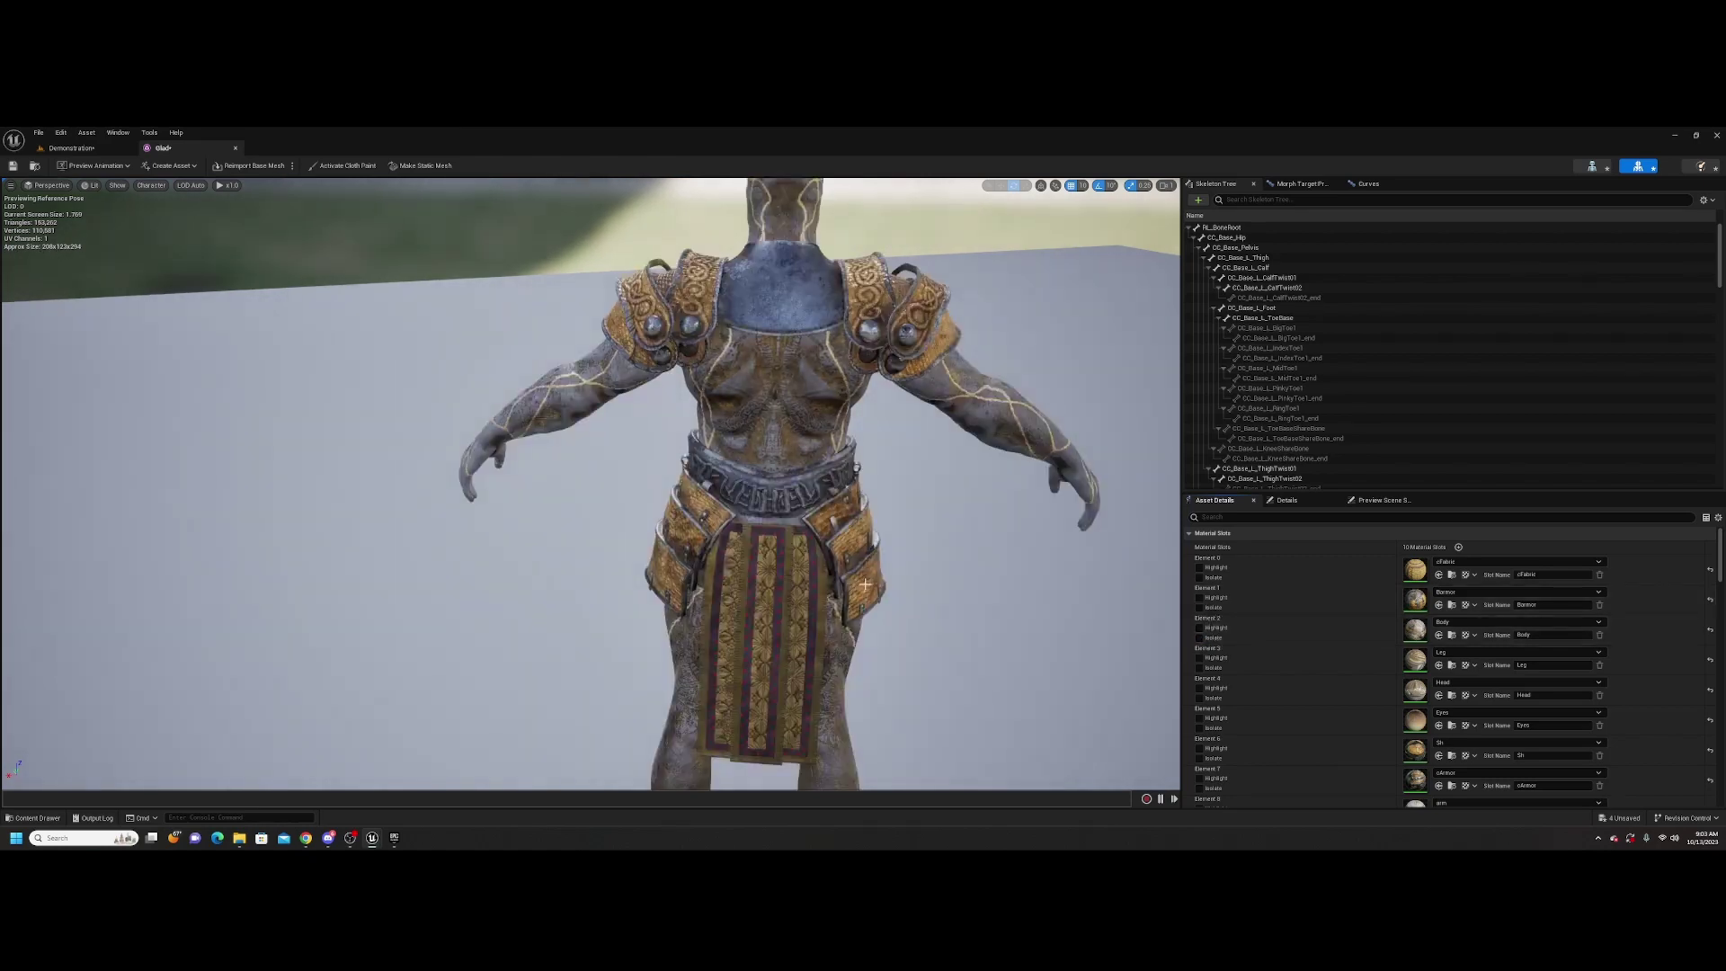
# From the front, isolate and restore material slot Element 3, and view the material choices for Element 0 without changing it
pyautogui.moveTo(863, 467); pyautogui.dragTo(836, 355, button='right')
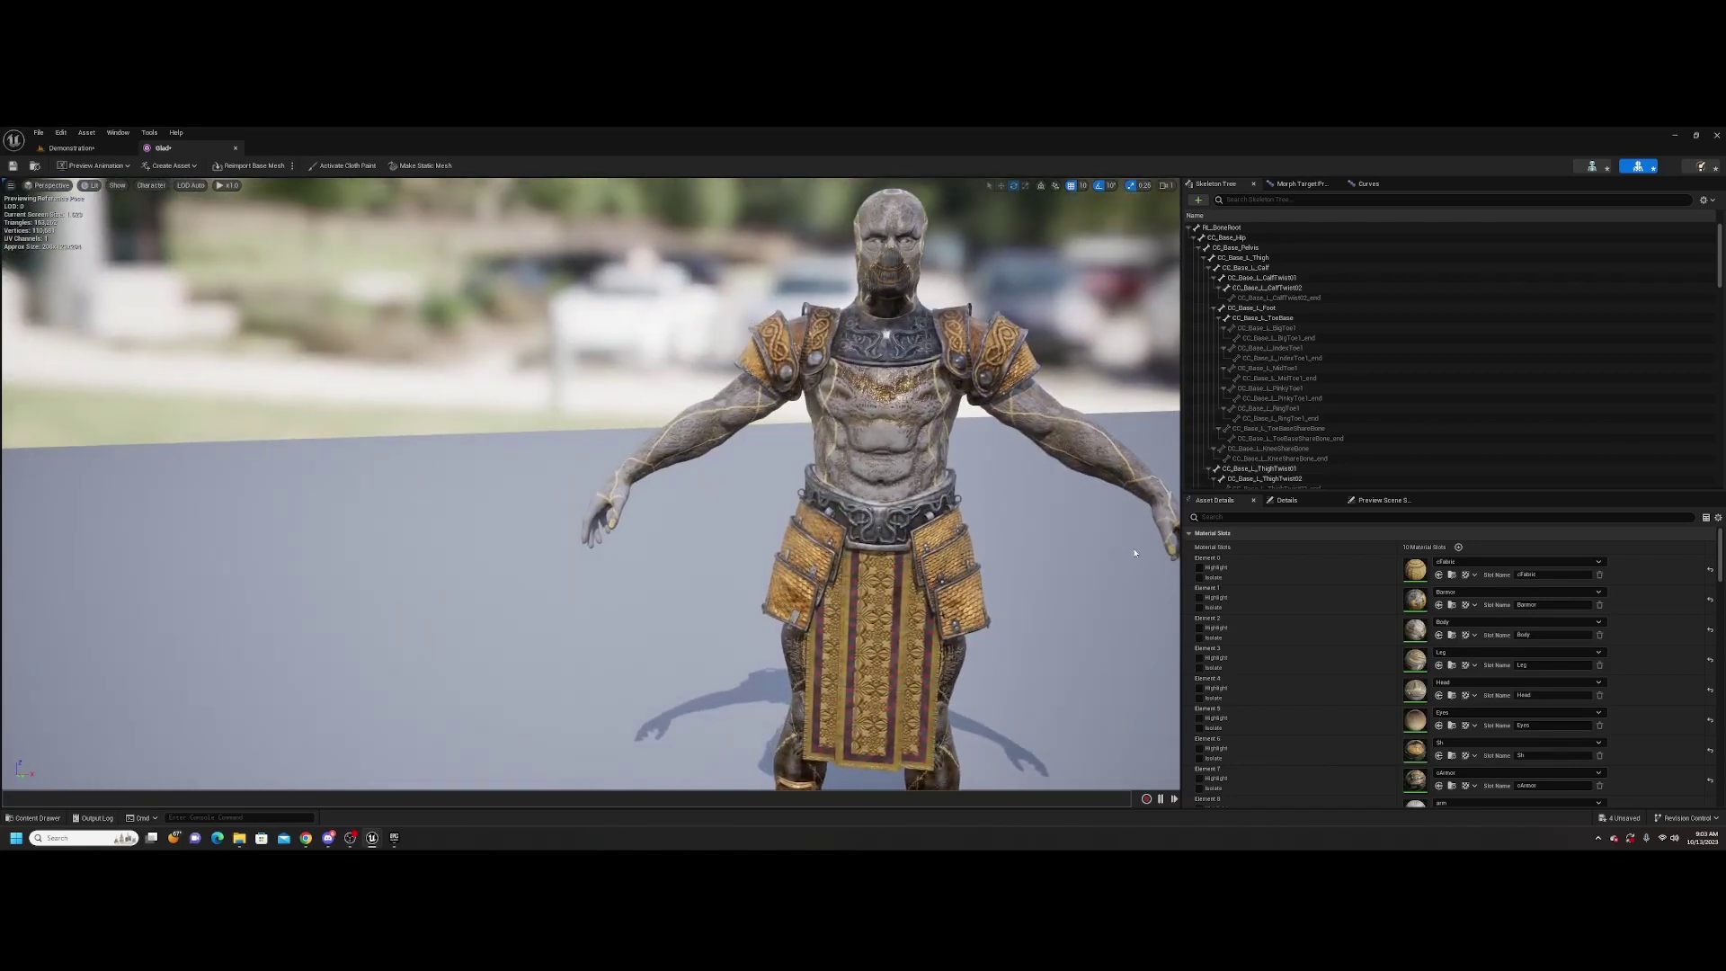
pyautogui.click(1200, 667)
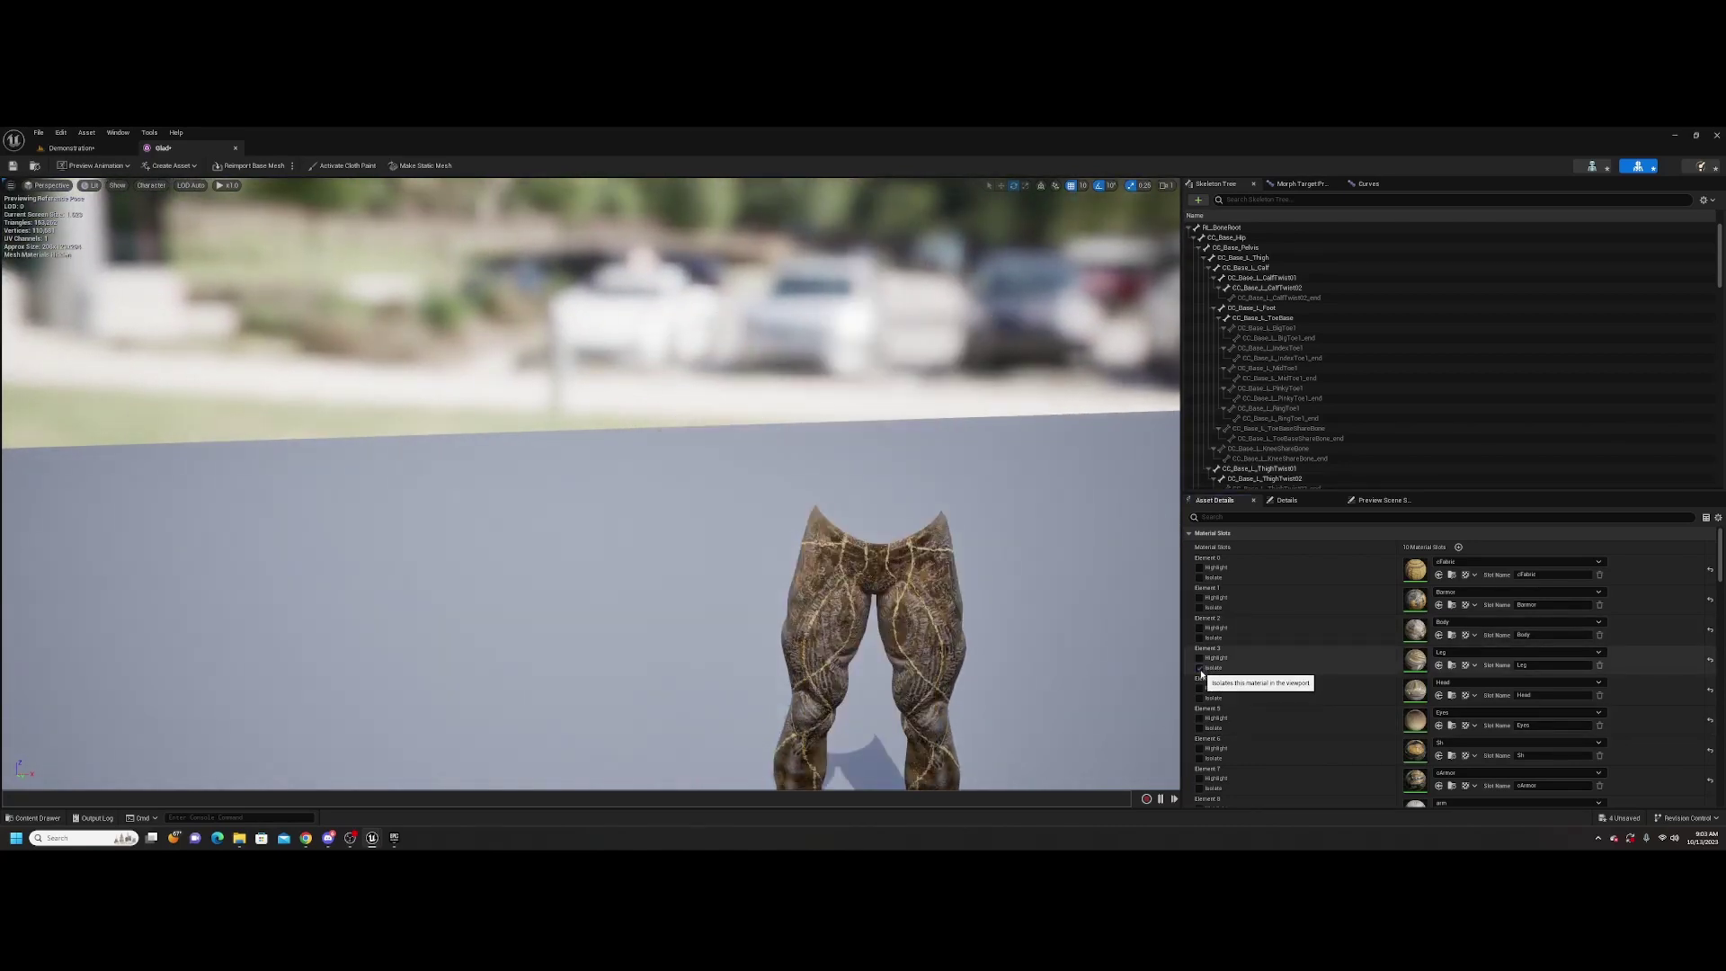
pyautogui.click(1199, 668)
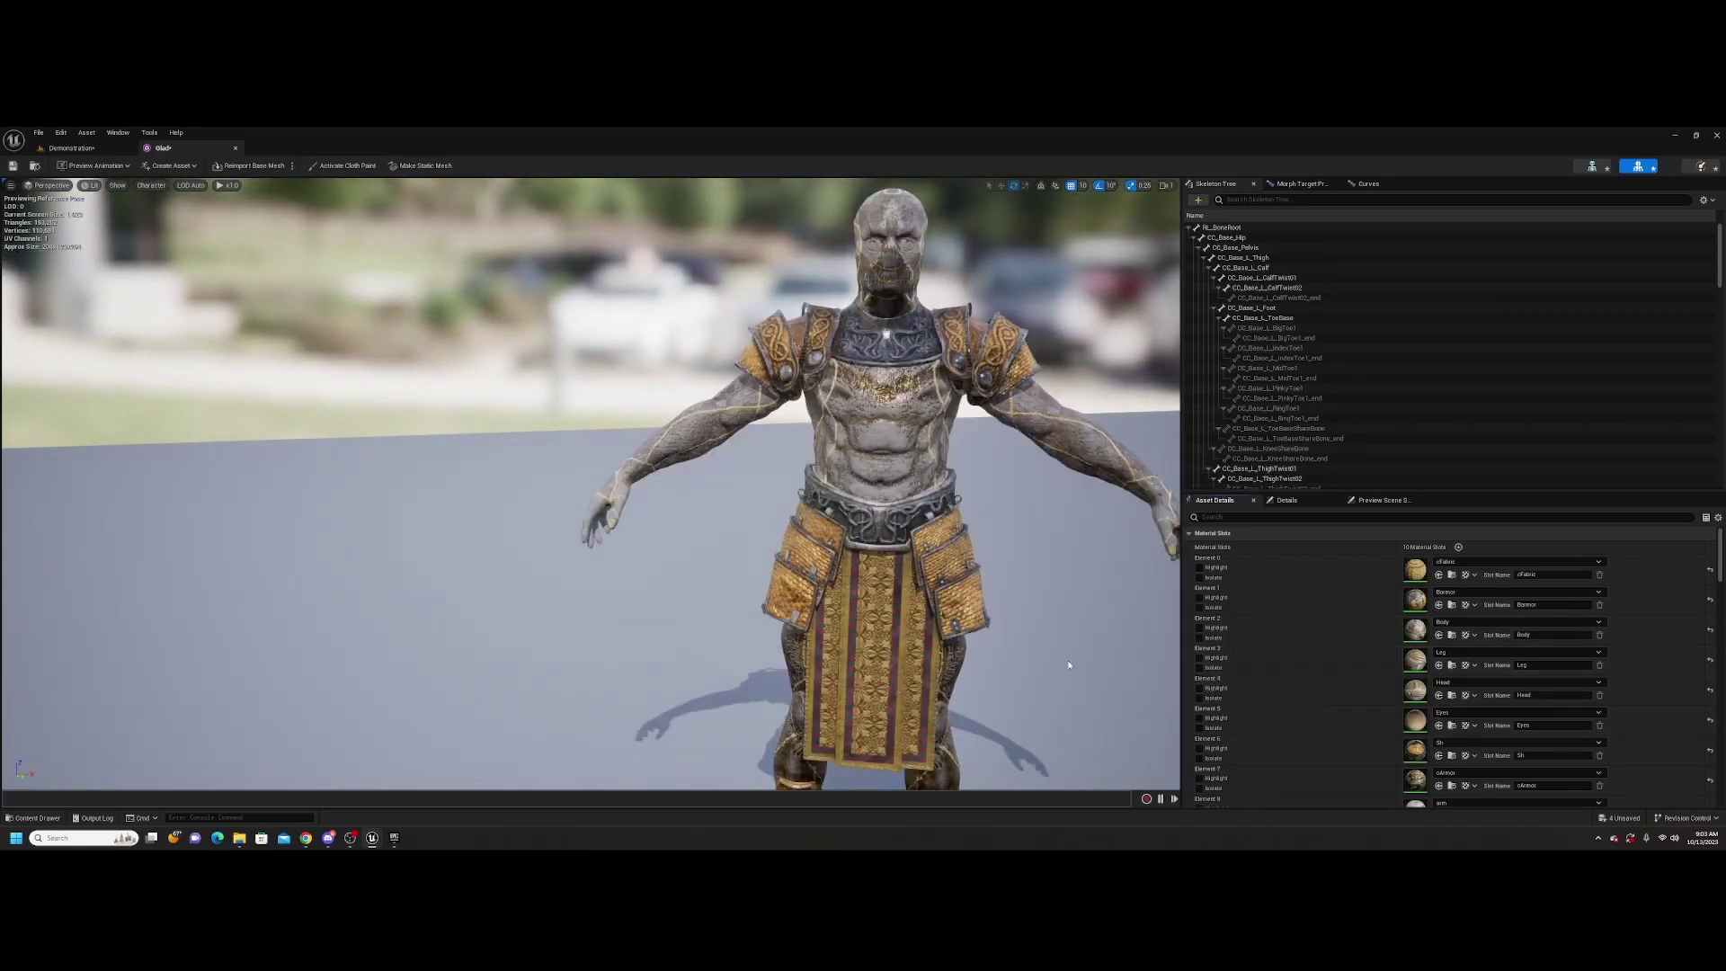
pyautogui.click(1596, 563)
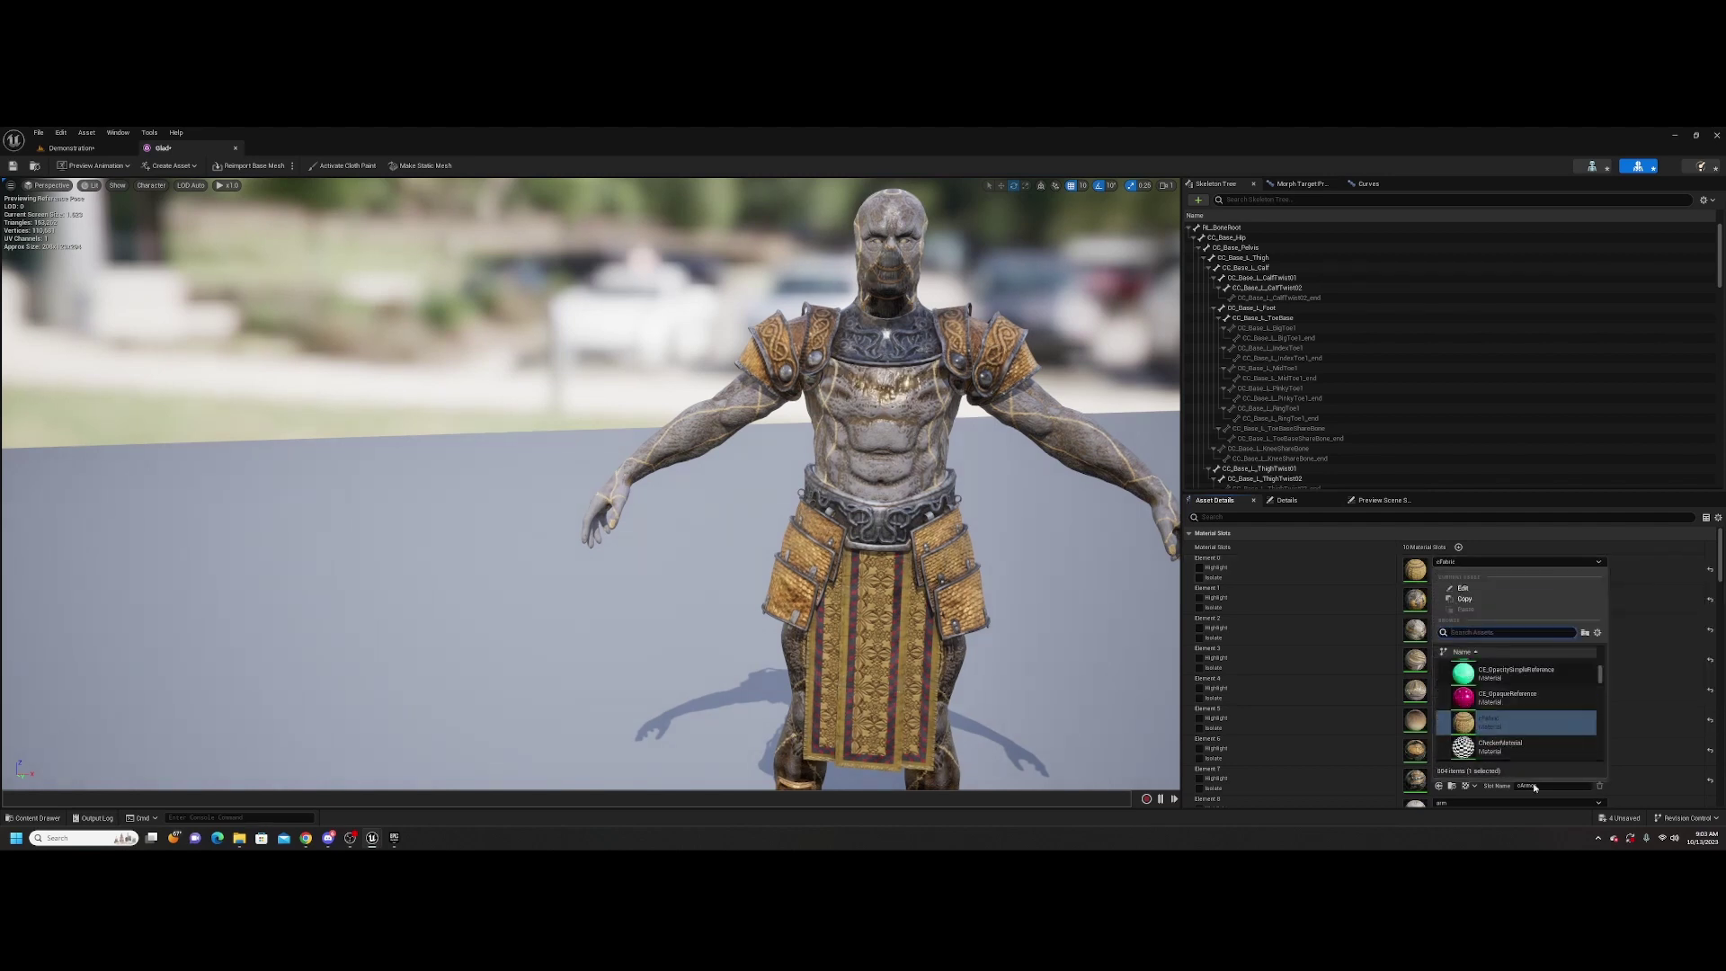
pyautogui.click(1627, 571)
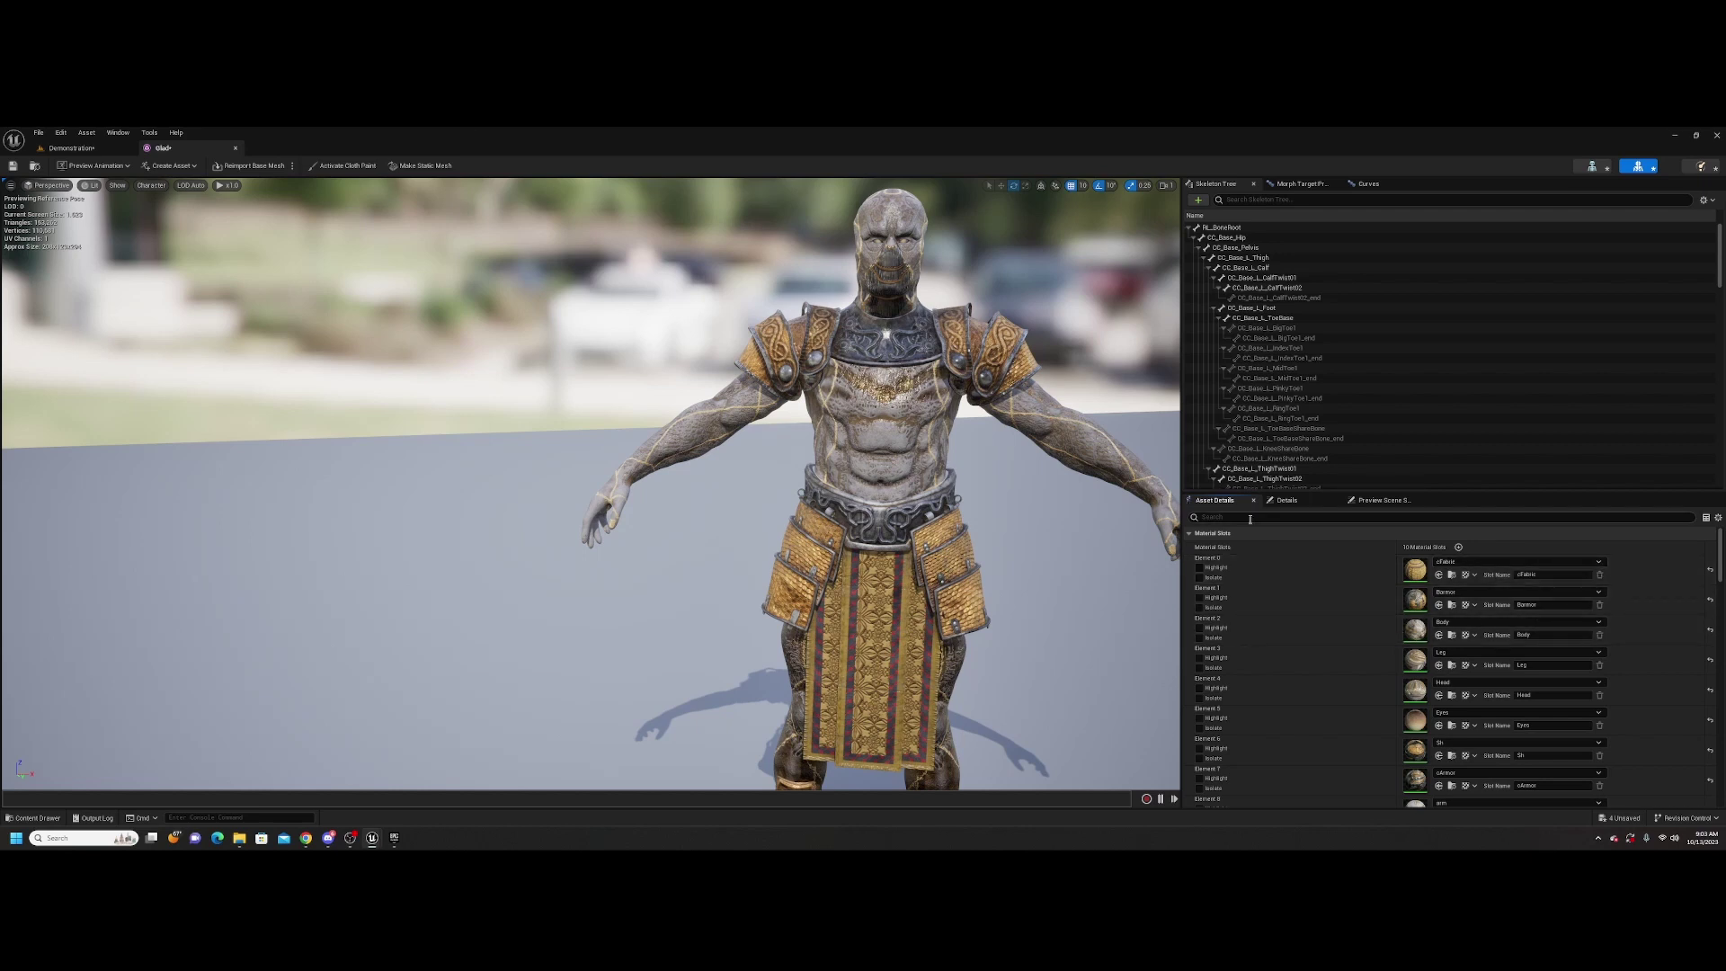
# Close the Glad mesh editor and clear the asset search in the Glad character's Textures folder
pyautogui.click(234, 145)
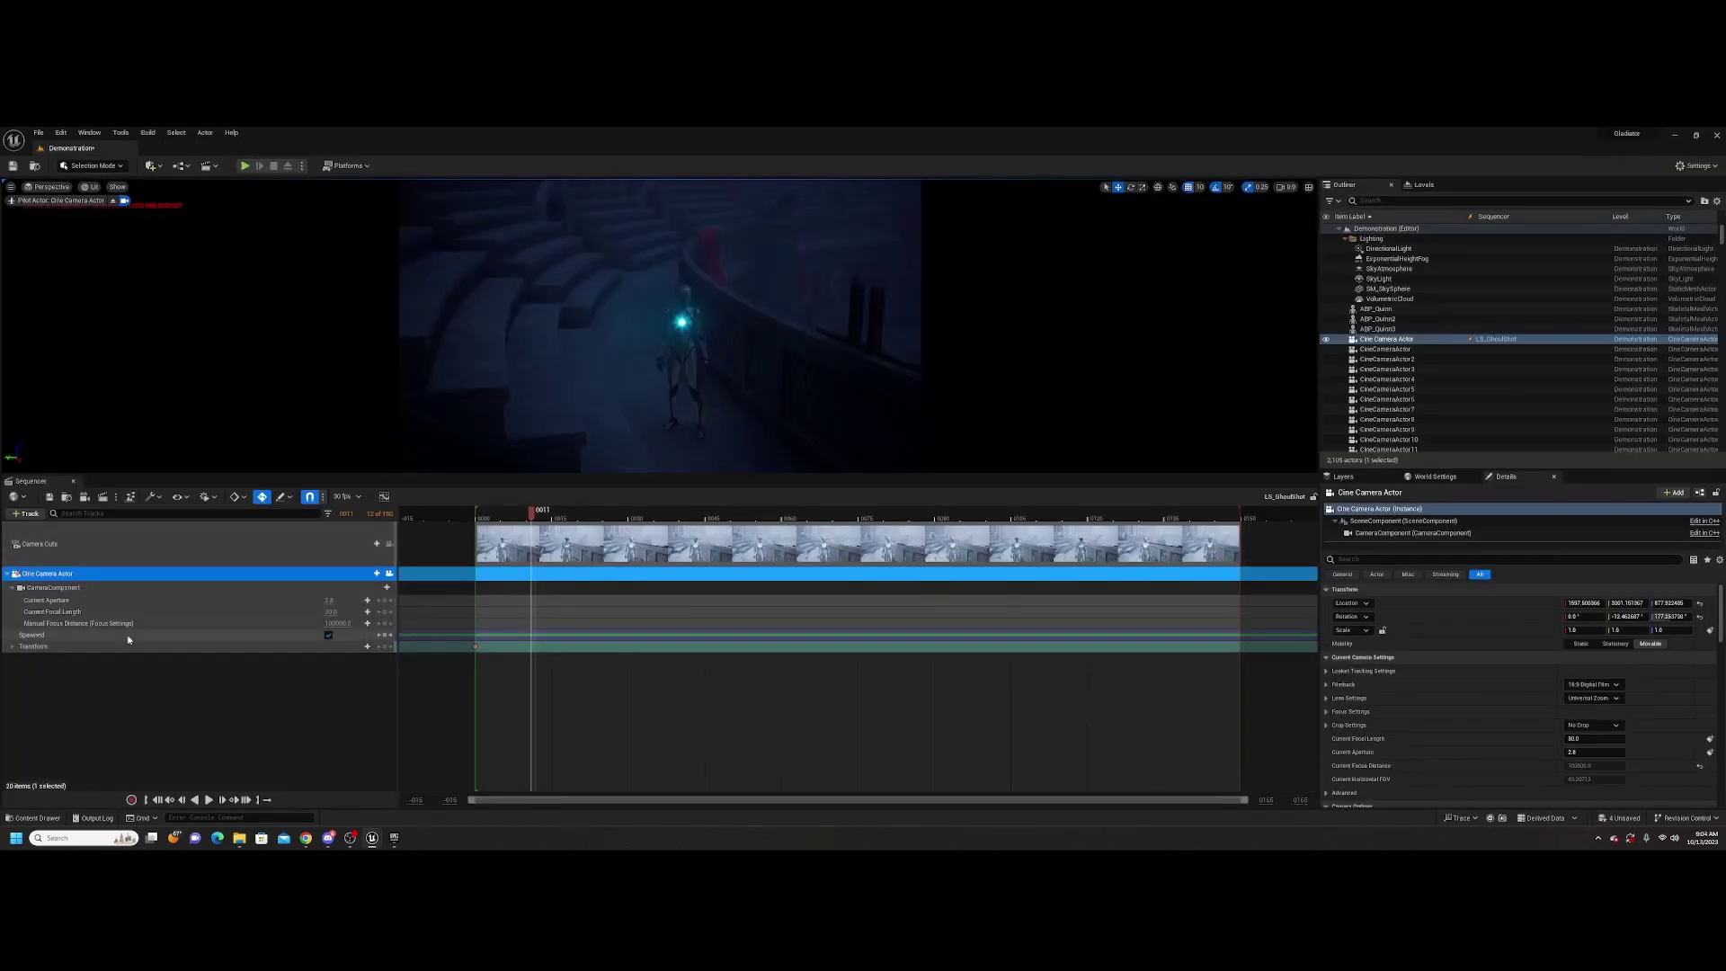
pyautogui.click(37, 819)
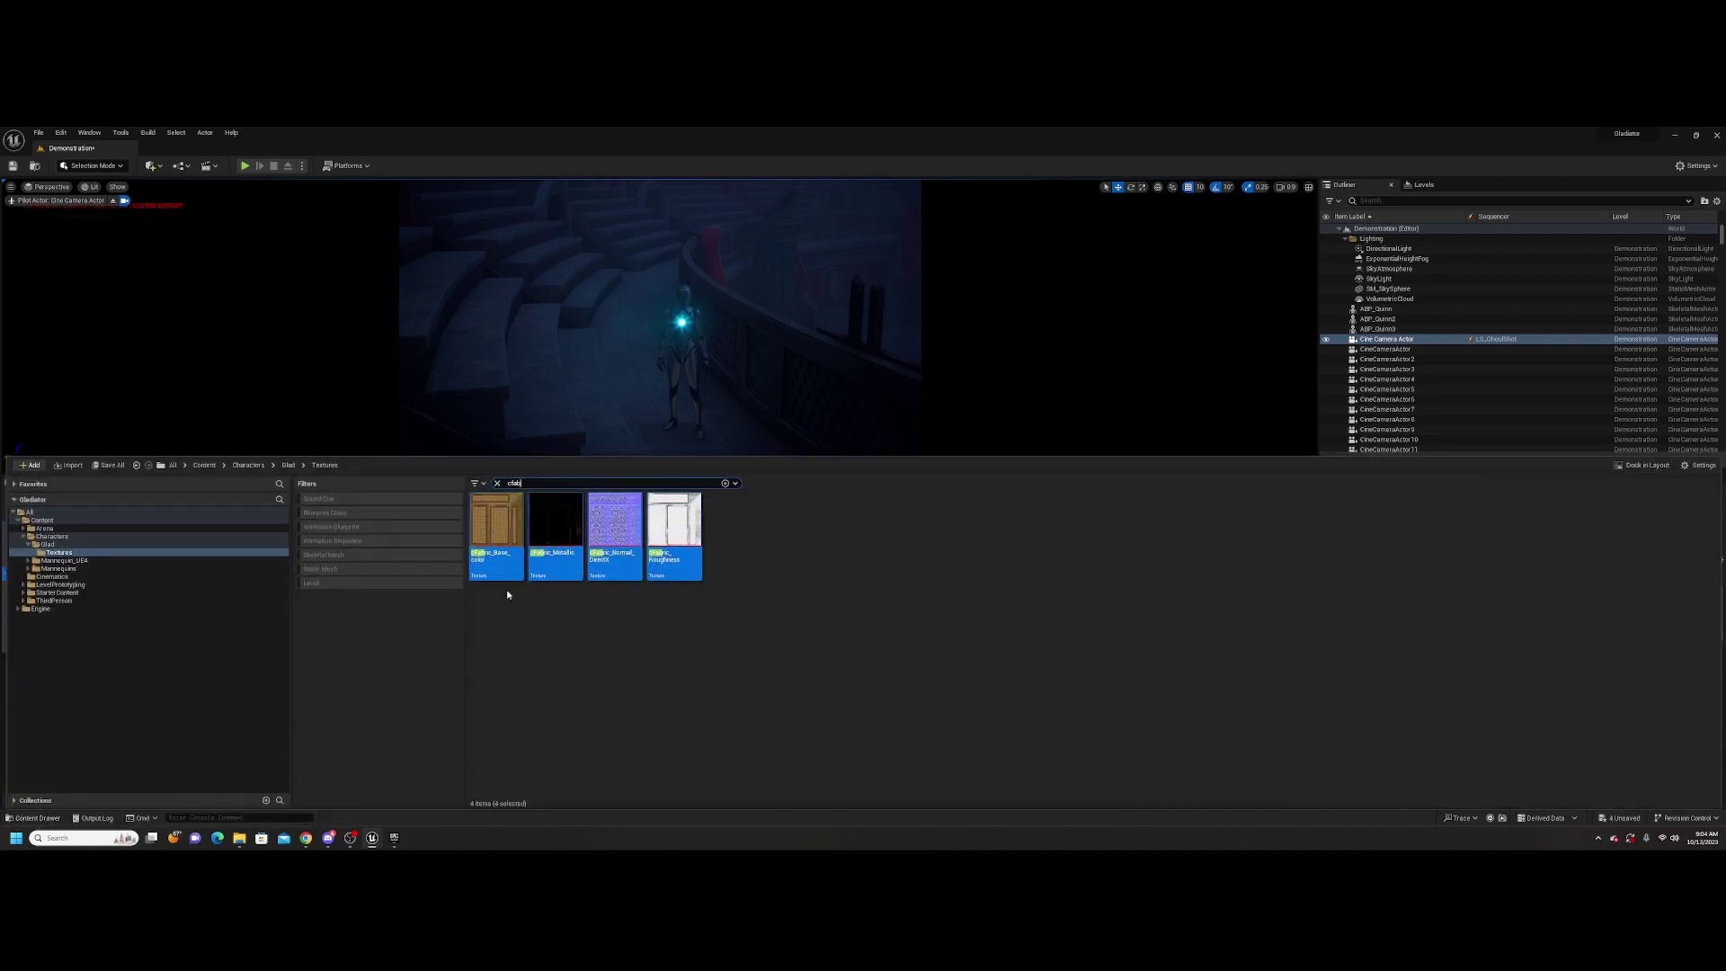
pyautogui.click(498, 485)
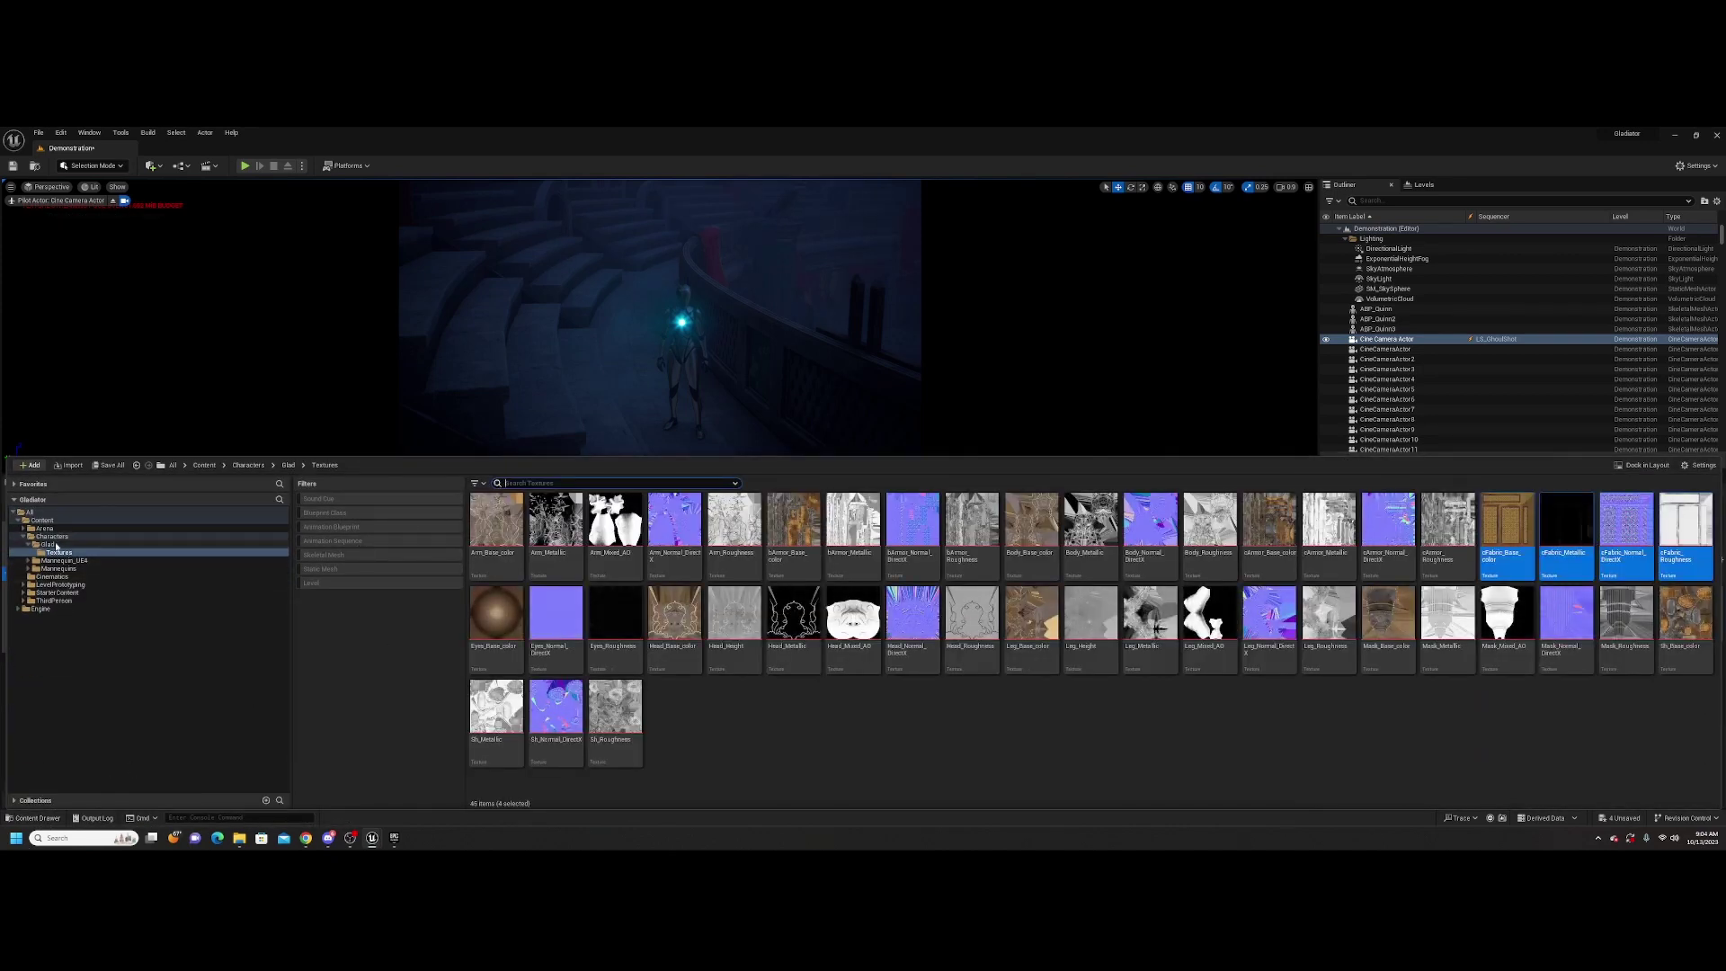
# Place the Glad skeletal mesh from the Glad folder in the arena near the mannequin and rotate it to face the camera
pyautogui.click(47, 544)
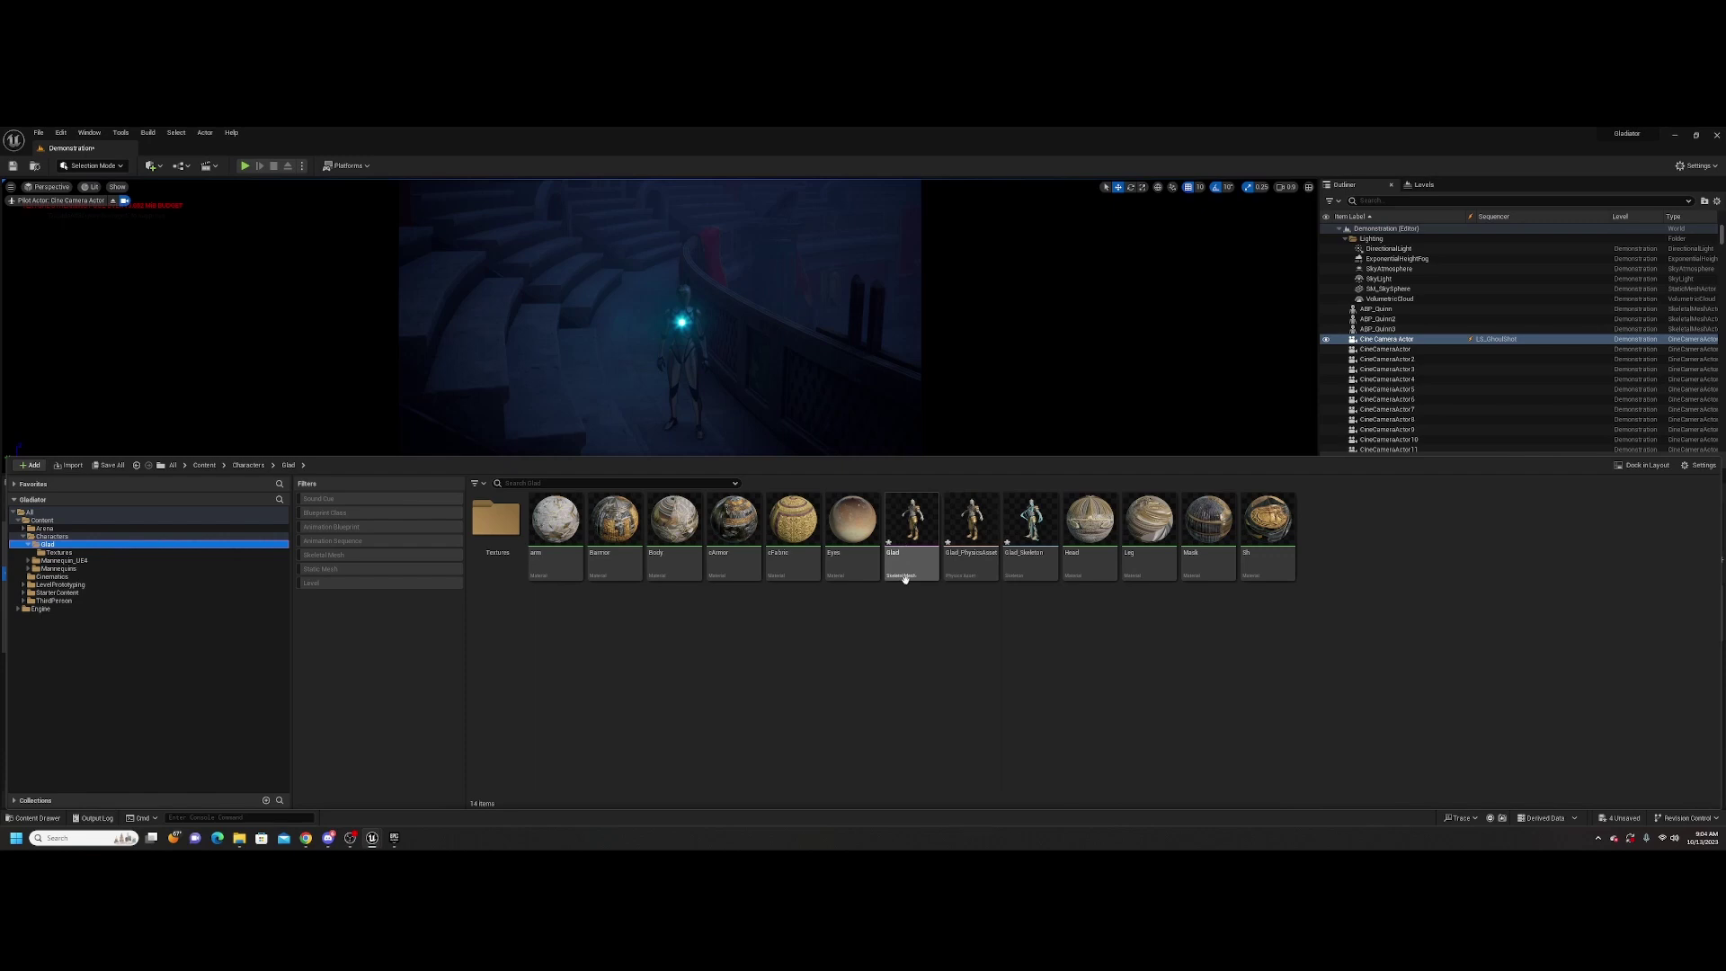
pyautogui.moveTo(903, 577)
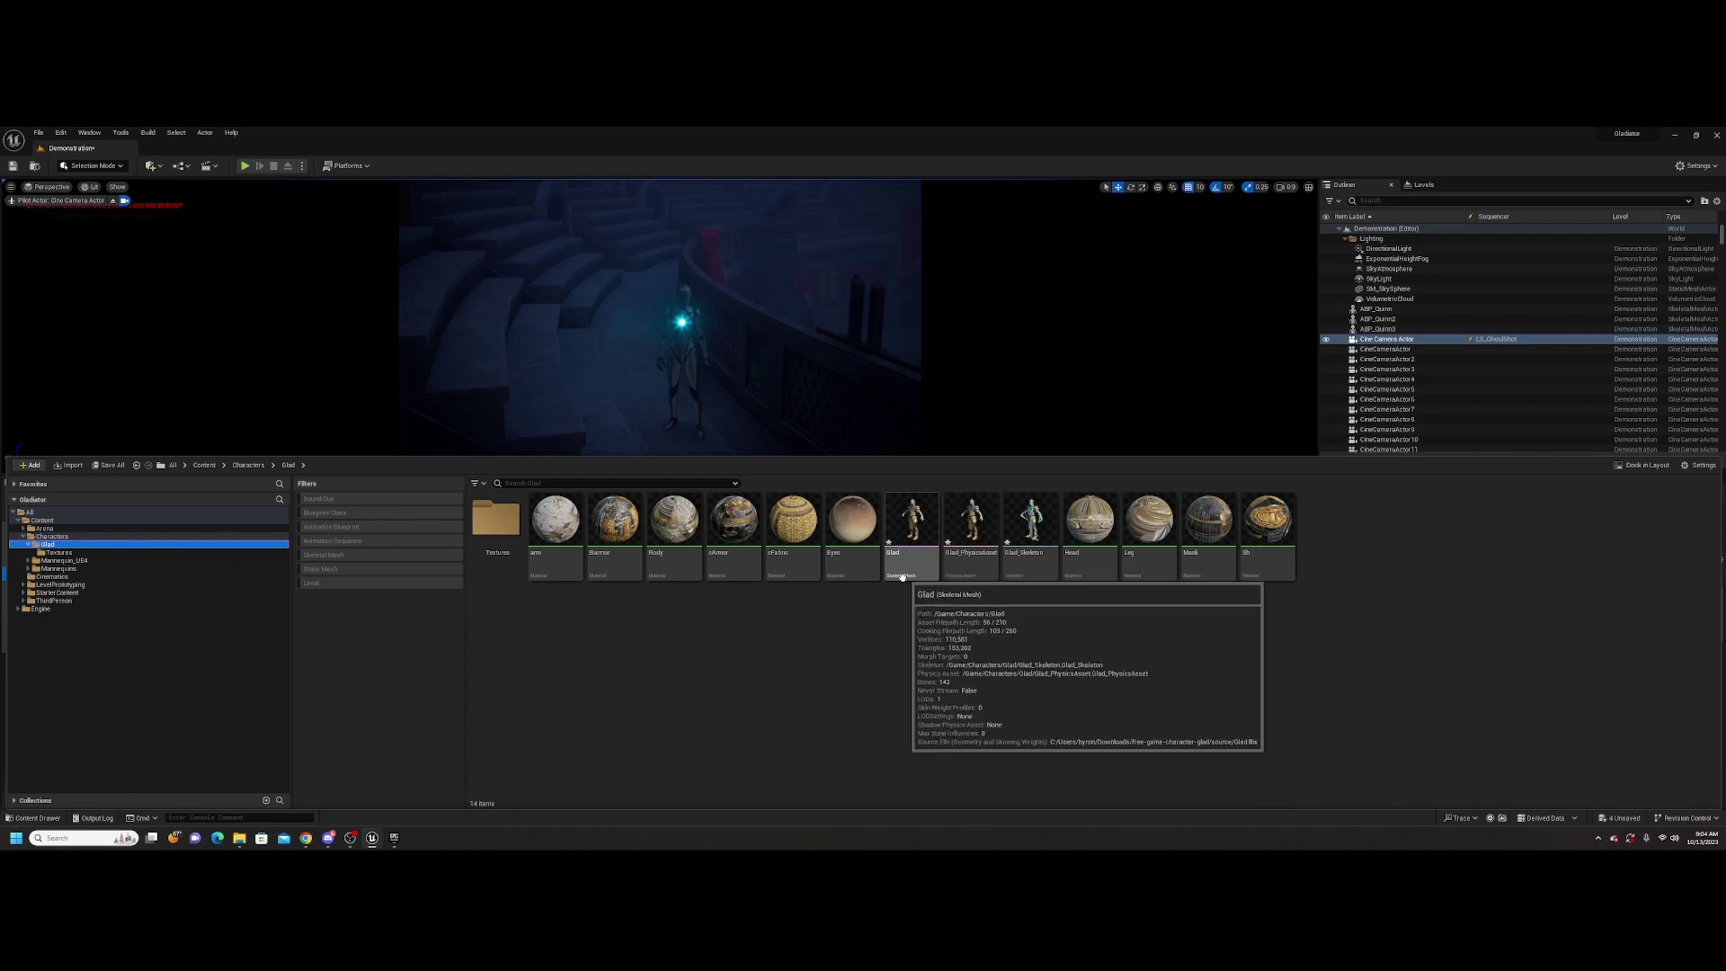
pyautogui.moveTo(912, 530); pyautogui.dragTo(683, 465)
pyautogui.press('e')
pyautogui.moveTo(666, 464); pyautogui.dragTo(690, 443)
pyautogui.moveTo(730, 438); pyautogui.dragTo(612, 277, button='right')
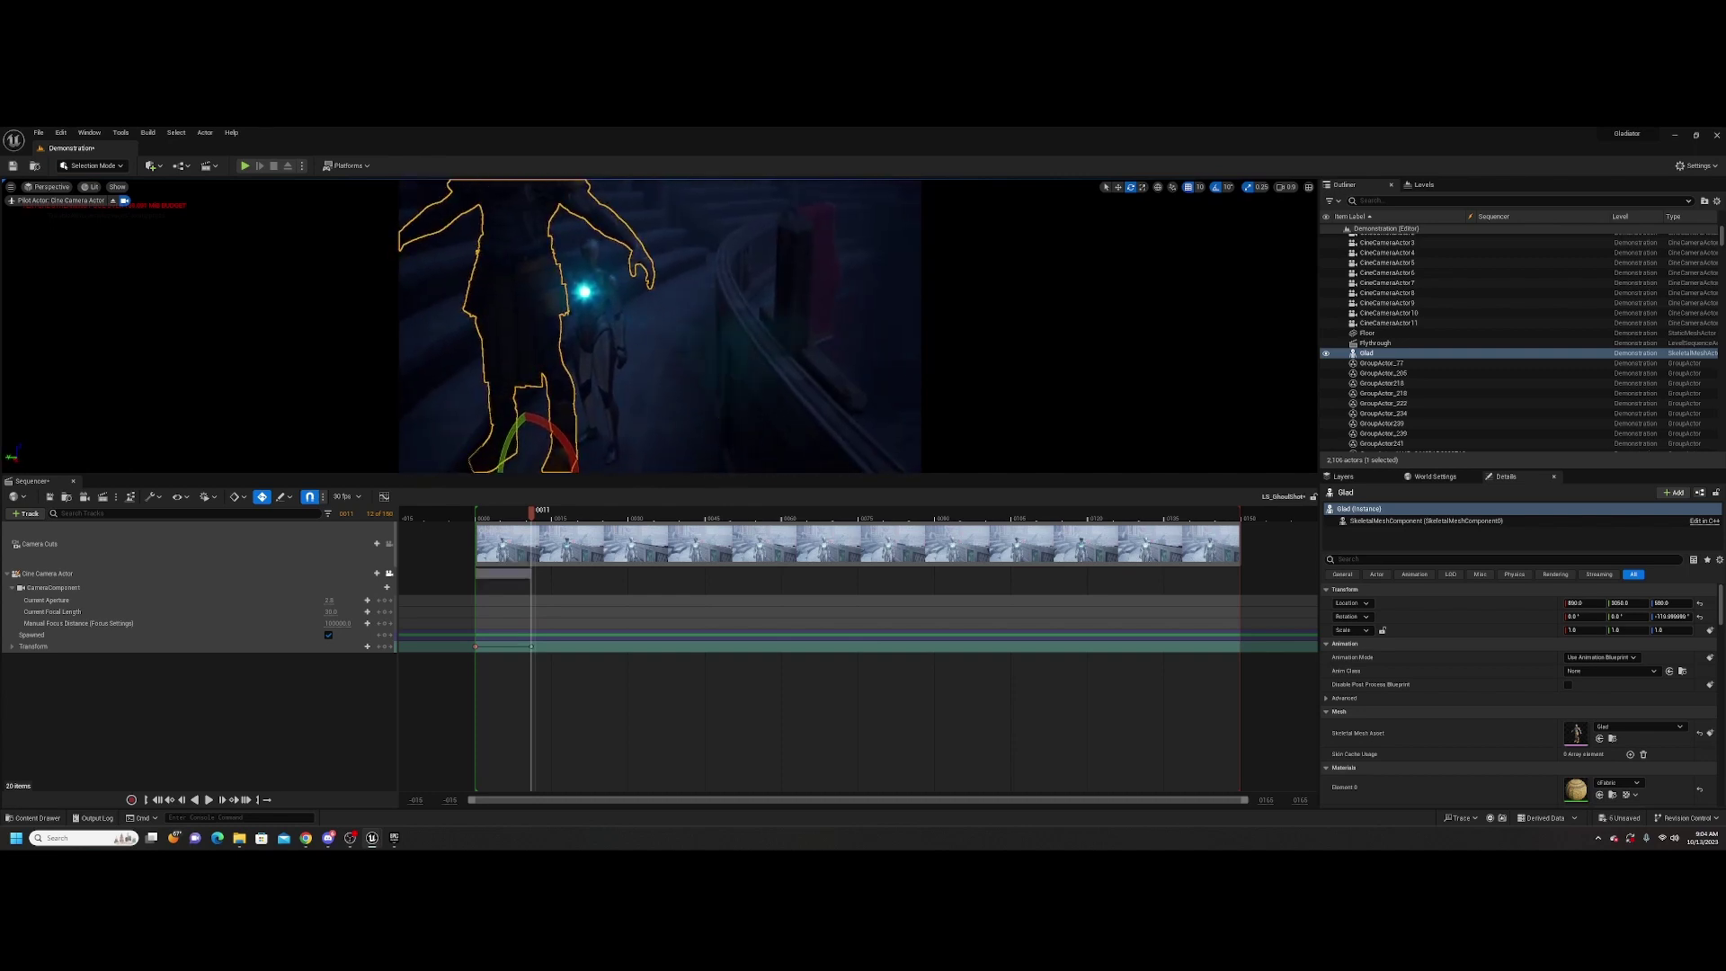
# Shift Glad along the stands and enlarge the viewport to check the character's placement from head to feet
pyautogui.click(615, 449)
pyautogui.press('w')
pyautogui.moveTo(559, 460); pyautogui.dragTo(663, 477)
pyautogui.moveTo(663, 449); pyautogui.dragTo(704, 385, button='right')
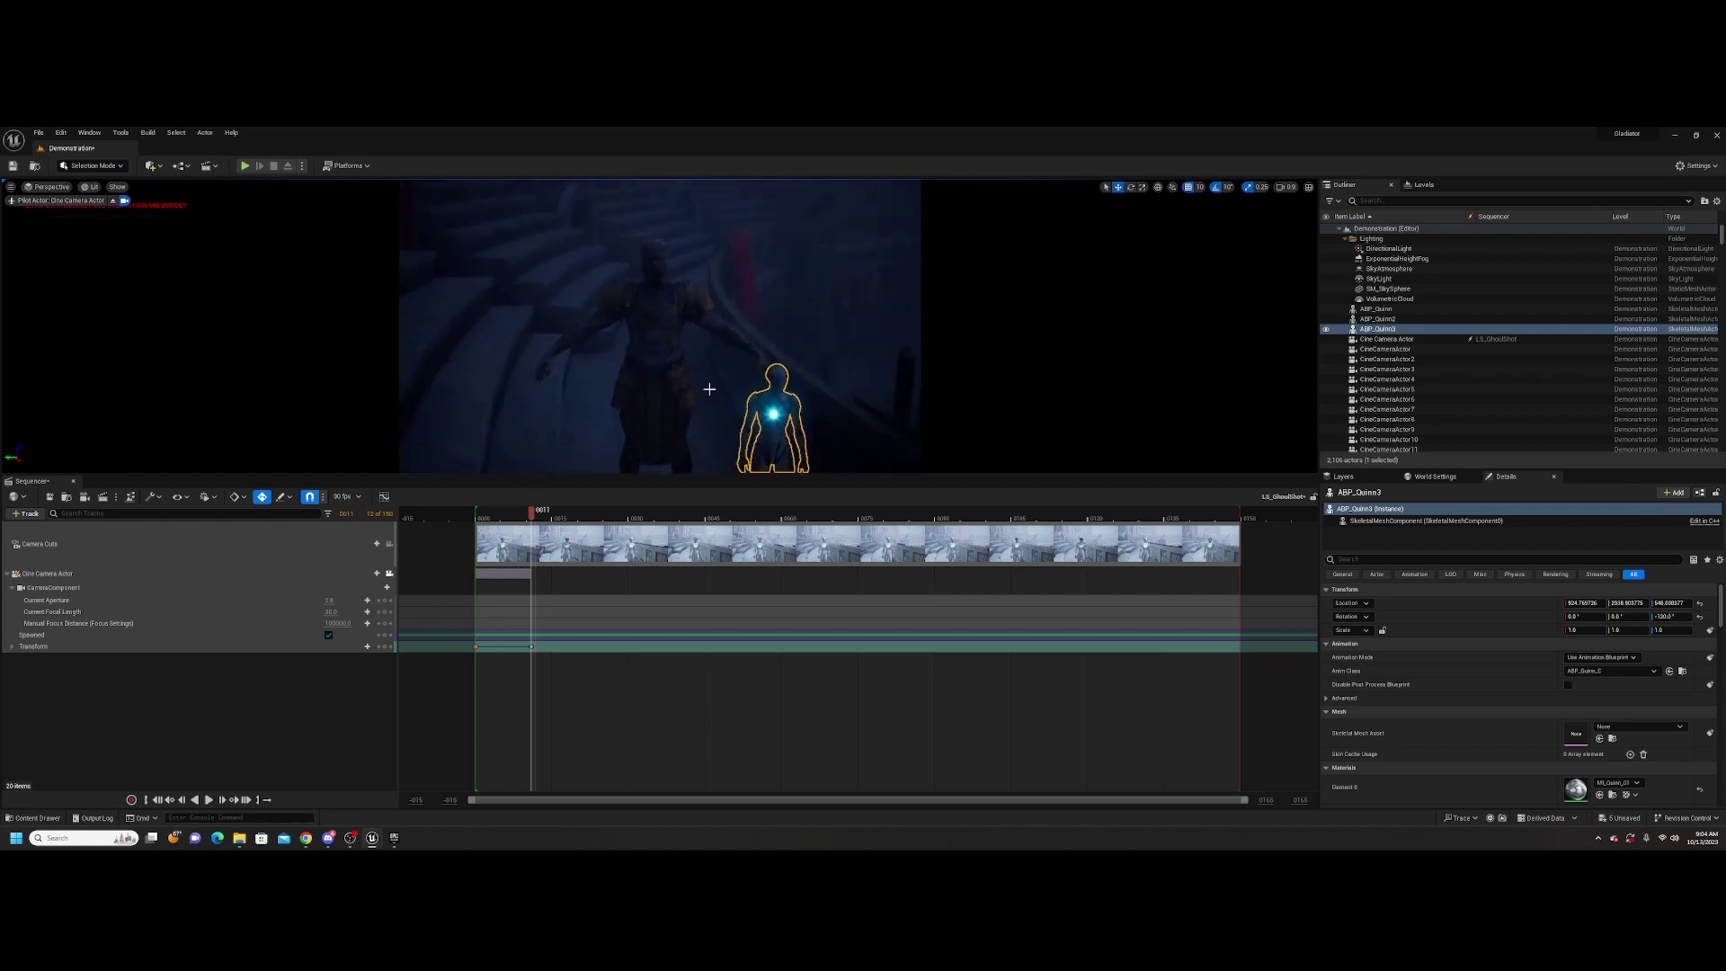
pyautogui.click(662, 356)
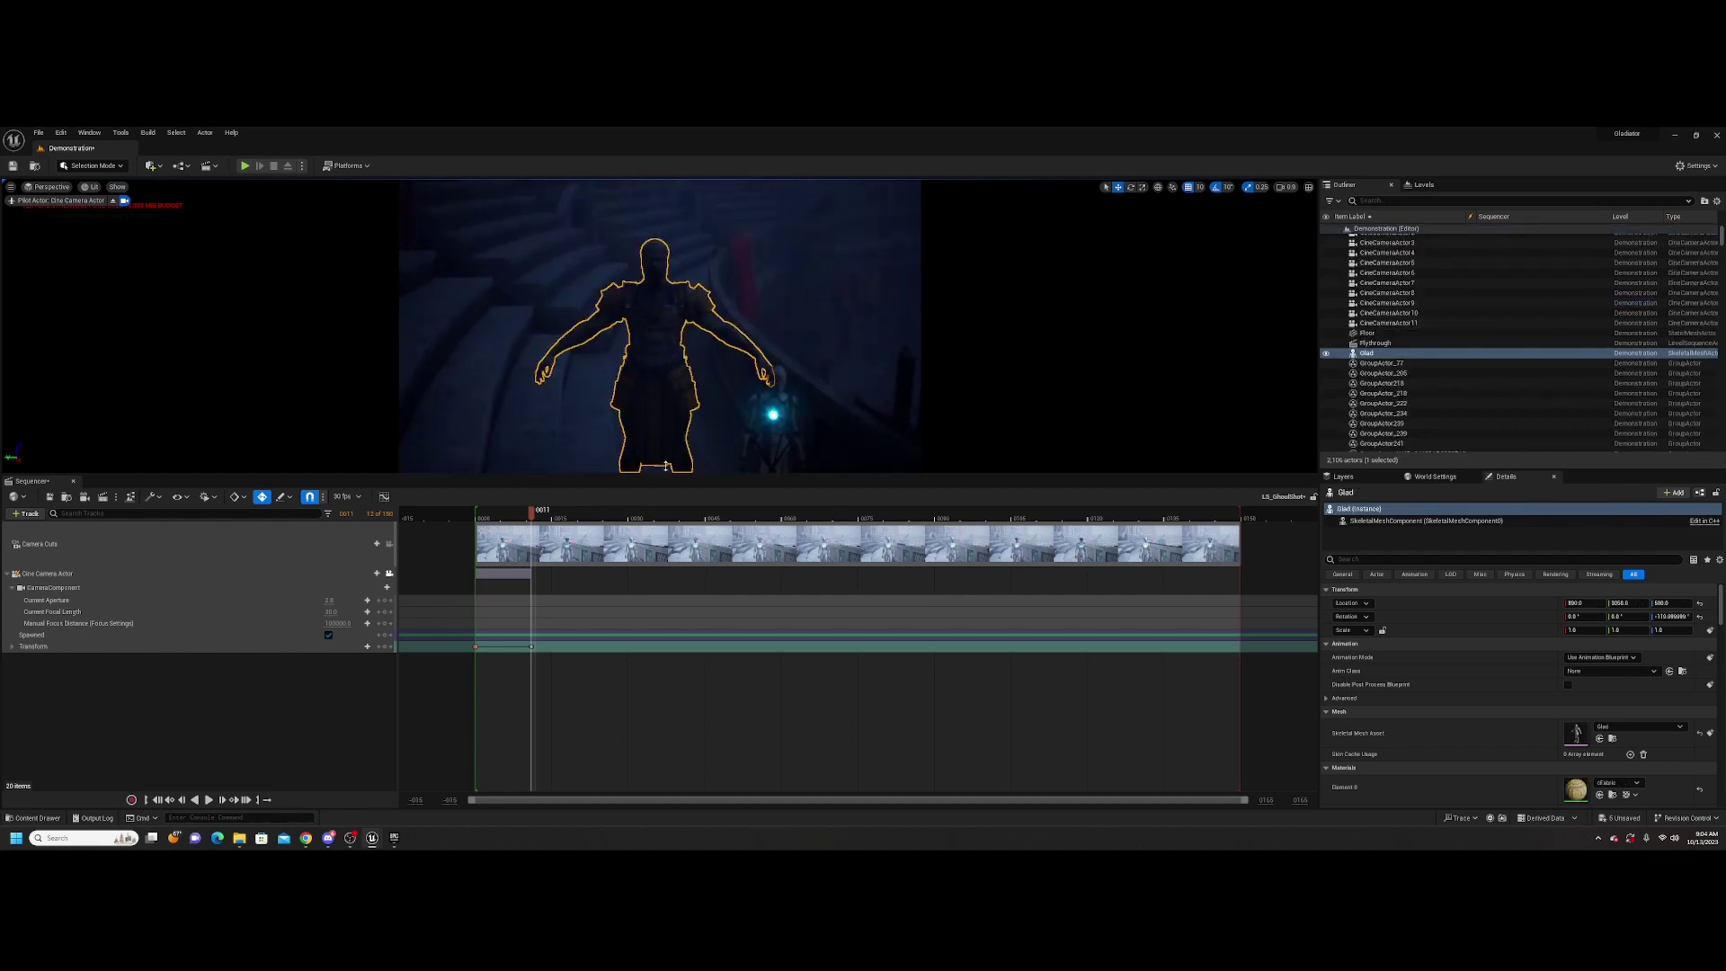
pyautogui.moveTo(714, 474); pyautogui.dragTo(714, 664)
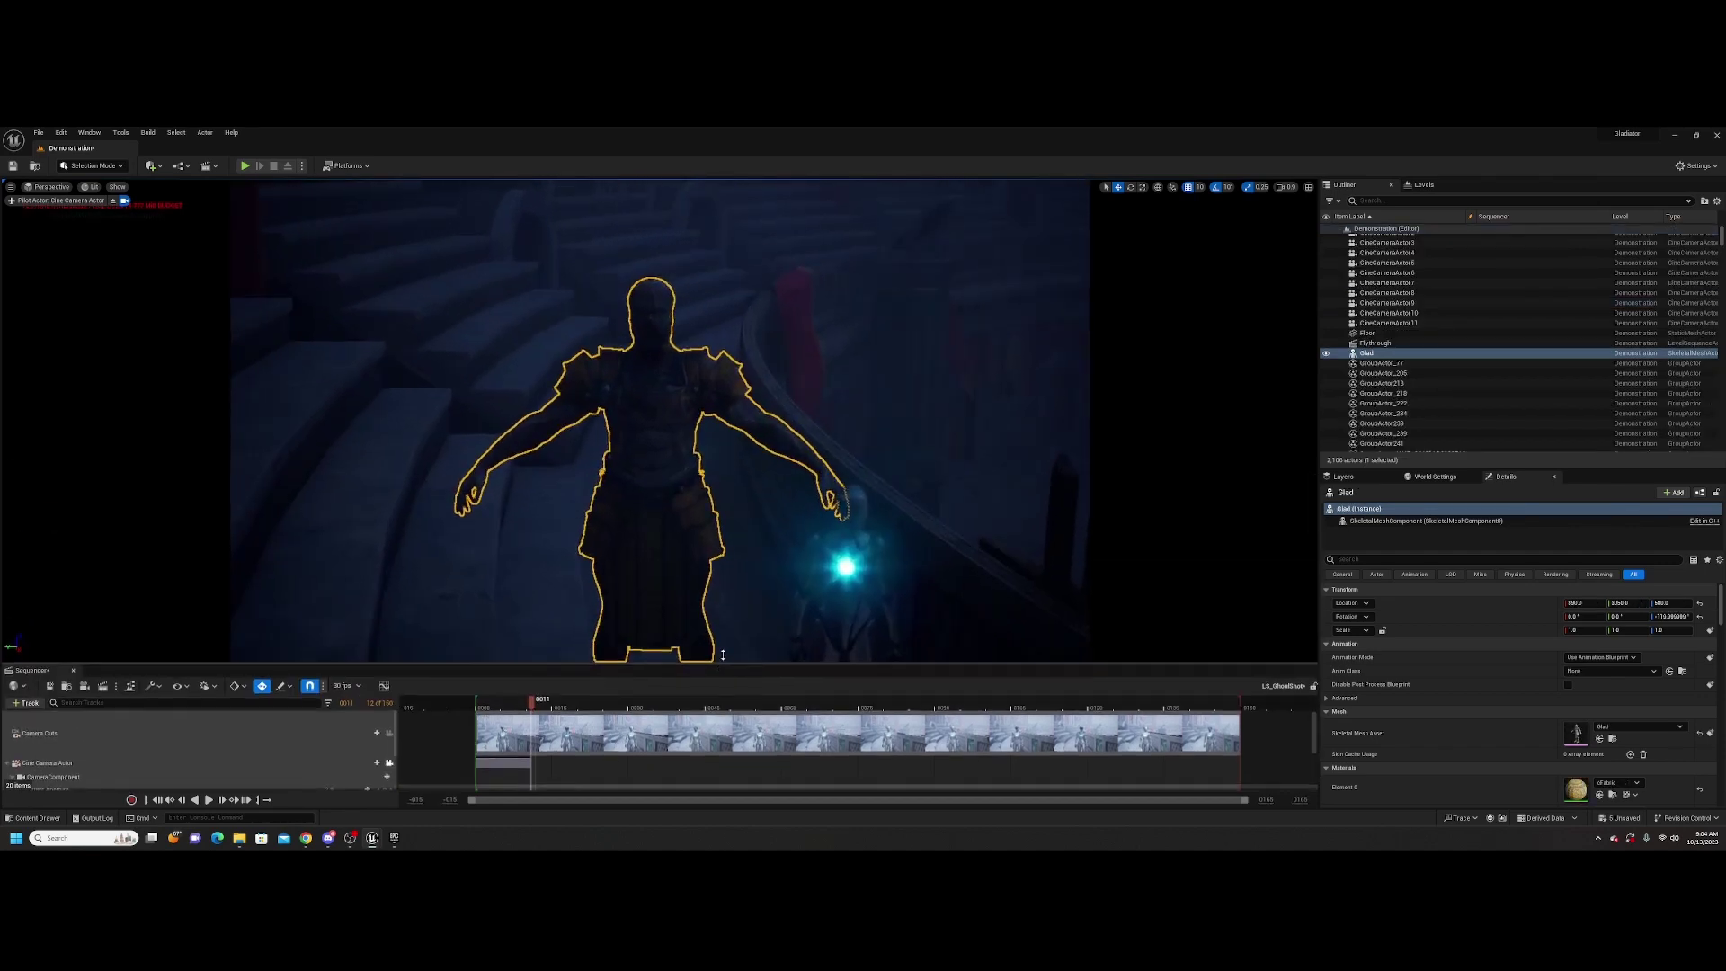
pyautogui.moveTo(661, 413); pyautogui.dragTo(660, 513, button='right')
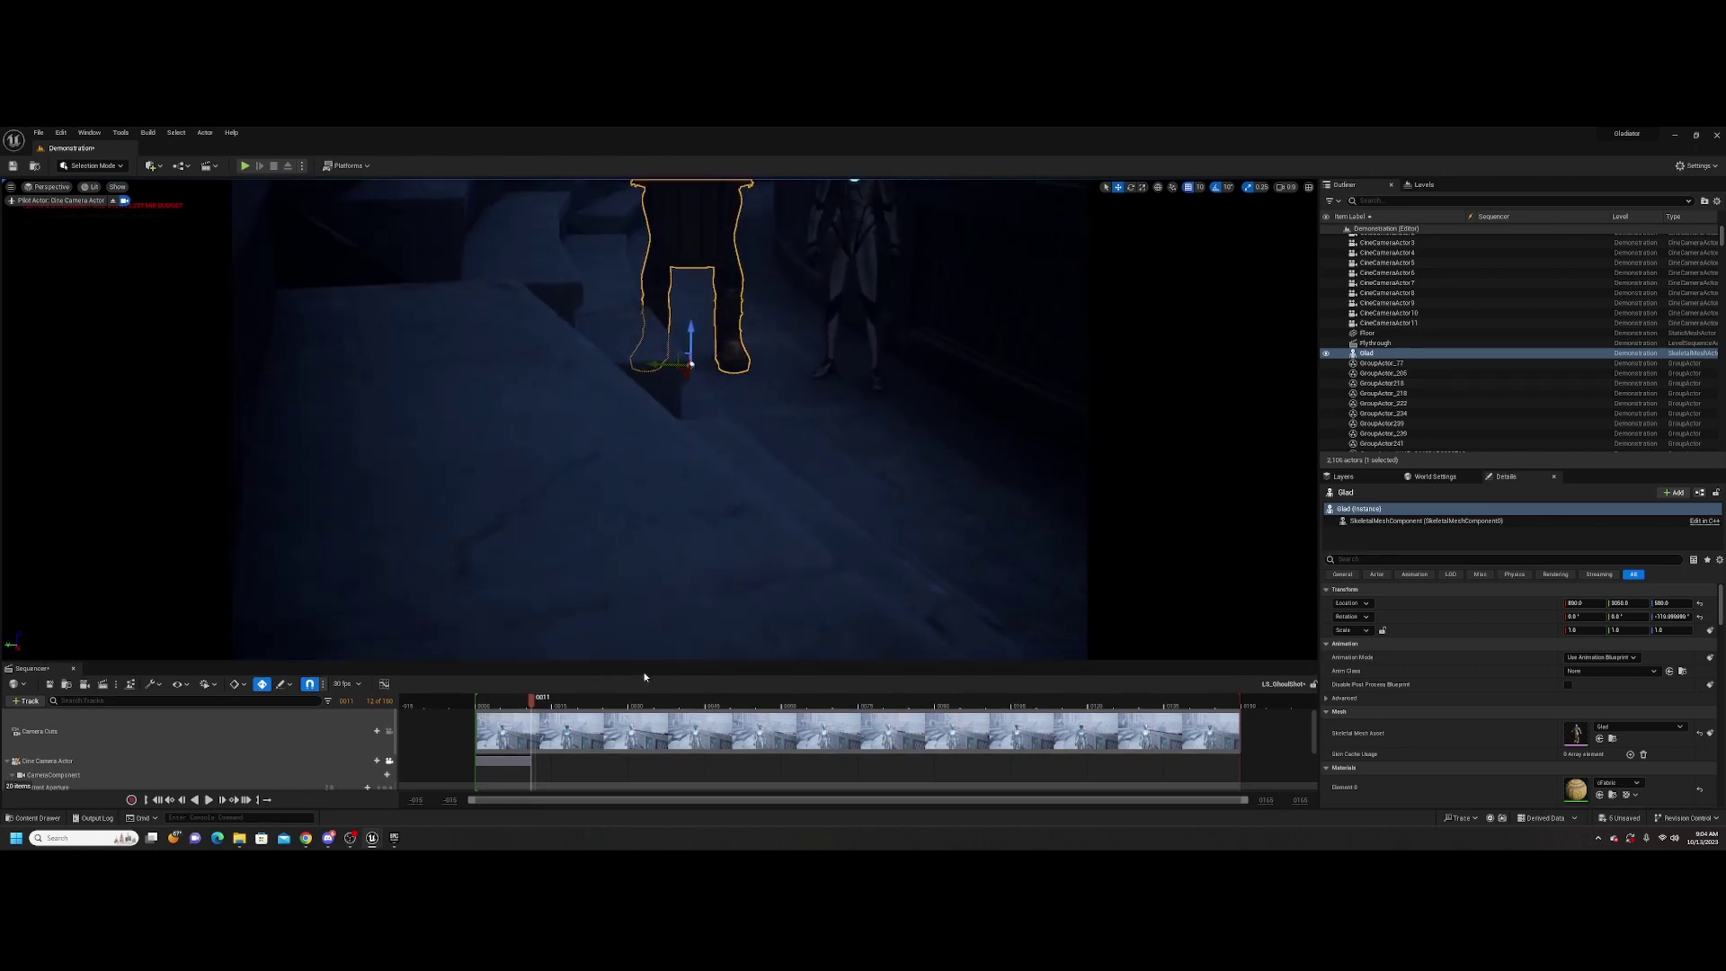
# Enlarge the Sequencer area, stop piloting the cine camera and remove its unwanted keys at frame 11
pyautogui.moveTo(626, 661); pyautogui.dragTo(602, 442)
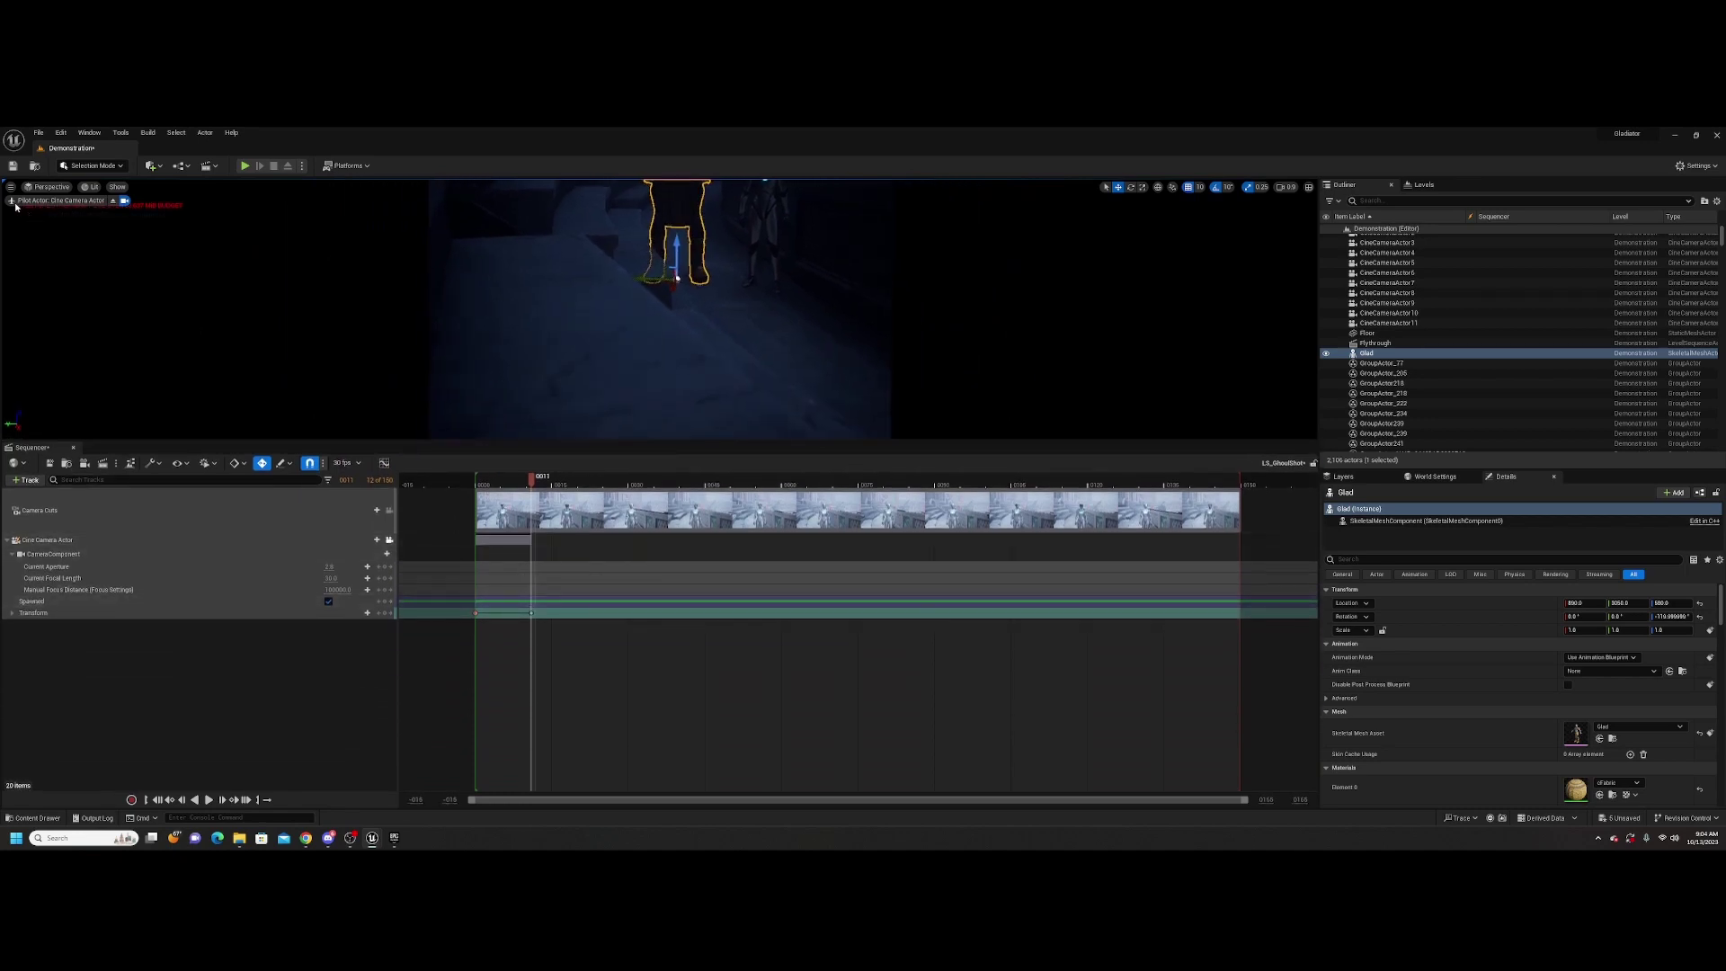
pyautogui.click(110, 203)
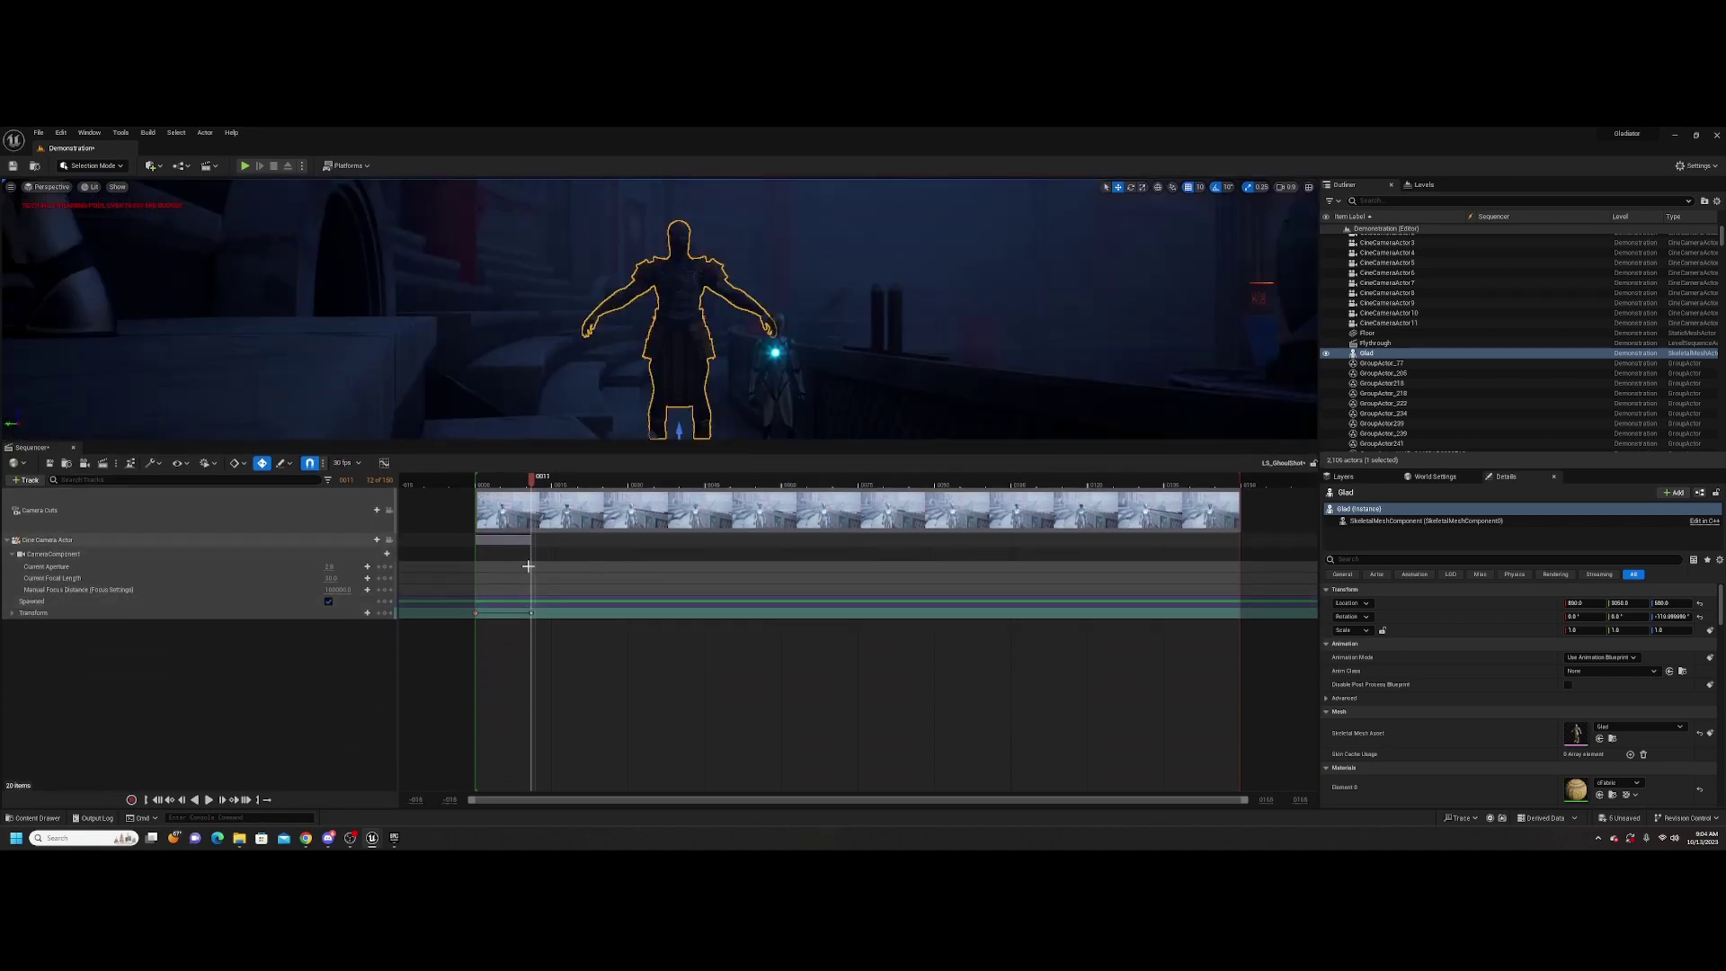
pyautogui.click(524, 600)
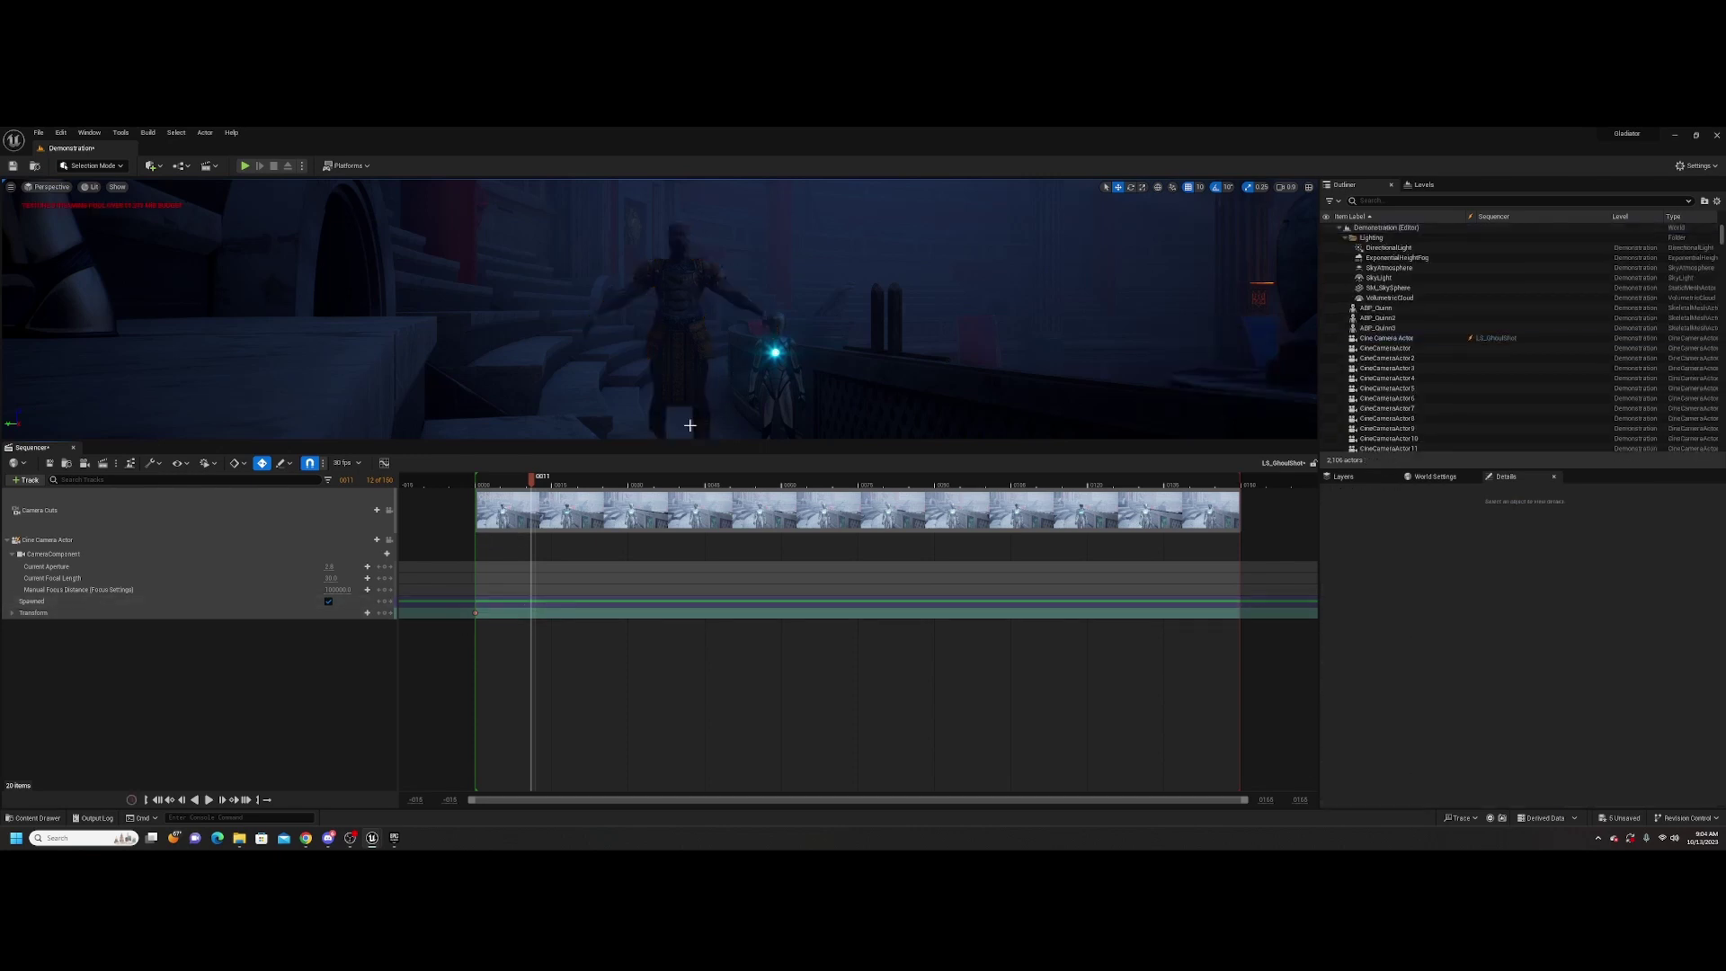
# Enlarge the viewport and move Glad sideways onto the walkway in front of the mannequin
pyautogui.moveTo(679, 441); pyautogui.dragTo(679, 582)
pyautogui.press('w')
pyautogui.moveTo(661, 381); pyautogui.dragTo(569, 373, button='right')
pyautogui.click(584, 424)
pyautogui.click(569, 373)
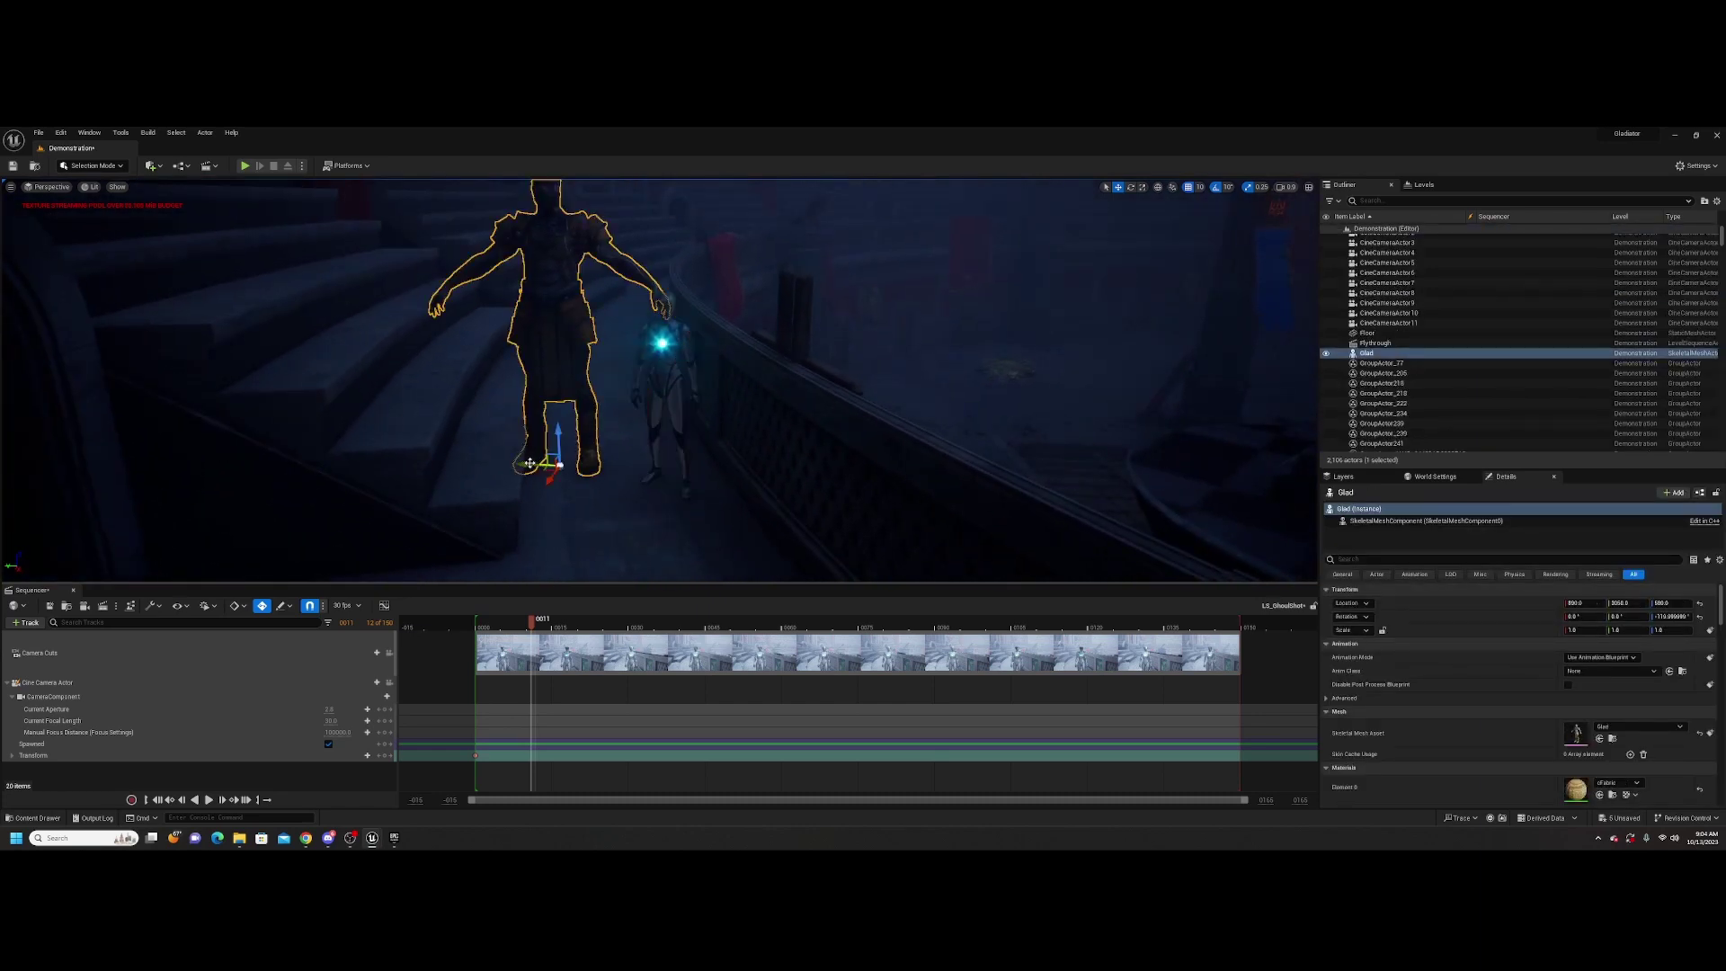
pyautogui.moveTo(532, 462); pyautogui.dragTo(600, 460)
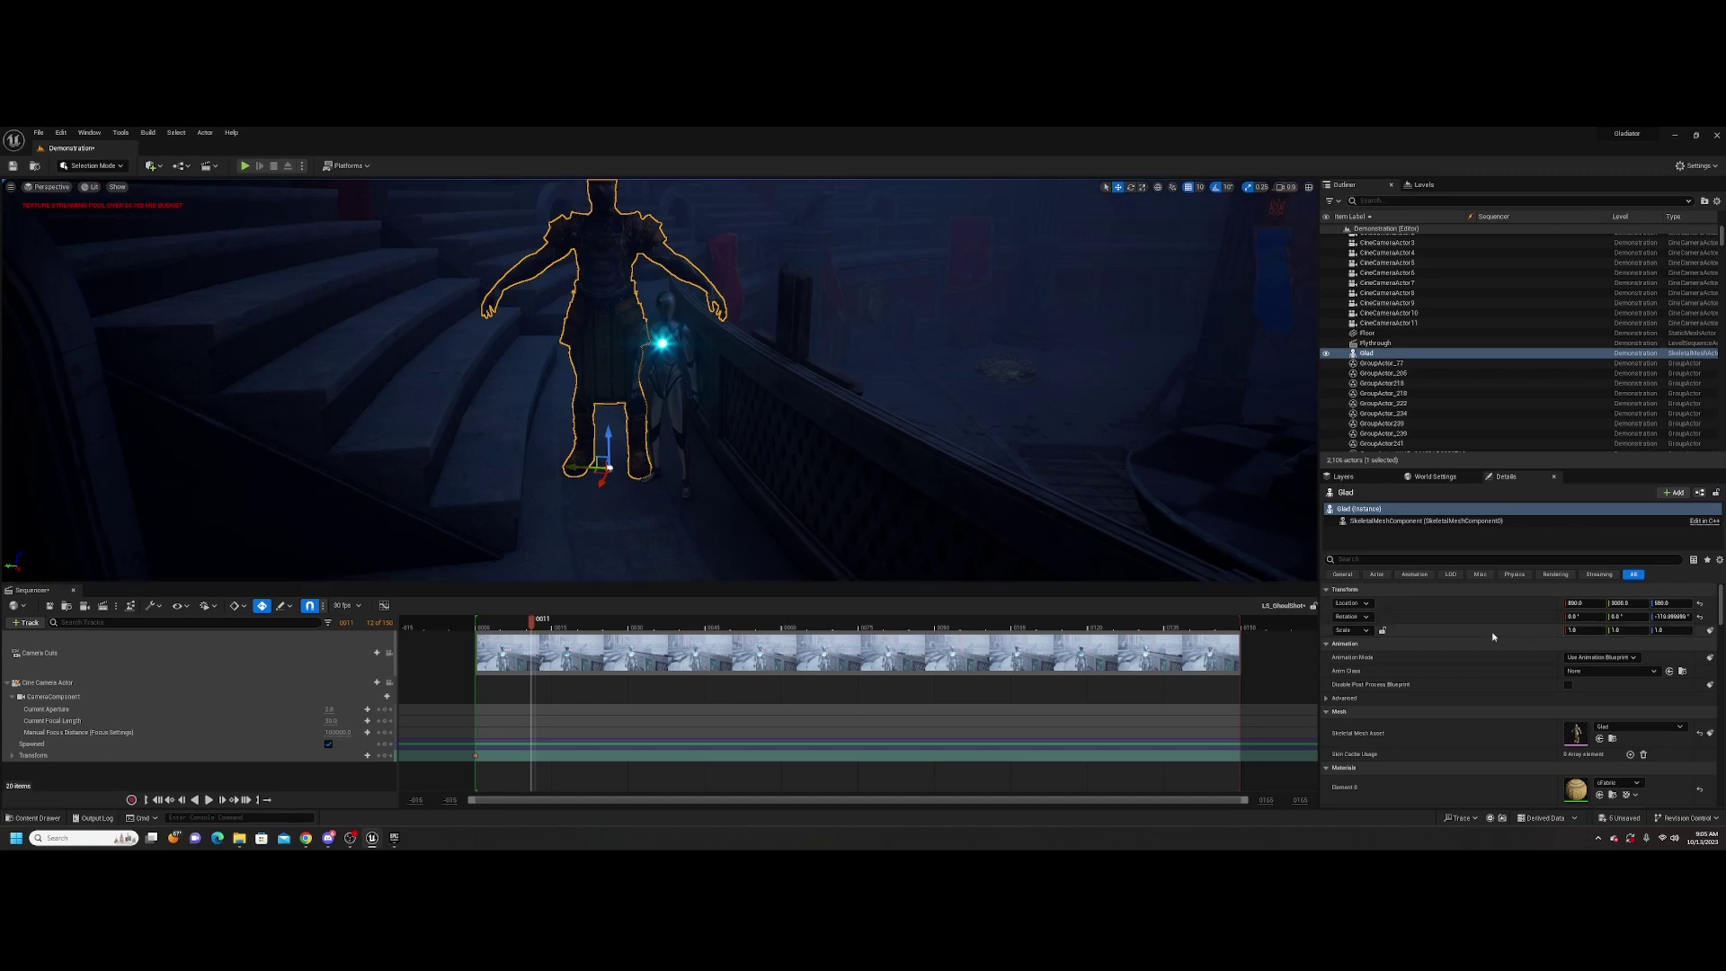
# Lock Glad's scale proportions and scale the character uniformly, first to 0.8 and finally to 0.75
pyautogui.click(1588, 632)
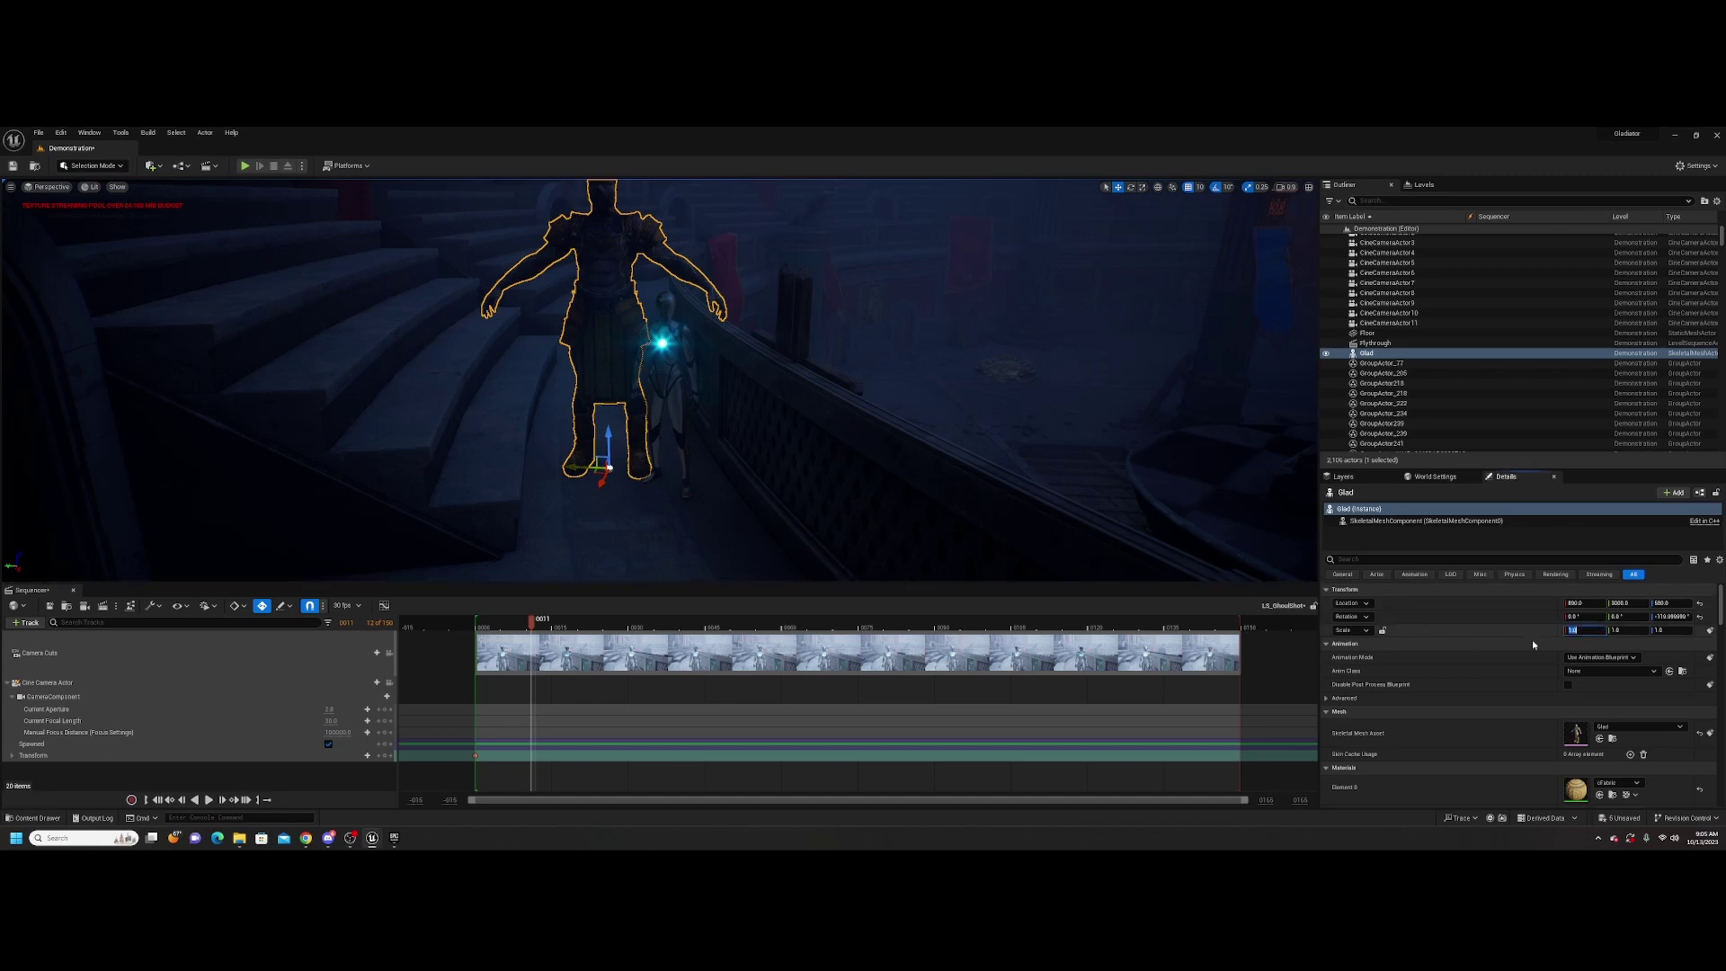
pyautogui.click(1382, 630)
pyautogui.click(1587, 631)
pyautogui.press('Return')
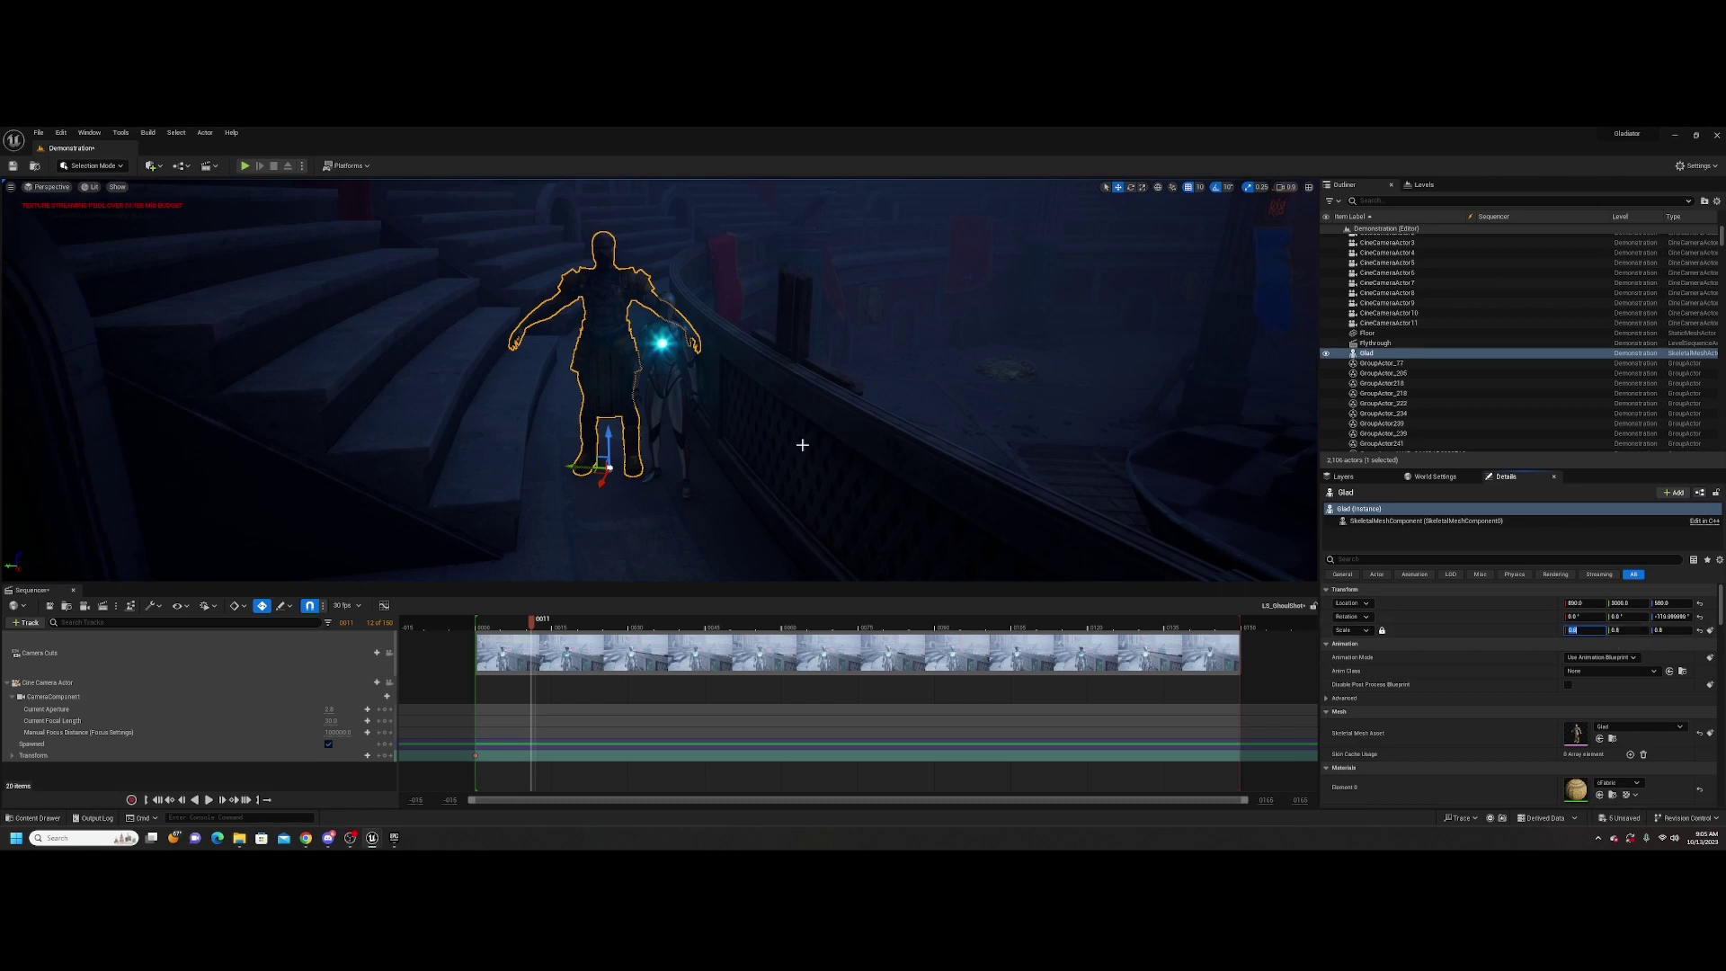
pyautogui.moveTo(699, 382); pyautogui.dragTo(665, 397, button='right')
pyautogui.press('w')
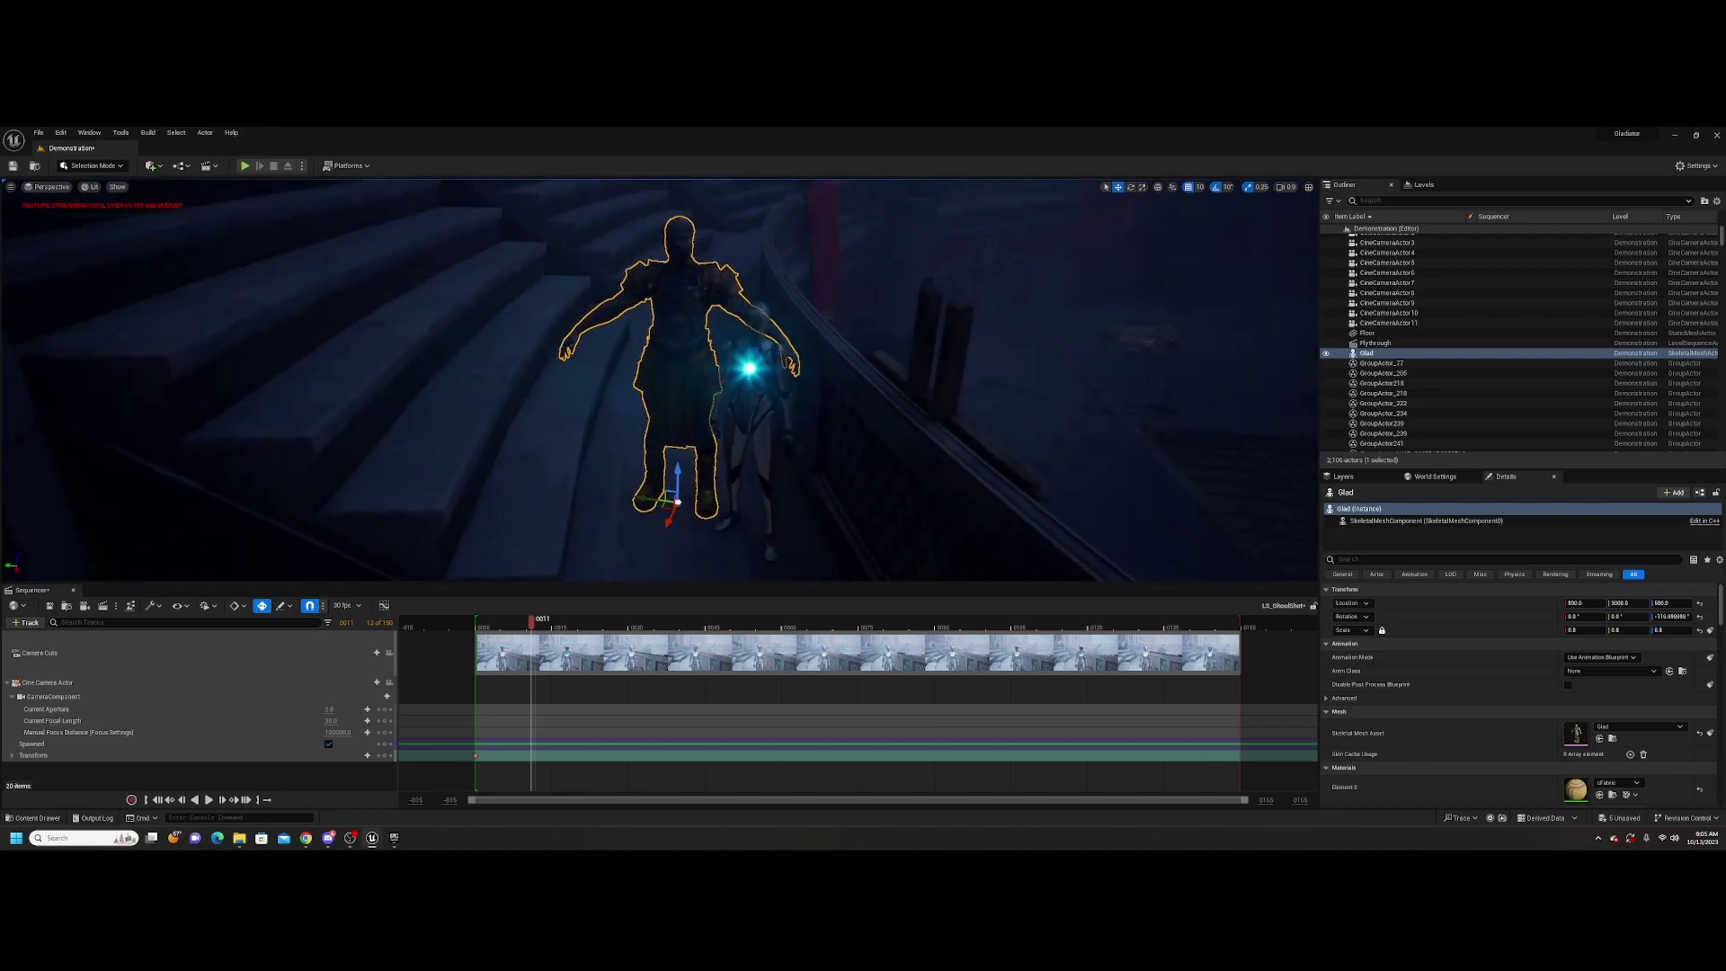
pyautogui.click(1586, 630)
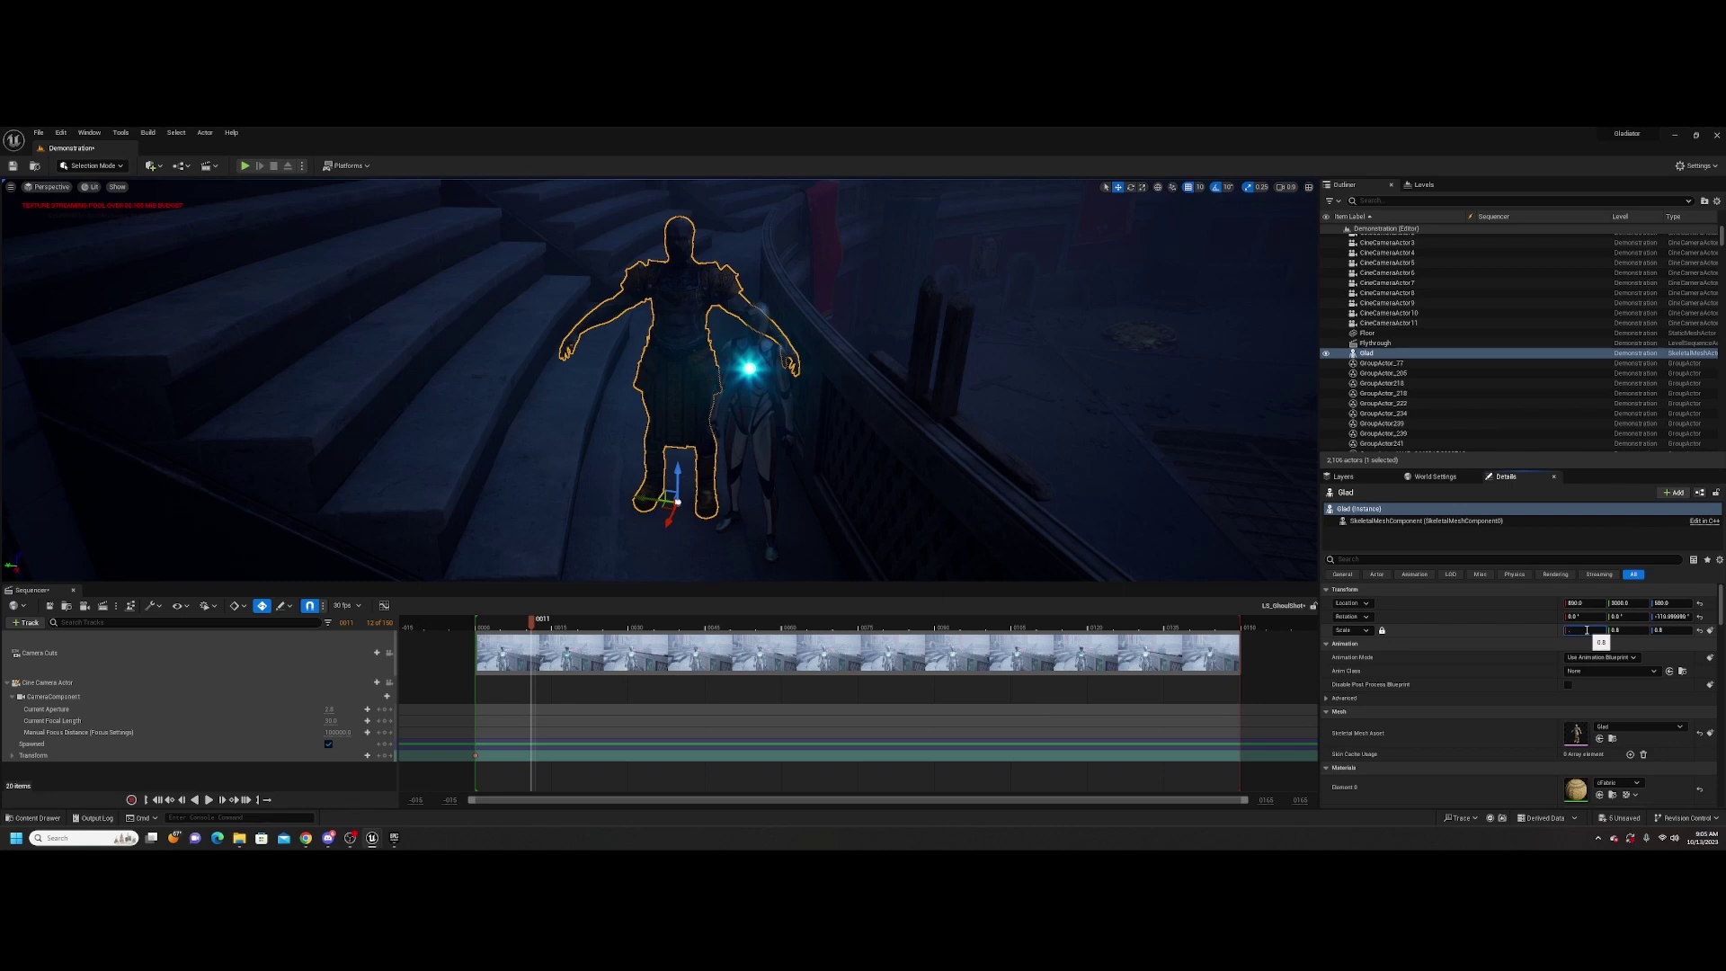
pyautogui.press('Return')
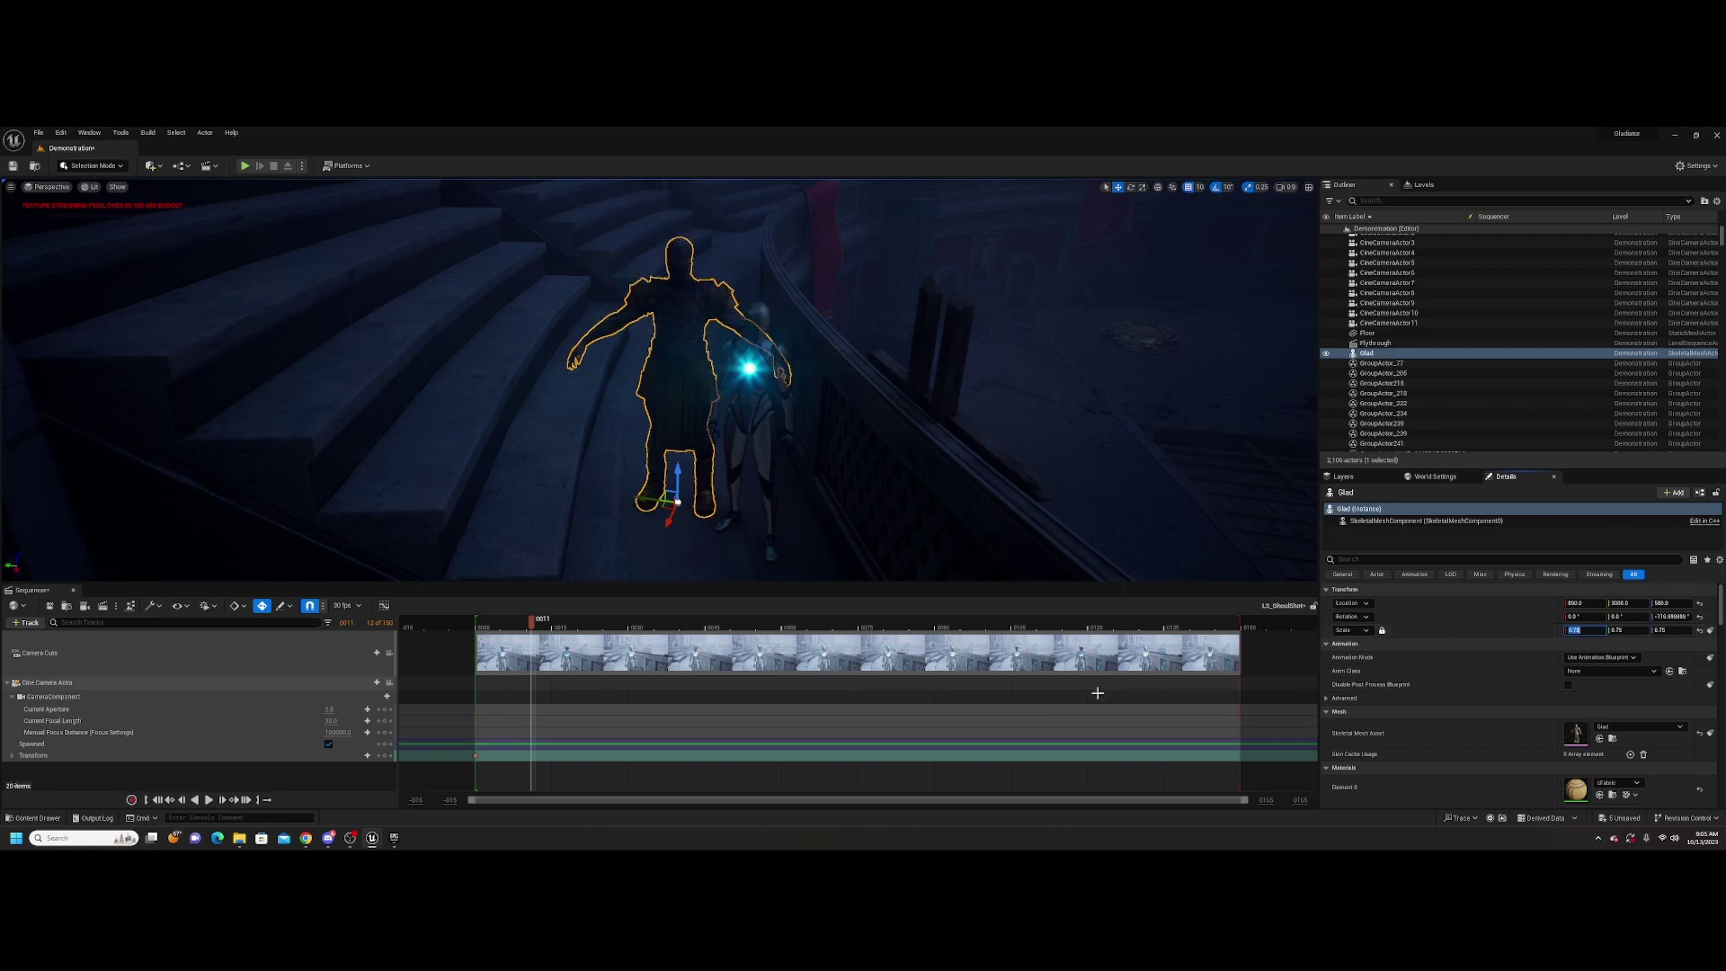
# Delete the glowing mannequin behind Glad and lock the viewport to the sequence's camera cuts
pyautogui.click(762, 422)
pyautogui.press('Delete')
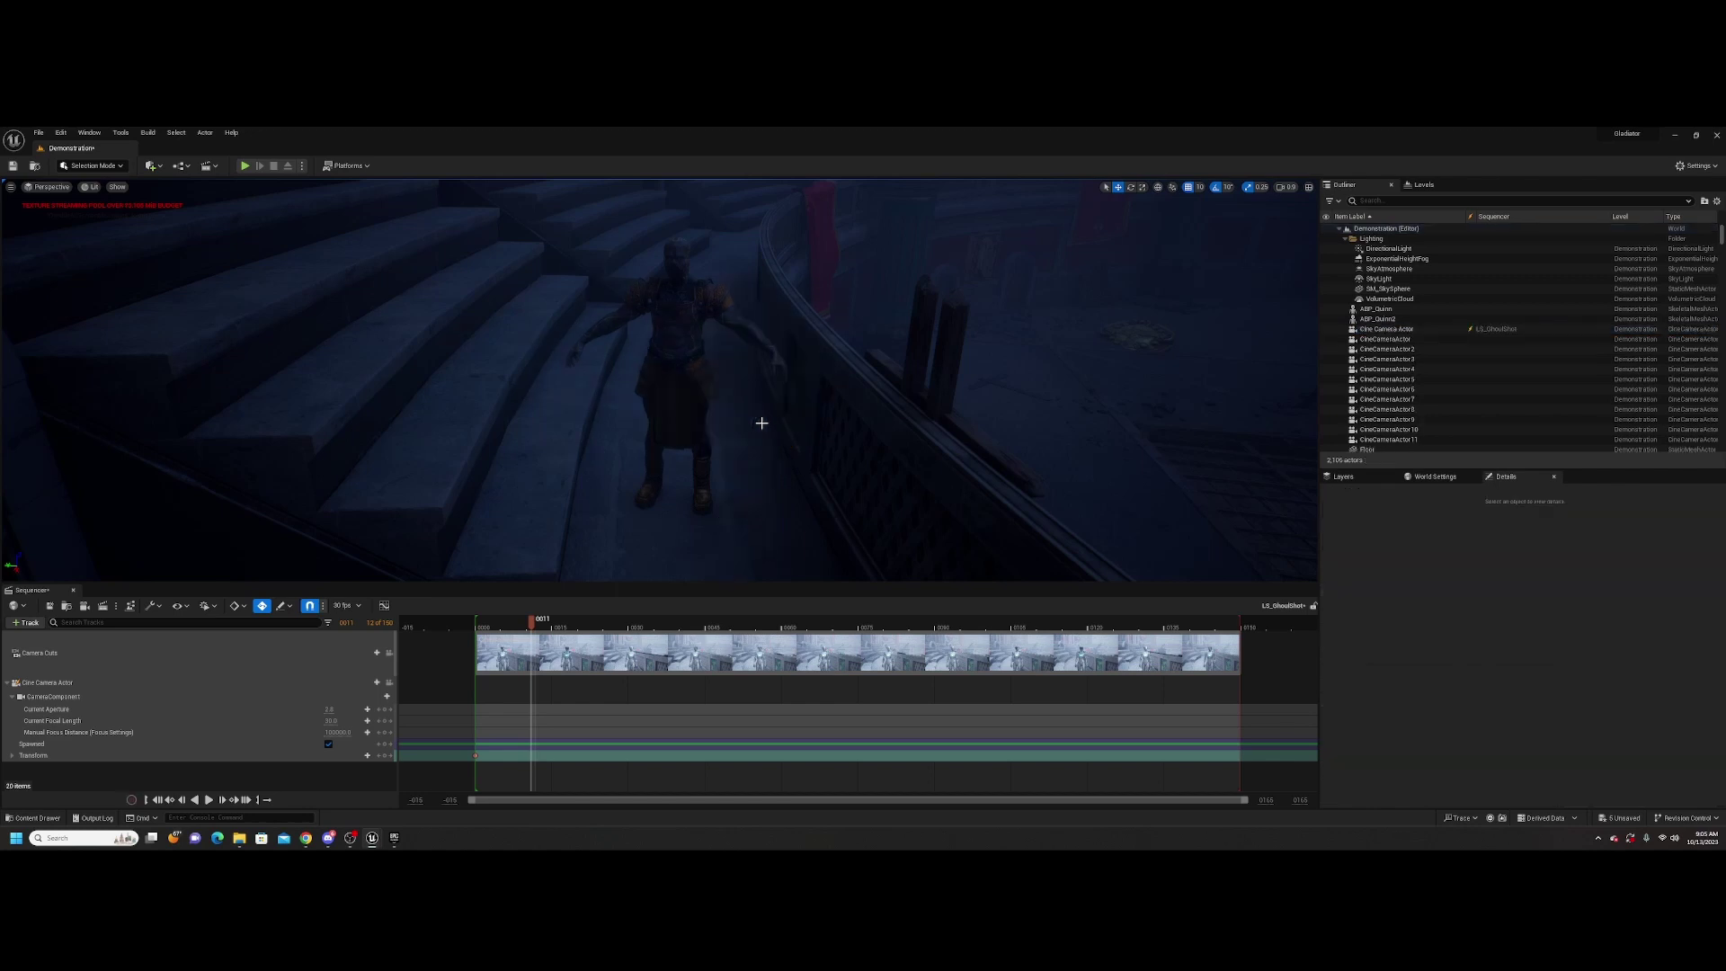
pyautogui.moveTo(760, 424); pyautogui.dragTo(761, 424, button='right')
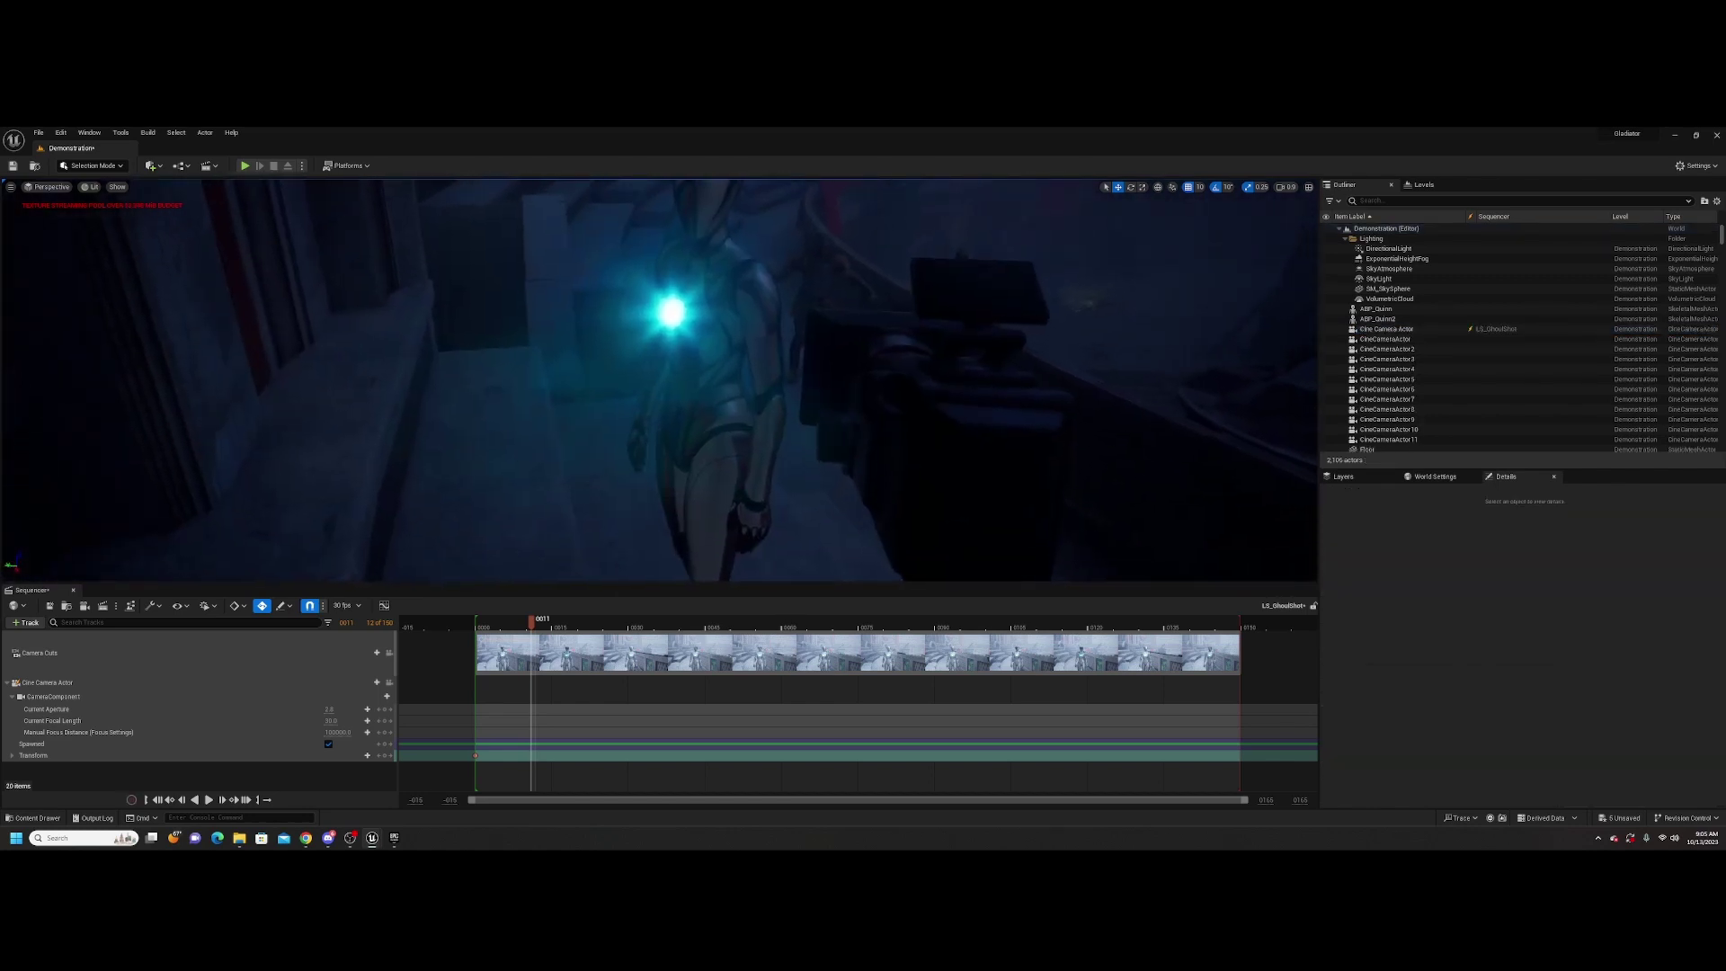
pyautogui.click(389, 652)
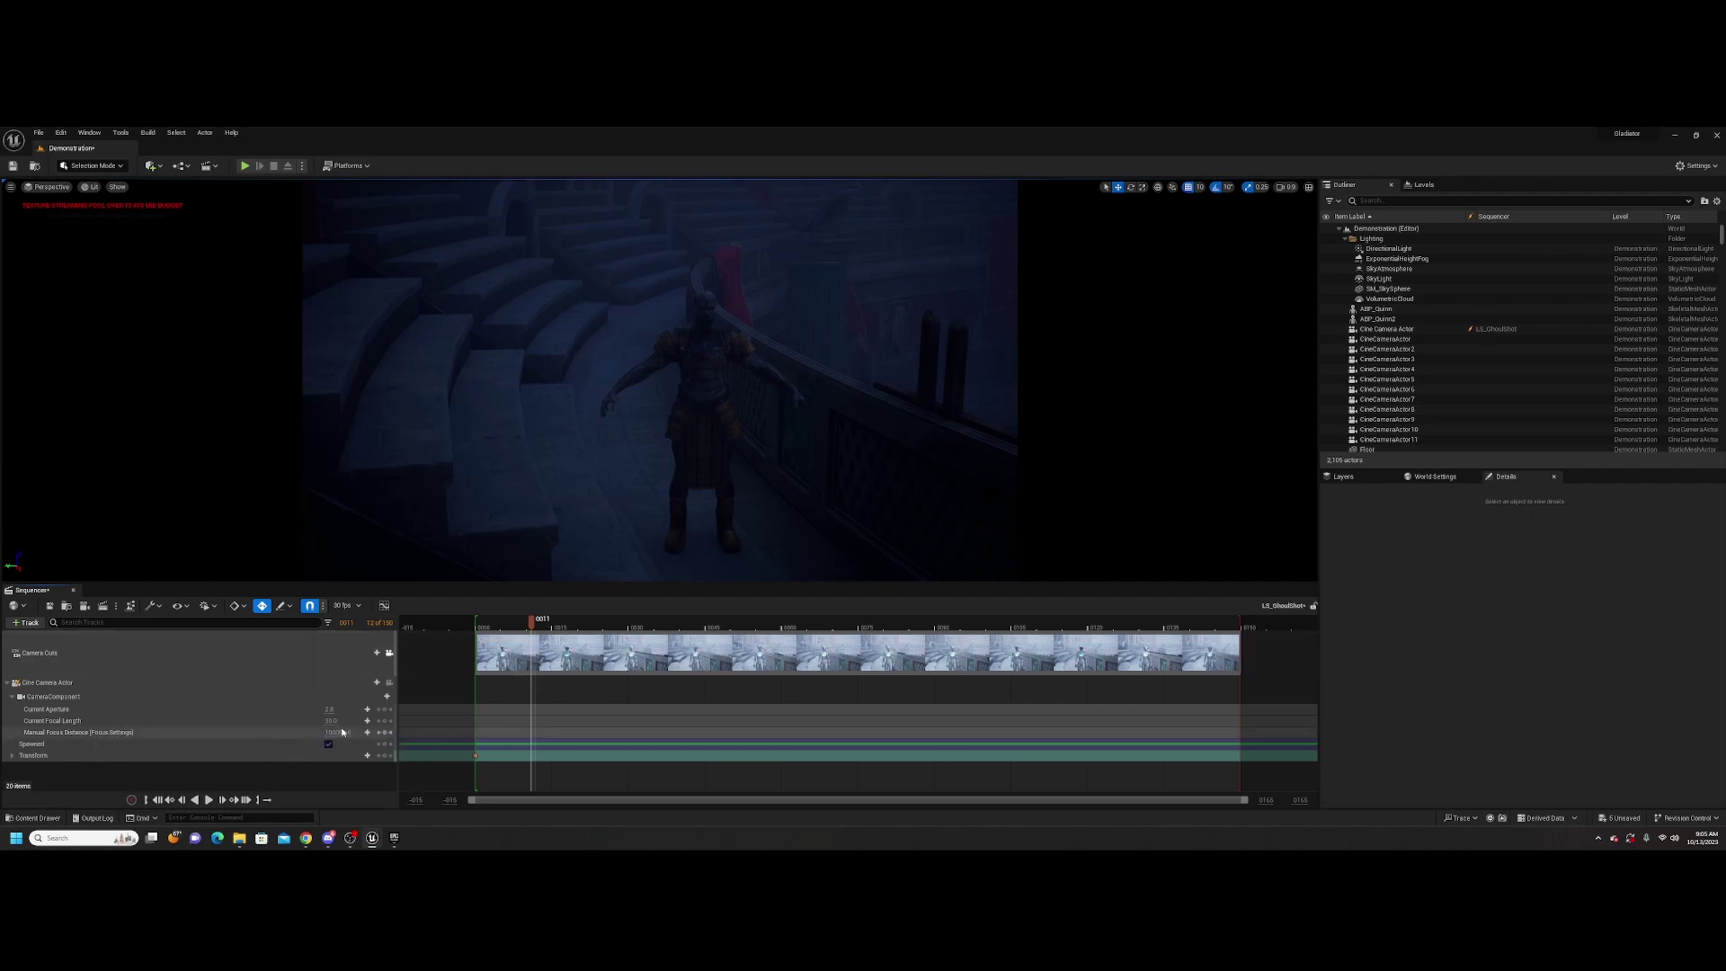
# Adjust the cine camera's manual focus distance until the debug focus plane meets Glad's body, and hide the plane again
pyautogui.click(155, 679)
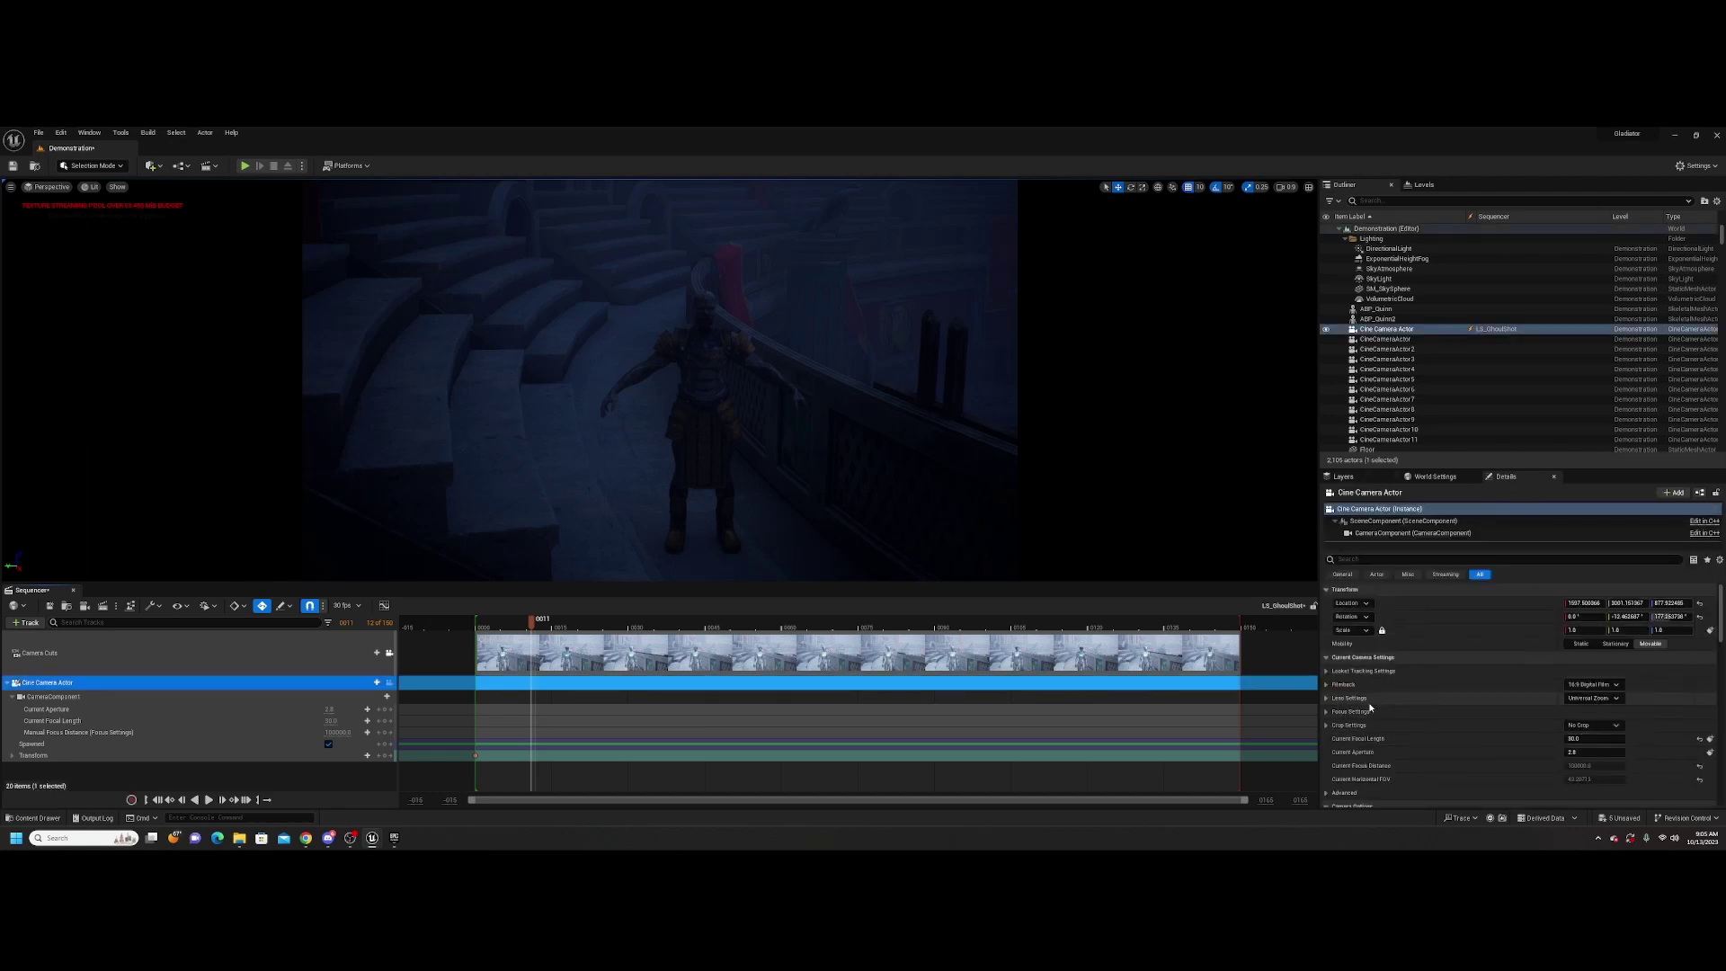
pyautogui.click(1442, 710)
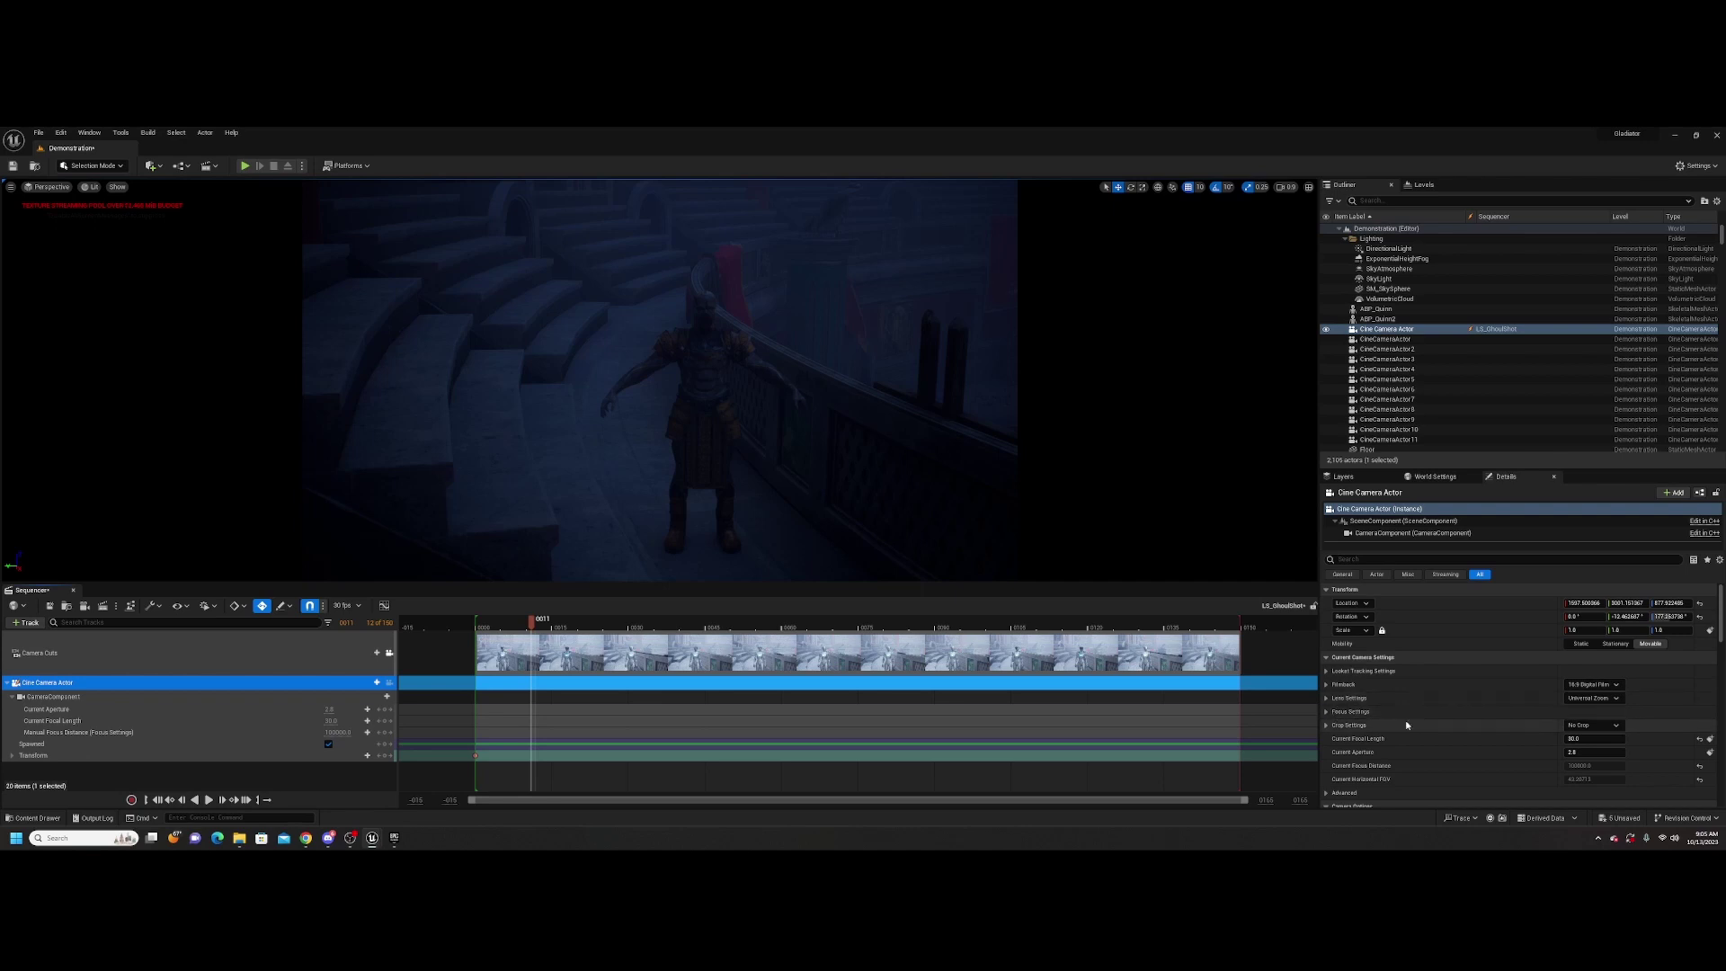
pyautogui.scroll(-2, 1538, 722)
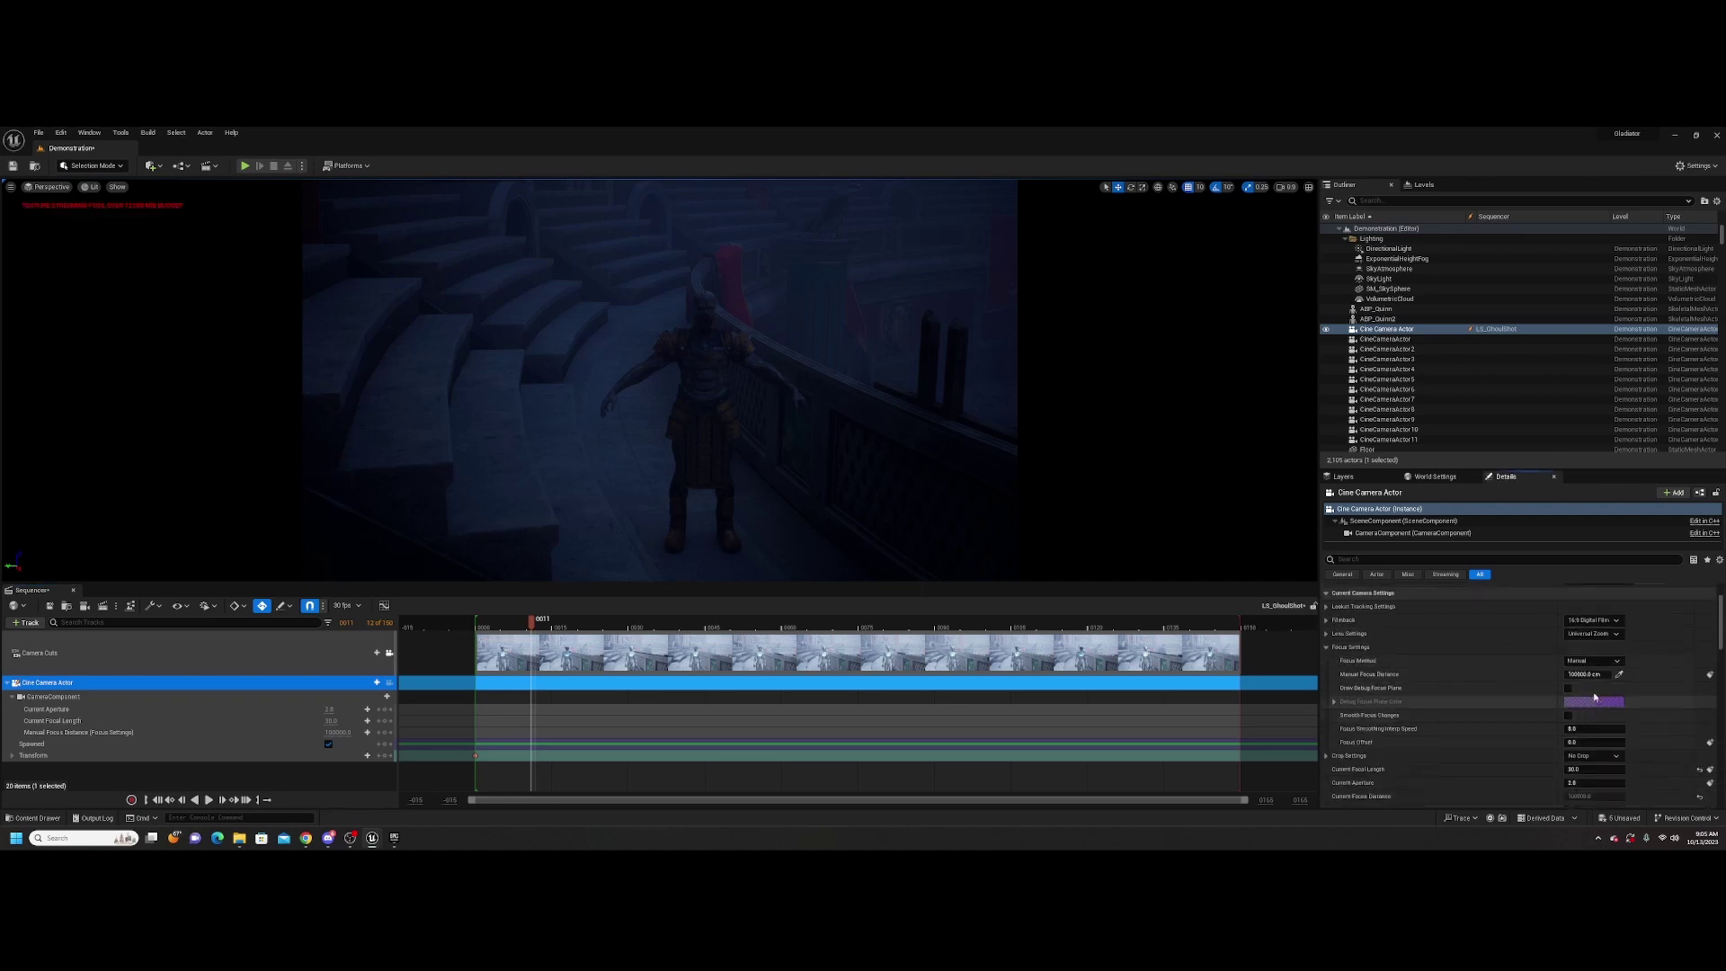
pyautogui.moveTo(1573, 674)
pyautogui.mouseDown()
pyautogui.moveTo(1551, 674)
pyautogui.moveTo(1587, 674)
pyautogui.mouseUp()
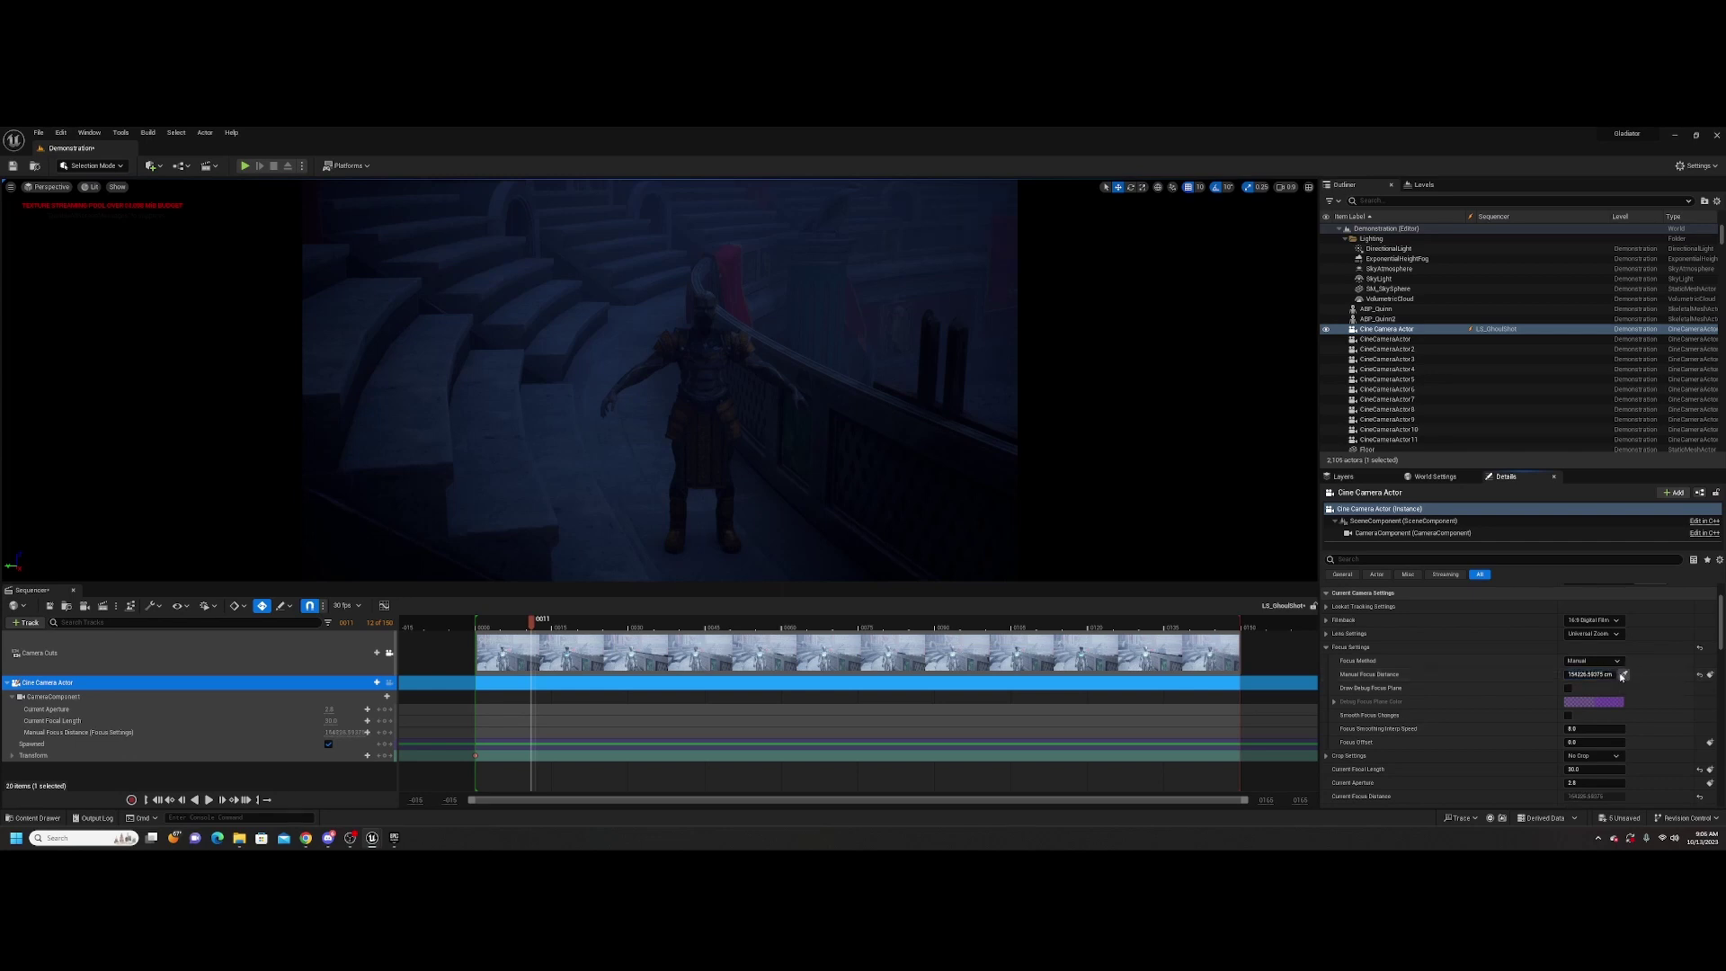
pyautogui.click(1570, 689)
pyautogui.moveTo(1594, 674)
pyautogui.mouseDown()
pyautogui.moveTo(1563, 674)
pyautogui.moveTo(1618, 674)
pyautogui.mouseUp()
pyautogui.moveTo(1617, 674); pyautogui.dragTo(1573, 674)
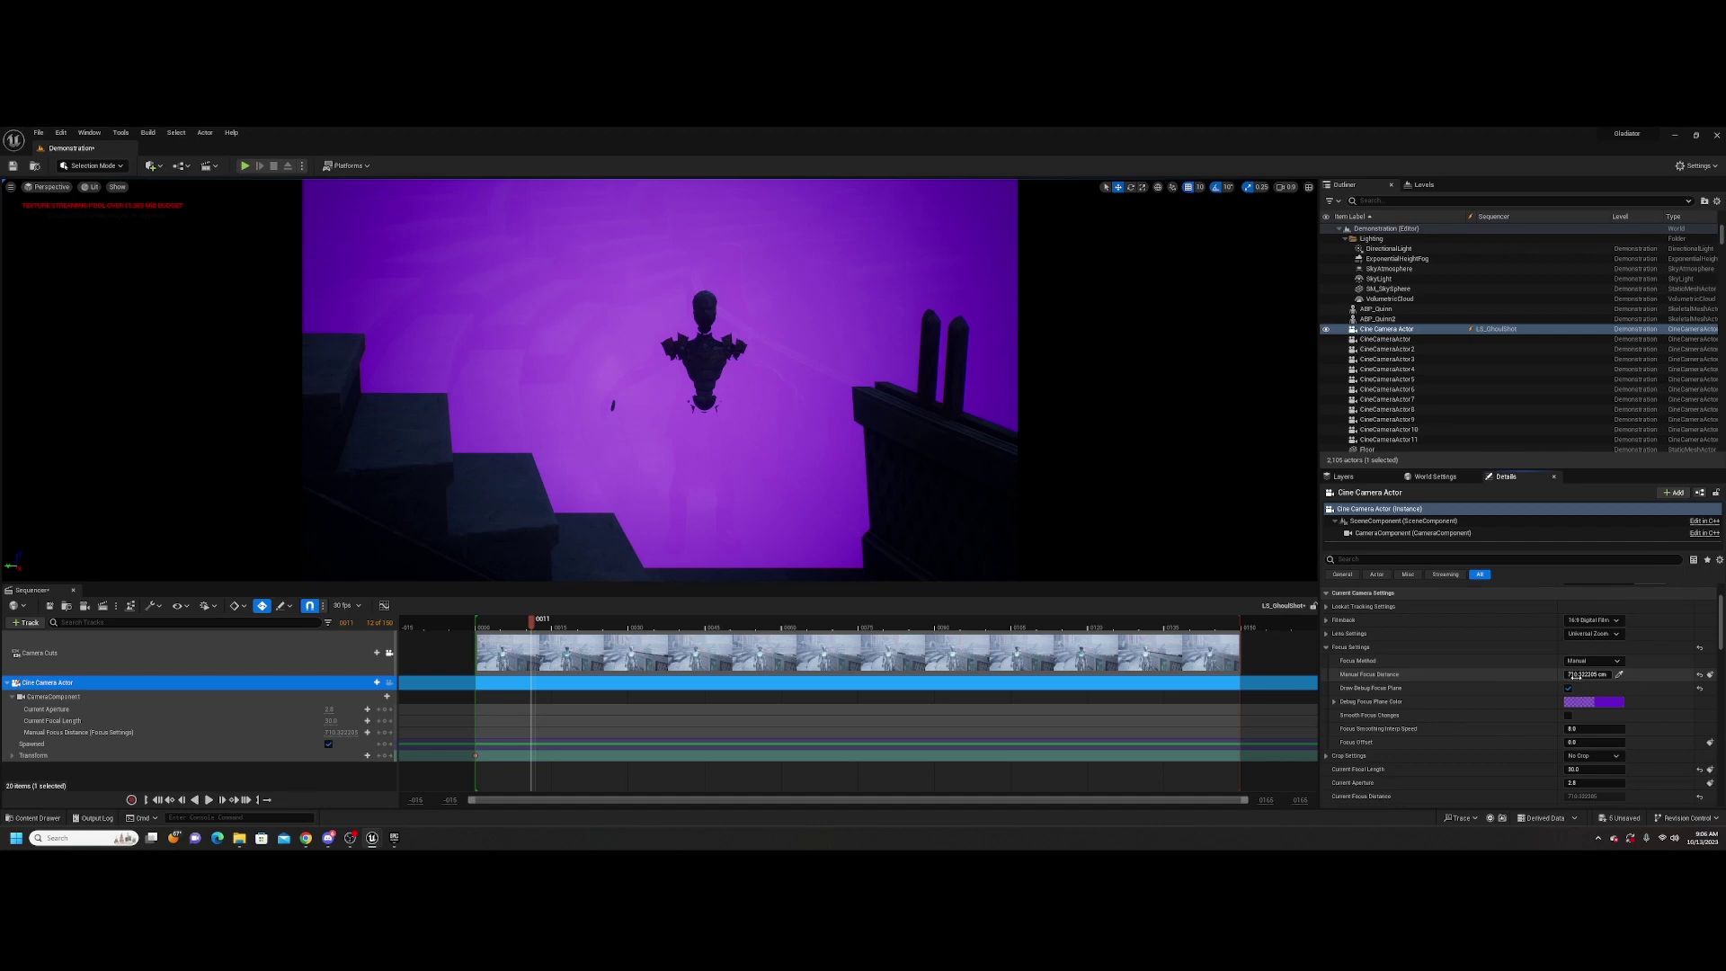
pyautogui.click(1569, 687)
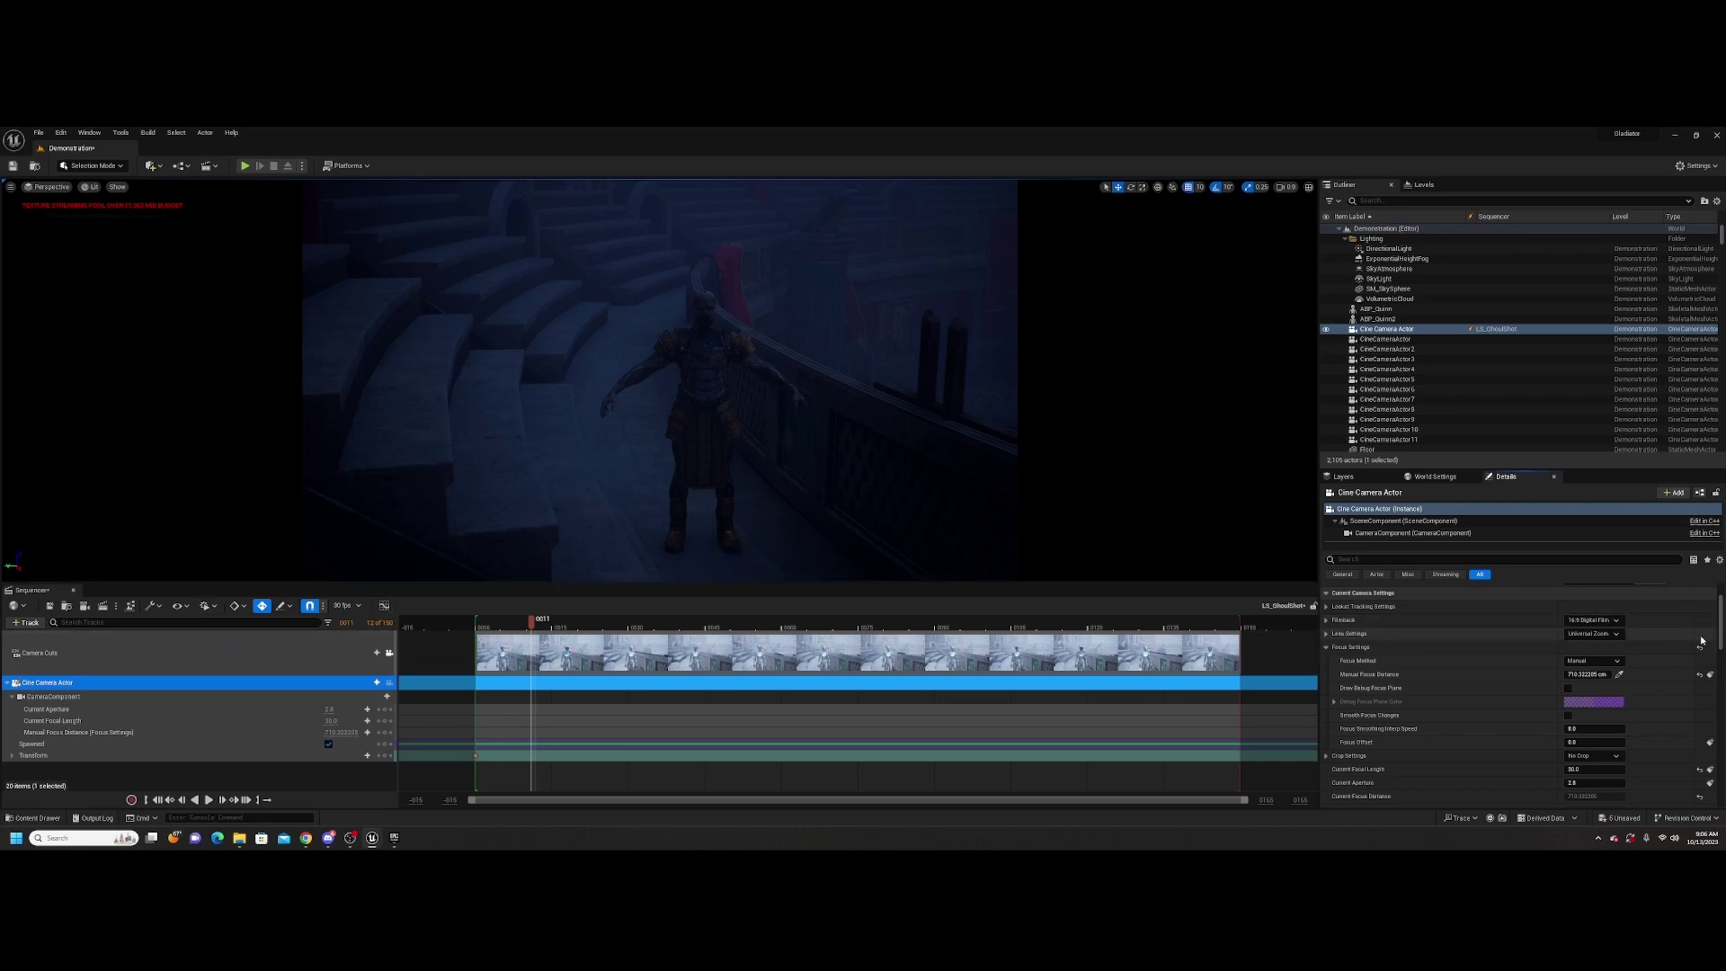
# Collapse the focus settings and look through the cine camera's lens, aperture and other camera options
pyautogui.scroll(2, 1723, 619)
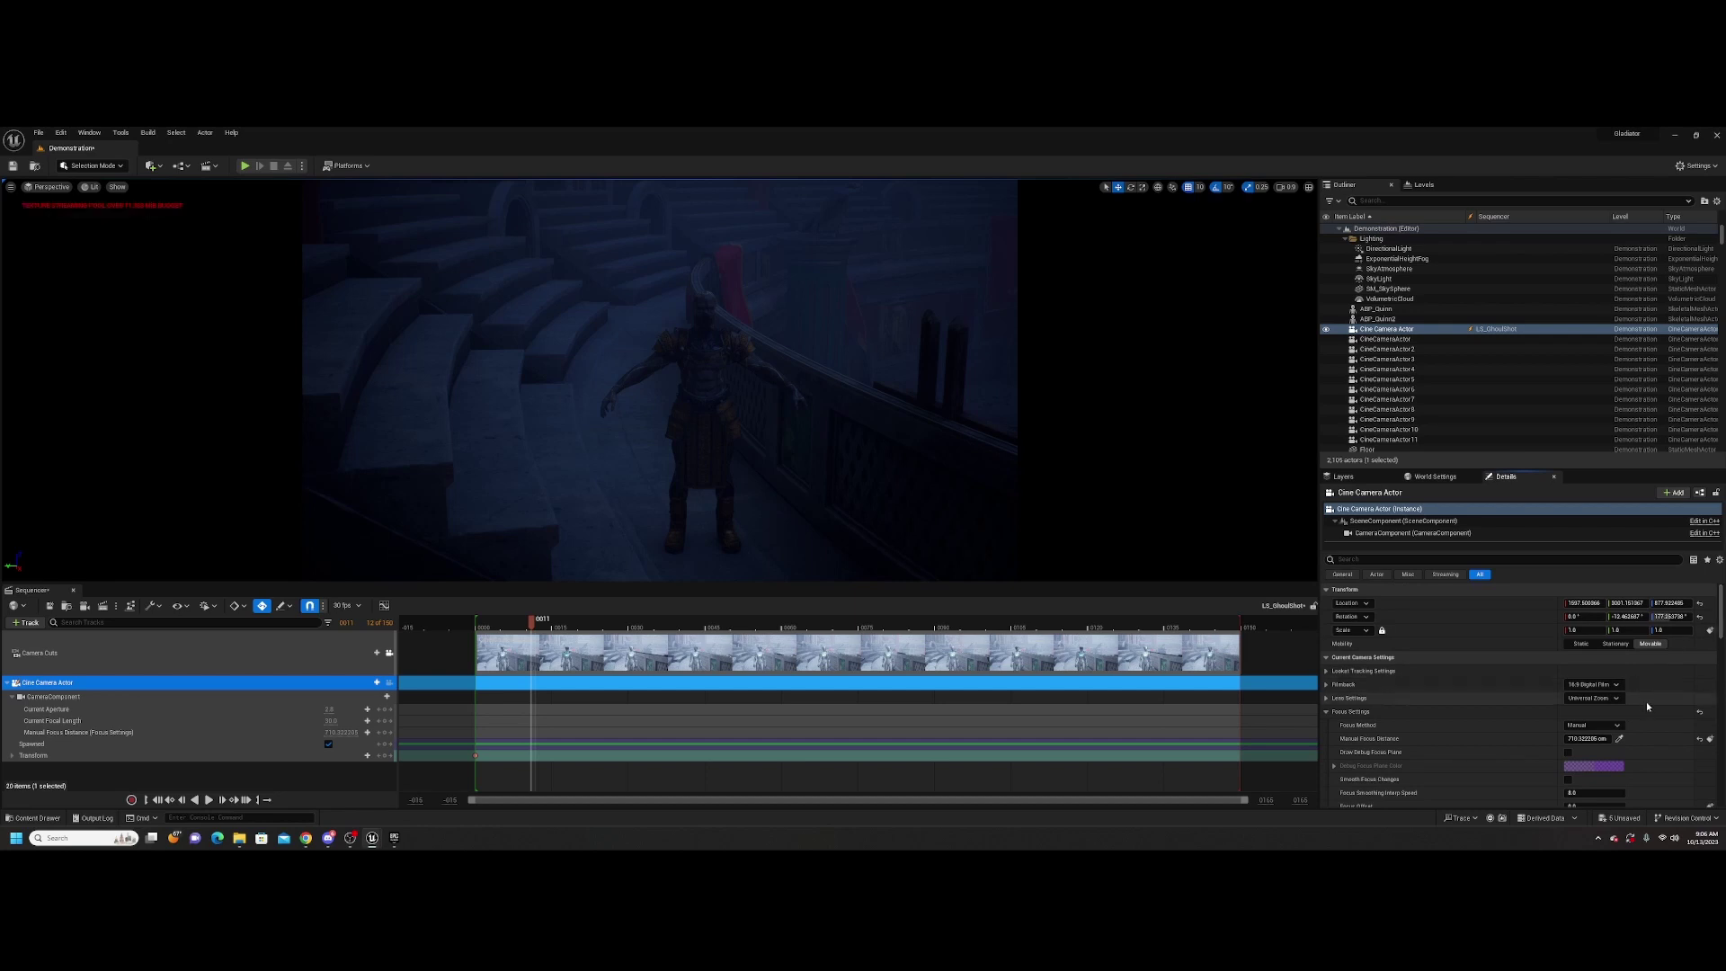
pyautogui.scroll(-1, 1720, 612)
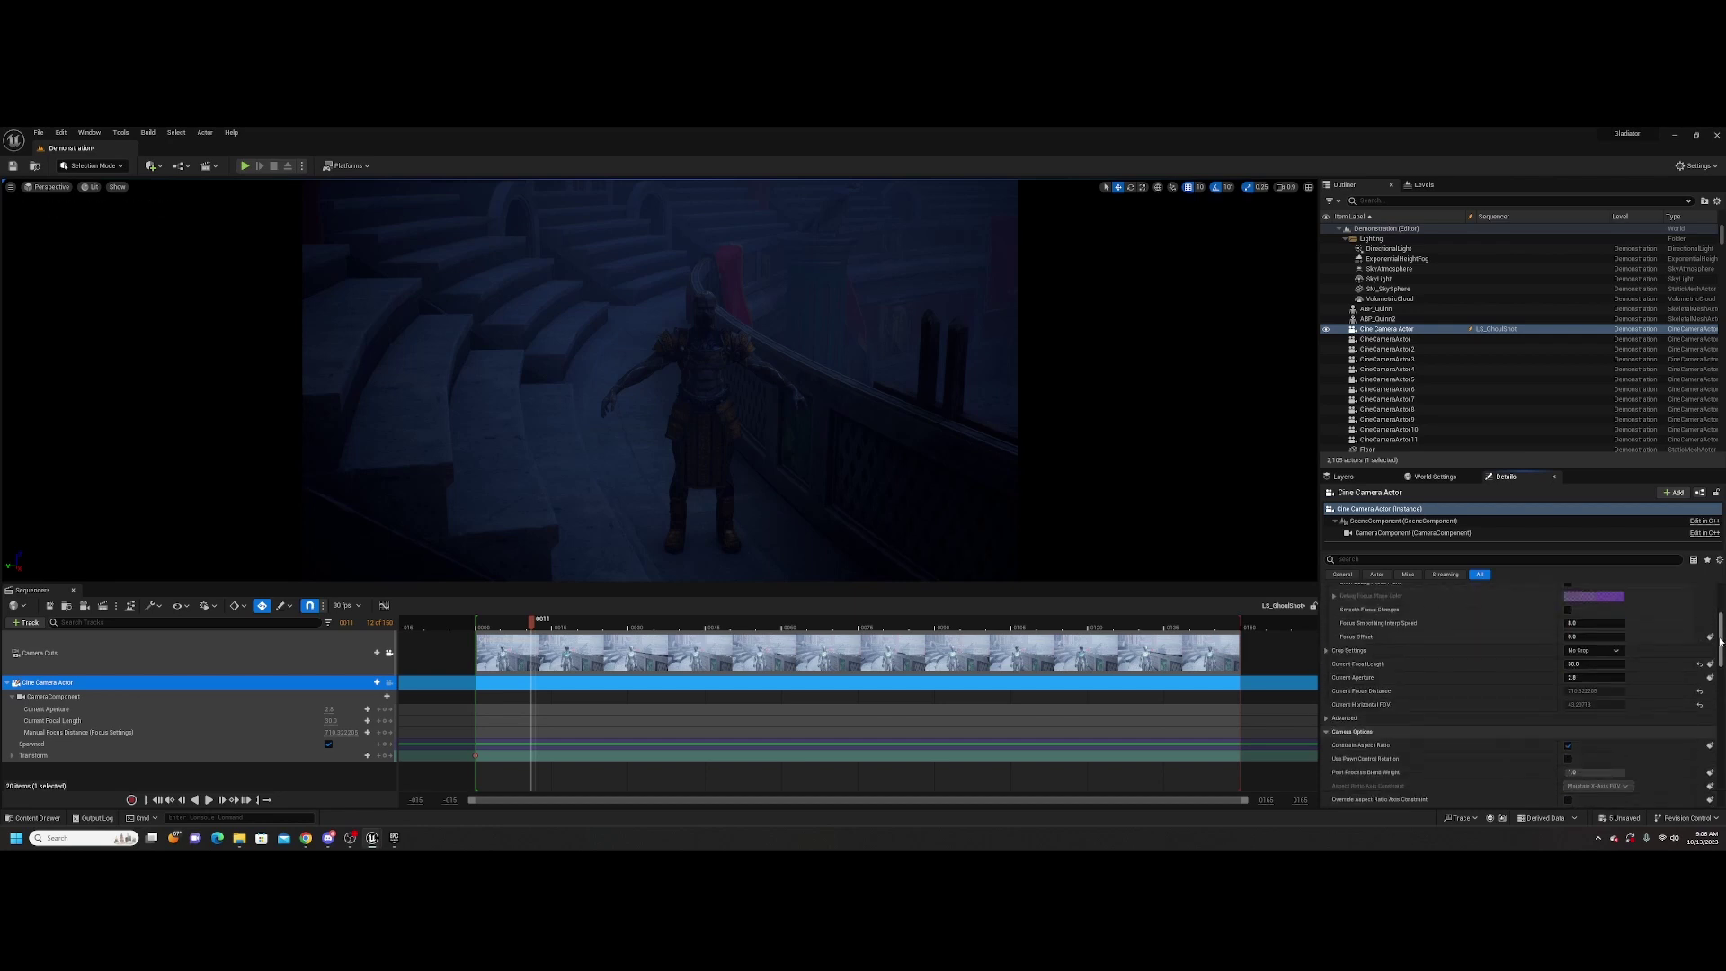
pyautogui.scroll(1, 1519, 692)
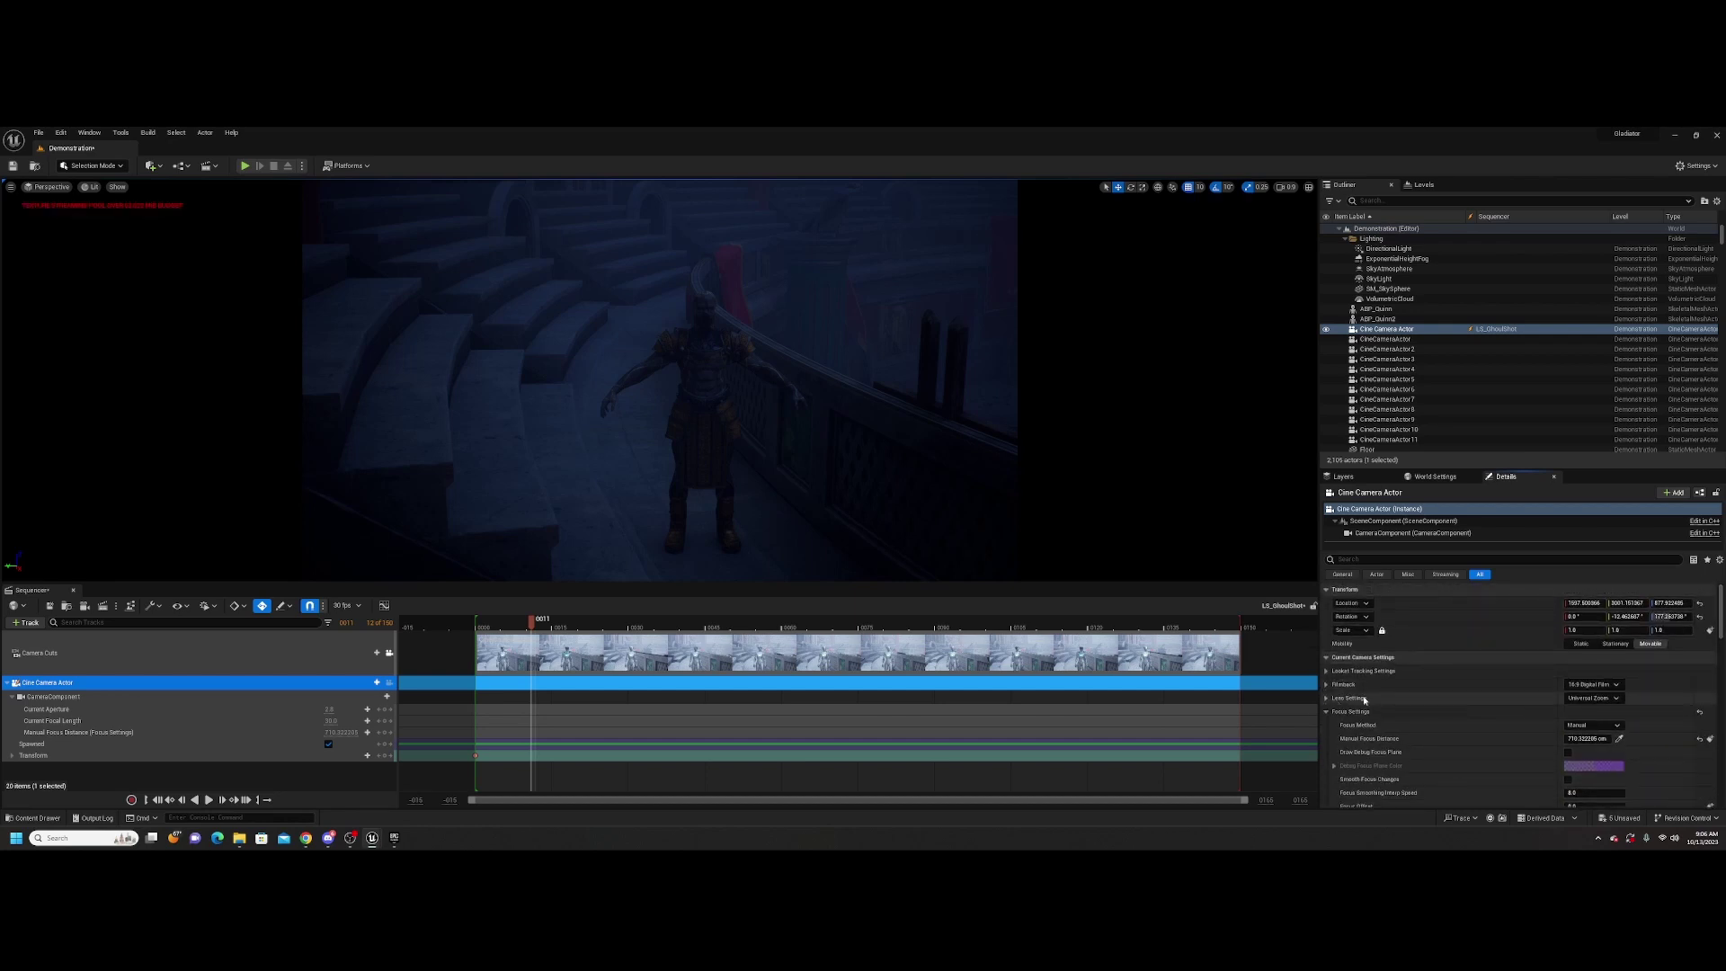
pyautogui.click(1602, 711)
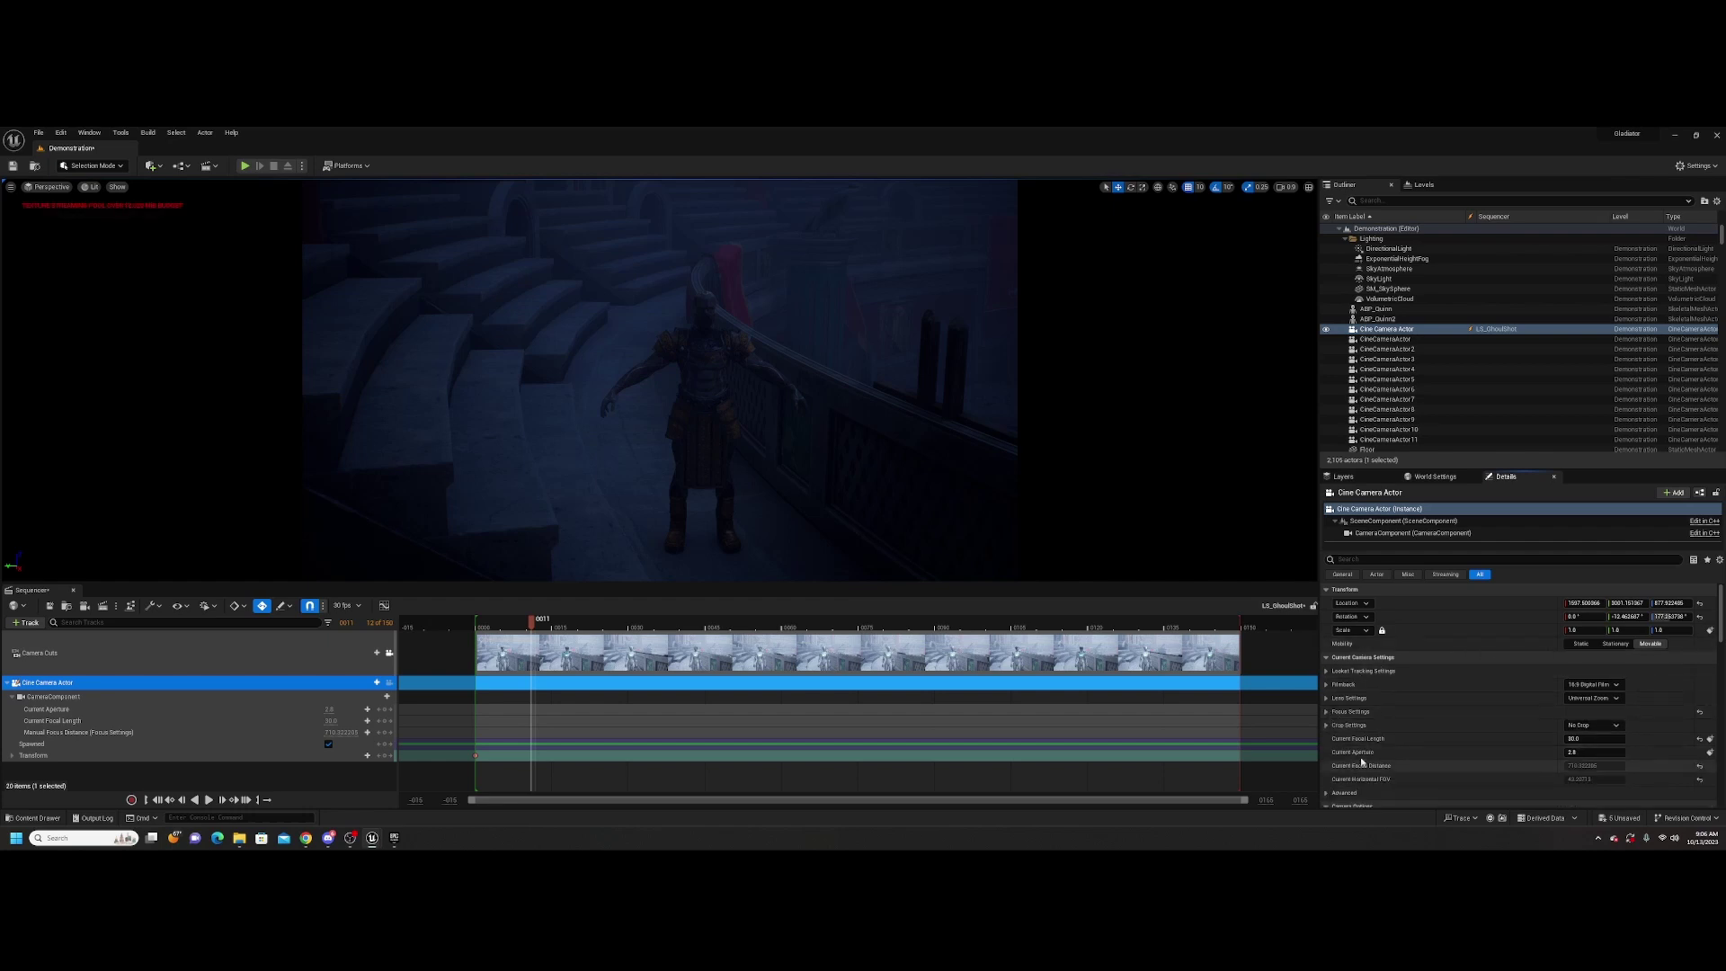
pyautogui.scroll(-7, 1417, 739)
pyautogui.scroll(5, 1417, 737)
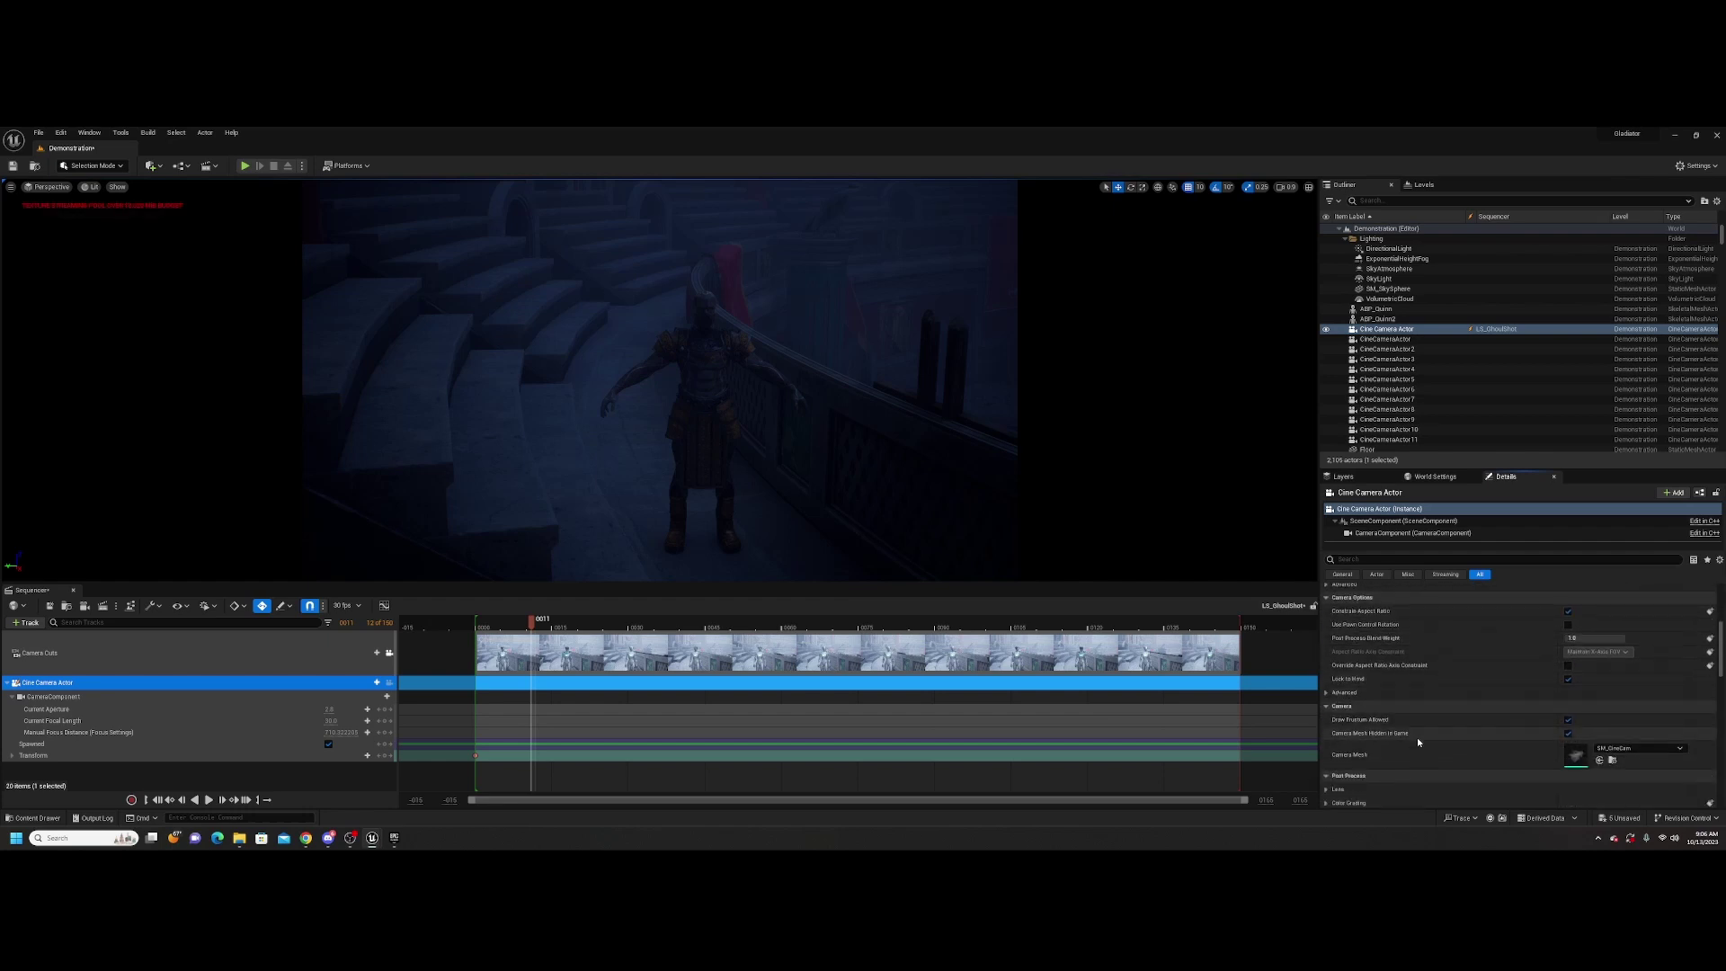
pyautogui.scroll(3, 1416, 731)
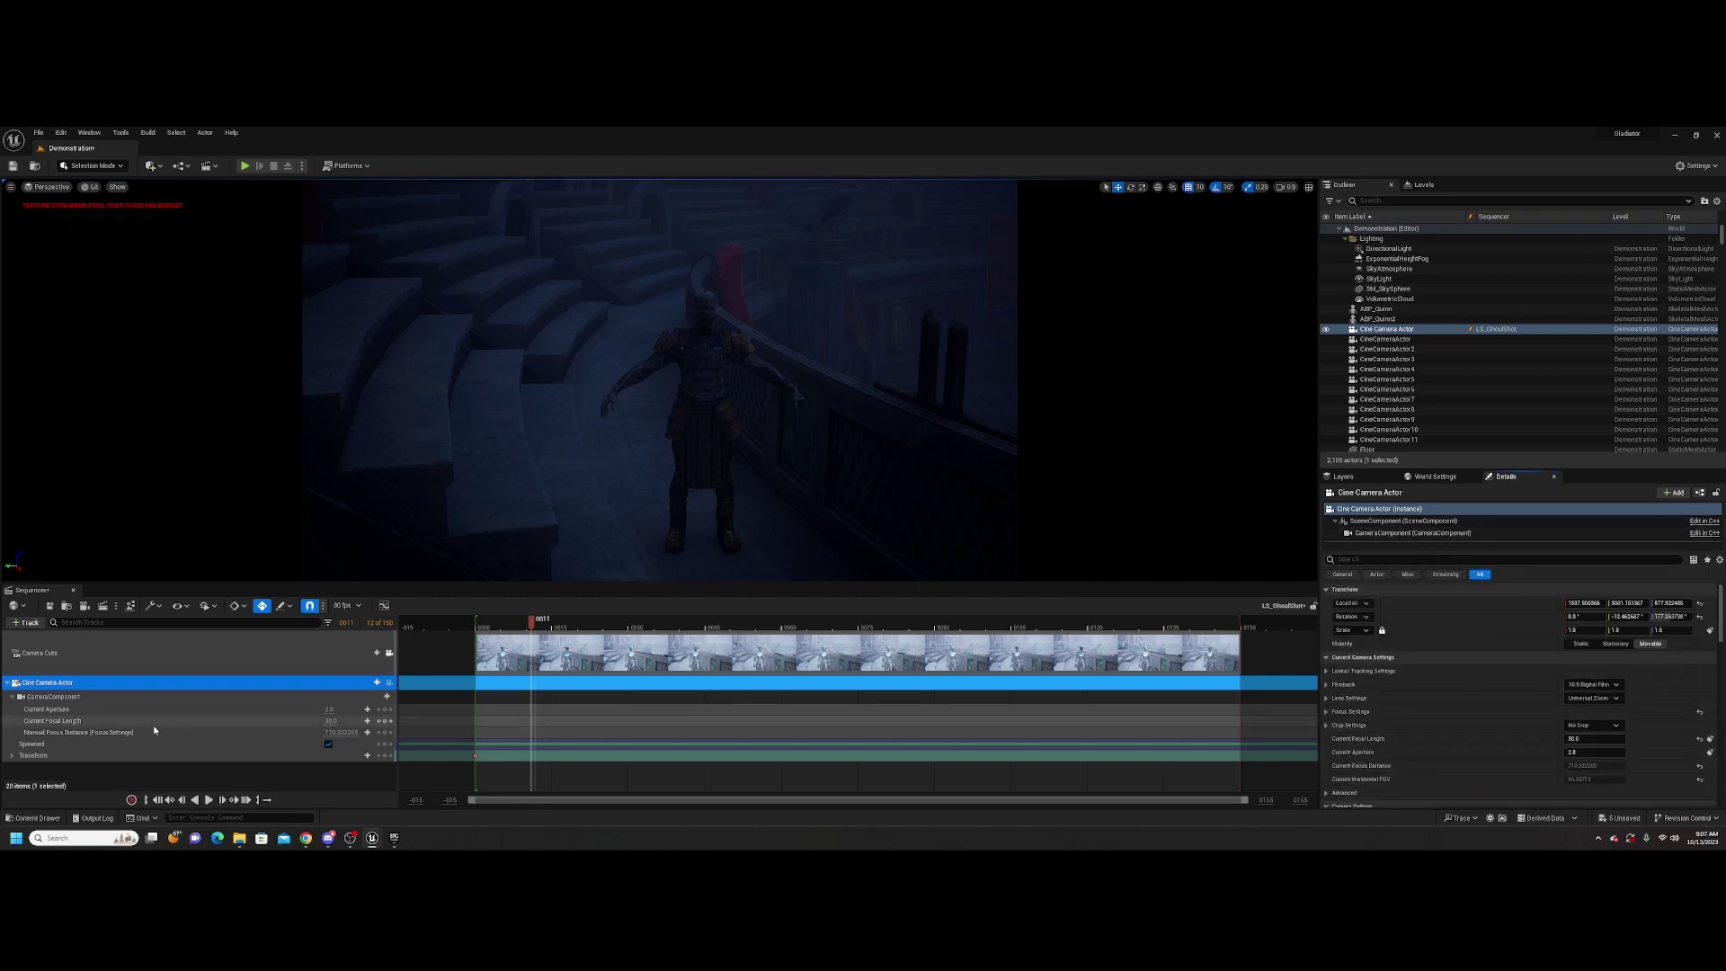
# Select Glad, enlarge the Sequencer area and add the character to the sequence as a track
pyautogui.click(696, 342)
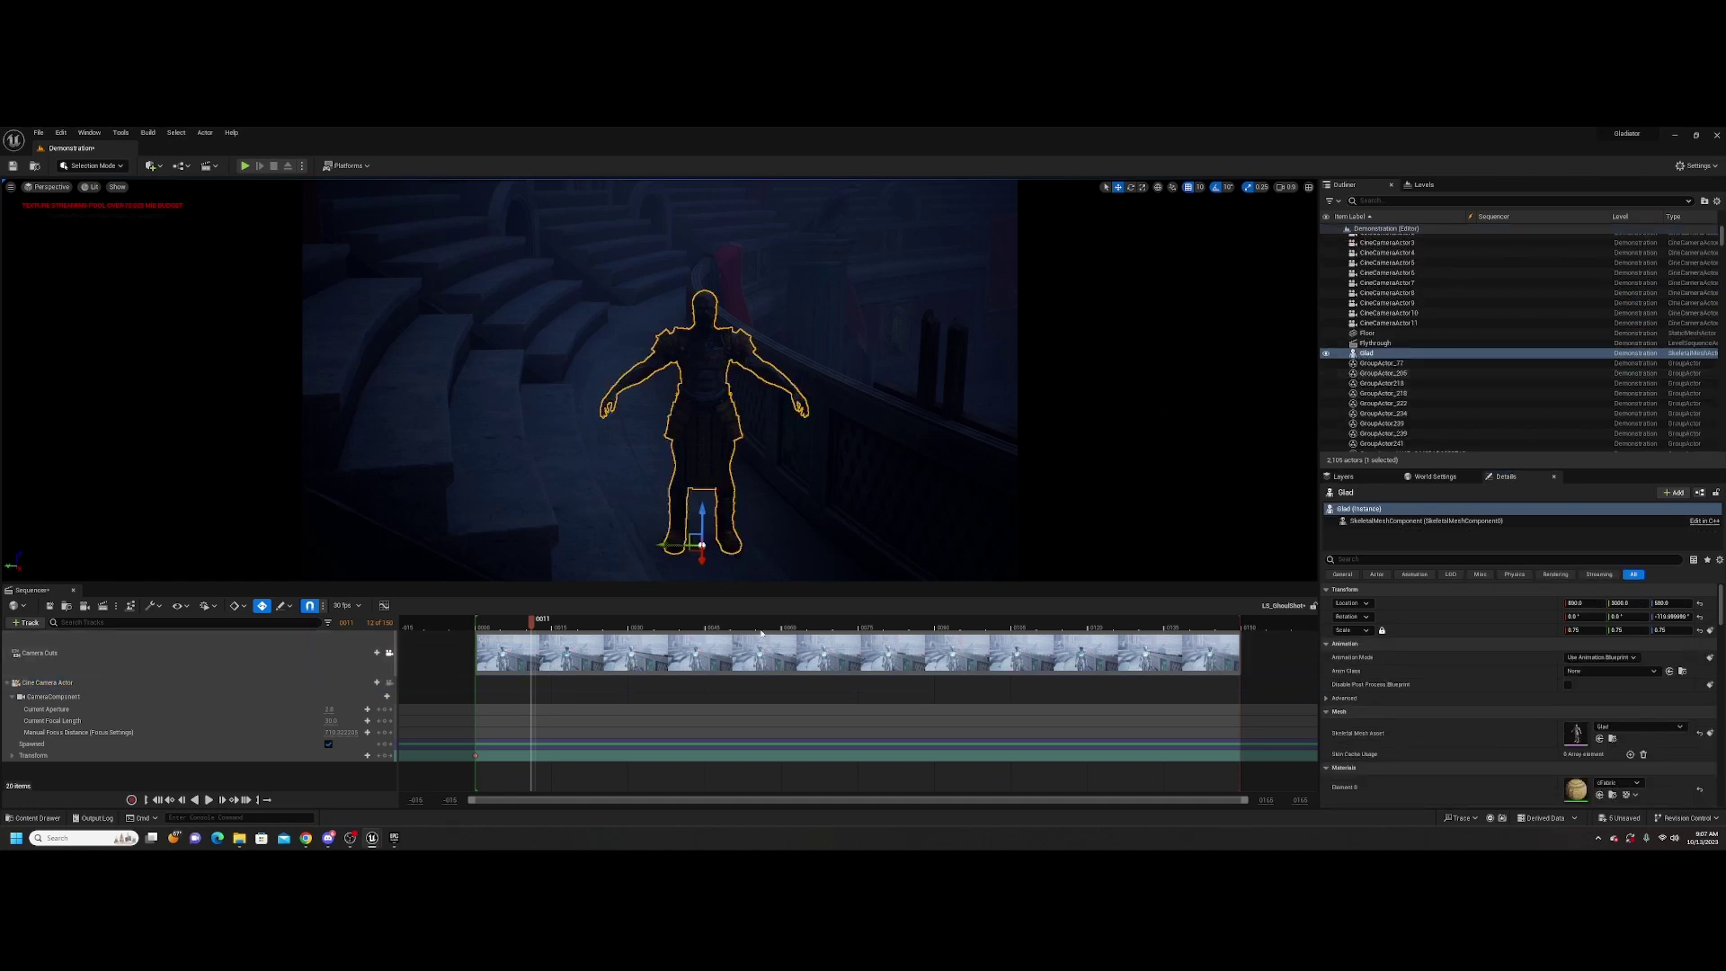
pyautogui.moveTo(741, 585); pyautogui.dragTo(780, 514)
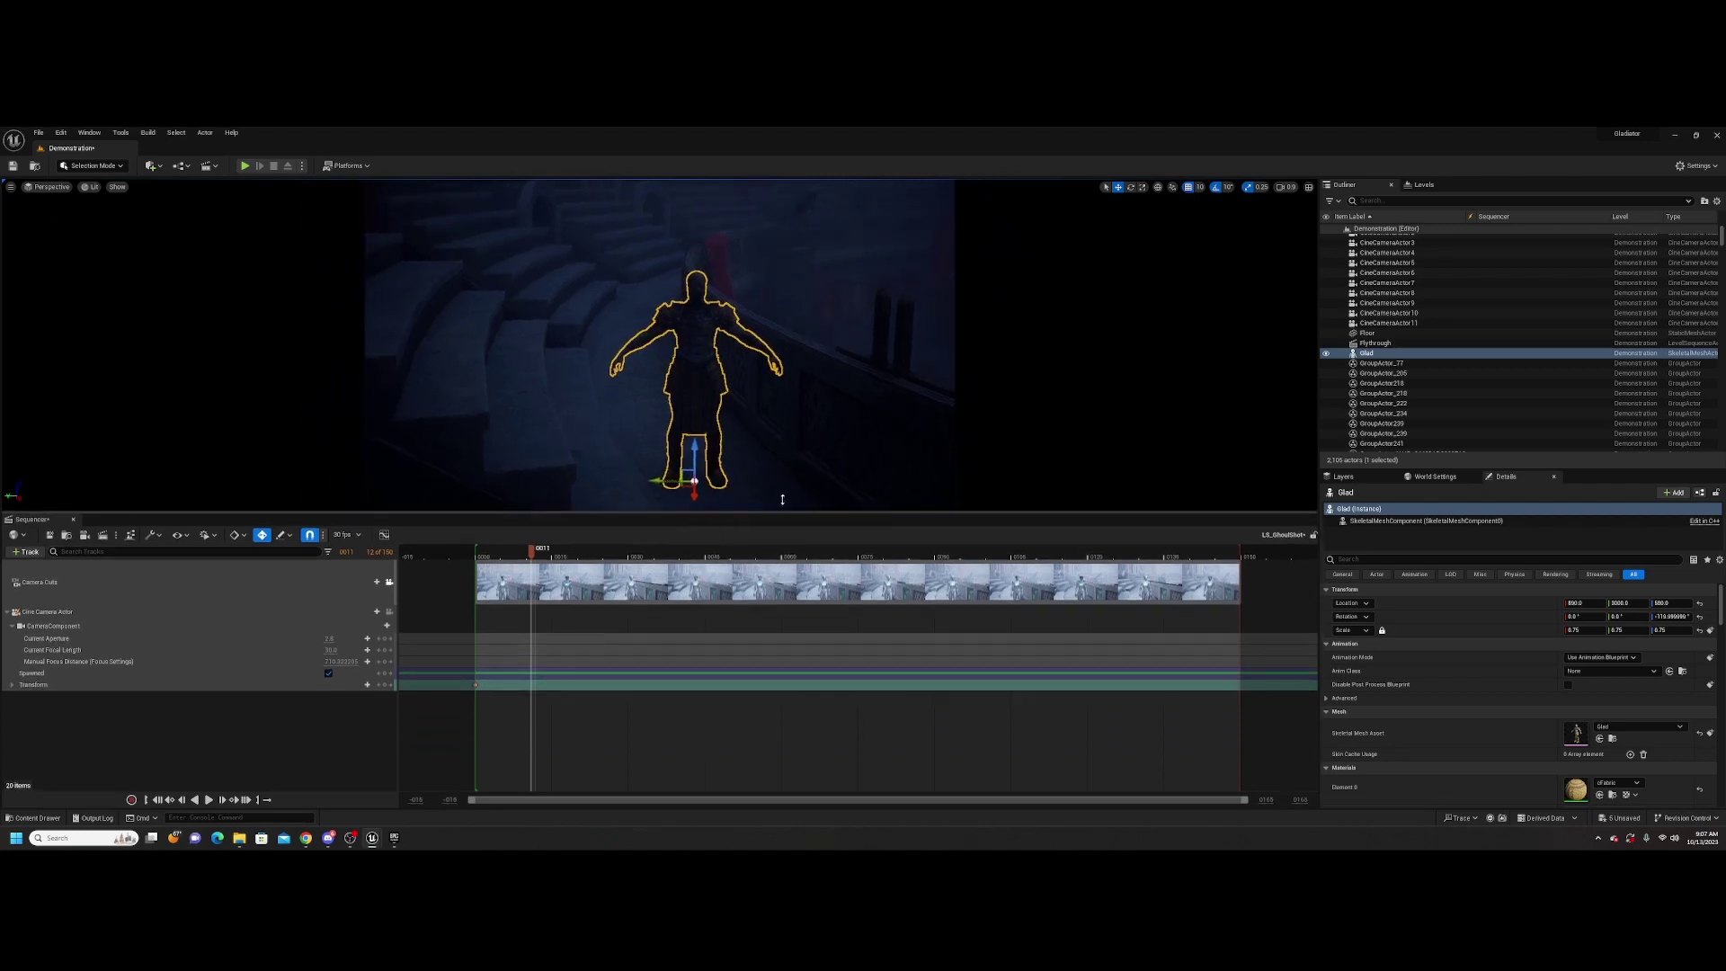
pyautogui.moveTo(1382, 357); pyautogui.dragTo(93, 720)
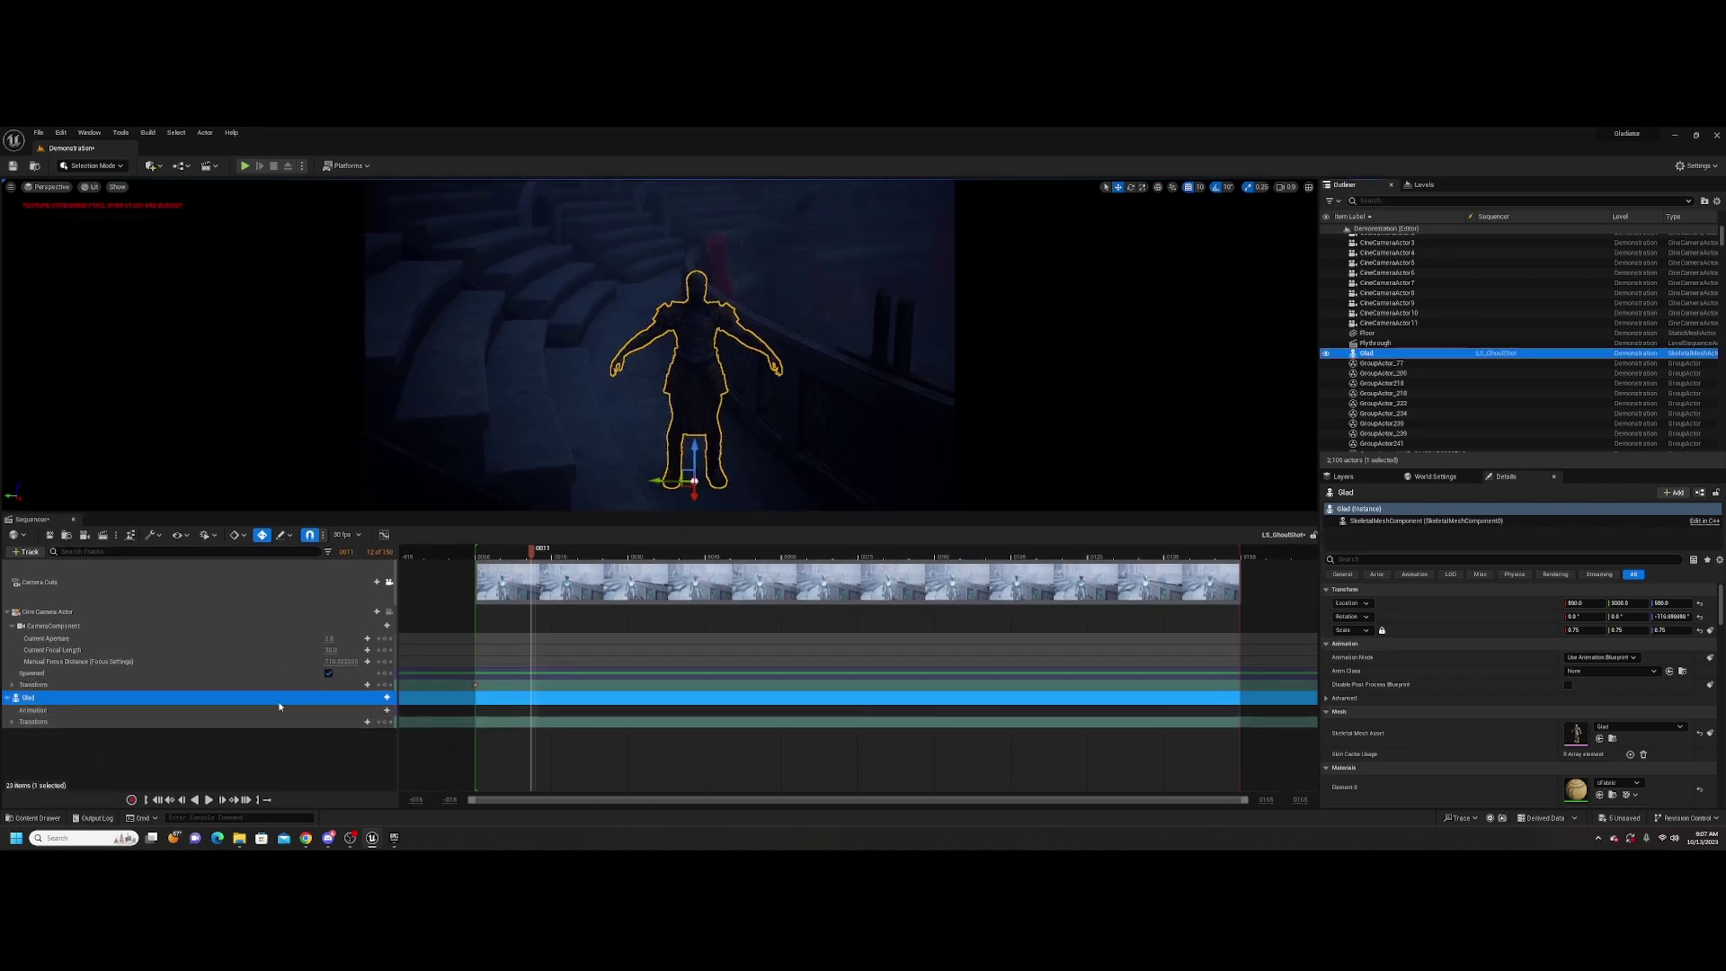
# Look through the Glad track's options, including spawnable conversion and dynamic possession, and scrub the beginning of the sequence
pyautogui.rightClick(228, 700)
pyautogui.click(186, 755)
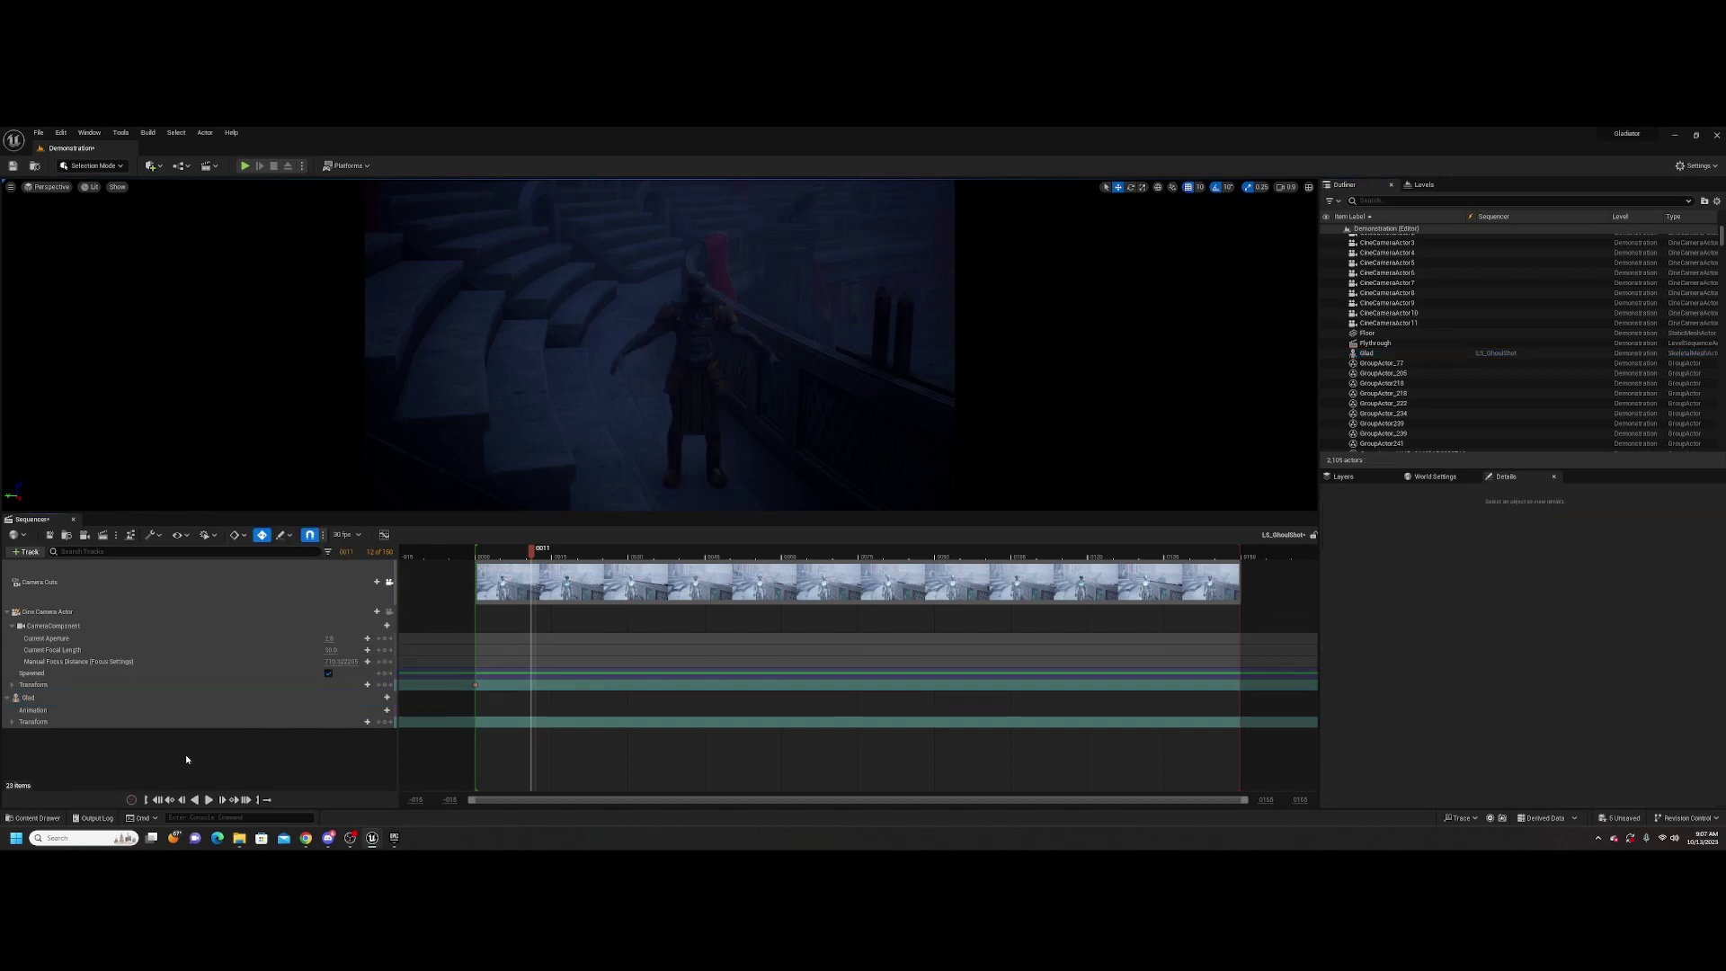
pyautogui.rightClick(72, 700)
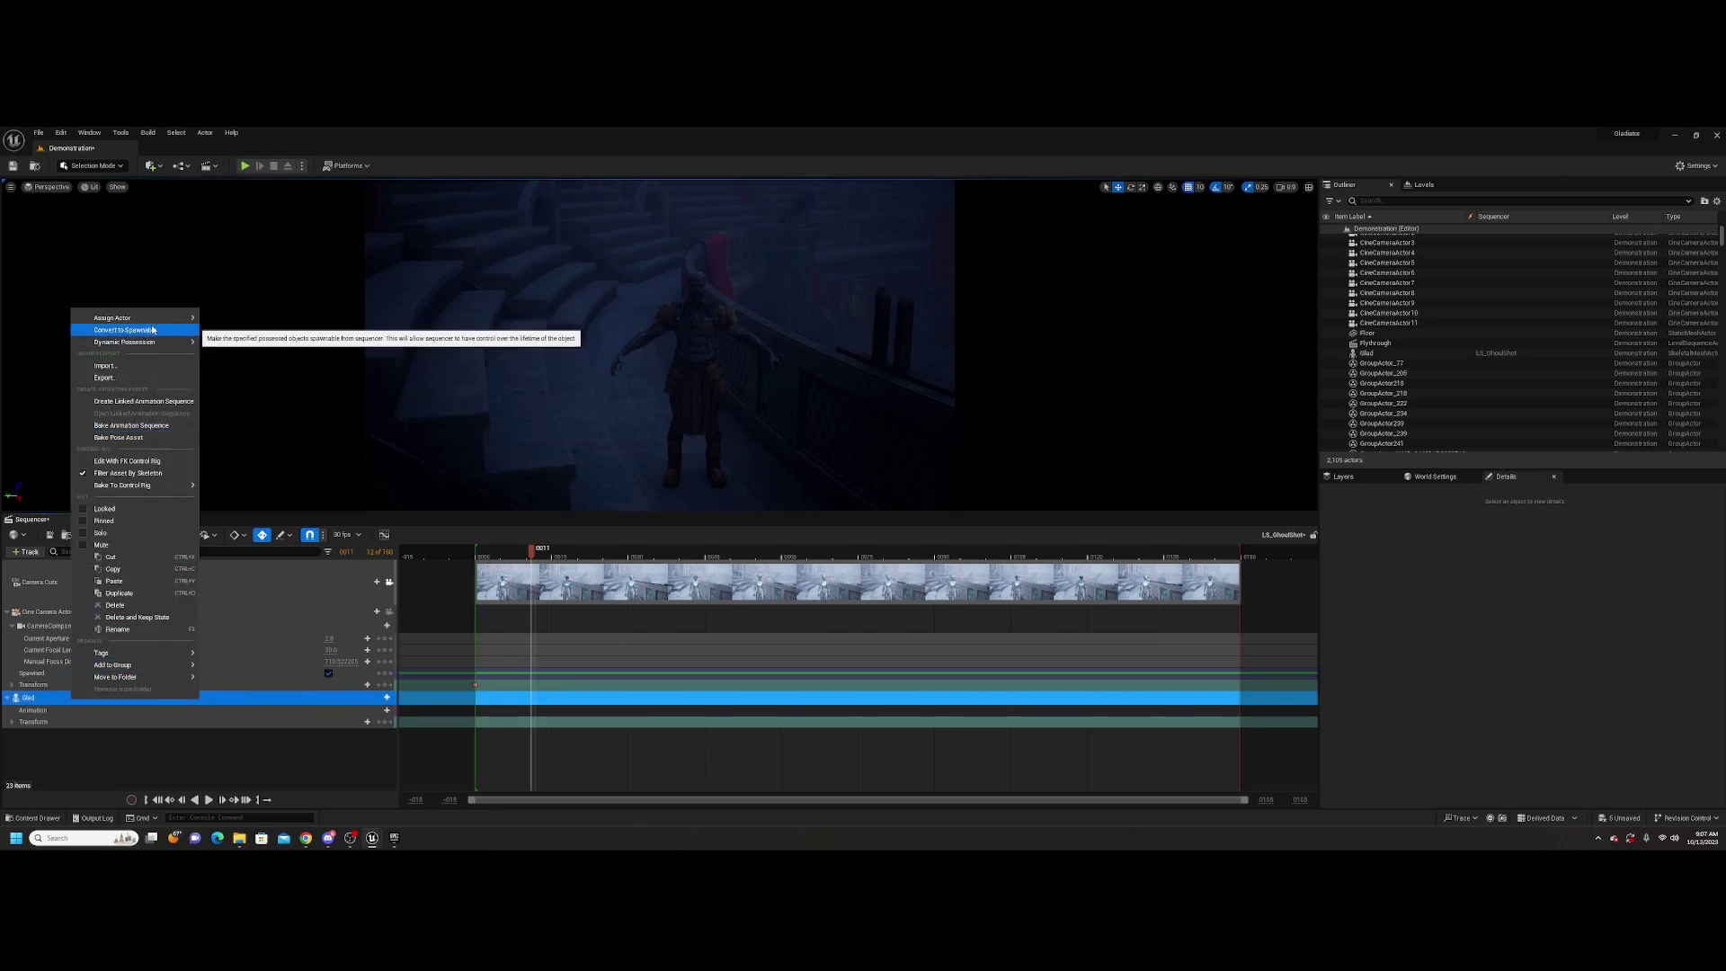
pyautogui.moveTo(144, 341)
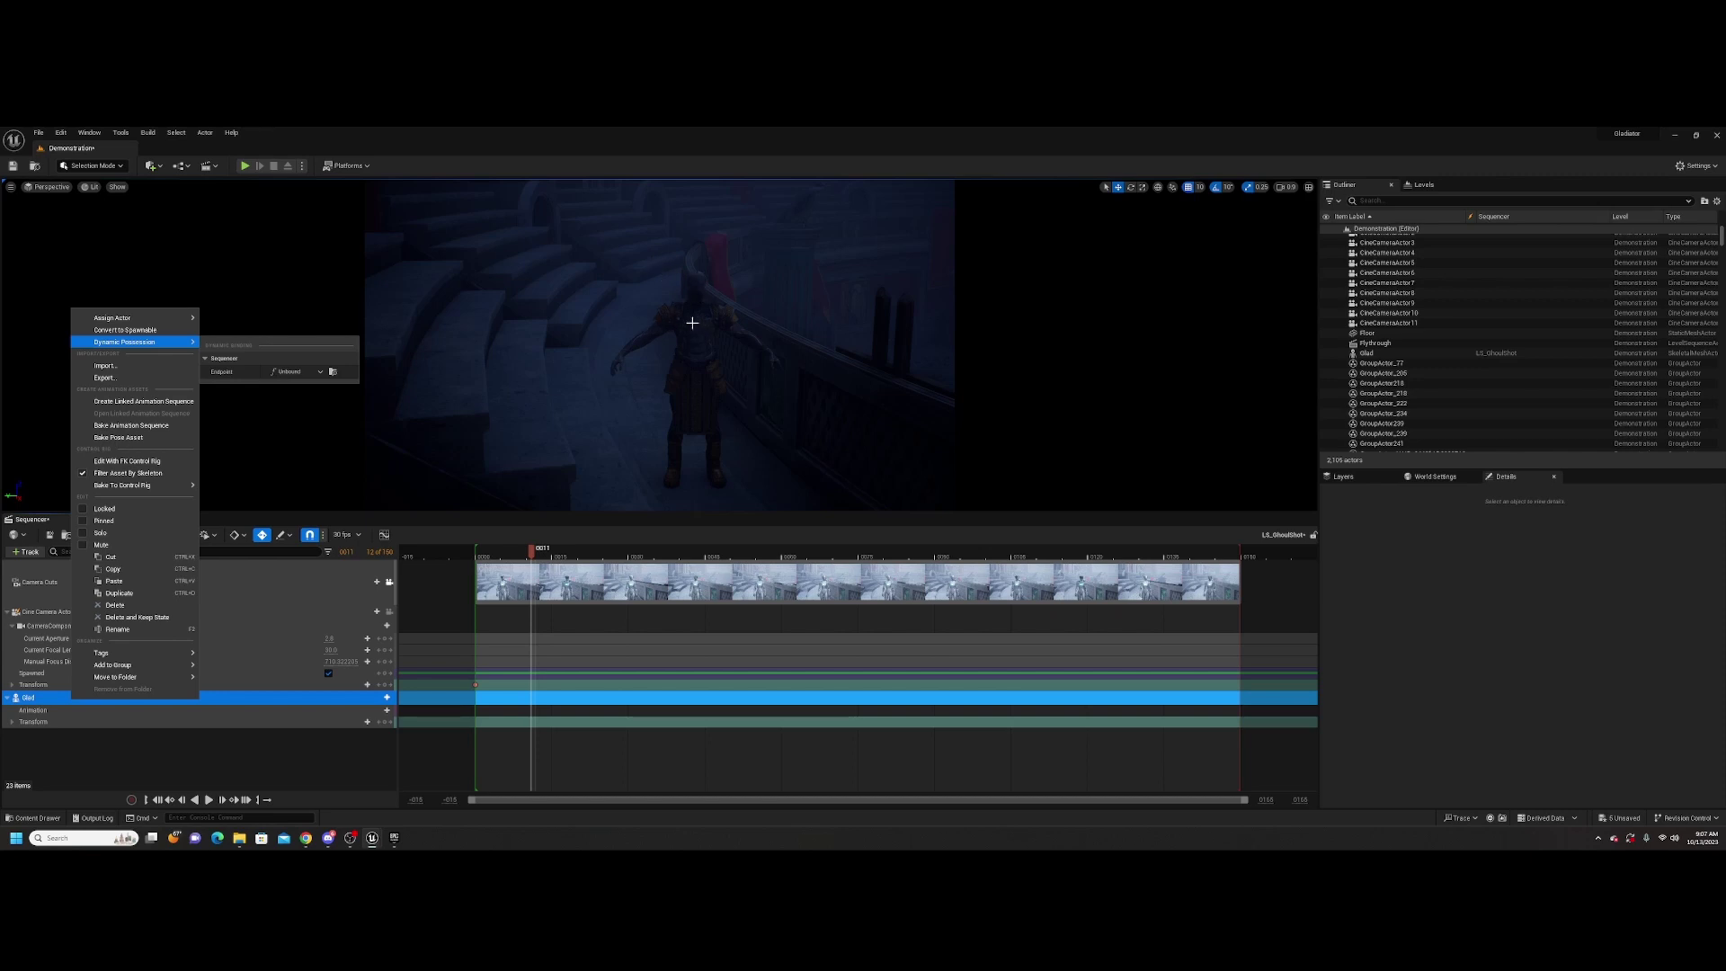
pyautogui.click(151, 754)
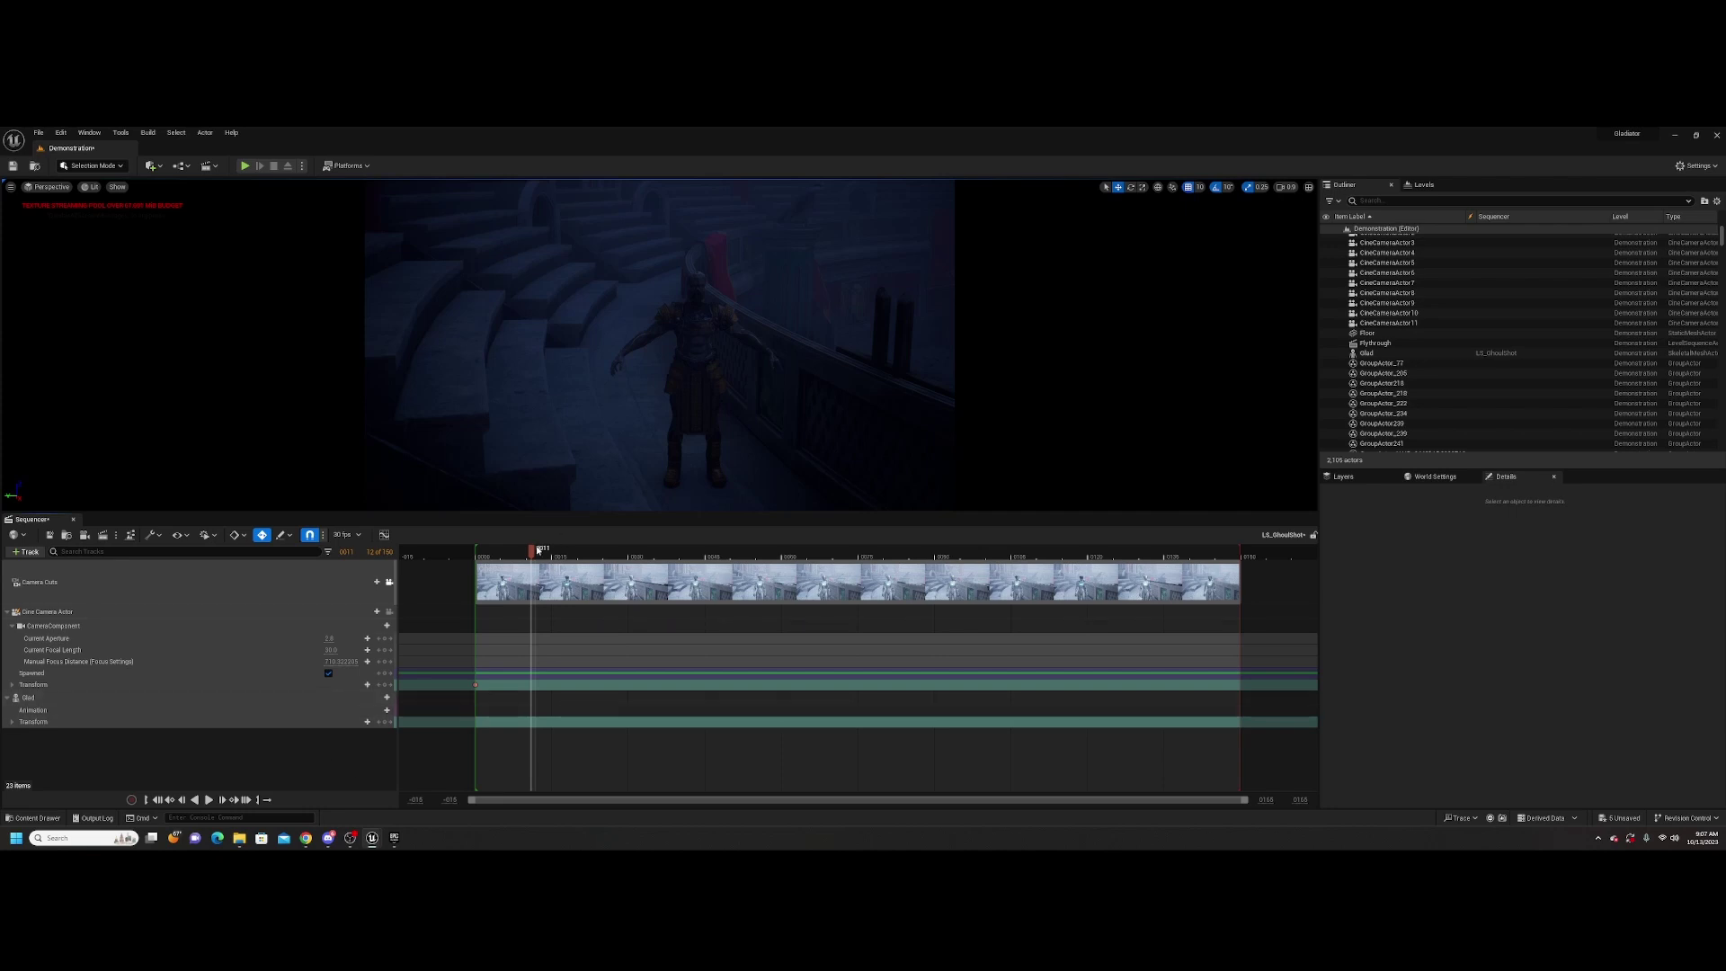
pyautogui.moveTo(538, 549); pyautogui.dragTo(503, 552)
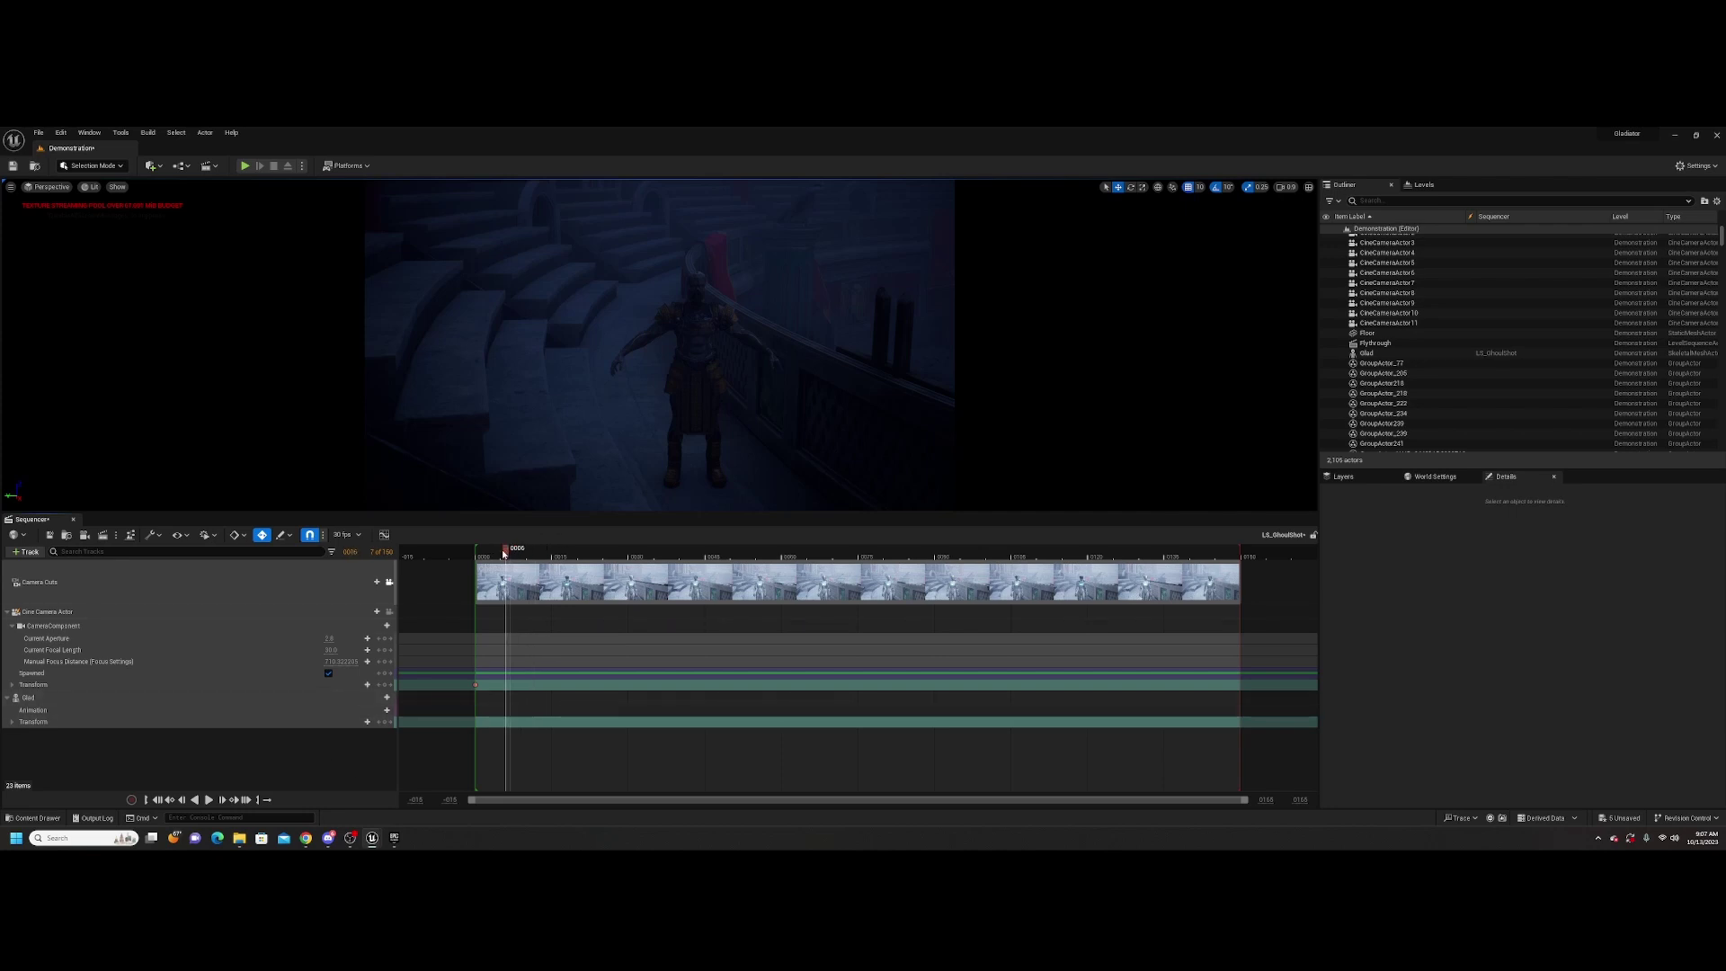
# Set Glad's Animation Mode to Use Animation Asset and check which assets are offered for Anim to Play
pyautogui.click(124, 694)
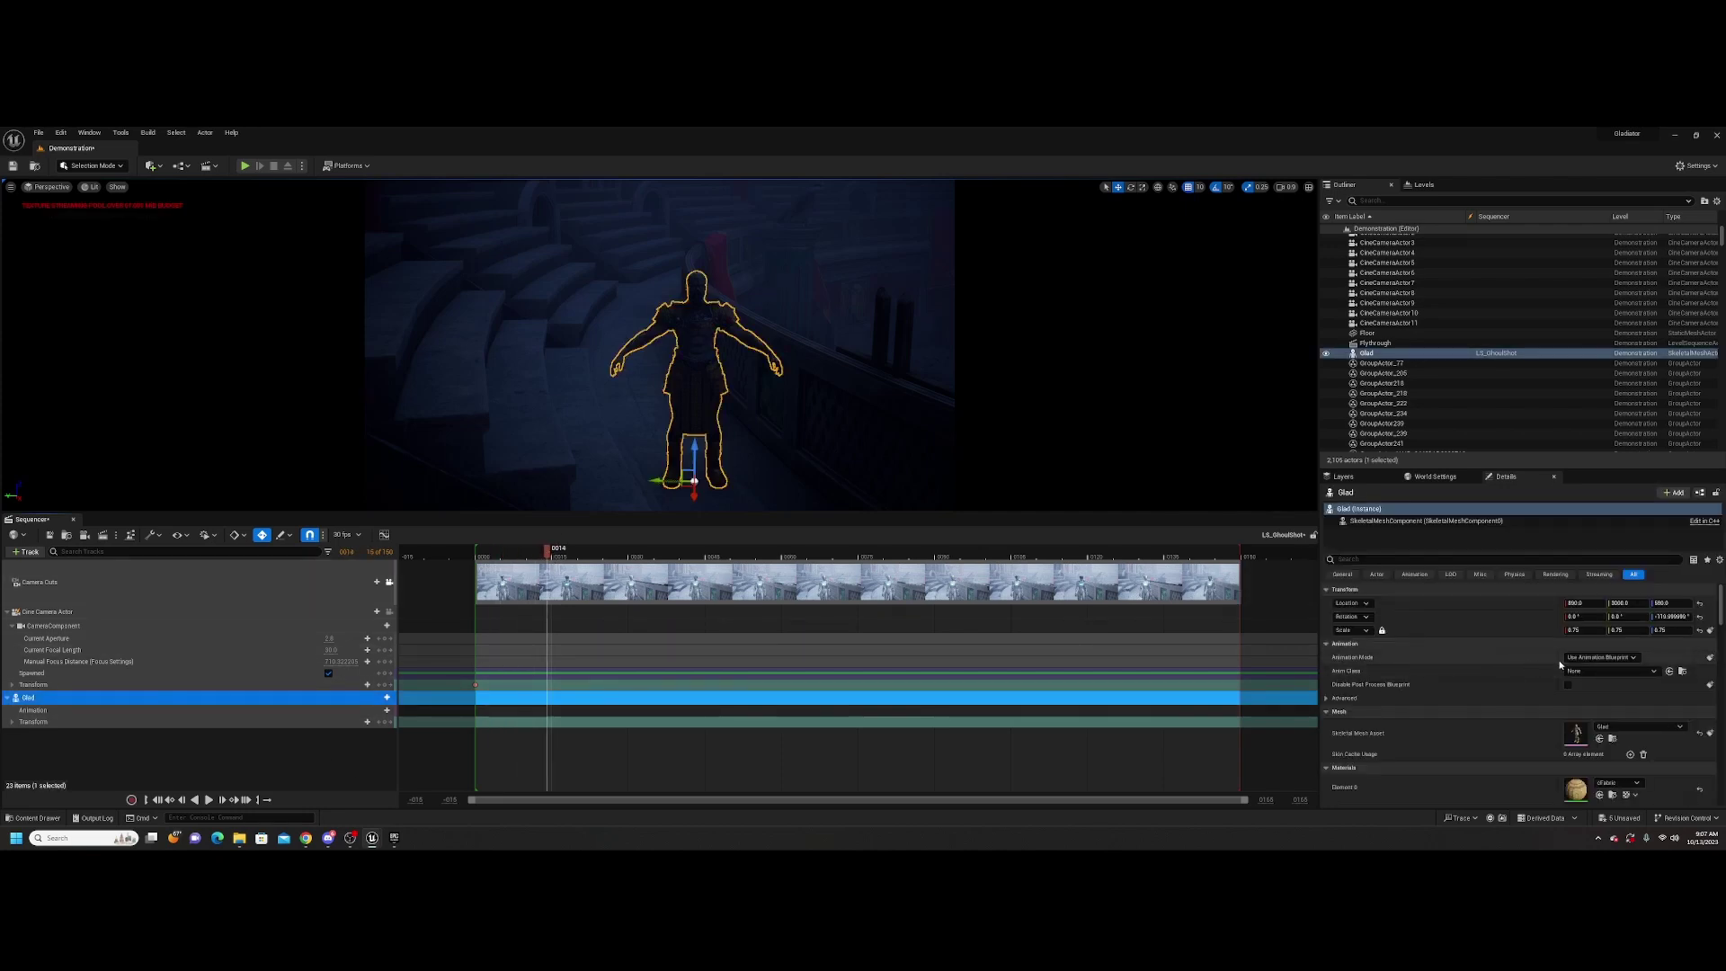
pyautogui.click(1634, 658)
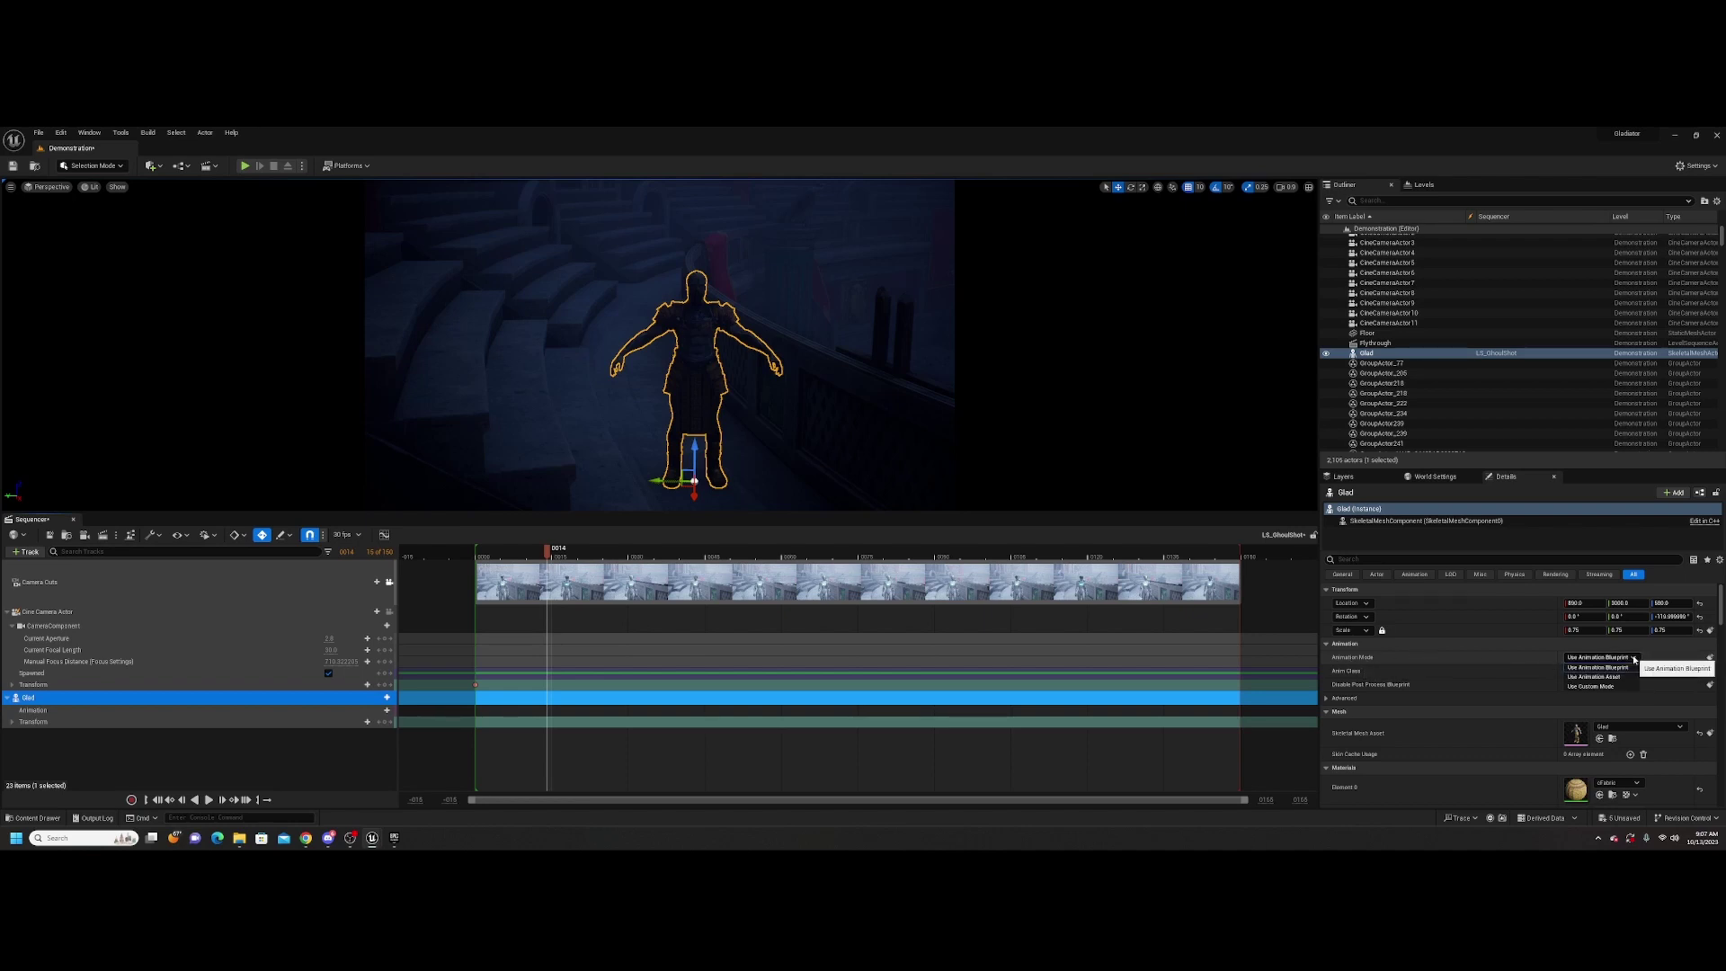
pyautogui.click(1620, 678)
pyautogui.click(1658, 673)
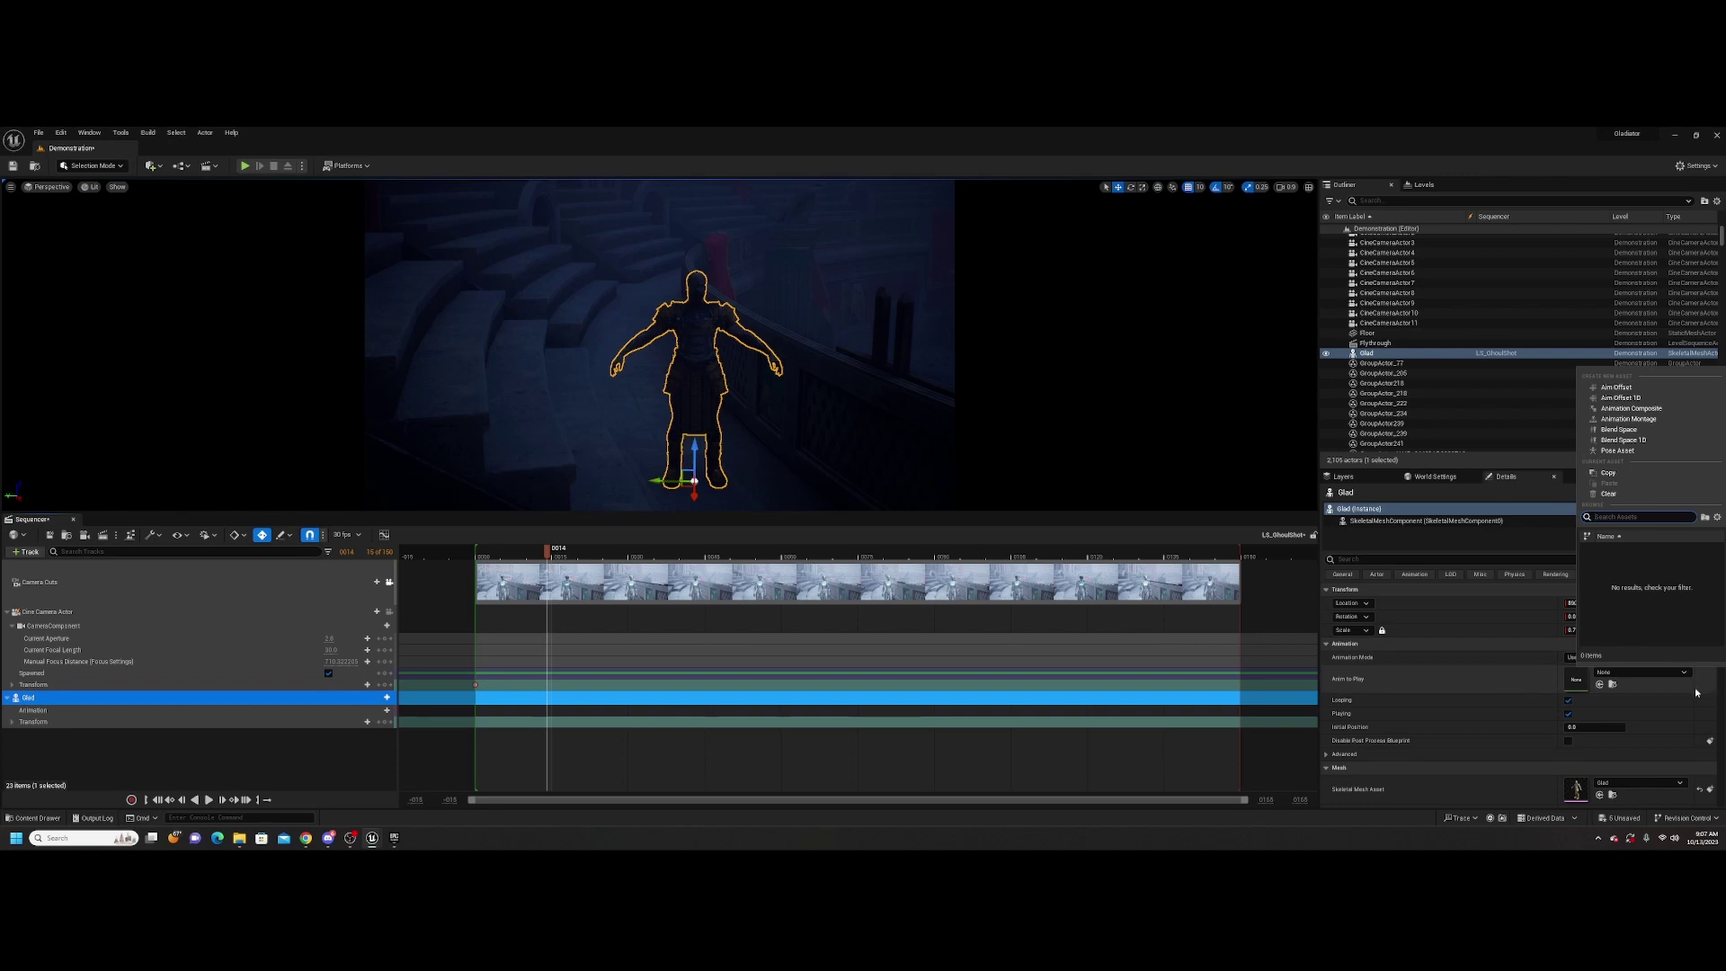
pyautogui.click(1630, 665)
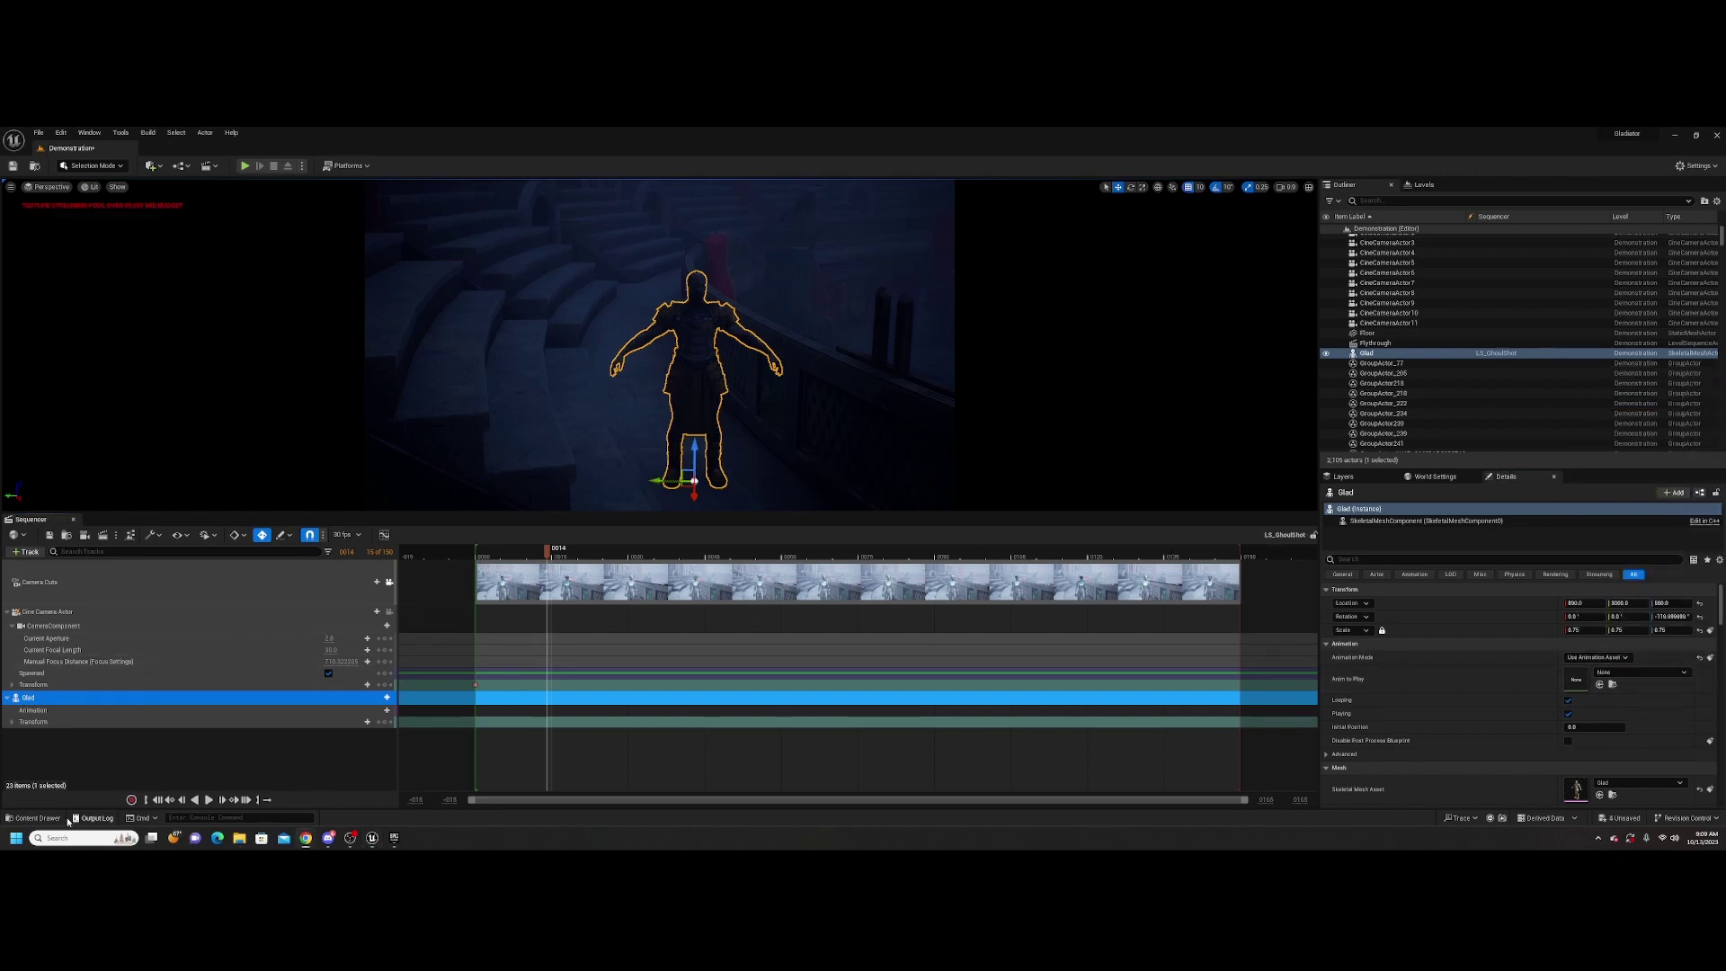
# Enlarge the content browsing area and list only the animation sequences across the whole Content folder
pyautogui.click(36, 818)
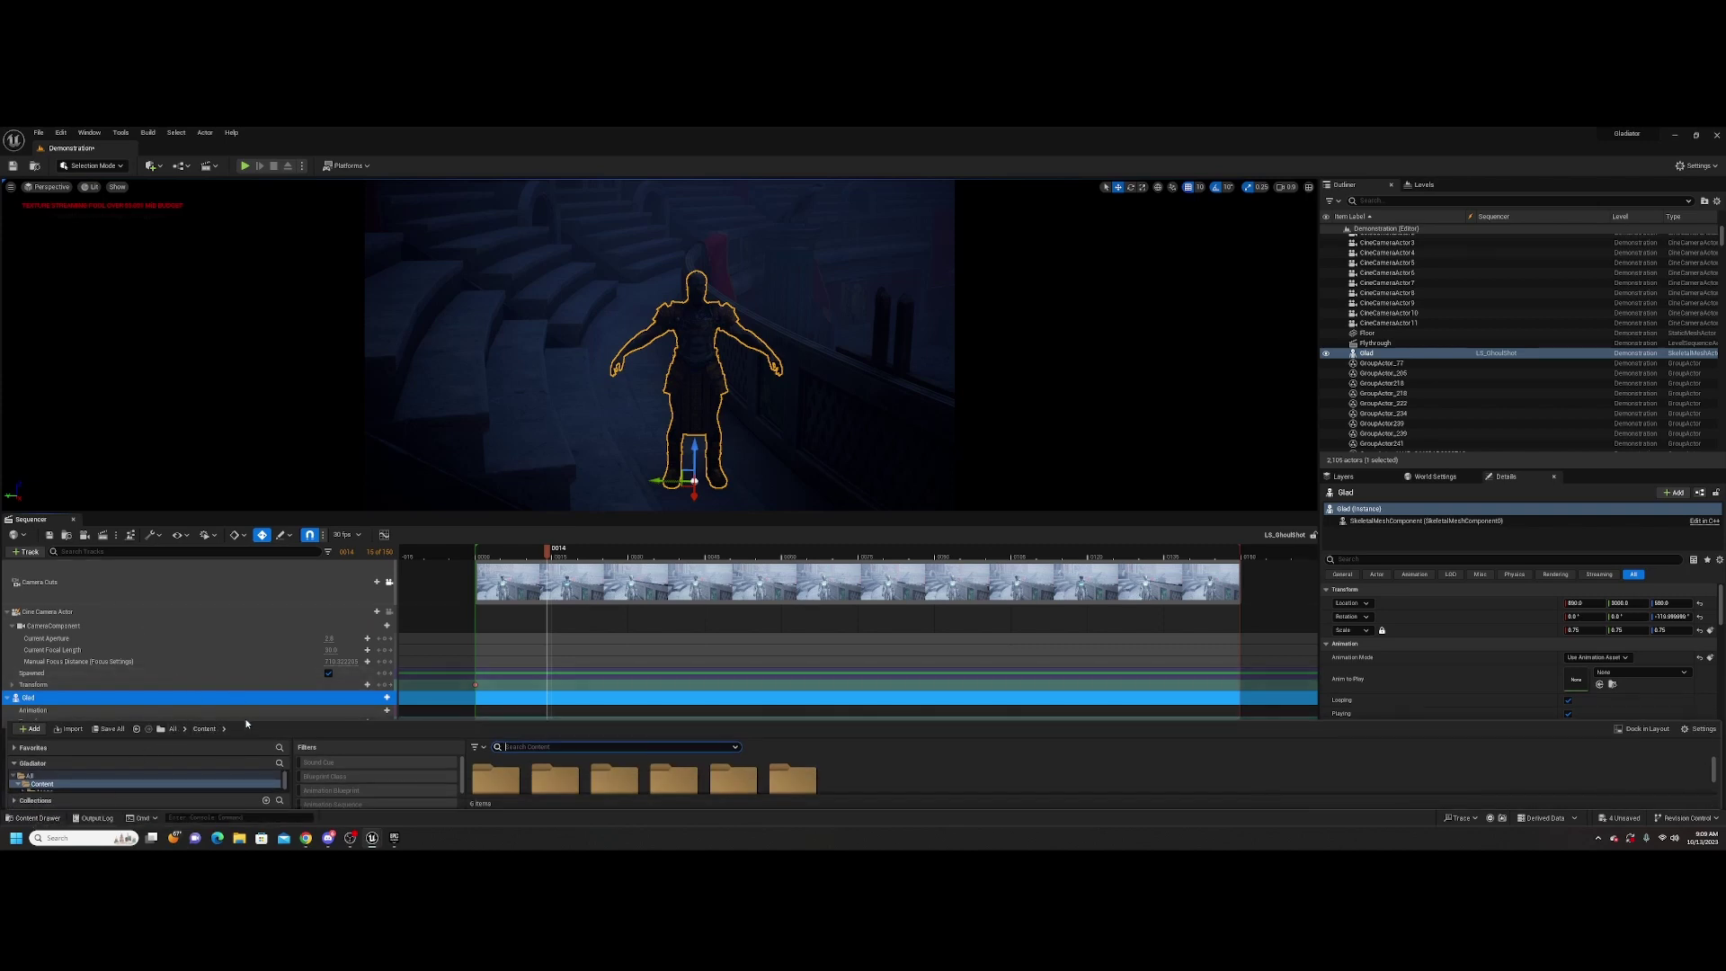
pyautogui.moveTo(246, 722); pyautogui.dragTo(243, 500)
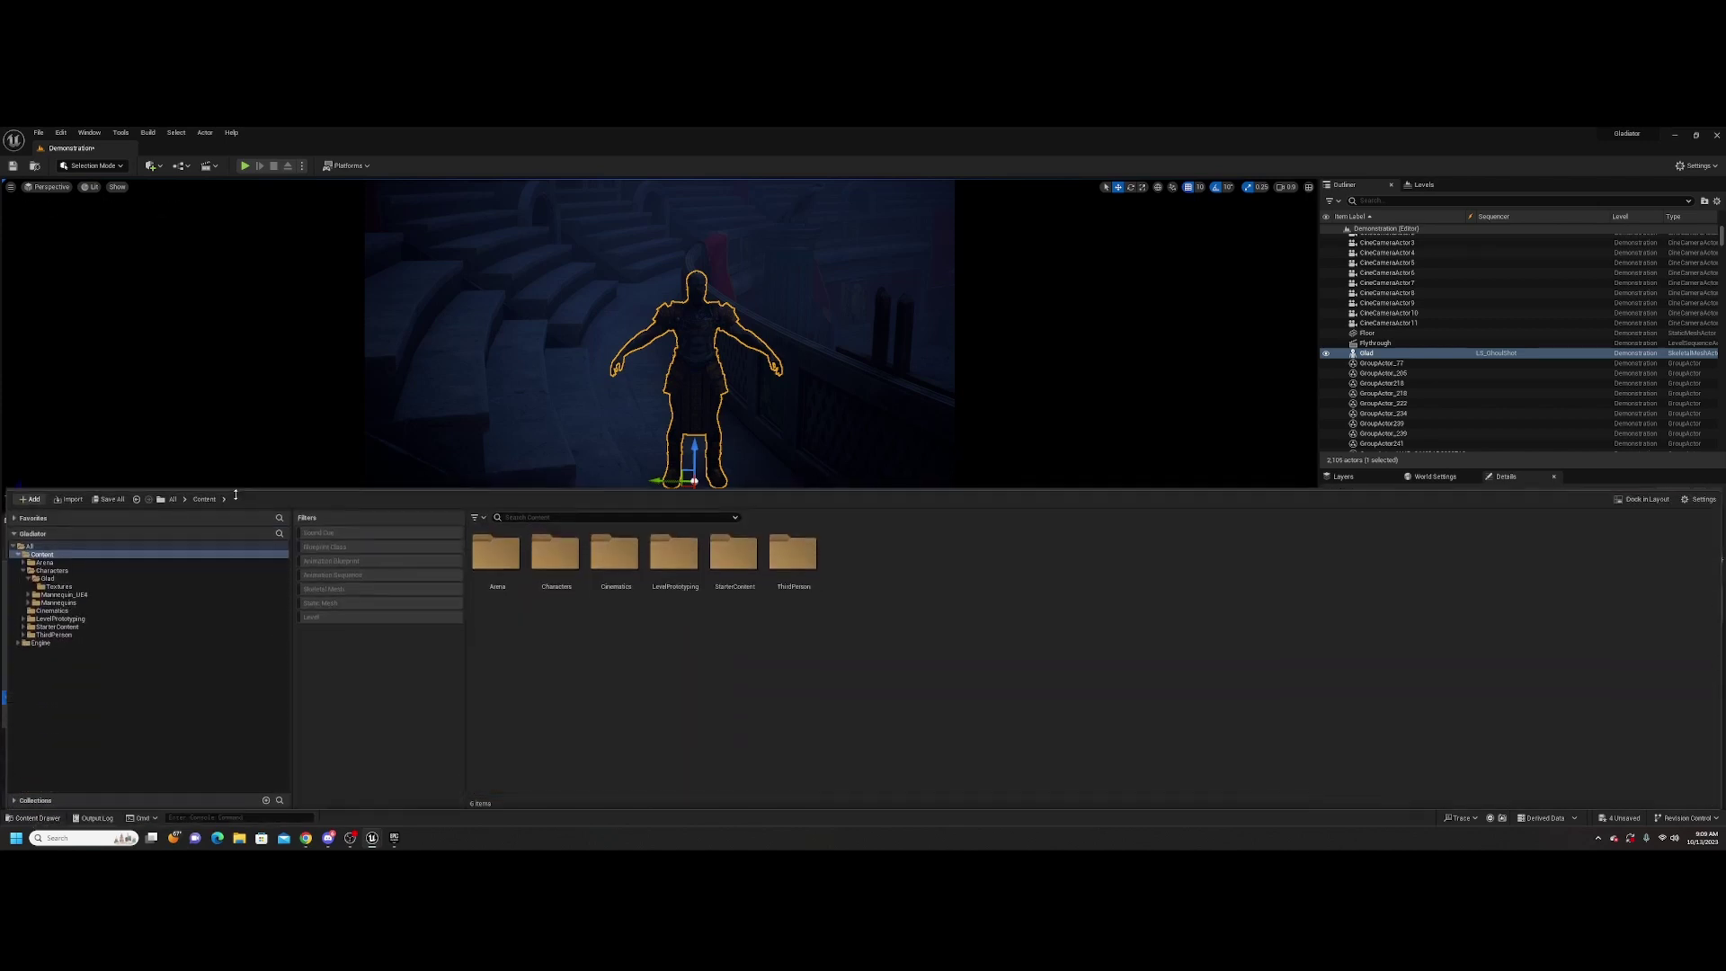
pyautogui.click(58, 636)
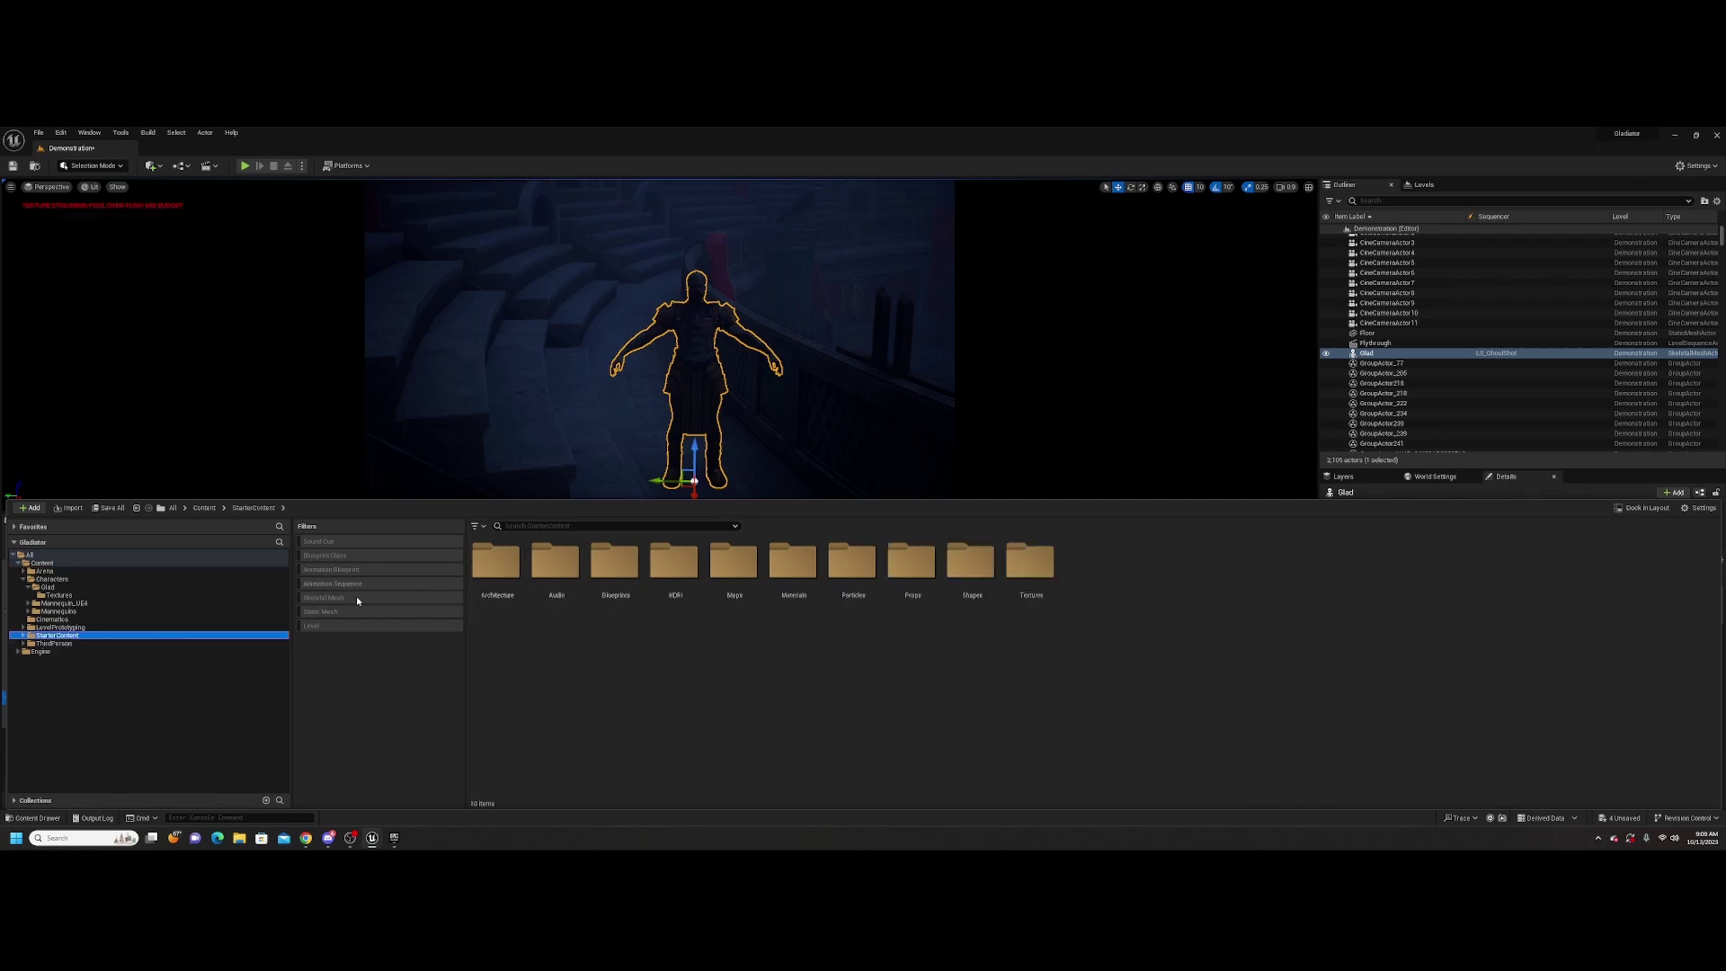
pyautogui.click(334, 584)
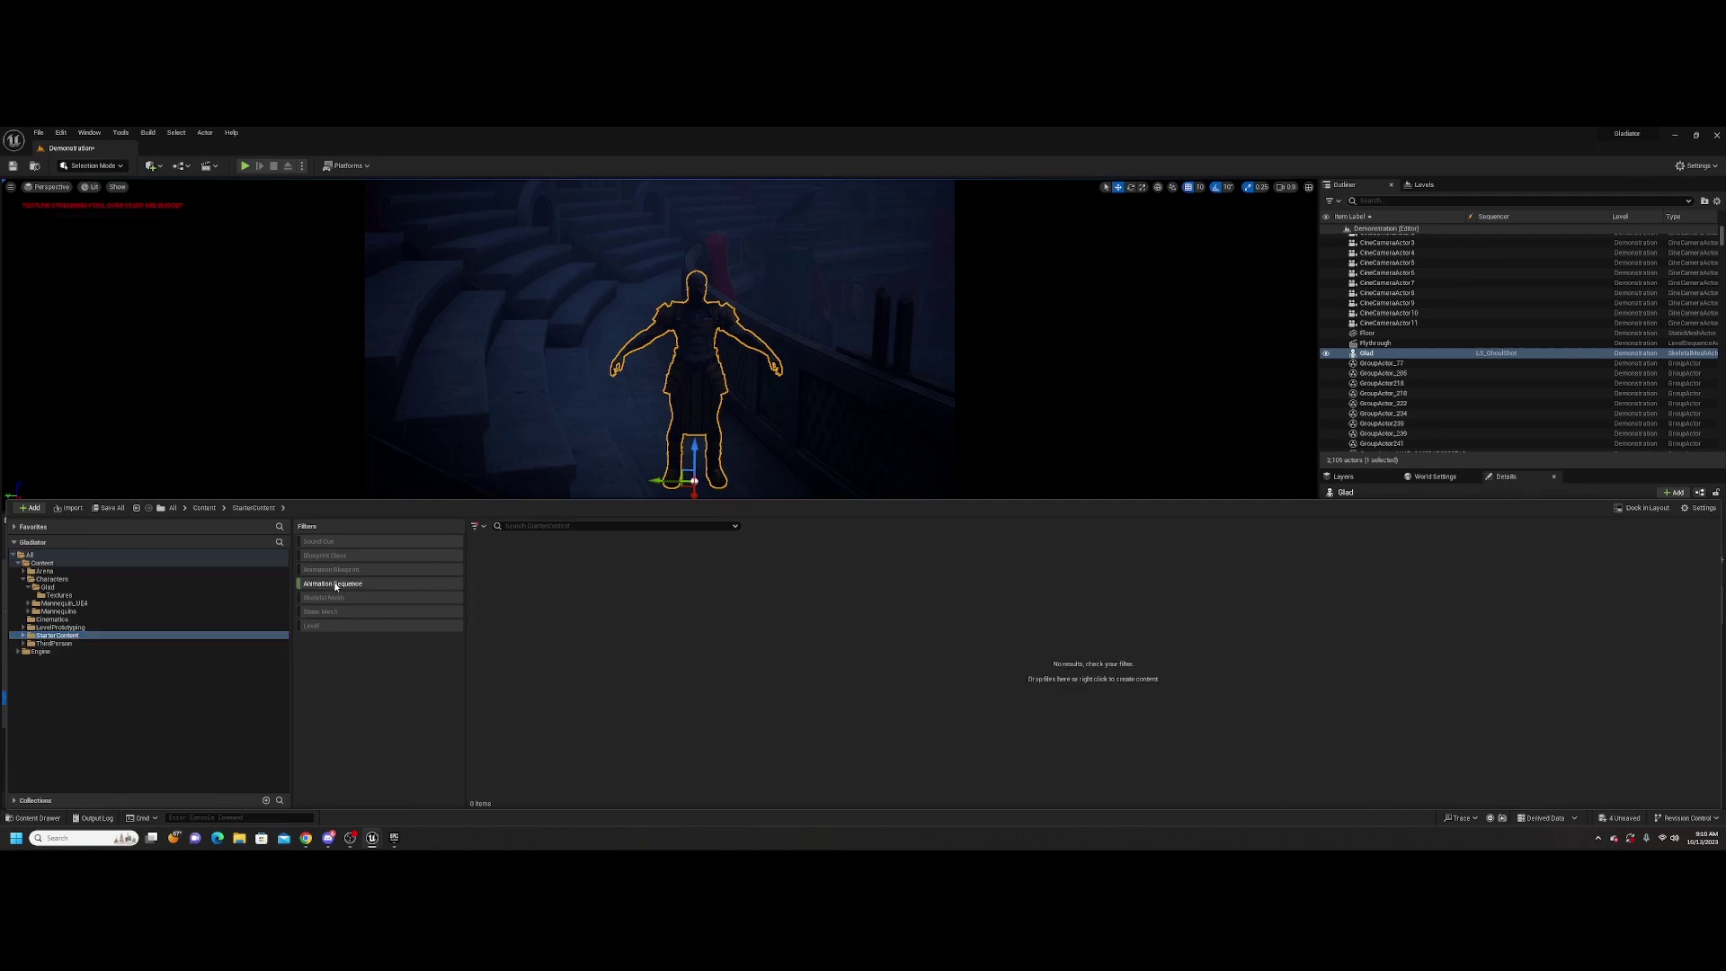
pyautogui.click(52, 643)
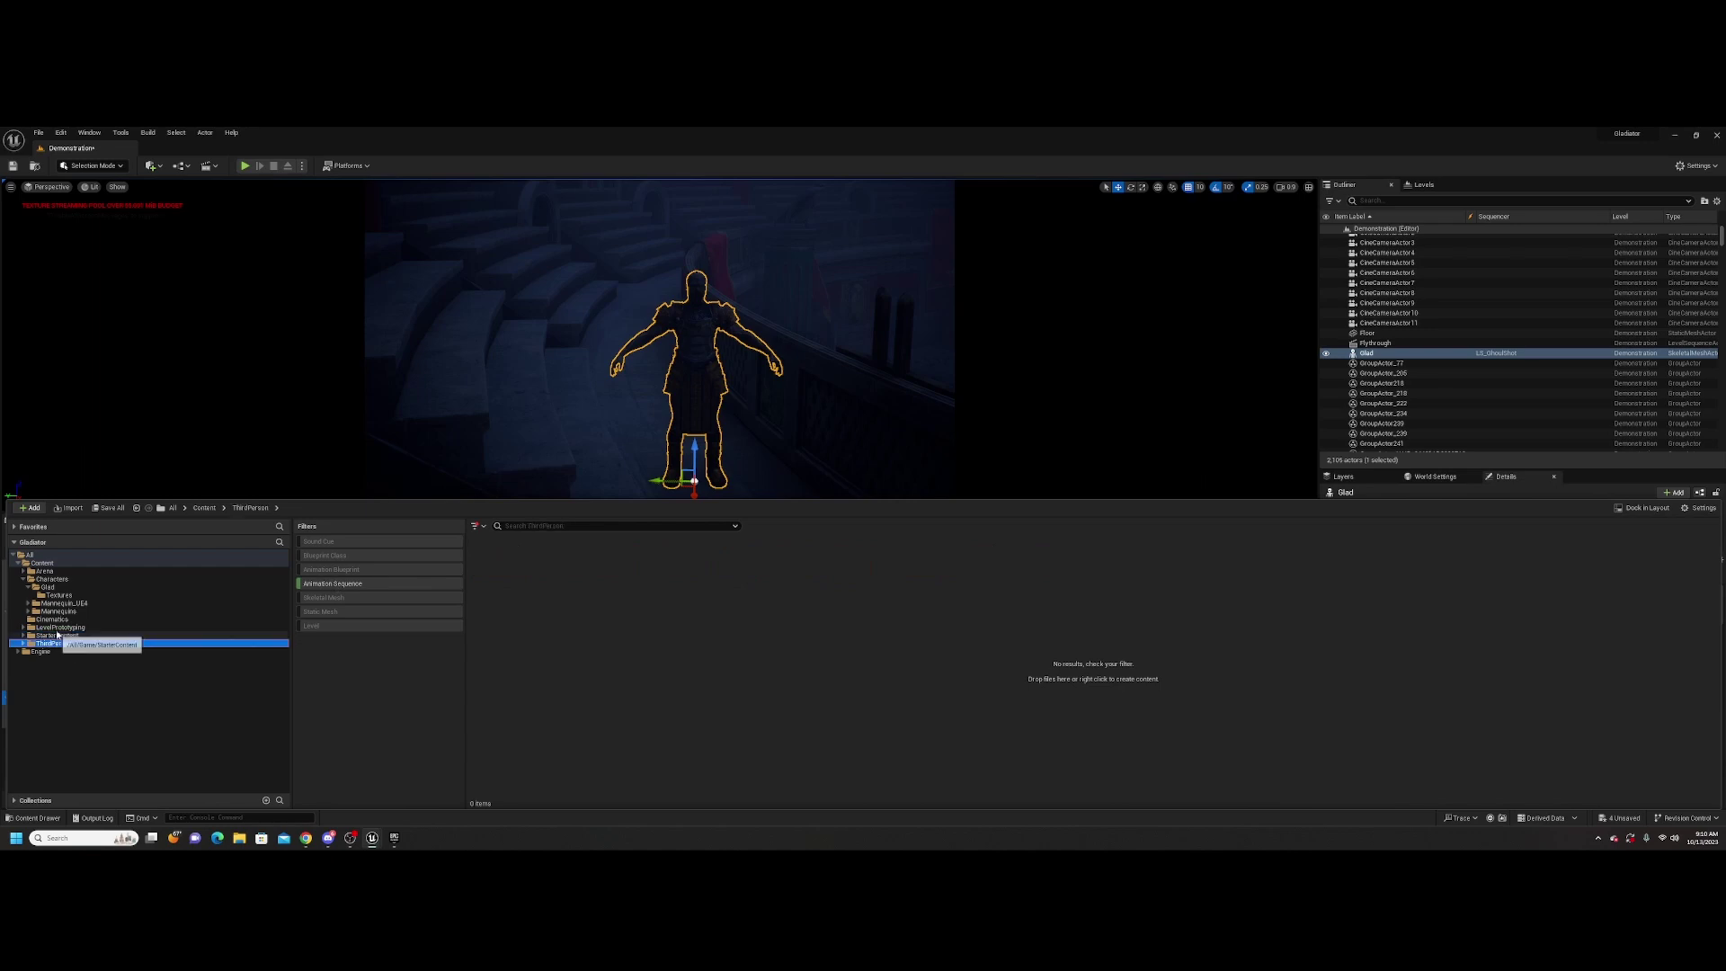
pyautogui.click(42, 563)
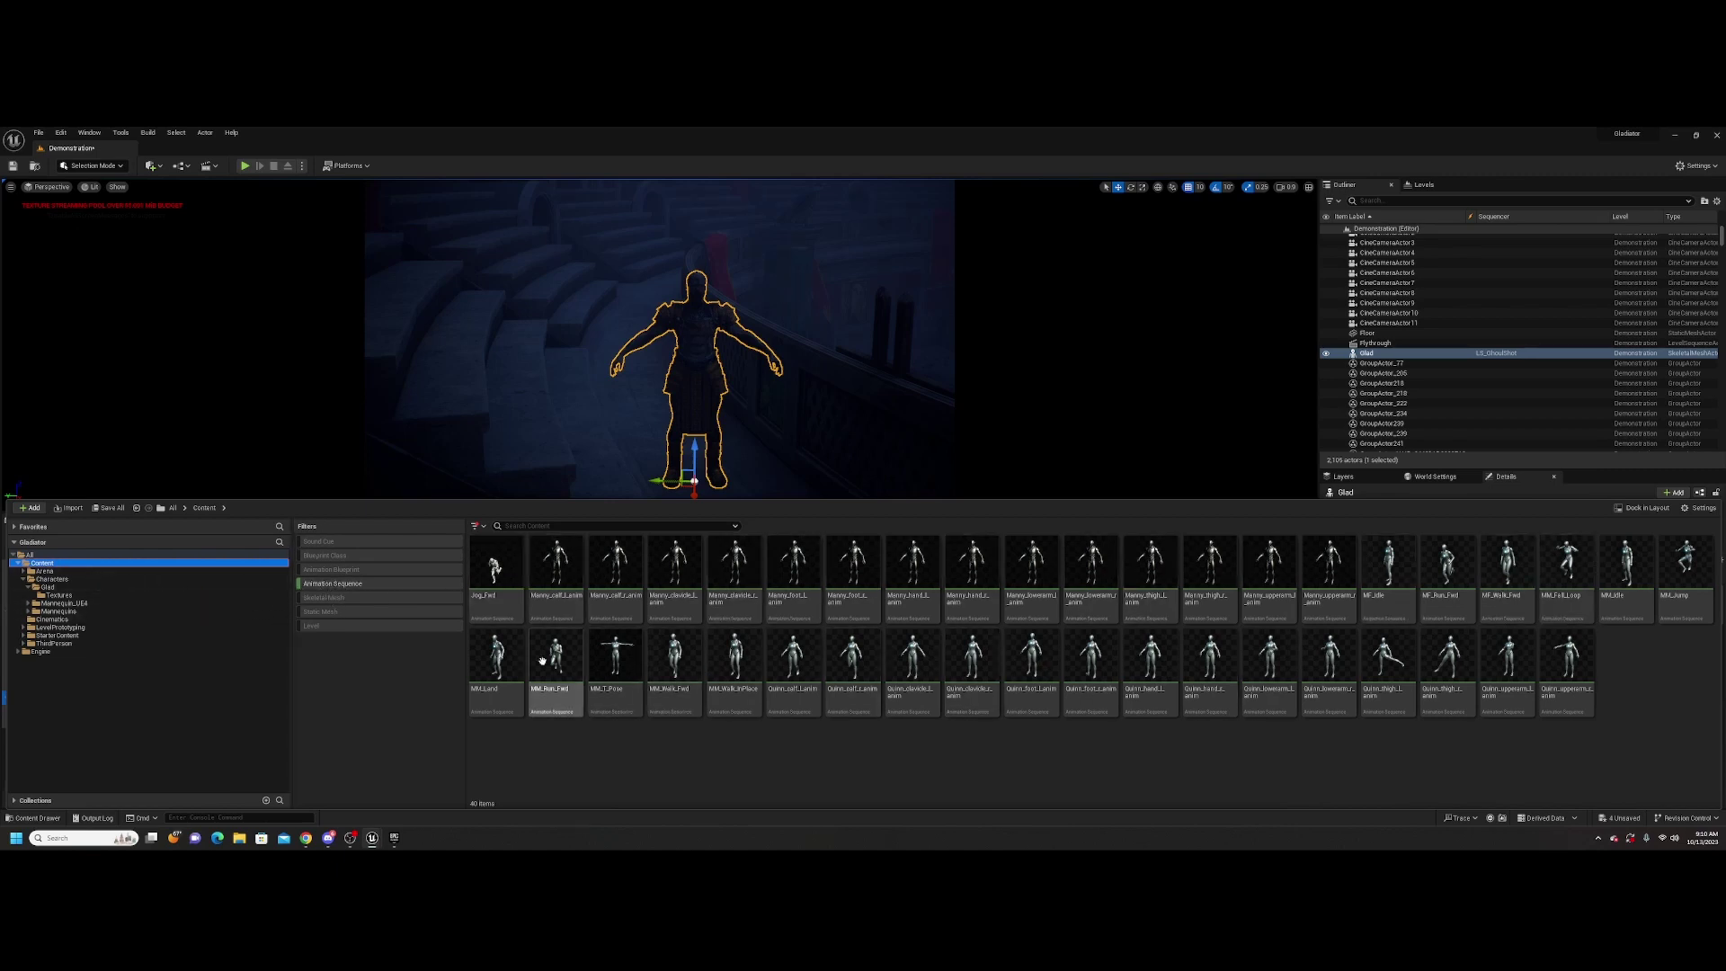
# Check the ThirdPerson, StarterContent, Engine, LevelPrototyping, Mannequin_UE4 and Mannequins folders for animation sequences and examine the details of MF_Idle
pyautogui.click(69, 644)
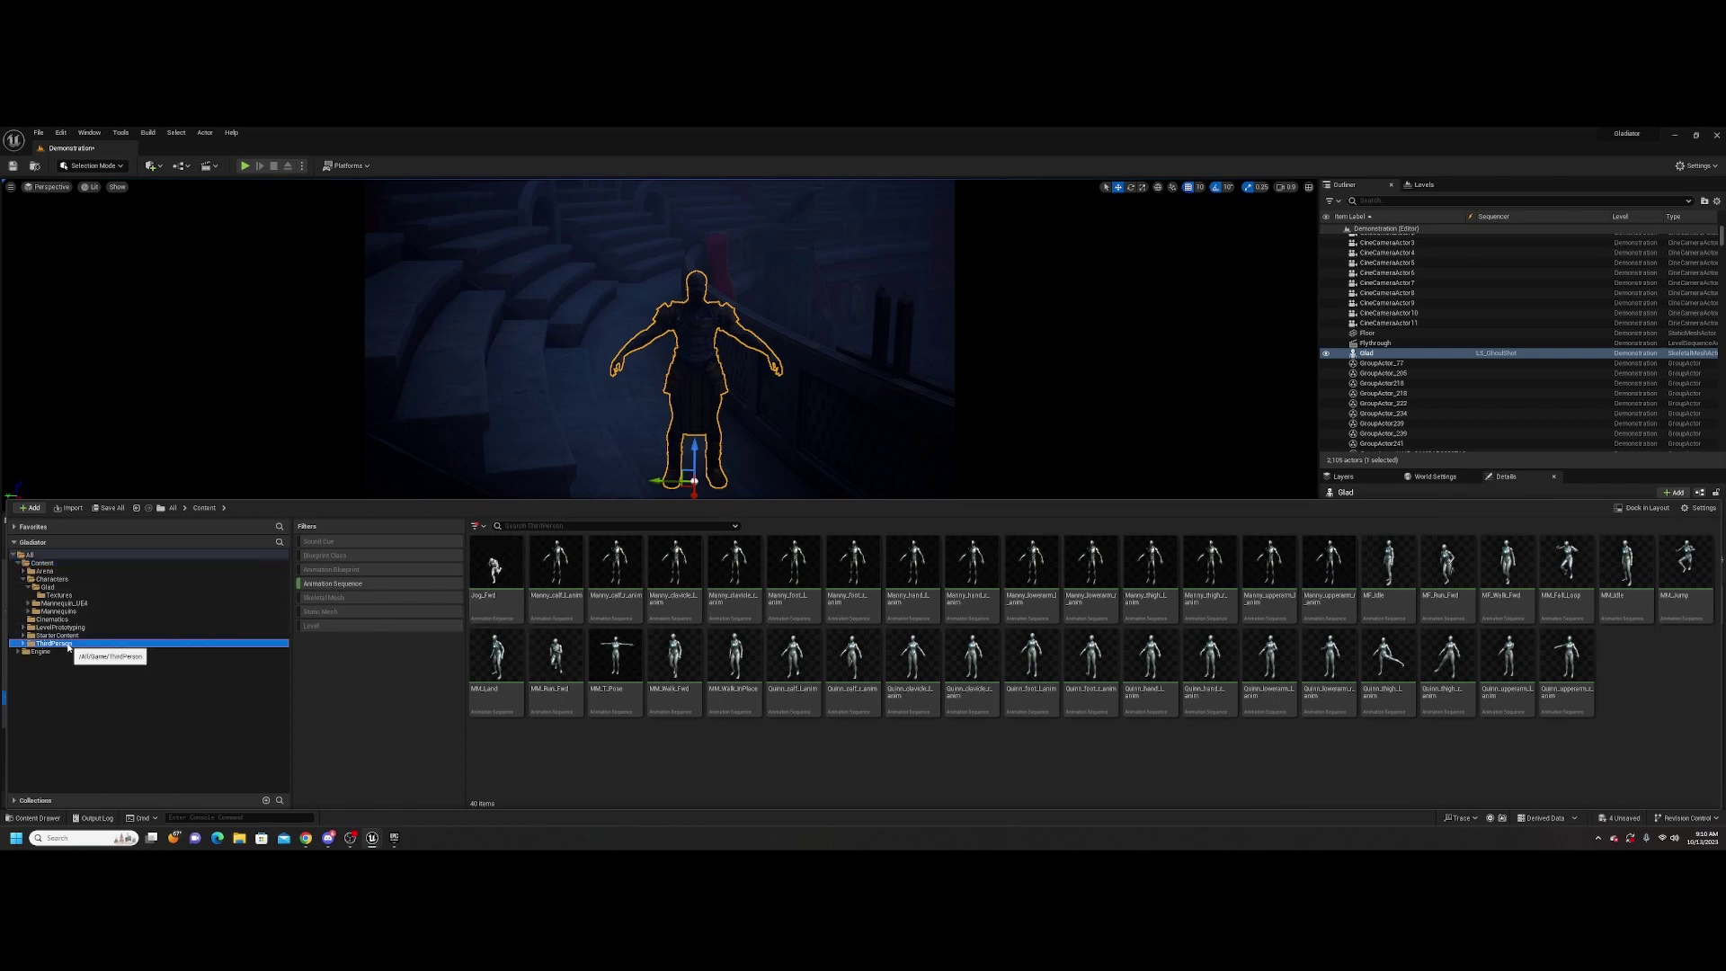
pyautogui.click(54, 636)
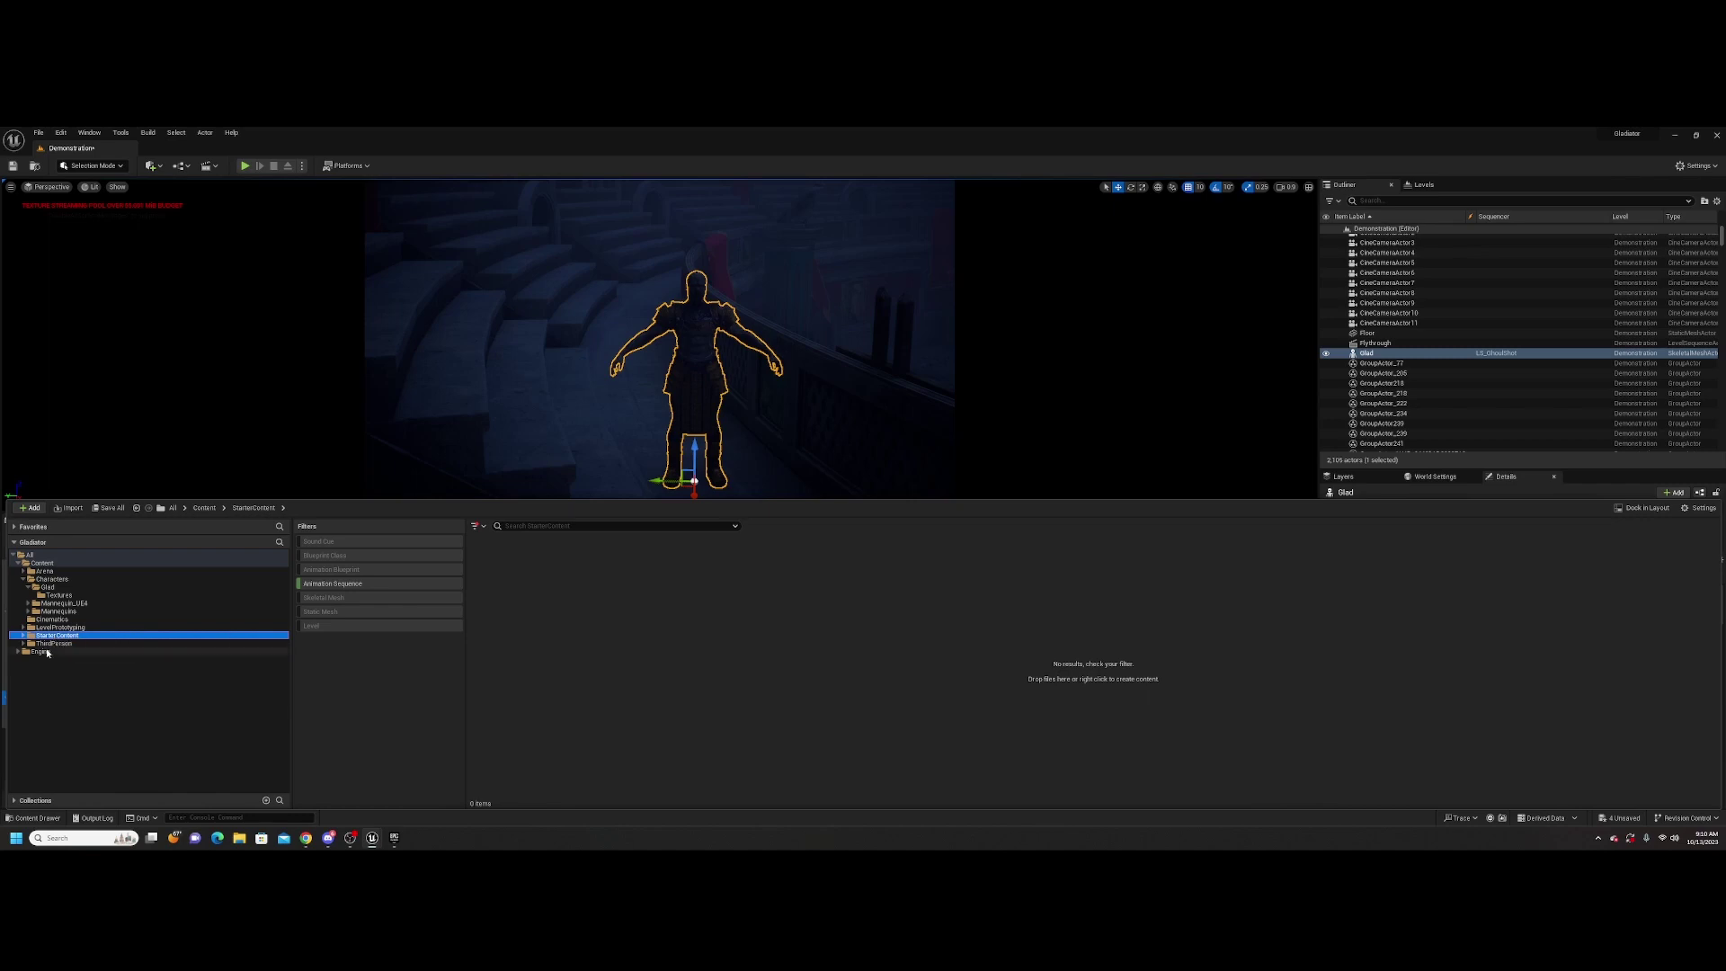
pyautogui.click(41, 650)
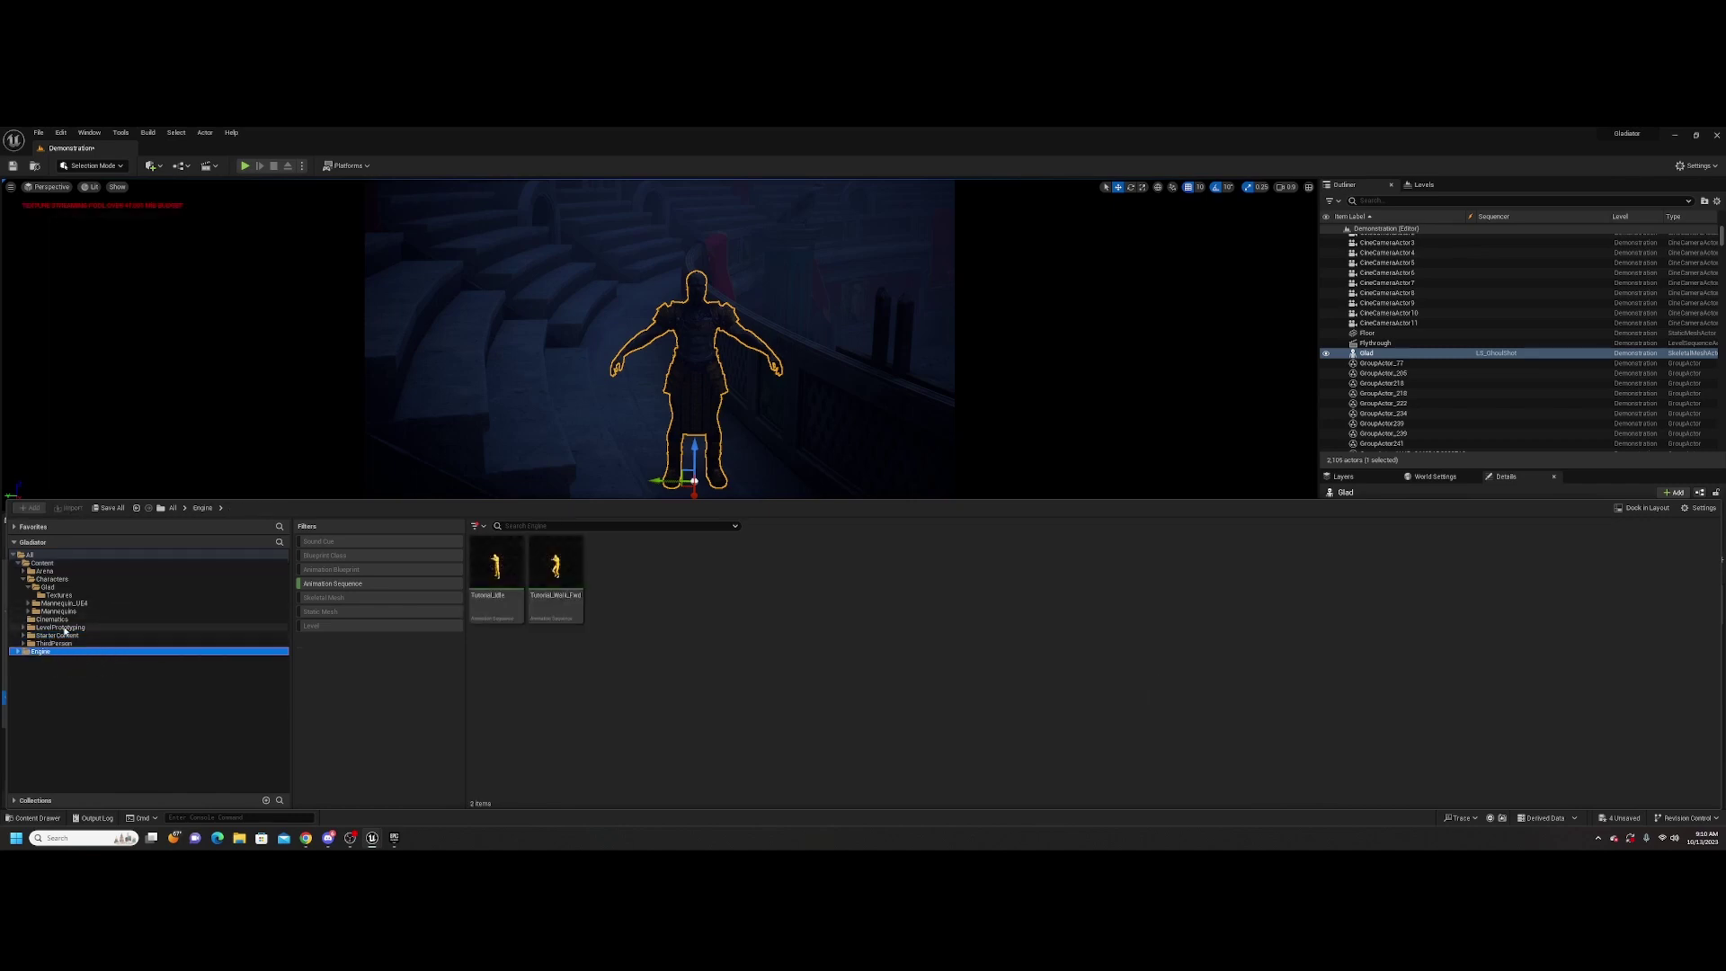
pyautogui.click(62, 627)
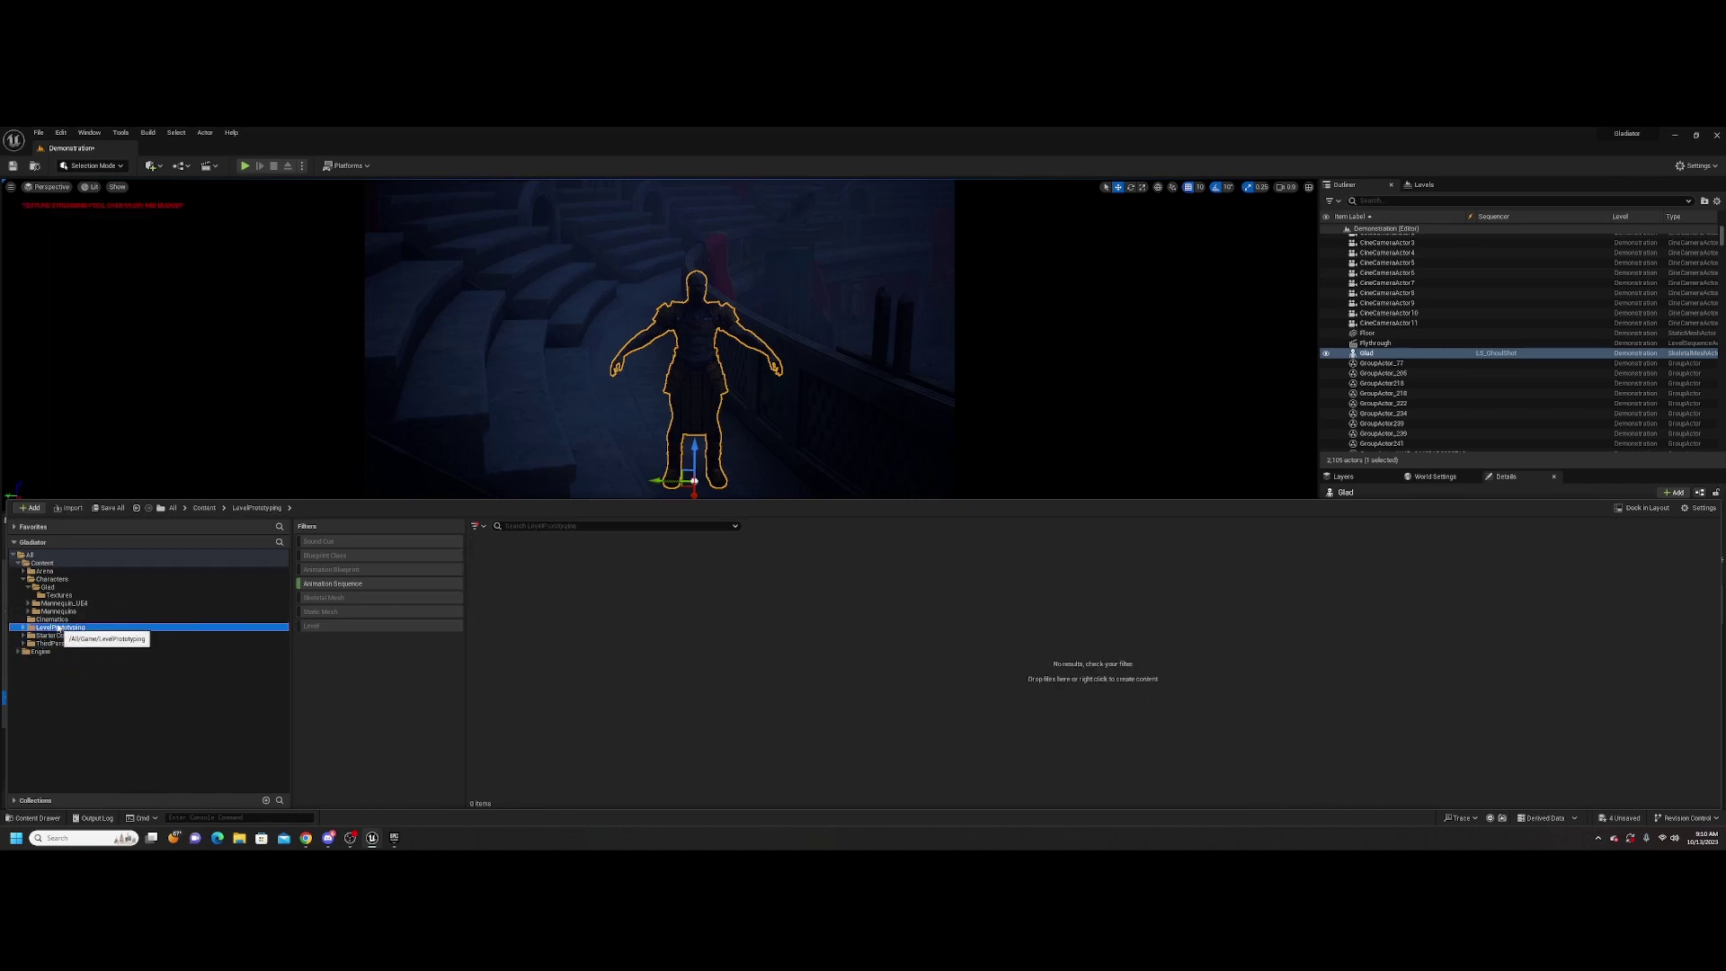
pyautogui.click(42, 564)
pyautogui.click(61, 603)
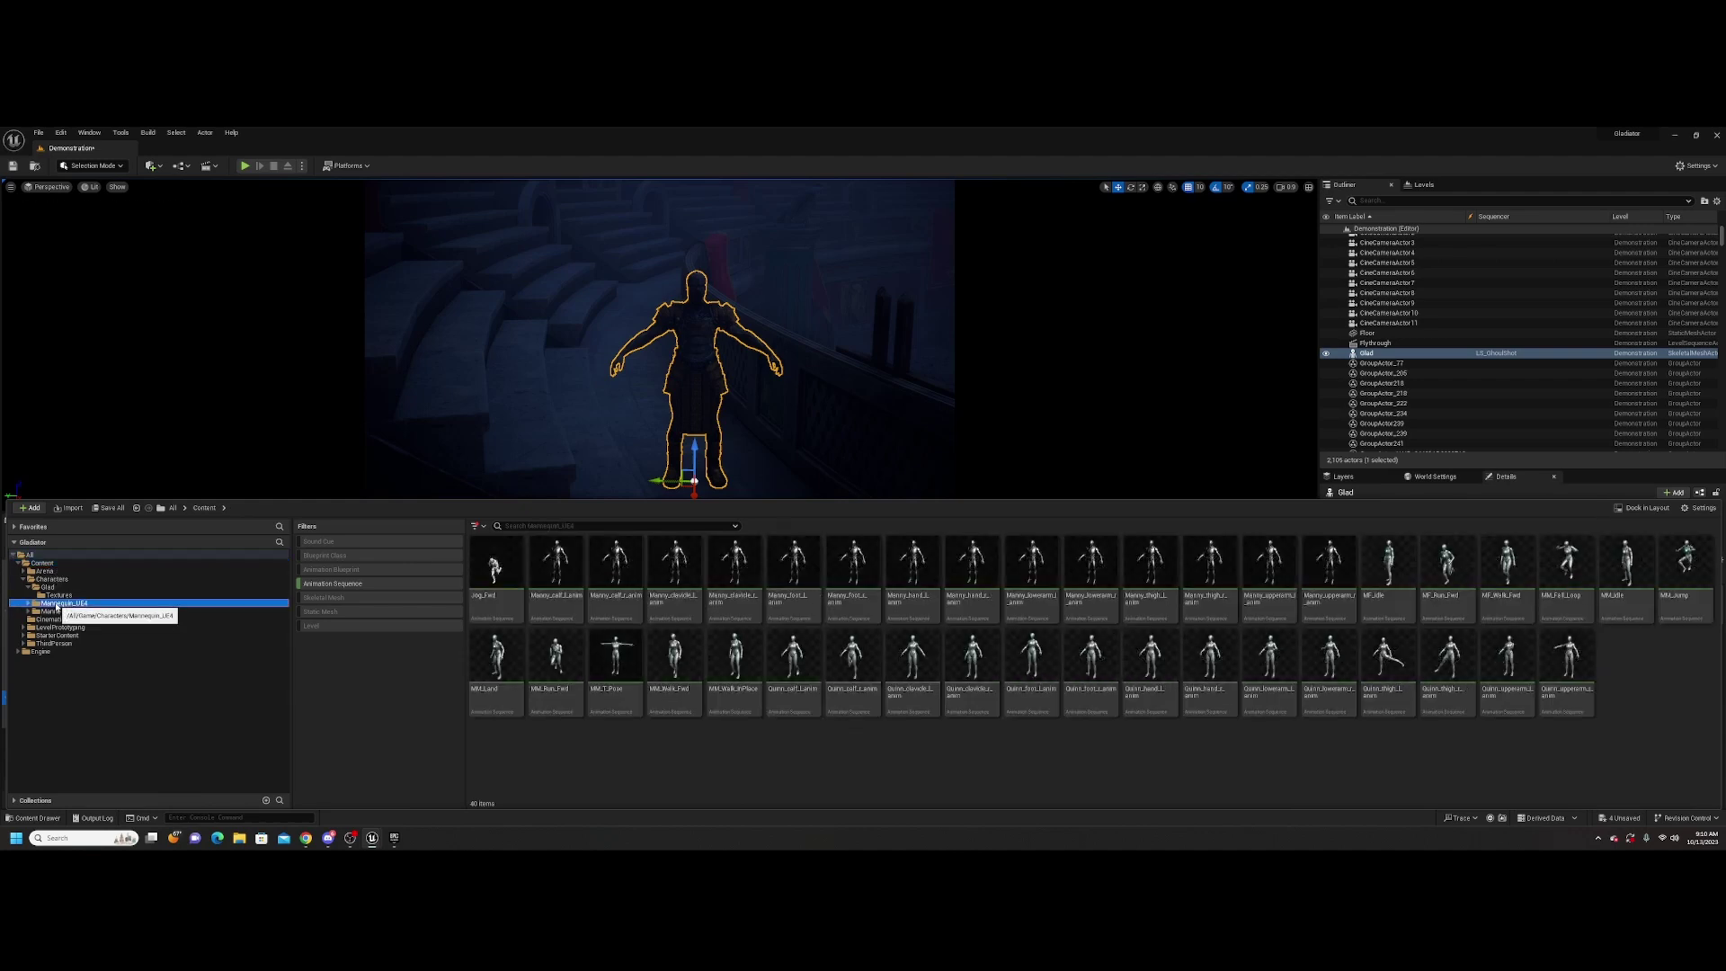
pyautogui.click(58, 613)
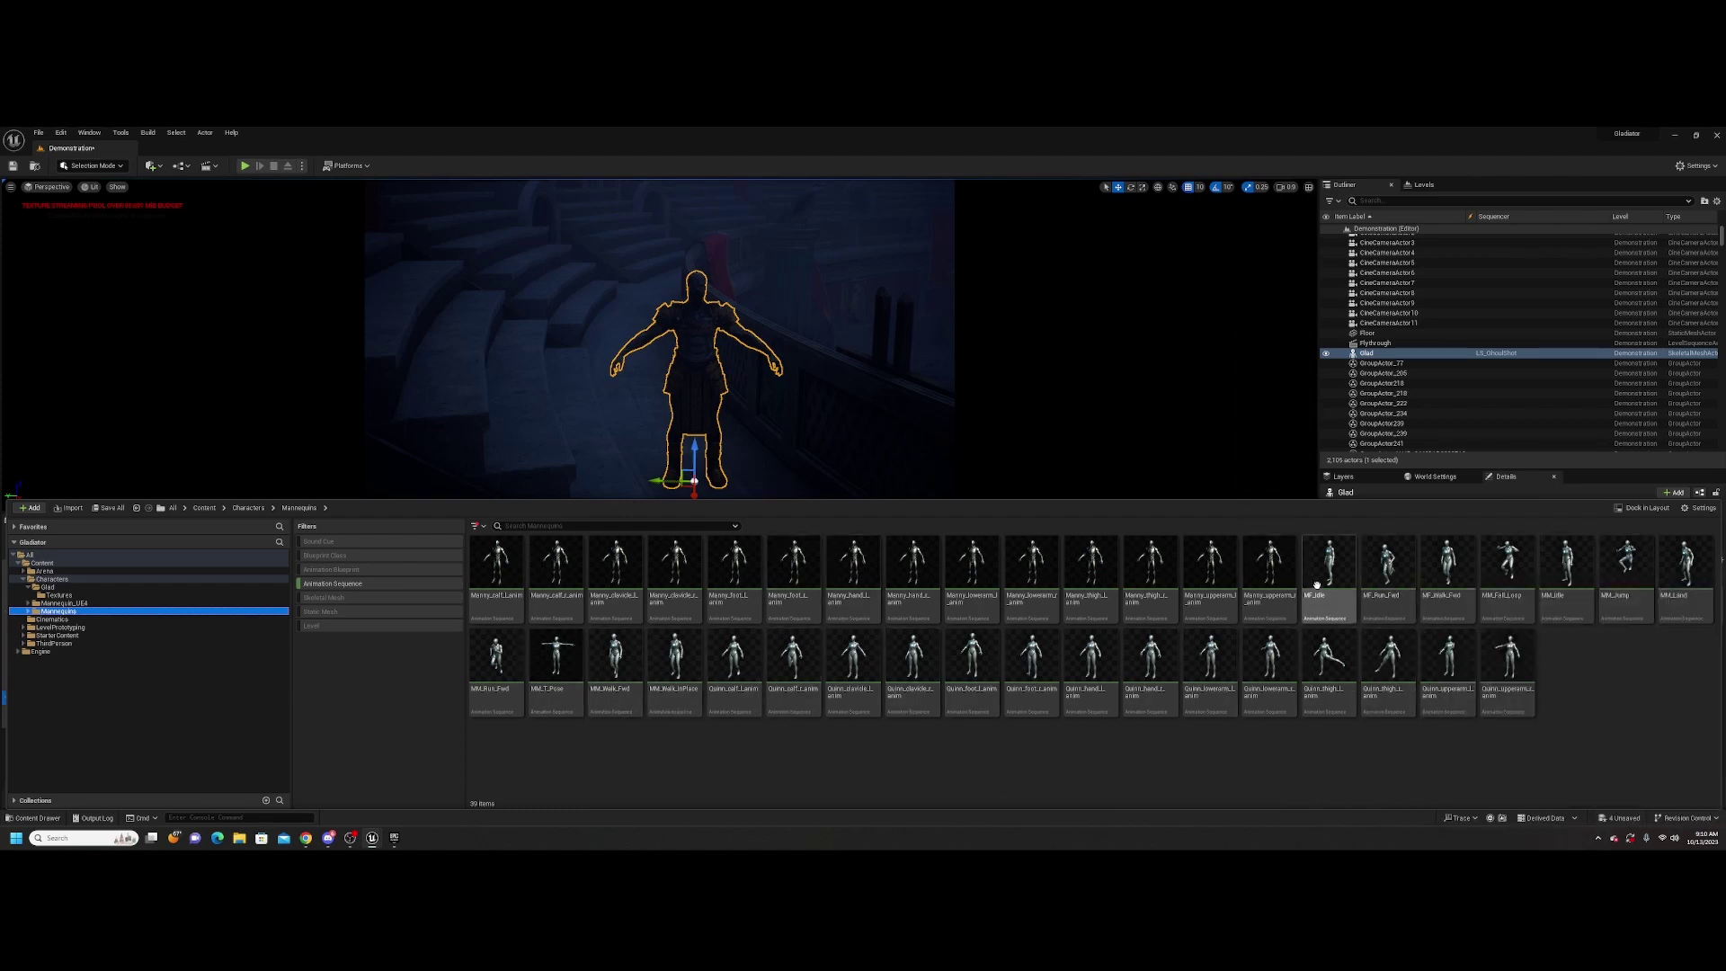
pyautogui.moveTo(1316, 561)
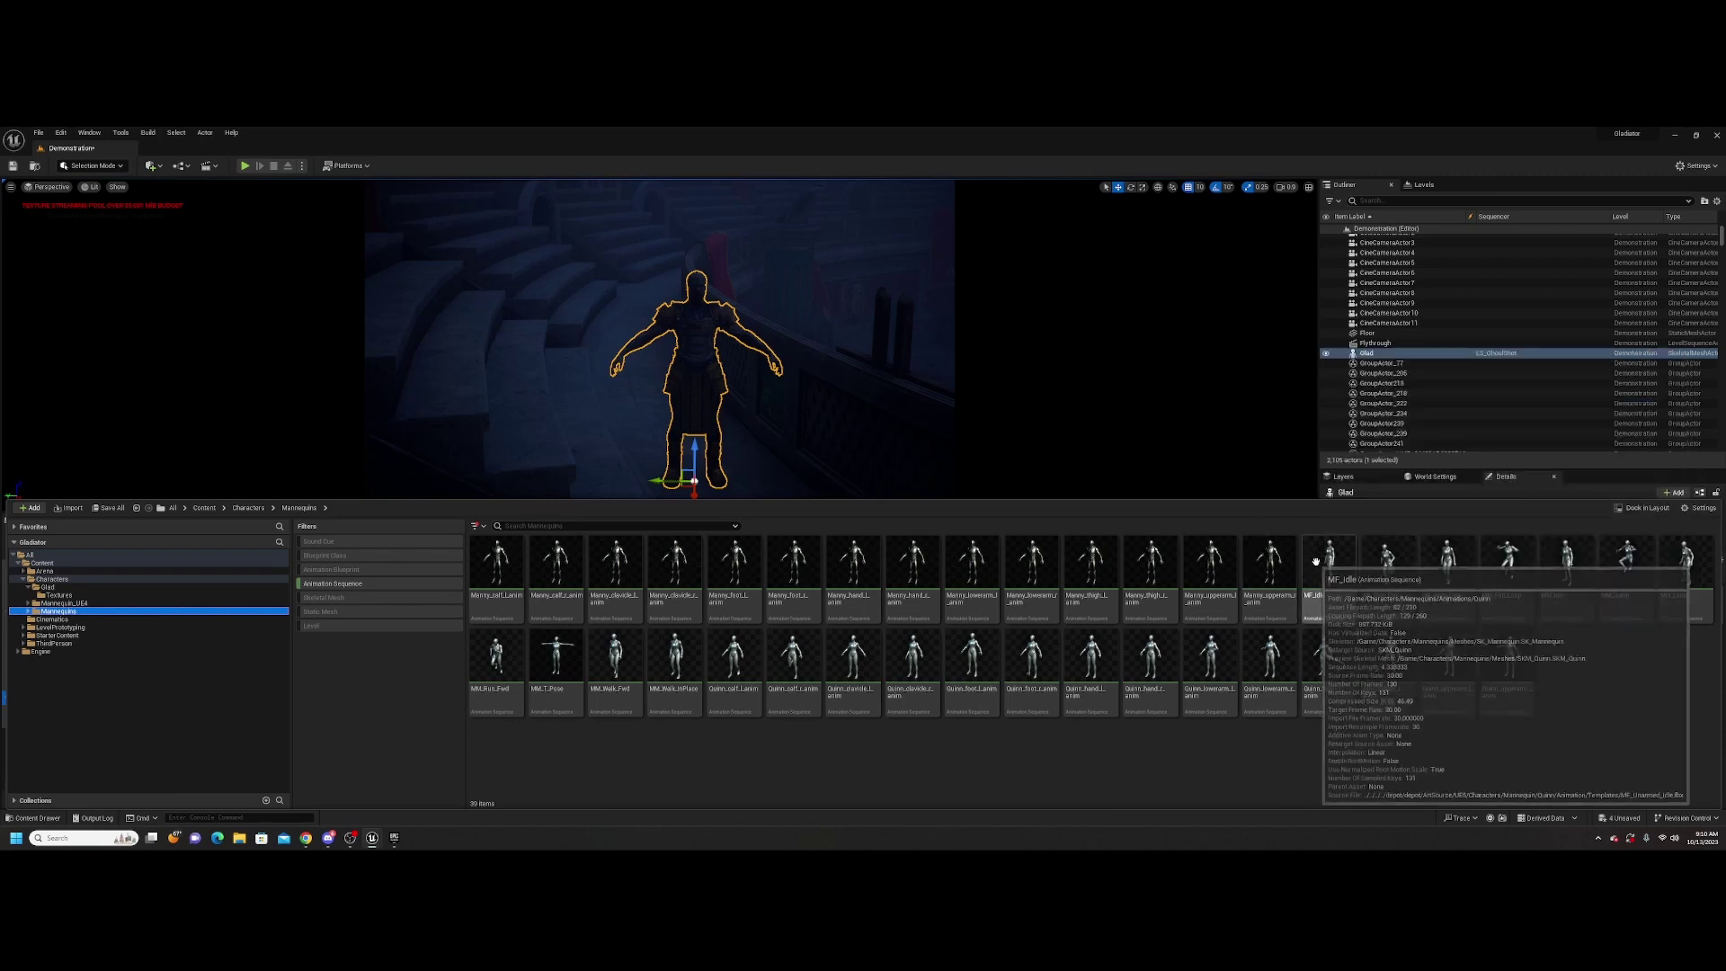
# Show all asset types again and open the Glad folder under Characters to examine the Glad skeletal mesh's details
pyautogui.click(52, 579)
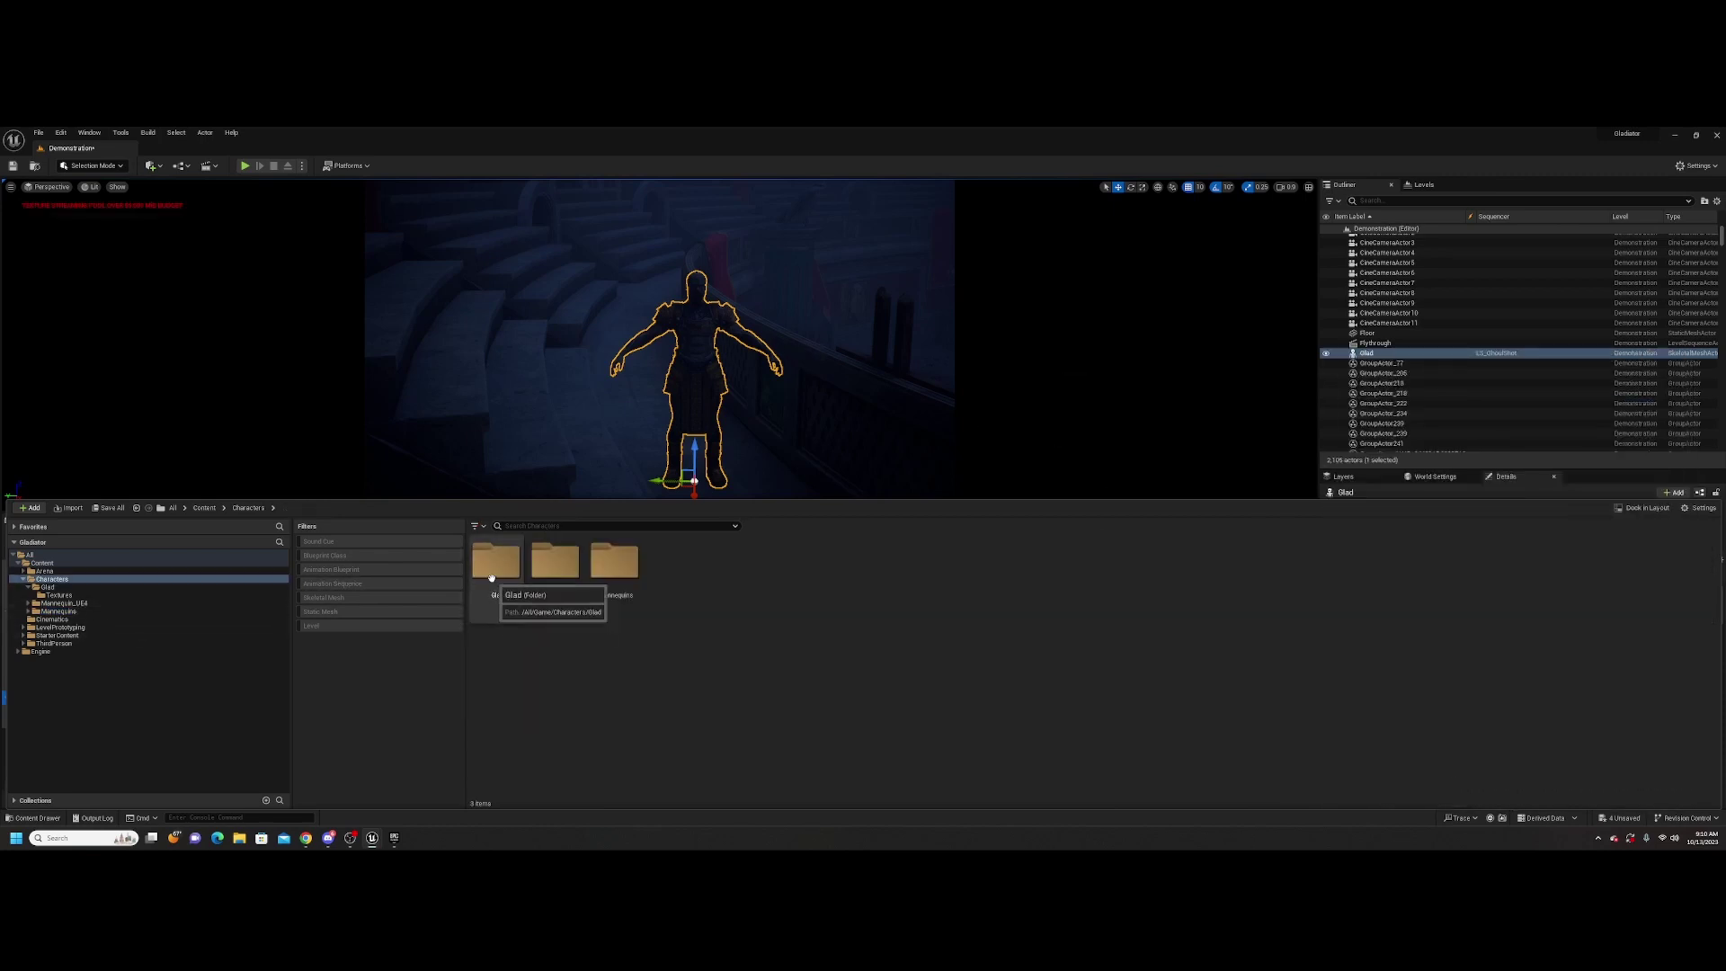
pyautogui.doubleClick(493, 565)
pyautogui.moveTo(909, 607)
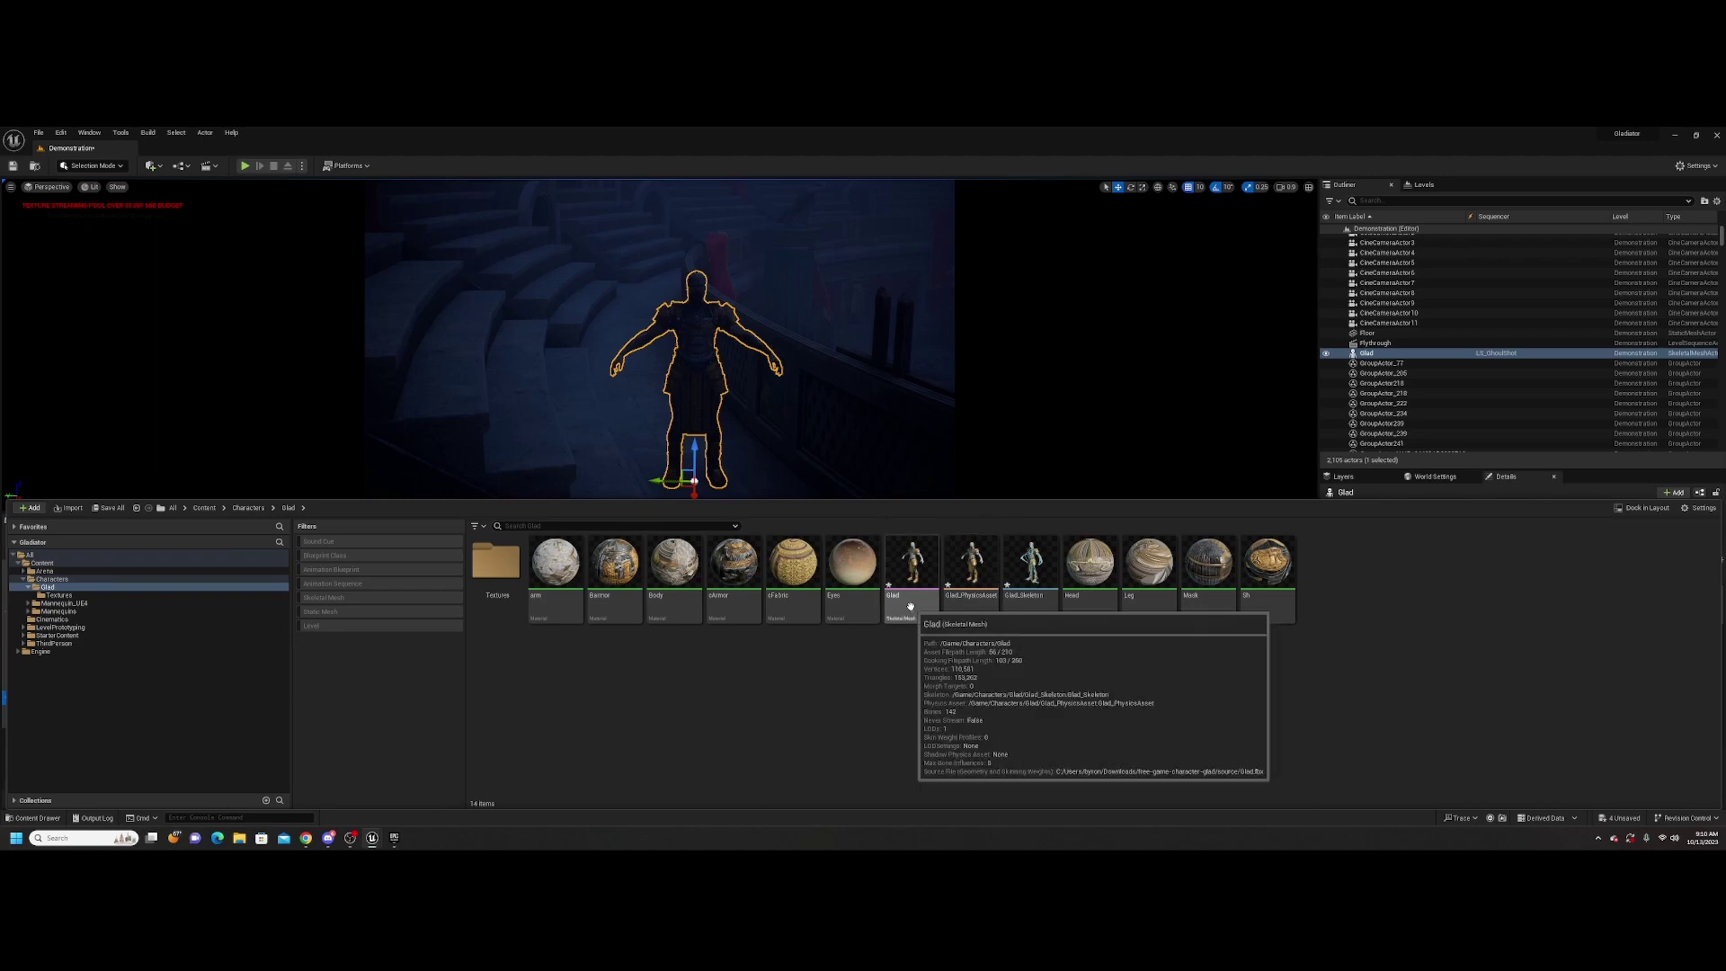
# Save all unsaved content, including the Demonstration map
pyautogui.hotkey('ctrl', 's')
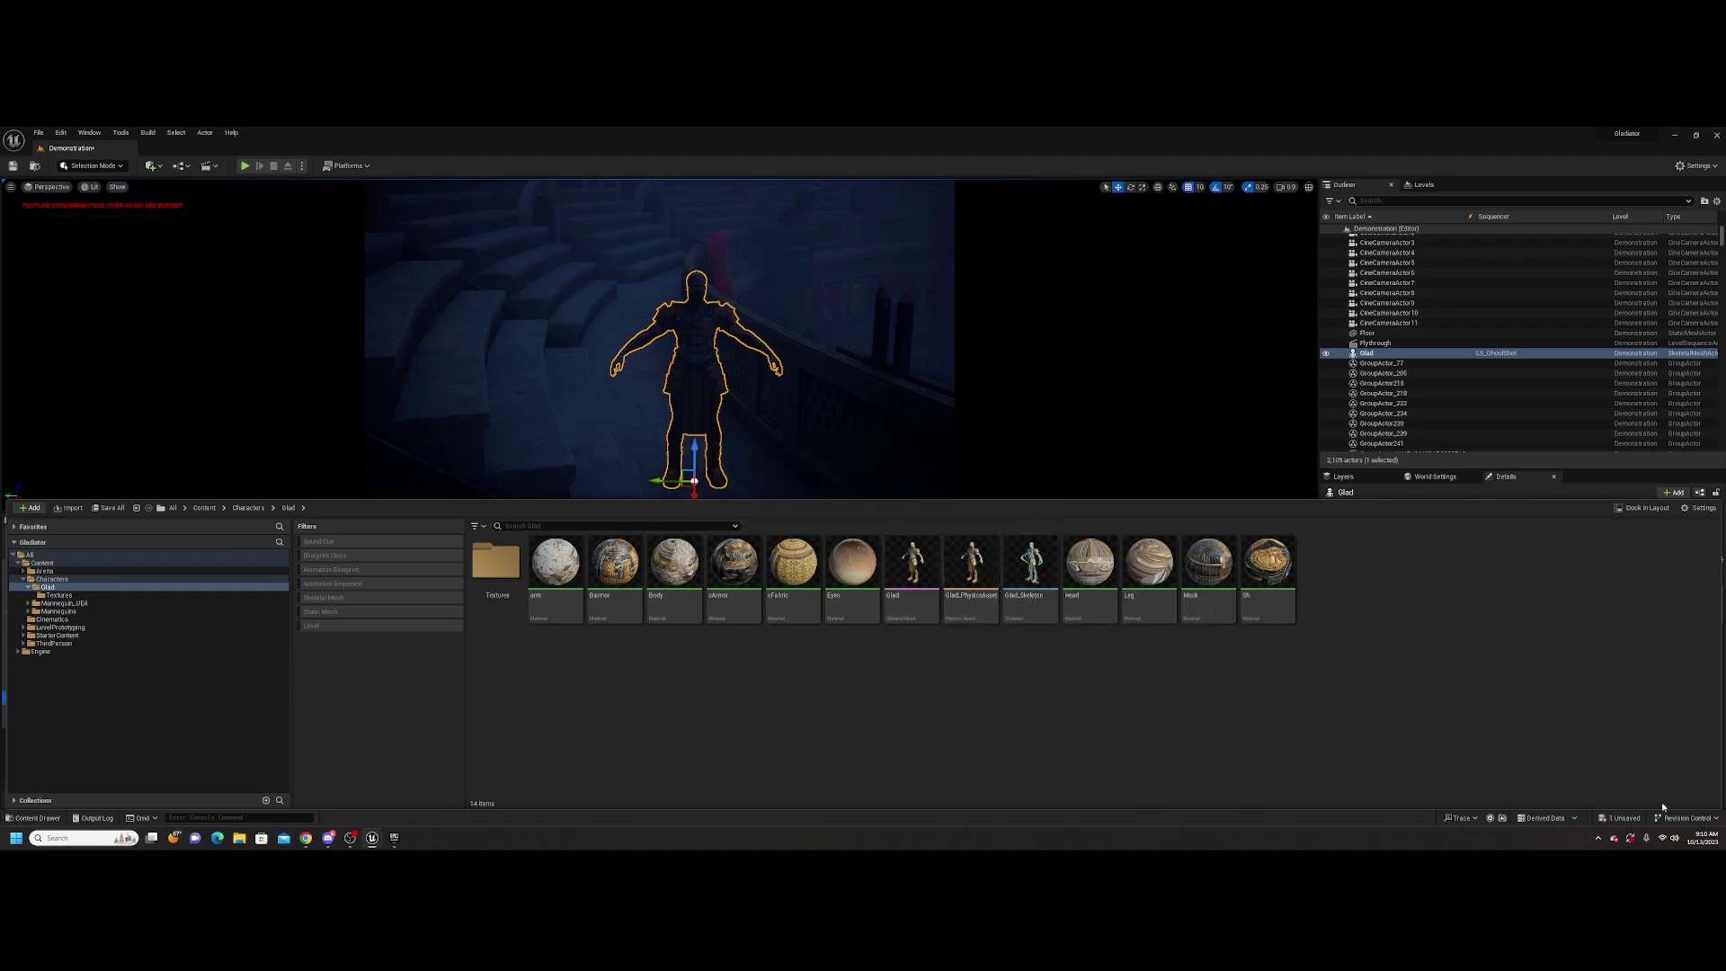
pyautogui.click(1634, 819)
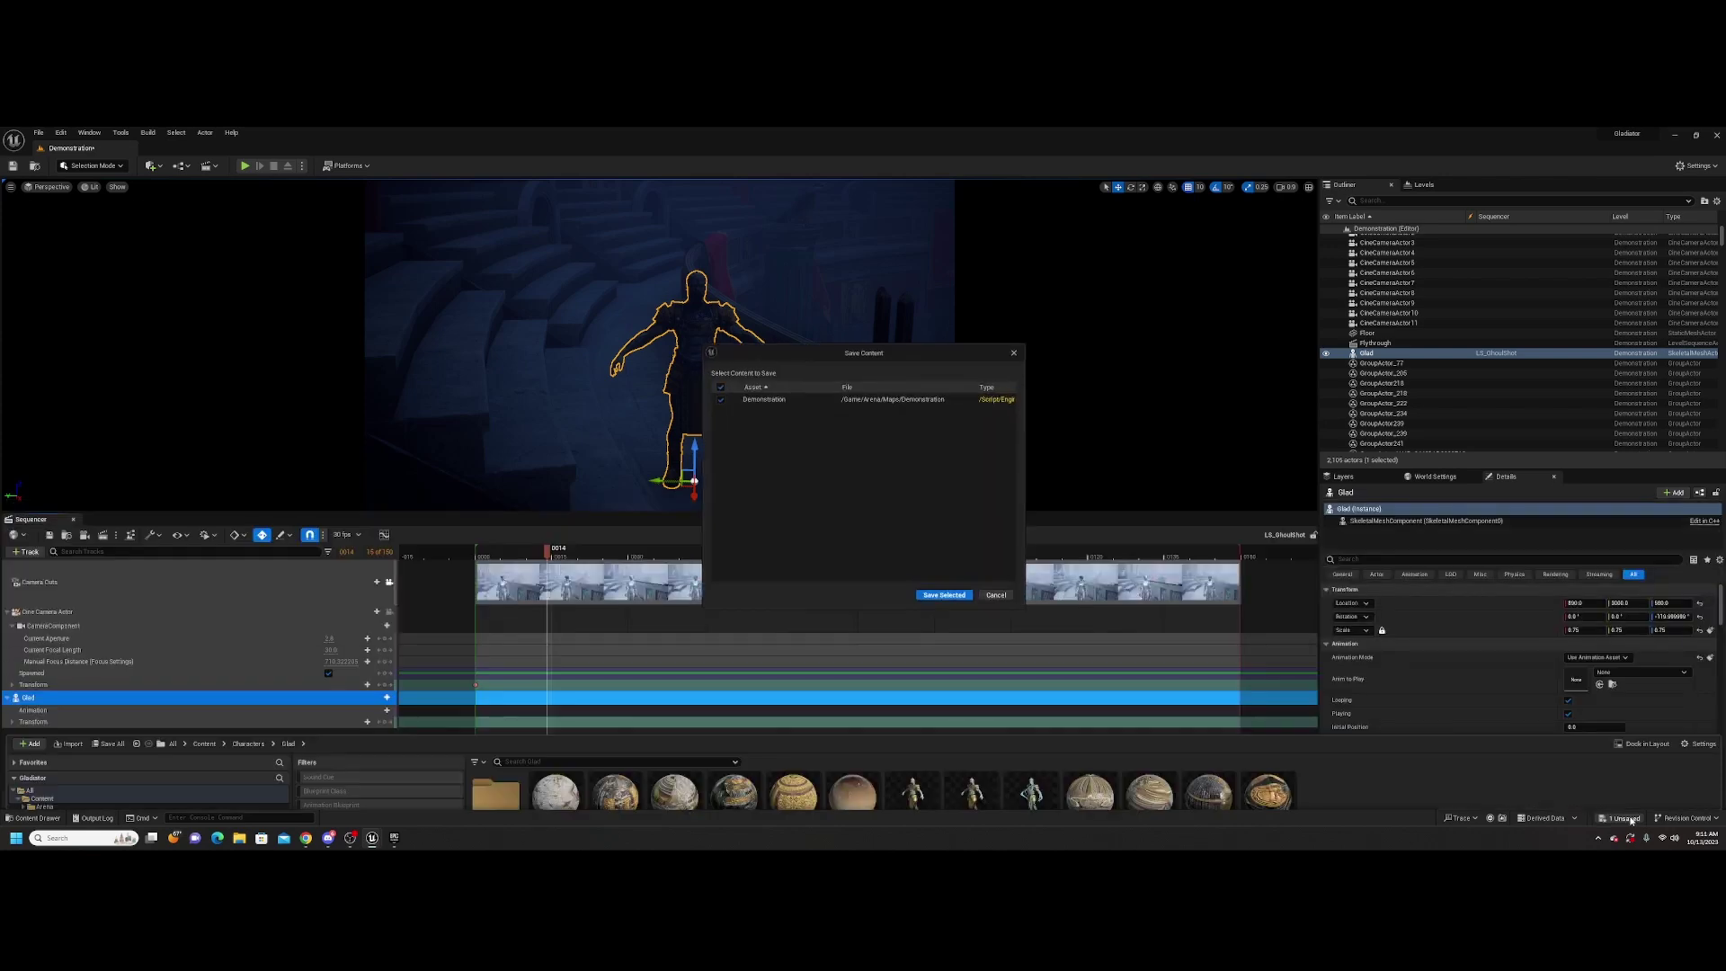
pyautogui.click(956, 599)
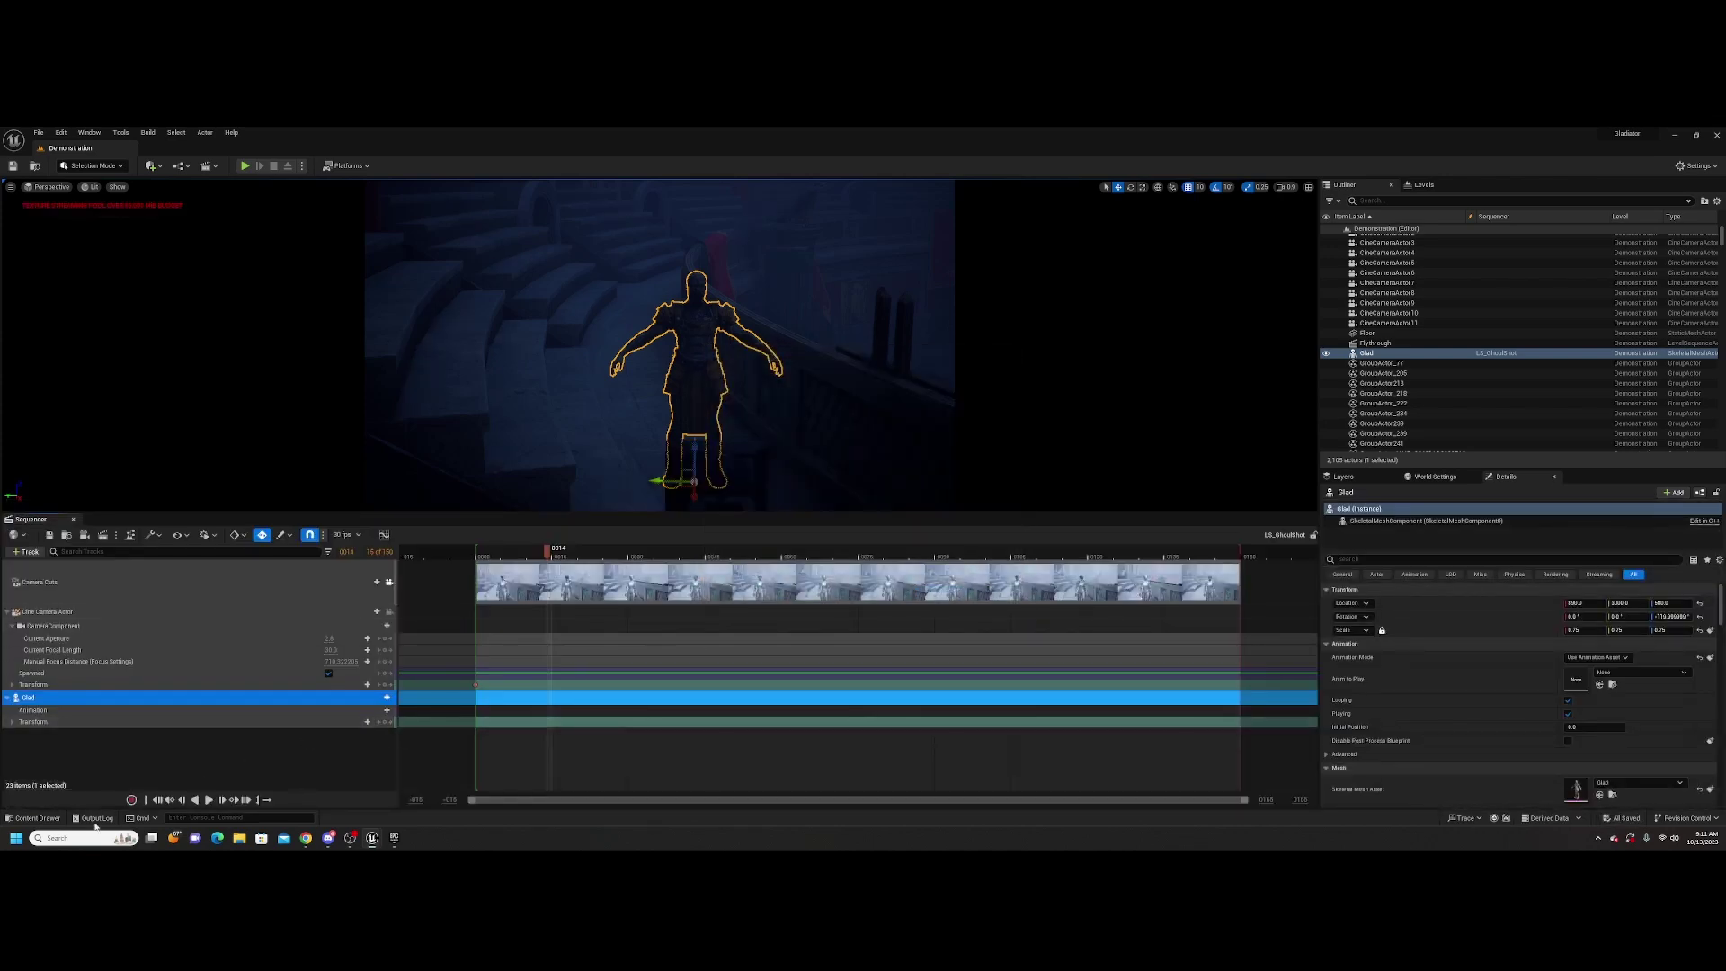
# Open the Glad skeletal mesh from its character folder and dock its editor in the main window beside the Demonstration level
pyautogui.click(30, 818)
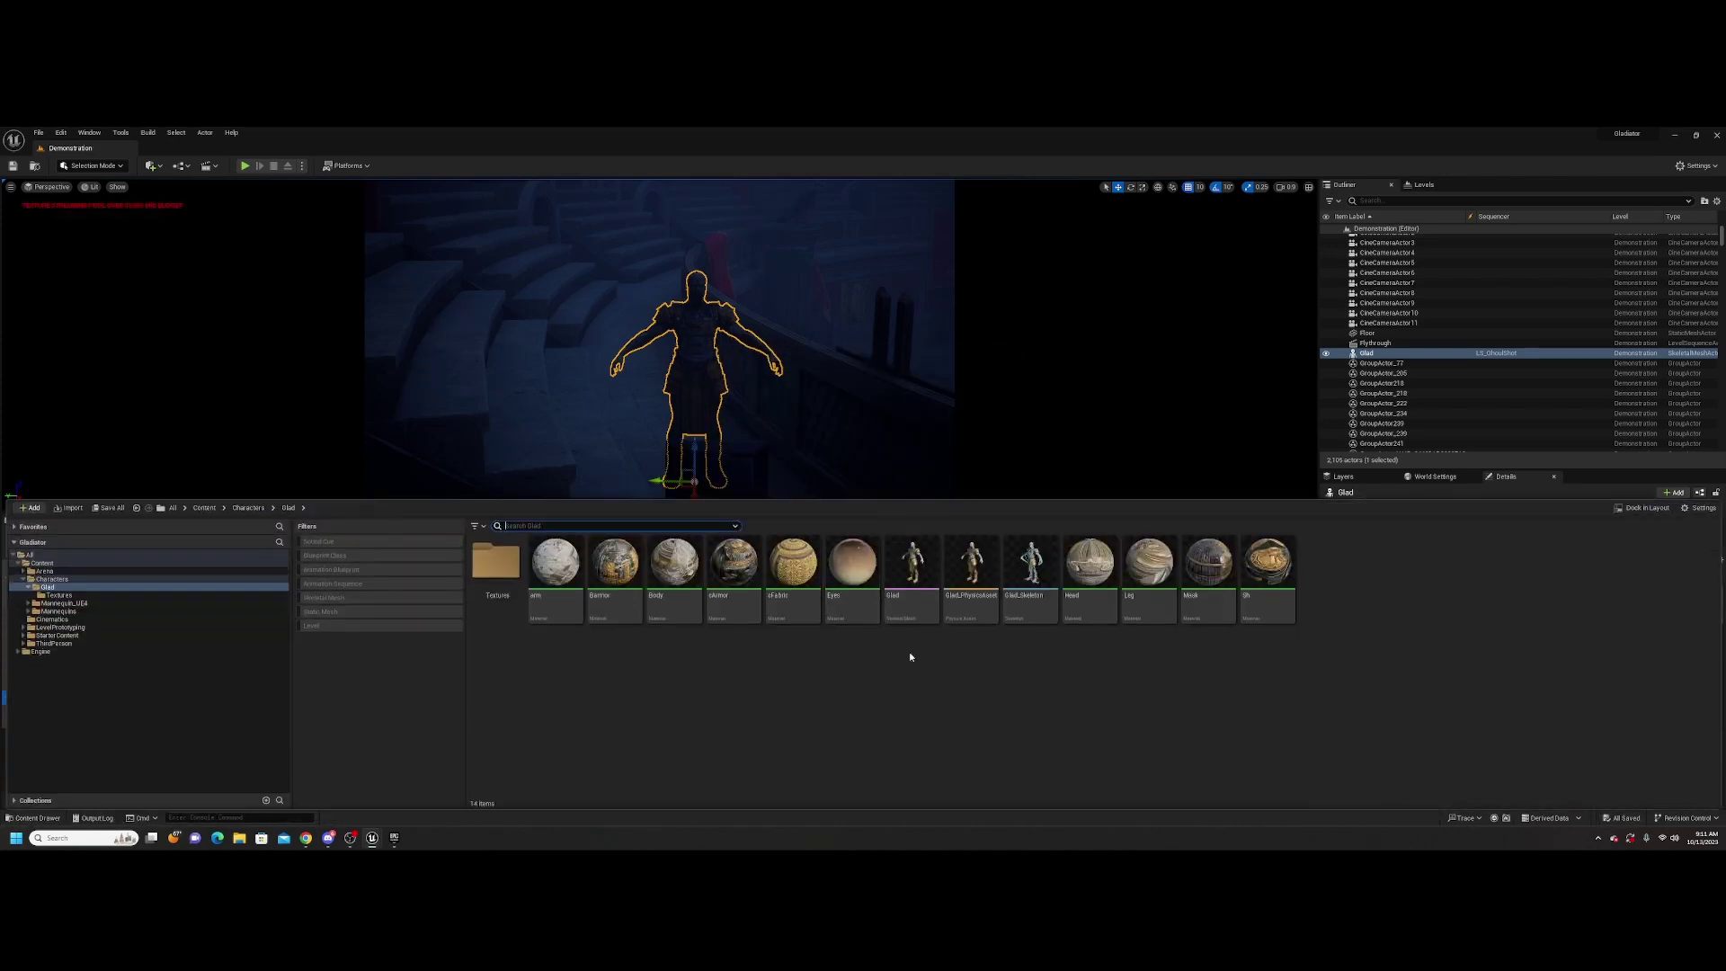
pyautogui.doubleClick(913, 603)
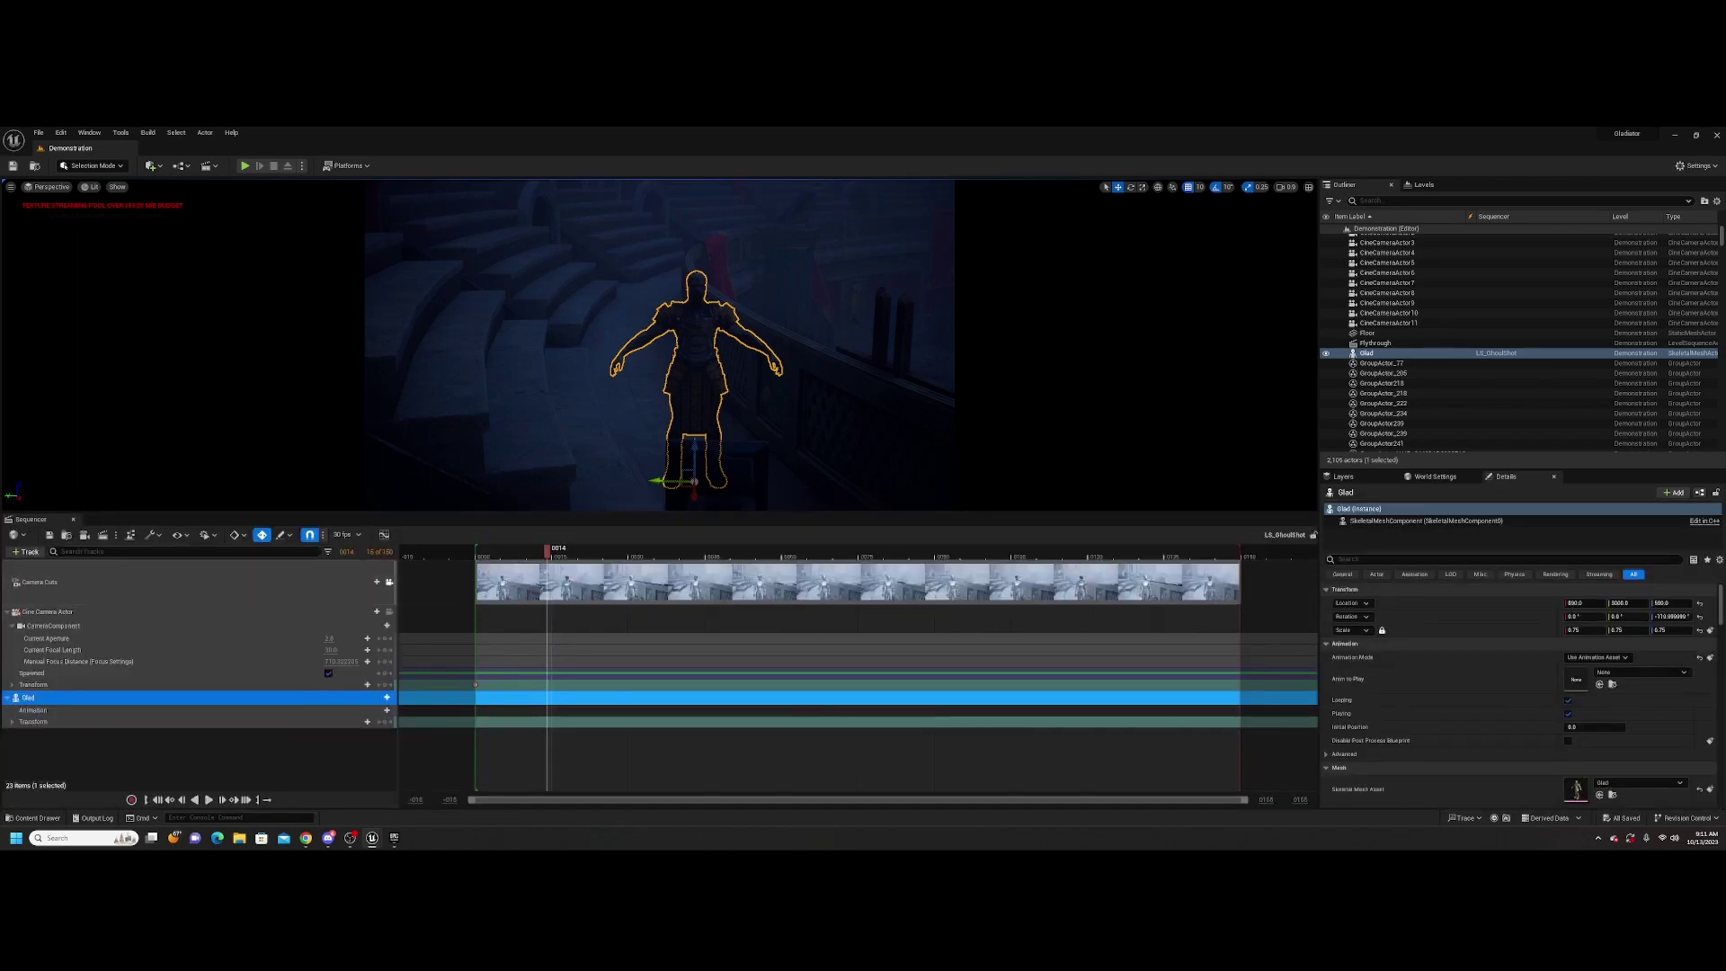
pyautogui.moveTo(709, 174); pyautogui.dragTo(725, 171)
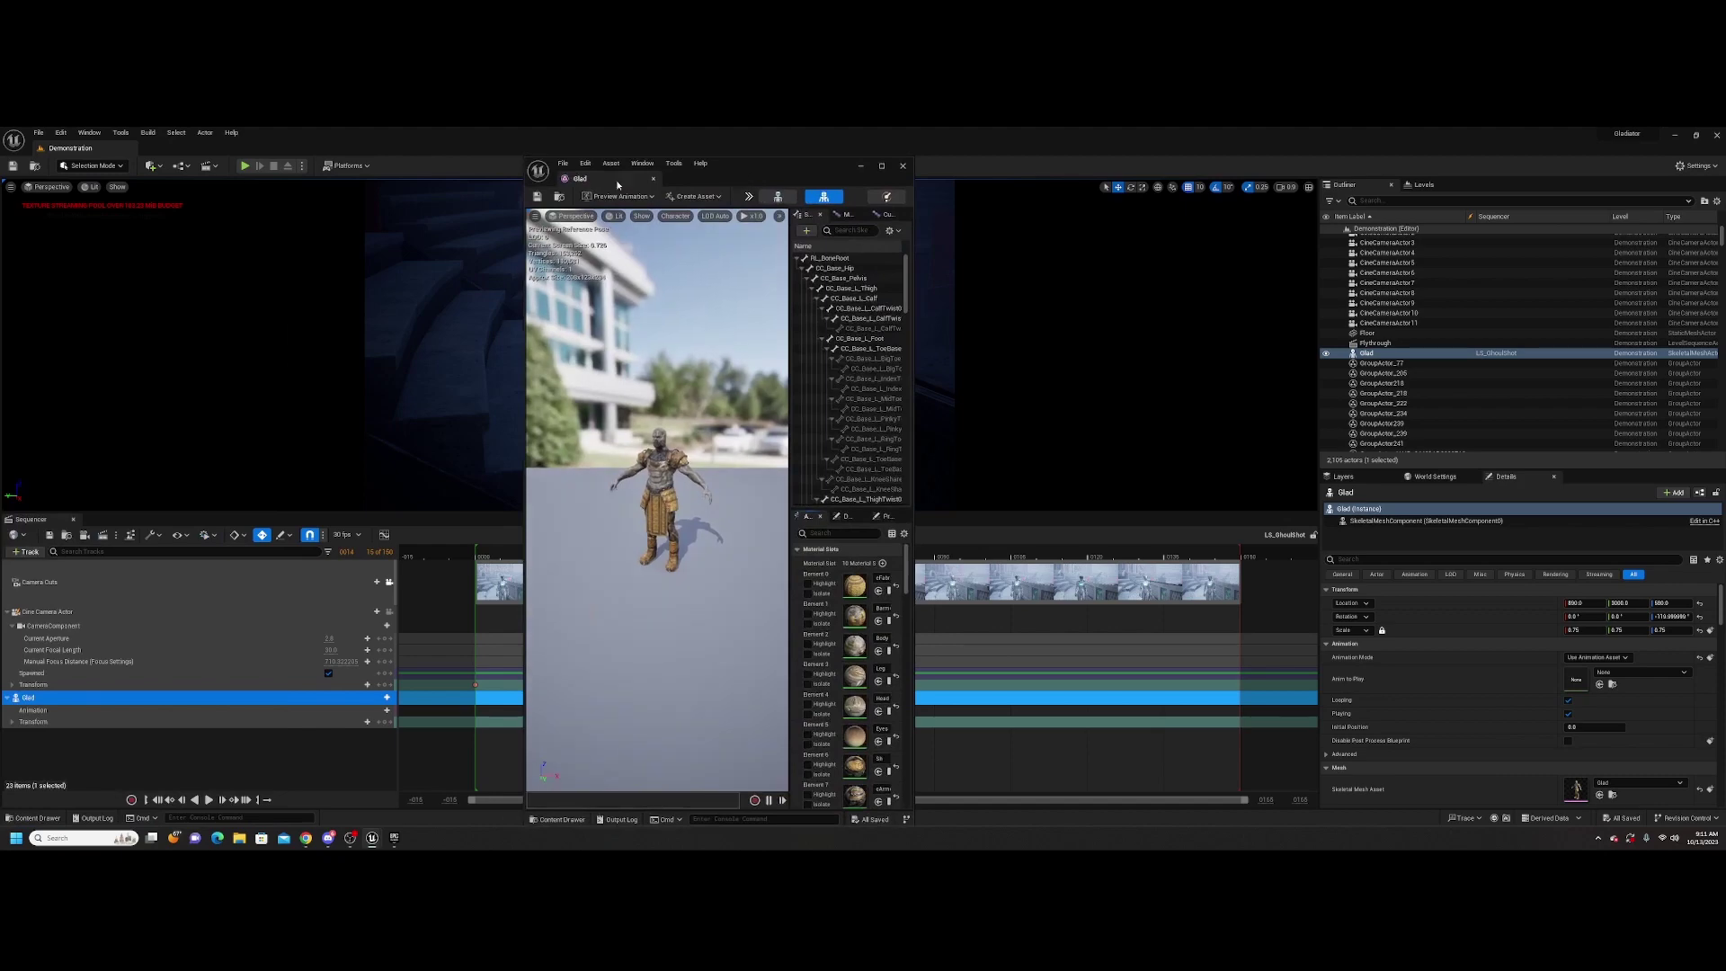
pyautogui.moveTo(616, 184); pyautogui.dragTo(162, 147)
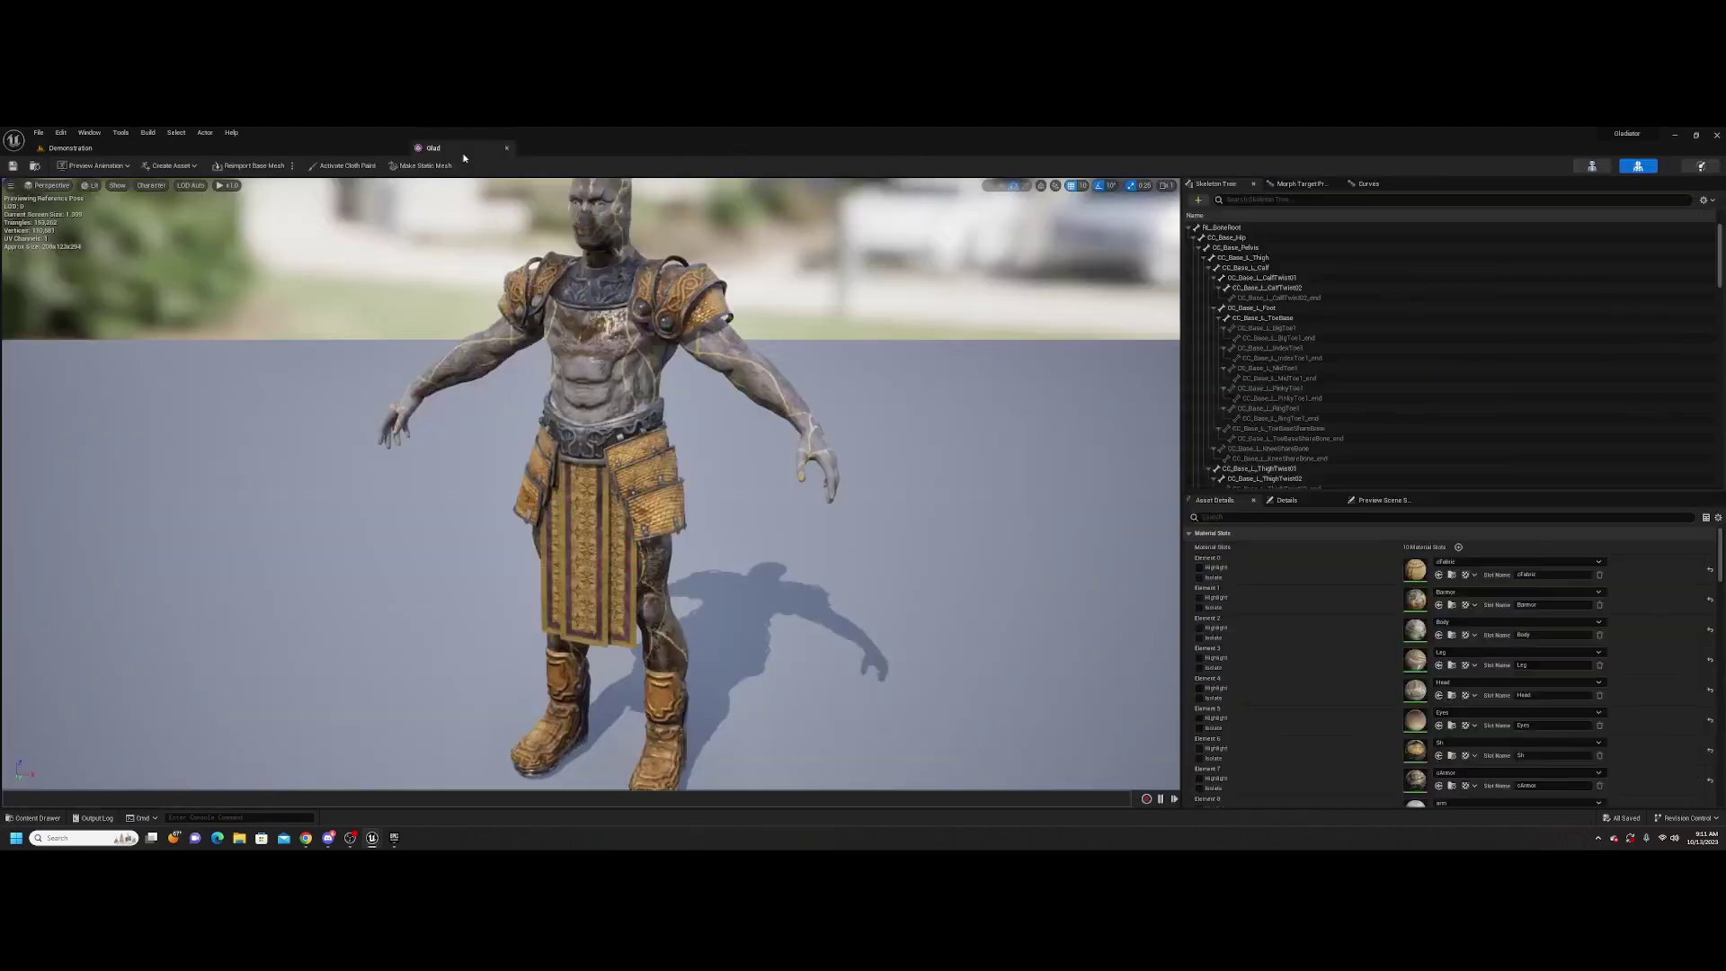
# Open Glad's skeleton and examine its bone hierarchy from the root down through the legs, spine and arms
pyautogui.click(1582, 167)
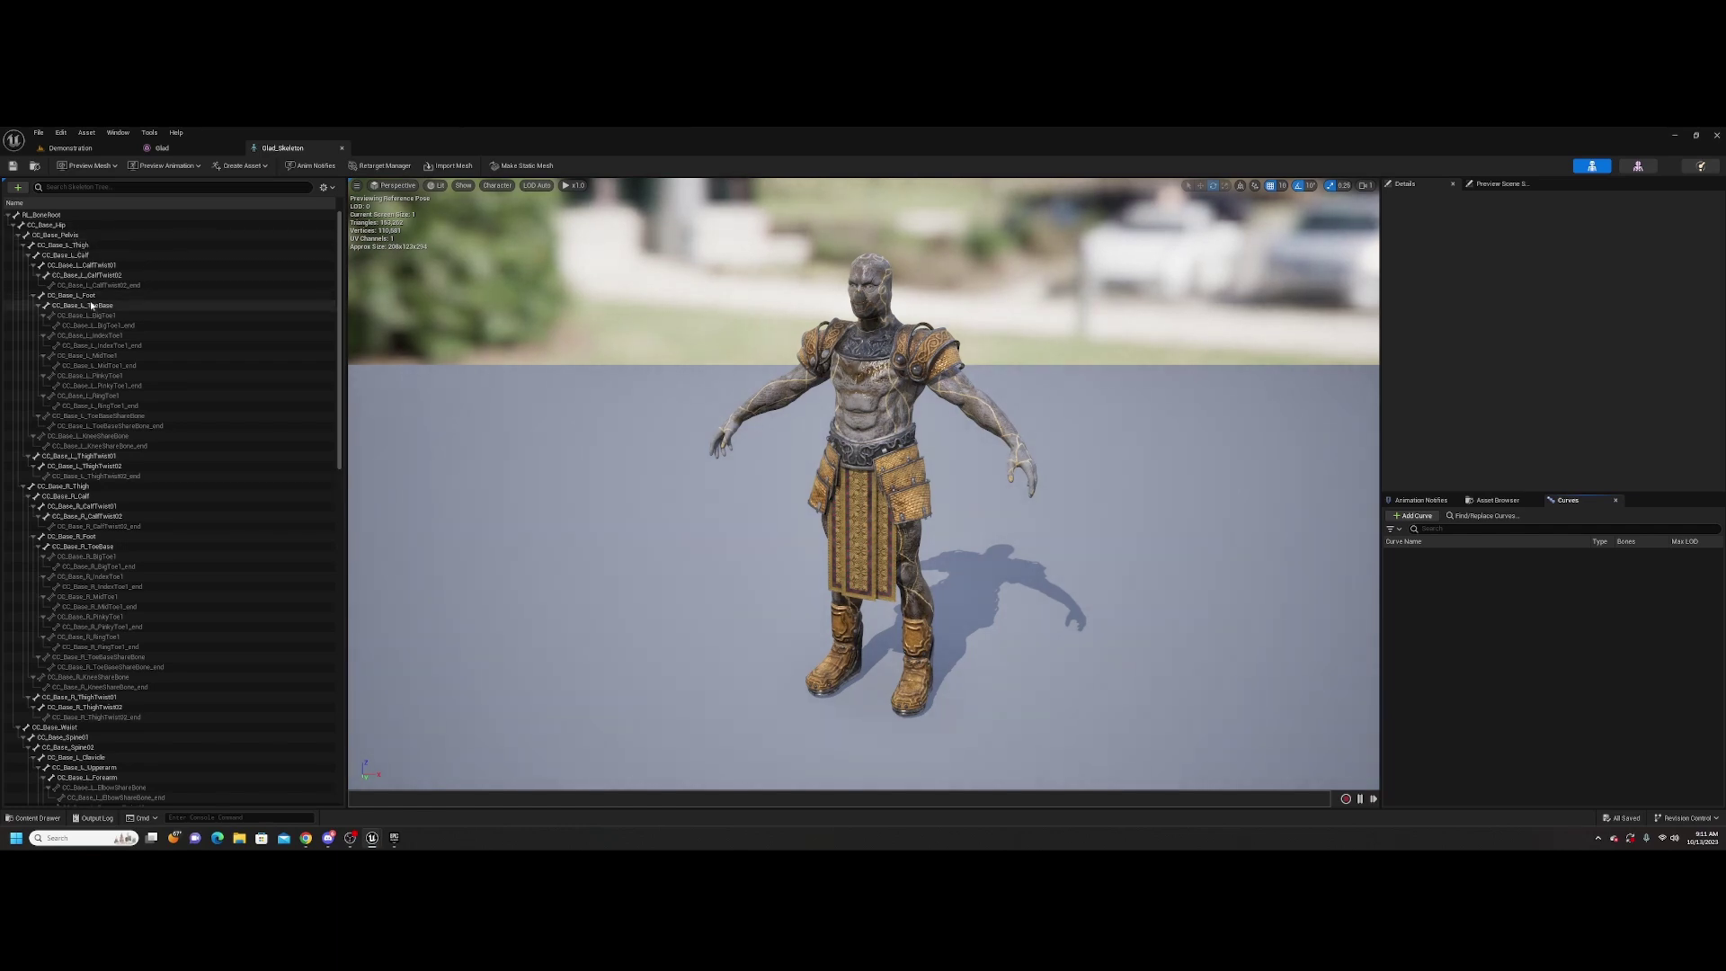
pyautogui.scroll(-4, 324, 306)
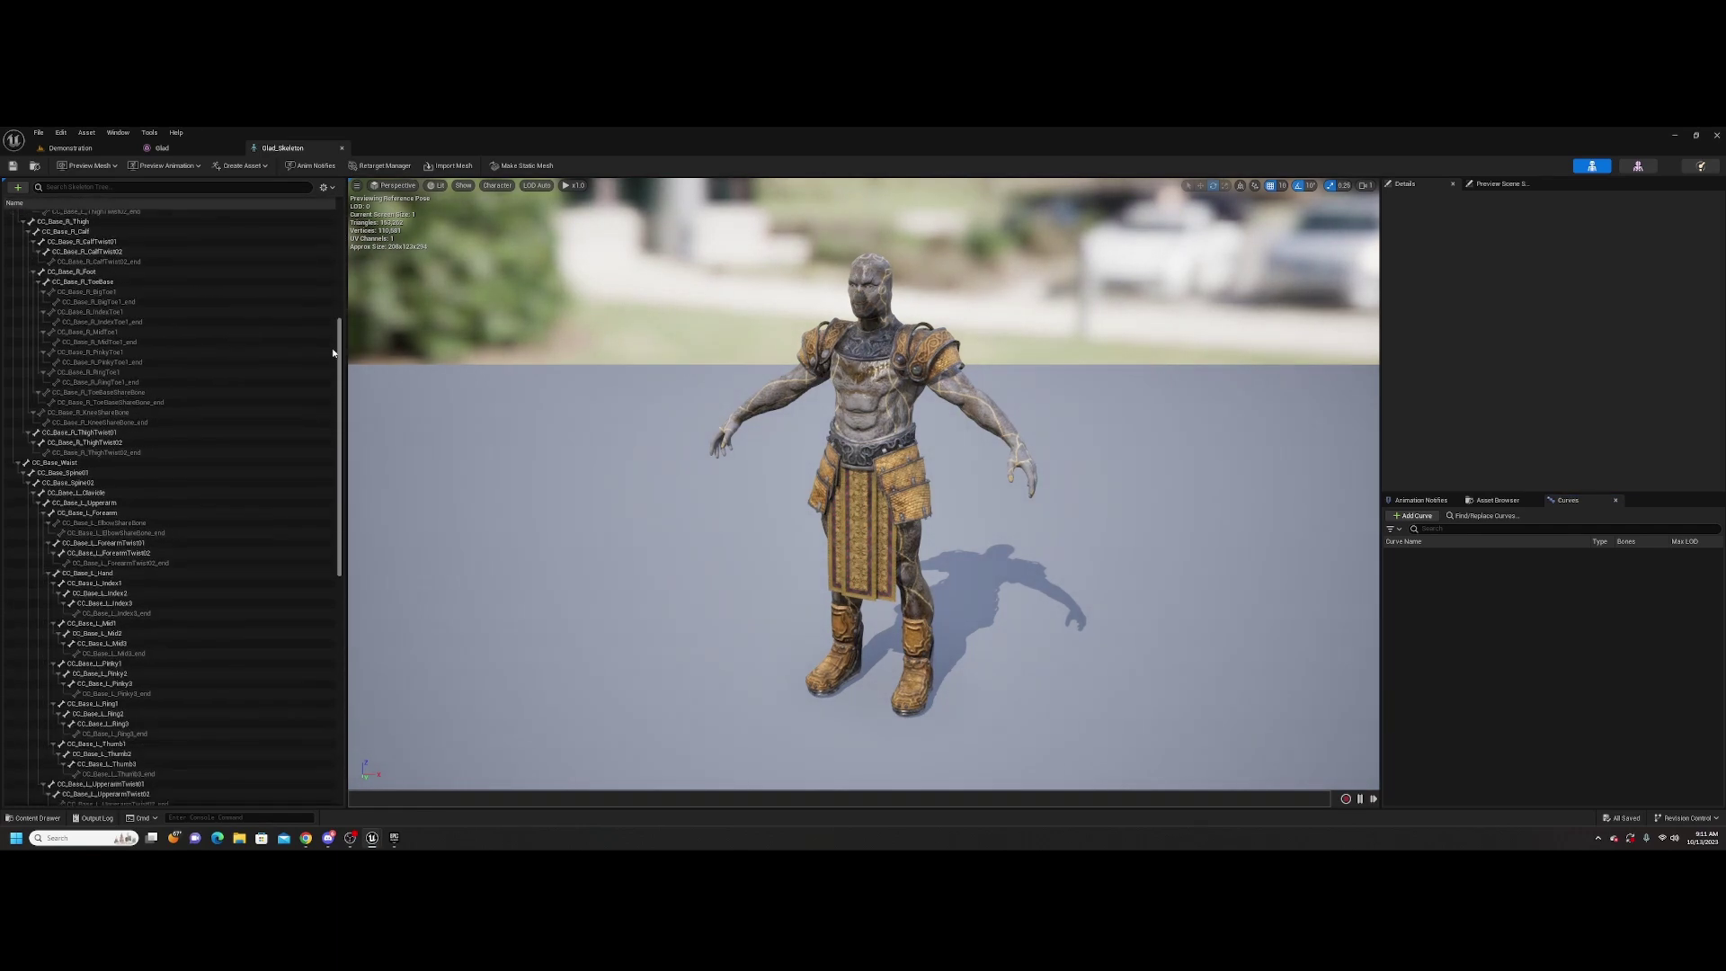
pyautogui.scroll(5, 330, 313)
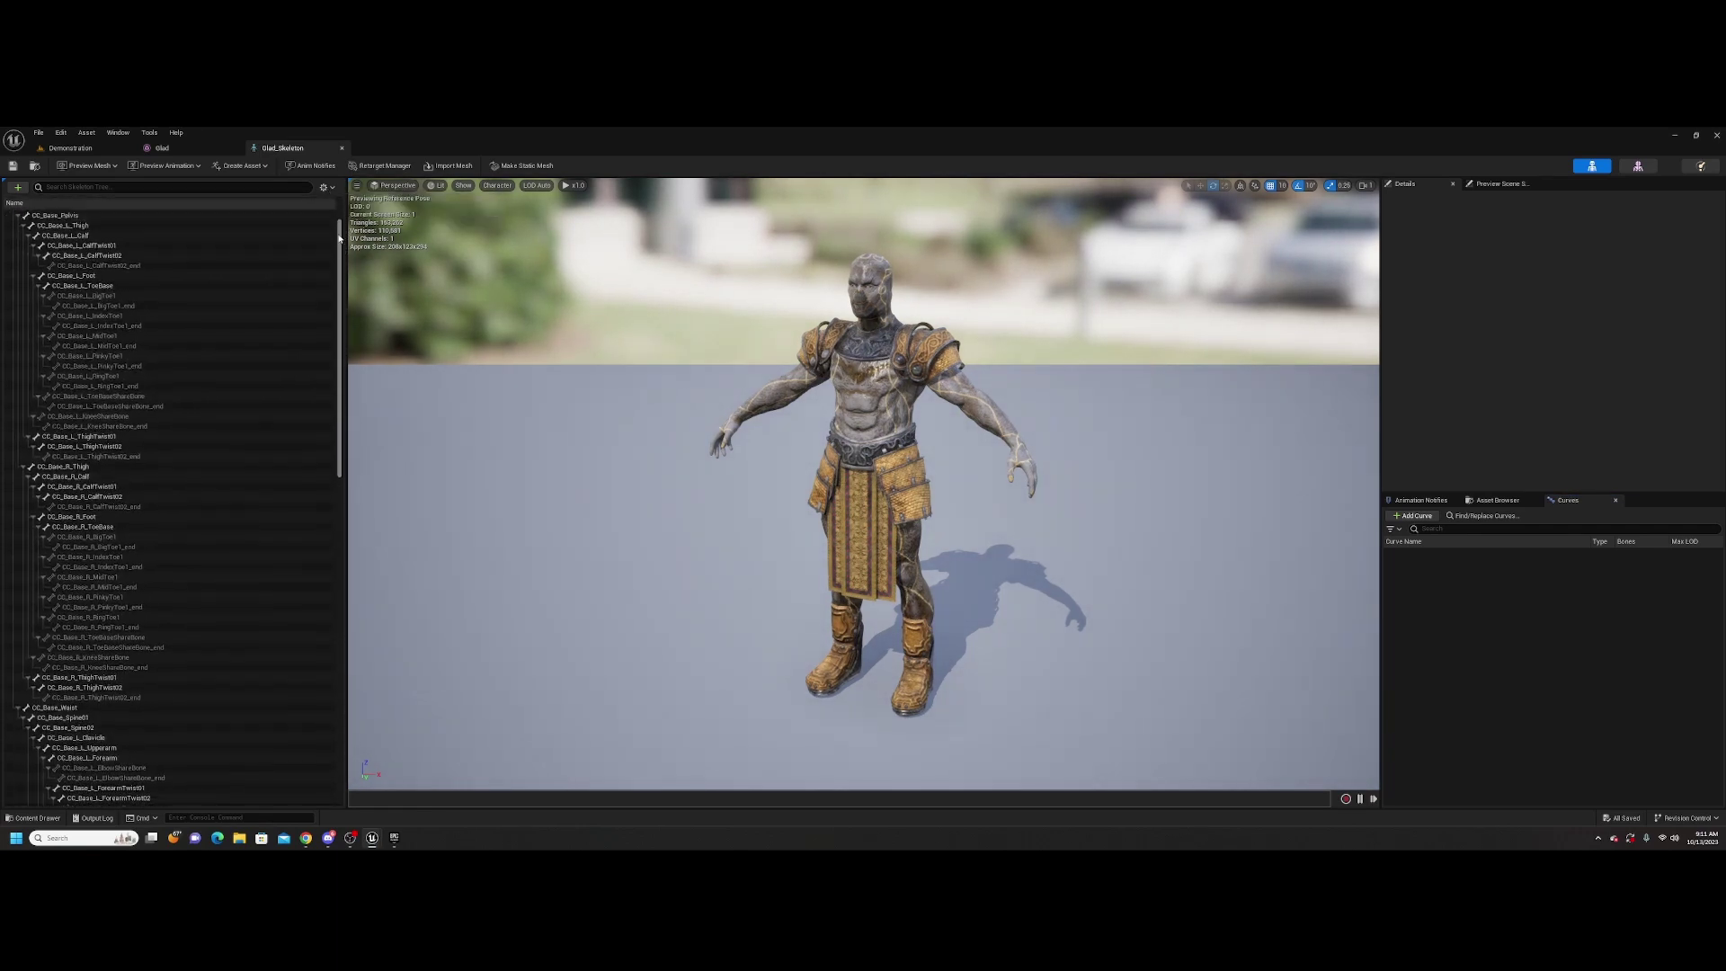
pyautogui.click(82, 133)
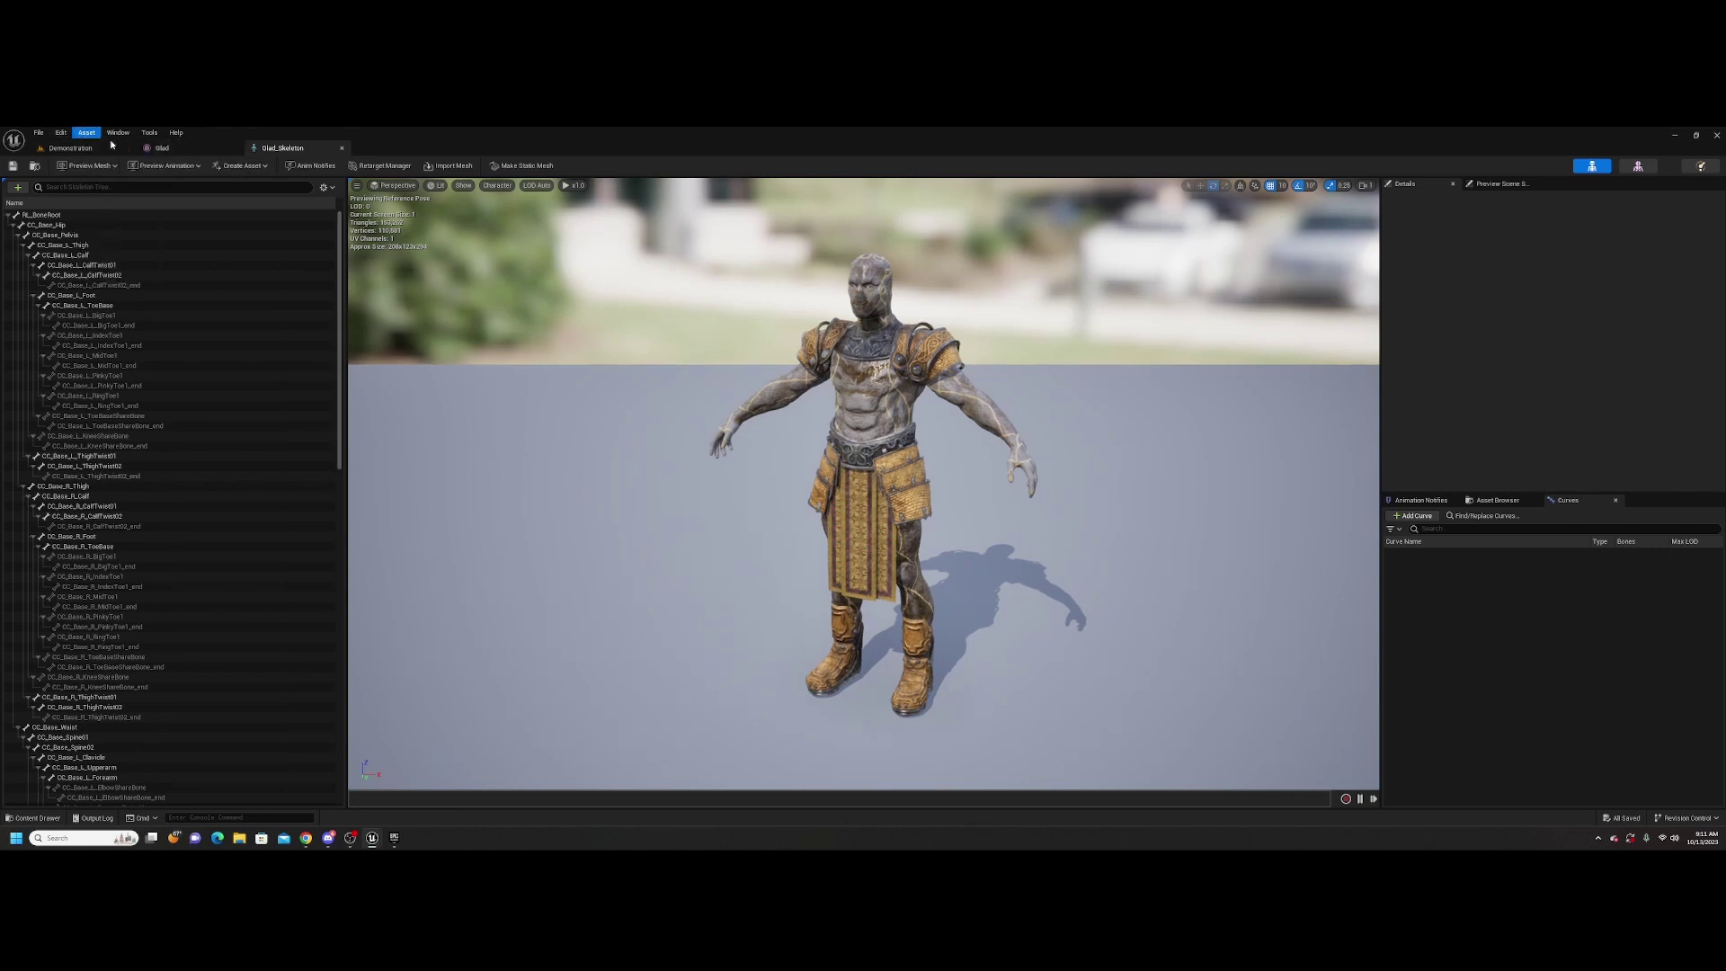
# Add SK_Mannequin as a compatible skeleton in the Glad skeleton's asset details and close those details
pyautogui.moveTo(118, 133)
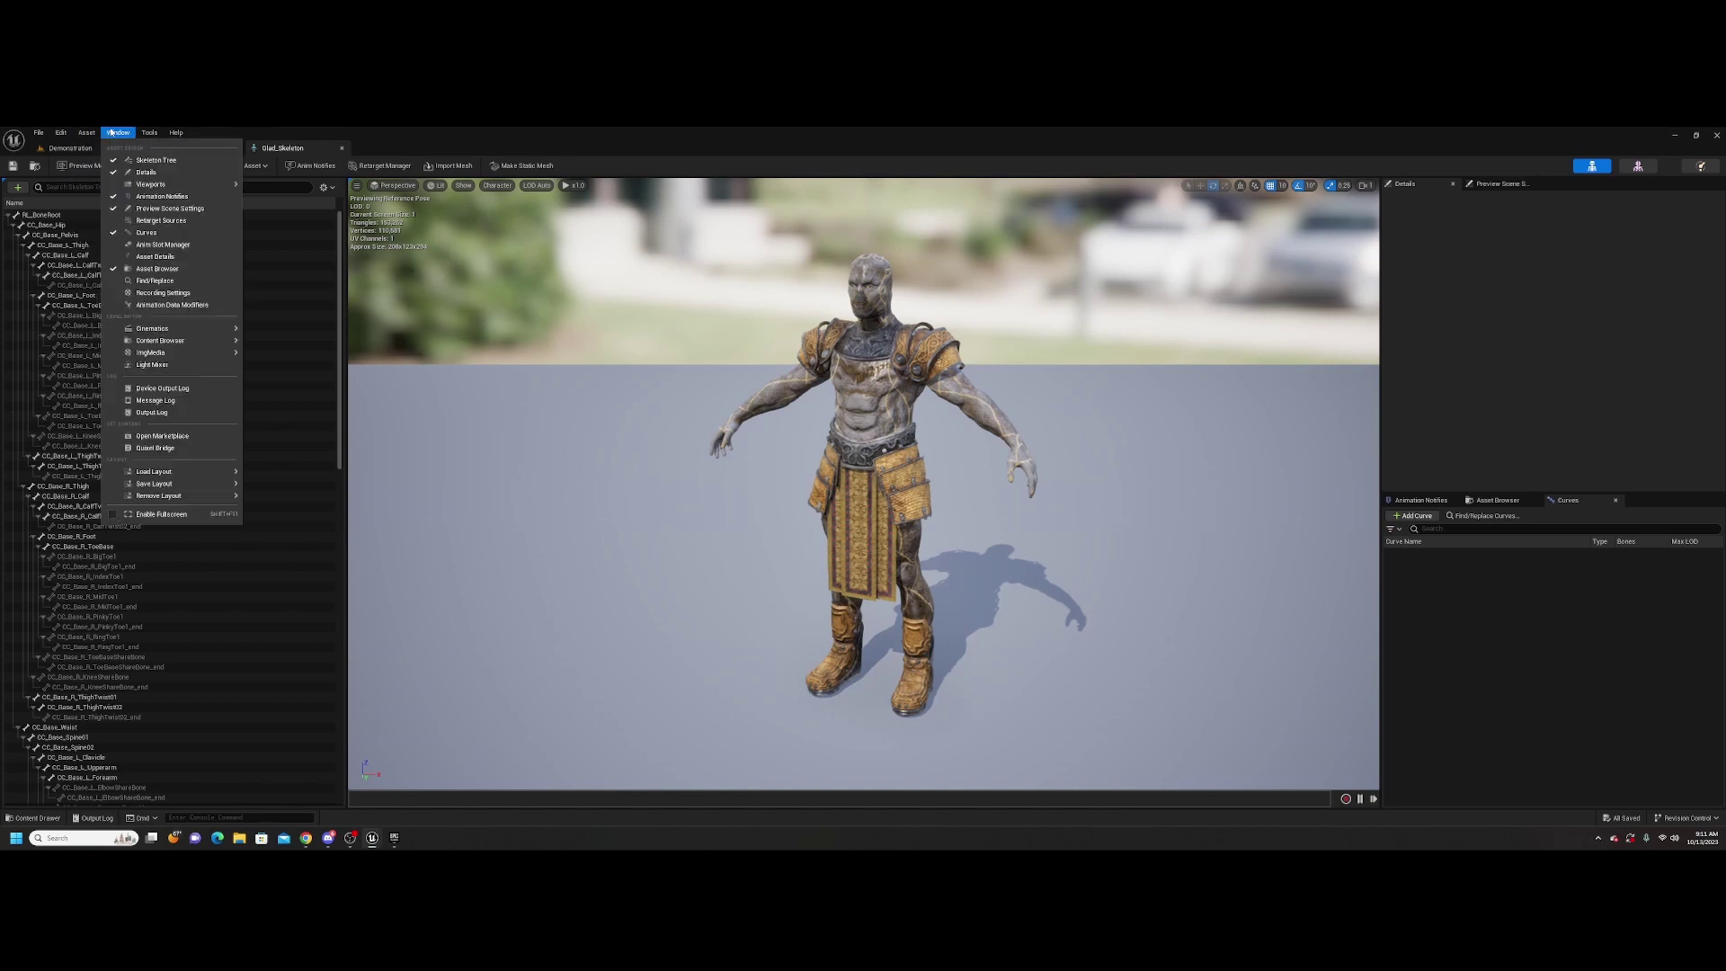
pyautogui.click(150, 255)
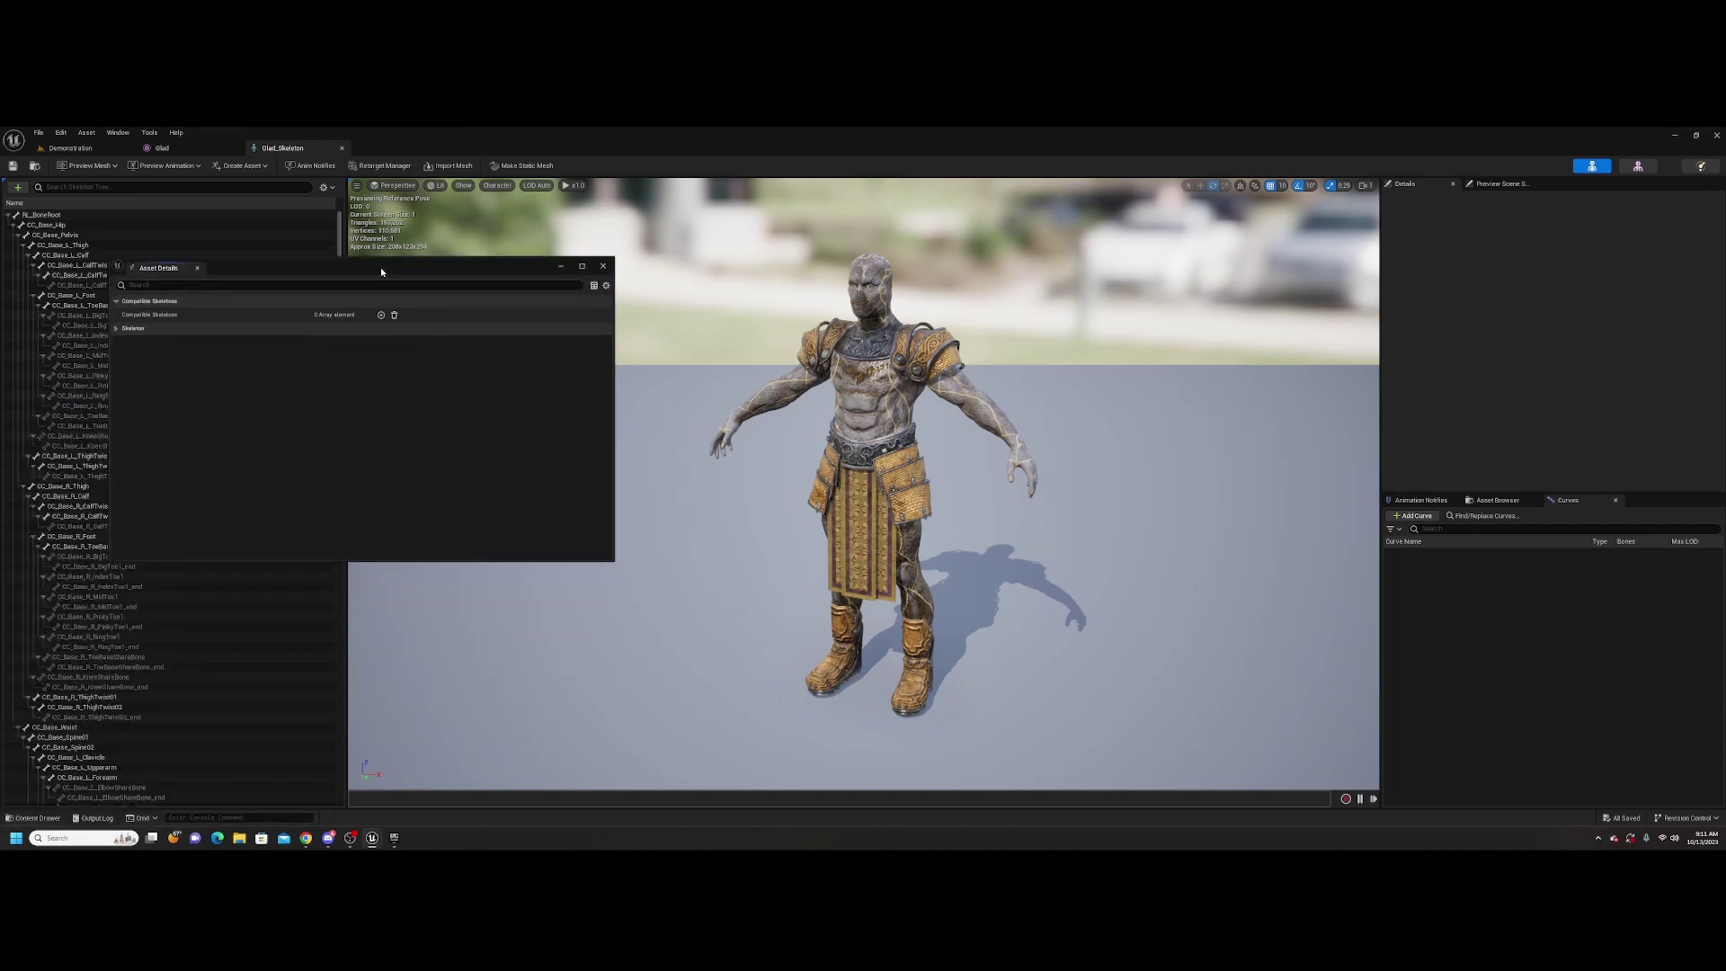
pyautogui.click(382, 316)
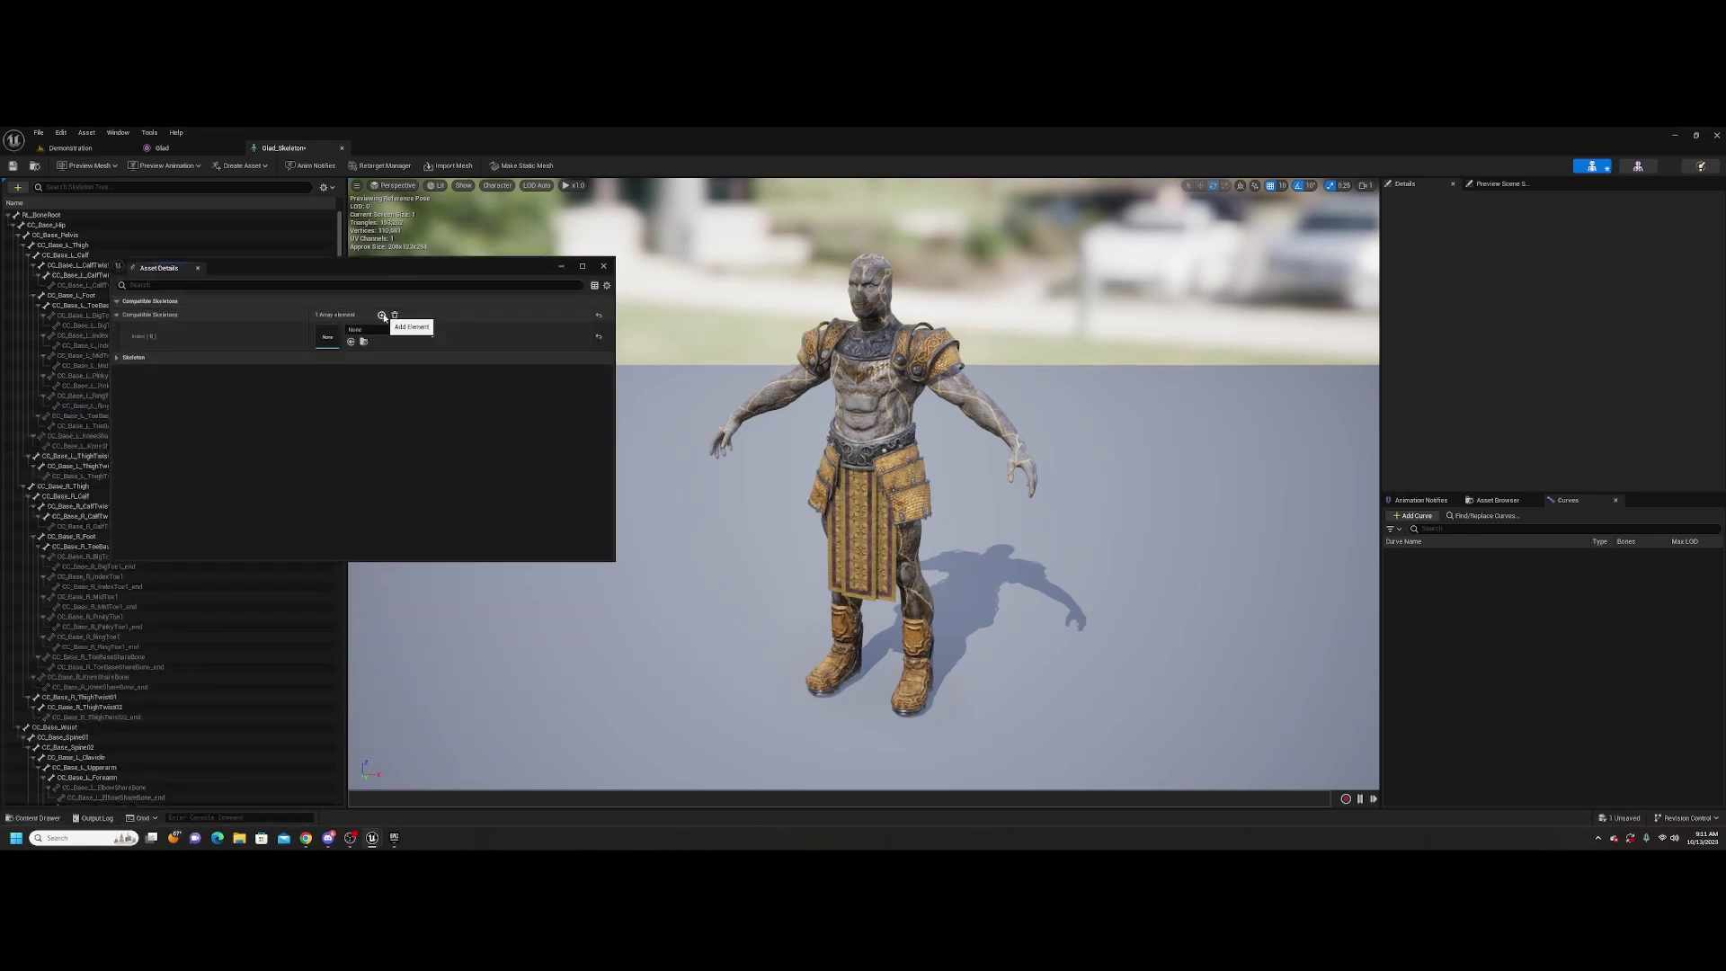
pyautogui.click(401, 331)
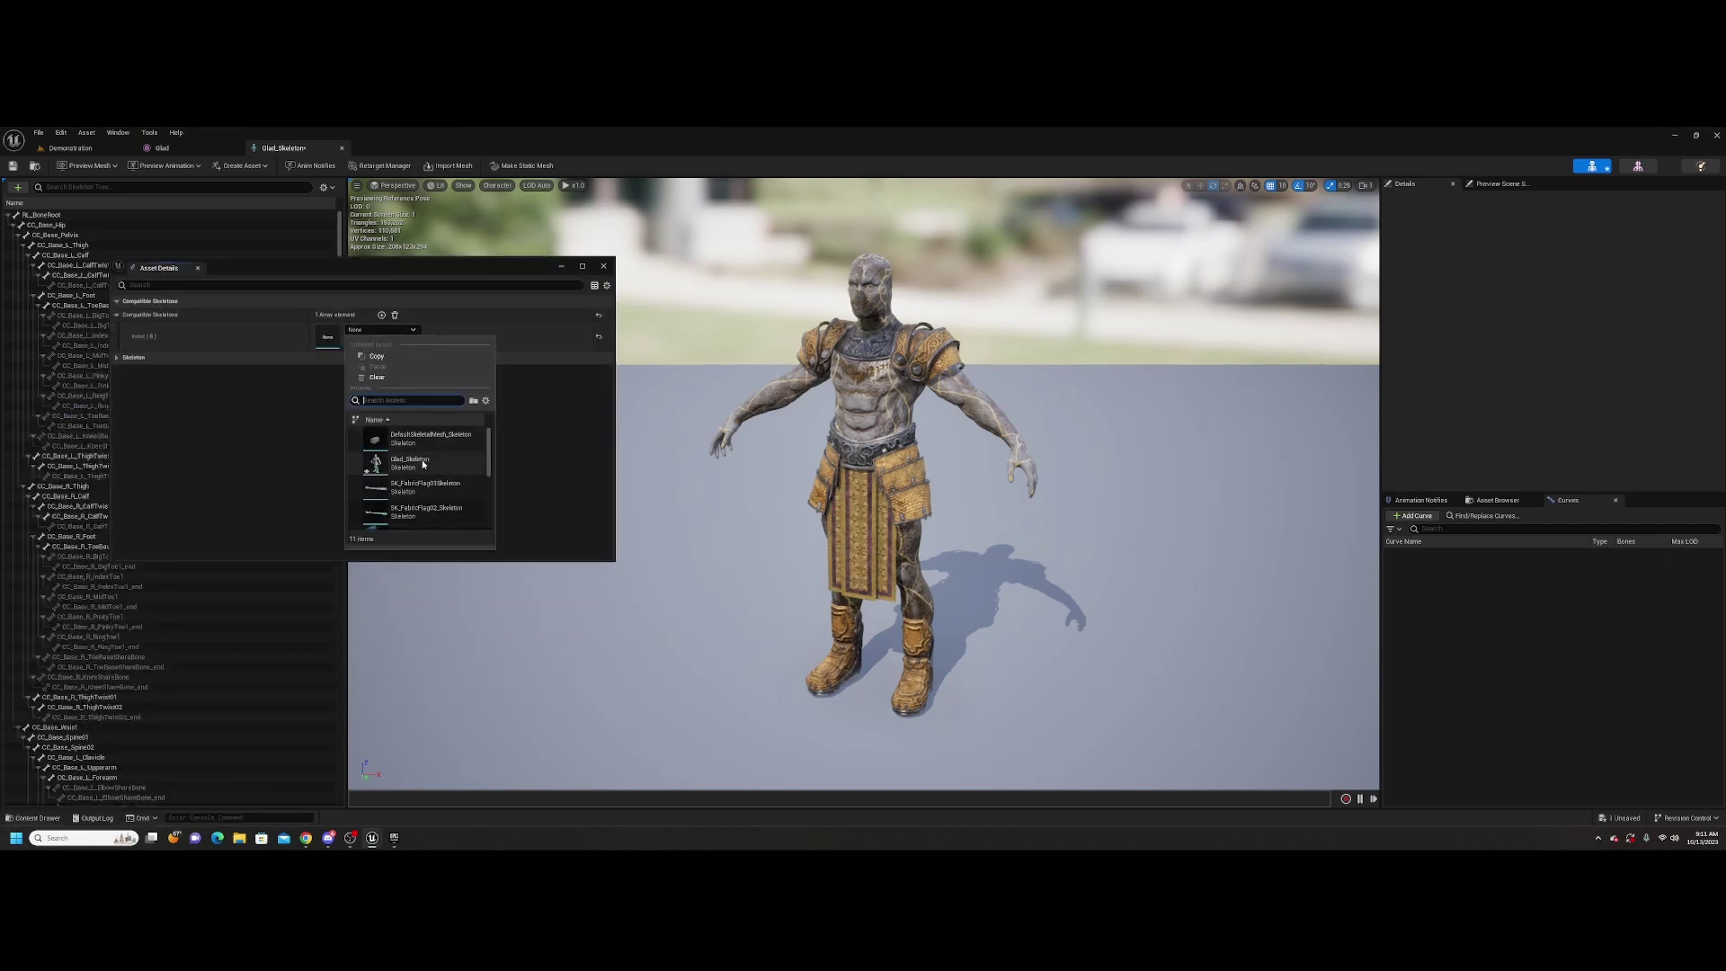
pyautogui.moveTo(490, 447); pyautogui.dragTo(483, 499)
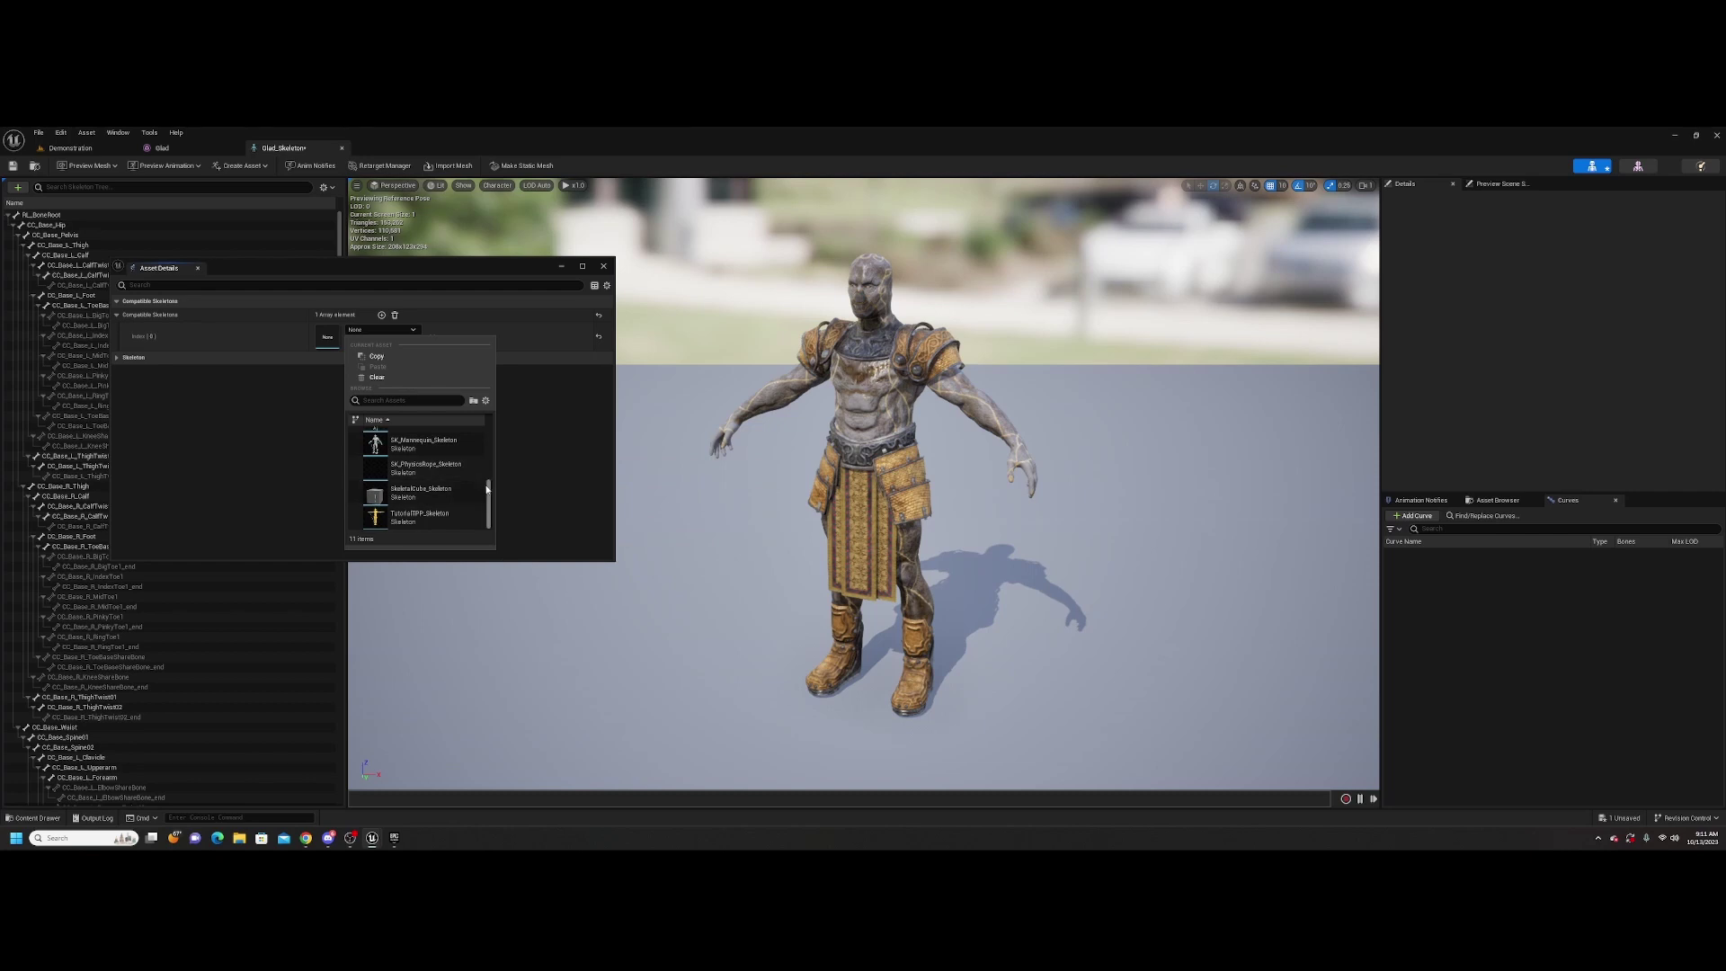
pyautogui.scroll(2, 413, 472)
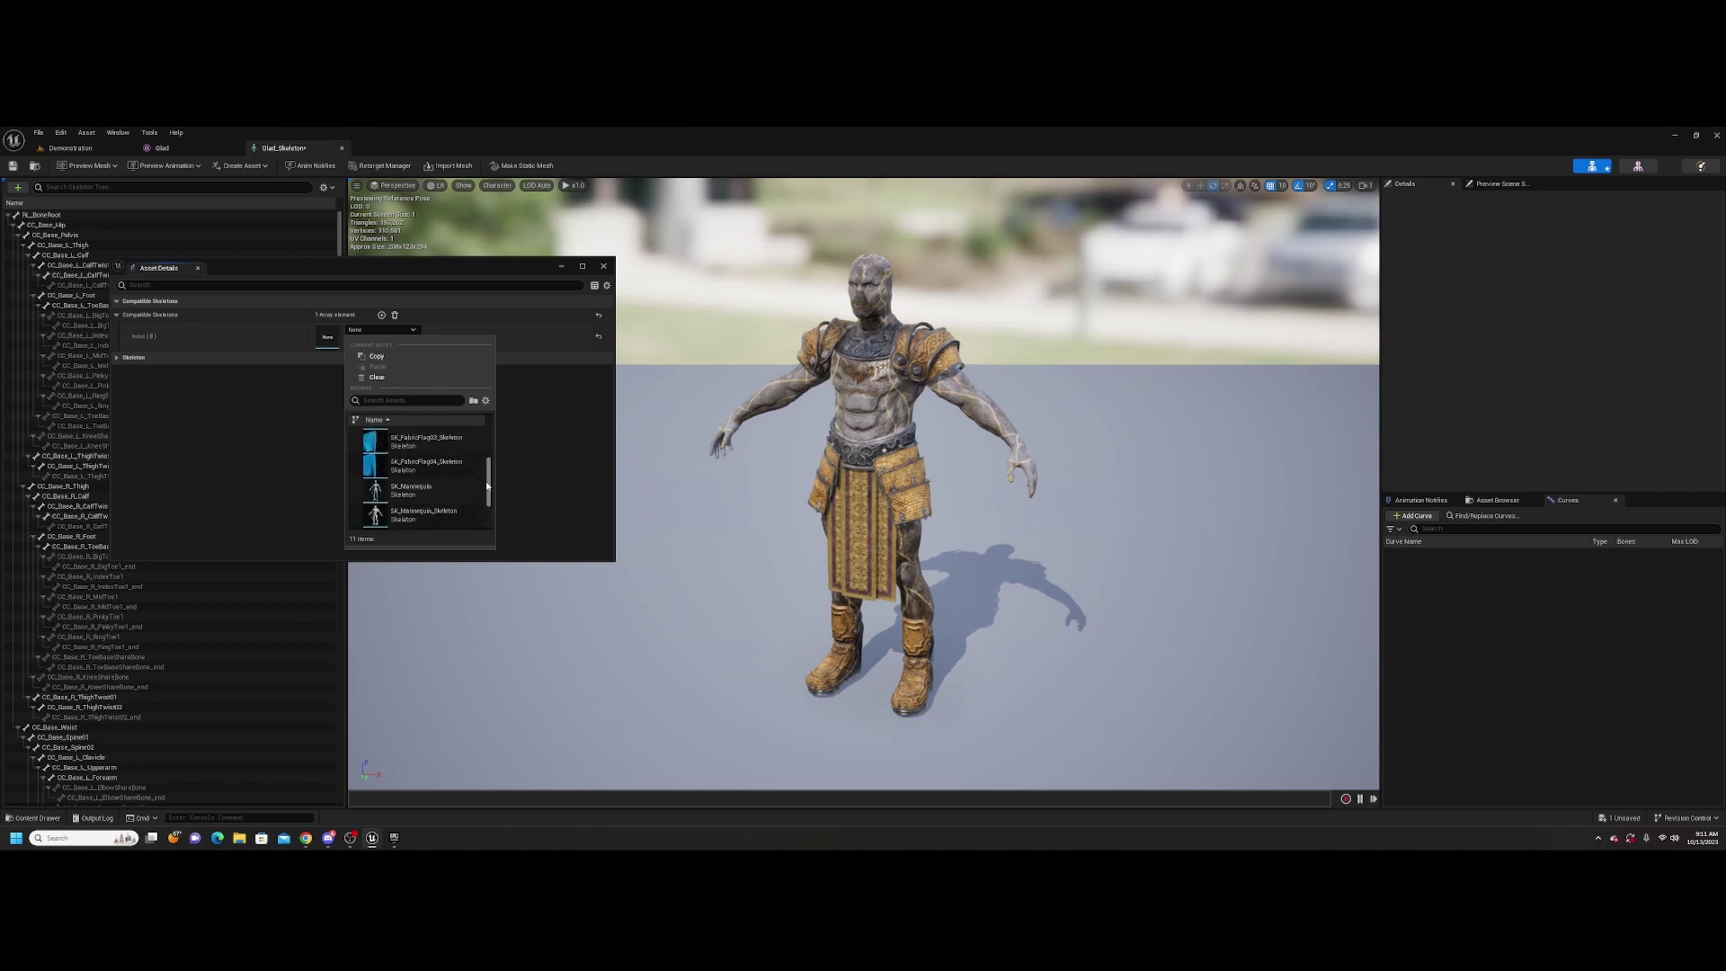
pyautogui.click(409, 491)
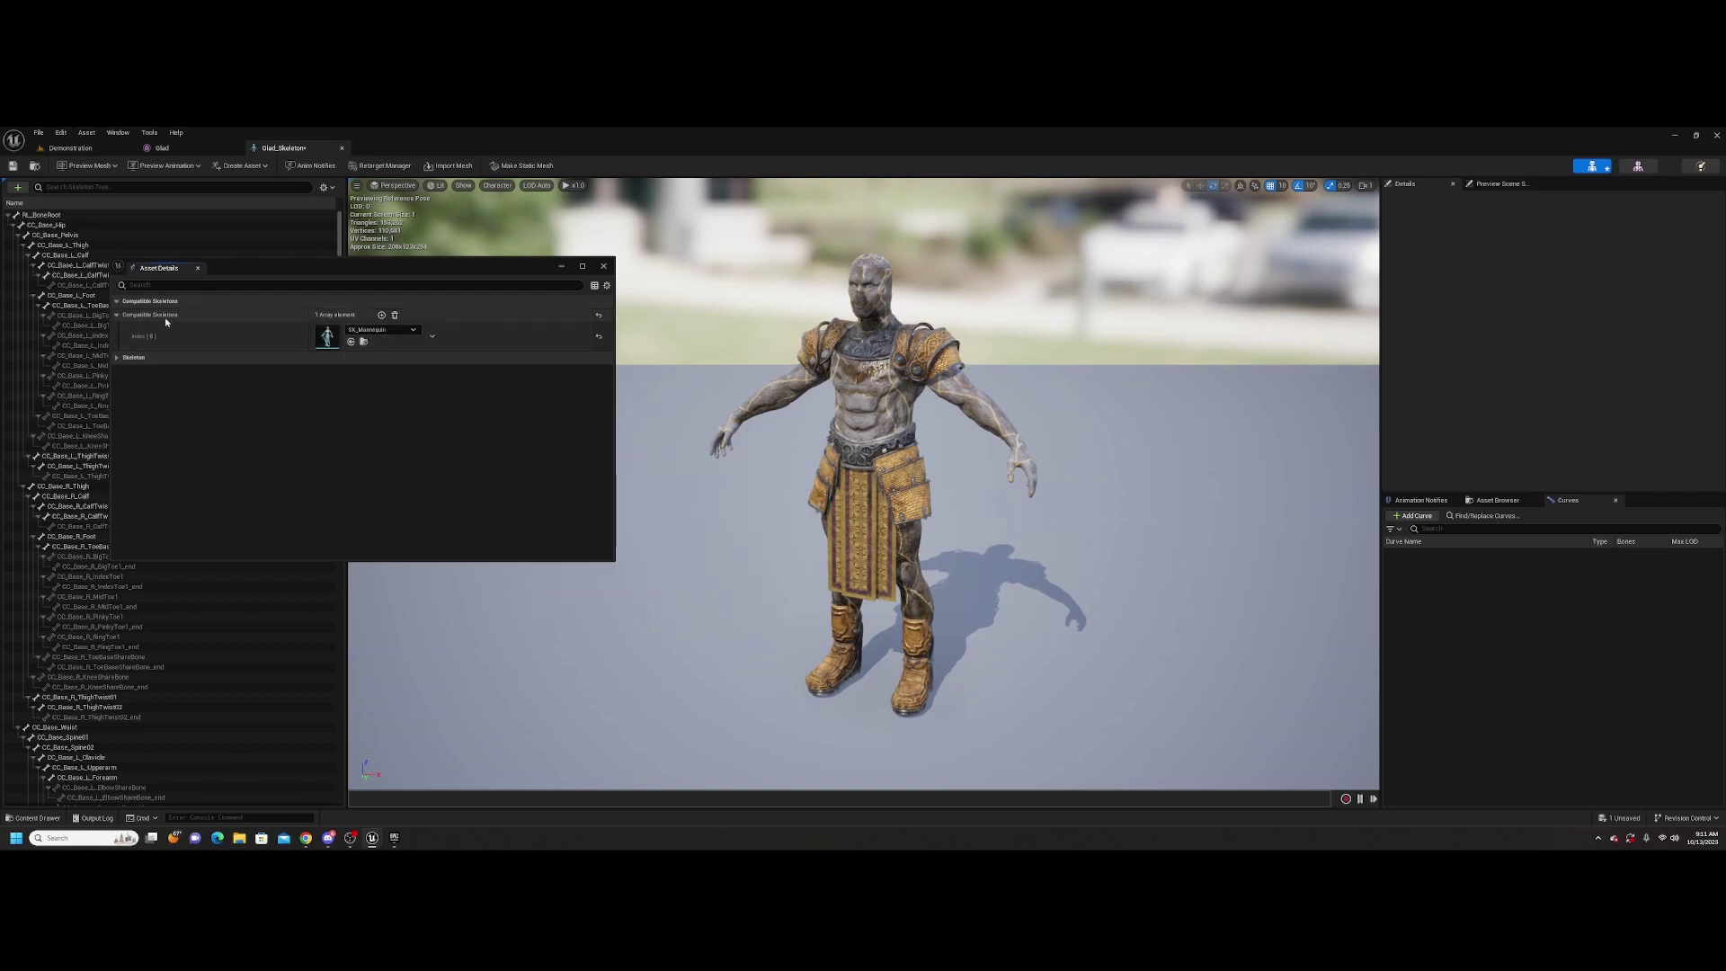
pyautogui.click(199, 270)
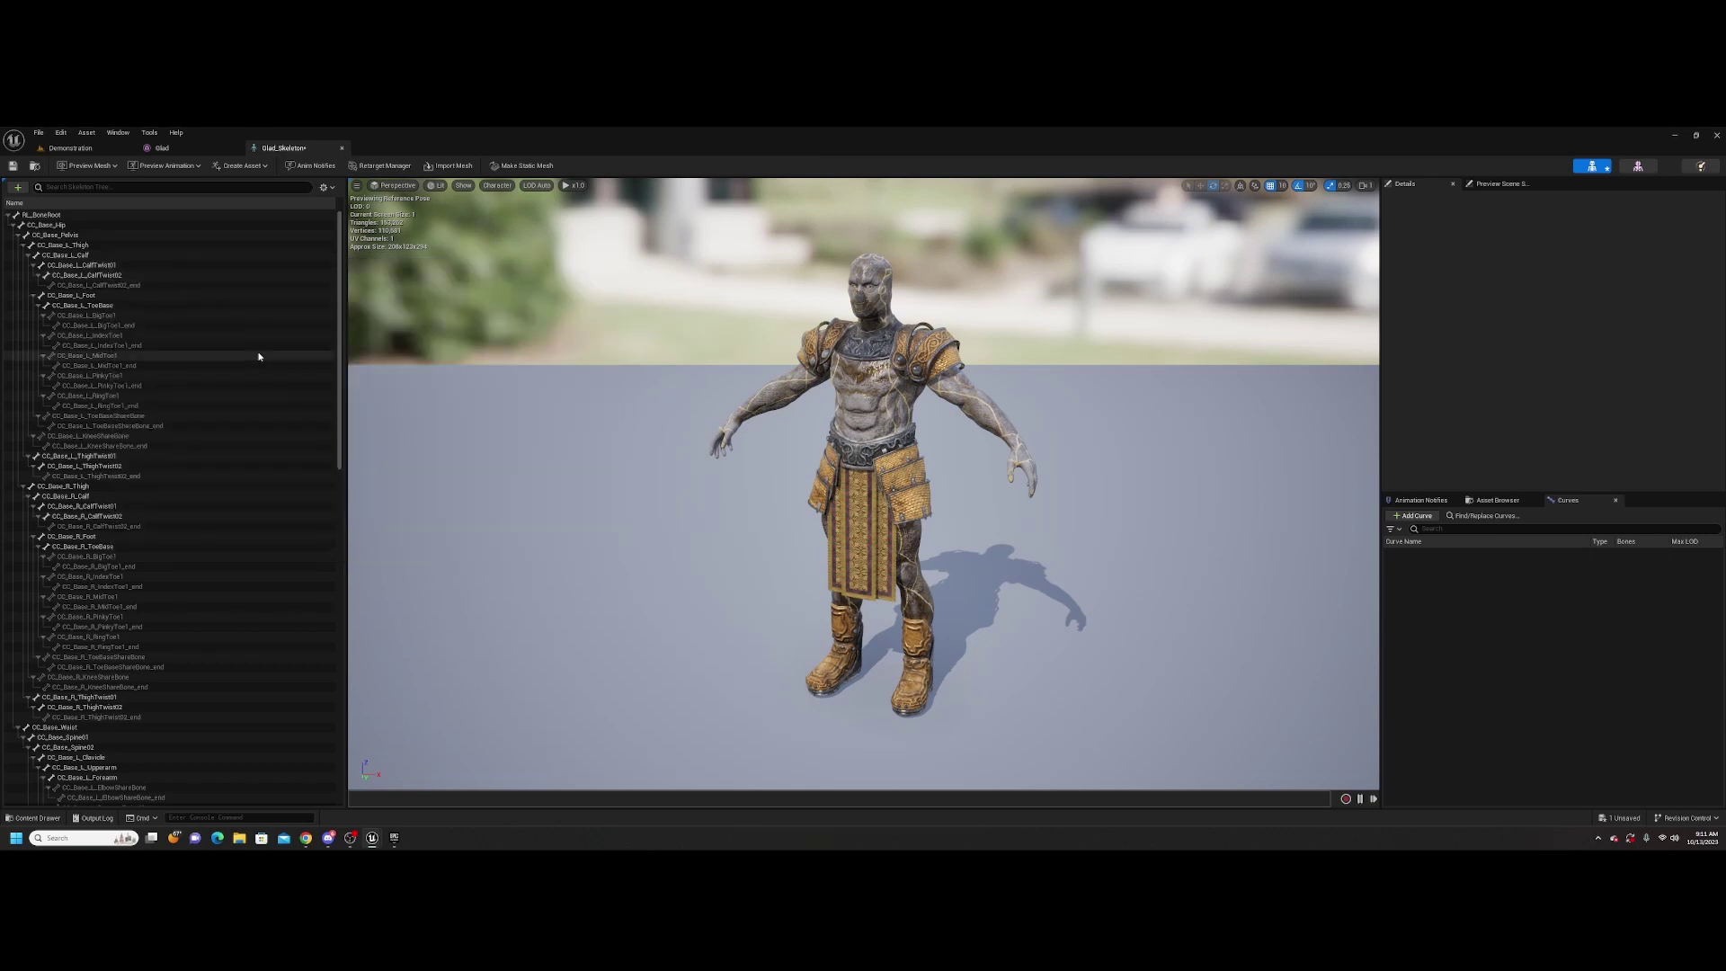
# Return to the Demonstration level and set Glad's animation to play to MM_Idle, searching the animation list for "idle"
pyautogui.click(37, 817)
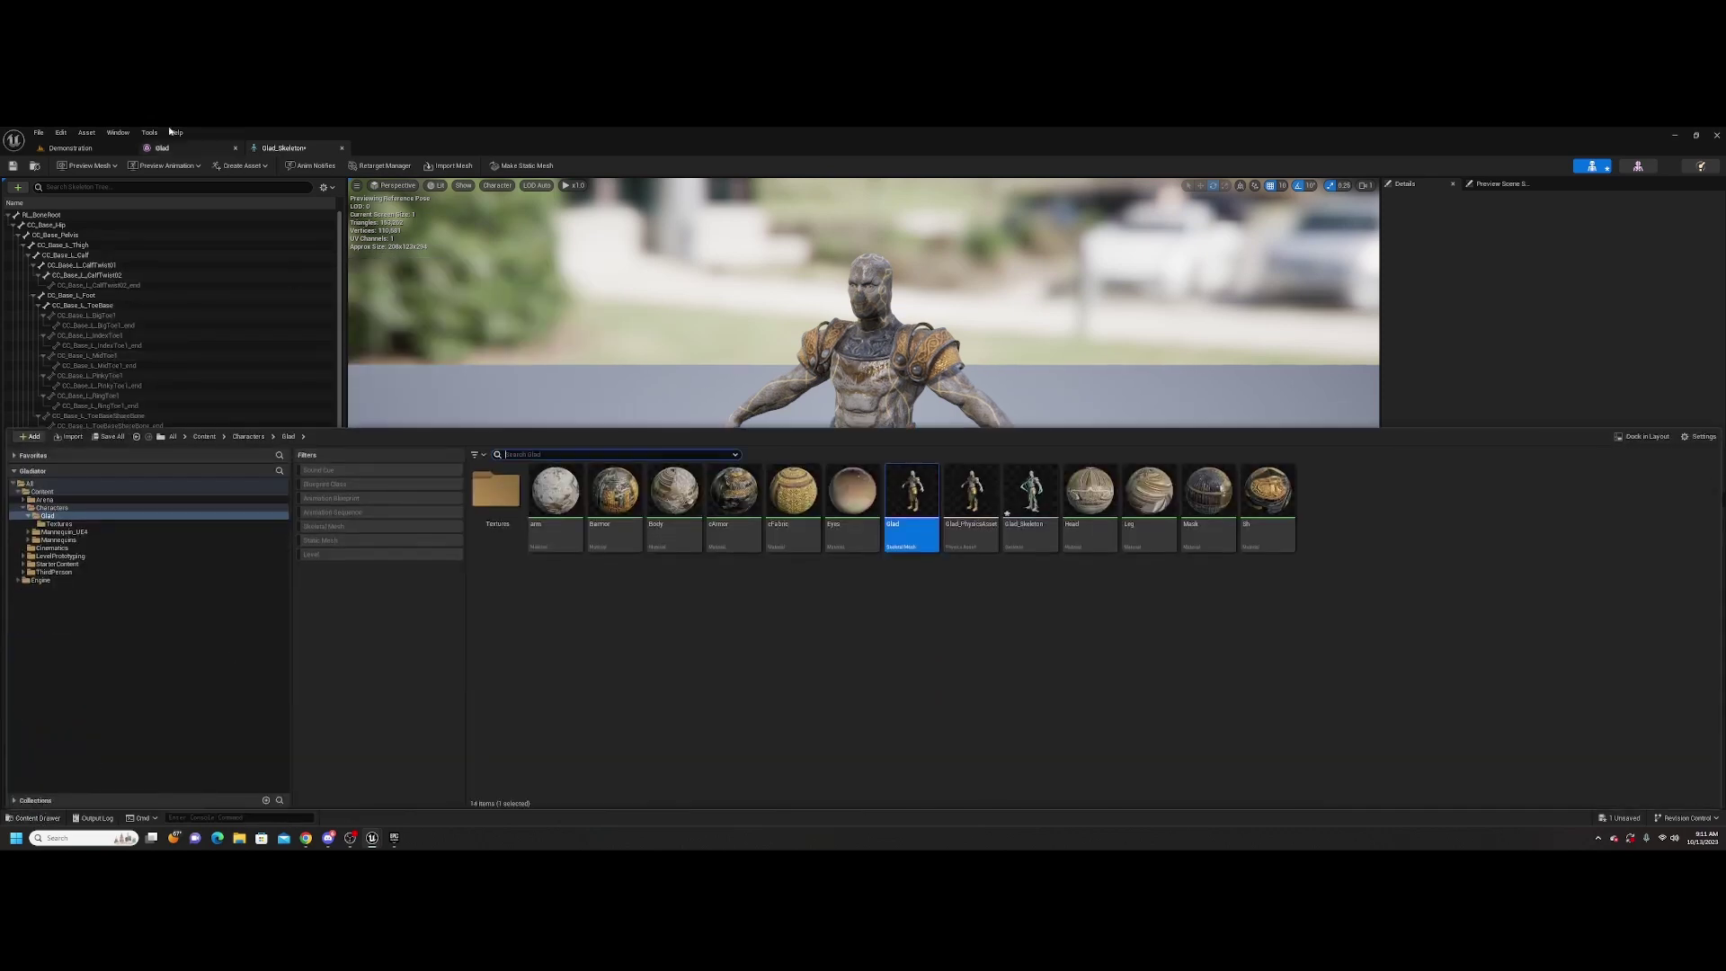
pyautogui.click(77, 149)
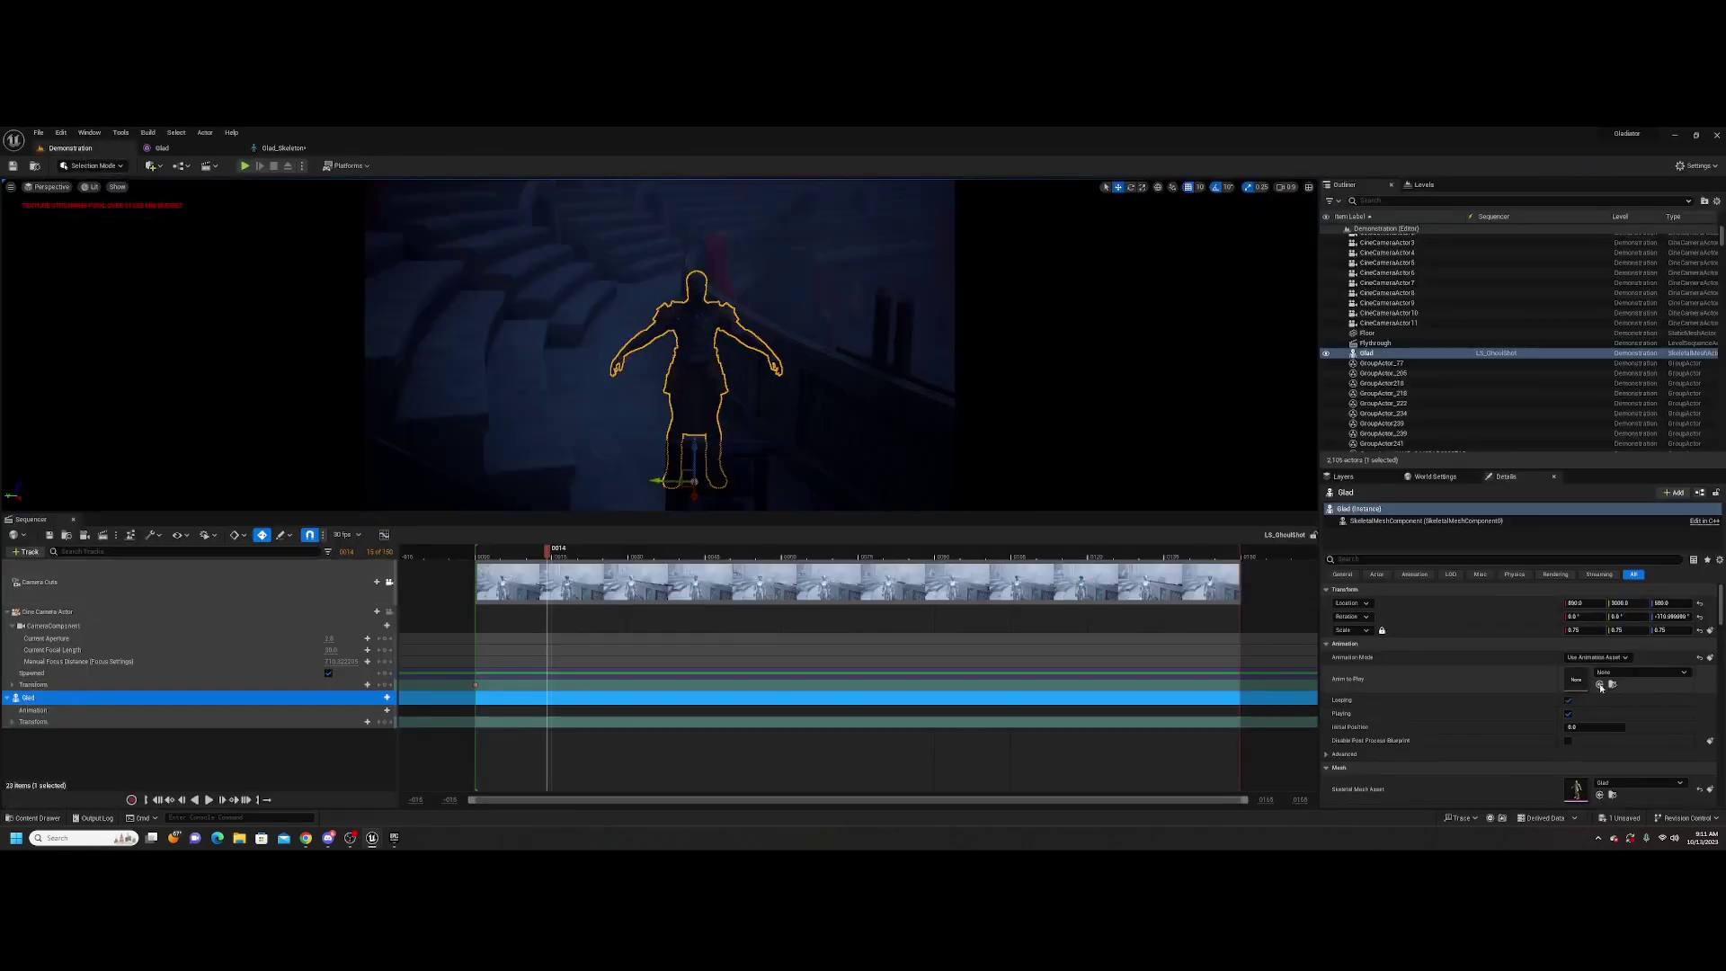
pyautogui.click(1640, 672)
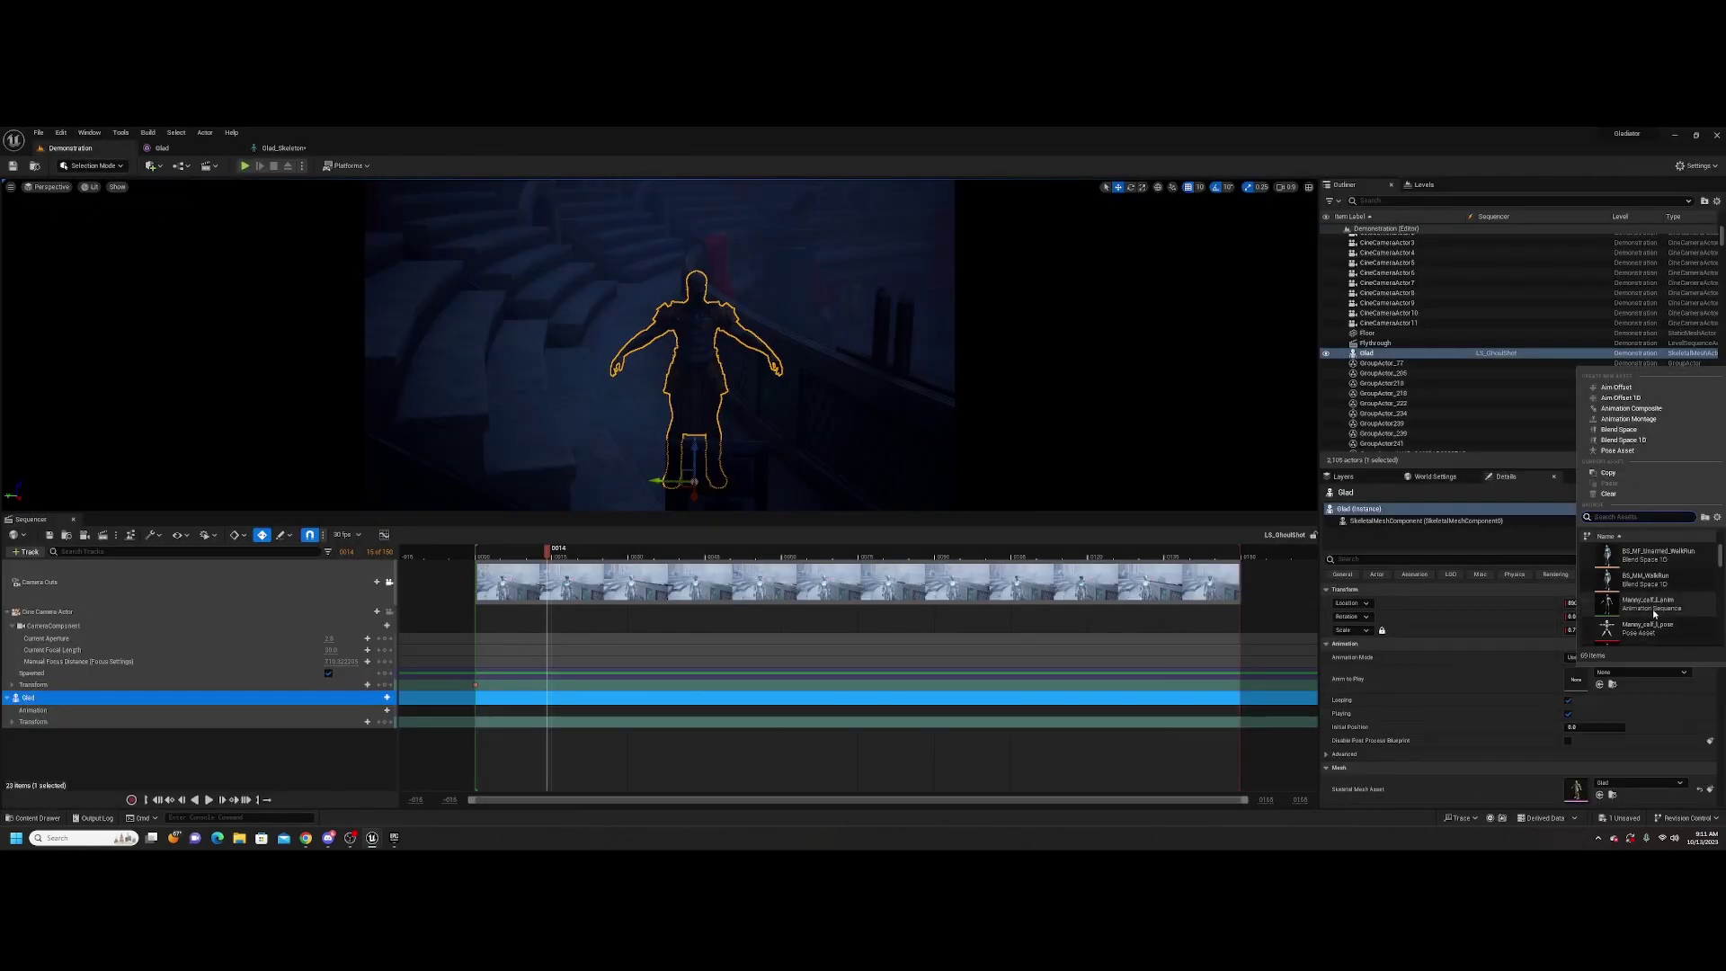
pyautogui.scroll(-1, 1659, 608)
pyautogui.scroll(-1, 1677, 603)
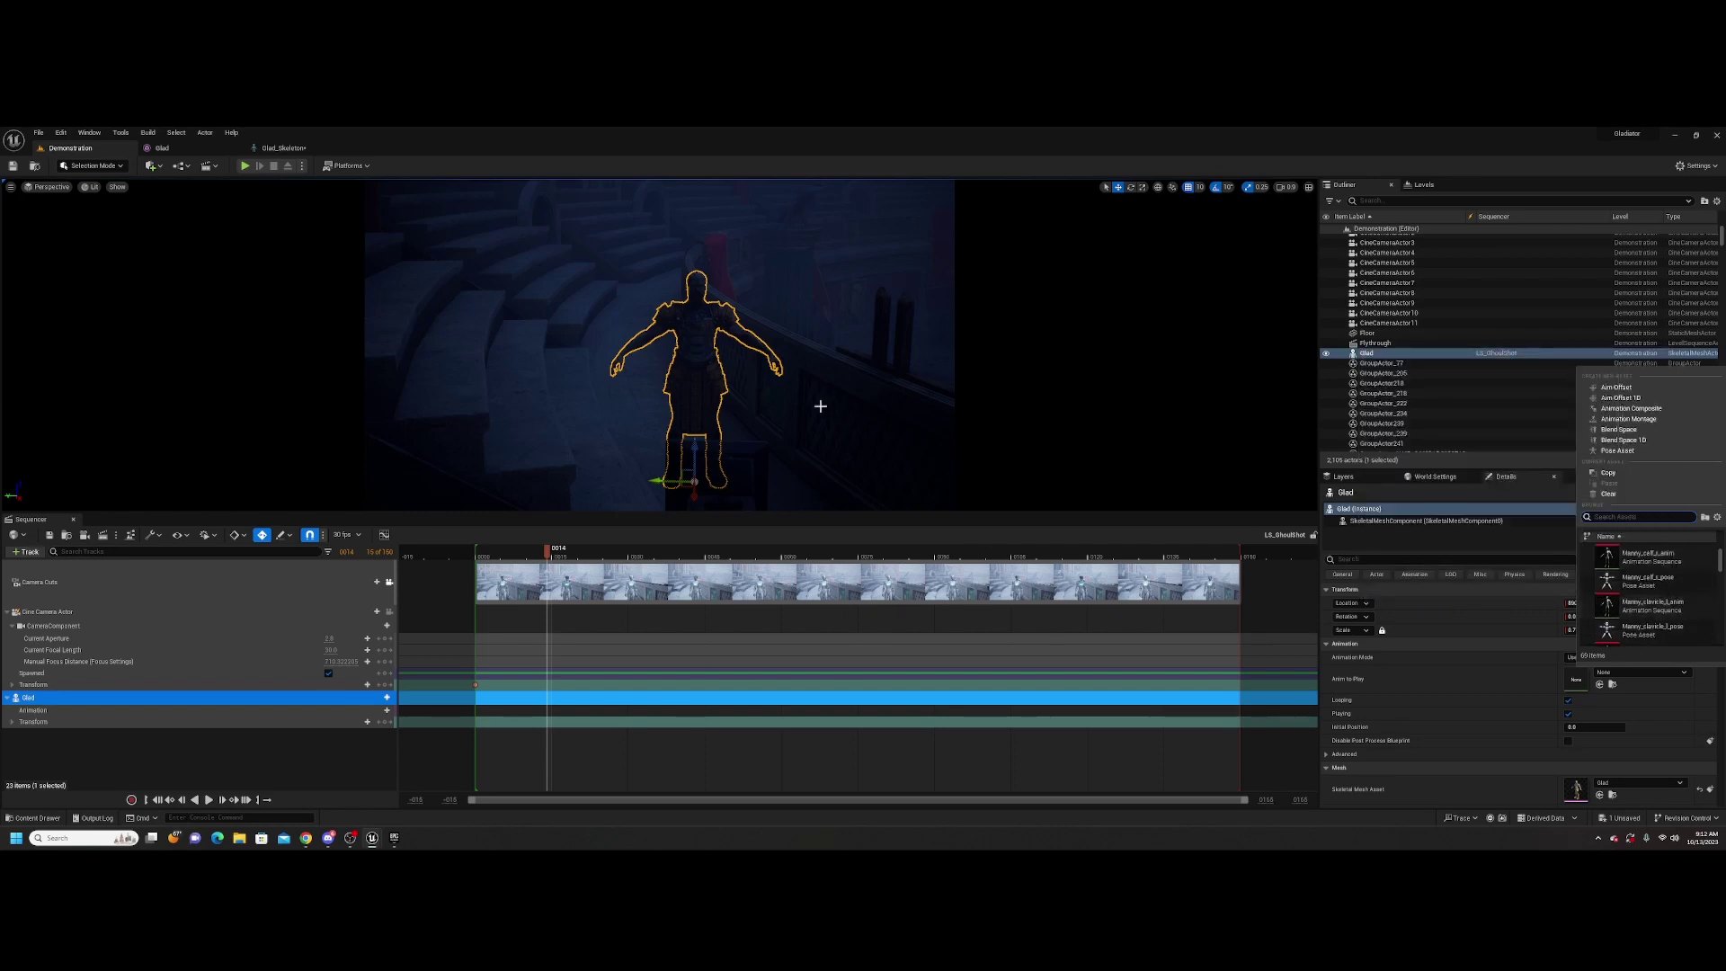
pyautogui.scroll(-2, 1674, 615)
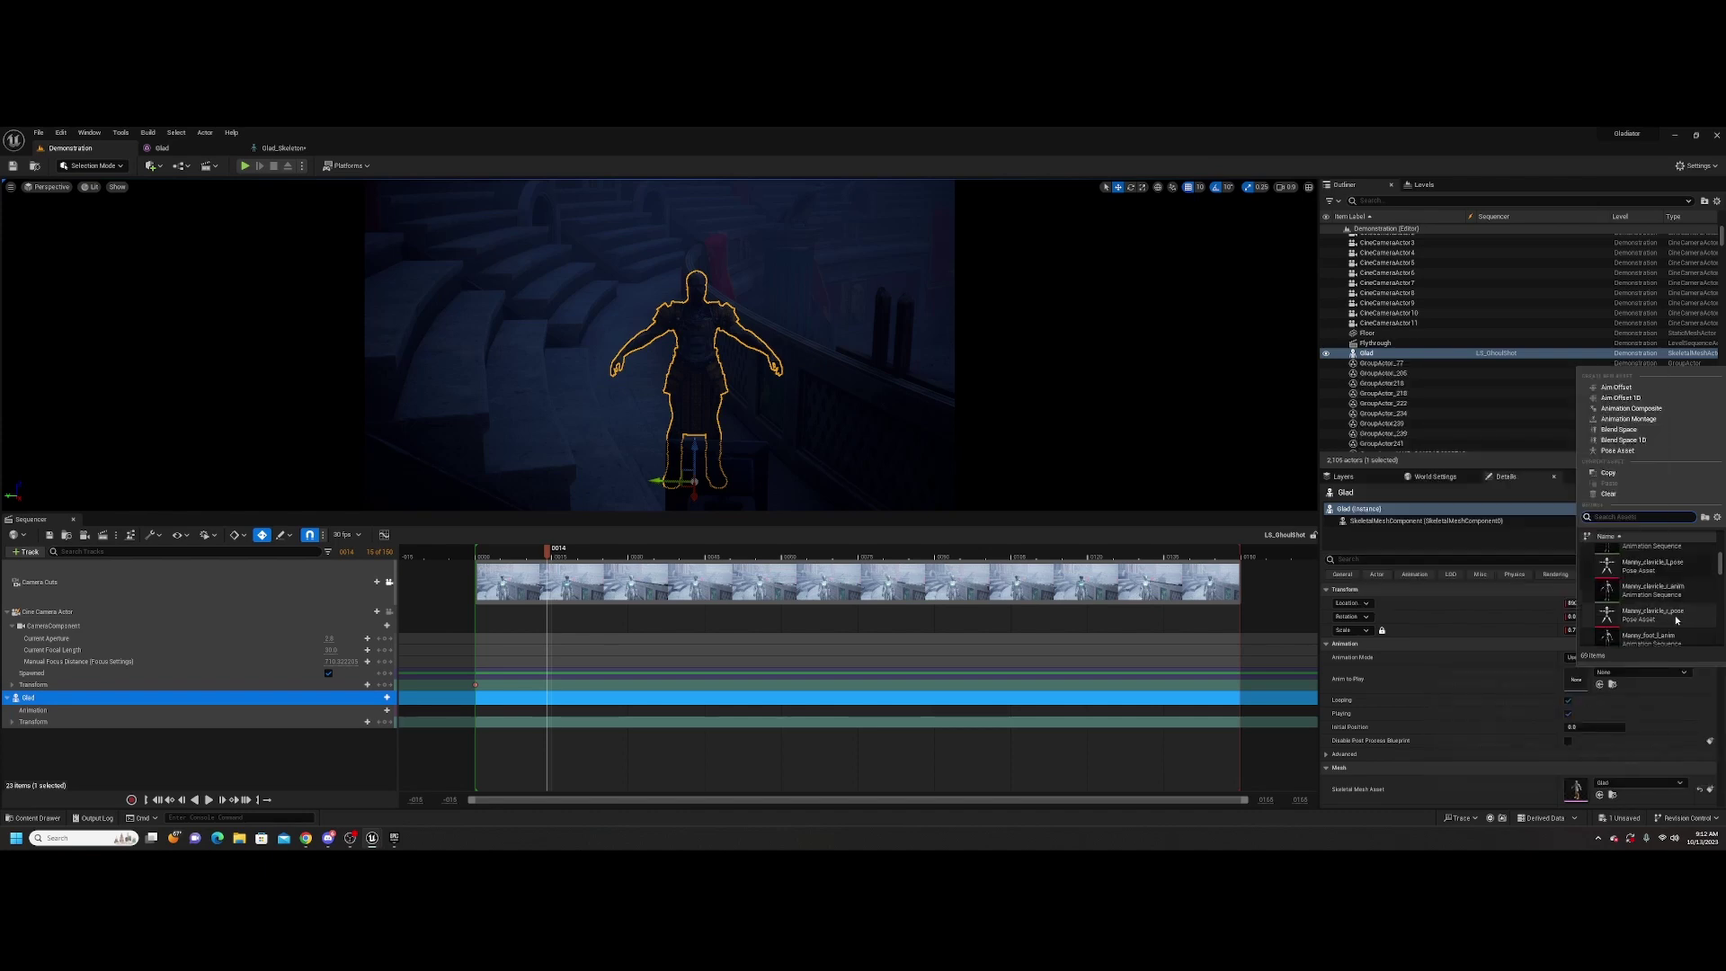
pyautogui.scroll(-4, 1674, 615)
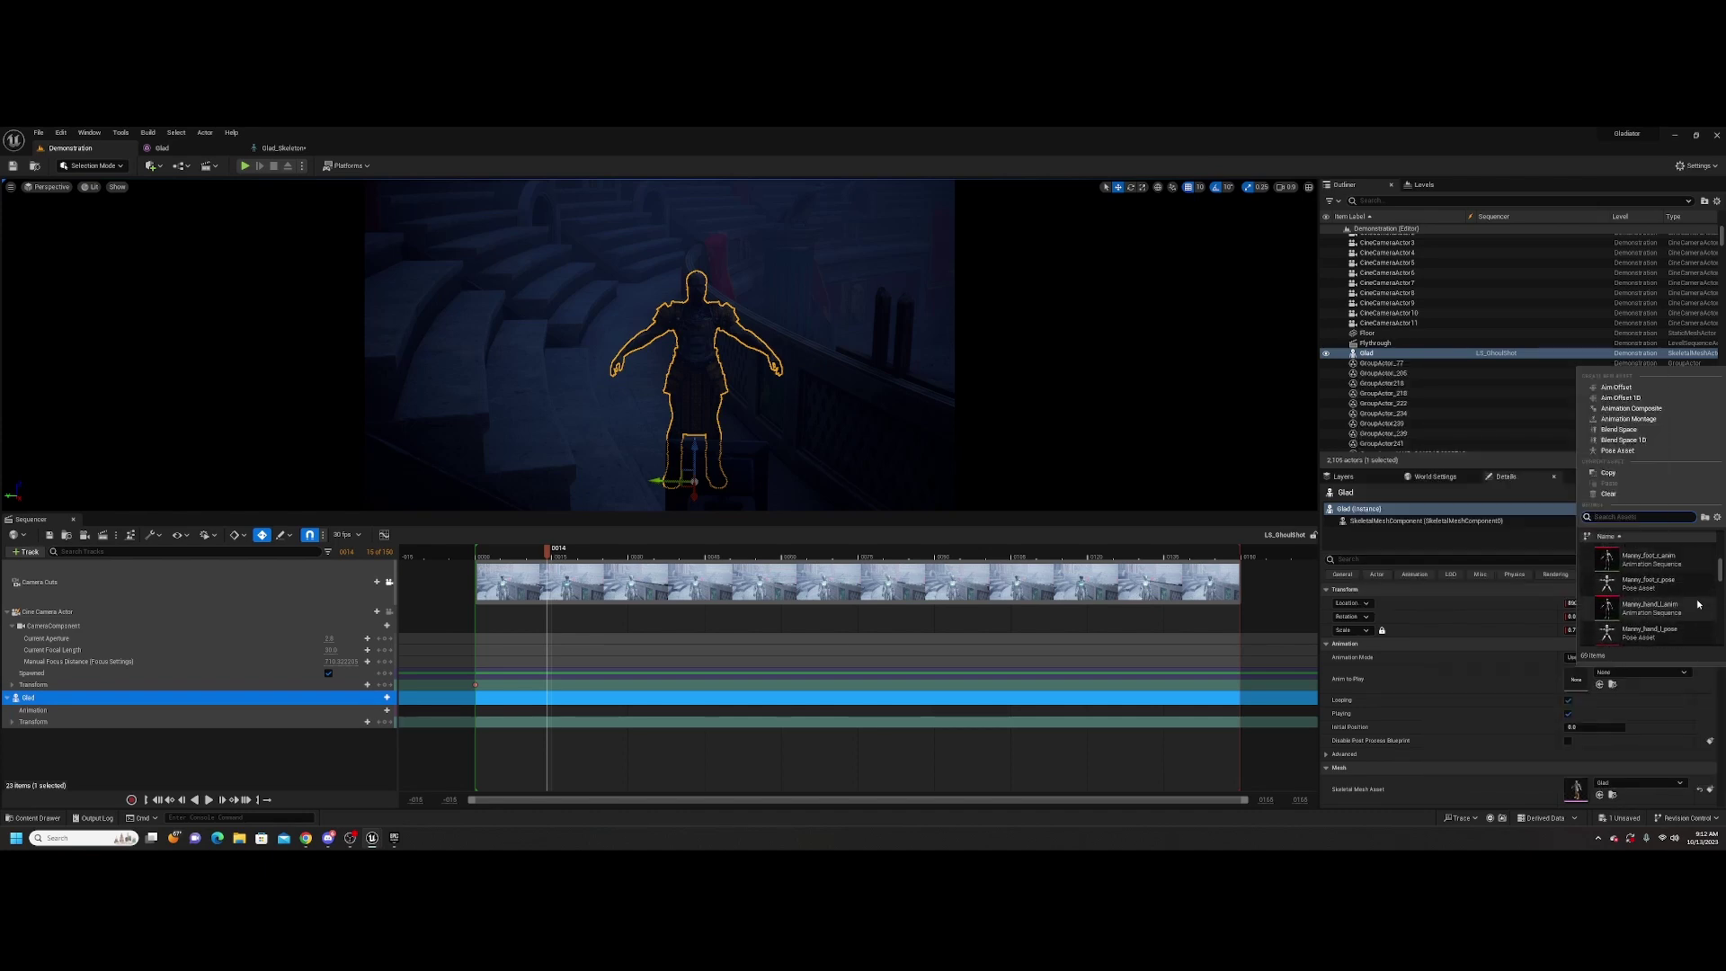
pyautogui.scroll(-1, 1668, 564)
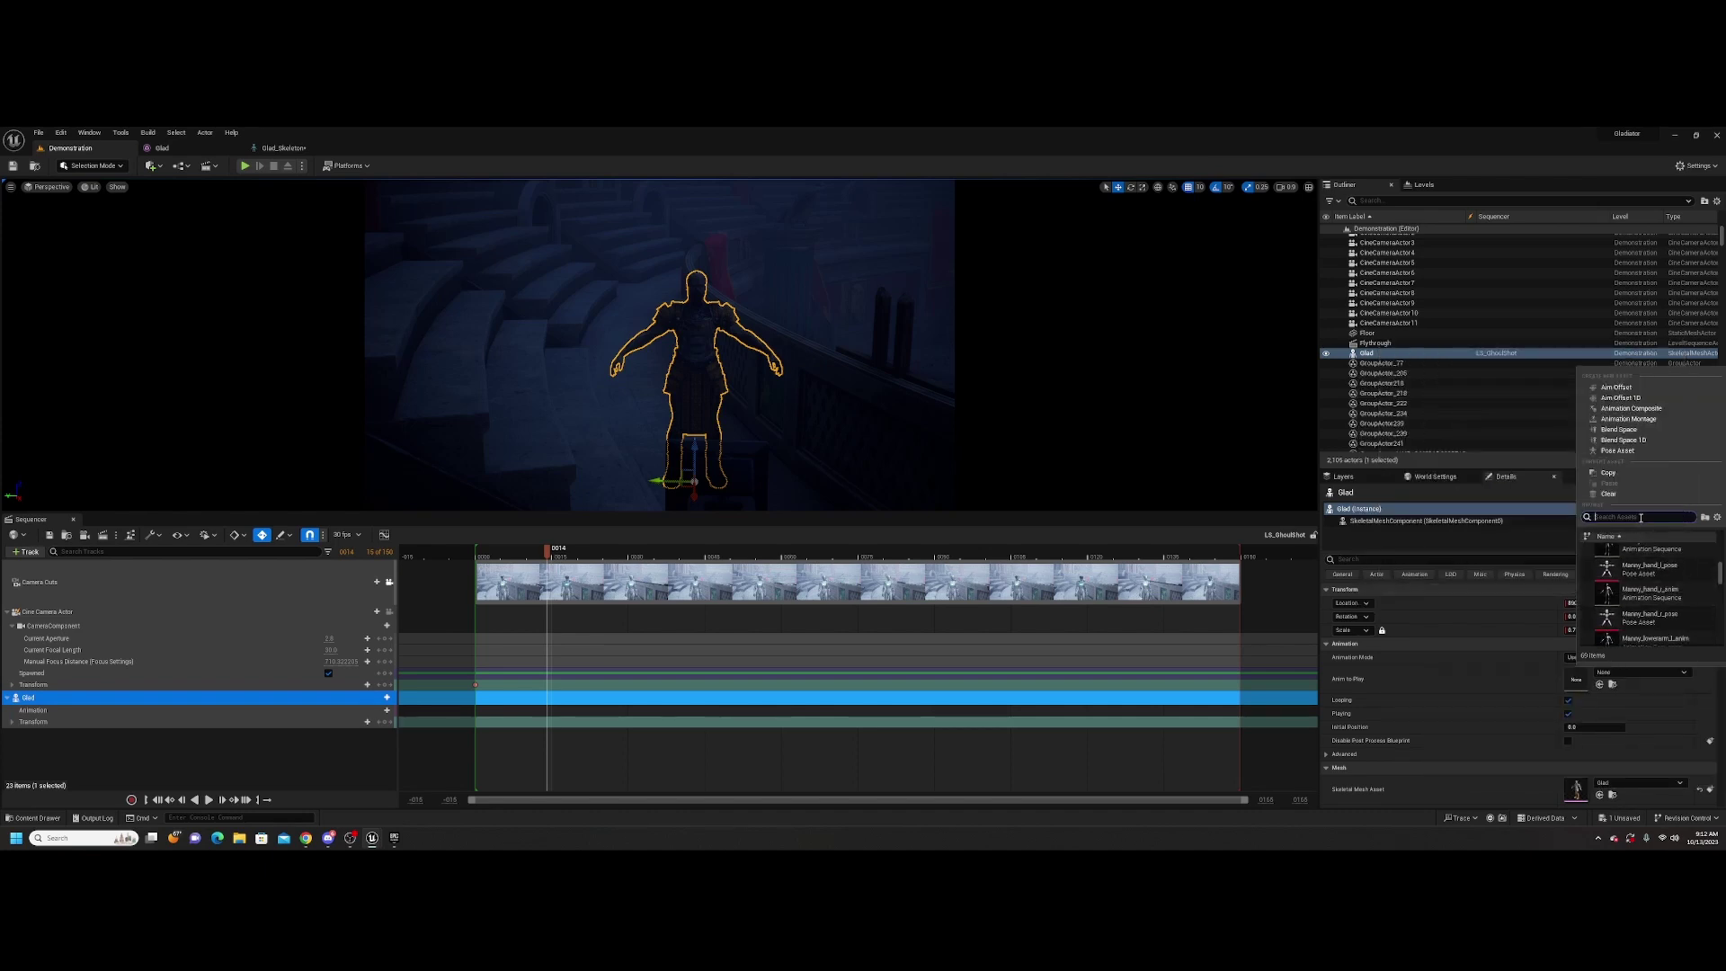
pyautogui.write('le')
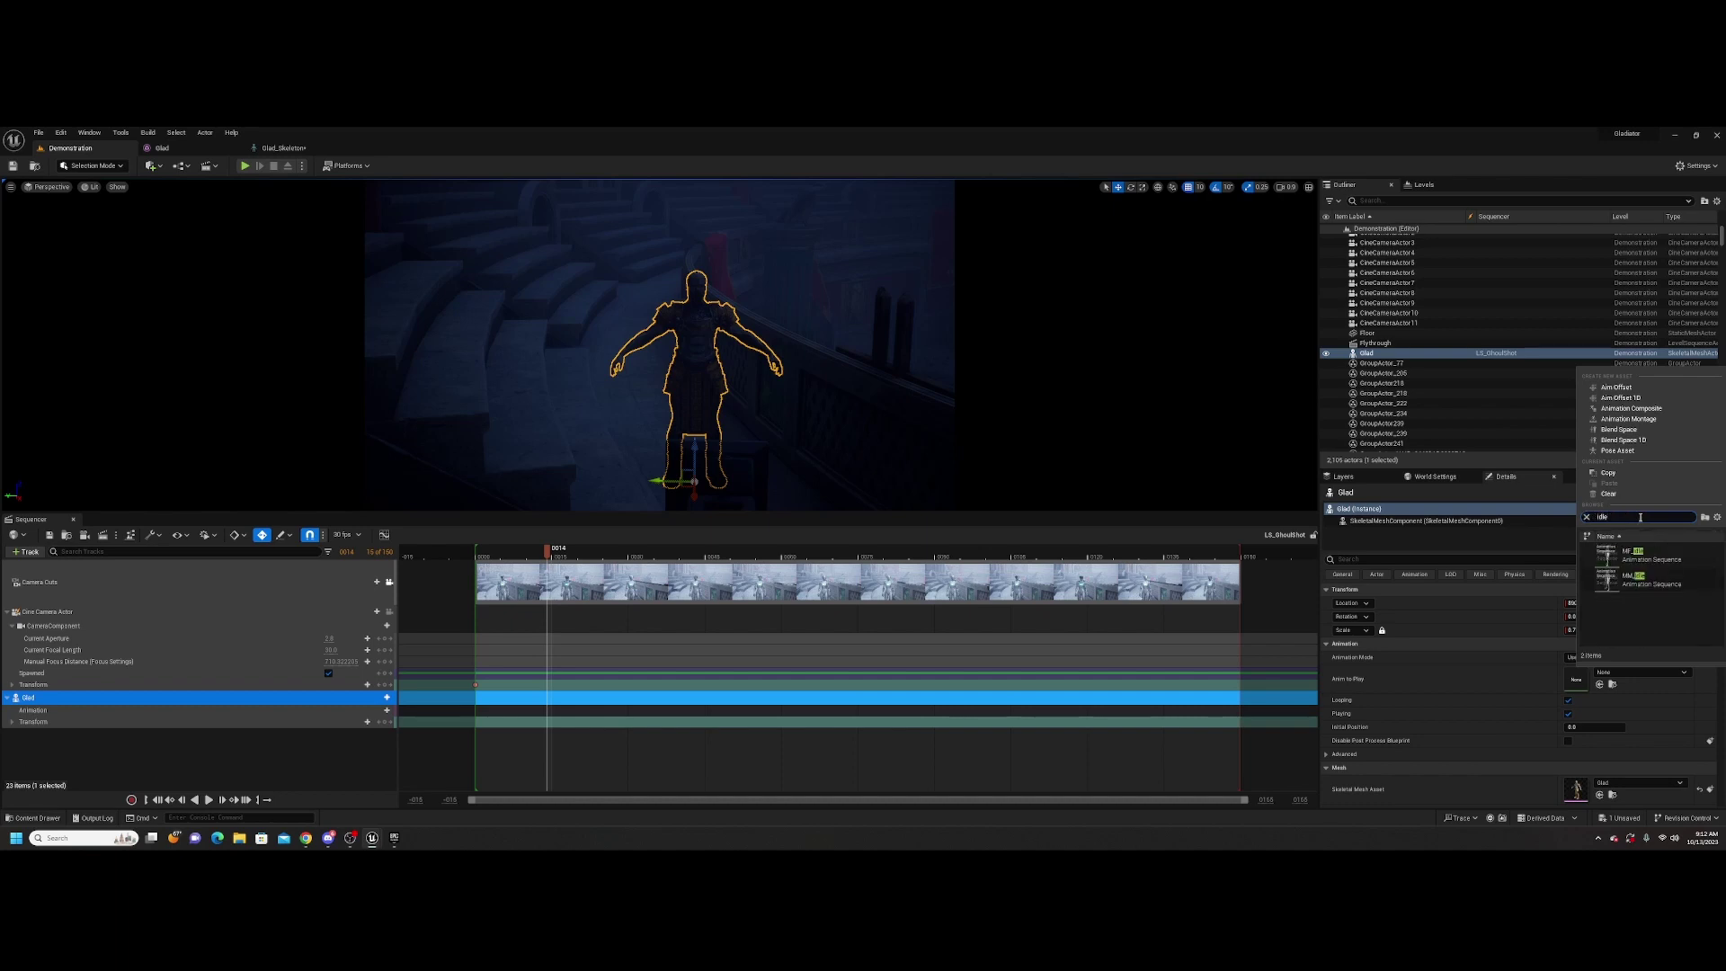
pyautogui.click(1650, 584)
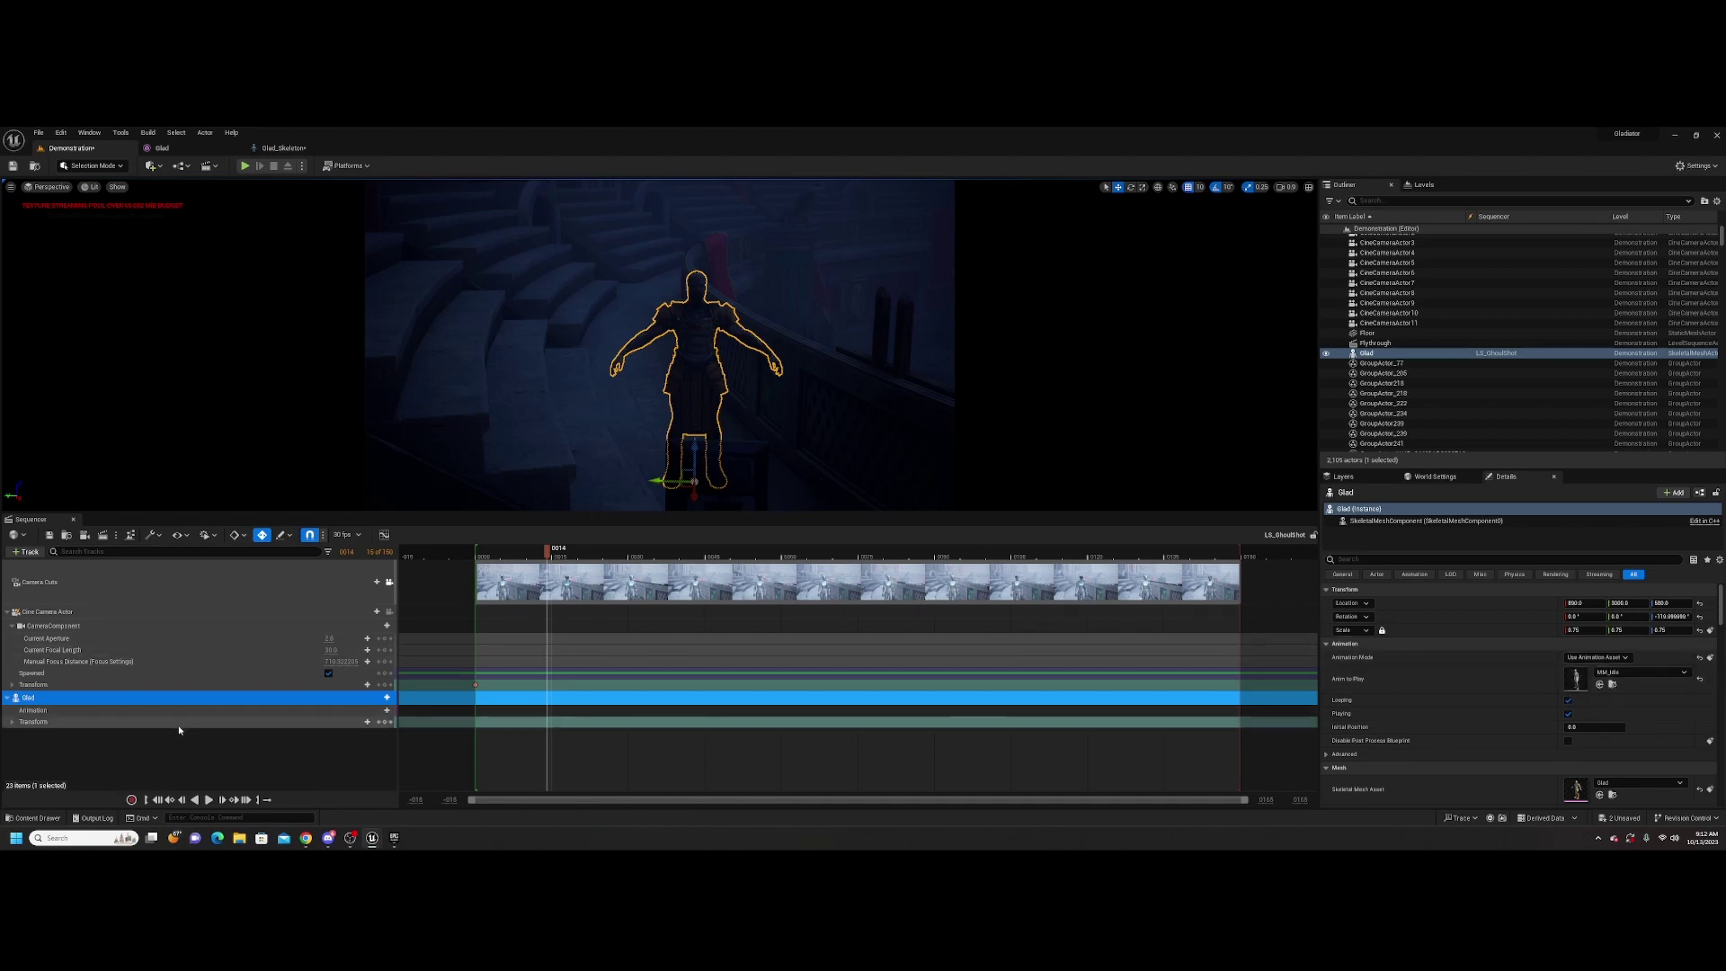
# Try adding the MM_Idle animation to Glad's Sequencer track, with the clip starting at the beginning of the shot
pyautogui.click(385, 712)
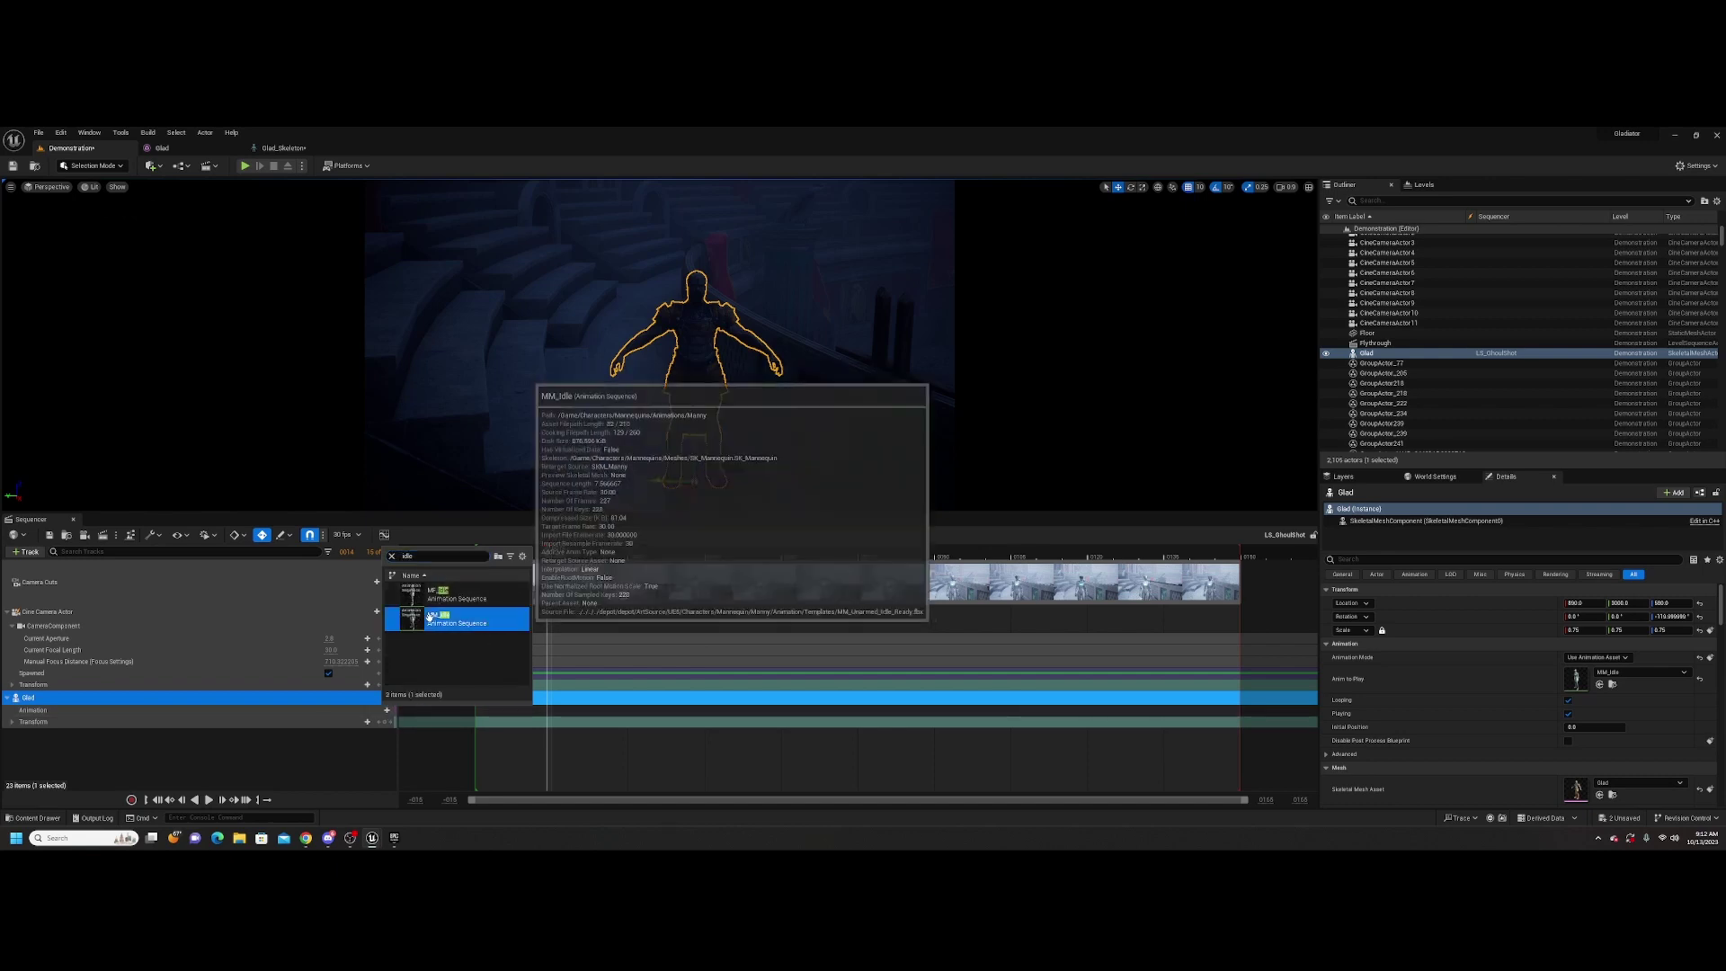
pyautogui.click(440, 619)
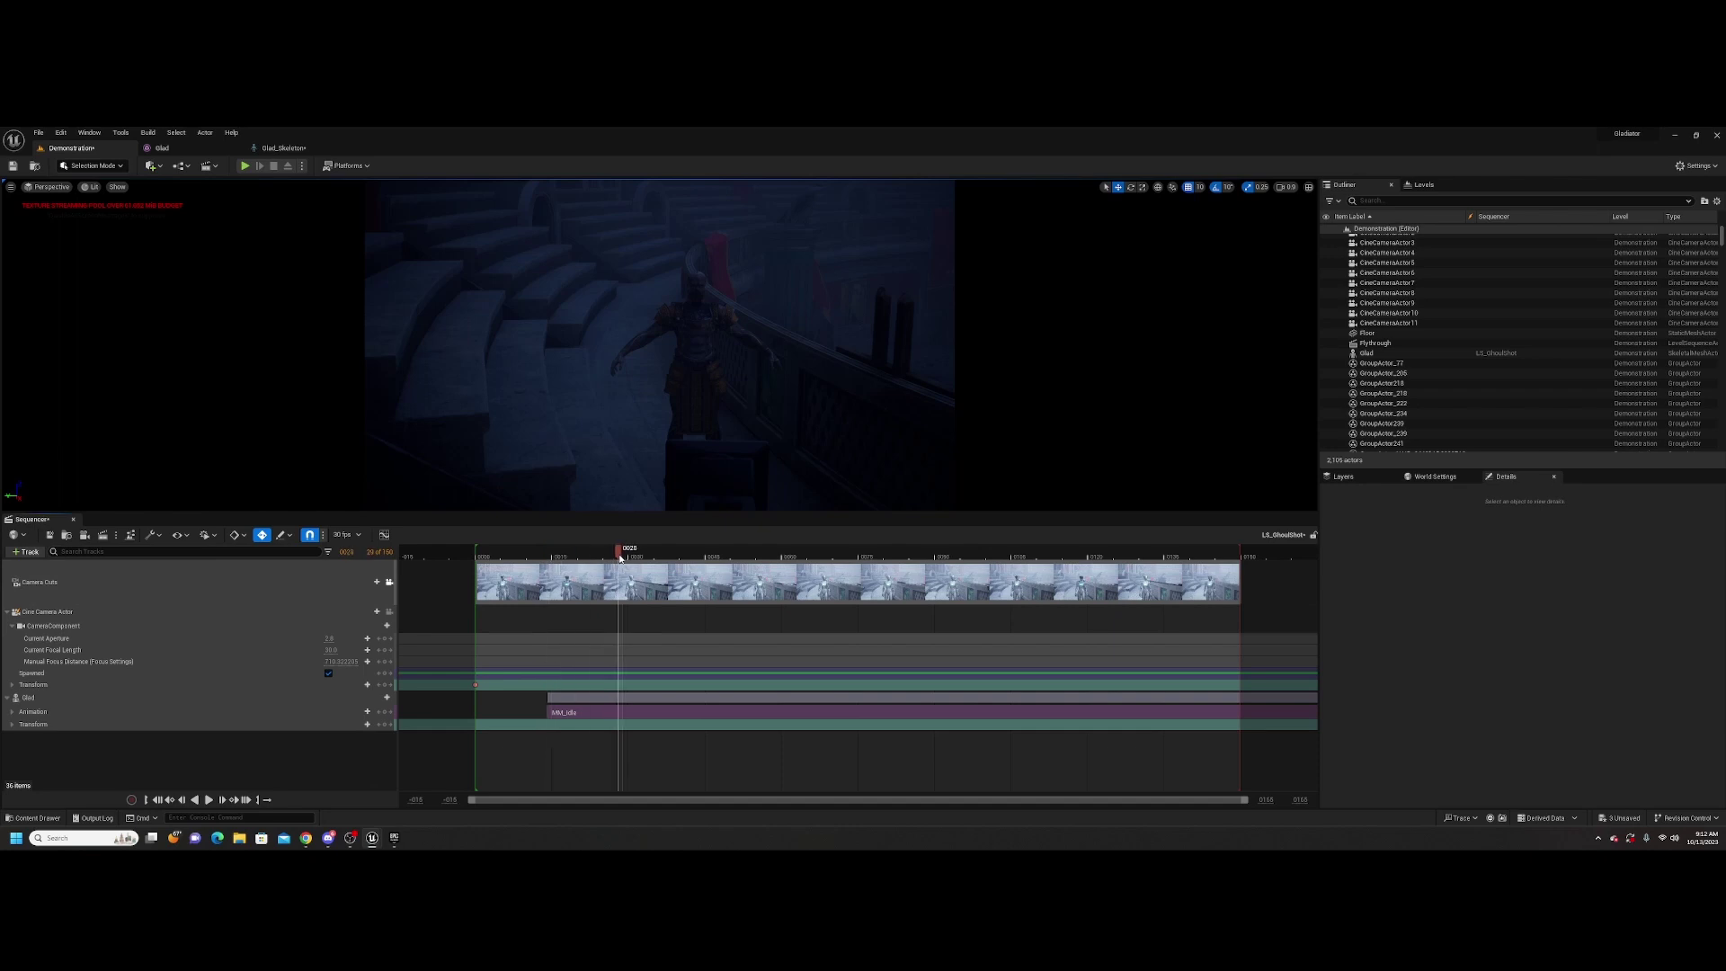
pyautogui.moveTo(585, 711); pyautogui.dragTo(514, 712)
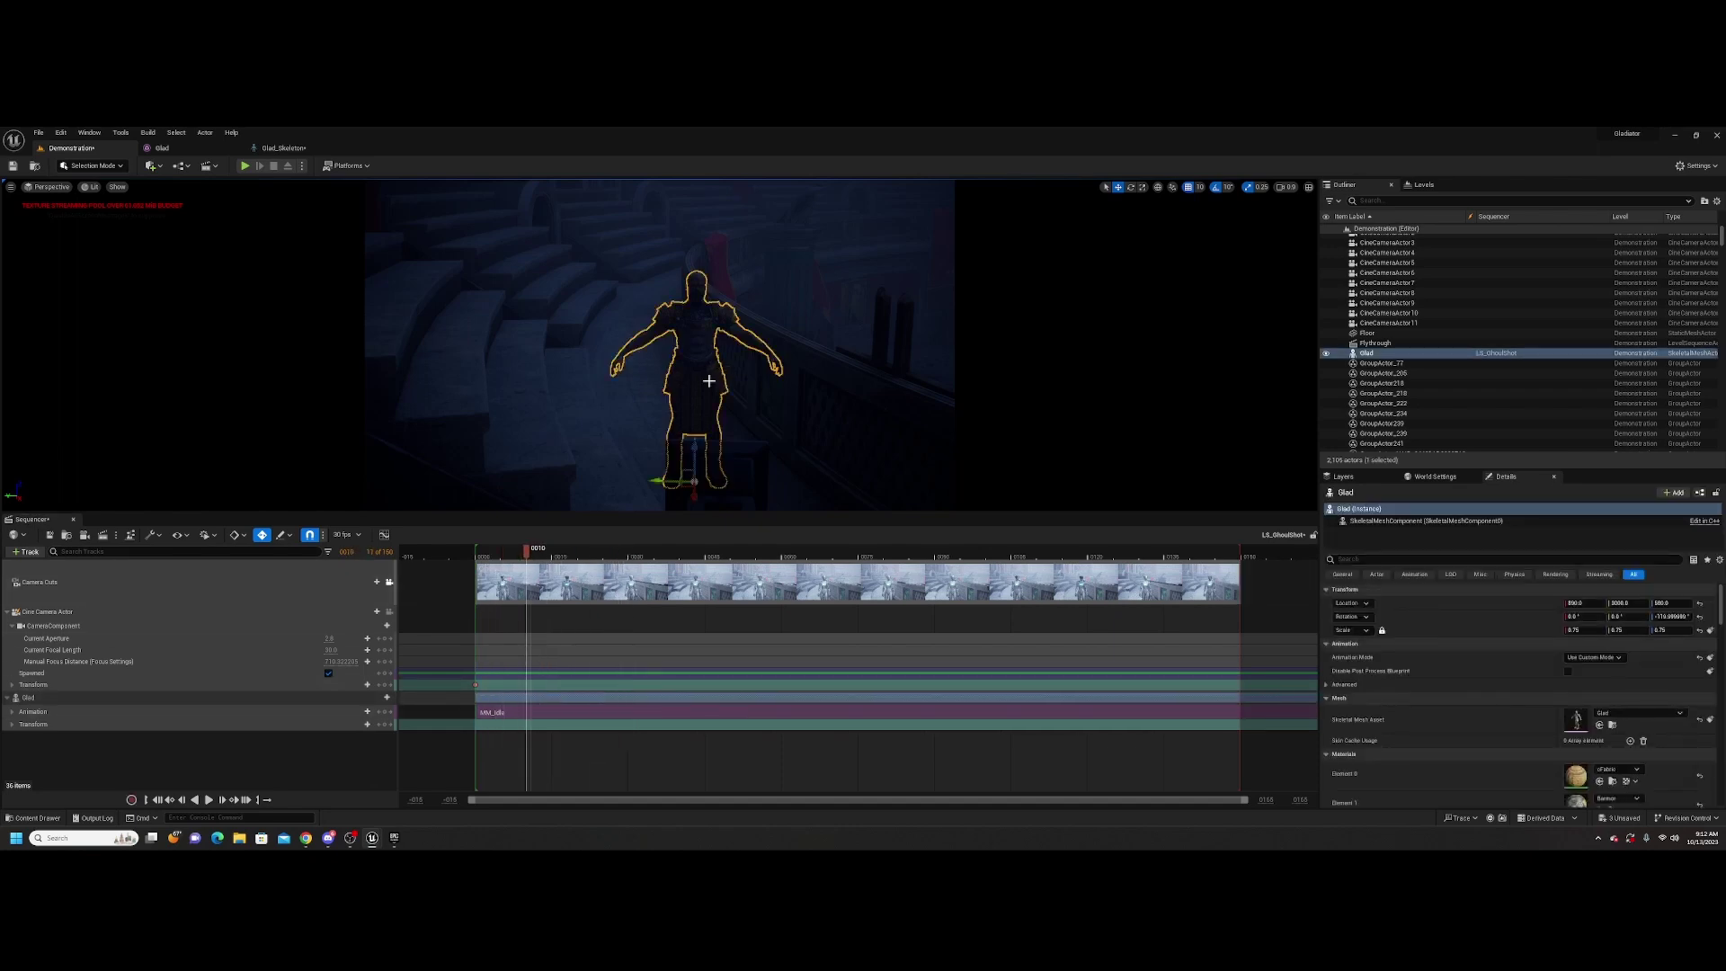
# Leave the camera view to check Glad's playback up close, and review the bone hierarchy in its skeleton
pyautogui.click(389, 582)
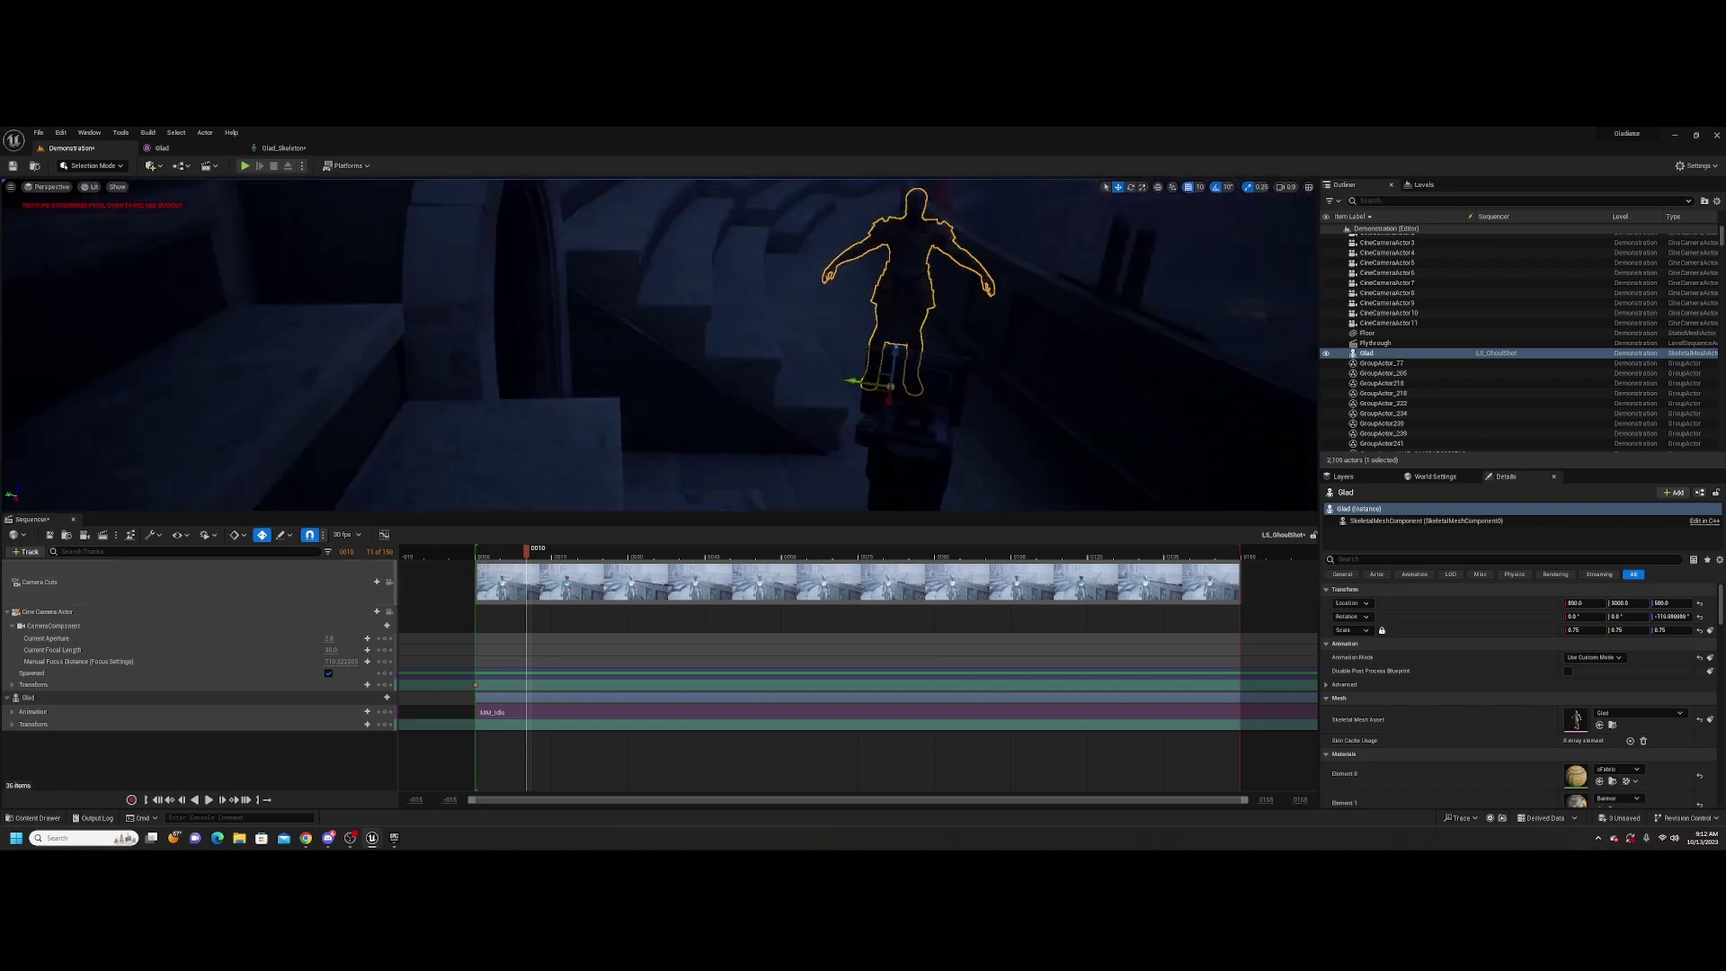
pyautogui.moveTo(659, 345); pyautogui.dragTo(806, 375, button='right')
pyautogui.press('w')
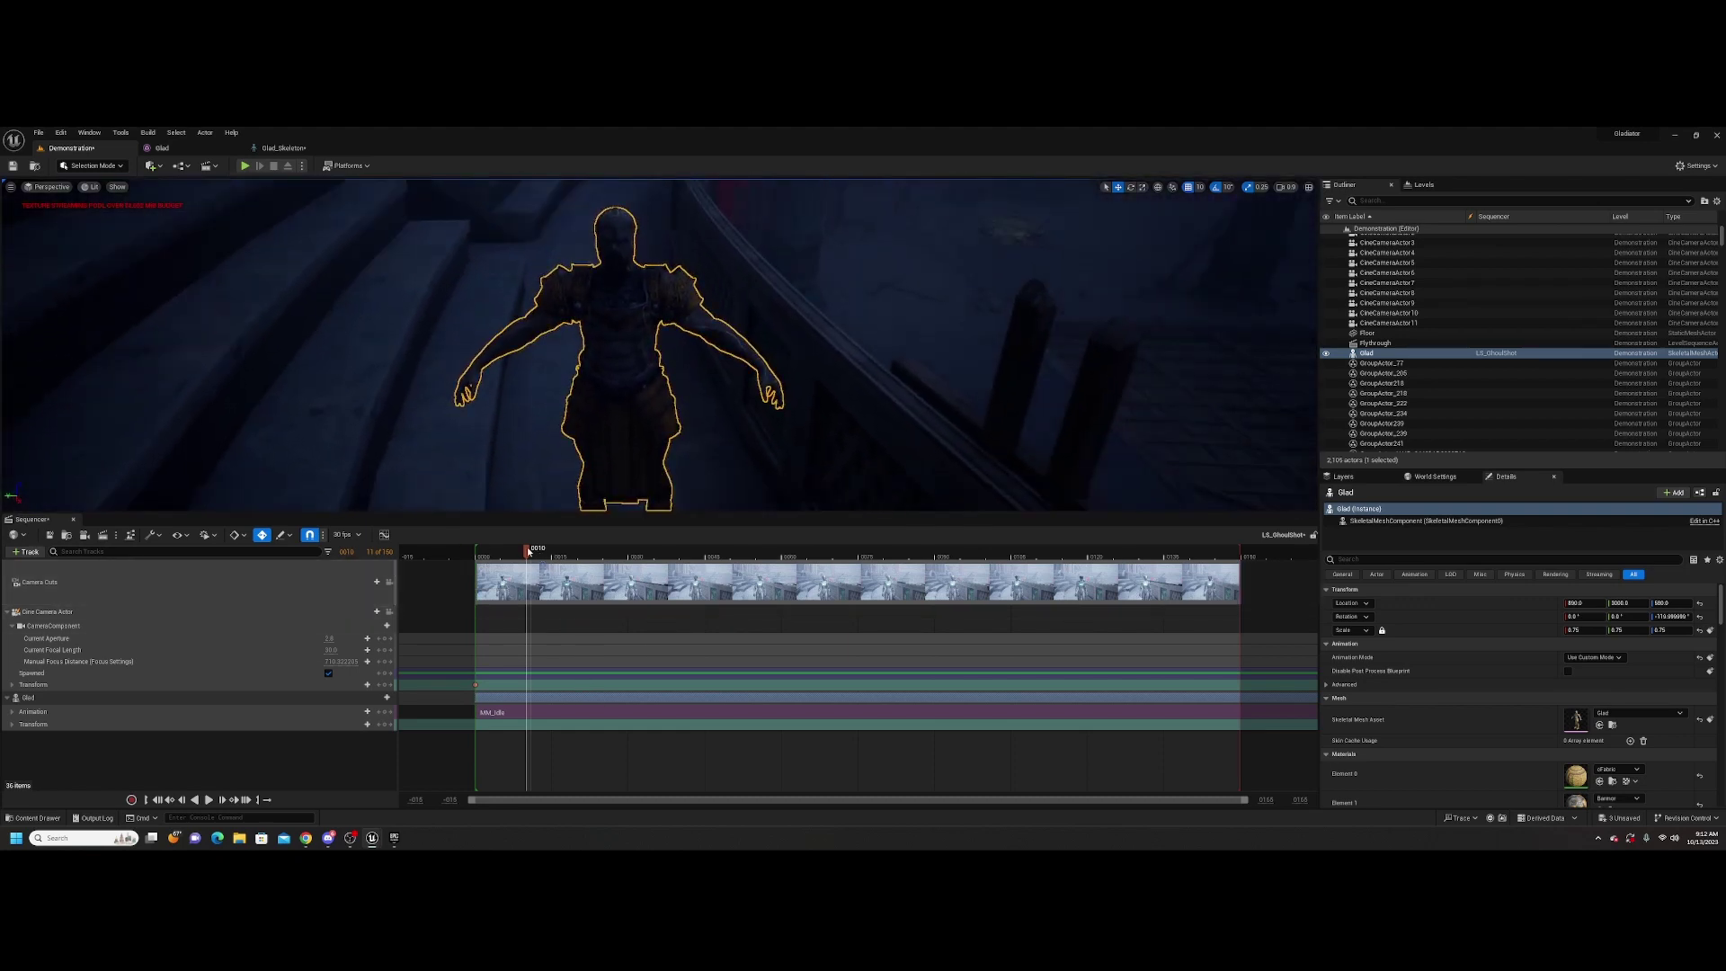
pyautogui.press('space')
pyautogui.press('space')
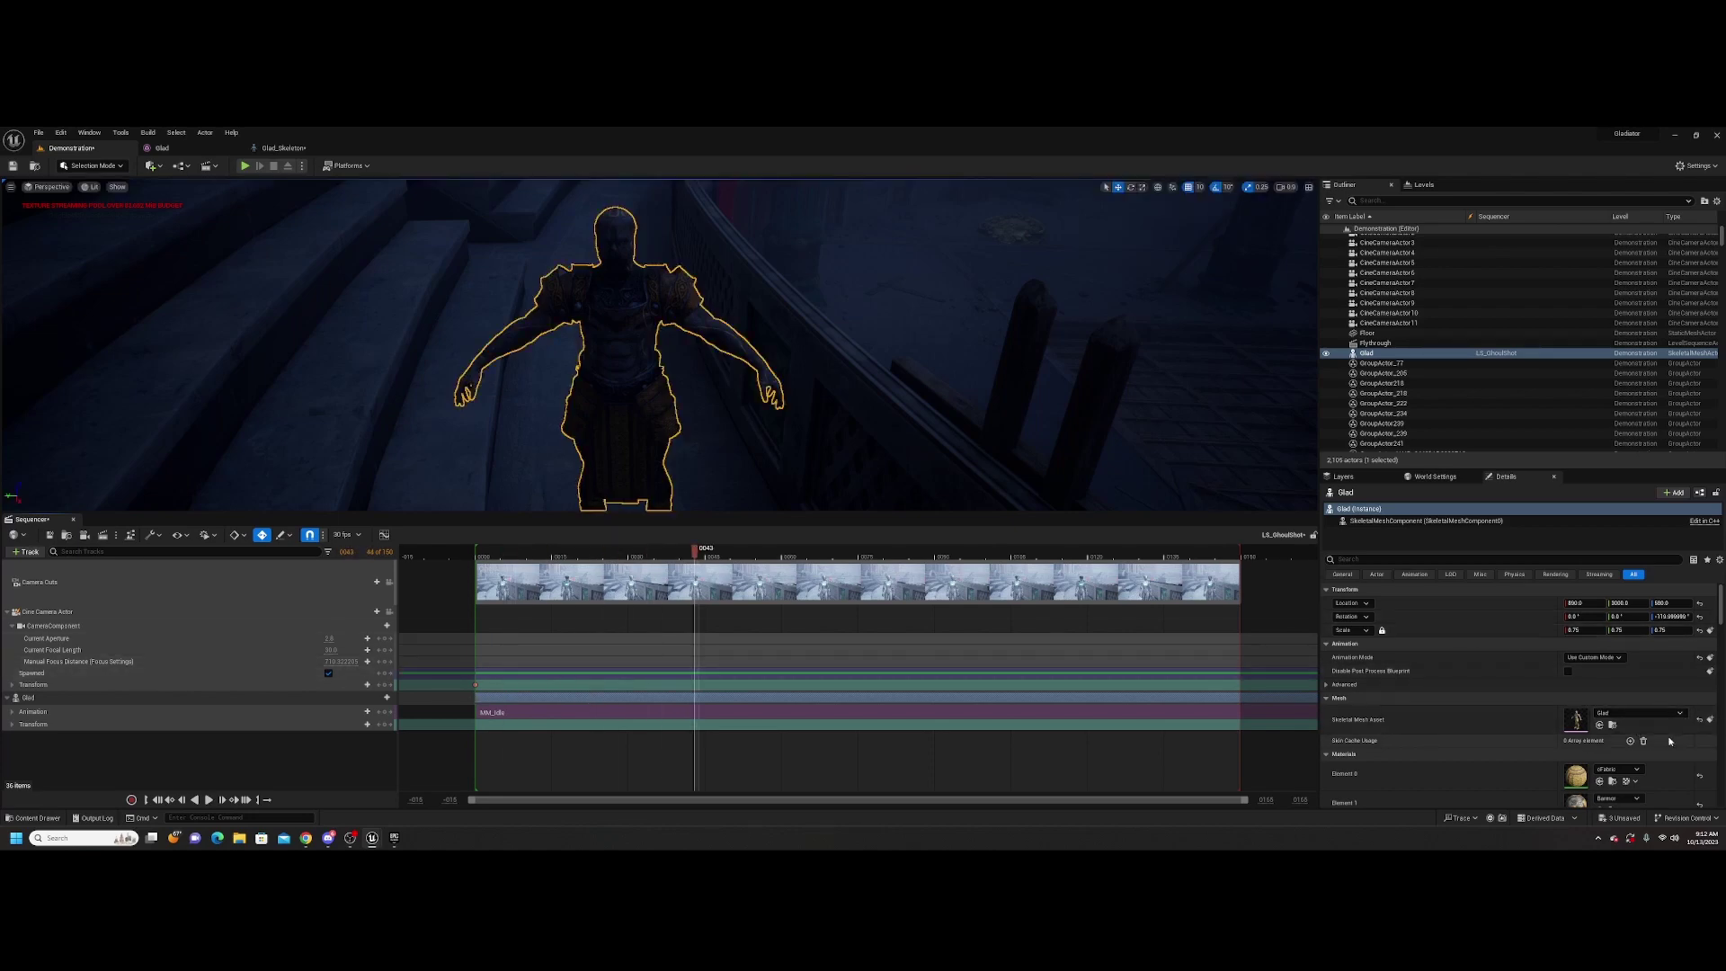
pyautogui.click(283, 148)
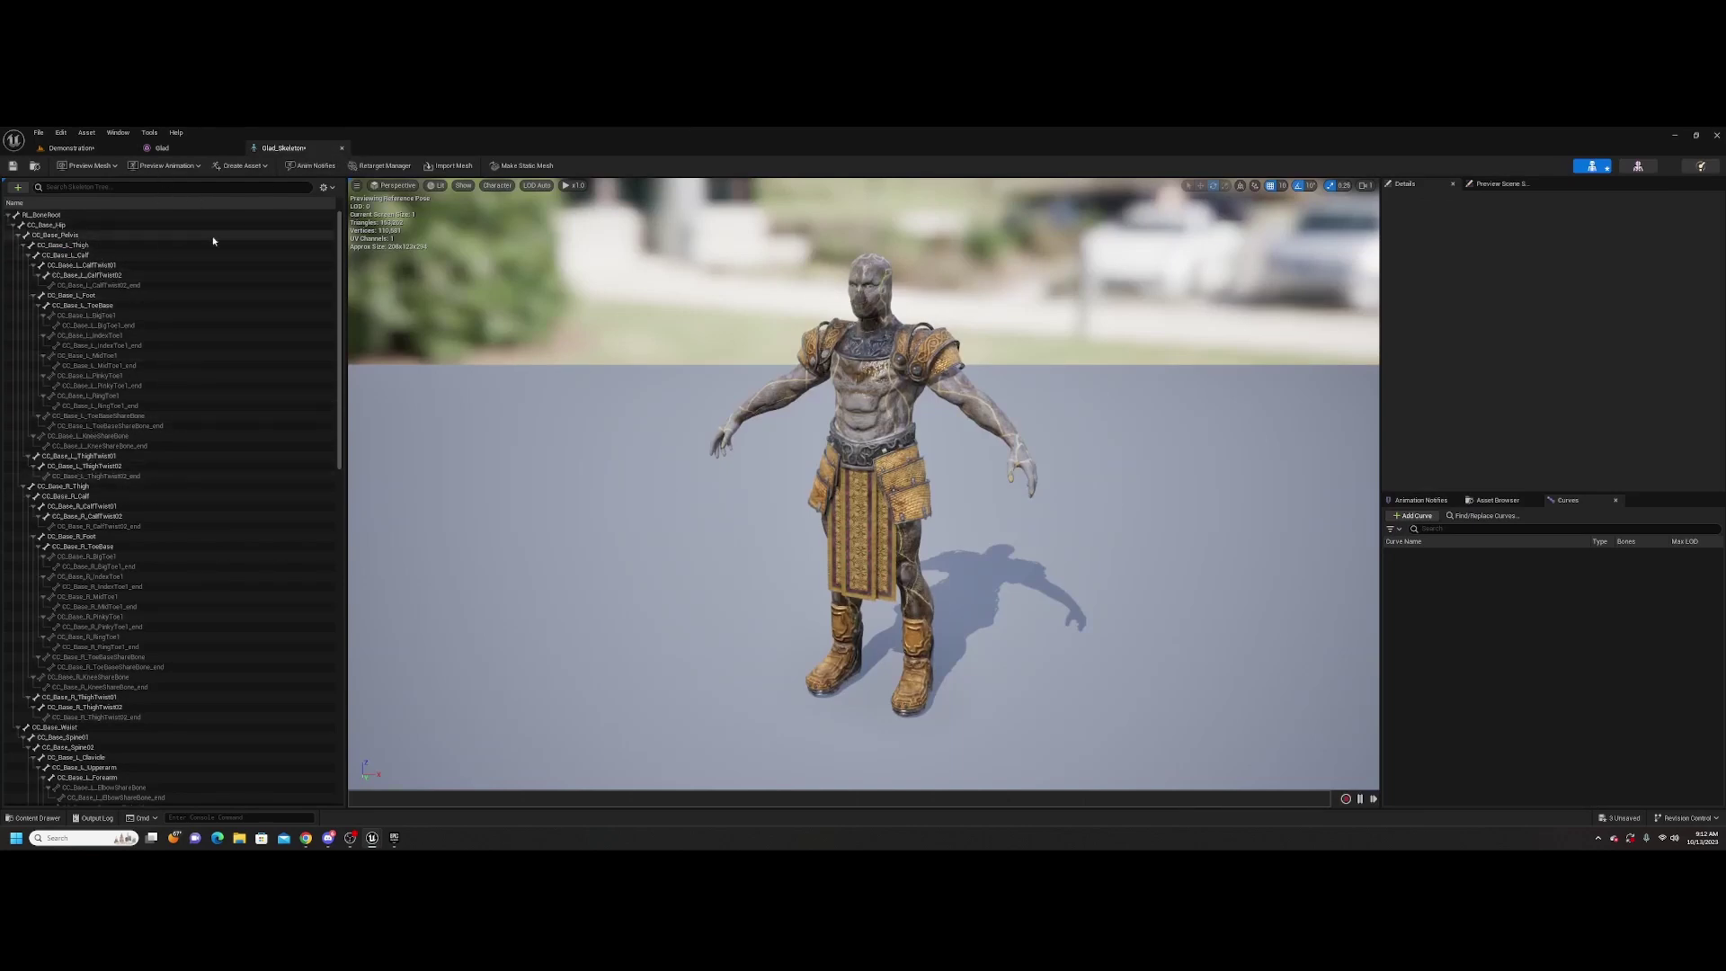
pyautogui.moveTo(341, 231); pyautogui.dragTo(341, 288)
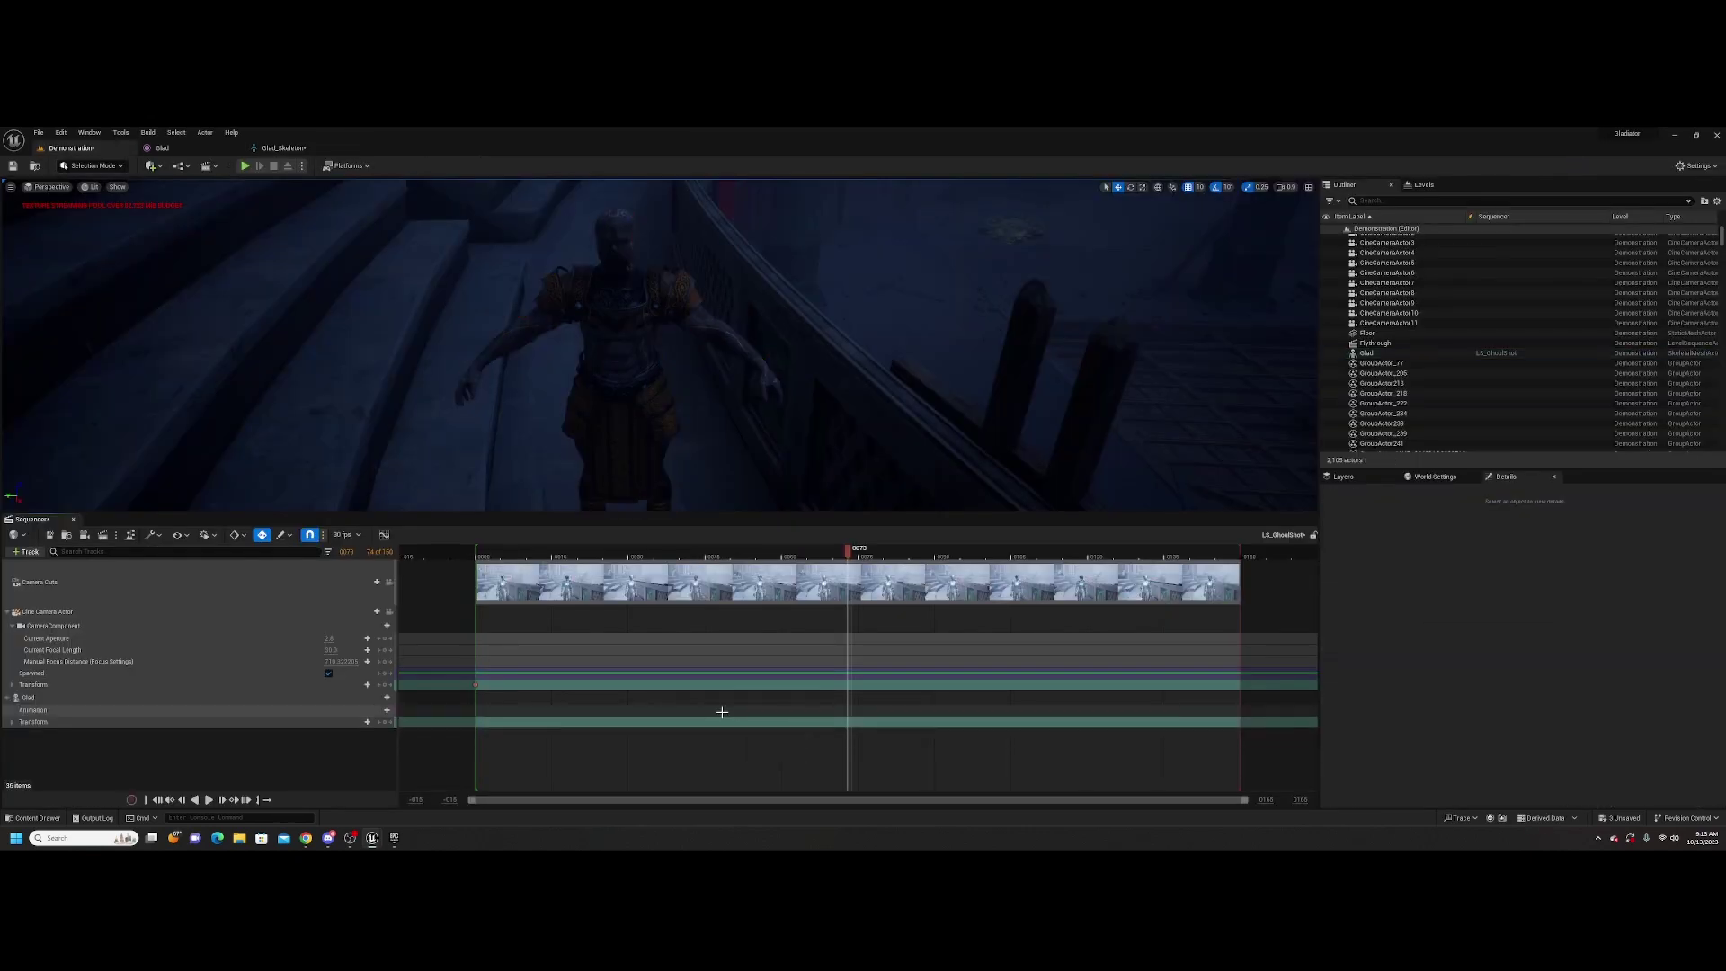
# Open the Glad character folder in the project content and turn off the Animation Sequence filter to list all its assets
pyautogui.click(36, 817)
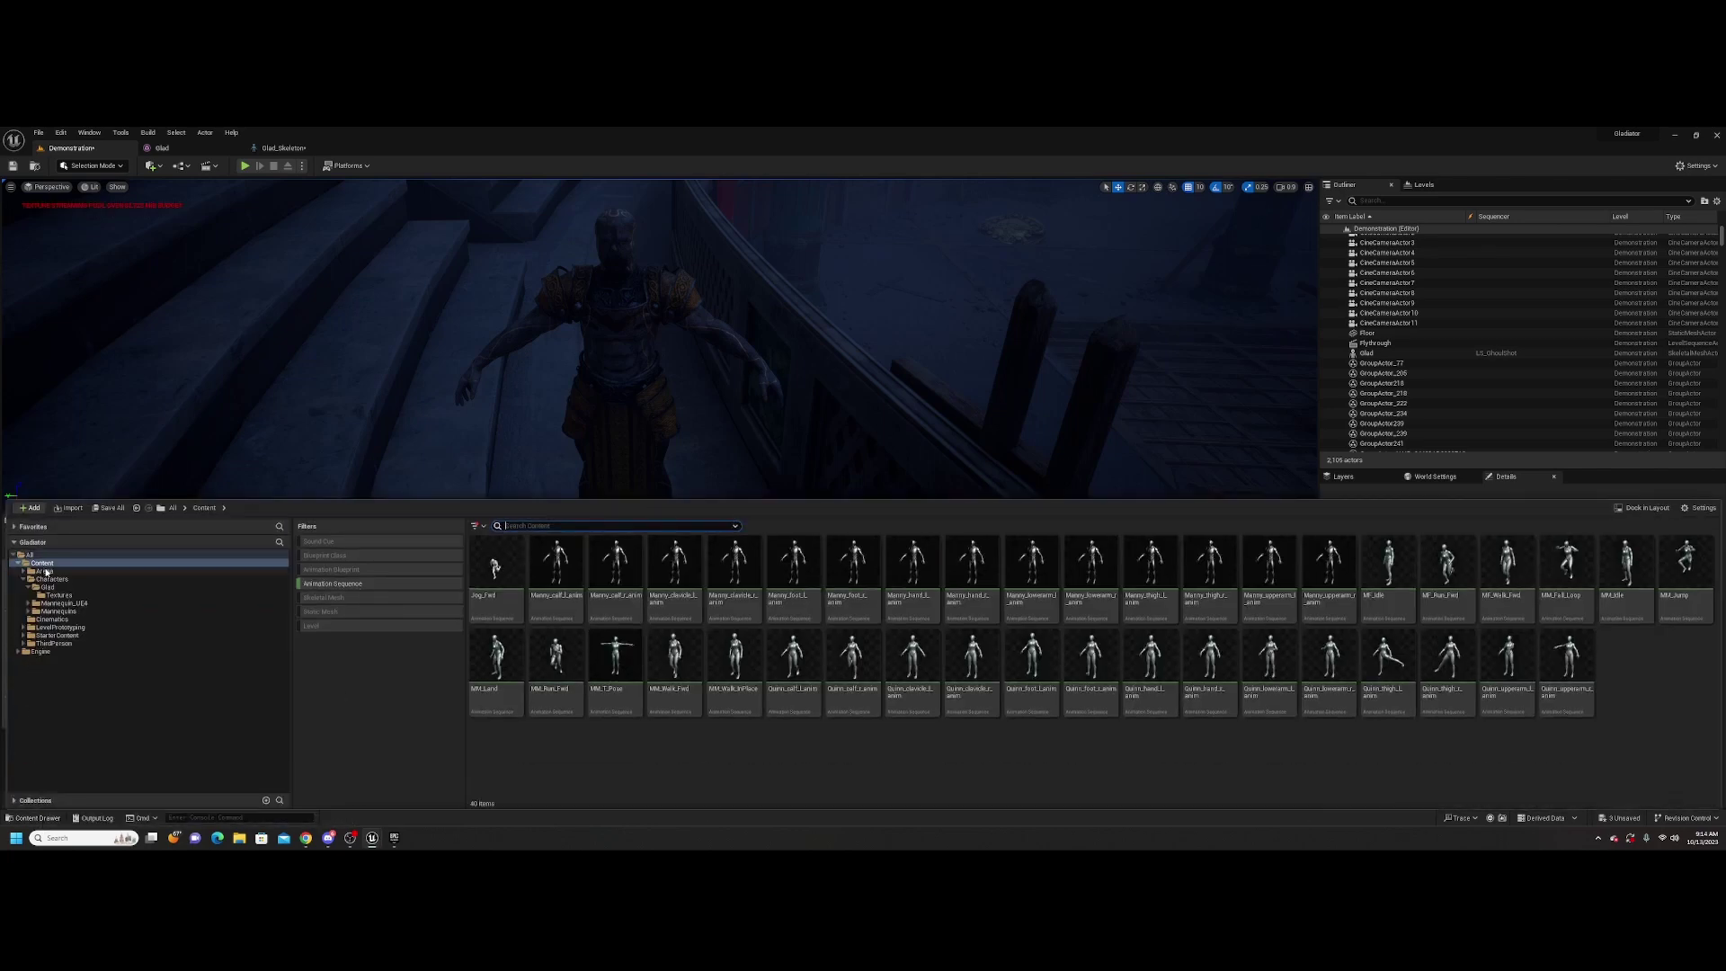
pyautogui.click(54, 586)
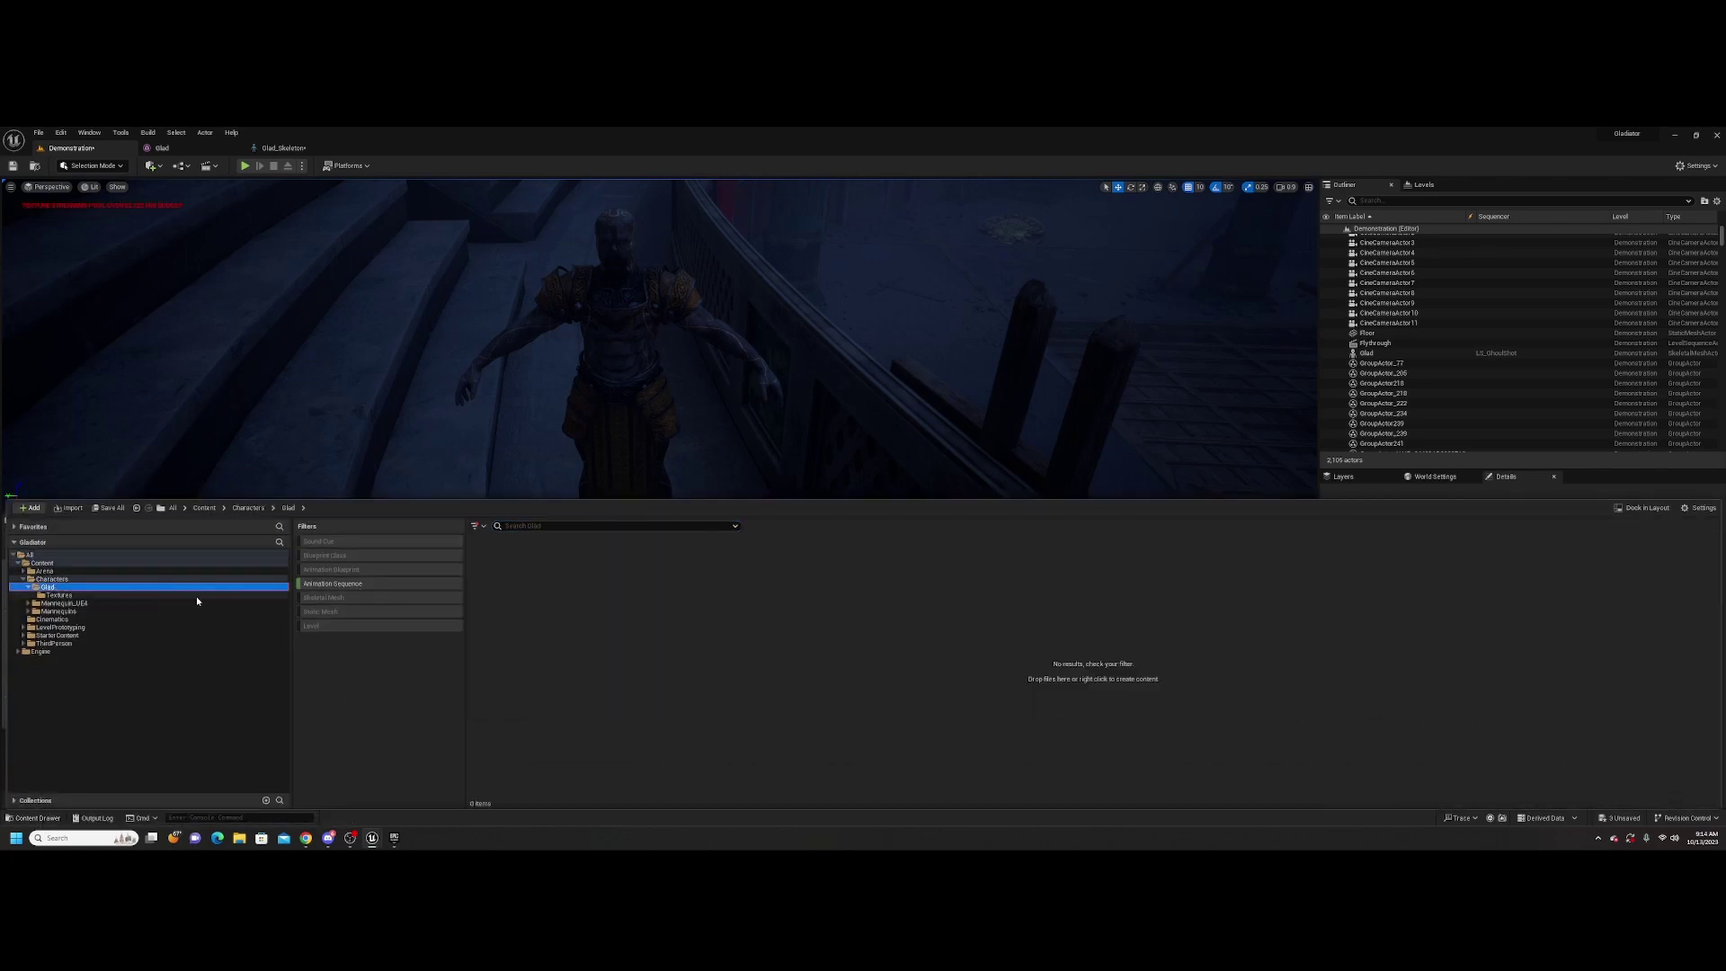
pyautogui.click(328, 584)
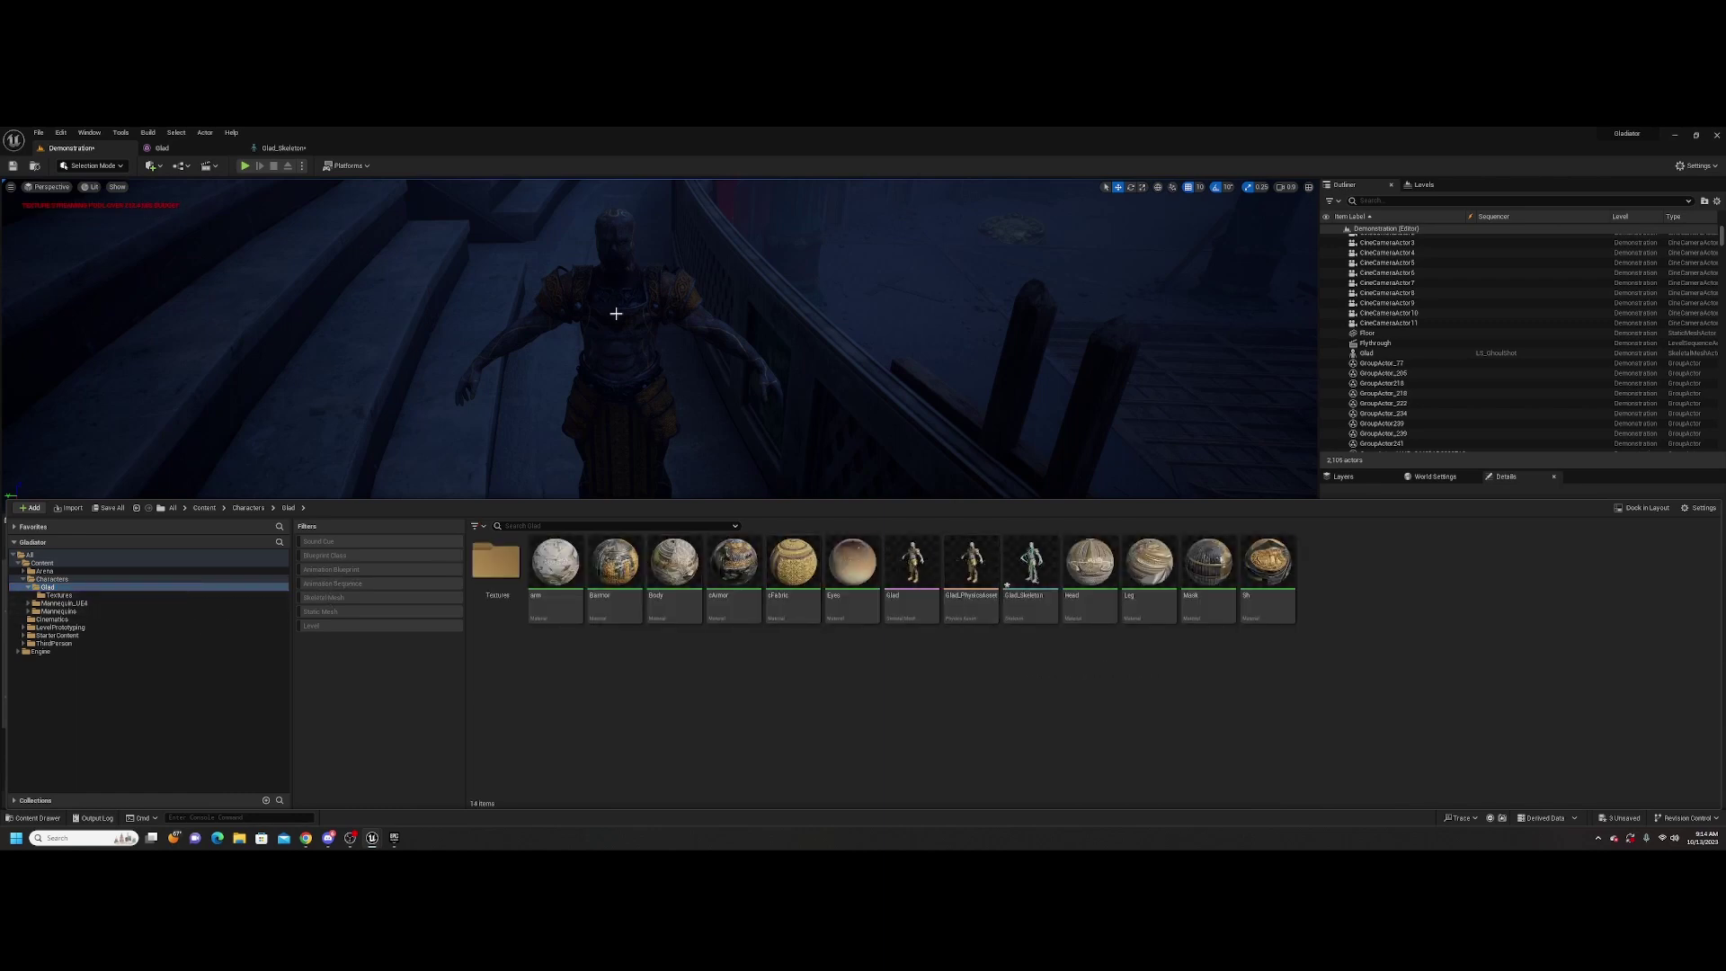
pyautogui.moveTo(679, 497); pyautogui.dragTo(672, 557)
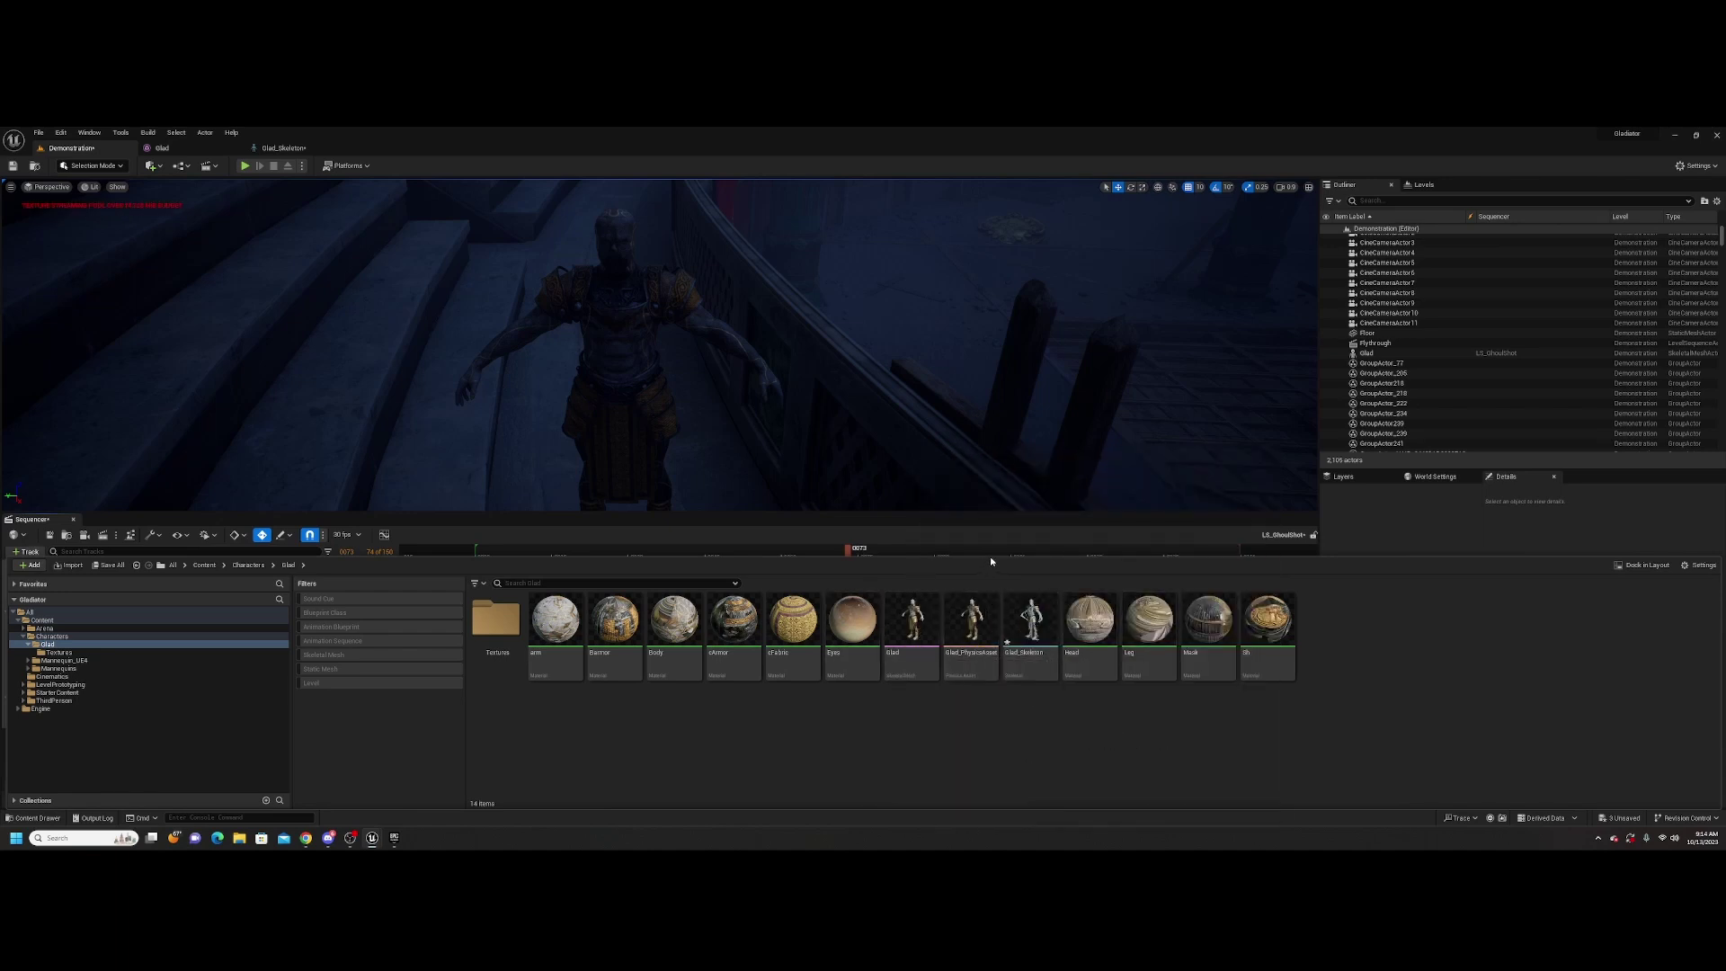
pyautogui.moveTo(987, 558); pyautogui.dragTo(993, 455)
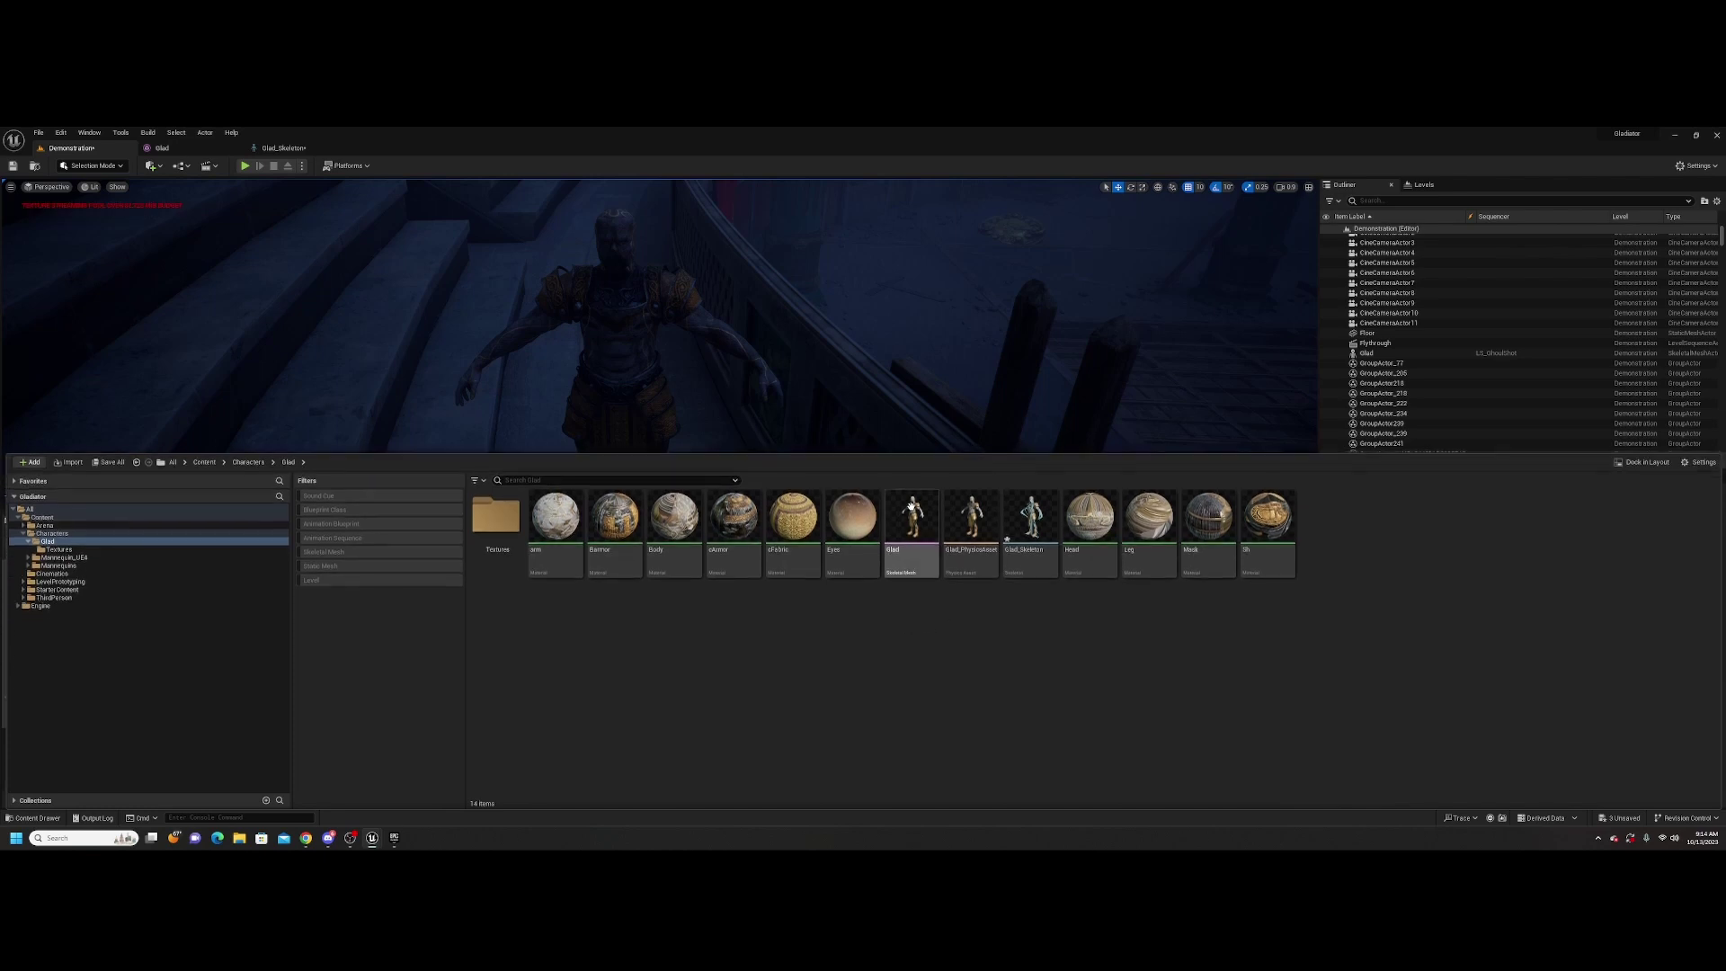
# Create an IK Rig from the Glad skeletal mesh
pyautogui.rightClick(906, 546)
pyautogui.moveTo(997, 235)
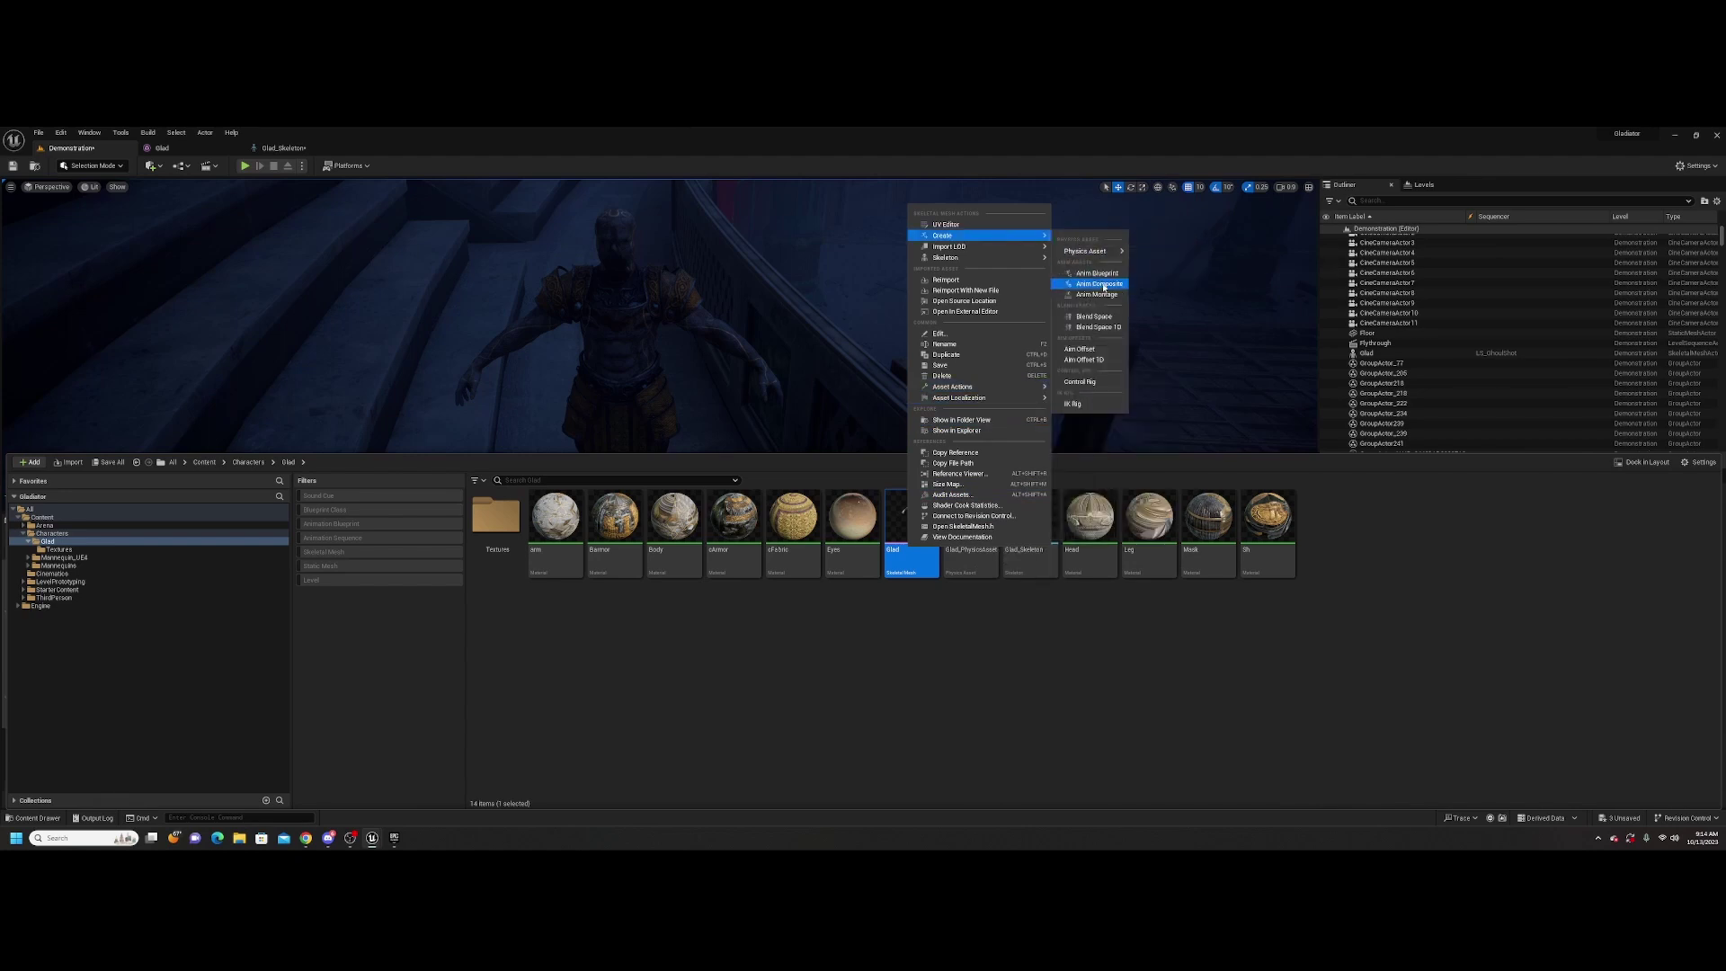
pyautogui.click(1081, 404)
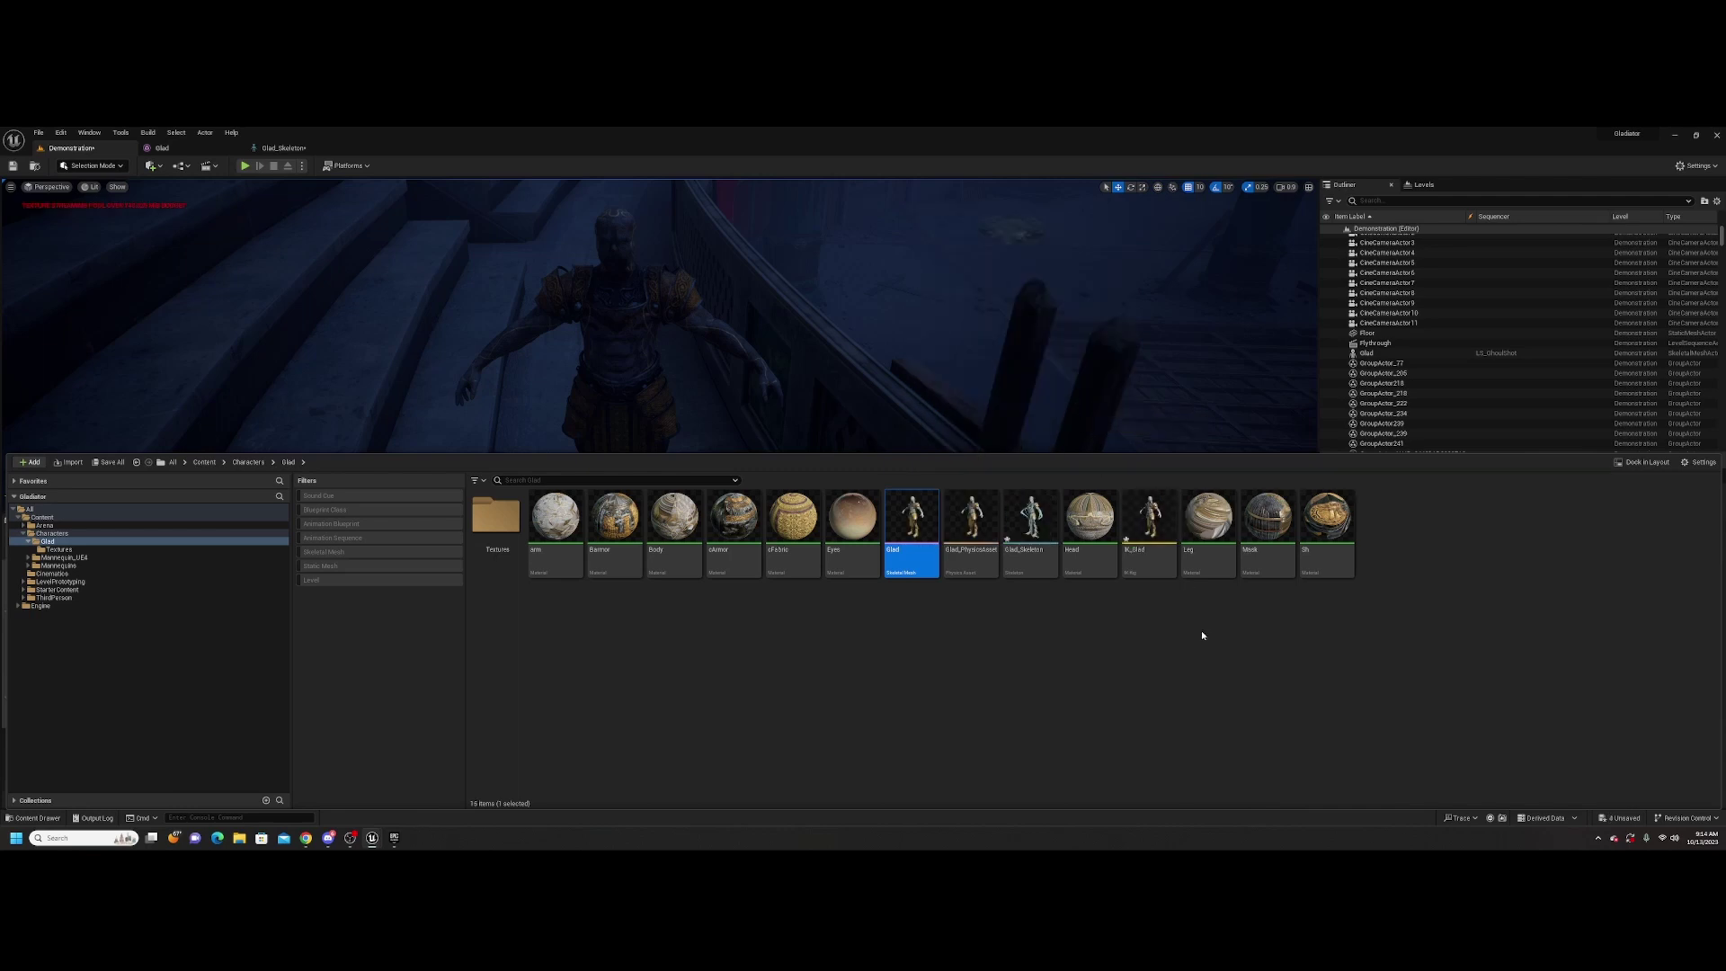
# Open the new Glad IK Rig, compare the hip and pelvis bones, and set CC_Base_Pelvis as the retarget root
pyautogui.doubleClick(1144, 550)
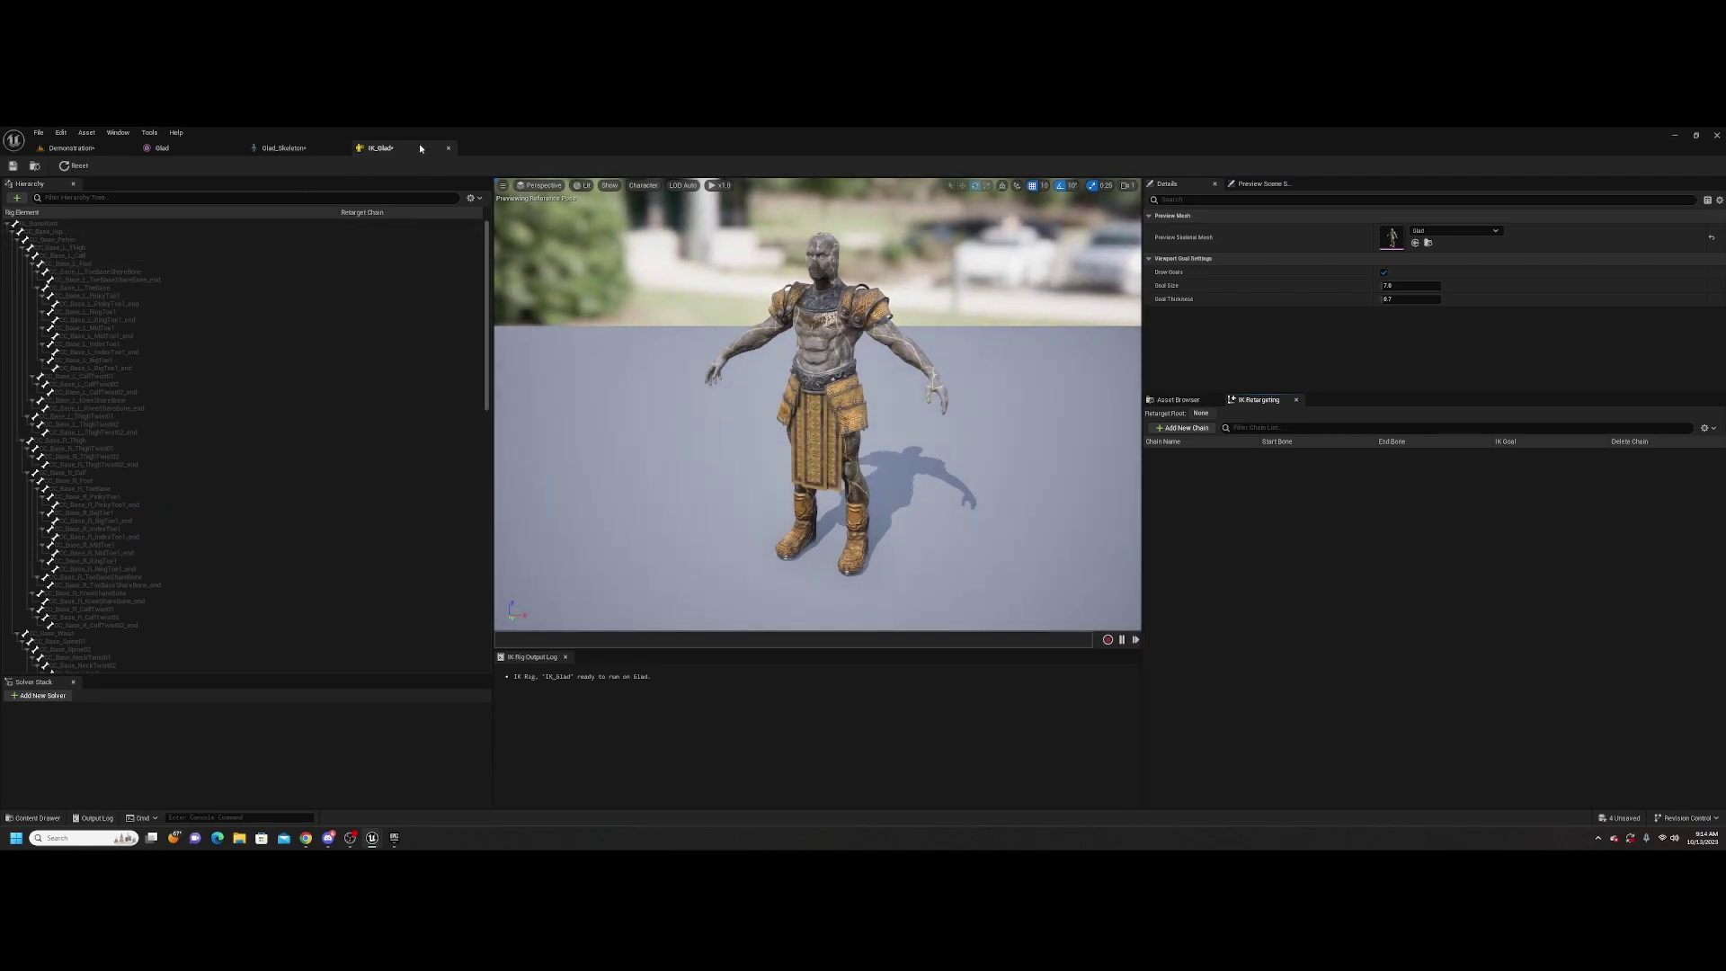
pyautogui.click(84, 233)
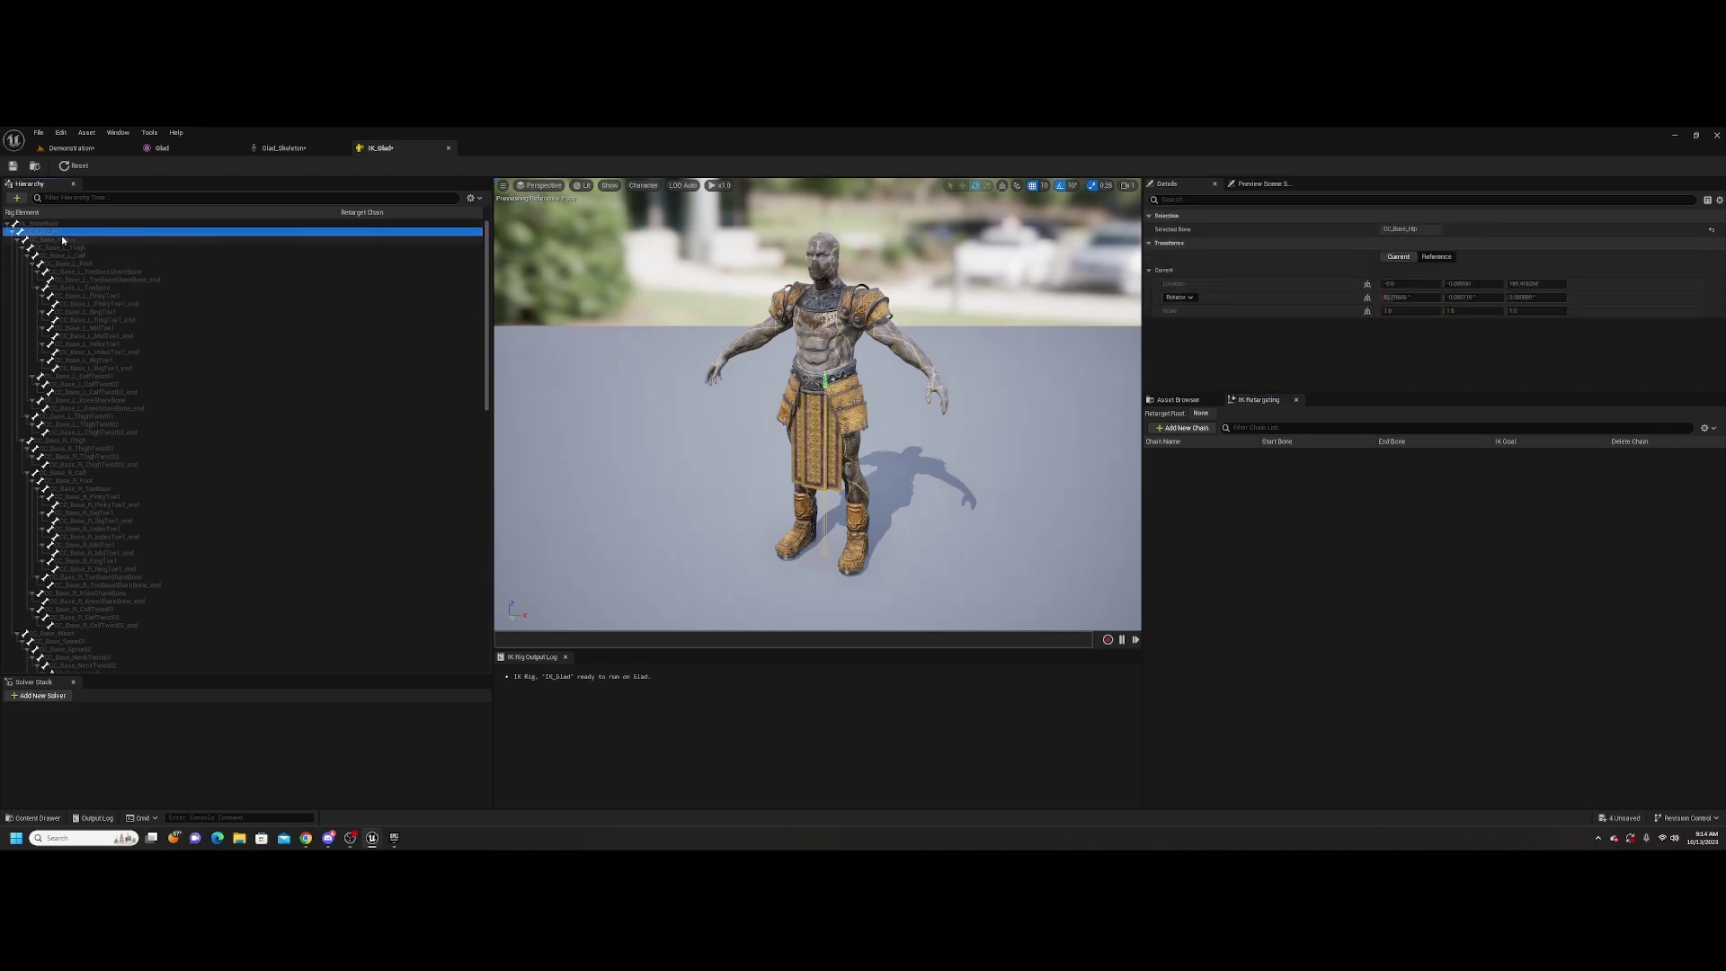
pyautogui.click(64, 240)
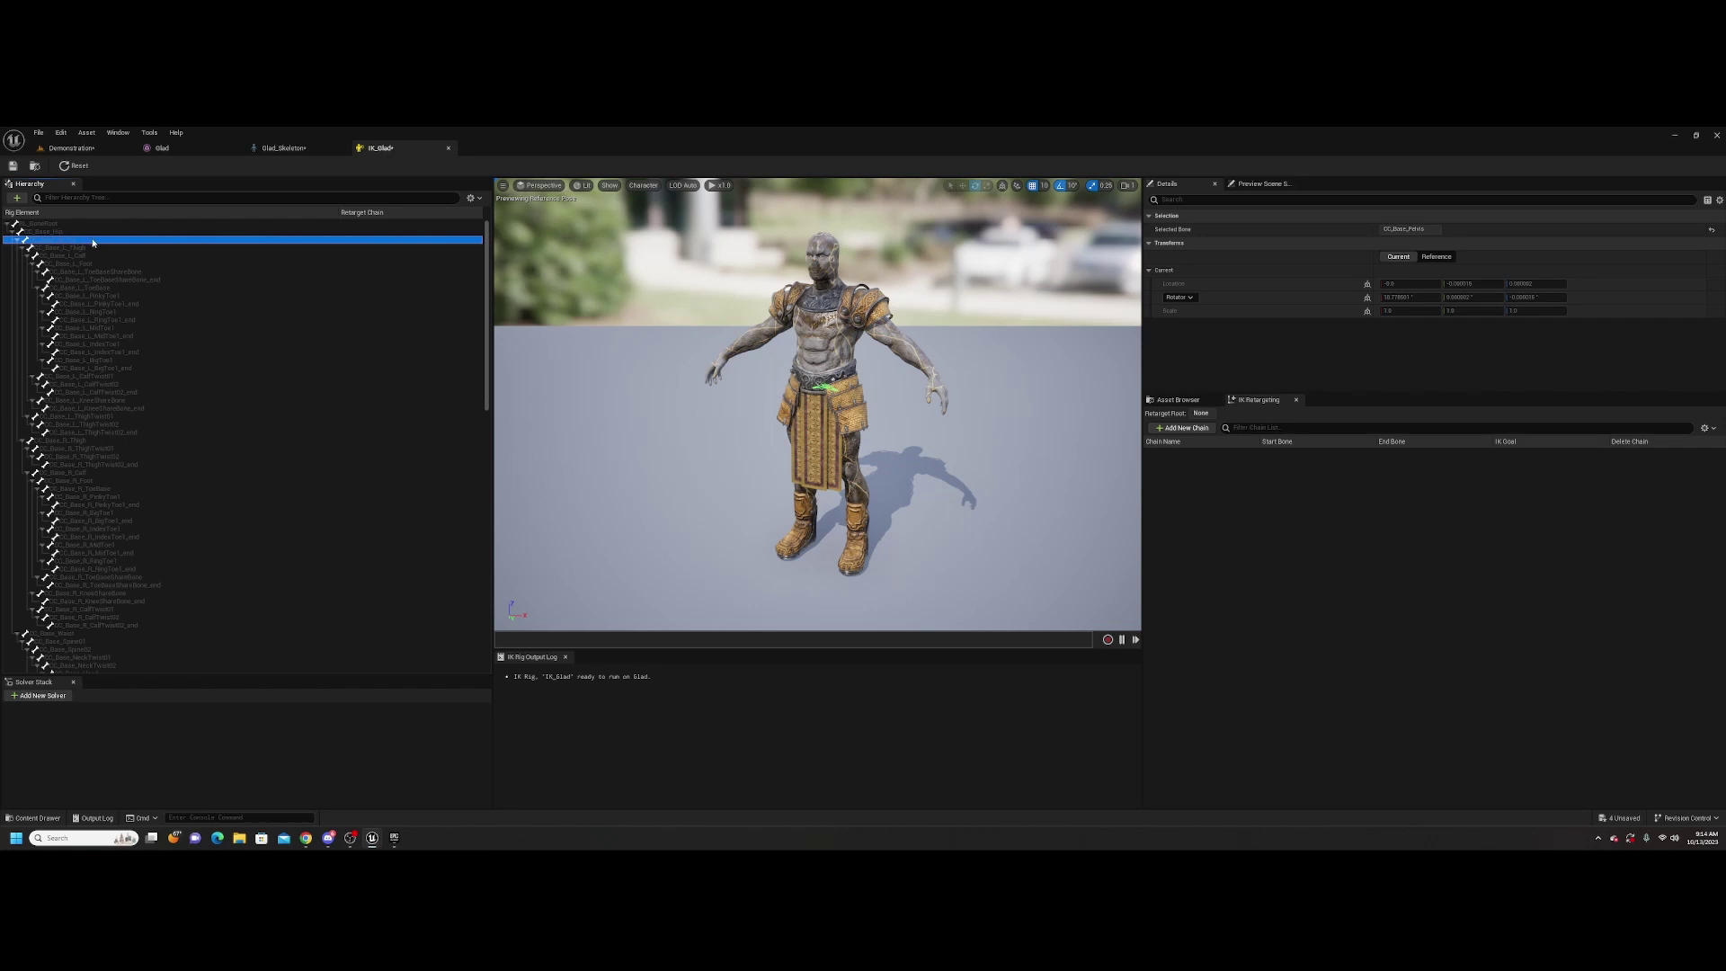
pyautogui.click(128, 233)
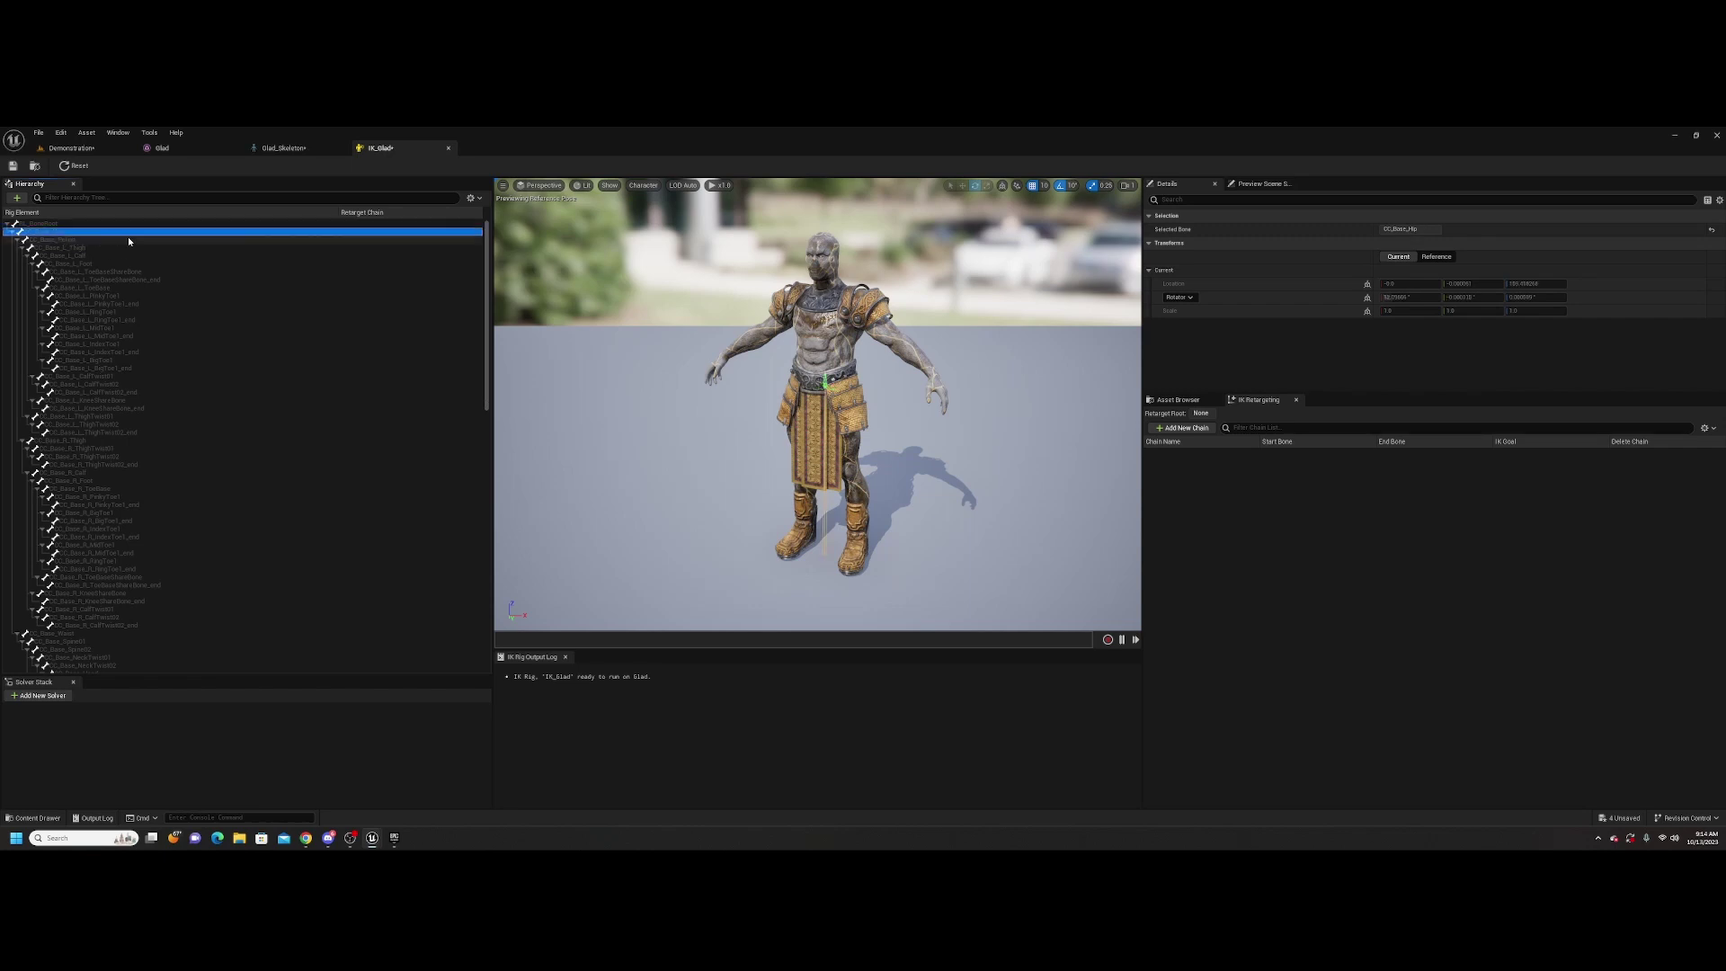
pyautogui.press('f')
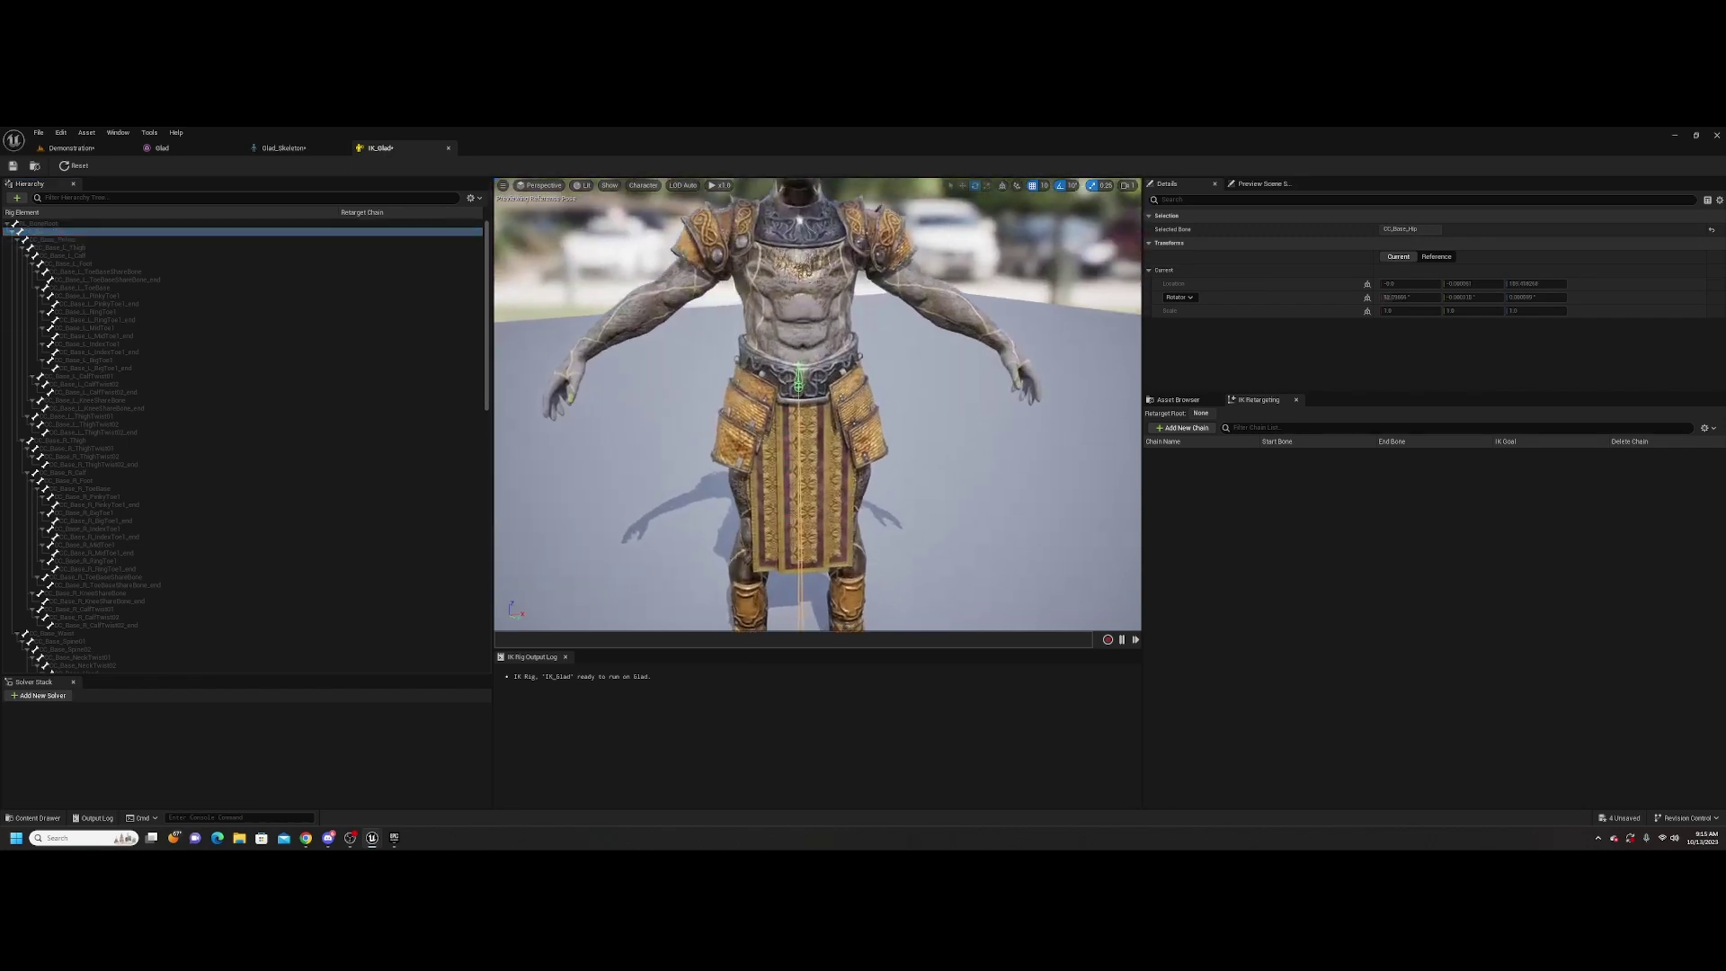
pyautogui.click(63, 239)
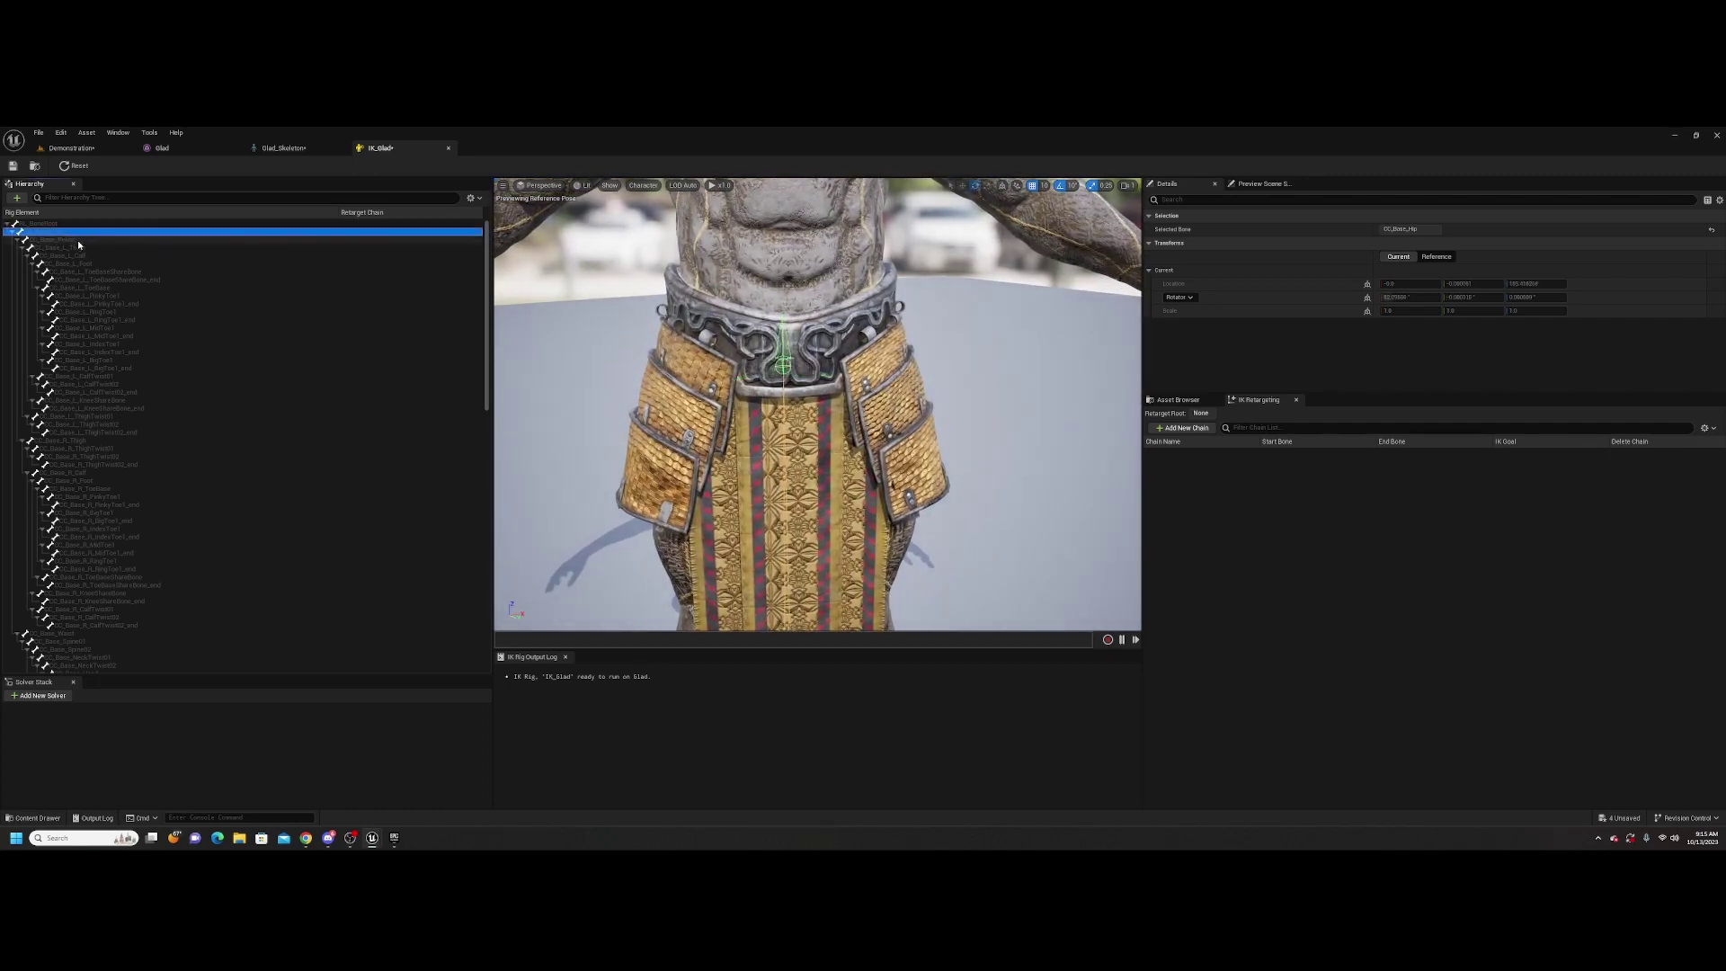
pyautogui.click(89, 248)
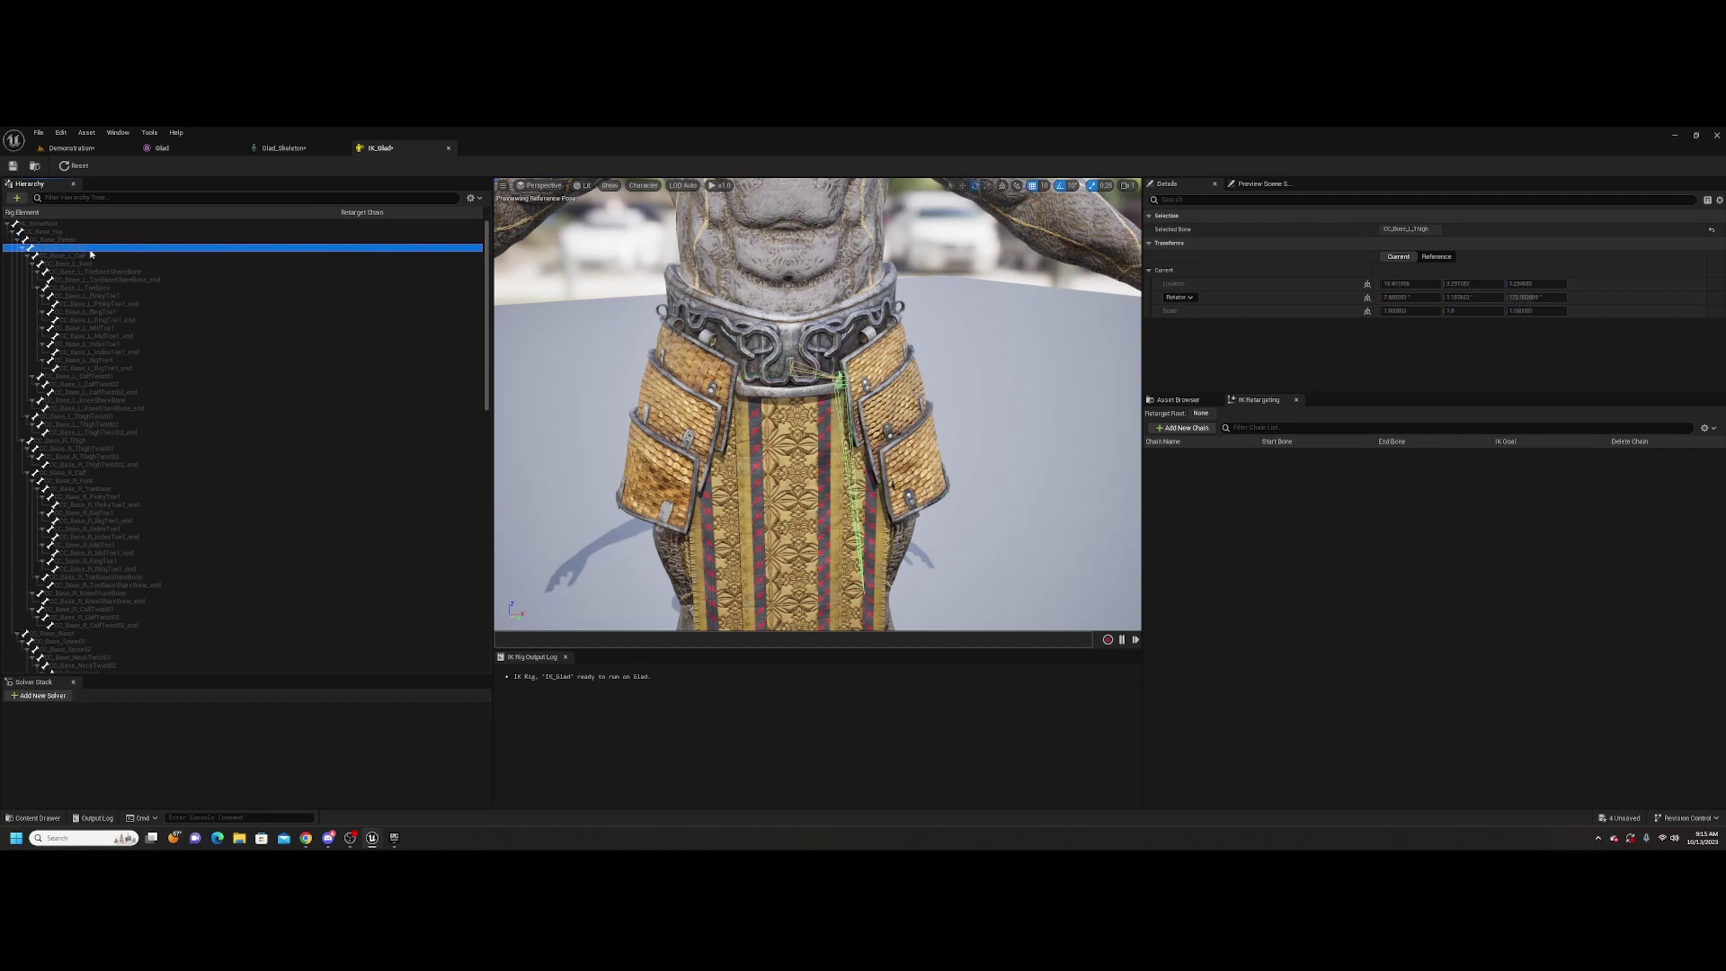
pyautogui.click(76, 237)
pyautogui.click(68, 229)
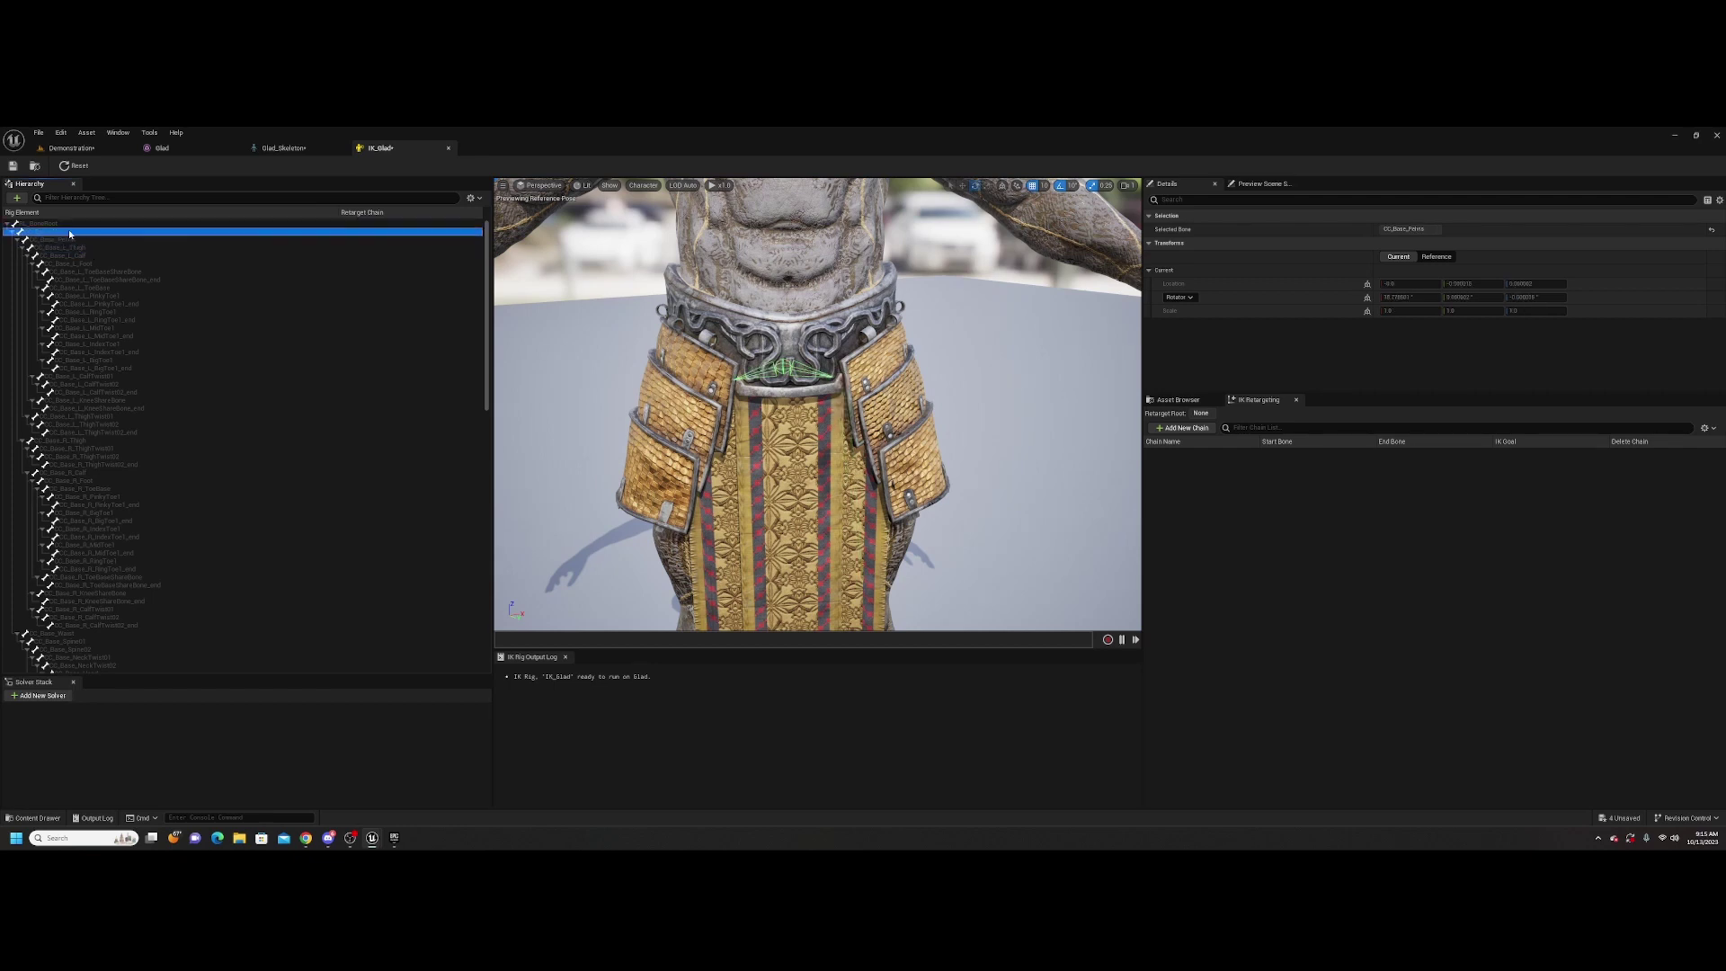
pyautogui.click(77, 237)
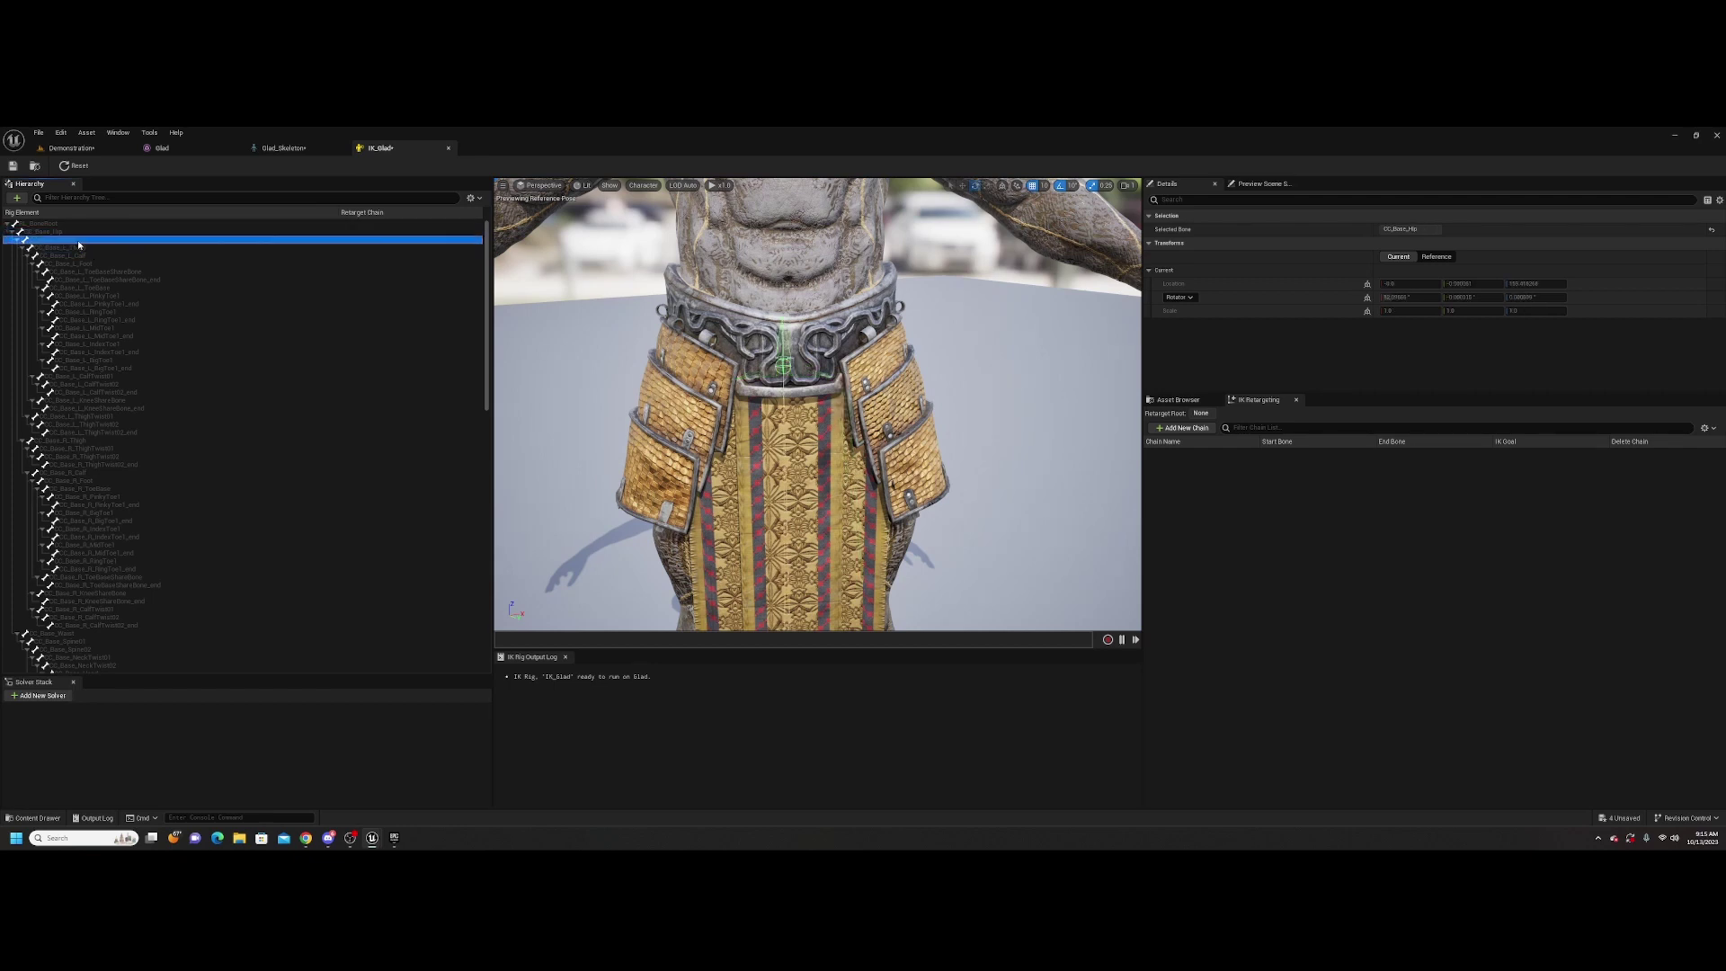
pyautogui.rightClick(95, 243)
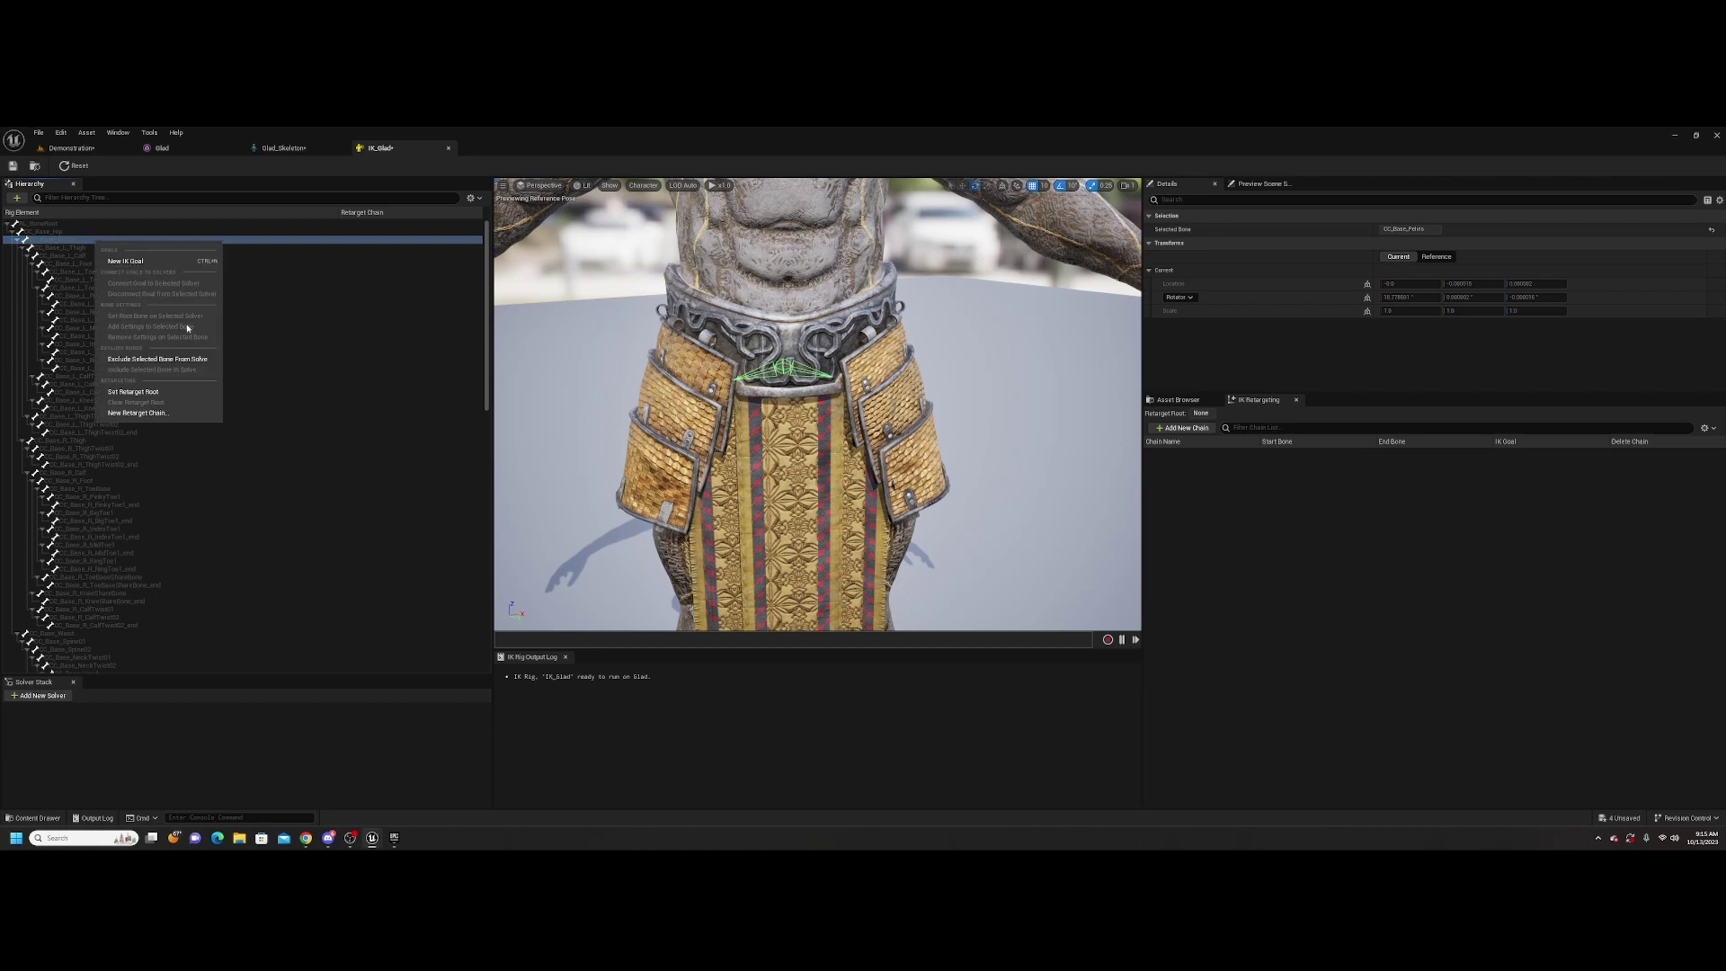
pyautogui.click(141, 392)
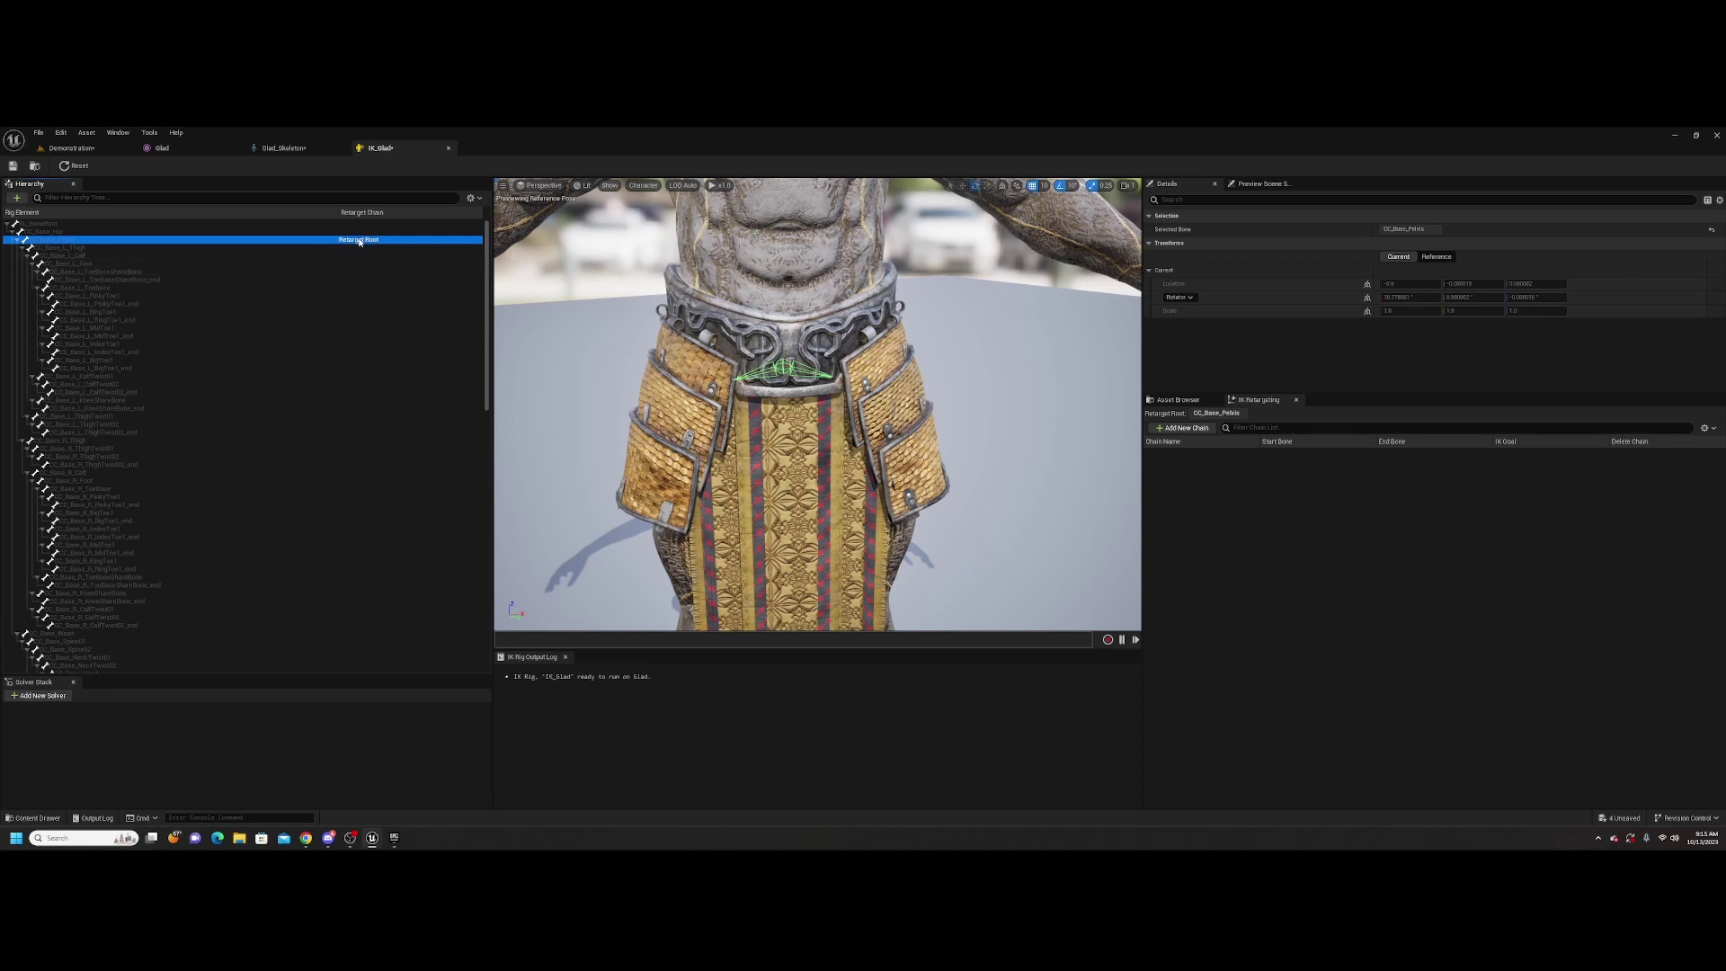
# Create a retarget chain named LeftLeg from CC_Base_L_Thigh to CC_Base_L_Foot, without an IK goal
pyautogui.click(84, 247)
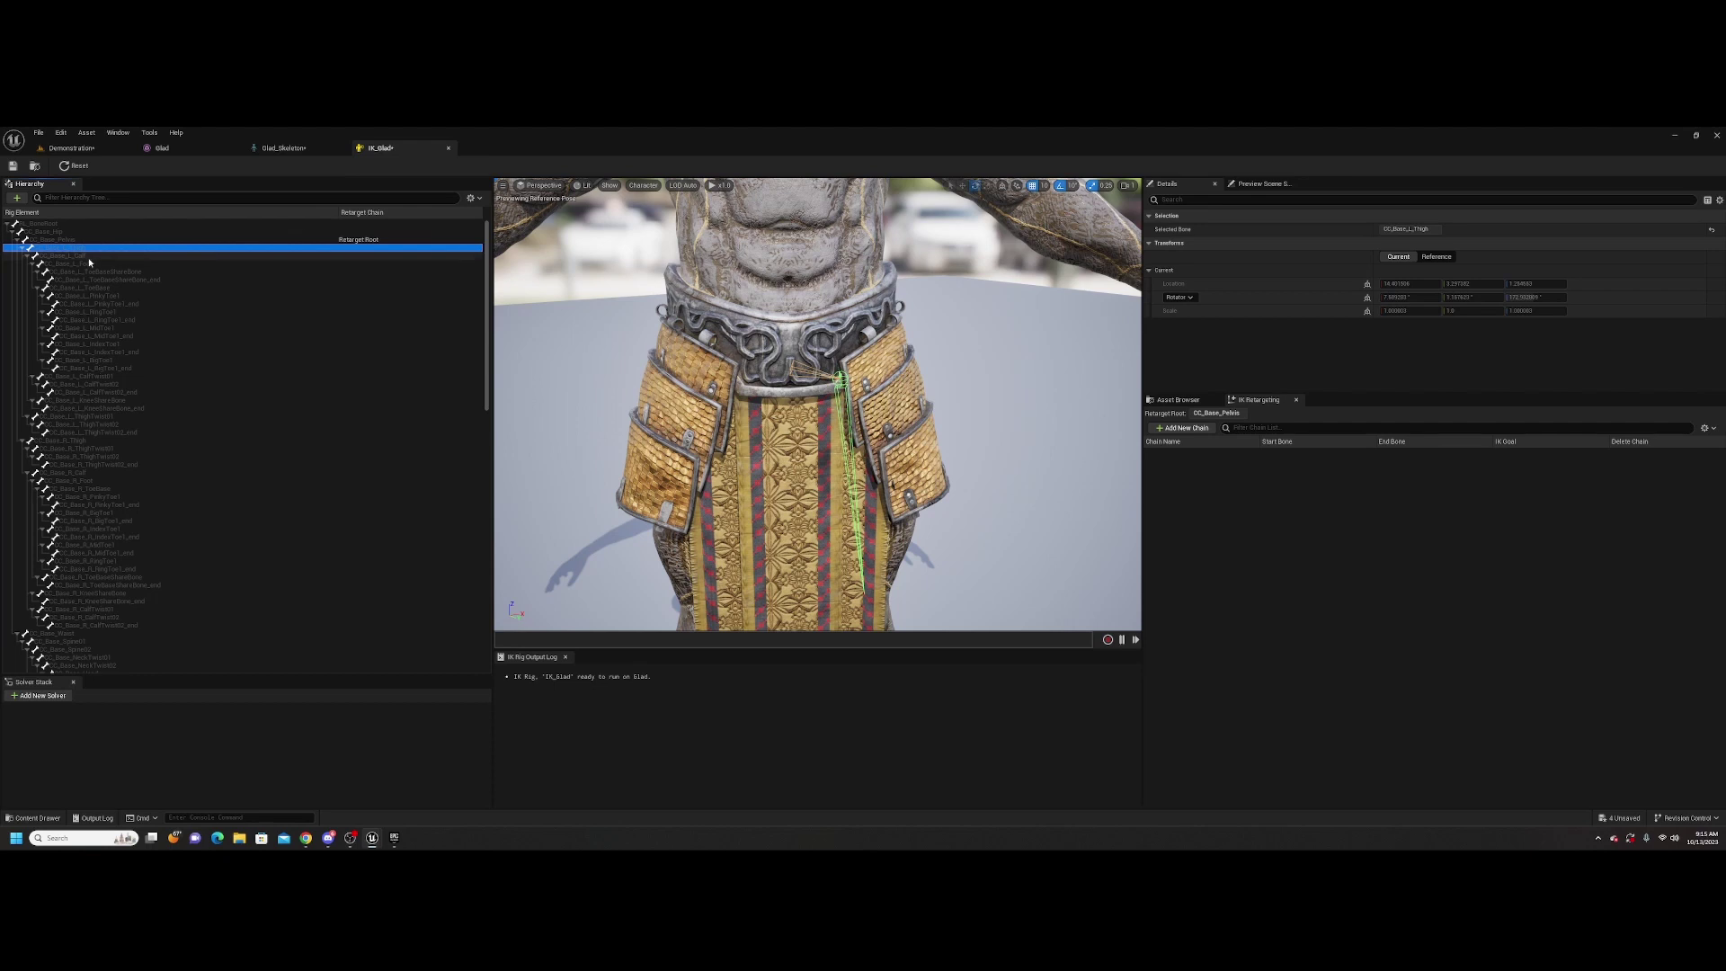
pyautogui.scroll(-10, 806, 395)
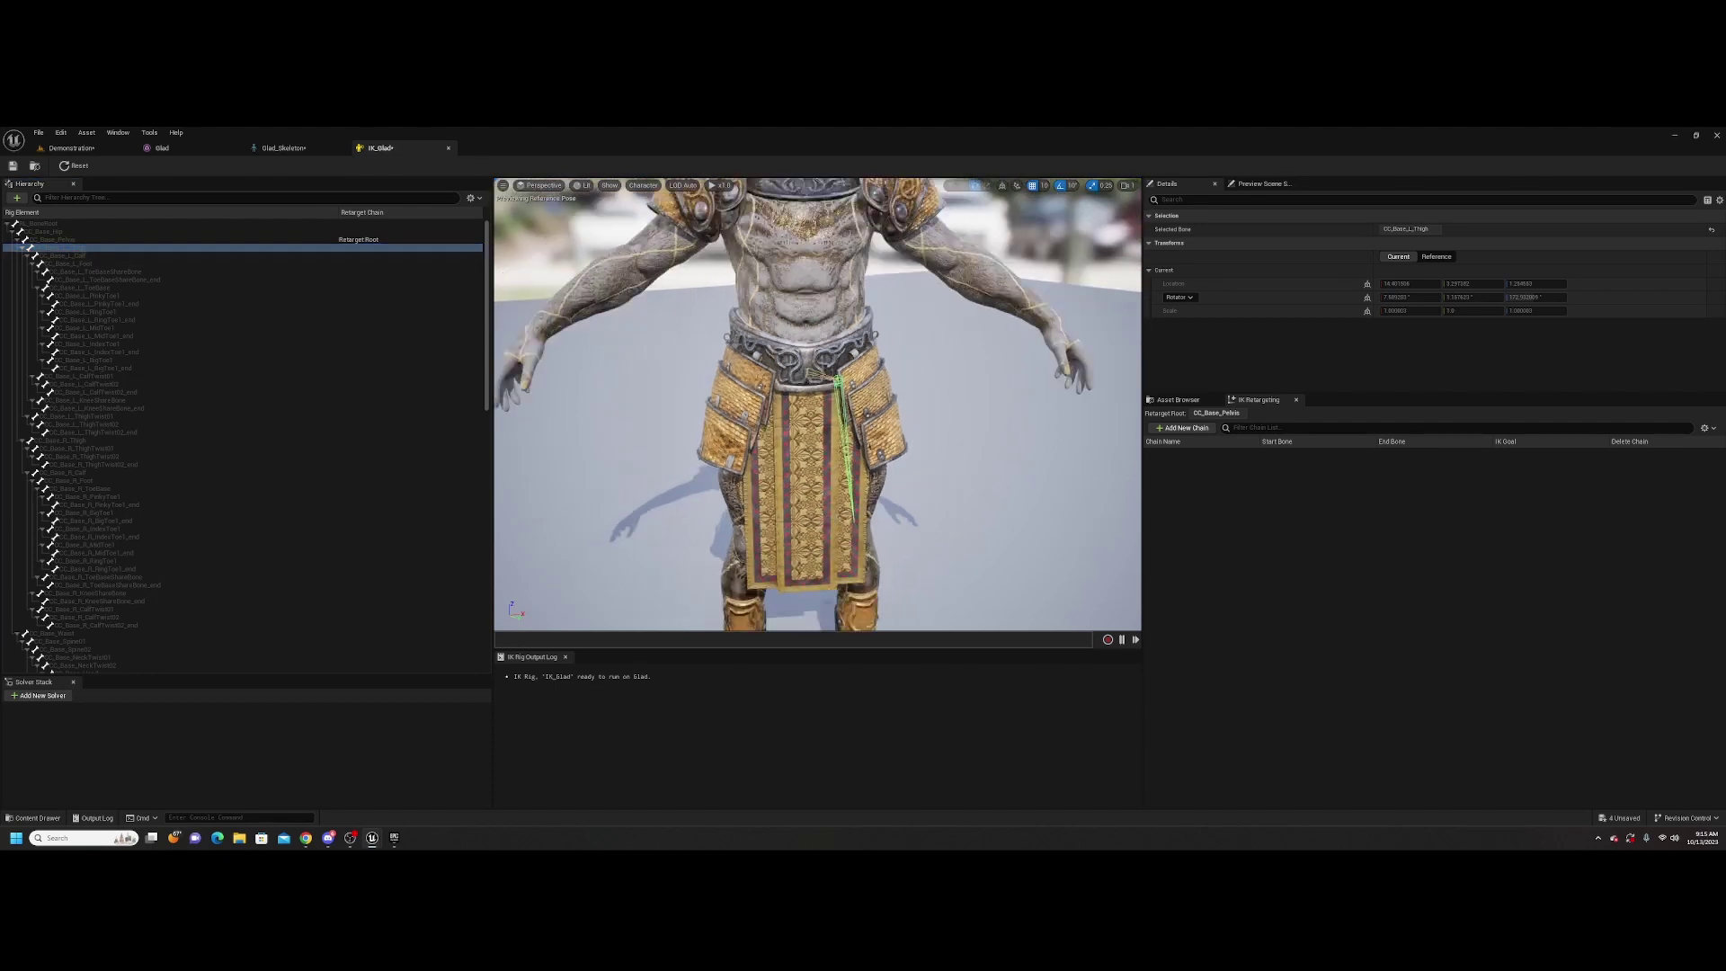
pyautogui.keyDown('shift'); pyautogui.click(139, 279); pyautogui.keyUp('shift')
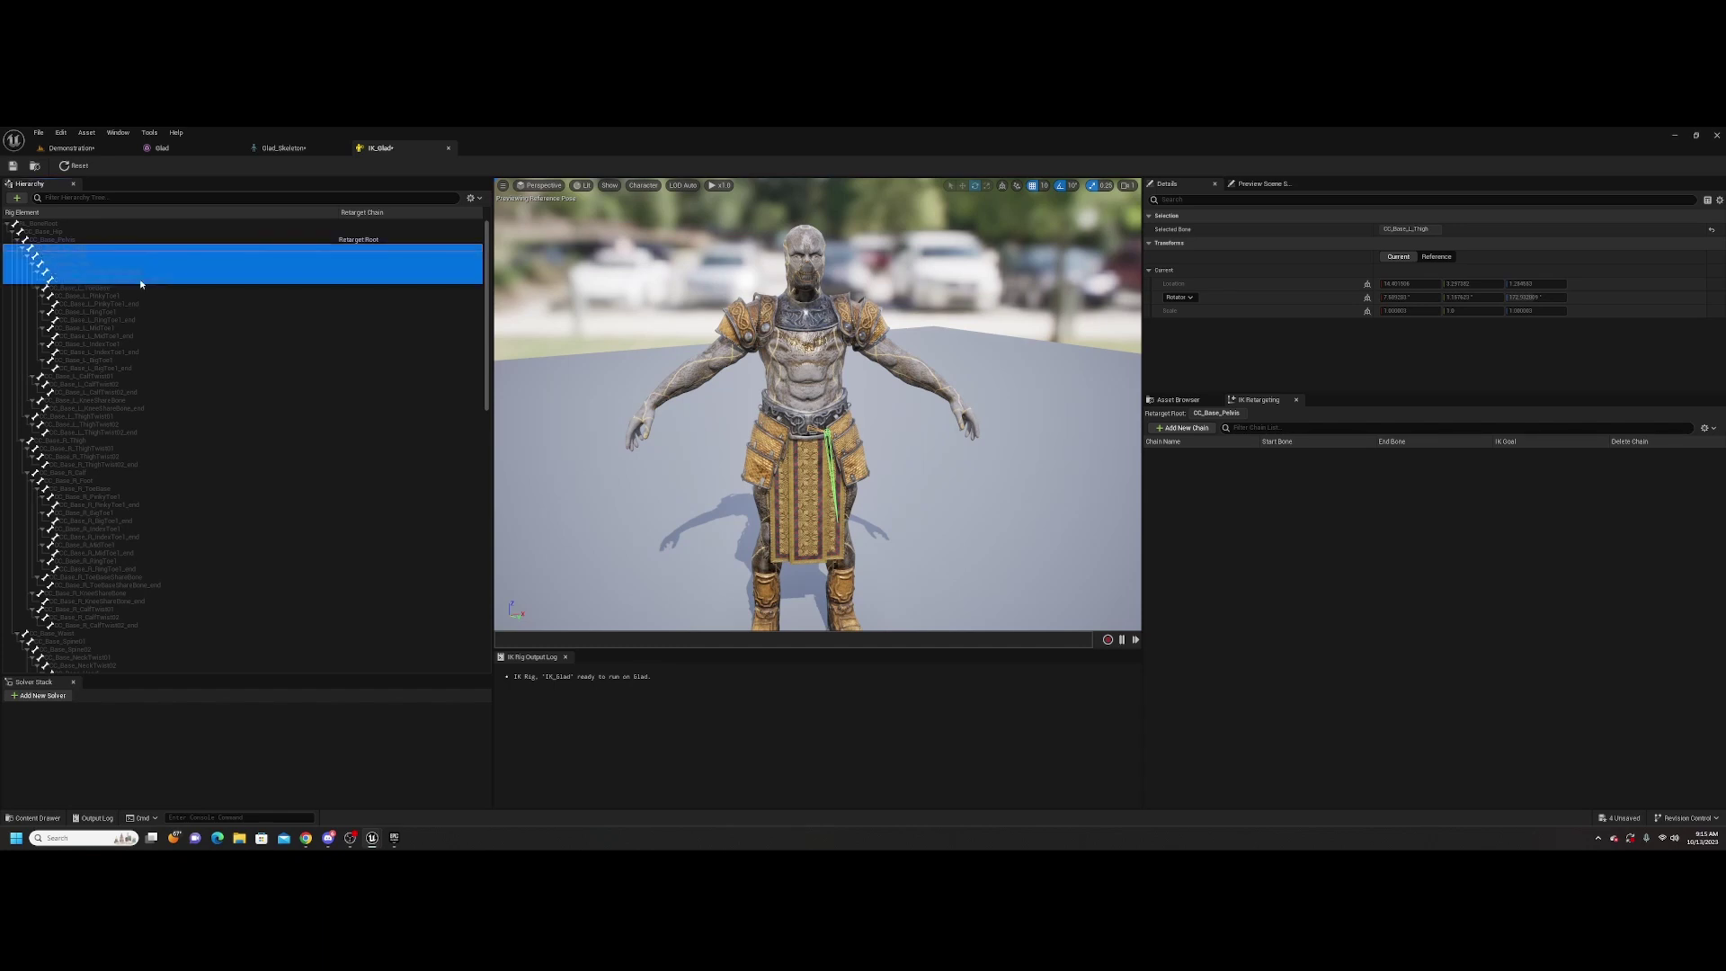
pyautogui.press('f')
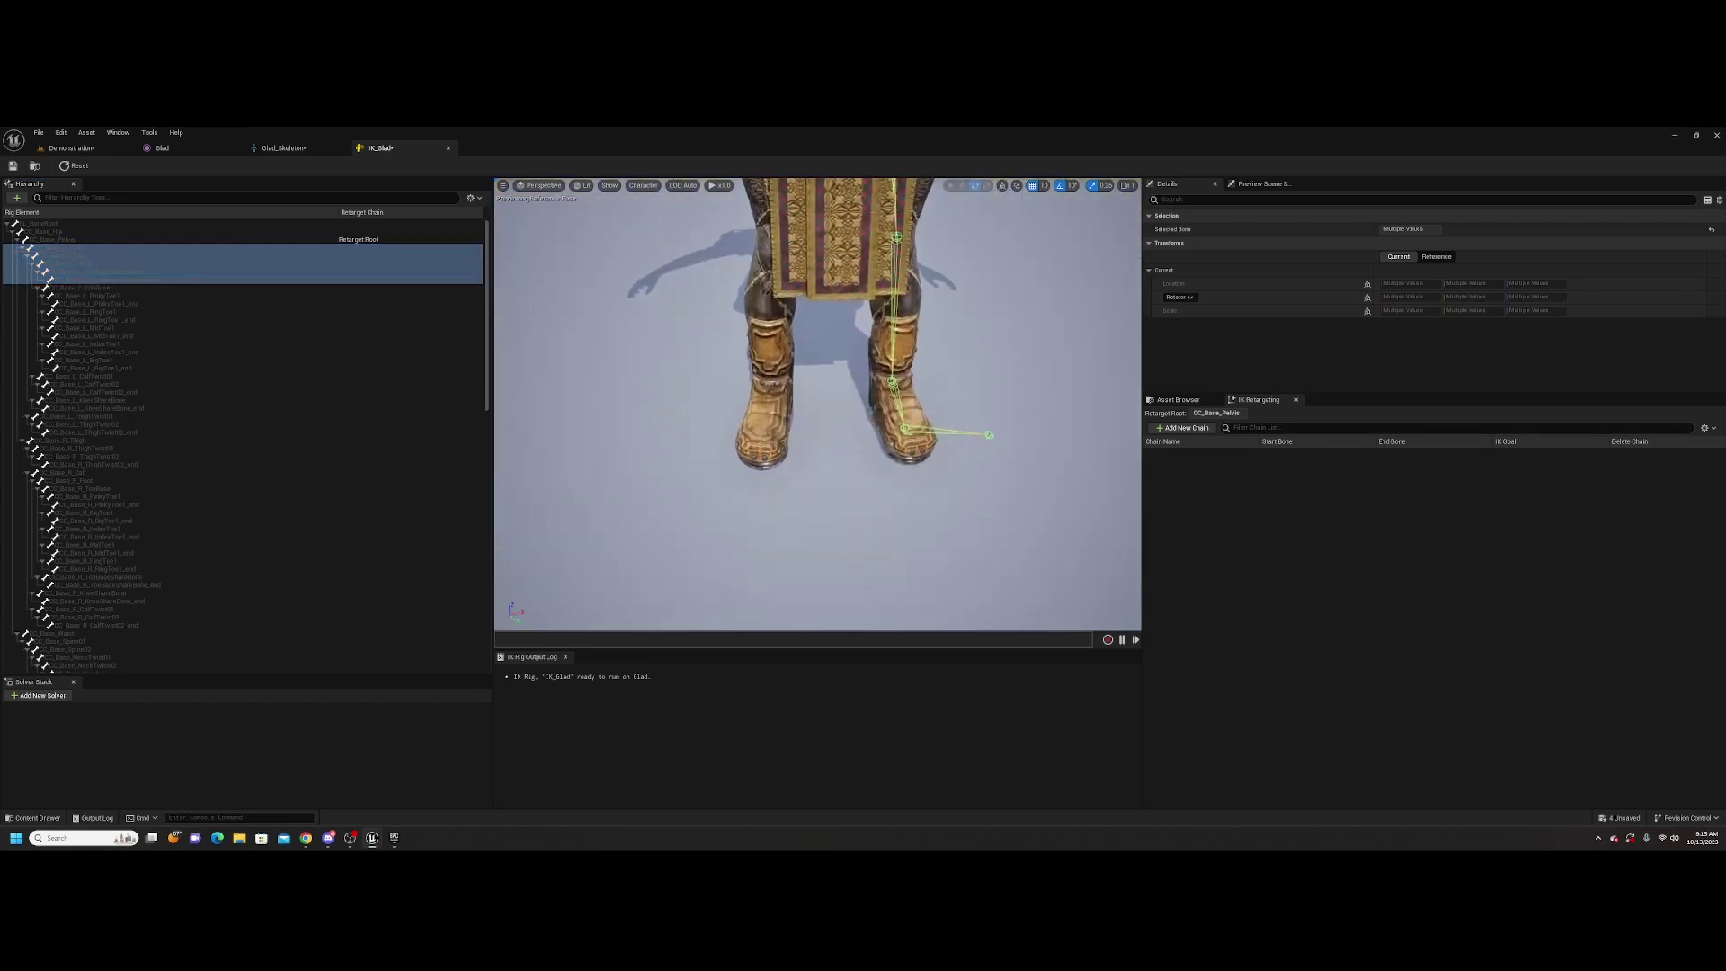
pyautogui.click(100, 247)
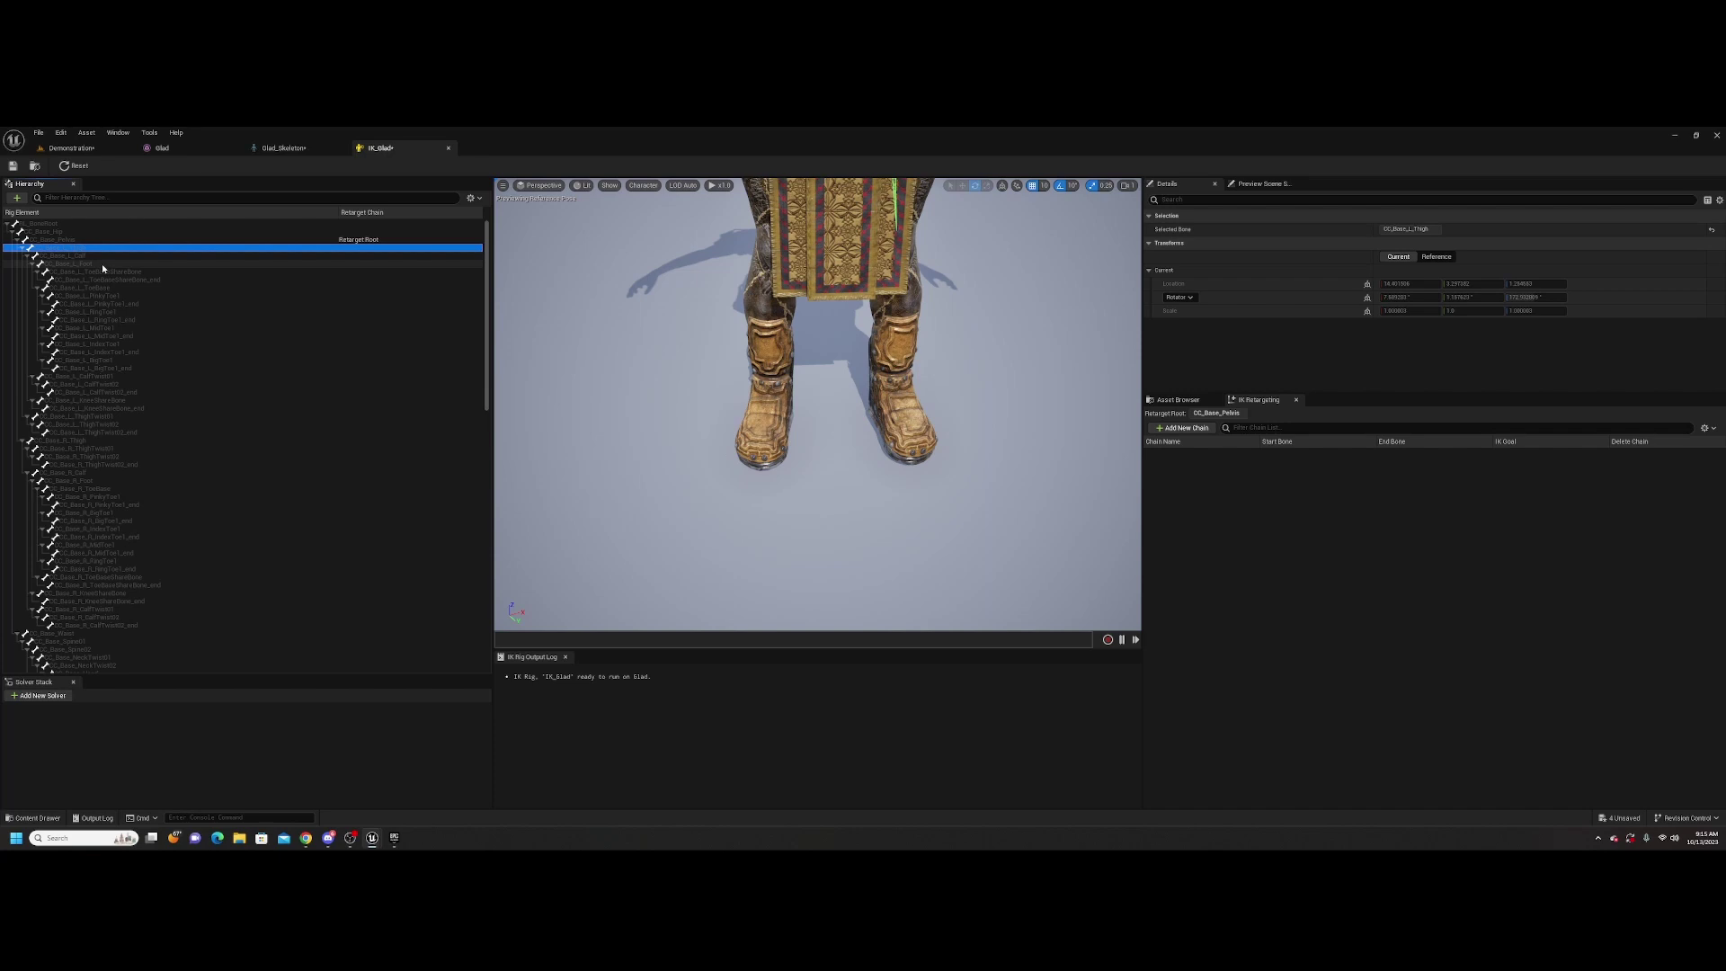
pyautogui.keyDown('shift'); pyautogui.click(121, 272); pyautogui.keyUp('shift')
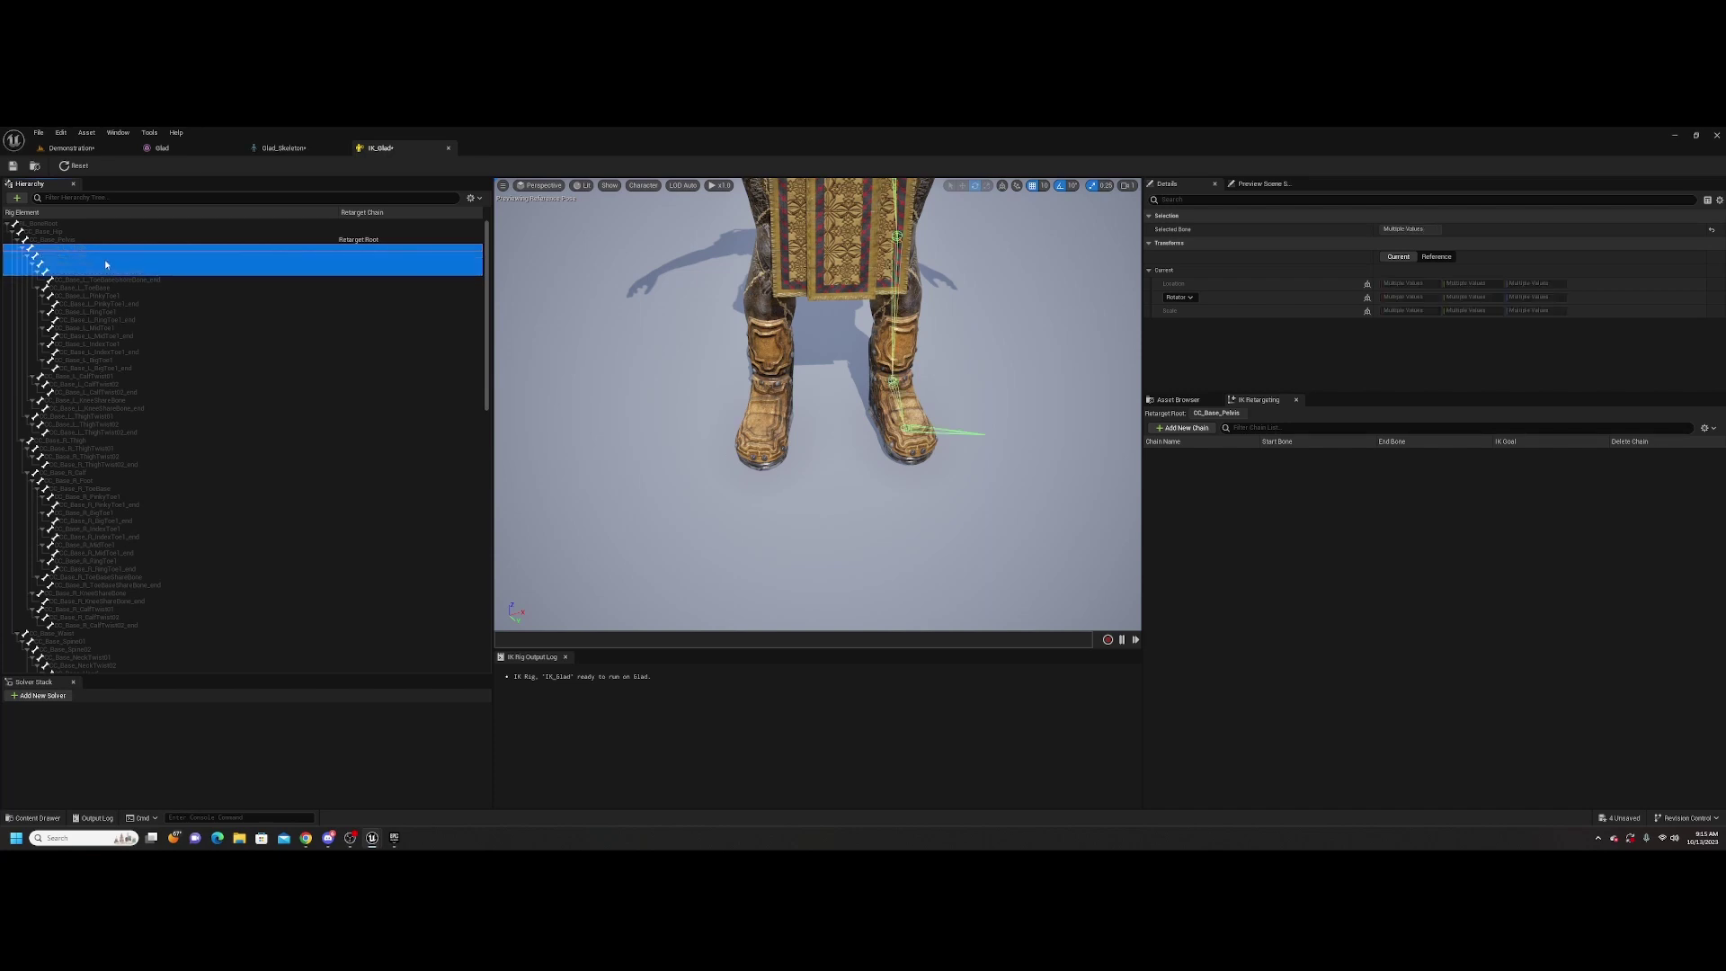
pyautogui.click(90, 250)
pyautogui.keyDown('shift'); pyautogui.click(97, 261); pyautogui.keyUp('shift')
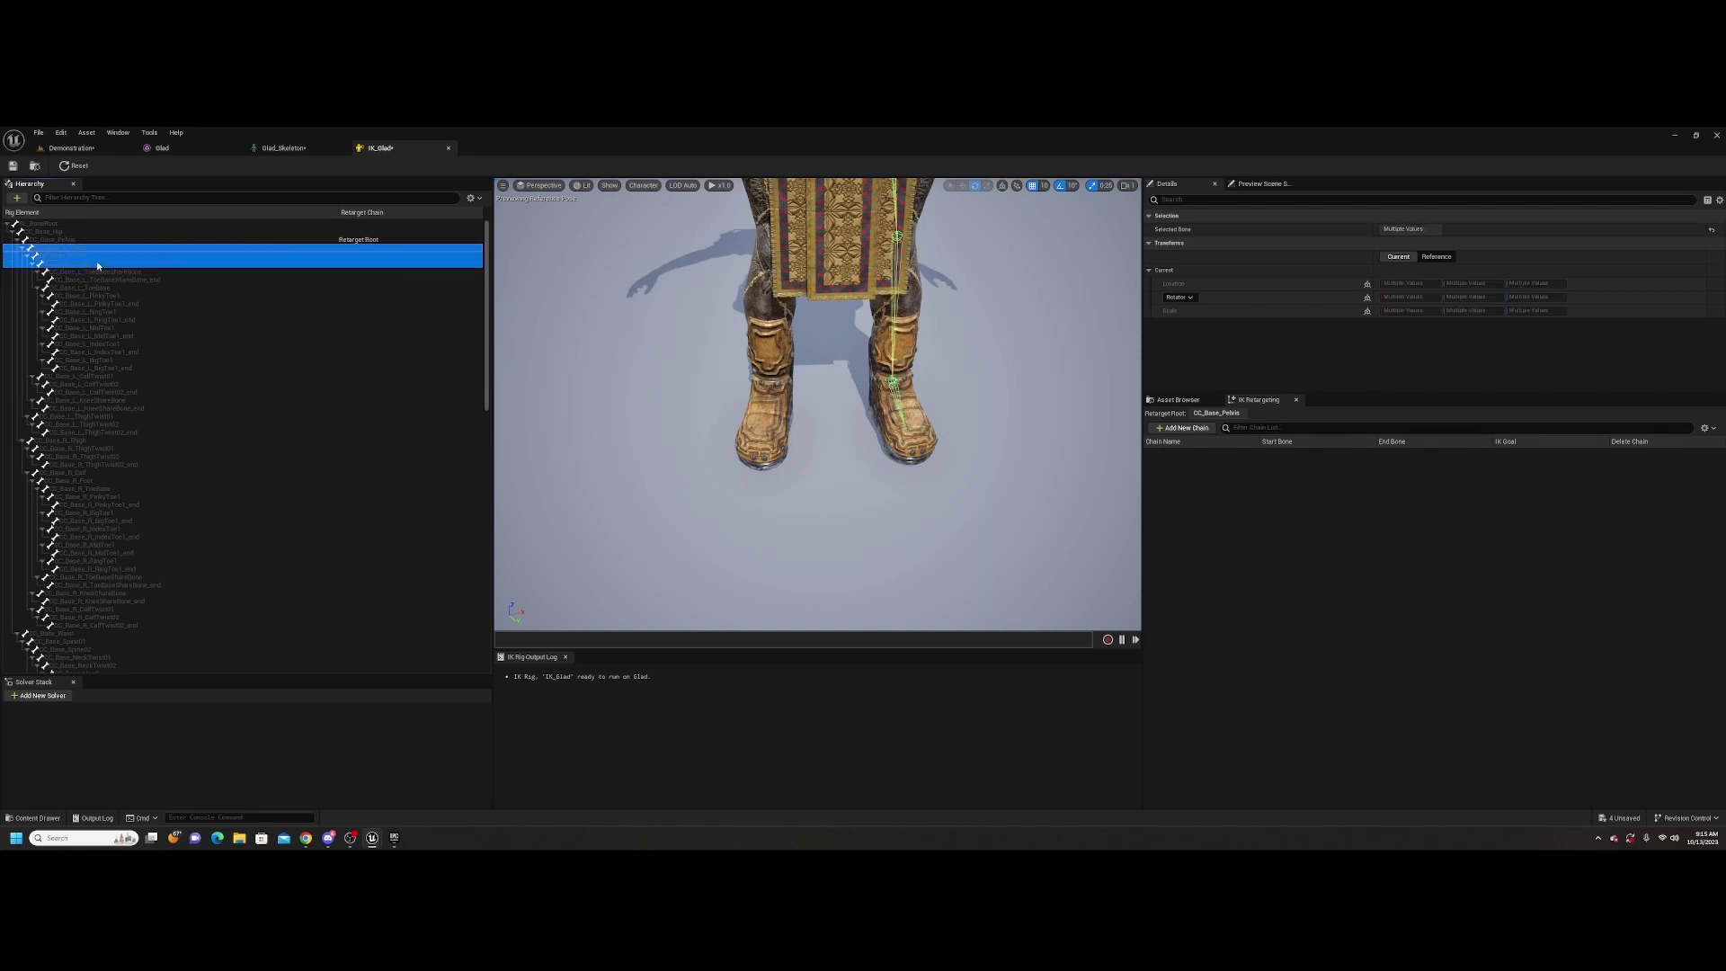
pyautogui.rightClick(96, 261)
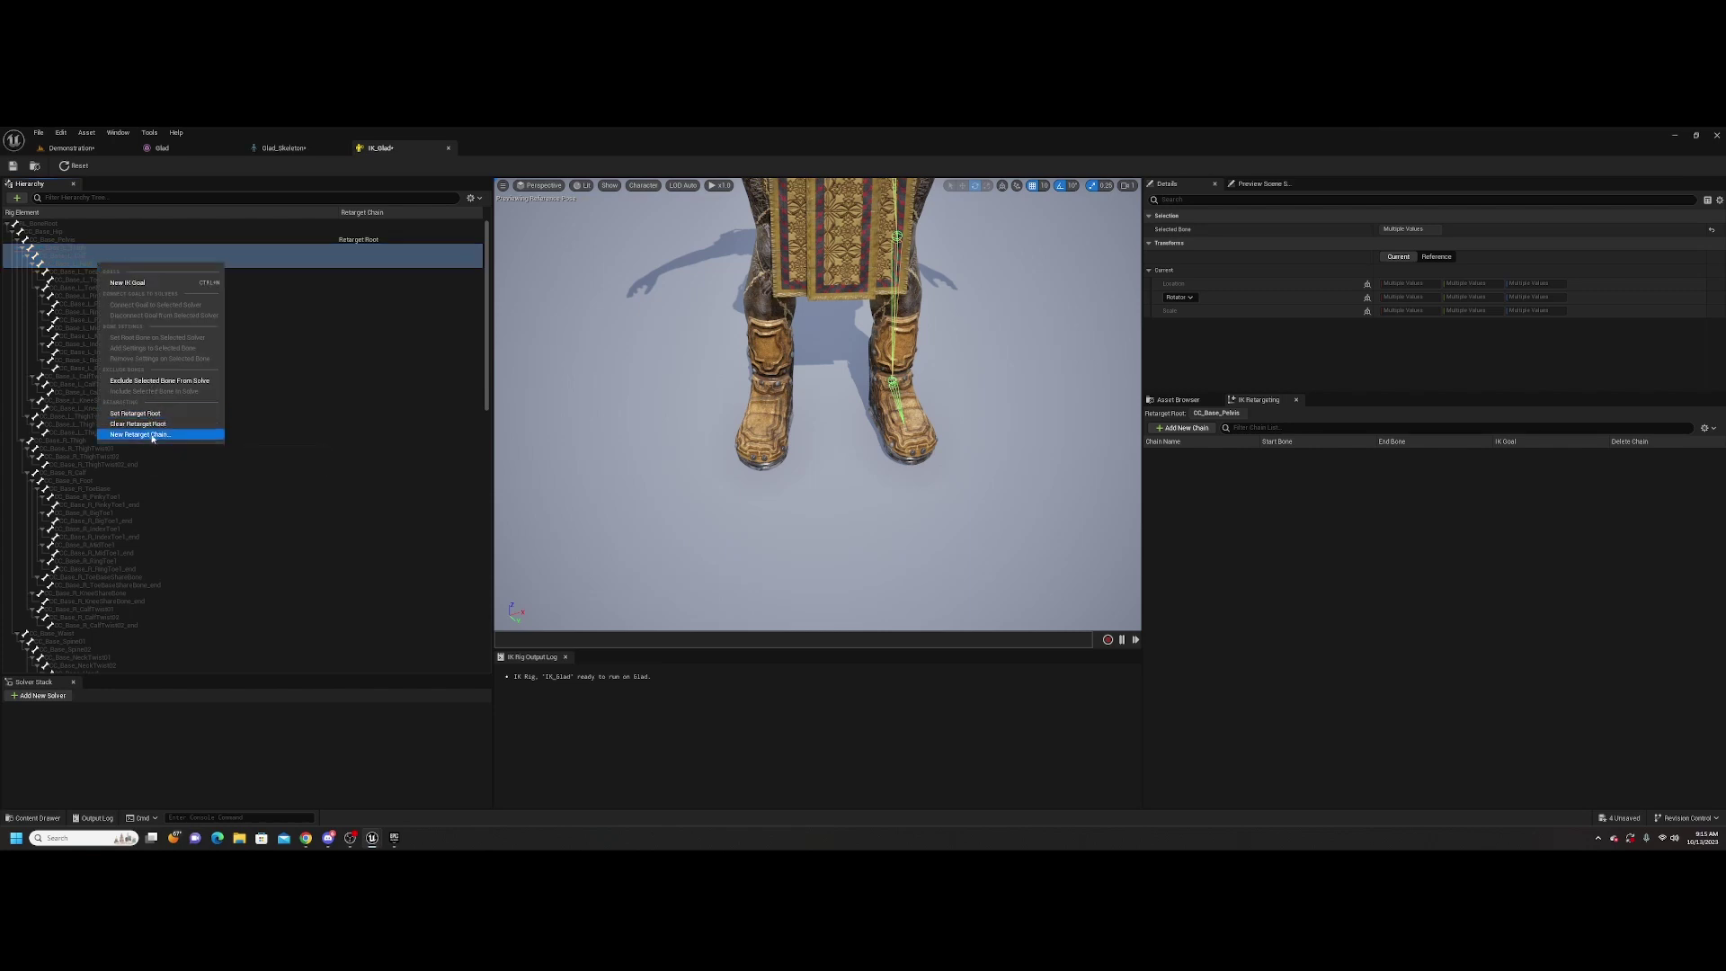
pyautogui.click(148, 437)
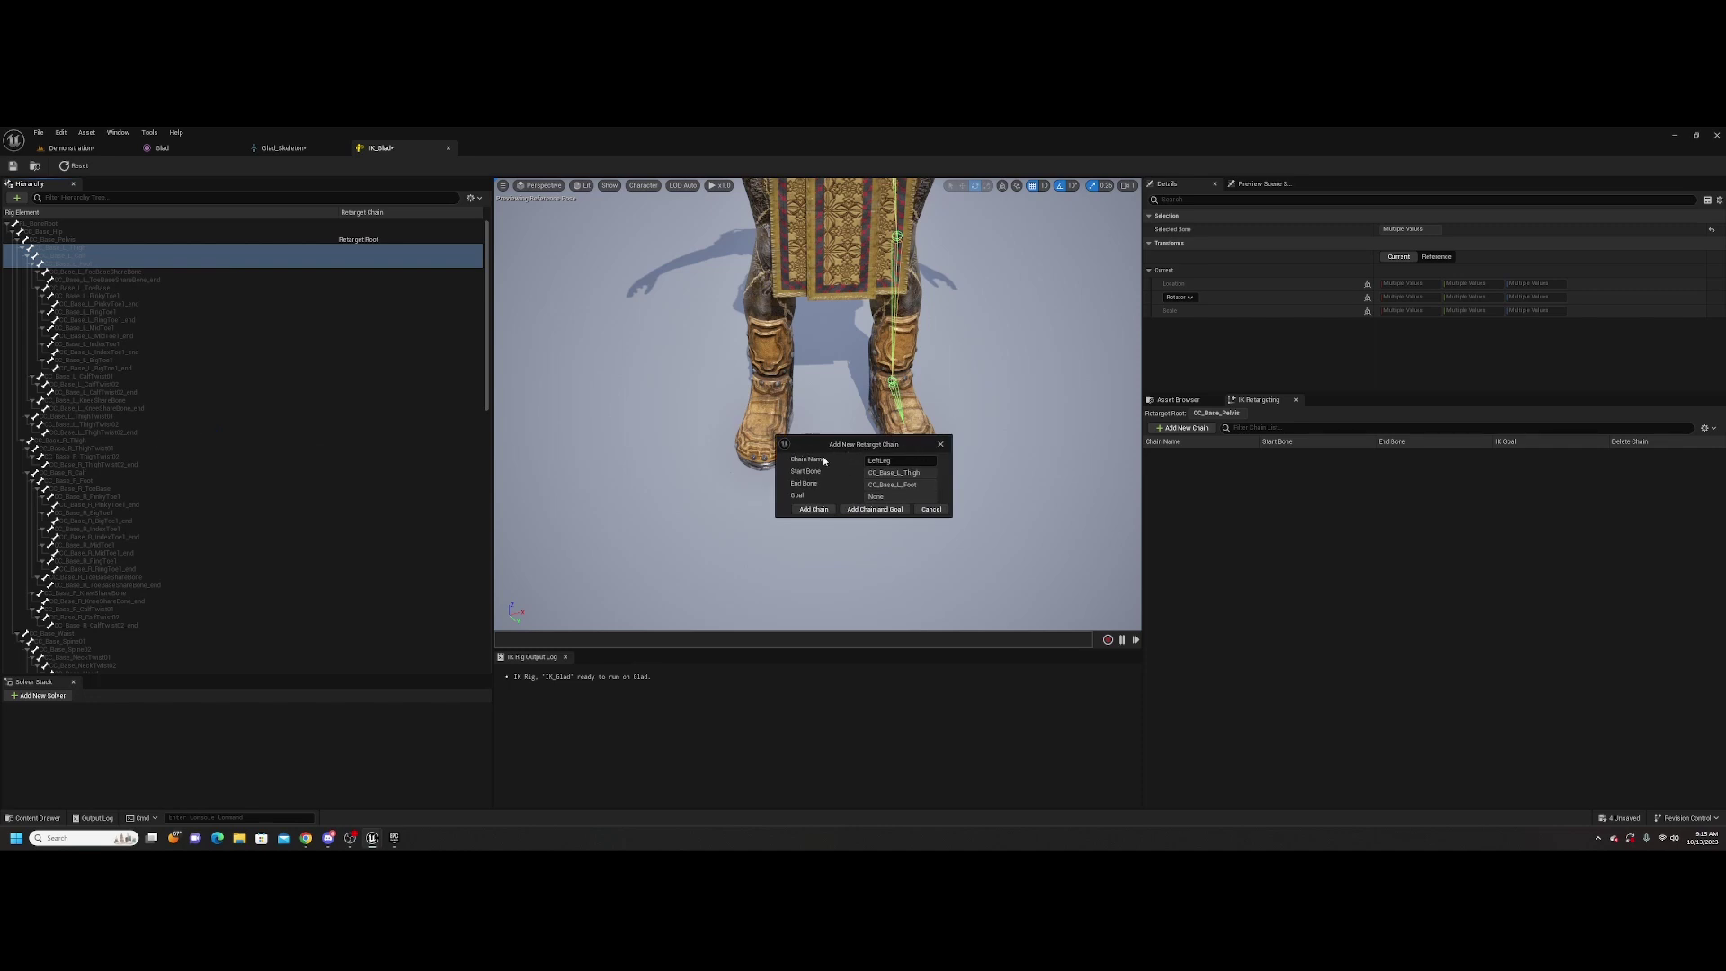
pyautogui.click(813, 509)
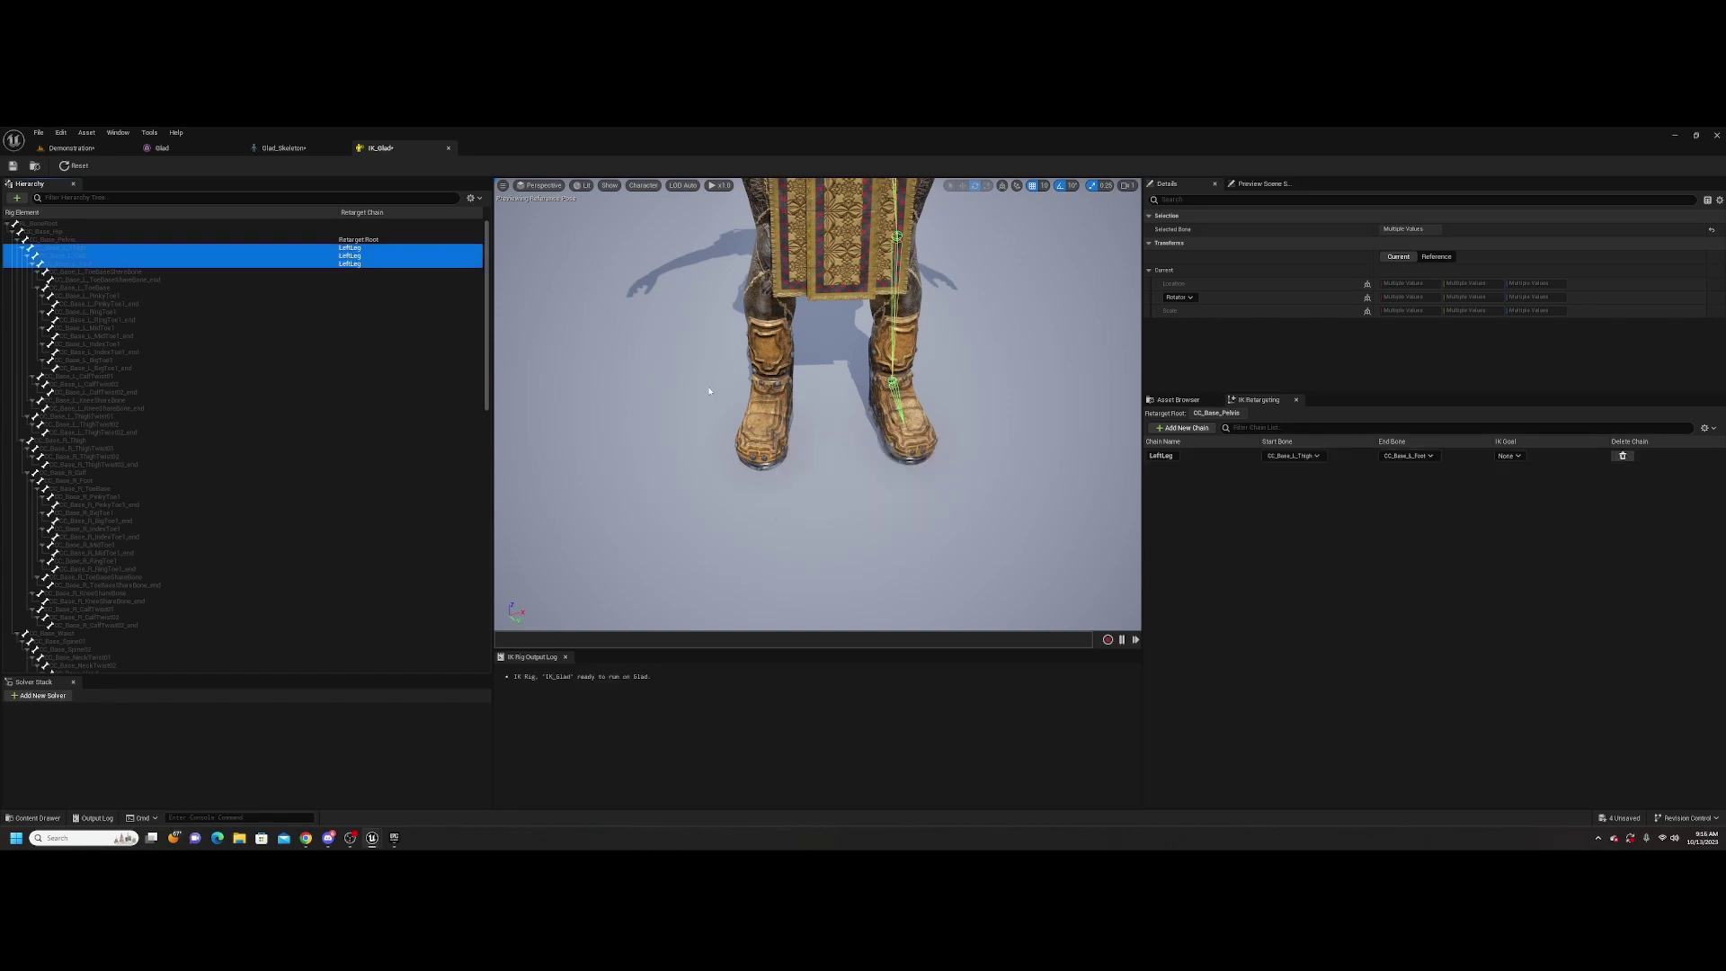
# Create the RightLeg retarget chain without a goal from the bones ranging from CC_Base_R_Thigh to CC_Base_R_Foot
pyautogui.click(114, 297)
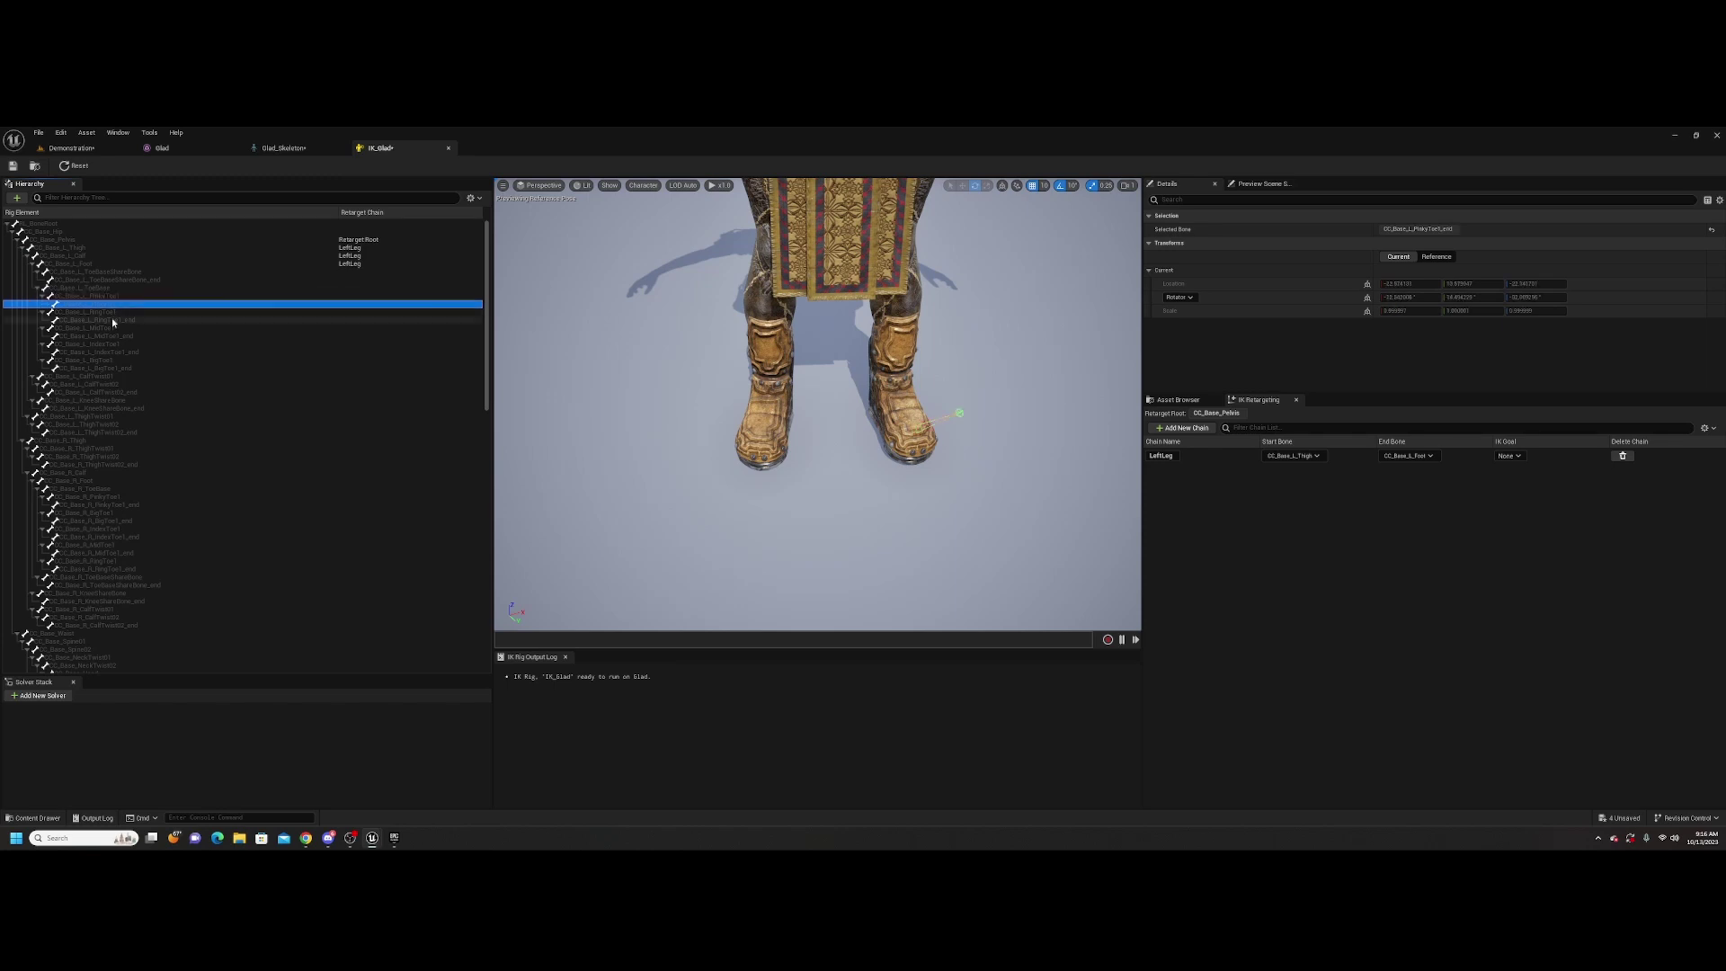
pyautogui.click(111, 320)
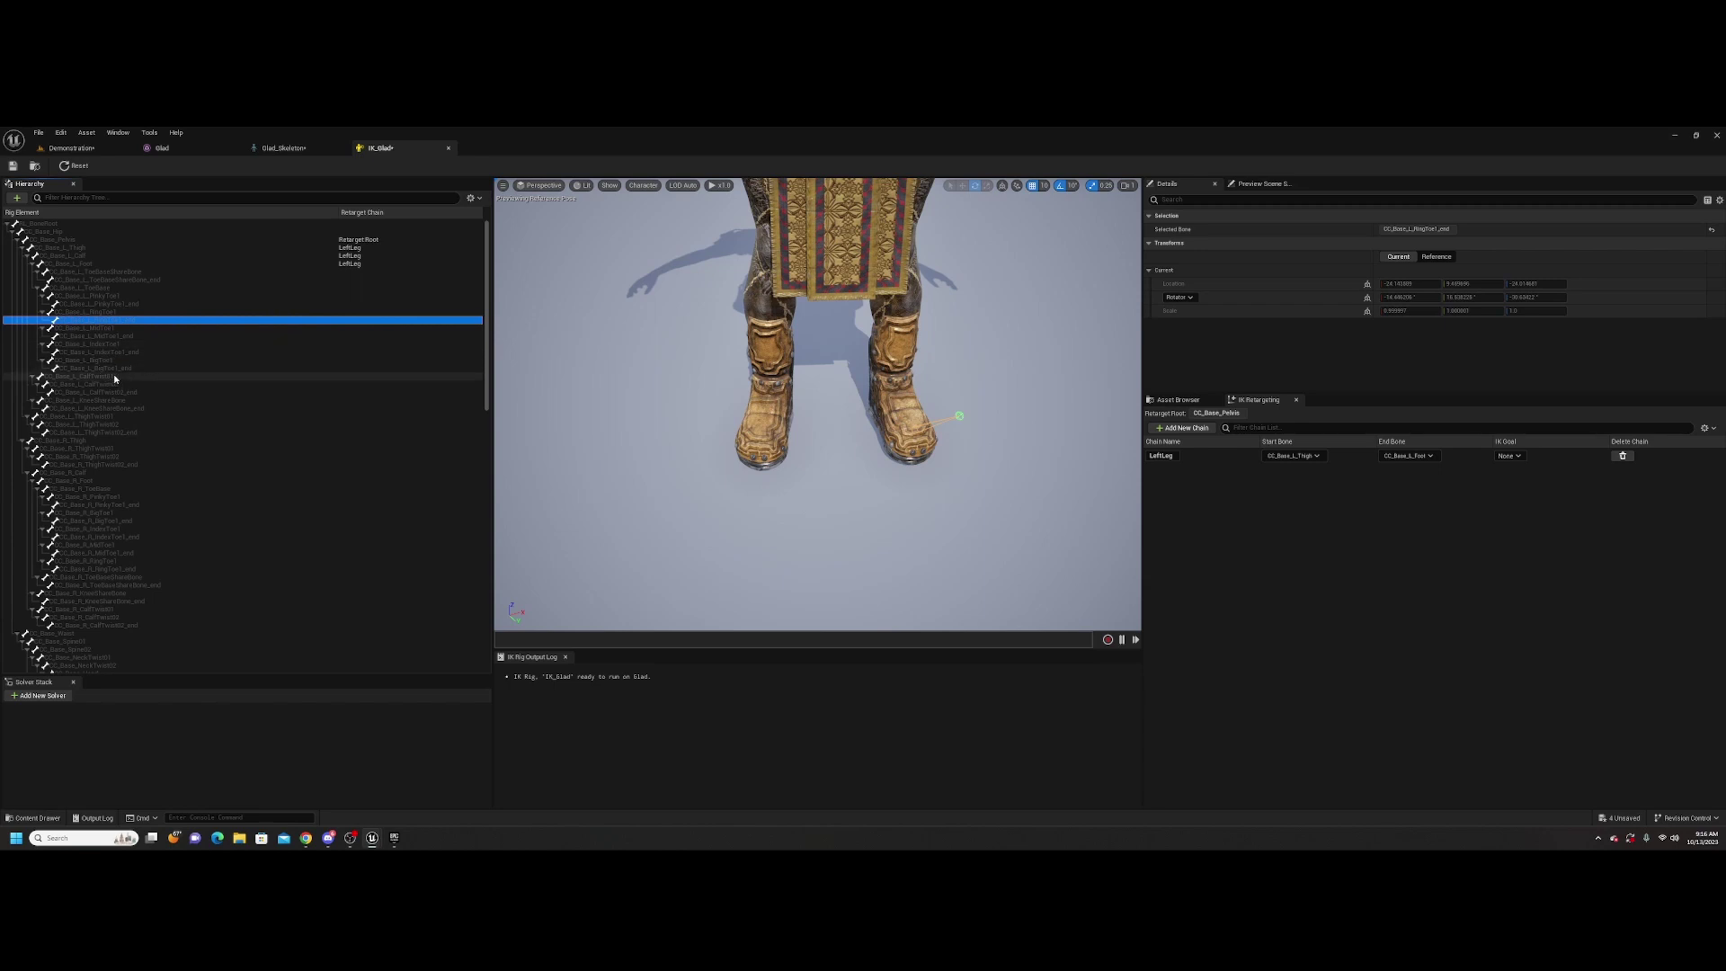
pyautogui.click(114, 377)
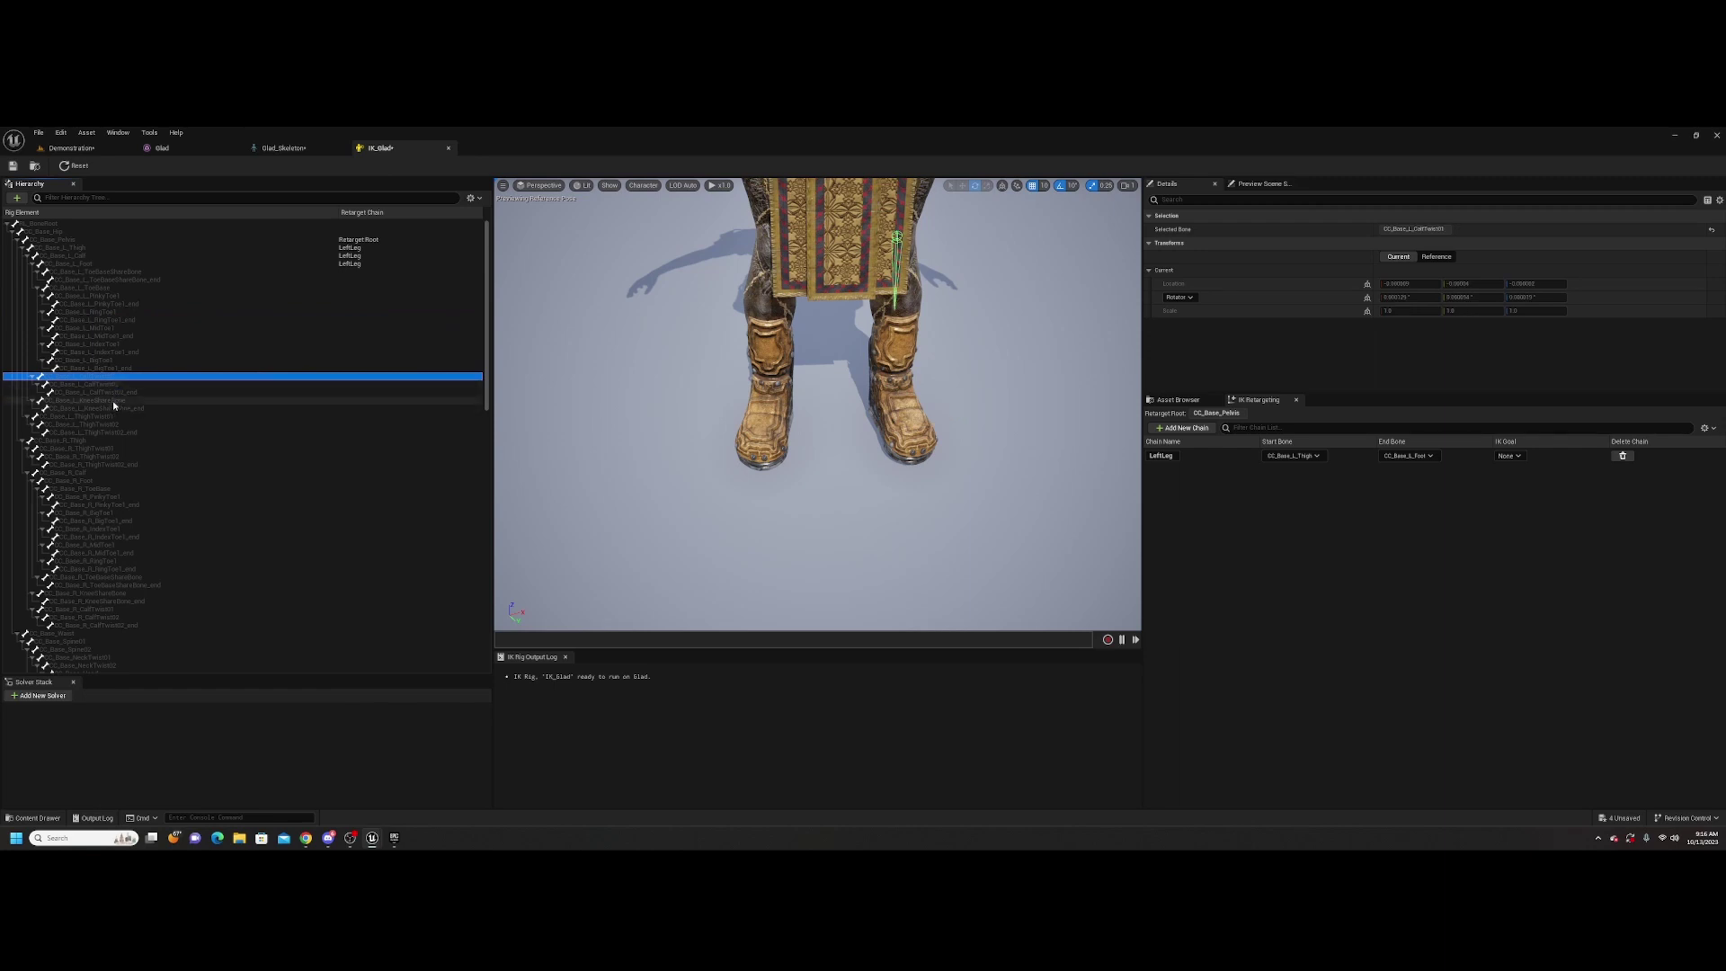
pyautogui.click(75, 442)
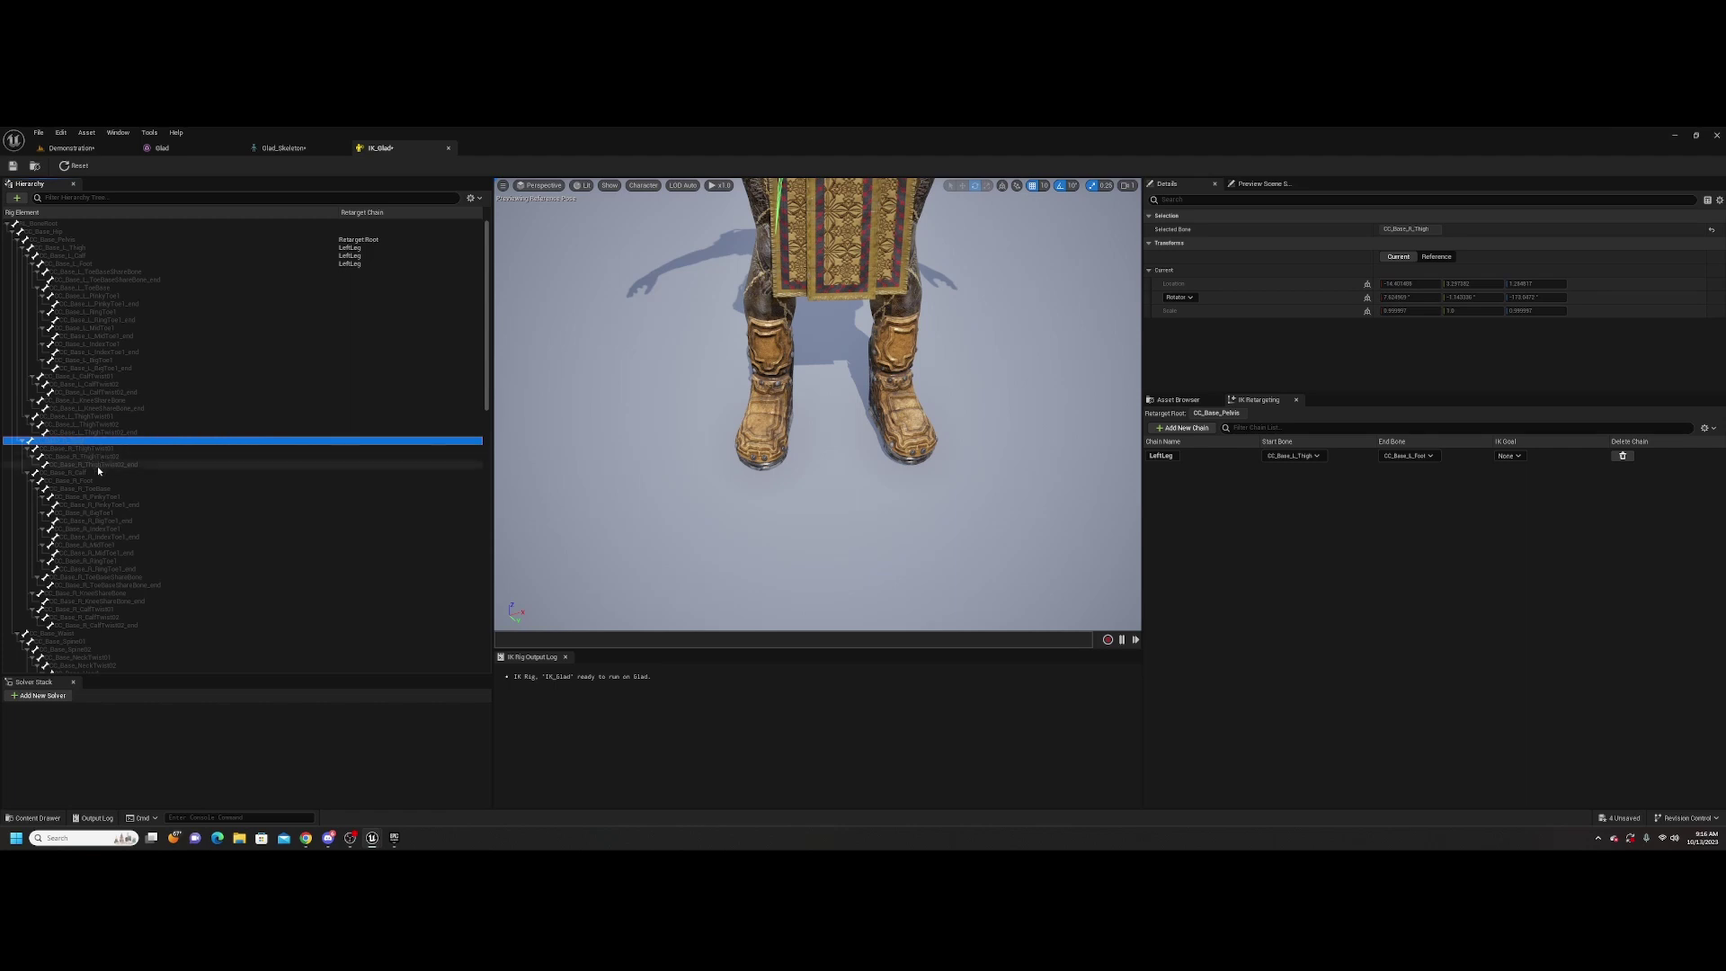
pyautogui.keyDown('shift'); pyautogui.click(90, 474); pyautogui.keyUp('shift')
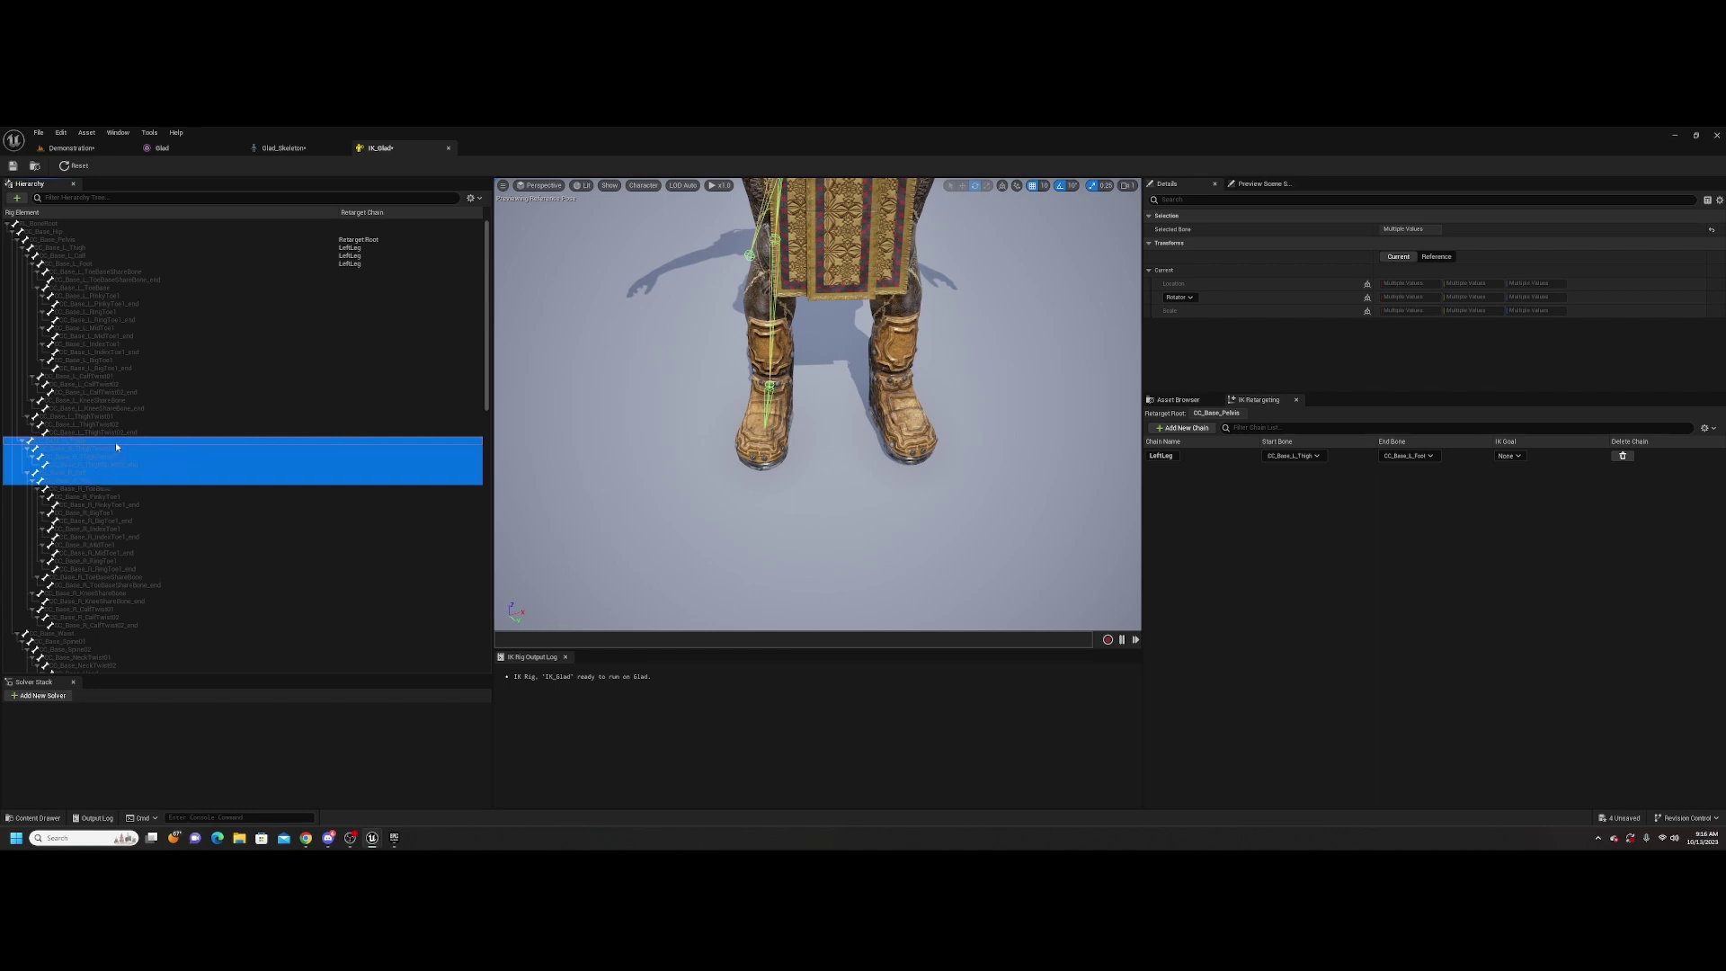
pyautogui.rightClick(117, 447)
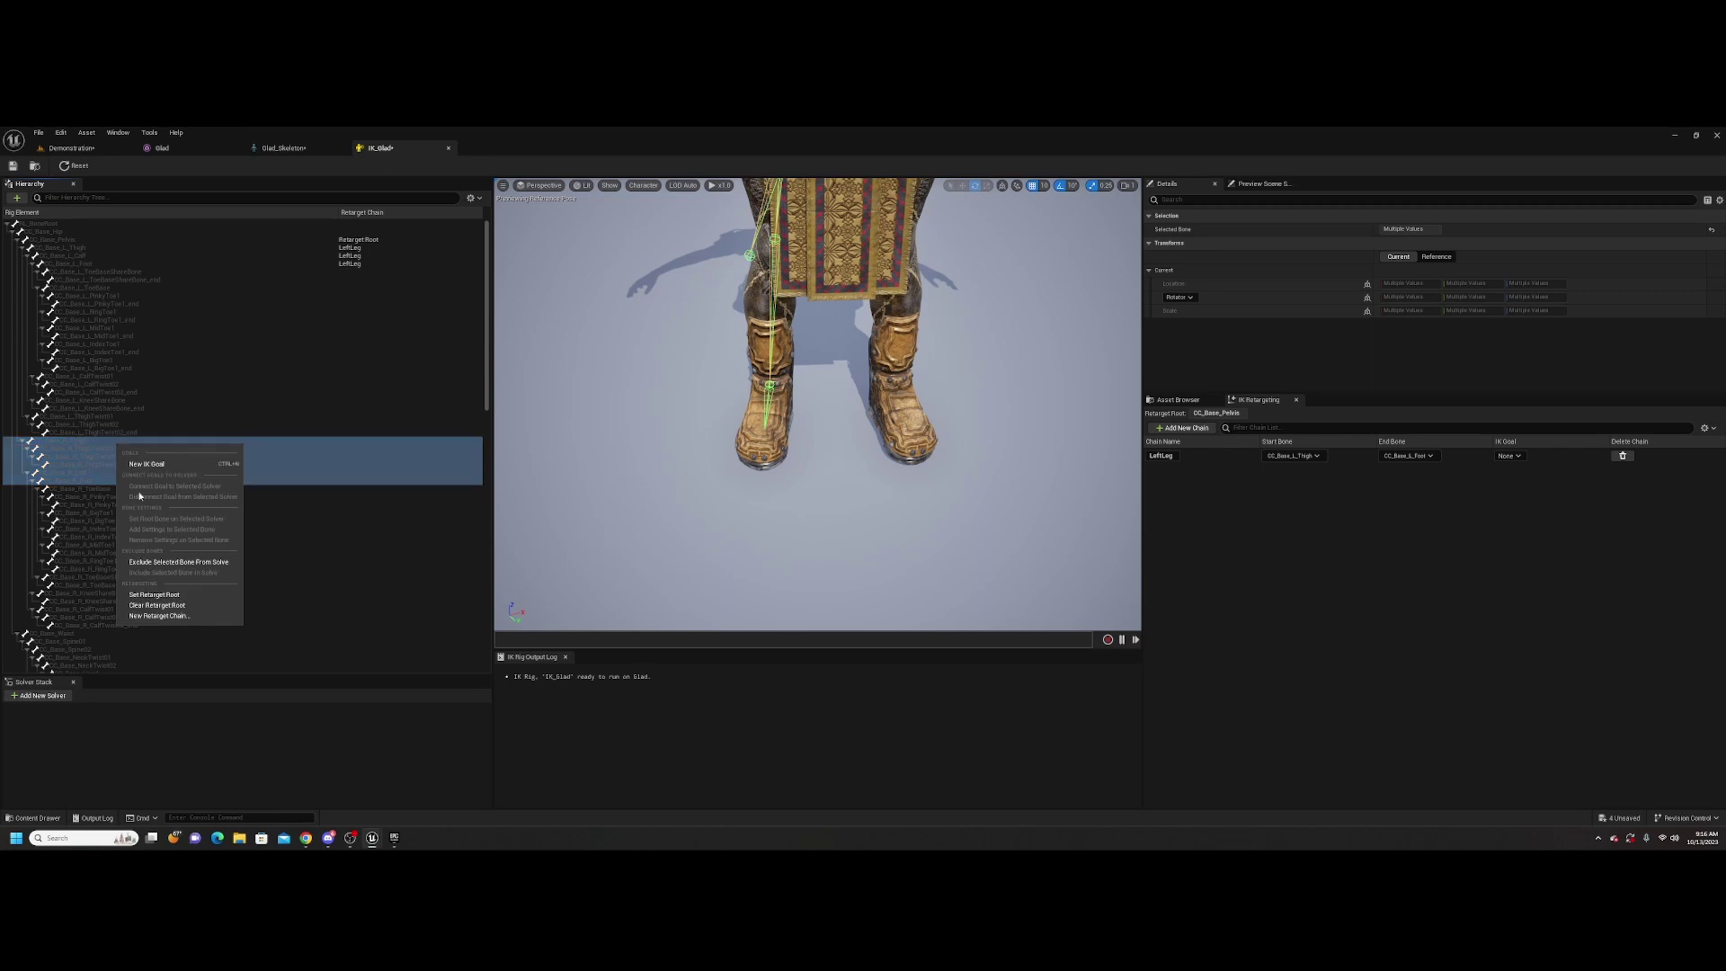
pyautogui.click(162, 615)
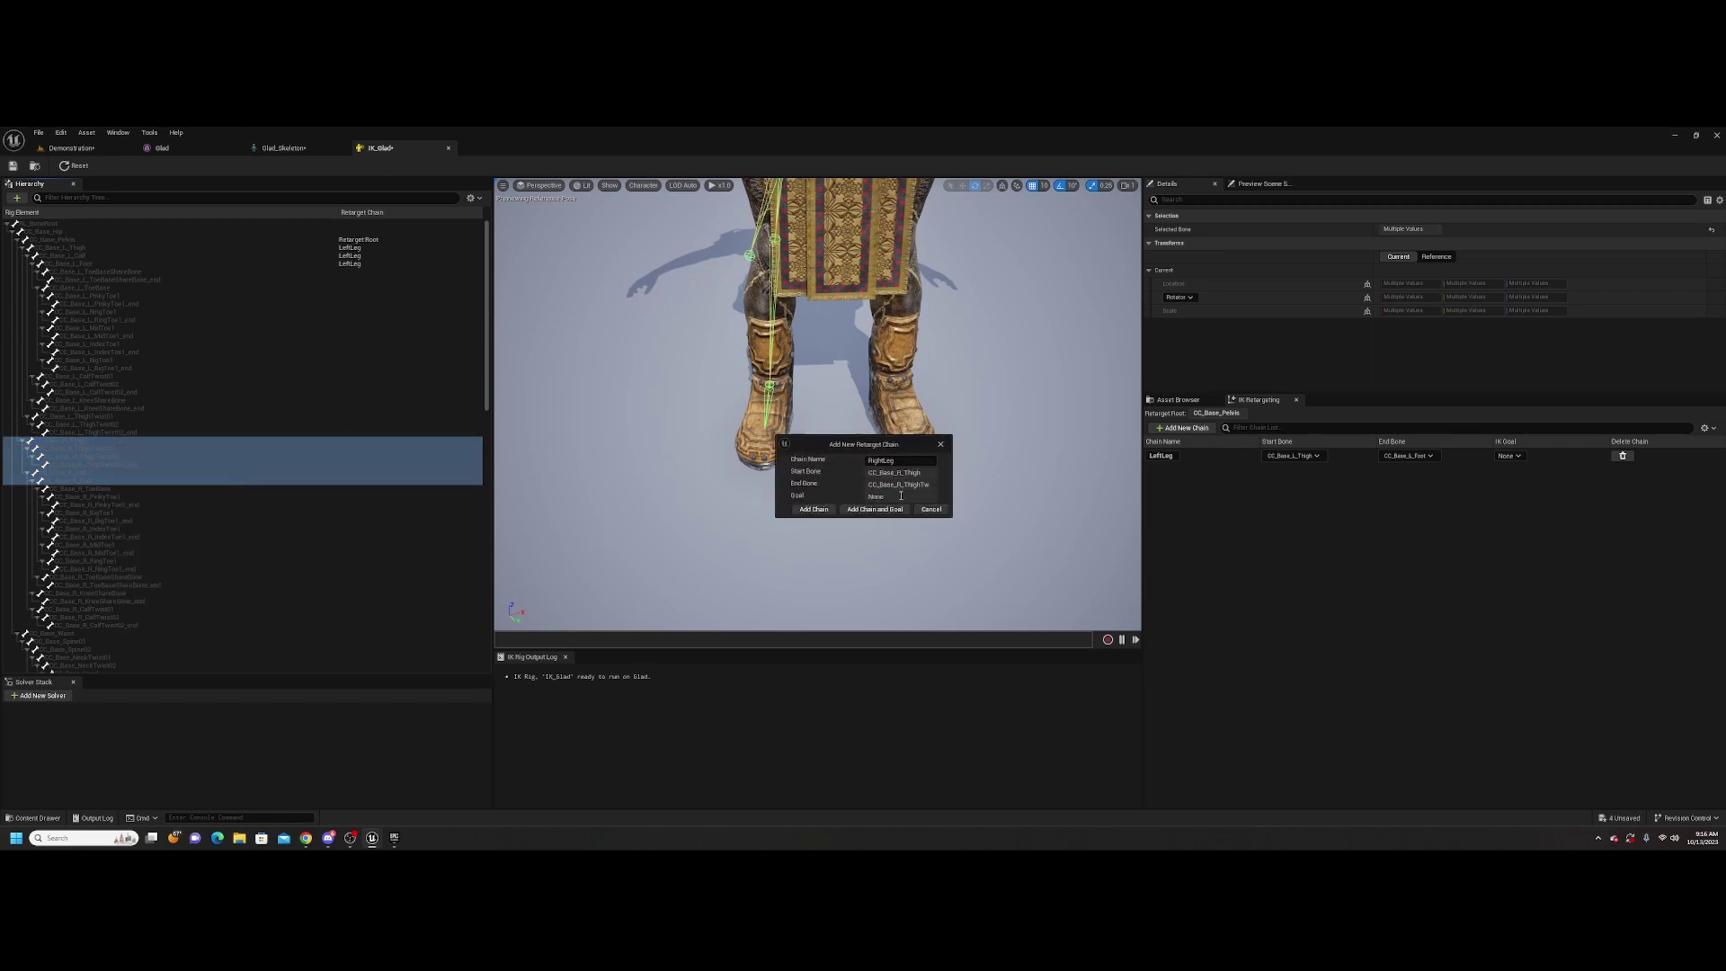
pyautogui.click(813, 509)
pyautogui.click(811, 509)
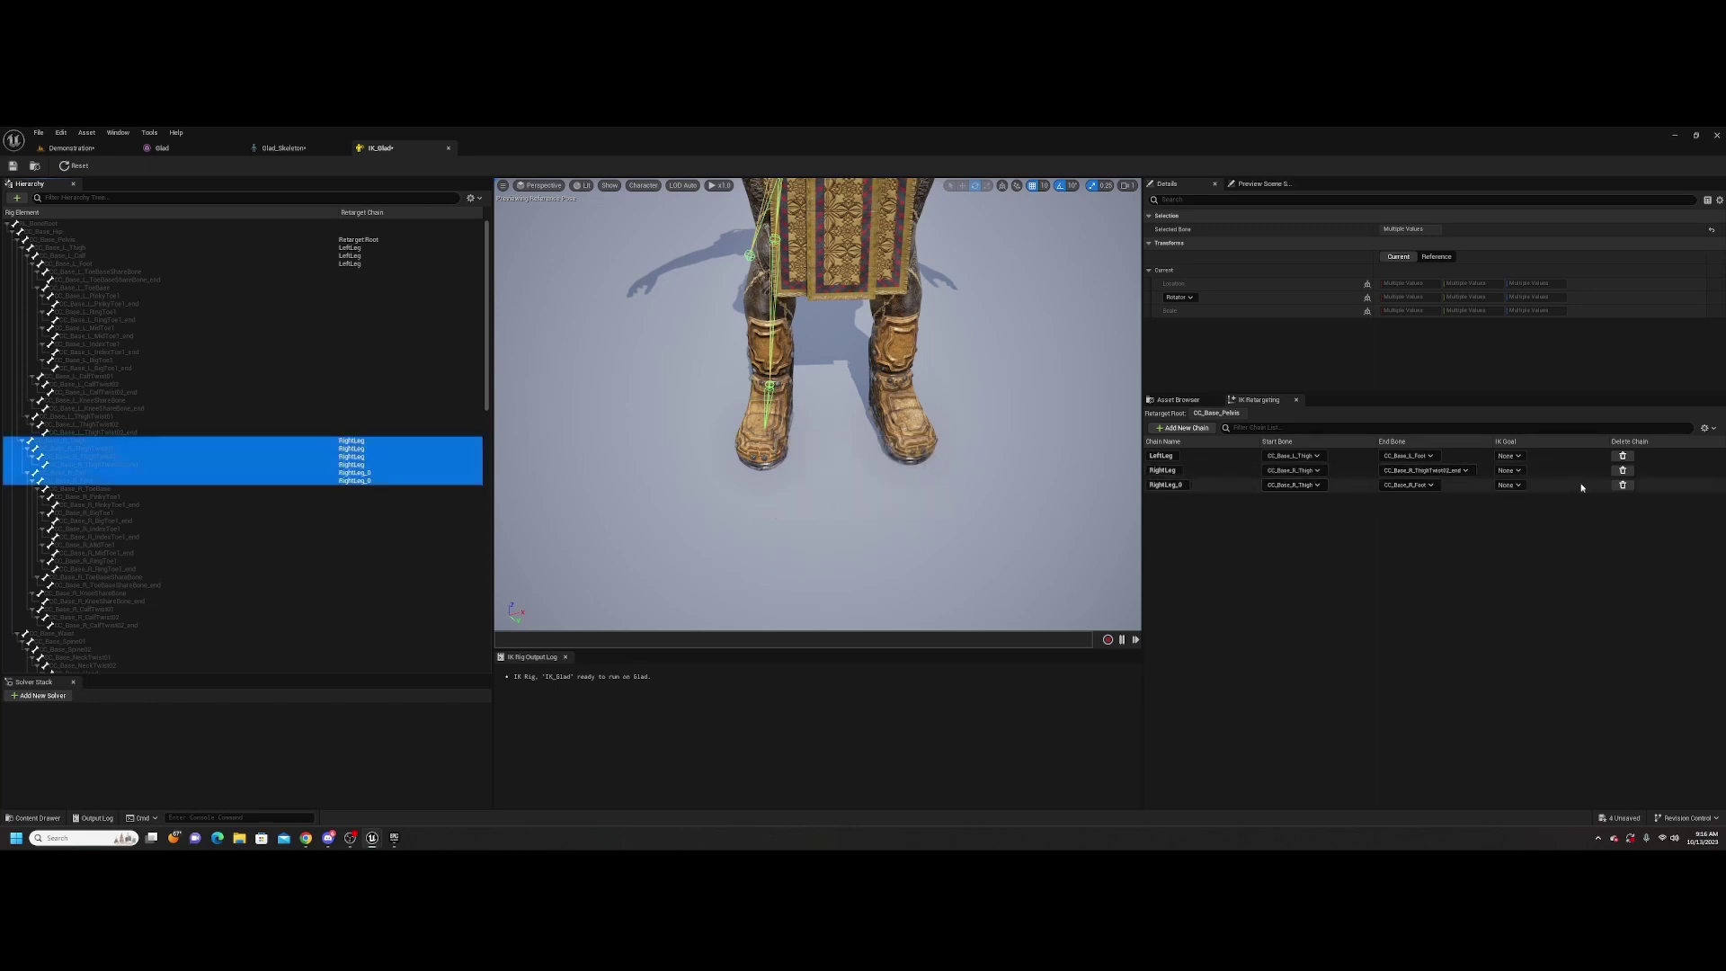
# Delete the extra RightLeg_0 chain and set the RightLeg chain's end bone to CC_Base_R_Foot
pyautogui.click(1628, 485)
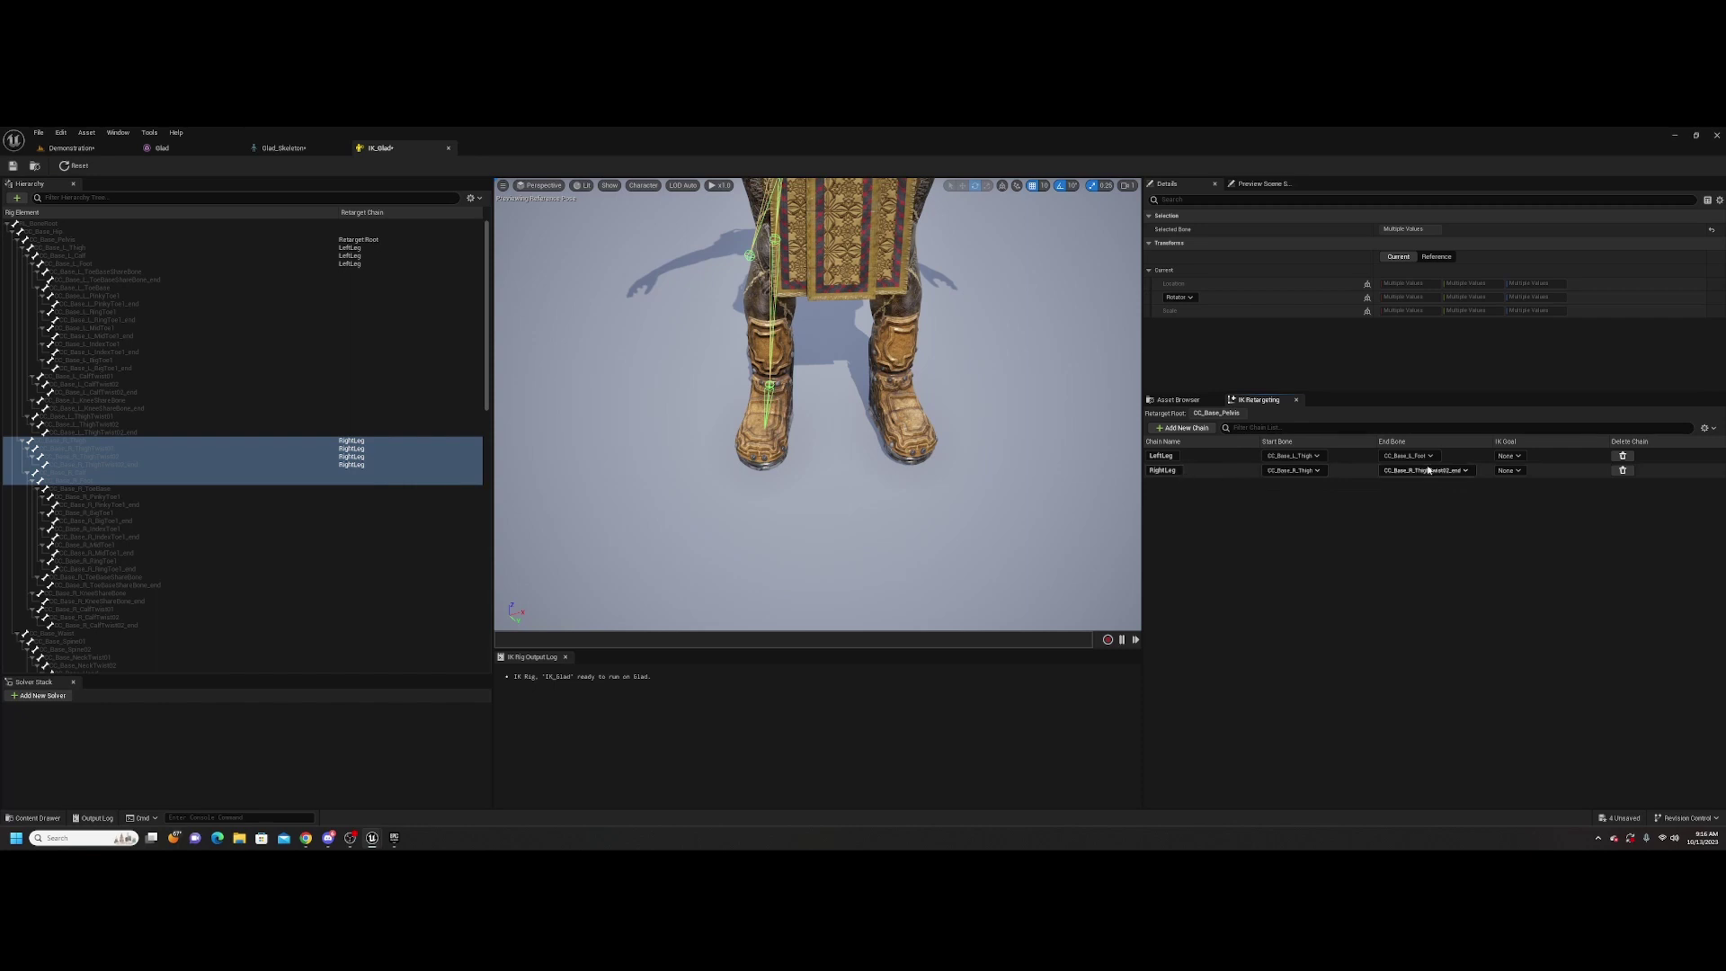
pyautogui.click(1467, 470)
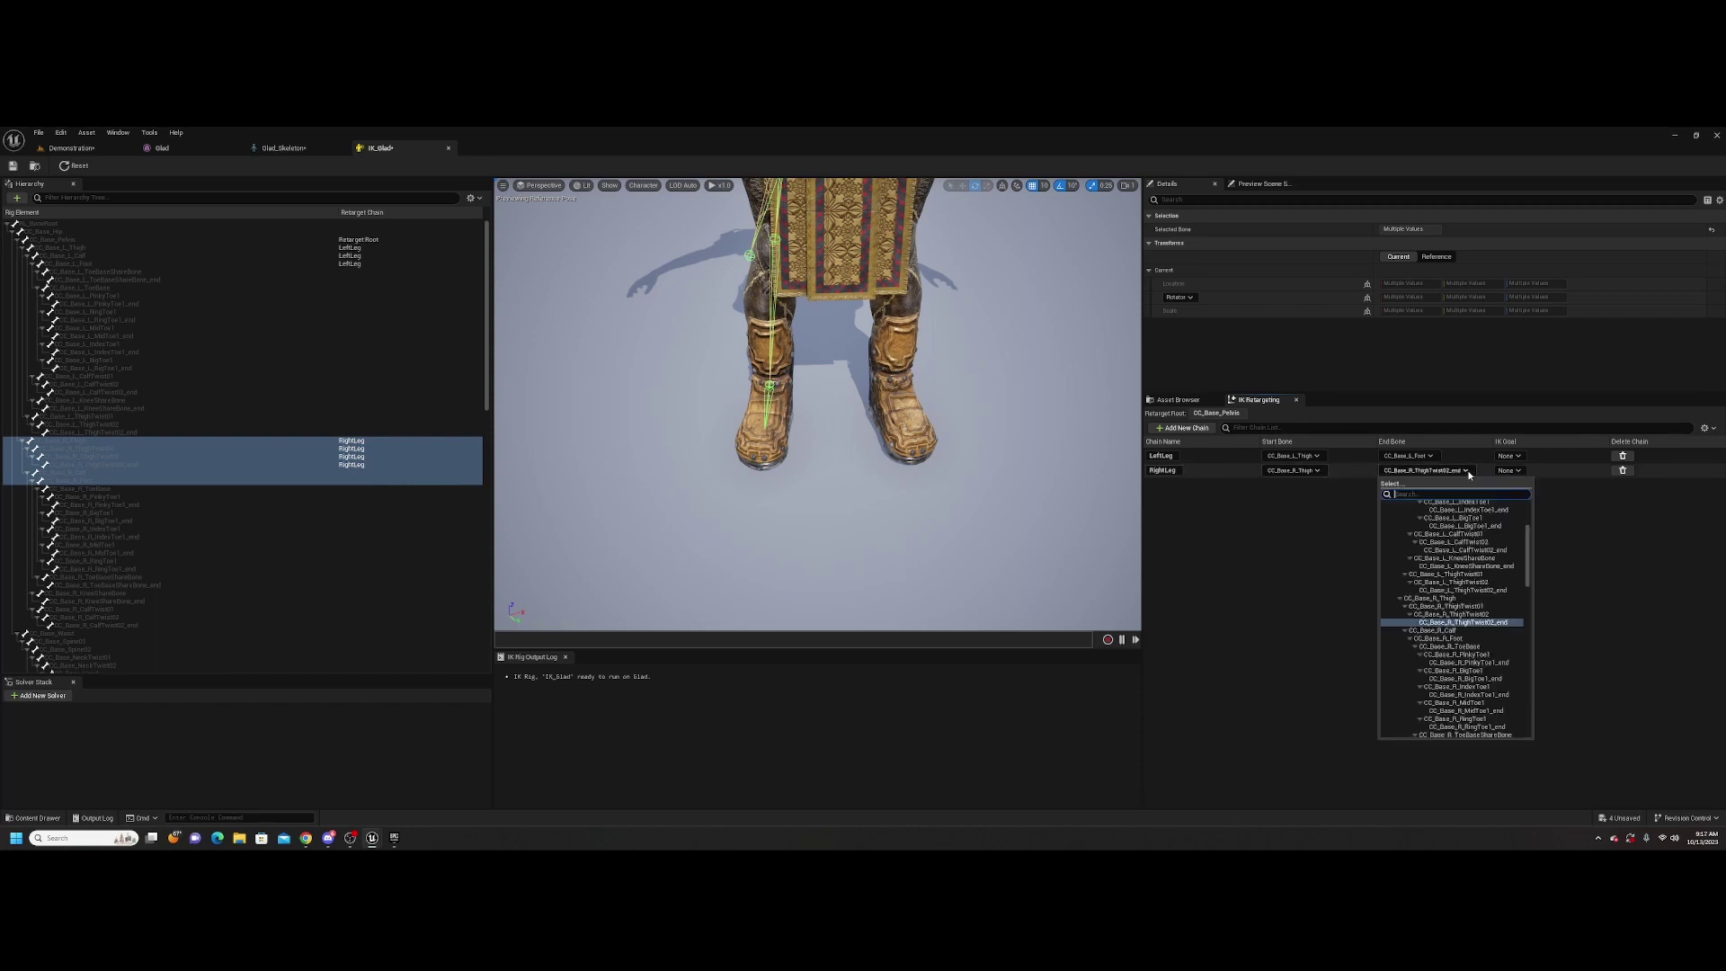
pyautogui.click(1453, 639)
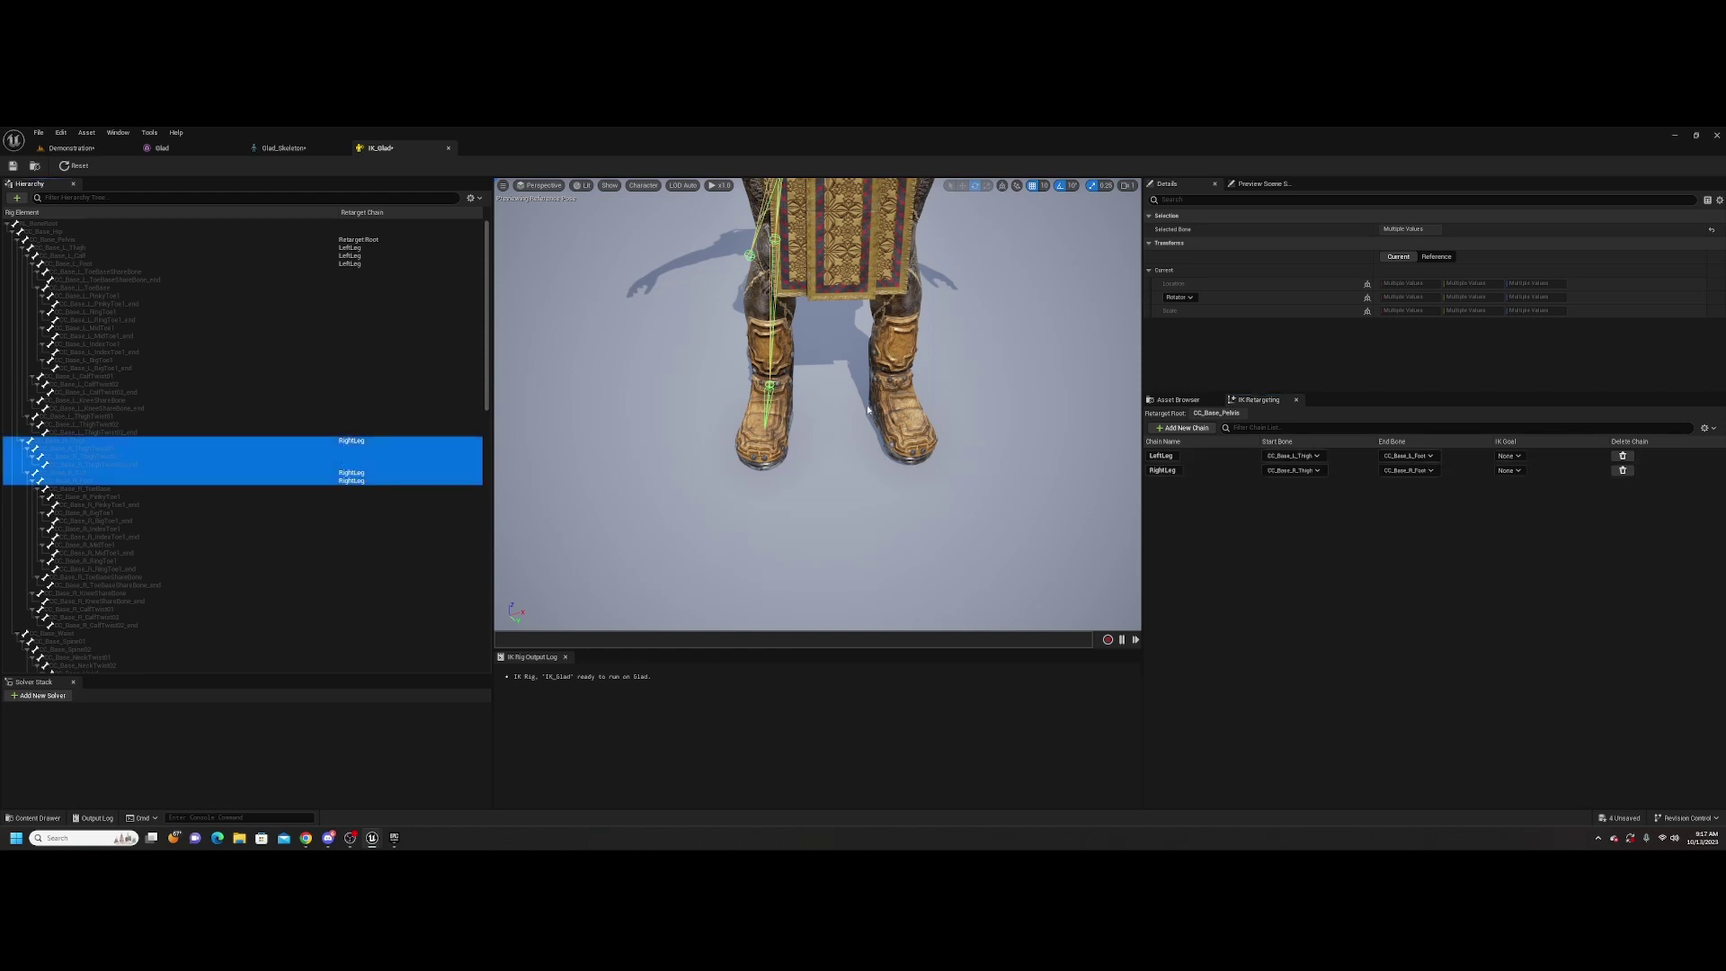
# Examine the torso bones below the legs in the hierarchy, comparing CC_Base_Waist, CC_Base_Spine01 and CC_Base_Spine02 on the model
pyautogui.click(115, 488)
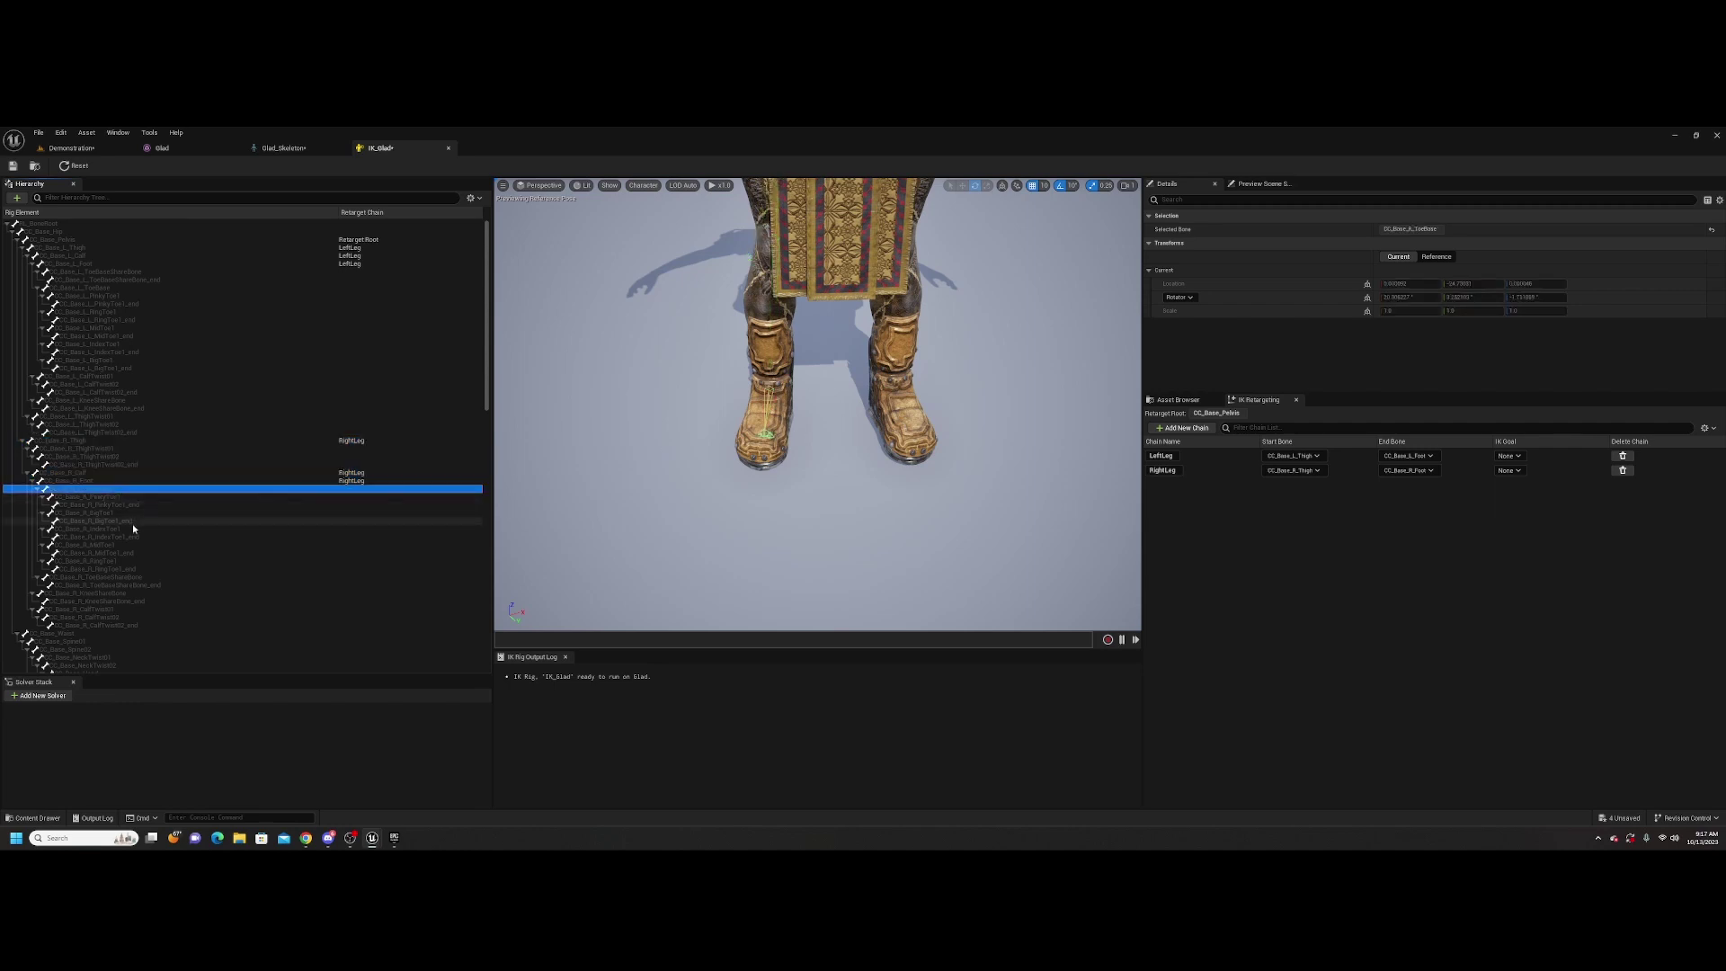
pyautogui.scroll(-2, 99, 639)
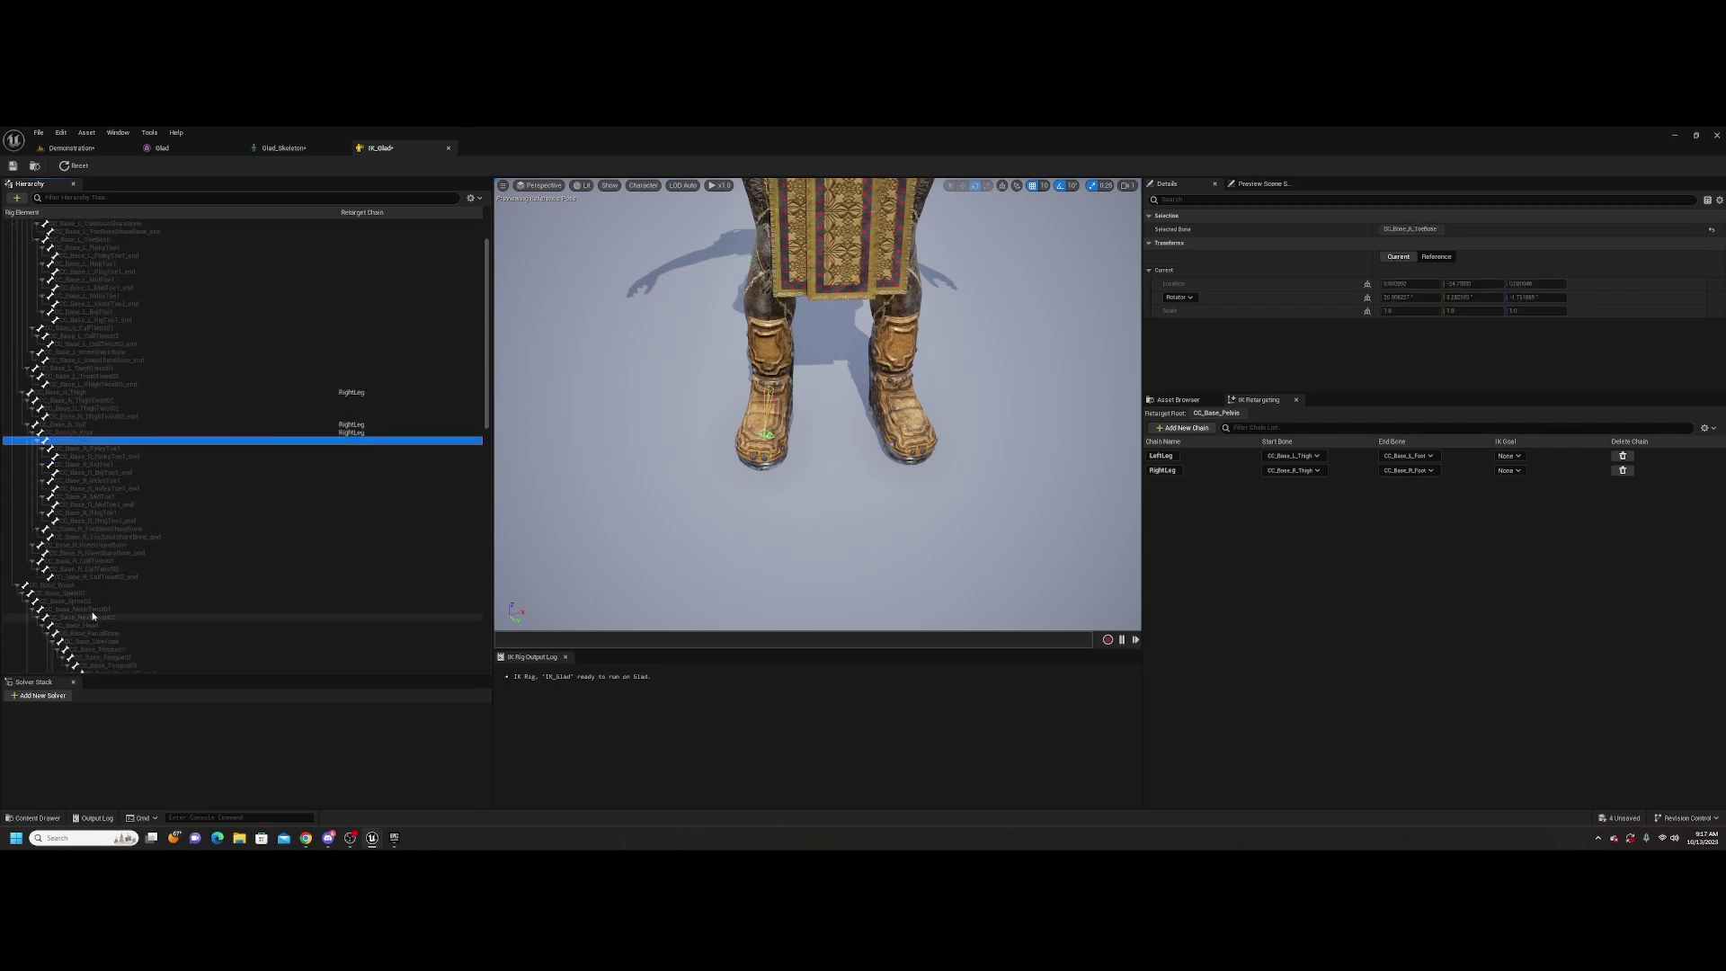
pyautogui.click(76, 585)
pyautogui.moveTo(619, 485); pyautogui.dragTo(618, 355, button='right')
pyautogui.press('s')
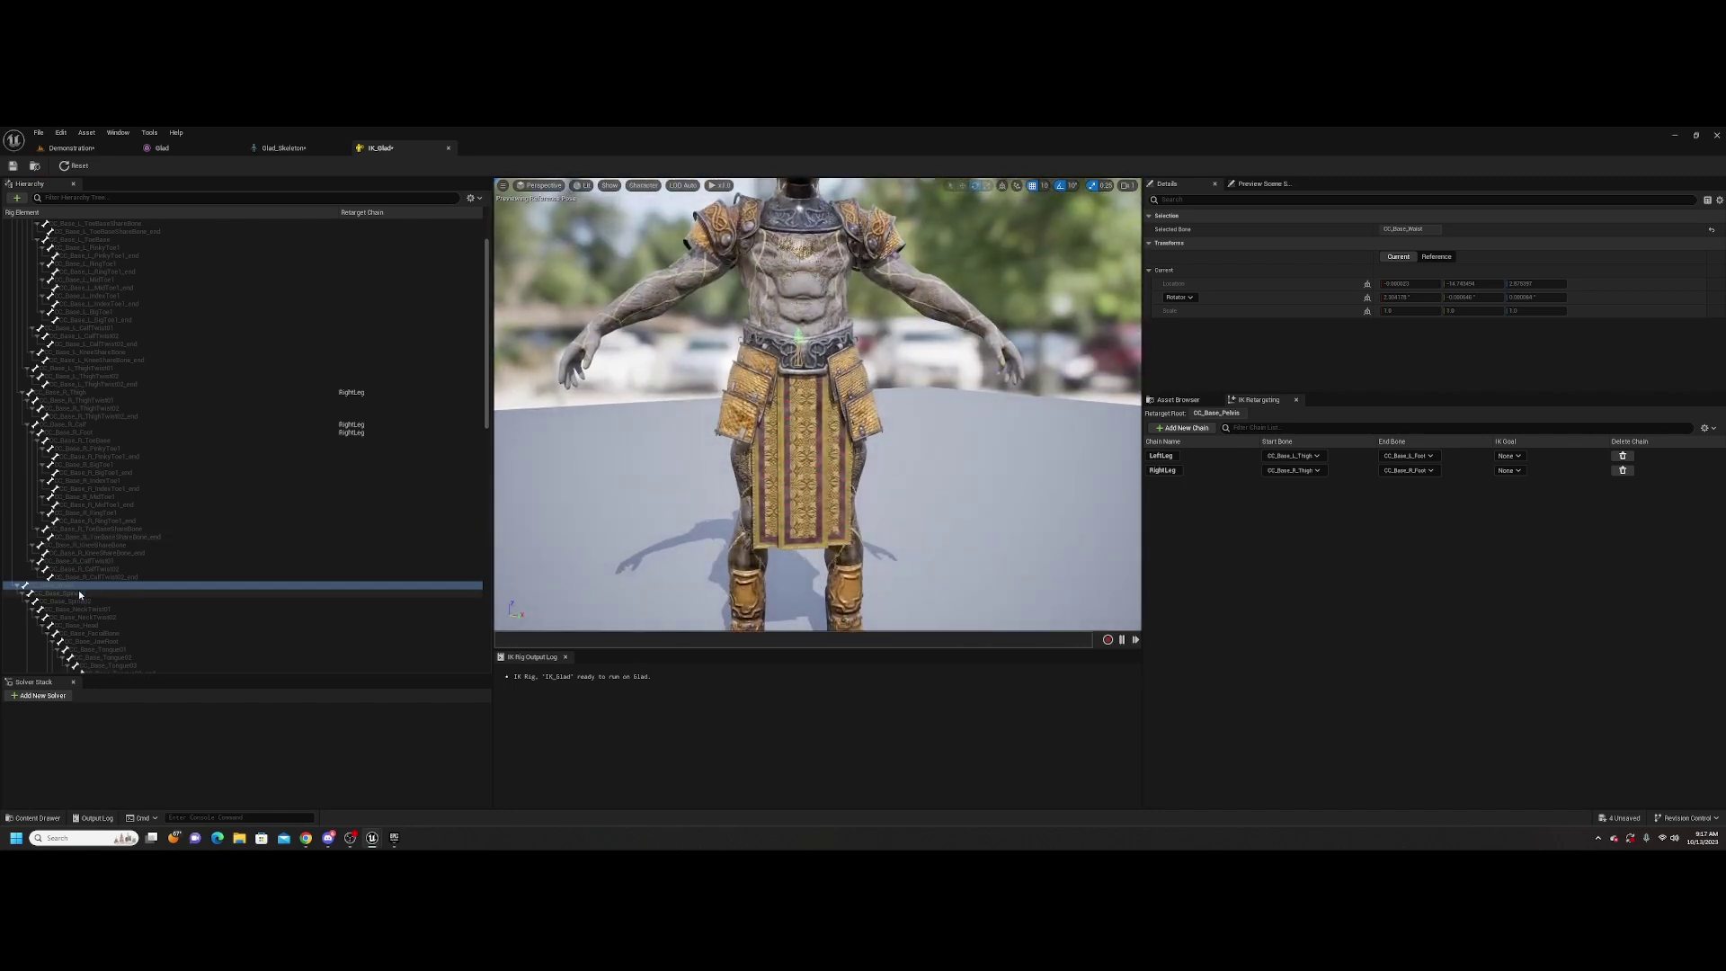
pyautogui.click(79, 592)
pyautogui.click(81, 585)
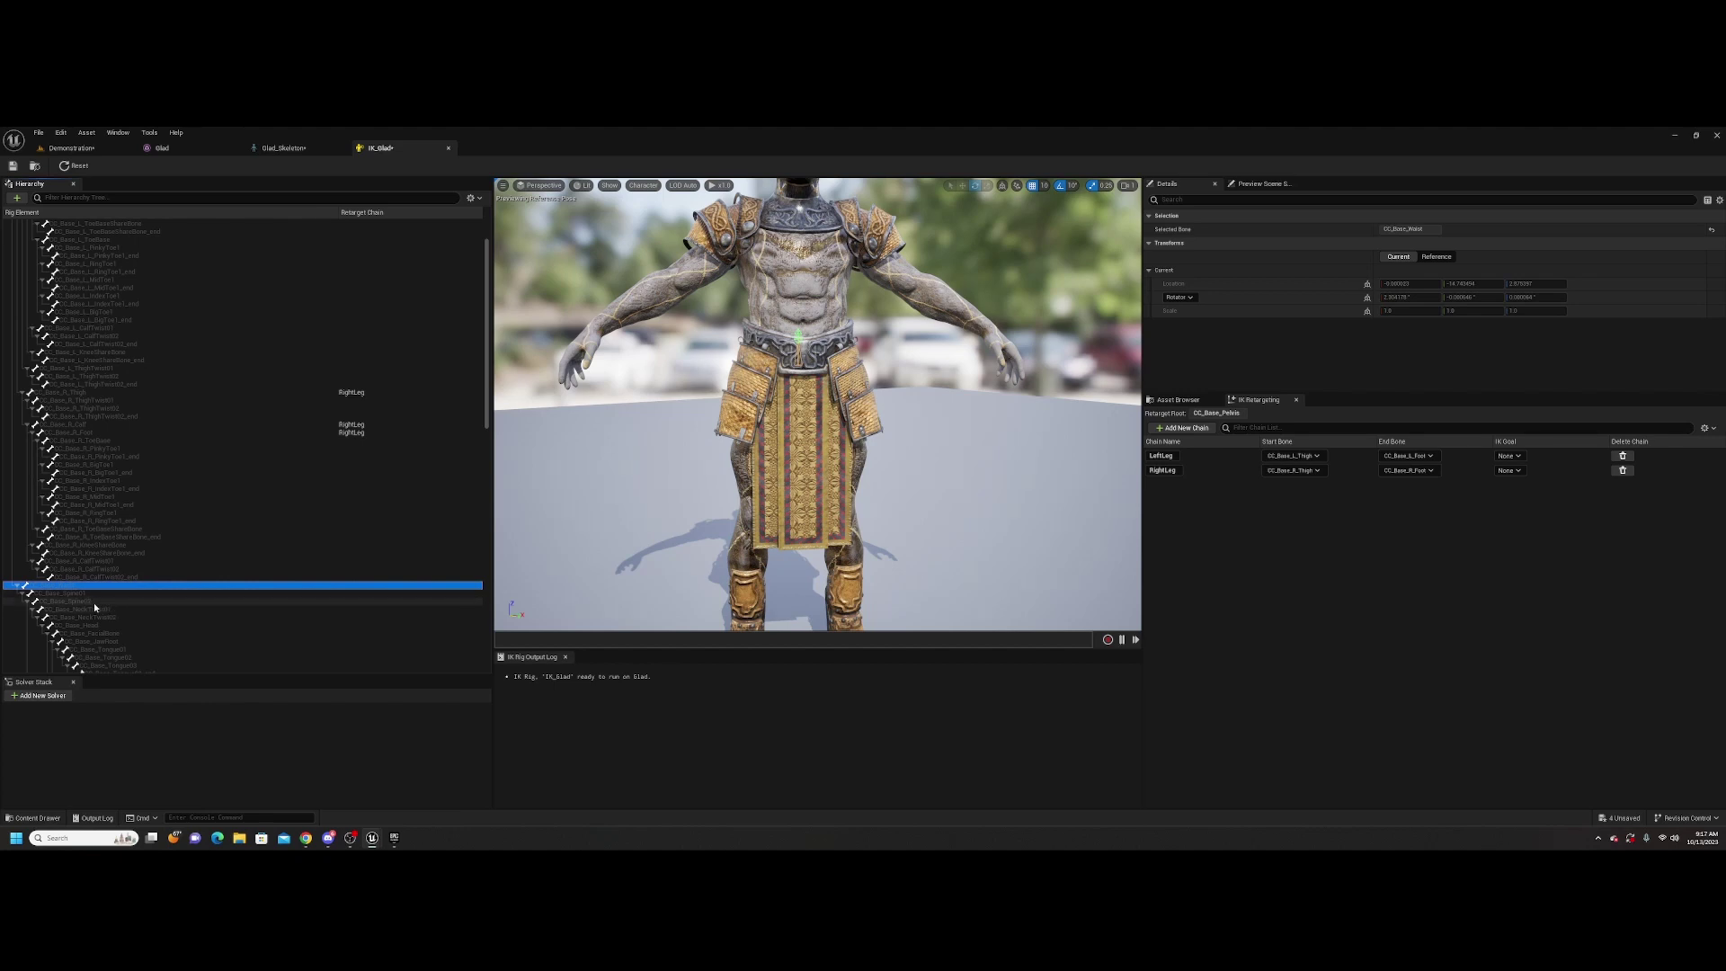
pyautogui.keyDown('shift'); pyautogui.click(94, 602); pyautogui.keyUp('shift')
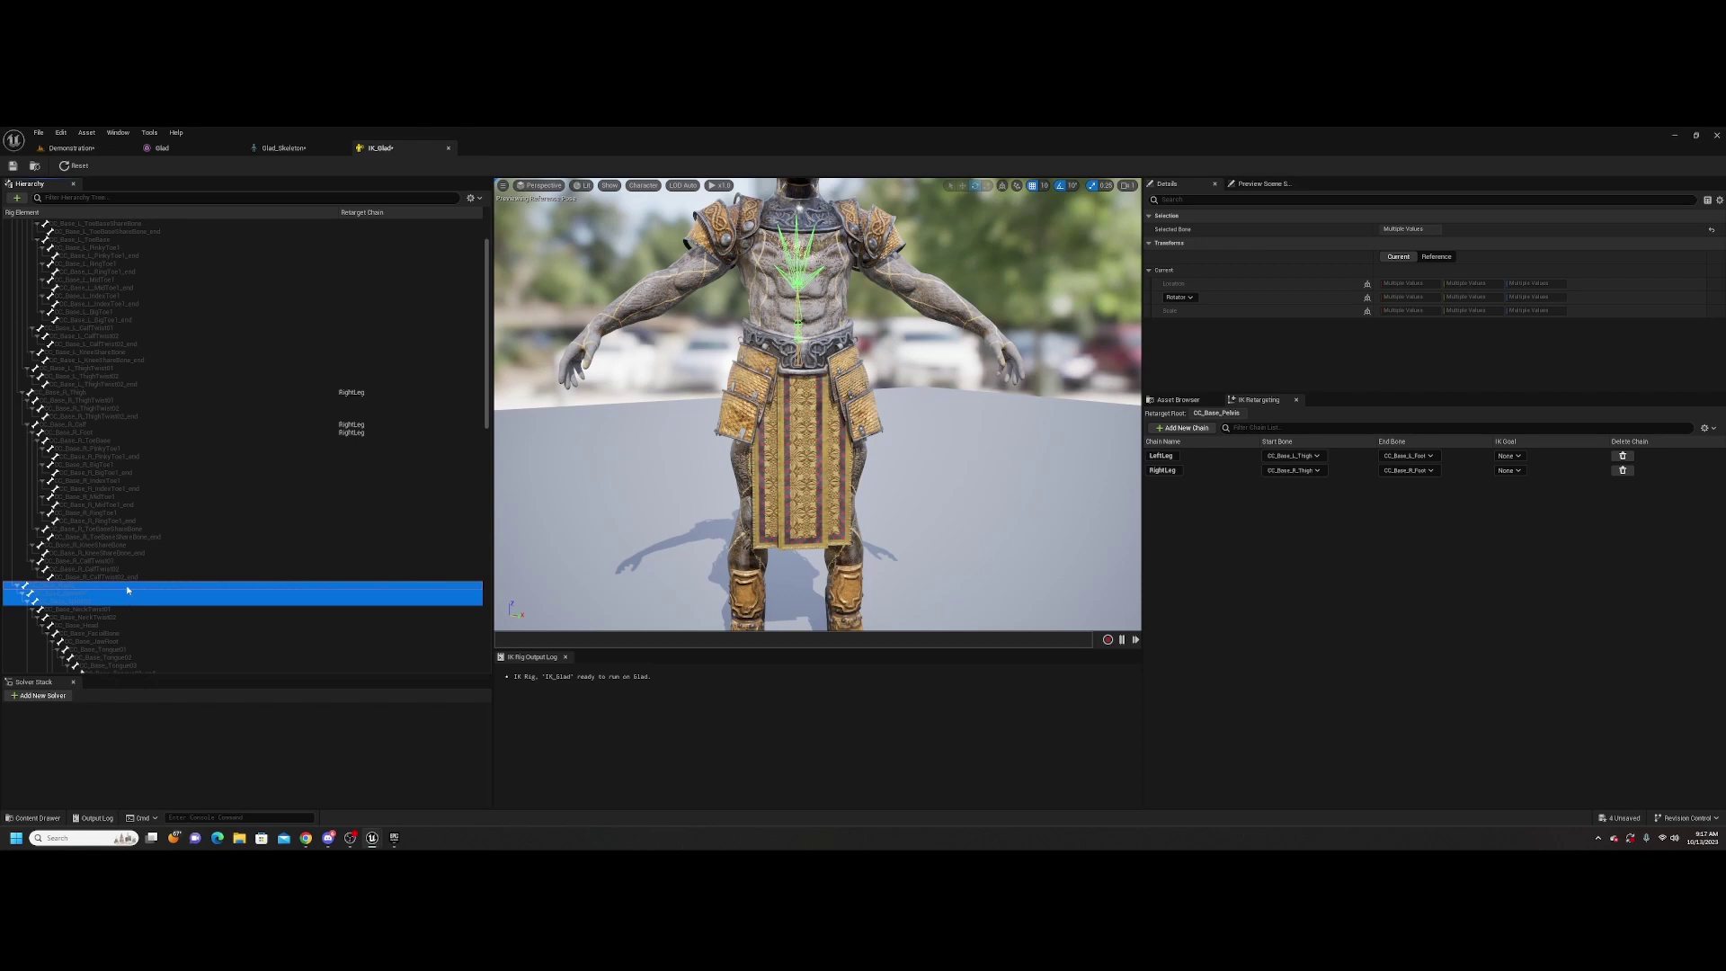
pyautogui.click(128, 587)
pyautogui.click(86, 601)
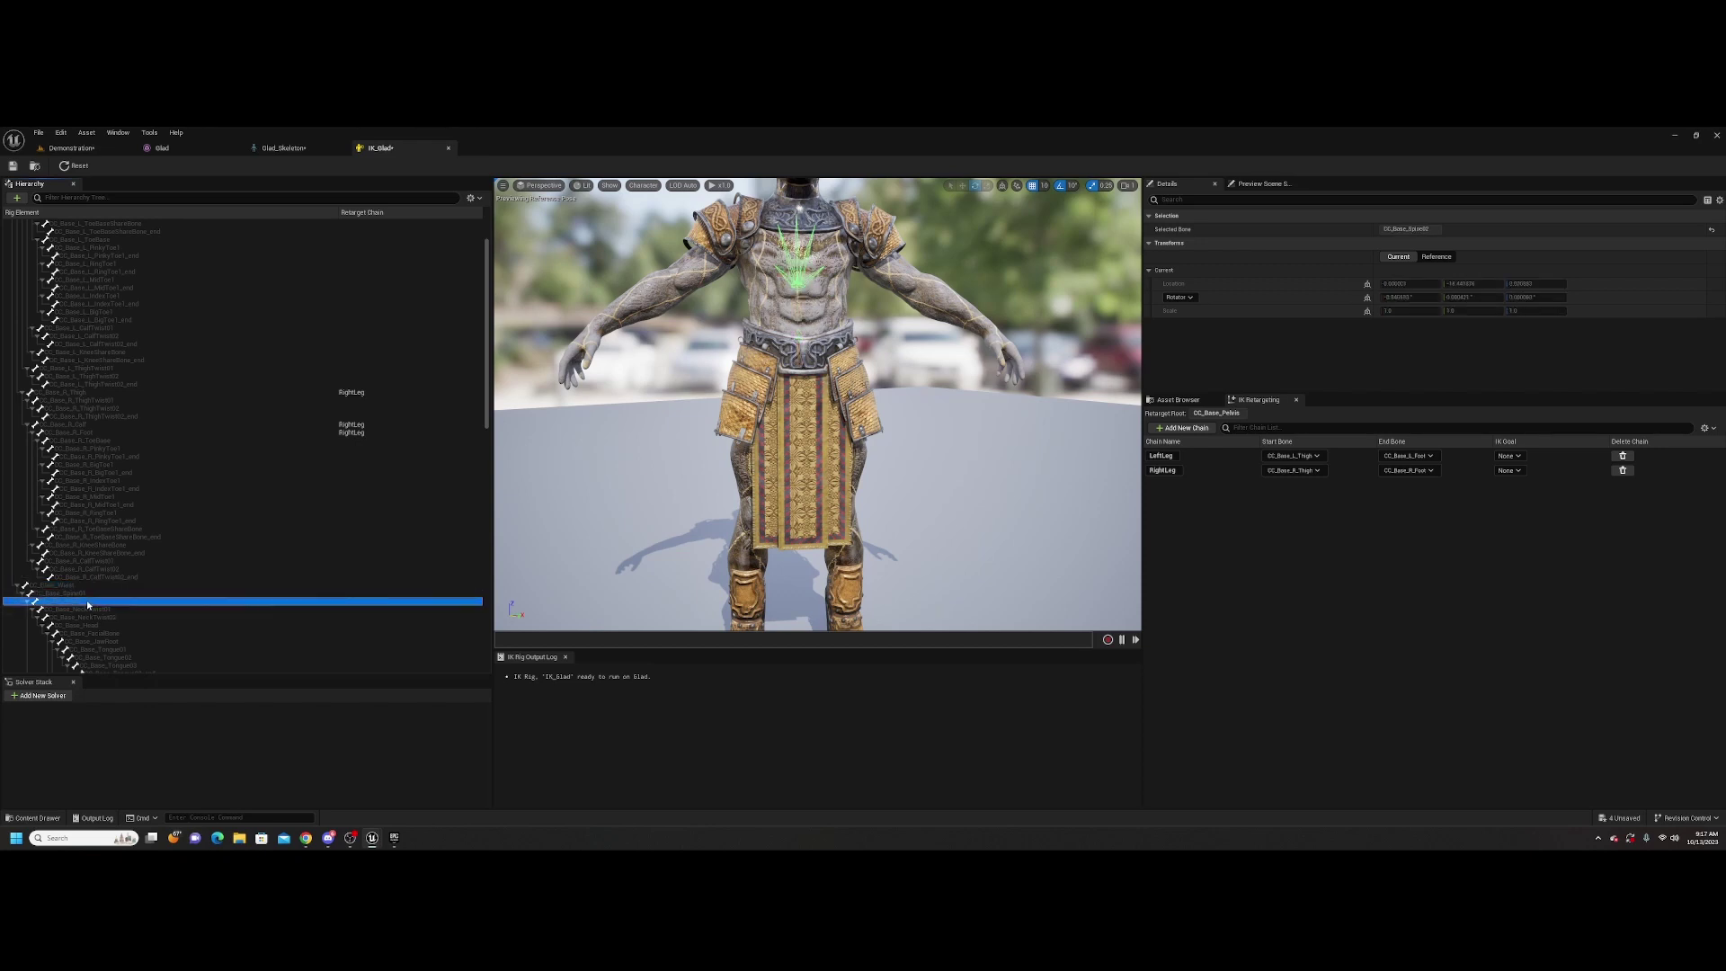
pyautogui.click(85, 586)
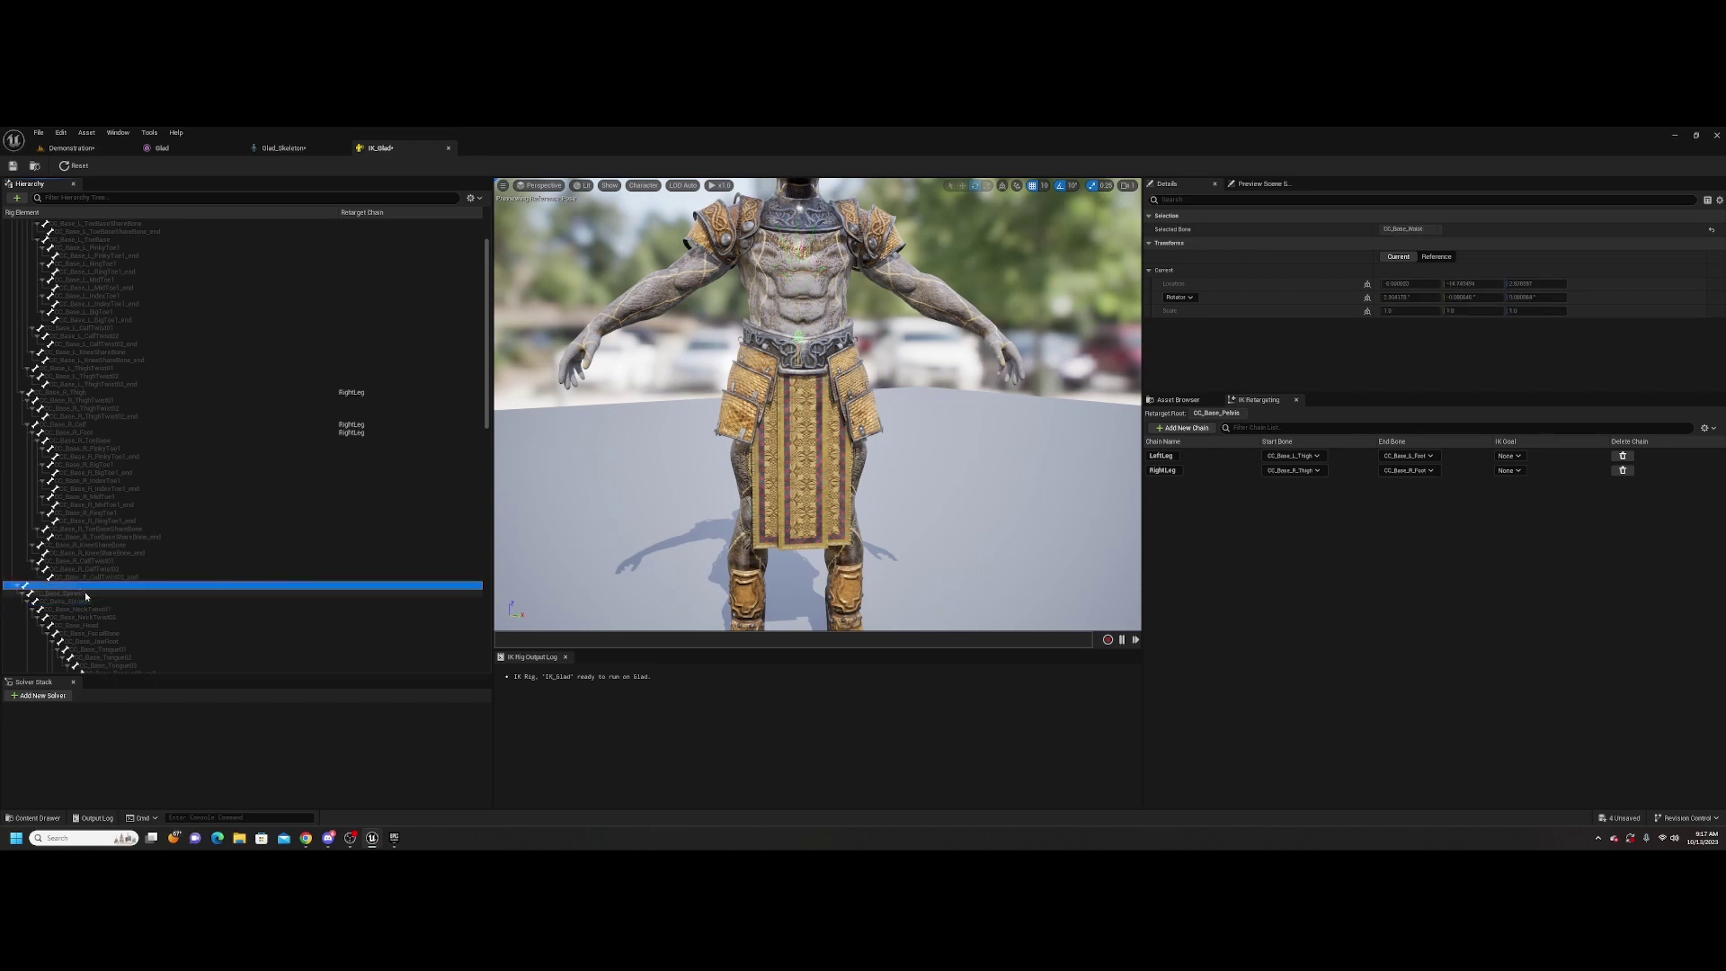
pyautogui.click(84, 595)
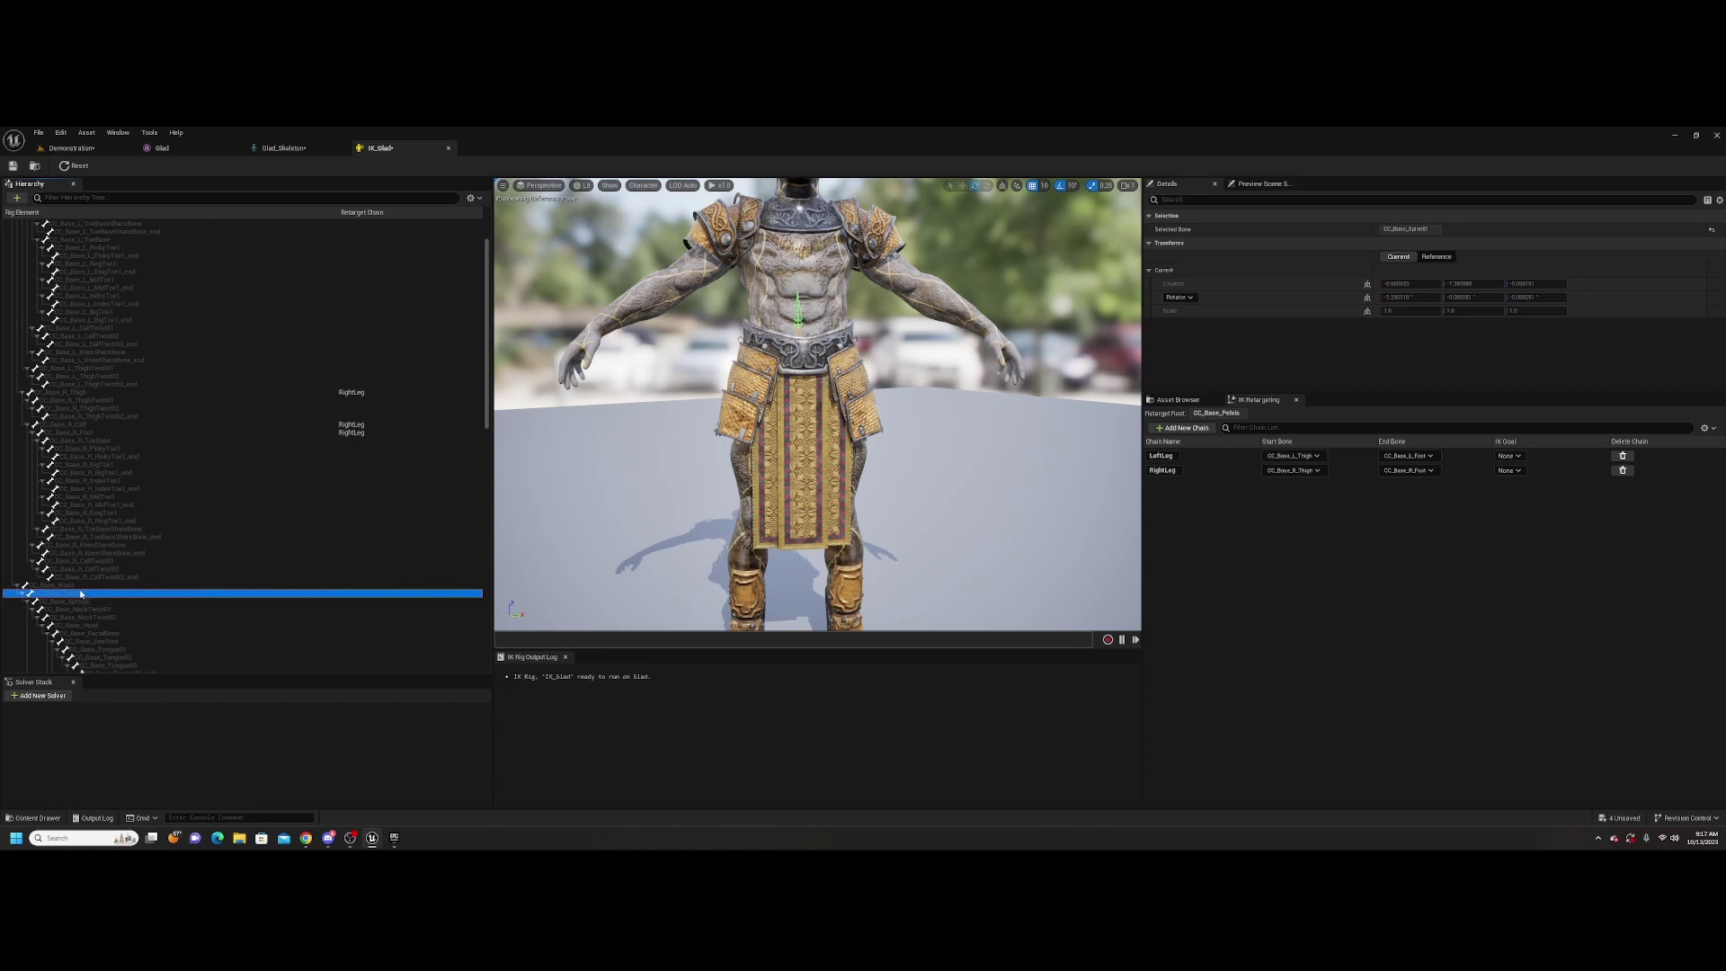
# Create a retarget chain named Spine from CC_Base_Waist to CC_Base_Spine02, without an IK goal
pyautogui.click(88, 586)
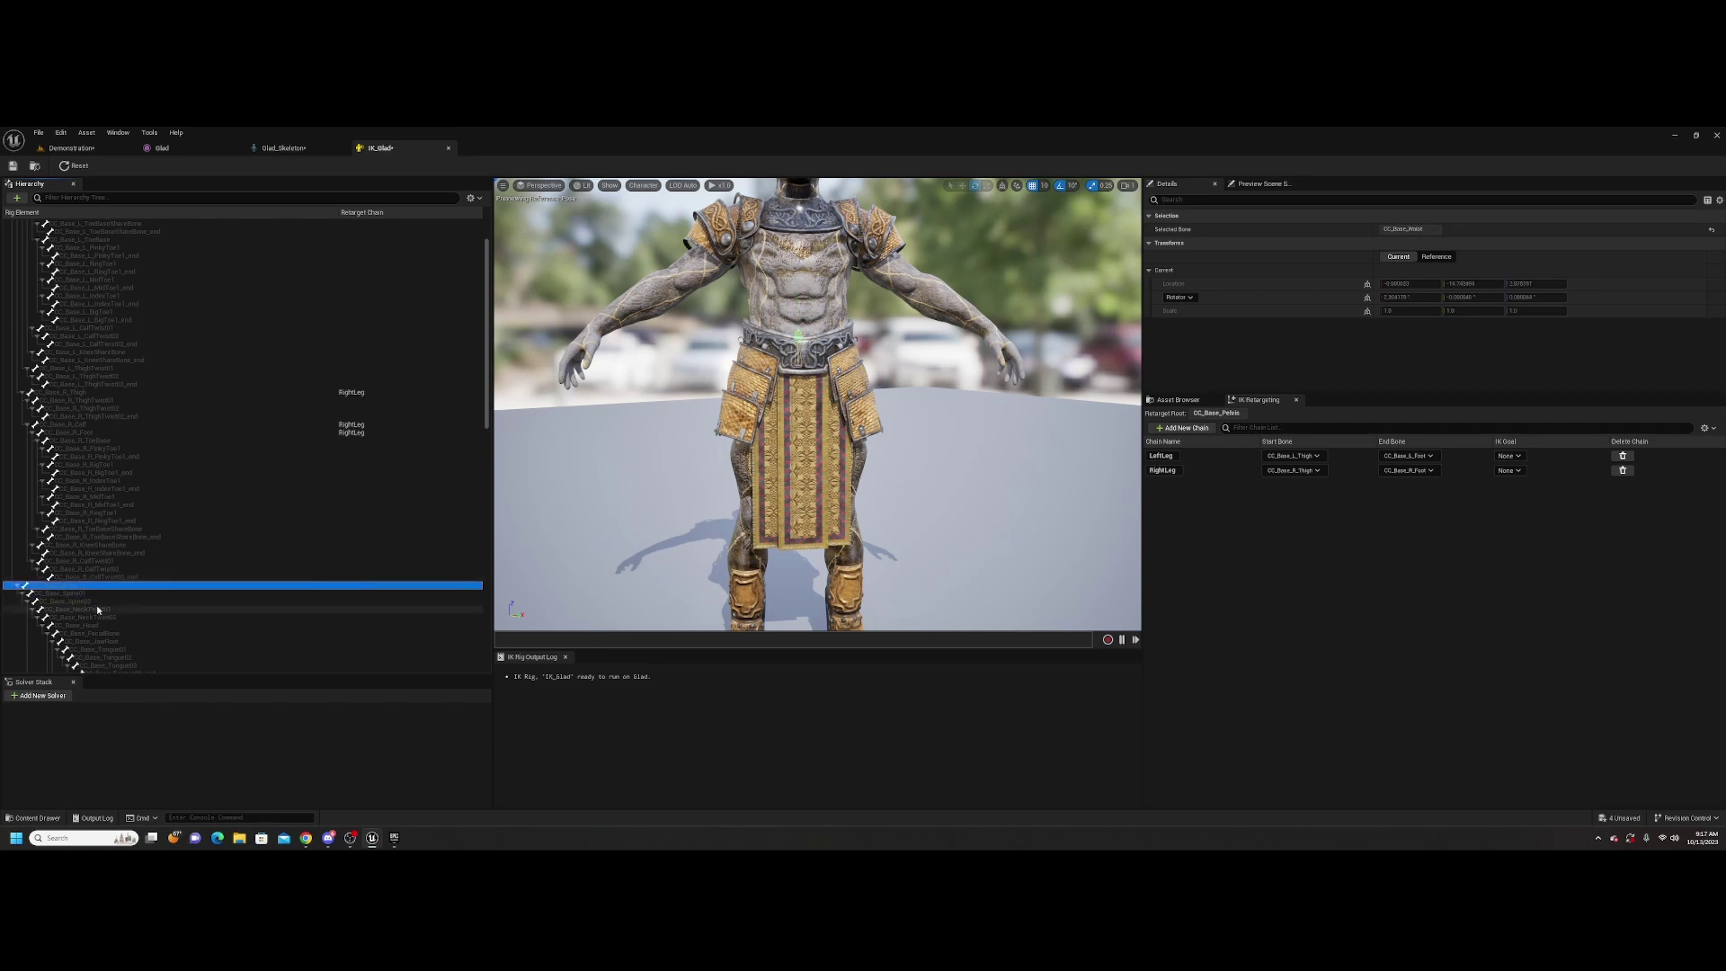
pyautogui.keyDown('shift'); pyautogui.click(90, 601); pyautogui.keyUp('shift')
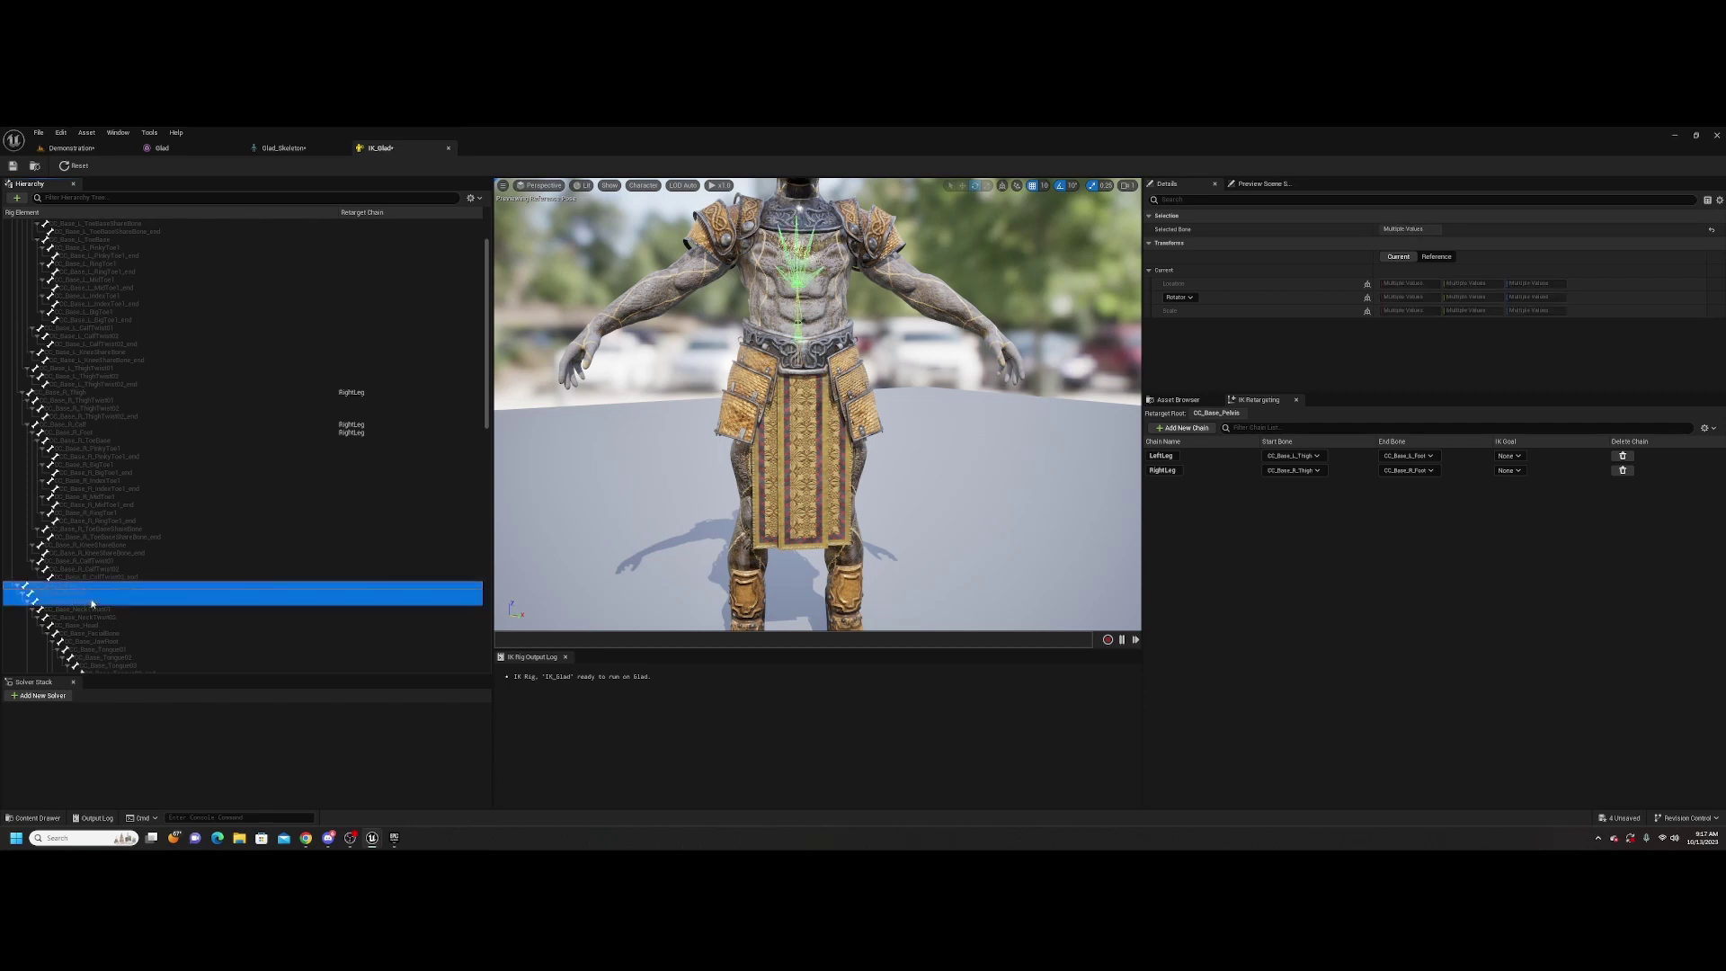
pyautogui.rightClick(90, 602)
pyautogui.click(135, 772)
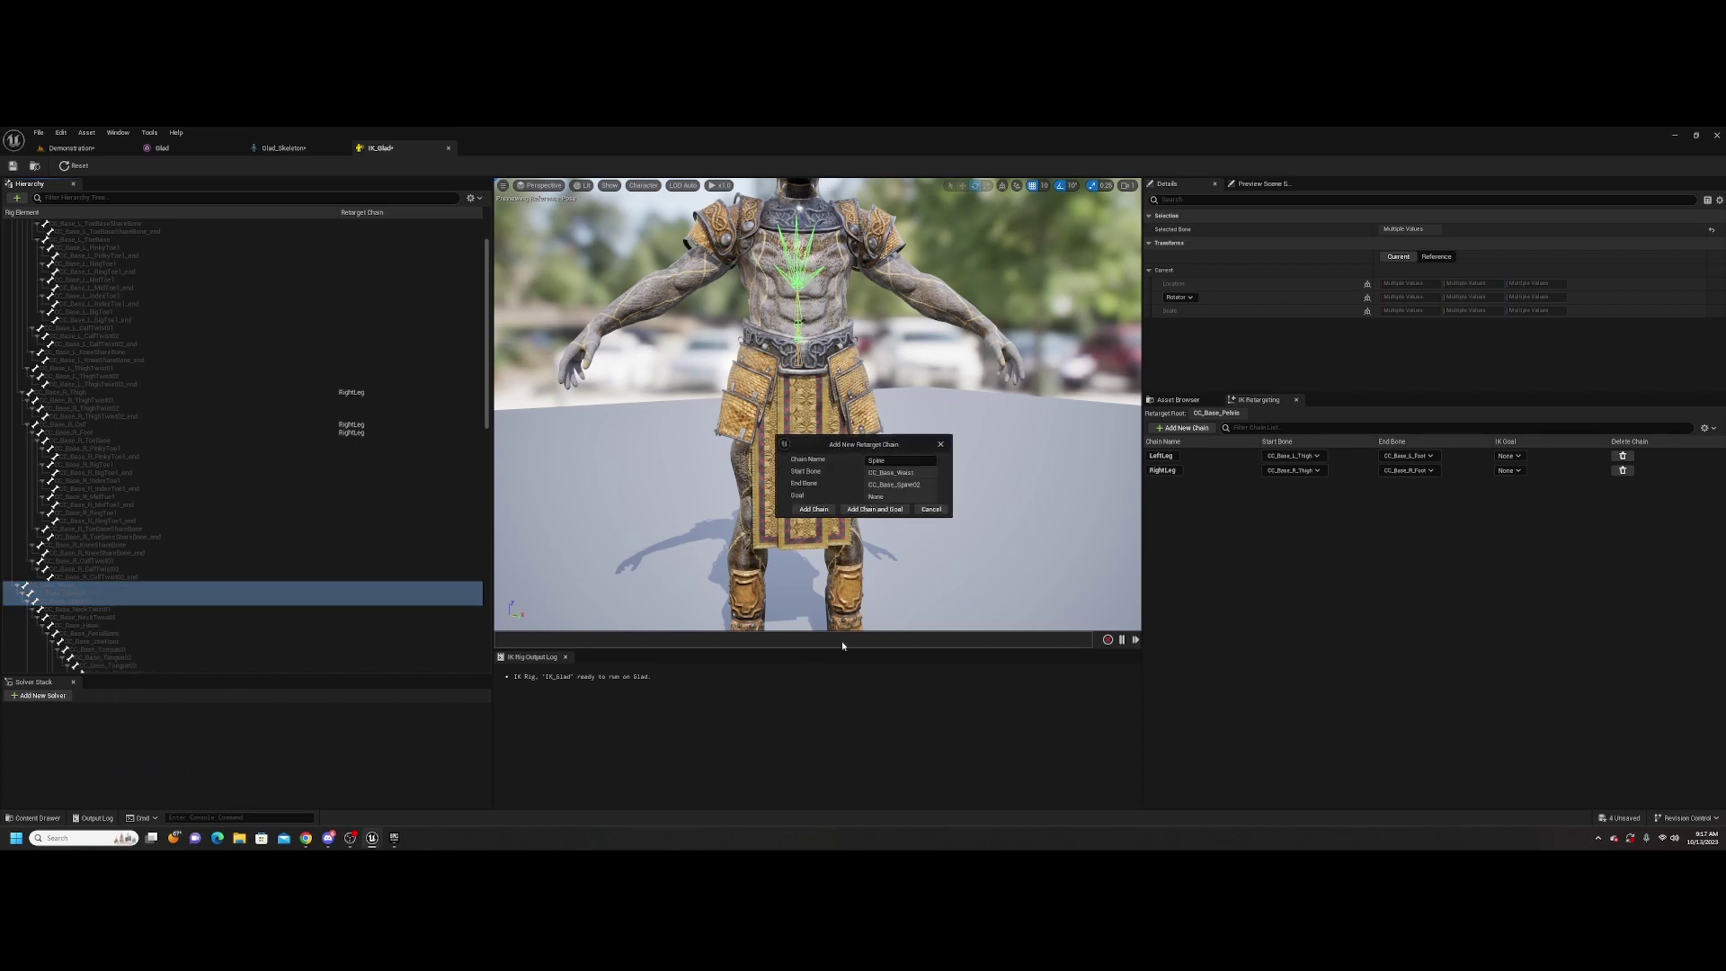
pyautogui.click(825, 511)
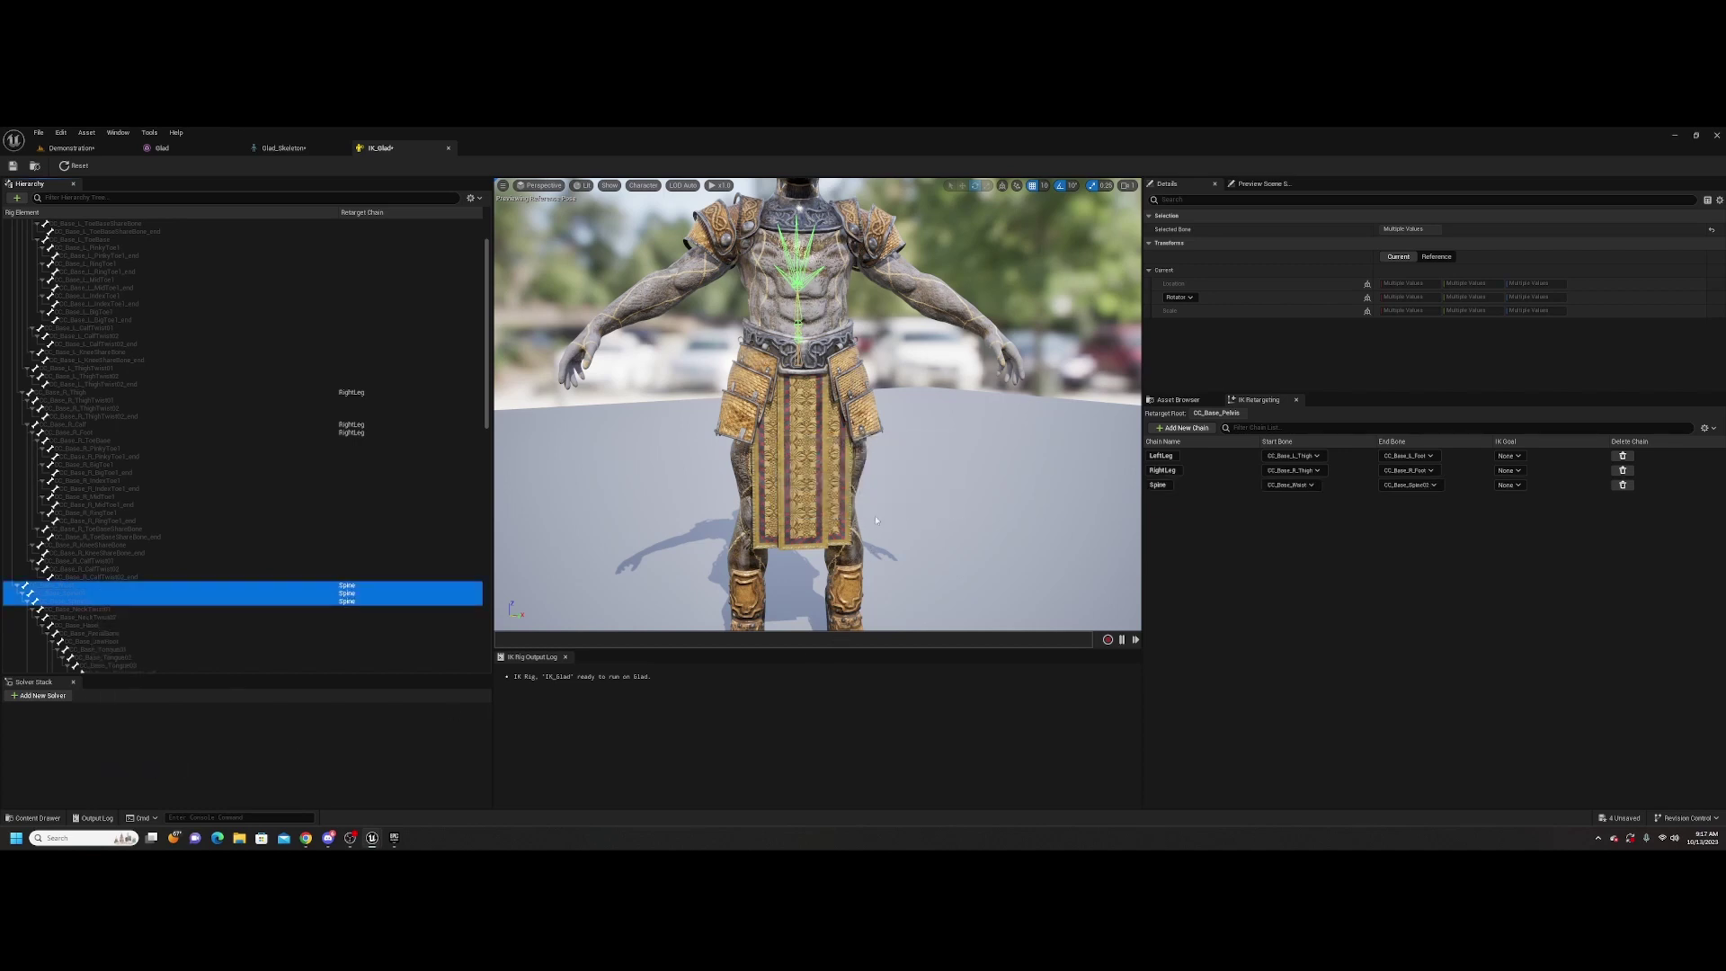
# Compare the neck and head bones, and create a Head retarget chain from CC_Base_NeckTwist02 to CC_Base_Head without a goal
pyautogui.scroll(-3, 154, 608)
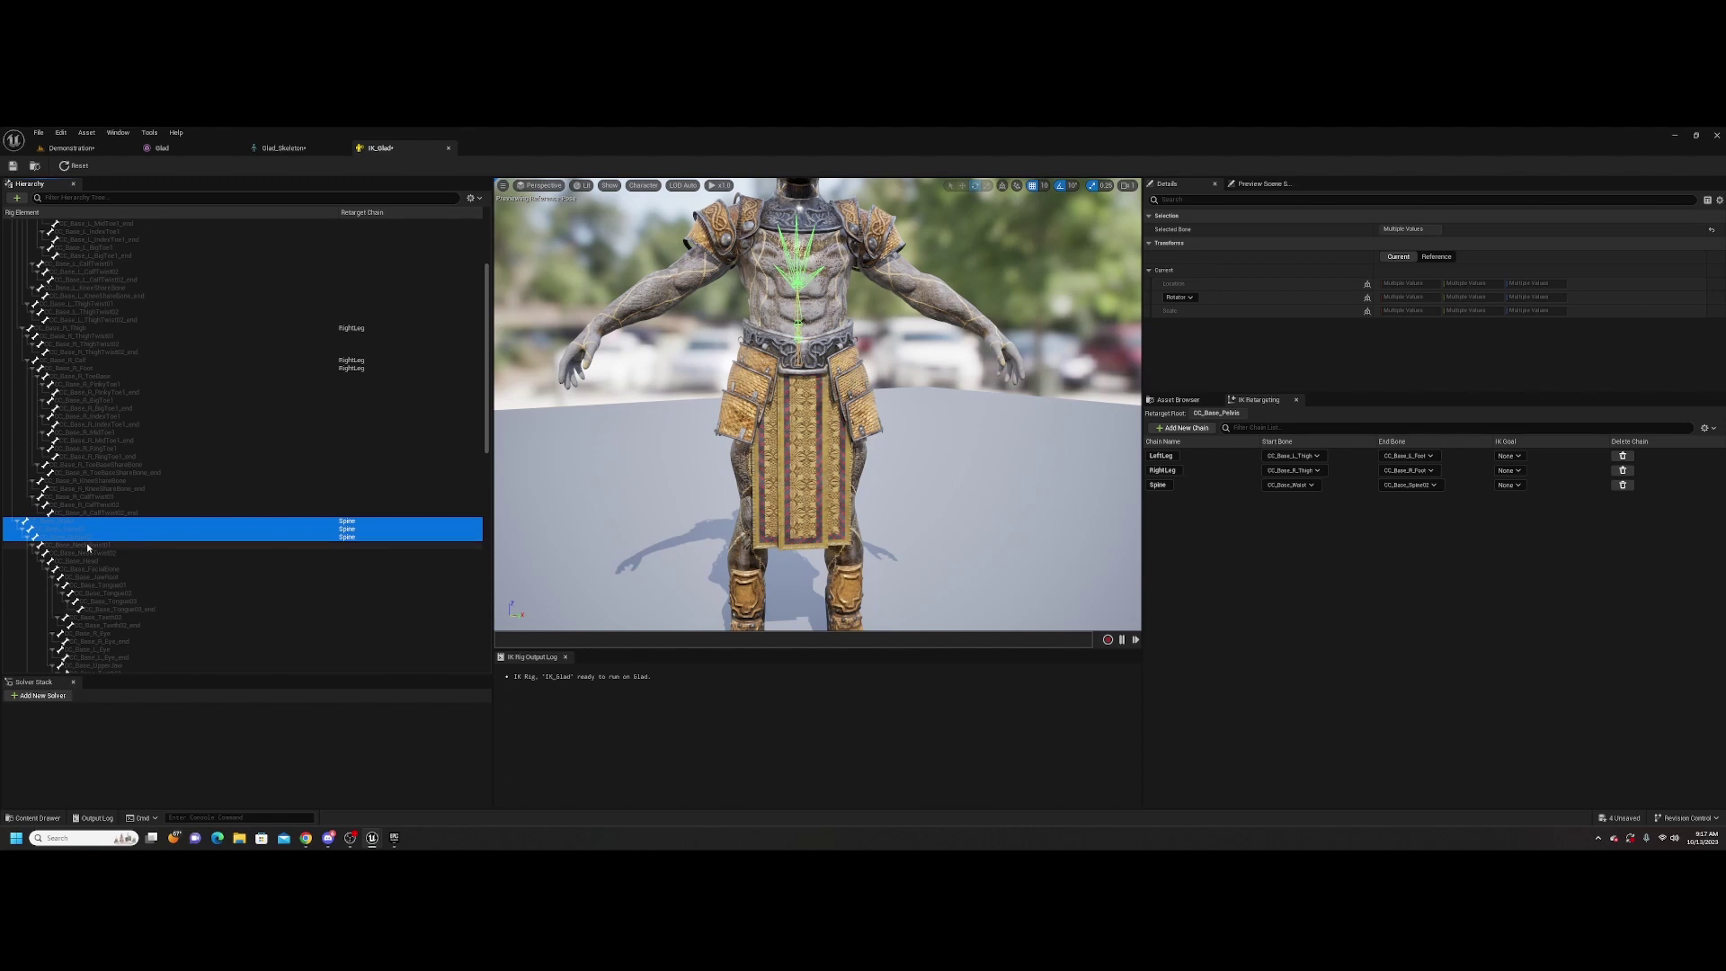
pyautogui.scroll(-2, 132, 618)
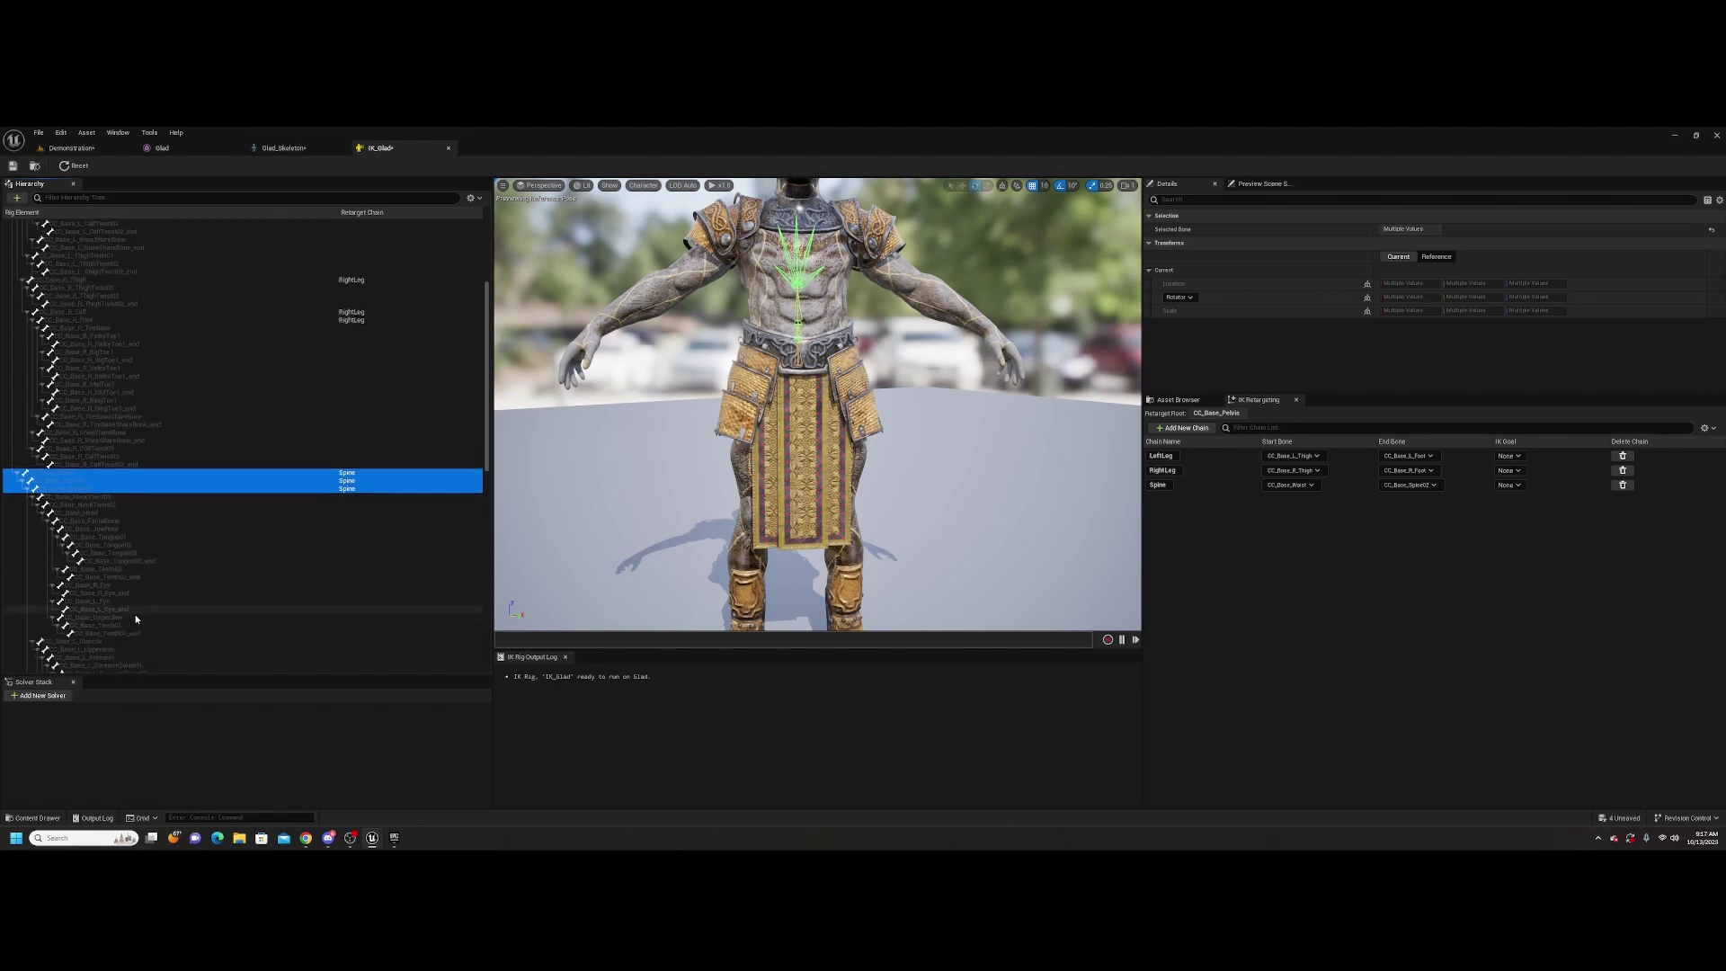
pyautogui.click(107, 512)
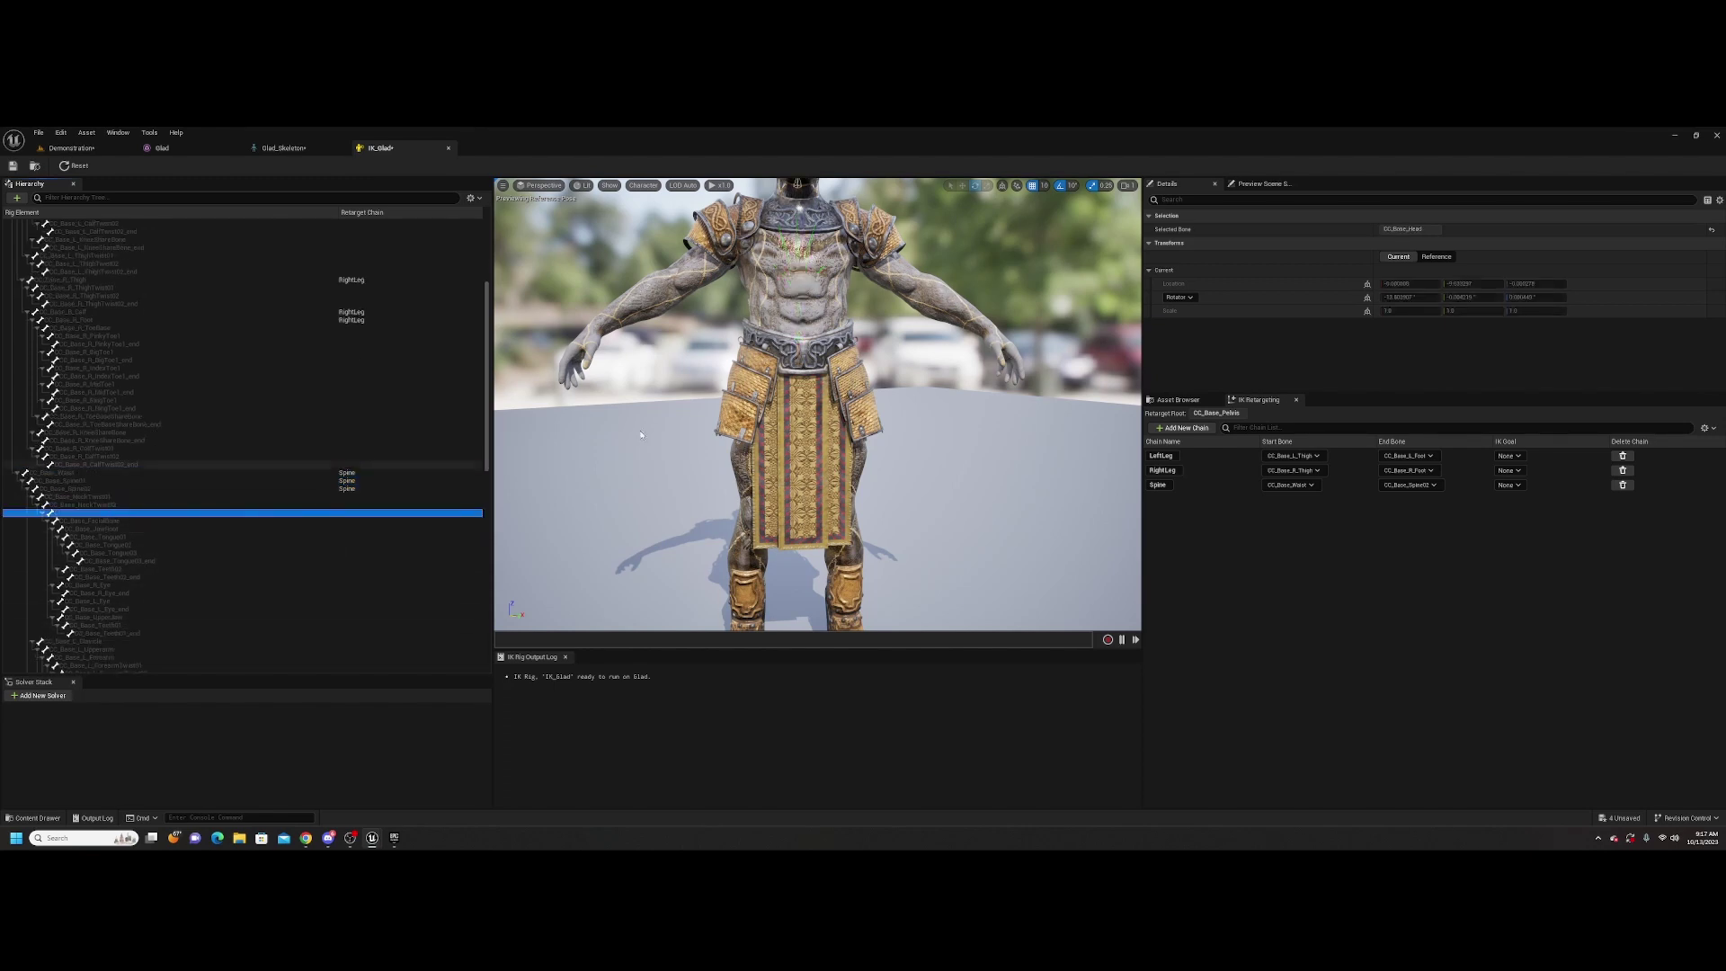
pyautogui.press('f')
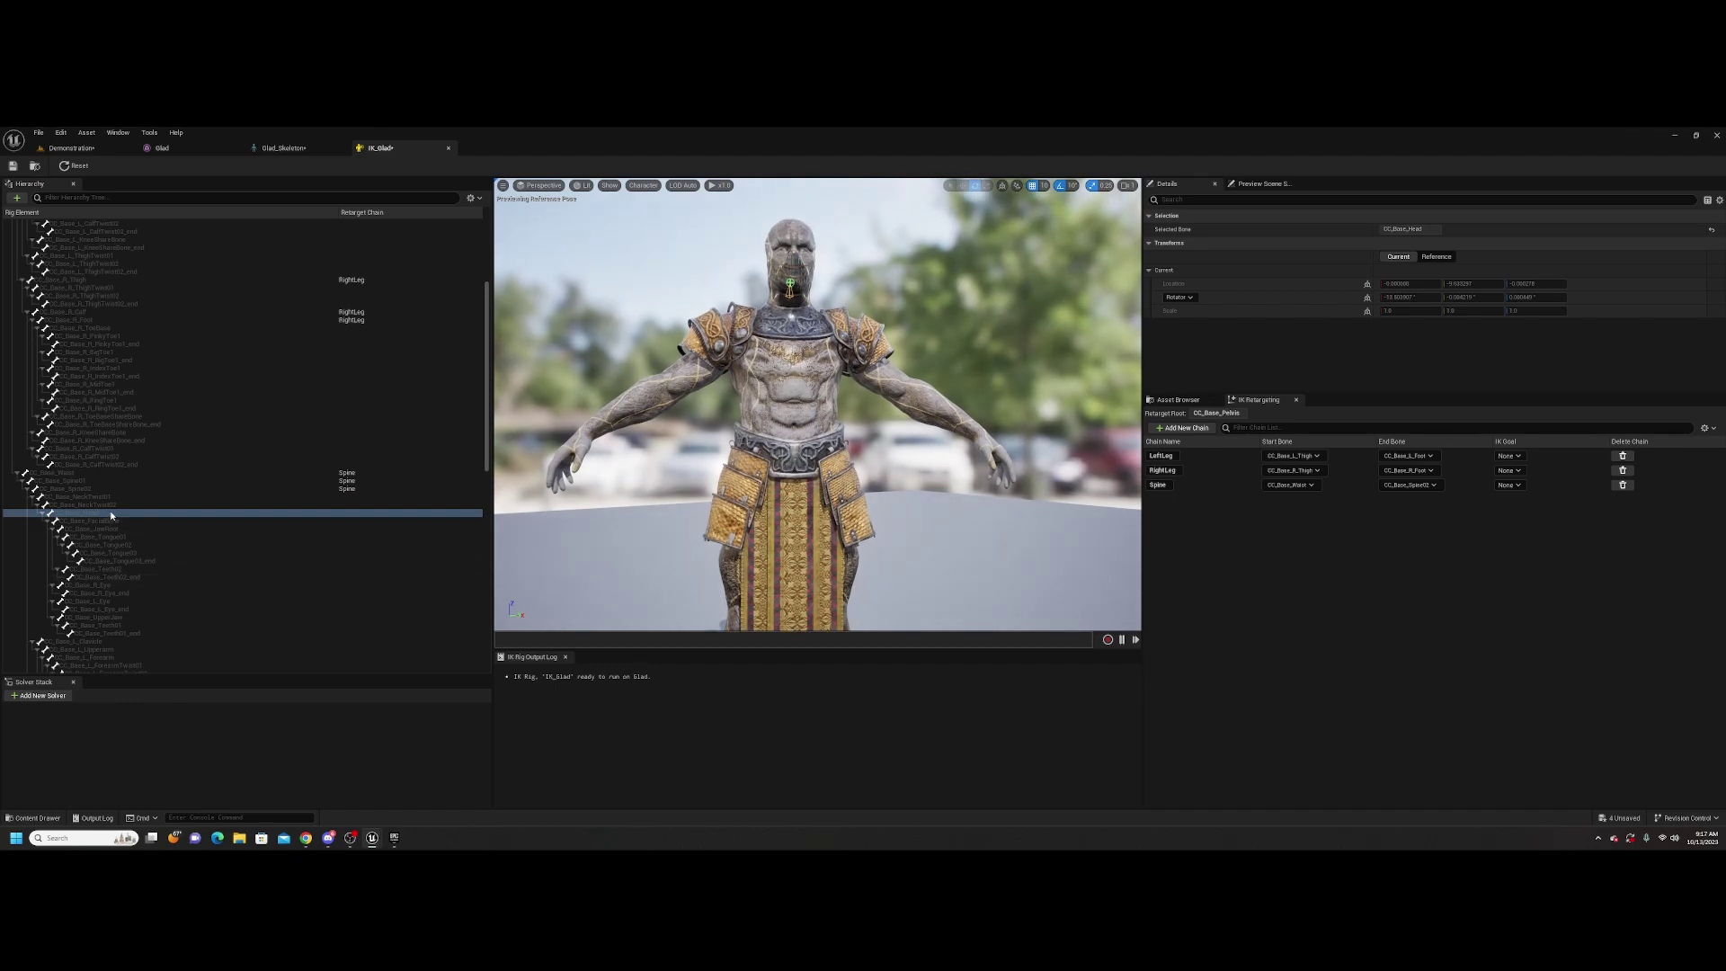
pyautogui.click(113, 506)
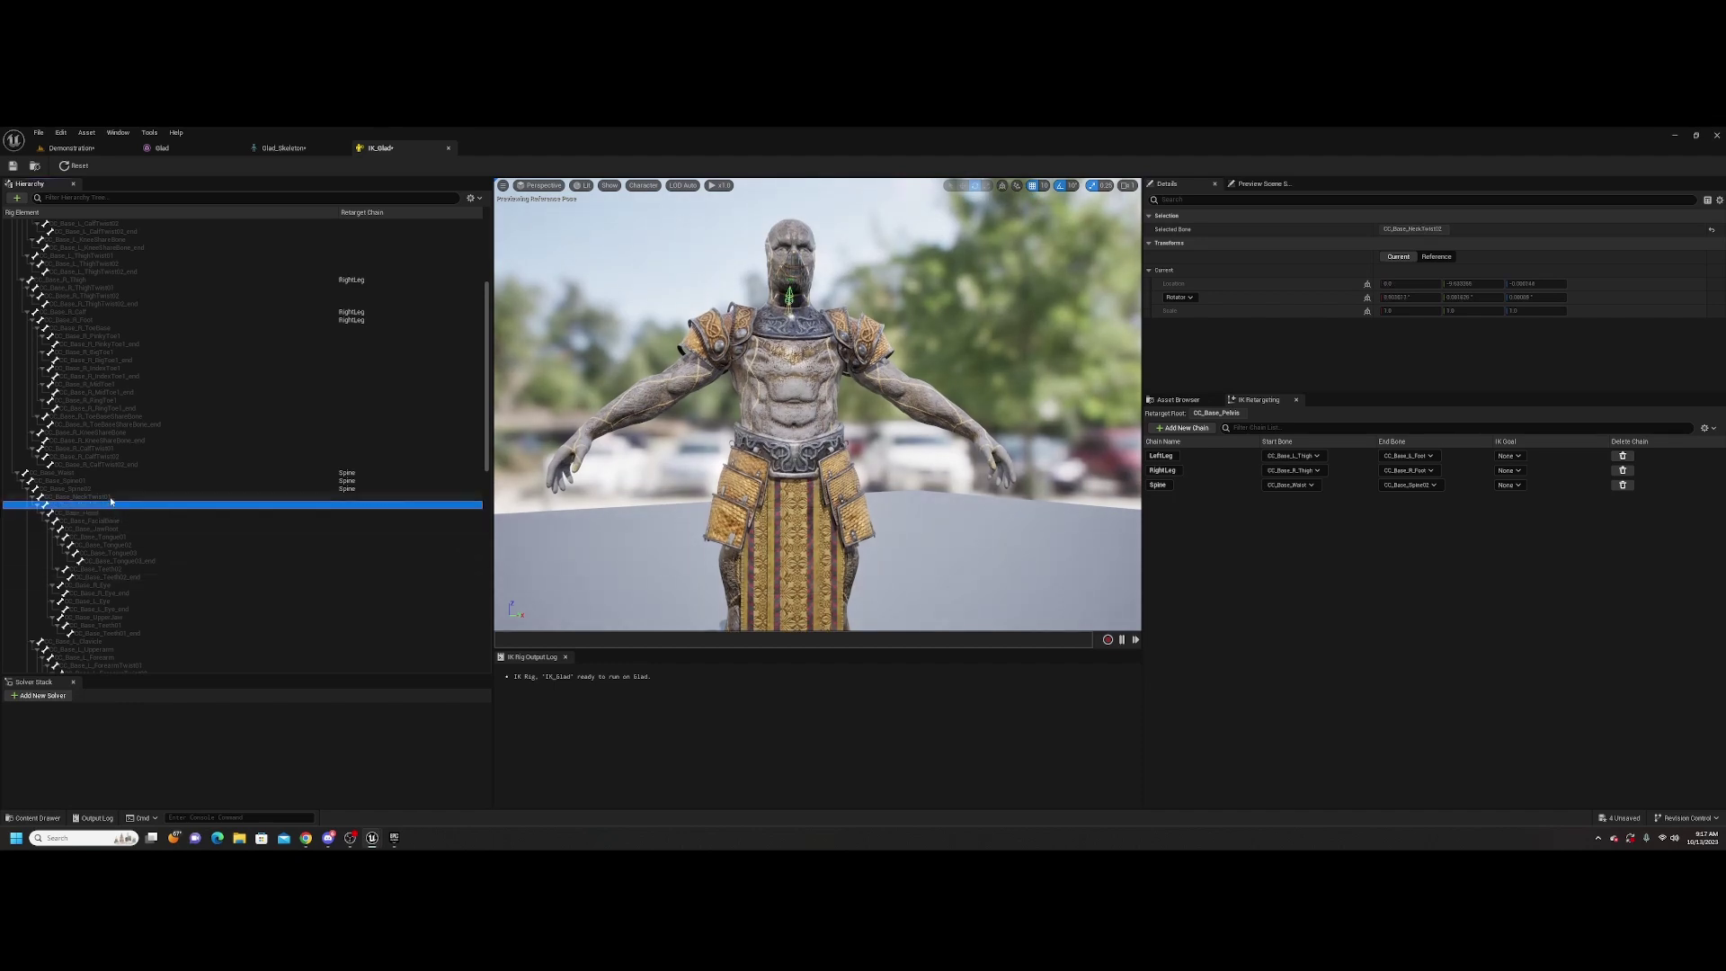
pyautogui.click(111, 499)
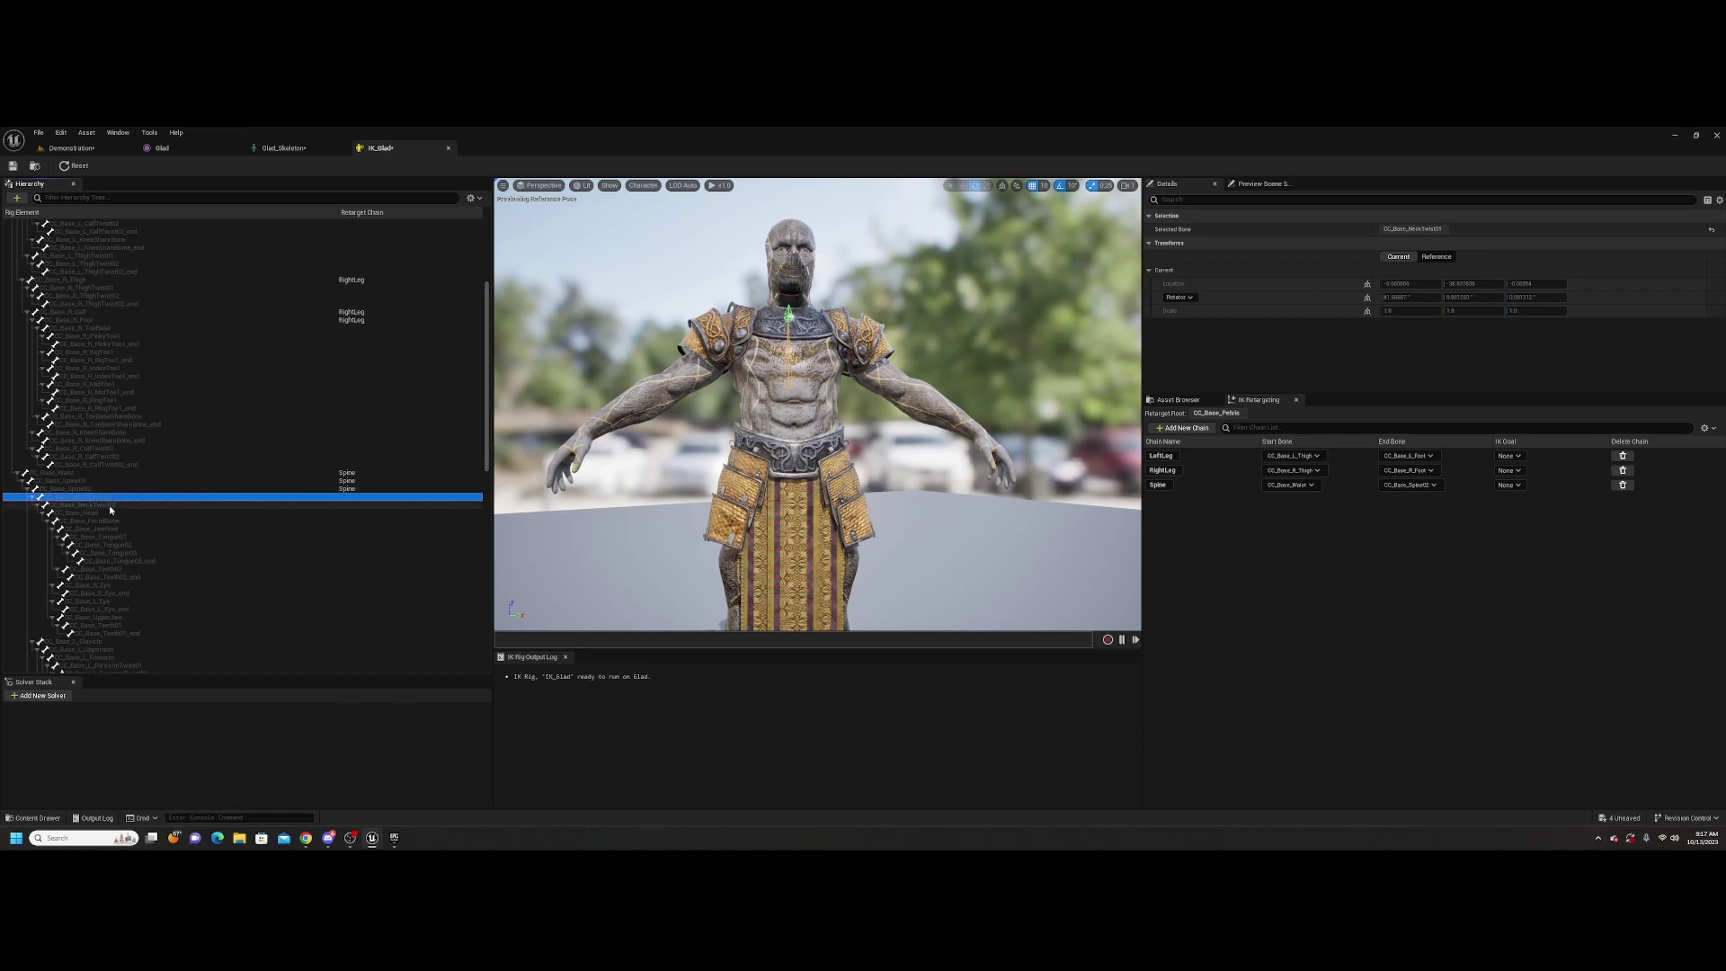
pyautogui.click(110, 504)
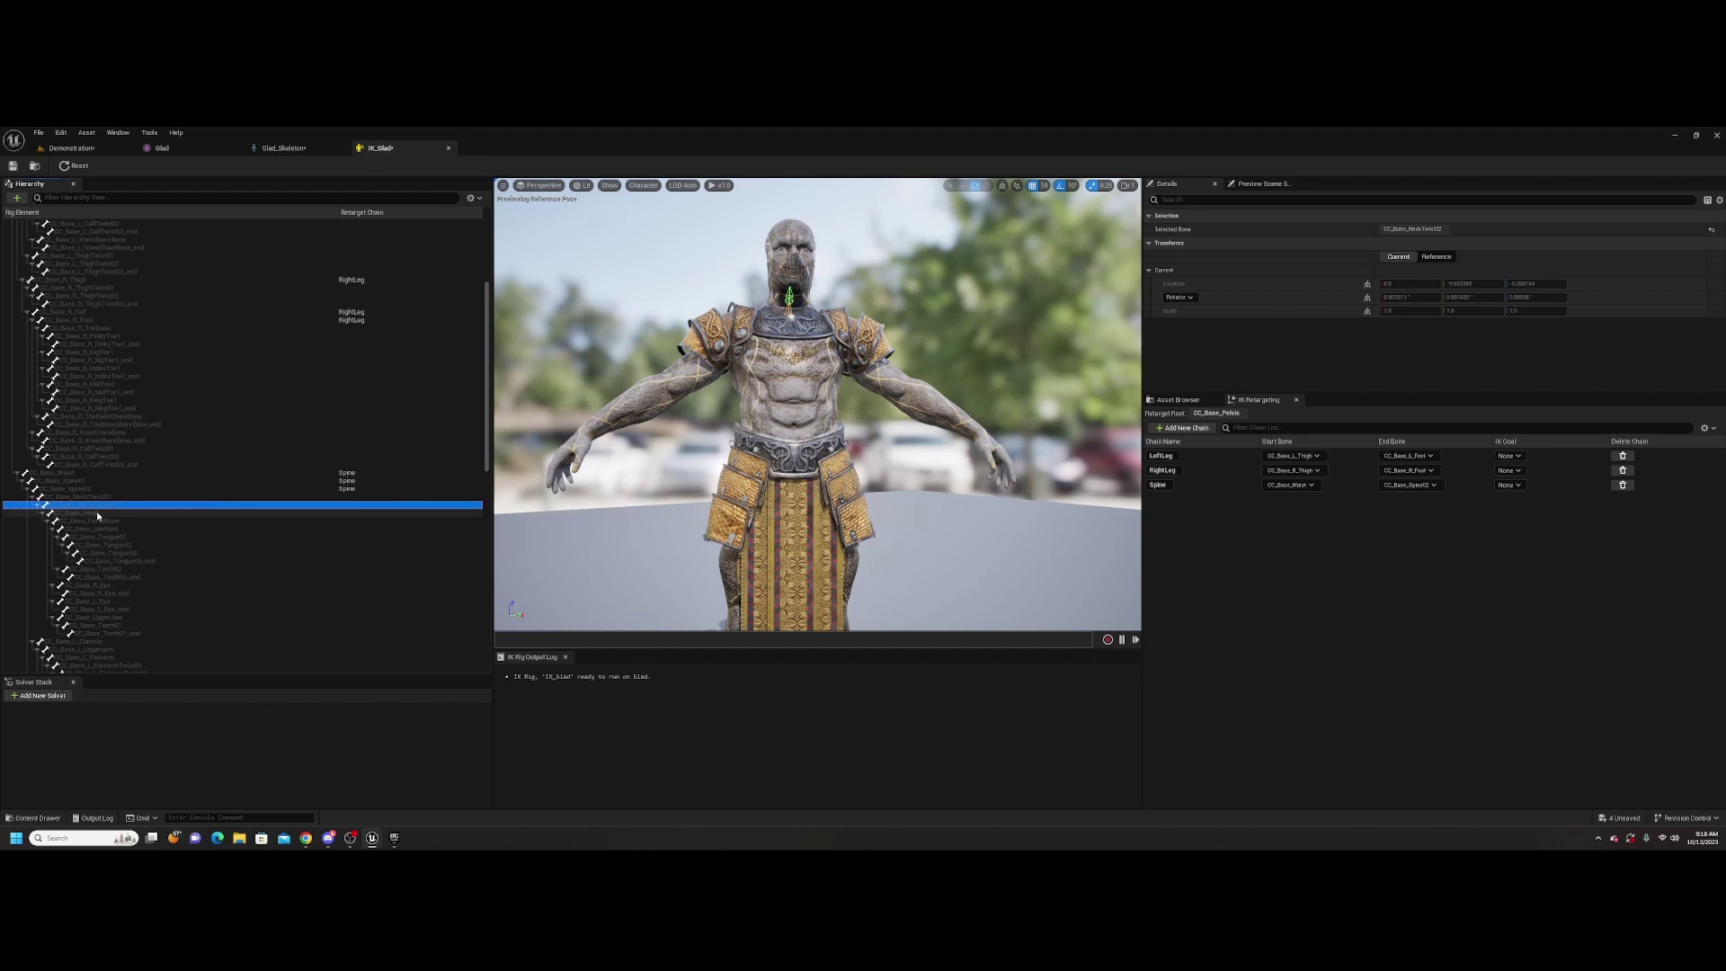
pyautogui.keyDown('ctrl'); pyautogui.click(97, 513); pyautogui.keyUp('ctrl')
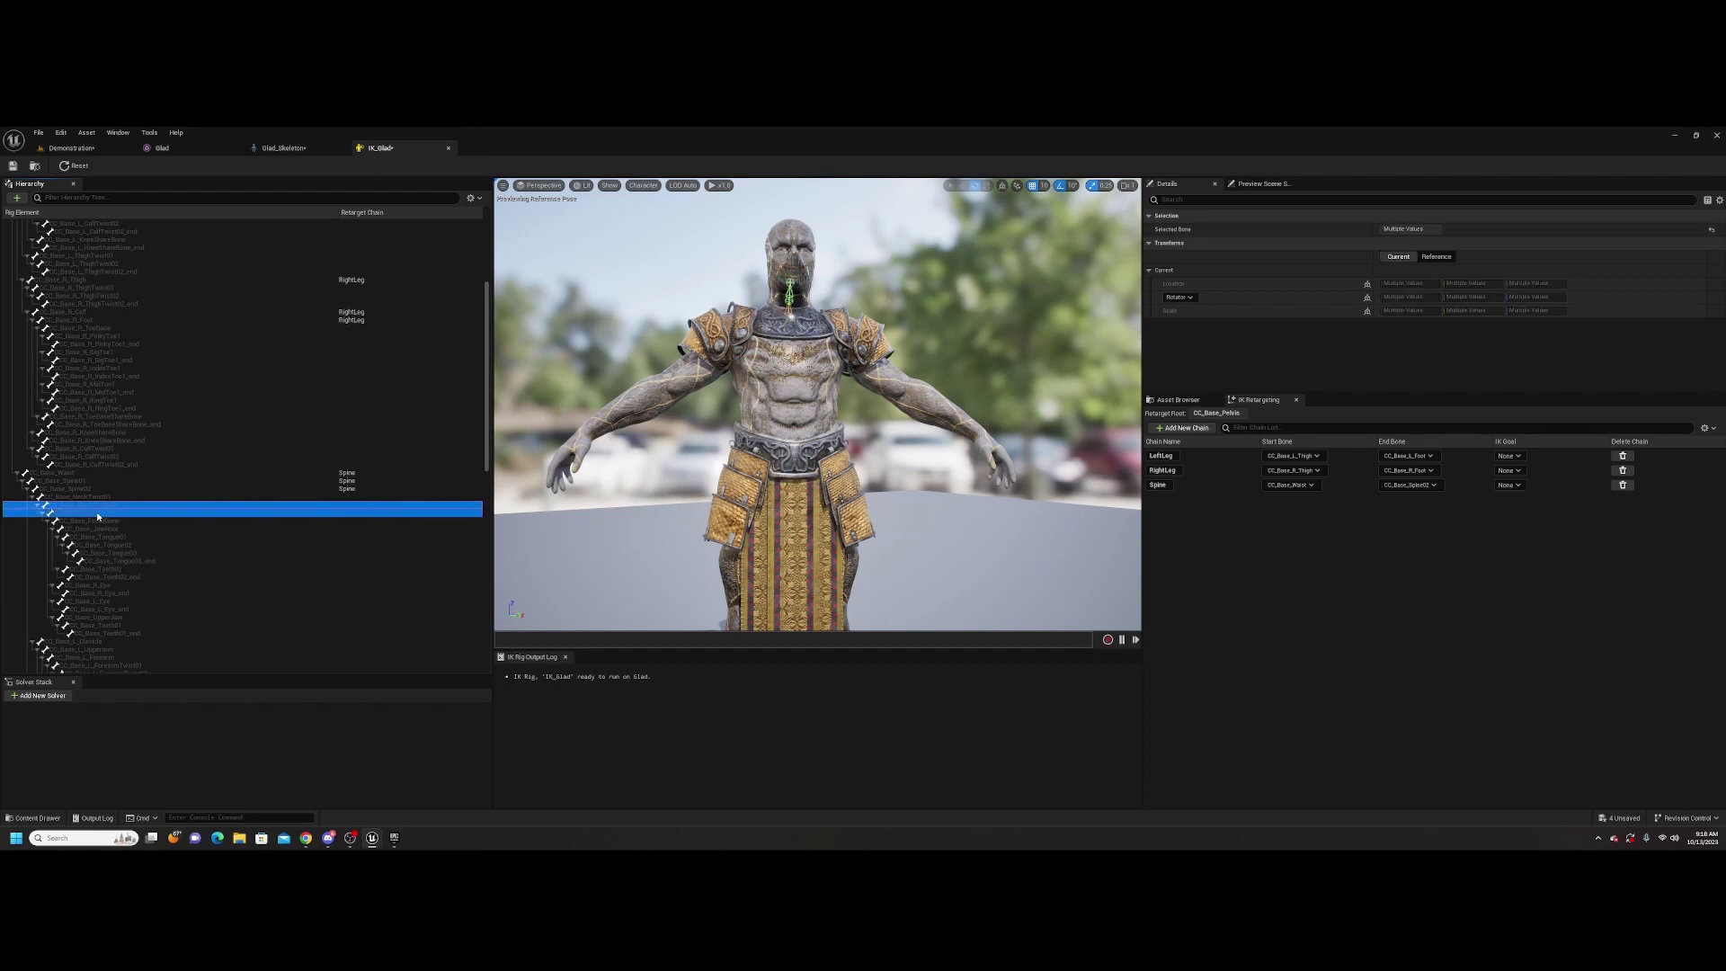
pyautogui.rightClick(97, 515)
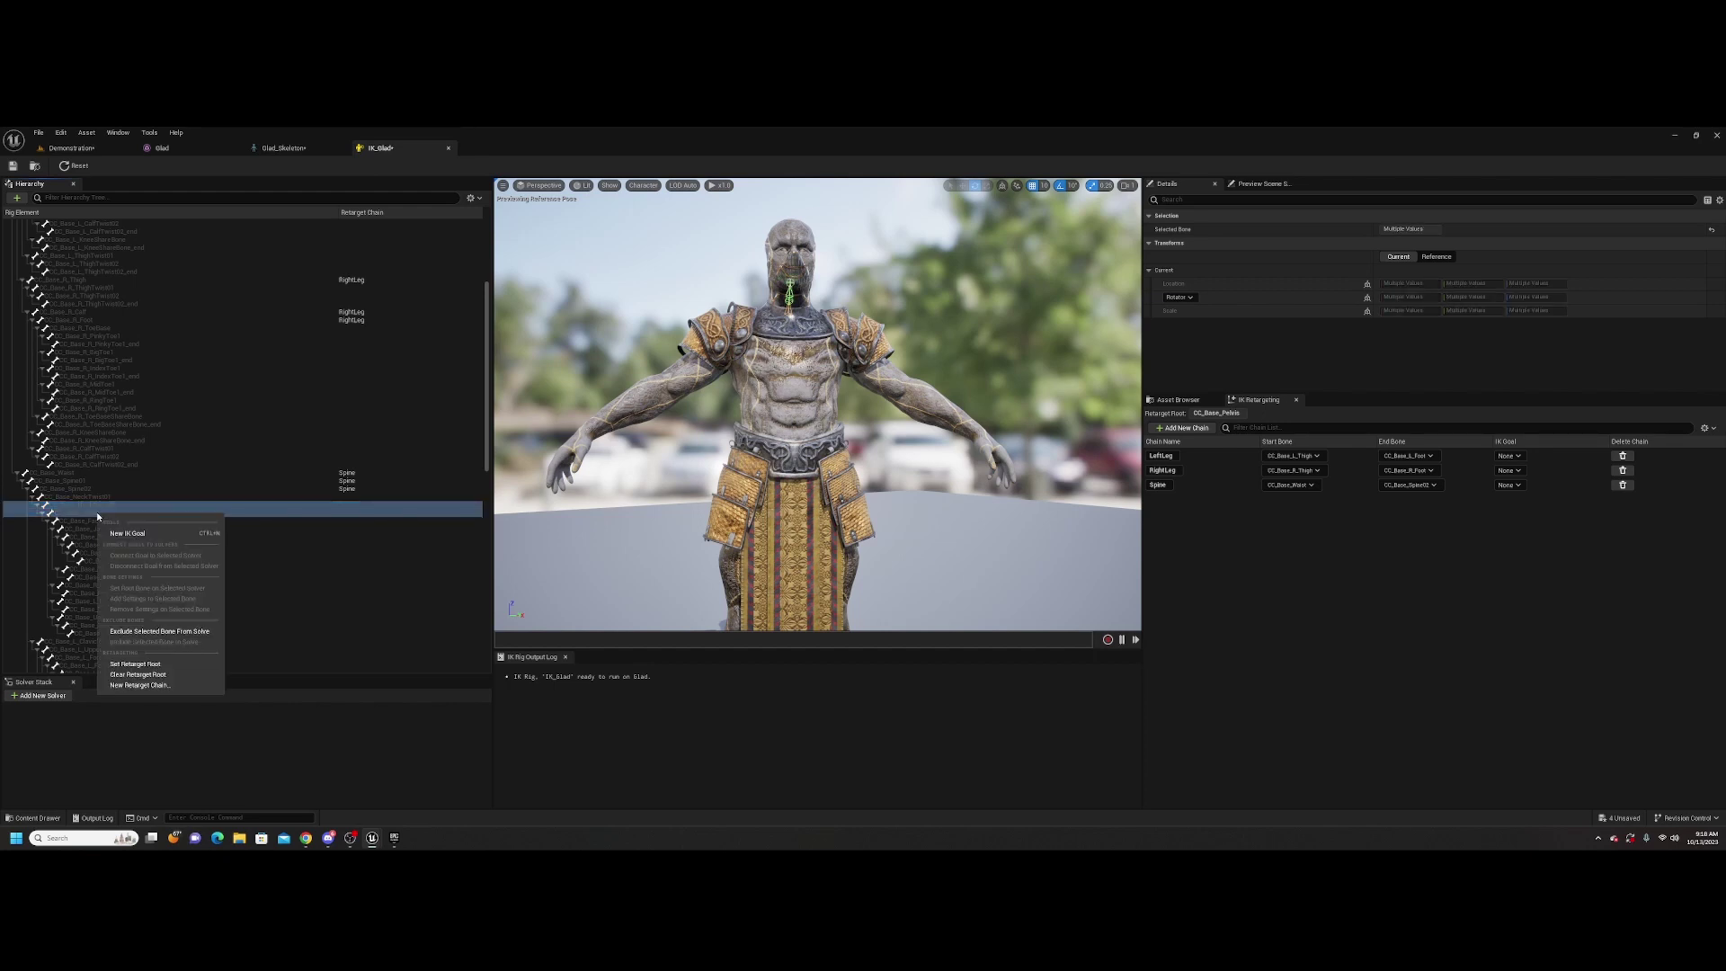
pyautogui.click(139, 685)
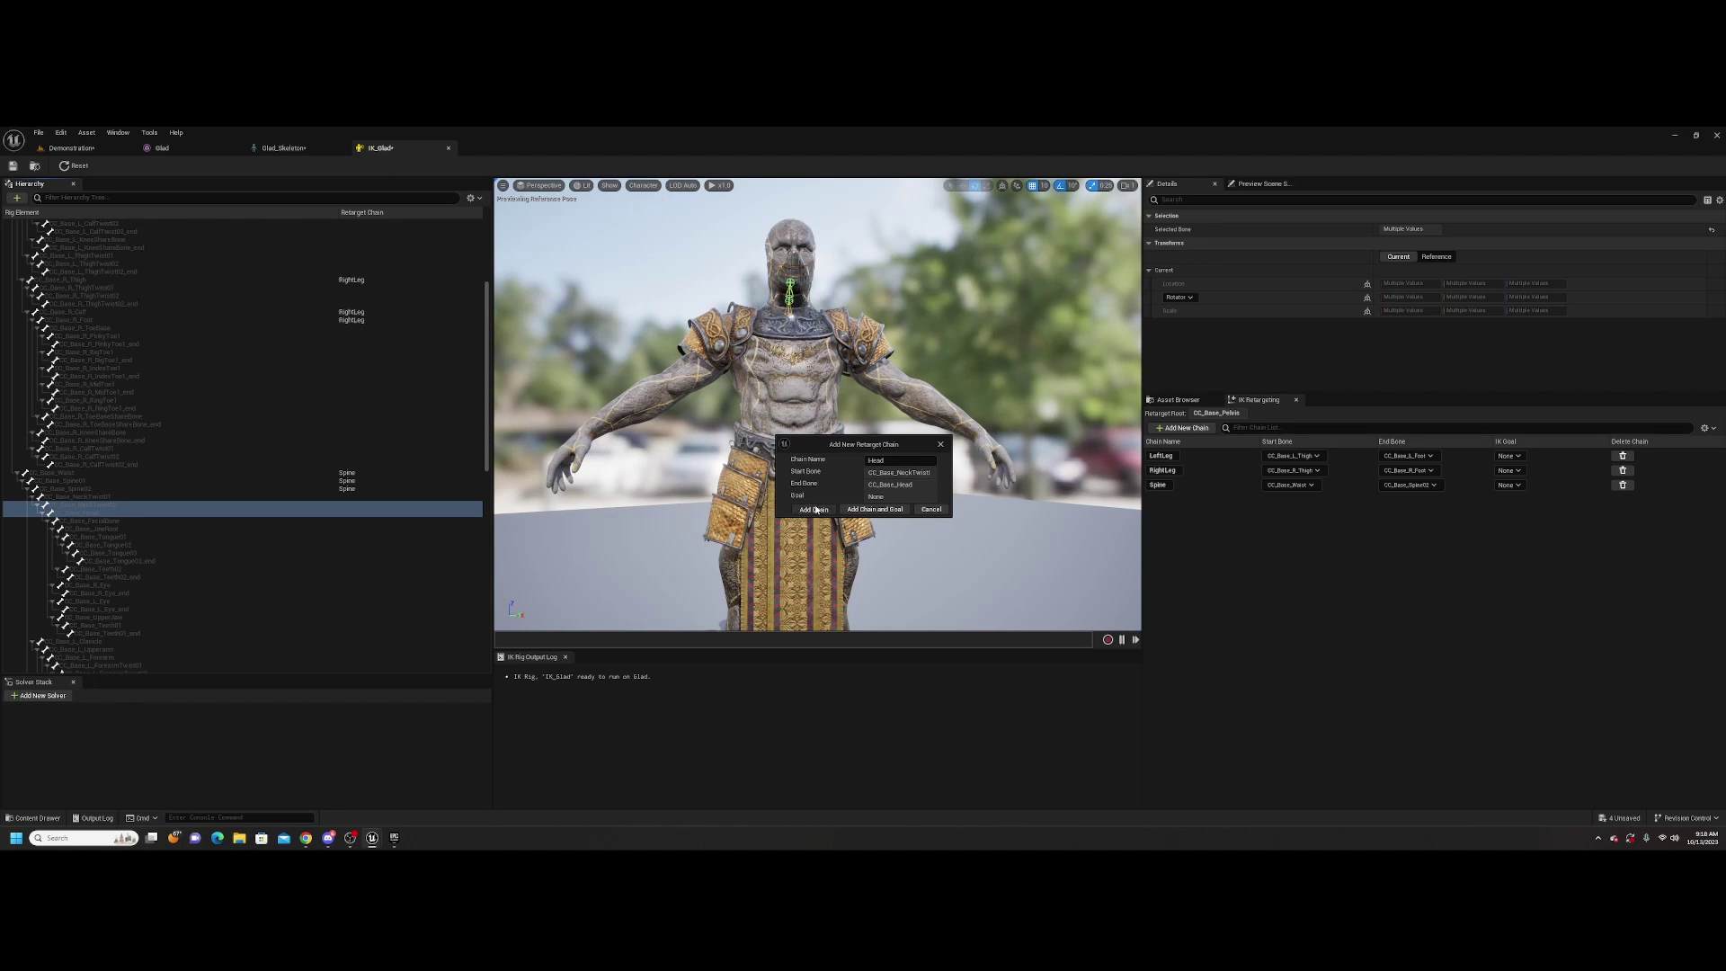
pyautogui.click(813, 509)
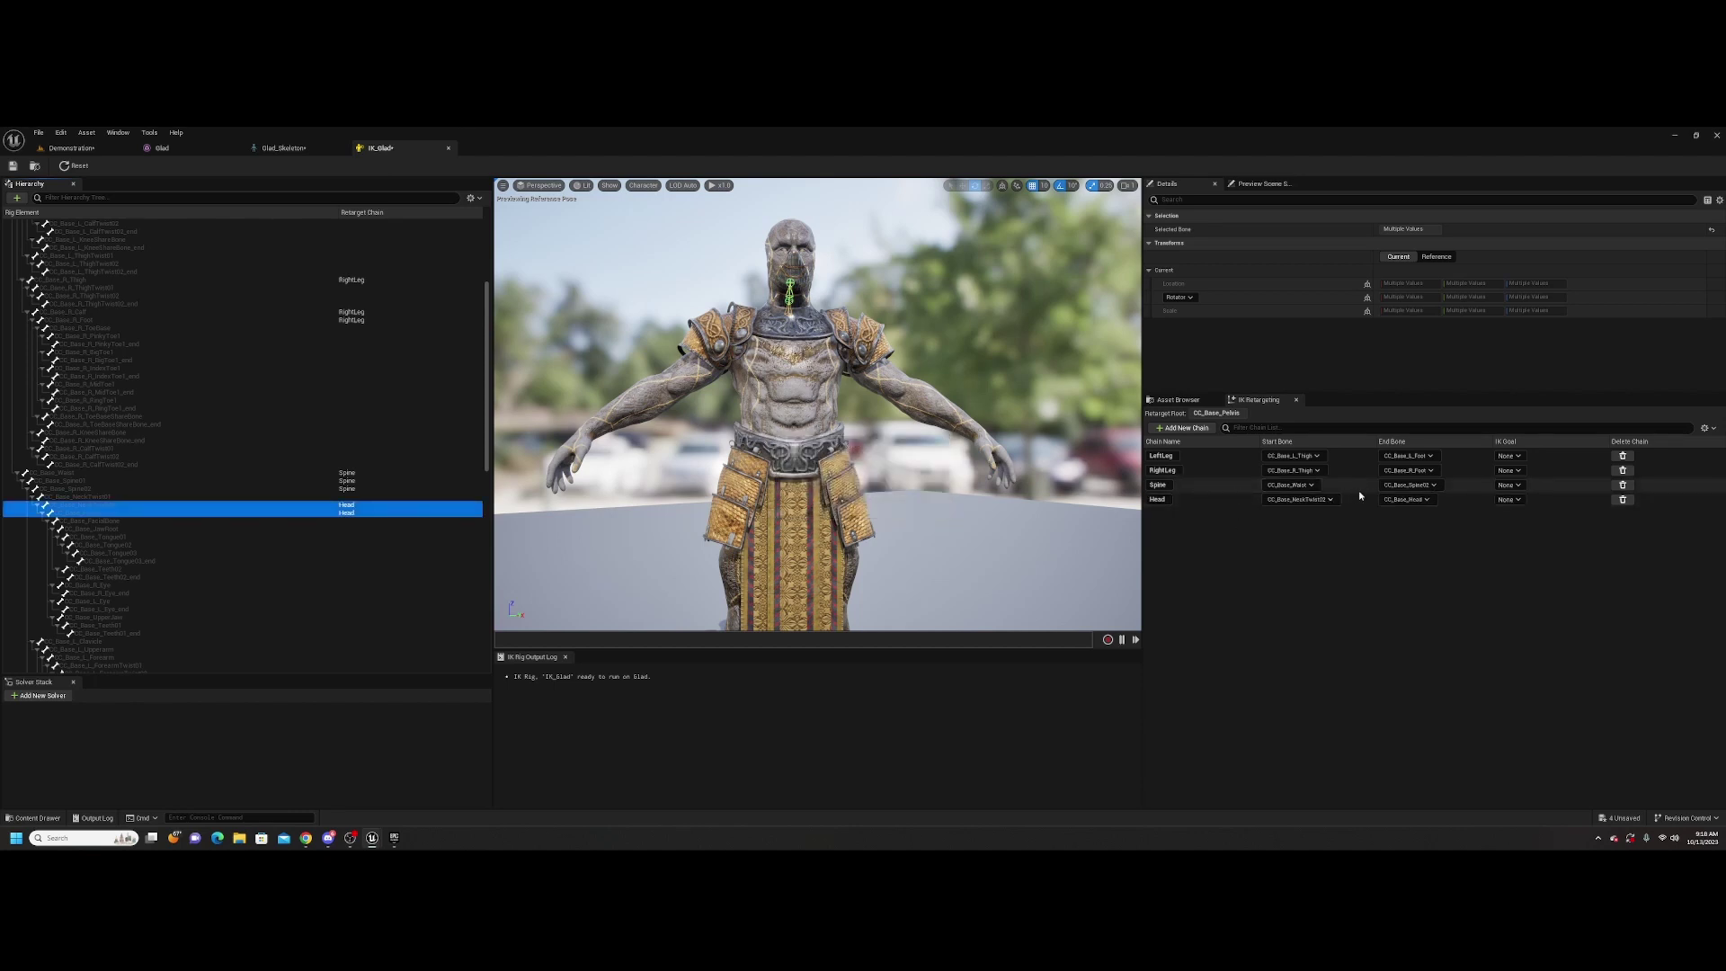
# Set the Spine chain's end bone to CC_Base_NeckTwist01 and inspect the facial bone on the head up close
pyautogui.click(1435, 487)
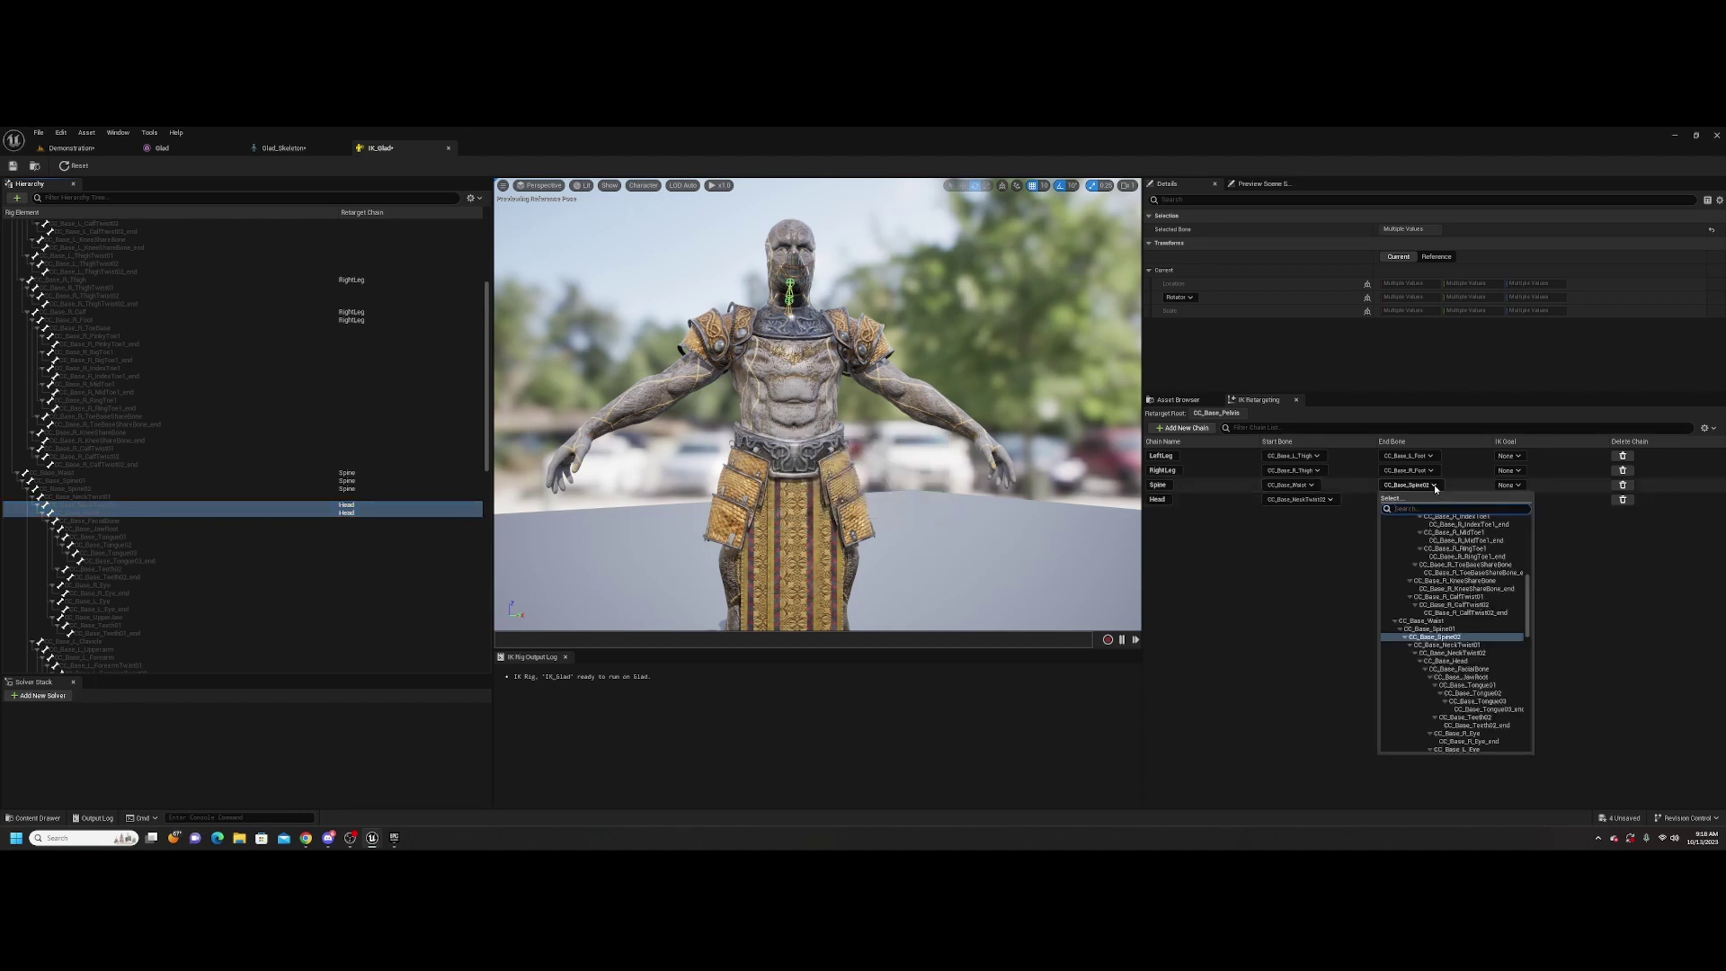
pyautogui.click(1462, 645)
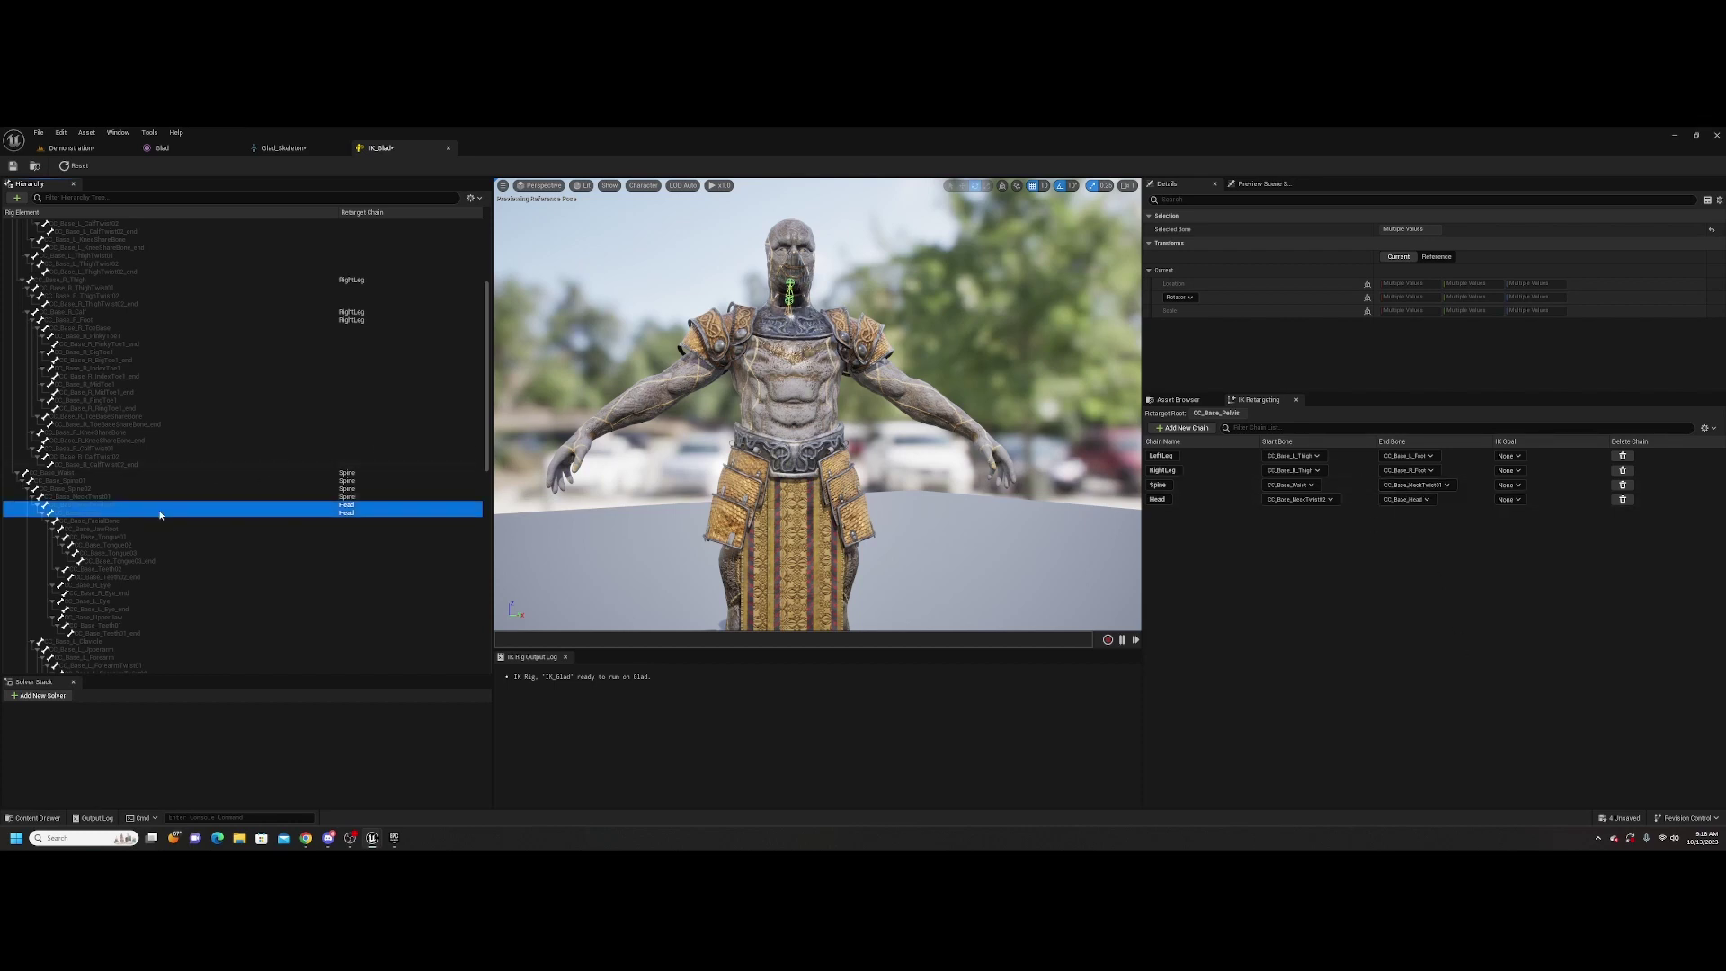
pyautogui.click(128, 521)
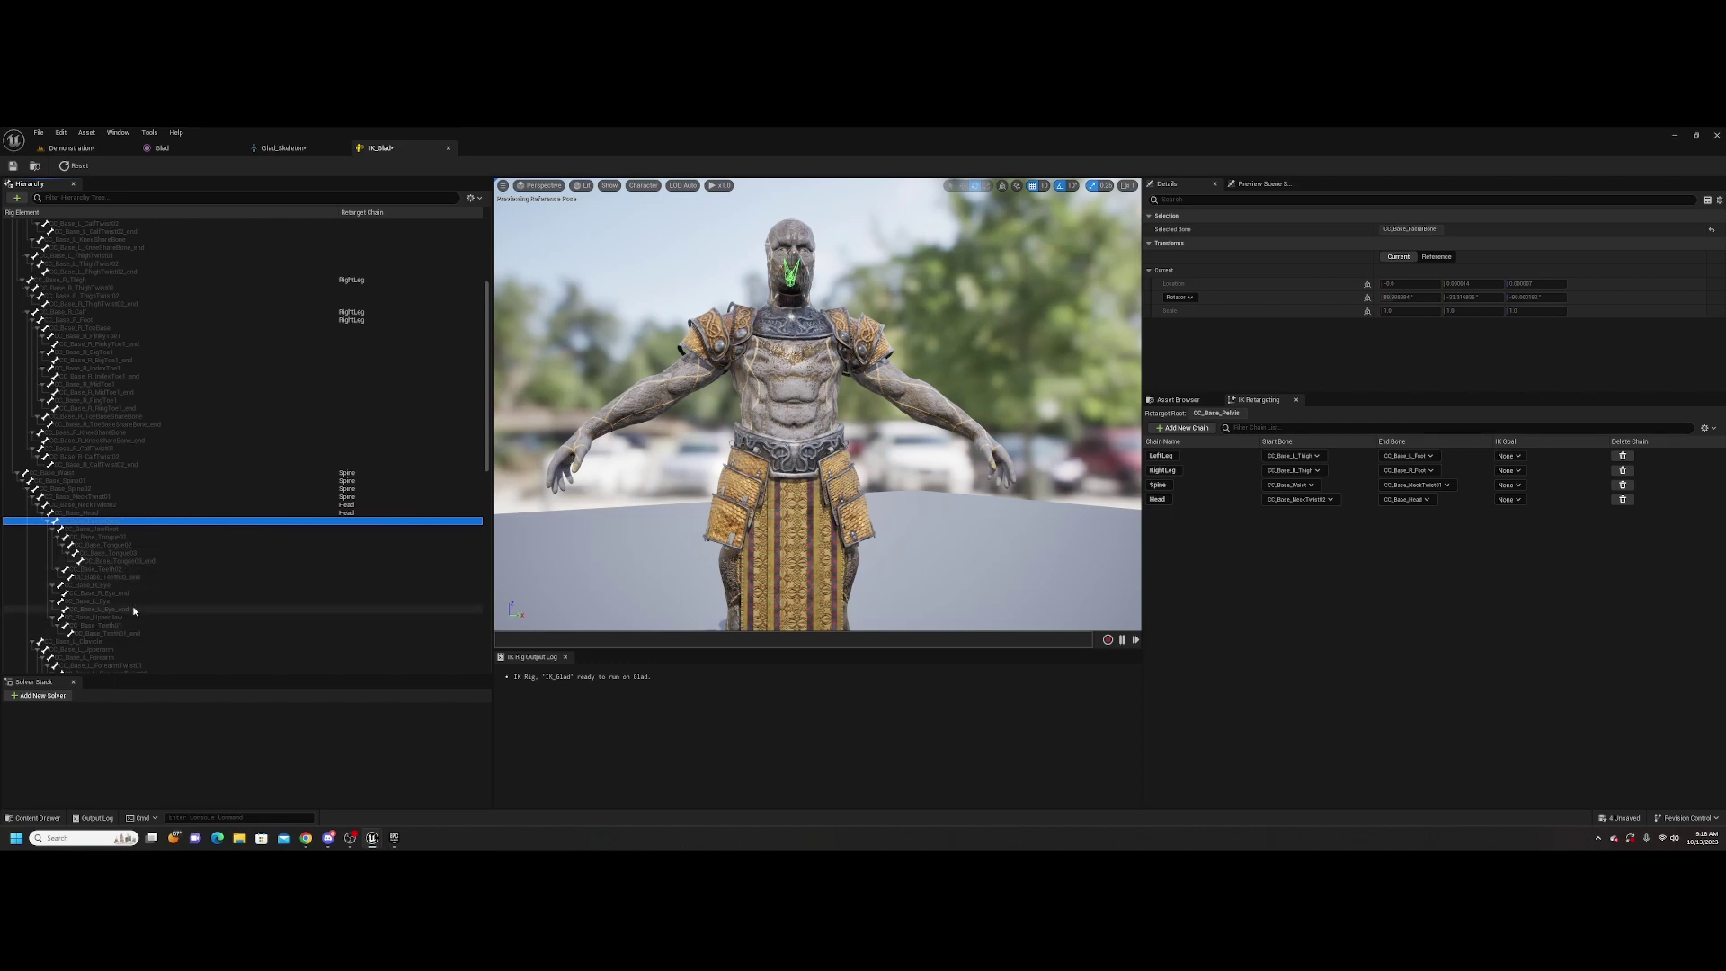
pyautogui.moveTo(683, 458)
pyautogui.mouseDown(button='right')
pyautogui.moveTo(670, 485)
pyautogui.moveTo(669, 462)
pyautogui.mouseUp(button='right')
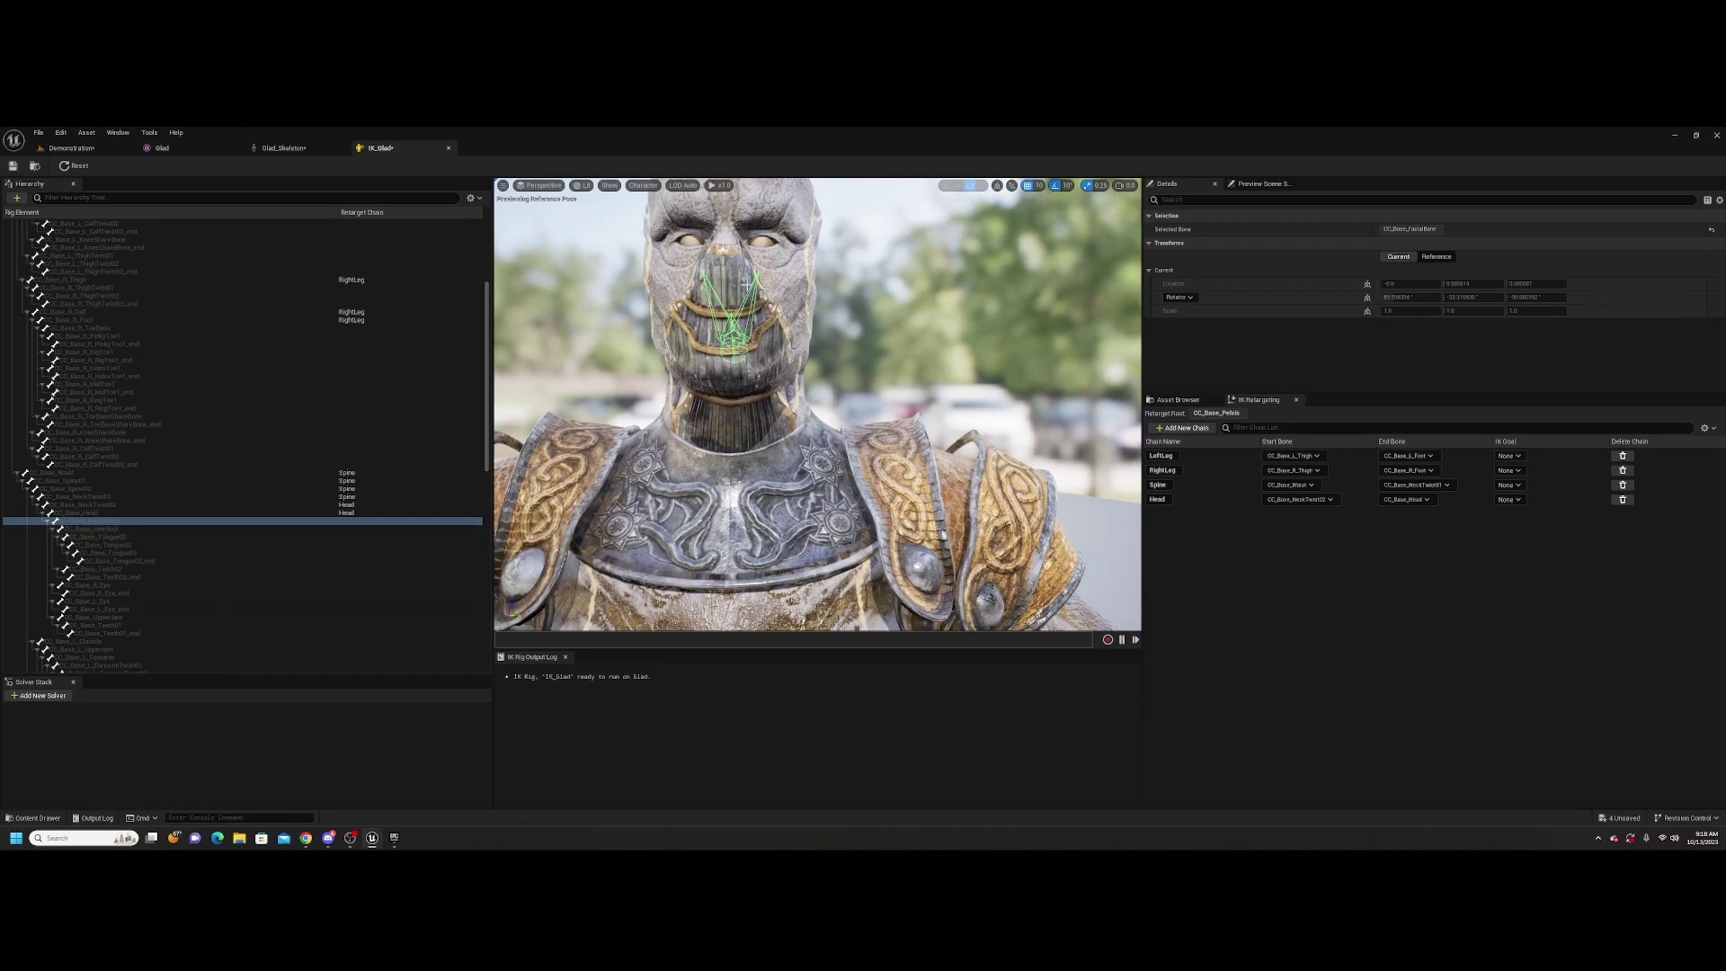
# Create a retarget chain named LeftClavicle with CC_Base_L_Clavicle as both start and end bone, without an IK goal
pyautogui.scroll(-2, 112, 601)
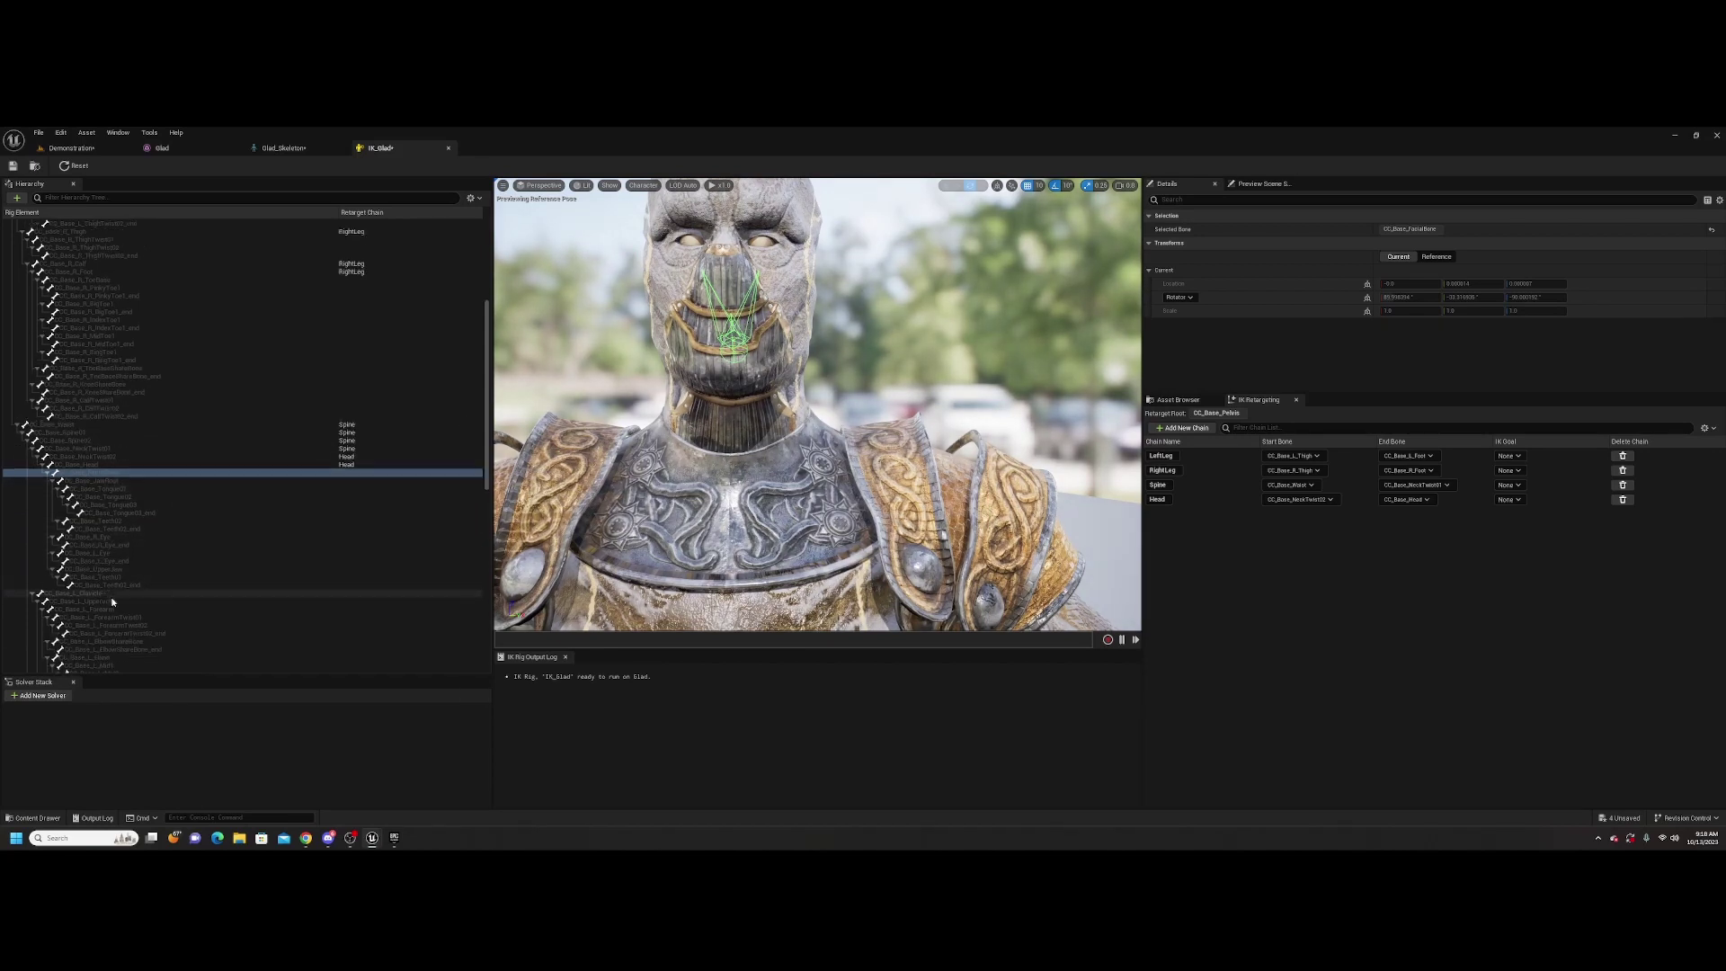
pyautogui.scroll(-1, 112, 601)
pyautogui.click(106, 583)
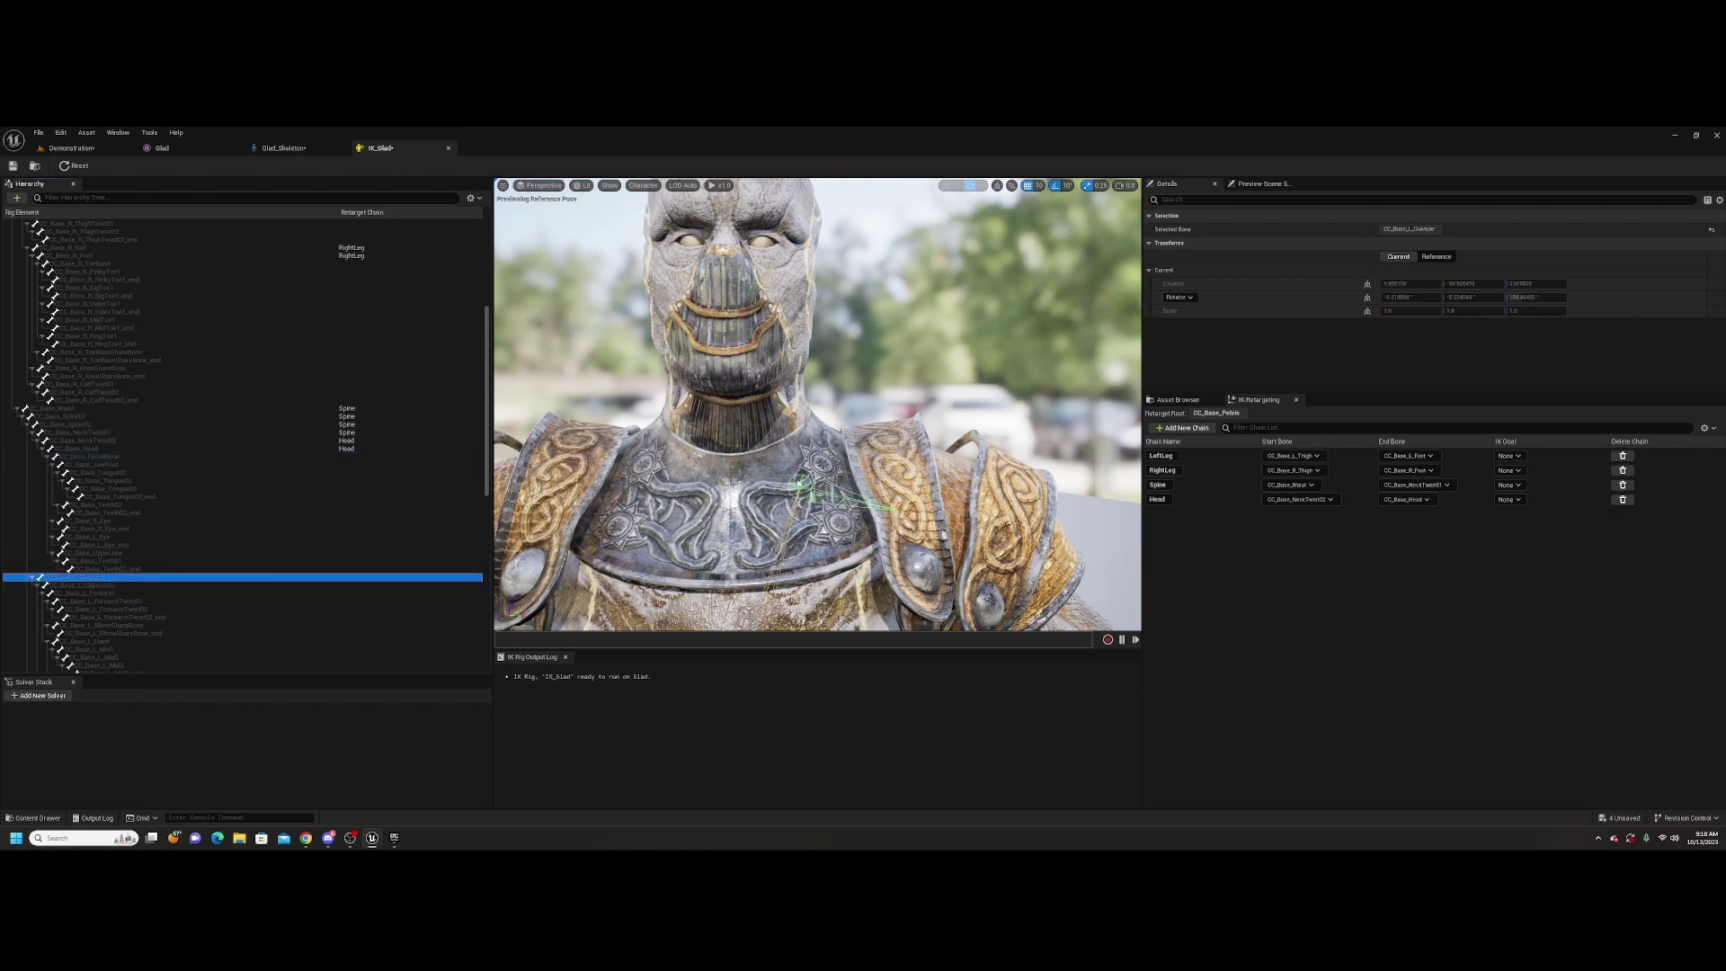
pyautogui.rightClick(129, 583)
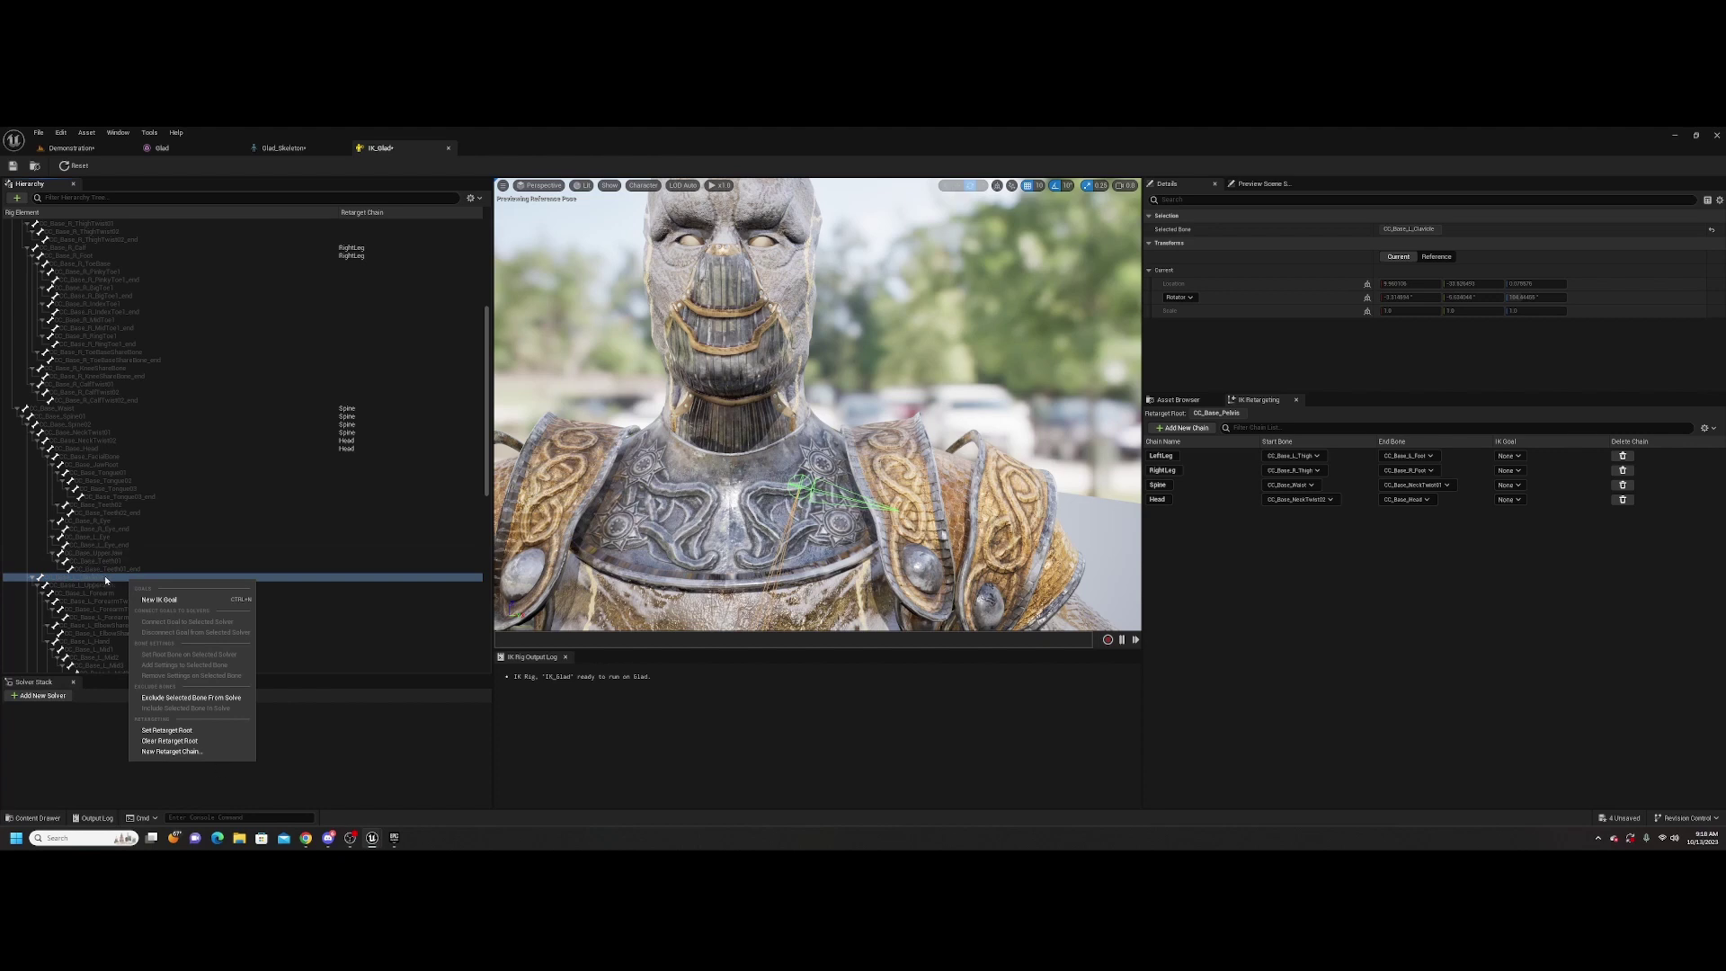
pyautogui.rightClick(105, 580)
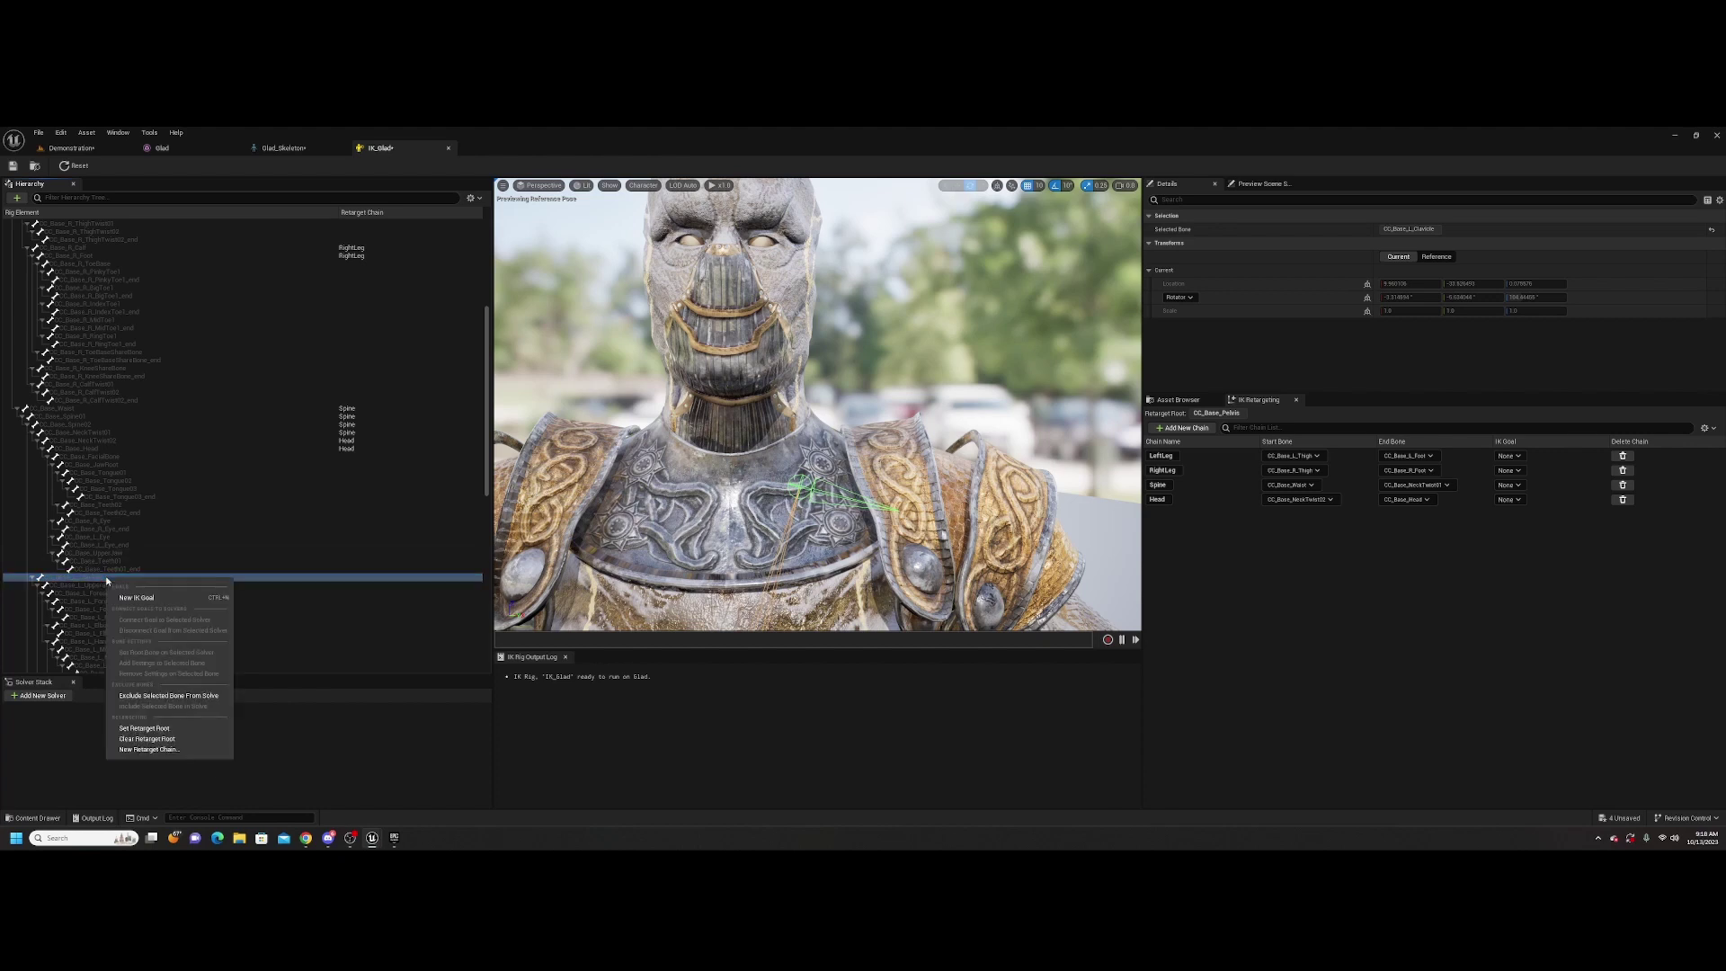
pyautogui.click(146, 750)
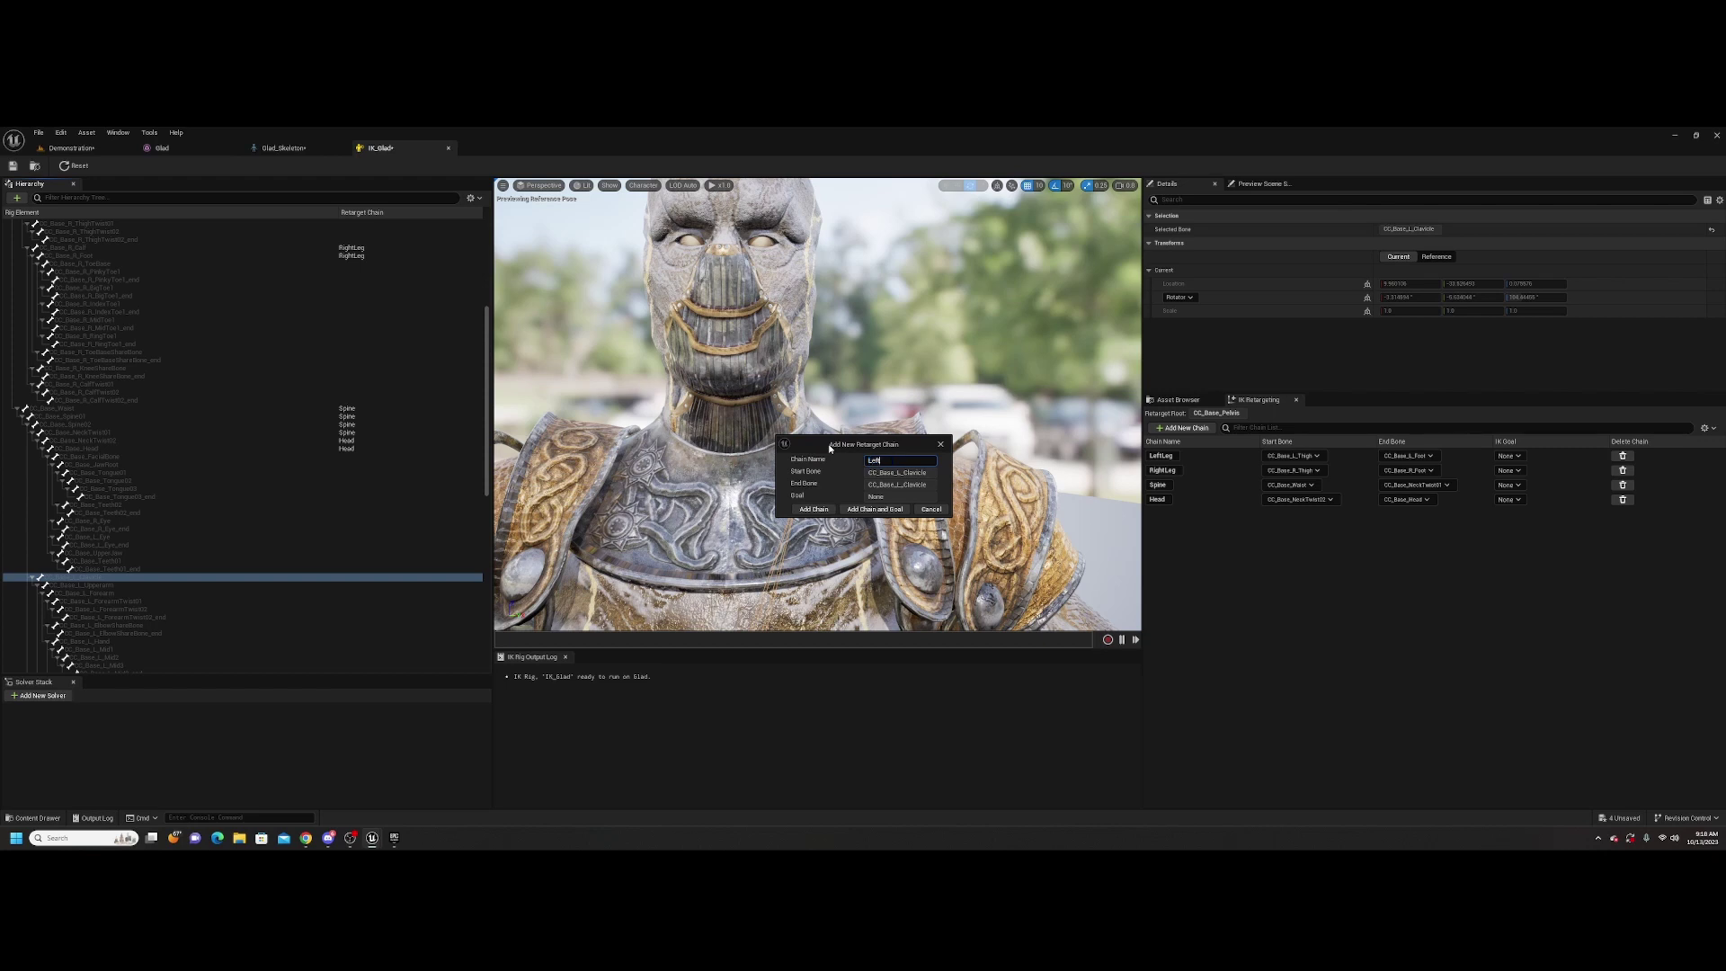
pyautogui.write('LeftClavicle')
pyautogui.click(813, 508)
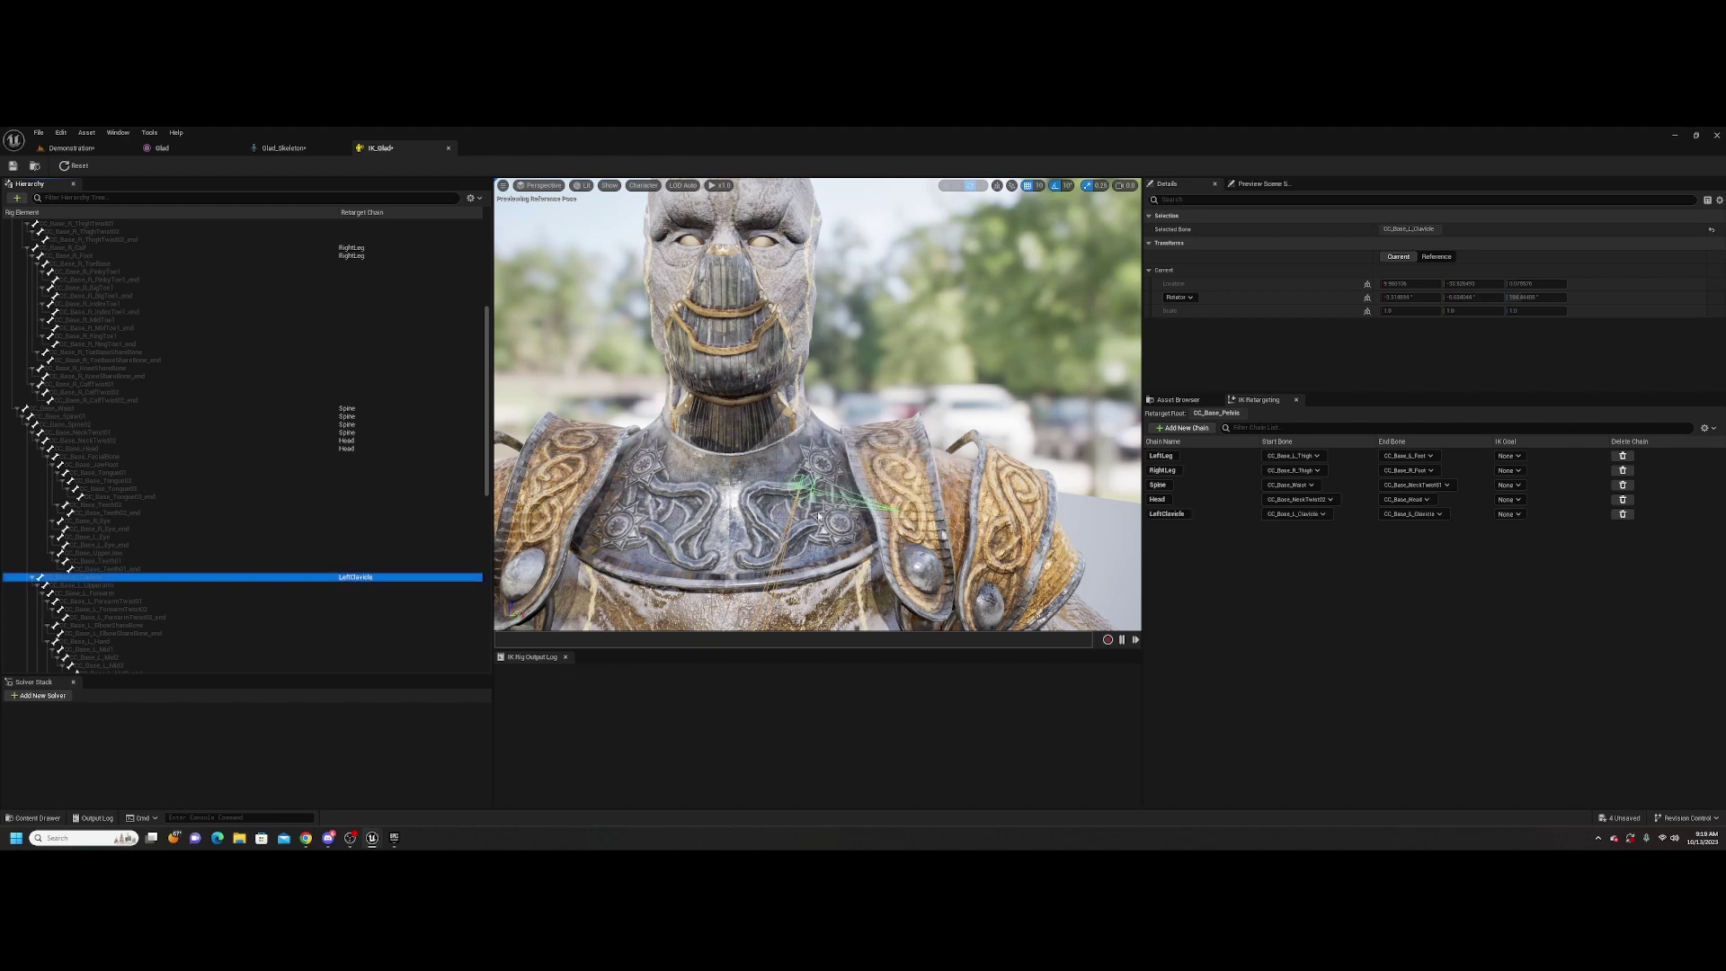
# Create a retarget chain named LeftArm from CC_Base_L_Upperarm to CC_Base_L_Hand, without an IK goal
pyautogui.click(112, 584)
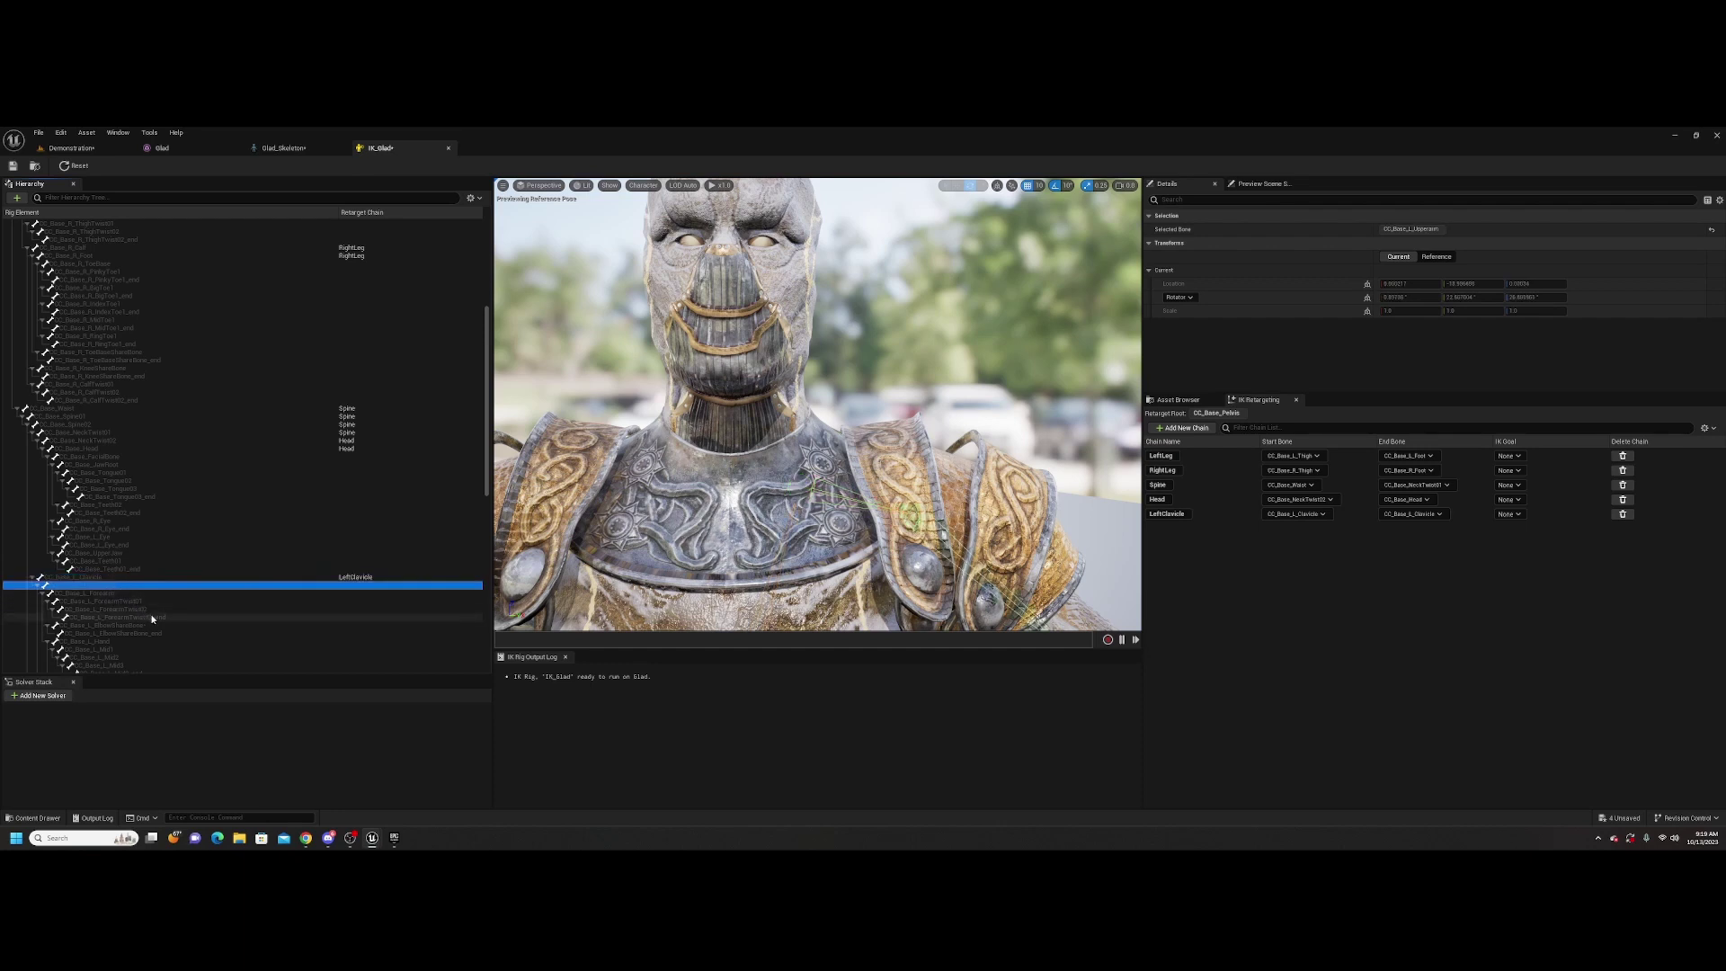
pyautogui.keyDown('shift'); pyautogui.click(110, 643); pyautogui.keyUp('shift')
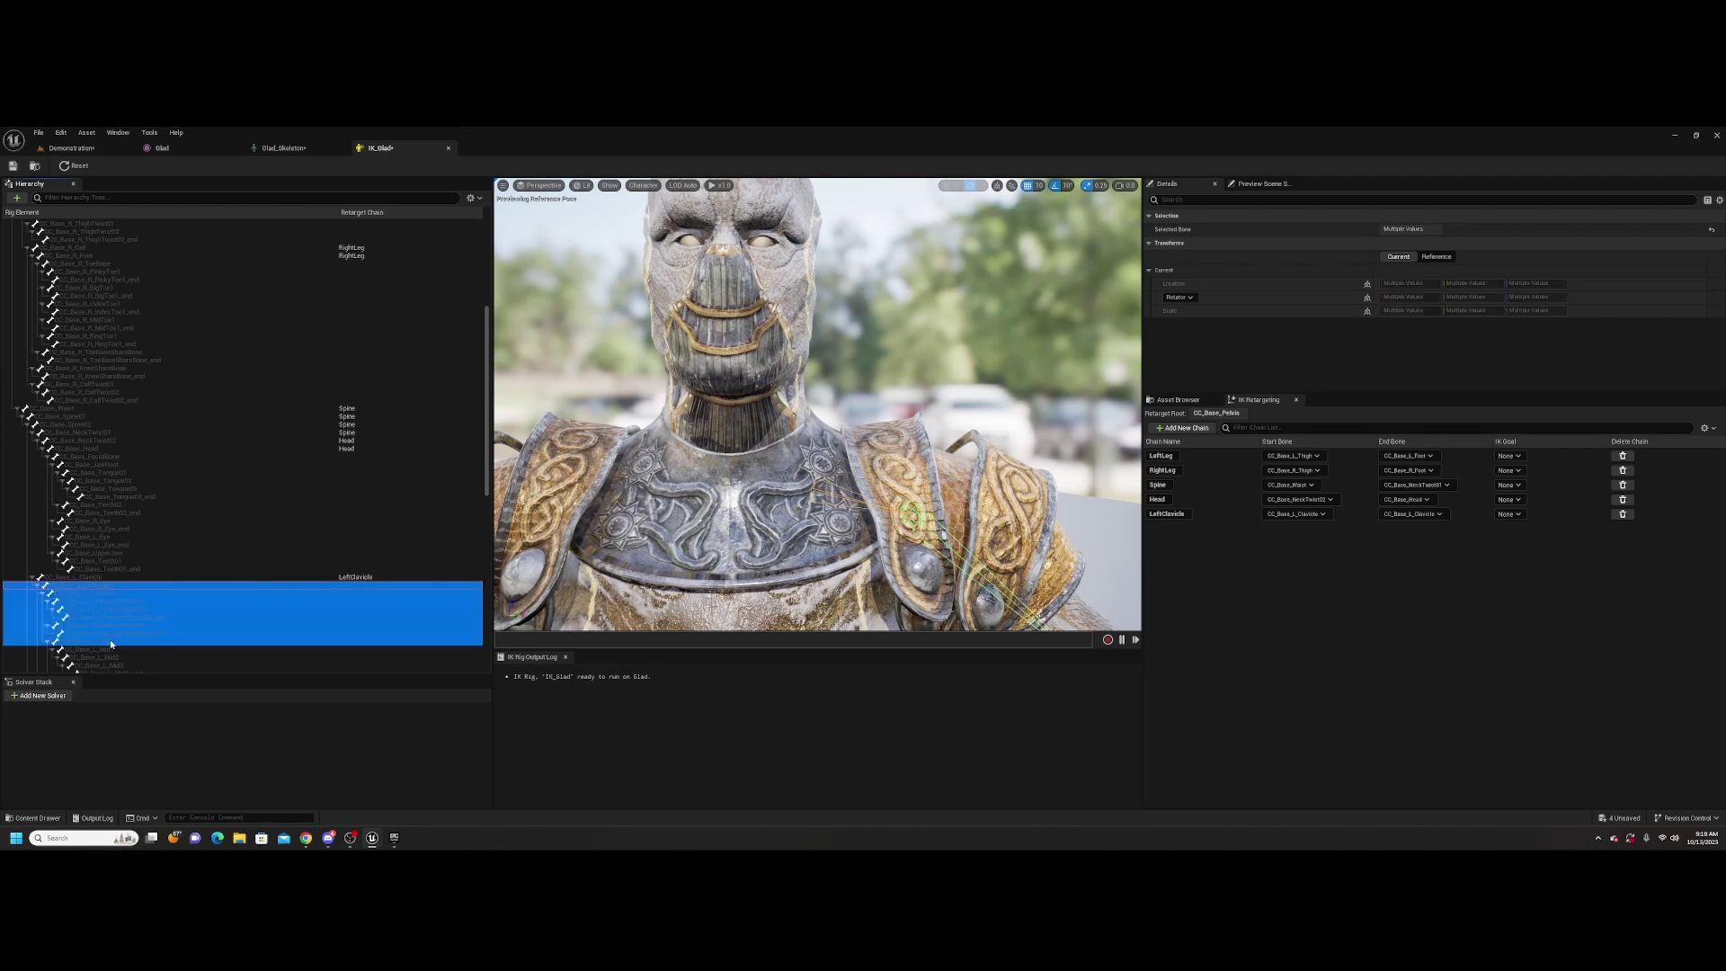
pyautogui.press('f')
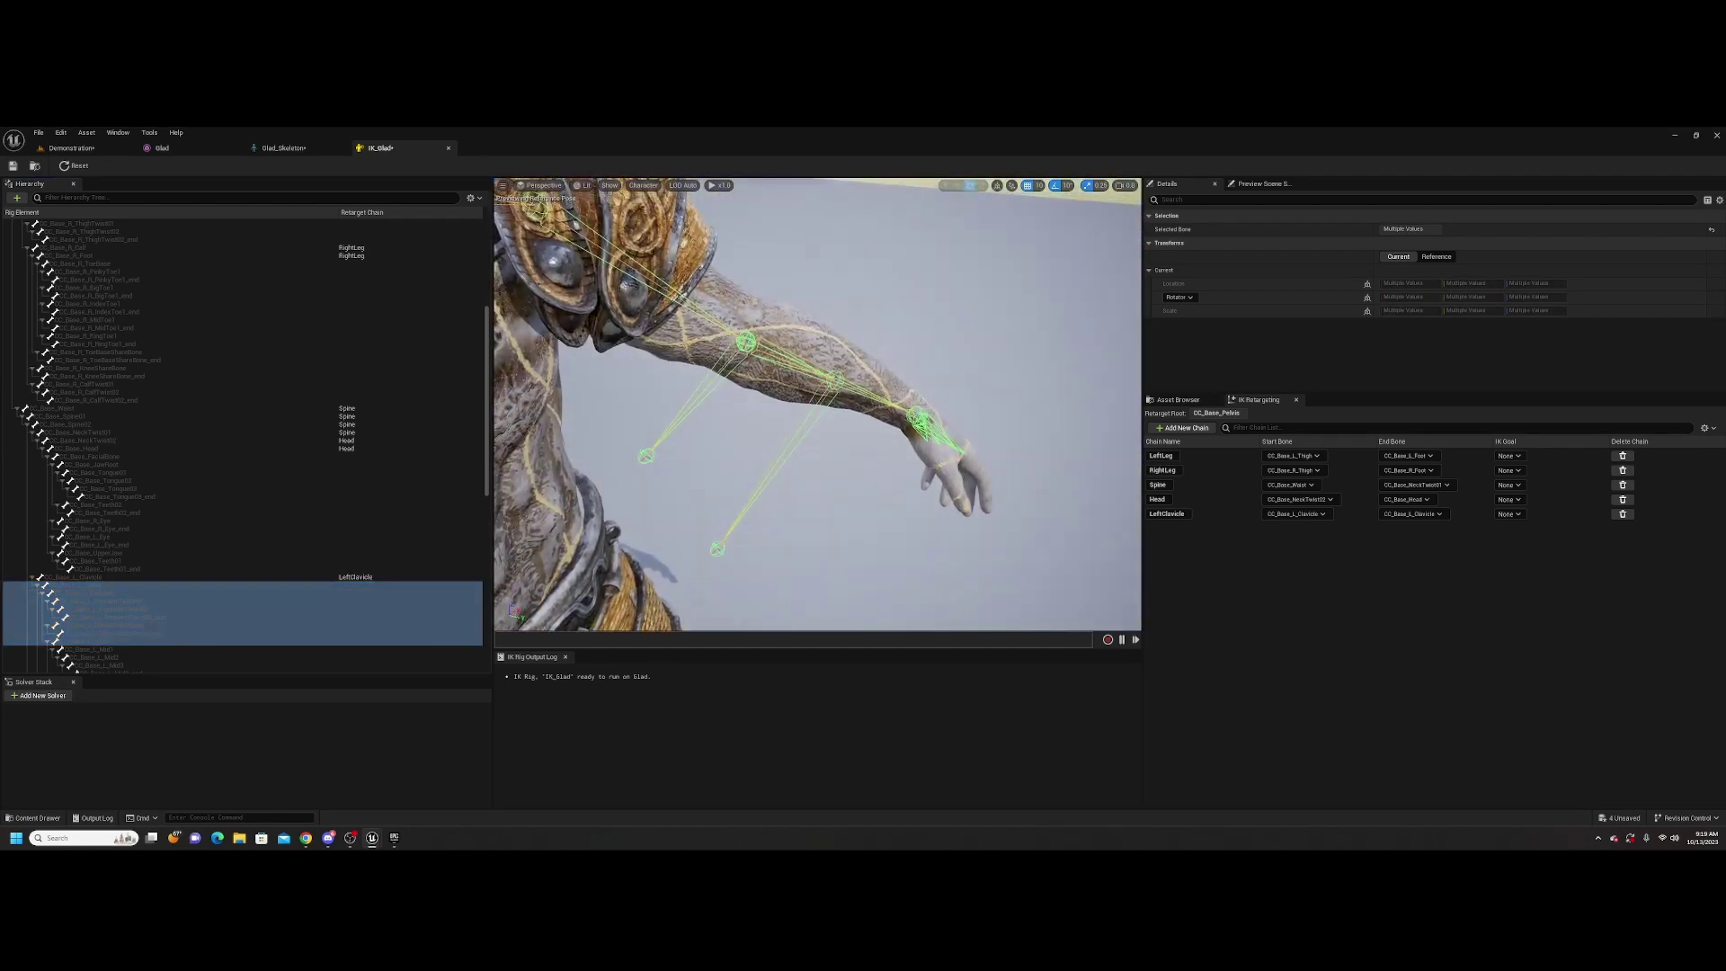
pyautogui.click(111, 588)
pyautogui.keyDown('shift'); pyautogui.click(115, 593); pyautogui.keyUp('shift')
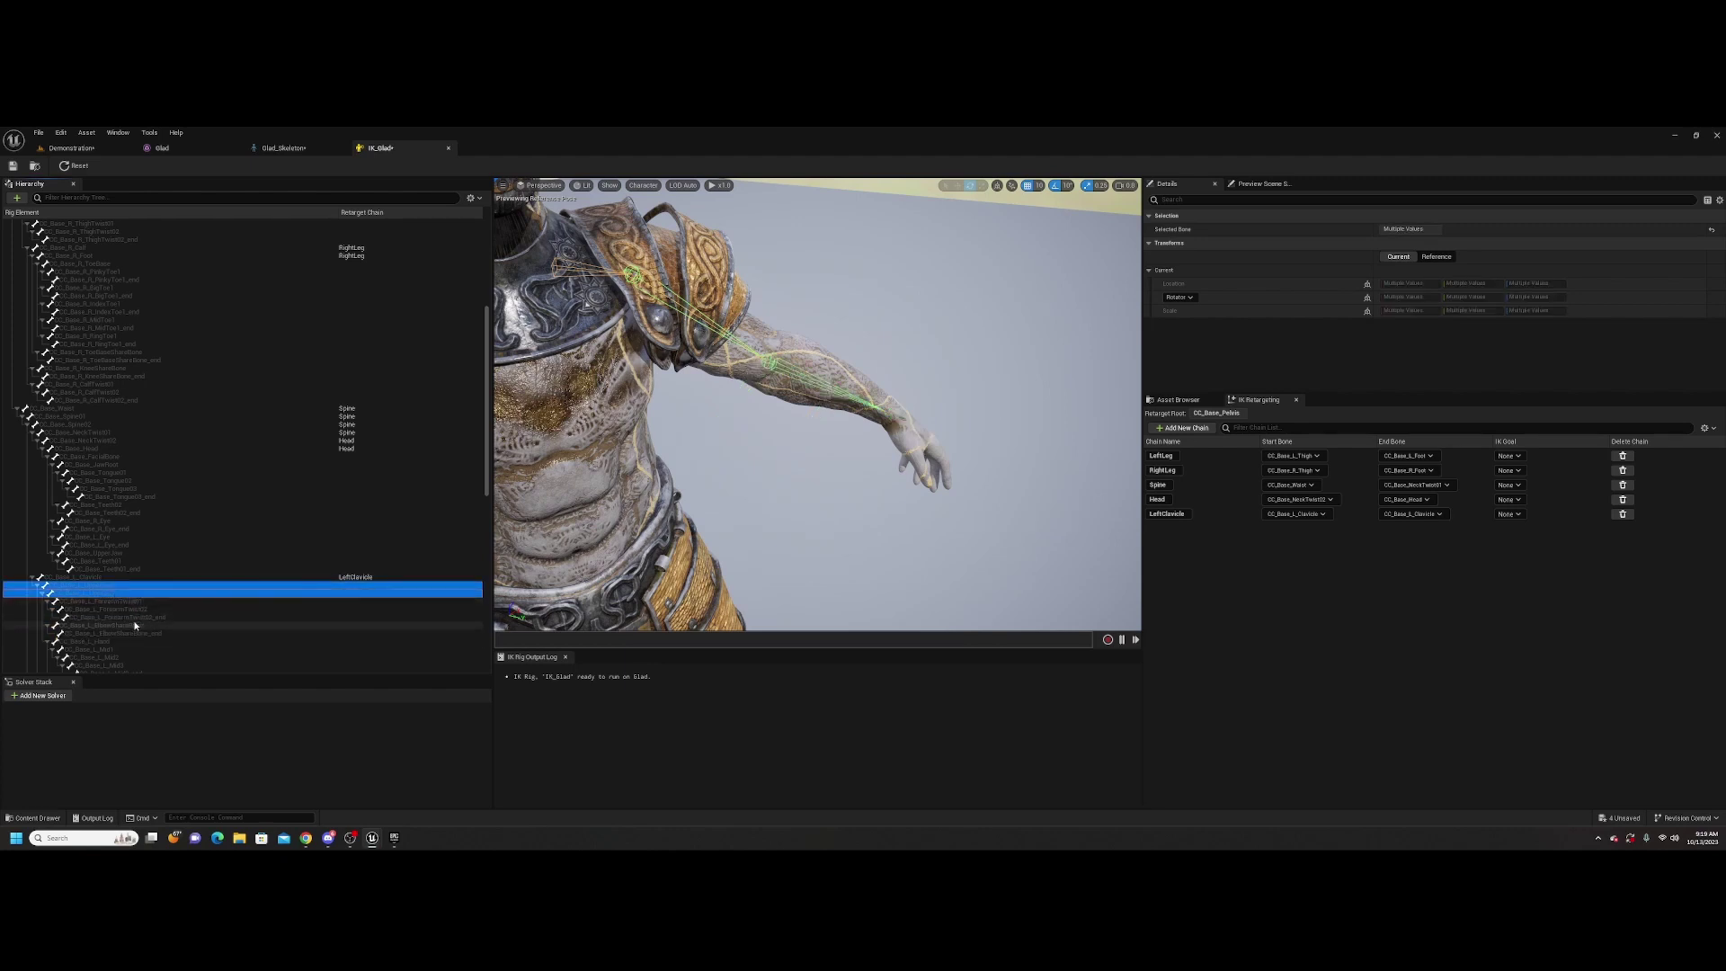
pyautogui.keyDown('ctrl'); pyautogui.click(101, 640); pyautogui.keyUp('ctrl')
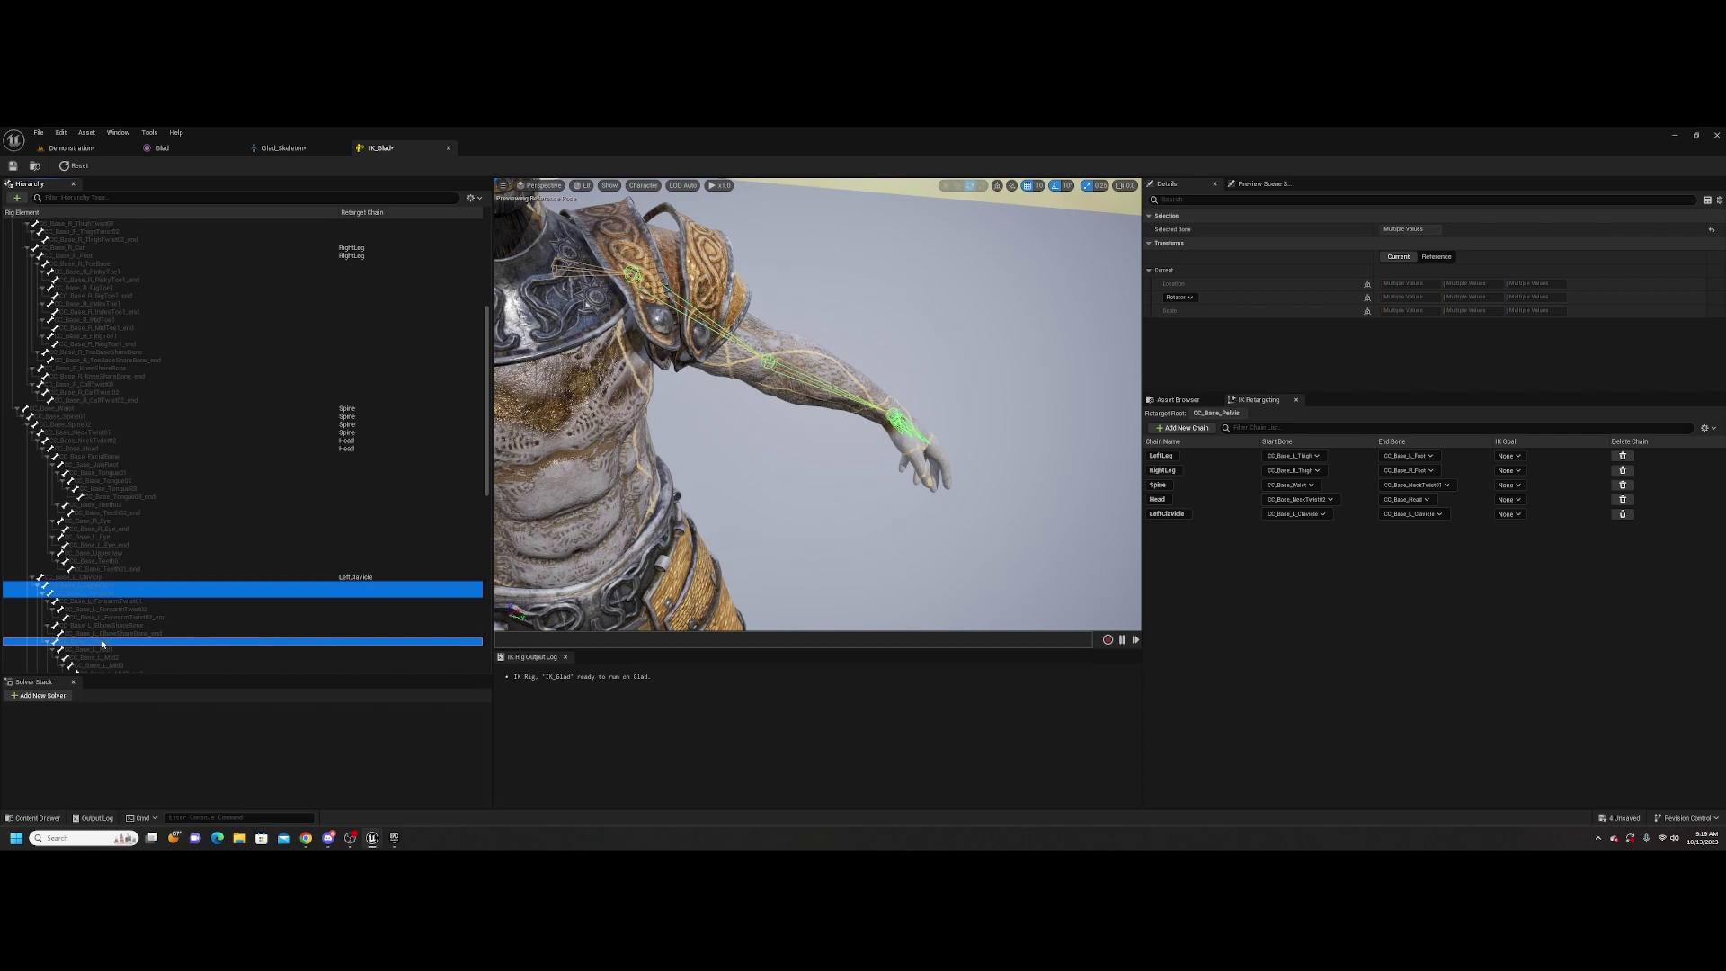
pyautogui.rightClick(130, 647)
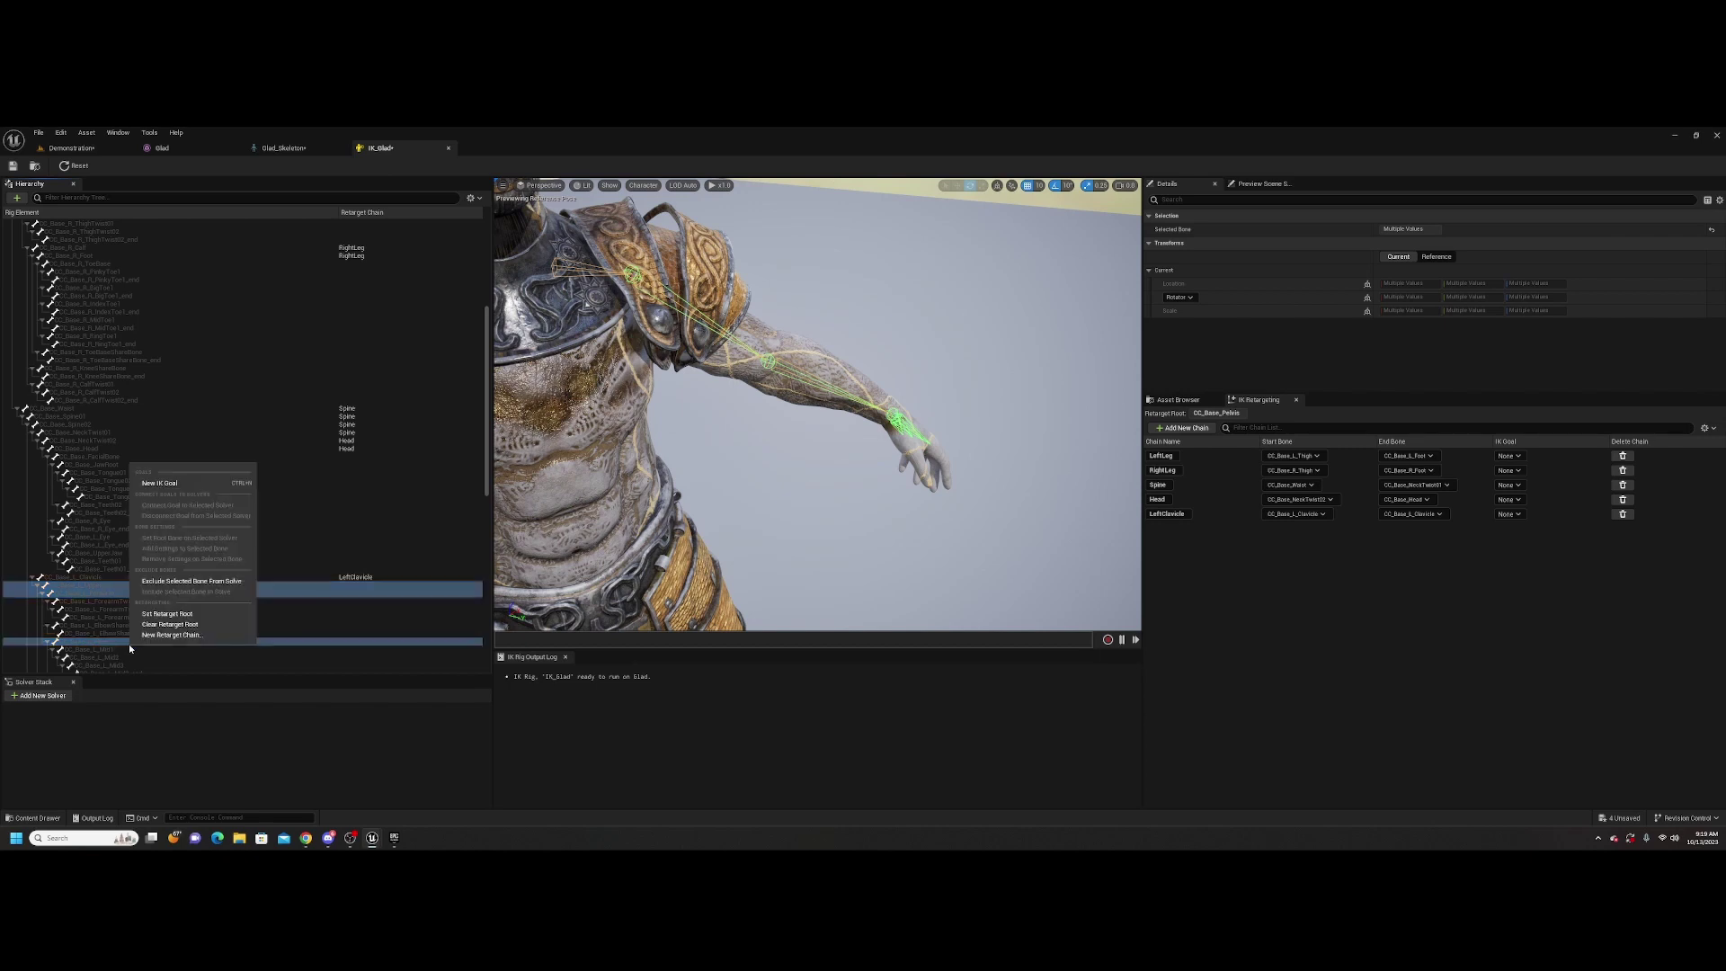
pyautogui.click(172, 635)
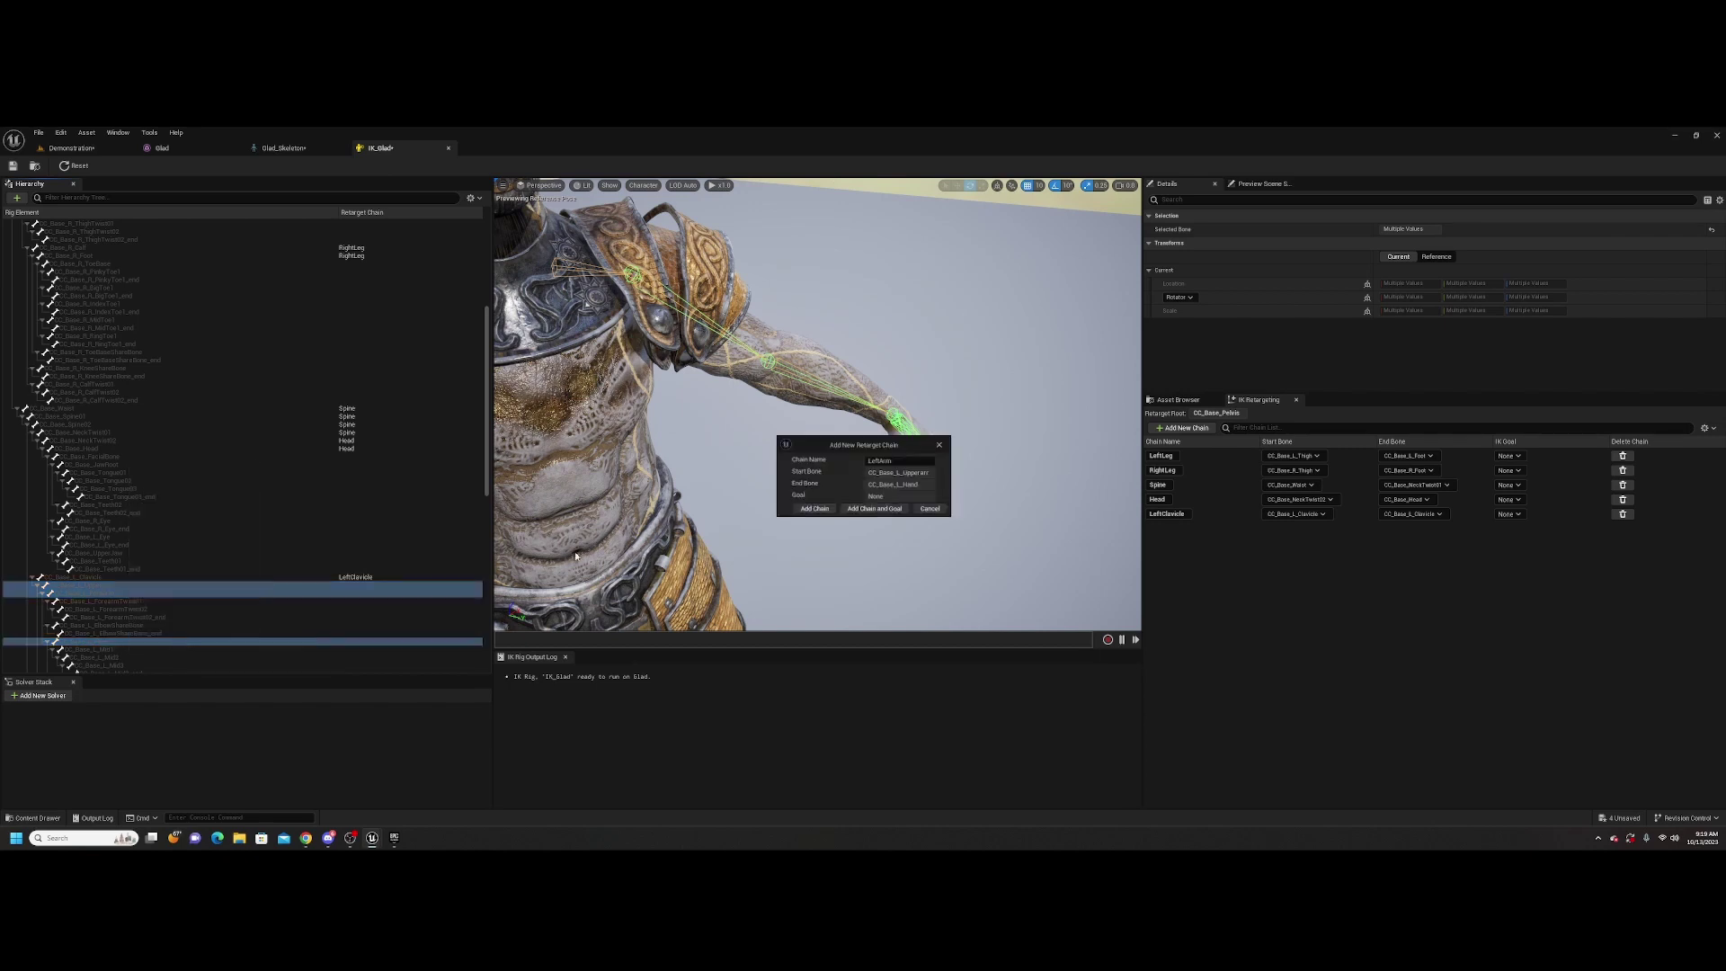
pyautogui.click(813, 509)
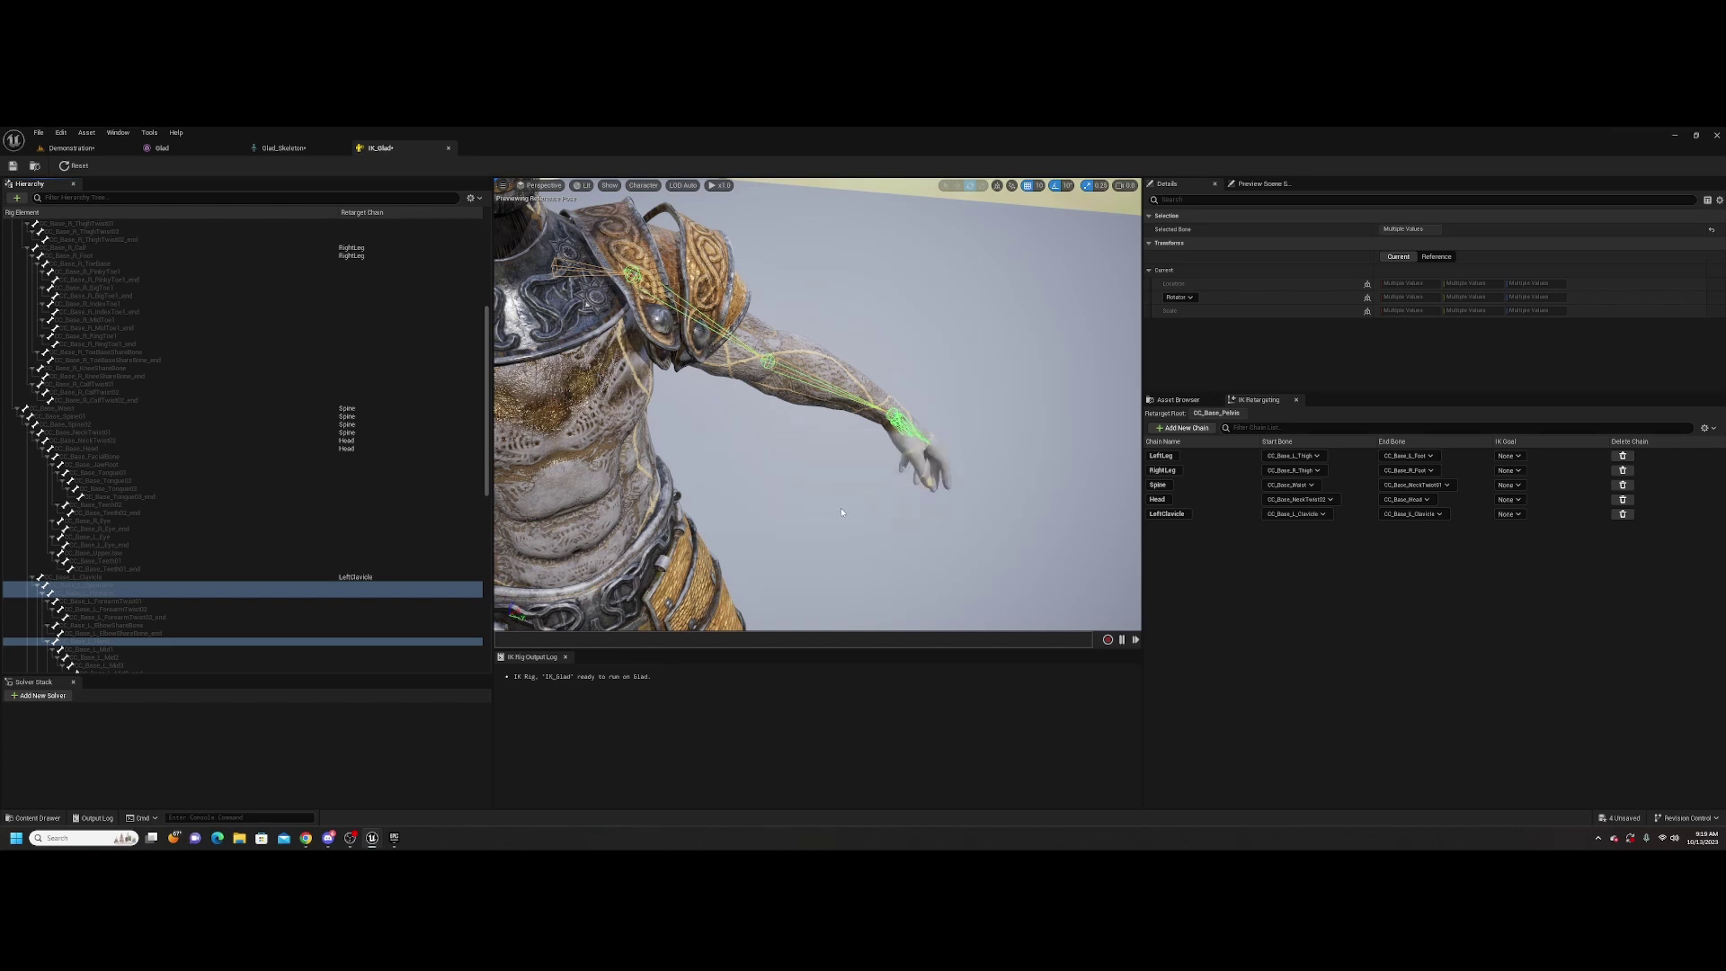
# Mirror the LeftClavicle chain to create a RightClavicle chain on CC_Base_R_Clavicle, without an IK goal
pyautogui.scroll(-3, 122, 626)
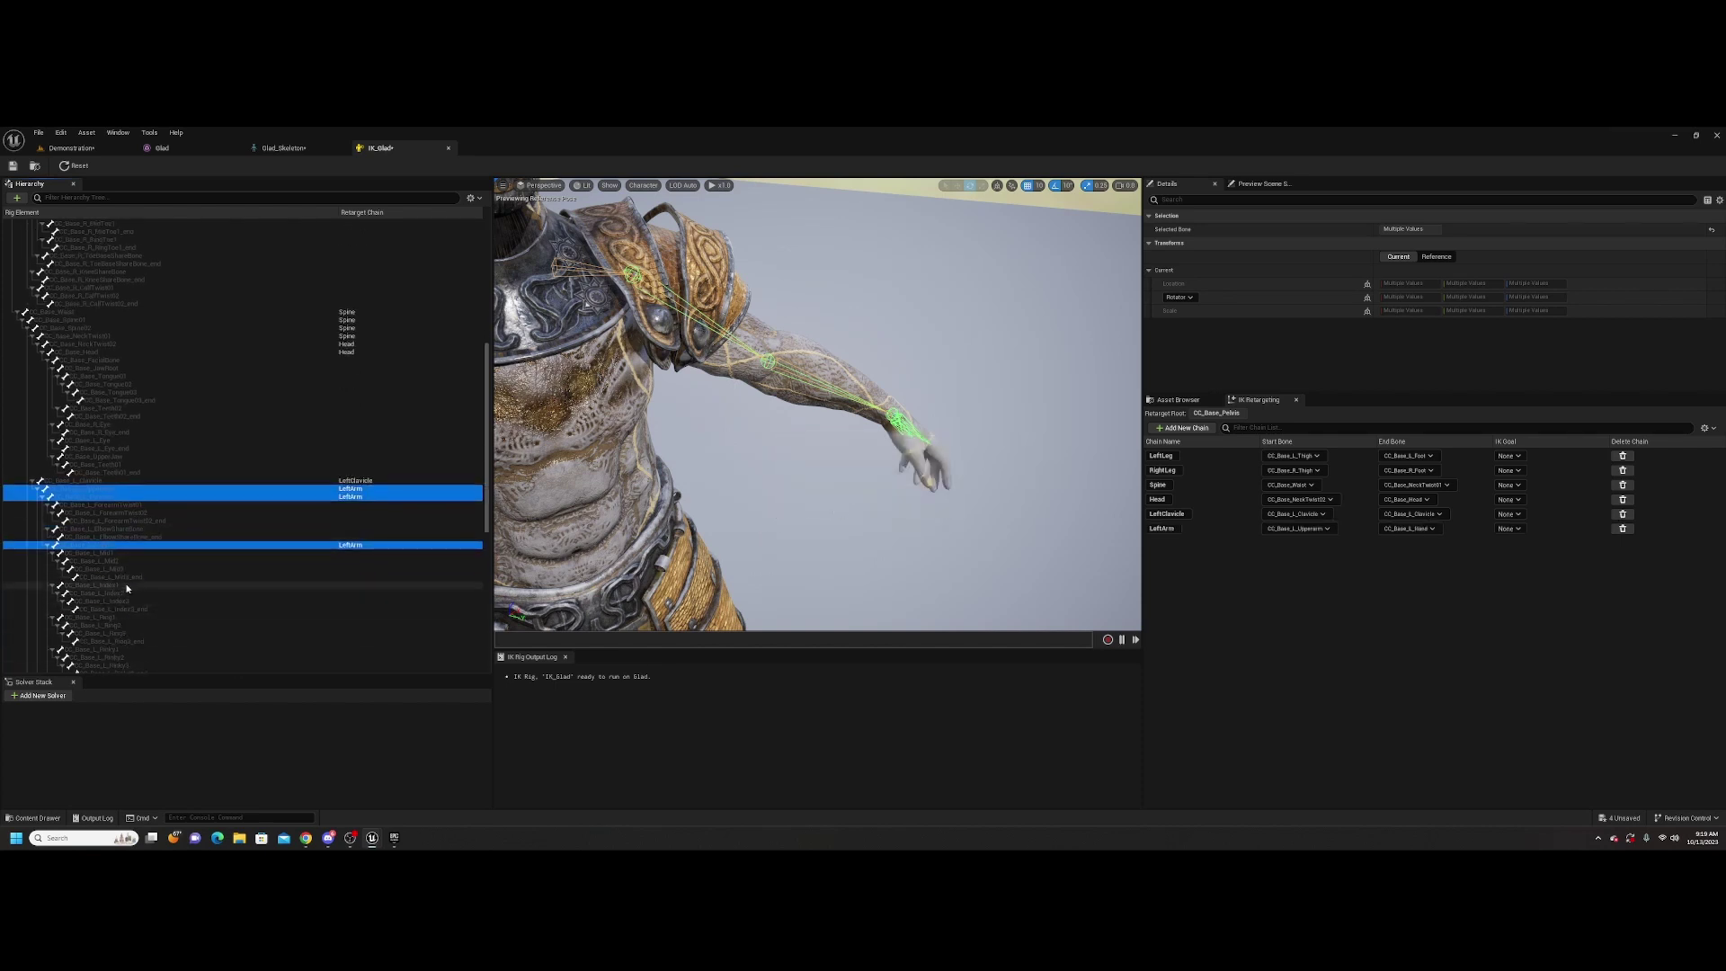
pyautogui.scroll(-2, 126, 603)
pyautogui.scroll(-1, 132, 611)
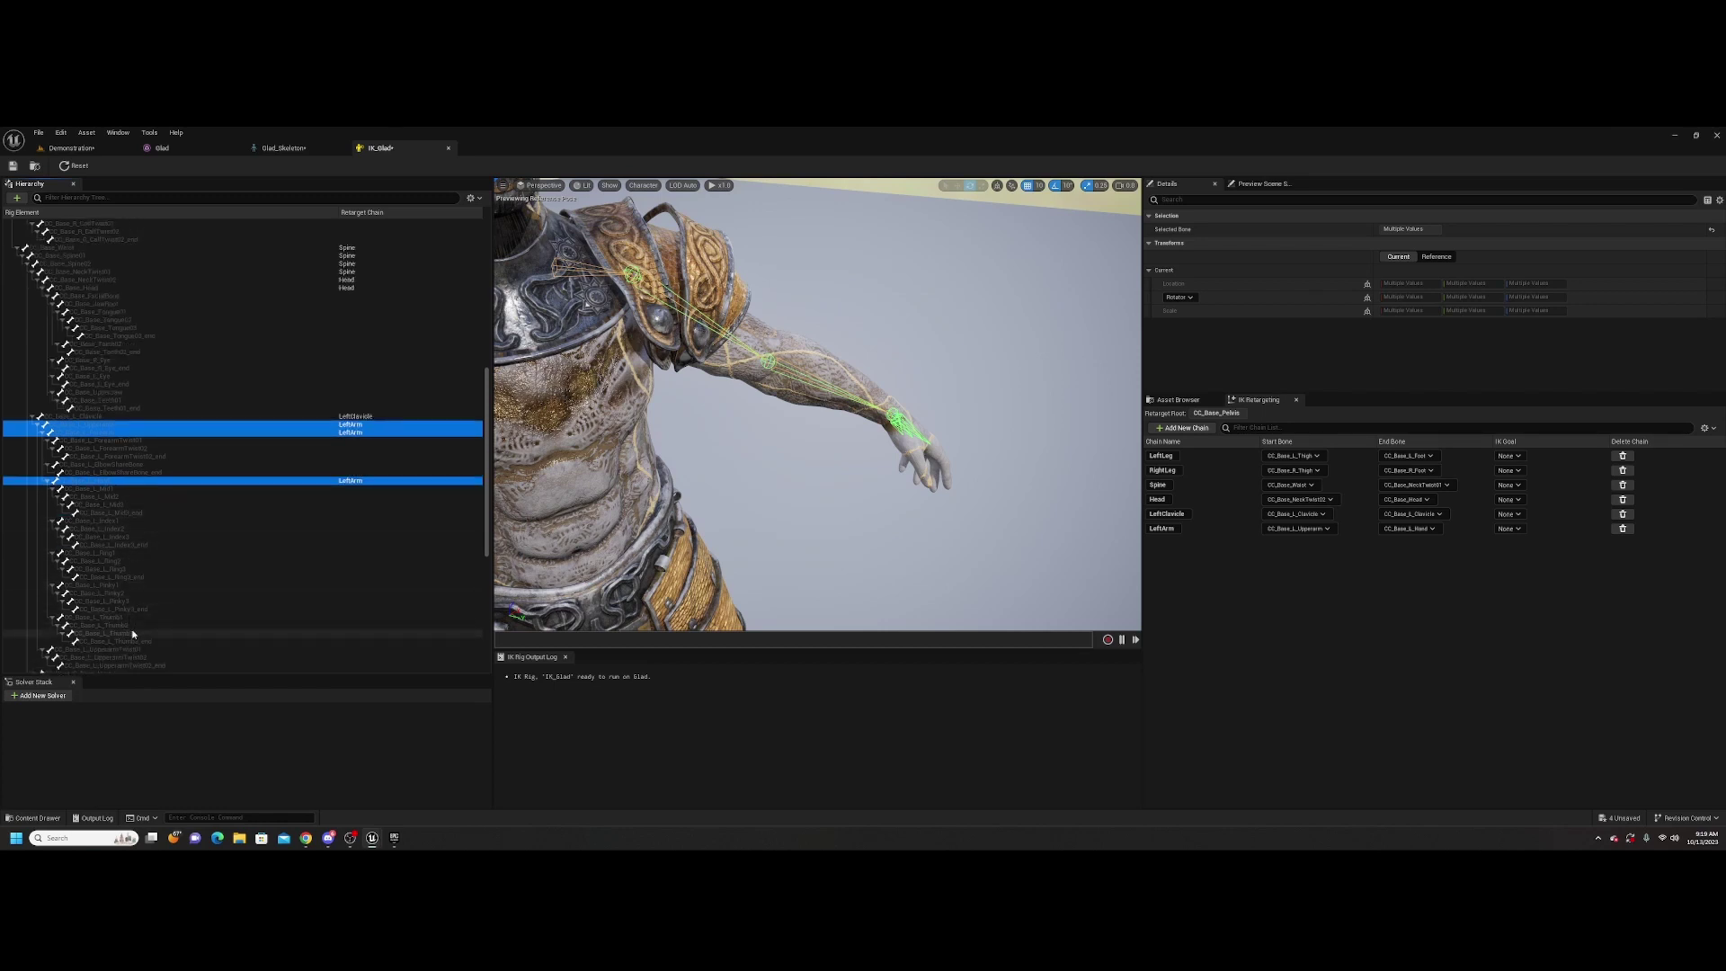
pyautogui.scroll(-3, 109, 617)
pyautogui.click(93, 609)
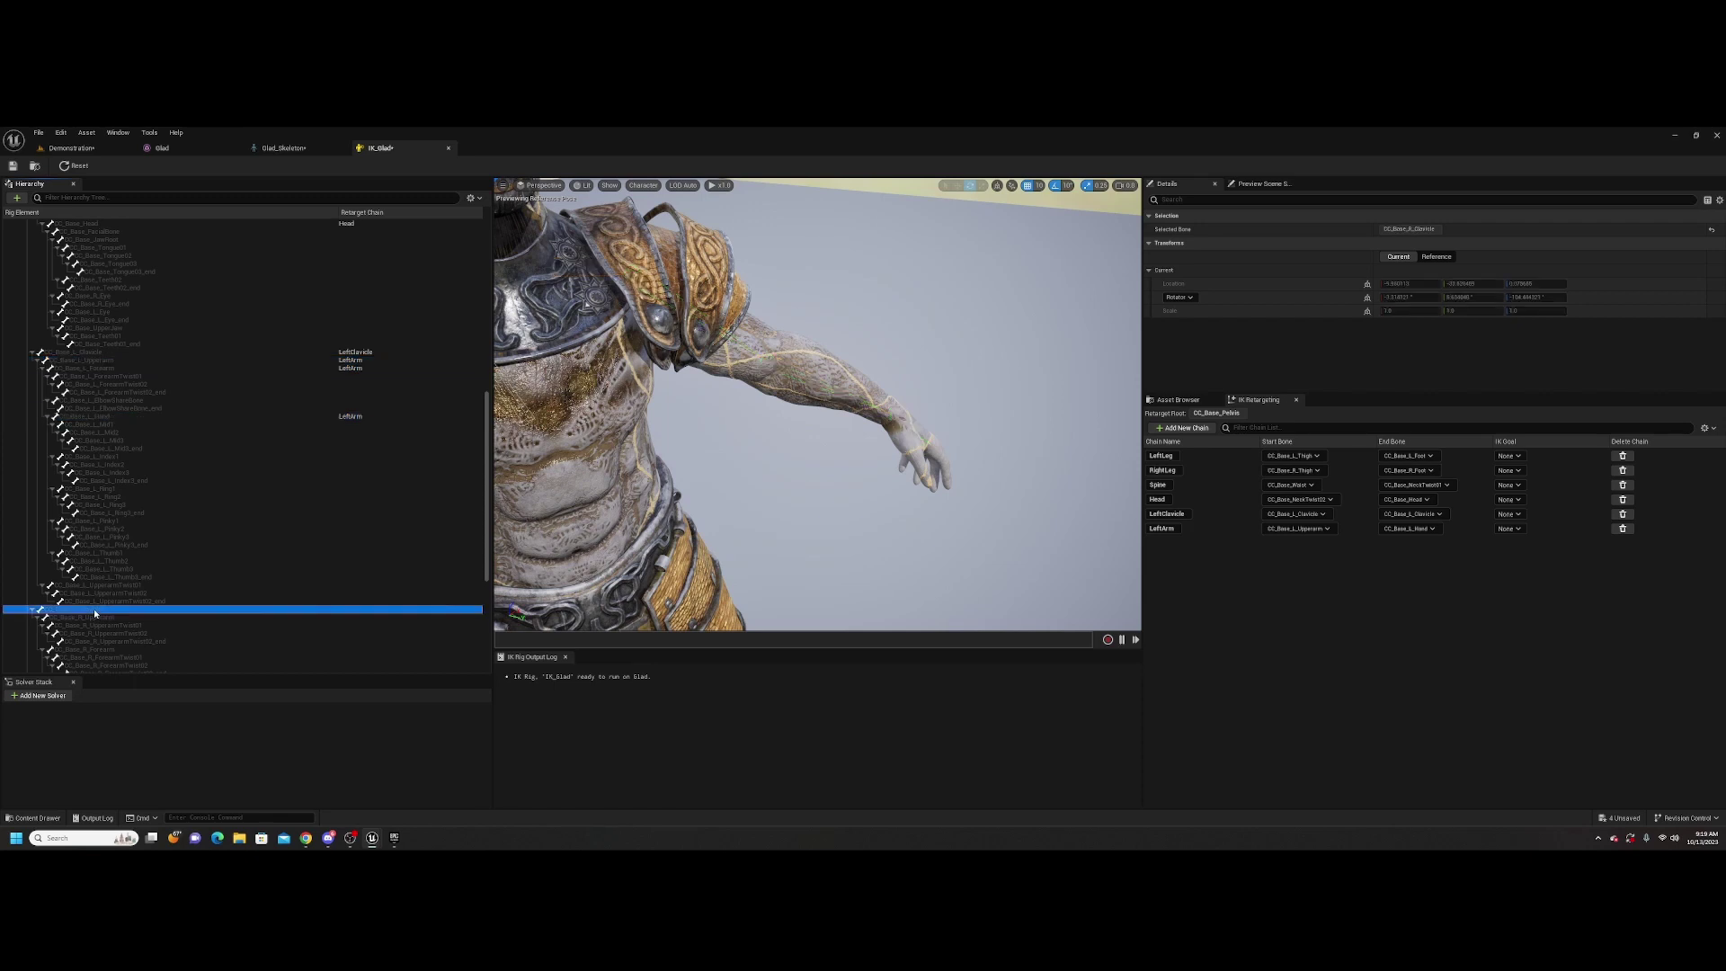
pyautogui.rightClick(94, 608)
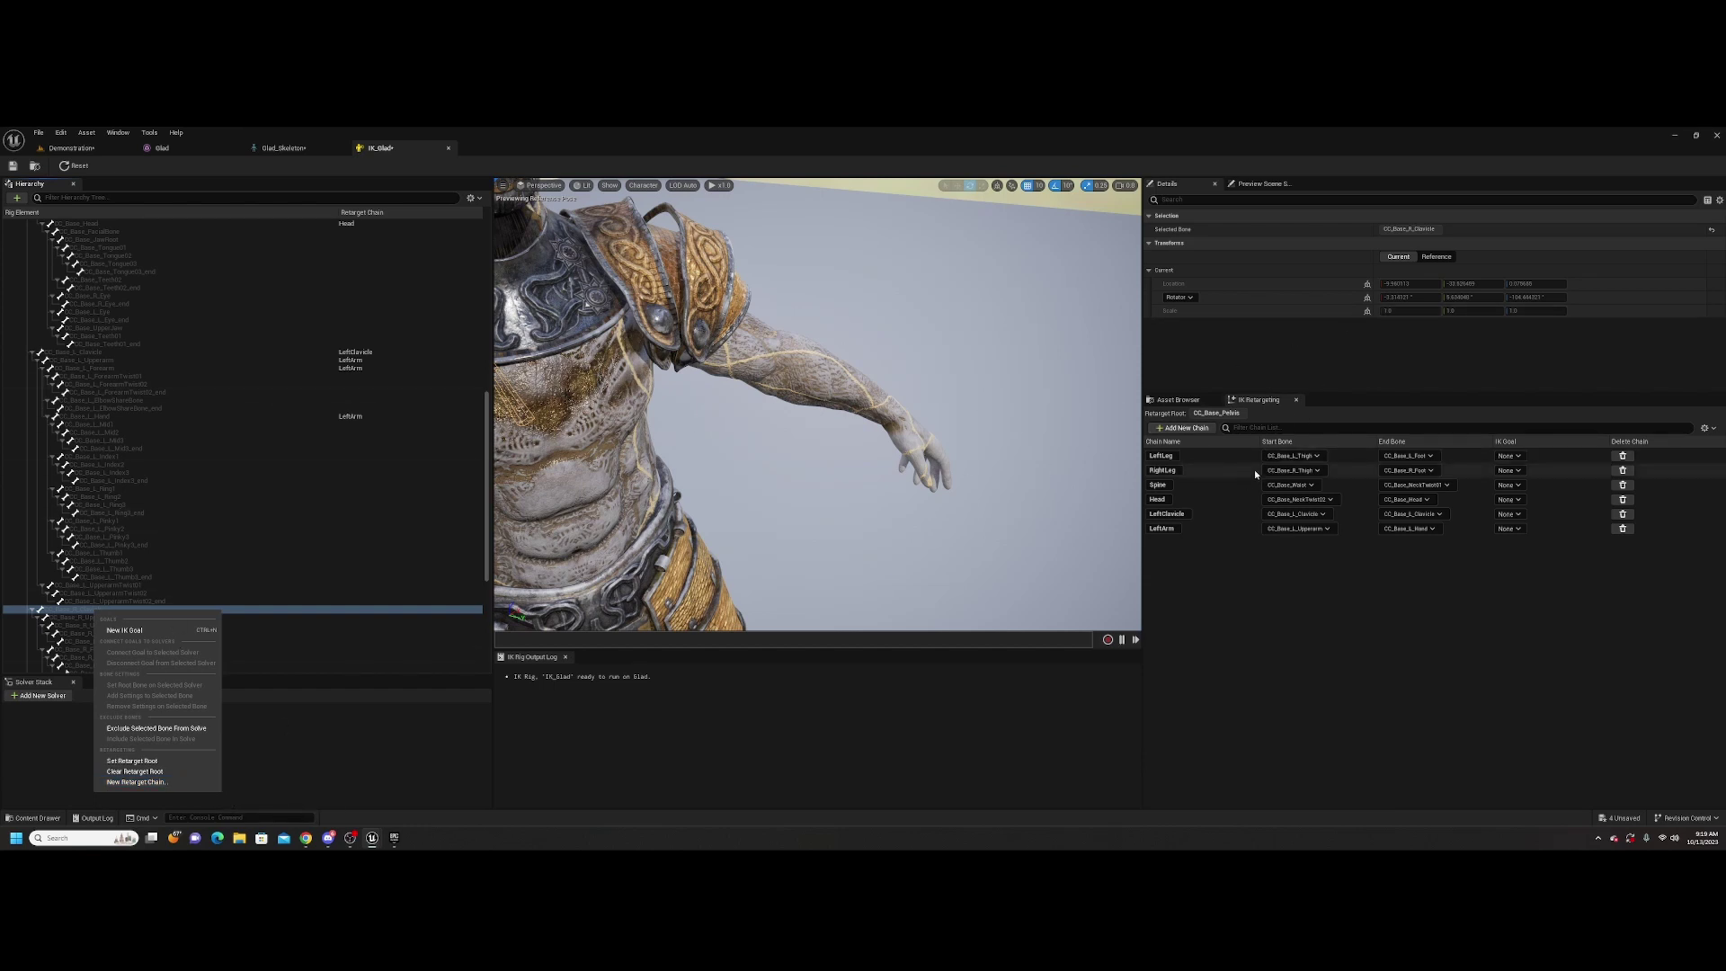
pyautogui.rightClick(1206, 562)
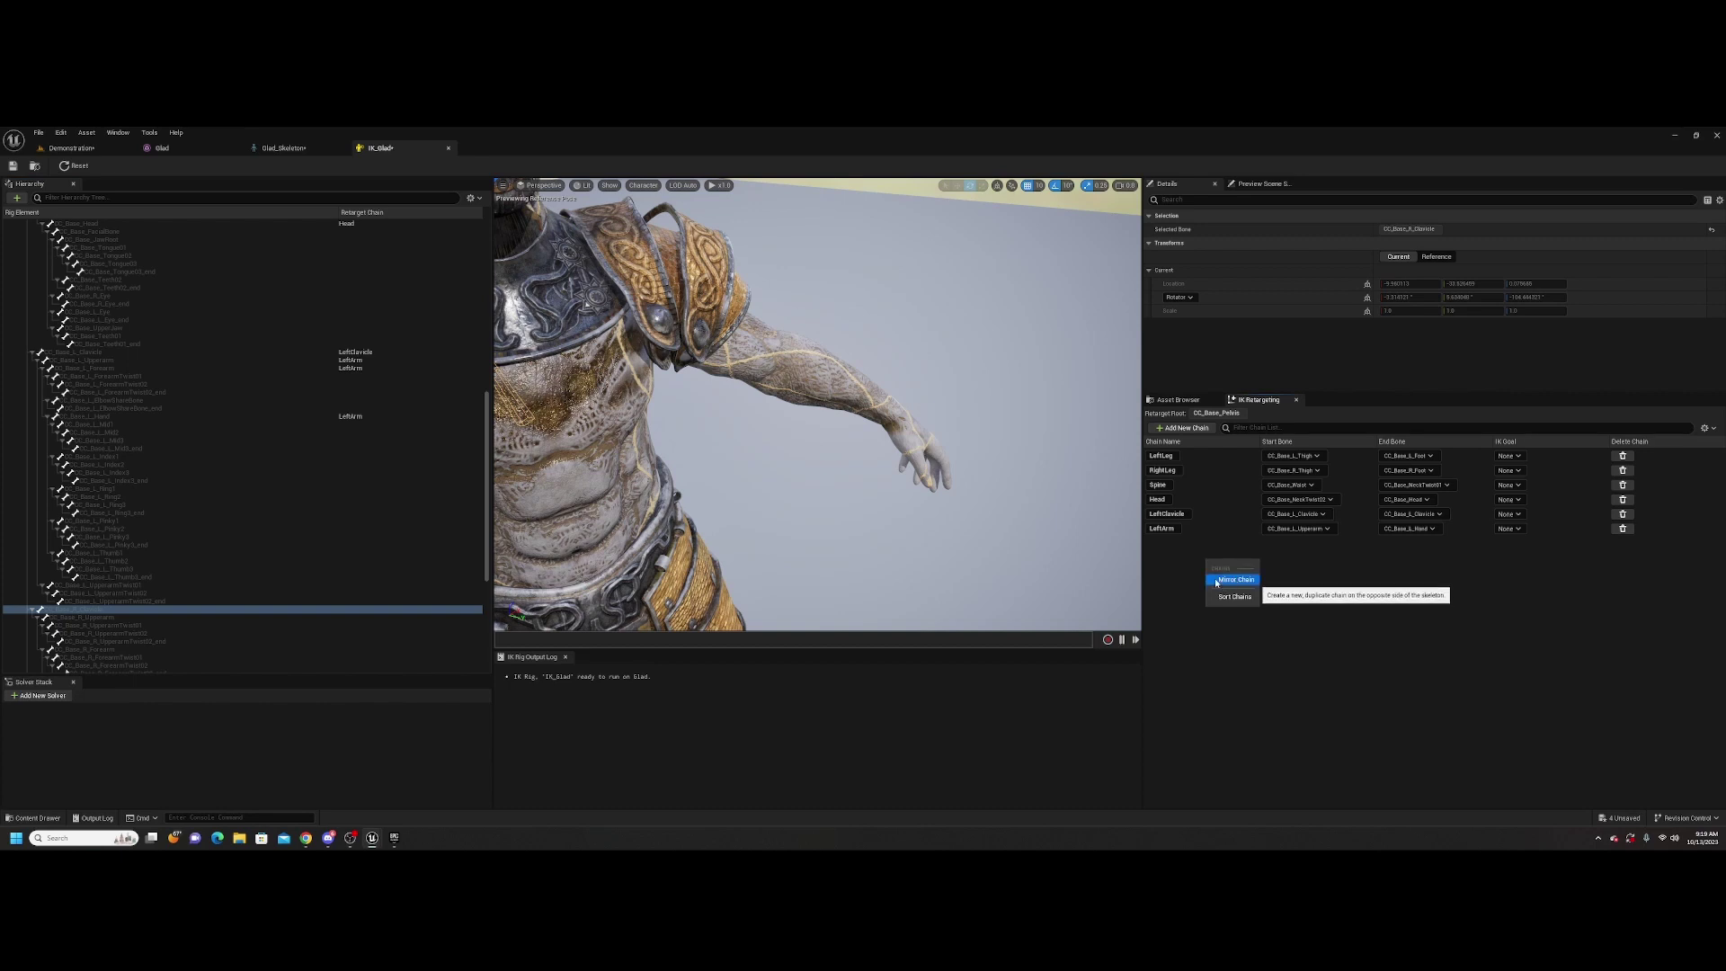
pyautogui.click(1185, 555)
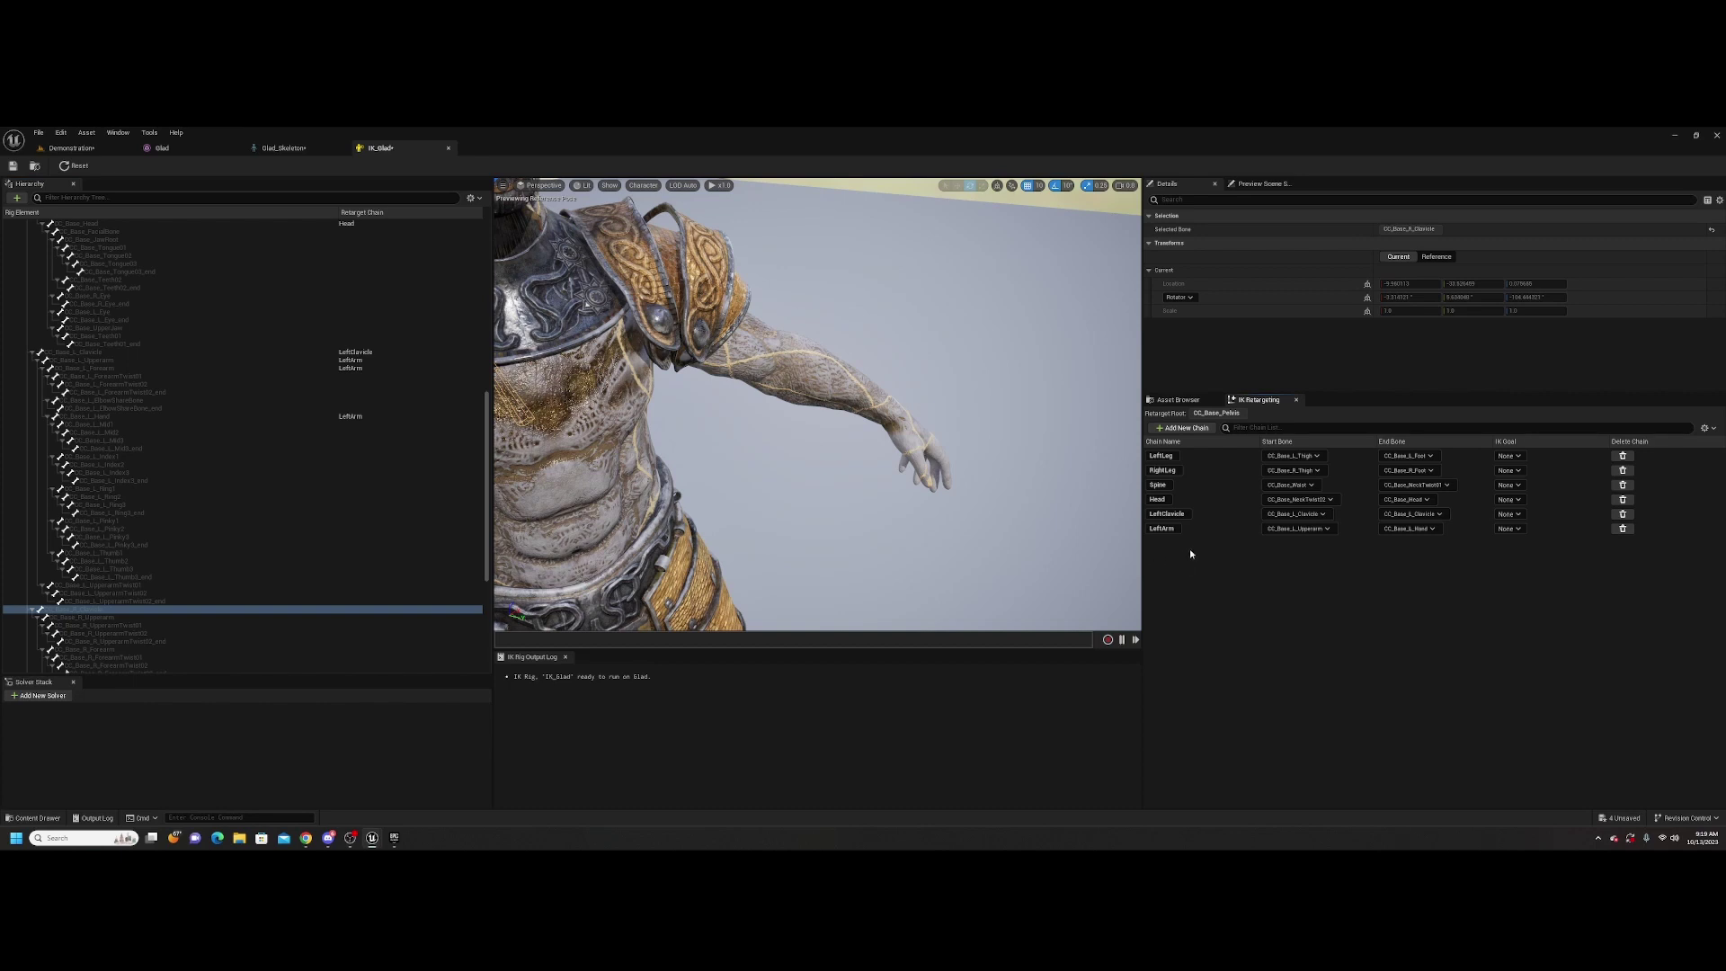
pyautogui.rightClick(1230, 515)
pyautogui.click(1257, 531)
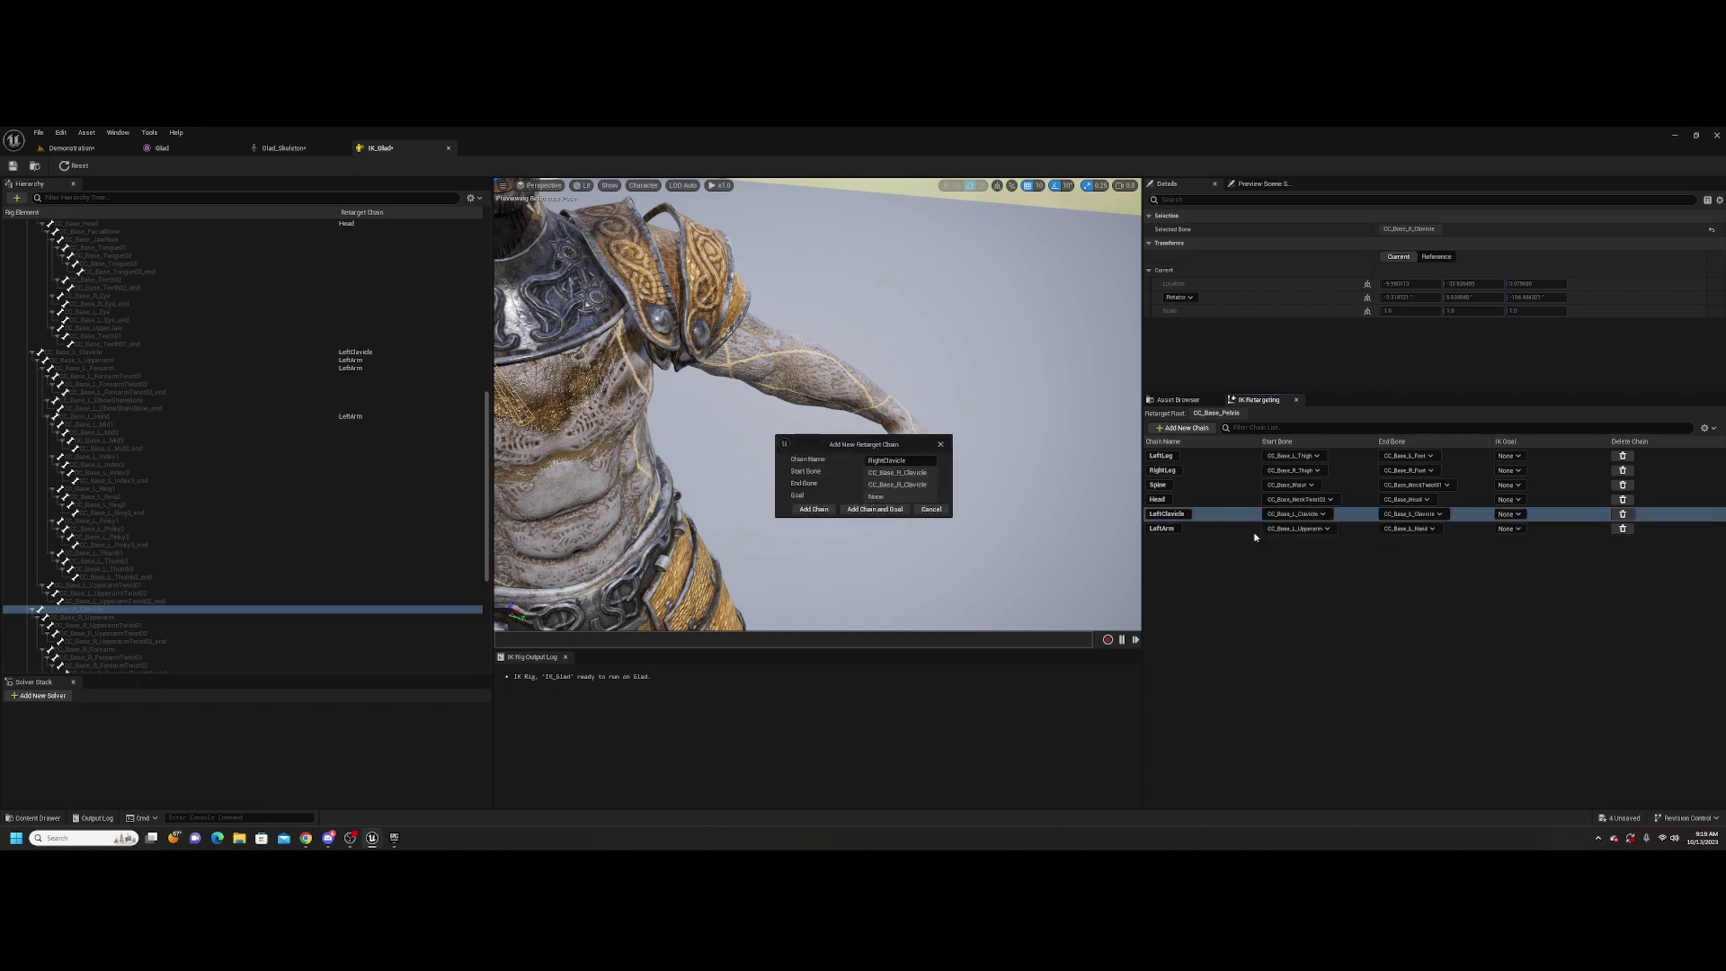
pyautogui.click(813, 509)
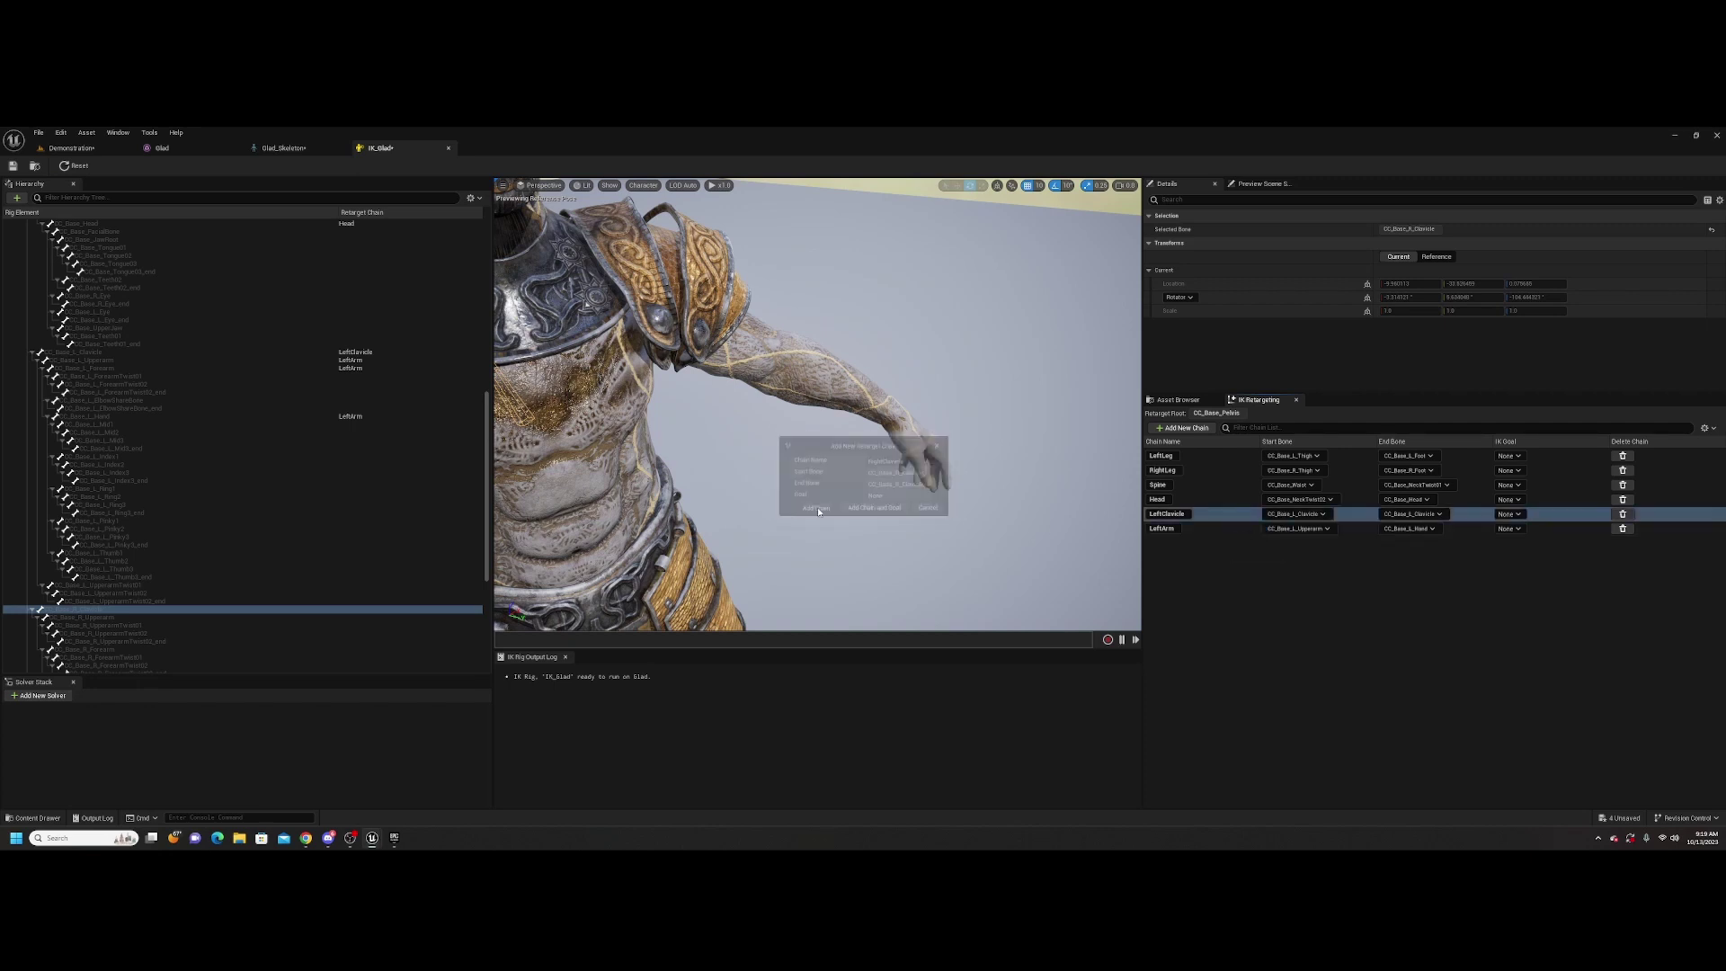
# Mirror the LeftArm chain to add a RightArm retarget chain without an IK goal
pyautogui.click(1187, 529)
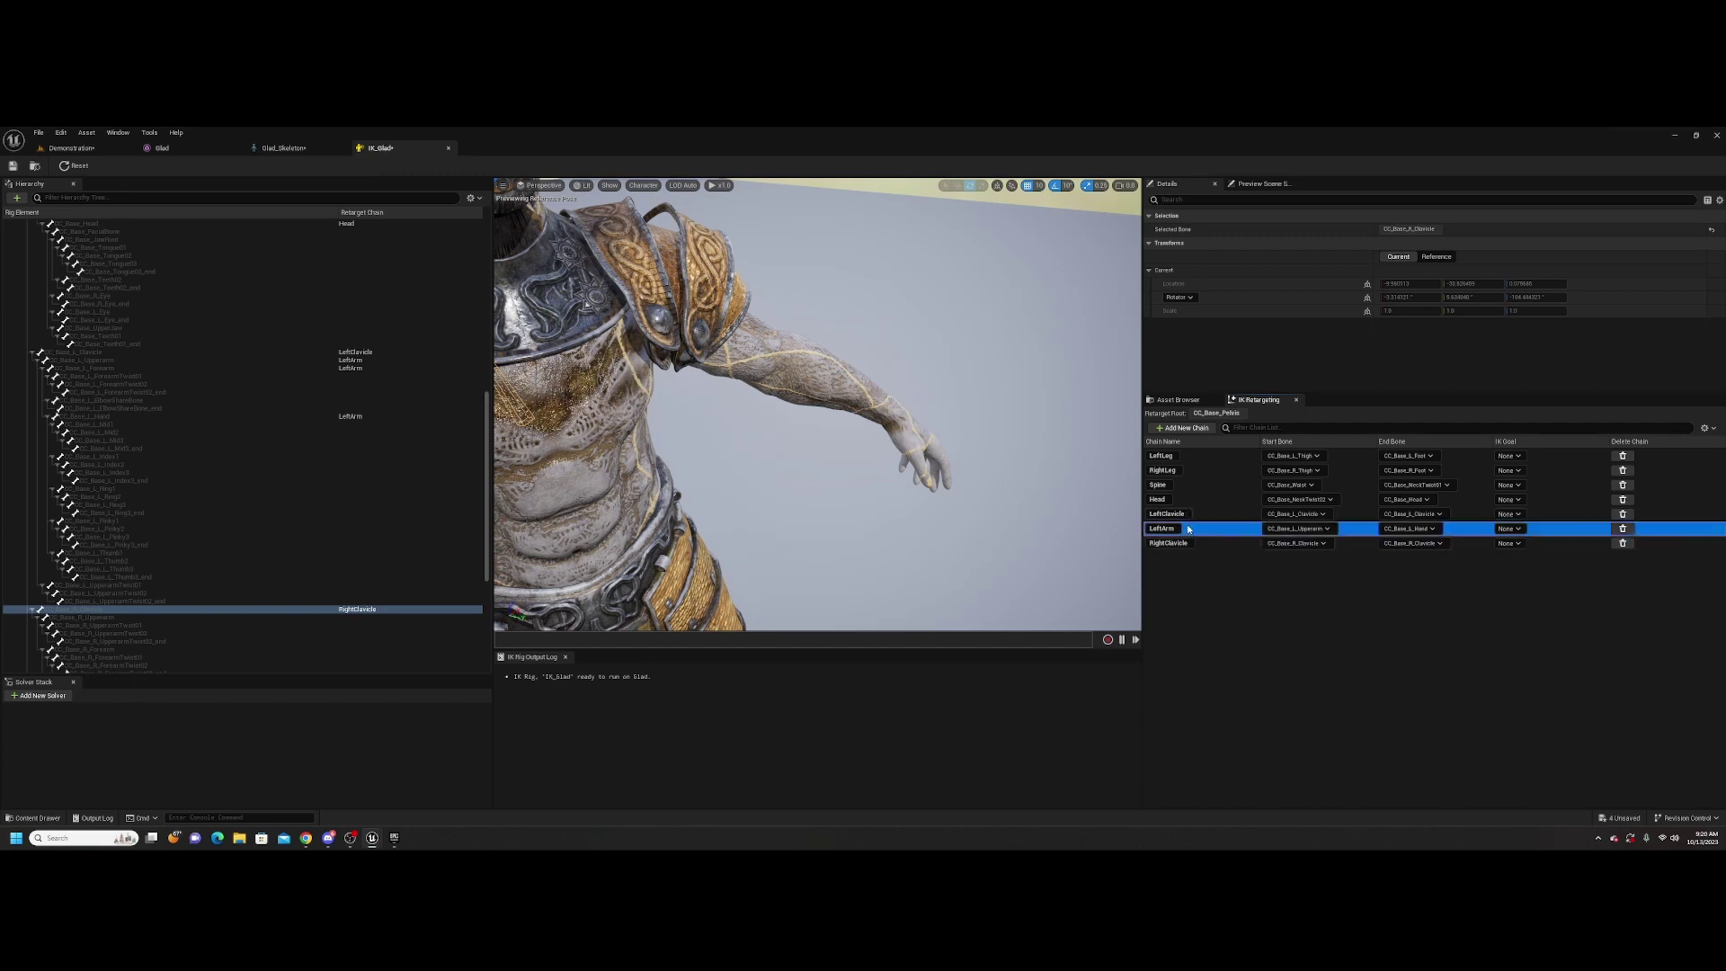
pyautogui.rightClick(1188, 530)
pyautogui.click(1211, 546)
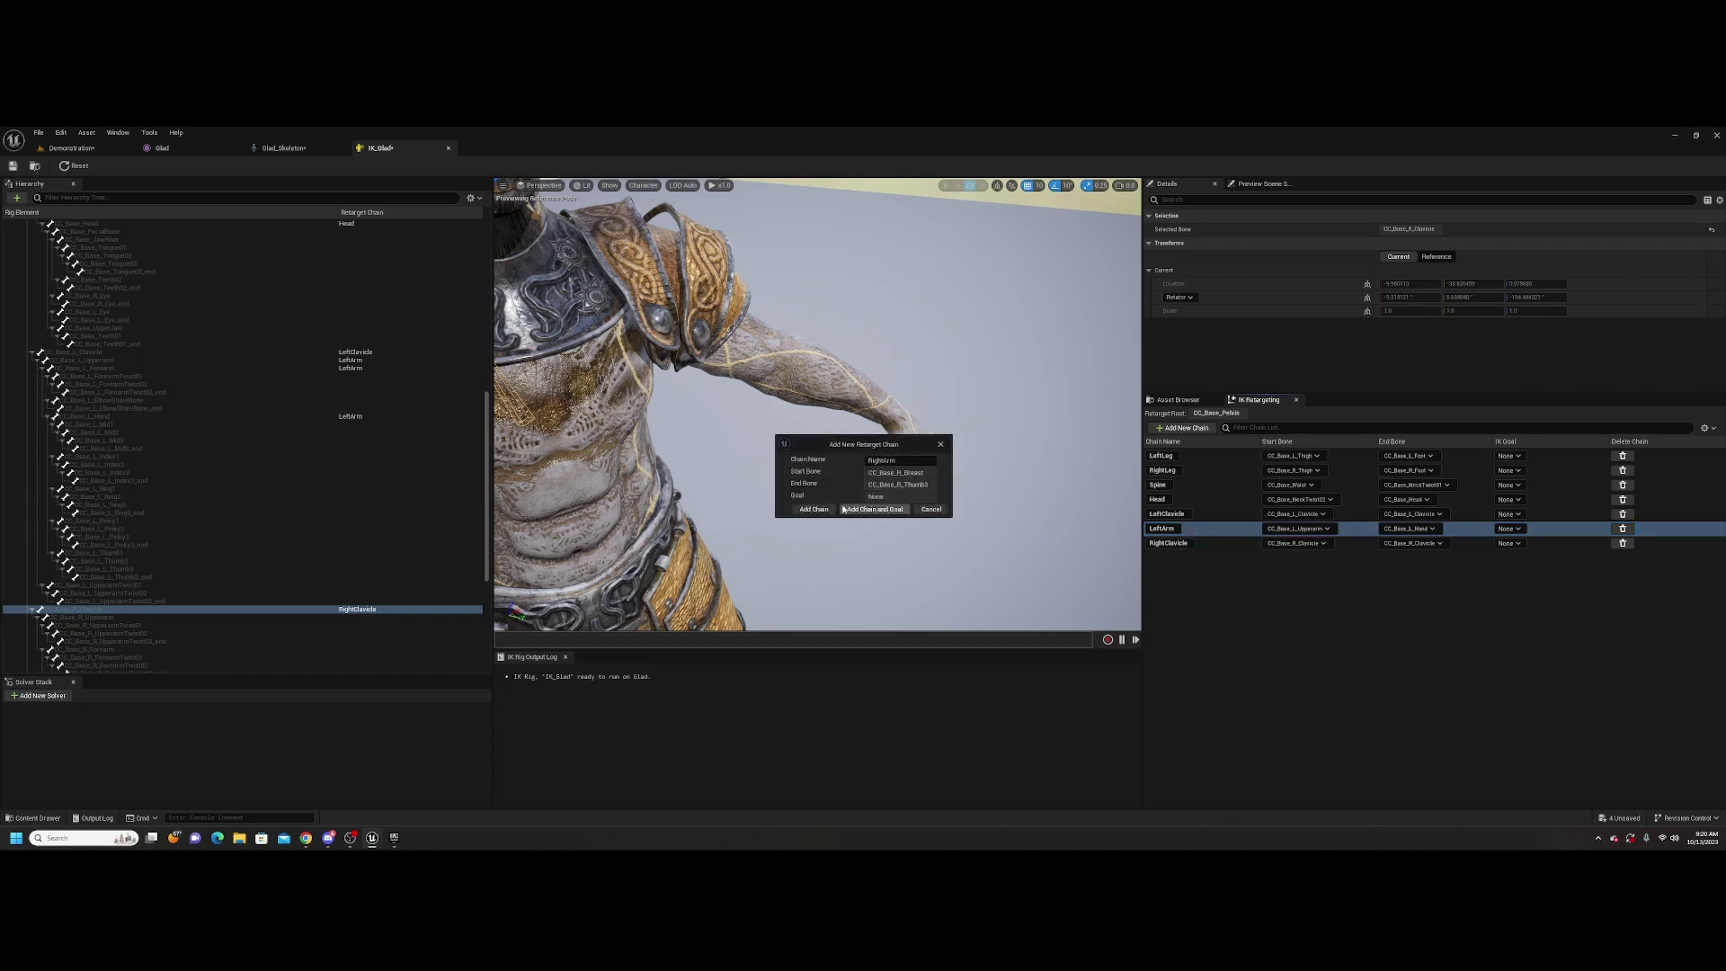
pyautogui.click(815, 508)
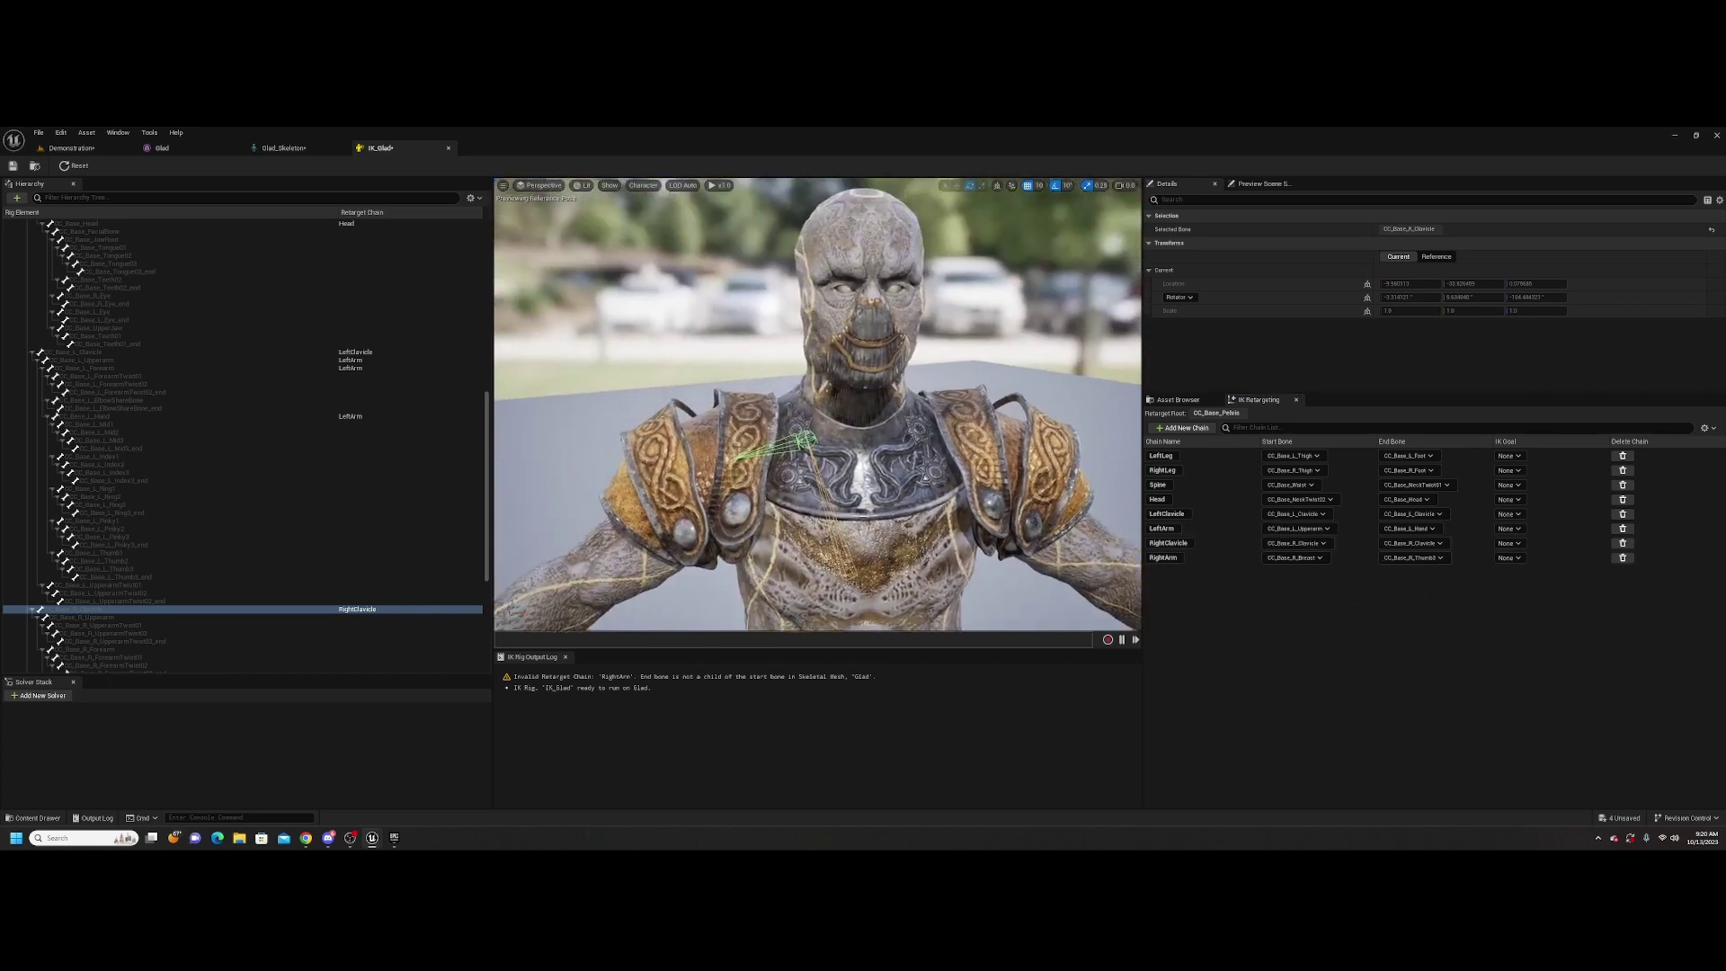
# Set the RightArm chain's start bone to CC_Base_R_Upperarm and its end bone to CC_Base_R_Hand
pyautogui.moveTo(945, 530); pyautogui.dragTo(943, 519, button='right')
pyautogui.click(1299, 558)
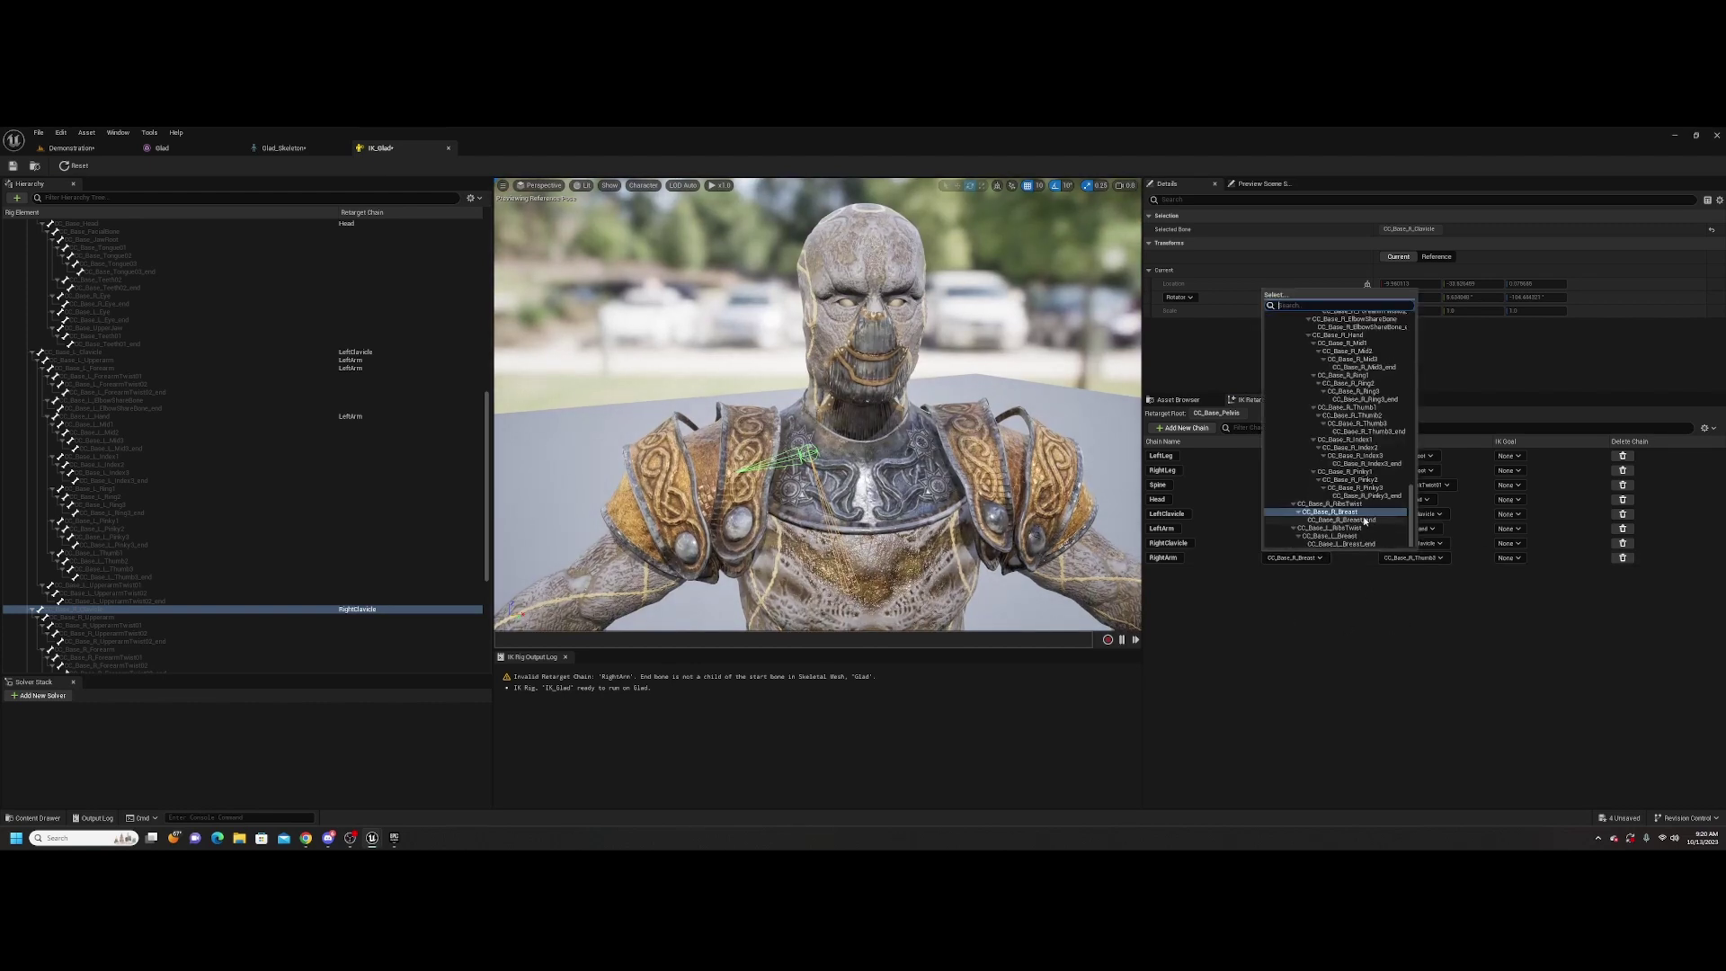
pyautogui.scroll(6, 1366, 520)
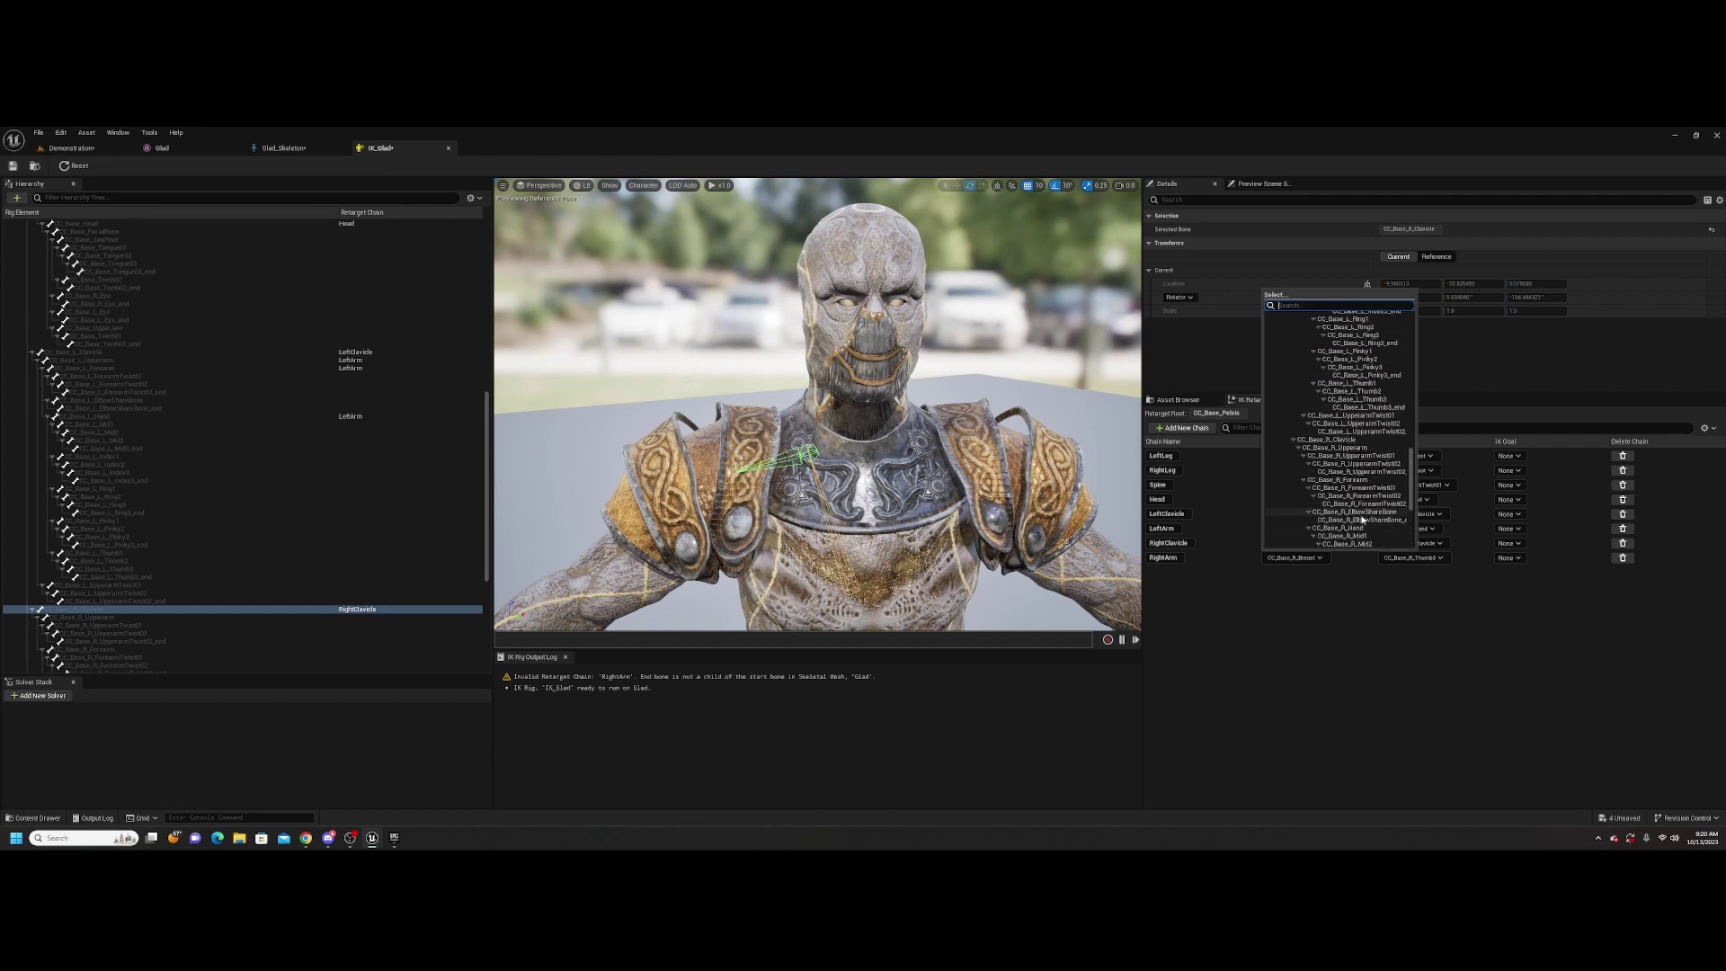
pyautogui.scroll(-3, 1361, 519)
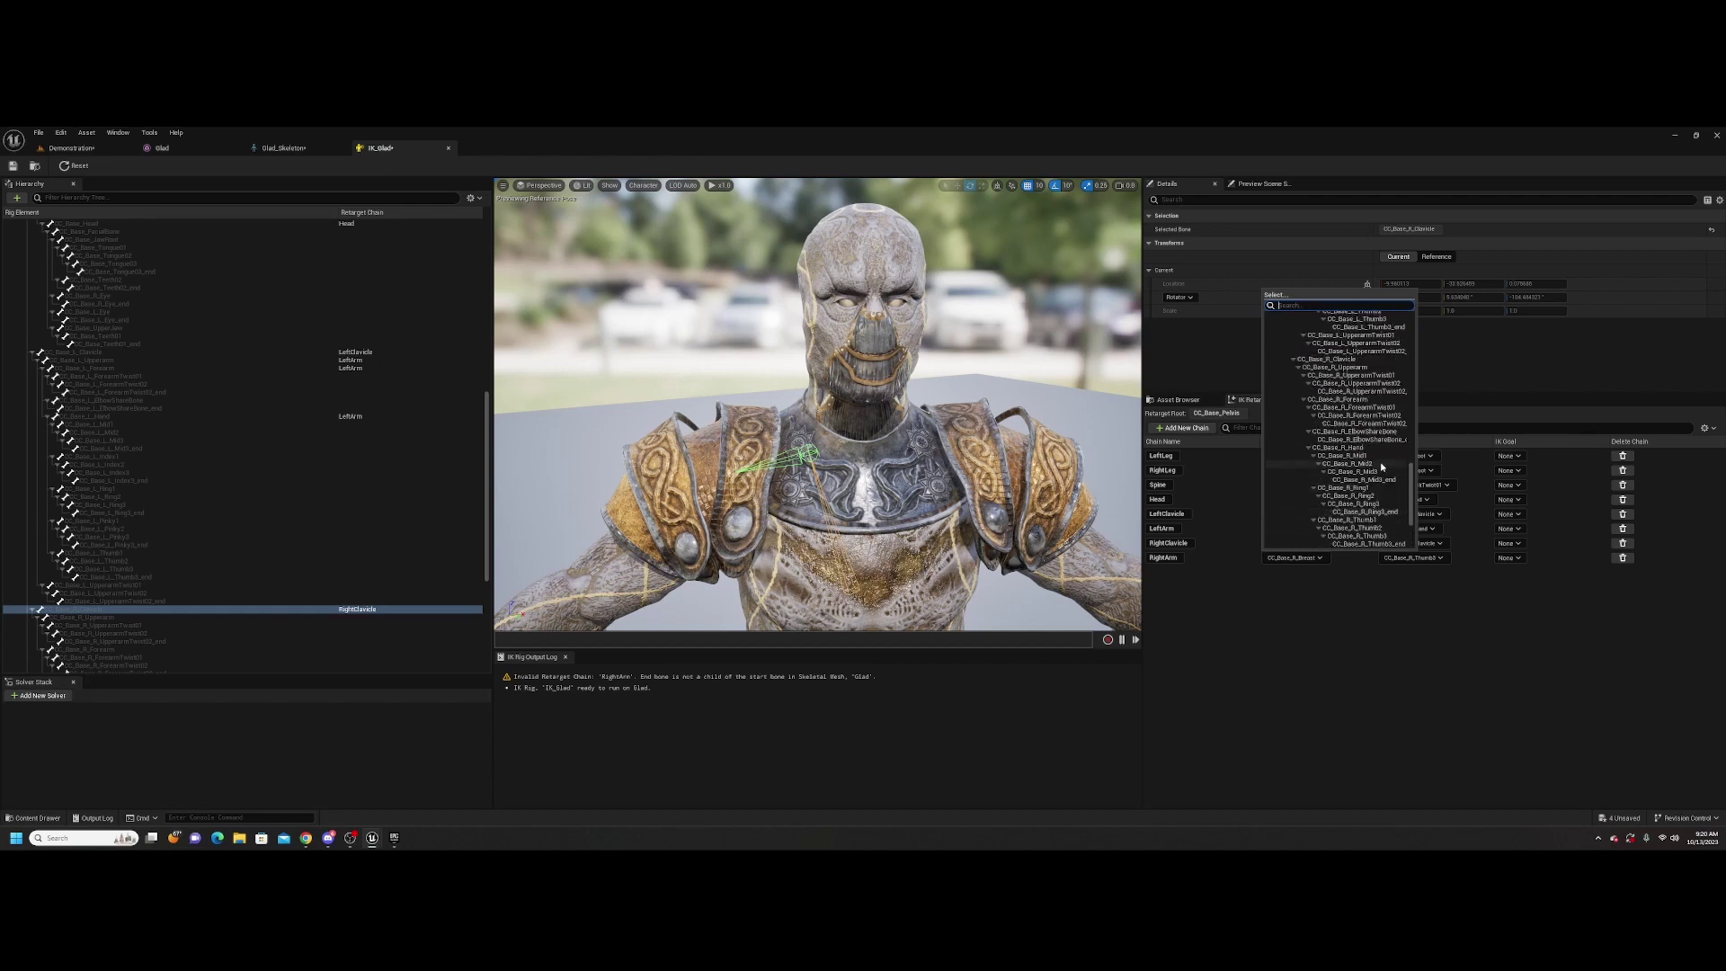
pyautogui.click(1337, 367)
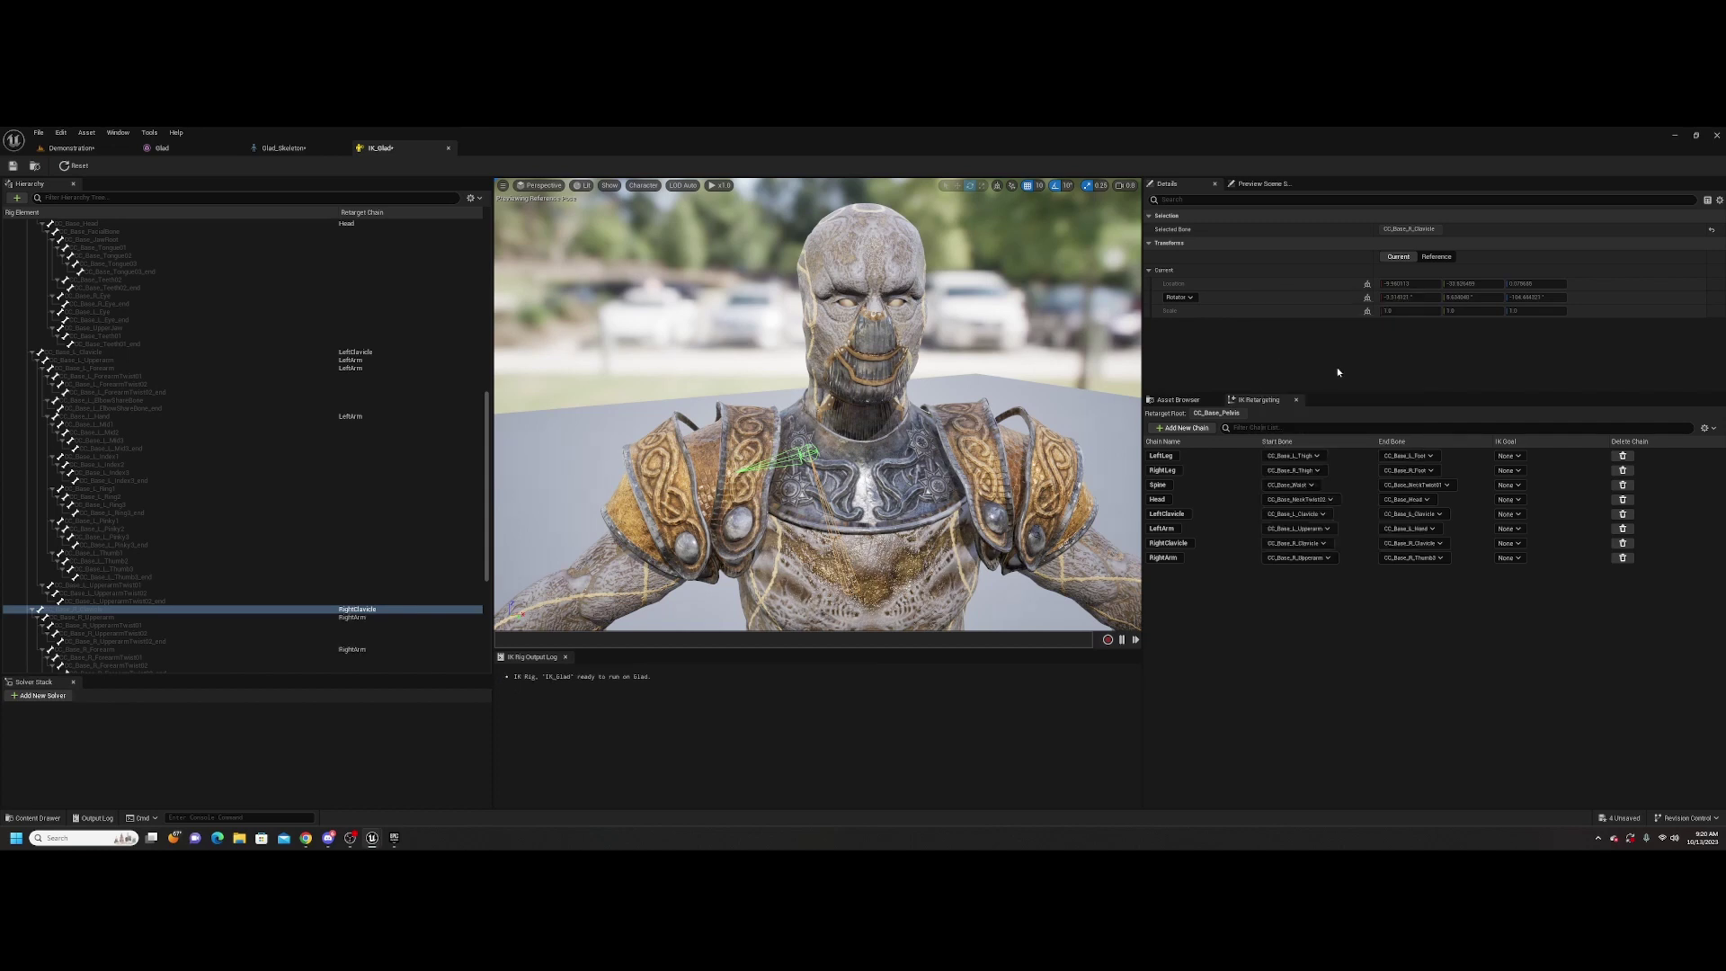
pyautogui.click(1440, 558)
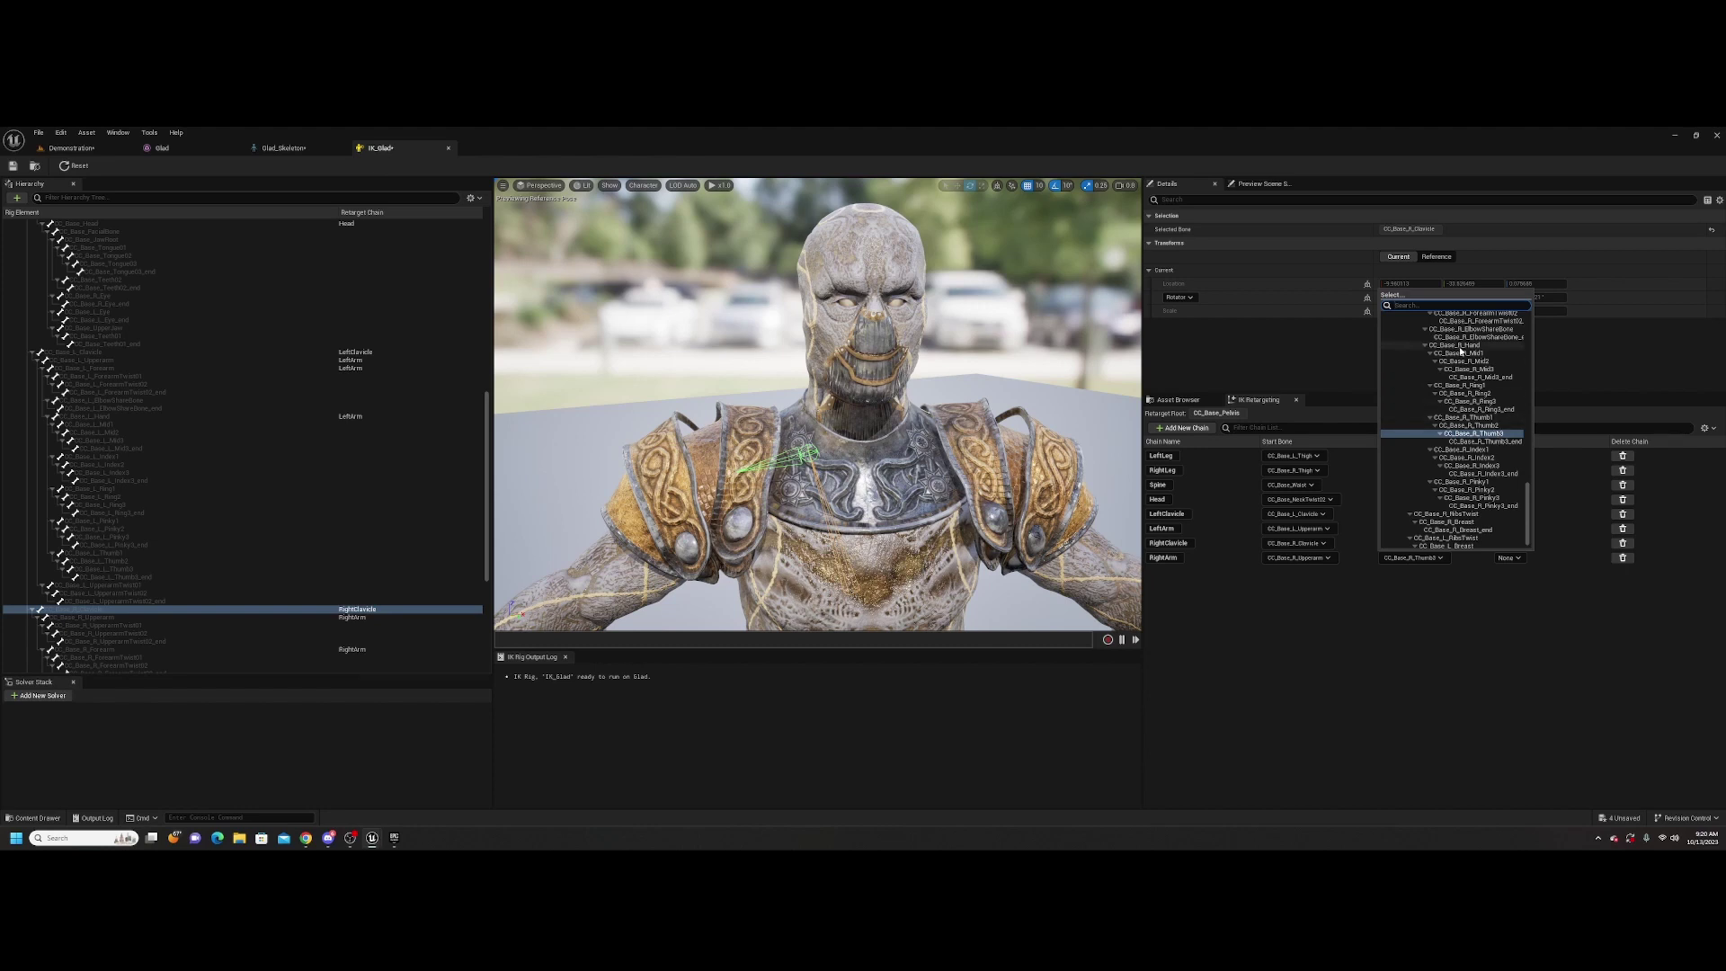
pyautogui.click(1460, 347)
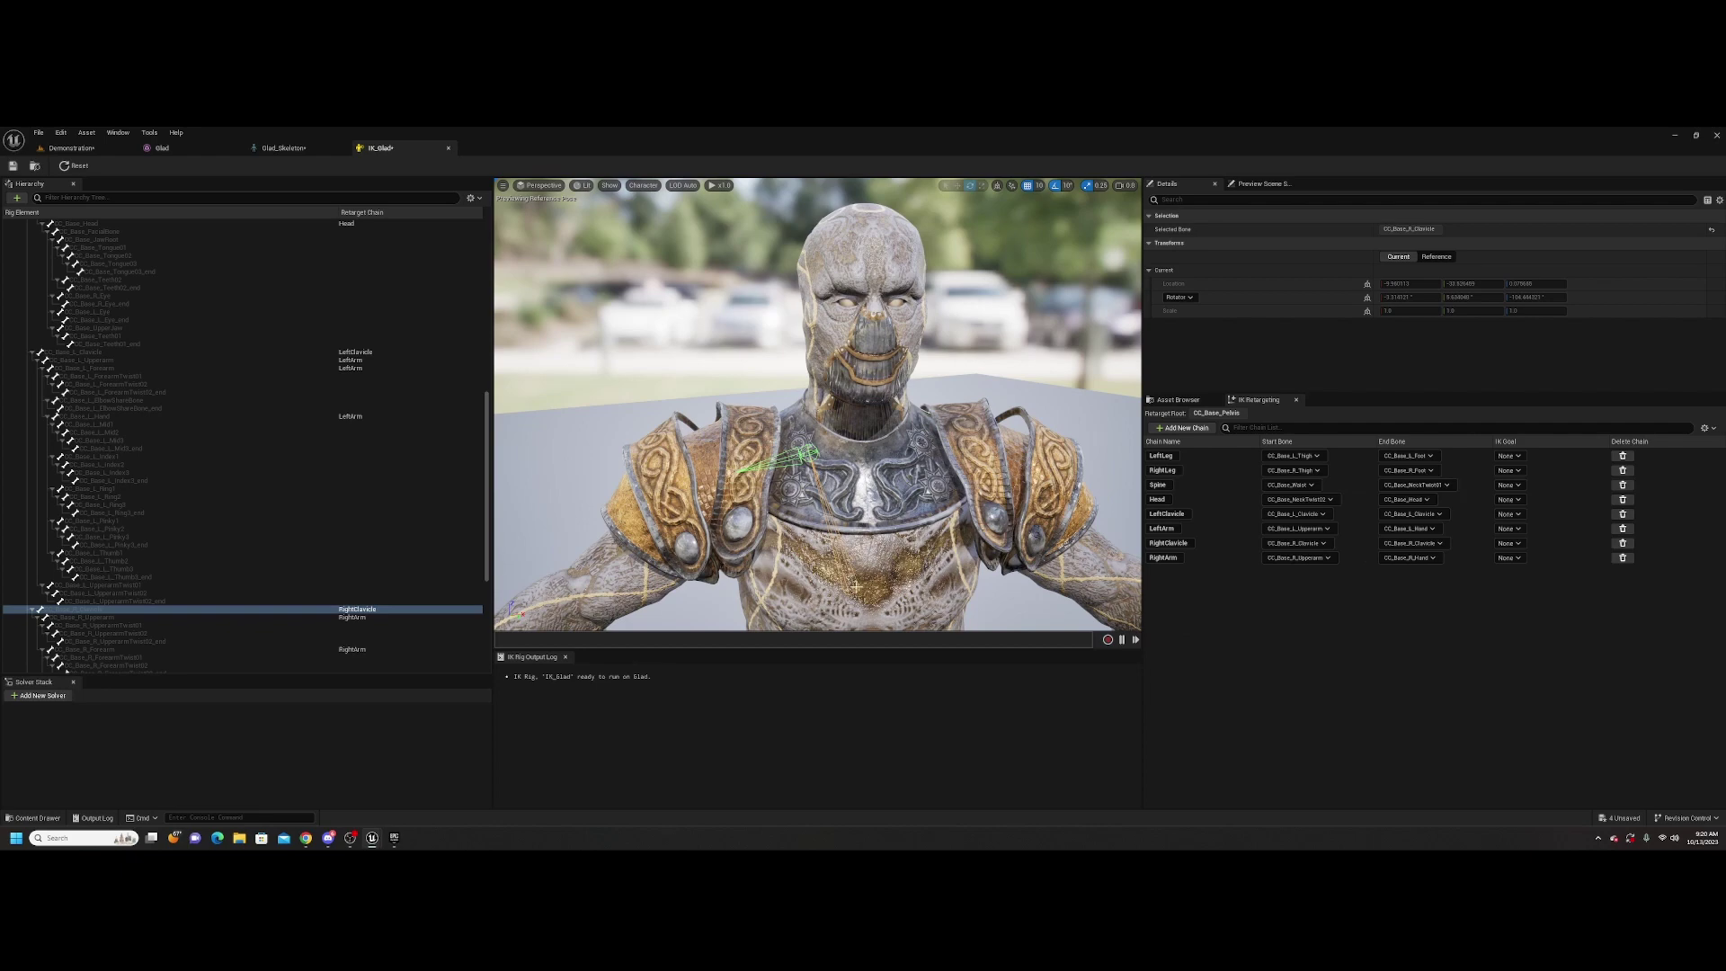
# Review the whole bone hierarchy for retarget chain coverage and examine the full character and its right hand up close
pyautogui.moveTo(818, 404)
pyautogui.mouseDown(button='right')
pyautogui.moveTo(845, 477)
pyautogui.moveTo(845, 441)
pyautogui.moveTo(818, 430)
pyautogui.mouseUp(button='right')
pyautogui.press('s')
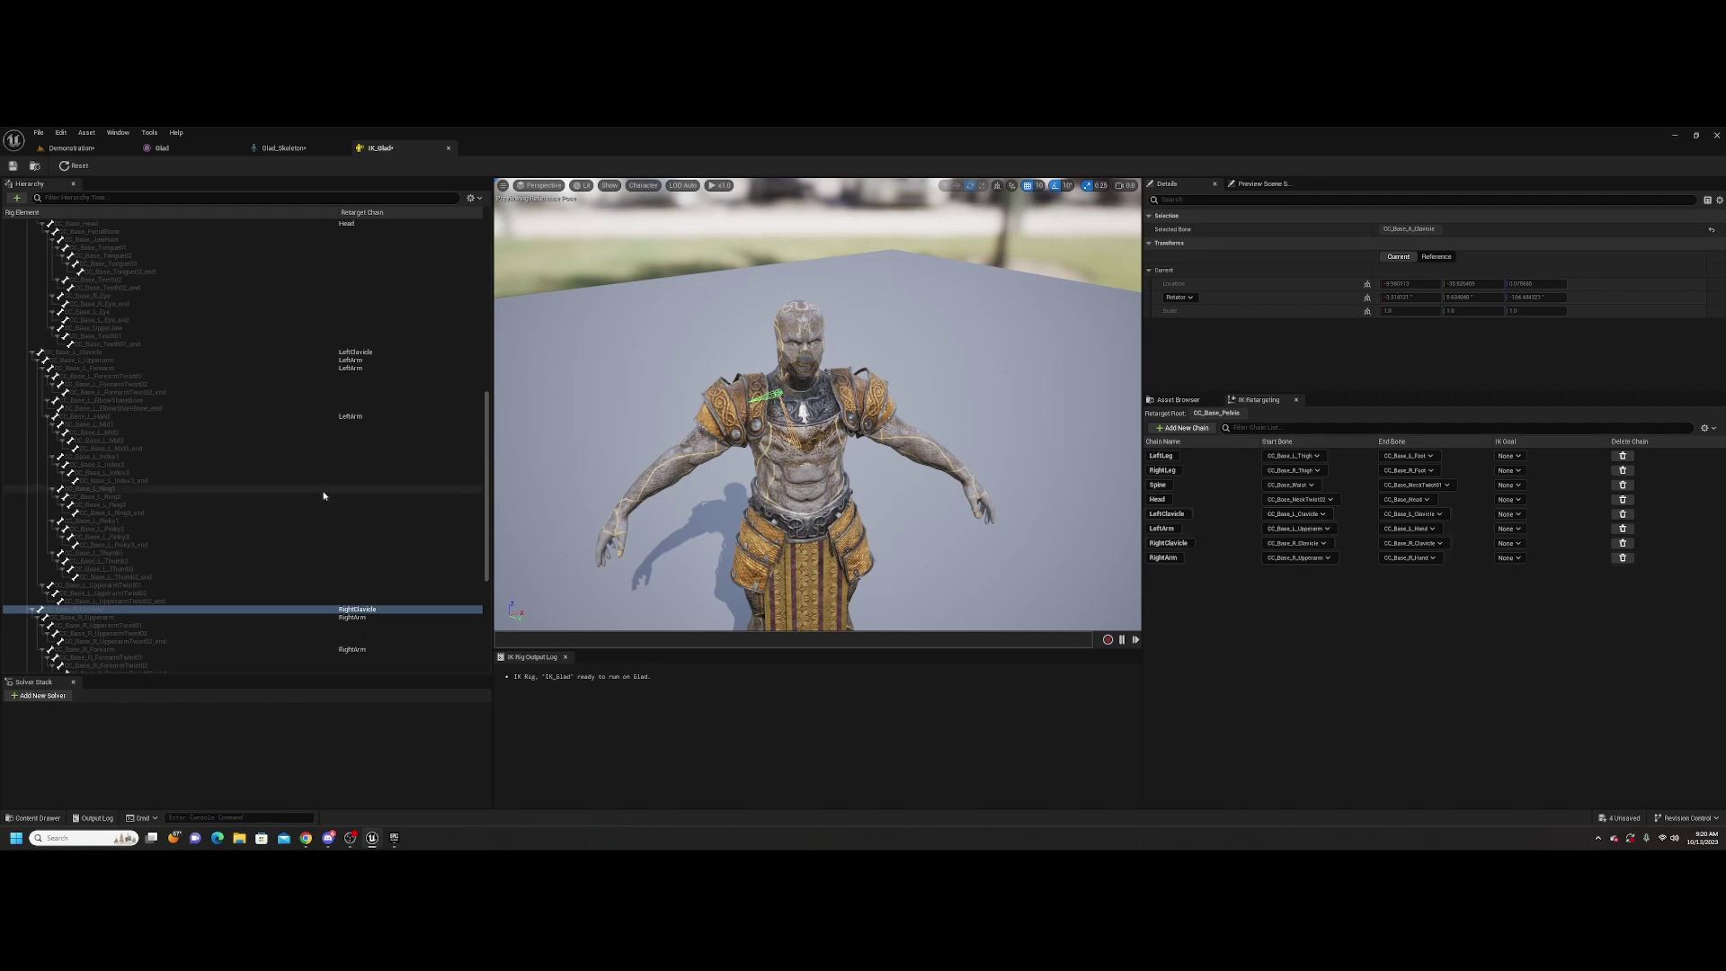
pyautogui.scroll(-3, 821, 545)
pyautogui.press('w')
pyautogui.moveTo(817, 404); pyautogui.dragTo(817, 361, button='right')
pyautogui.scroll(-3, 136, 638)
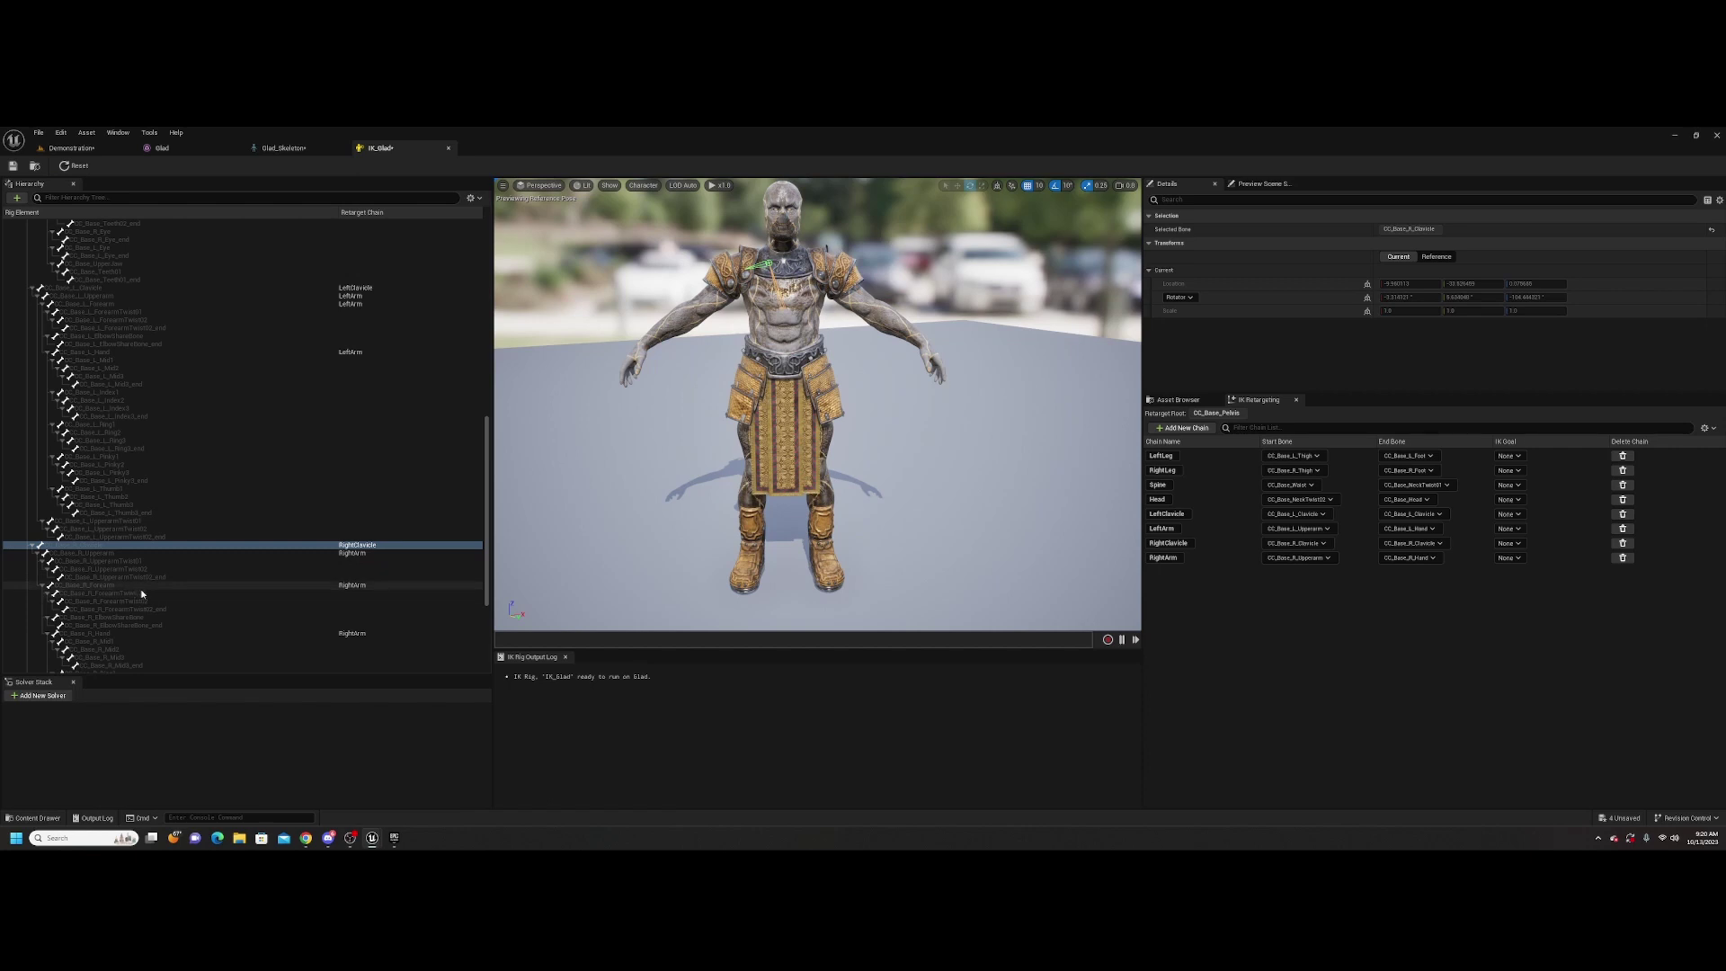
pyautogui.scroll(-6, 207, 629)
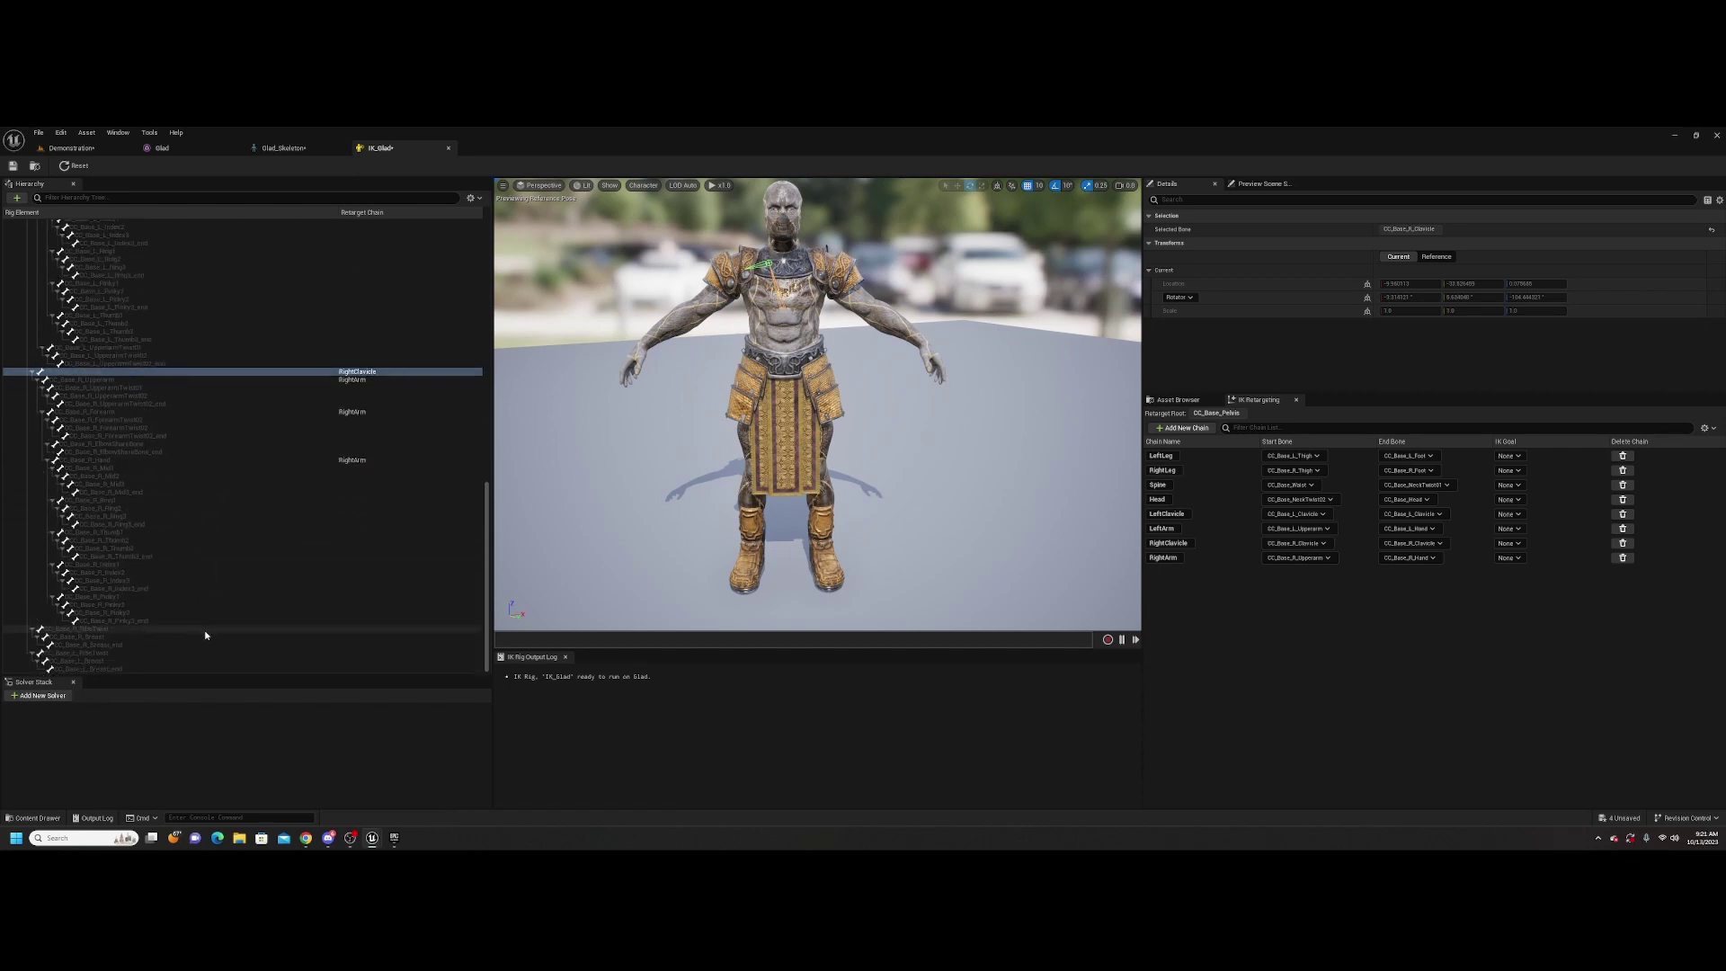
pyautogui.scroll(10, 204, 635)
pyautogui.scroll(15, 205, 636)
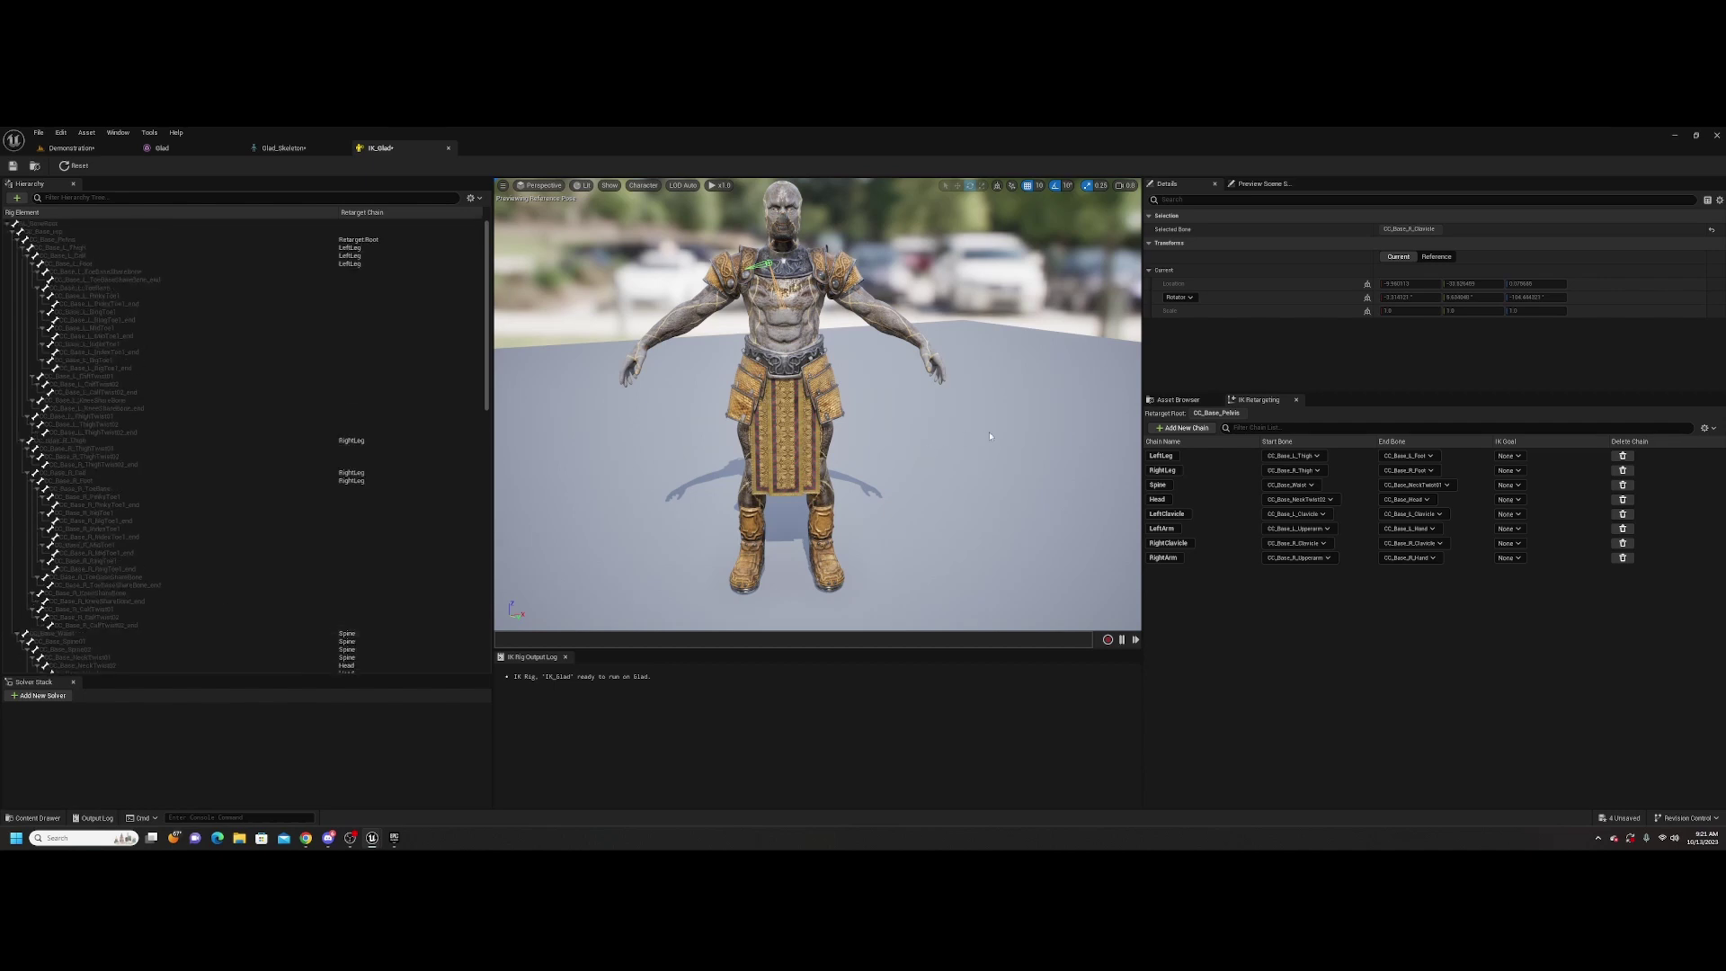
pyautogui.moveTo(950, 430); pyautogui.dragTo(1182, 440)
pyautogui.moveTo(818, 405); pyautogui.dragTo(692, 438)
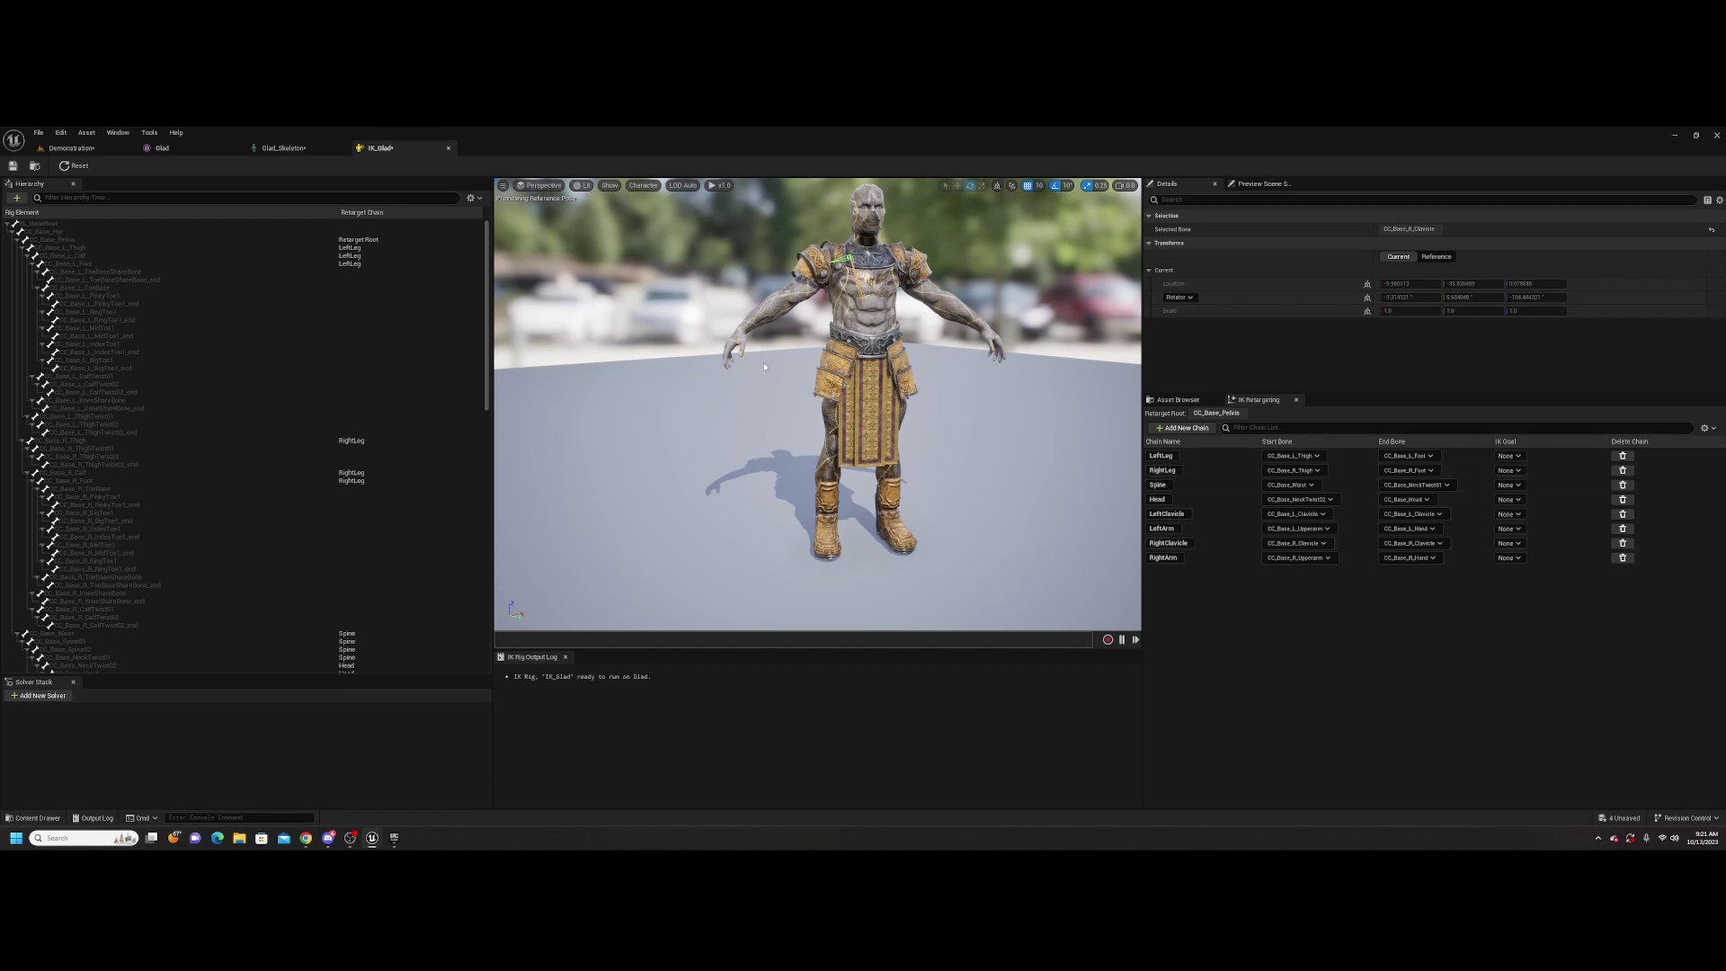
pyautogui.moveTo(765, 367); pyautogui.dragTo(732, 275)
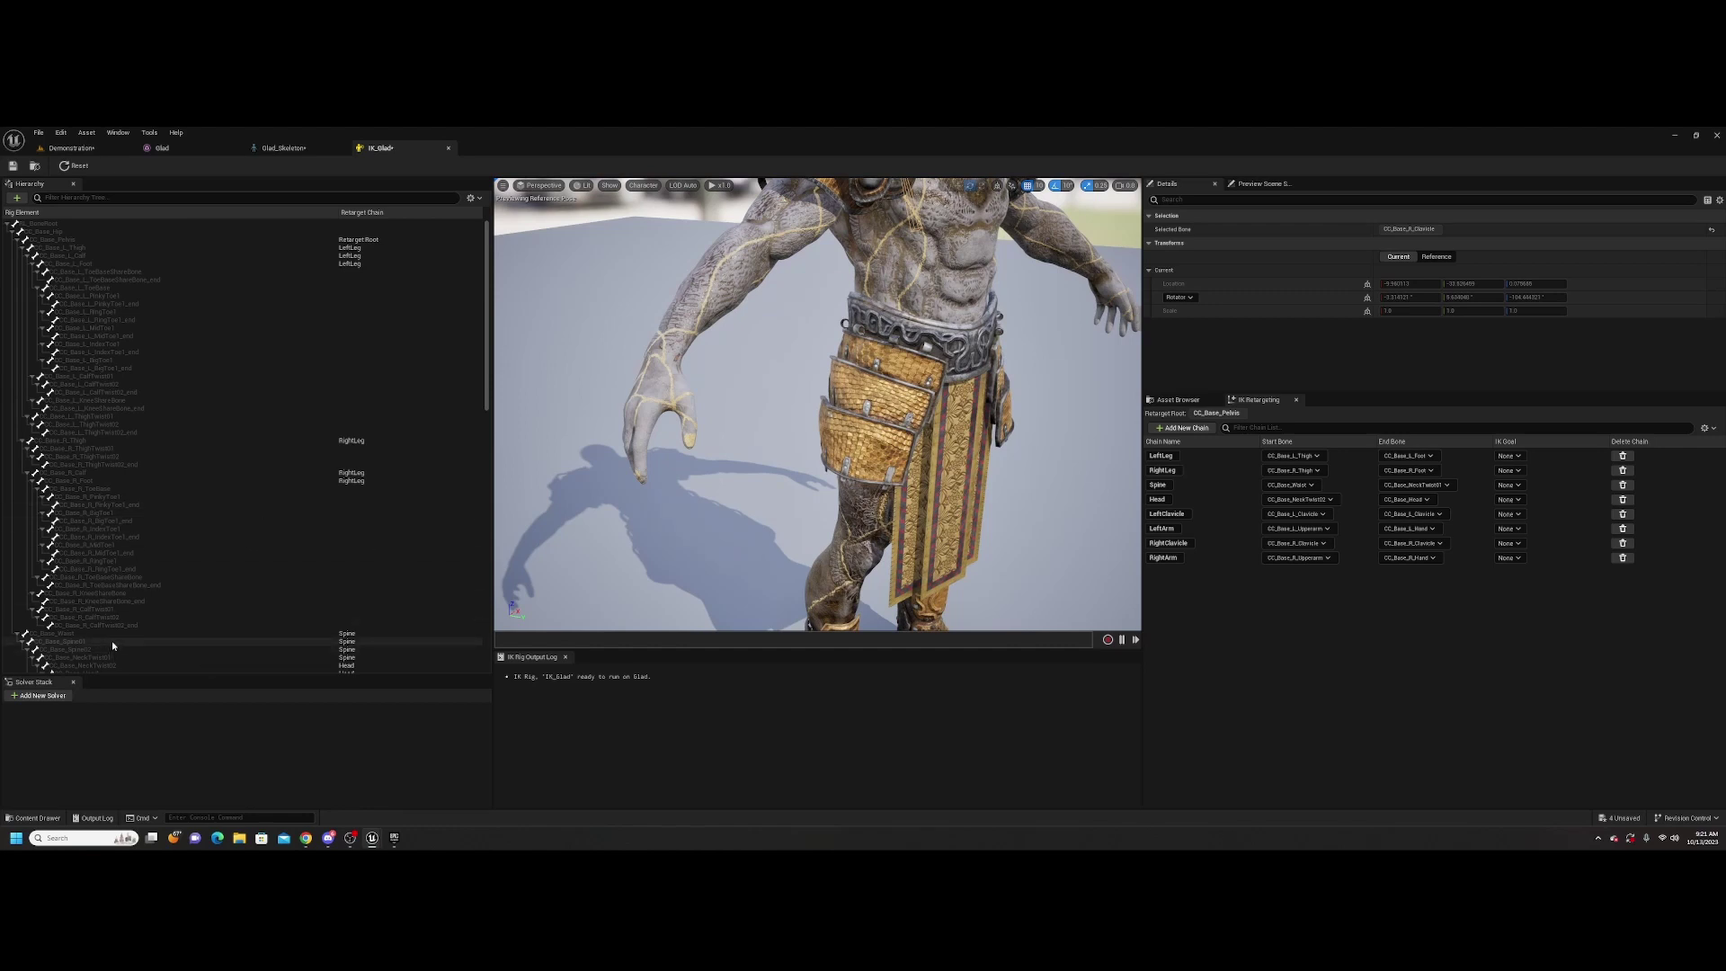
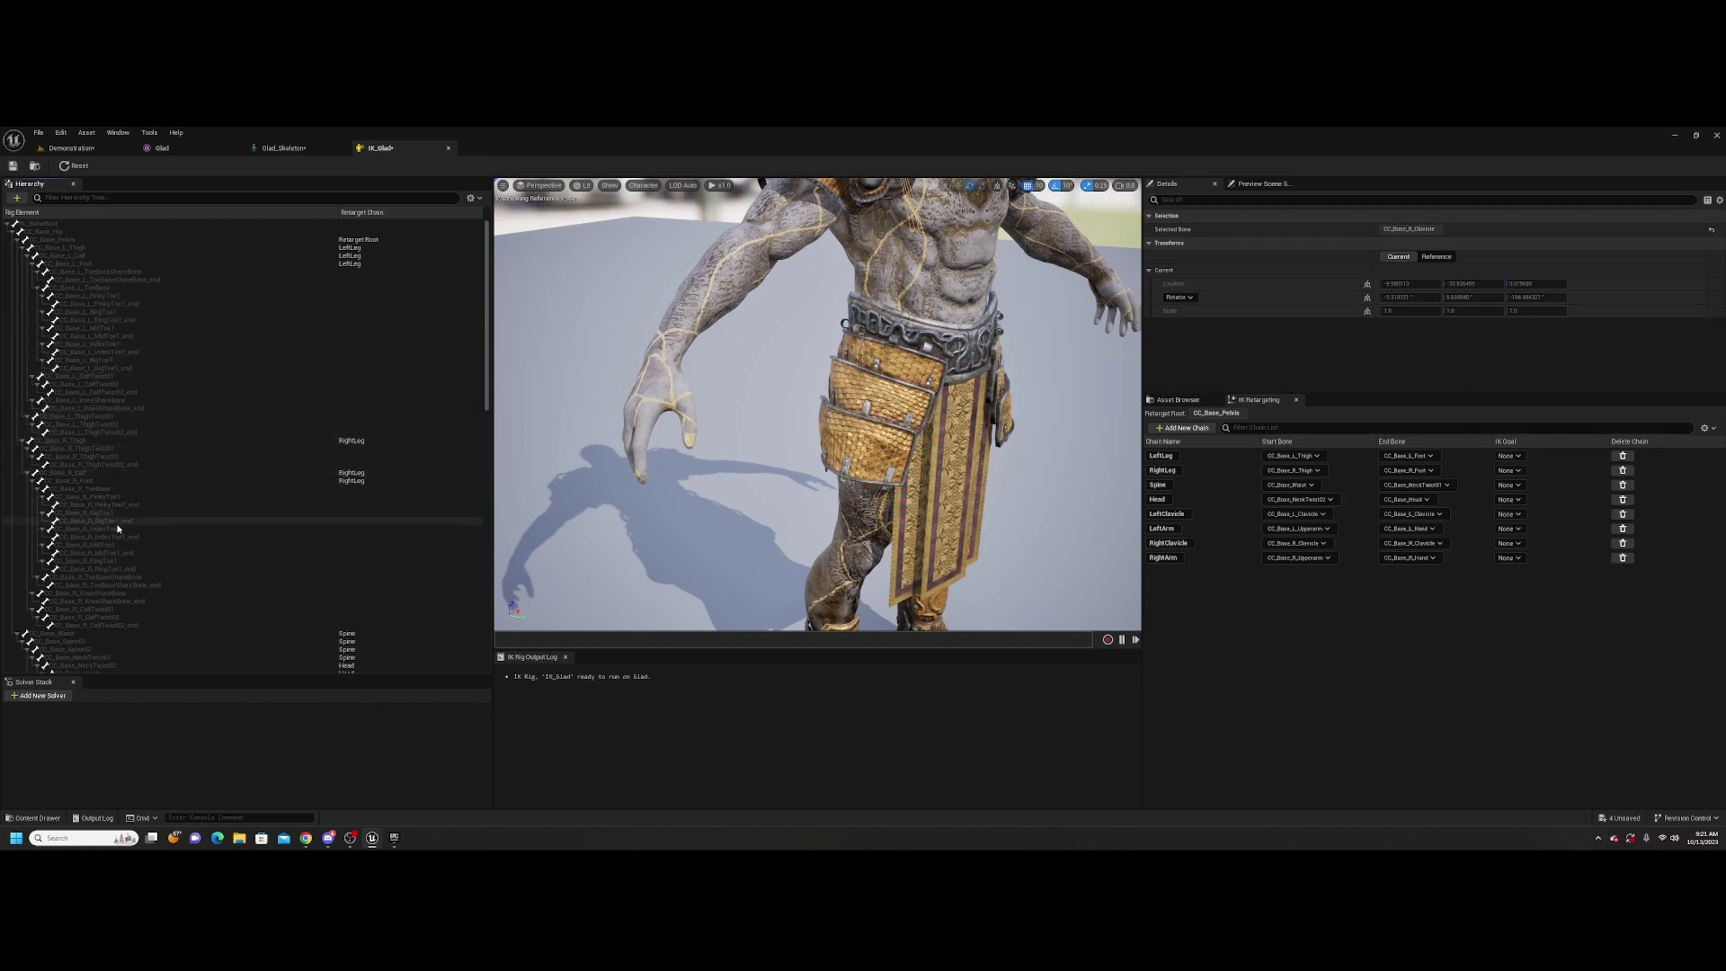
# Add a LeftMiddle retarget chain over the left middle finger bones, CC_Base_L_Mid1 to CC_Base_L_Mid3, without an IK goal
pyautogui.scroll(-3, 128, 554)
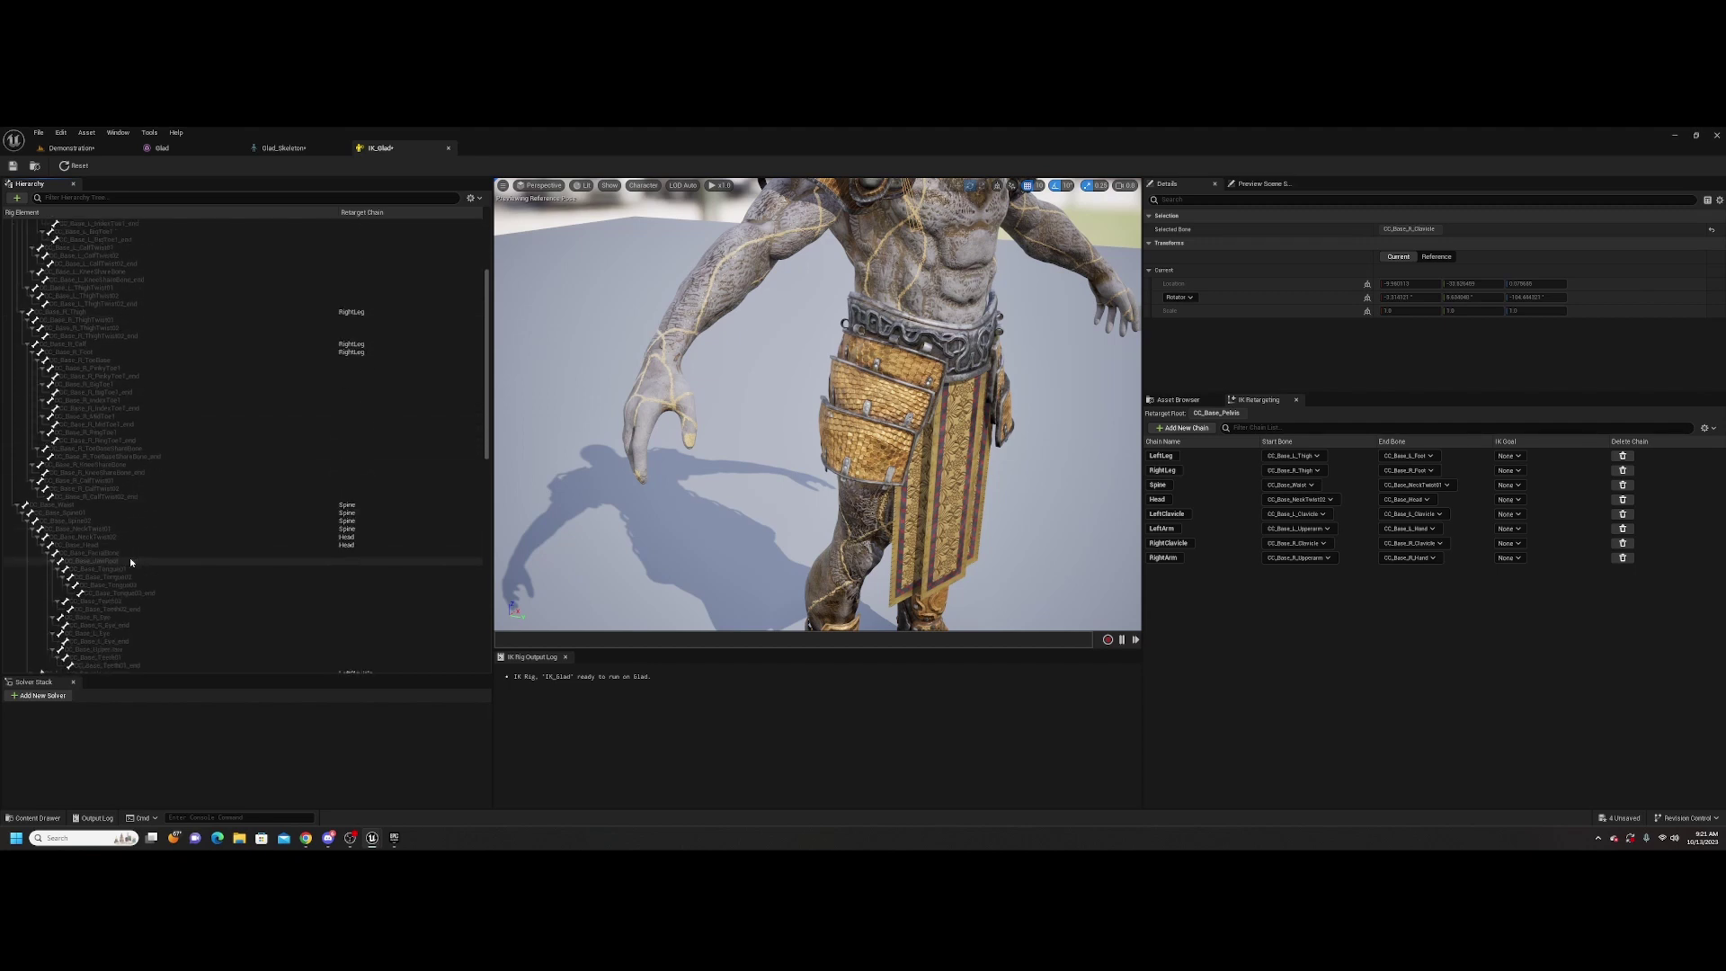
pyautogui.scroll(-2, 131, 560)
pyautogui.scroll(-2, 119, 566)
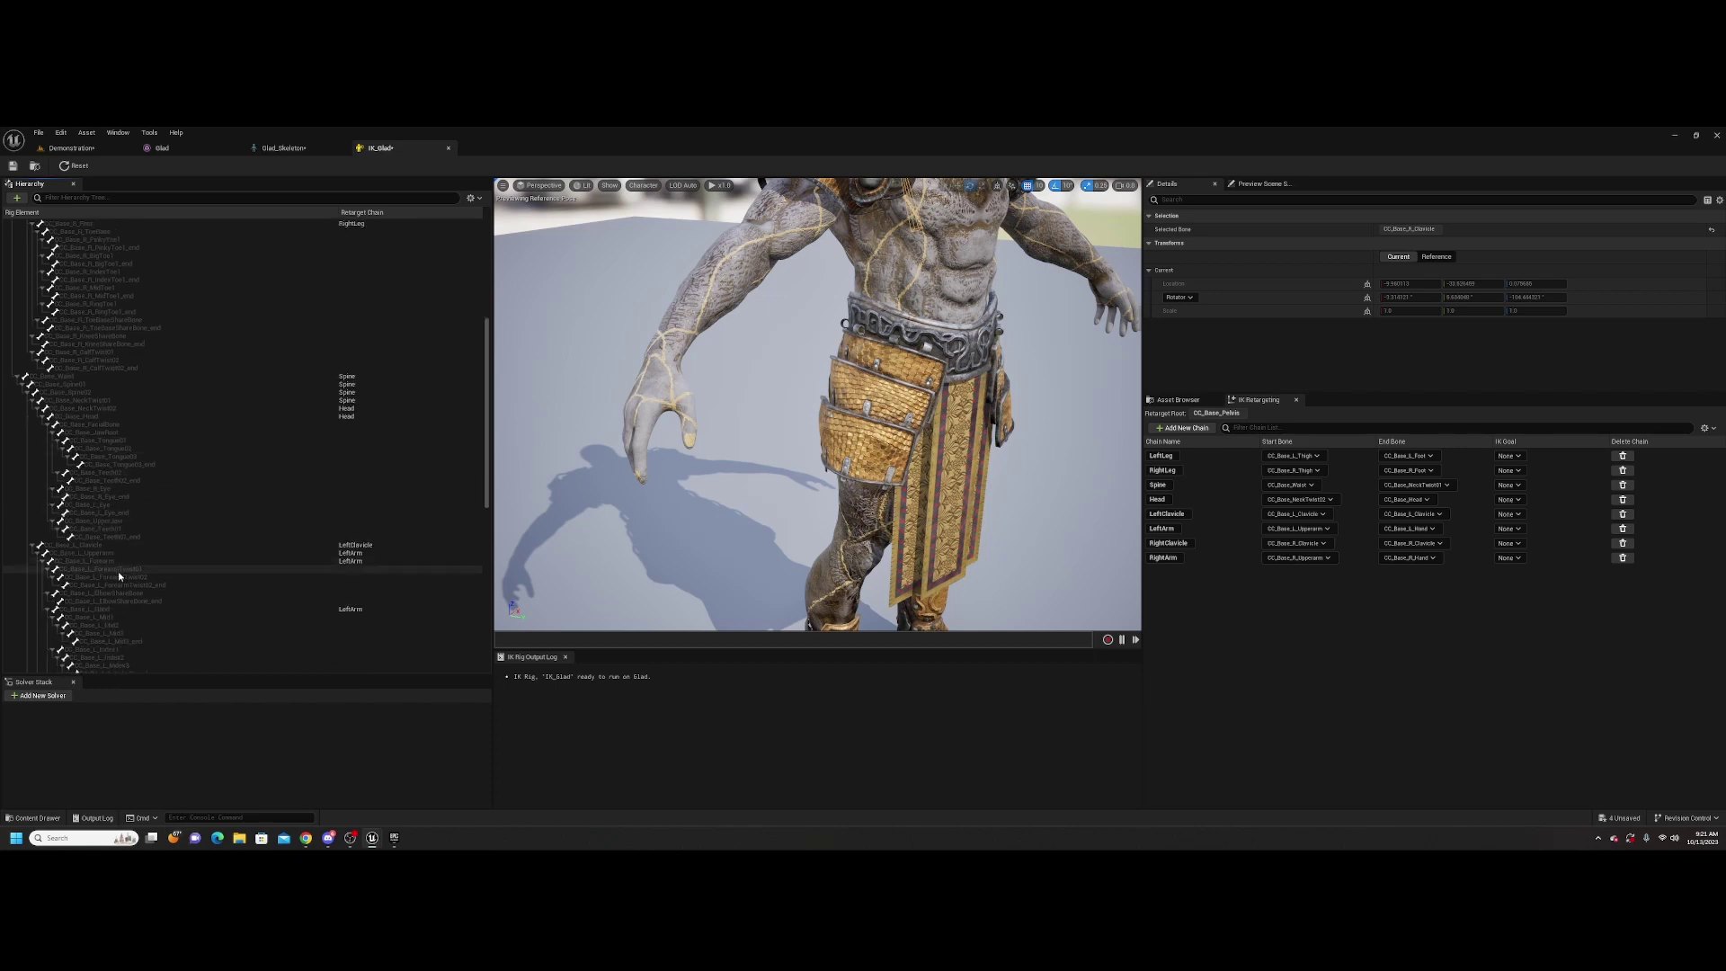
pyautogui.scroll(-2, 116, 569)
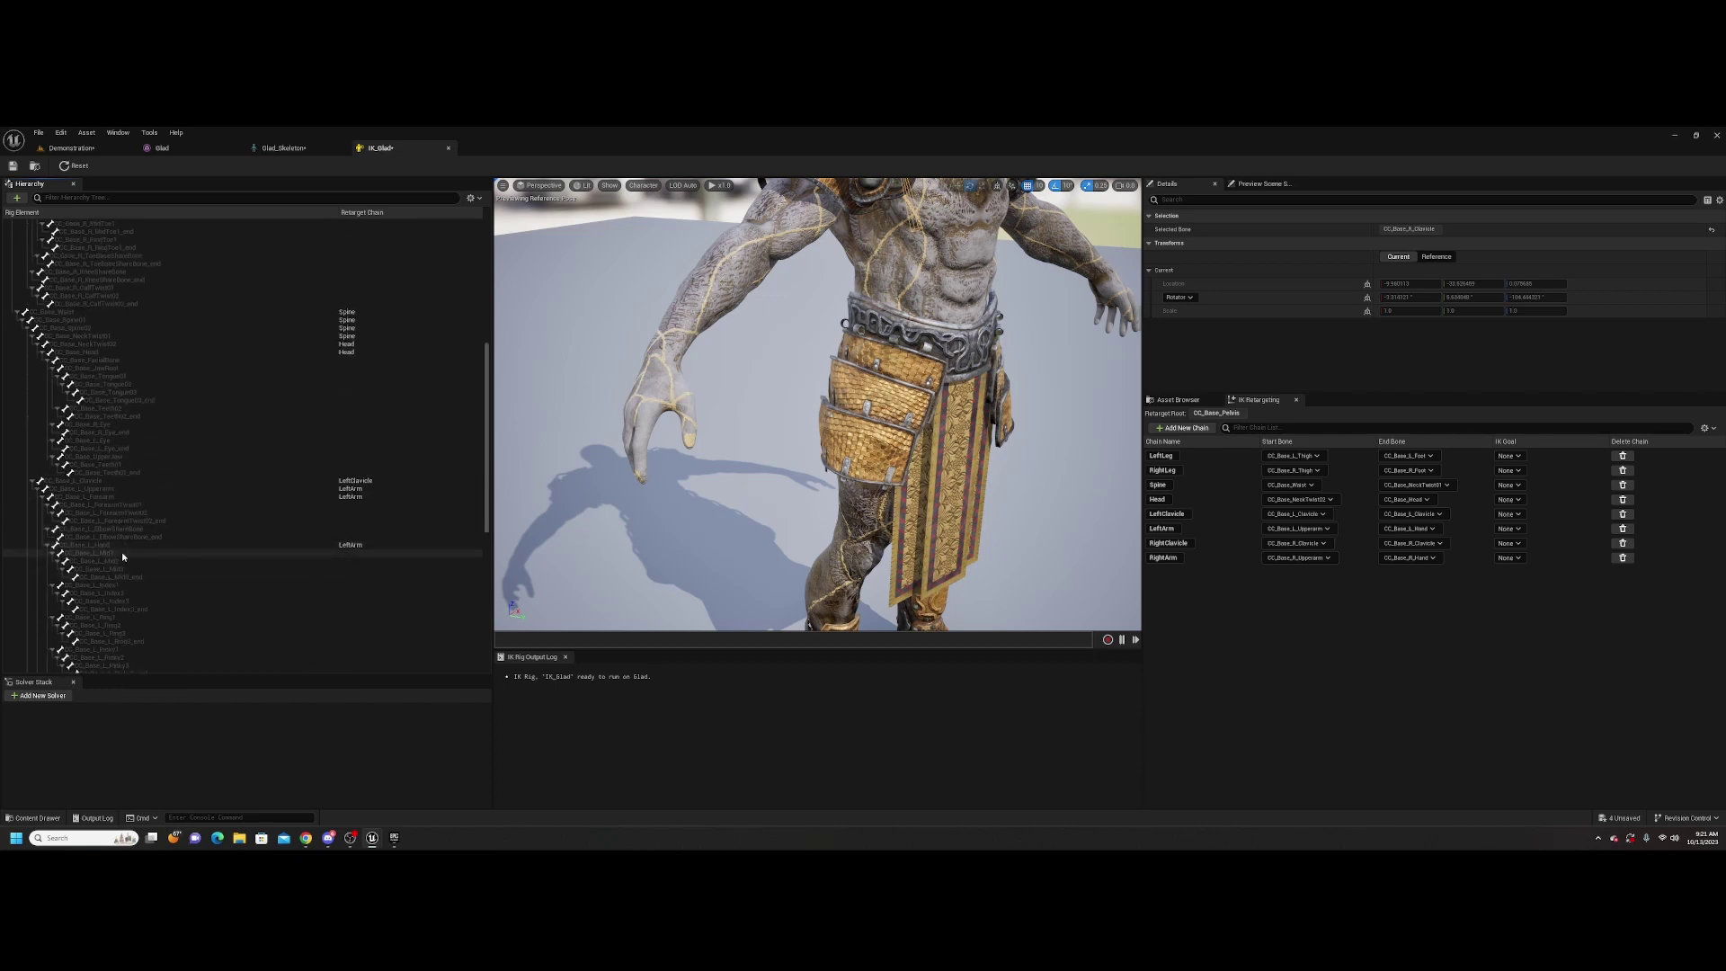
pyautogui.click(116, 555)
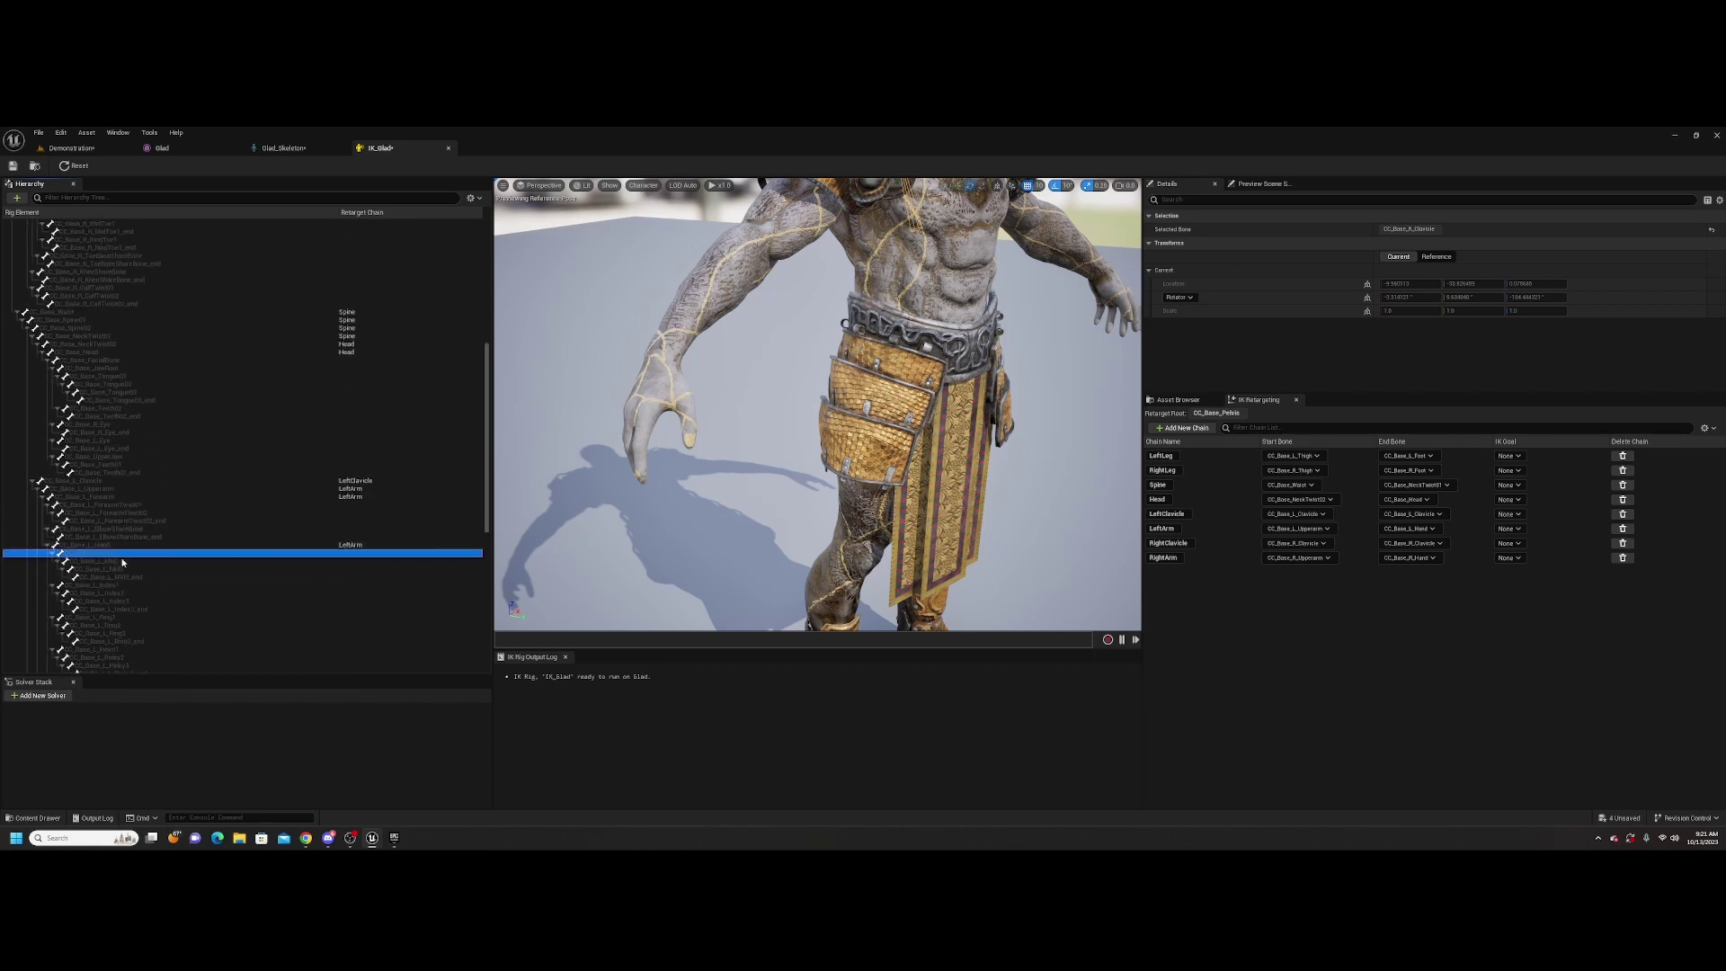
pyautogui.keyDown('shift'); pyautogui.click(137, 575); pyautogui.keyUp('shift')
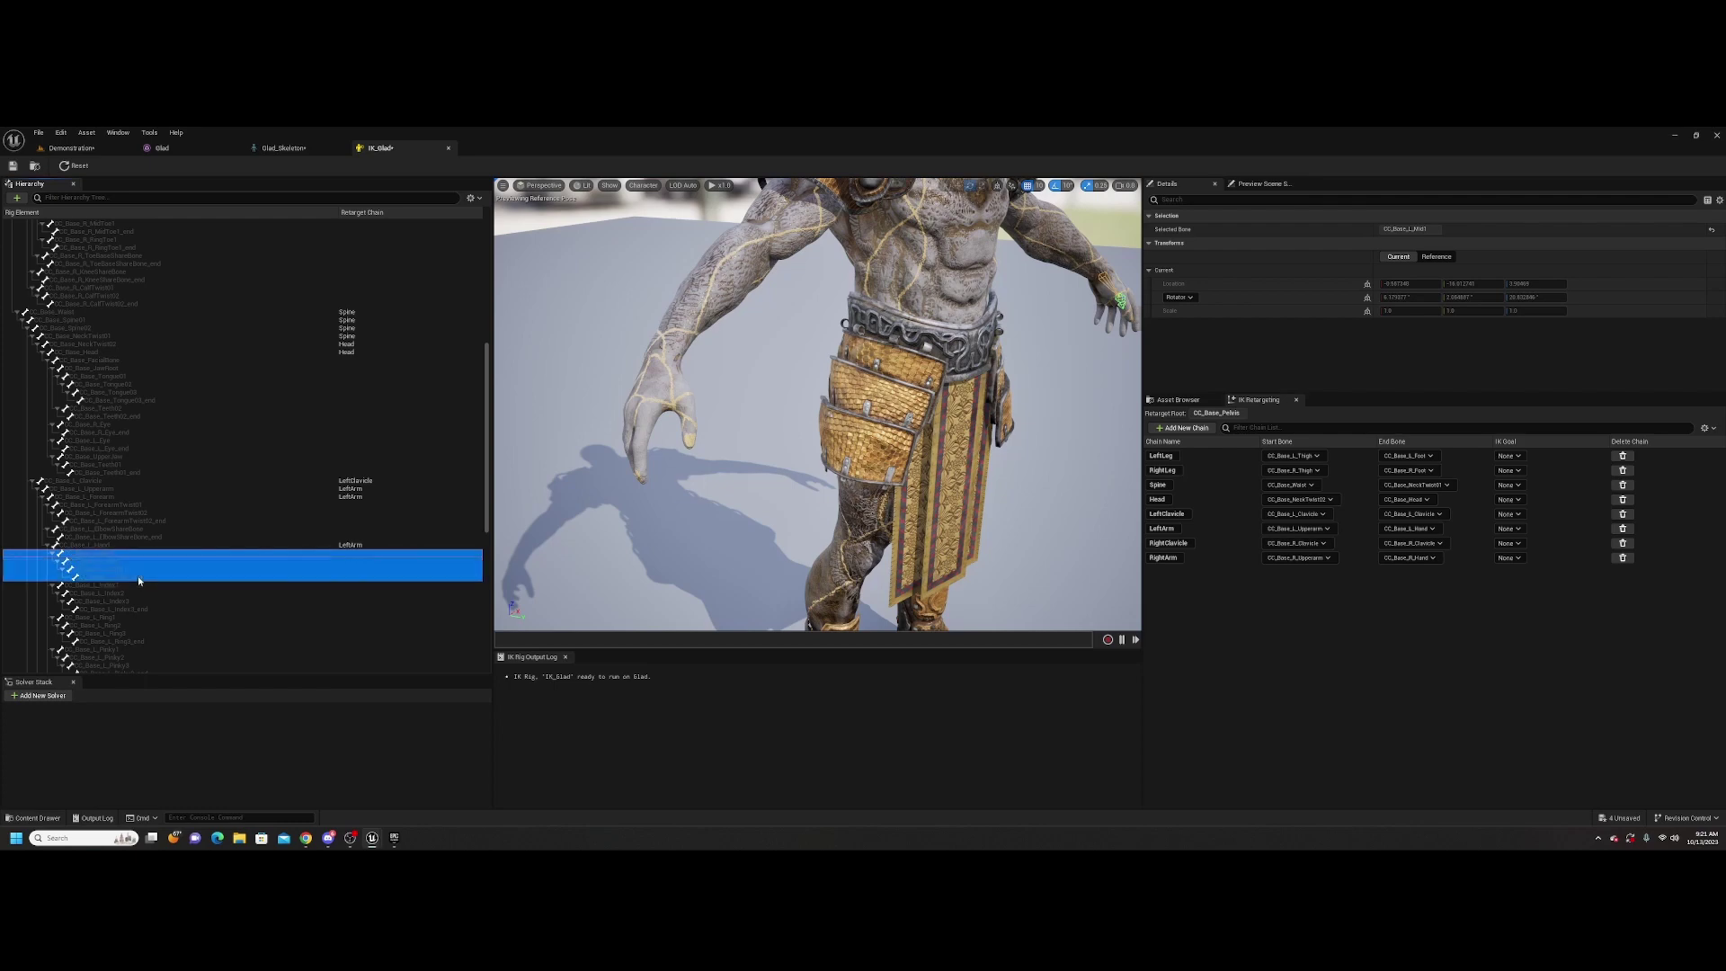
pyautogui.press('f')
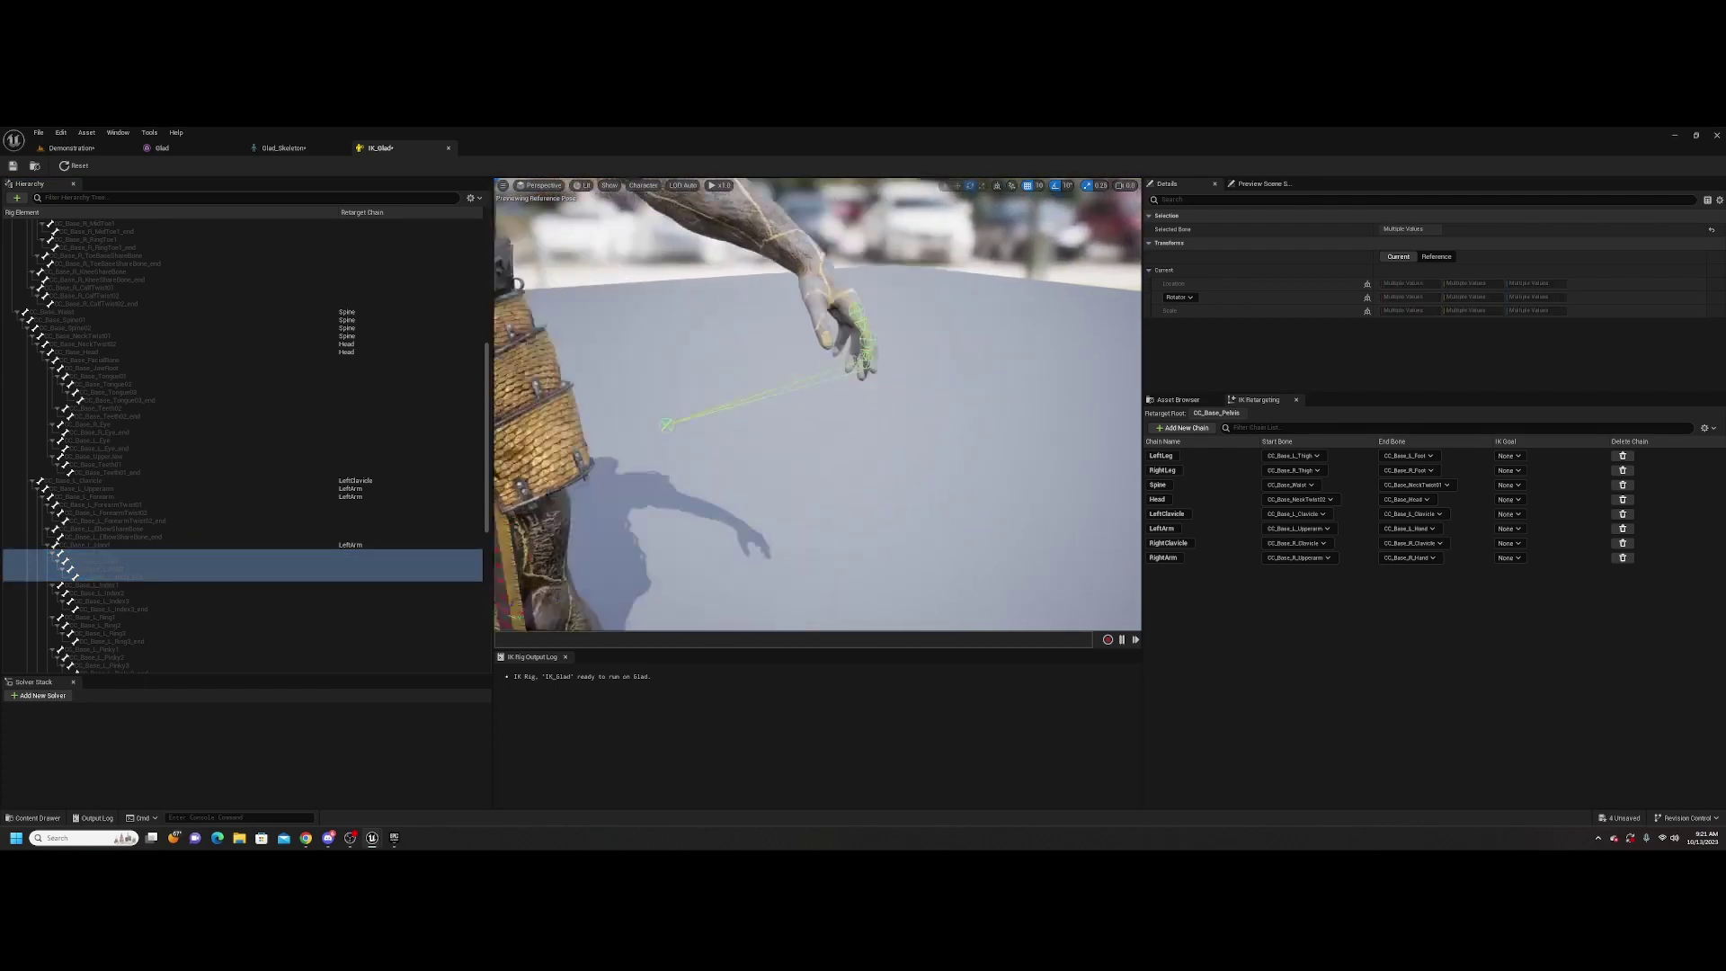
pyautogui.click(122, 555)
pyautogui.keyDown('shift'); pyautogui.click(124, 570); pyautogui.keyUp('shift')
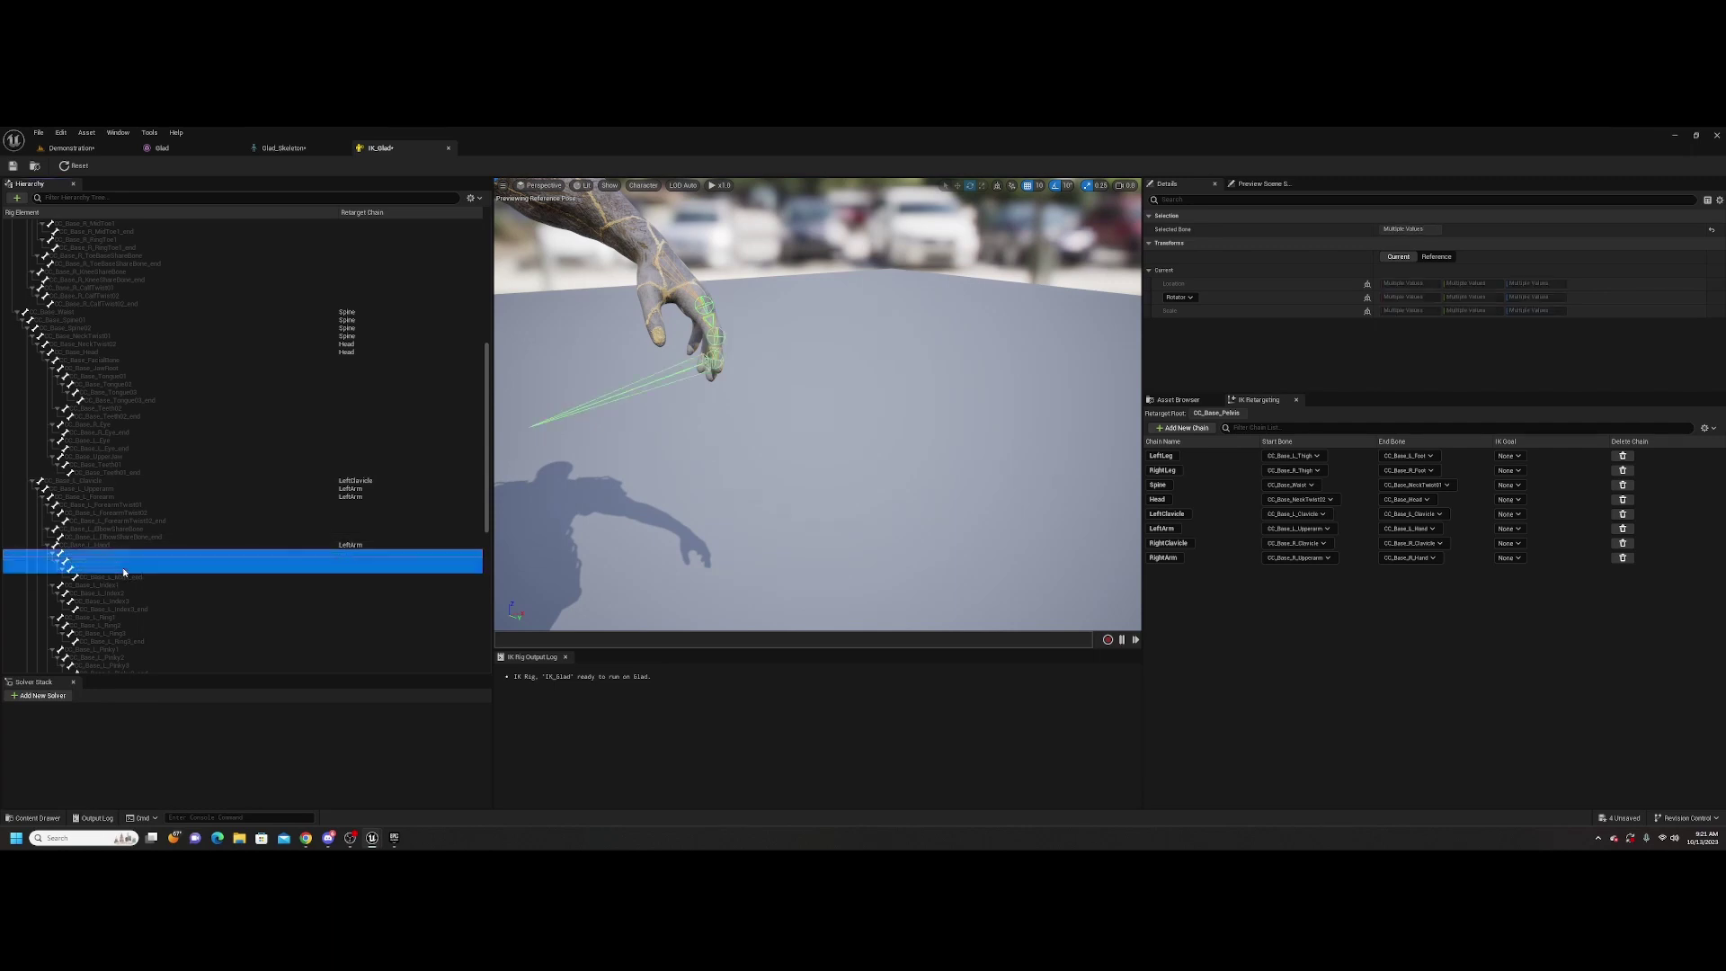
pyautogui.keyDown('shift'); pyautogui.click(122, 565); pyautogui.keyUp('shift')
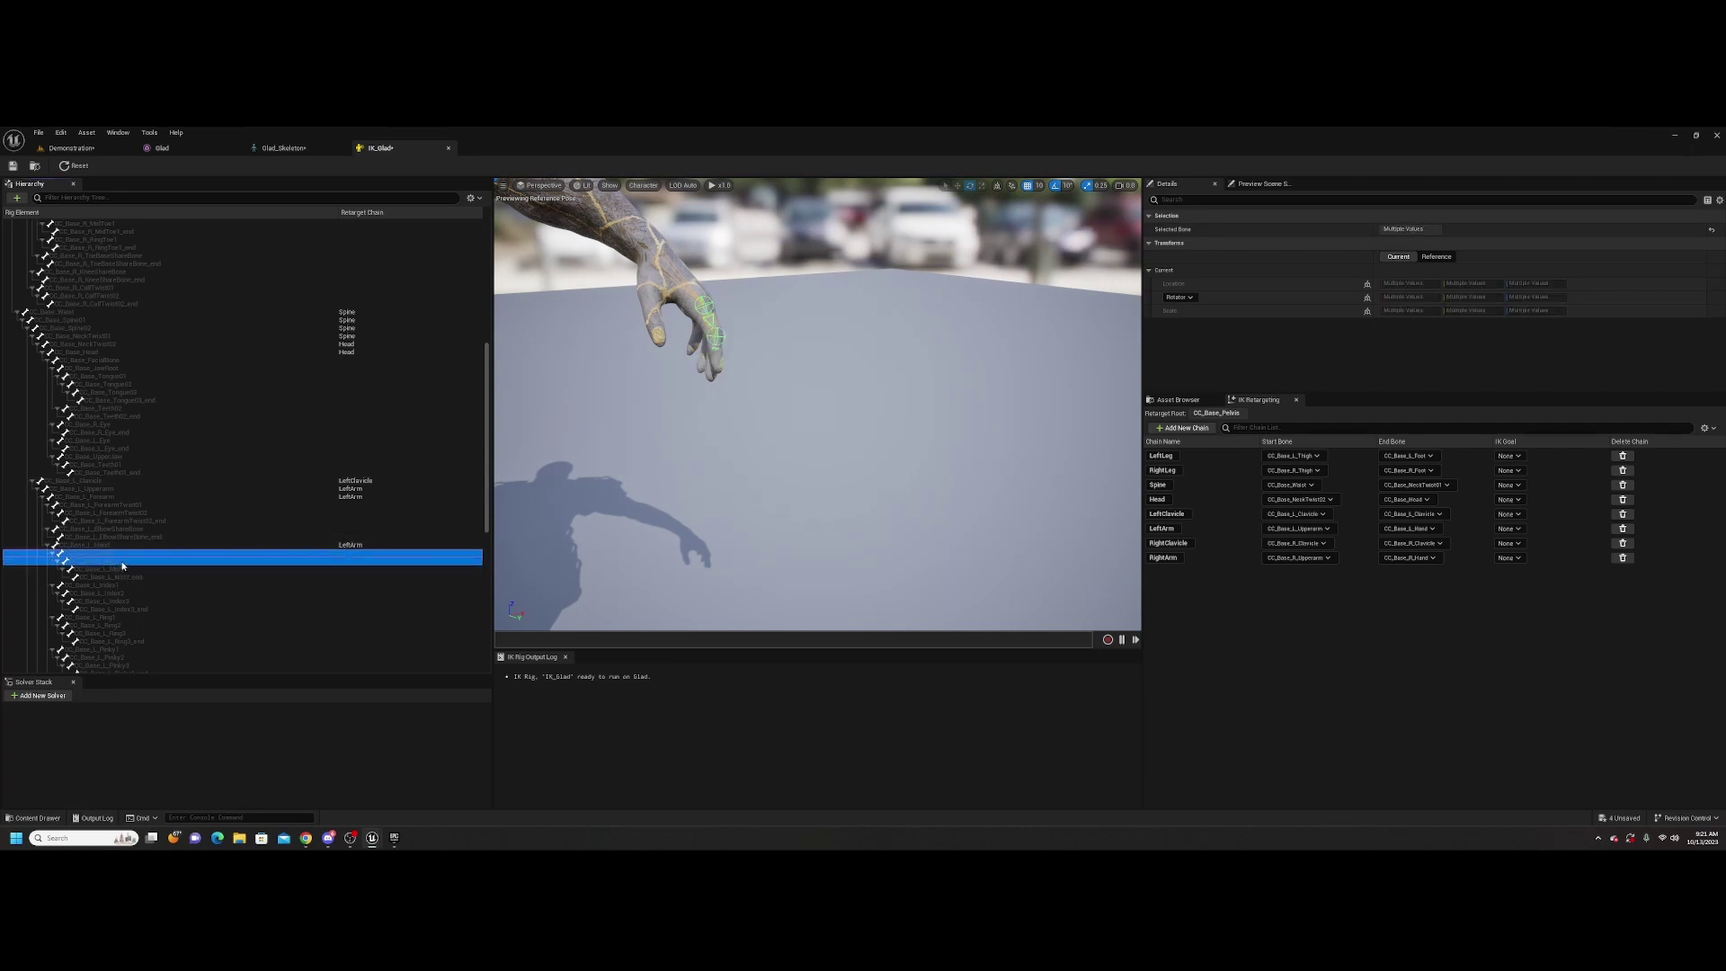
pyautogui.keyDown('shift'); pyautogui.click(123, 570); pyautogui.keyUp('shift')
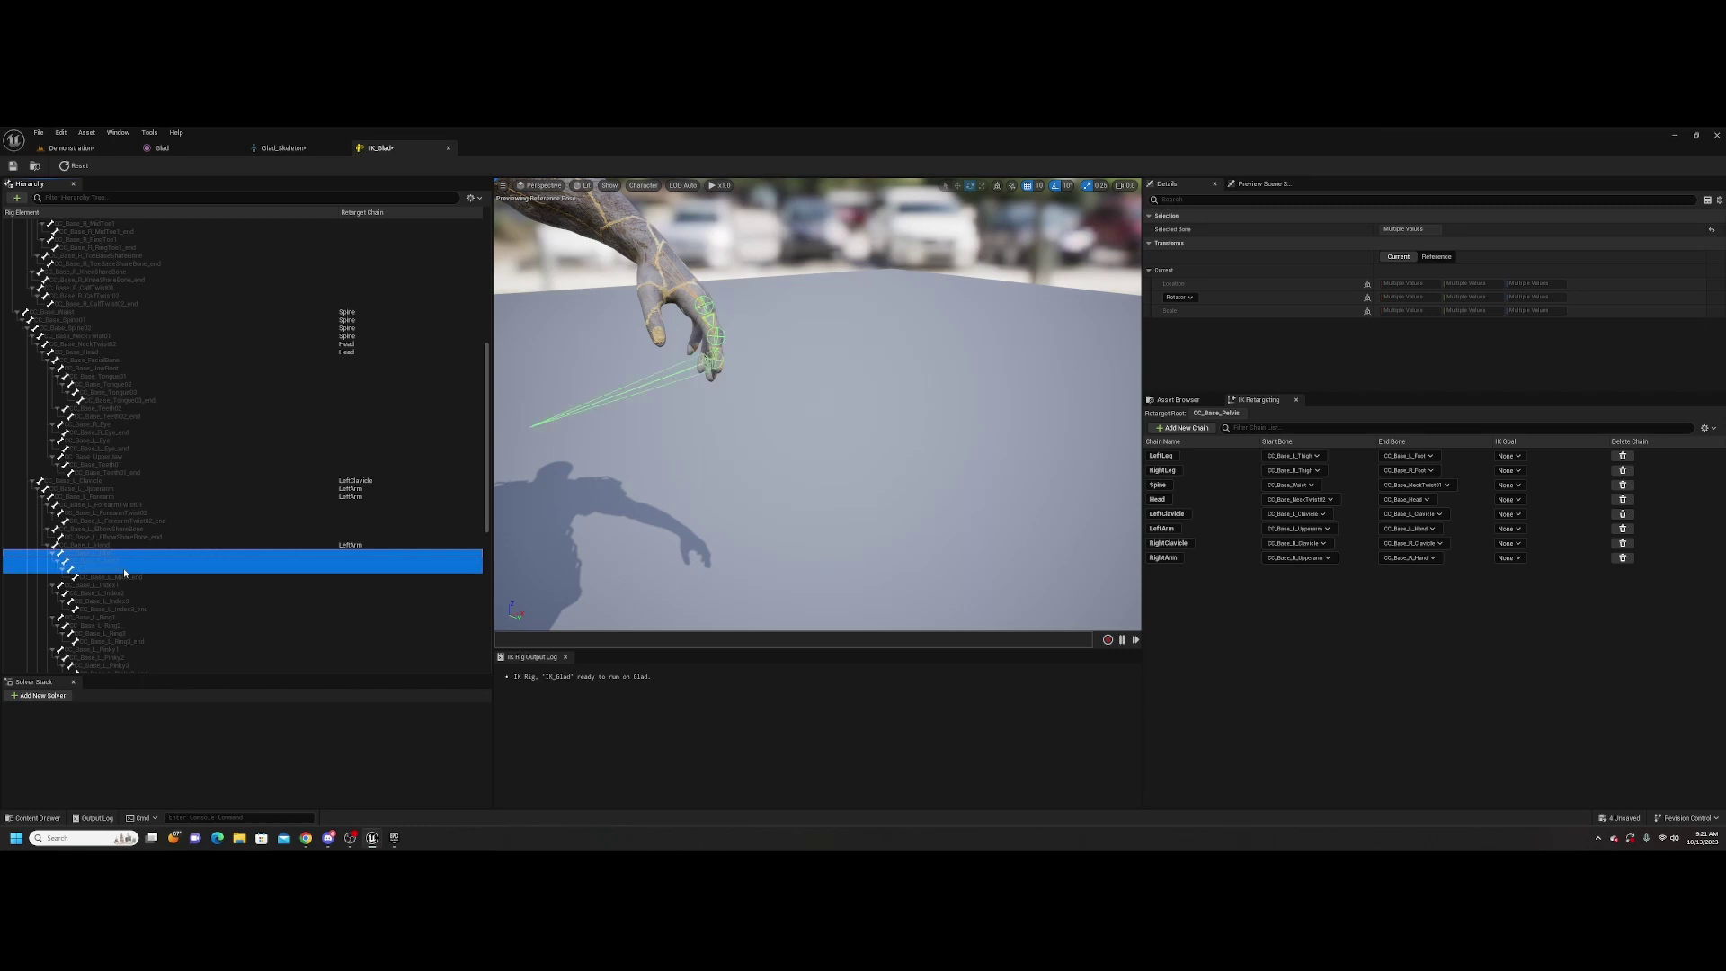
pyautogui.rightClick(121, 572)
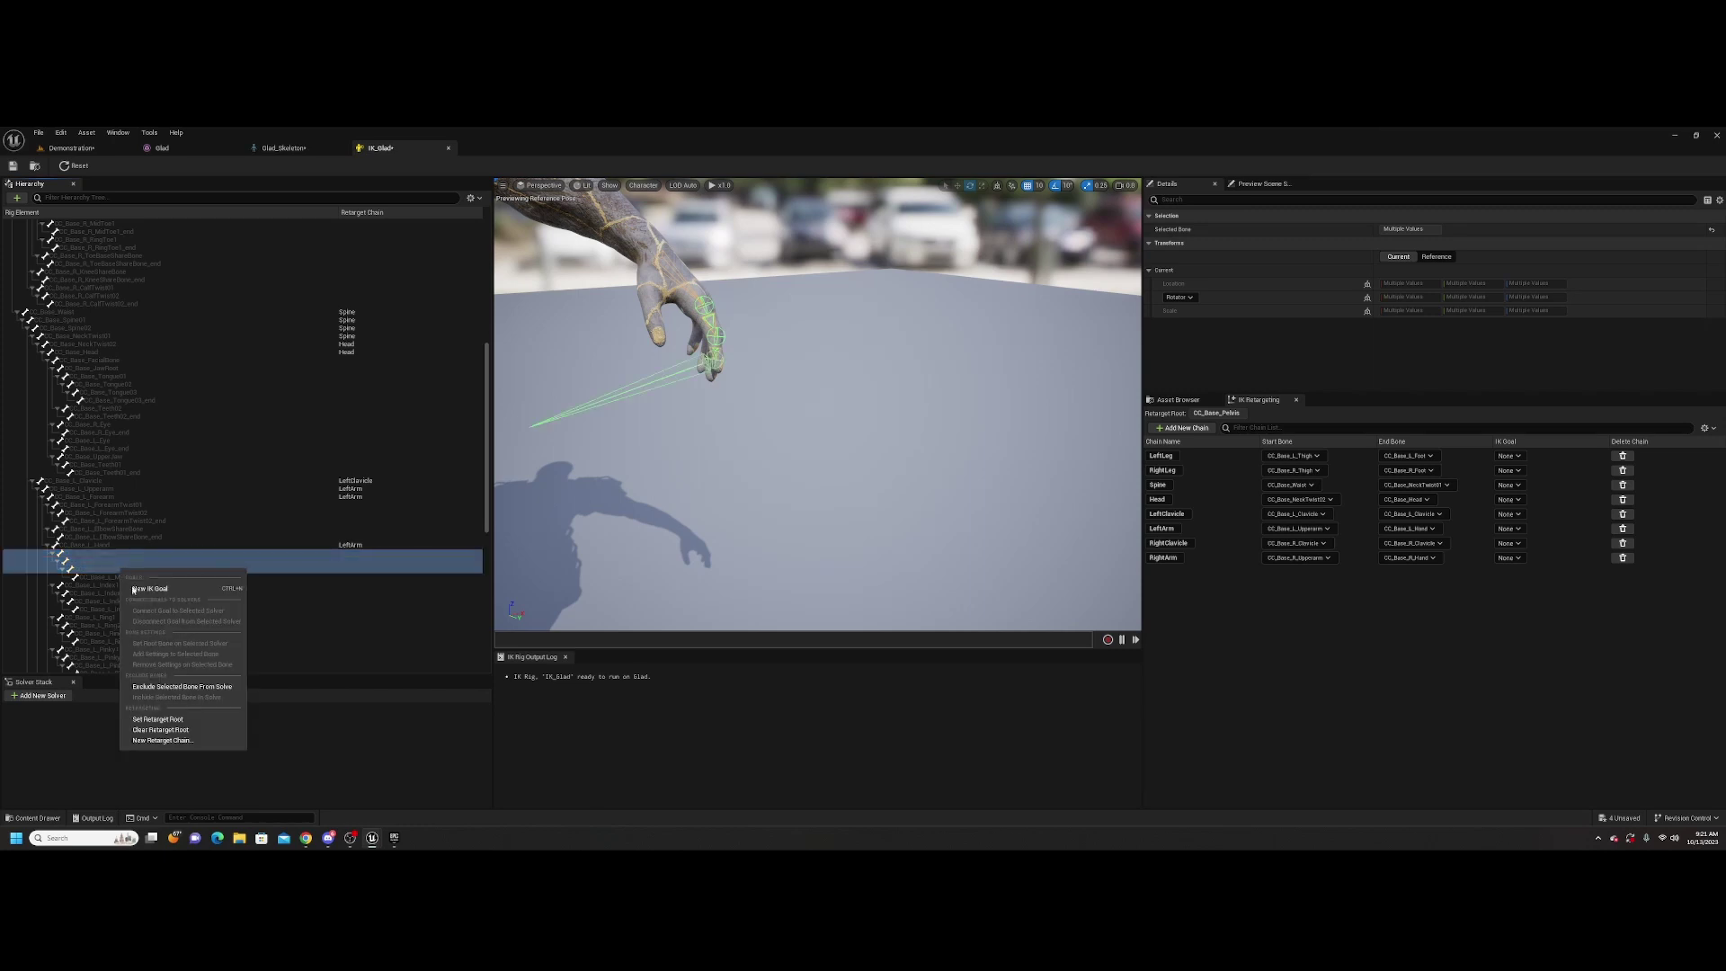
pyautogui.click(161, 740)
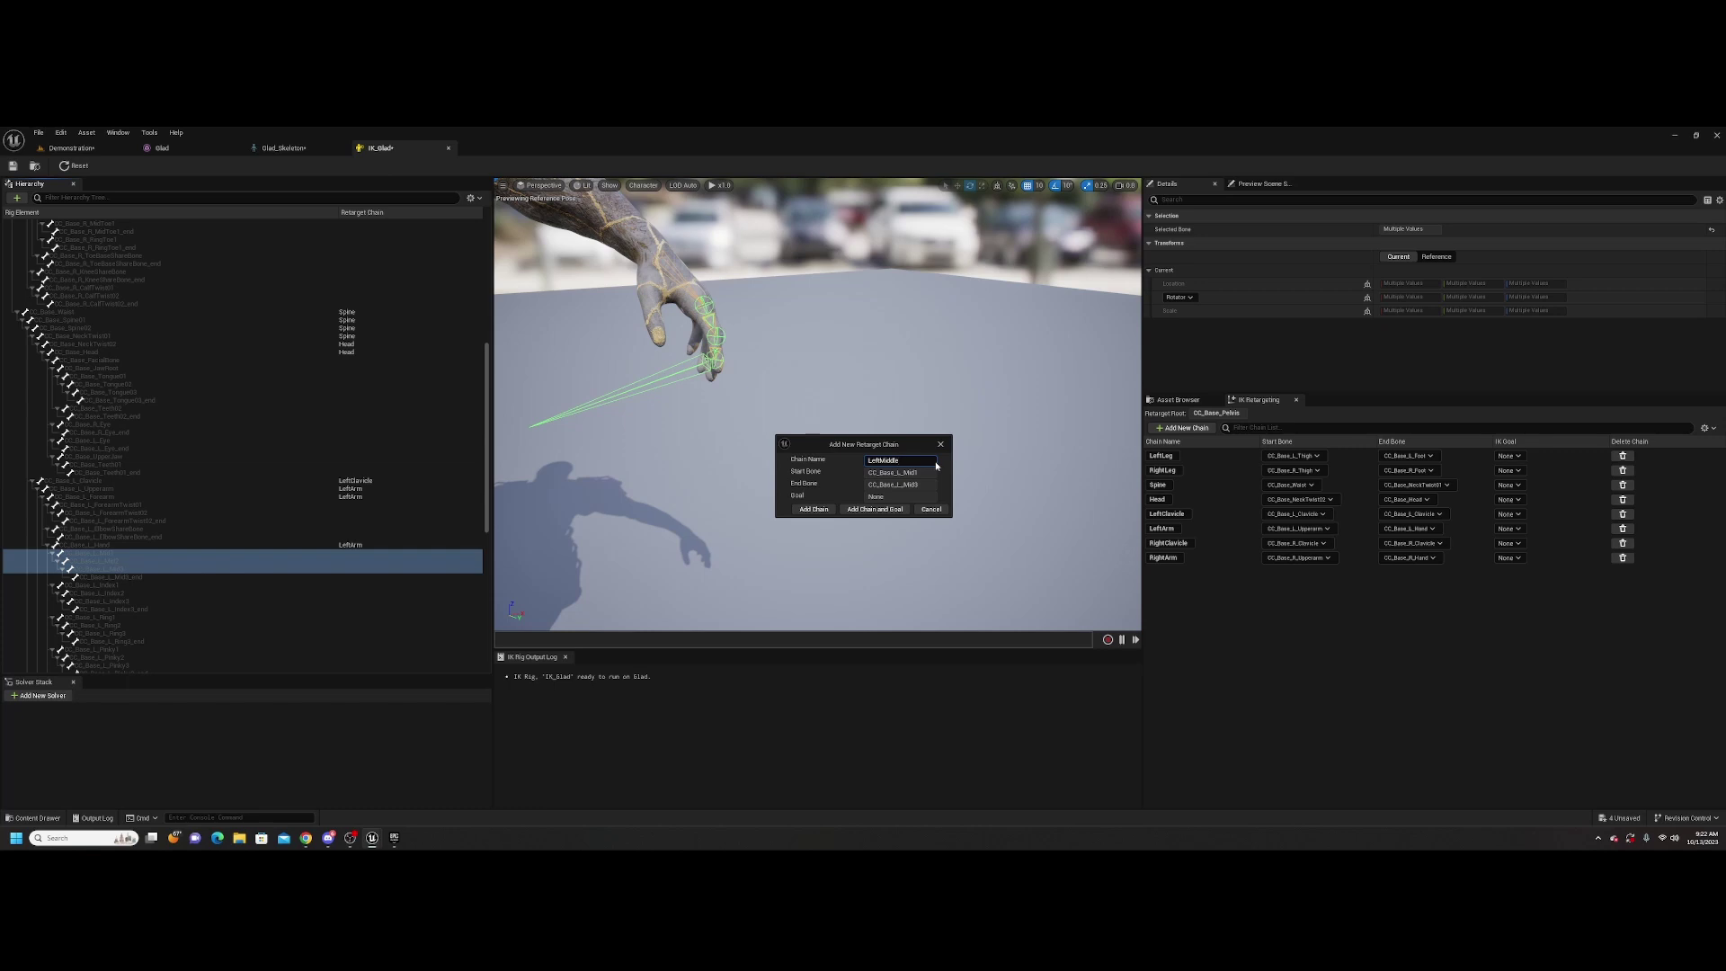
pyautogui.click(813, 510)
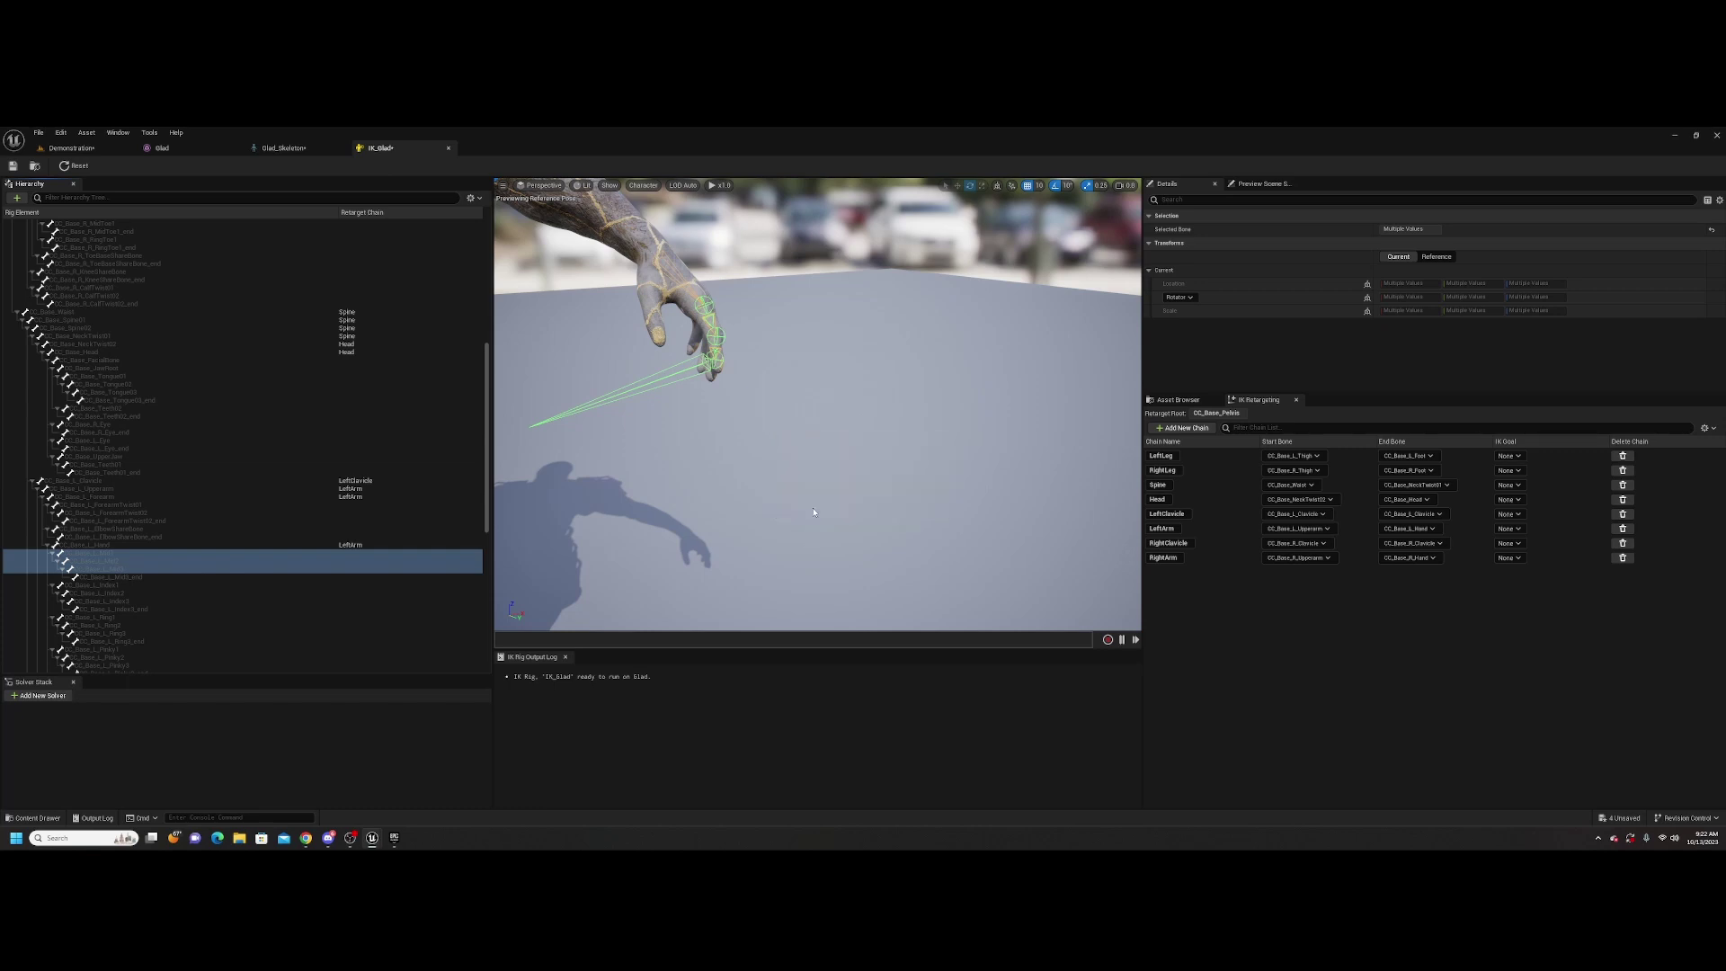
# Add a LeftIndex retarget chain from CC_Base_L_Index1 to CC_Base_L_Index3, without an IK goal
pyautogui.click(114, 589)
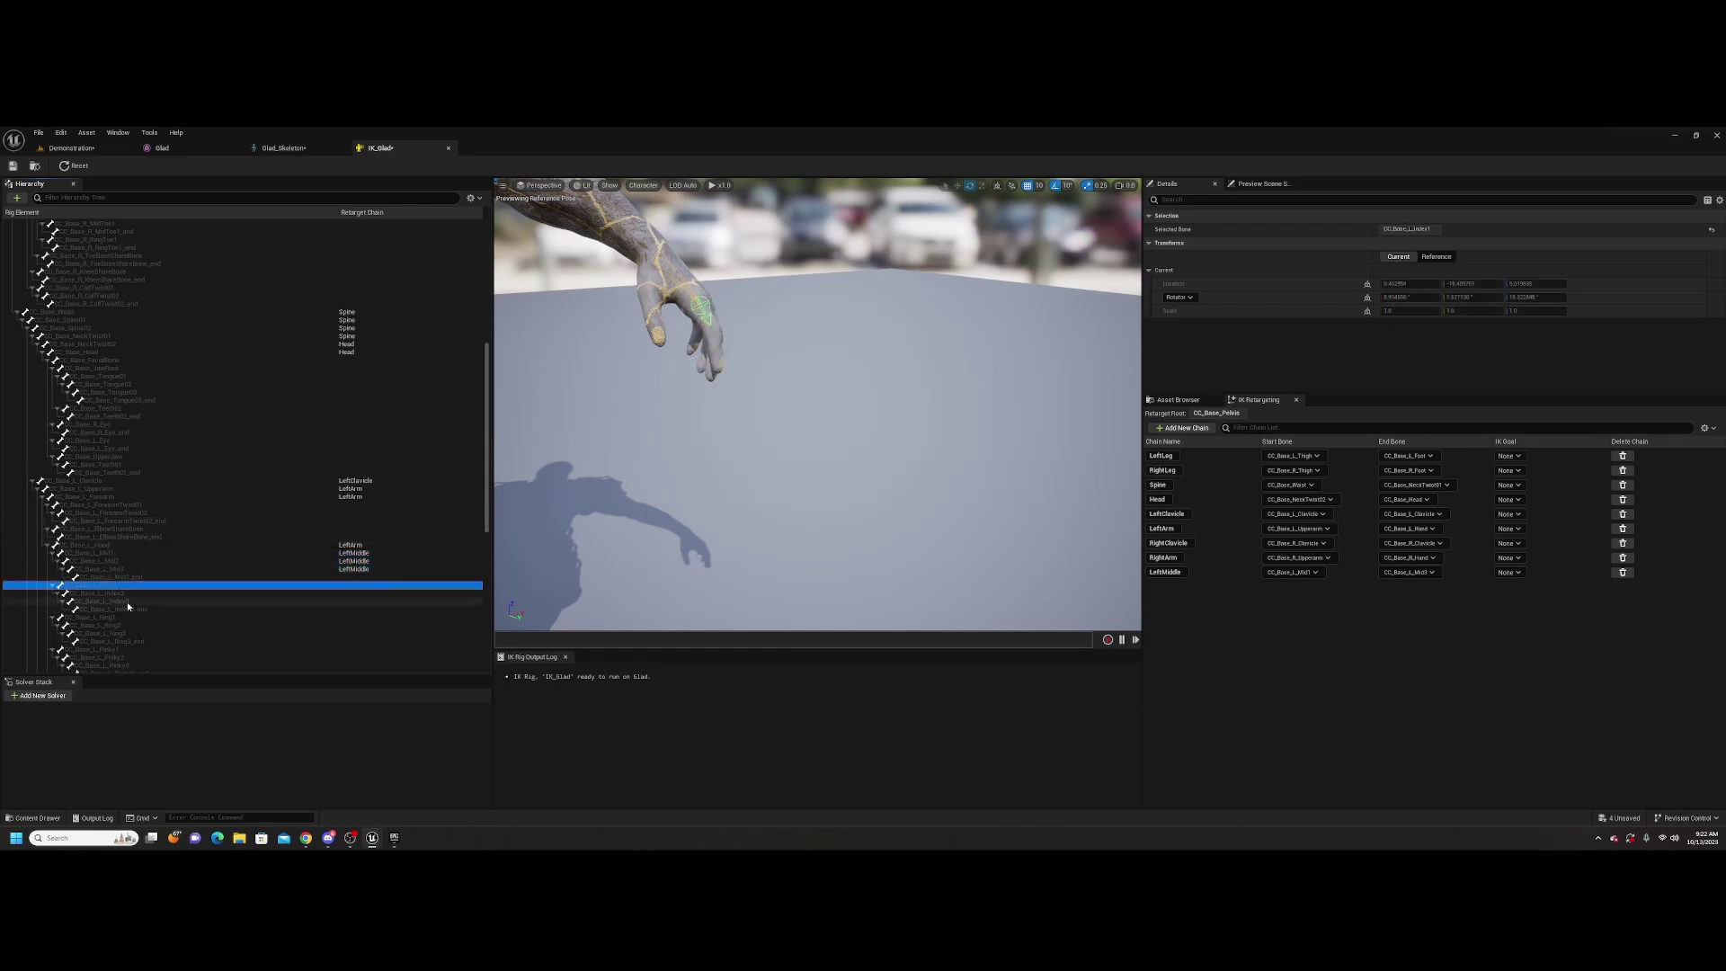
pyautogui.keyDown('shift'); pyautogui.click(139, 601); pyautogui.keyUp('shift')
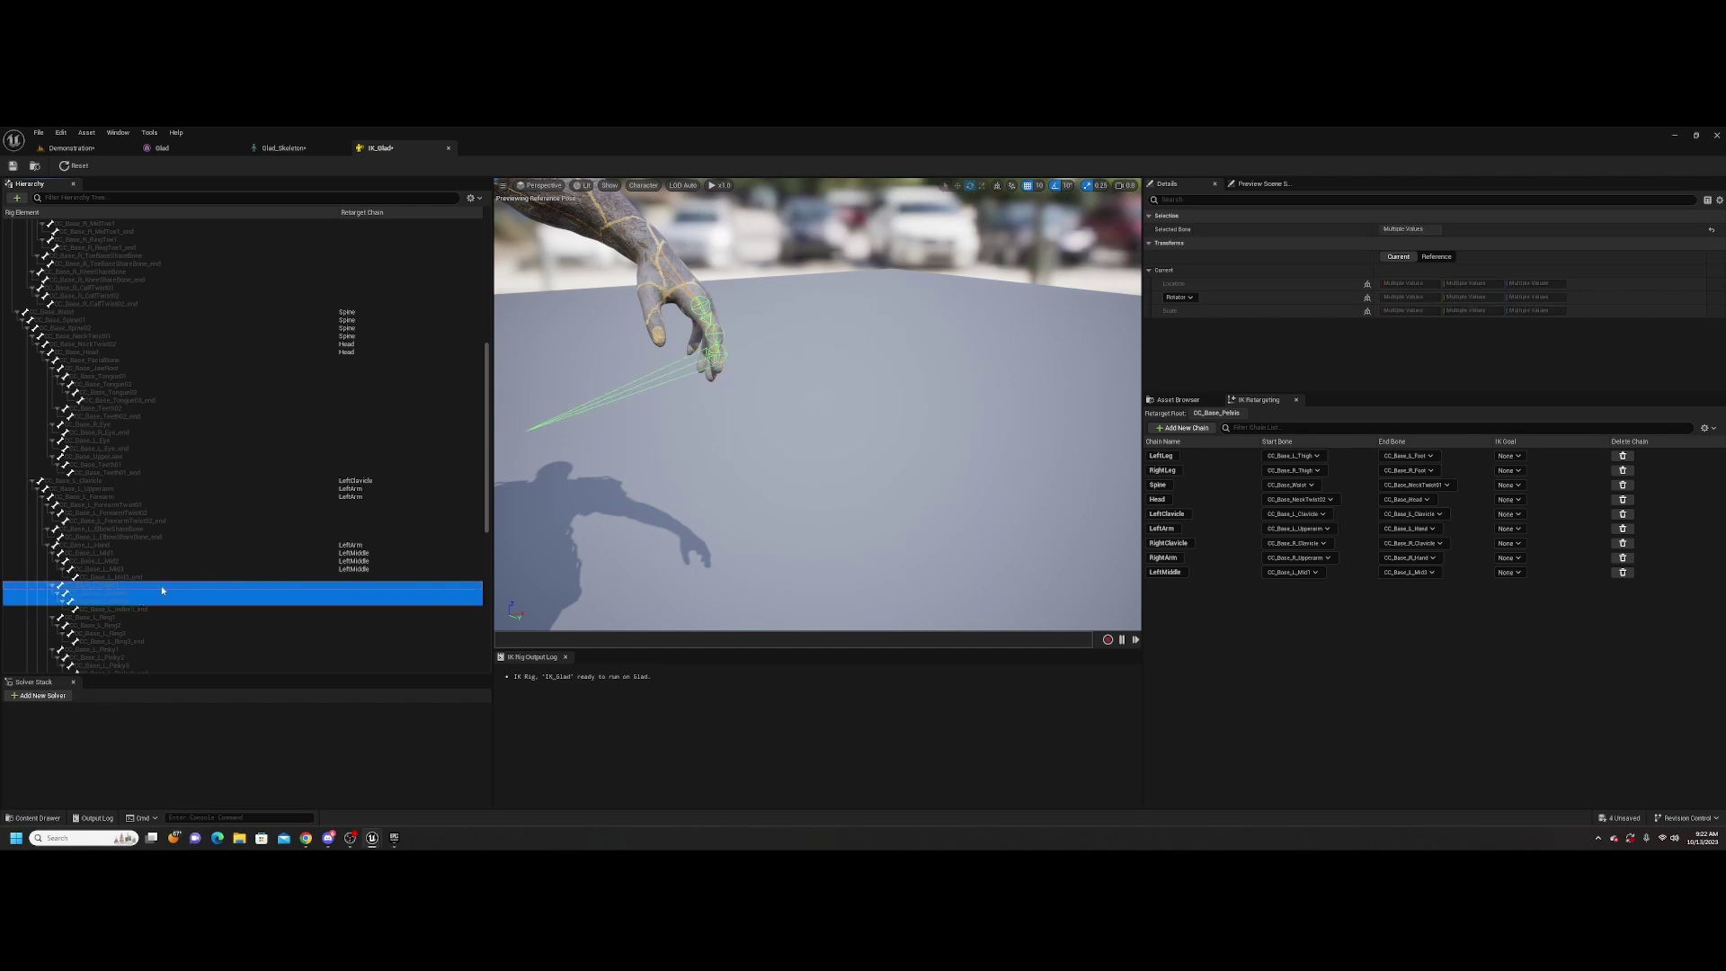
pyautogui.rightClick(162, 590)
pyautogui.click(231, 760)
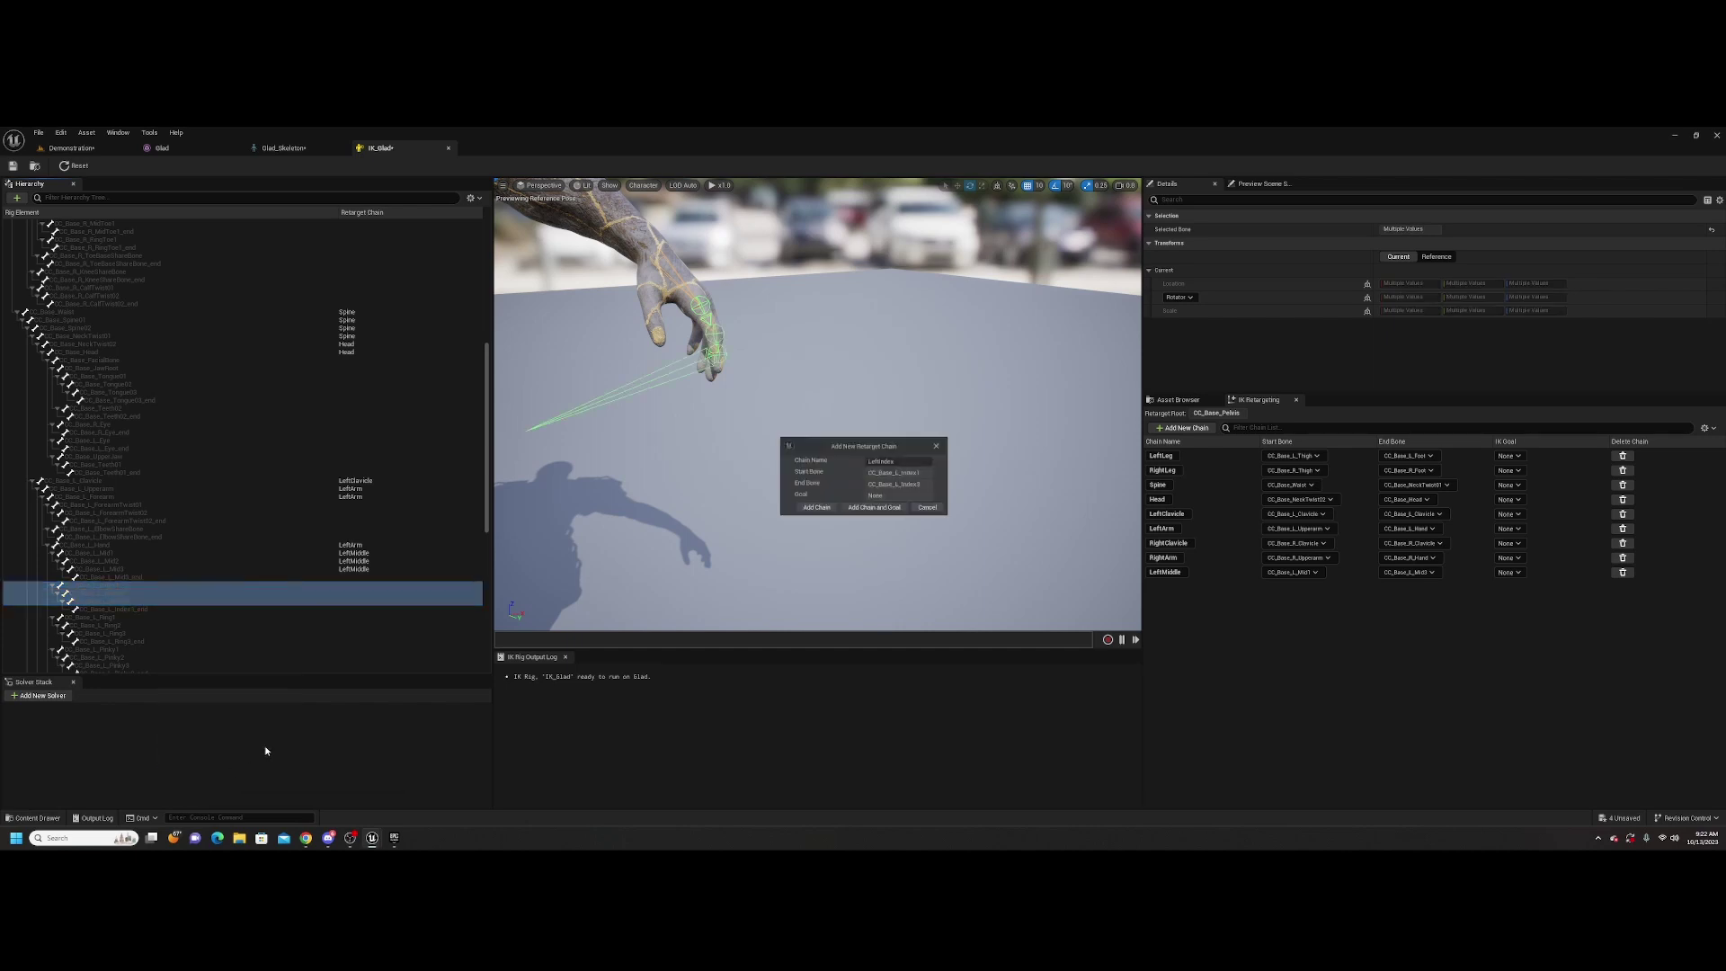
pyautogui.click(813, 510)
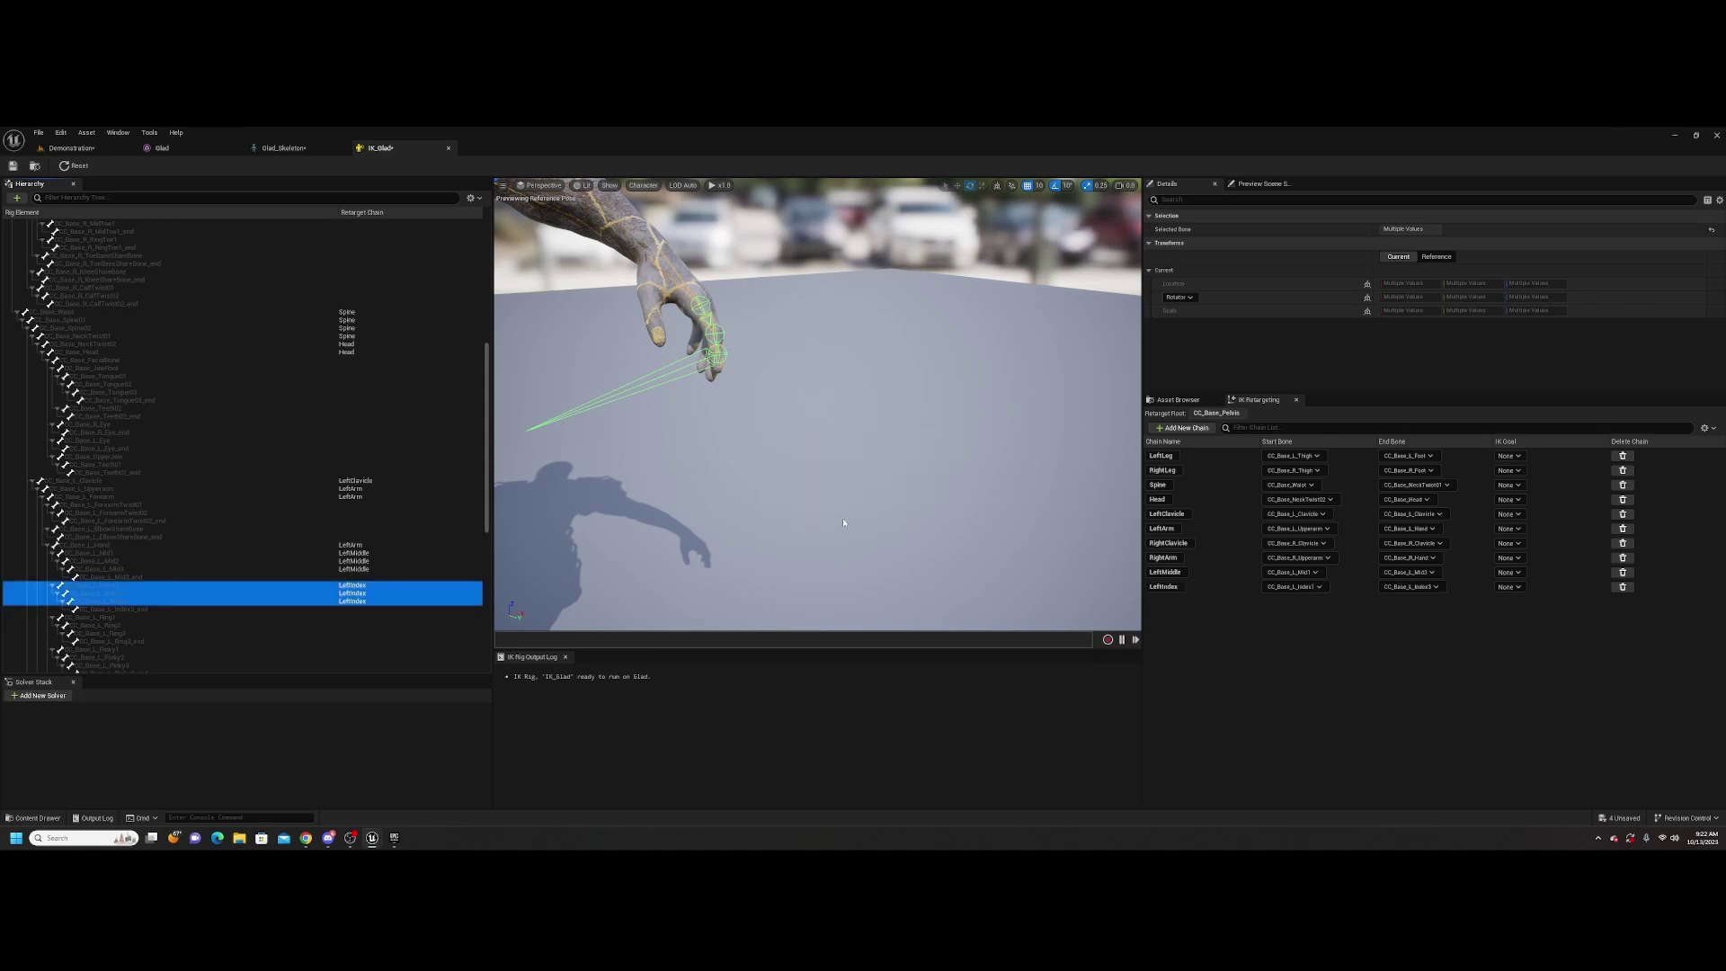
# Add a LeftRing retarget chain from CC_Base_L_Ring1 to CC_Base_L_Ring3, without an IK goal
pyautogui.click(116, 618)
pyautogui.keyDown('shift'); pyautogui.click(123, 634); pyautogui.keyUp('shift')
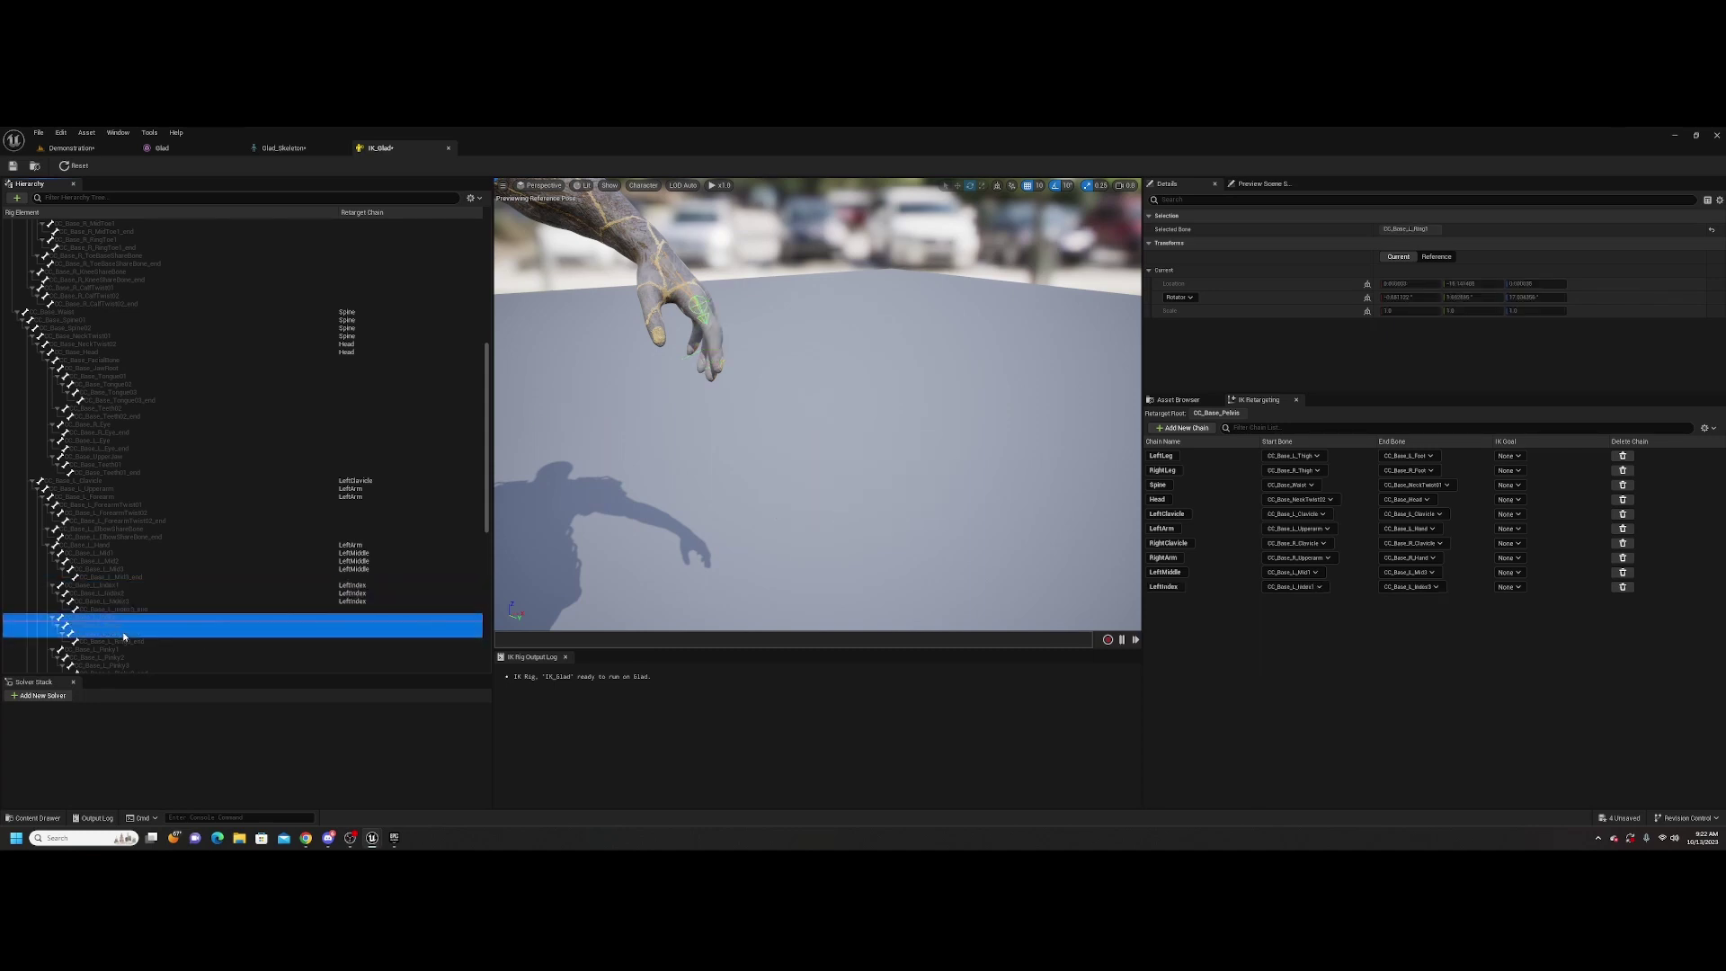
pyautogui.rightClick(123, 635)
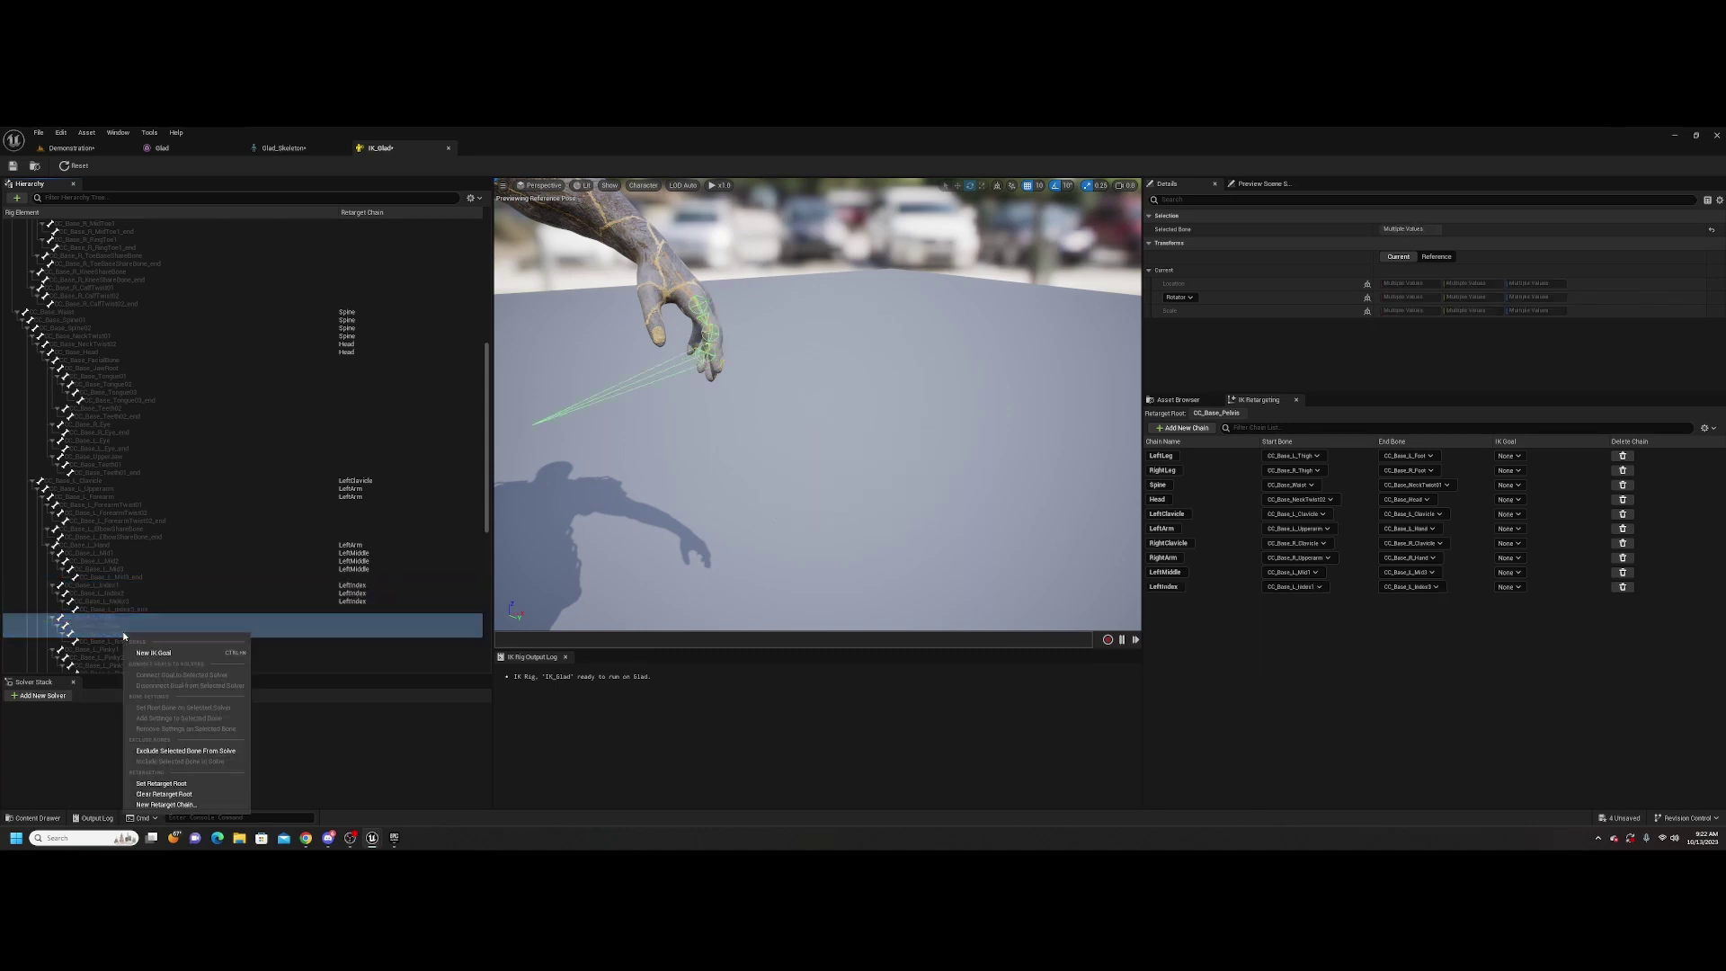
pyautogui.click(166, 805)
pyautogui.click(814, 510)
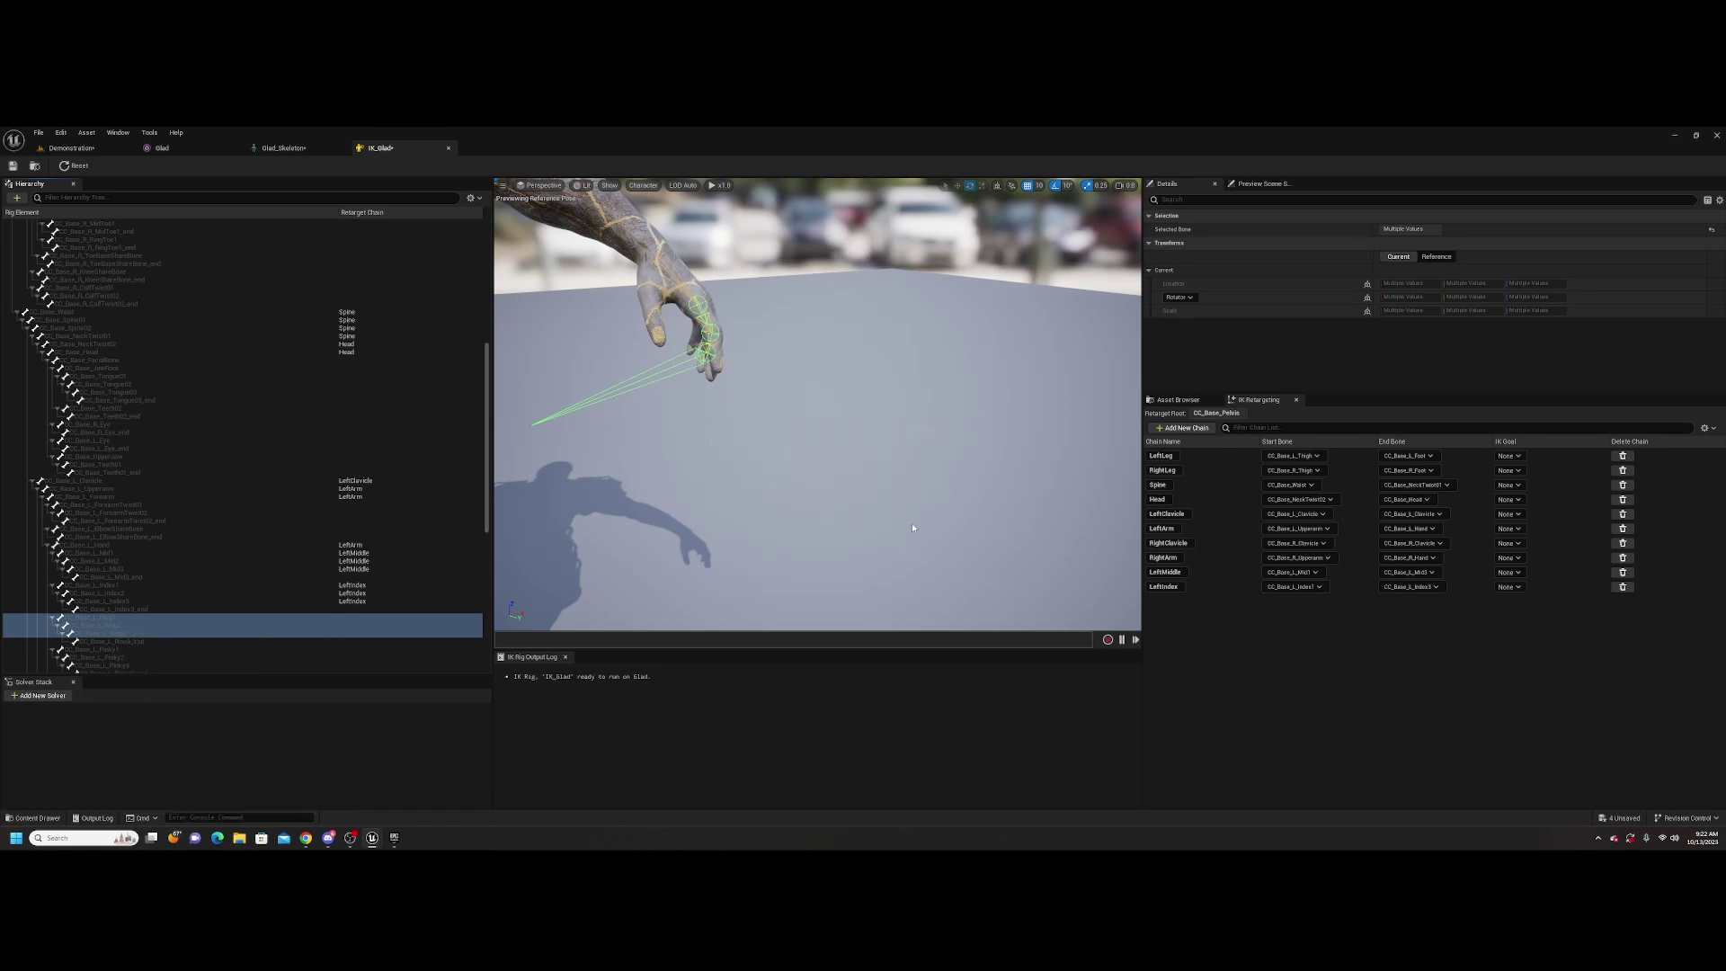
# Add a LeftPinky retarget chain from CC_Base_L_Pinky1 to CC_Base_L_Pinky3, without an IK goal
pyautogui.scroll(-2, 164, 602)
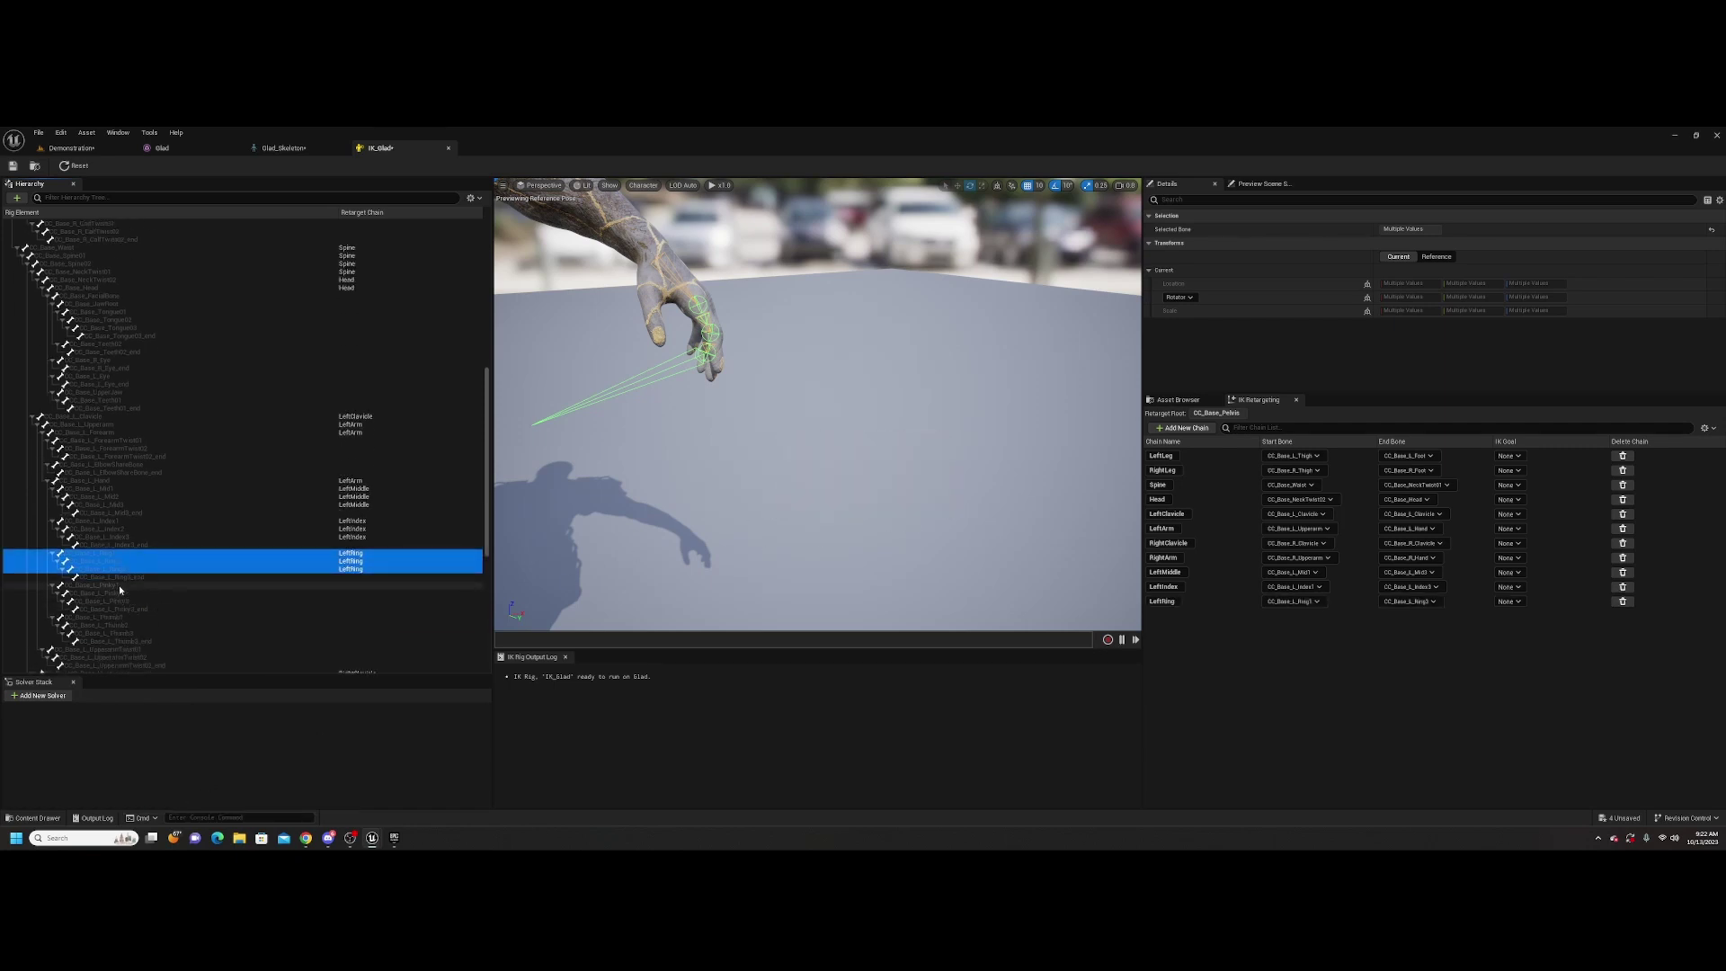
pyautogui.click(118, 586)
pyautogui.keyDown('shift'); pyautogui.click(124, 602); pyautogui.keyUp('shift')
pyautogui.rightClick(124, 603)
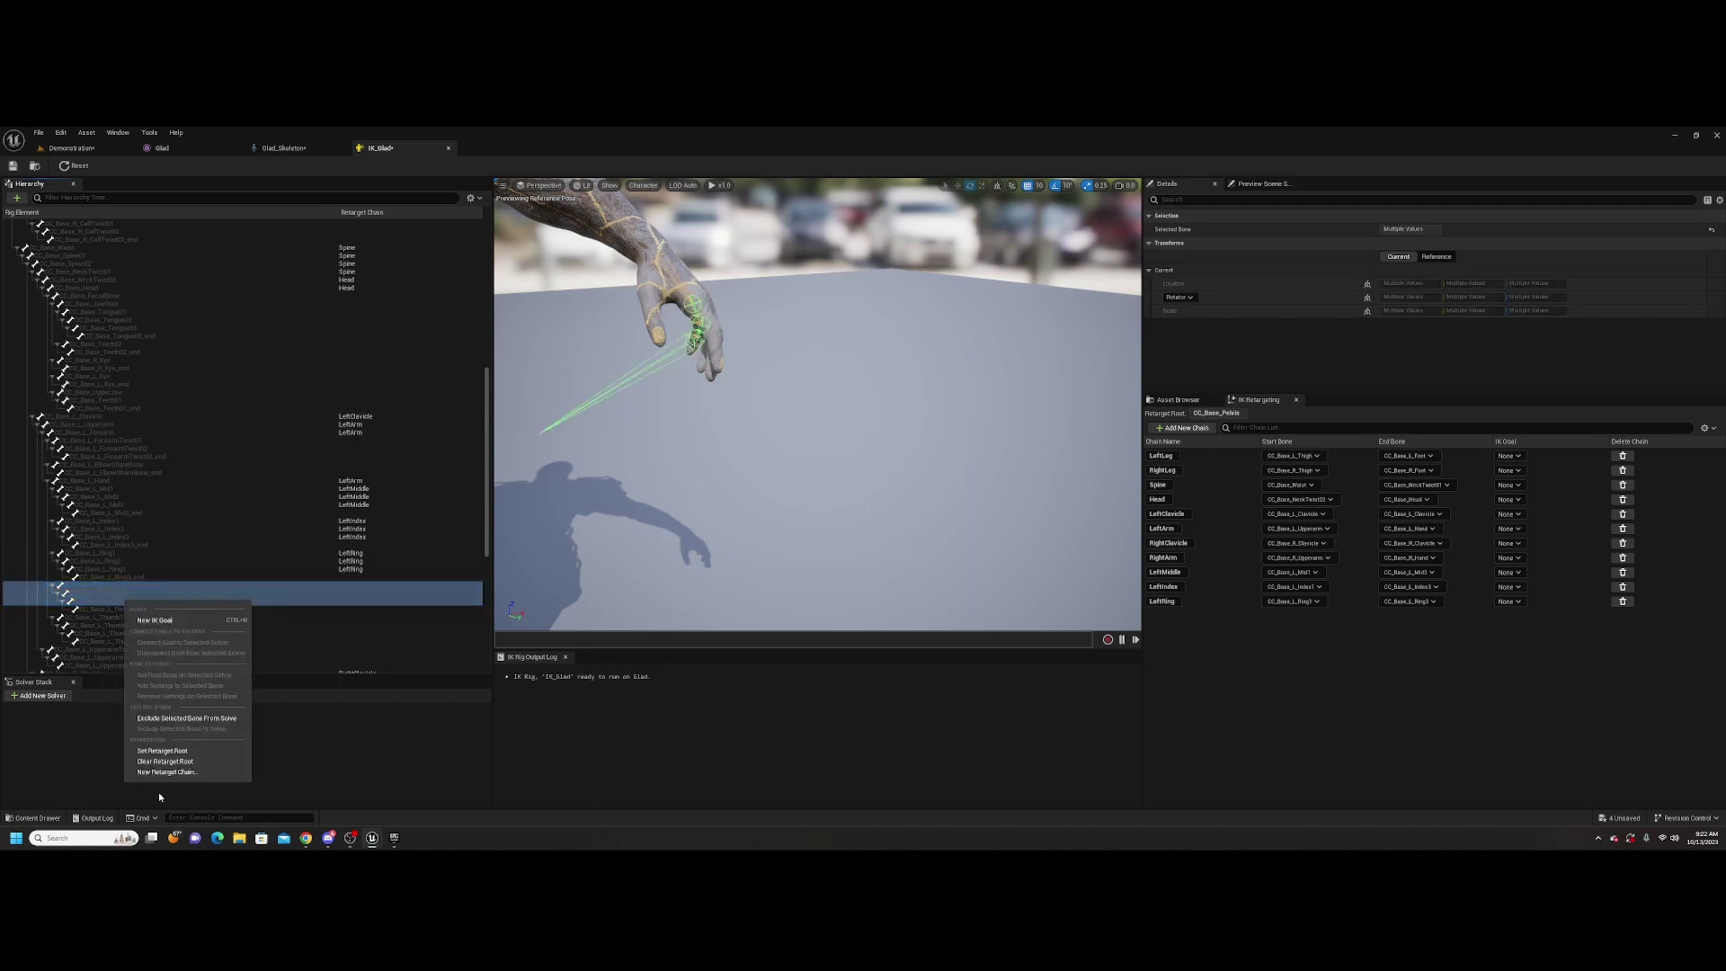
pyautogui.click(167, 772)
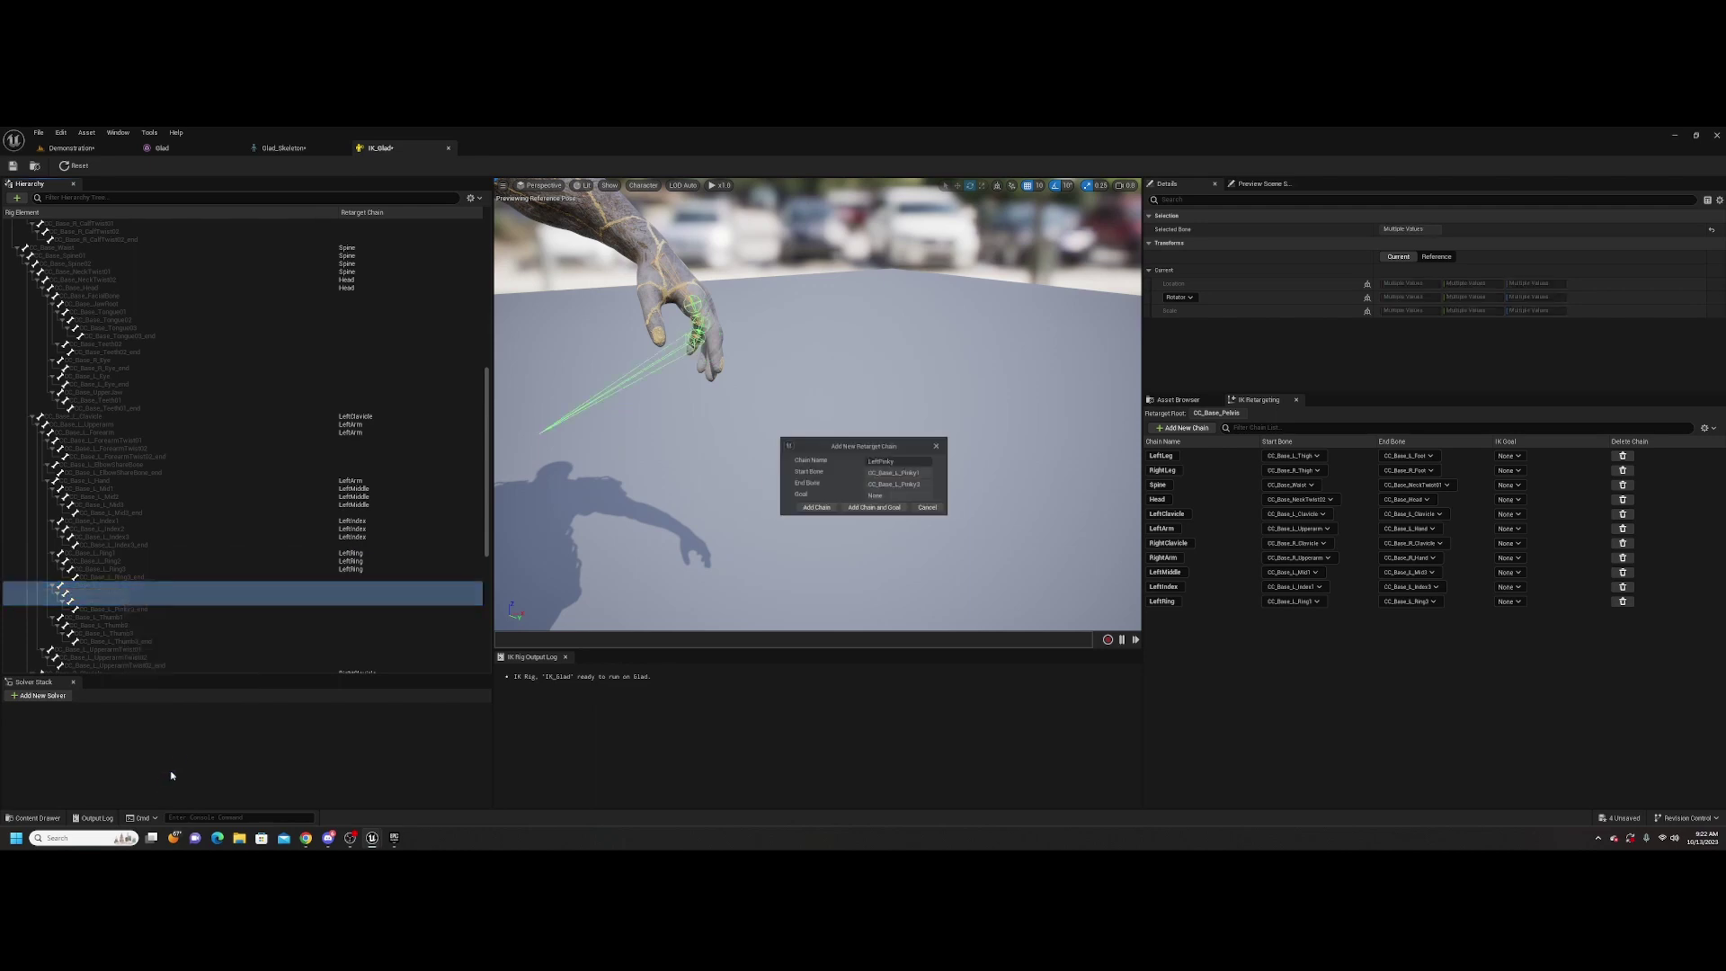
pyautogui.click(813, 510)
# Add a LeftThumb retarget chain from CC_Base_L_Thumb1 to CC_Base_L_Thumb3, without an IK goal
pyautogui.scroll(-3, 229, 530)
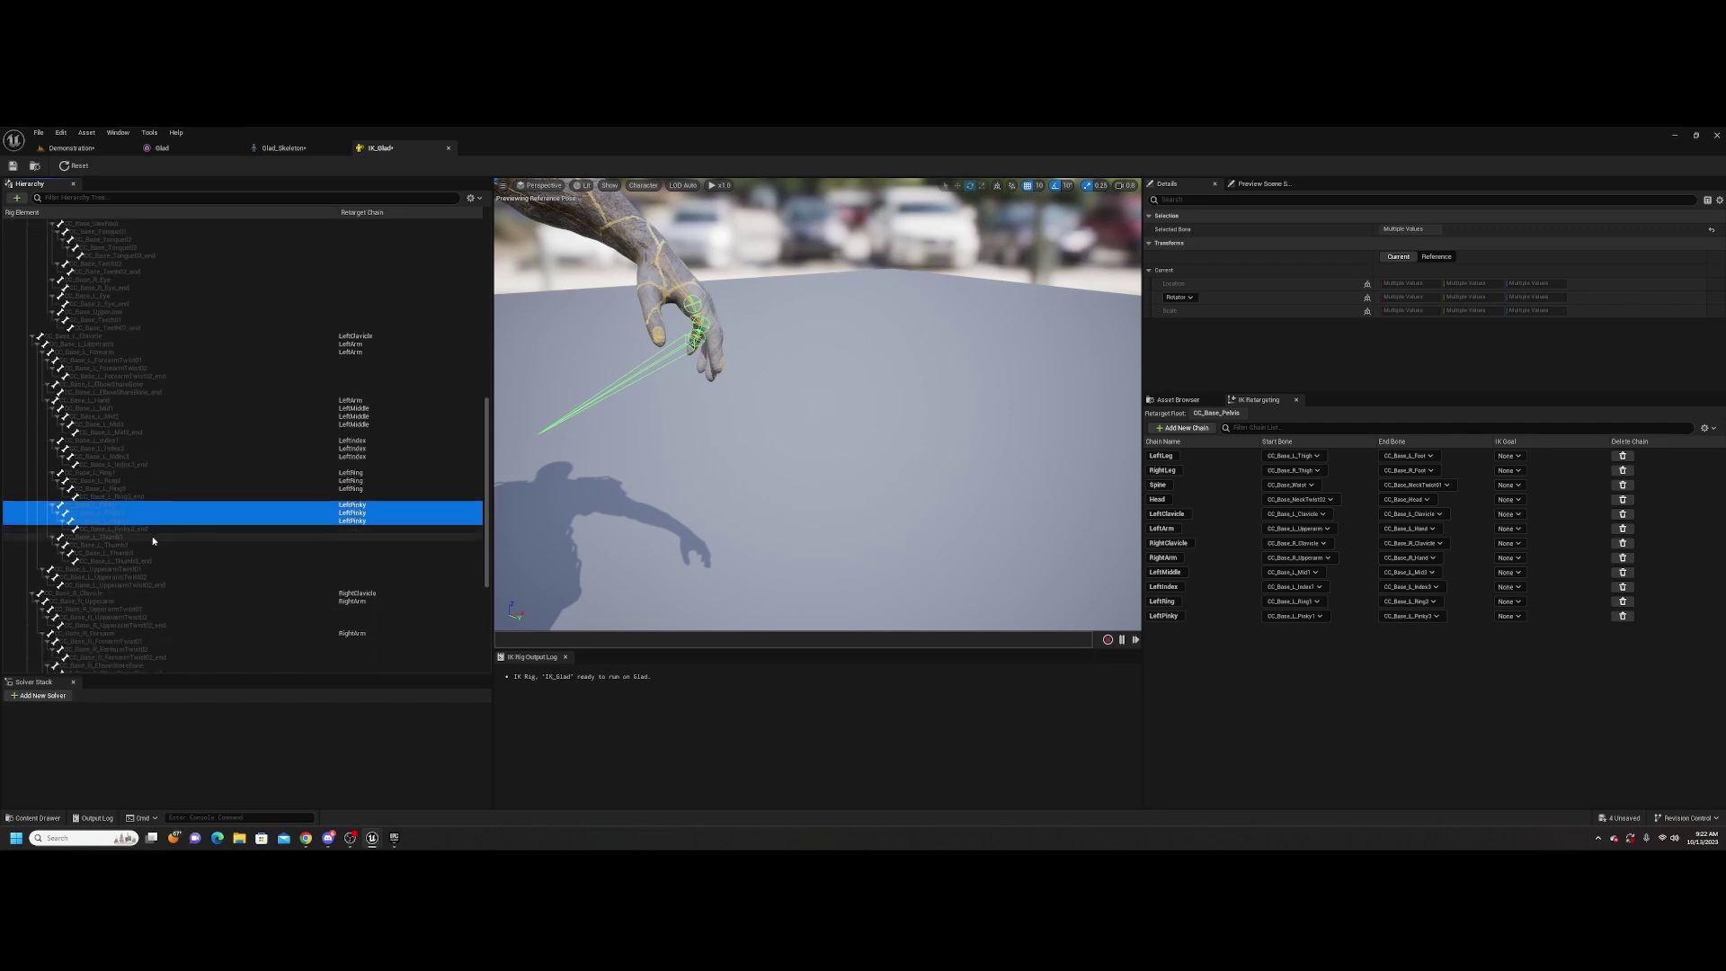
pyautogui.click(122, 537)
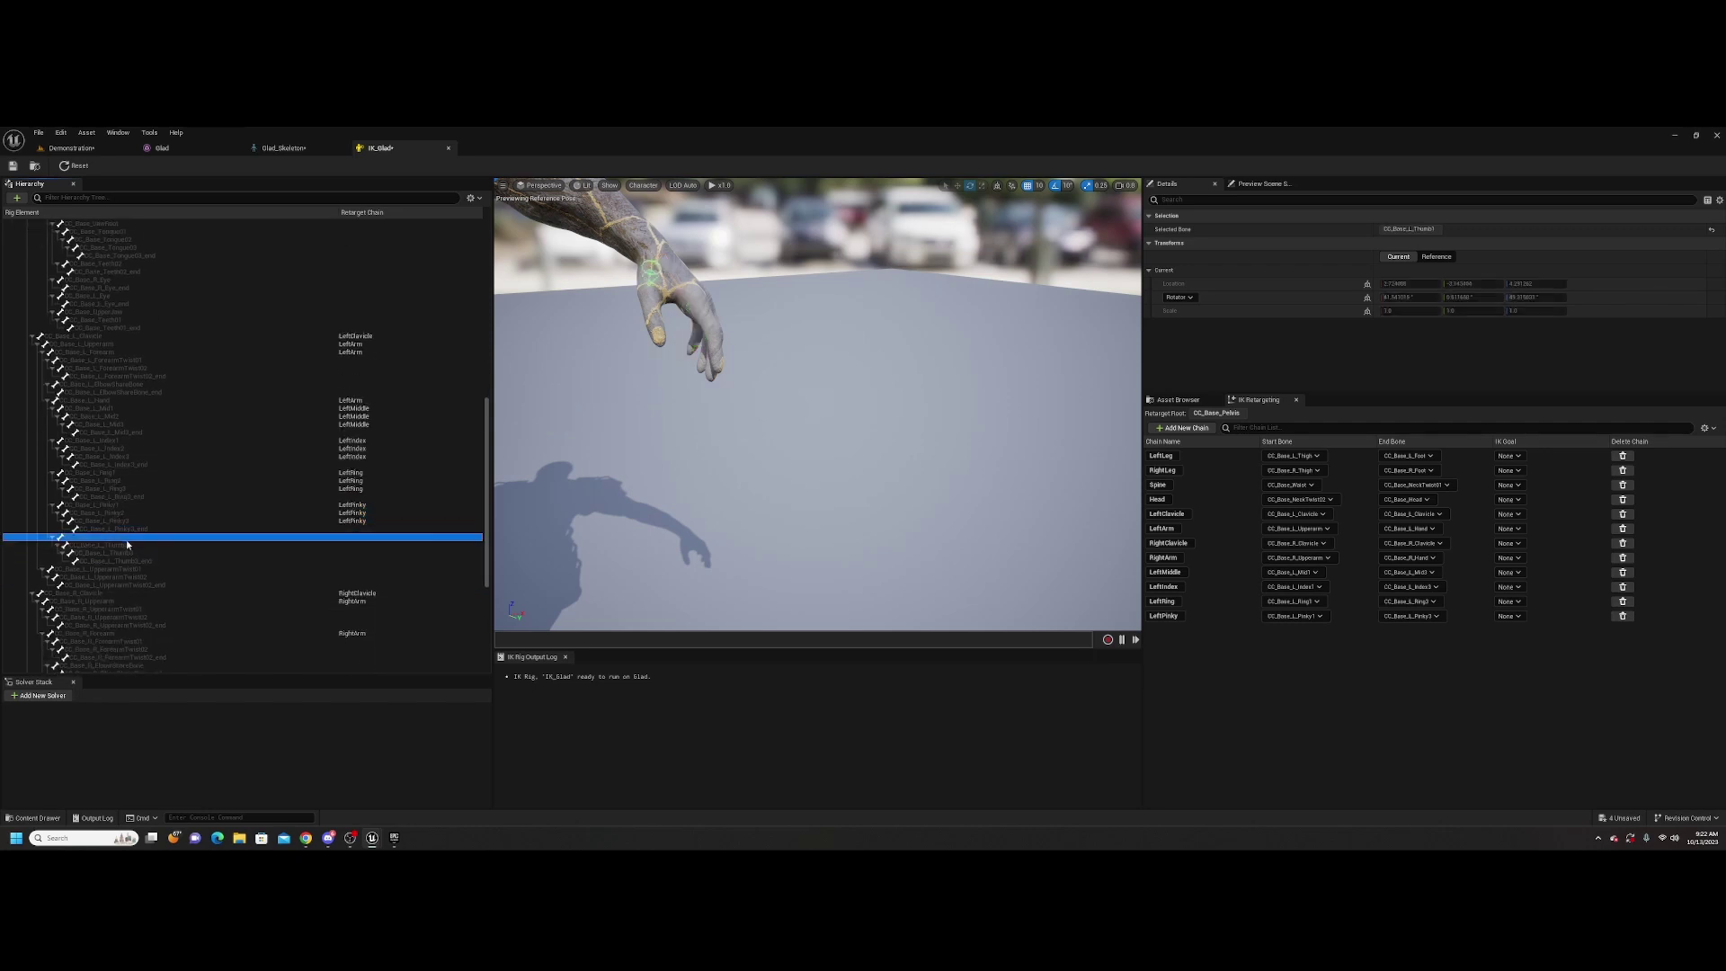
pyautogui.keyDown('shift'); pyautogui.click(133, 556); pyautogui.keyUp('shift')
pyautogui.rightClick(145, 556)
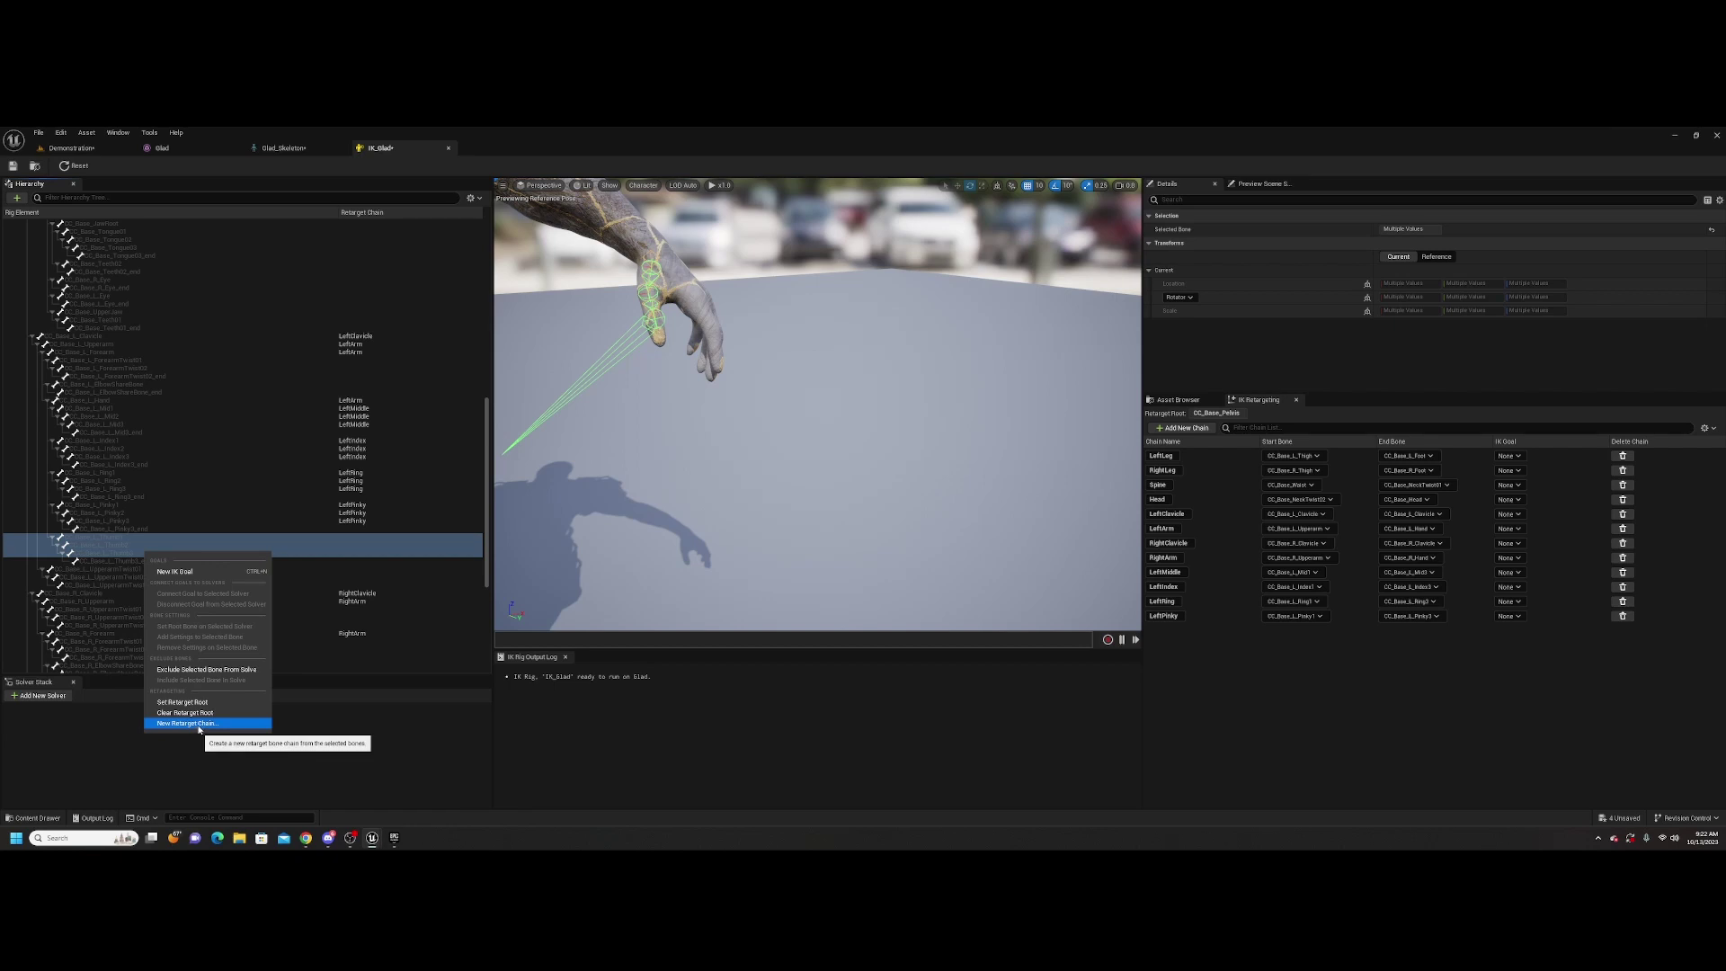
pyautogui.click(186, 724)
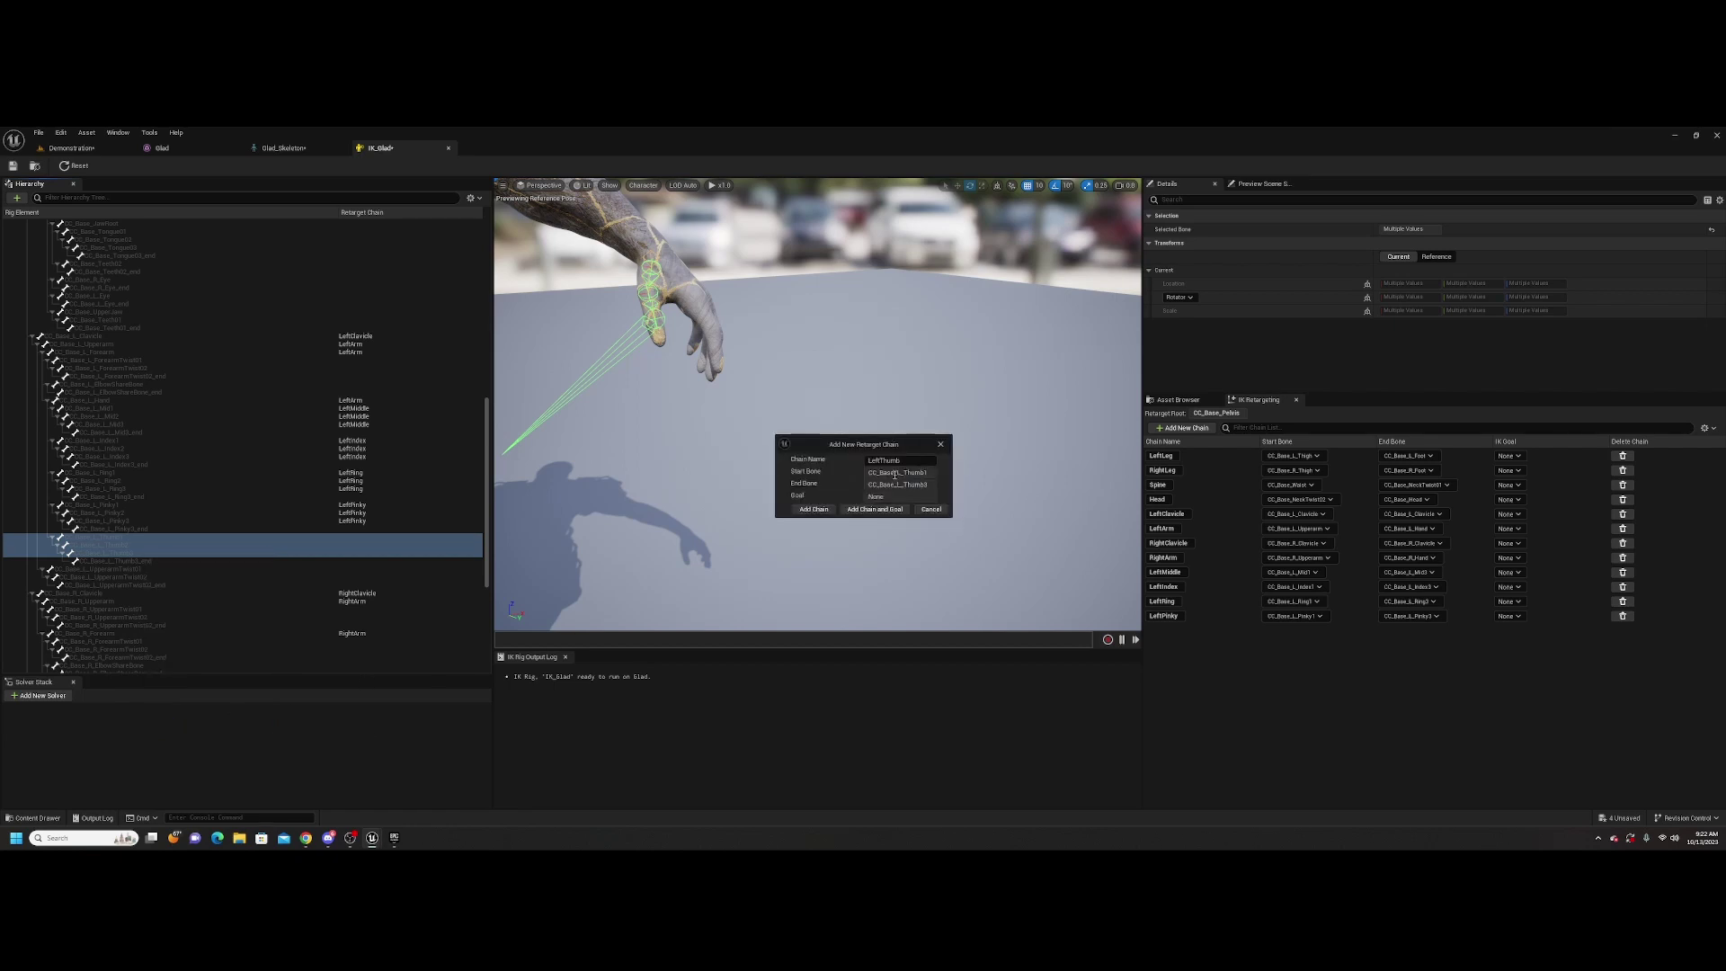
pyautogui.click(808, 510)
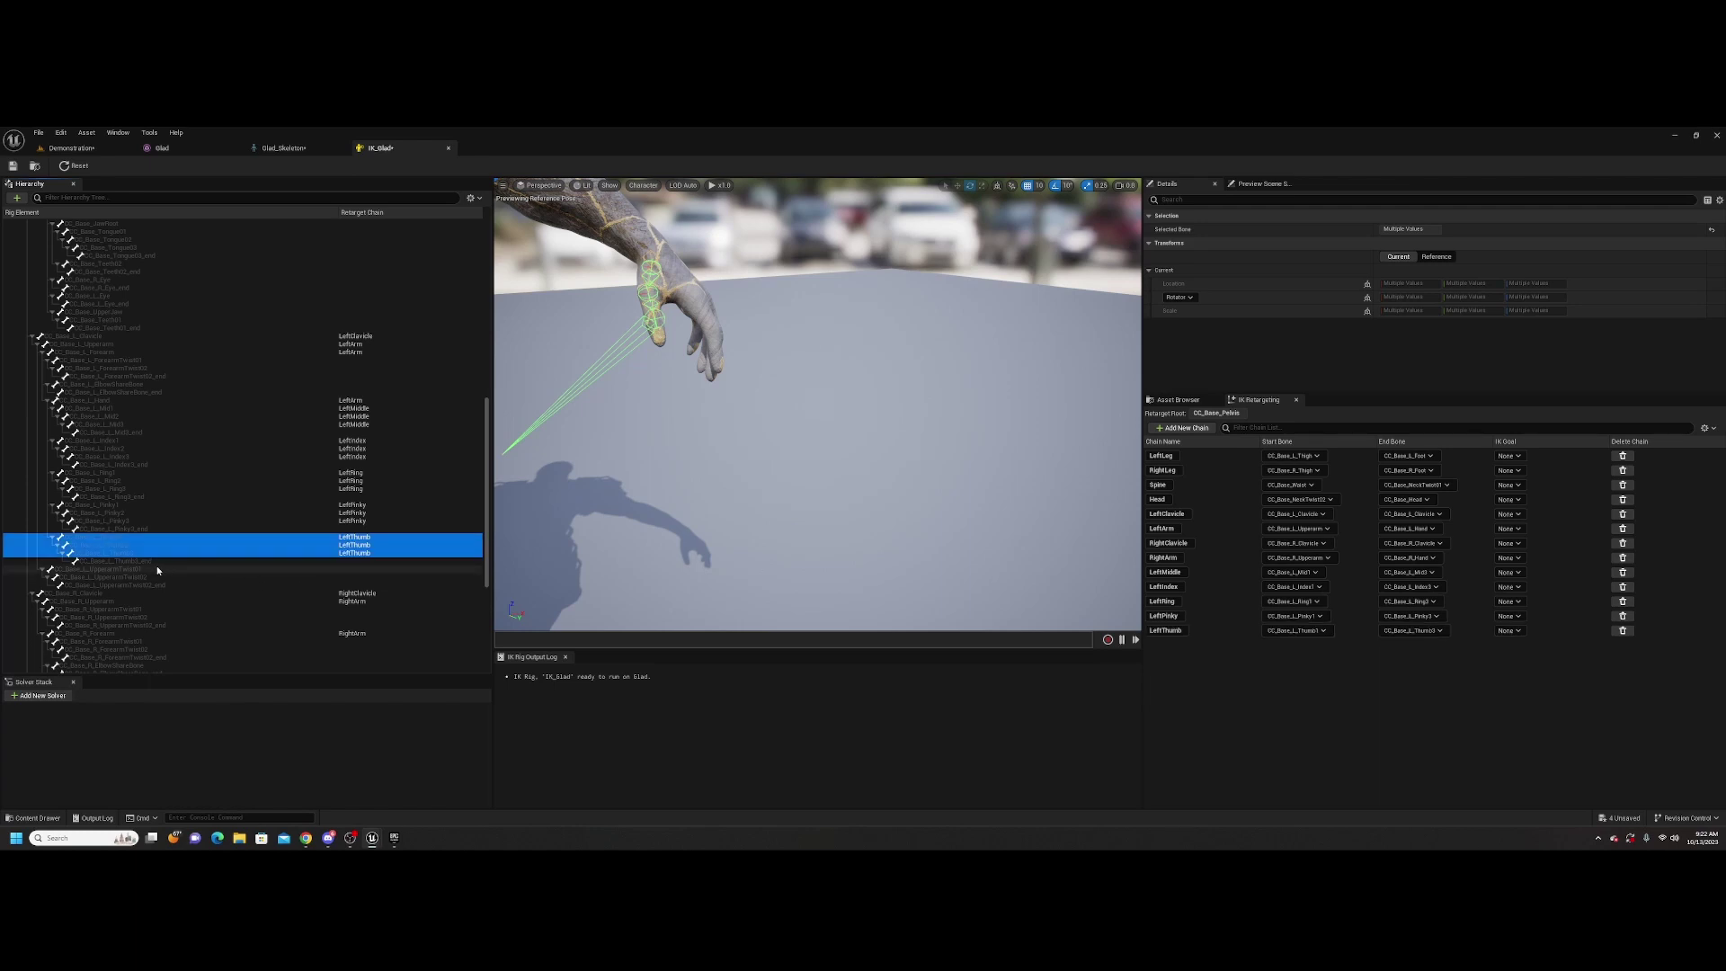
# Mirror the LeftMiddle chain to add a RightMiddle retarget chain without an IK goal
pyautogui.scroll(-2, 156, 569)
pyautogui.scroll(-3, 153, 566)
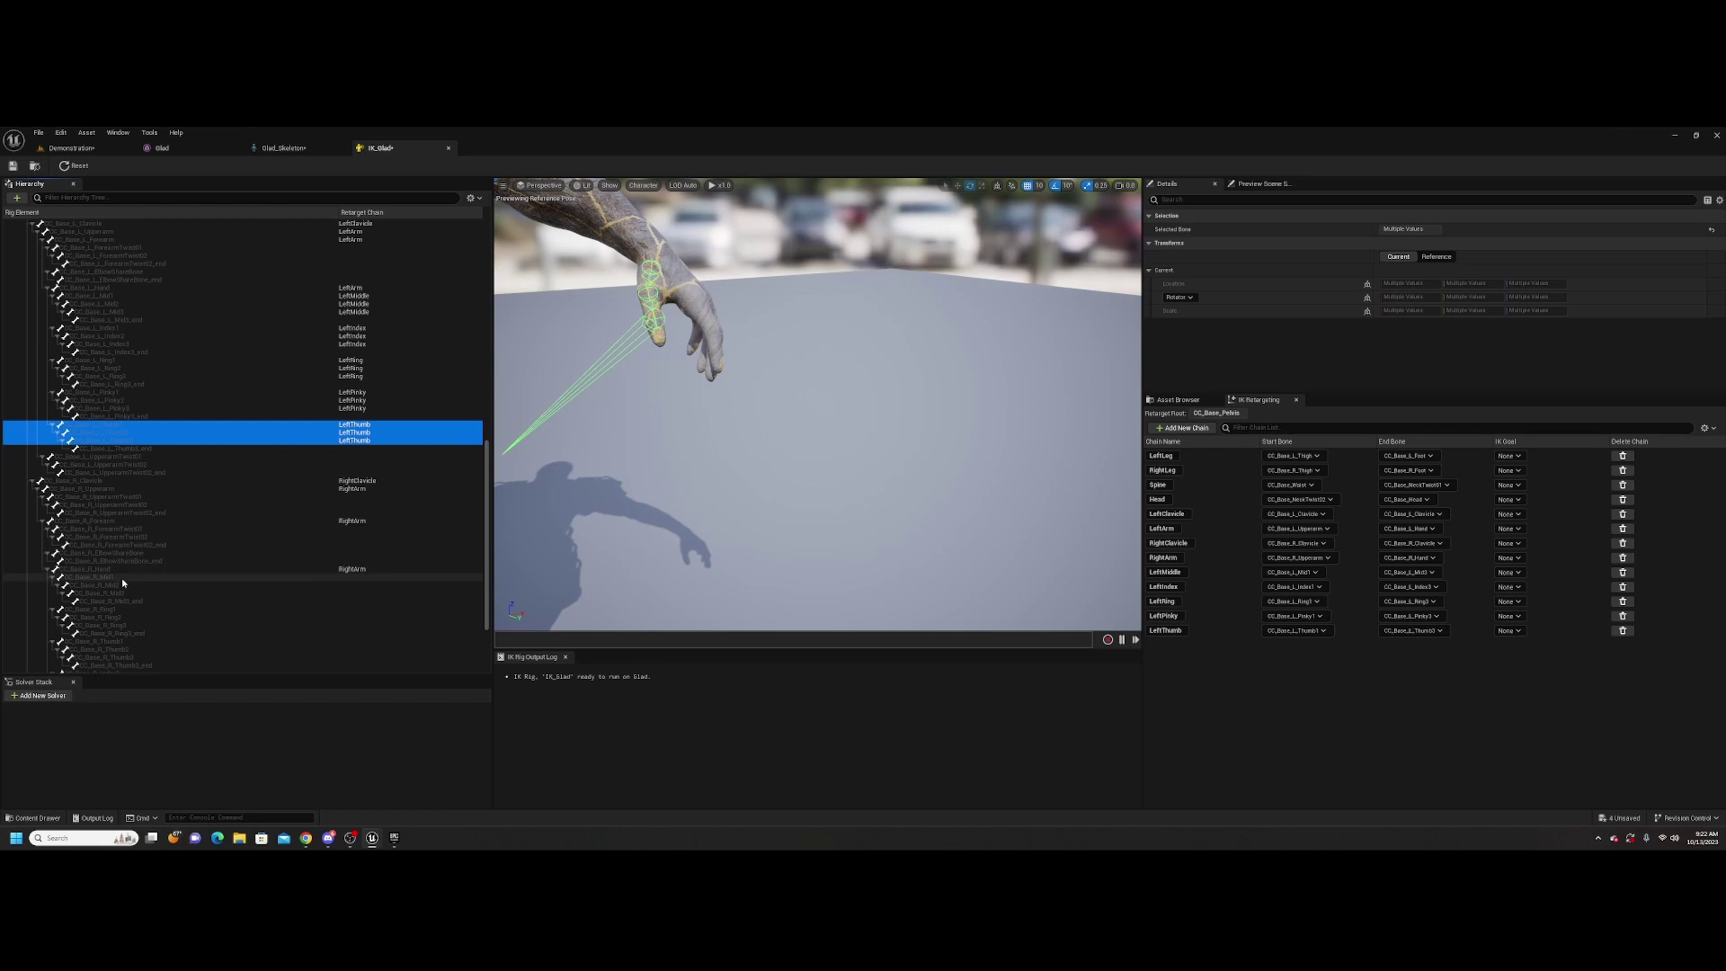
pyautogui.click(1201, 573)
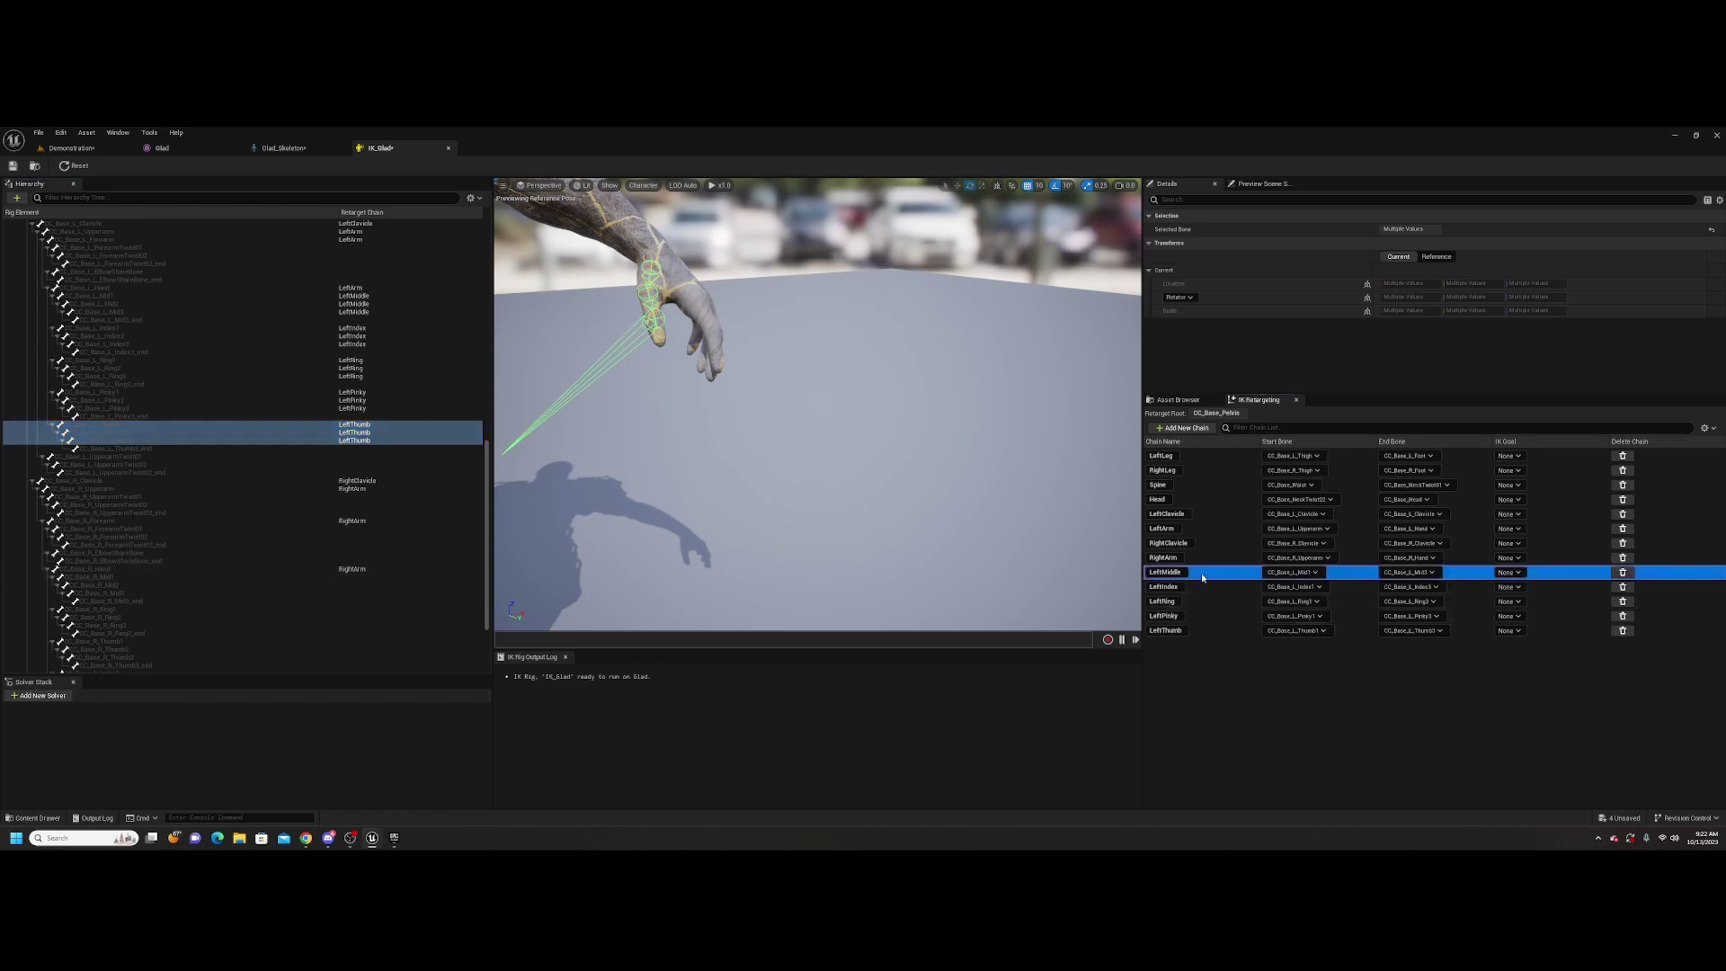
pyautogui.click(1228, 594)
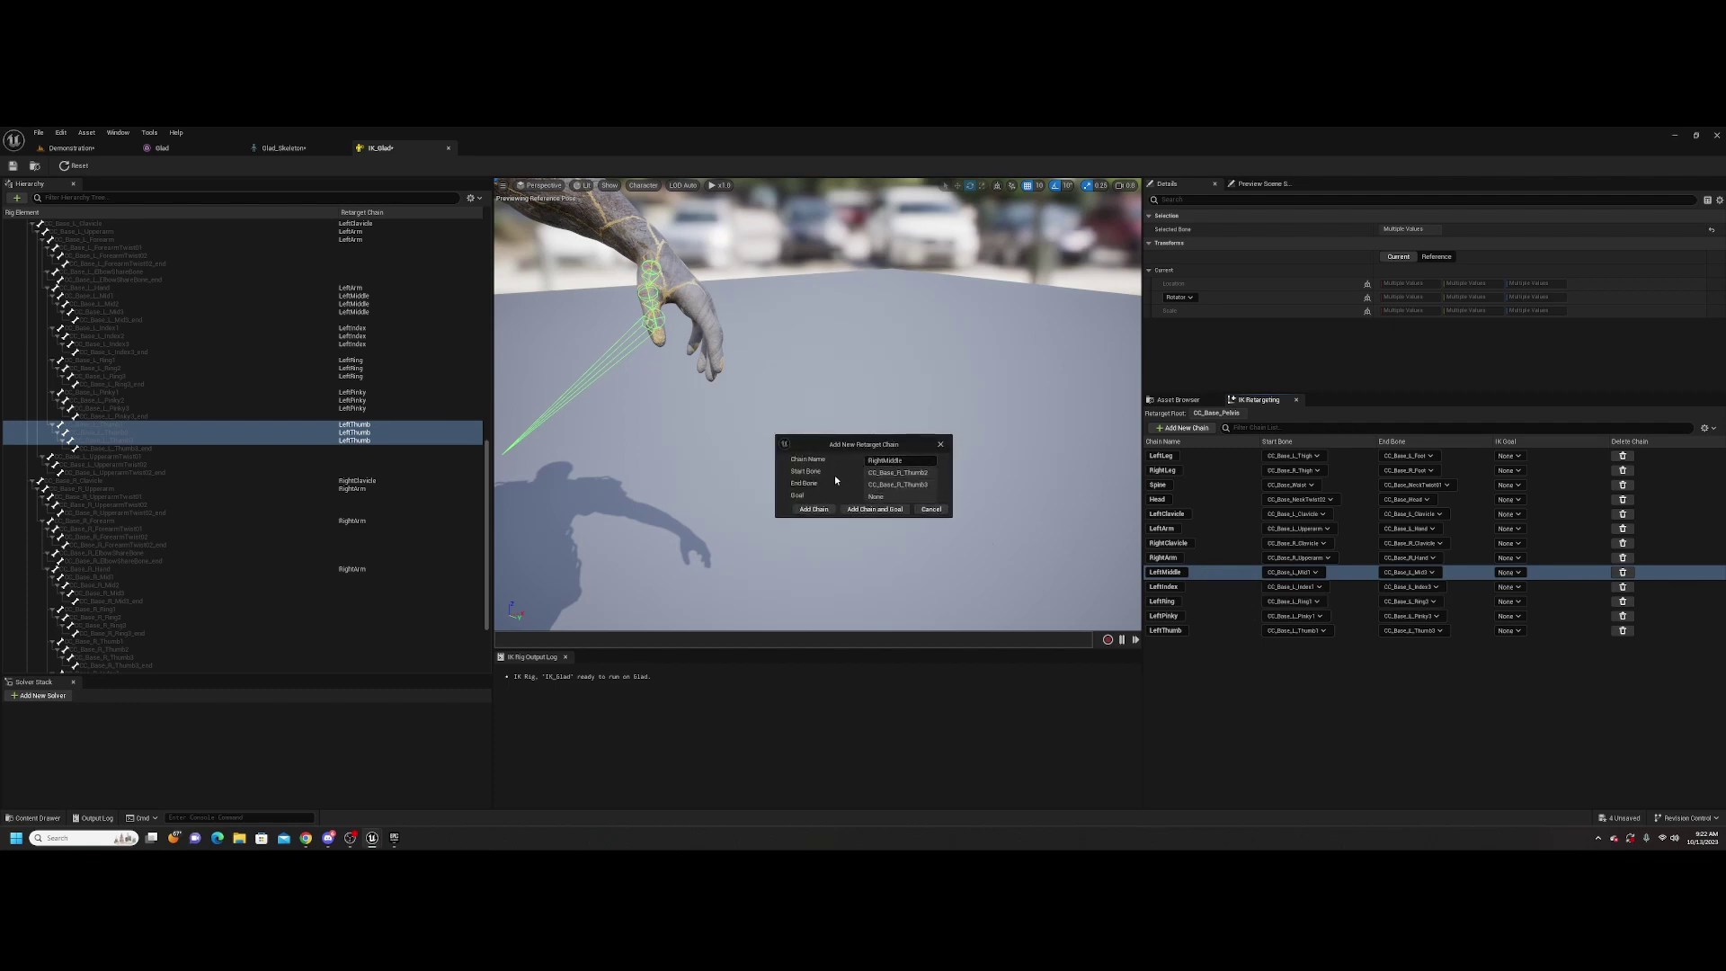
pyautogui.click(821, 510)
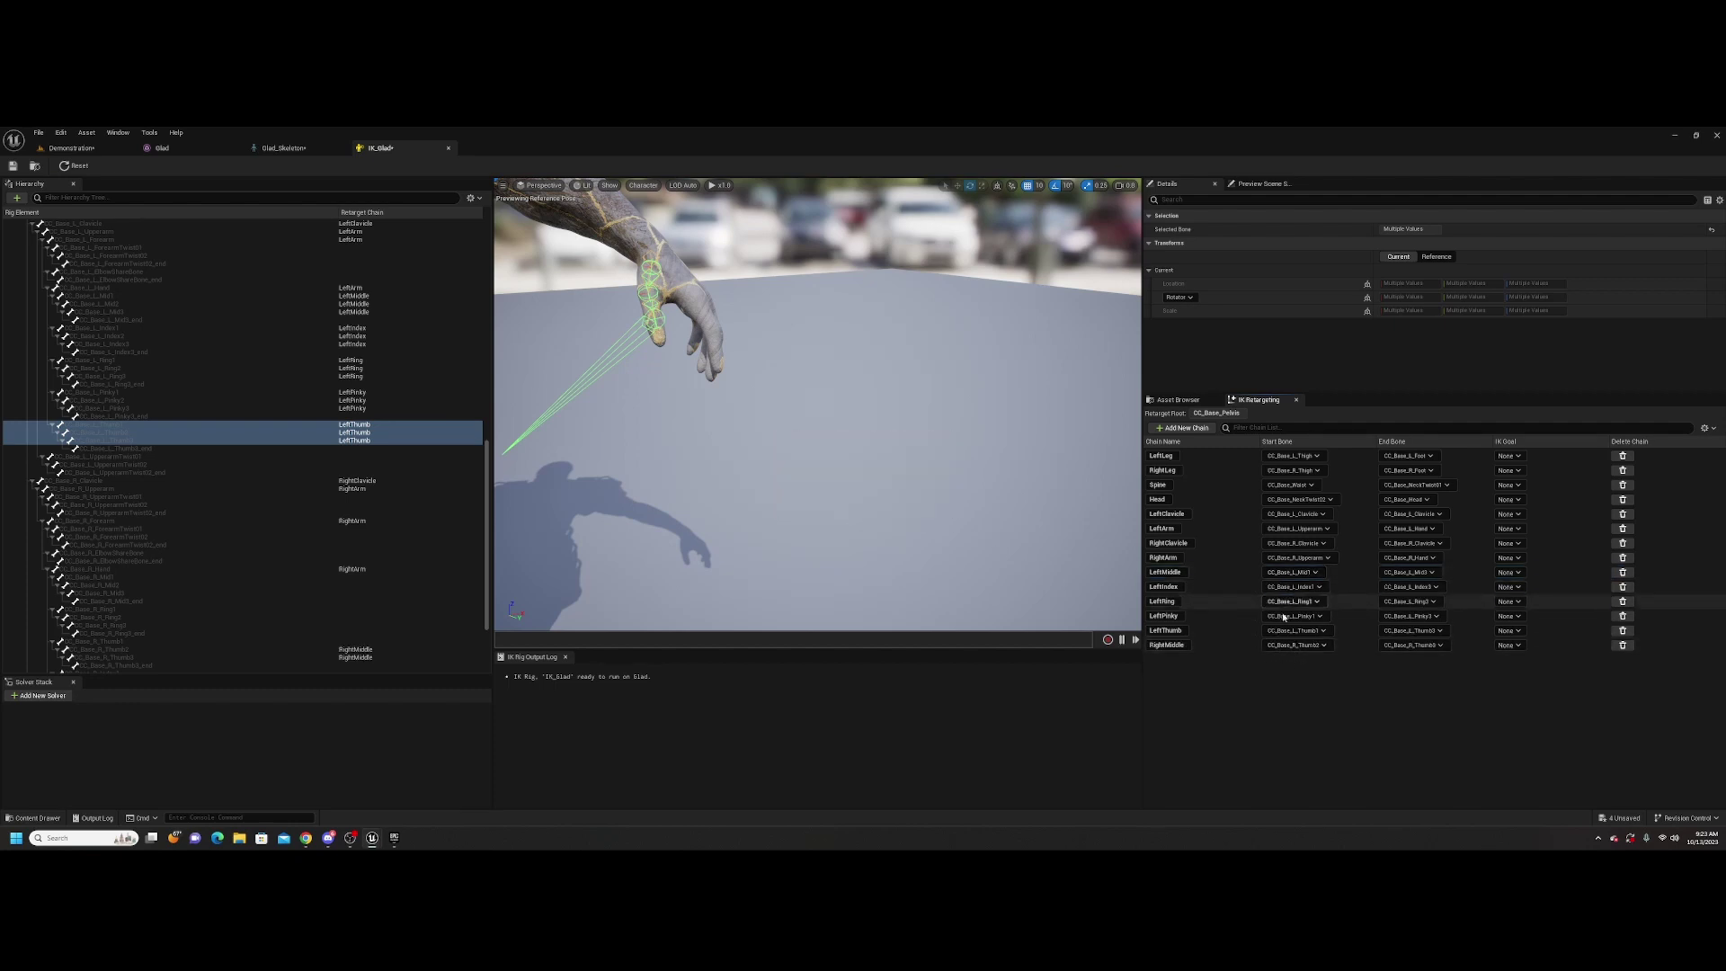
# Set the RightMiddle chain's start bone to CC_Base_R_Mid1 and its end bone to CC_Base_R_Mid3
pyautogui.click(1318, 646)
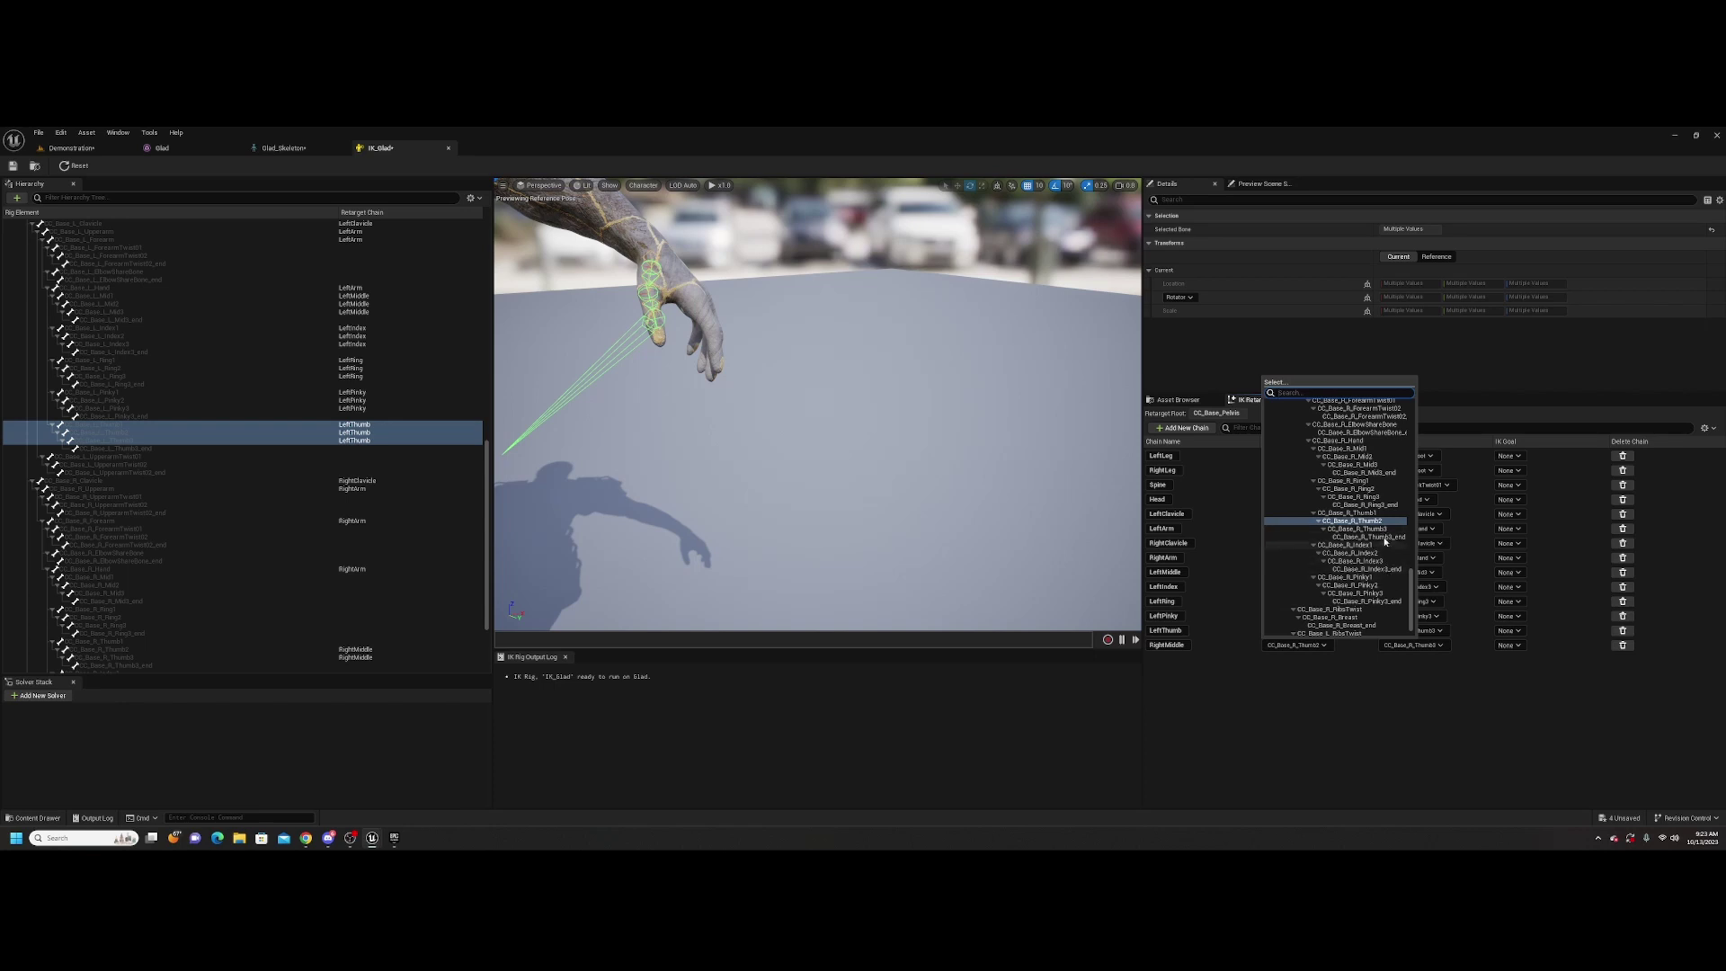
pyautogui.click(1368, 450)
pyautogui.click(1418, 645)
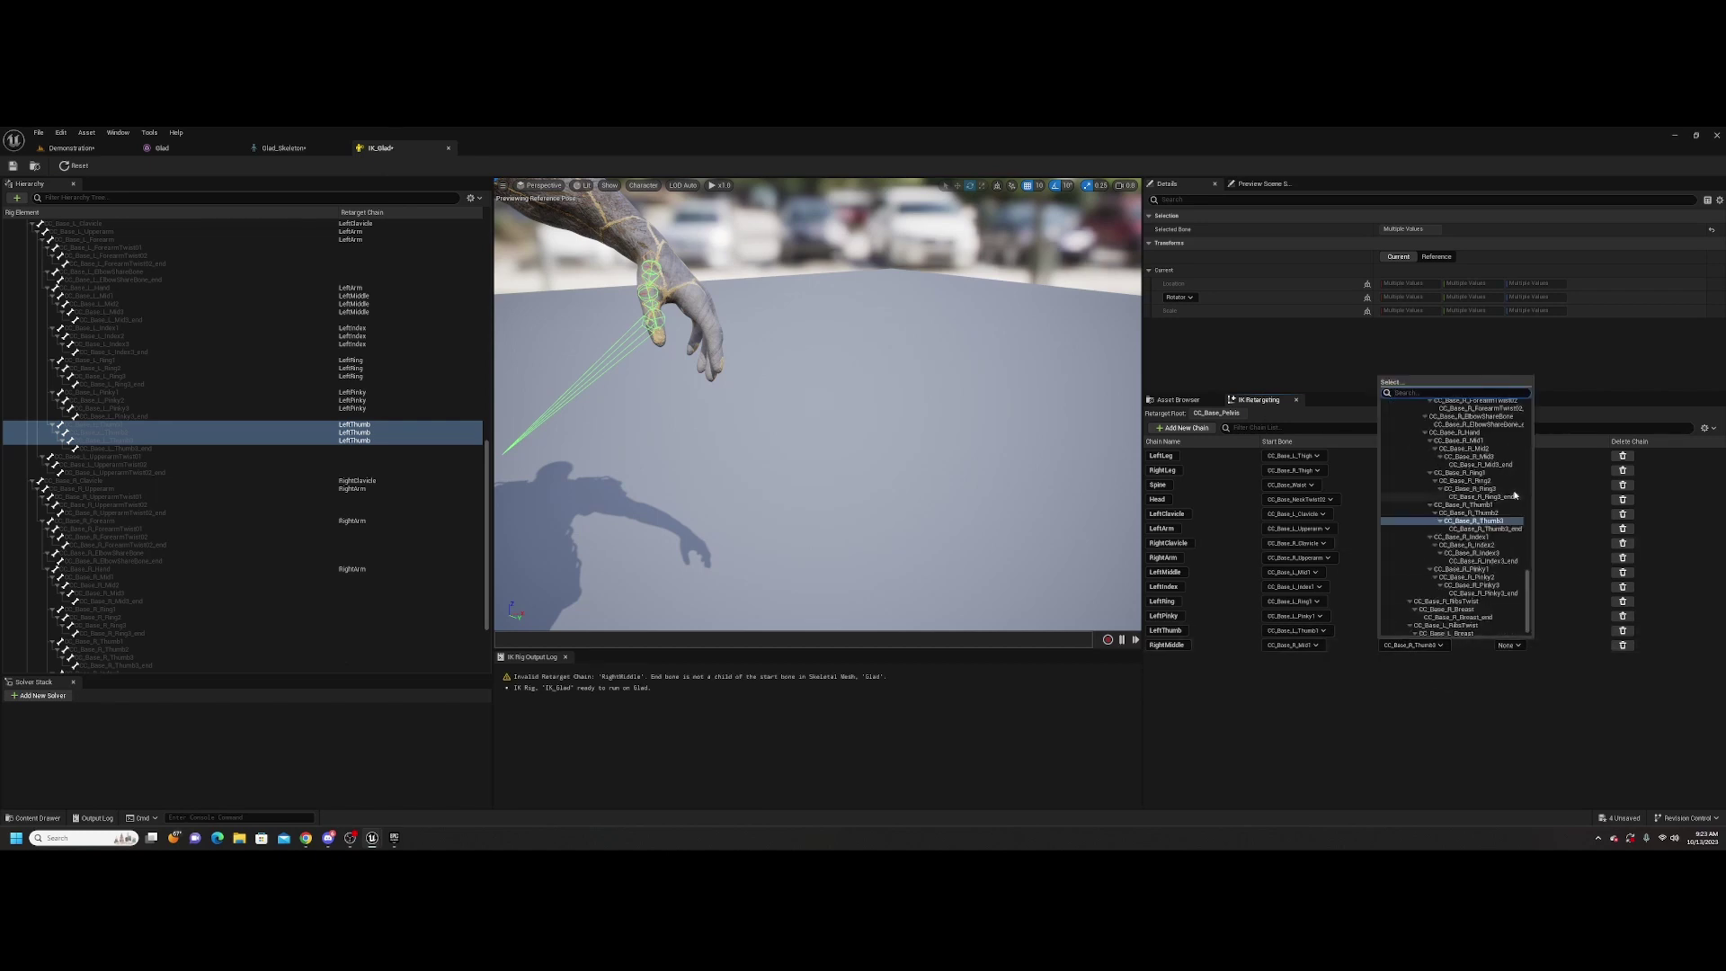
pyautogui.click(1487, 458)
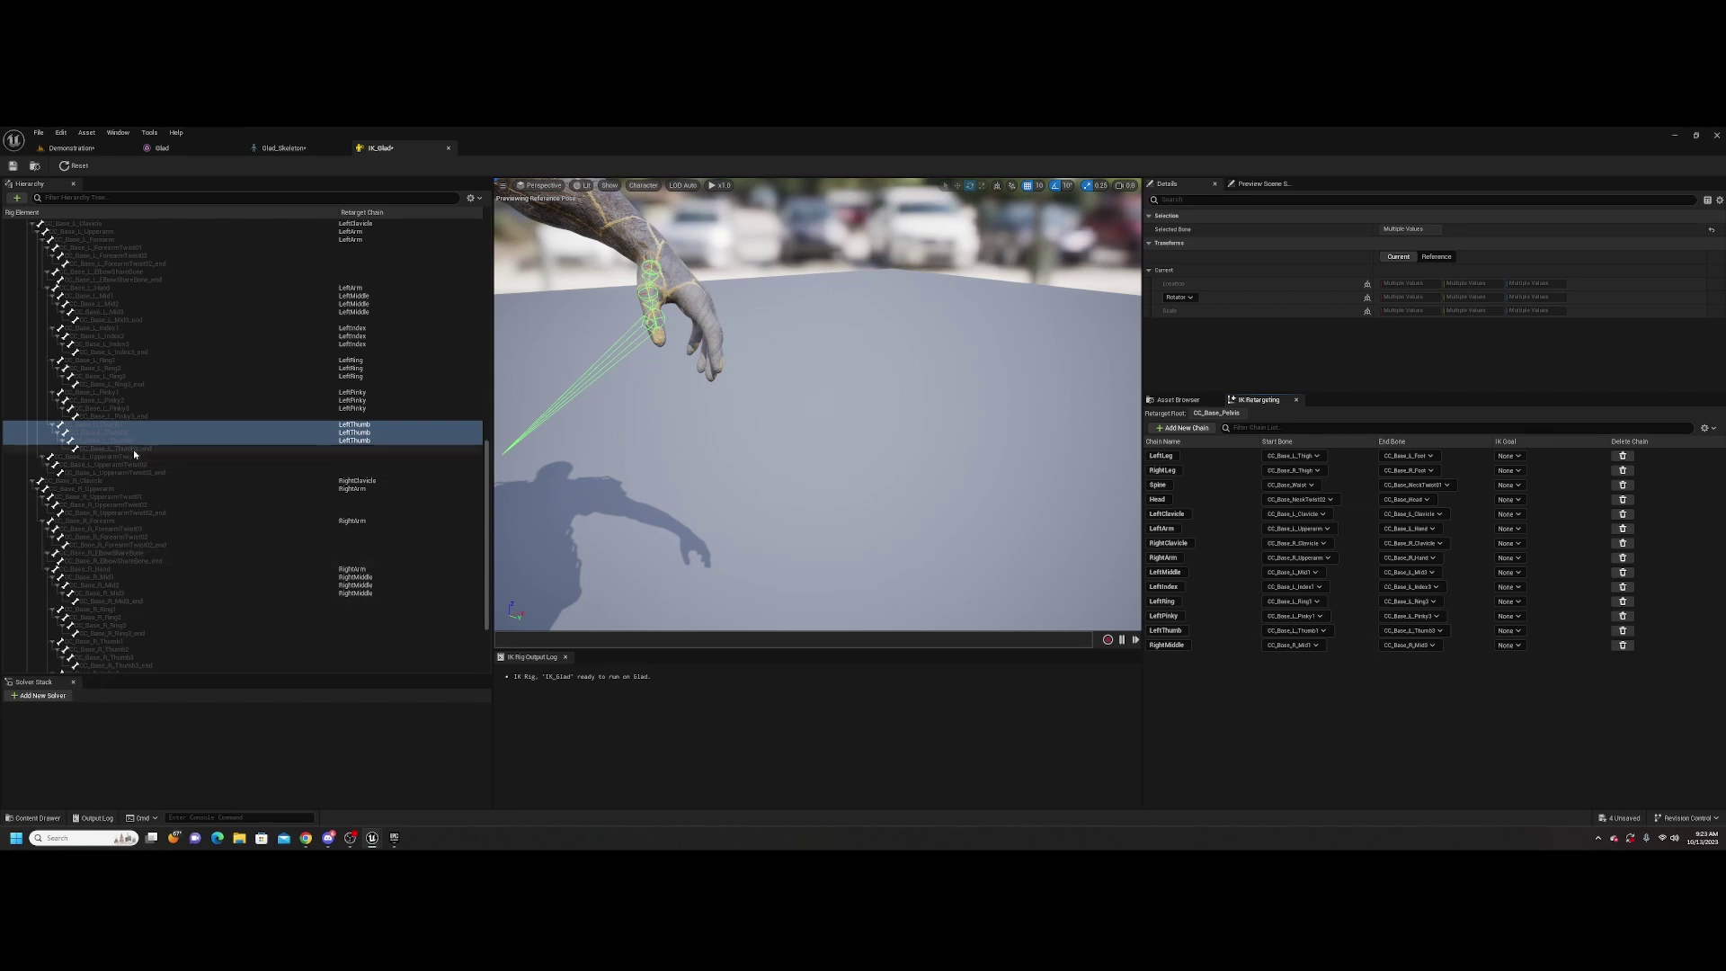
# Create a retarget chain for the right ring finger from the bones CC_Base_R_Ring1 to CC_Base_R_Ring3
pyautogui.click(111, 612)
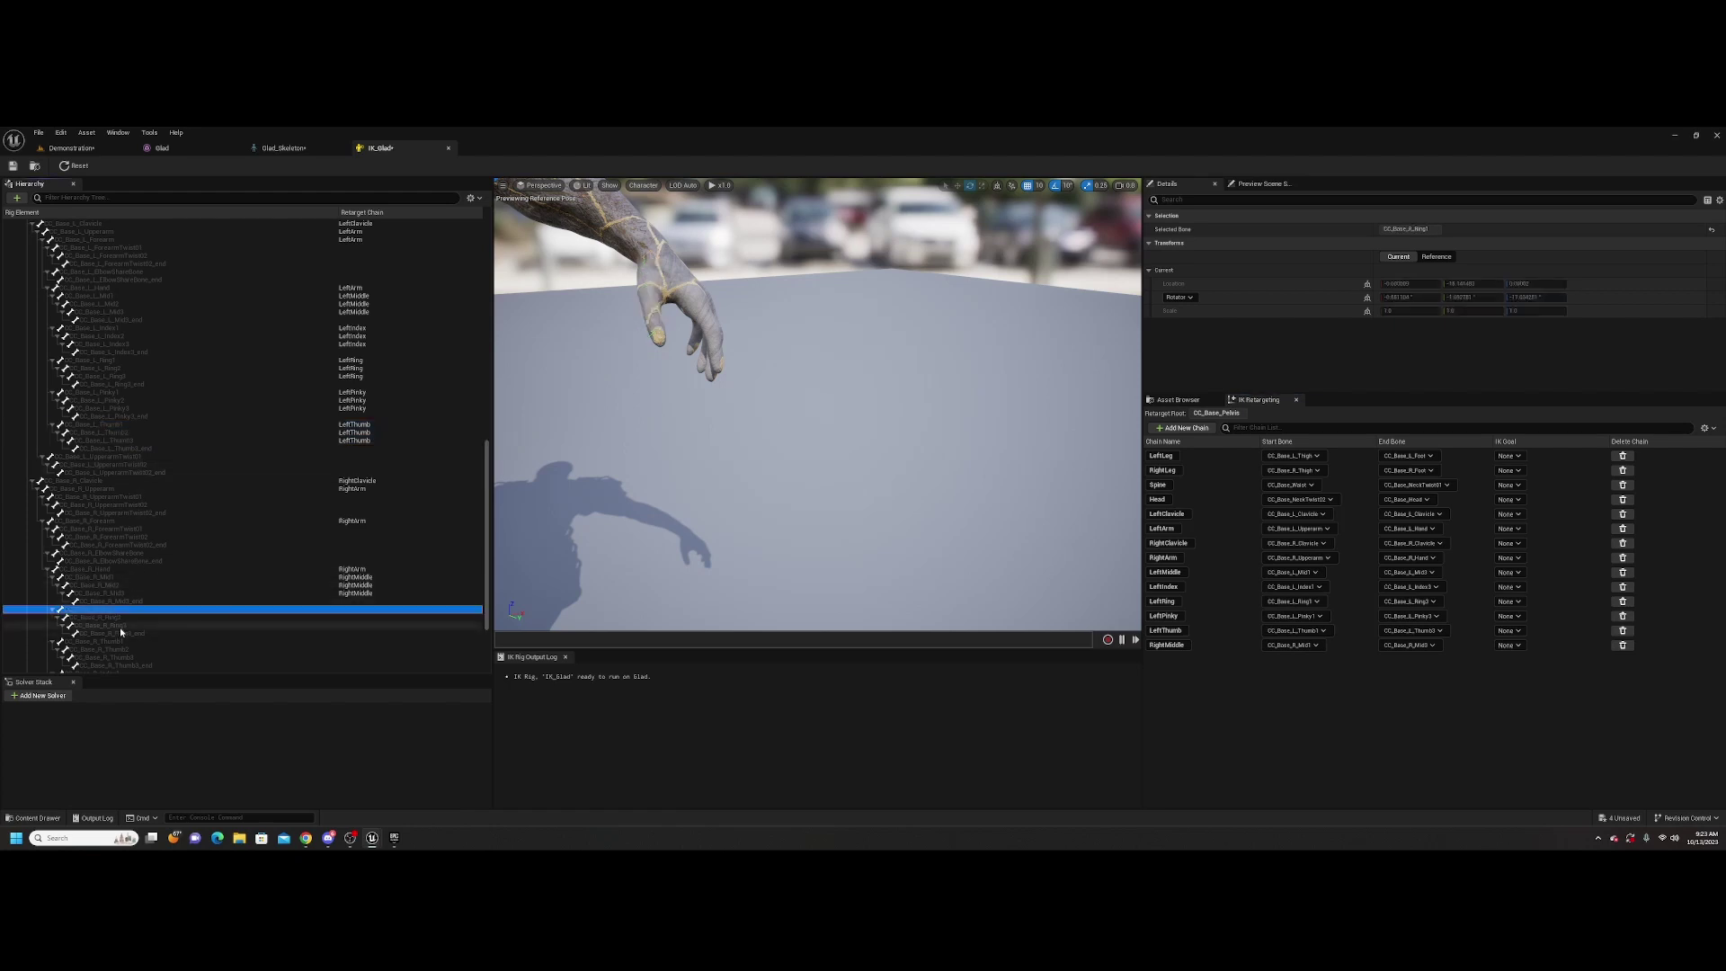
pyautogui.keyDown('shift'); pyautogui.click(121, 628); pyautogui.keyUp('shift')
pyautogui.rightClick(120, 624)
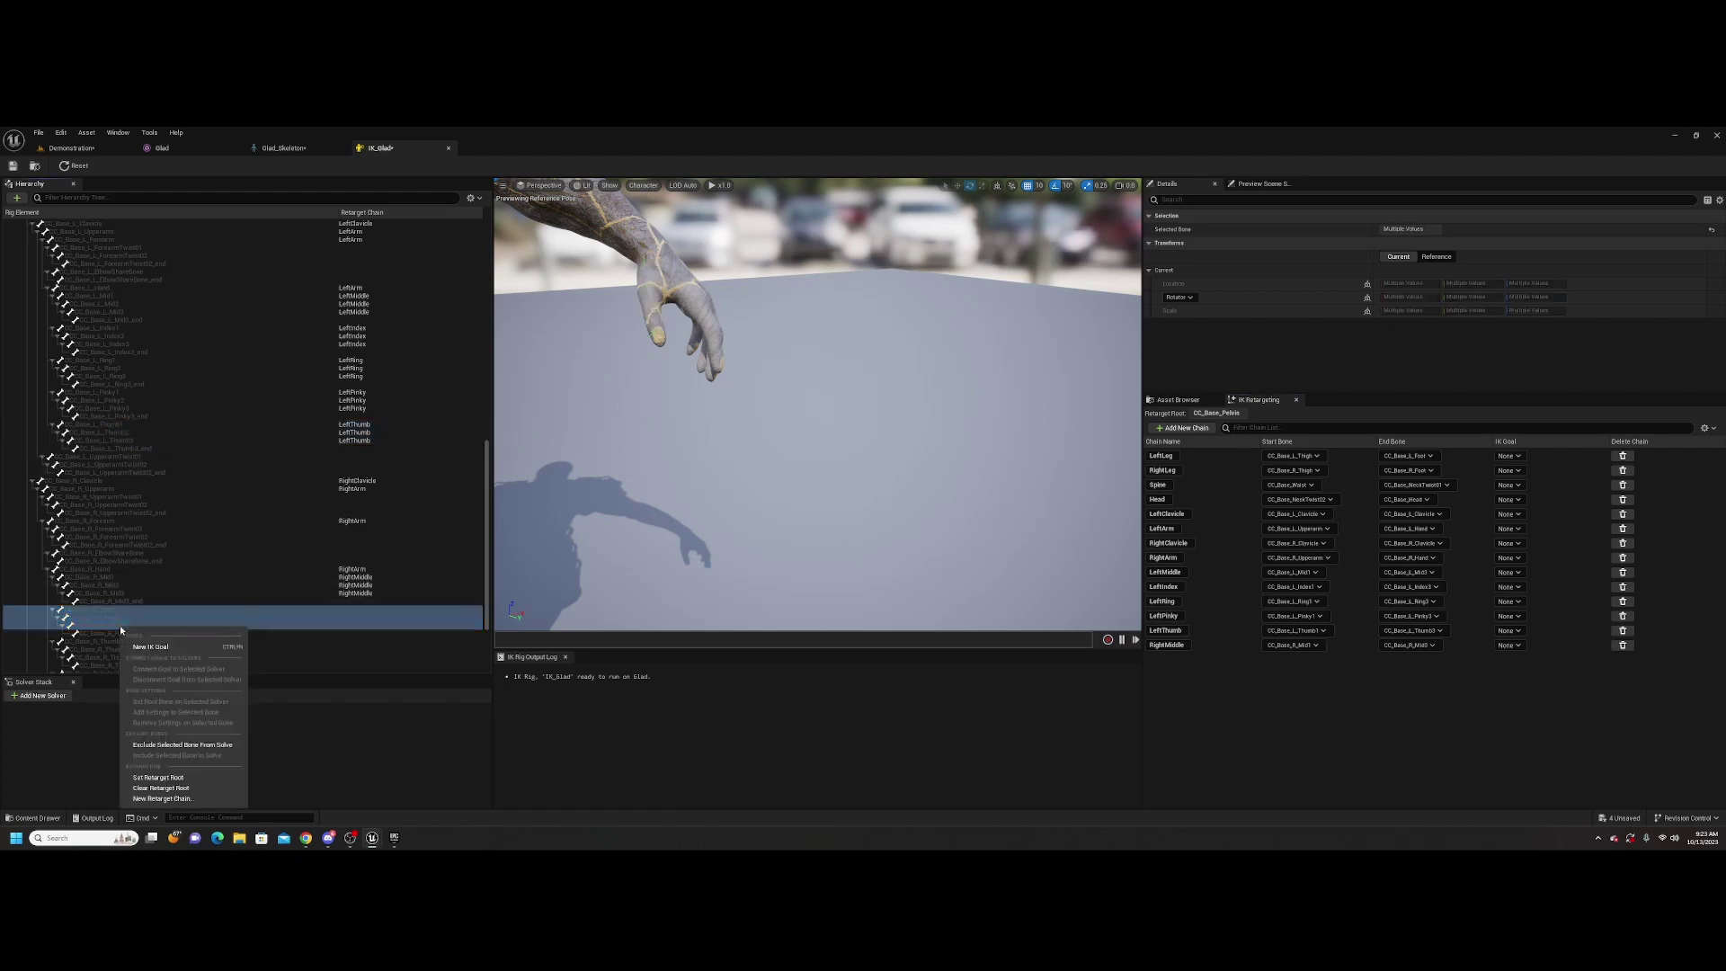
# Add retarget chains RightRing for the right ring finger bones and RightThumb for the right thumb bones
pyautogui.click(162, 798)
pyautogui.click(813, 513)
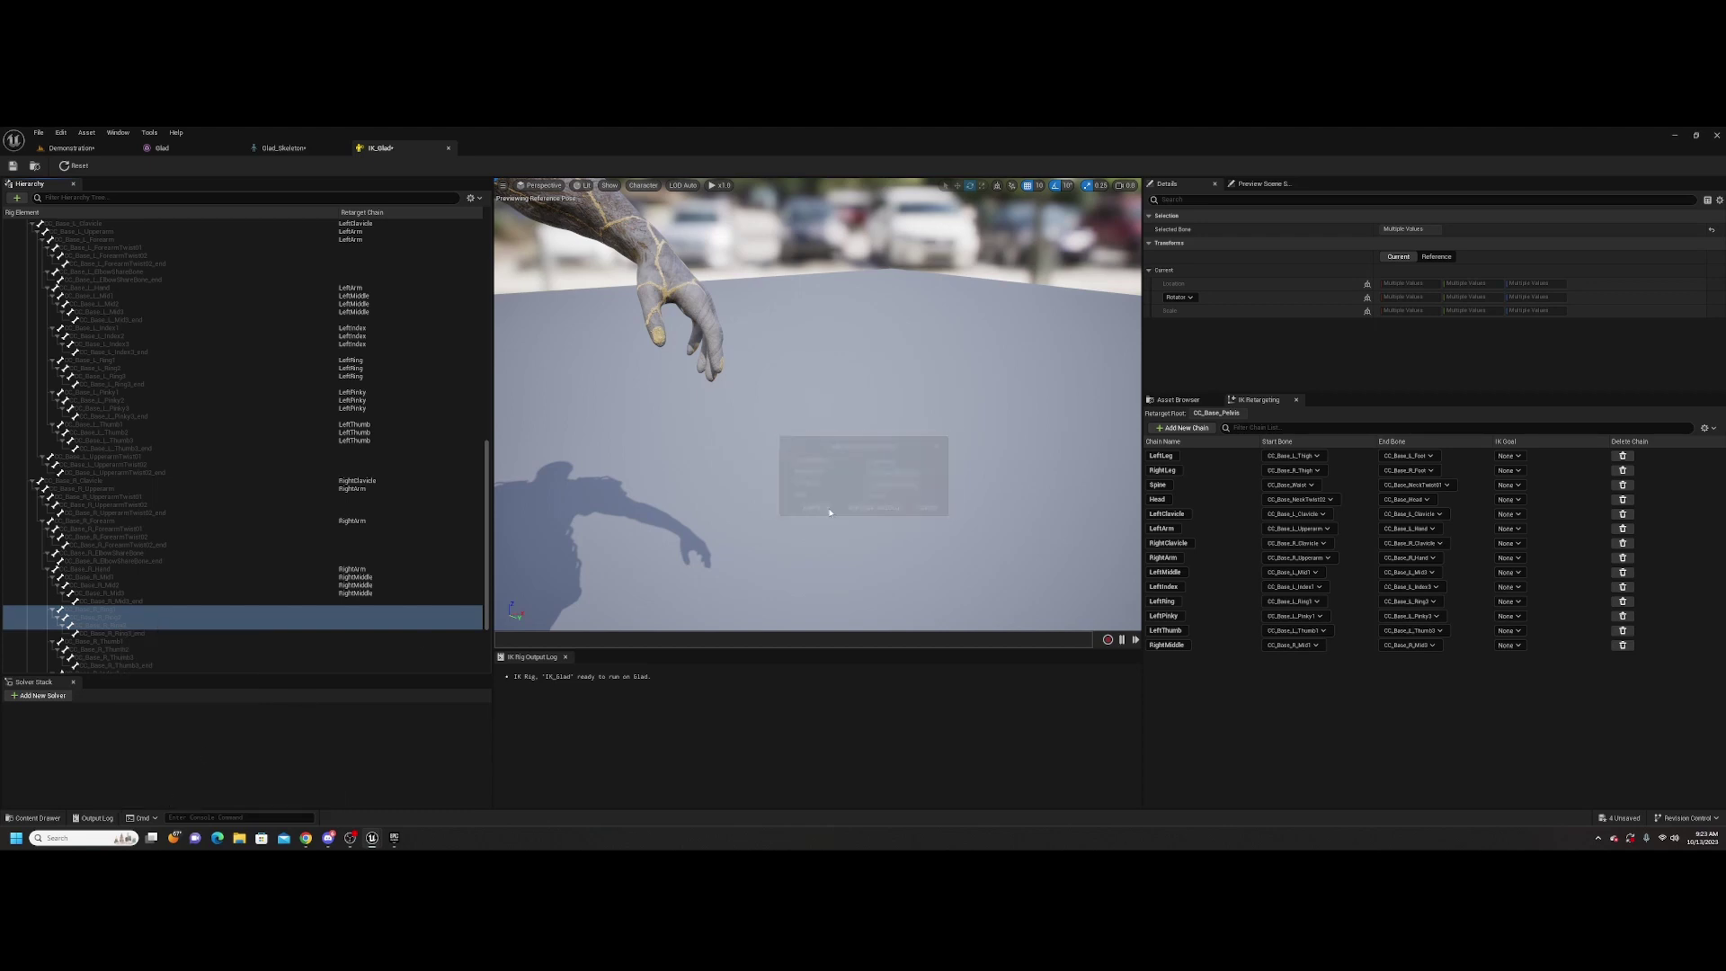
pyautogui.scroll(-3, 391, 585)
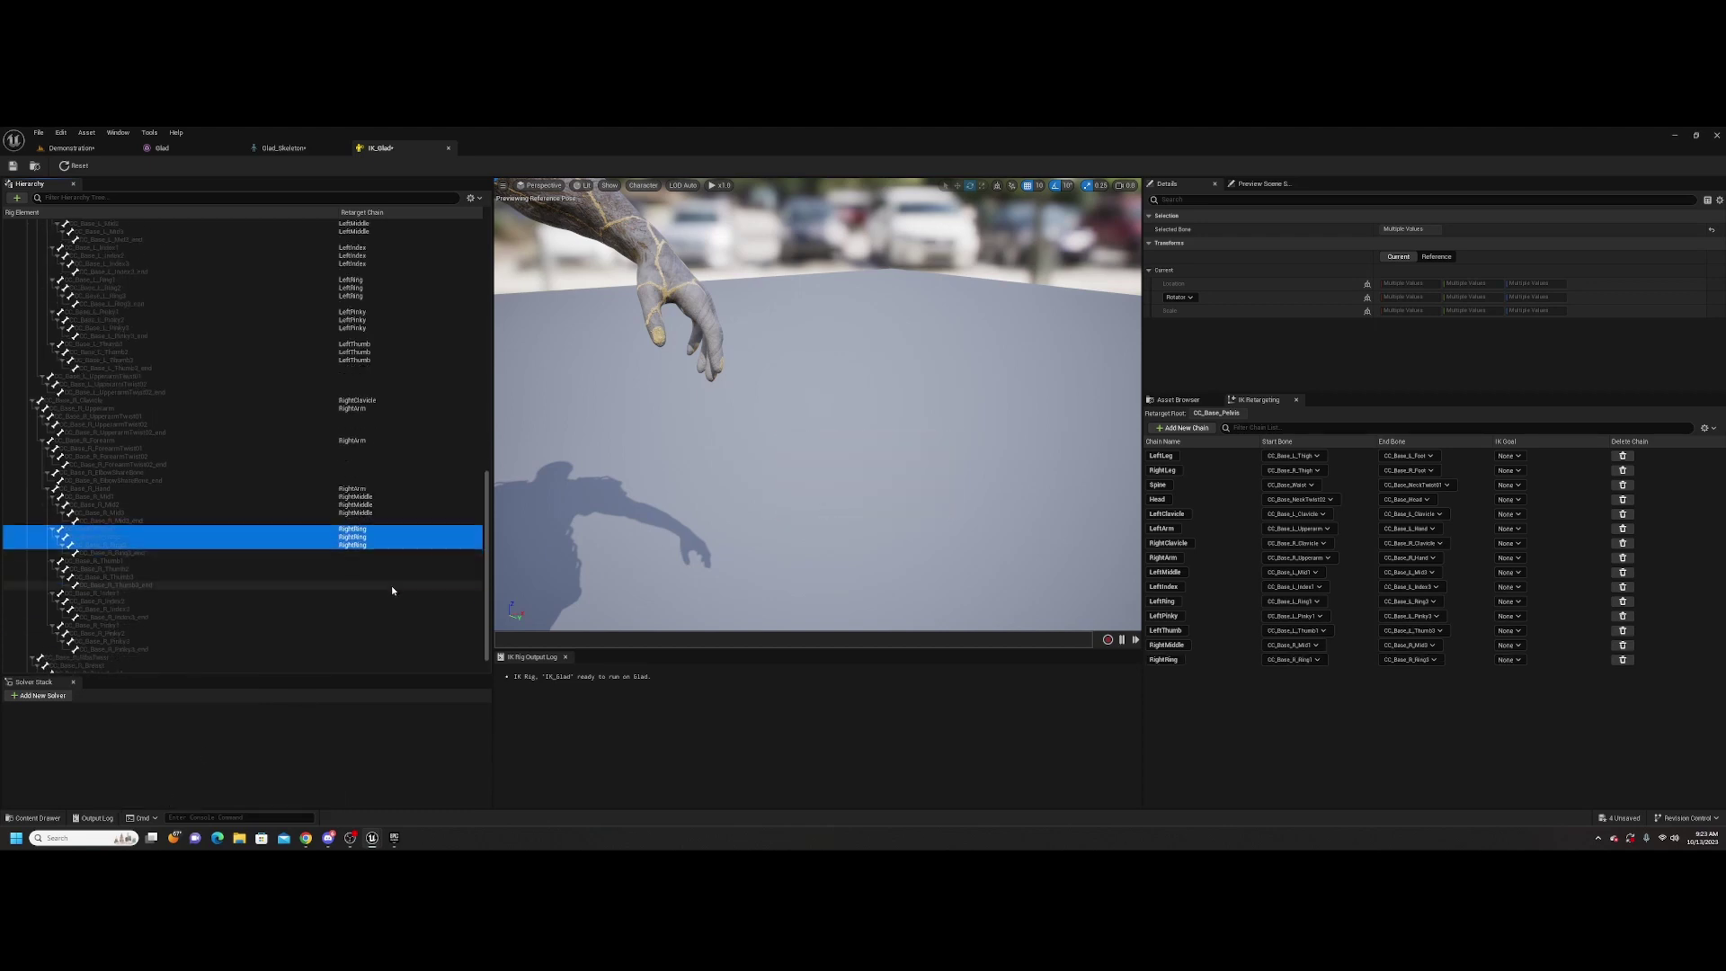
pyautogui.click(130, 561)
pyautogui.keyDown('shift'); pyautogui.click(133, 575); pyautogui.keyUp('shift')
pyautogui.rightClick(133, 575)
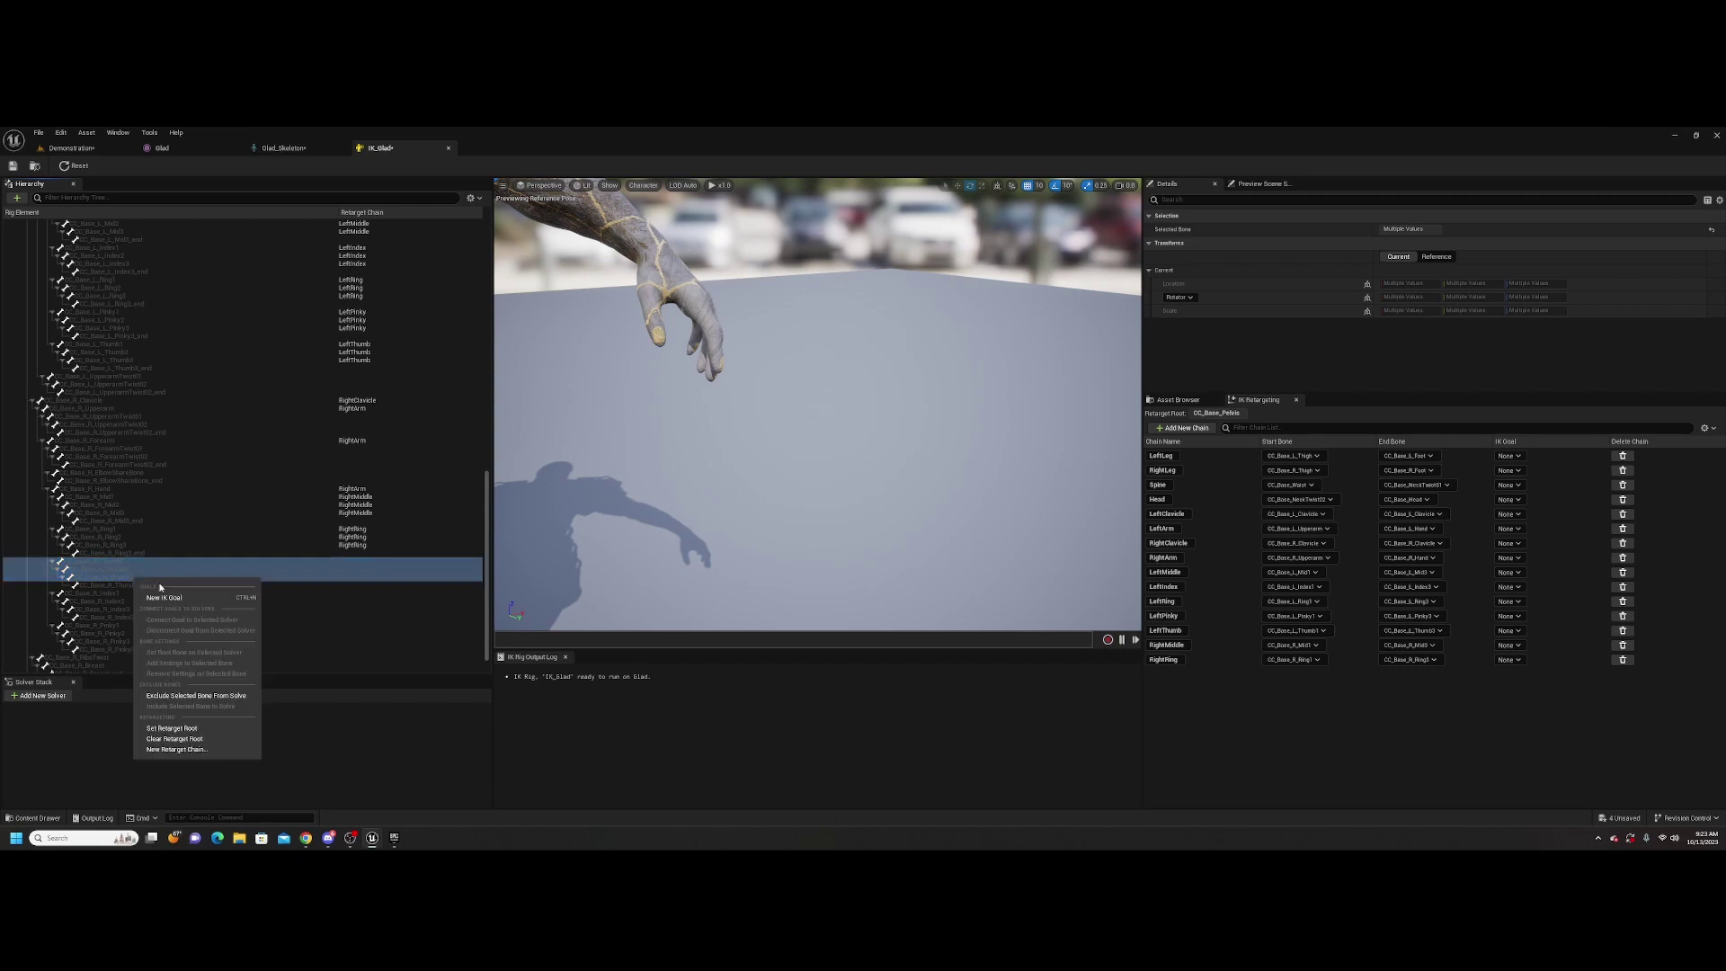
pyautogui.click(170, 752)
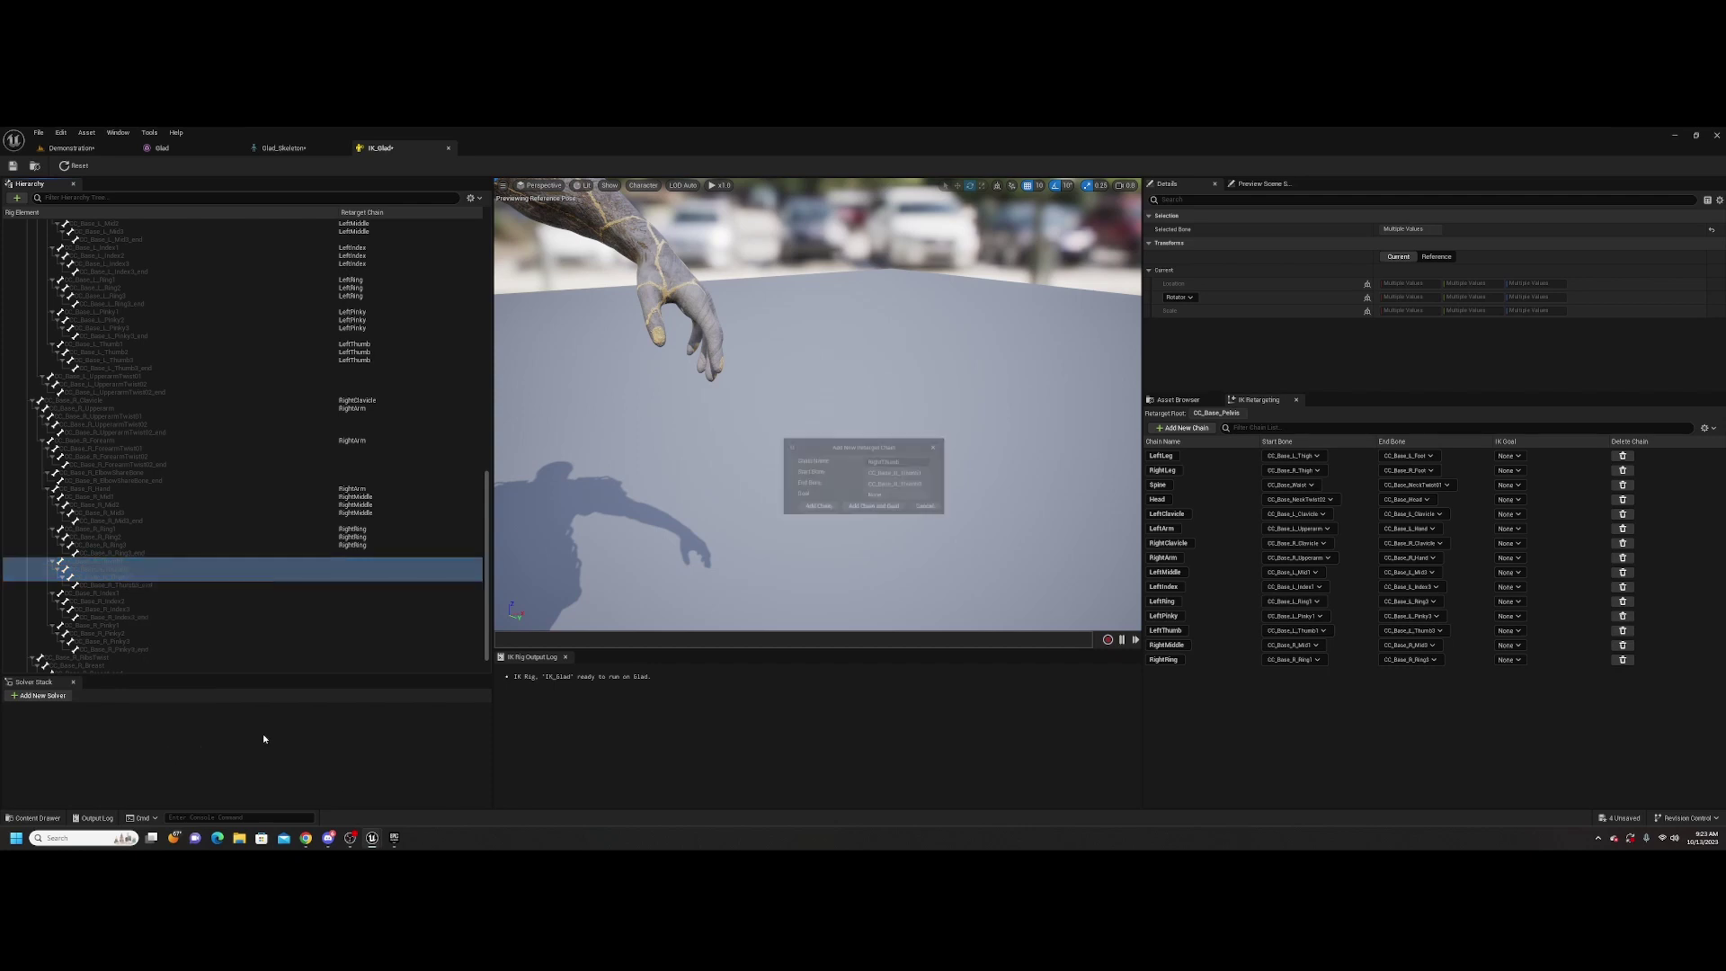
pyautogui.click(815, 510)
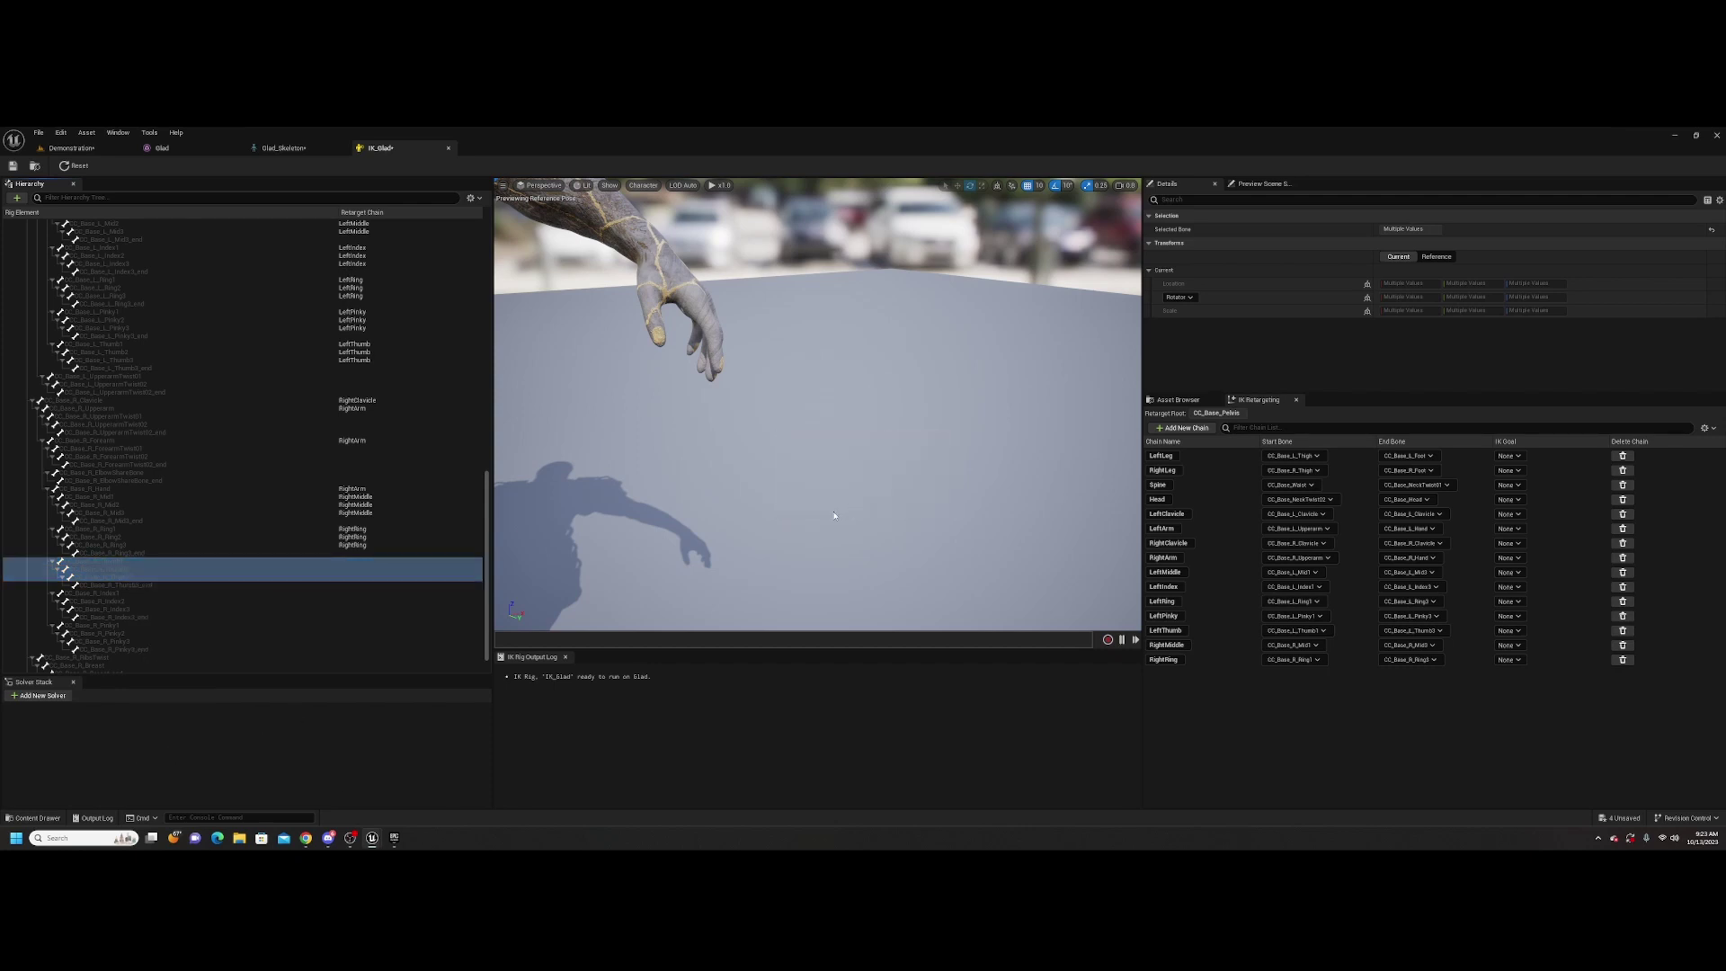
# Add a RightIndex retarget chain for the three right index finger bones, without an IK goal
pyautogui.click(126, 593)
pyautogui.keyDown('shift'); pyautogui.click(127, 608); pyautogui.keyUp('shift')
pyautogui.rightClick(129, 611)
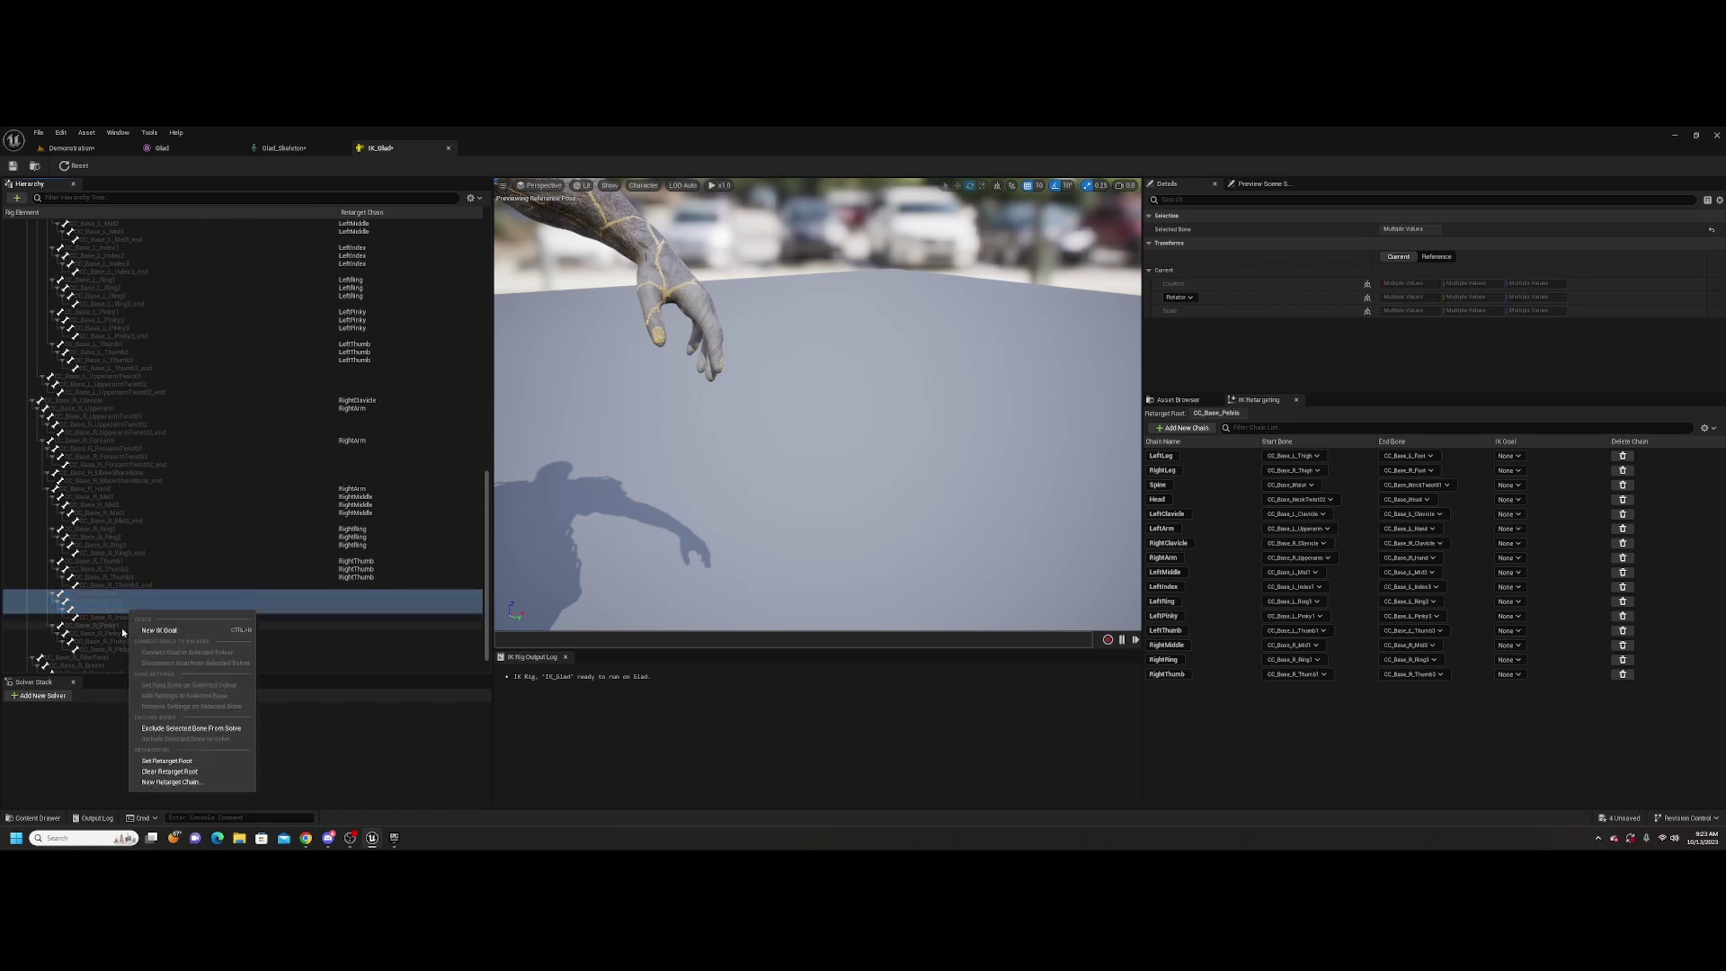
pyautogui.click(147, 782)
pyautogui.click(816, 509)
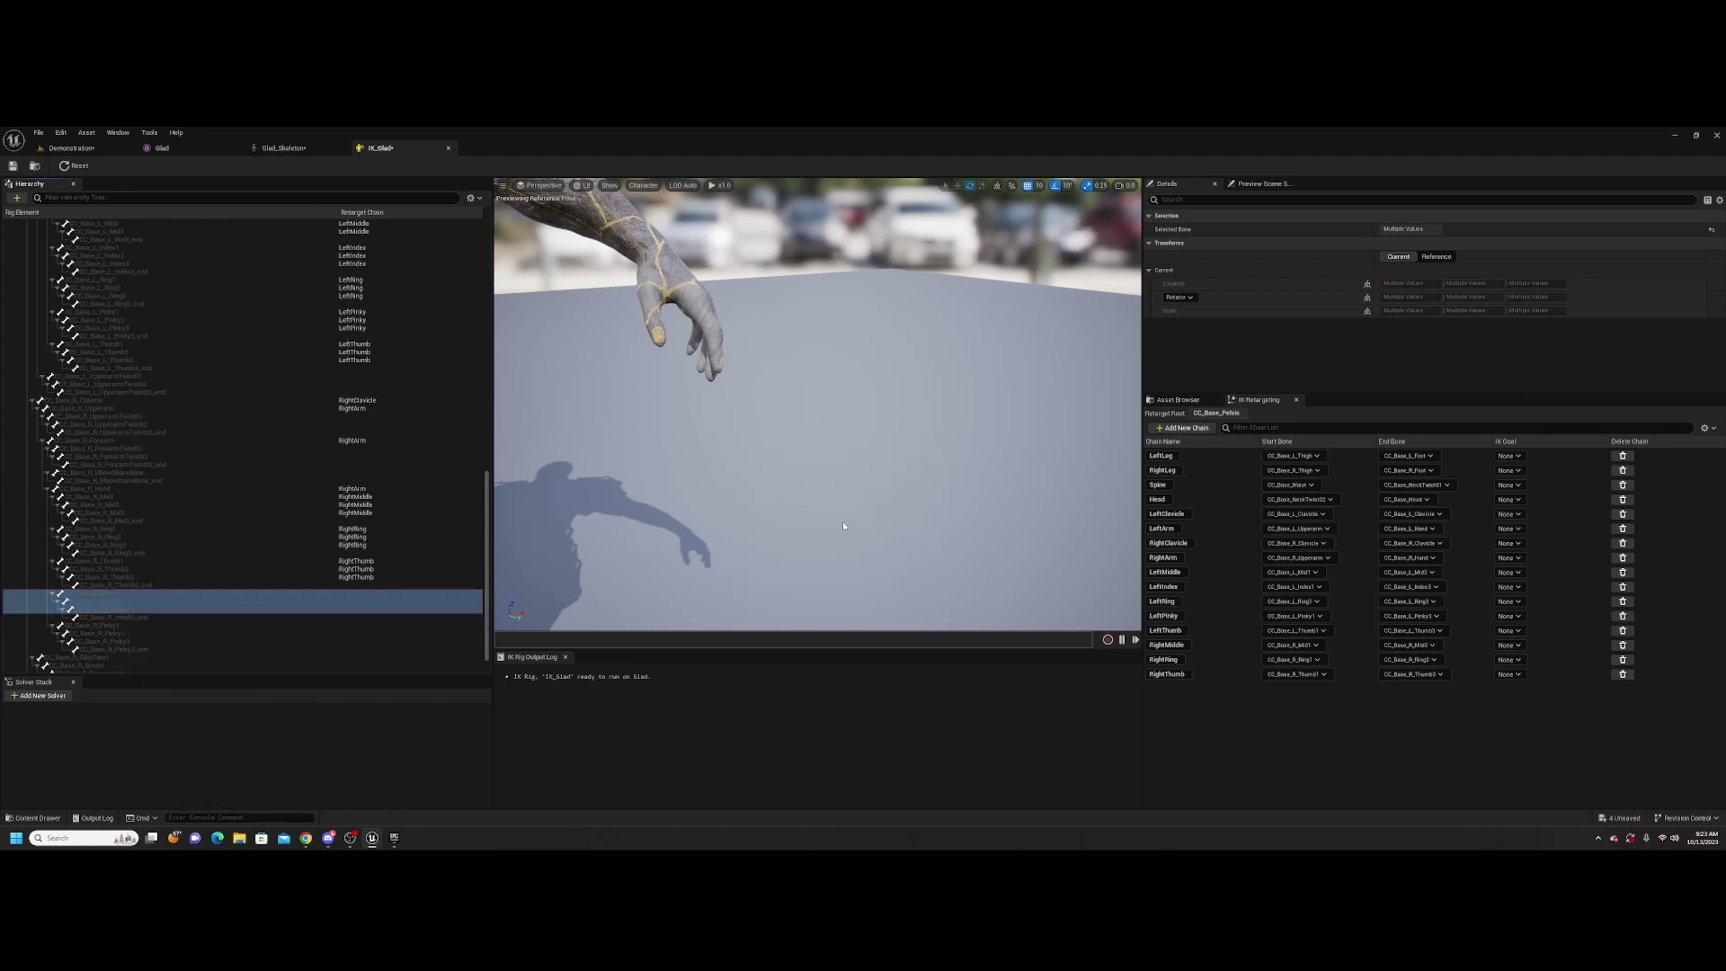
# Add a RightPinky retarget chain from CC_Base_R_Pinky1 to CC_Base_R_Pinky3, without an IK goal
pyautogui.scroll(-1, 247, 558)
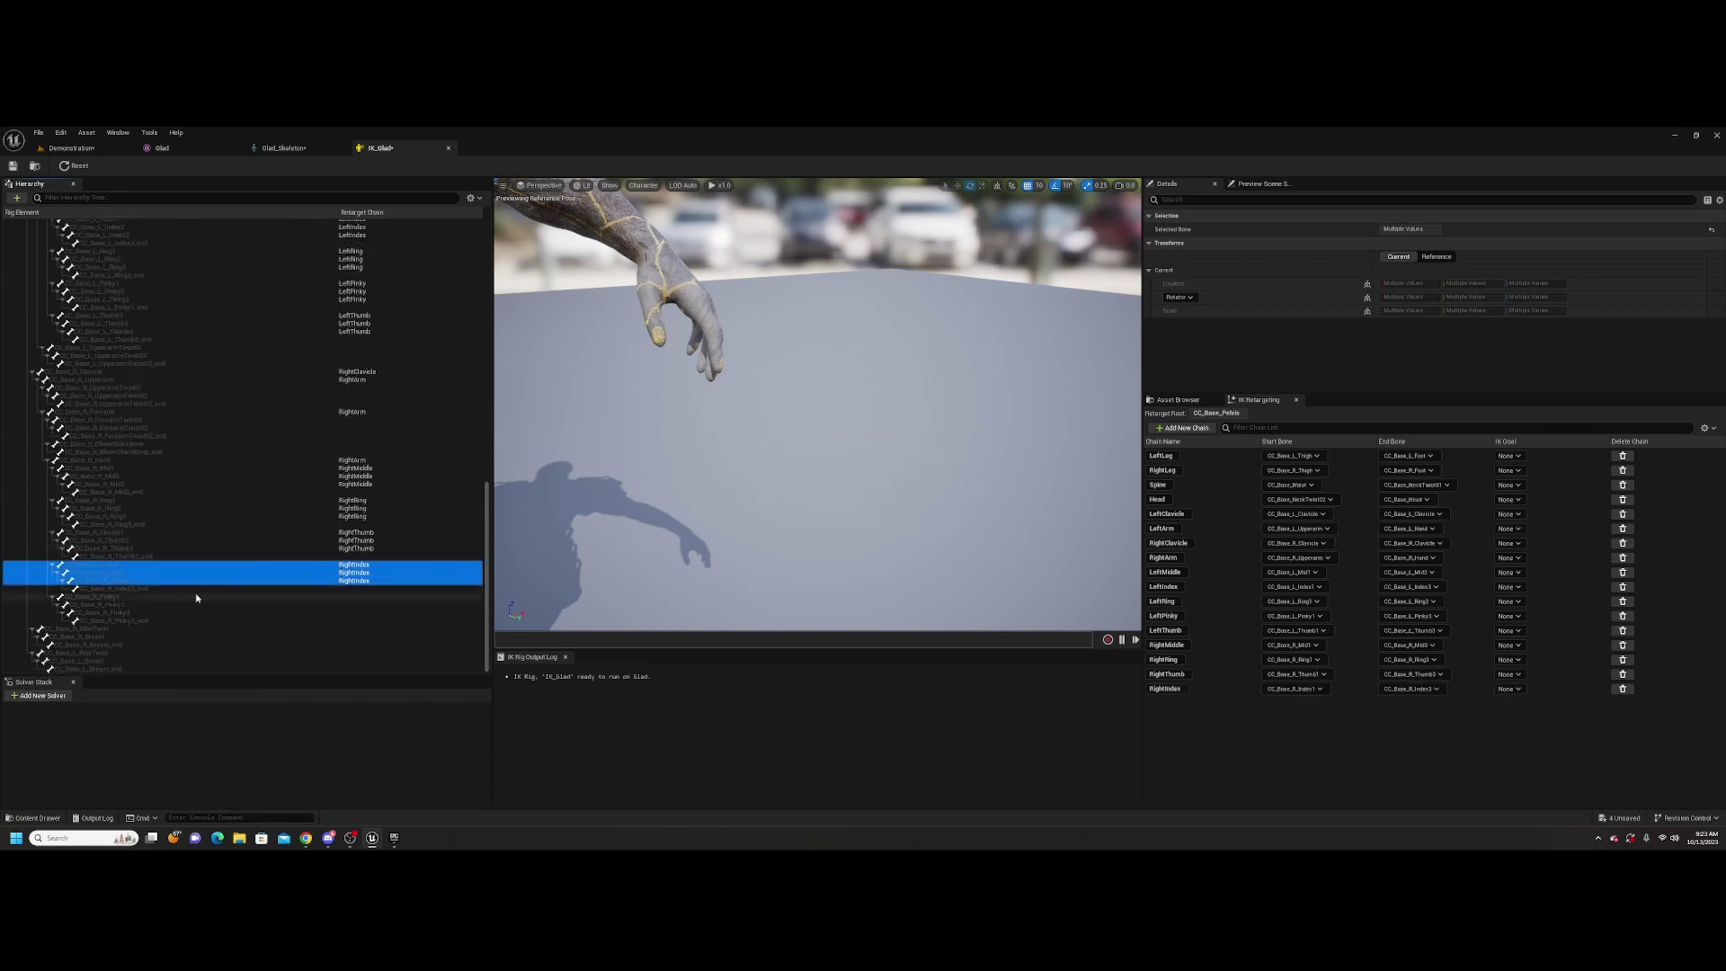
pyautogui.click(123, 597)
pyautogui.keyDown('shift'); pyautogui.click(128, 609); pyautogui.keyUp('shift')
pyautogui.rightClick(127, 608)
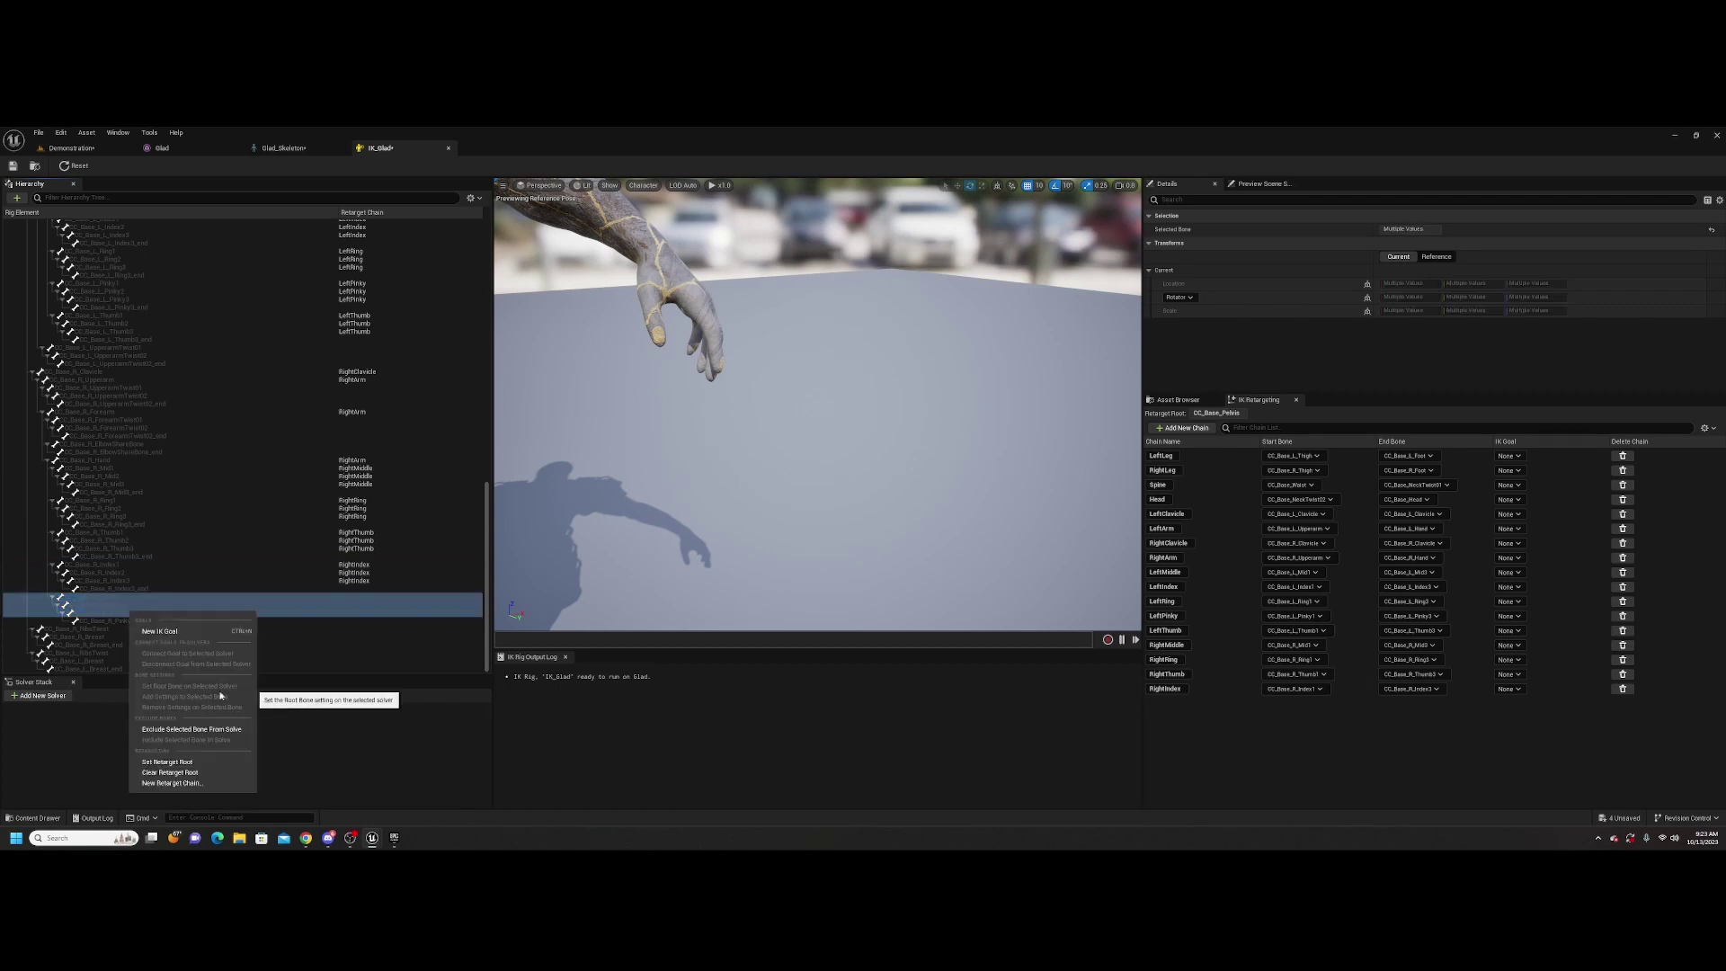
pyautogui.click(176, 782)
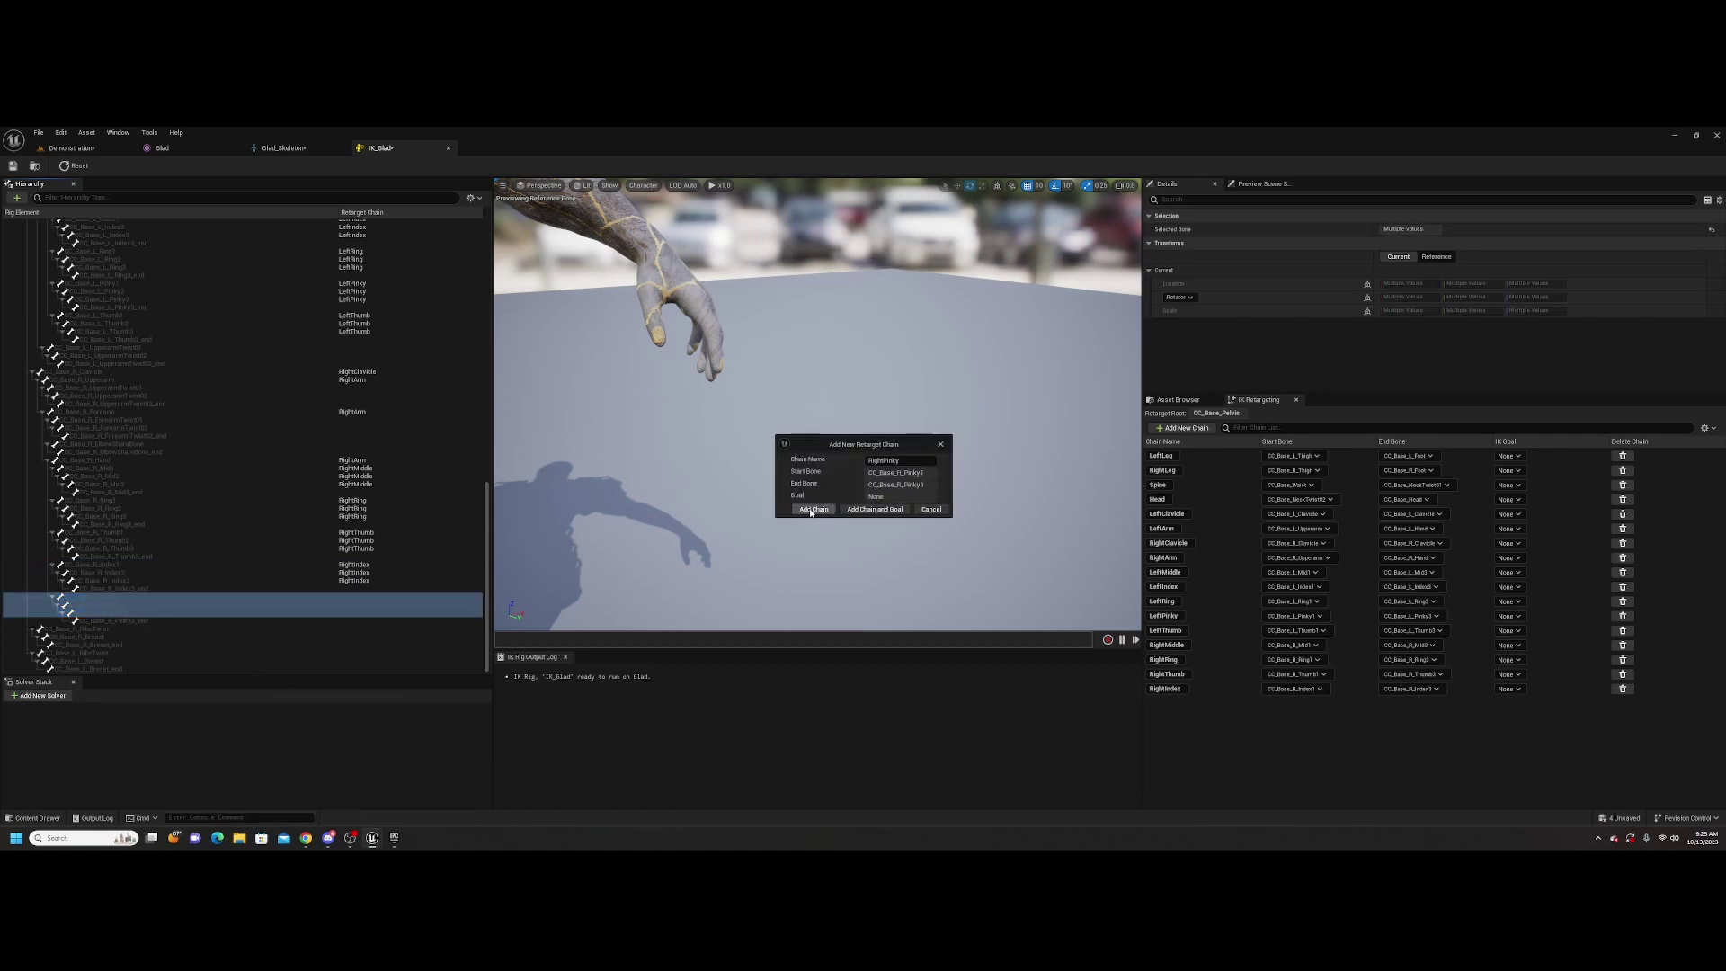
pyautogui.click(812, 510)
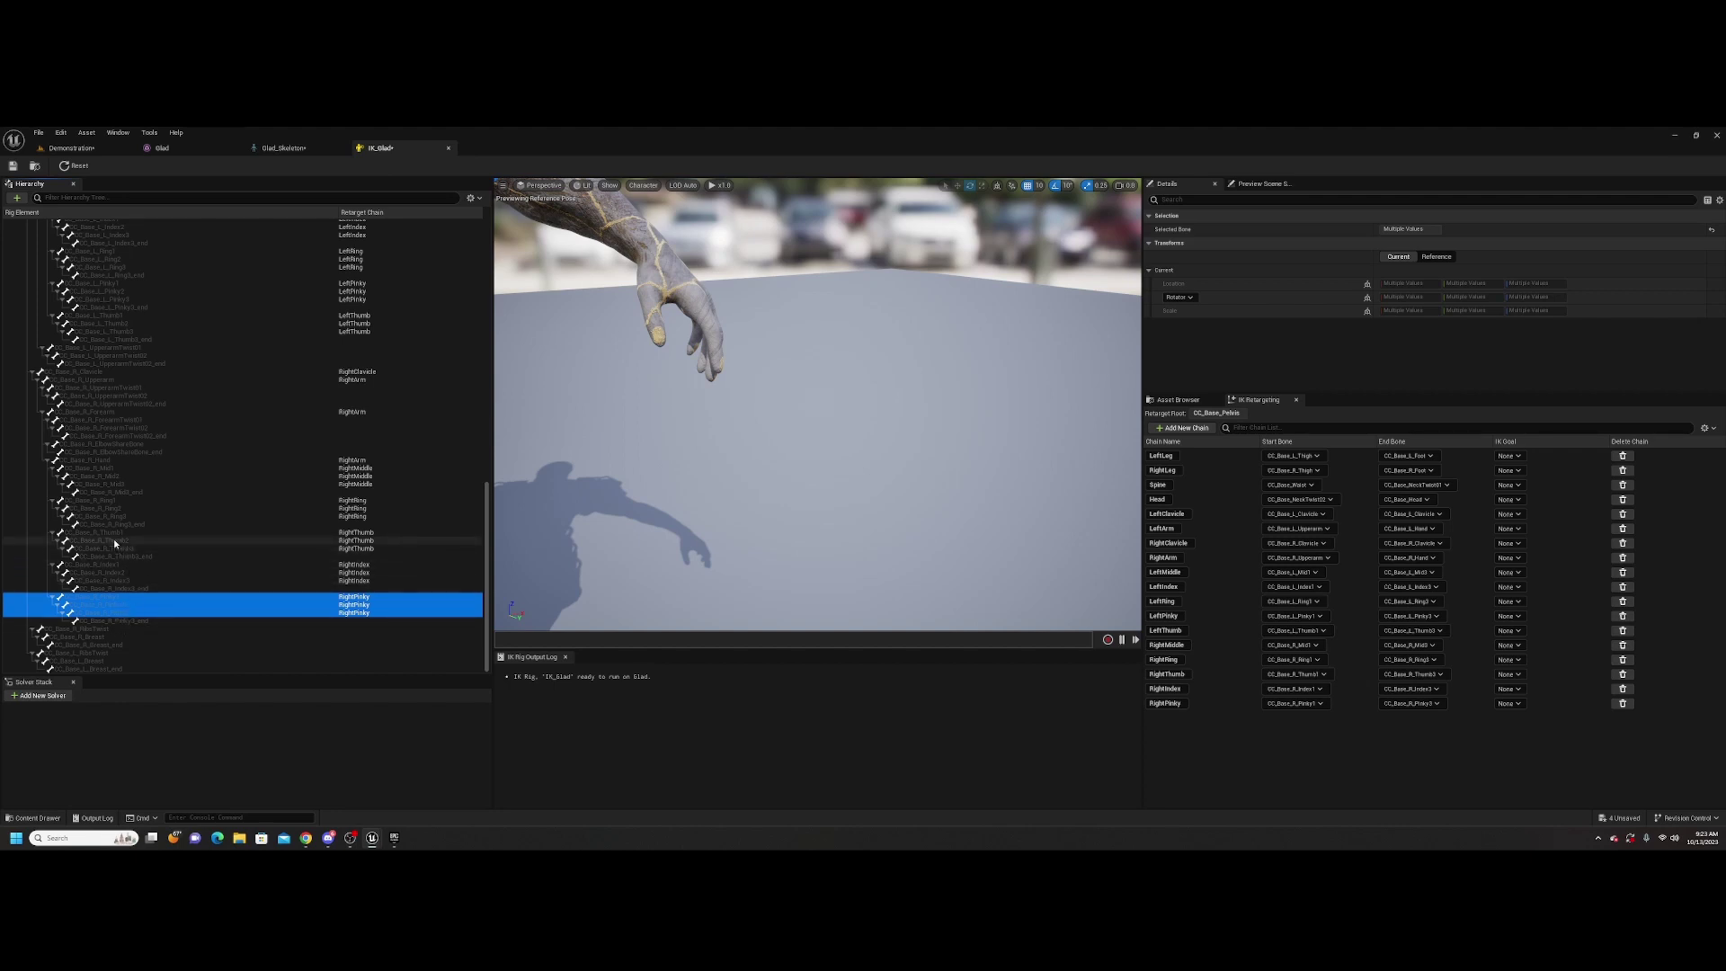
# Save and close the IK_Glad rig and the Glad_Skeleton asset
pyautogui.click(12, 165)
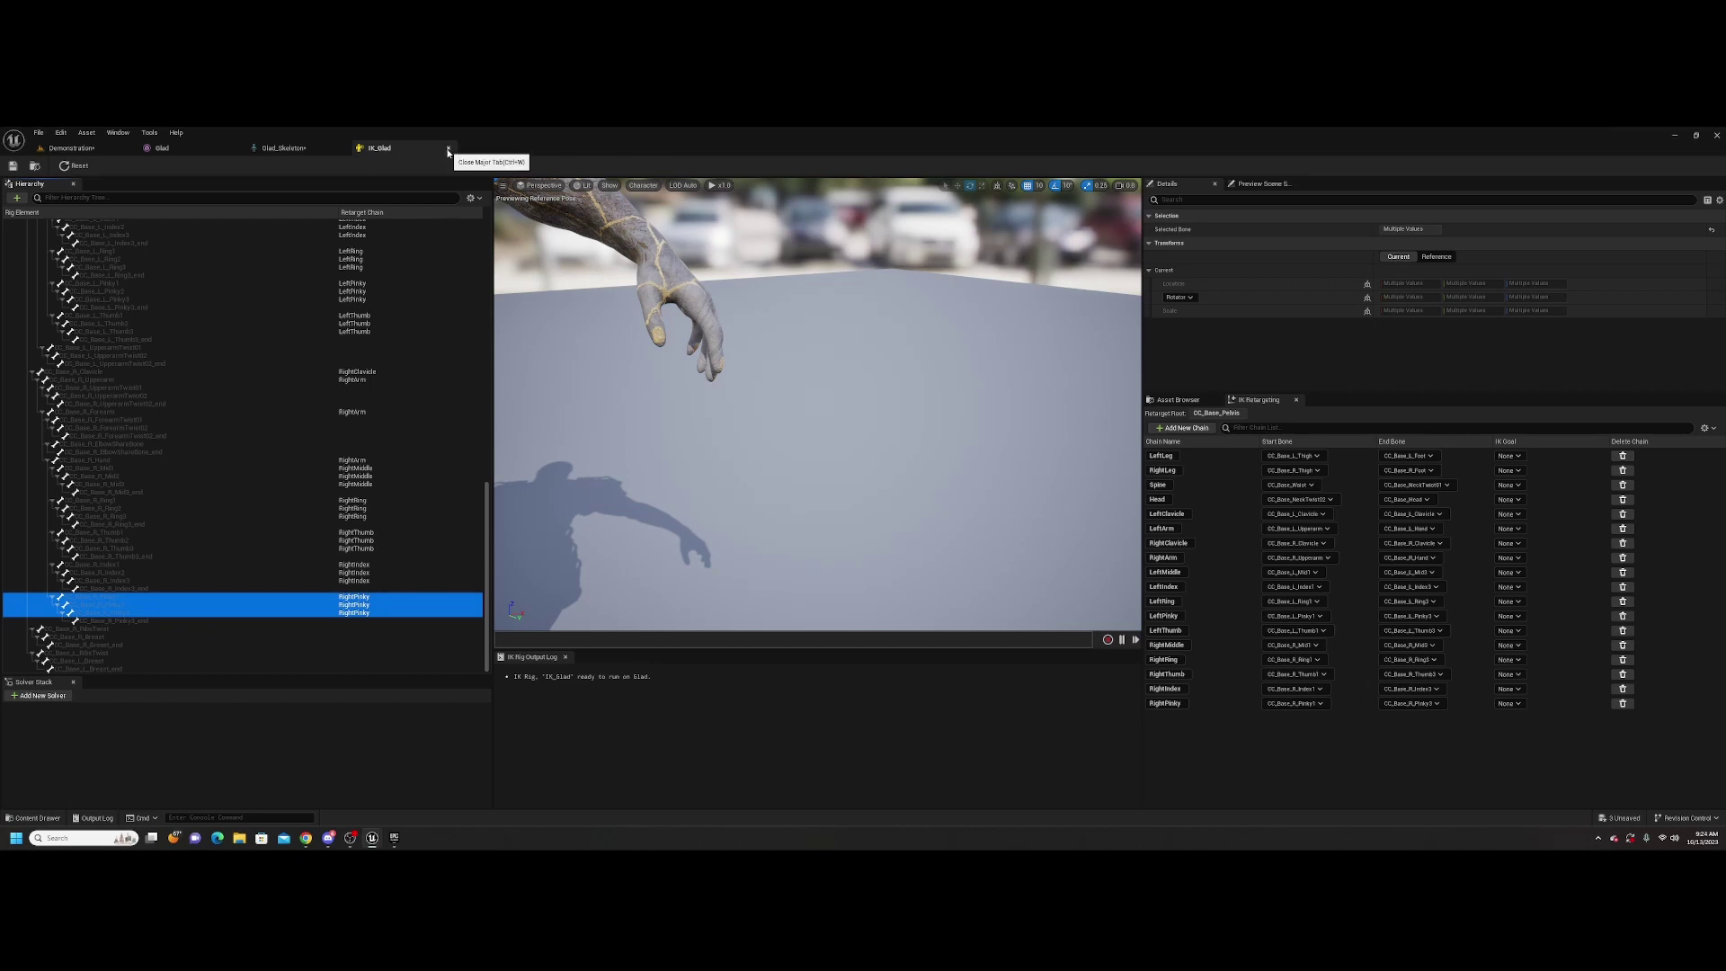
pyautogui.click(448, 150)
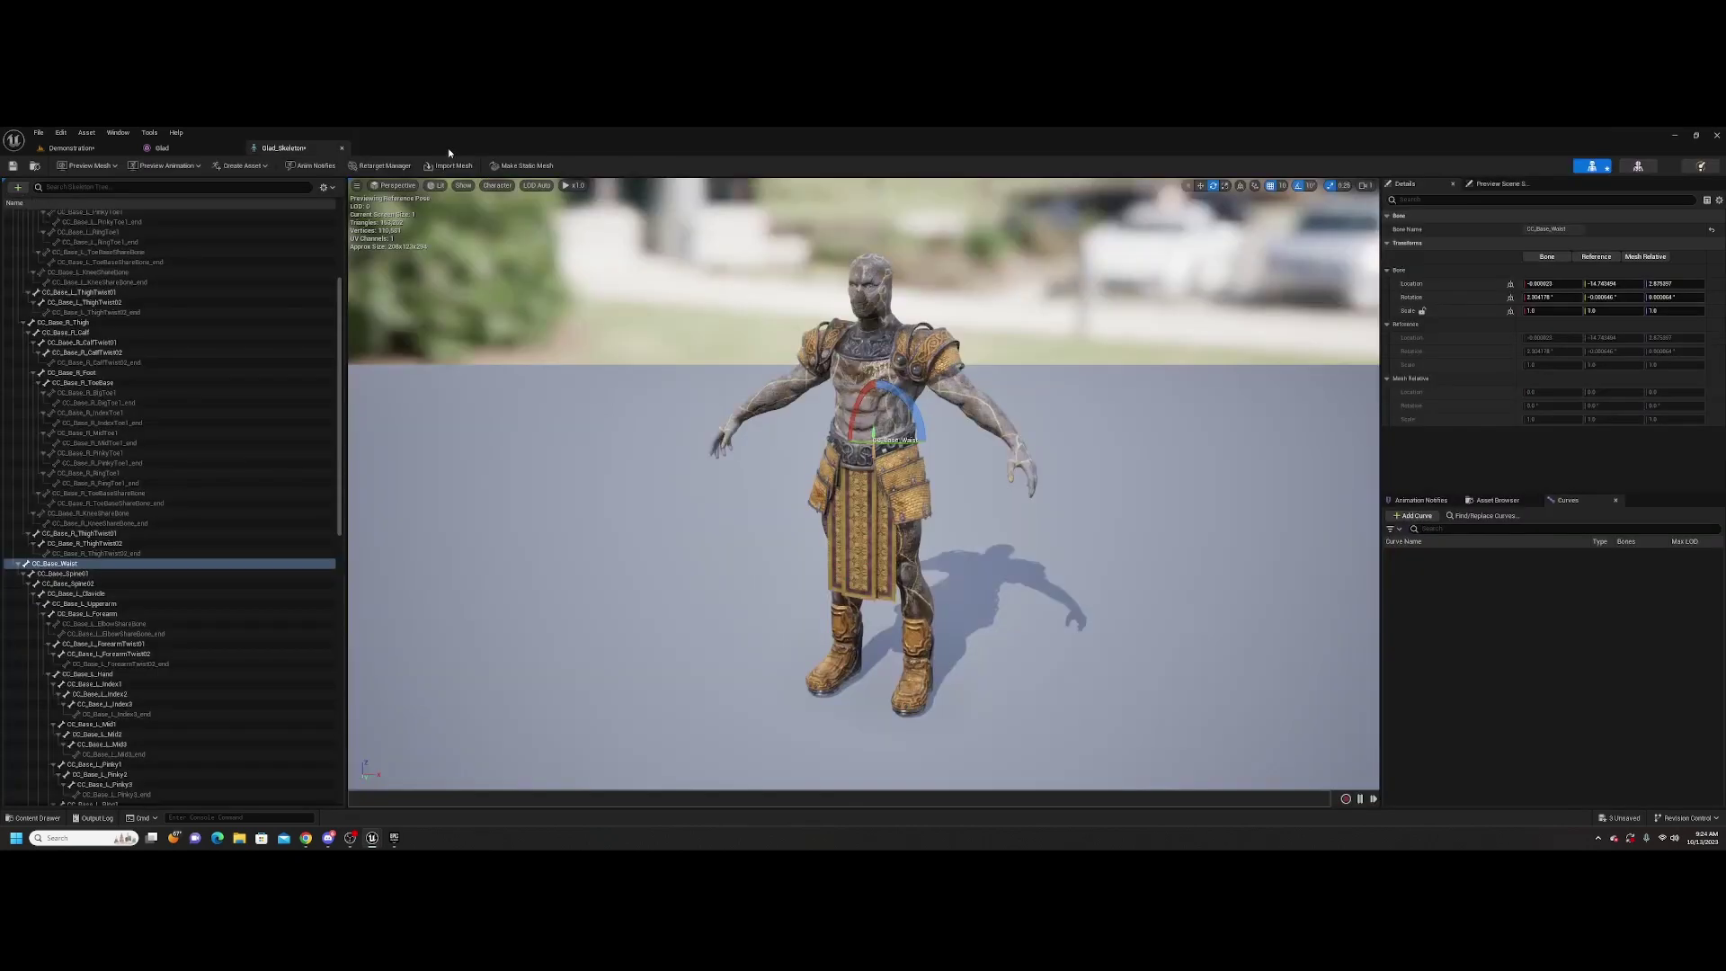
pyautogui.click(12, 165)
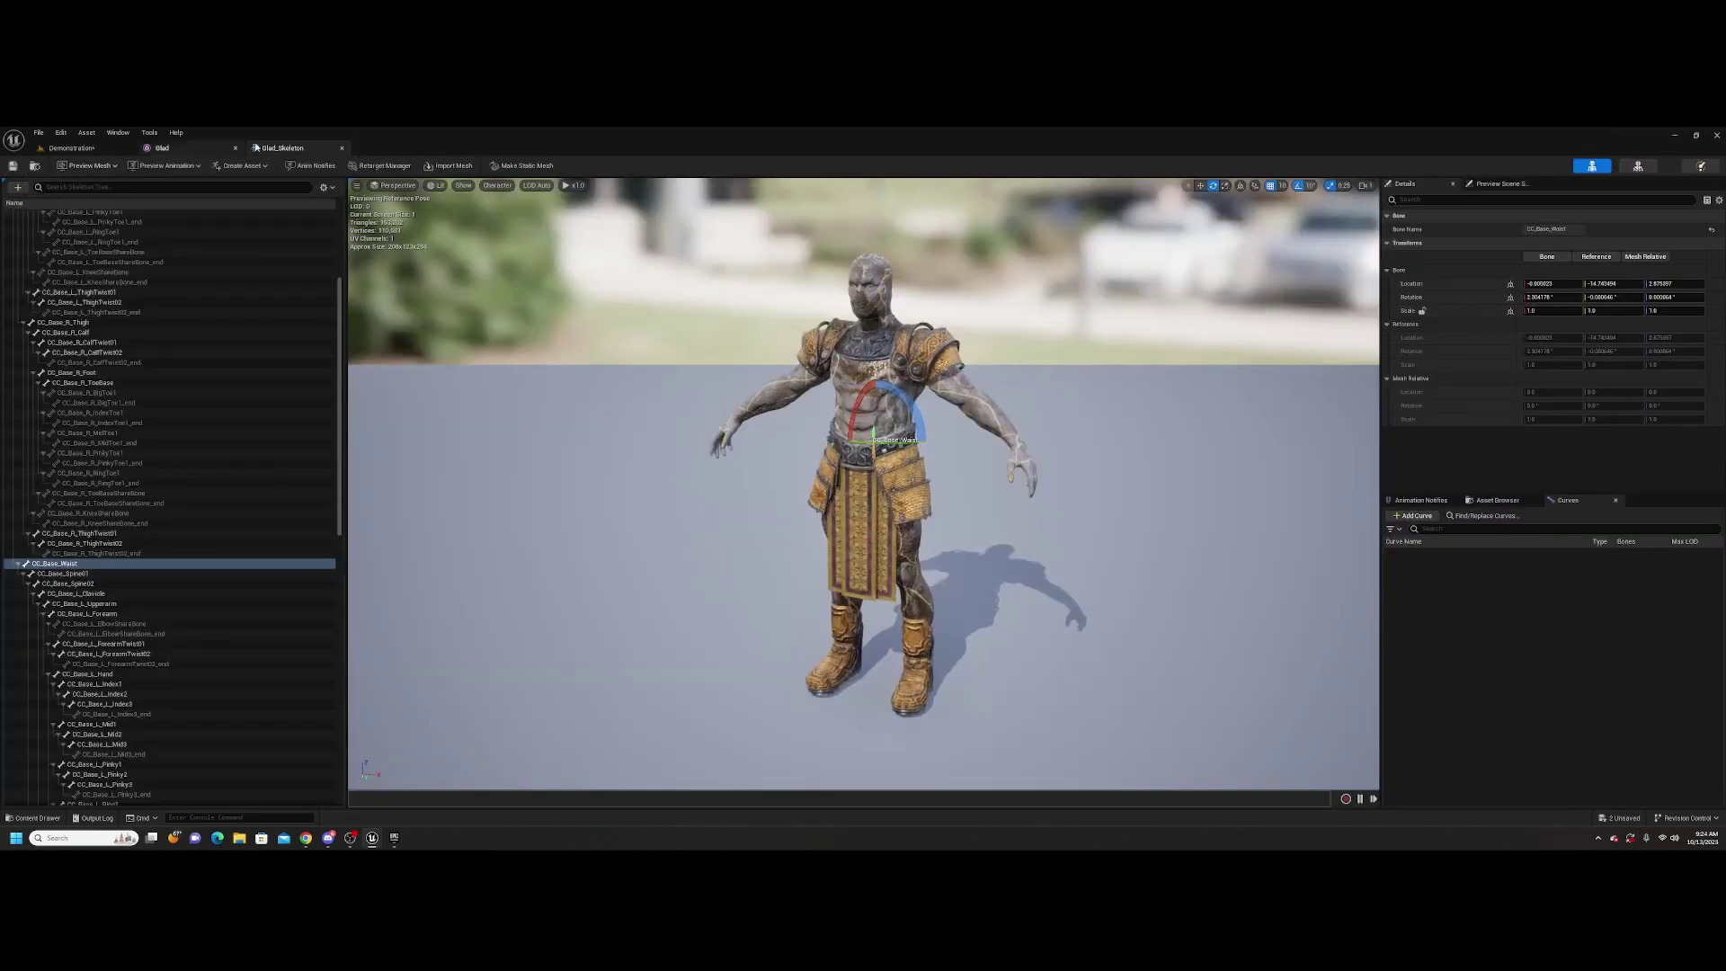
pyautogui.click(341, 150)
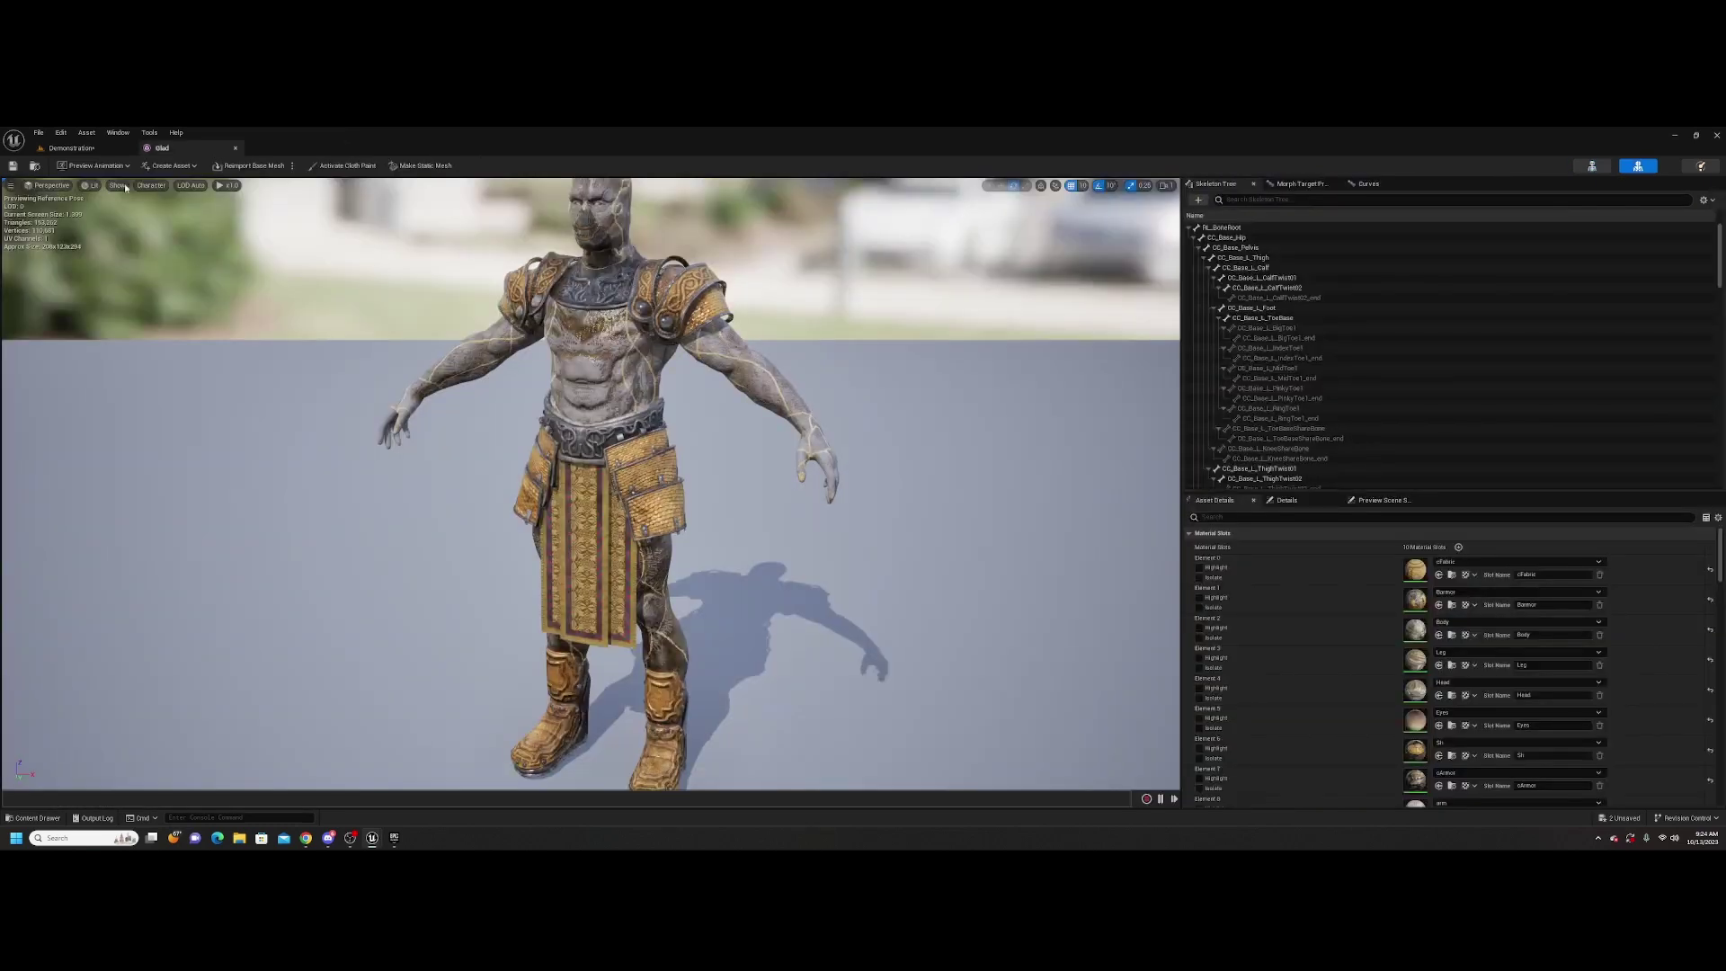
# Search the Mannequins folder for "ik" and open the IK_Mannequin rig
pyautogui.click(36, 817)
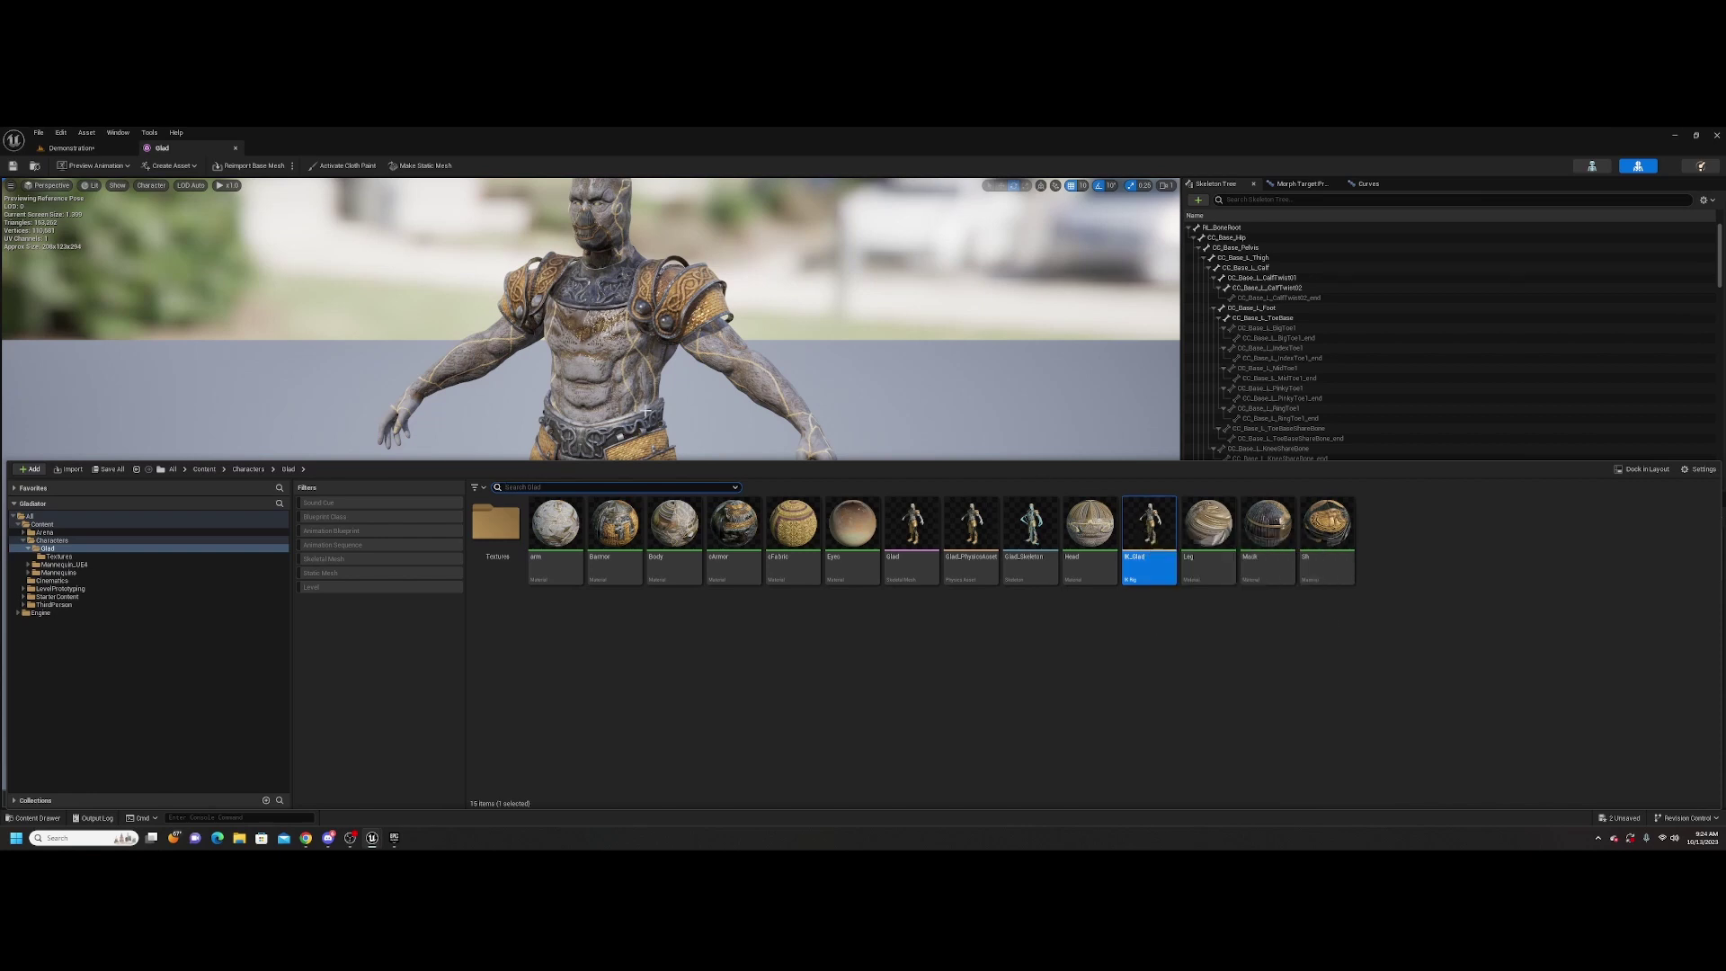
pyautogui.click(59, 572)
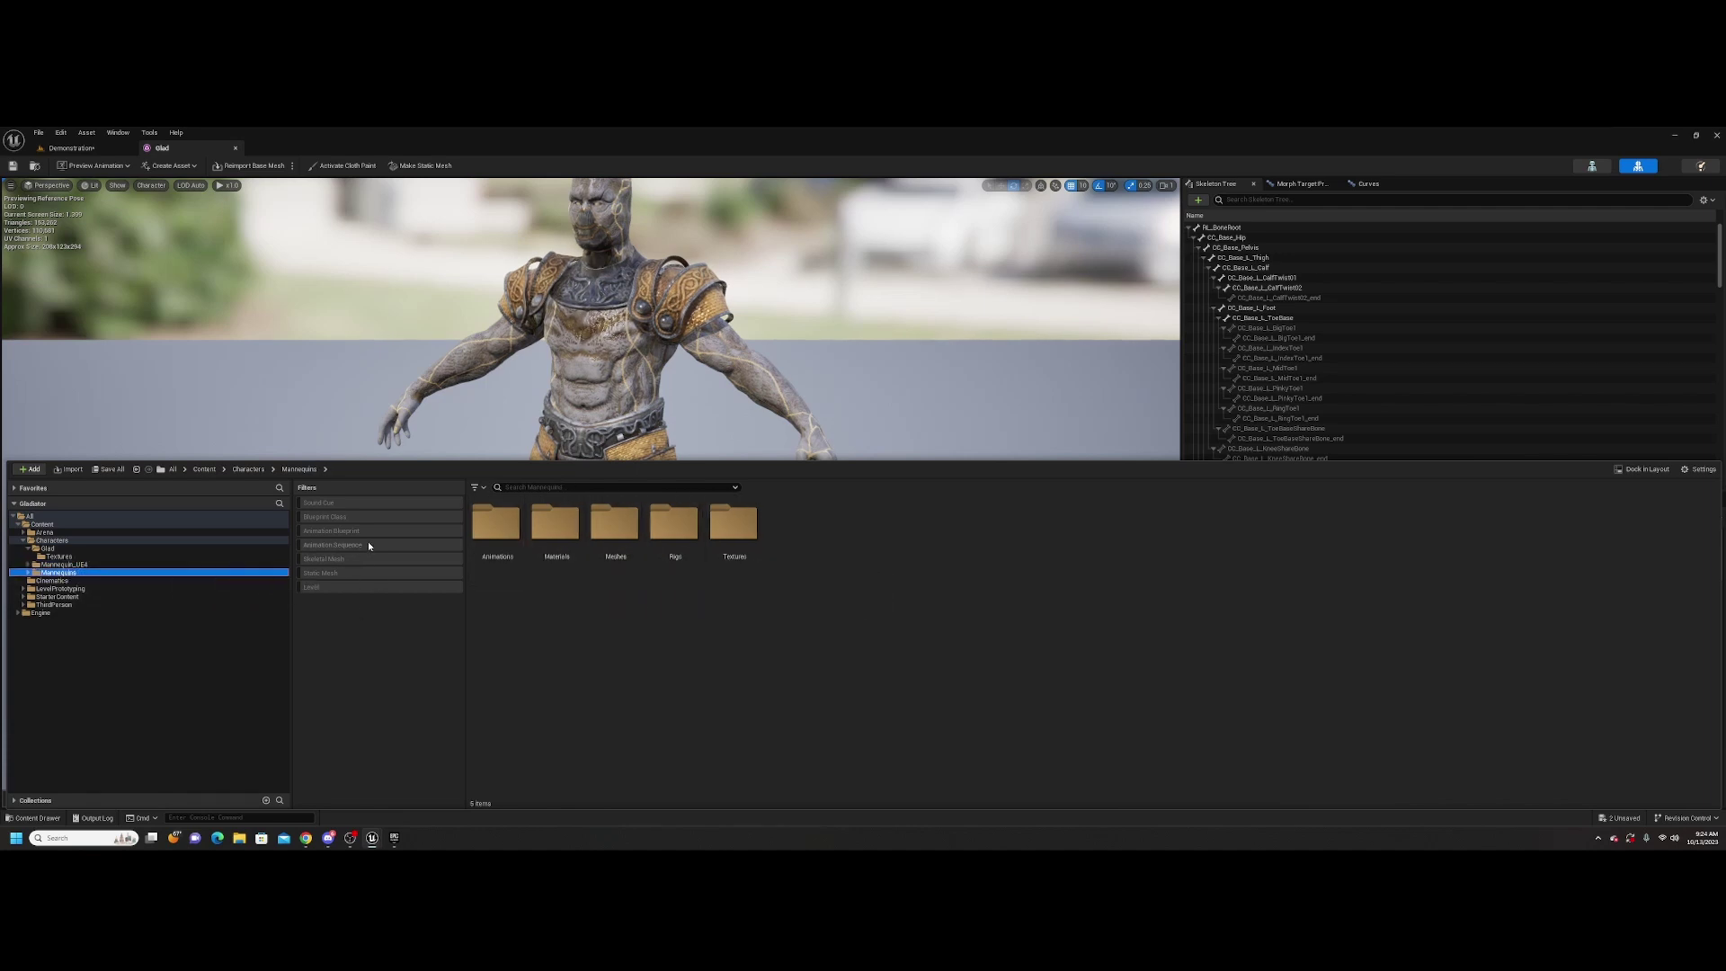
pyautogui.click(532, 487)
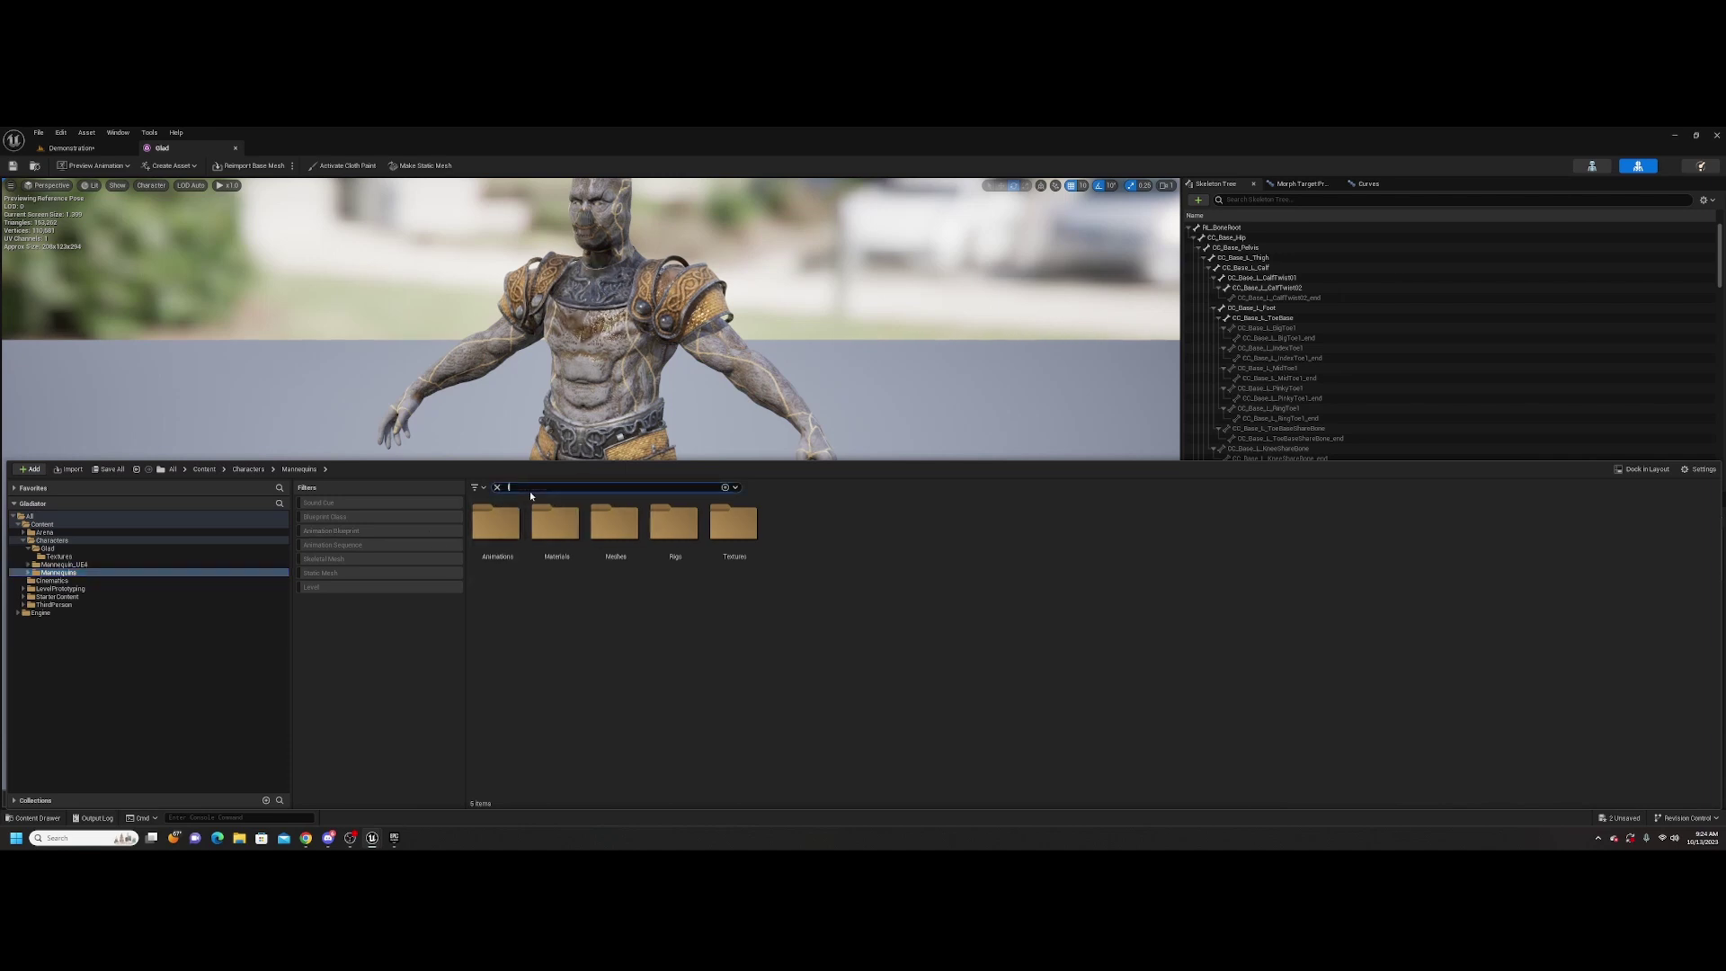
pyautogui.write('ik')
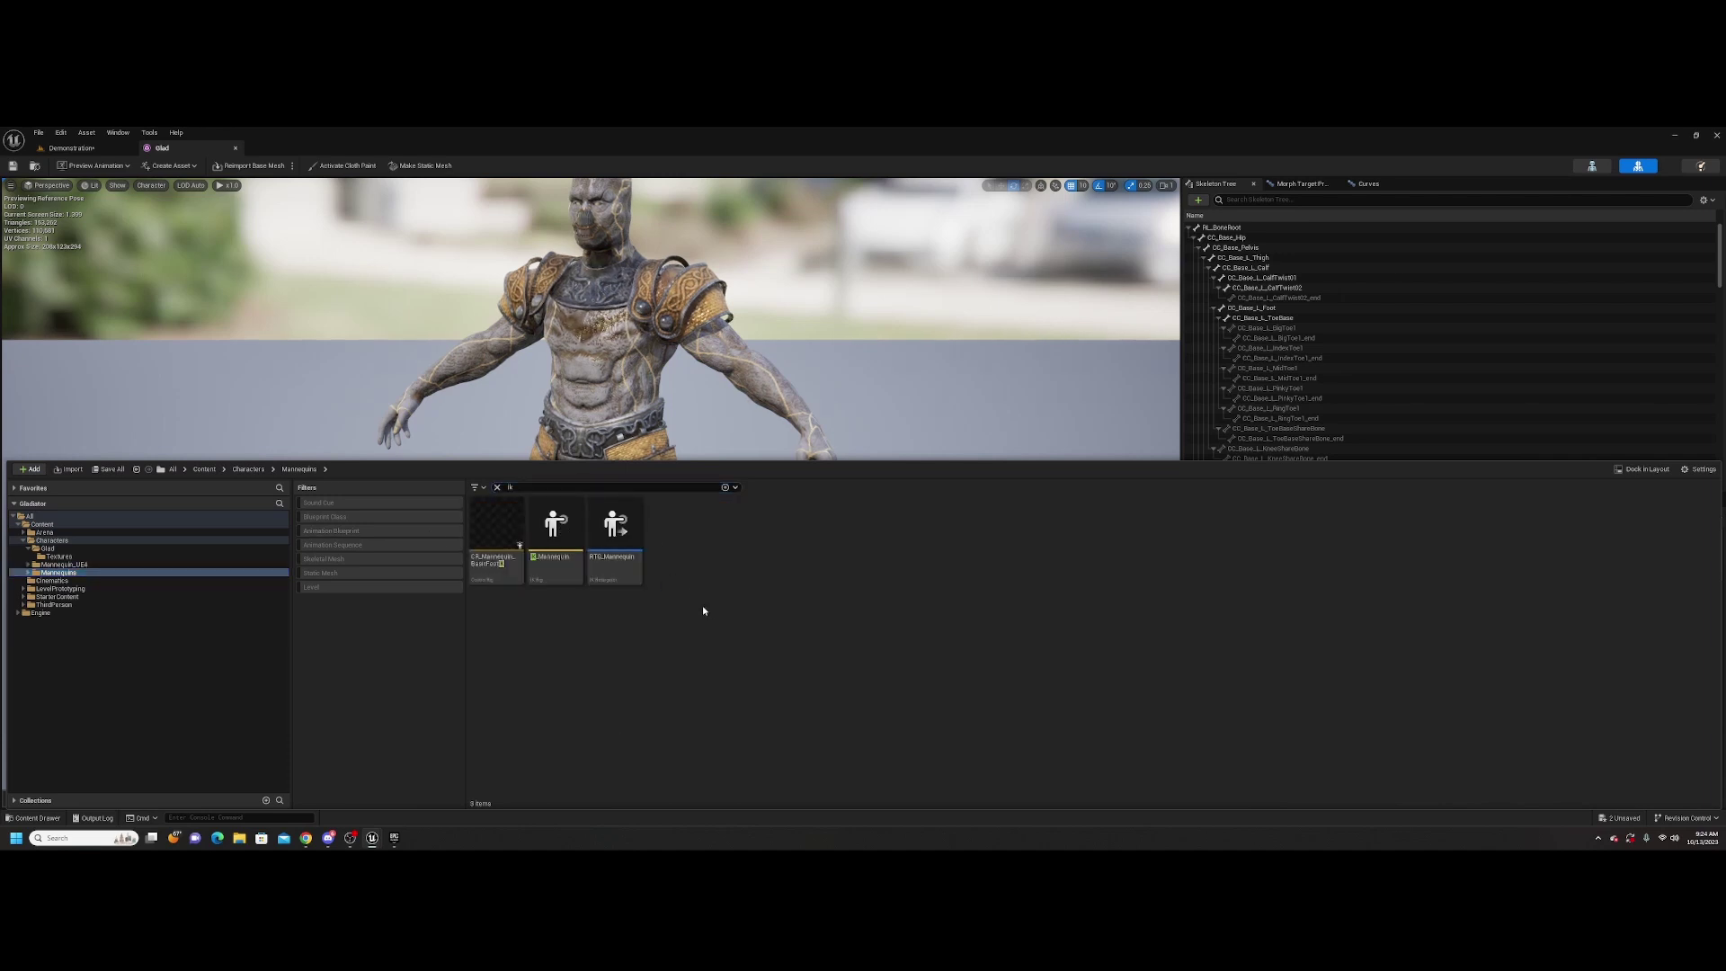
pyautogui.doubleClick(556, 566)
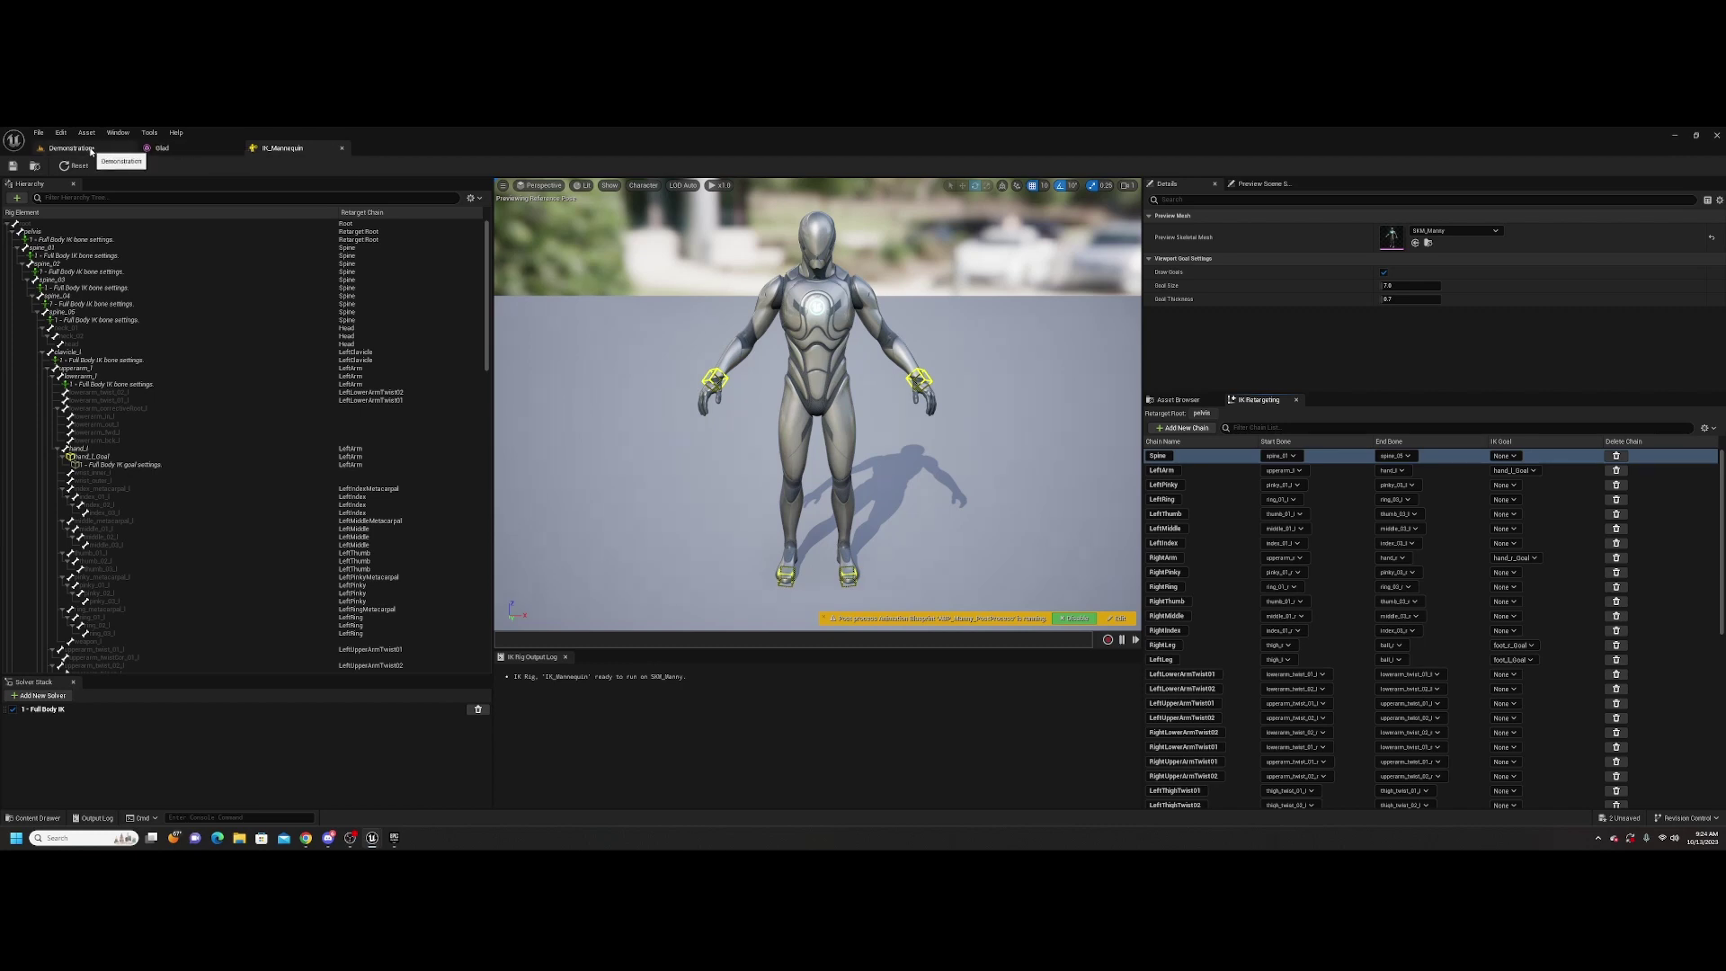
# Return to the Demonstration level and show all assets in the Characters/Glad folder without the search filter
pyautogui.click(110, 150)
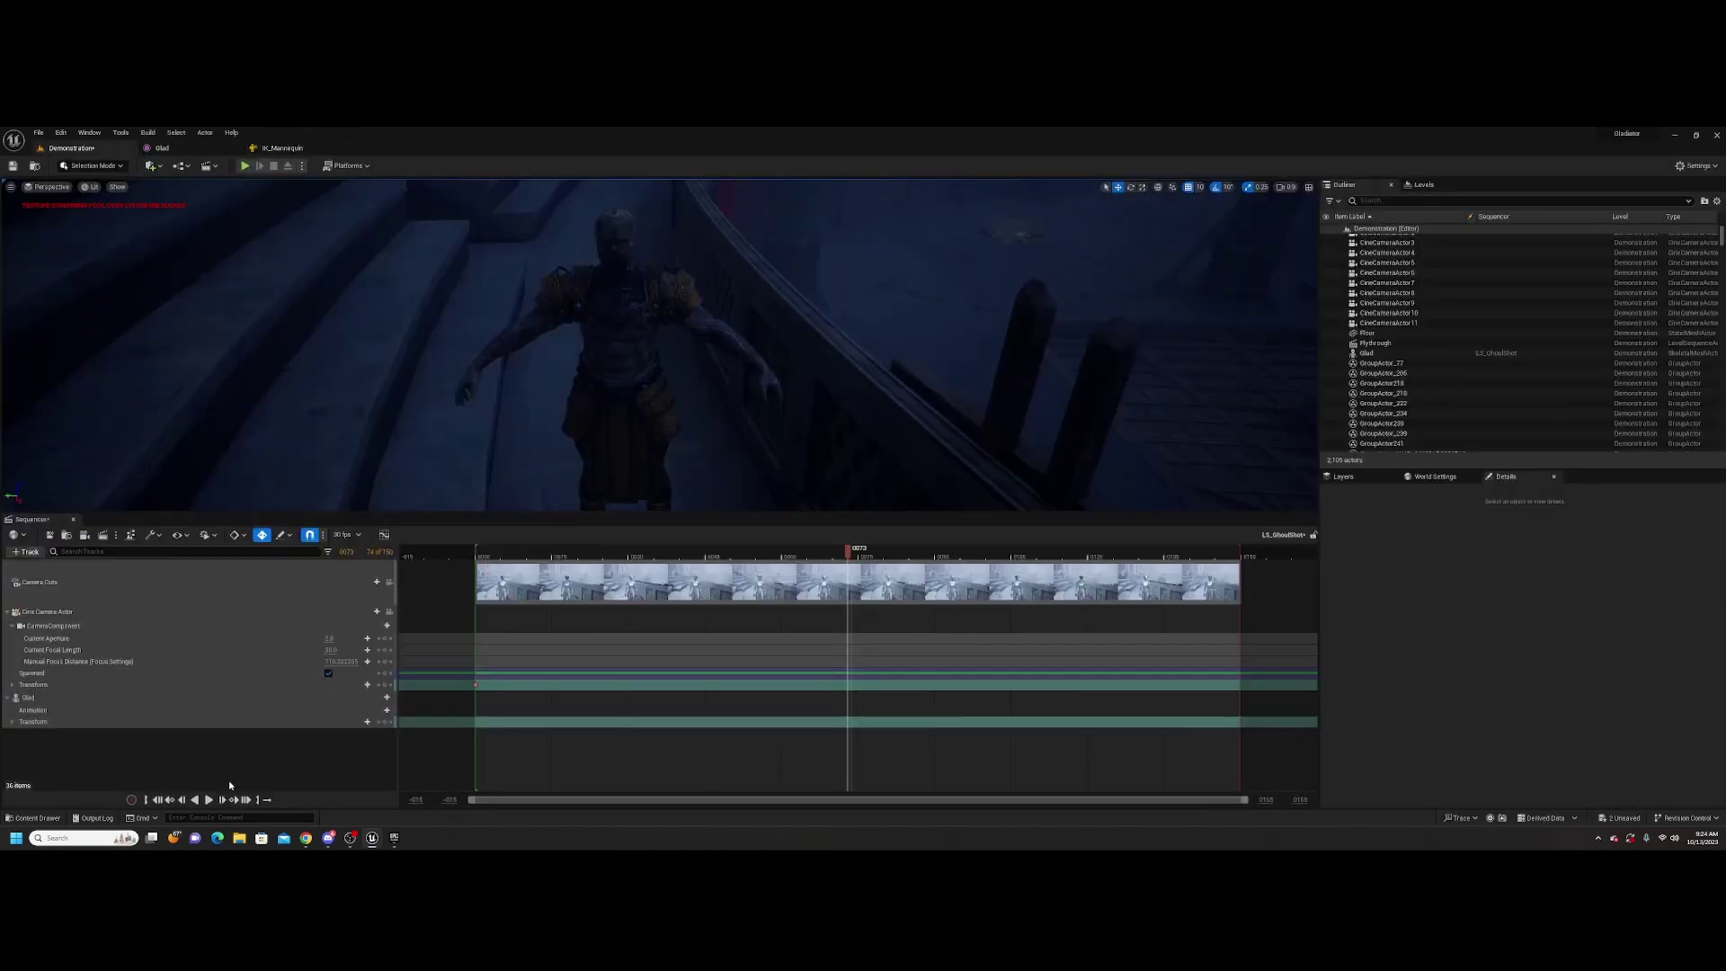
pyautogui.click(38, 818)
pyautogui.click(709, 574)
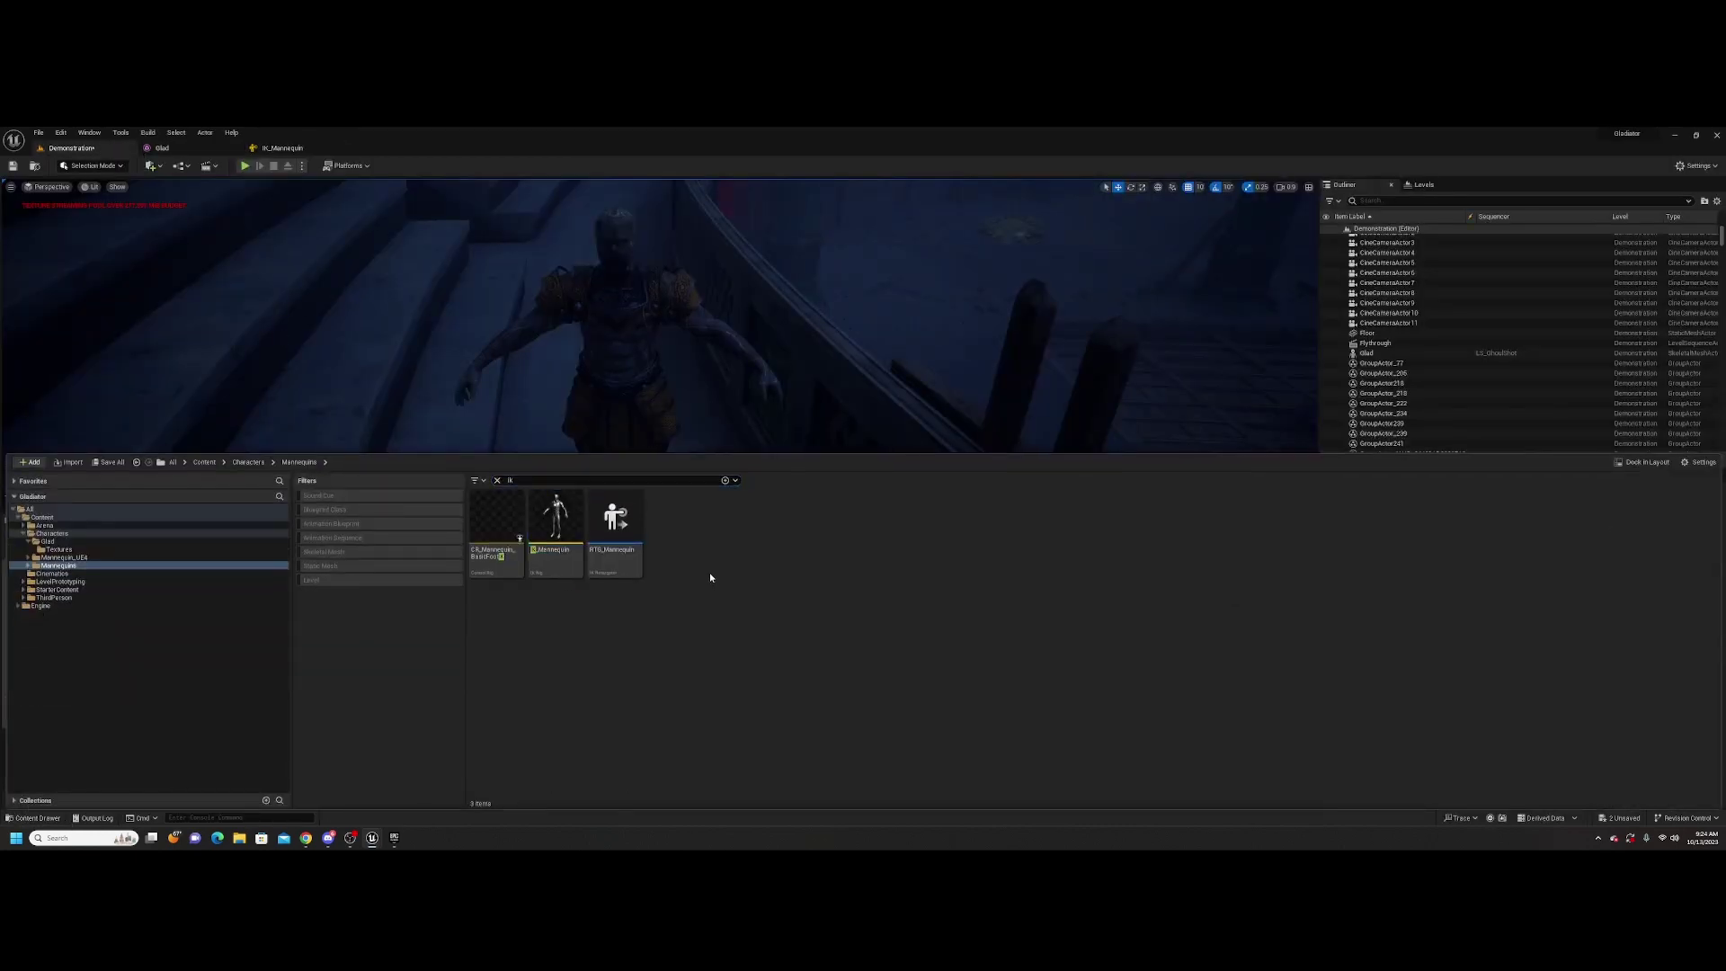
pyautogui.click(49, 541)
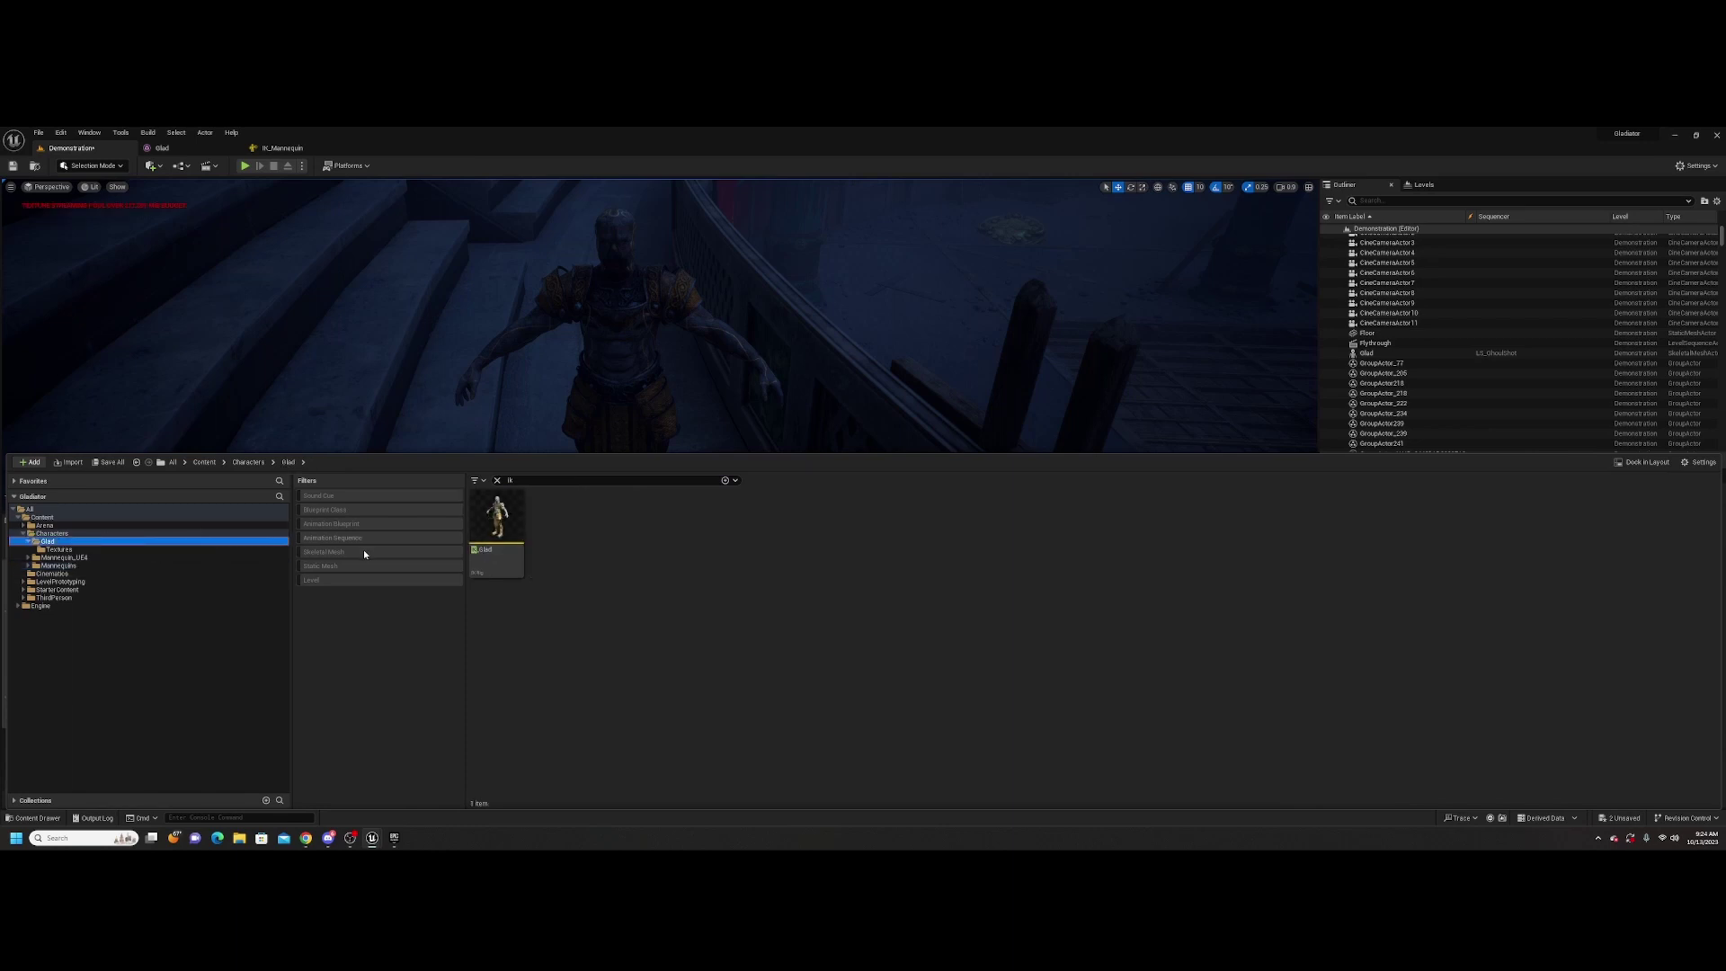
pyautogui.click(497, 480)
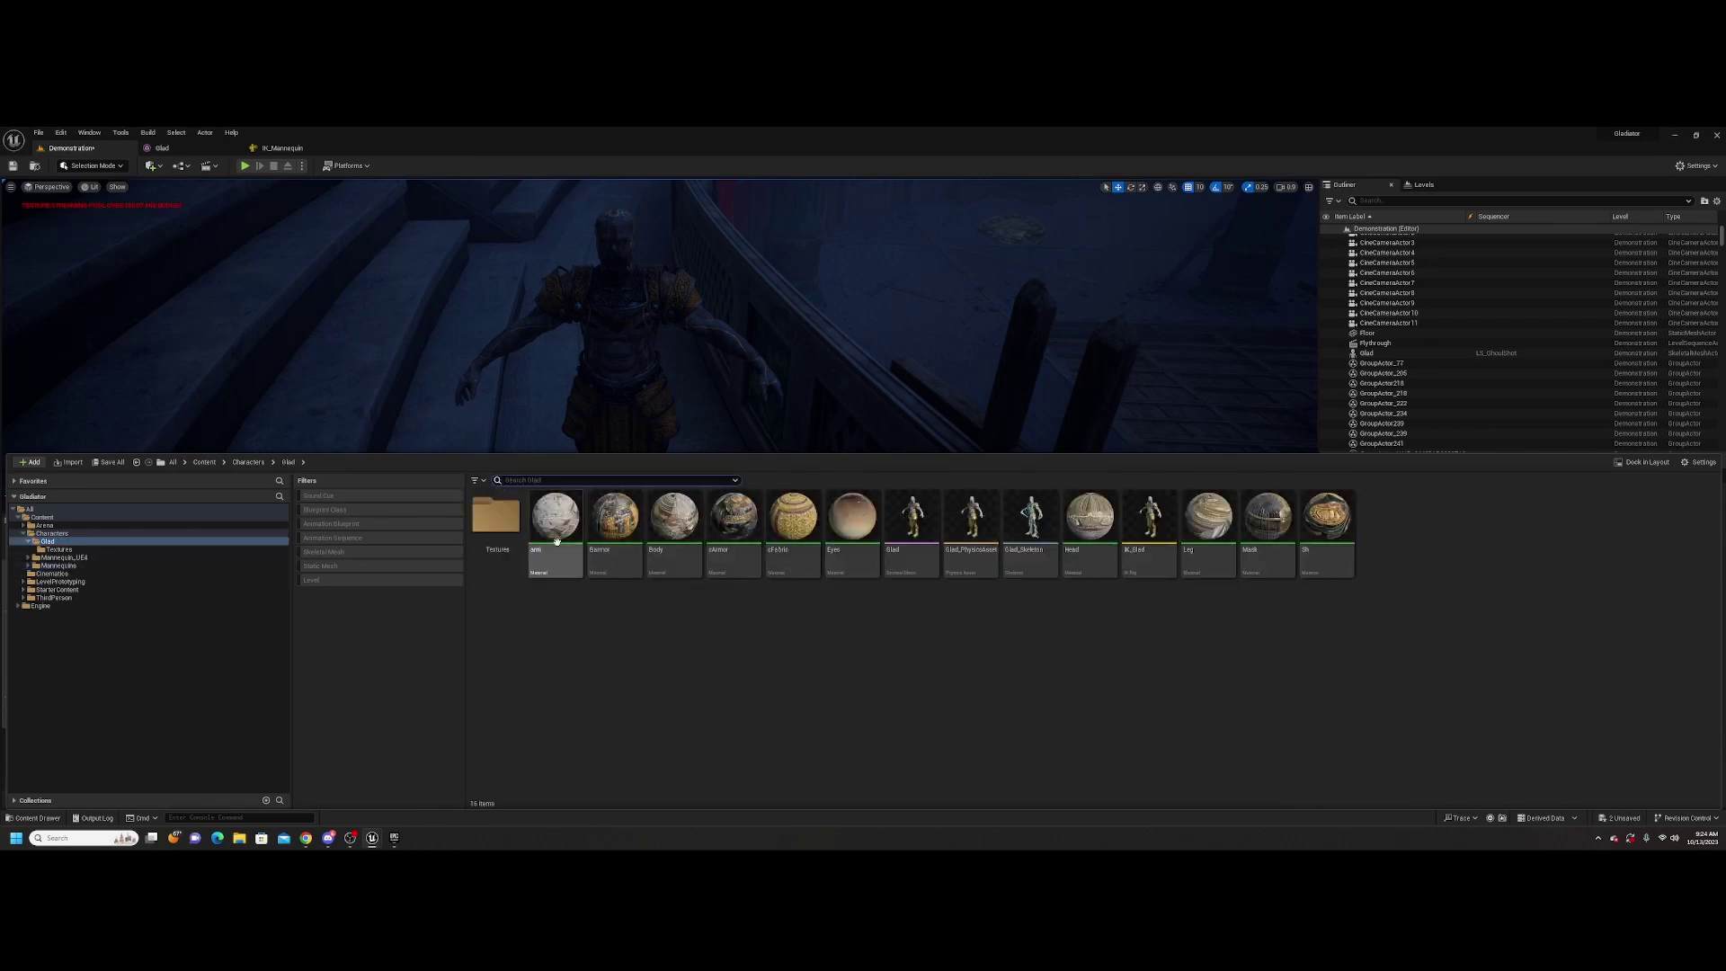
# Create an IK Retargeter in the Glad folder and name it RTG_Manny_2_Glad
pyautogui.rightClick(601, 654)
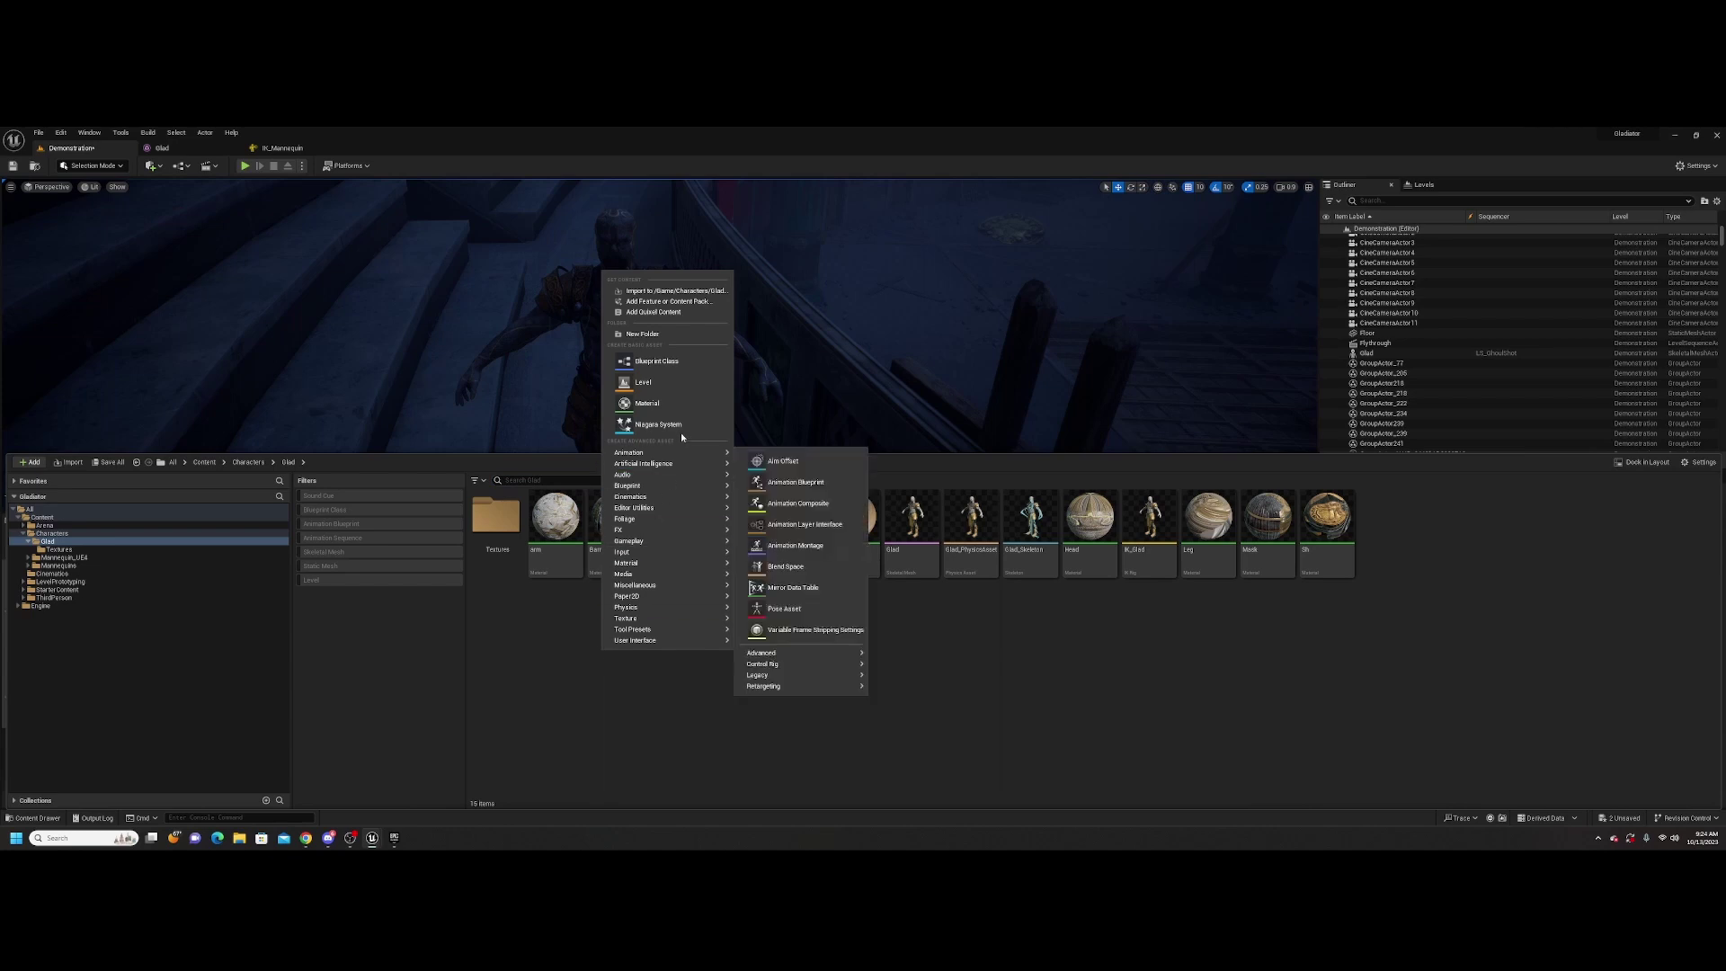
pyautogui.moveTo(683, 453)
pyautogui.moveTo(799, 686)
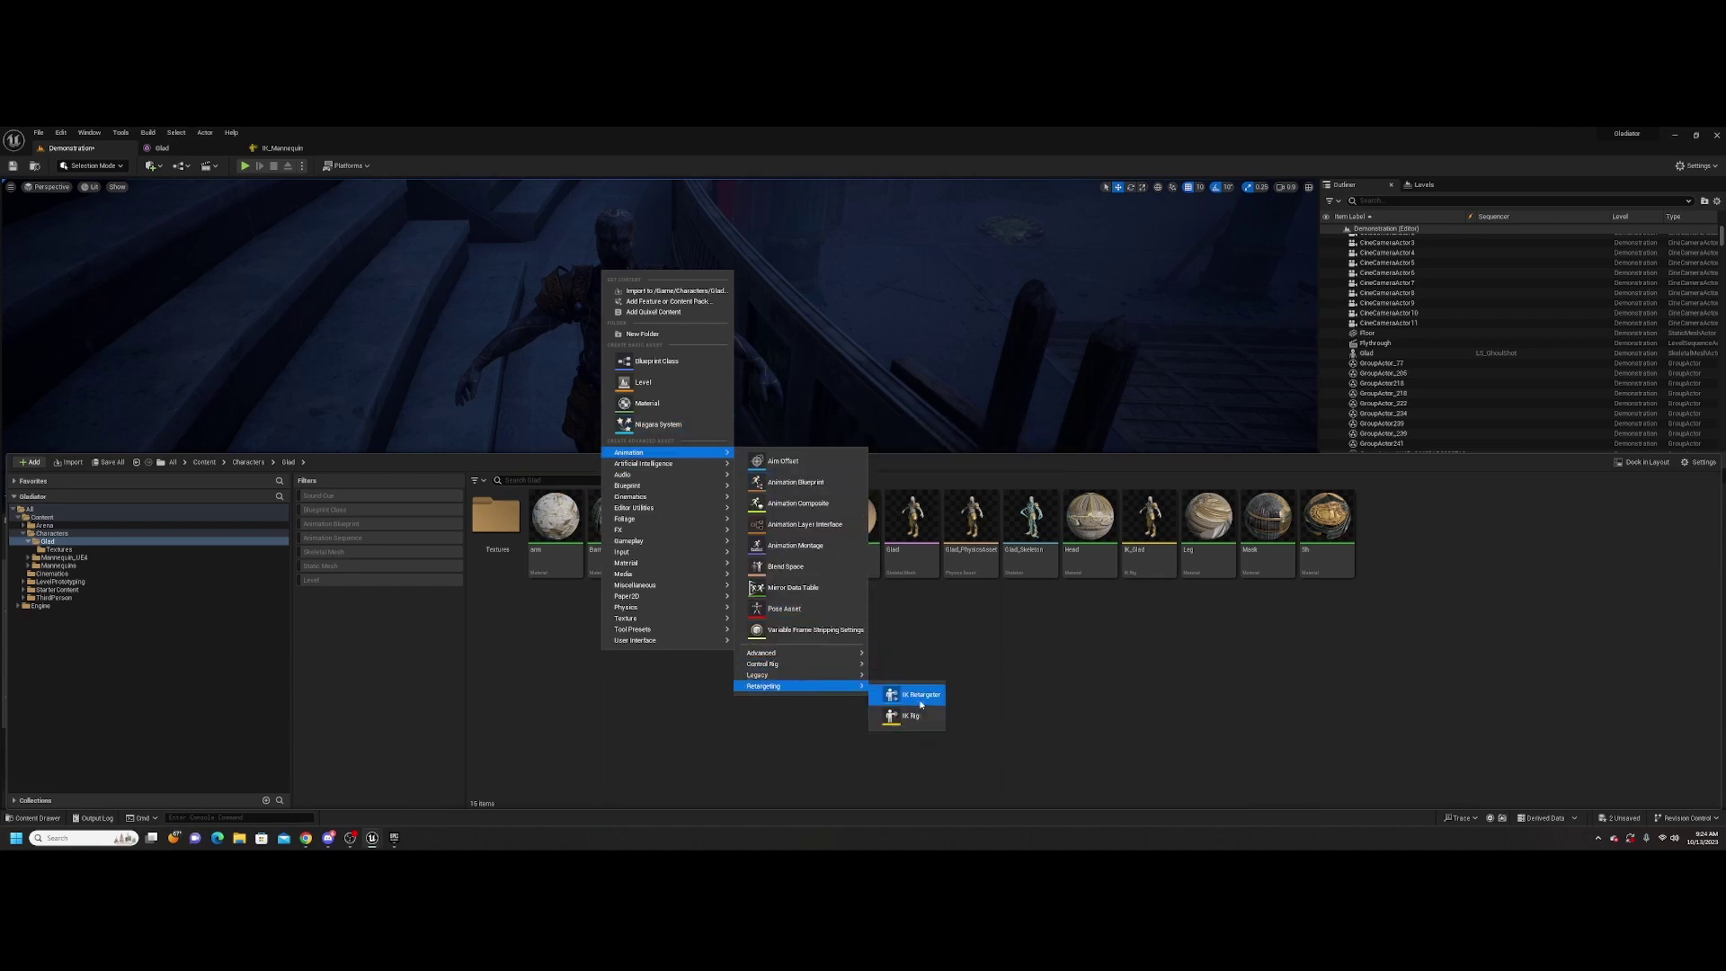
pyautogui.click(917, 694)
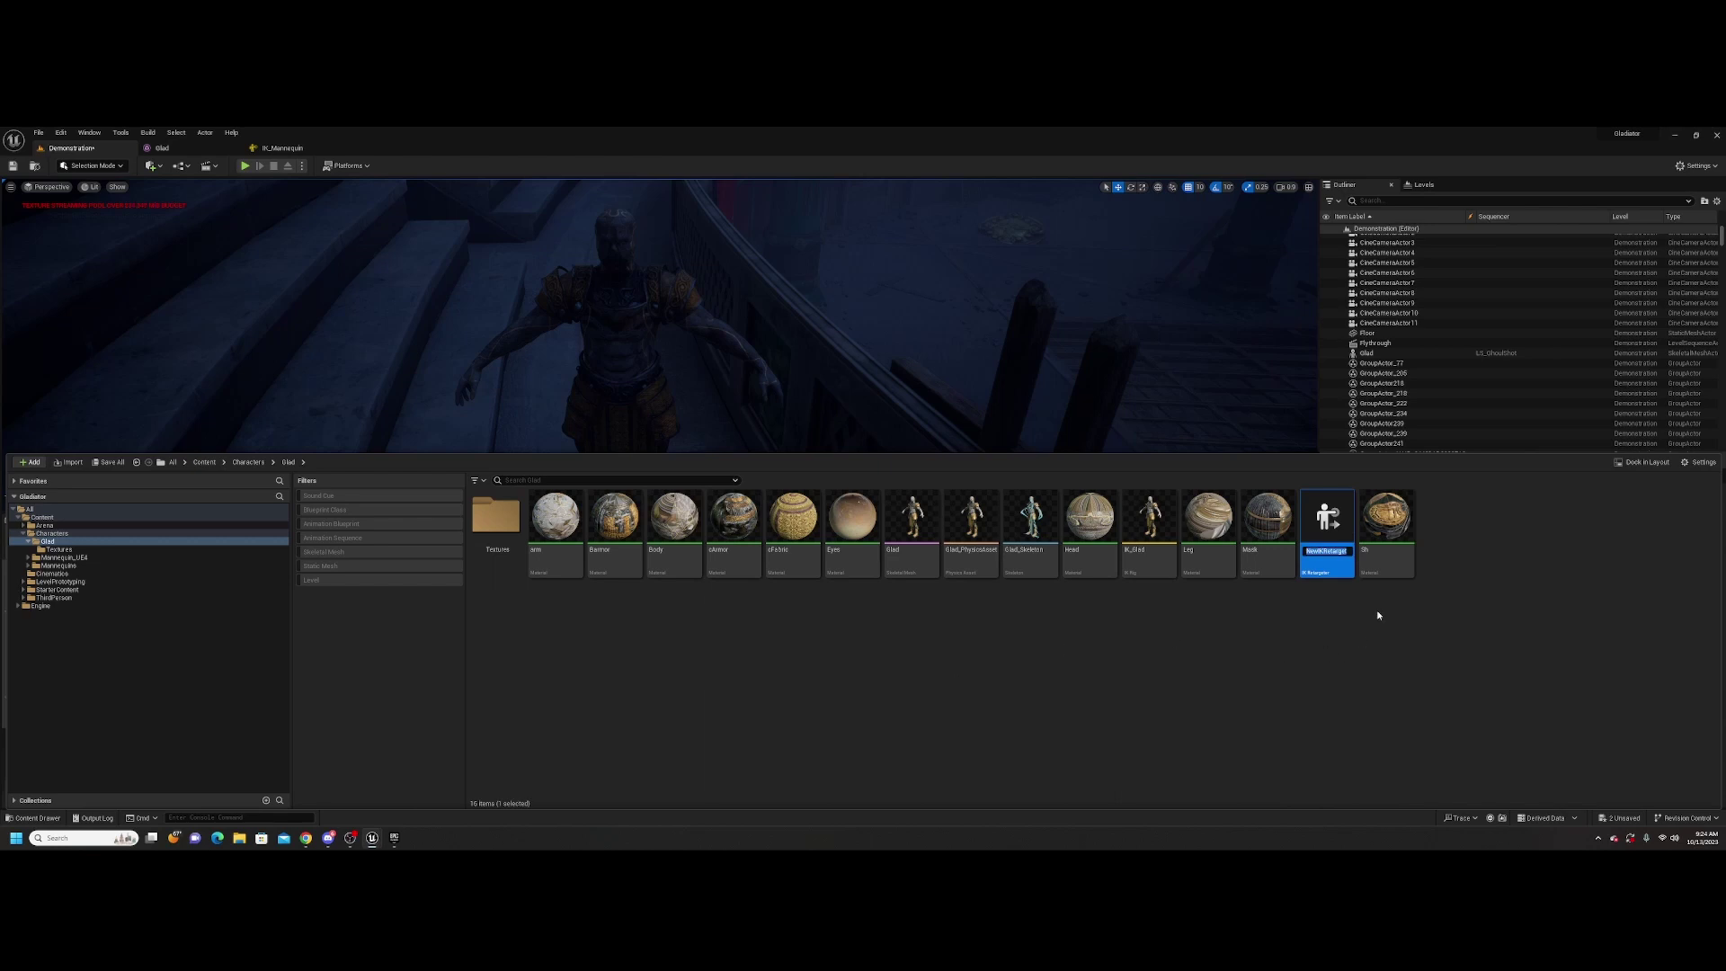
pyautogui.write('RTG')
pyautogui.write('_')
pyautogui.write('Manny_2_')
pyautogui.write('Glad')
pyautogui.press('Return')
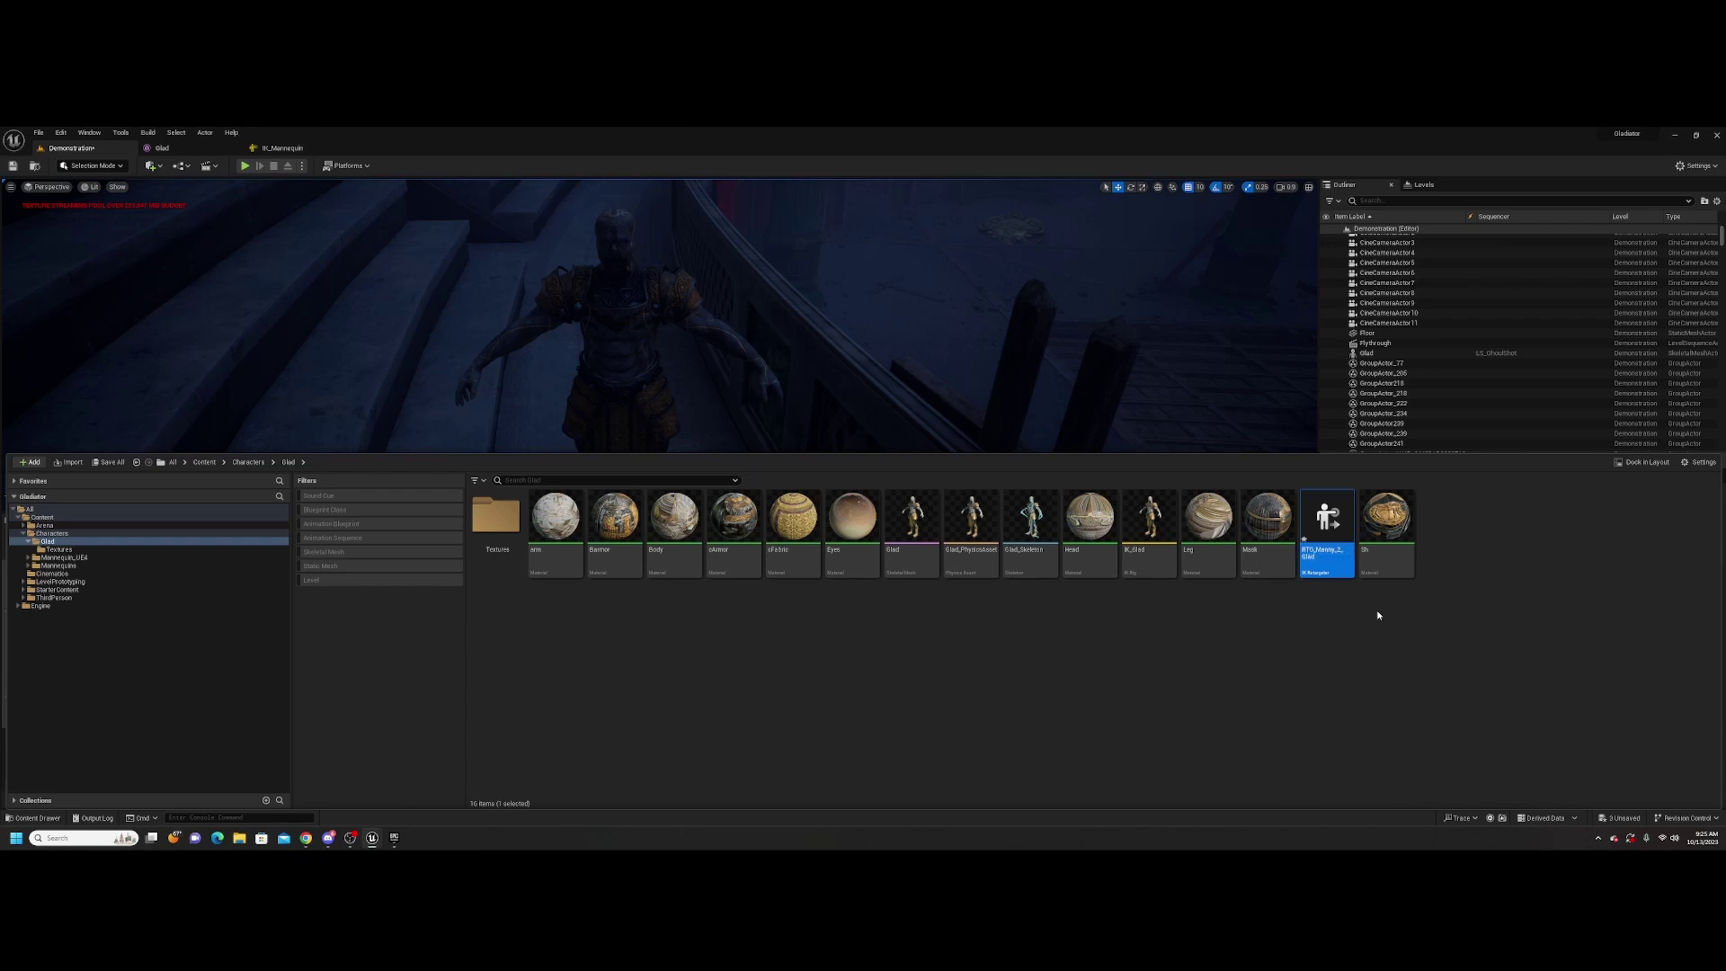
# Open RTG_Manny_2_Glad and assign IK_Mannequin as the source IK rig and IK_Glad as the target IK rig
pyautogui.doubleClick(1322, 539)
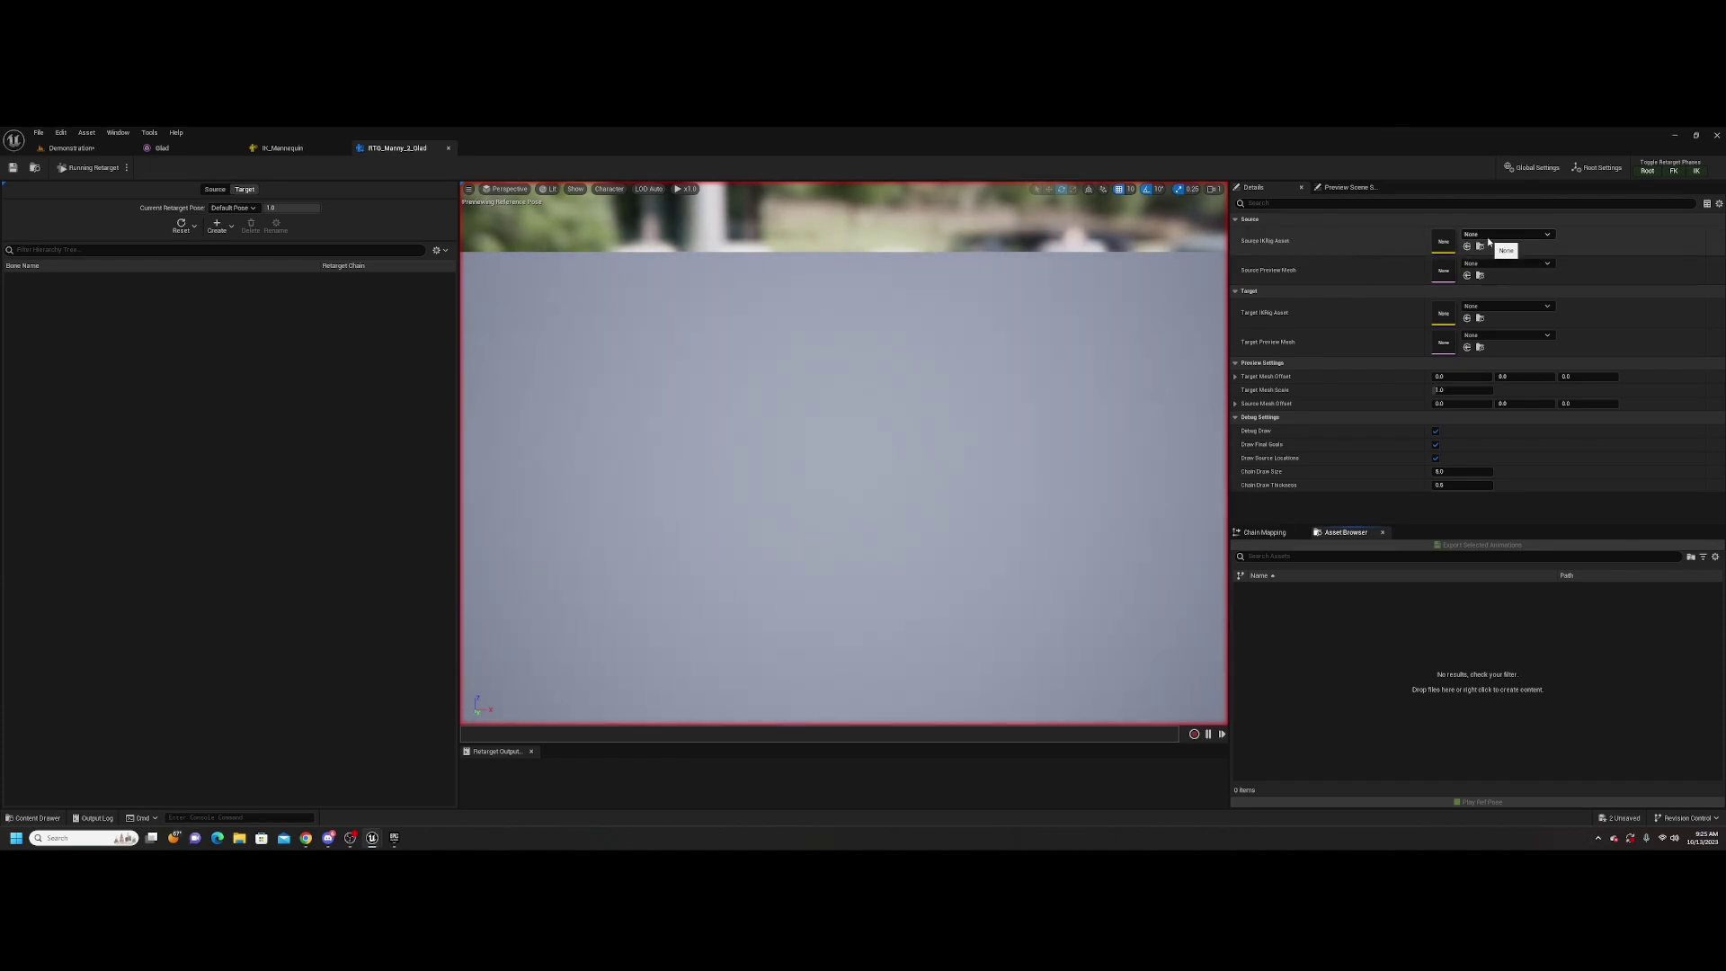
pyautogui.click(1544, 234)
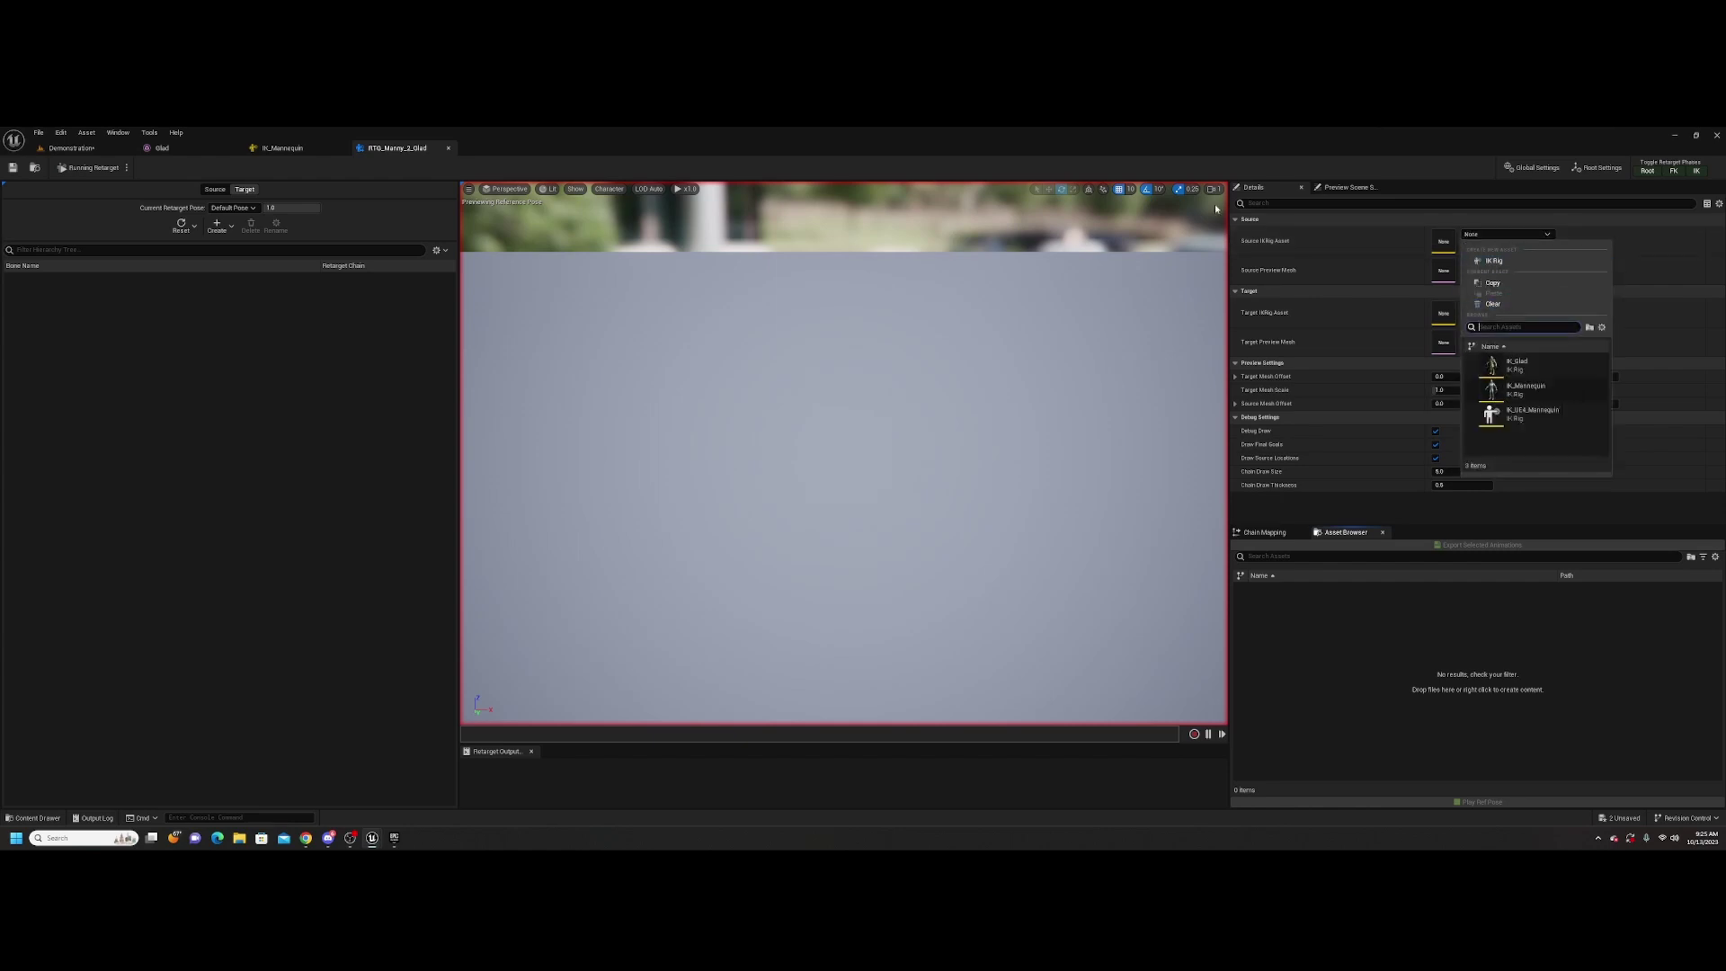
pyautogui.click(1539, 392)
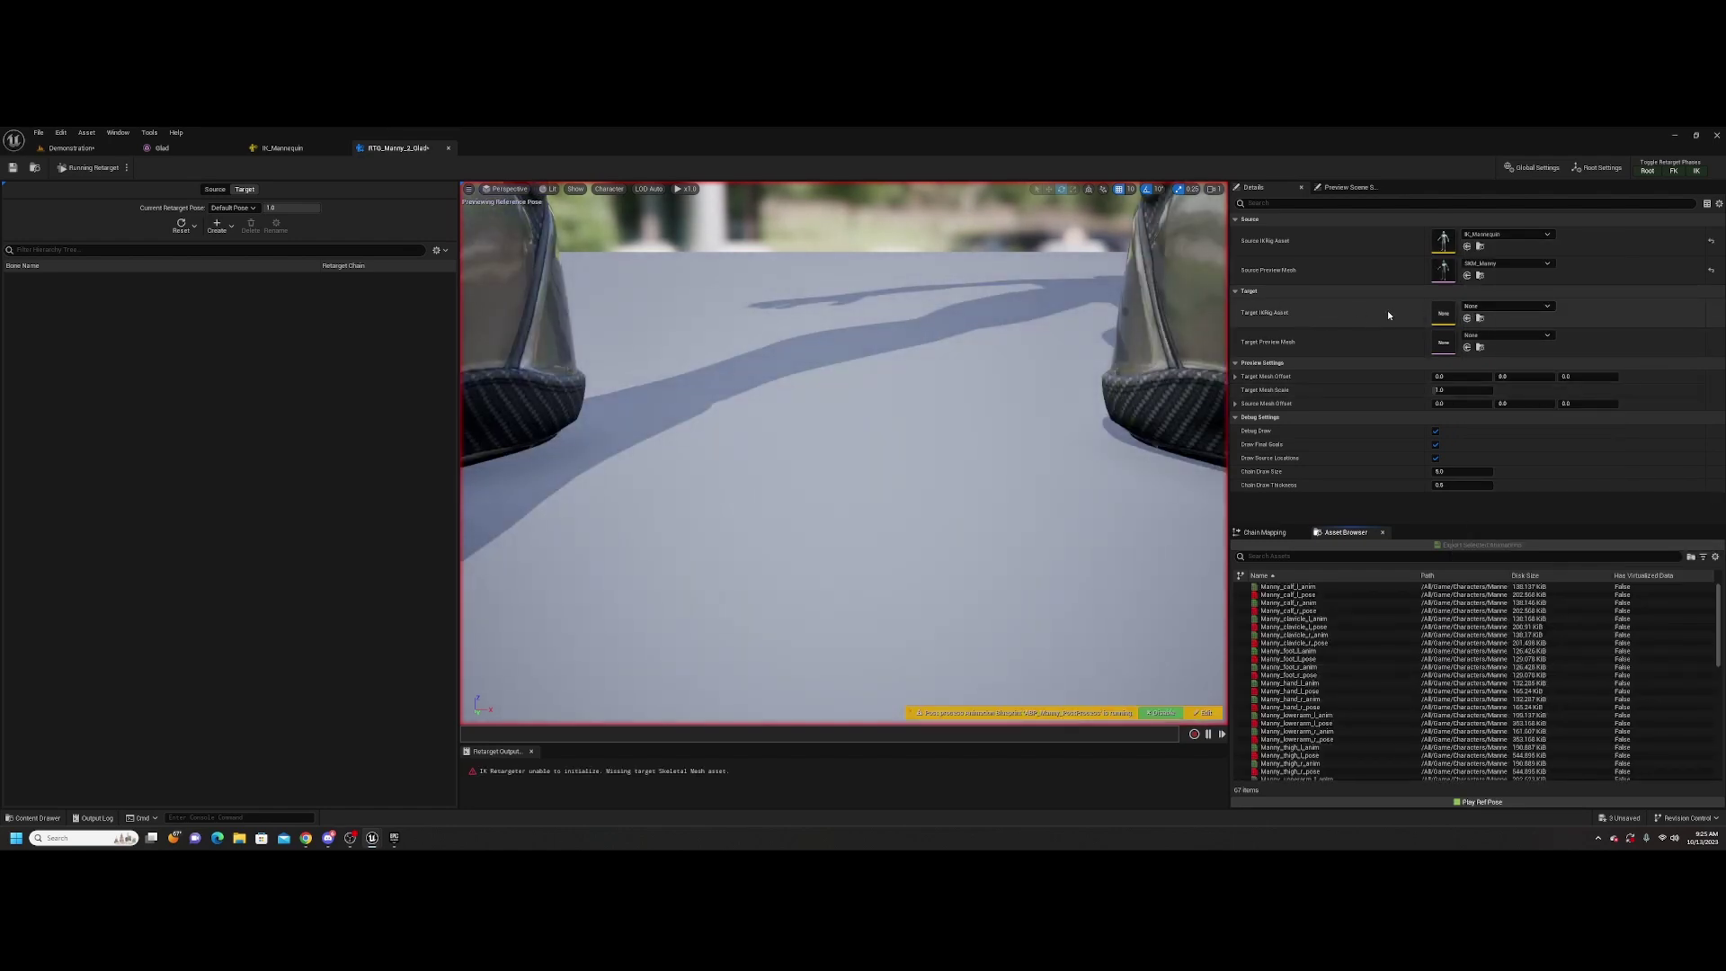
pyautogui.click(1506, 306)
pyautogui.click(1544, 438)
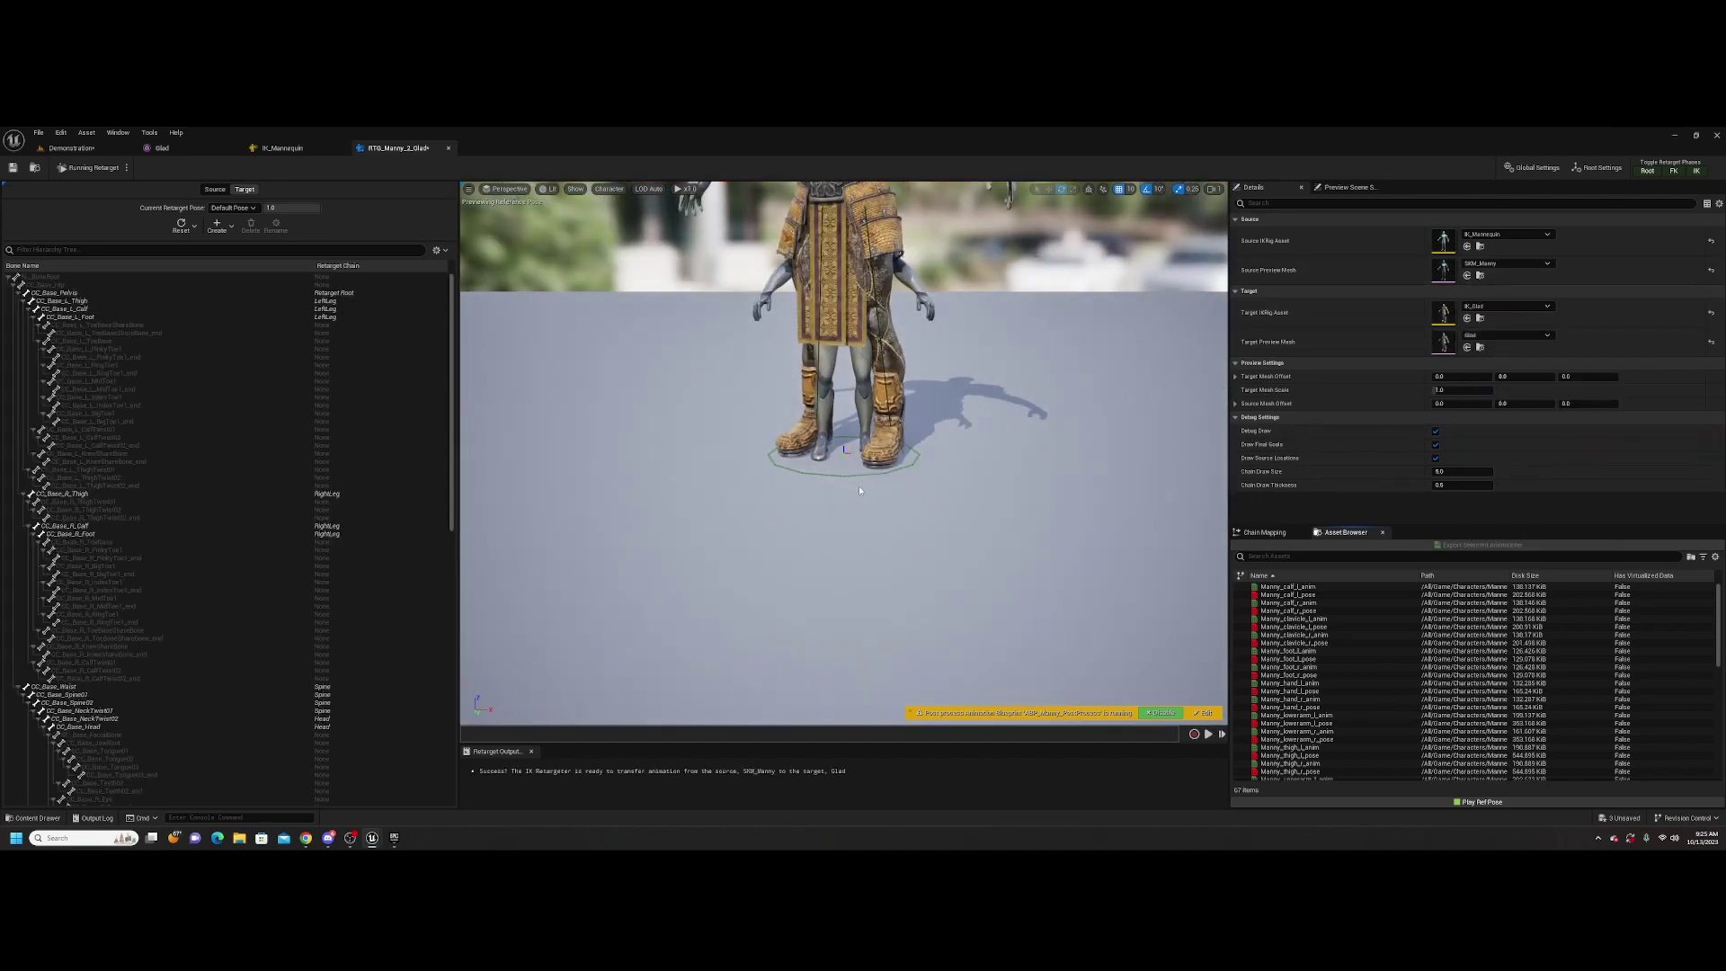
# Increase the target mesh's X offset so the Glad character stands beside the mannequin in the preview
pyautogui.moveTo(860, 491); pyautogui.dragTo(782, 480)
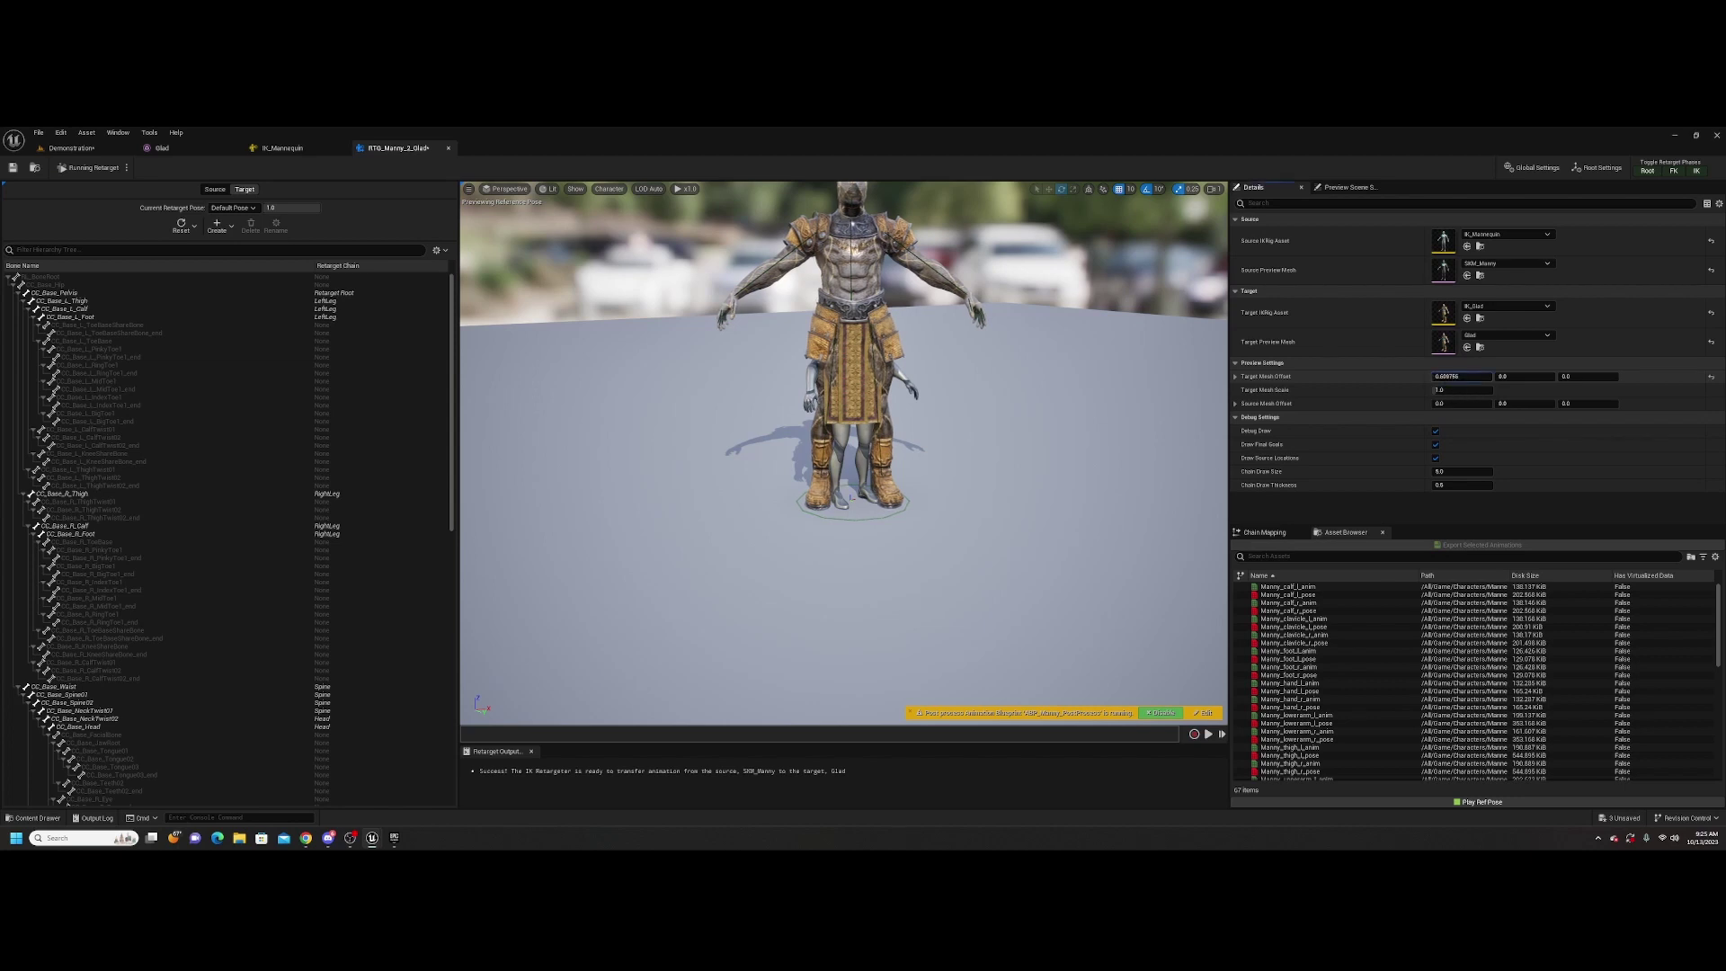
pyautogui.moveTo(1461, 375); pyautogui.dragTo(1509, 375)
pyautogui.moveTo(973, 416); pyautogui.dragTo(867, 442)
pyautogui.moveTo(867, 442); pyautogui.dragTo(913, 381, button='right')
pyautogui.press('w')
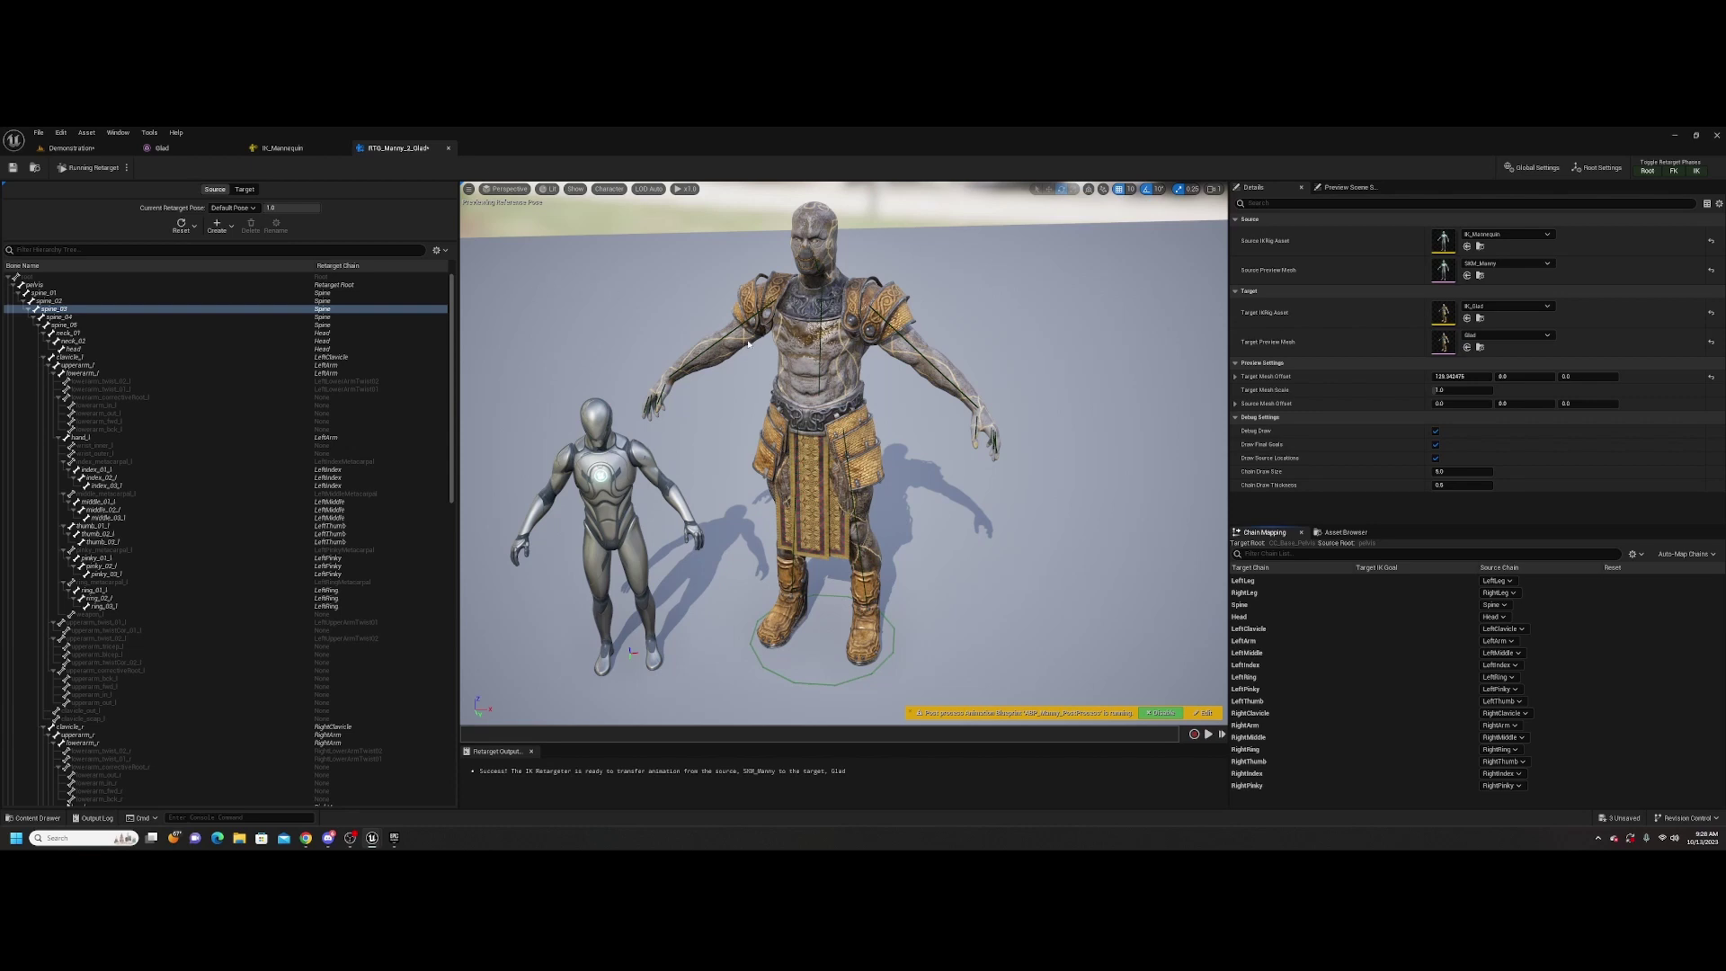
# Browse the retargeter's animations and preview MF_Idle, MM_Idle and MF_Run_Fwd on the mannequin and the Glad character
pyautogui.click(1368, 535)
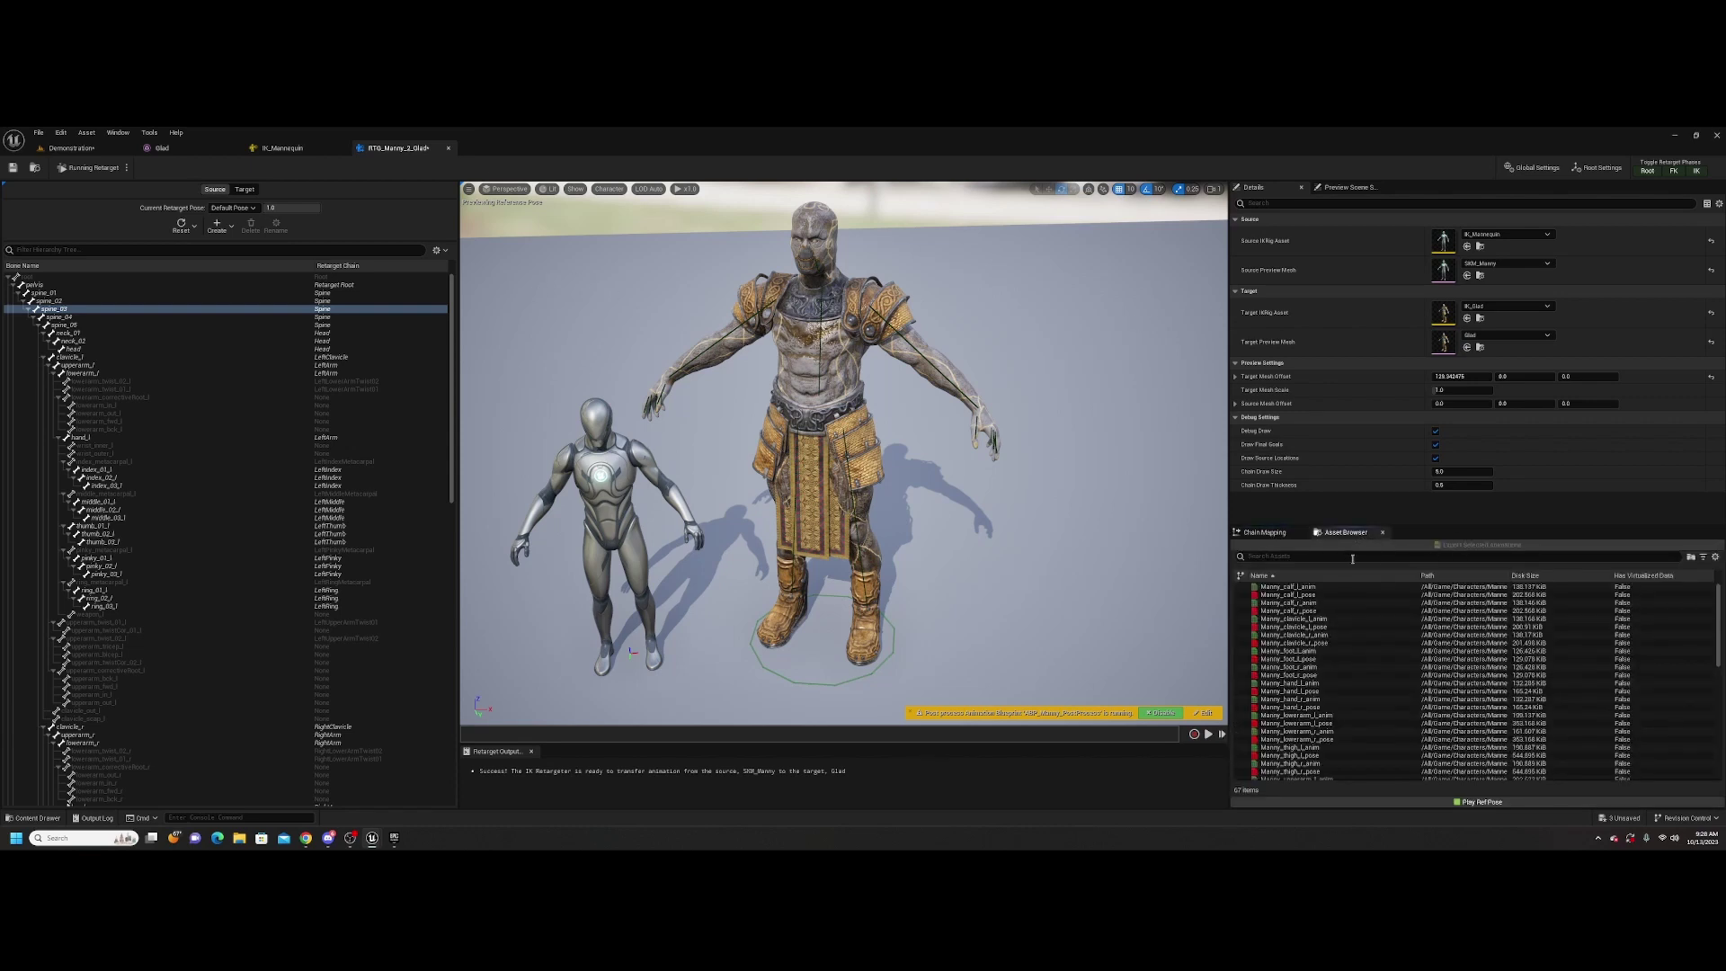
pyautogui.scroll(-6, 1718, 634)
pyautogui.click(1294, 666)
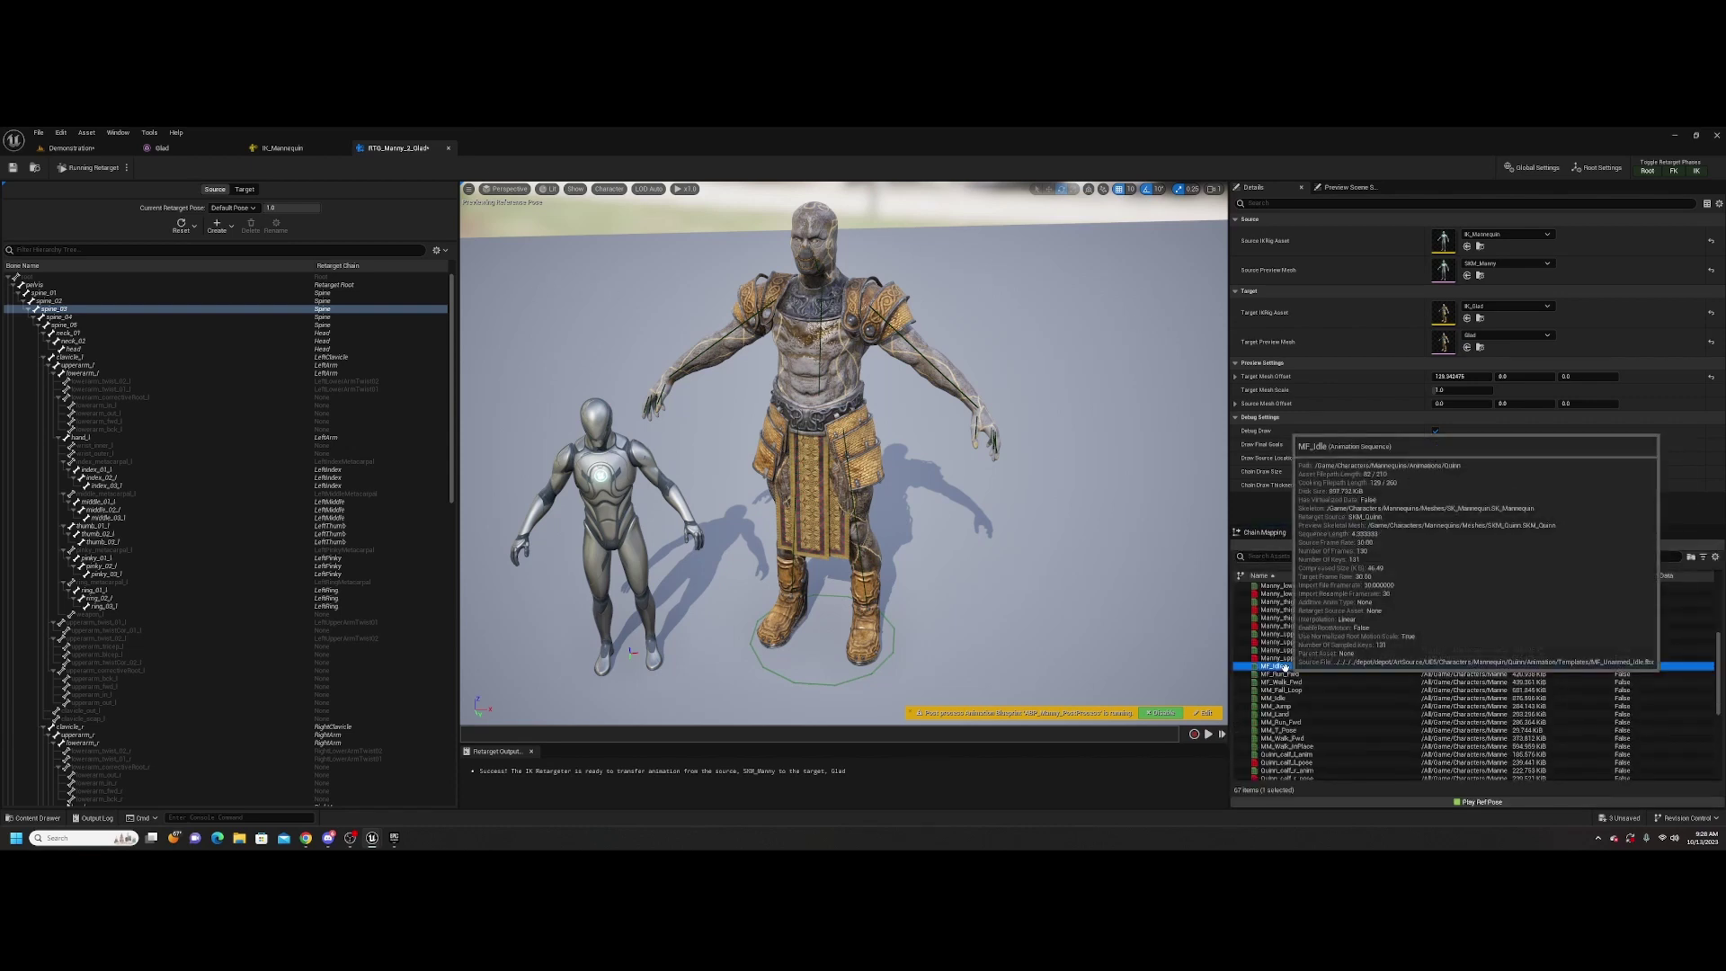
pyautogui.moveTo(921, 510); pyautogui.dragTo(836, 463, button='right')
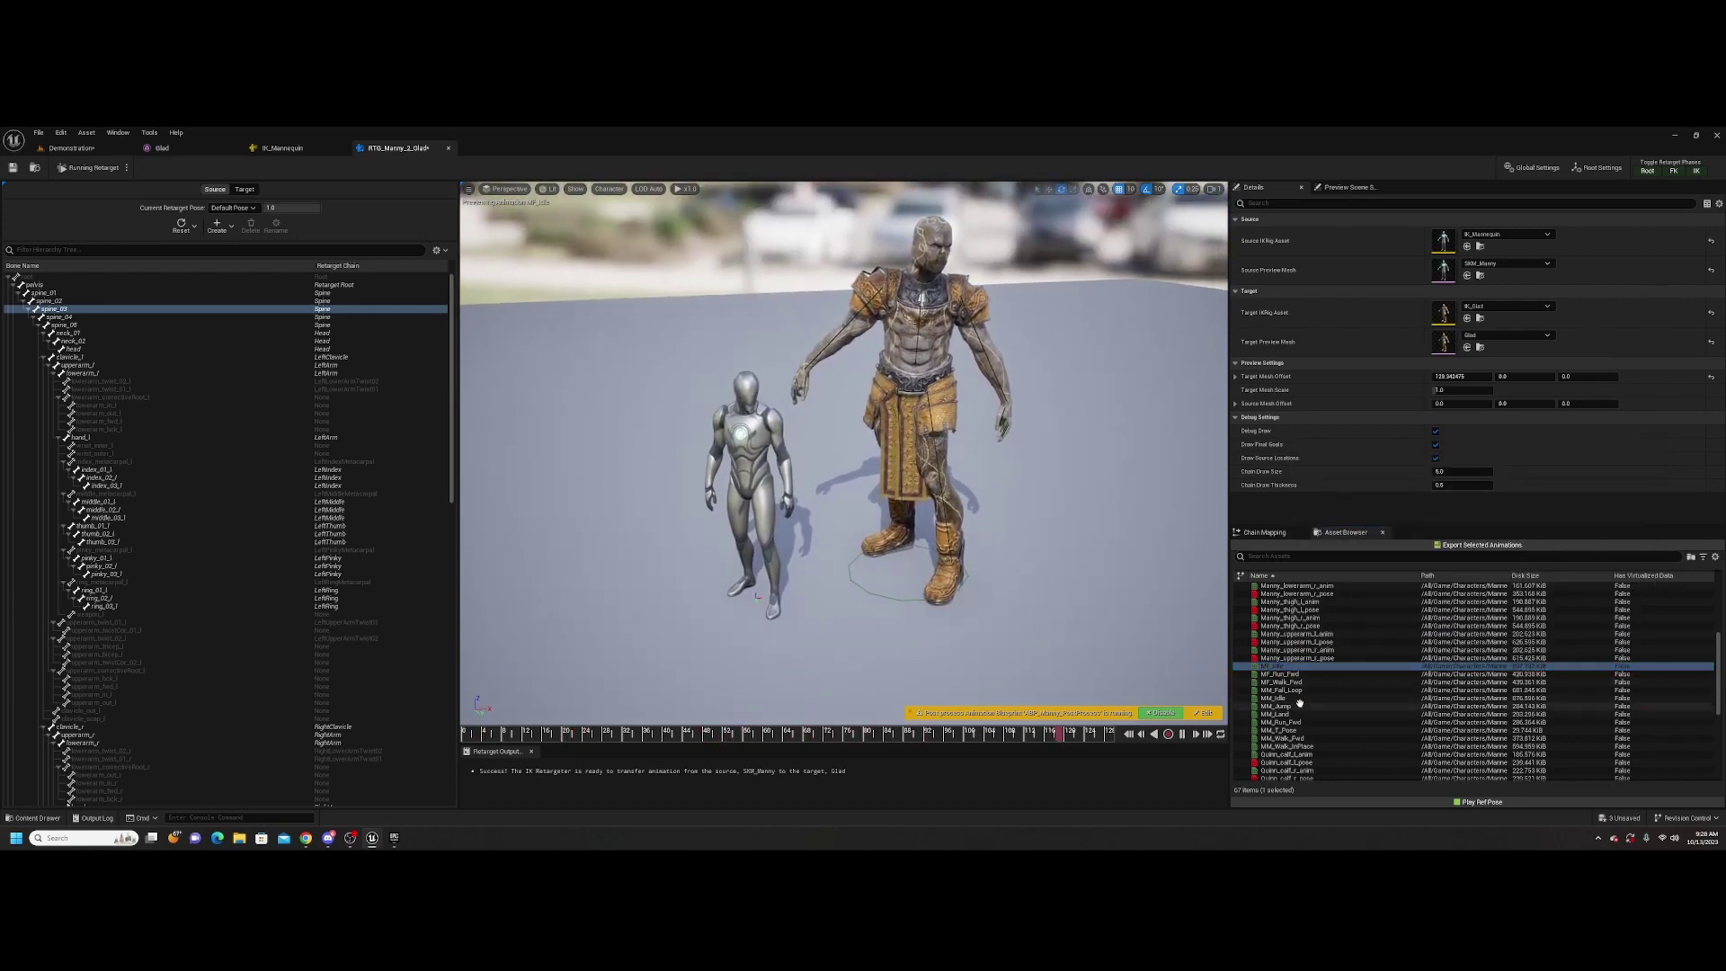
pyautogui.click(1291, 699)
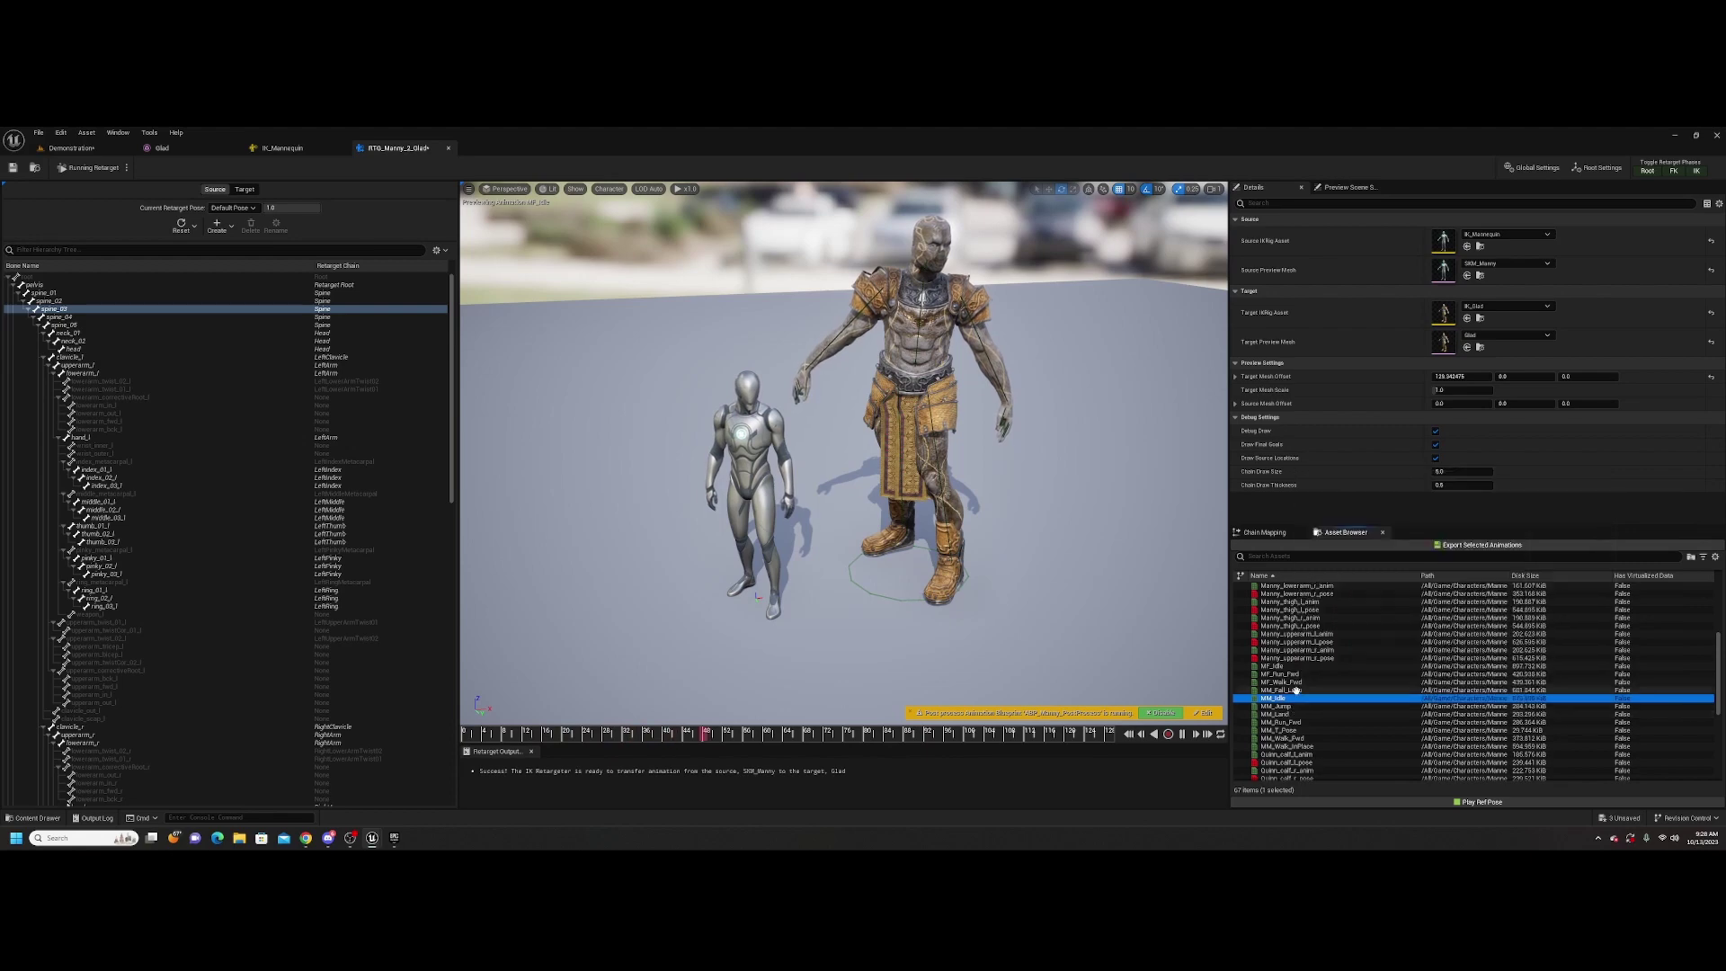
pyautogui.click(1298, 674)
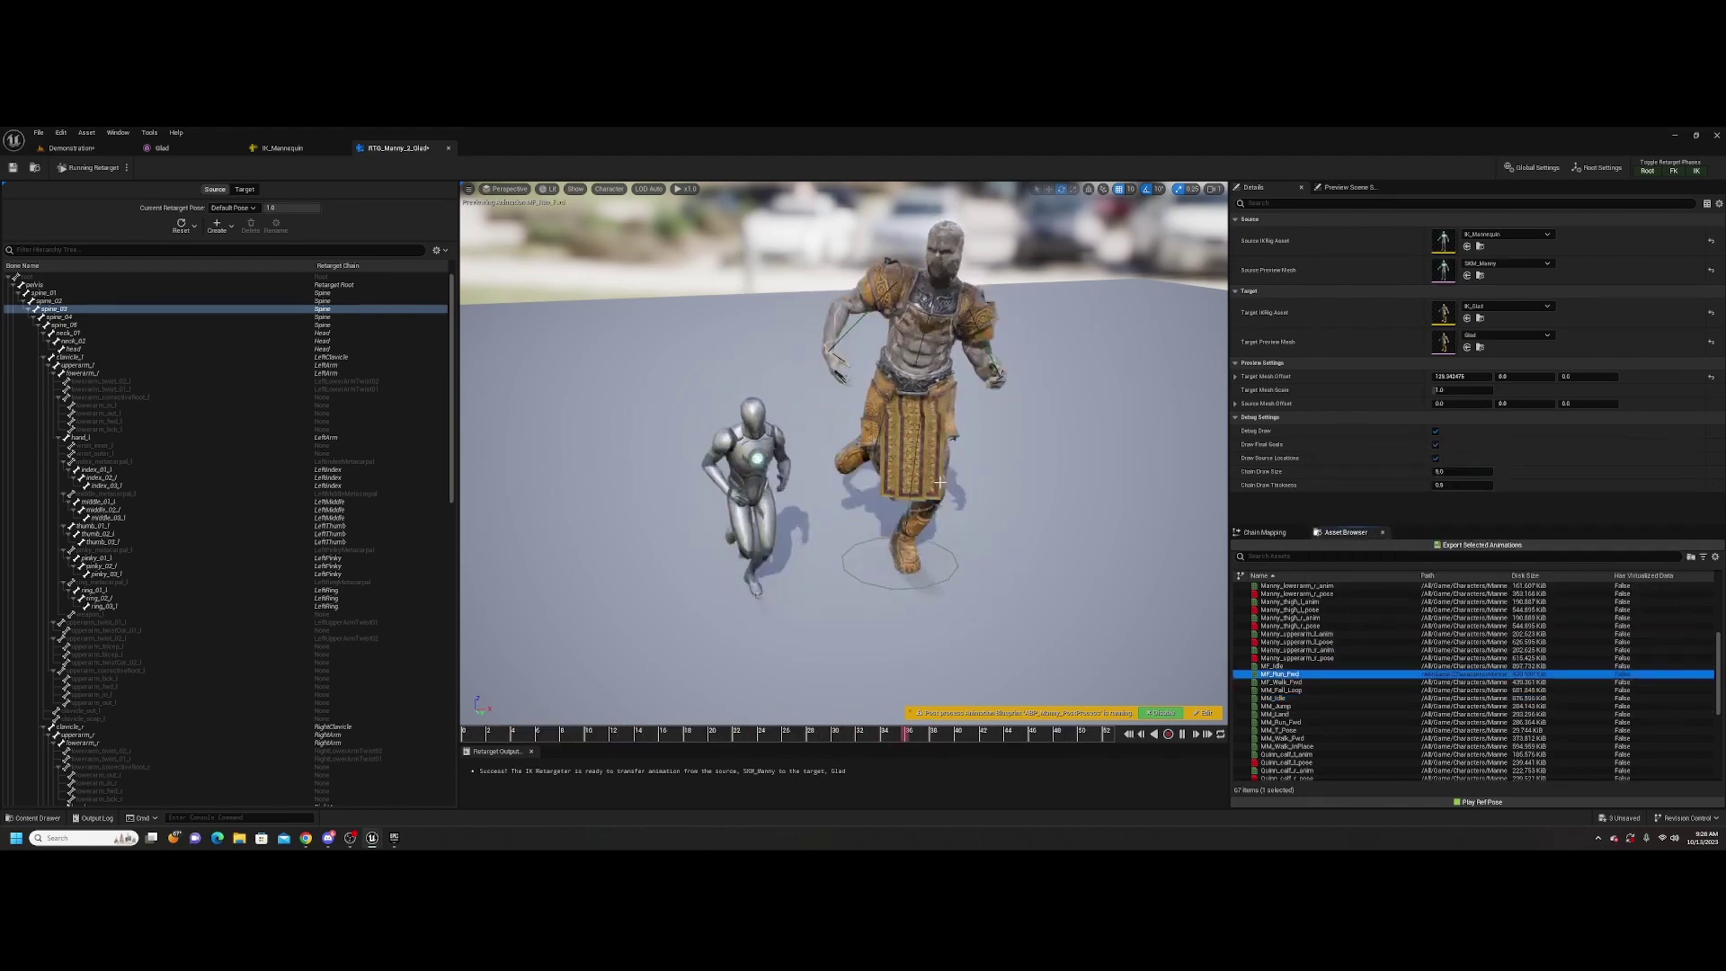
pyautogui.moveTo(973, 563); pyautogui.dragTo(919, 580, button='right')
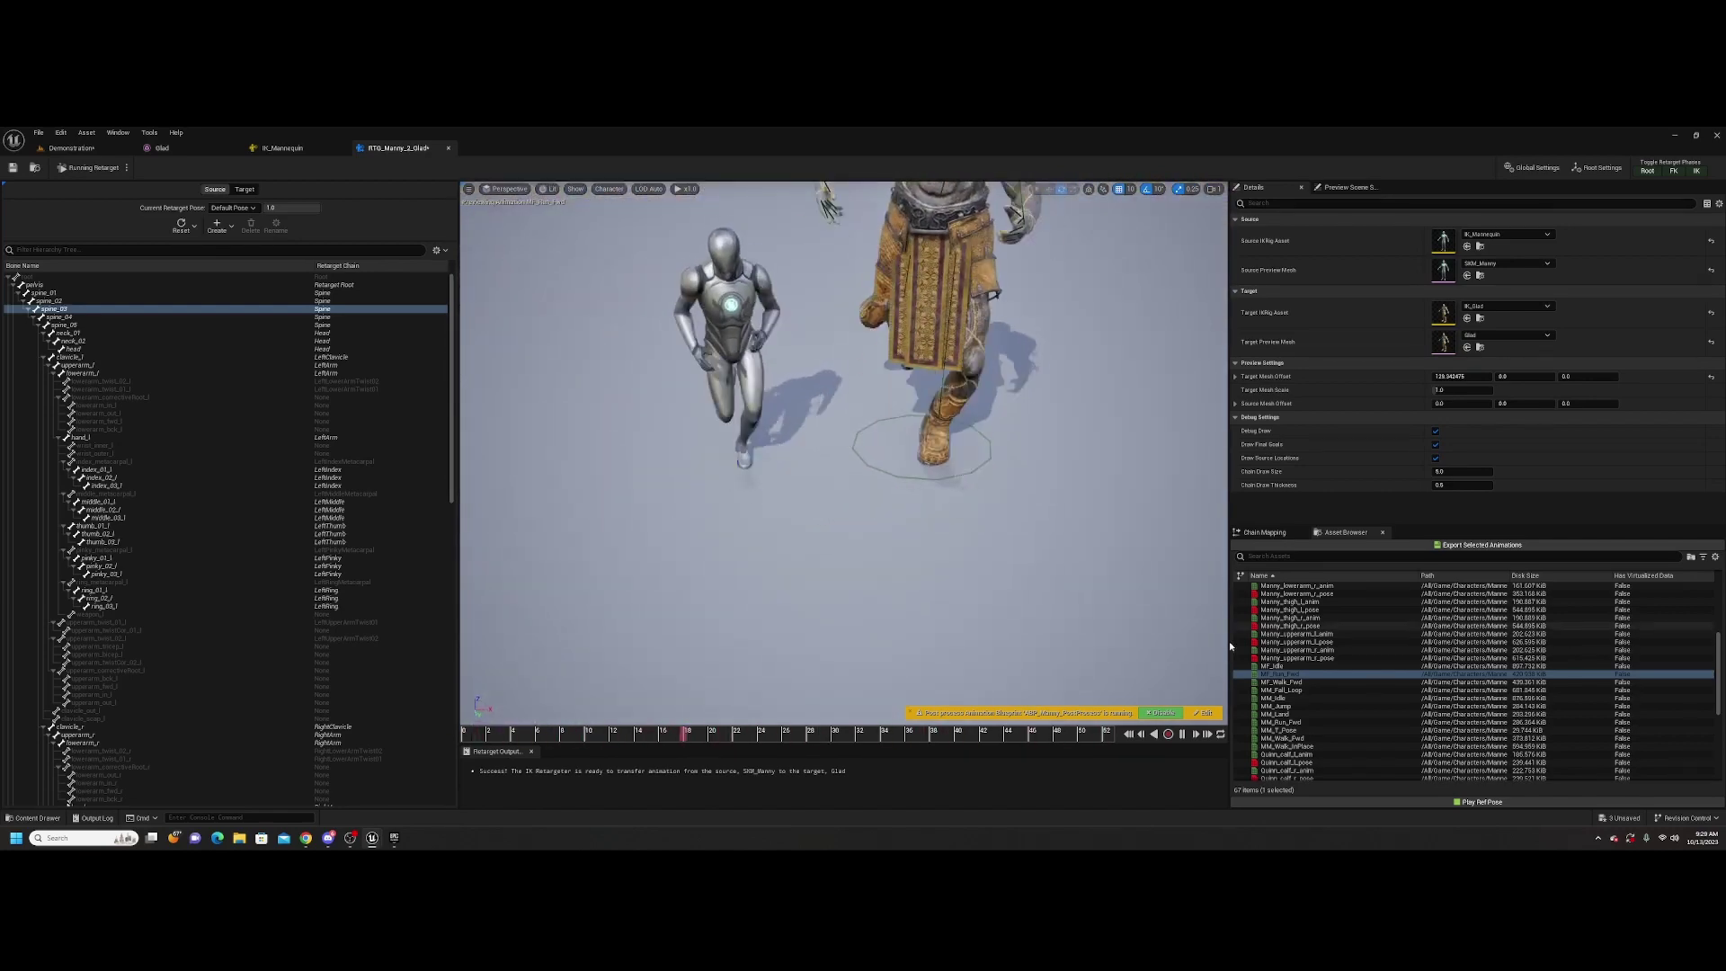
# Pause and resume the MF_Run_Fwd preview to examine the Glad character's feet, legs and upper body up close
pyautogui.click(1182, 733)
pyautogui.moveTo(1118, 620); pyautogui.dragTo(1085, 654, button='right')
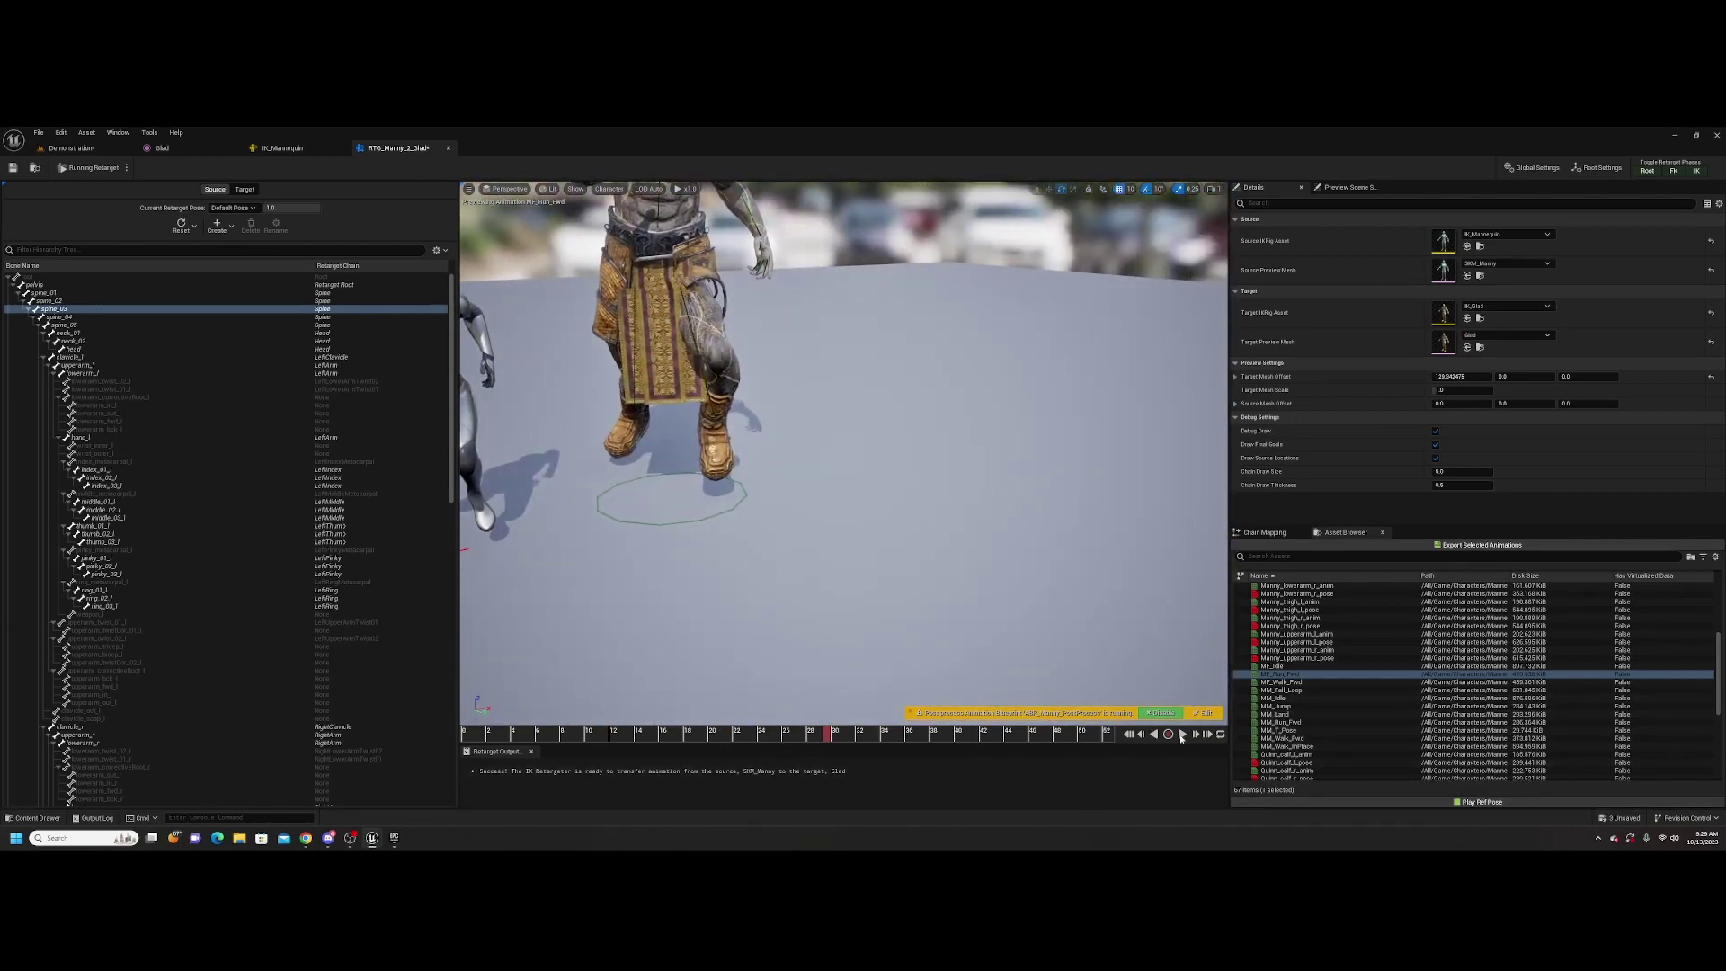
pyautogui.click(1180, 735)
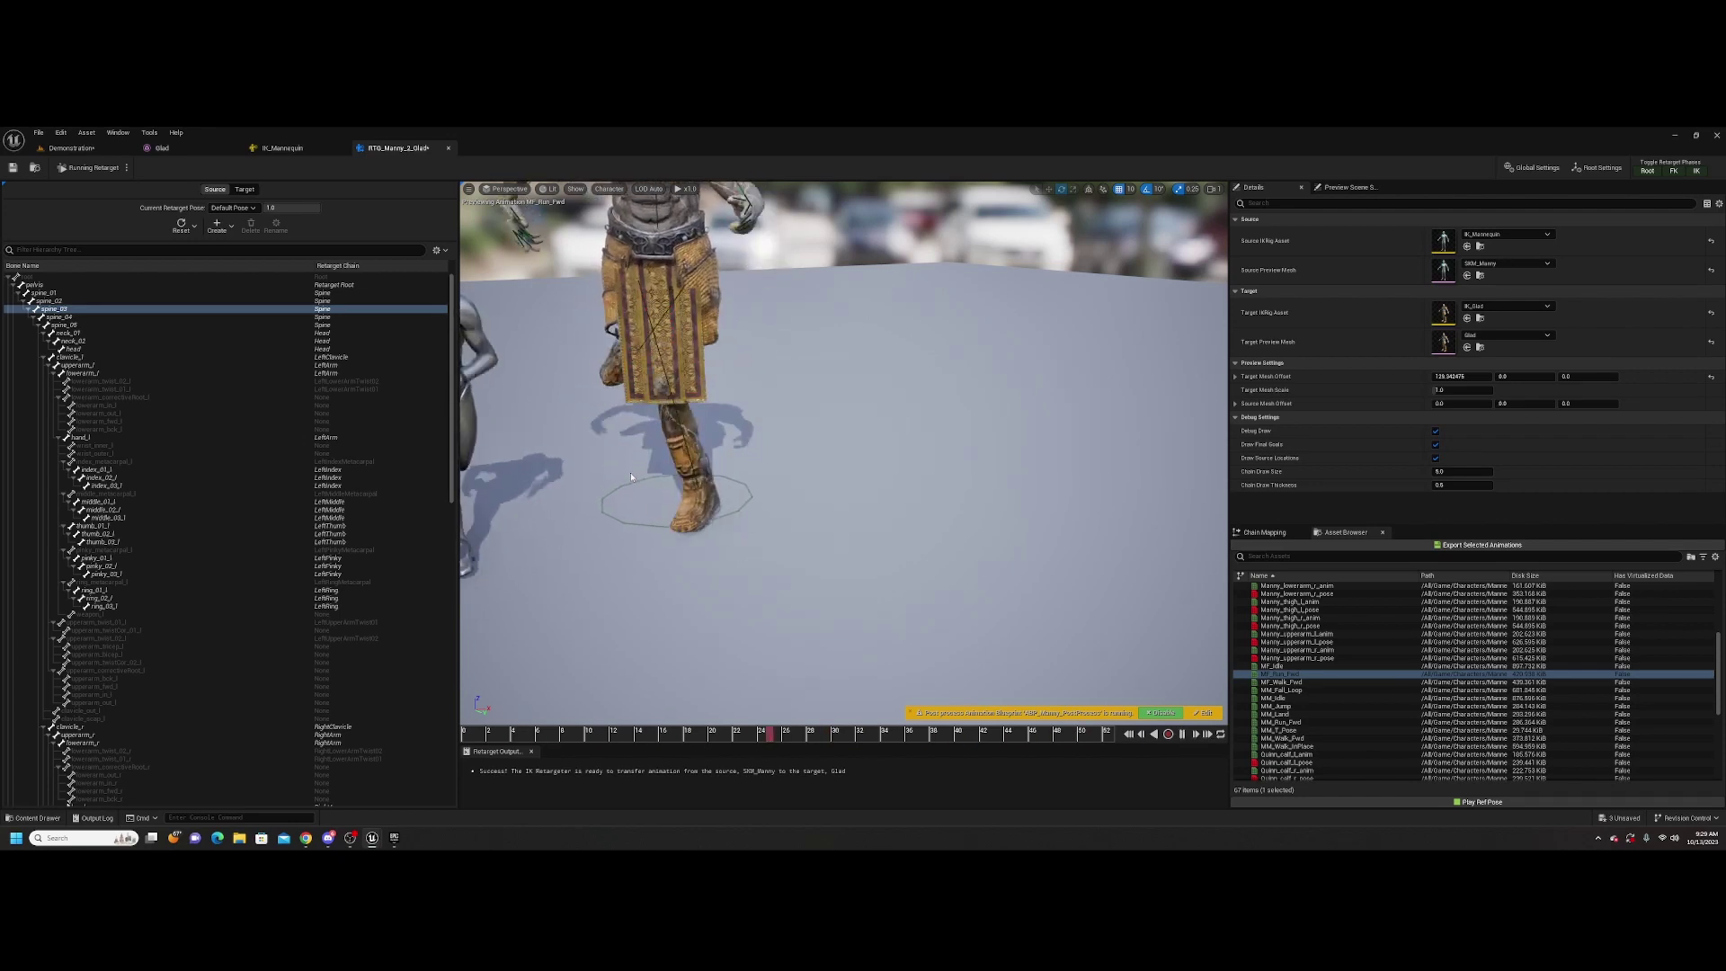
pyautogui.click(1181, 735)
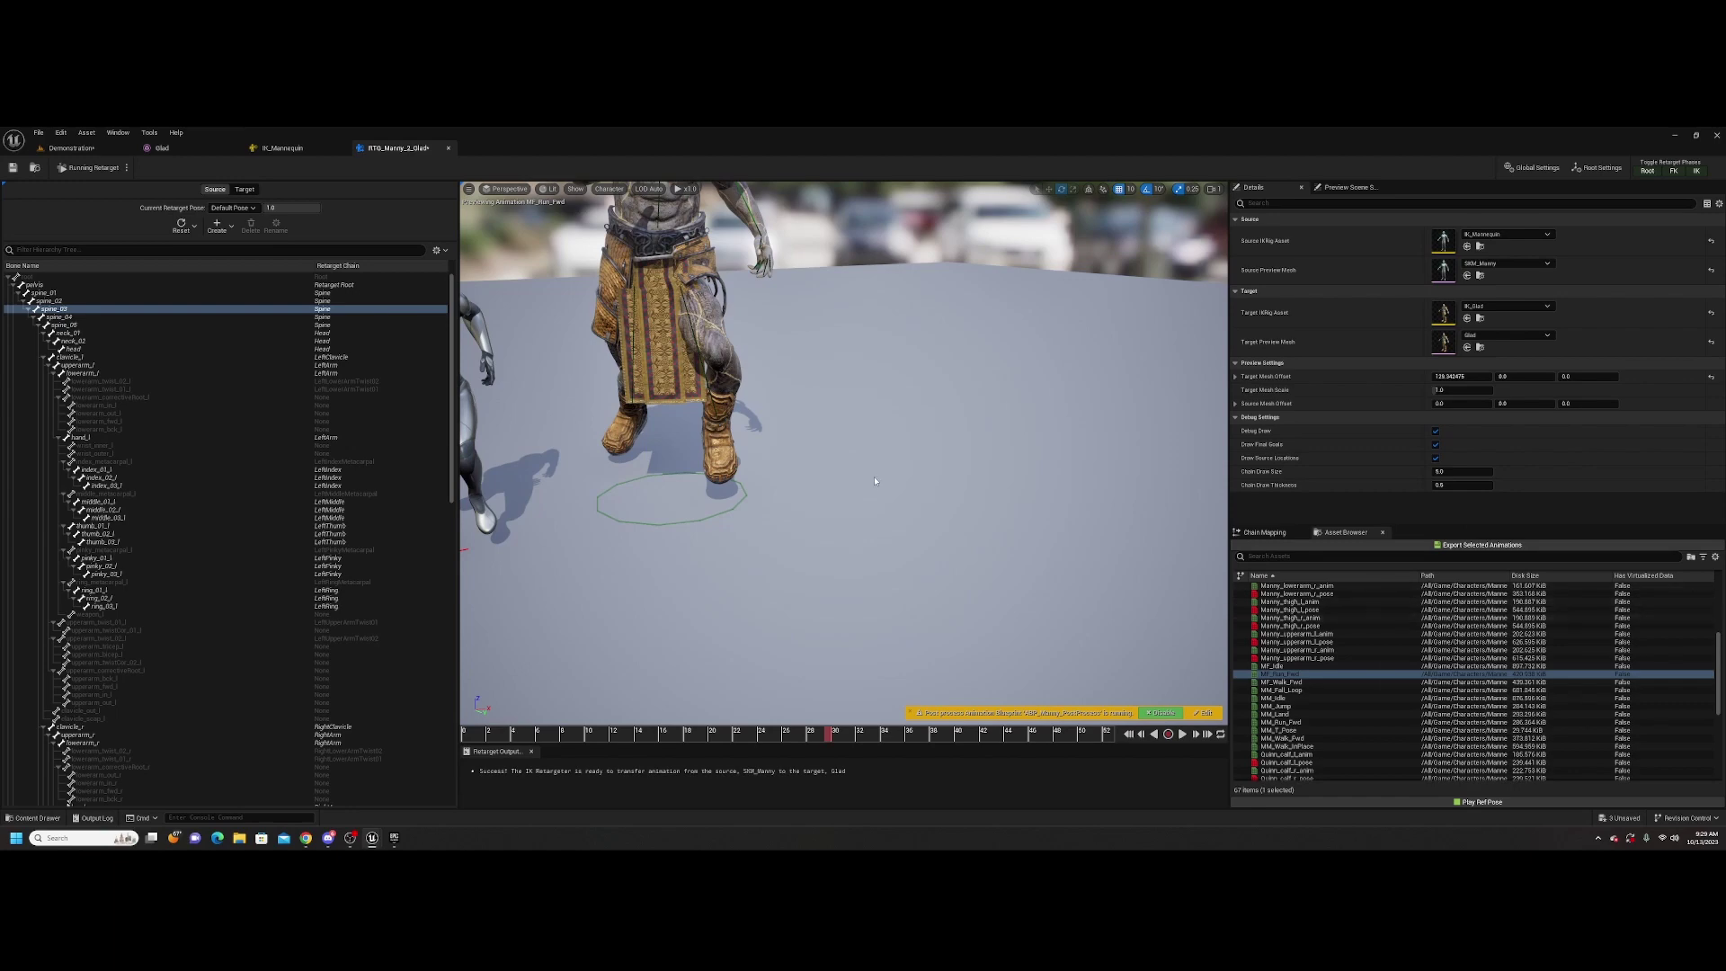
pyautogui.moveTo(1034, 539); pyautogui.dragTo(1007, 440, button='right')
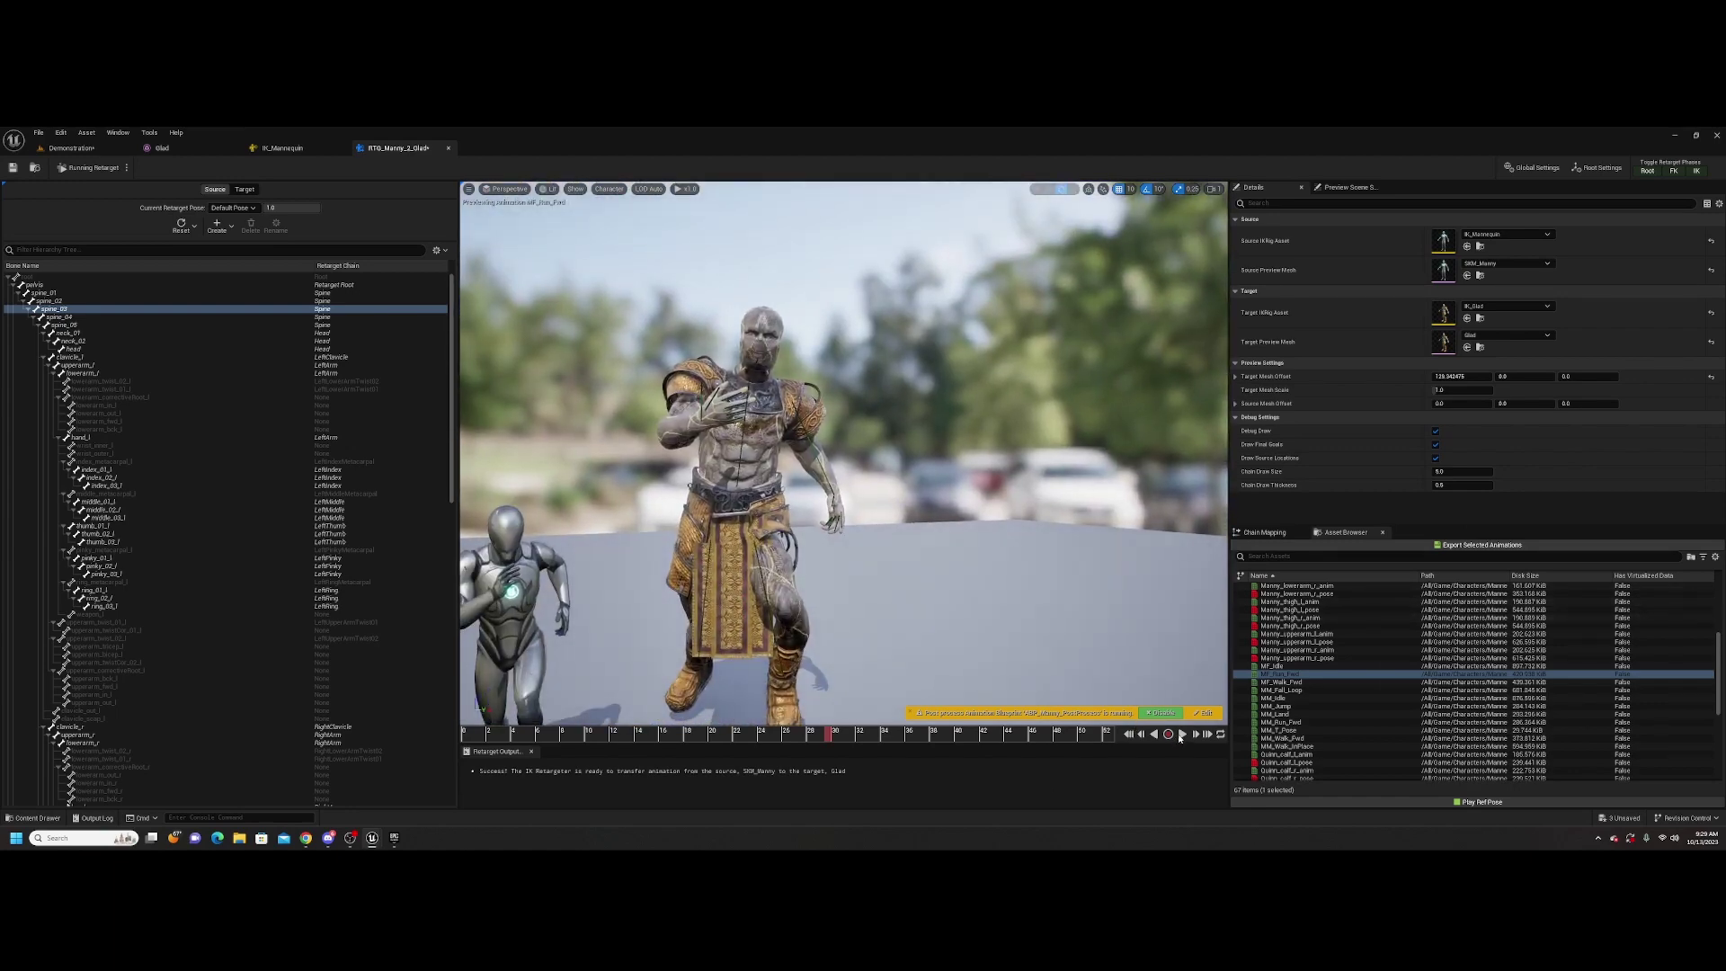
pyautogui.click(1181, 735)
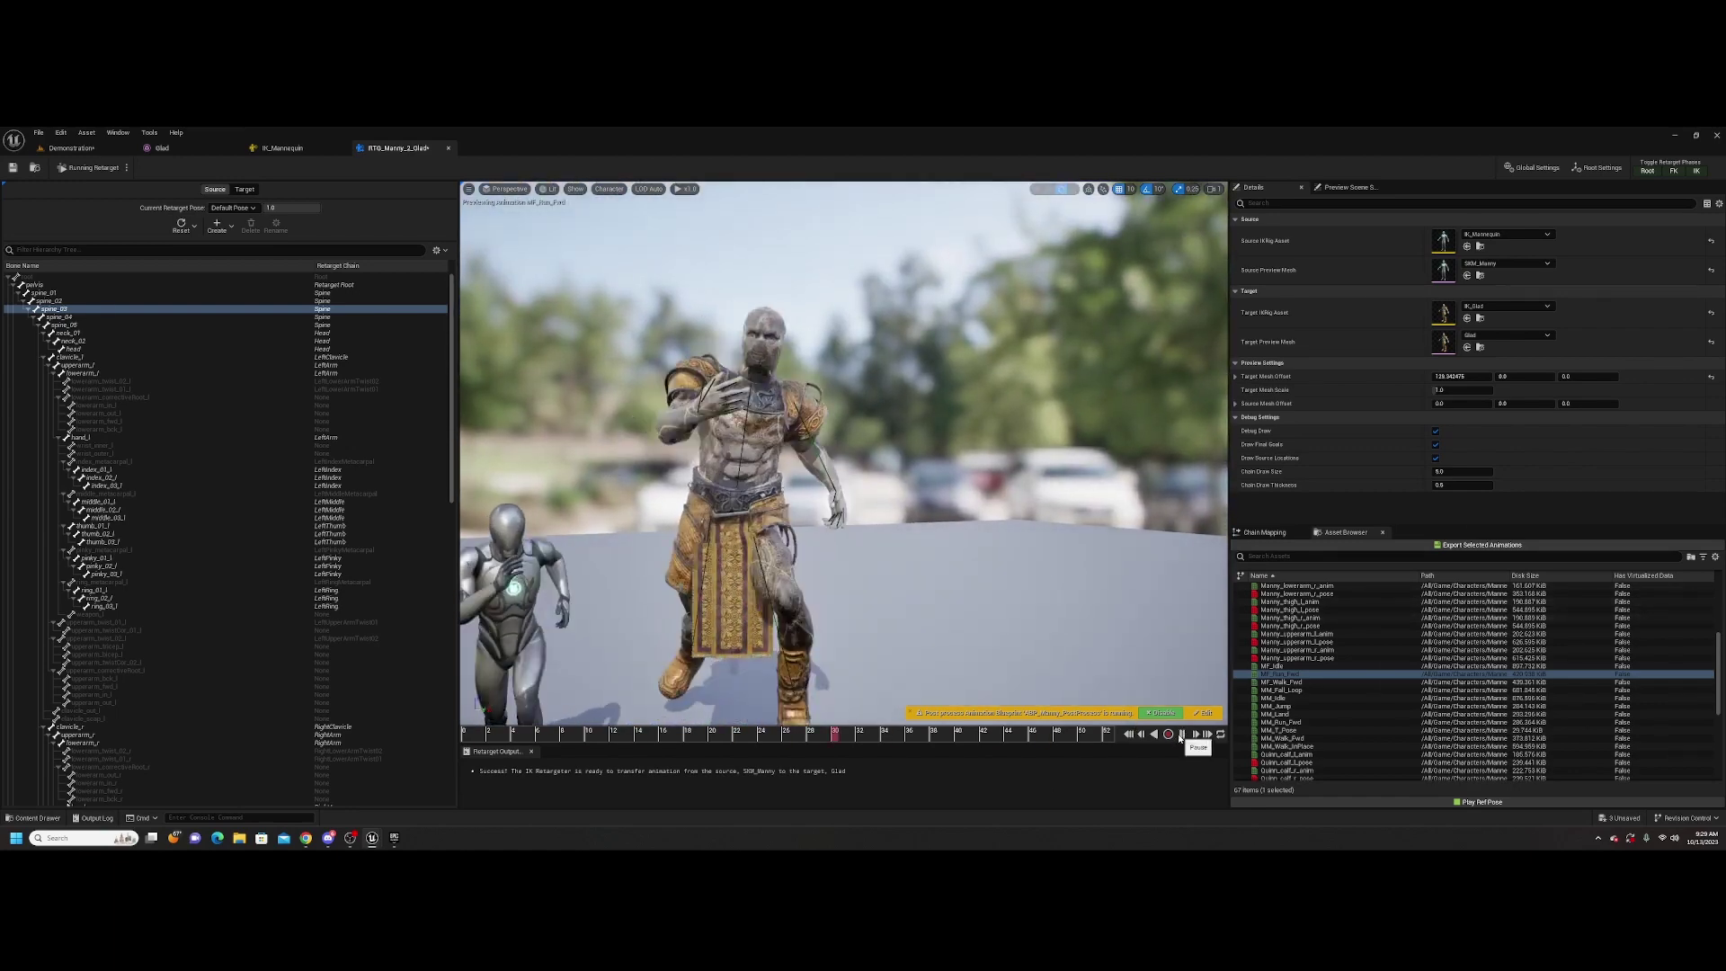
pyautogui.click(1181, 735)
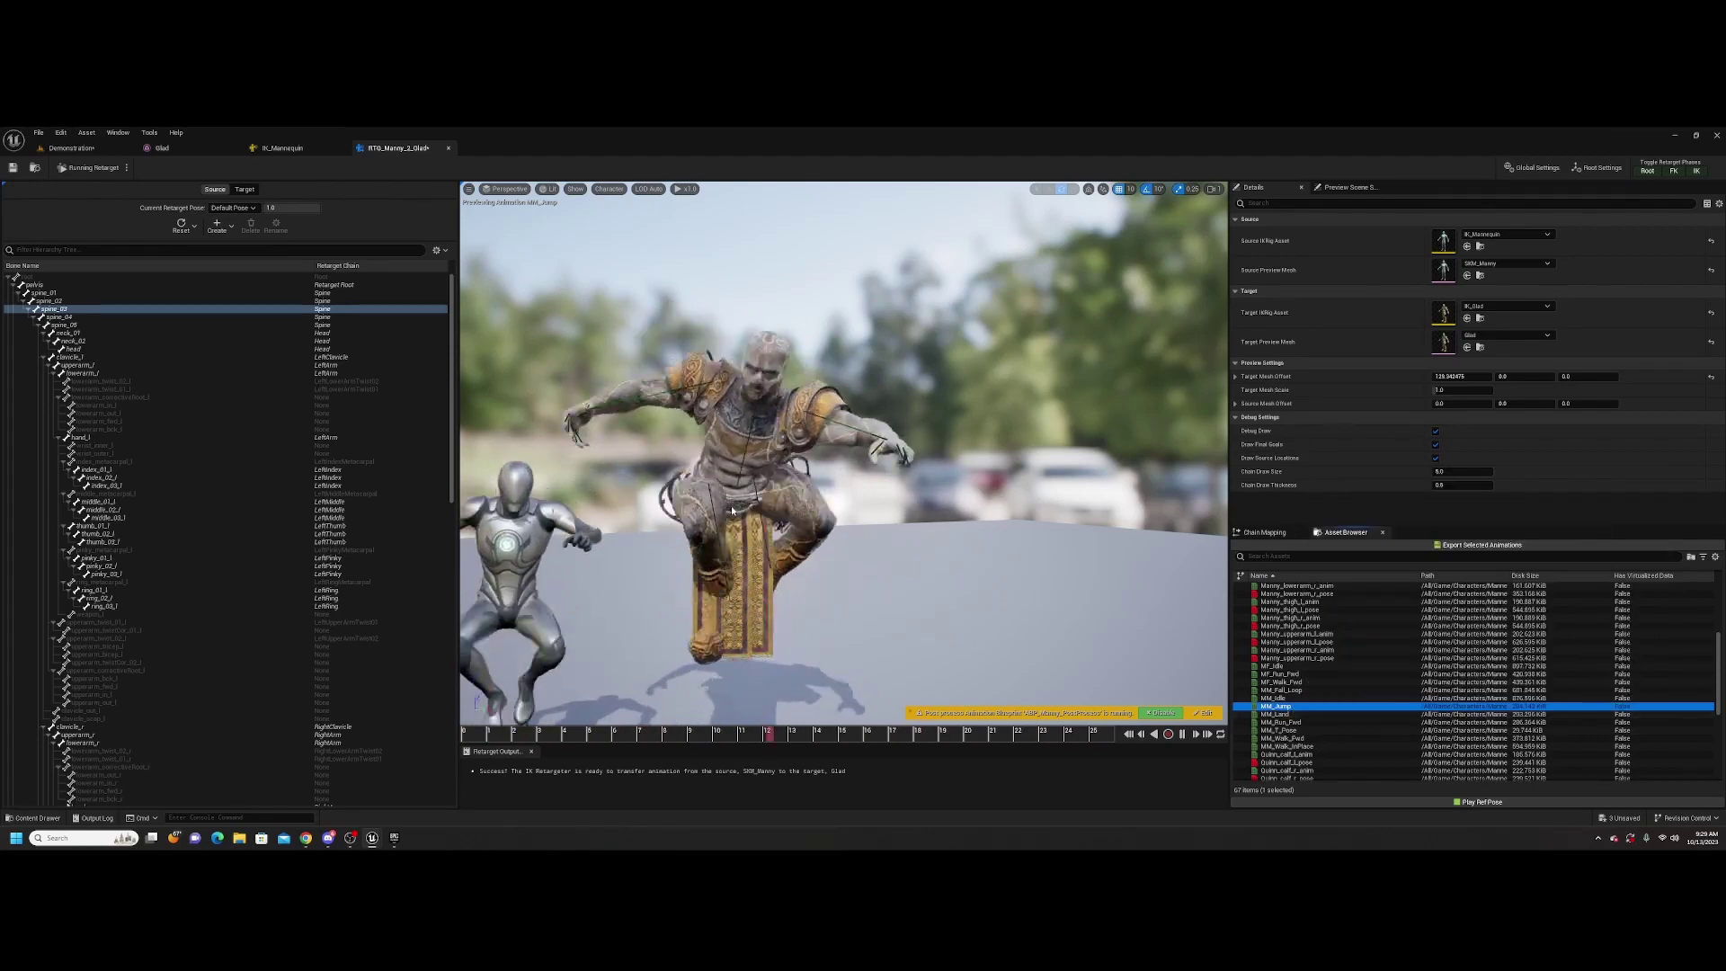
# Preview the MM_Run_Fwd and MM_Walk_Fwd animations retargeted onto the Glad character
pyautogui.click(1282, 721)
pyautogui.moveTo(1082, 665); pyautogui.dragTo(997, 710, button='right')
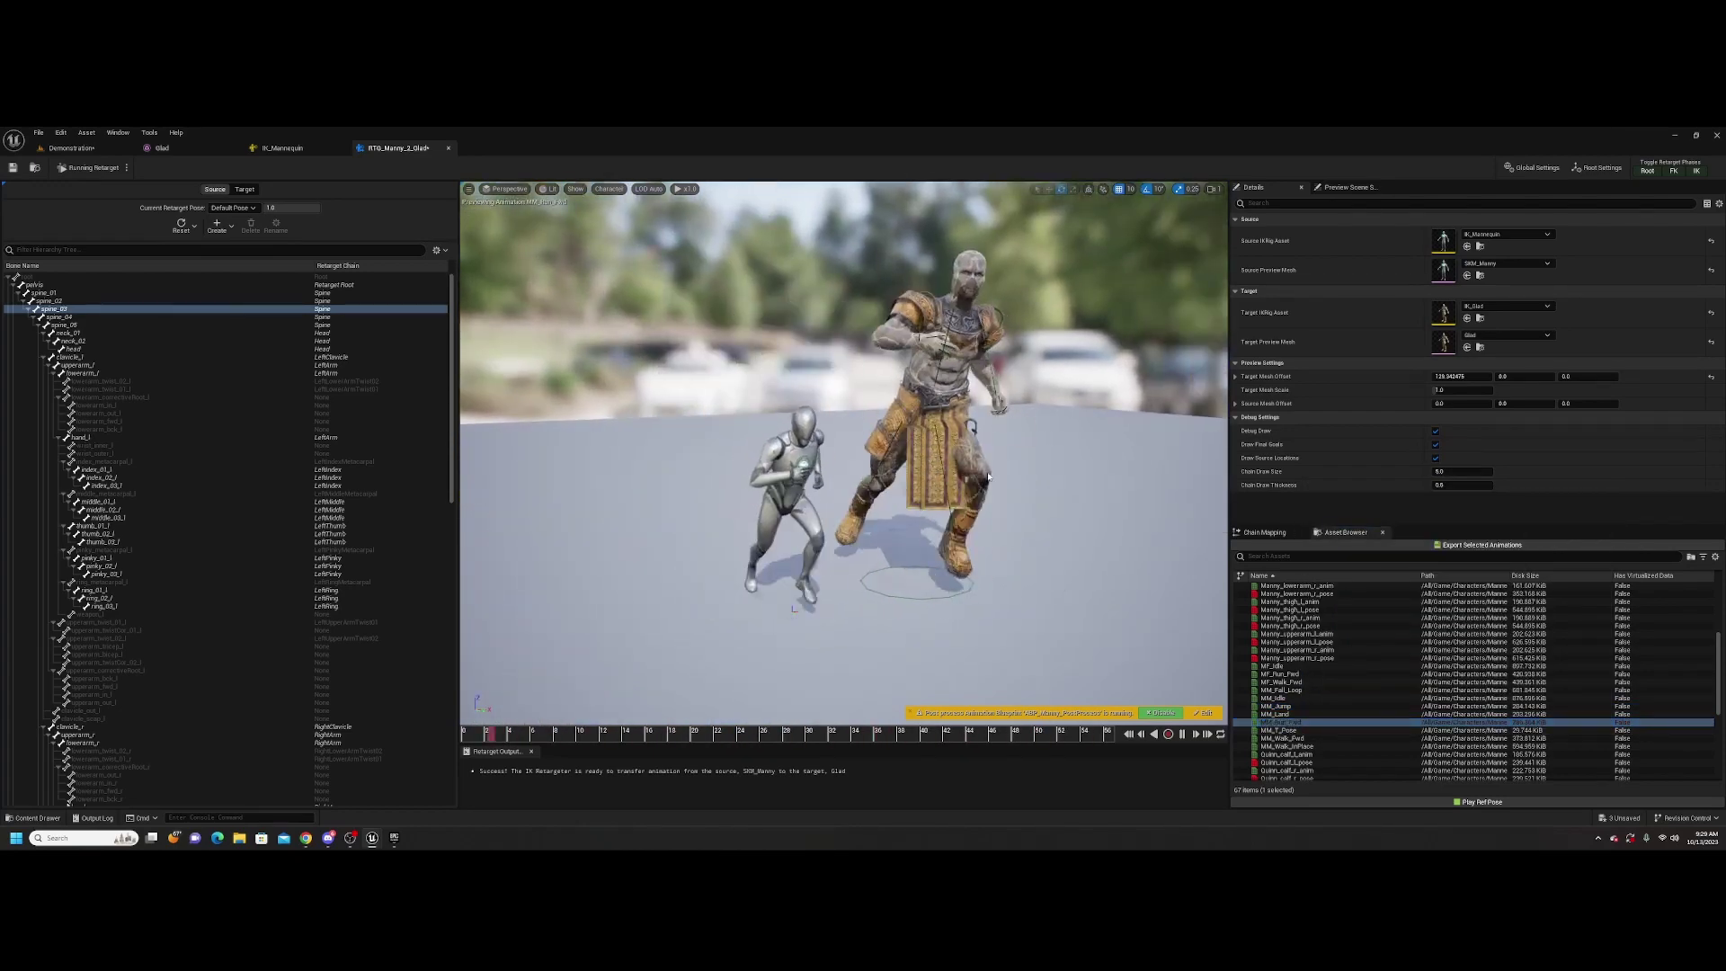
pyautogui.click(1303, 738)
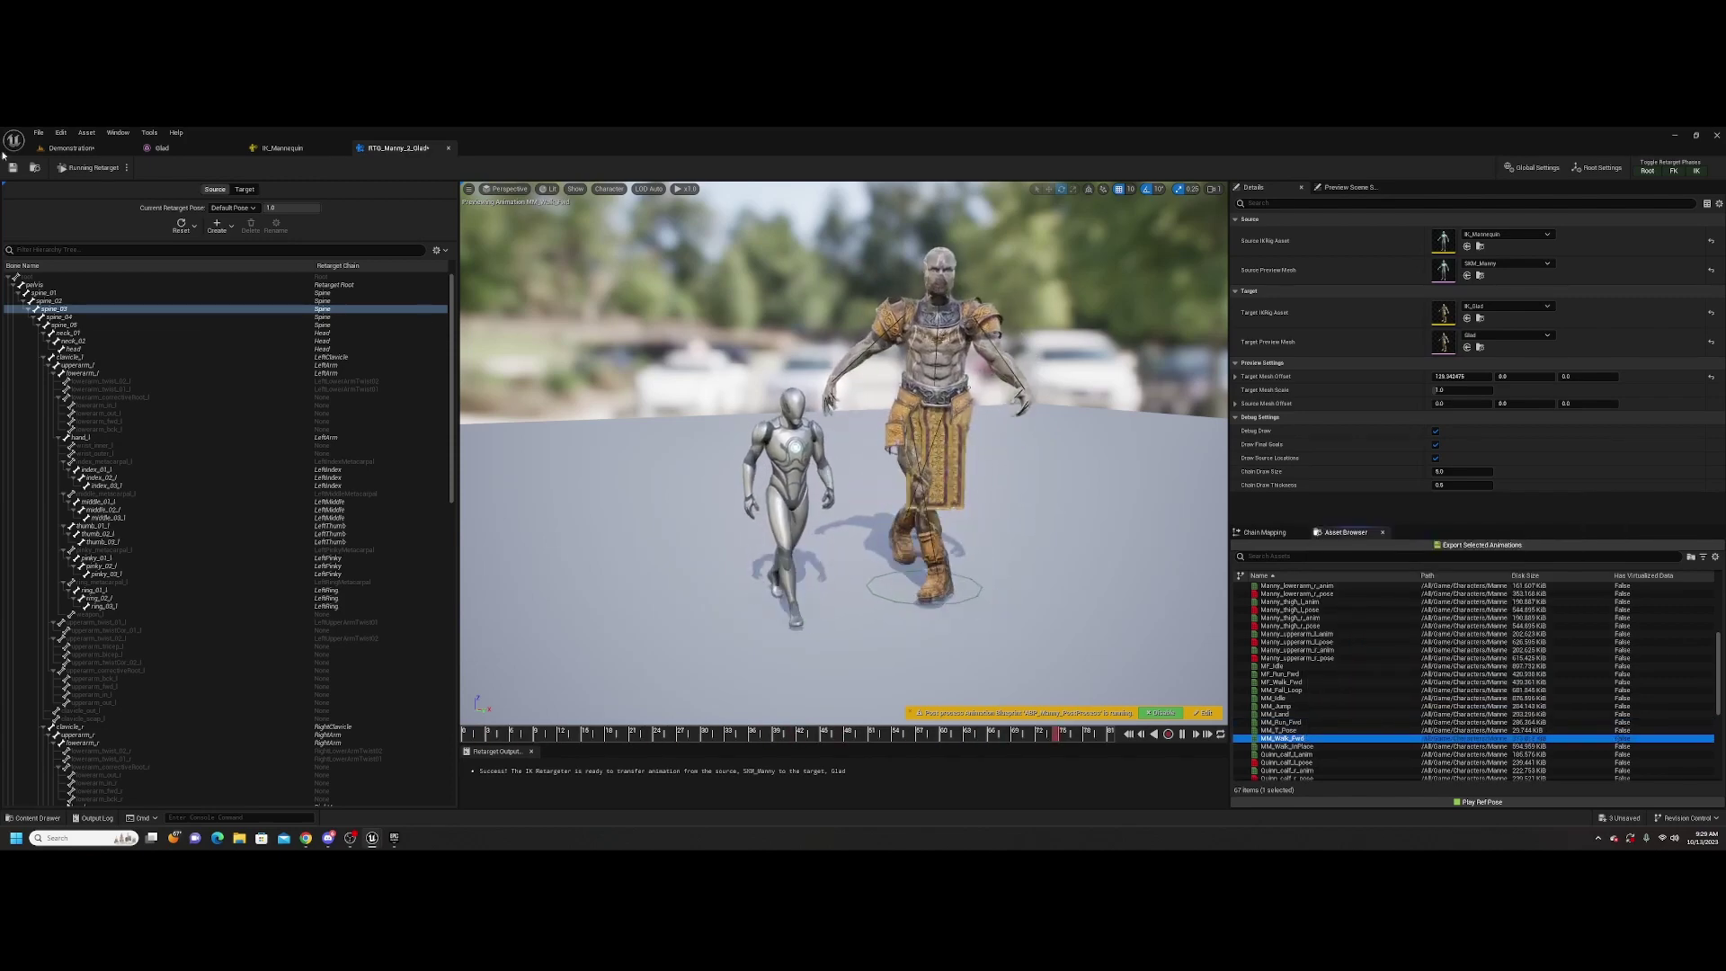
# Export the retargeted animations from MF_Idle through MM_Walk_InPlace into a new Anim folder inside Characters/Glad
pyautogui.click(1289, 668)
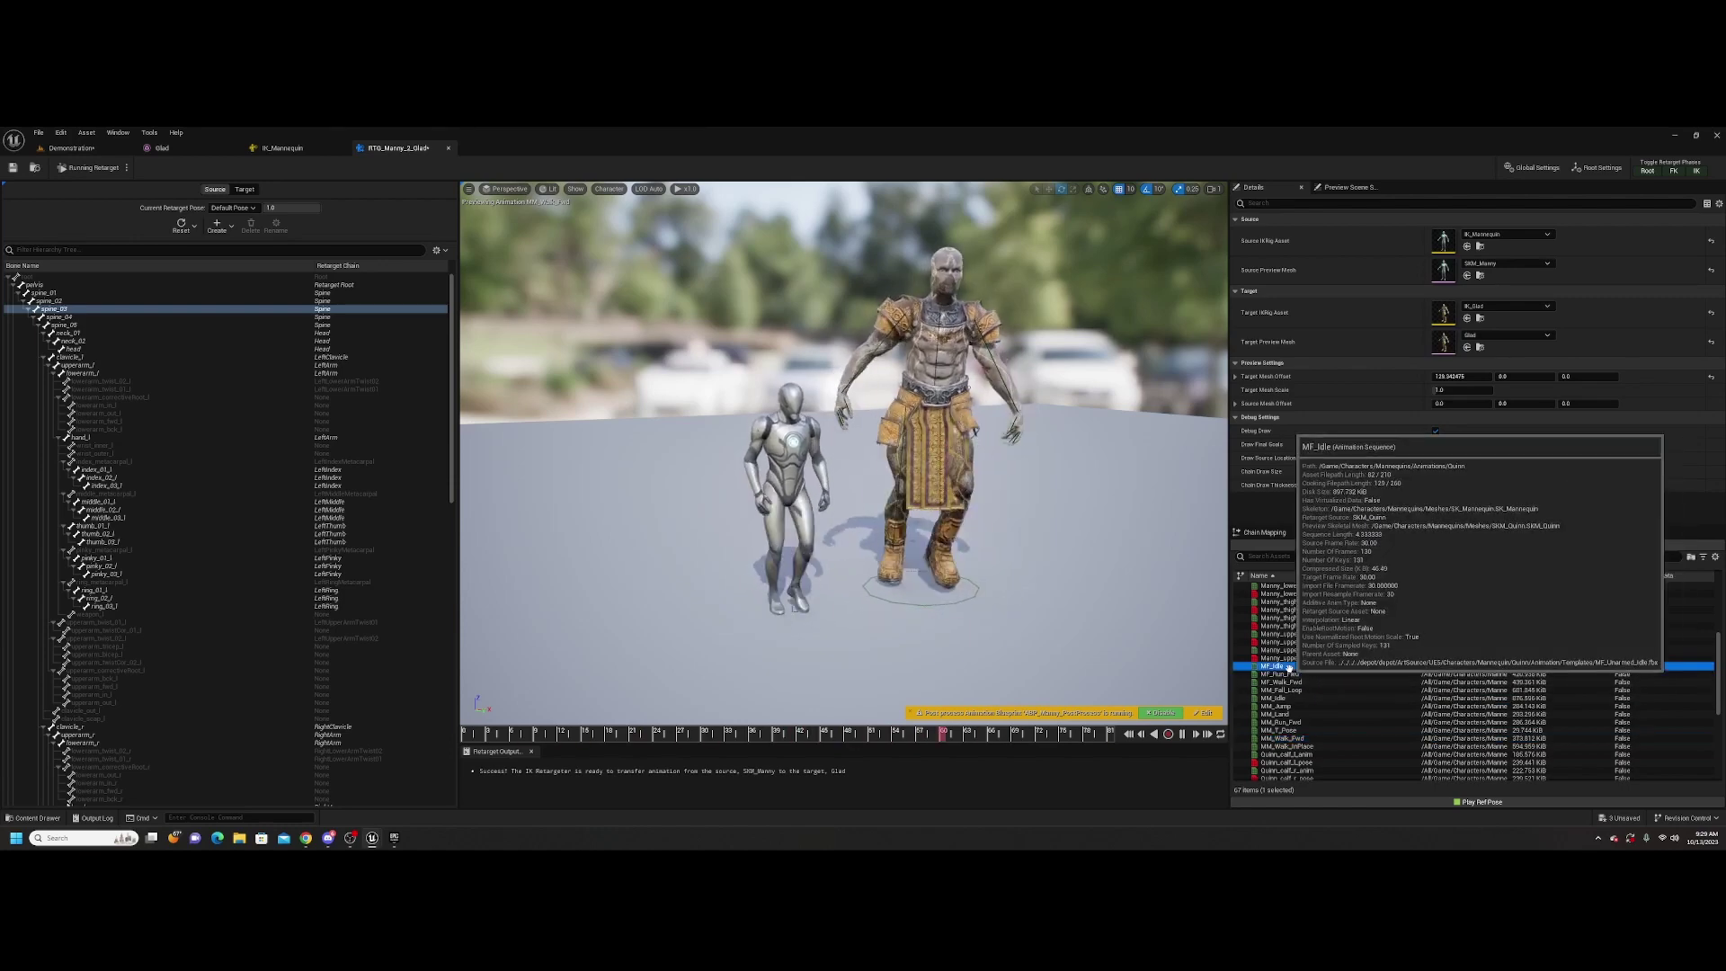
pyautogui.keyDown('shift'); pyautogui.click(1300, 747); pyautogui.keyUp('shift')
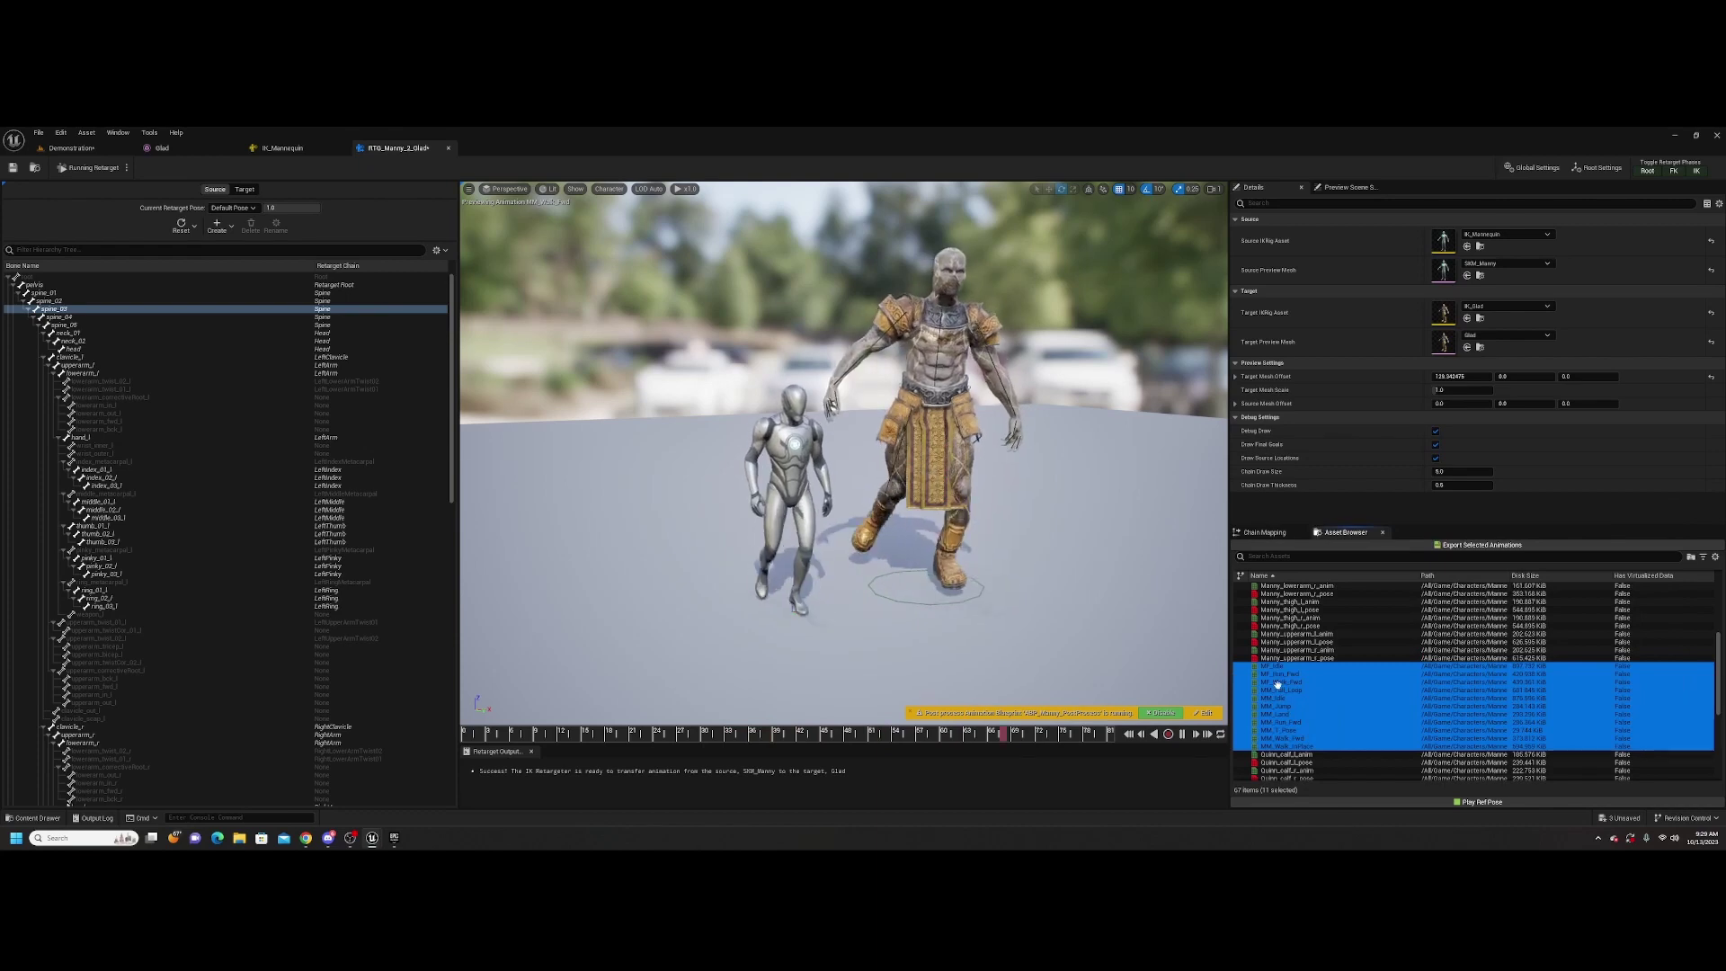
pyautogui.click(1486, 544)
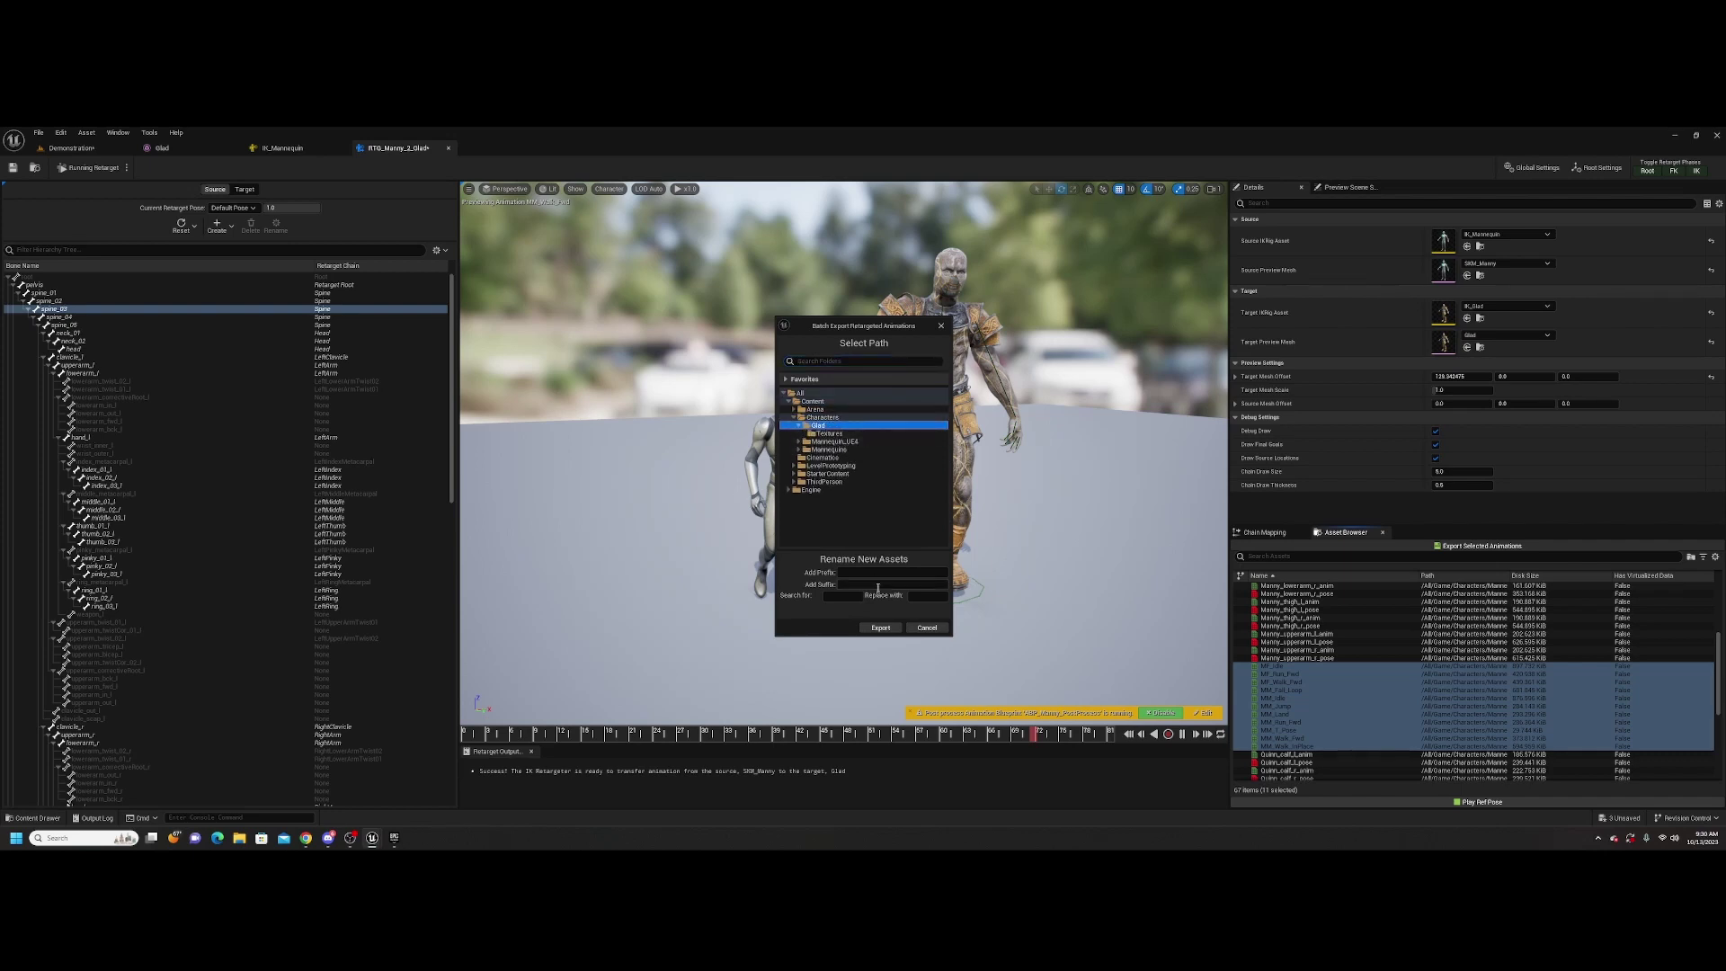
pyautogui.click(847, 434)
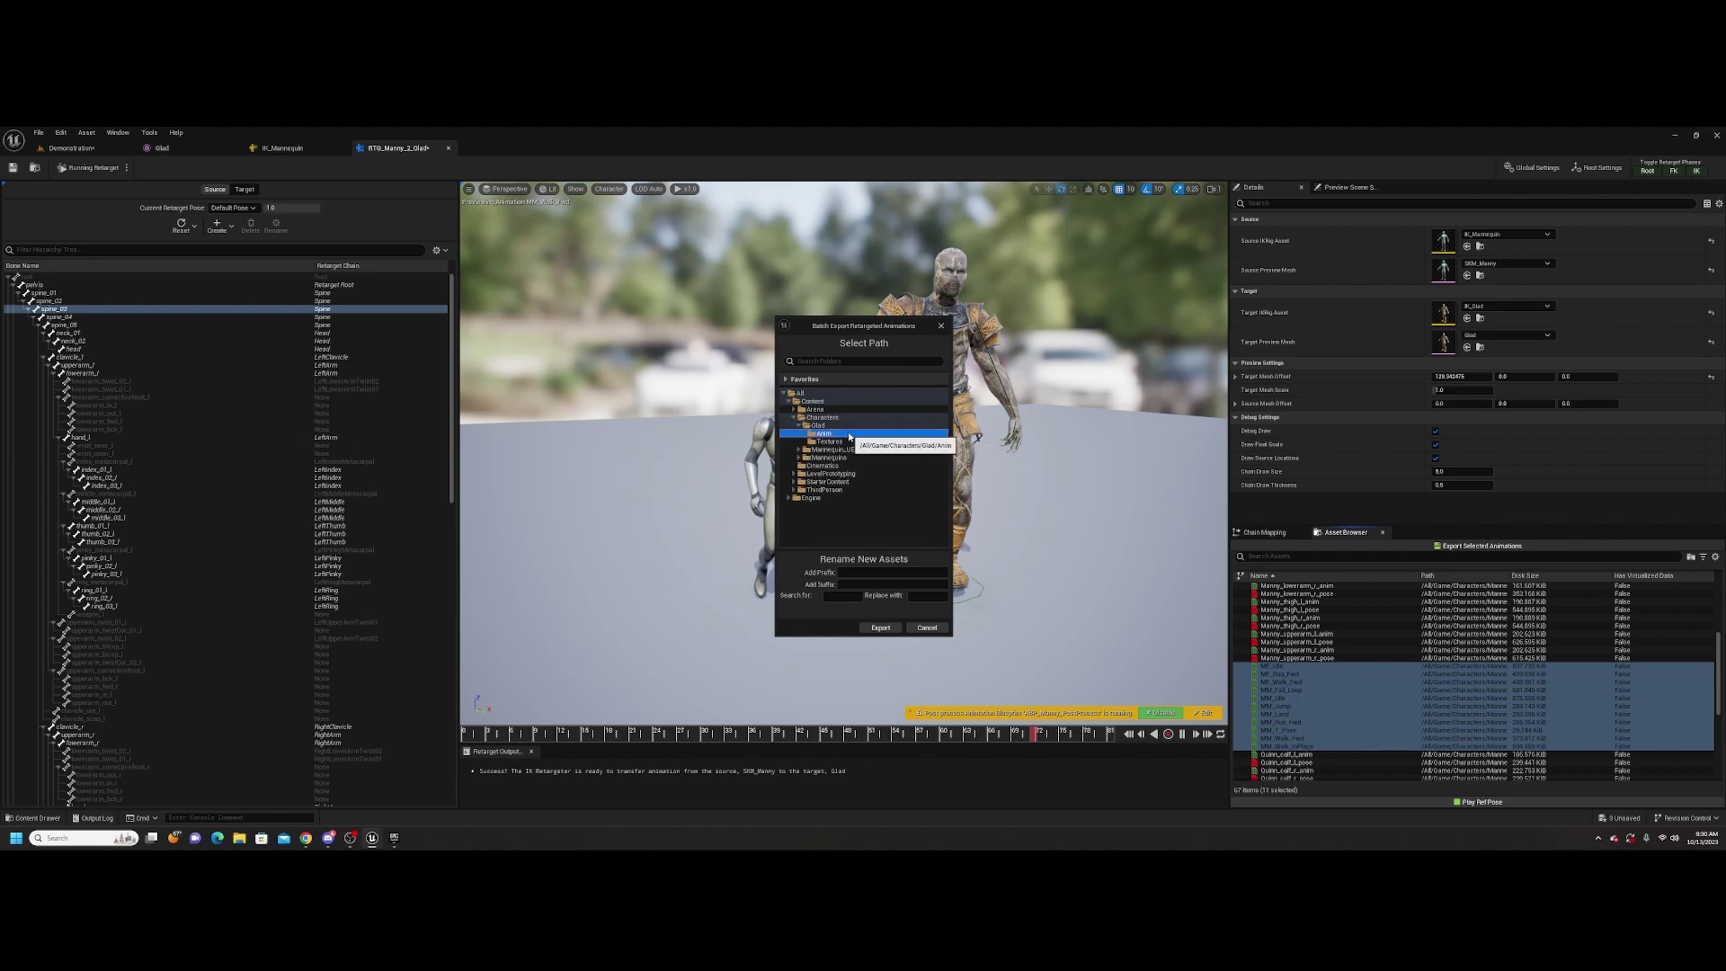
pyautogui.click(881, 628)
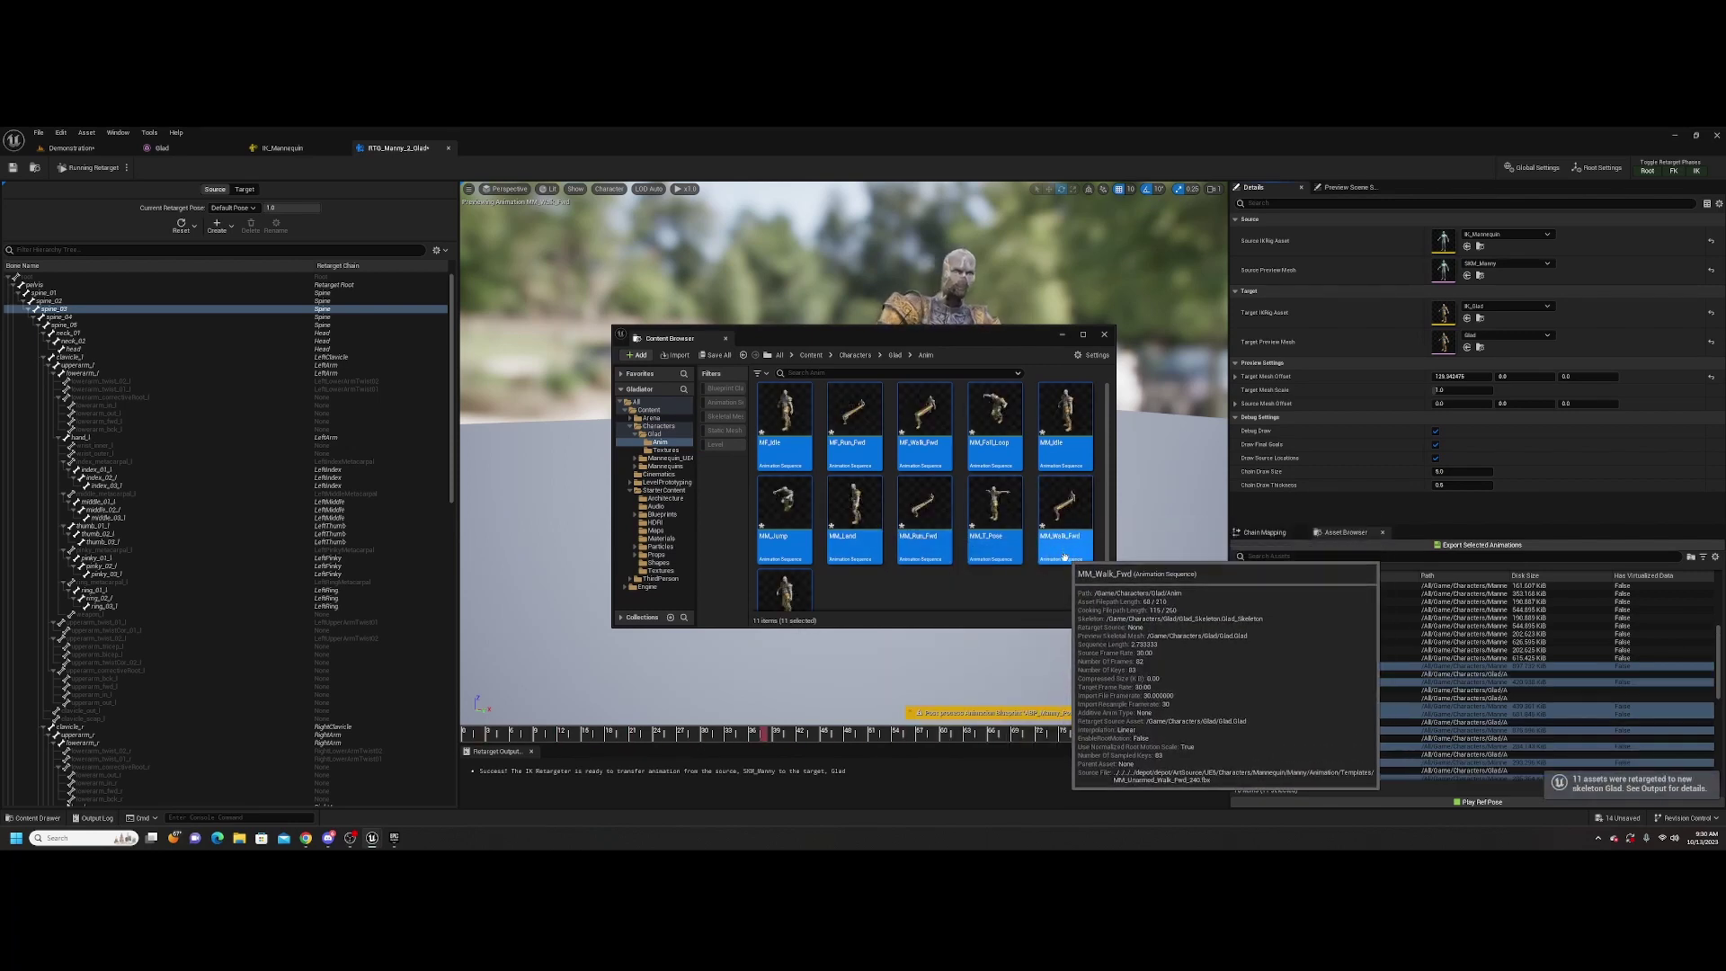
# Open the exported MM_Walk_Fwd, examine the lower body's motion during playback with root motion enabled, and close the animation
pyautogui.doubleClick(1065, 521)
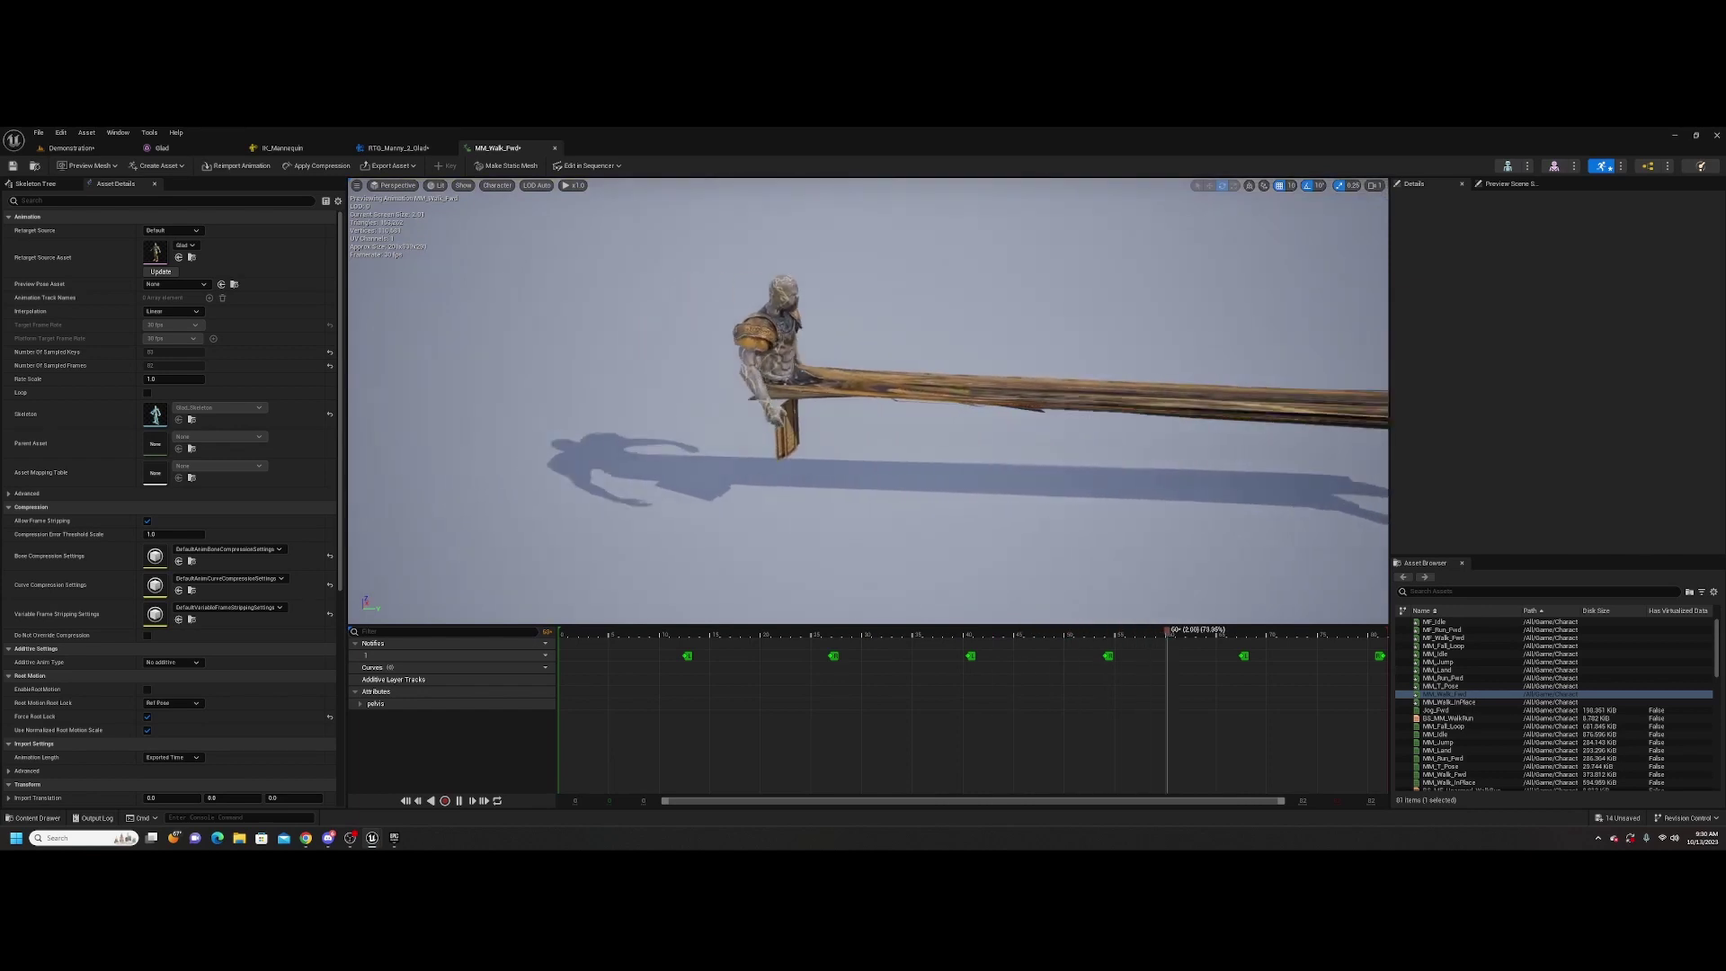
pyautogui.click(458, 799)
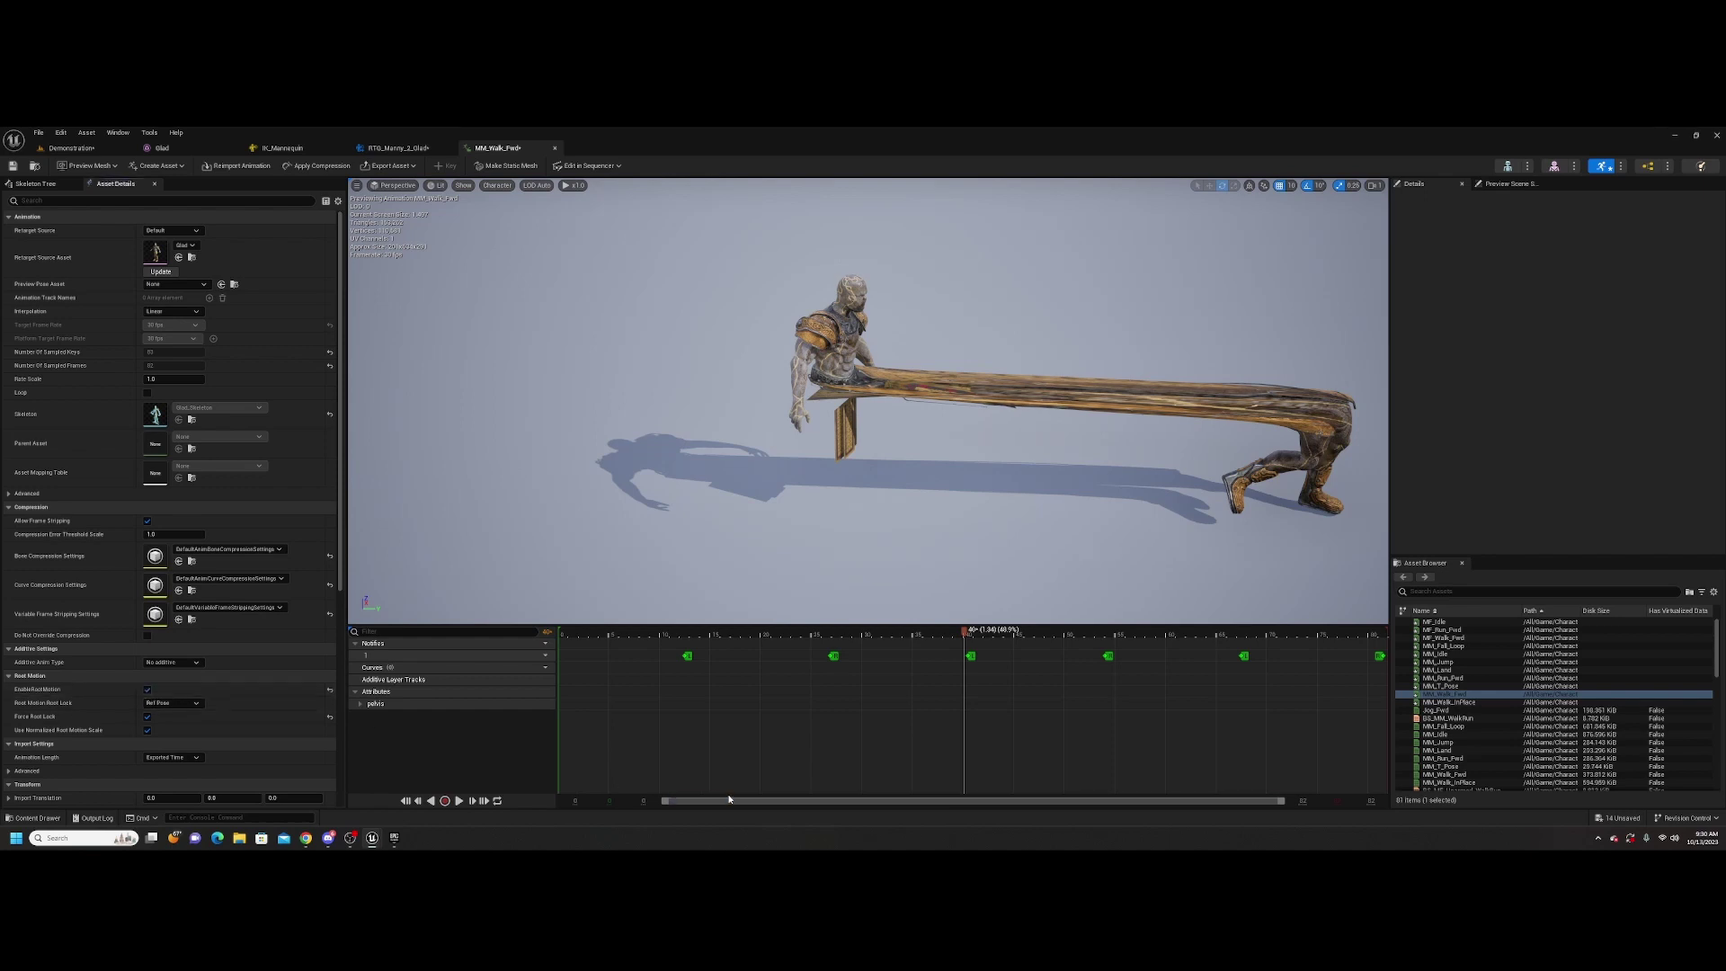
pyautogui.press('space')
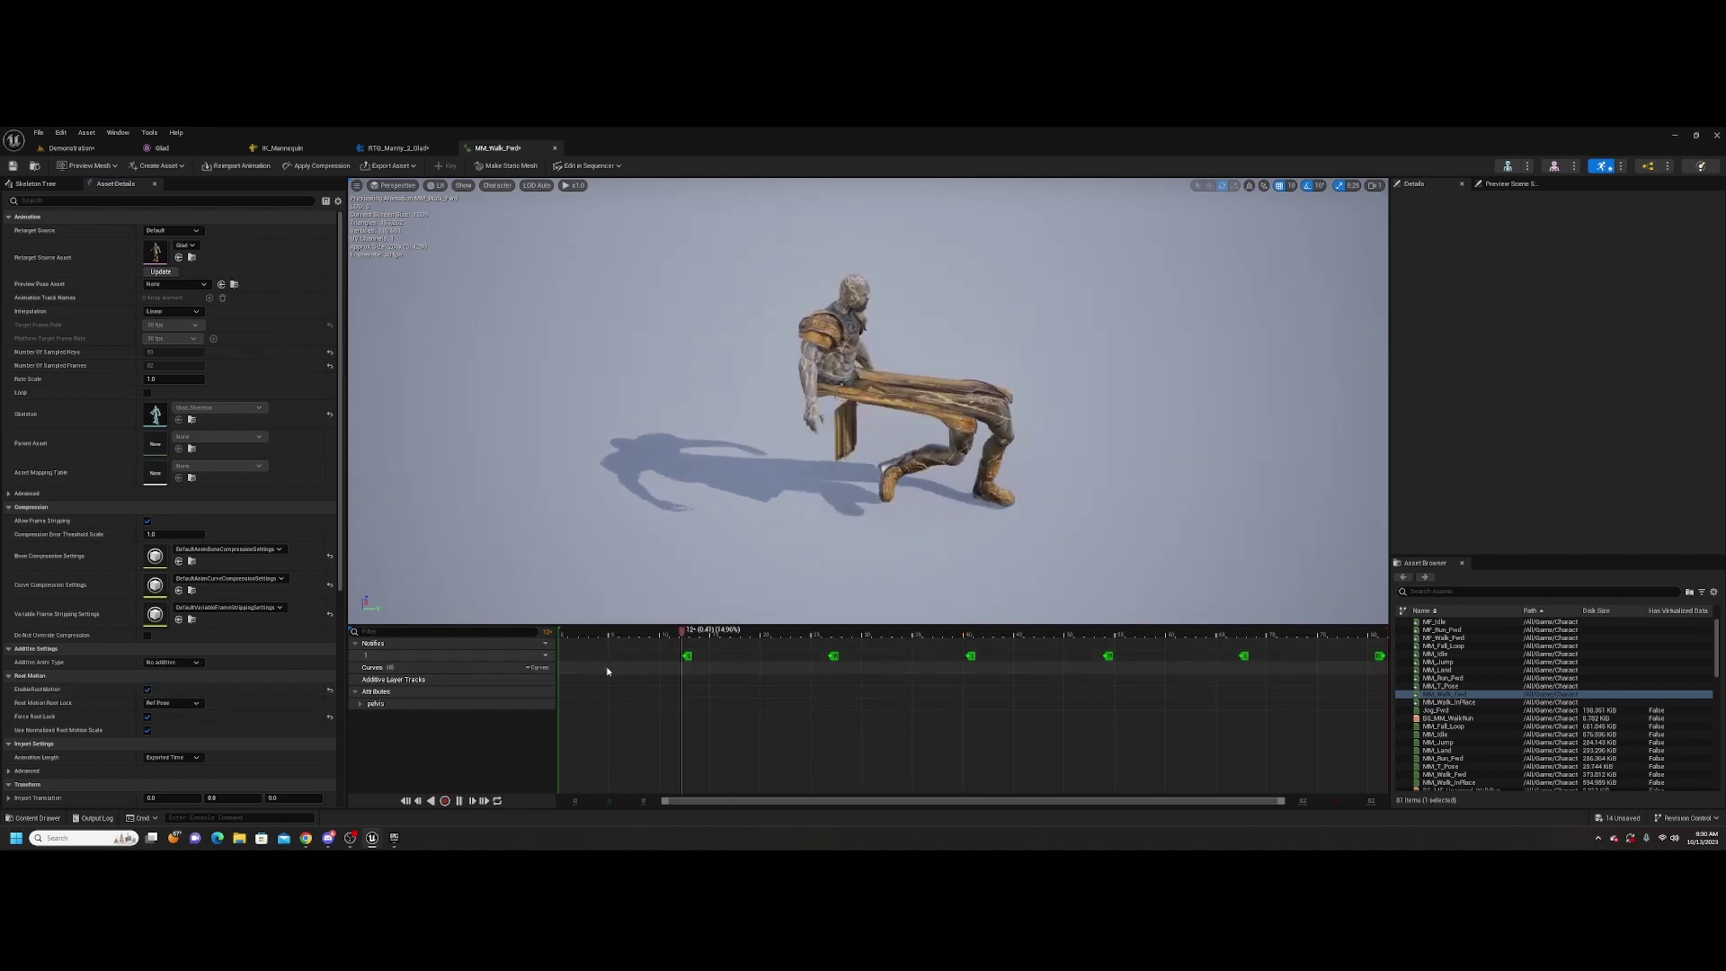
pyautogui.press('space')
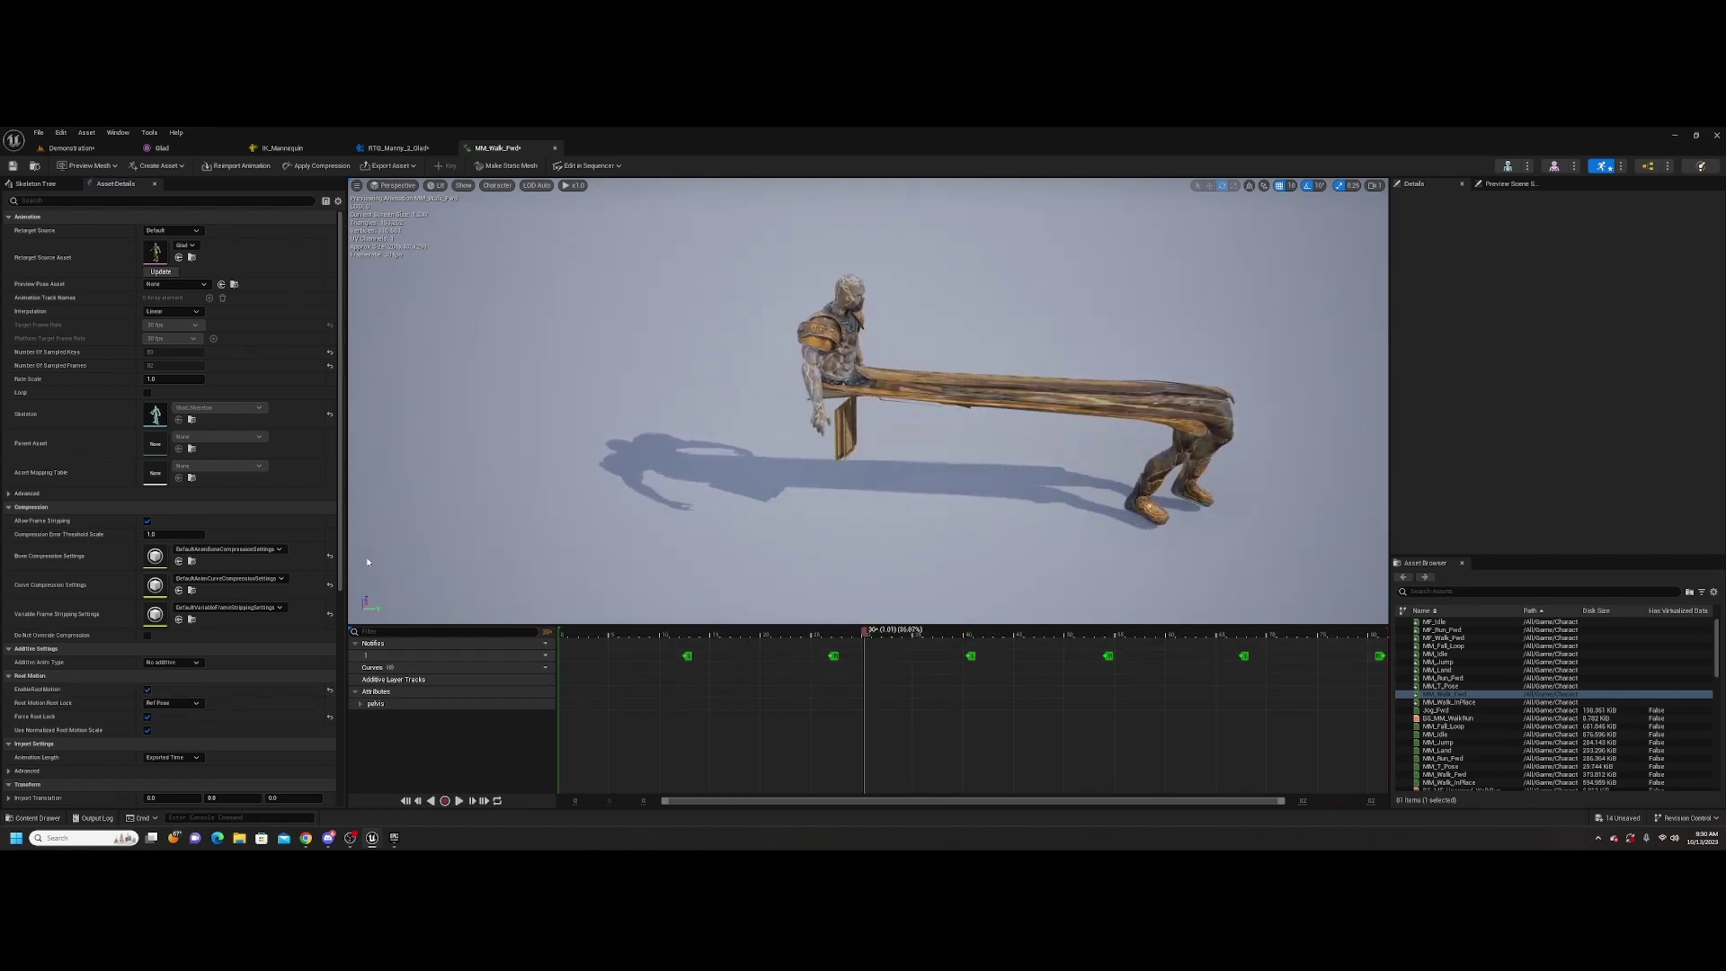
pyautogui.click(555, 150)
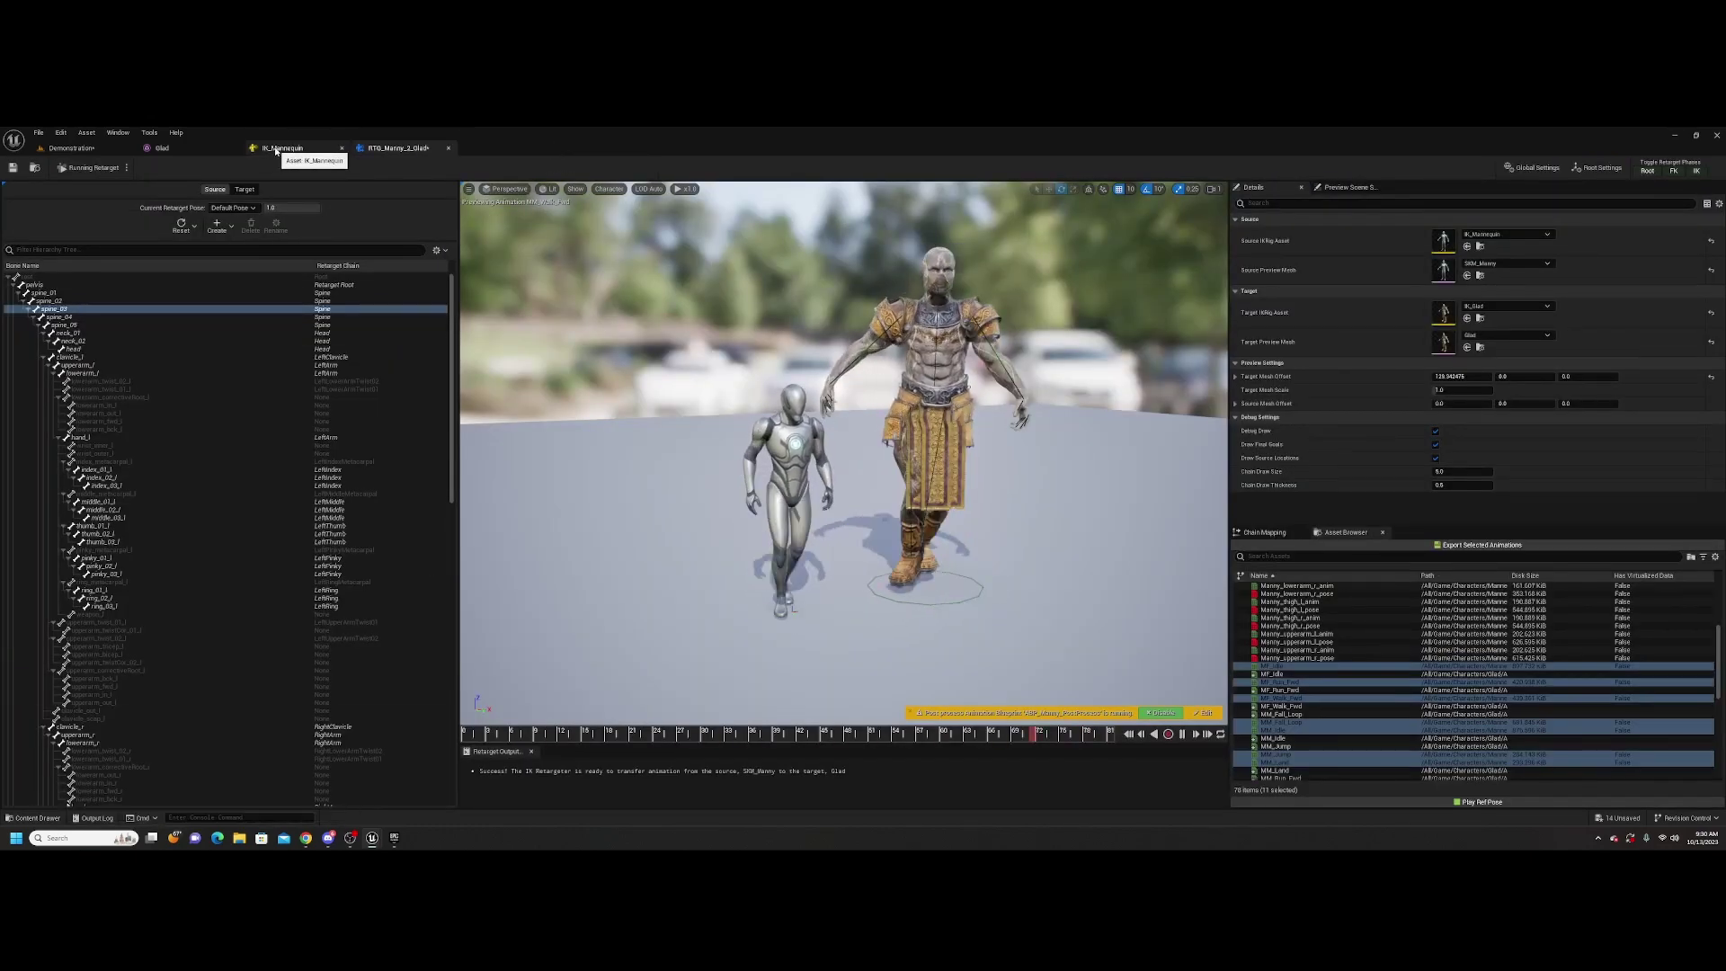
# Open IK_Glad from the Glad folder, set CC_Base_Hip as the retarget root, and save the rig
pyautogui.click(163, 148)
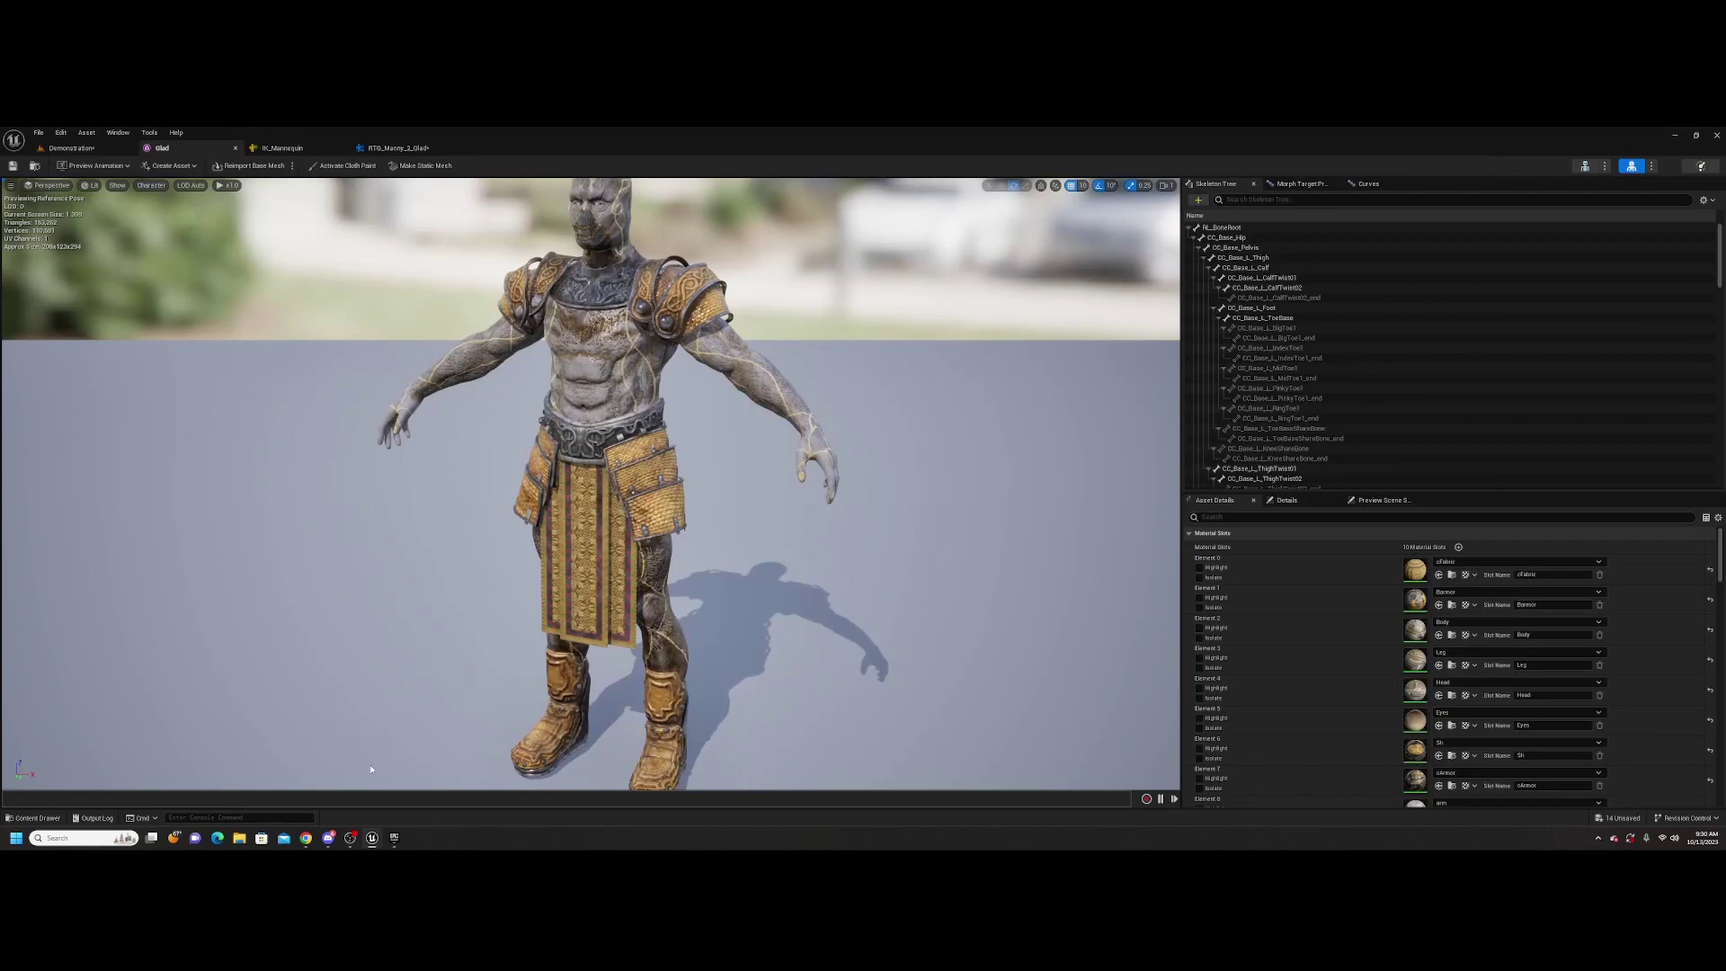
pyautogui.click(38, 818)
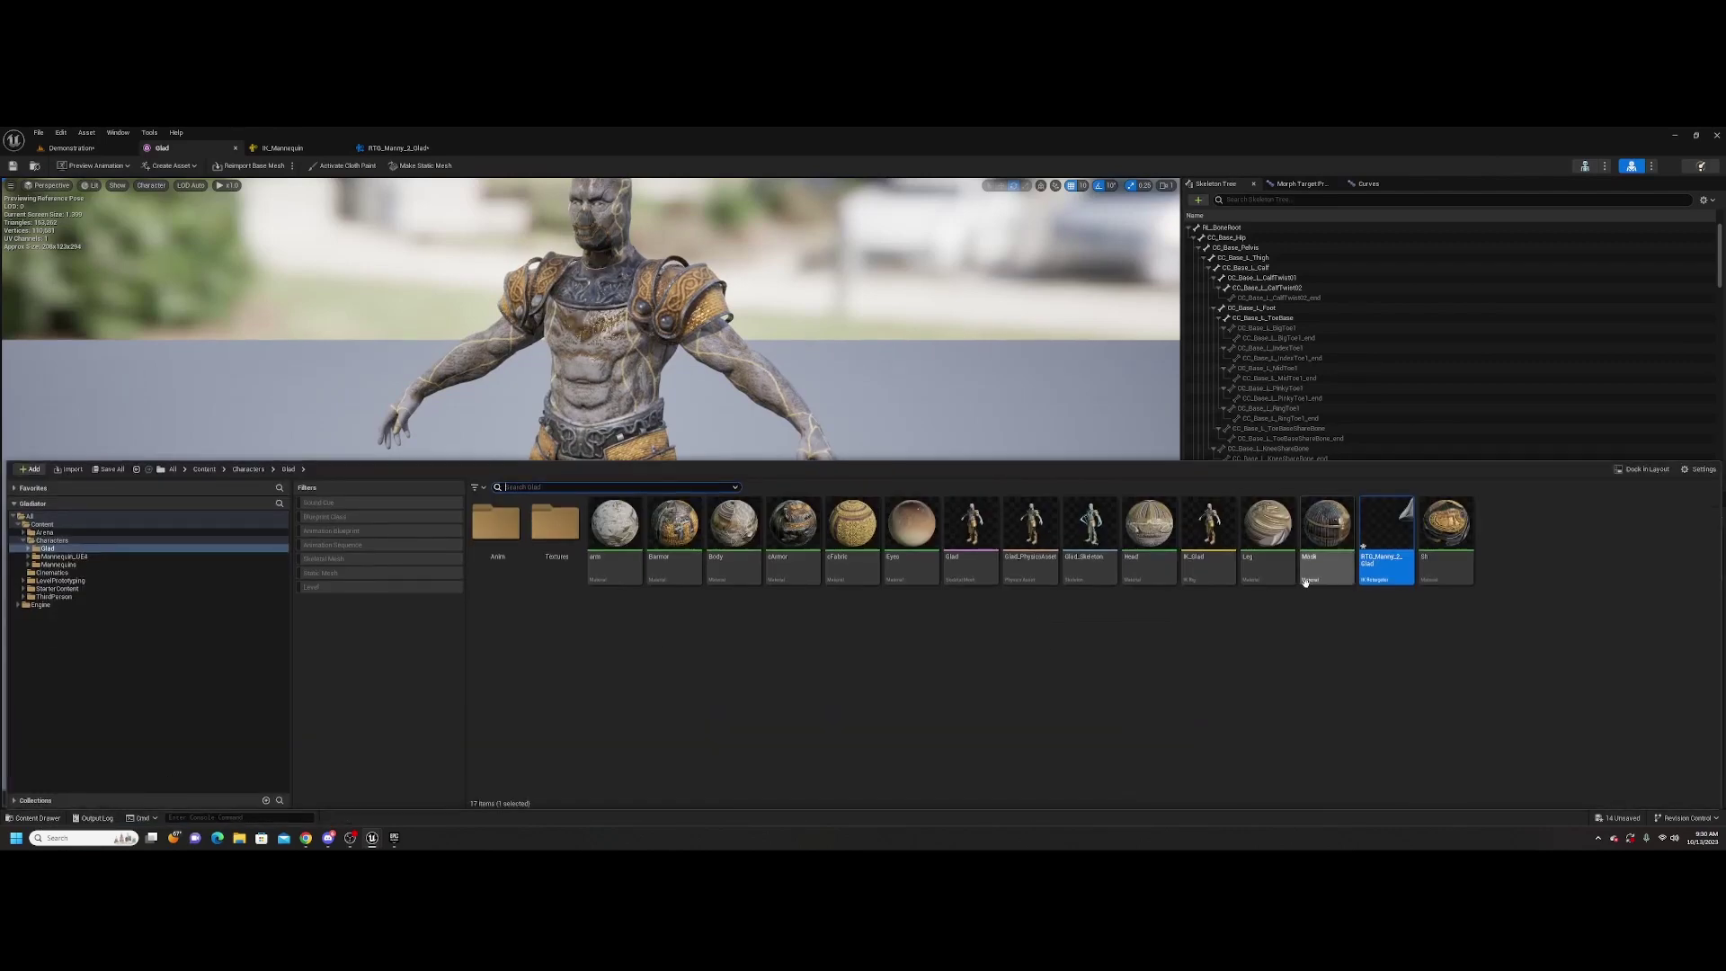
pyautogui.doubleClick(1208, 557)
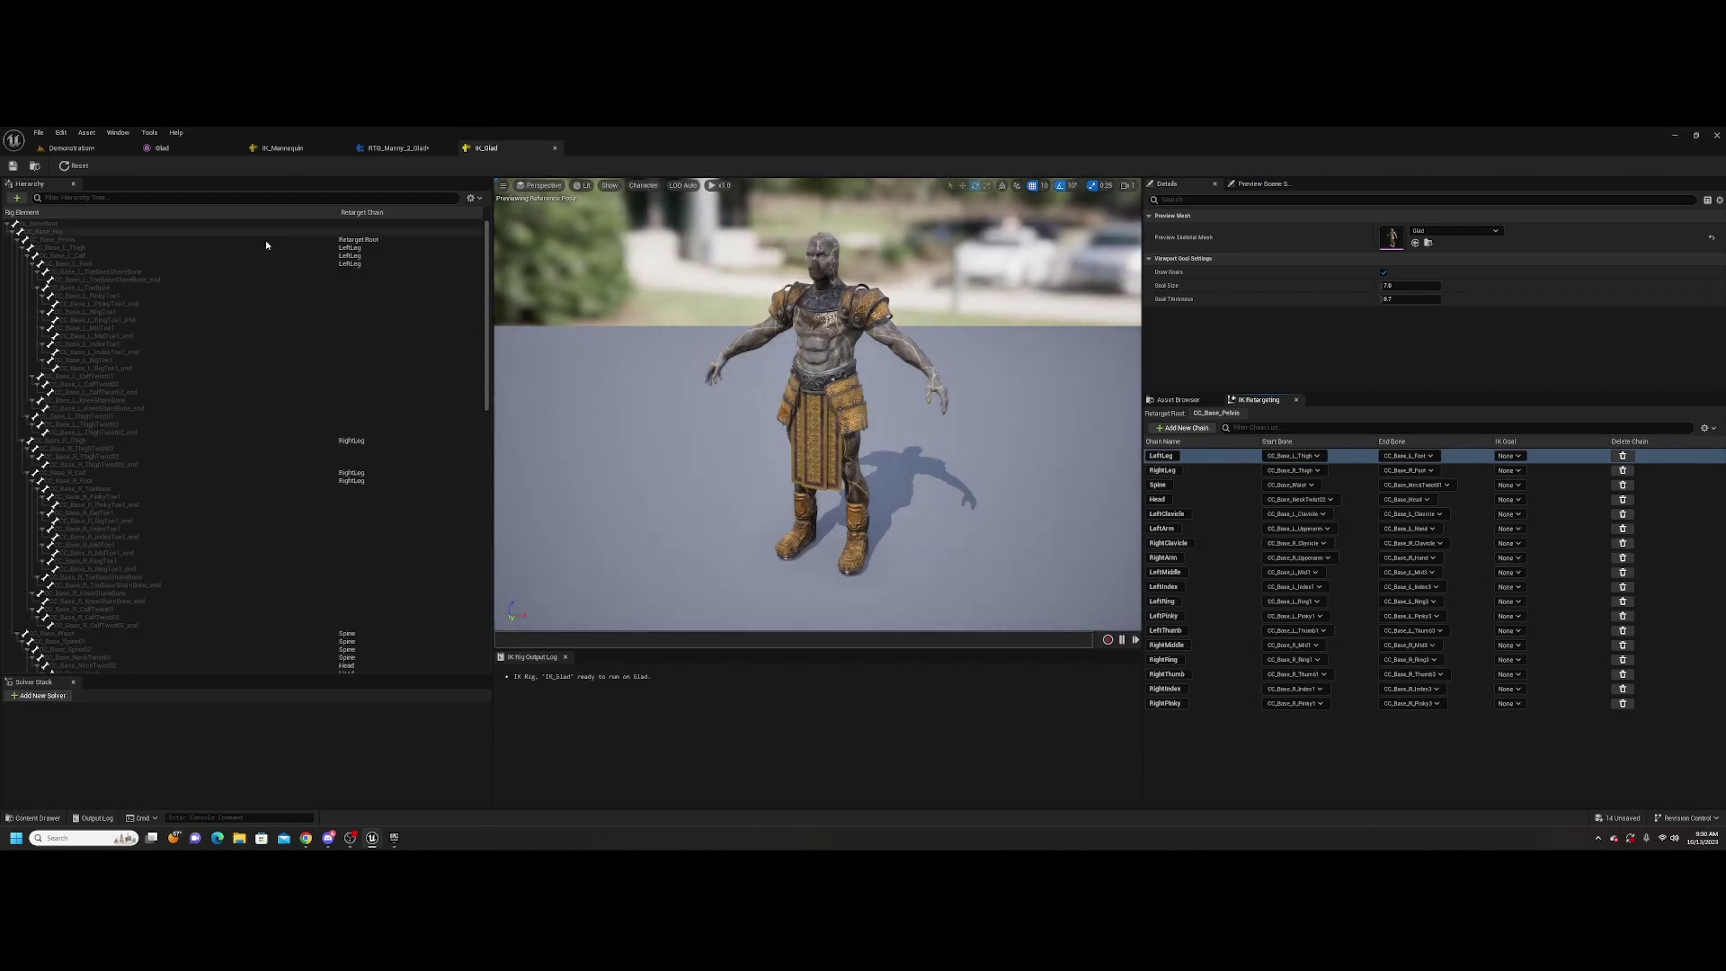
pyautogui.click(67, 231)
pyautogui.rightClick(420, 235)
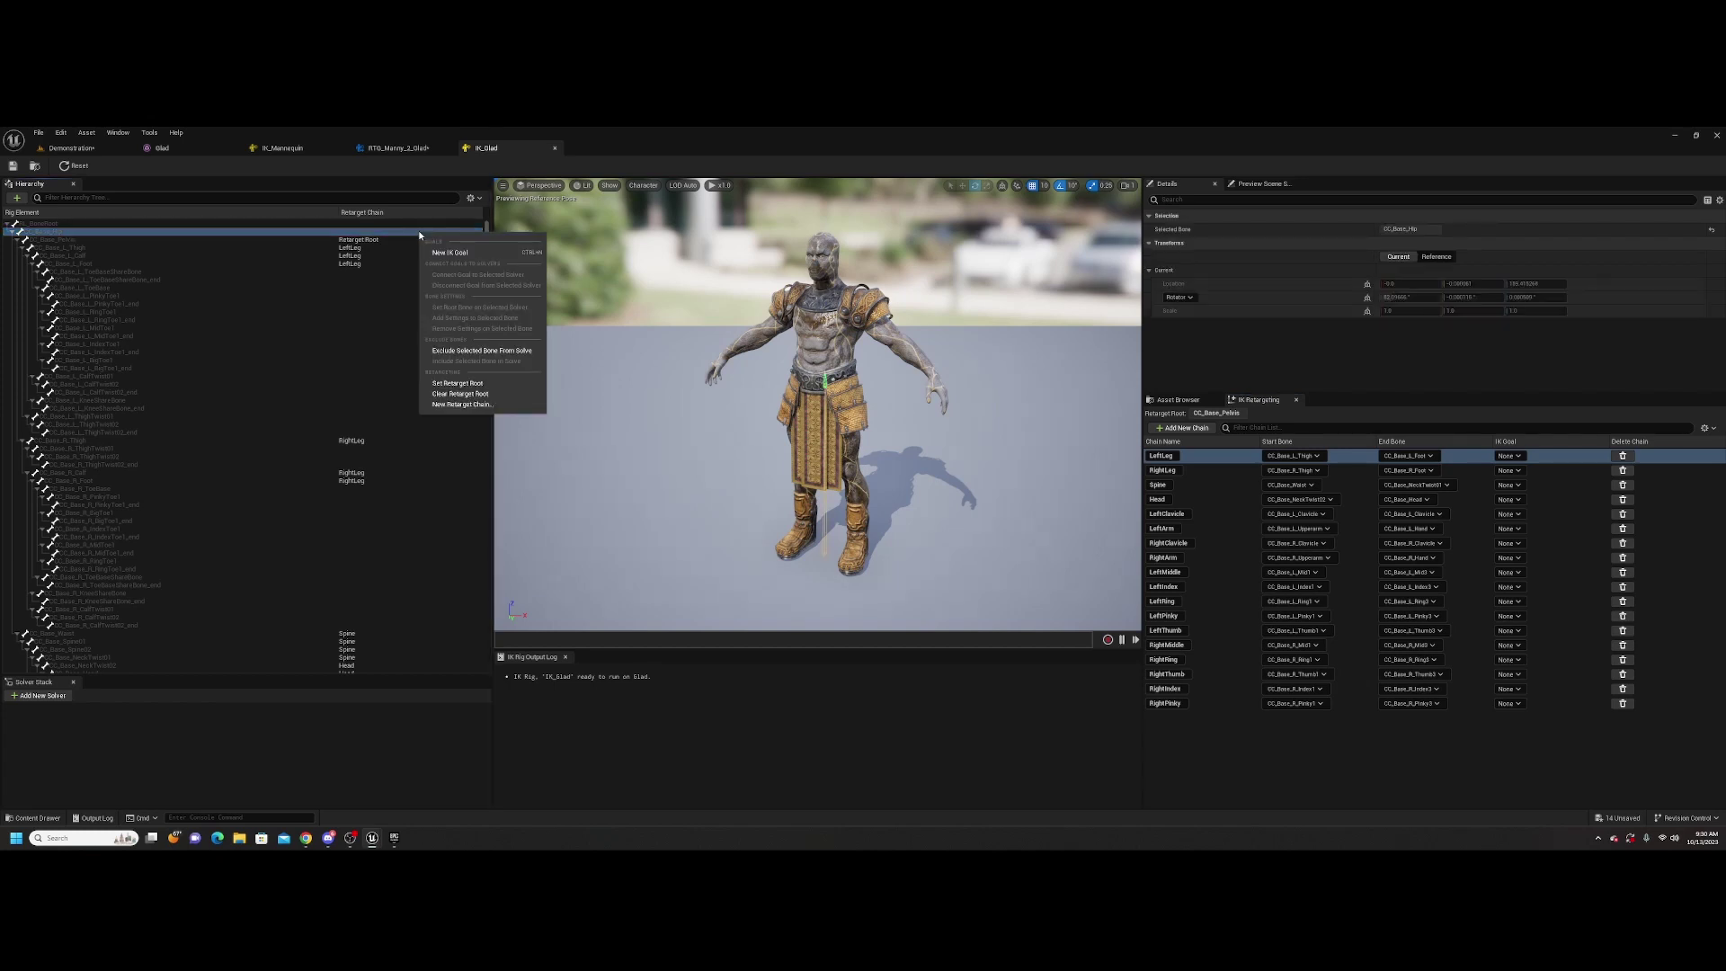
pyautogui.click(460, 384)
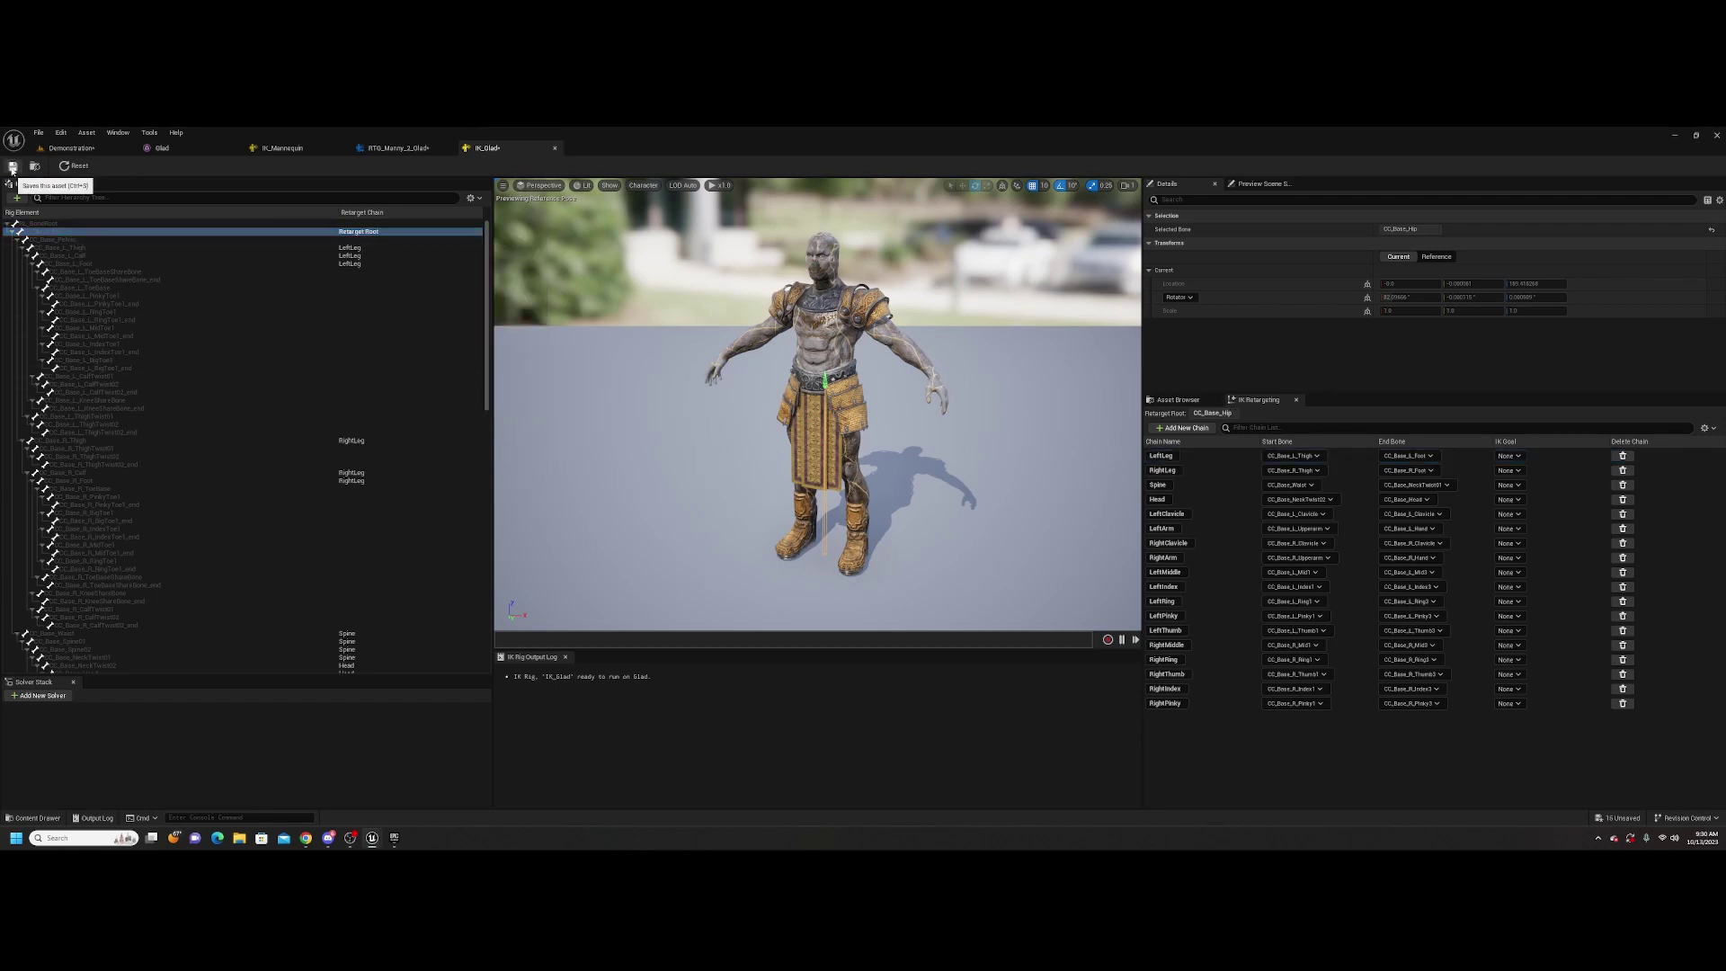
# Return to RTG_Manny_2_Glad and force-delete the previously exported animations, MF_Idle through MM_Walk_InPlace, from the Glad character's Anim folder
pyautogui.click(399, 149)
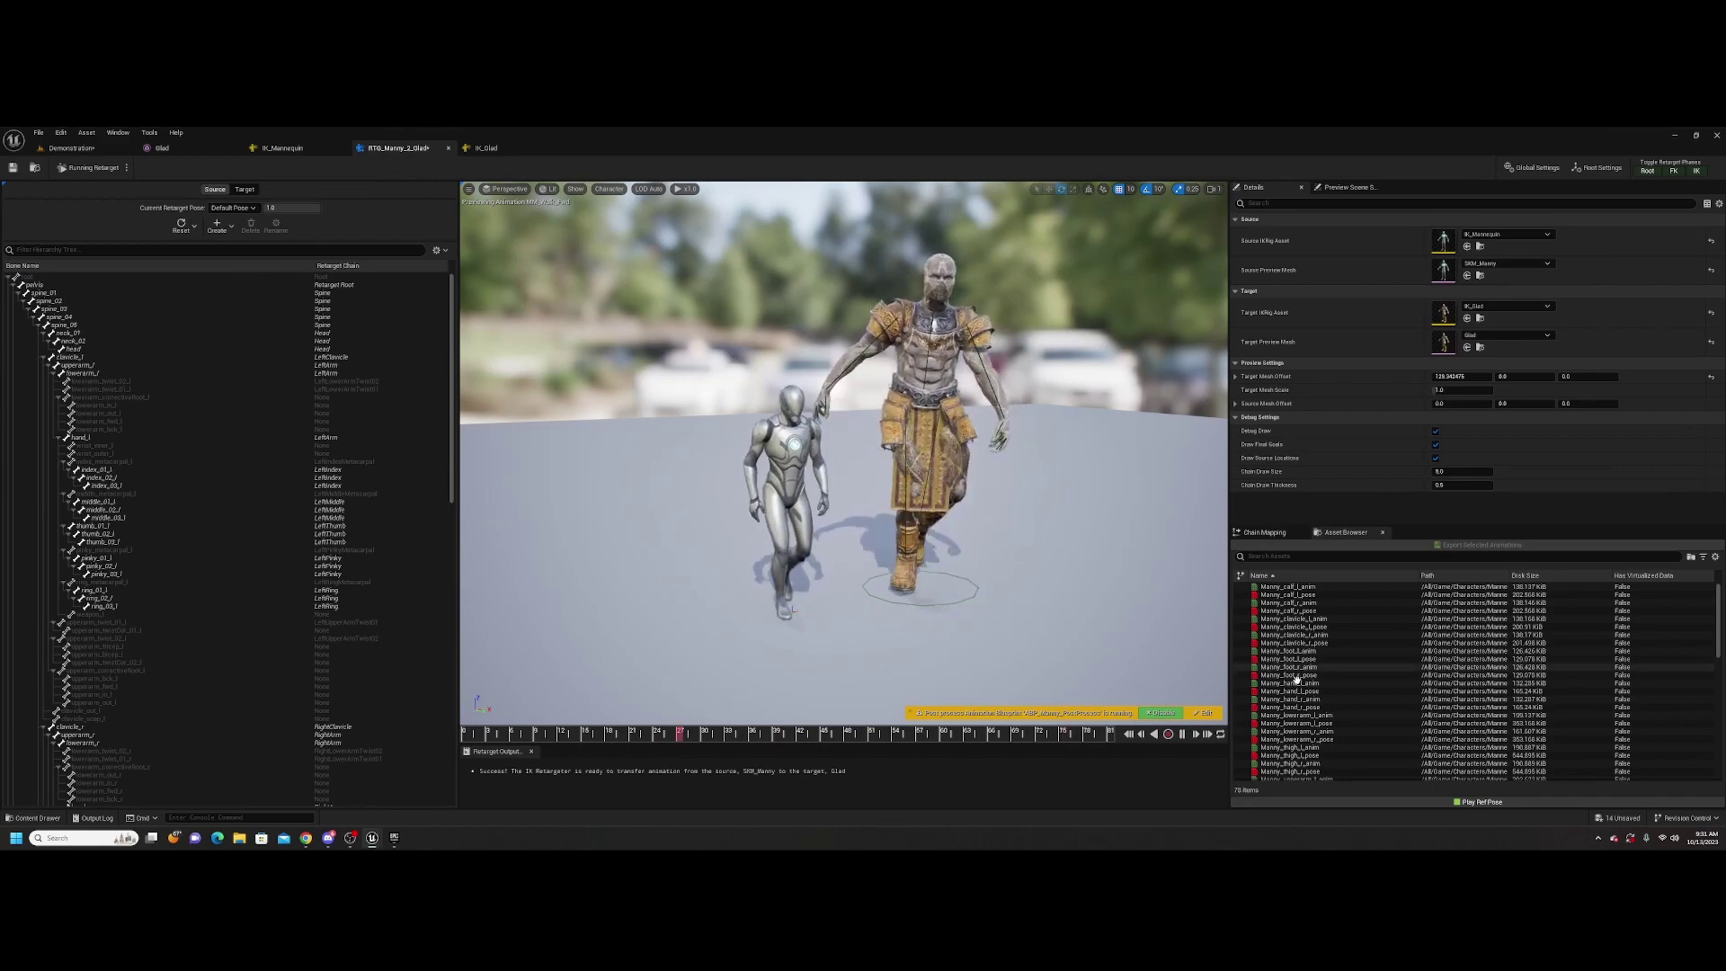
pyautogui.moveTo(947, 527); pyautogui.dragTo(997, 531, button='right')
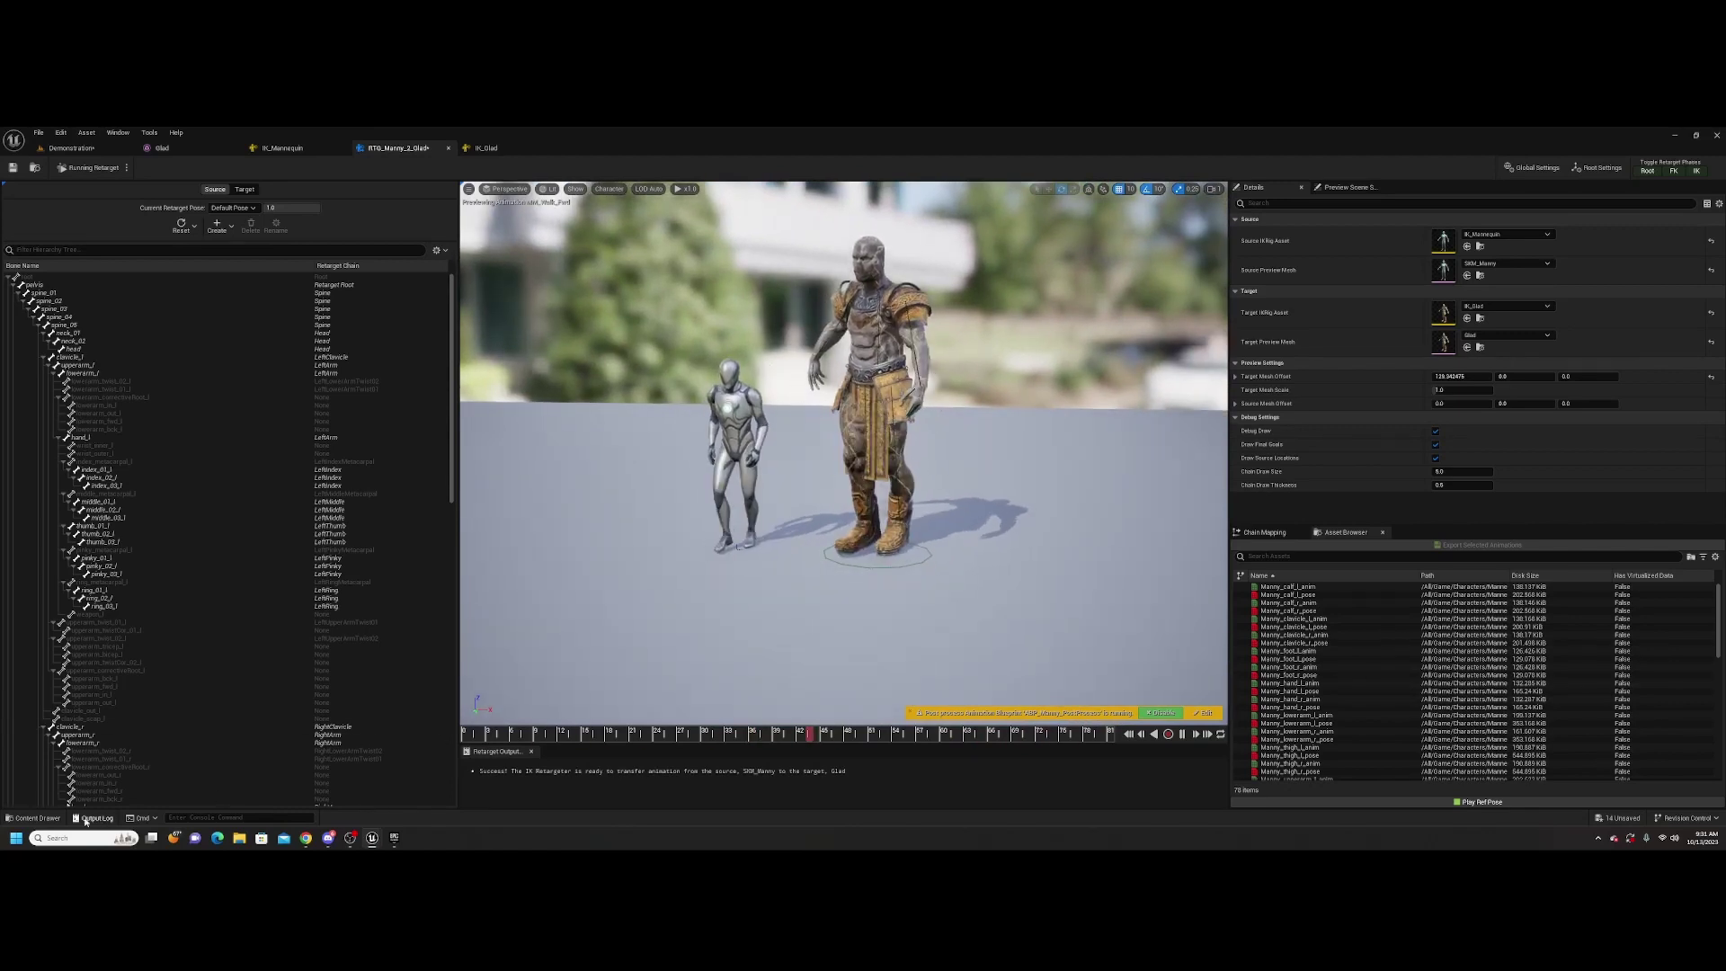
pyautogui.click(36, 818)
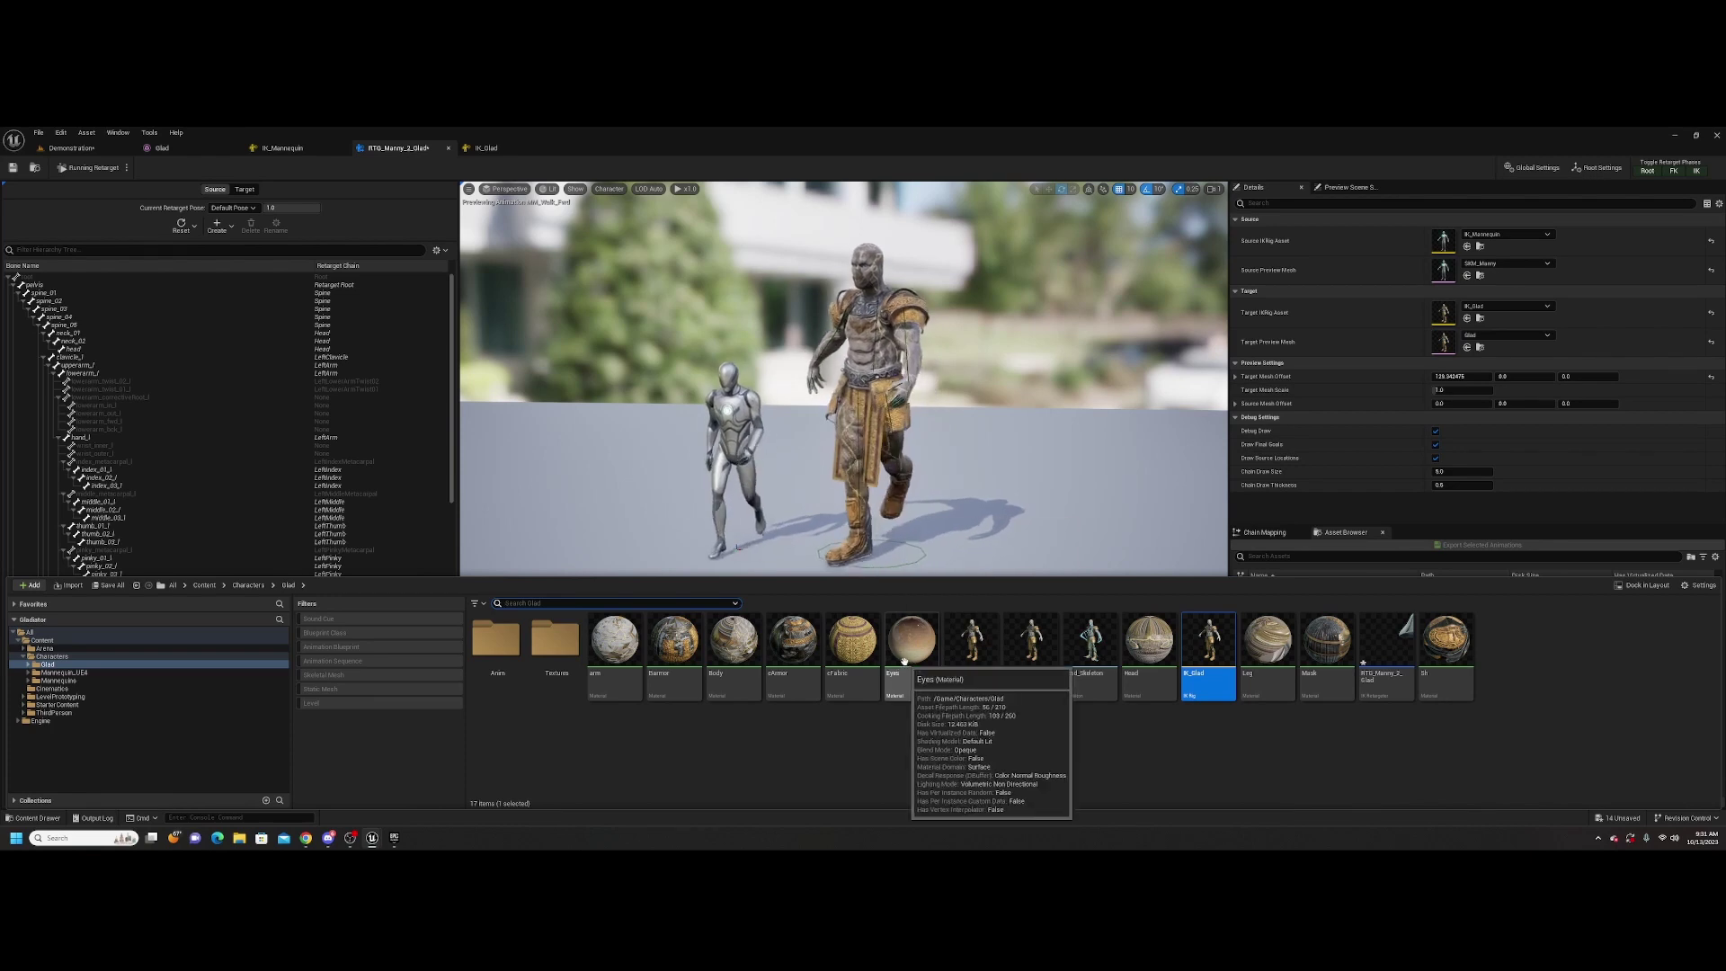
pyautogui.doubleClick(495, 643)
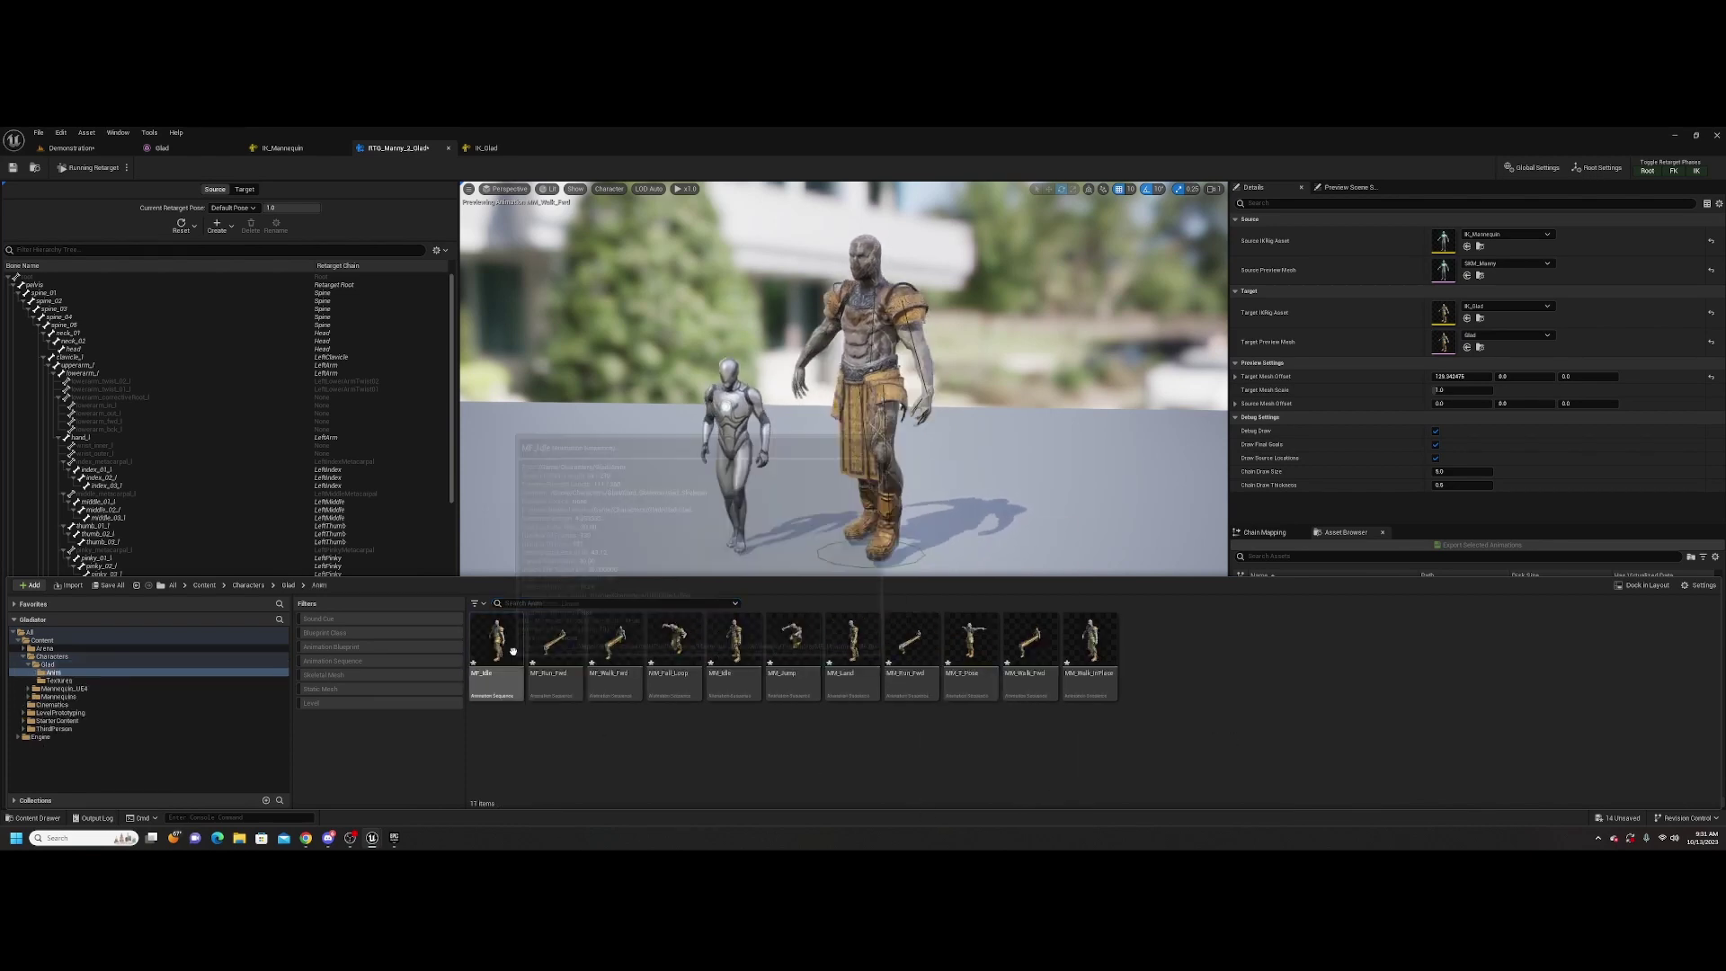
pyautogui.keyDown('shift'); pyautogui.click(1089, 642); pyautogui.keyUp('shift')
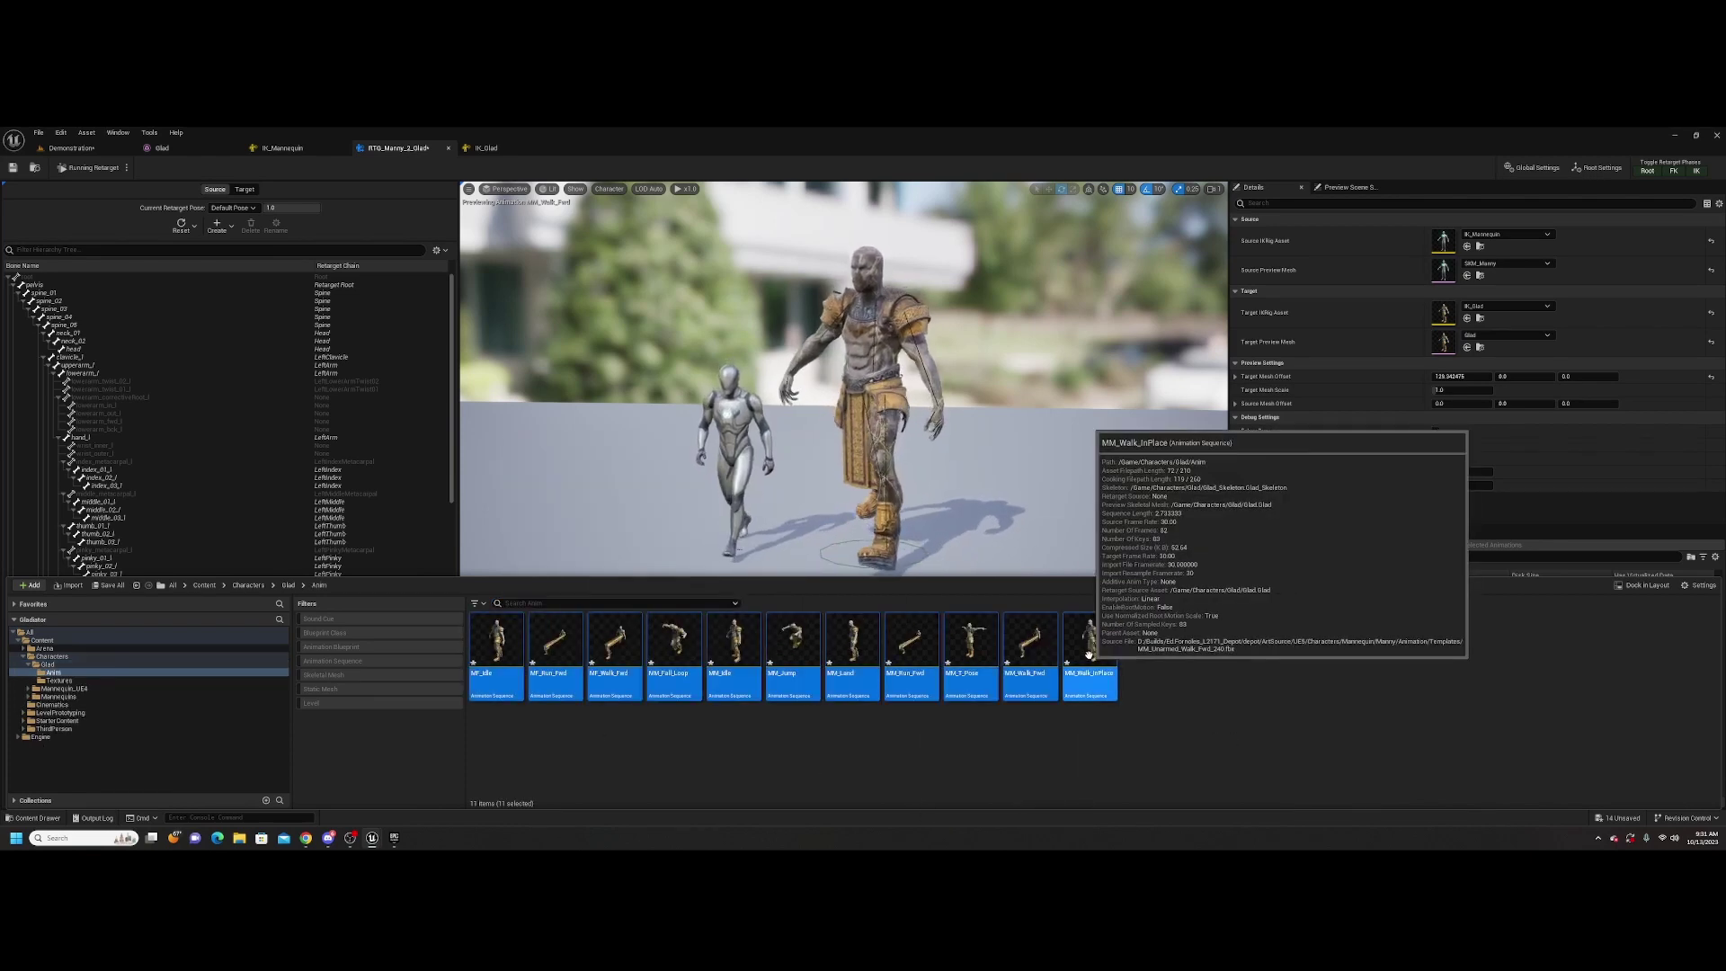
pyautogui.rightClick(1091, 652)
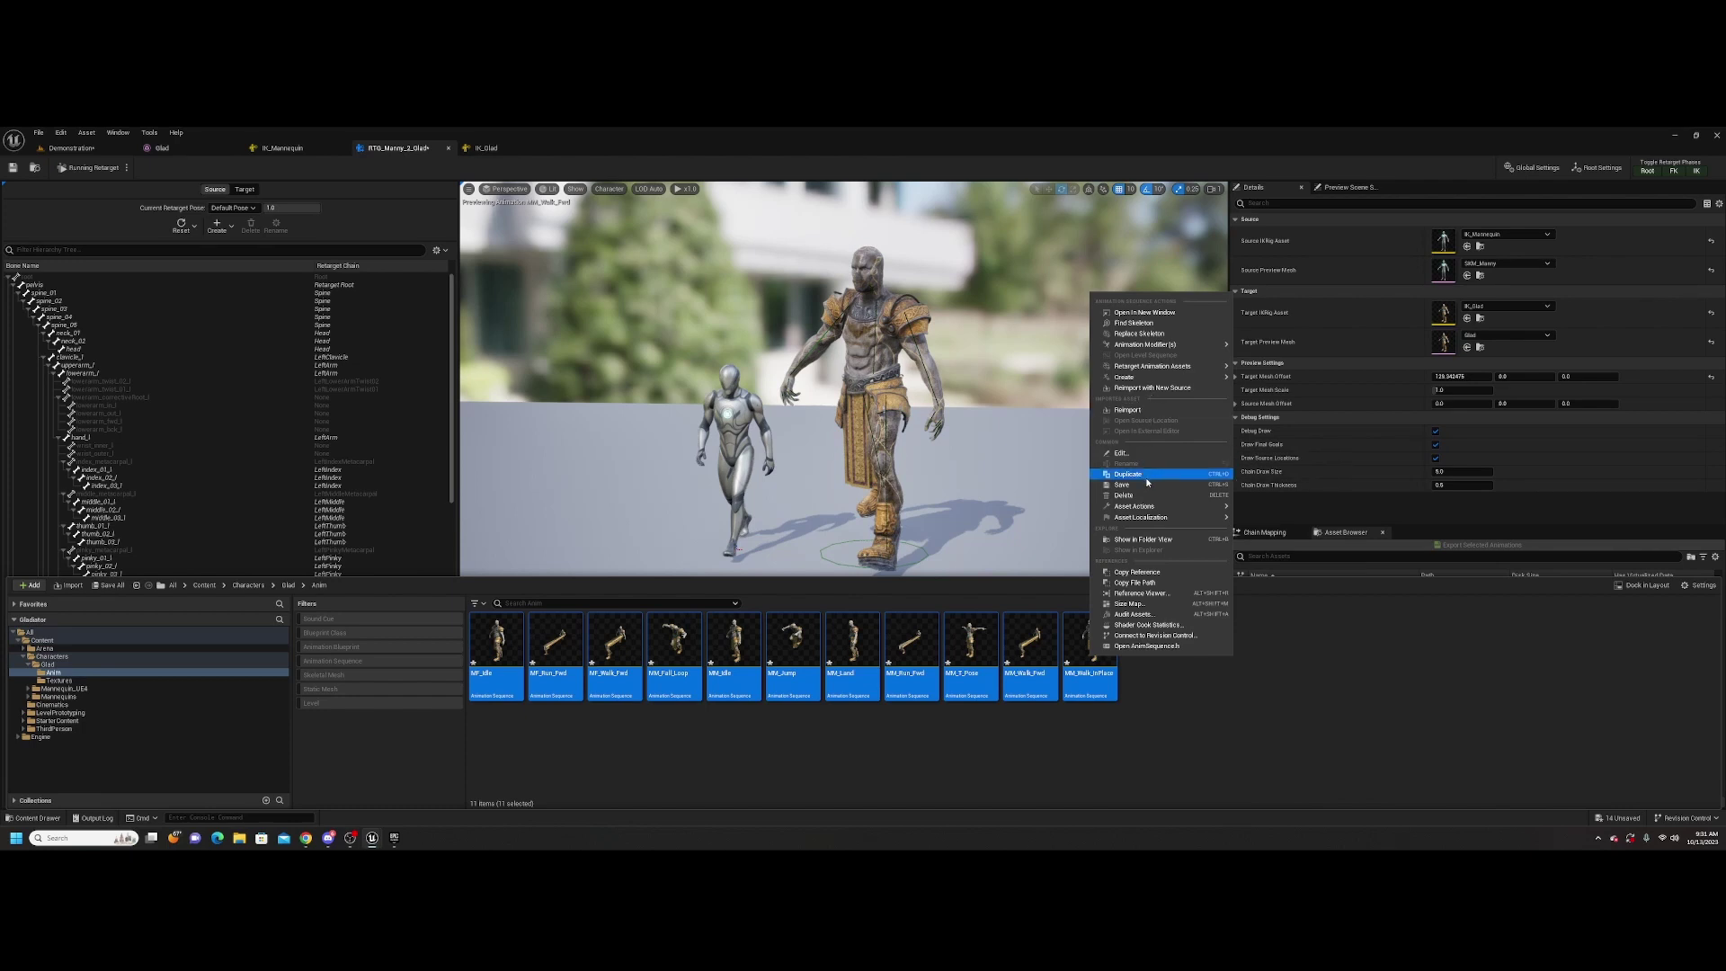
pyautogui.click(1124, 496)
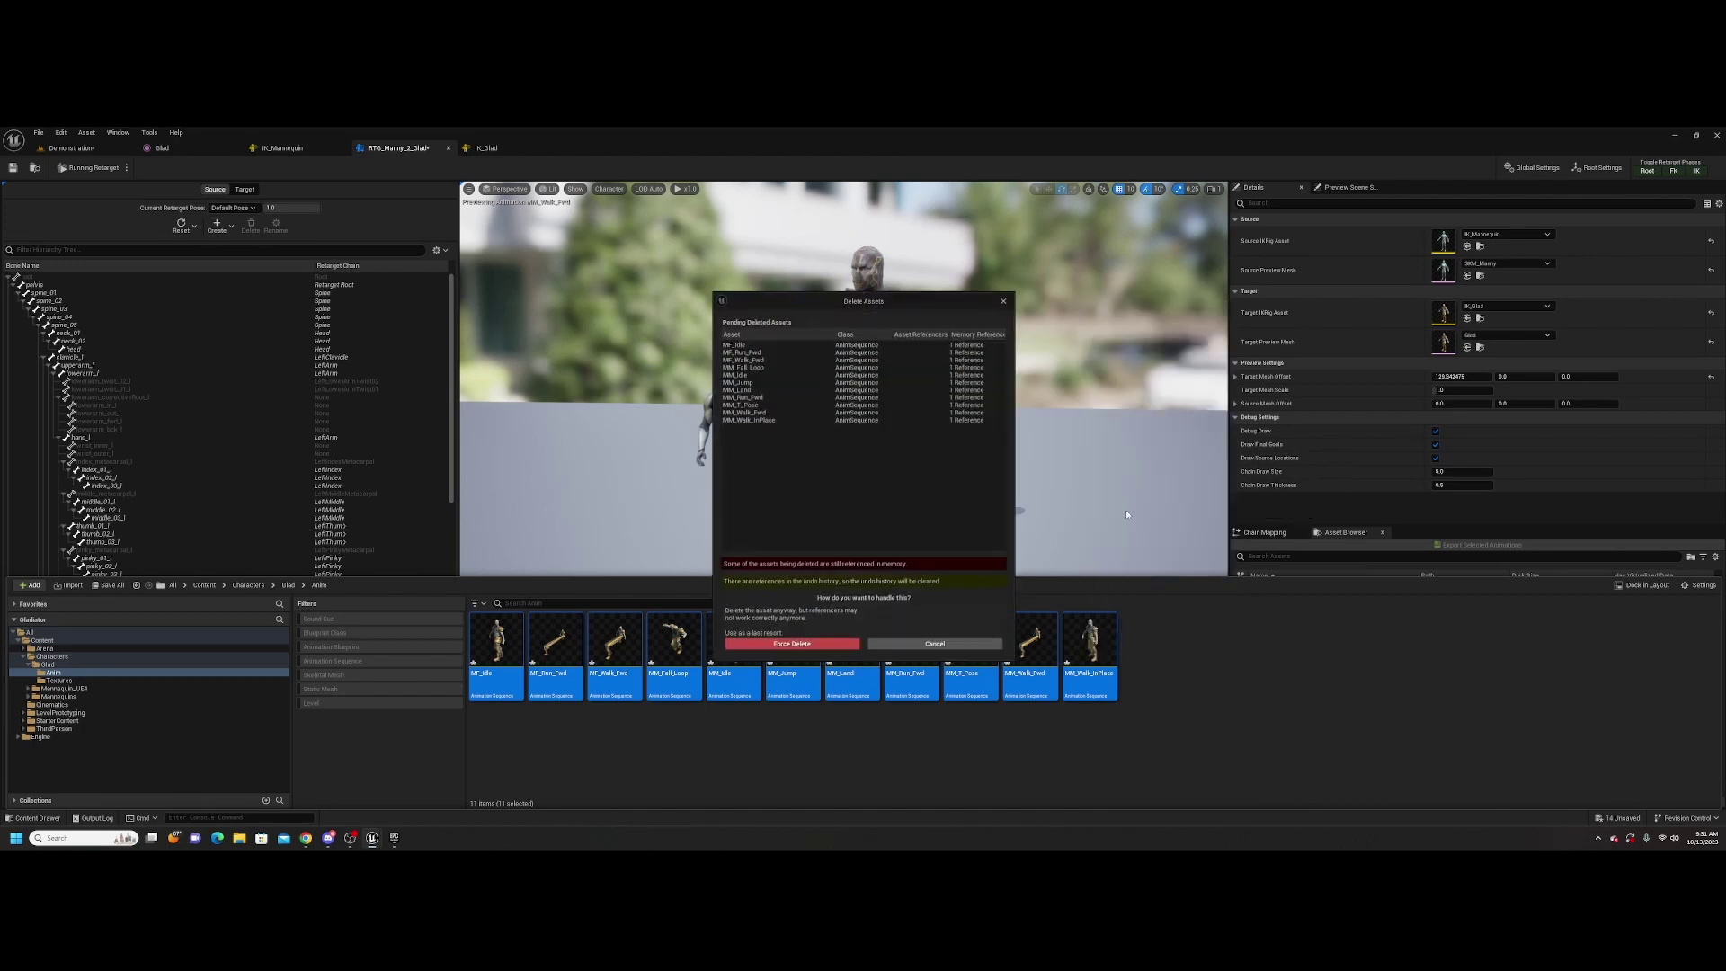
pyautogui.click(796, 645)
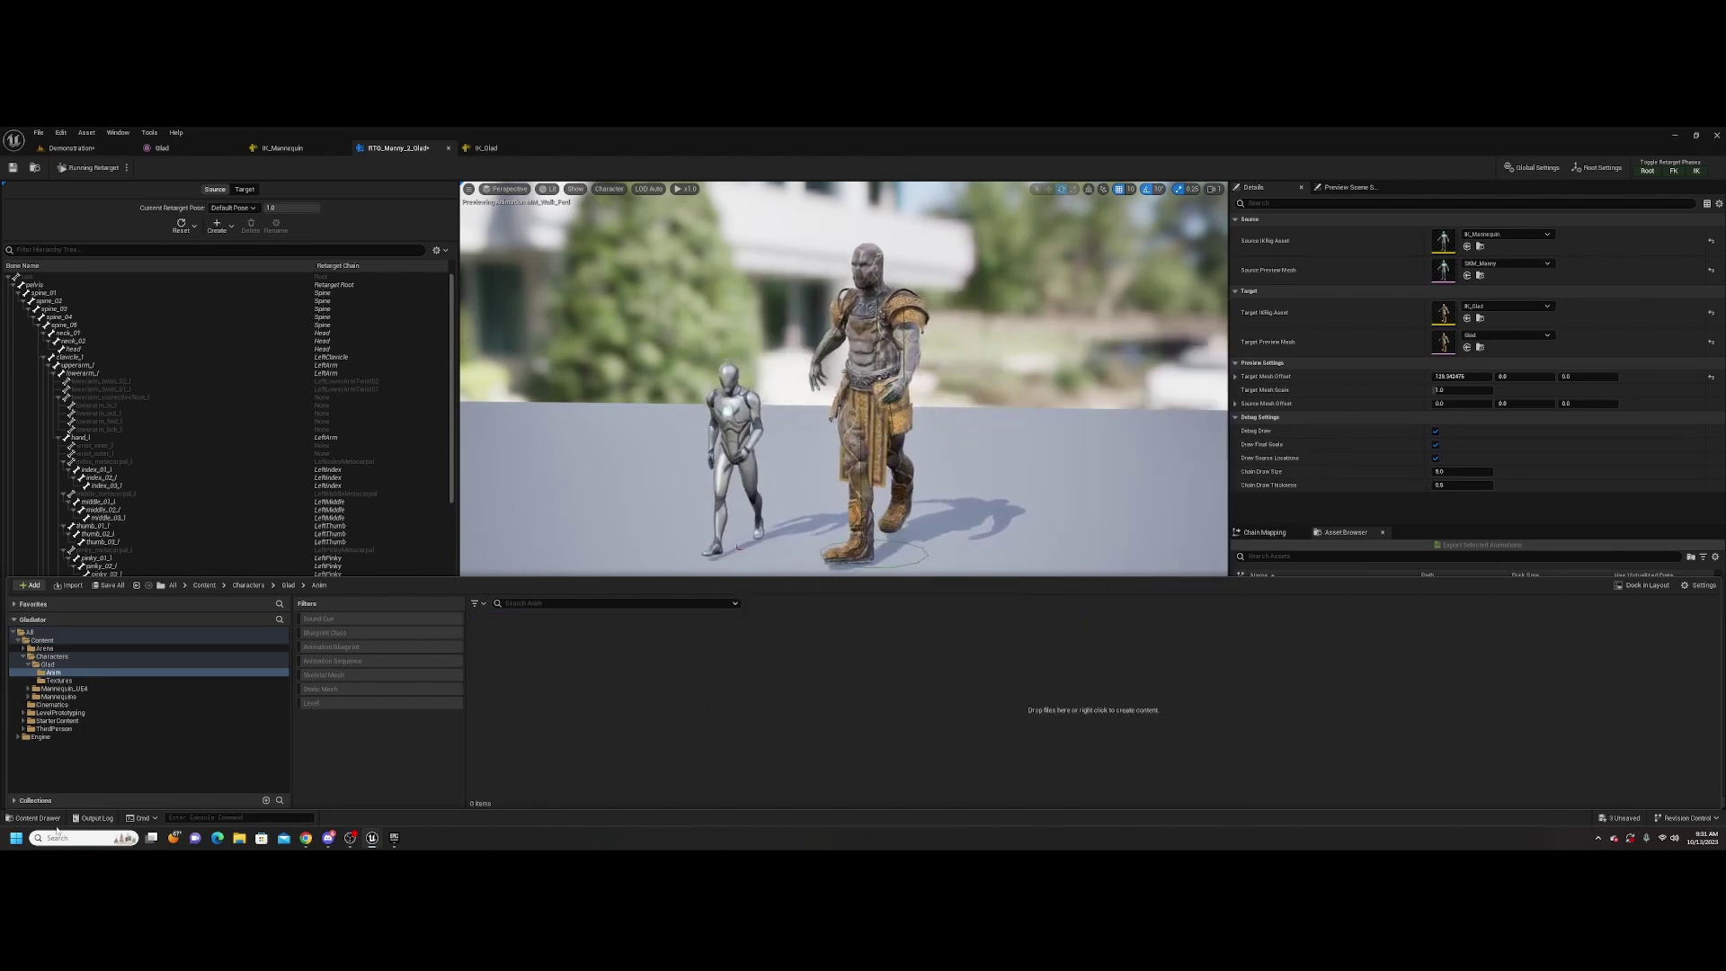
pyautogui.click(47, 819)
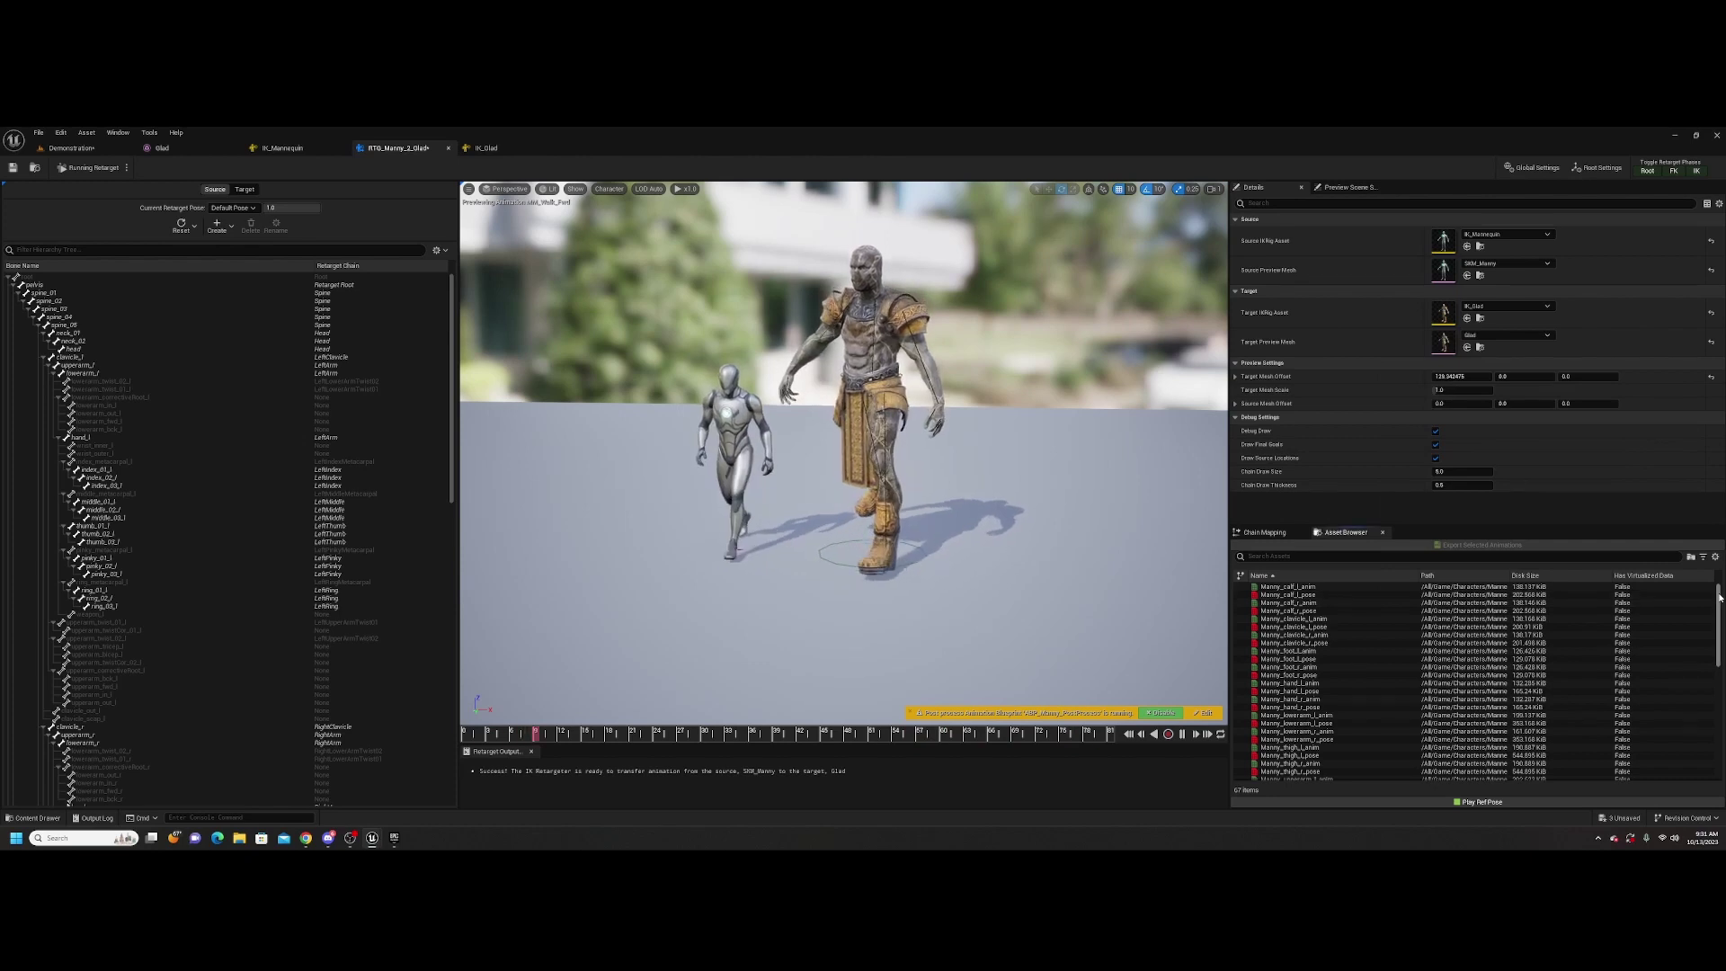
# Examine the jump animation retargeted onto the Glad character up close, checking IK_Glad briefly
pyautogui.scroll(-2, 1719, 597)
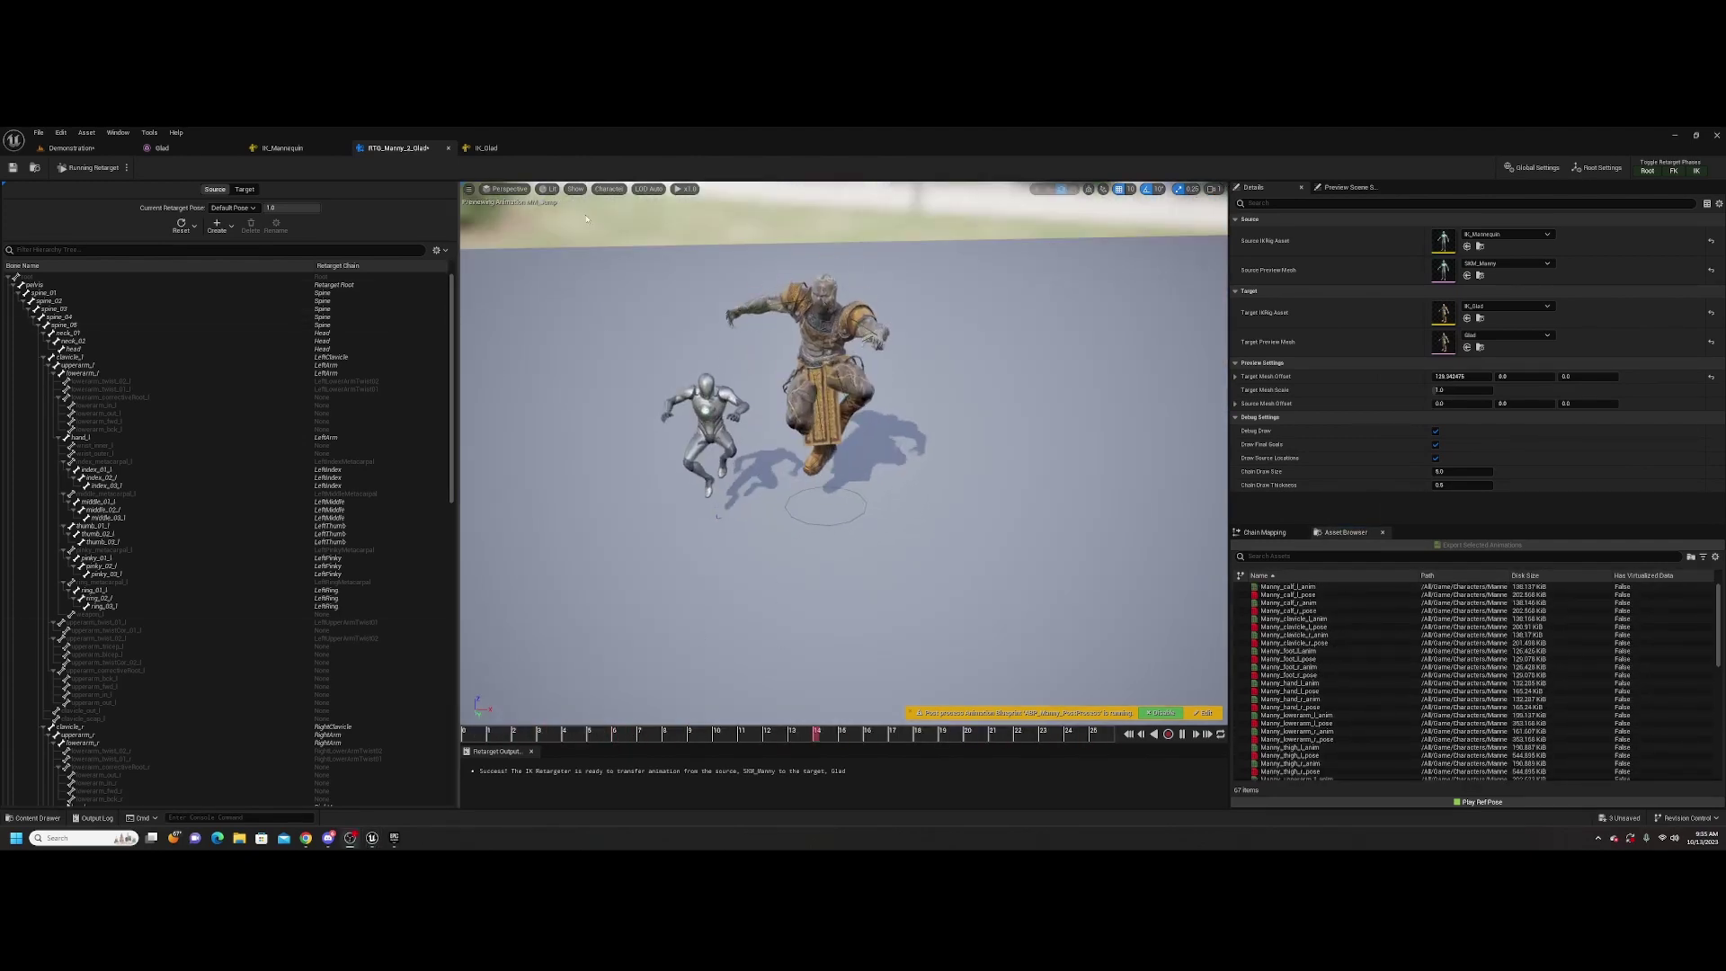
pyautogui.moveTo(586, 219)
pyautogui.mouseDown(button='right')
pyautogui.moveTo(602, 191)
pyautogui.moveTo(590, 216)
pyautogui.mouseUp(button='right')
pyautogui.press('w')
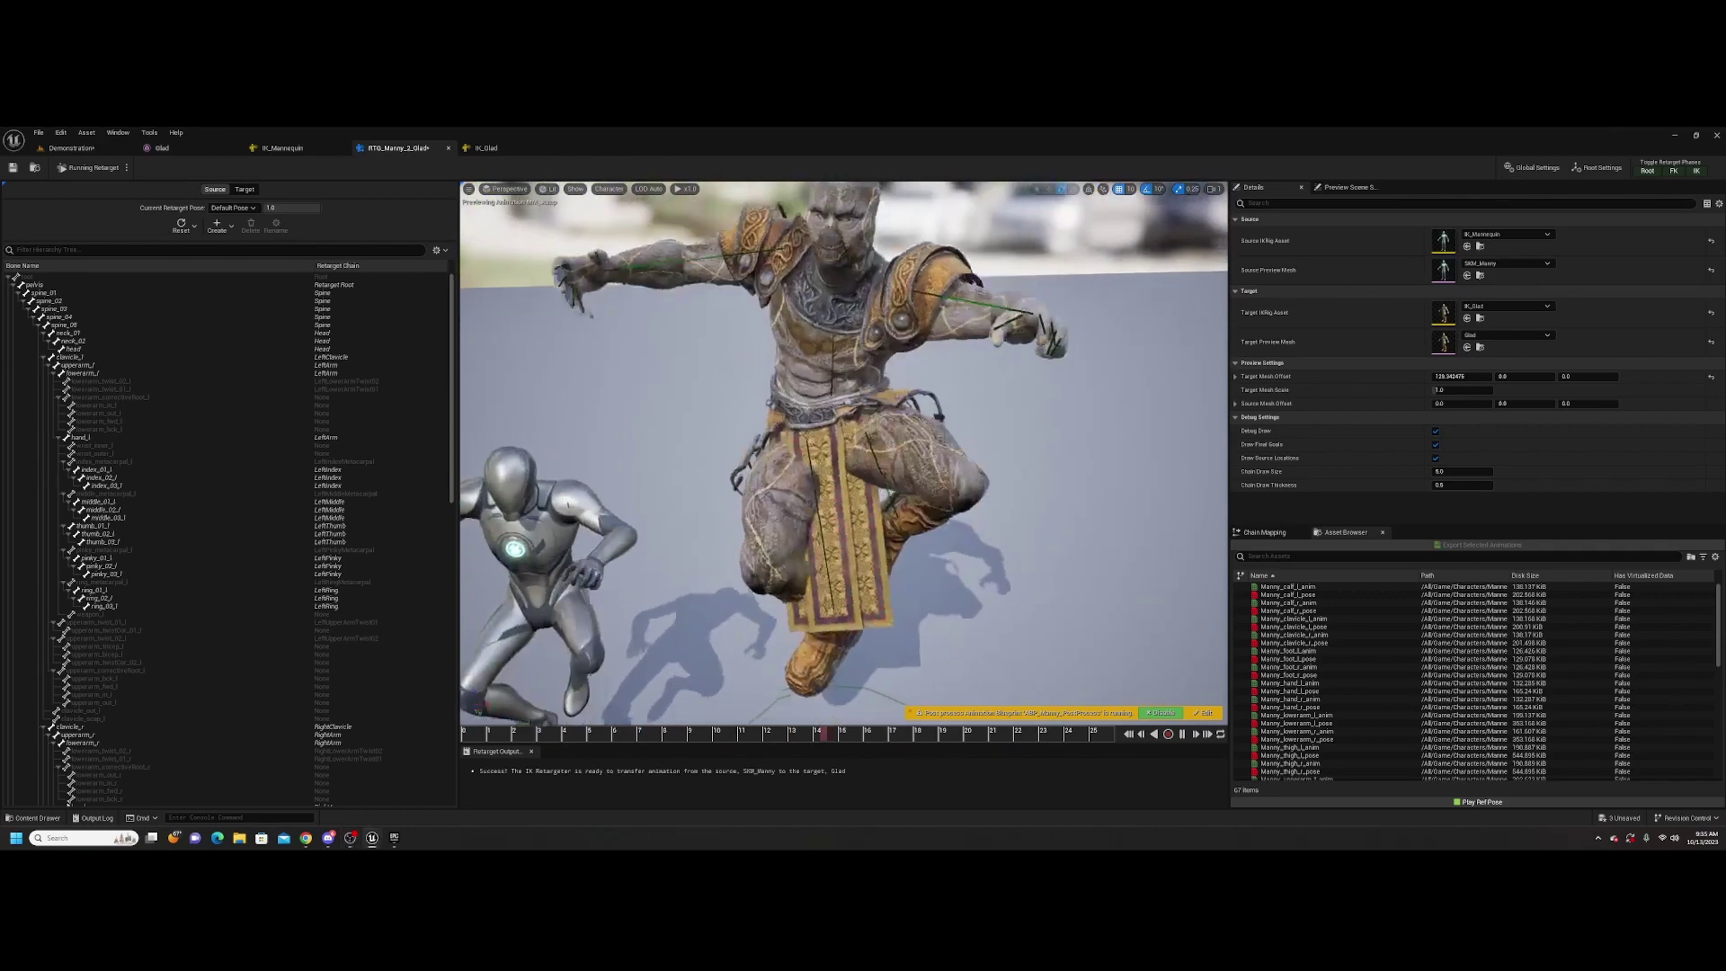
pyautogui.click(486, 148)
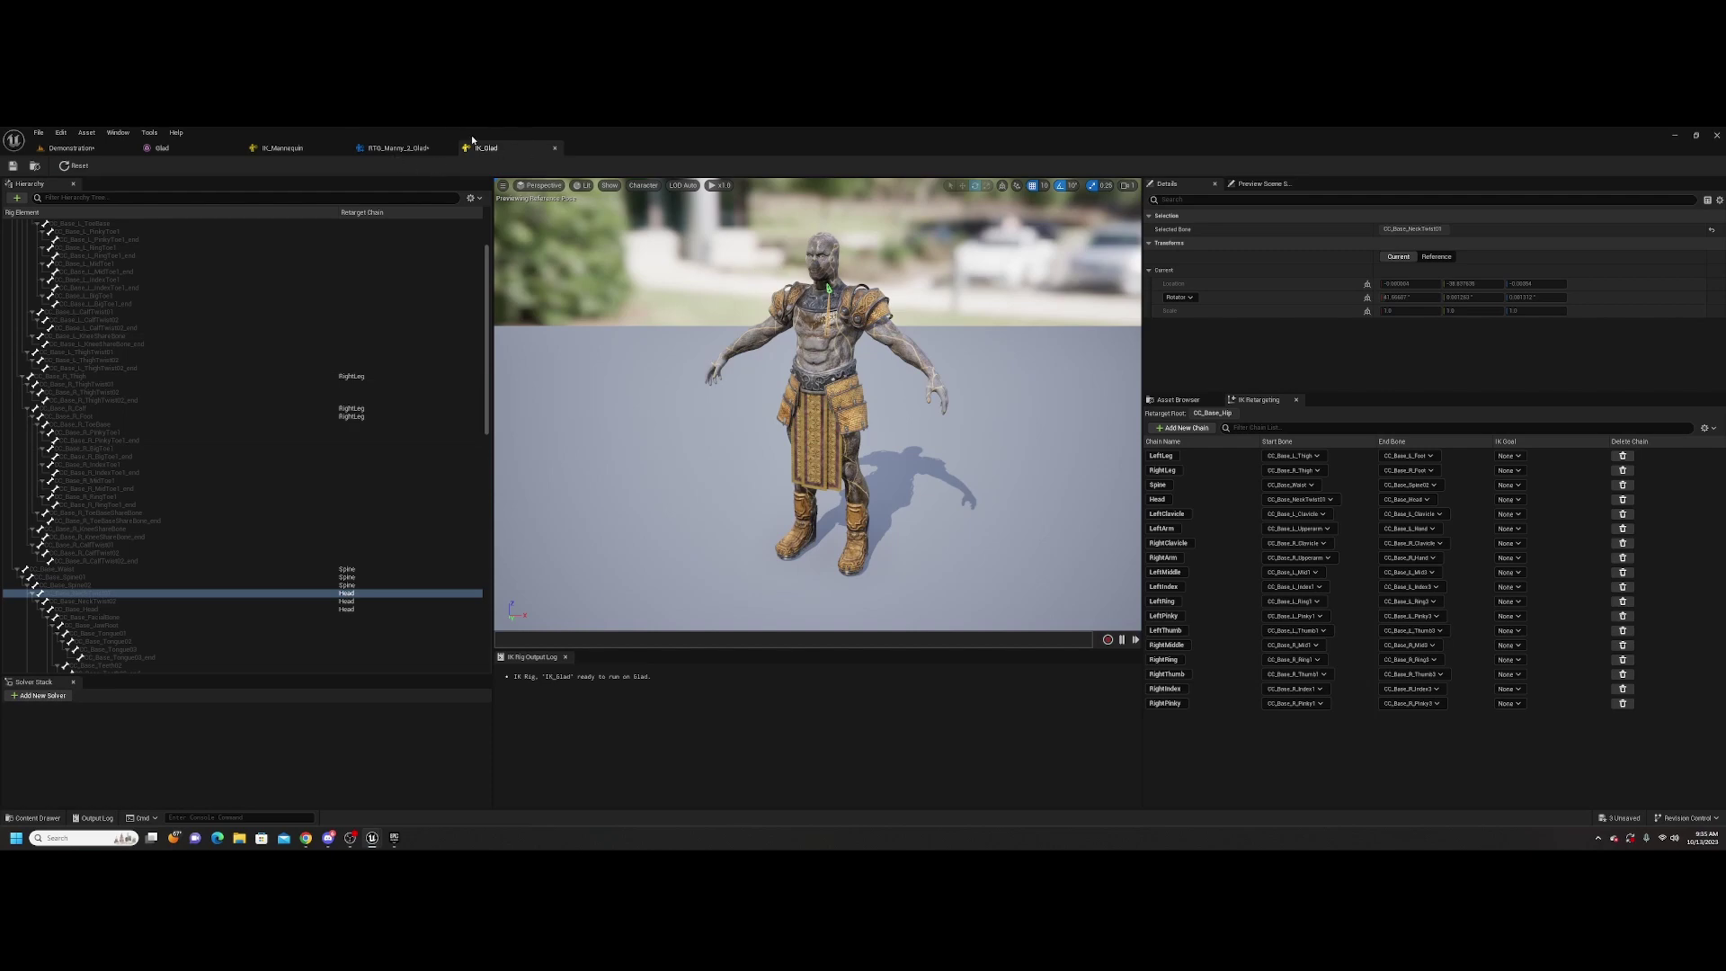
pyautogui.click(403, 152)
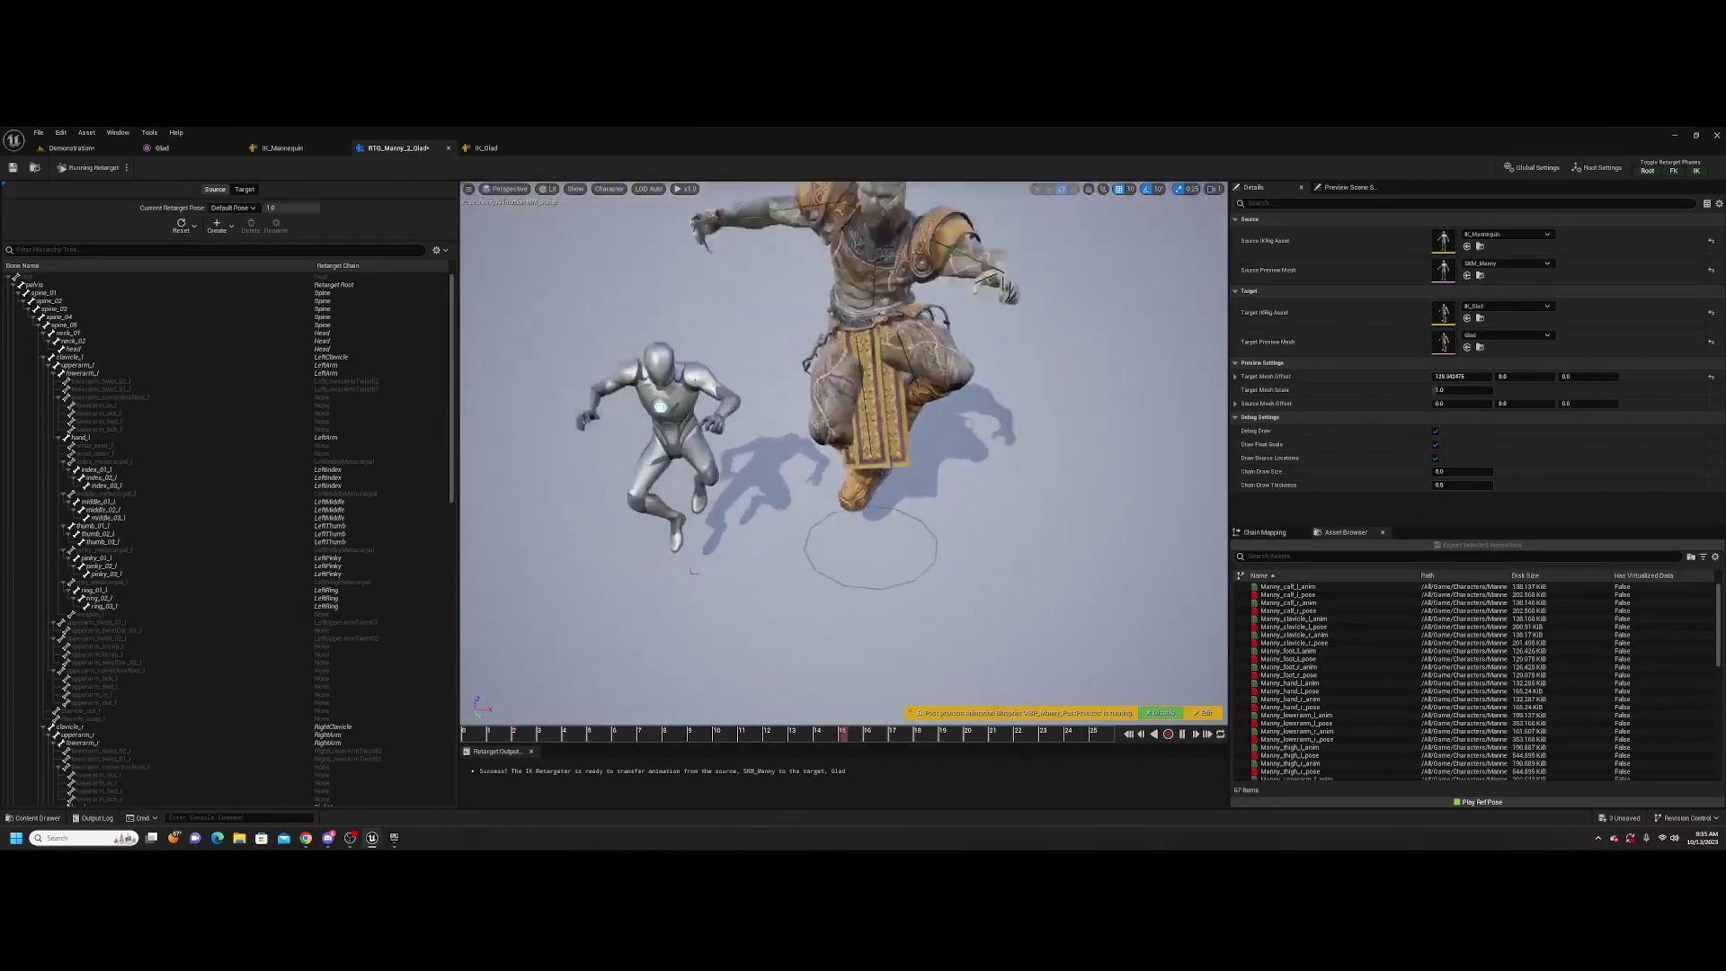
# Preview MF_Run_Fwd on the Glad character in the retargeter and pause it to examine the upper body up close
pyautogui.scroll(-6, 1350, 594)
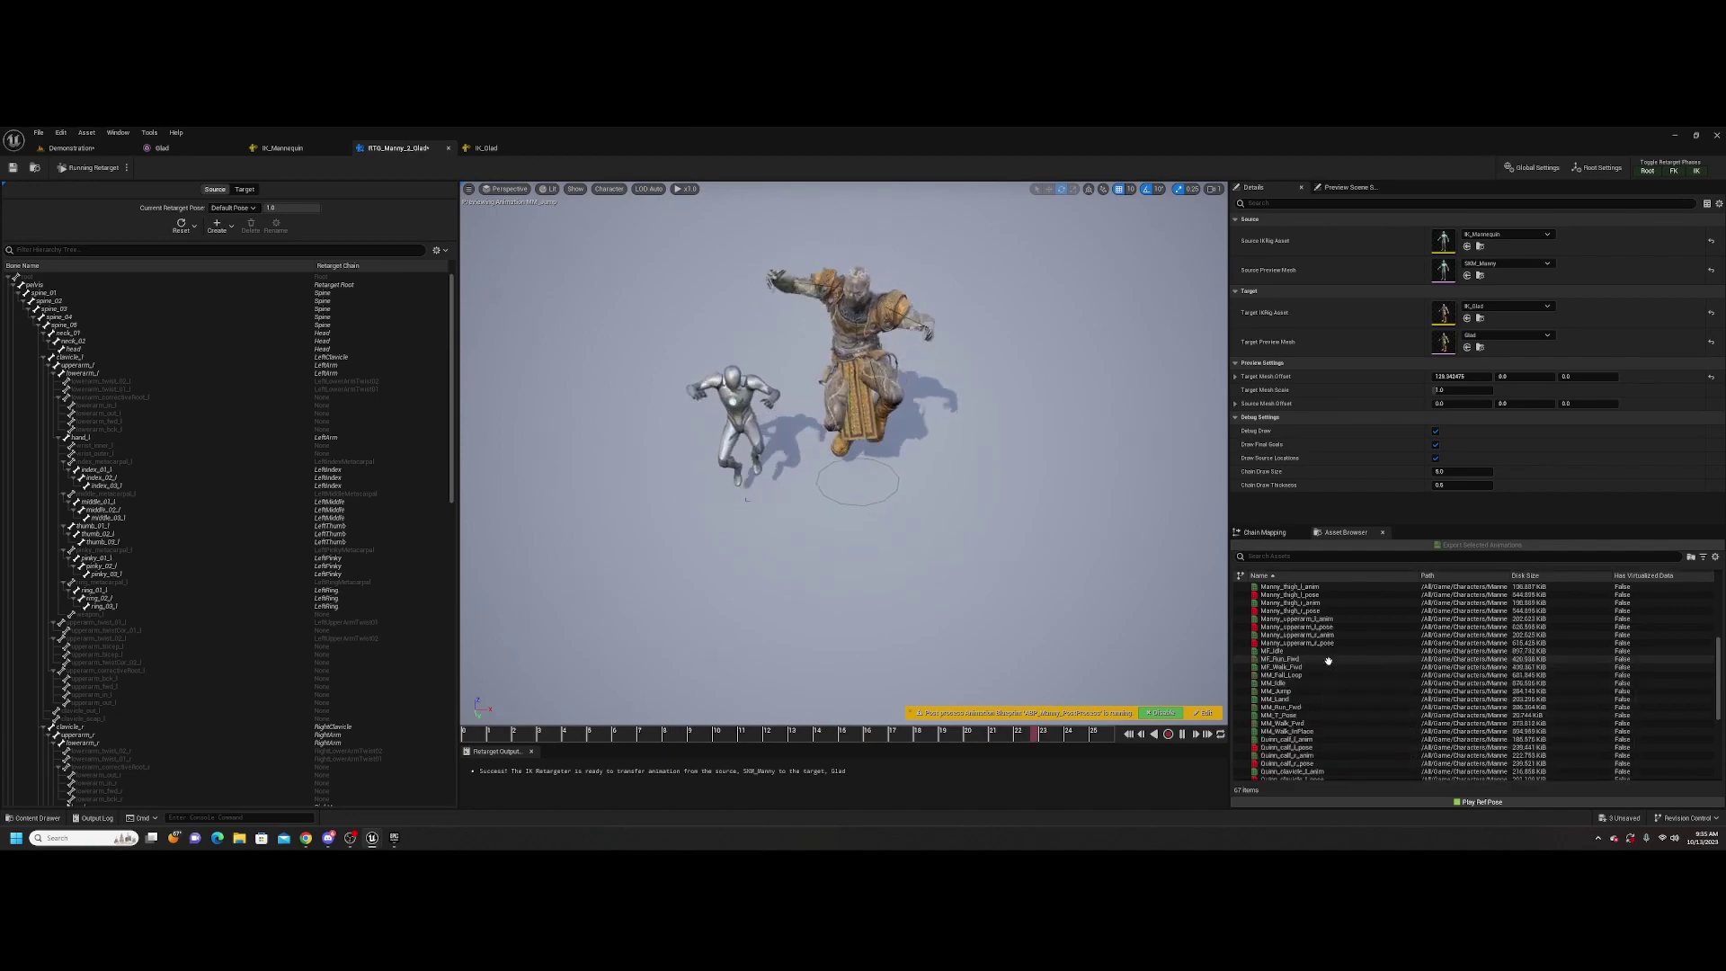
pyautogui.click(1276, 659)
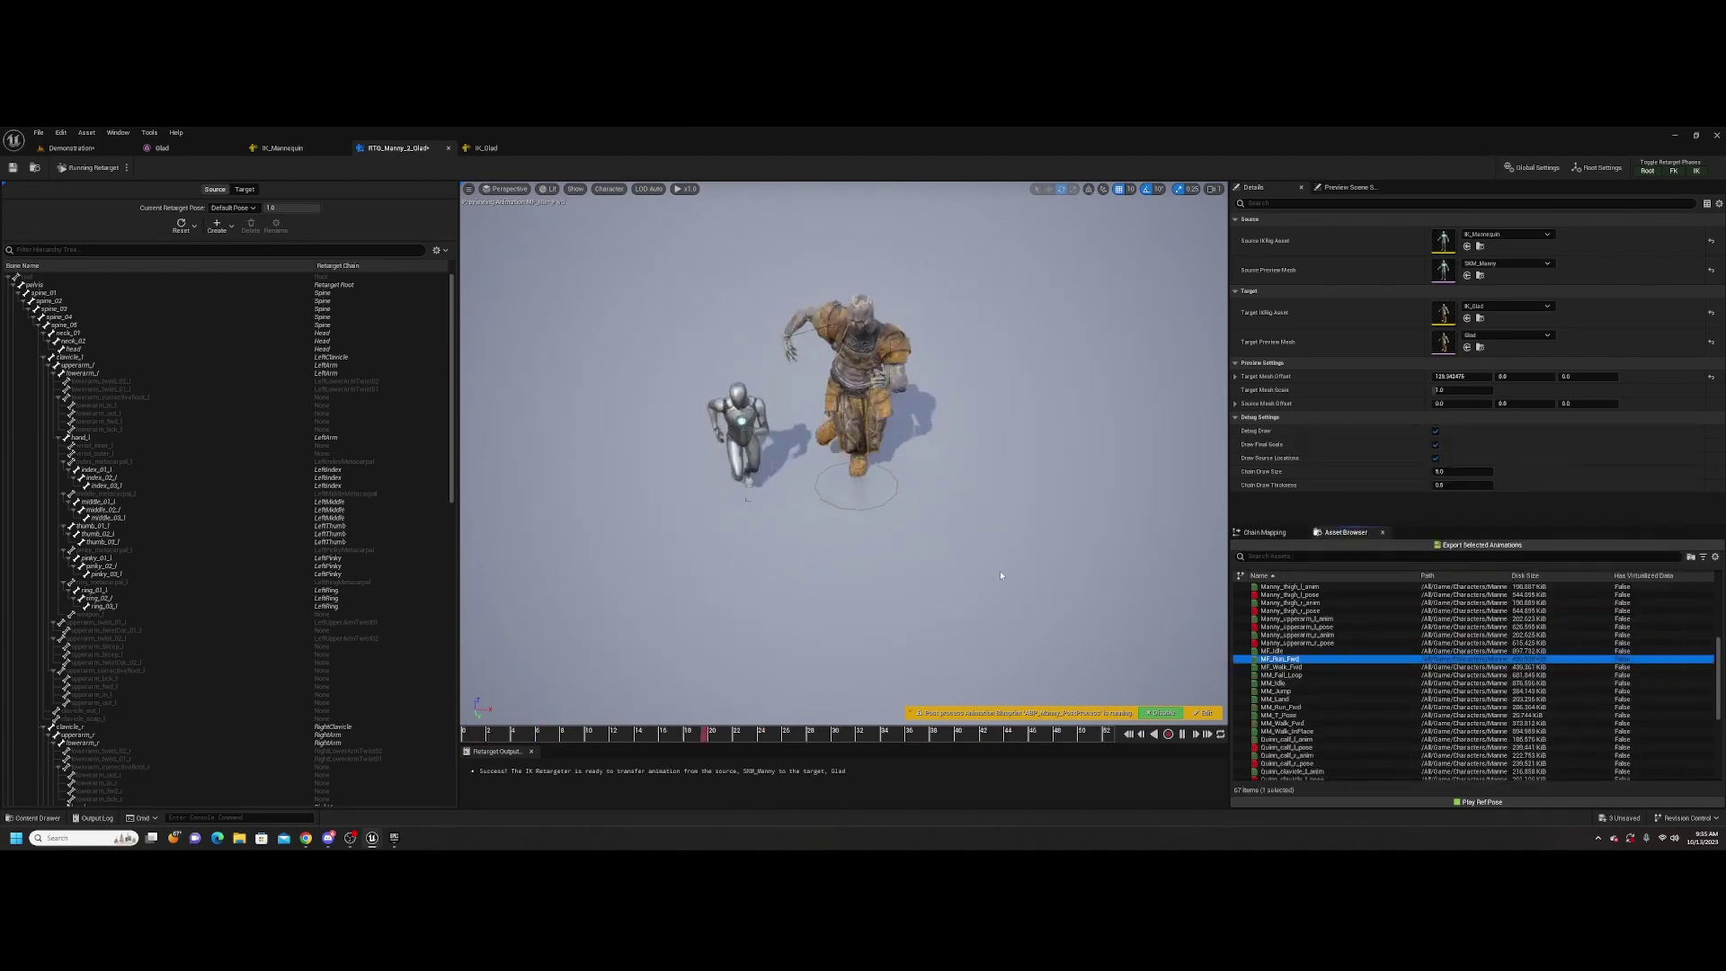
pyautogui.moveTo(845, 454); pyautogui.dragTo(1006, 415, button='right')
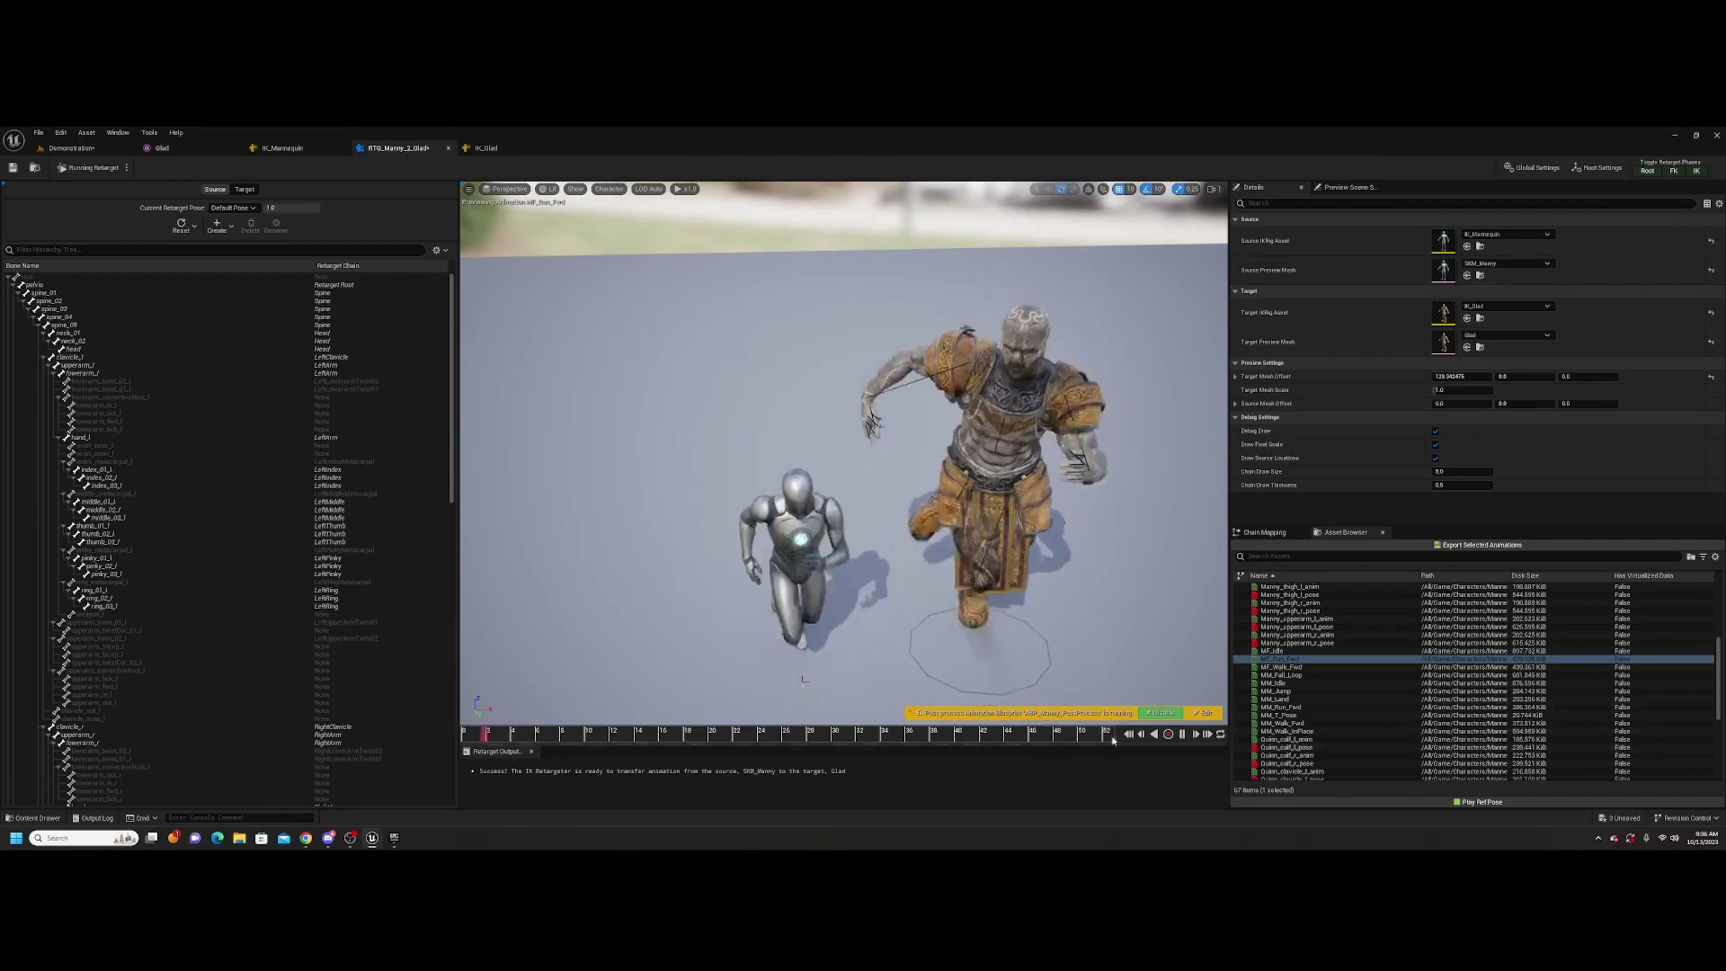
pyautogui.click(1181, 735)
pyautogui.moveTo(970, 503); pyautogui.dragTo(902, 479, button='right')
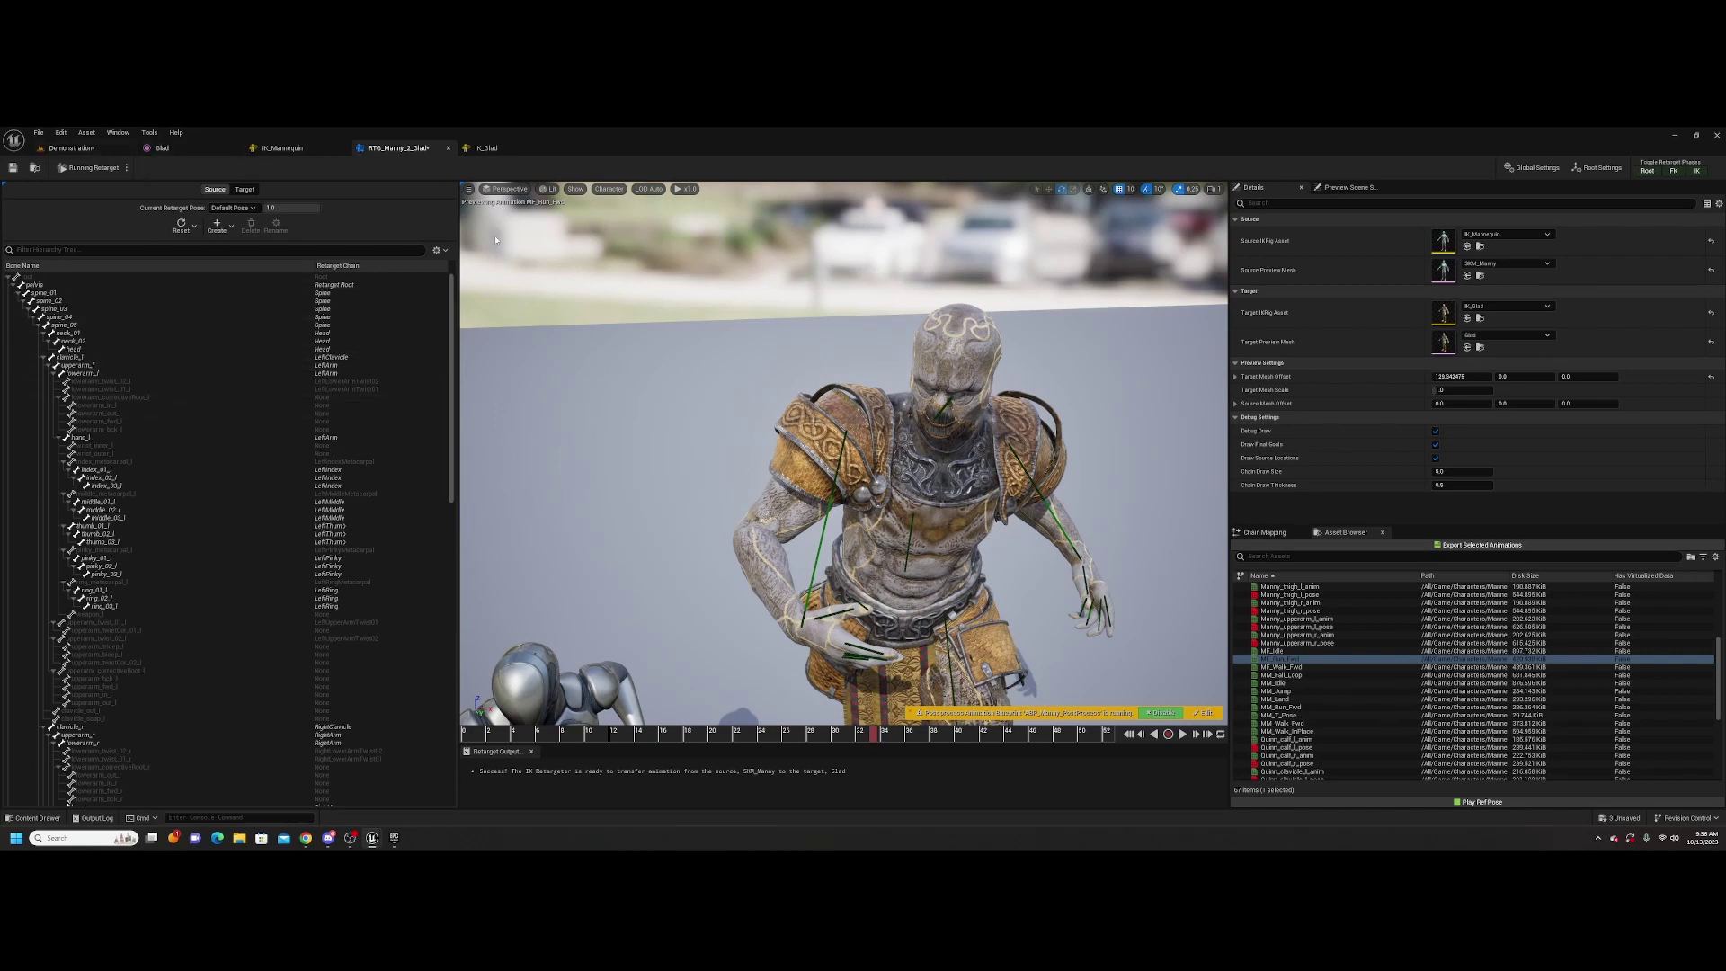
# Export the retargeted animations from MF_Idle through MM_Walk_InPlace into Characters/Glad/Anim and check the exported MF_Run_Fwd in playback
pyautogui.keyDown('shift'); pyautogui.click(1318, 724); pyautogui.keyUp('shift')
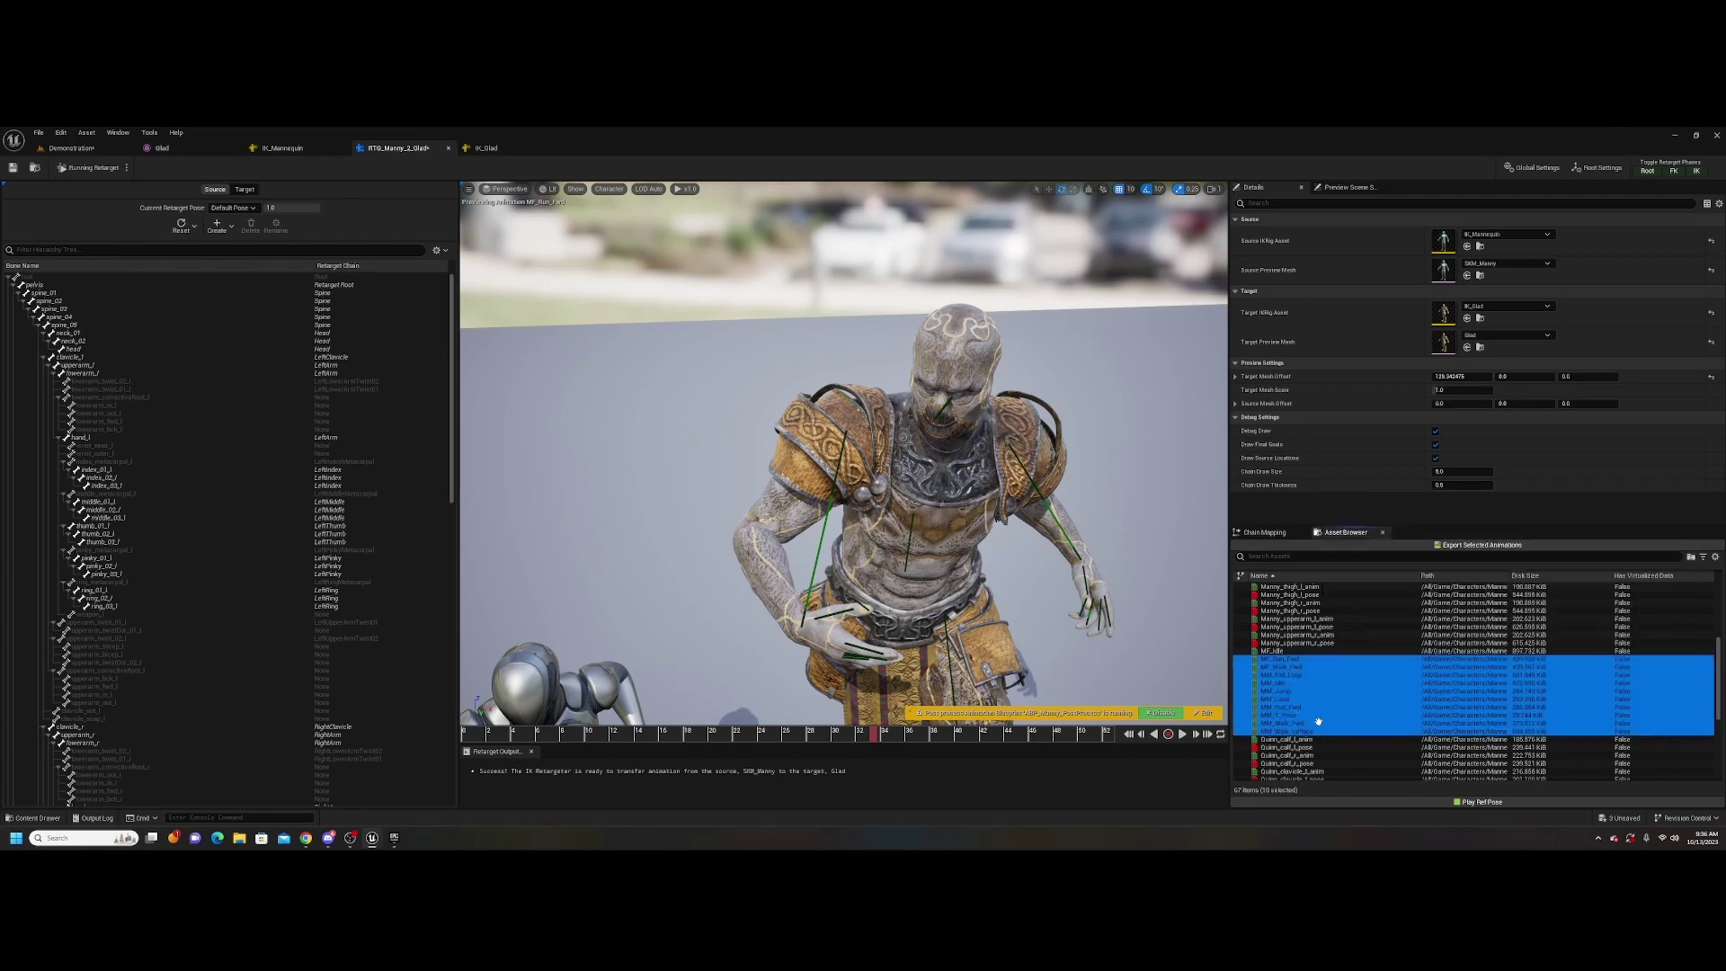
pyautogui.keyDown('ctrl'); pyautogui.click(1278, 649); pyautogui.keyUp('ctrl')
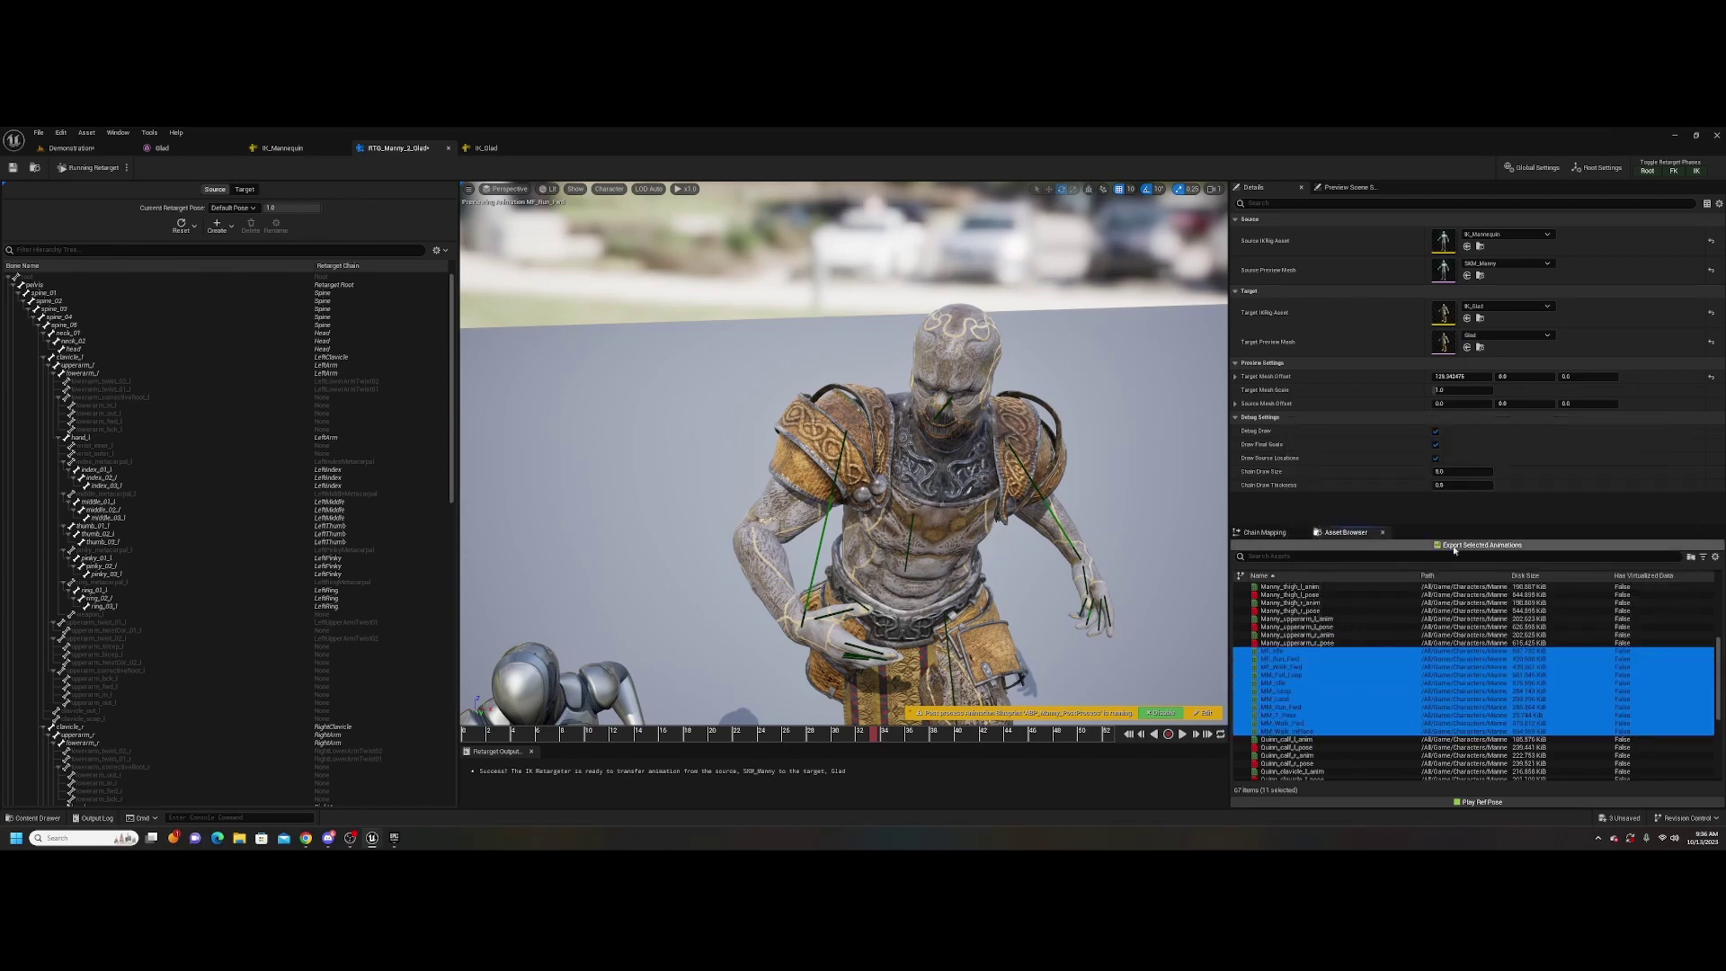
pyautogui.click(1482, 546)
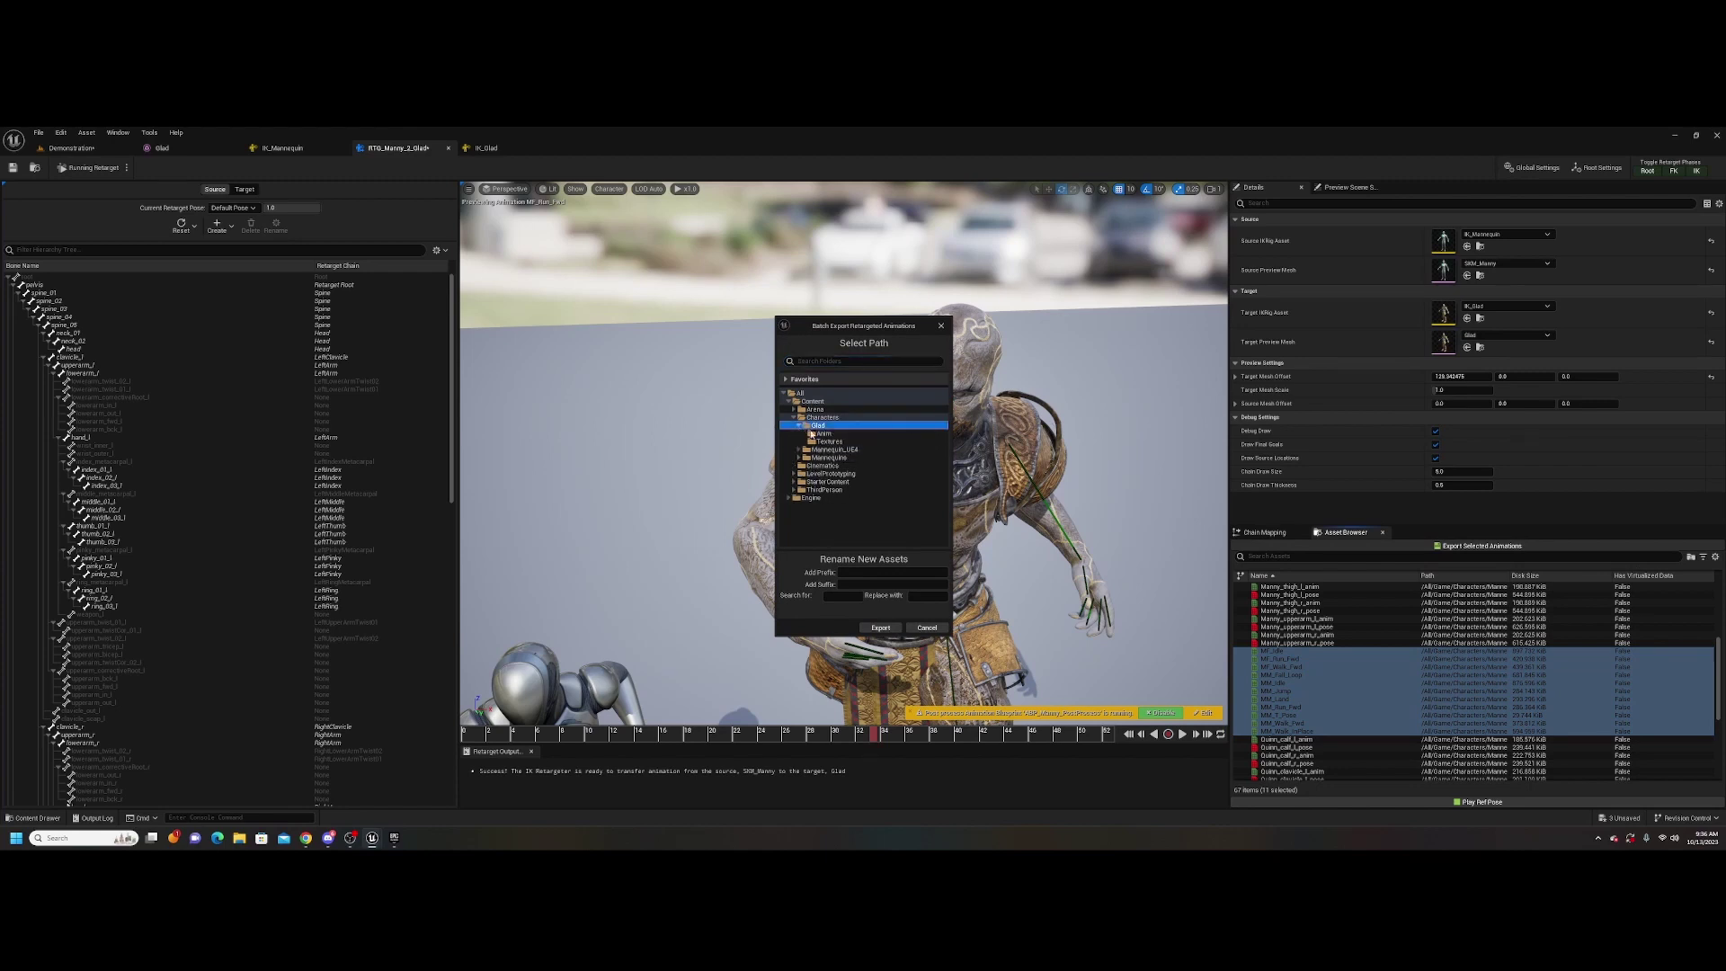
pyautogui.click(885, 629)
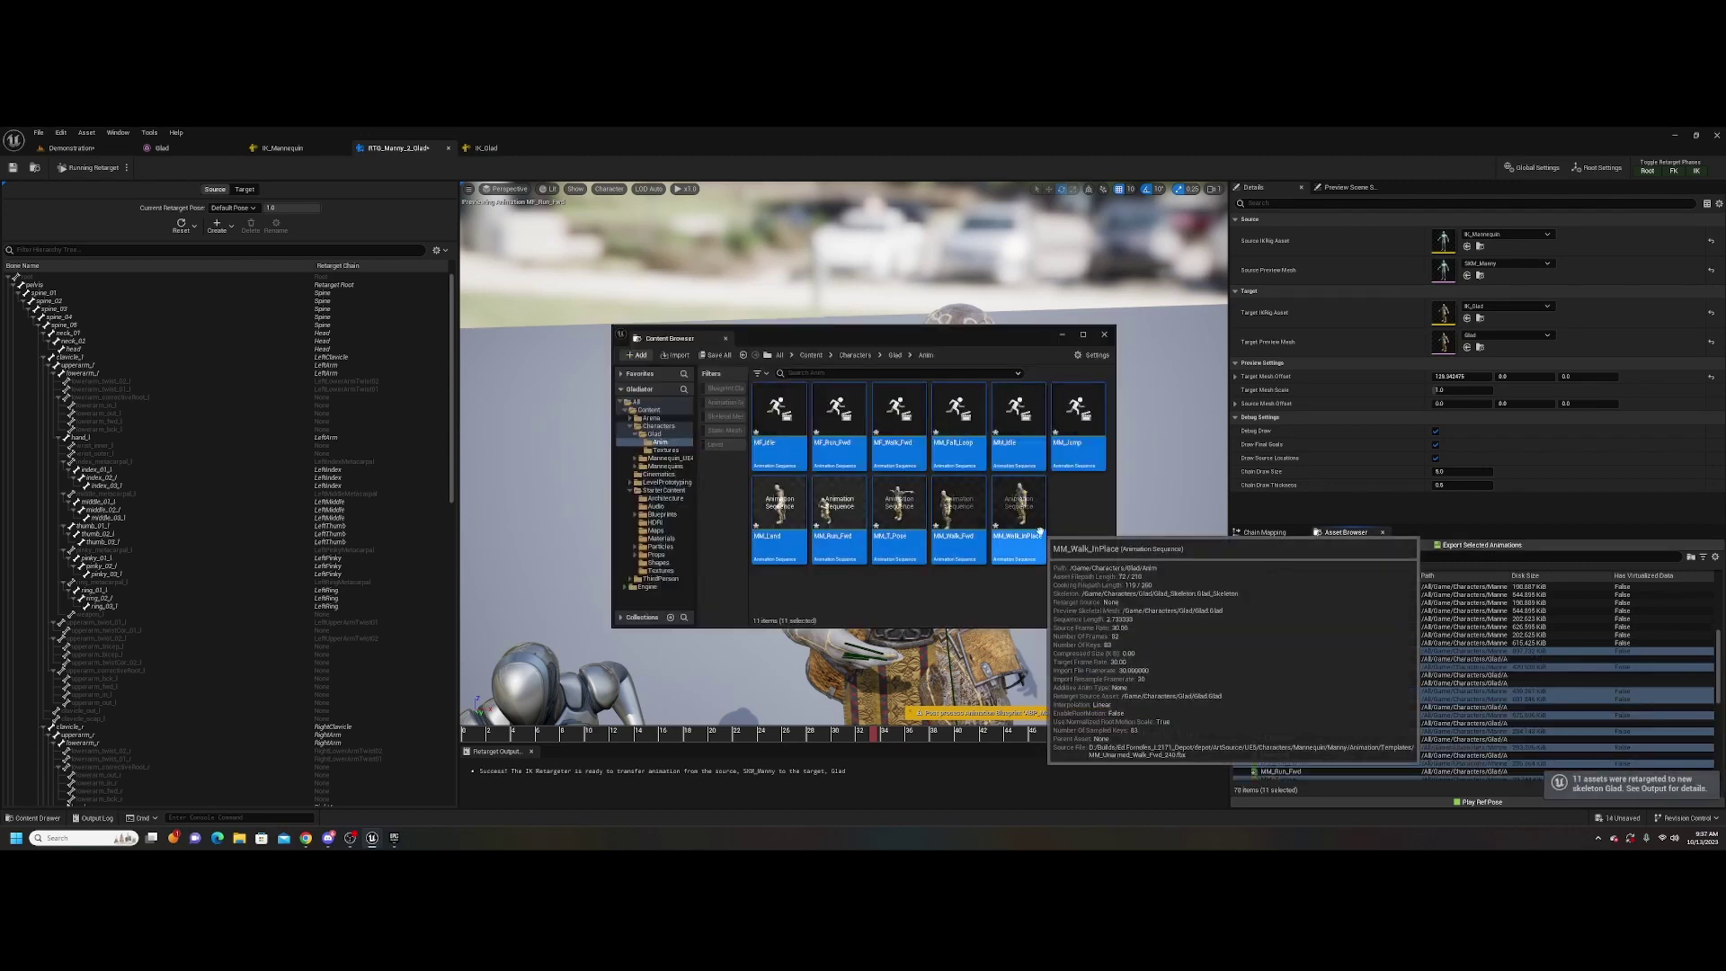
pyautogui.doubleClick(838, 422)
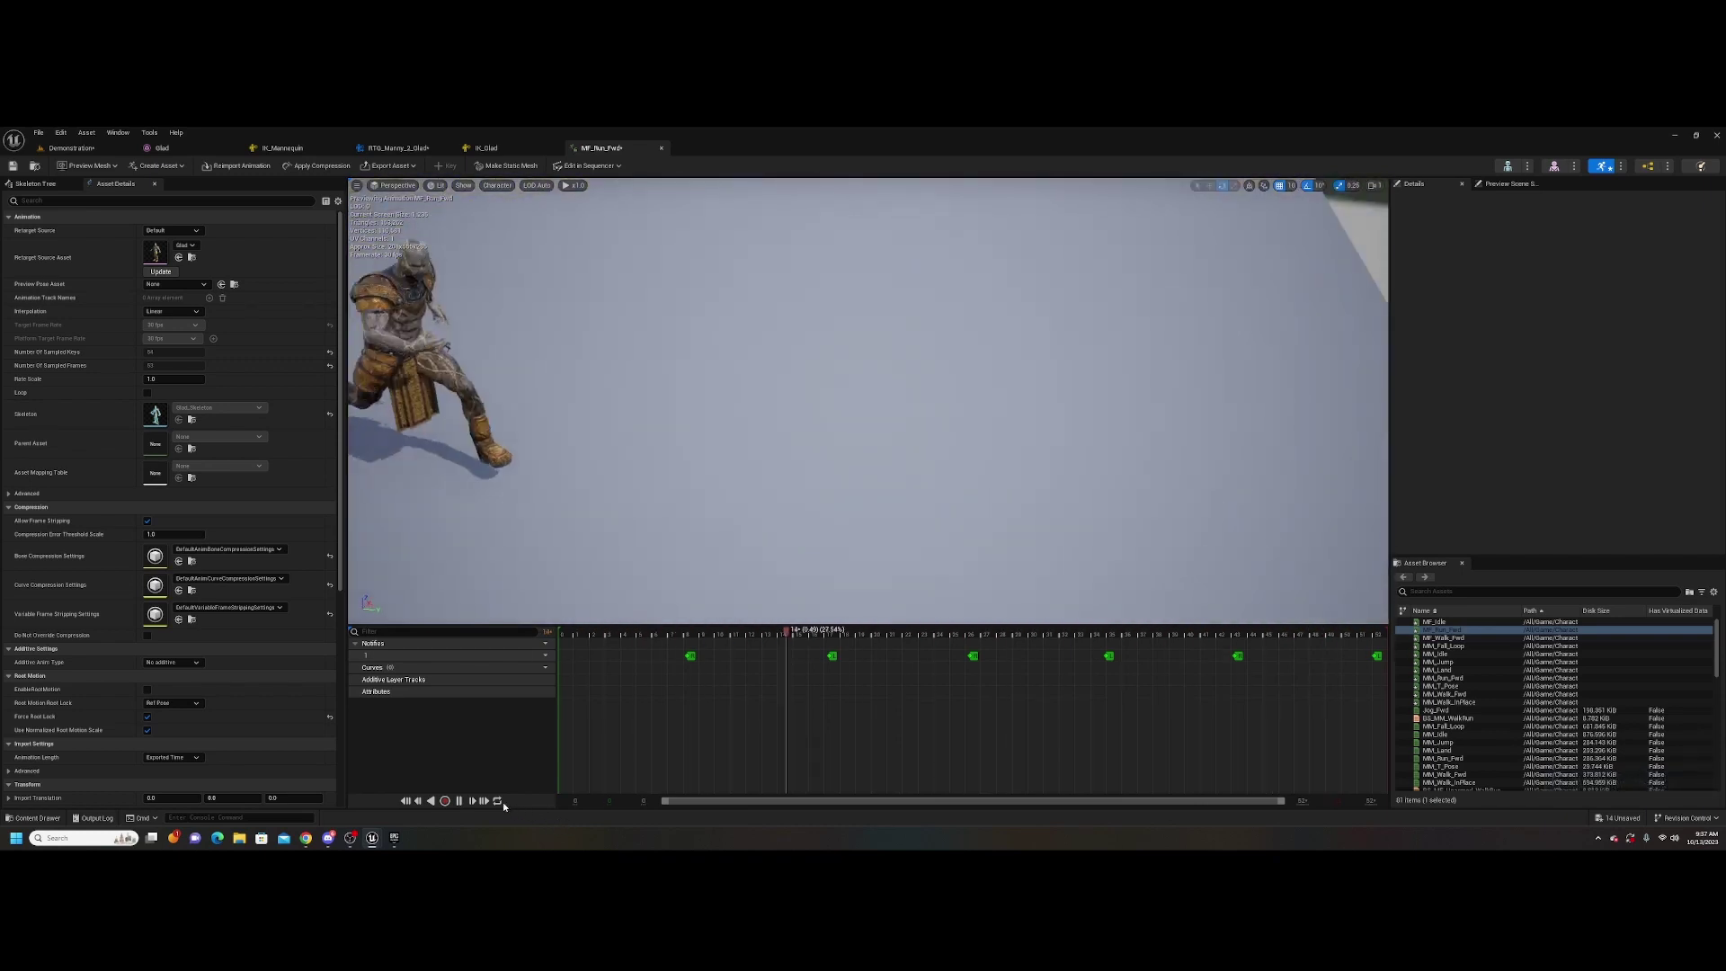
pyautogui.click(460, 800)
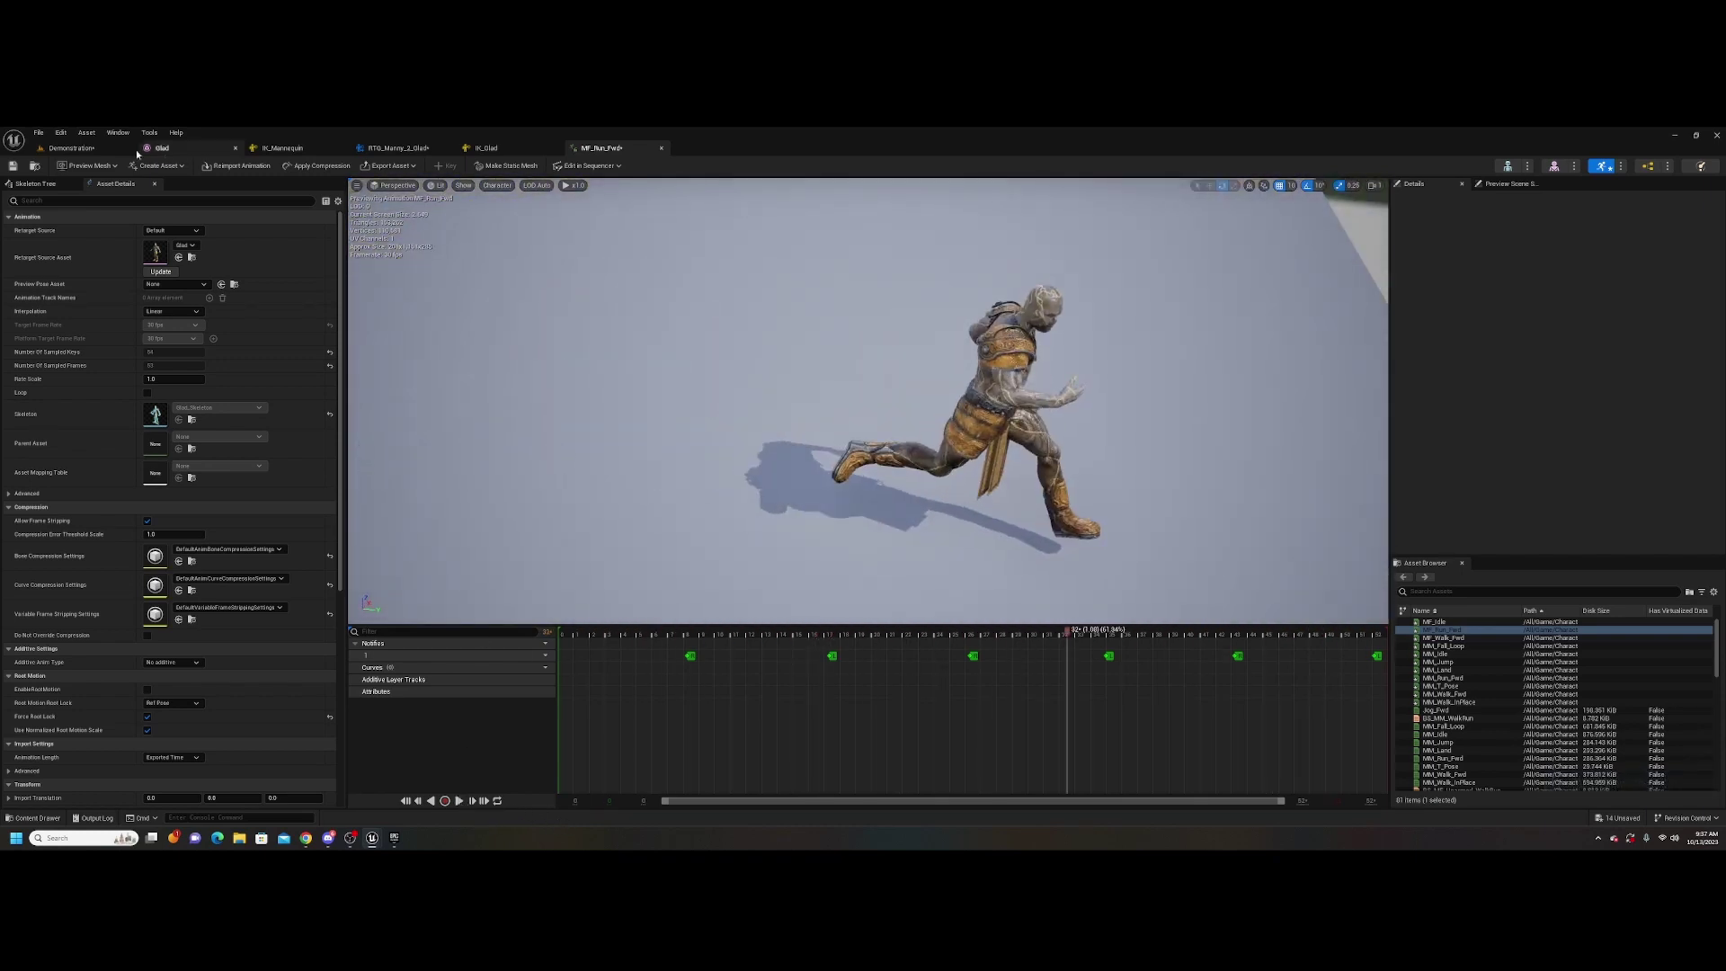
# Return to the Demonstration level and add the retargeted MM_Idle animation to Glad's Animation track in the sequence
pyautogui.click(93, 149)
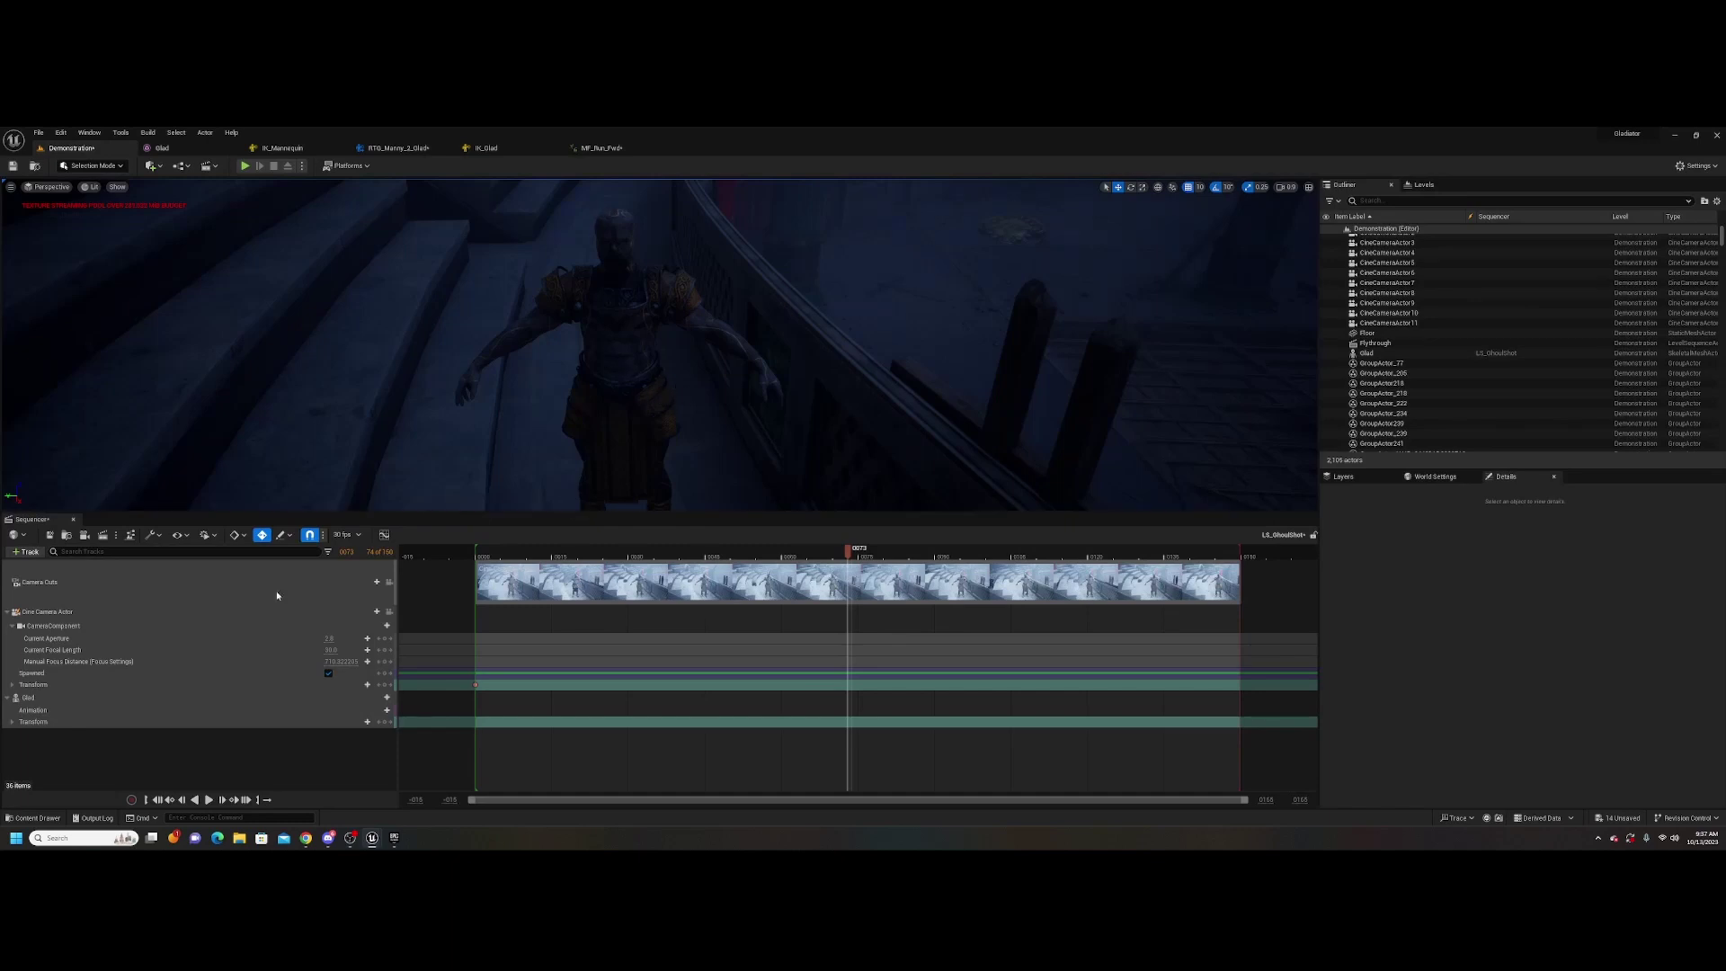
pyautogui.moveTo(625, 427); pyautogui.dragTo(625, 427, button='right')
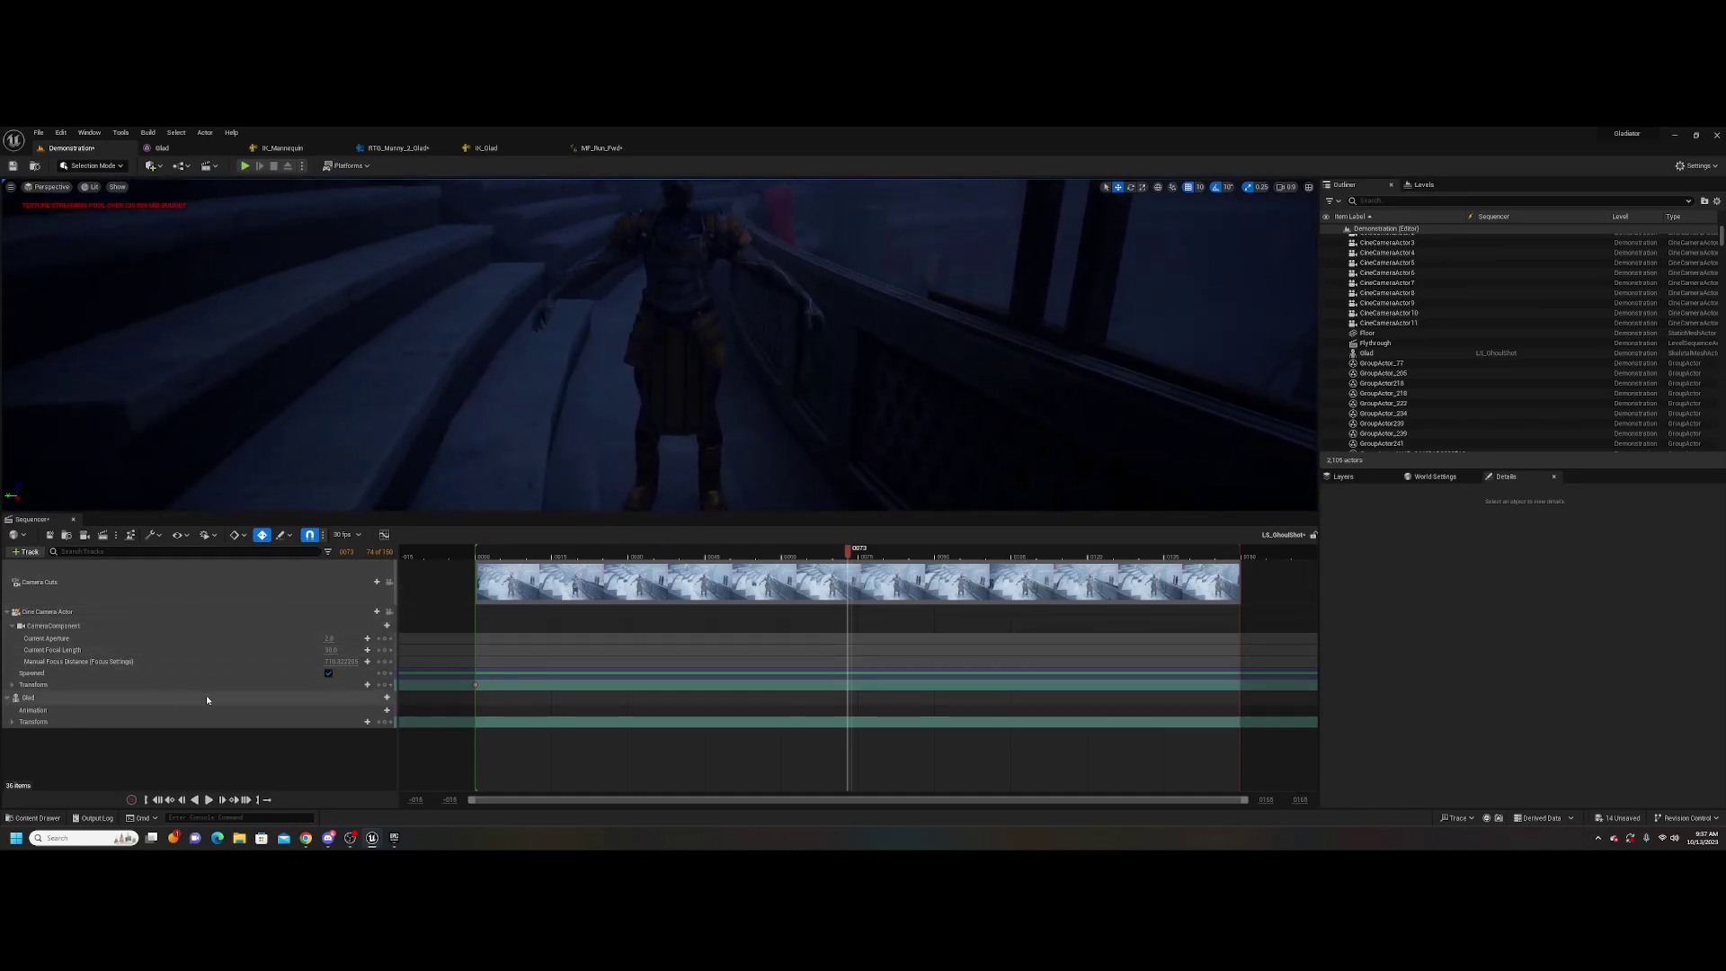
pyautogui.click(388, 711)
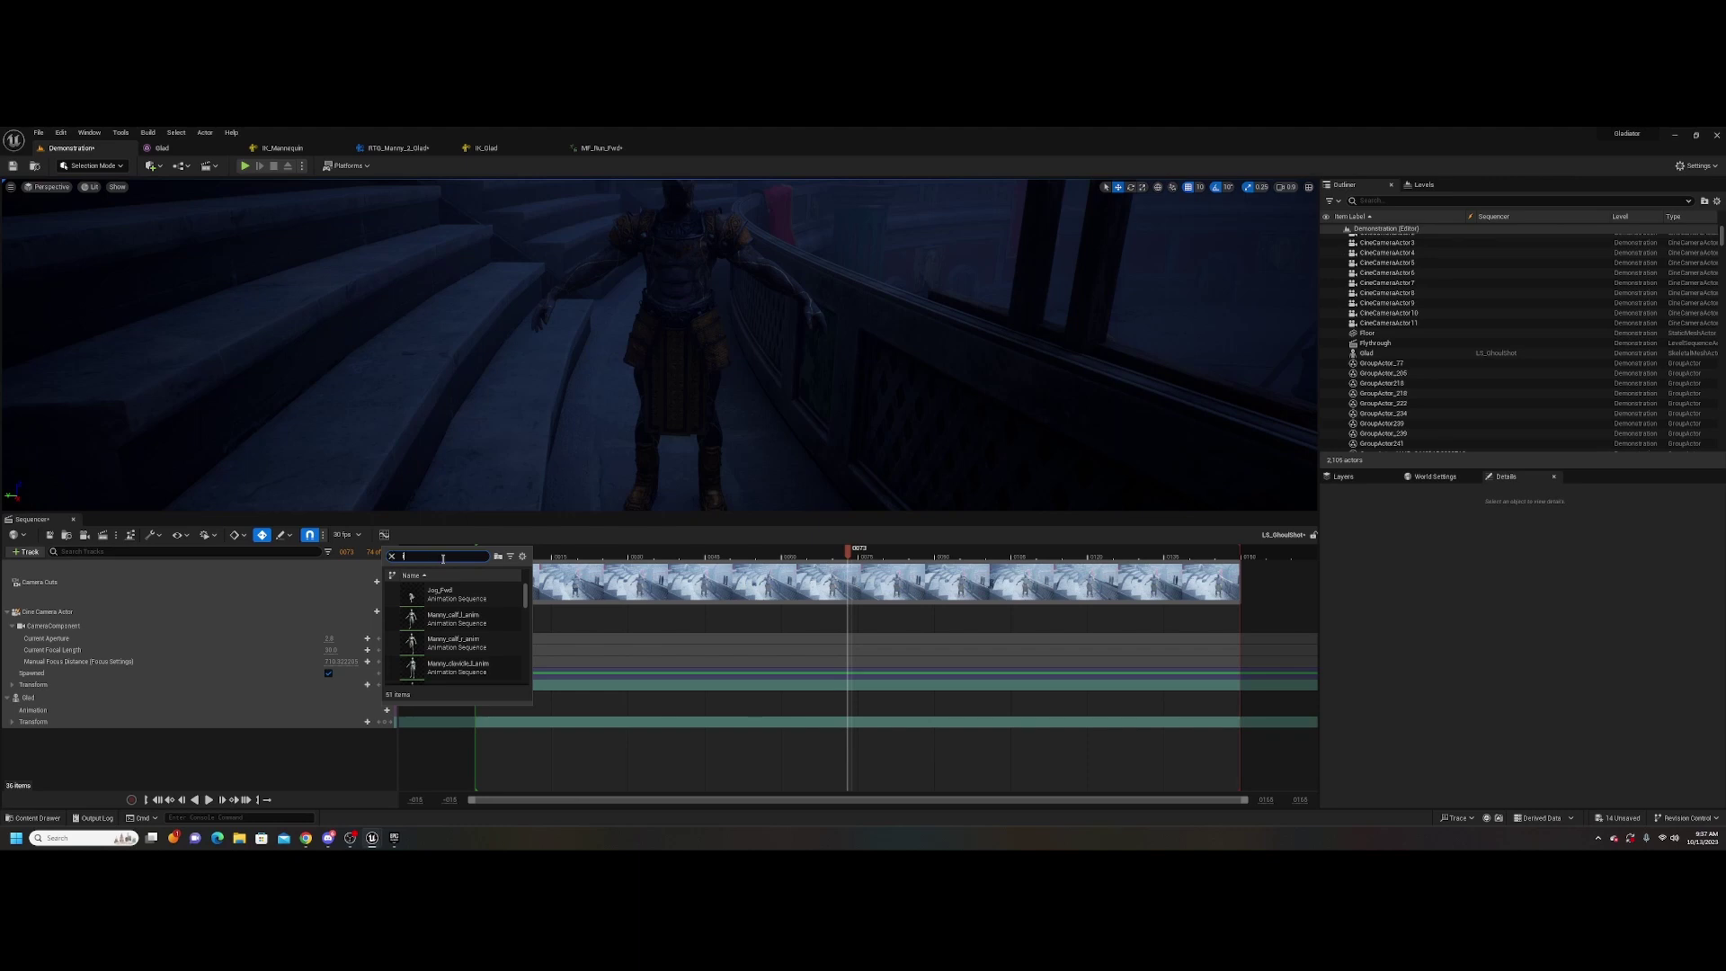
pyautogui.write('idle')
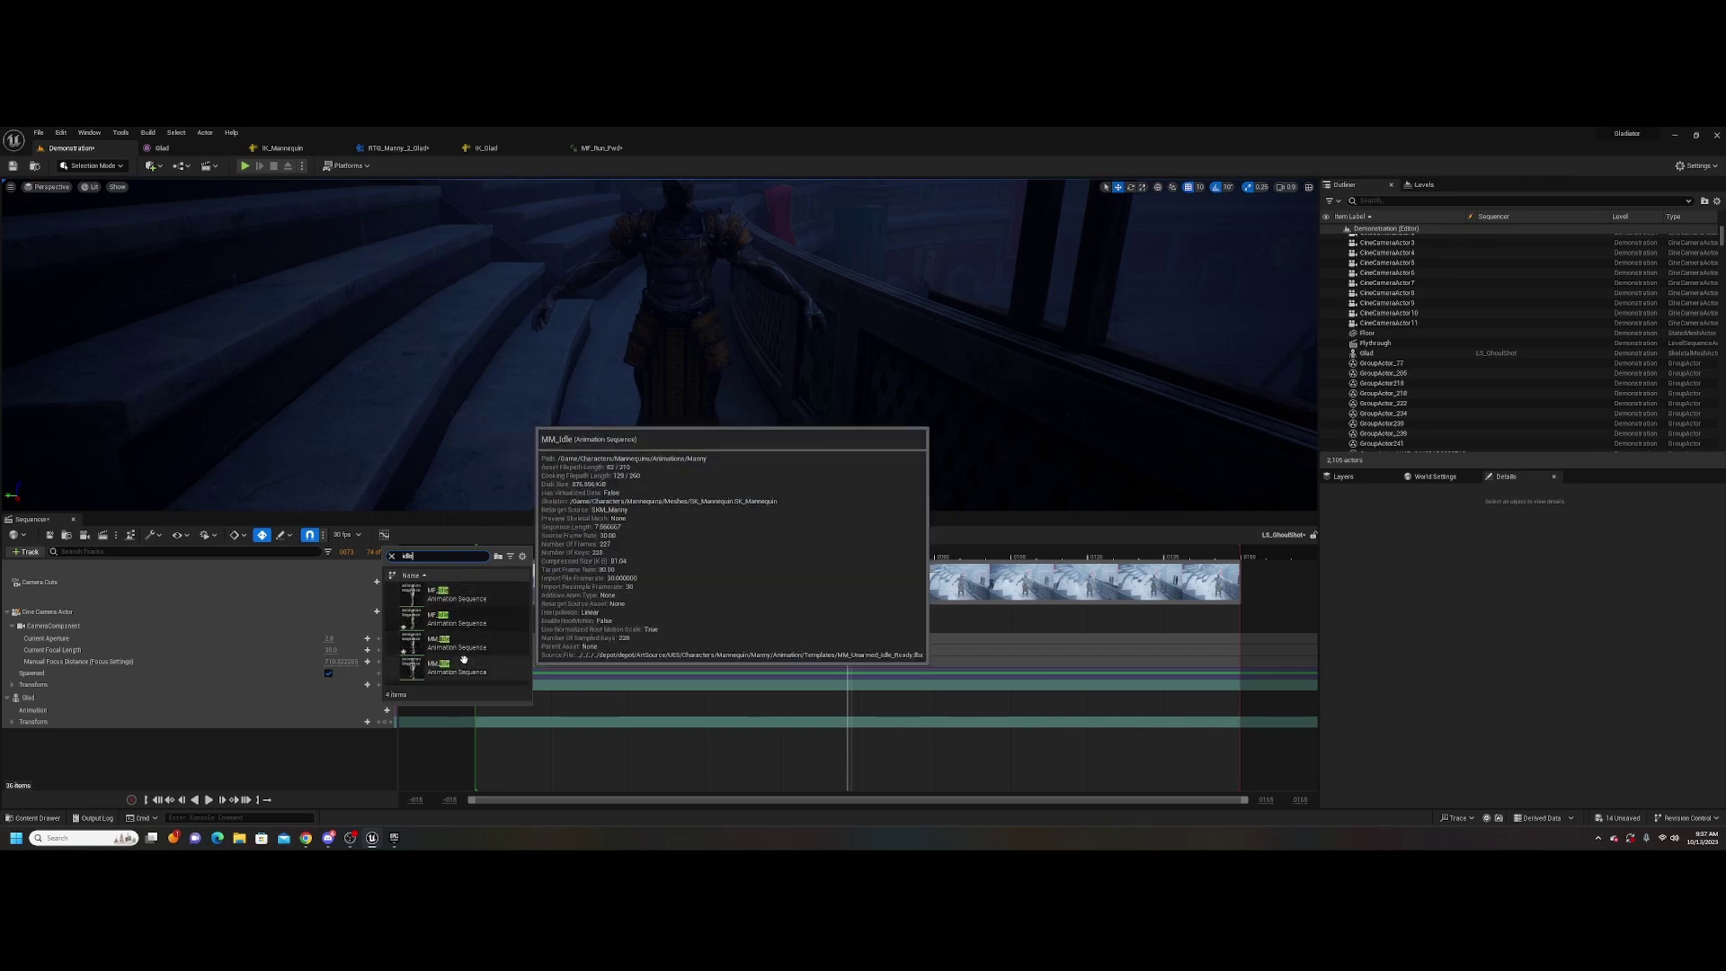
pyautogui.click(463, 646)
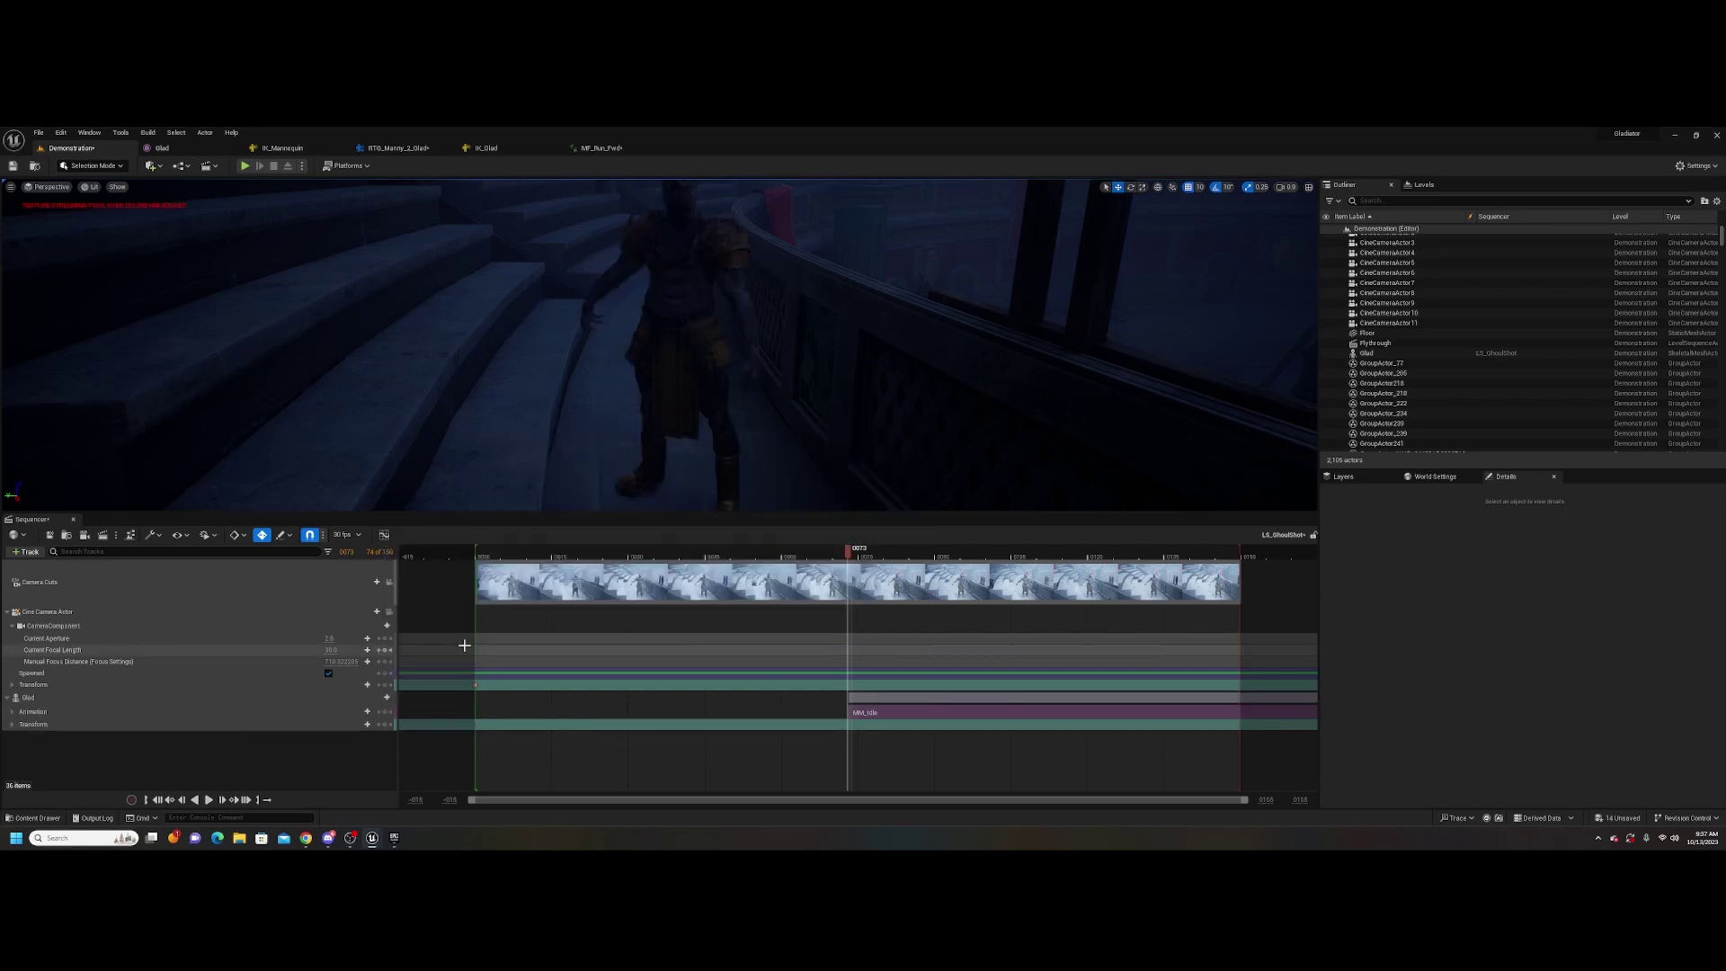
# Move the MM_Idle clip to the start of the sequence and play the shot to review Glad's idle motion
pyautogui.click(910, 556)
pyautogui.moveTo(912, 564); pyautogui.dragTo(965, 564)
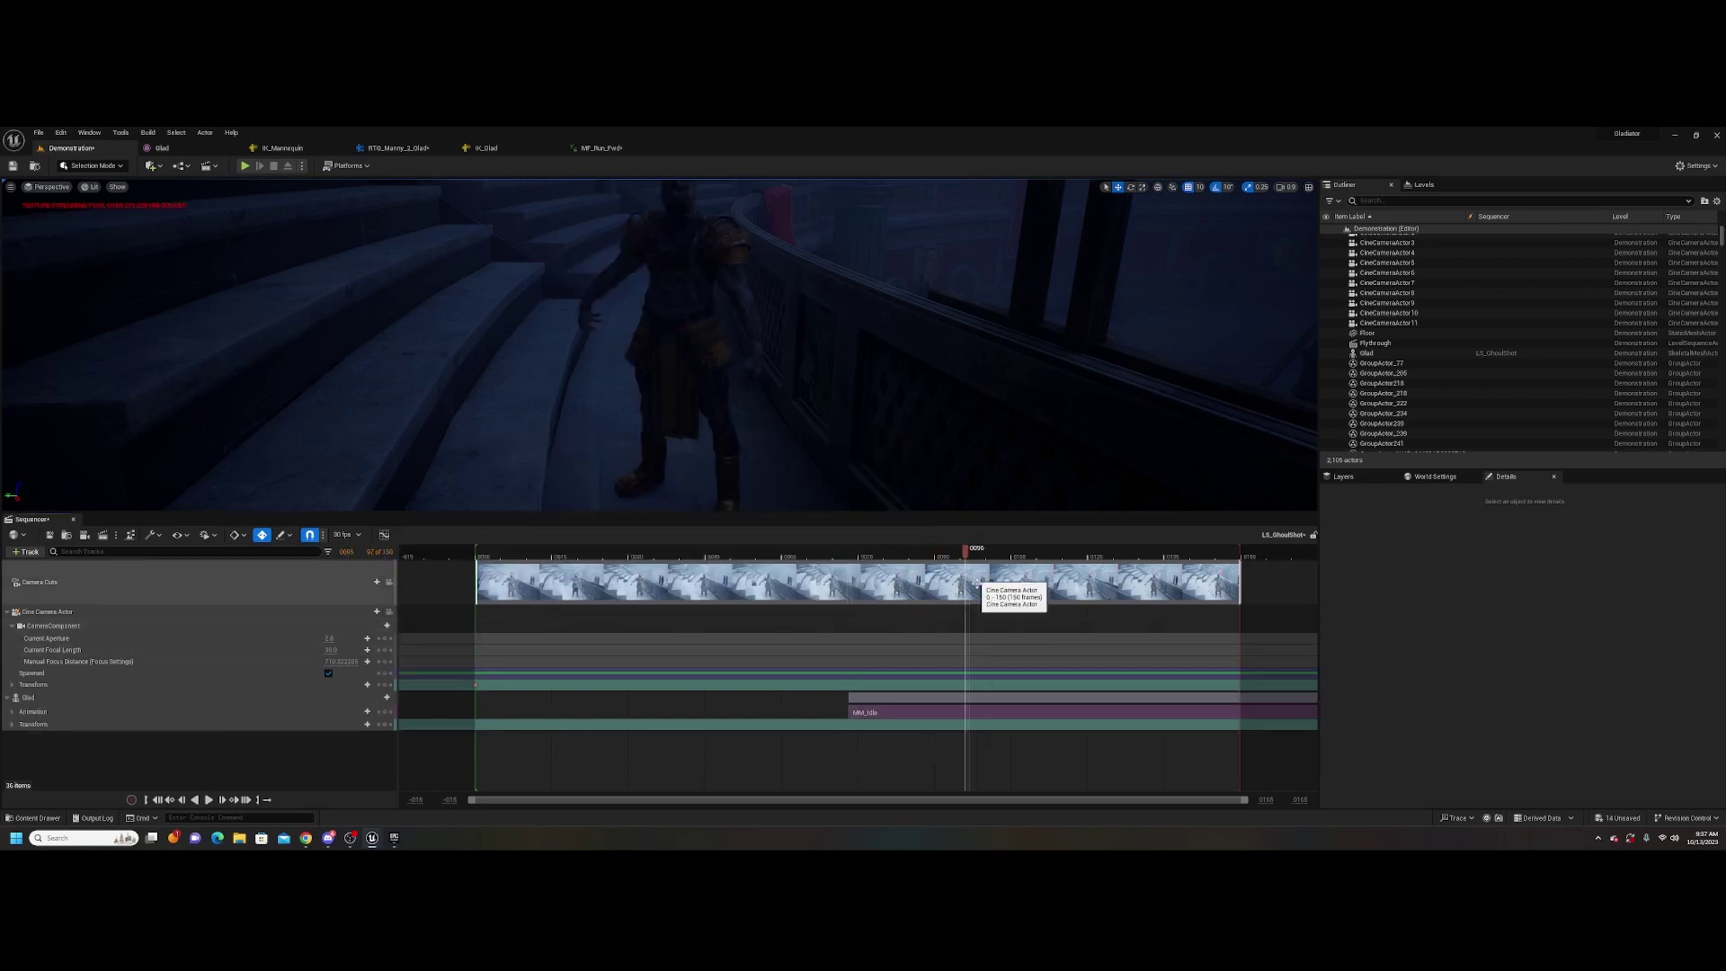
pyautogui.moveTo(939, 706); pyautogui.dragTo(562, 712)
pyautogui.moveTo(504, 553); pyautogui.dragTo(493, 557)
pyautogui.press('space')
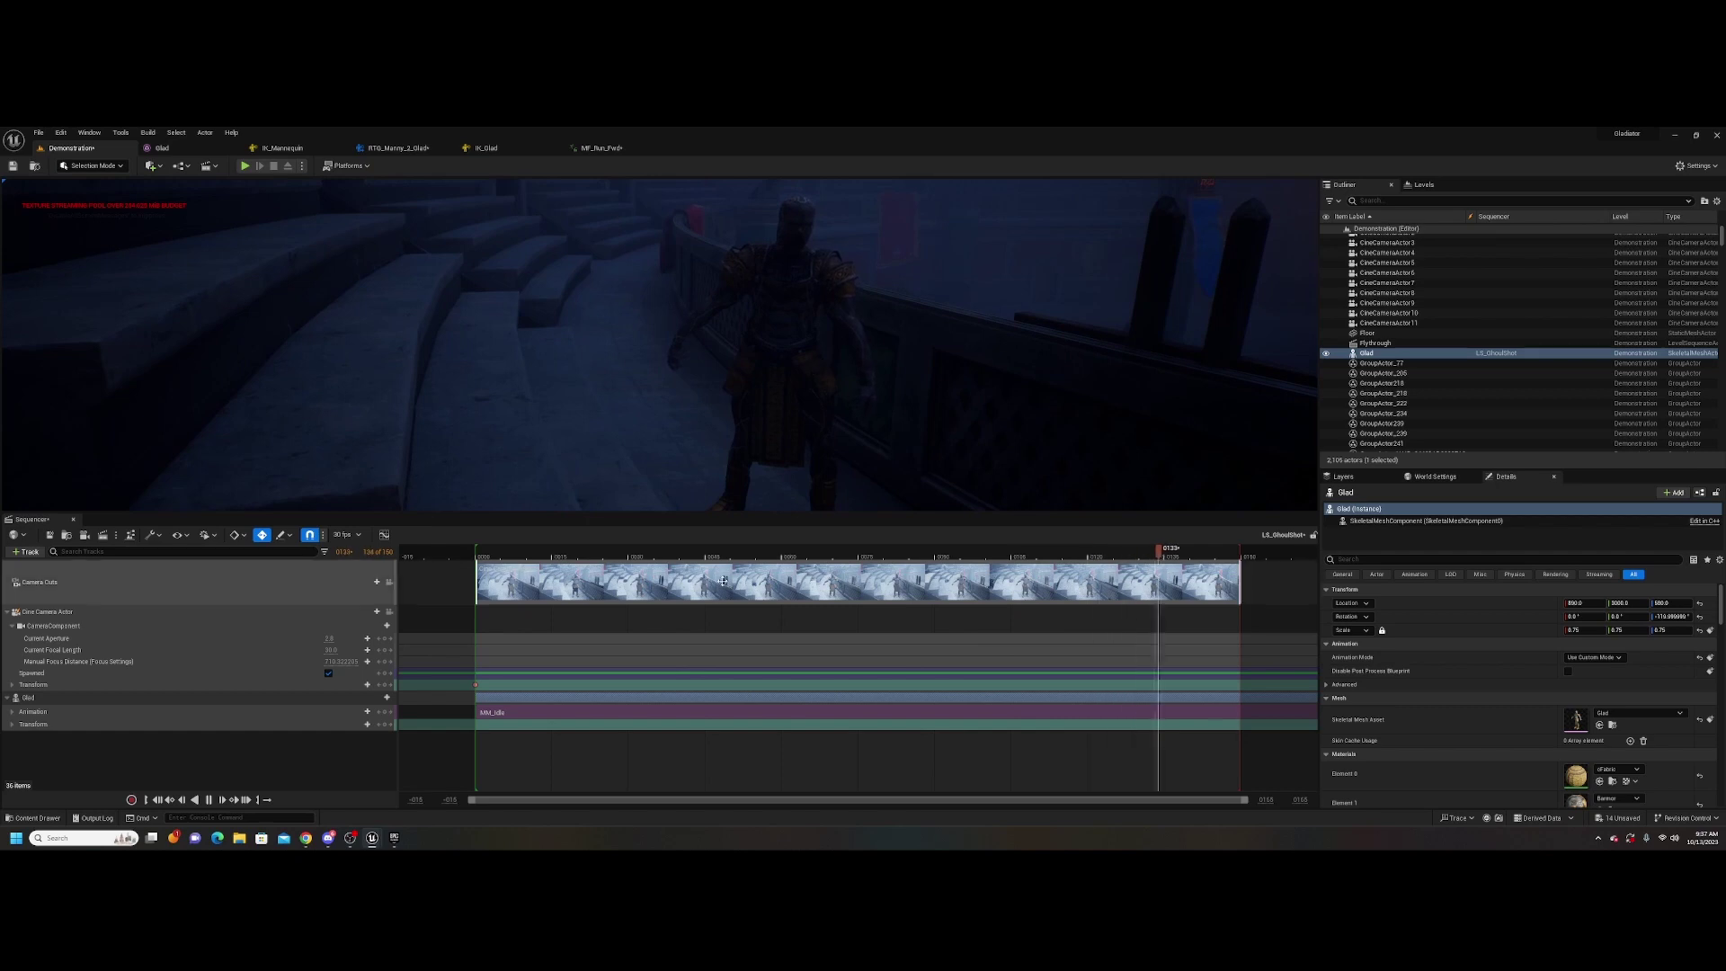
pyautogui.press('space')
pyautogui.moveTo(809, 346); pyautogui.dragTo(943, 346, button='right')
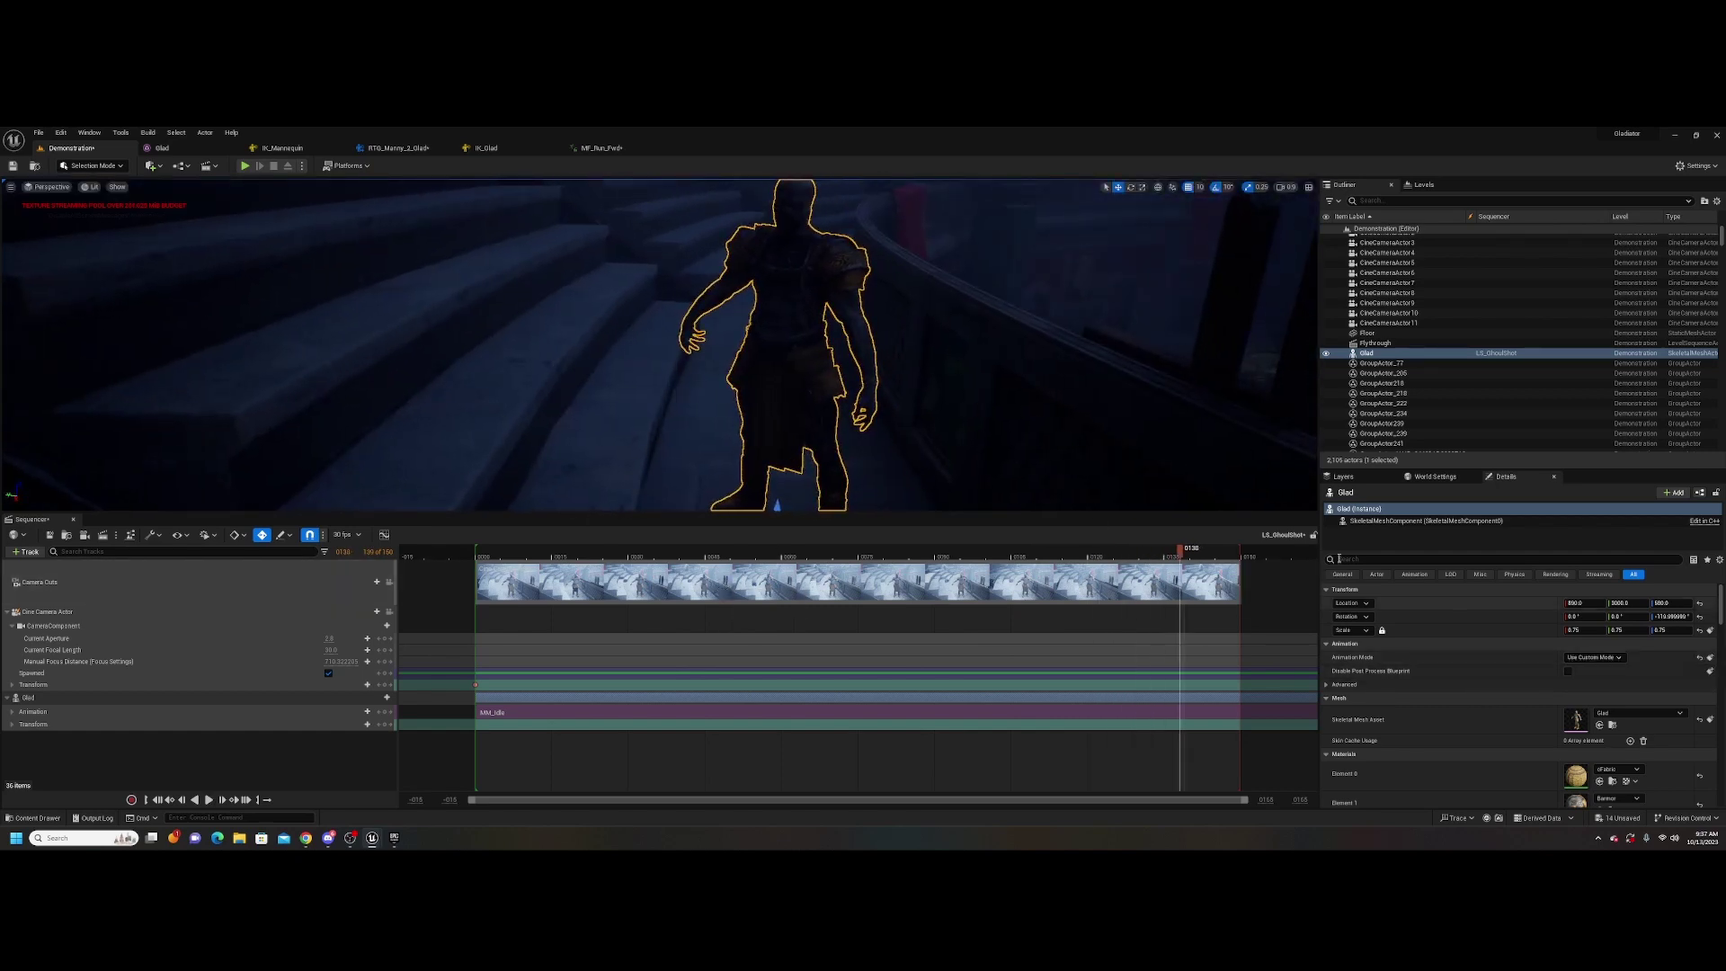
# Browse the animations available for Glad's Animation track and in the Anim folder, and switch to IK_Glad
pyautogui.click(366, 711)
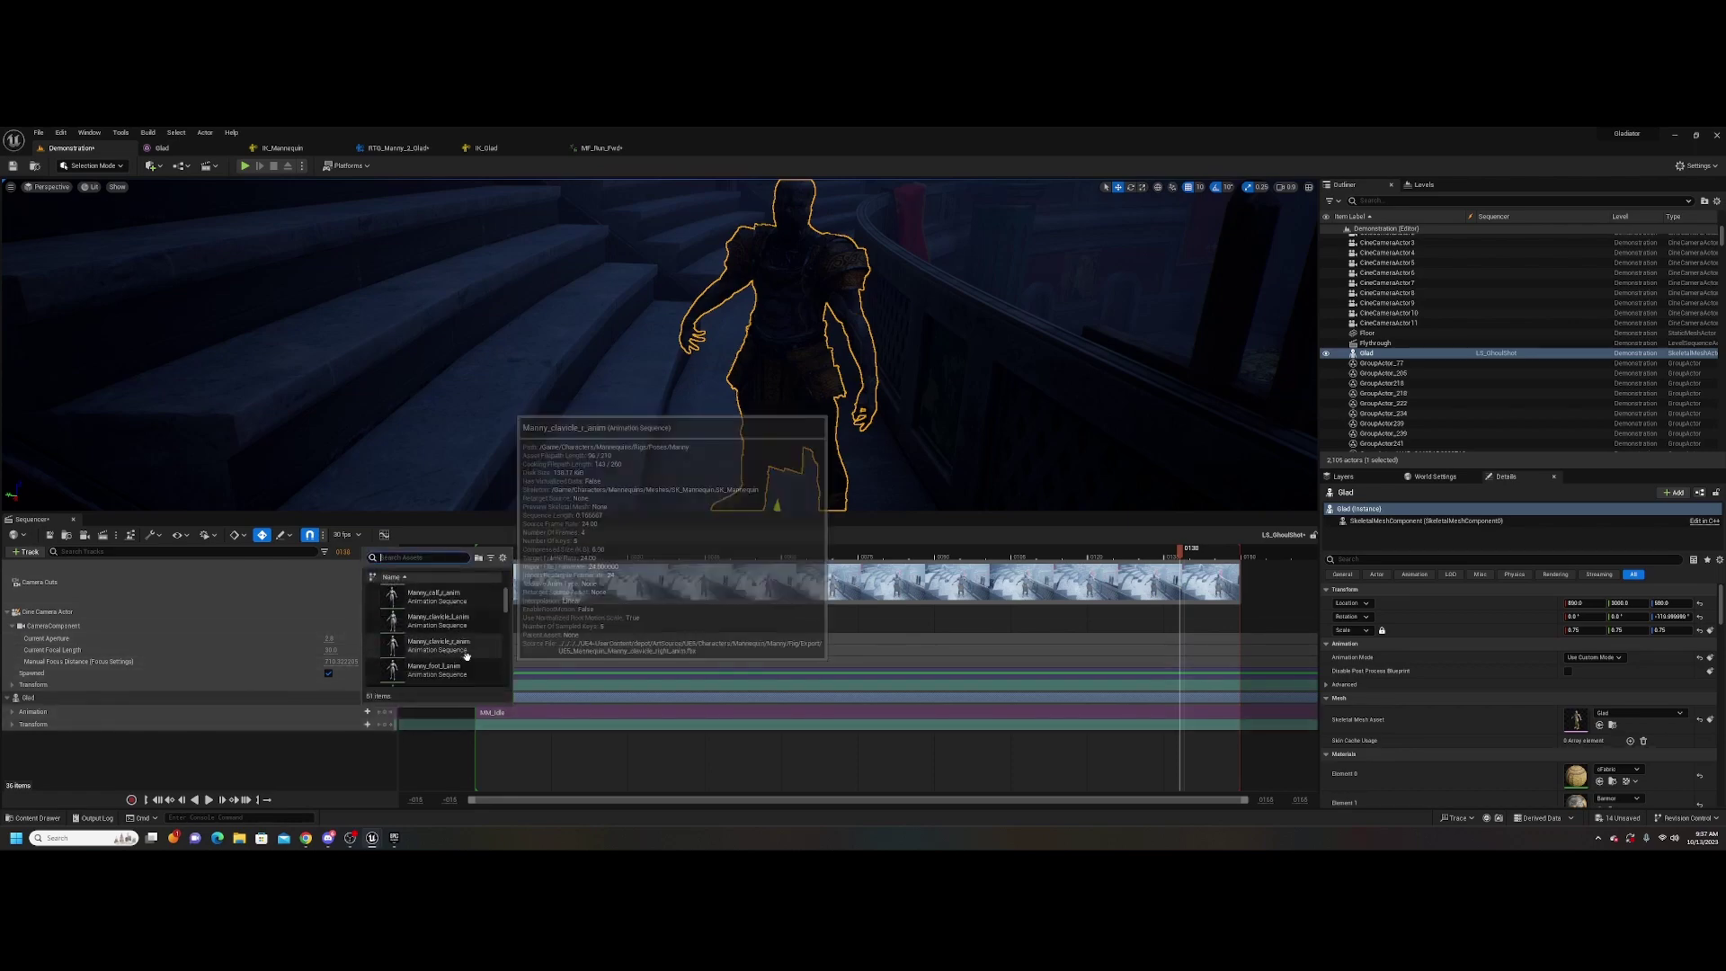
pyautogui.scroll(-3, 466, 655)
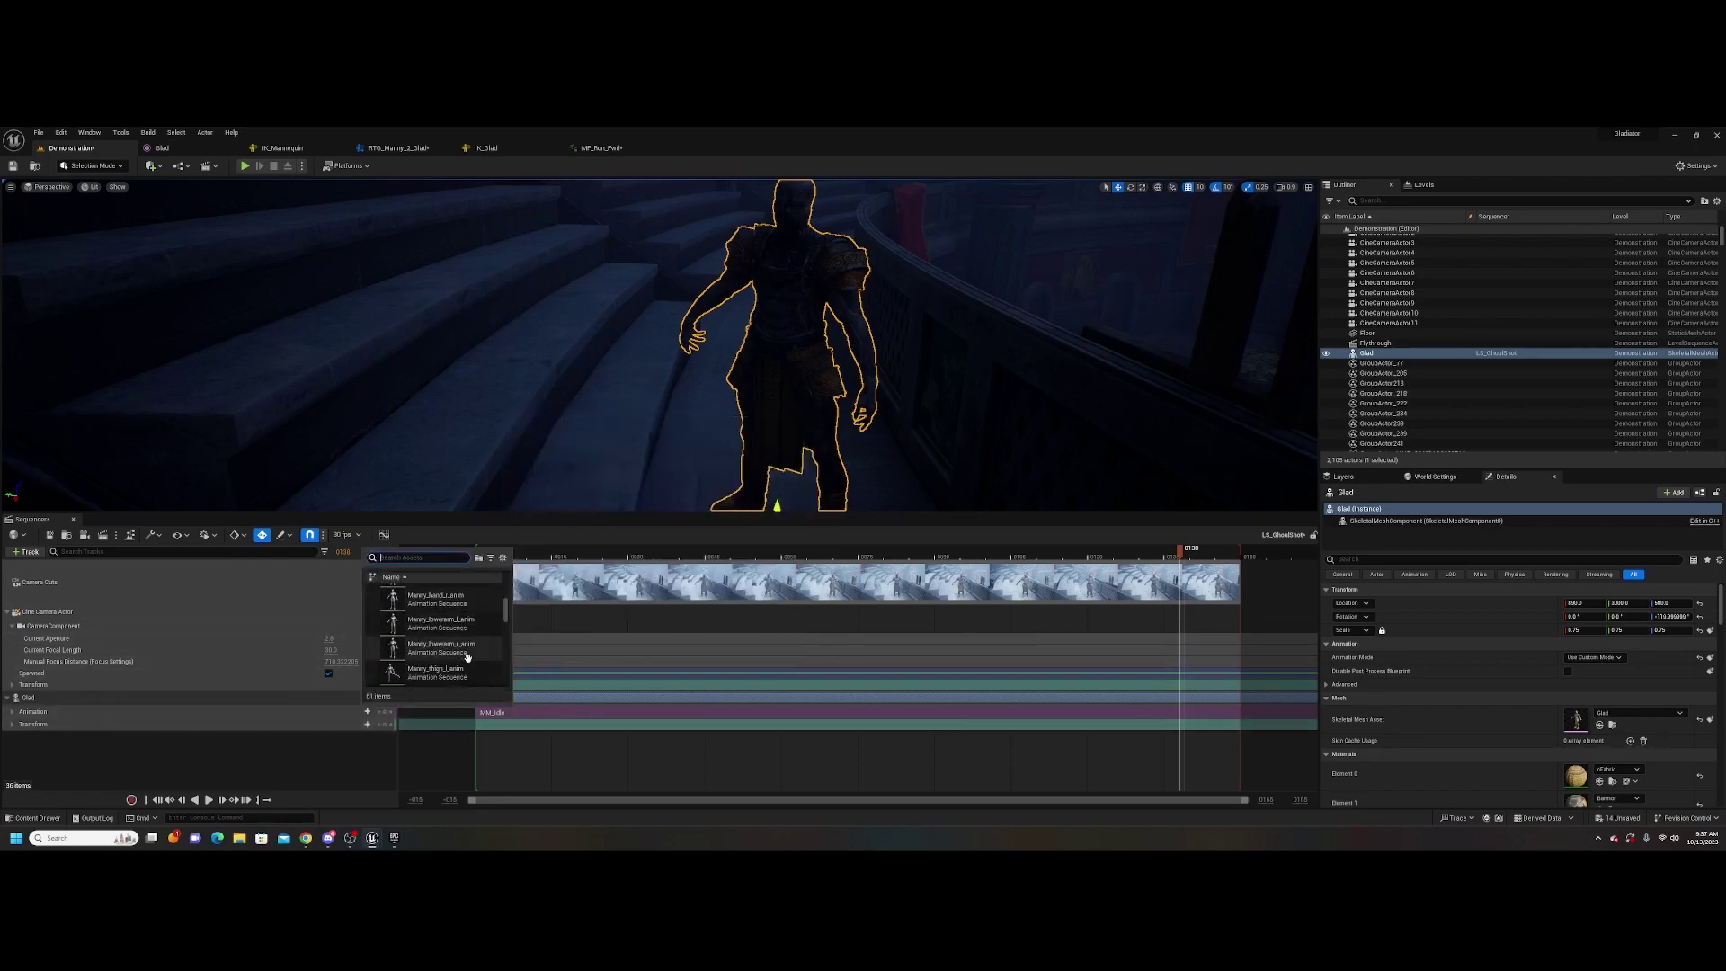
pyautogui.scroll(-2, 467, 657)
pyautogui.click(36, 818)
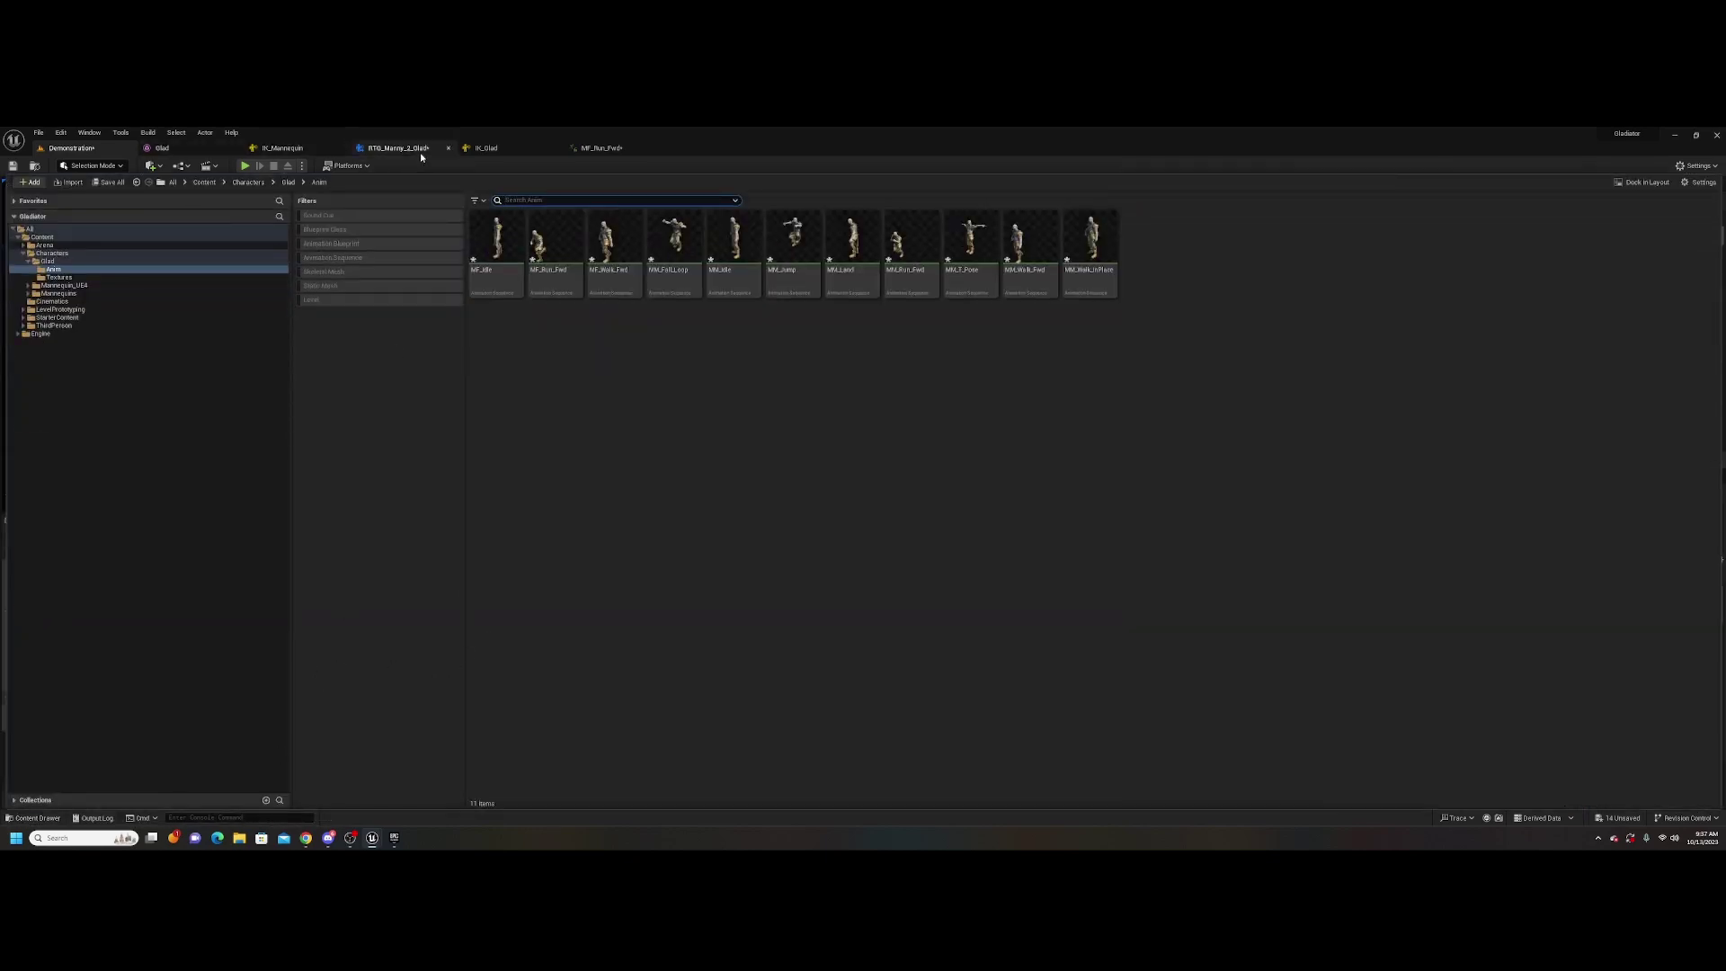
pyautogui.click(517, 149)
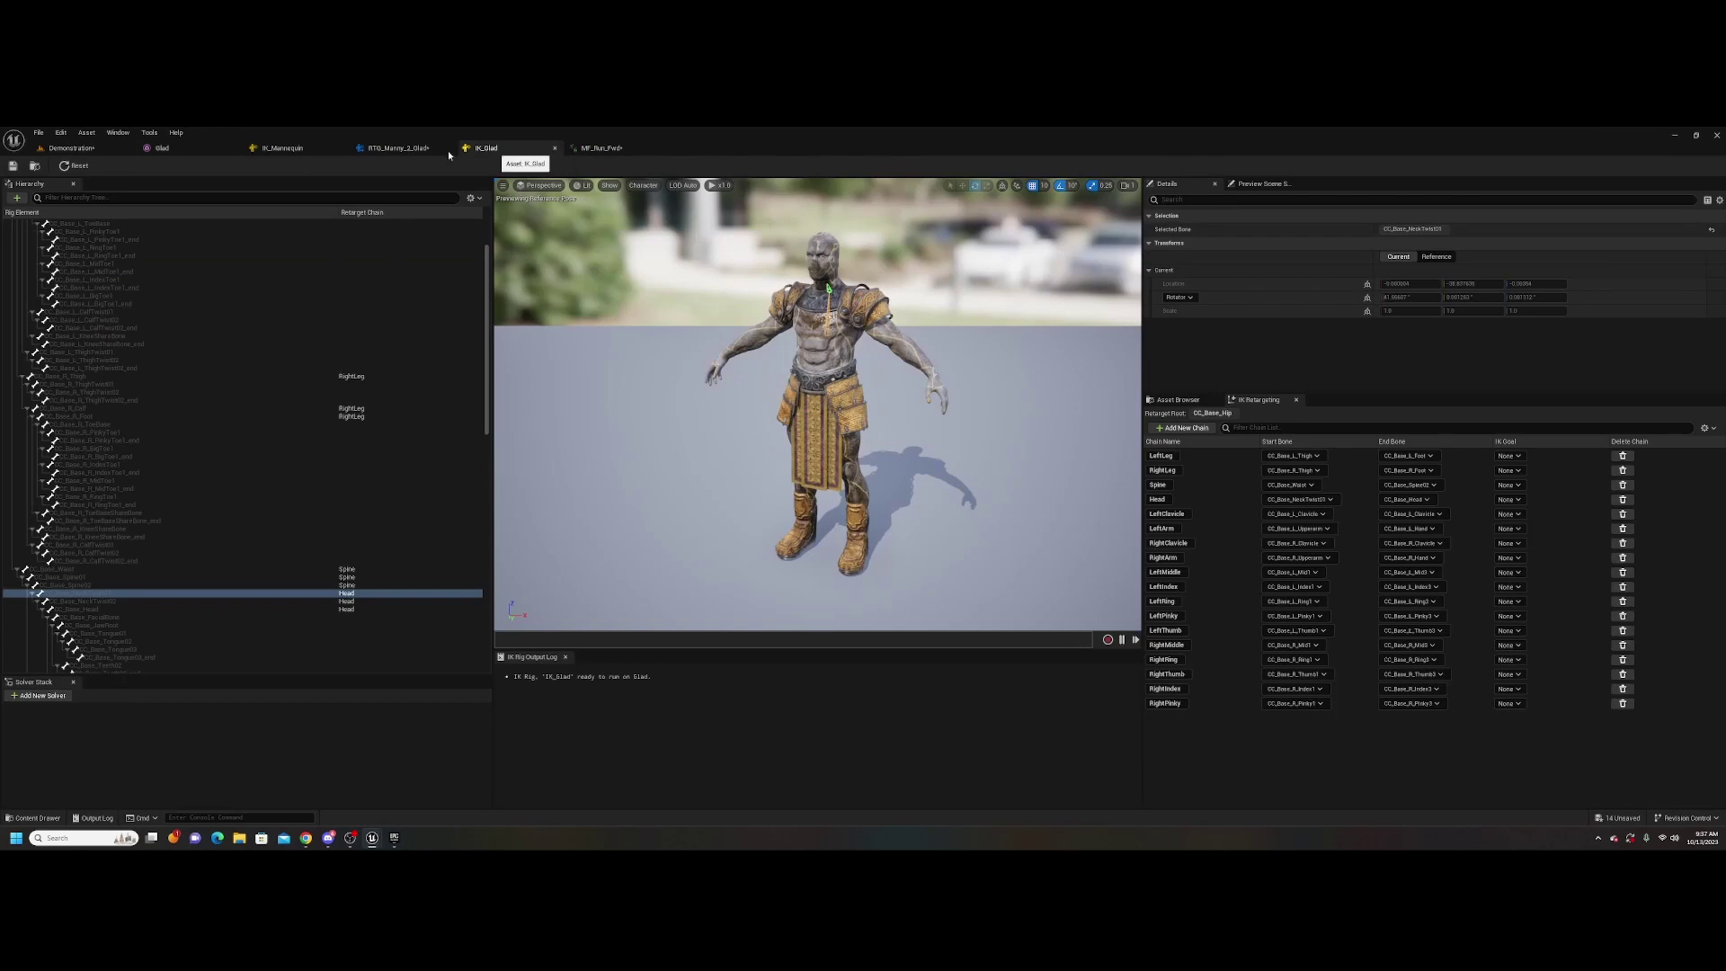
# Open Glad_Skeleton from the Glad asset, remove all Compatible Skeletons entries in its Asset Details, and save the skeleton
pyautogui.click(195, 147)
pyautogui.click(1584, 167)
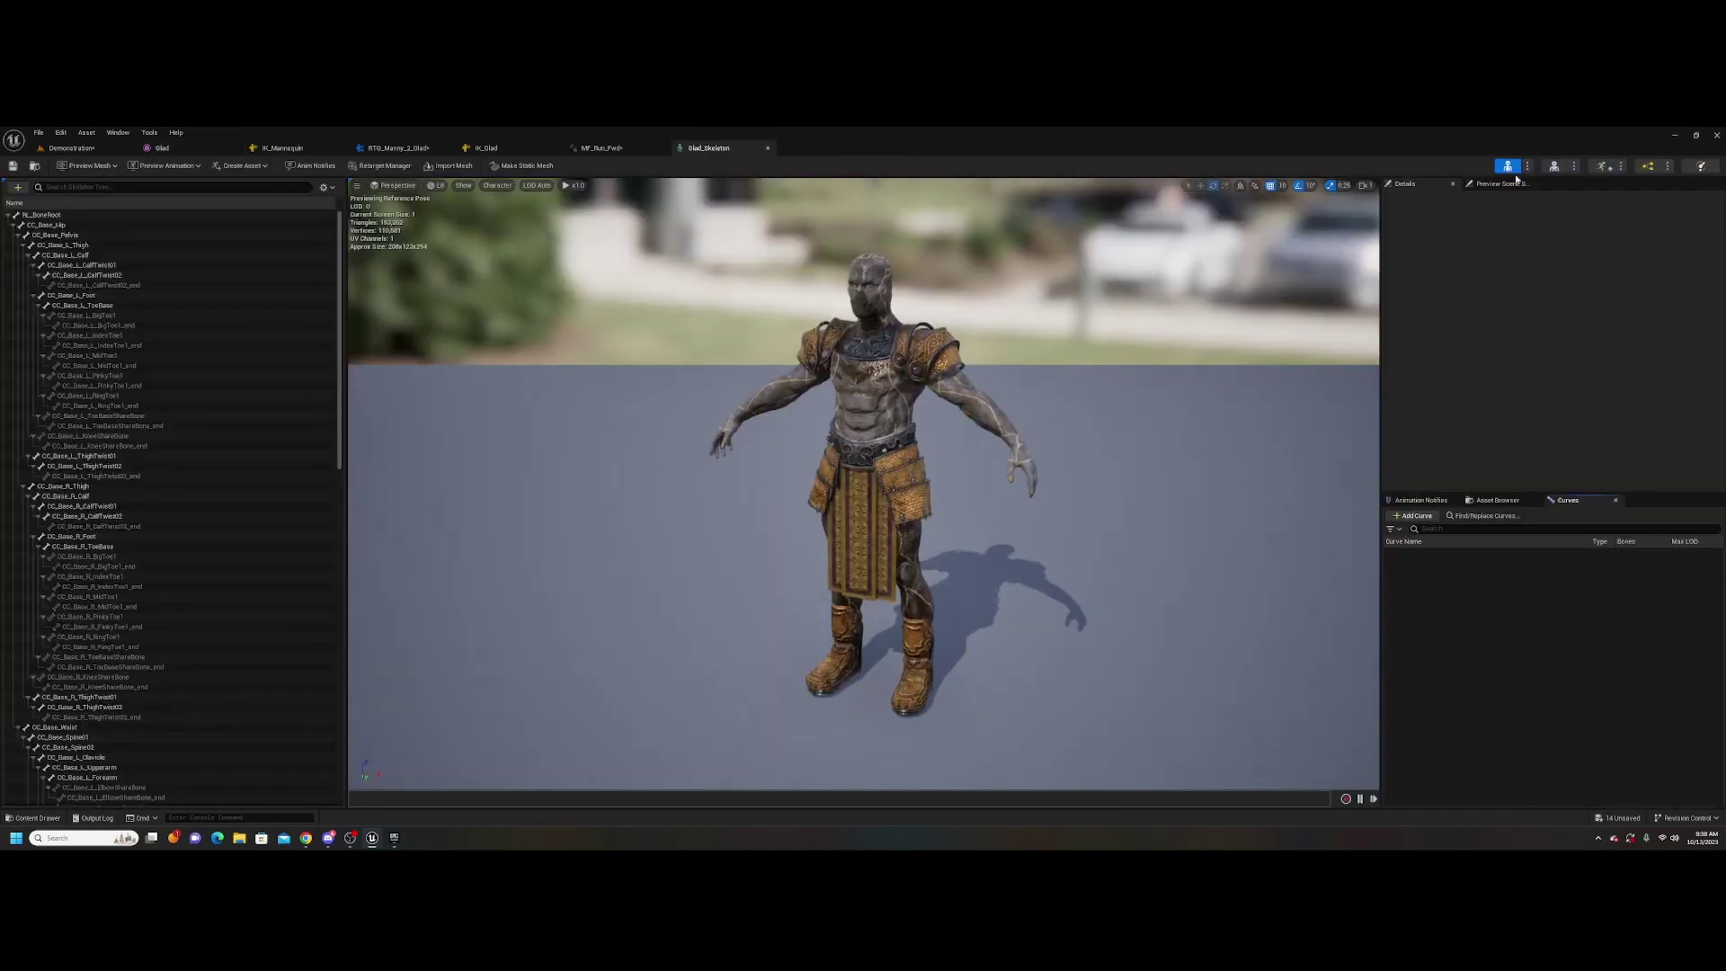
pyautogui.click(114, 132)
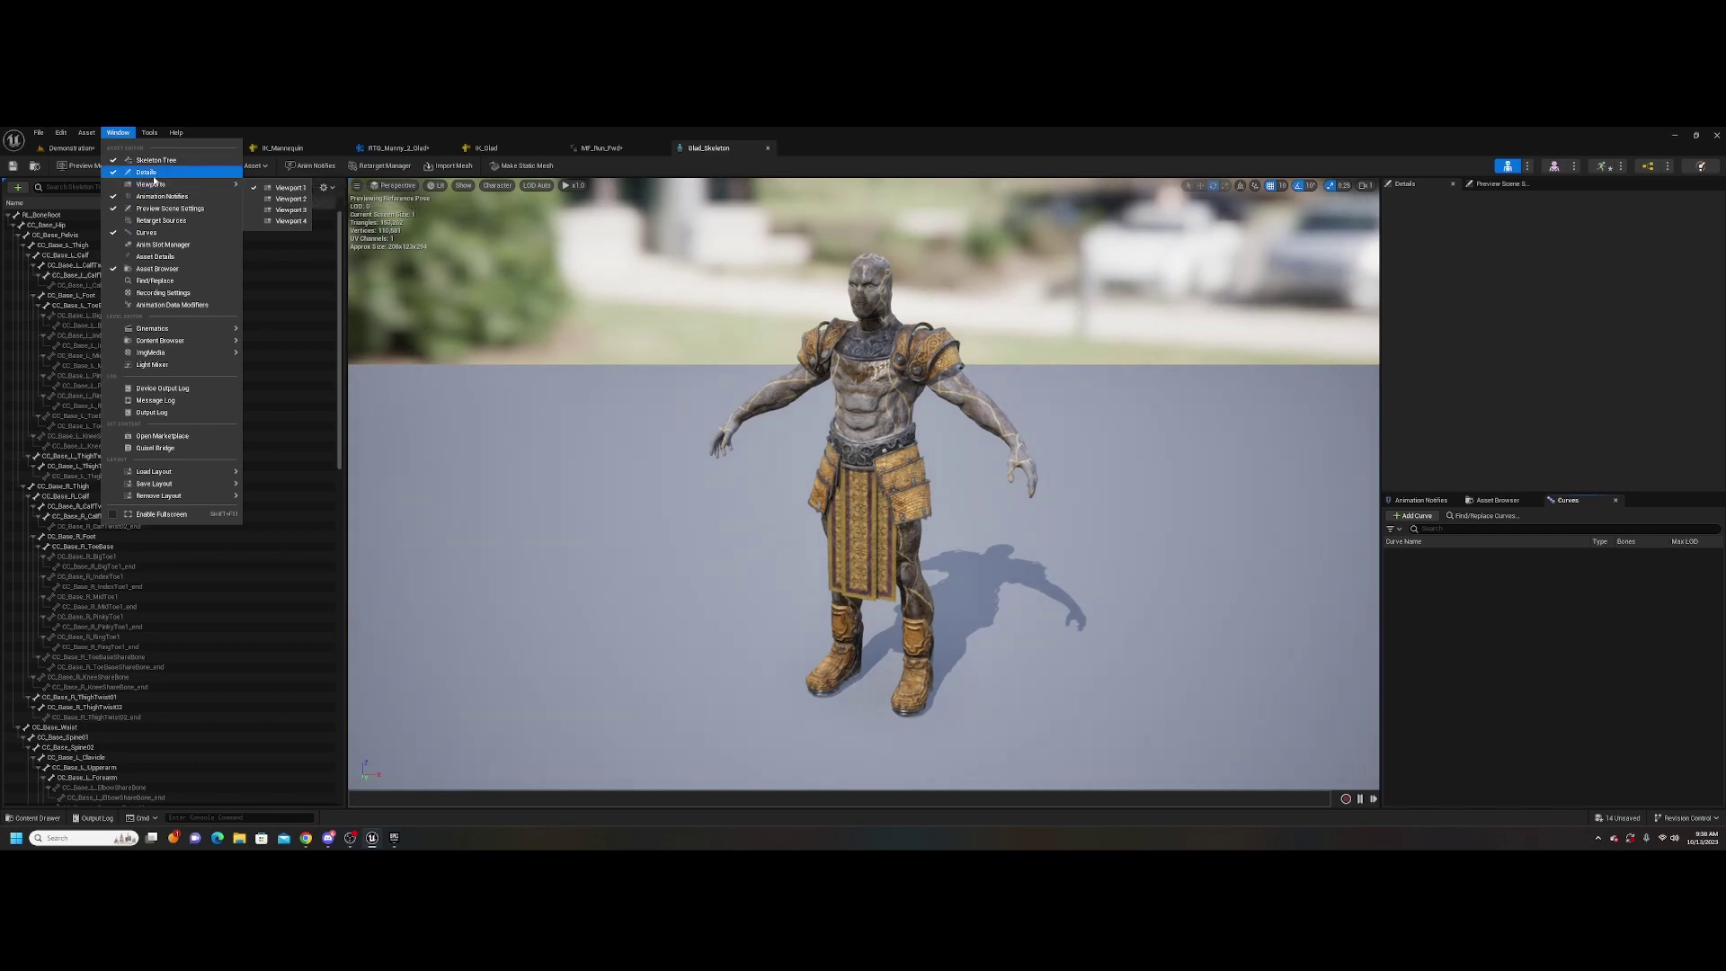
pyautogui.click(166, 257)
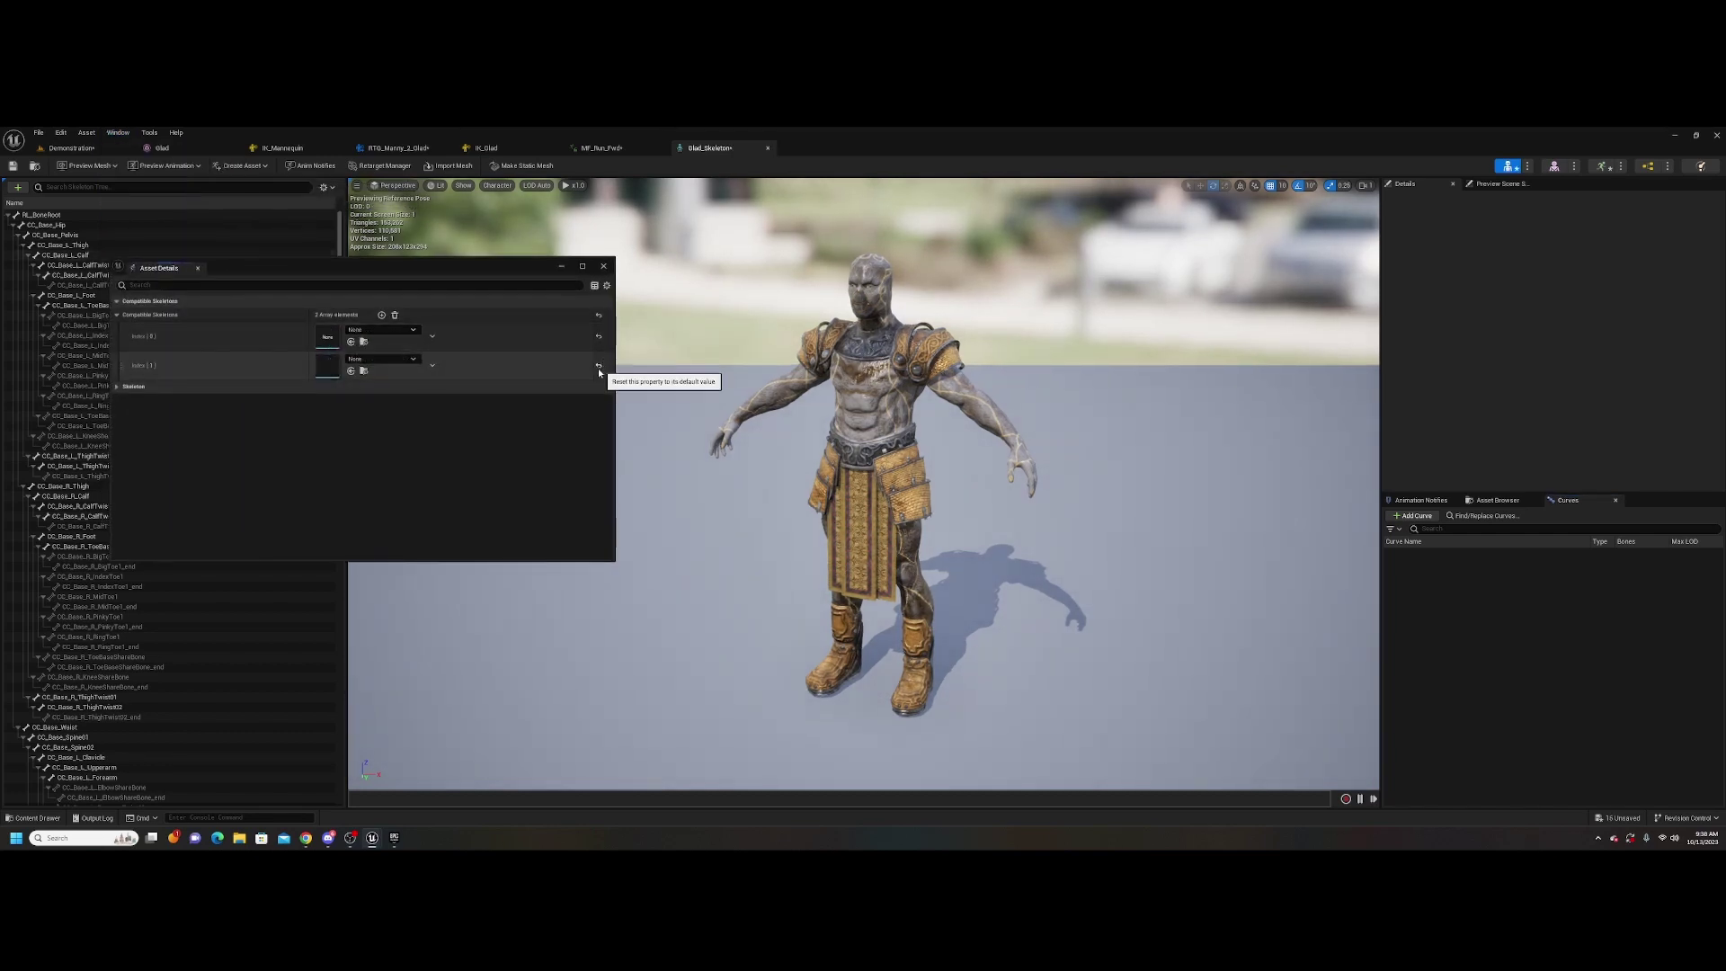
pyautogui.click(396, 315)
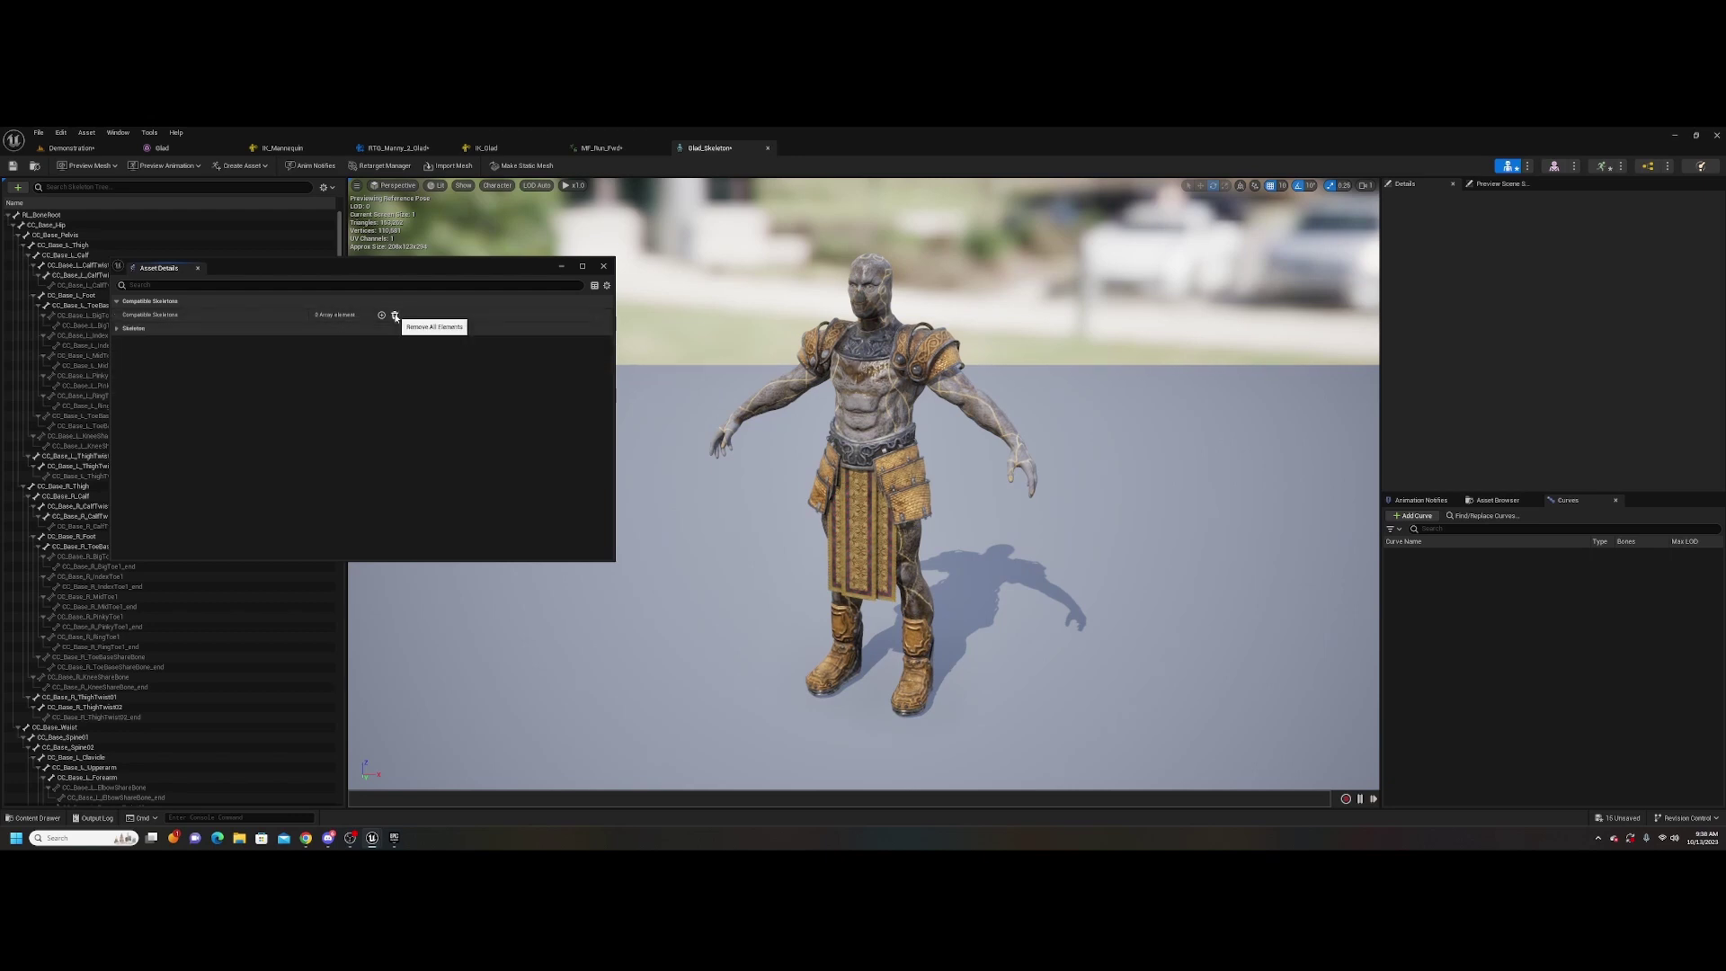
pyautogui.click(602, 268)
pyautogui.click(14, 166)
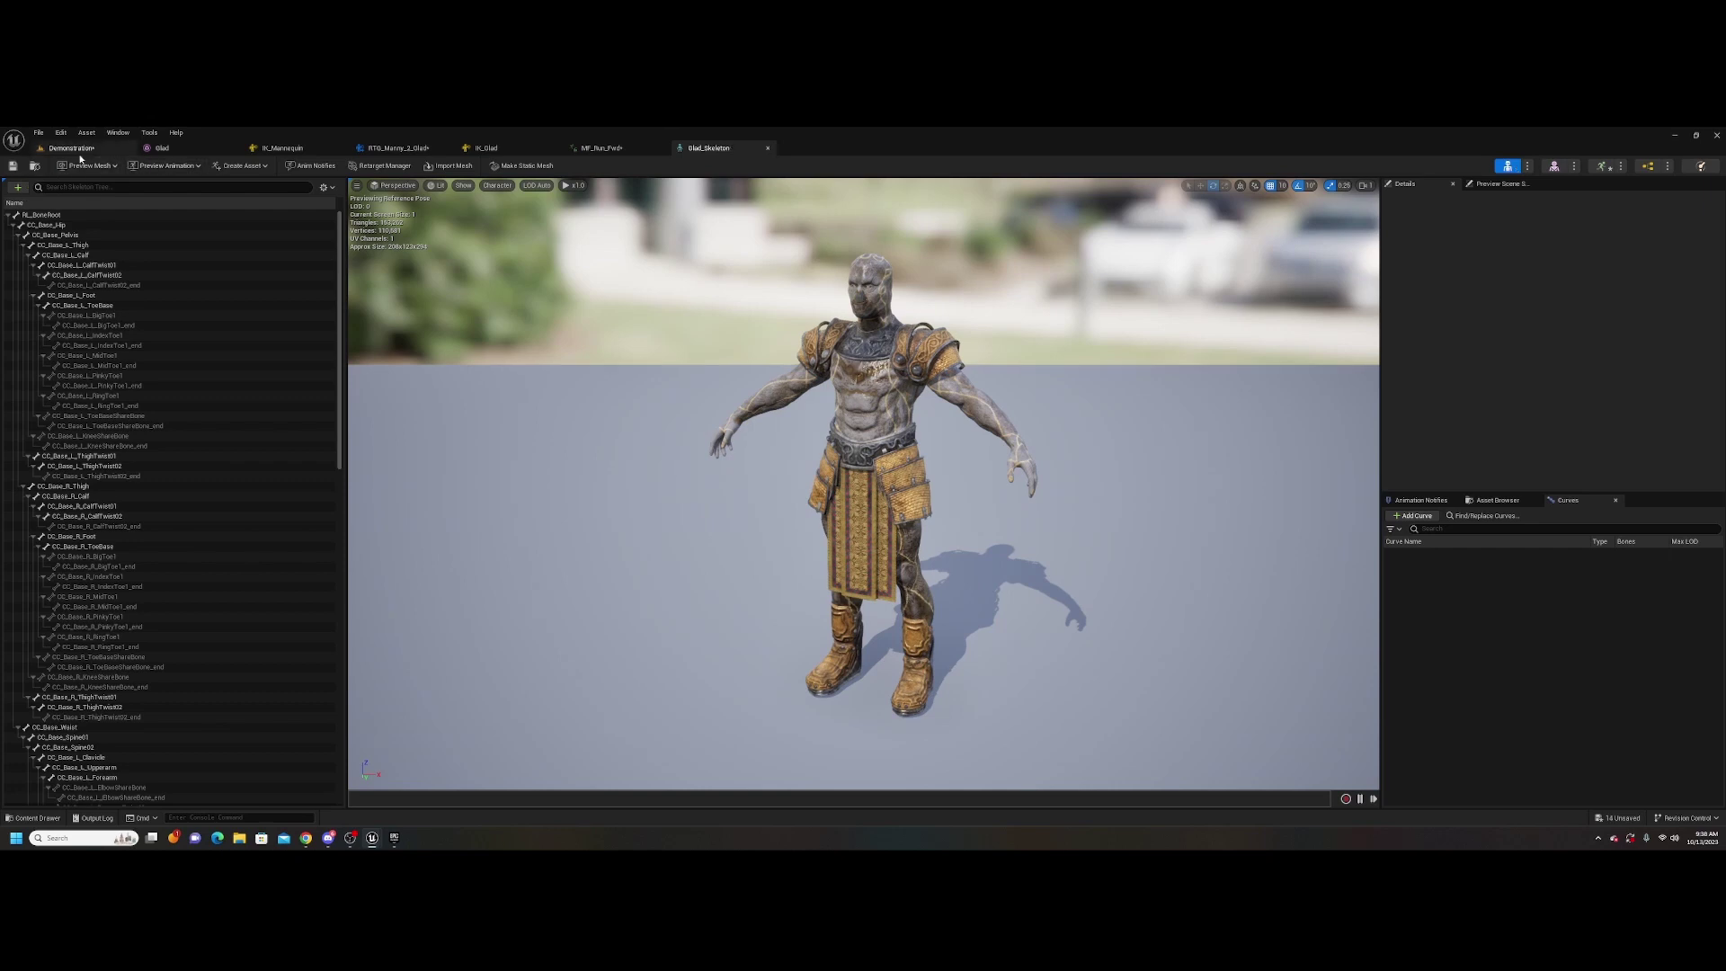
# Return to the Demonstration level and add the MF_Idle animation to Glad's Animation track in the sequence
pyautogui.click(77, 149)
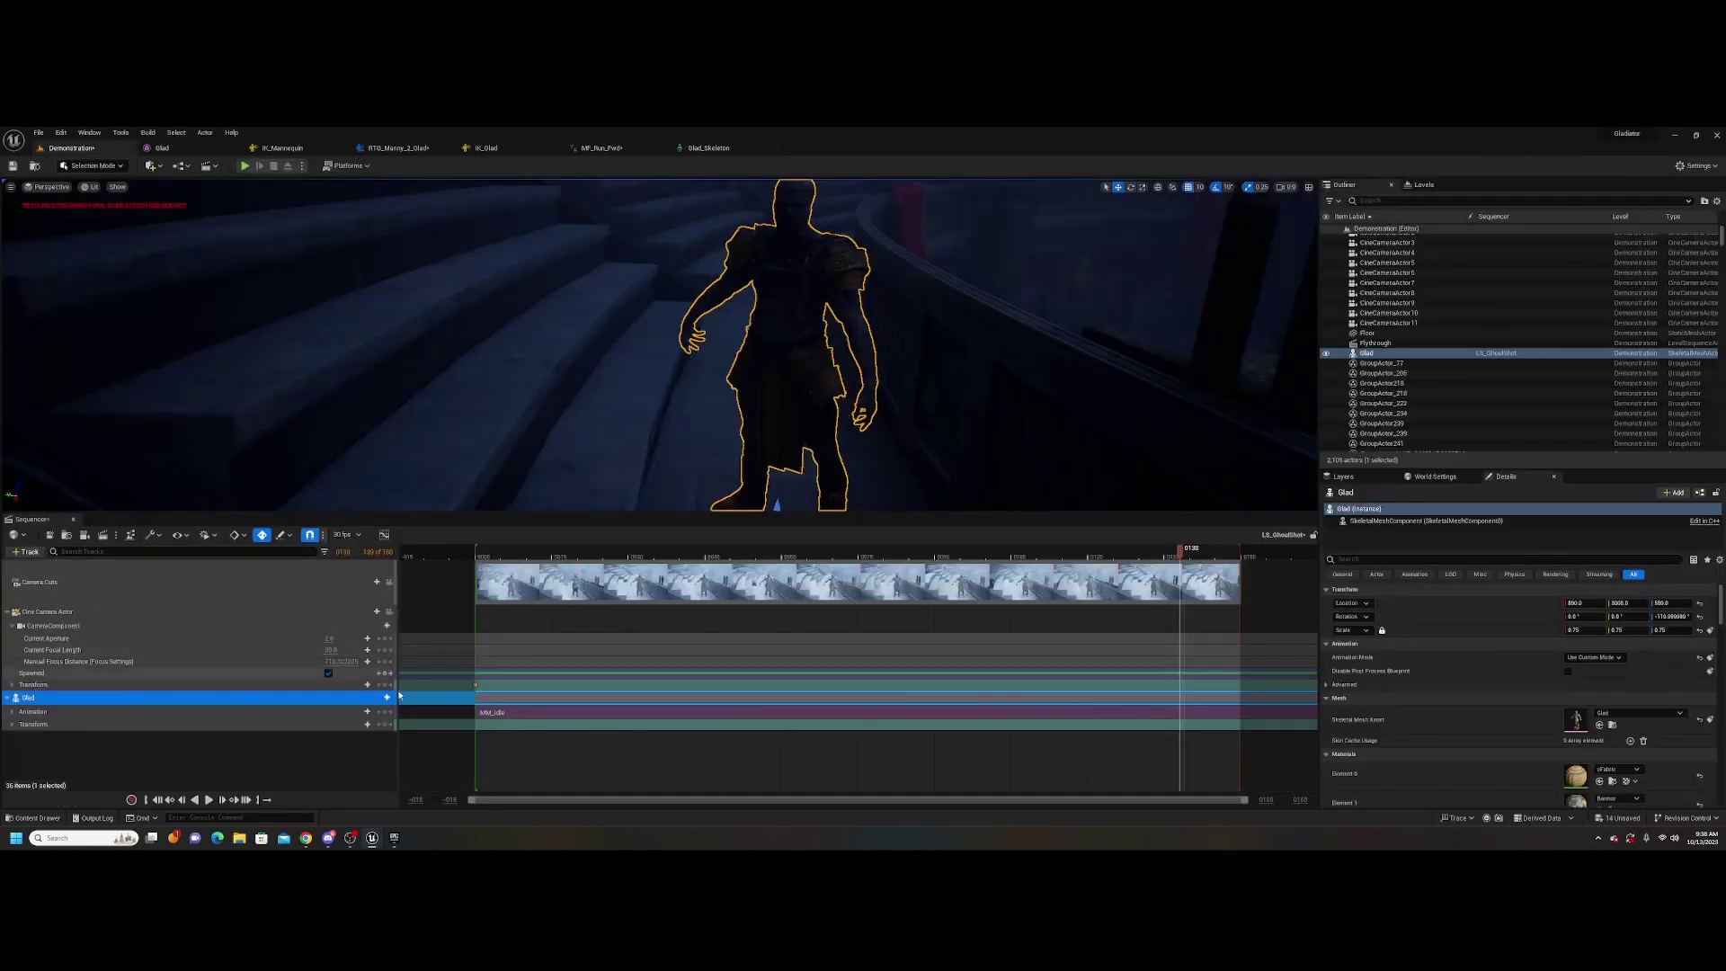
pyautogui.click(367, 711)
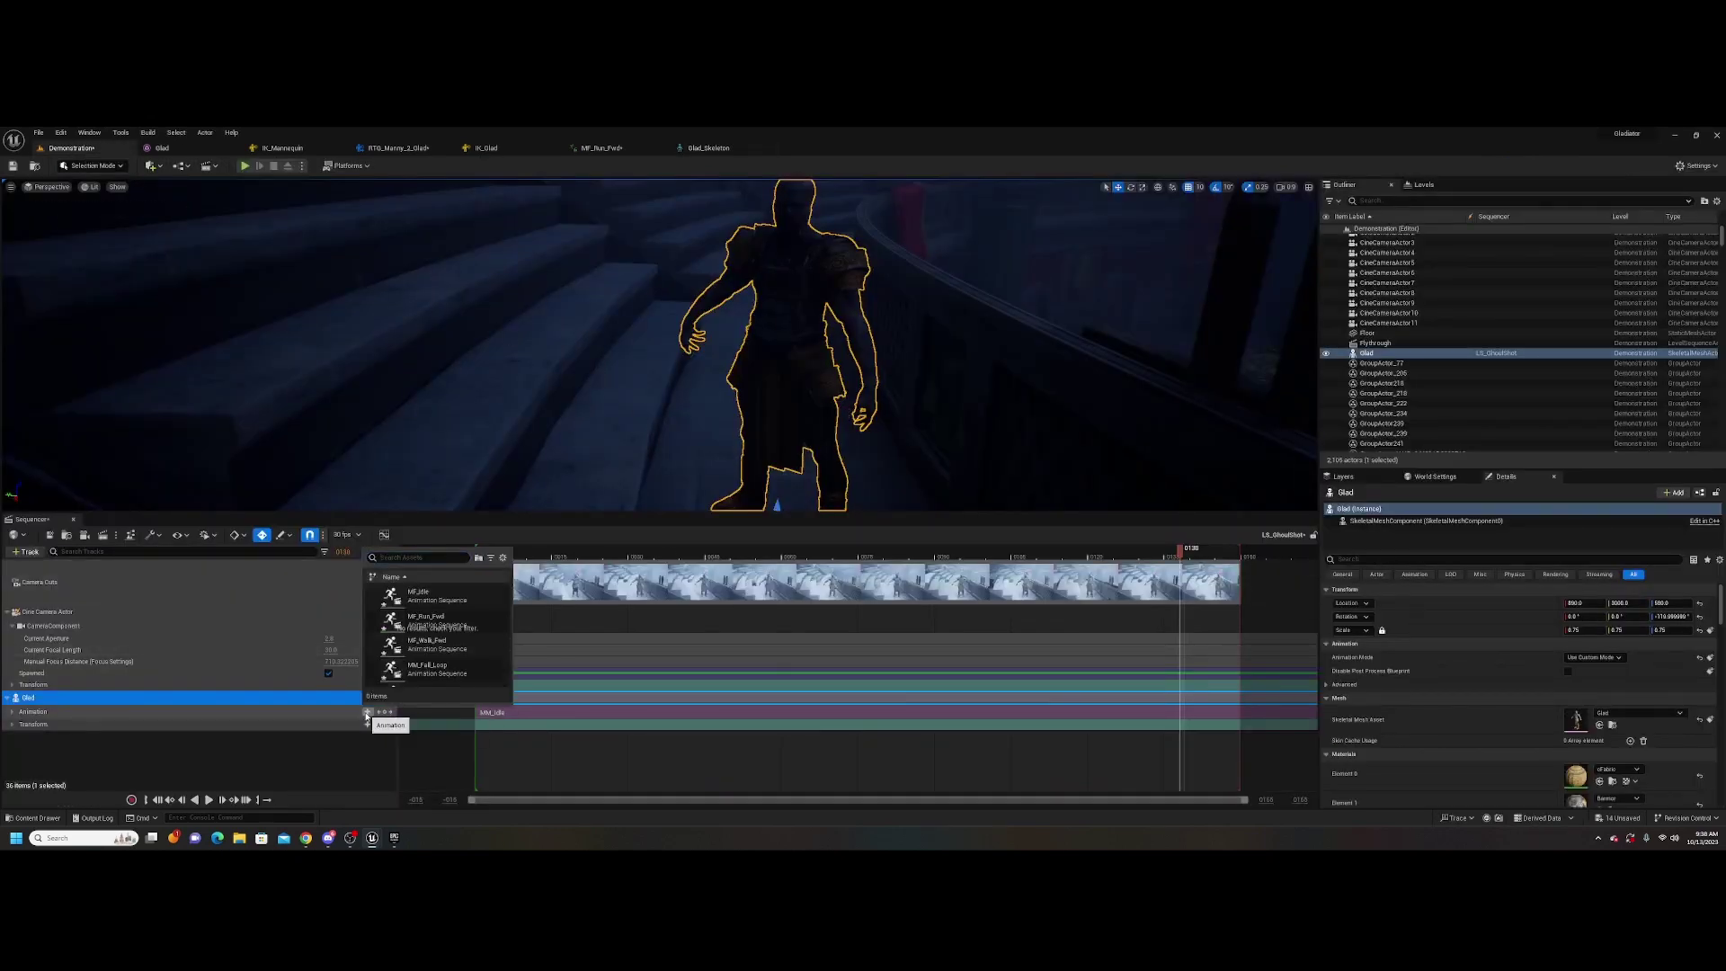
pyautogui.scroll(-2, 449, 649)
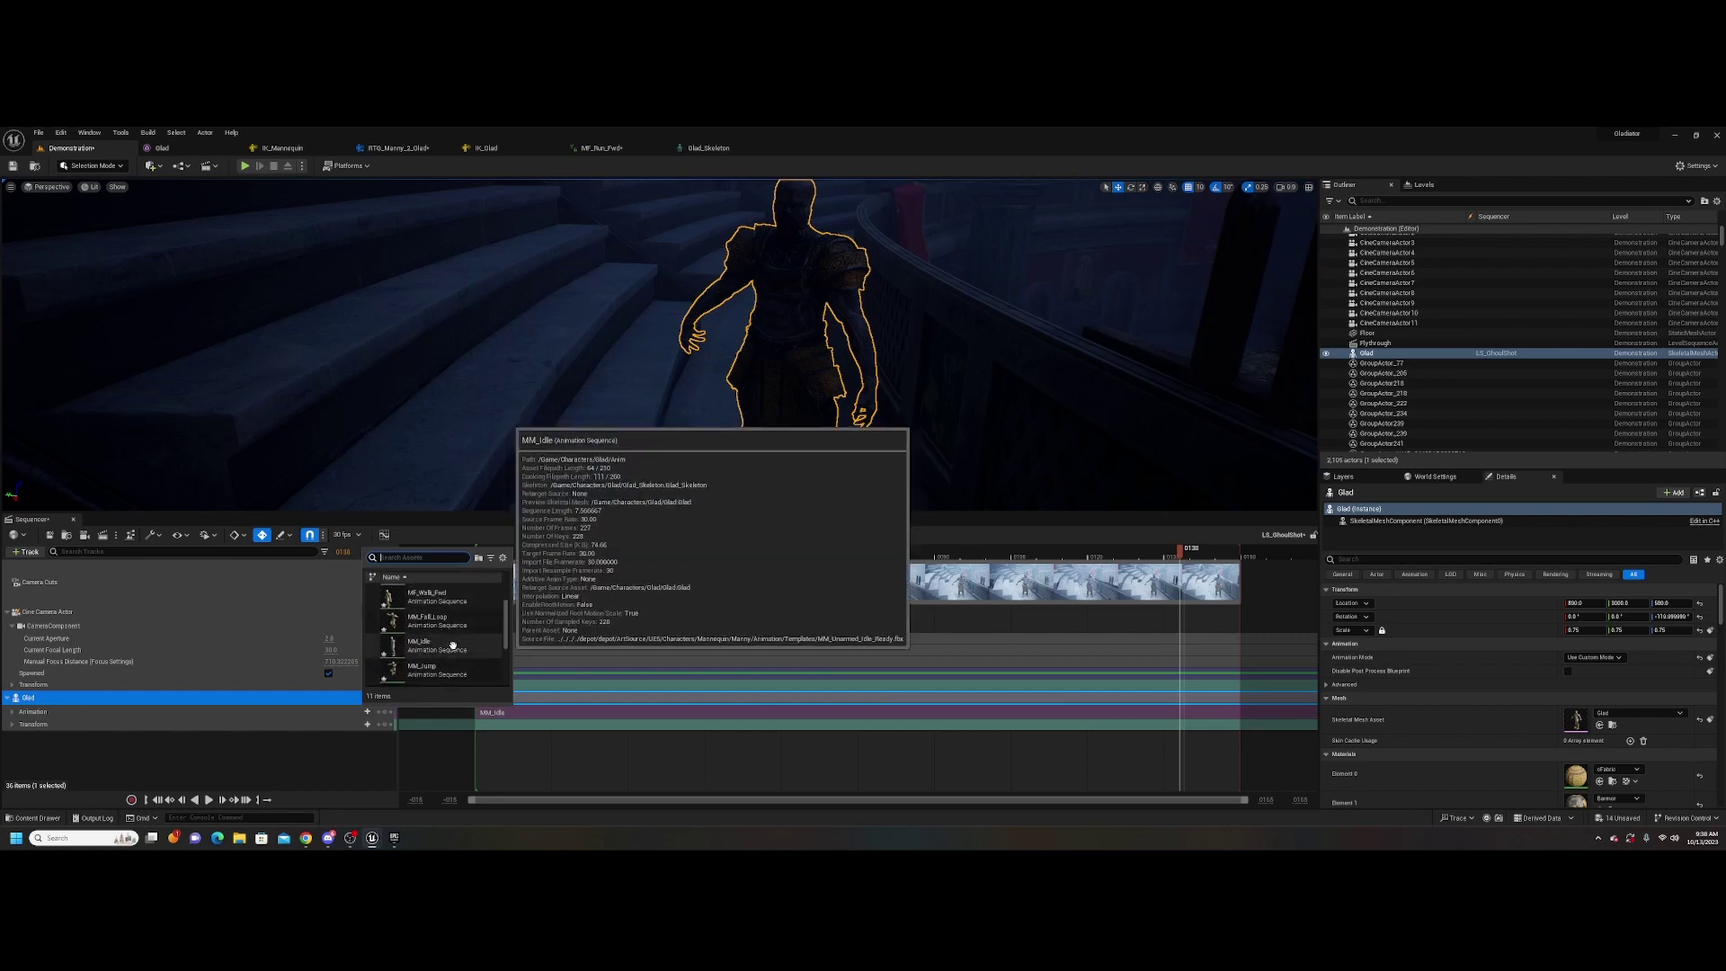
pyautogui.scroll(2, 452, 649)
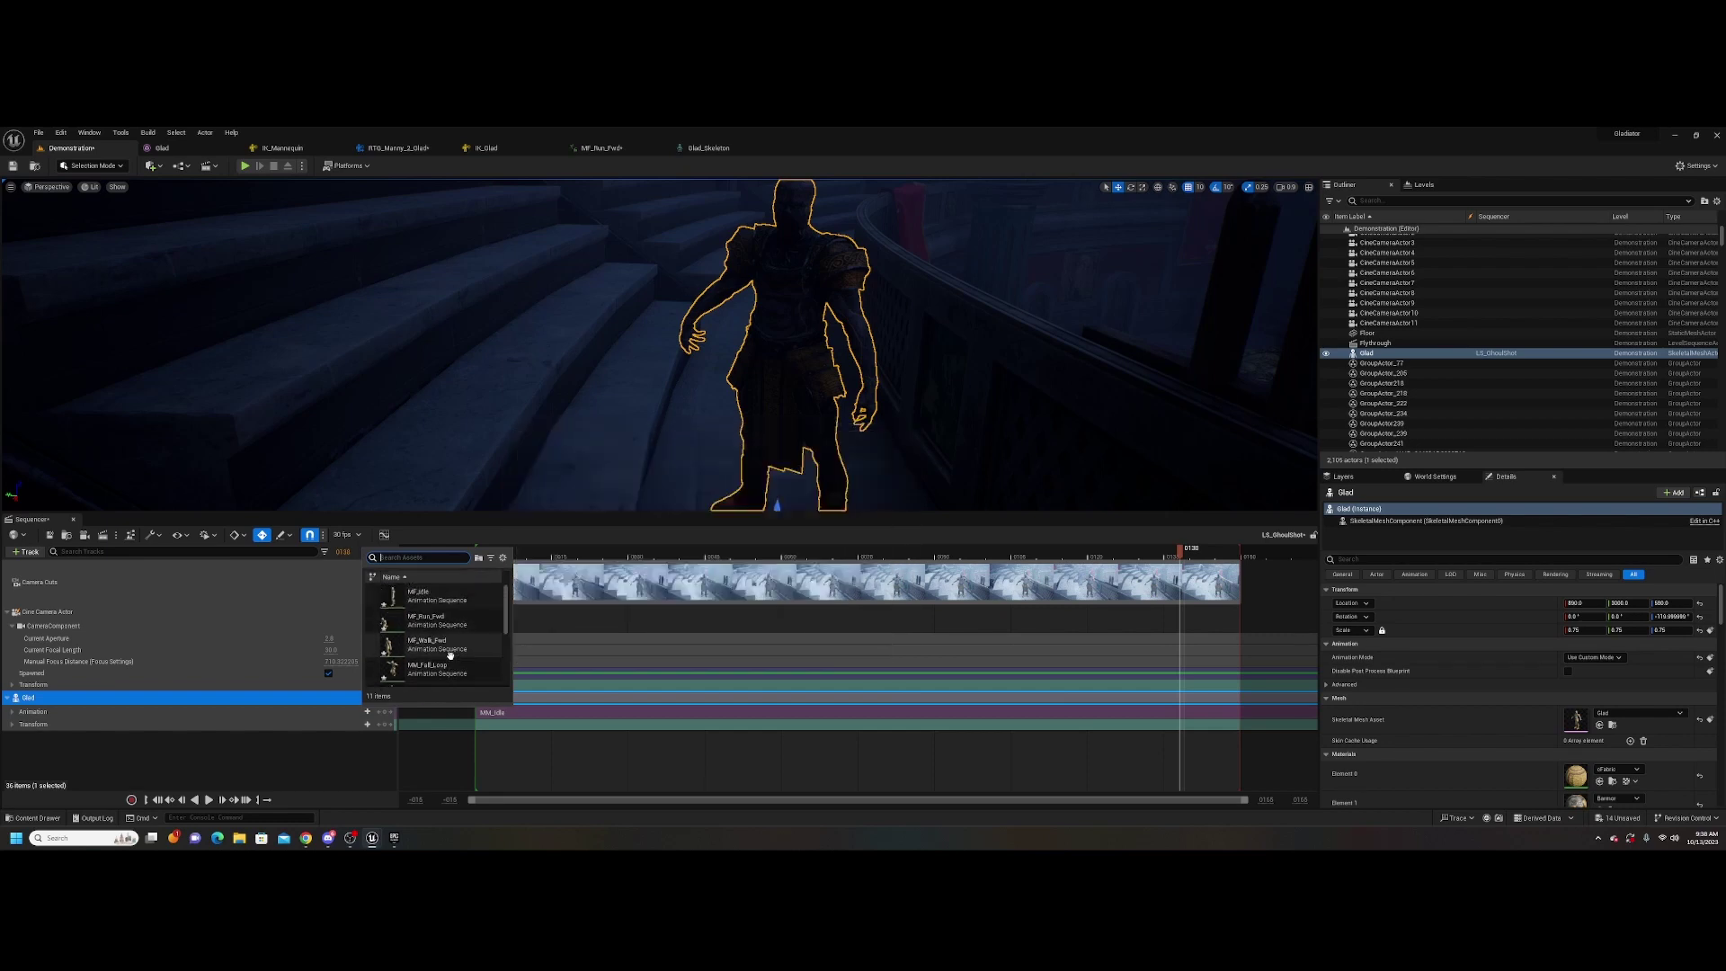
pyautogui.click(441, 599)
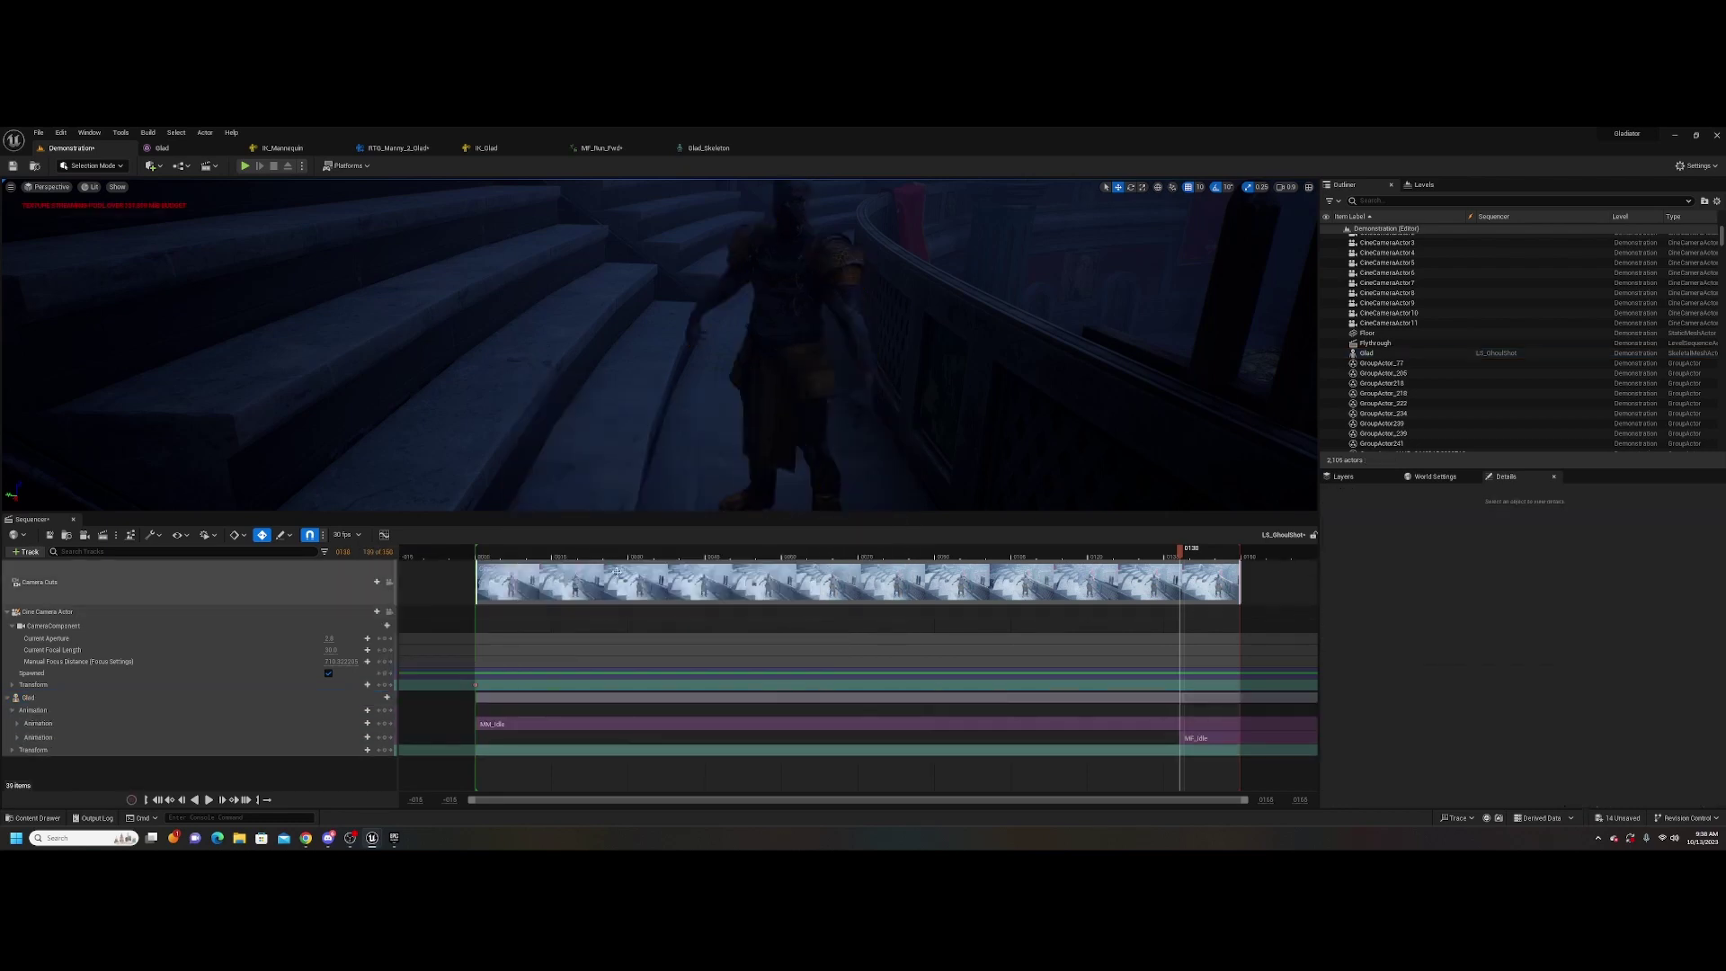
# Play part of the shot with both idle clips and delete the MF_Idle clip from Glad's Animation track
pyautogui.click(546, 551)
pyautogui.press('space')
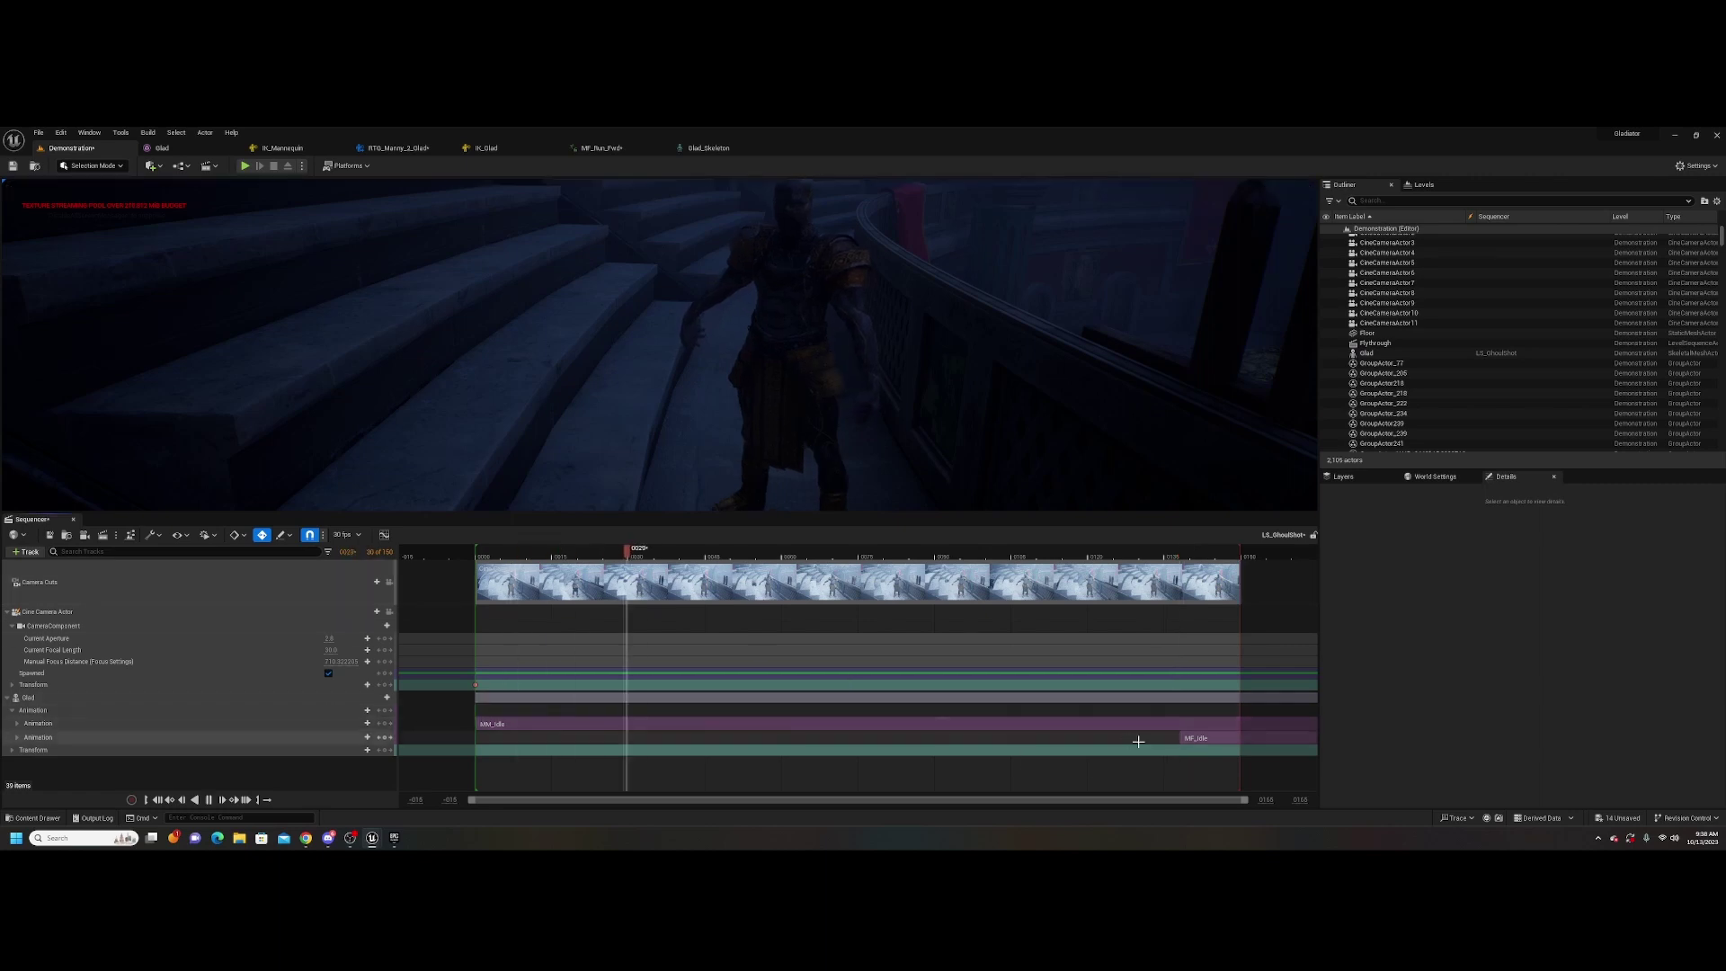
pyautogui.press('space')
pyautogui.click(1206, 738)
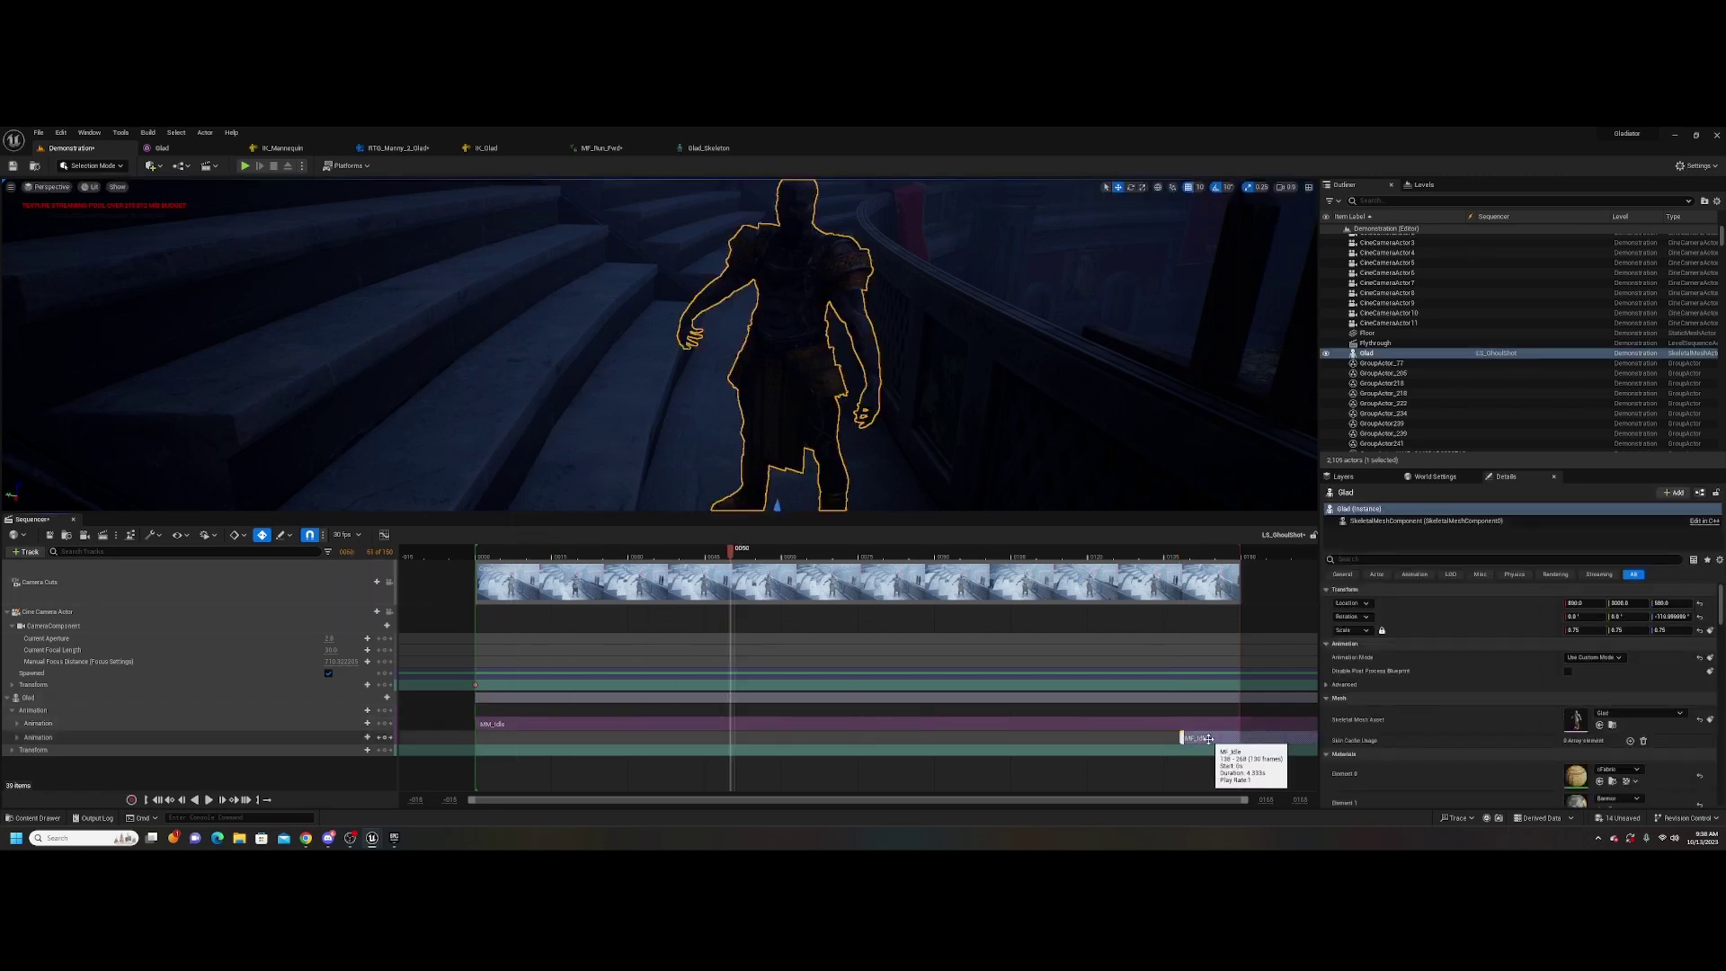
pyautogui.press('Delete')
# Play the start of the shot to review Glad's MM_Idle motion and look at the character more closely
pyautogui.click(497, 553)
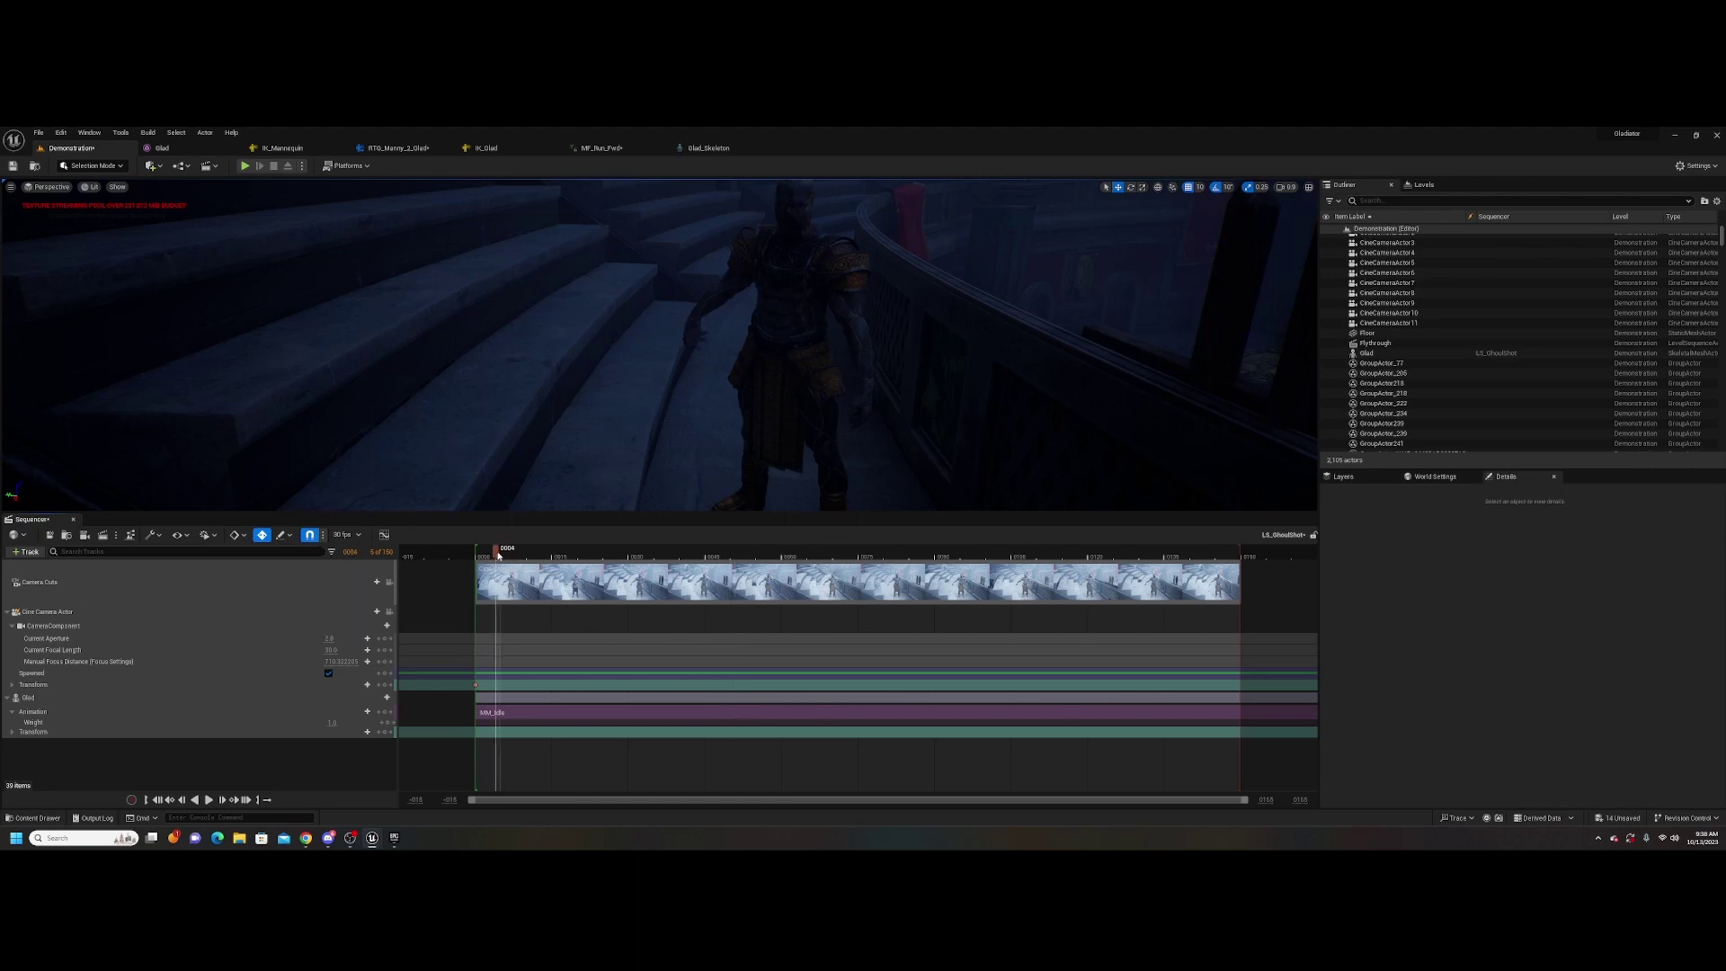
pyautogui.press('space')
pyautogui.press('space')
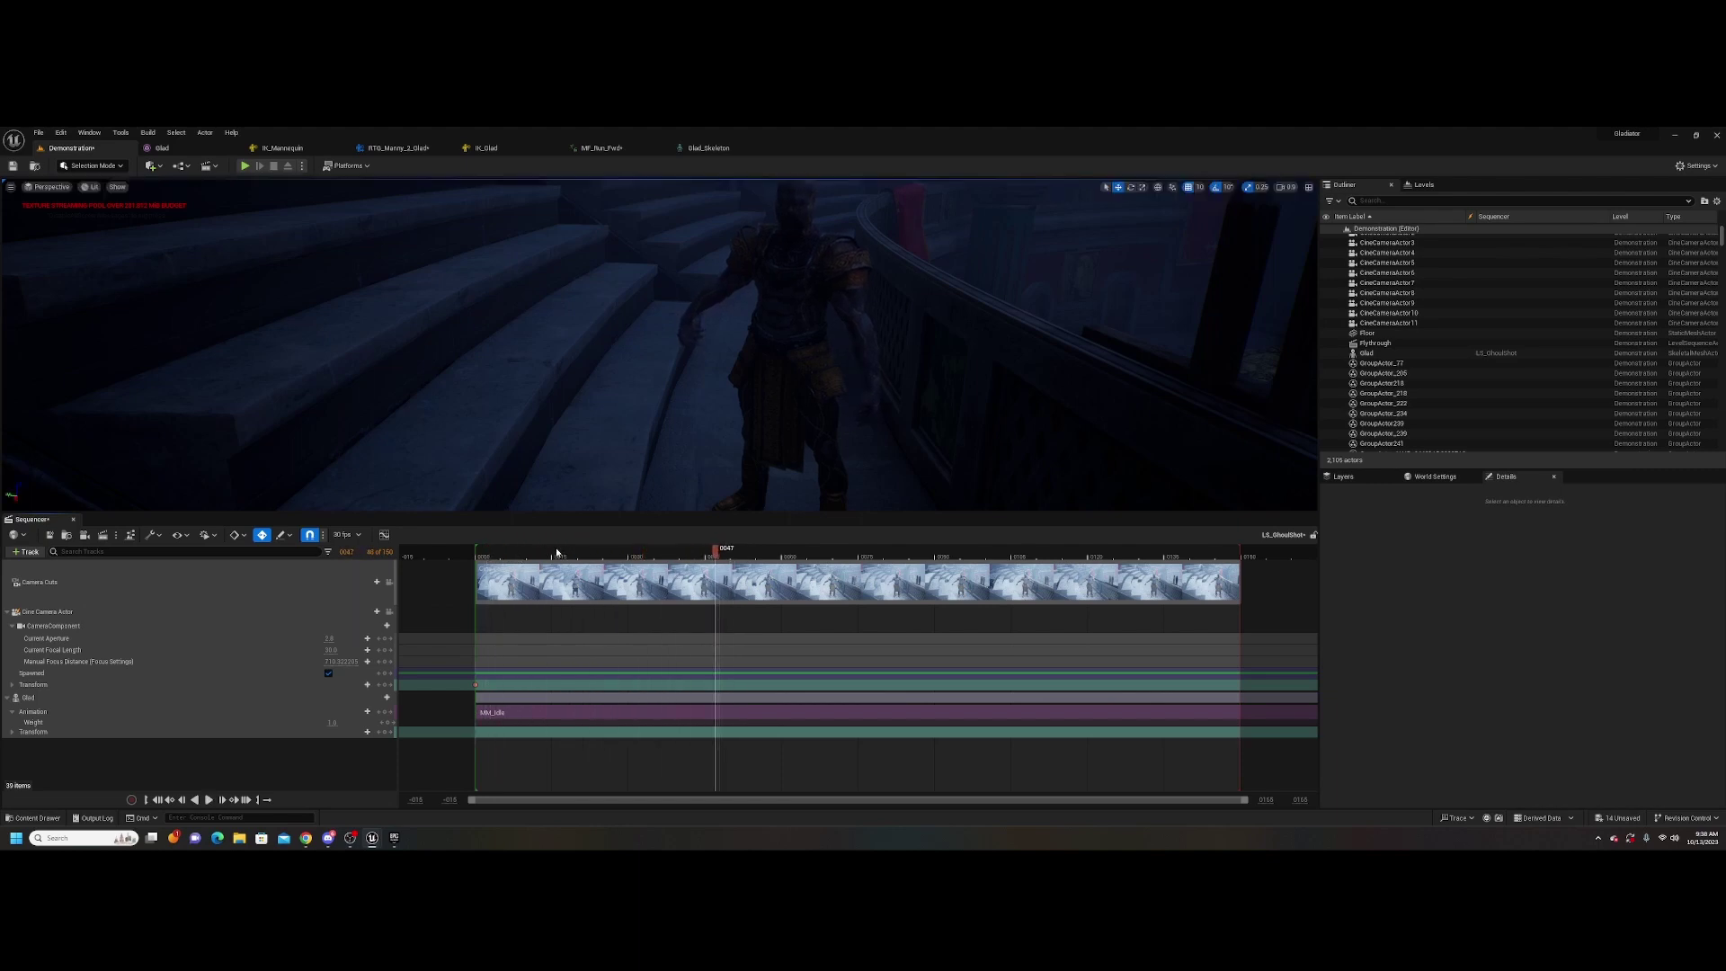
pyautogui.moveTo(571, 550); pyautogui.dragTo(511, 550)
pyautogui.moveTo(864, 437); pyautogui.dragTo(1312, 381, button='right')
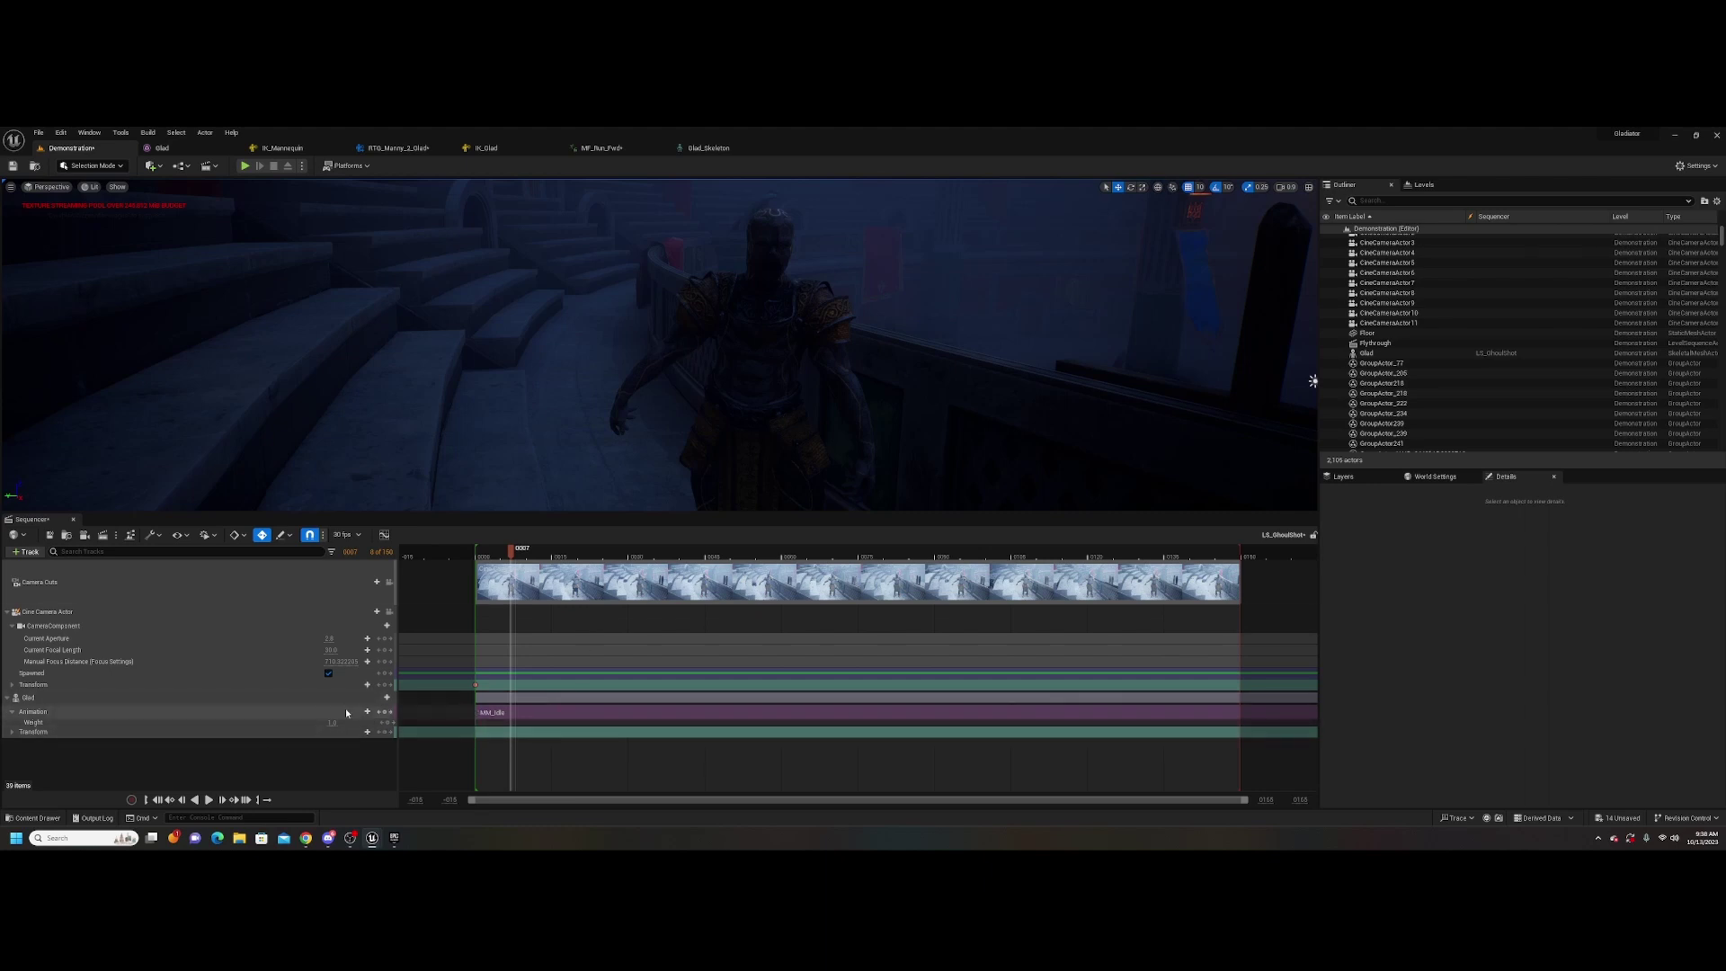
# Bake Glad's animation to an FK Control Rig using the default baking options
pyautogui.click(347, 703)
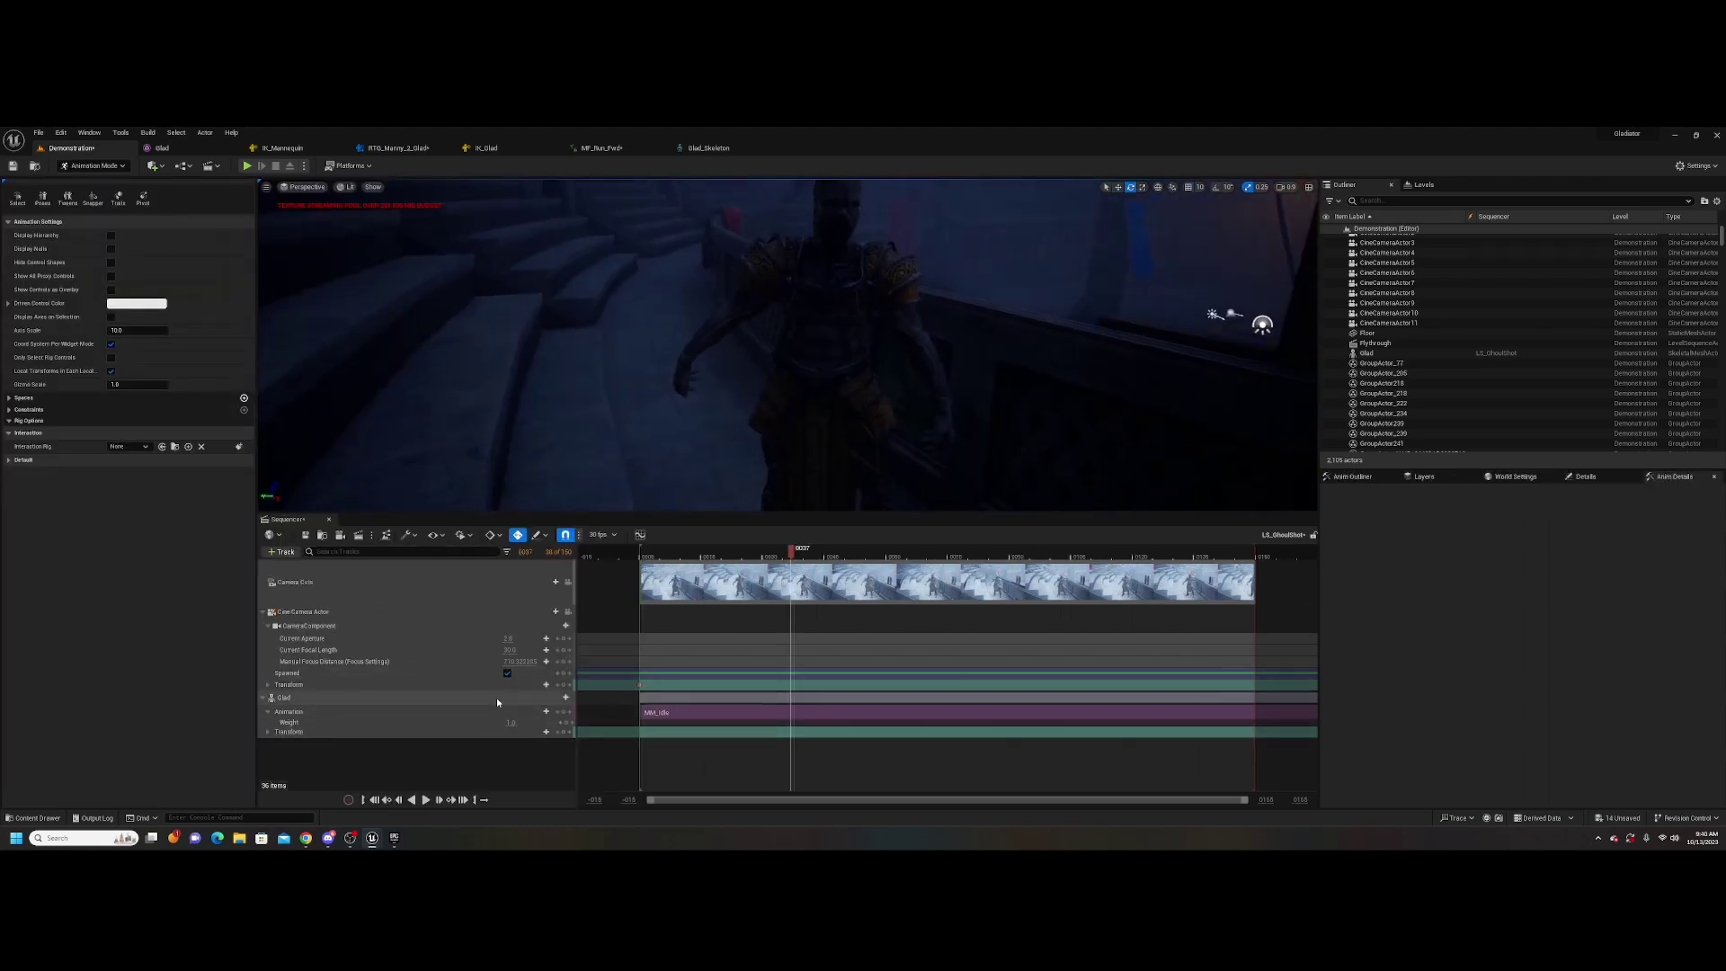
pyautogui.rightClick(453, 712)
pyautogui.moveTo(514, 476)
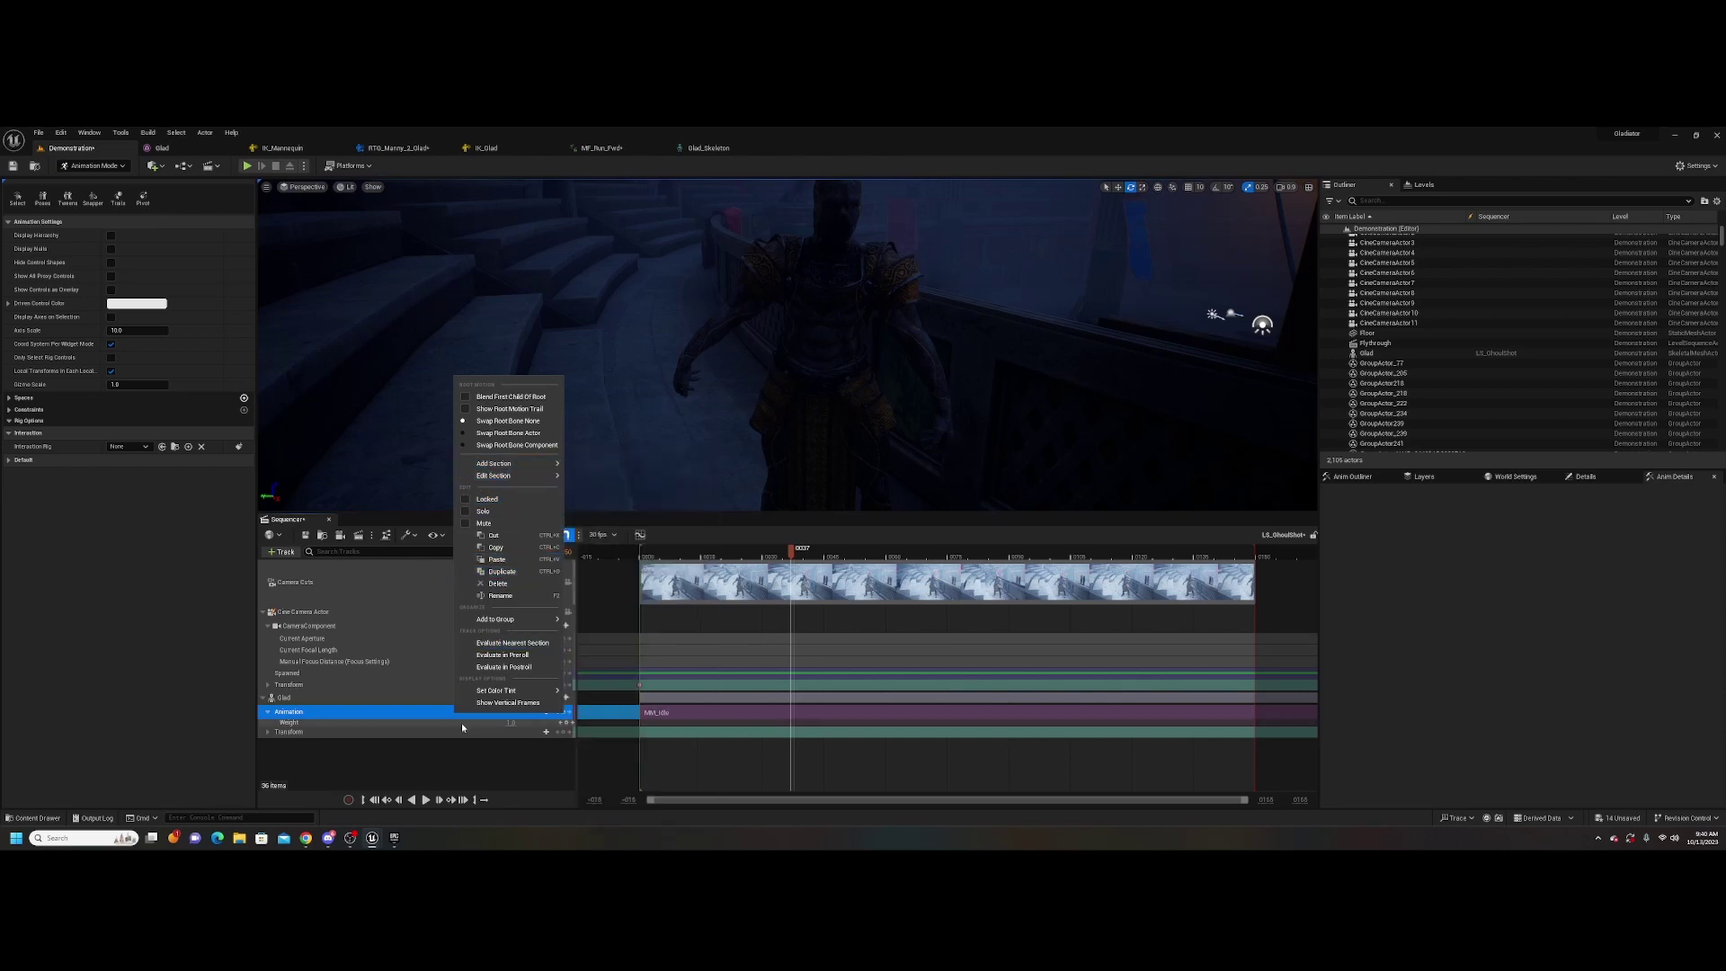
pyautogui.click(429, 698)
pyautogui.rightClick(507, 698)
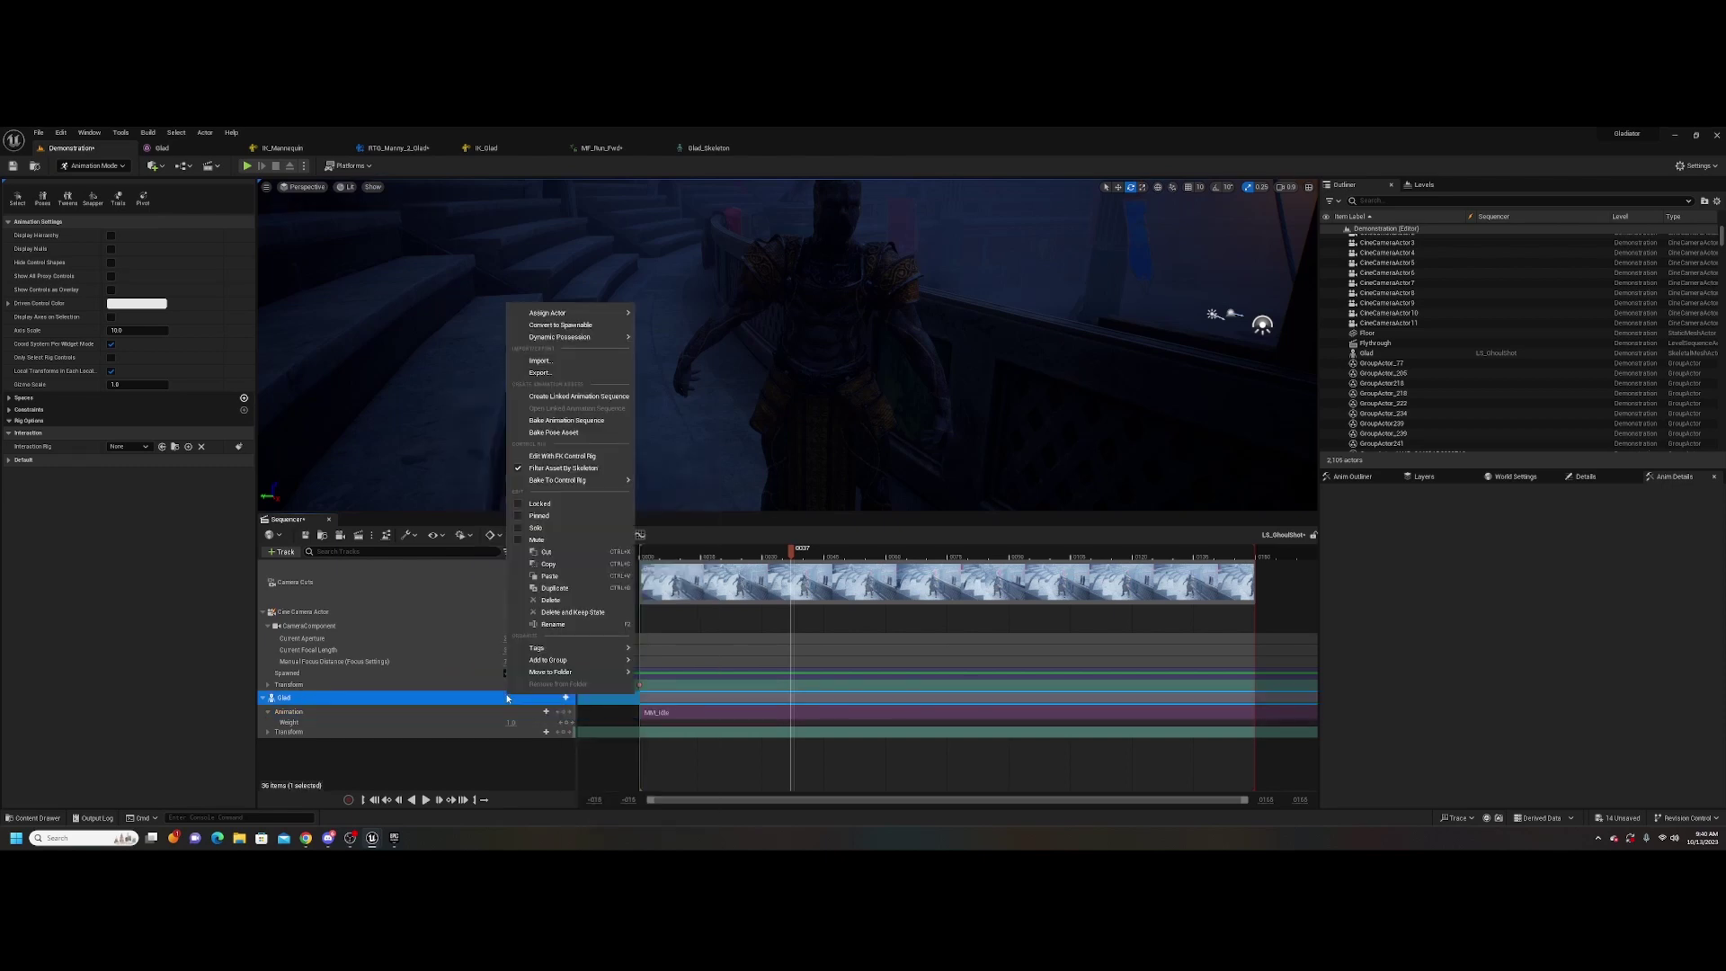
pyautogui.click(578, 458)
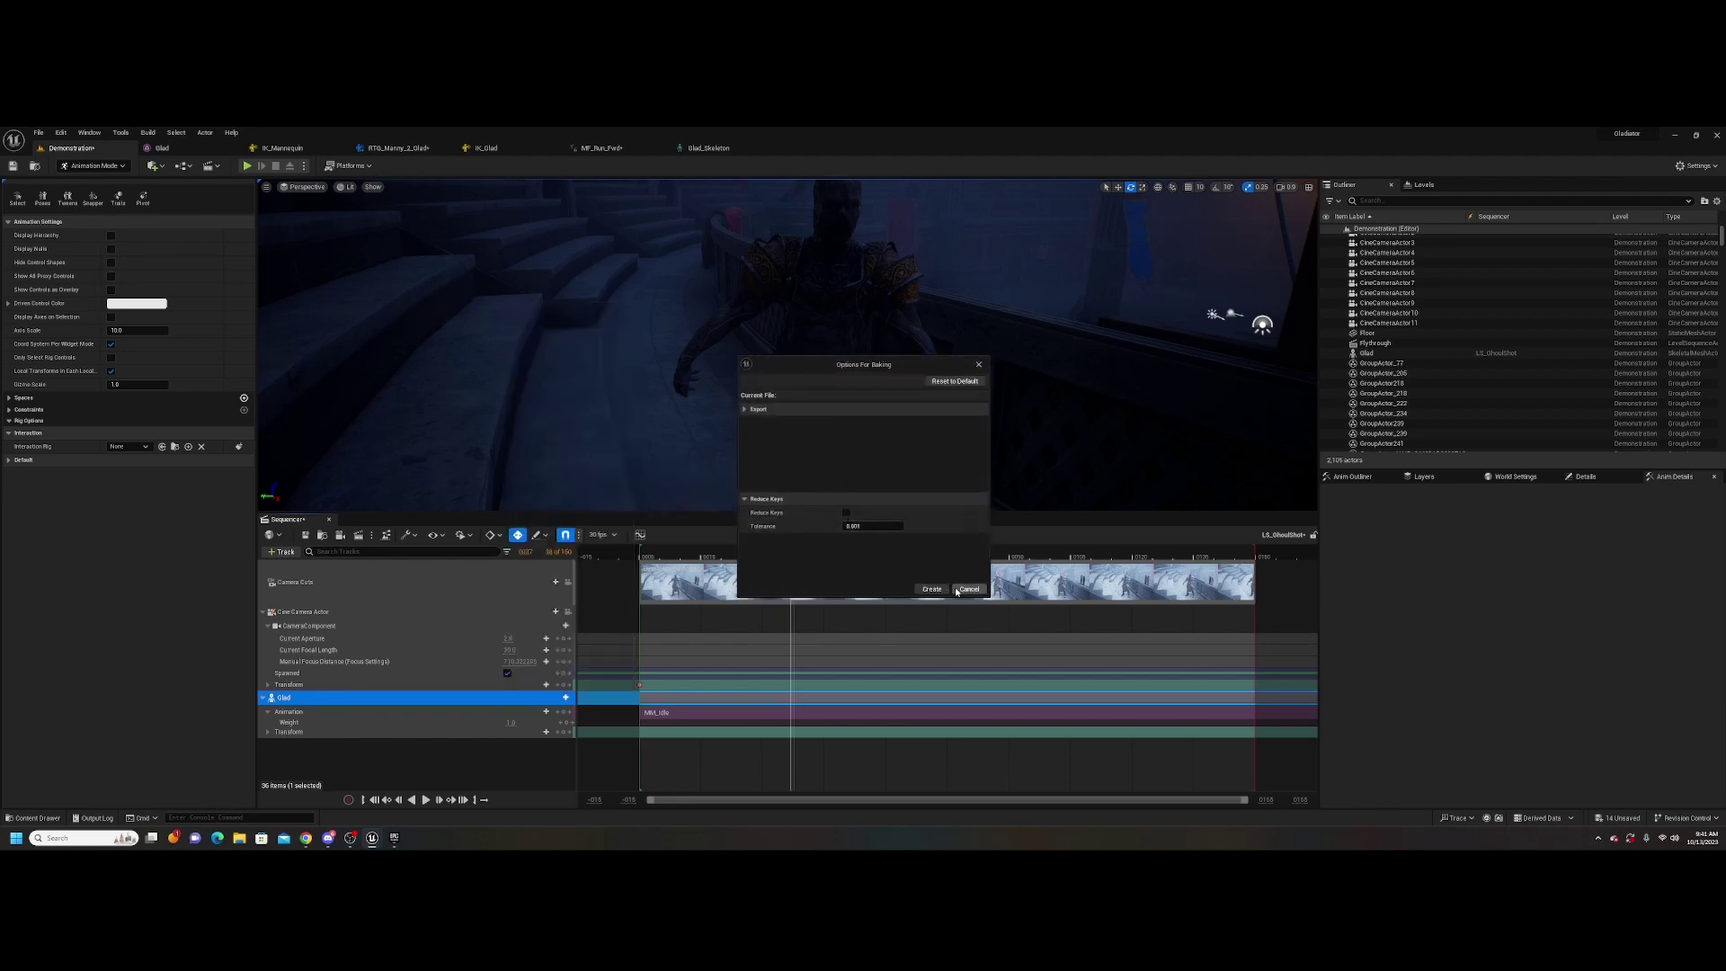
pyautogui.click(932, 589)
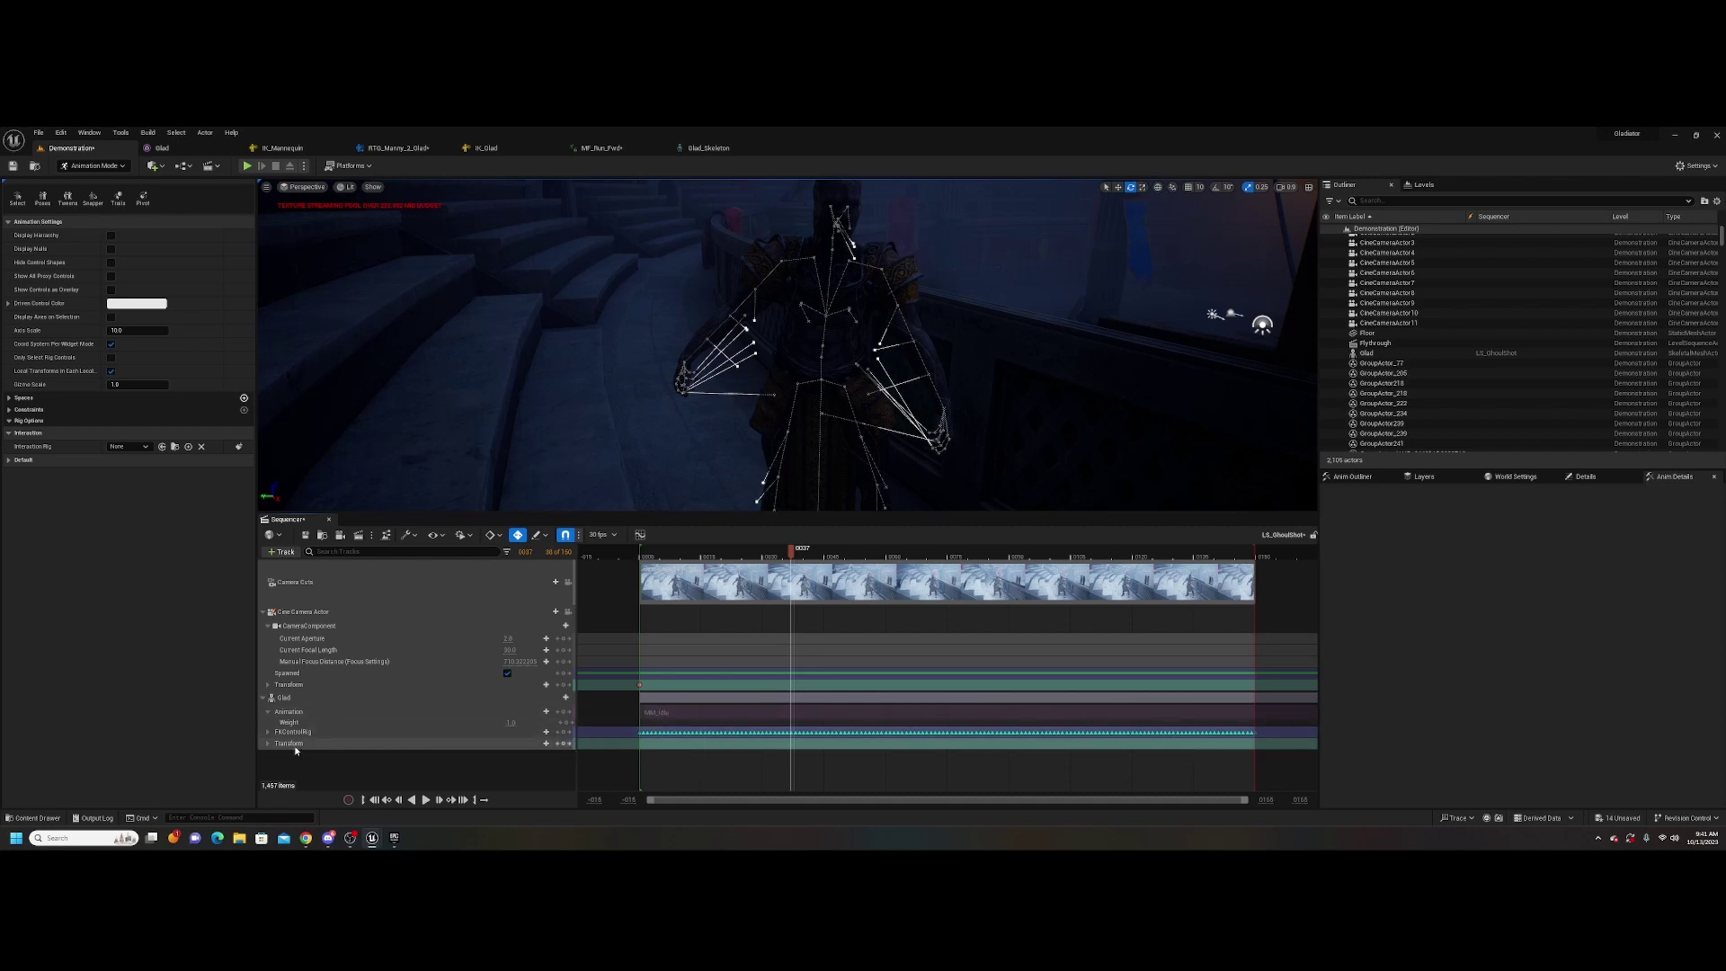
# Inspect the baked FKControlRig controls and switch the FKControlRig track to Additive mode
pyautogui.click(267, 732)
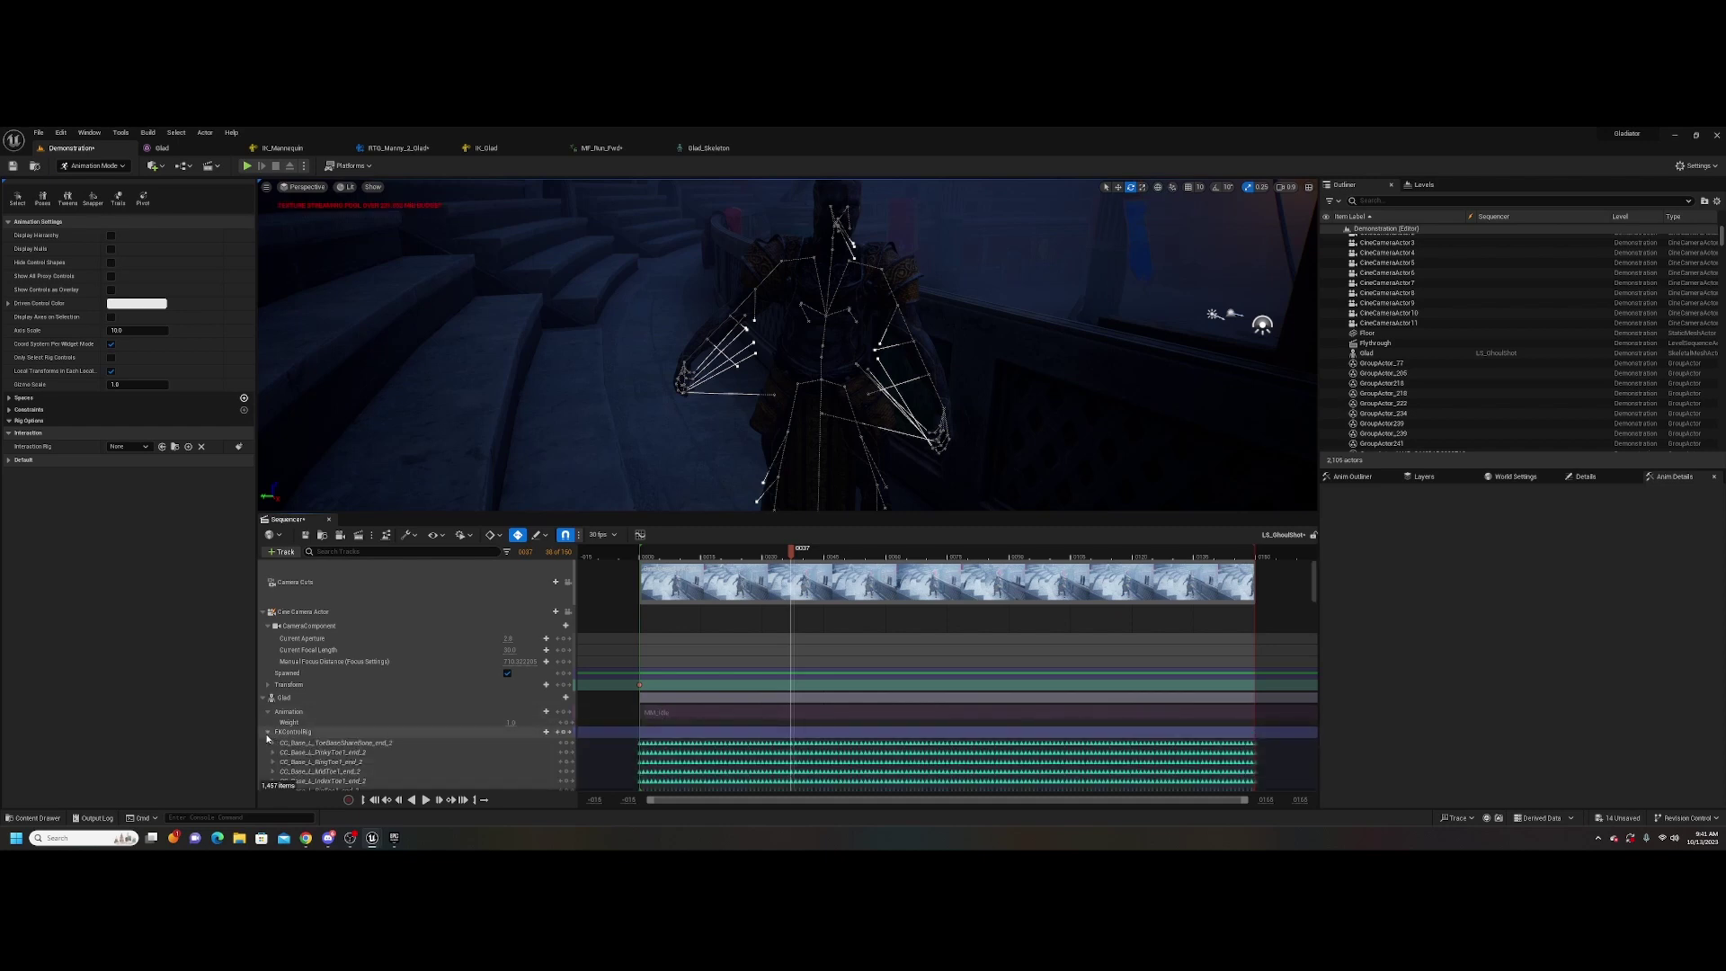
pyautogui.click(268, 732)
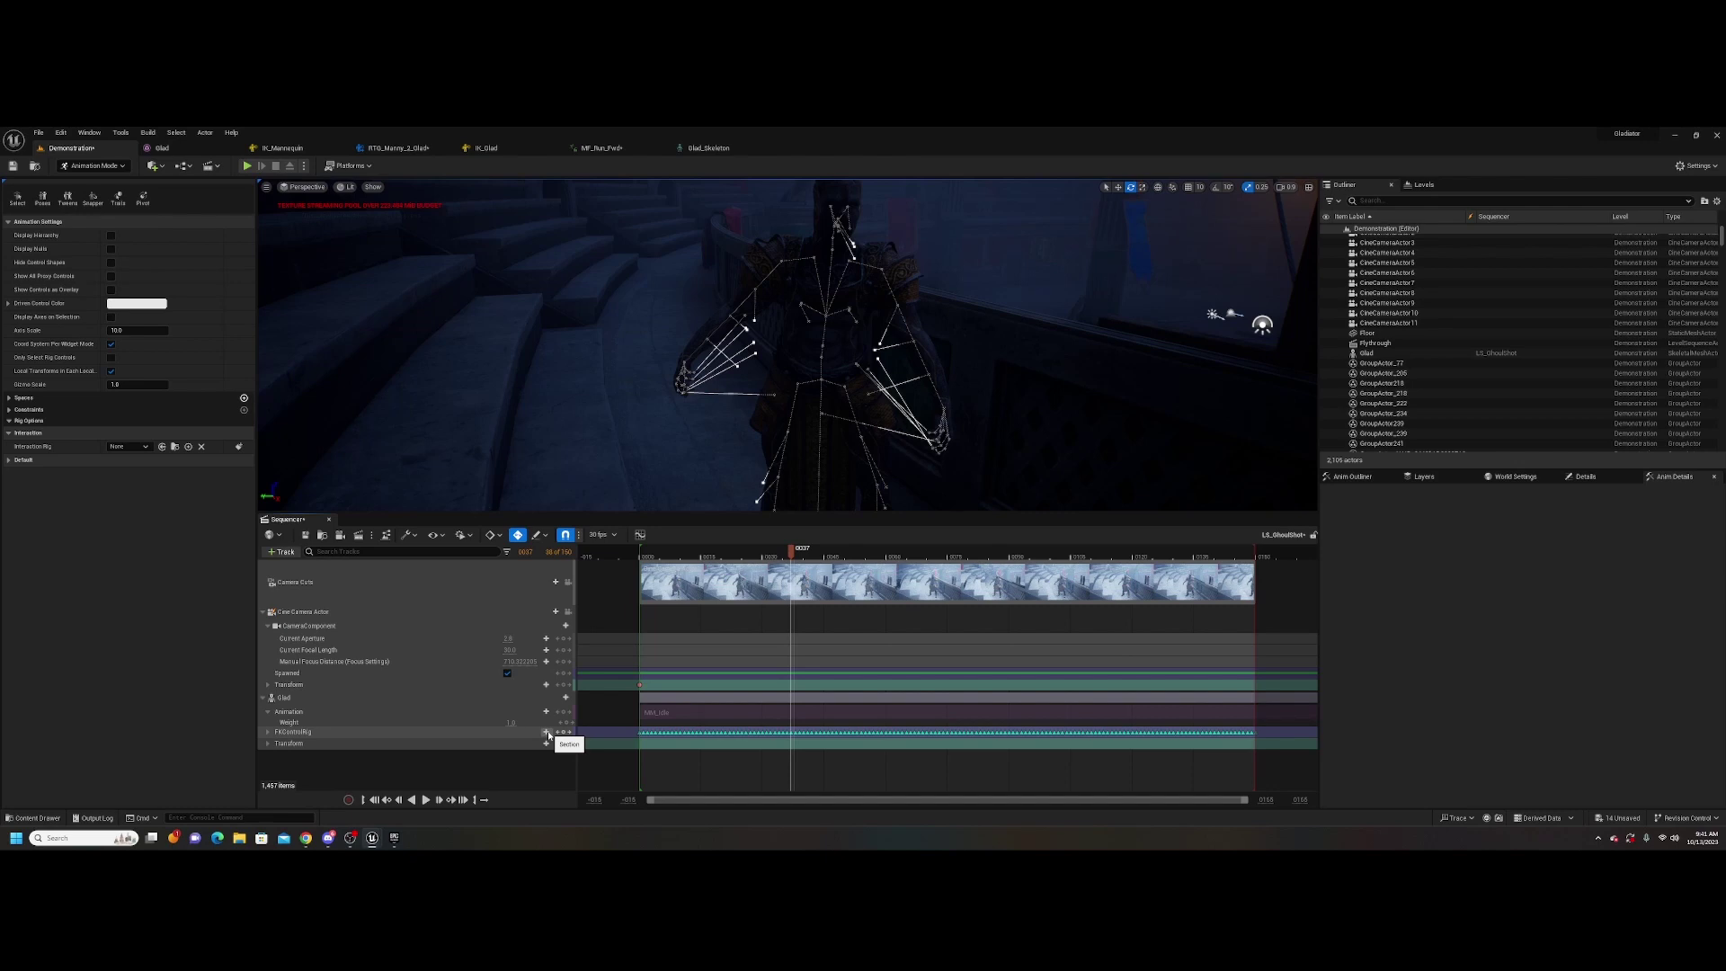
pyautogui.click(564, 755)
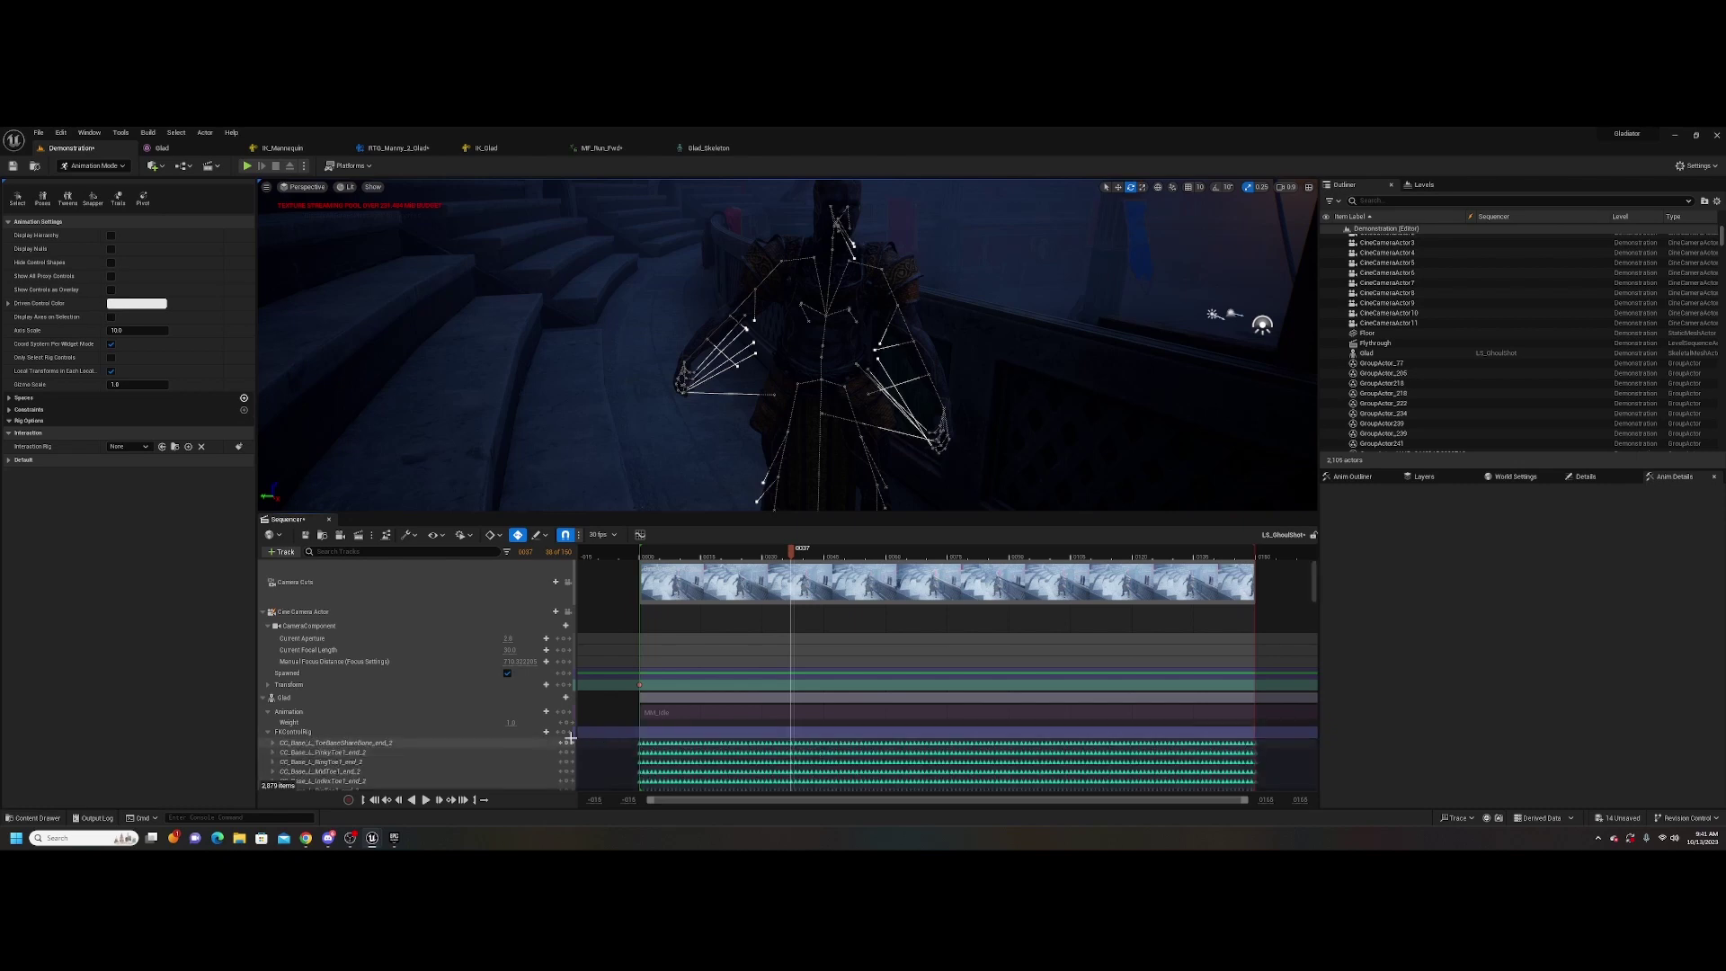
pyautogui.rightClick(500, 731)
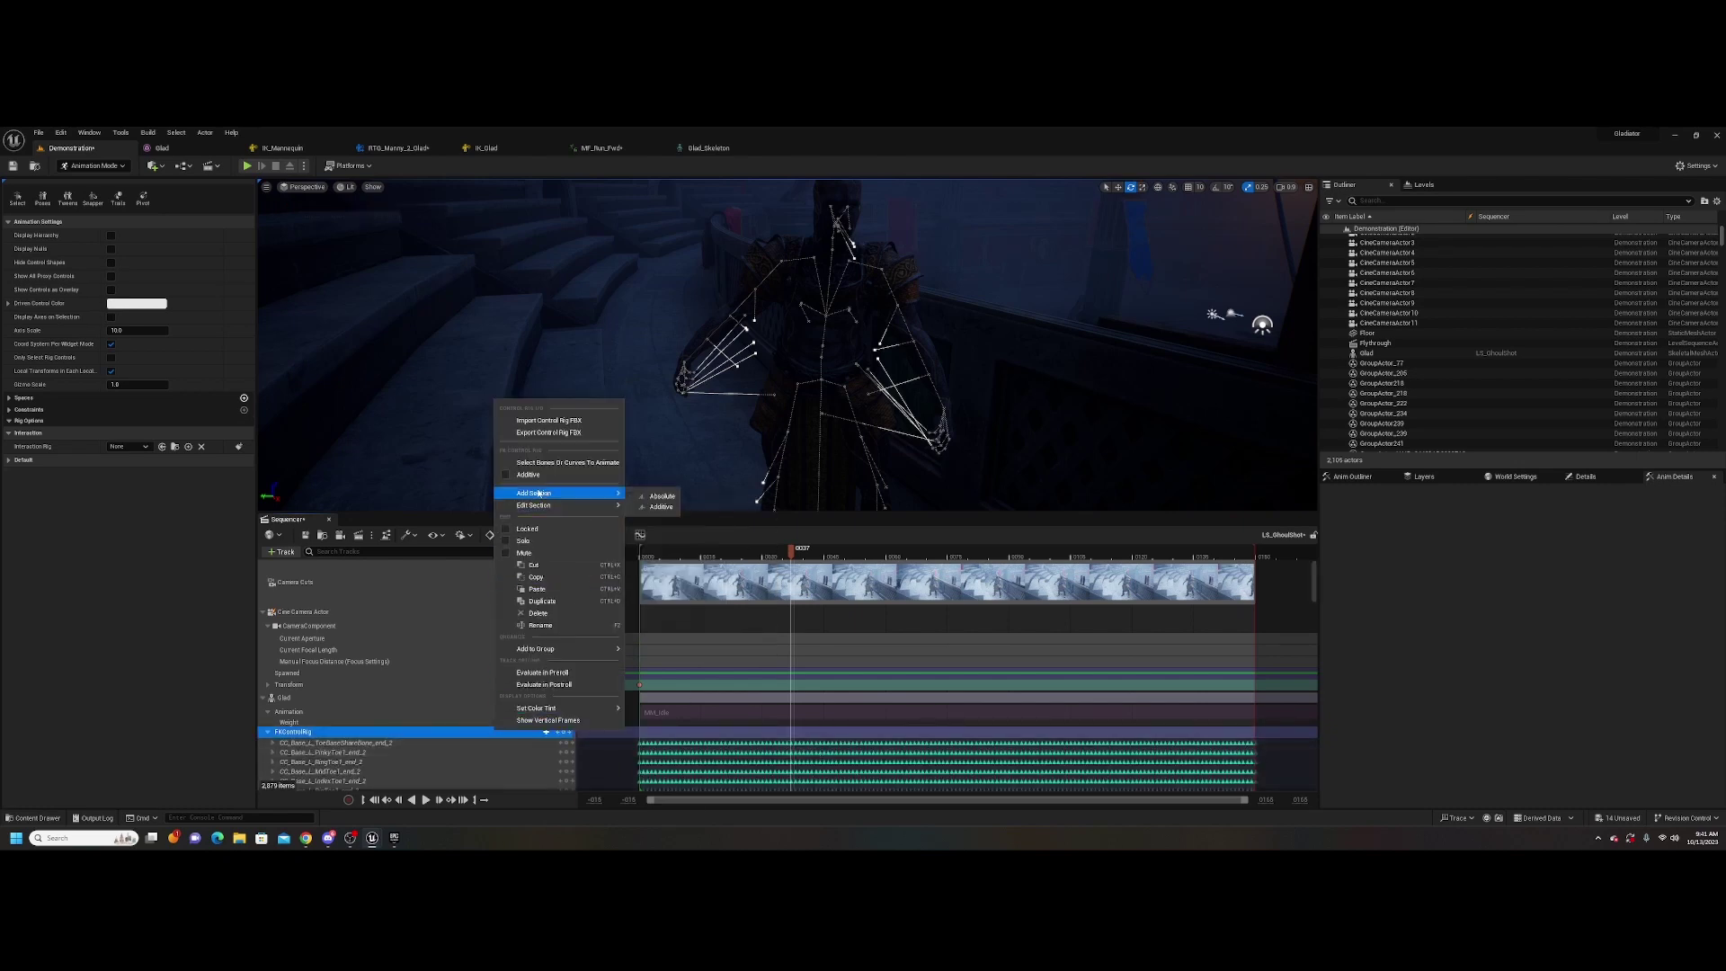
pyautogui.click(506, 475)
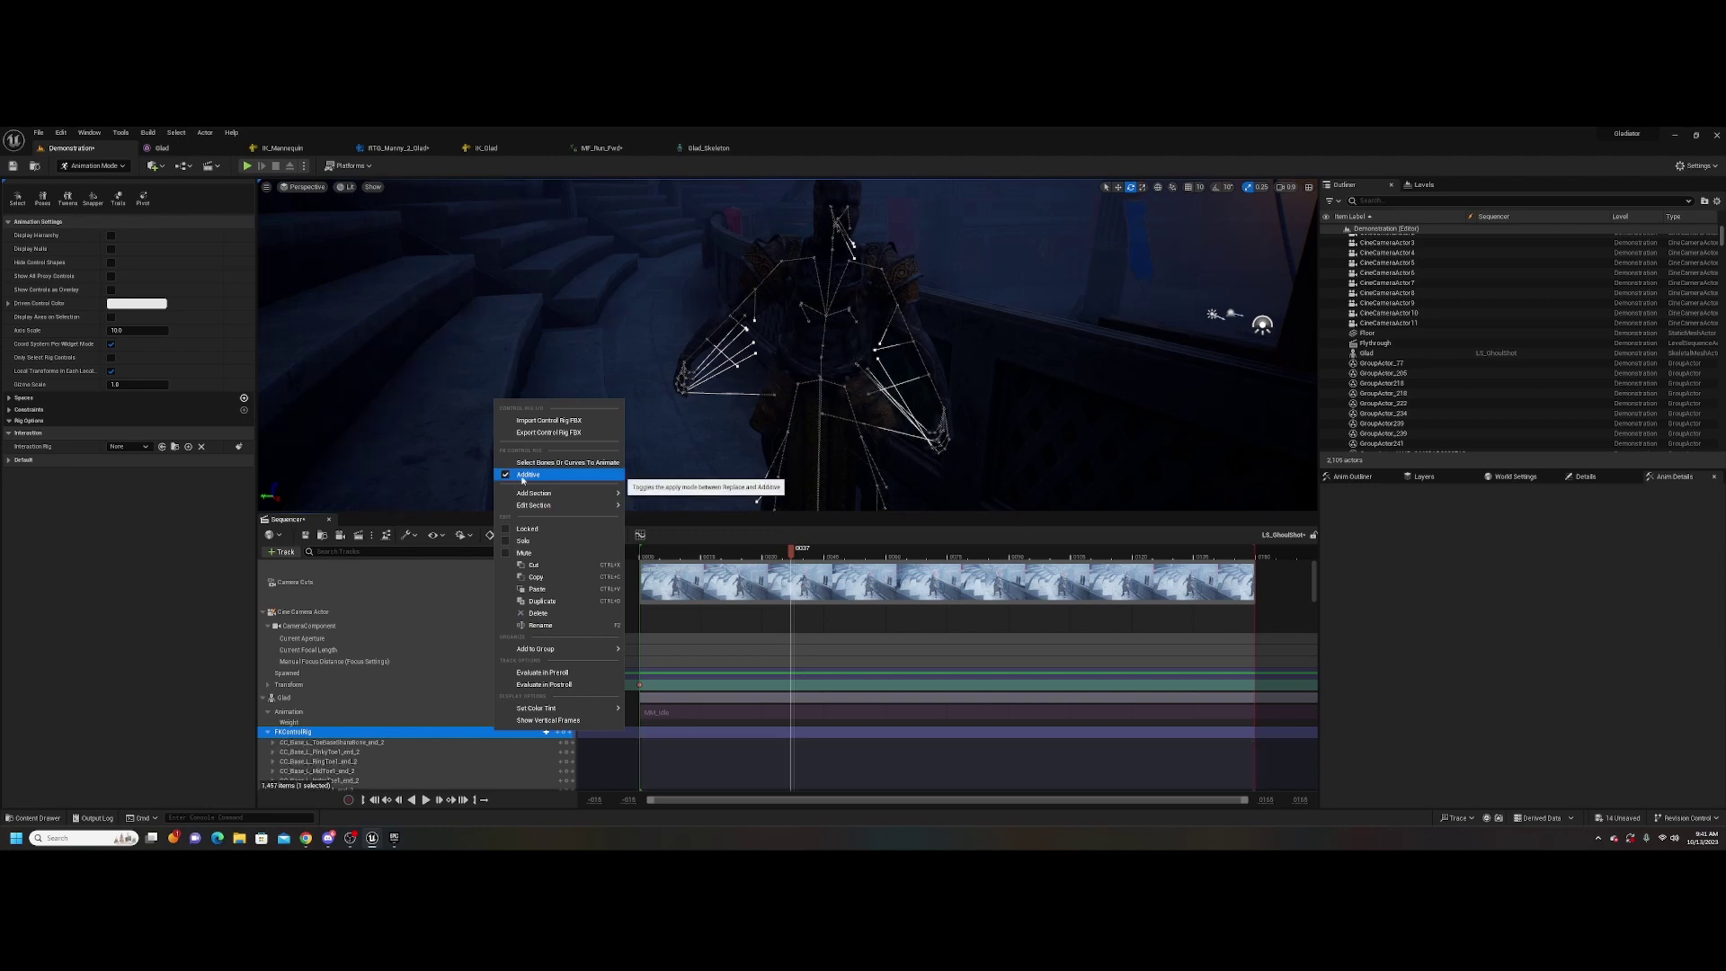
pyautogui.click(267, 732)
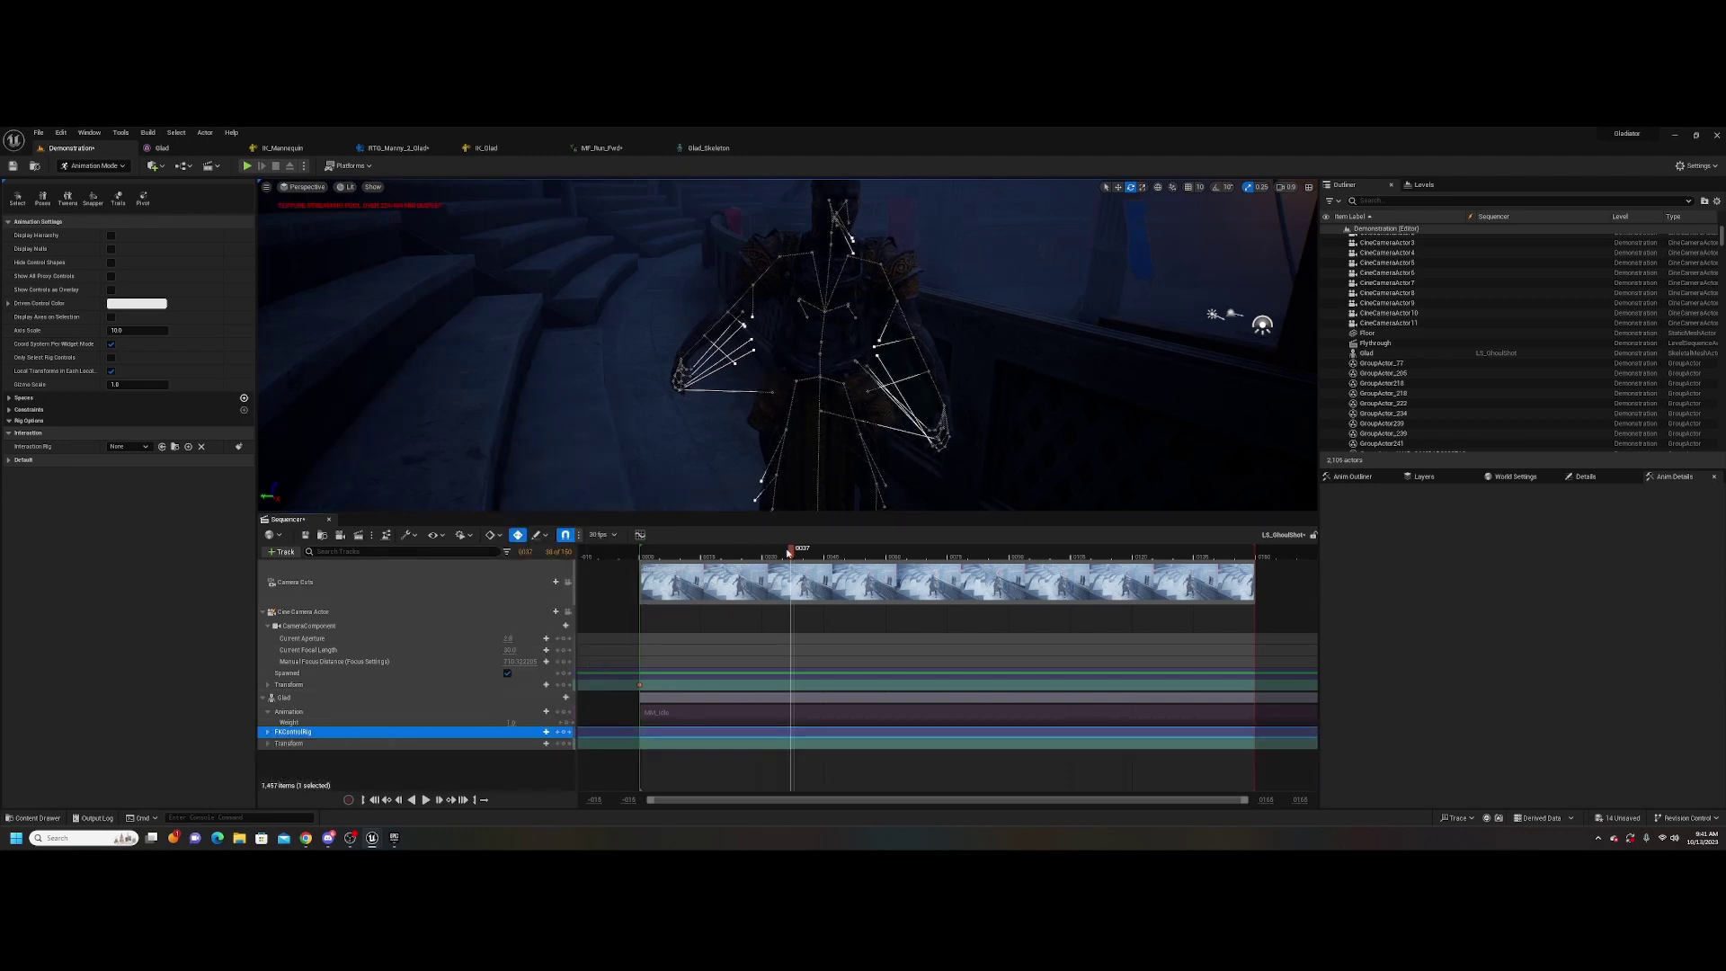
# Toggle the MM_Idle clip on Glad's Animation track to active beneath the additive FKControlRig
pyautogui.moveTo(702, 572); pyautogui.dragTo(770, 573)
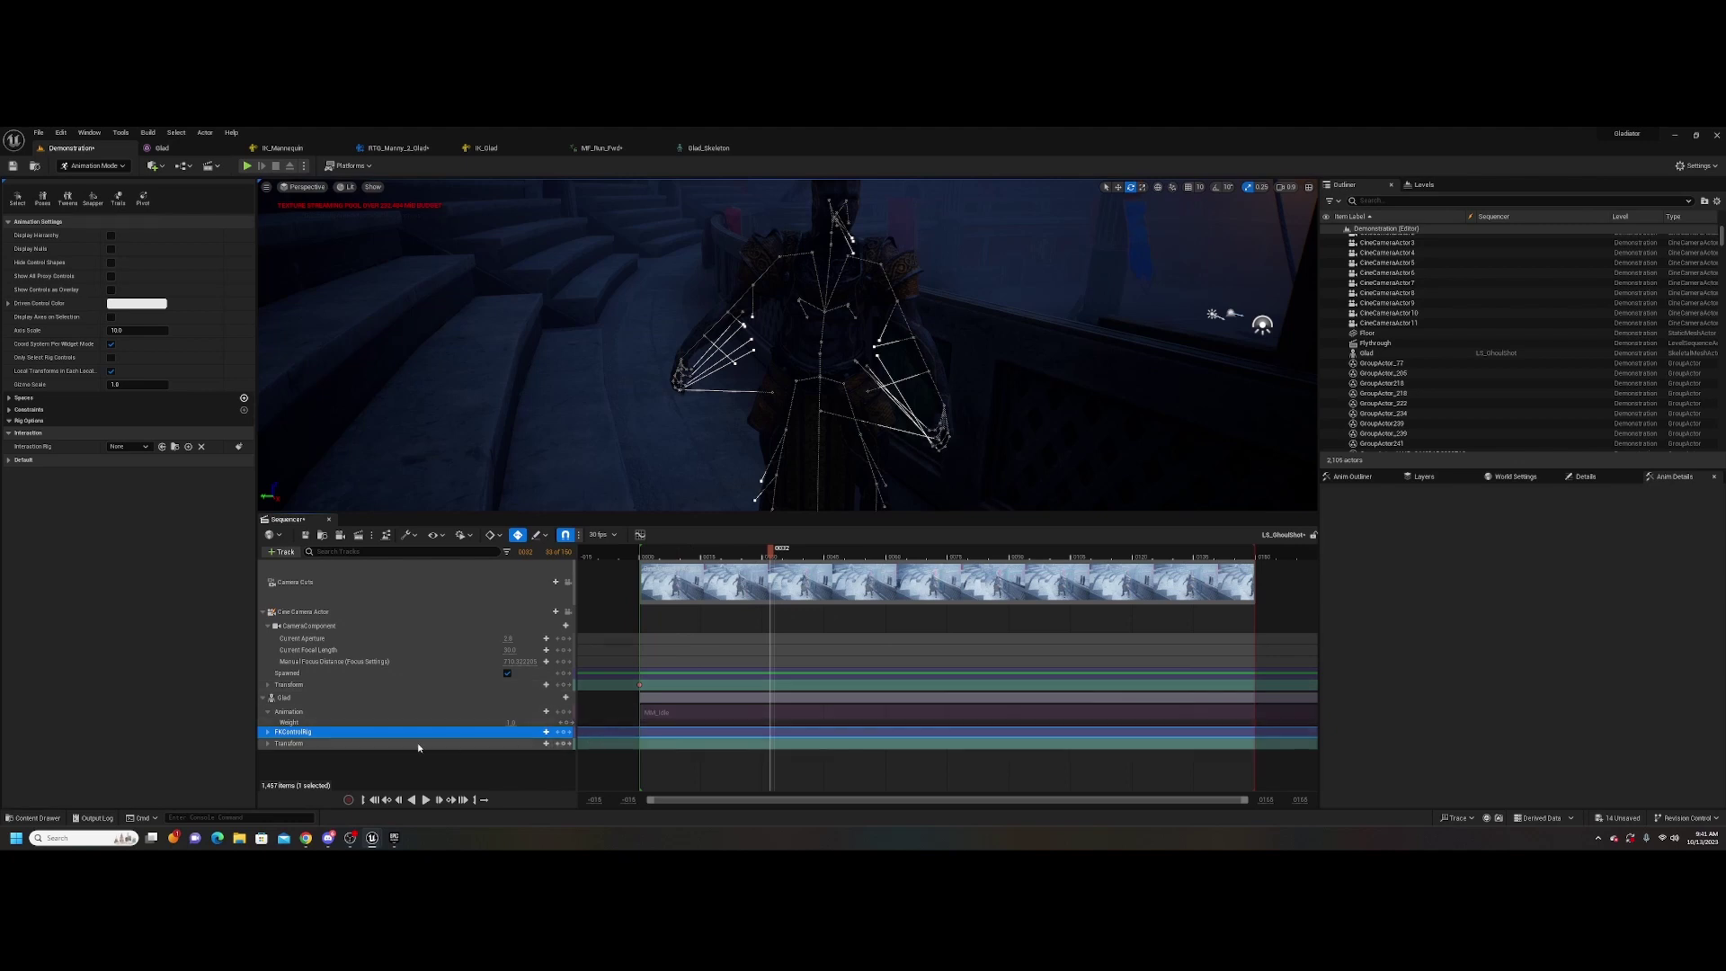
pyautogui.click(268, 733)
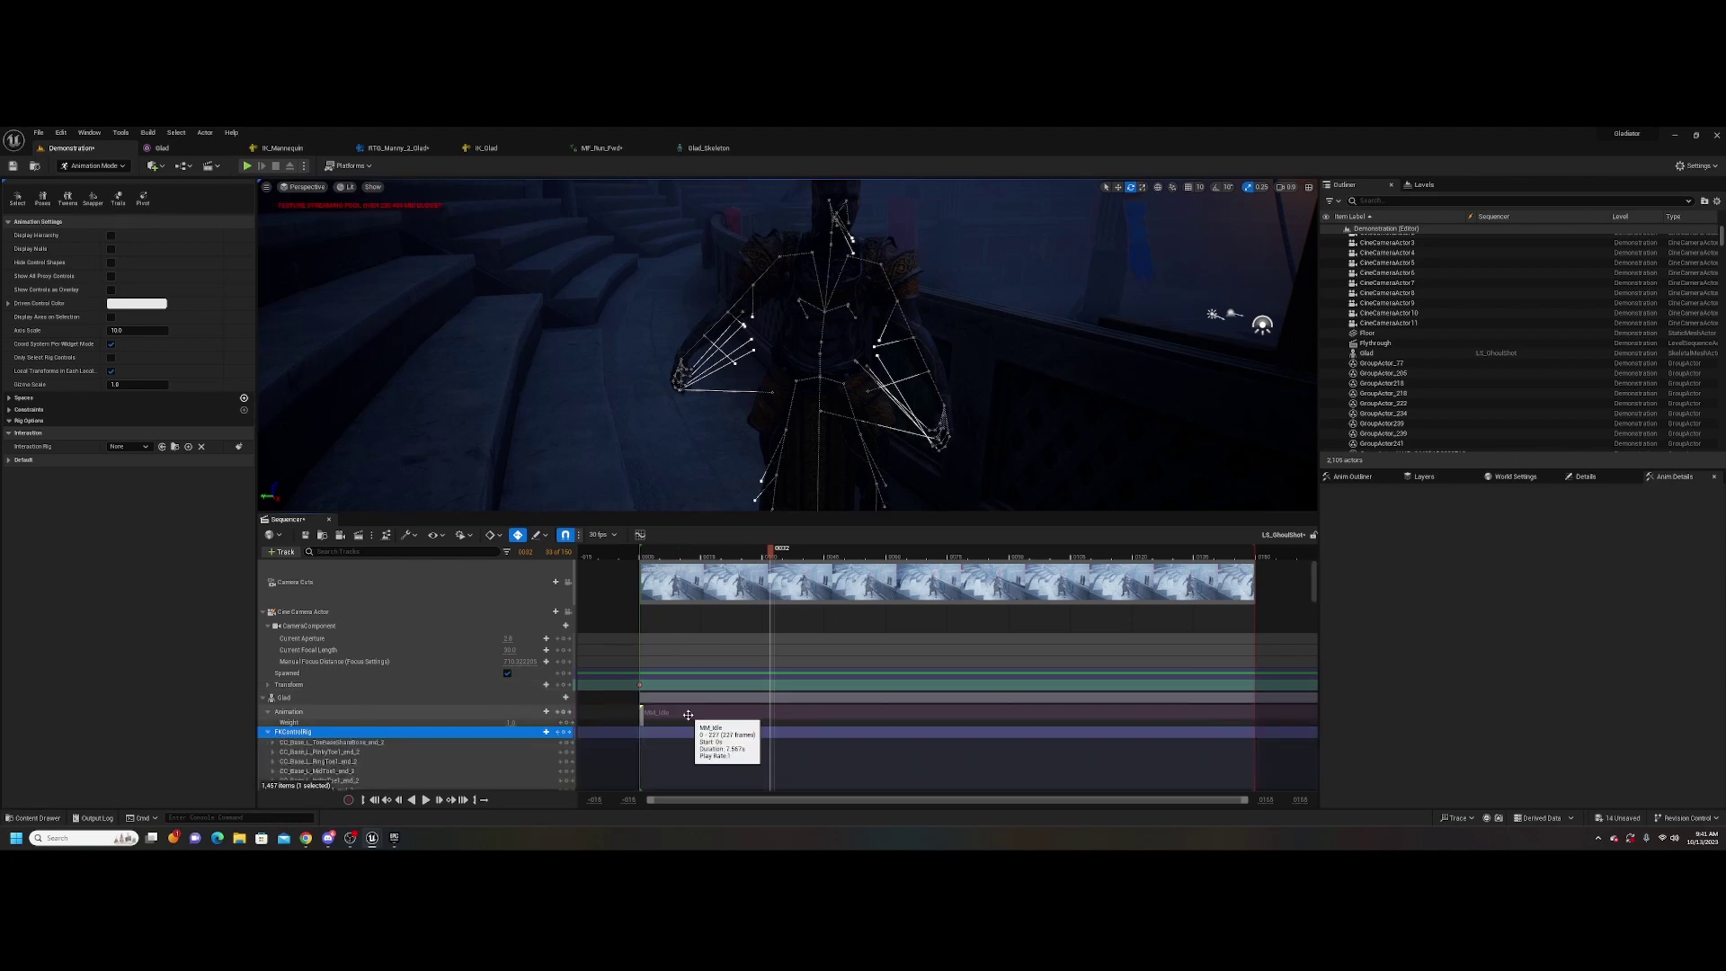
pyautogui.rightClick(693, 715)
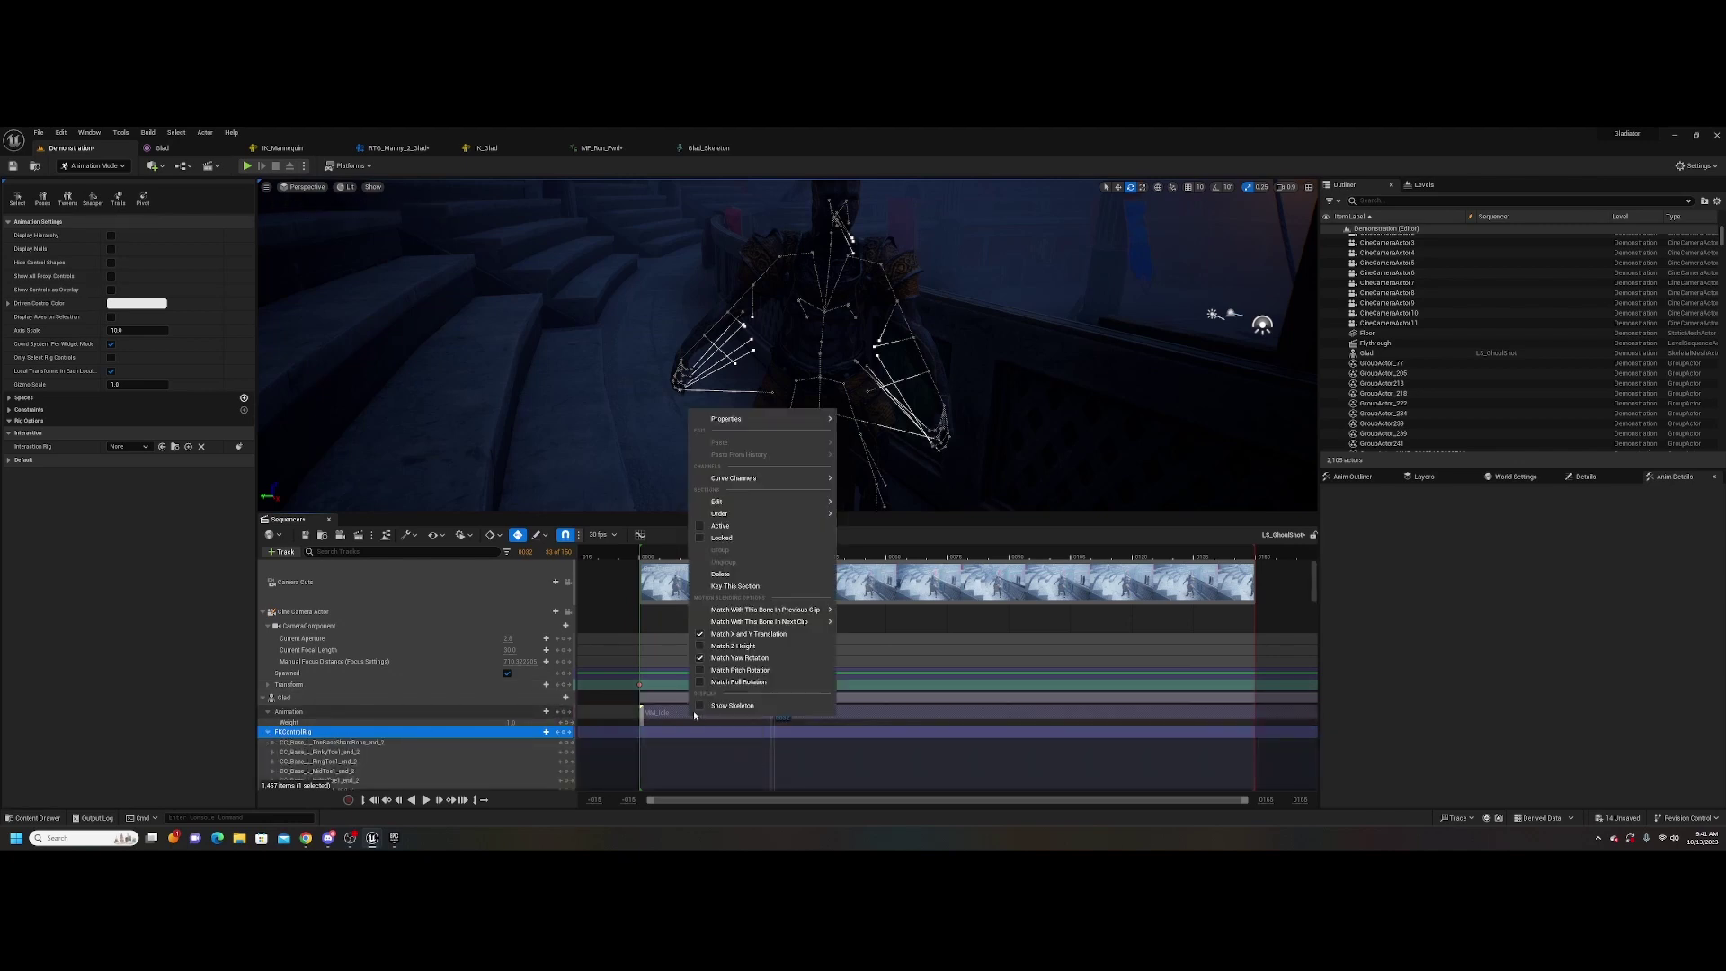
pyautogui.click(703, 527)
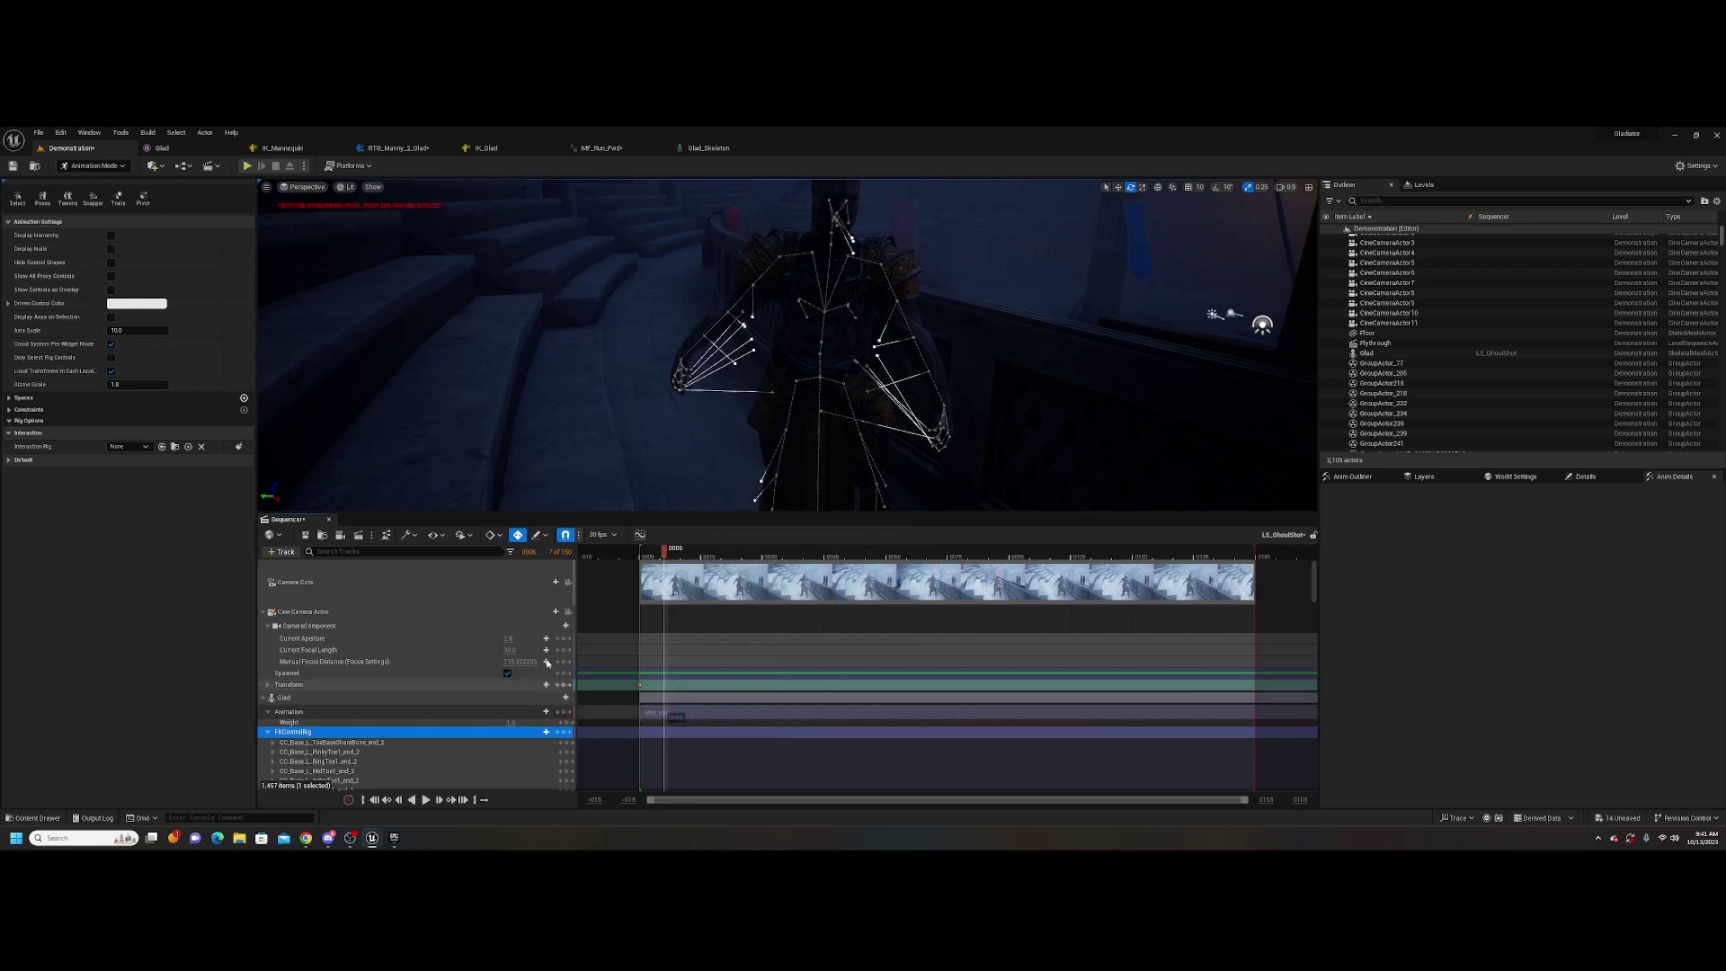
# Select the CC_Base_R_Upperarm control and key the FKControlRig track at frame 0001
pyautogui.click(755, 286)
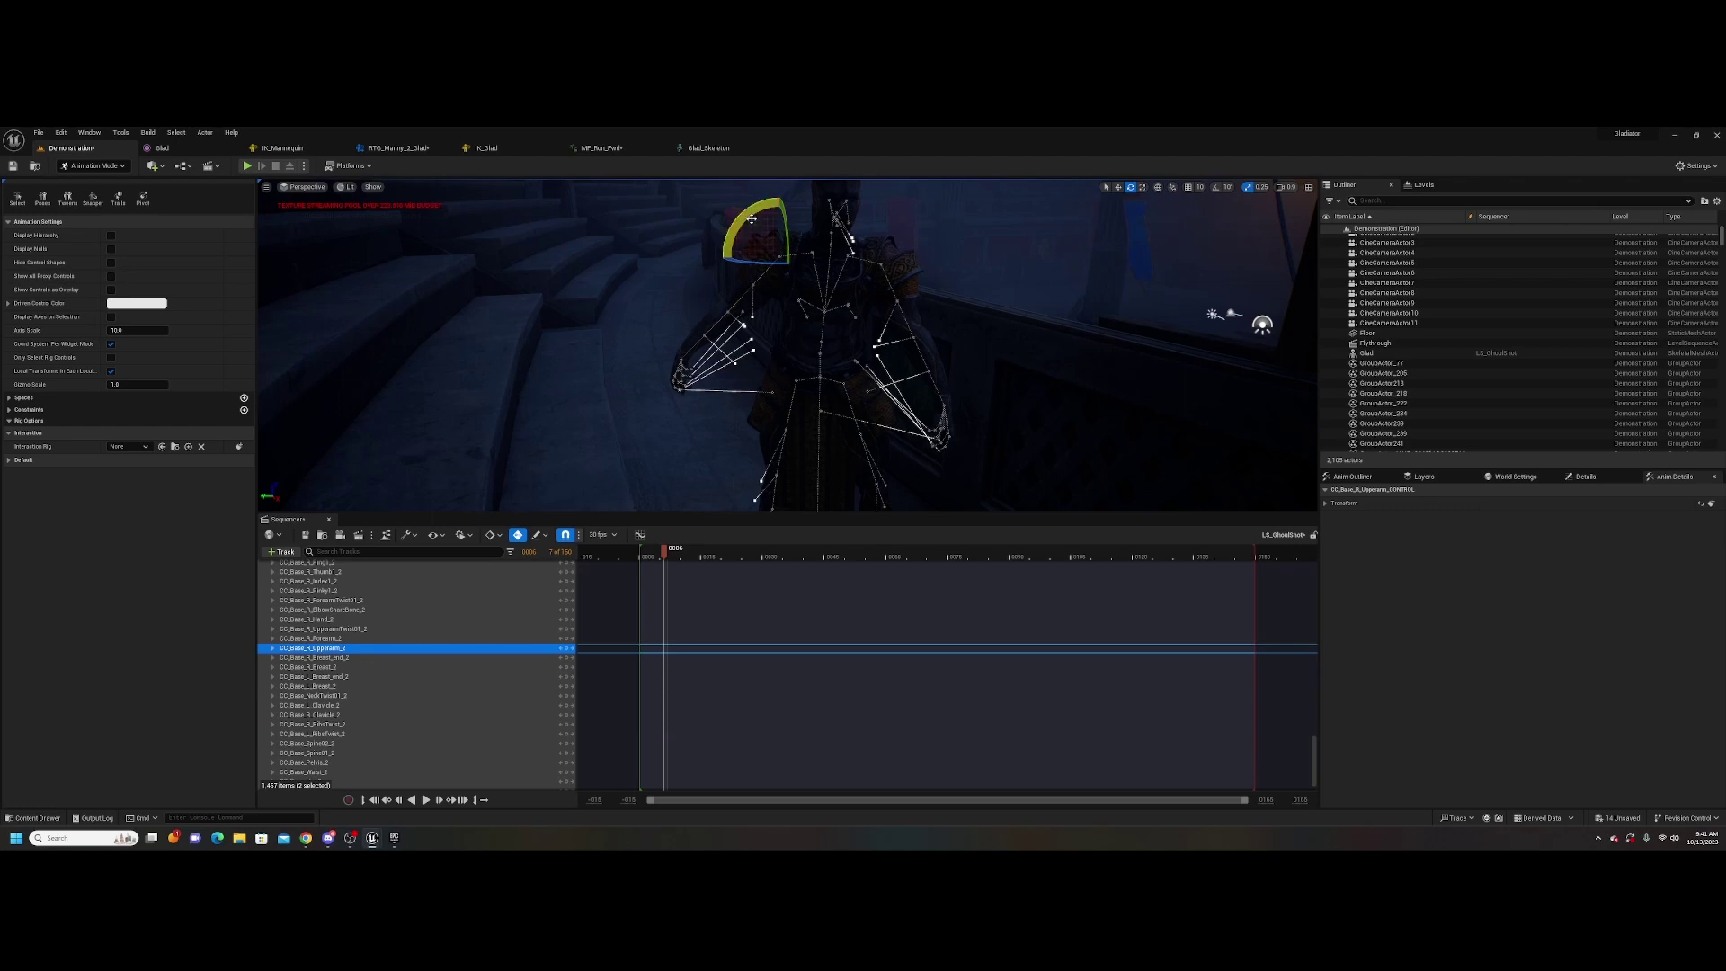
pyautogui.click(649, 558)
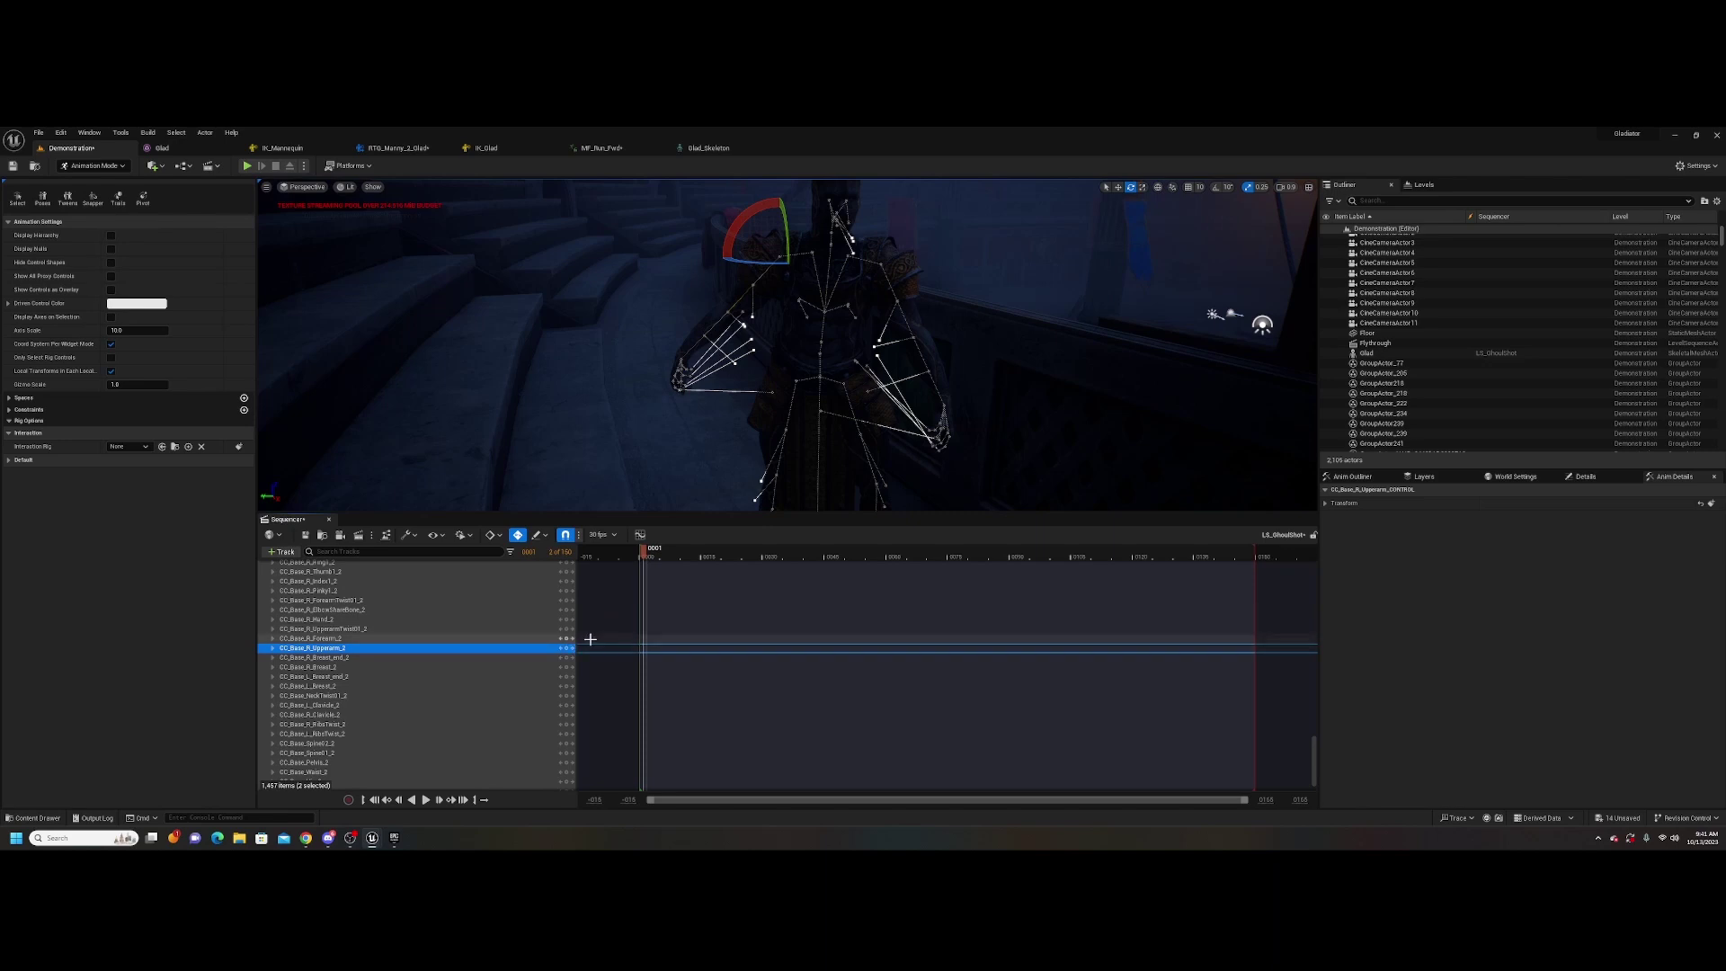
pyautogui.scroll(4, 899, 647)
pyautogui.moveTo(1313, 732); pyautogui.dragTo(1313, 580)
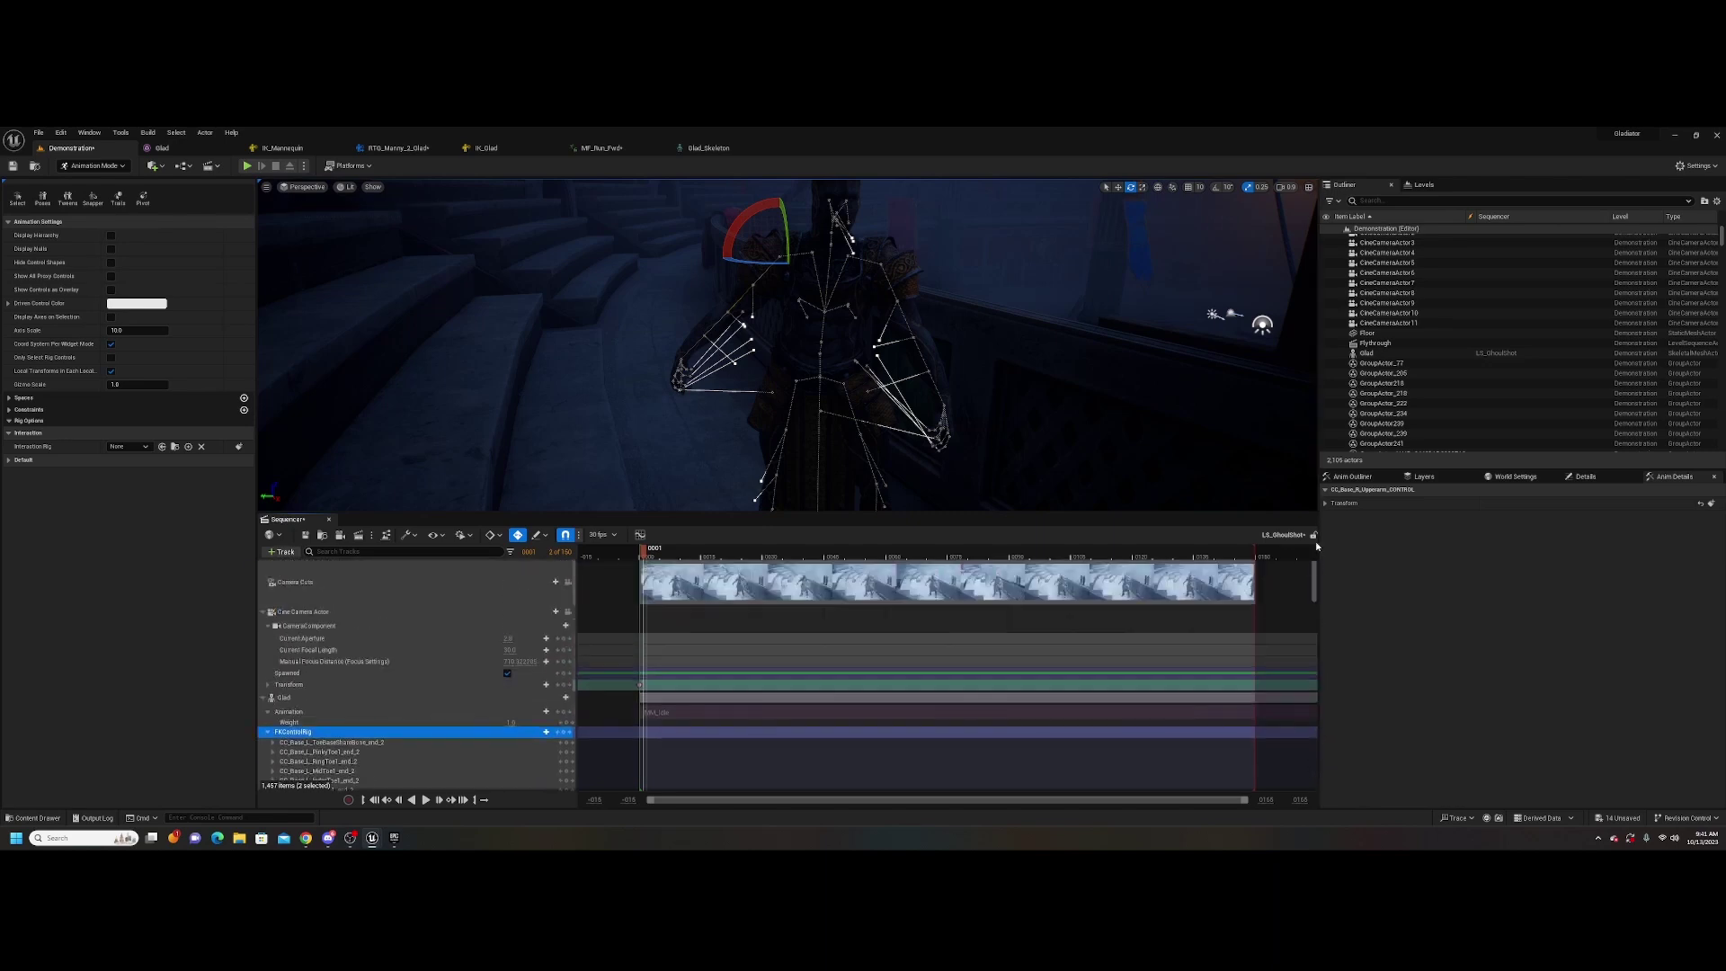
pyautogui.click(565, 733)
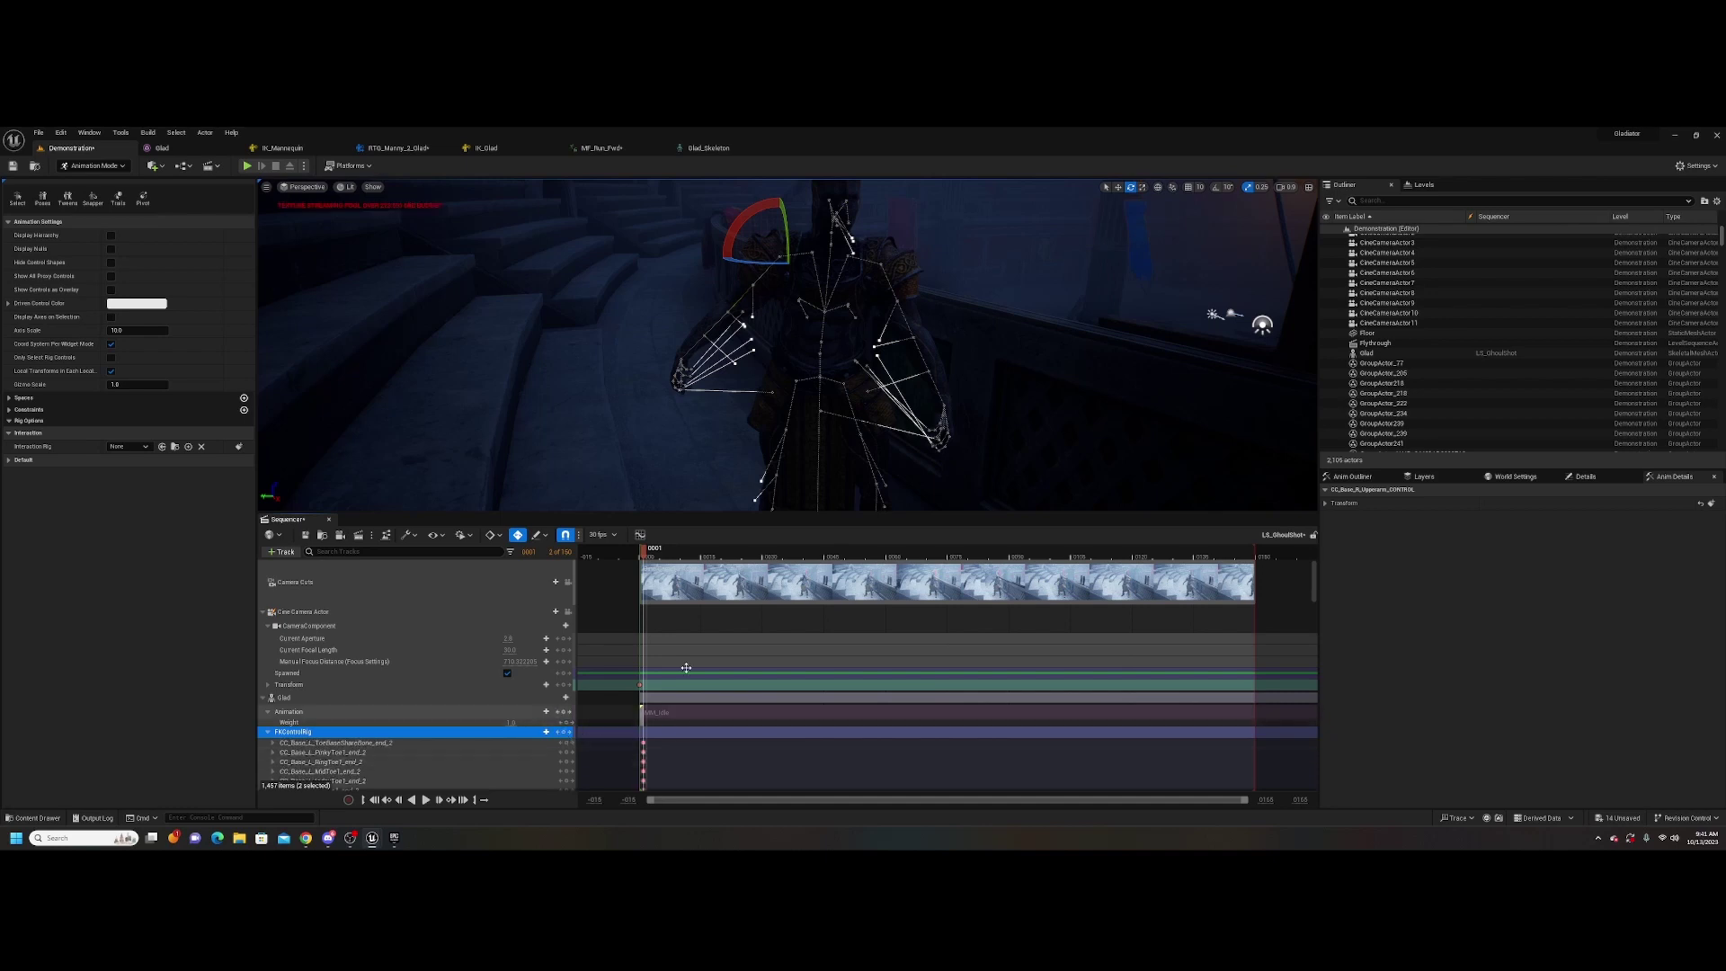
pyautogui.moveTo(652, 554)
pyautogui.mouseDown()
pyautogui.moveTo(670, 568)
pyautogui.moveTo(645, 568)
pyautogui.mouseUp()
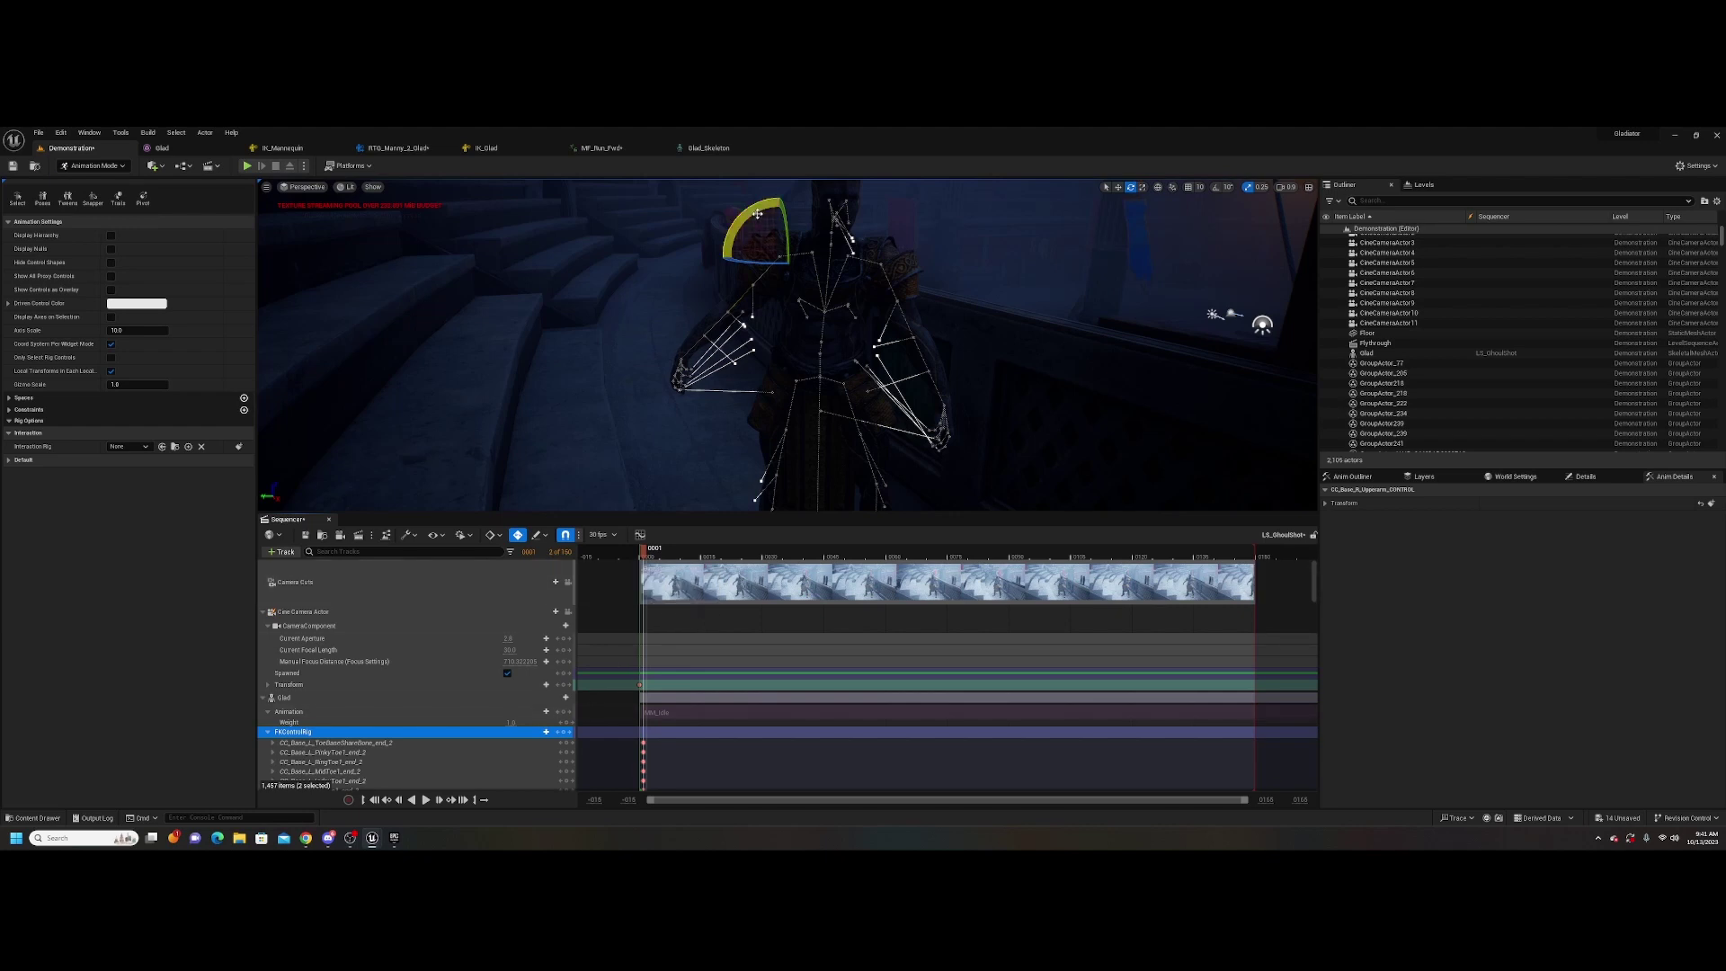
# Rotate the CC_Base_R_Upperarm control at frame 0001 to reposition Glad's right arm, and play the sequence to check the motion
pyautogui.moveTo(758, 215); pyautogui.dragTo(774, 198)
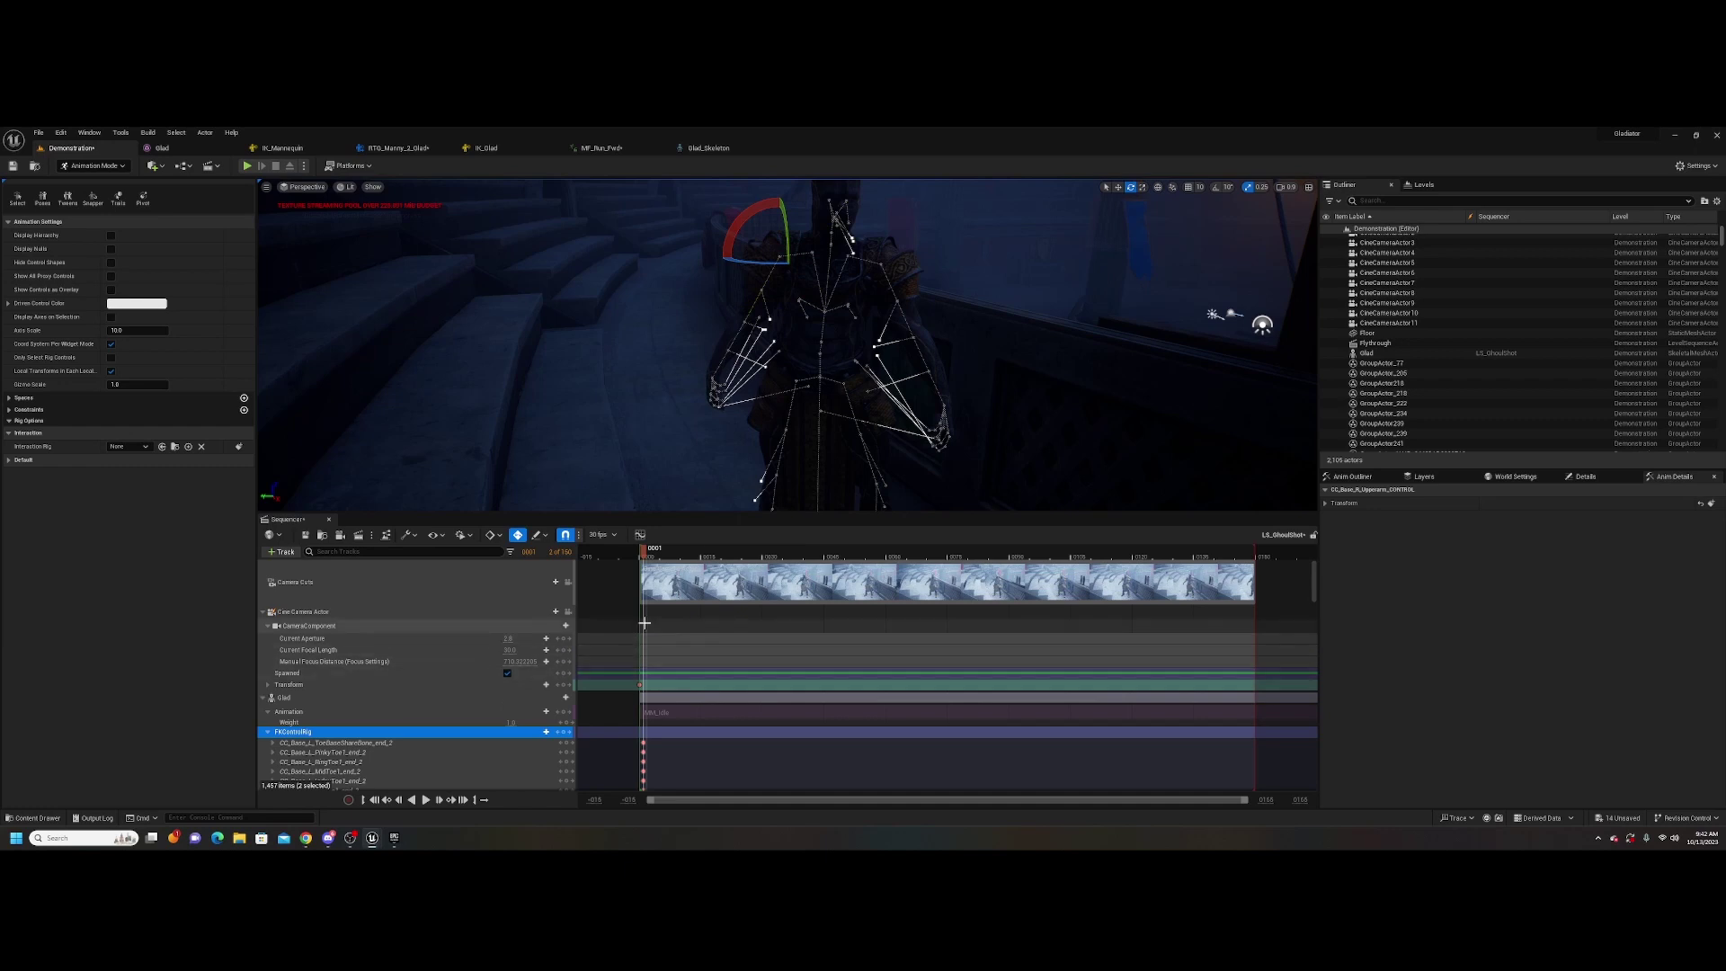
pyautogui.press('space')
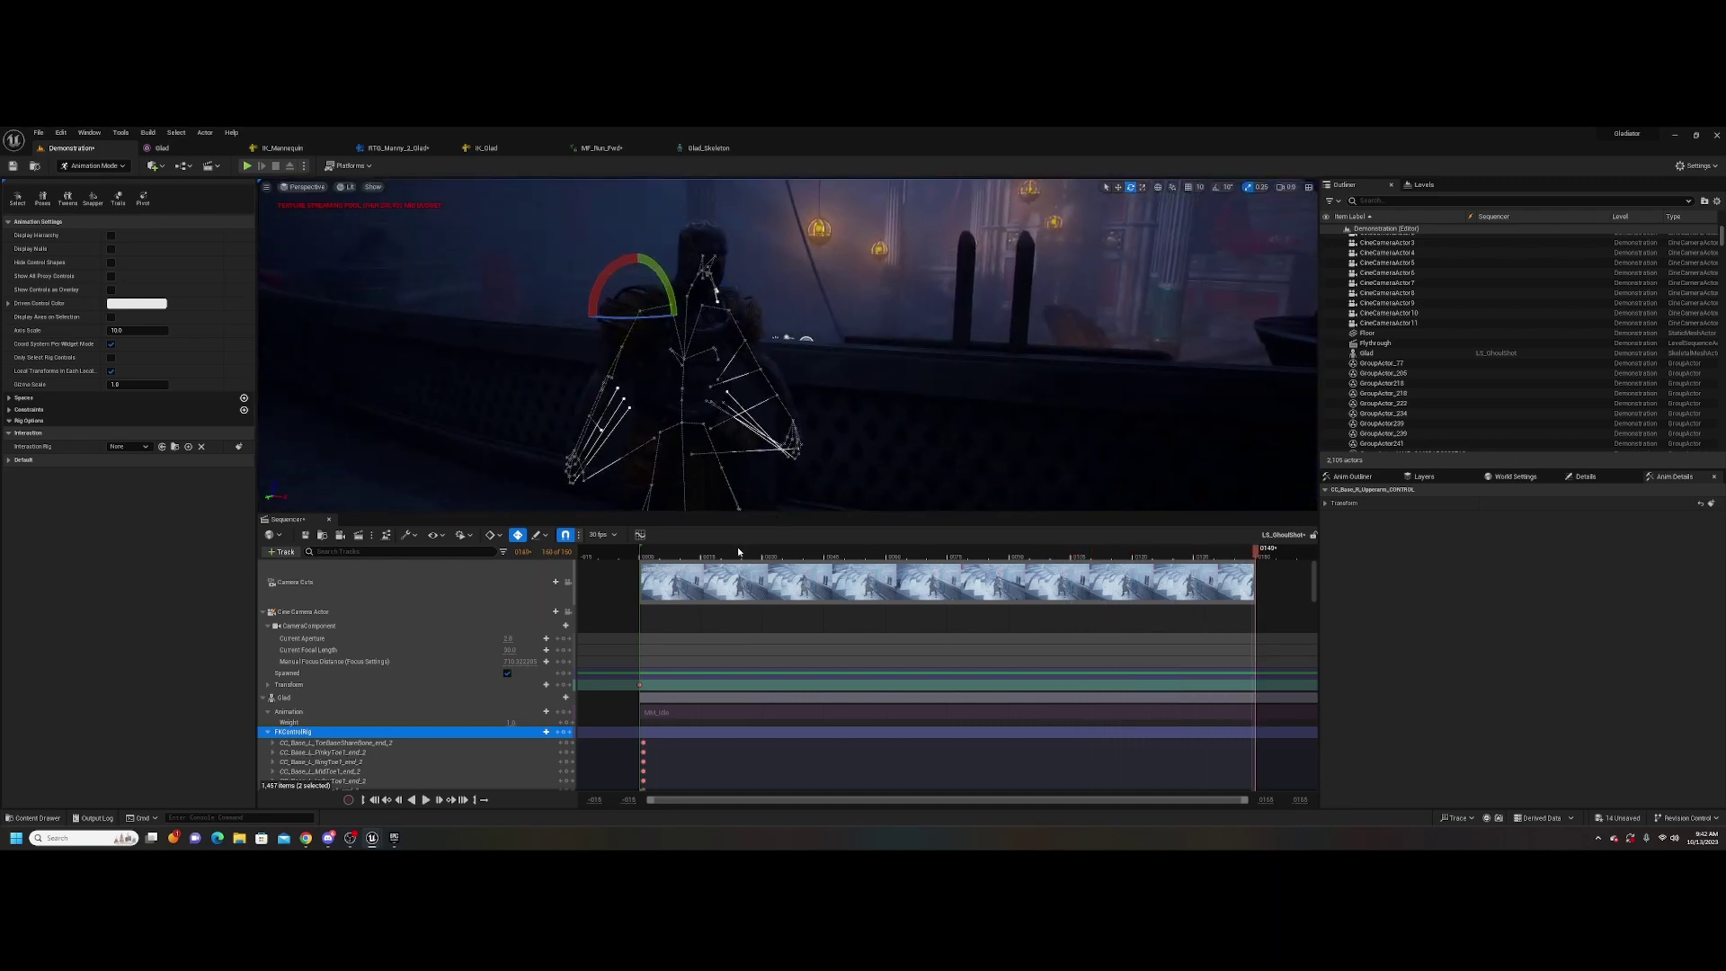
pyautogui.moveTo(699, 550); pyautogui.dragTo(669, 550)
pyautogui.press('space')
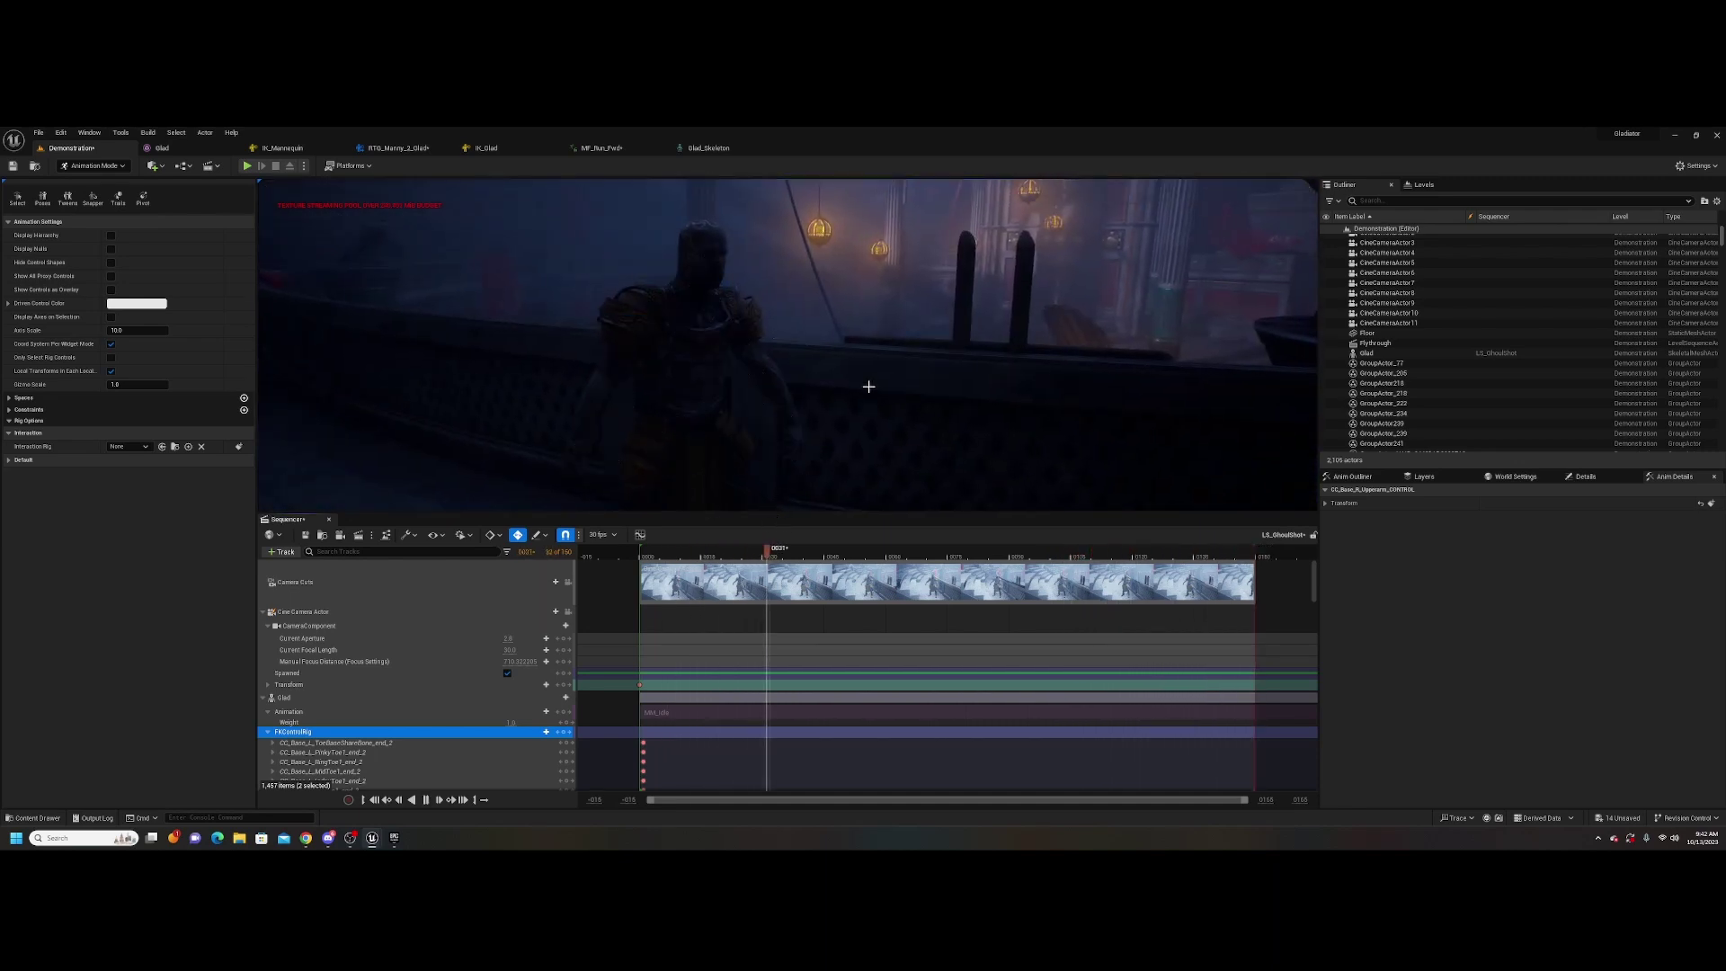
pyautogui.press('space')
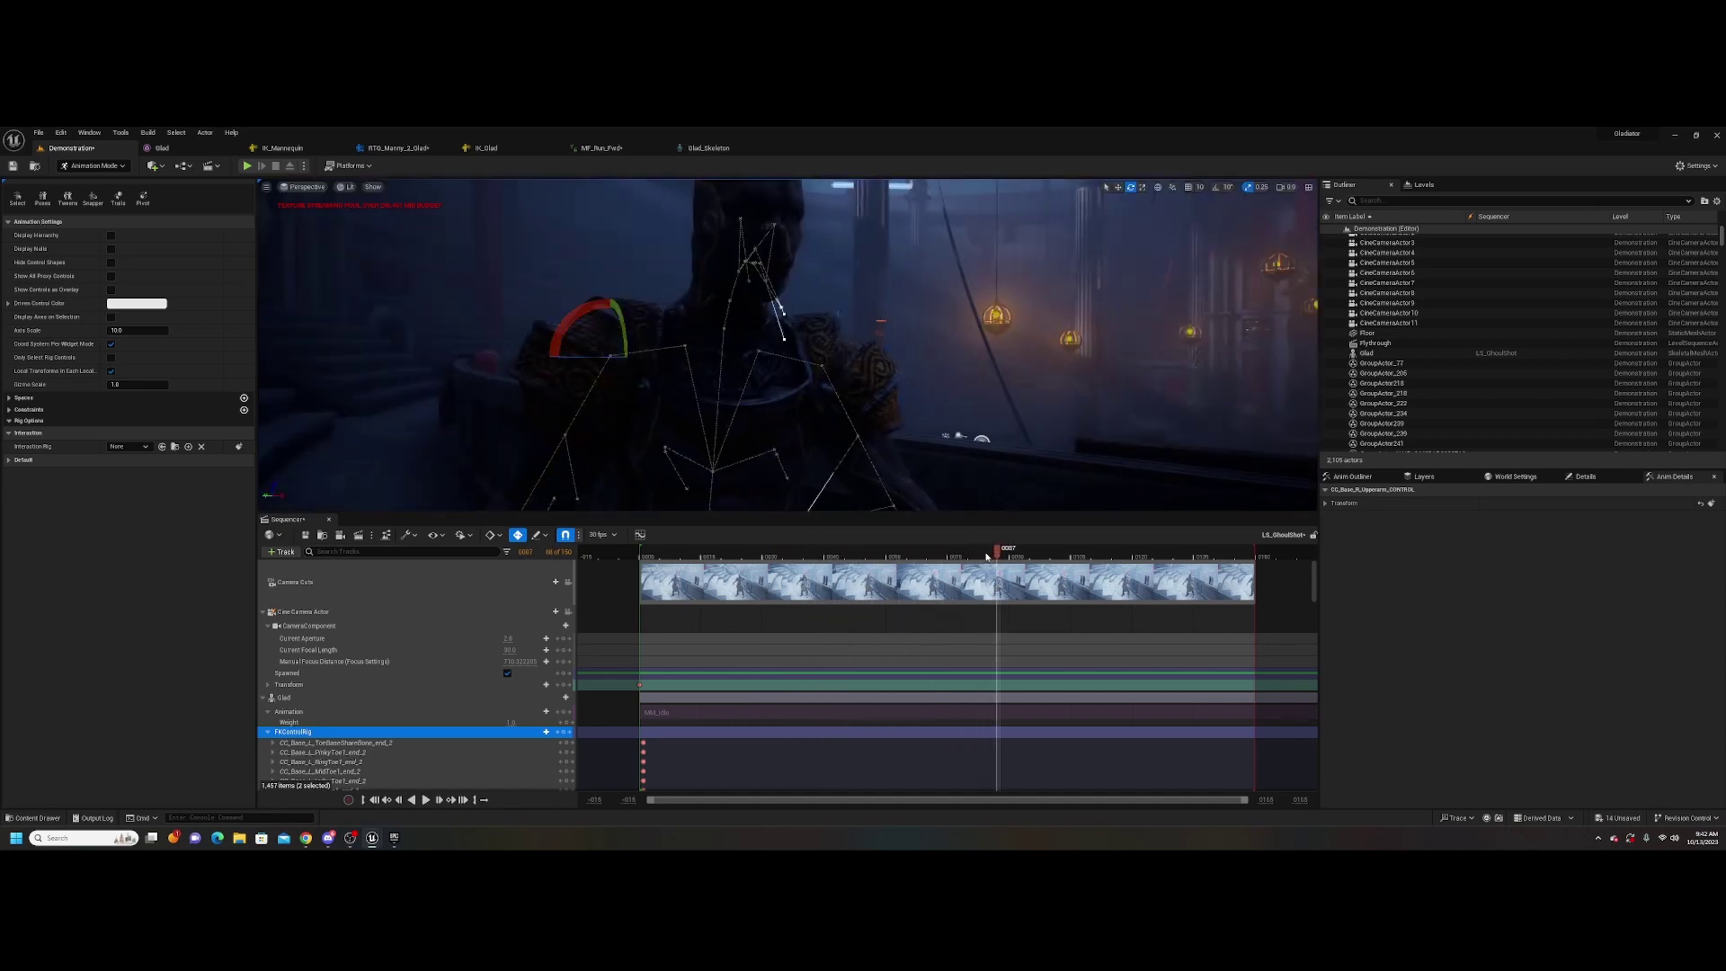
# Make the MM_Idle clip on Glad's Animation track active and review the combined arm motion, ending at frame 0007
pyautogui.rightClick(672, 716)
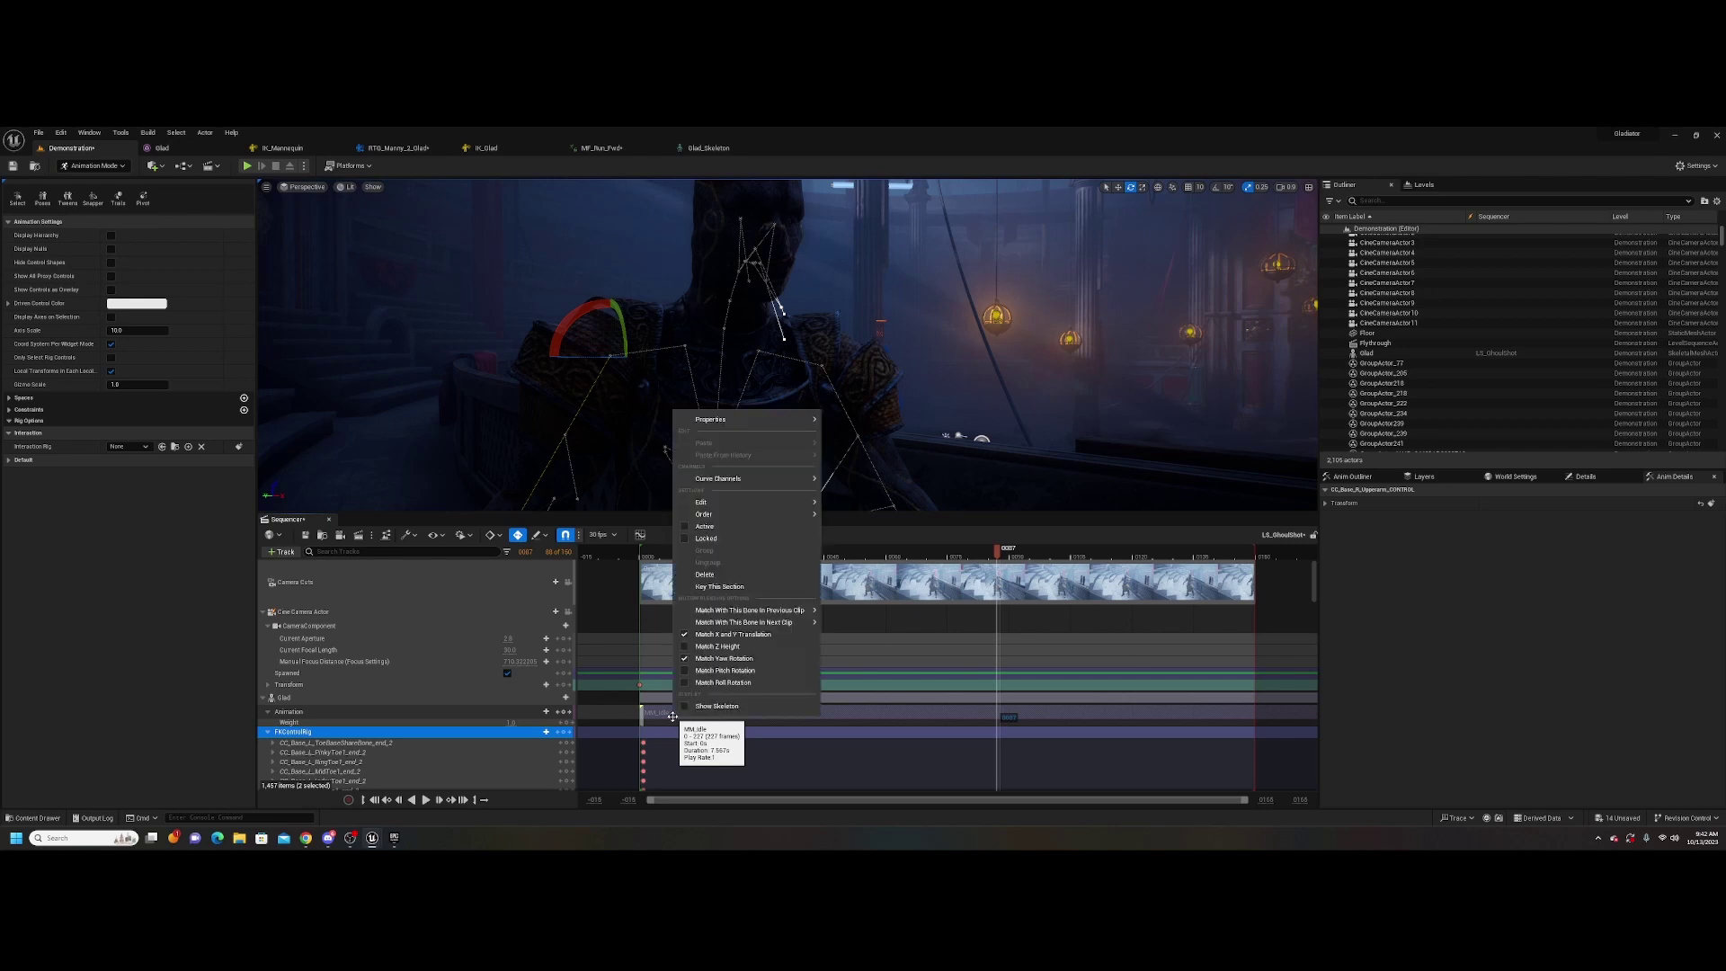
pyautogui.click(652, 551)
pyautogui.press('space')
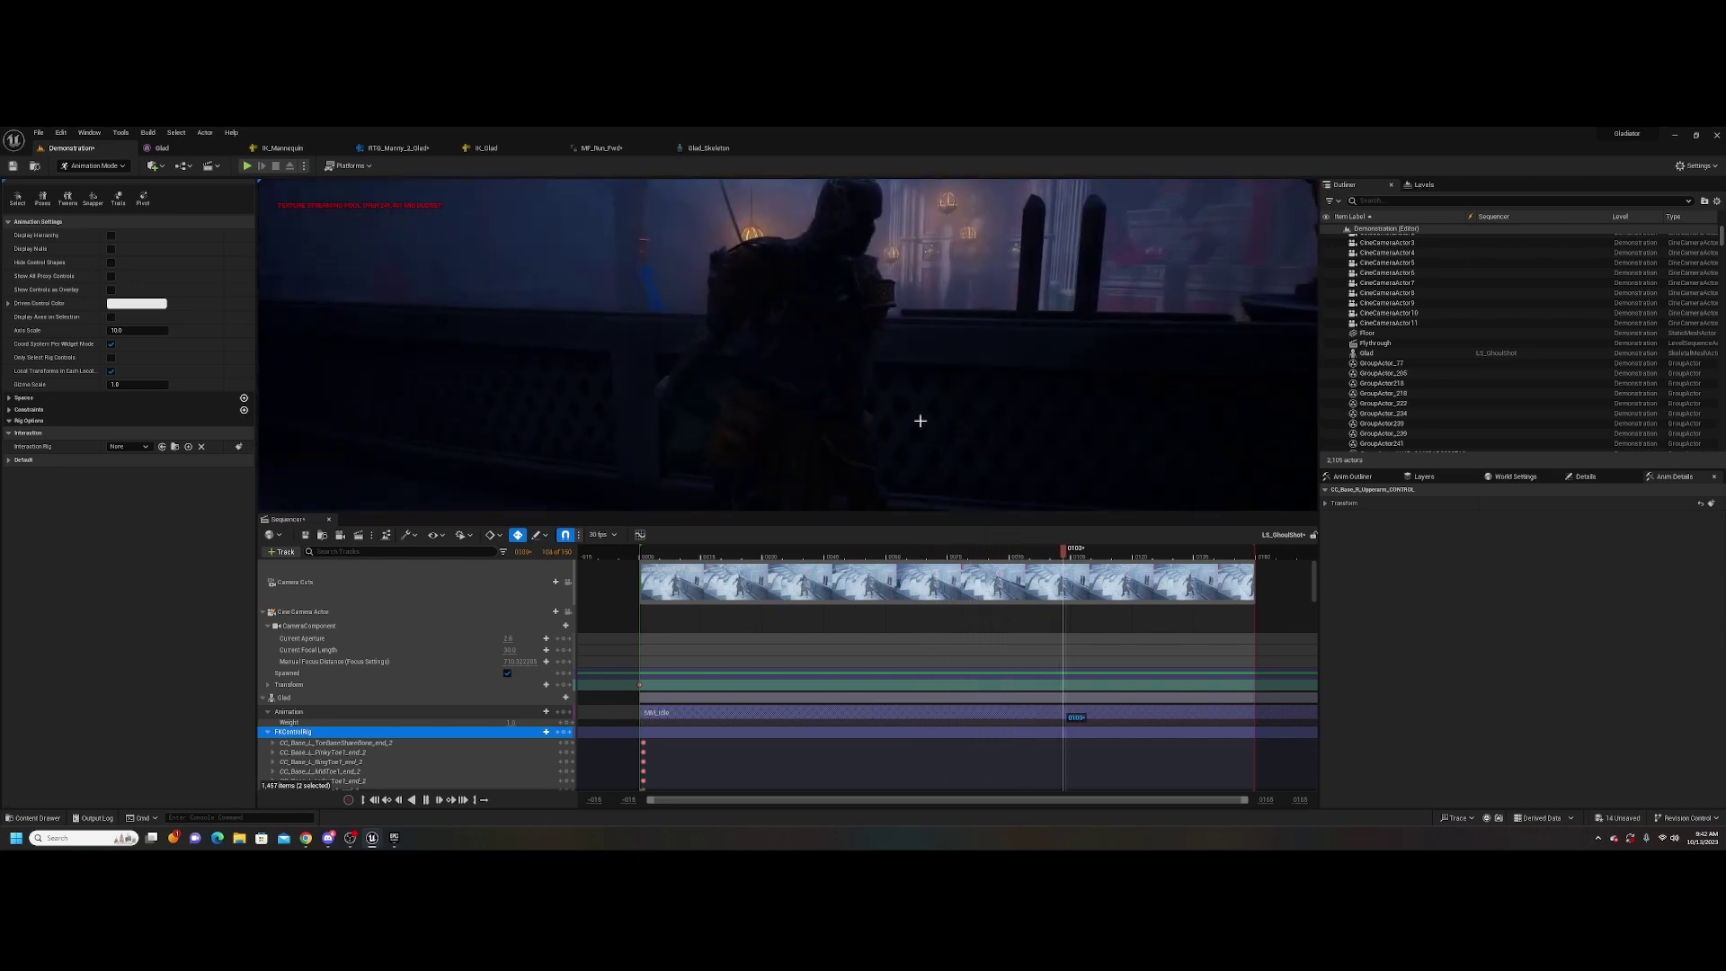
pyautogui.press('space')
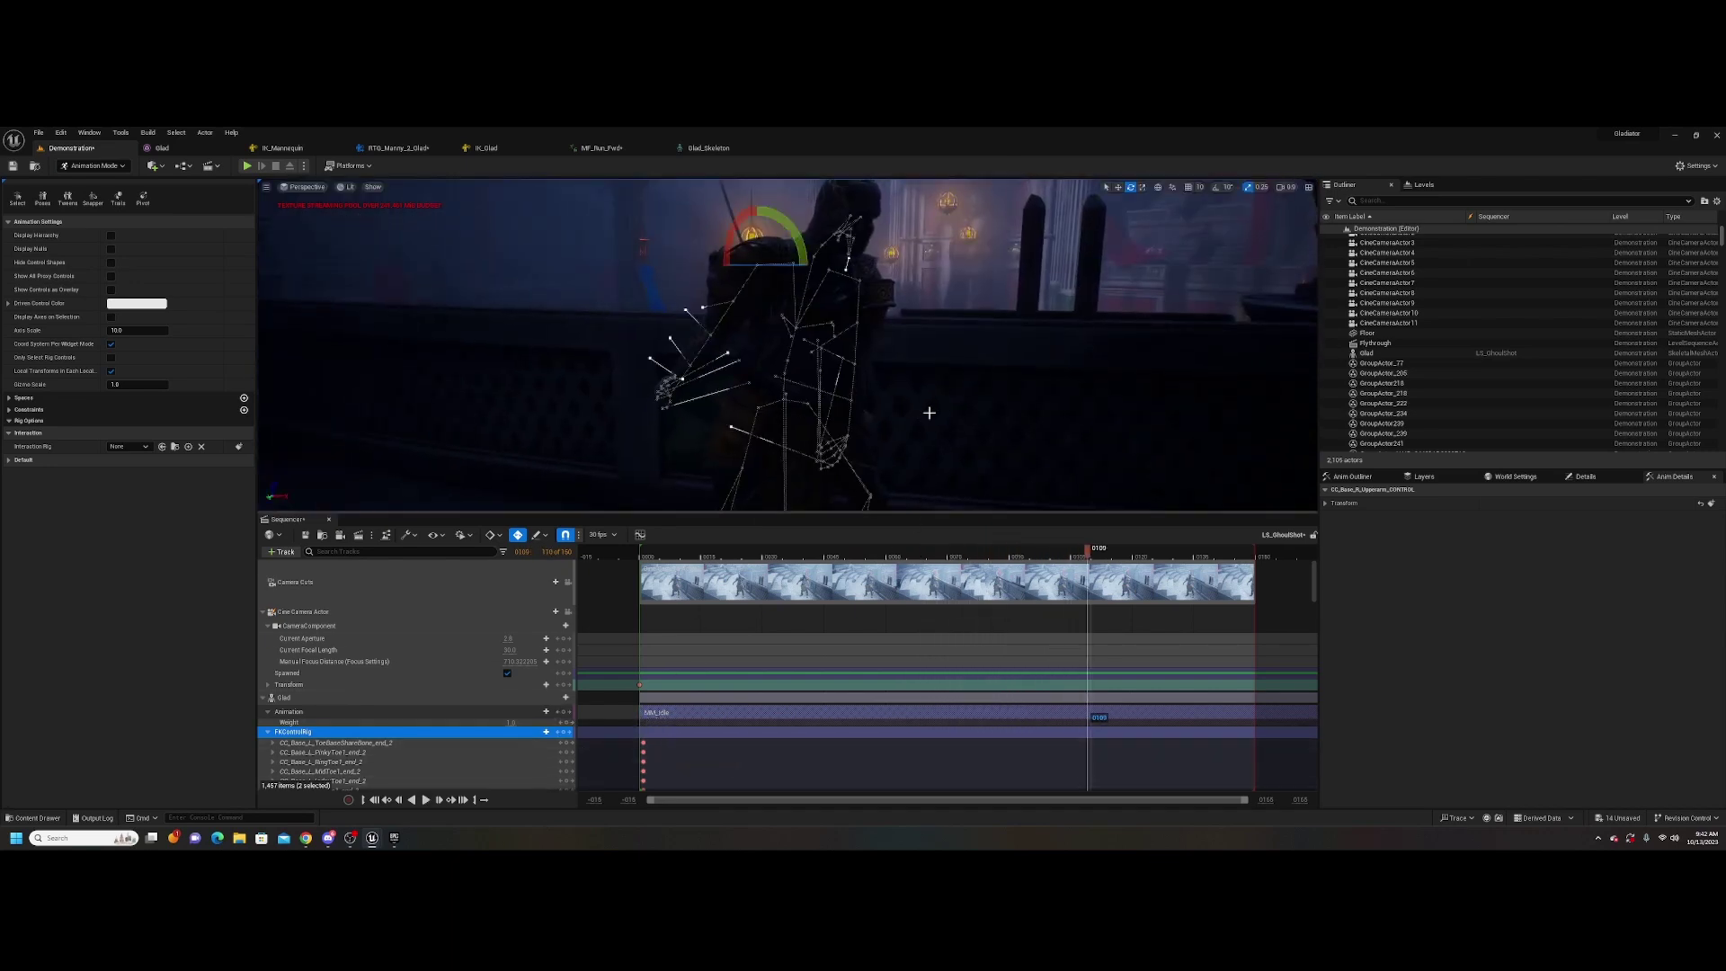
pyautogui.moveTo(929, 412); pyautogui.dragTo(876, 427, button='right')
pyautogui.press('w')
pyautogui.moveTo(1093, 419)
pyautogui.mouseDown(button='right')
pyautogui.moveTo(1118, 385)
pyautogui.moveTo(1114, 401)
pyautogui.mouseUp(button='right')
pyautogui.moveTo(845, 499); pyautogui.dragTo(850, 502, button='right')
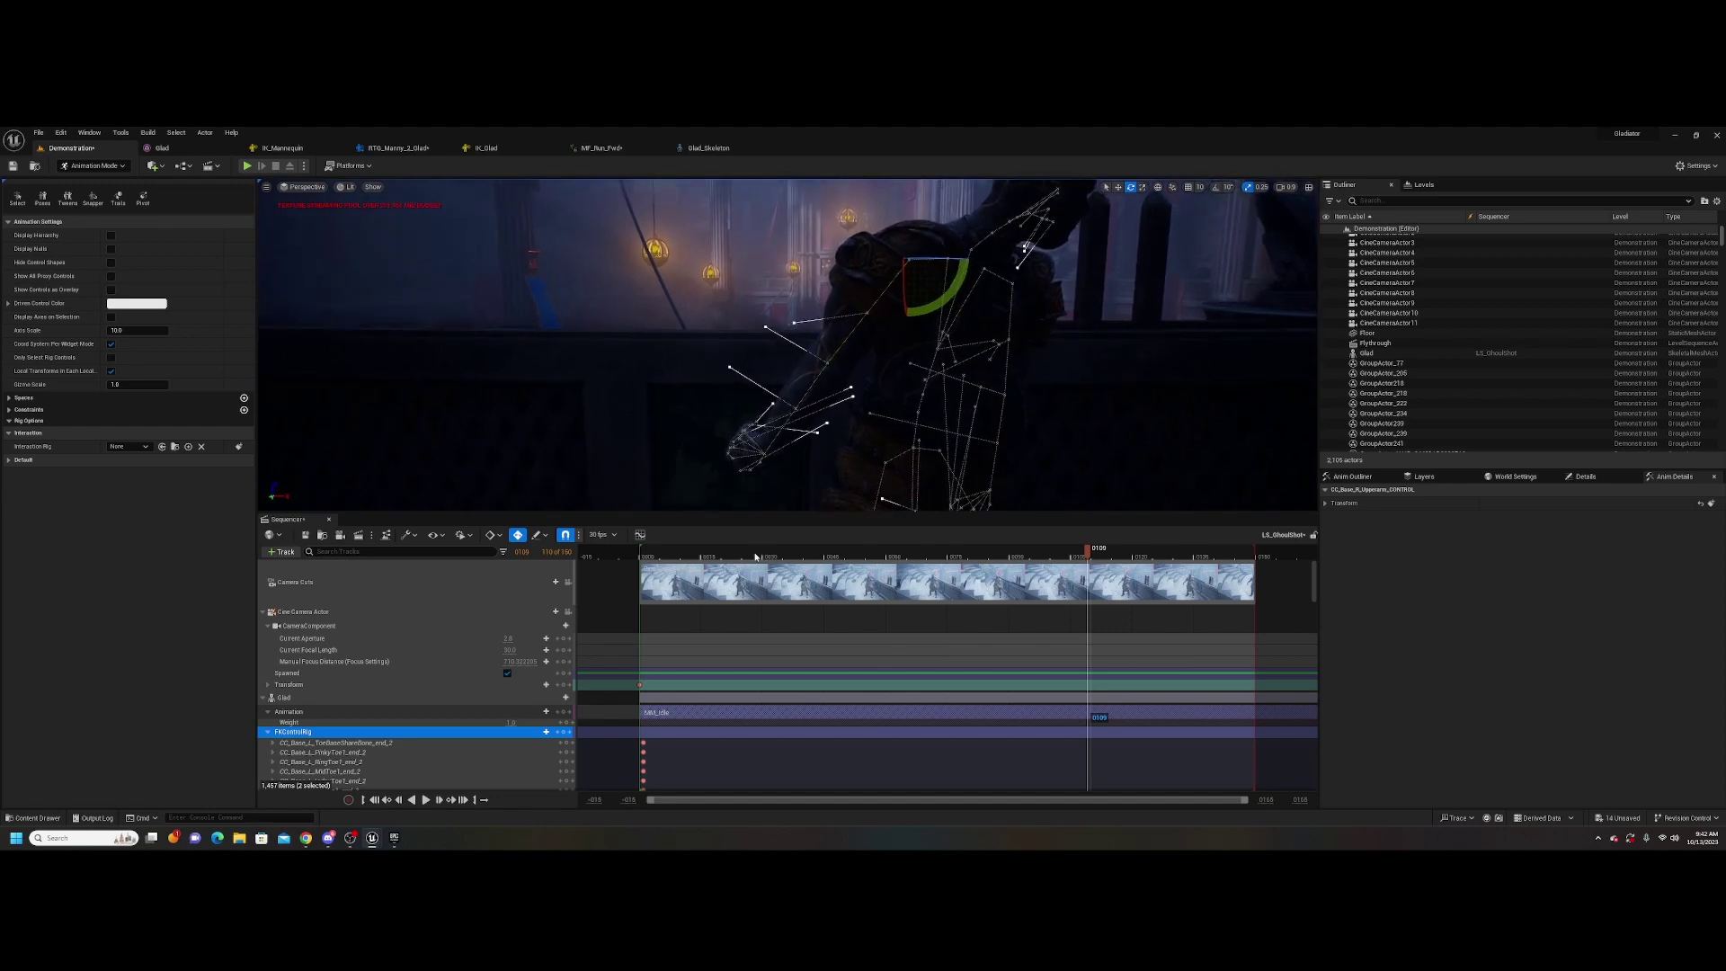
pyautogui.moveTo(755, 558); pyautogui.dragTo(668, 558)
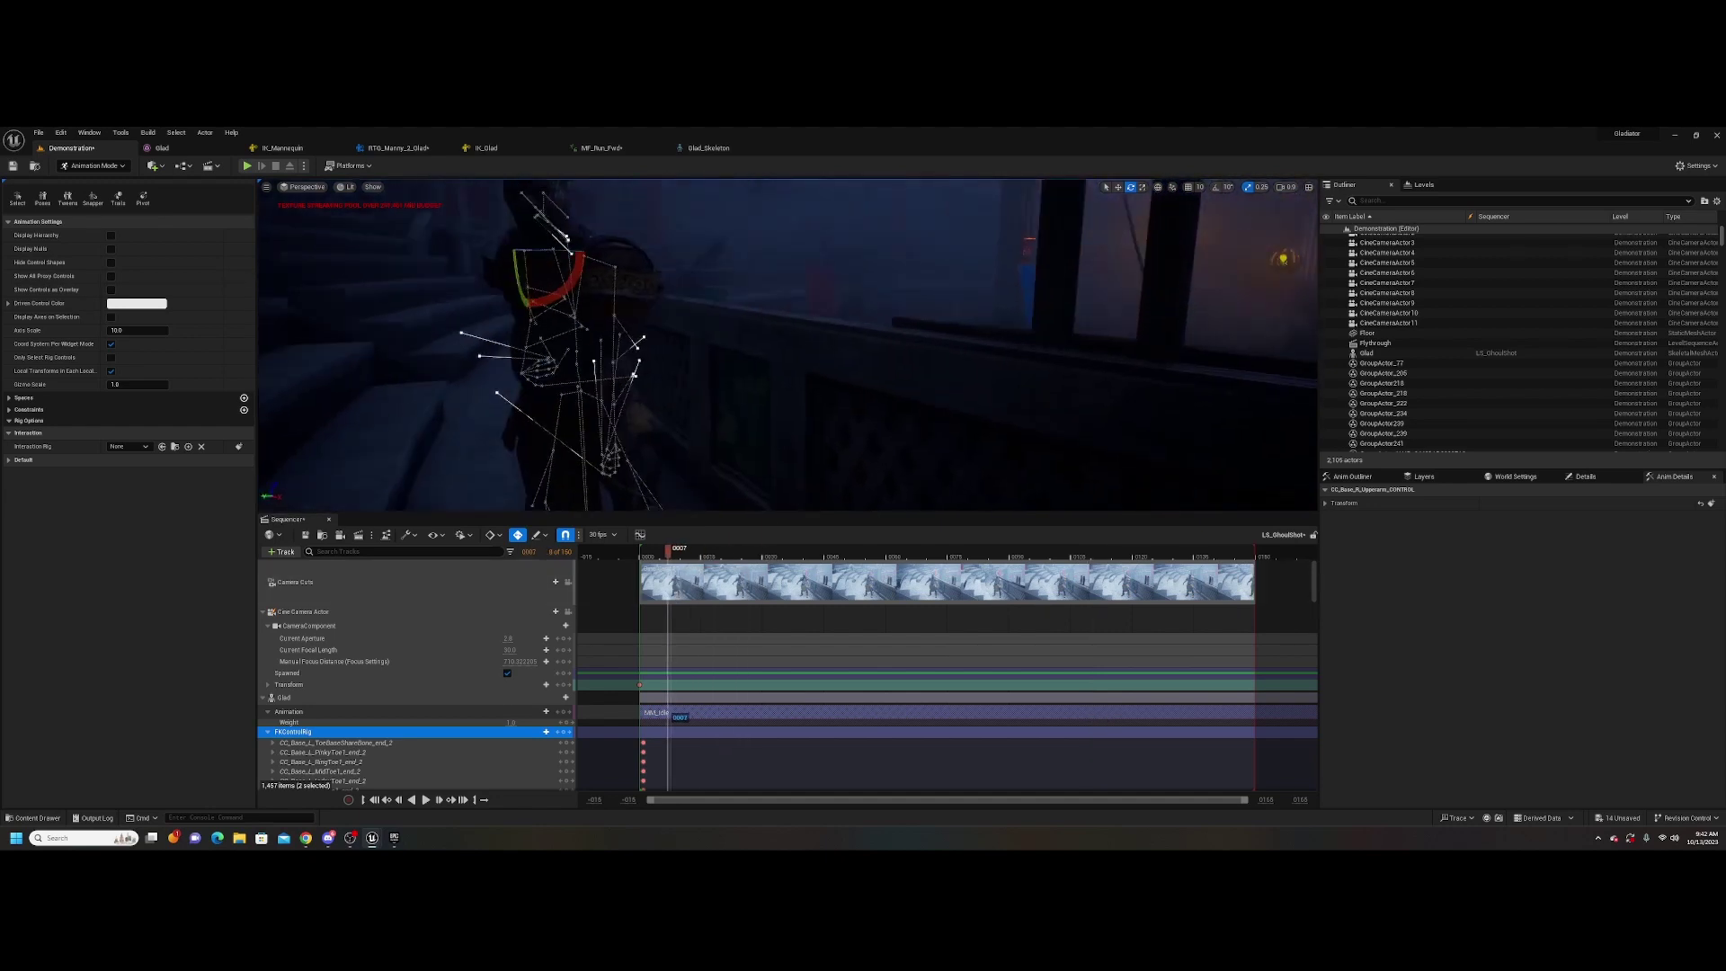
pyautogui.moveTo(940, 371); pyautogui.dragTo(940, 371, button='right')
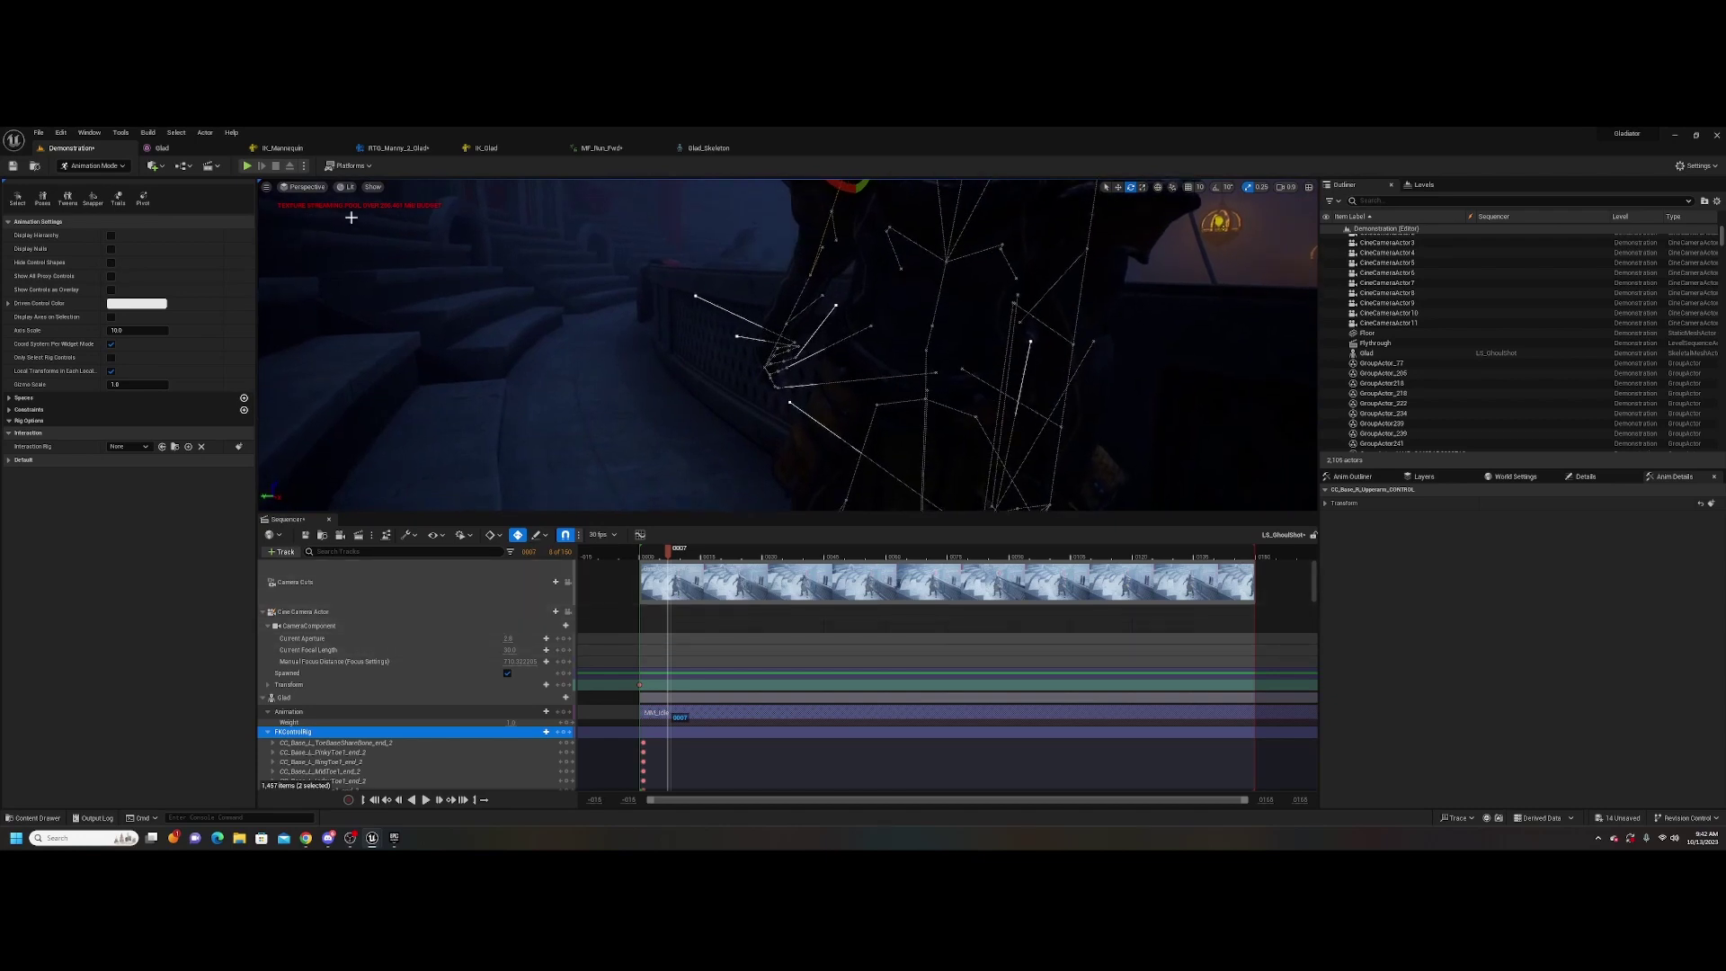
pyautogui.click(372, 187)
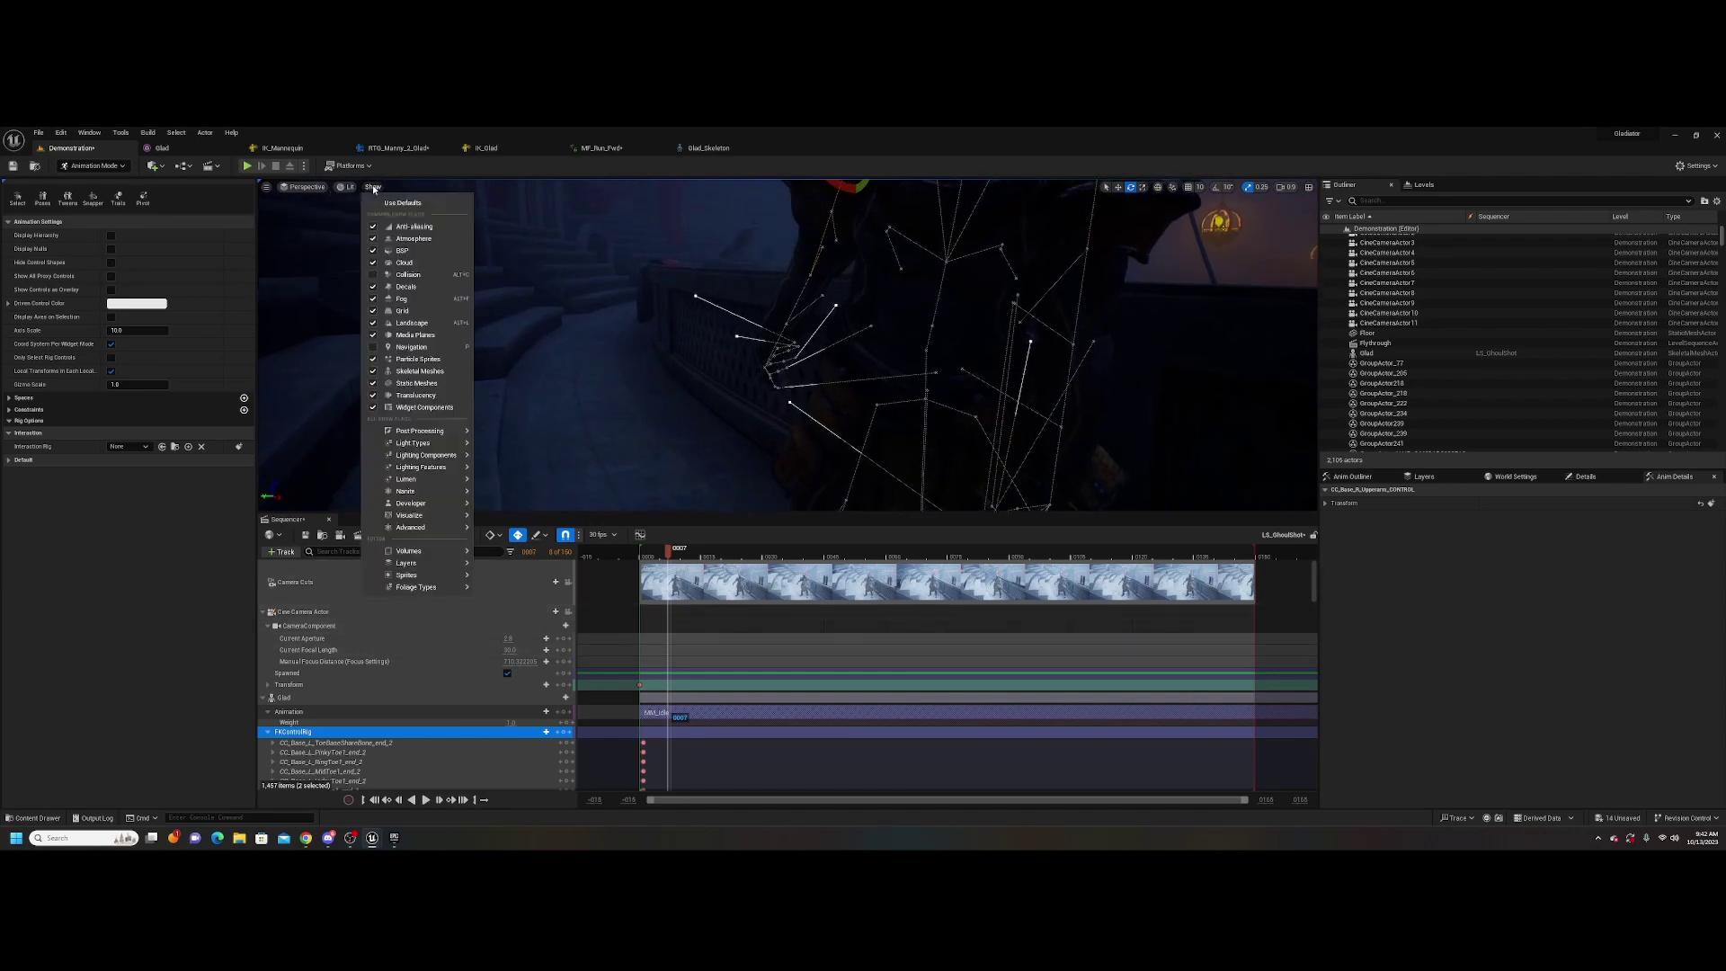
pyautogui.click(373, 374)
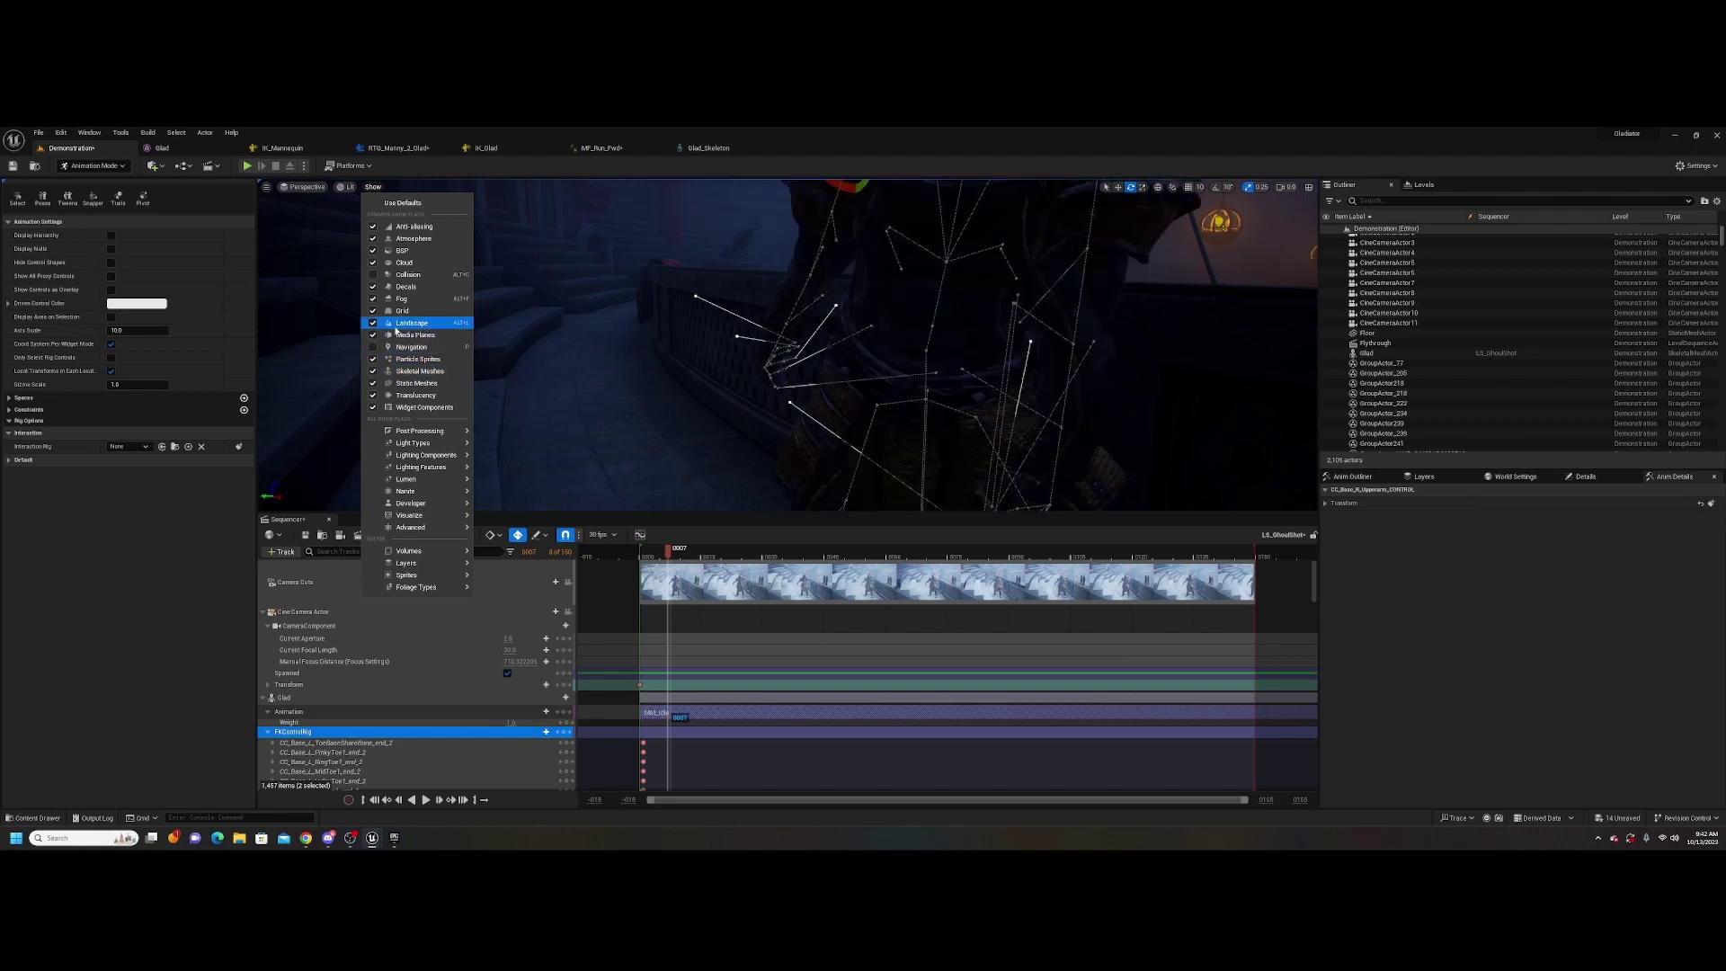
pyautogui.moveTo(400, 477)
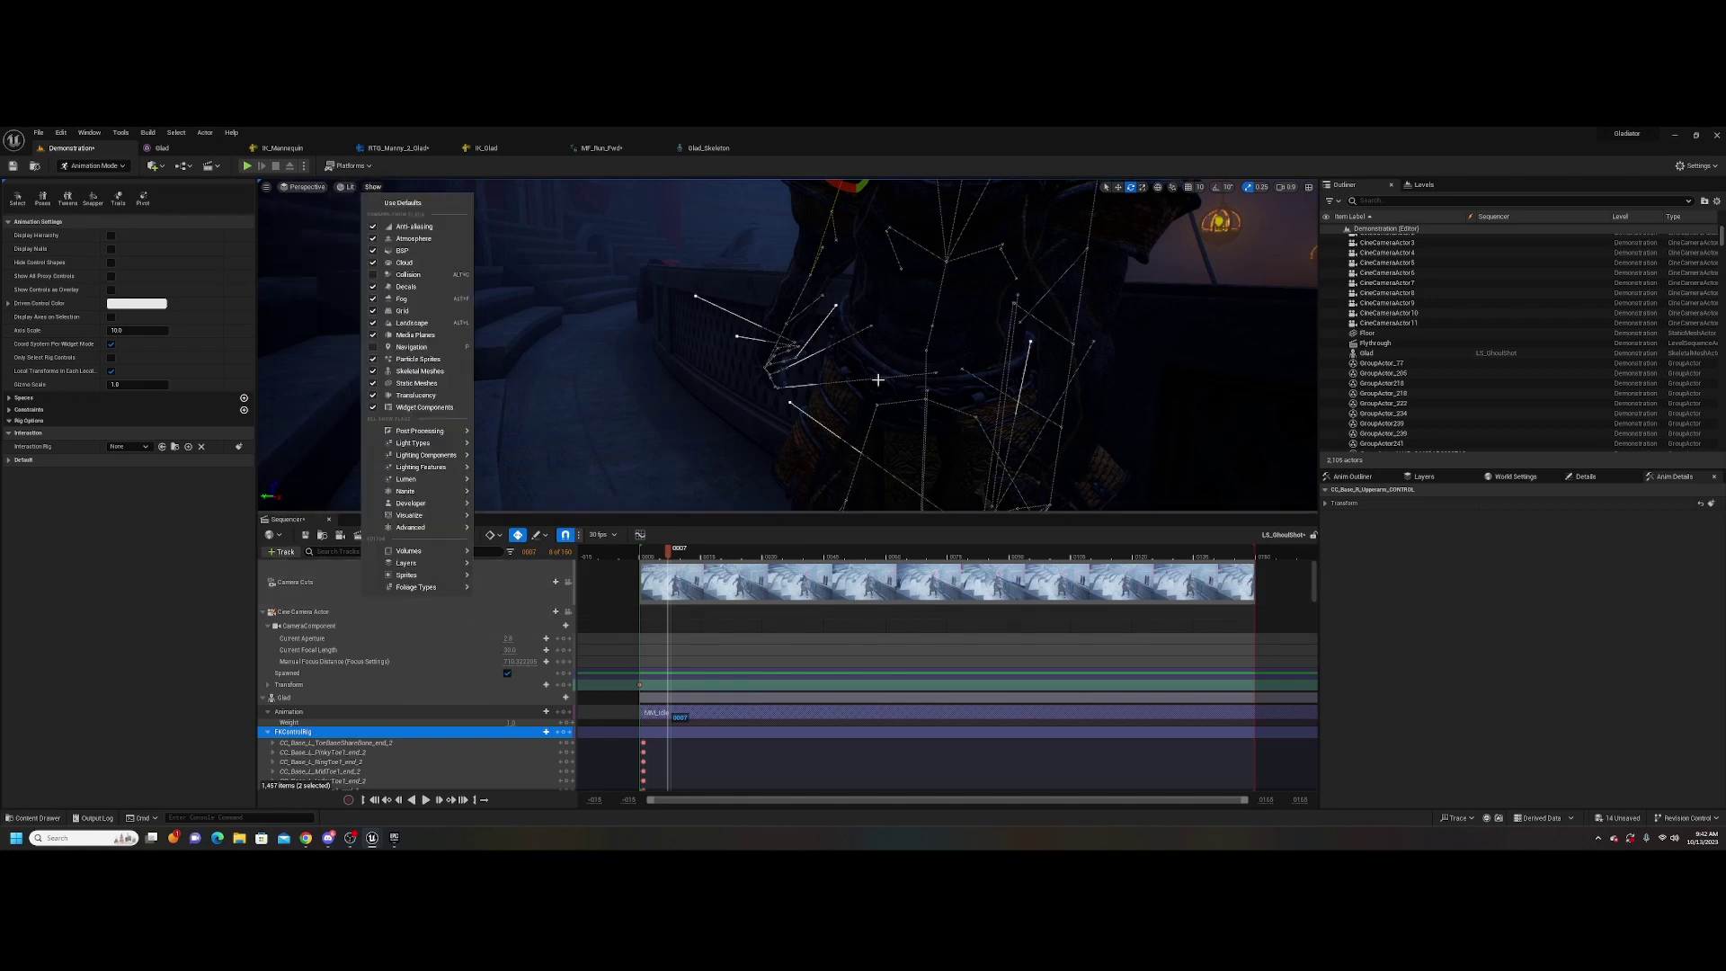
pyautogui.write('g')
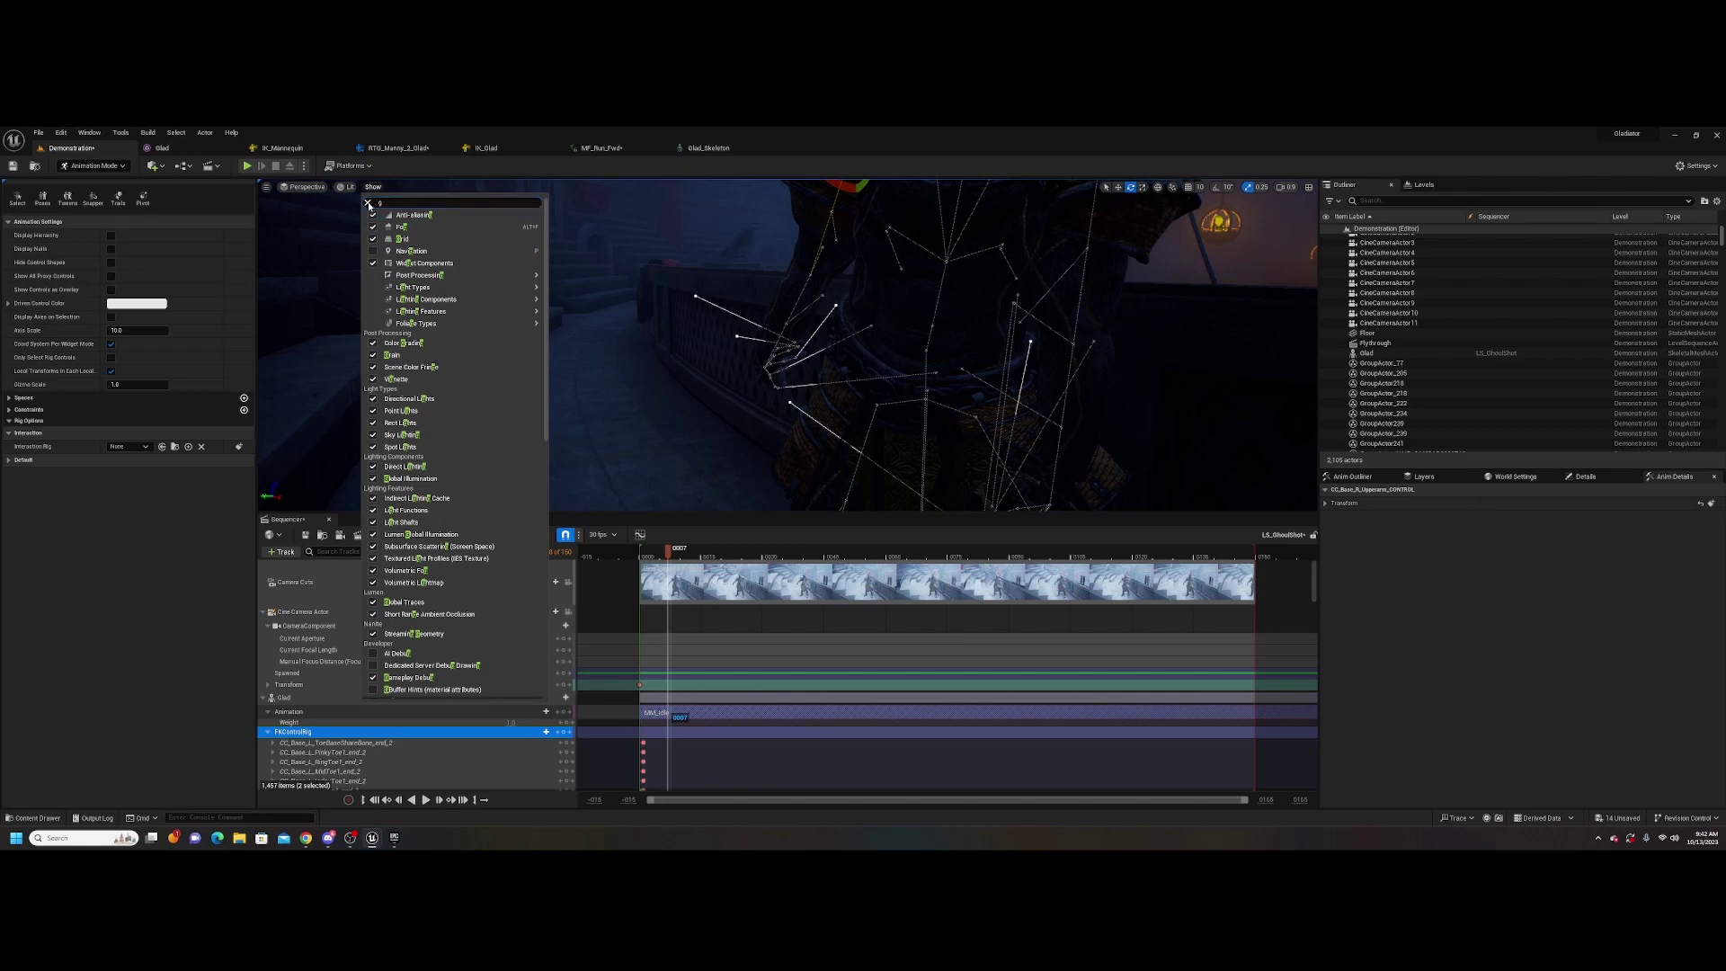
pyautogui.click(907, 301)
pyautogui.click(913, 313)
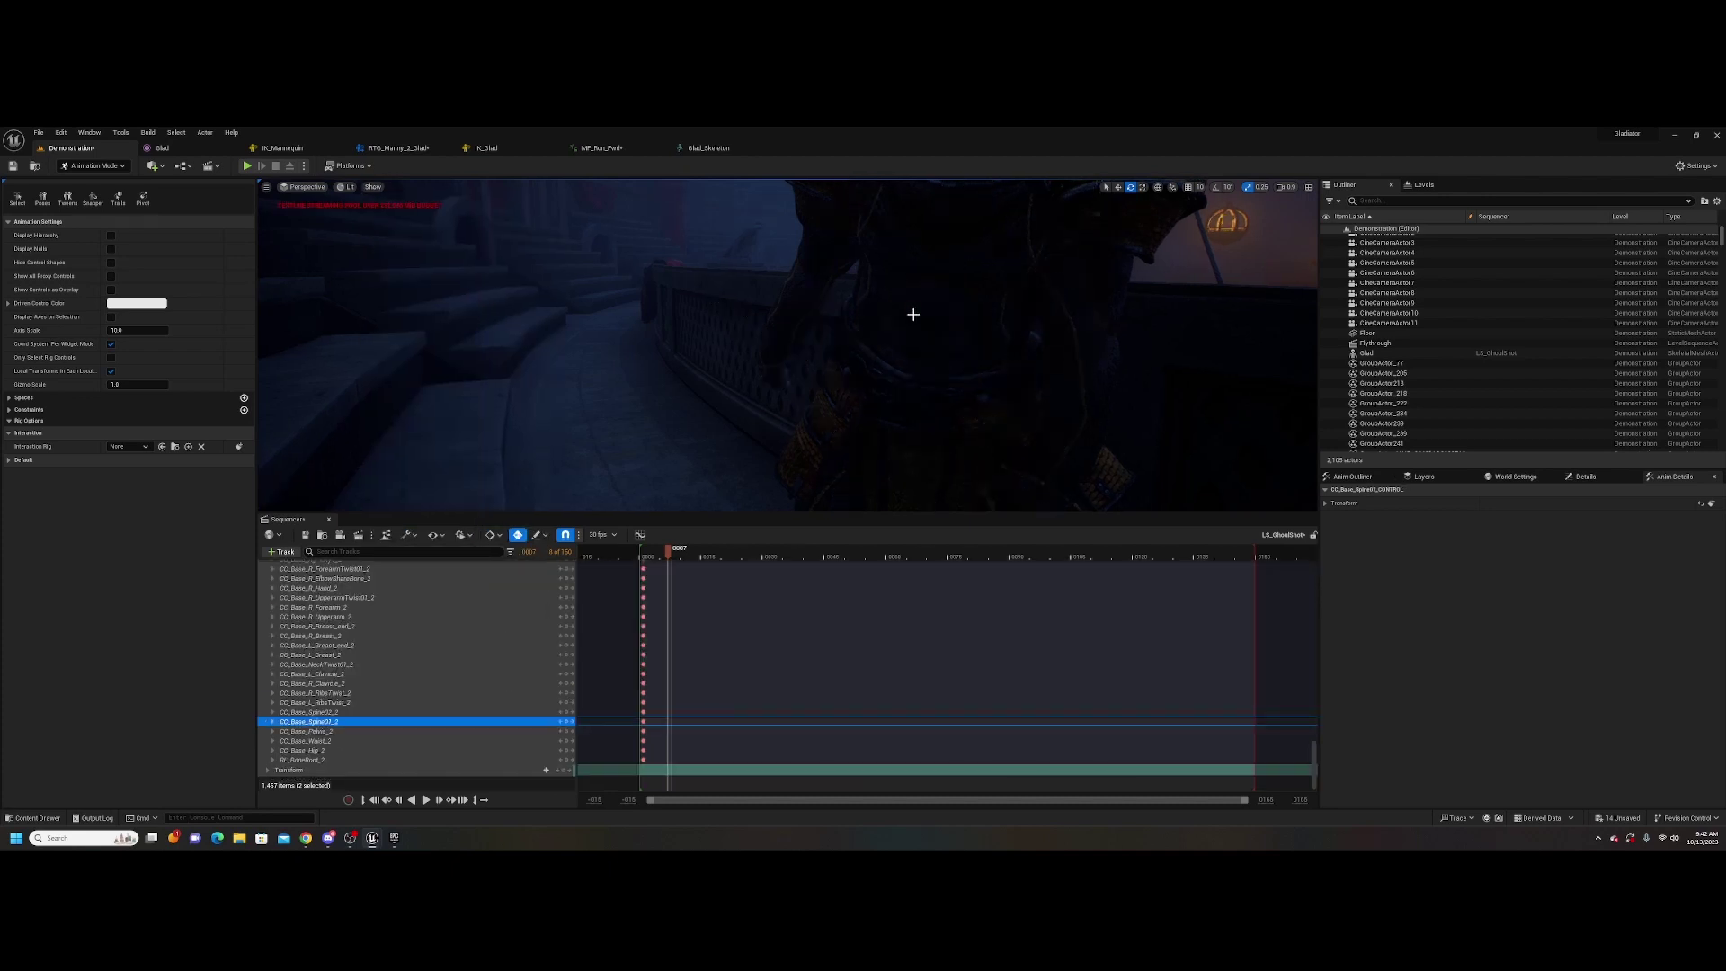
# Switch the viewport to Unlit shading and move the playhead to frame 0004 with Glad's torso in view
pyautogui.moveTo(913, 313); pyautogui.dragTo(725, 280, button='right')
pyautogui.click(349, 187)
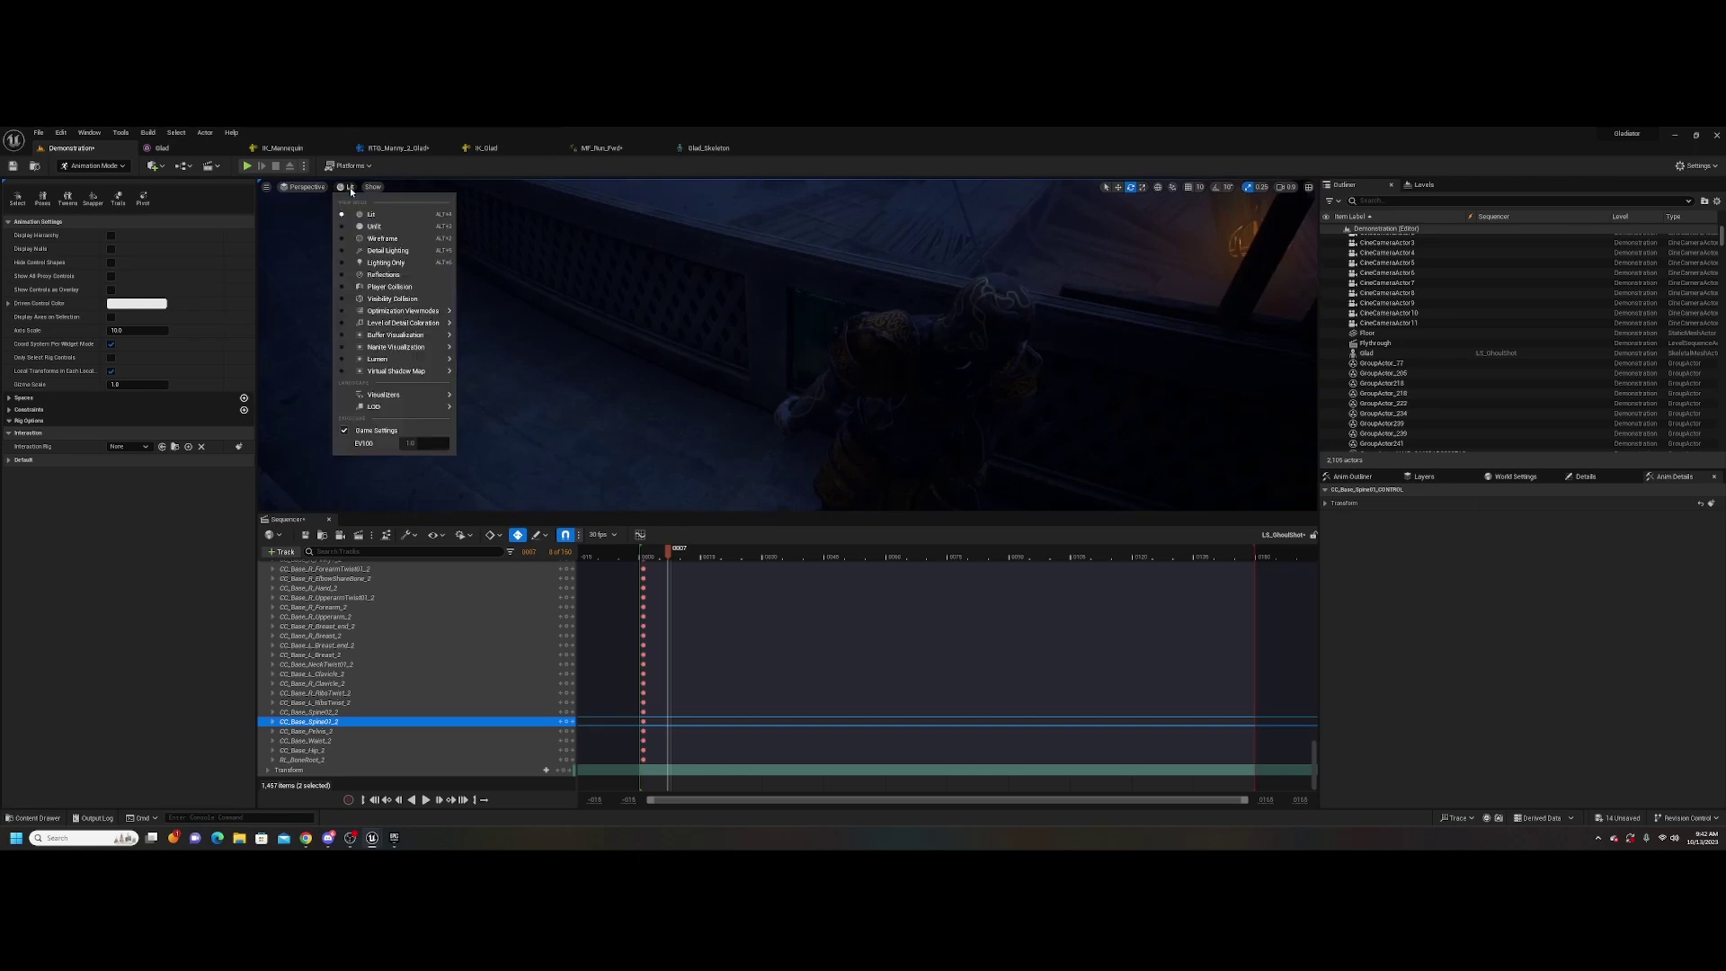
pyautogui.click(364, 221)
pyautogui.moveTo(787, 345); pyautogui.dragTo(773, 285, button='right')
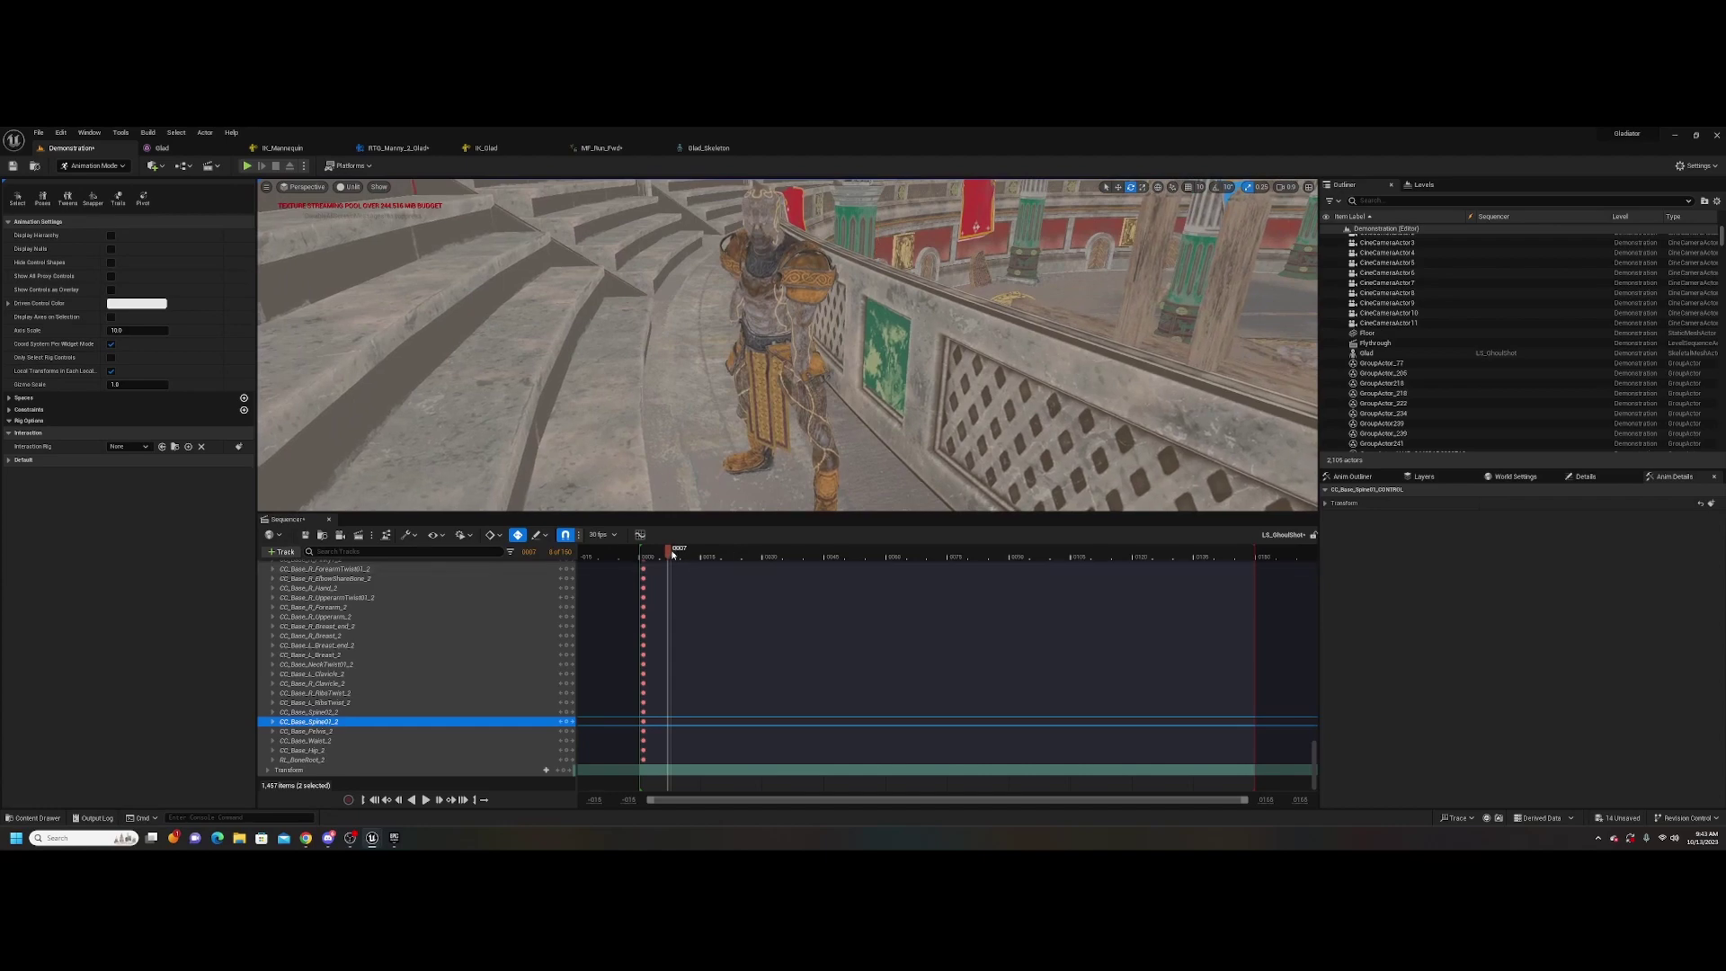
pyautogui.moveTo(667, 551)
pyautogui.mouseDown()
pyautogui.moveTo(645, 552)
pyautogui.moveTo(893, 580)
pyautogui.moveTo(683, 581)
pyautogui.moveTo(771, 575)
pyautogui.moveTo(657, 564)
pyautogui.mouseUp()
pyautogui.moveTo(692, 395); pyautogui.dragTo(426, 195, button='right')
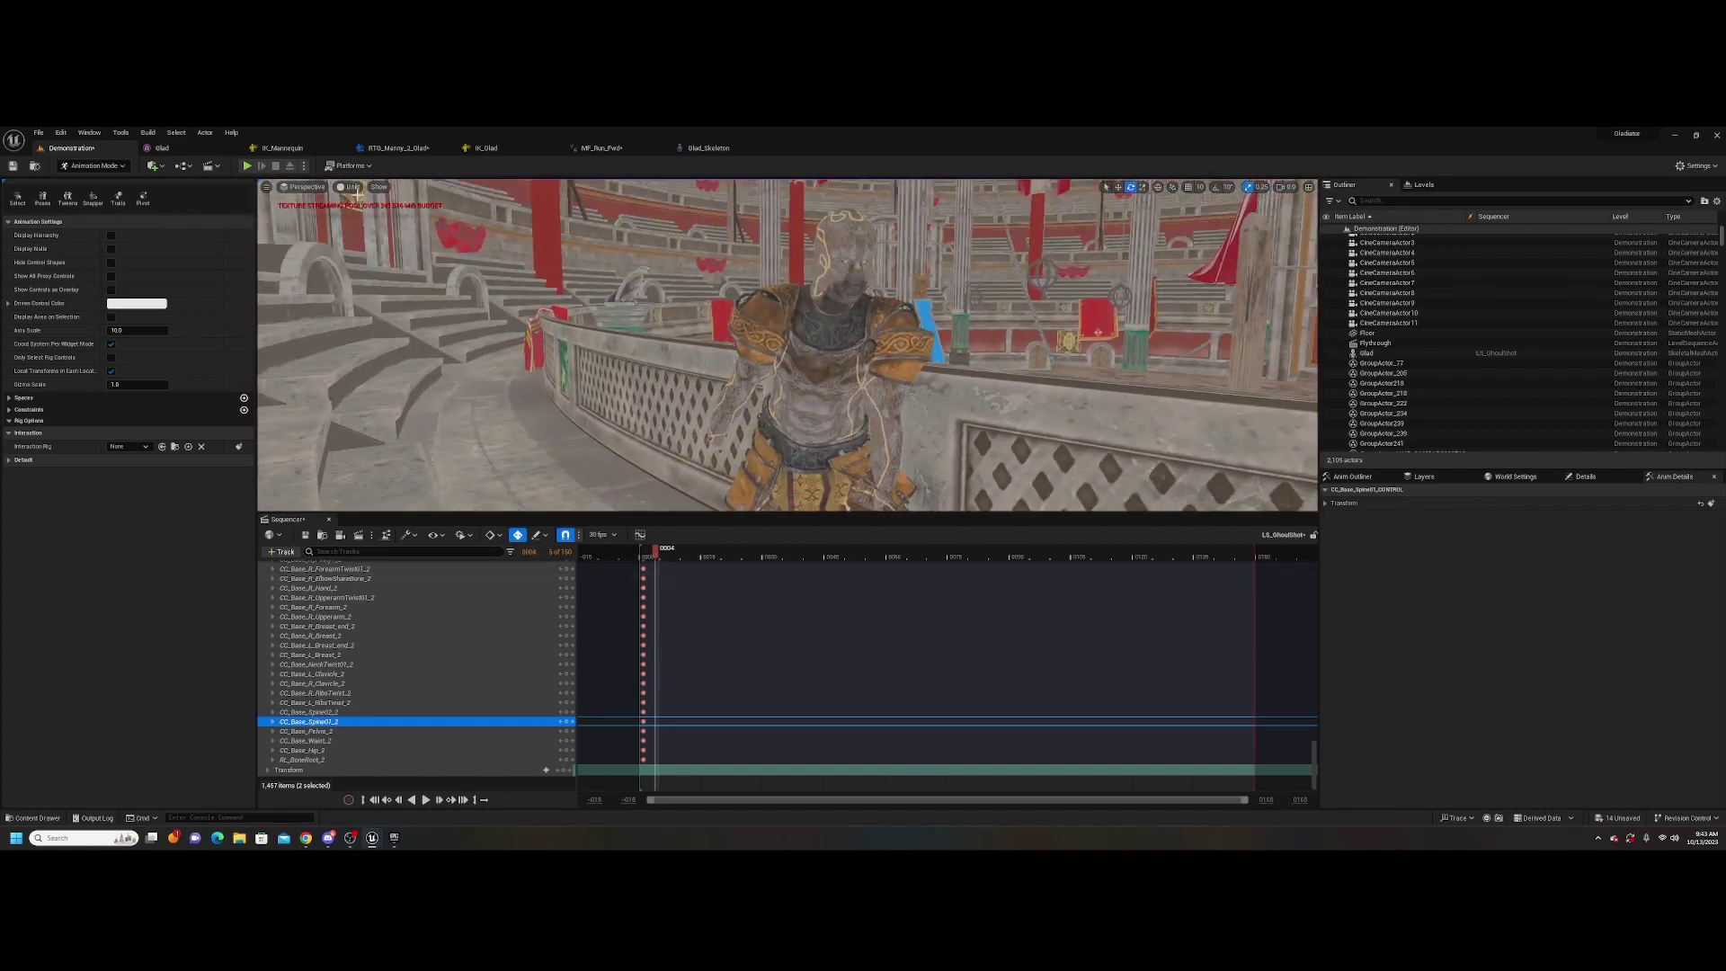
# Select the CC_Base_R_Upperarm control and rotate it slightly at frame 0004
pyautogui.click(778, 317)
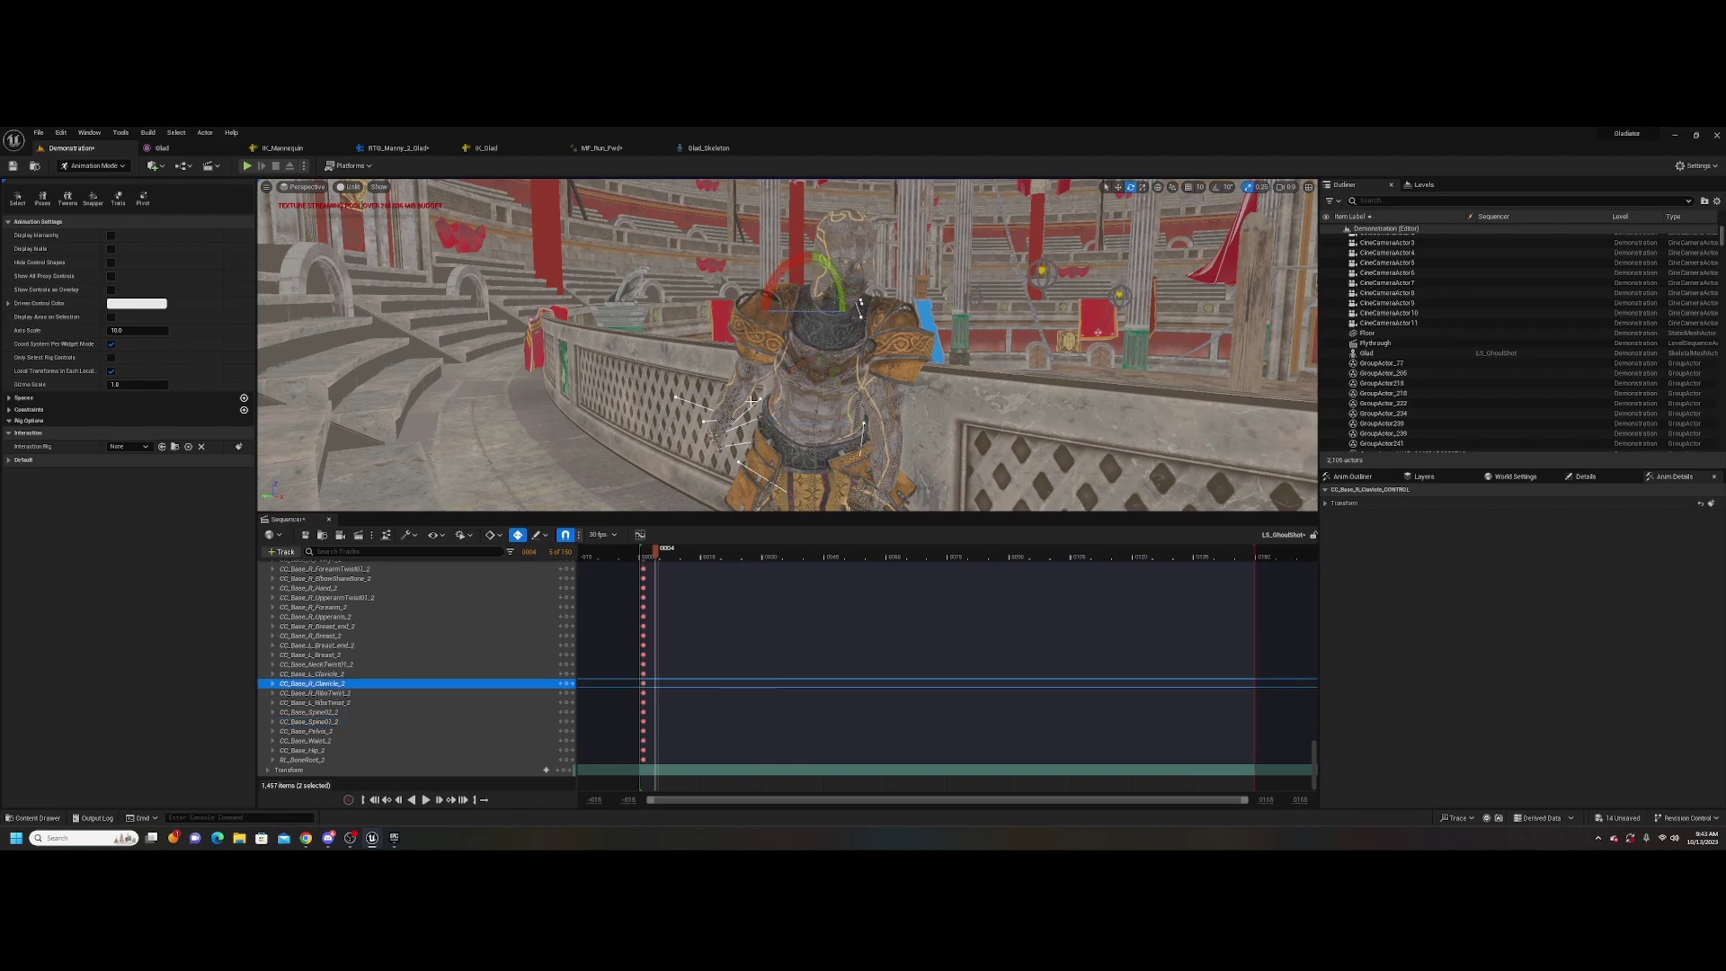
pyautogui.moveTo(735, 401); pyautogui.dragTo(740, 386, button='right')
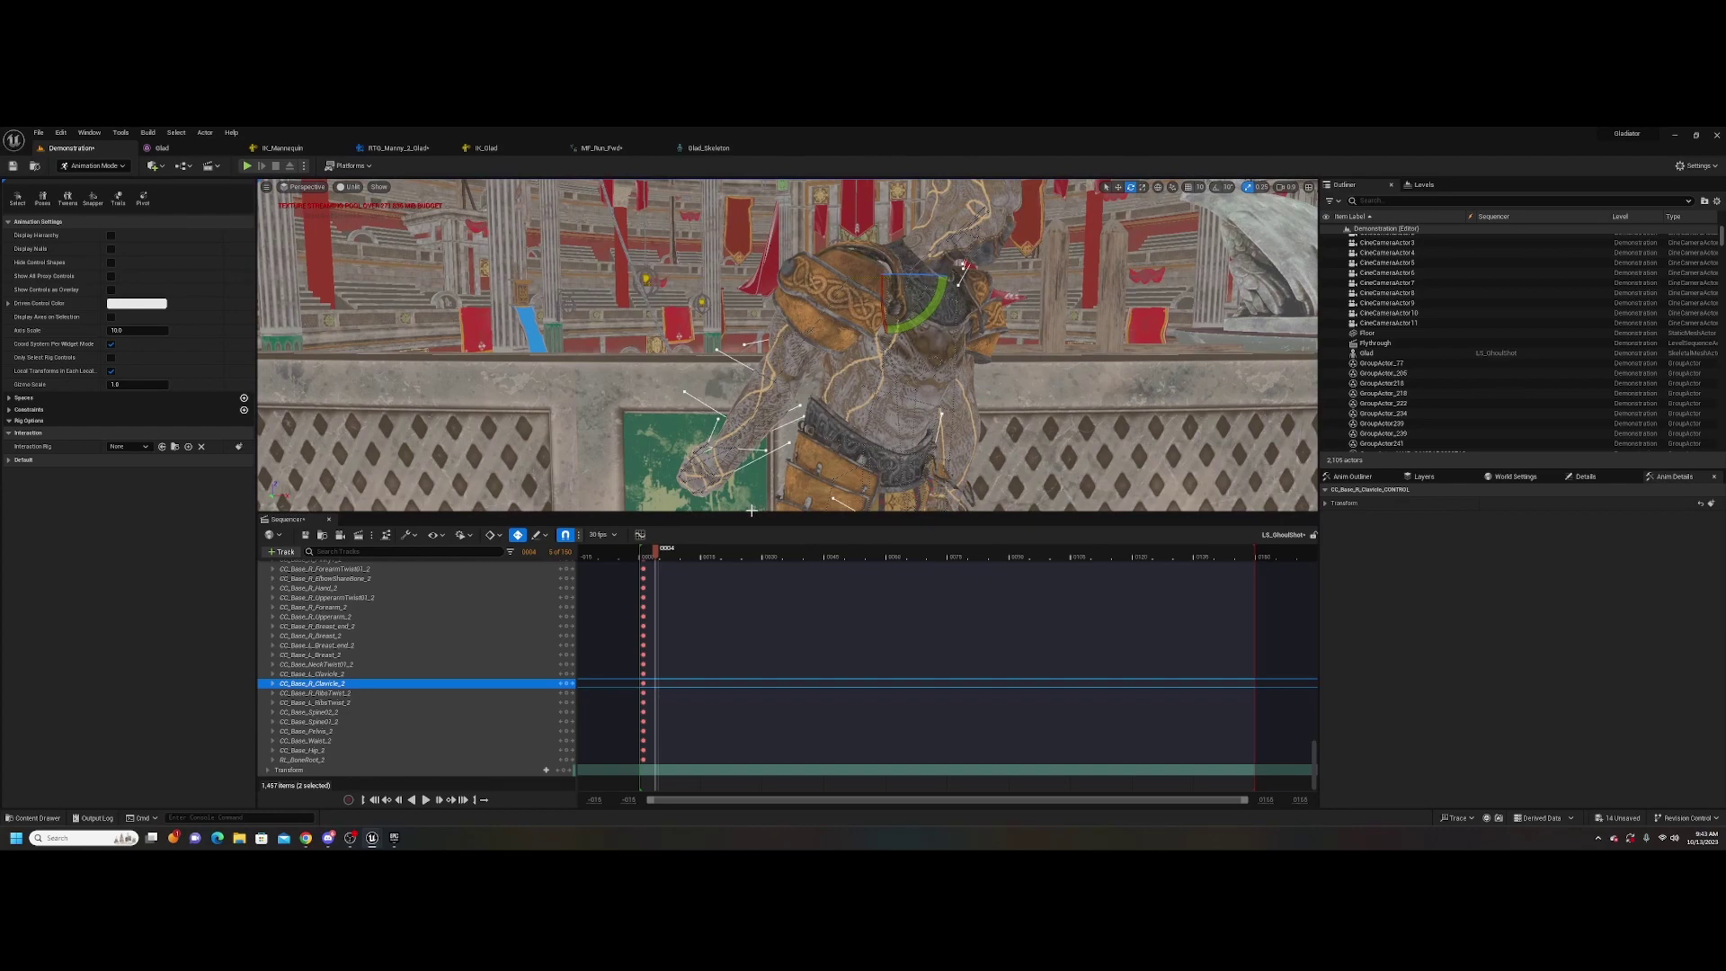
pyautogui.click(774, 382)
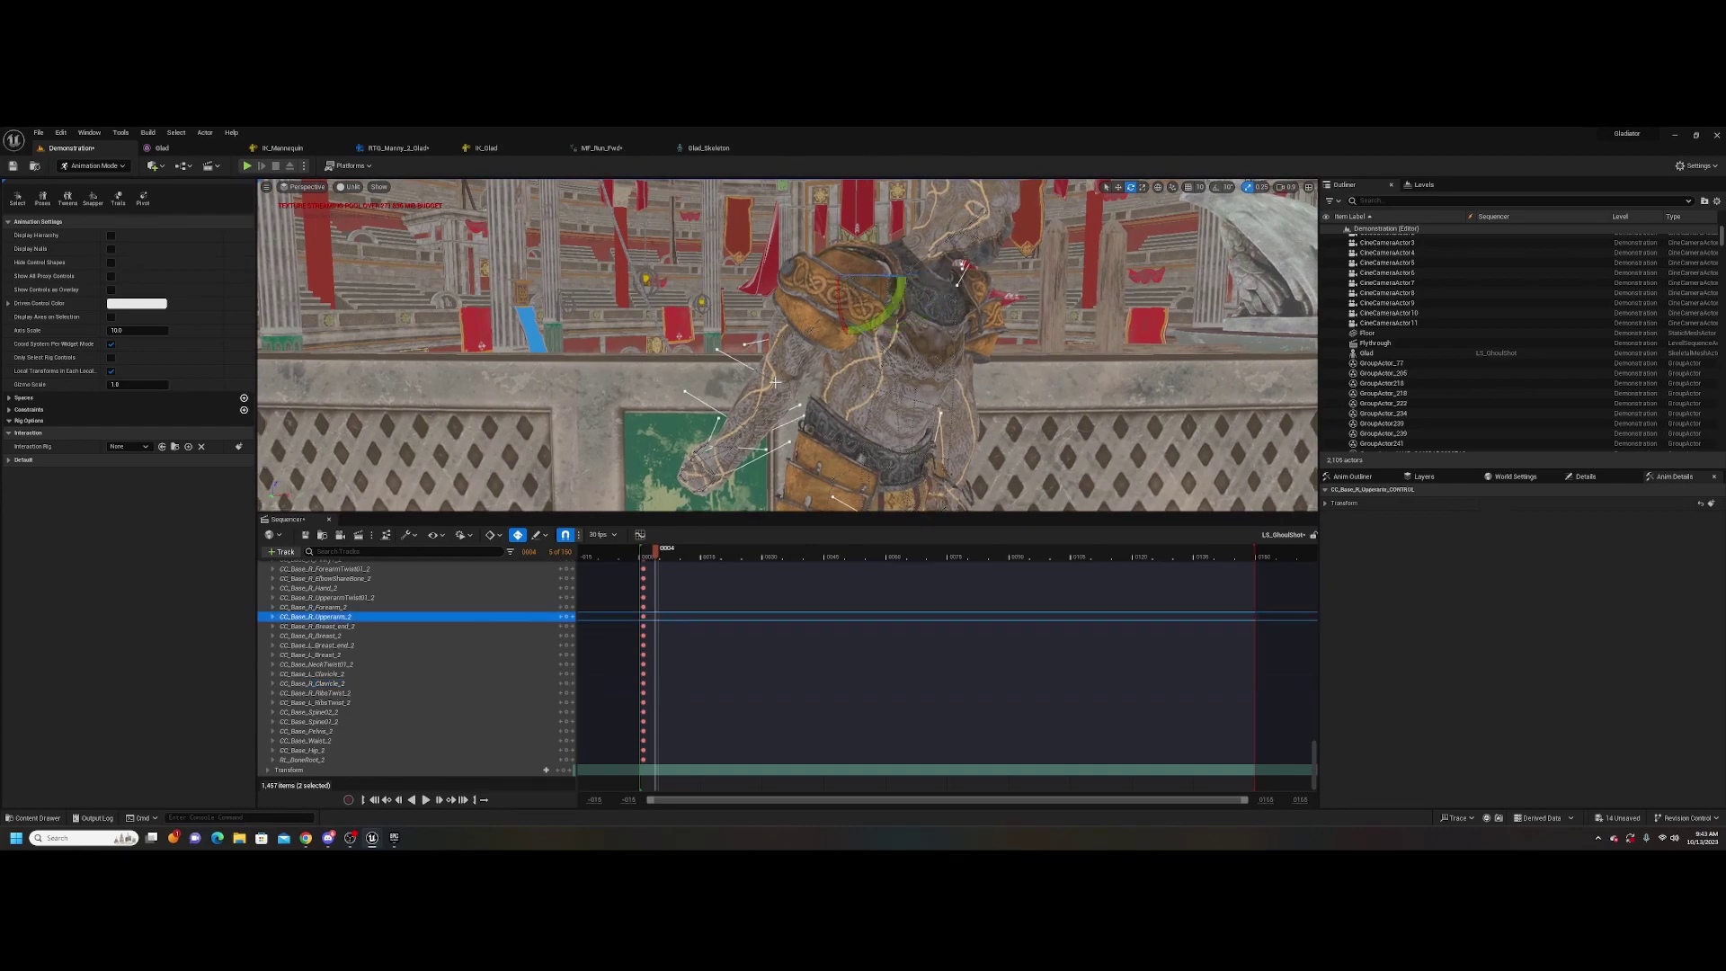
pyautogui.moveTo(780, 405); pyautogui.dragTo(781, 365, button='right')
pyautogui.moveTo(780, 333); pyautogui.dragTo(780, 333)
pyautogui.moveTo(780, 332); pyautogui.dragTo(821, 339, button='right')
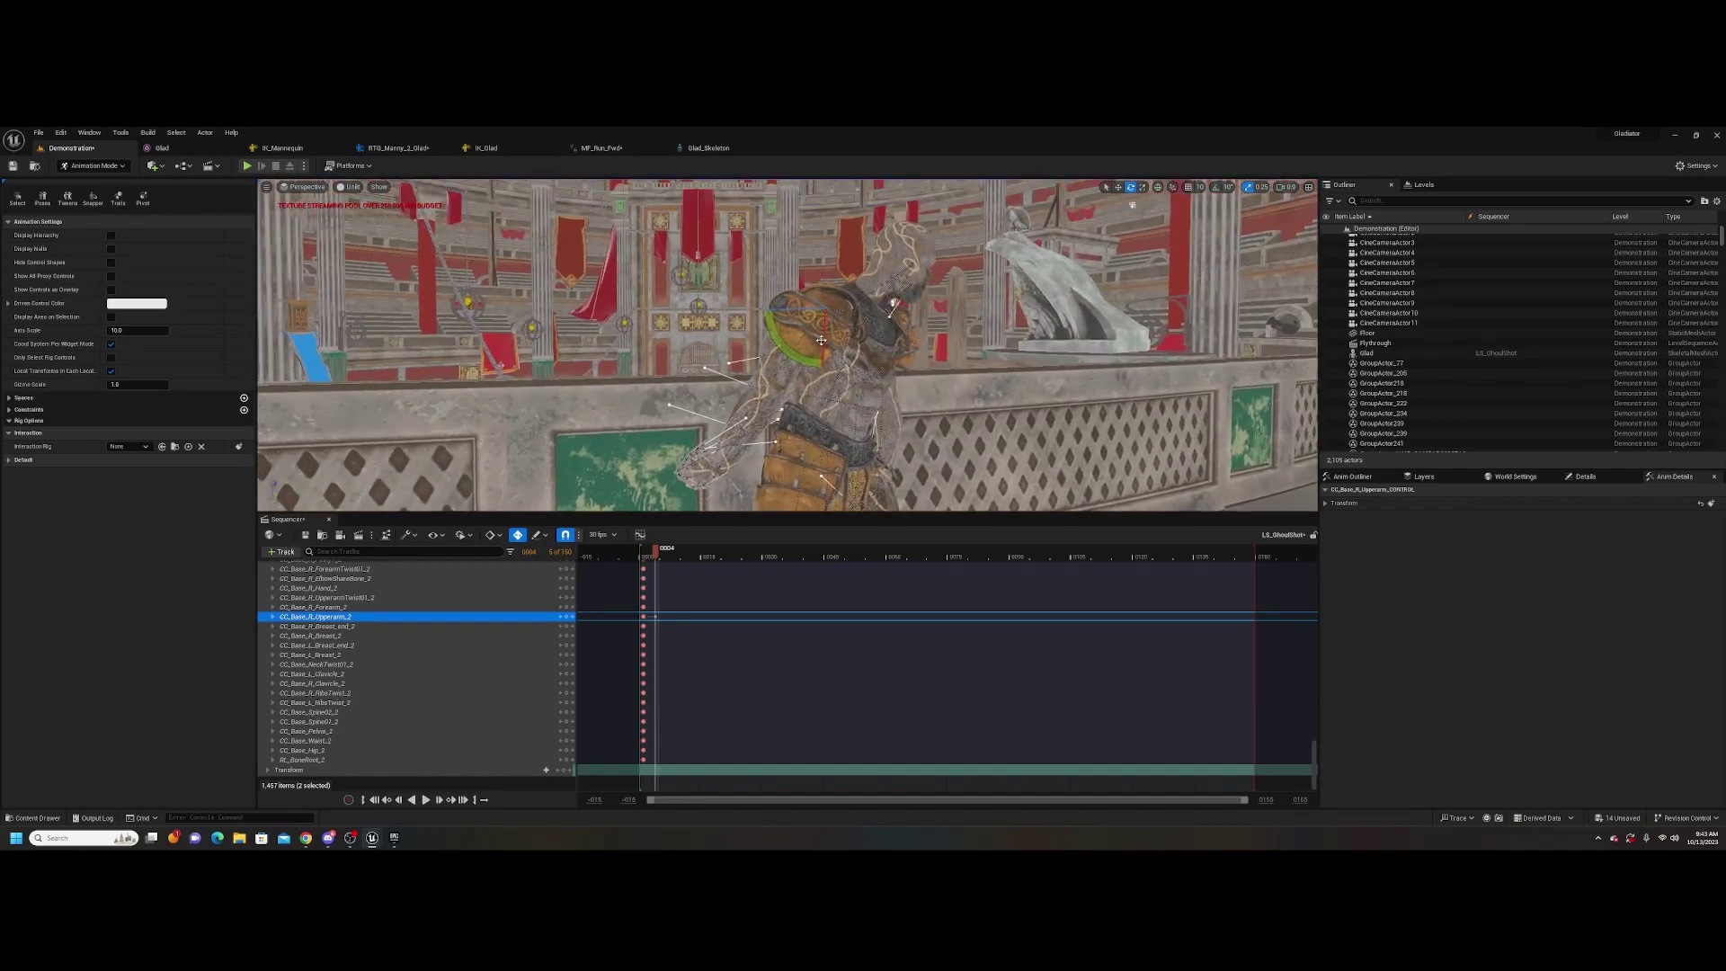
# Select the CC_Base_R_Hand control and rotate the right hand at frame 0004
pyautogui.click(750, 433)
pyautogui.moveTo(749, 432); pyautogui.dragTo(910, 375, button='right')
pyautogui.click(933, 408)
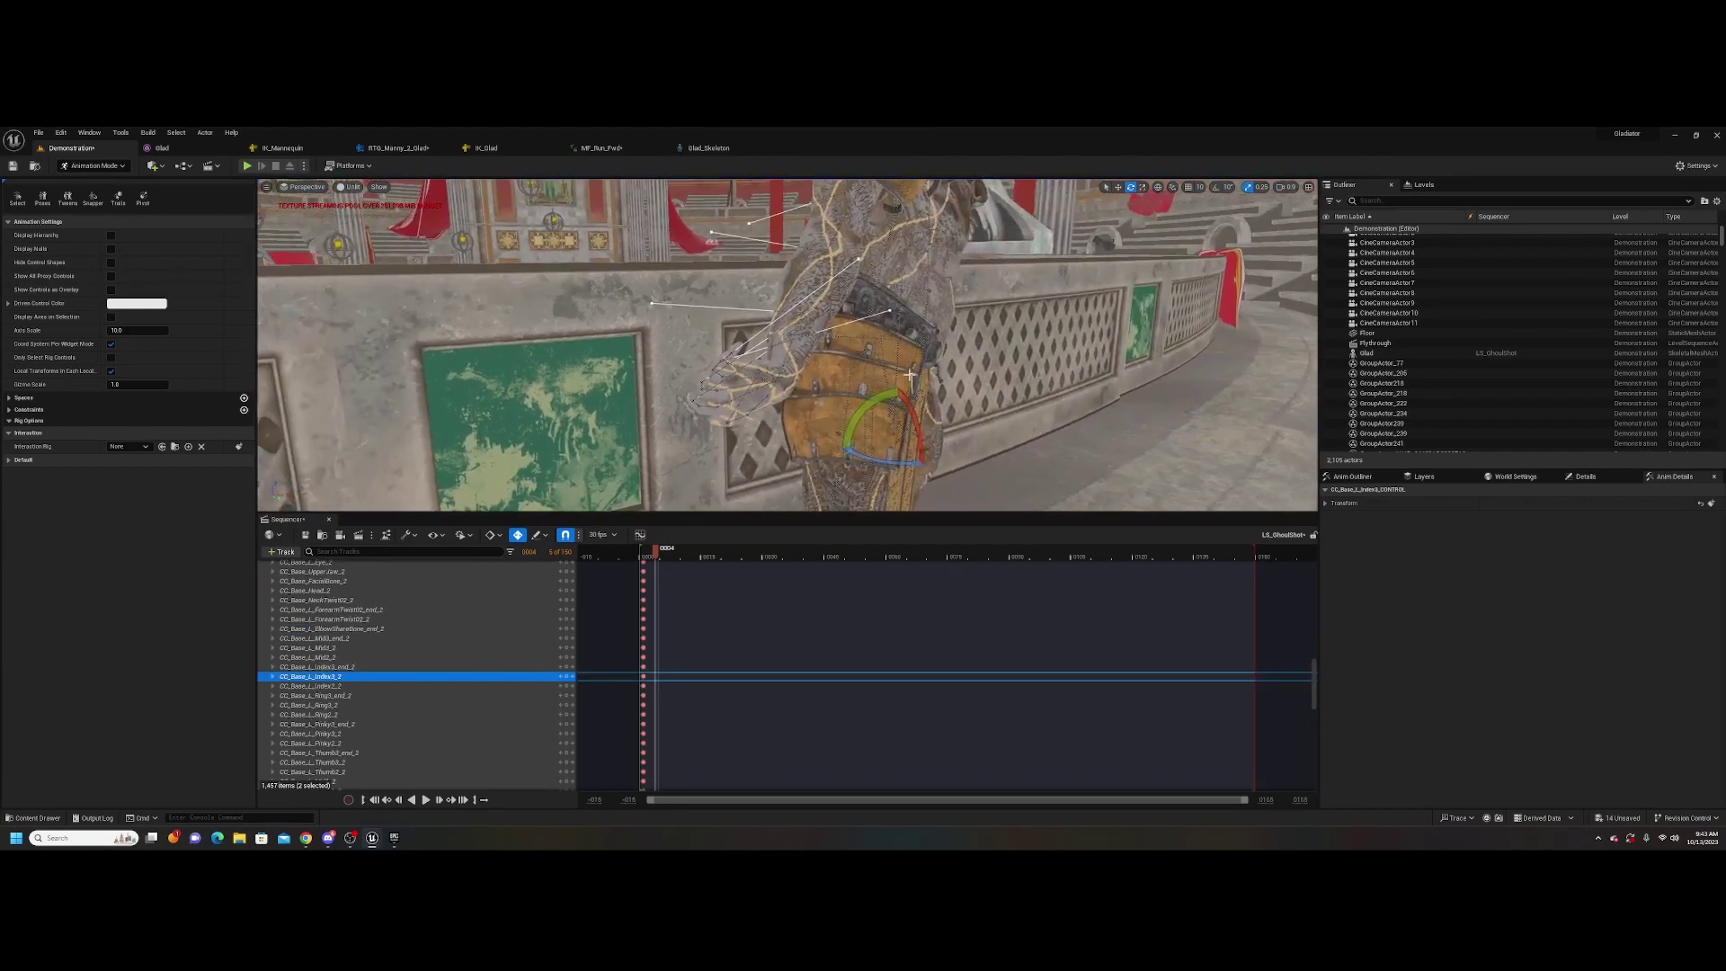
pyautogui.click(779, 379)
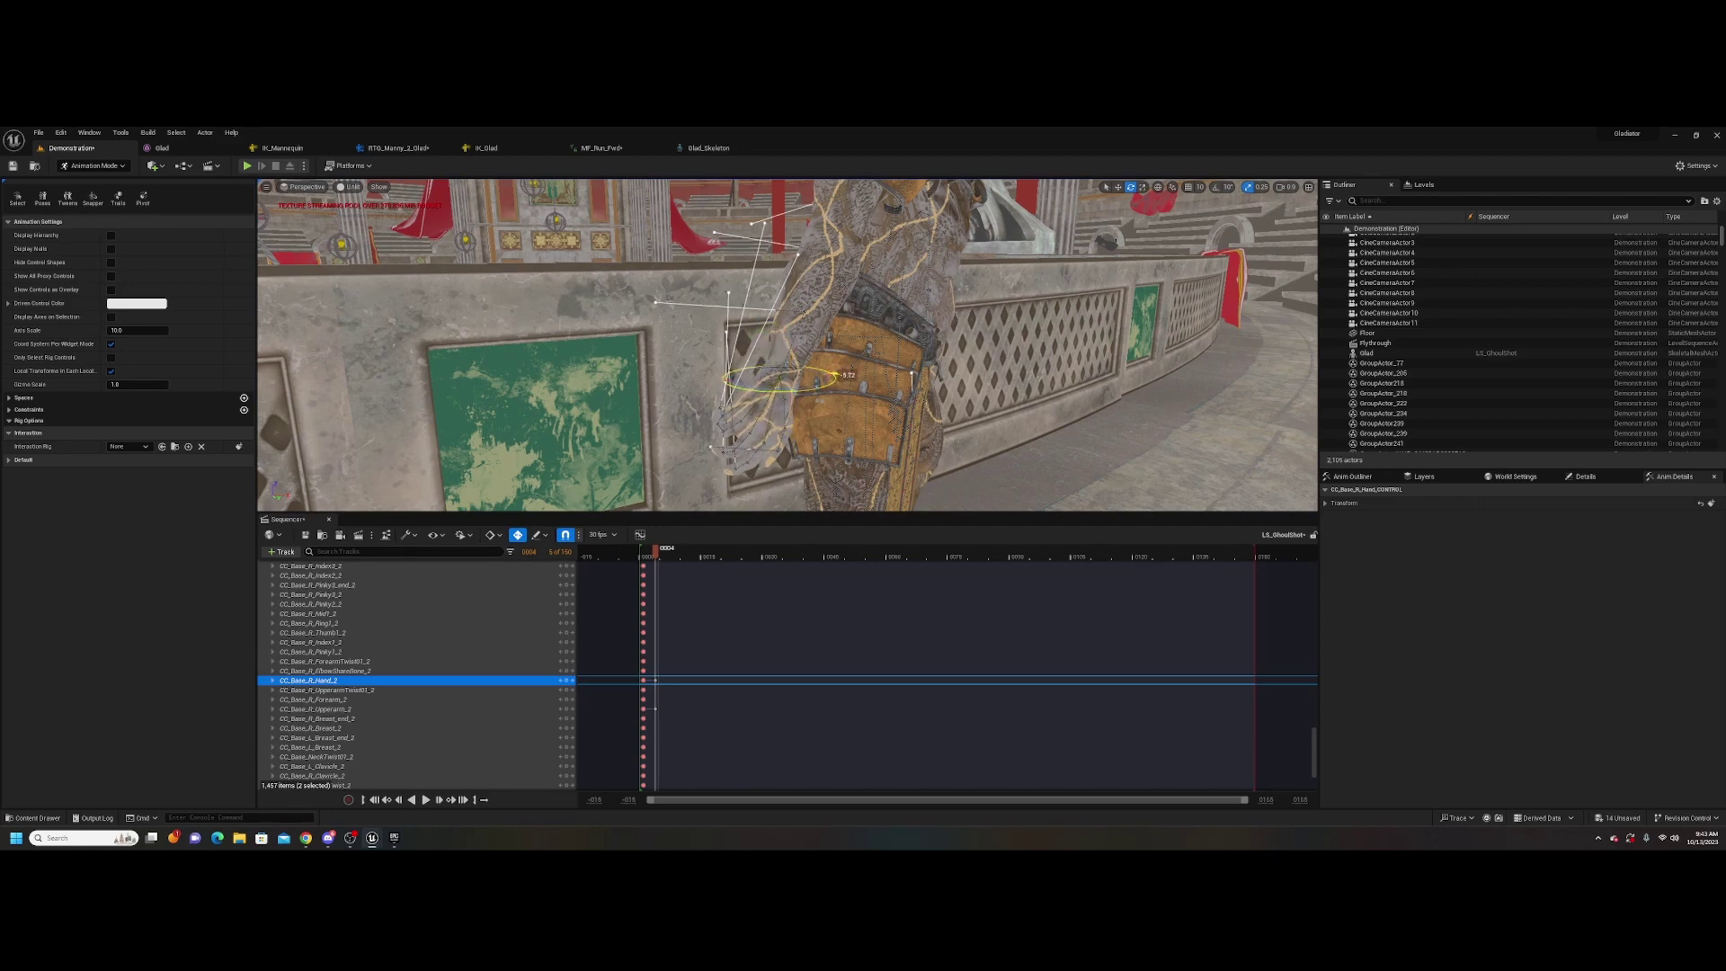
pyautogui.moveTo(745, 385); pyautogui.dragTo(754, 388)
pyautogui.moveTo(758, 322); pyautogui.dragTo(508, 325)
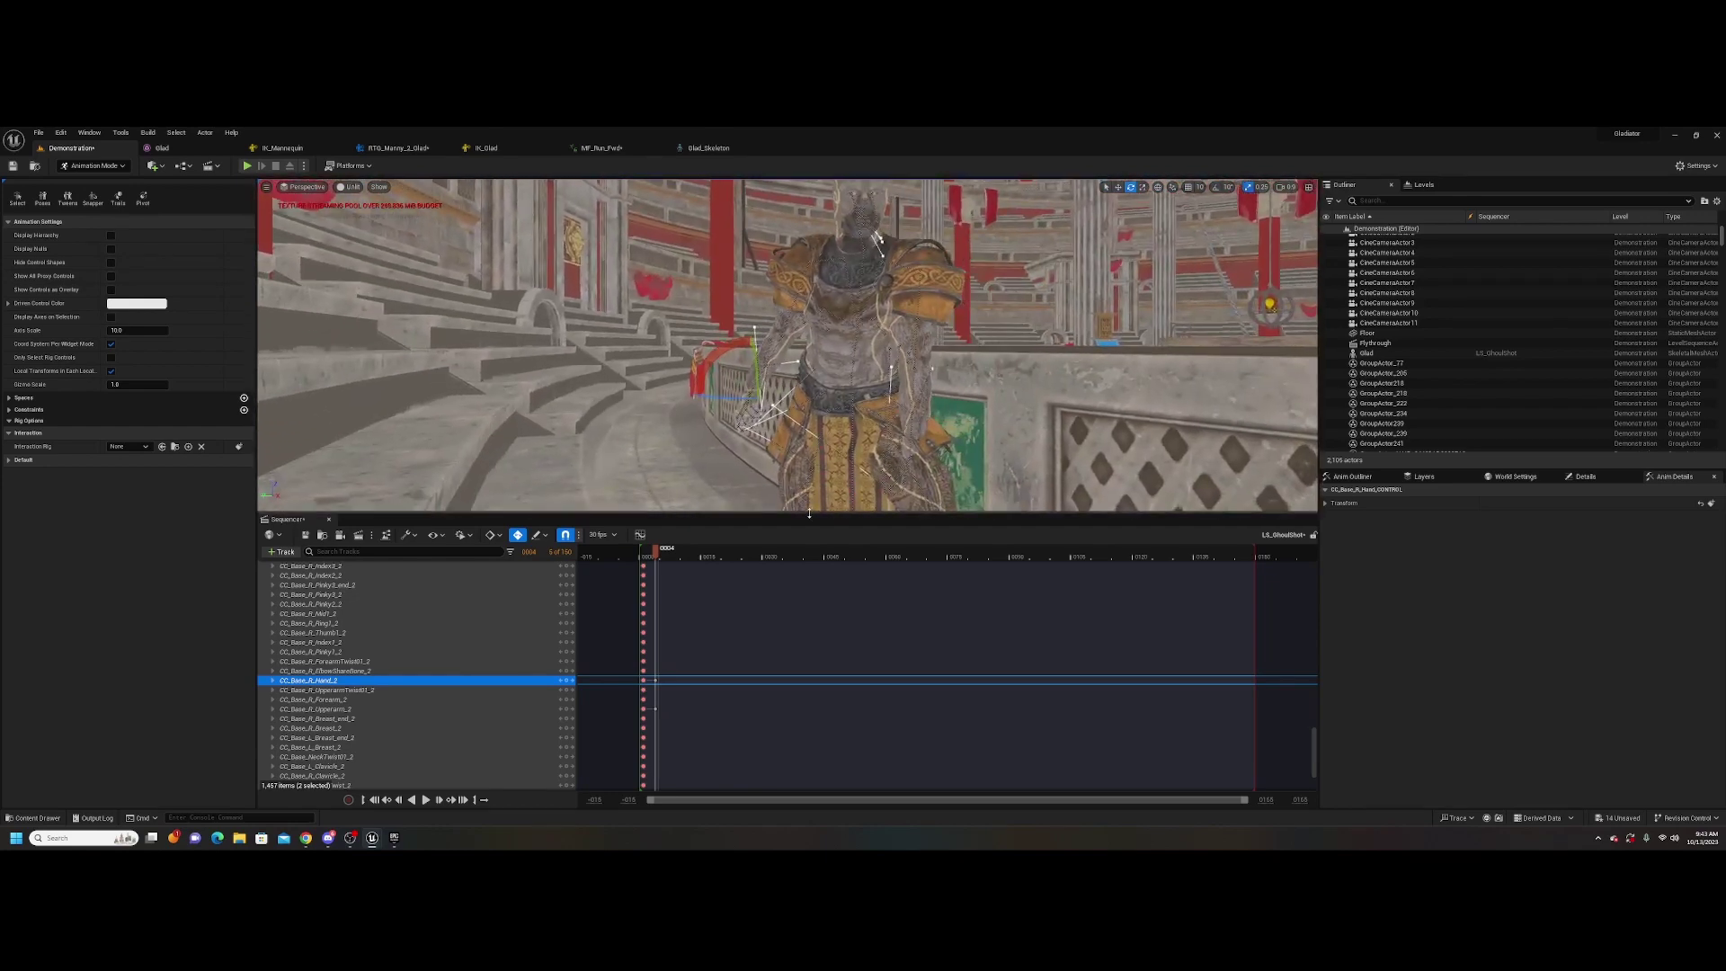
# Delete the frame 0001 keys of the CC_Base_R_Hand and CC_Base_R_Upperarm controls
pyautogui.moveTo(653, 557); pyautogui.dragTo(730, 557)
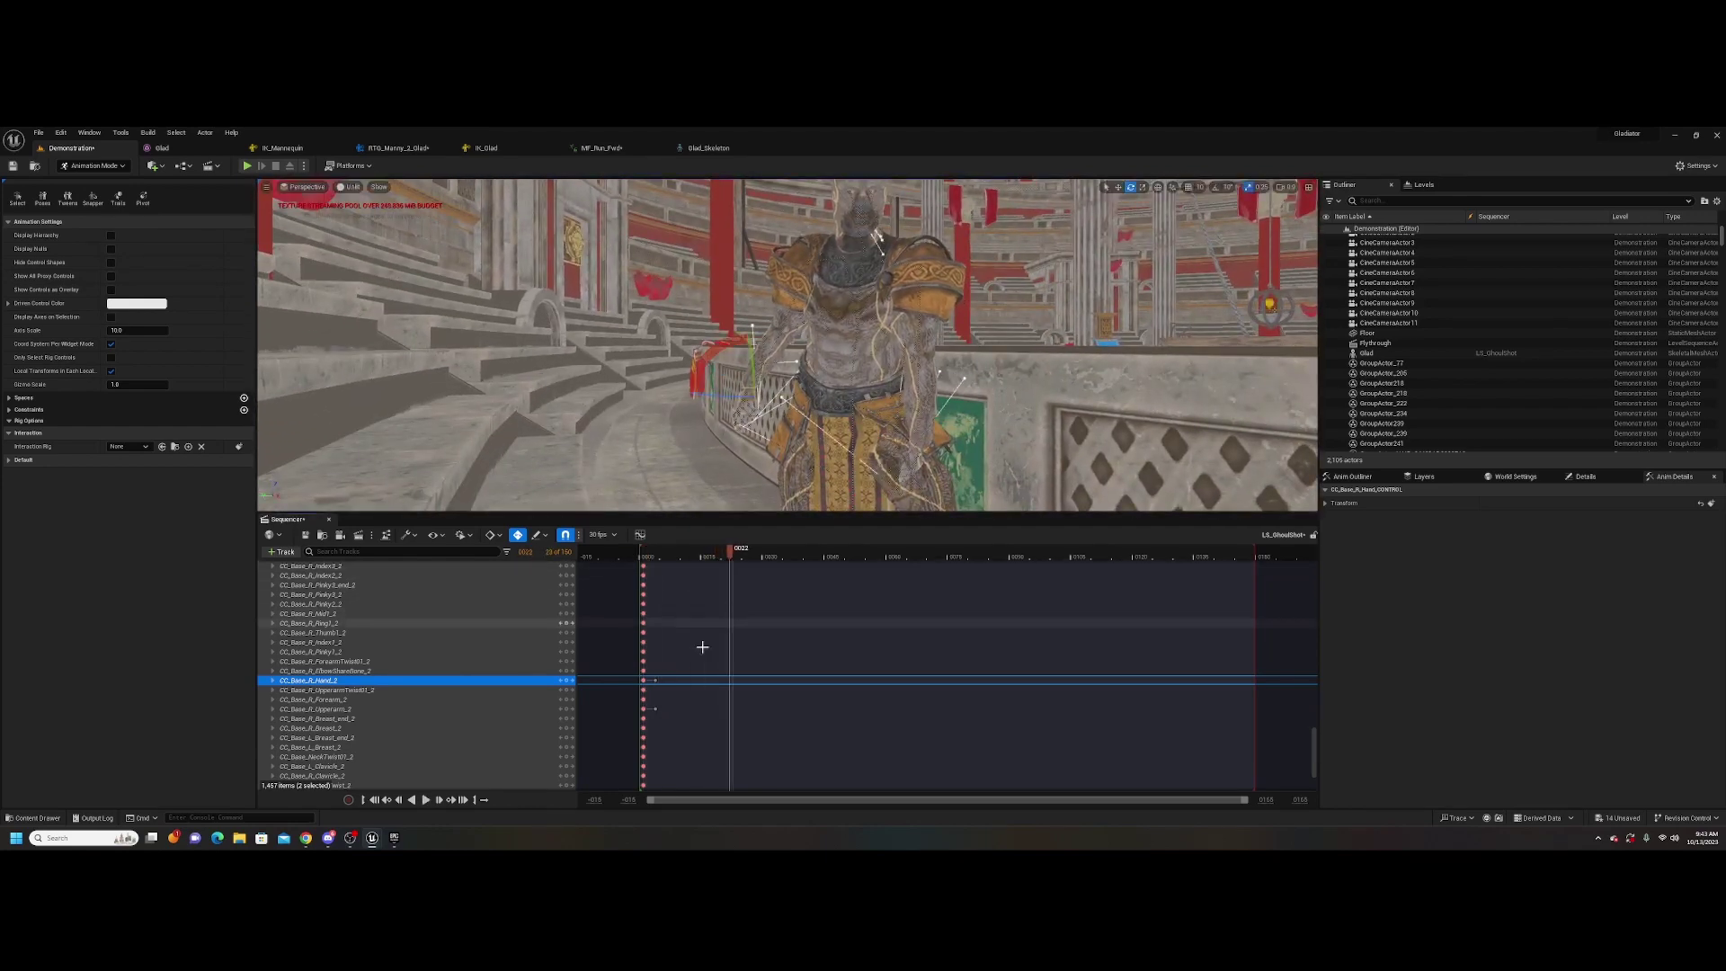
pyautogui.click(642, 681)
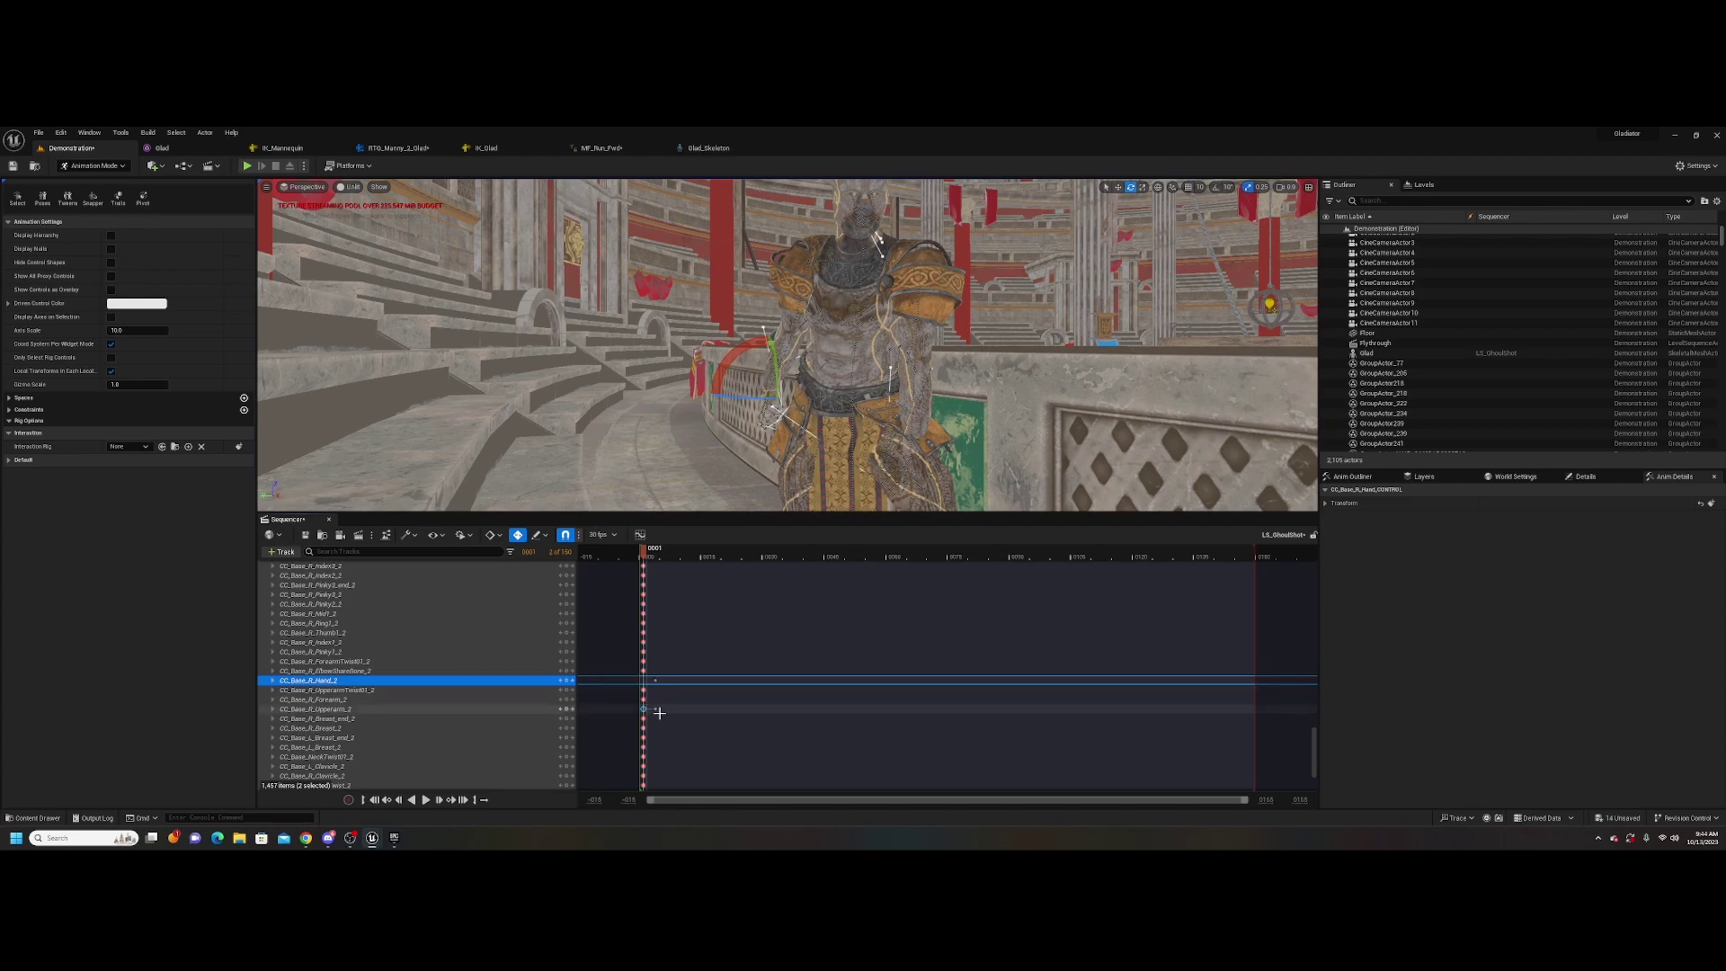
pyautogui.press('Delete')
# Rotate the right elbow share bone control slightly at frame 0011
pyautogui.moveTo(648, 556); pyautogui.dragTo(685, 554)
pyautogui.keyDown('alt'); pyautogui.moveTo(825, 270); pyautogui.dragTo(836, 189); pyautogui.keyUp('alt')
pyautogui.moveTo(694, 389)
pyautogui.mouseDown(button='right')
pyautogui.moveTo(719, 373)
pyautogui.moveTo(695, 389)
pyautogui.mouseUp(button='right')
pyautogui.moveTo(815, 337); pyautogui.dragTo(814, 336, button='right')
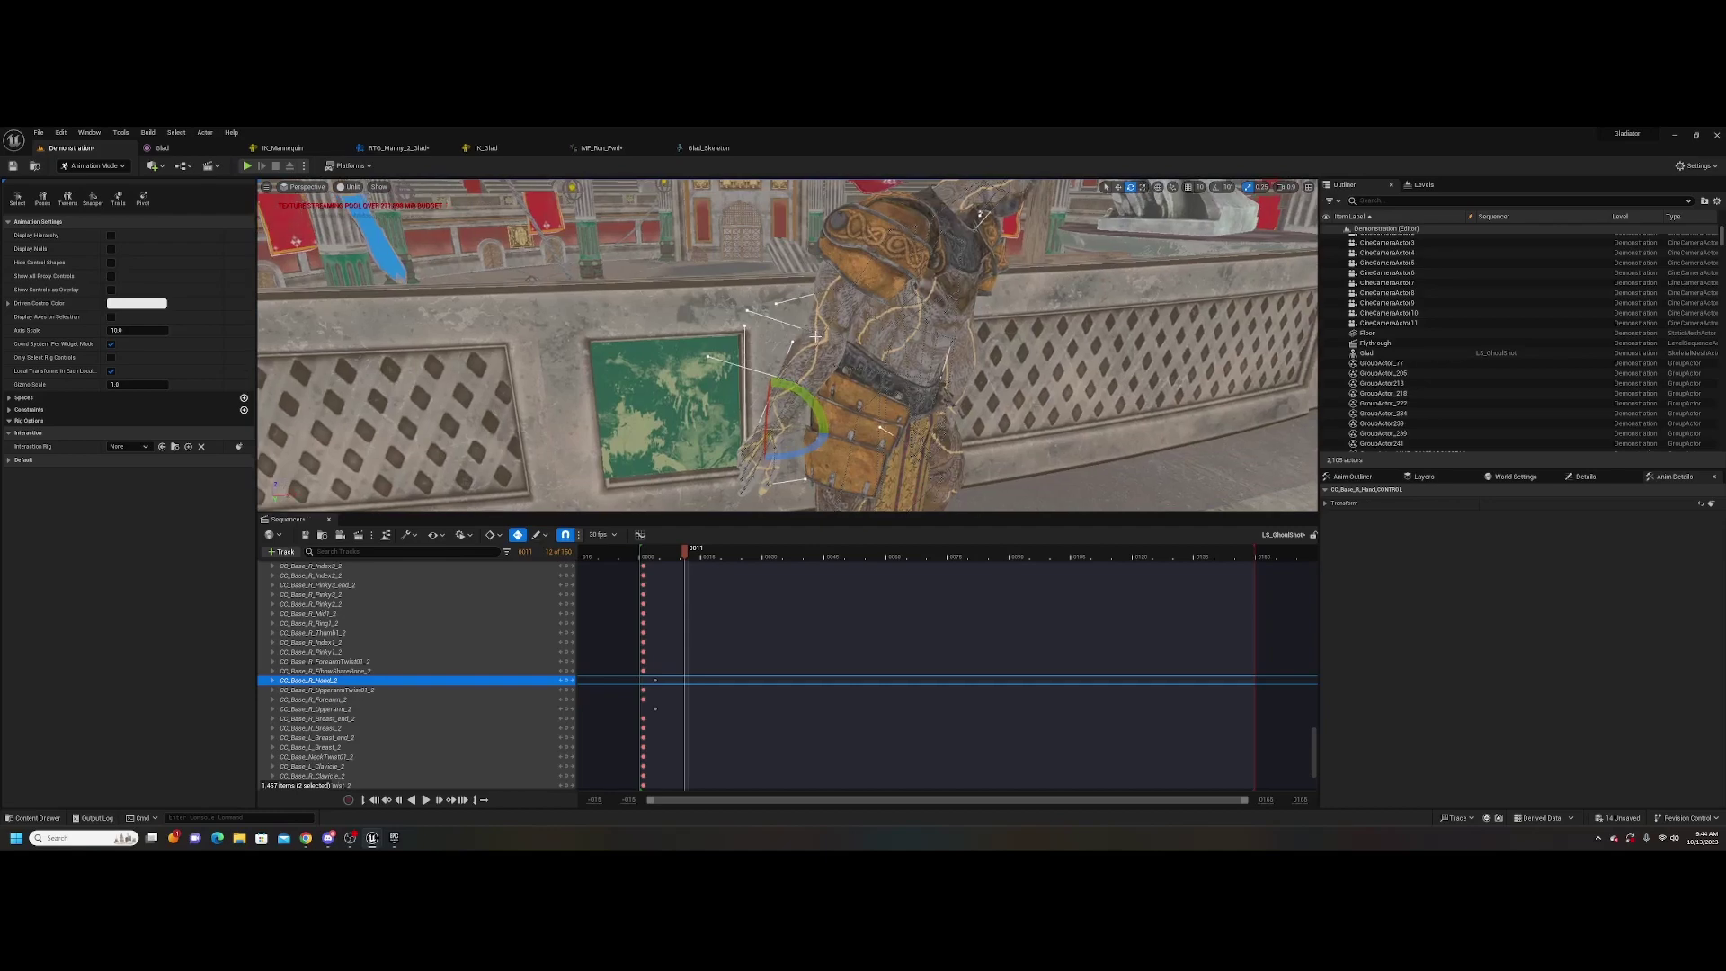
pyautogui.click(822, 336)
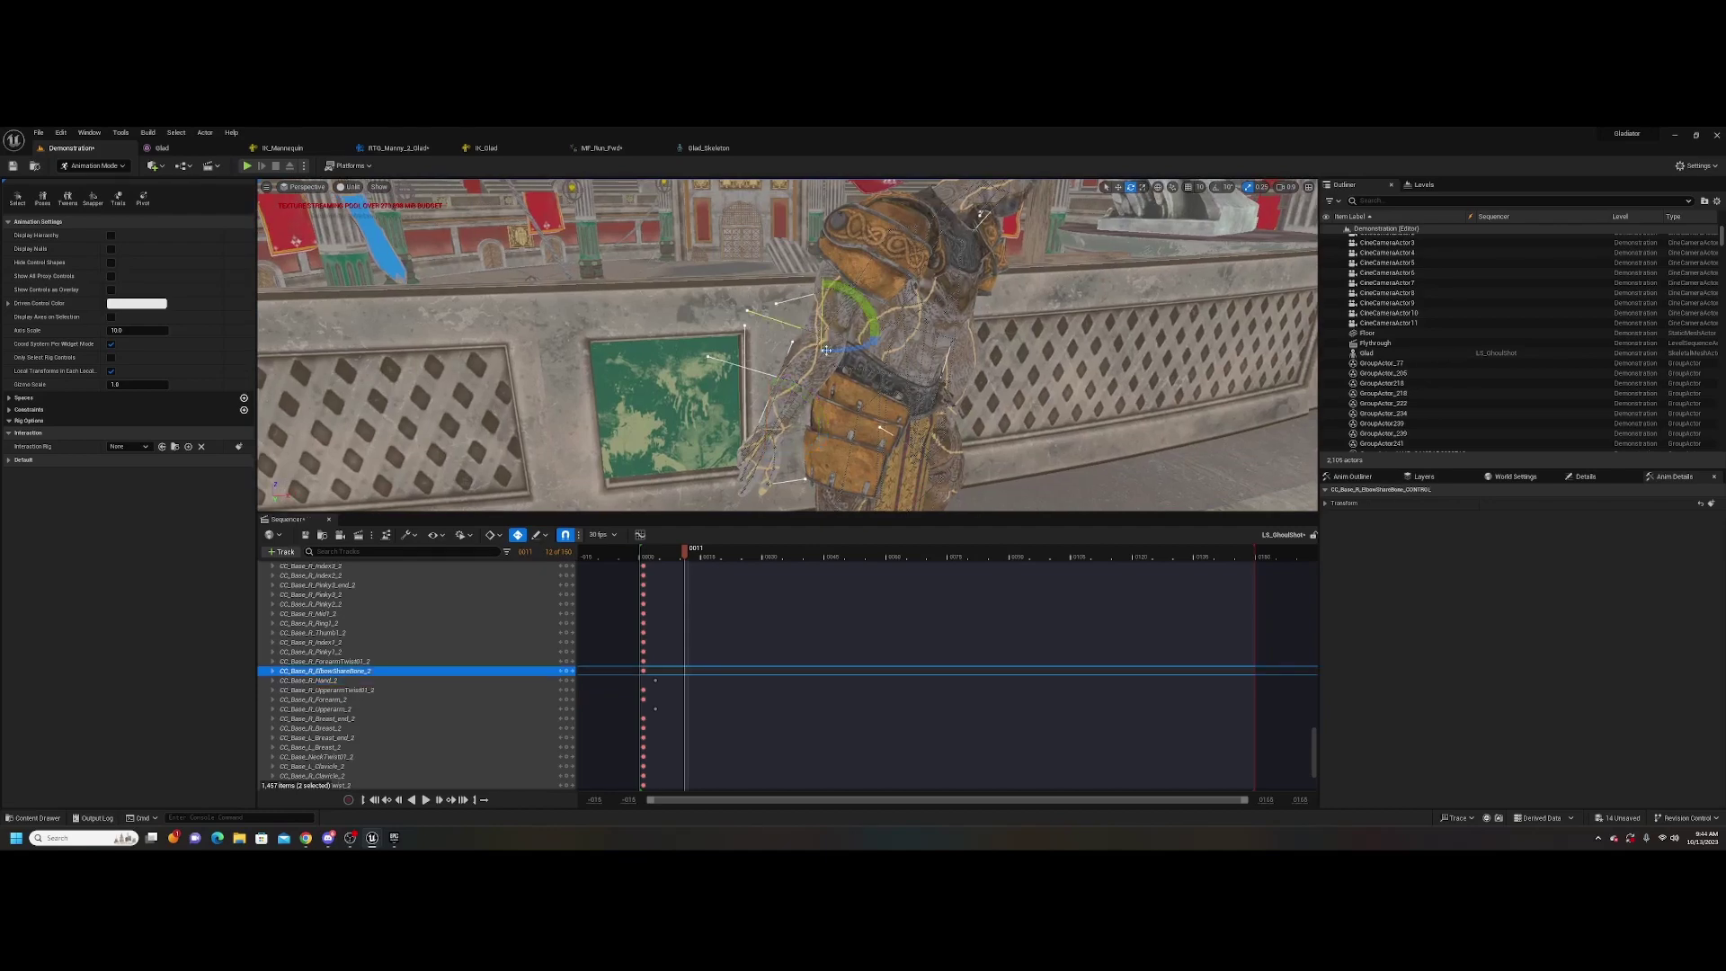
pyautogui.moveTo(875, 324); pyautogui.dragTo(873, 322)
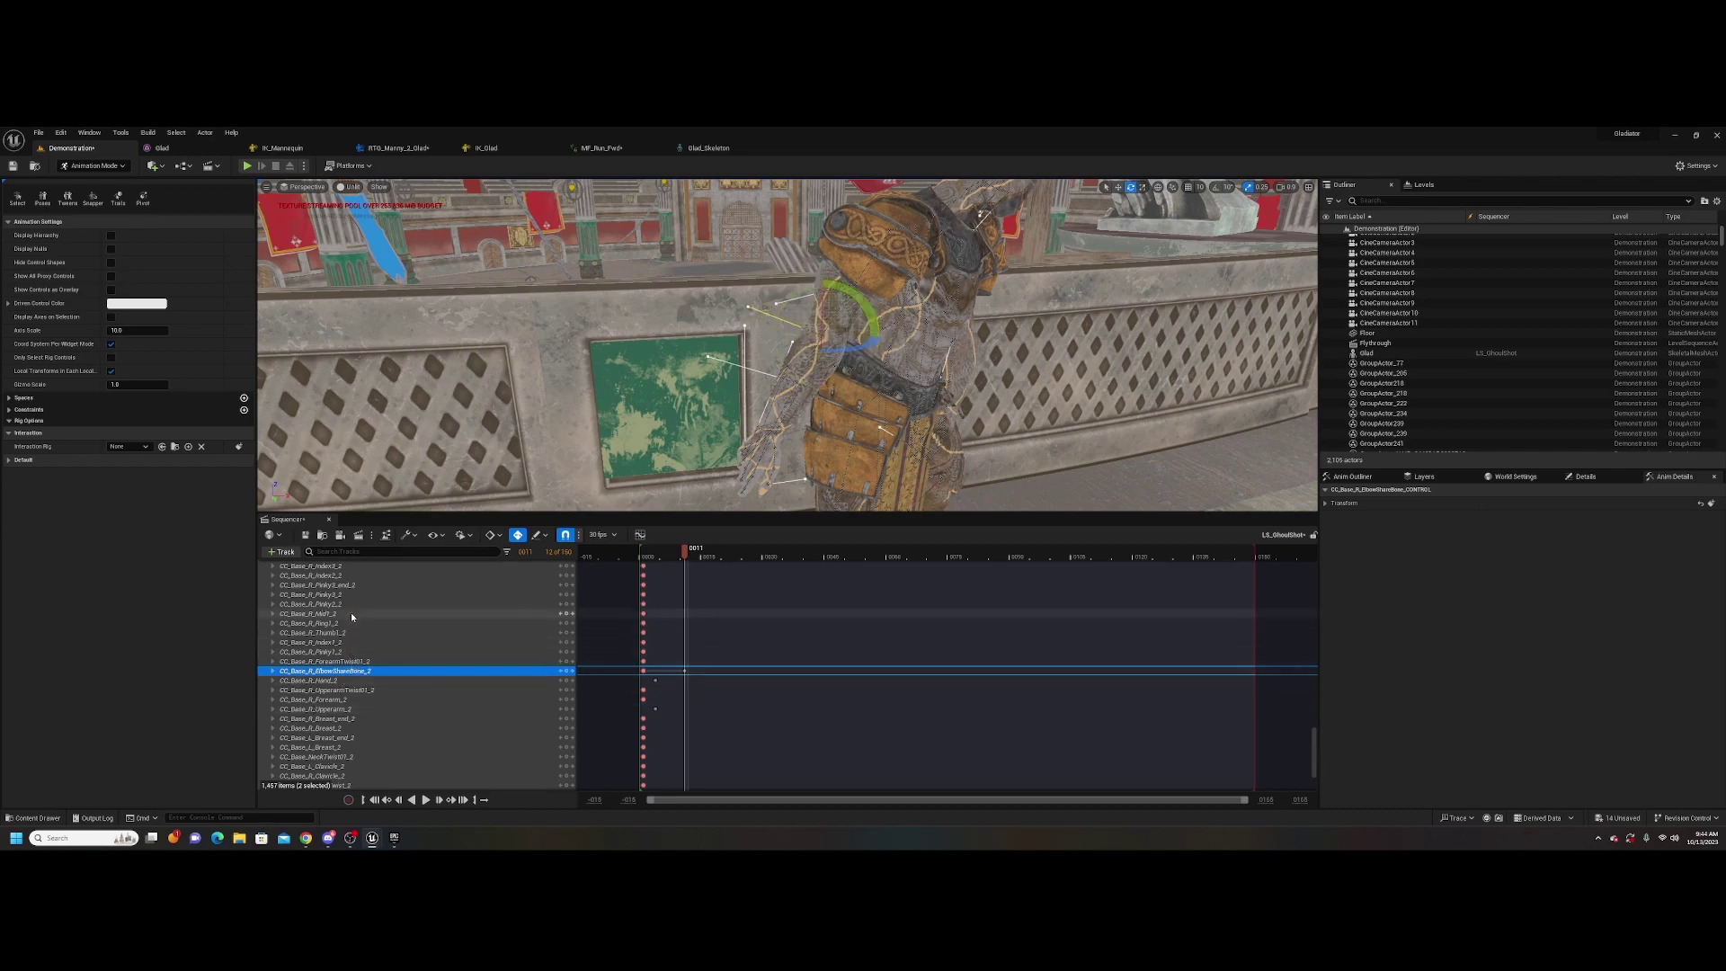
# Select the CC_Base_R_Forearm control and rotate it about several axes at frame 0011 to adjust the right forearm's pose
pyautogui.click(358, 699)
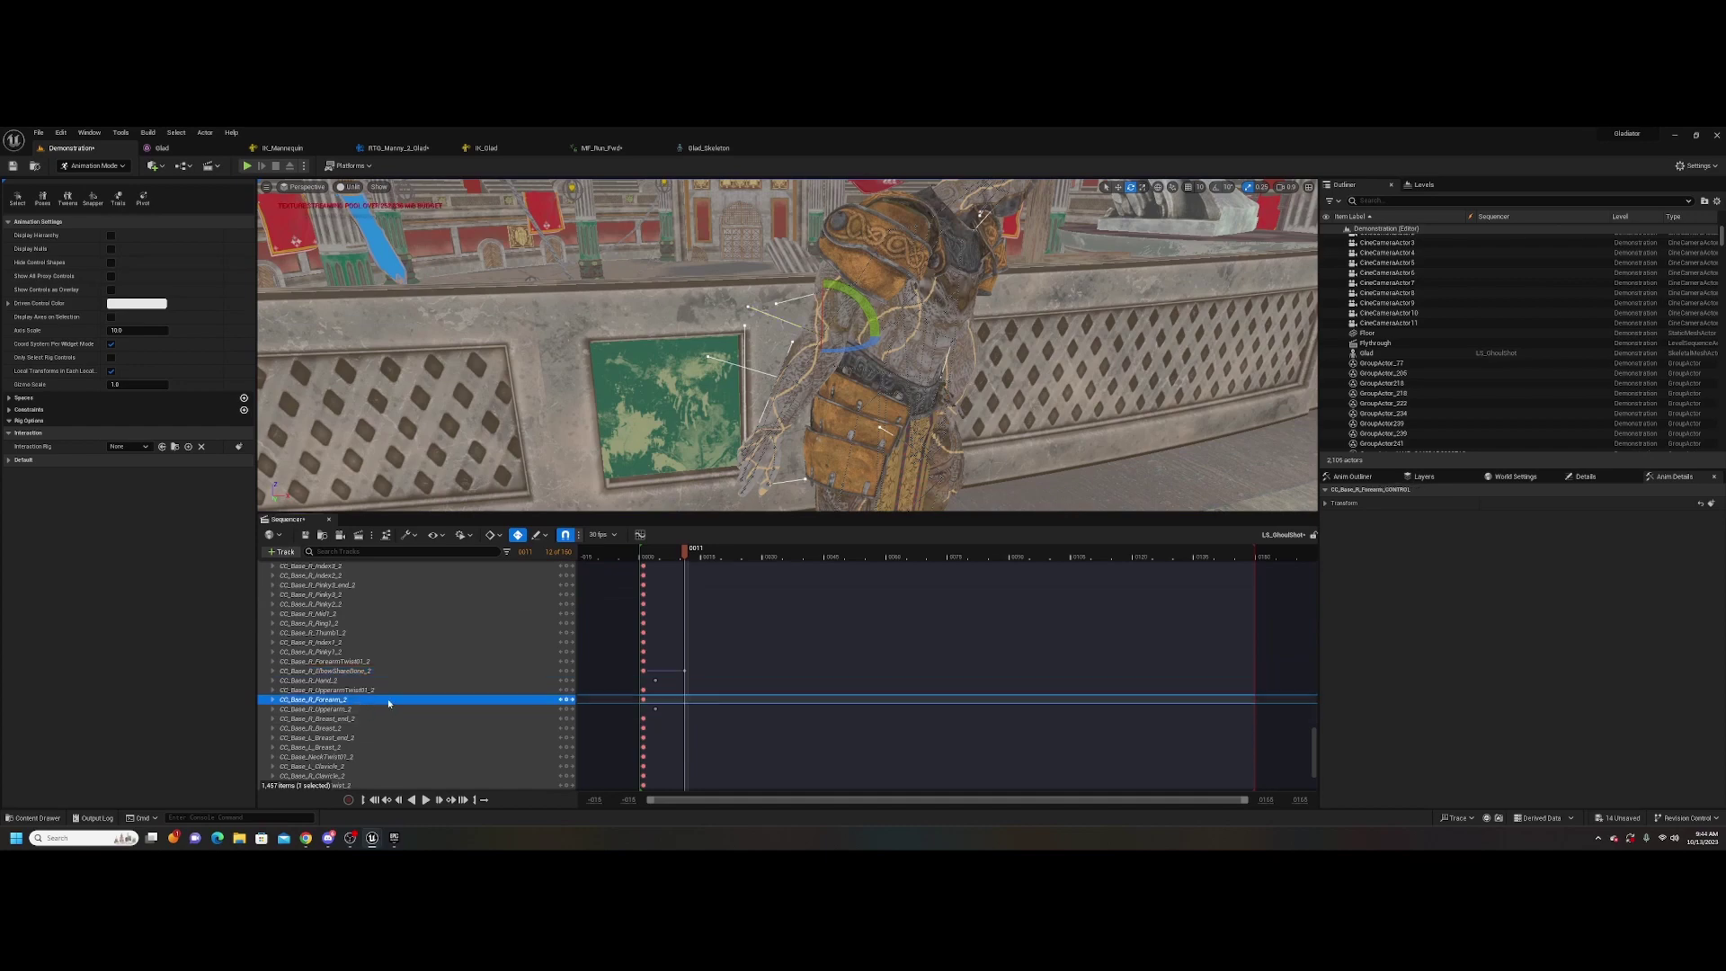
pyautogui.moveTo(863, 304)
pyautogui.mouseDown()
pyautogui.moveTo(890, 337)
pyautogui.moveTo(878, 324)
pyautogui.mouseUp()
pyautogui.moveTo(878, 324); pyautogui.dragTo(997, 314, button='right')
pyautogui.moveTo(935, 275)
pyautogui.mouseDown()
pyautogui.moveTo(894, 278)
pyautogui.moveTo(942, 305)
pyautogui.mouseUp()
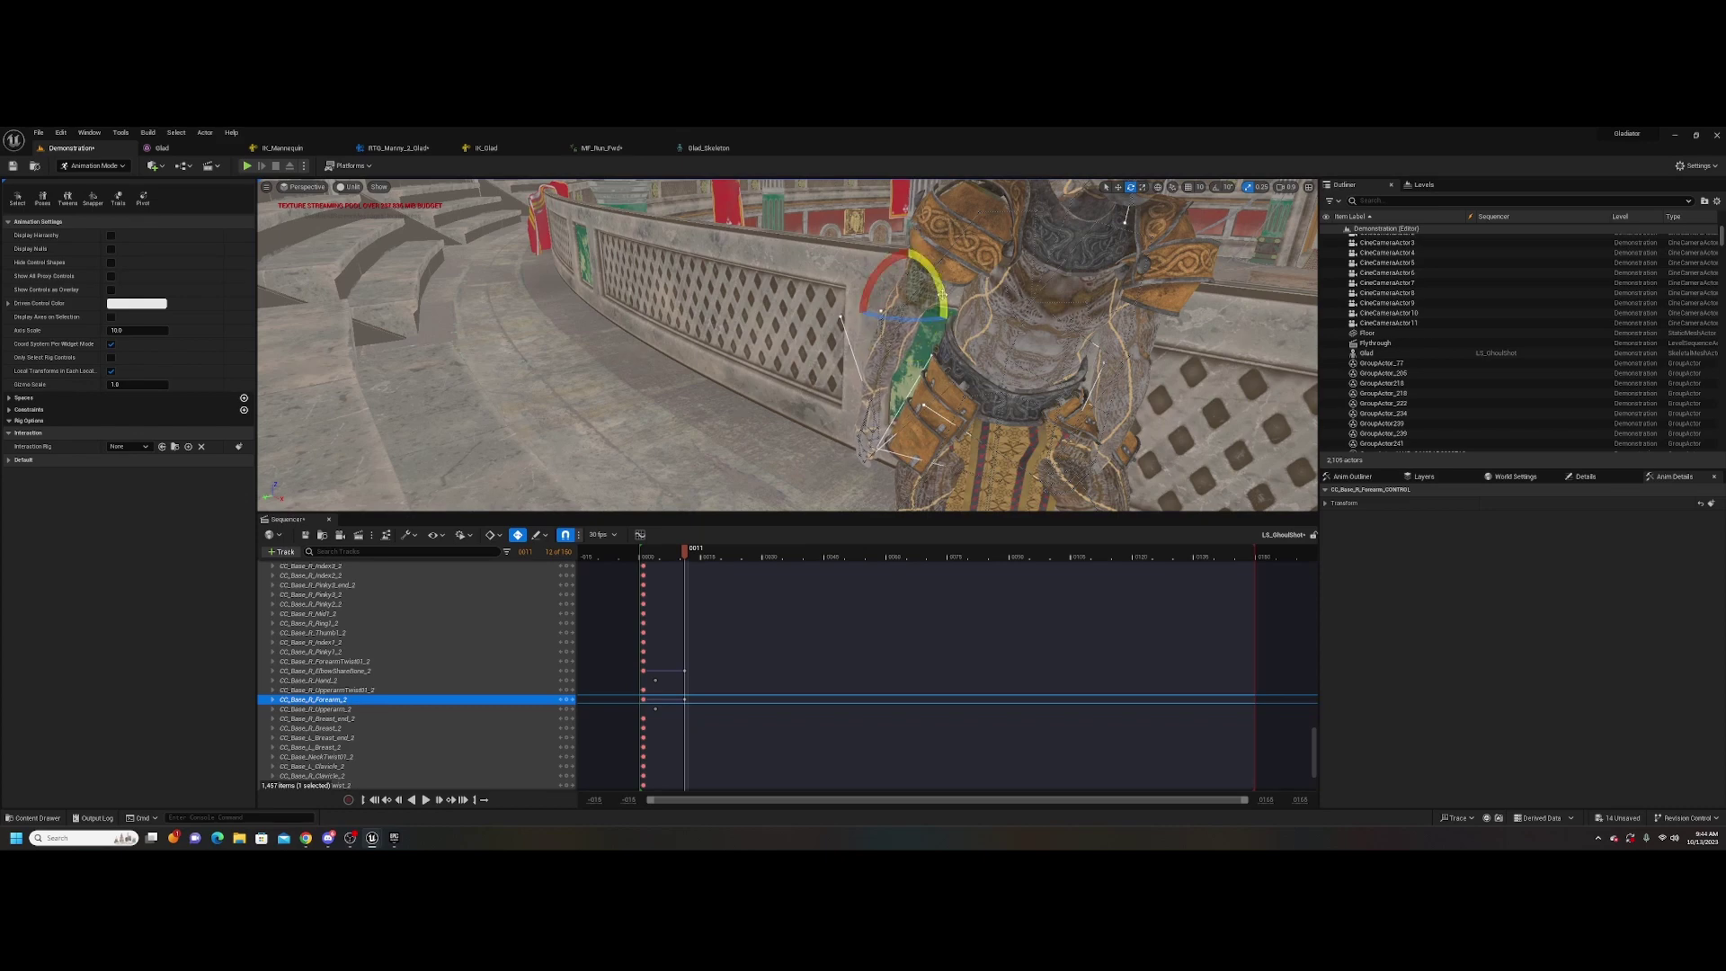
pyautogui.moveTo(1037, 366)
pyautogui.mouseDown(button='right')
pyautogui.moveTo(1026, 395)
pyautogui.moveTo(985, 403)
pyautogui.moveTo(1056, 390)
pyautogui.moveTo(1066, 367)
pyautogui.mouseUp(button='right')
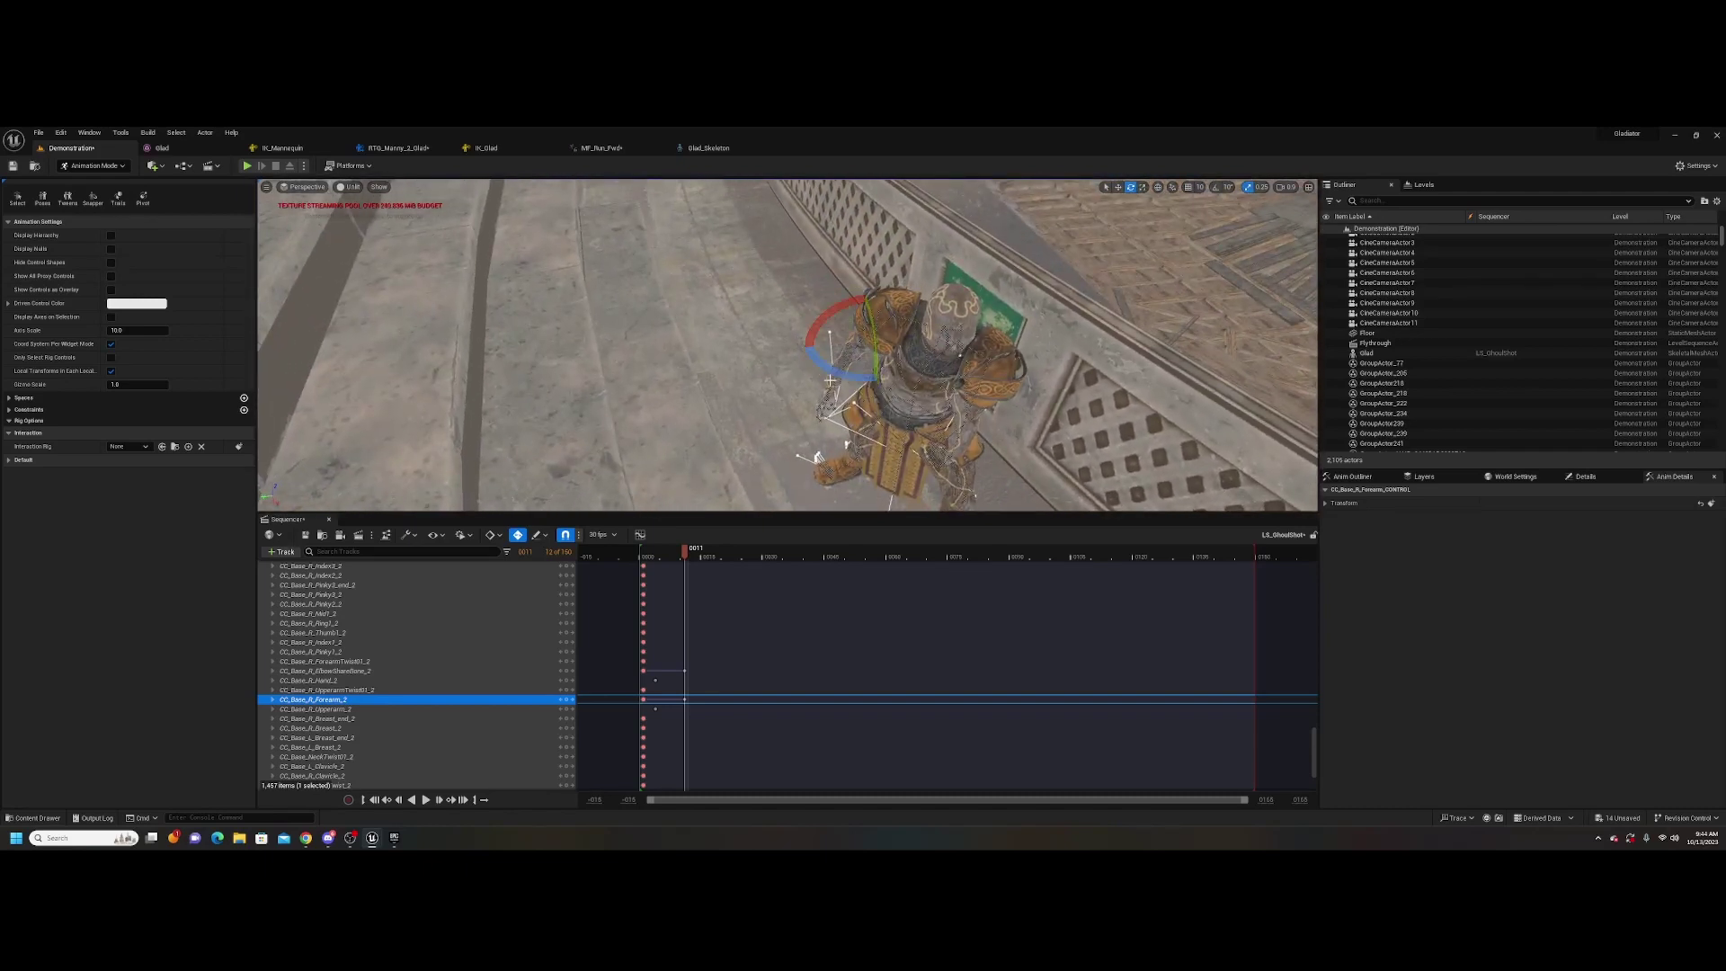
pyautogui.moveTo(829, 380); pyautogui.dragTo(832, 384)
pyautogui.moveTo(1014, 382); pyautogui.dragTo(935, 364, button='right')
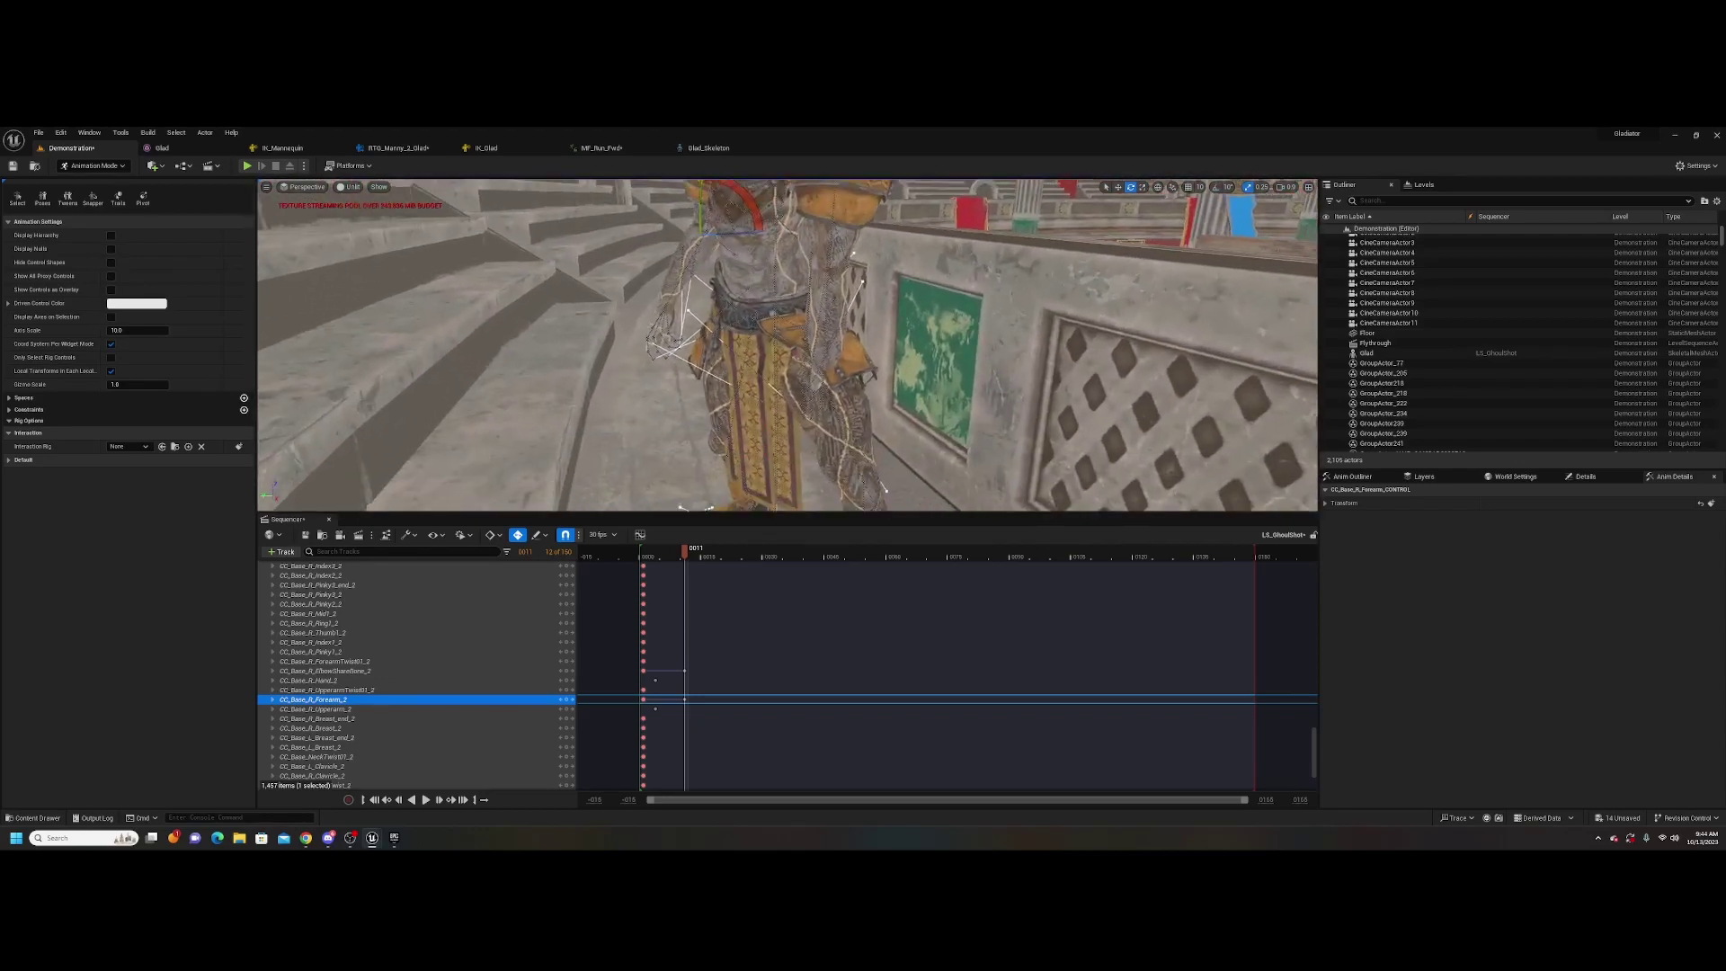
pyautogui.moveTo(831, 259); pyautogui.dragTo(894, 231, button='right')
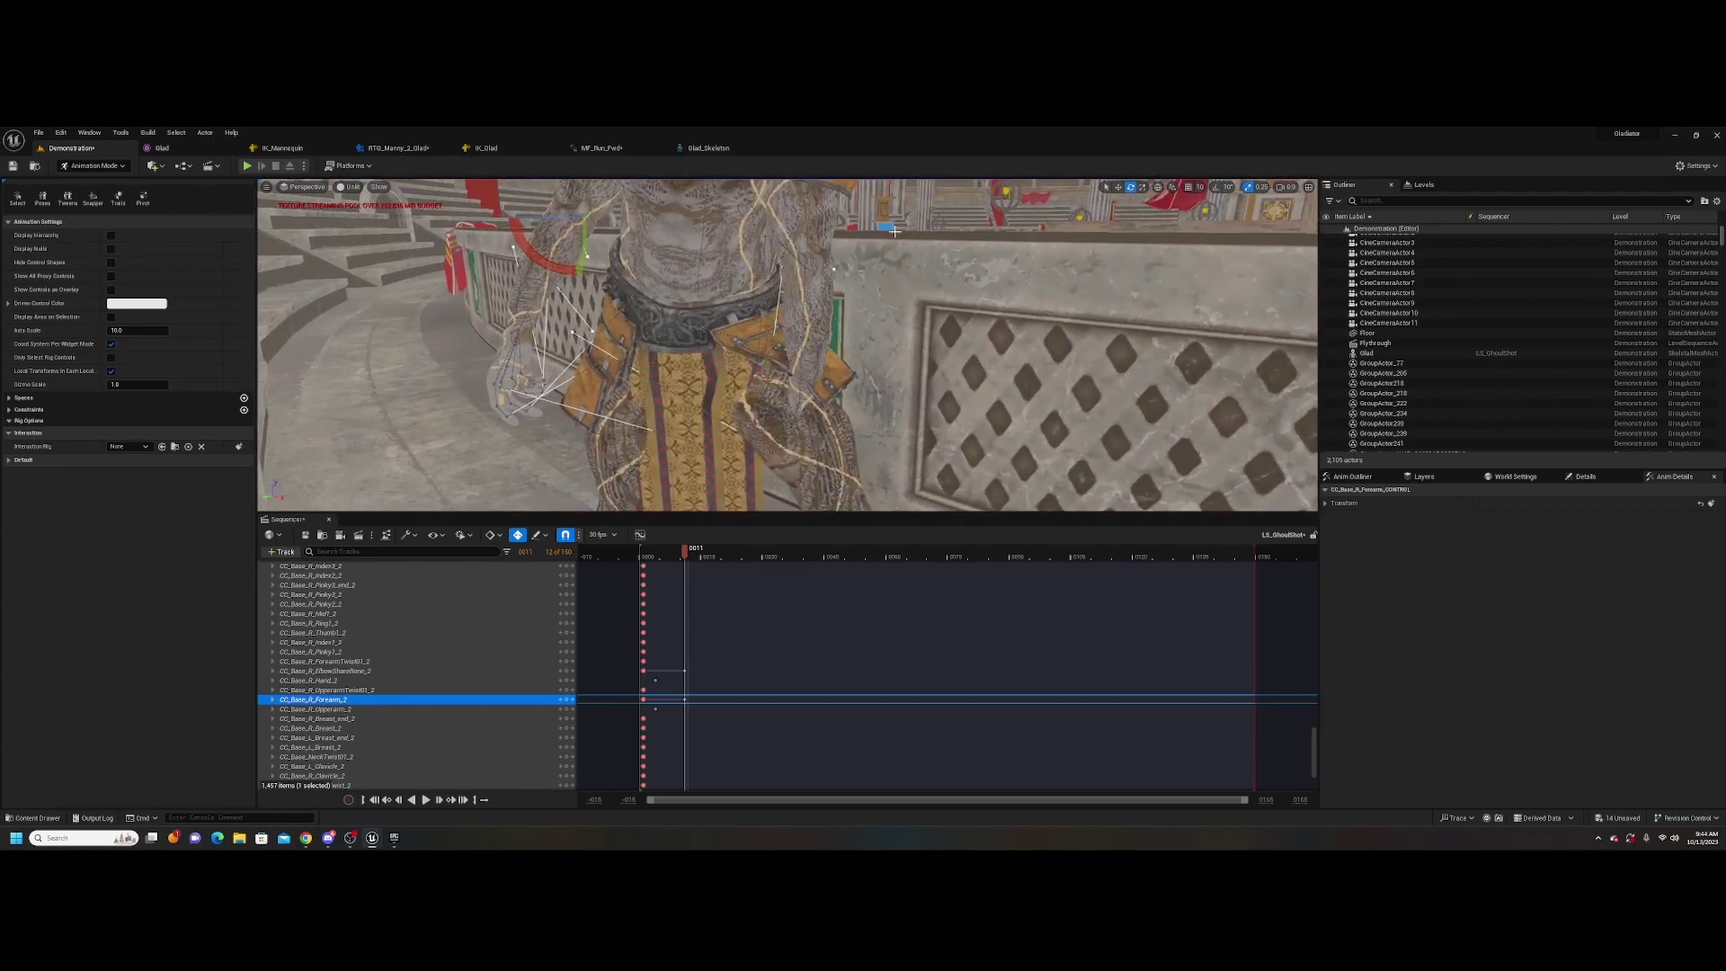
# Rotate the left elbow share bone control slightly and the CC_Base_L_Forearm control about several axes at frame 0011
pyautogui.click(810, 272)
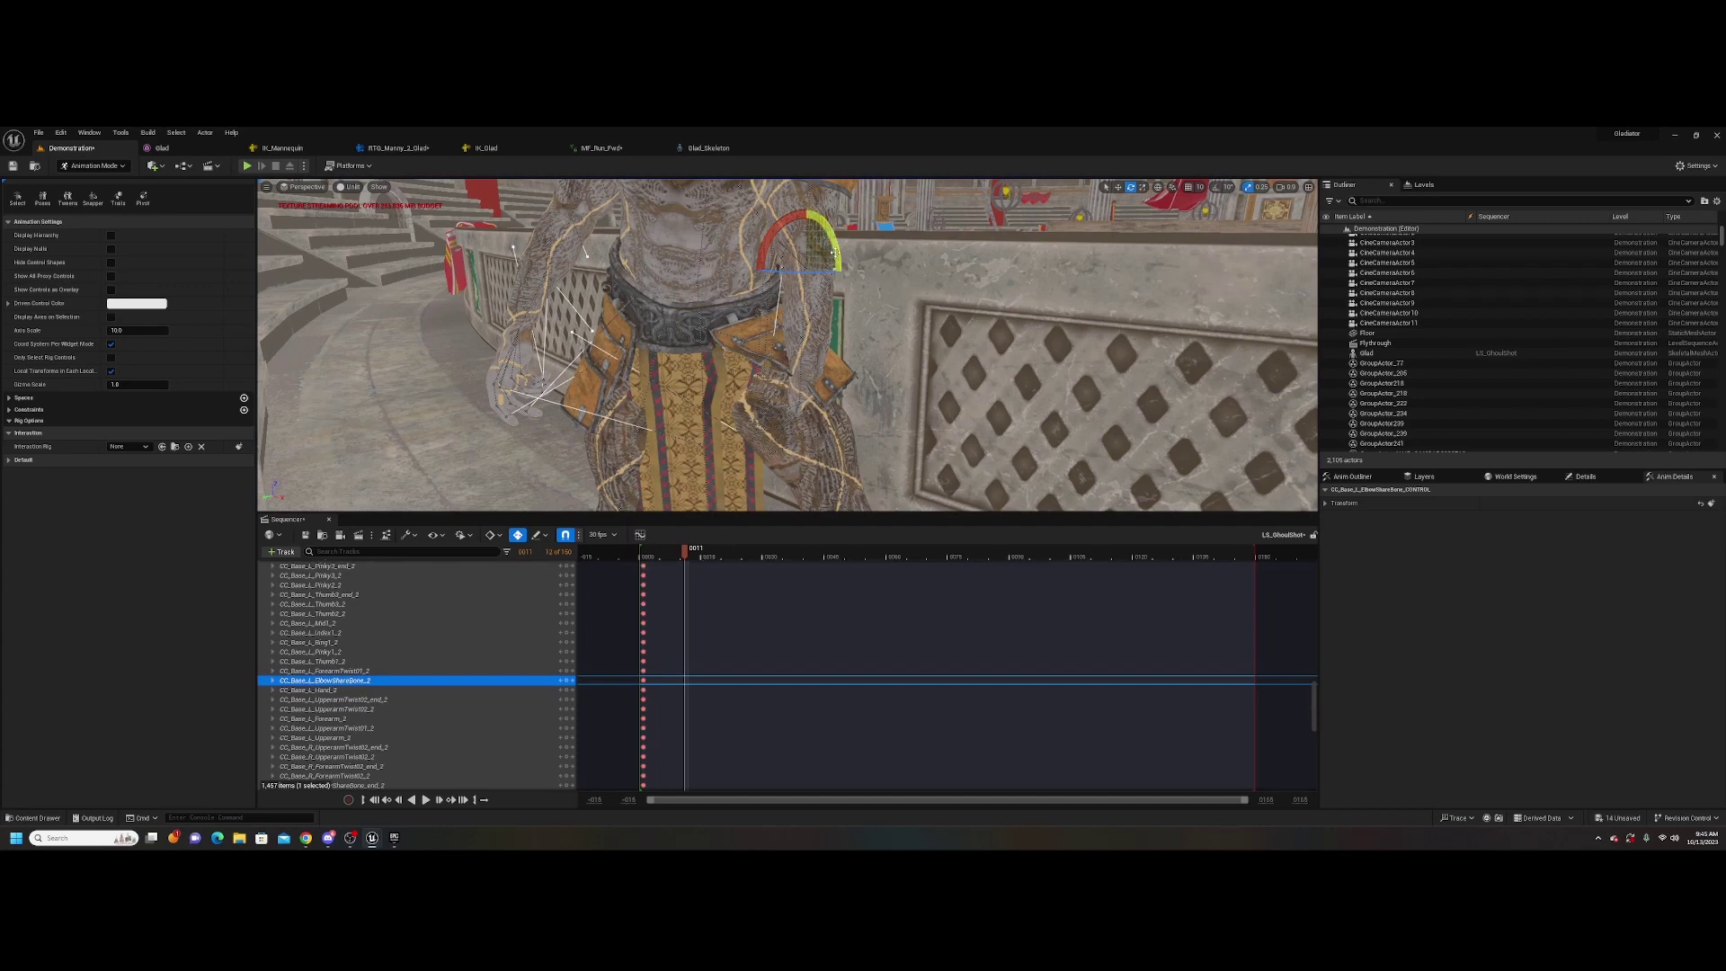
pyautogui.moveTo(834, 254); pyautogui.dragTo(842, 272)
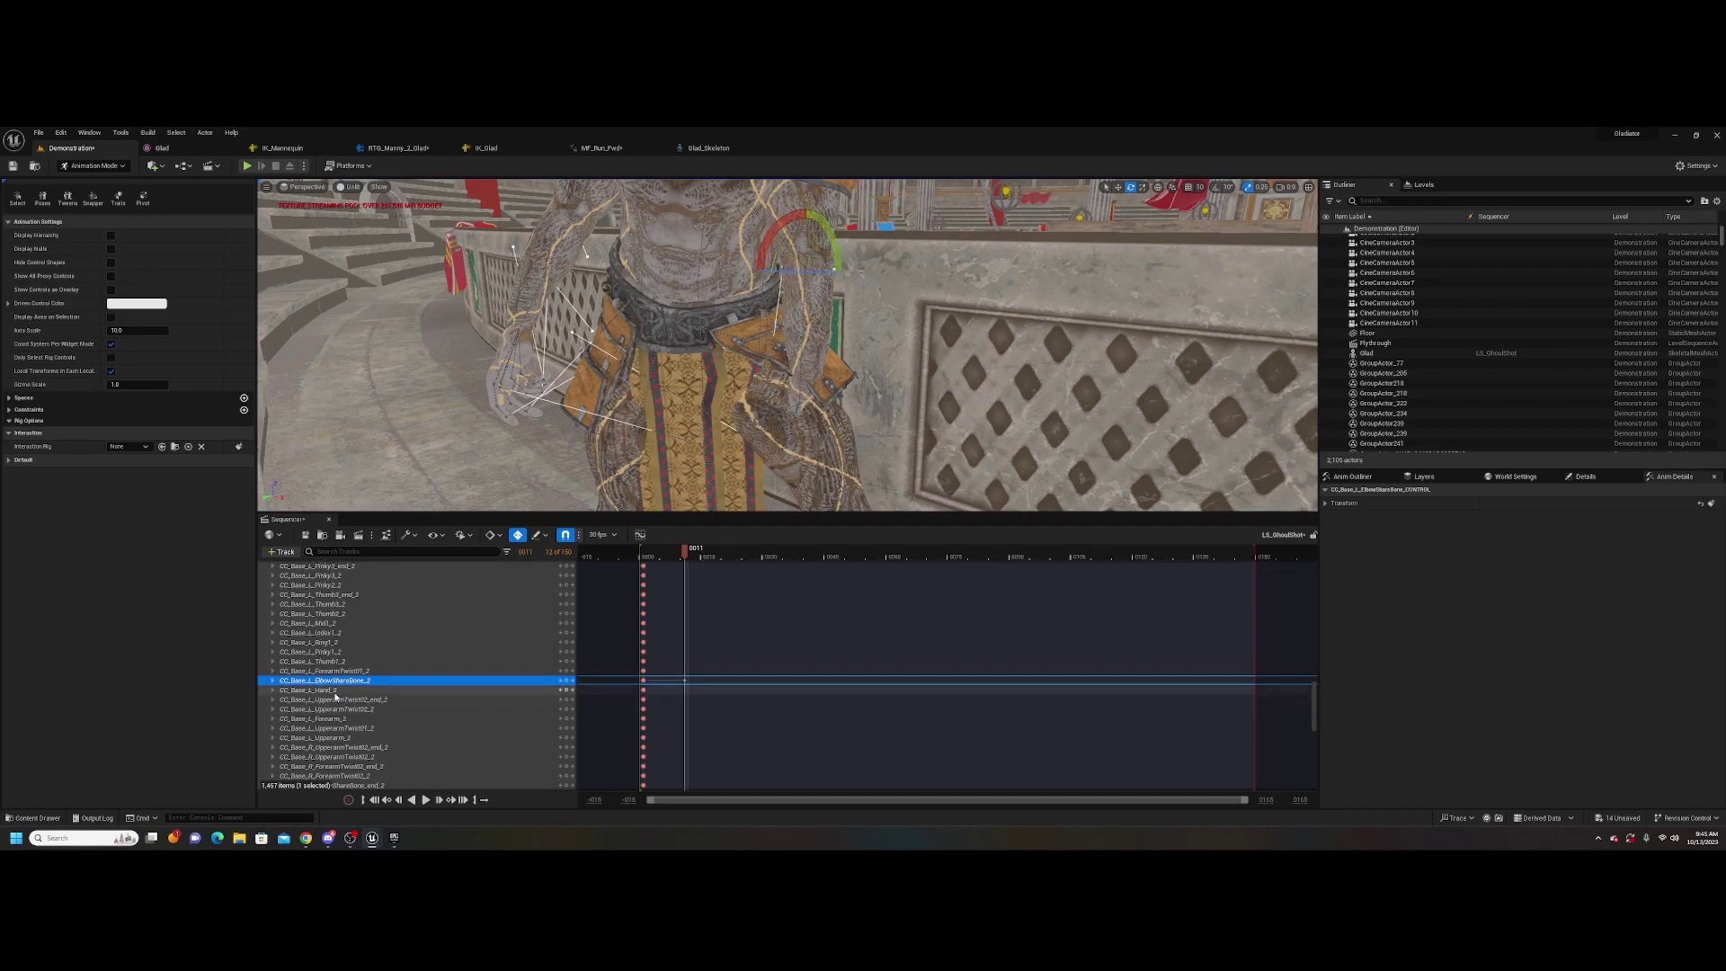
pyautogui.click(360, 719)
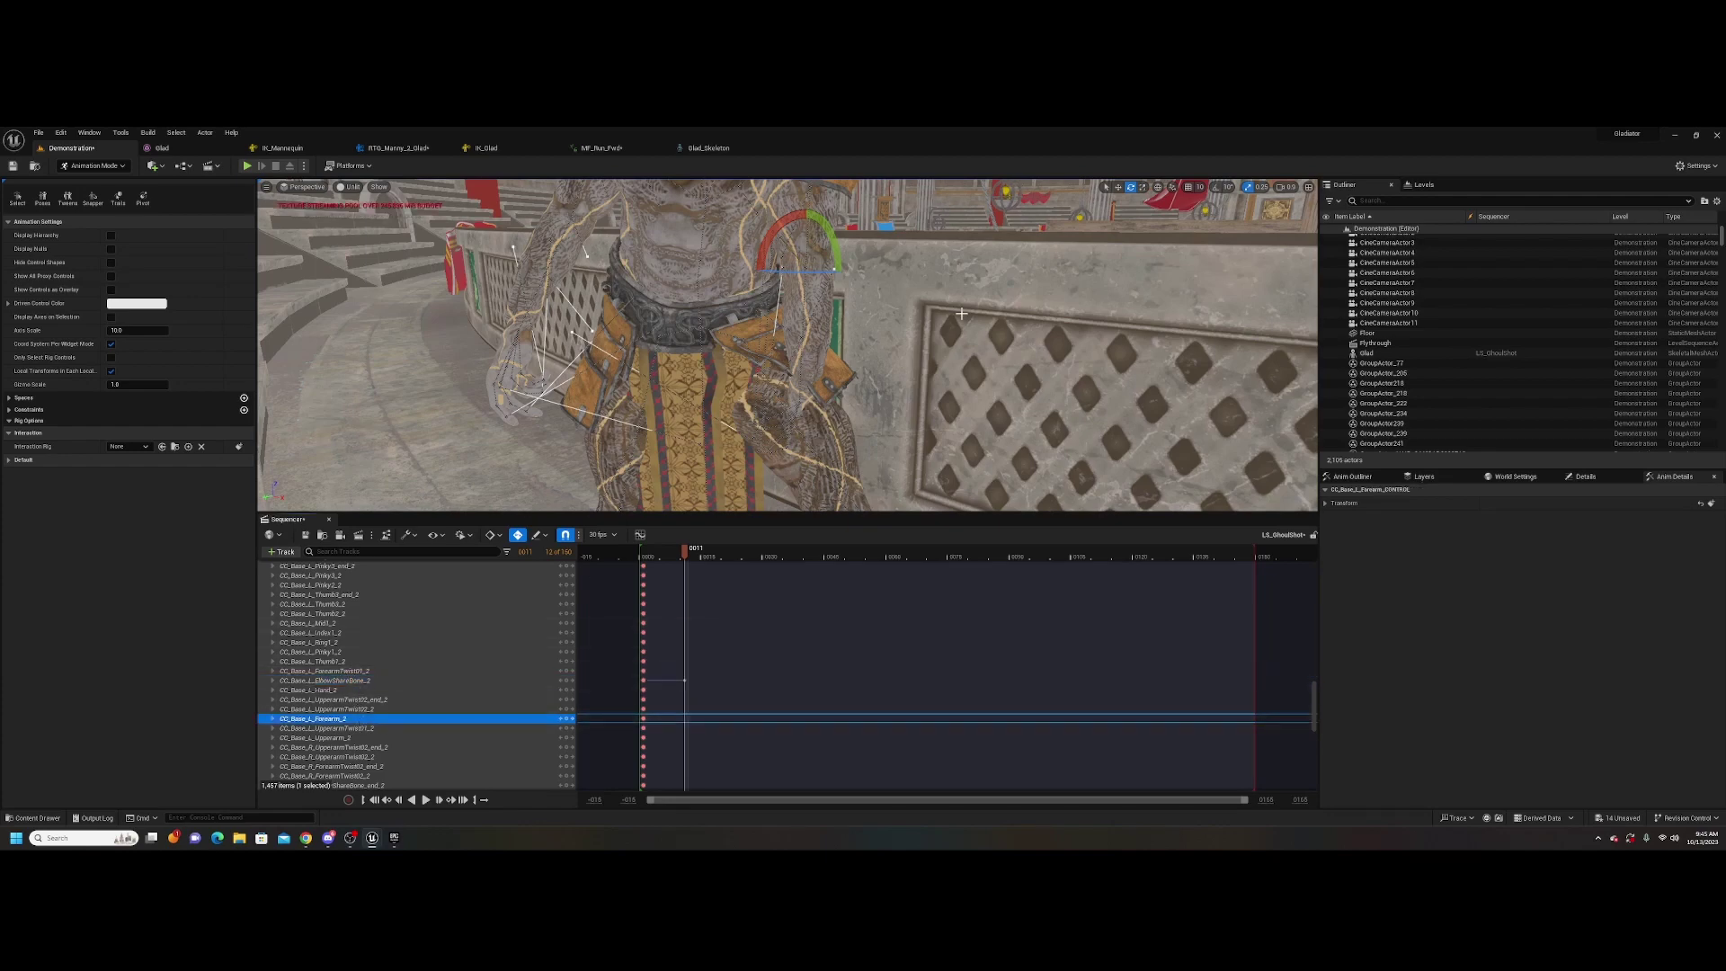
pyautogui.scroll(-8, 961, 314)
pyautogui.moveTo(961, 314); pyautogui.dragTo(930, 404, button='right')
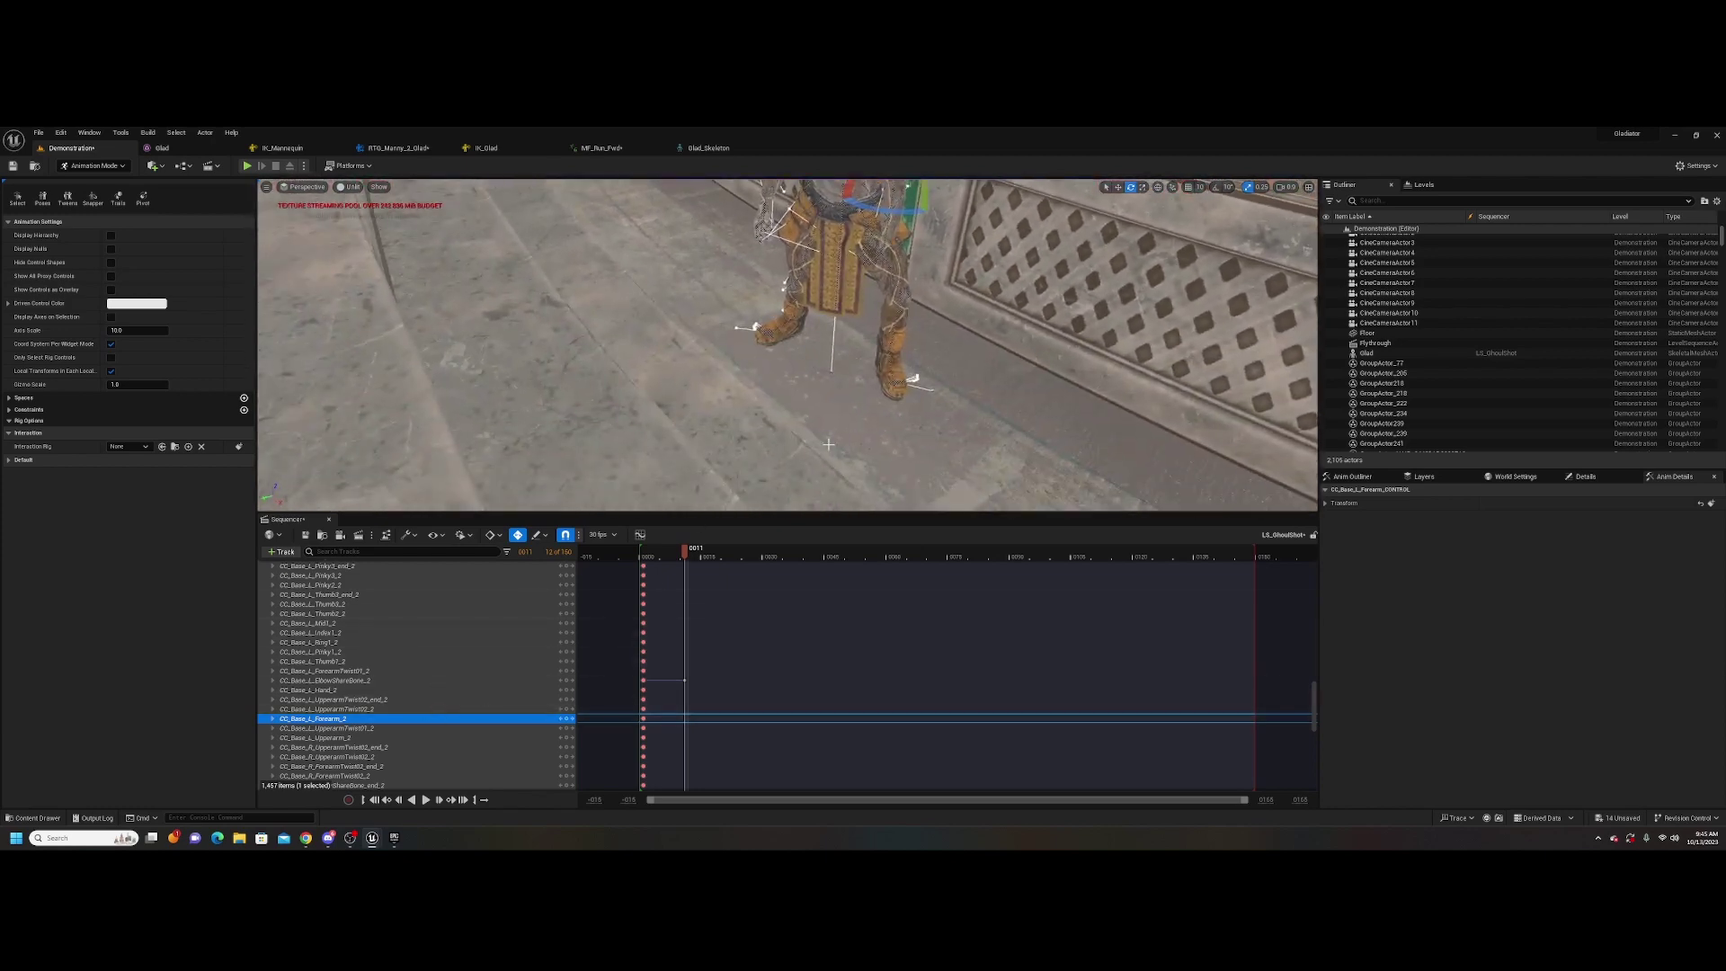
pyautogui.moveTo(1028, 299); pyautogui.dragTo(932, 281, button='right')
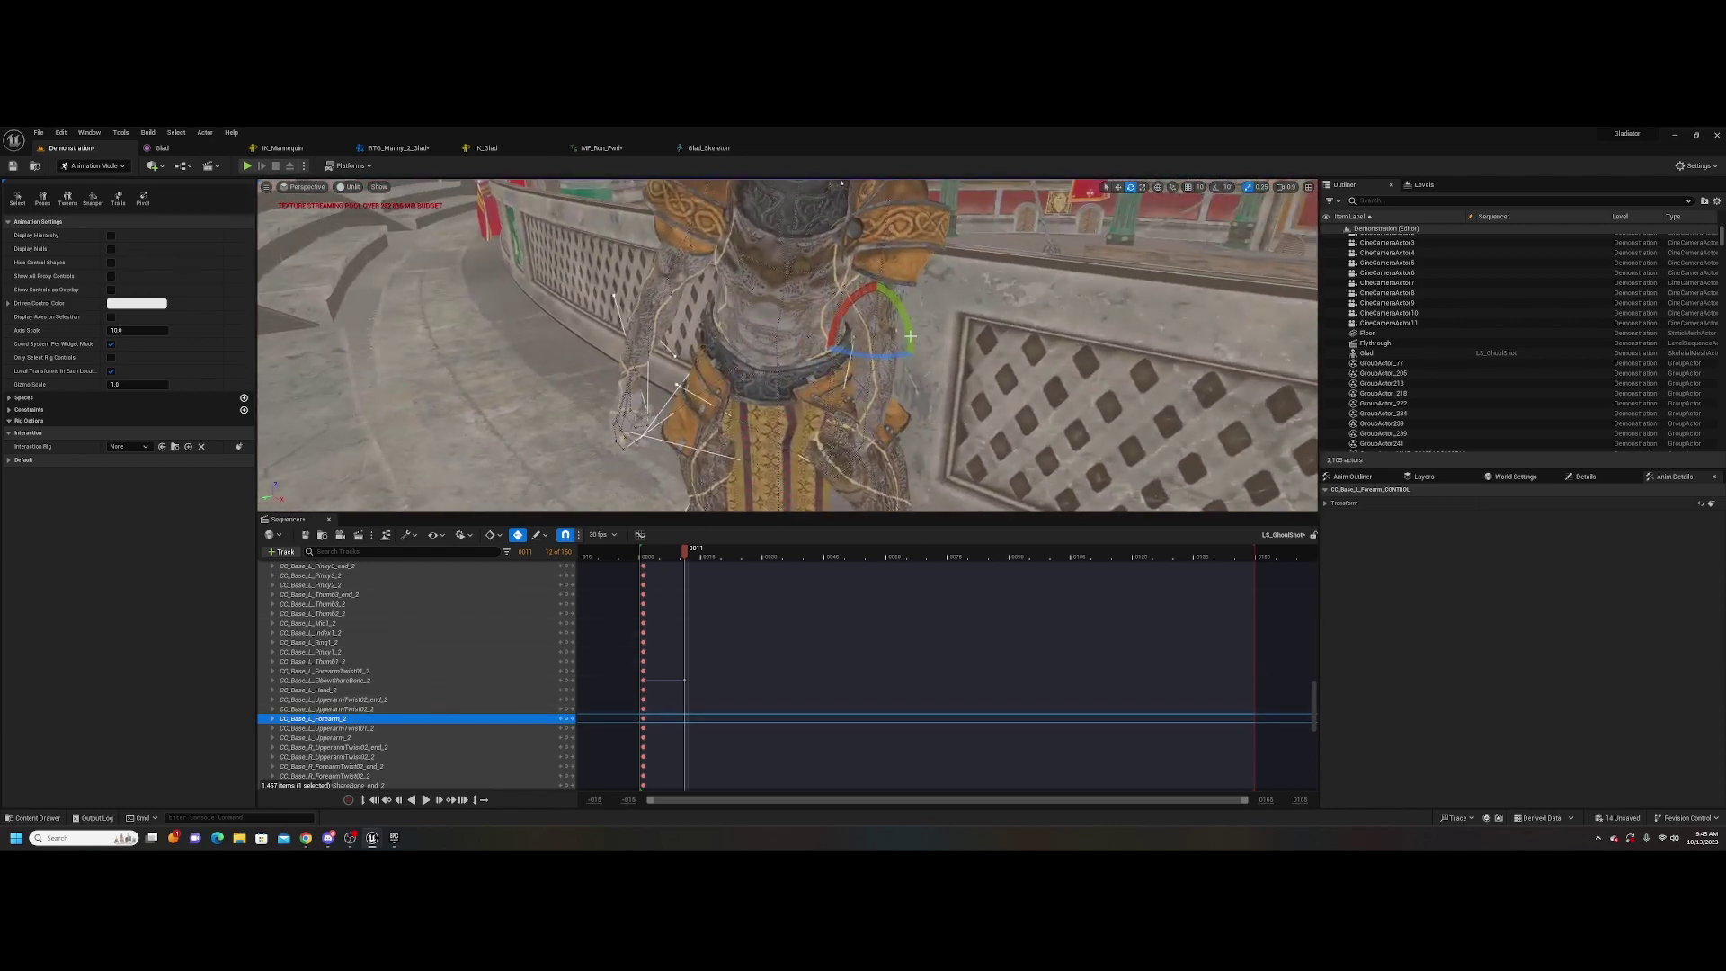
pyautogui.moveTo(907, 334); pyautogui.dragTo(920, 343)
pyautogui.moveTo(921, 343); pyautogui.dragTo(975, 264, button='right')
pyautogui.moveTo(845, 247); pyautogui.dragTo(919, 286)
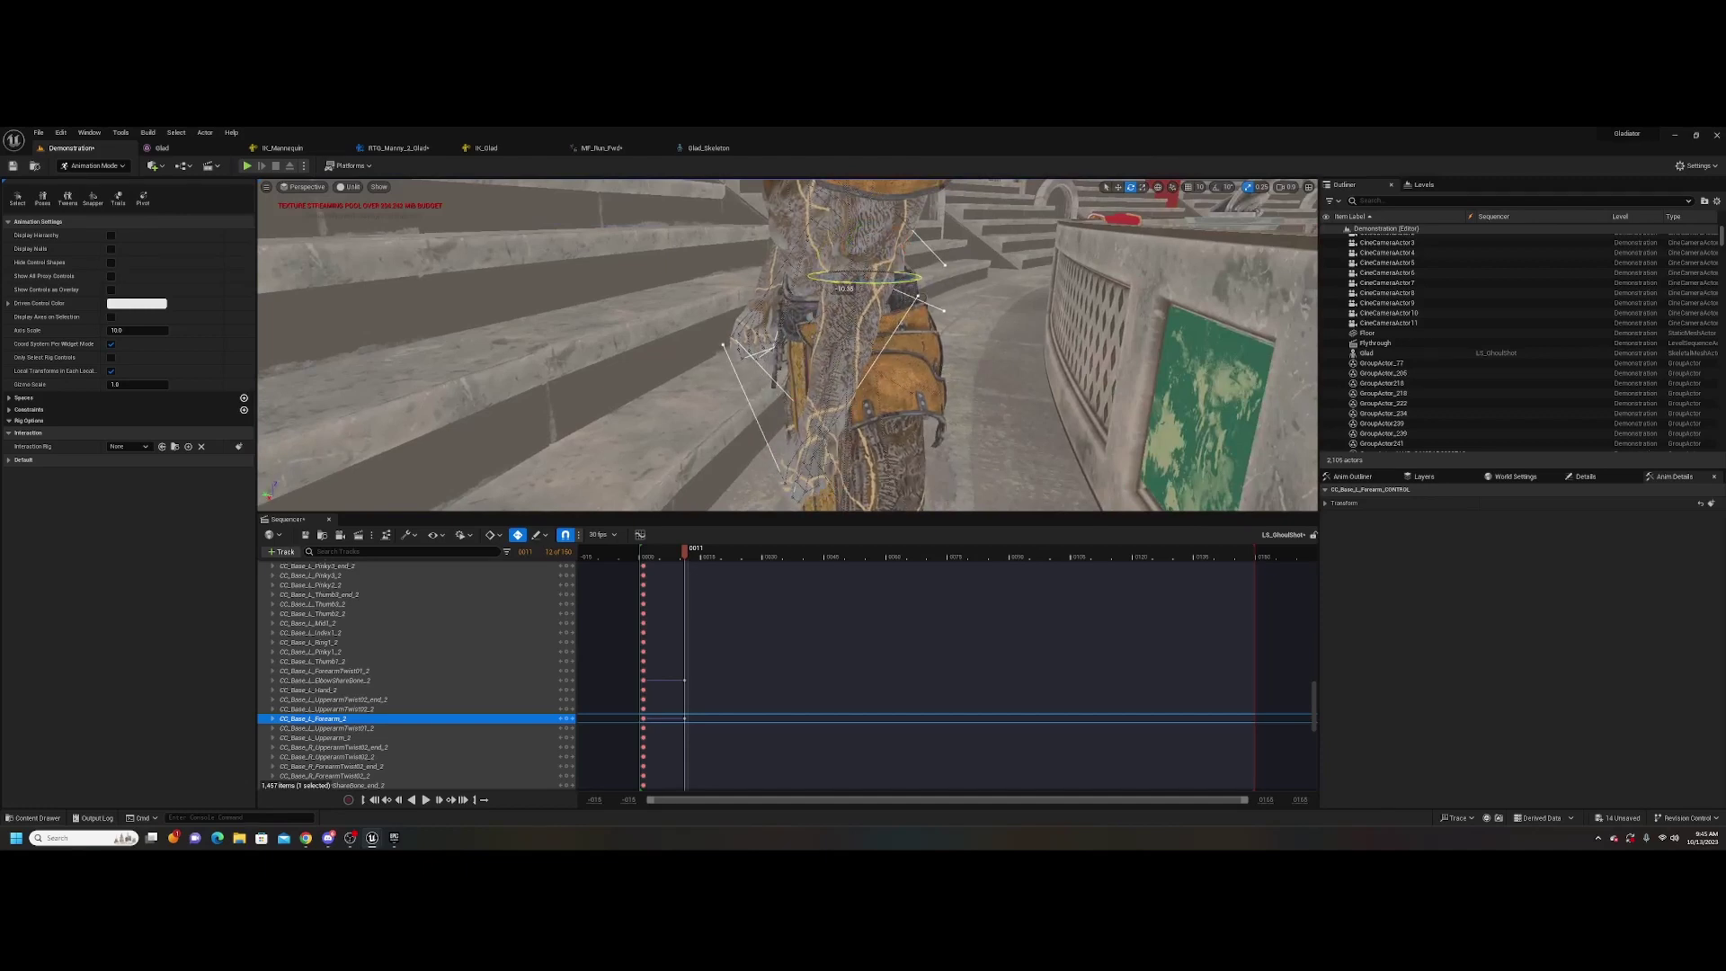
pyautogui.moveTo(849, 243); pyautogui.dragTo(1019, 288)
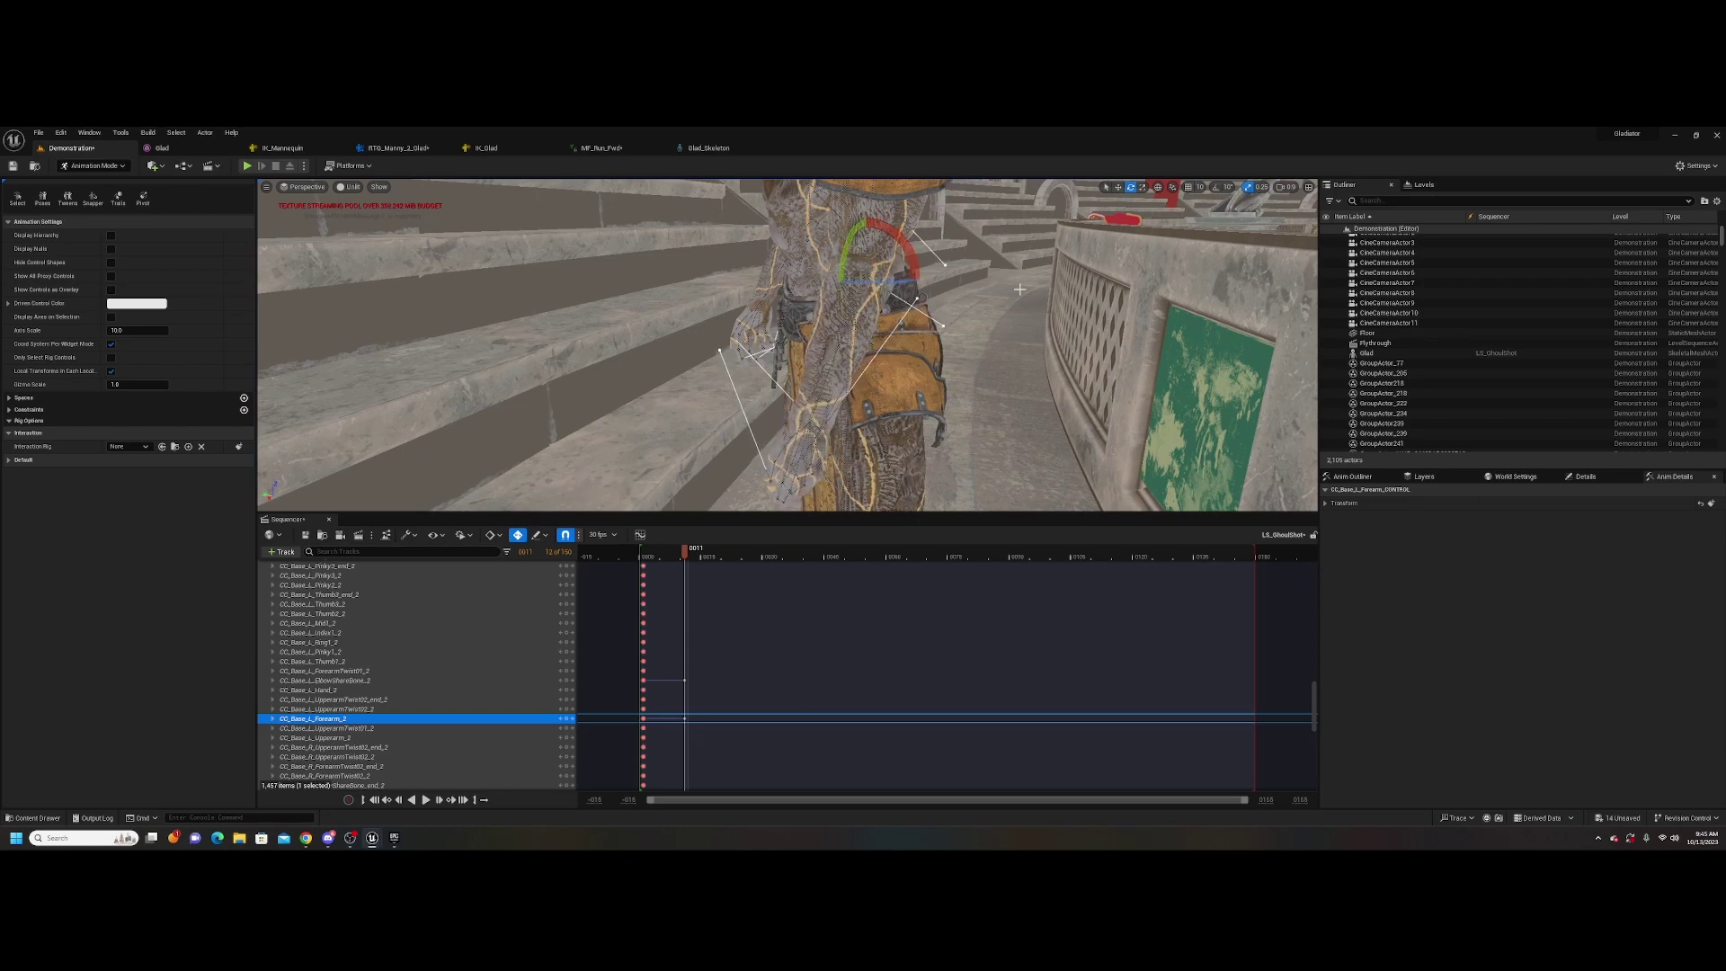
# Enable Arcball Rotate for the level editor viewports in the Editor Preferences
pyautogui.click(1696, 167)
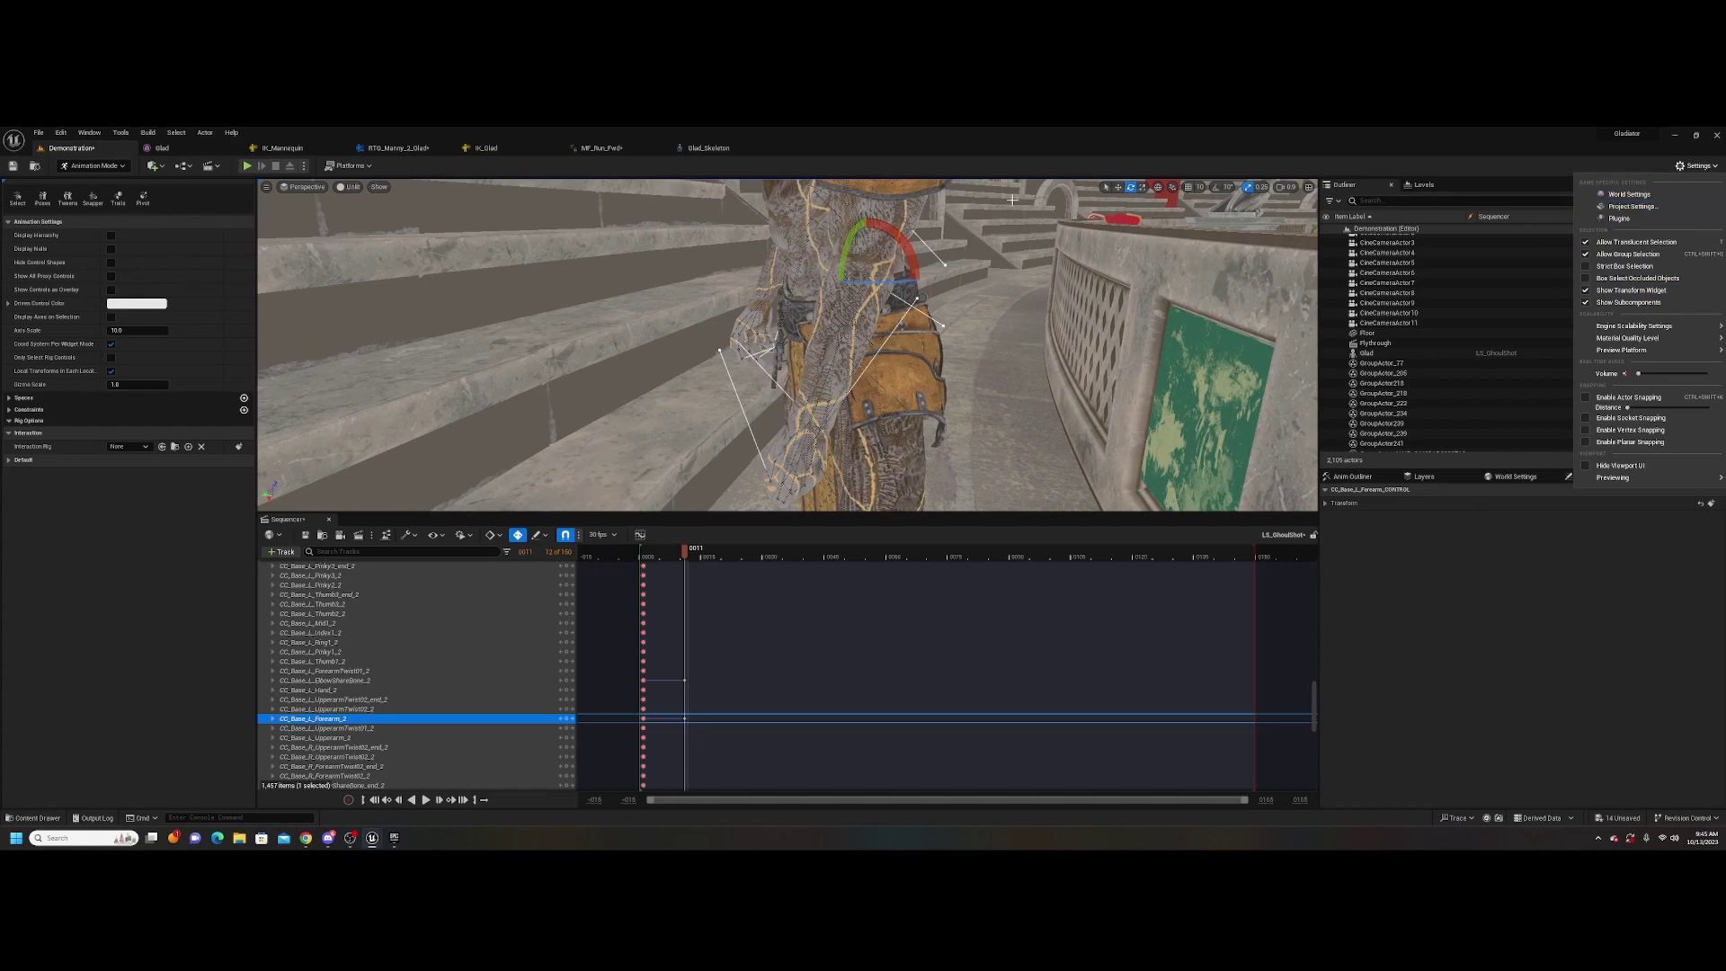
pyautogui.click(97, 137)
pyautogui.click(60, 132)
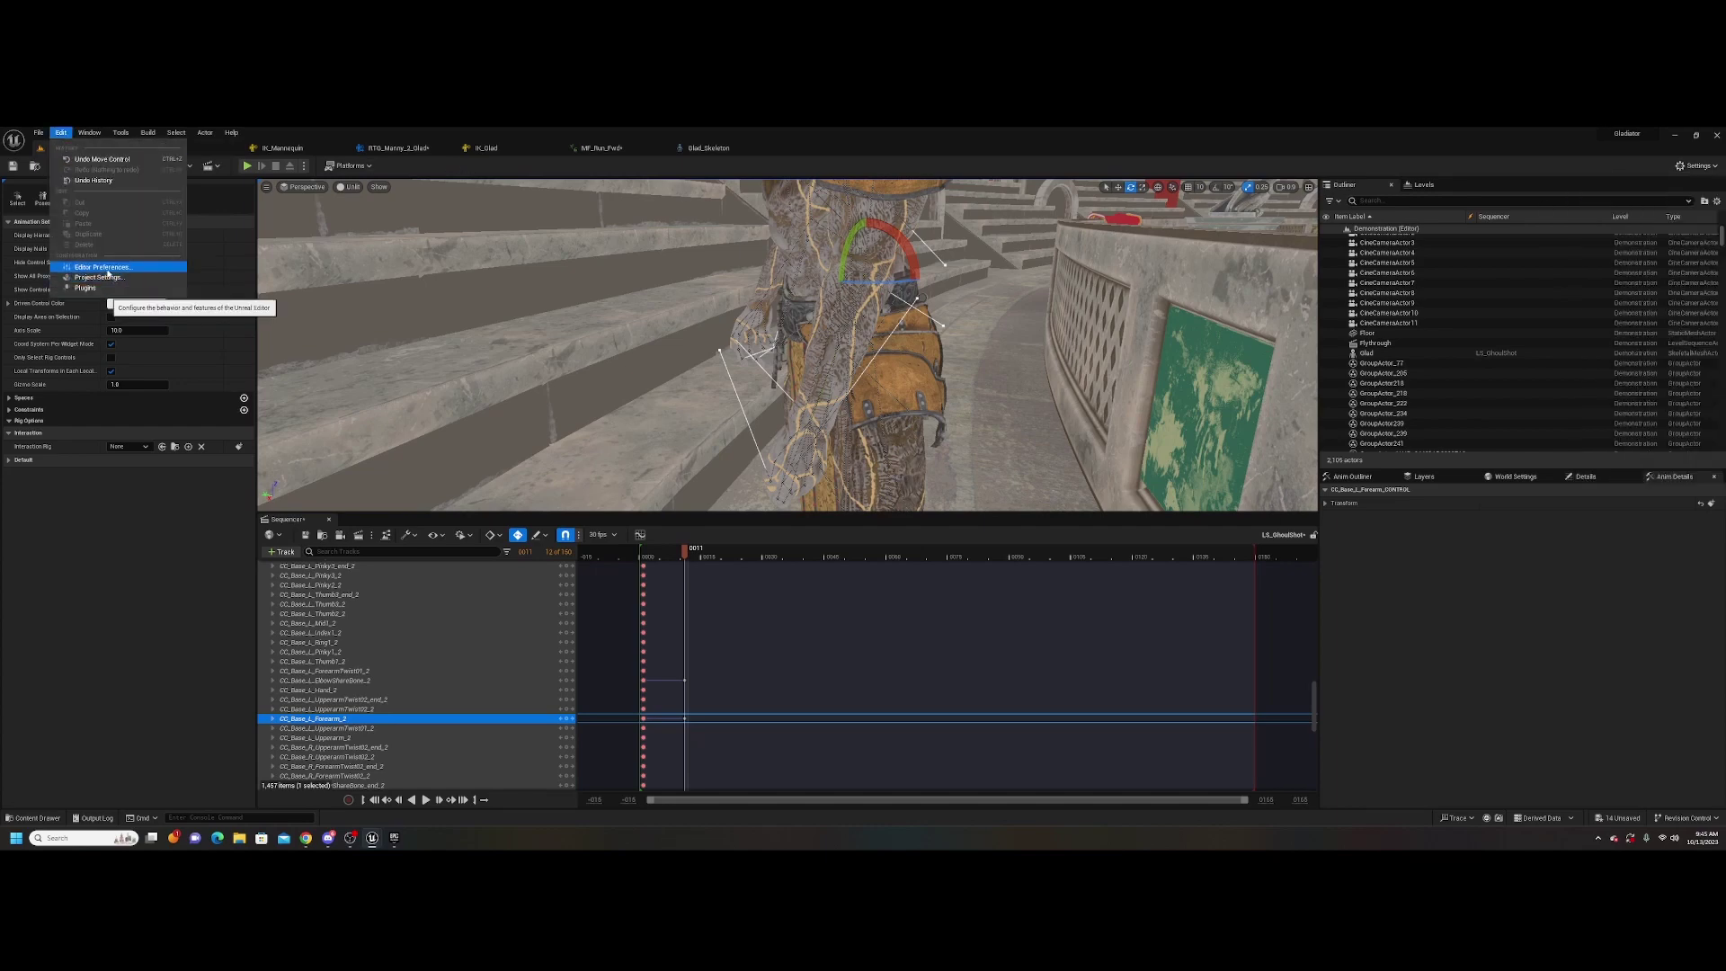
pyautogui.click(107, 271)
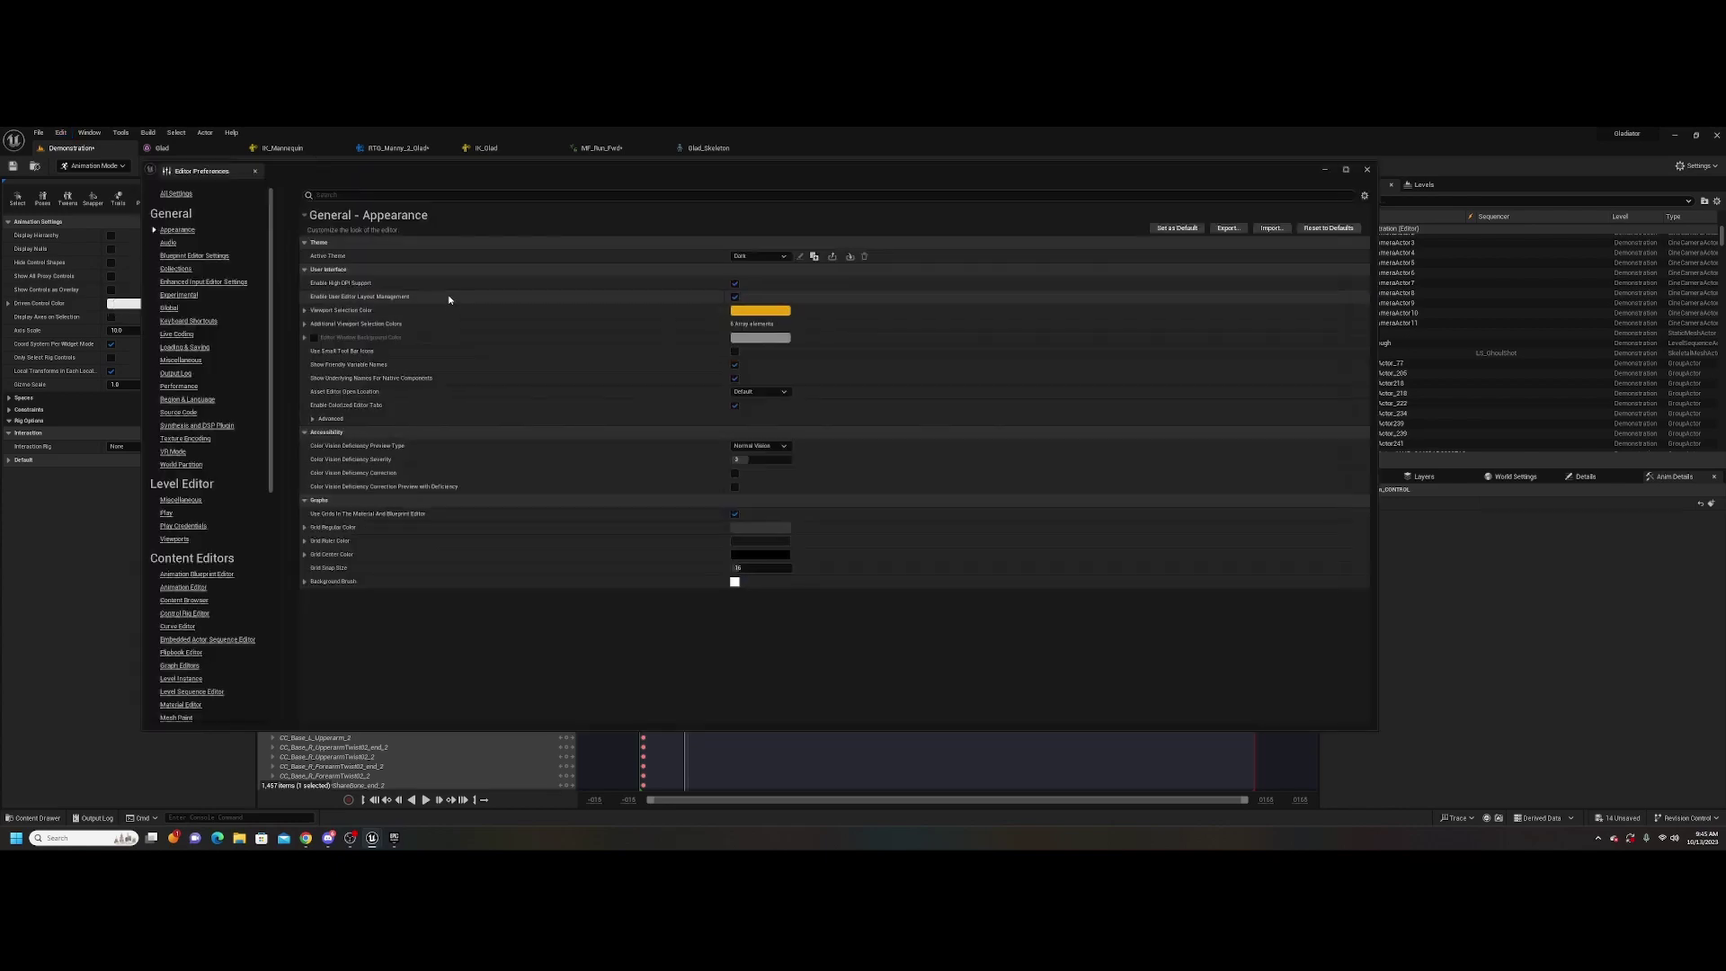
pyautogui.write('arc')
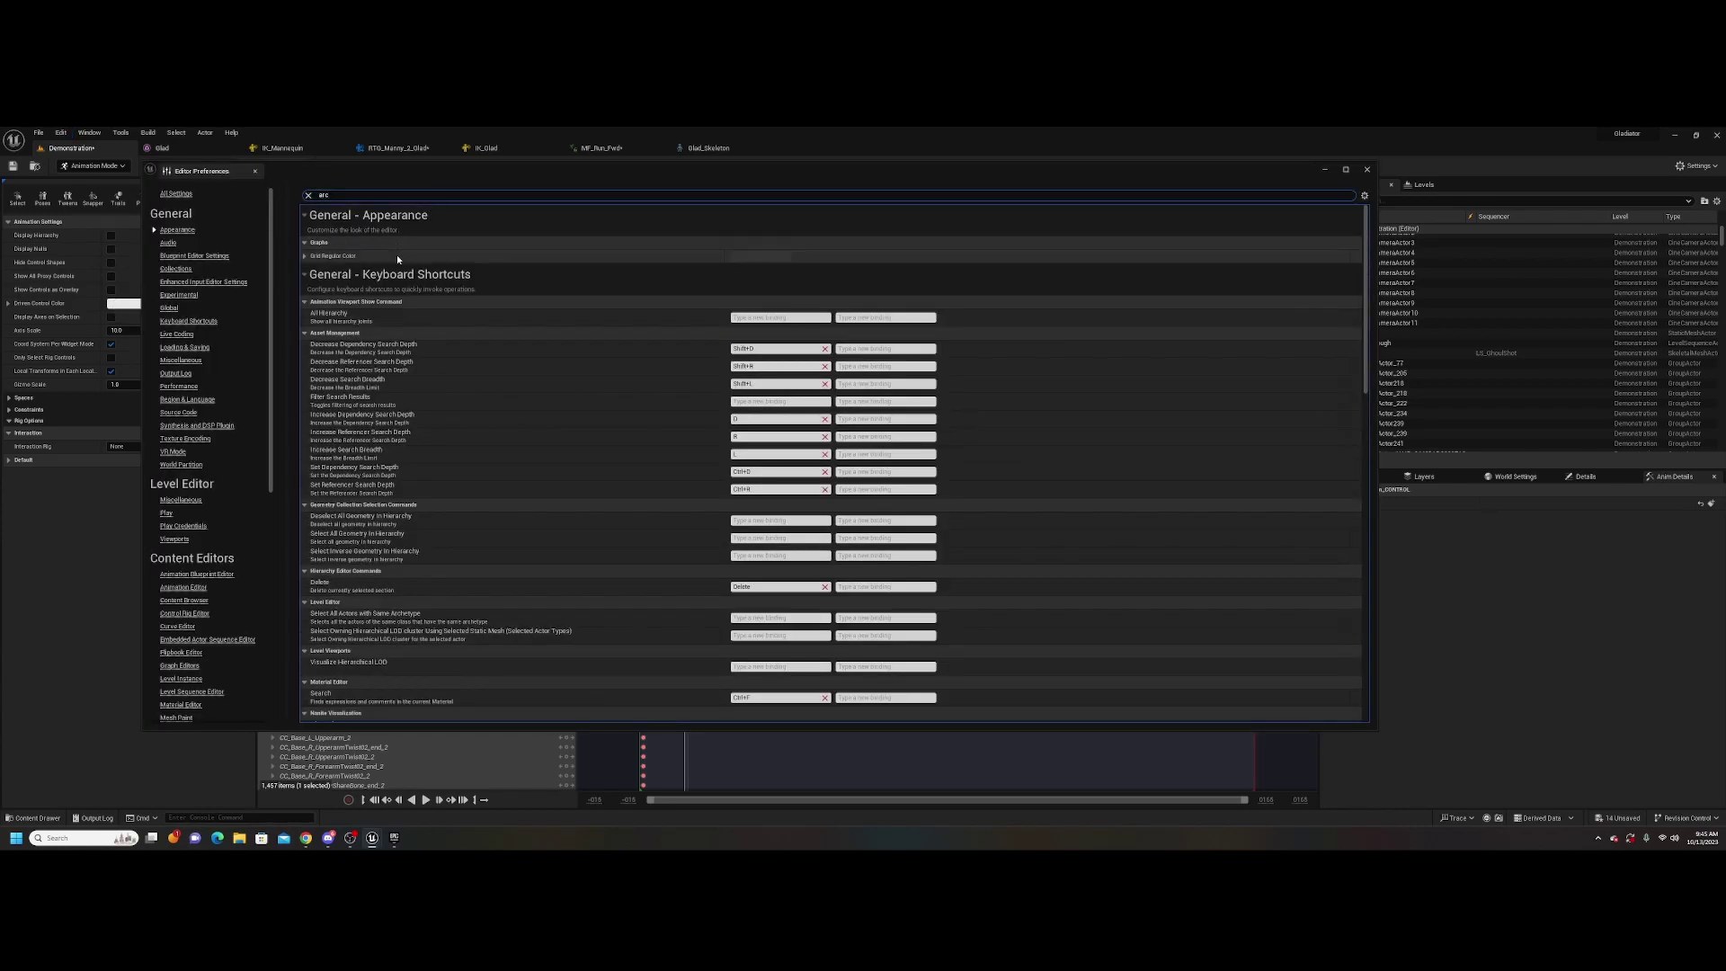
pyautogui.write('ba')
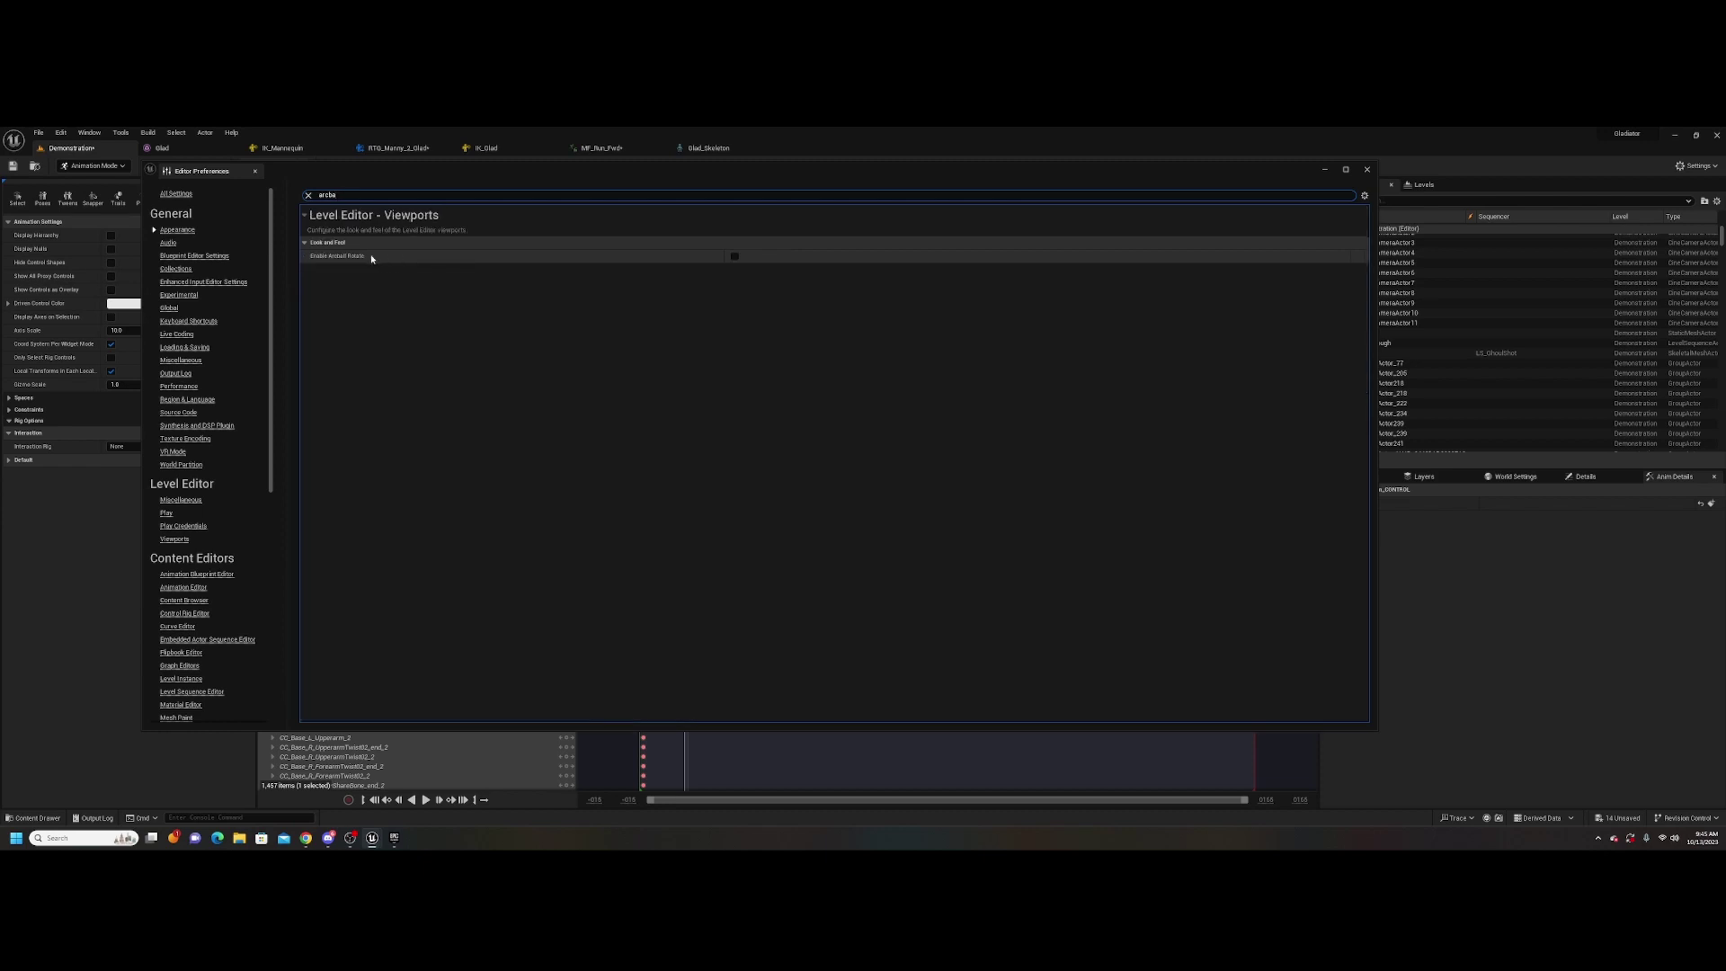
pyautogui.click(734, 257)
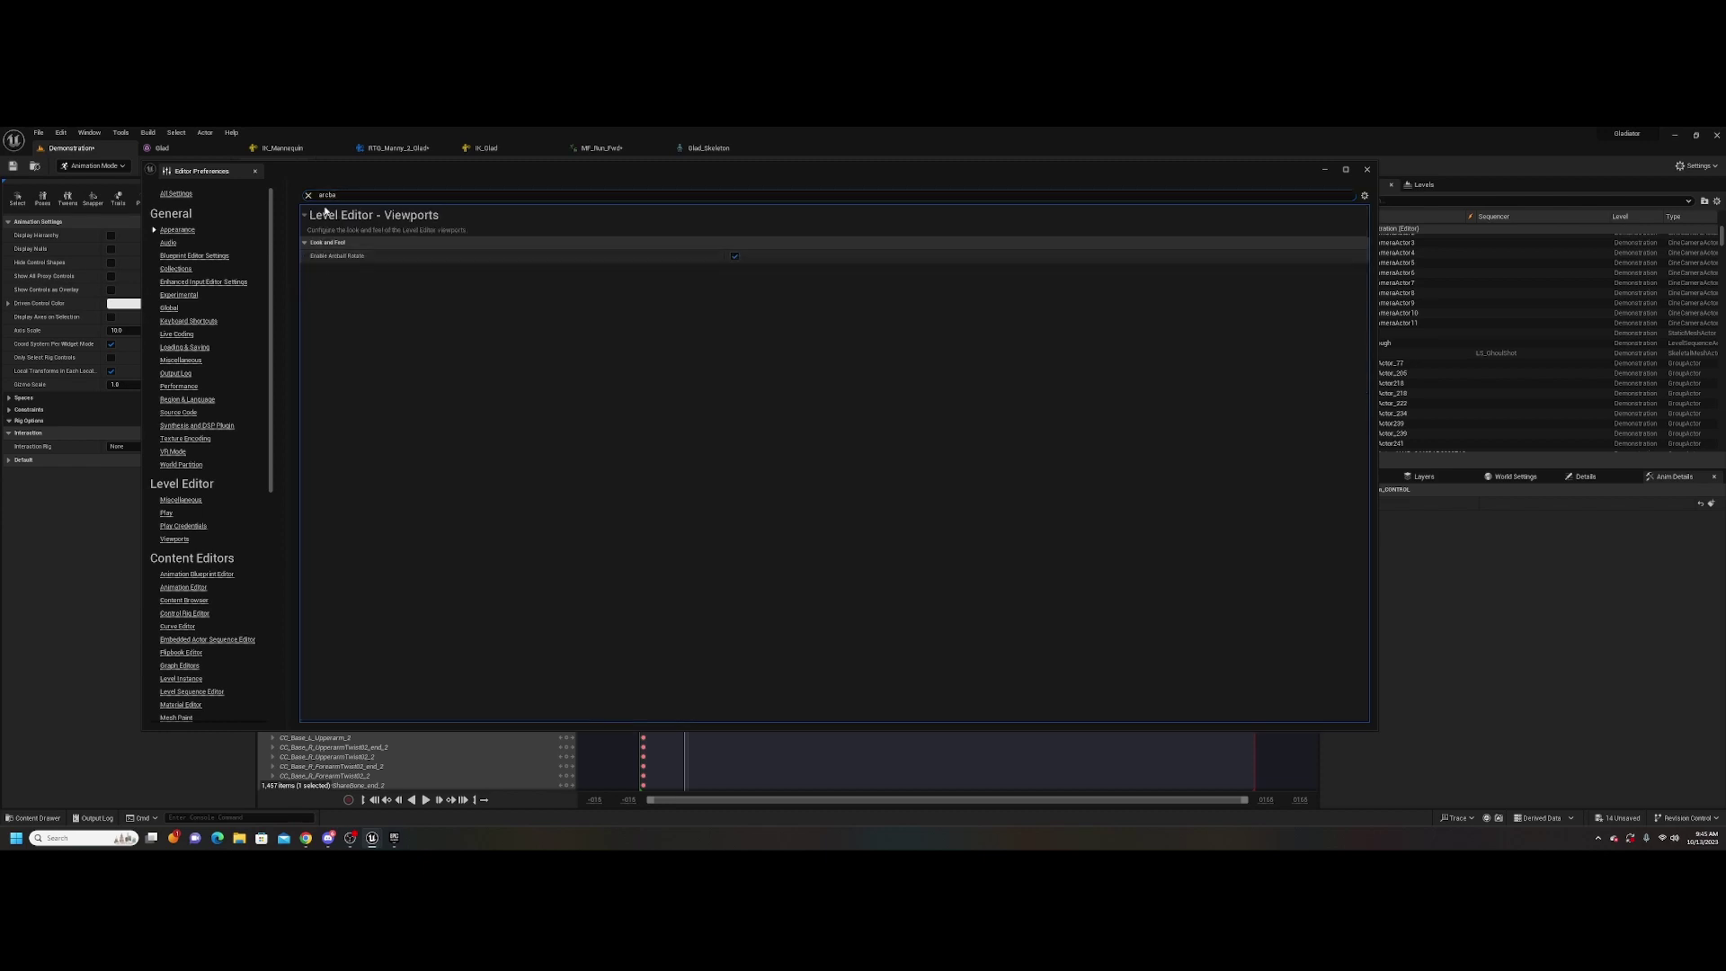
pyautogui.click(309, 195)
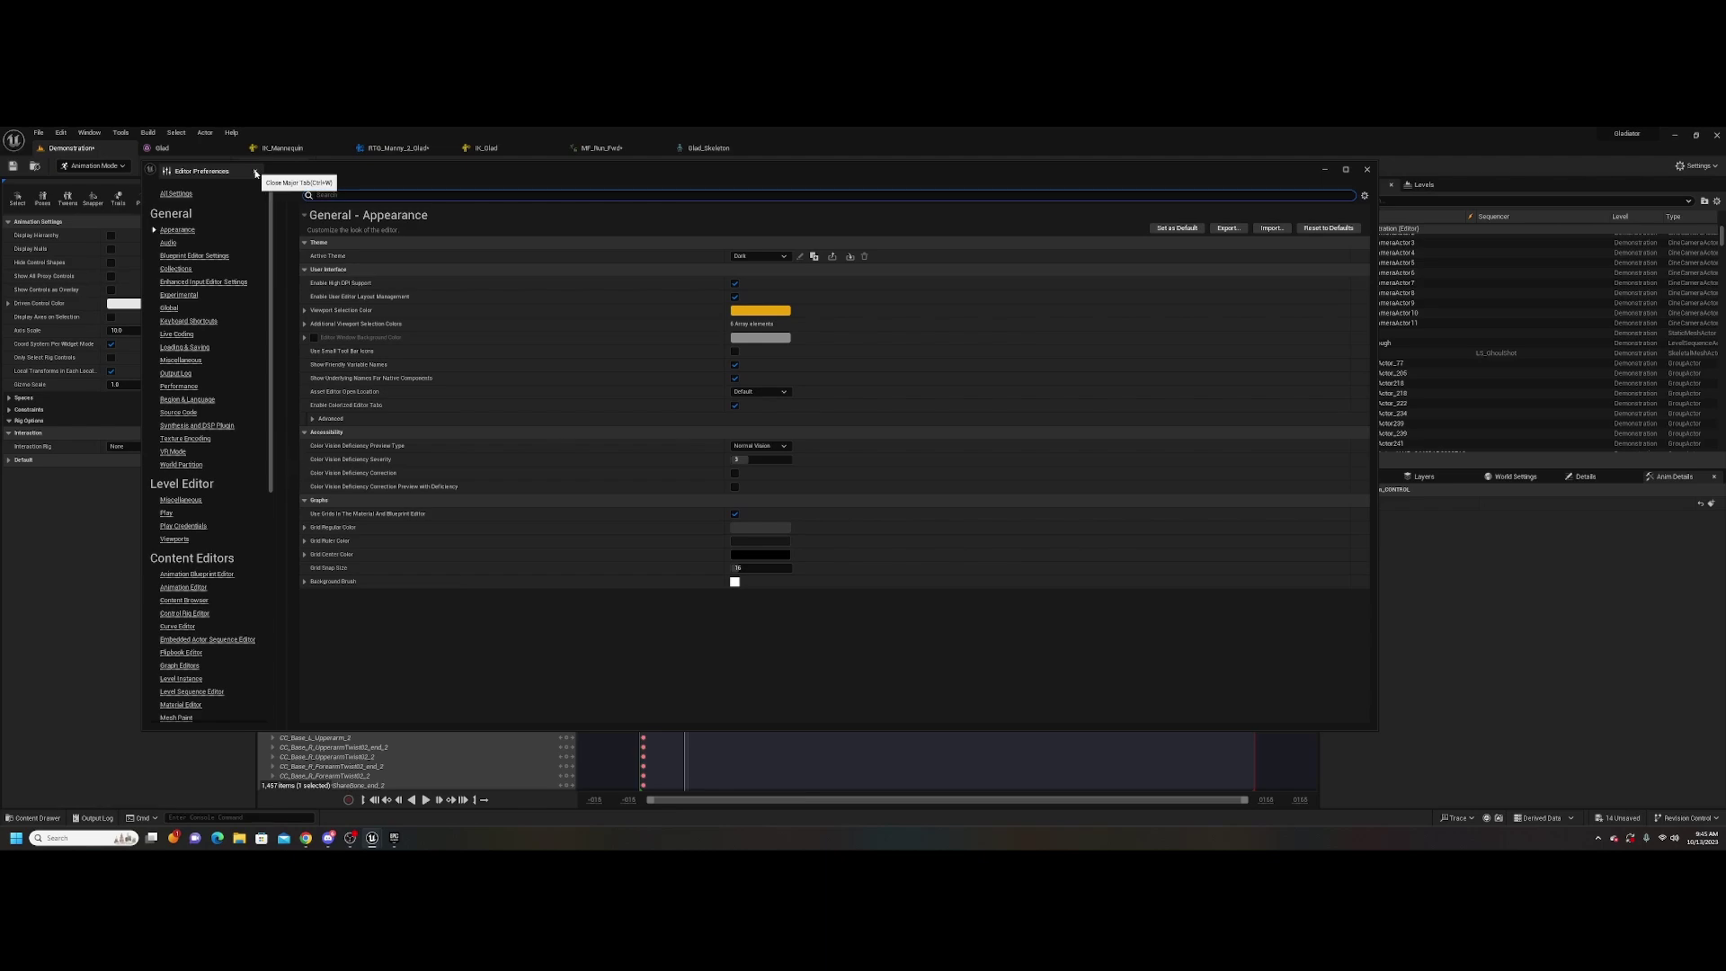
pyautogui.click(255, 172)
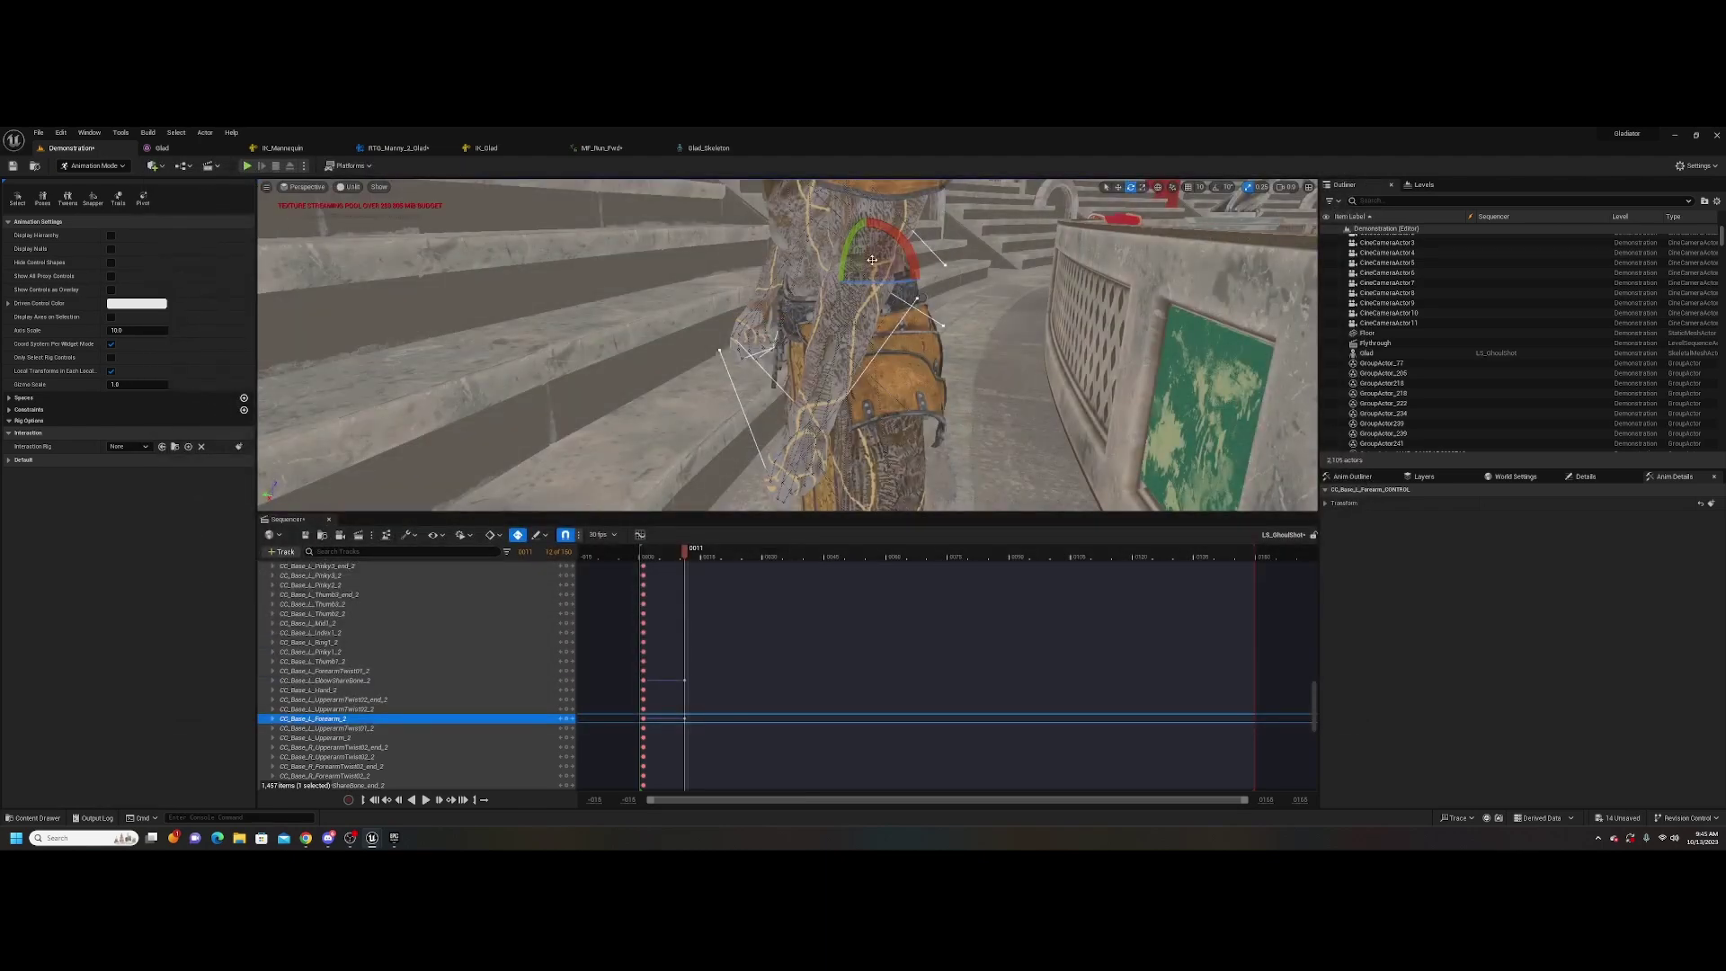
# Rotate the CC_Base_L_Forearm control freely at frame 0011 to bring the left forearm in front of the body
pyautogui.moveTo(860, 261); pyautogui.dragTo(821, 286)
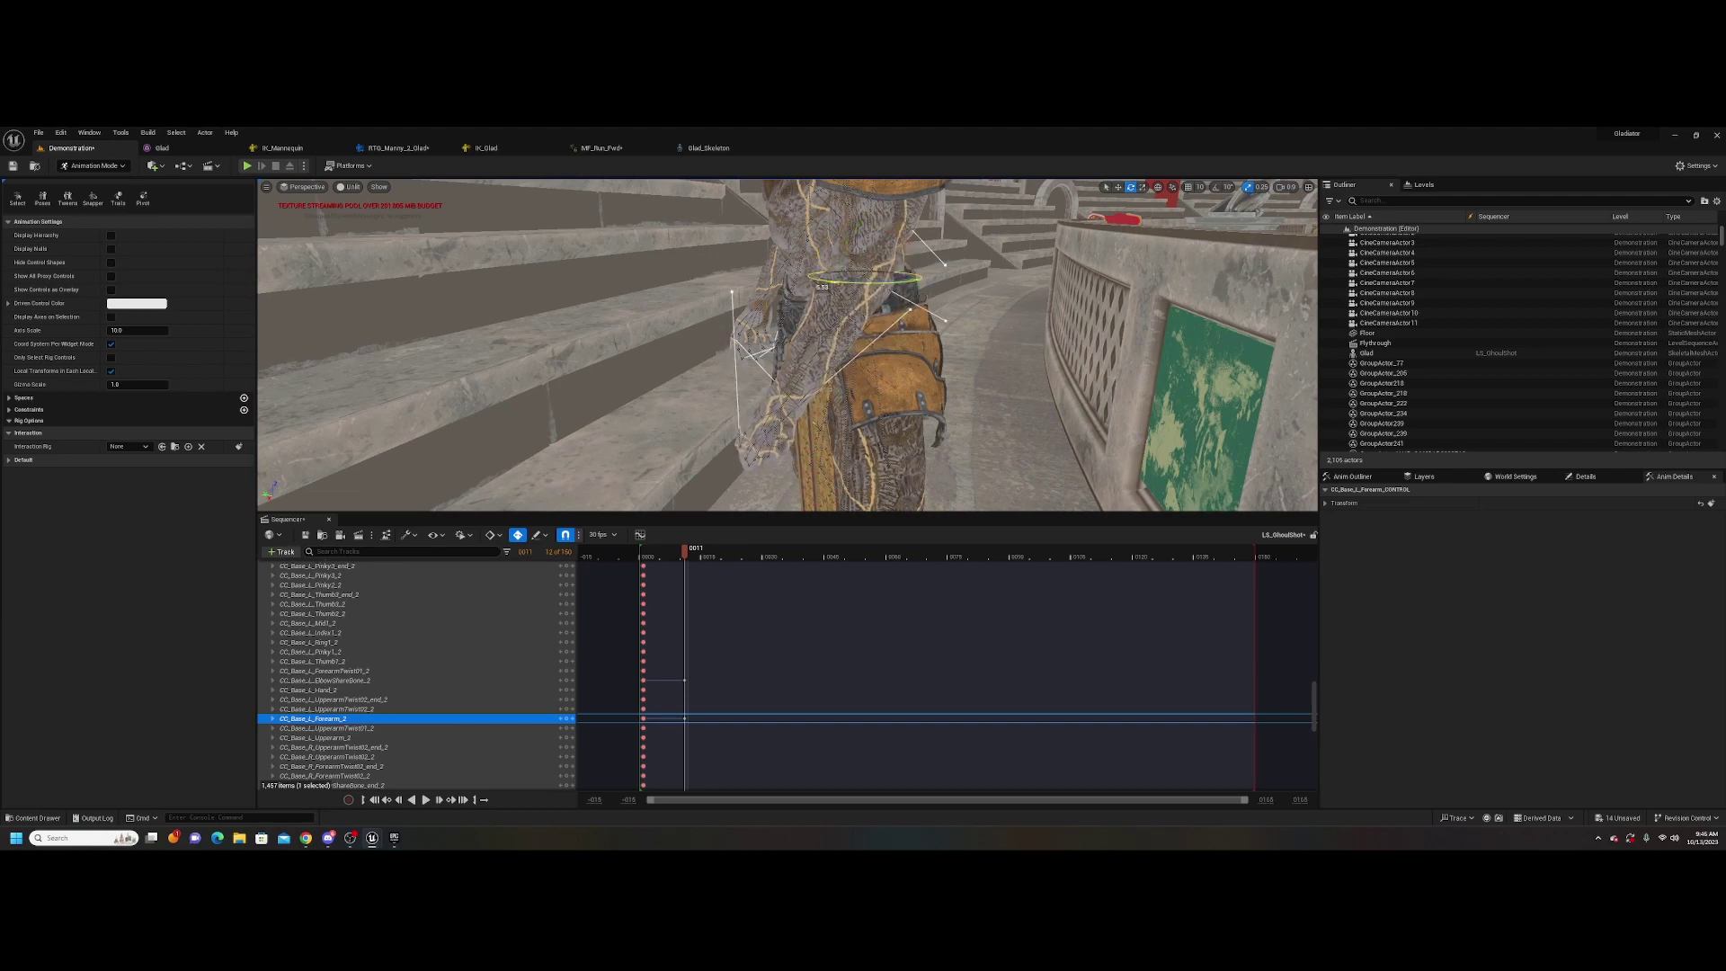
pyautogui.moveTo(905, 238); pyautogui.dragTo(870, 219)
pyautogui.moveTo(879, 269); pyautogui.dragTo(897, 222, button='right')
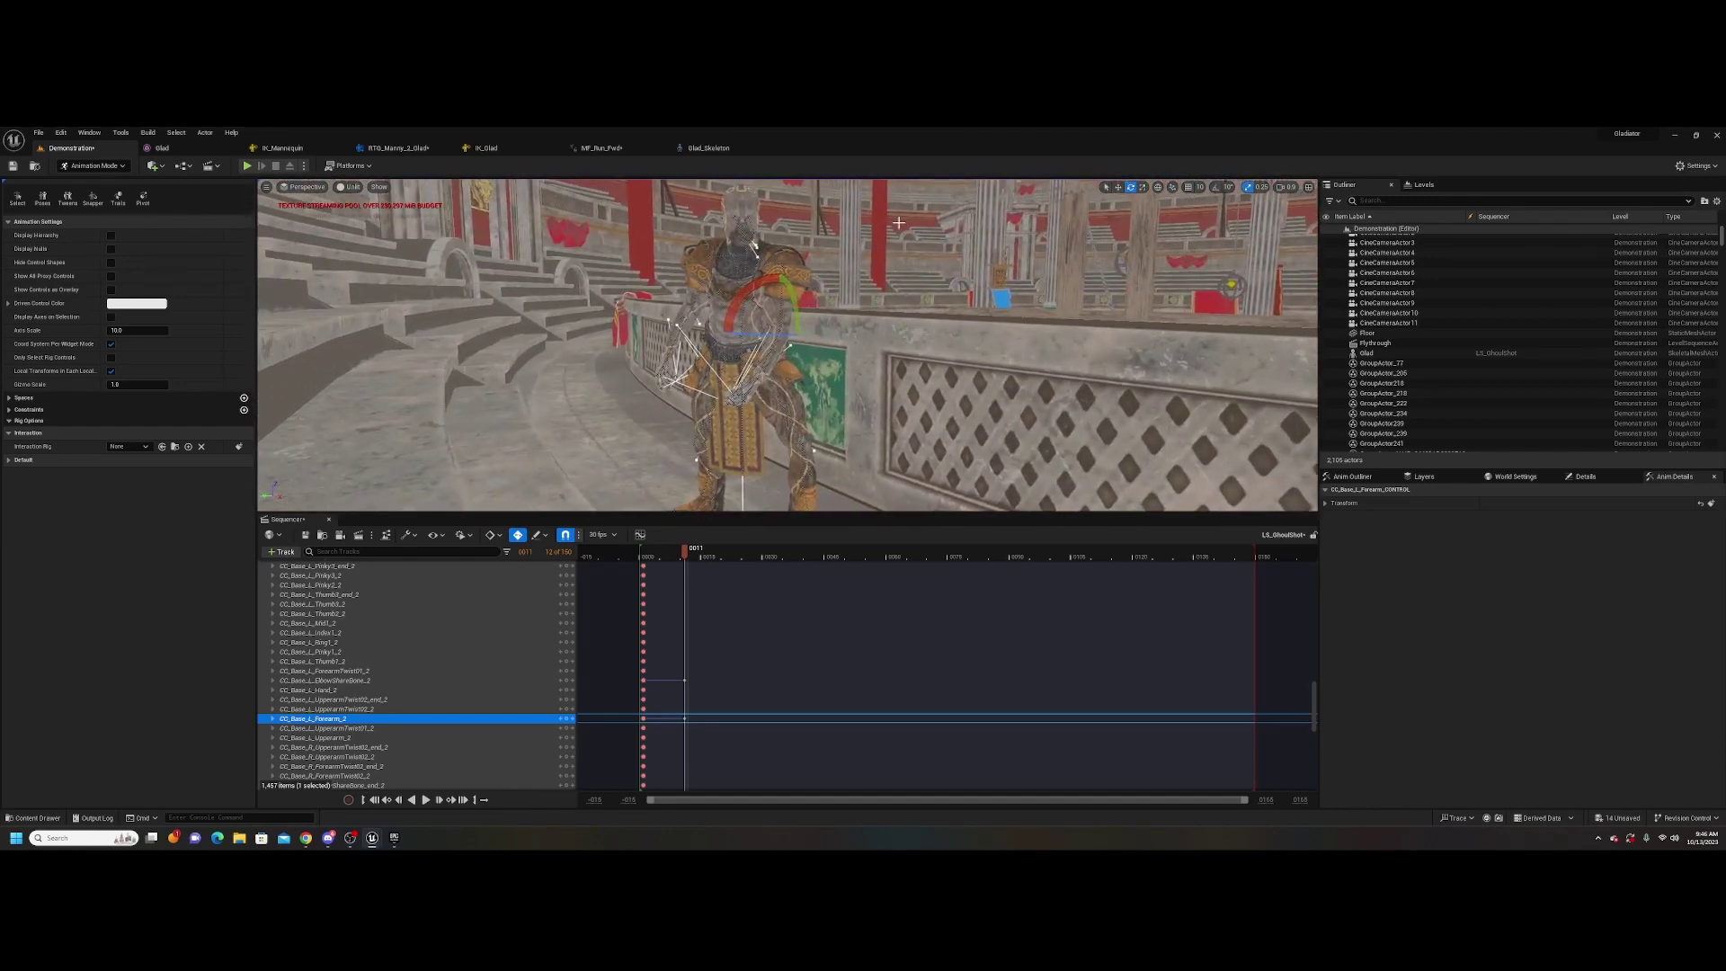
# Select the CC_Base_L_Upperarm control and rotate it at frame 0011 to adjust the left upper arm's pose
pyautogui.click(782, 267)
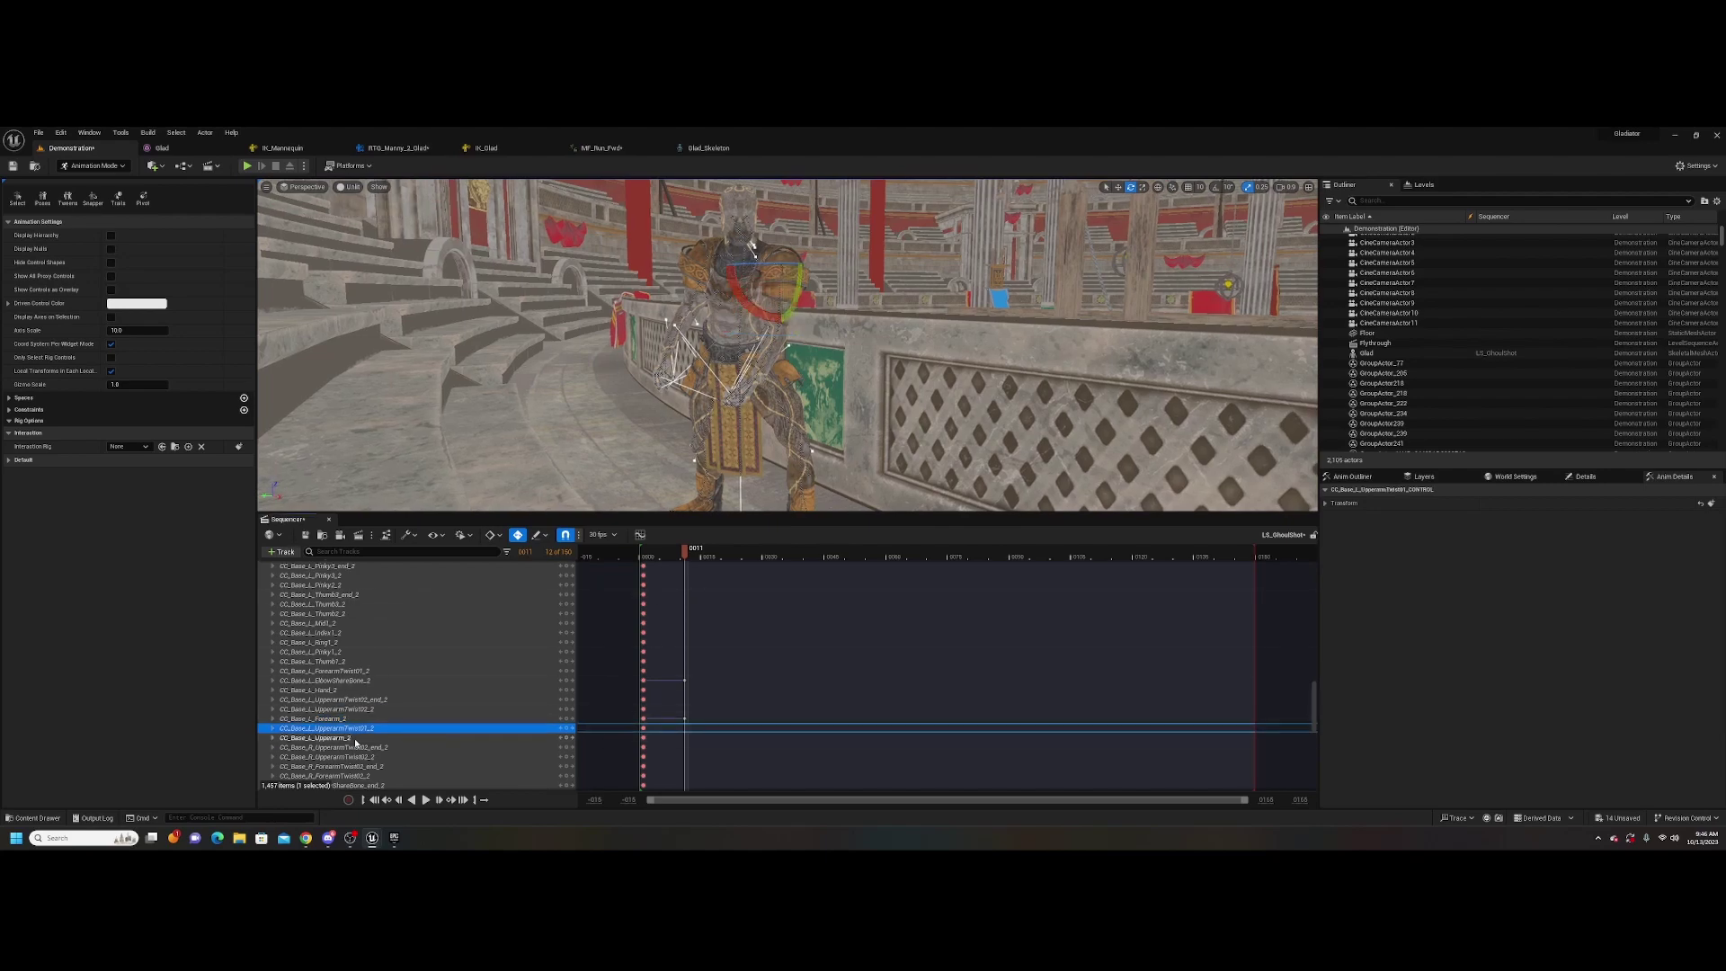
pyautogui.click(823, 375)
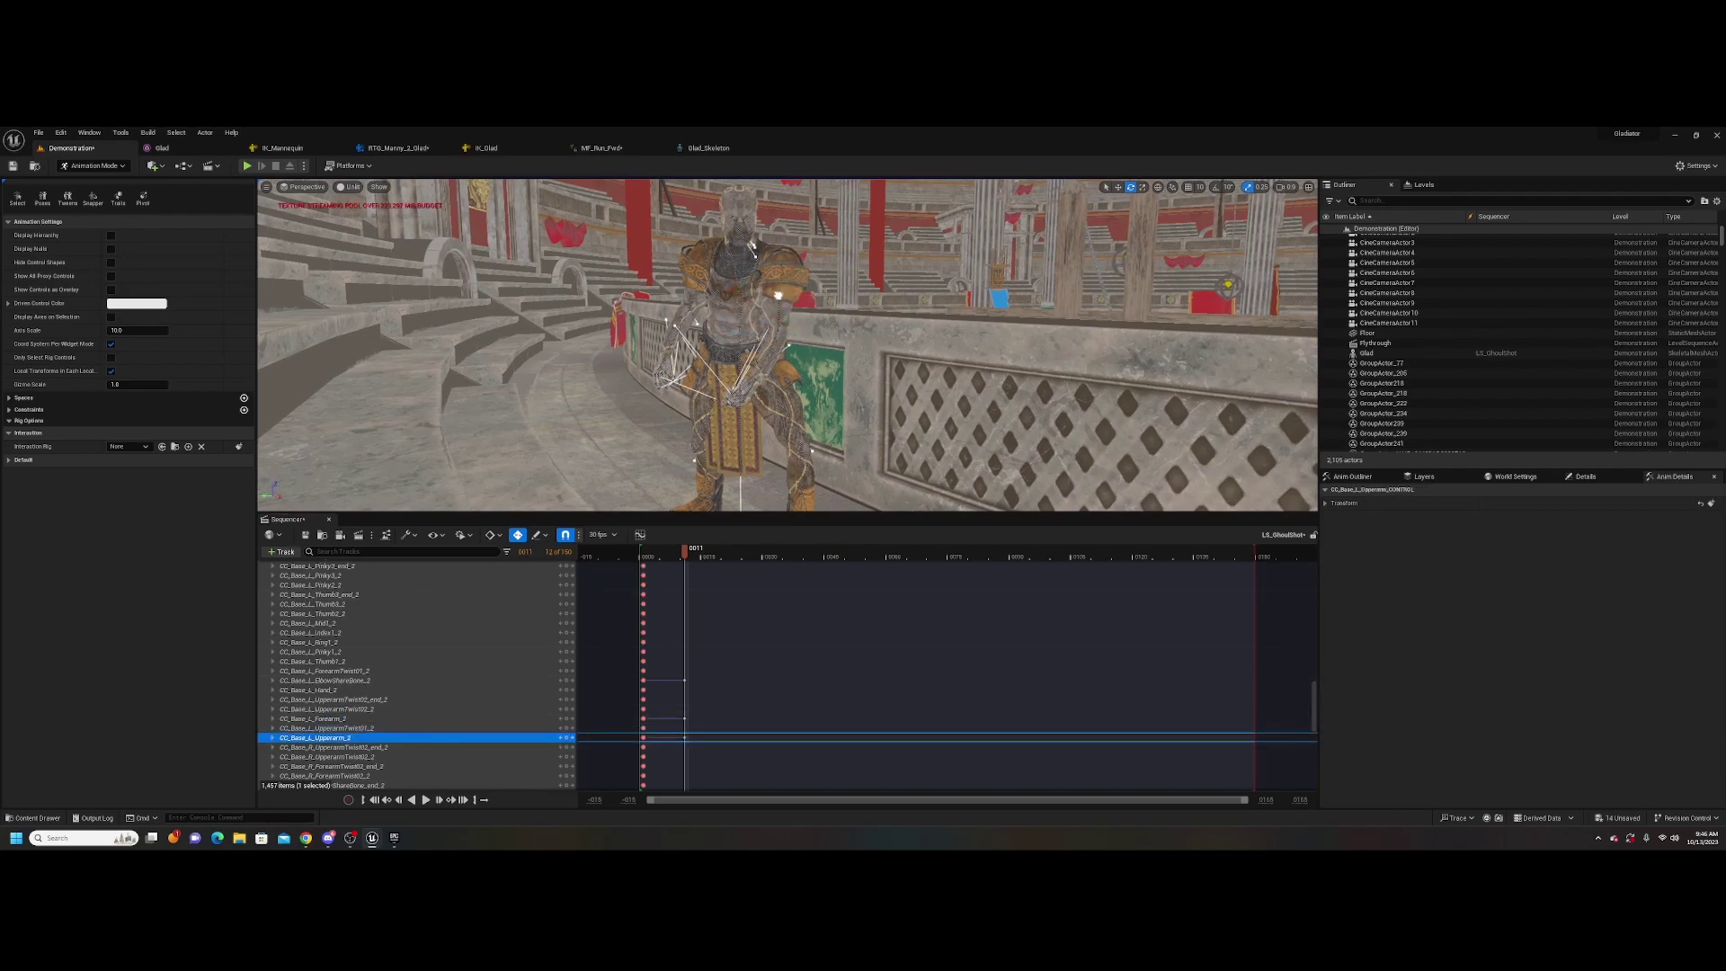
pyautogui.press('f')
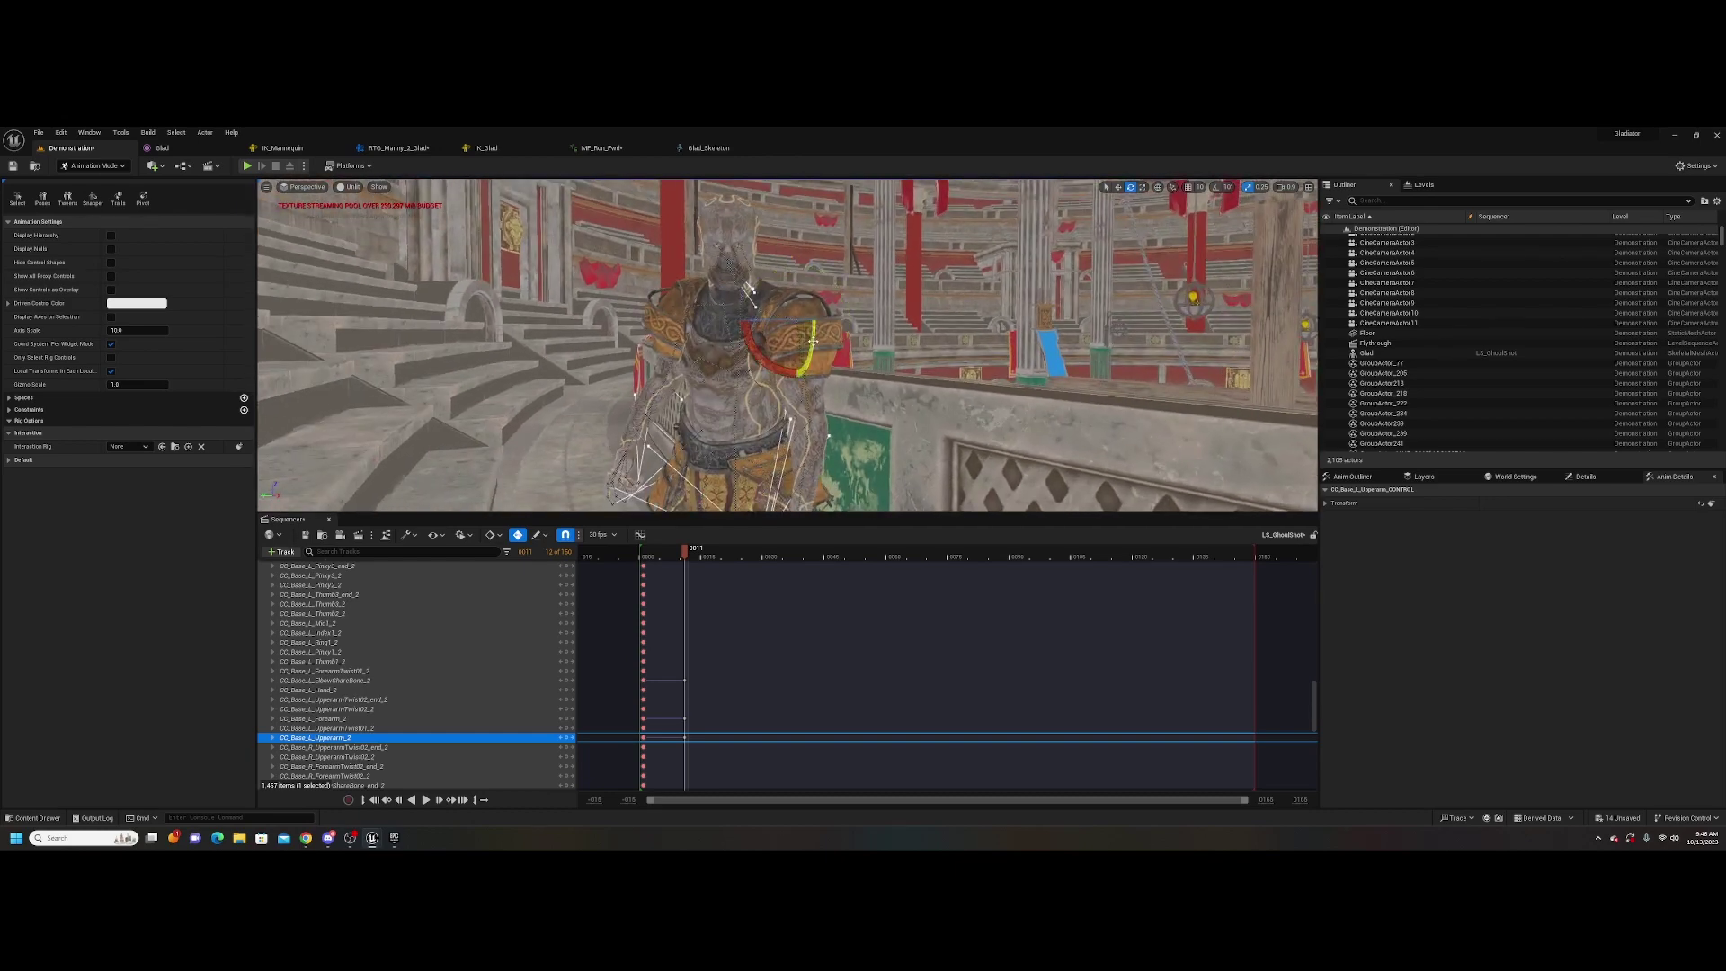
pyautogui.moveTo(768, 362); pyautogui.dragTo(783, 348)
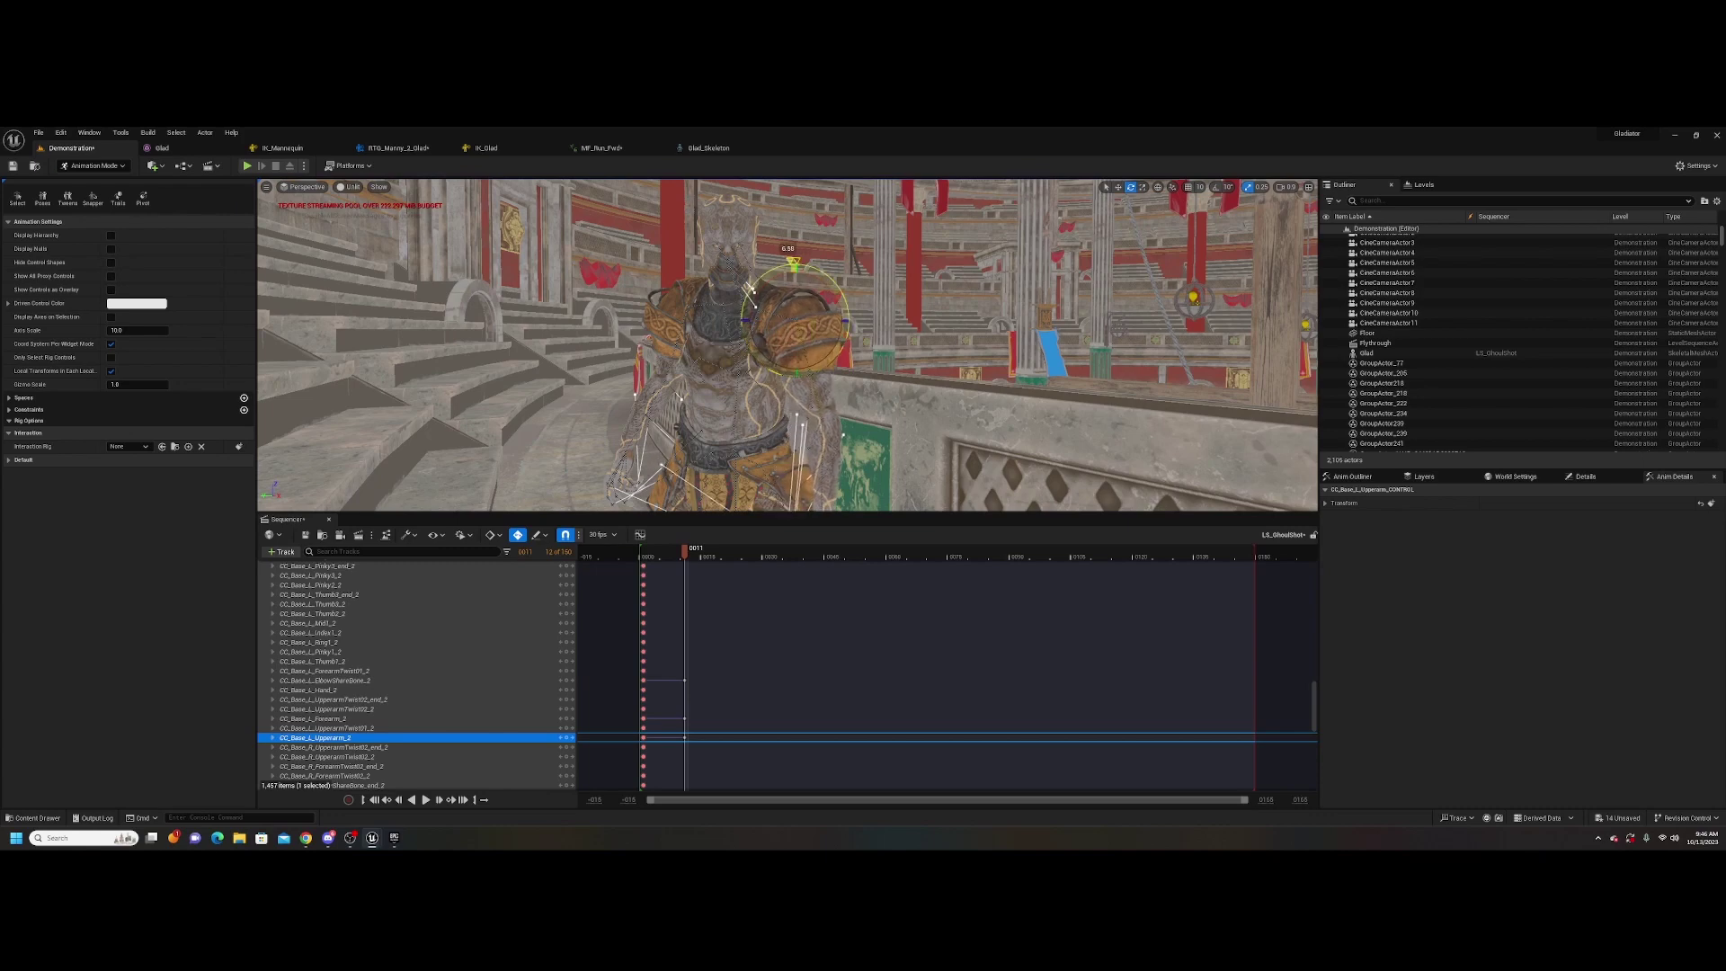
pyautogui.moveTo(841, 367); pyautogui.dragTo(745, 318, button='right')
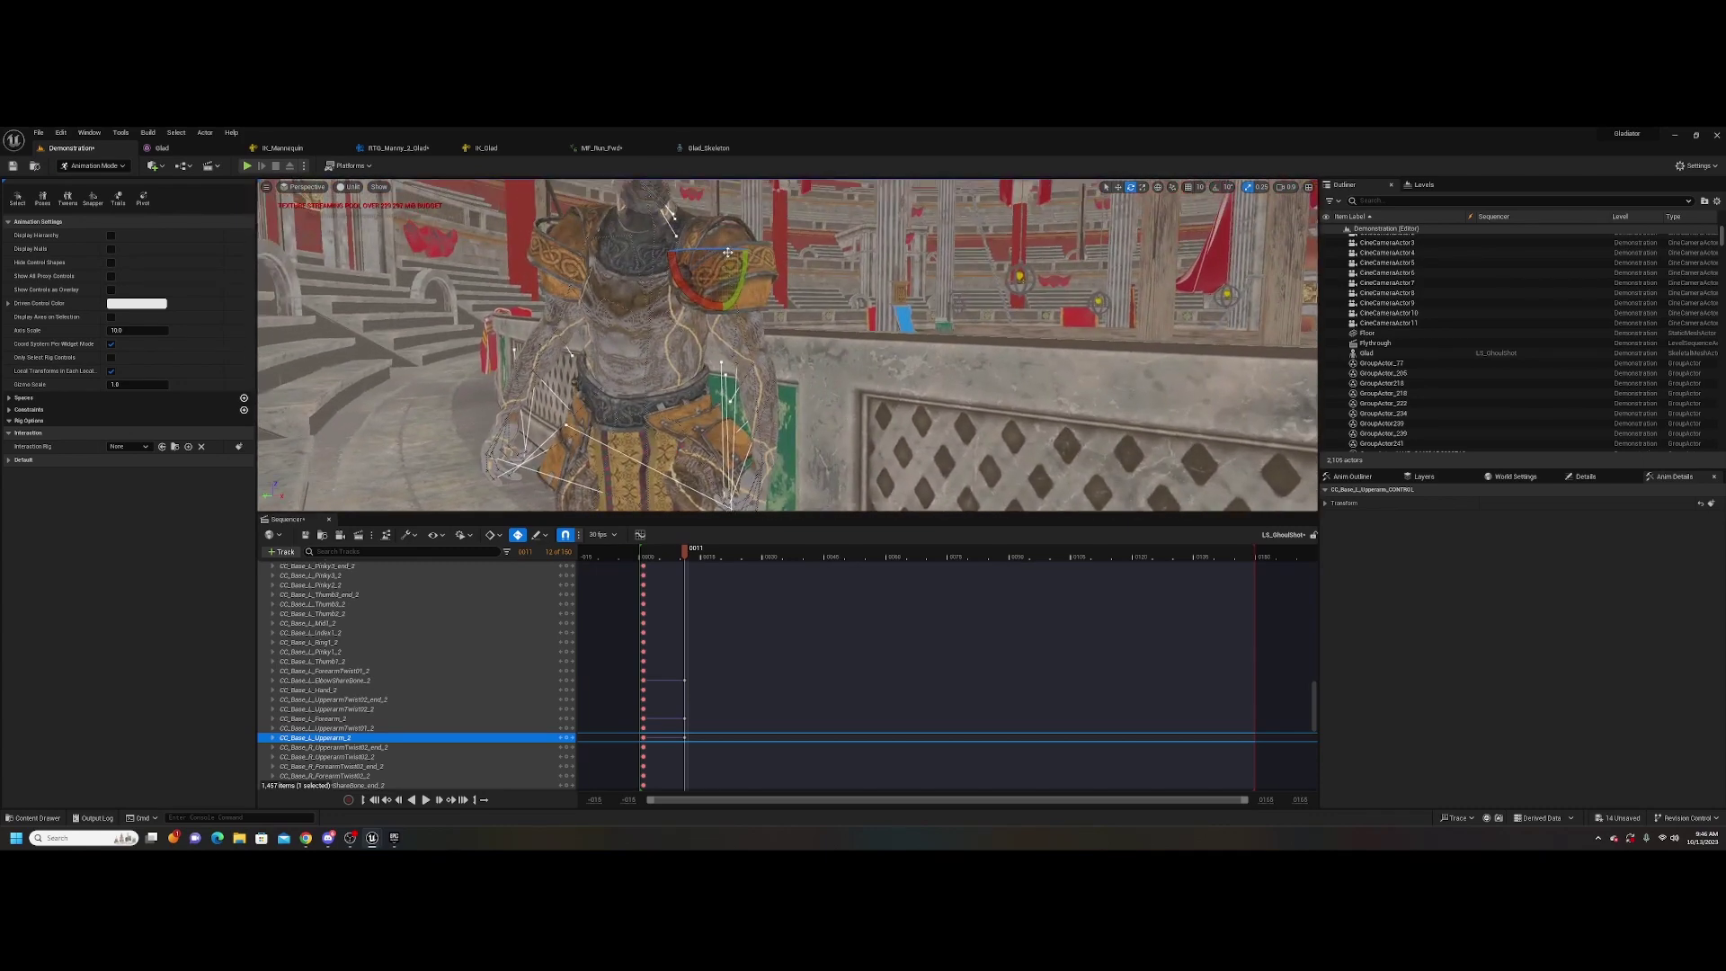
pyautogui.moveTo(743, 268); pyautogui.dragTo(755, 284)
pyautogui.moveTo(755, 286); pyautogui.dragTo(841, 293, button='right')
# Switch the viewport to Lit shading and turn on game view to hide the rig controls
pyautogui.click(348, 192)
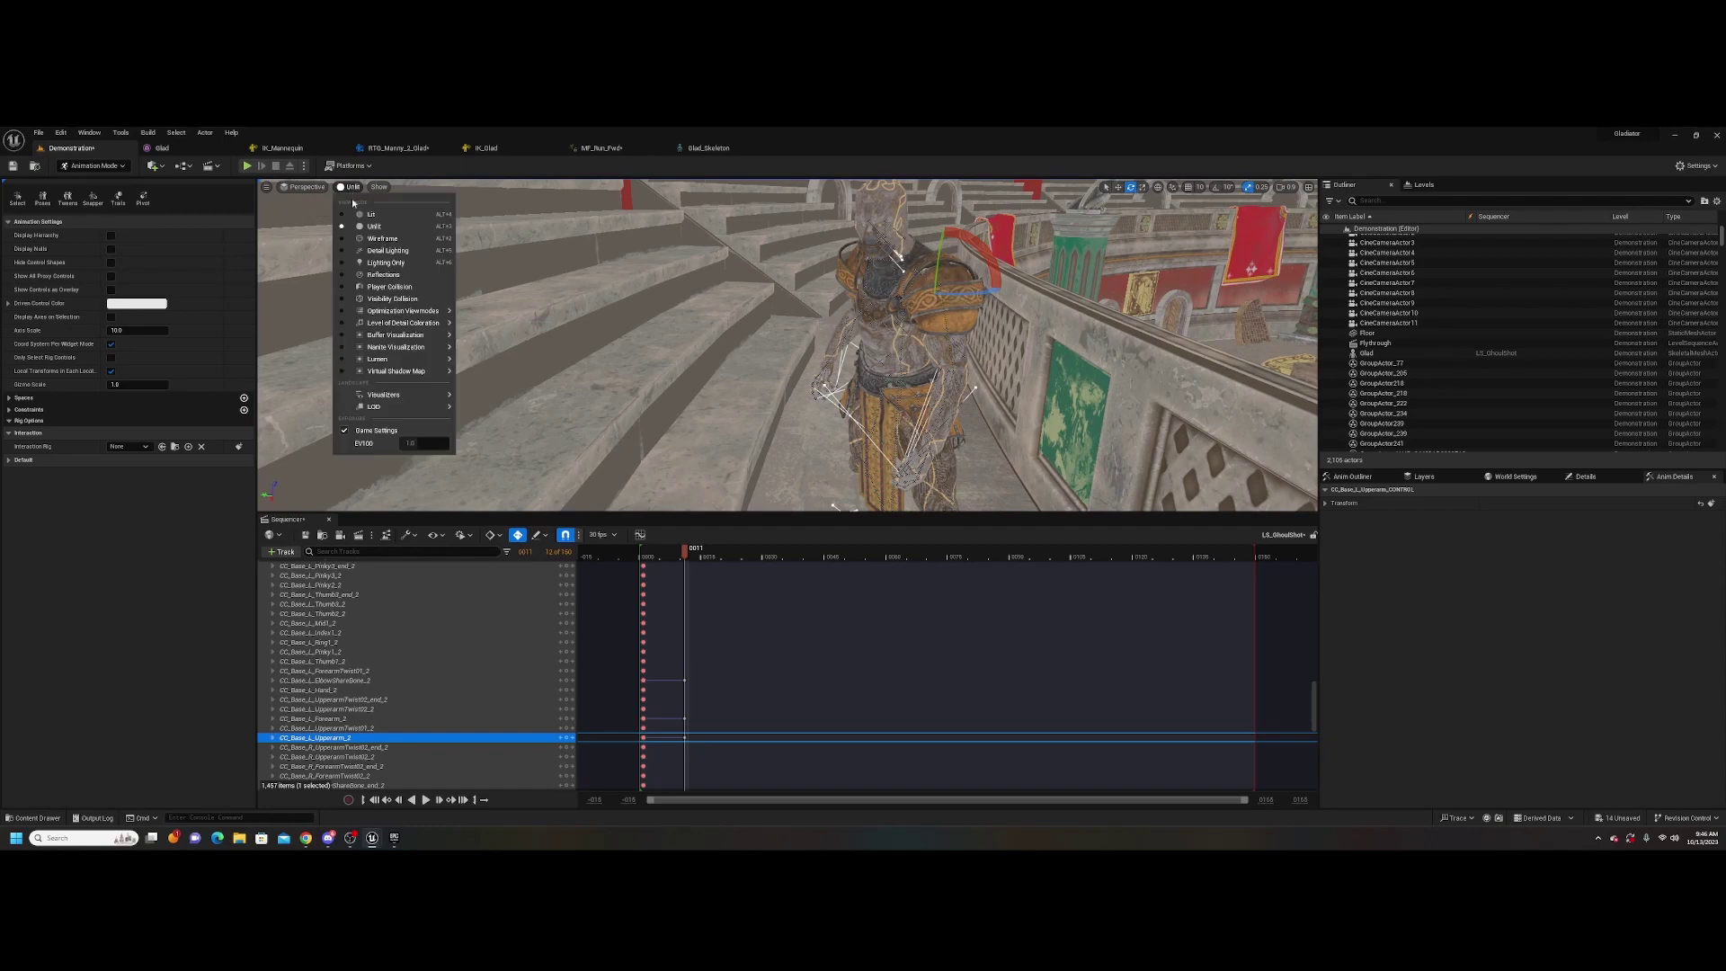
pyautogui.click(361, 212)
pyautogui.moveTo(1117, 397)
pyautogui.mouseDown(button='right')
pyautogui.moveTo(1152, 364)
pyautogui.moveTo(1123, 370)
pyautogui.mouseUp(button='right')
pyautogui.press('g')
# Collapse the Glad actor's FKControlRig track and lock the viewport to the Camera Cuts track
pyautogui.scroll(2, 464, 665)
pyautogui.scroll(10, 464, 665)
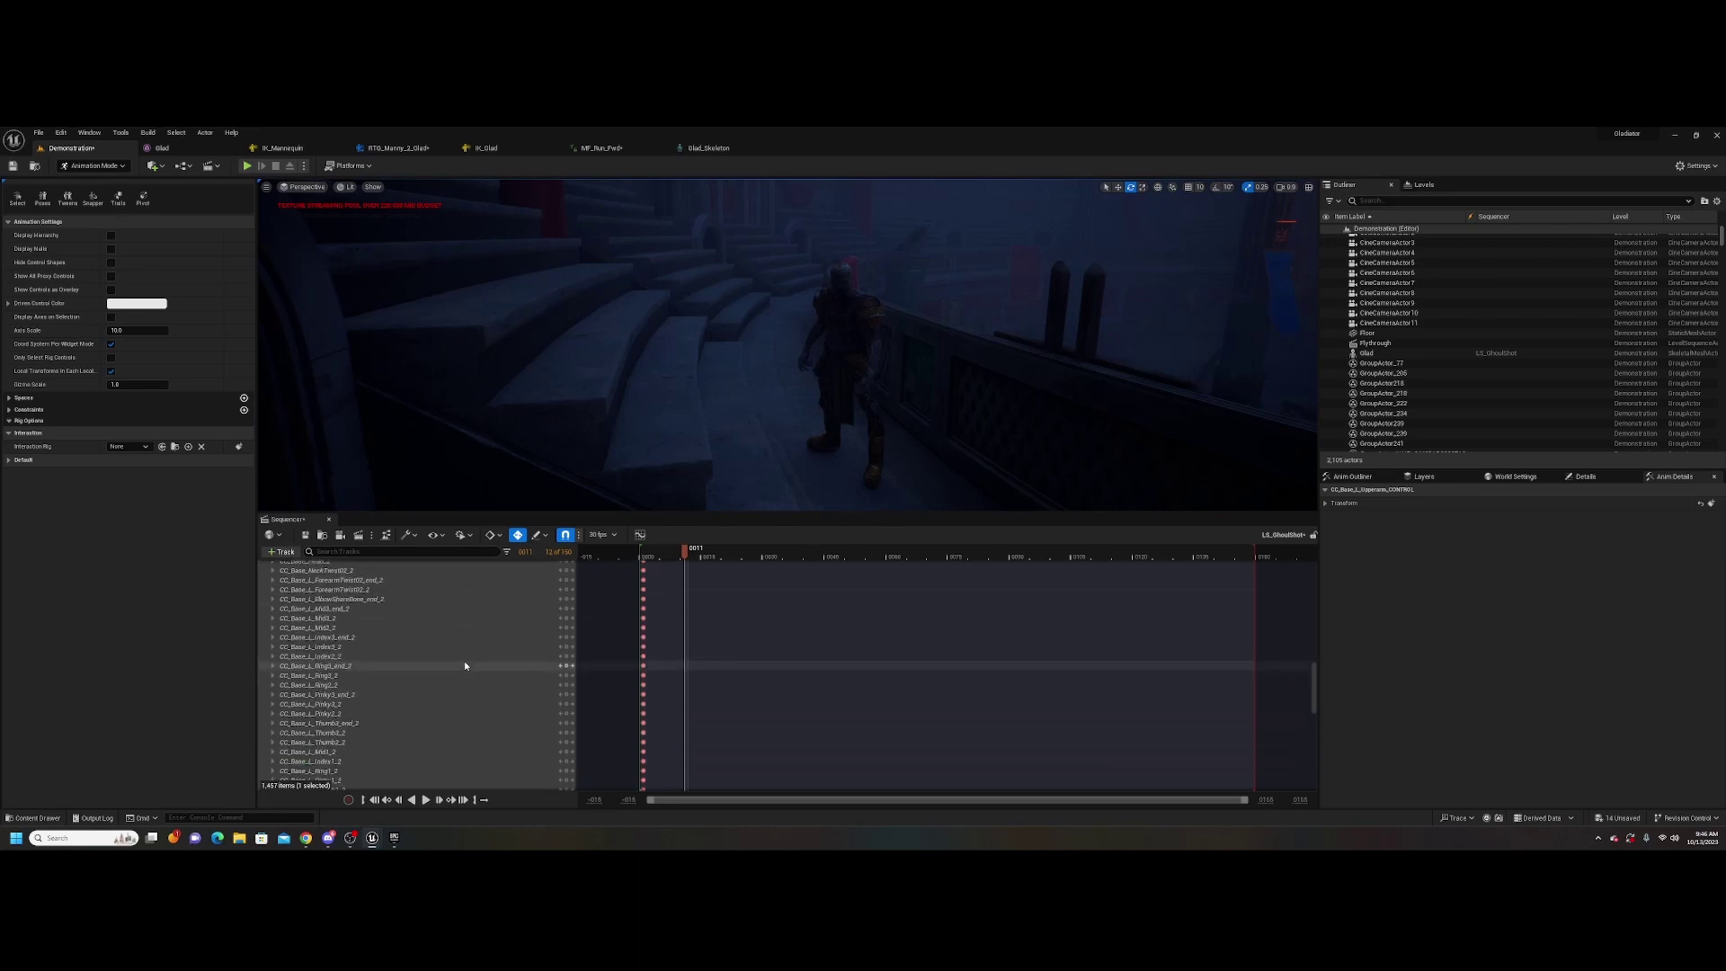
pyautogui.moveTo(1314, 661); pyautogui.dragTo(1312, 576)
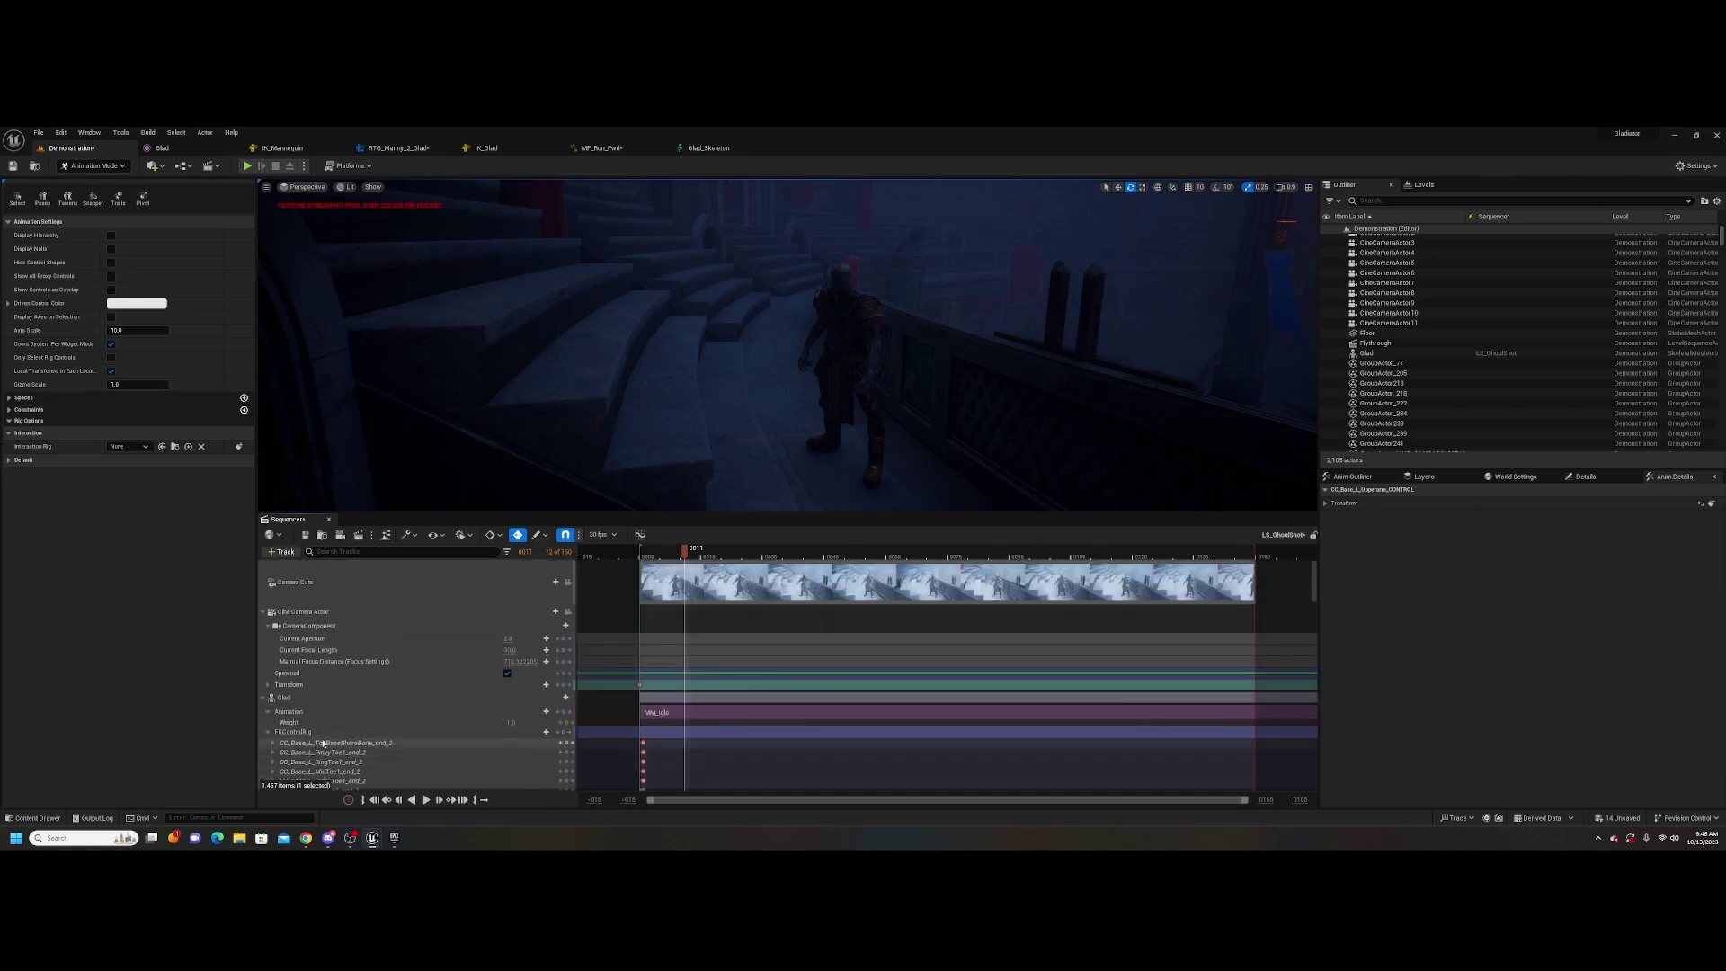
pyautogui.click(268, 732)
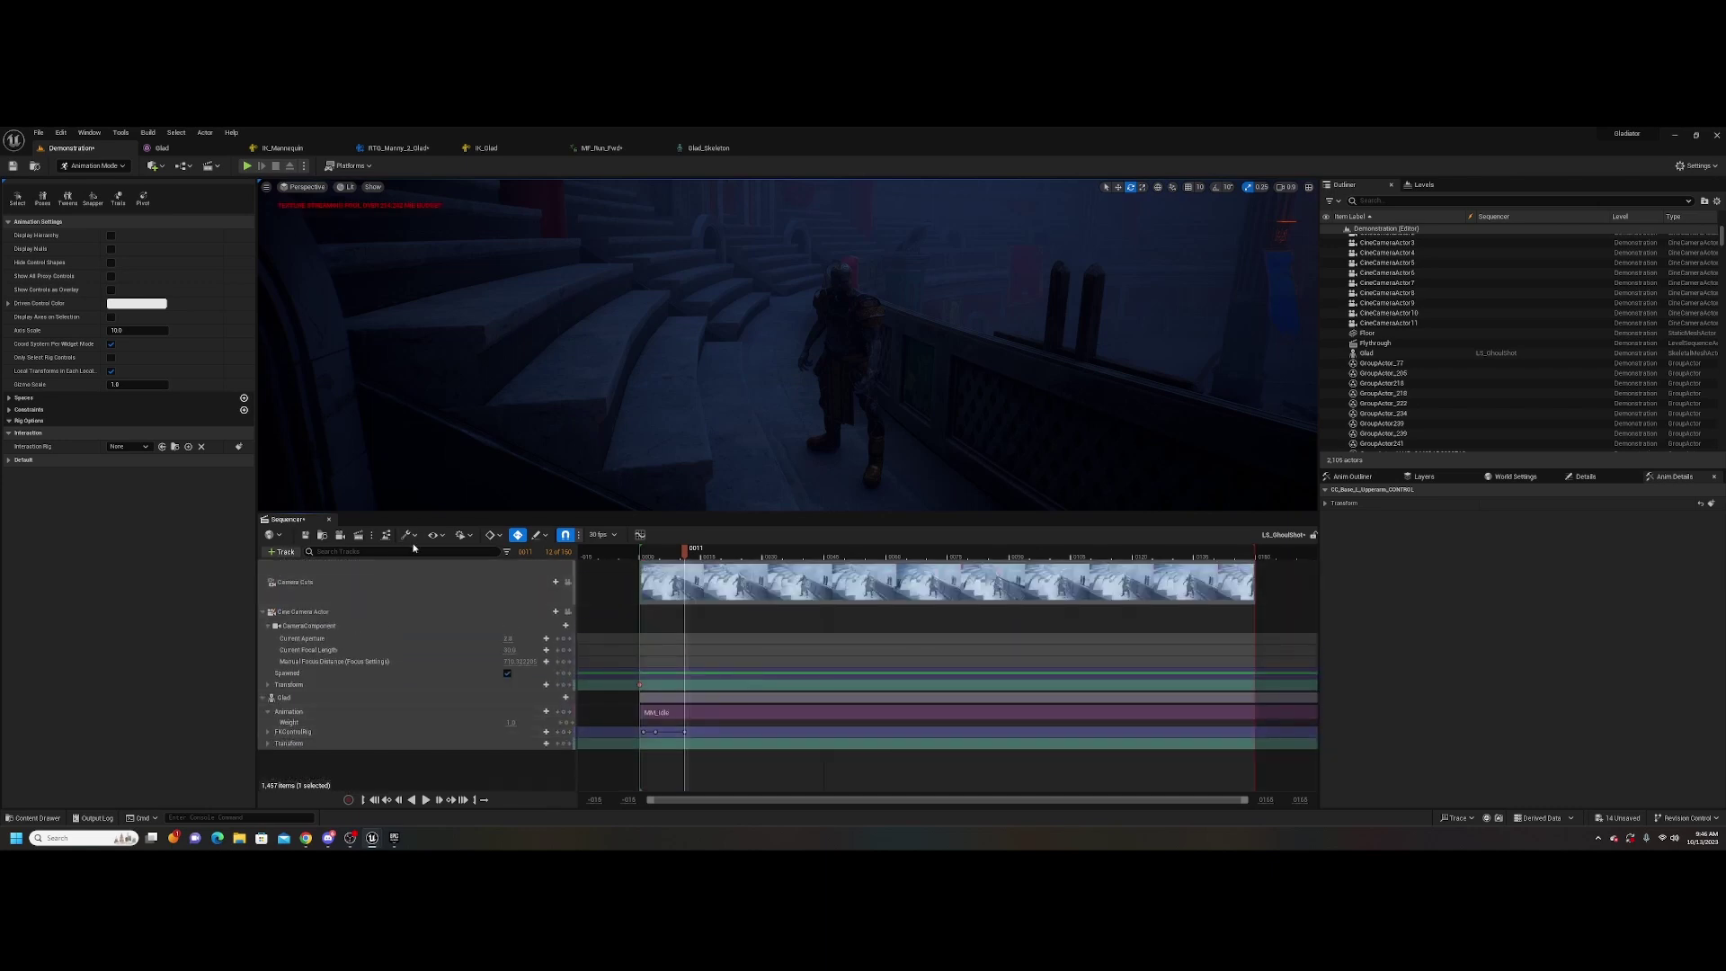
pyautogui.click(567, 582)
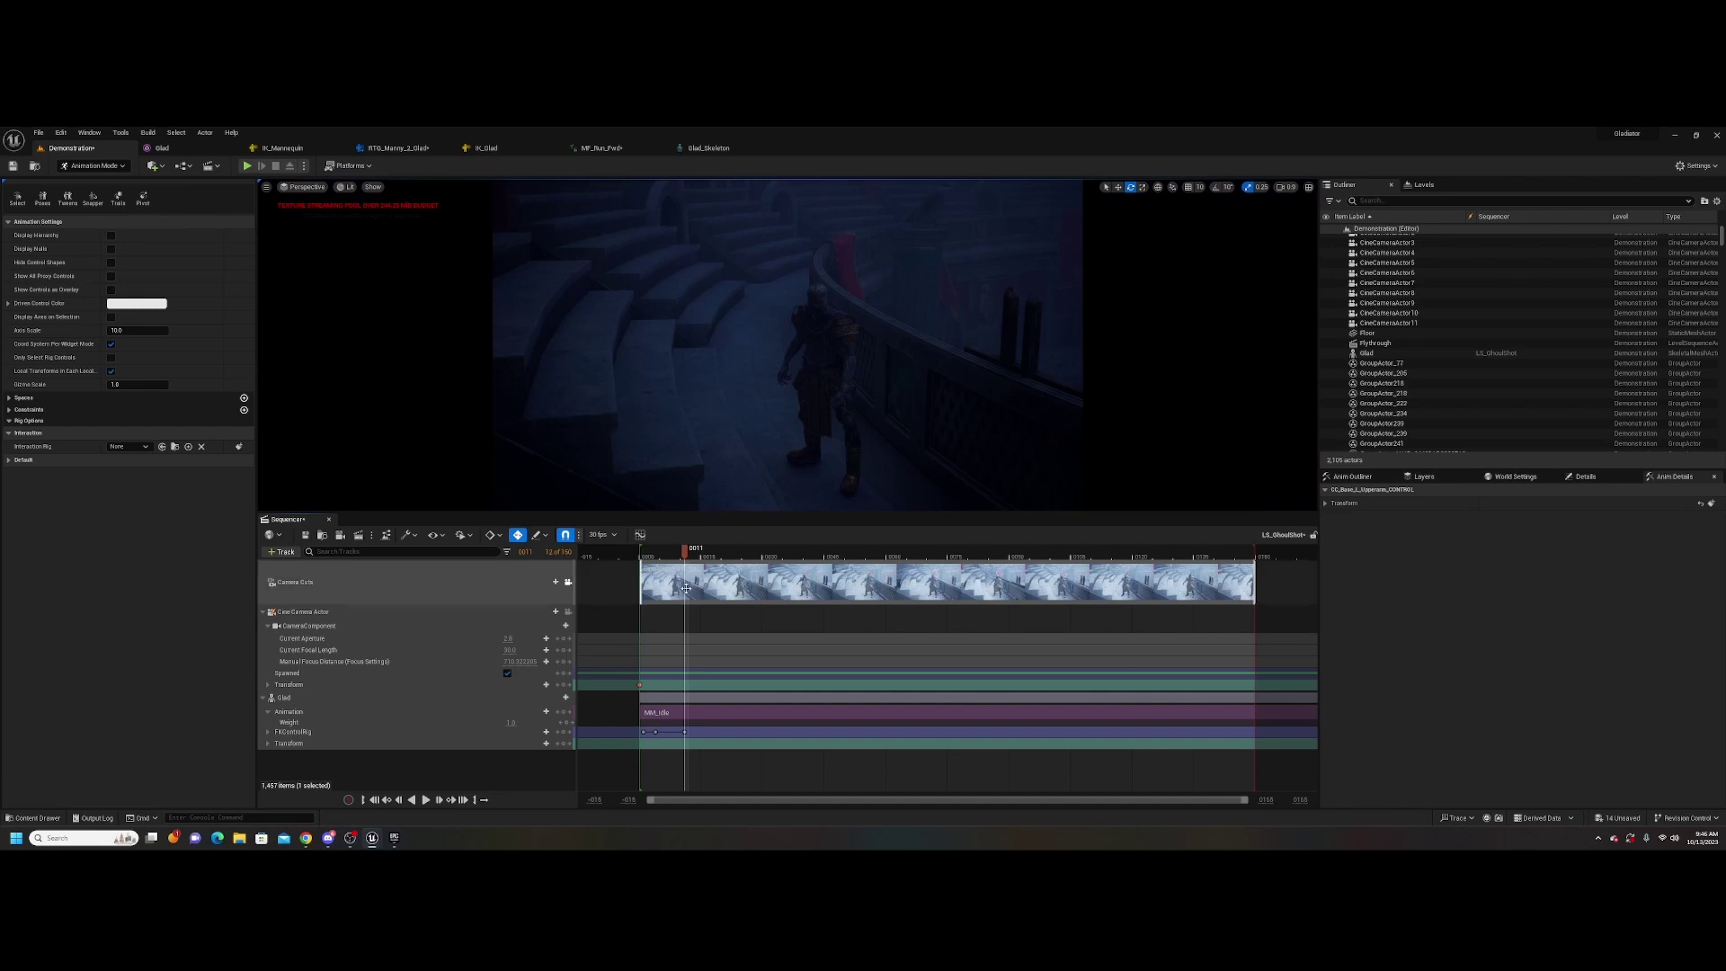
# Play the sequence from frame 0000 through the camera to review the gladiator's arm movement
pyautogui.moveTo(684, 550); pyautogui.dragTo(646, 575)
pyautogui.press('space')
pyautogui.press('space')
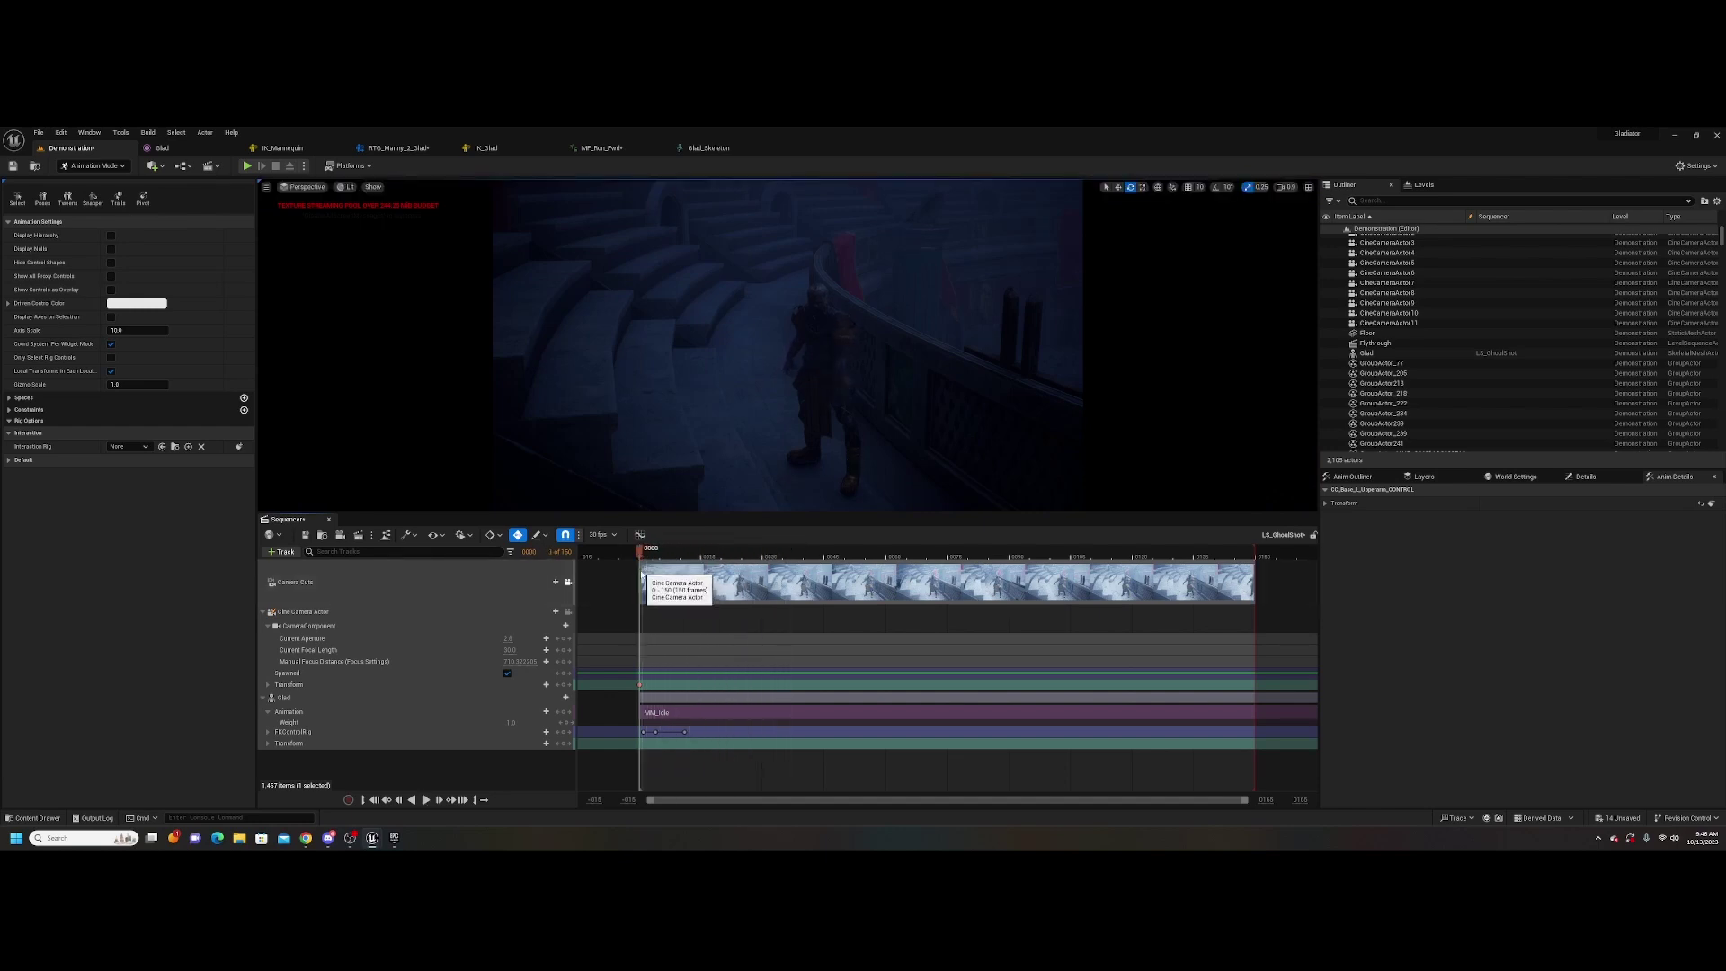
pyautogui.press('space')
pyautogui.press('space')
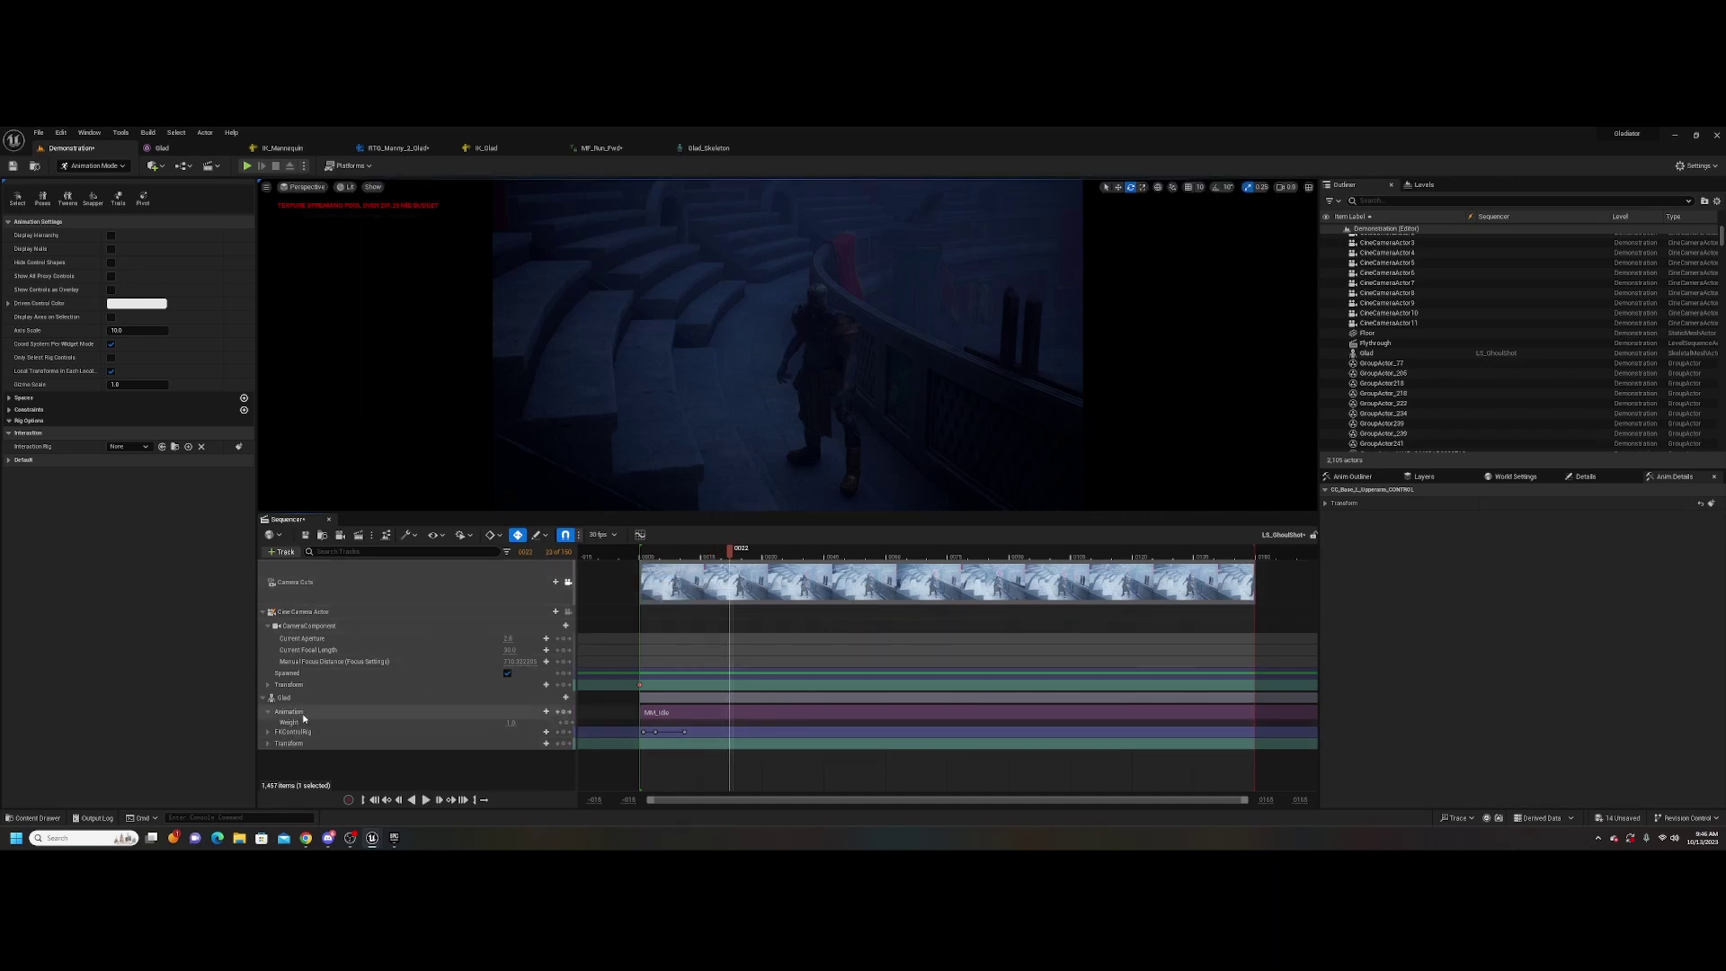
# Expand the FKControlRig track and delete the frame 0001 keys of the left elbow share bone, CC_Base_L_Forearm and CC_Base_L_Upperarm controls
pyautogui.click(267, 733)
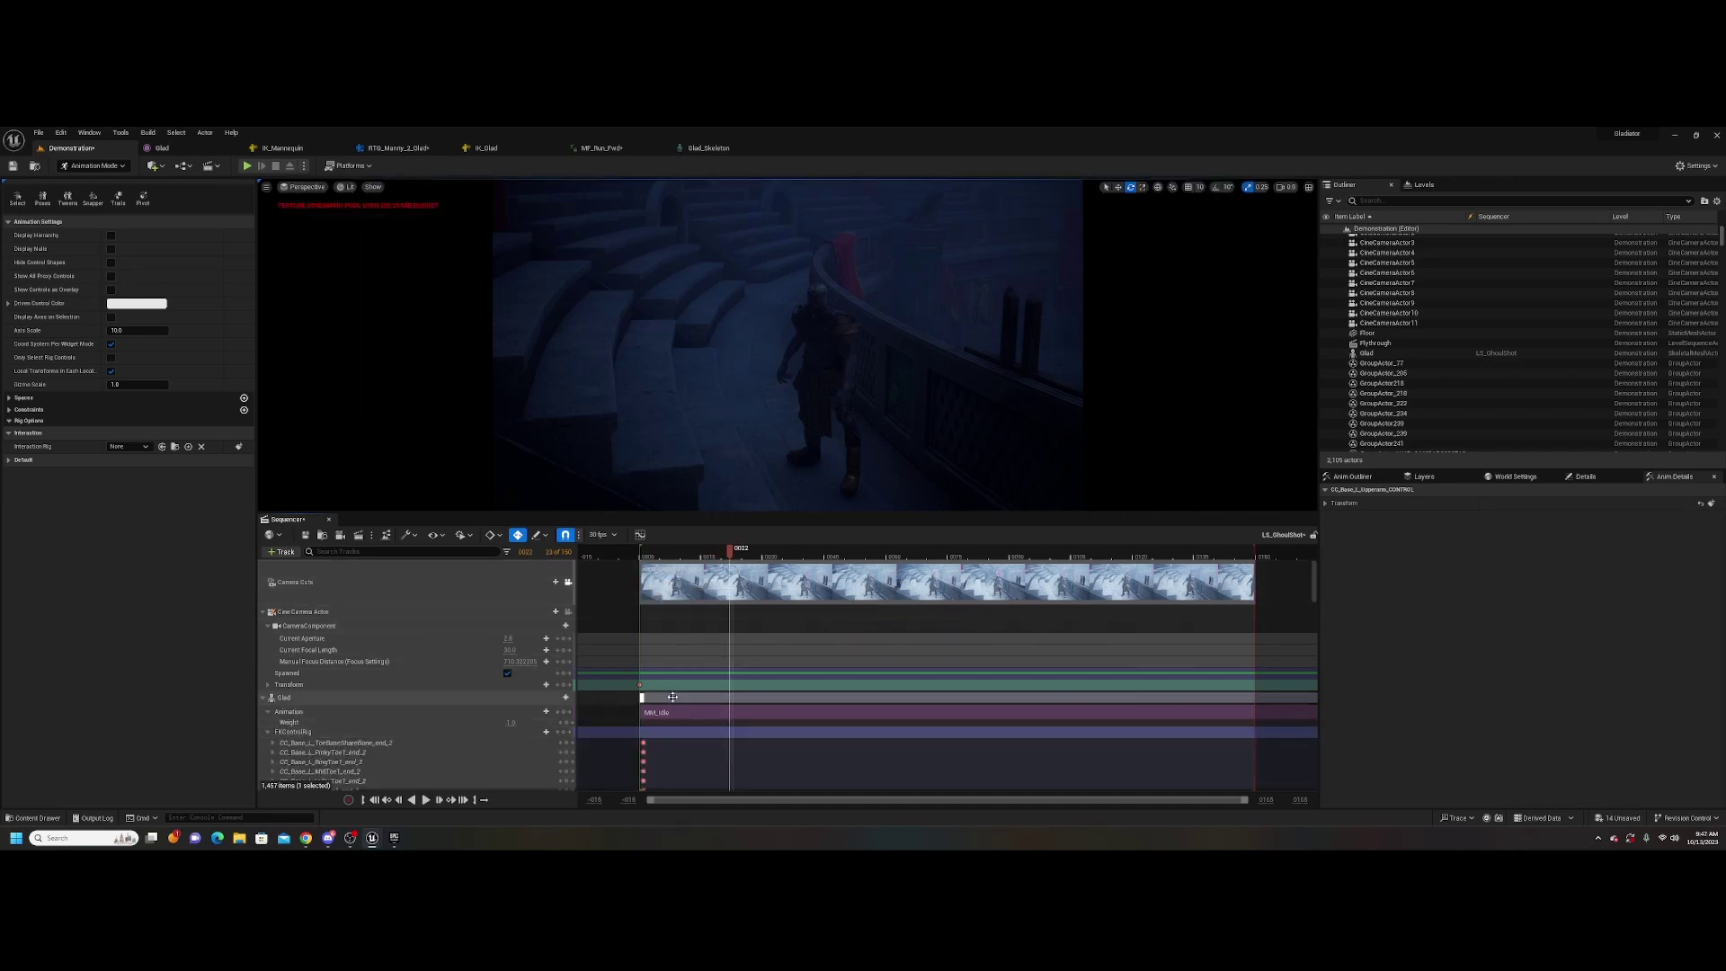
pyautogui.scroll(-10, 688, 716)
pyautogui.scroll(-15, 689, 717)
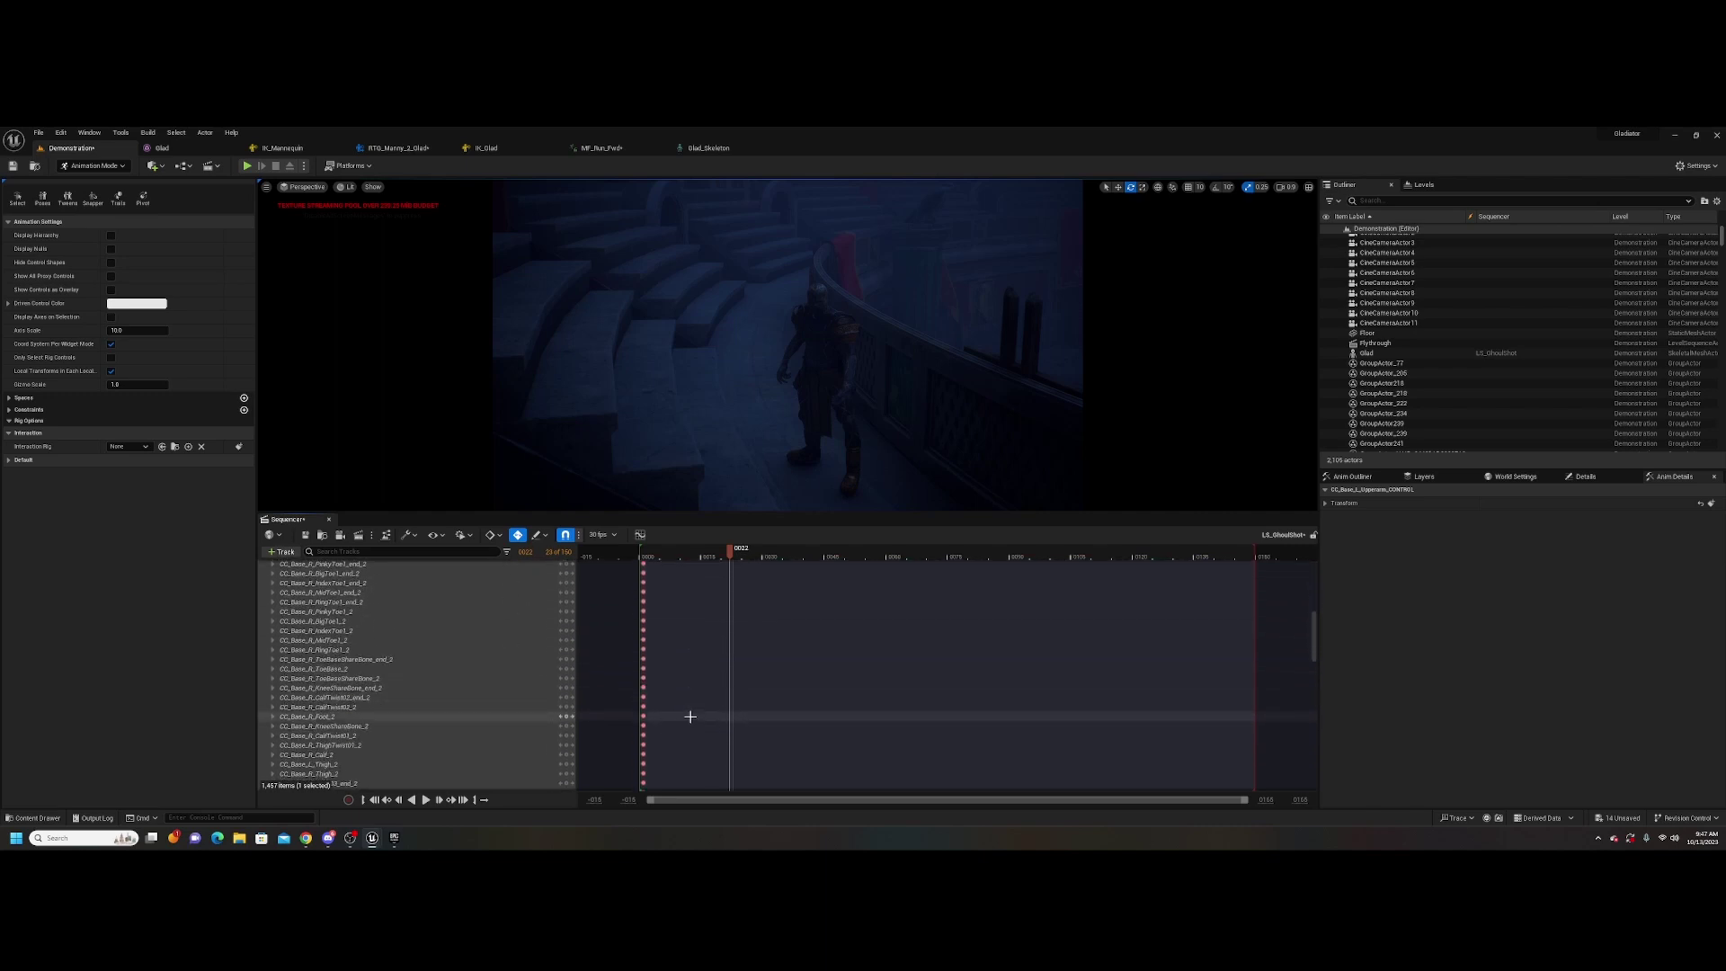
pyautogui.scroll(-5, 694, 719)
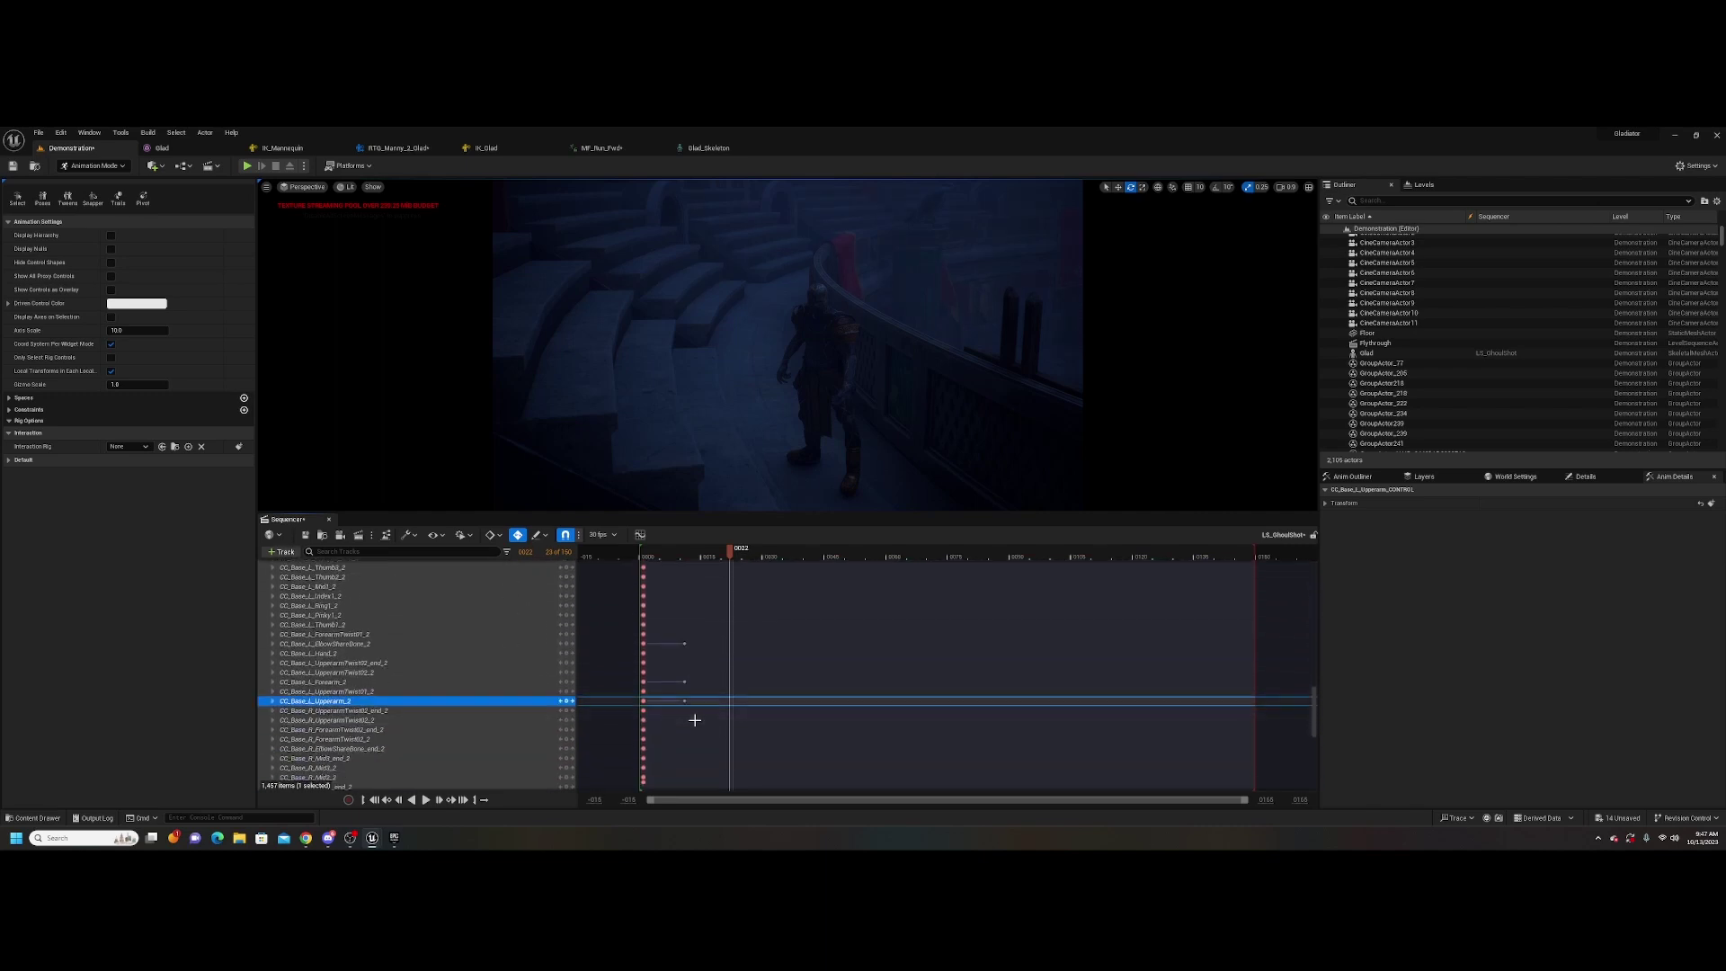
pyautogui.press(',')
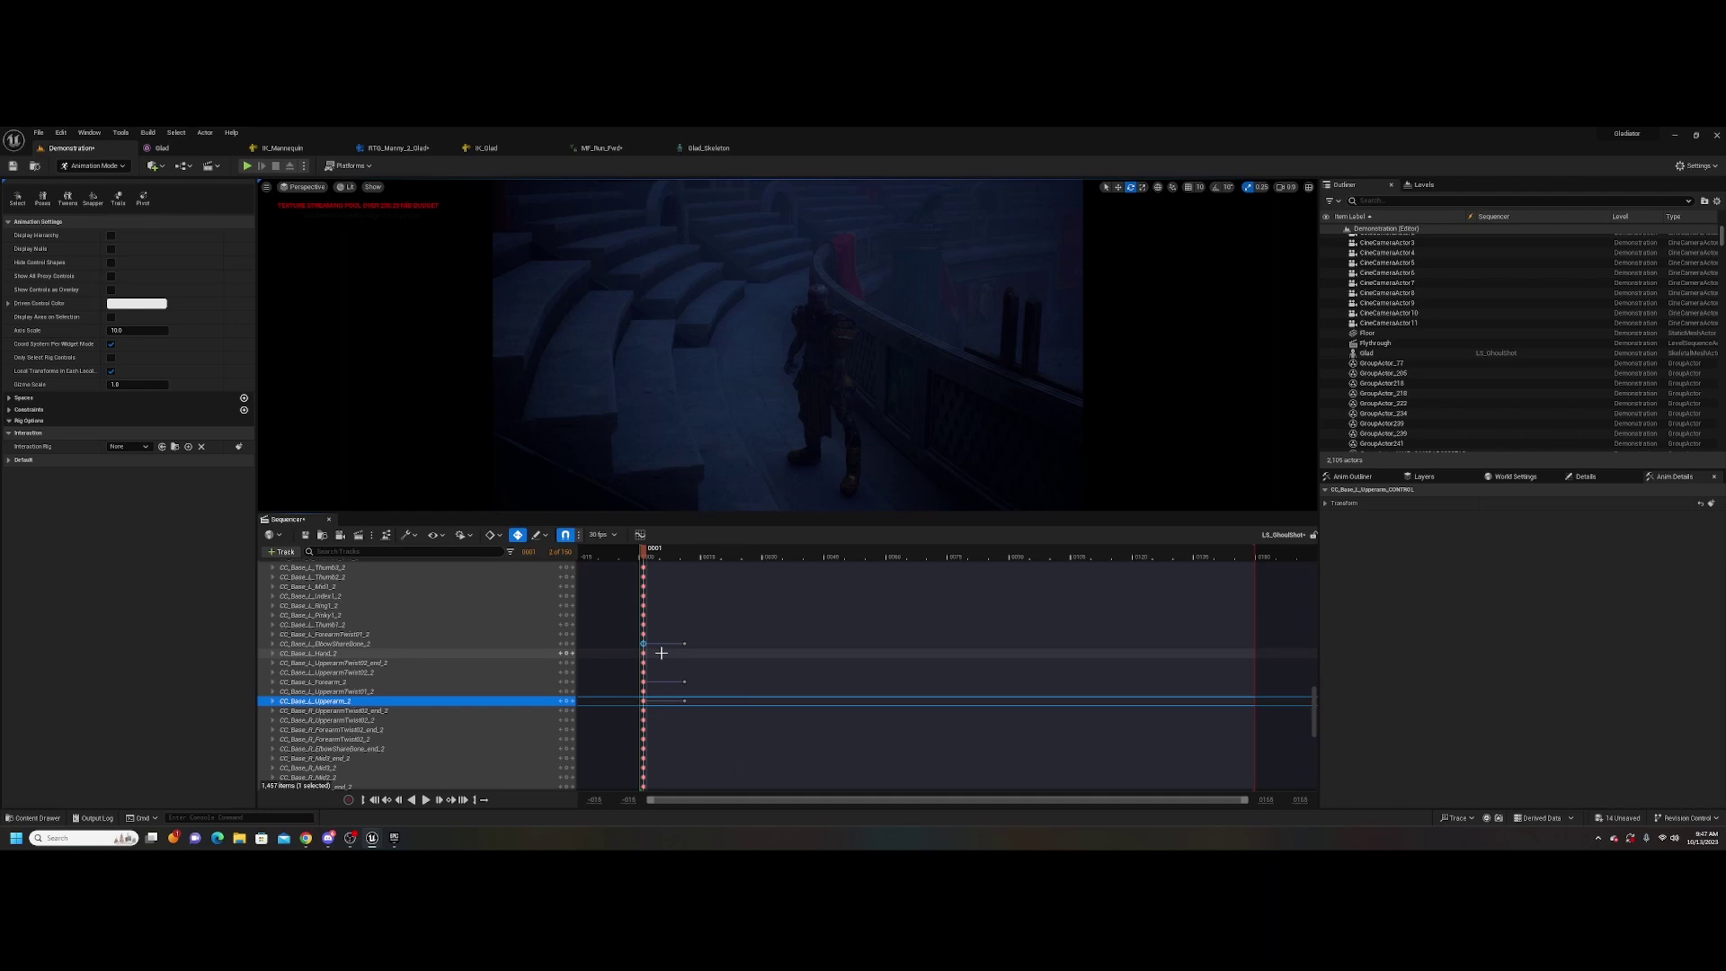
pyautogui.click(643, 682)
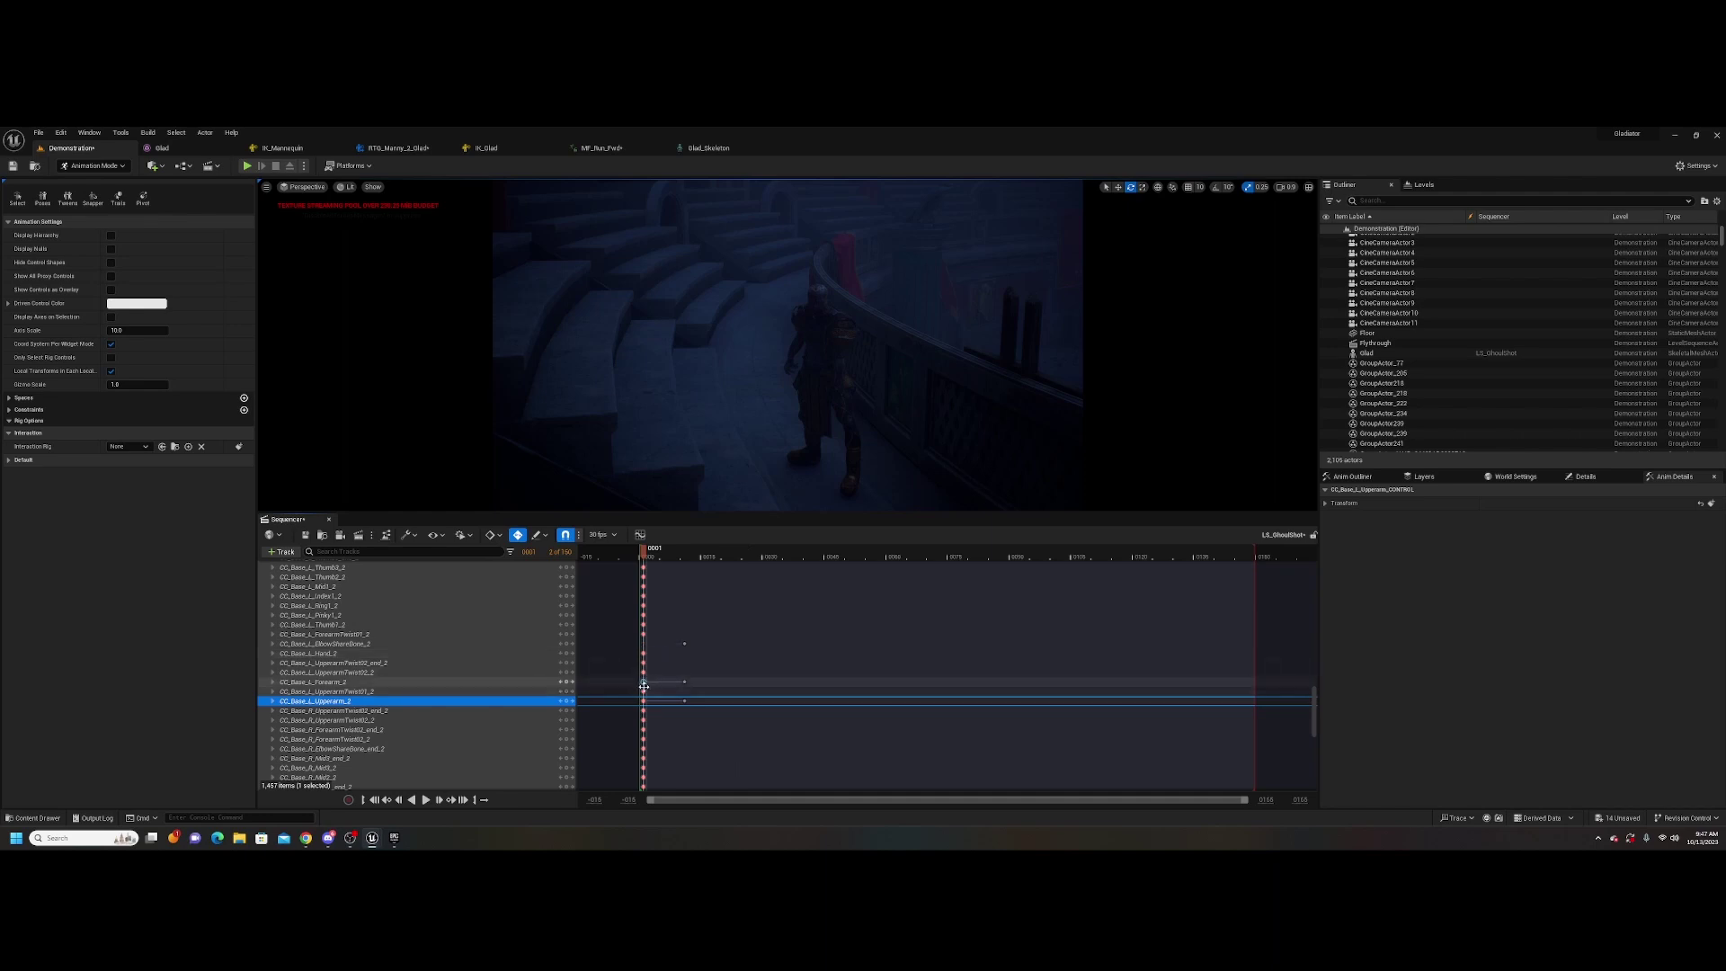
pyautogui.click(643, 701)
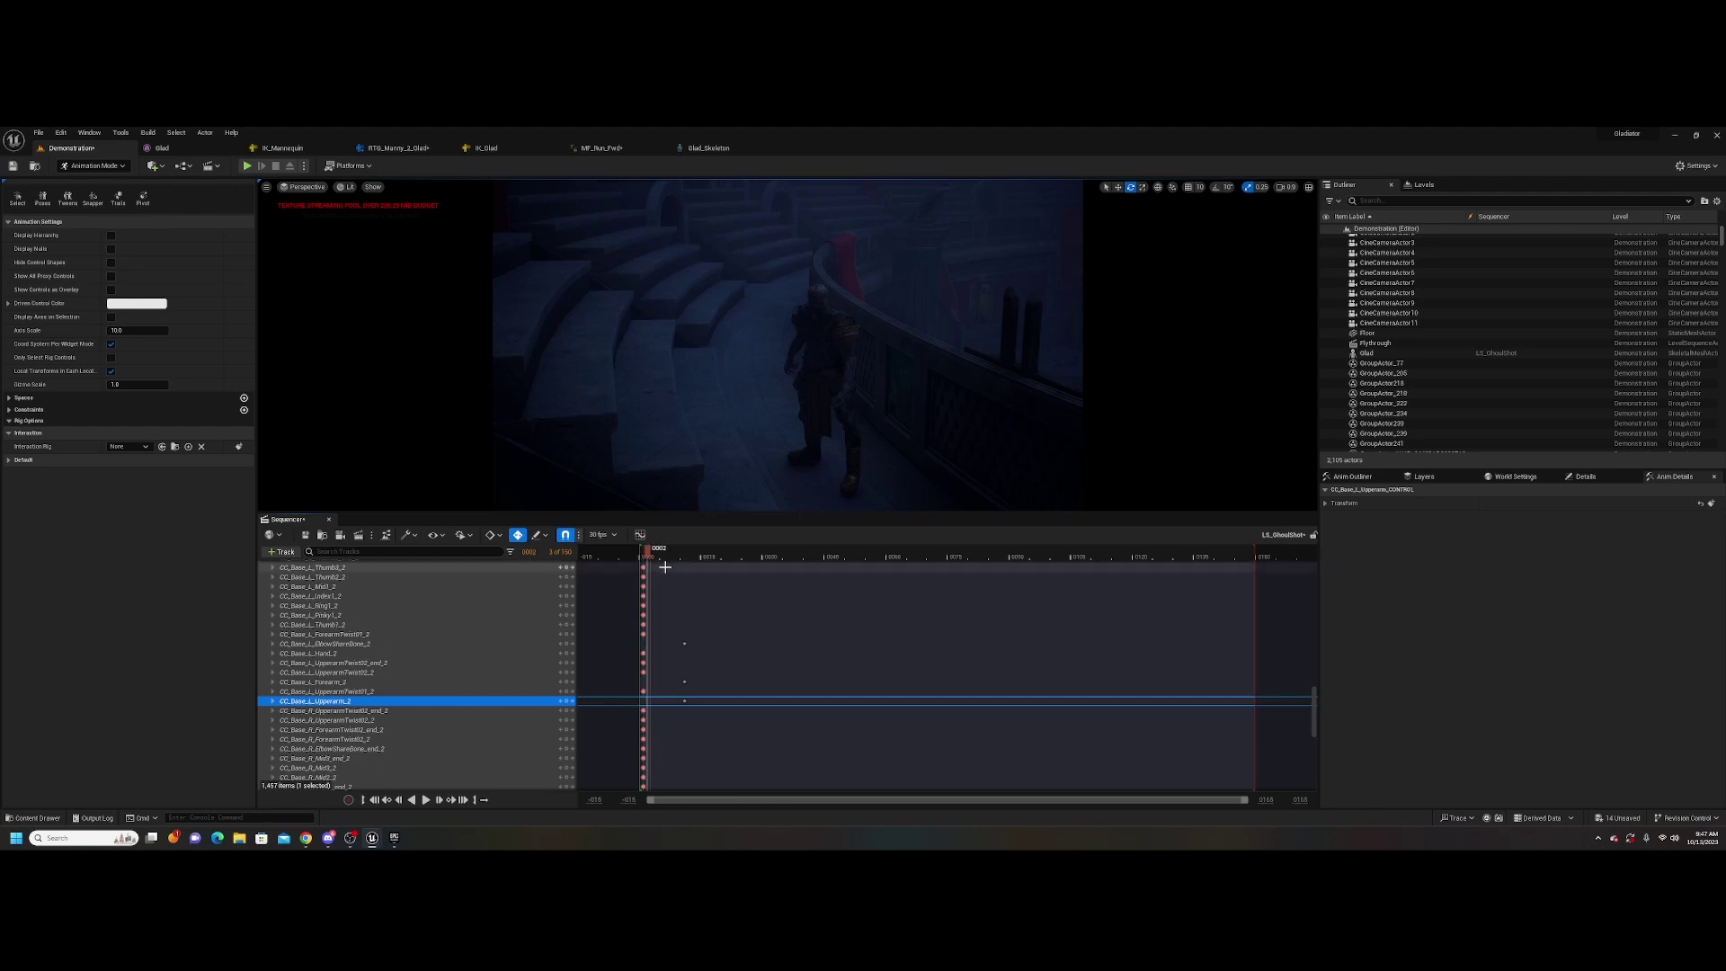
# Delete the frame 0001 keys of the right elbow share bone and CC_Base_R_Forearm controls in the FKControlRig track
pyautogui.moveTo(651, 558); pyautogui.dragTo(735, 558)
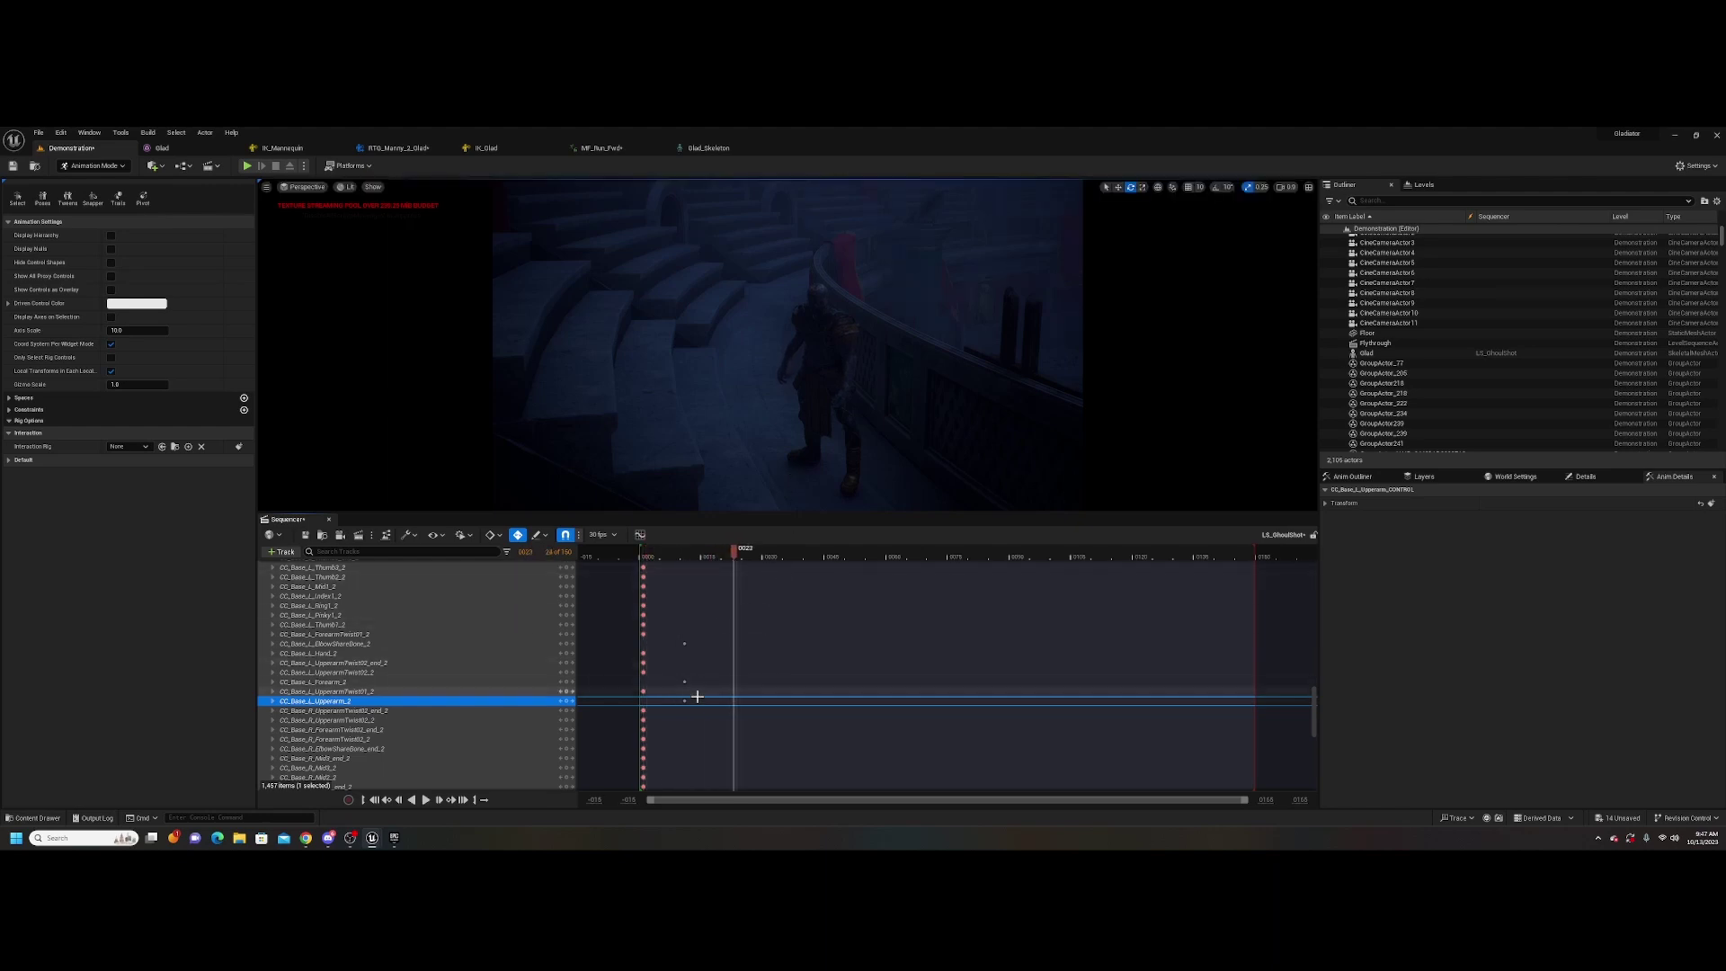
pyautogui.scroll(-5, 693, 697)
pyautogui.scroll(-3, 696, 701)
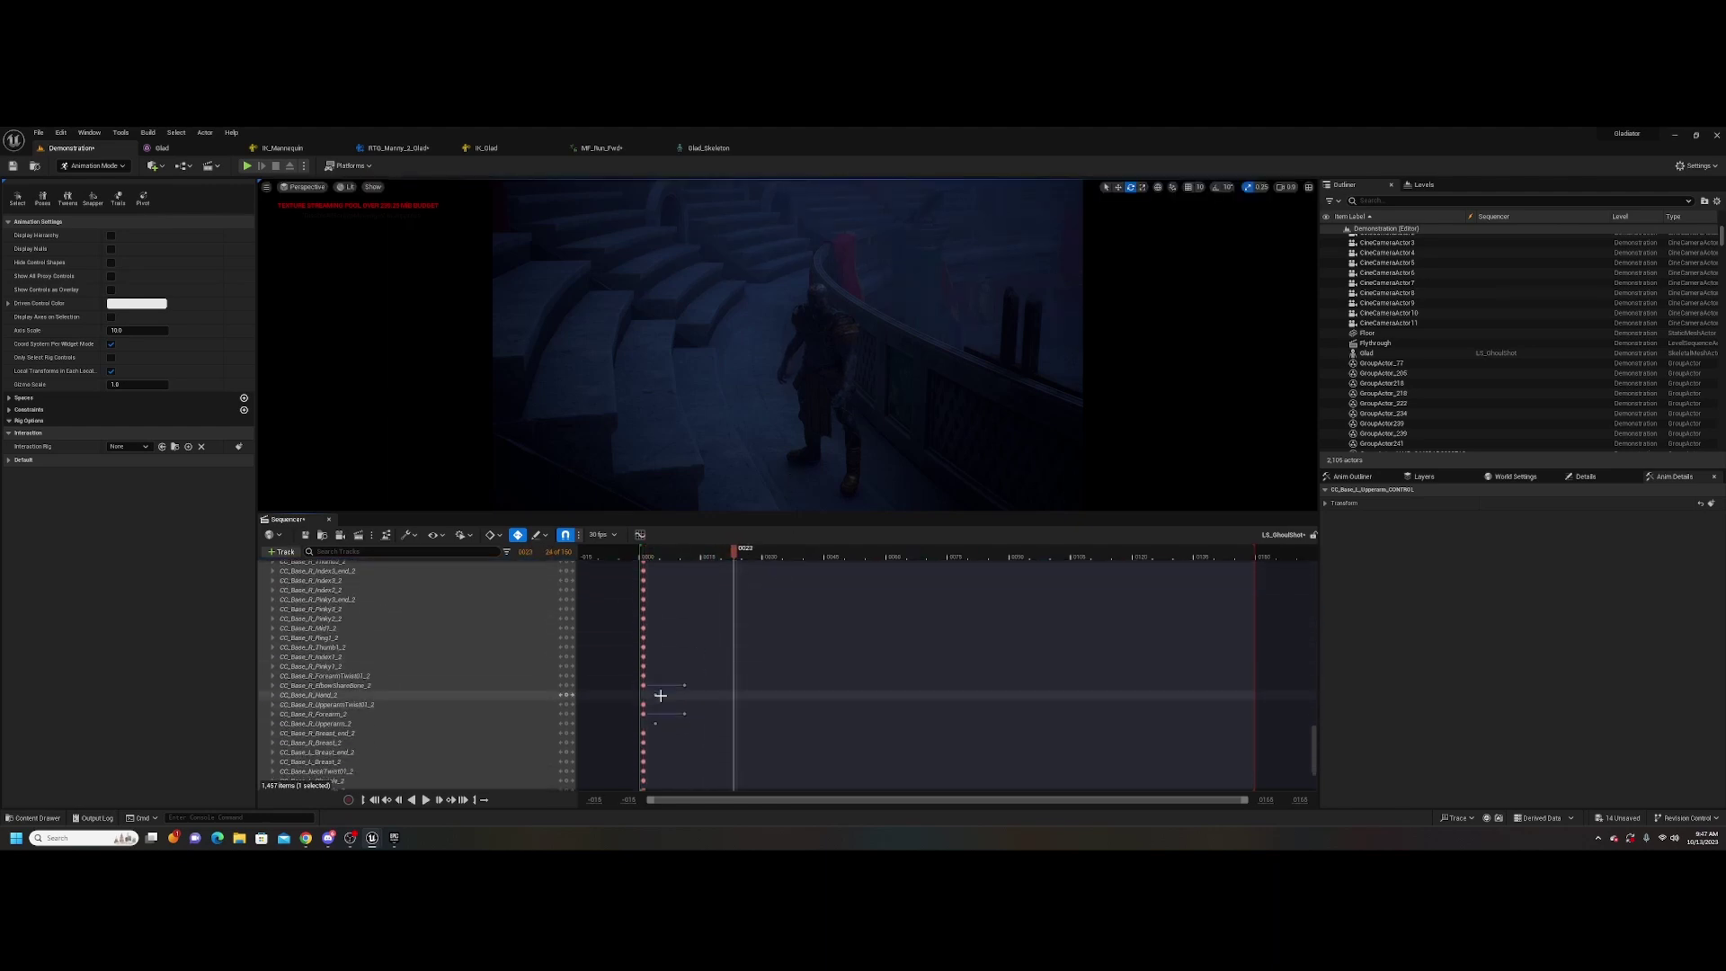
pyautogui.click(644, 685)
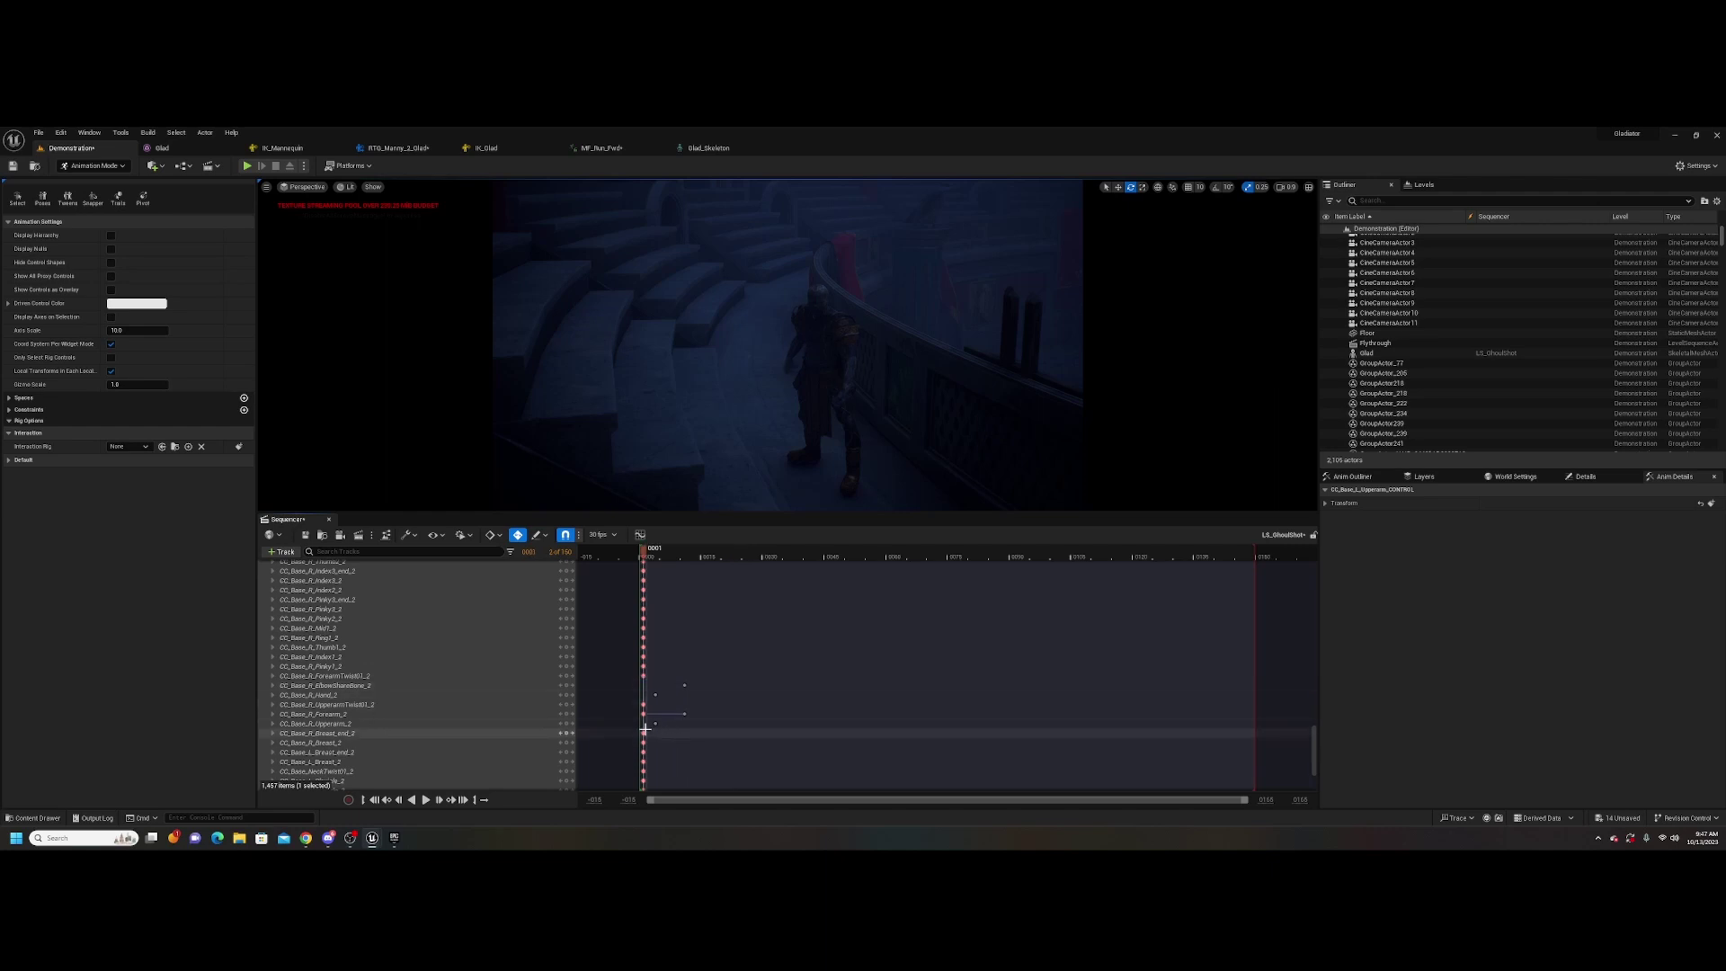
pyautogui.click(652, 738)
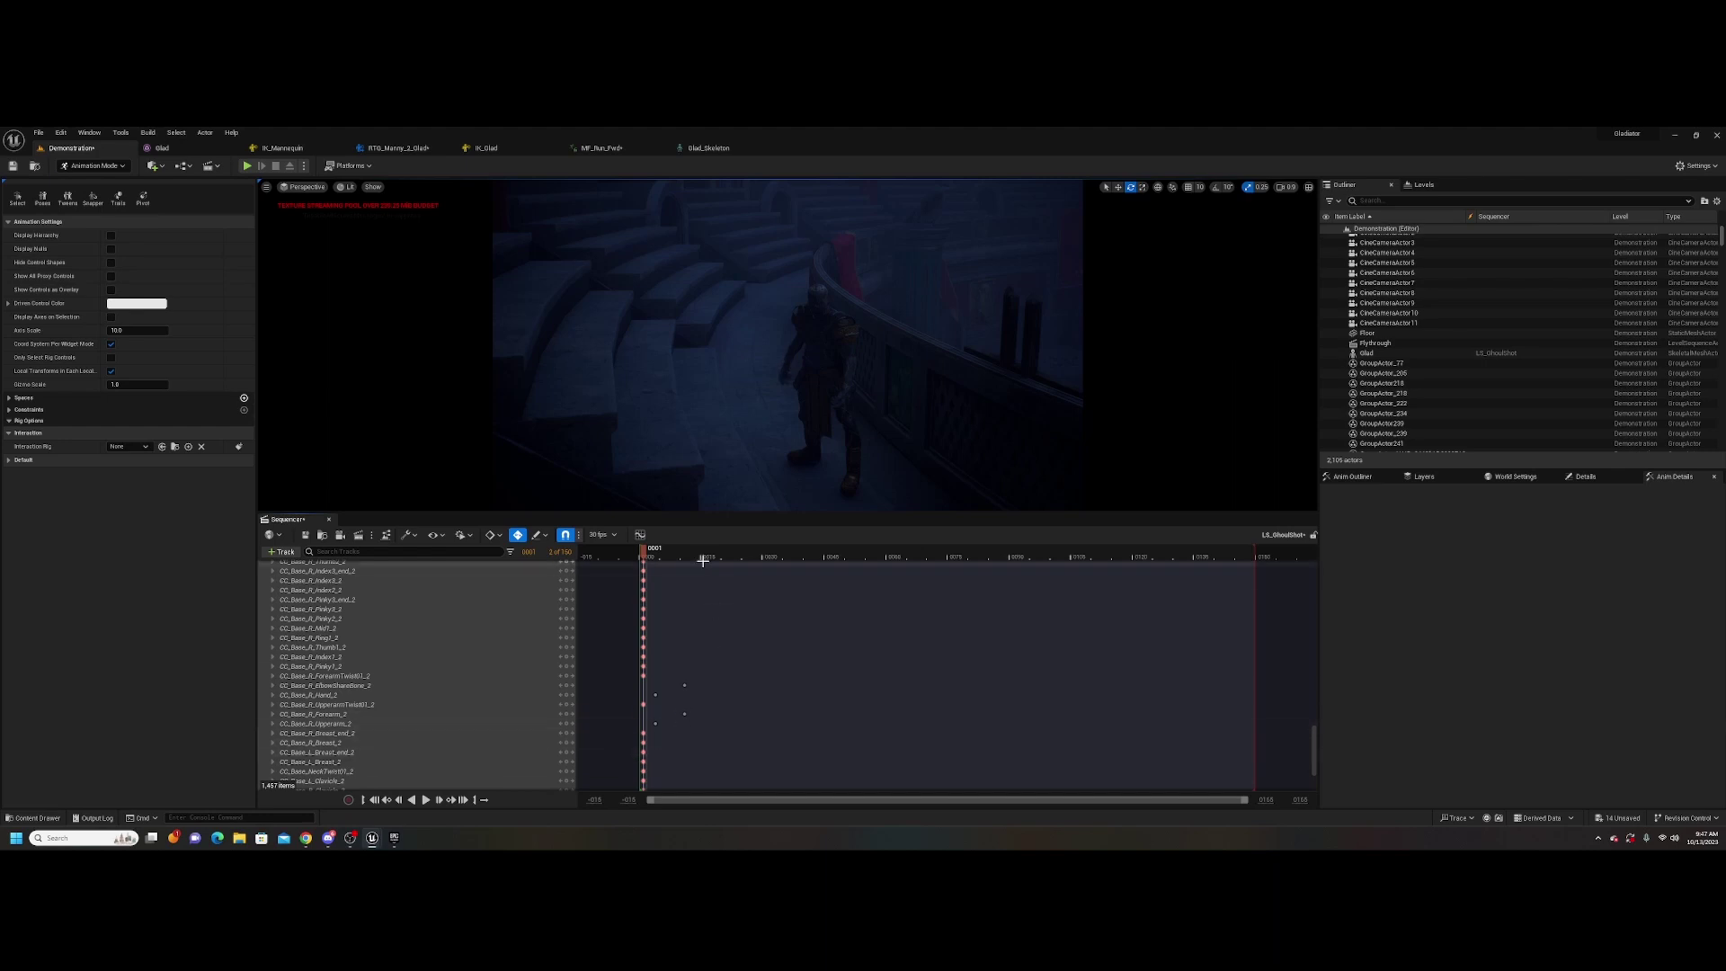
# Play the sequence from its start to review the gladiator's idle motion with the remaining arm keys
pyautogui.moveTo(691, 556); pyautogui.dragTo(645, 563)
pyautogui.press('space')
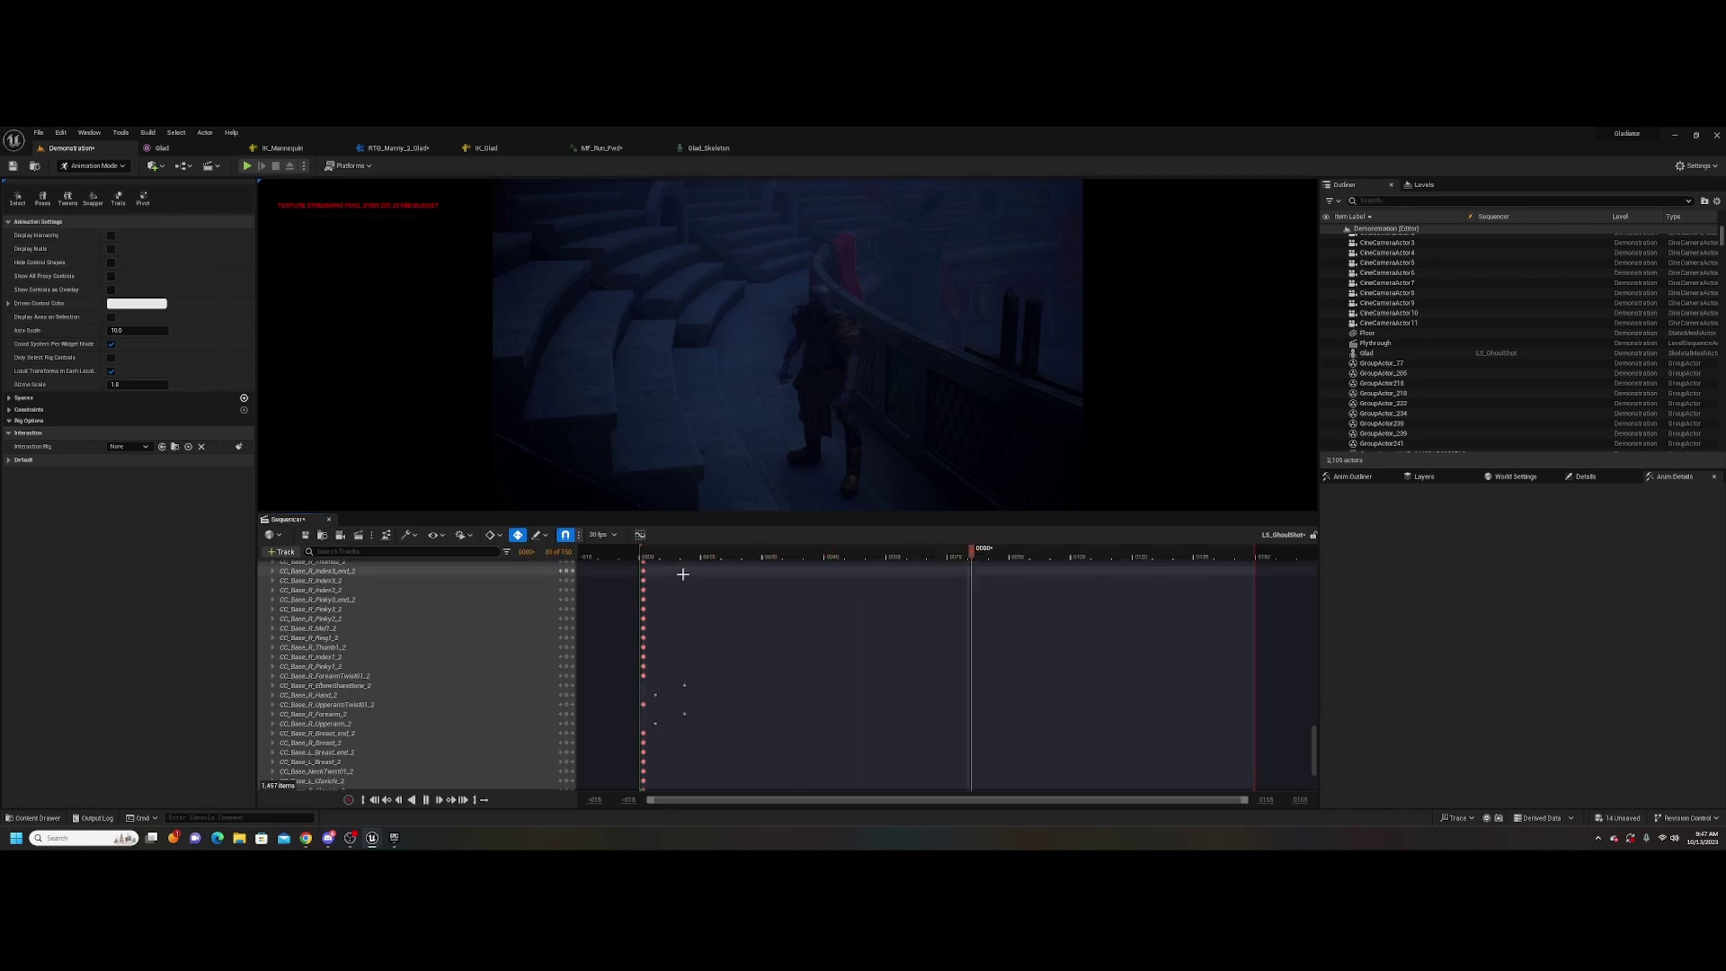
pyautogui.press('space')
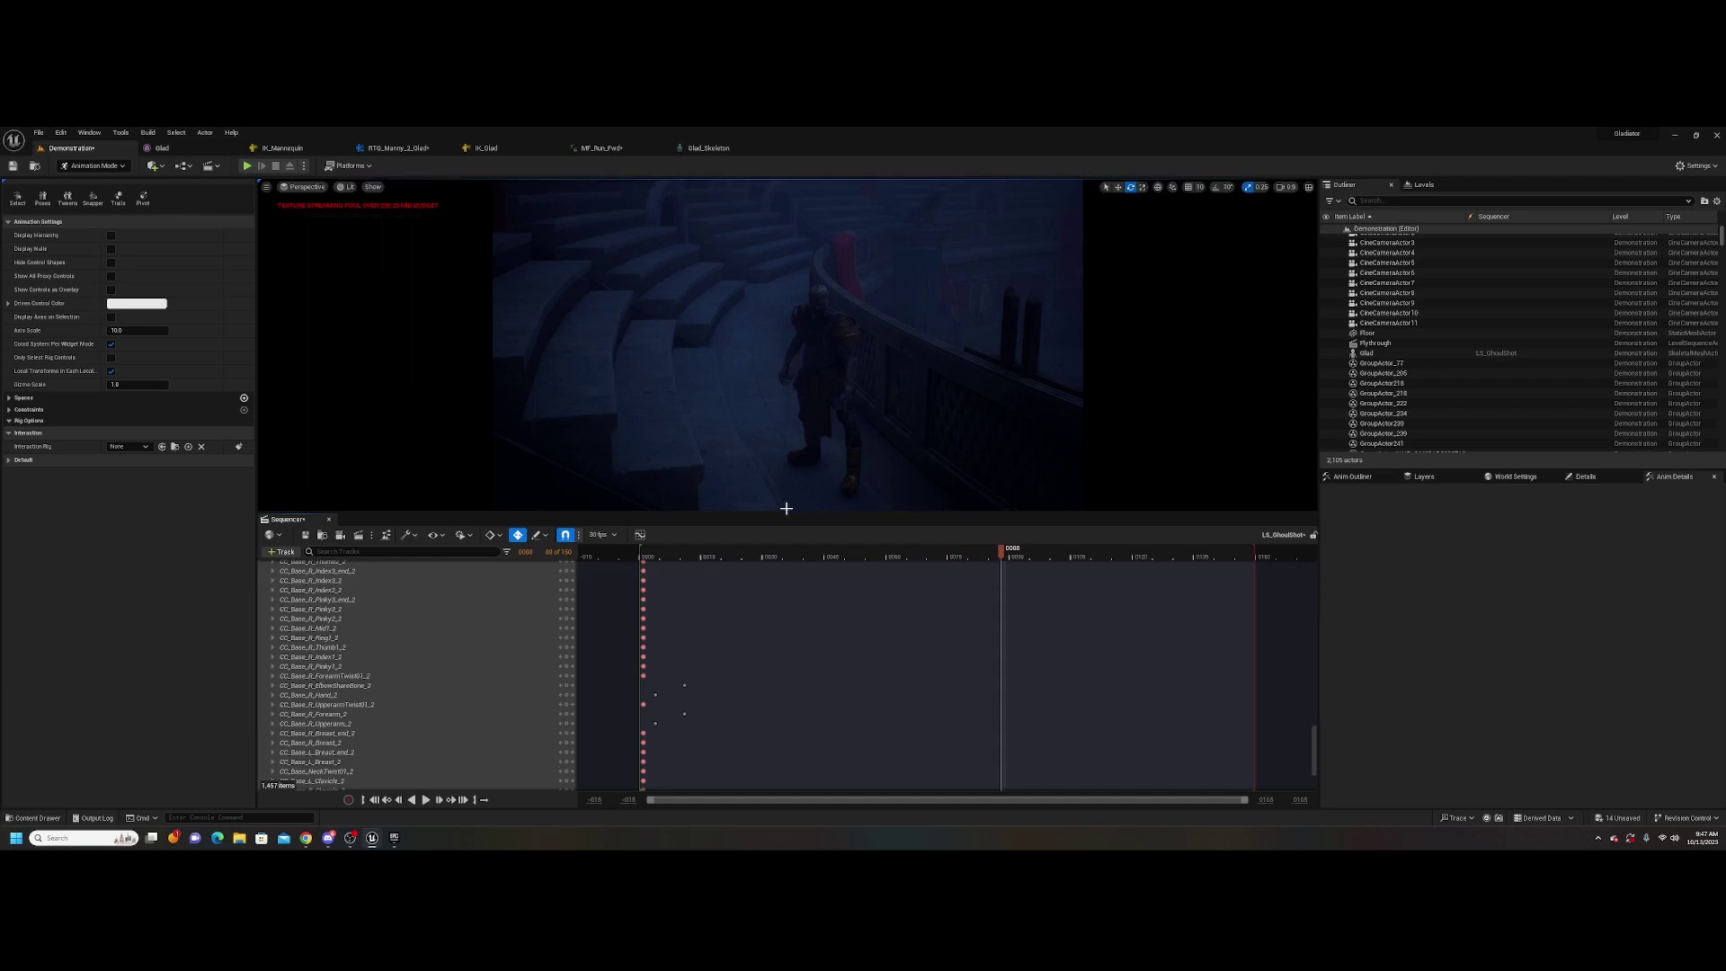
# Set the LS_GhoulShot sequence's display rate to 24 fps and move the playhead to frame 0006
pyautogui.click(601, 535)
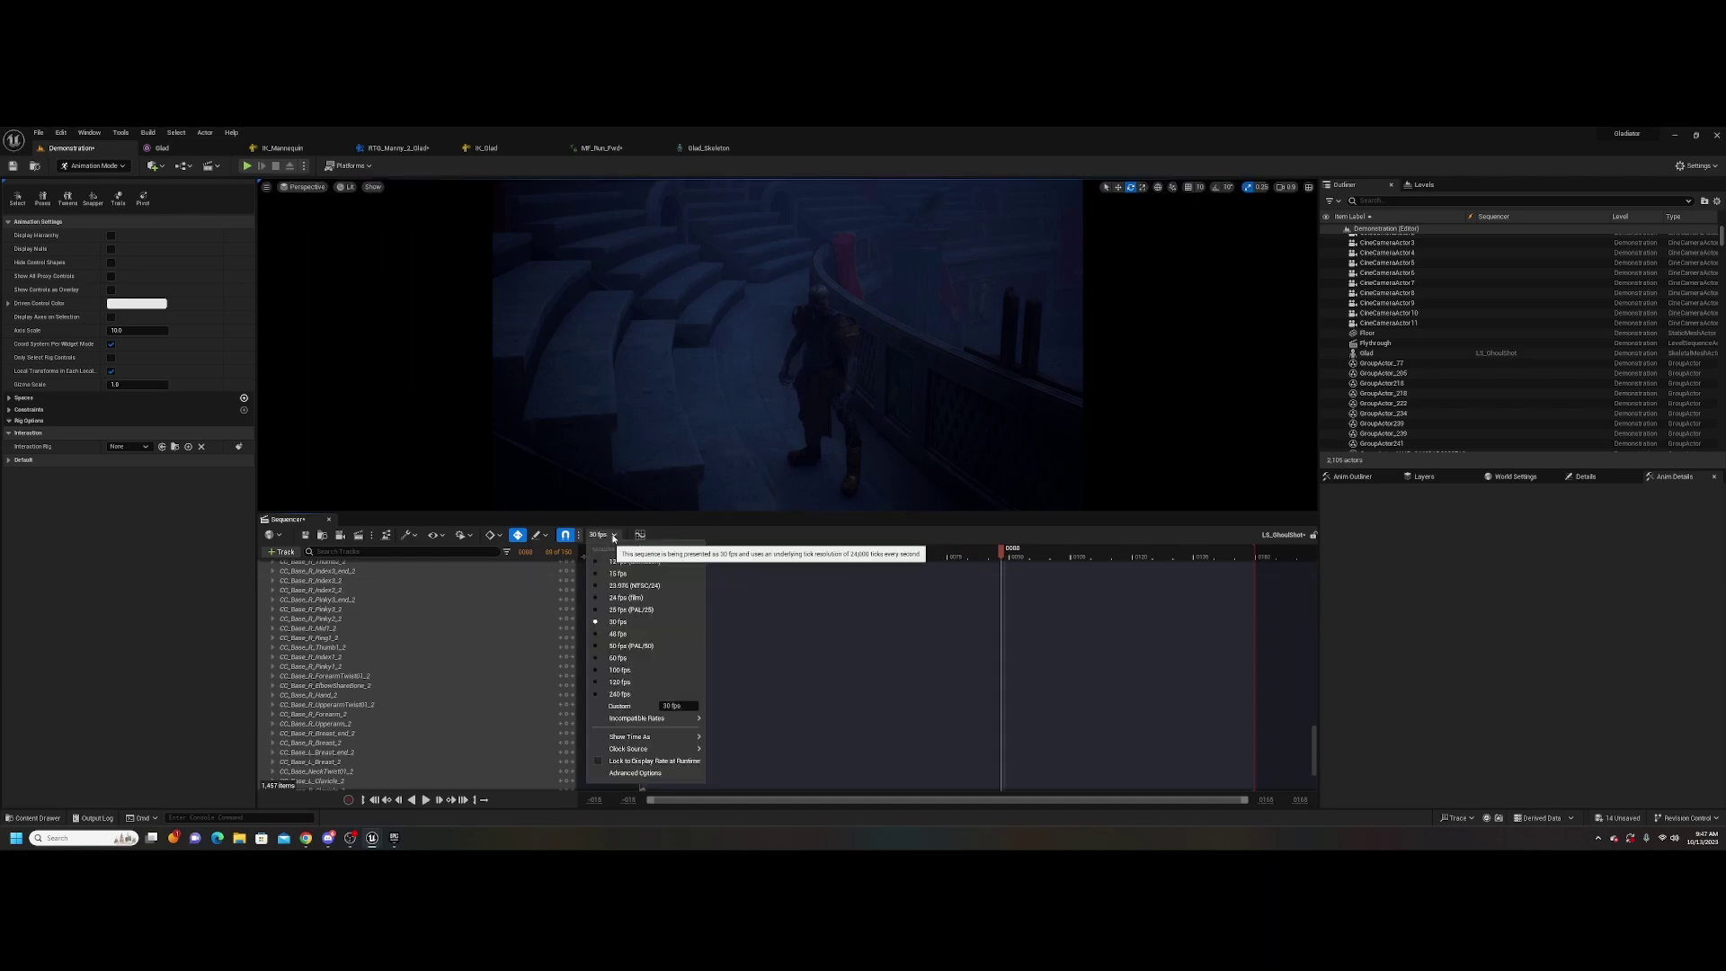
pyautogui.click(627, 598)
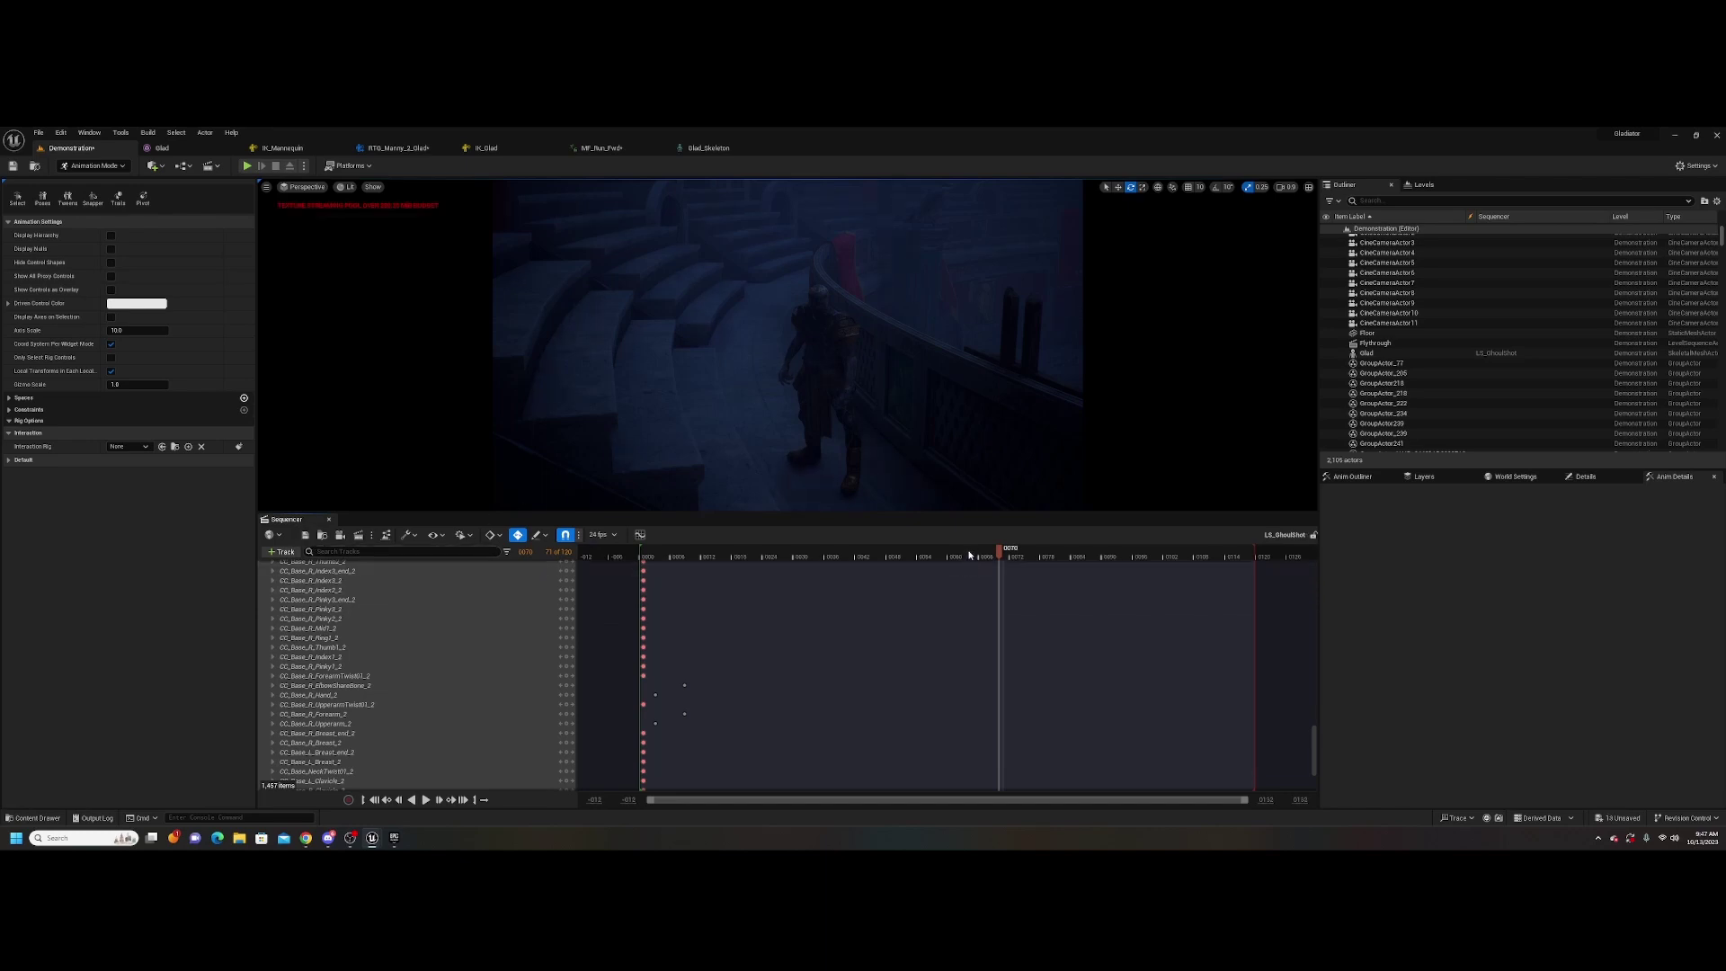
pyautogui.moveTo(666, 558); pyautogui.dragTo(671, 554)
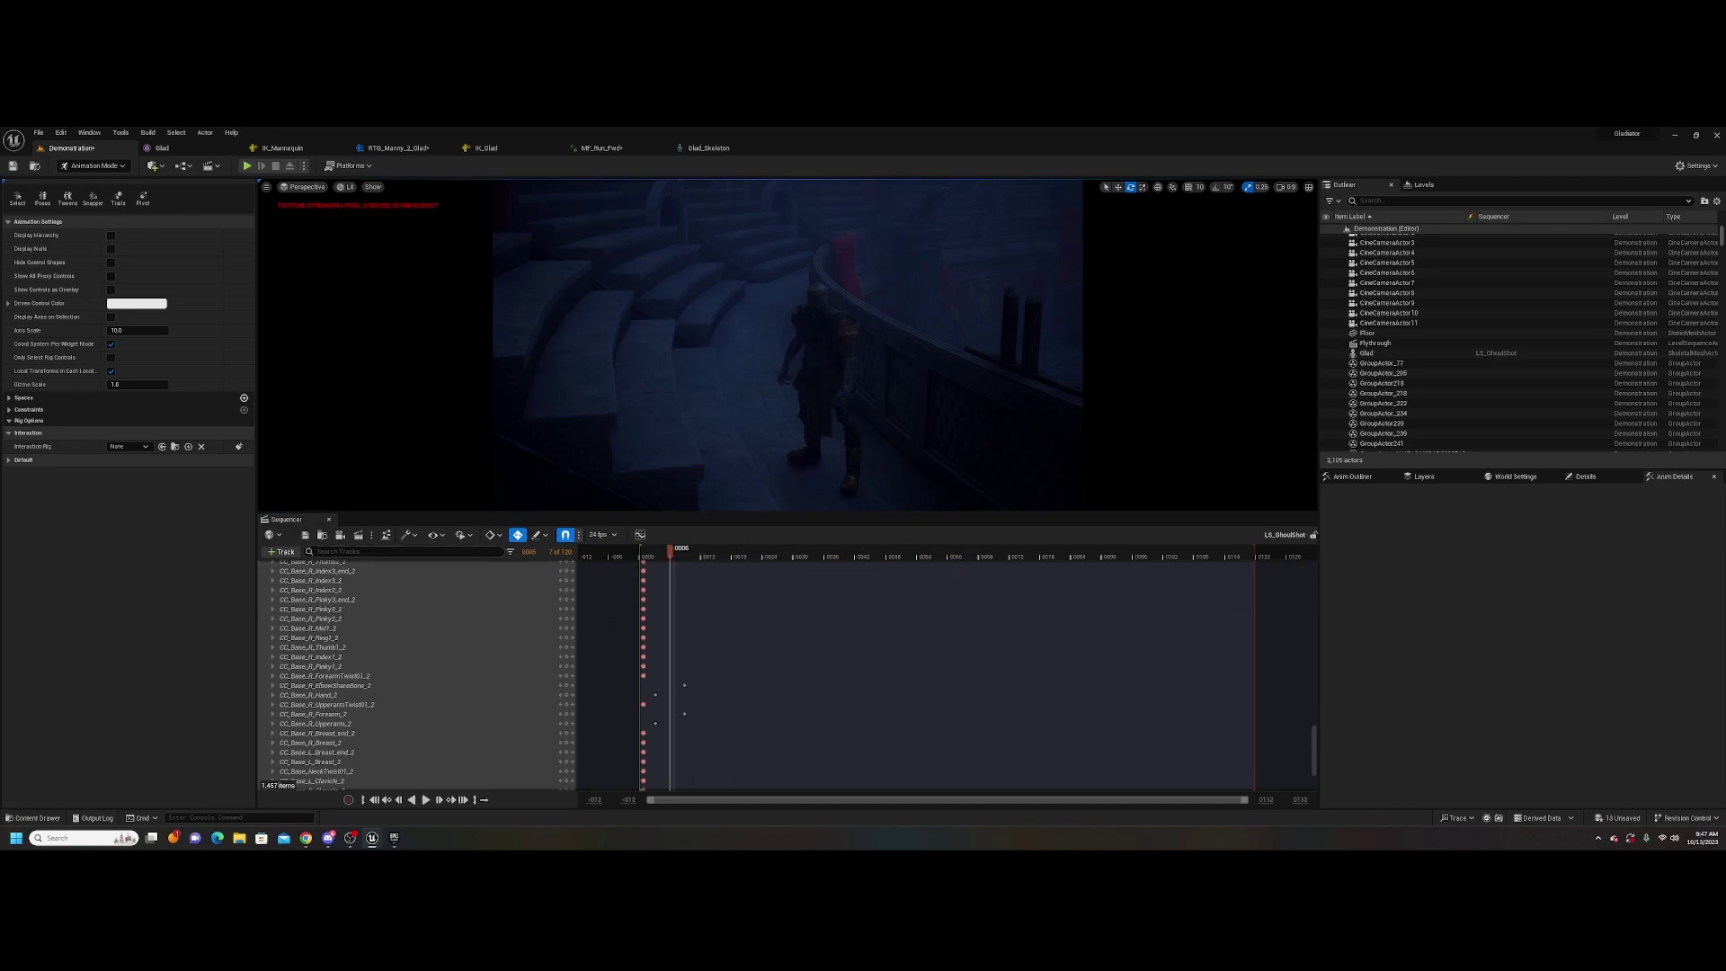
# Collapse the Cine Camera Actor track and play the sequence to review the shot through the camera
pyautogui.moveTo(1313, 737); pyautogui.dragTo(1311, 559)
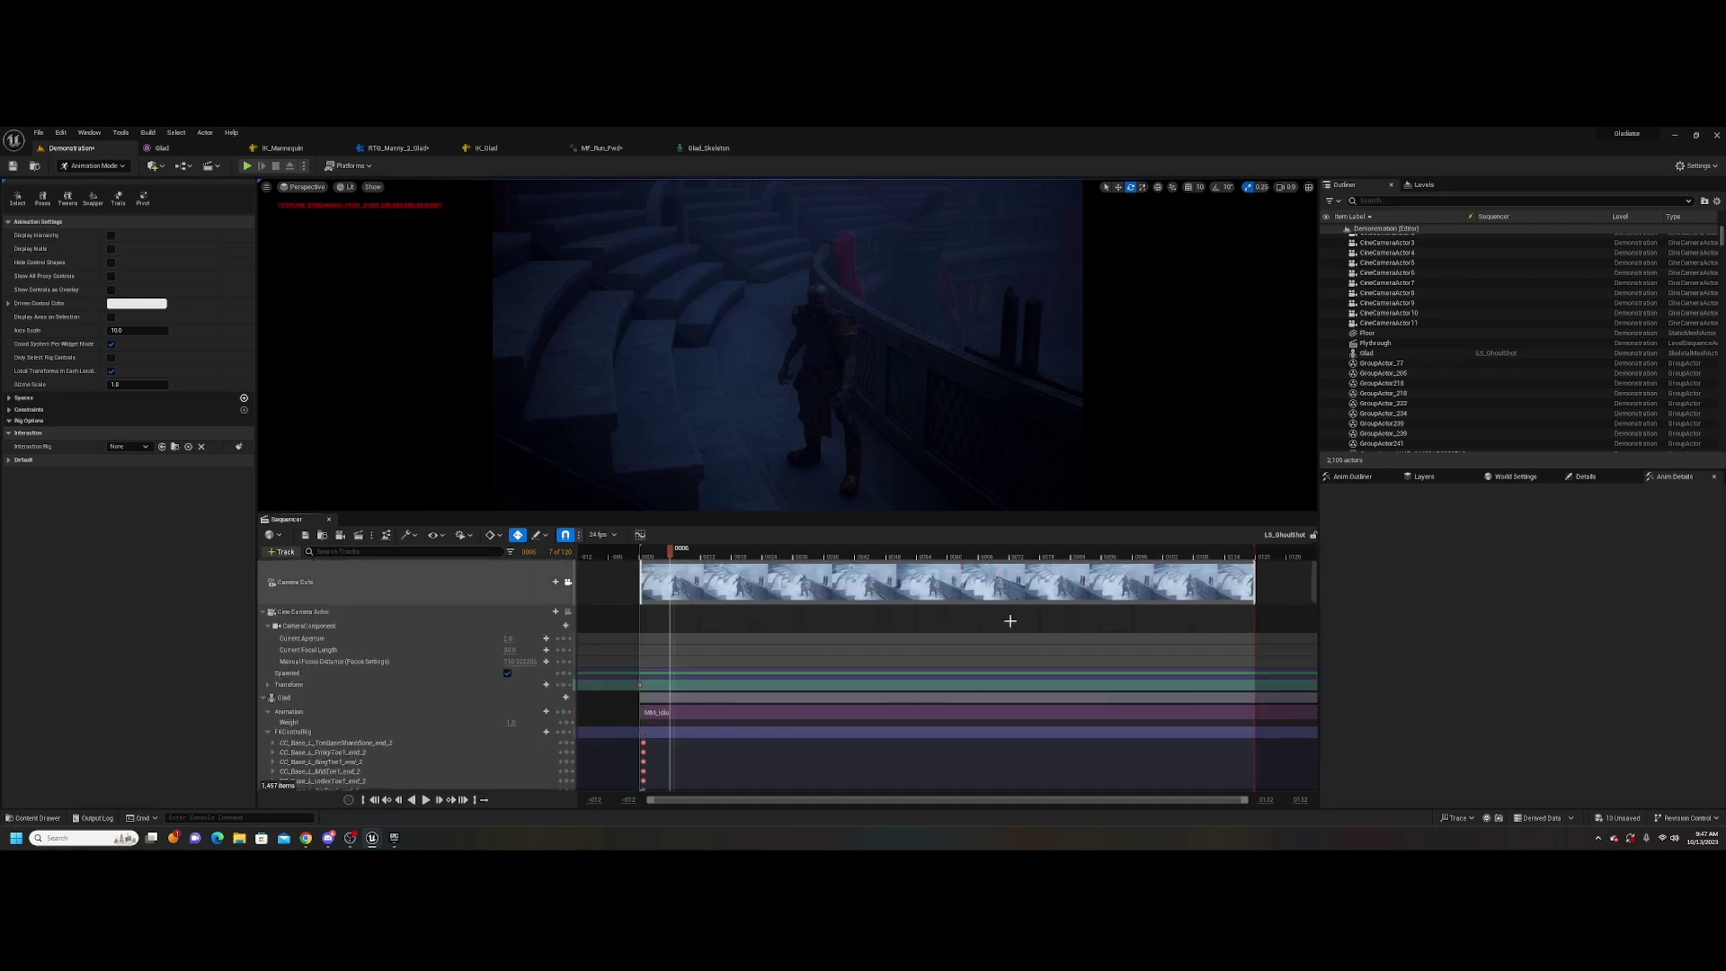
pyautogui.click(263, 611)
pyautogui.press('space')
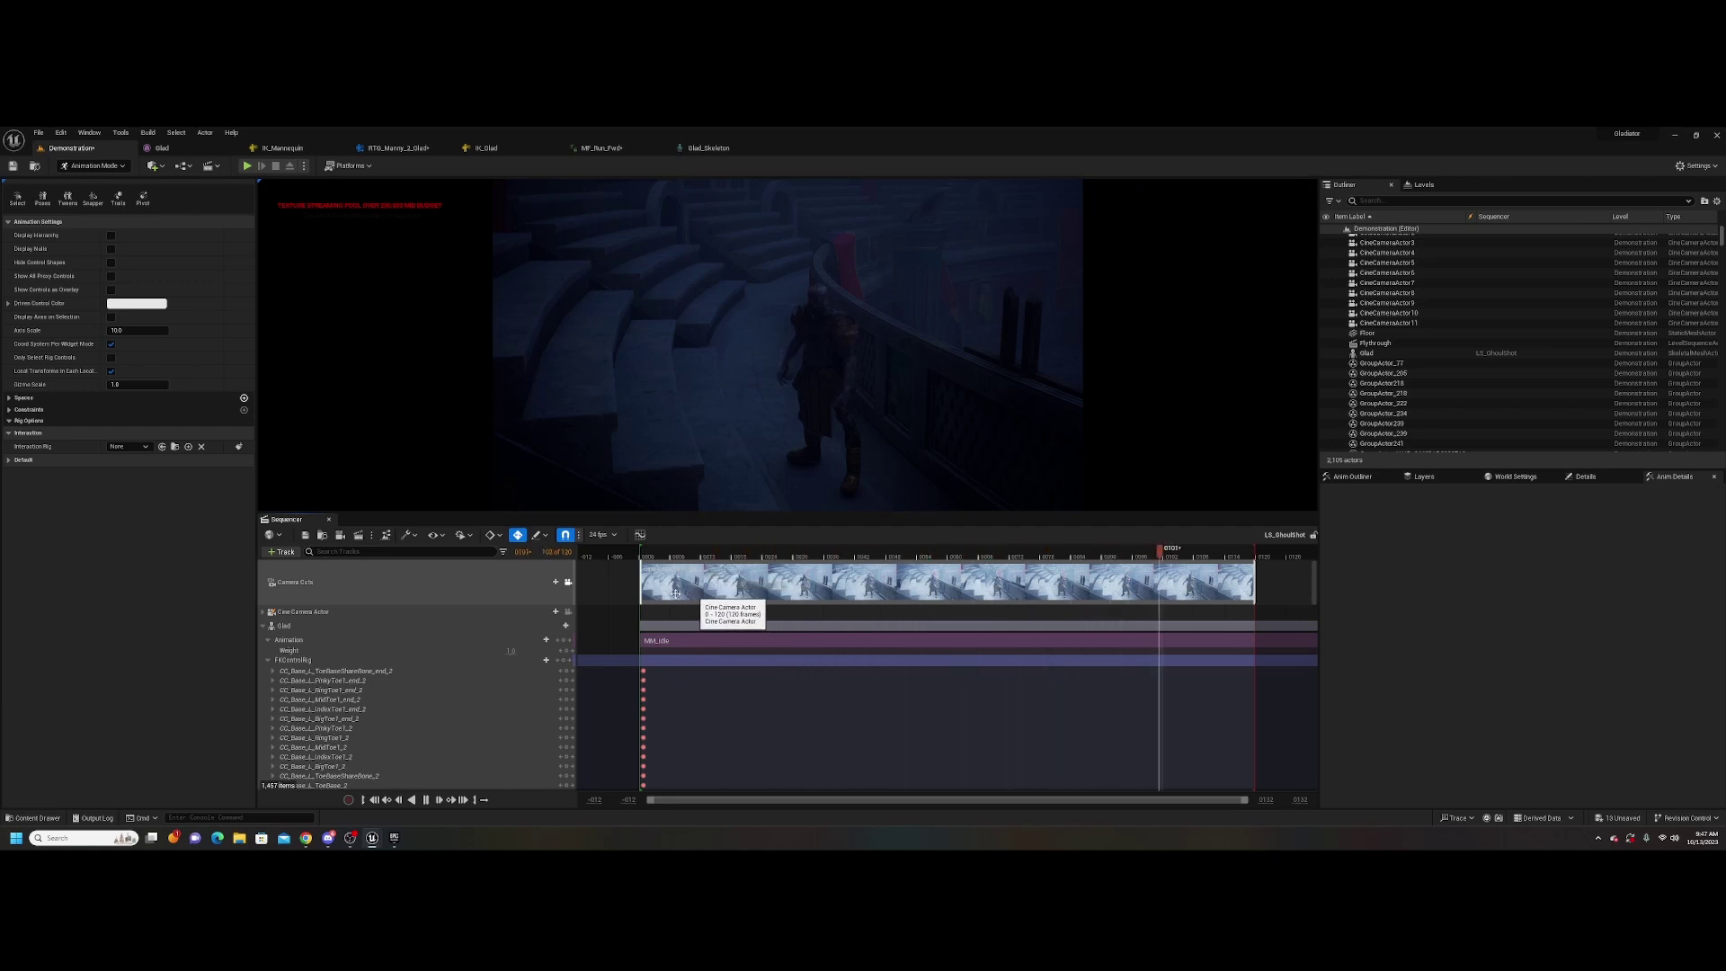
pyautogui.press('space')
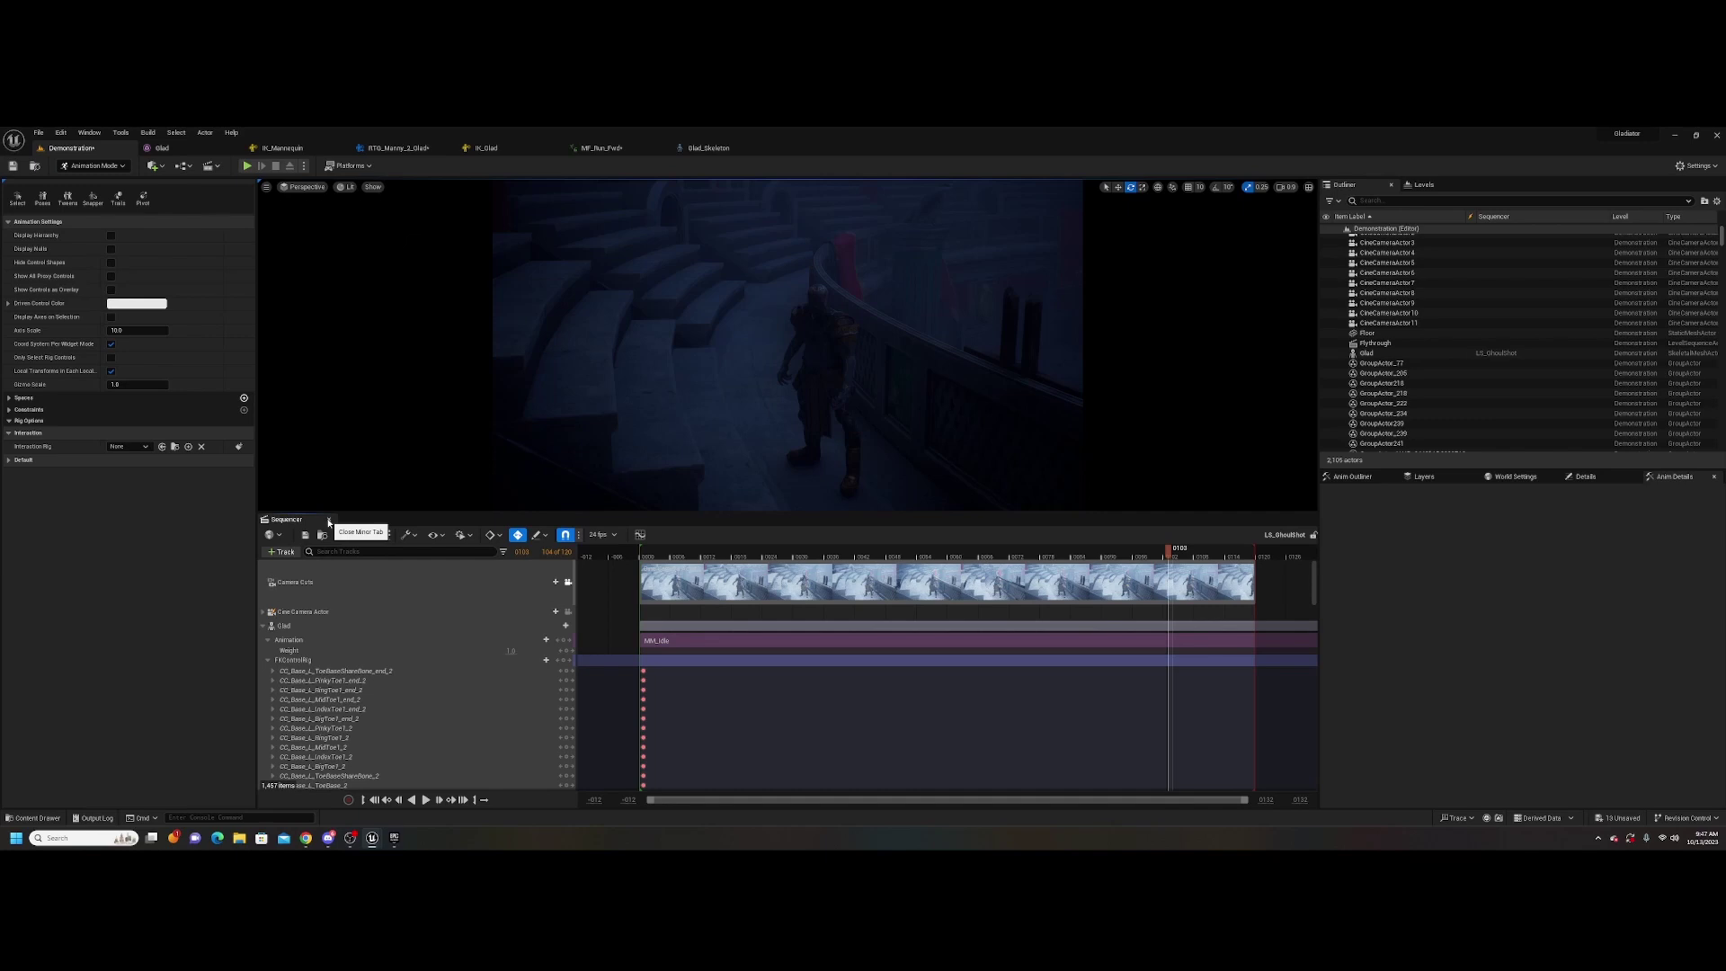
# Close the sequence and open the Cinematics folder in the project content
pyautogui.click(329, 520)
pyautogui.click(38, 818)
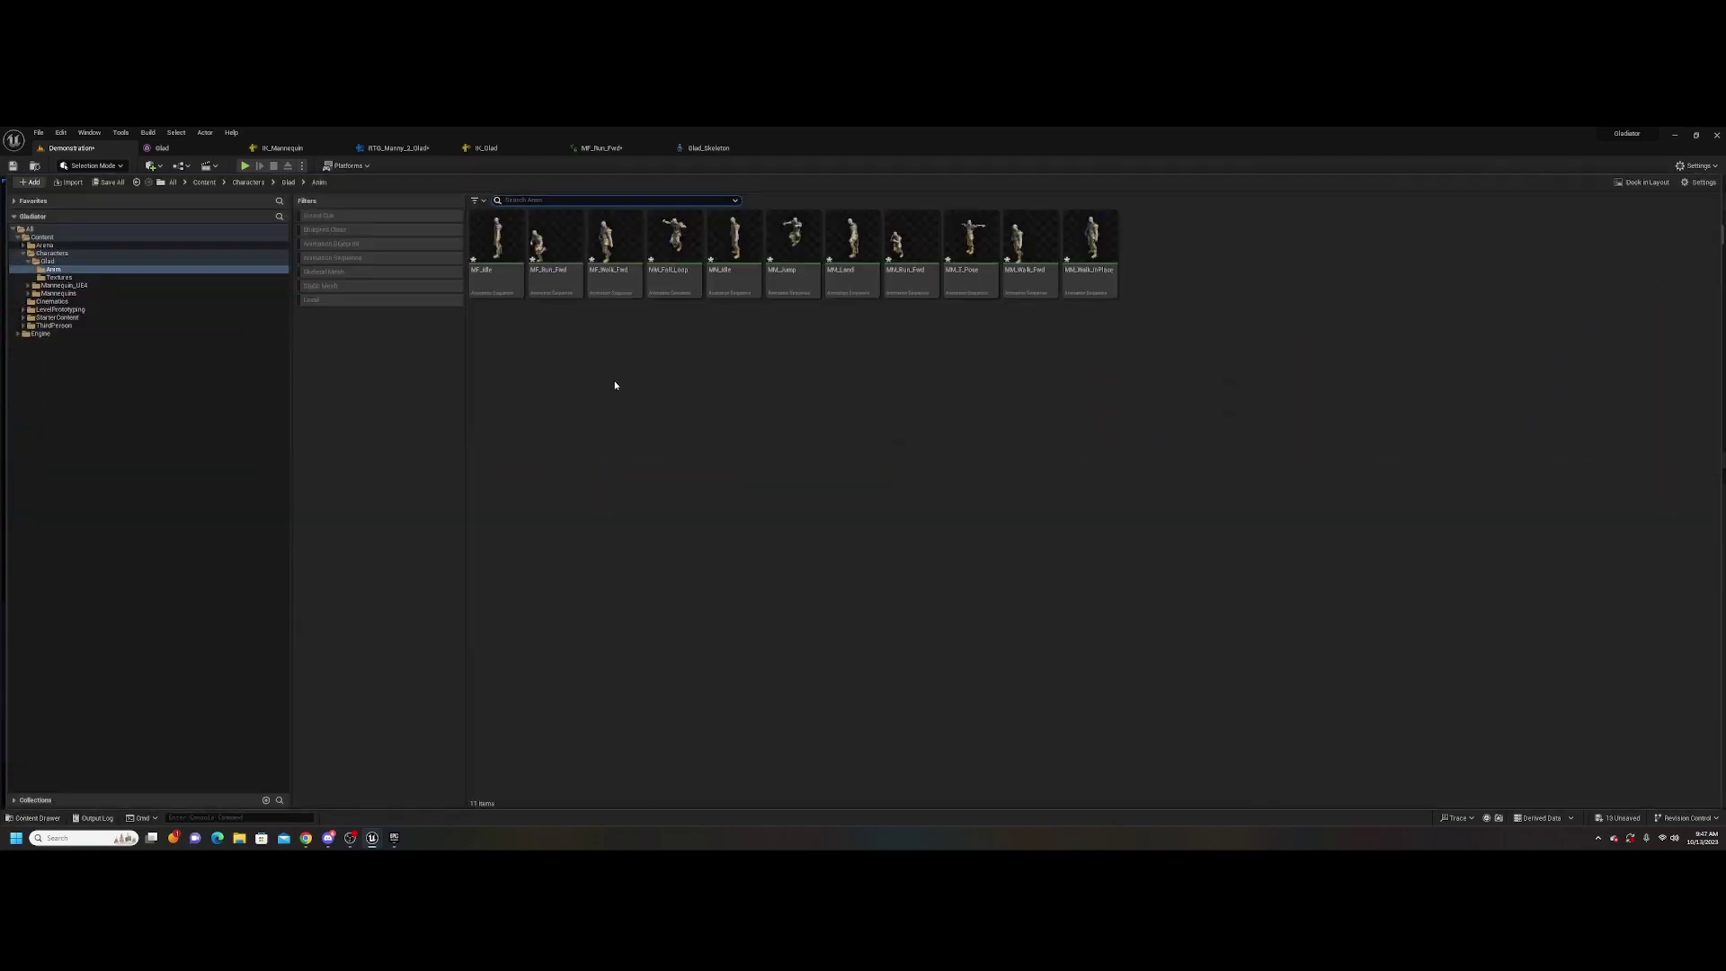
pyautogui.click(52, 302)
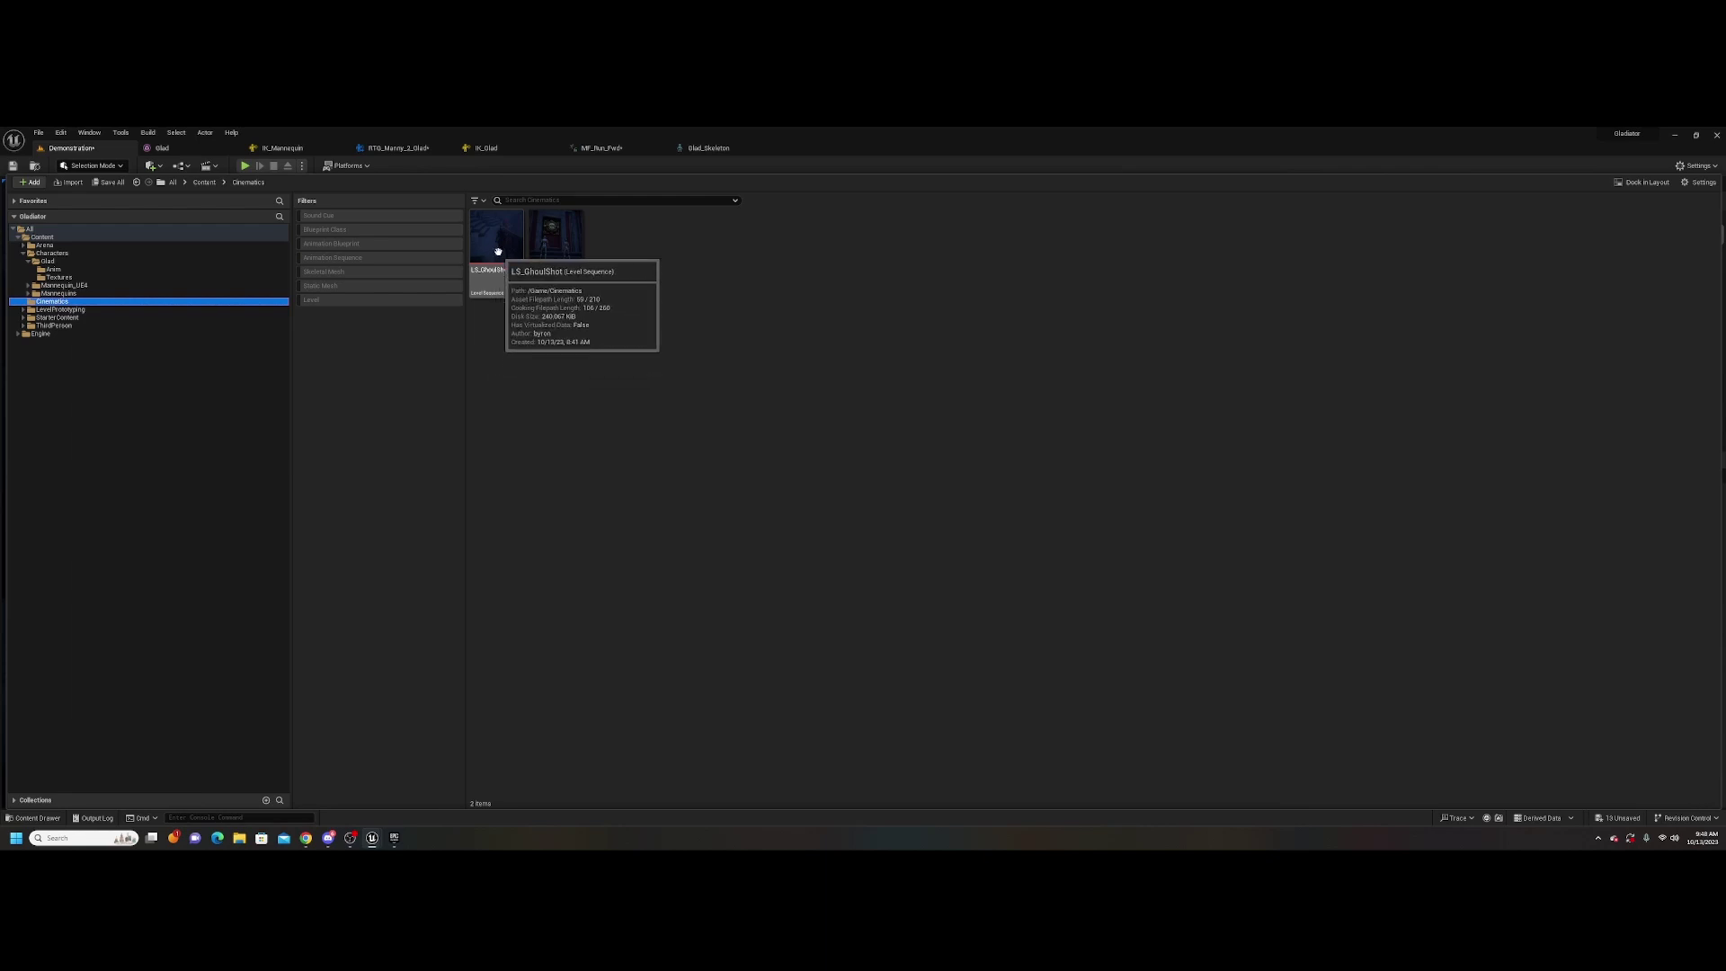
# Create a level sequence named LS_MASTERSHOT in the Cinematics folder and open it
pyautogui.rightClick(661, 250)
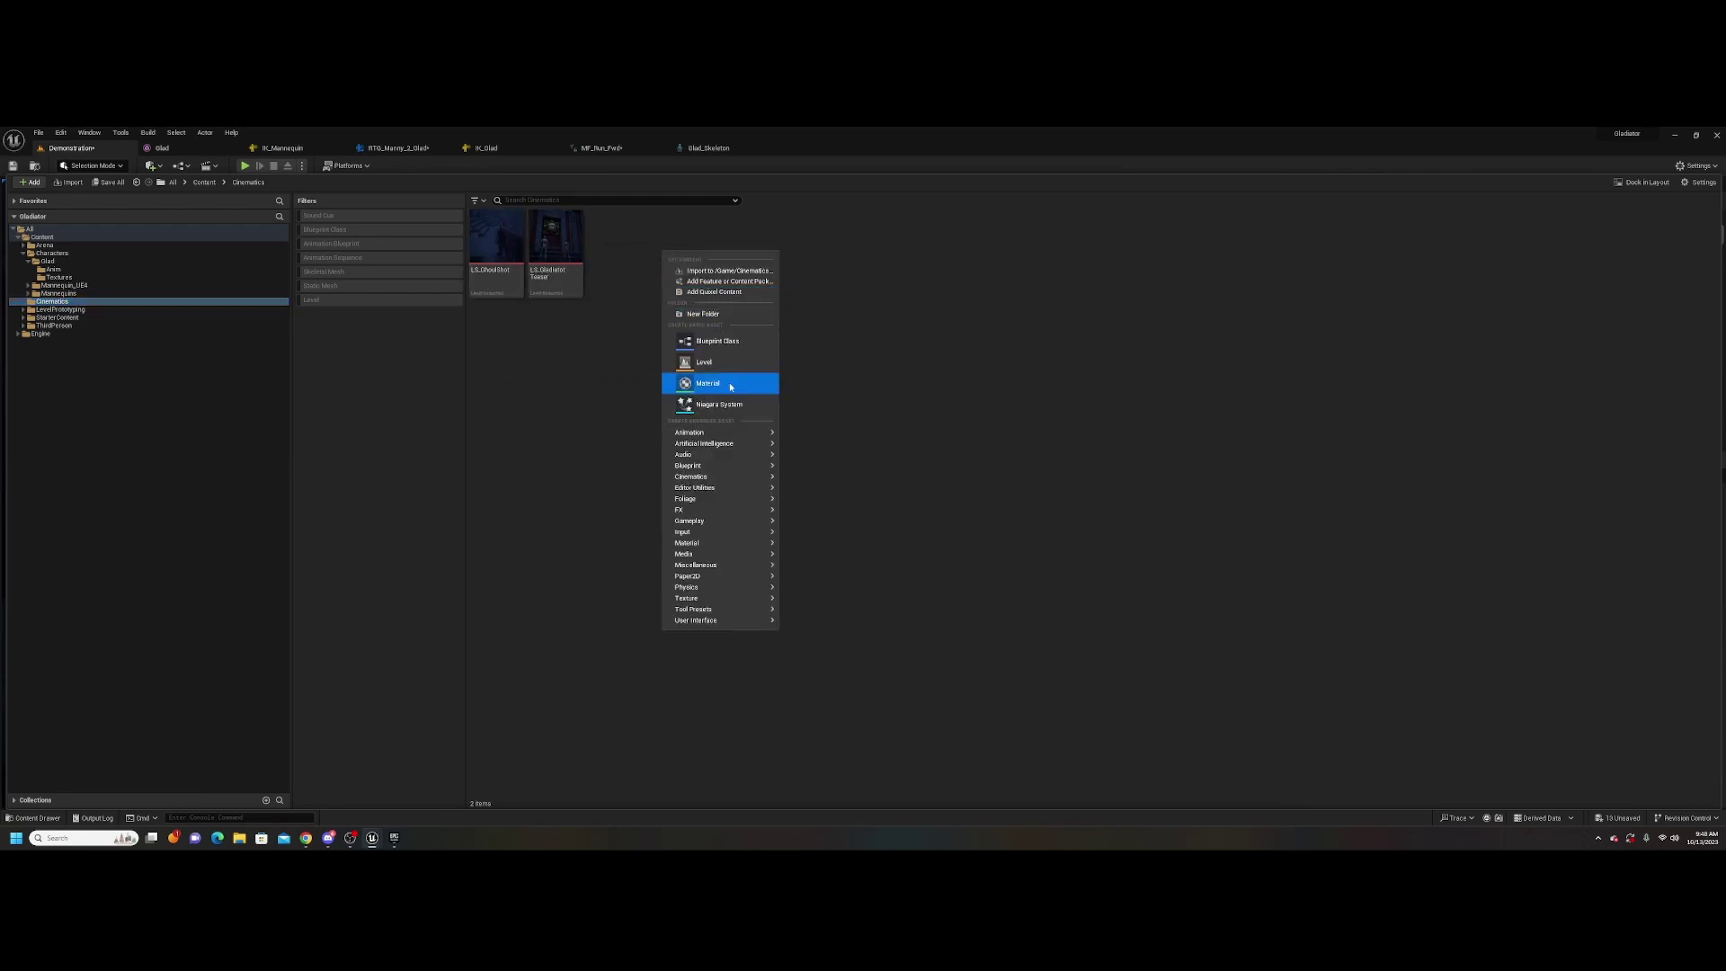
pyautogui.moveTo(719, 432)
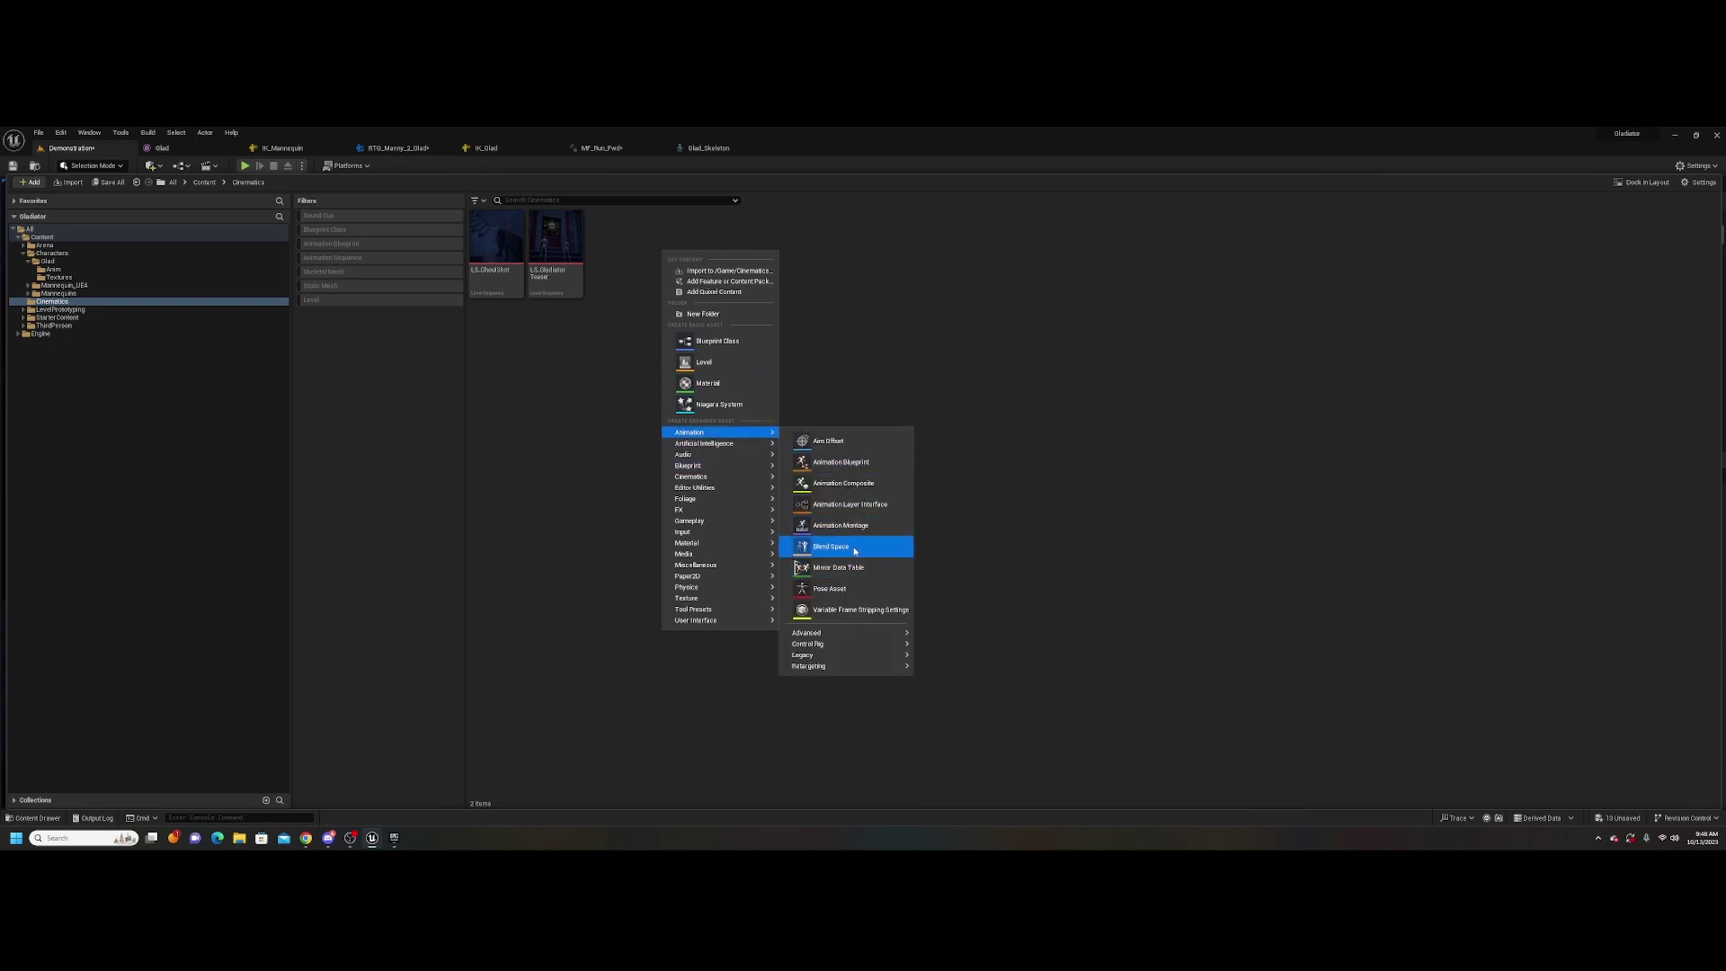
pyautogui.moveTo(837, 659)
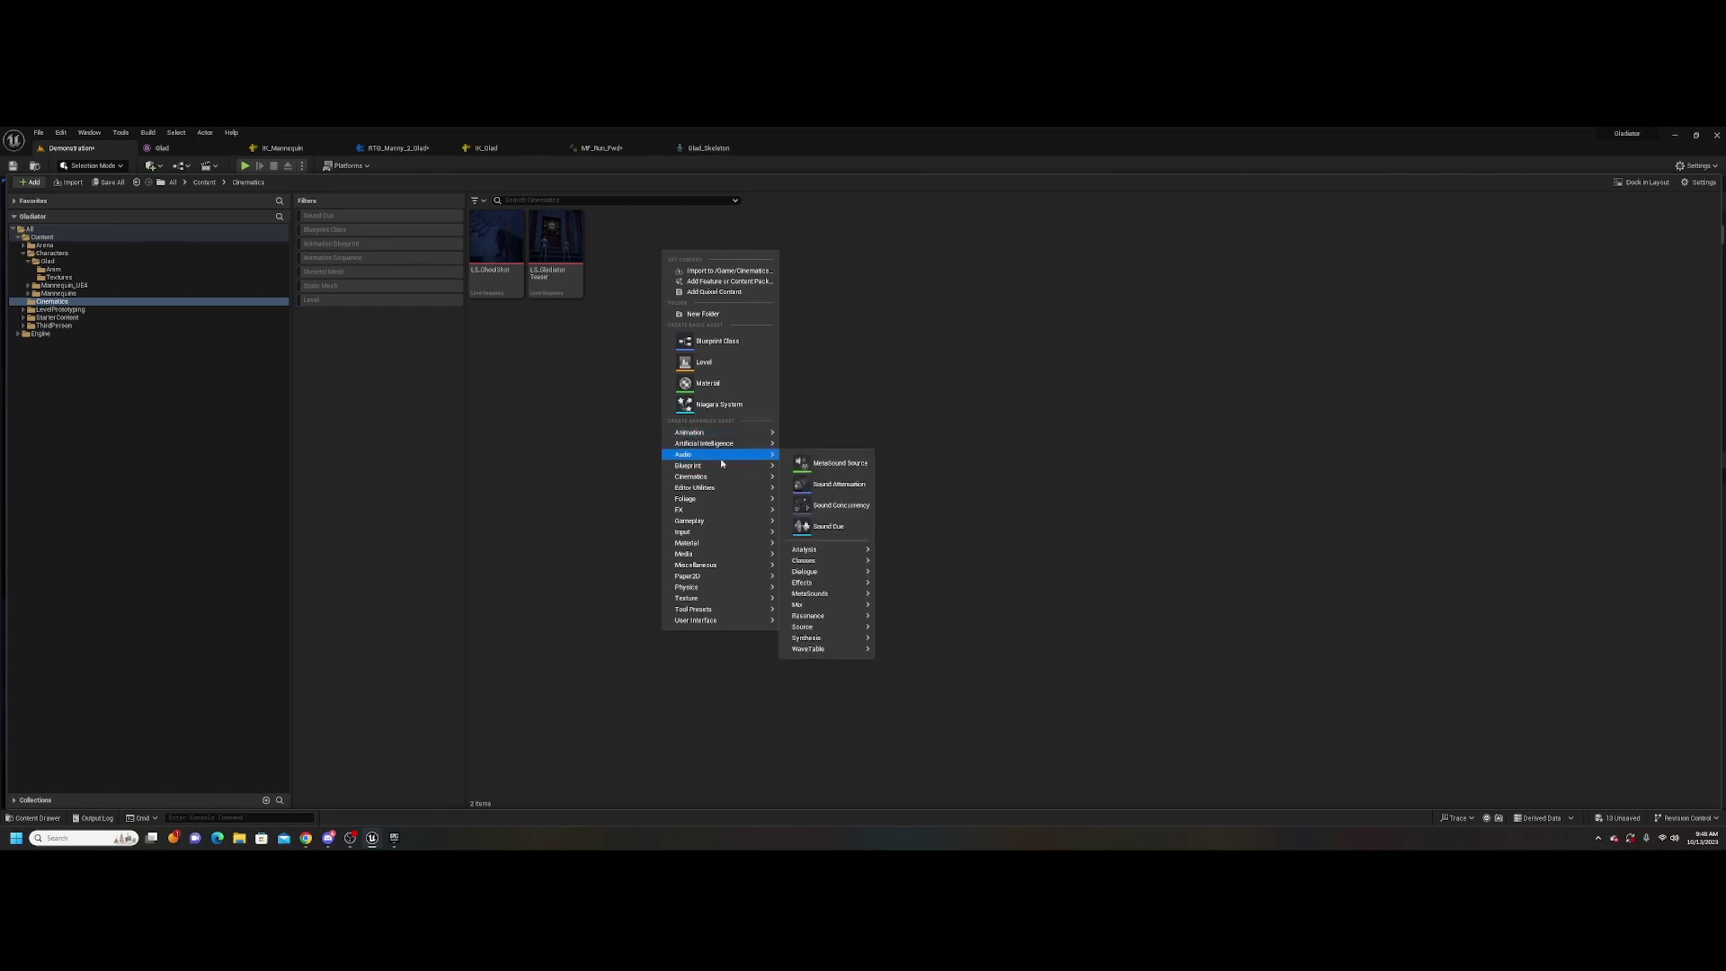
pyautogui.moveTo(710, 477)
pyautogui.click(836, 505)
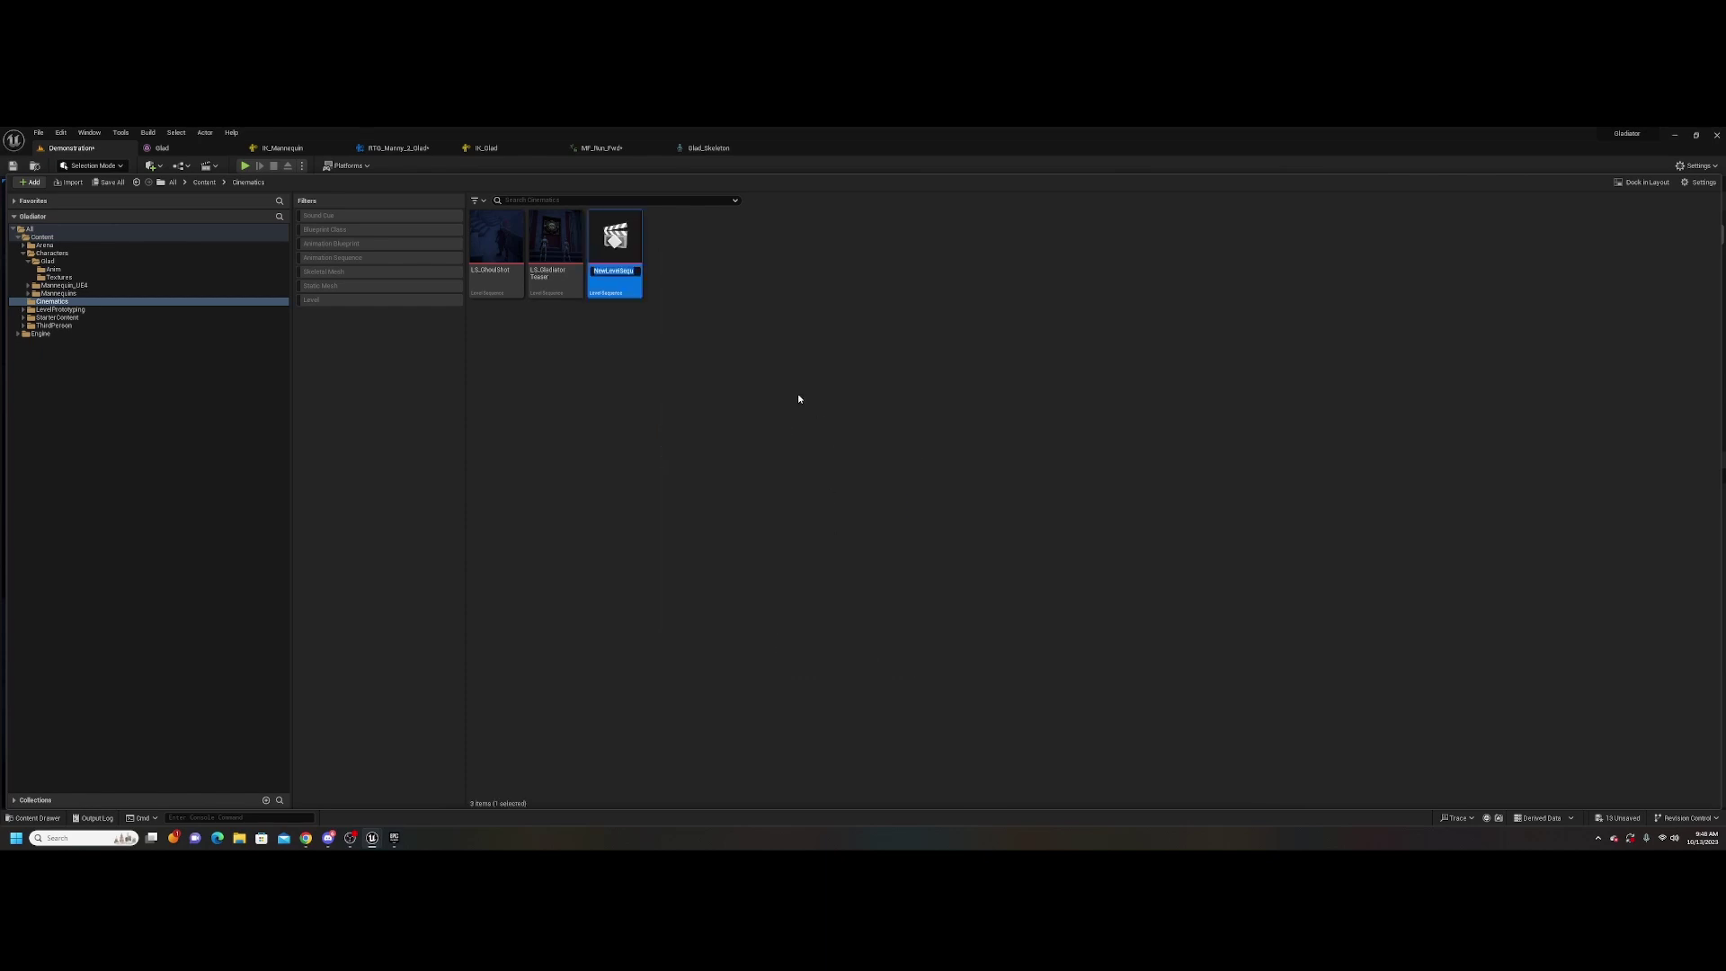
pyautogui.write('LS_MASTERSH')
pyautogui.doubleClick(617, 244)
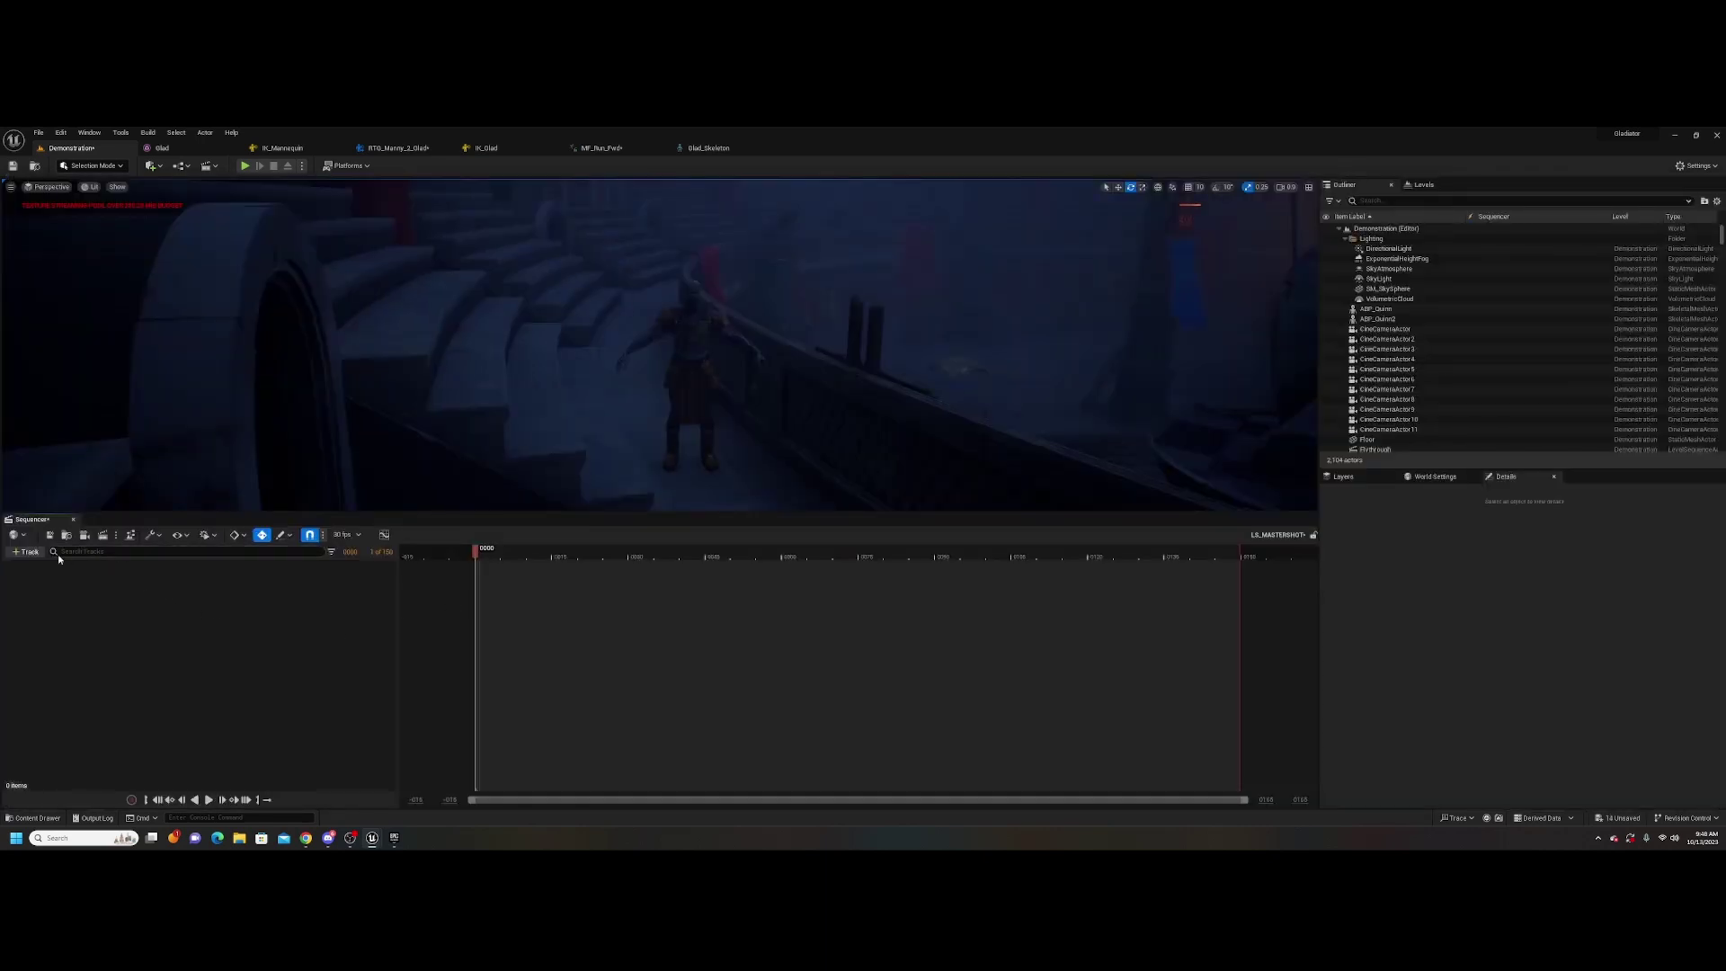
# Add a Subsequence track to LS_MASTERSHOT and insert LS_GladiatorTeaser at frame 0000
pyautogui.click(28, 552)
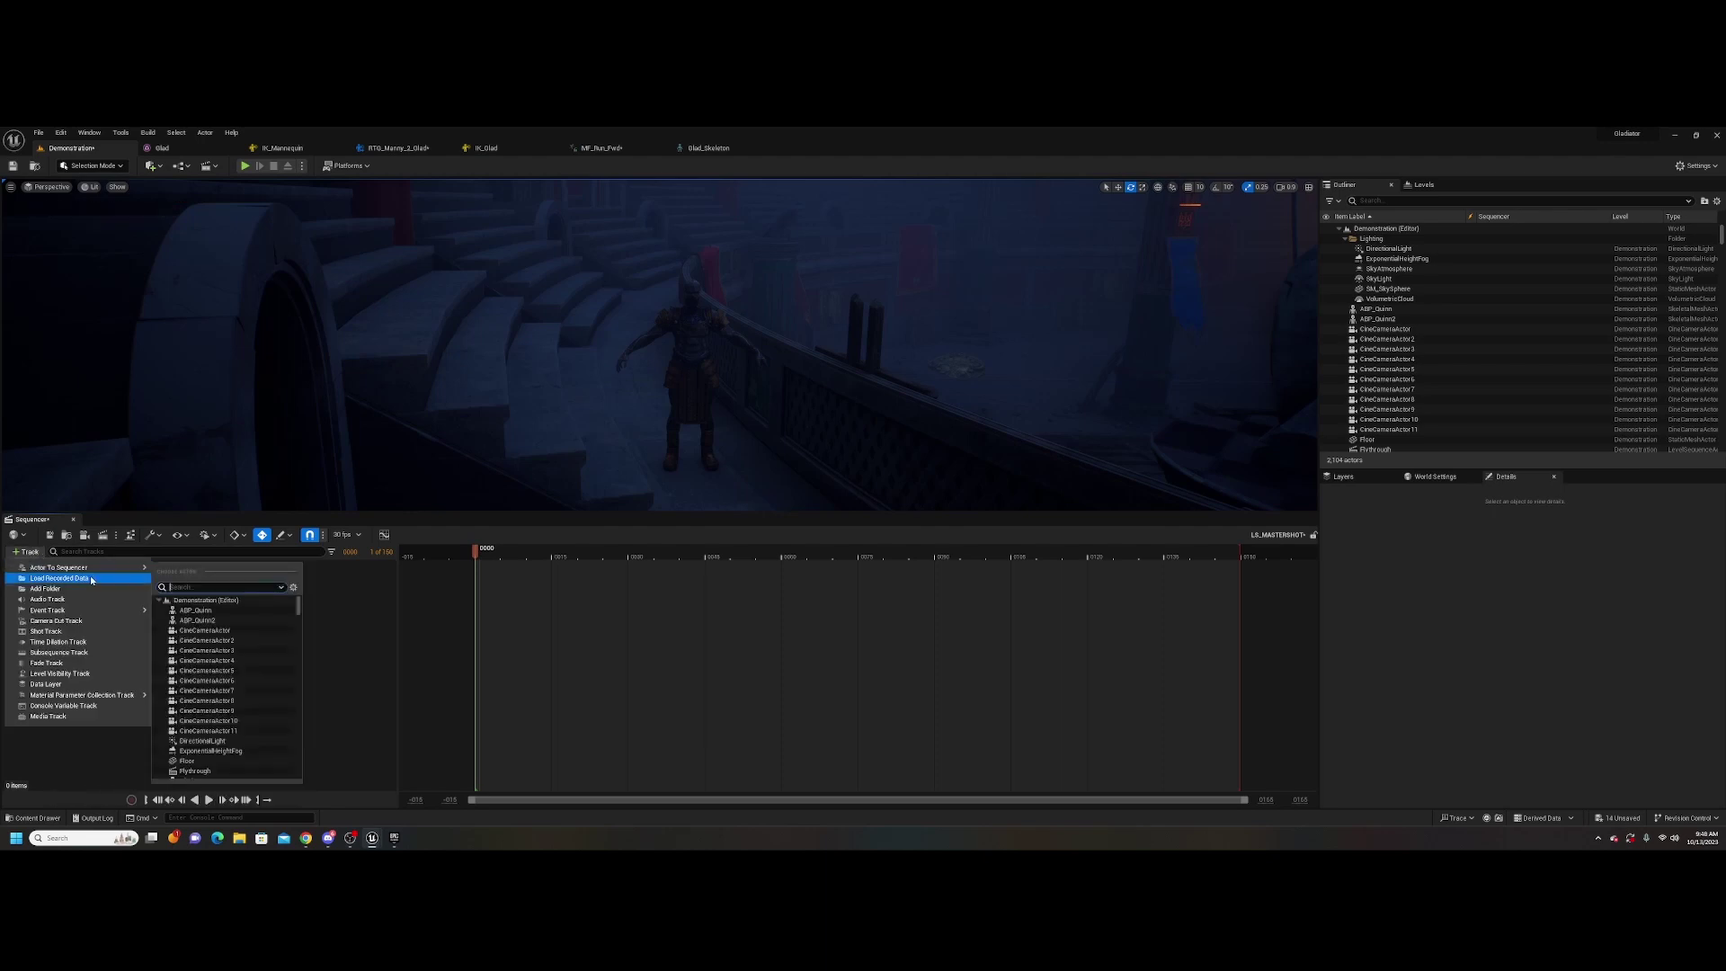
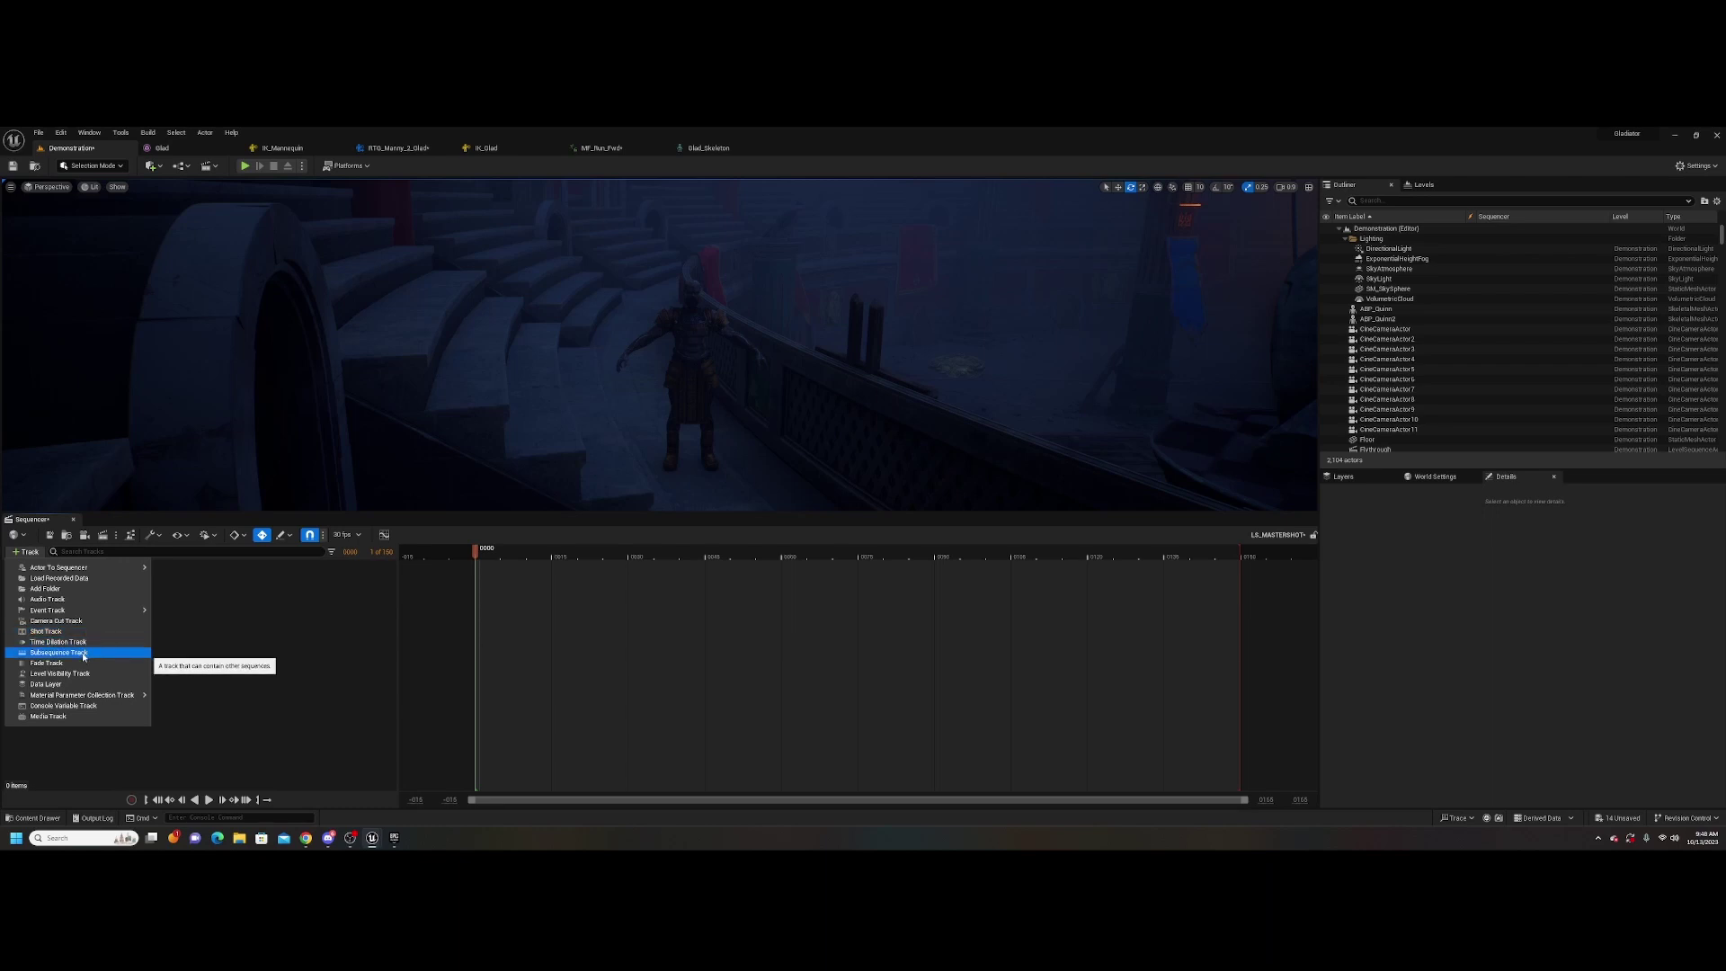
pyautogui.click(83, 653)
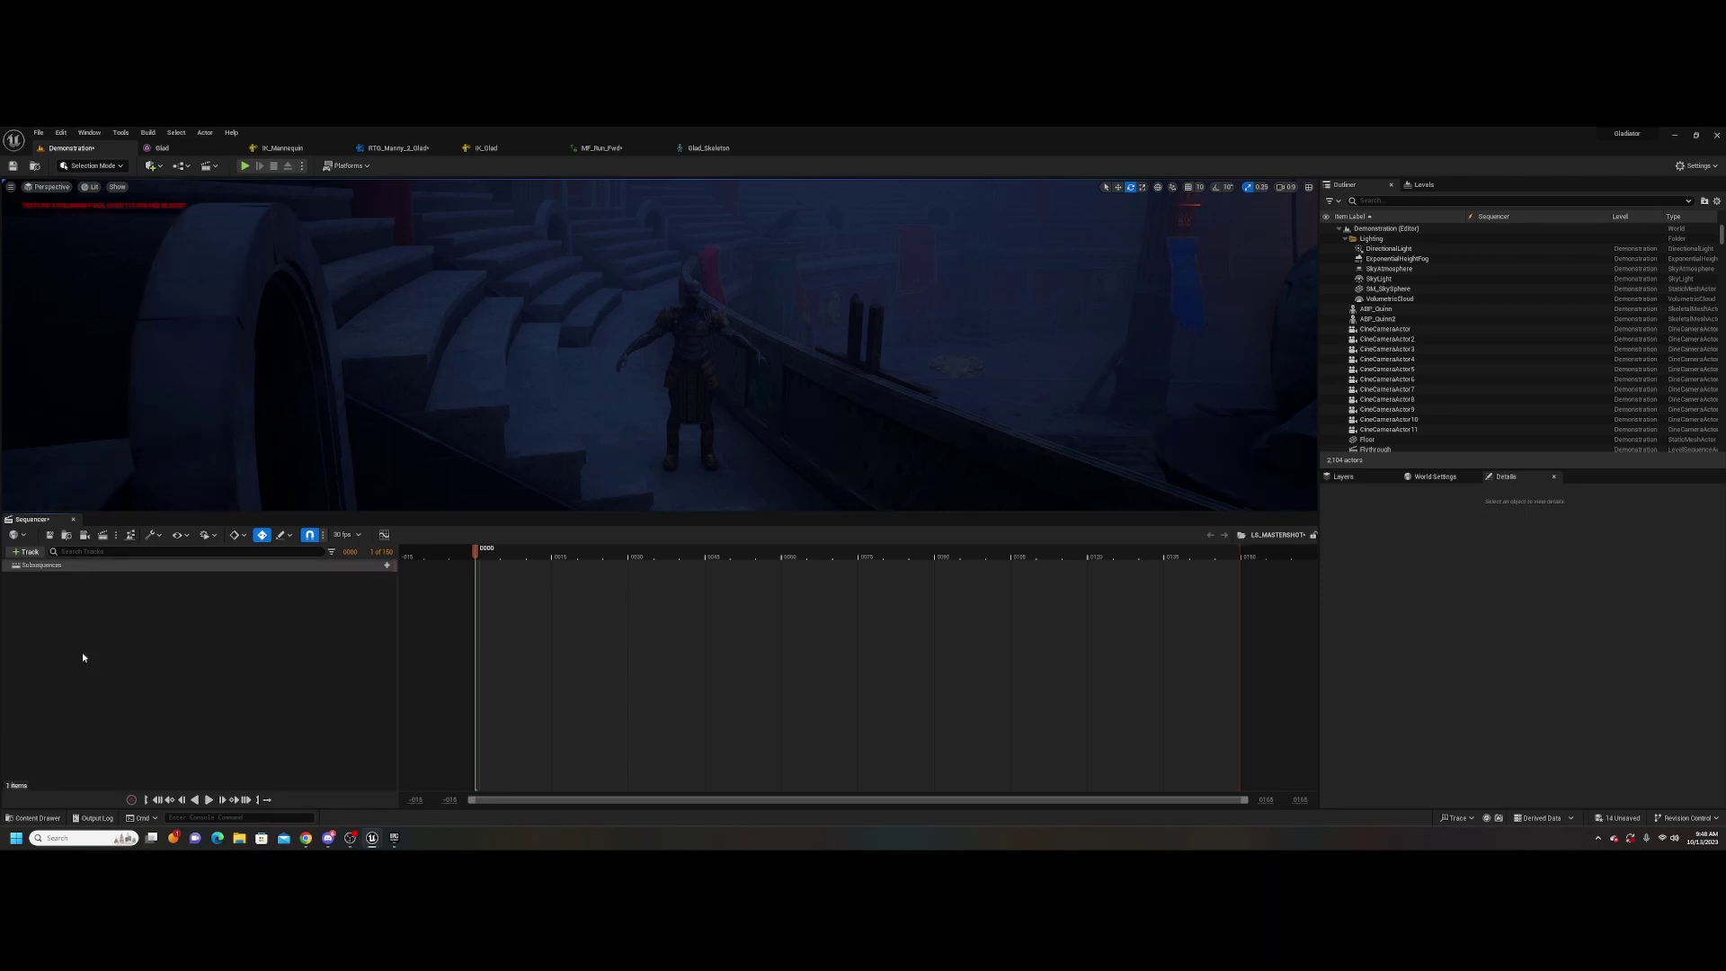
pyautogui.click(385, 565)
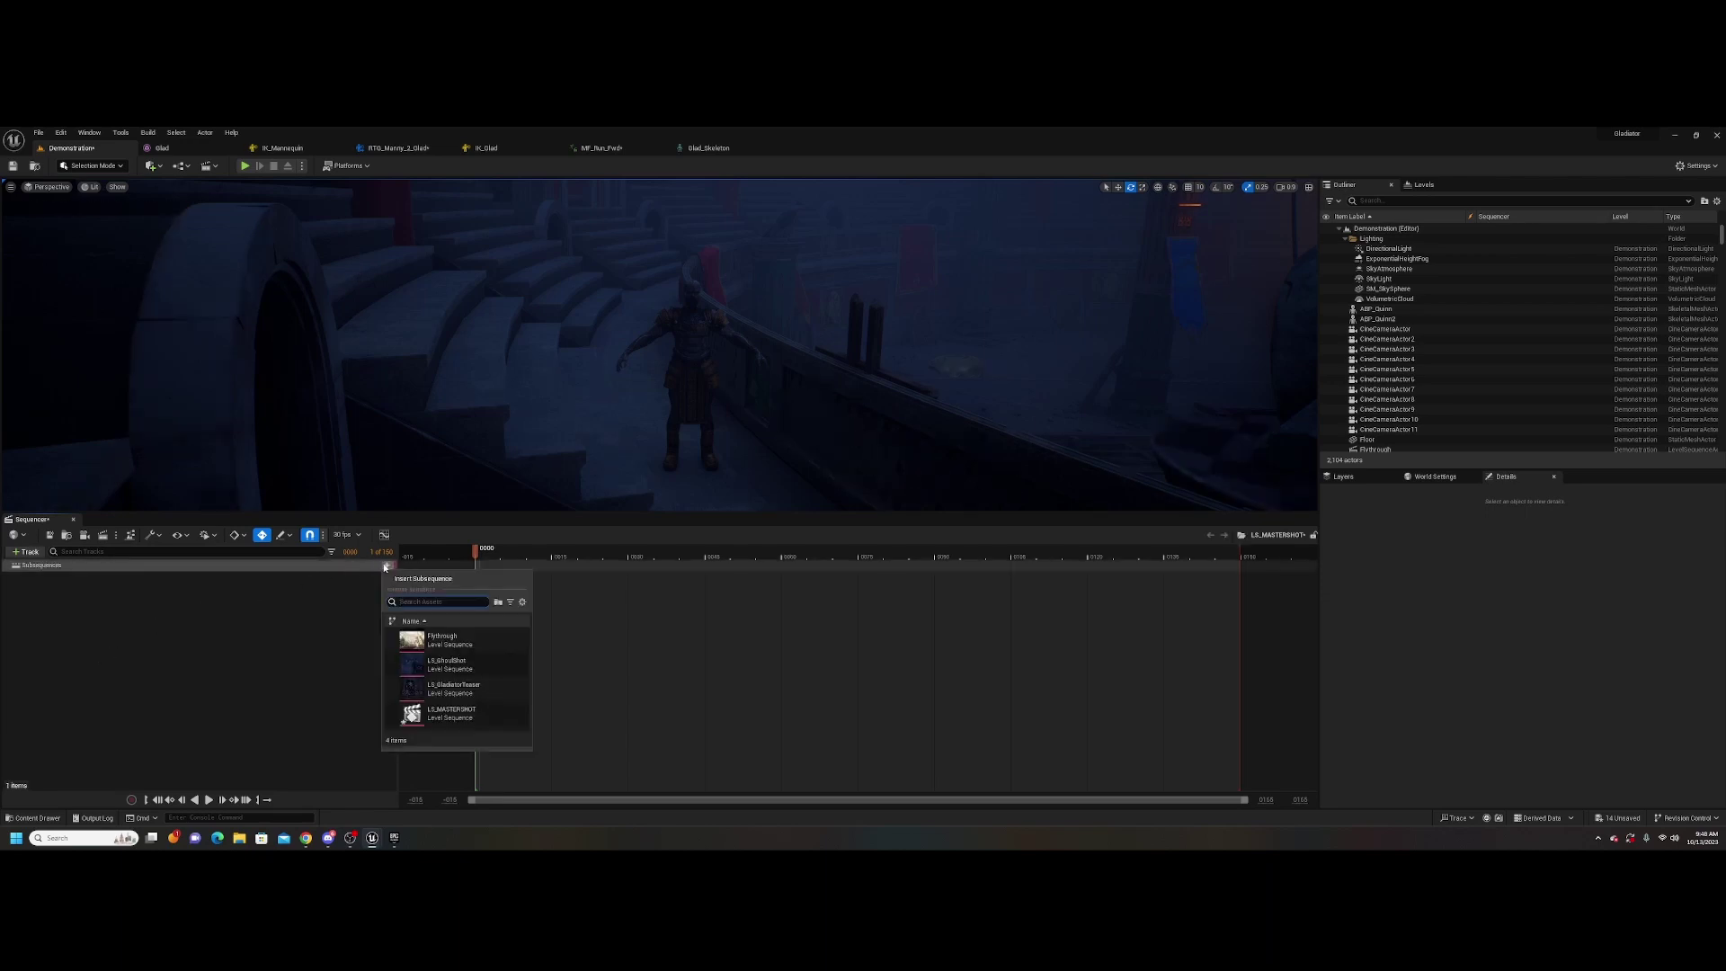
pyautogui.click(454, 688)
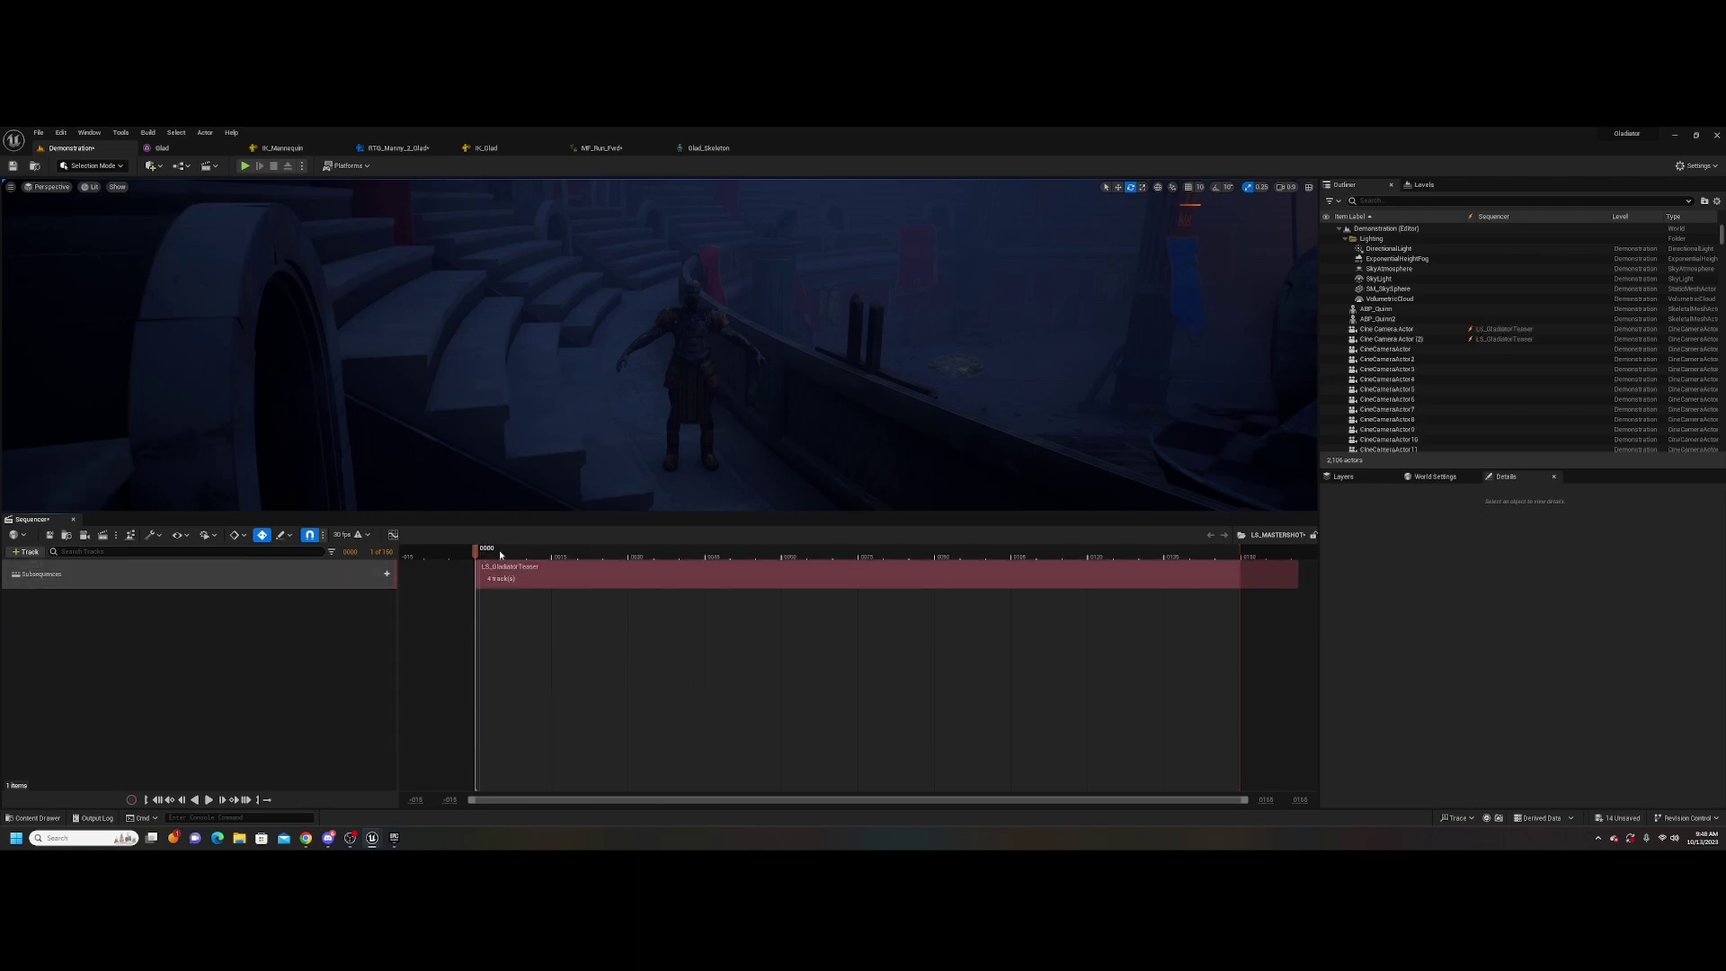
# Add a Camera Cuts track, lock the viewport to it and scrub to frame 0072 to preview the teaser
pyautogui.click(25, 551)
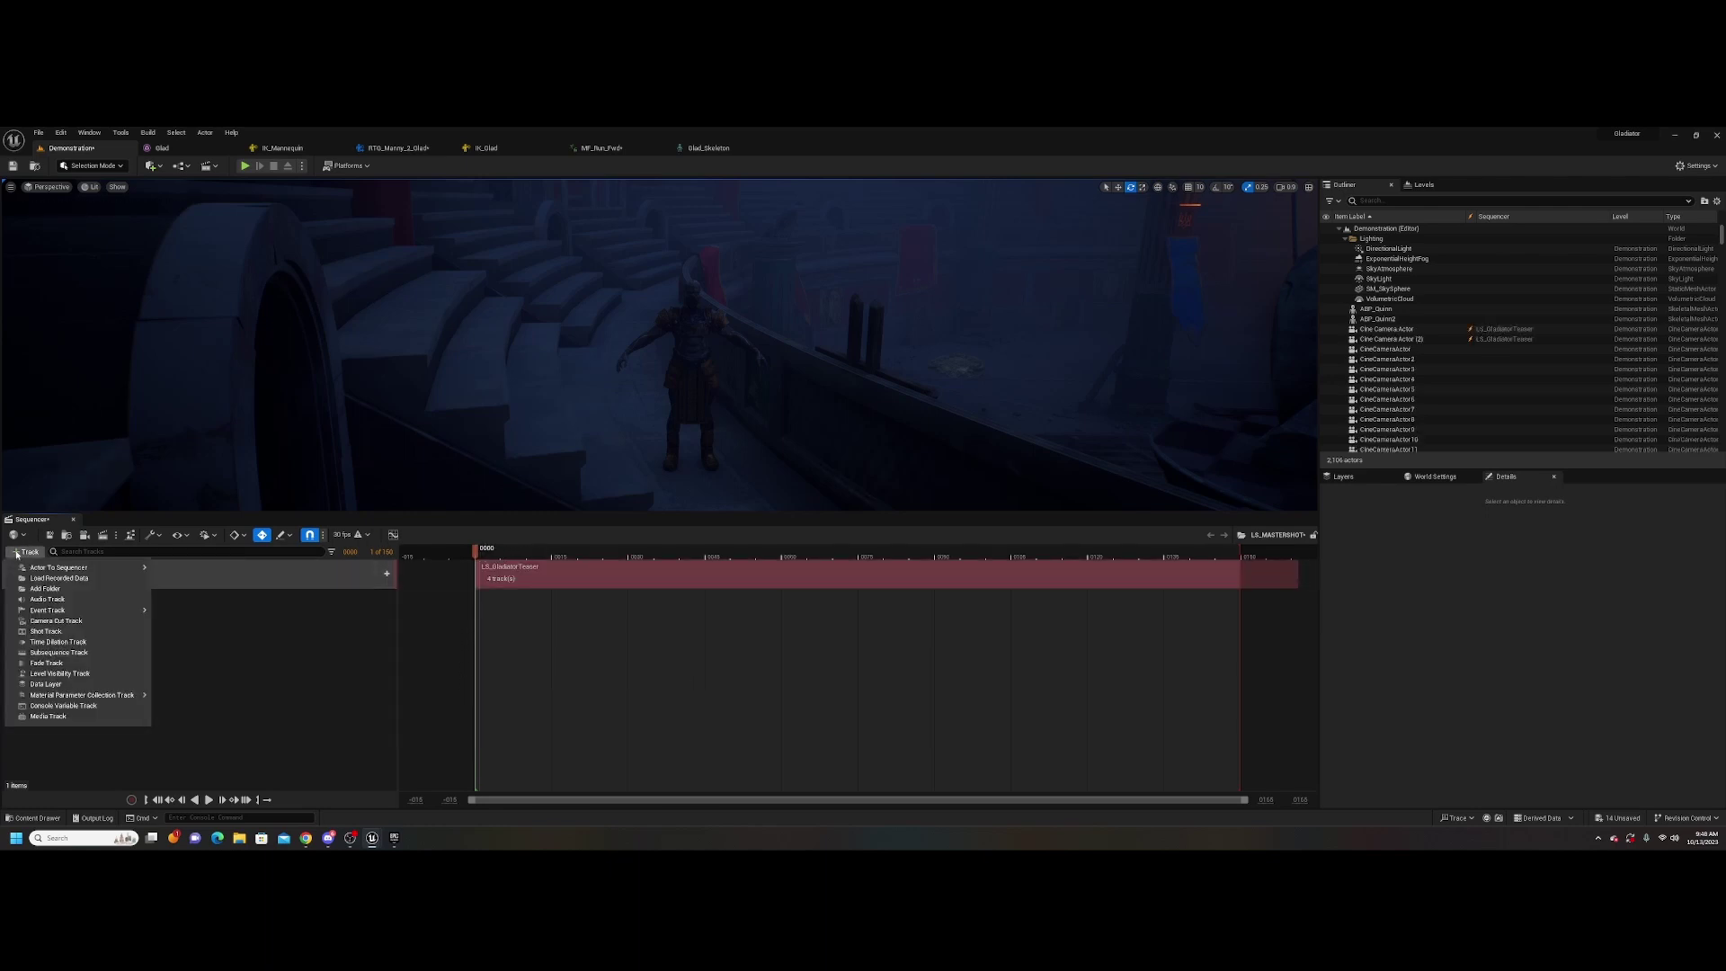
pyautogui.click(72, 627)
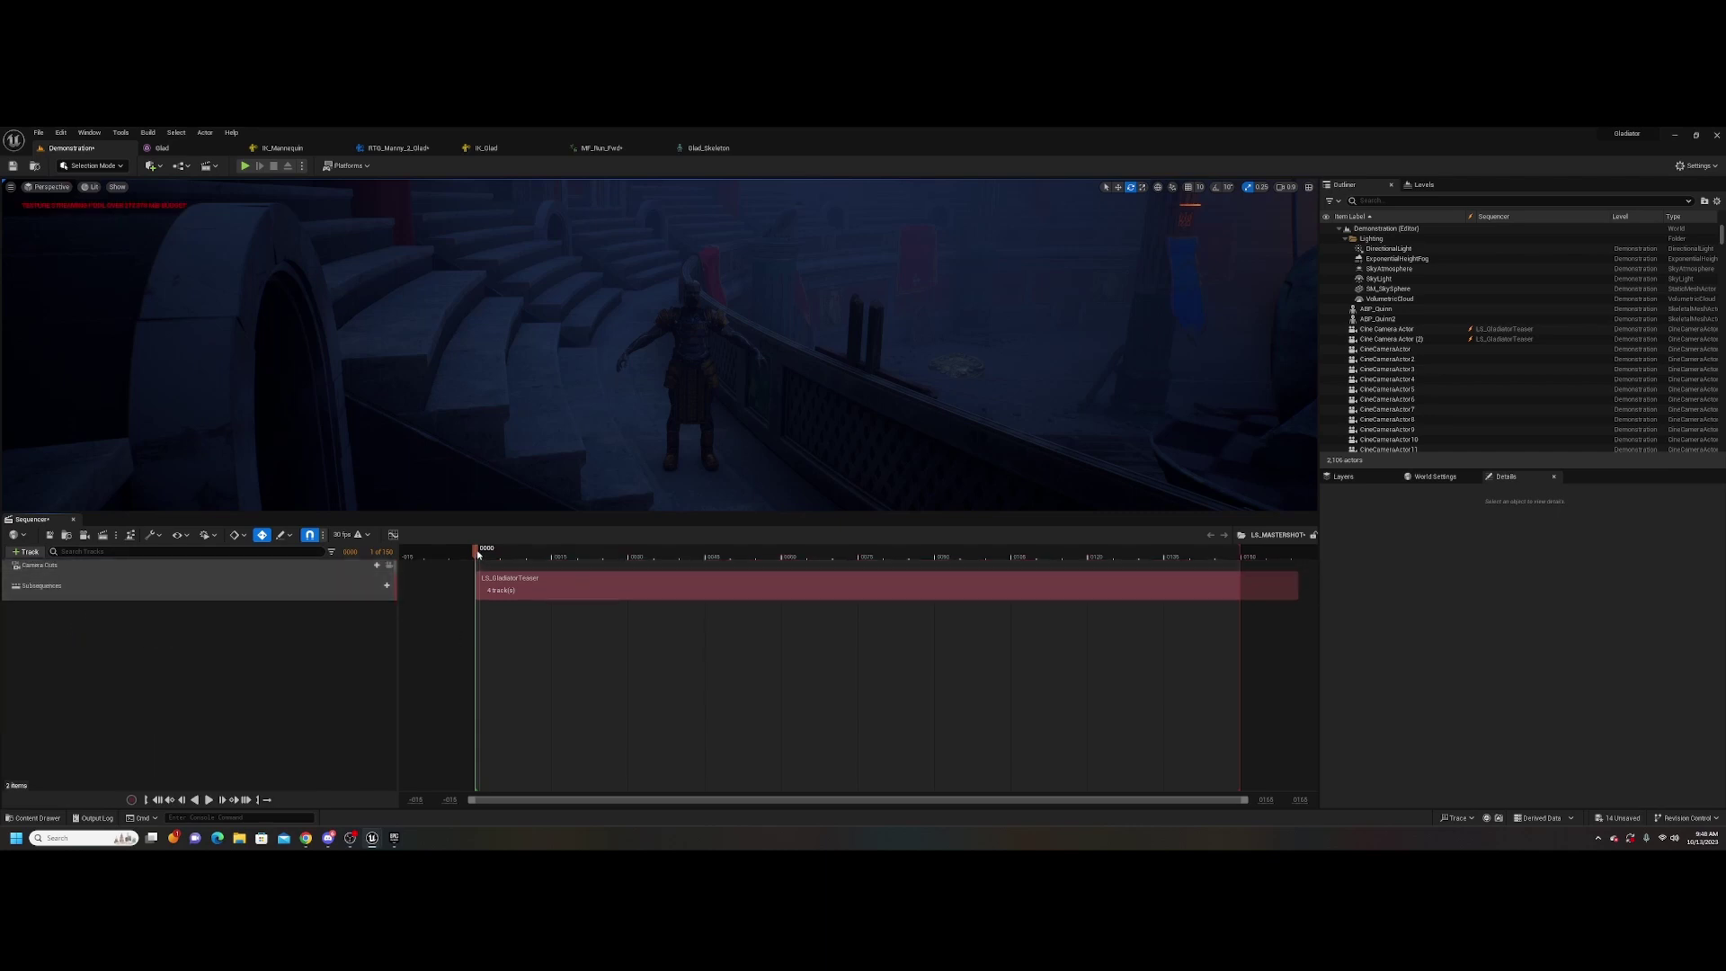
pyautogui.moveTo(476, 548); pyautogui.dragTo(843, 569)
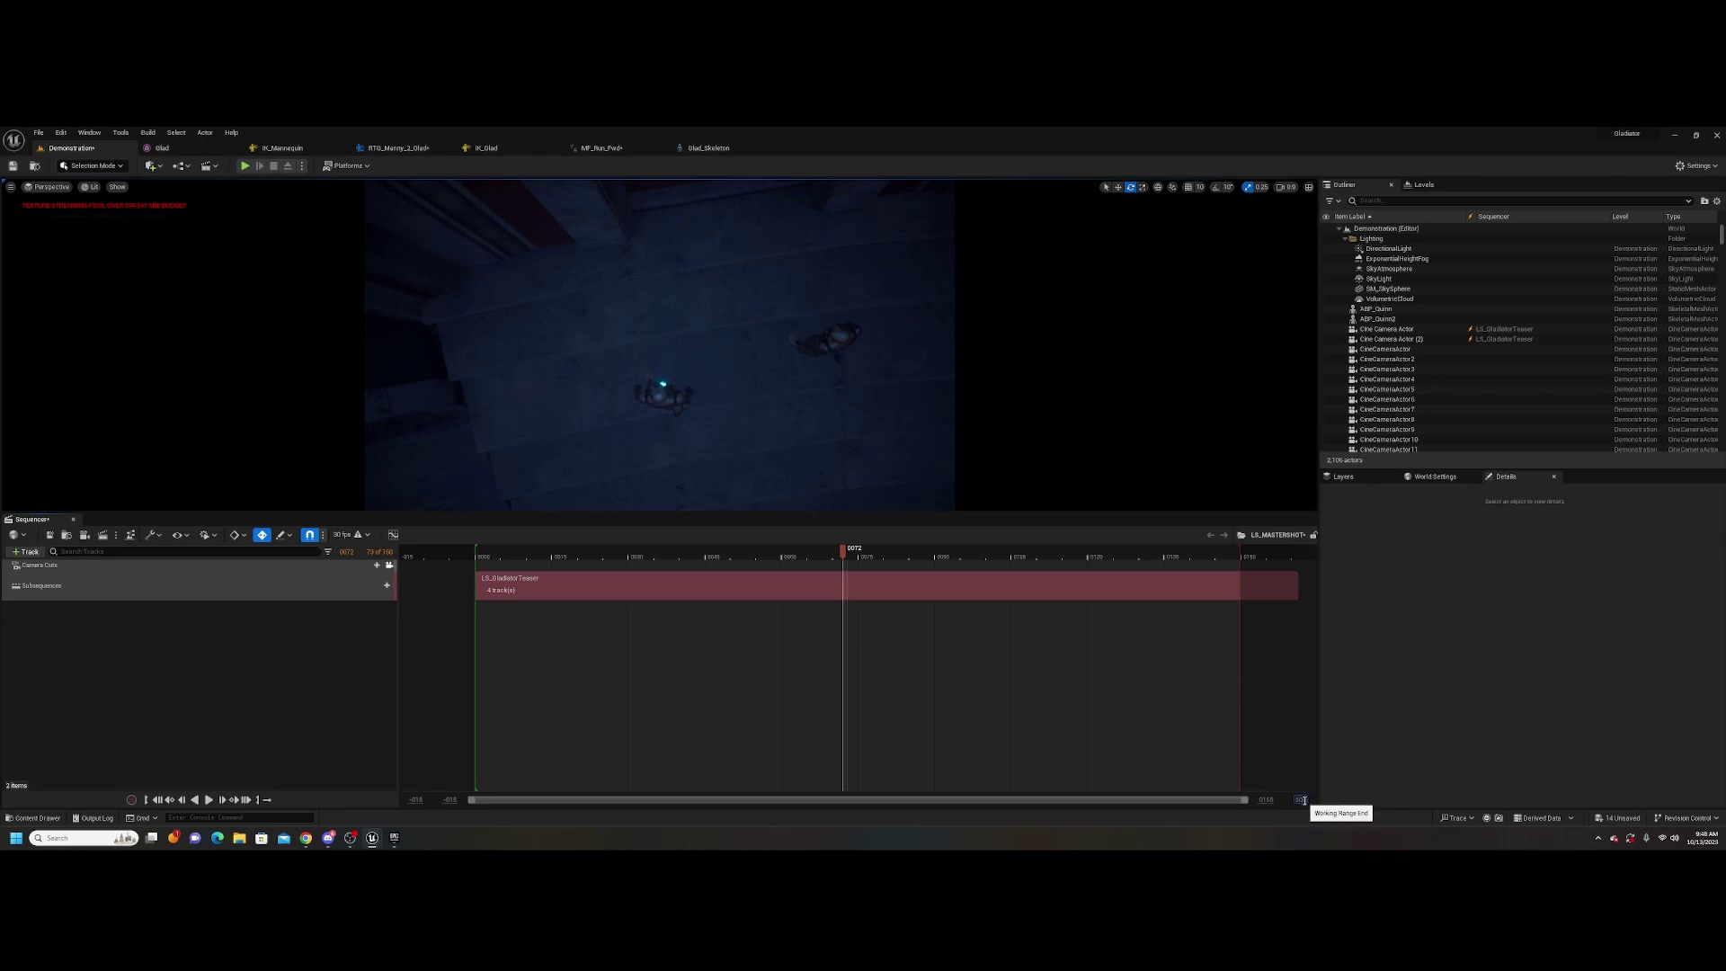
# Widen the visible timeline range and extend the master sequence's playback end to about frame 0300
pyautogui.press('Return')
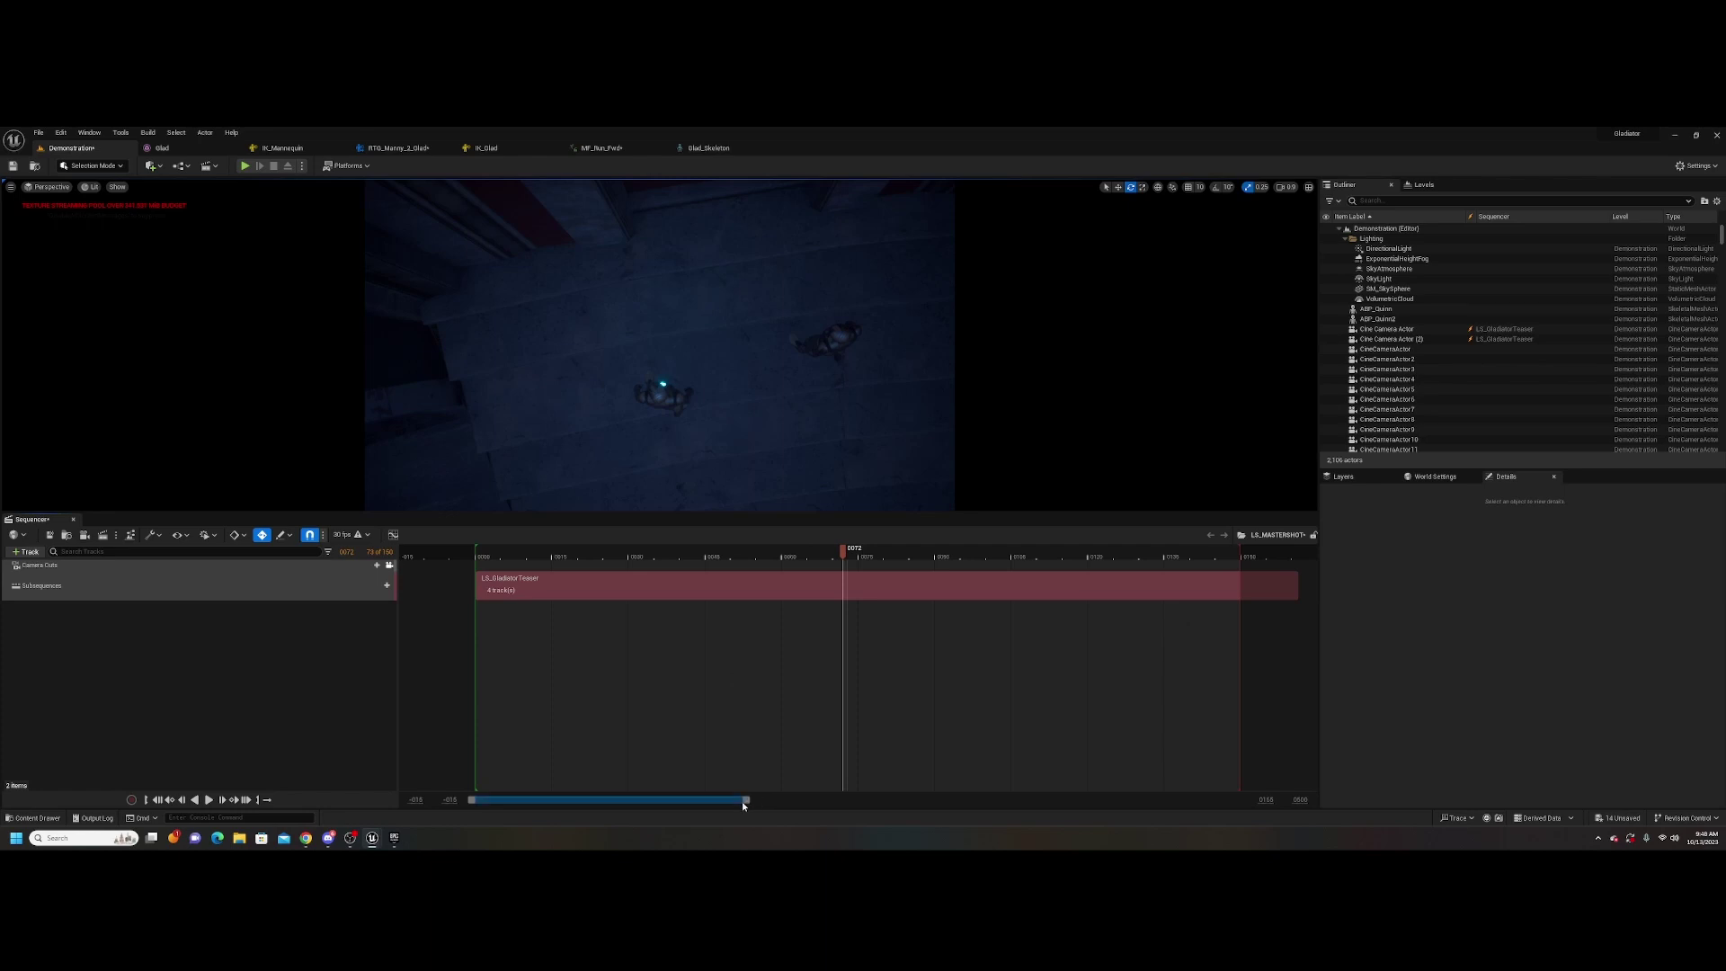
pyautogui.moveTo(744, 800); pyautogui.dragTo(957, 799)
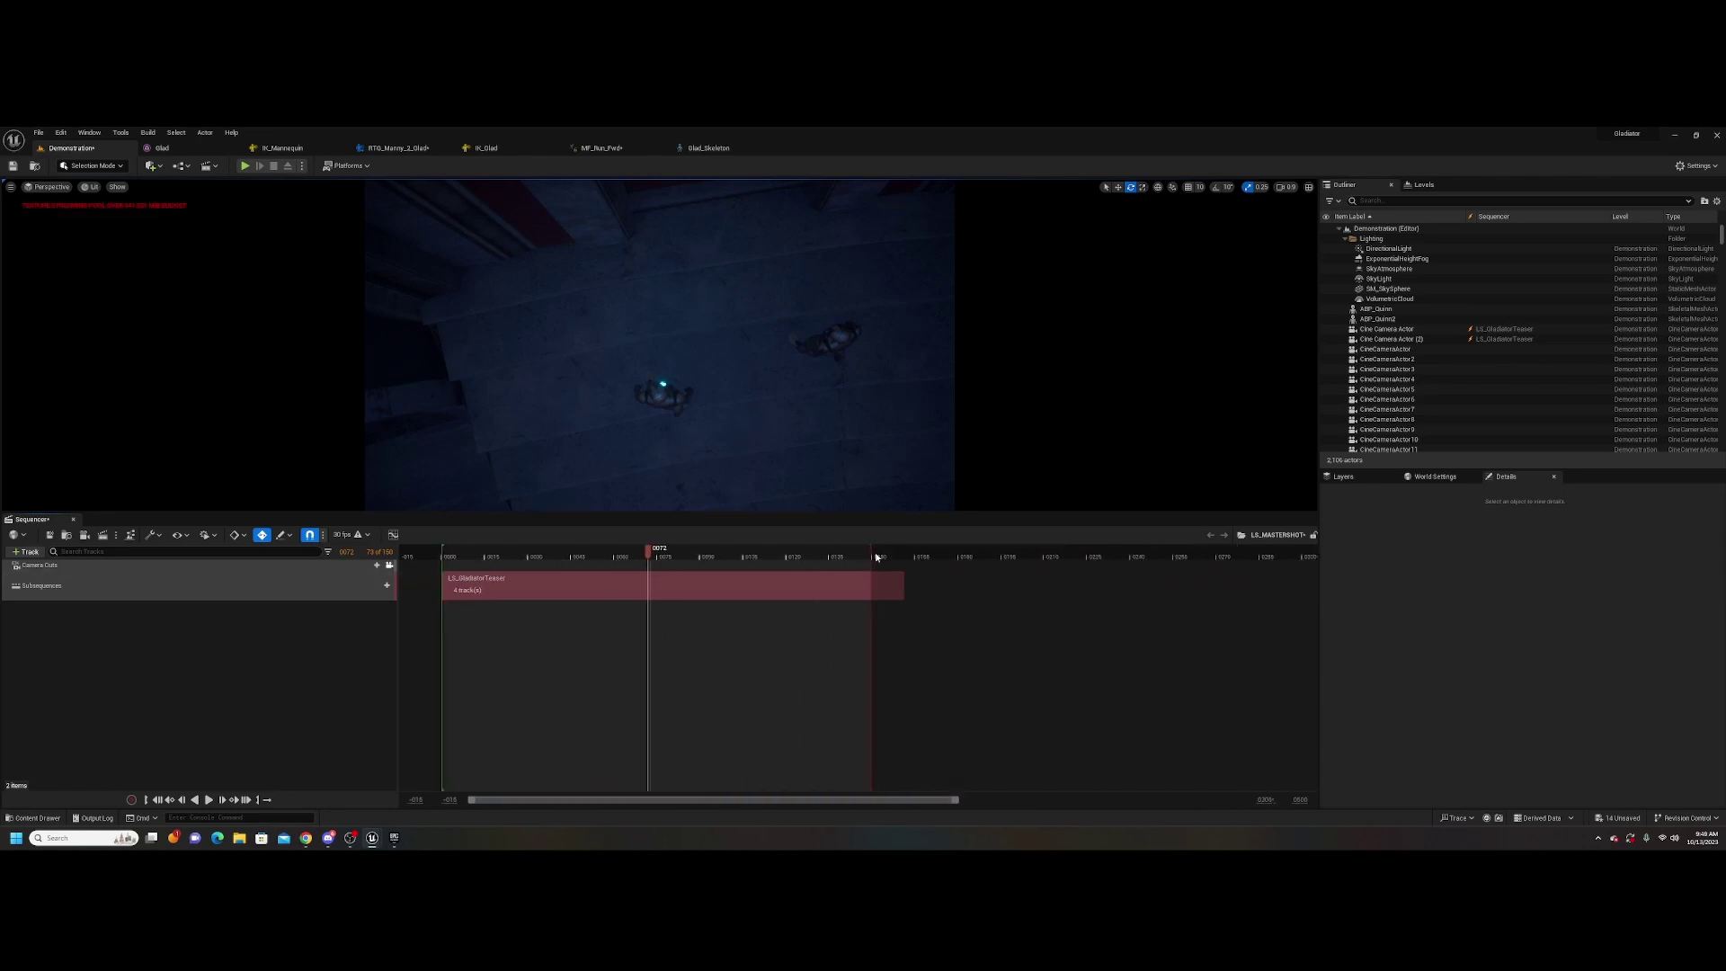
pyautogui.moveTo(876, 557); pyautogui.dragTo(1300, 563)
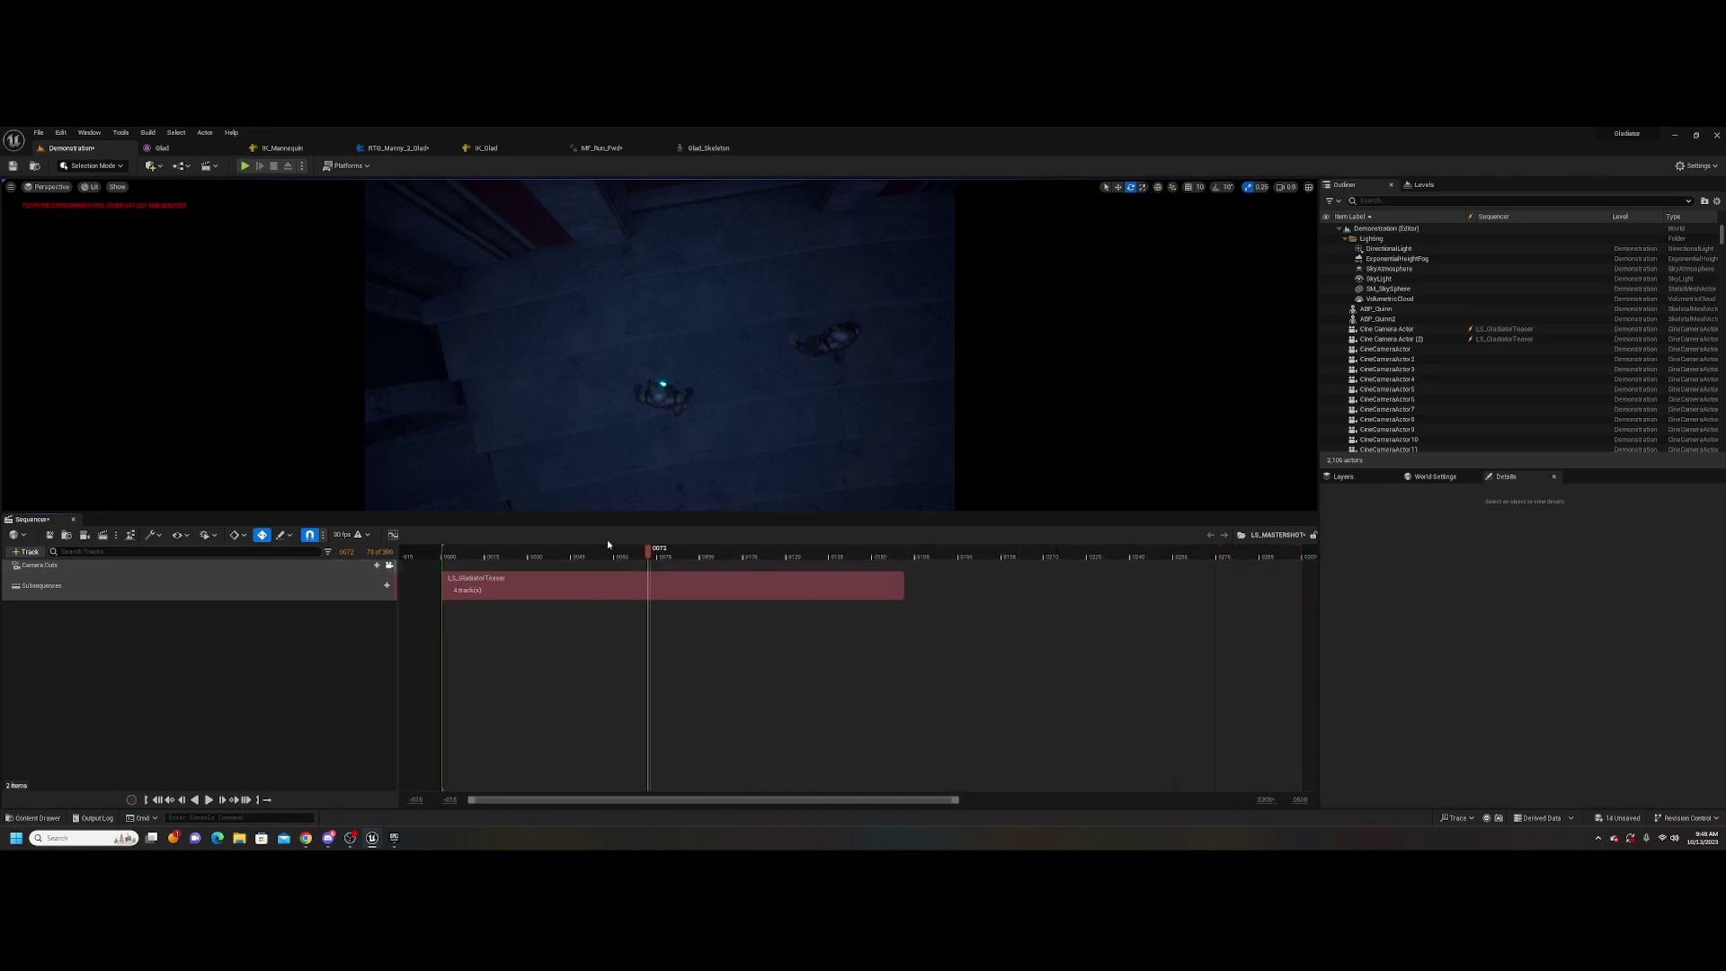
# Set the master sequence's display rate to 24 fps and scrub through the first part of the LS_GladiatorTeaser section
pyautogui.click(356, 537)
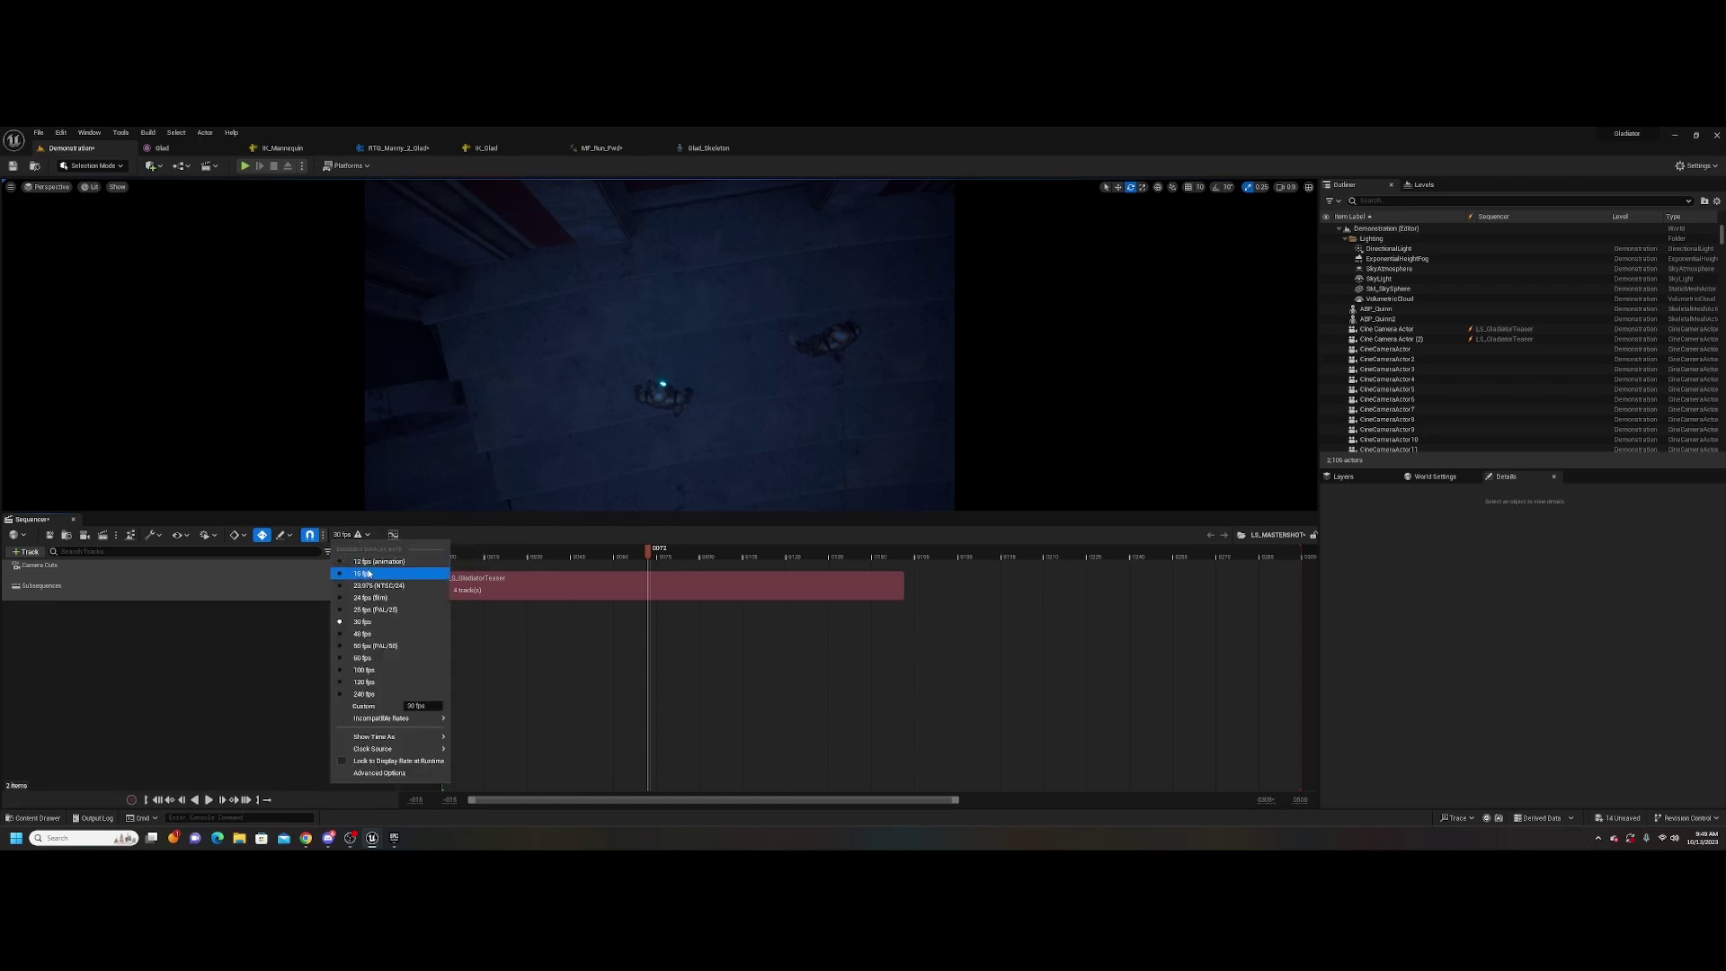
pyautogui.click(362, 597)
pyautogui.click(483, 559)
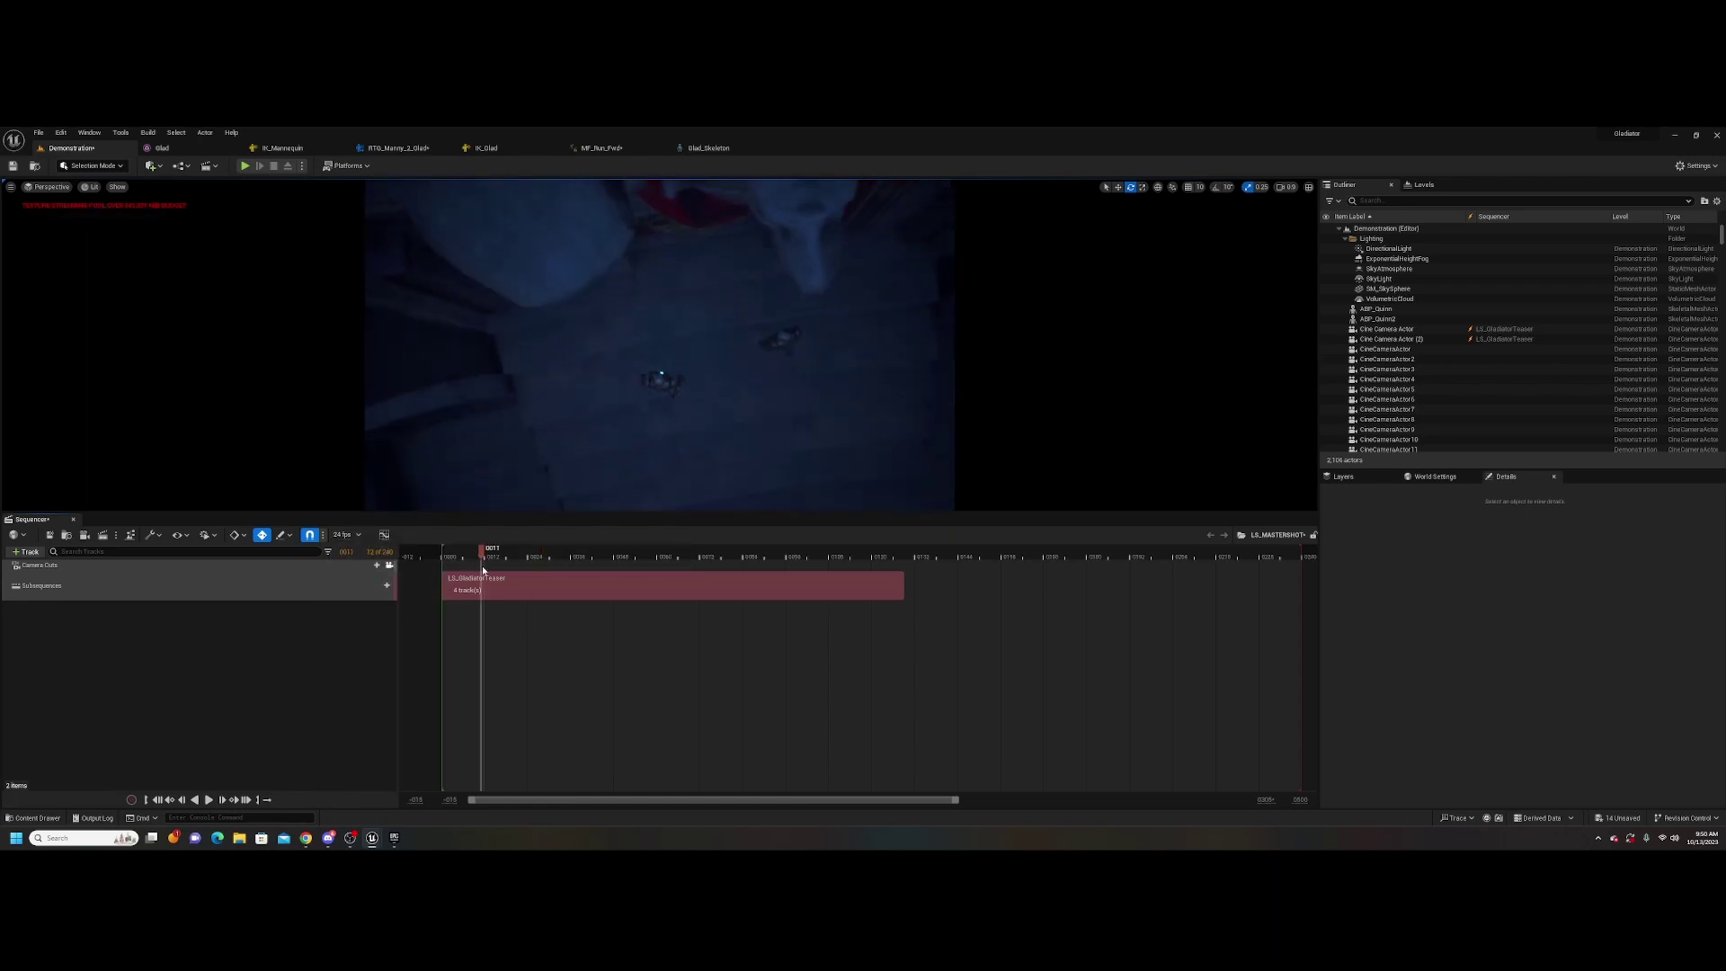
pyautogui.moveTo(476, 562); pyautogui.dragTo(632, 557)
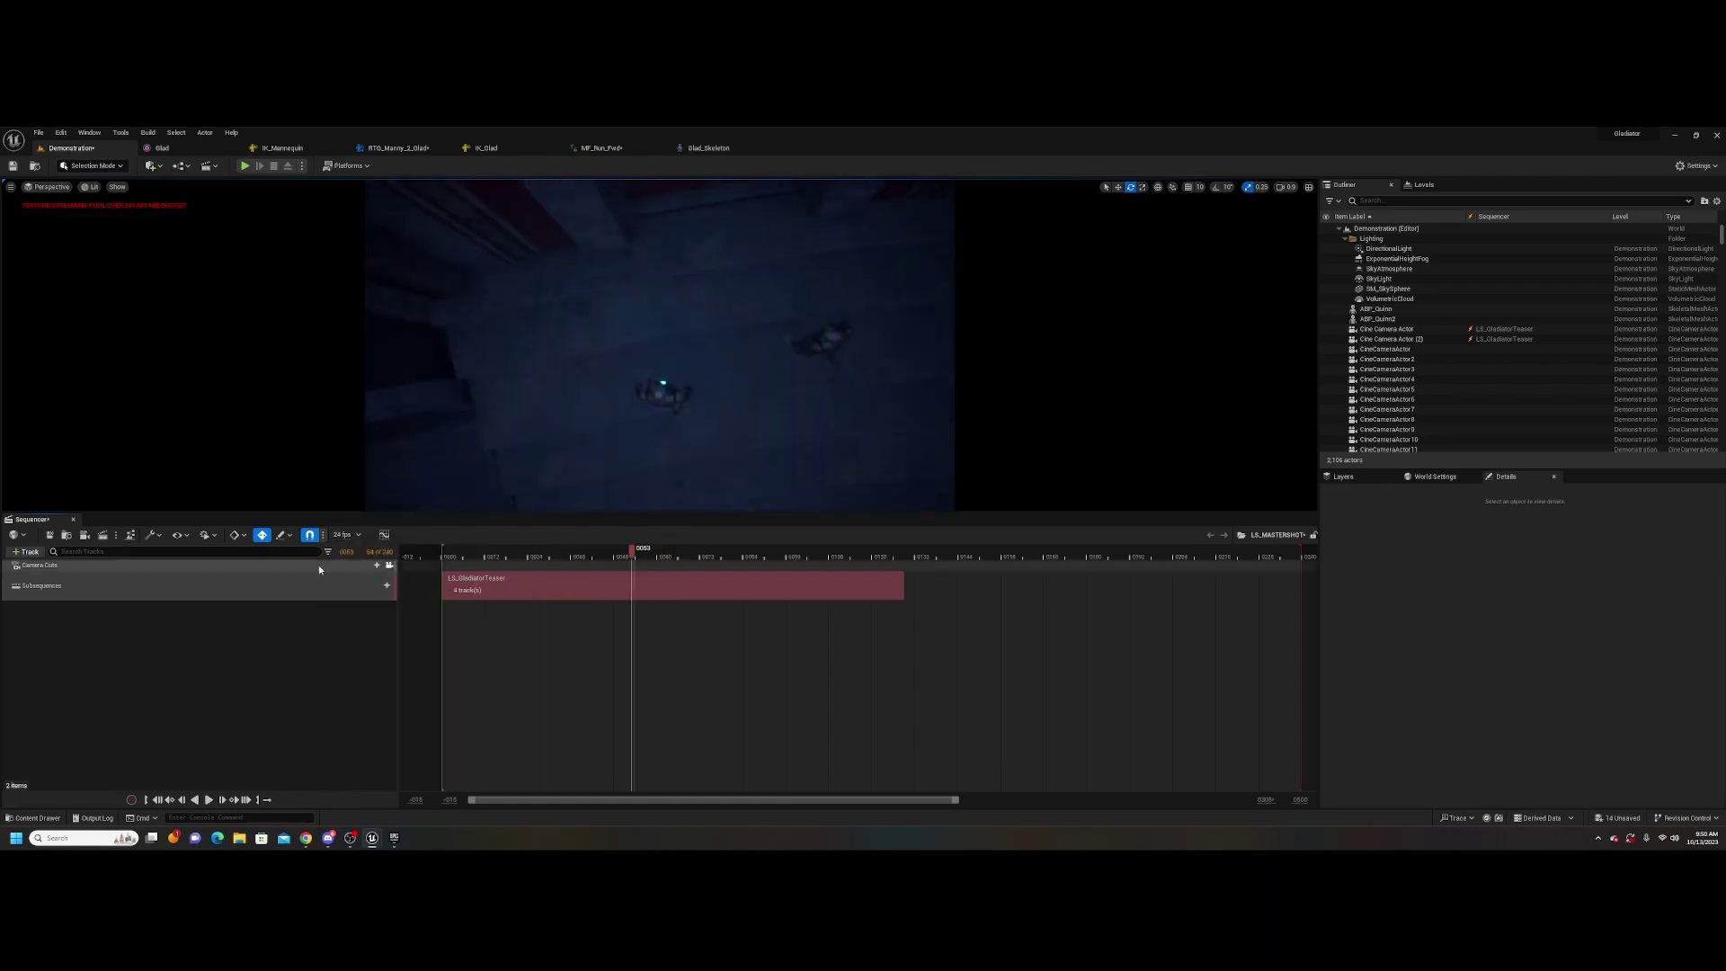
pyautogui.click(385, 587)
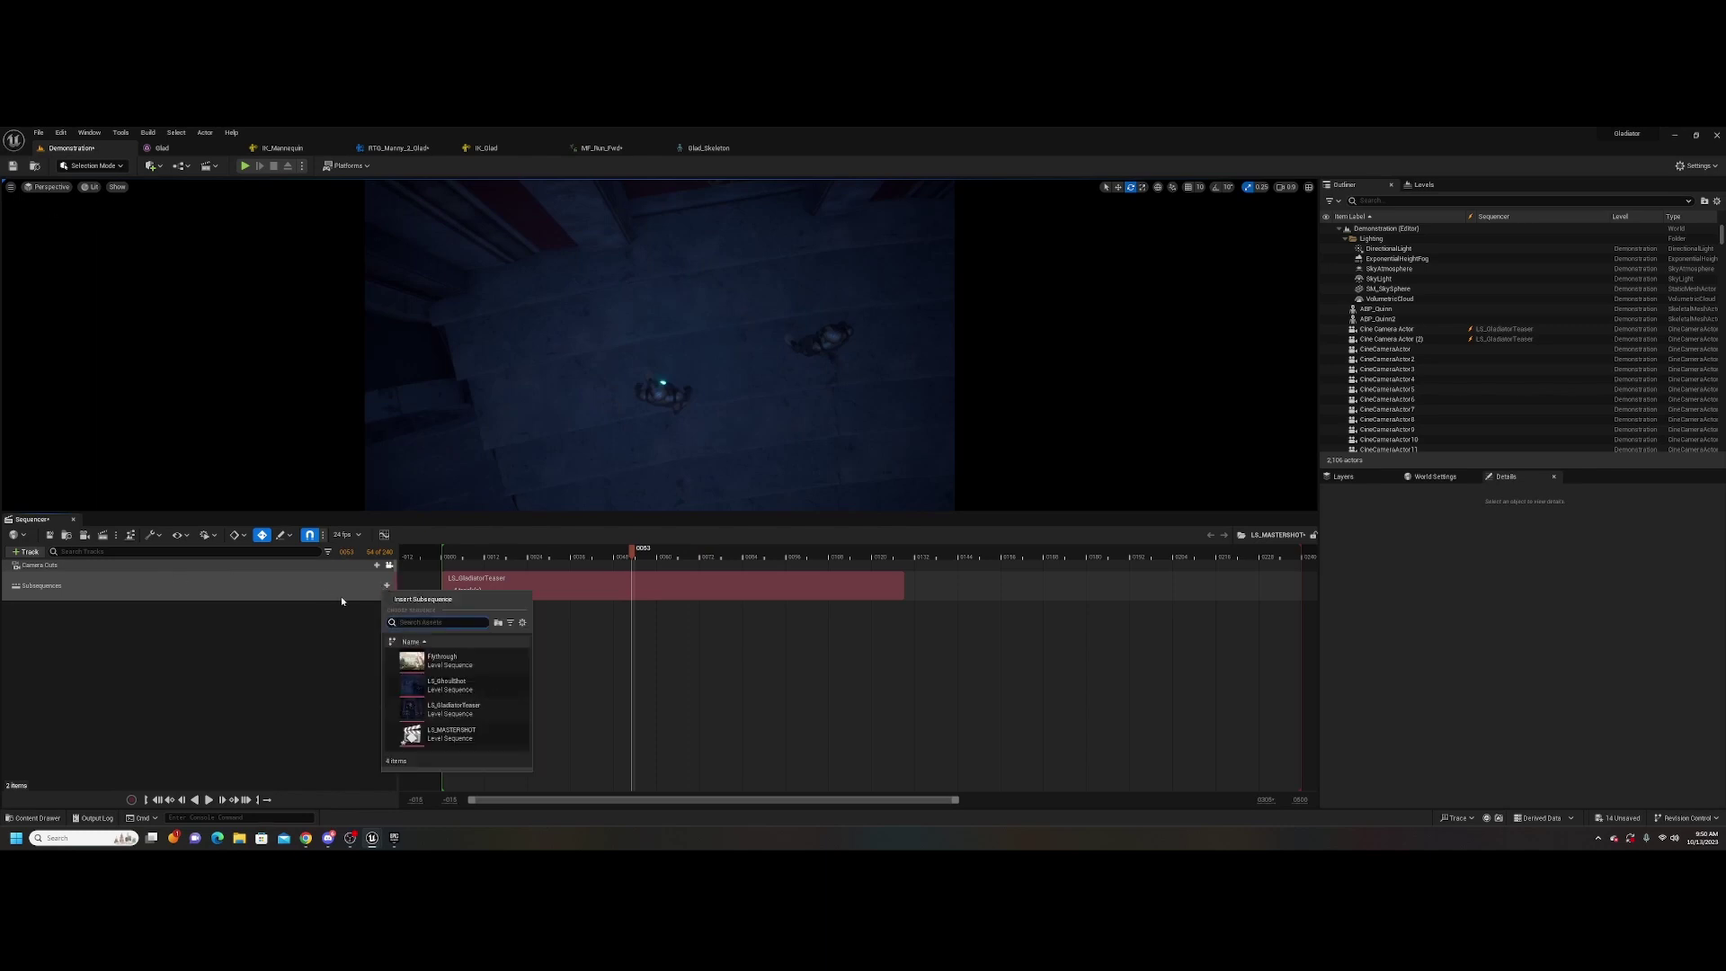
pyautogui.click(300, 617)
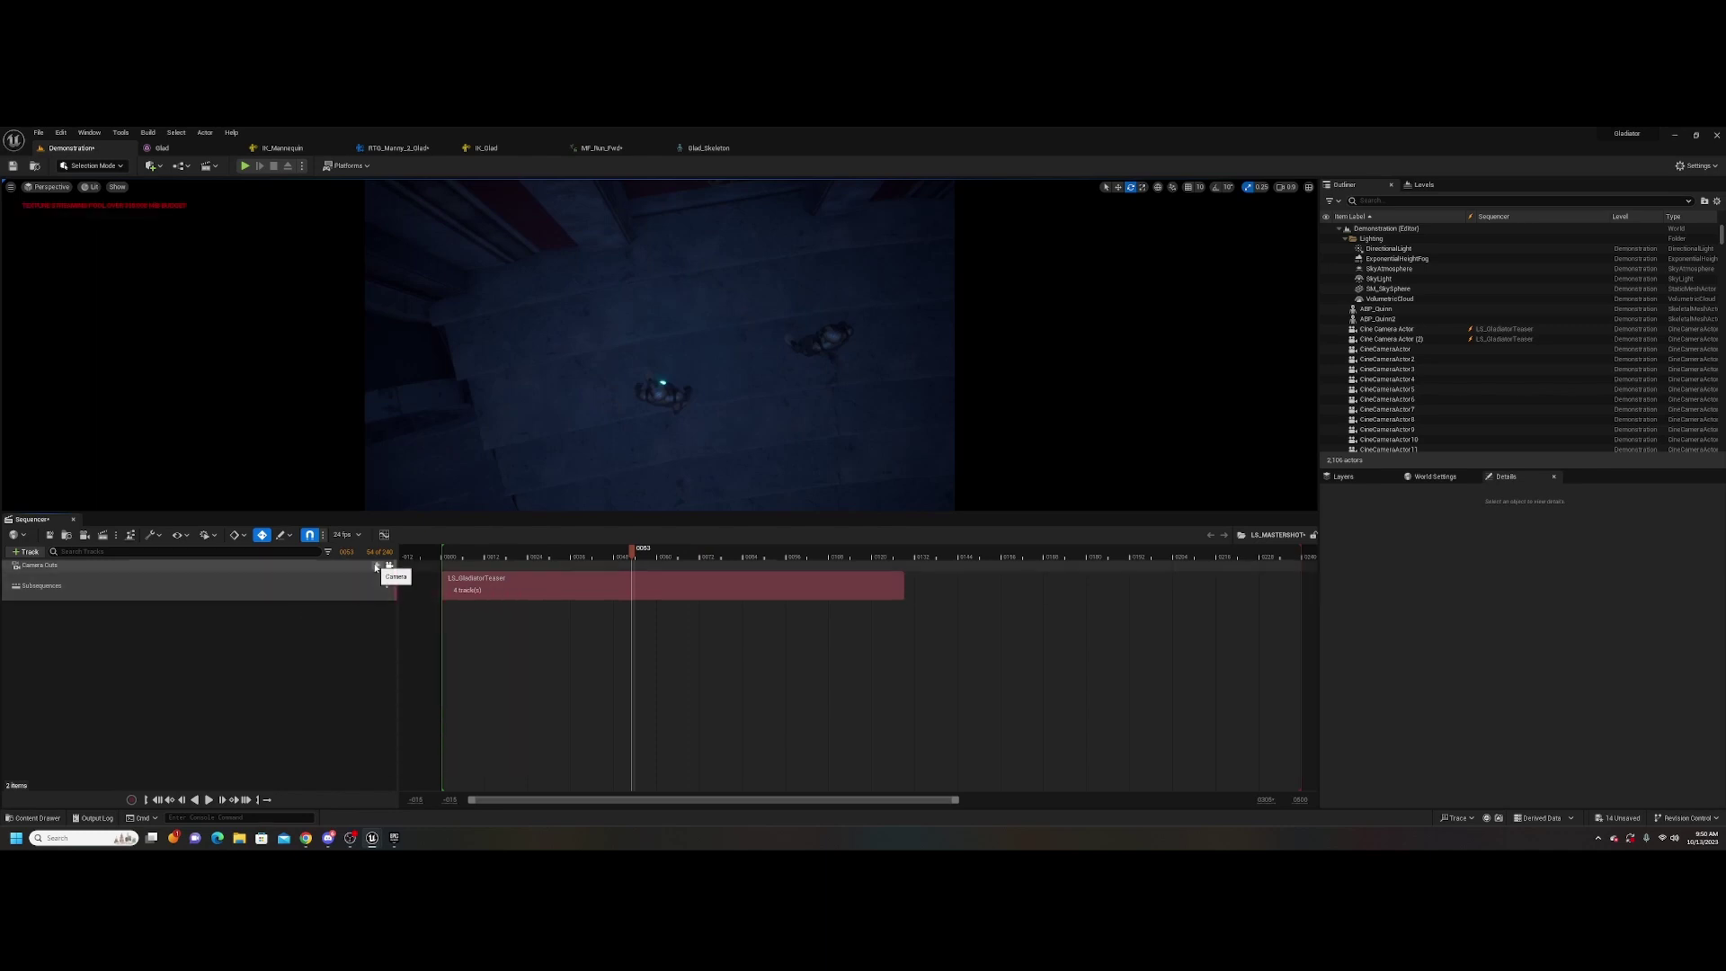
# Add a second Subsequence track to LS_MASTERSHOT and insert LS_GhoulShot on it
pyautogui.click(37, 554)
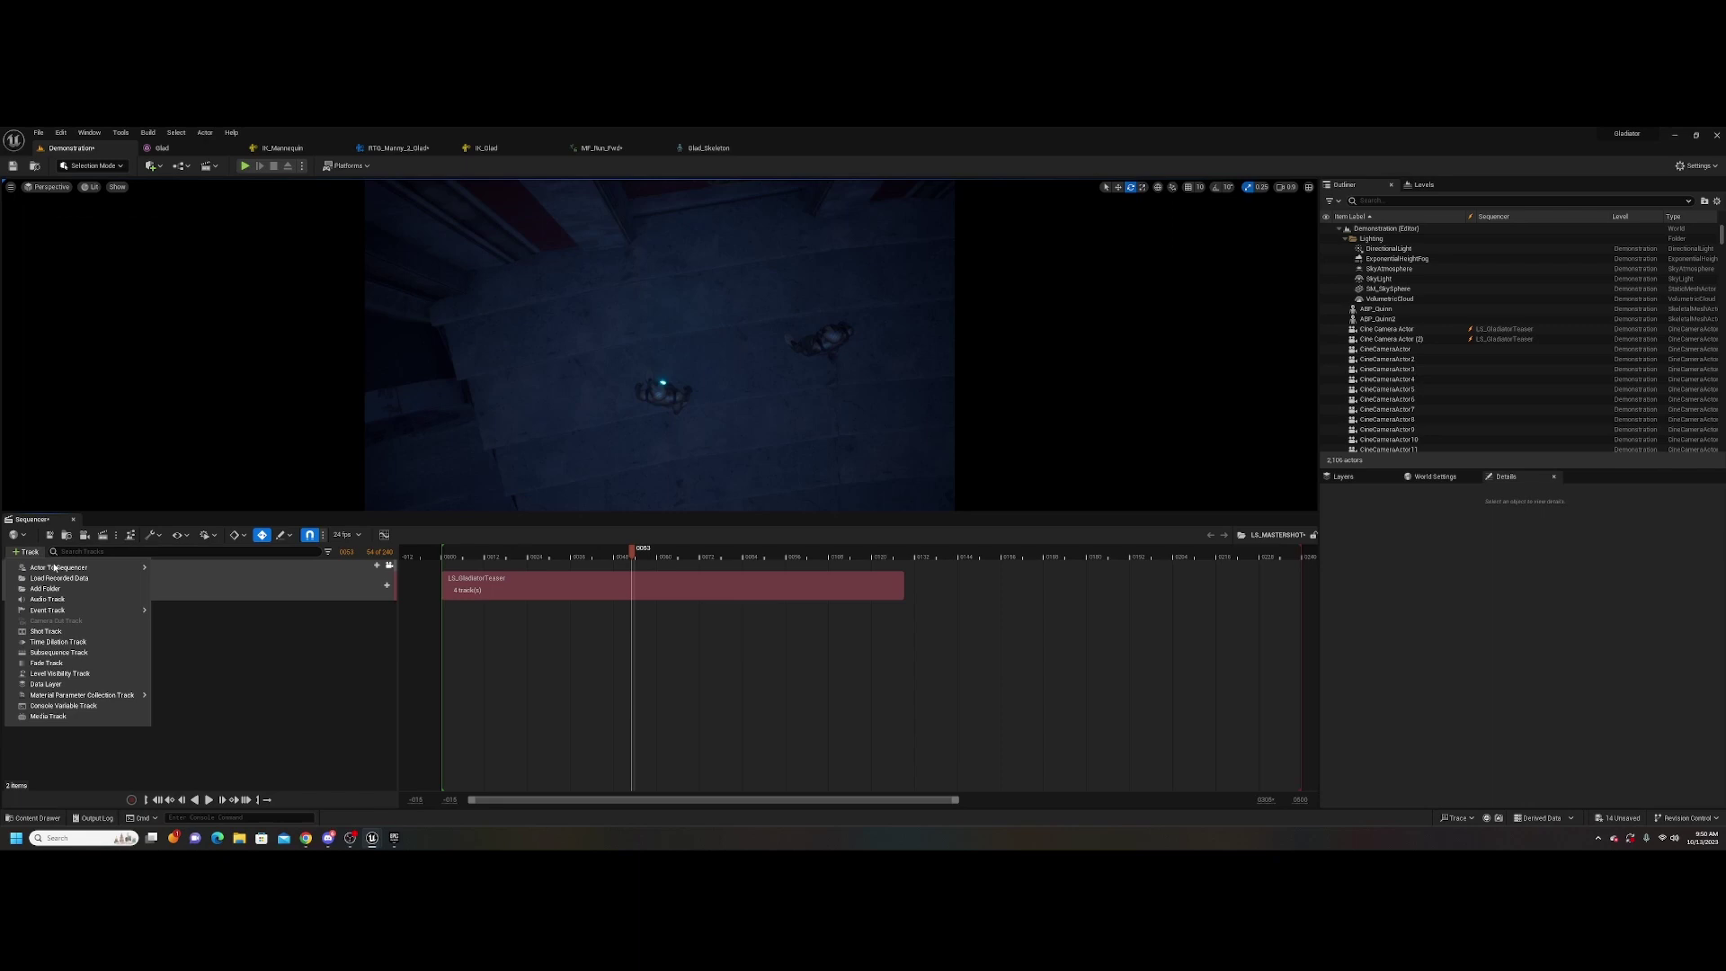
pyautogui.click(59, 653)
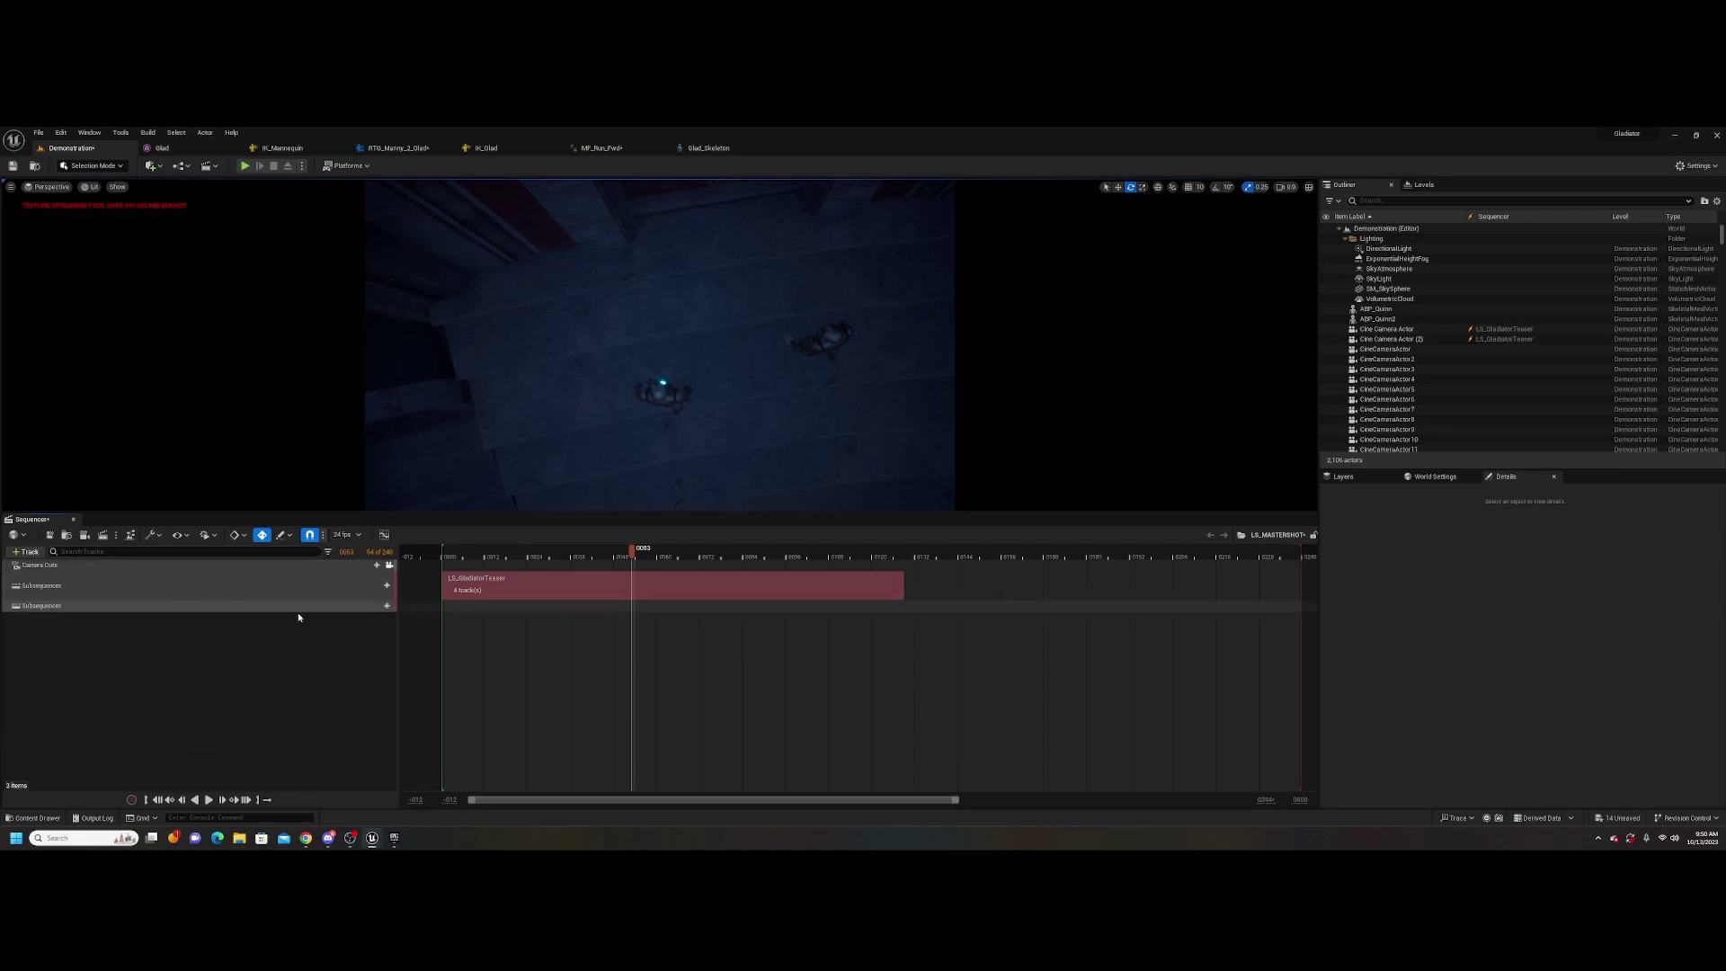
pyautogui.click(386, 607)
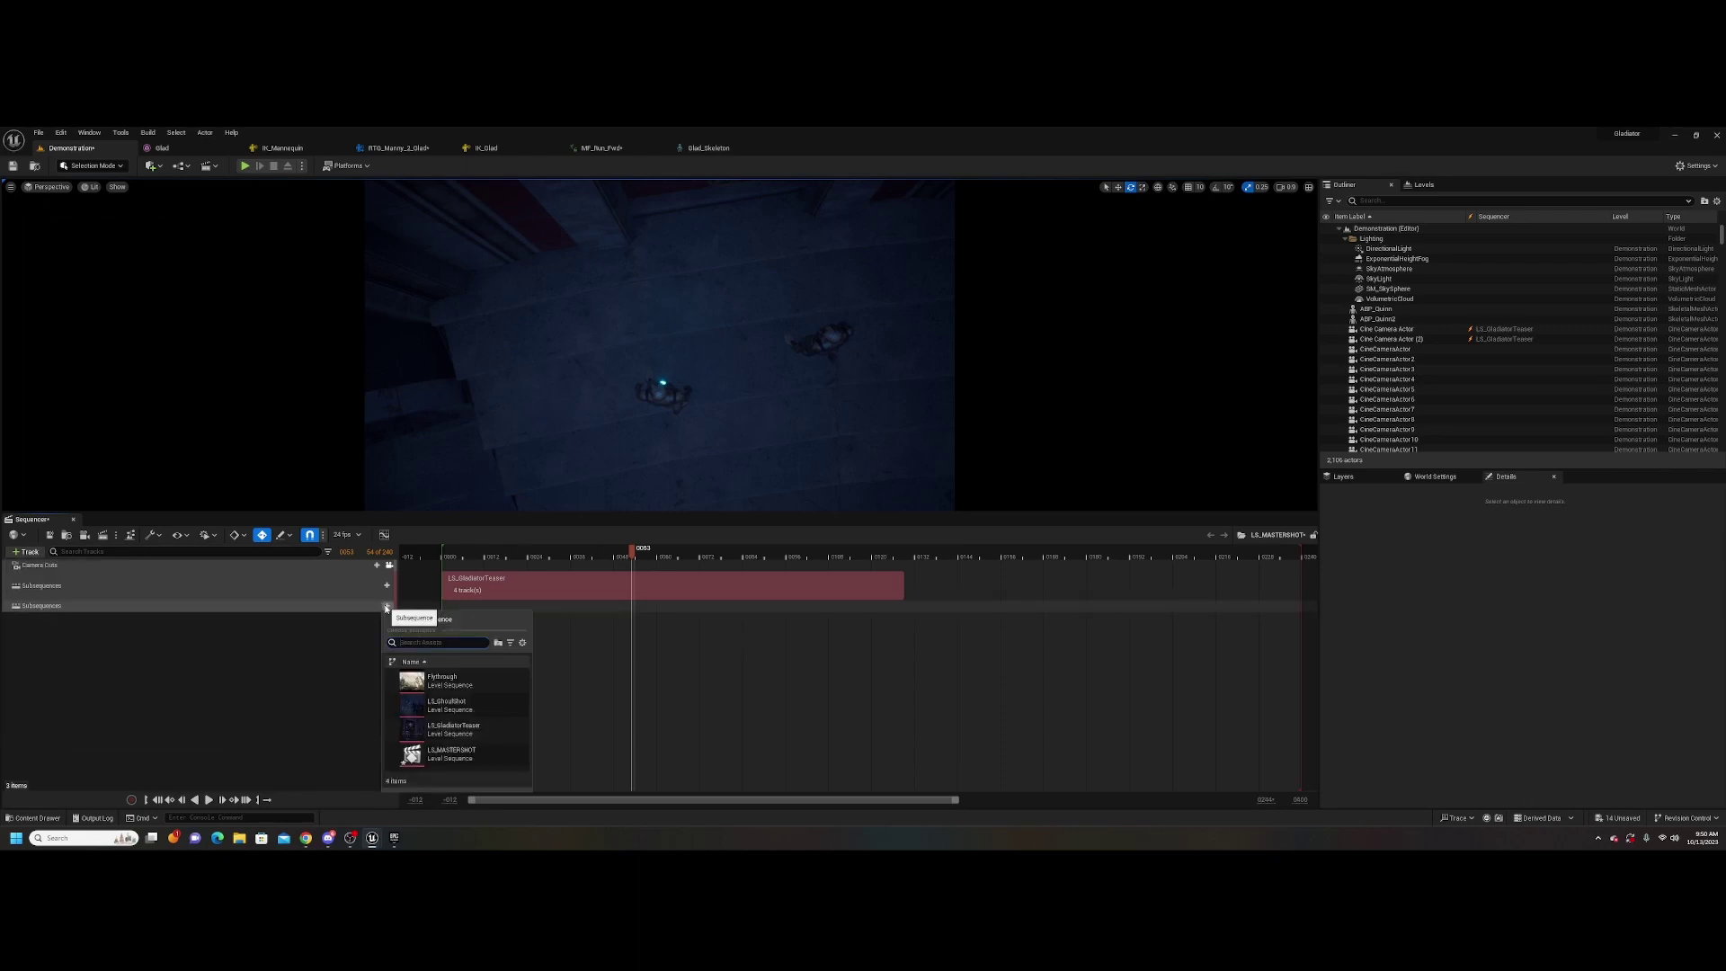
pyautogui.click(446, 705)
# Move the LS_GhoulShot section to start at about frame 0120 and play the transition out of LS_GladiatorTeaser
pyautogui.moveTo(806, 586); pyautogui.dragTo(1045, 586)
pyautogui.moveTo(661, 559); pyautogui.dragTo(770, 566)
pyautogui.press('space')
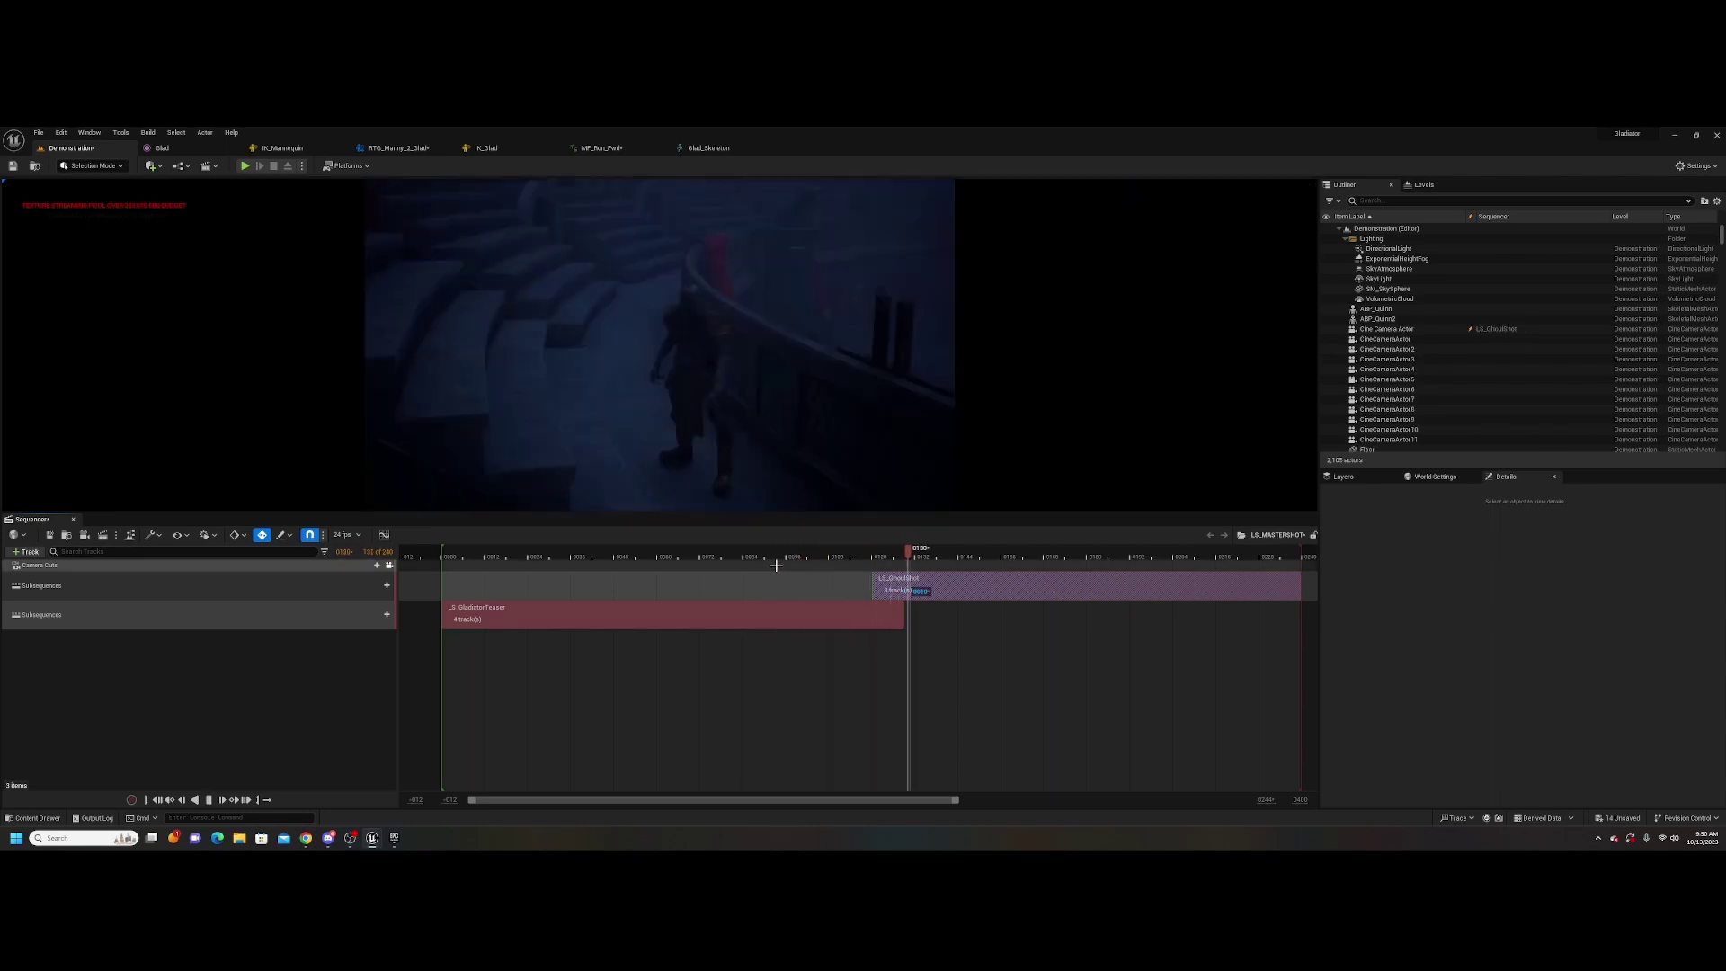
pyautogui.press('space')
# Trim the end of LS_GladiatorTeaser so it meets the start of LS_GhoulShot at about frame 0124, and play across the cut
pyautogui.moveTo(900, 552); pyautogui.dragTo(943, 557)
pyautogui.moveTo(901, 616); pyautogui.dragTo(883, 616)
pyautogui.moveTo(859, 557); pyautogui.dragTo(886, 609)
pyautogui.click(860, 554)
pyautogui.press('space')
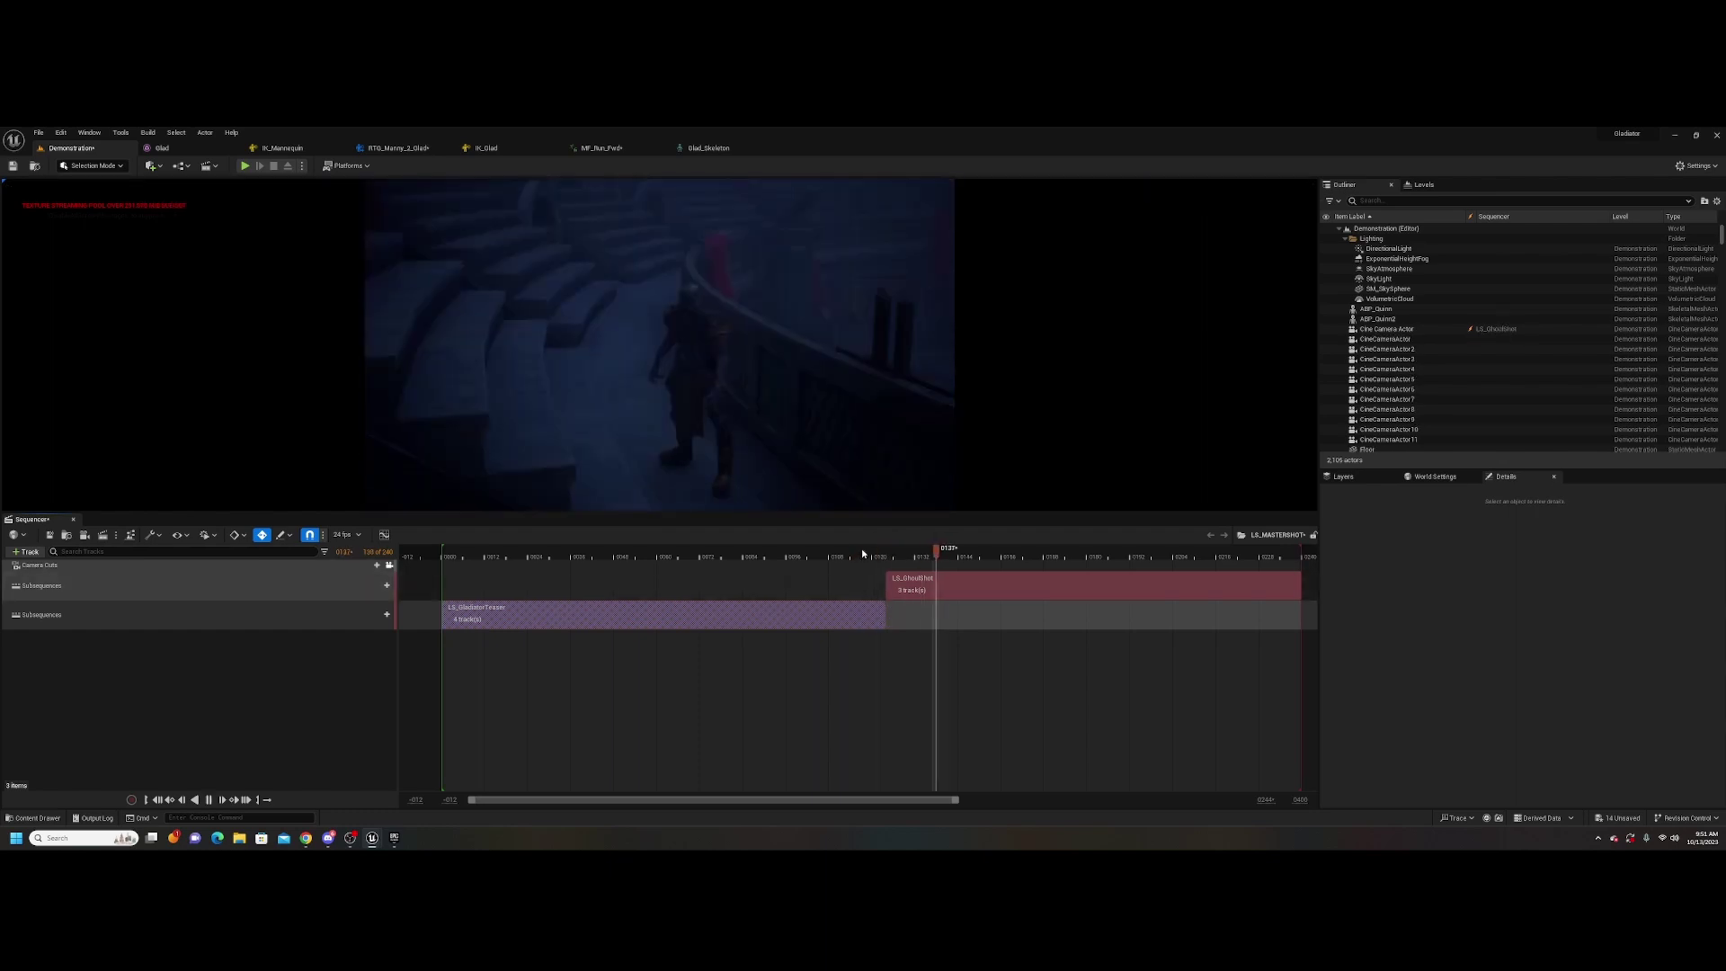
pyautogui.press('space')
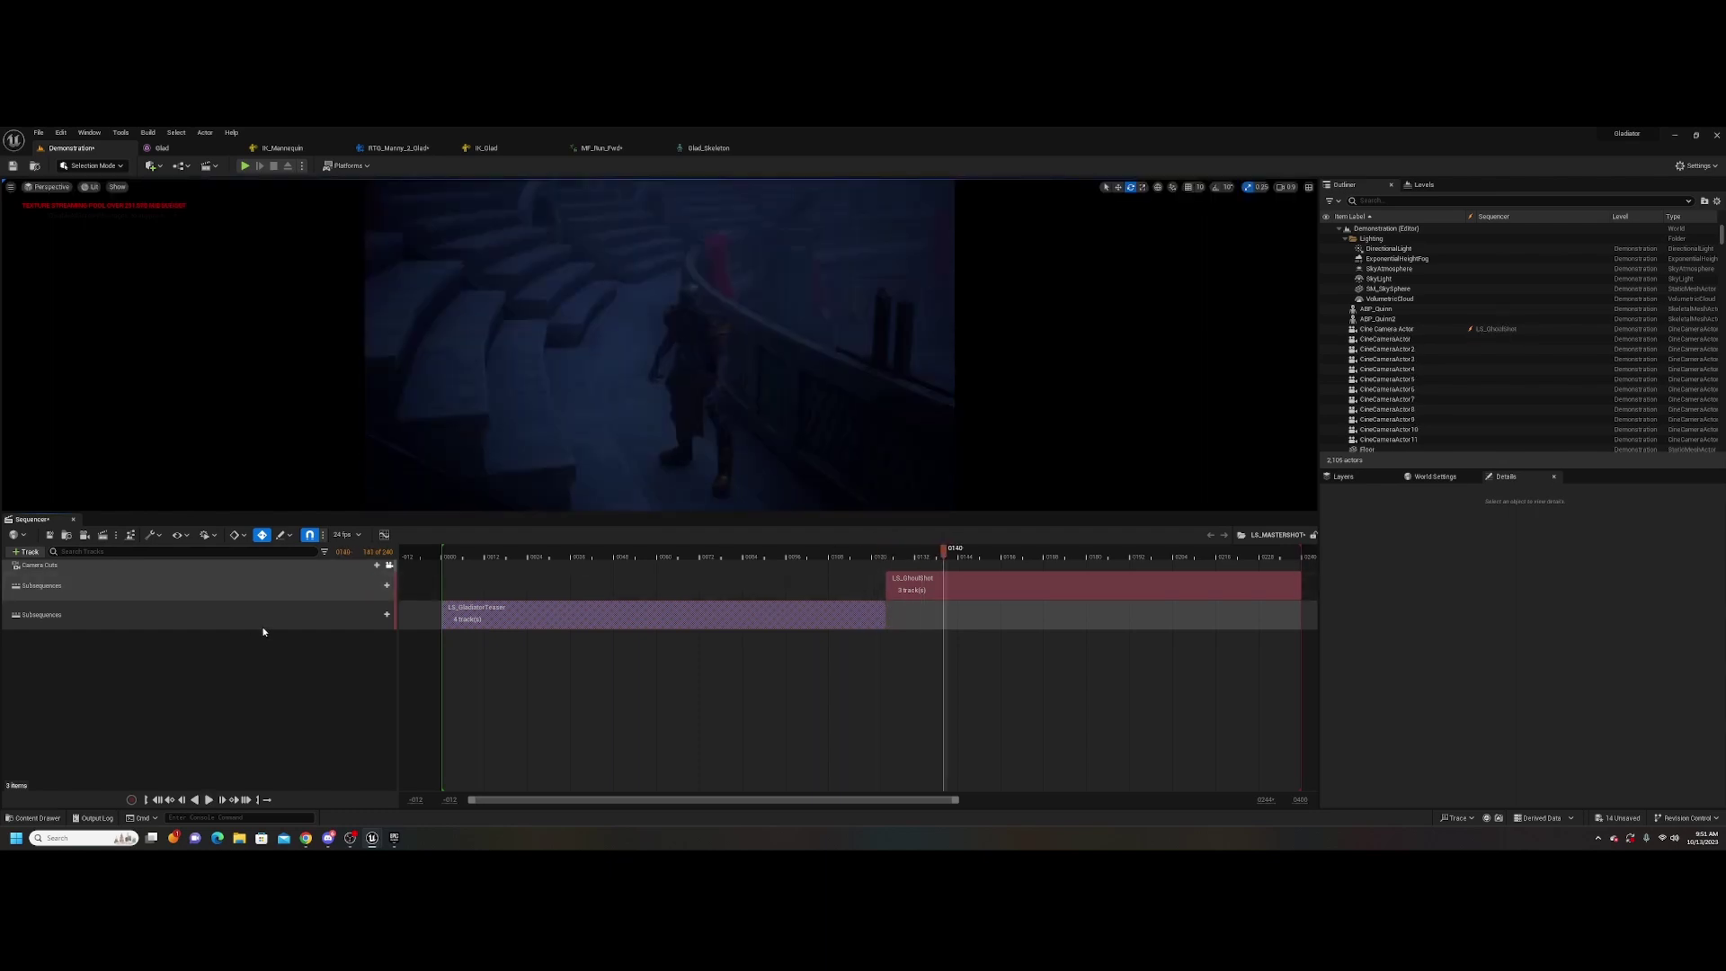
# Open the LS_GhoulShot sequence, lock the viewport to its camera cuts and play the opening frames
pyautogui.click(36, 817)
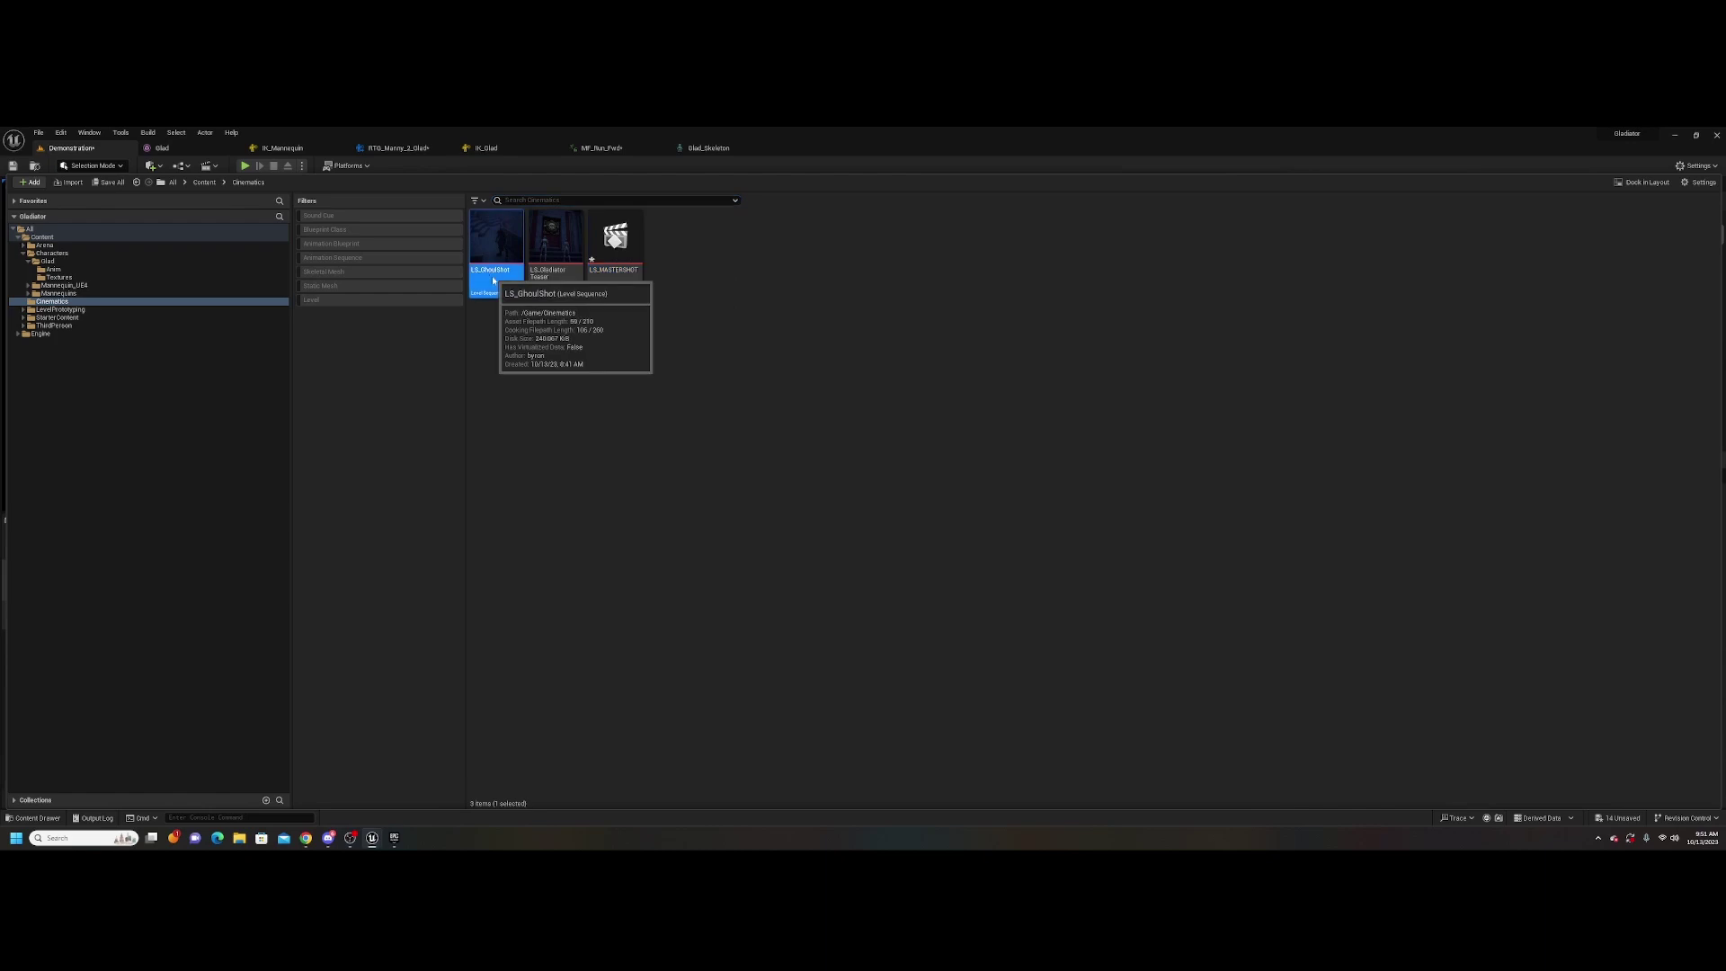
pyautogui.doubleClick(494, 278)
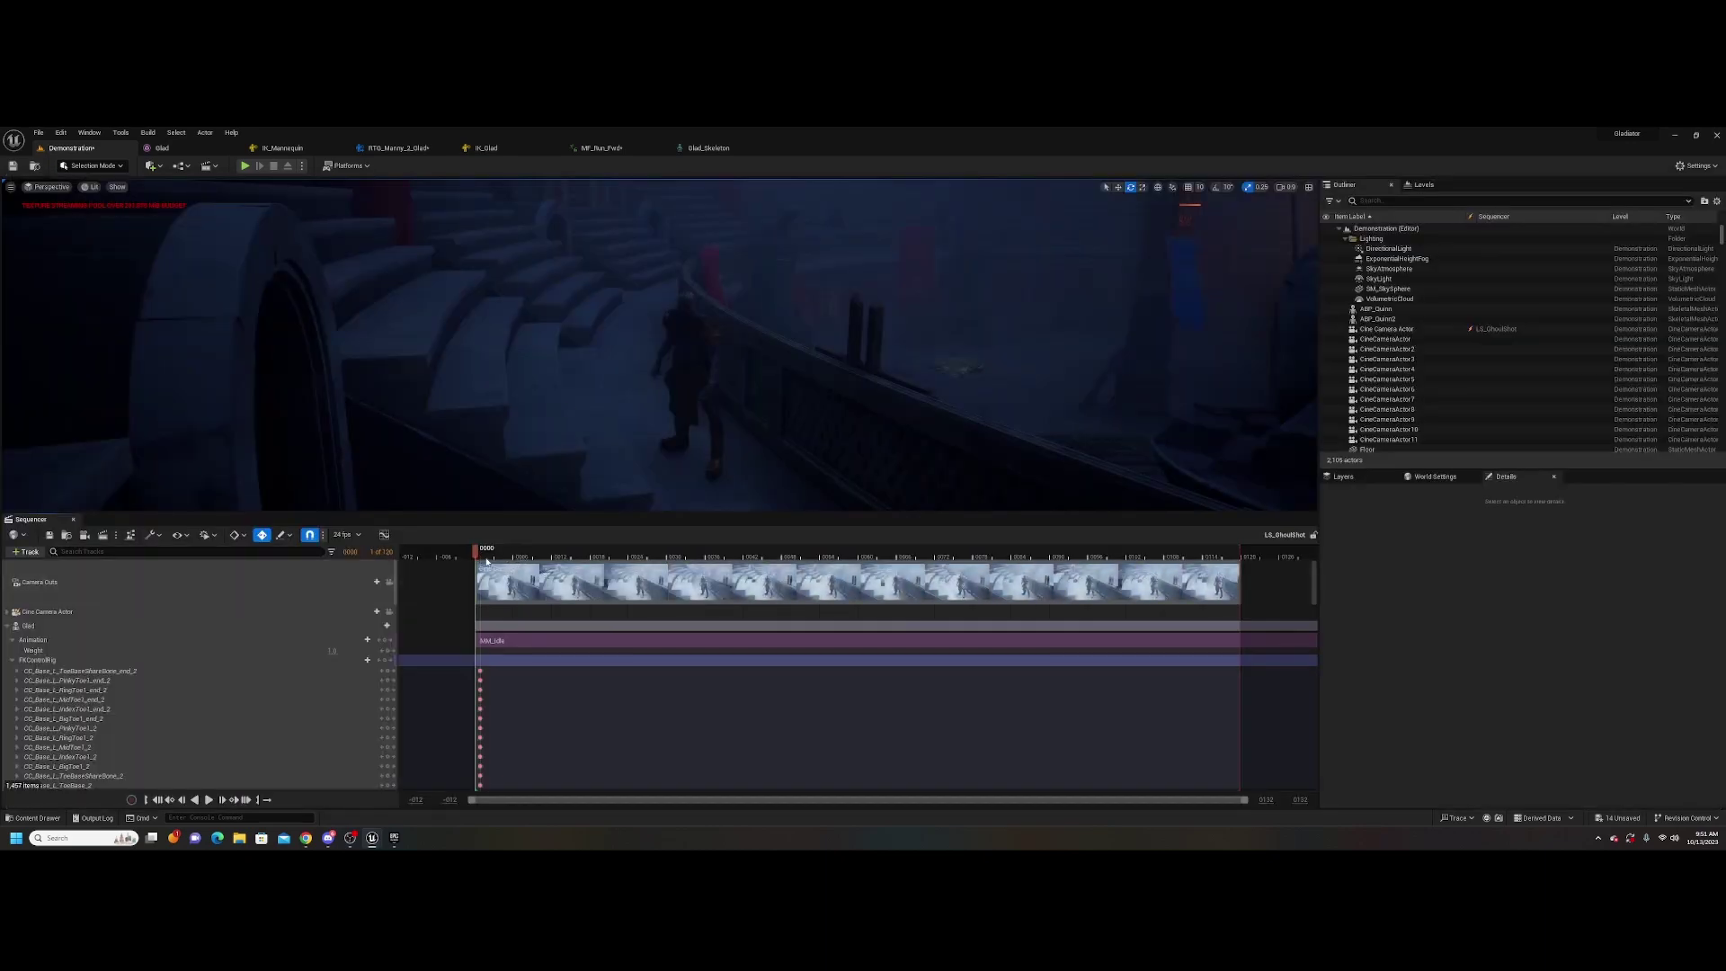
pyautogui.moveTo(486, 550)
pyautogui.mouseDown()
pyautogui.moveTo(550, 550)
pyautogui.moveTo(494, 550)
pyautogui.mouseUp()
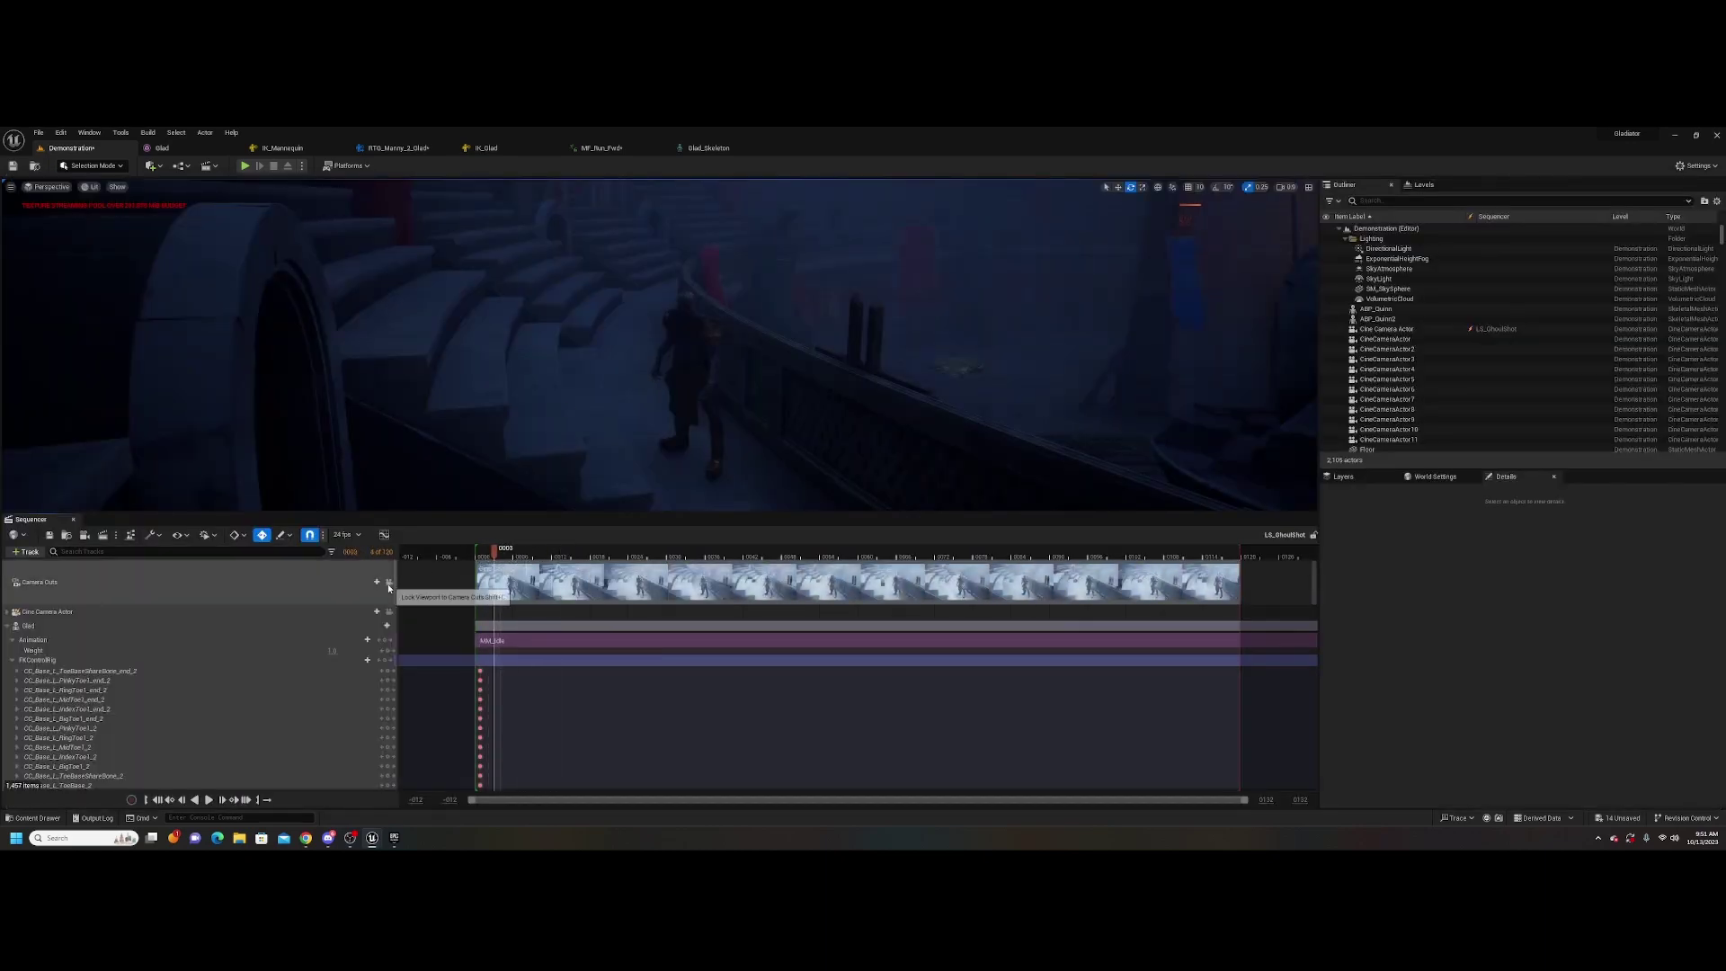
pyautogui.click(389, 584)
pyautogui.click(486, 557)
pyautogui.press('space')
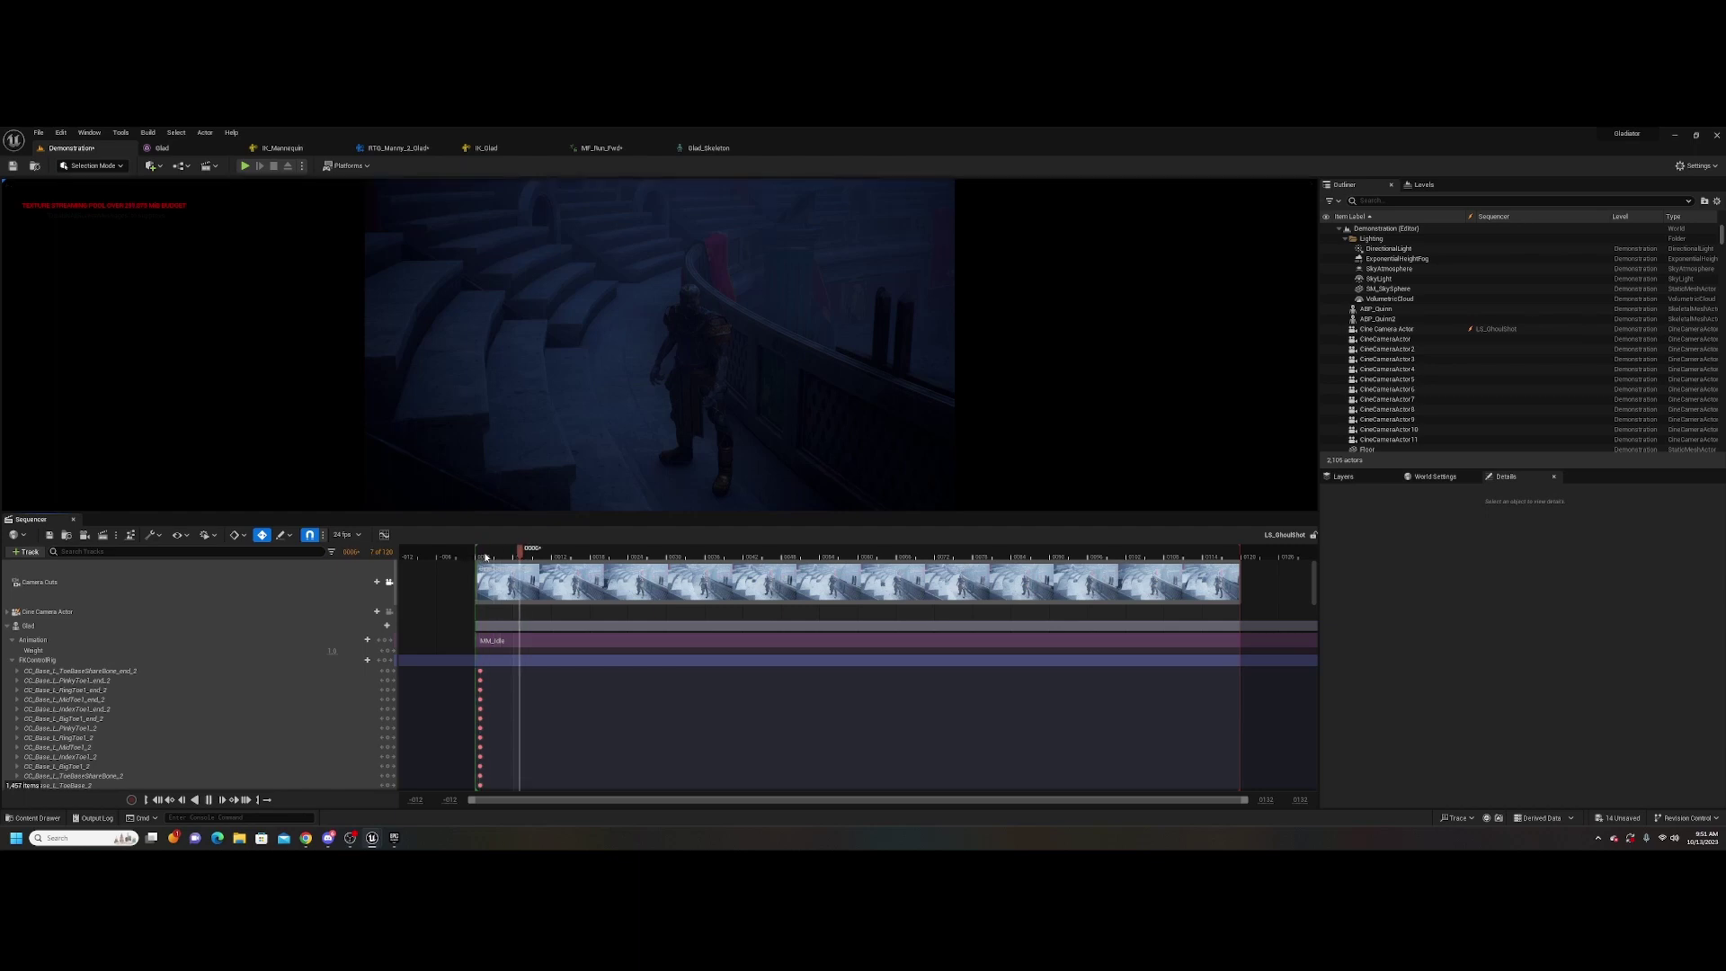
# Move the playback start of LS_GhoulShot forward to about frame 0002
pyautogui.click(473, 557)
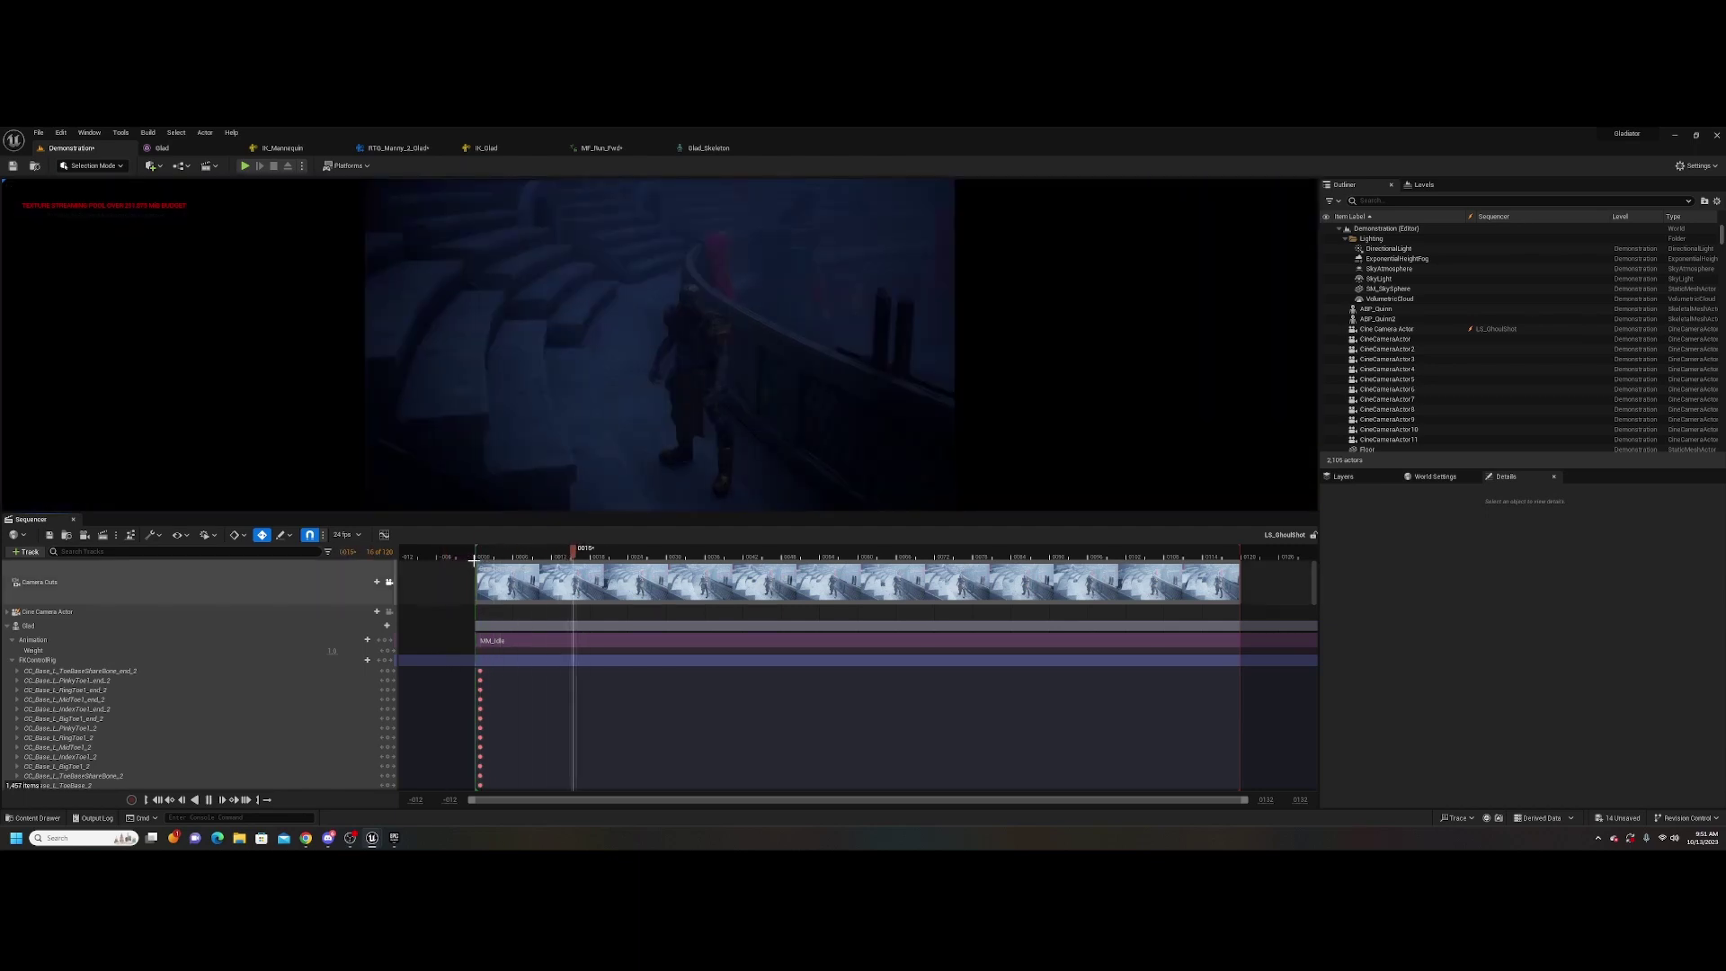
pyautogui.press('space')
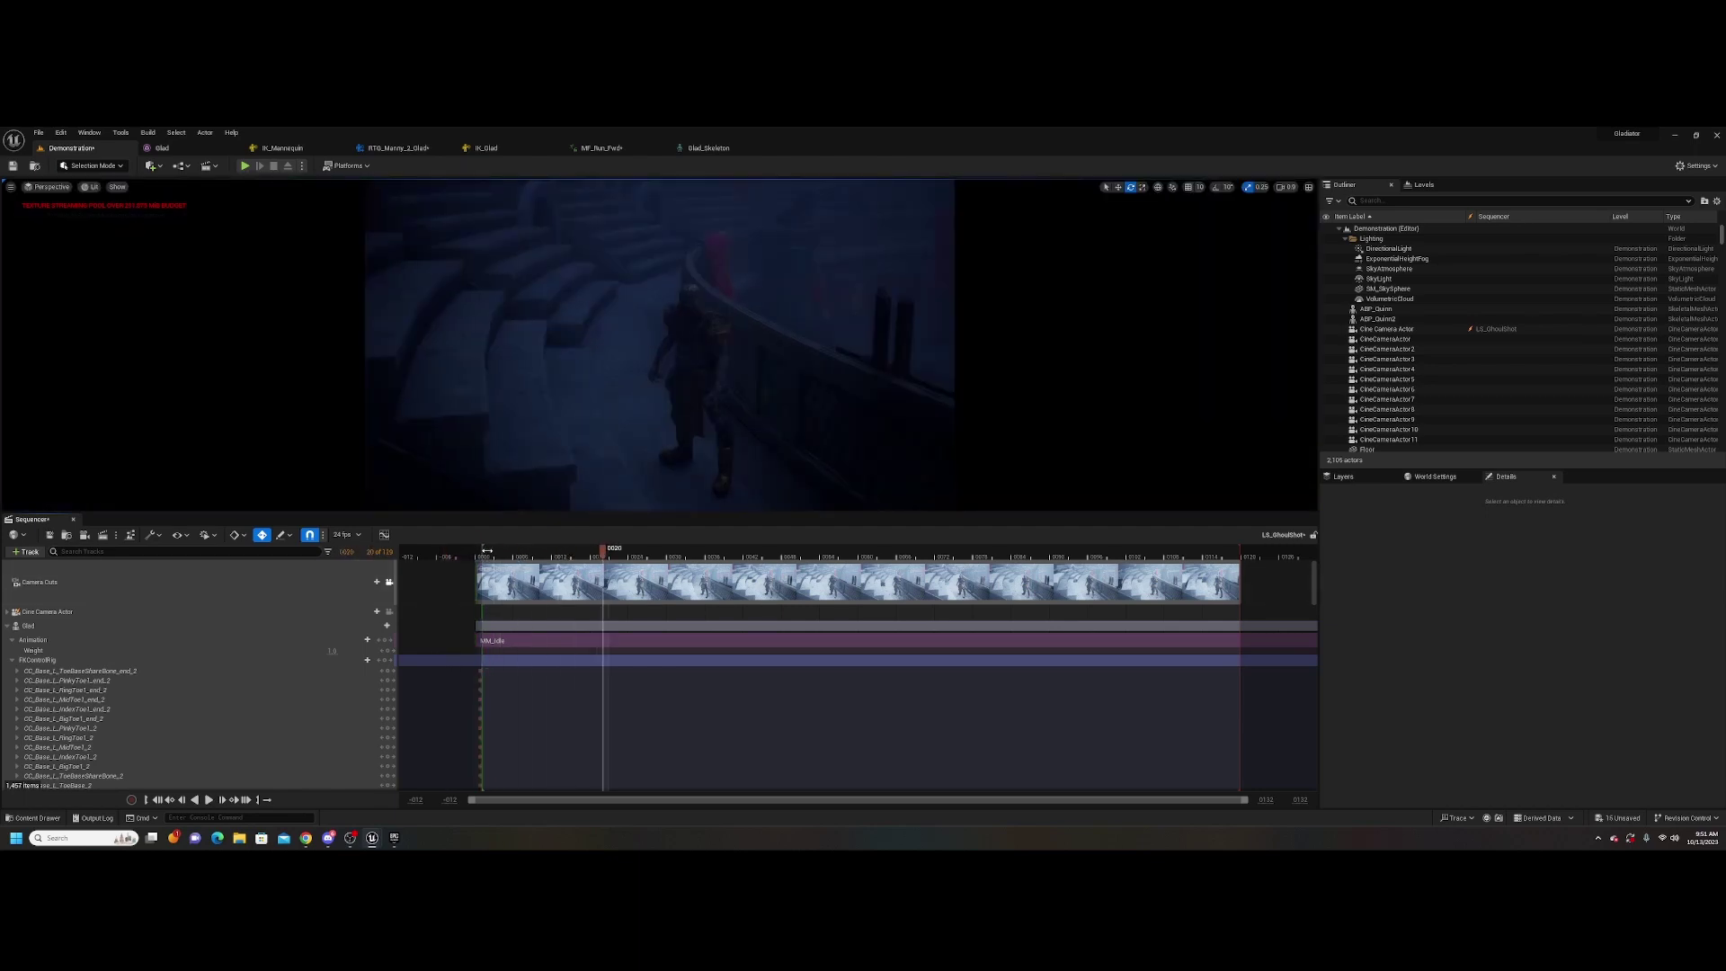
pyautogui.moveTo(487, 551); pyautogui.dragTo(493, 551)
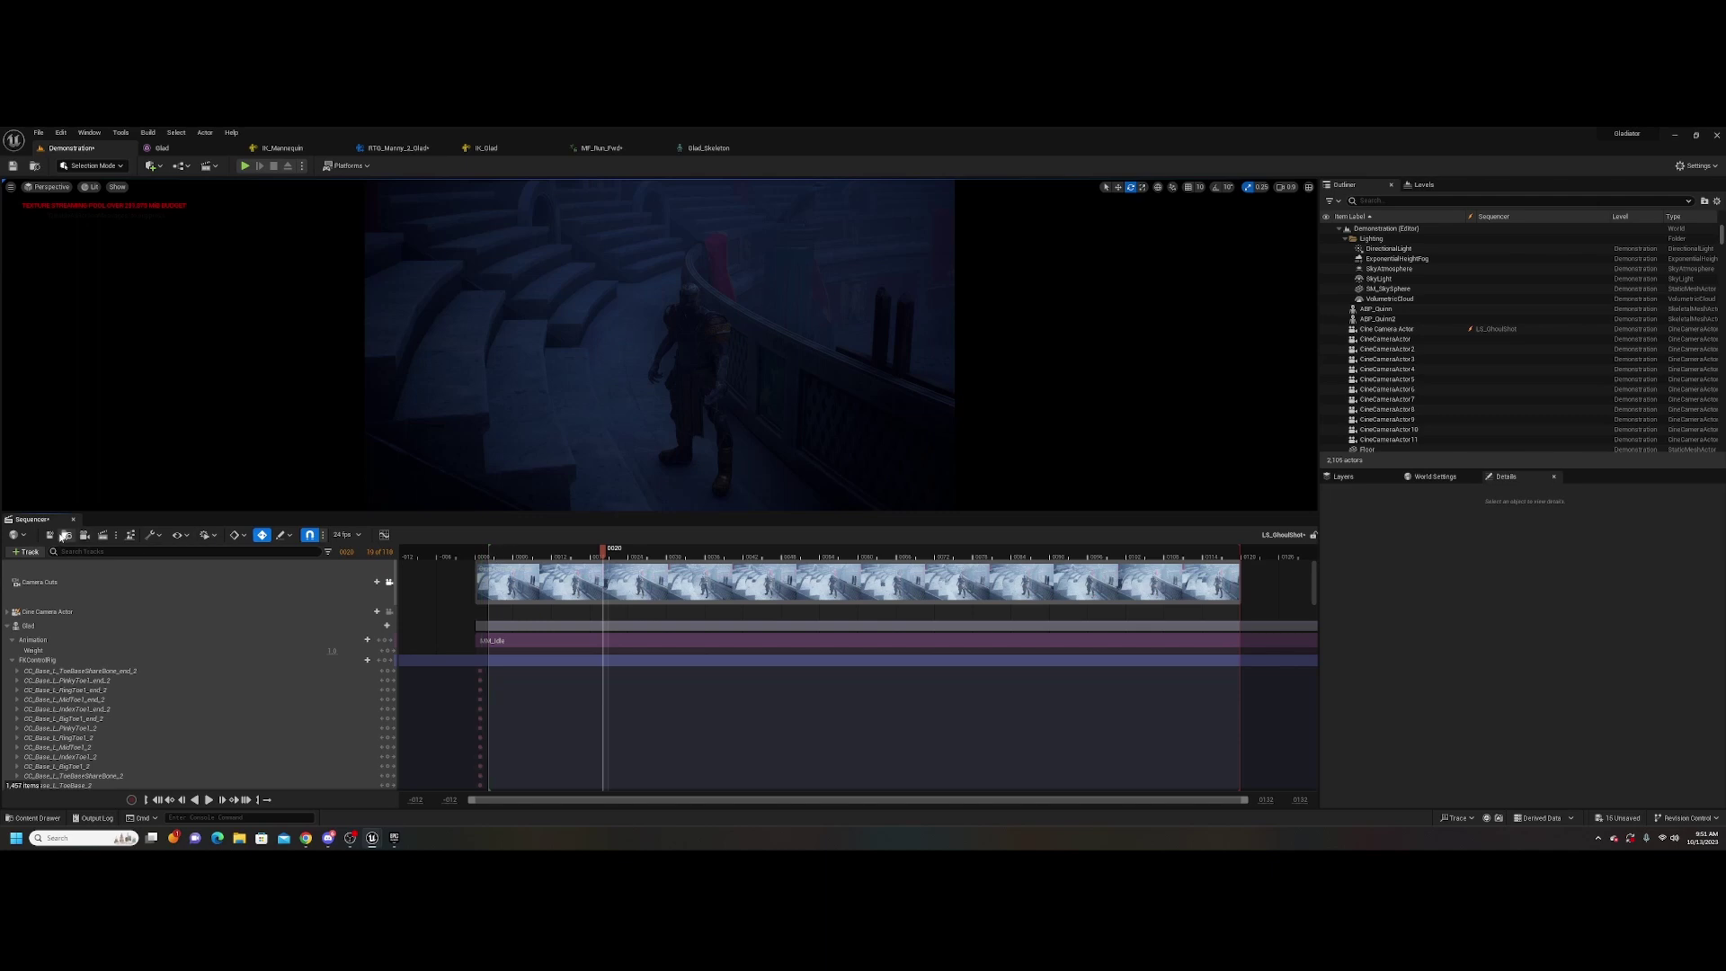
pyautogui.click(324, 536)
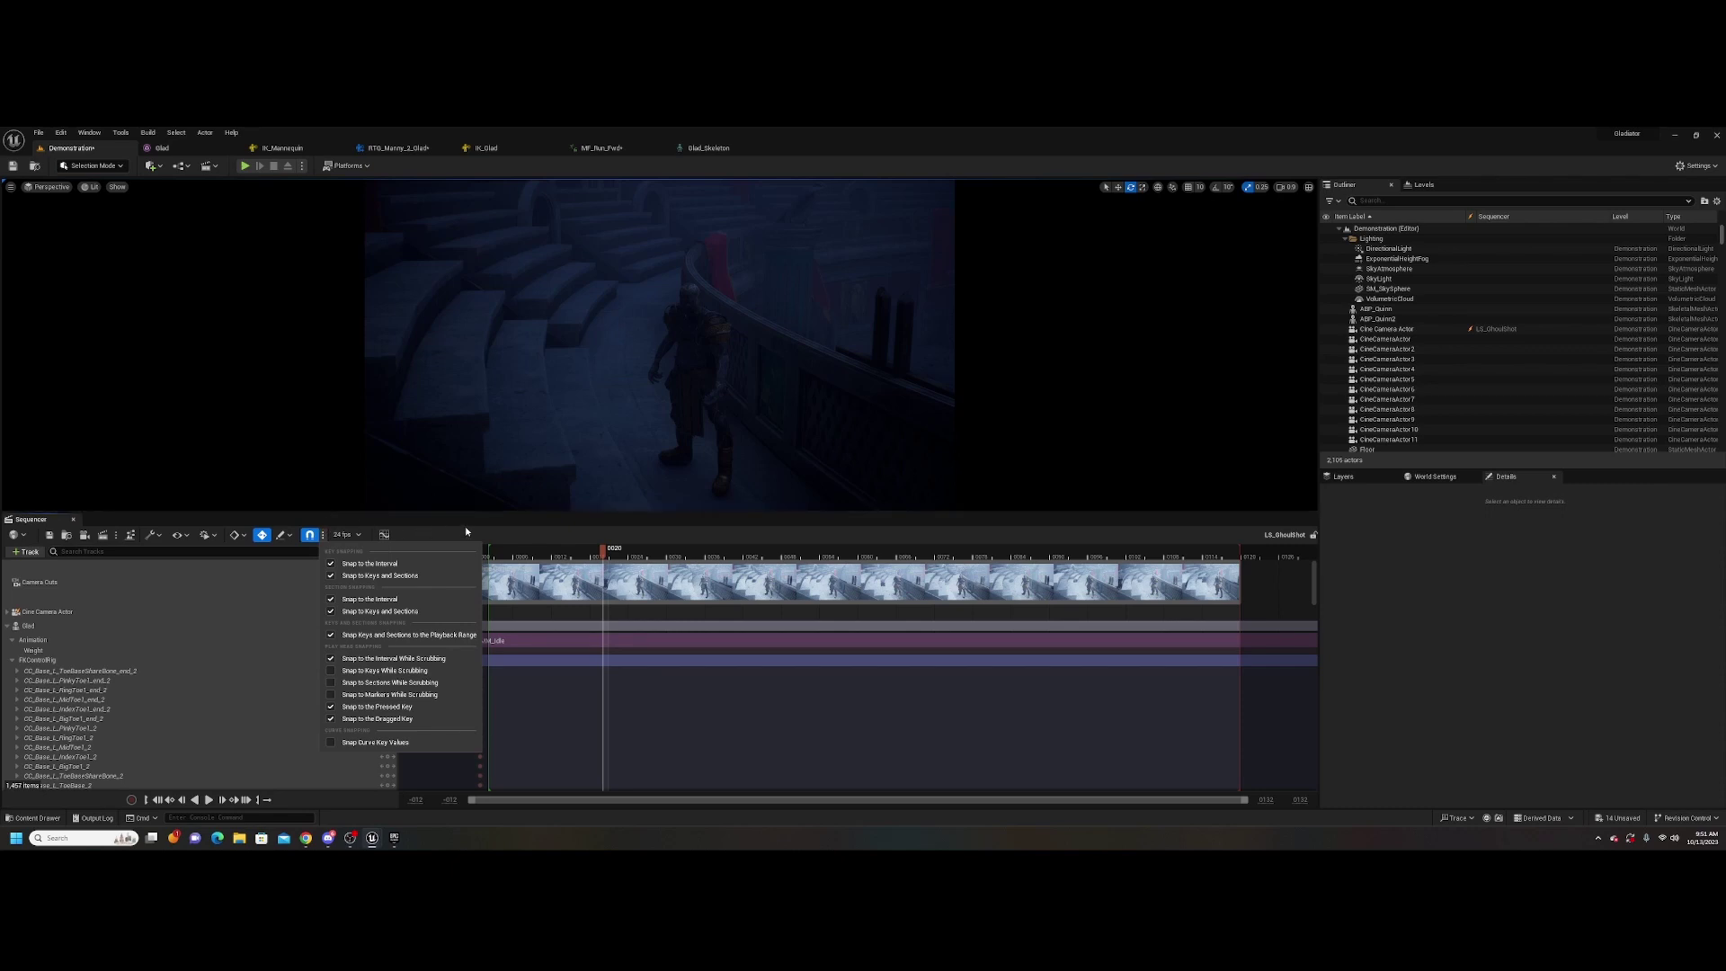
pyautogui.click(428, 526)
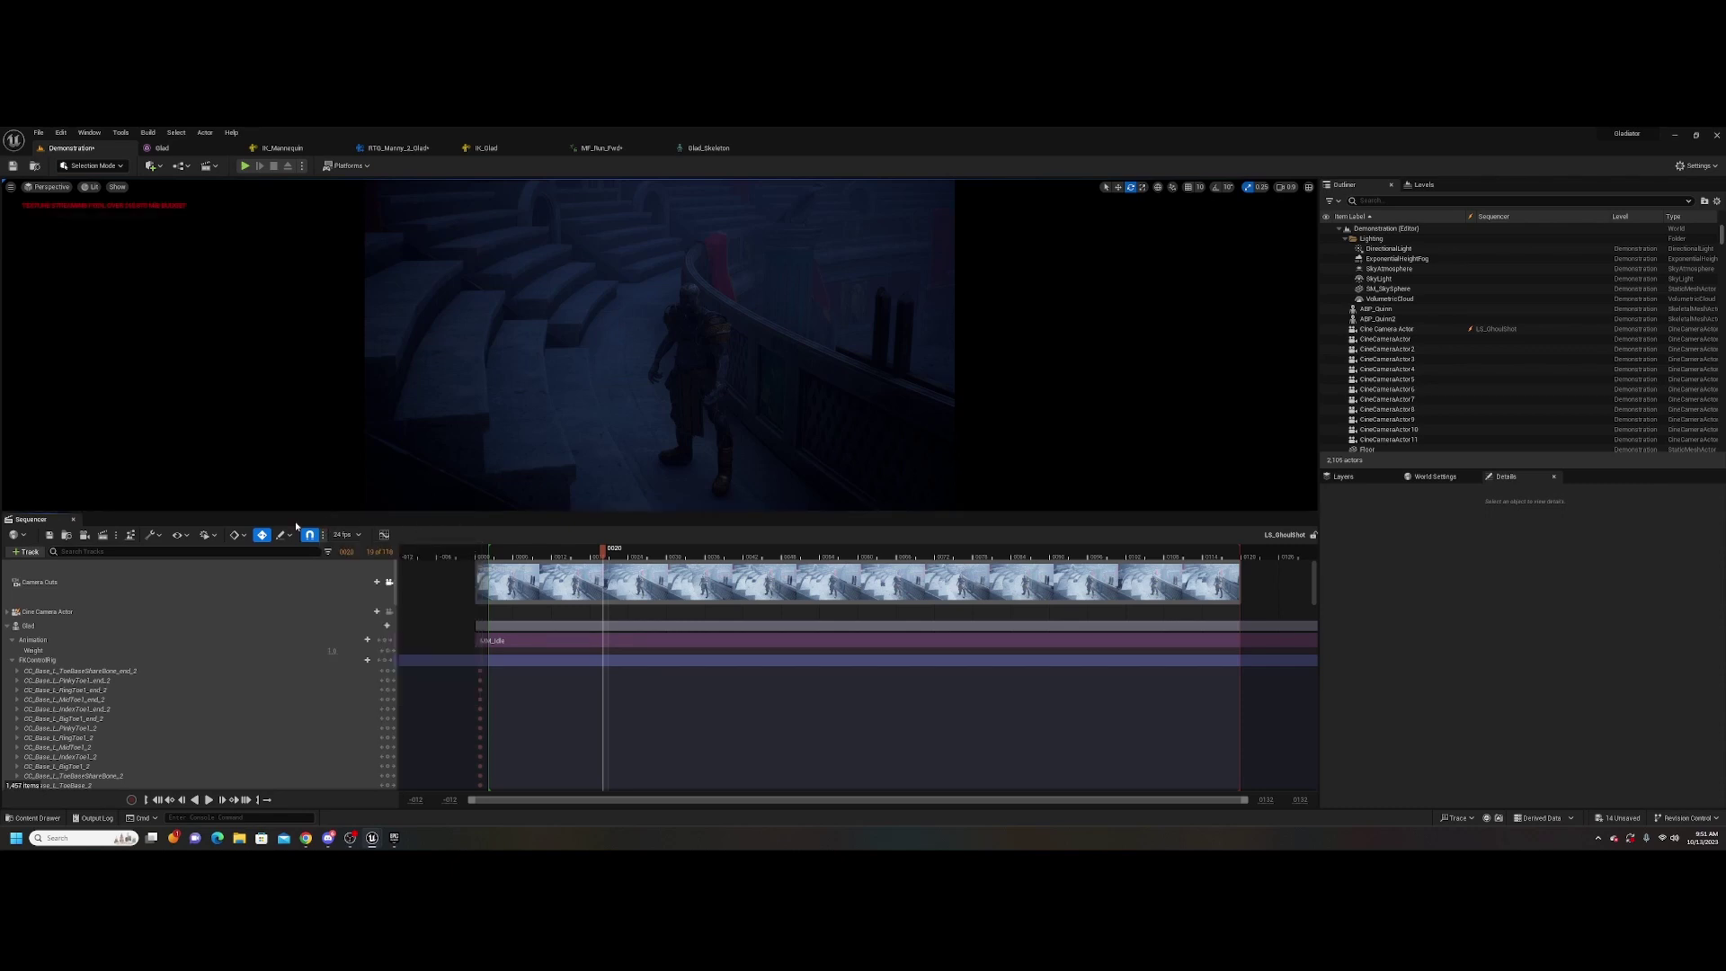
# Reopen the LS_MASTERSHOT level sequence and save it
pyautogui.click(27, 819)
pyautogui.doubleClick(598, 241)
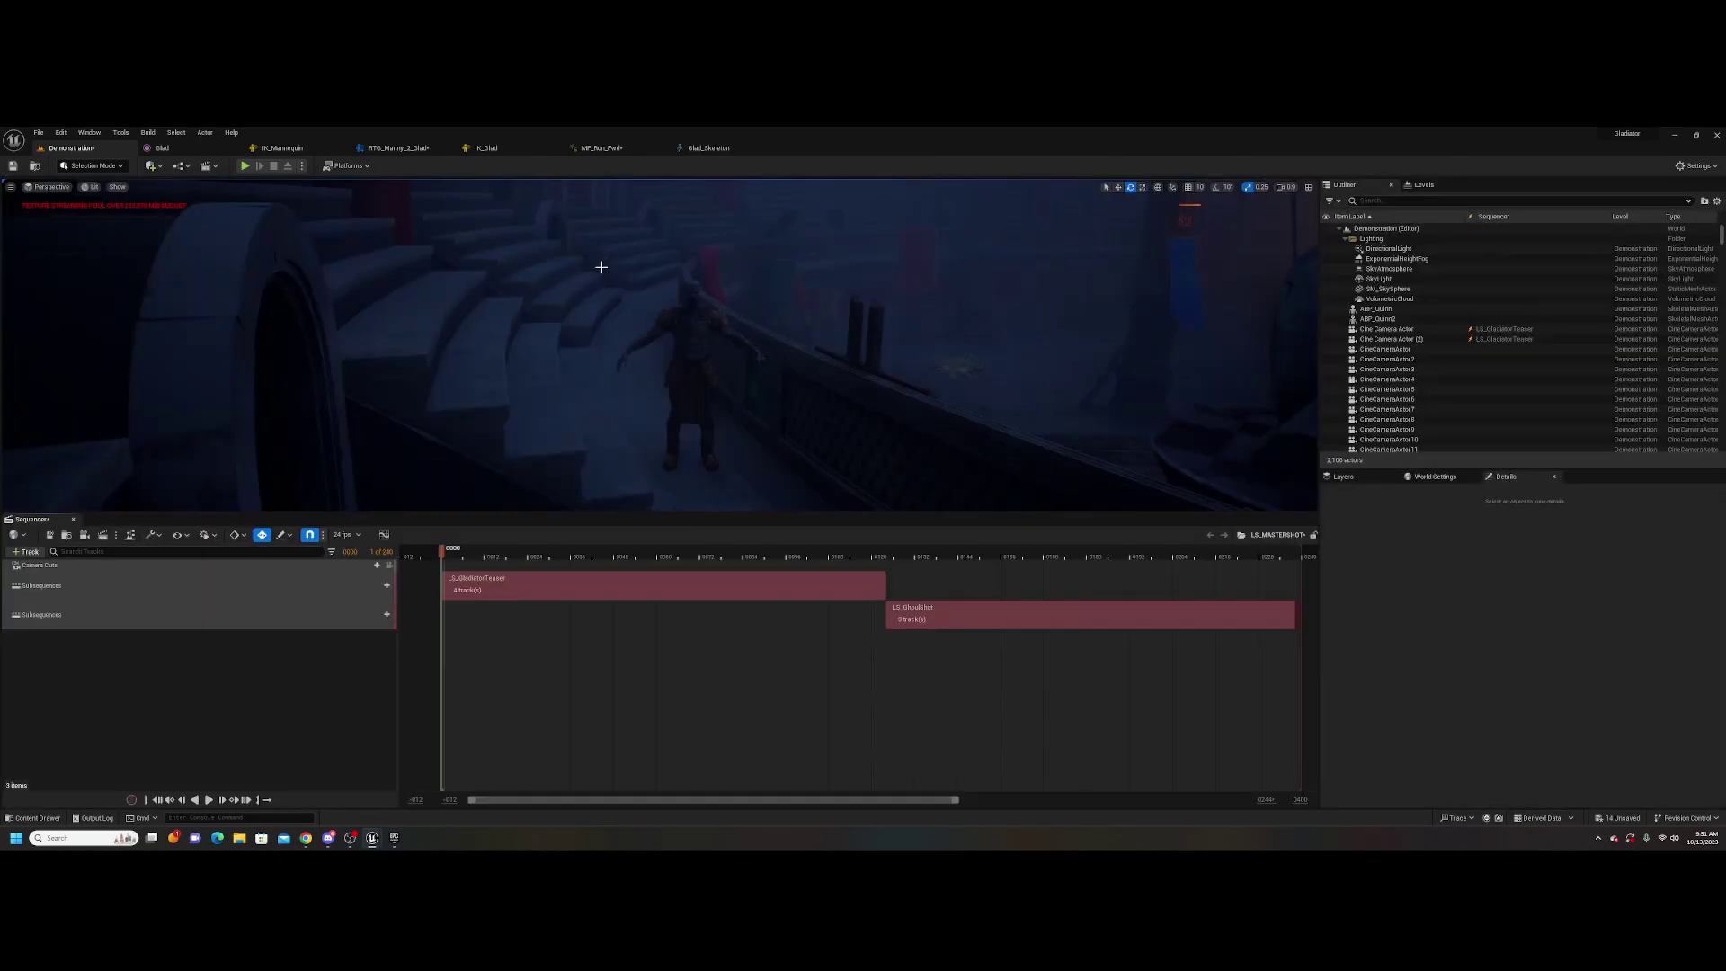
pyautogui.hotkey('ctrl', 's')
# Lock the viewport to the master camera cuts and play from LS_GladiatorTeaser into LS_GhoulShot
pyautogui.moveTo(465, 552); pyautogui.dragTo(559, 552)
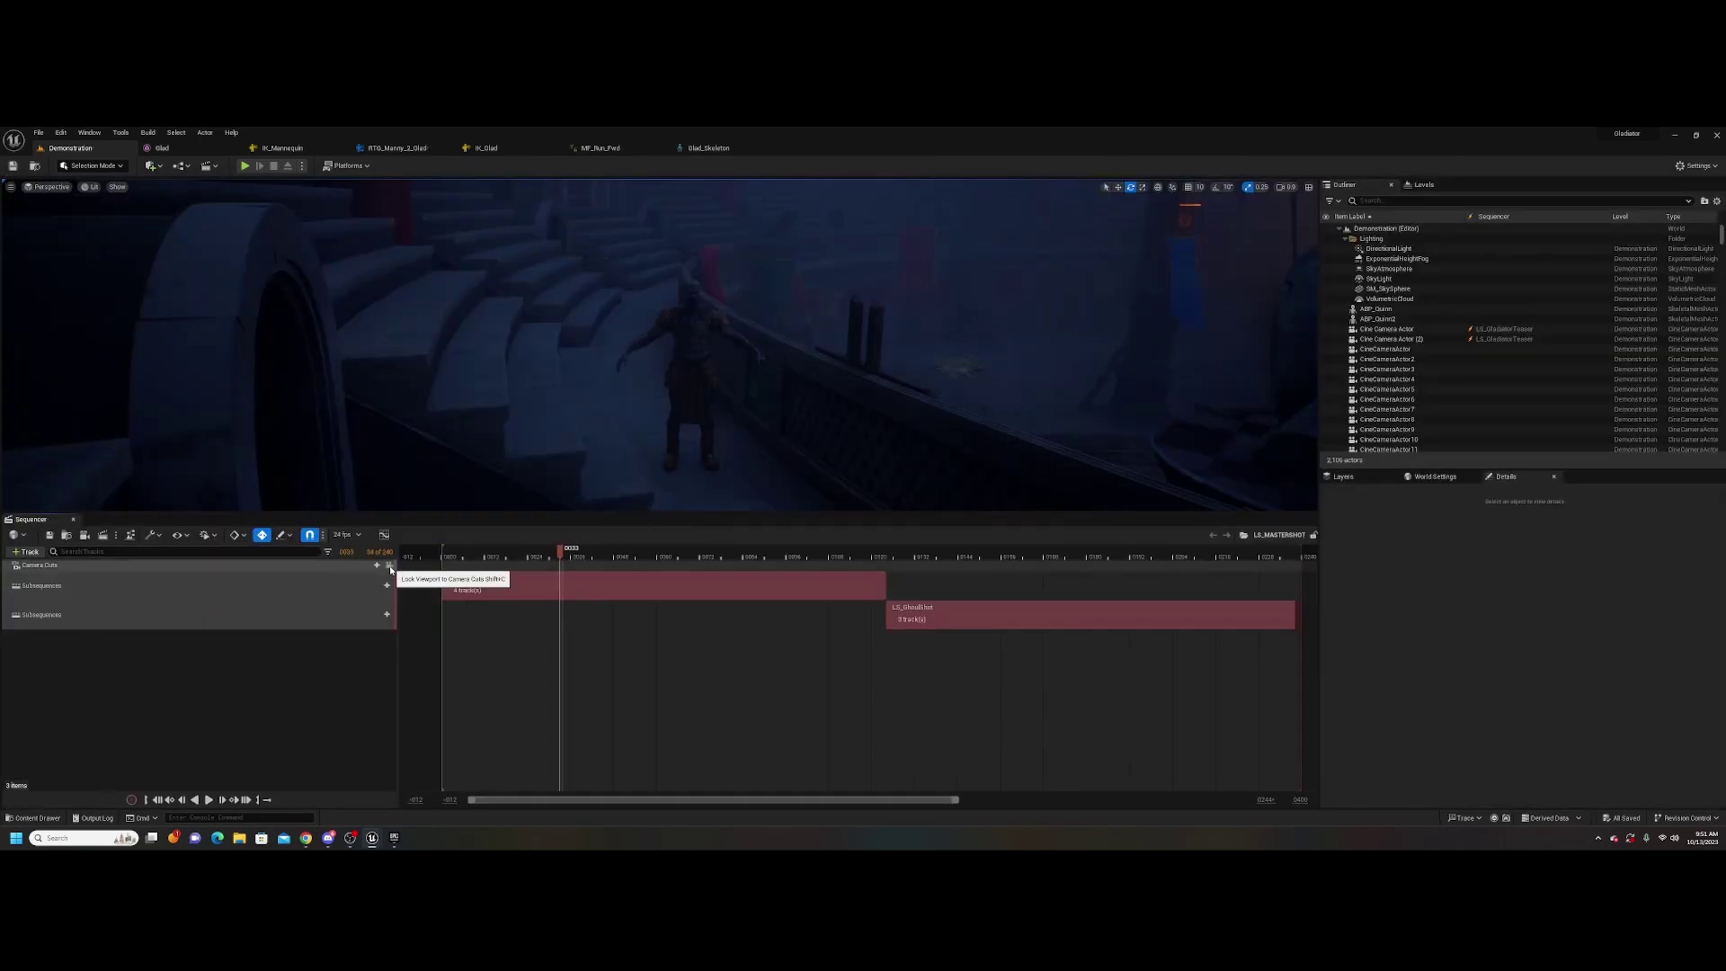
pyautogui.press('space')
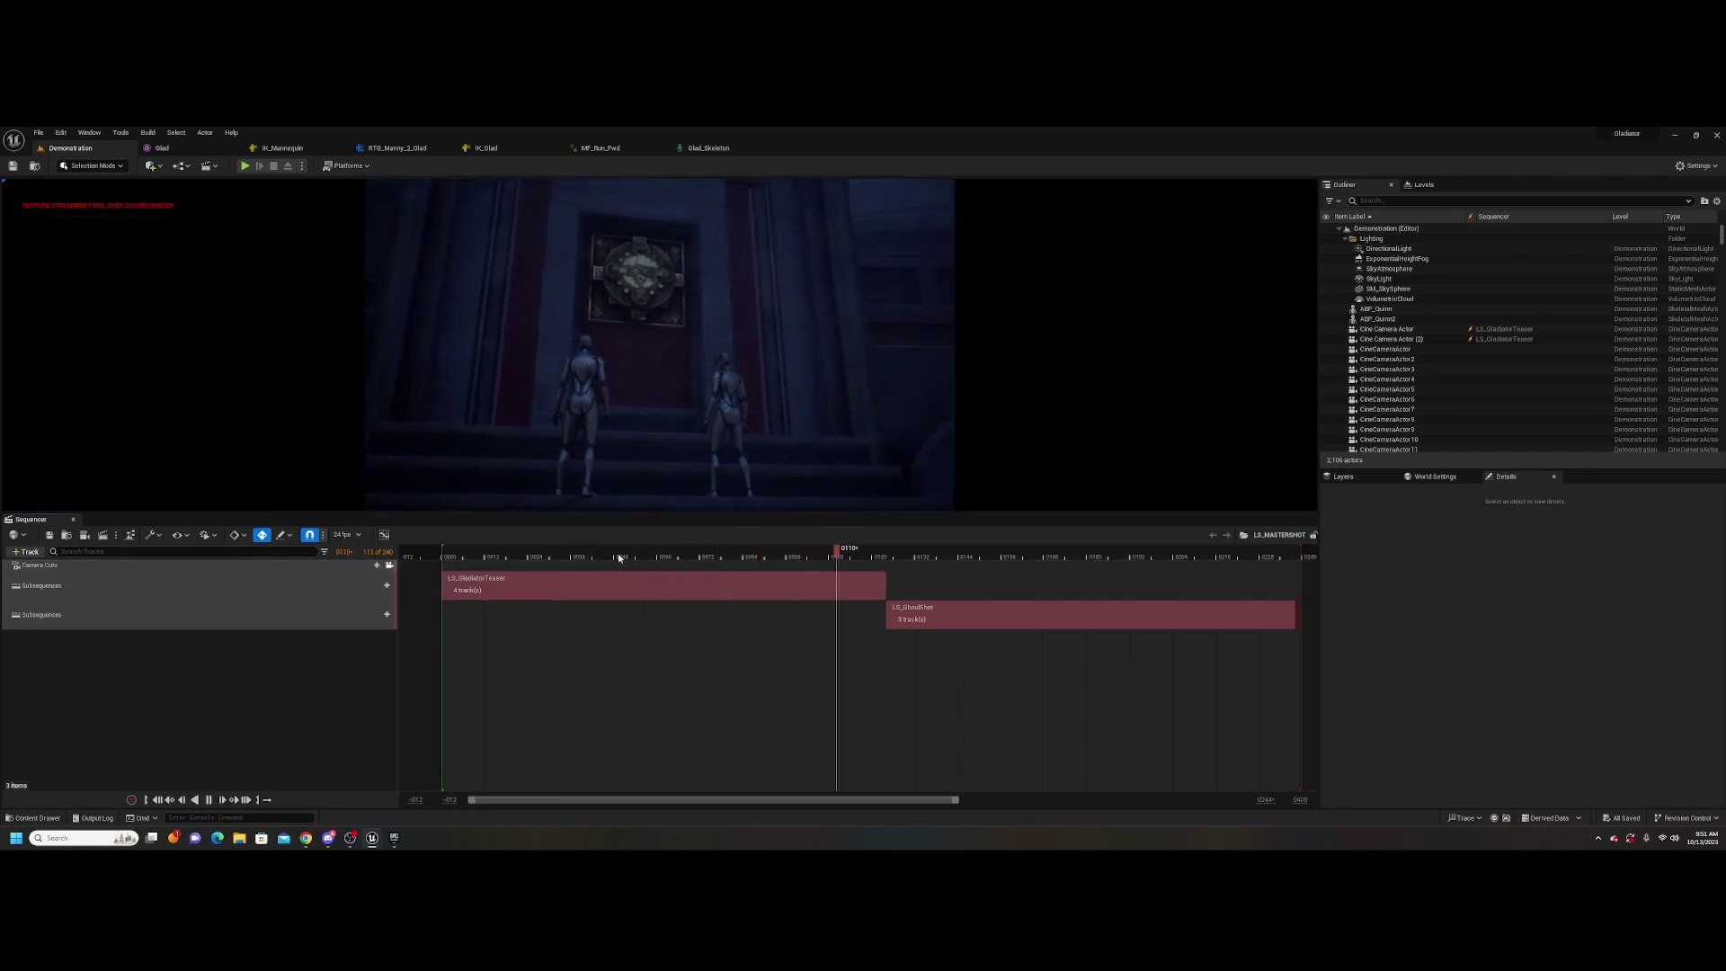
pyautogui.press('space')
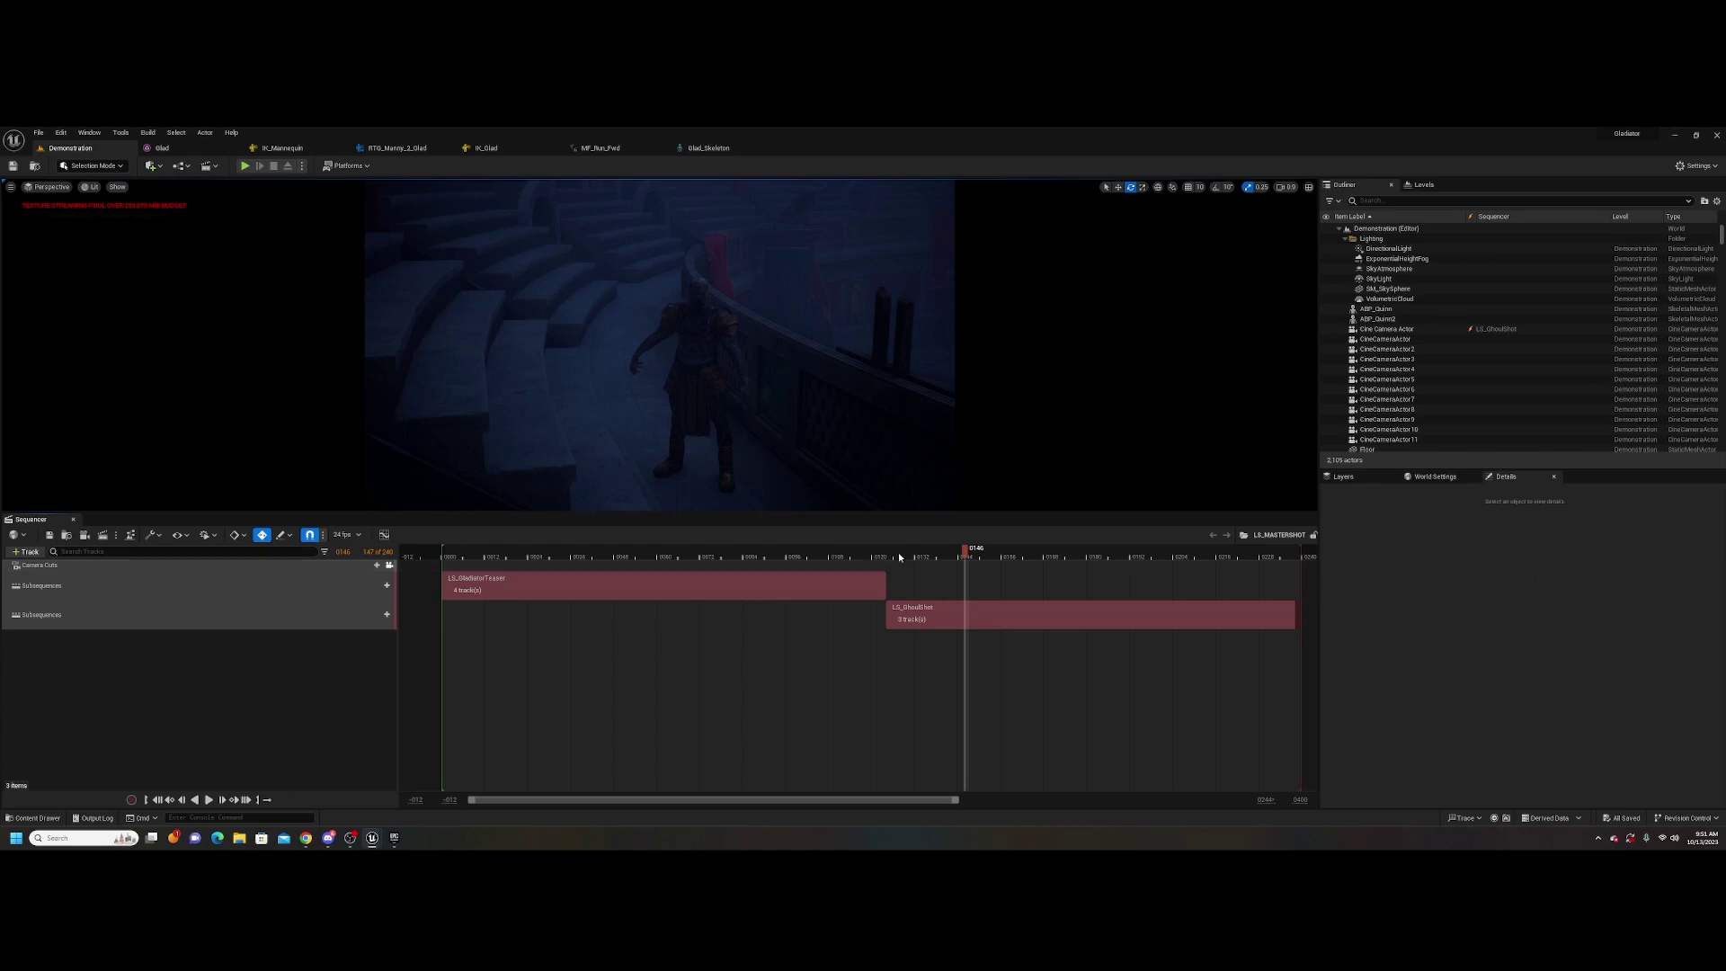
# Reduce the height of the content drawer and close the Sequencer
pyautogui.hotkey('ctrl', 'space')
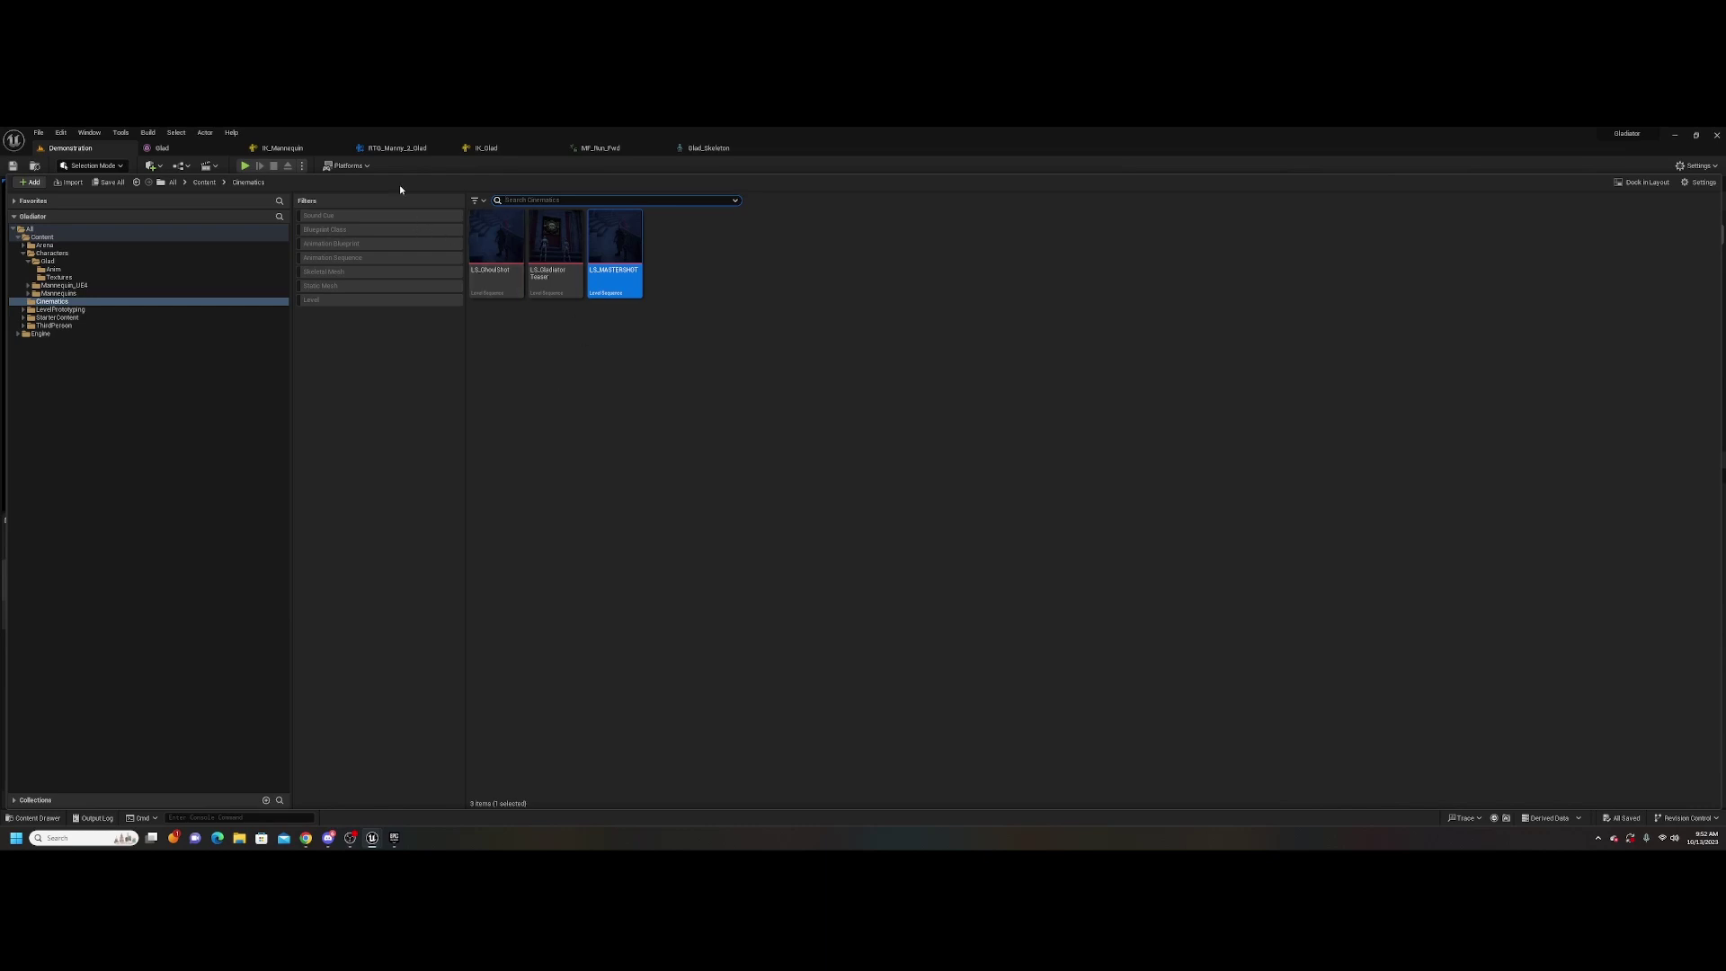
pyautogui.moveTo(399, 180); pyautogui.dragTo(570, 679)
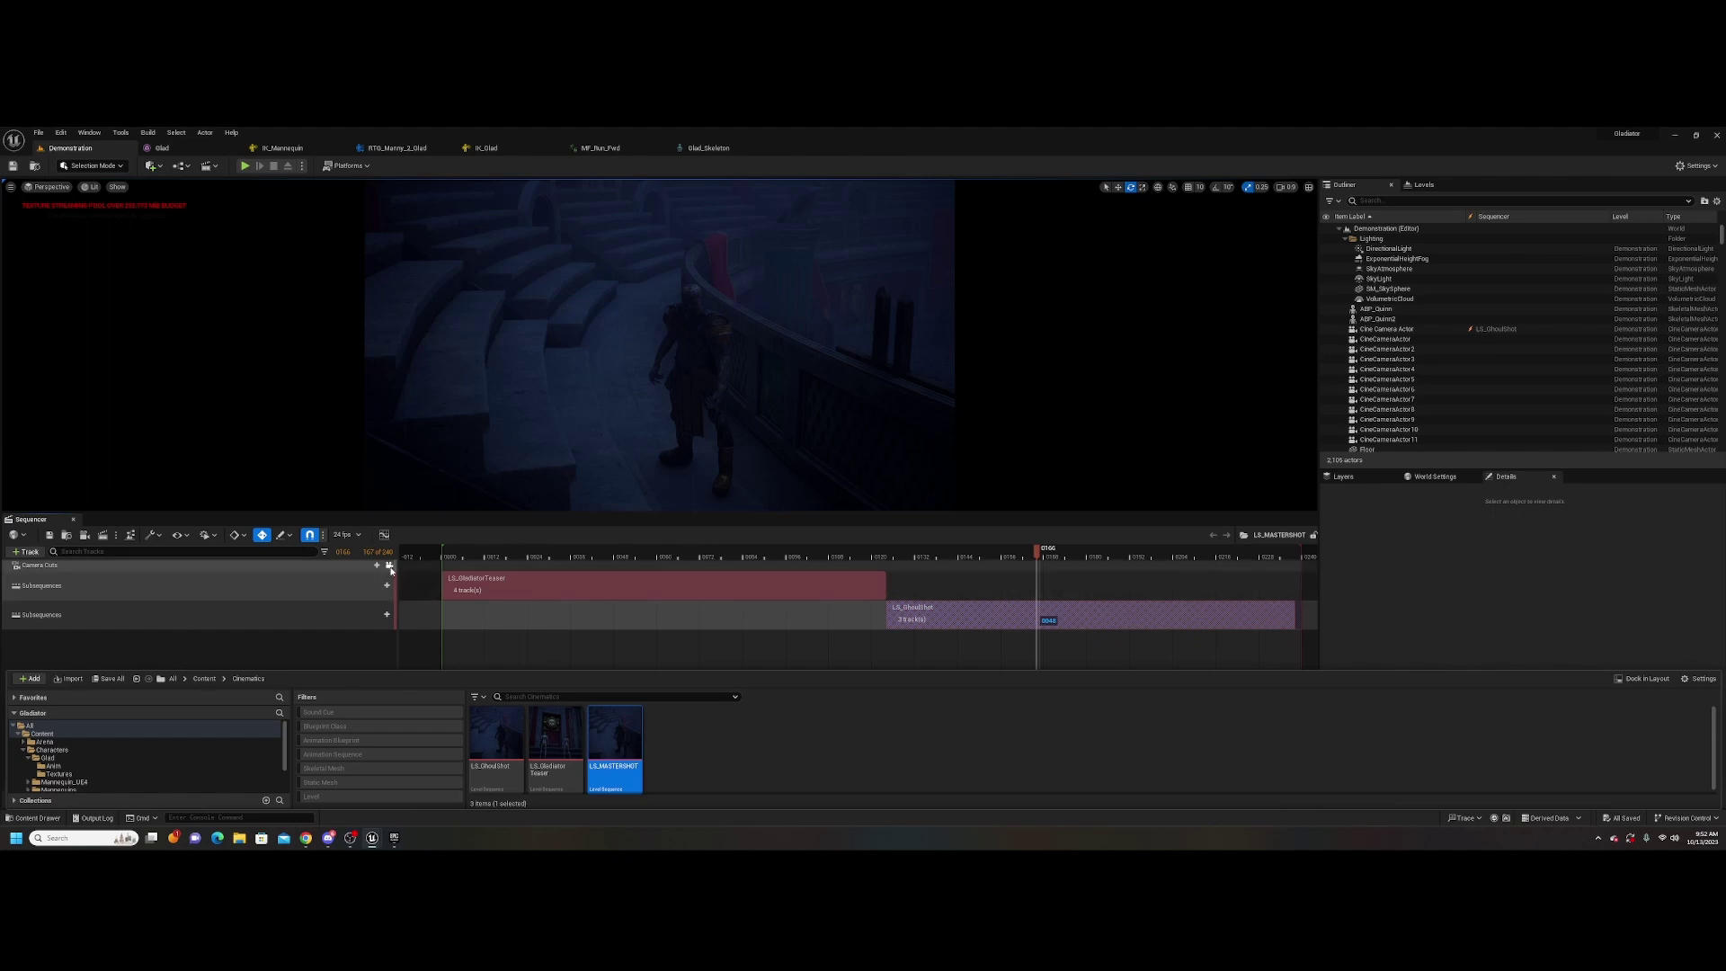
pyautogui.click(359, 579)
pyautogui.click(75, 520)
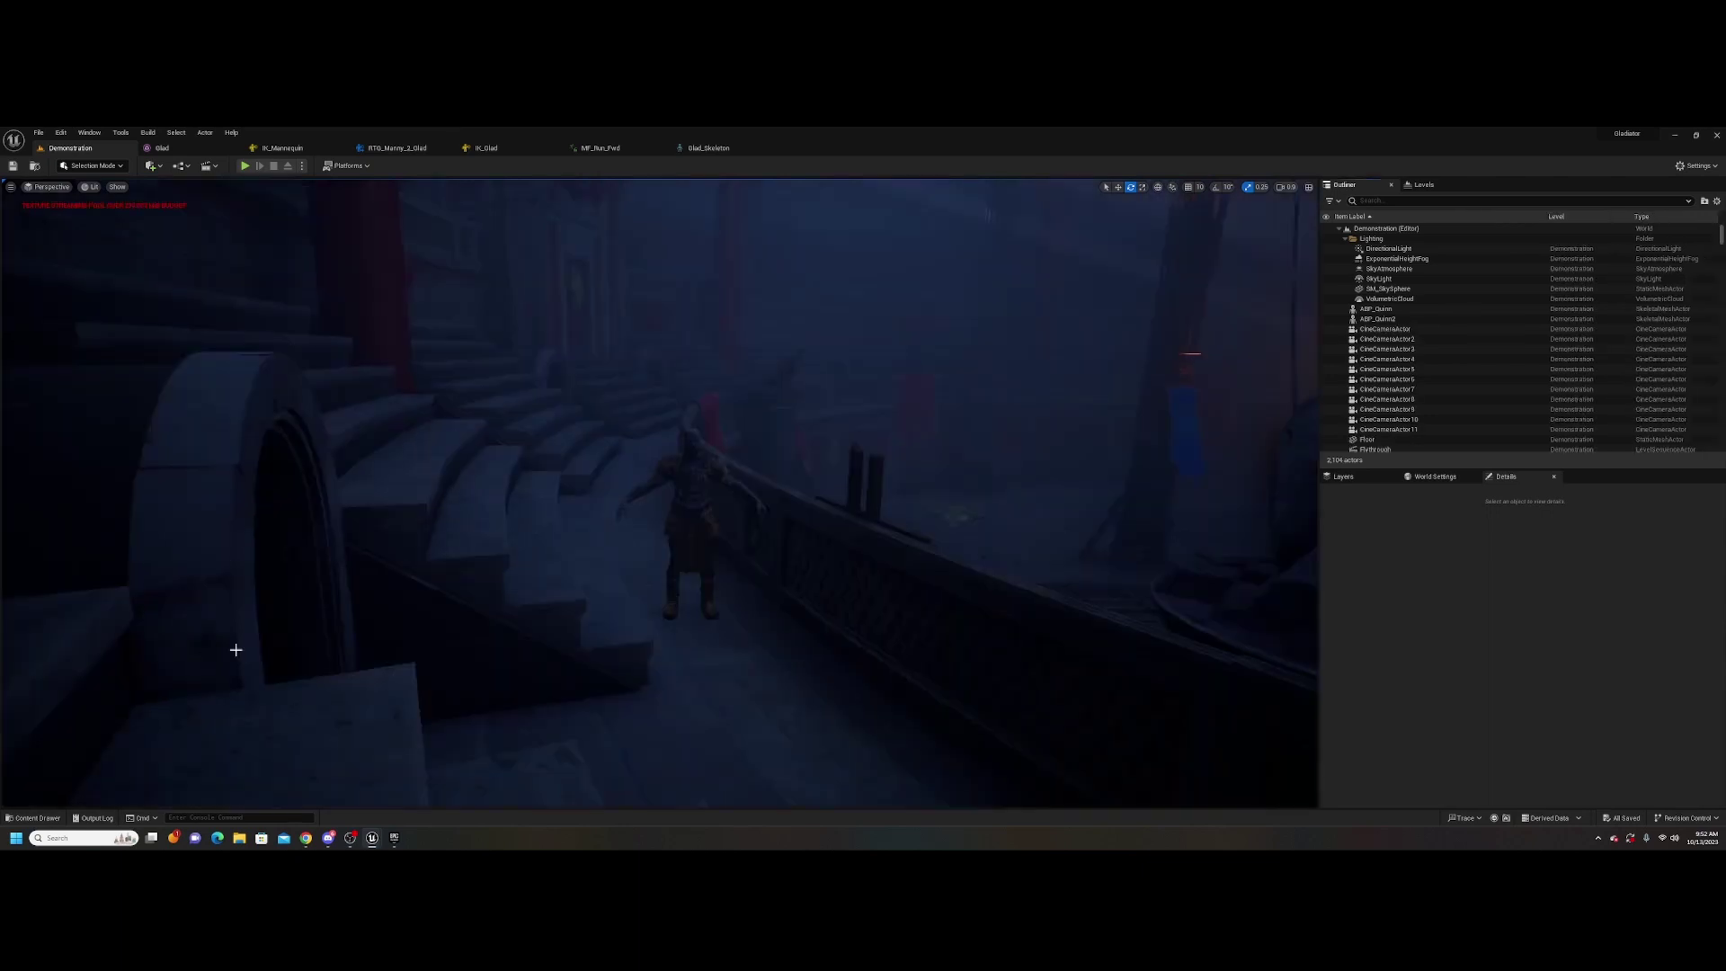
# Open the LS_GladiatorTeaser sequence, lock the viewport to its camera cuts and play it from near the start
pyautogui.click(34, 817)
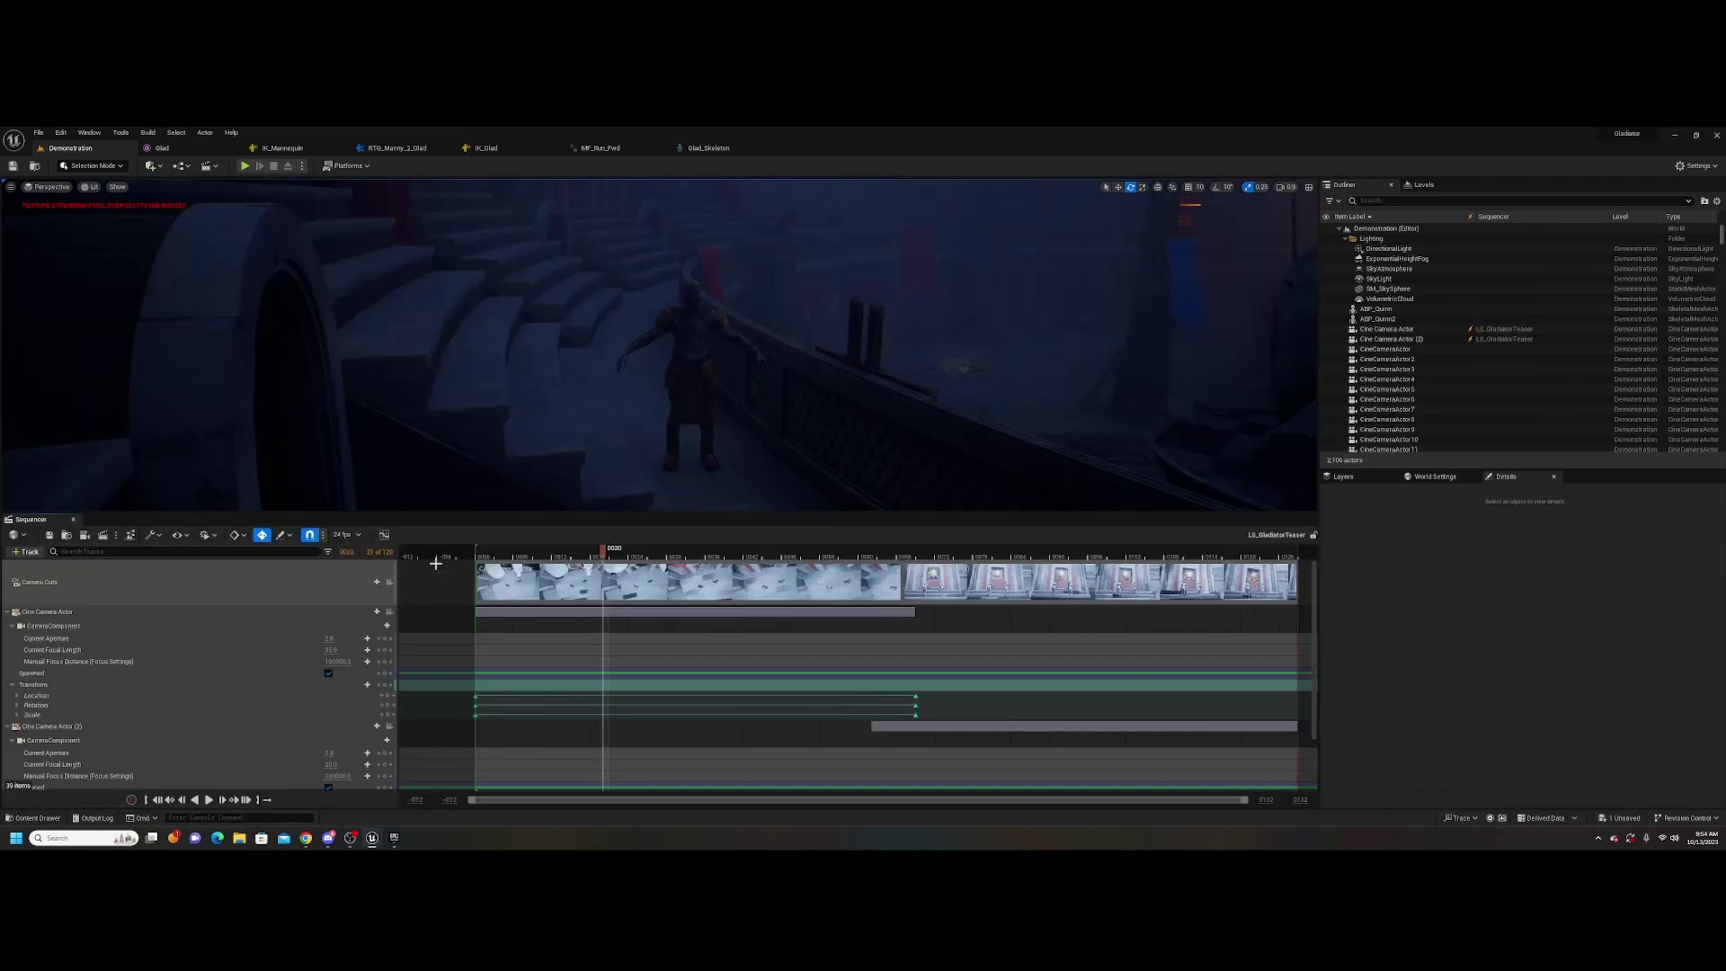
pyautogui.click(389, 581)
pyautogui.click(491, 558)
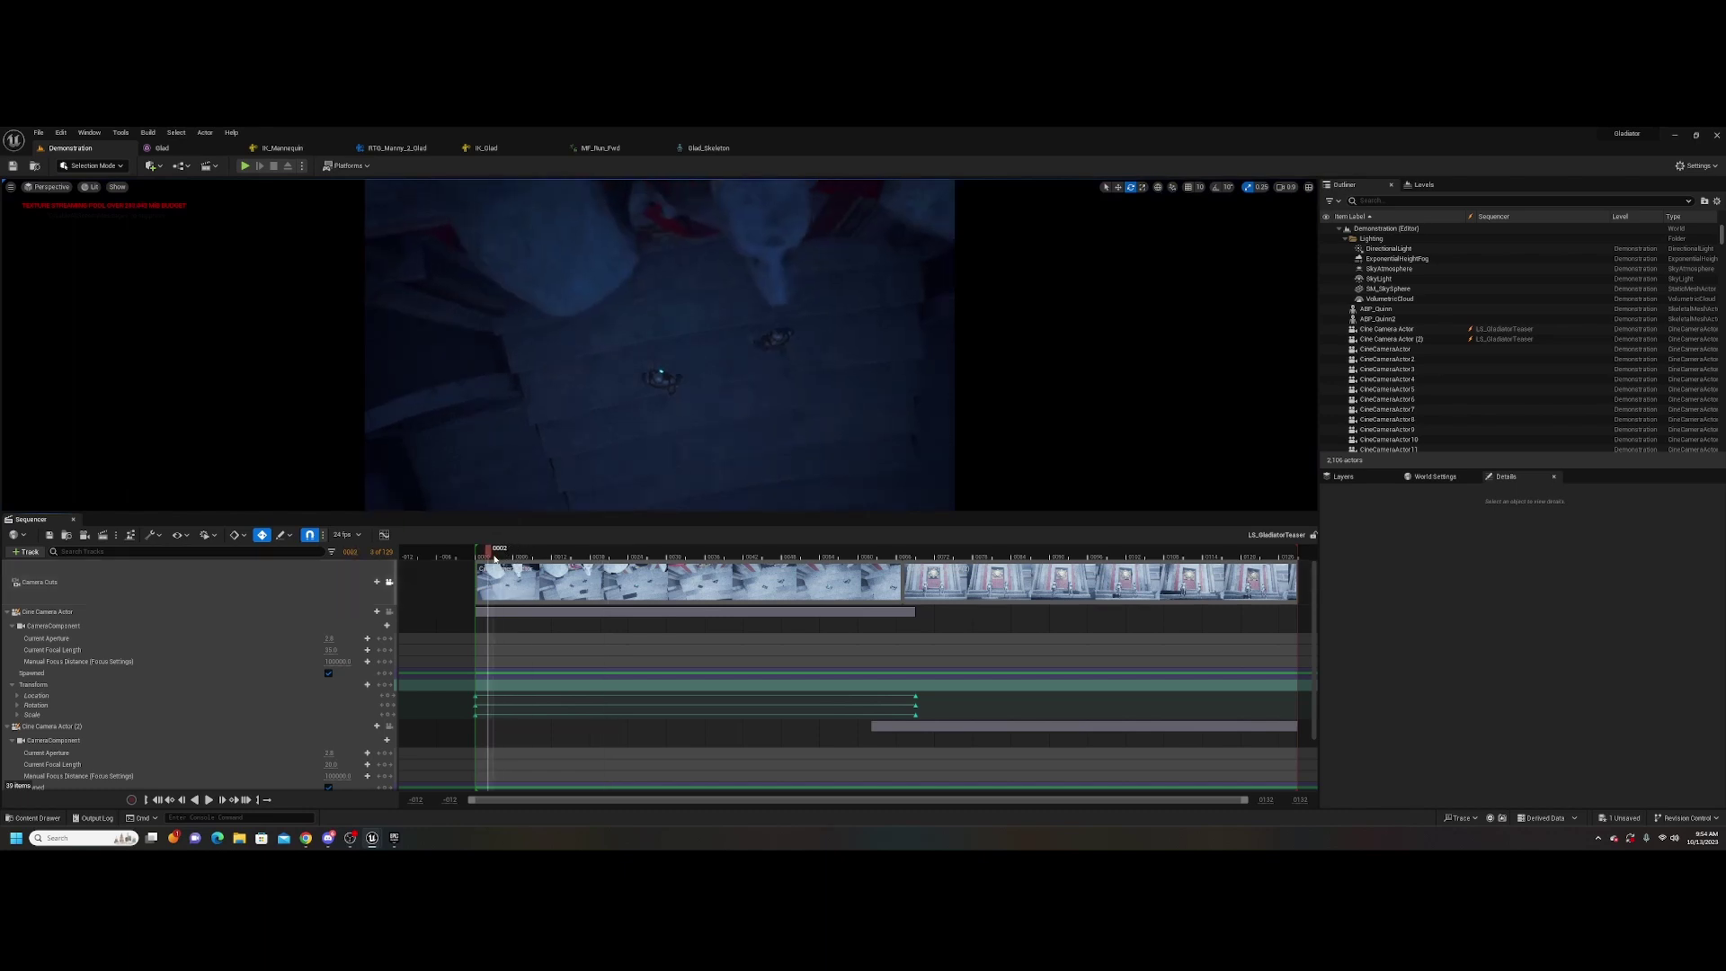
pyautogui.press('space')
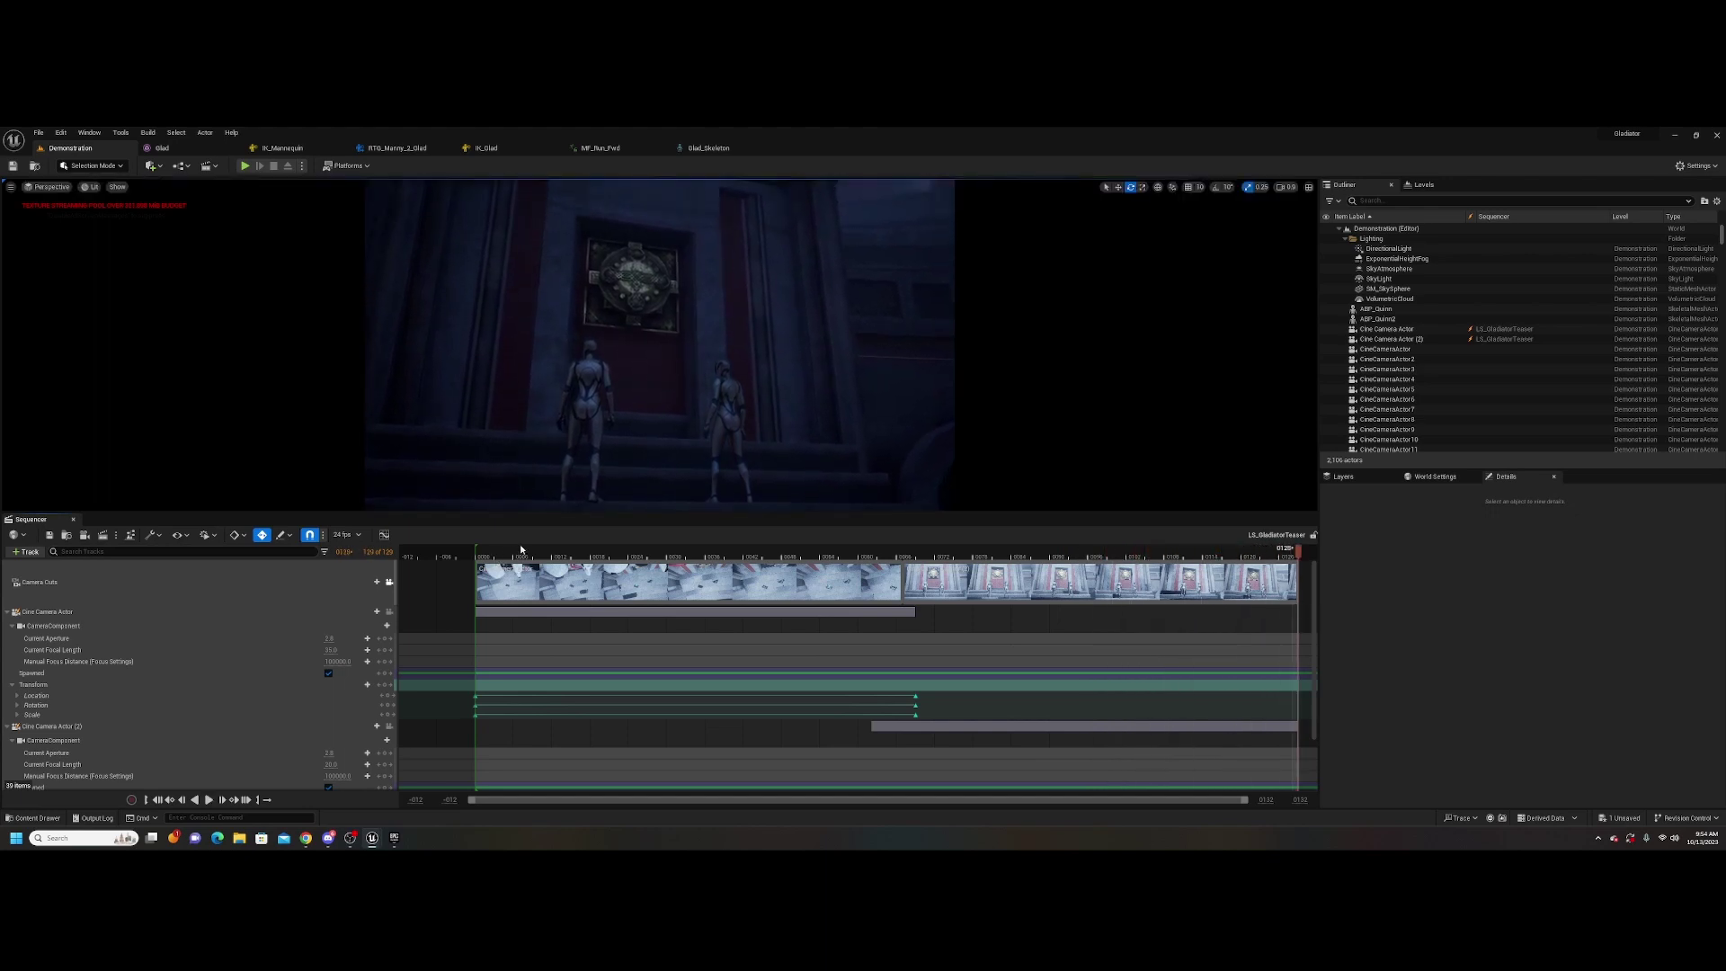
# Replay LS_GladiatorTeaser several times from its opening frames to examine the camera movement and the cut between its two cameras
pyautogui.click(498, 552)
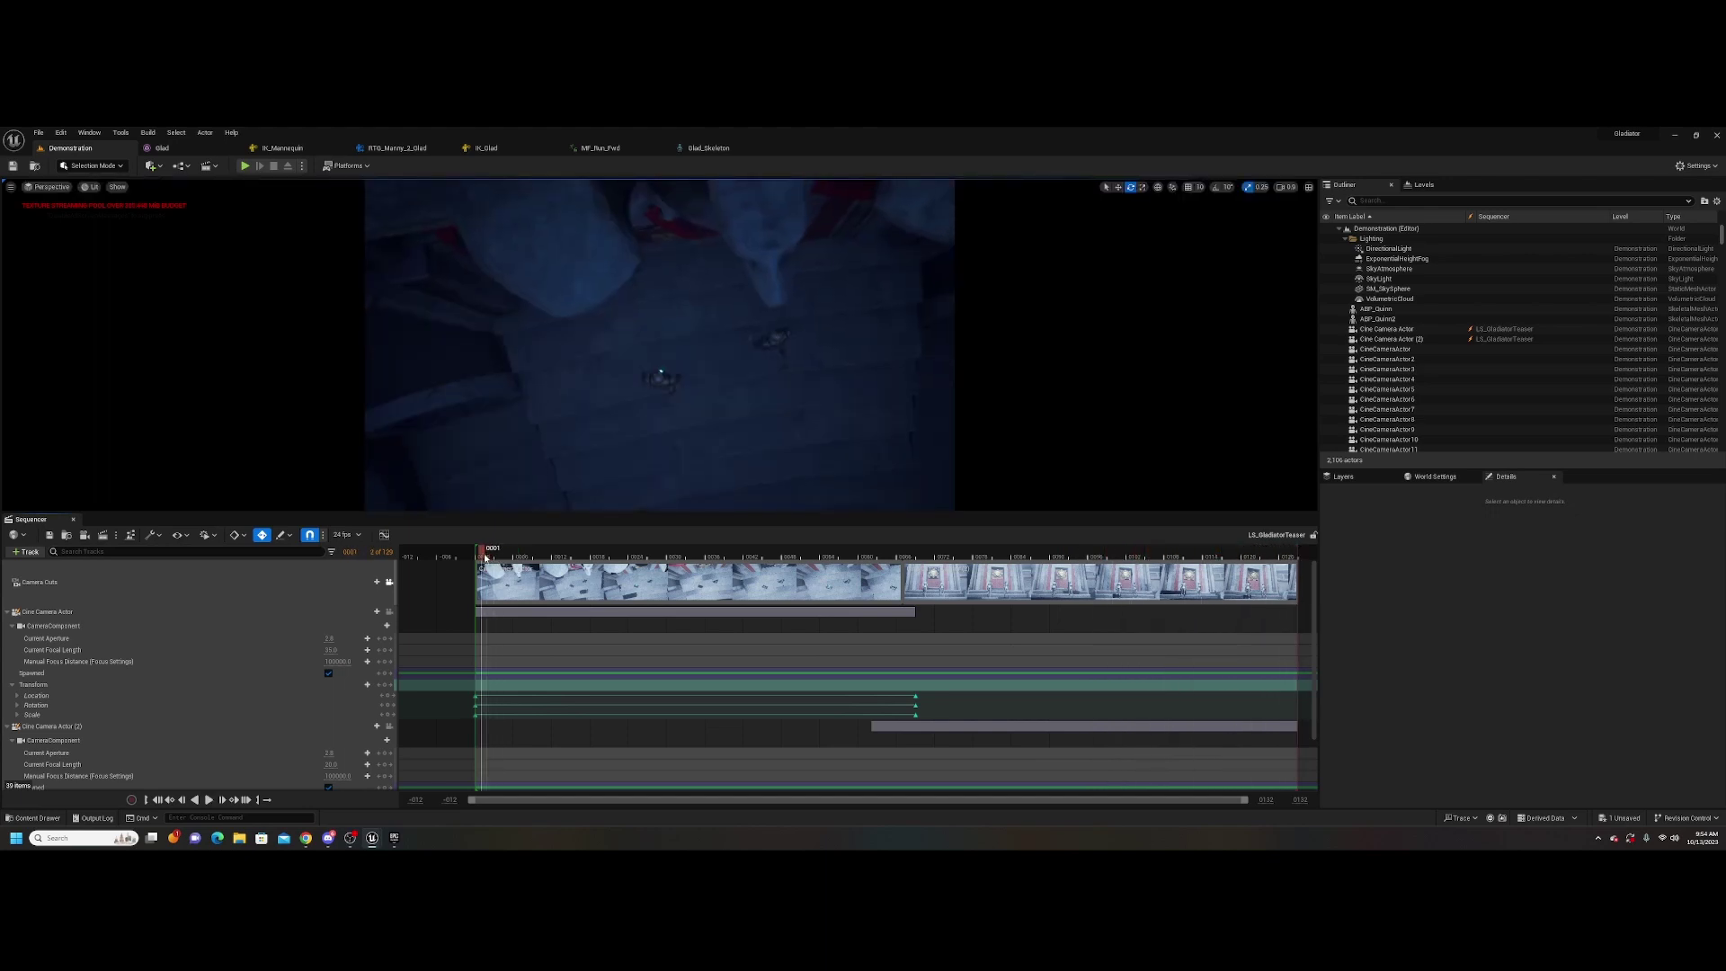
pyautogui.press('space')
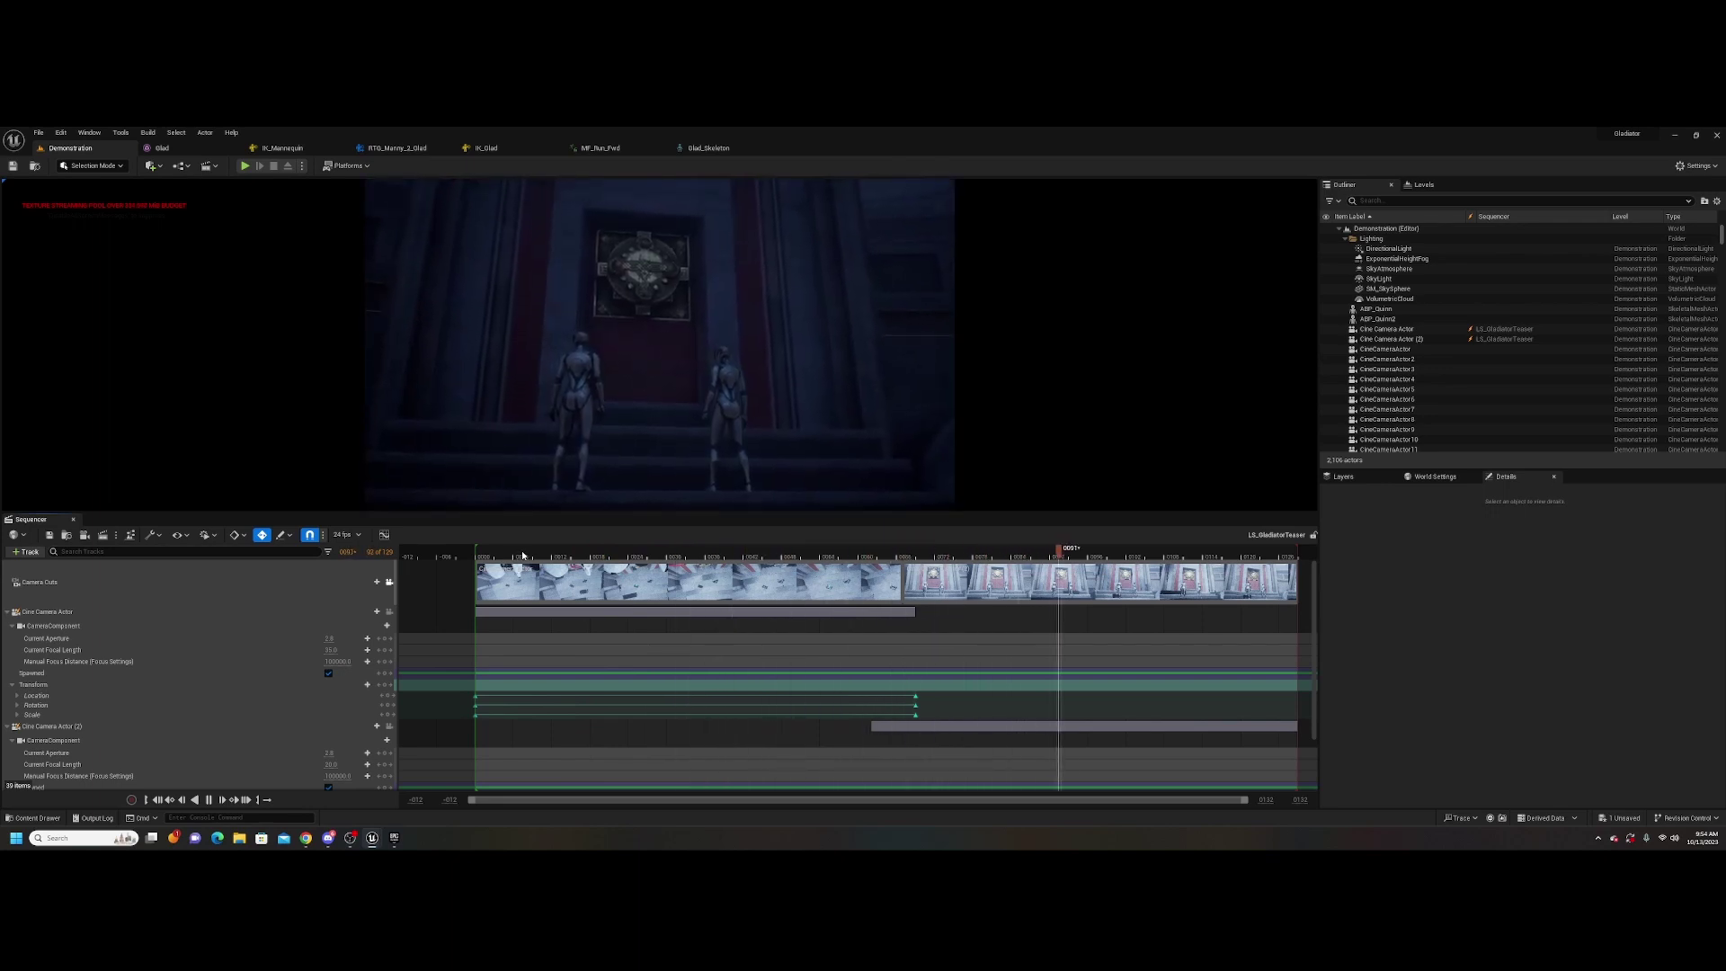
pyautogui.press('space')
pyautogui.click(492, 552)
pyautogui.press('space')
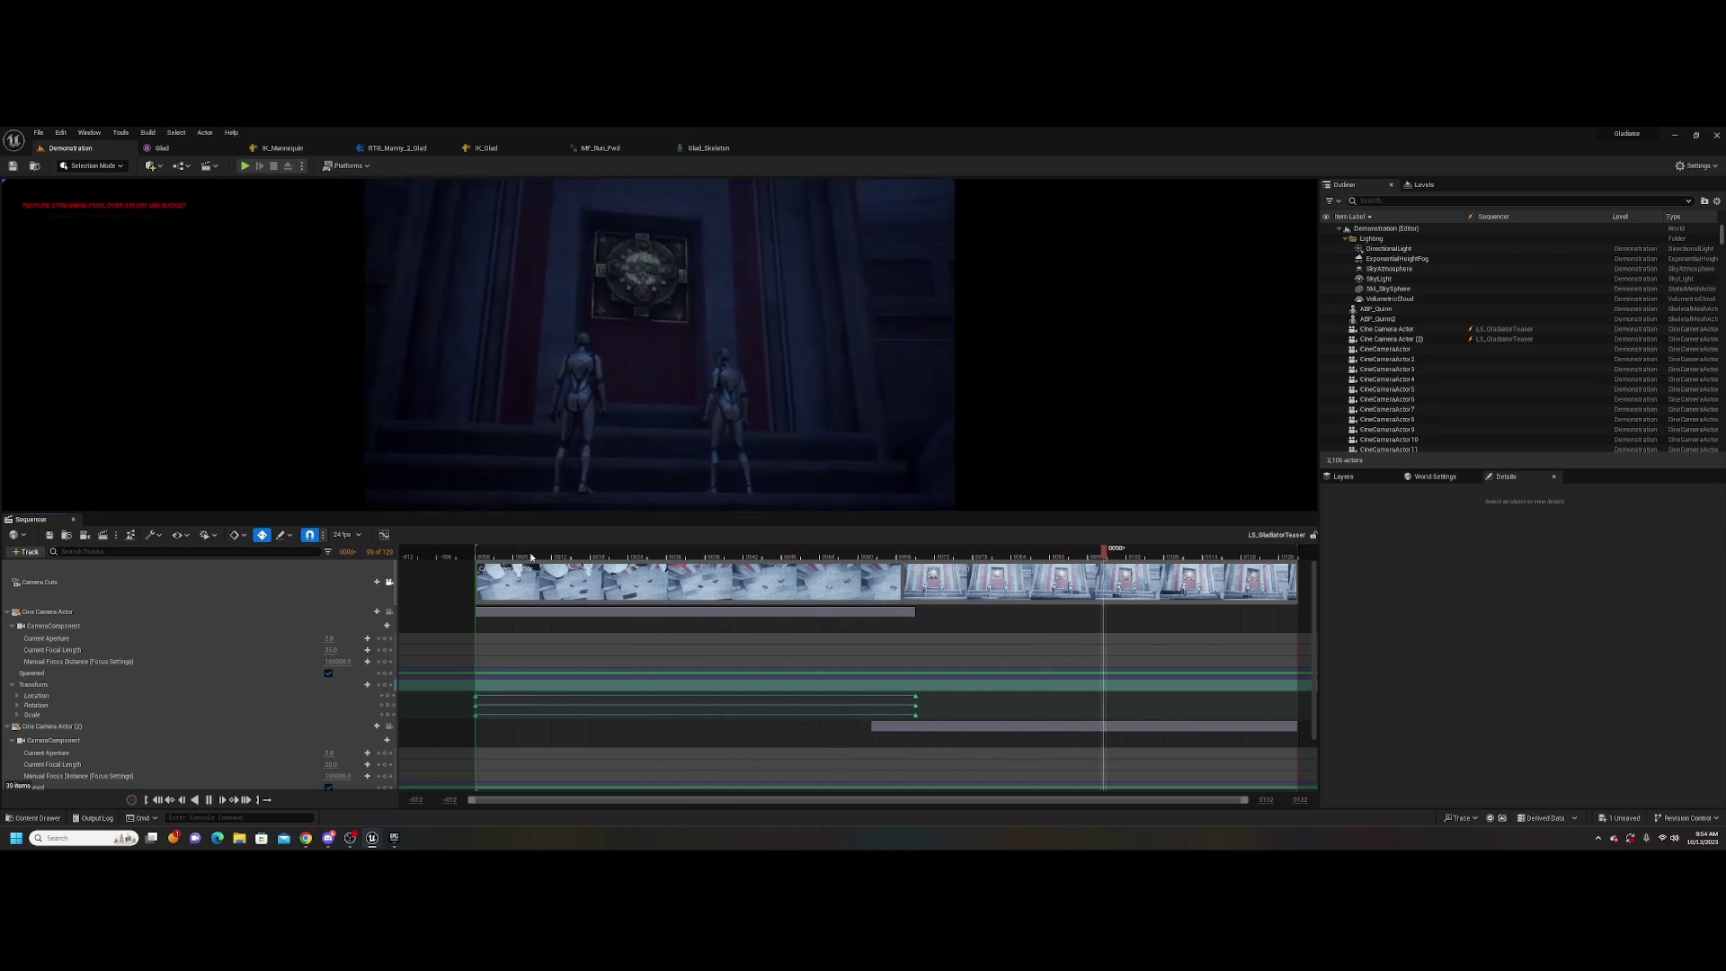
pyautogui.press('space')
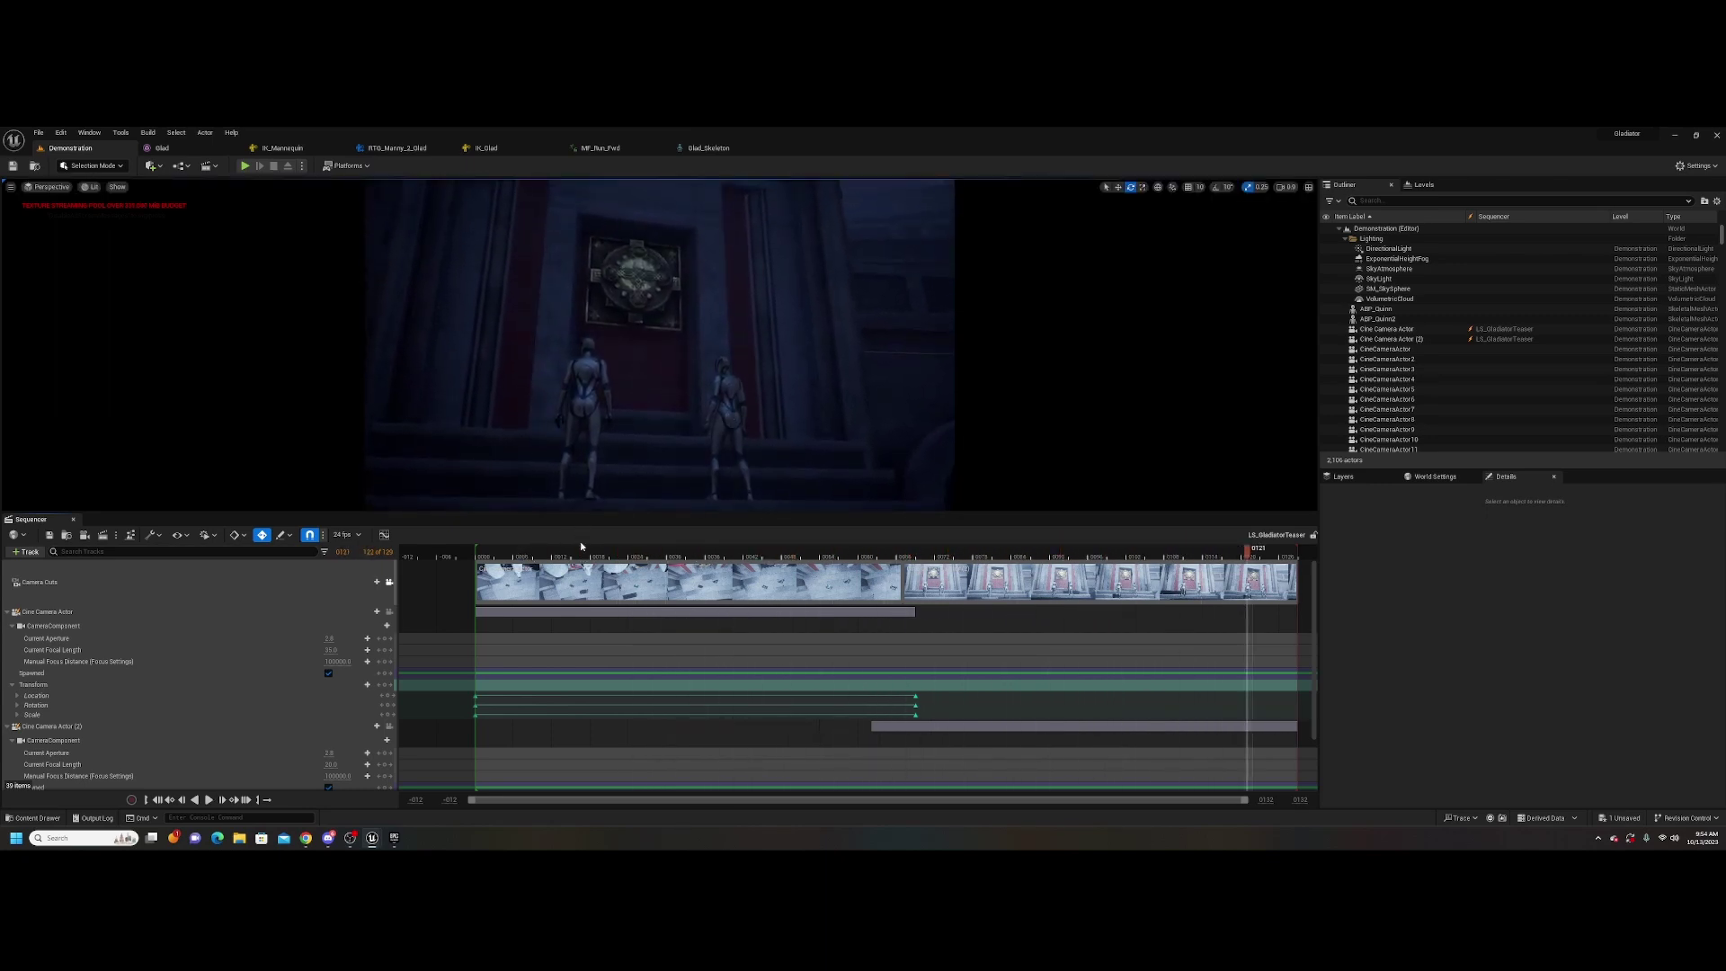
pyautogui.click(504, 555)
pyautogui.press('space')
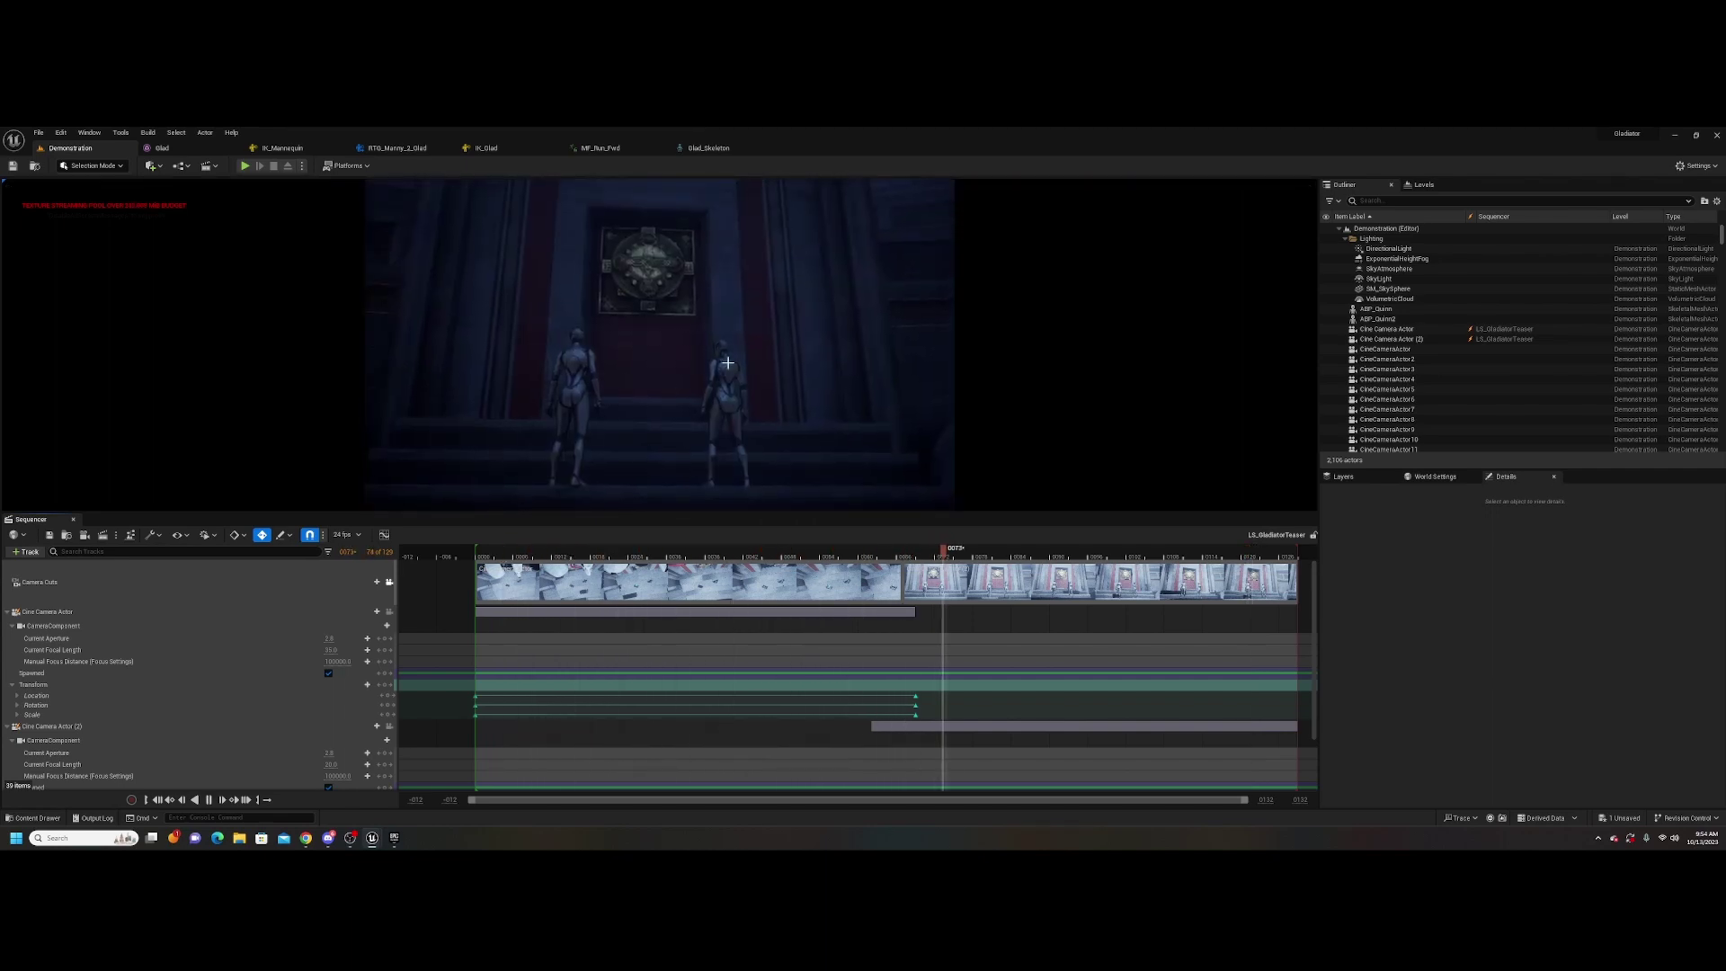
pyautogui.press('space')
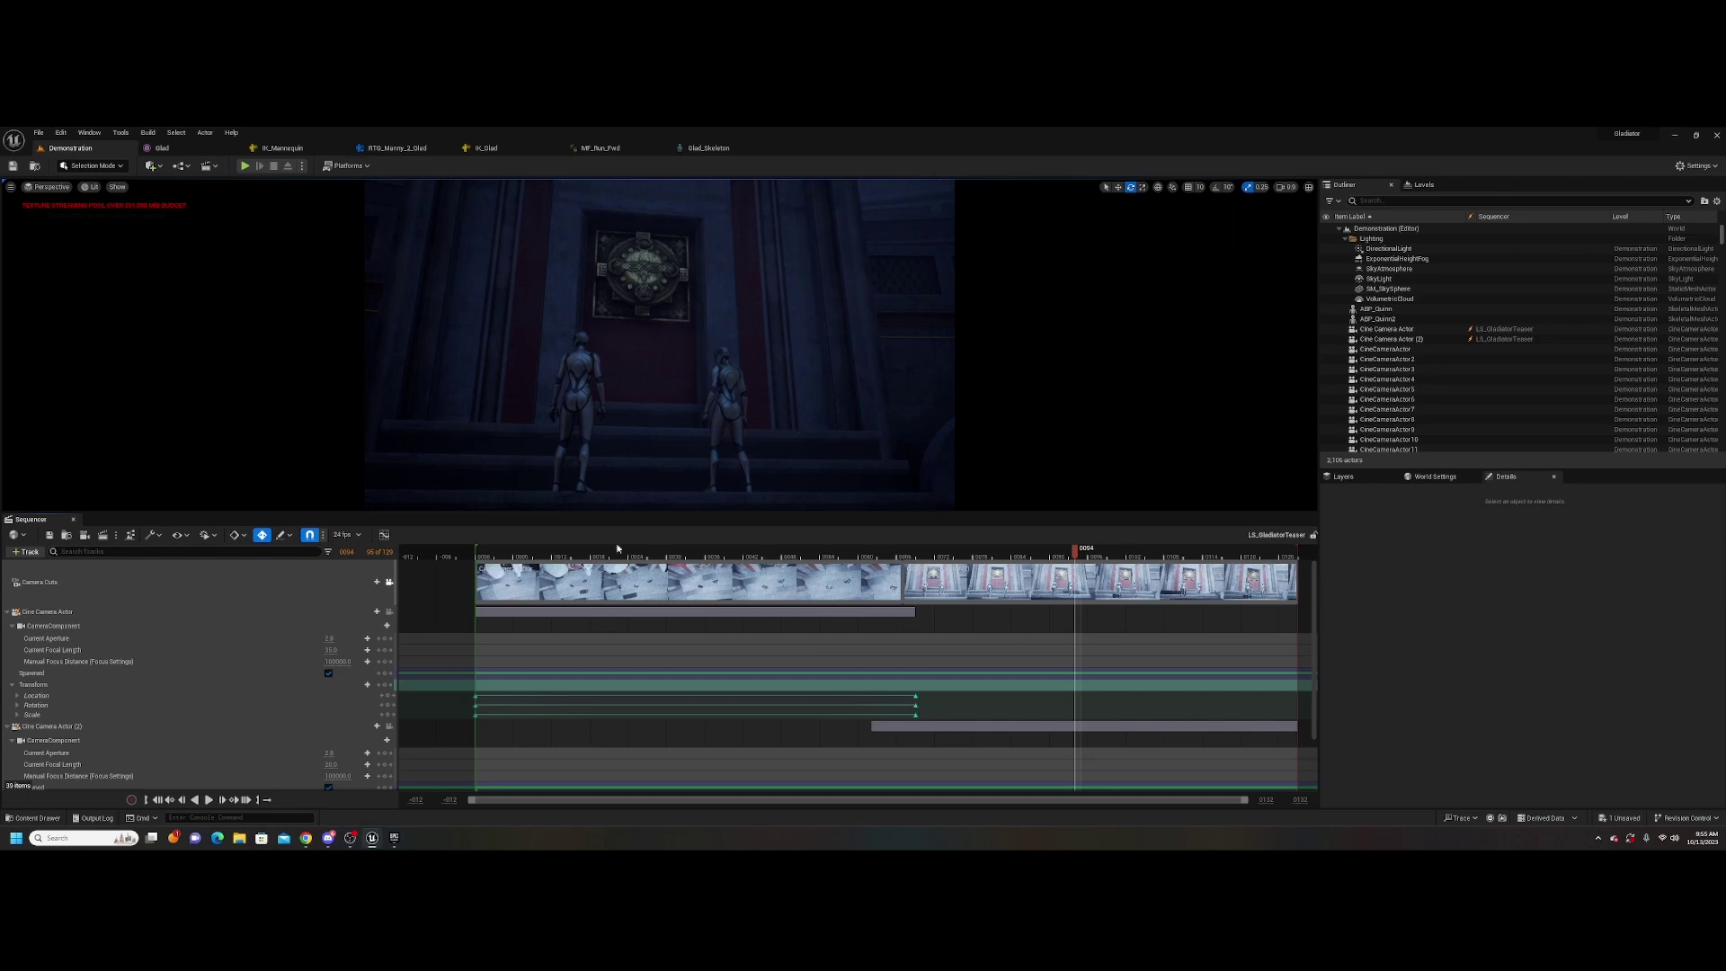
pyautogui.click(519, 556)
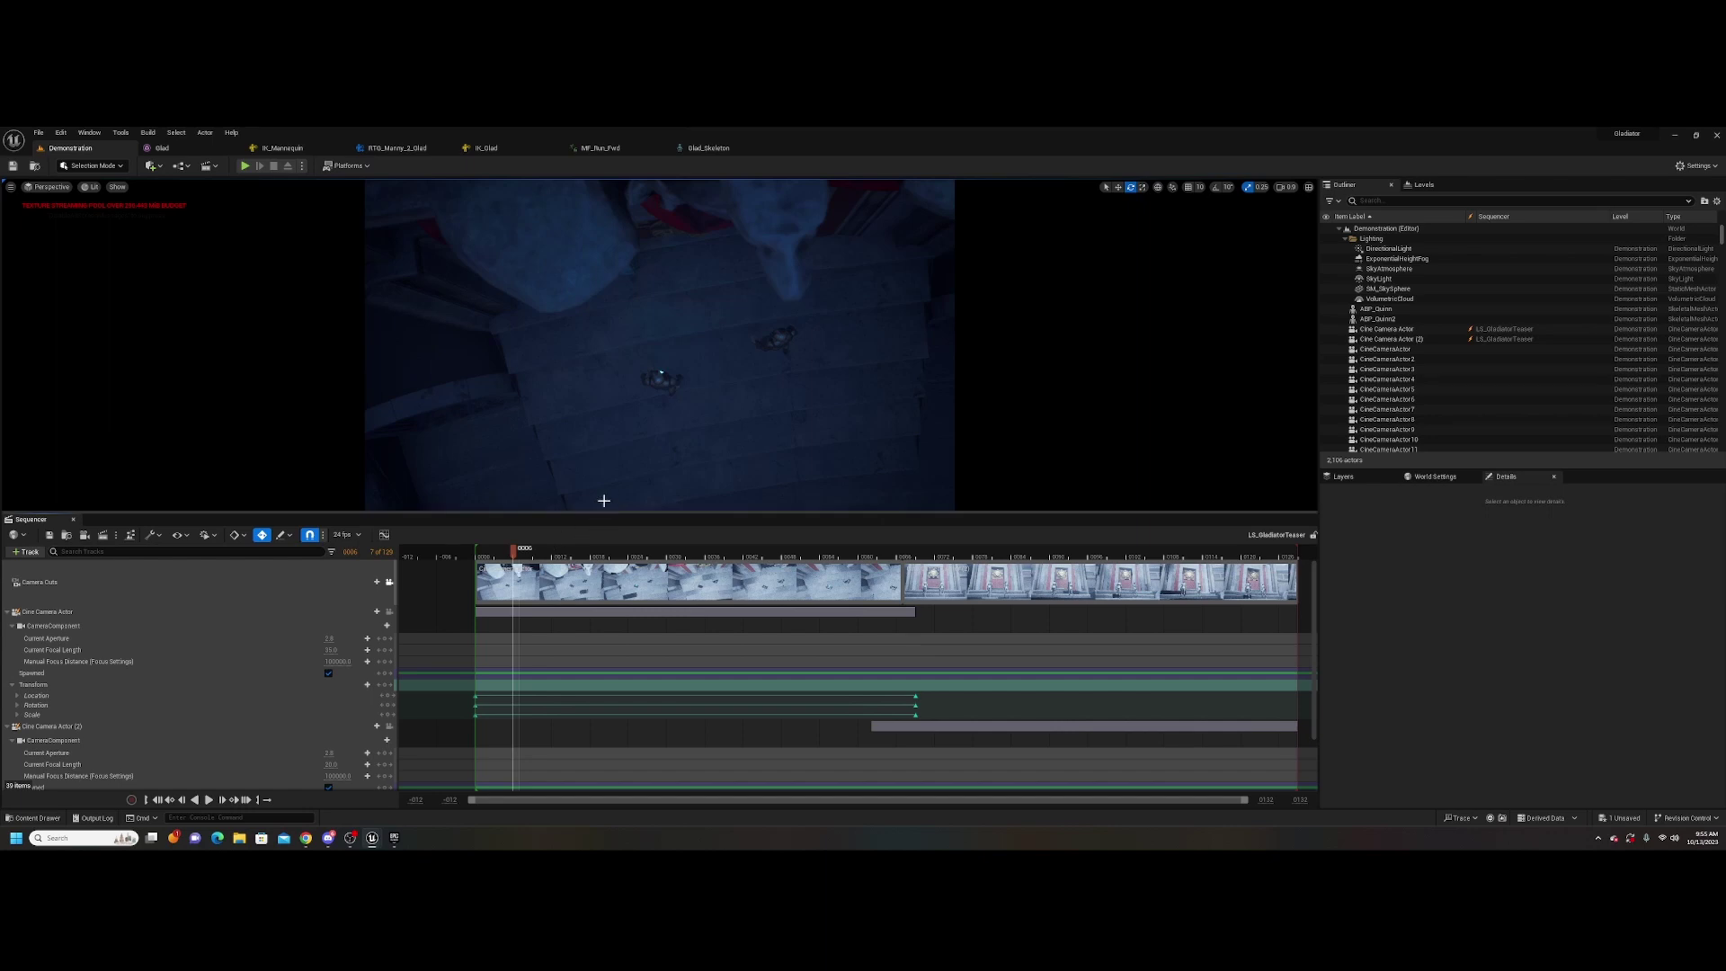